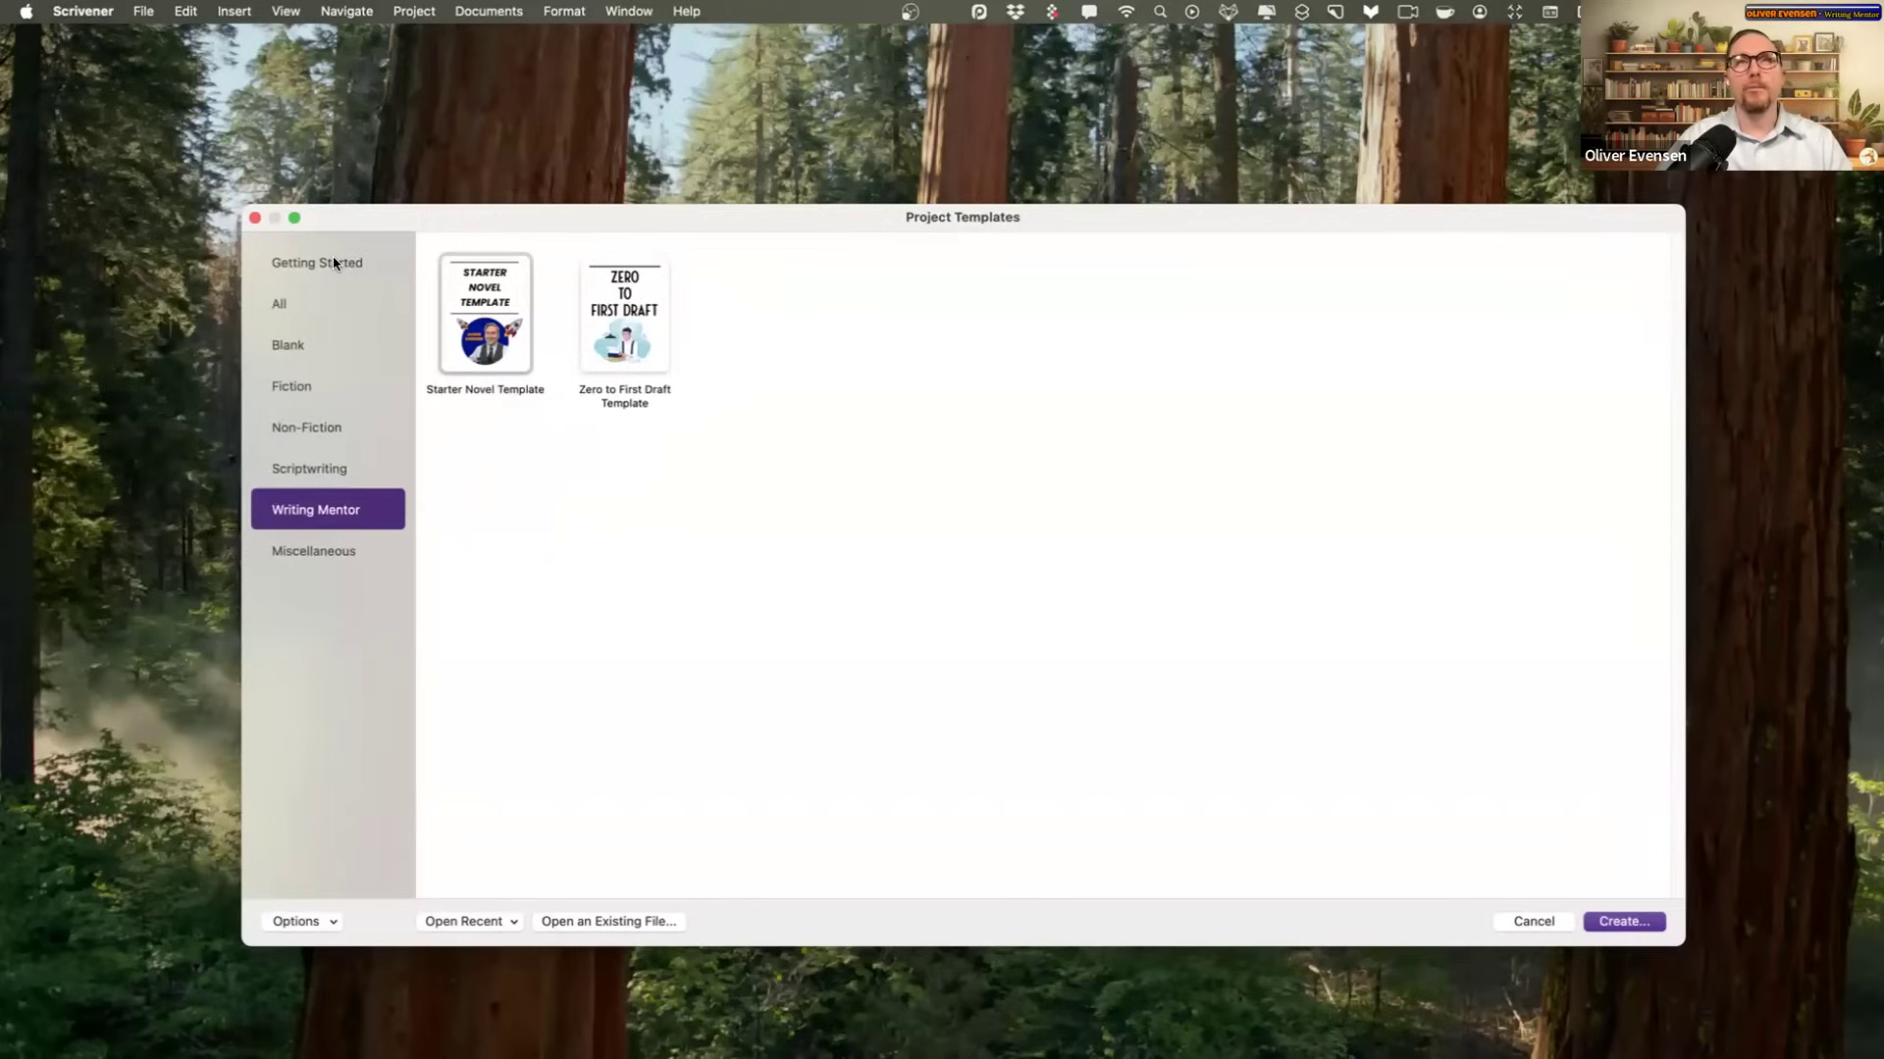
Step: Examine the Getting Started resources: Interactive Tutorial, Scrivener User Manual and Video Tutorials, alongside the Writing Mentor templates
click(297, 263)
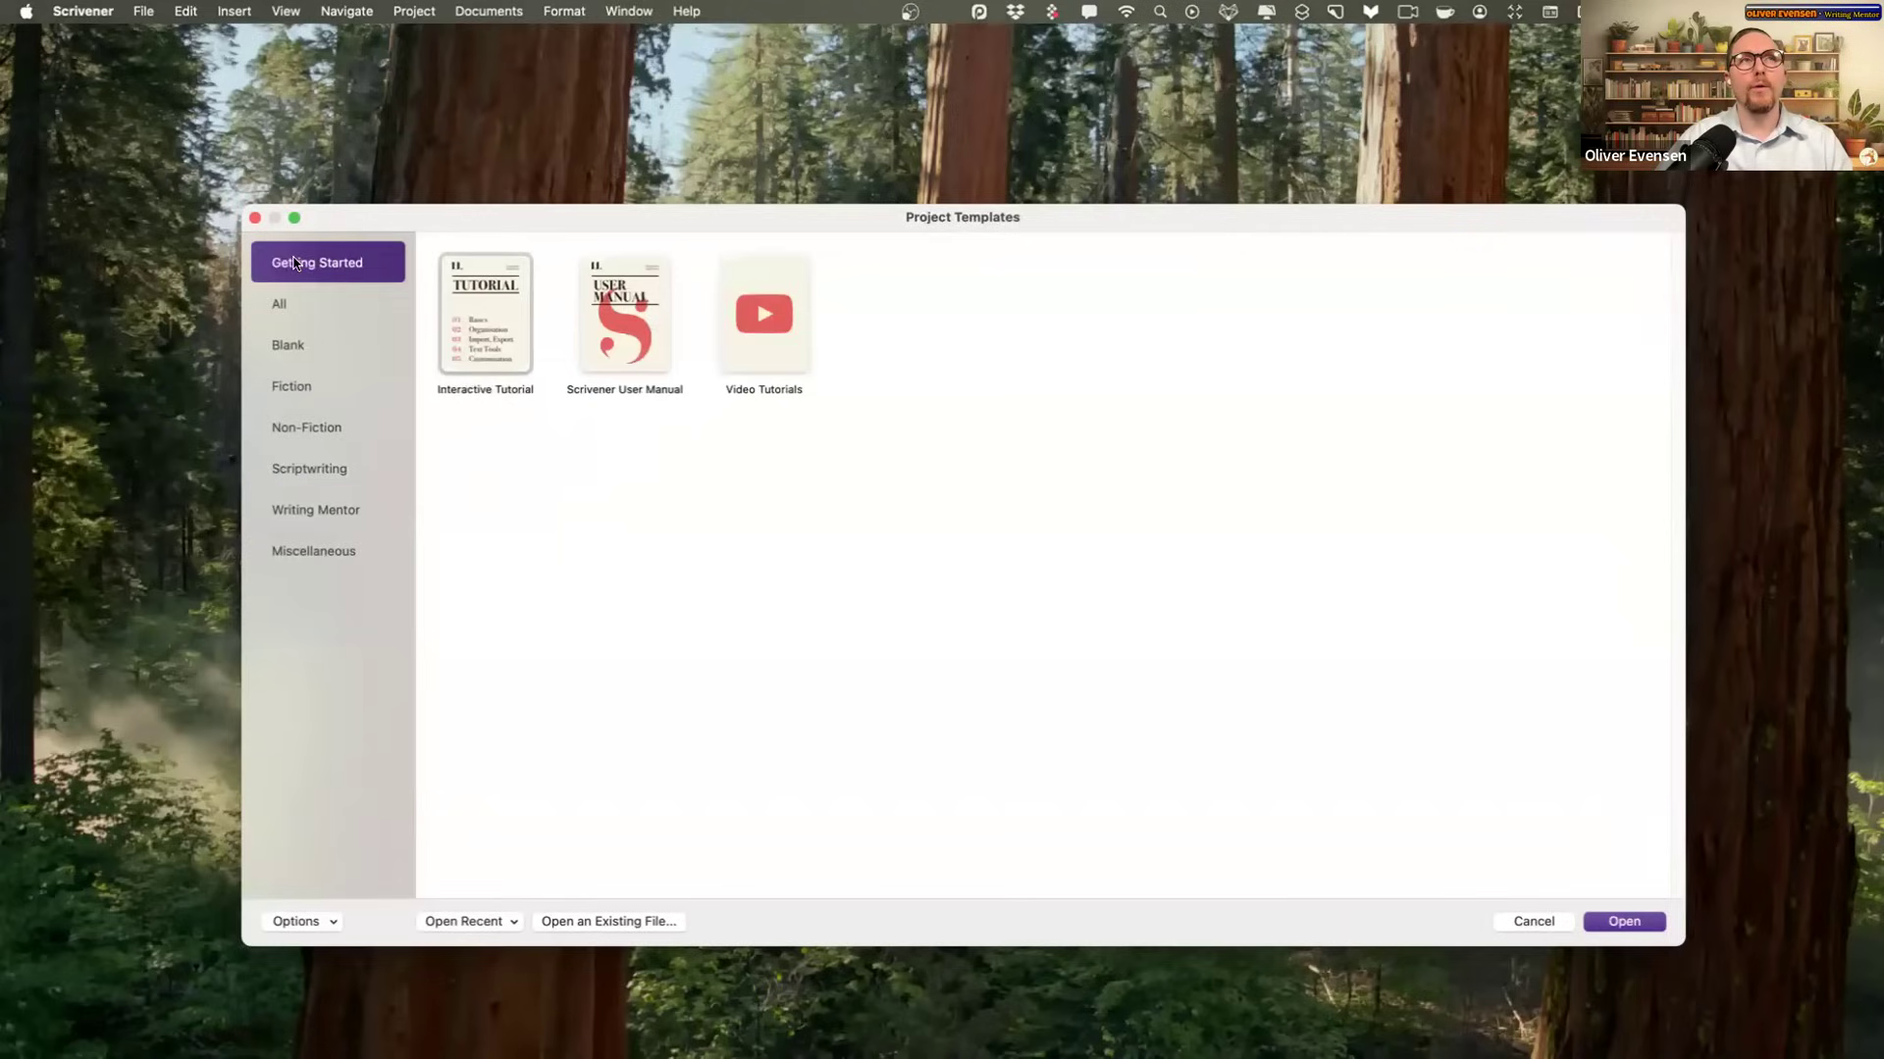
click(338, 505)
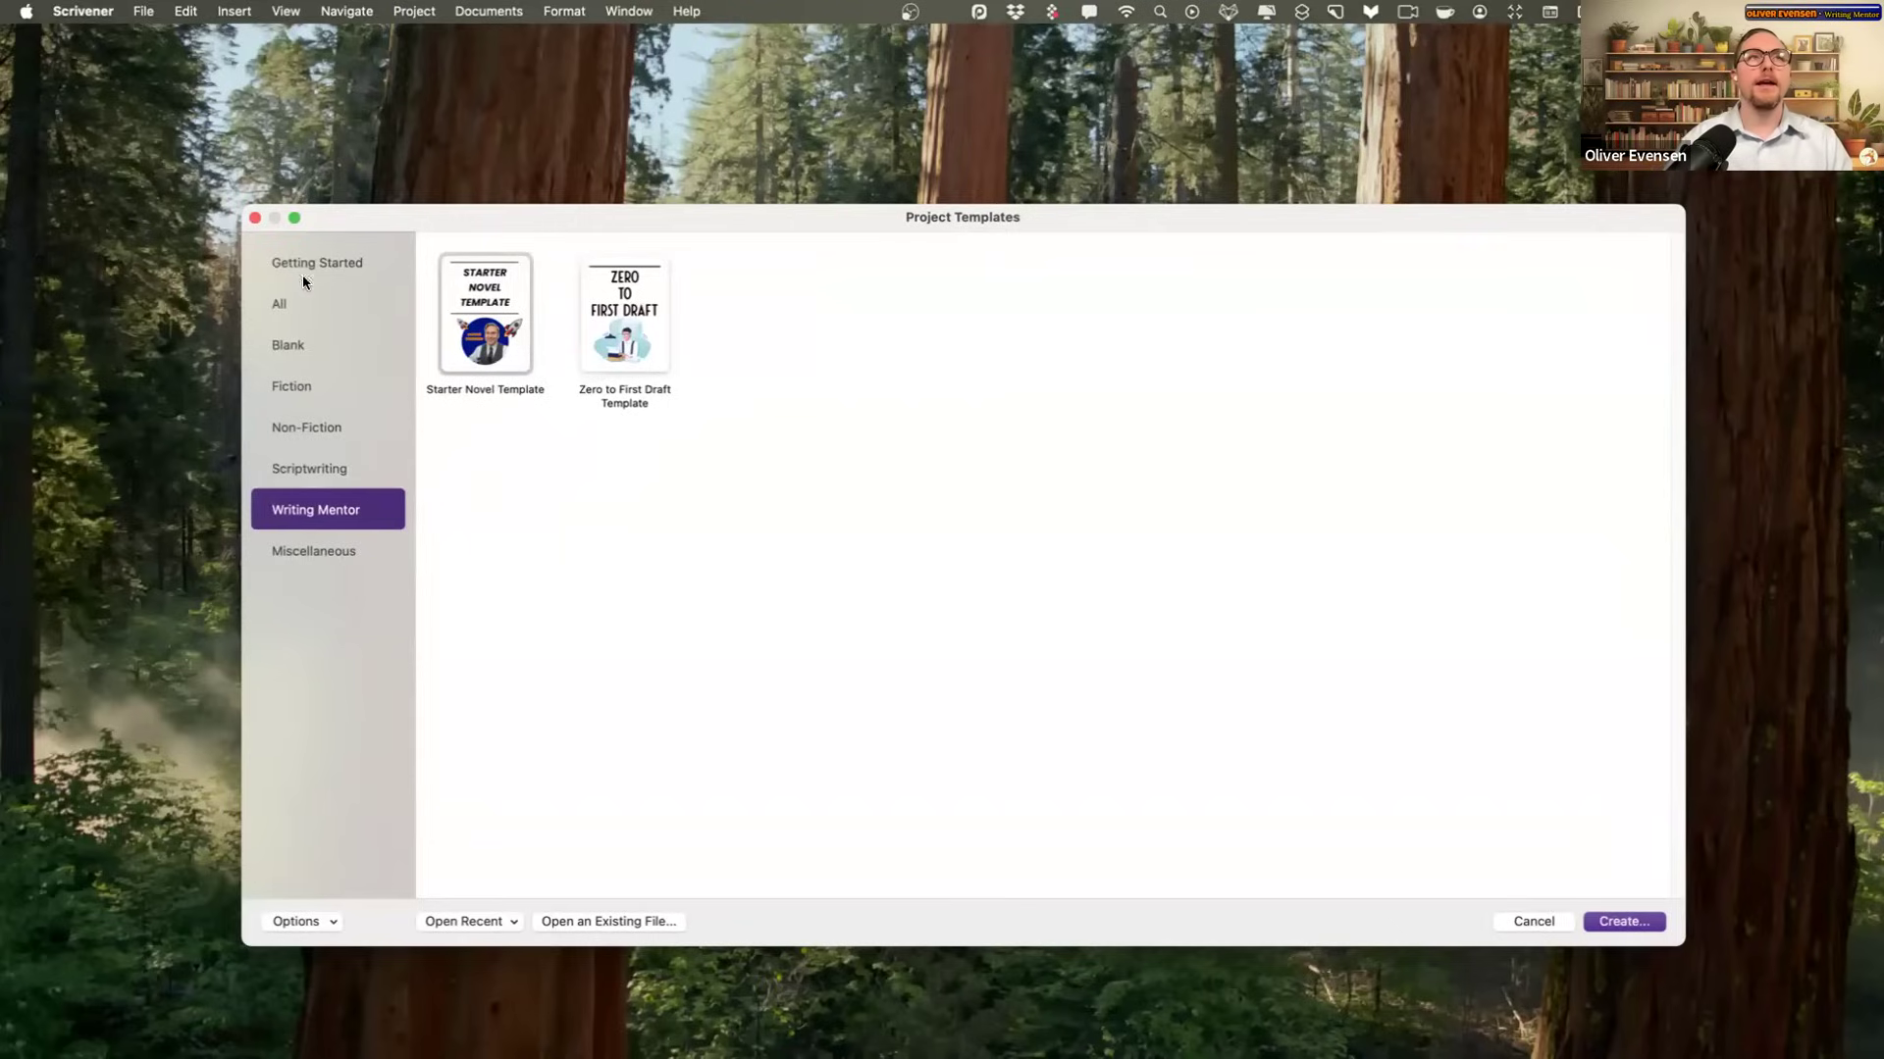
click(337, 265)
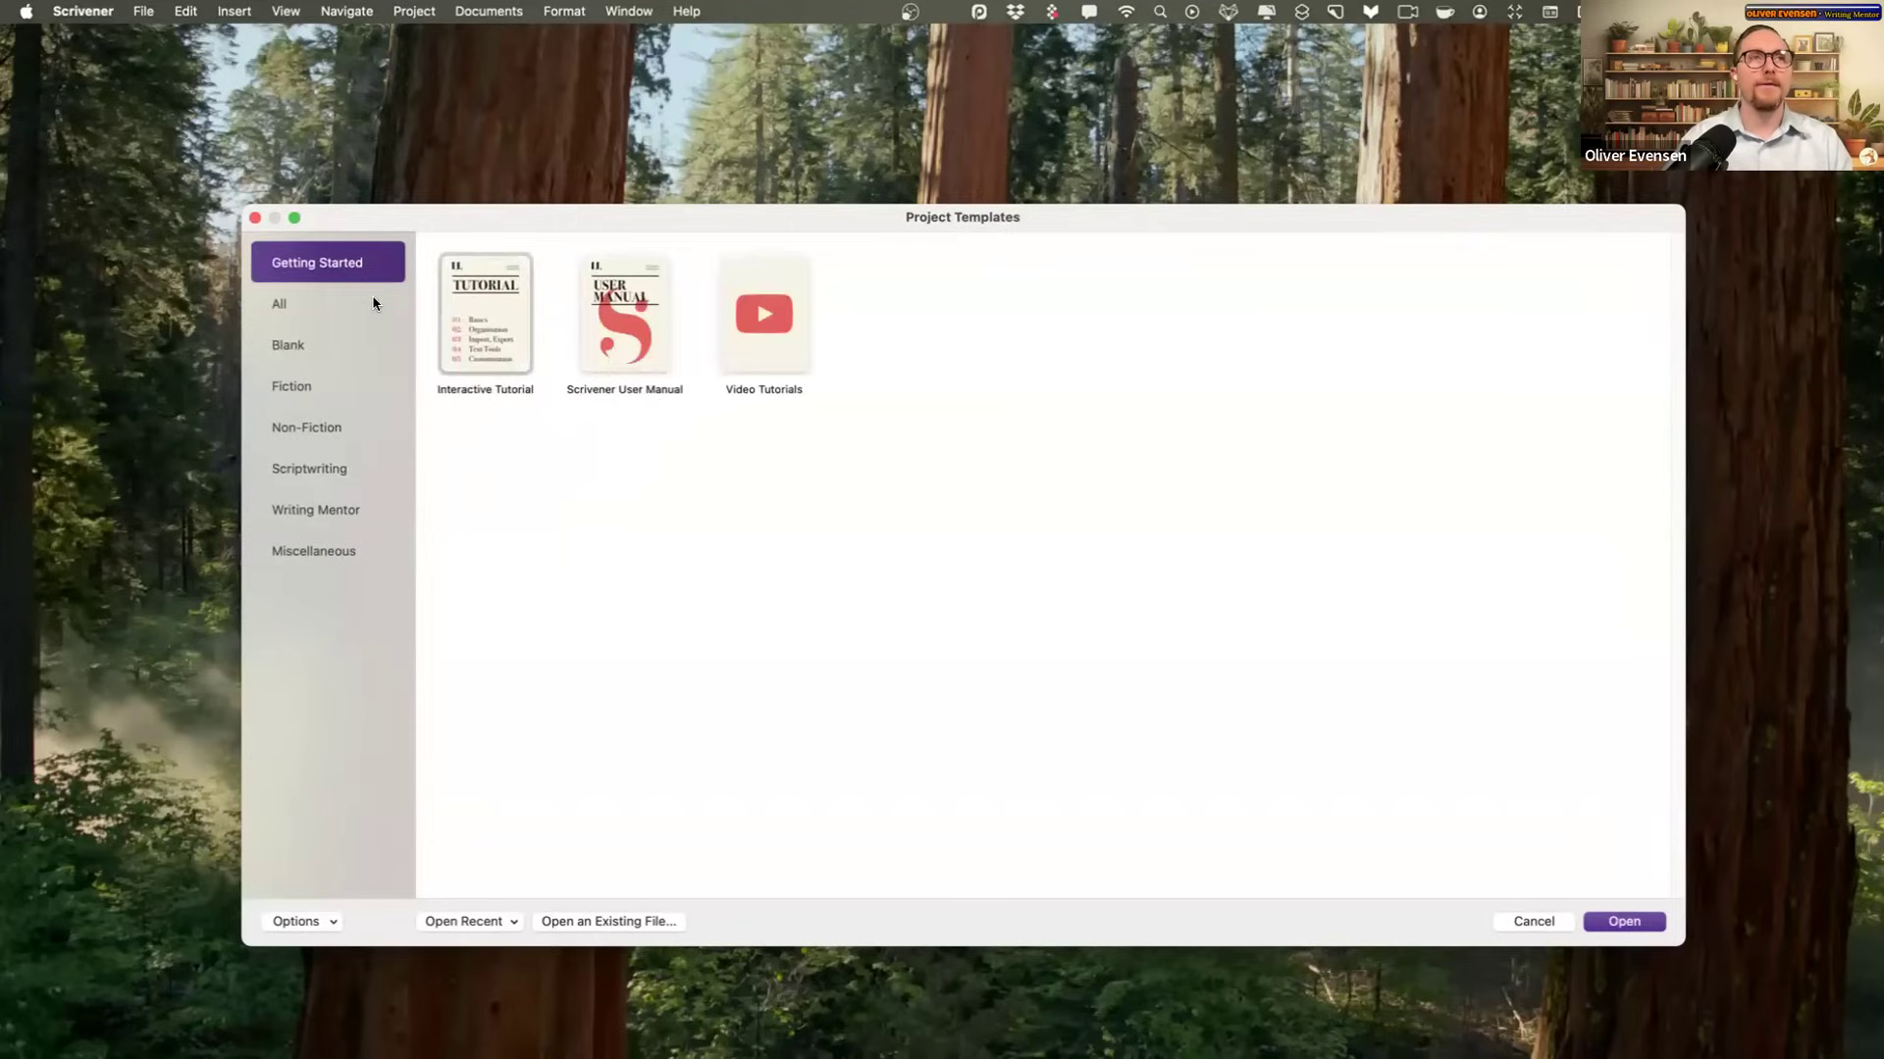
click(328, 502)
click(302, 267)
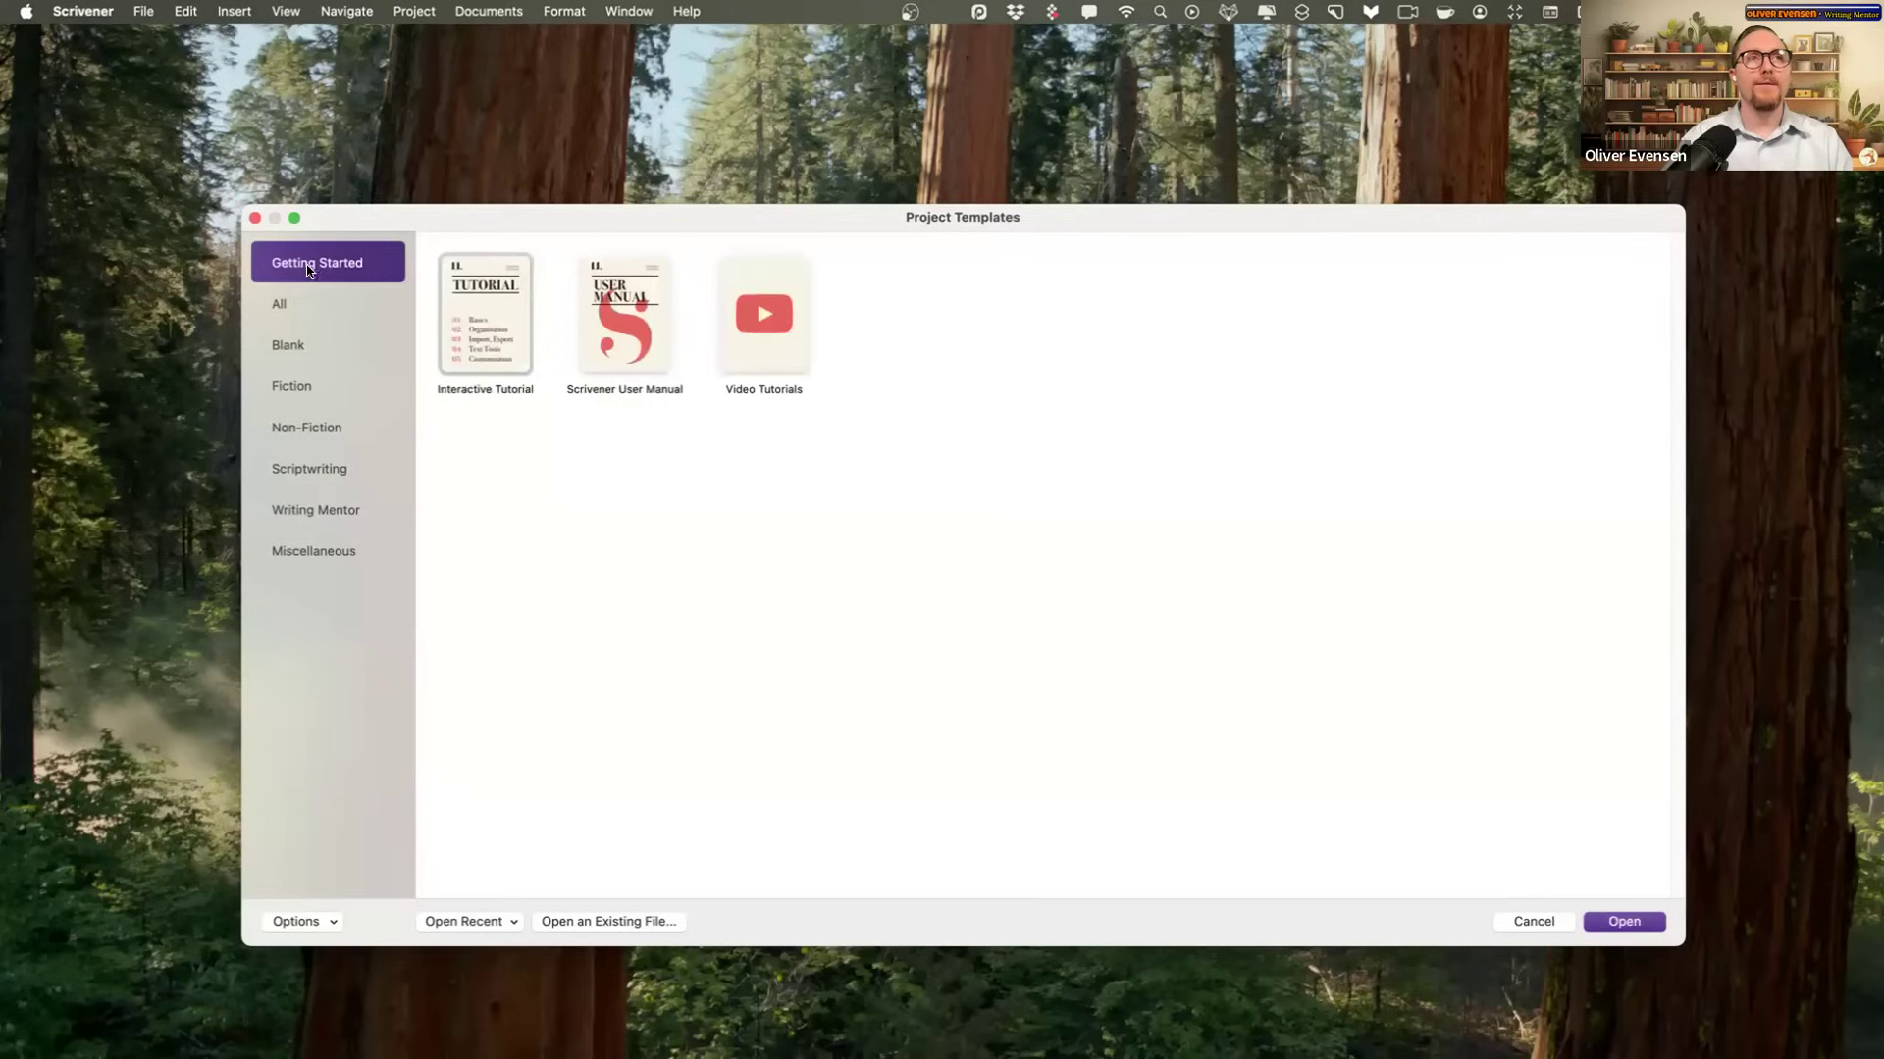
click(474, 330)
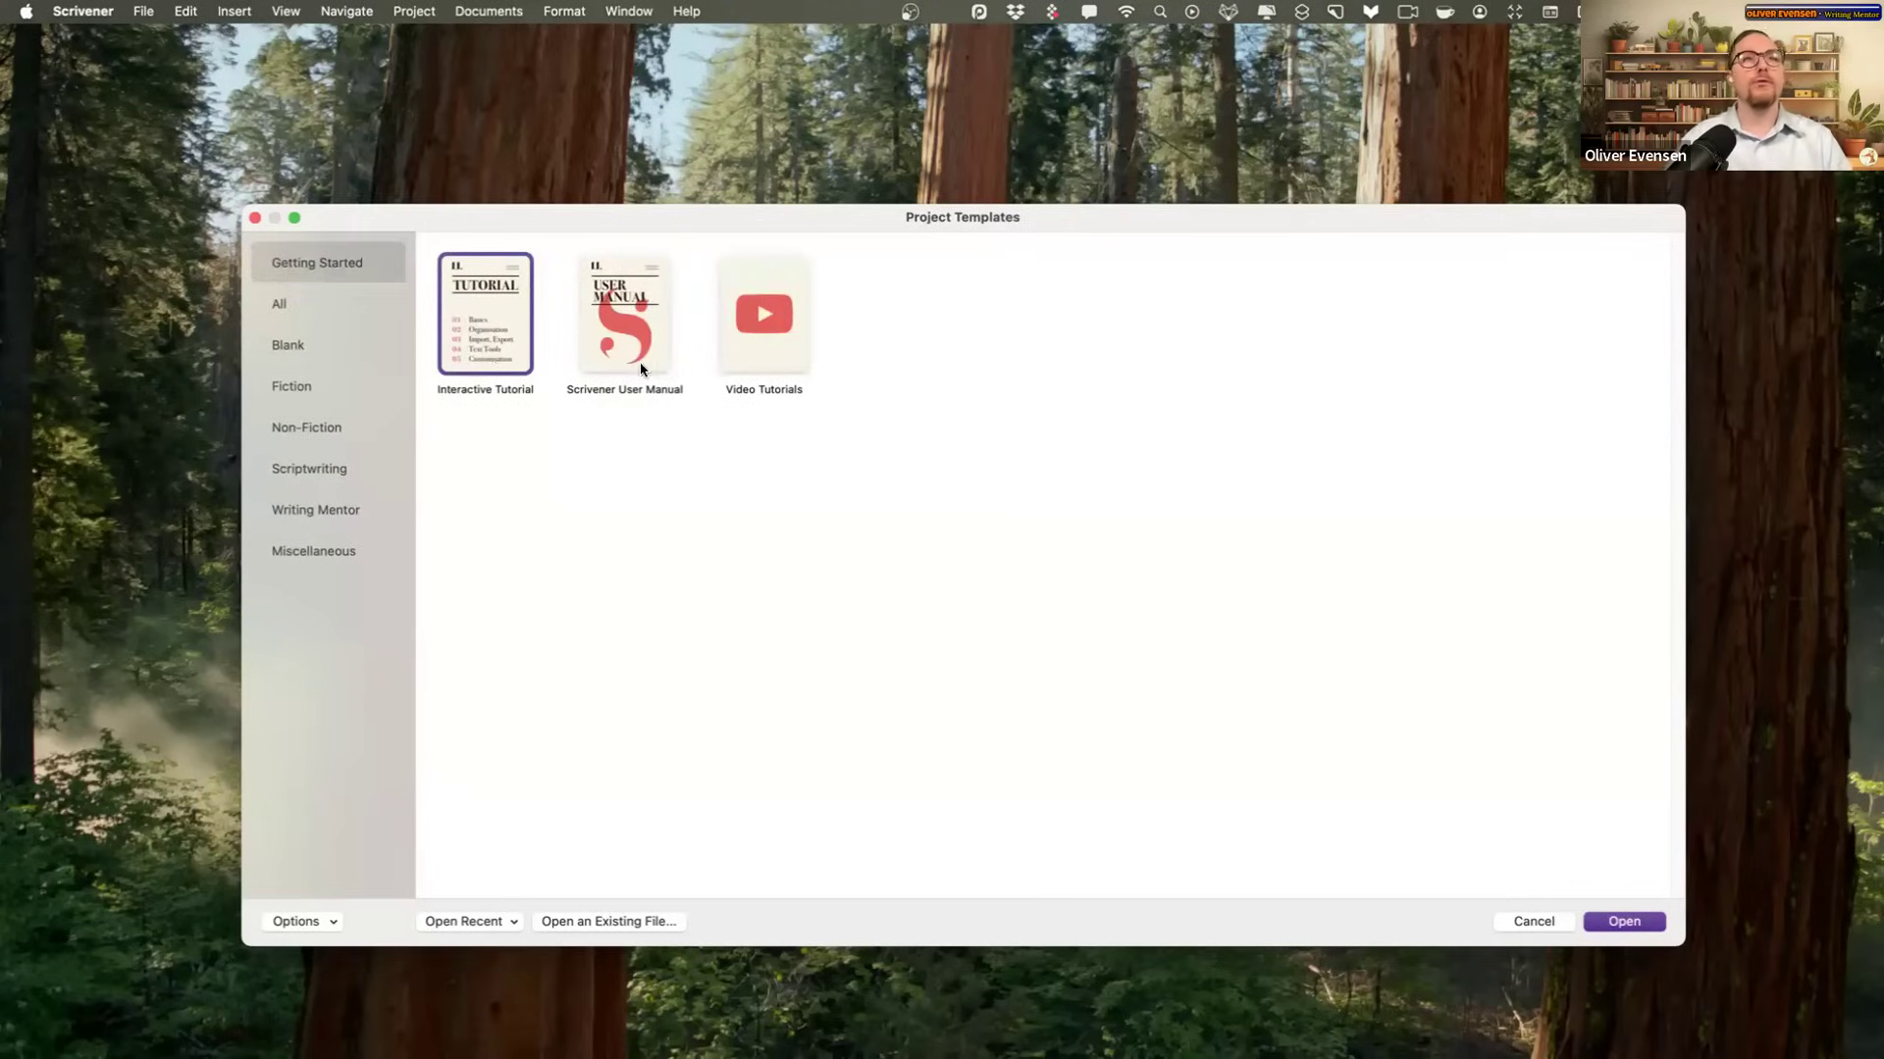
click(589, 324)
click(748, 334)
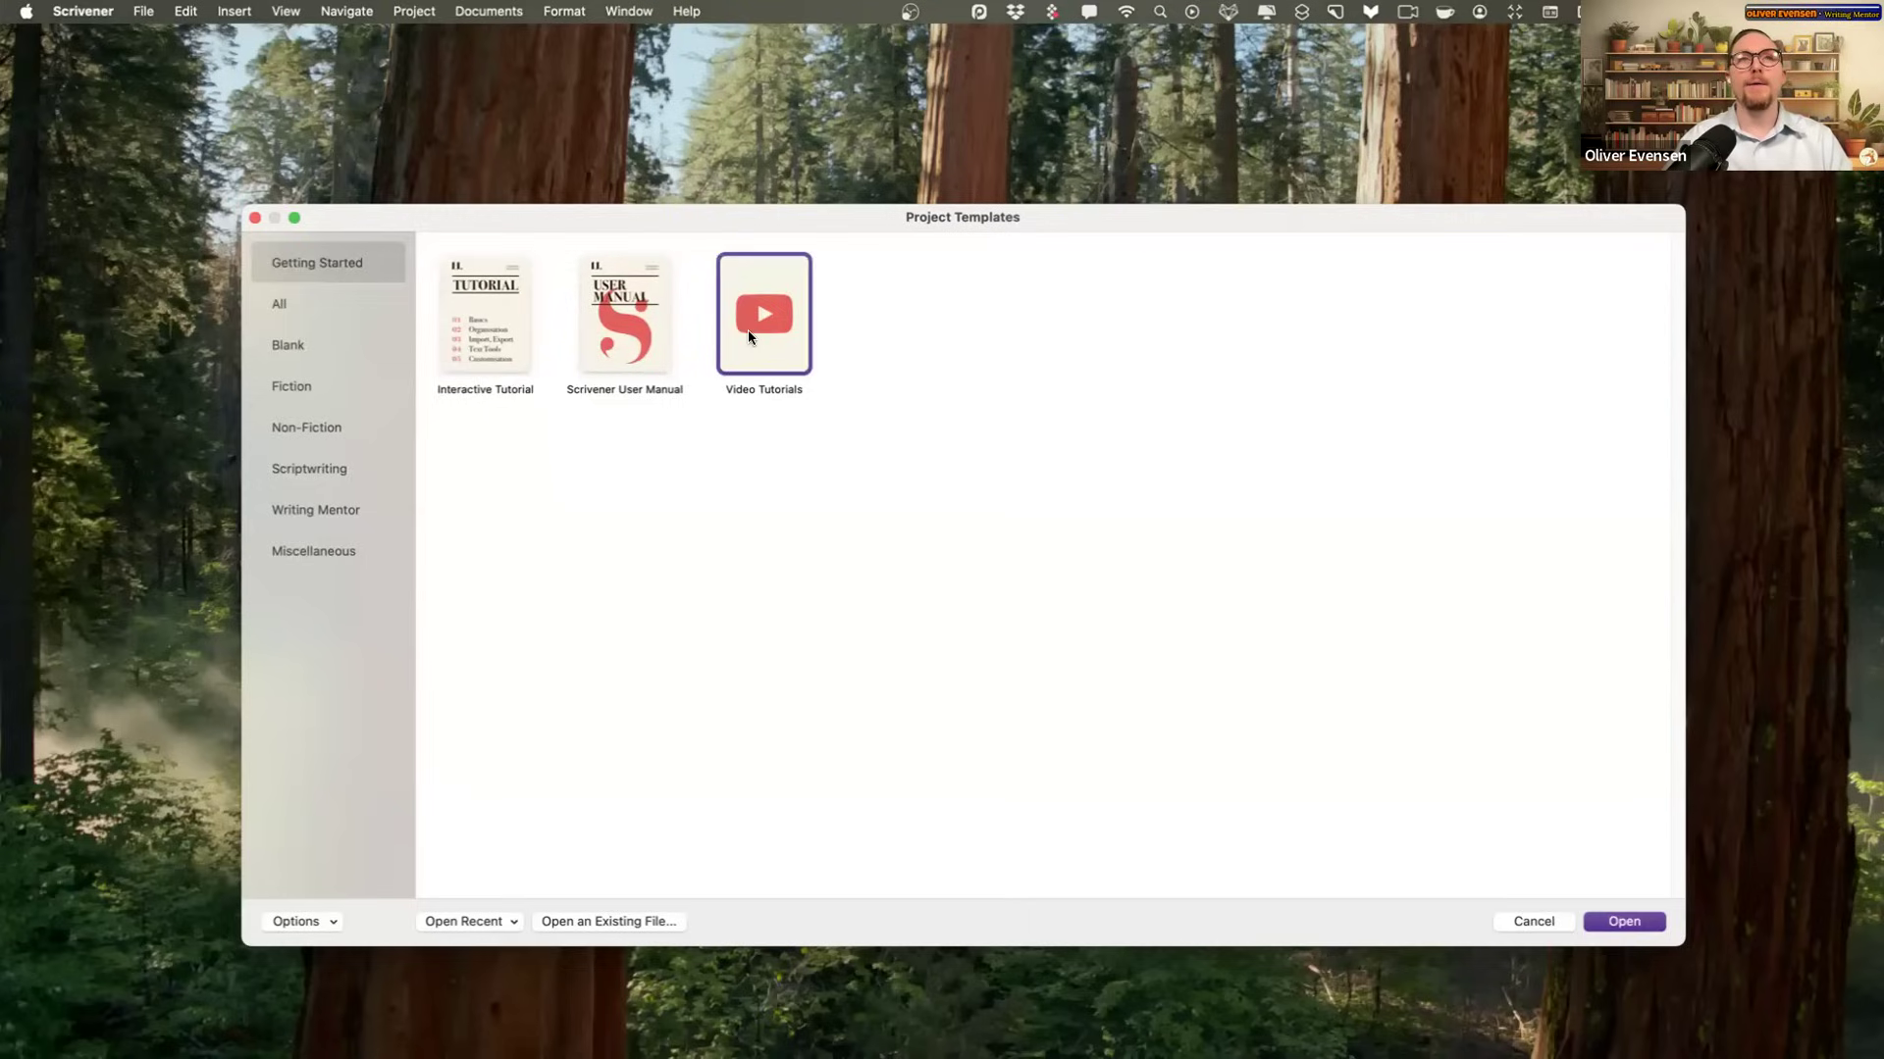
Step: Look through the project template categories in order, from All and Blank down to Miscellaneous
click(327, 299)
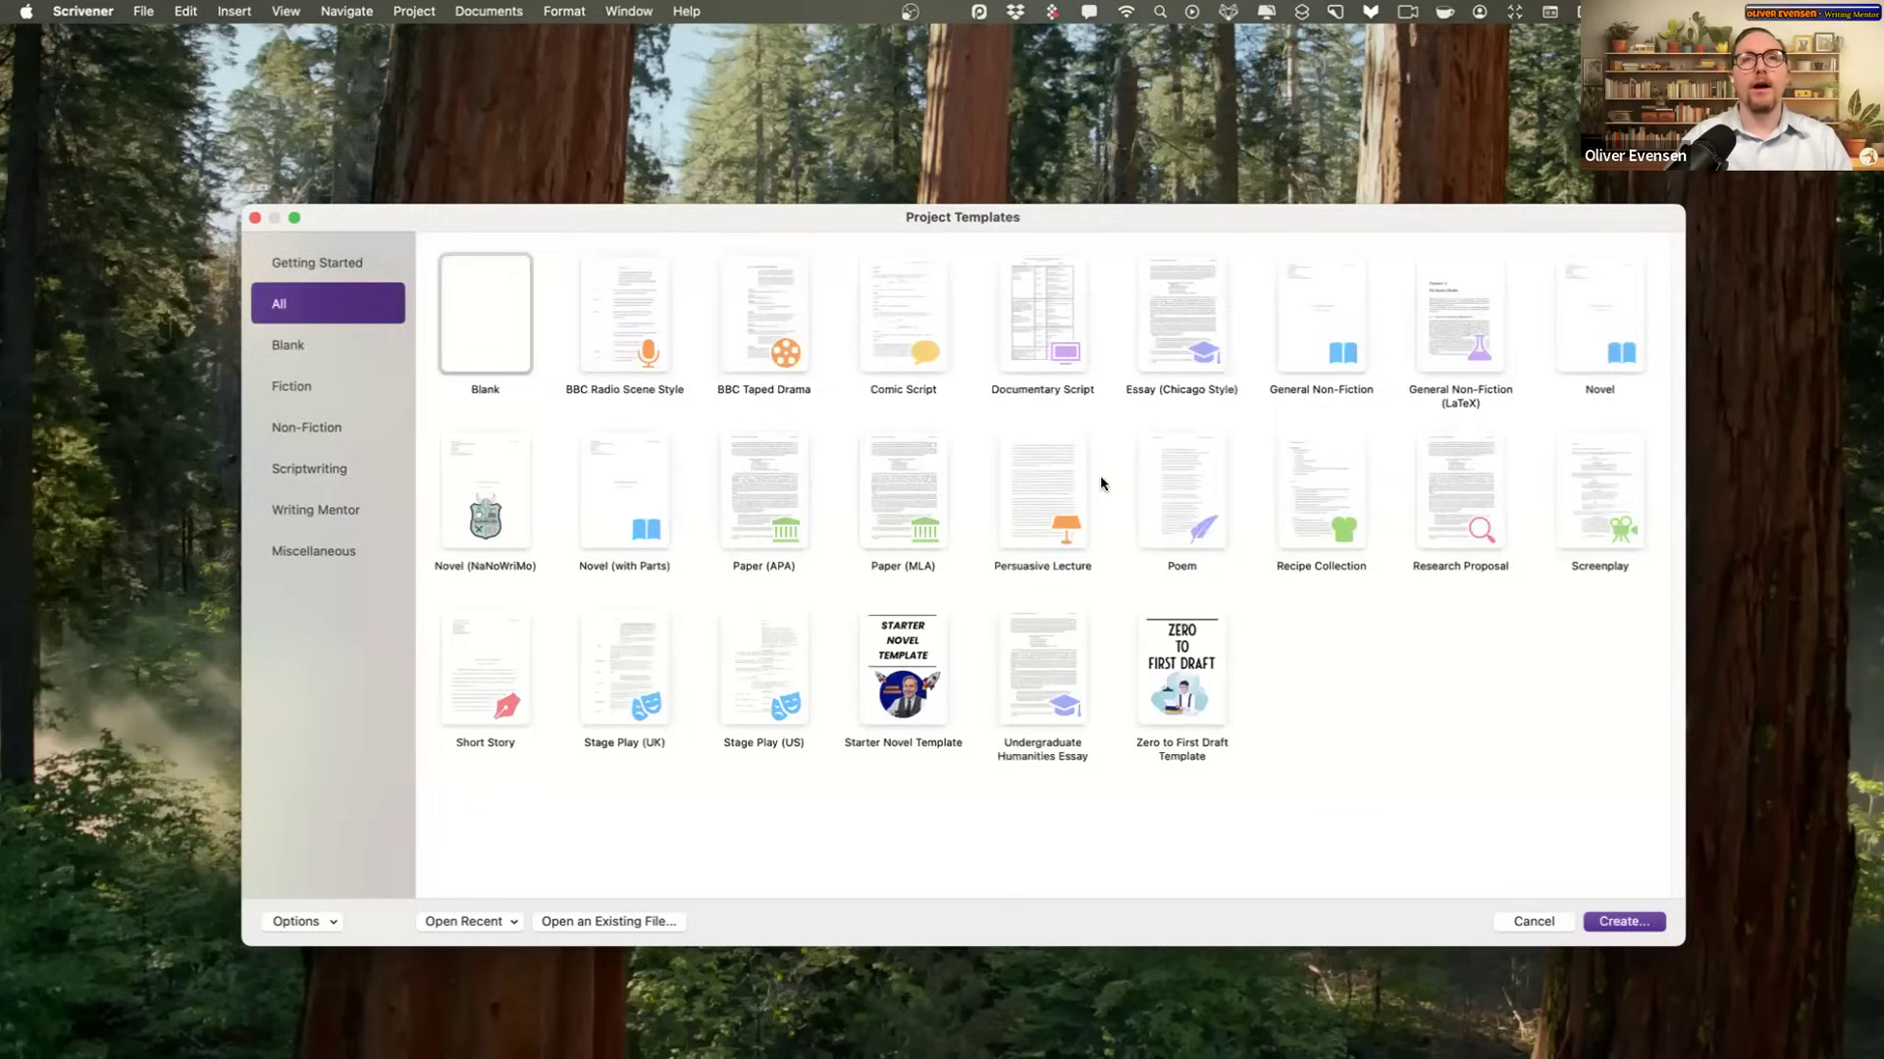
click(300, 353)
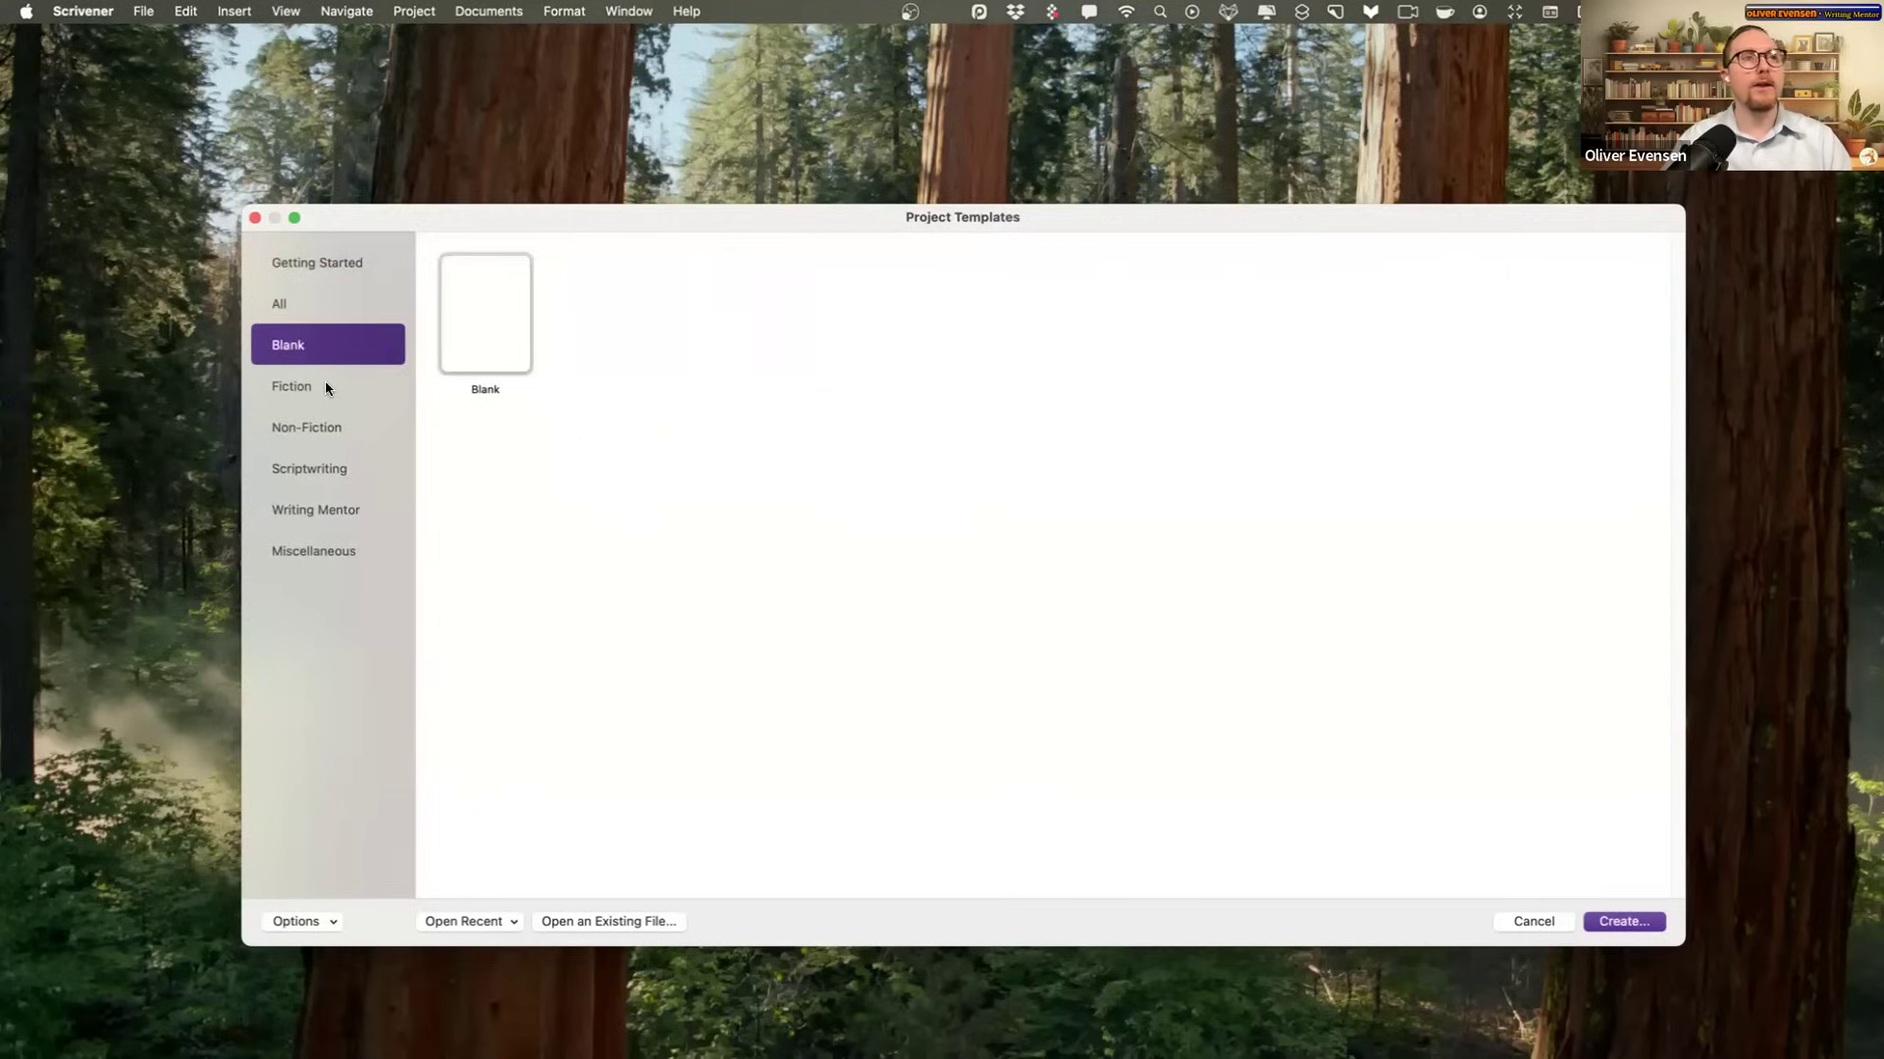
click(326, 388)
click(341, 432)
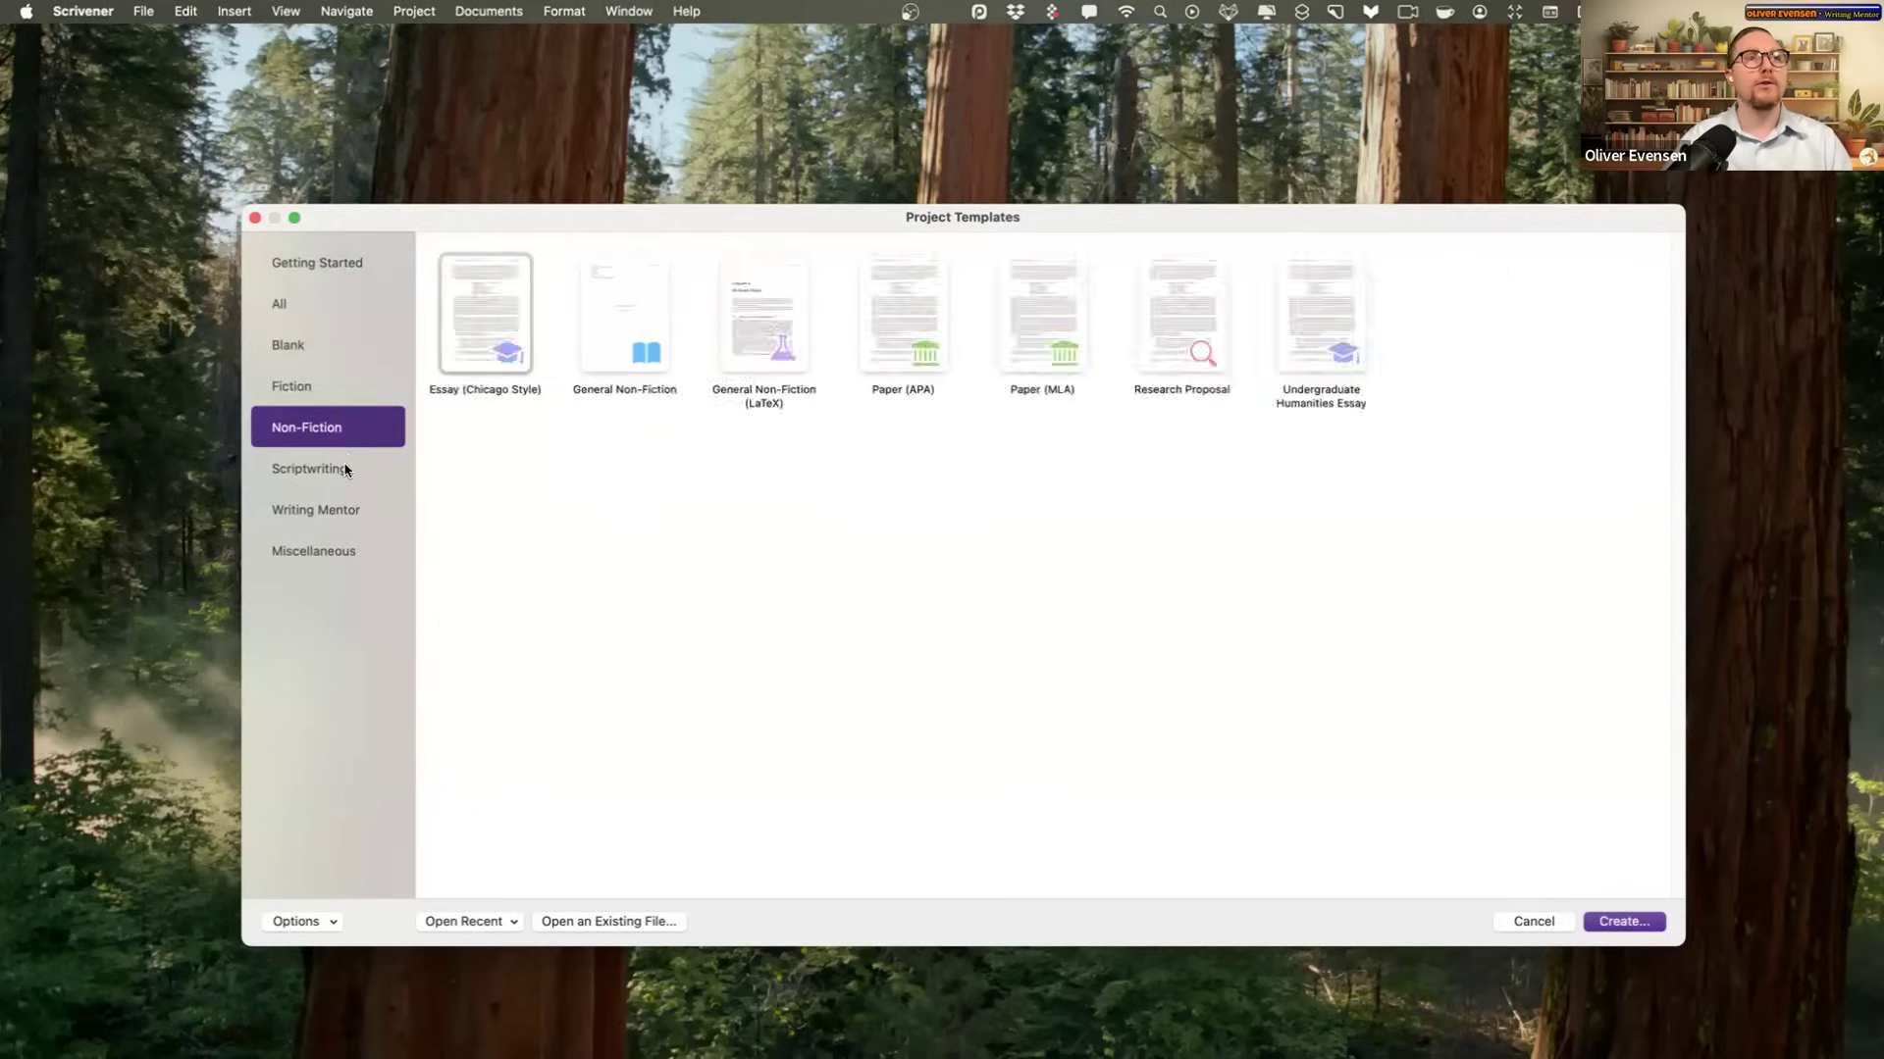
click(345, 470)
click(352, 514)
click(350, 548)
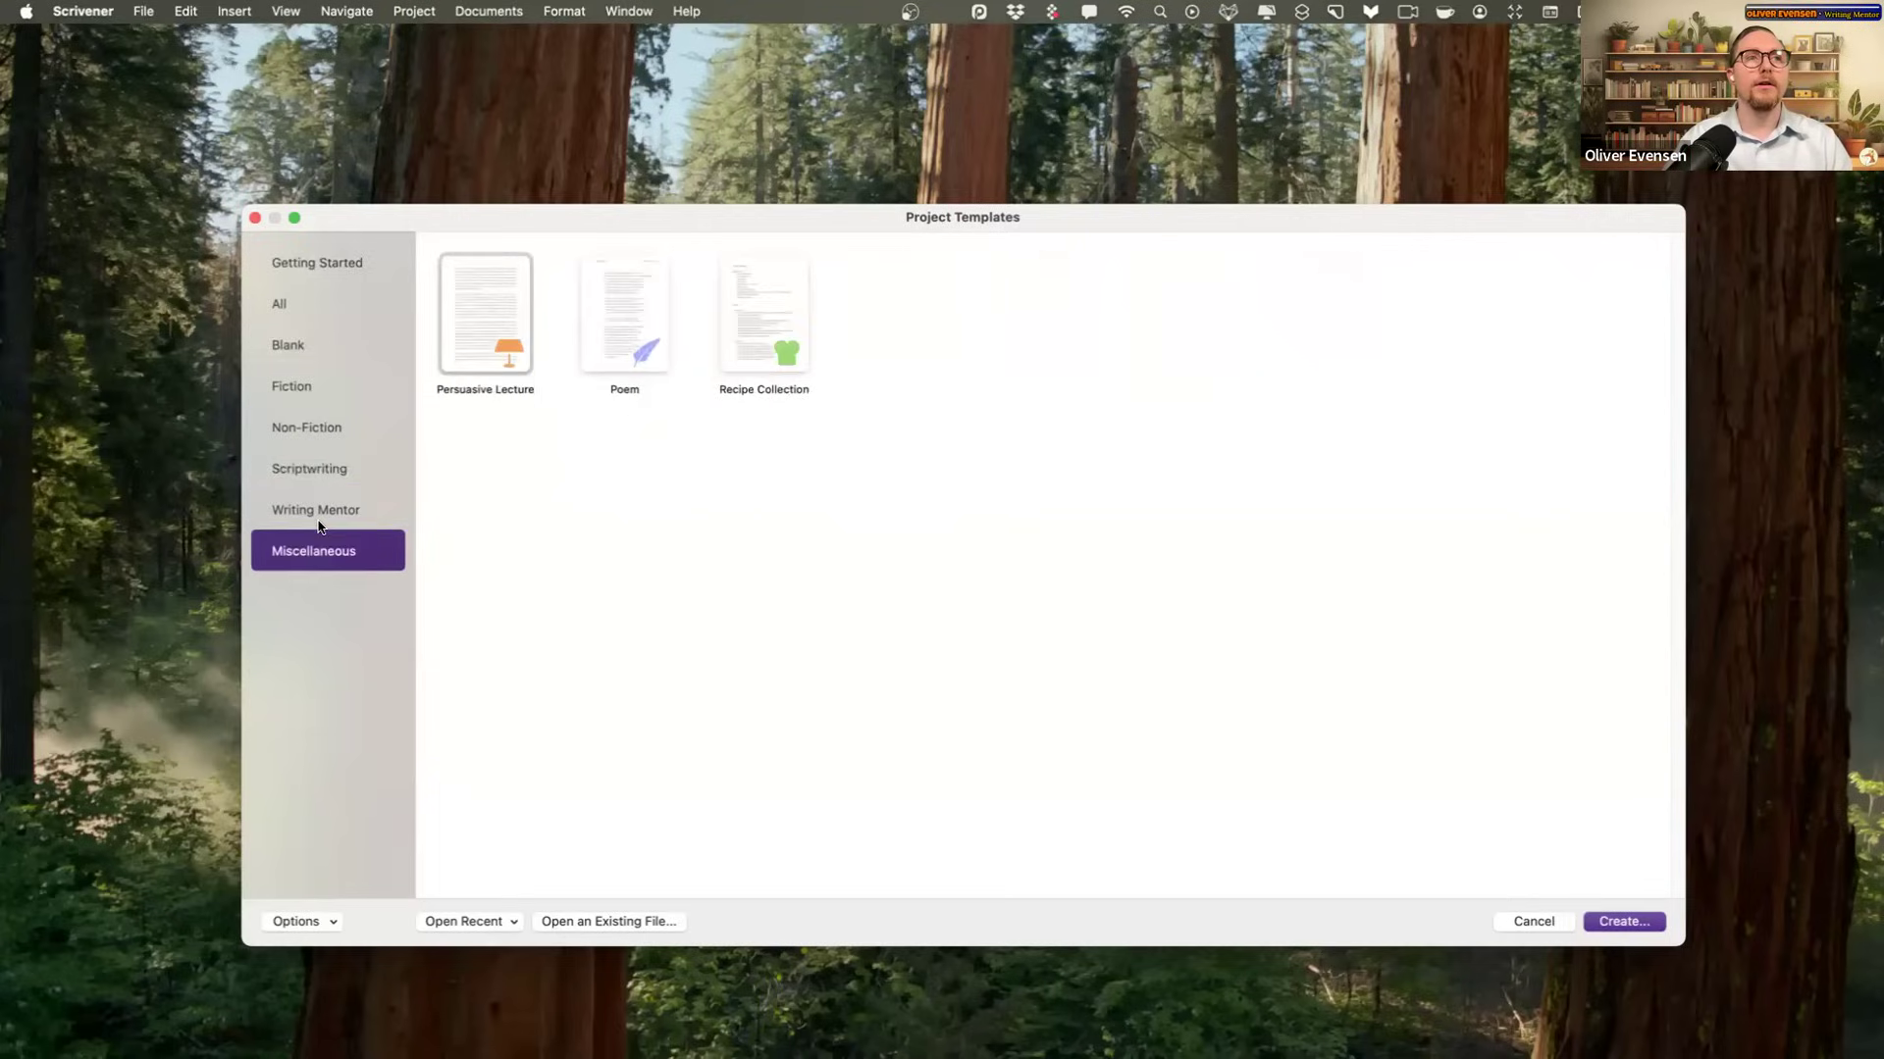
Step: Compare the Fiction, Non-Fiction and Writing Mentor templates, including General Non-Fiction, Novel, Novel (with Parts) and Starter Novel Template
click(318, 387)
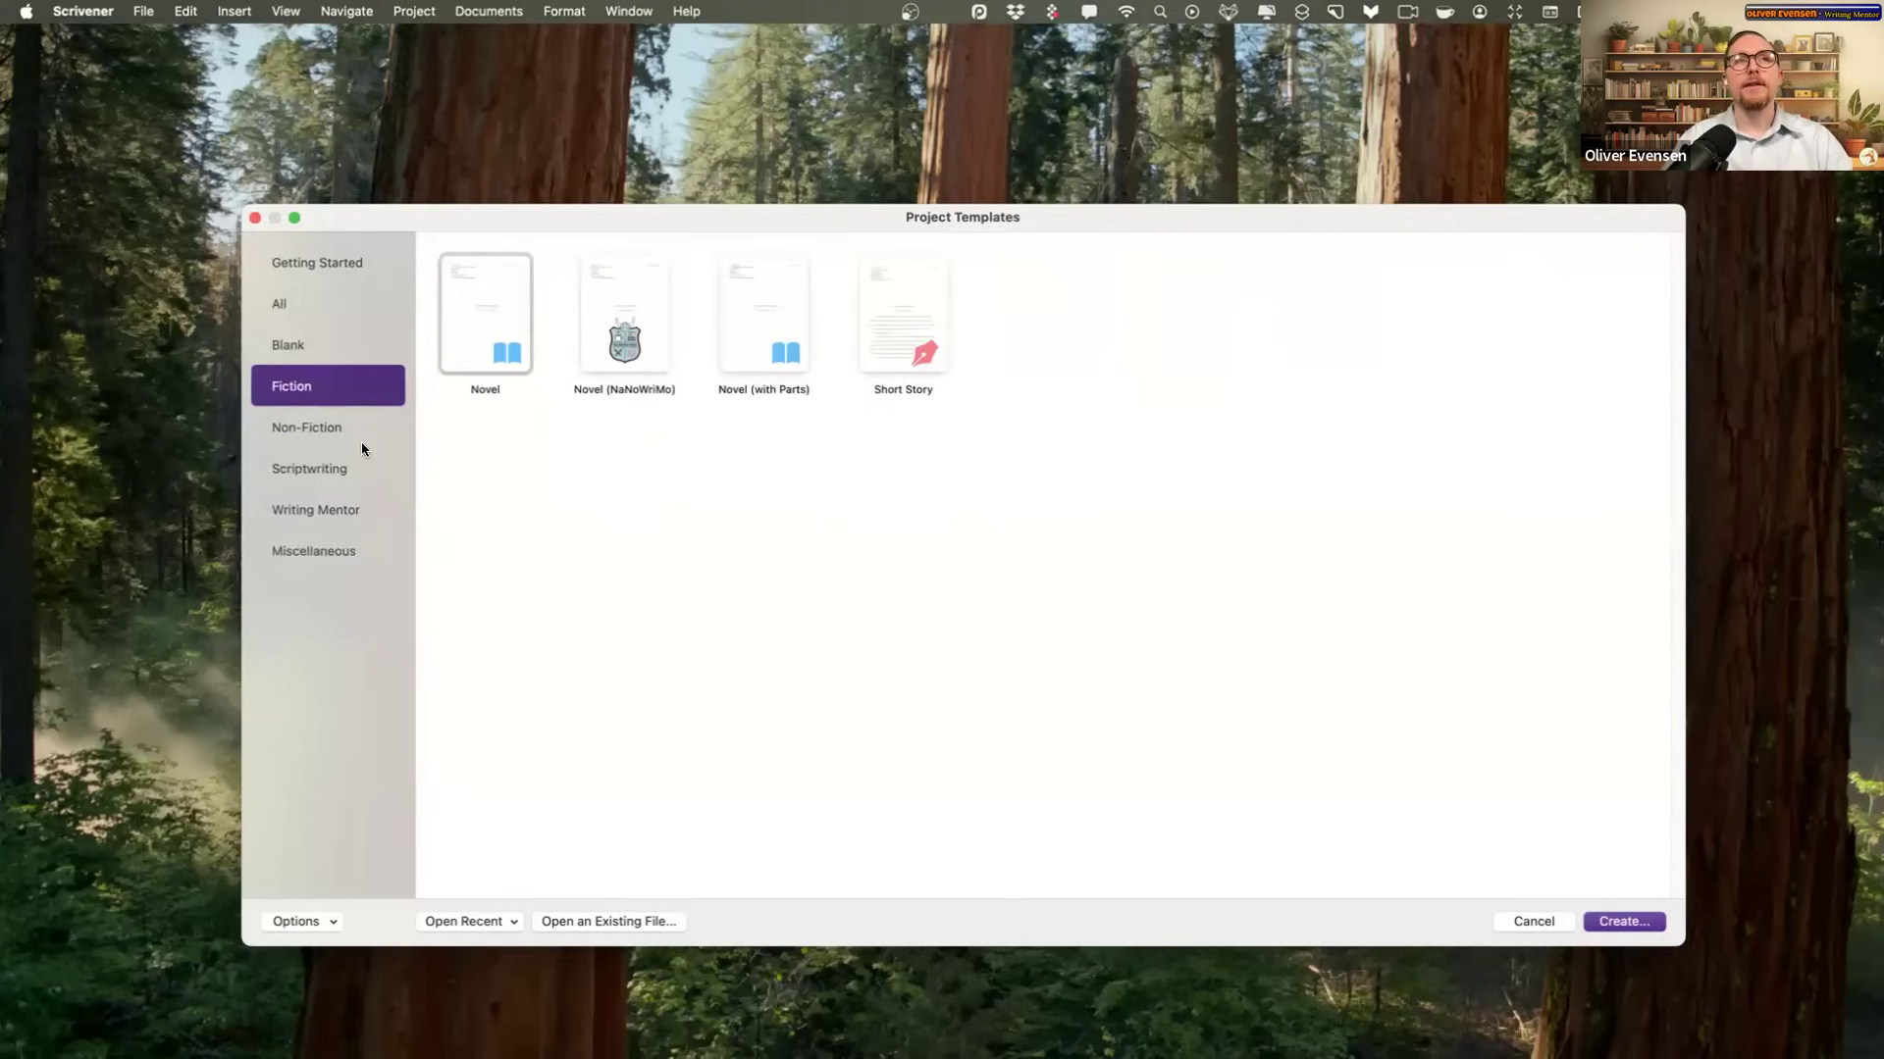
click(331, 425)
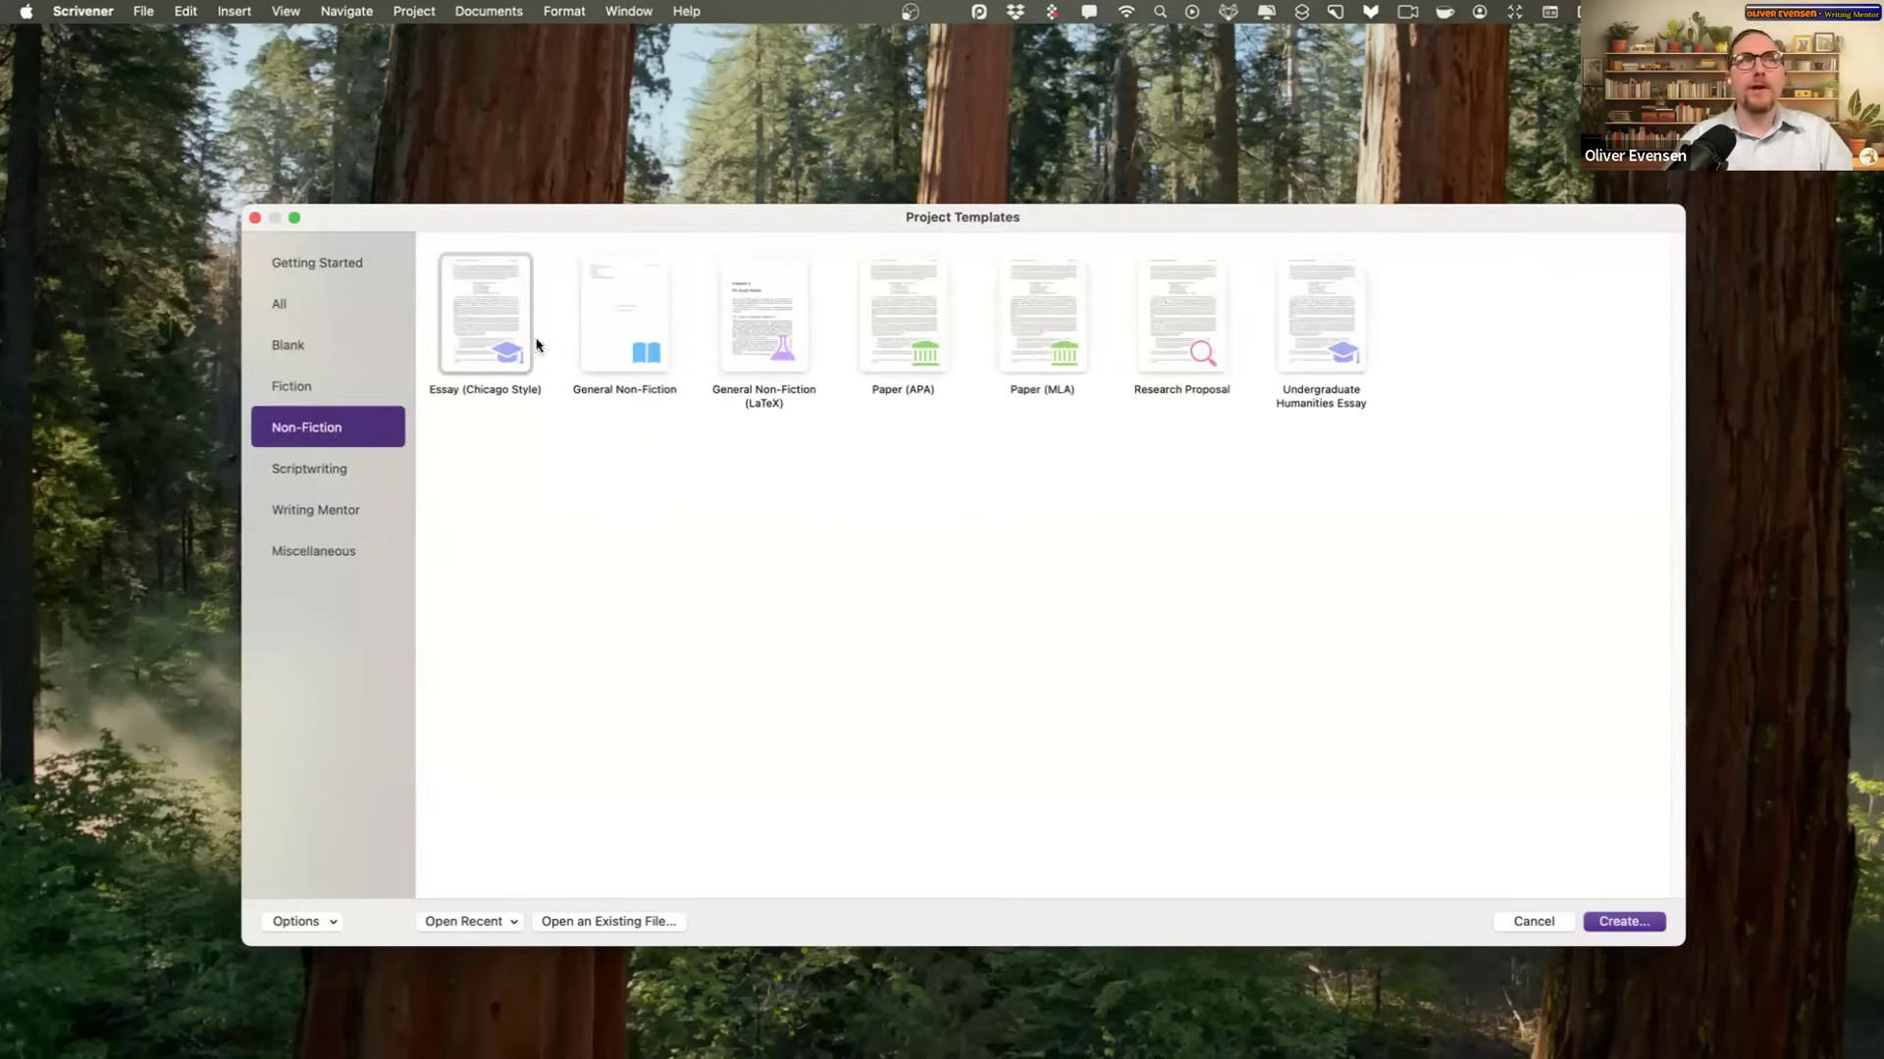
click(645, 321)
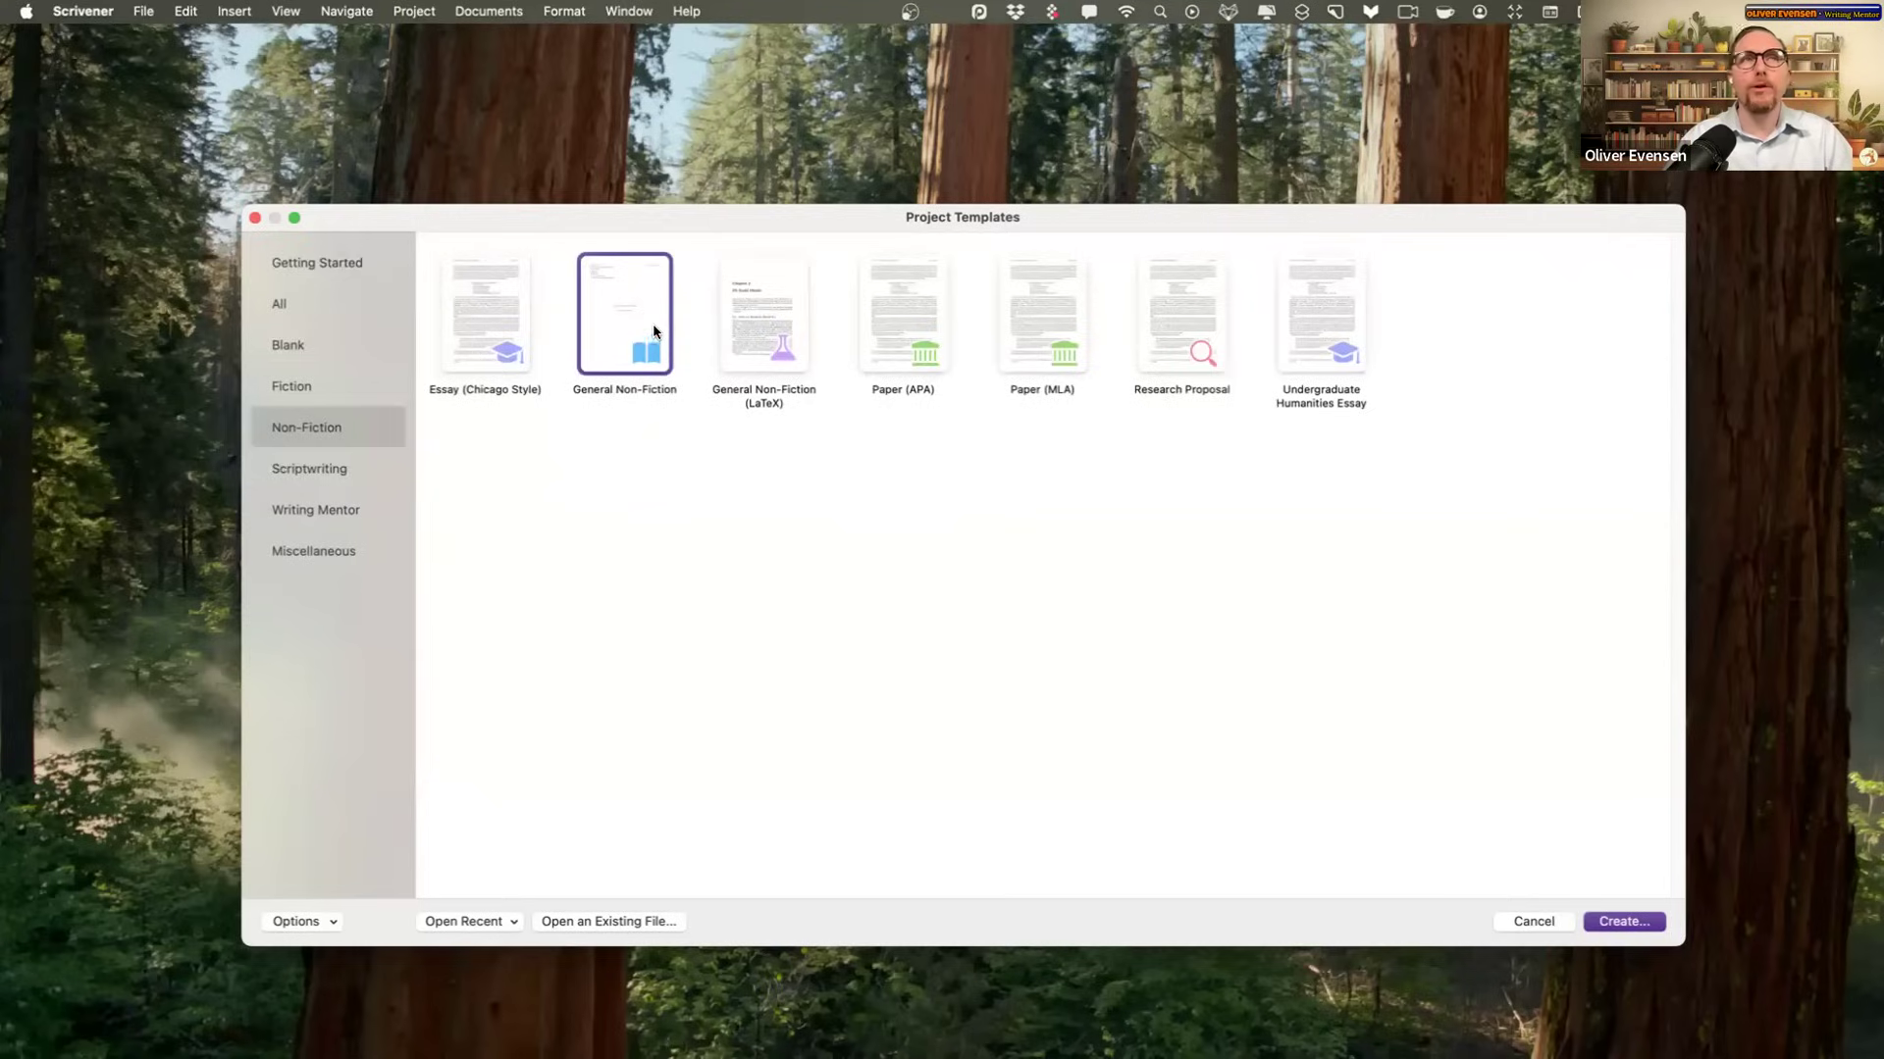
click(365, 387)
click(487, 336)
click(780, 330)
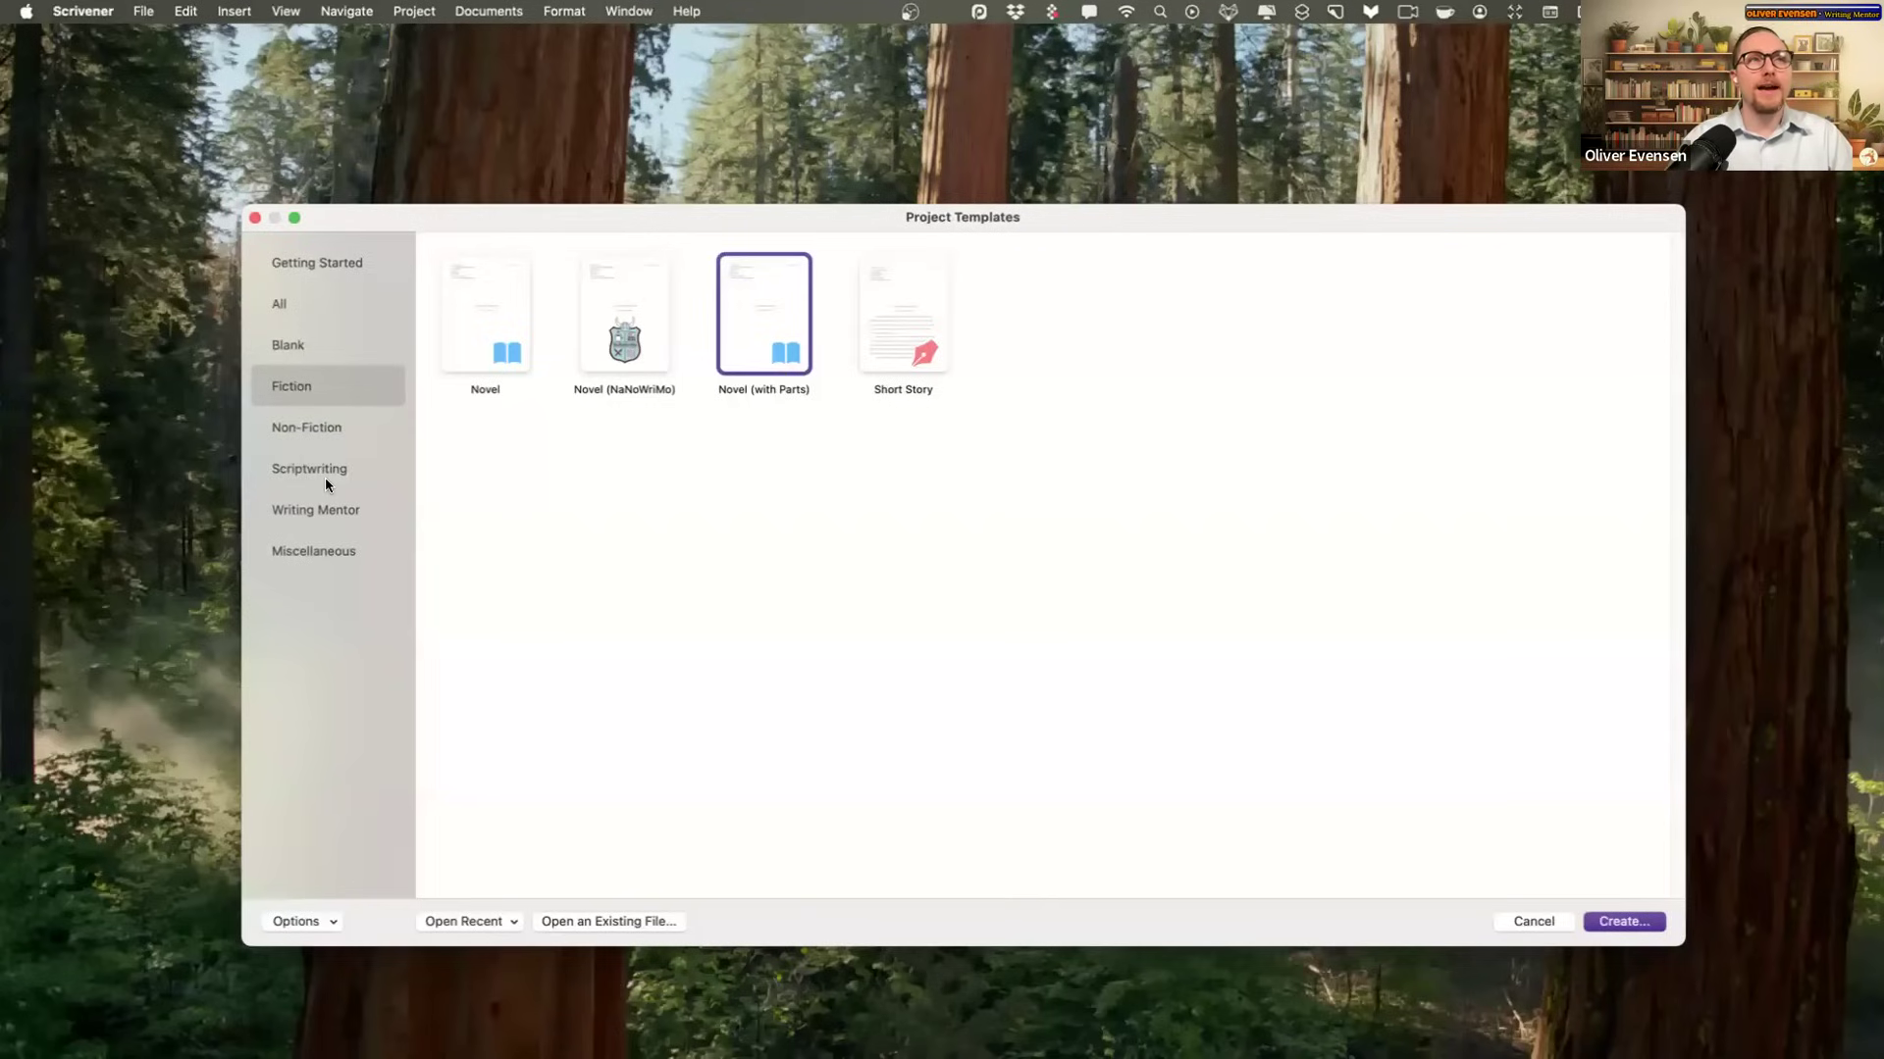
click(324, 504)
click(475, 358)
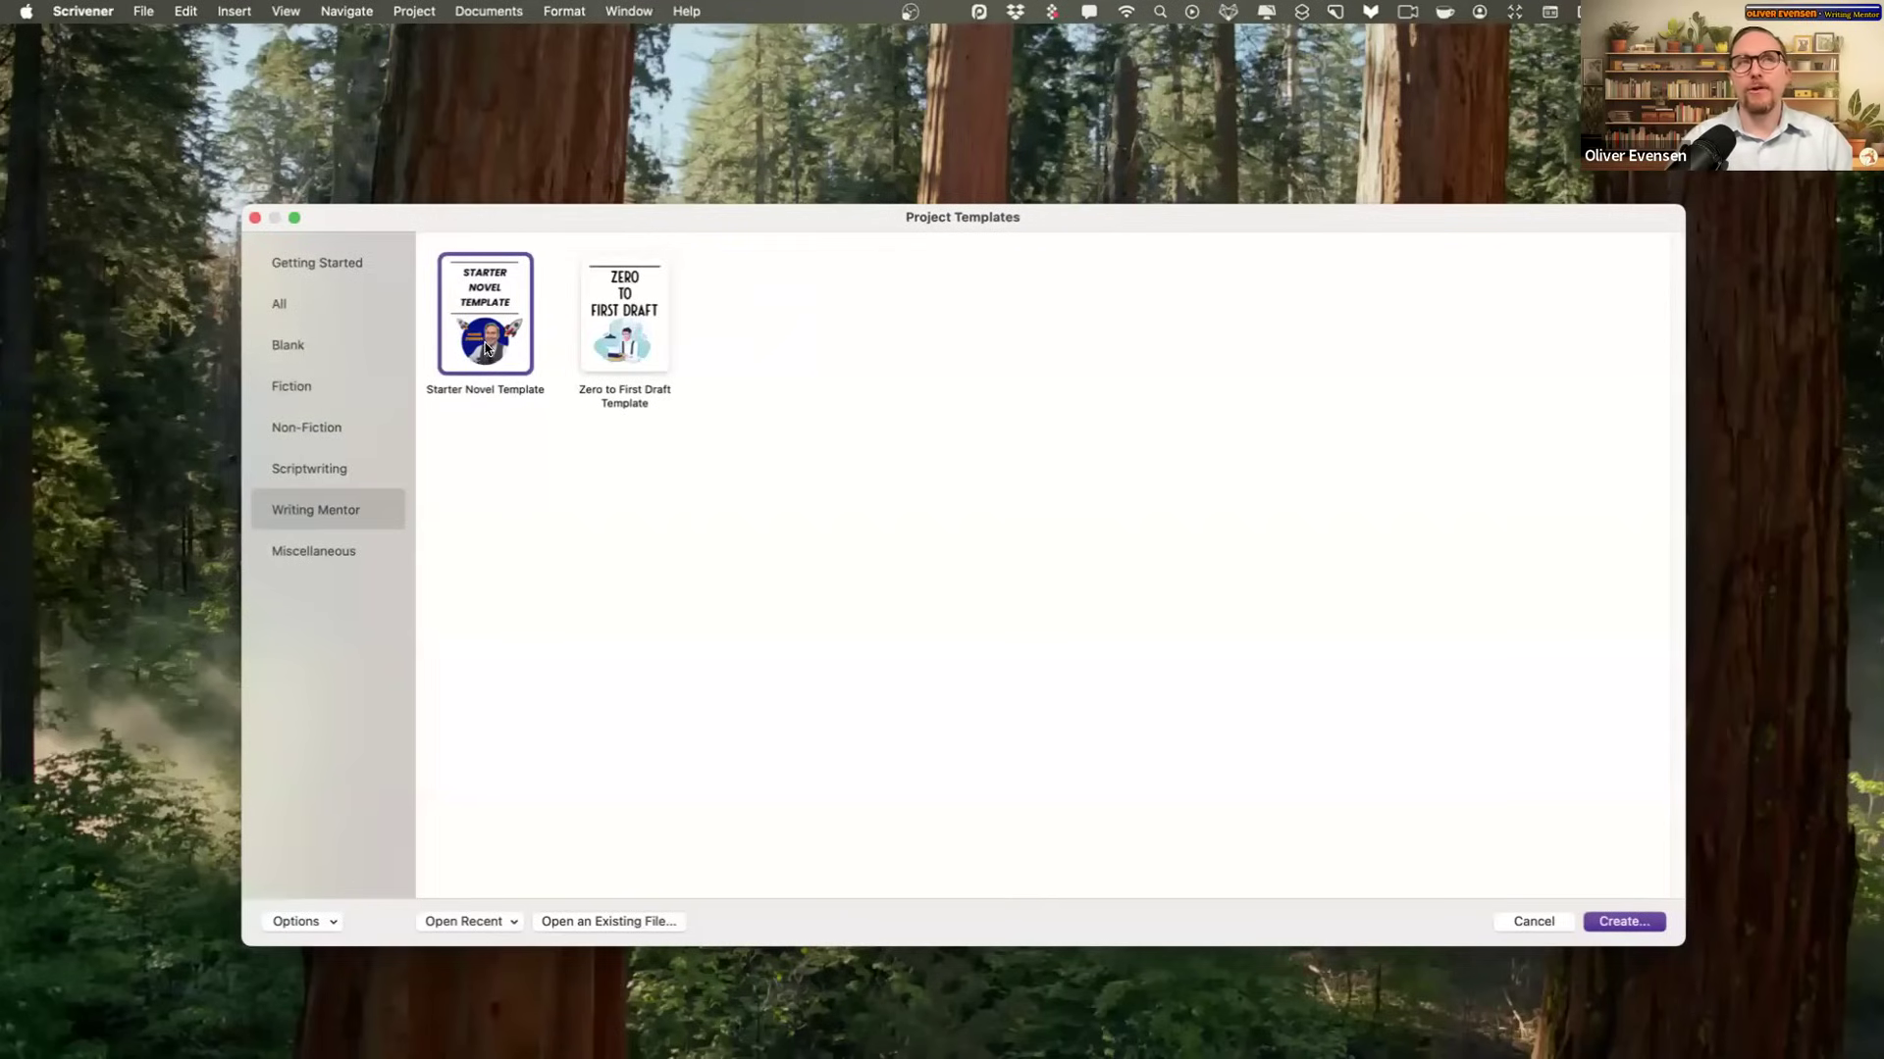
click(319, 390)
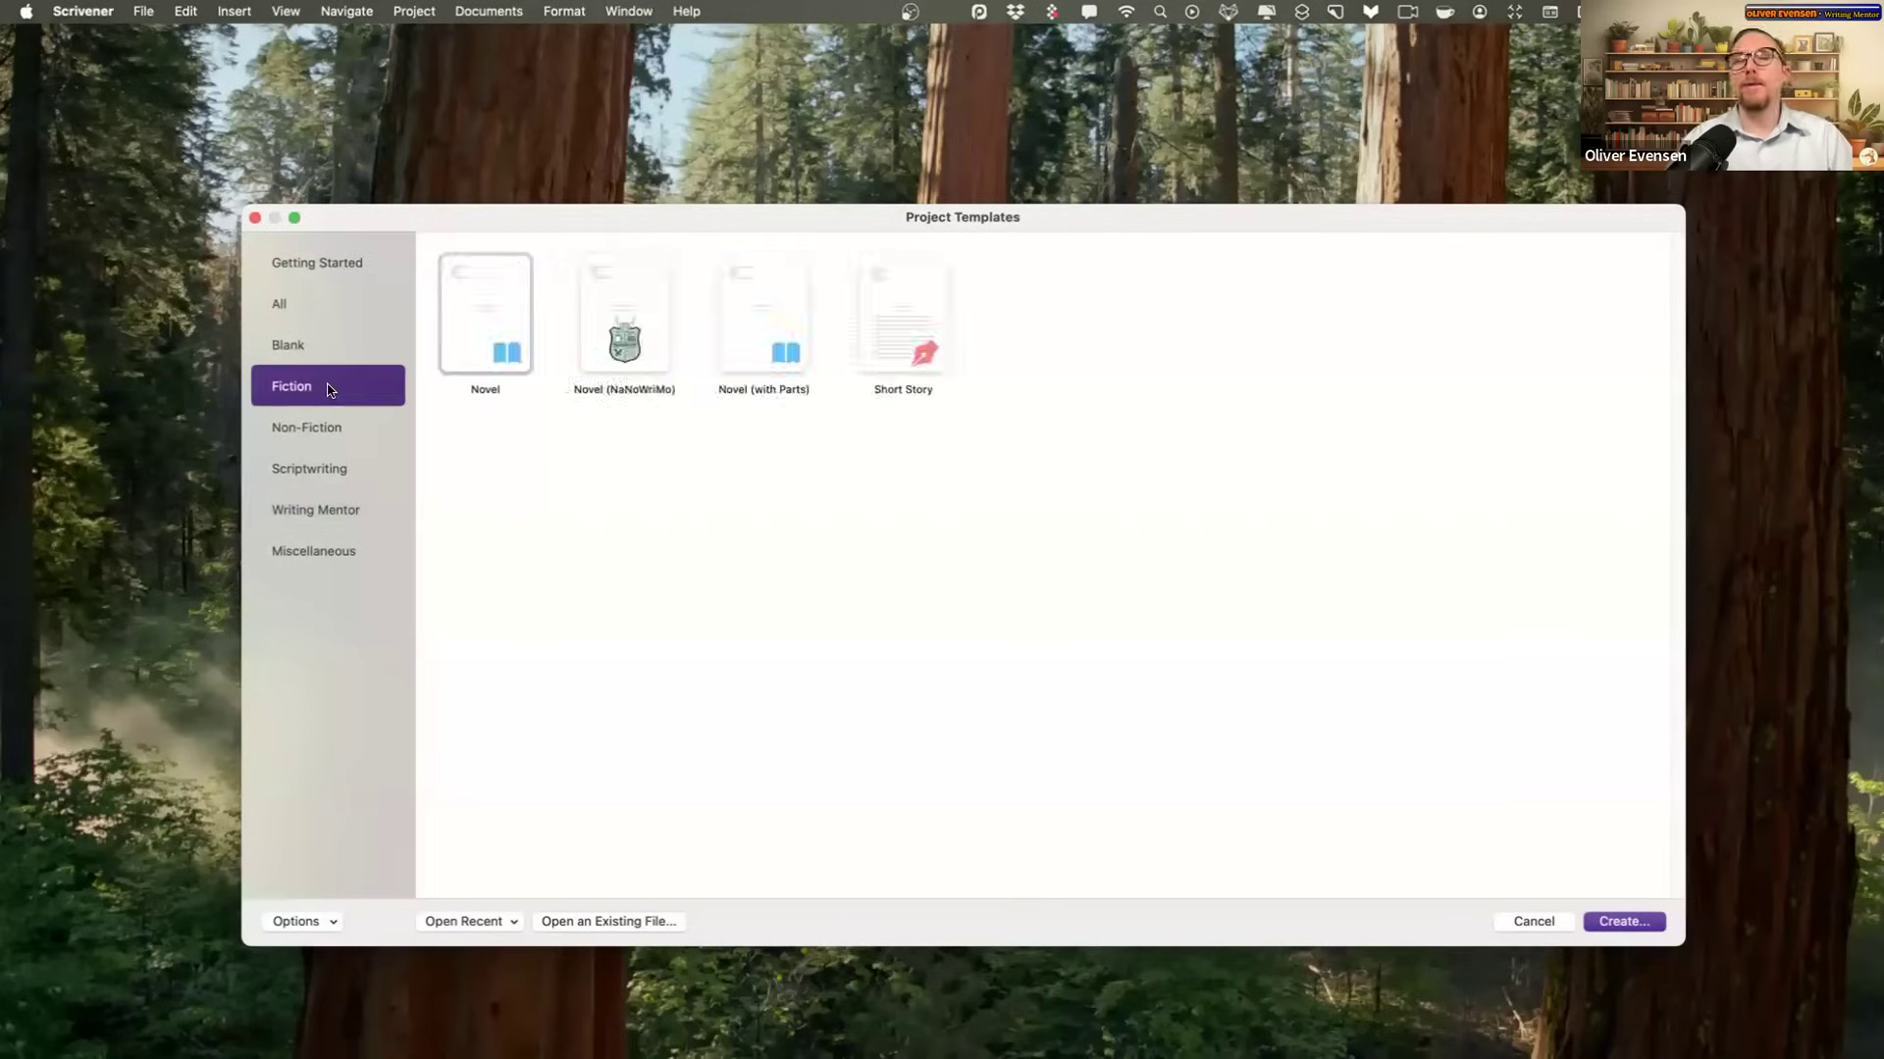
click(500, 326)
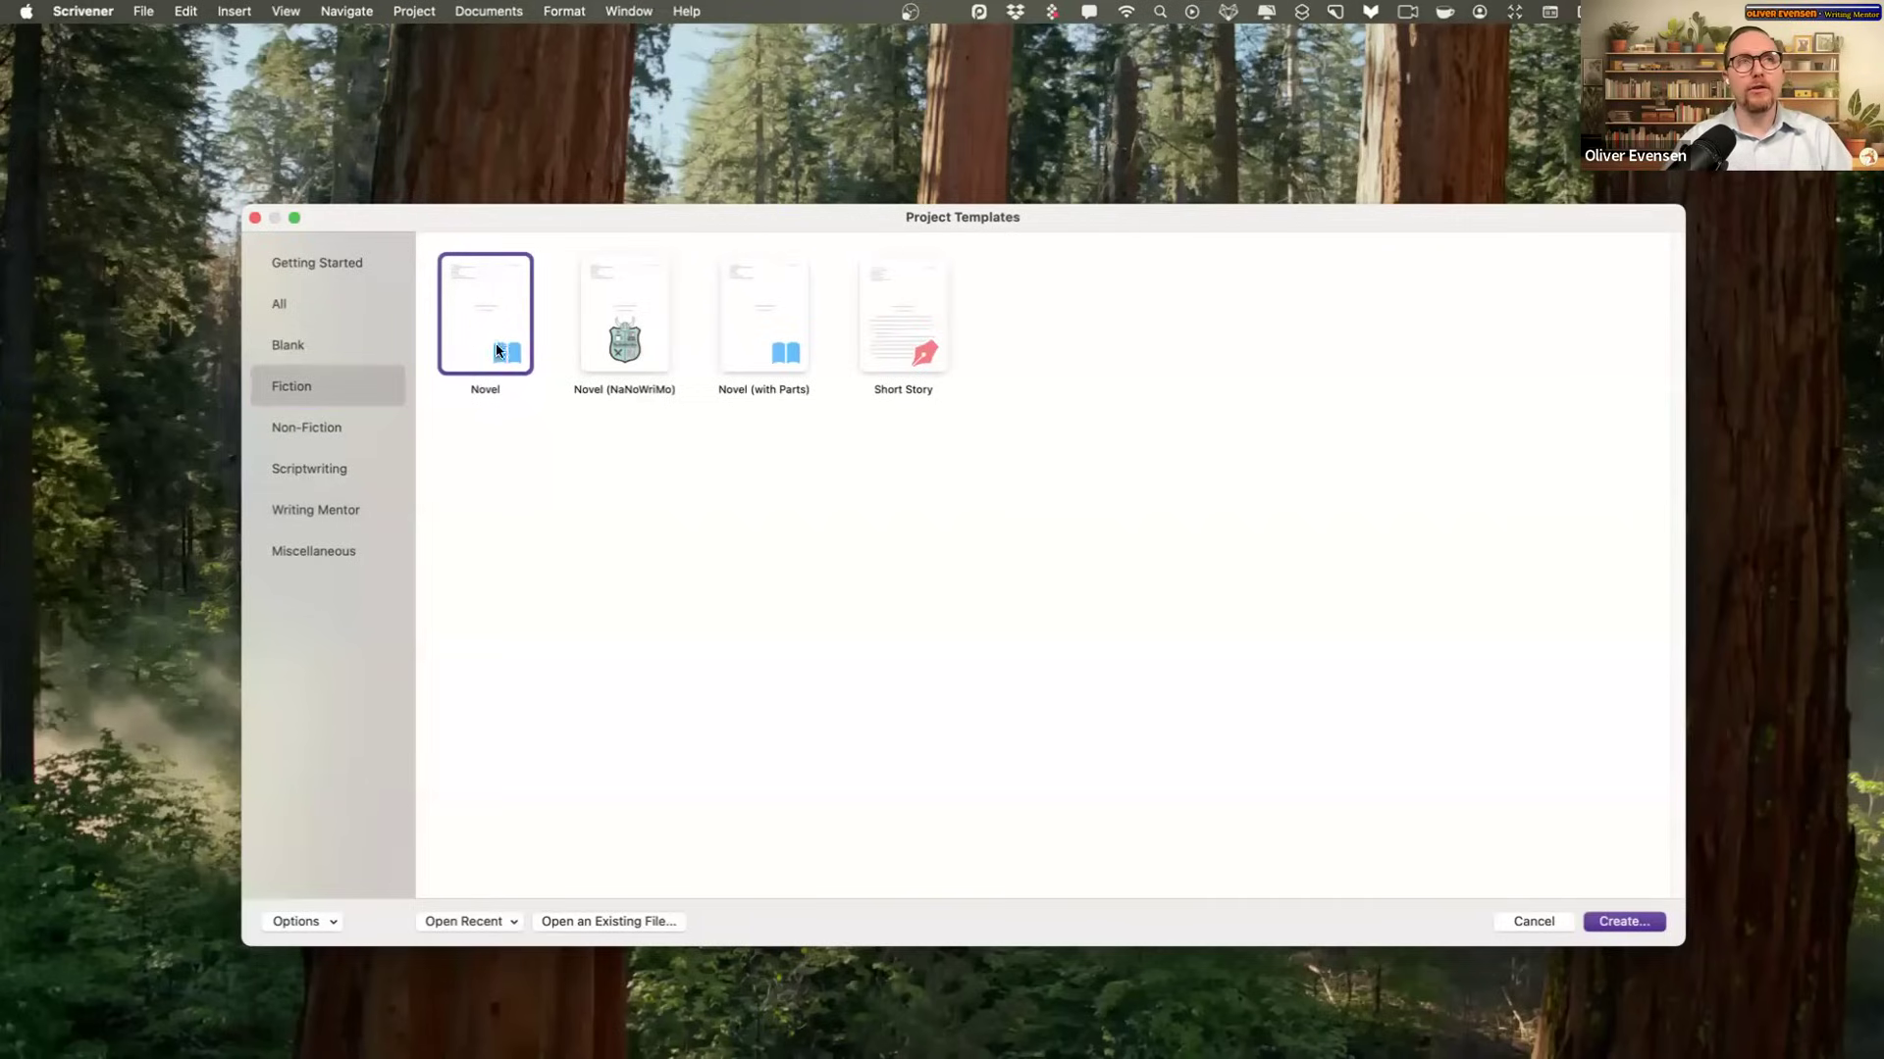
click(353, 509)
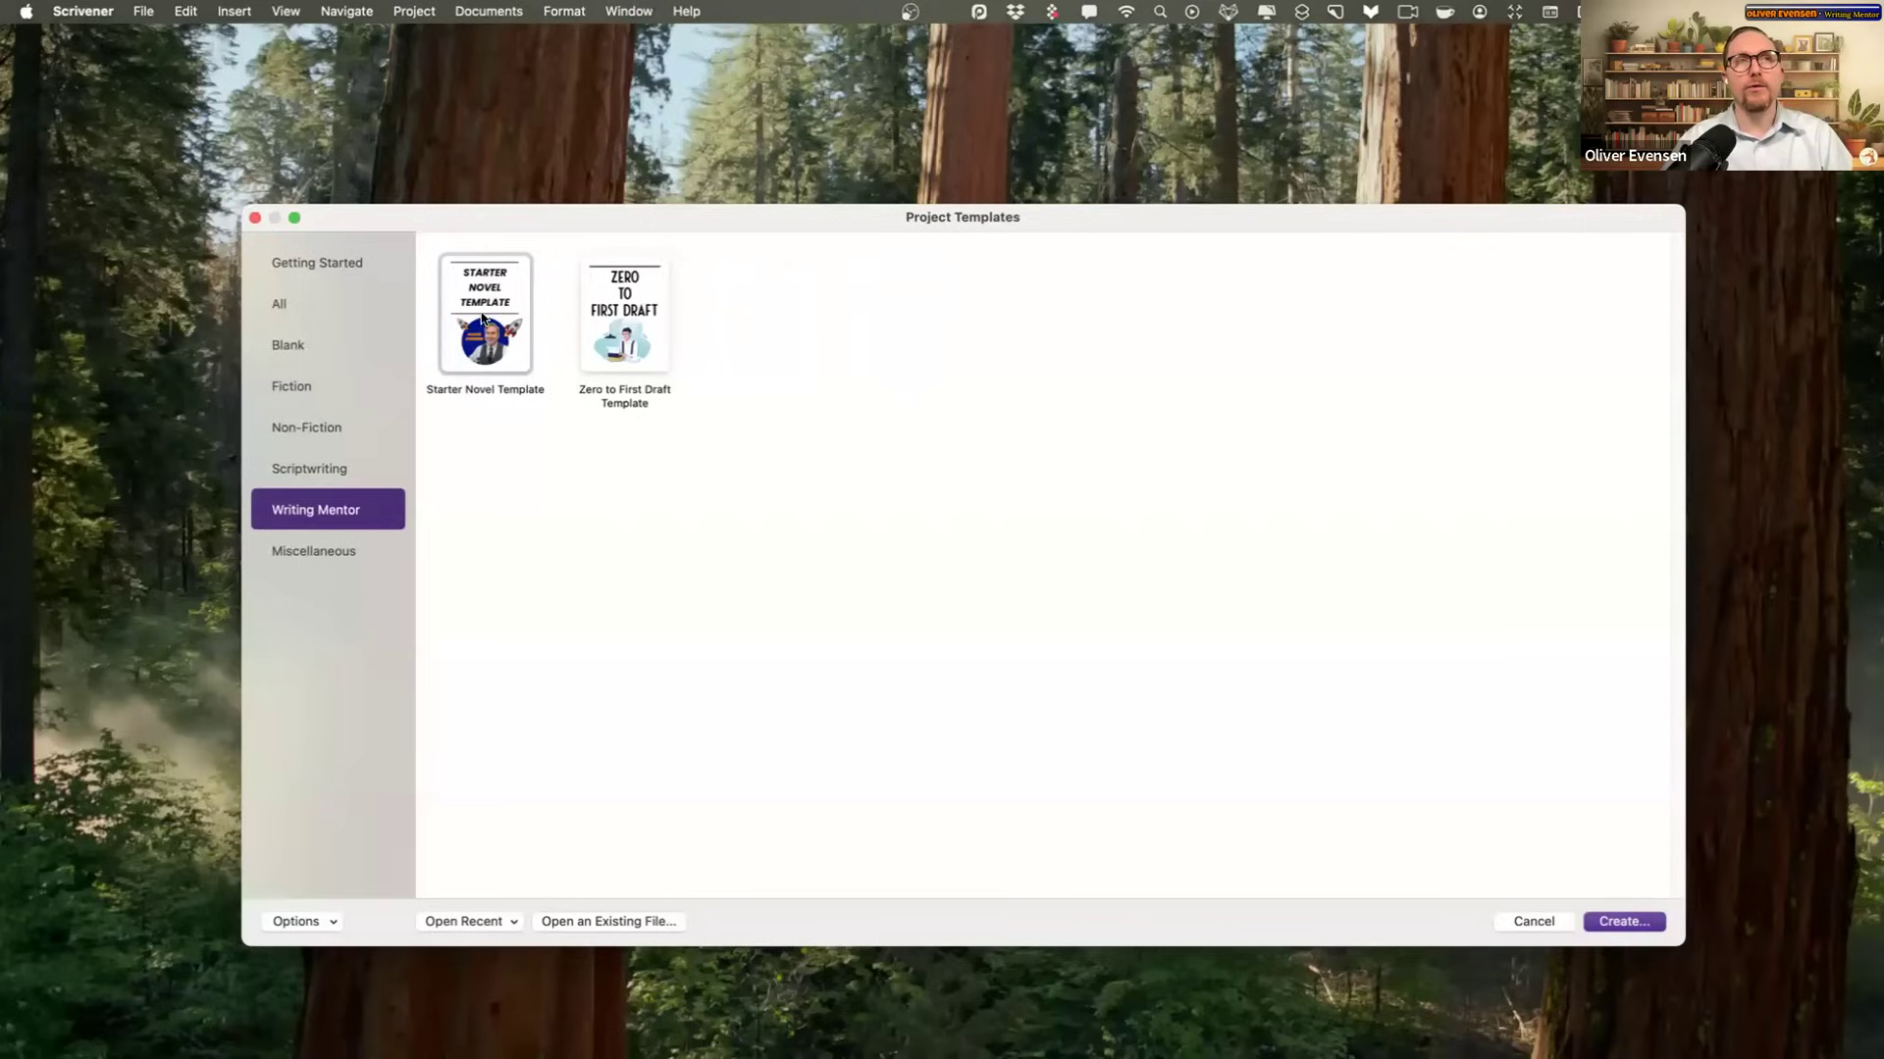
Step: Start a new project from the Fiction category's Novel template and name it The Rising Sun
click(283, 388)
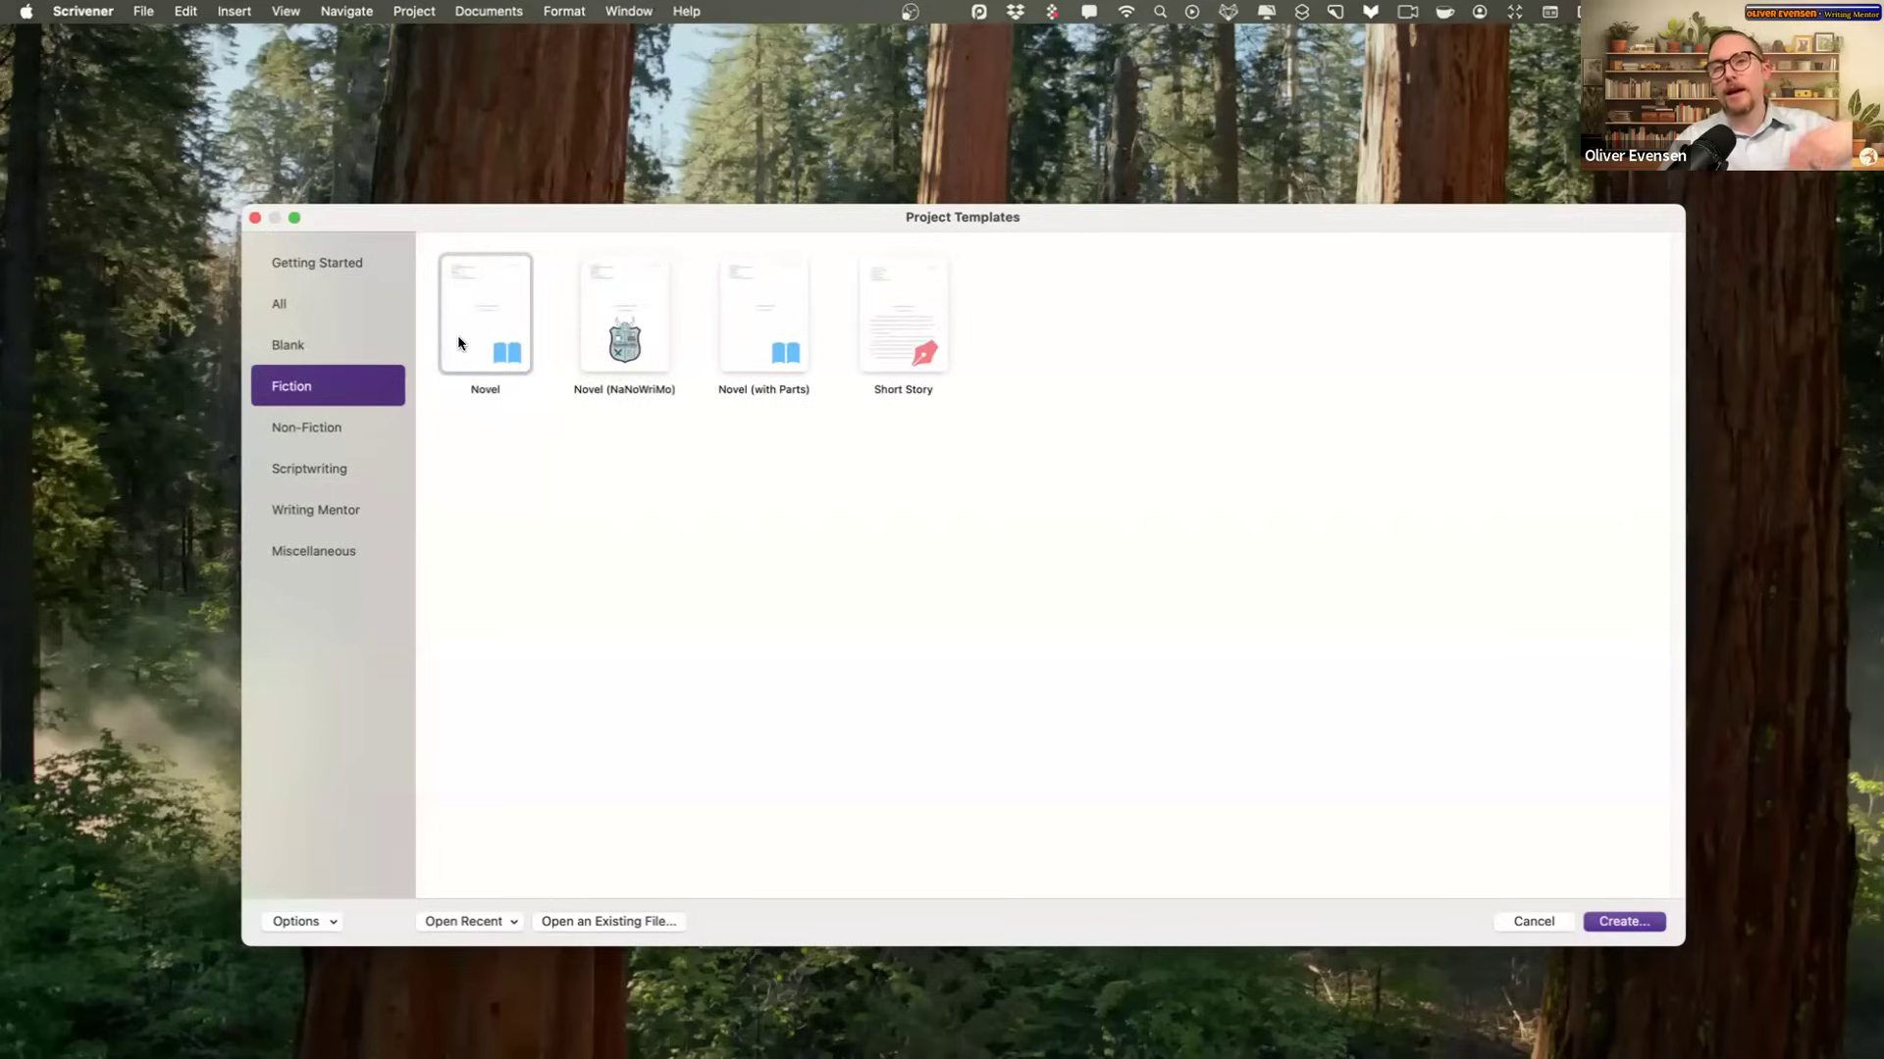
click(488, 334)
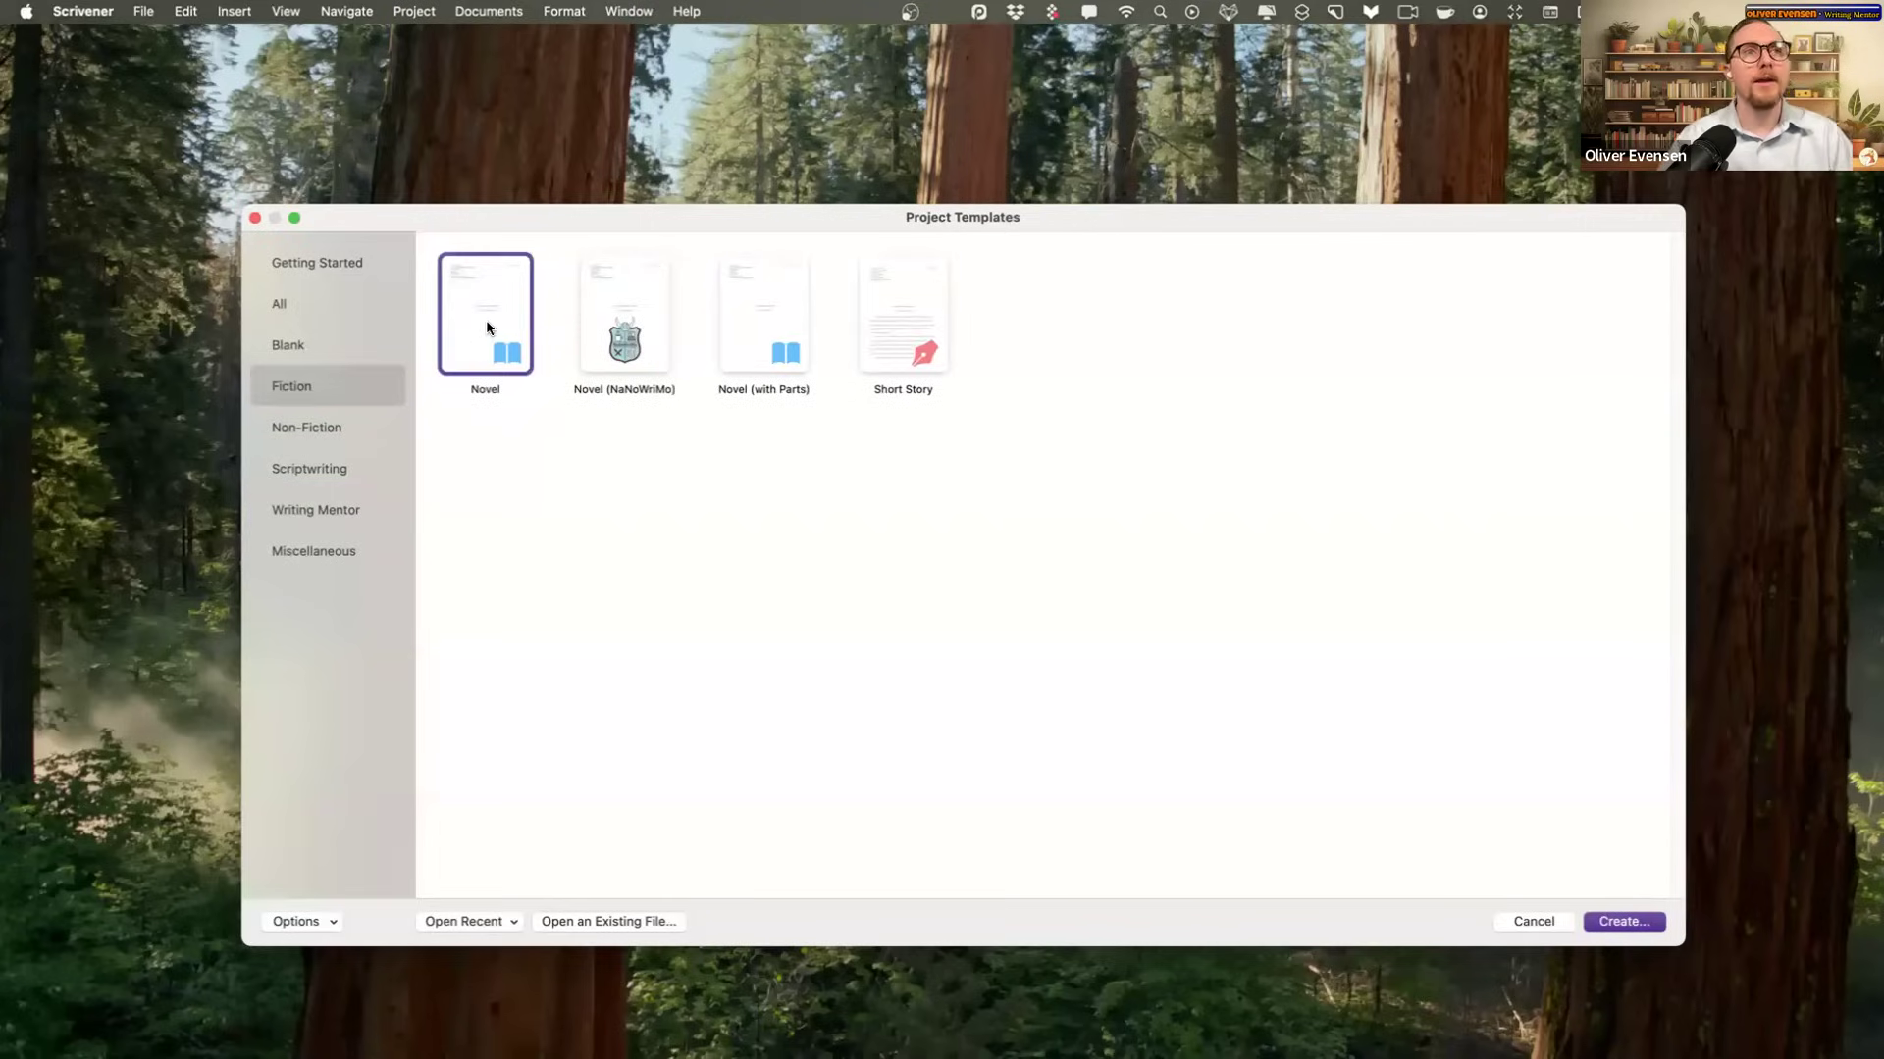
double_click(488, 326)
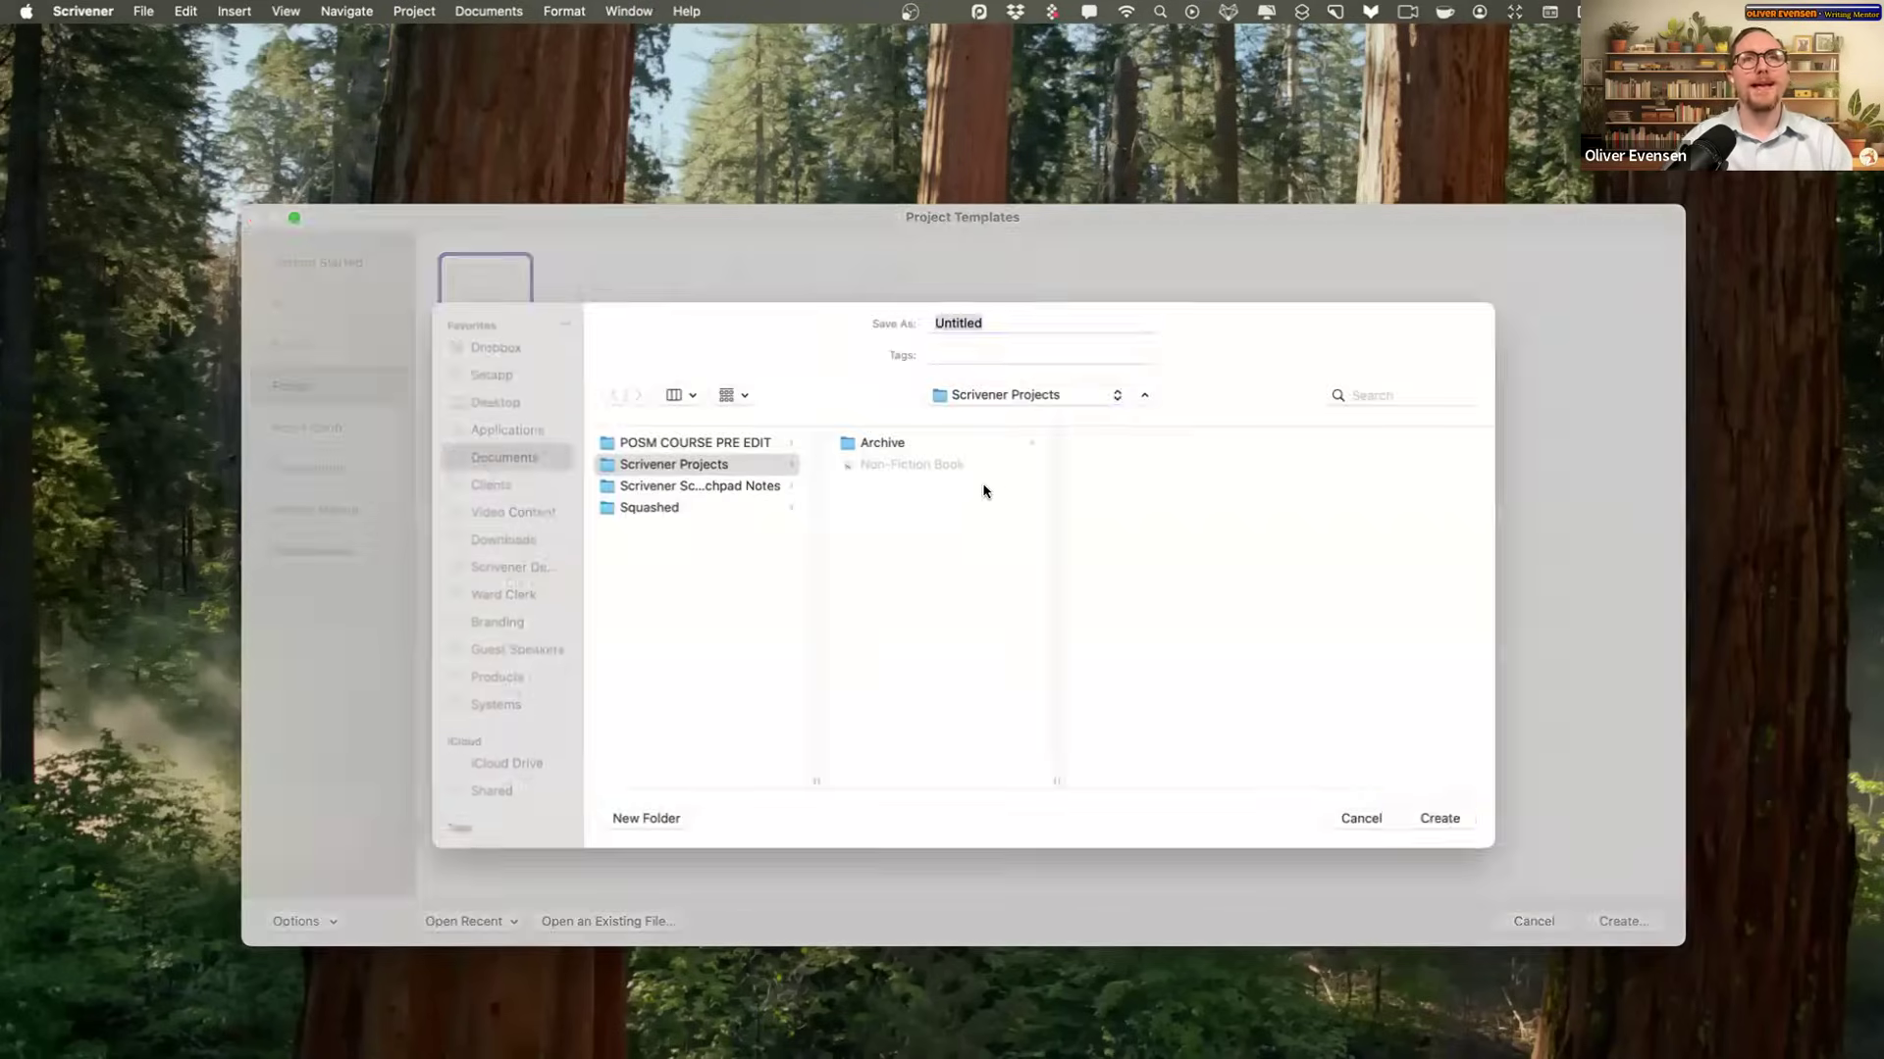
key(BackSpace)
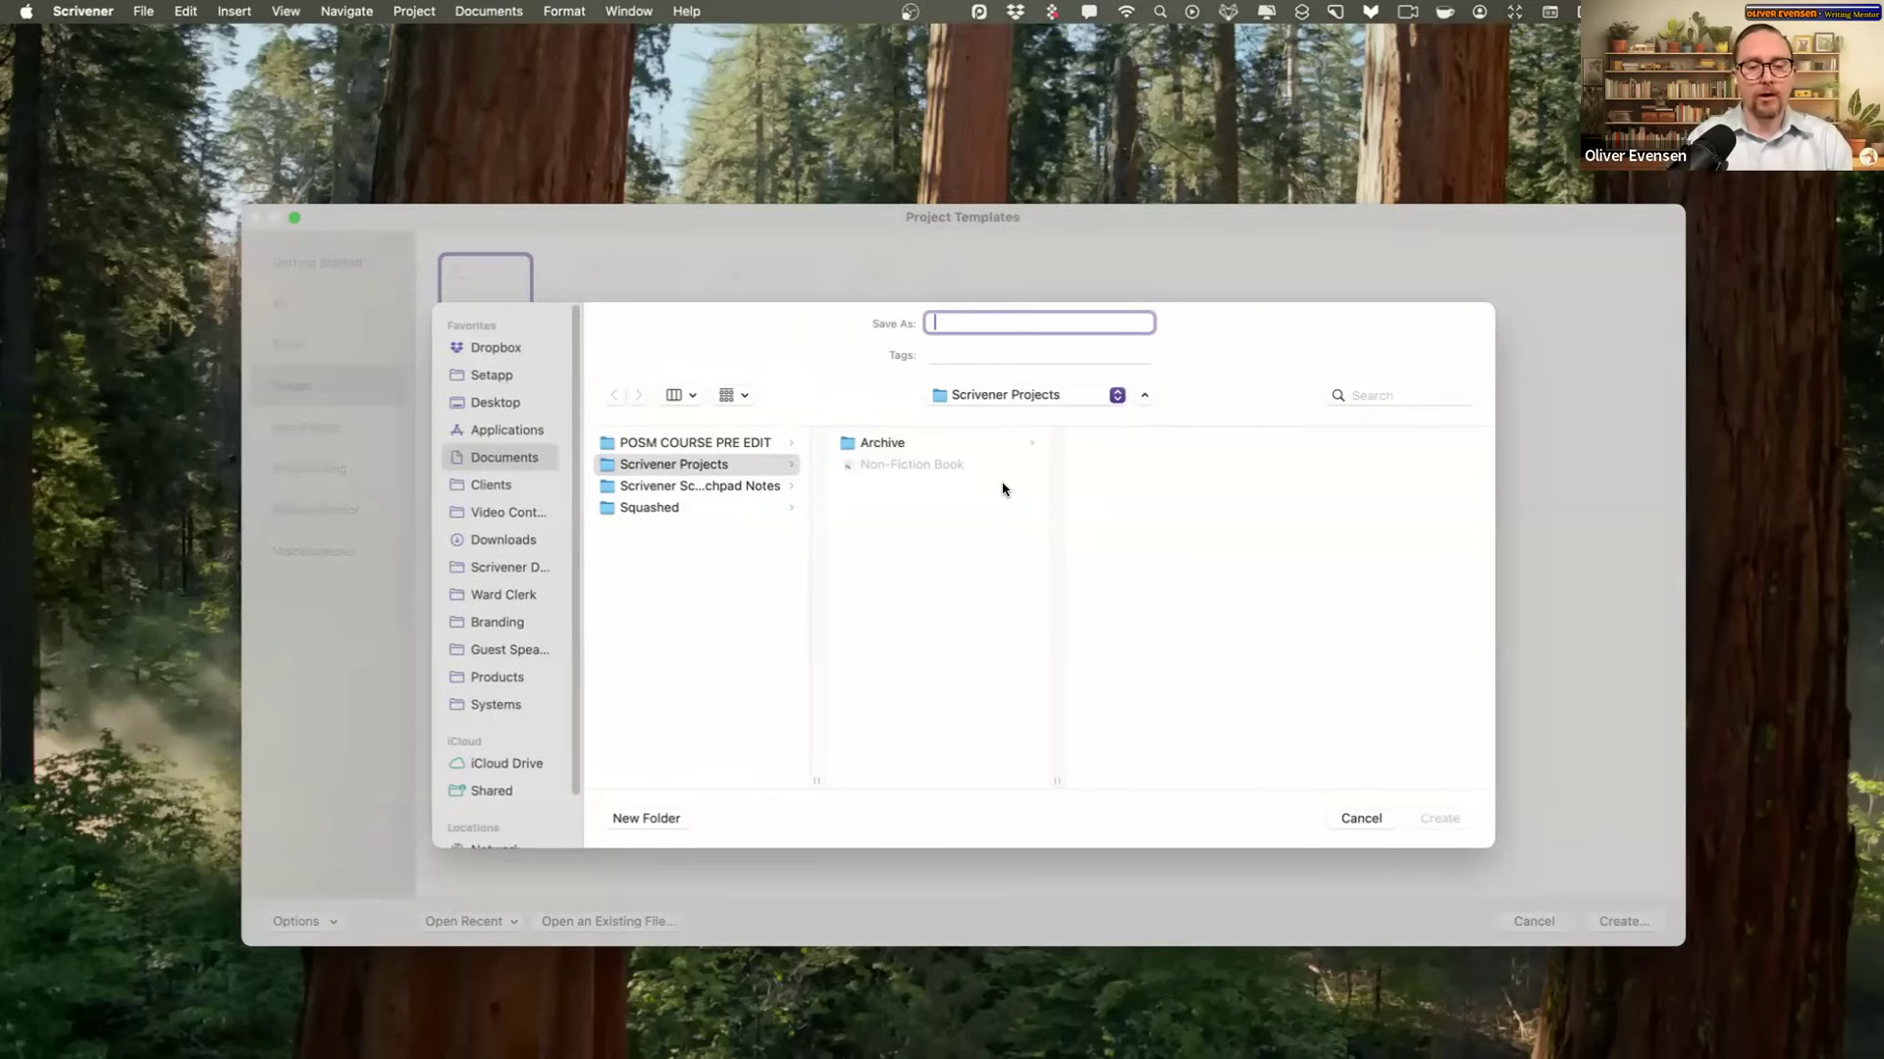
text(The Rising Sun)
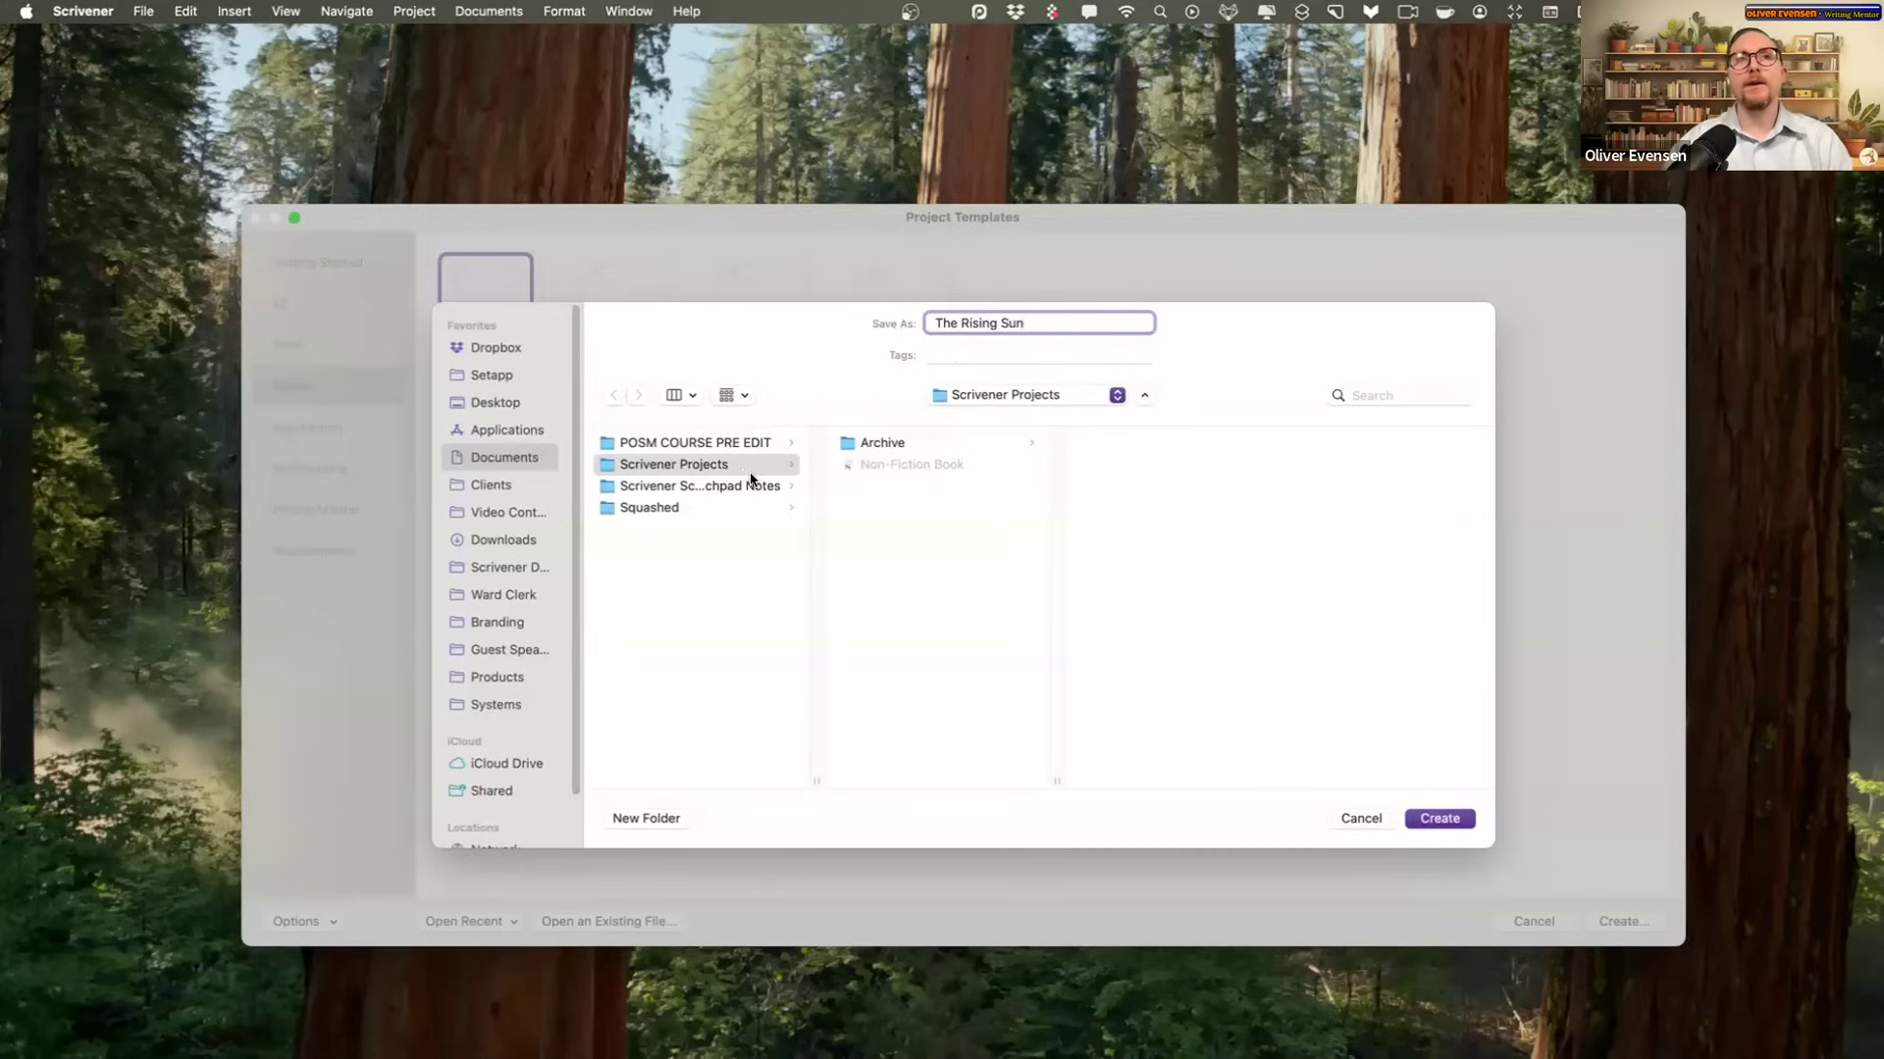
Step: Browse possible save locations, from Scrivener Projects in Documents to the Scrivener folder inside Dropbox's Apps folder
click(505, 458)
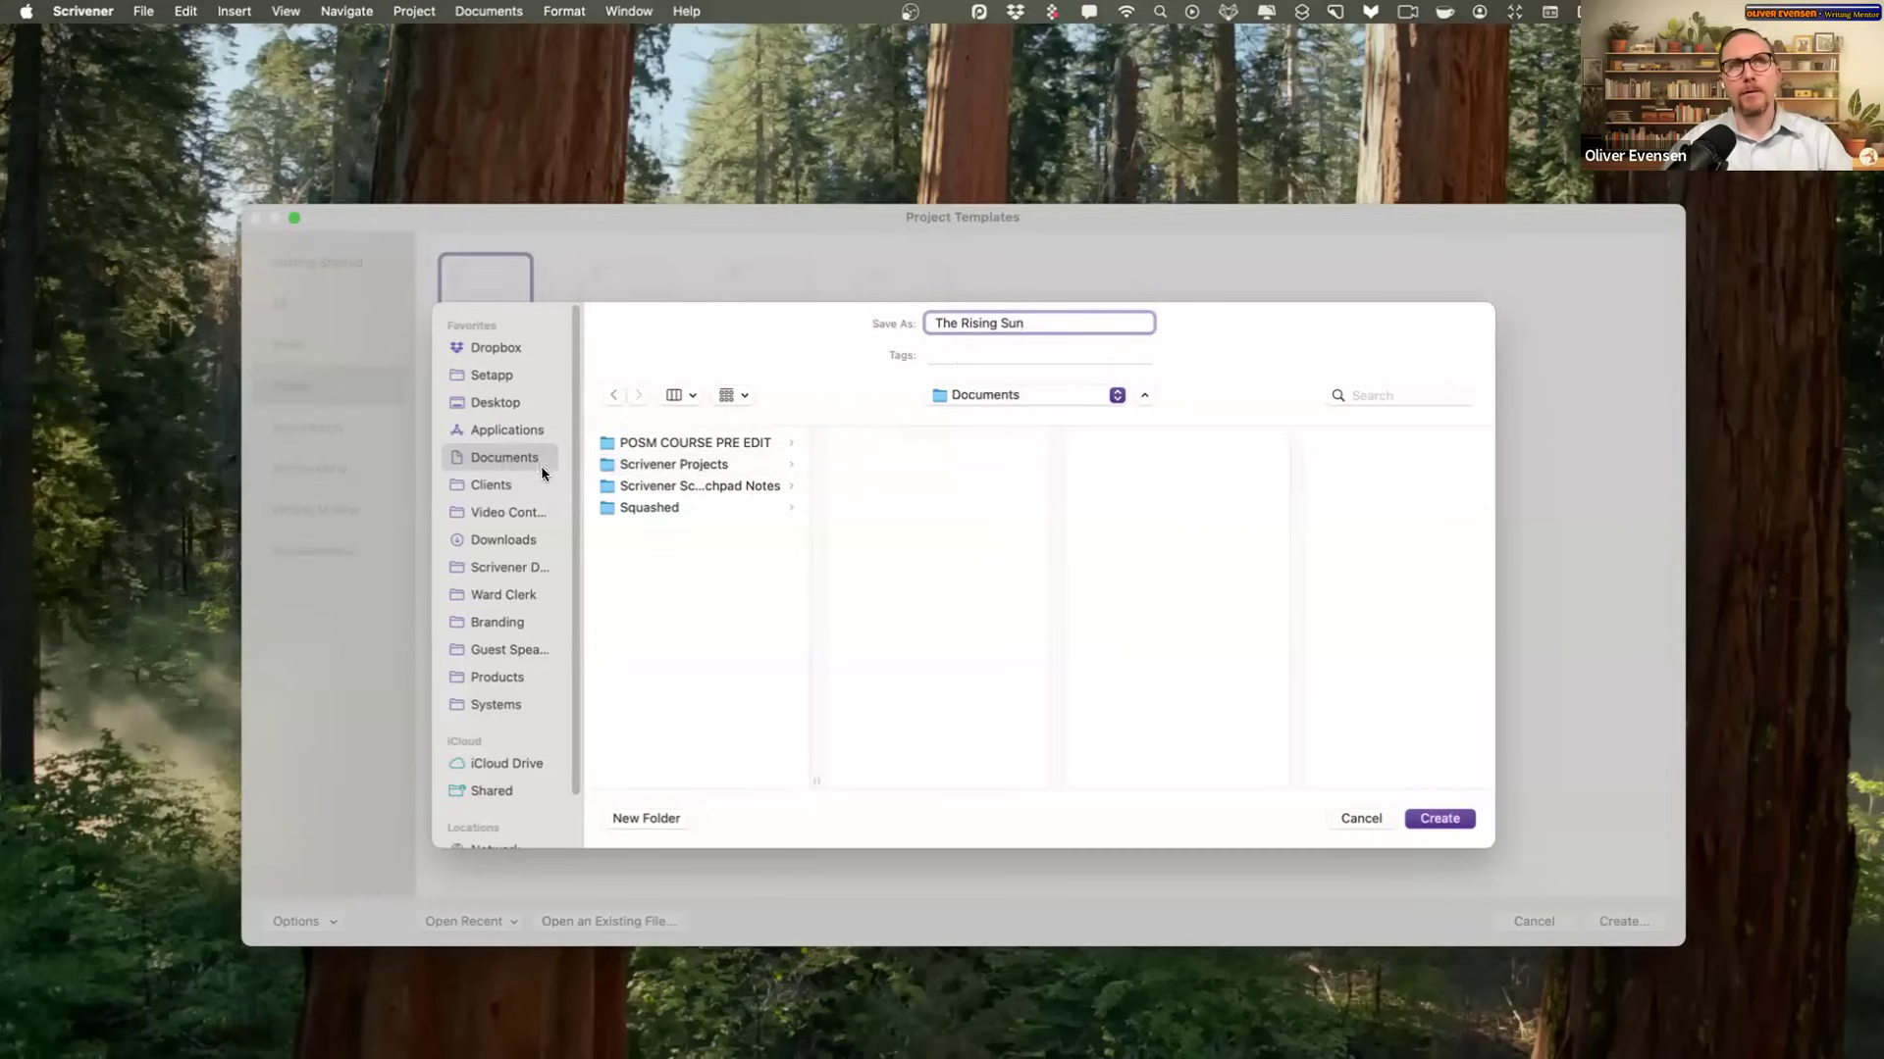
click(655, 467)
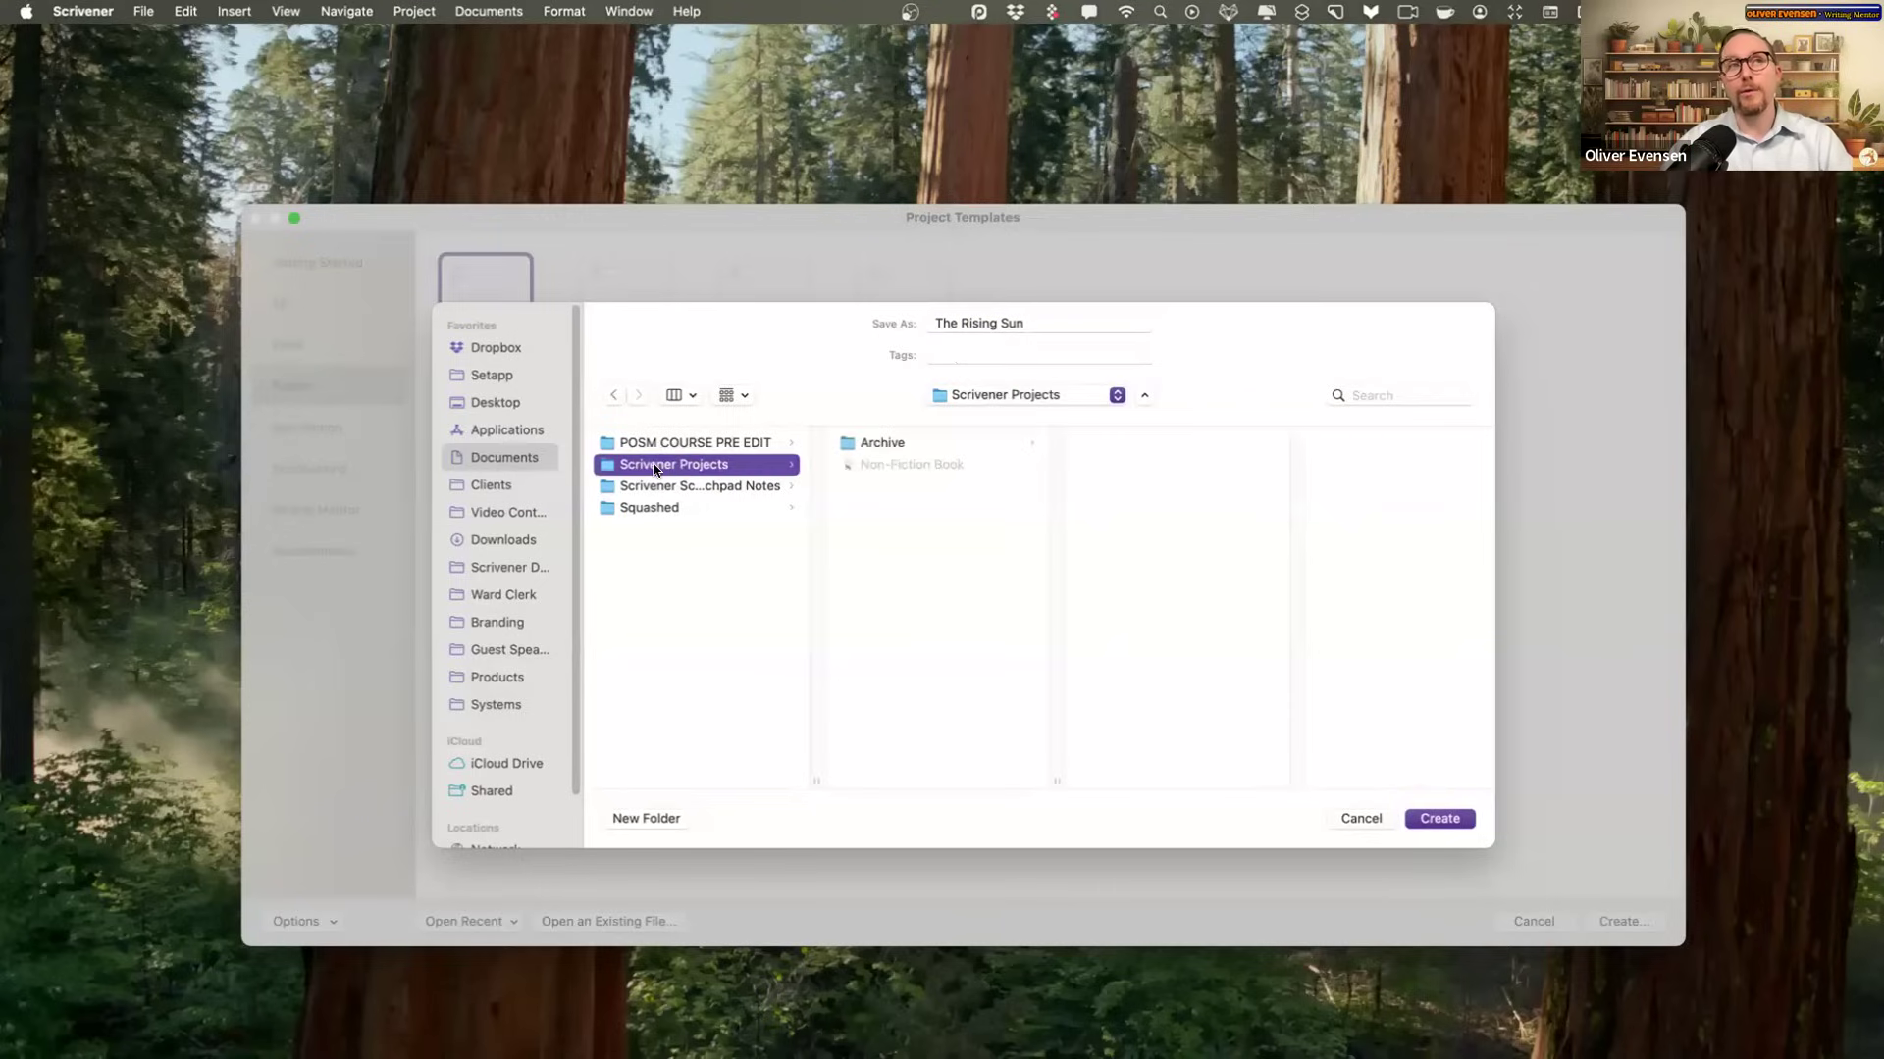
click(509, 349)
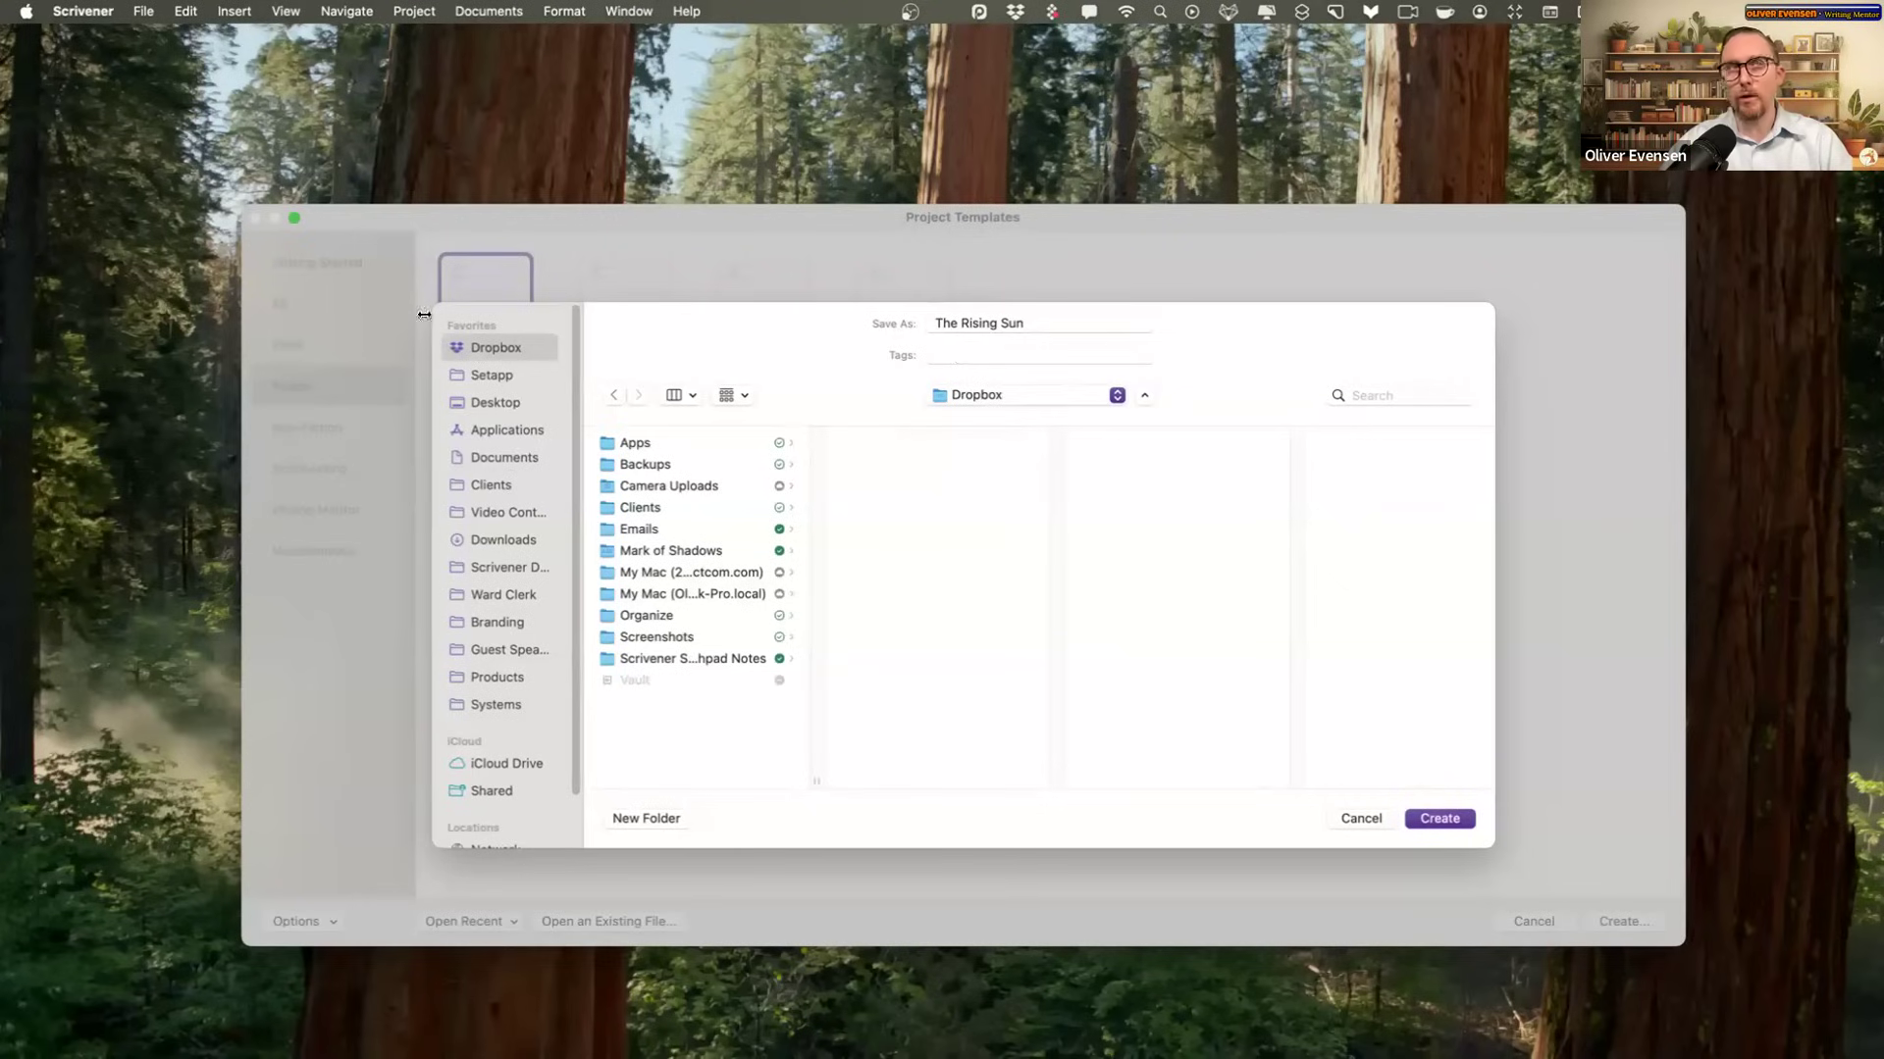
click(638, 443)
click(978, 552)
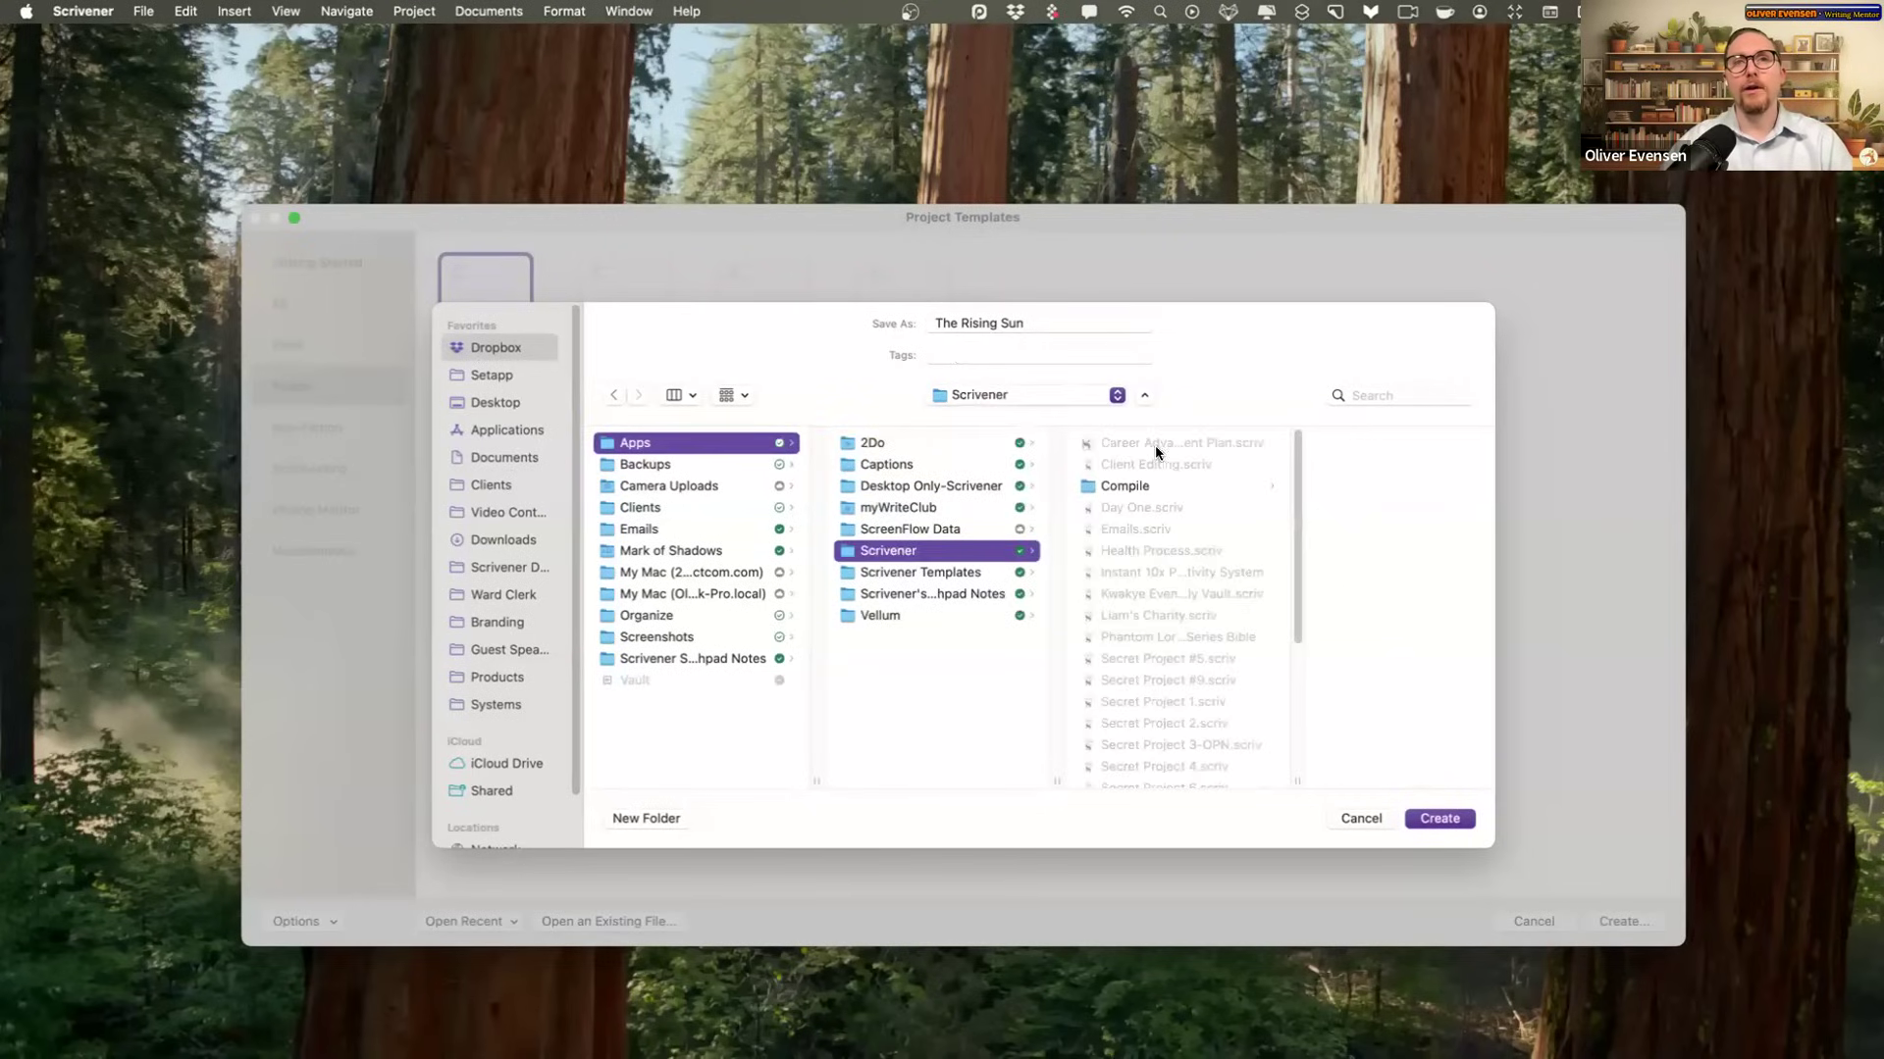
scroll(1187, 708, down, 2)
scroll(1189, 709, up, 2)
scroll(1187, 705, down, 1)
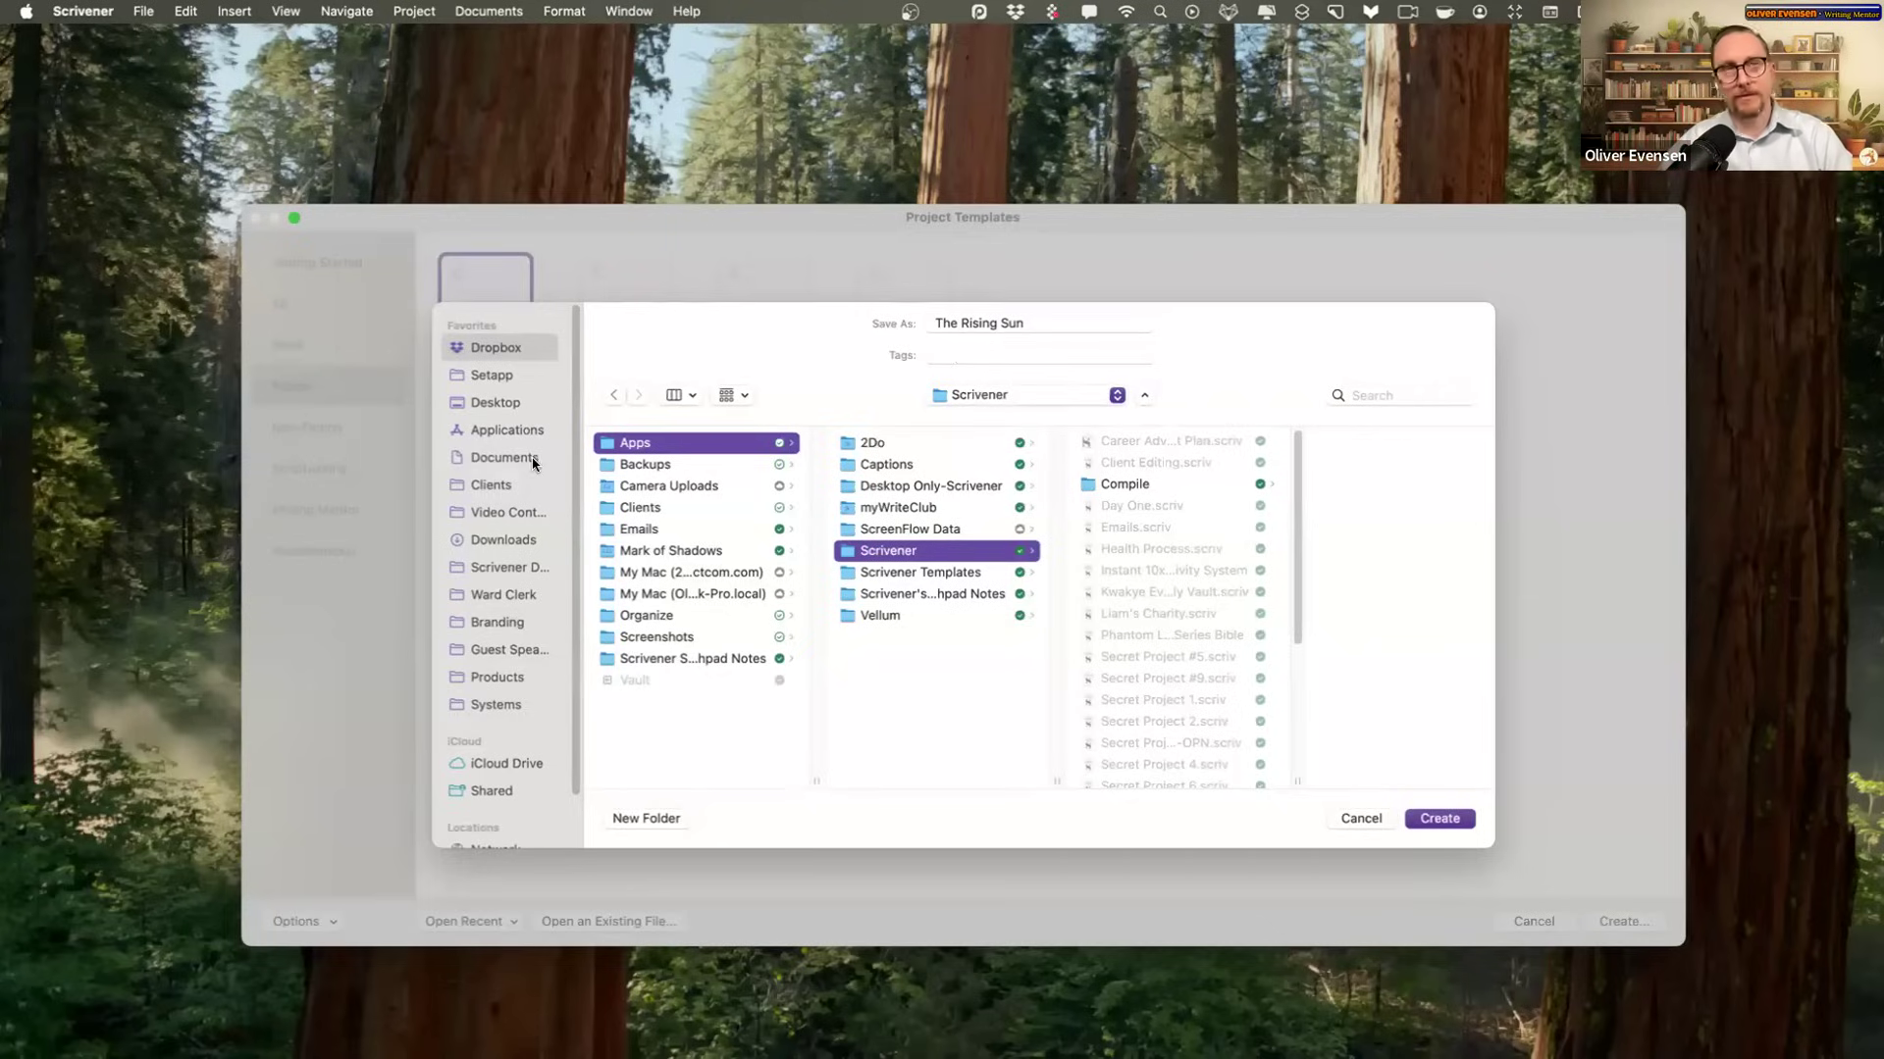
Step: Set the save location to the Scrivener Projects folder in Documents and create the project
click(501, 457)
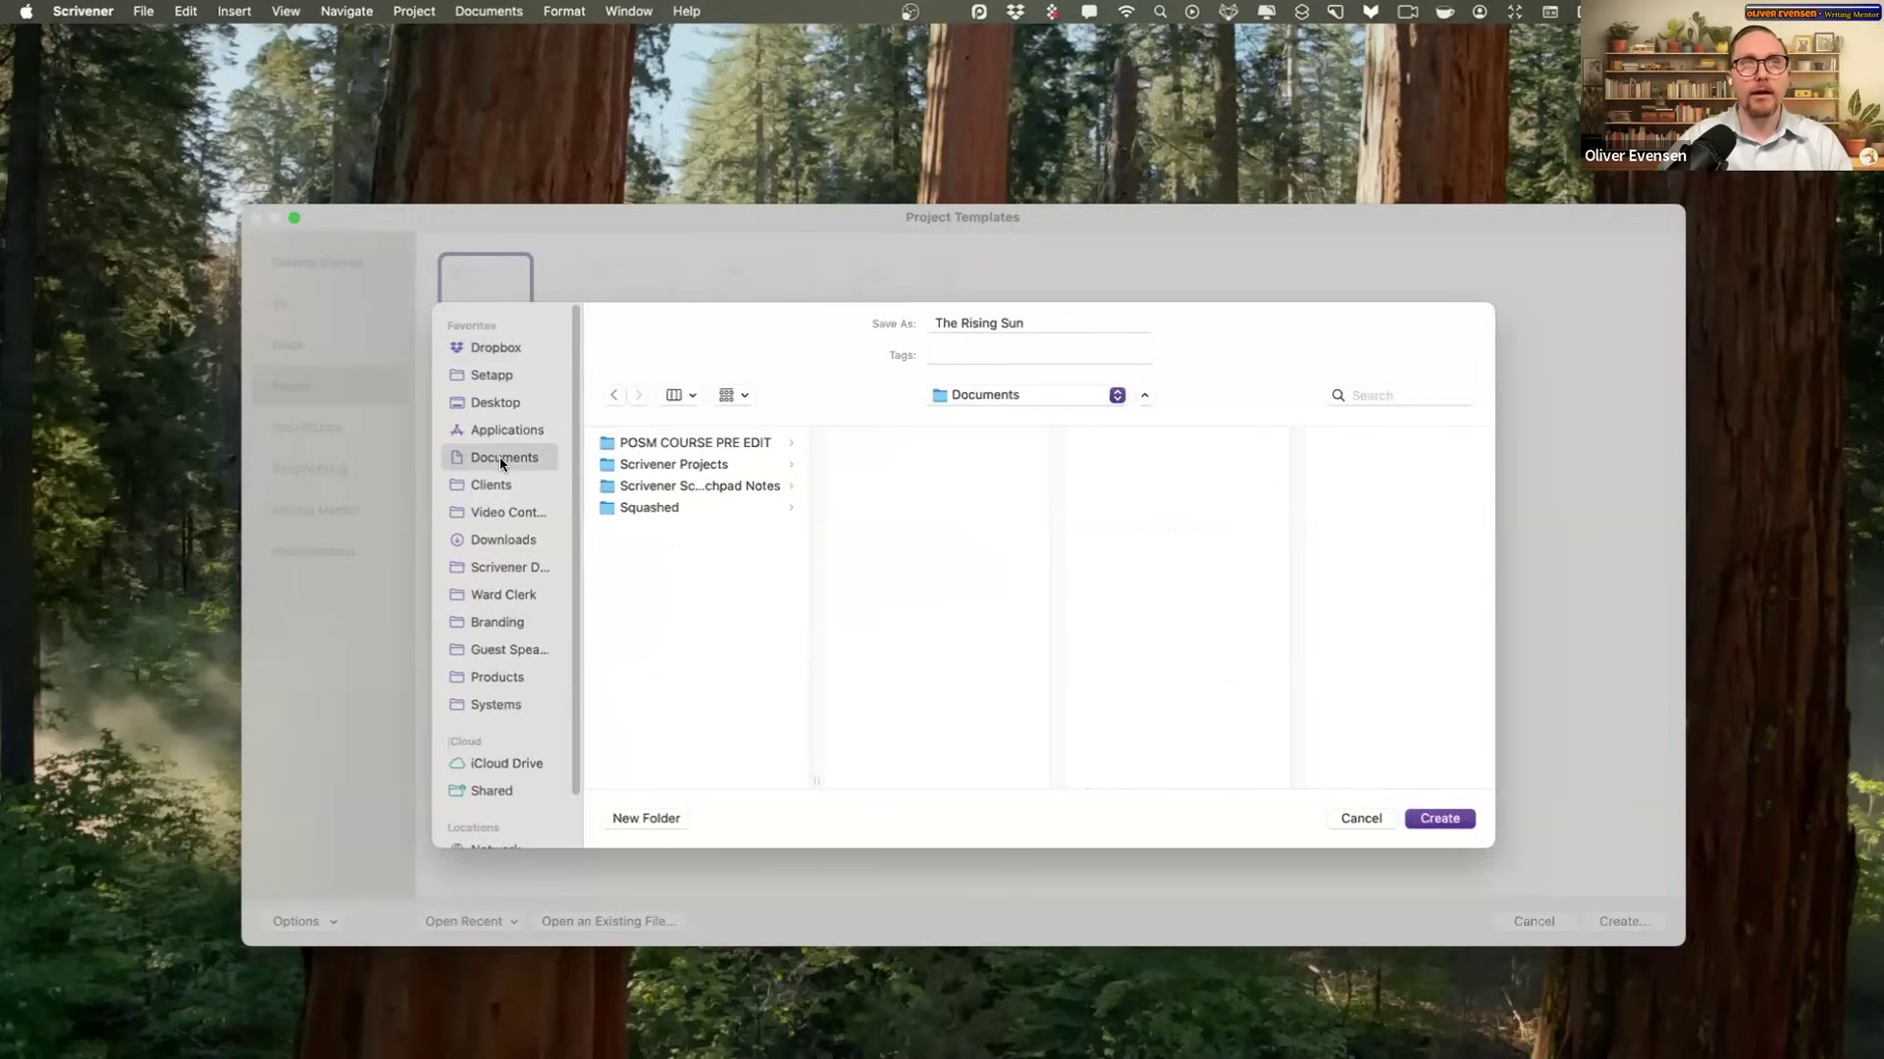
click(695, 467)
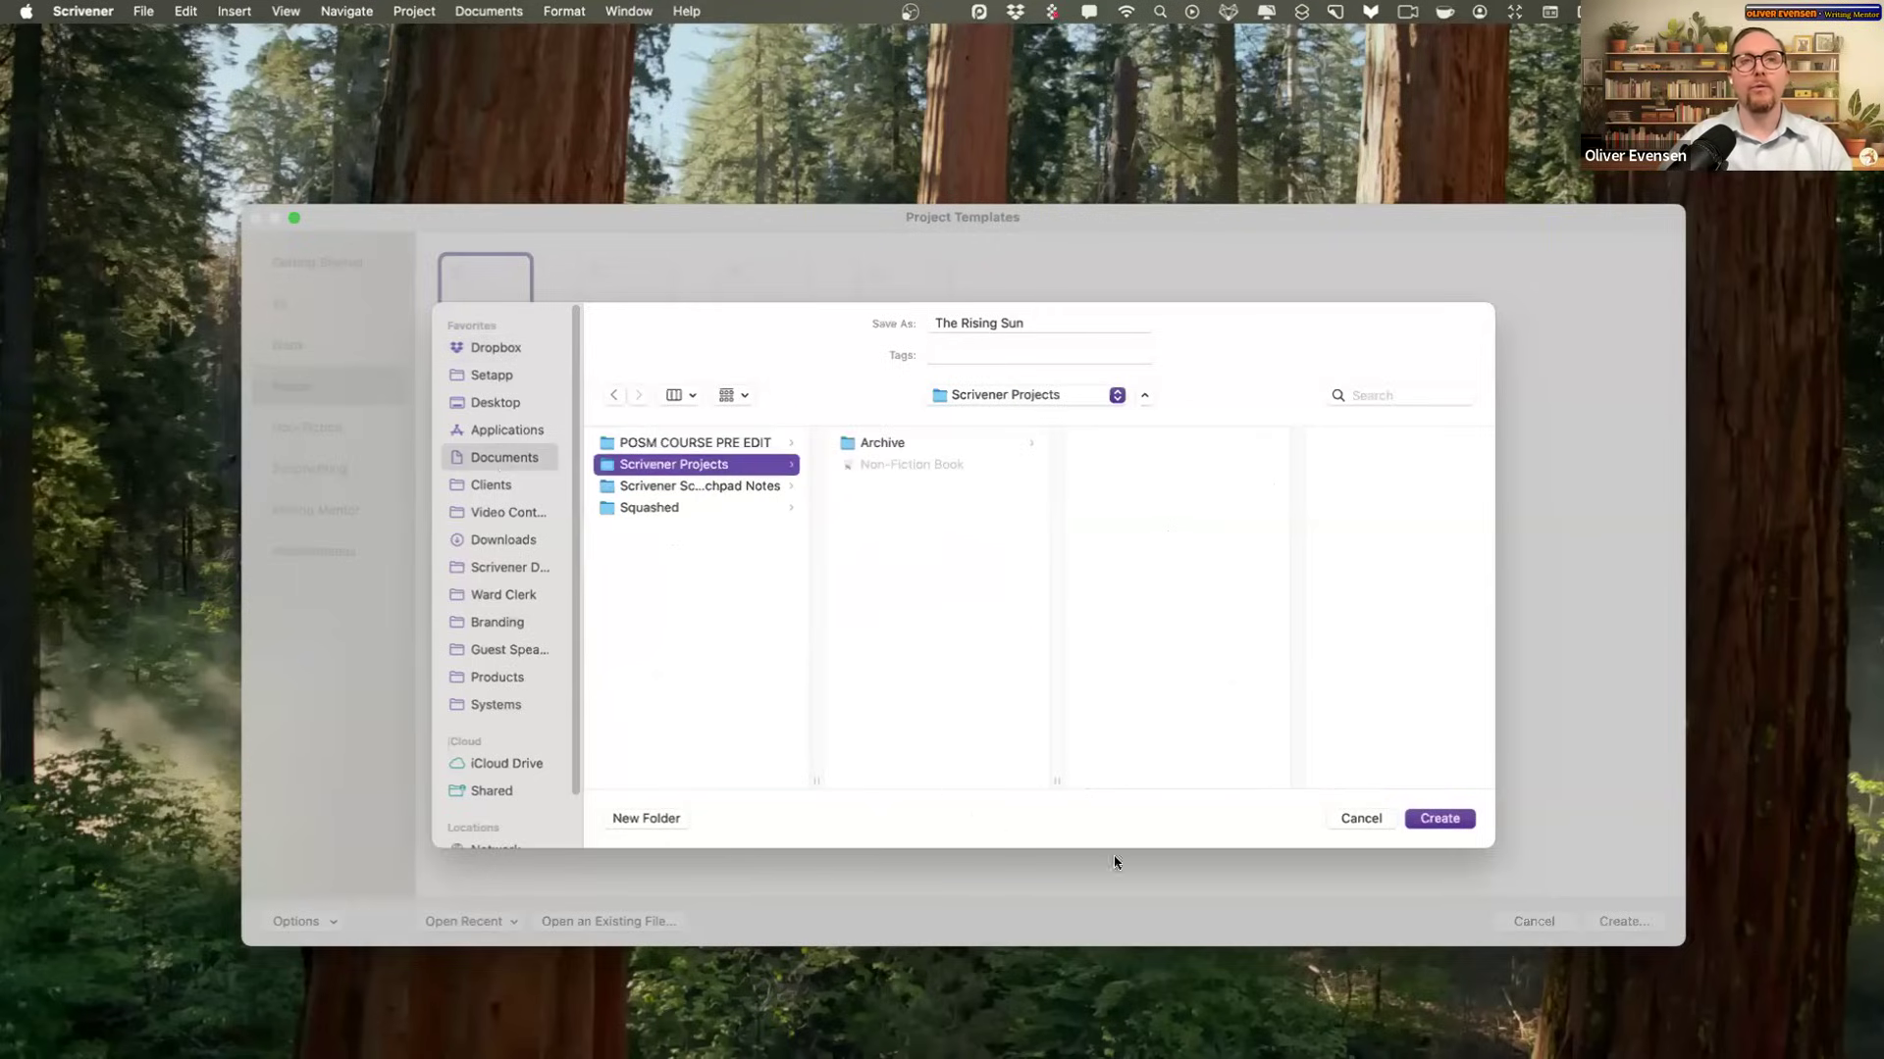
click(1473, 818)
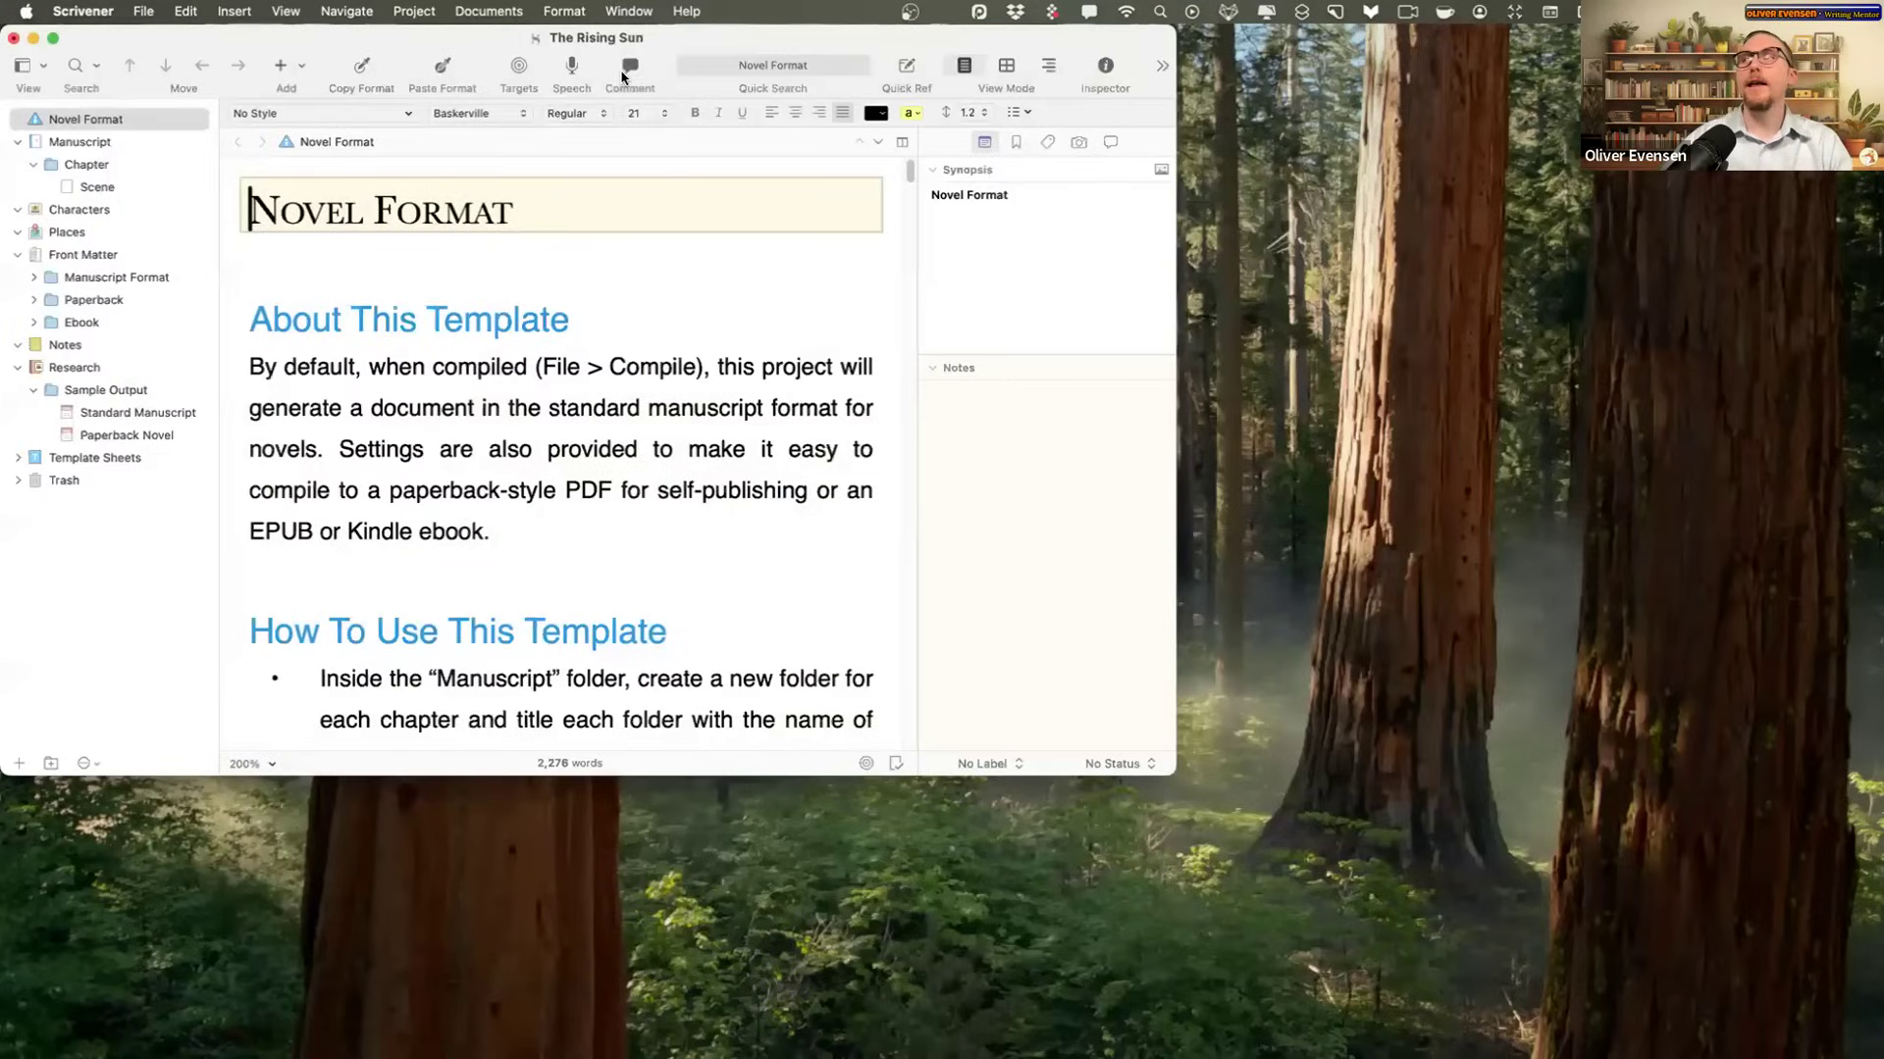
Step: Check the project's folder path, reposition and enlarge its window, and select the Novel Format document in the binder
drag(771, 80, 1149, 252)
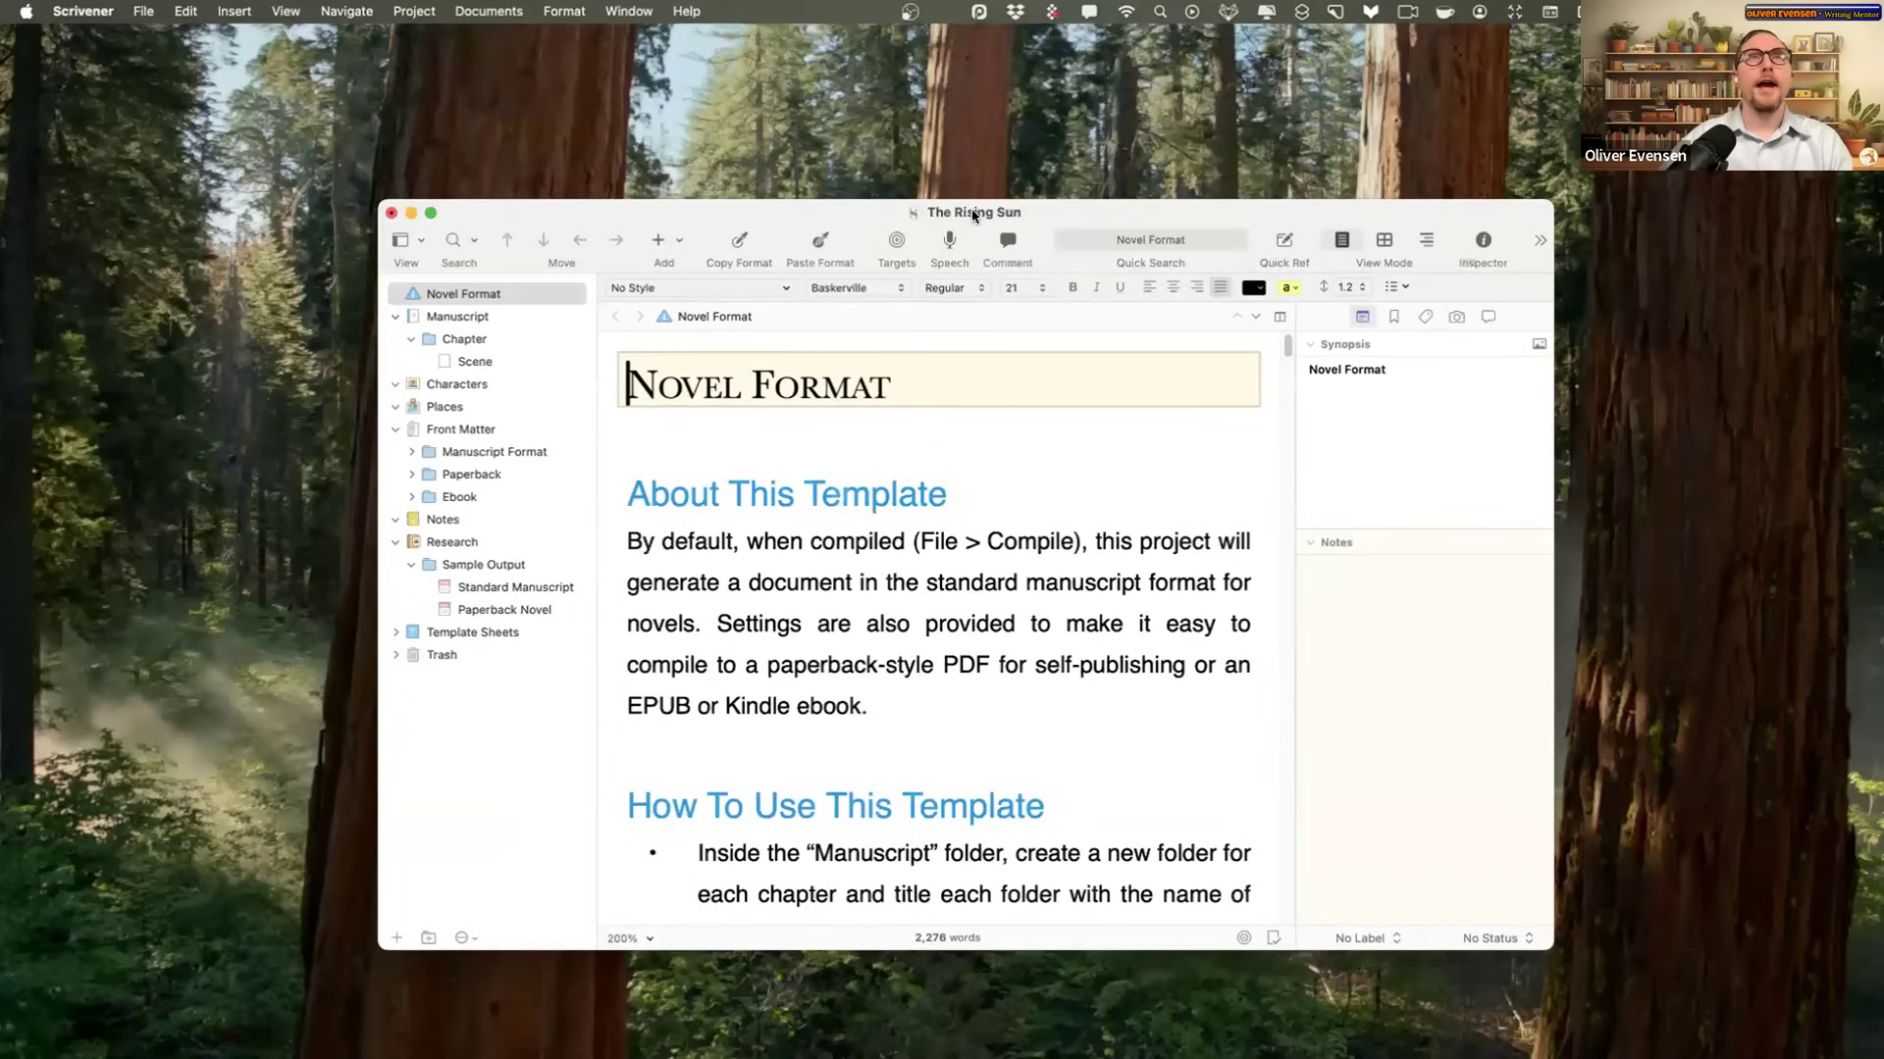
super+click(974, 214)
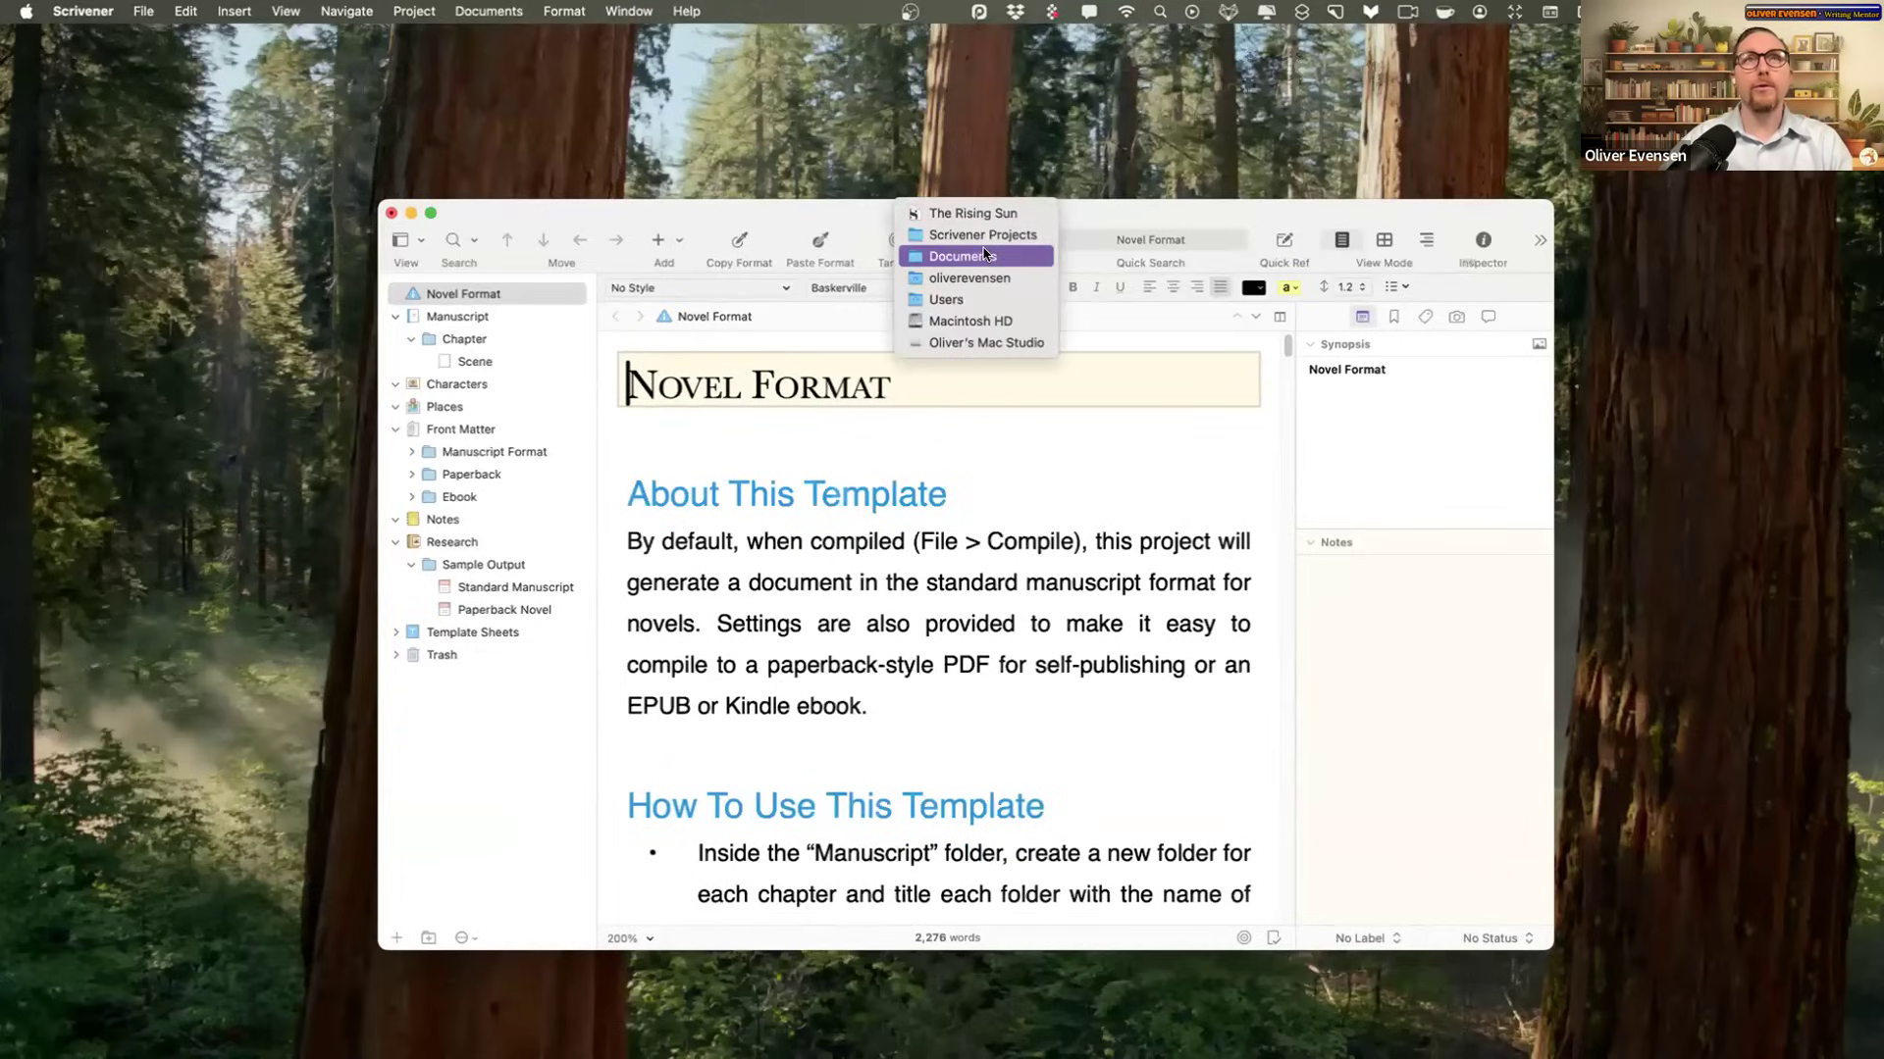
click(1091, 222)
drag(1091, 222, 1000, 82)
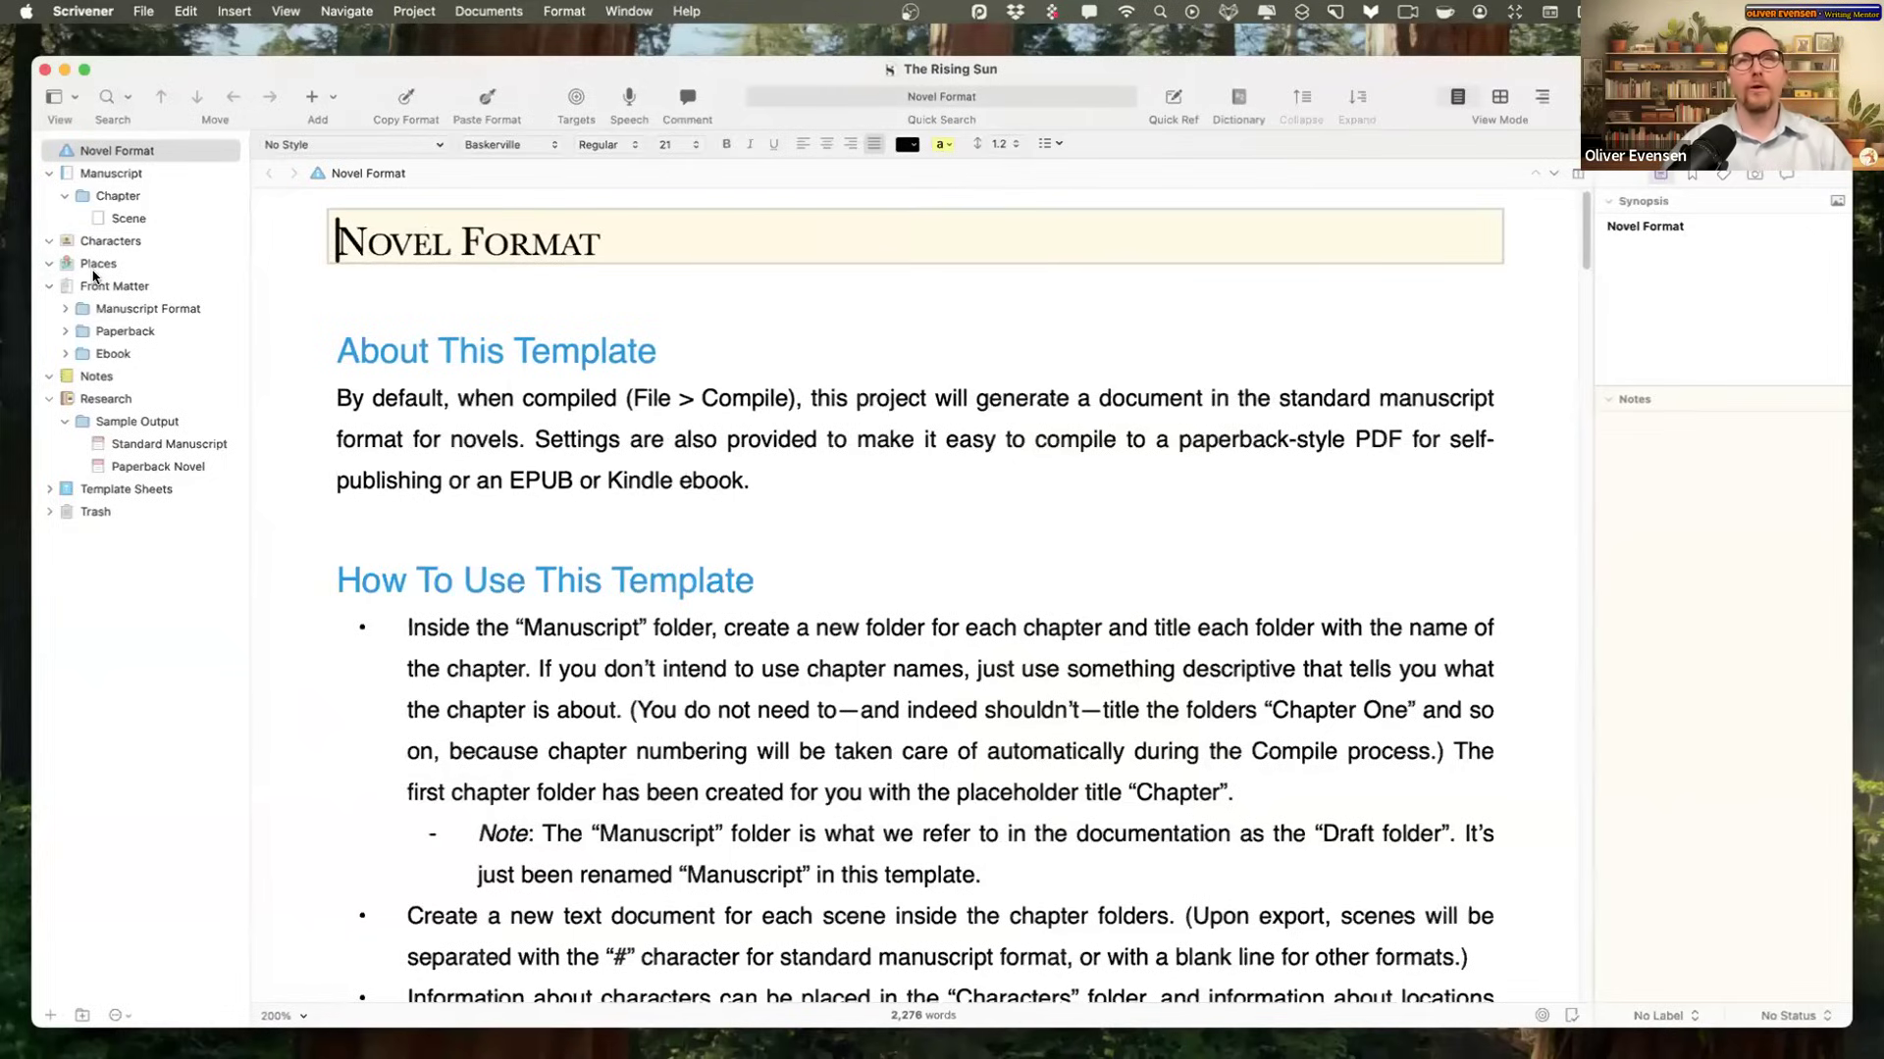
click(83, 154)
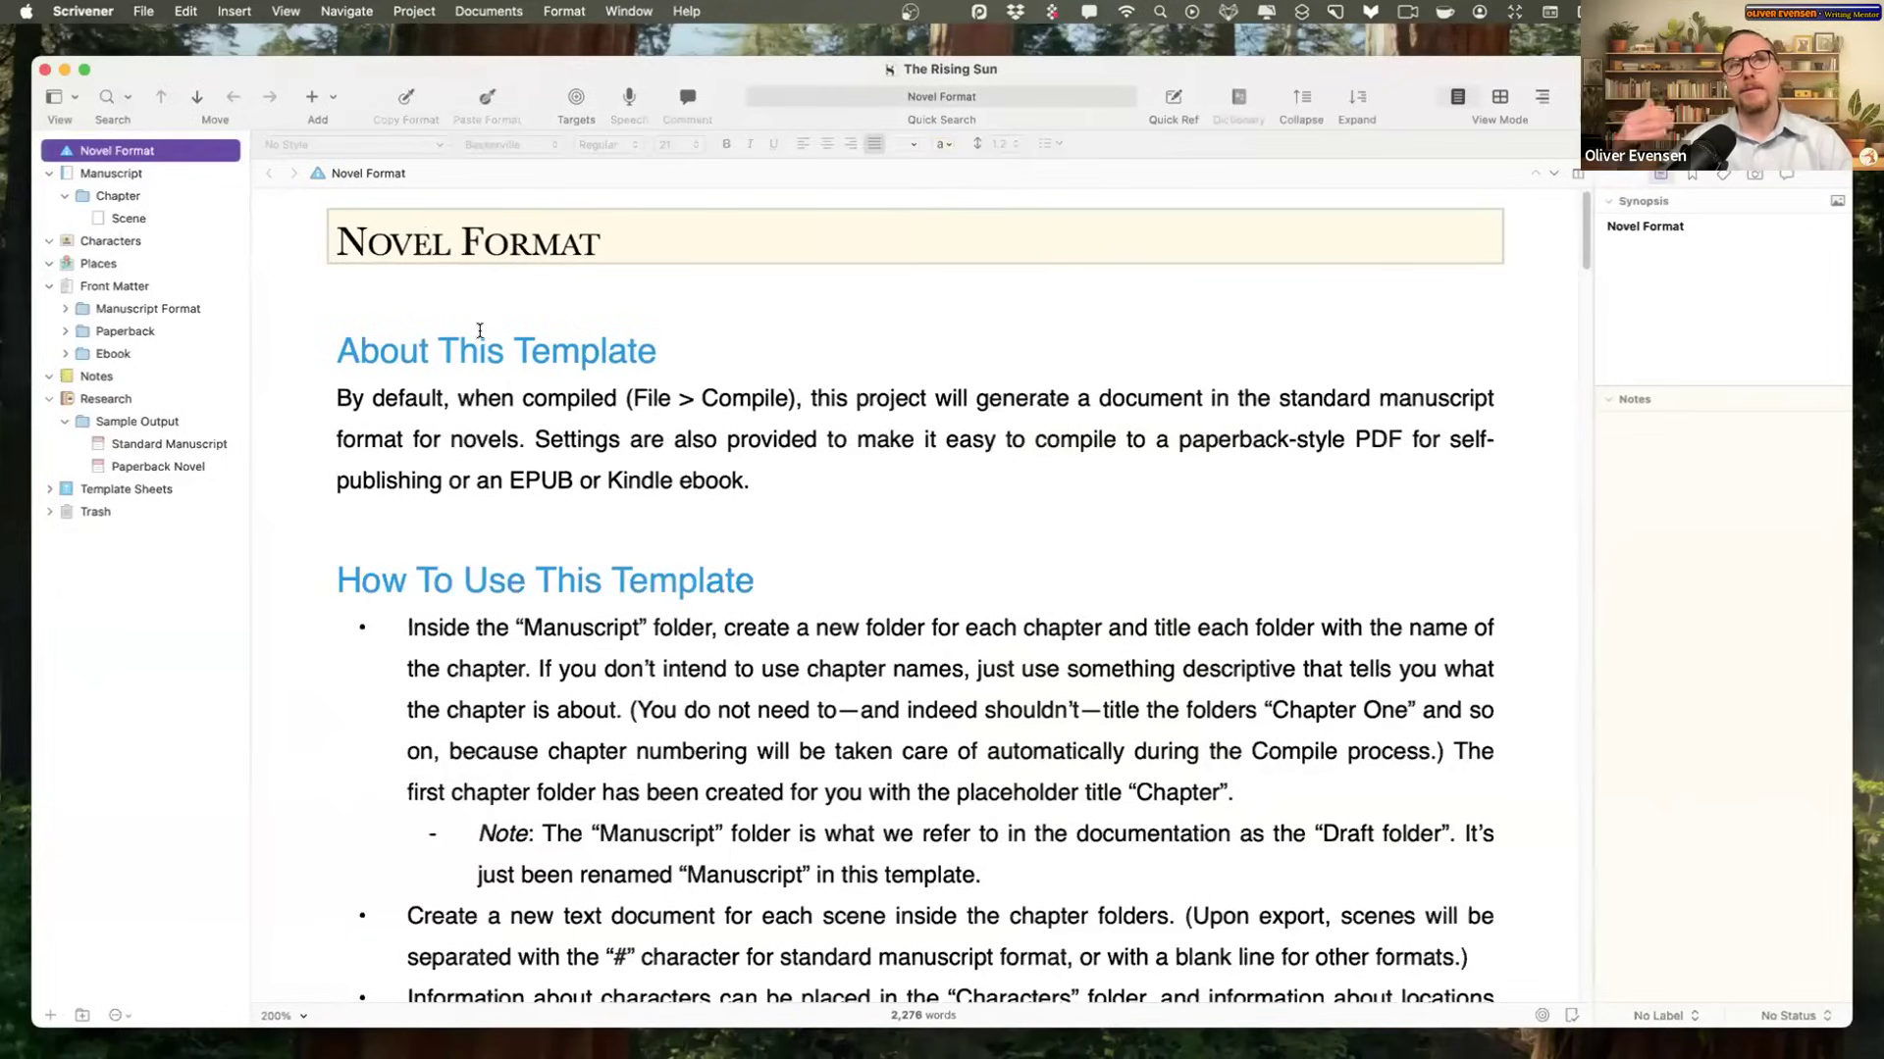
Step: Highlight the About This Template heading in the Novel Format document and move that document to the Trash
drag(339, 350, 654, 351)
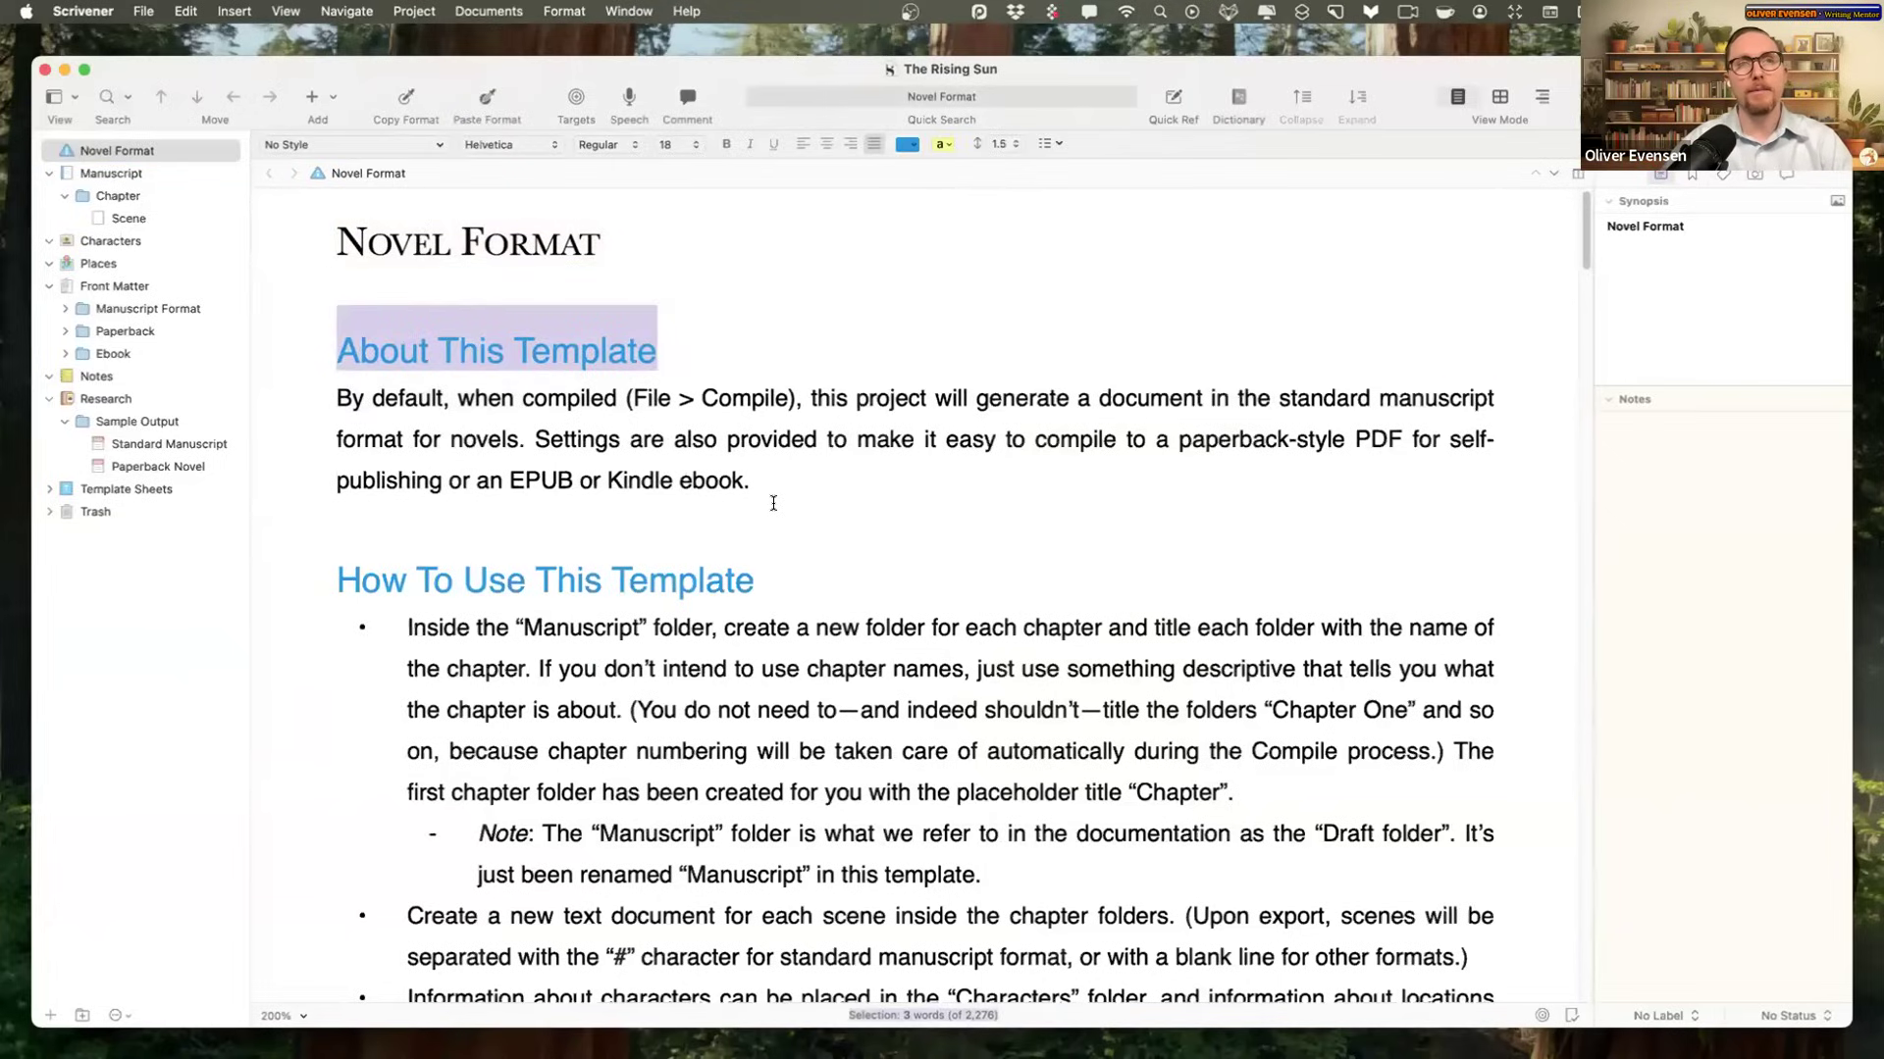
right_click(171, 149)
click(279, 201)
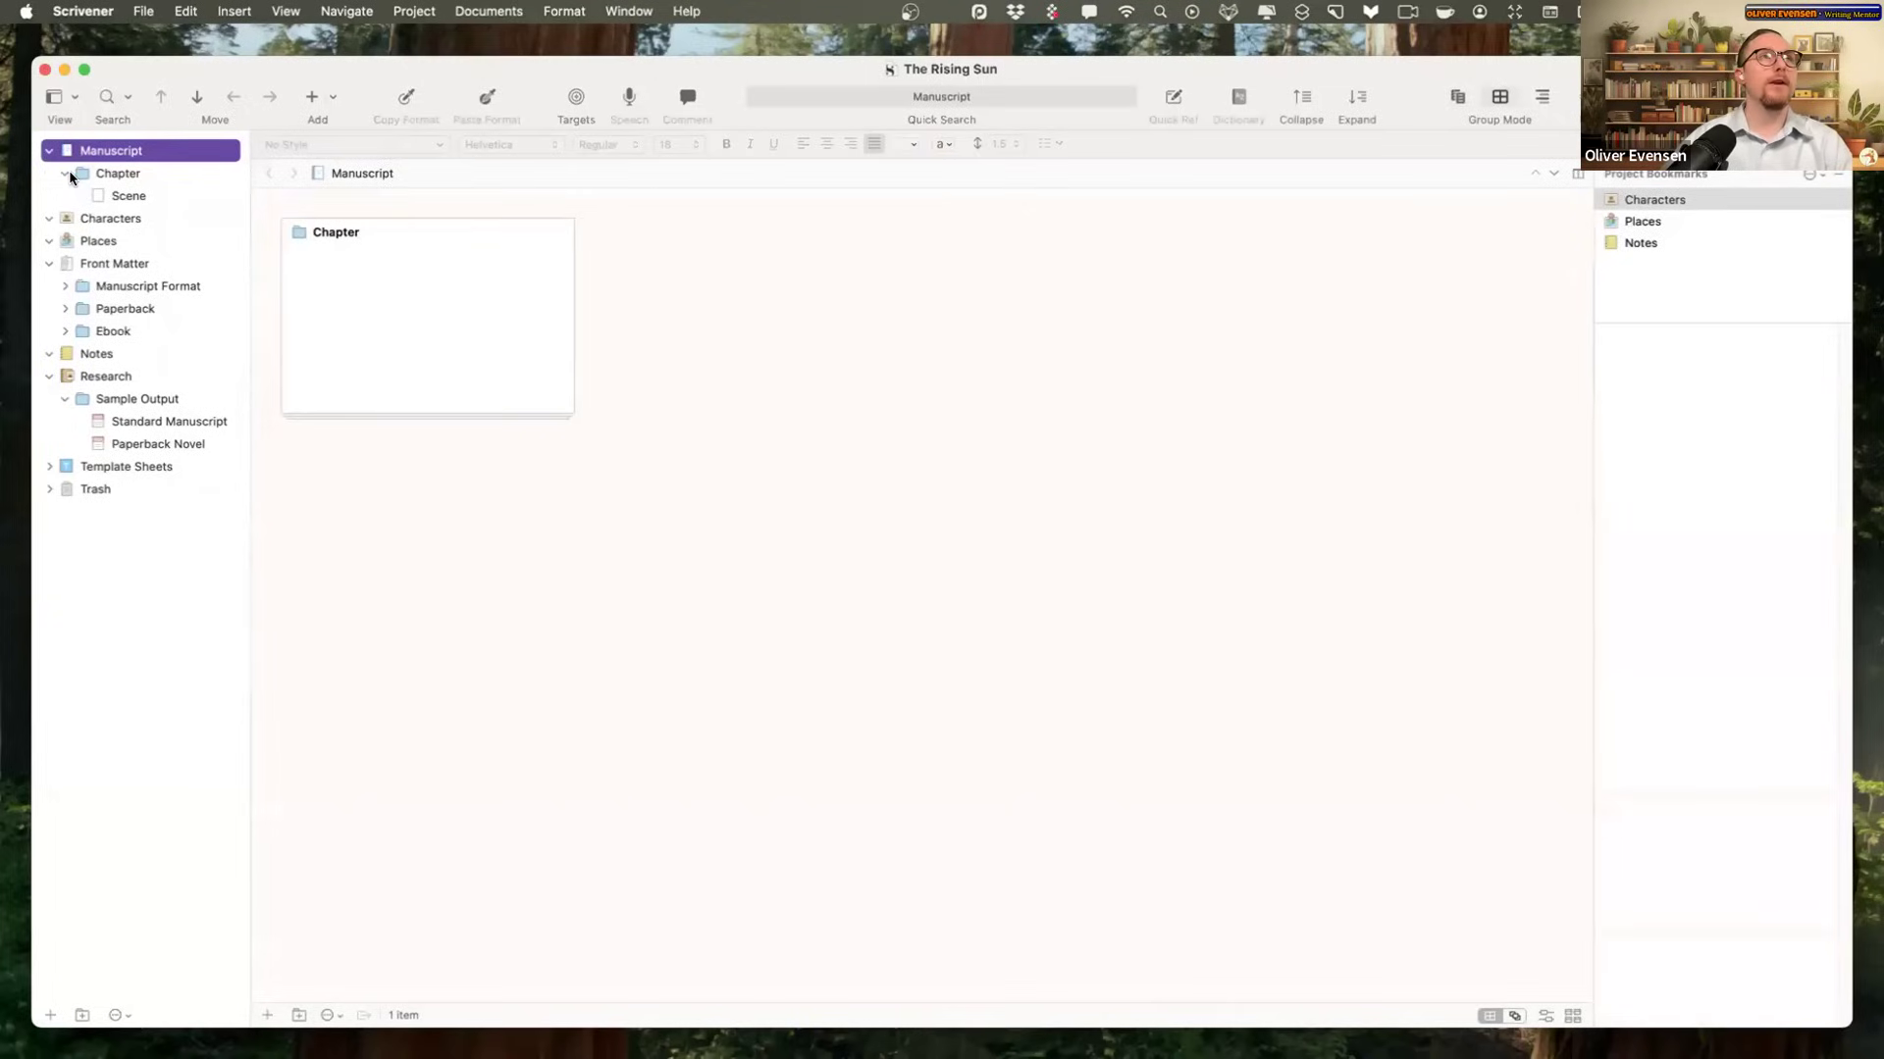
Step: Collapse the Chapter, Manuscript, Front Matter and Research folders in the binder
click(72, 174)
click(66, 174)
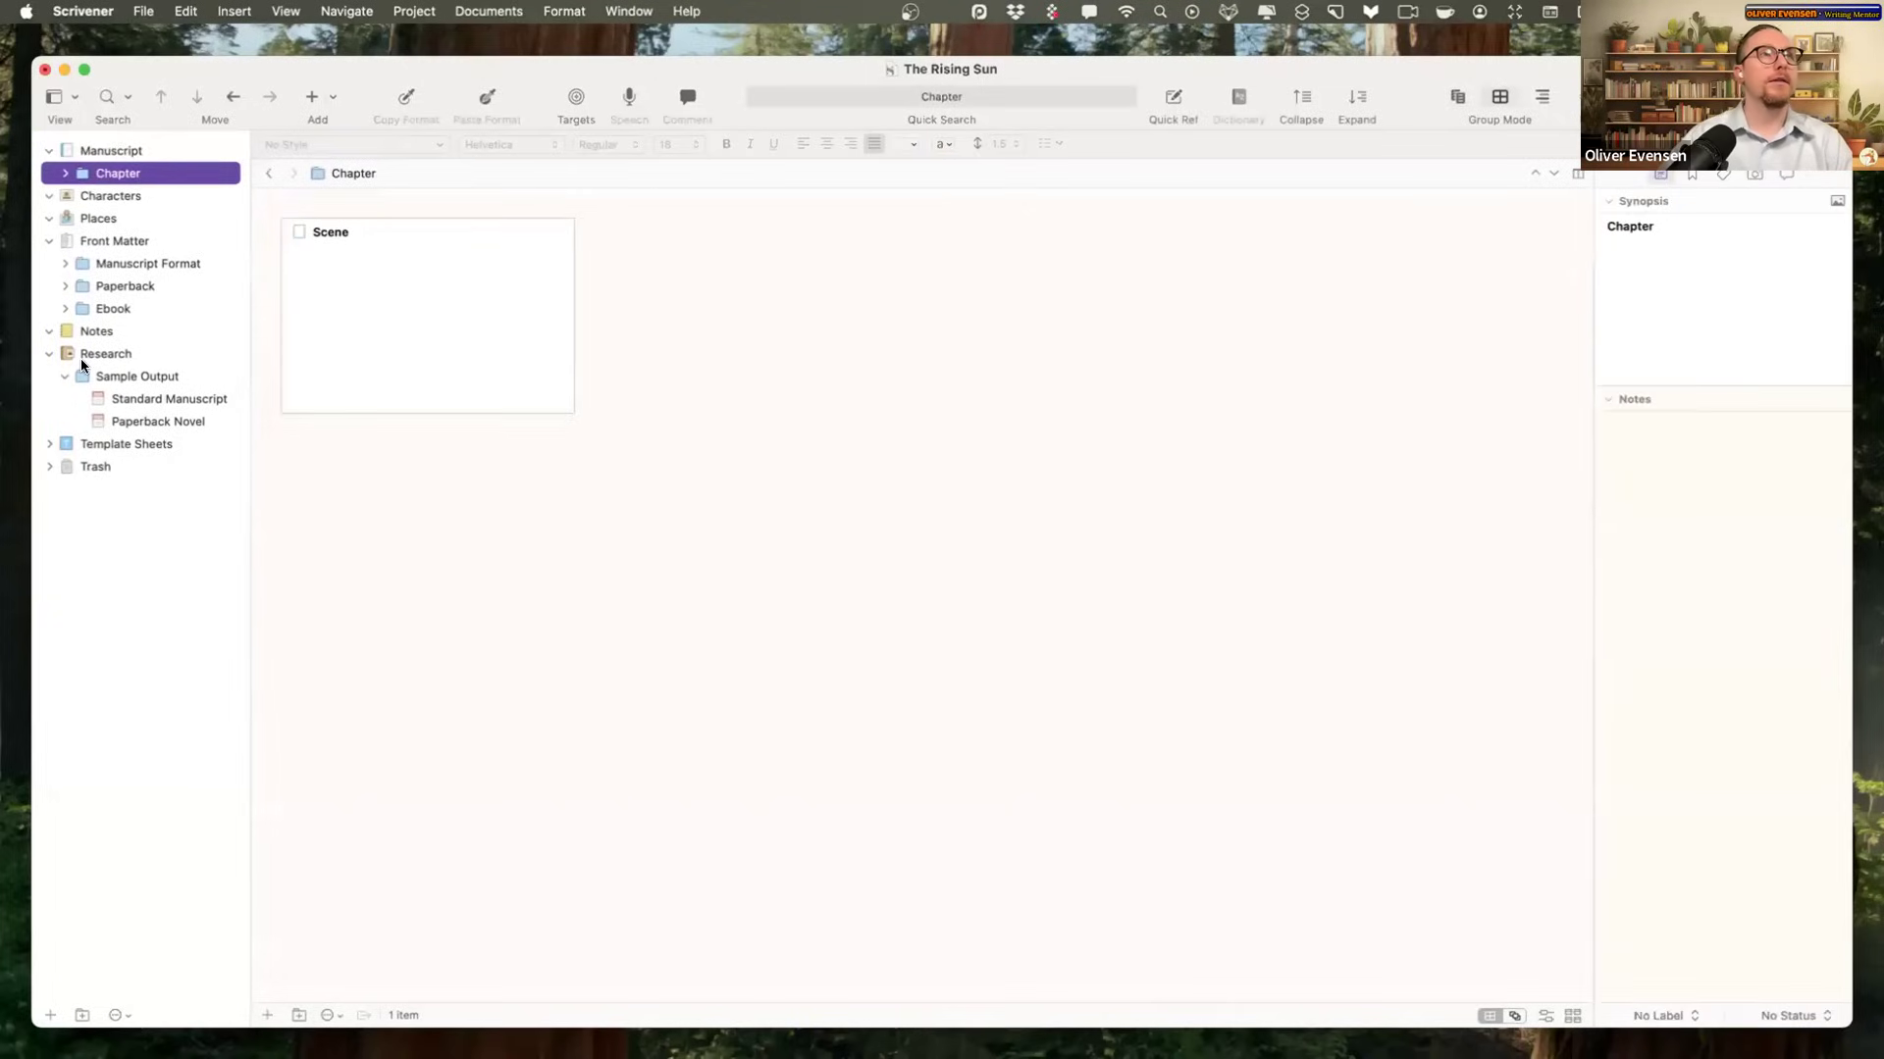
click(50, 151)
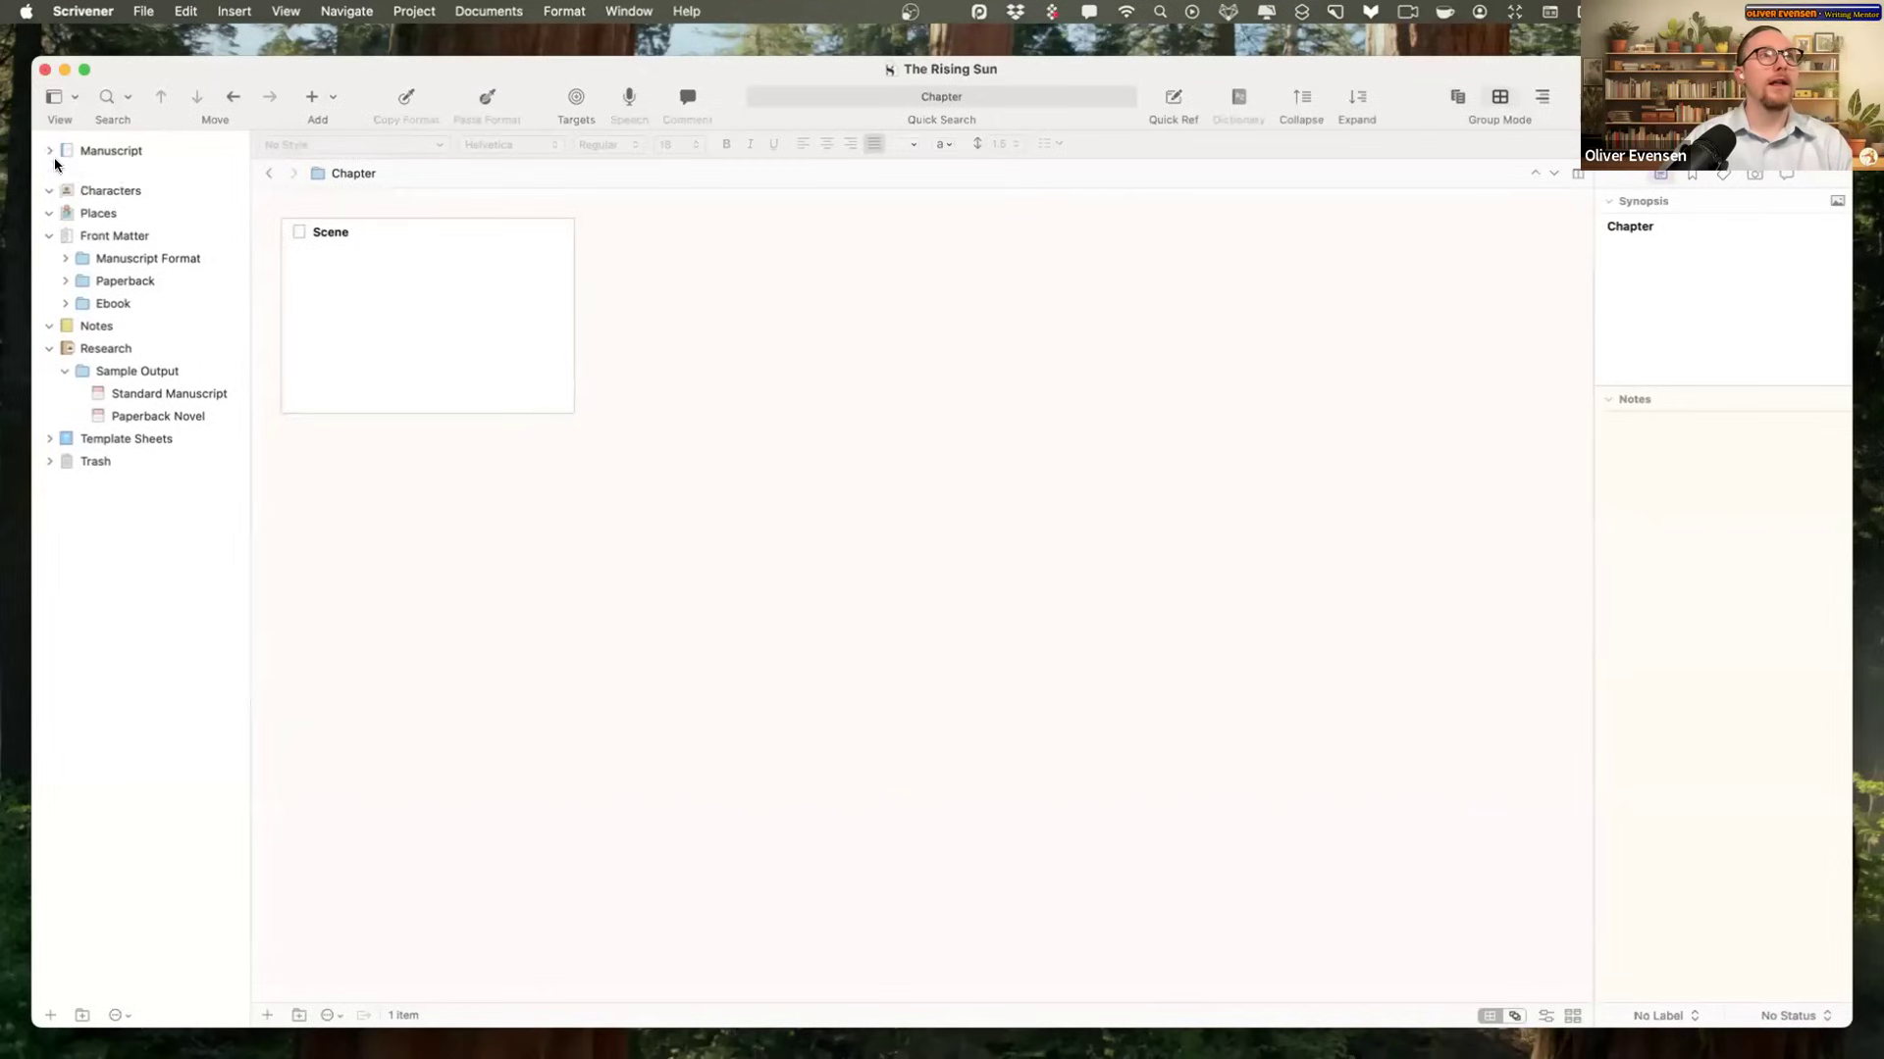
click(50, 218)
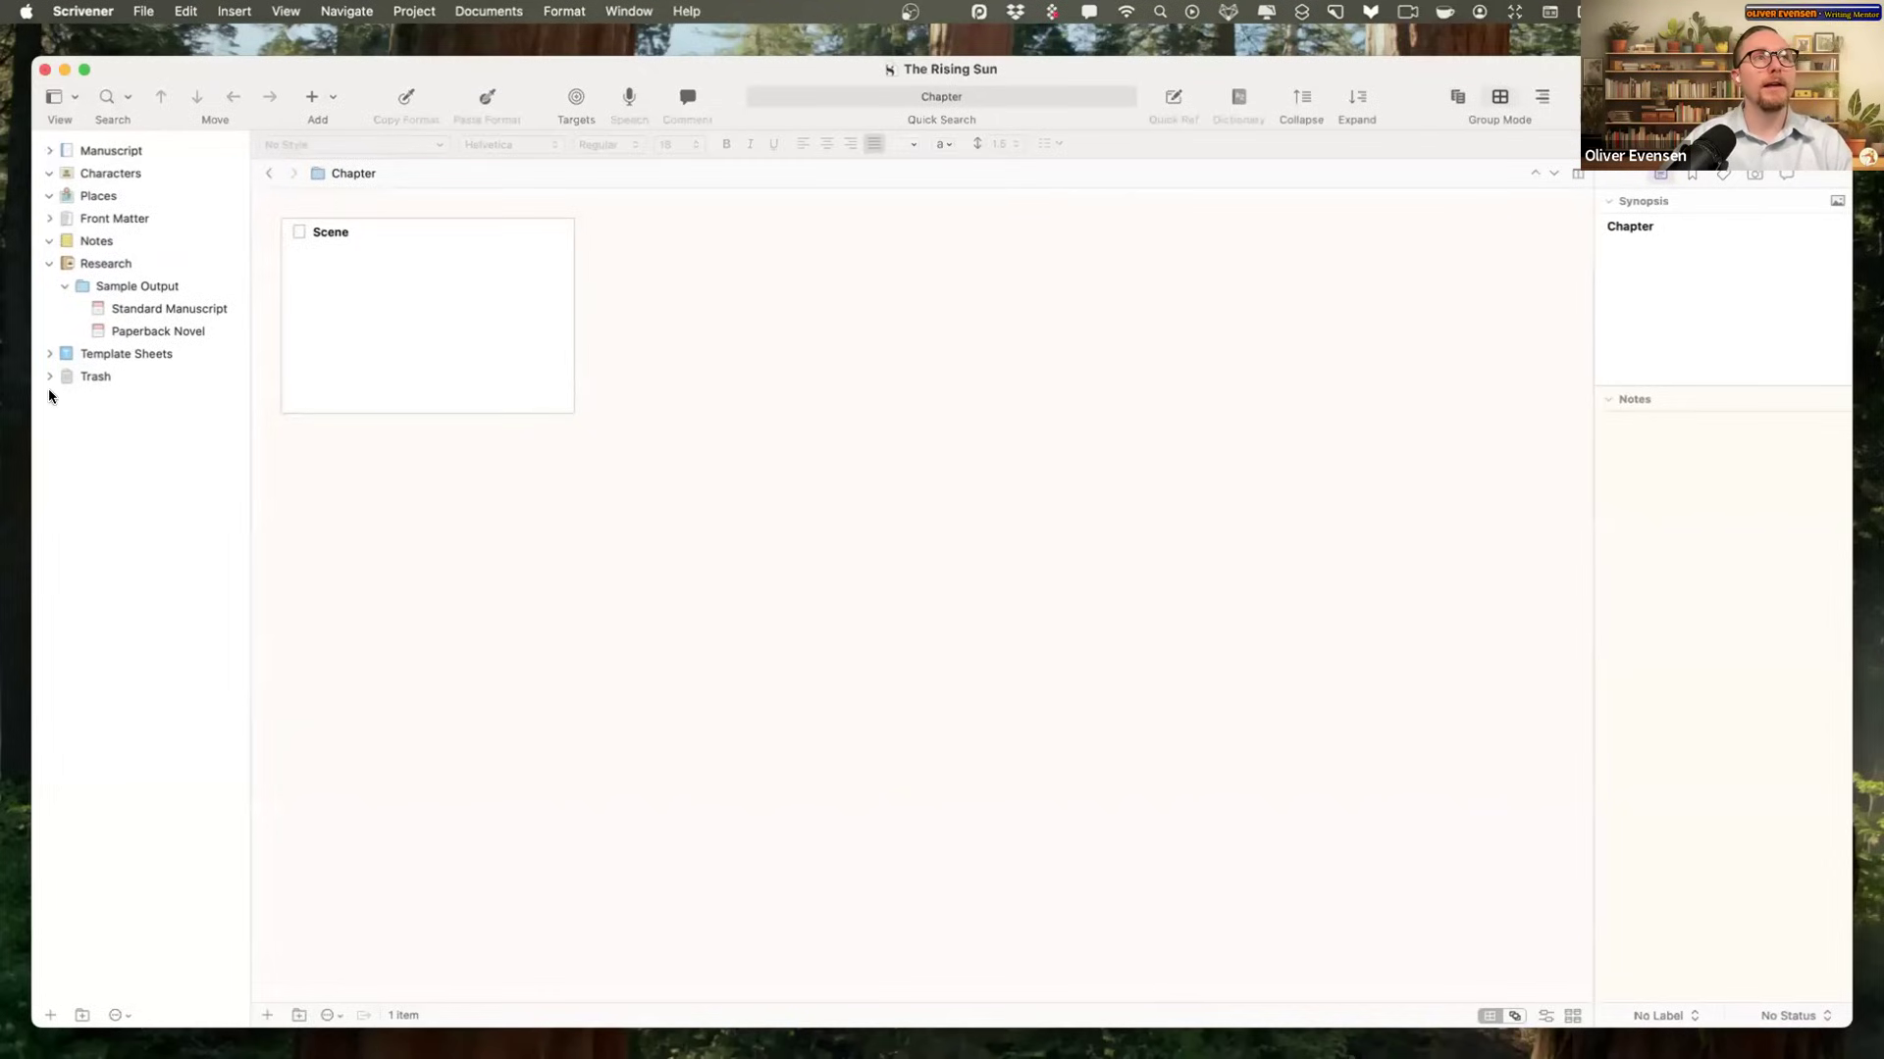
click(50, 263)
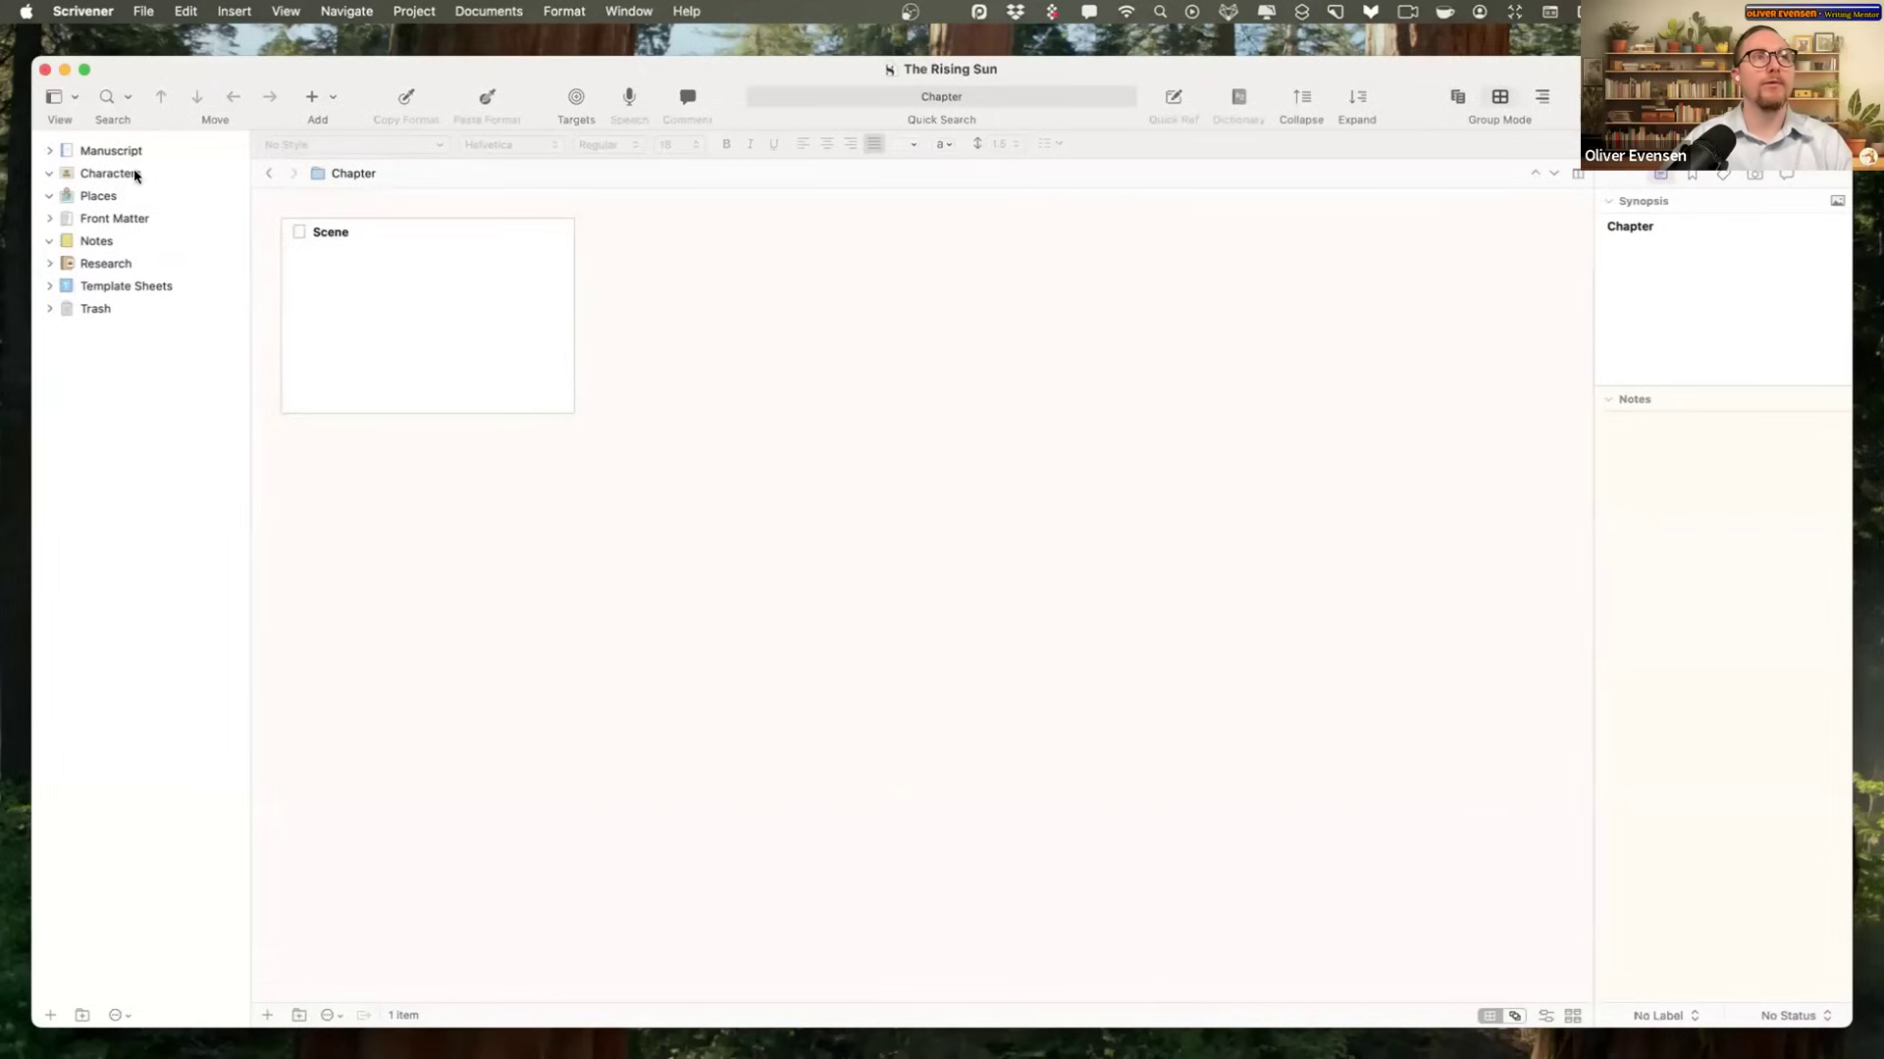
Step: Move the Characters, Places and Front Matter folders into the Research folder
drag(94, 173, 147, 241)
drag(113, 177, 123, 216)
Step: Examine the Front Matter folder's Manuscript Format, Paperback and Ebook contents, including the Ebook cover image, and collapse the folders again
click(65, 285)
click(80, 308)
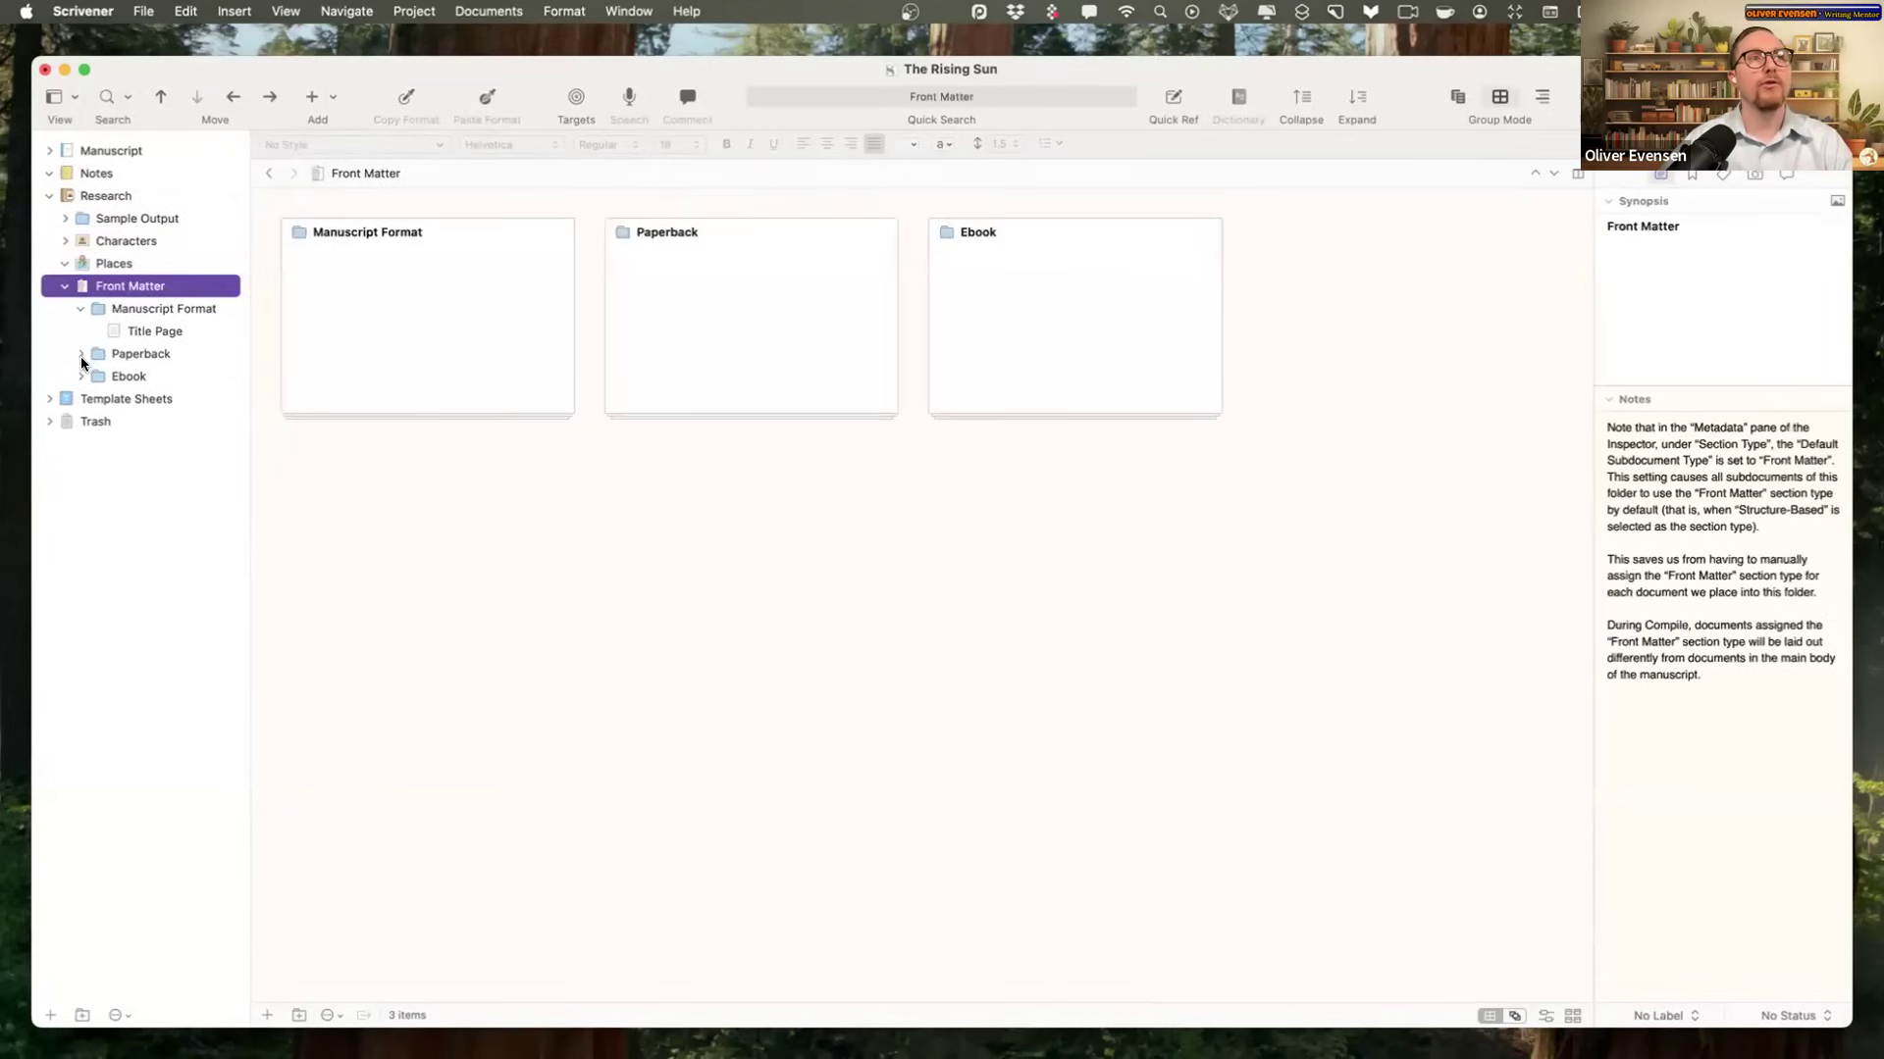
click(81, 354)
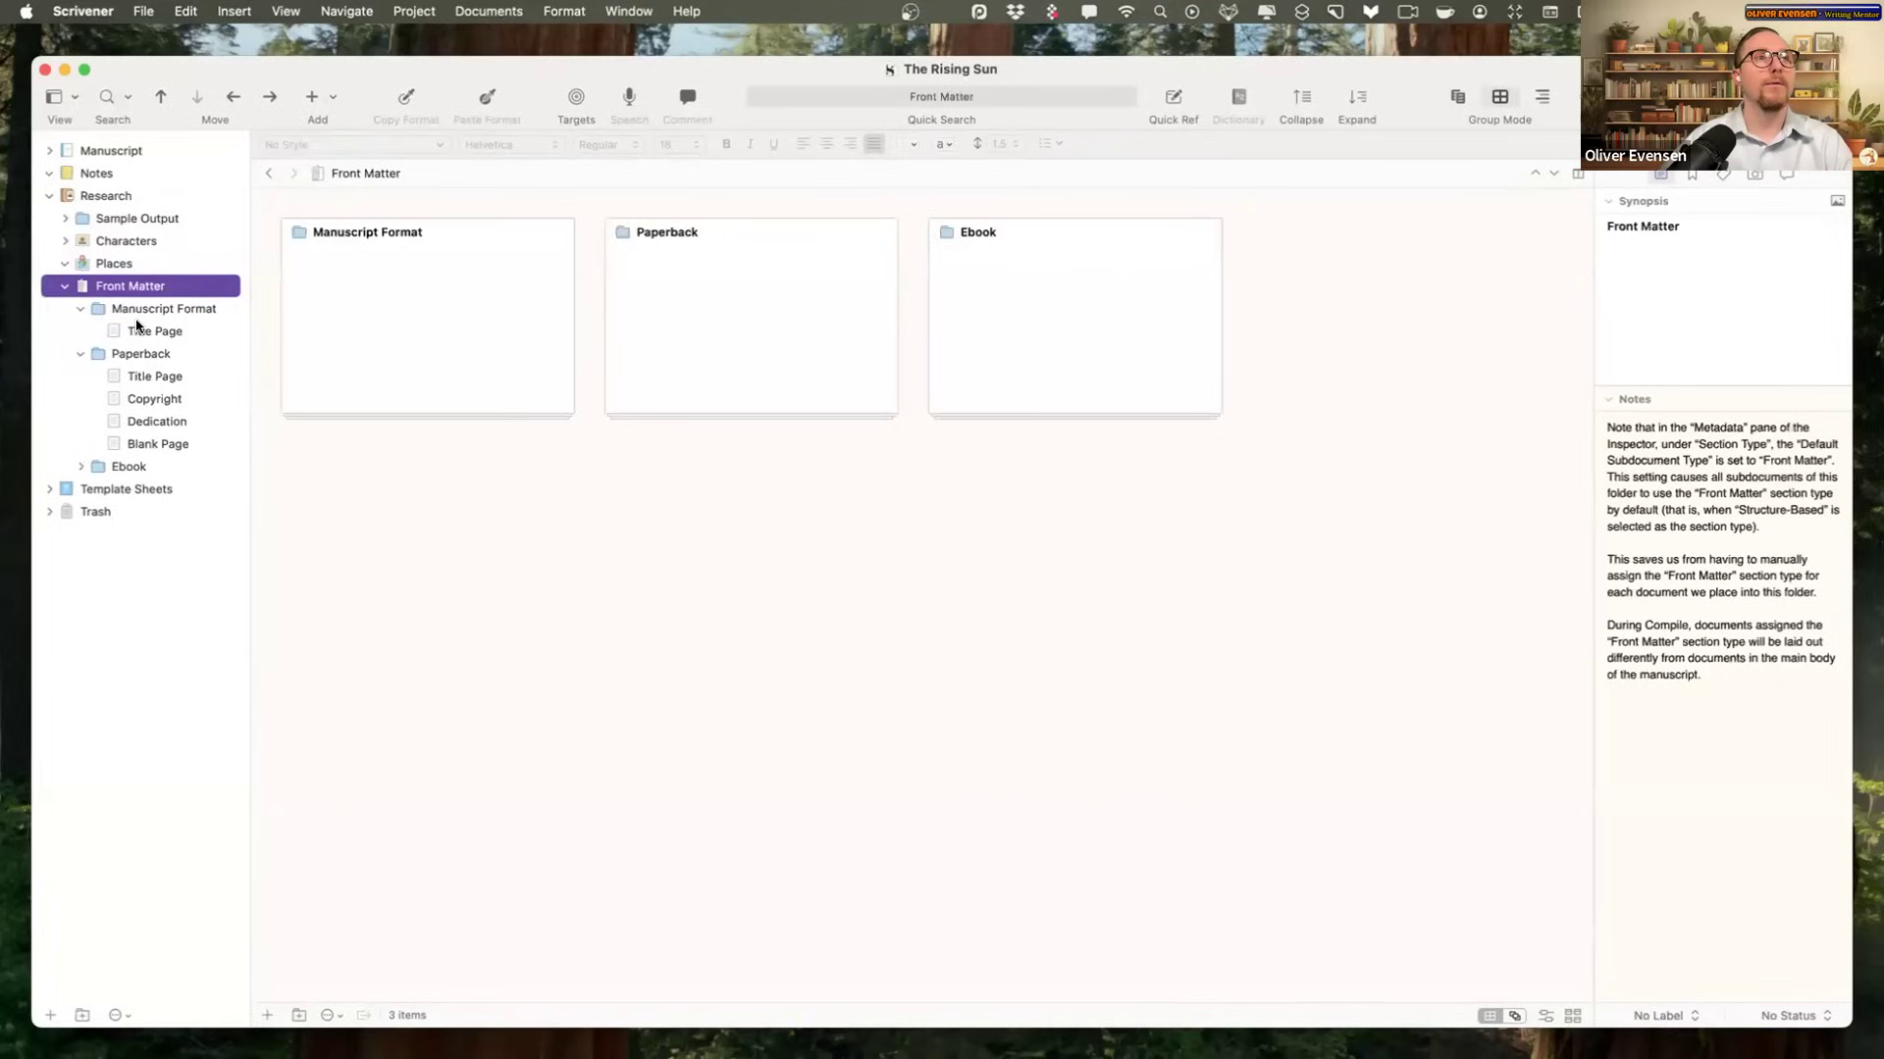
click(80, 467)
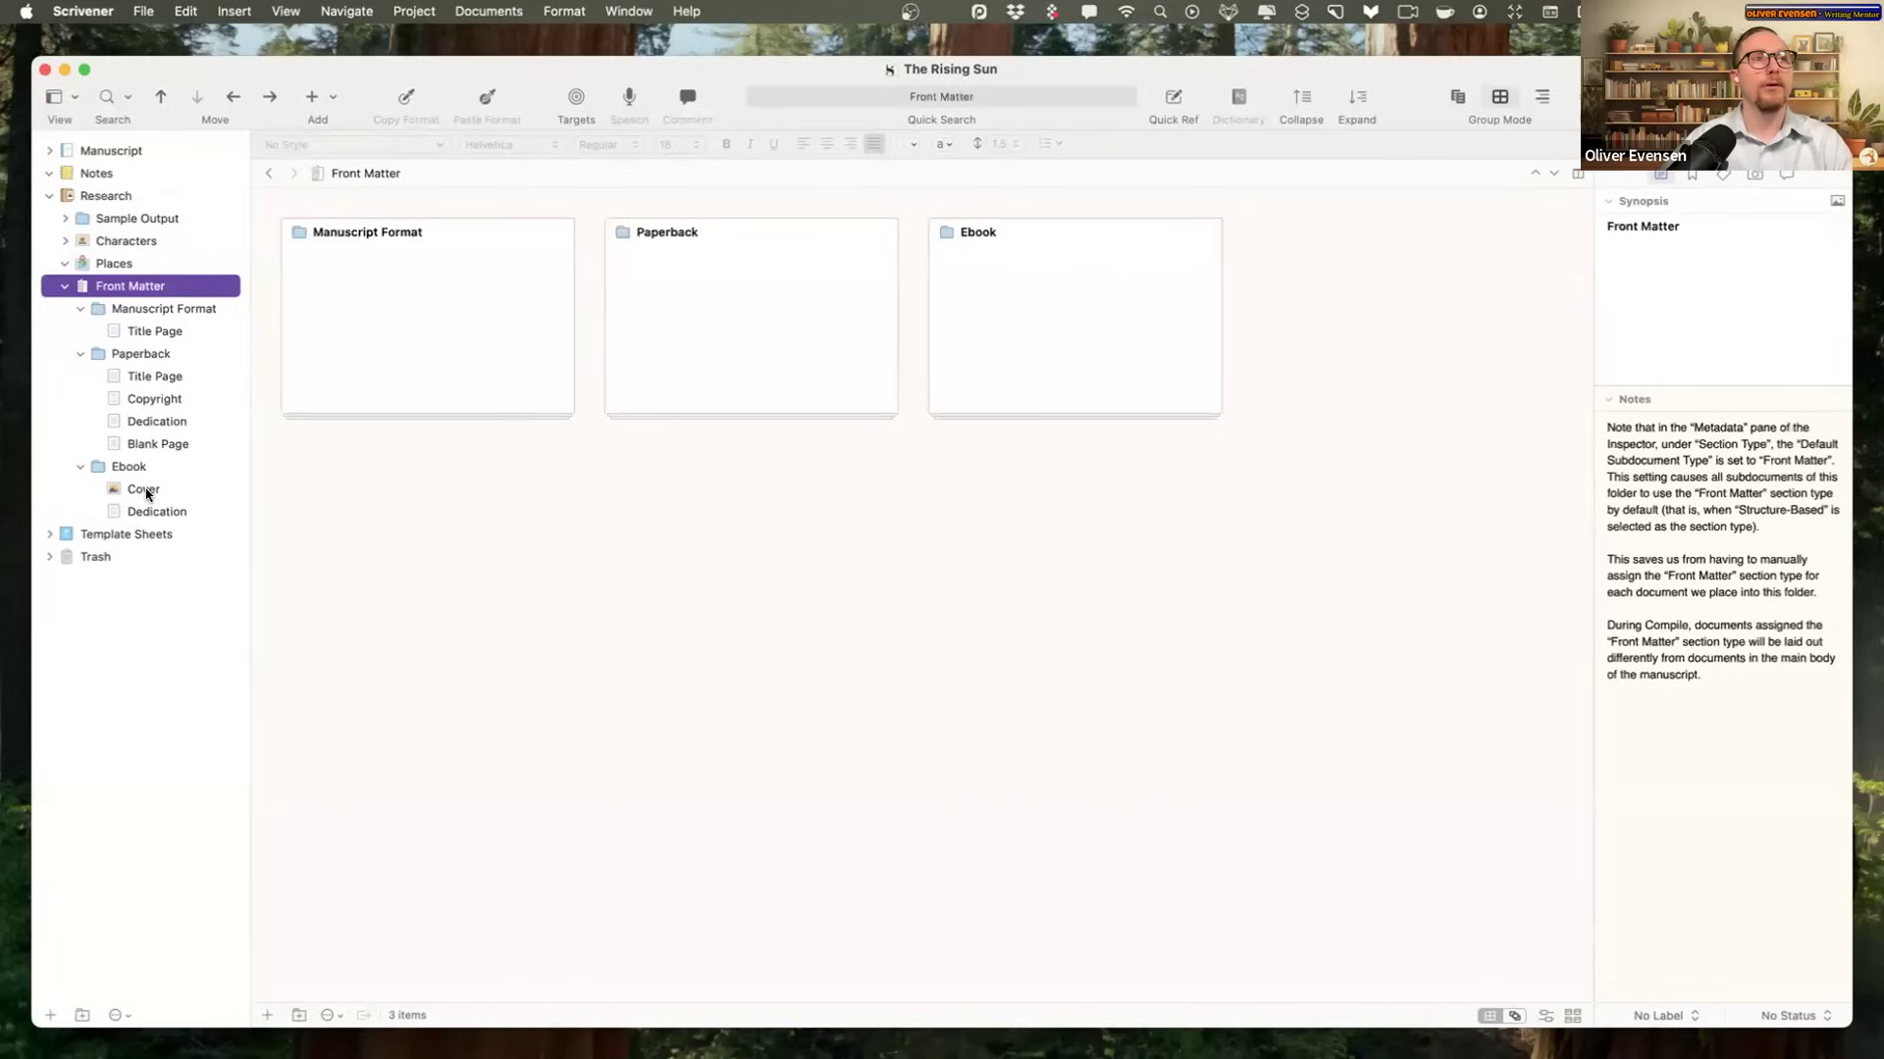
click(146, 492)
click(148, 512)
click(152, 490)
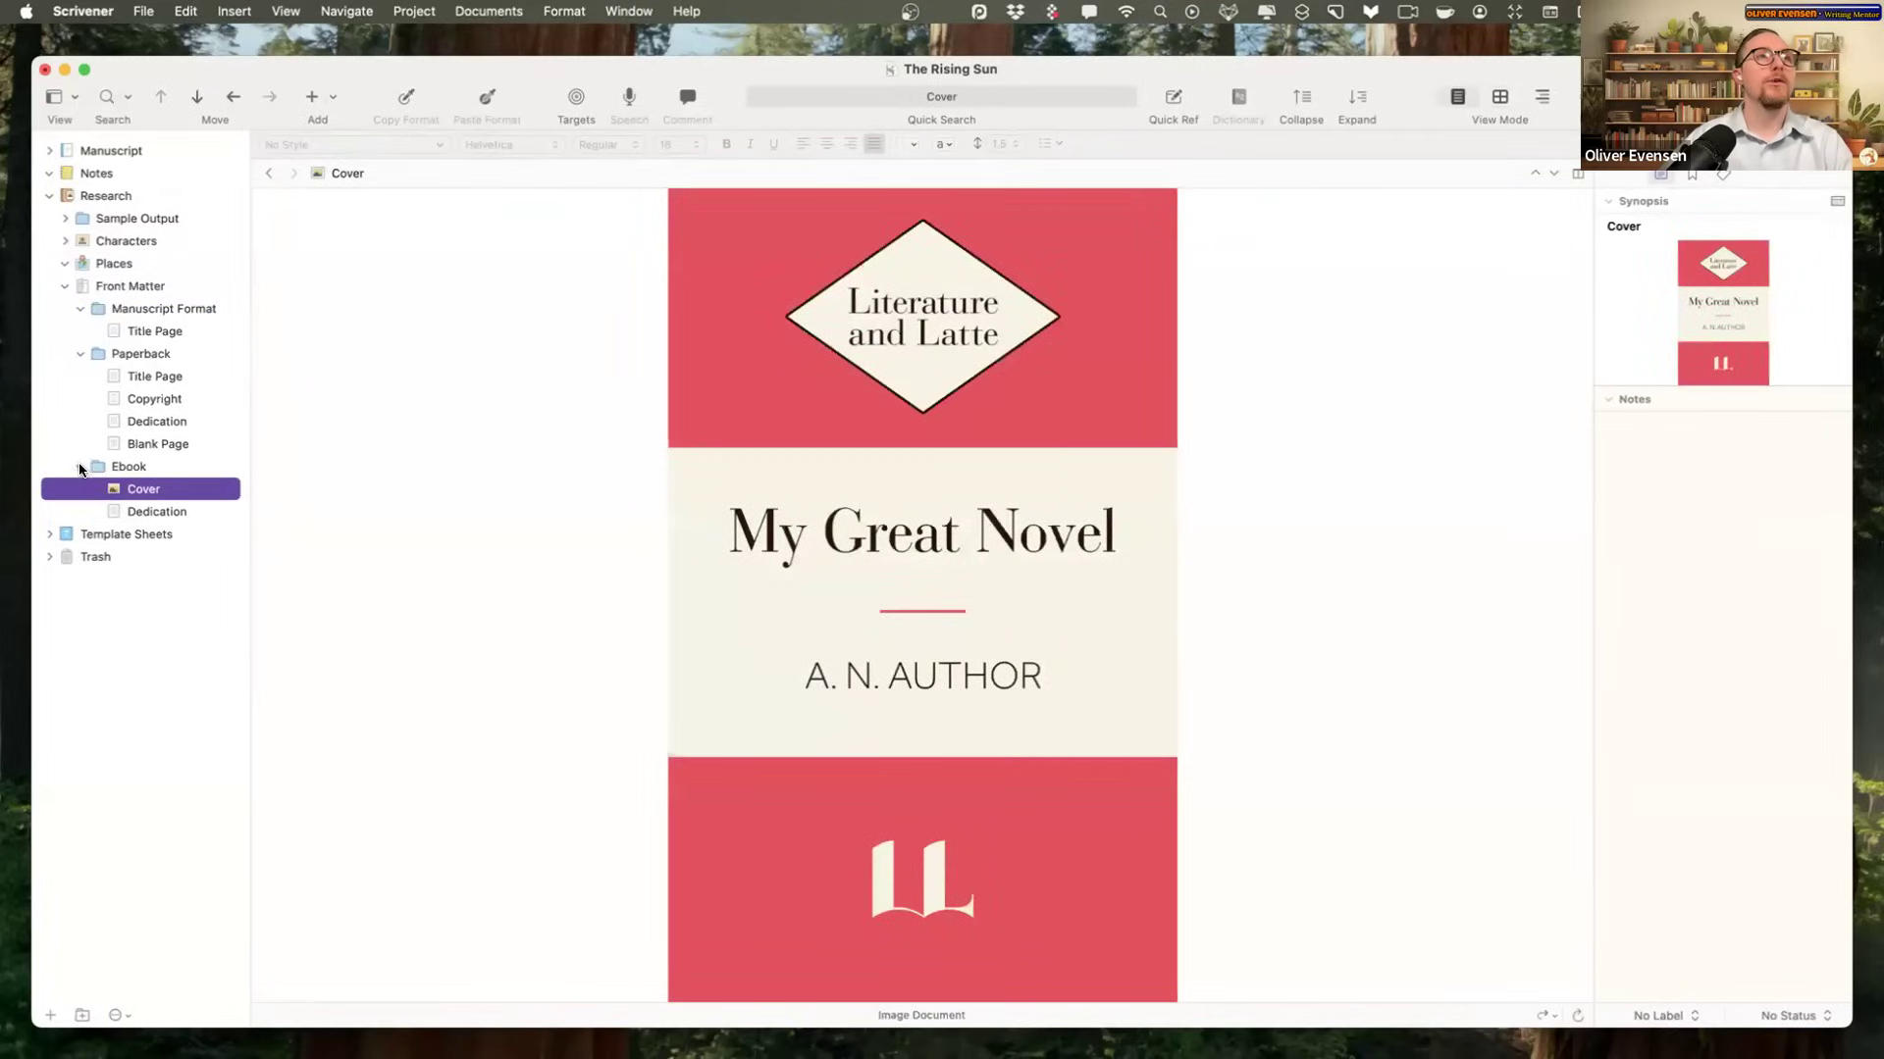
click(81, 467)
click(81, 354)
click(80, 309)
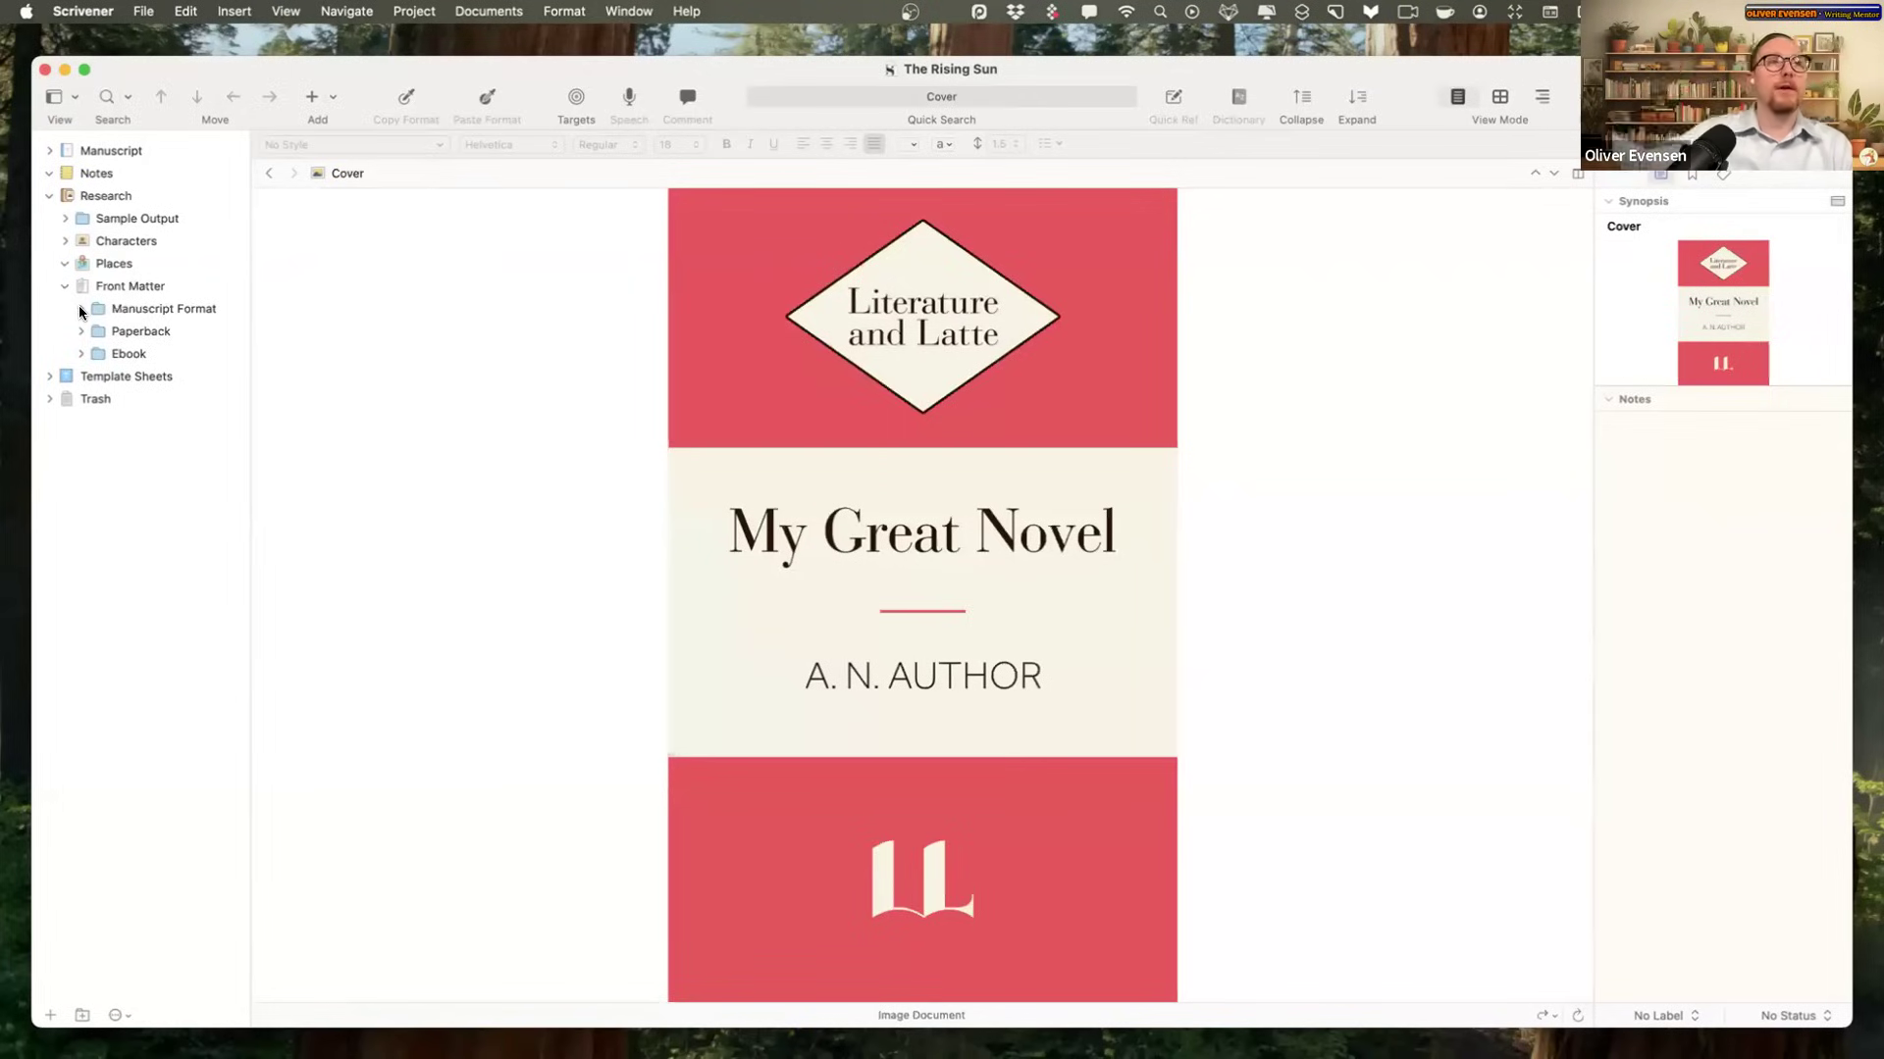
click(66, 287)
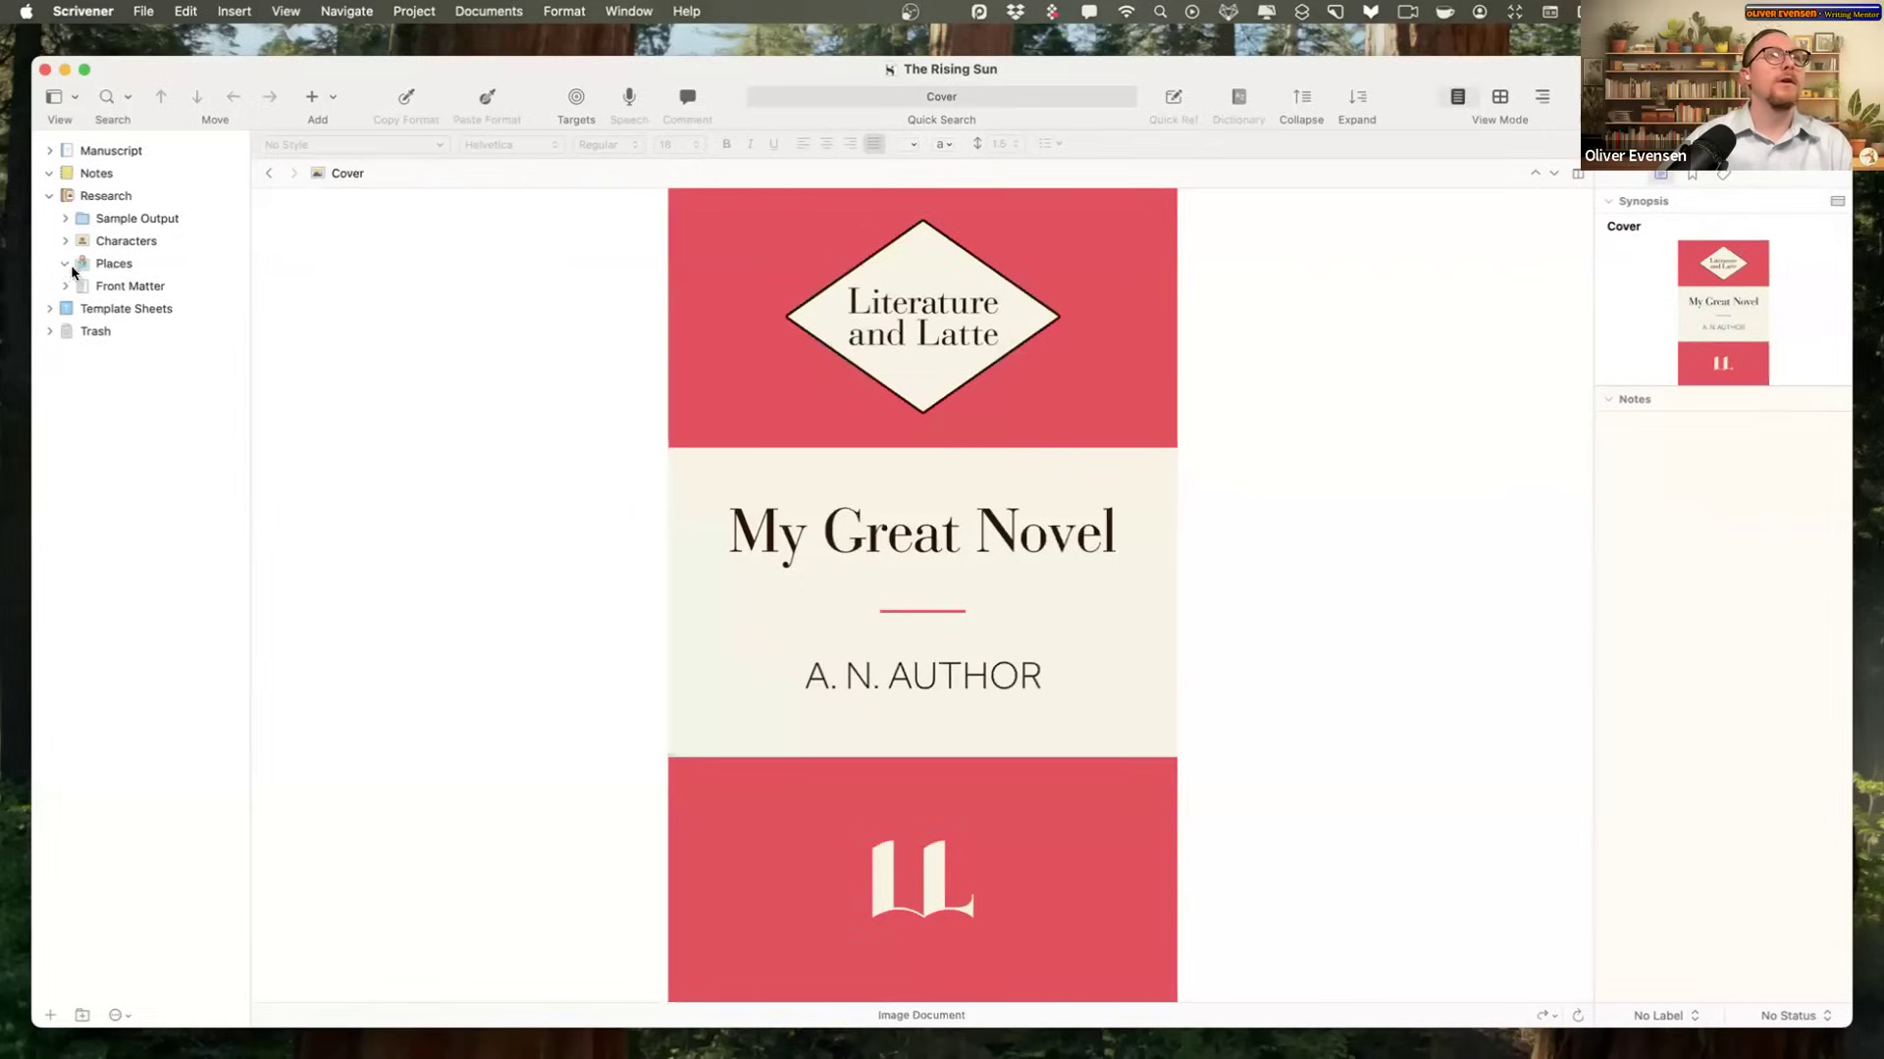
Step: Move the Notes folder into the Research folder and collapse Research
click(50, 196)
drag(96, 173, 147, 194)
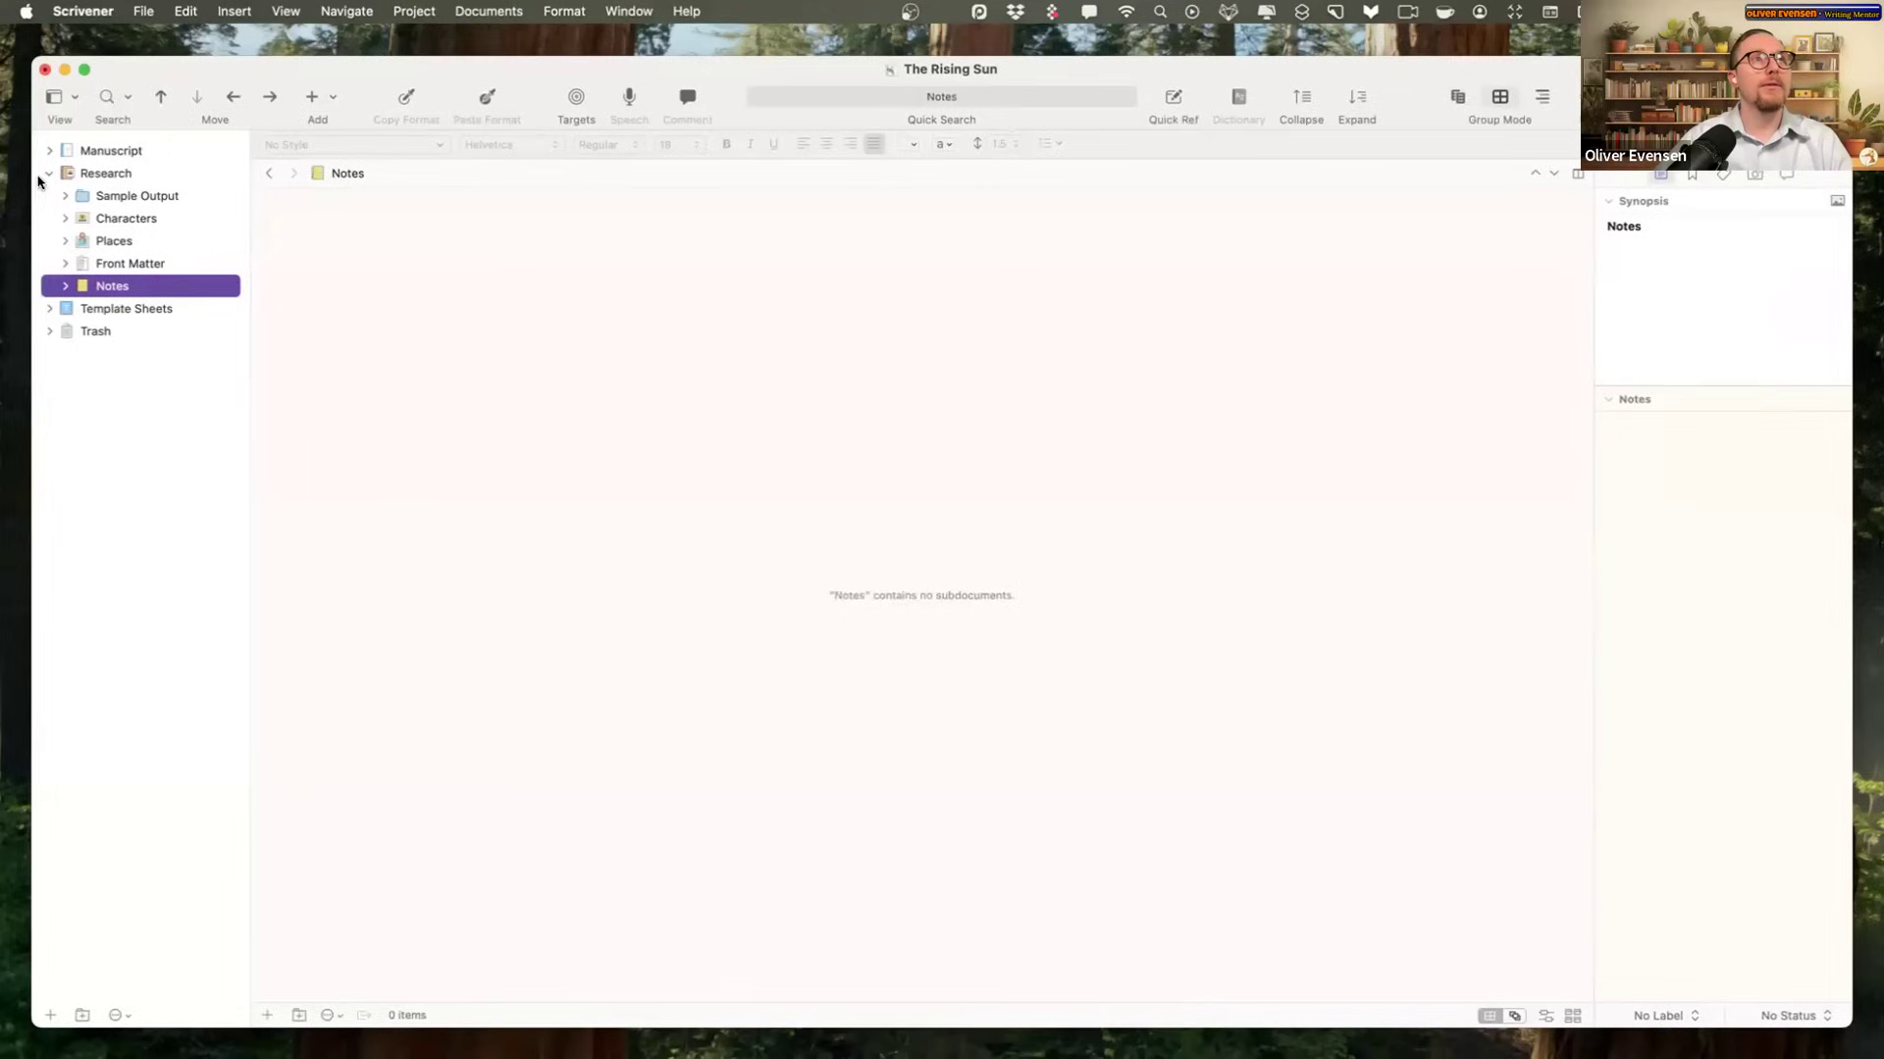
click(49, 174)
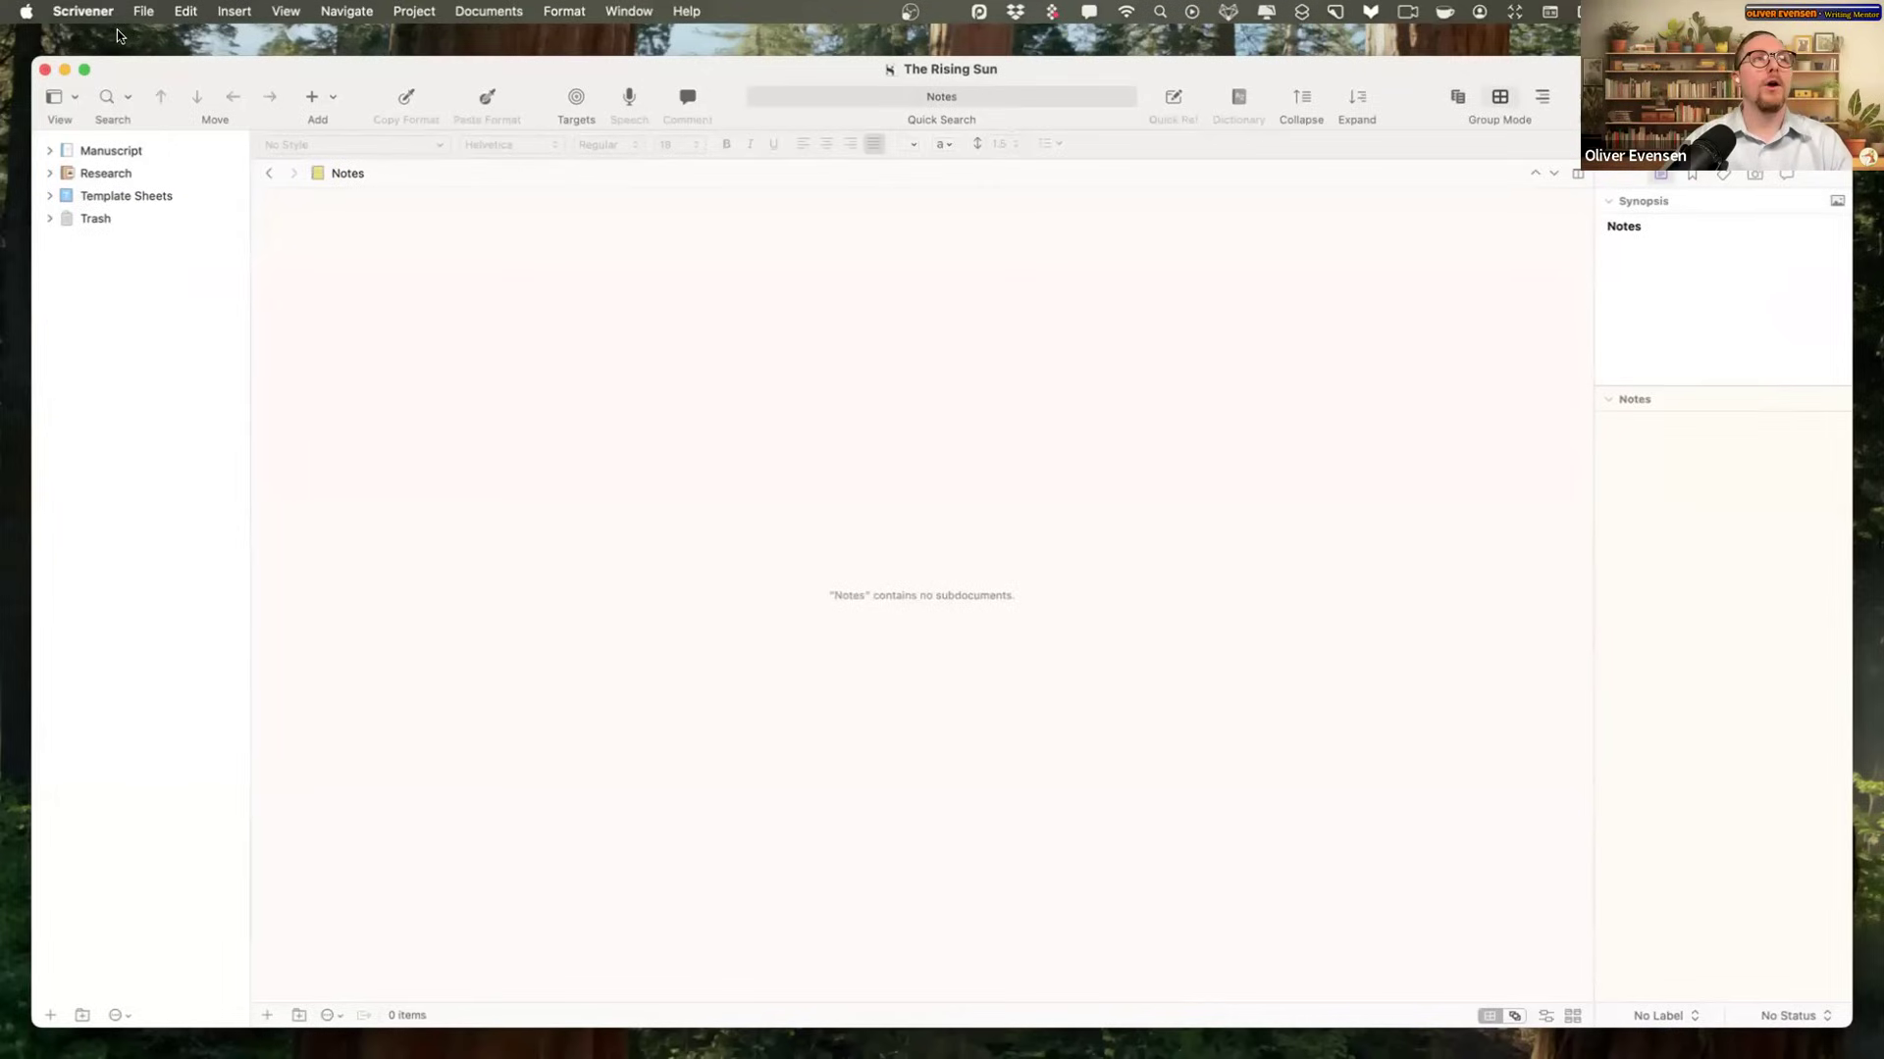
click(49, 175)
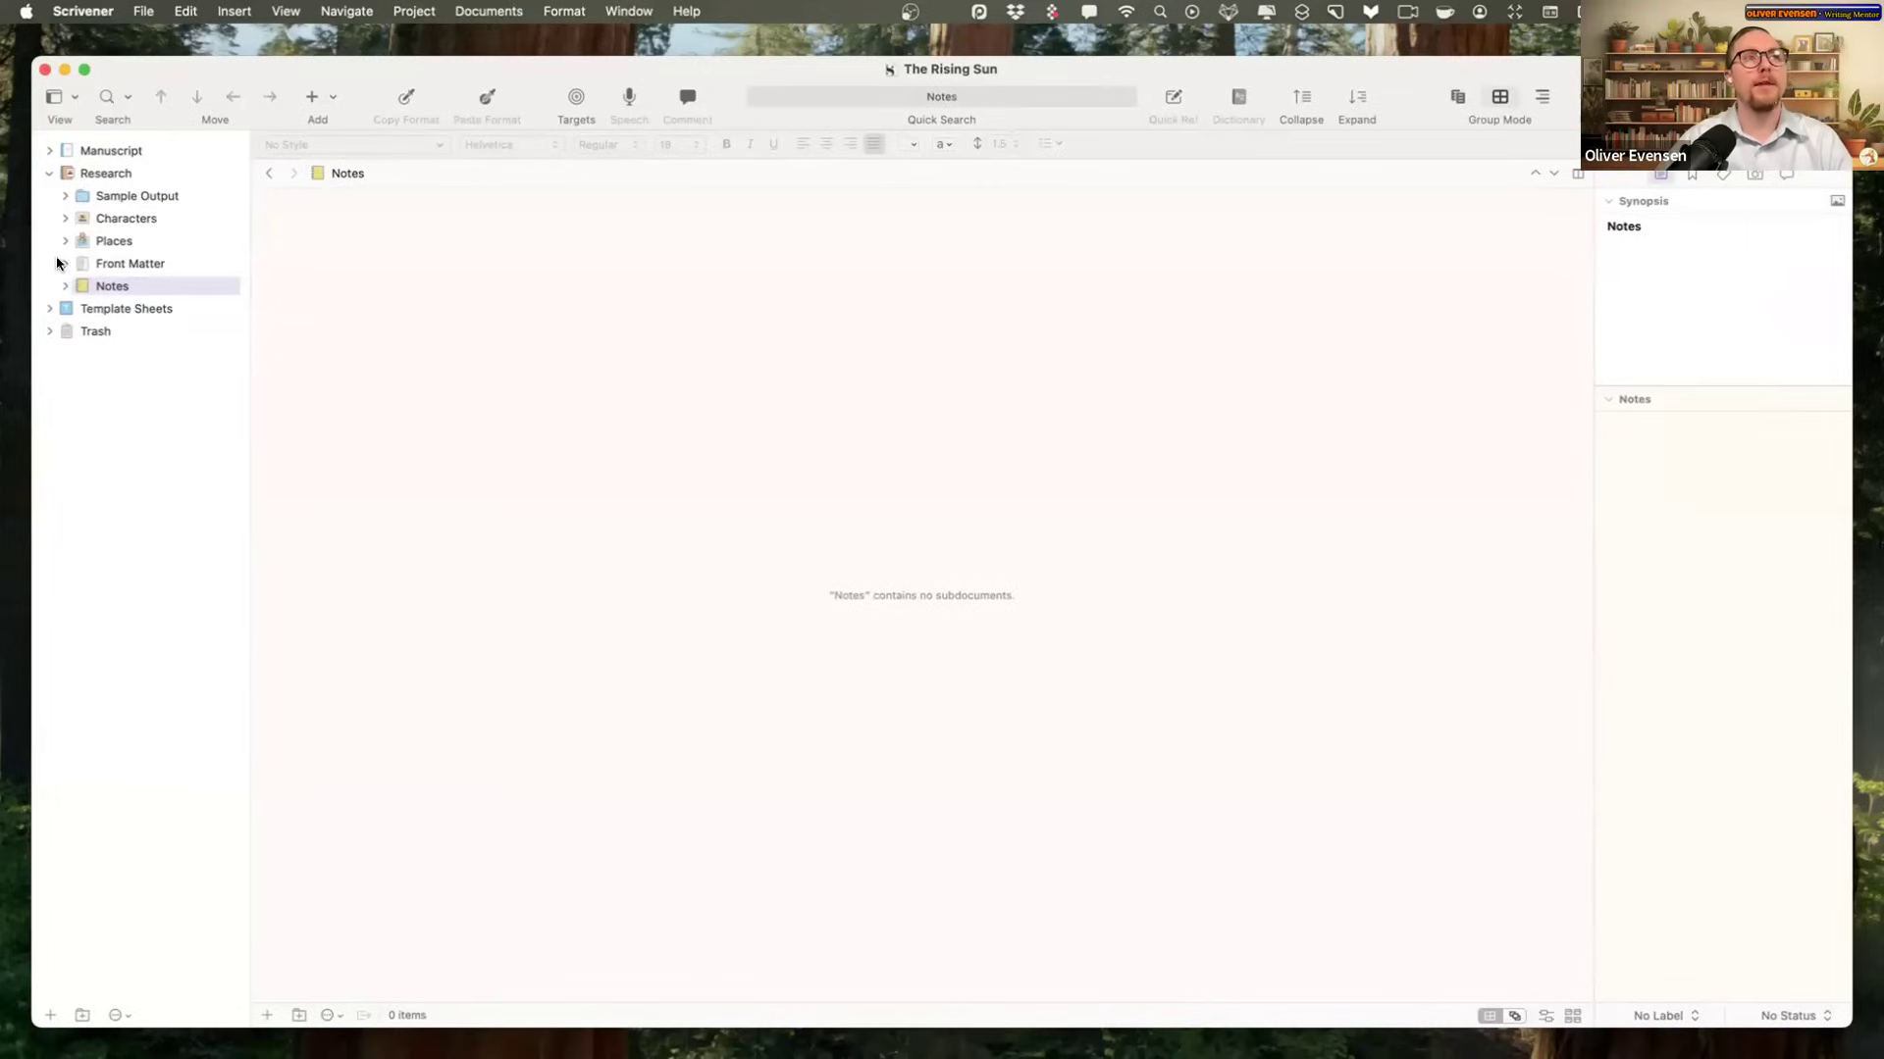
click(49, 174)
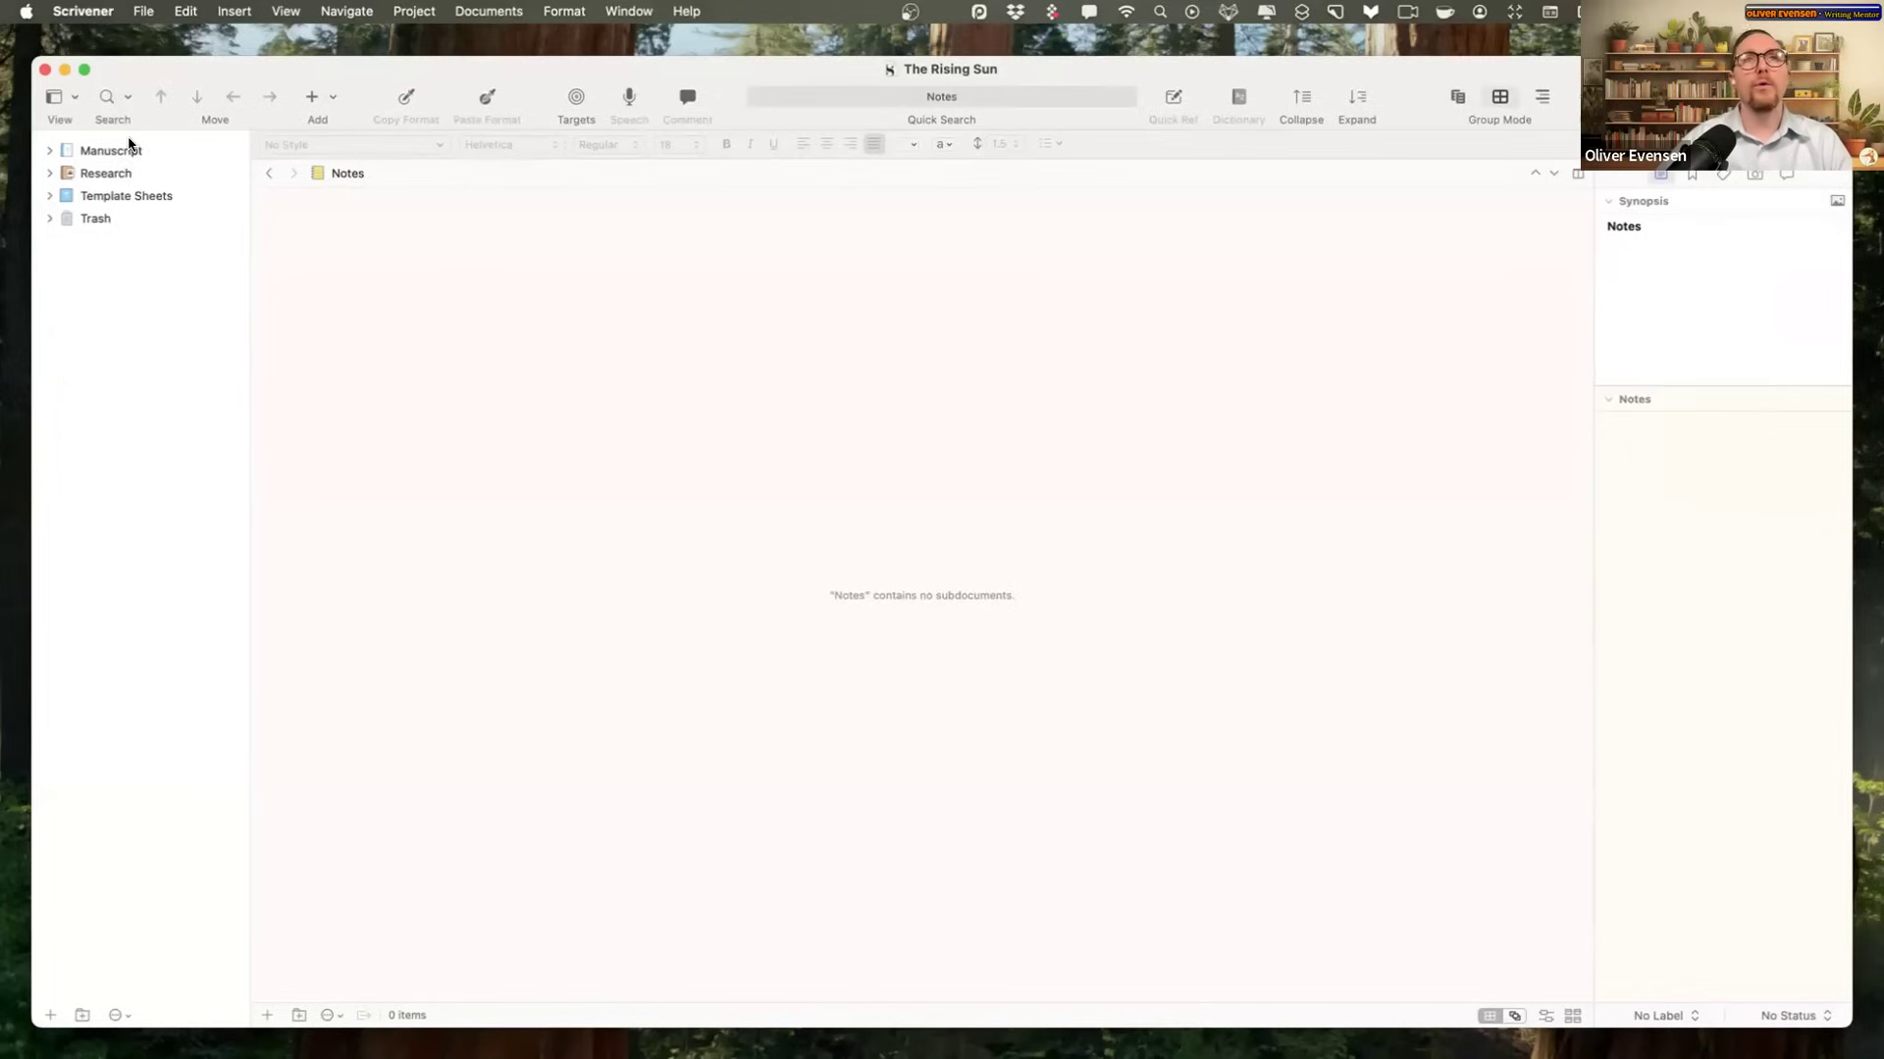
Step: View the contents of the Manuscript and Research folders on the corkboard, expanding and collapsing Research in the binder
click(119, 174)
click(126, 151)
click(122, 173)
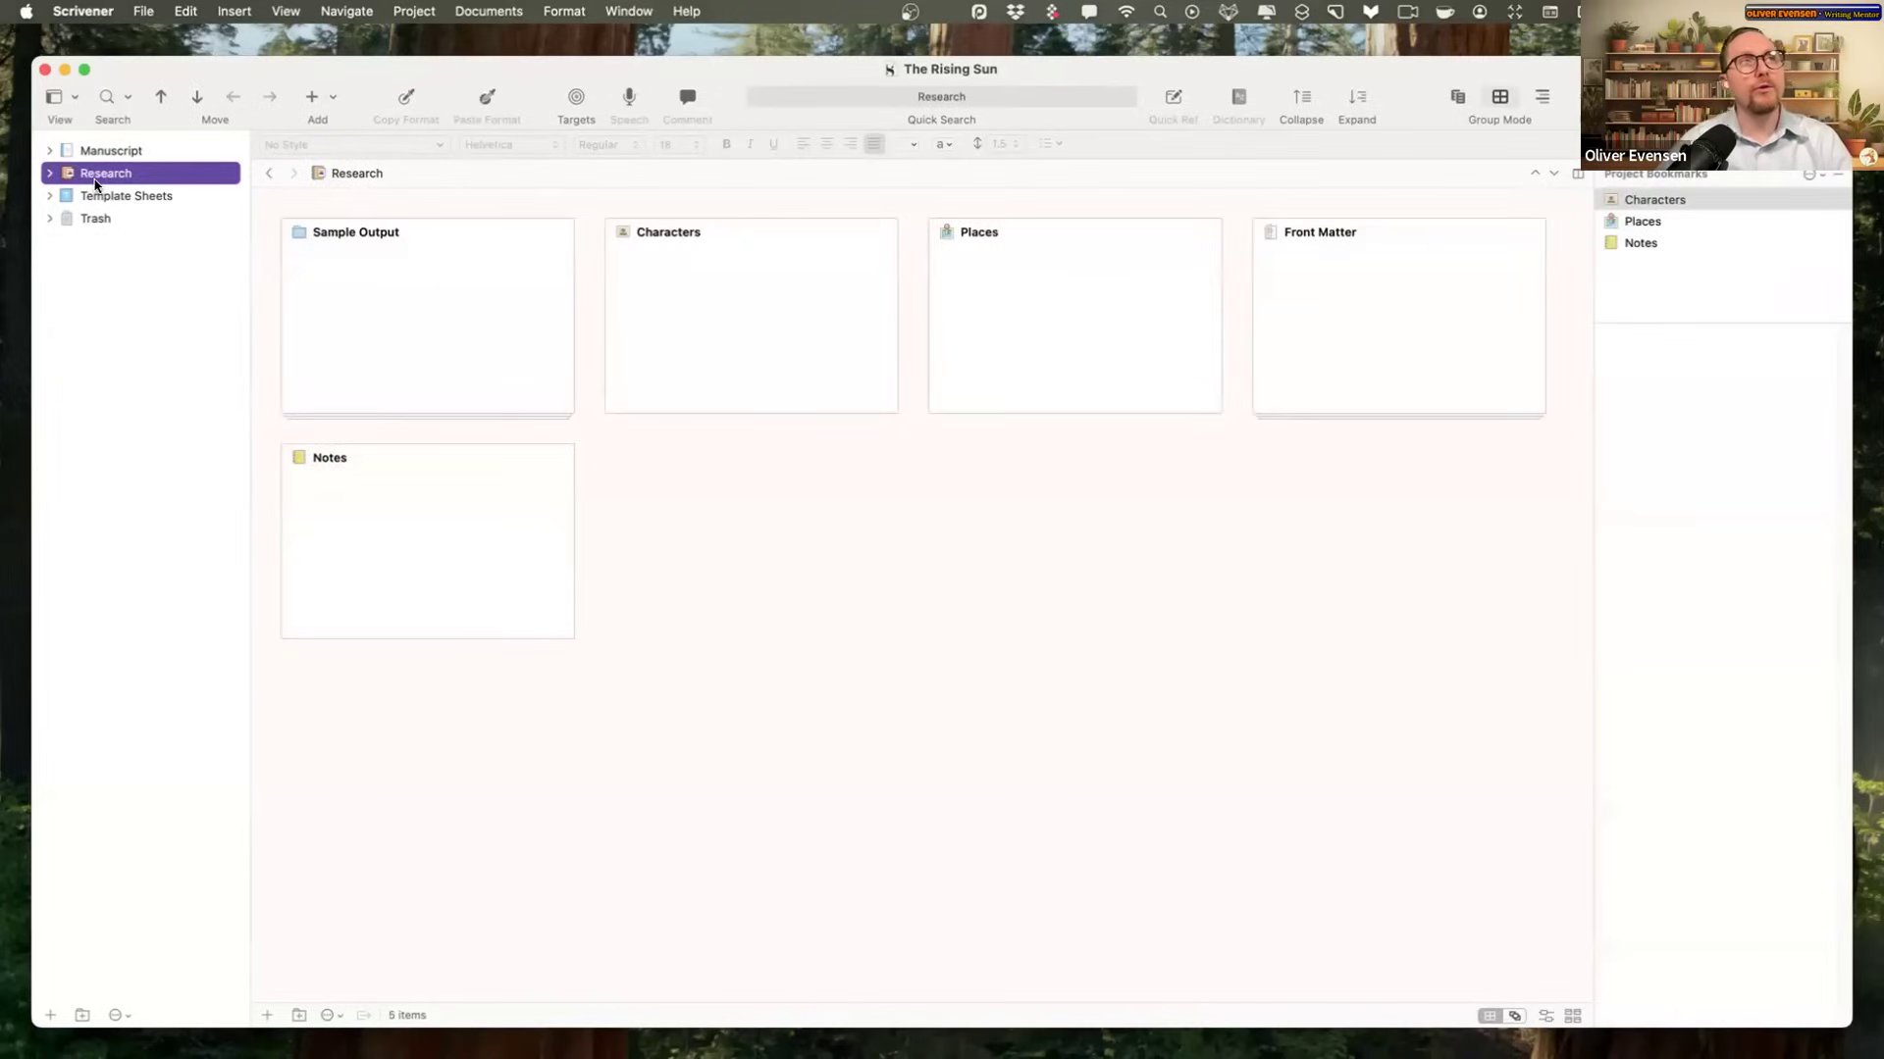
click(50, 176)
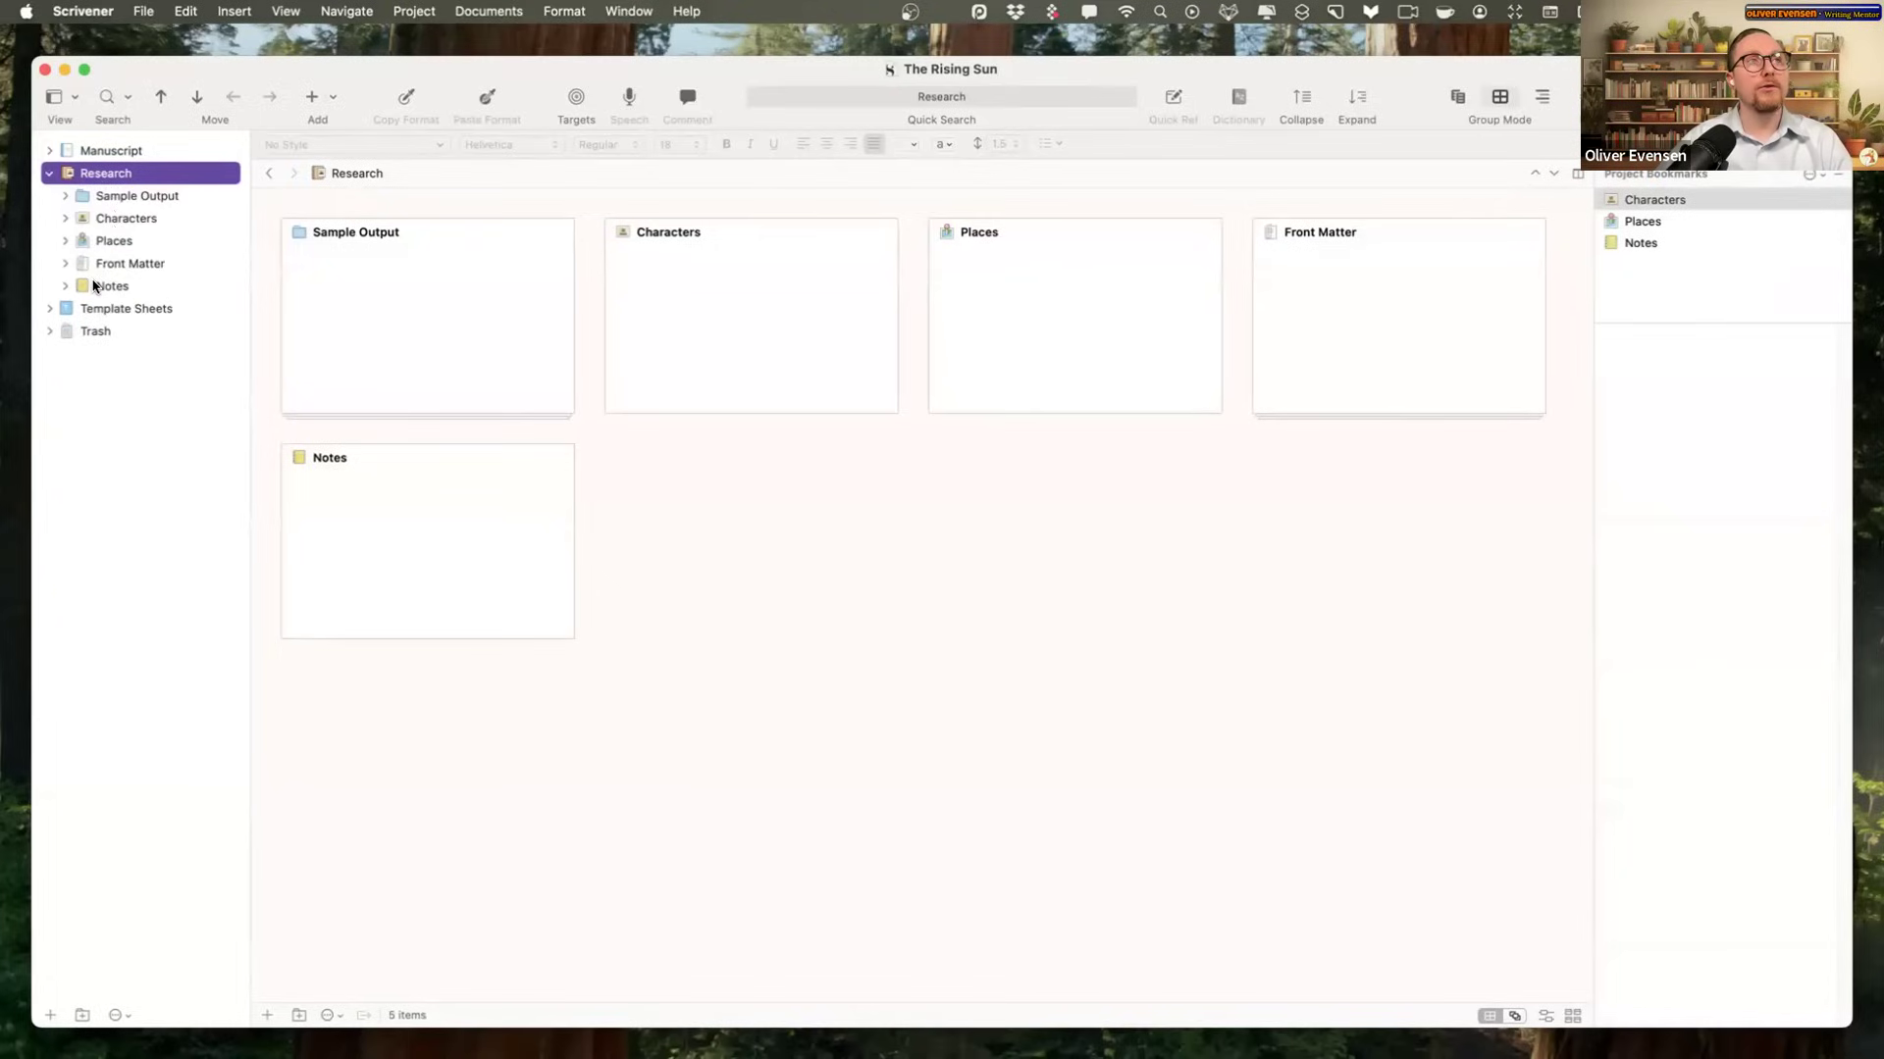
click(48, 174)
Step: Look at the character and setting sketches inside the Template Sheets folder and collapse it
click(49, 196)
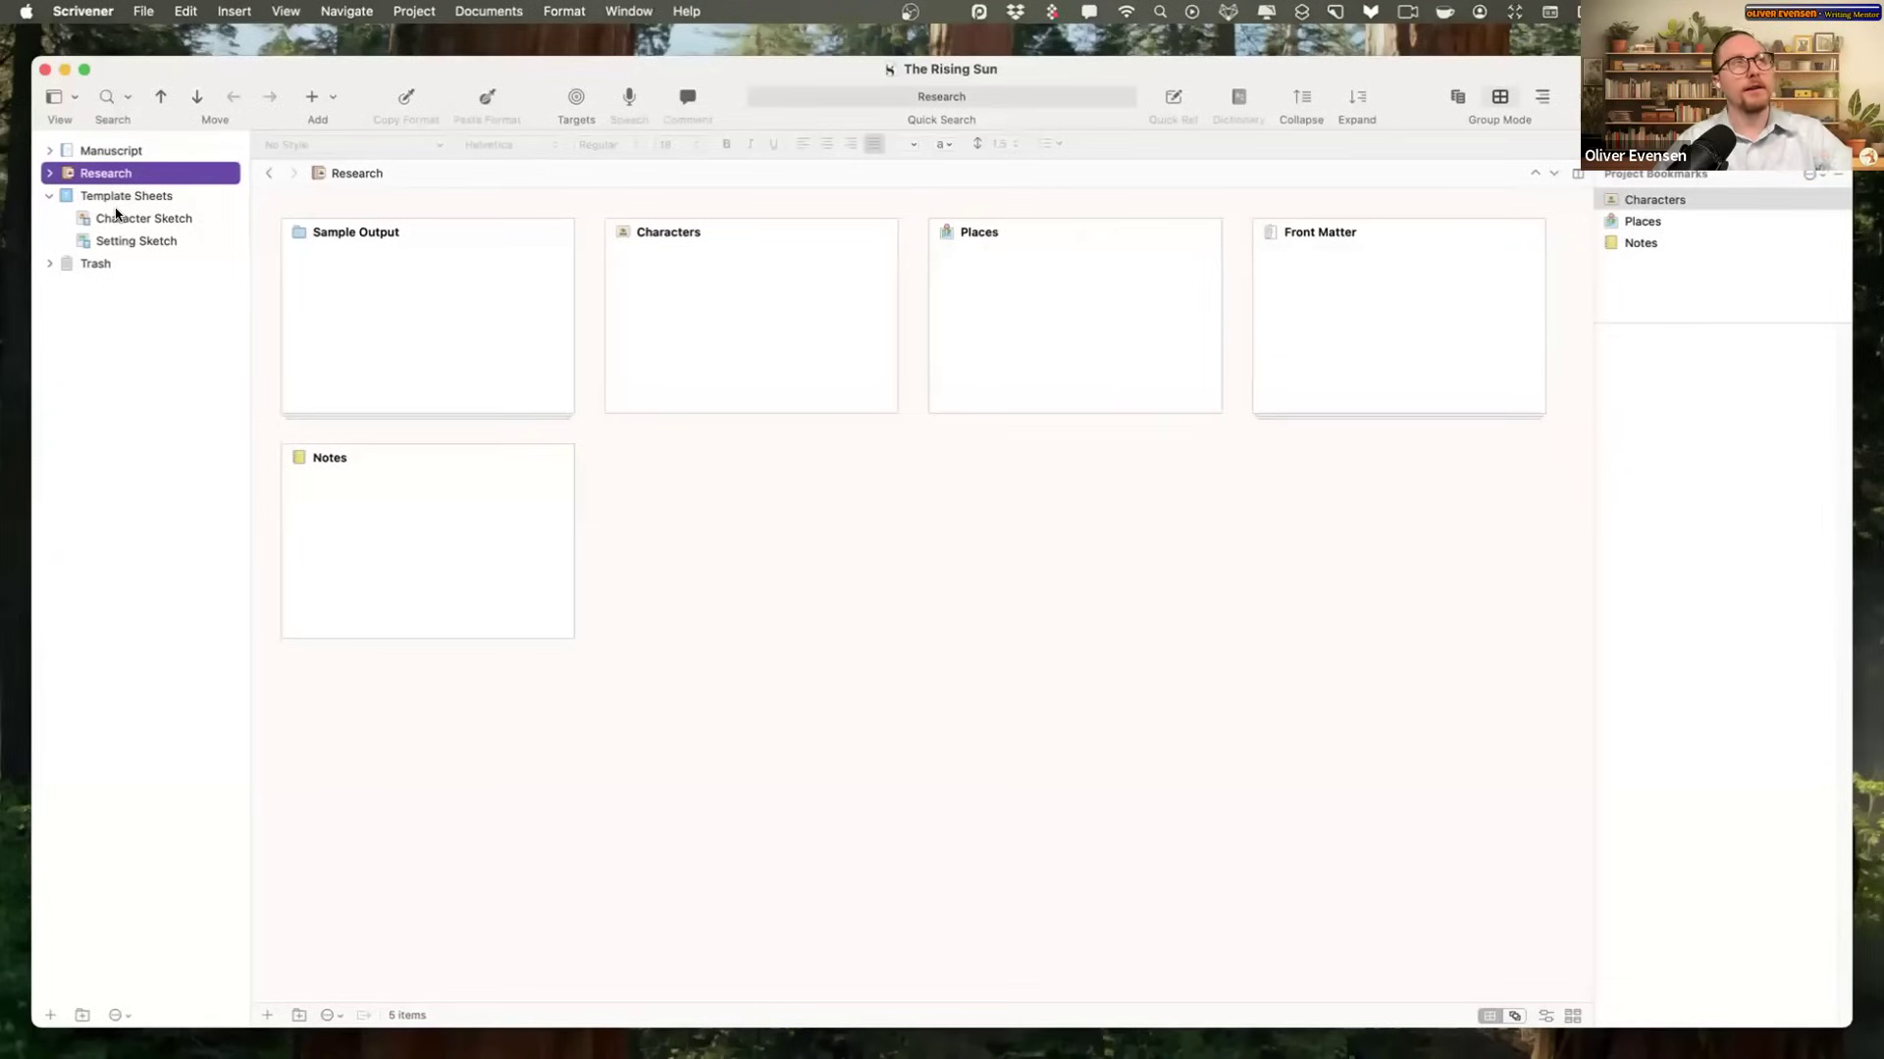
click(47, 198)
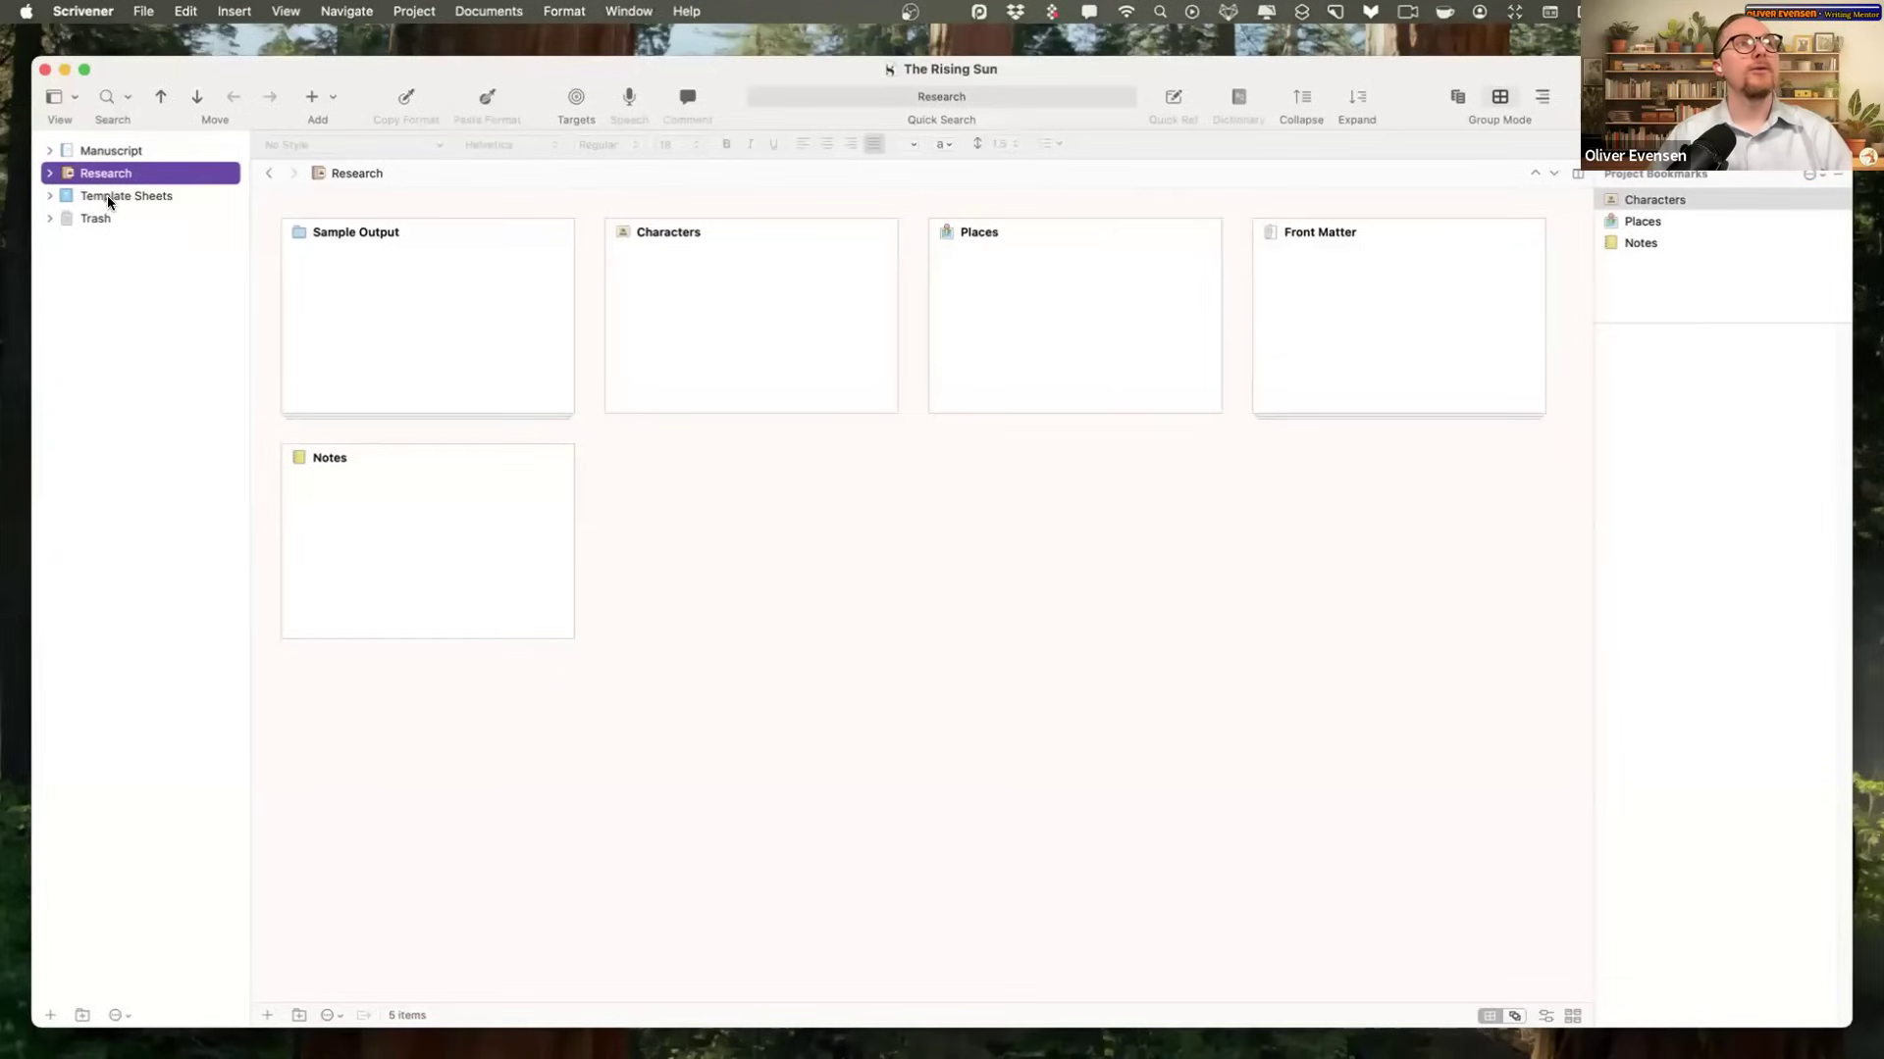
click(113, 197)
click(49, 195)
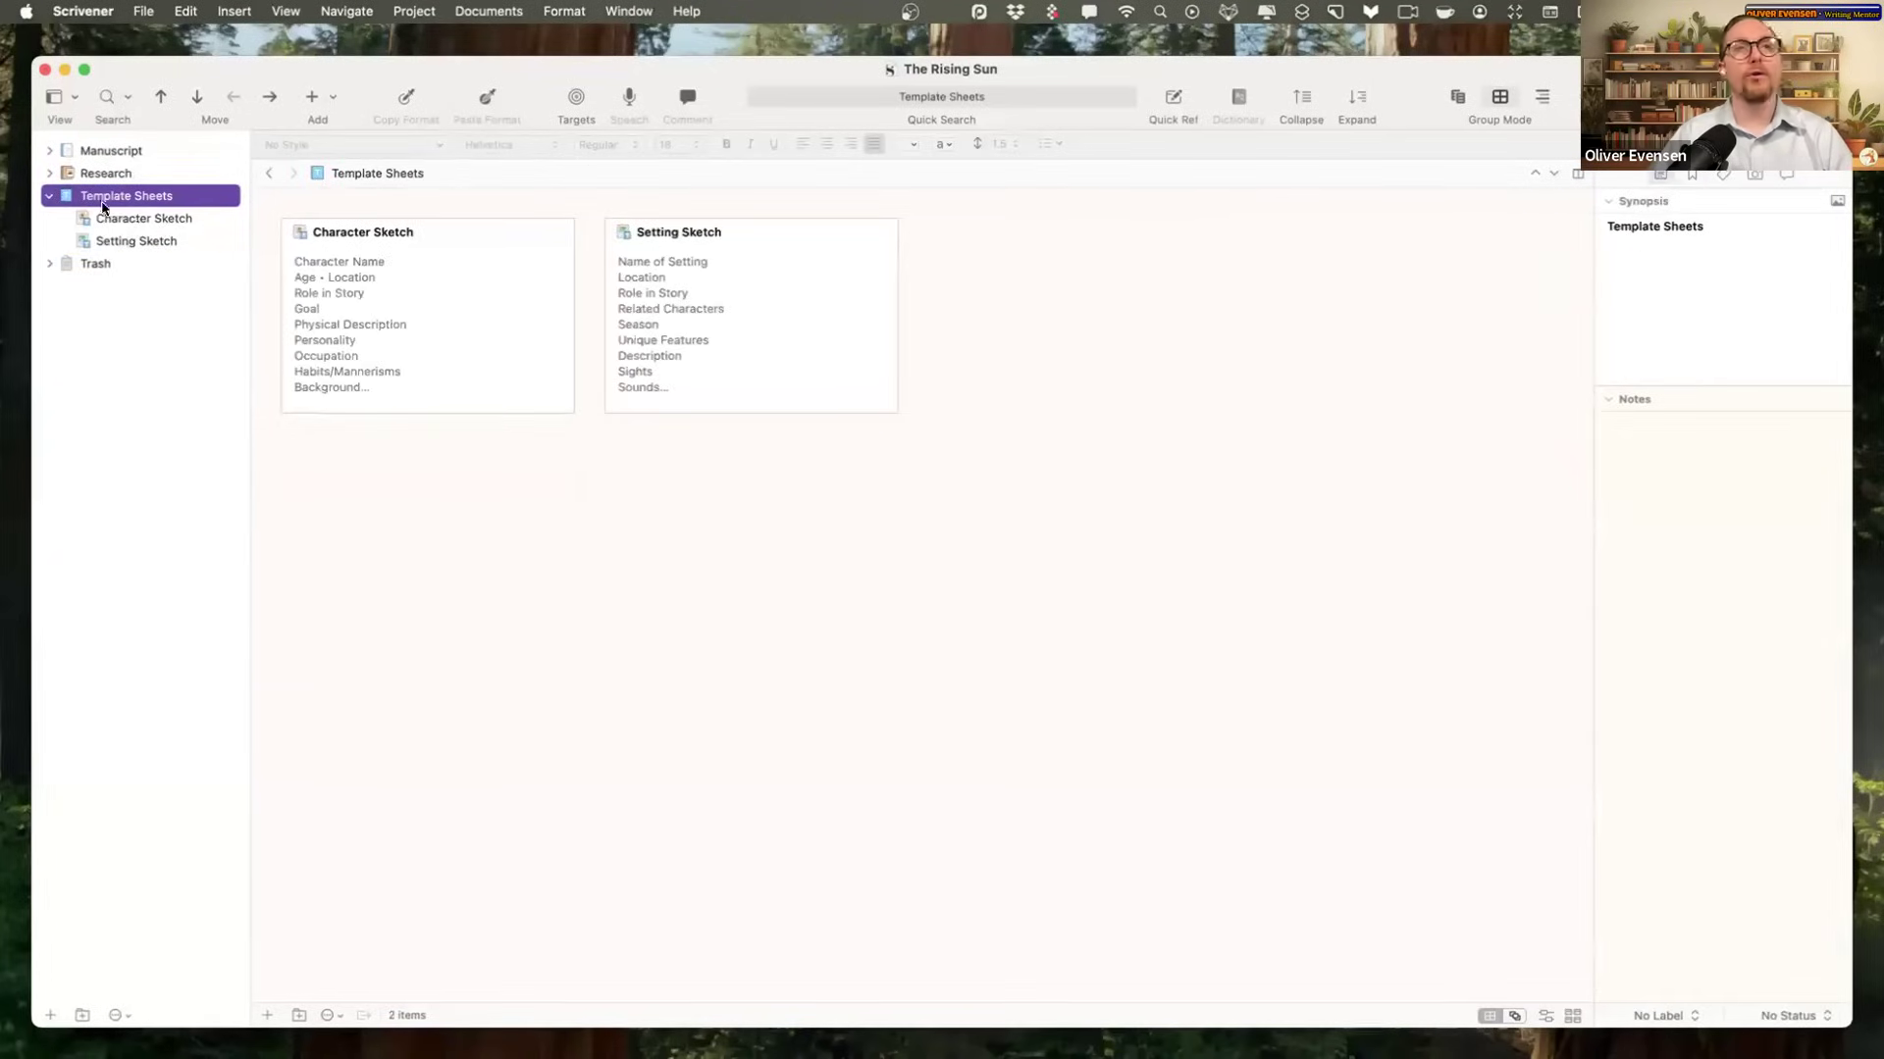
click(50, 197)
Step: View the Novel Format document in the Trash and permanently empty the Trash
click(49, 218)
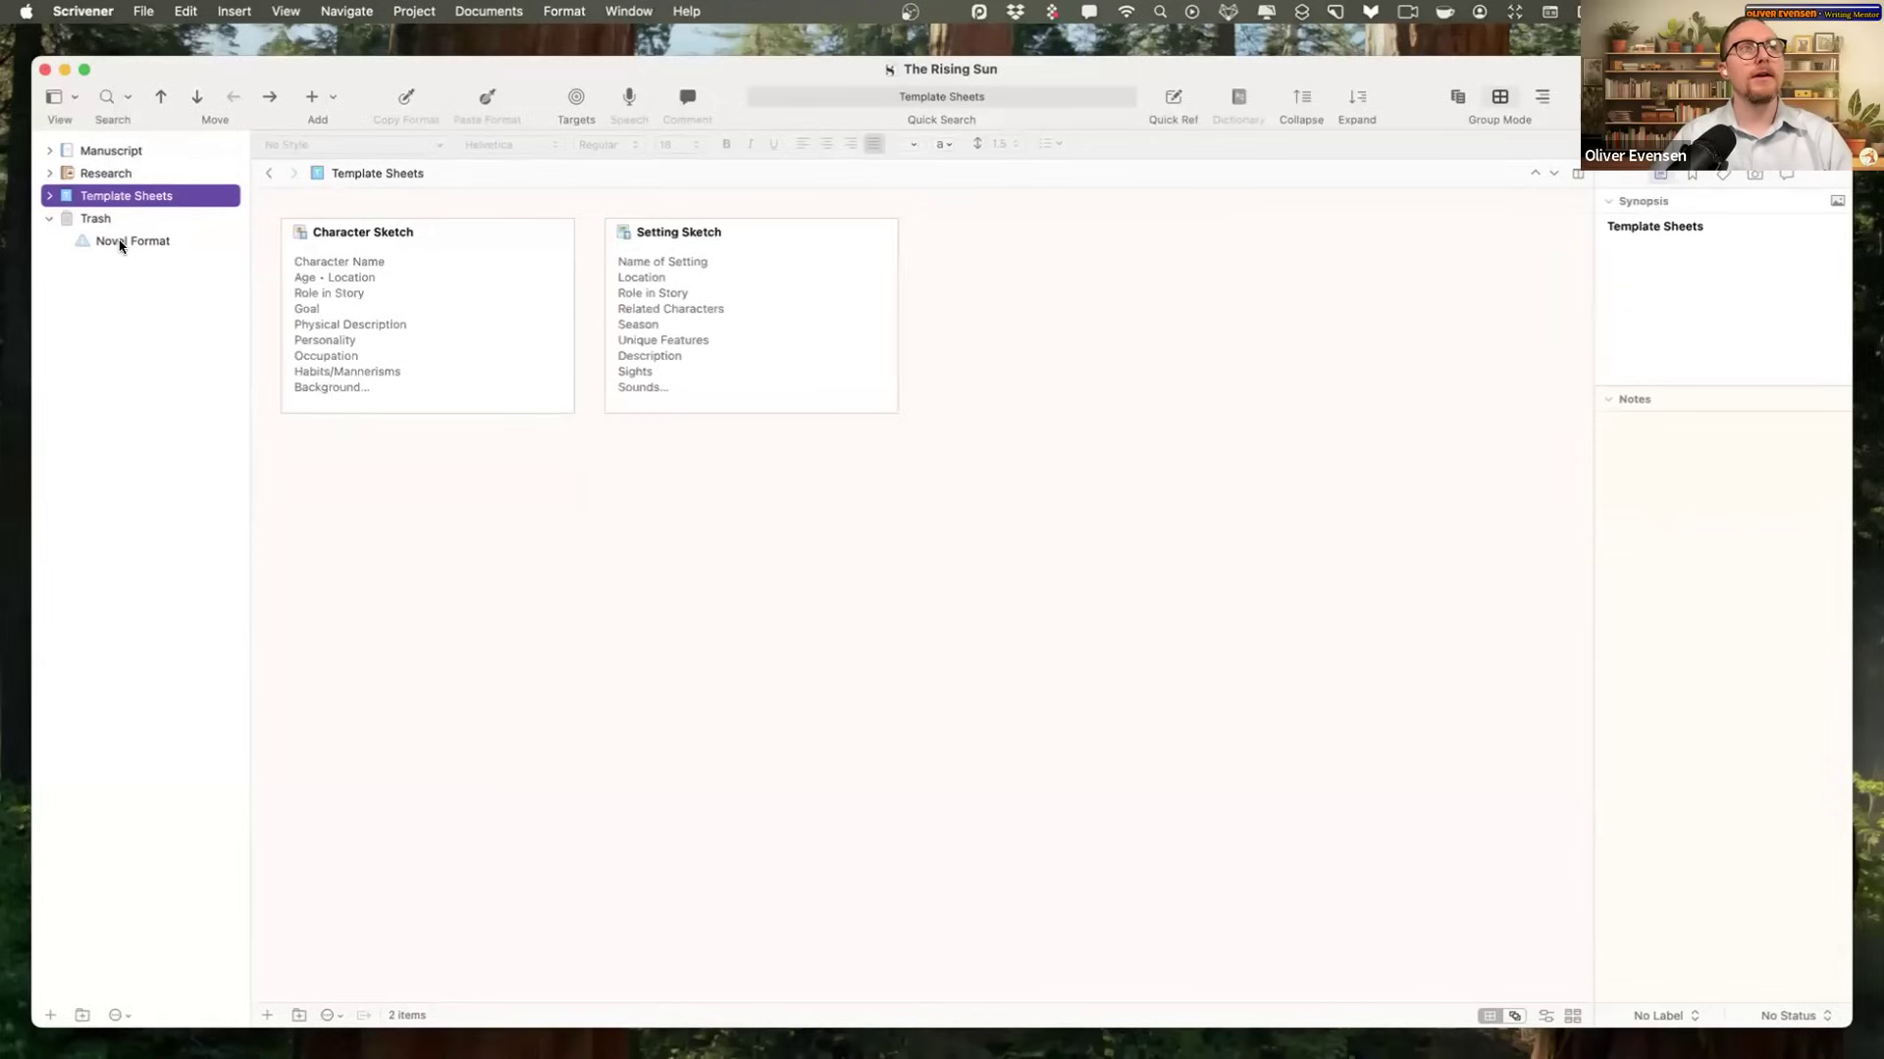
click(139, 241)
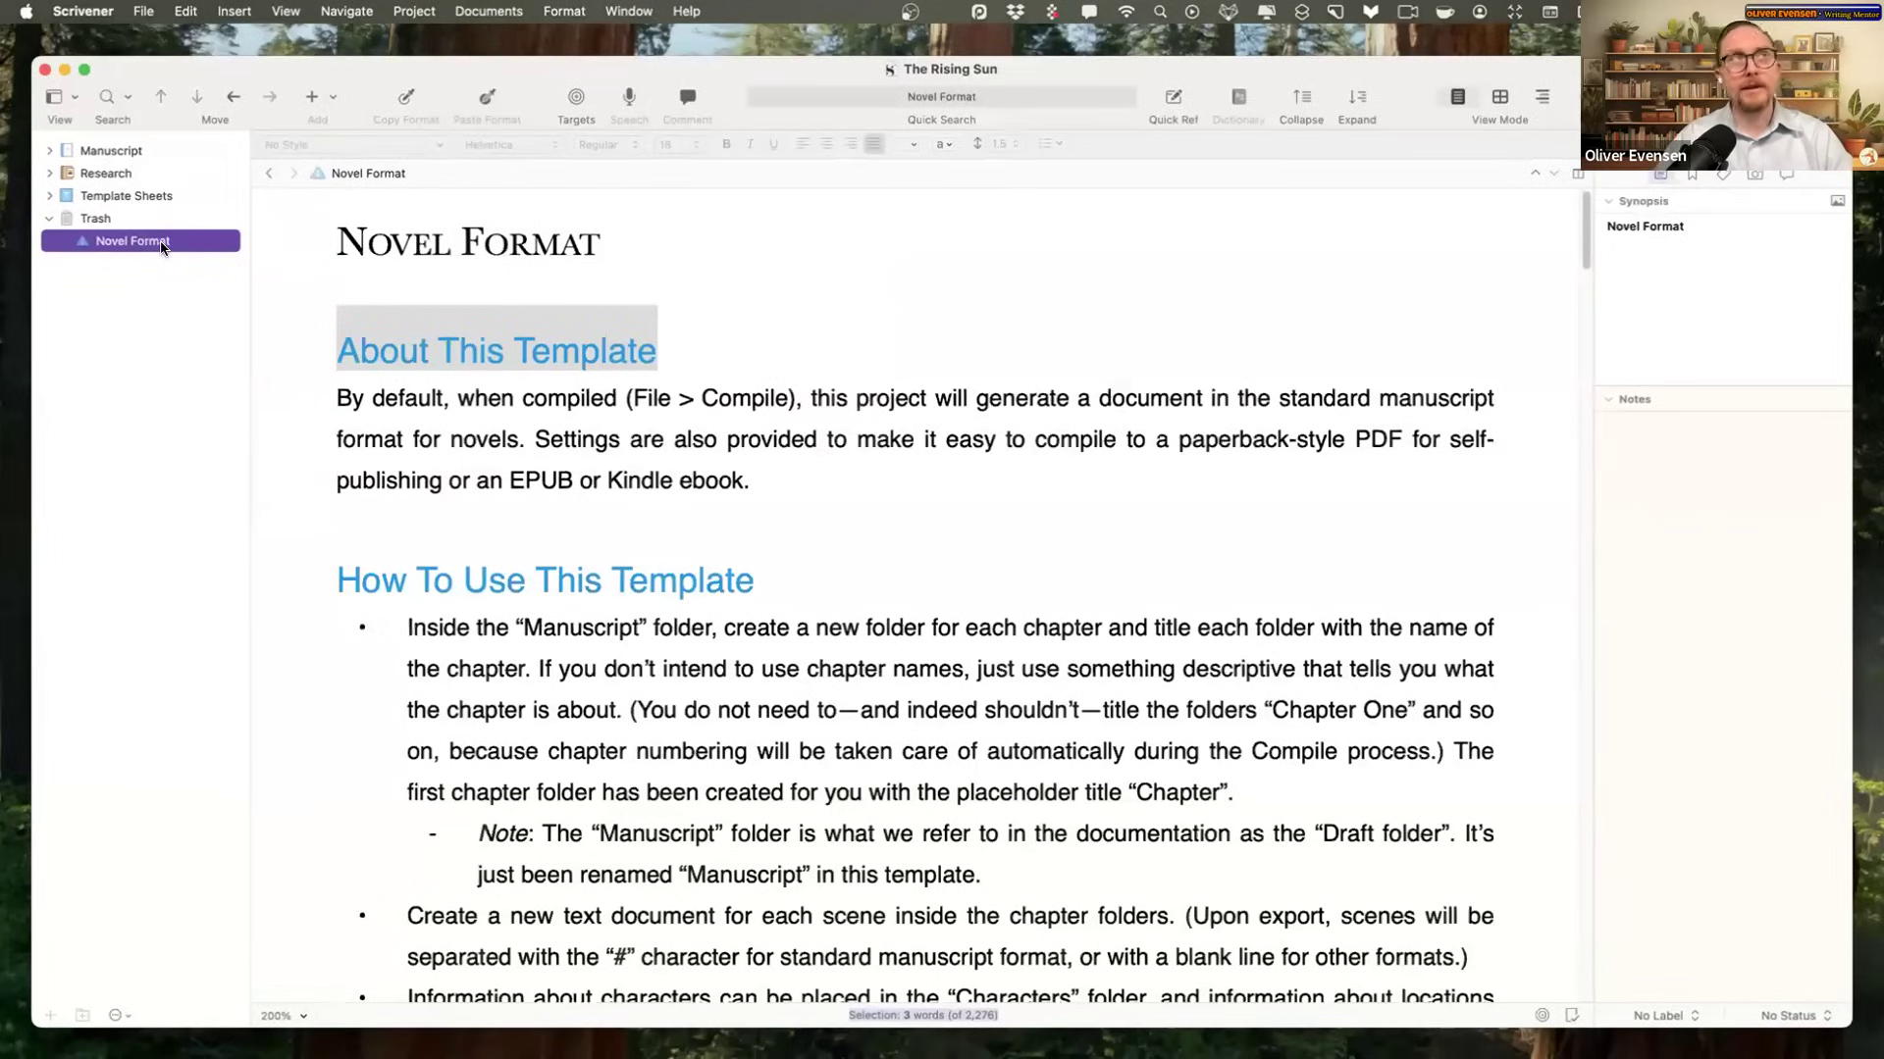
right_click(162, 247)
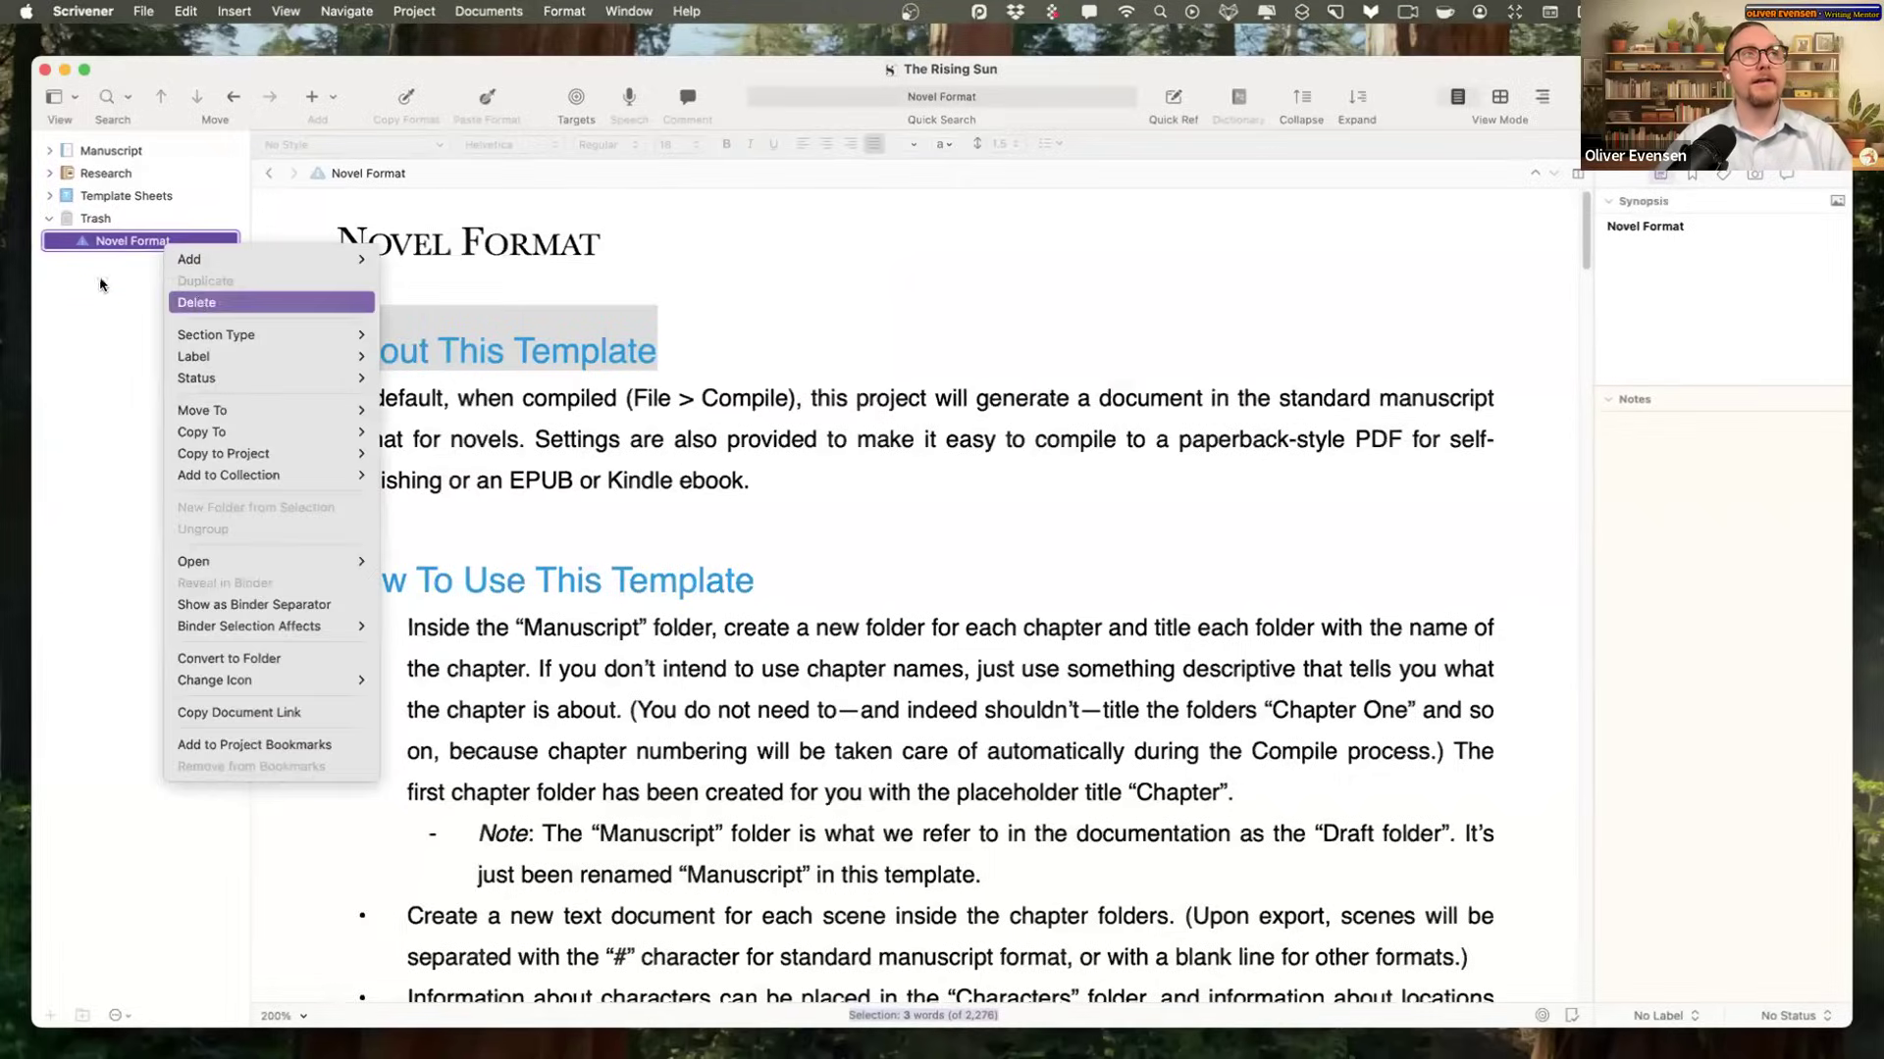
click(93, 218)
right_click(93, 218)
click(147, 227)
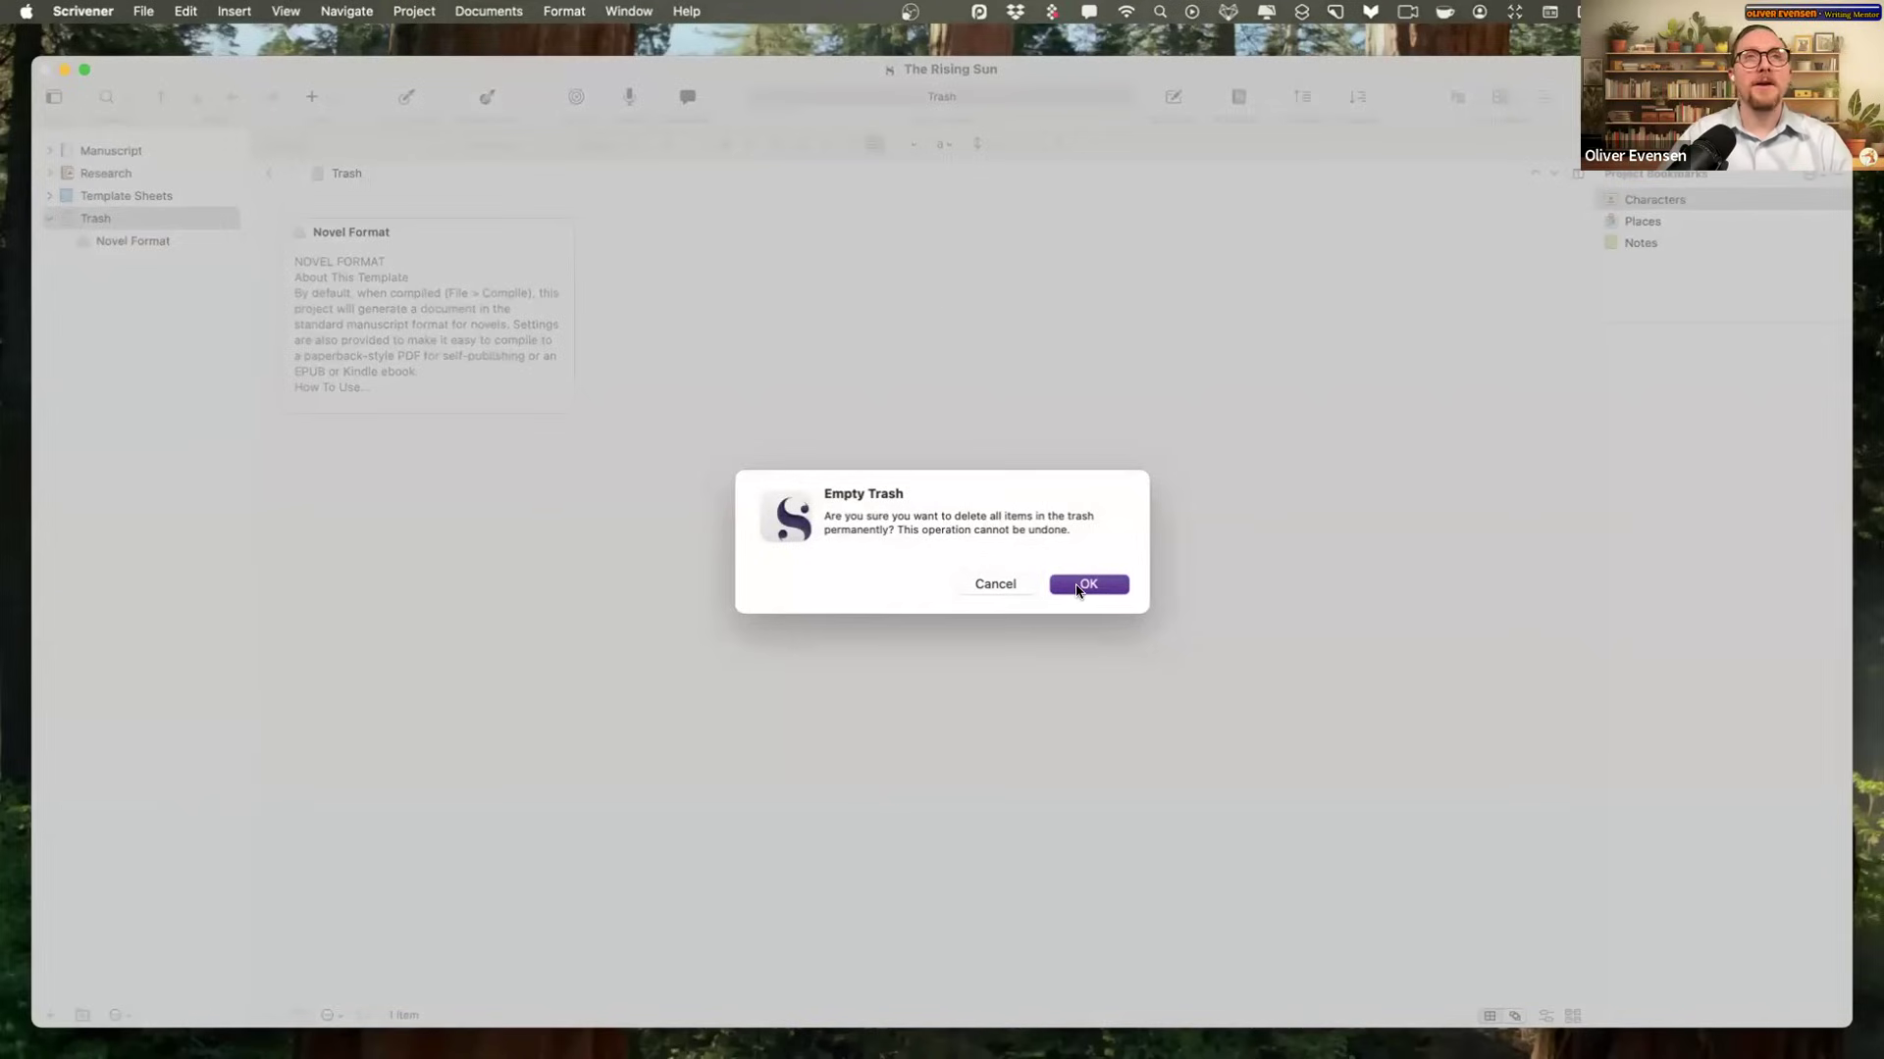
click(1086, 585)
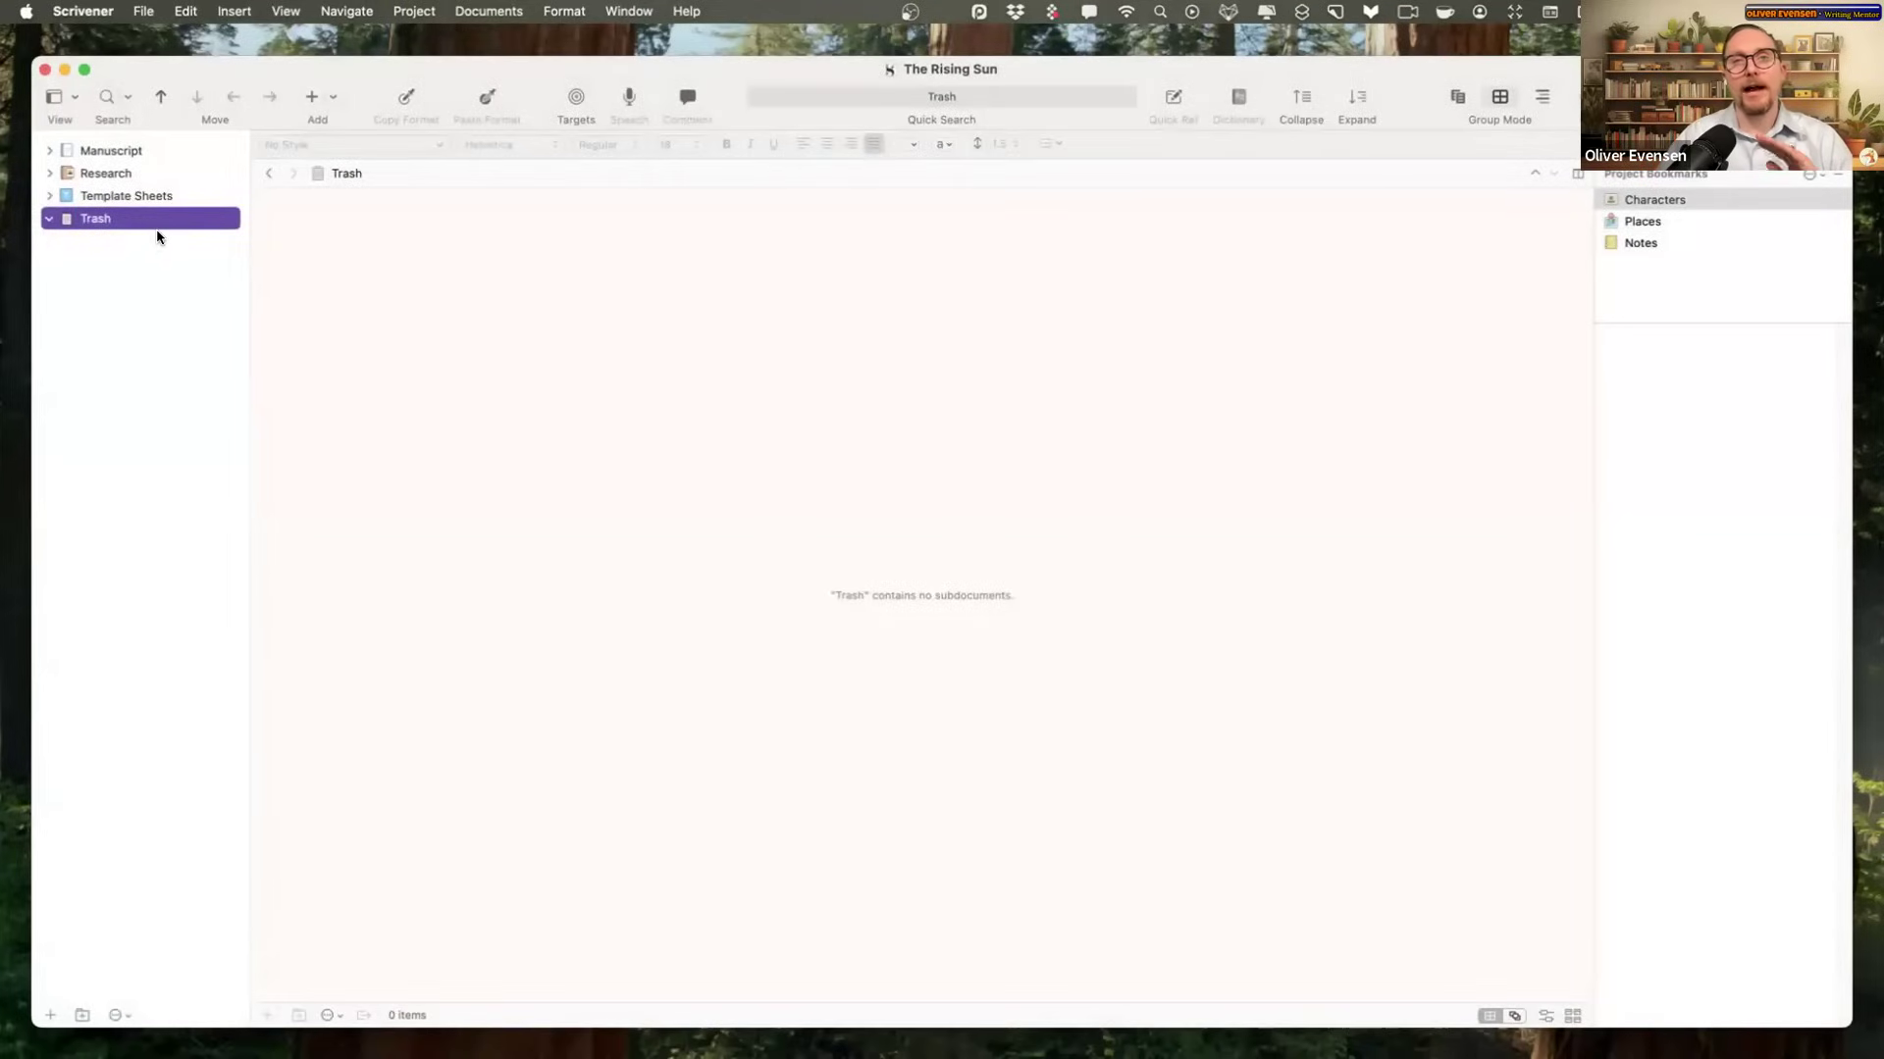
Step: Open the Scene document in the Manuscript's Chapter folder and write "Get starting now!" in it
click(50, 151)
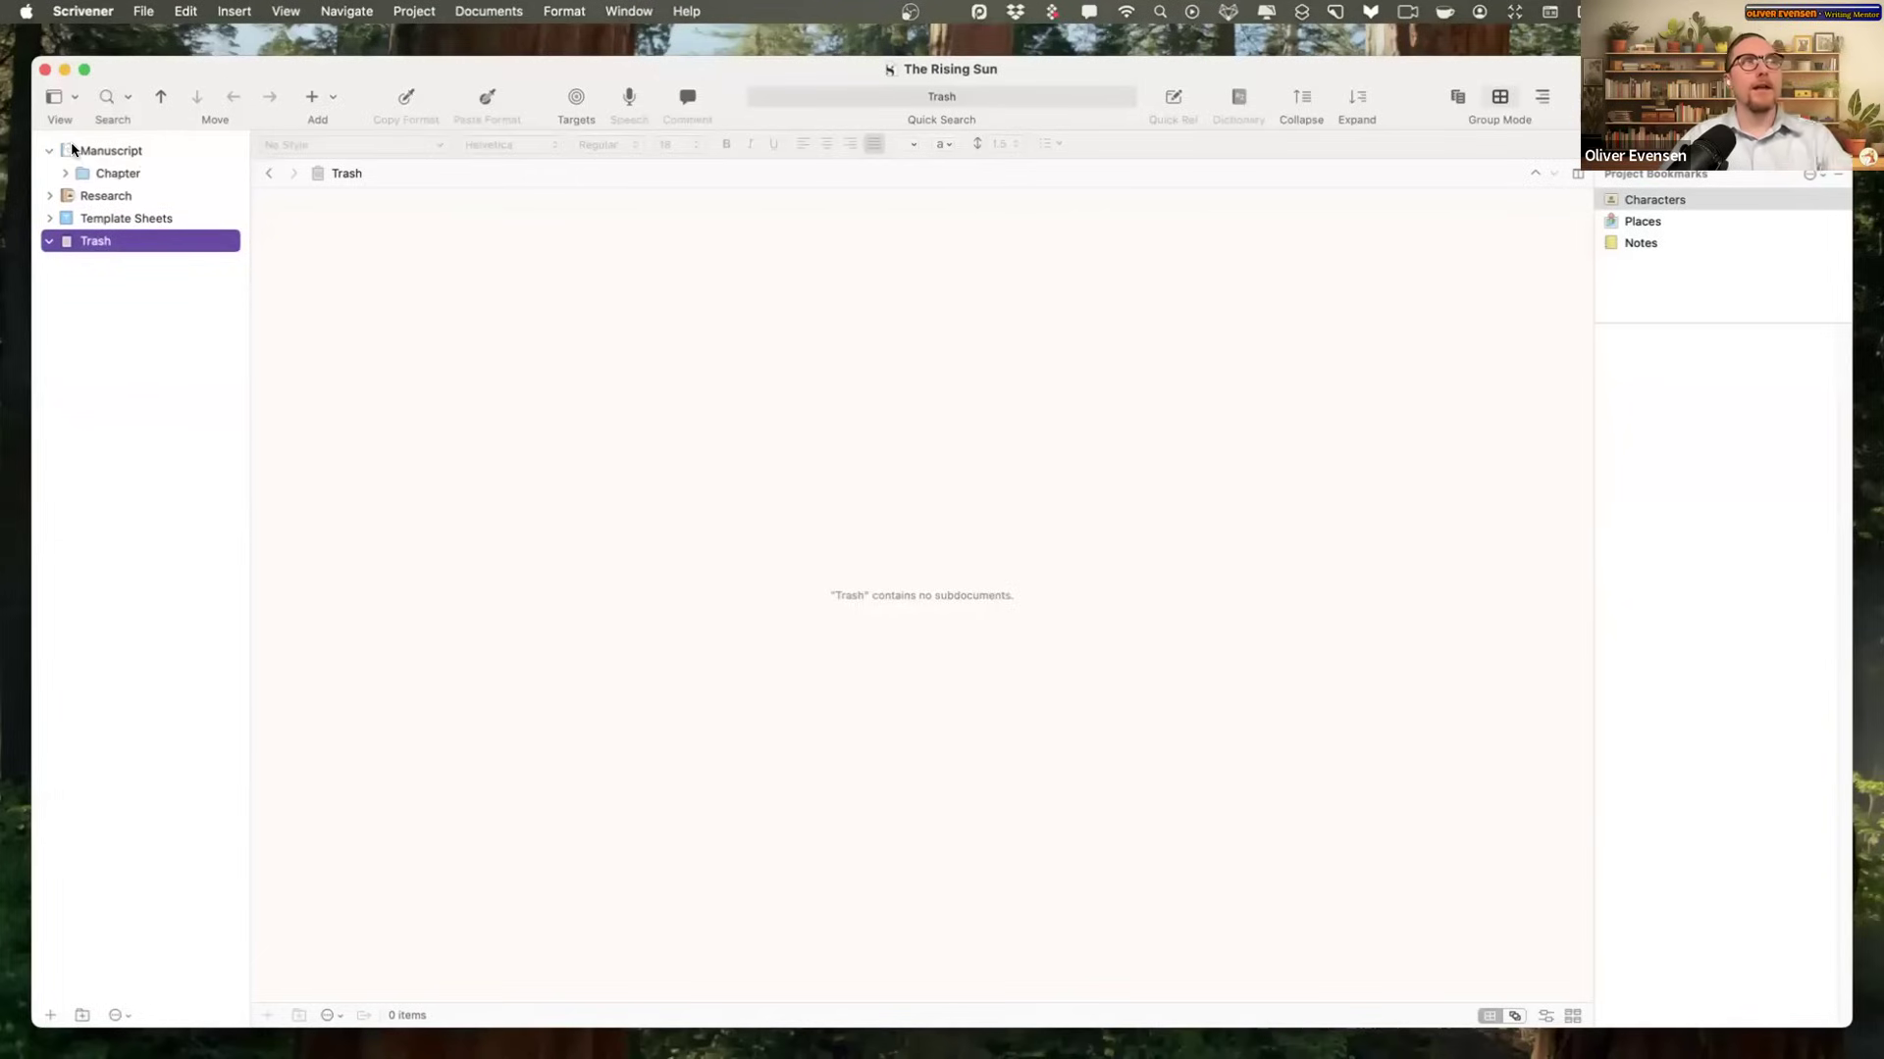
click(64, 175)
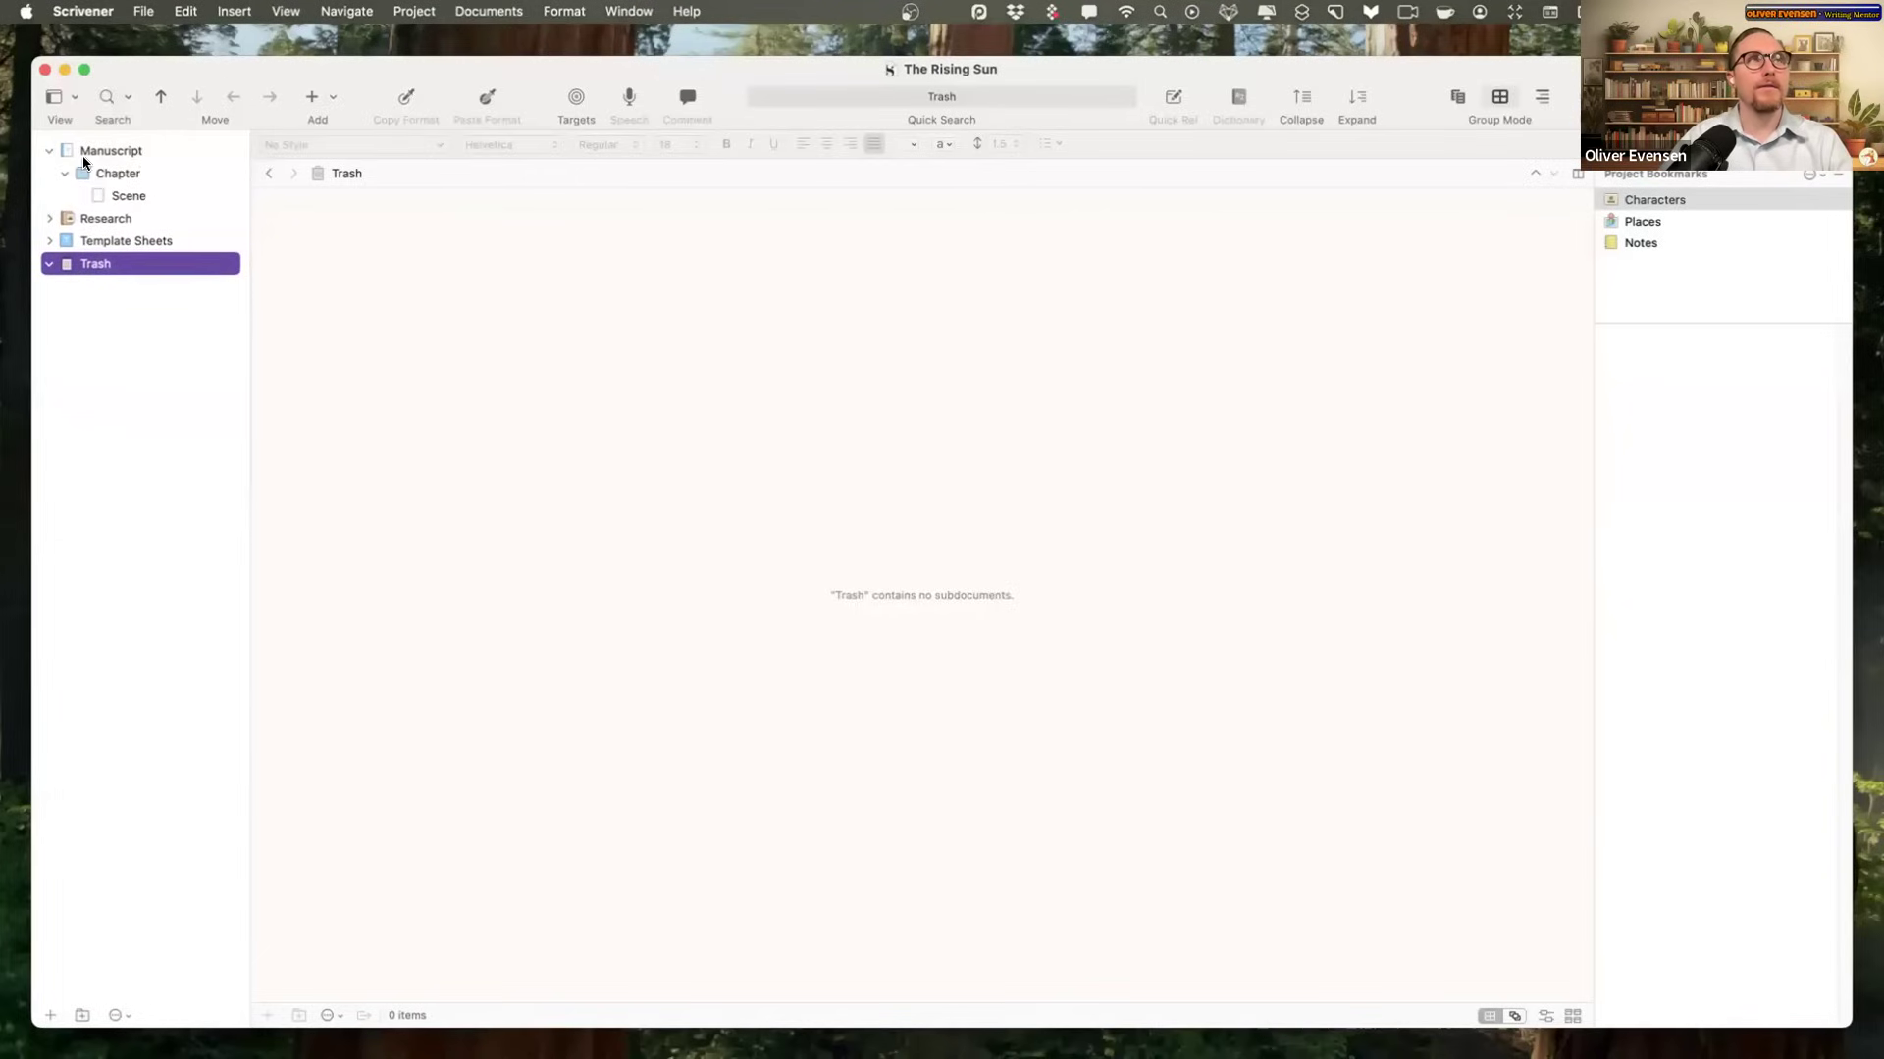
click(128, 196)
click(522, 269)
text(Get )
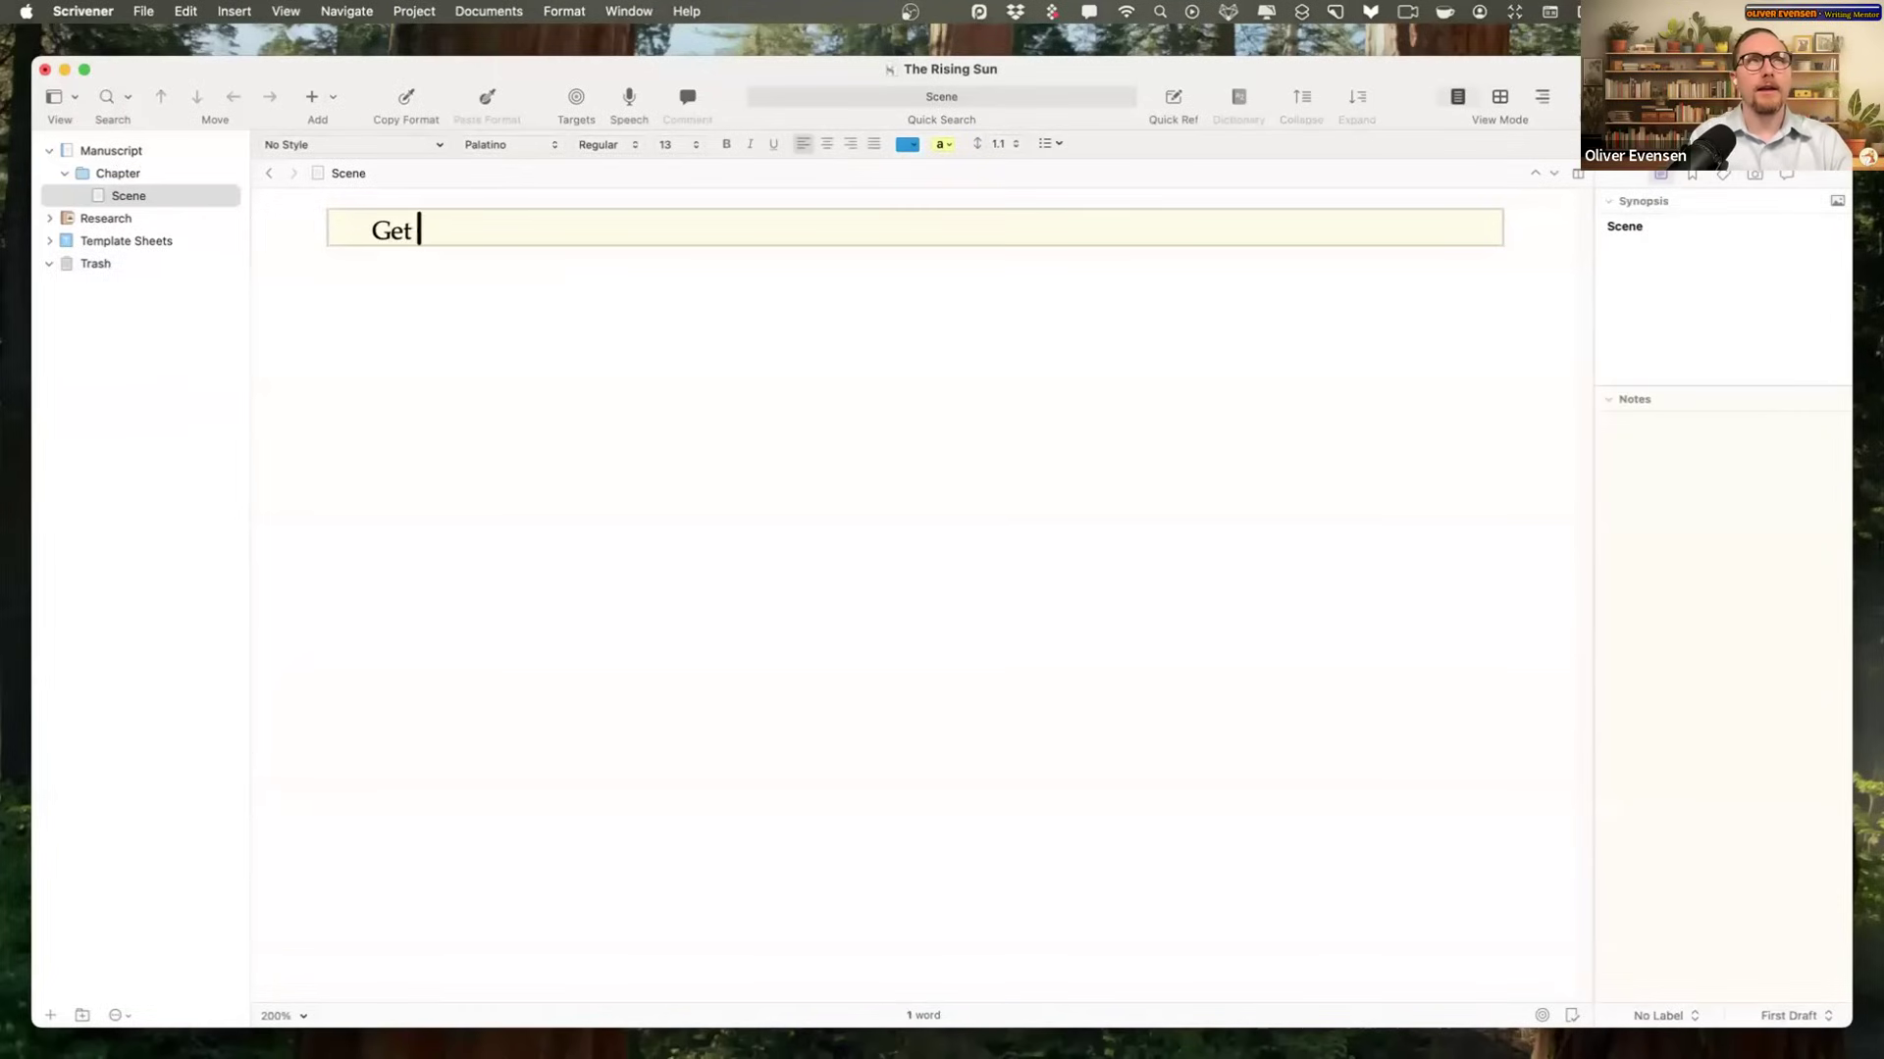
text(starting now!)
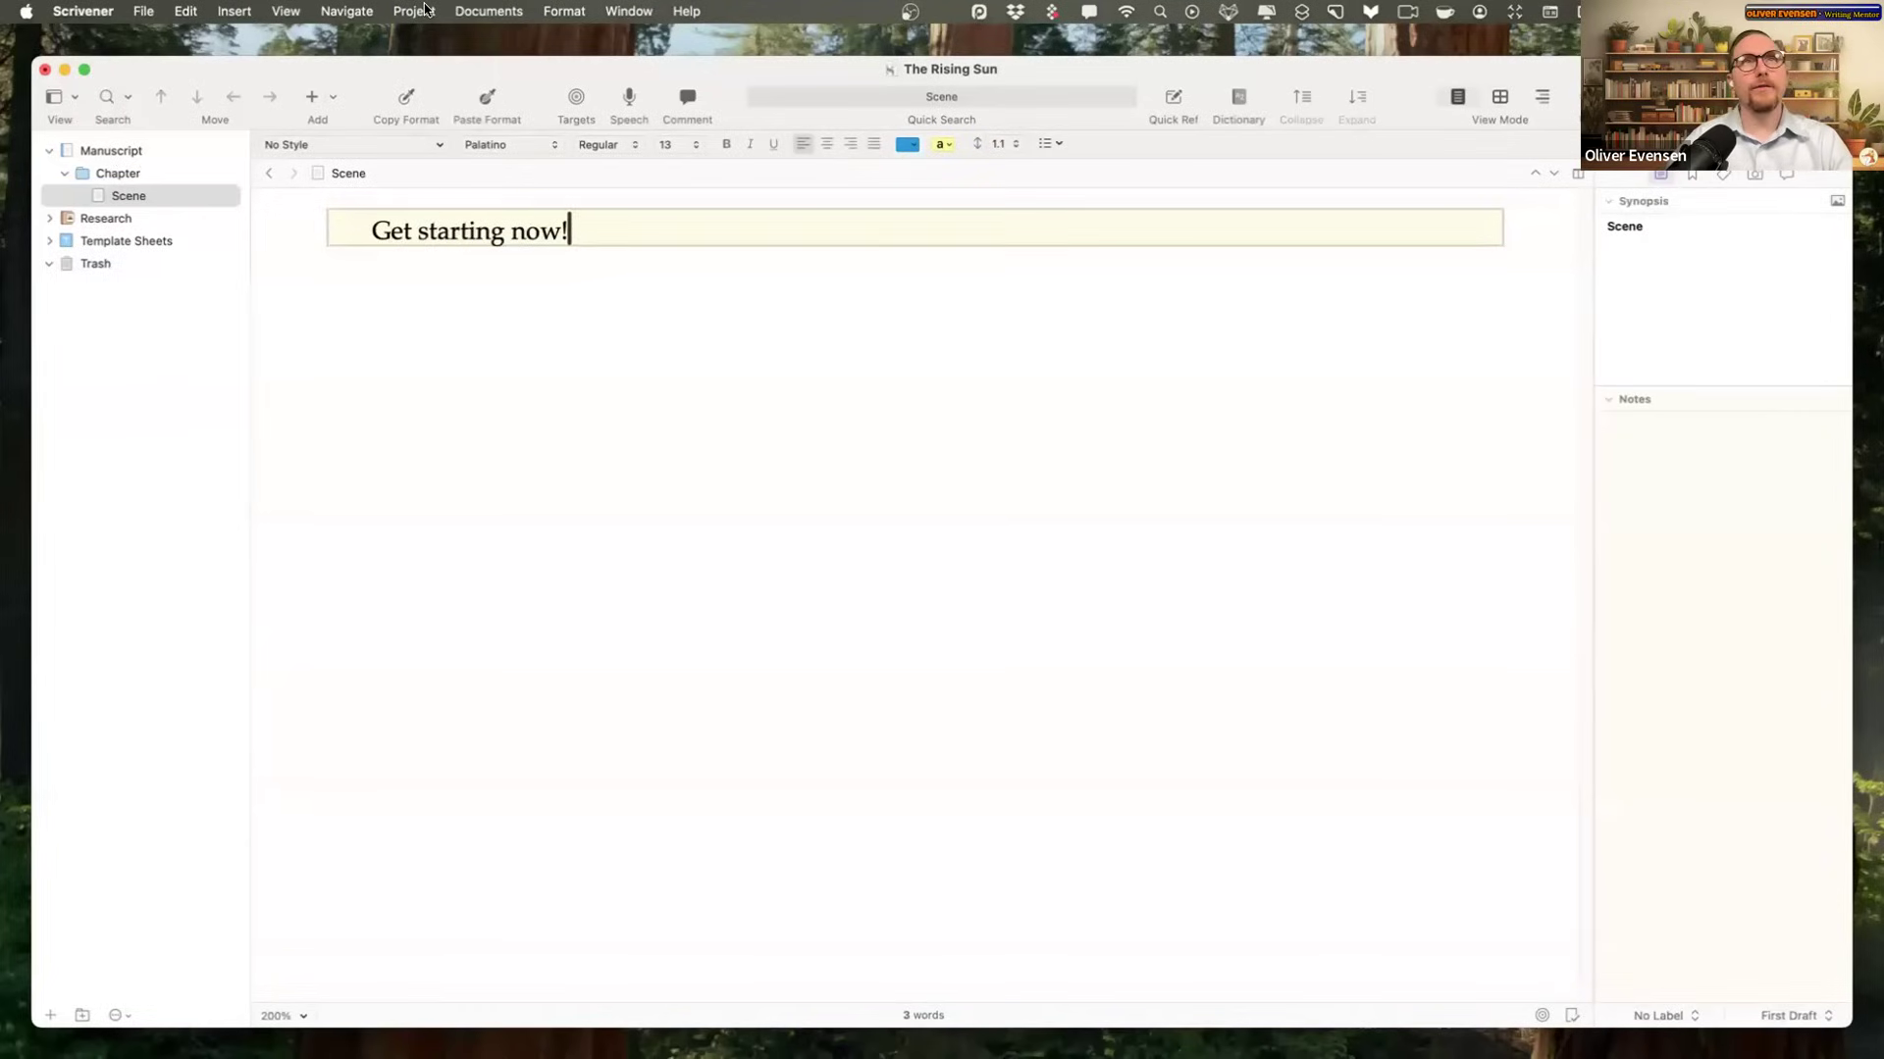
Step: Create a project named Starter Novel Template from the Writing Mentor category's Starter Novel Template and show its window full screen
click(149, 11)
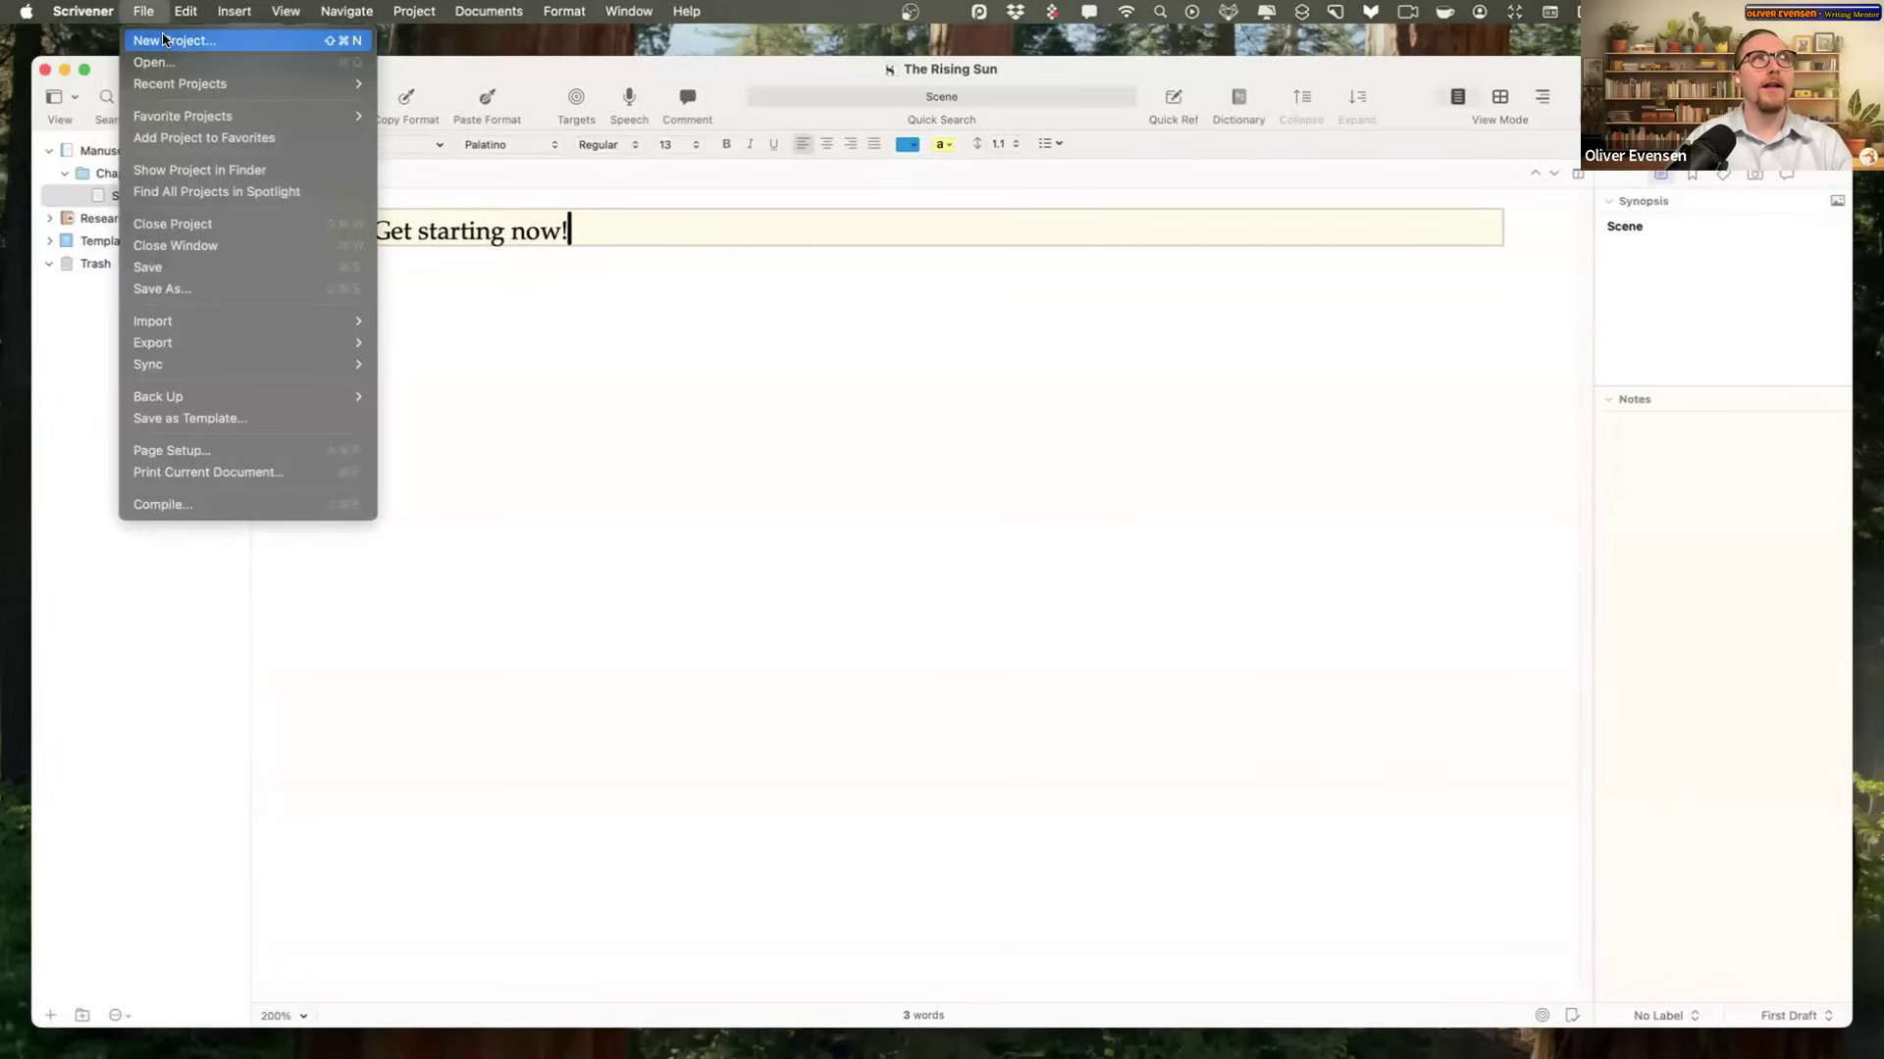
click(165, 40)
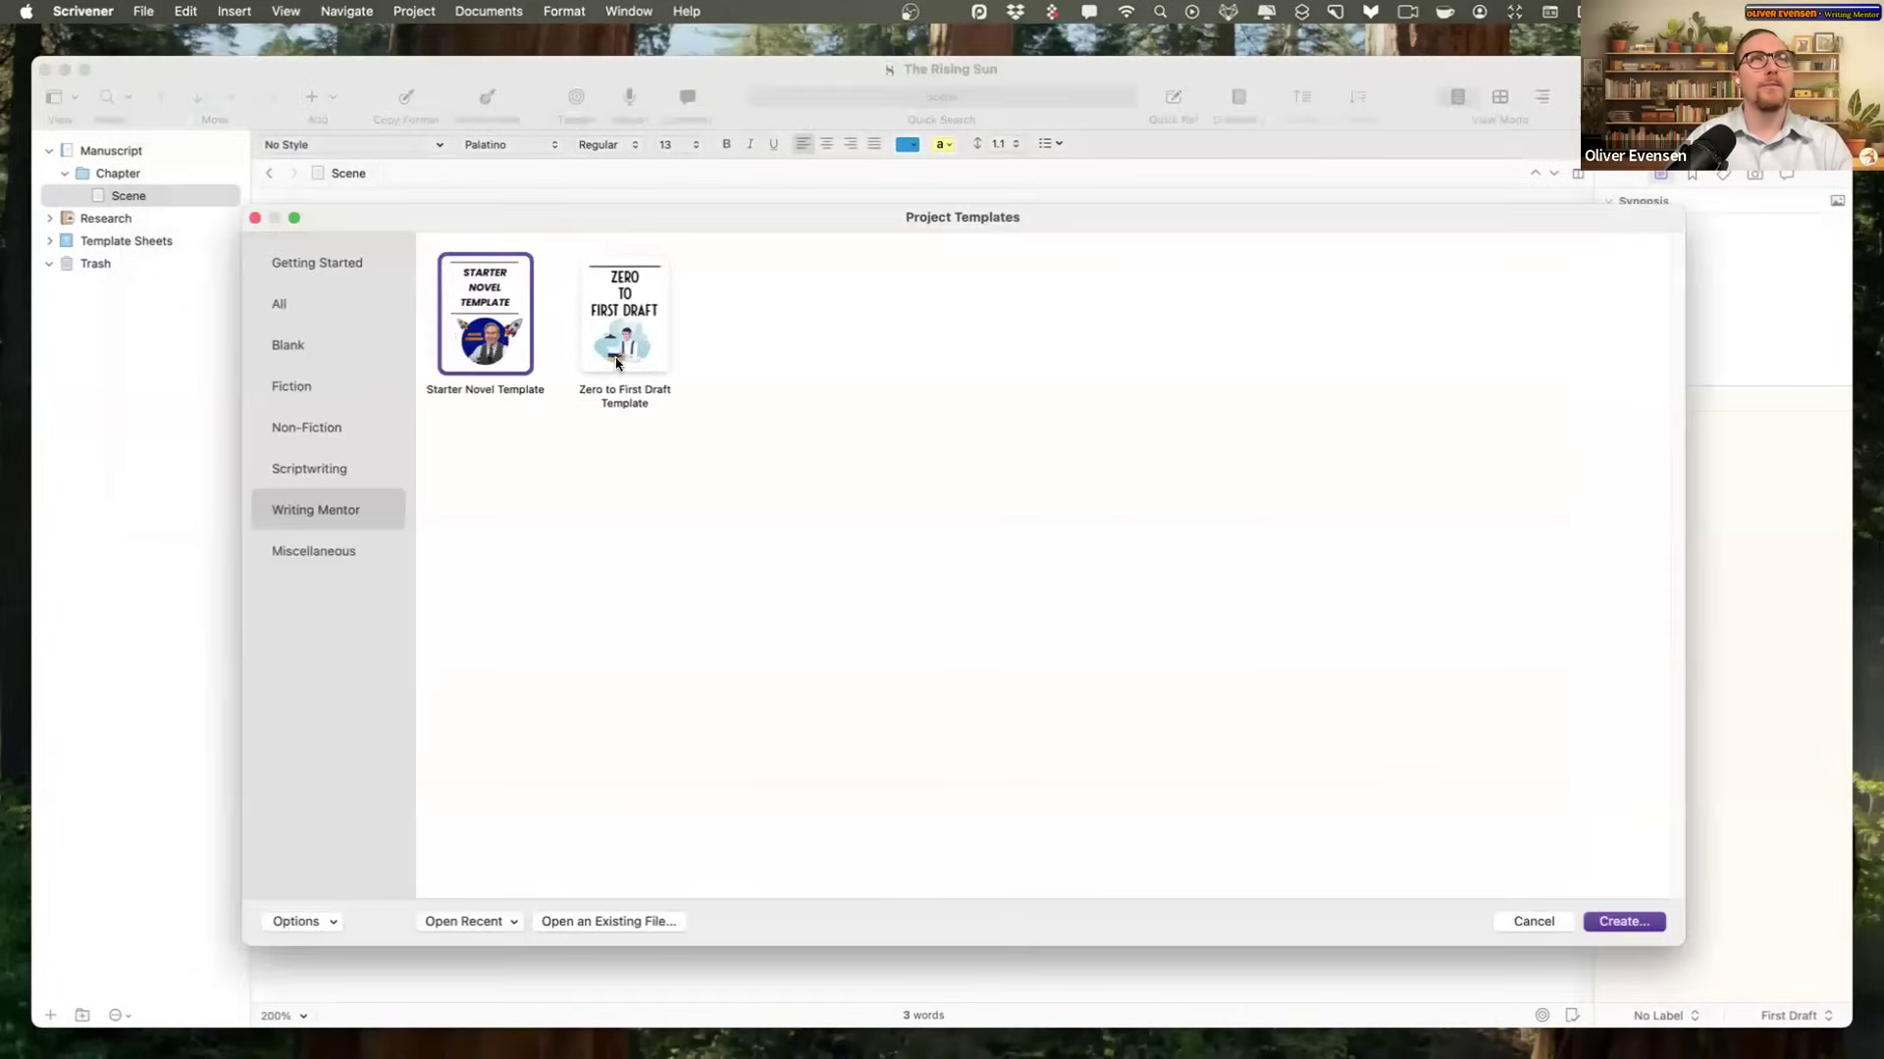
double_click(471, 320)
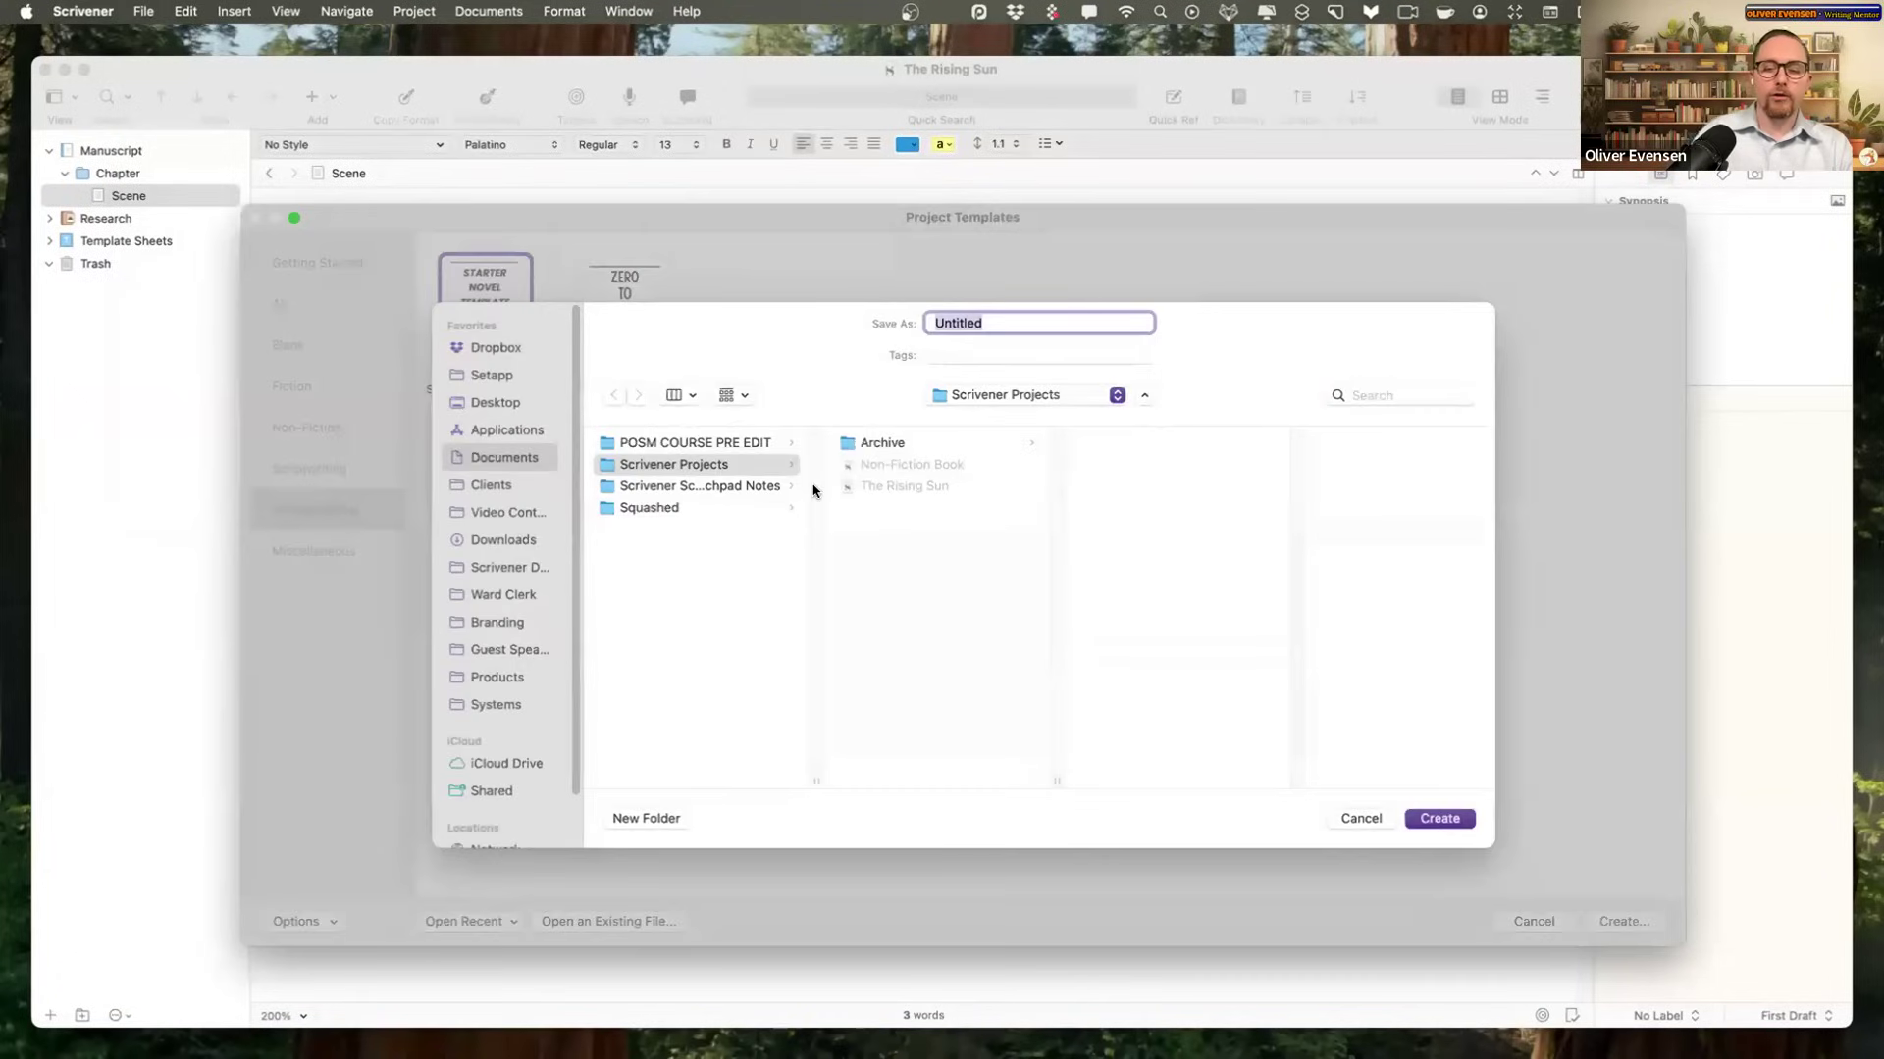
key(BackSpace)
text(Starter Novel Template)
key(Return)
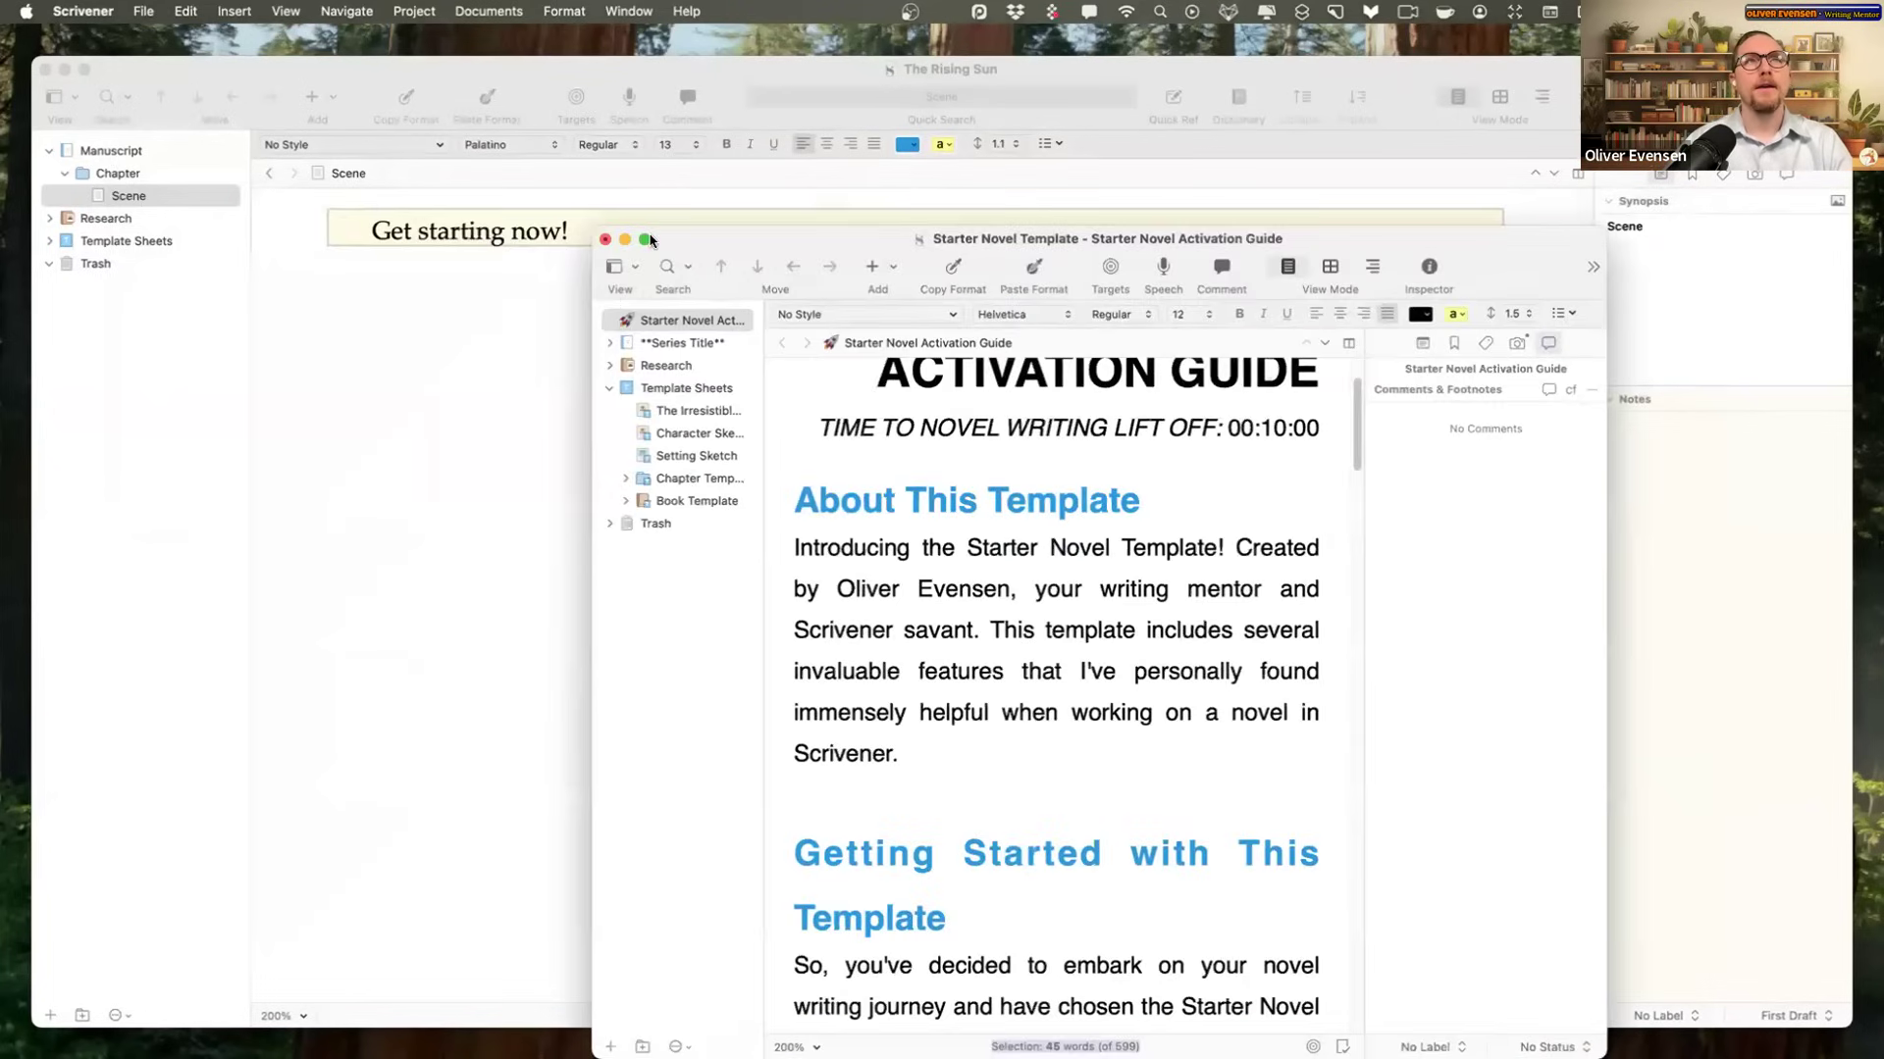
click(644, 237)
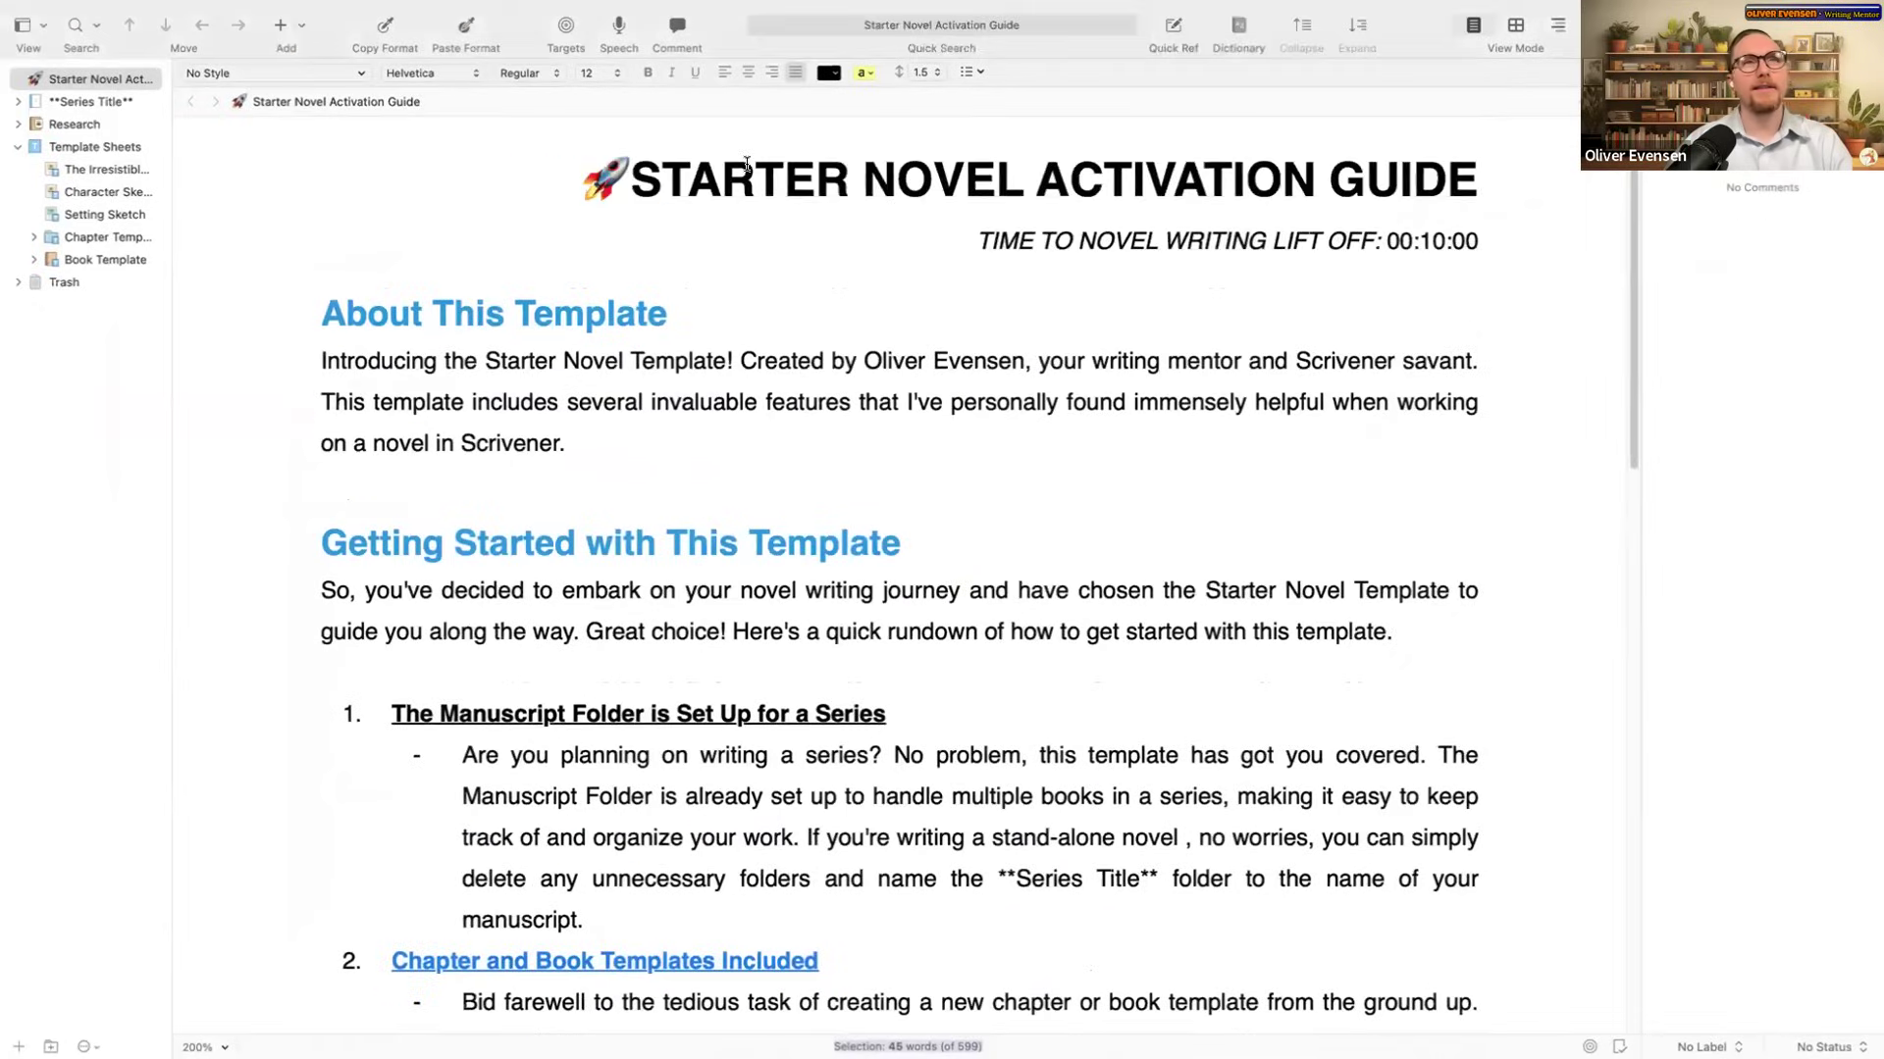
Step: Skim the activation guide and expand **Series Title** through Book 1, Act 1 and the Chapter Template, widening the binder to show full titles
scroll(765, 441, down, 20)
scroll(638, 294, up, 20)
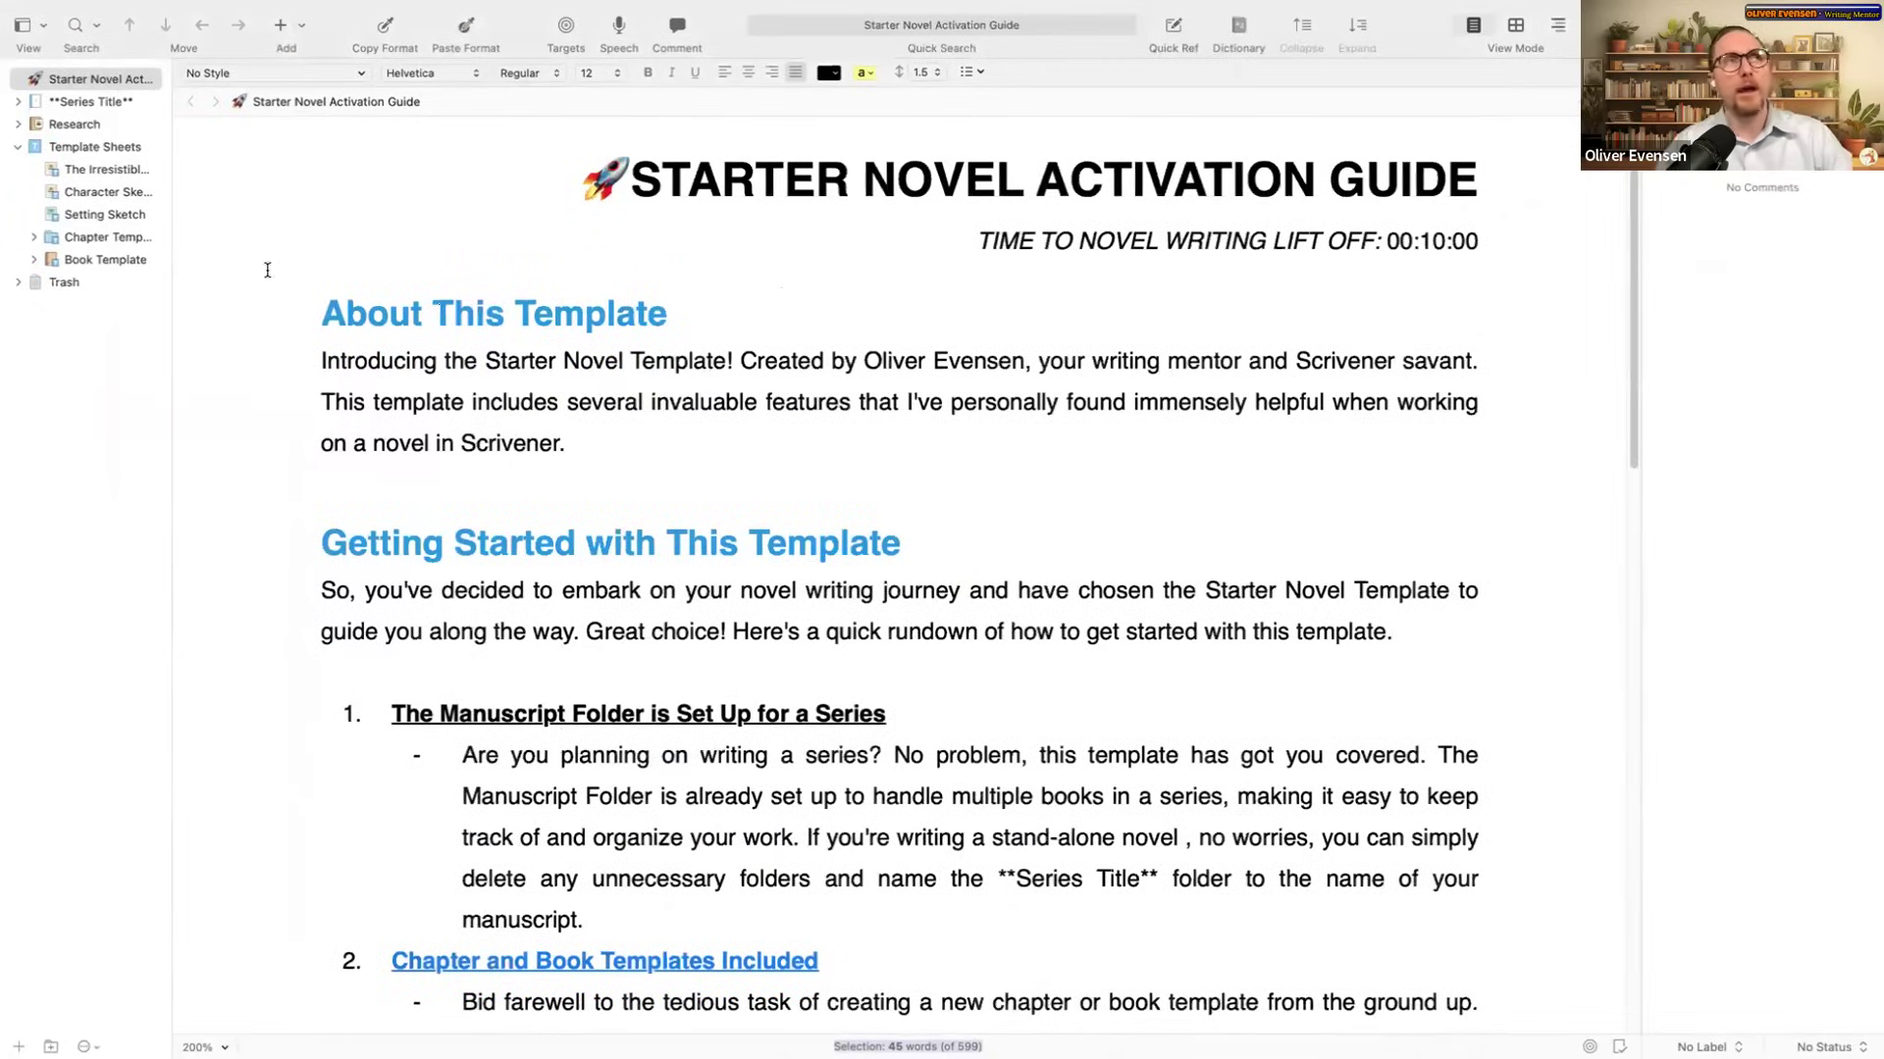
click(18, 101)
click(79, 101)
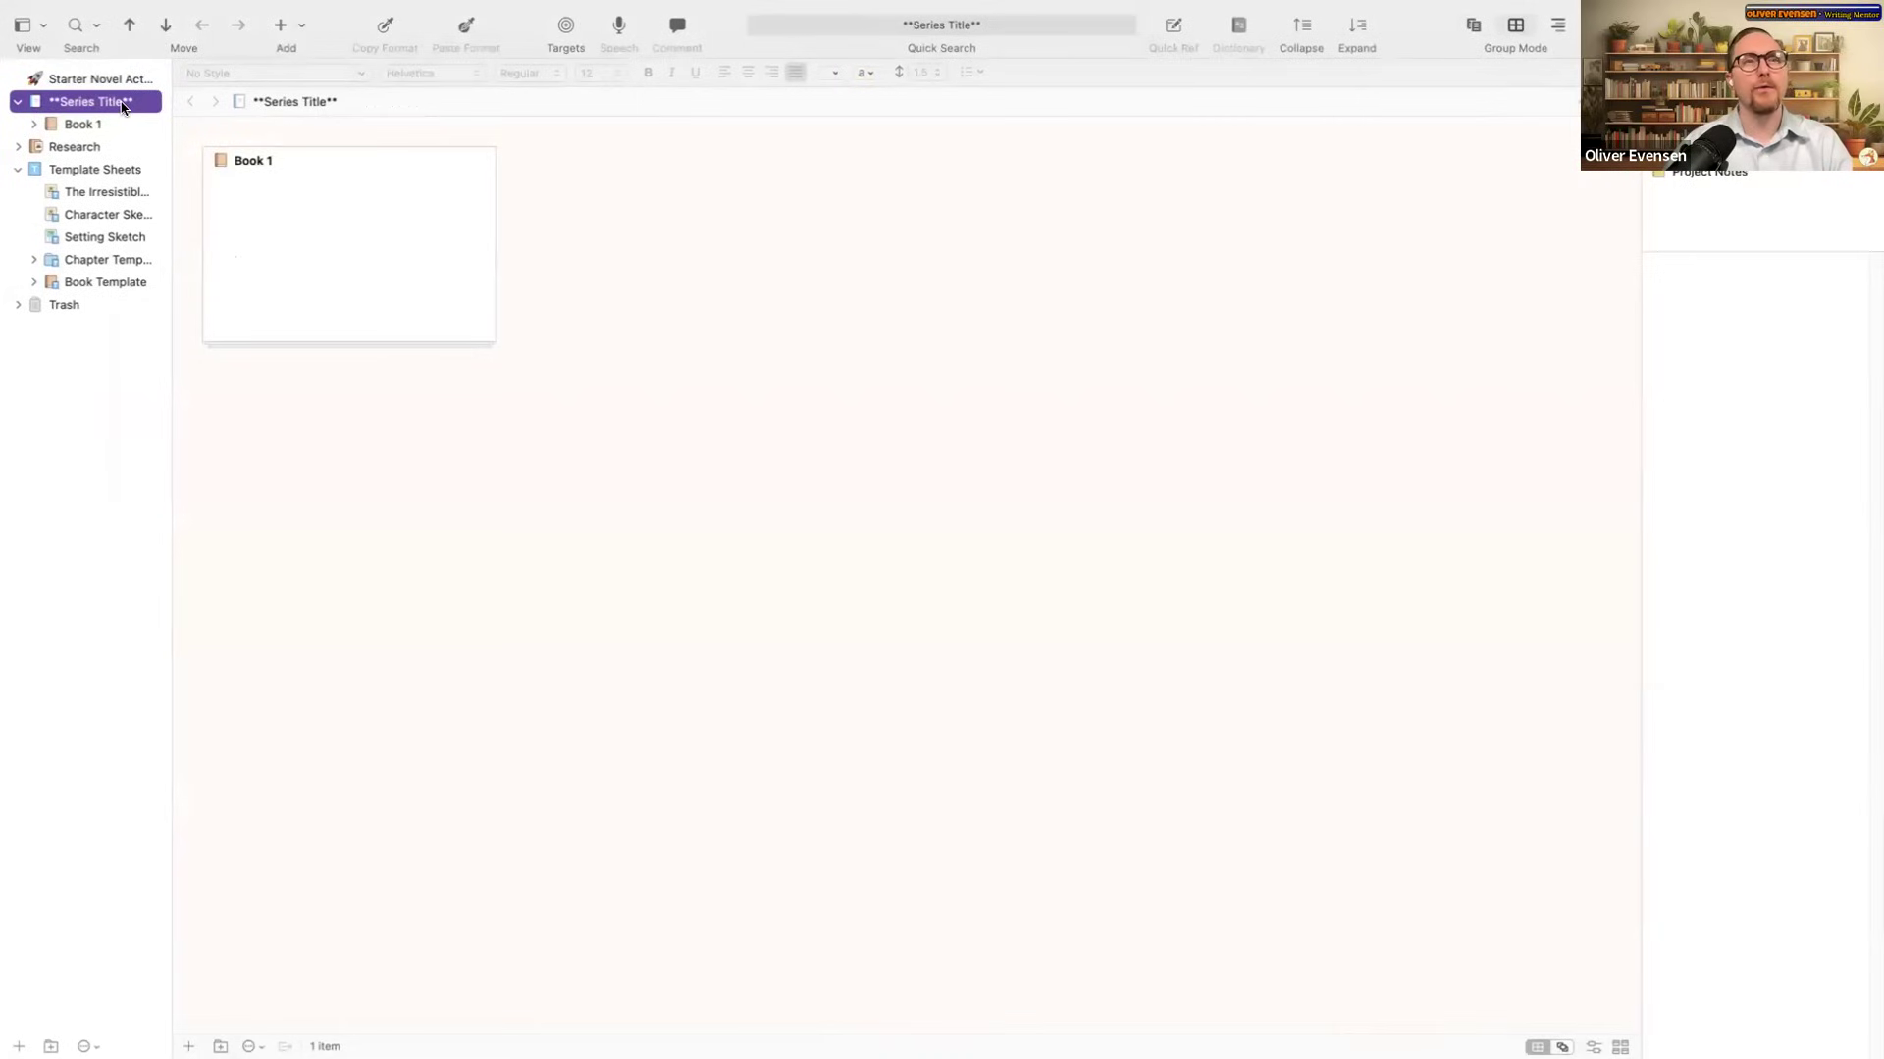
click(33, 124)
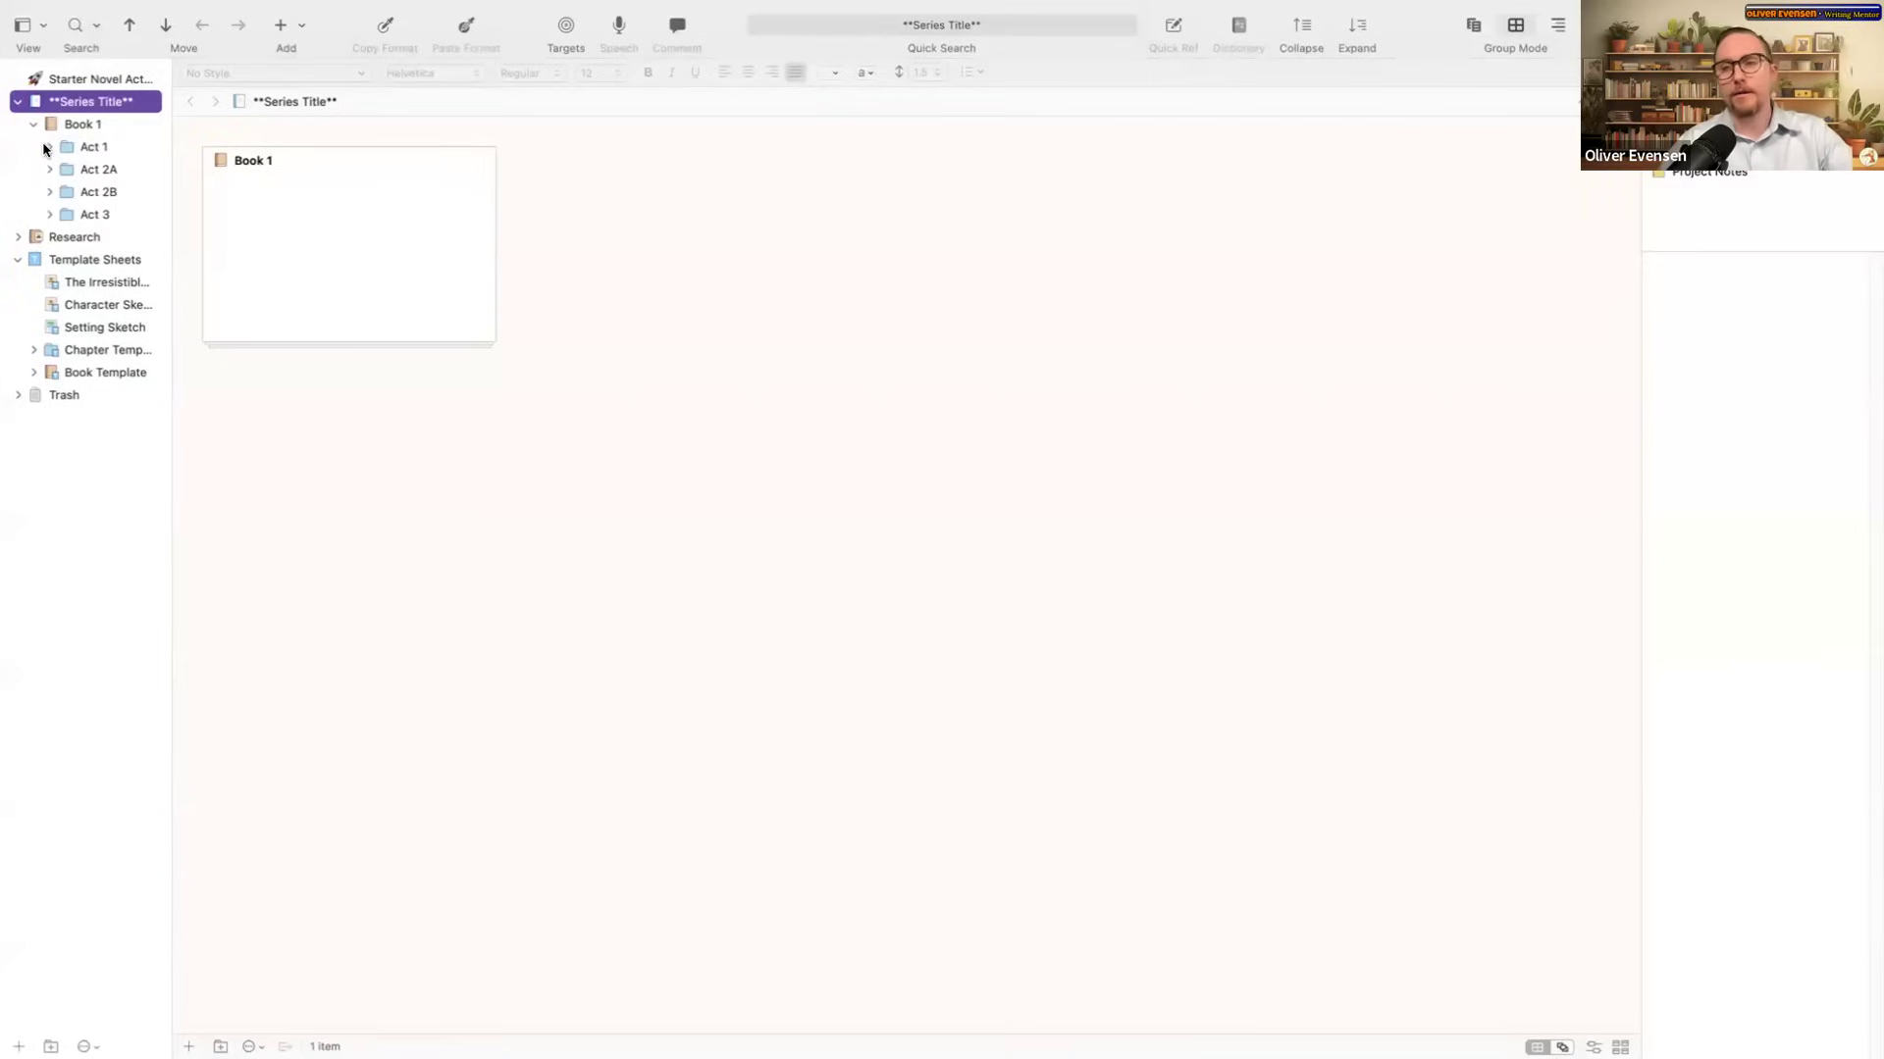
click(46, 146)
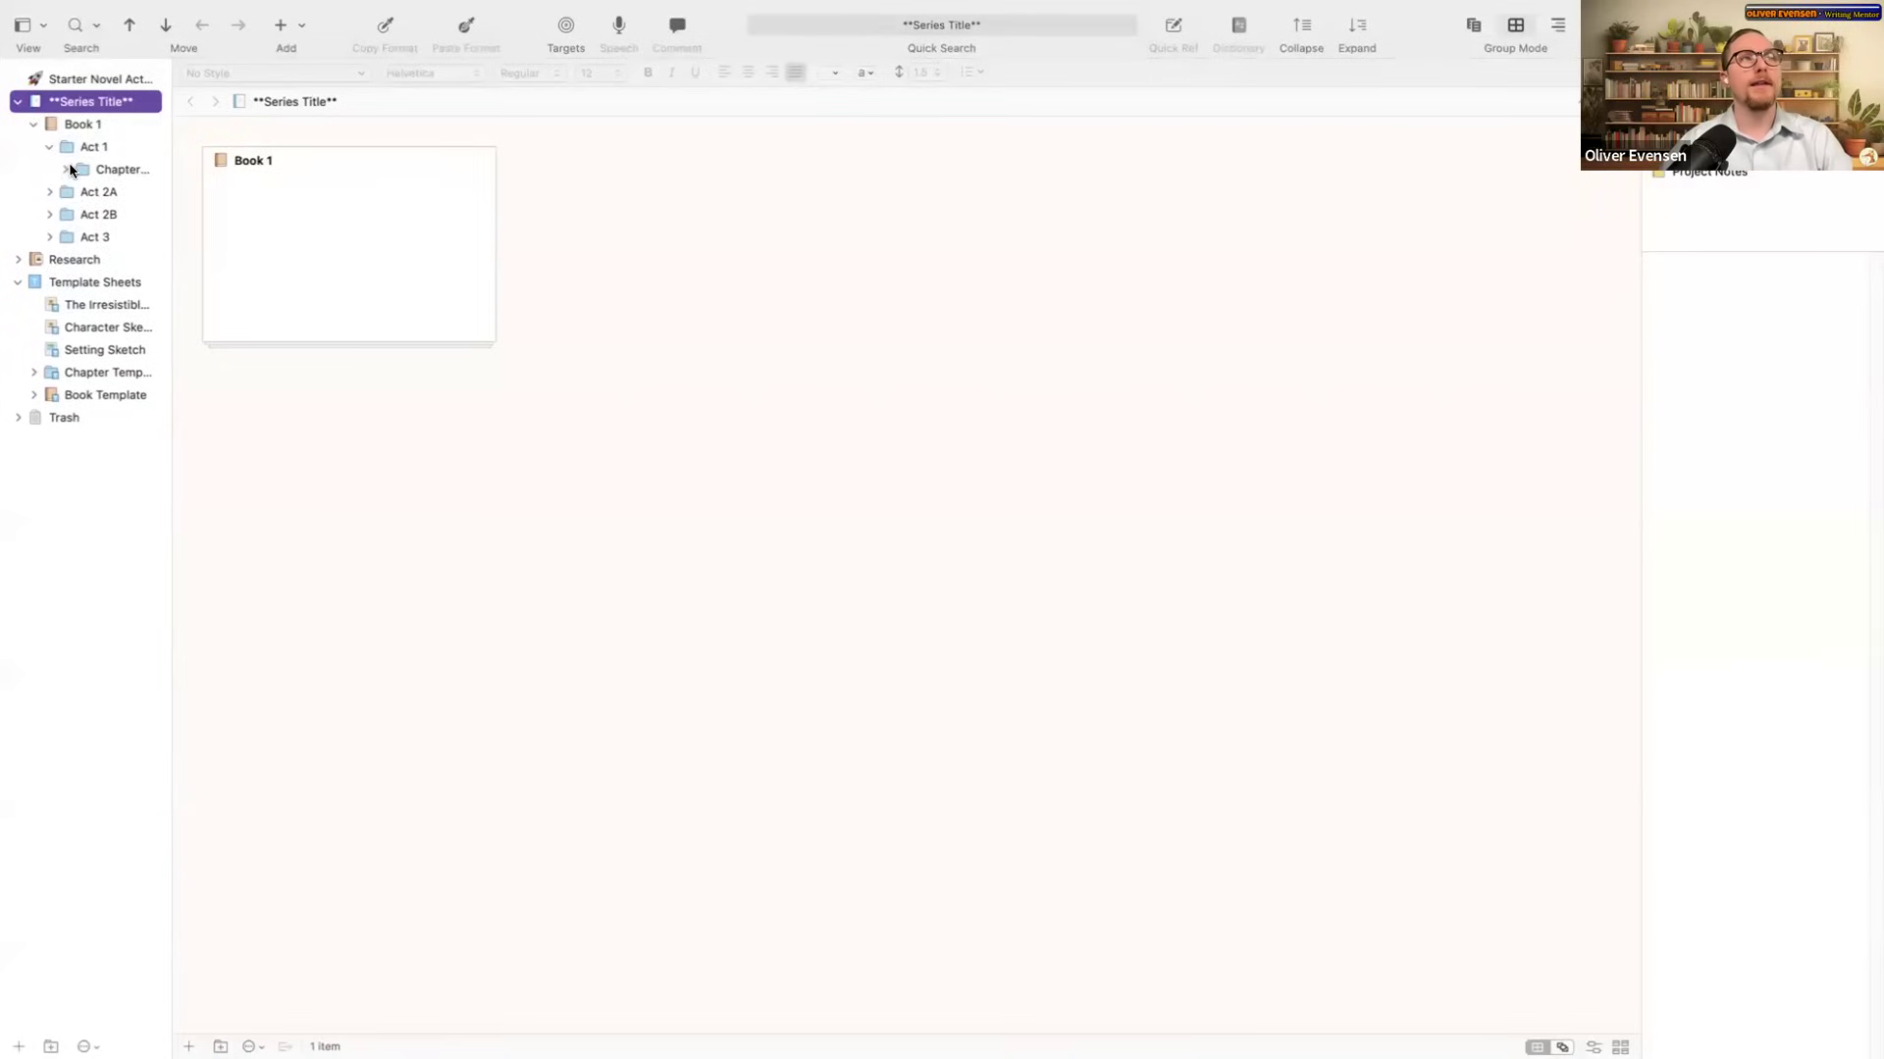
click(67, 170)
drag(170, 177, 306, 187)
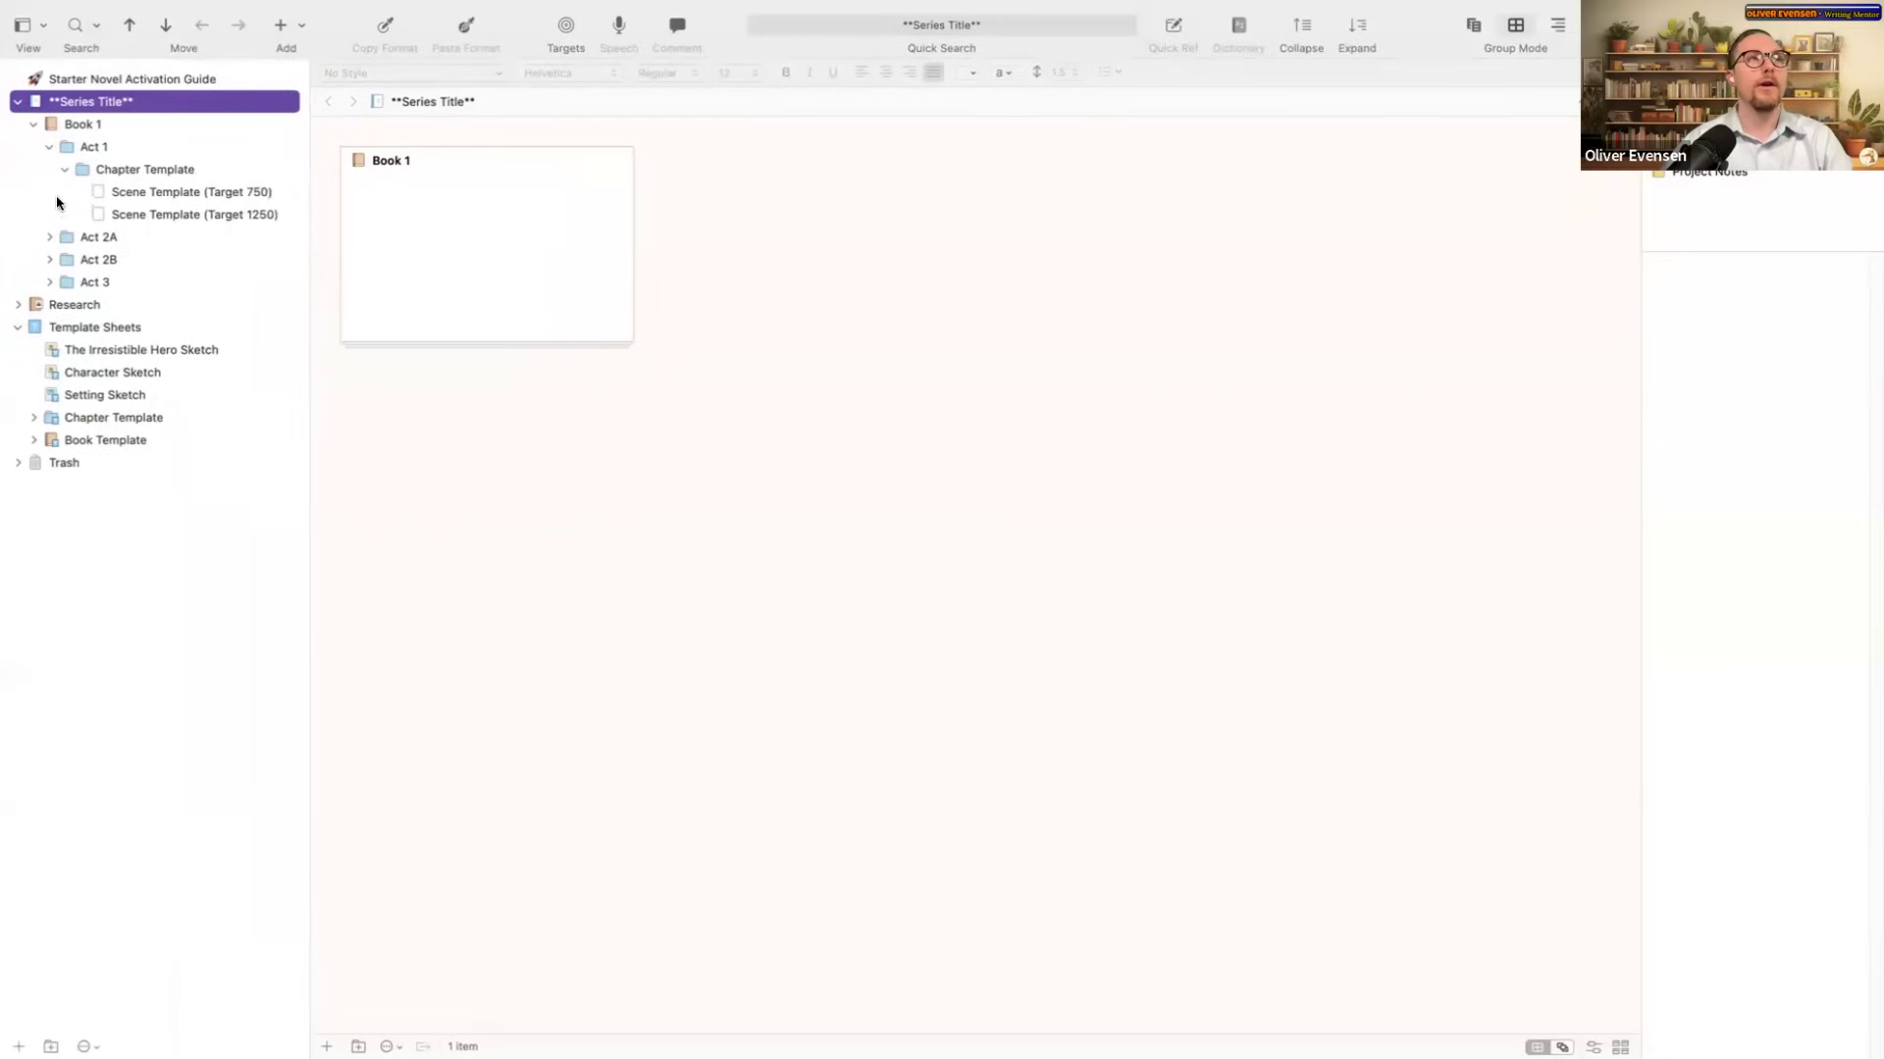
Step: Expand the Research folder and look through the hero, character and setting sketches and the chapter template in Template Sheets
click(17, 305)
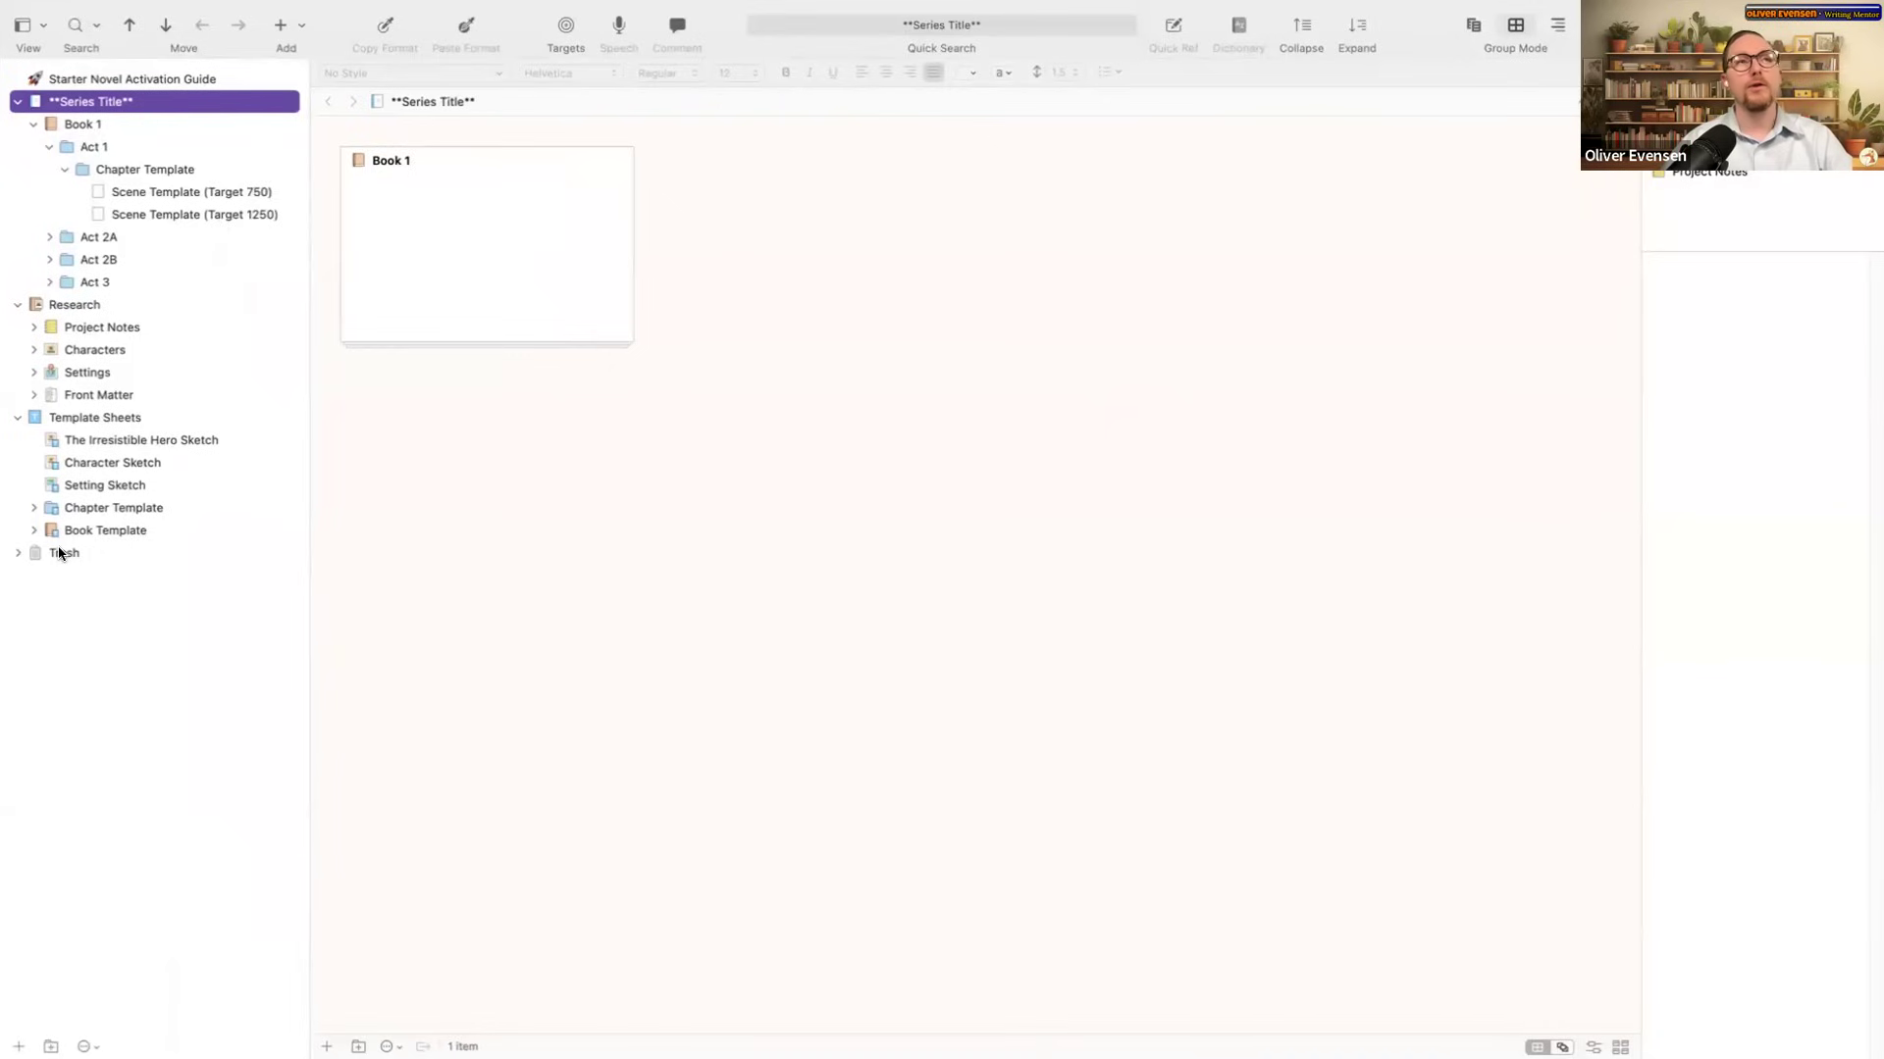
click(140, 440)
click(142, 463)
click(140, 486)
click(145, 508)
click(147, 486)
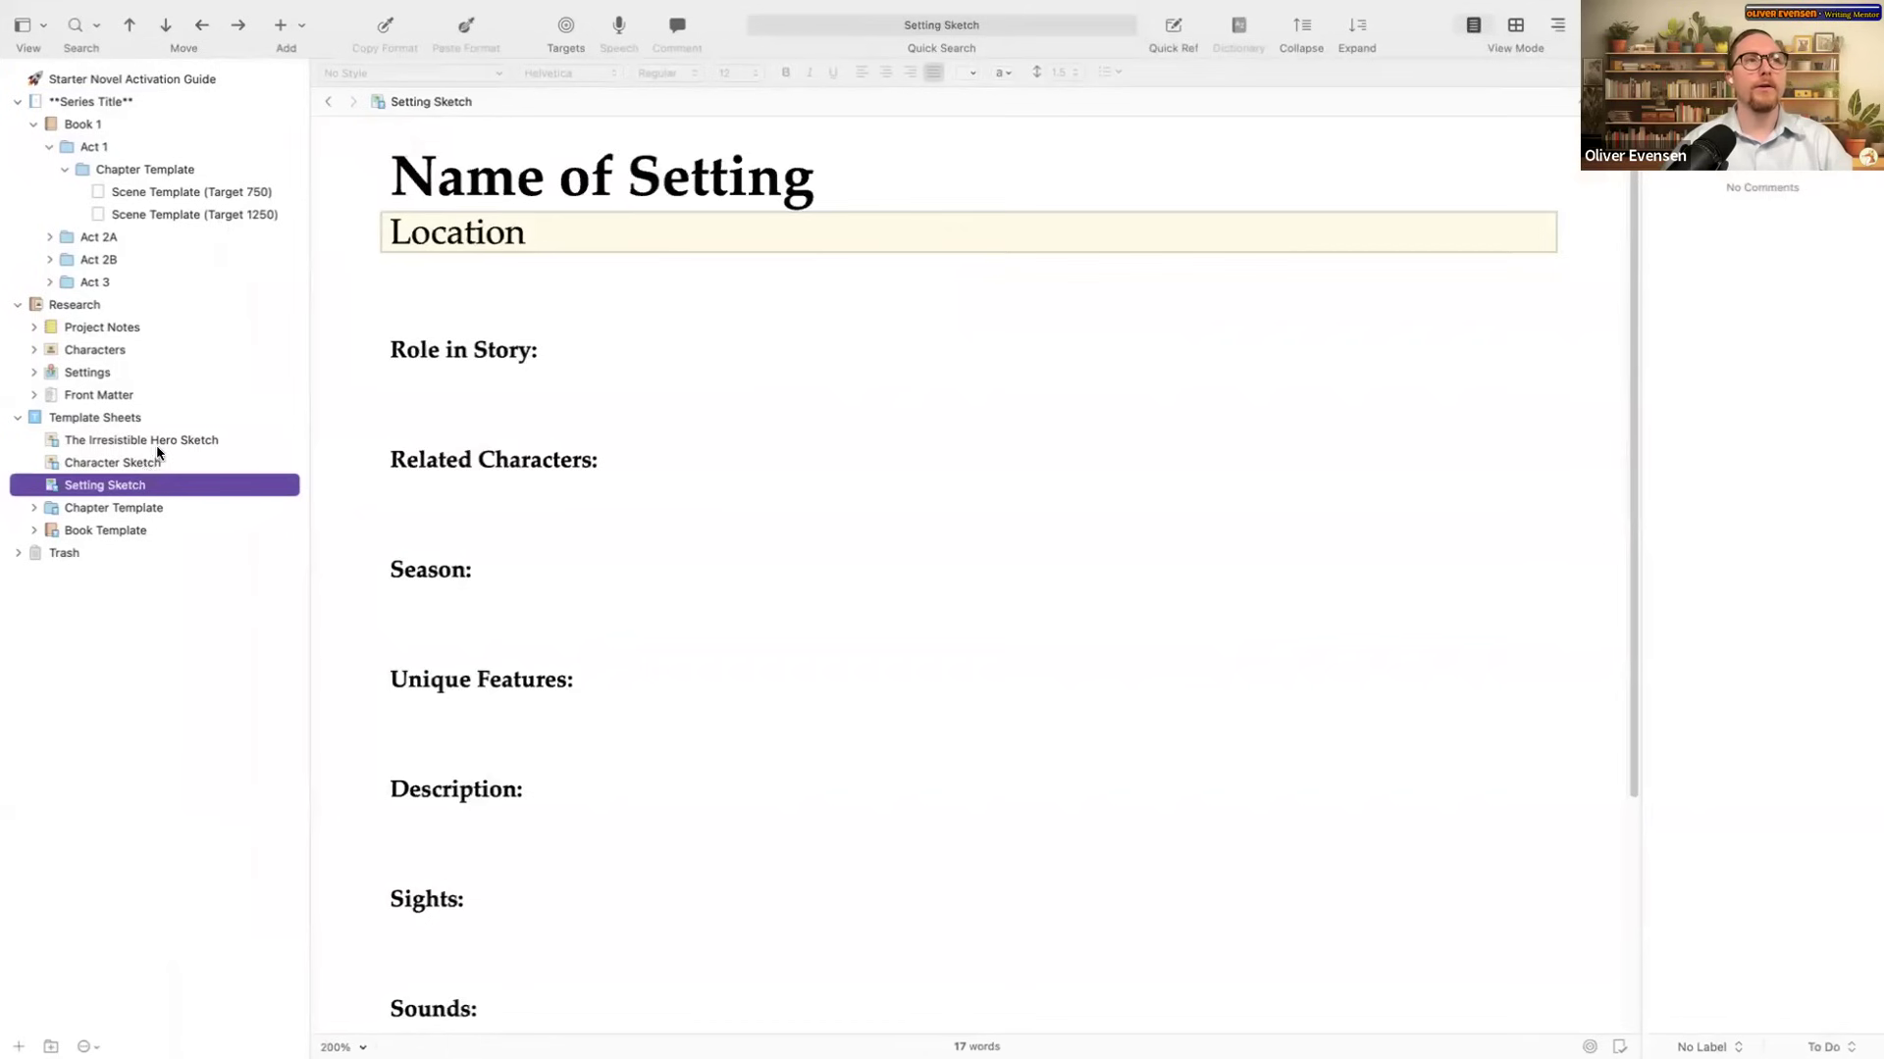
click(104, 440)
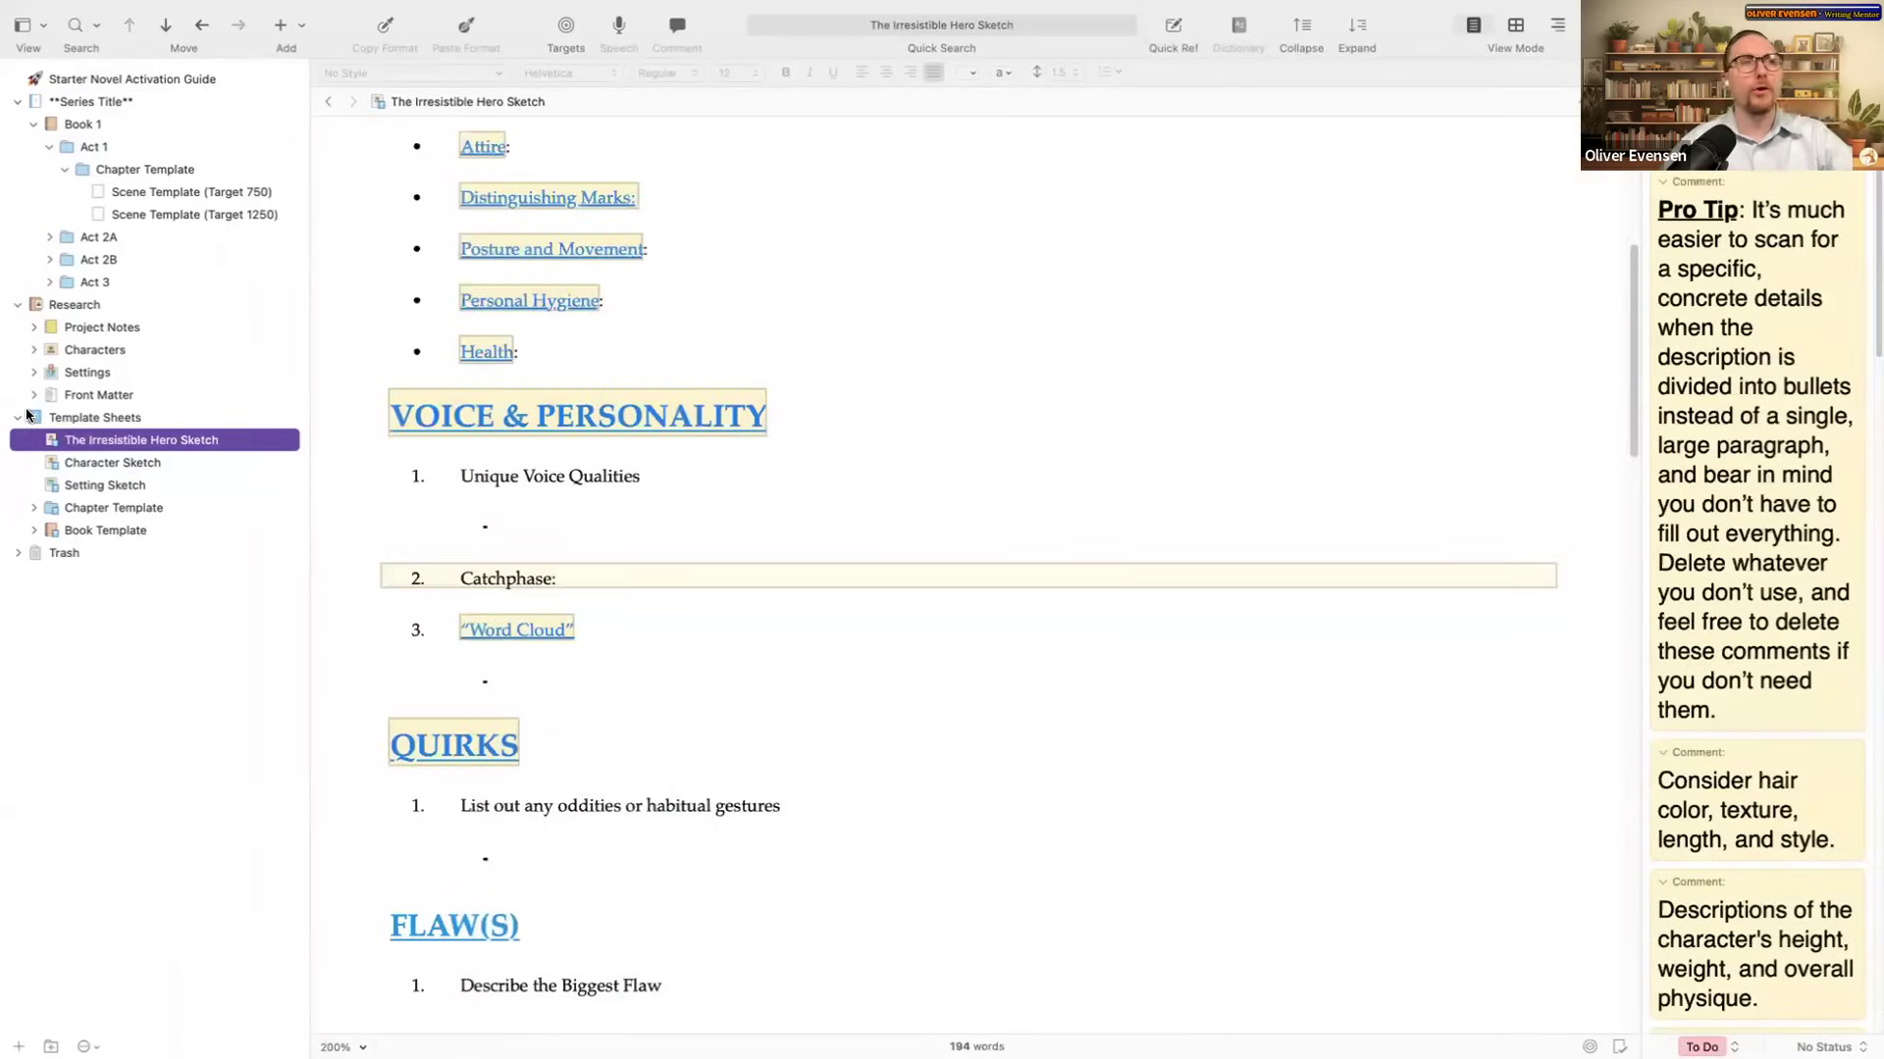
scroll(900, 430, up, 5)
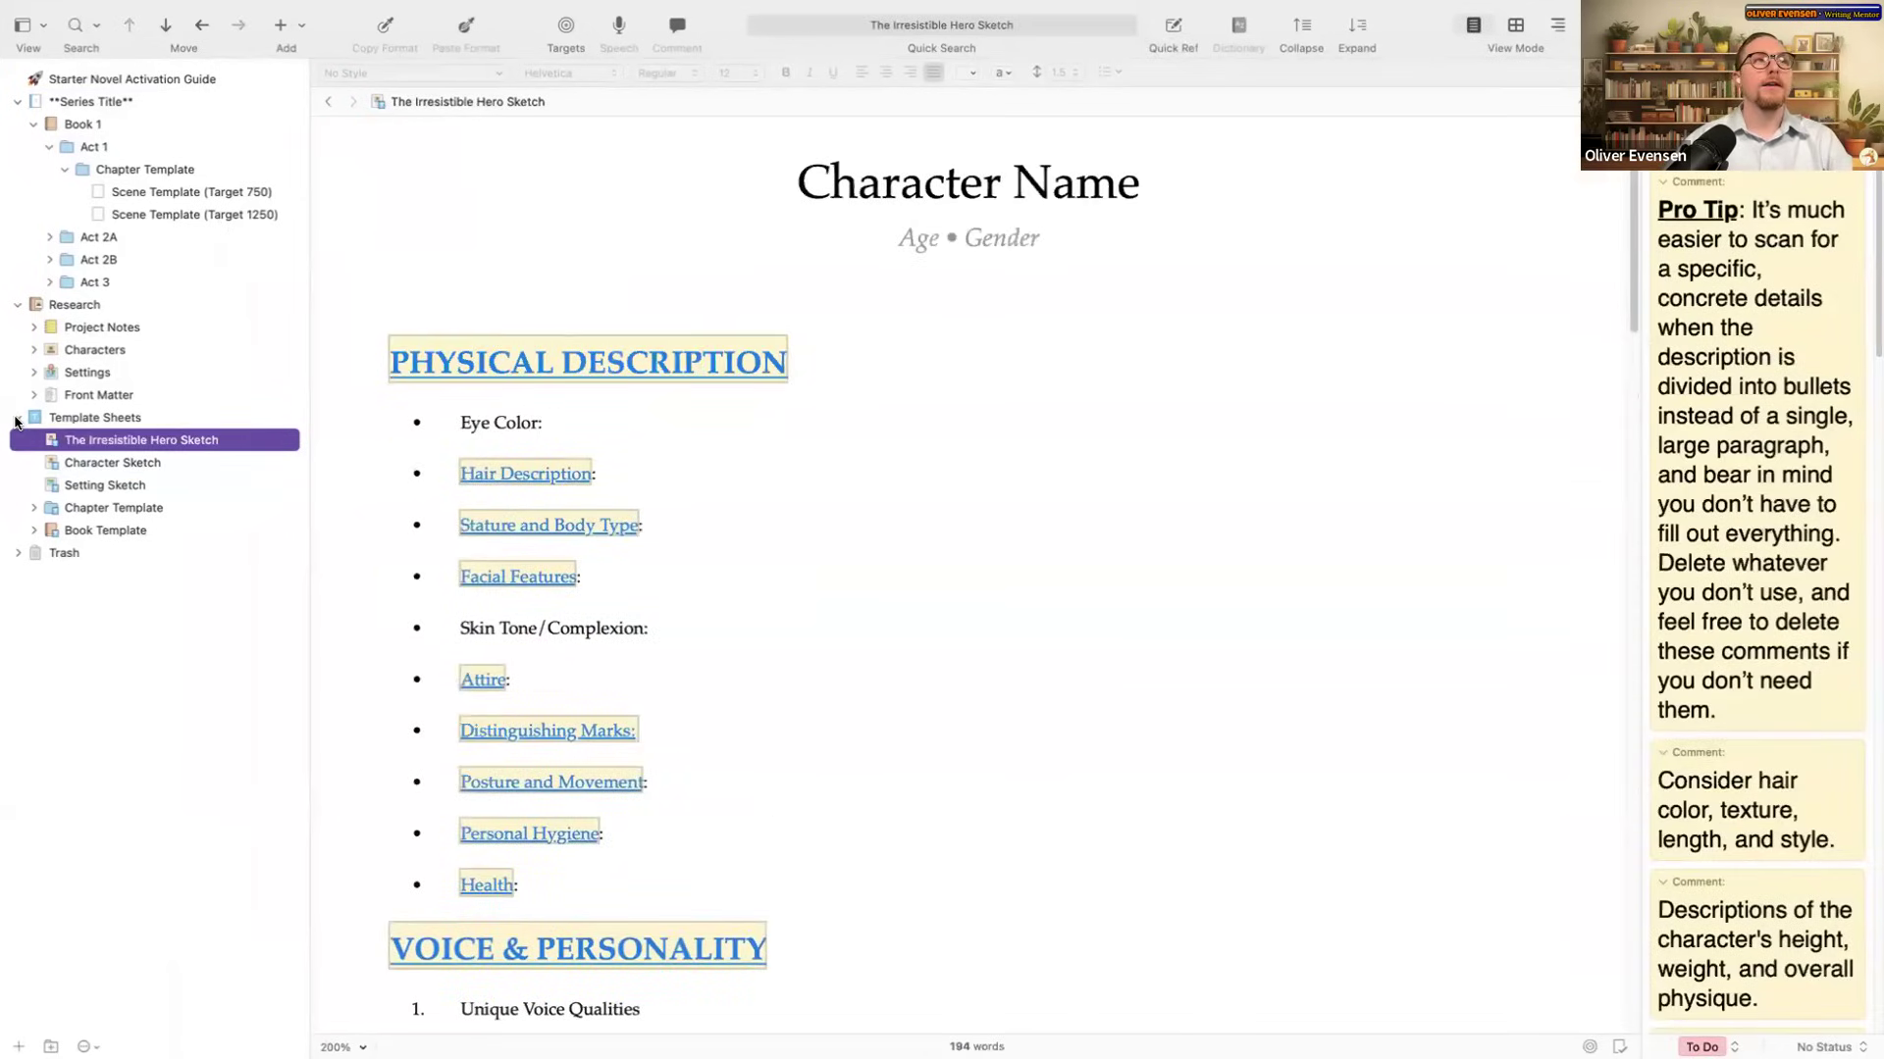
Step: Collapse the Template Sheets, Research and **Series Title** folders and go back to The Rising Sun project
click(17, 420)
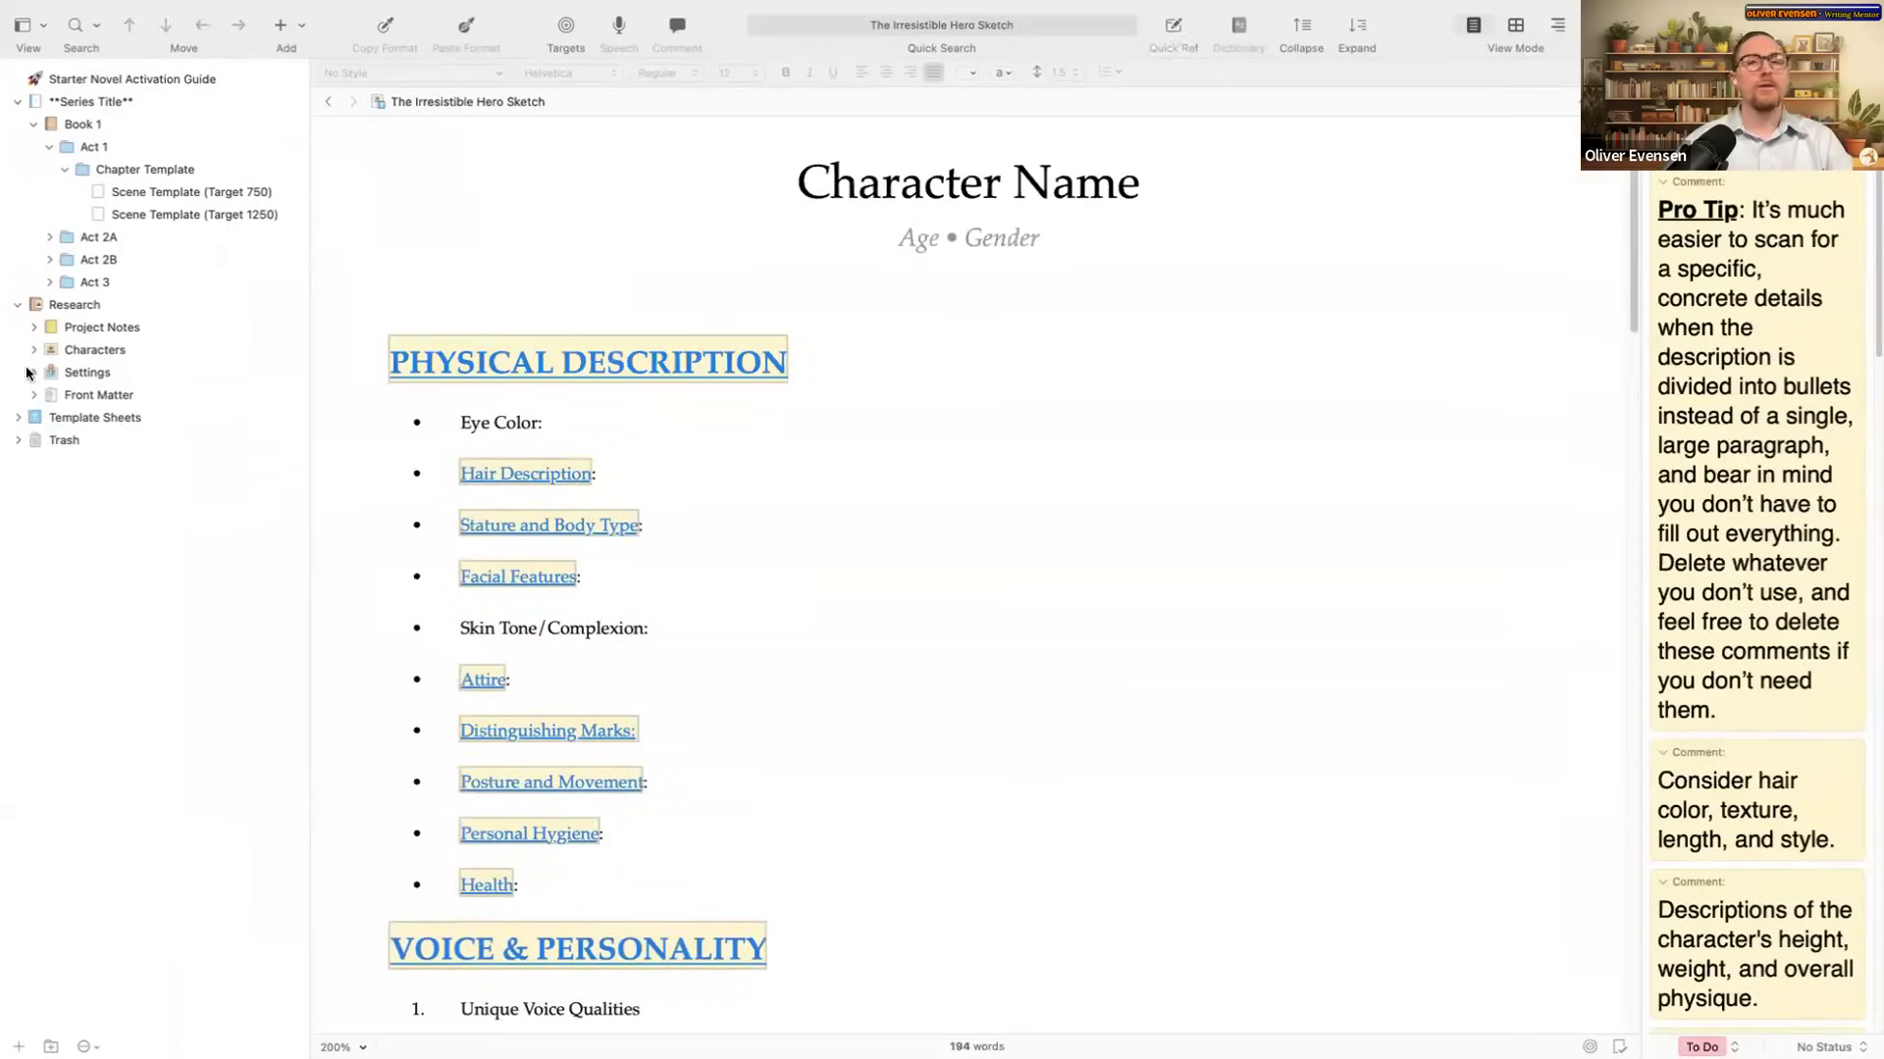
click(17, 305)
click(64, 170)
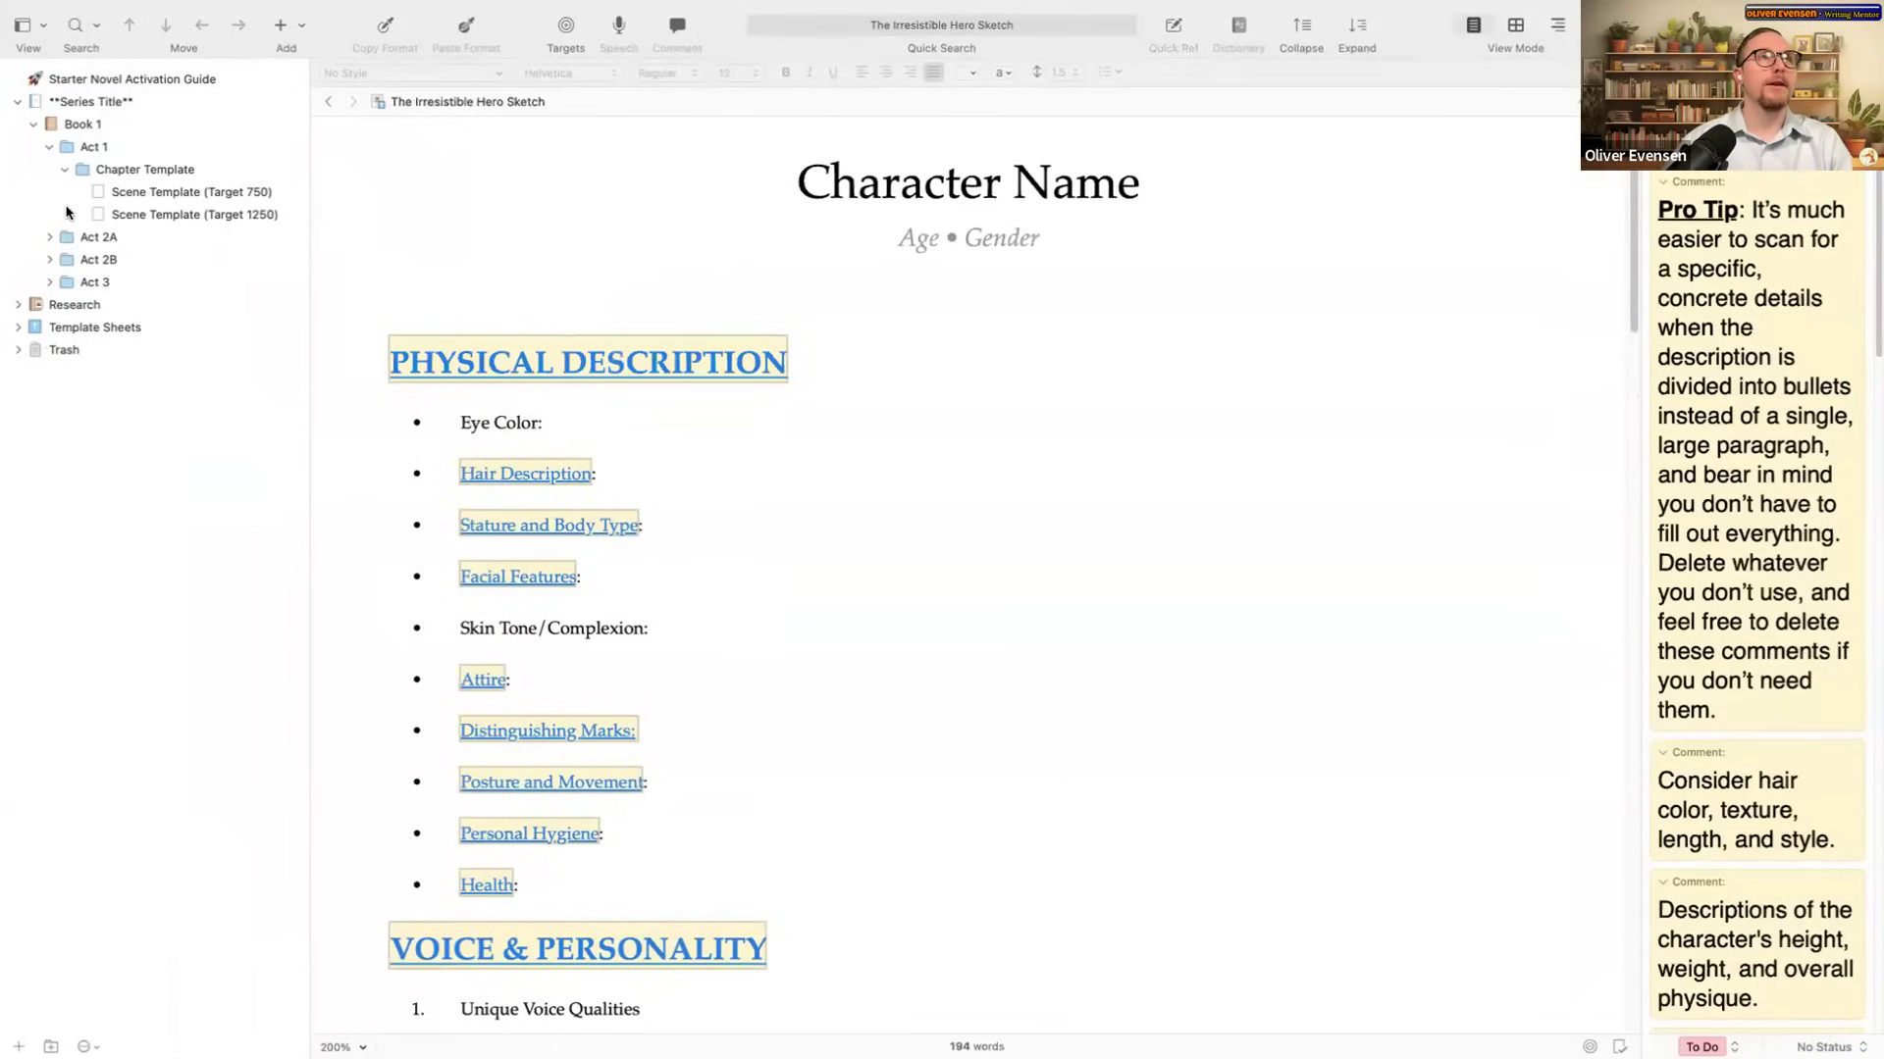
click(49, 147)
click(18, 102)
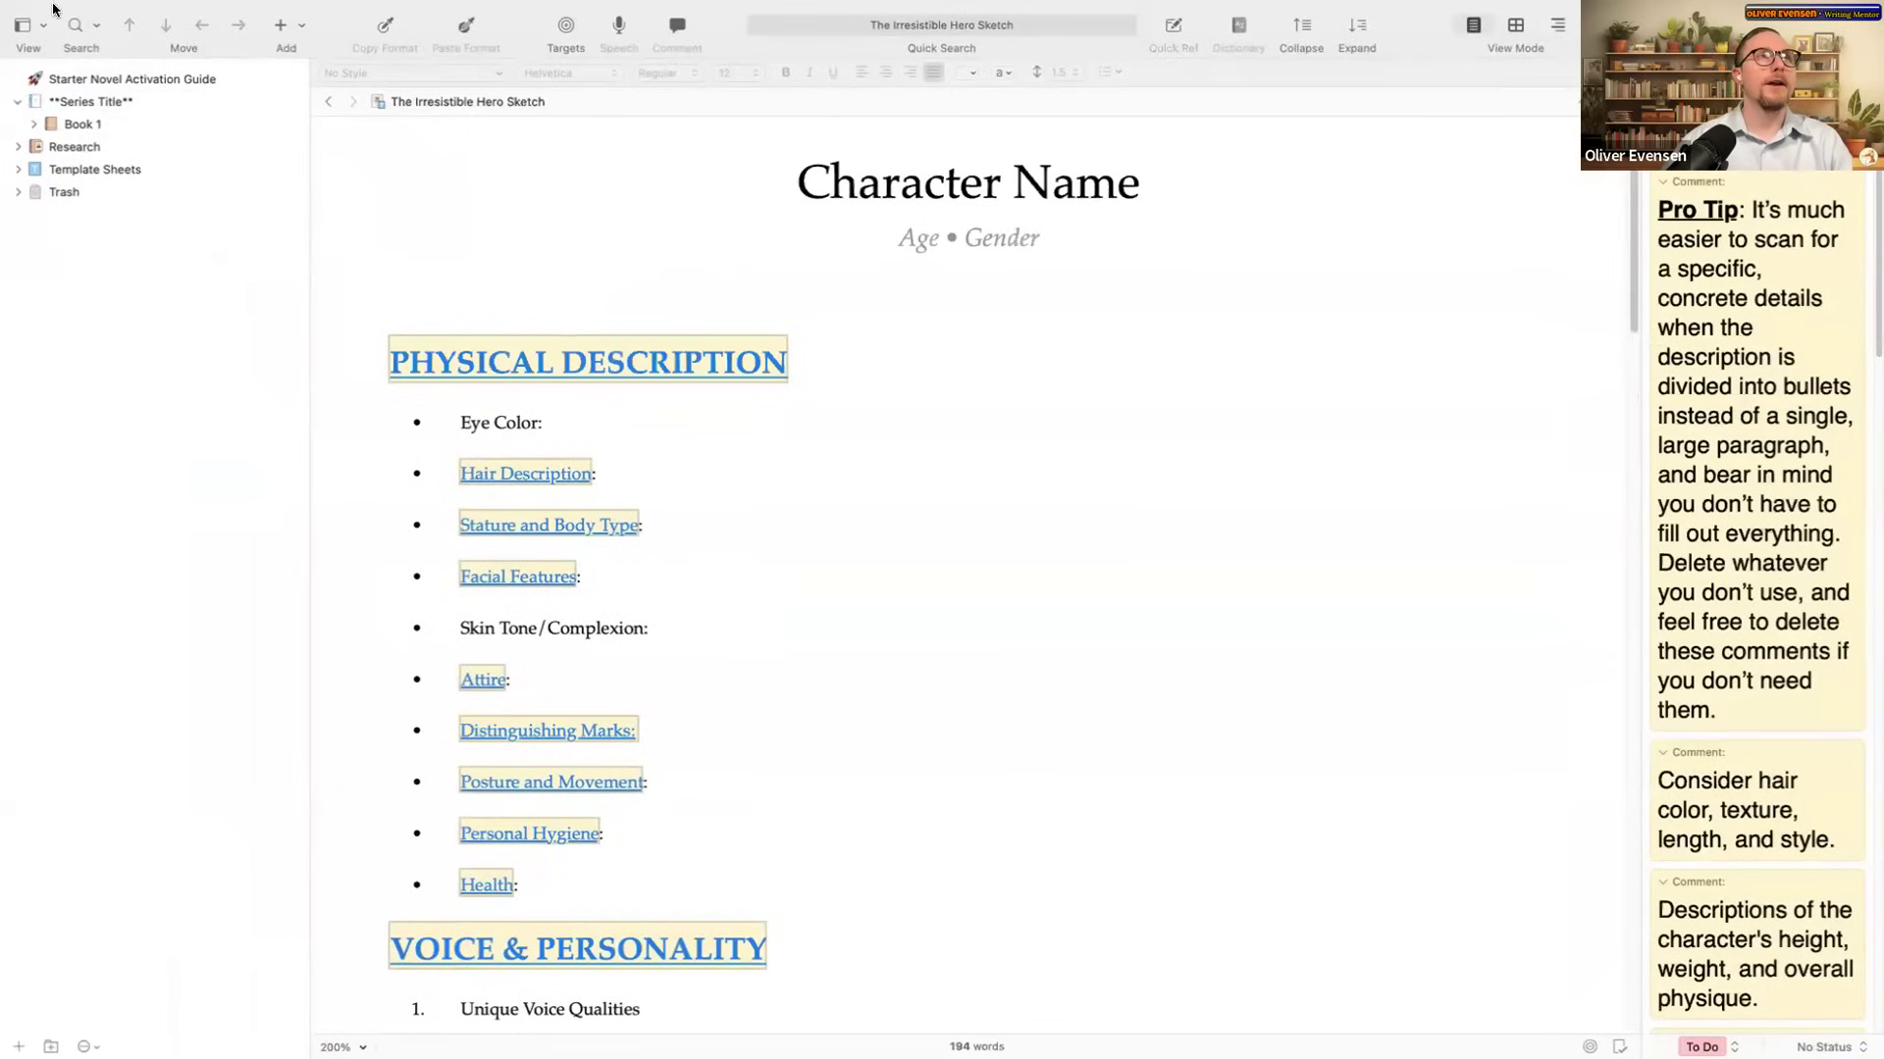
click(14, 38)
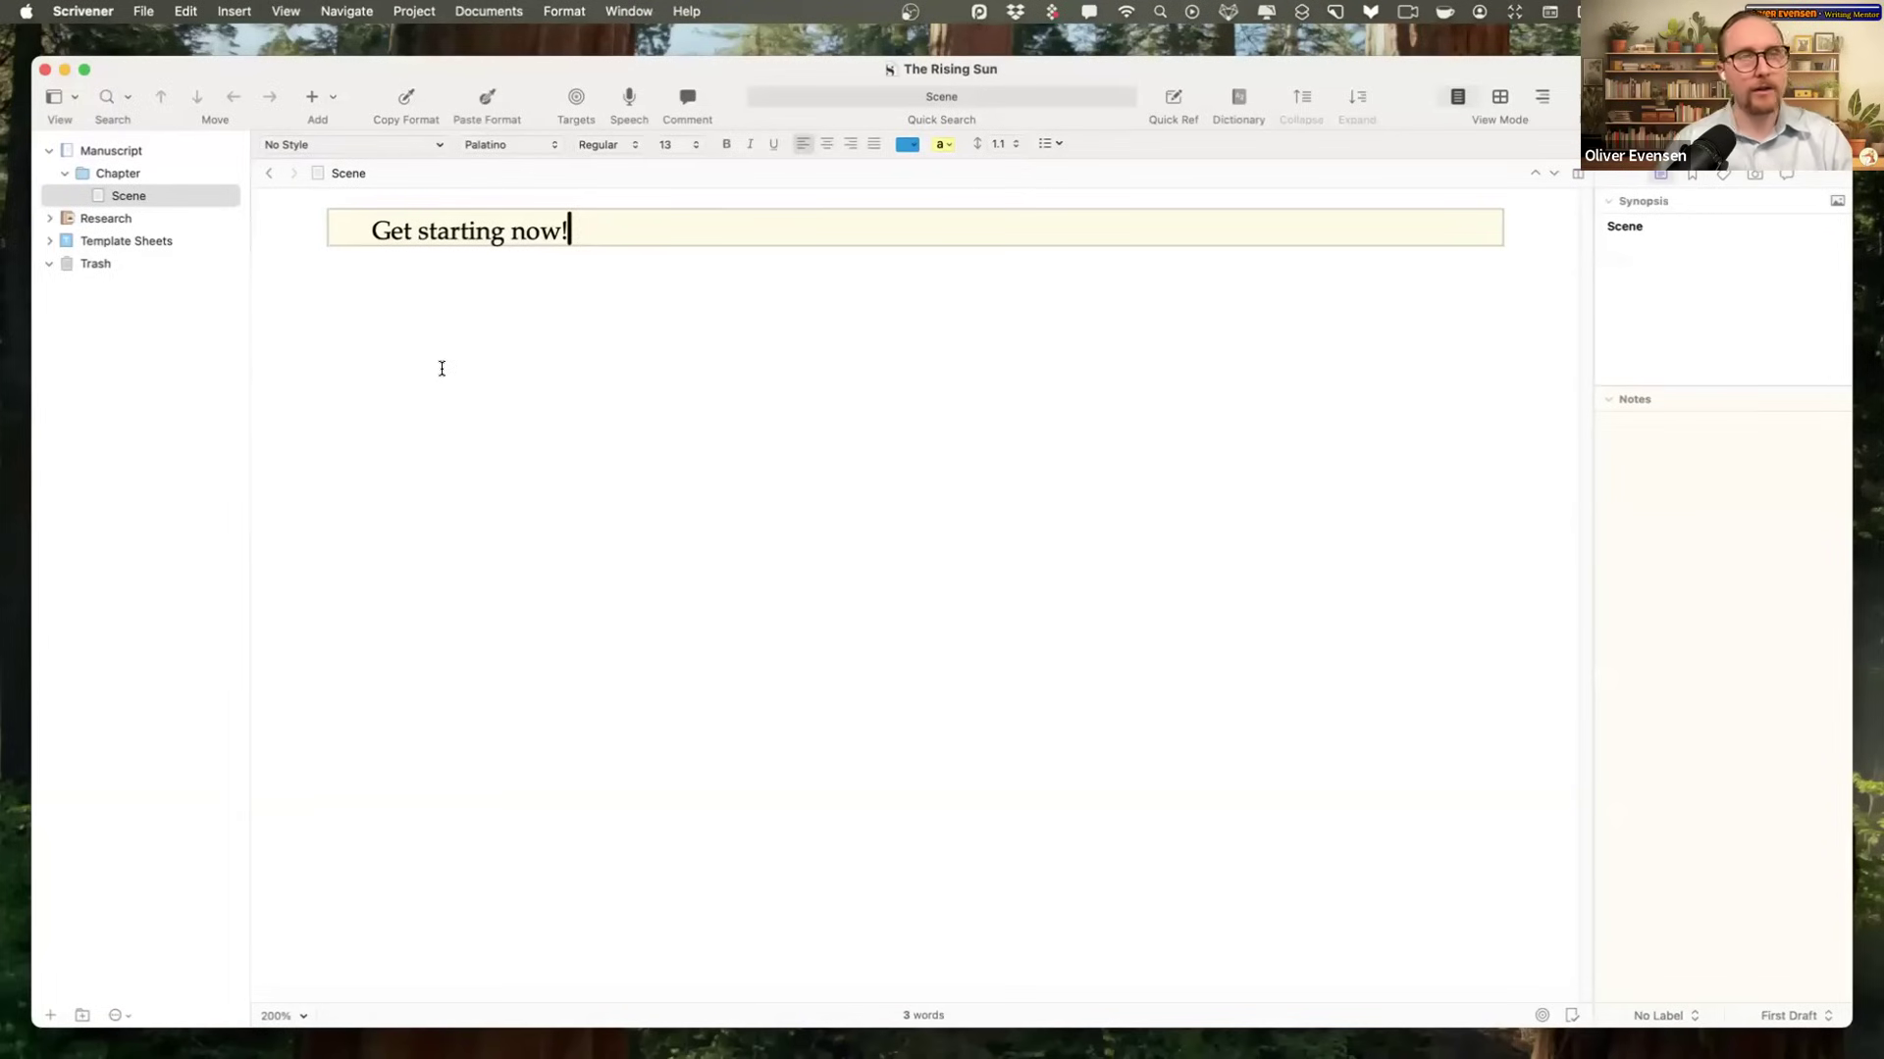
Step: Hide the inspector and binder in The Rising Sun and place its window on the left half of the desktop
drag(176, 72, 917, 91)
drag(1299, 68, 502, 155)
click(1732, 182)
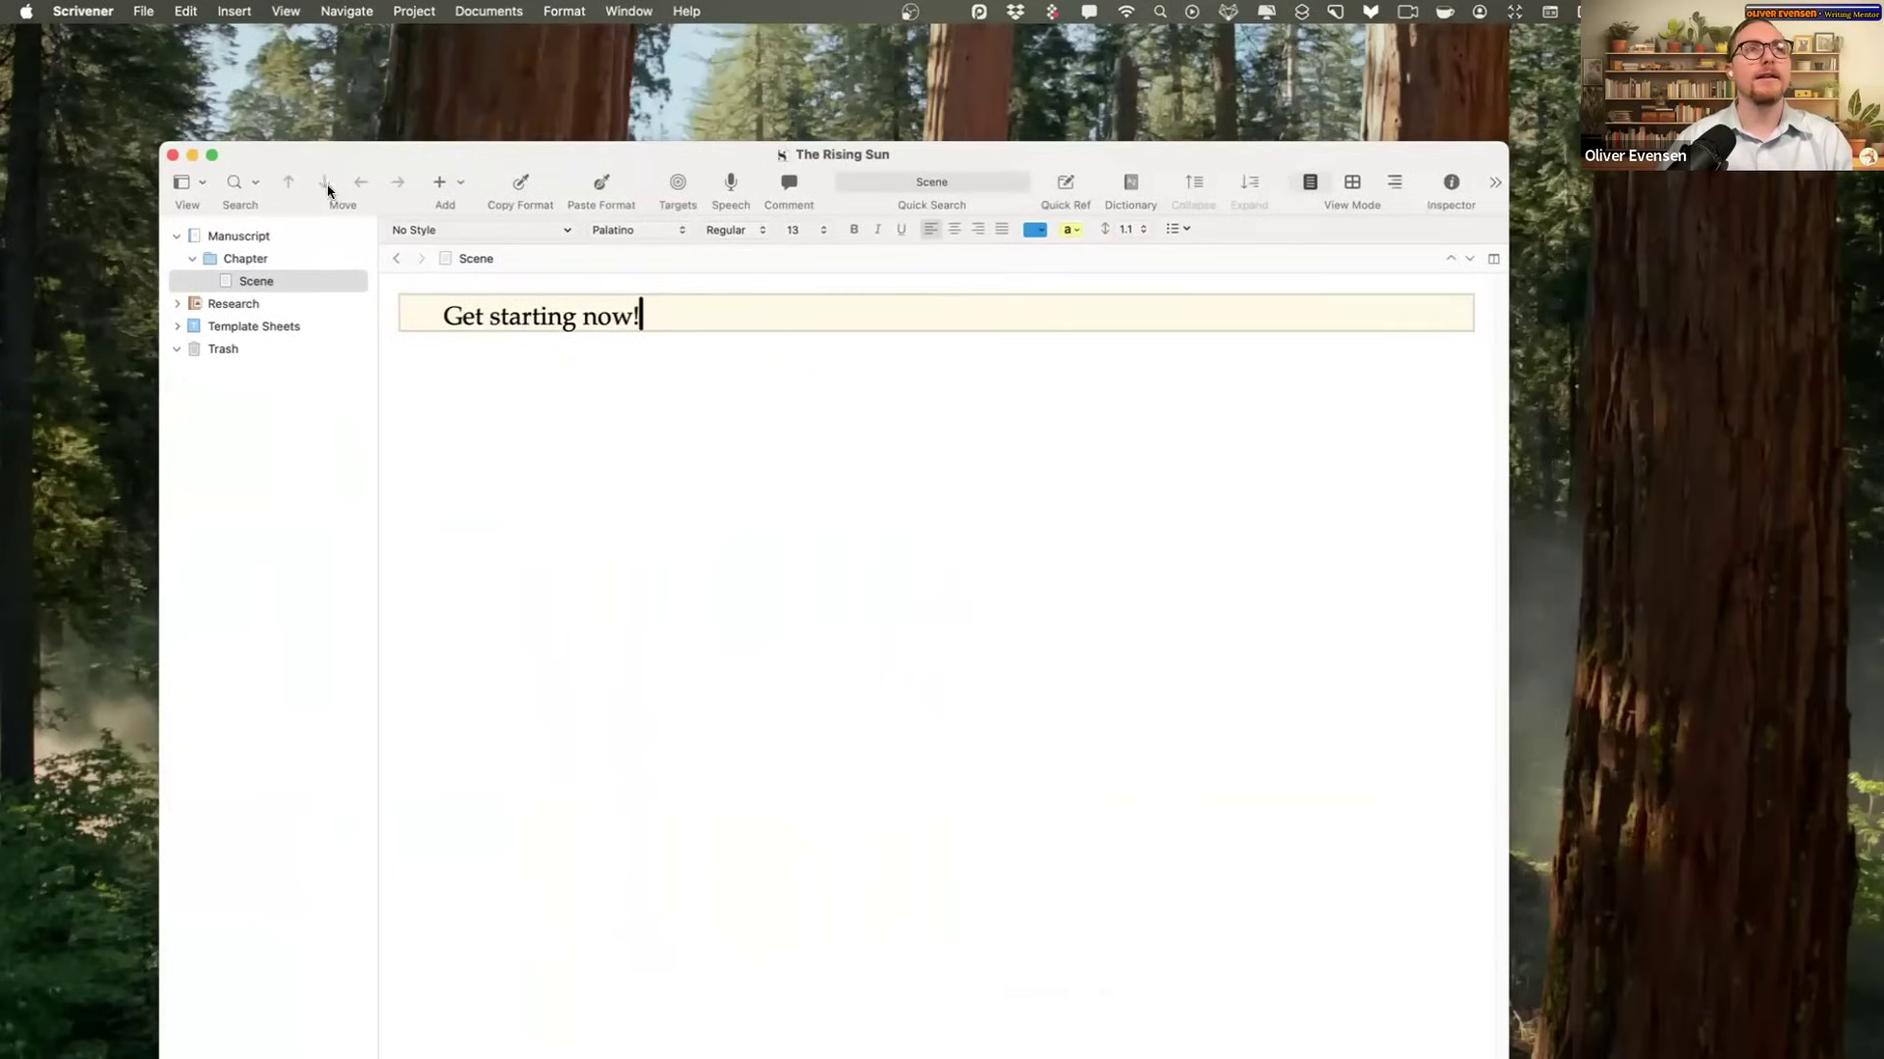
click(182, 185)
click(211, 209)
drag(575, 159, 881, 69)
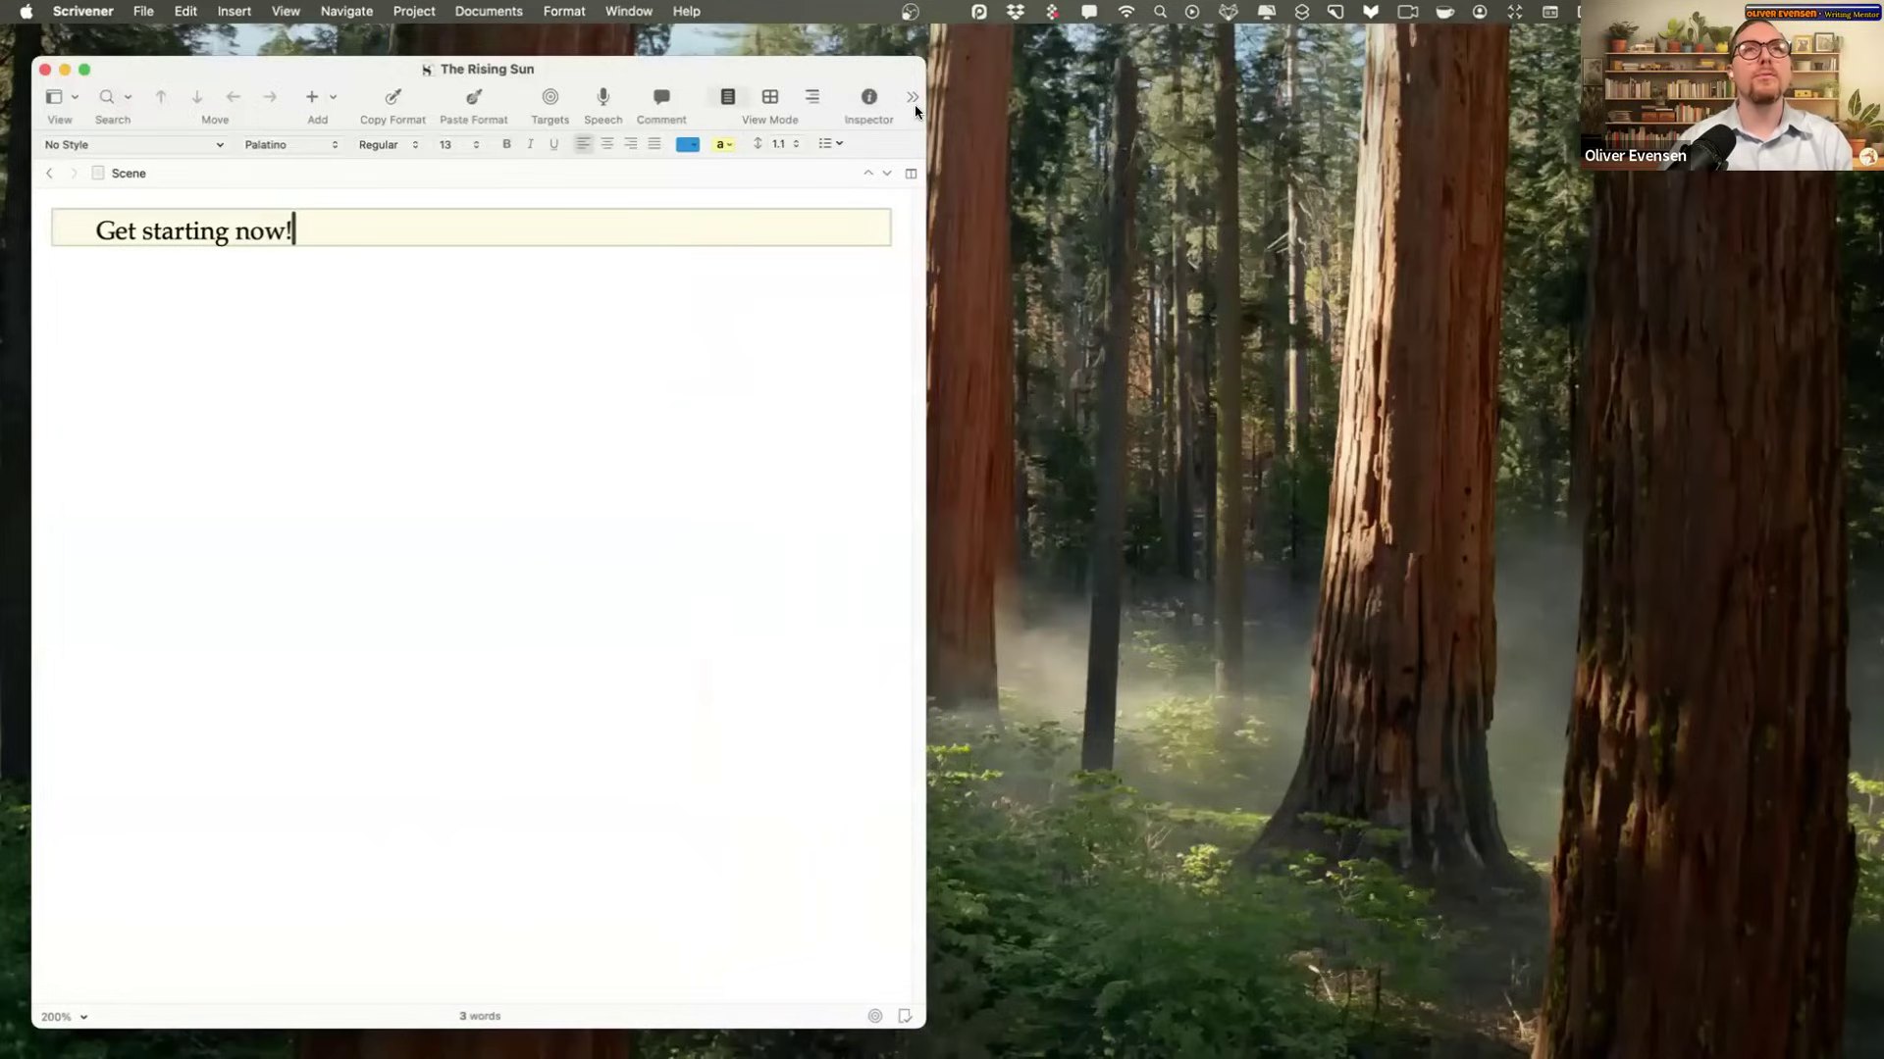
Step: Show the binder again, leave the inspector hidden, and reposition The Rising Sun window on the left of the desktop
click(876, 102)
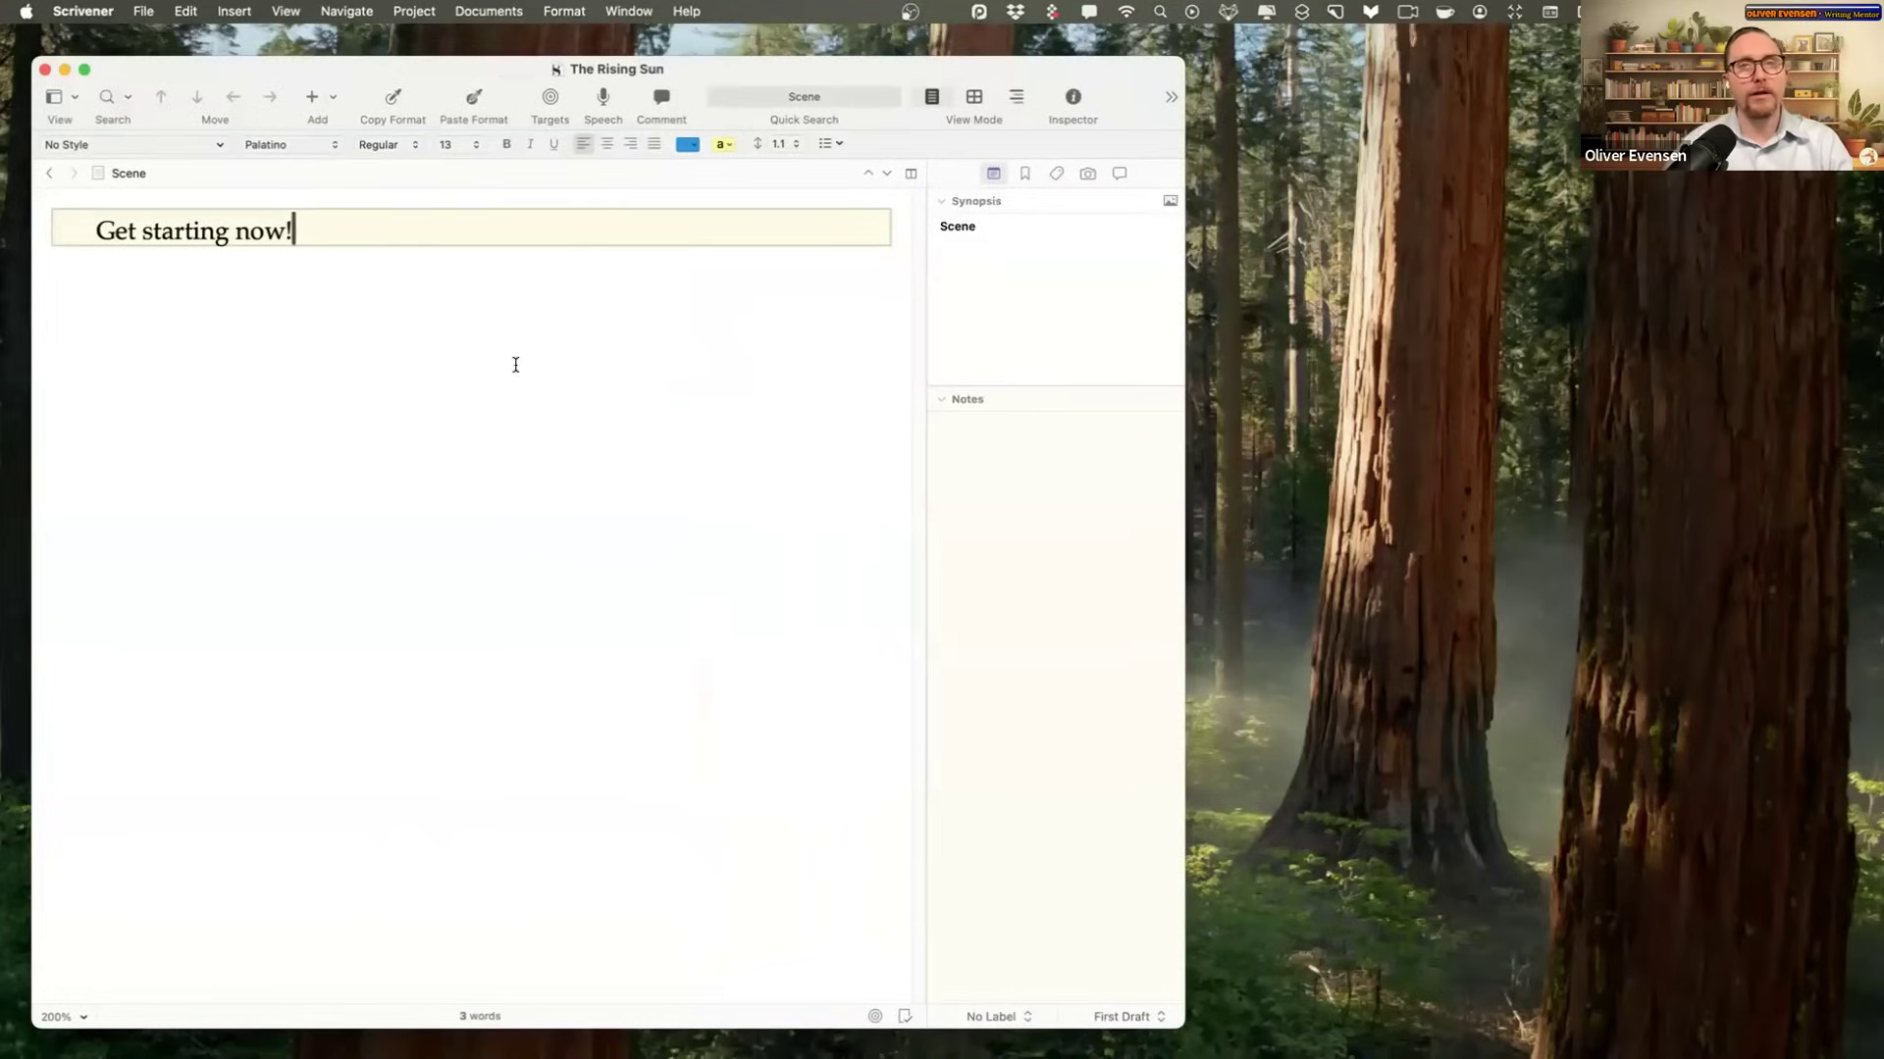
drag(687, 71, 714, 111)
click(80, 127)
click(96, 159)
drag(454, 102, 506, 88)
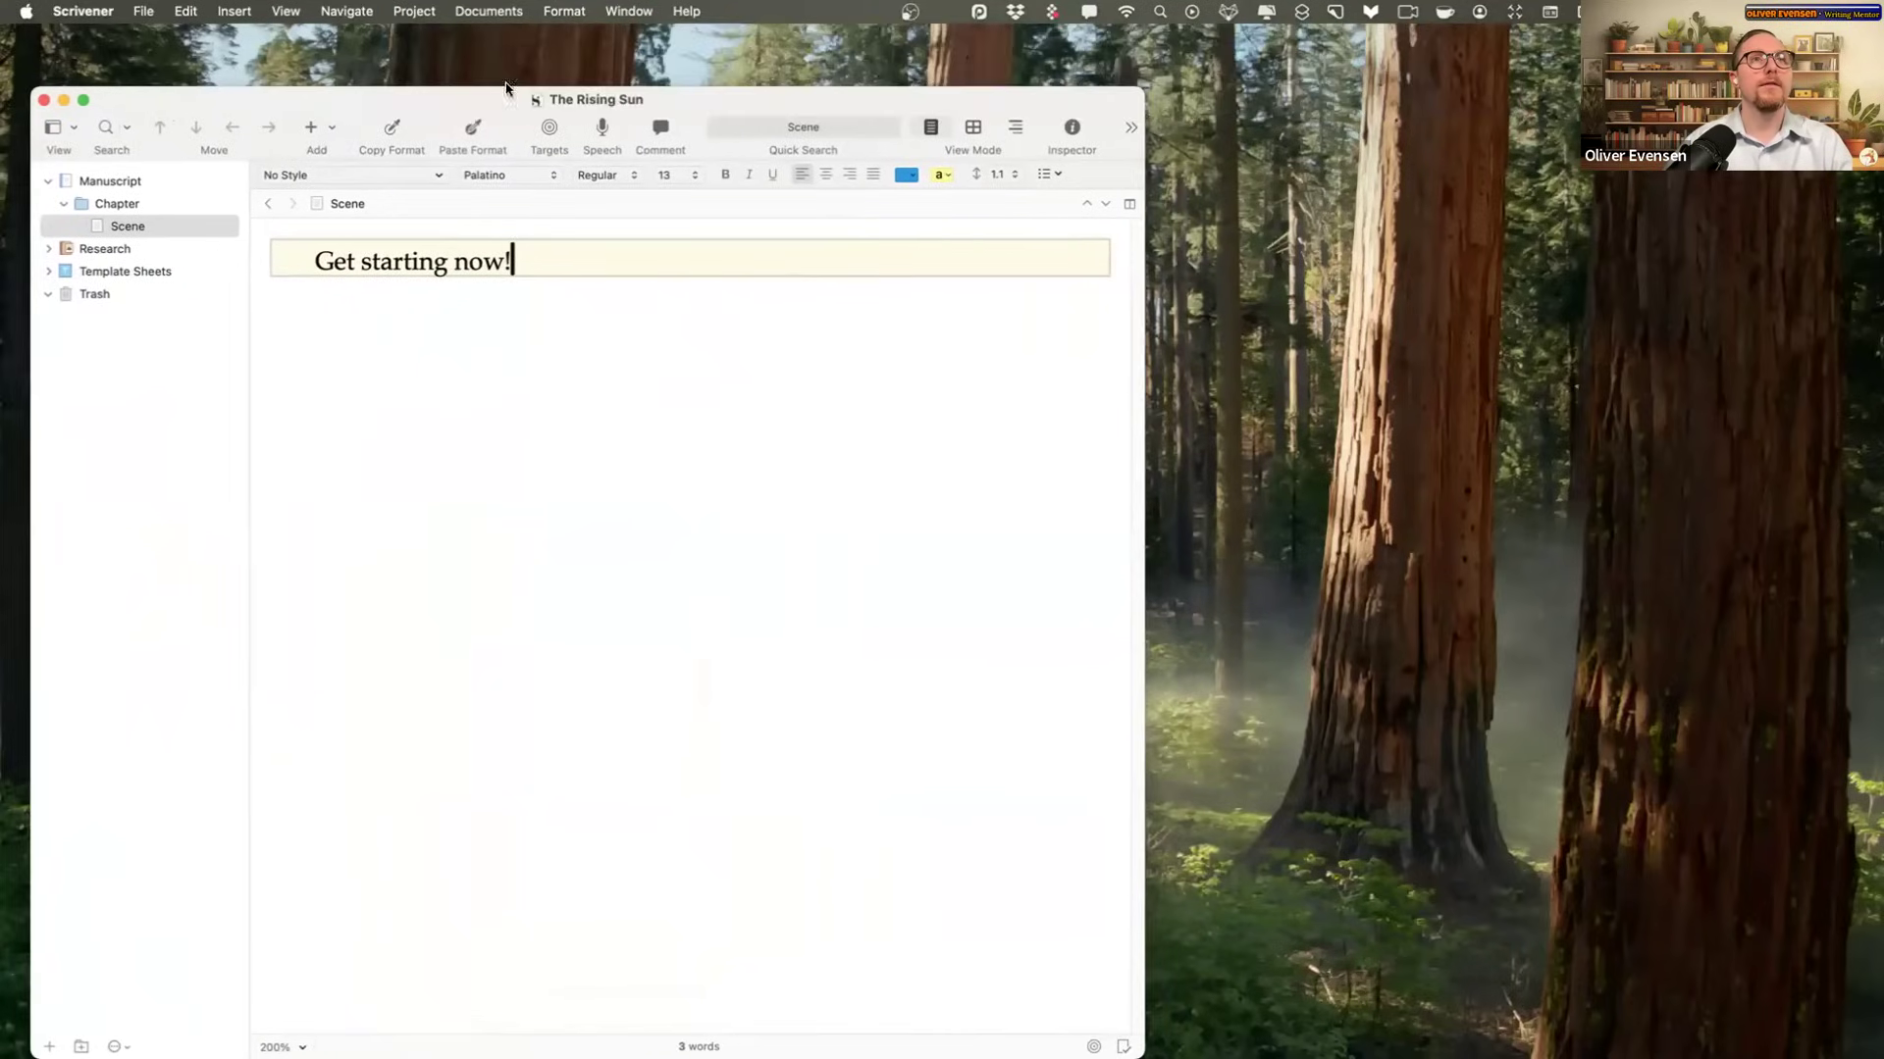
Step: Switch to Finder and narrow its window so it fits beside The Rising Sun project without overlapping
click(303, 988)
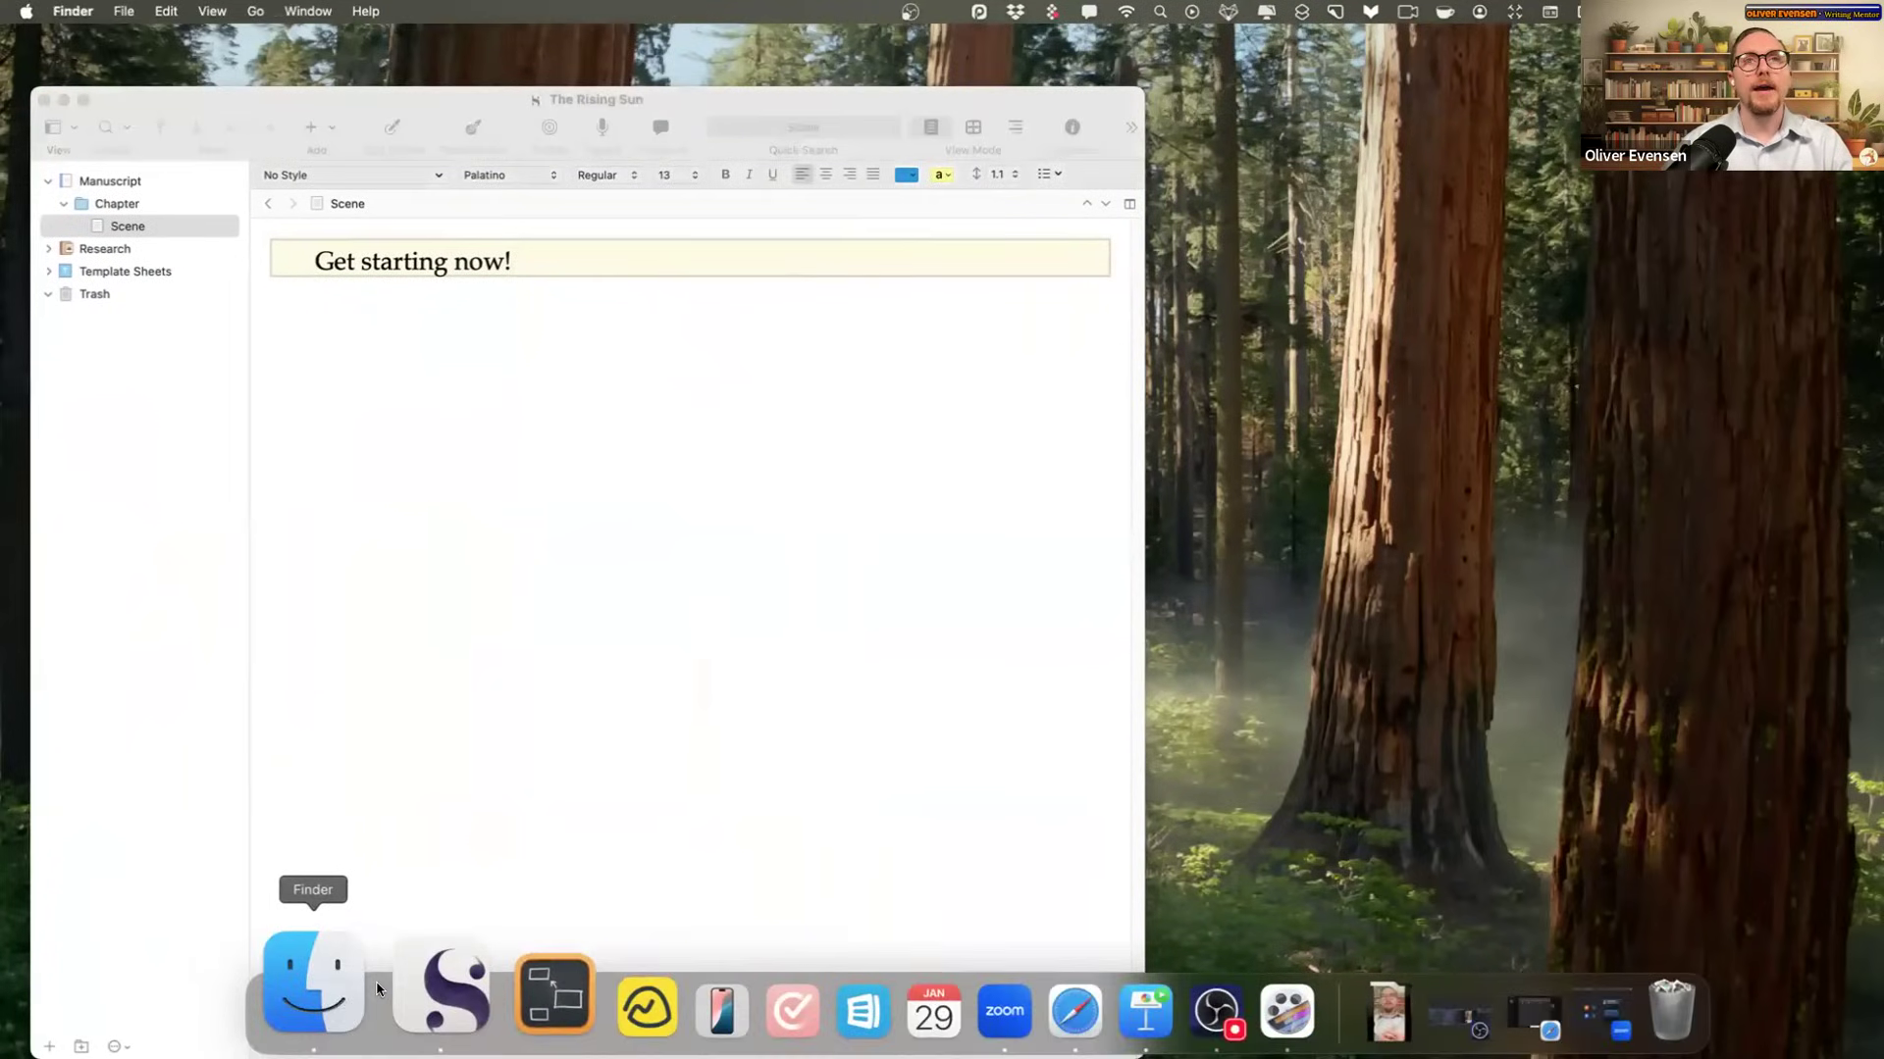
drag(482, 80, 1213, 343)
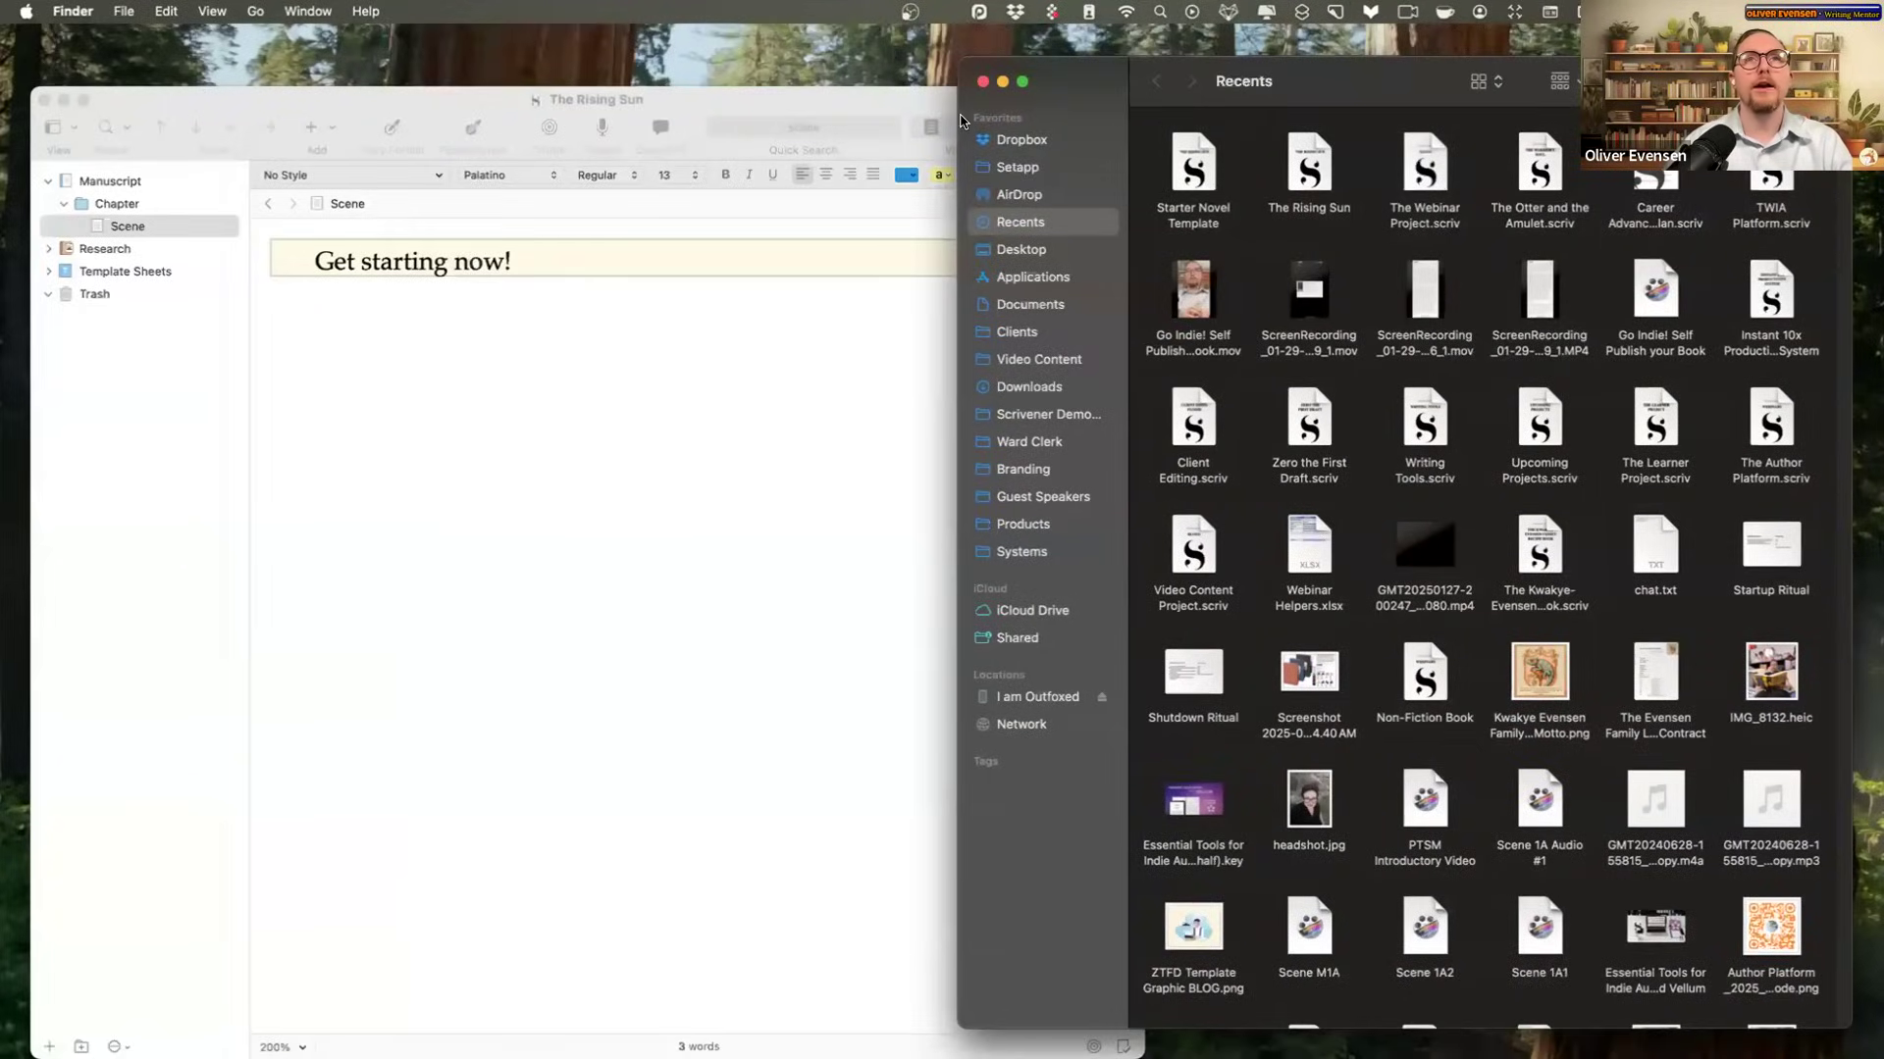
drag(956, 116, 1163, 116)
drag(538, 101, 539, 83)
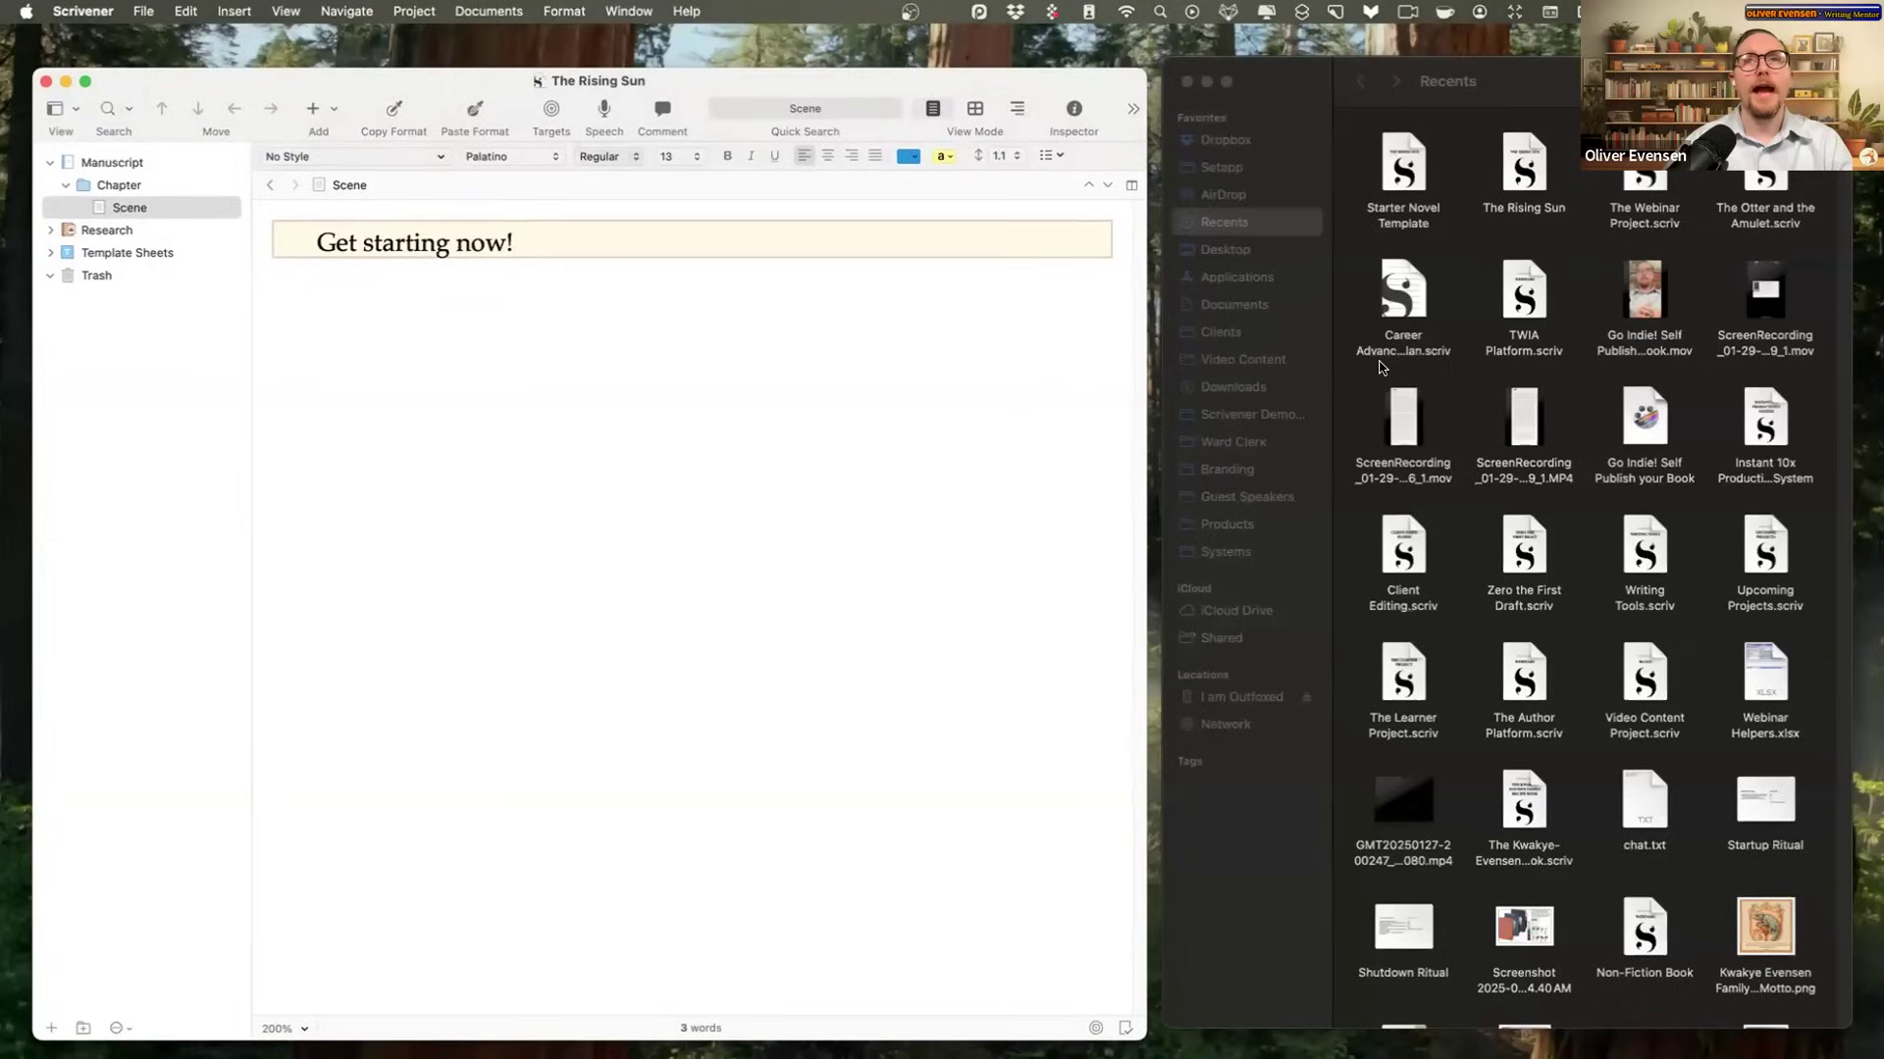
Step: Import Otter 2.docx from the Scrivener demo files' manuscripts and docs samples folder into the Manuscript folder, above Chapter
click(1251, 414)
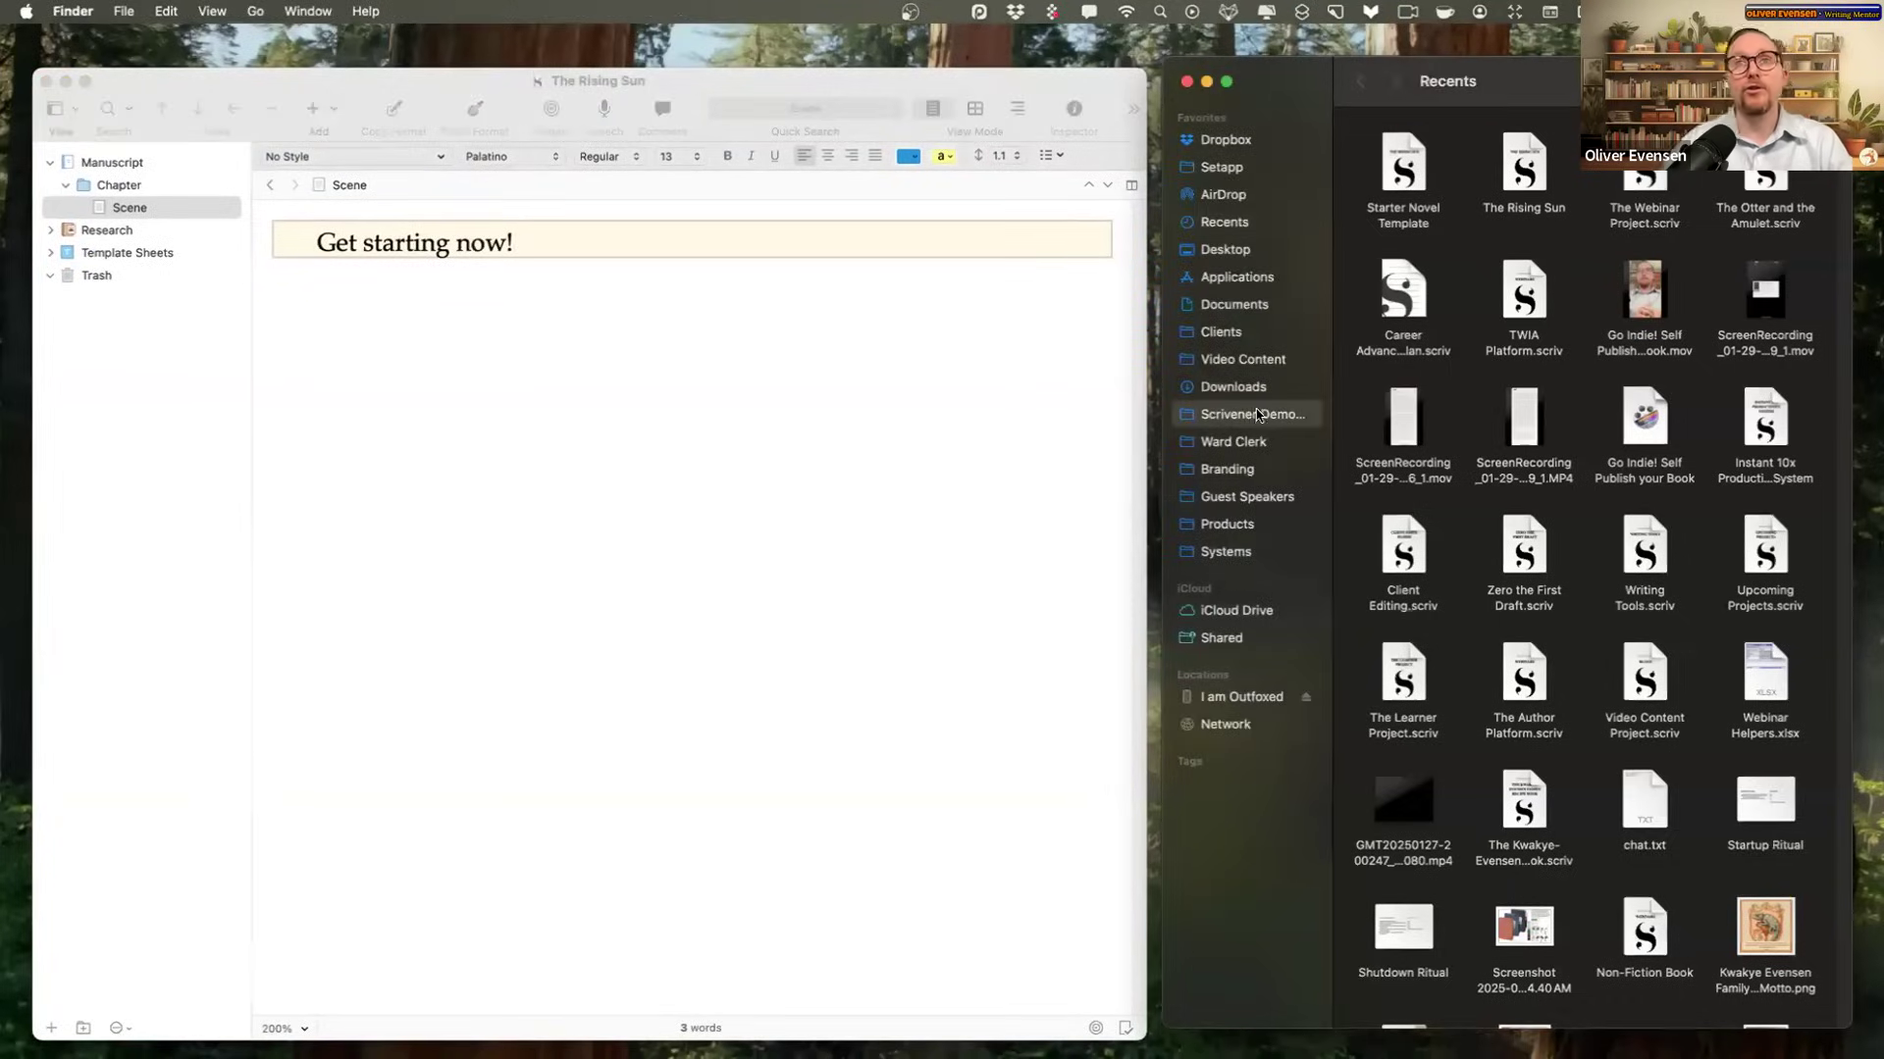
scroll(1690, 252, right, 3)
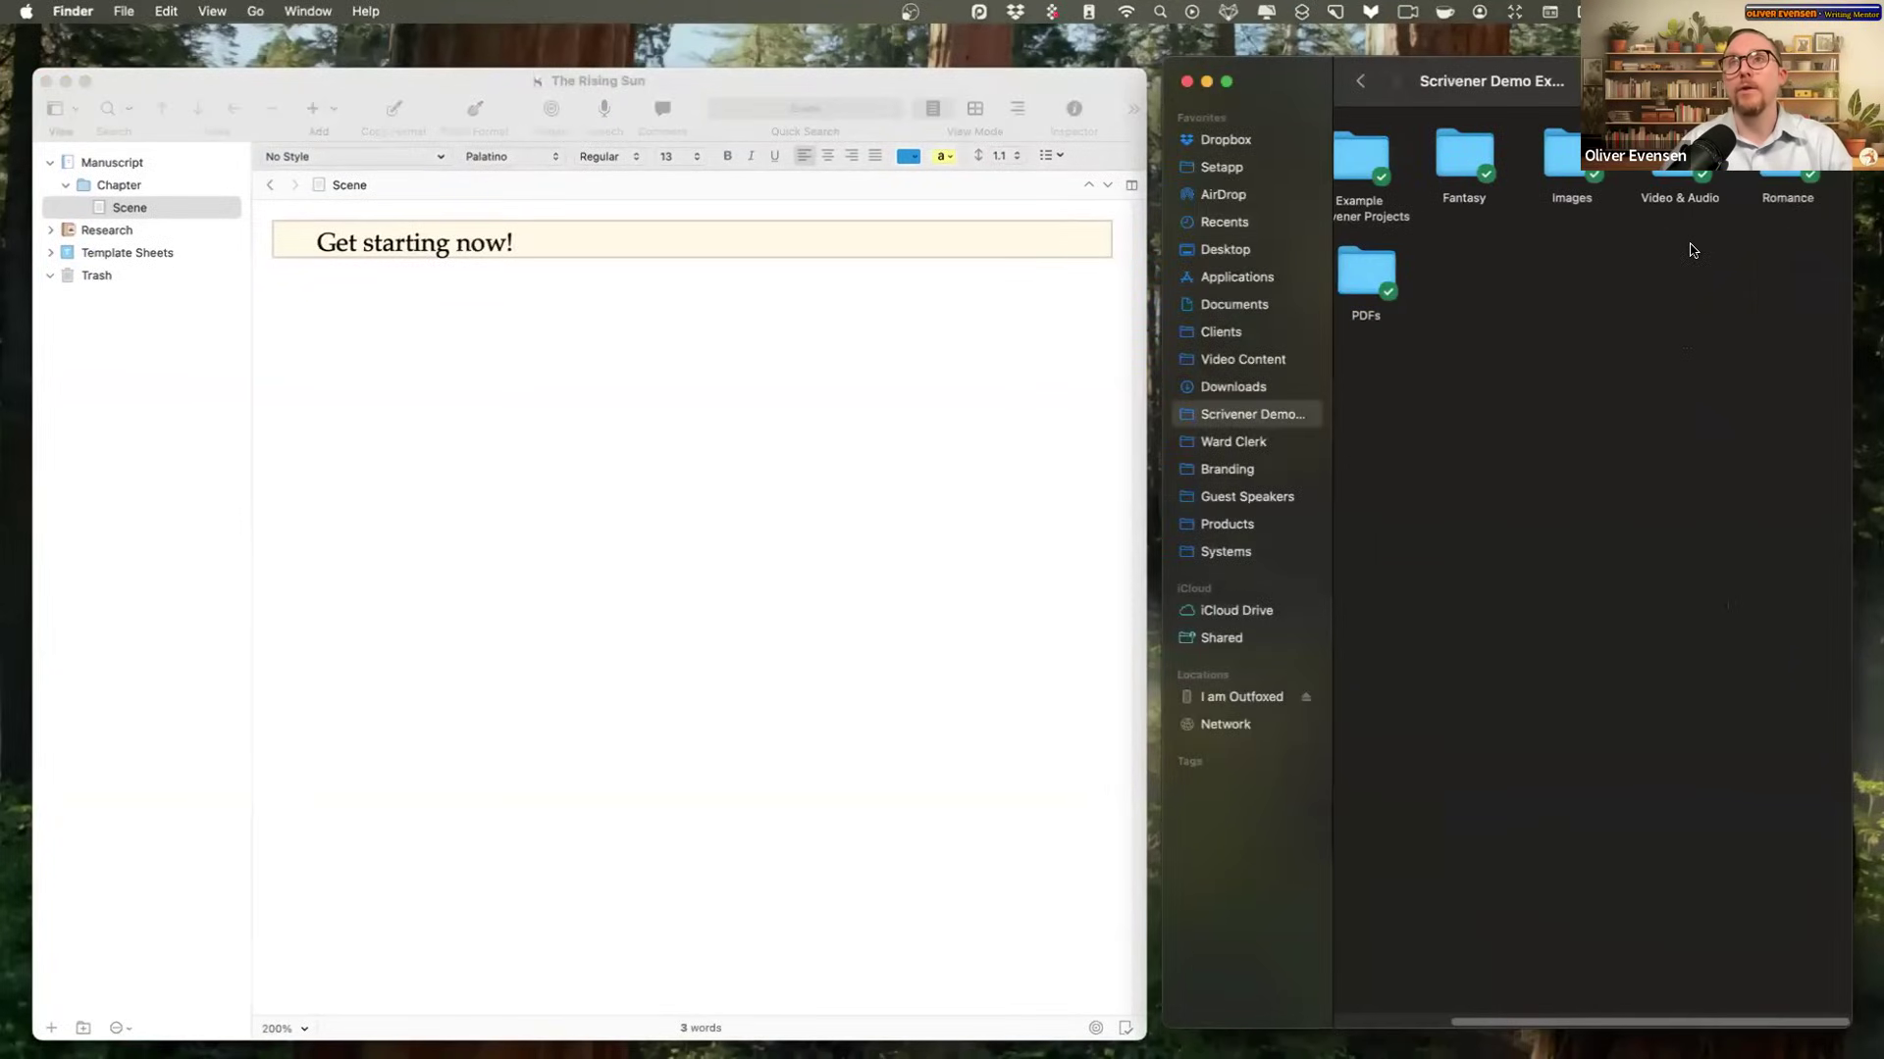
scroll(1673, 255, left, 3)
click(1390, 266)
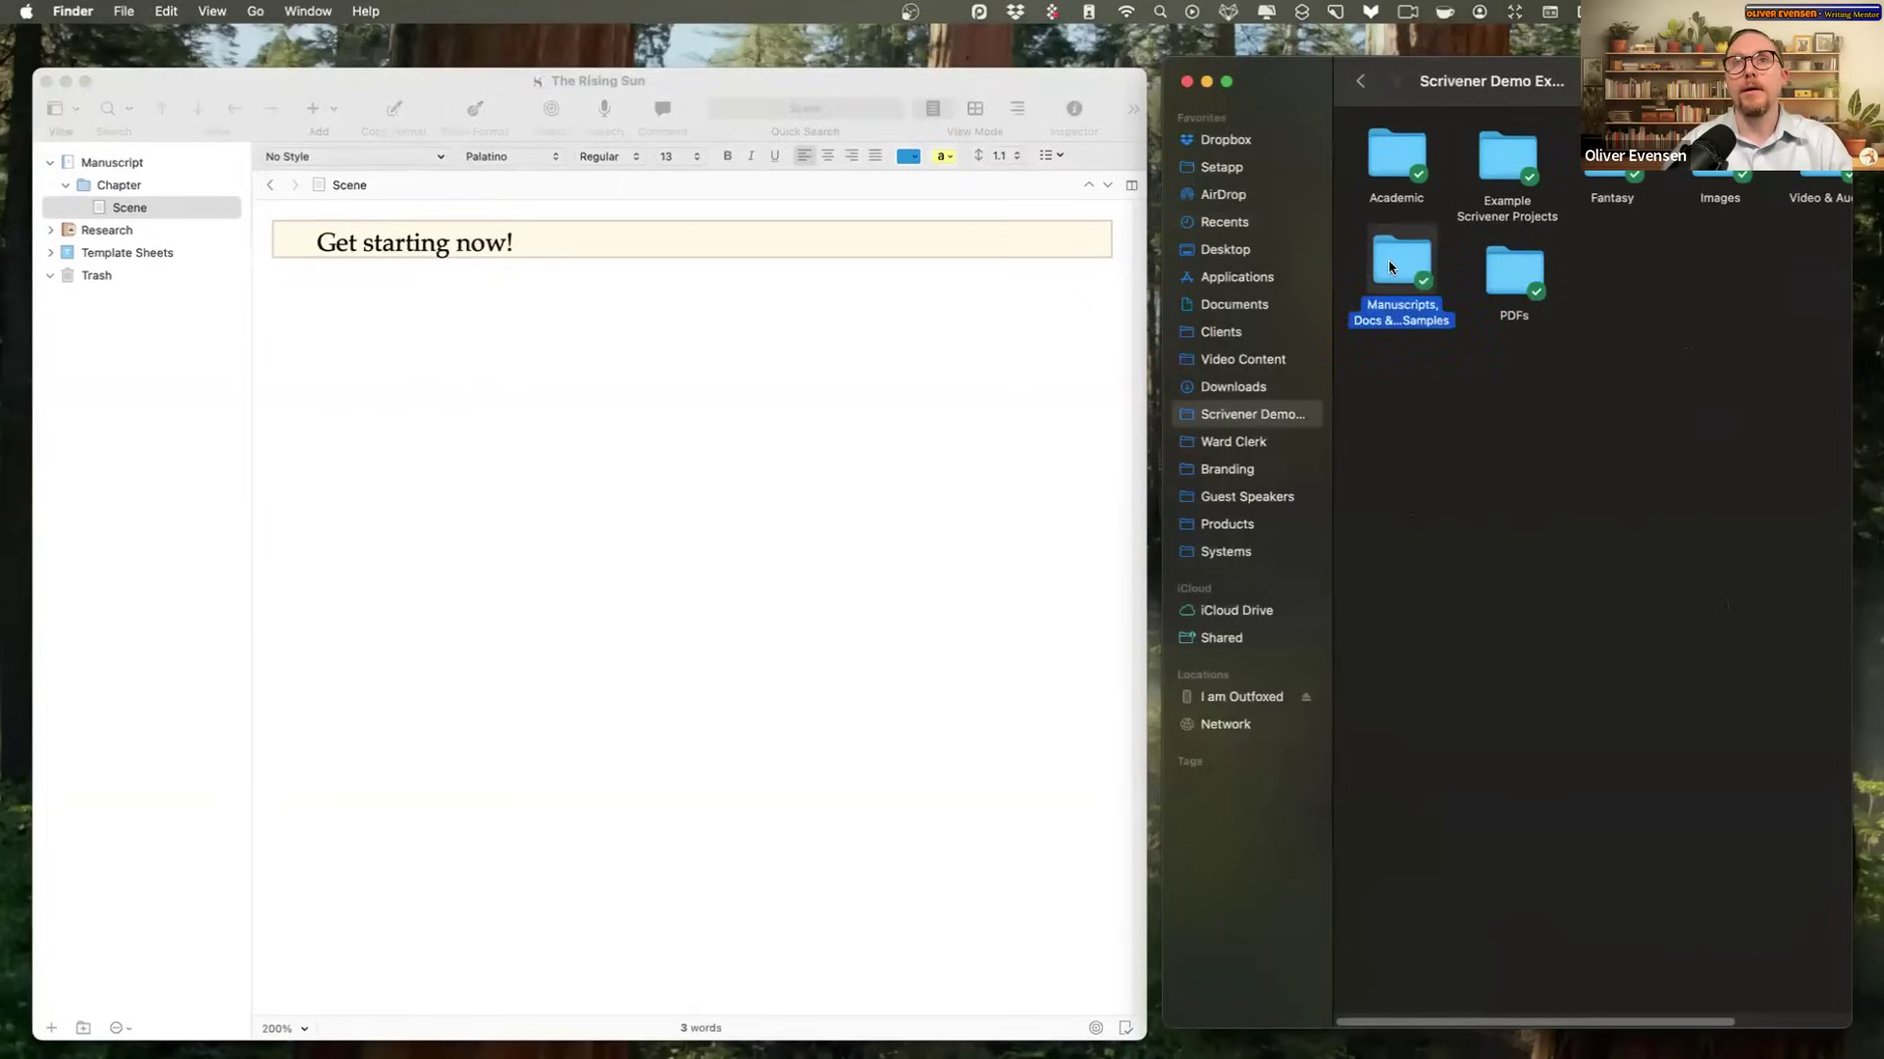
double_click(1389, 266)
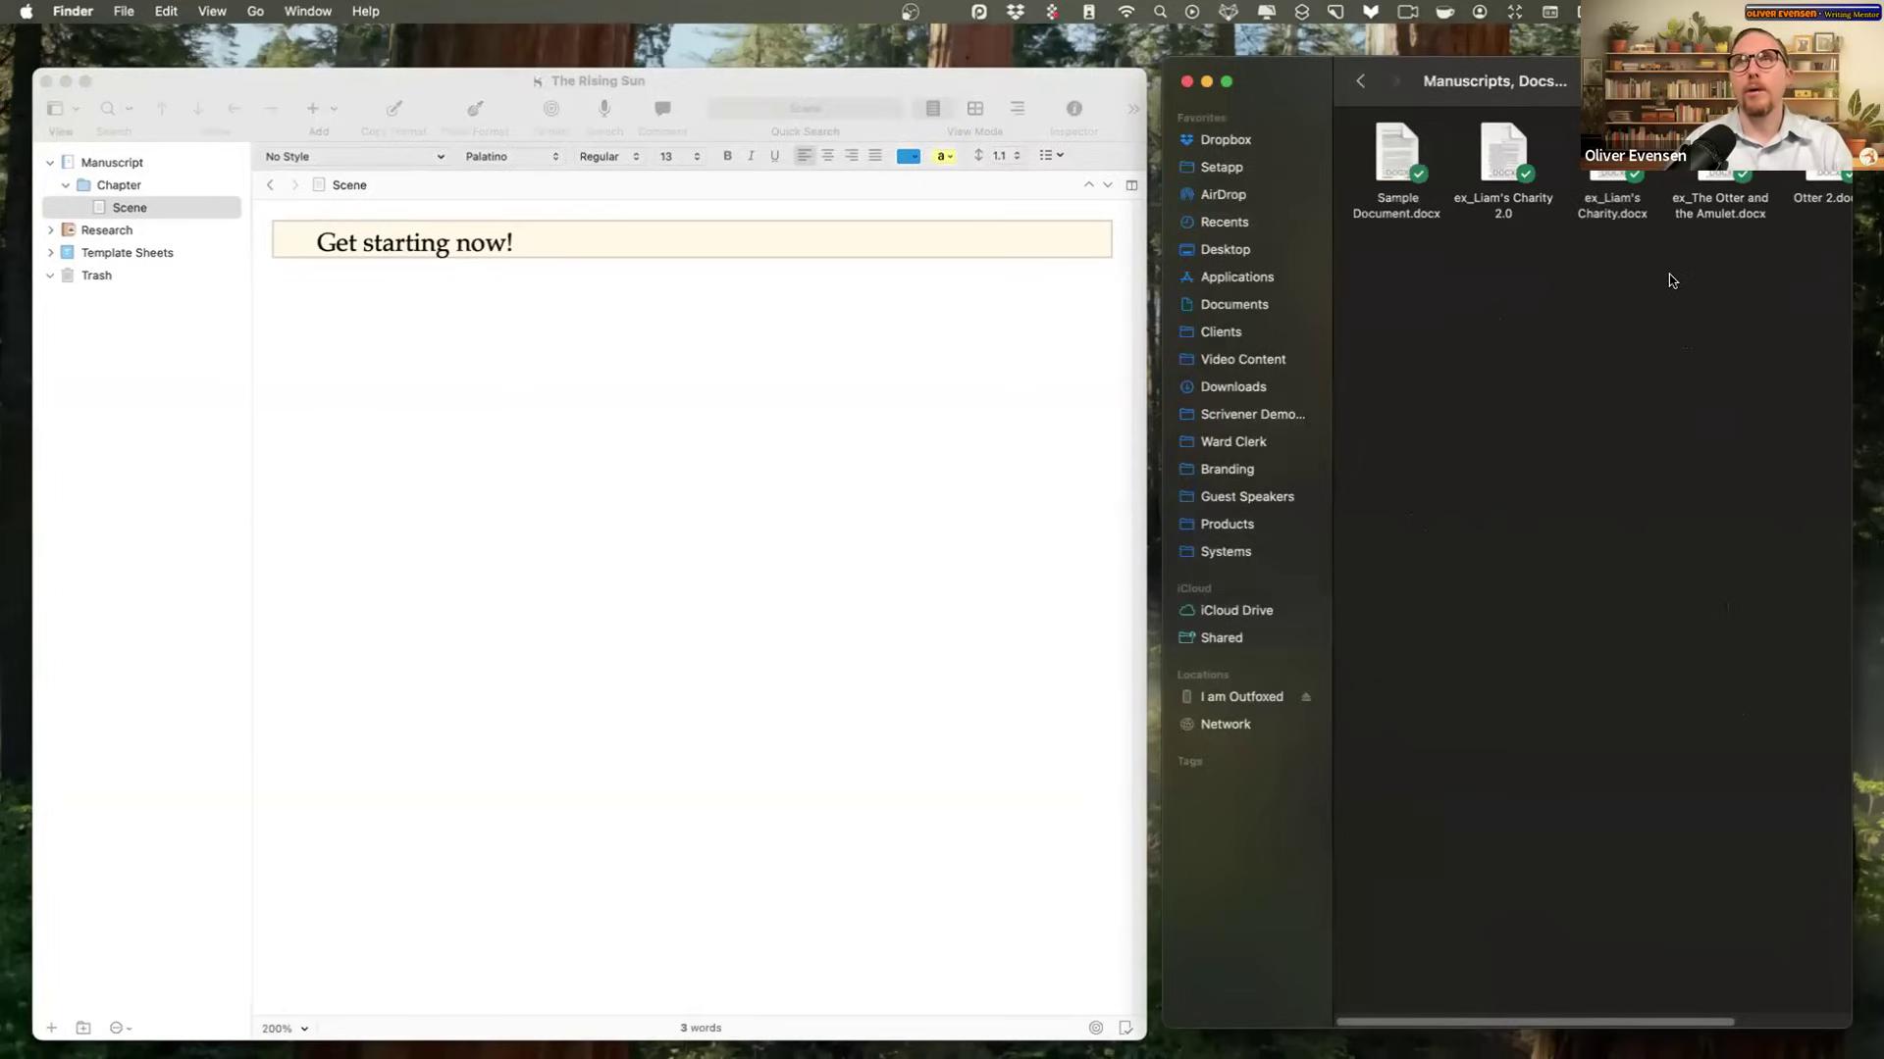
scroll(1672, 281, right, 3)
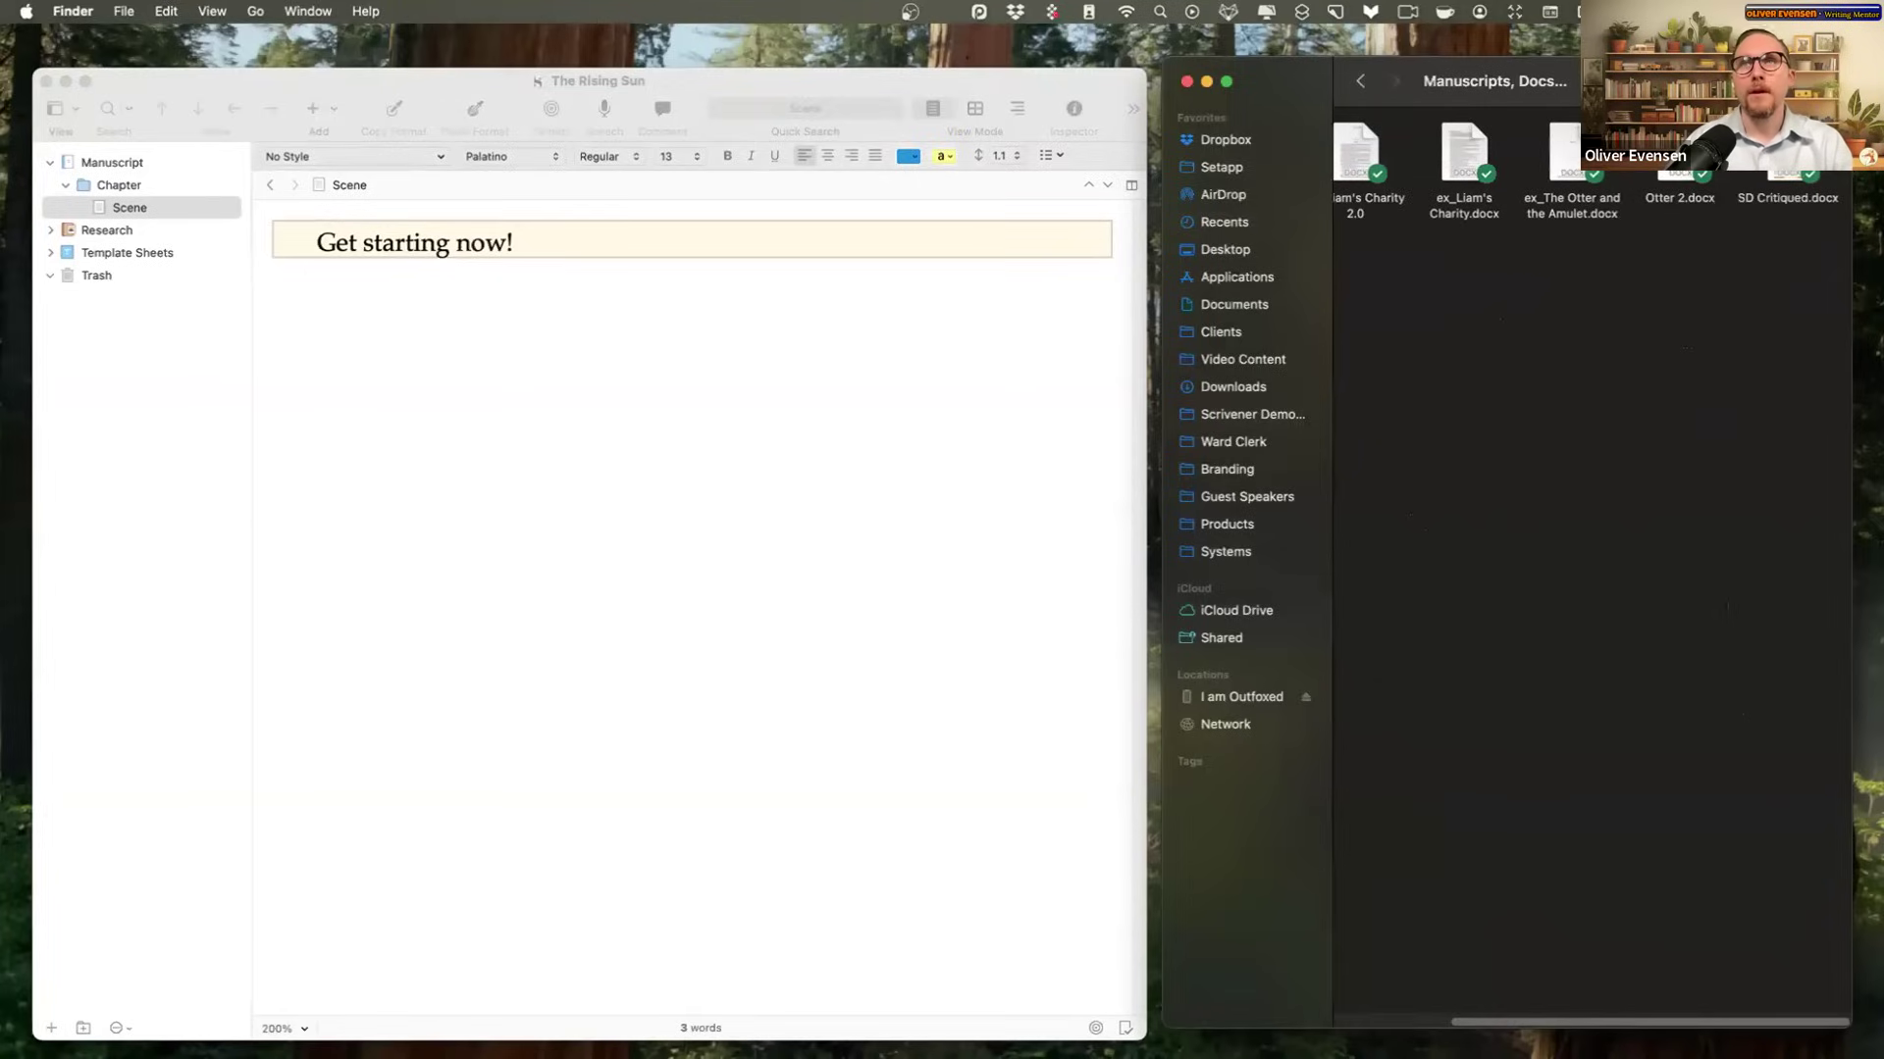
drag(1680, 162, 167, 171)
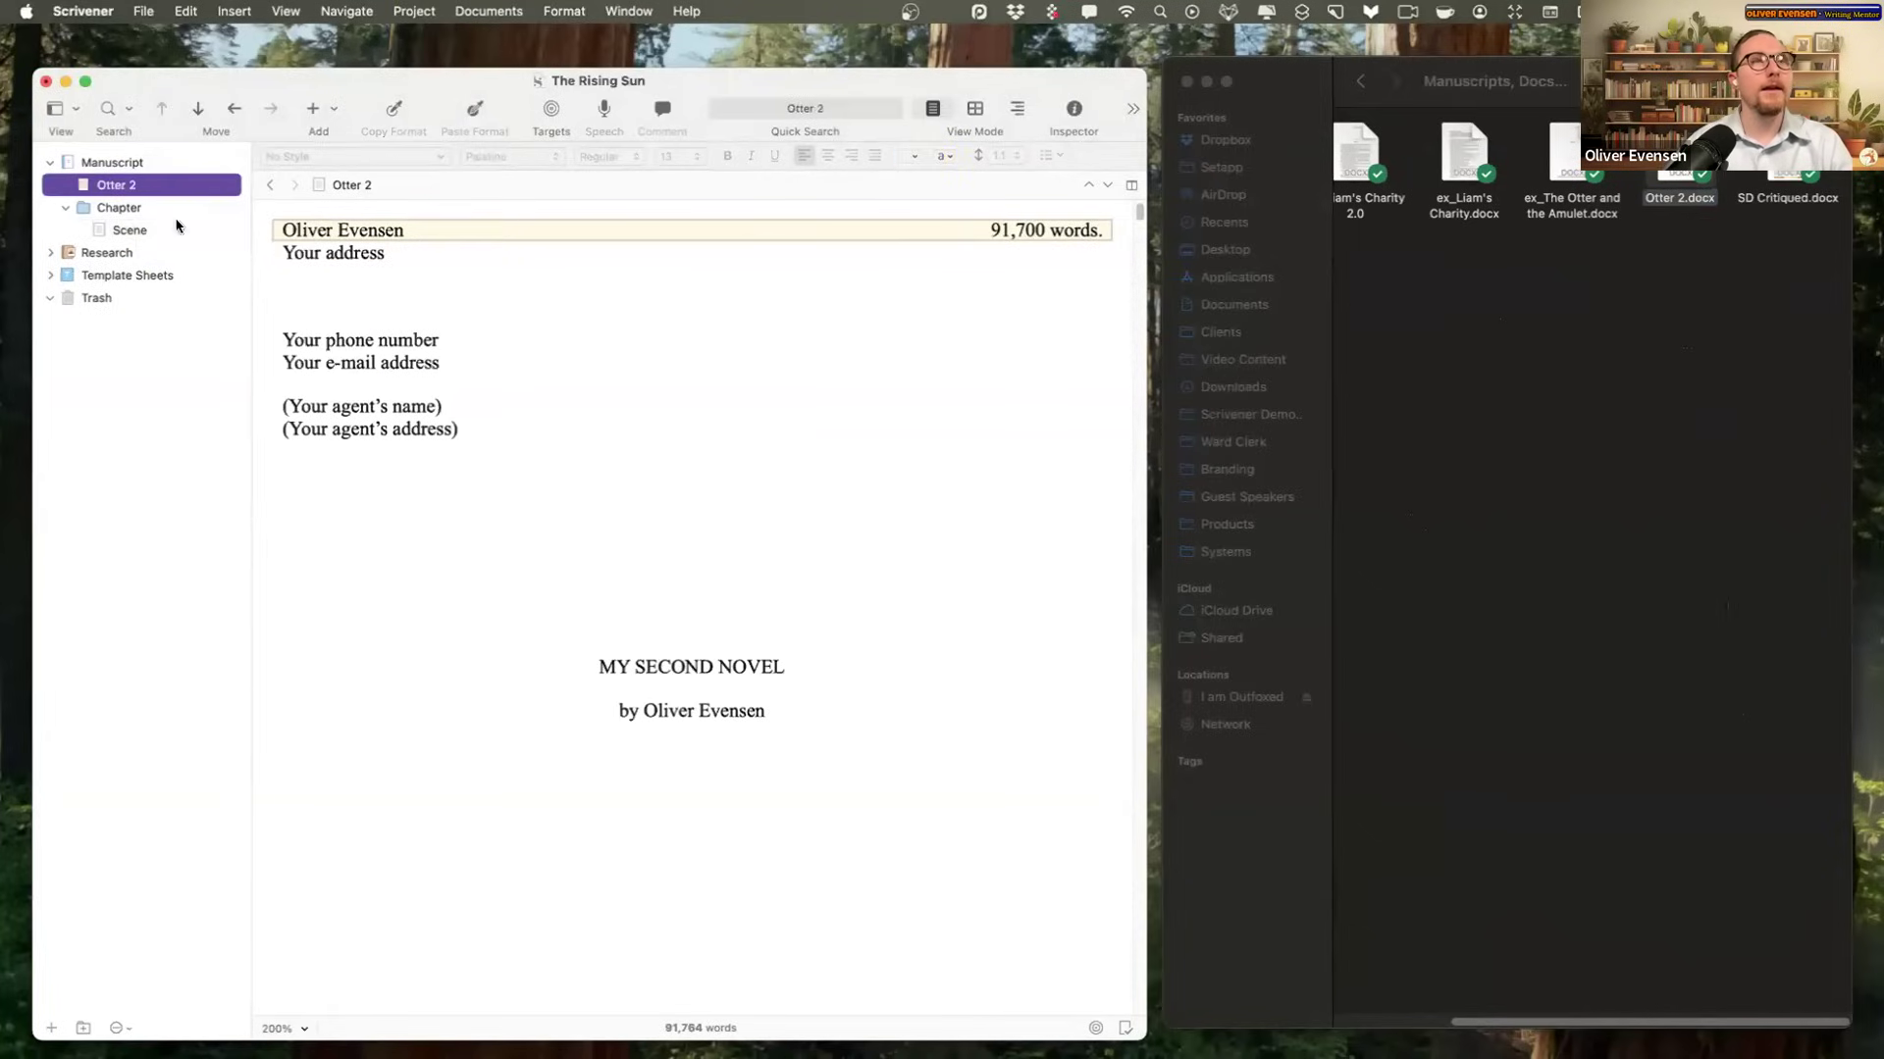
Step: Delete the title page from the start of Otter 2, including the contact details, novel title and byline
drag(785, 671, 476, 653)
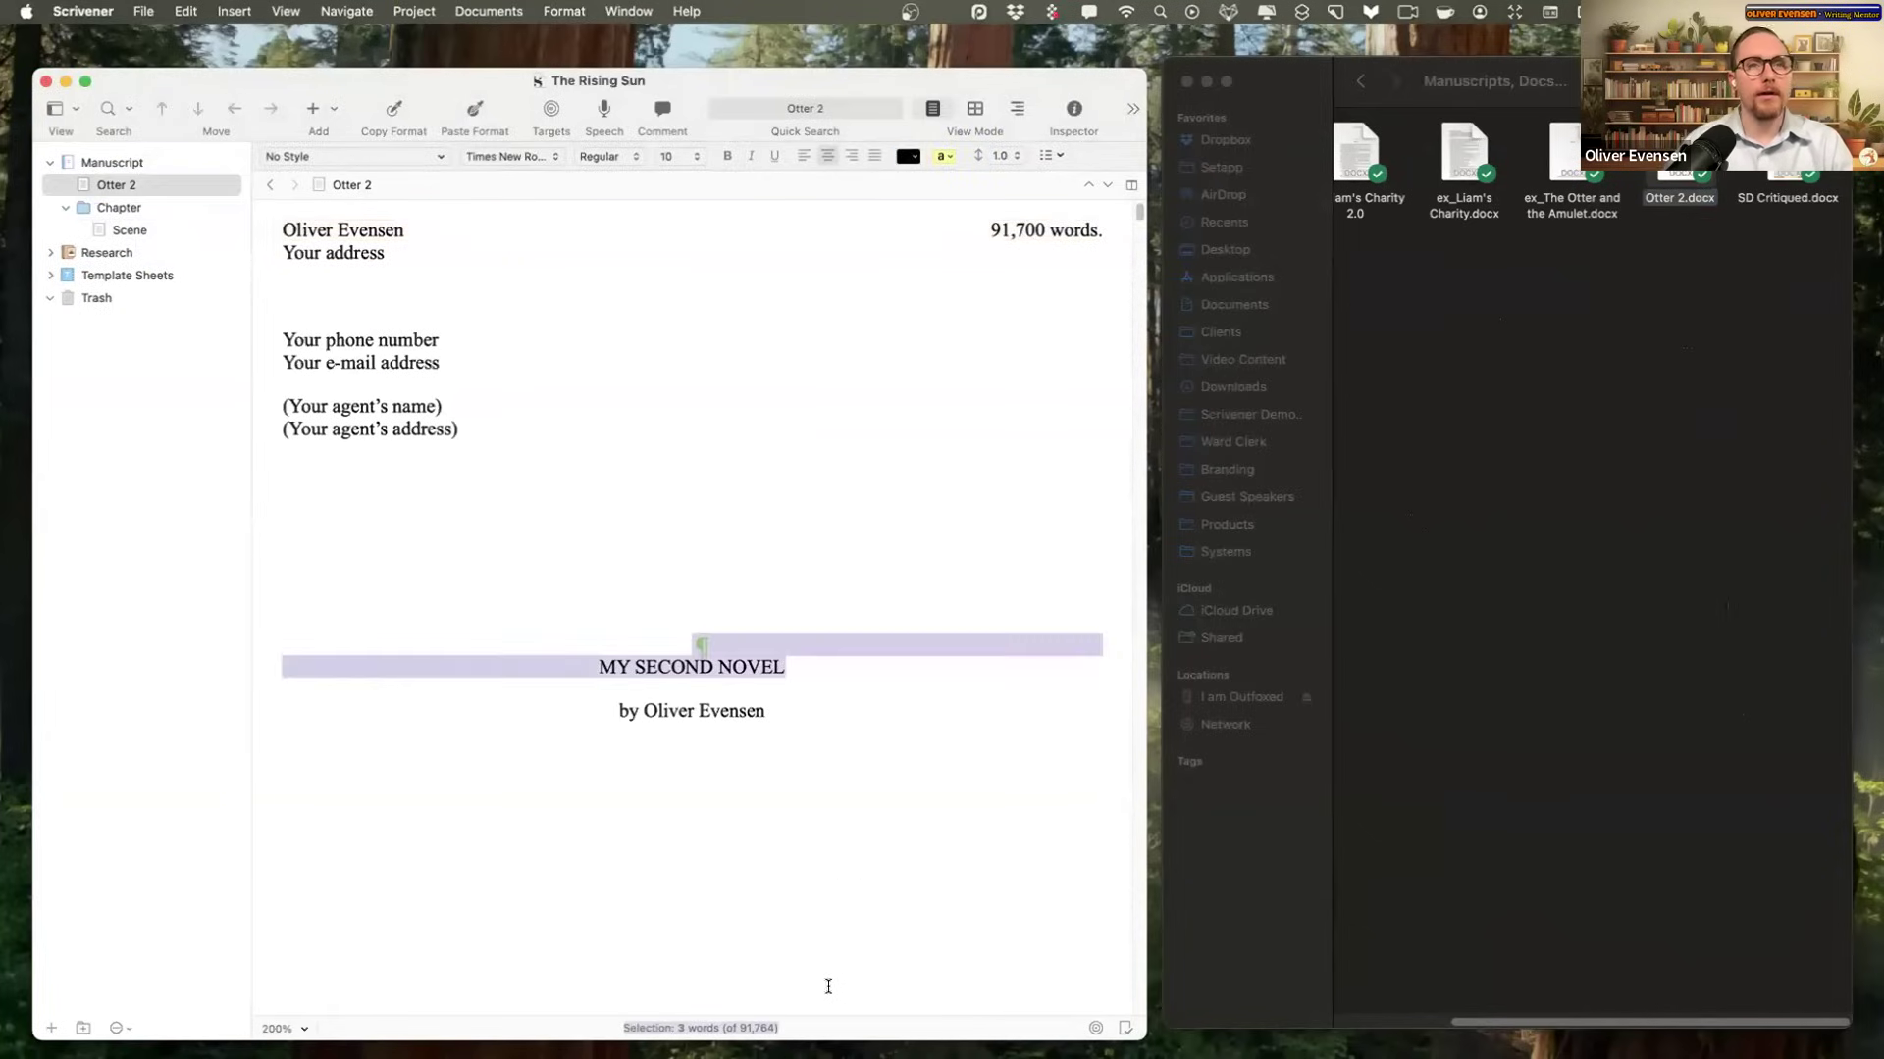
scroll(828, 988, down, 2)
double_click(701, 840)
click(134, 187)
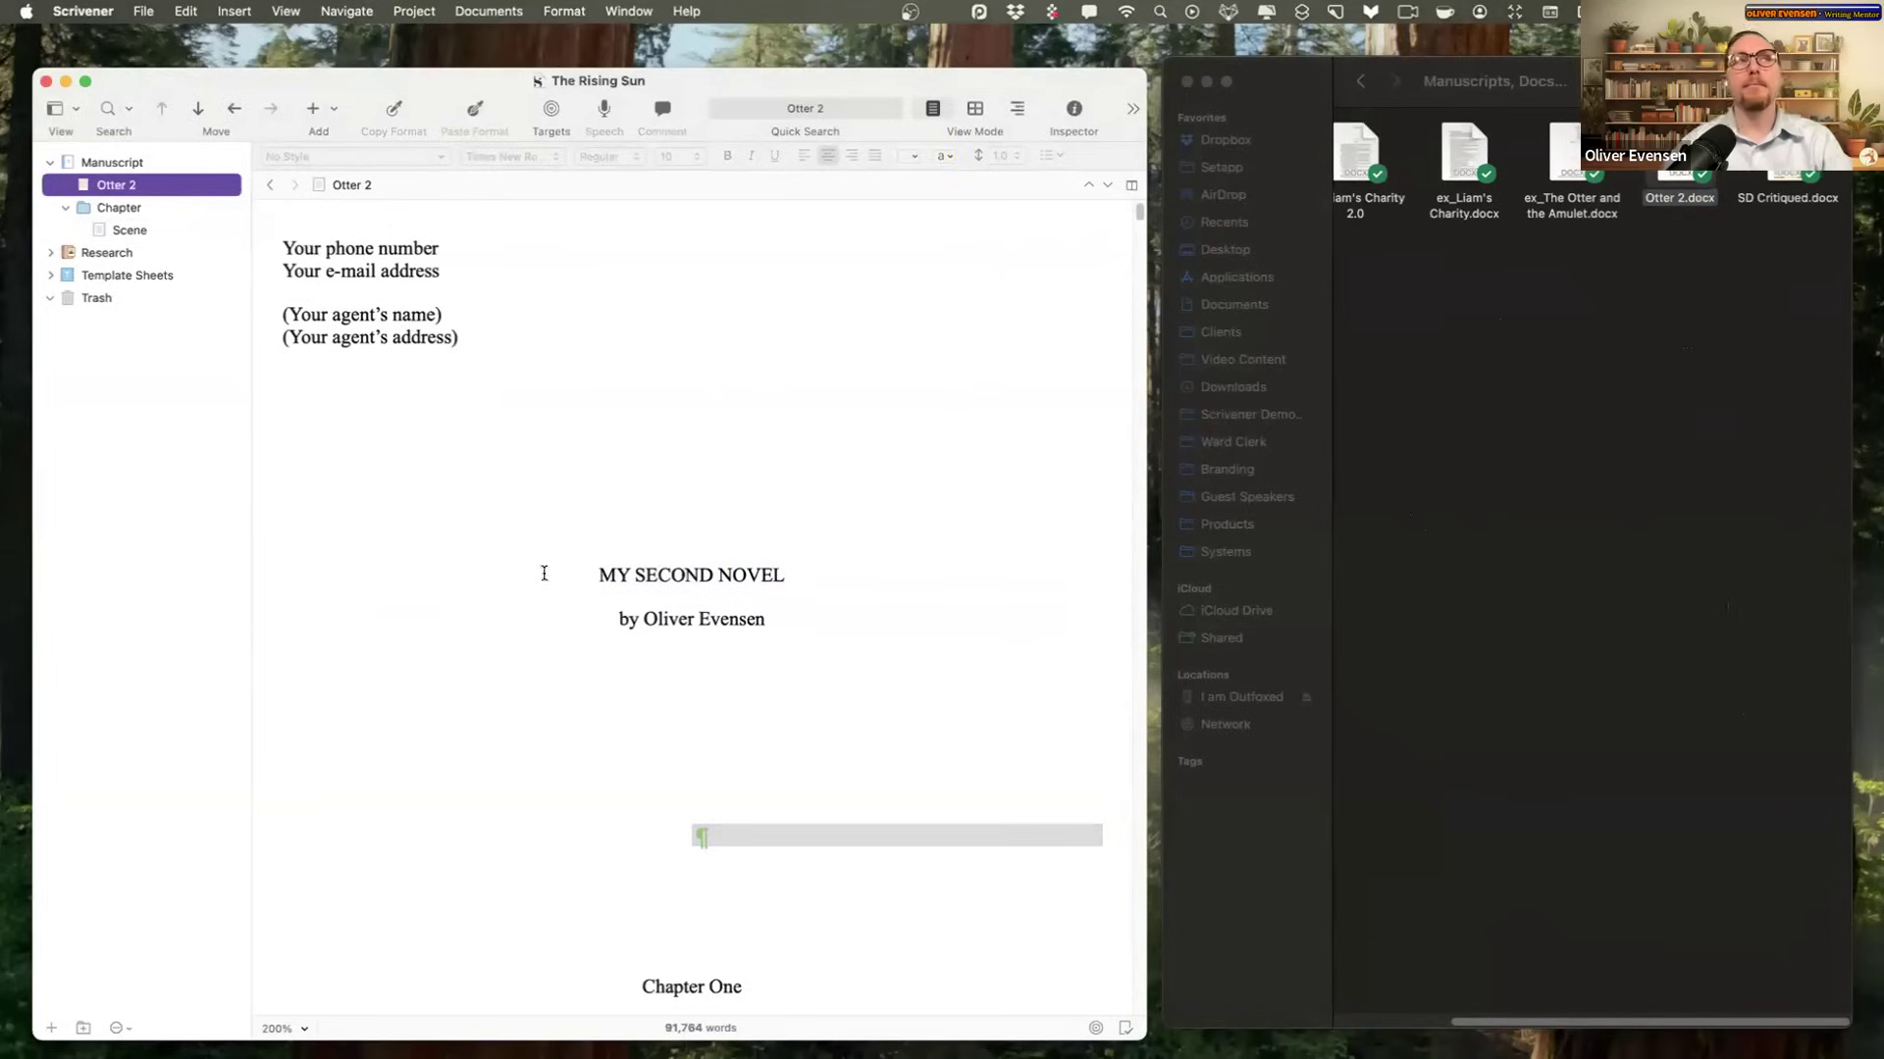
scroll(826, 622, up, 3)
drag(778, 753, 294, 228)
key(BackSpace)
key(shift+Down)
key(BackSpace)
key(shift+Down)
key(shift+Down)
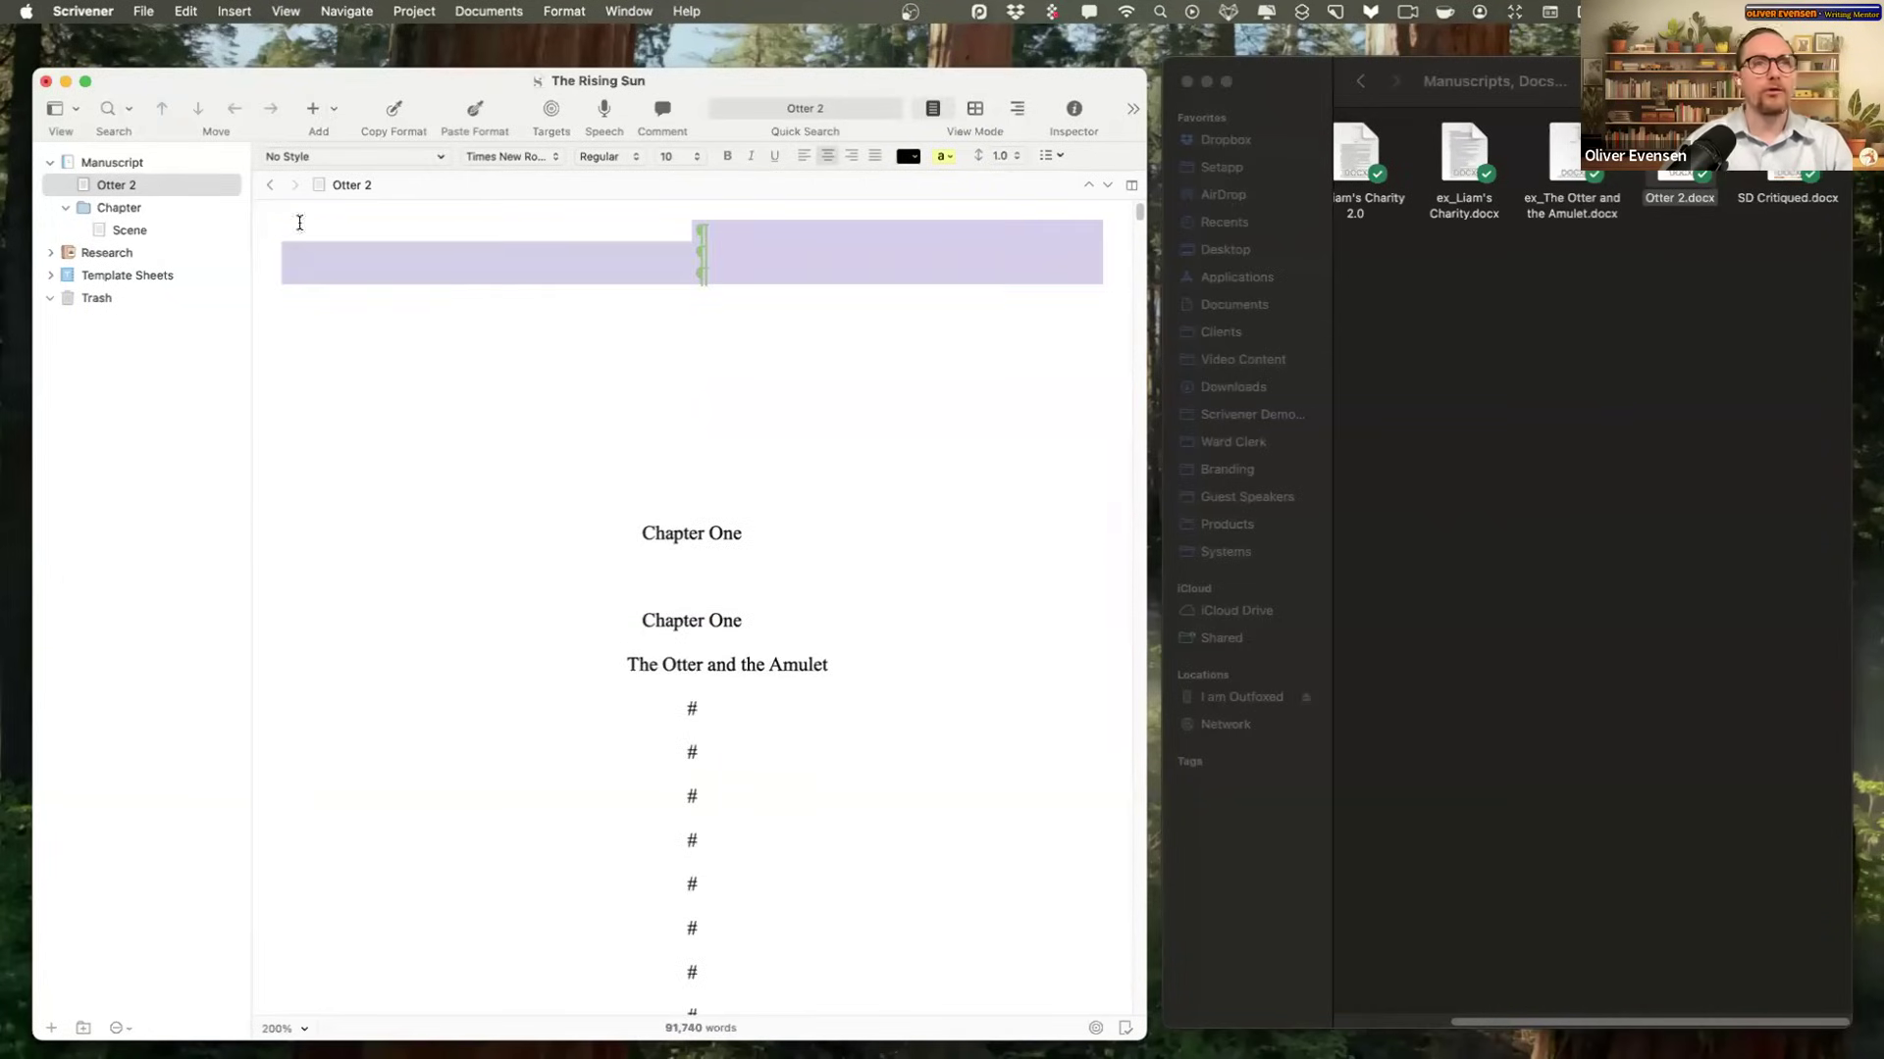
Step: Delete the run of "#" separator lines beneath The Shadowmark in Otter 2
scroll(879, 827, down, 5)
click(686, 323)
key(shift+Down)
key(shift+Down)
drag(732, 600, 731, 937)
key(BackSpace)
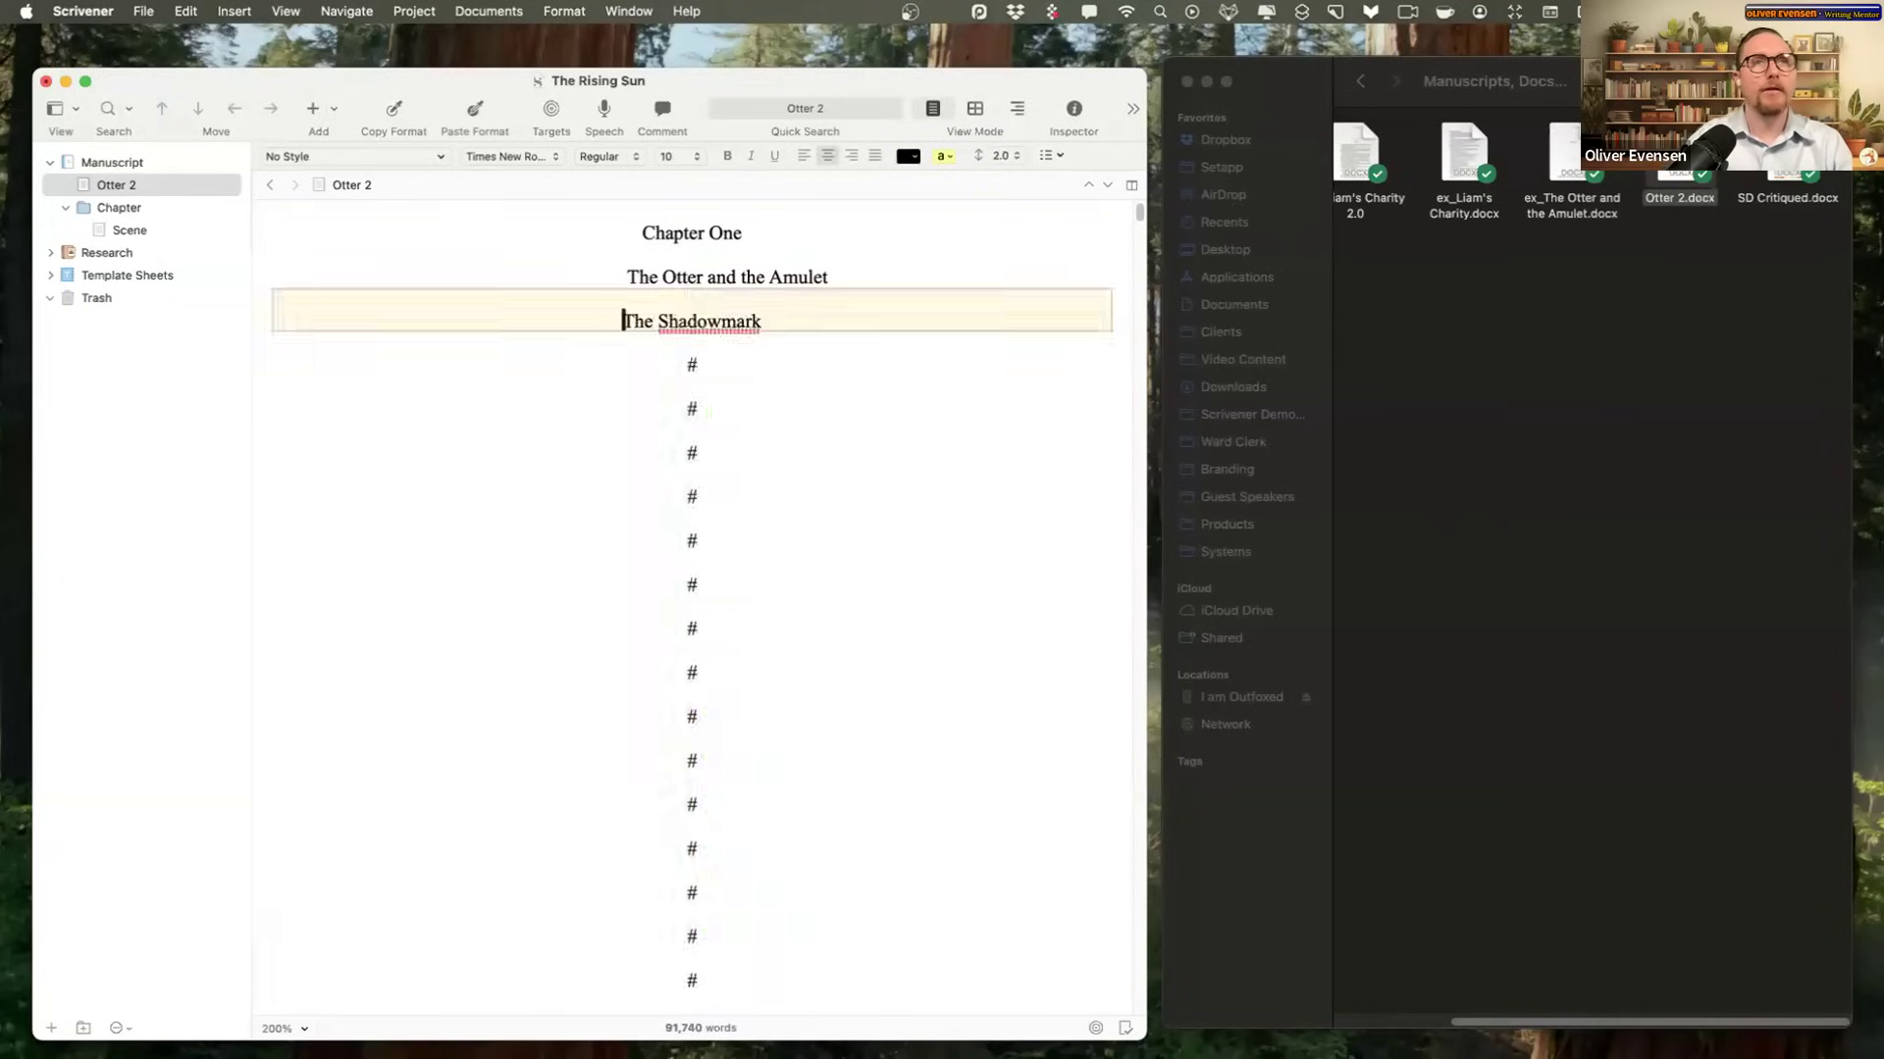
key(Down)
drag(735, 585, 745, 843)
key(BackSpace)
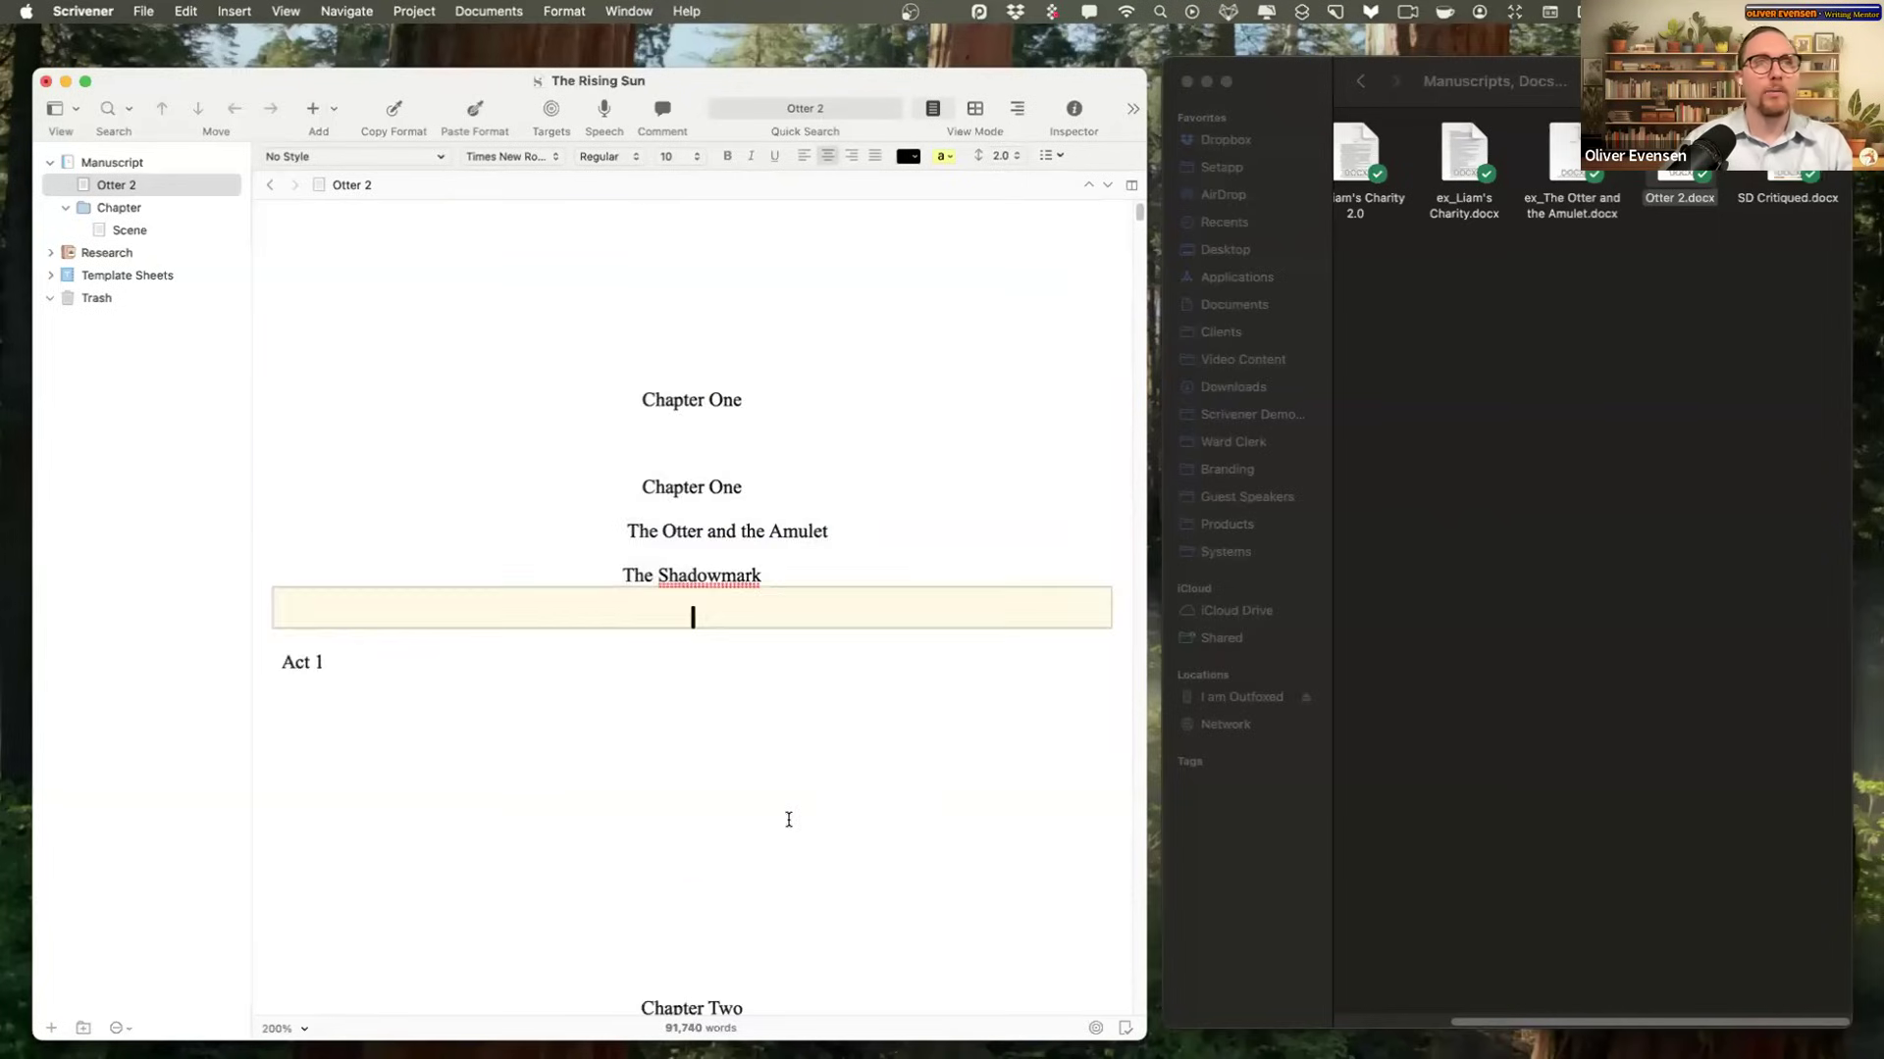
Step: Delete the Chapter One headings, the Act 1 line and the blank space preceding Chapter Two
drag(790, 594, 112, 182)
key(BackSpace)
key(shift+Up)
key(BackSpace)
key(shift+Up)
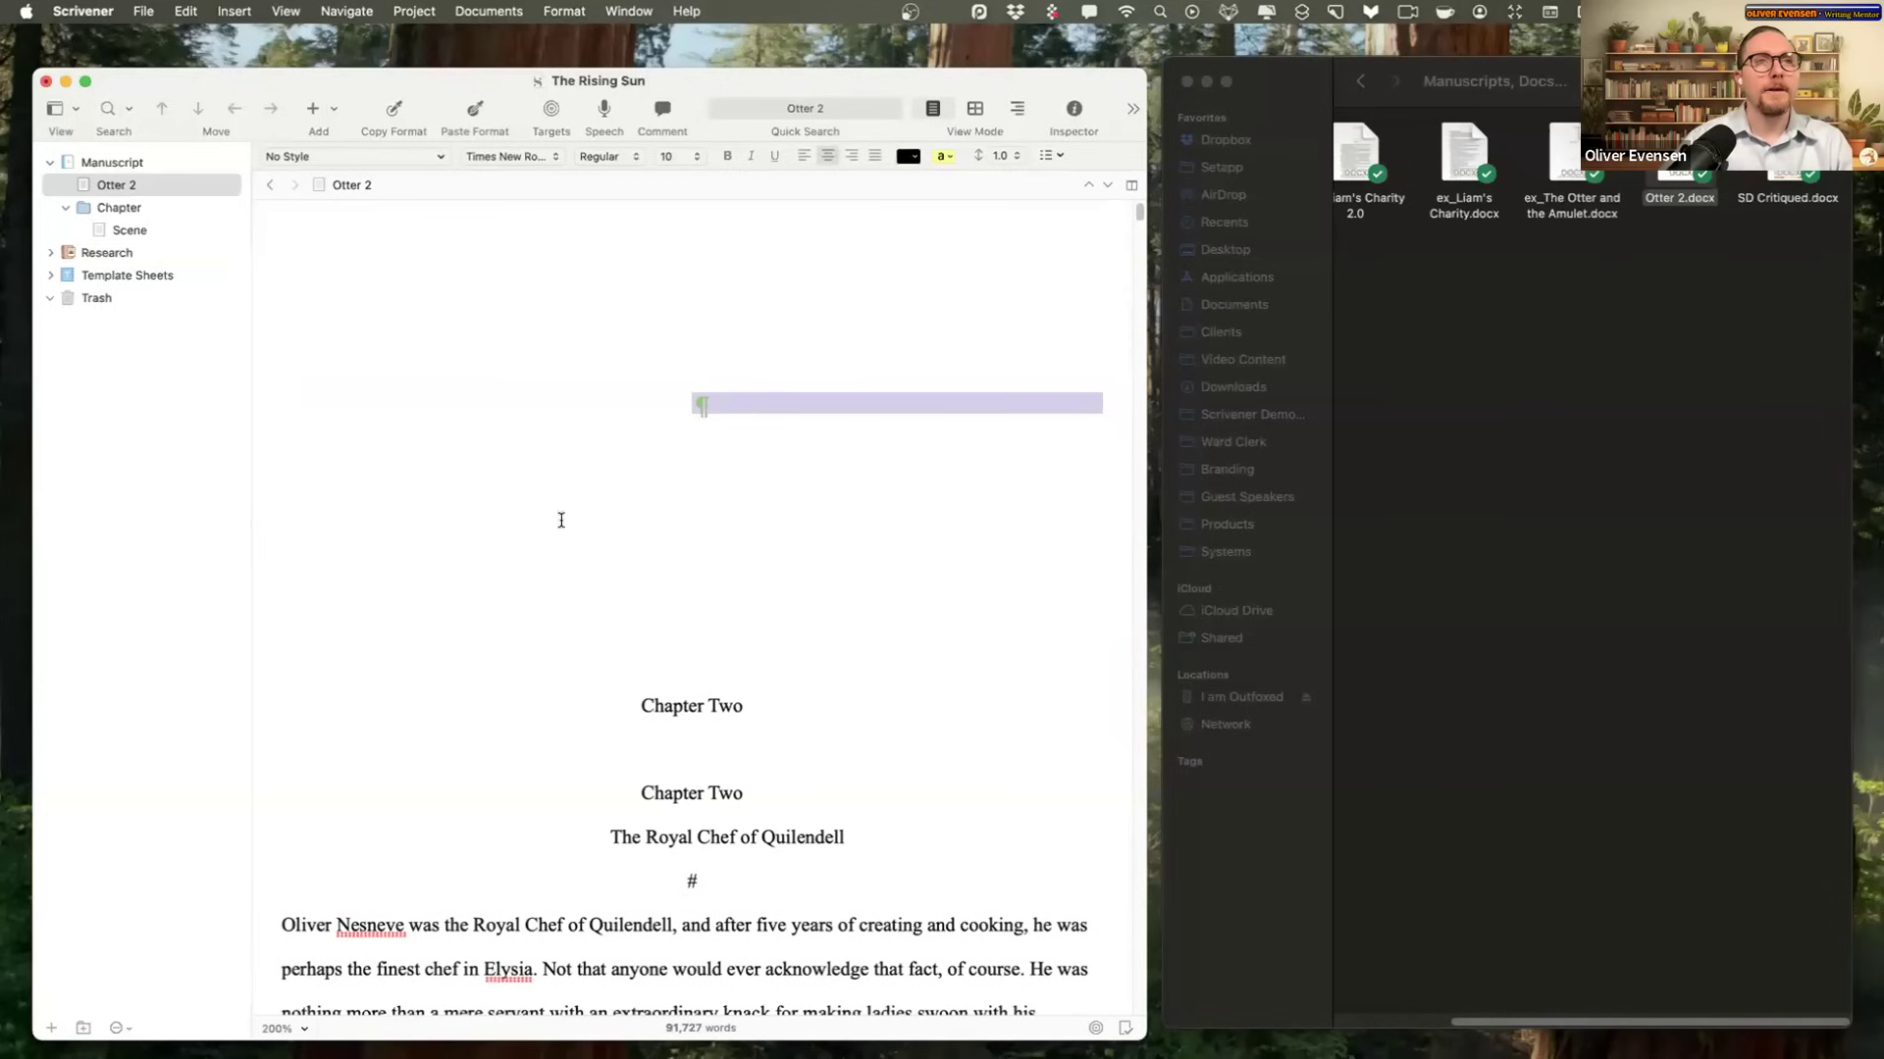
drag(711, 660, 665, 9)
key(BackSpace)
Step: Remove the duplicate Chapter Two heading with its blank line, and the "#" separator beneath The Royal Chef of Quilendell
click(693, 294)
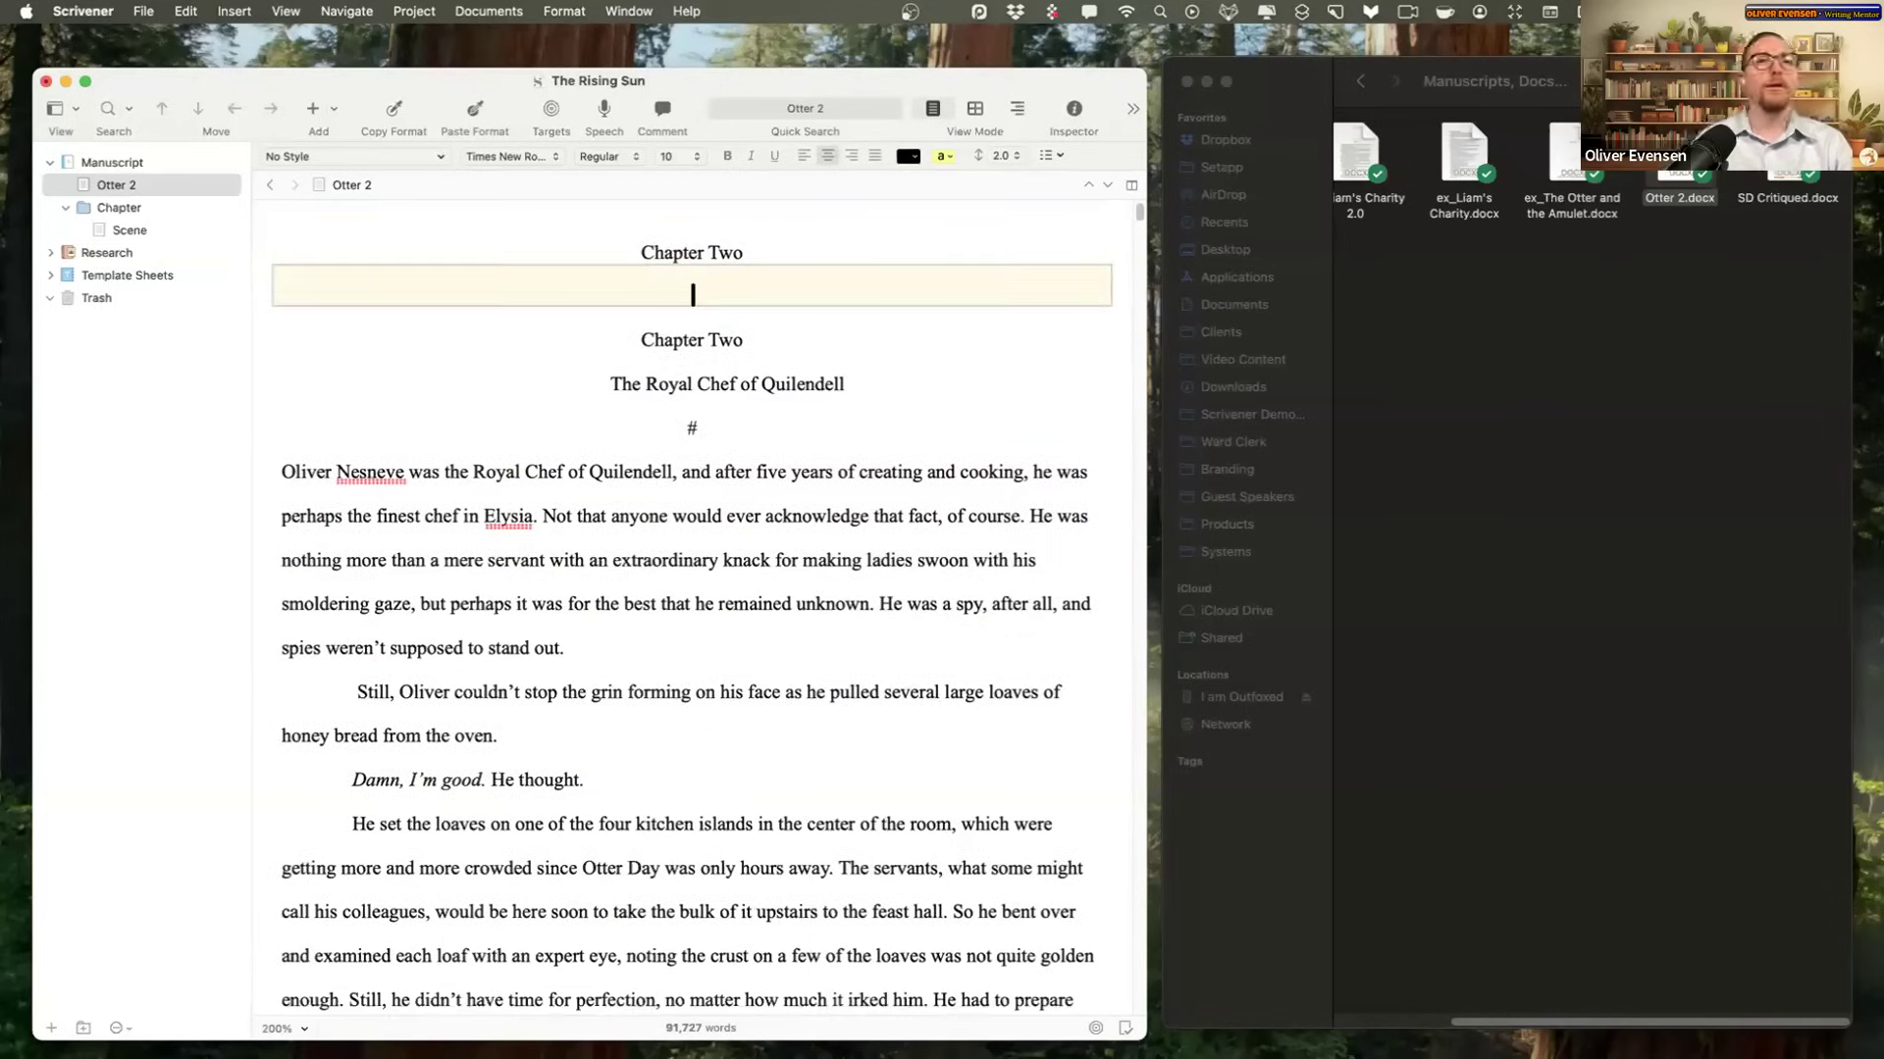
triple_click(594, 262)
key(BackSpace)
key(Delete)
key(shift+Down)
key(shift+Down)
key(Left)
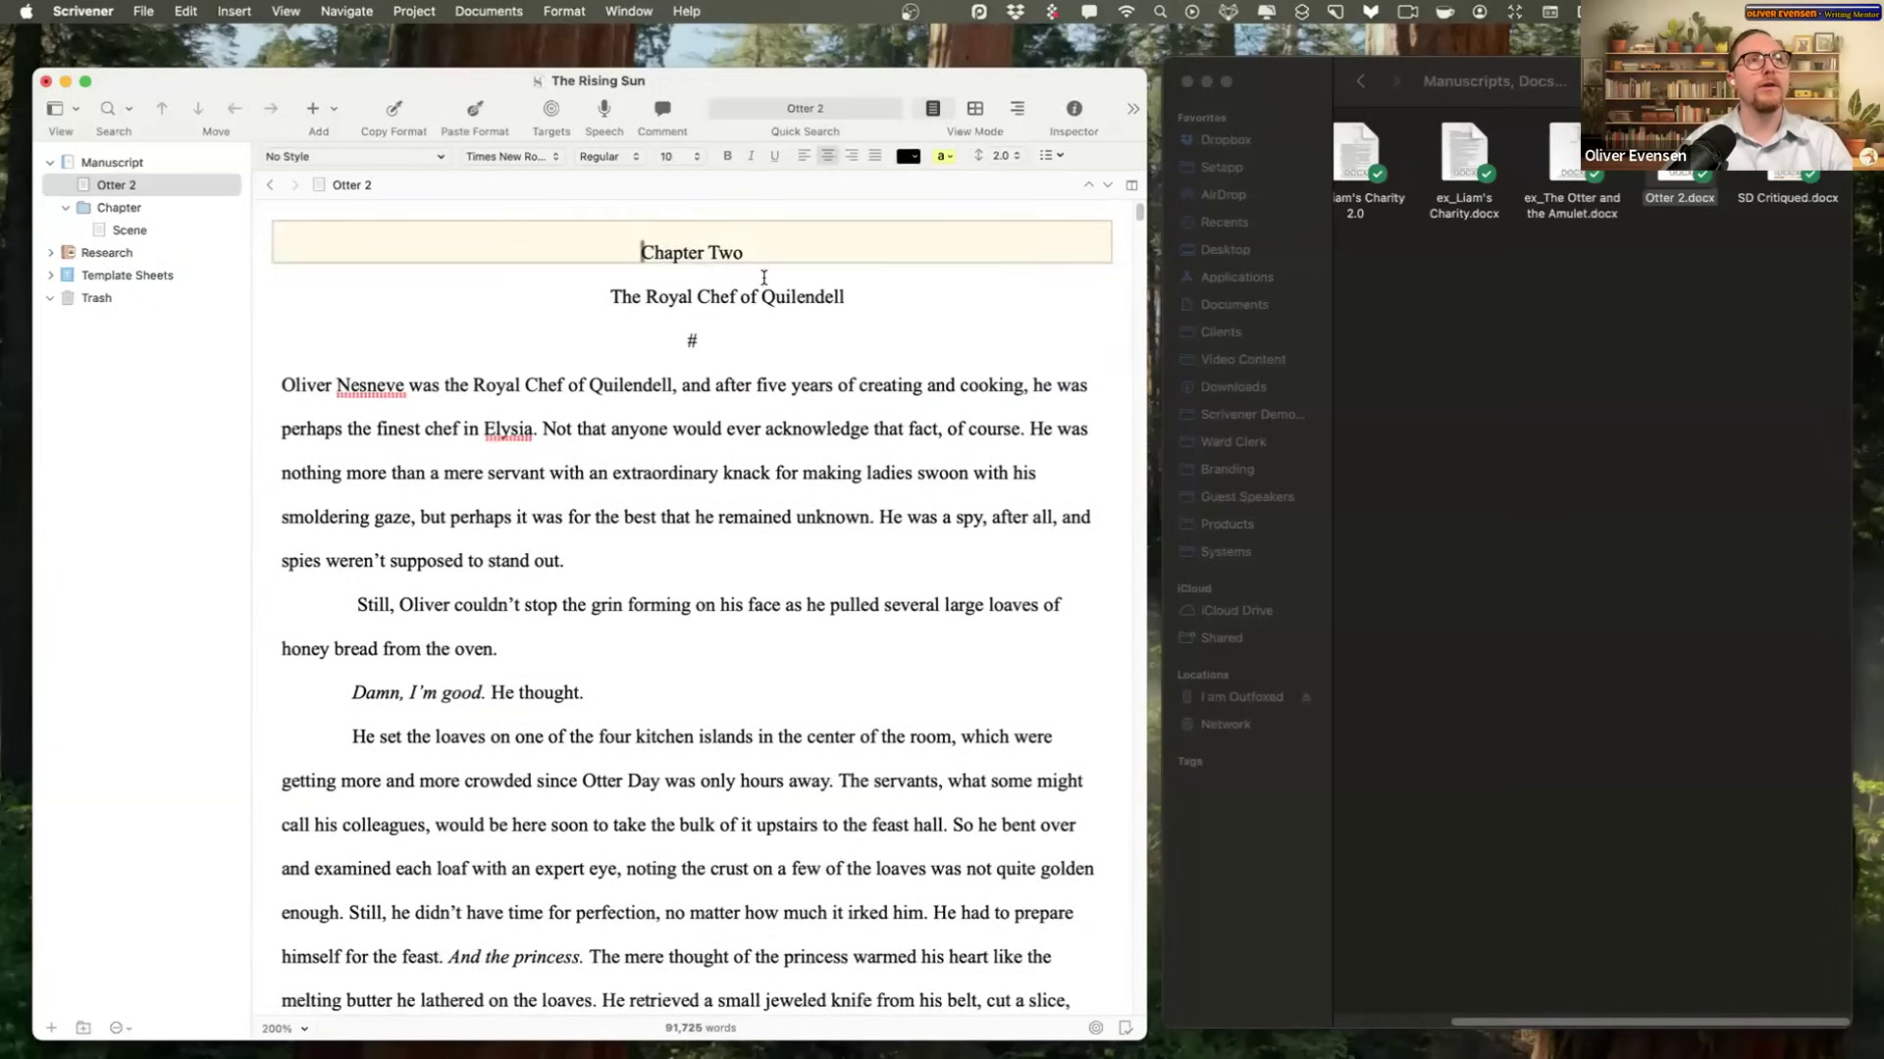
double_click(637, 340)
key(BackSpace)
scroll(803, 588, down, 8)
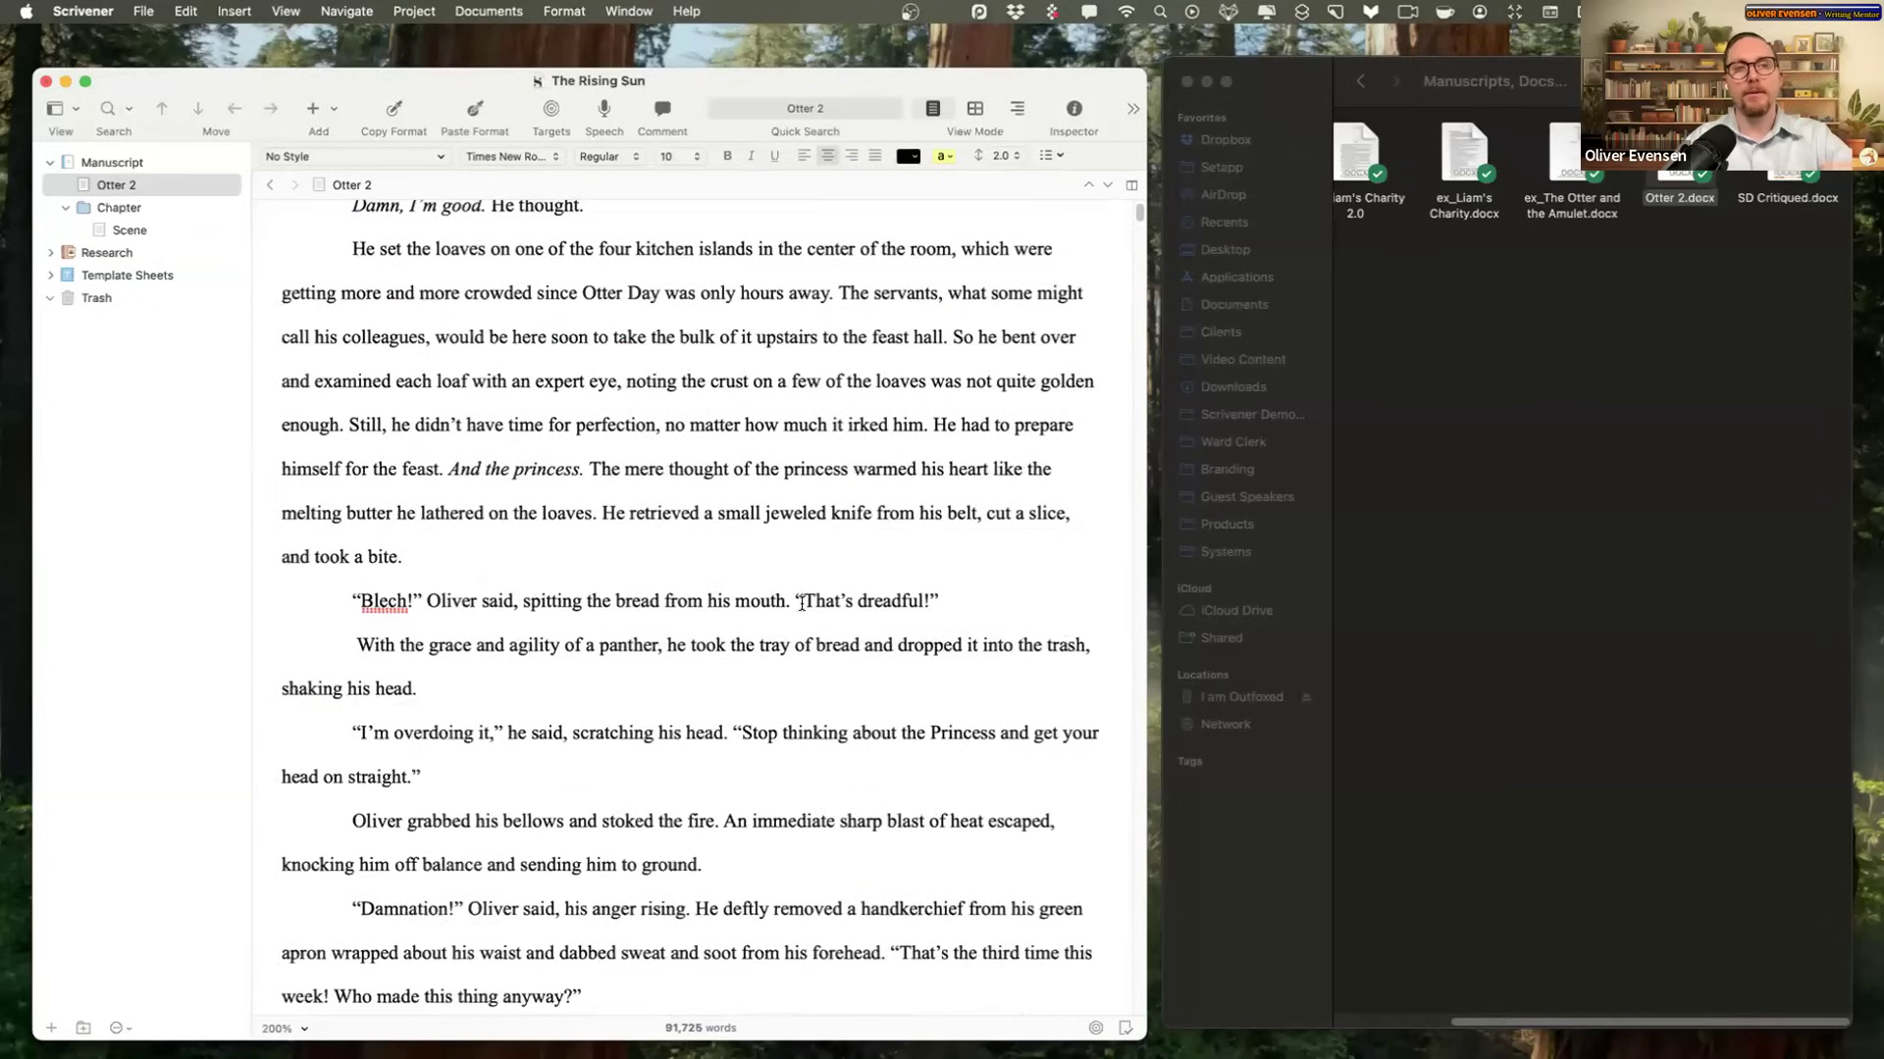
Step: View the word, character, paragraph and reading-time statistics for Otter 2
scroll(828, 794, up, 10)
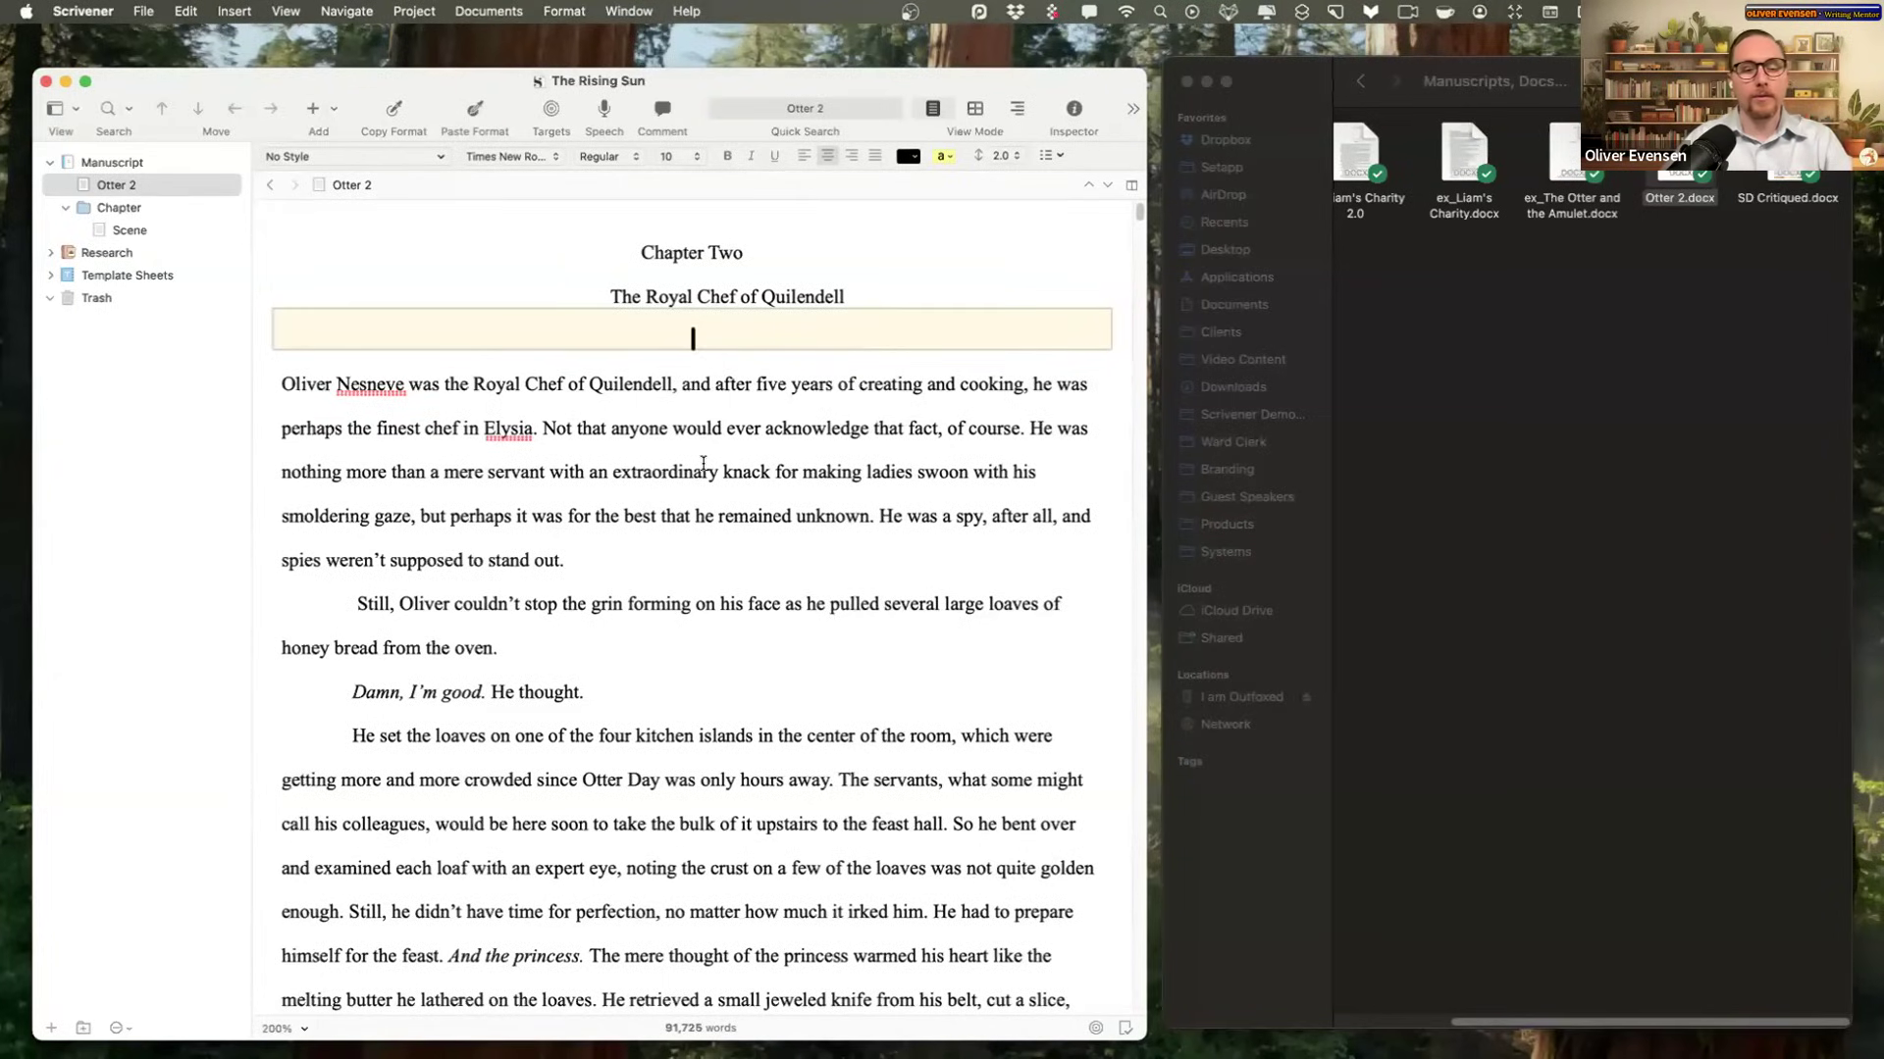
drag(847, 296, 533, 253)
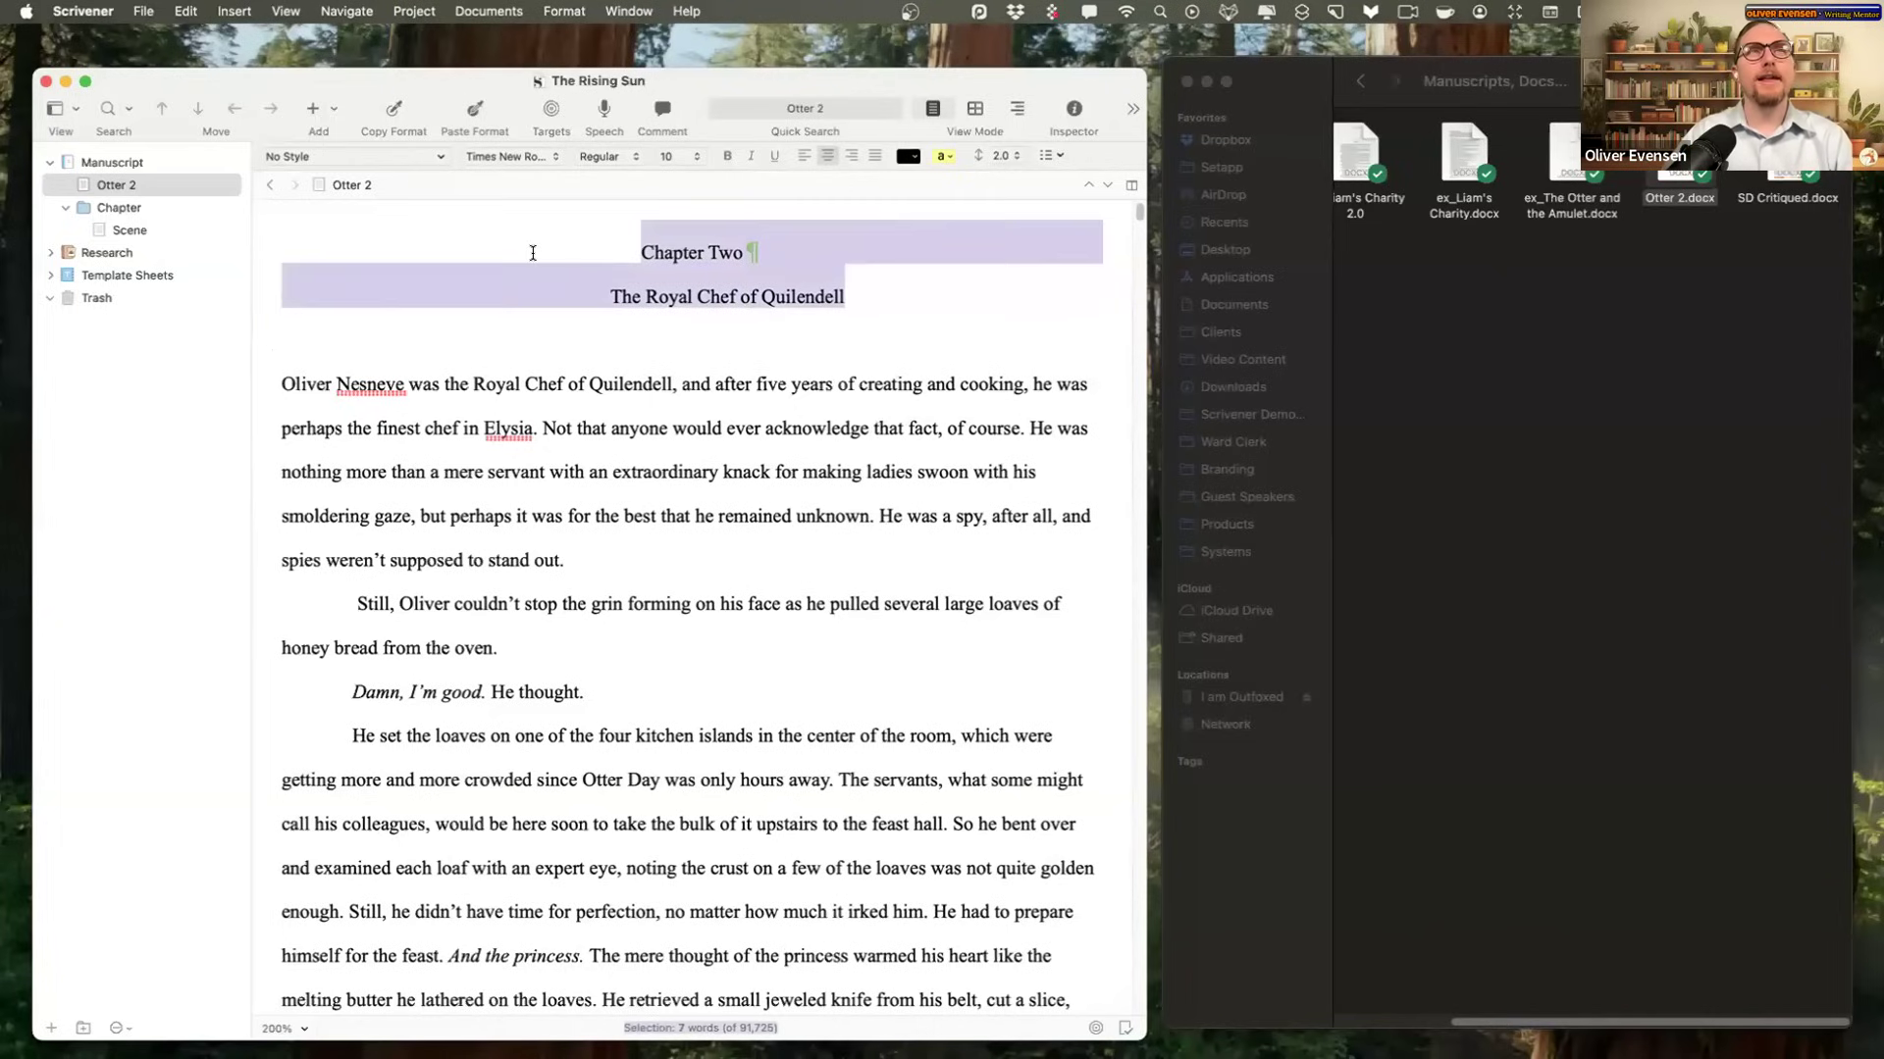
click(758, 954)
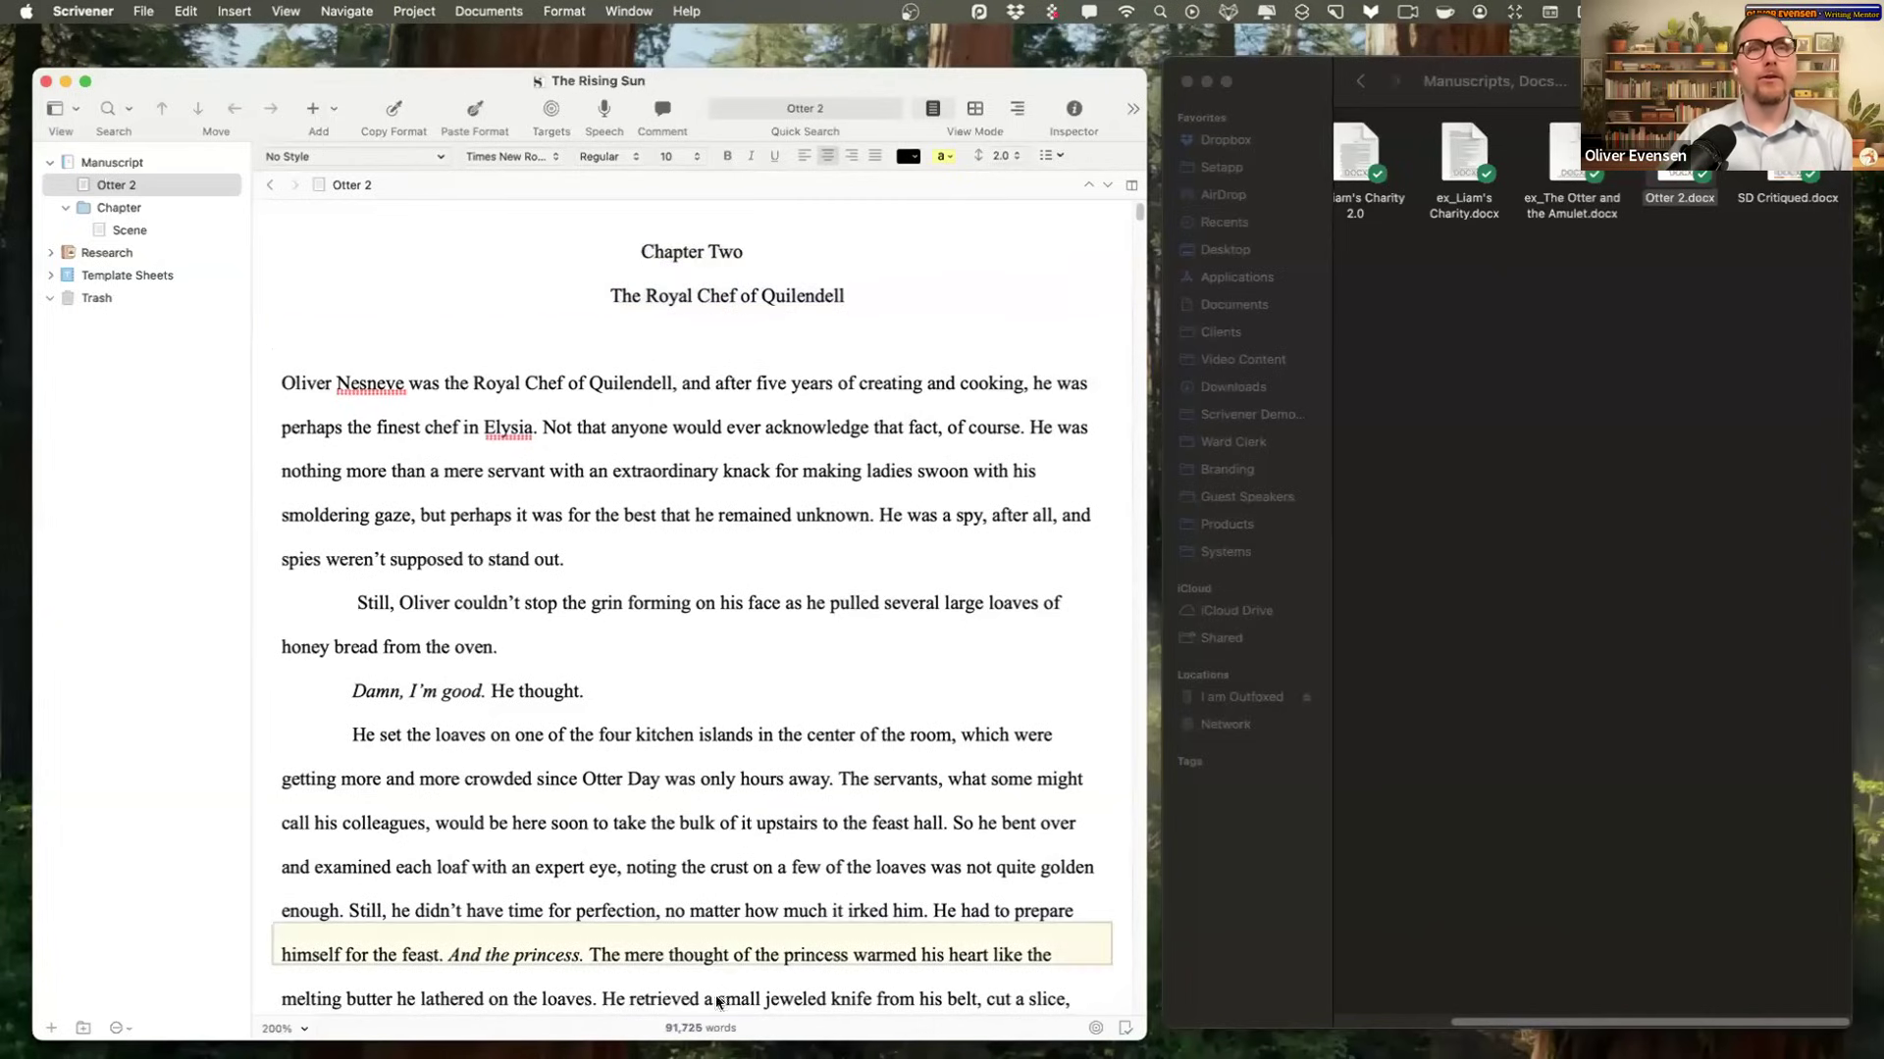
click(684, 1028)
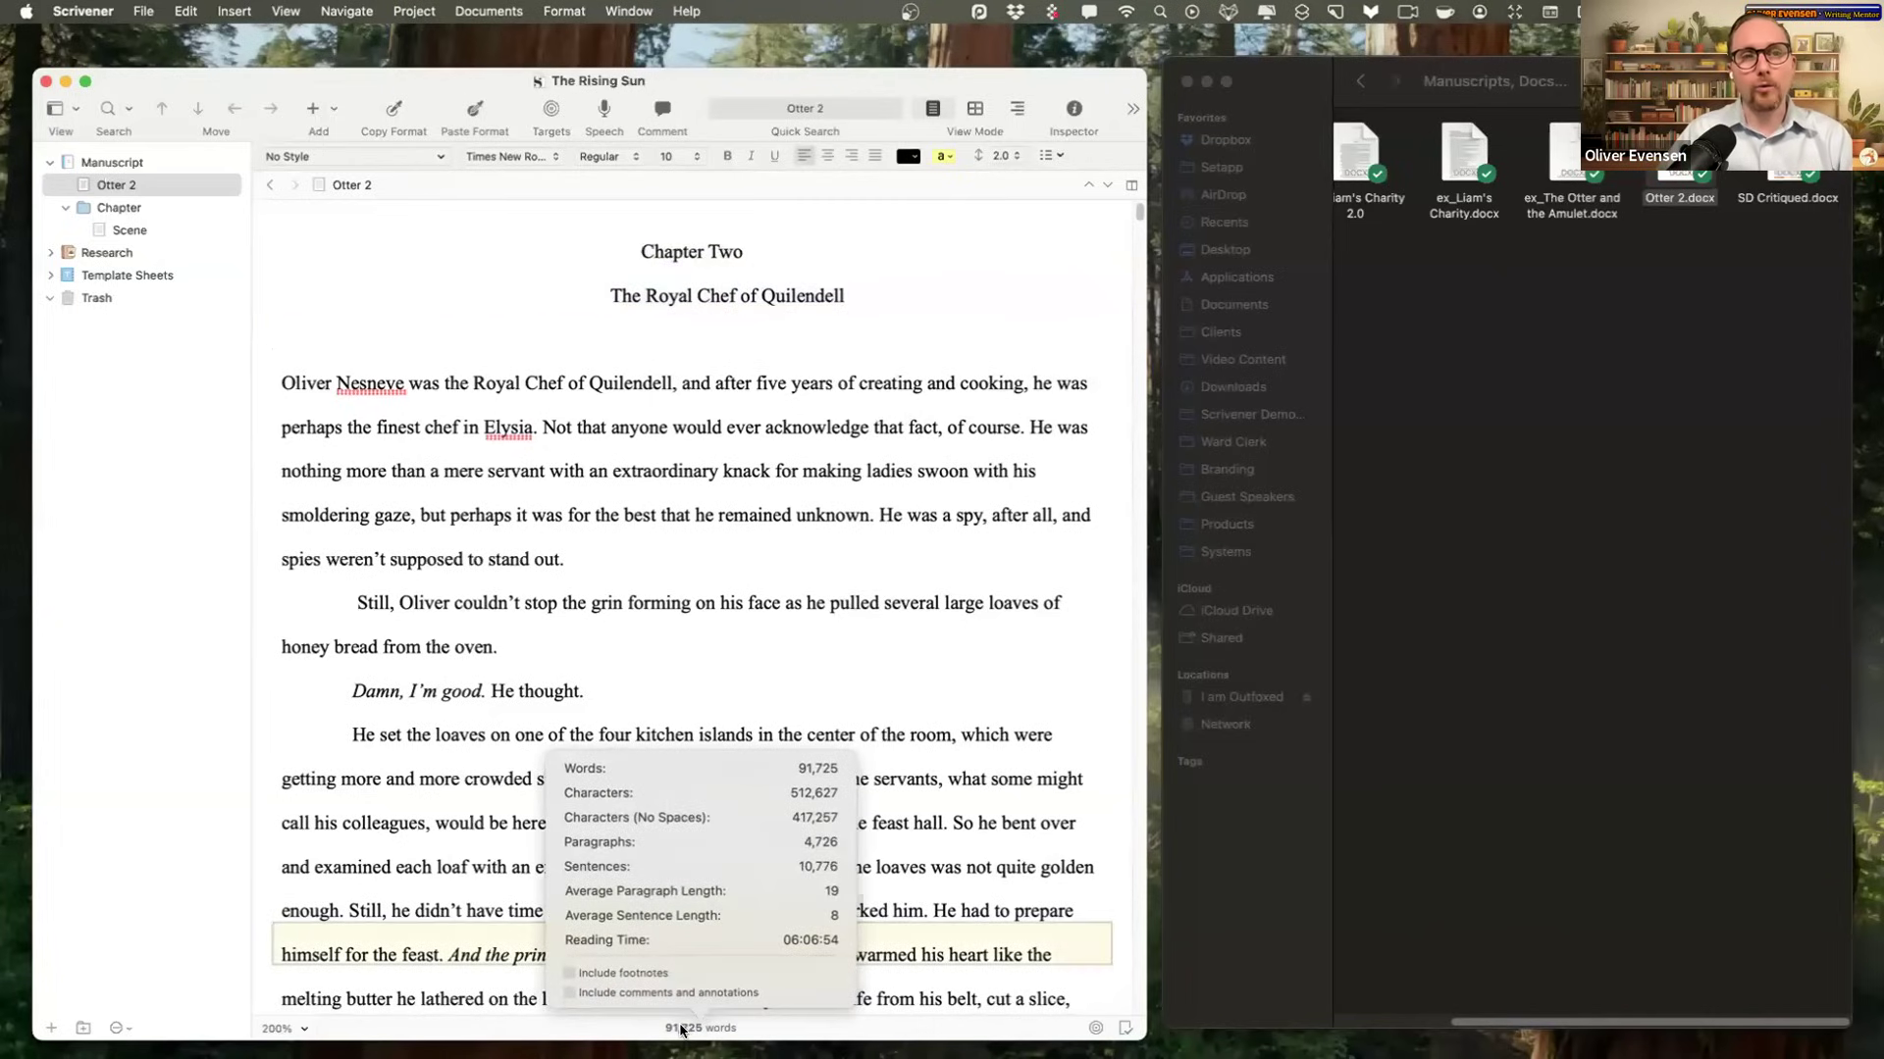
click(978, 823)
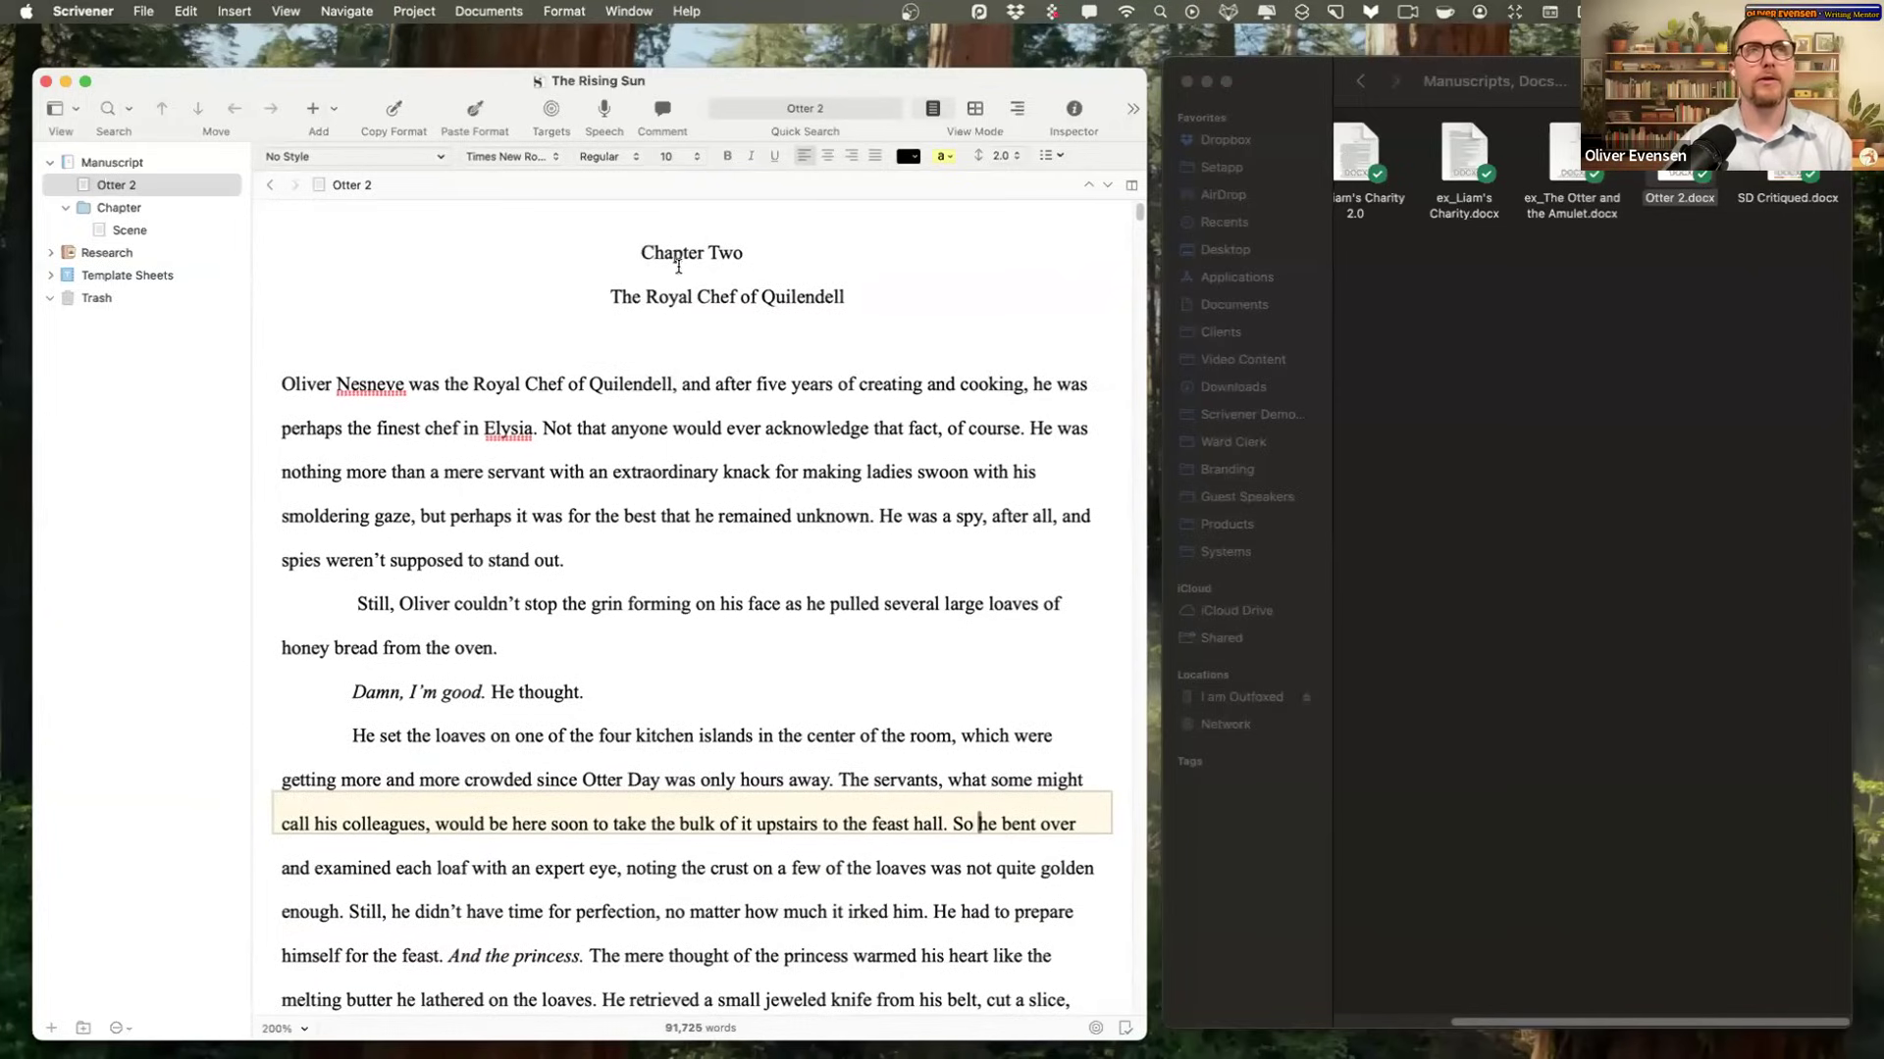
Step: Retitle the Otter 2 document as The Royal Chef of Quilendell, copying the chapter title from its text
drag(636, 253, 864, 304)
key(super+c)
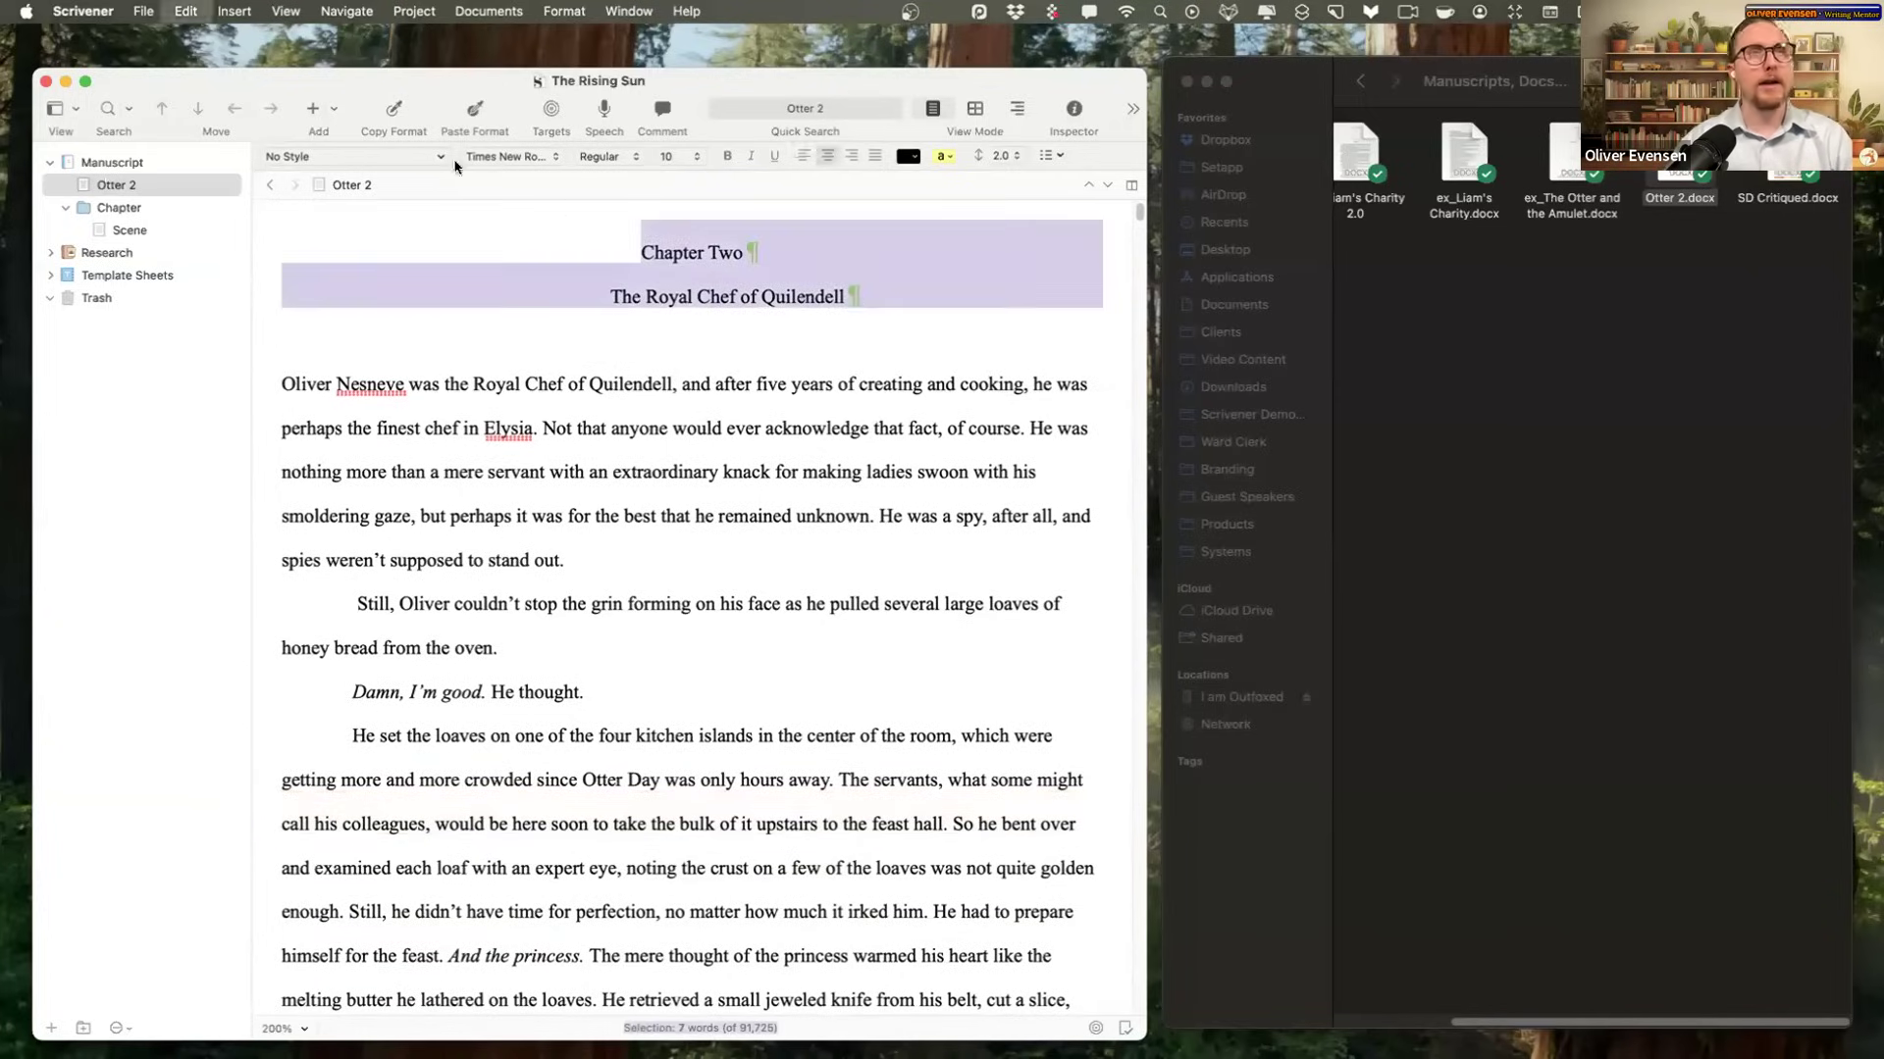
click(618, 295)
triple_click(600, 295)
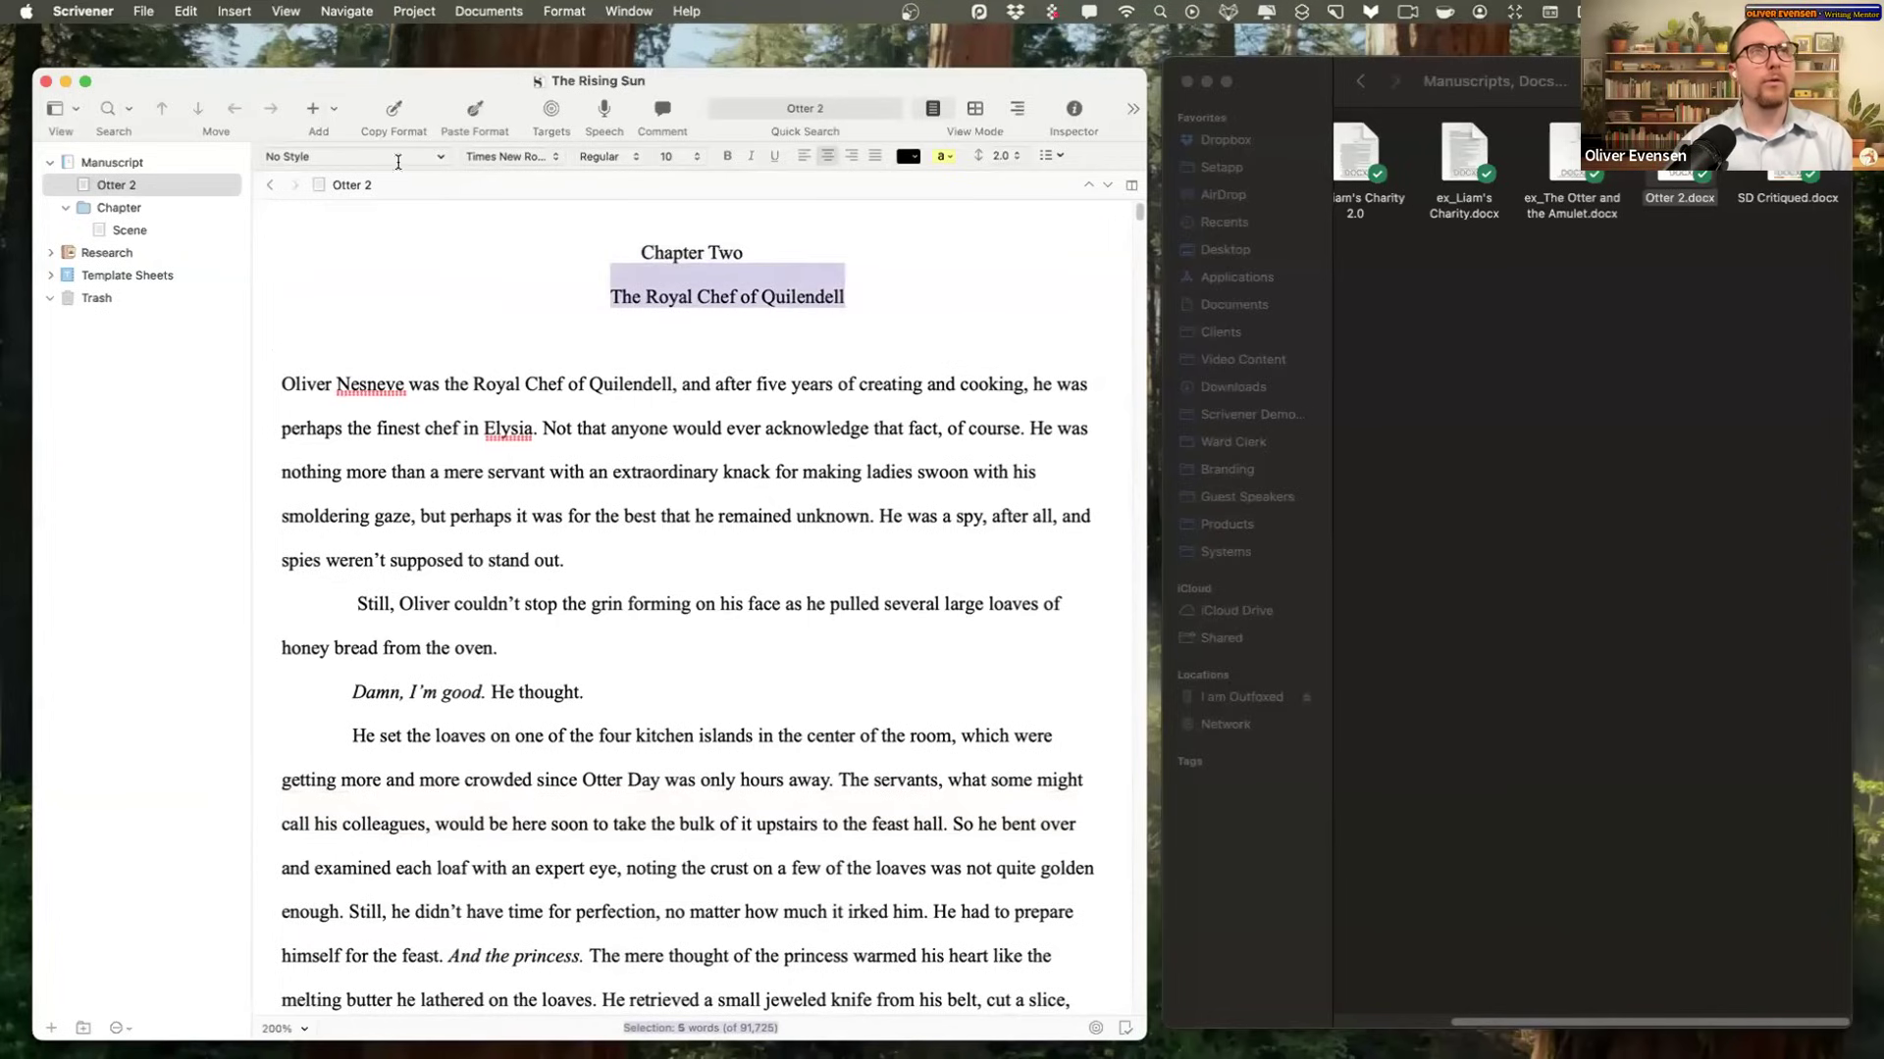
click(344, 185)
key(super+v)
key(Return)
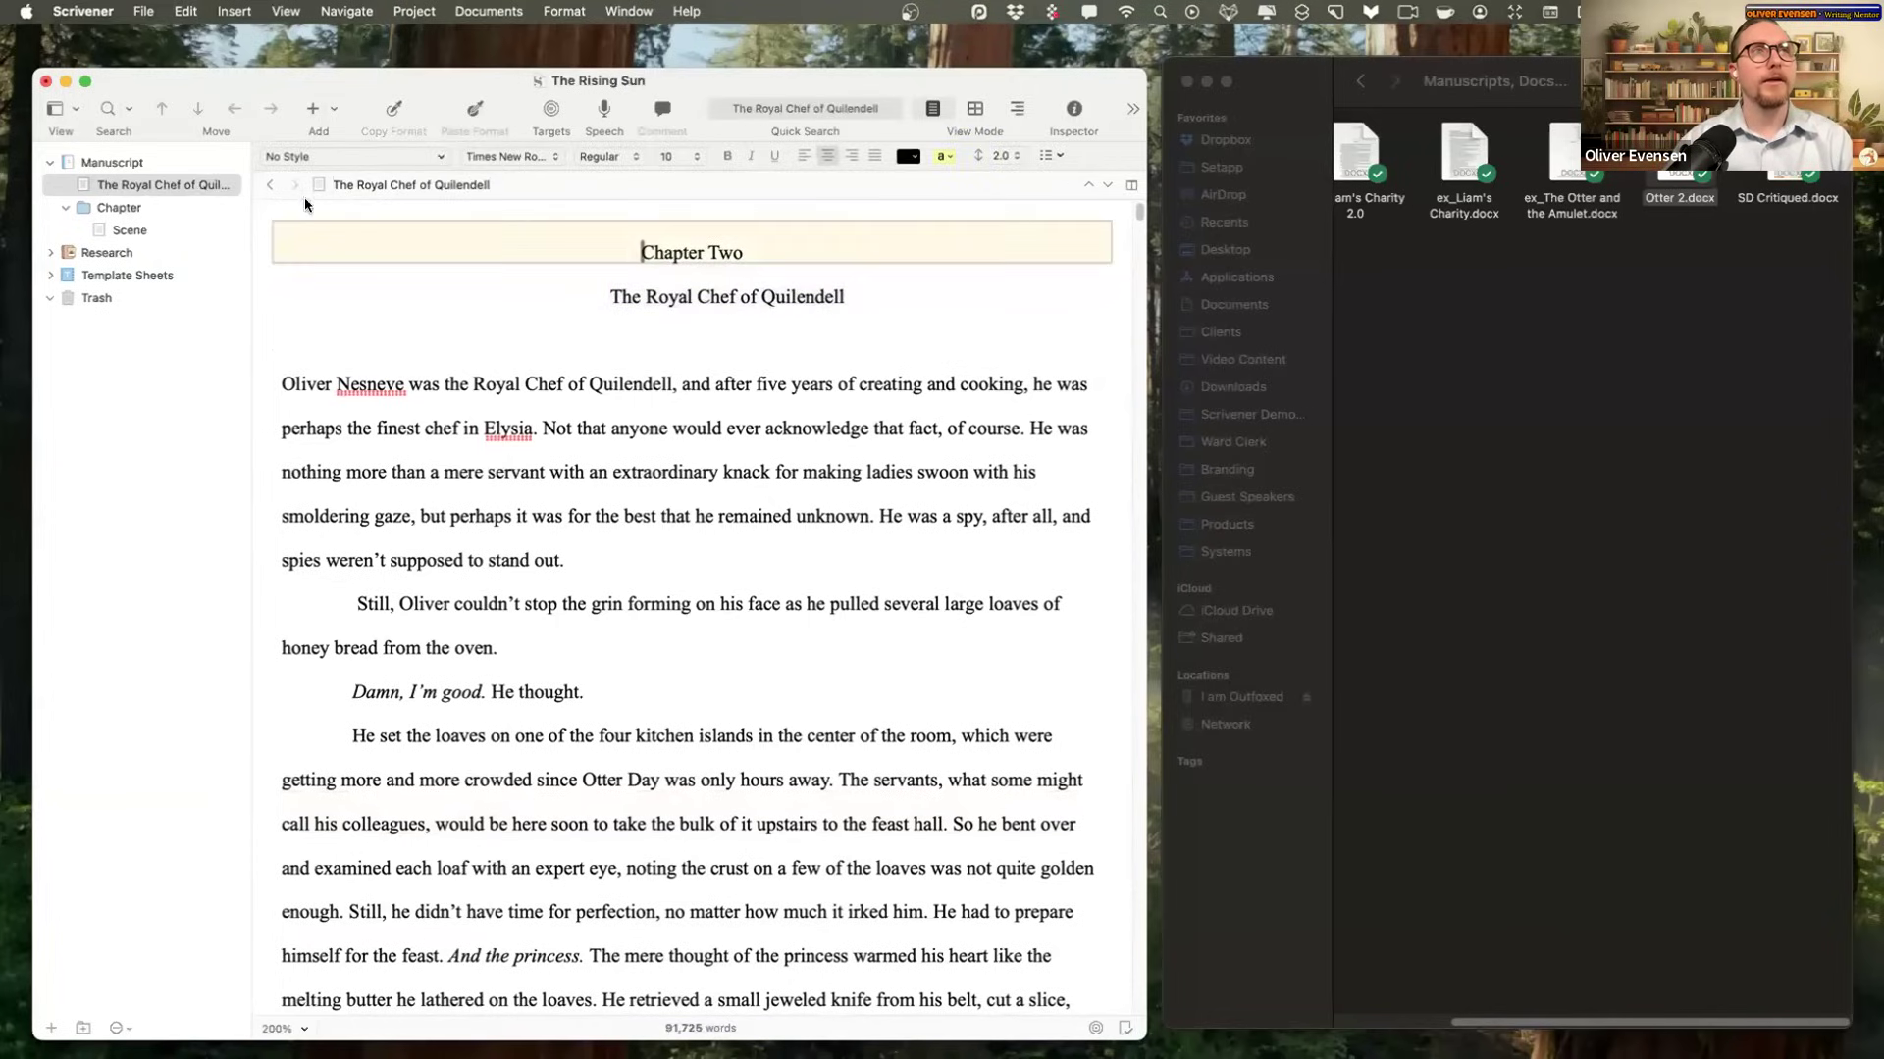
Step: Delete the Chapter Two heading, its title line and the blank line above the opening paragraph
click(782, 279)
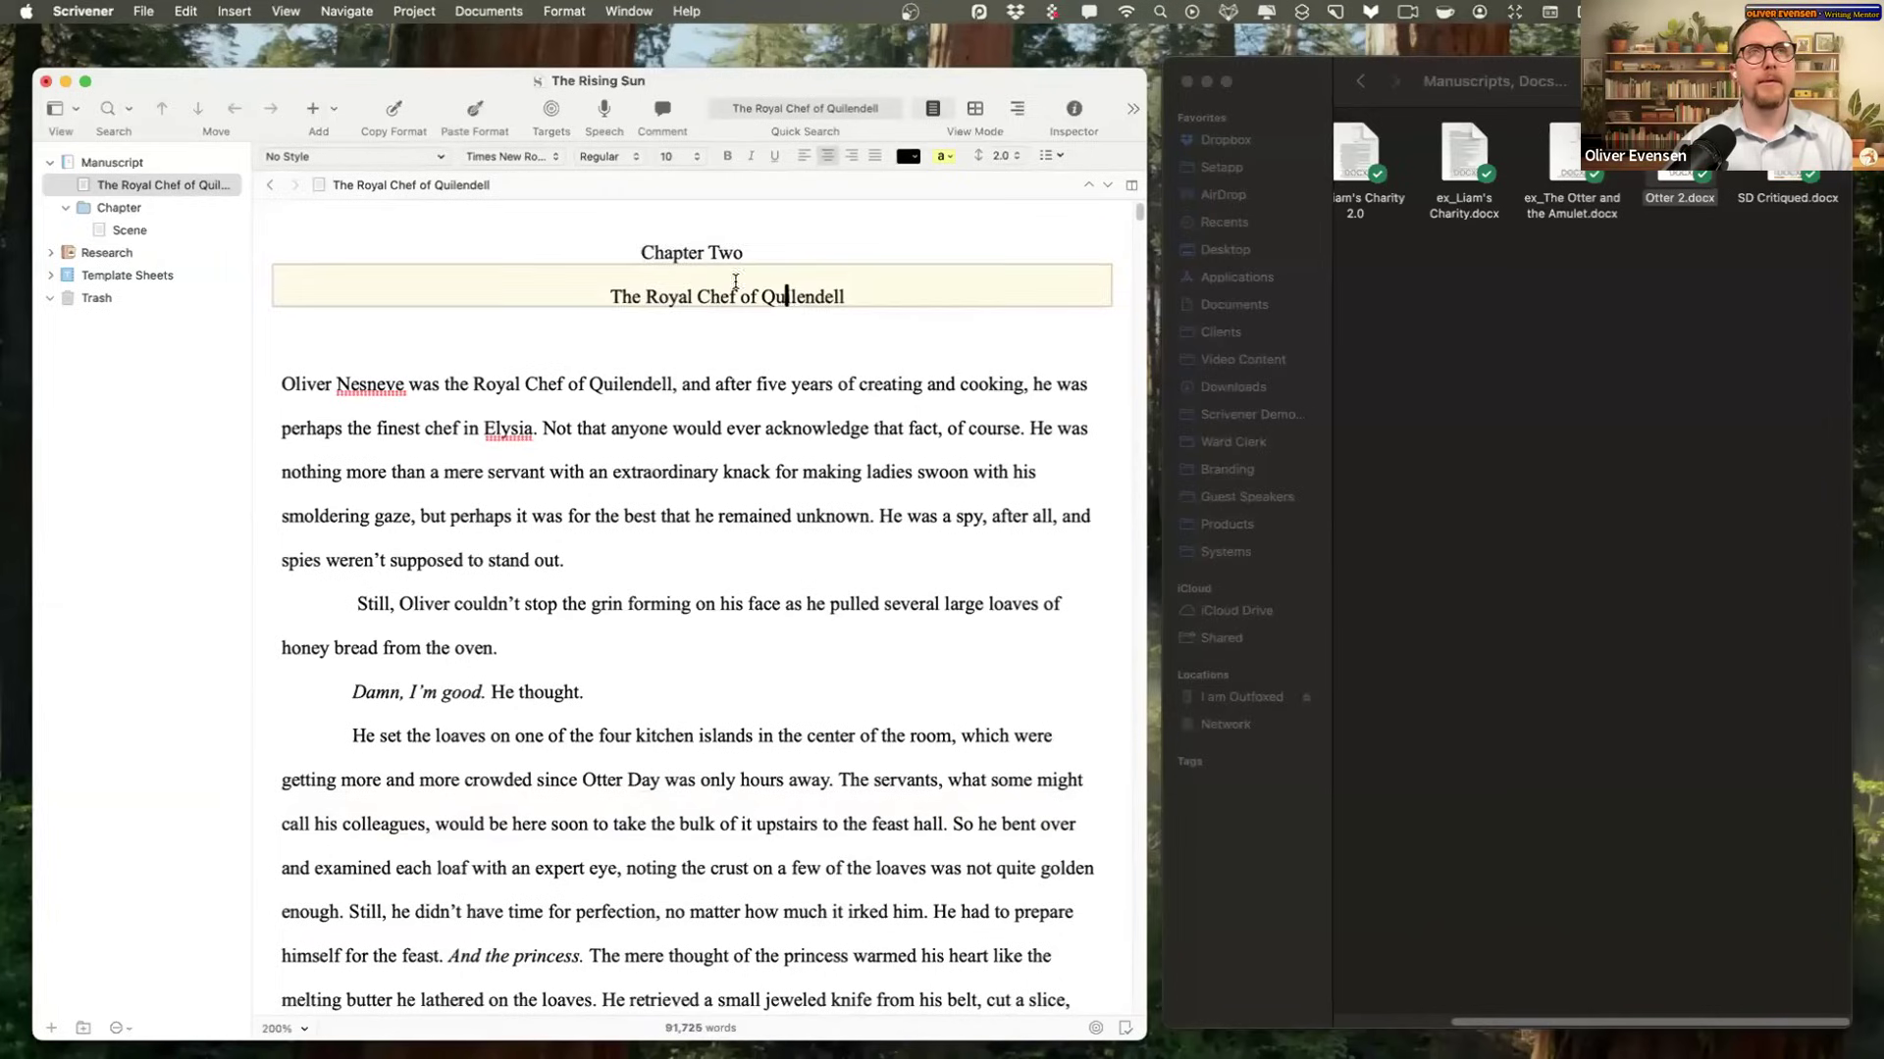
drag(844, 297, 392, 227)
key(BackSpace)
key(Delete)
key(Delete)
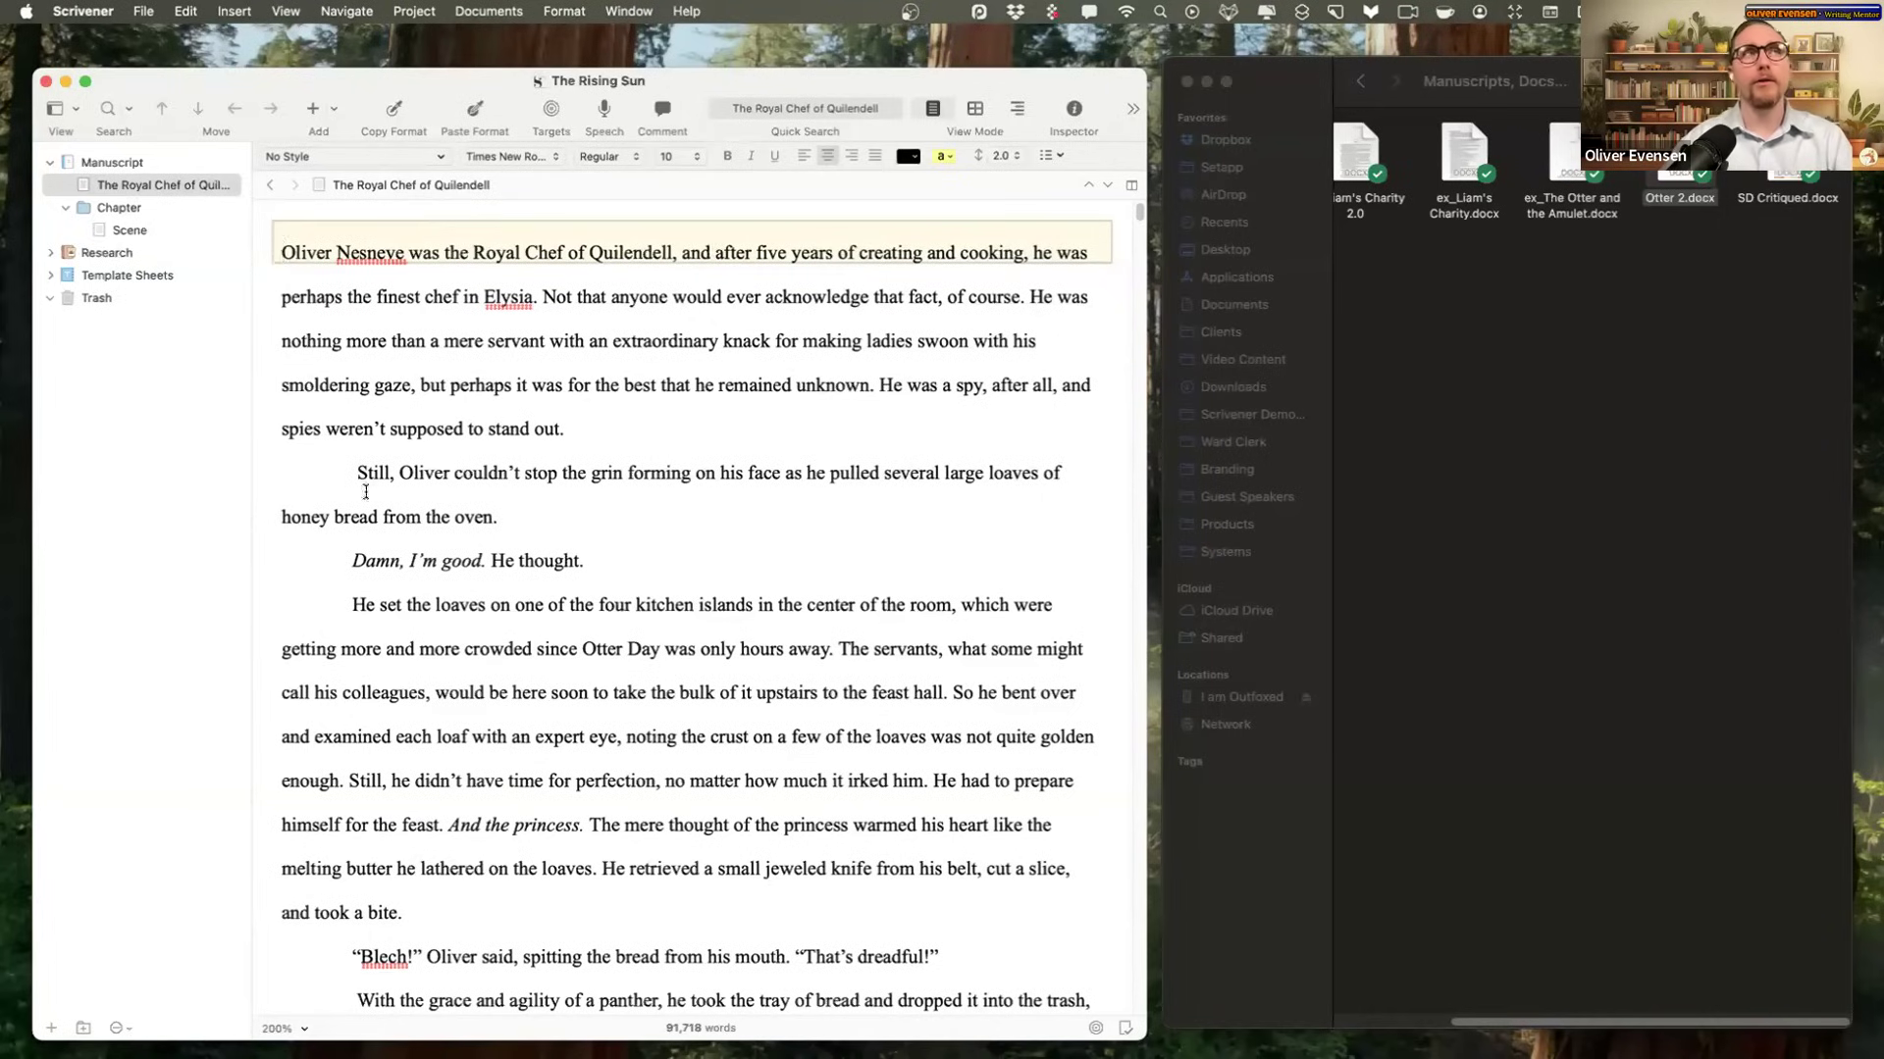
Step: Delete the run of "#" separator lines between the chapter's last paragraph and the Chapter Three heading
scroll(664, 658, down, 2)
scroll(664, 658, down, 15)
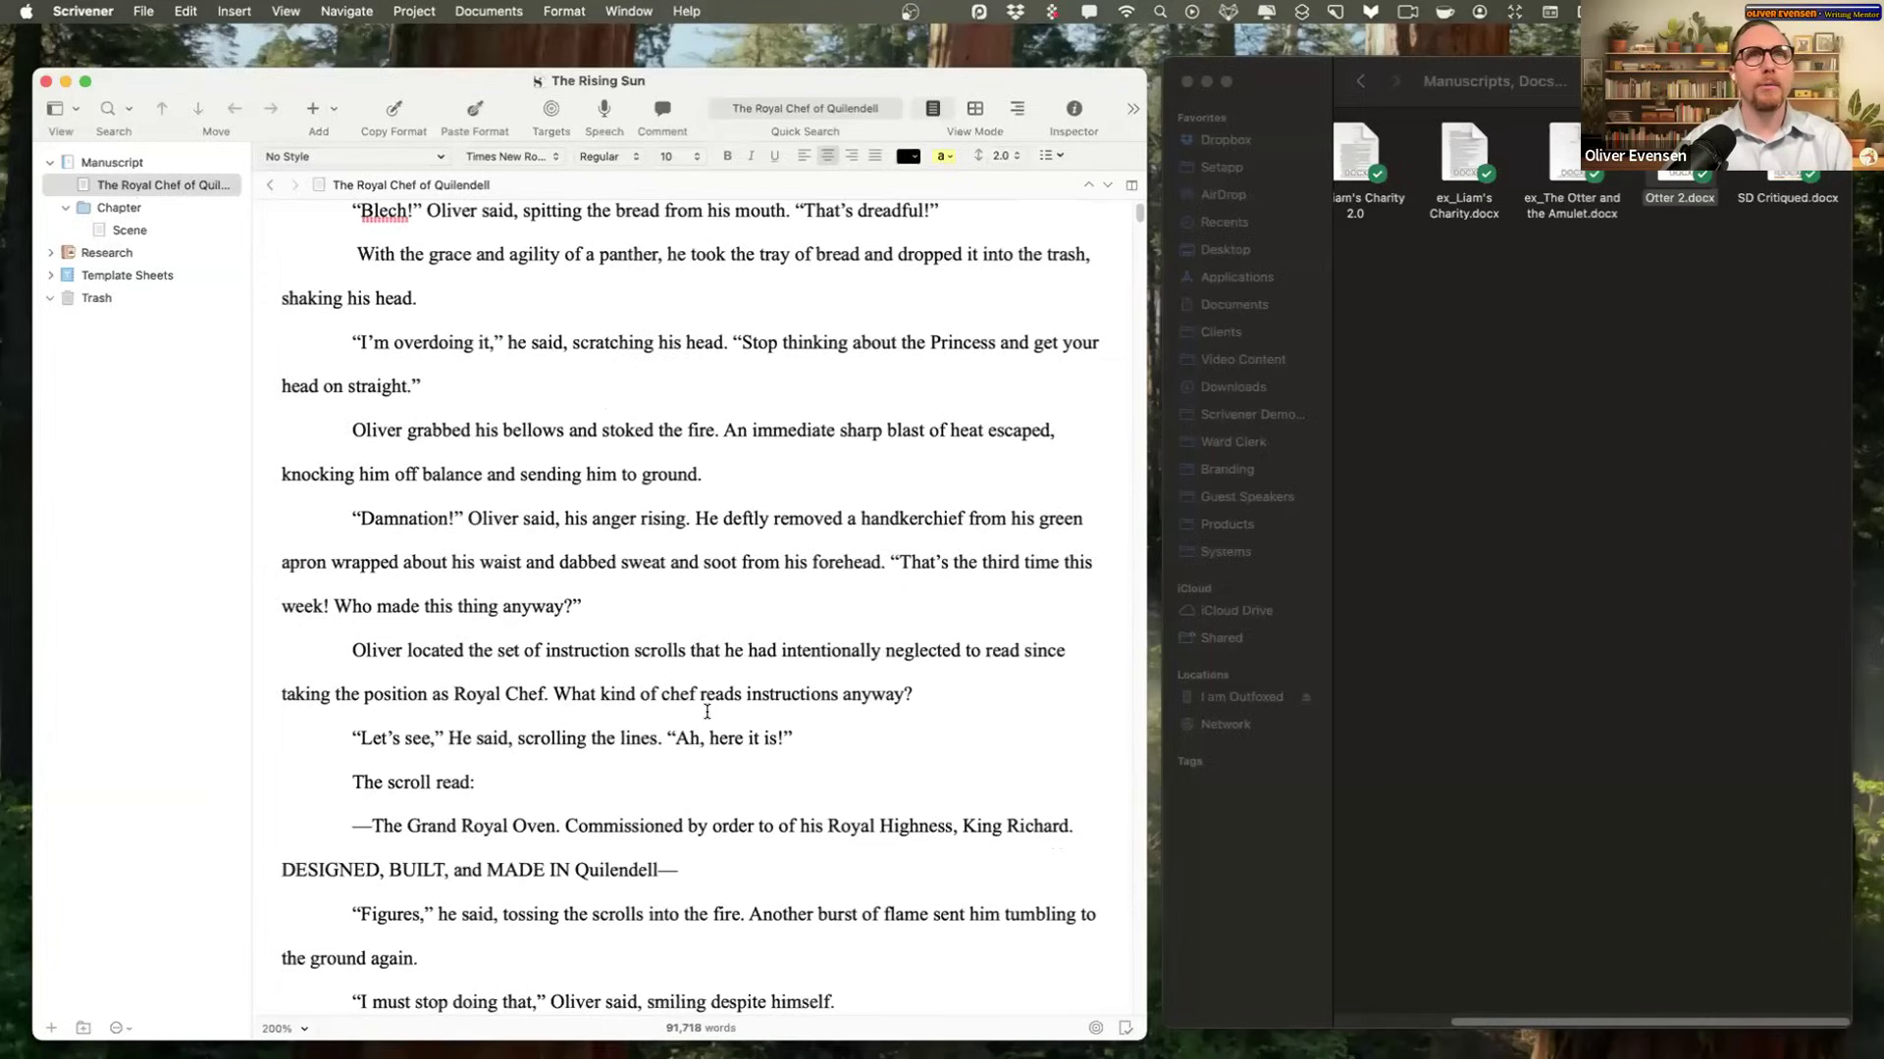
scroll(723, 726, down, 18)
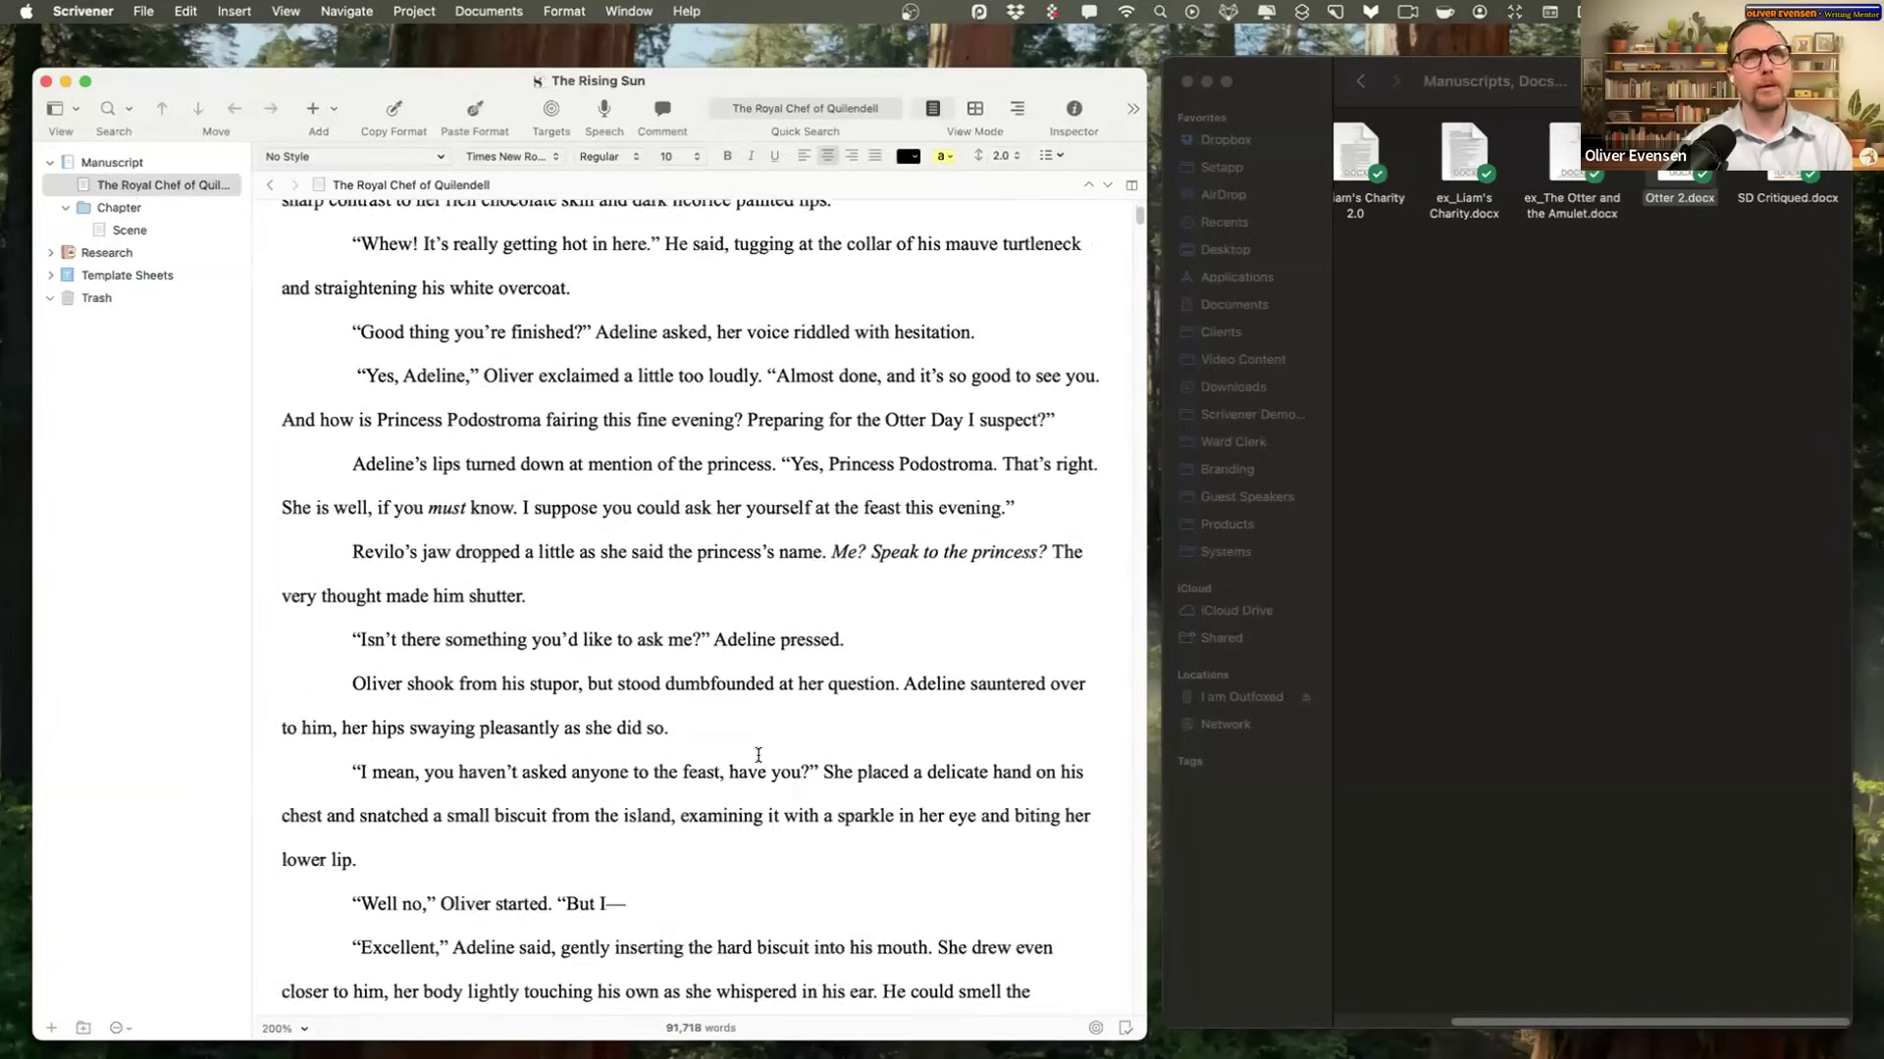
scroll(743, 762, down, 7)
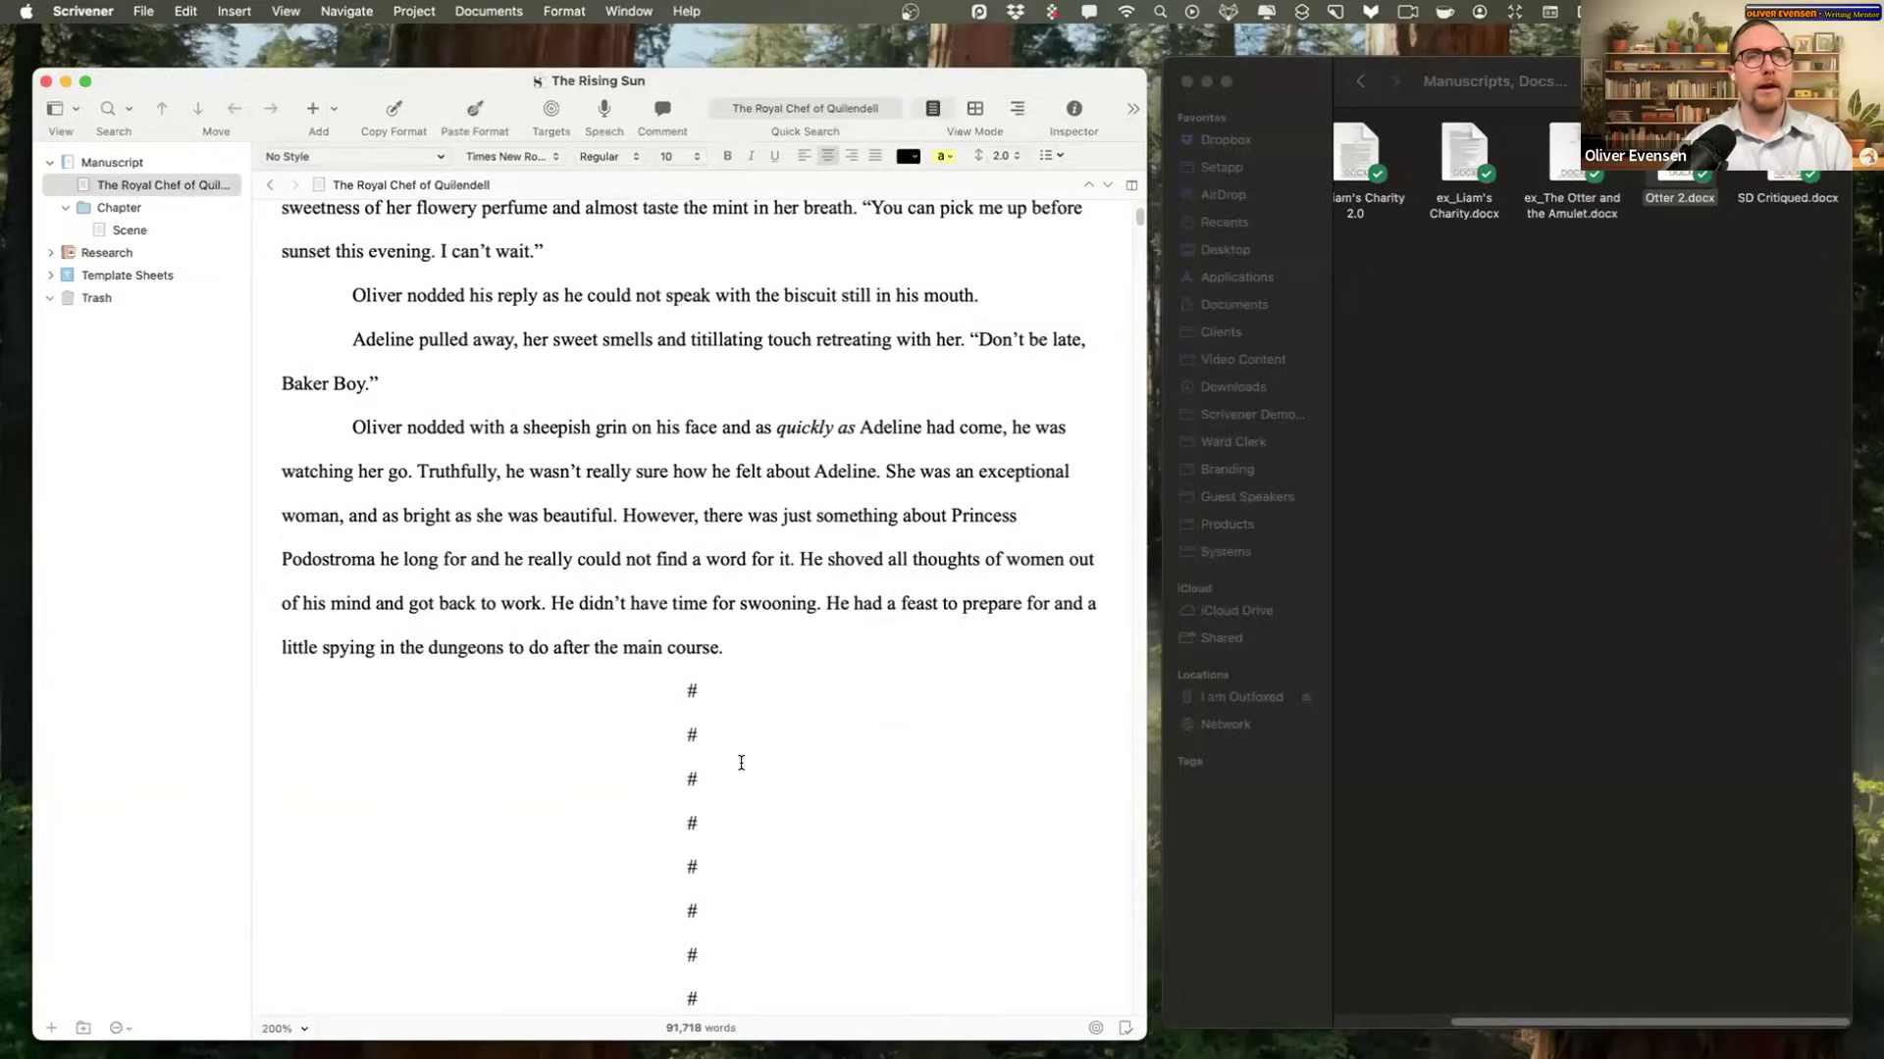
drag(684, 689, 775, 776)
key(BackSpace)
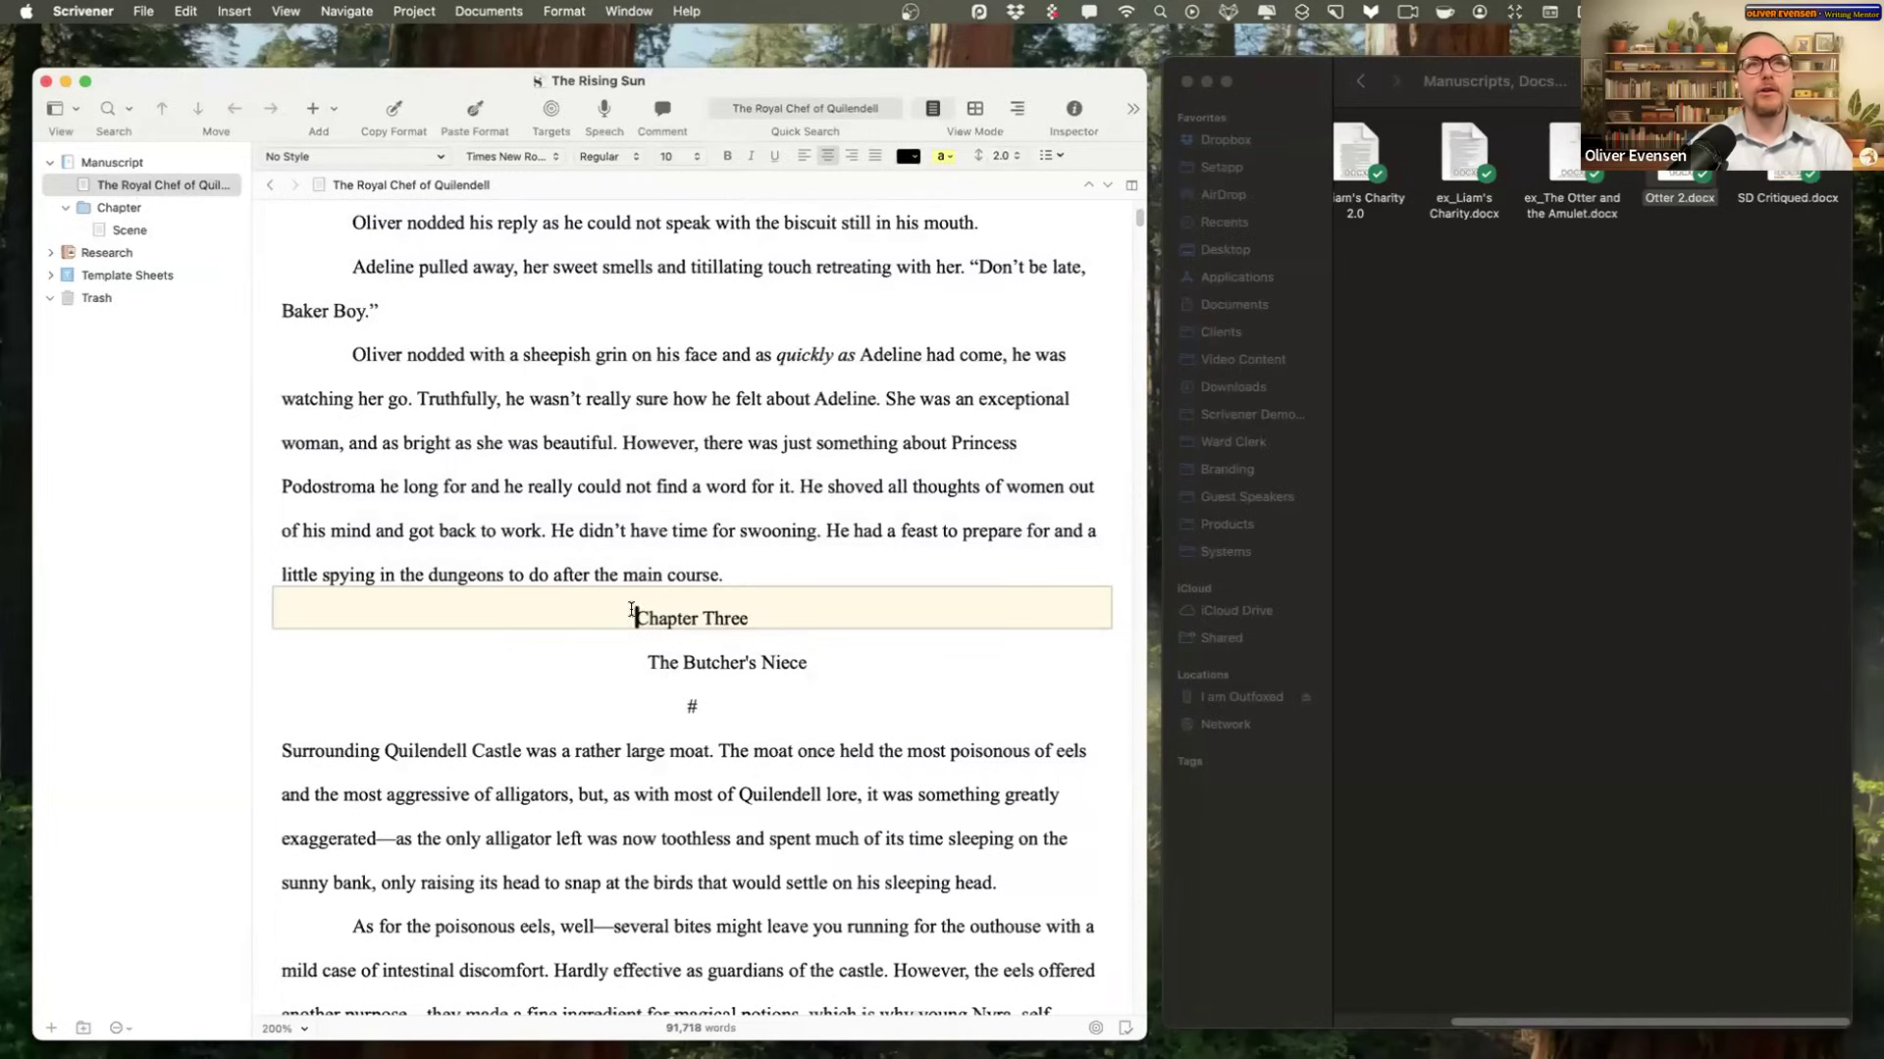
Step: Split the document at the line The Butcher's Niece, using that line as the new document's title
drag(648, 662, 808, 663)
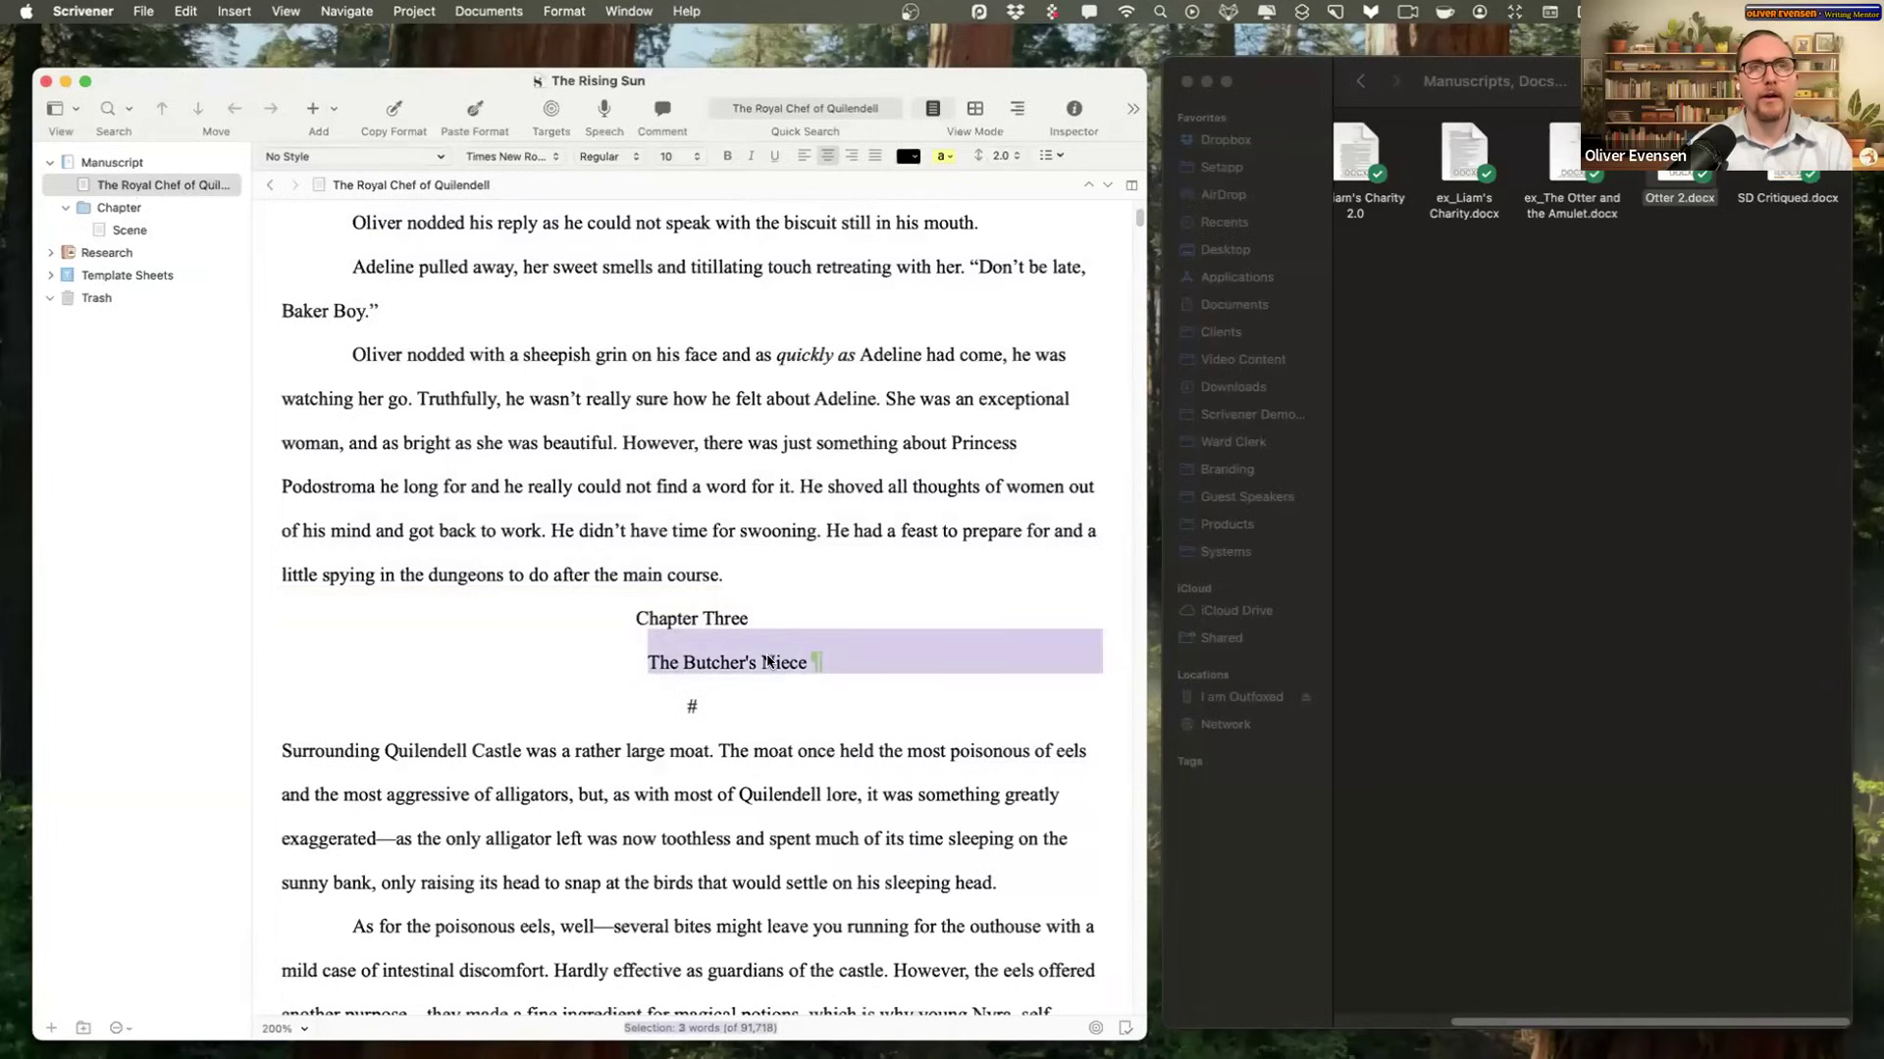
right_click(770, 663)
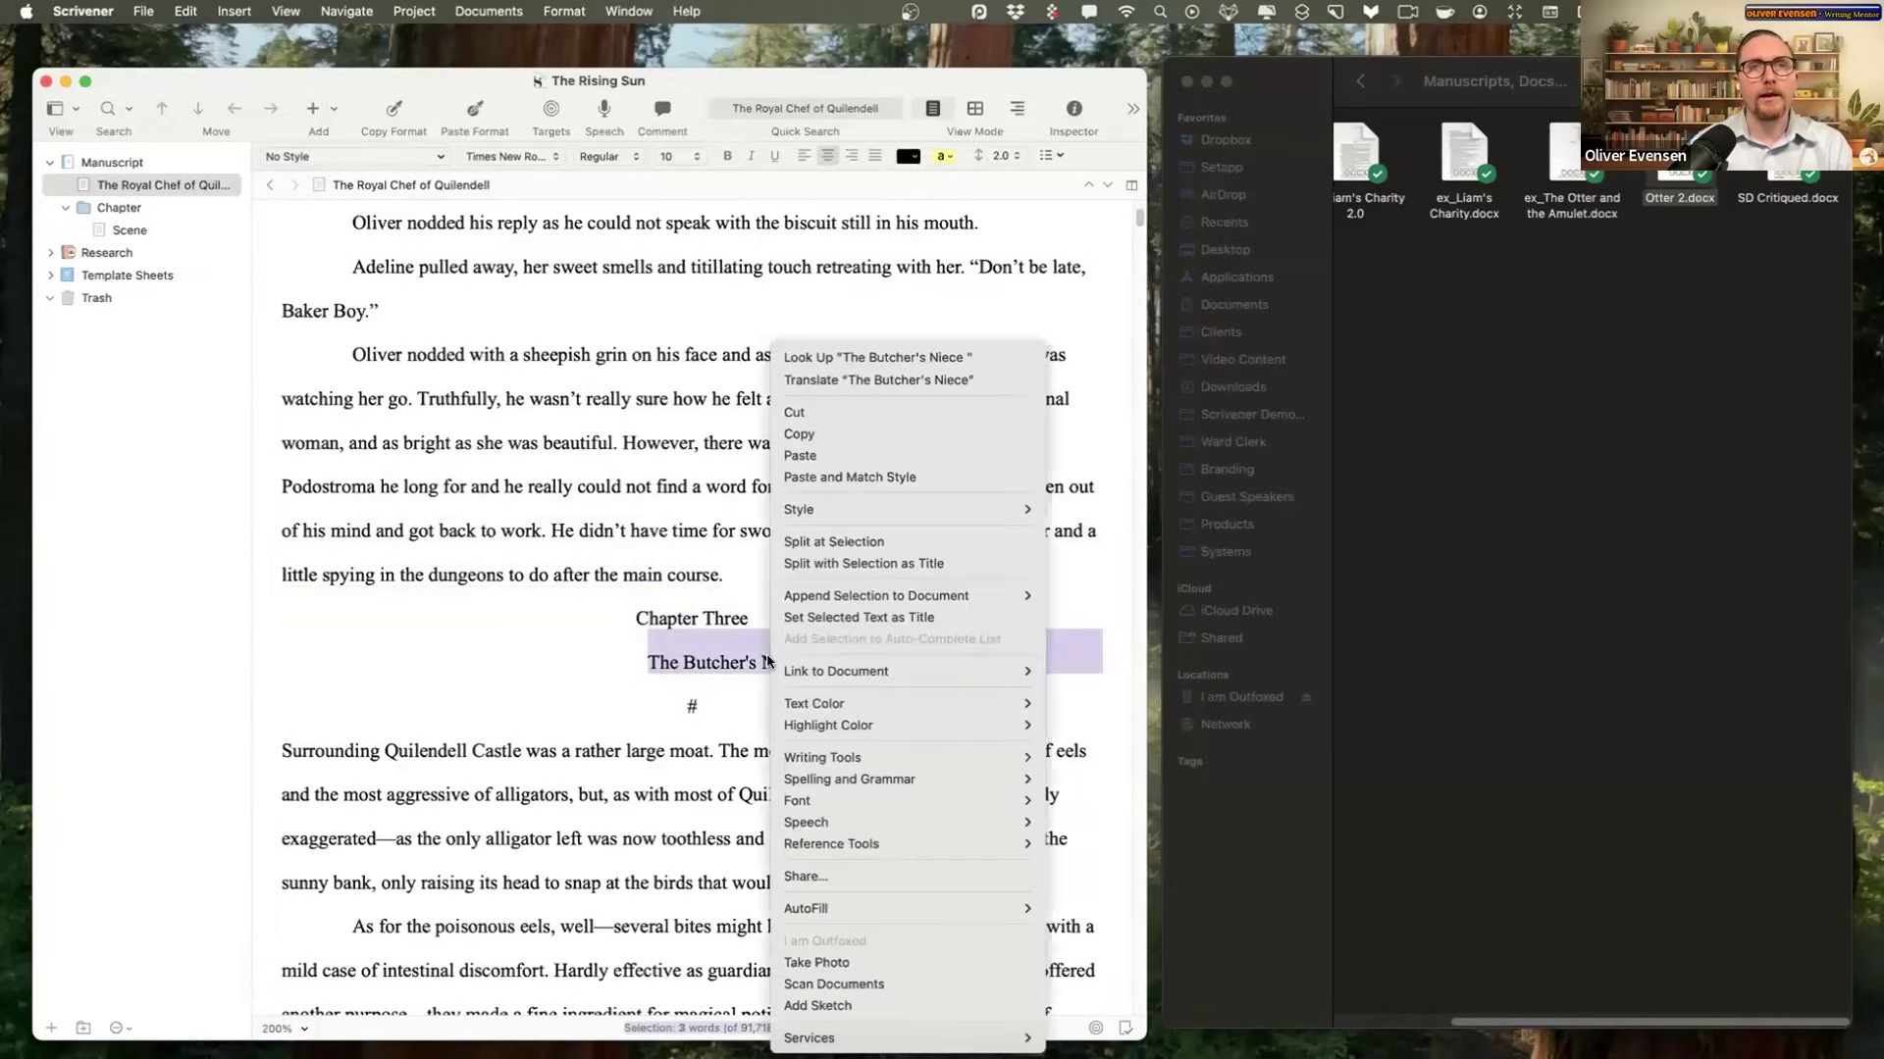
click(819, 563)
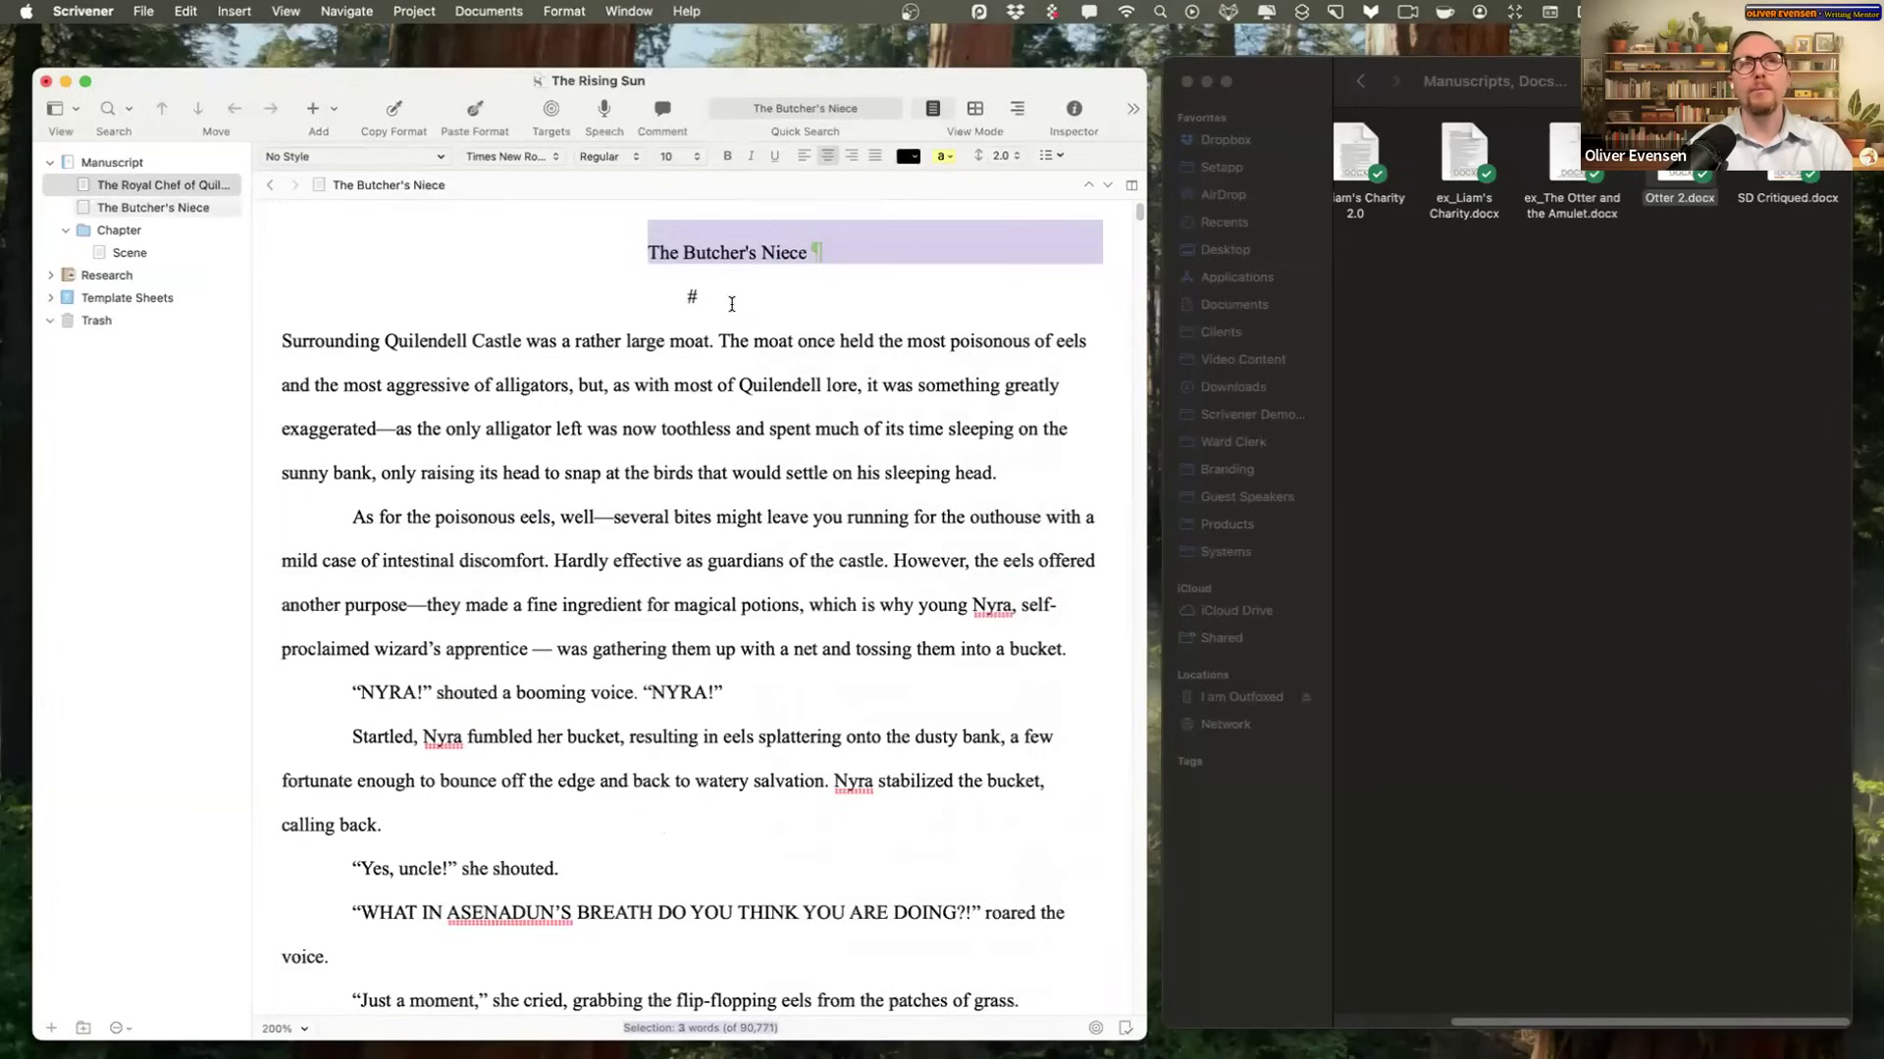
Step: Delete the "#" separator, the repeated title line and the blank line at the start of The Butcher's Niece
click(631, 291)
key(BackSpace)
key(BackSpace)
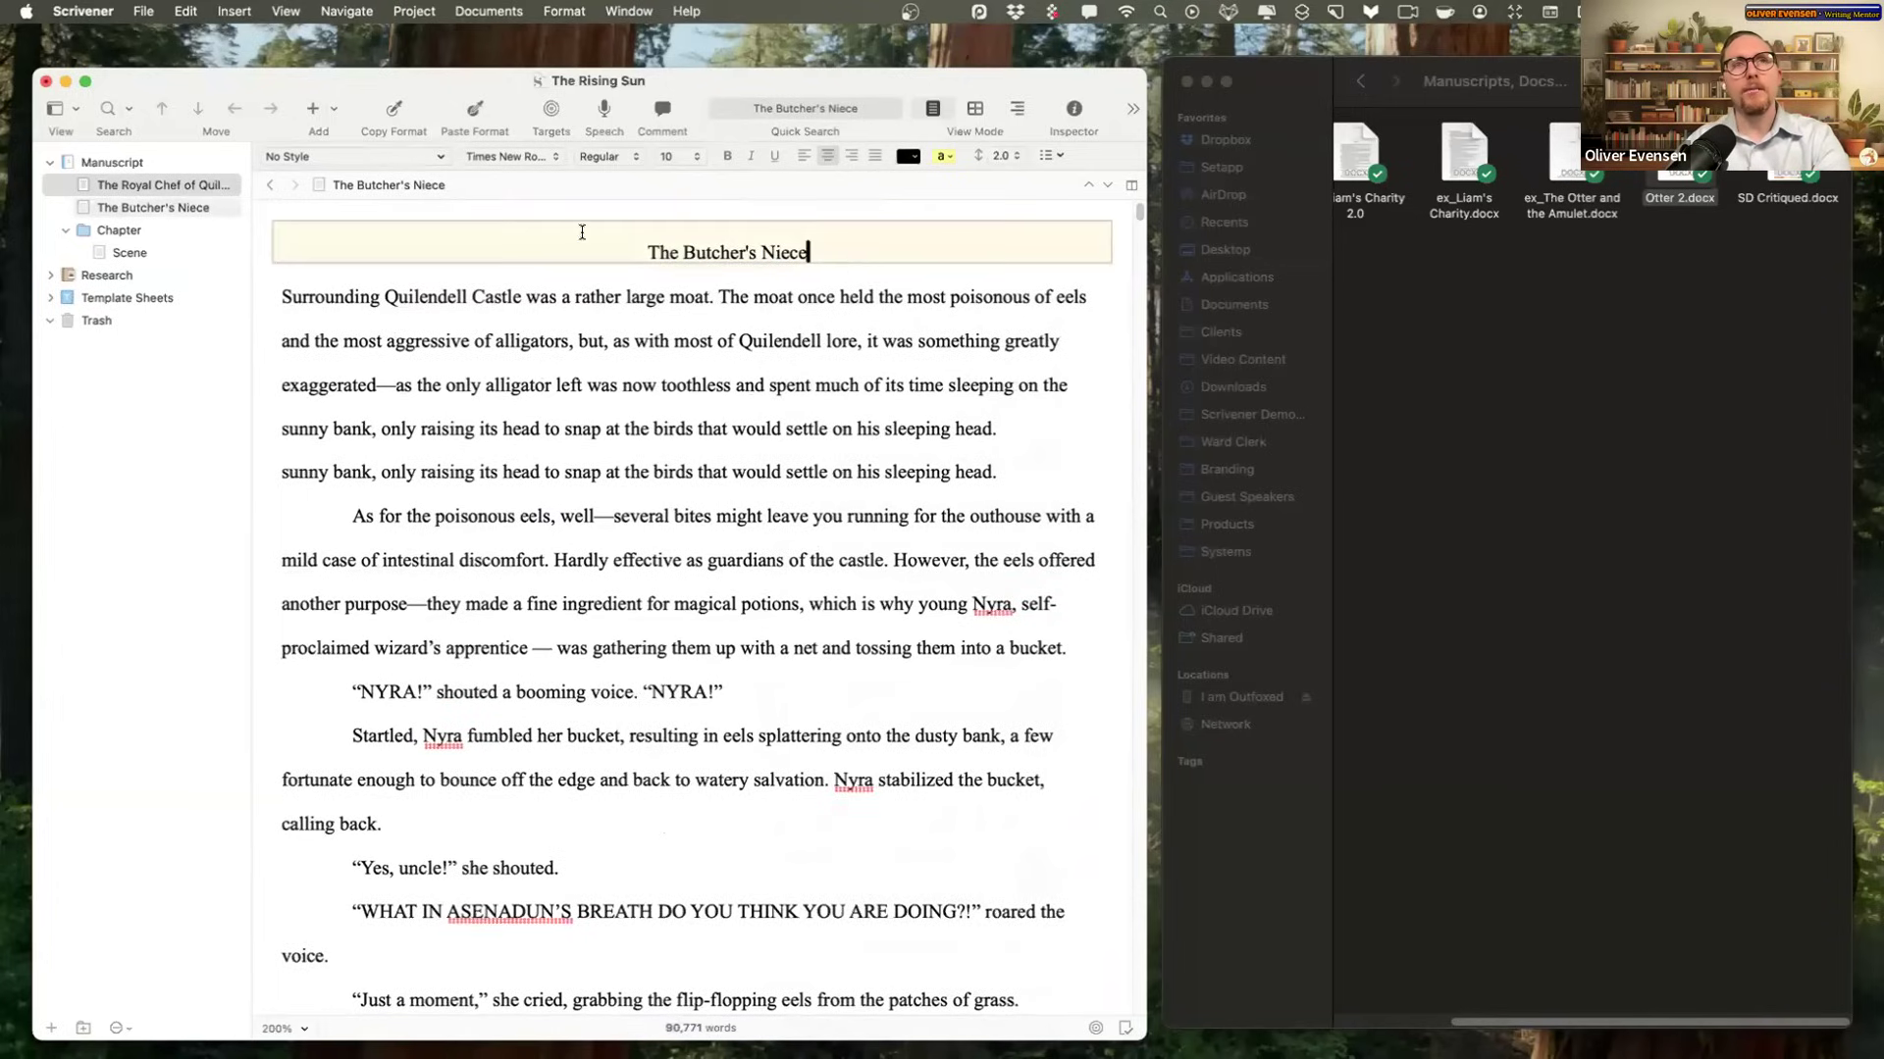
key(super+BackSpace)
click(284, 288)
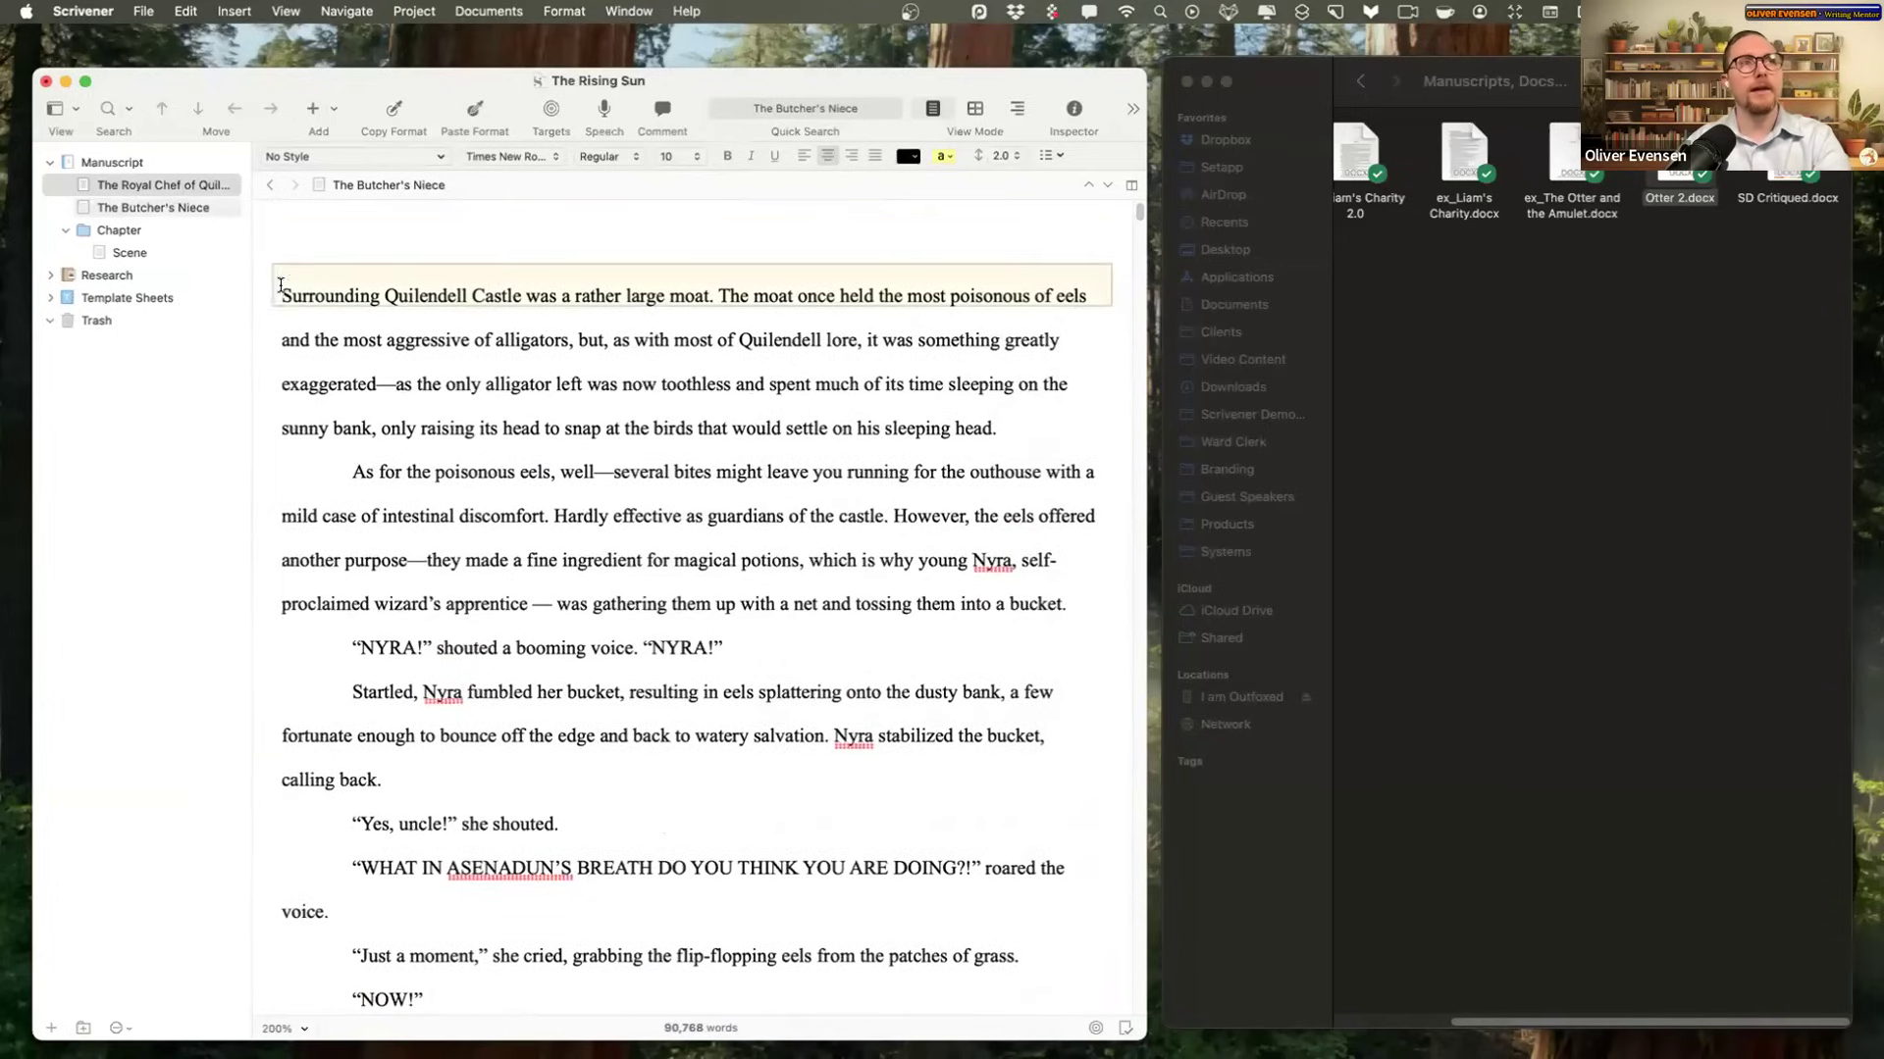
key(BackSpace)
Step: Delete the leftover Chapter Three heading from the end of The Royal Chef of Quilendell
click(178, 185)
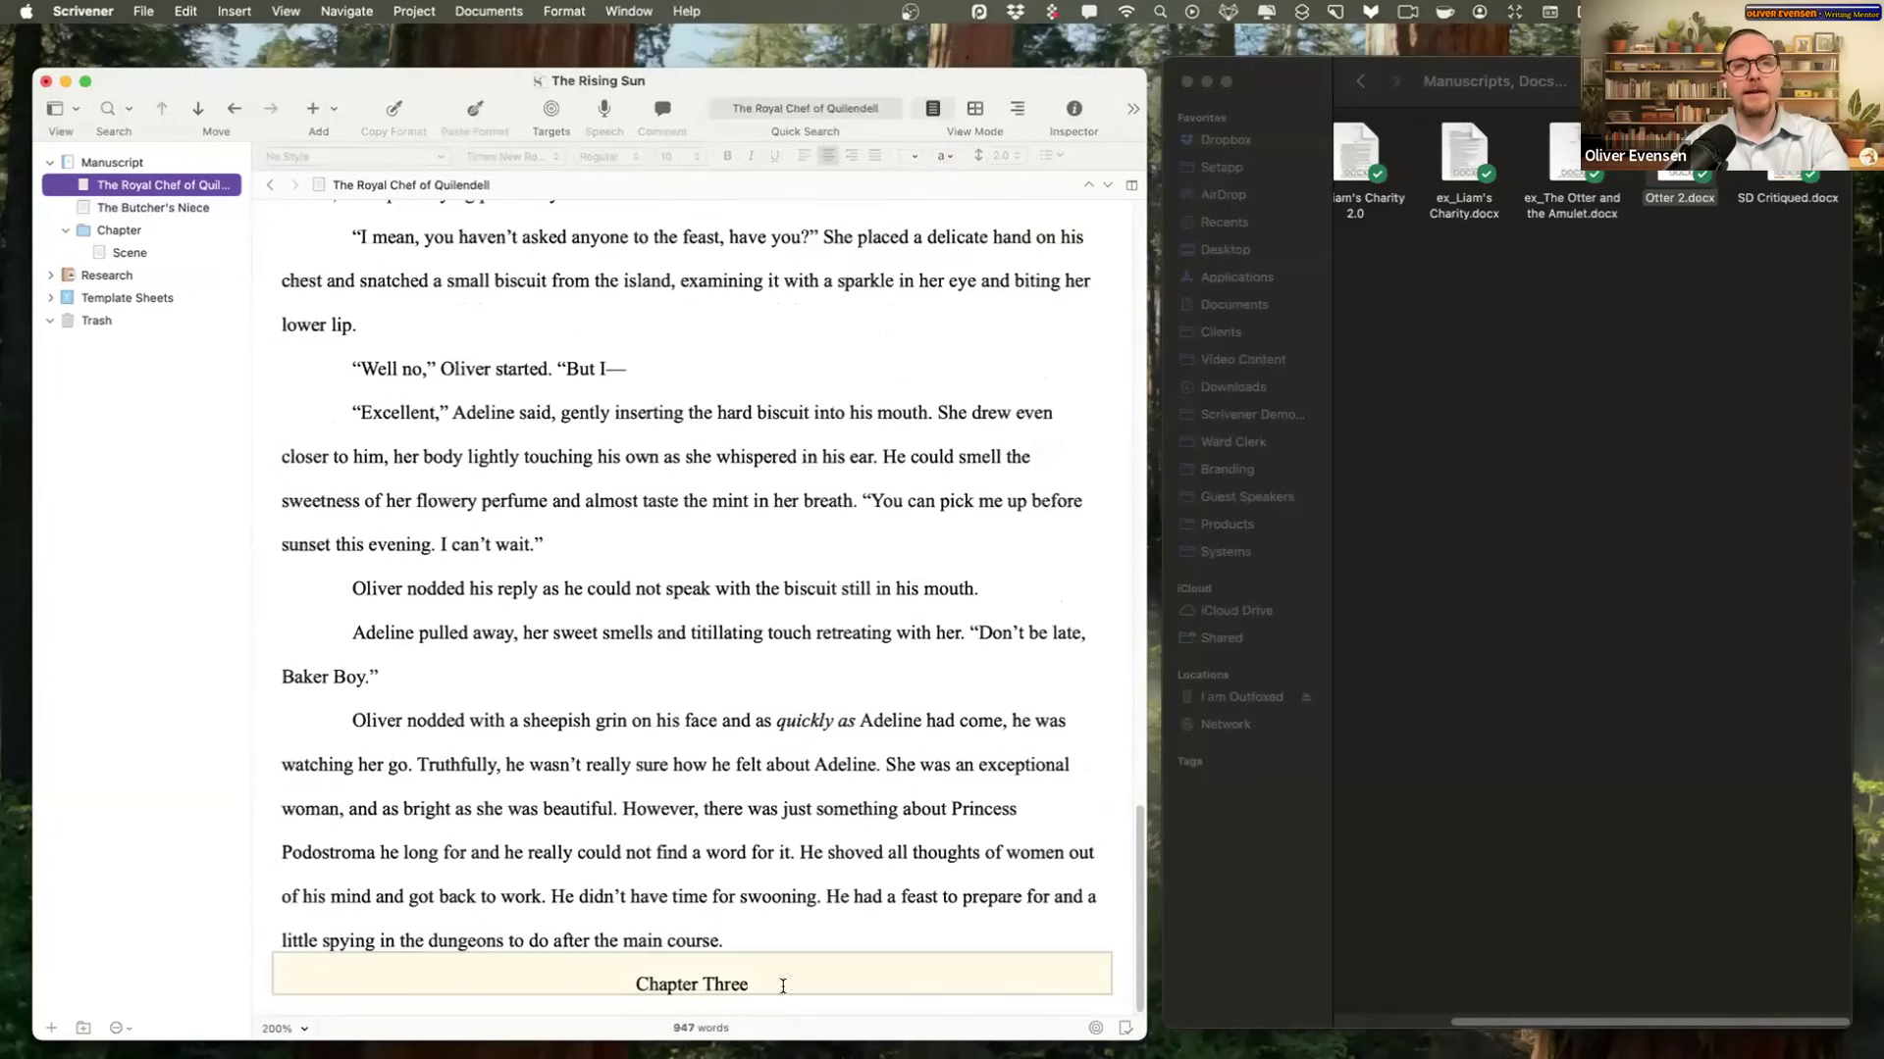
drag(783, 986, 587, 985)
key(BackSpace)
key(BackSpace)
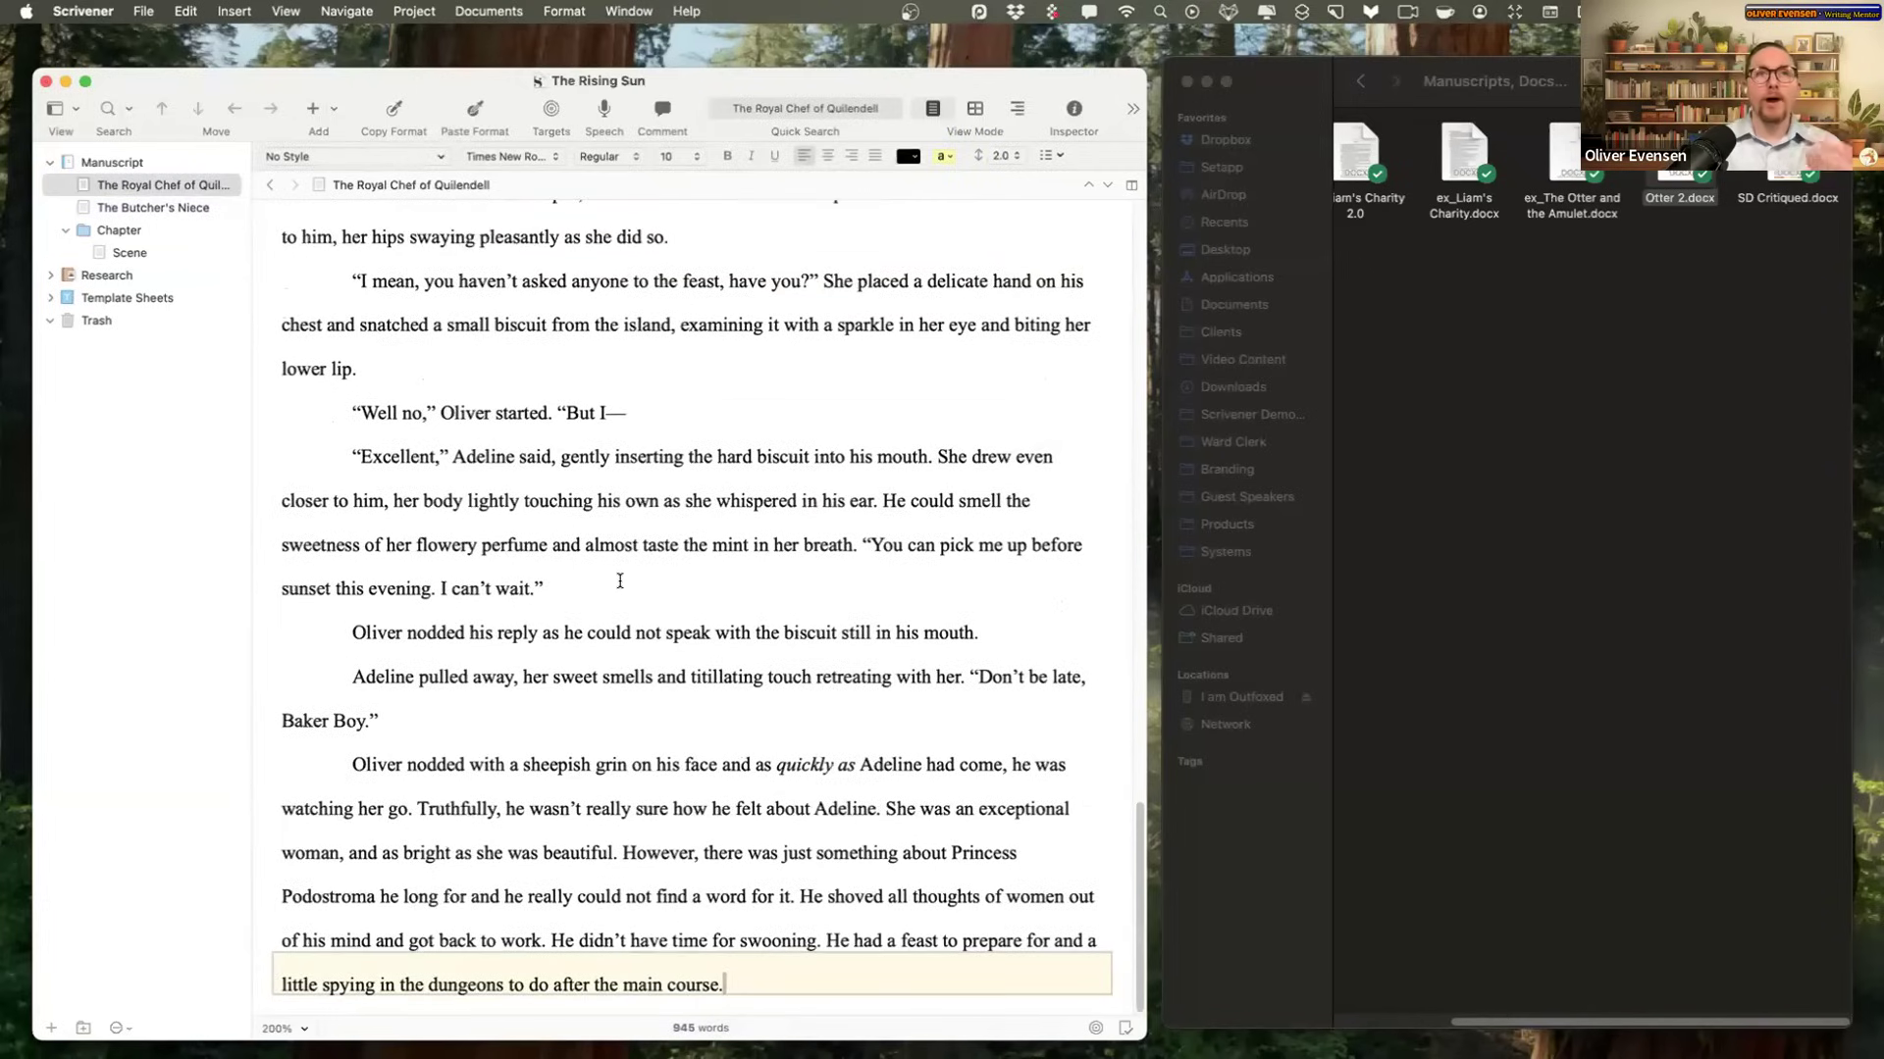
scroll(618, 579, up, 20)
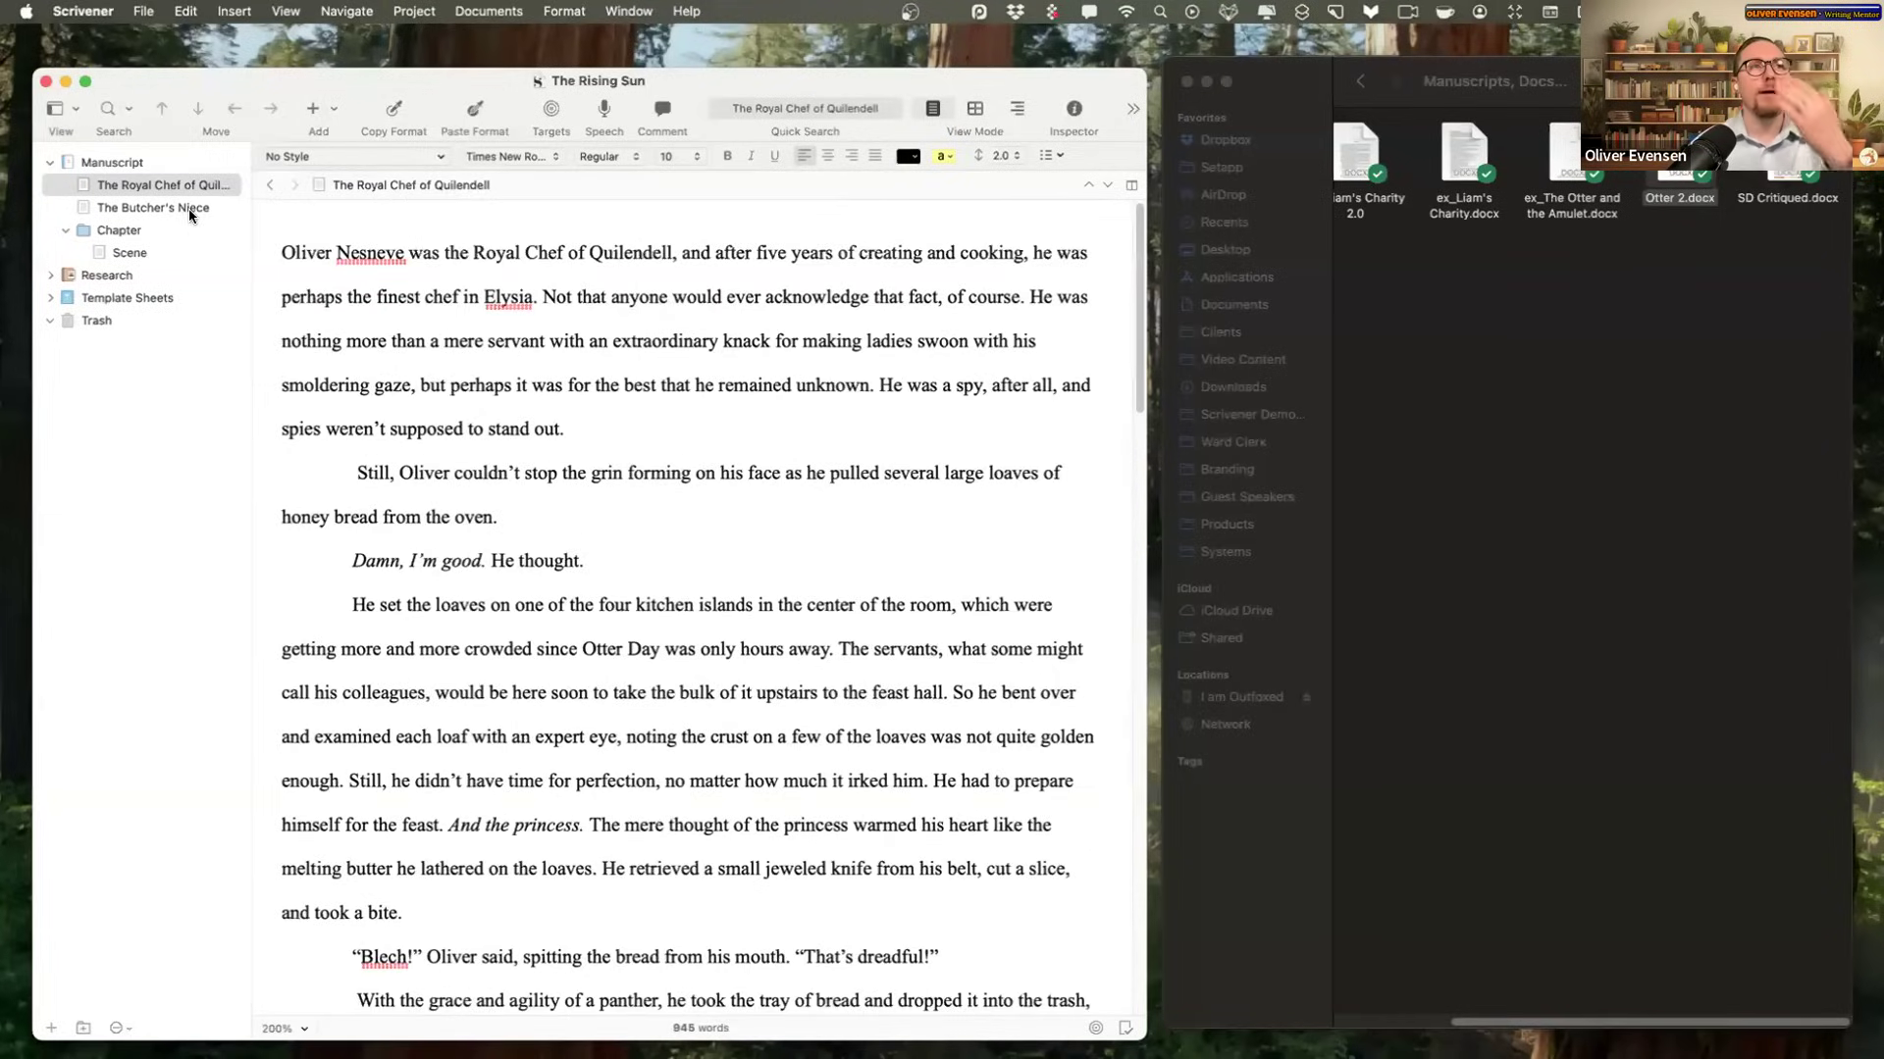
Step: Split The Butcher's Niece at the *** scene break, using the selected asterisks as the new document's title
click(189, 208)
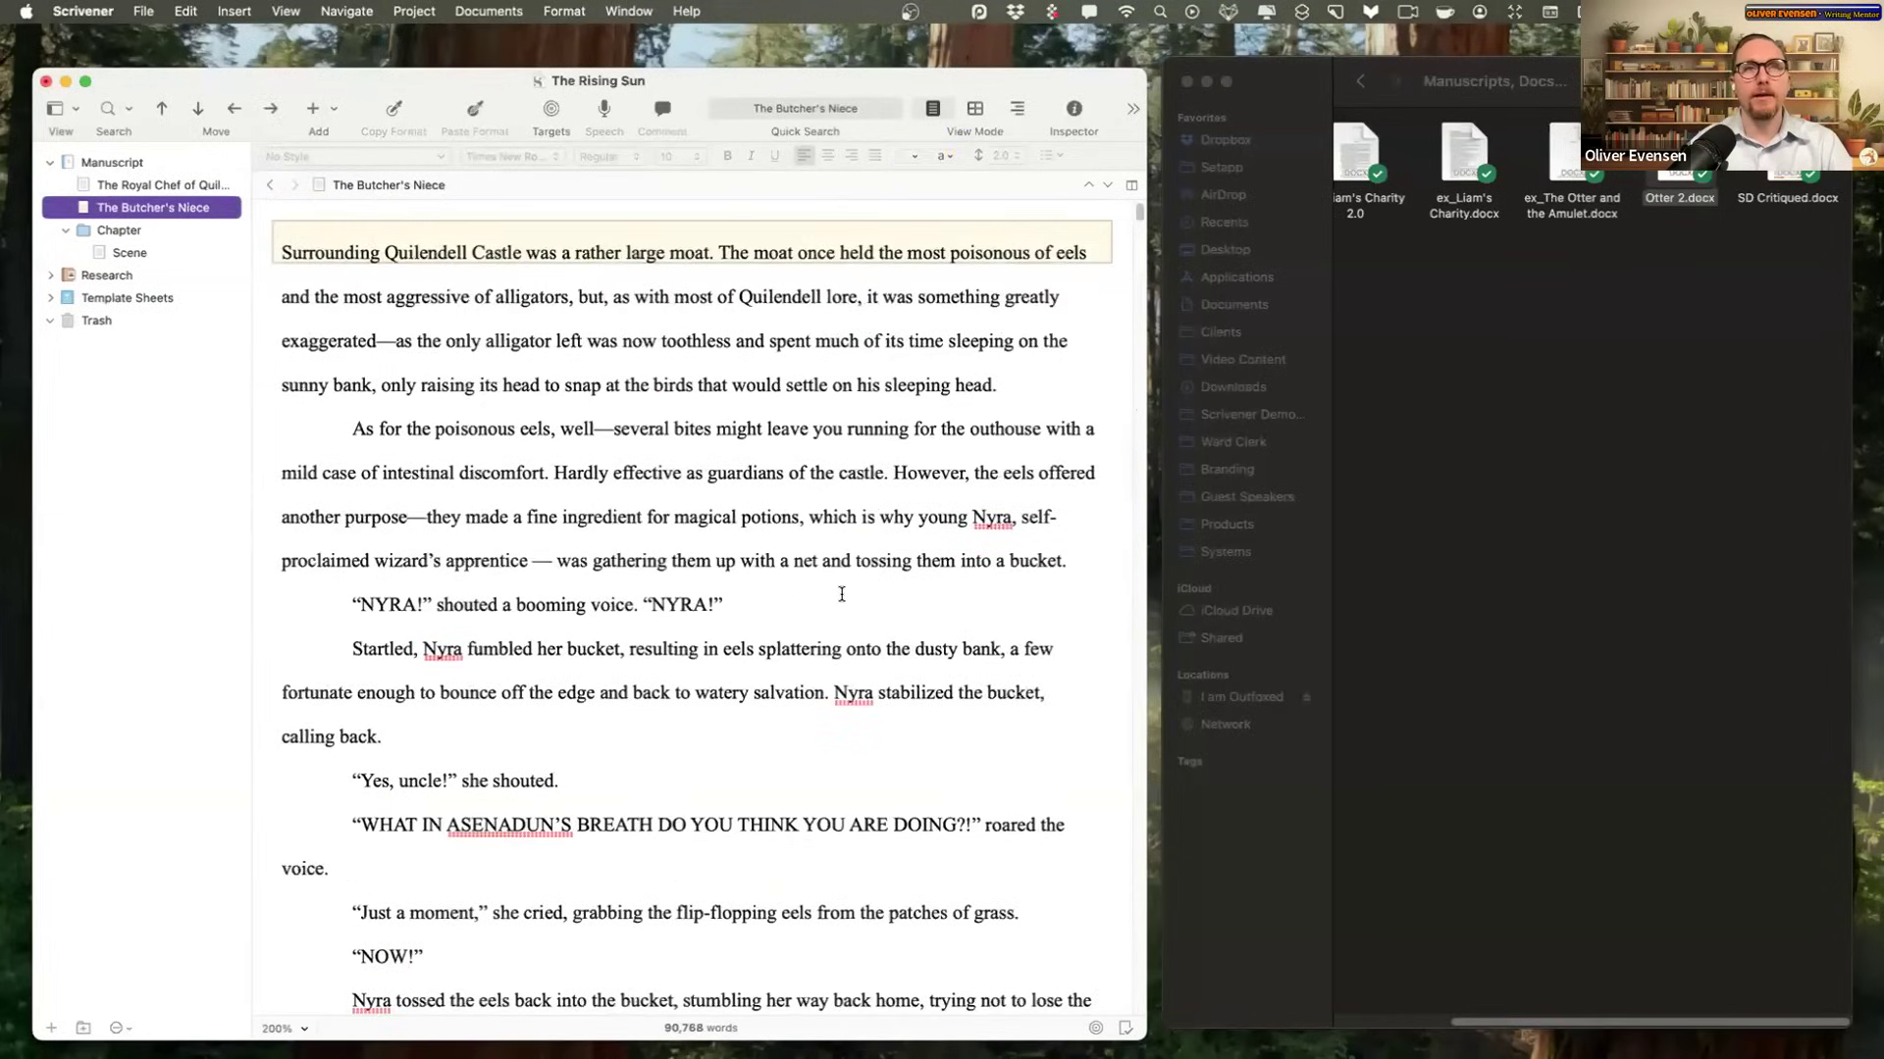
scroll(842, 594, down, 15)
scroll(863, 602, down, 20)
scroll(869, 600, down, 20)
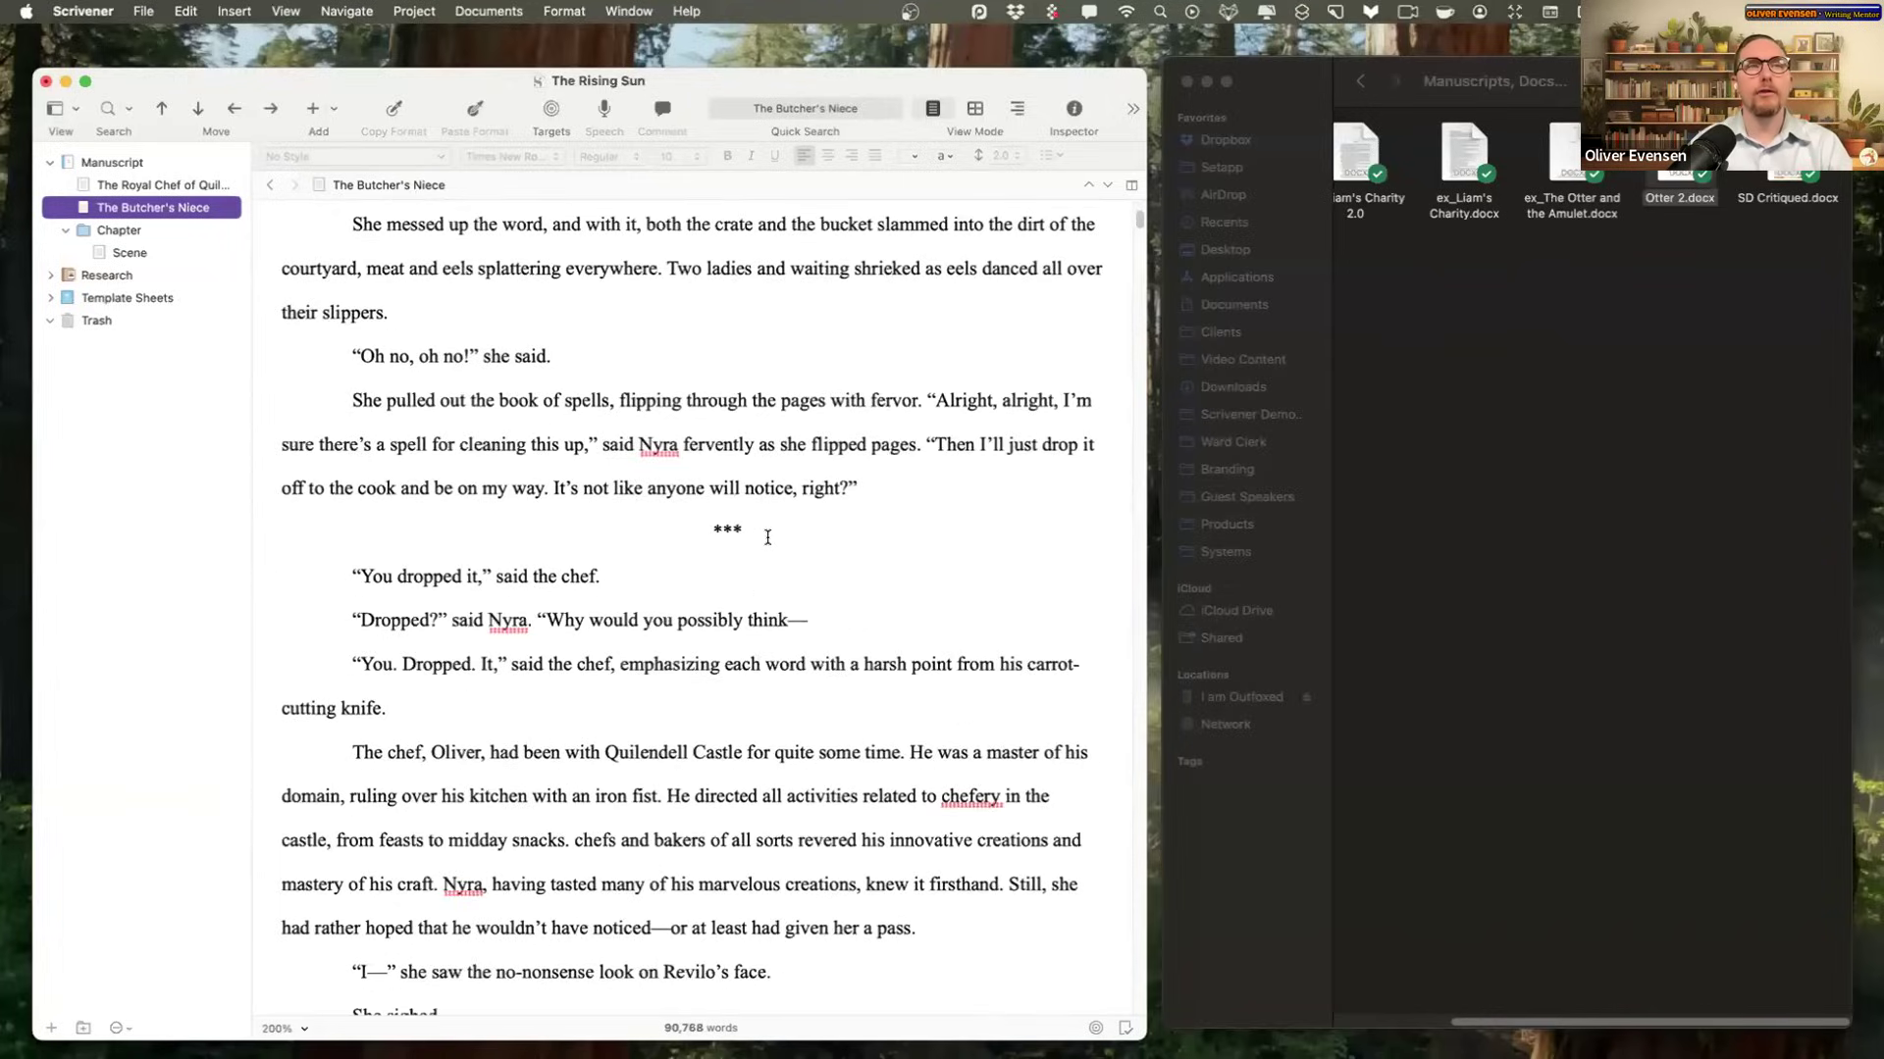
drag(768, 537, 652, 539)
right_click(721, 532)
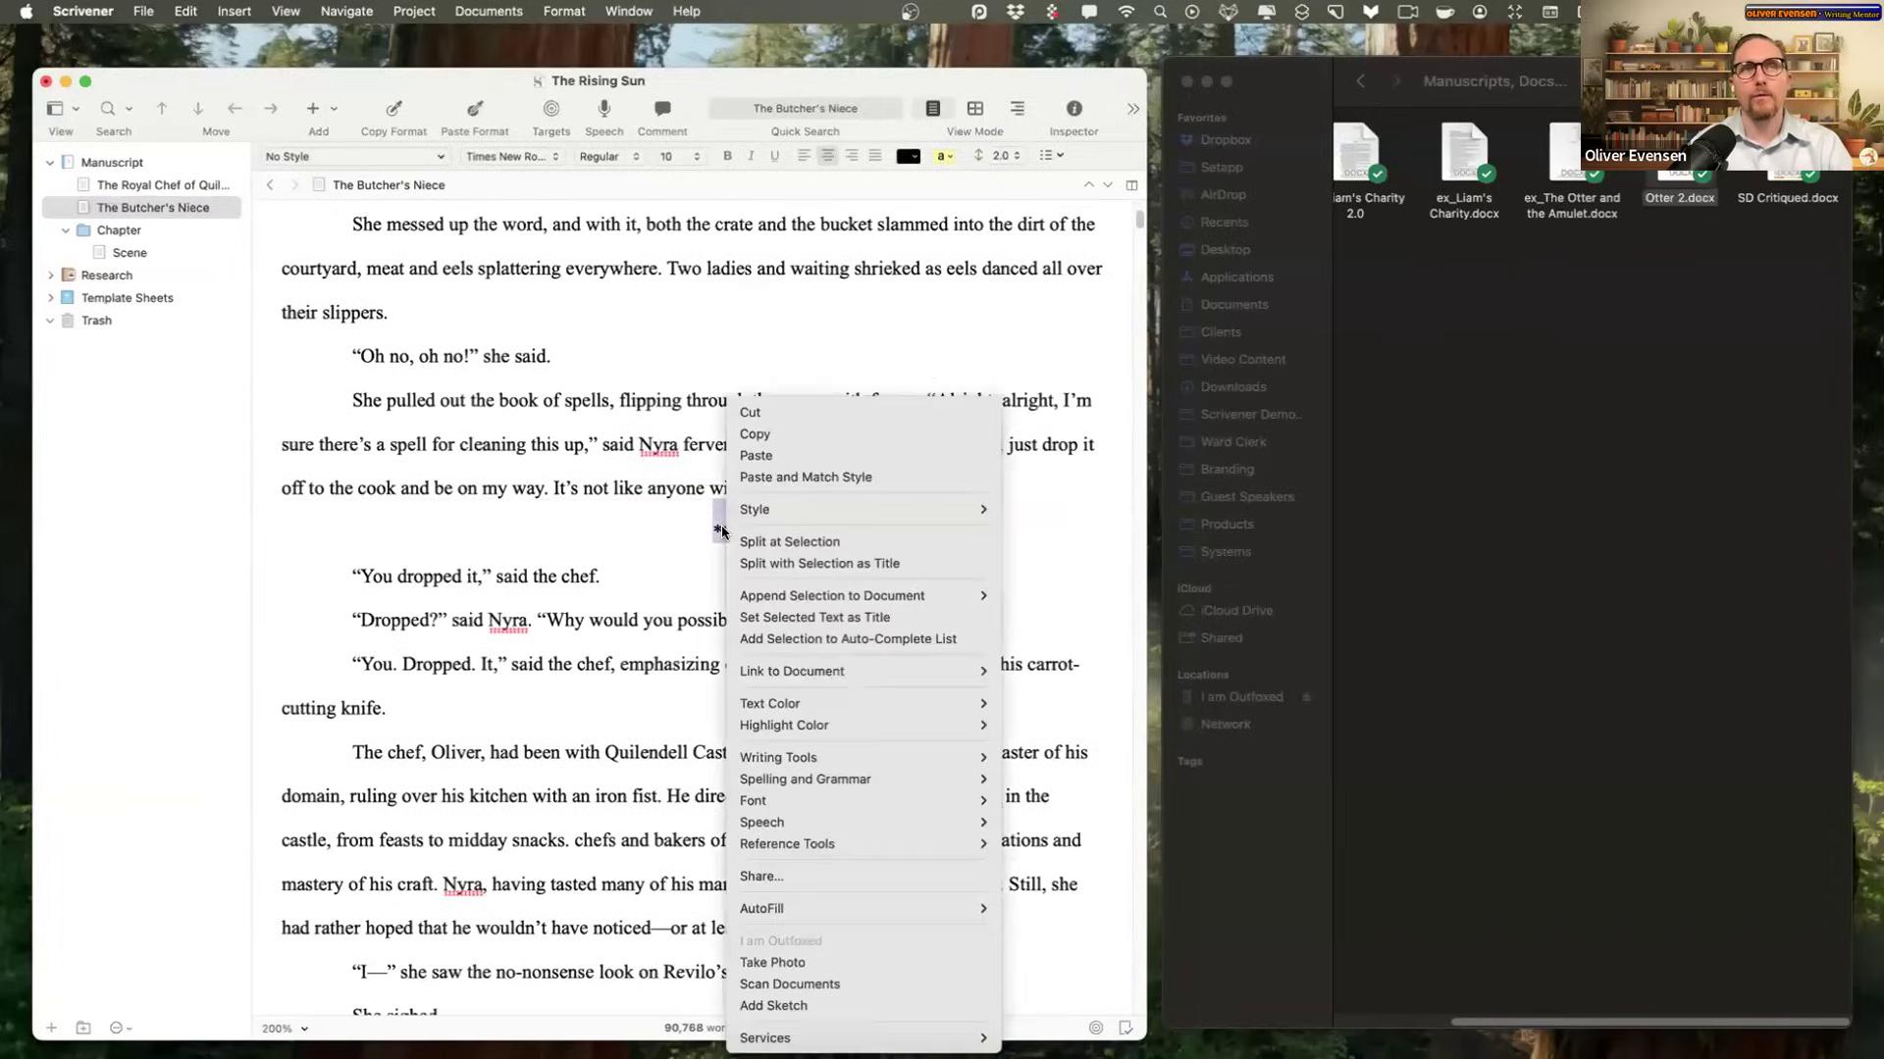
click(828, 565)
Step: Rename the new *** document as Scene
click(134, 229)
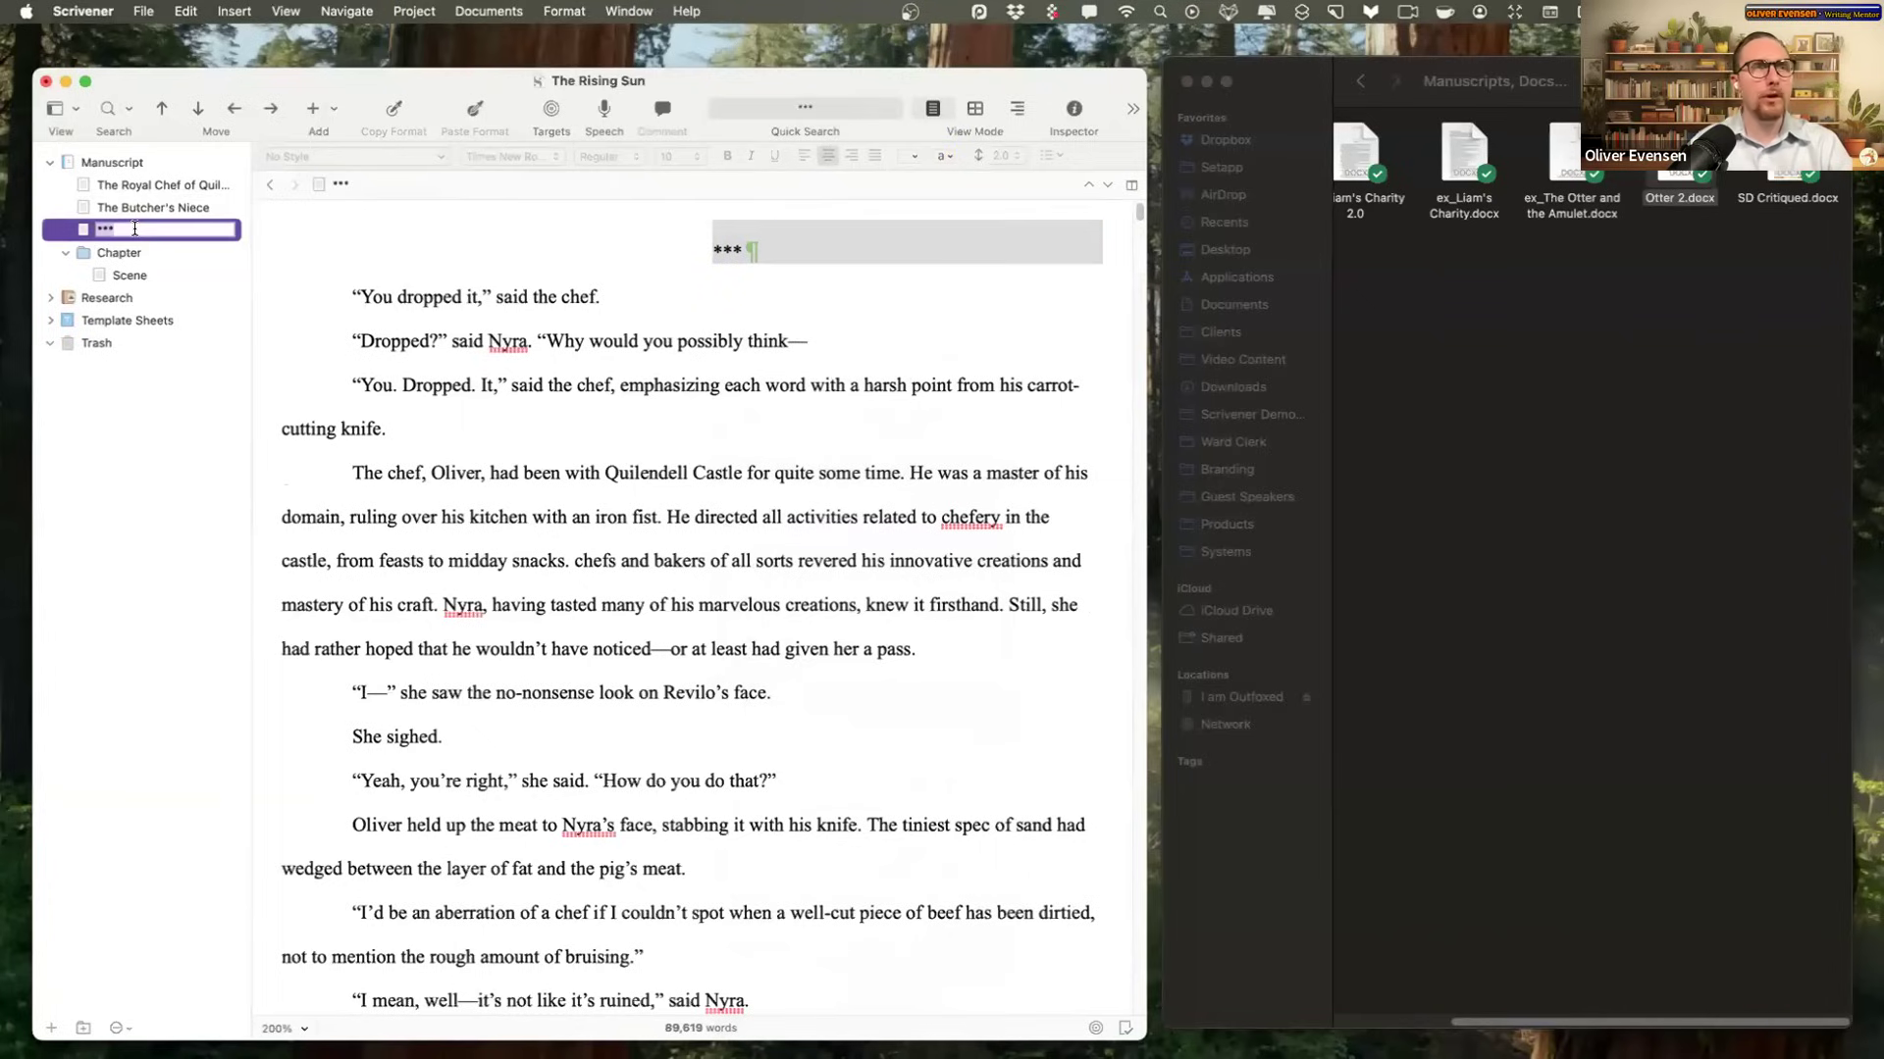
text(Sc)
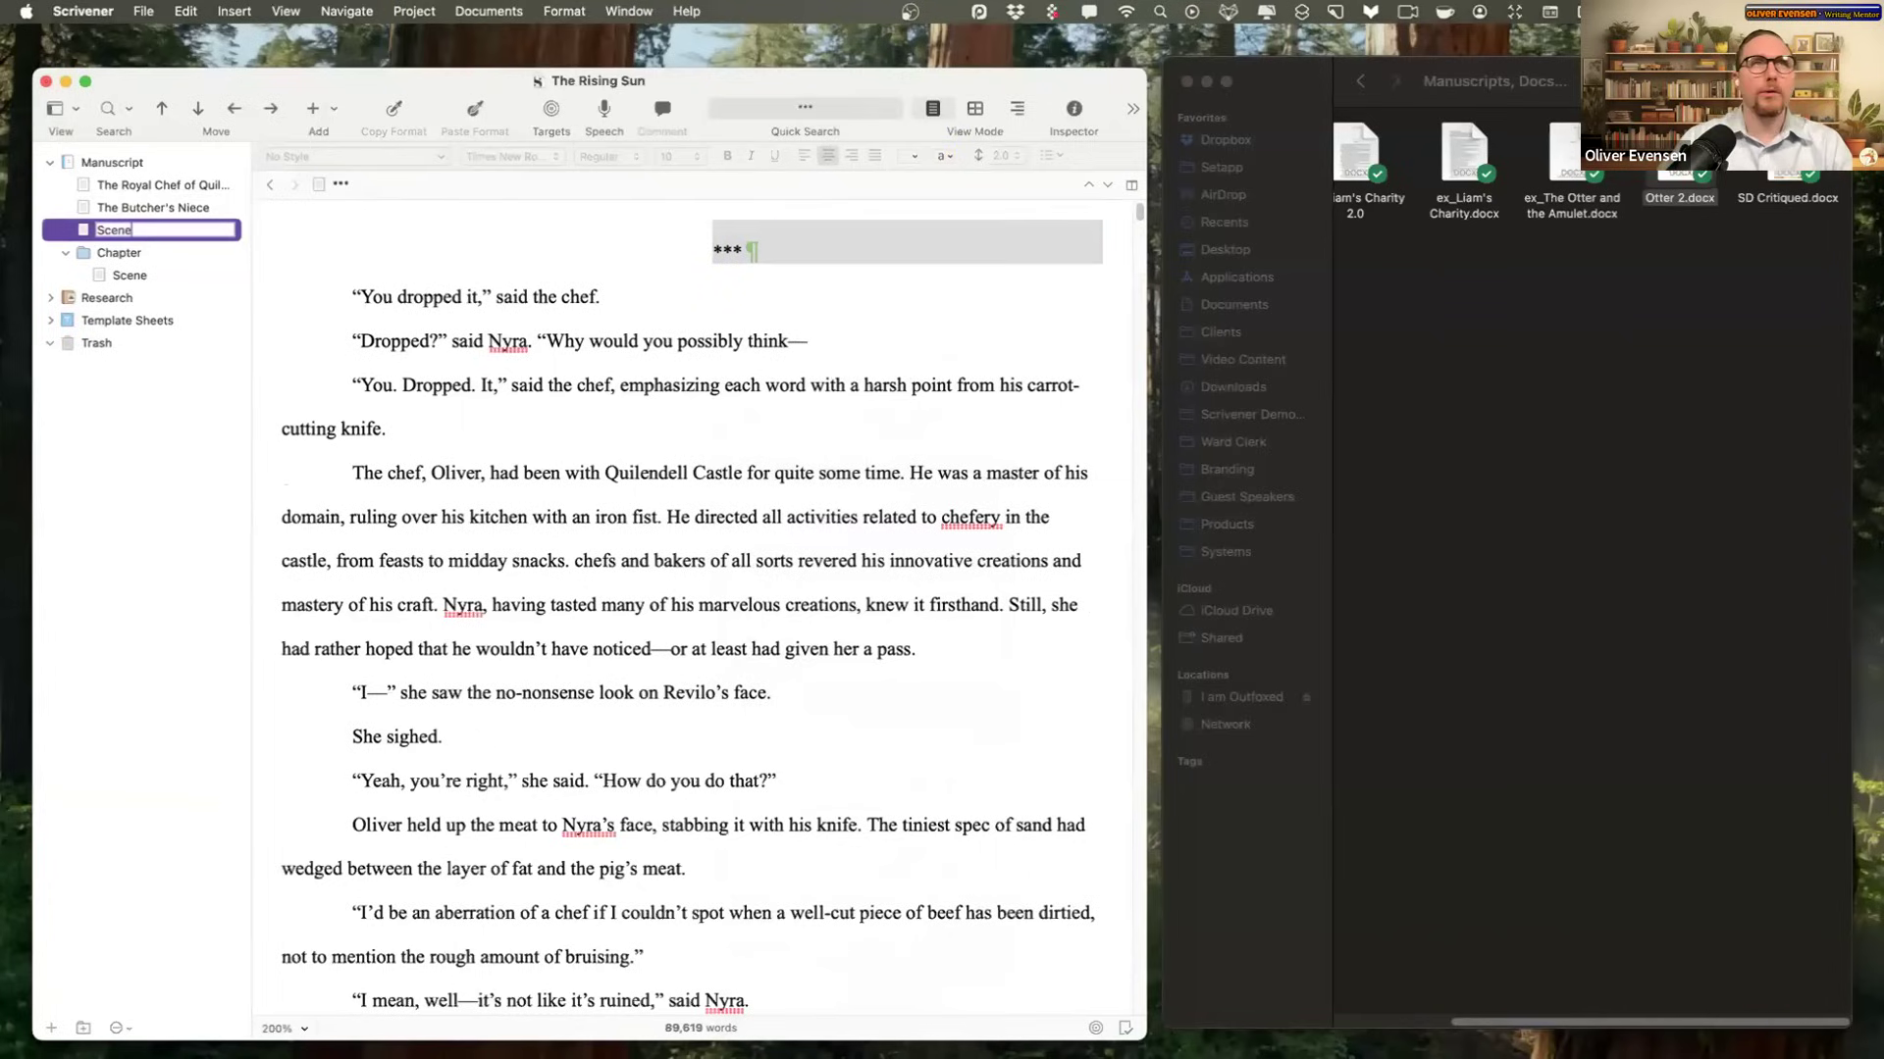
text(ene)
key(Return)
Step: Retitle the new scene with its copied opening line, "You dropped it," said the chef
drag(602, 297, 296, 296)
key(super+c)
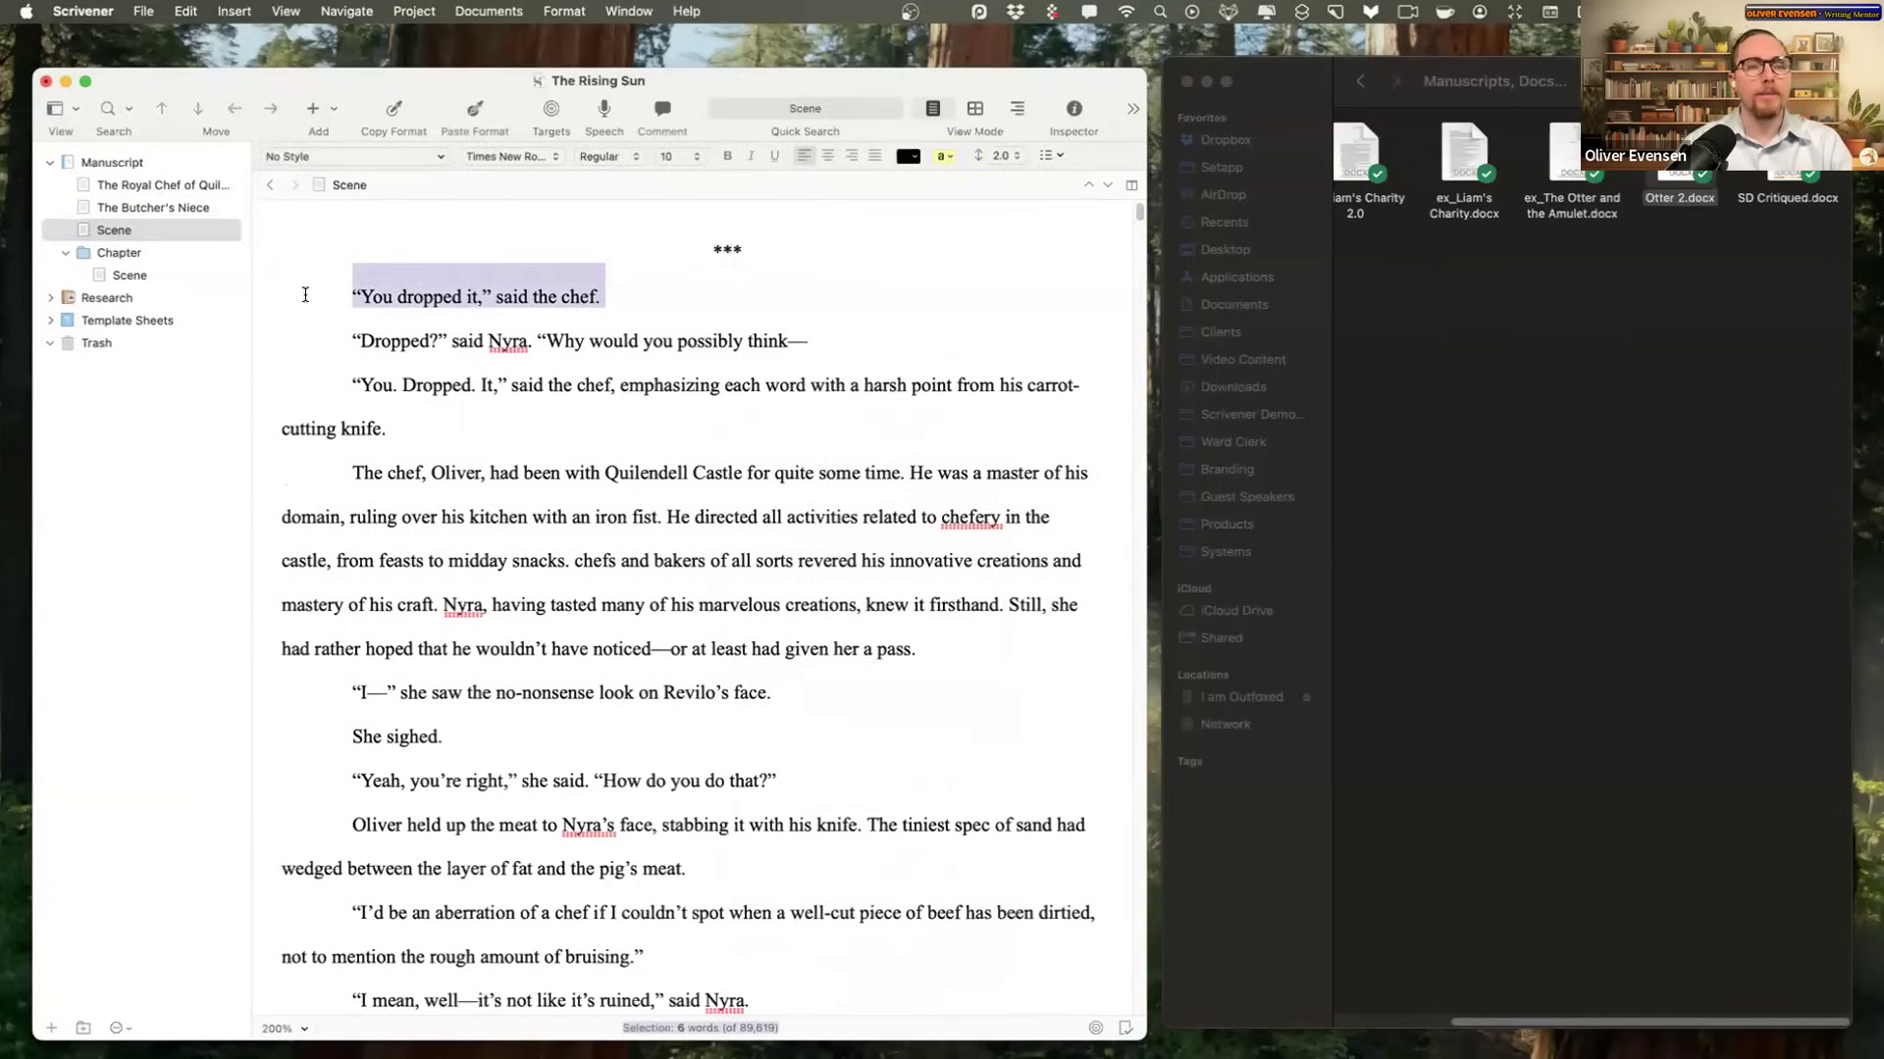
double_click(354, 187)
key(super+v)
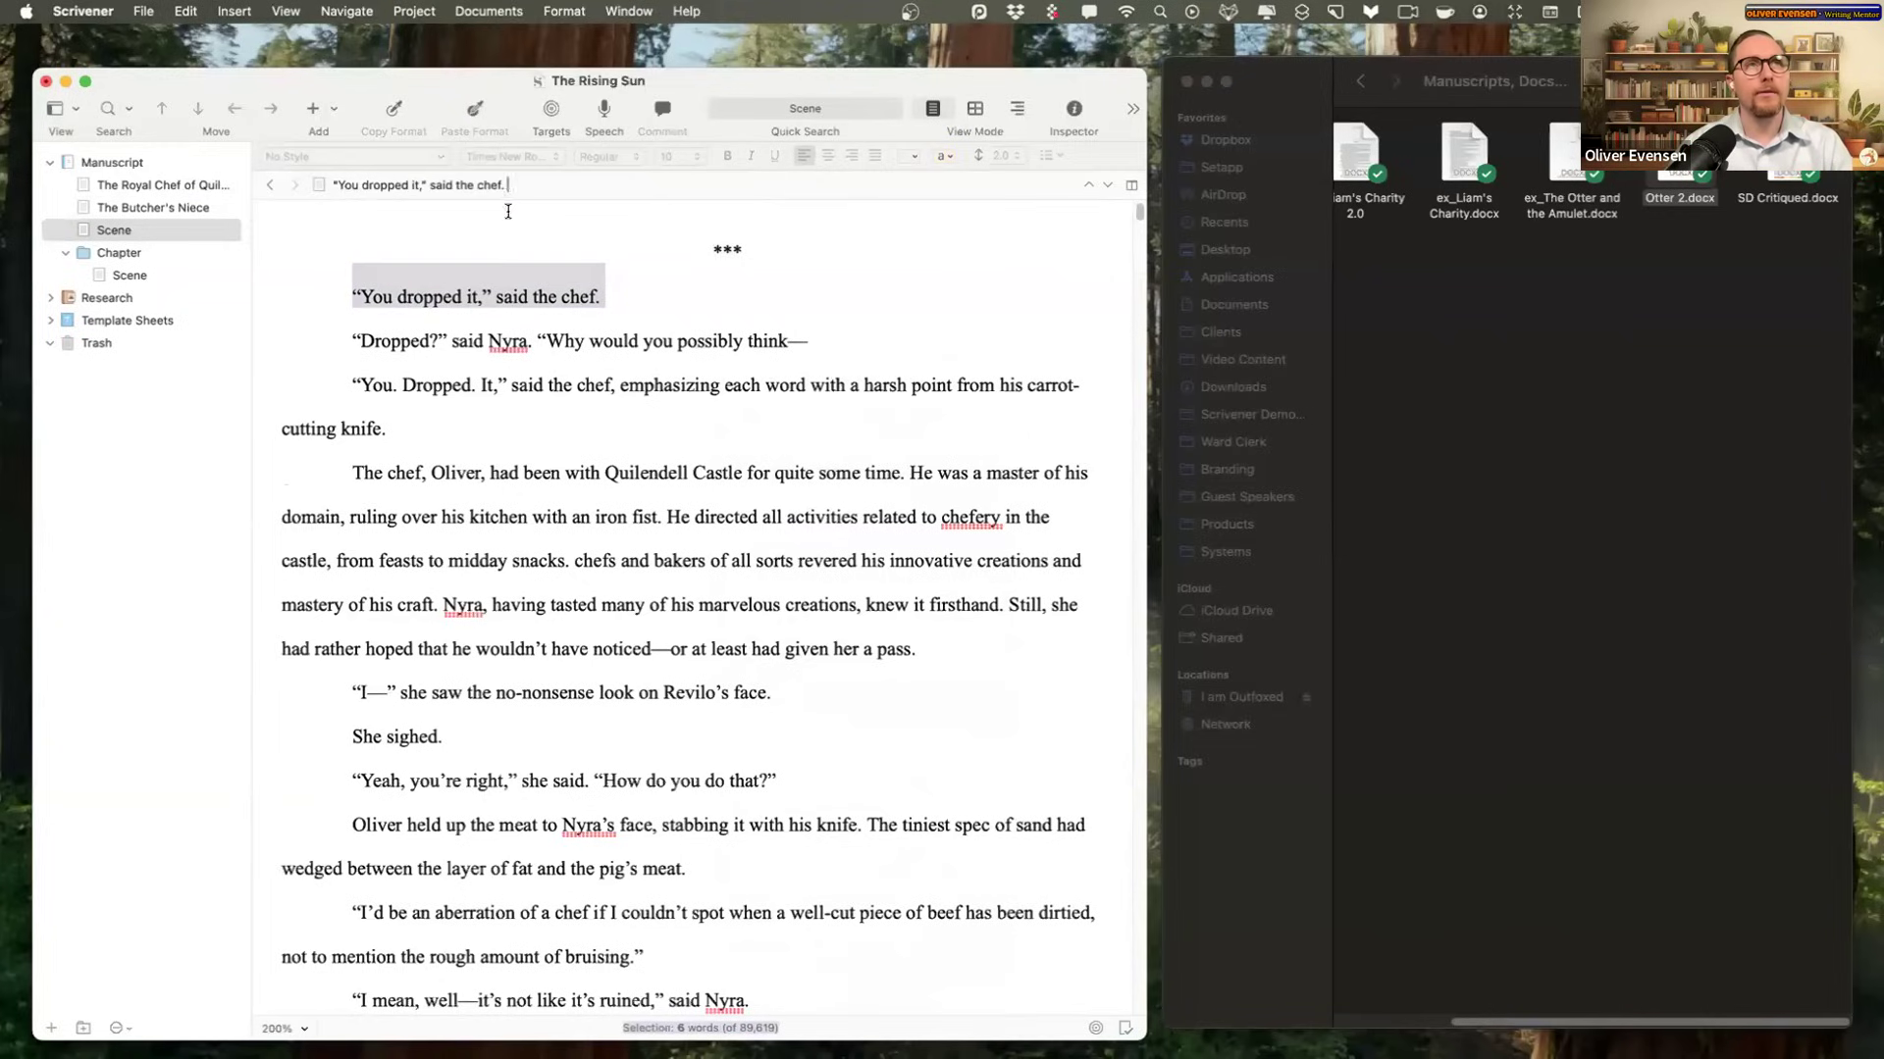
key(Return)
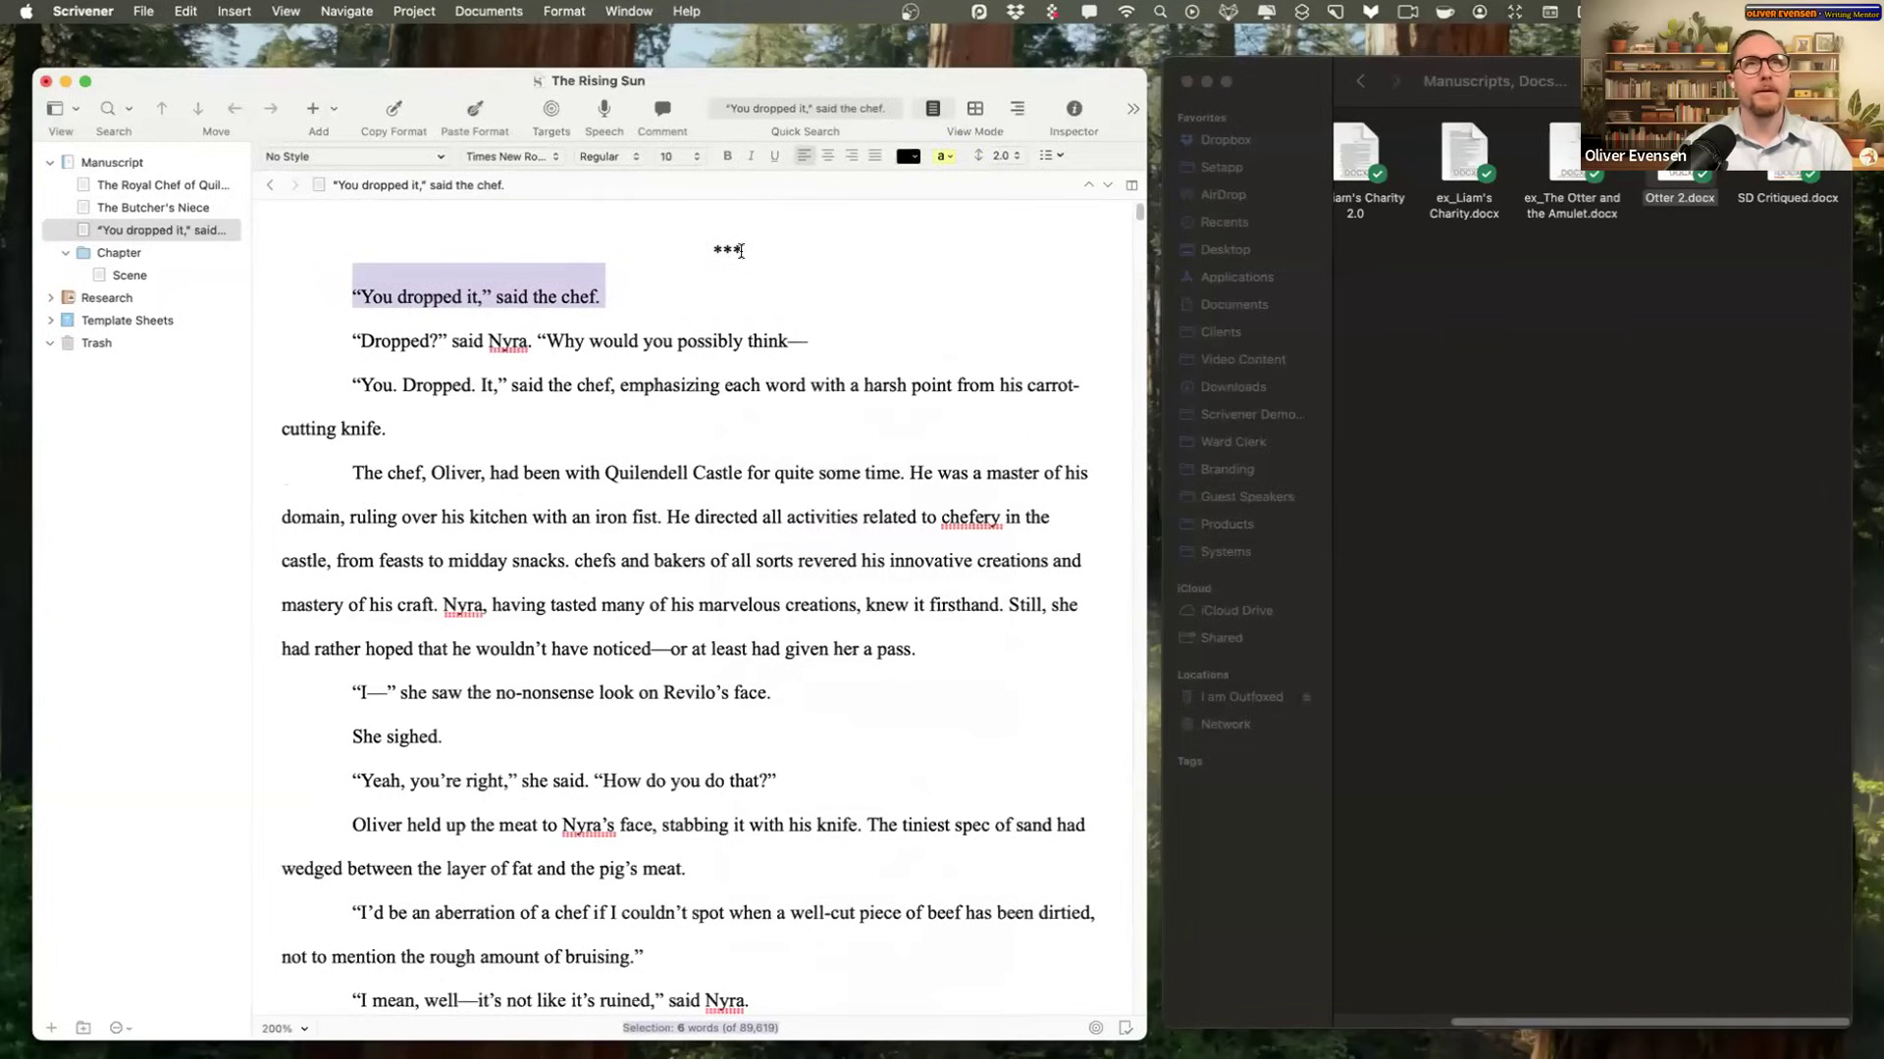
Step: Delete the *** scene break and its empty line from the start of the "You dropped it" scene
drag(741, 251, 648, 239)
key(BackSpace)
key(shift+Right)
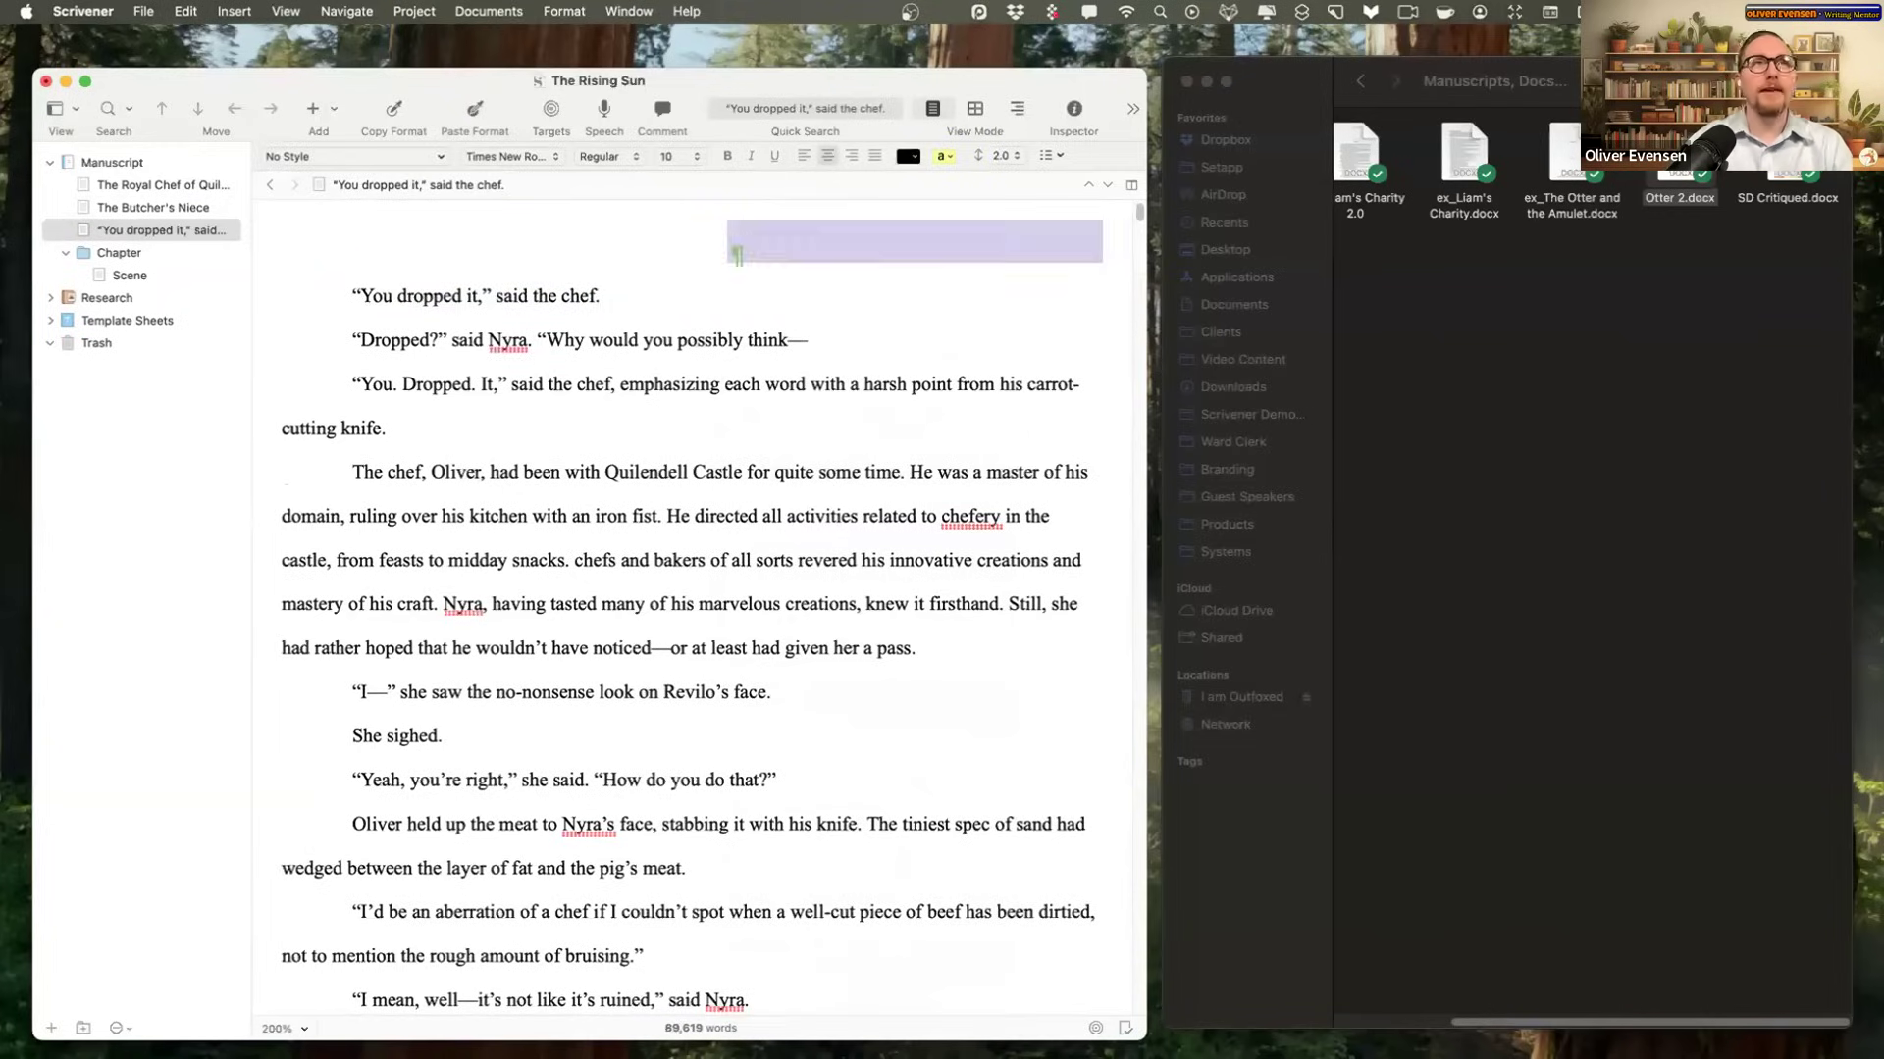
key(BackSpace)
Step: Nest the "You dropped it" scene under The Butcher's Niece and review the parent document's text
drag(167, 229, 183, 210)
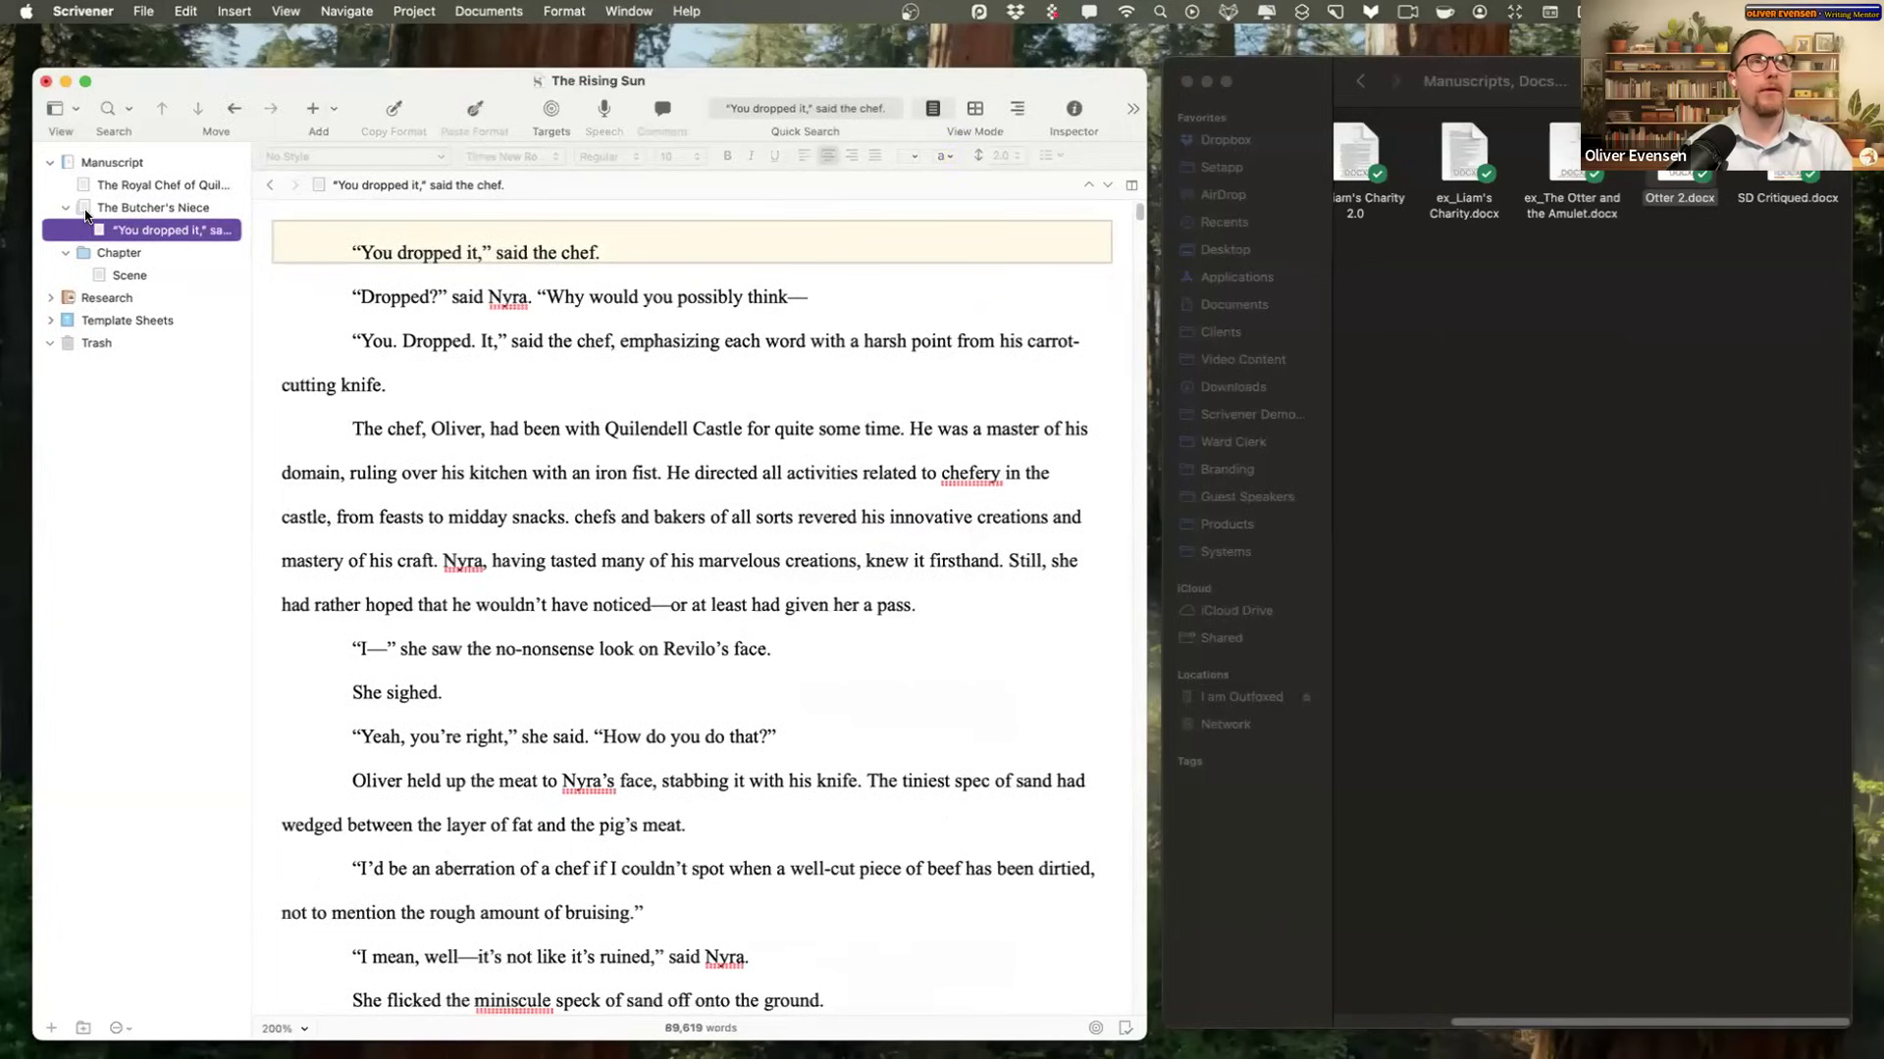
click(102, 208)
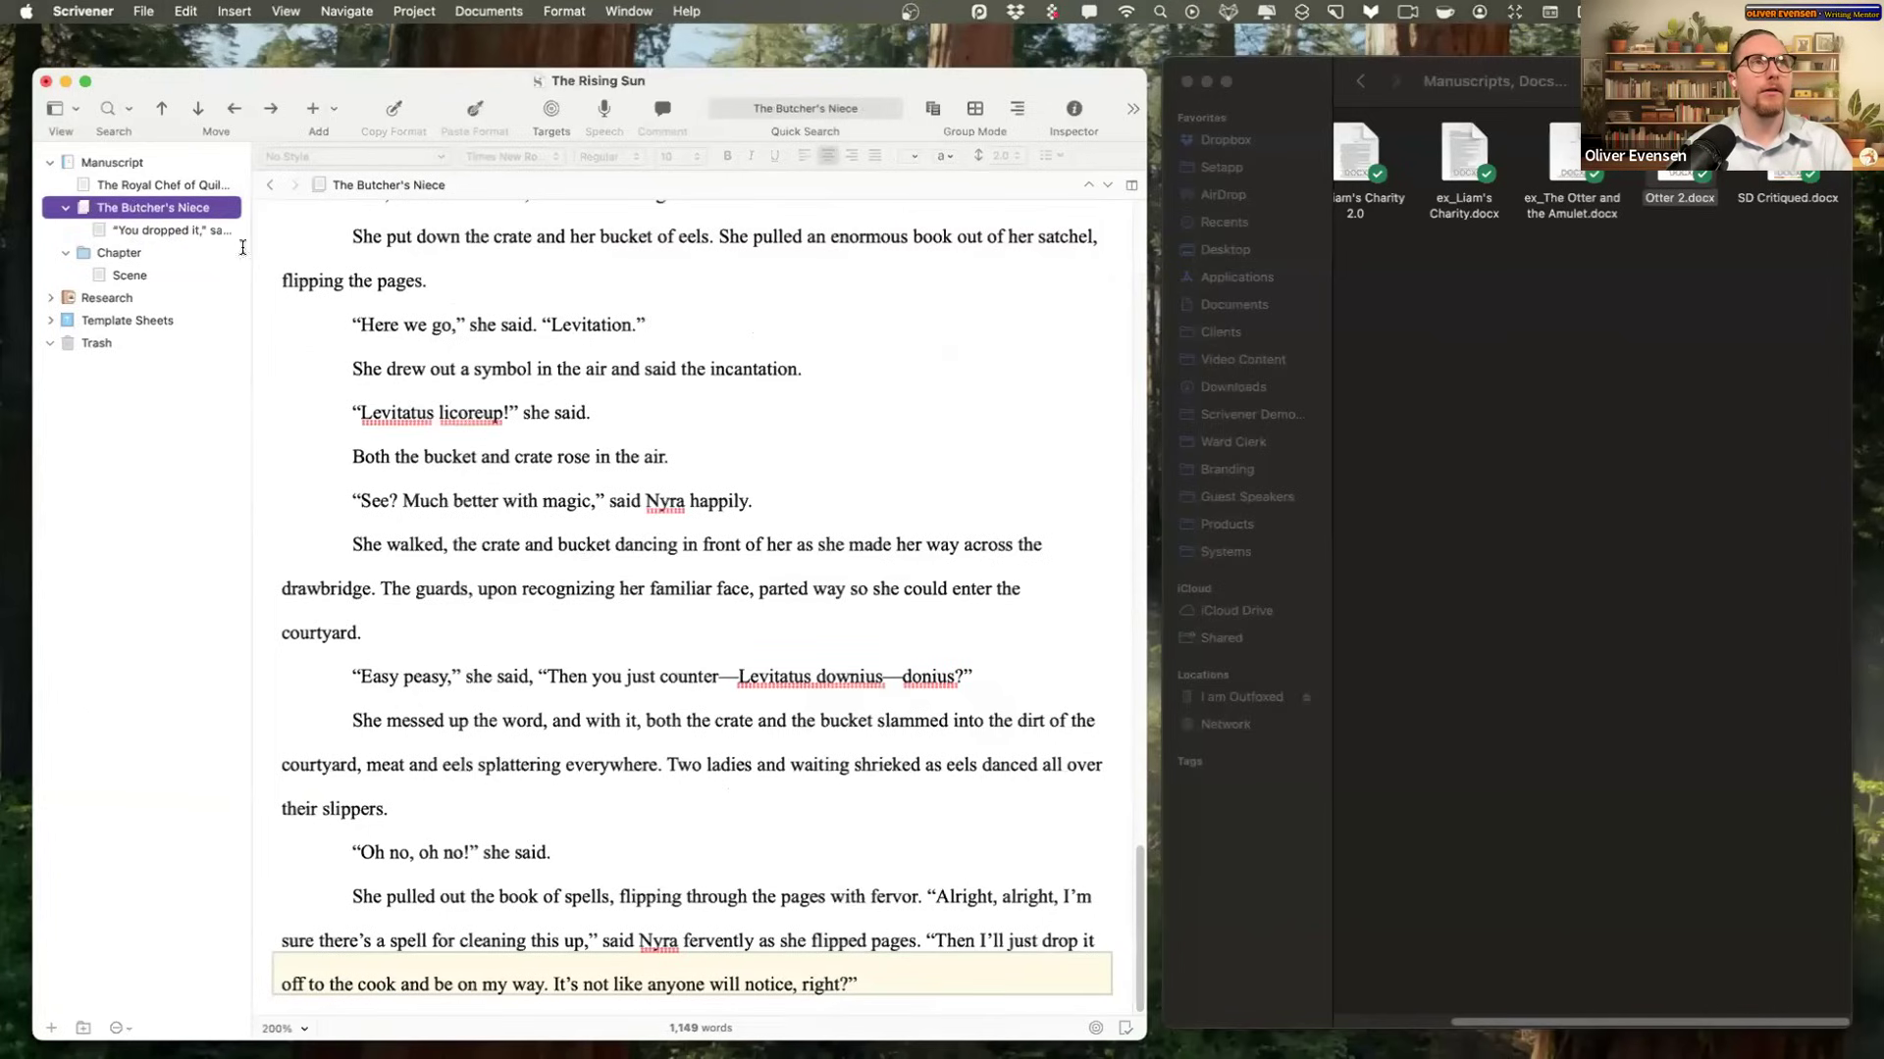
click(522, 312)
scroll(522, 490, up, 15)
click(152, 212)
scroll(582, 541, up, 5)
scroll(582, 540, down, 5)
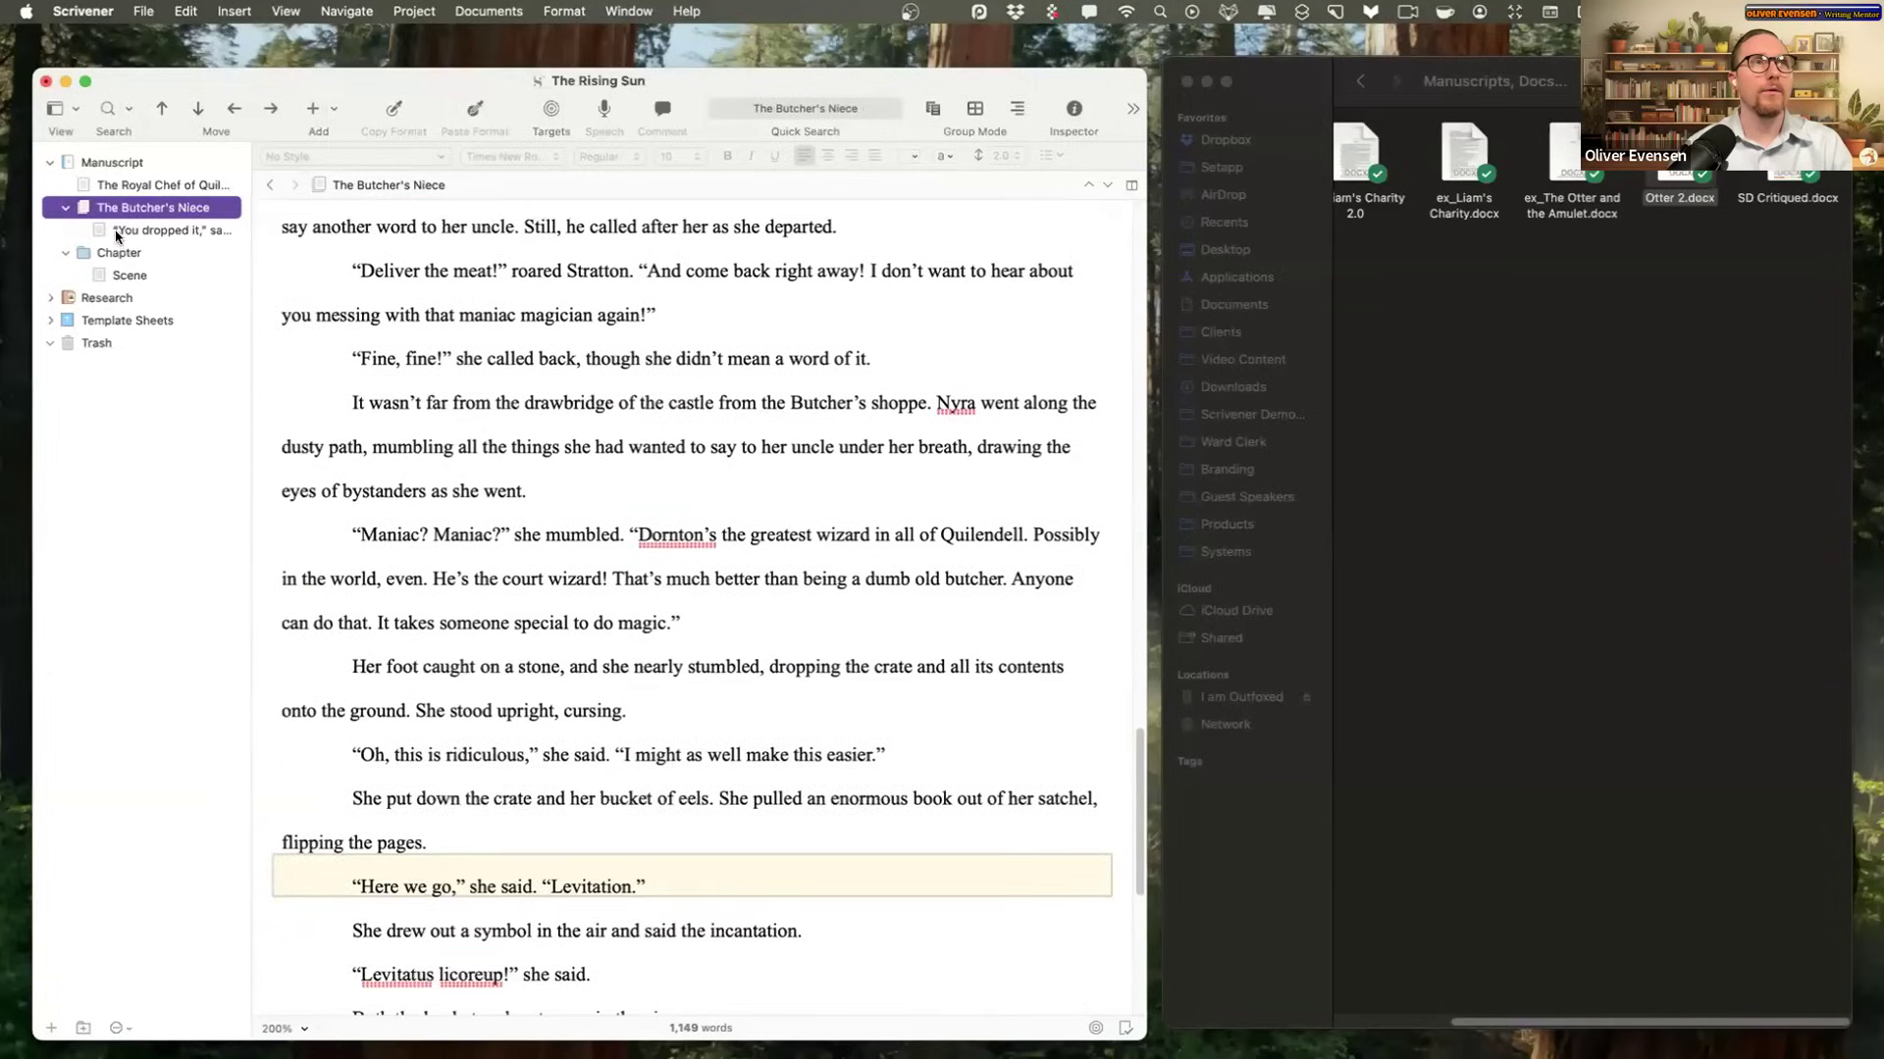
Step: Look through the "You dropped it" scene for the chapters and scene breaks still left to split
click(116, 231)
scroll(669, 550, down, 10)
scroll(669, 550, down, 15)
scroll(697, 568, down, 5)
scroll(789, 706, down, 5)
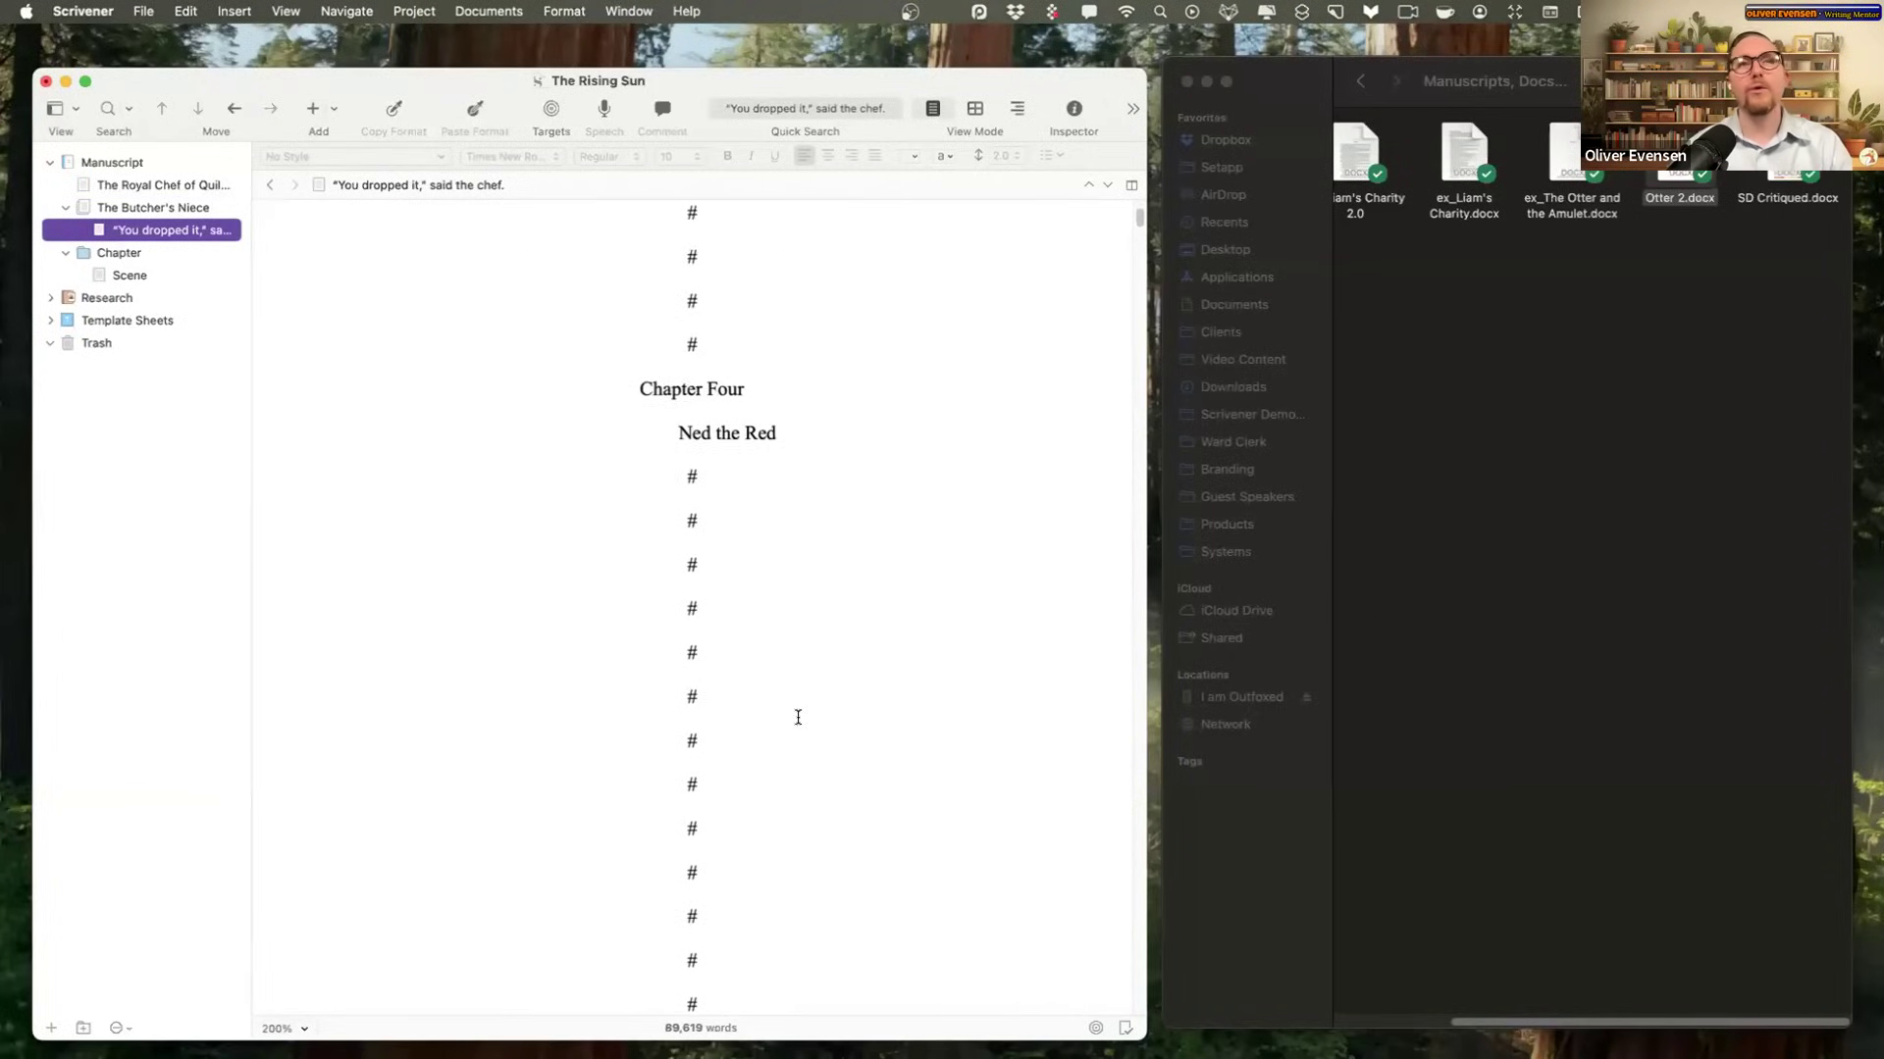
scroll(794, 685, down, 5)
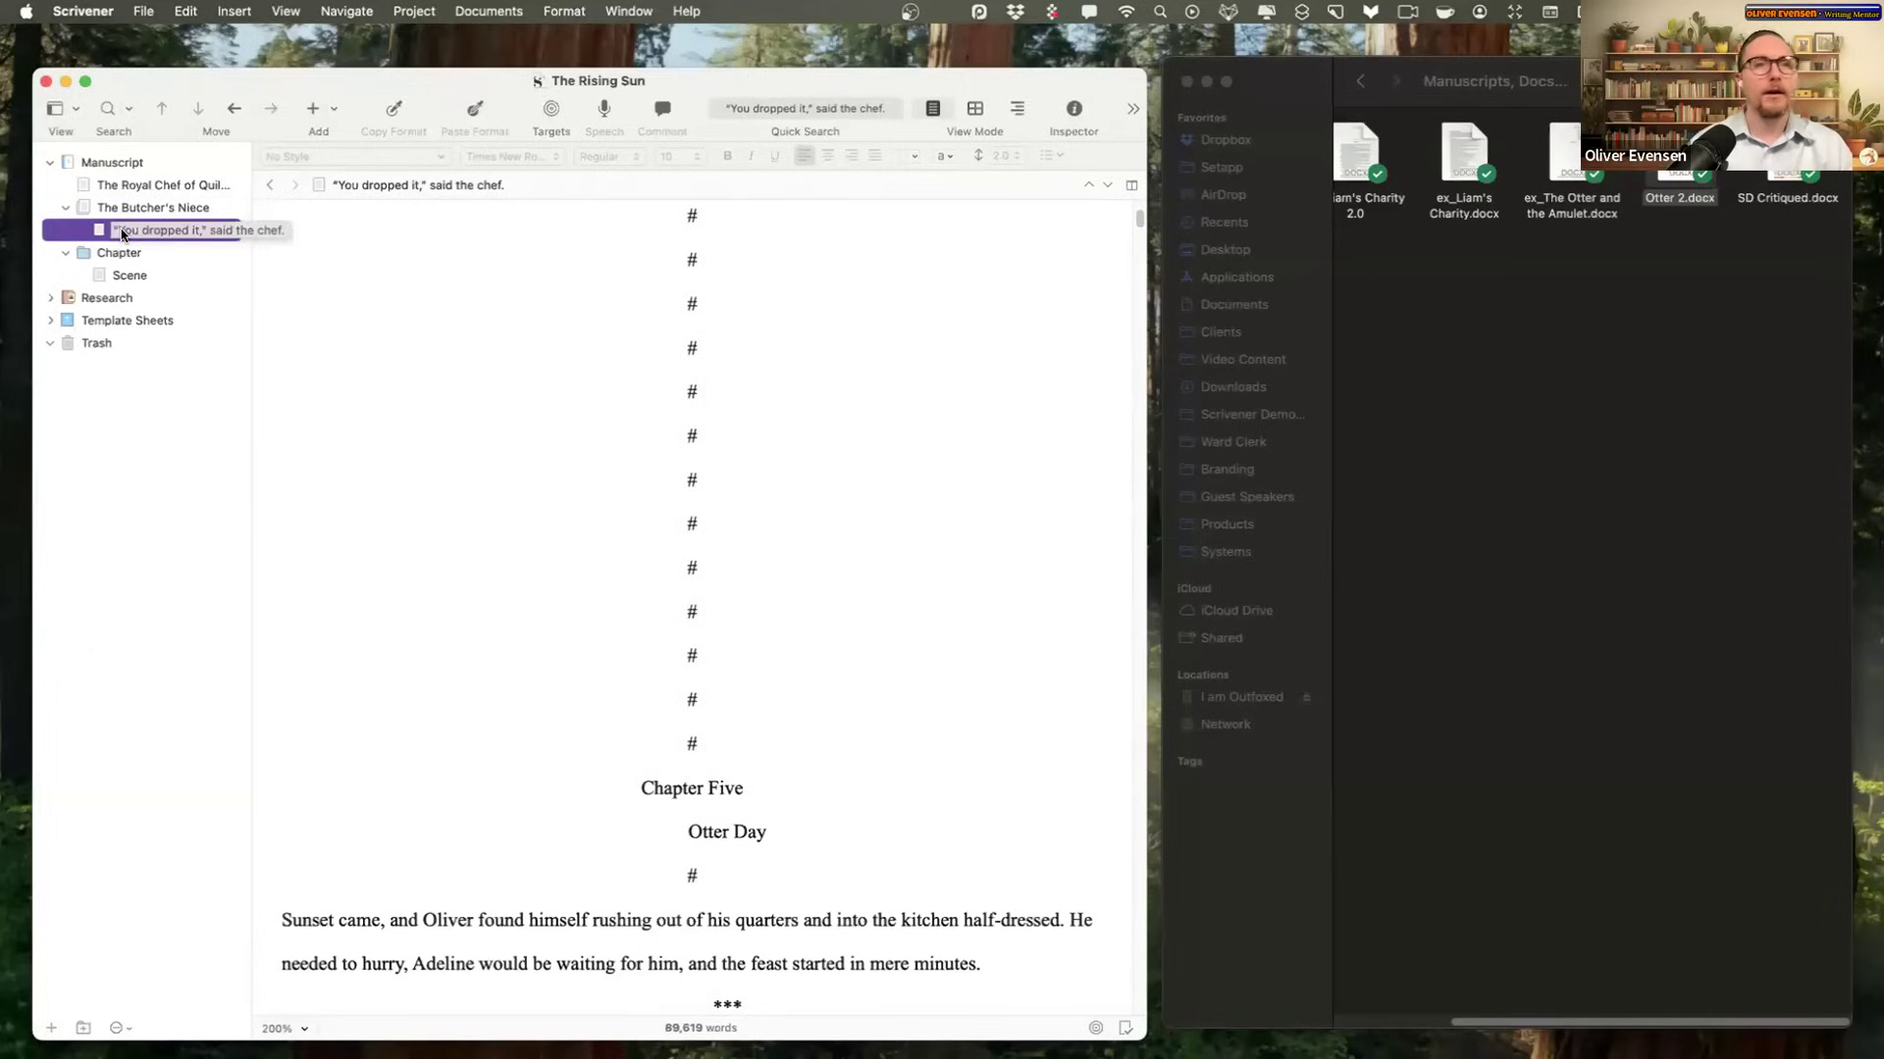
Step: Move The Royal Chef of Quilendell, The Butcher's Niece and its nested "You dropped it" scene to the Trash
click(164, 208)
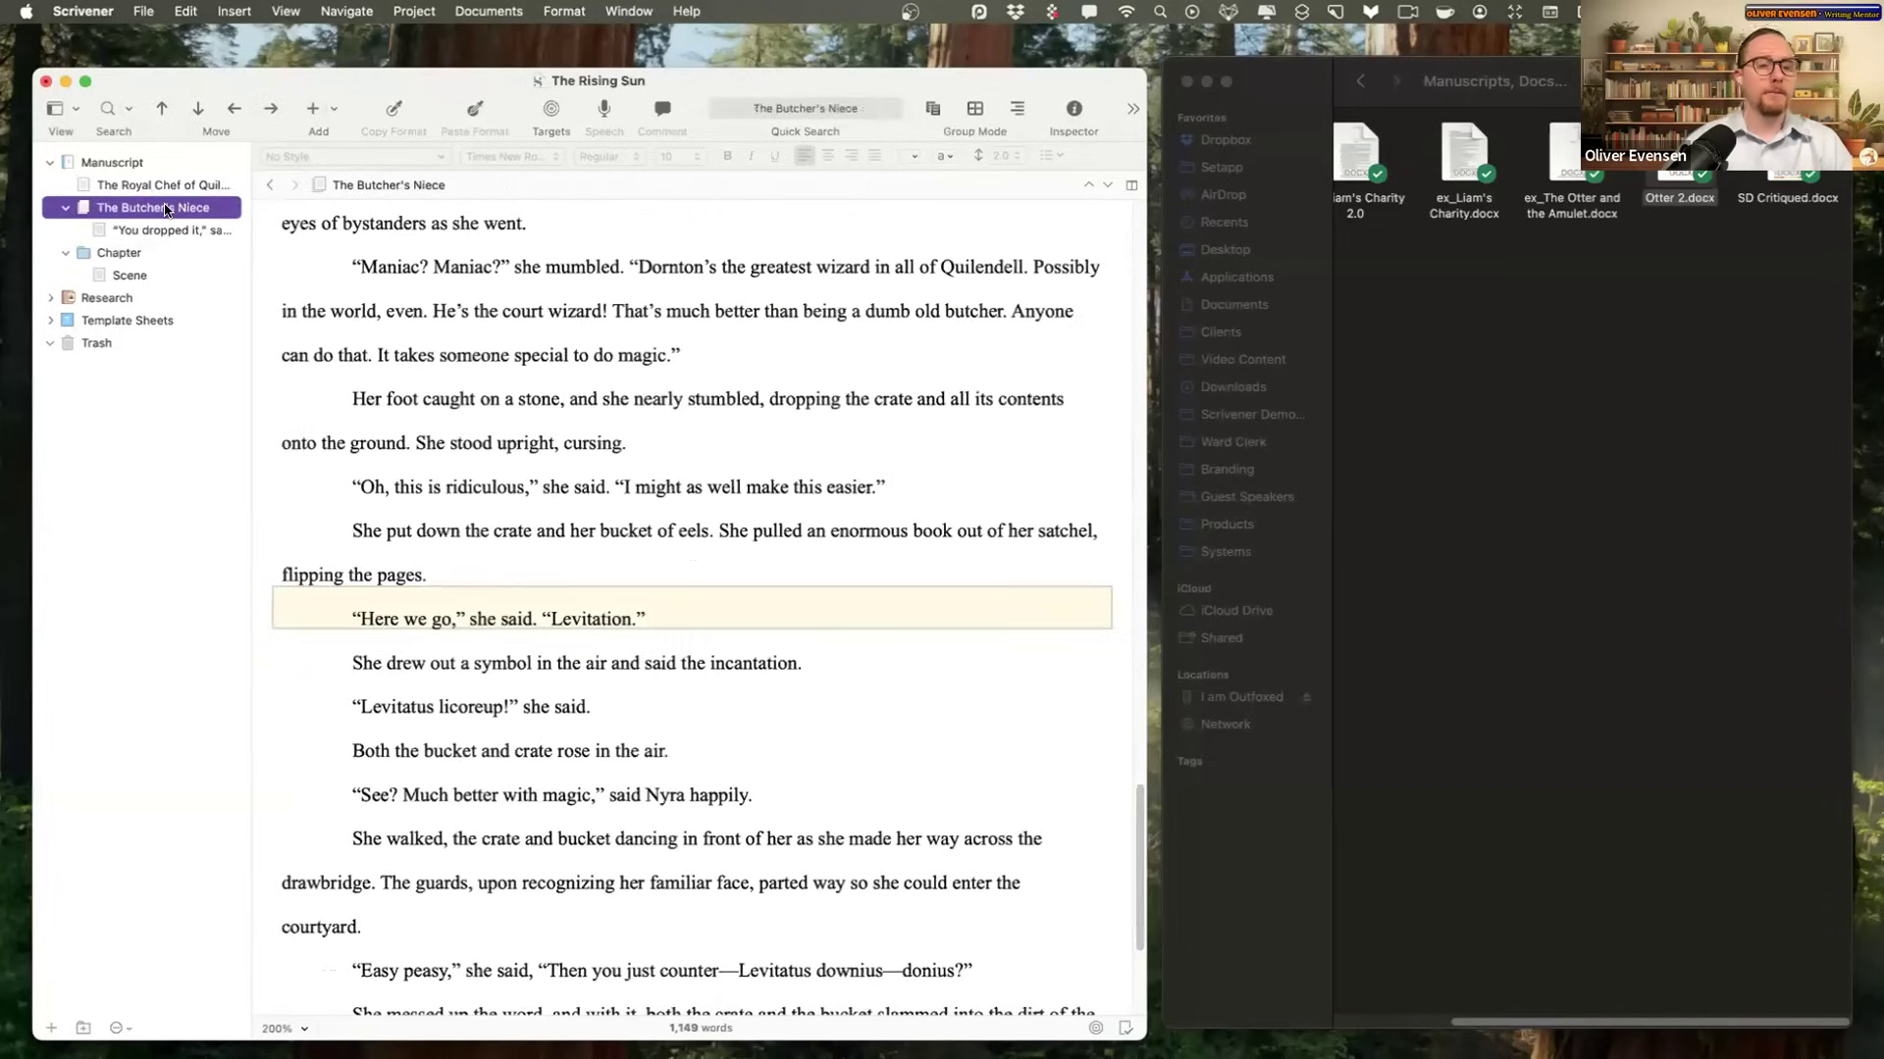
key(shift+Up)
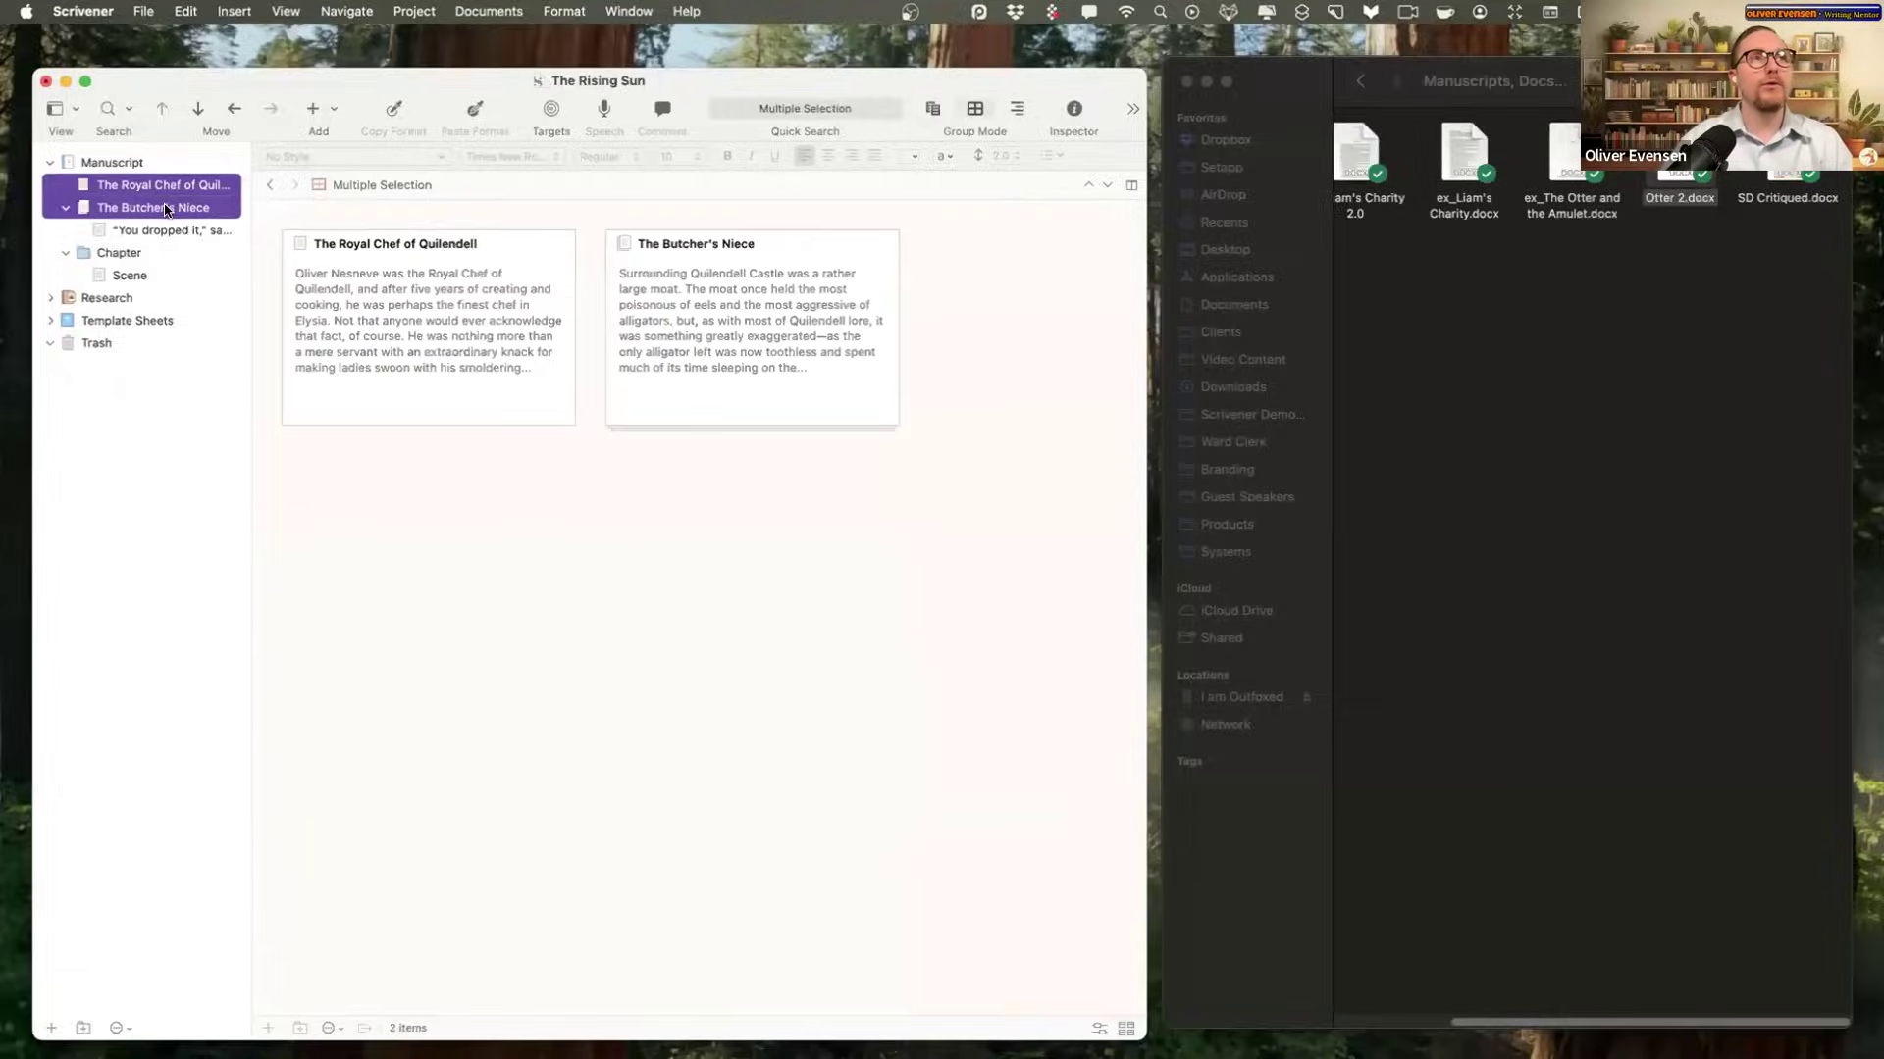
key(shift+Down)
key(shift+Down)
key(shift+Up)
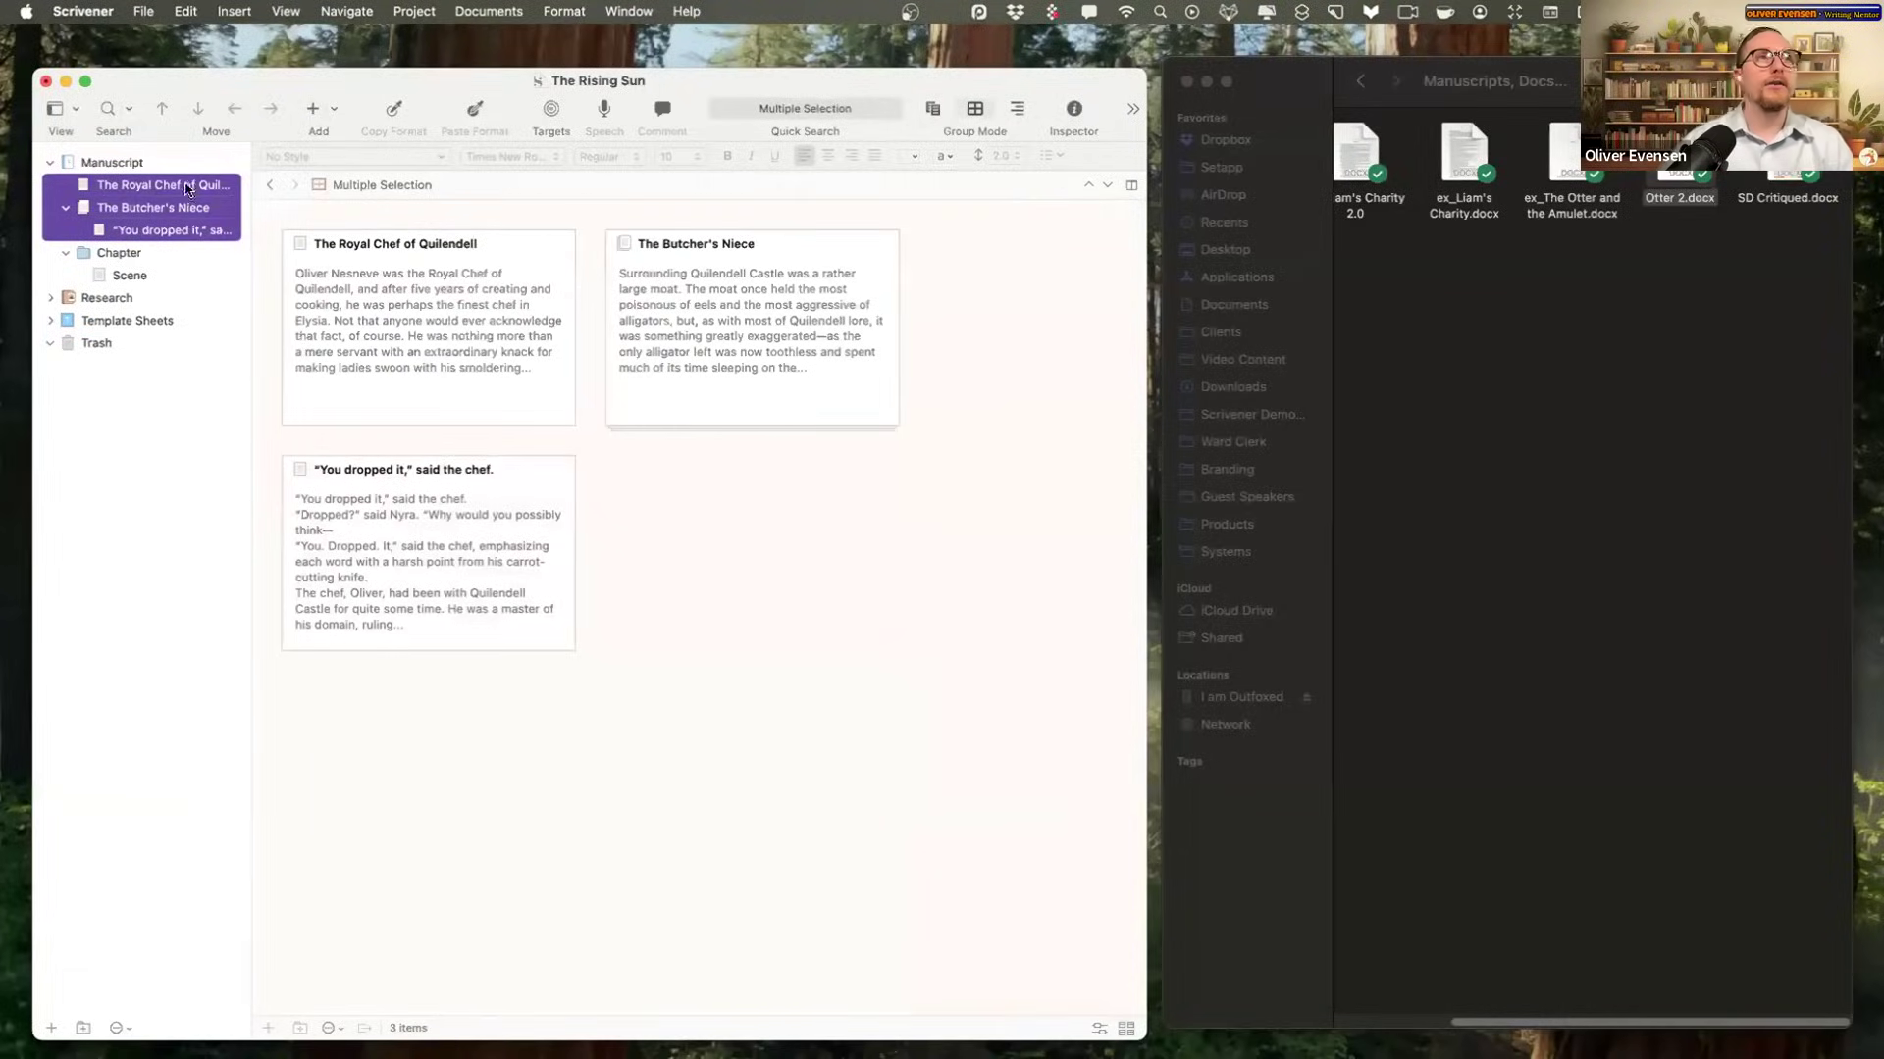
right_click(203, 186)
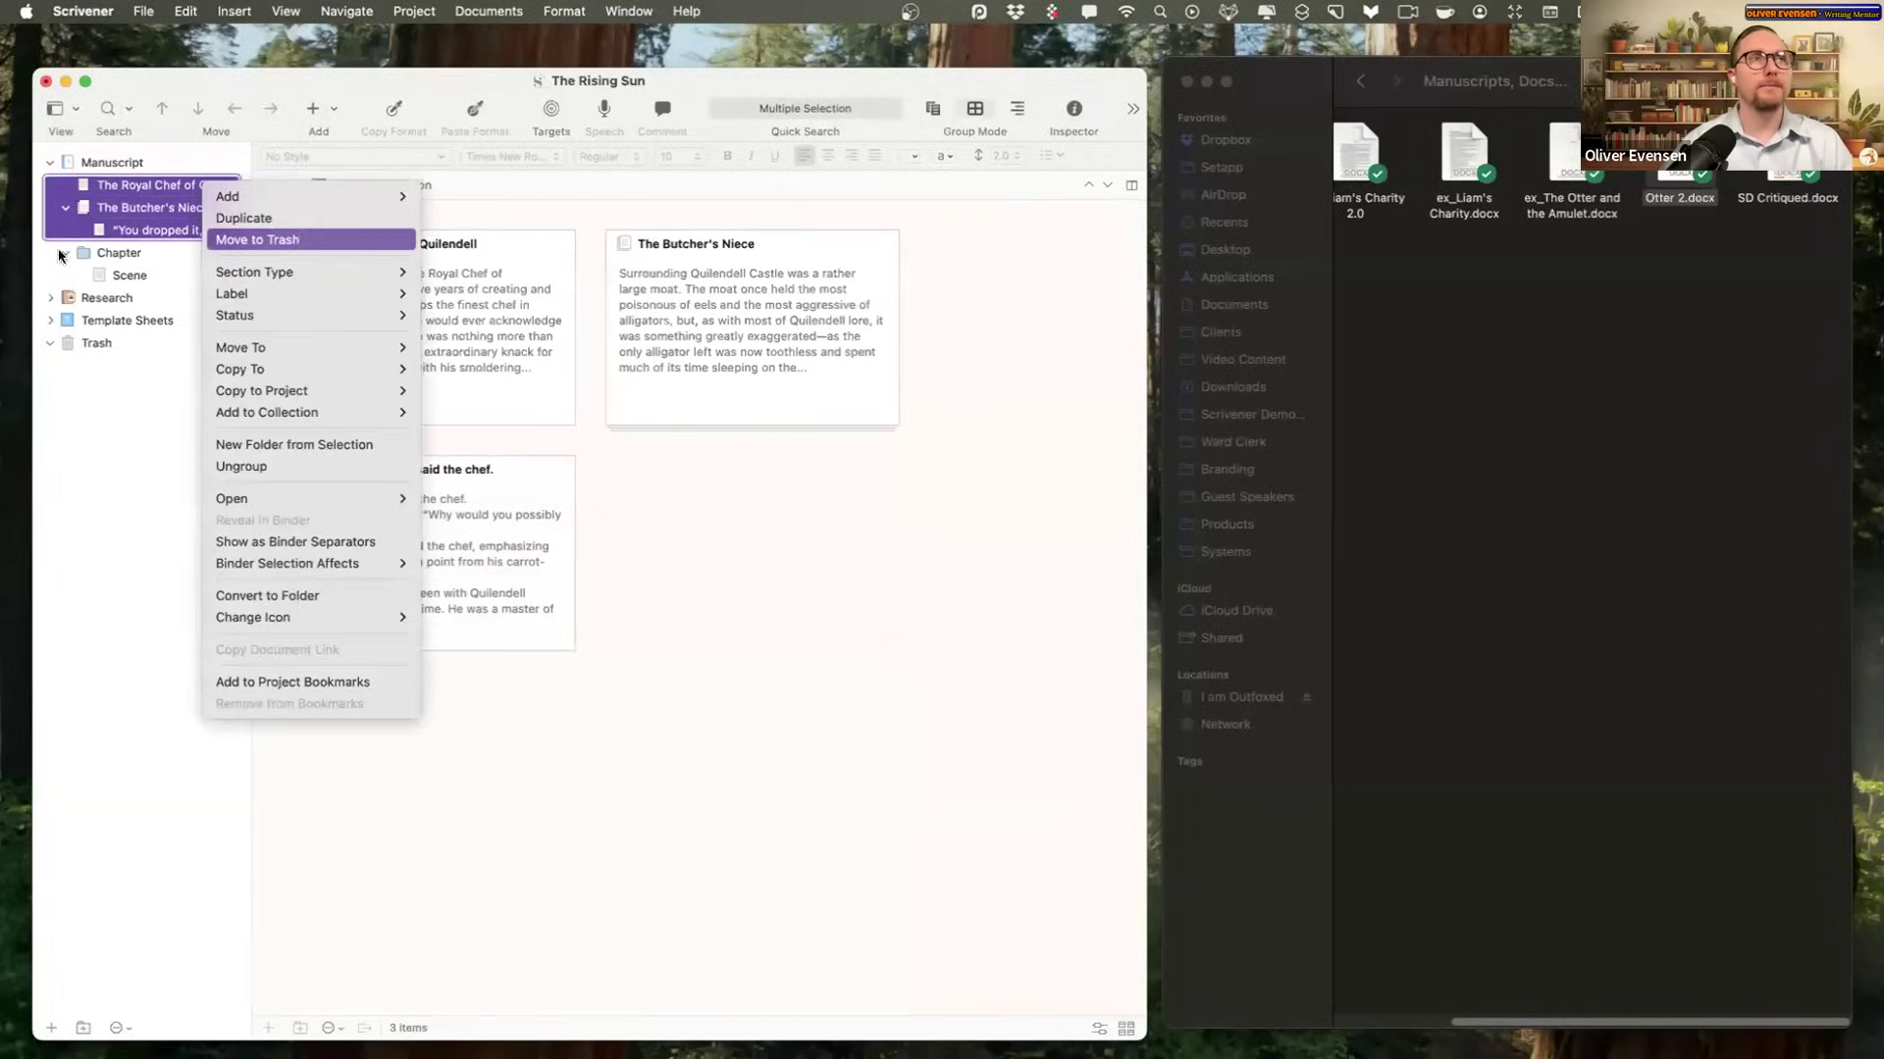
key(Return)
click(115, 163)
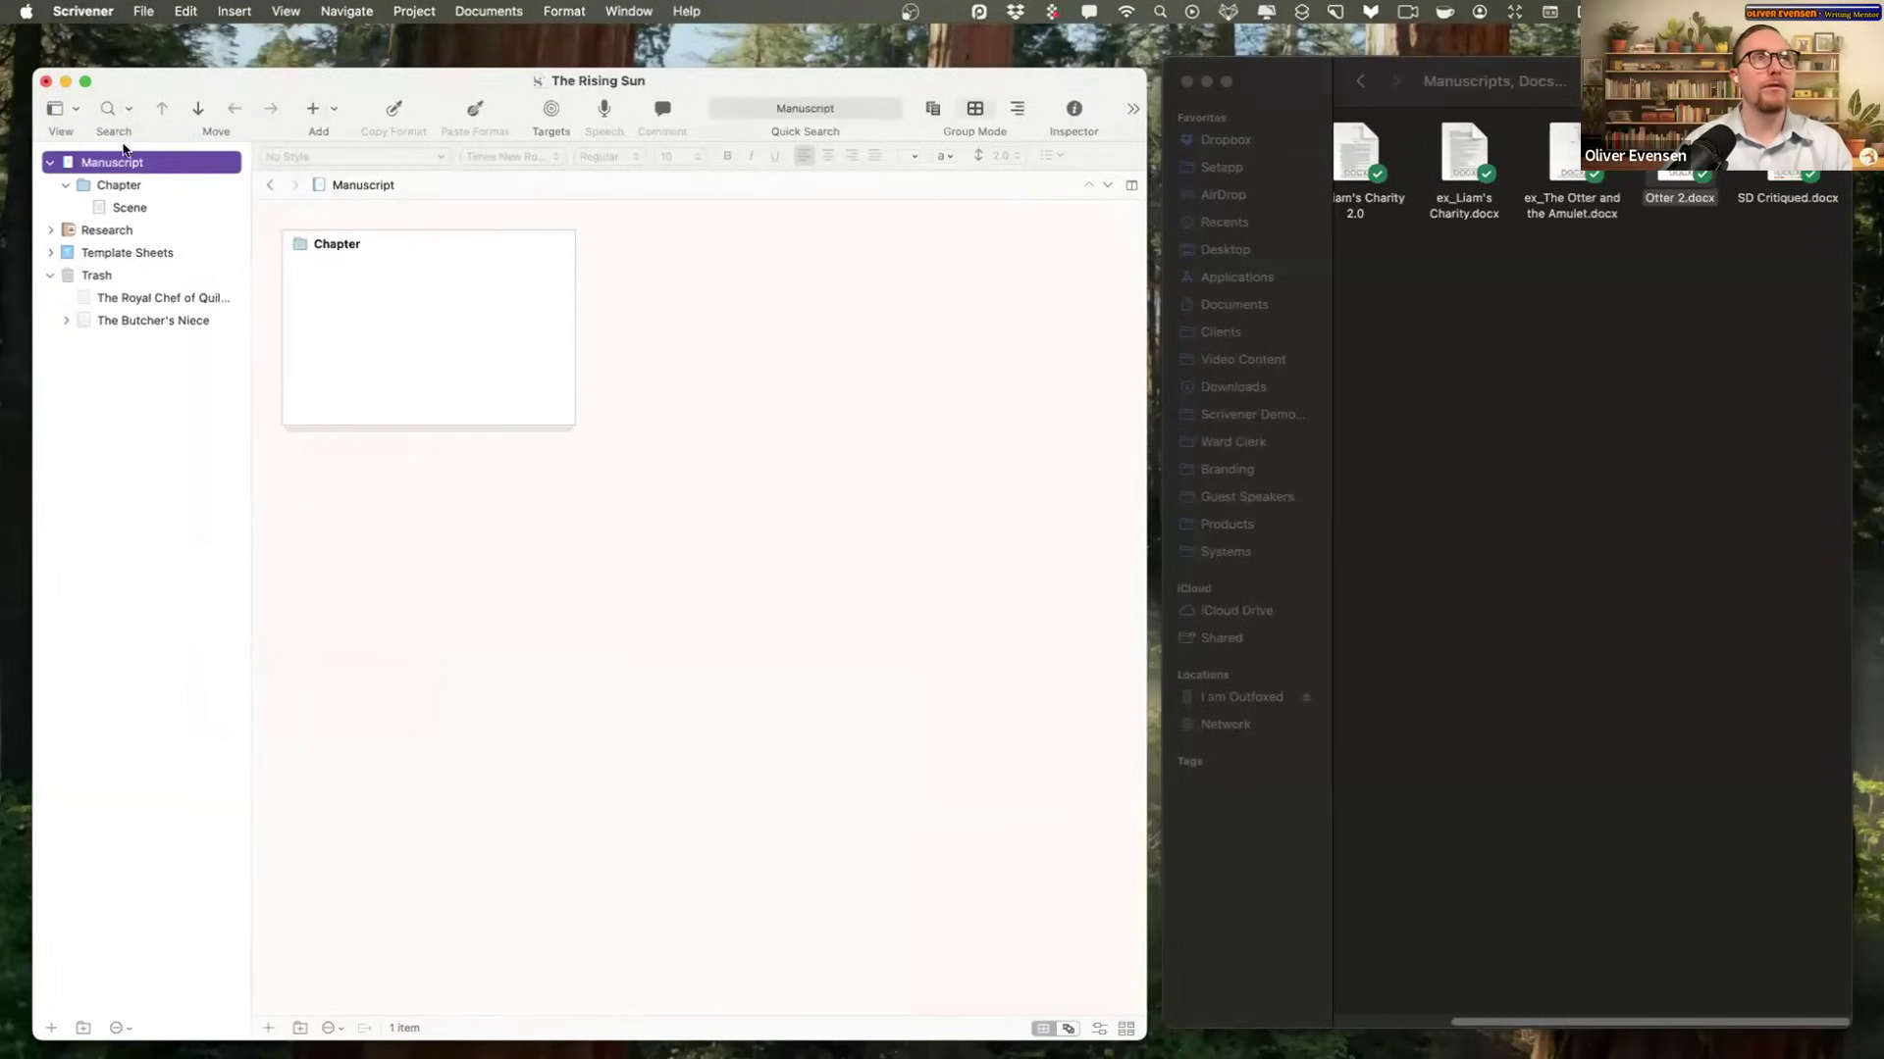
click(145, 11)
mouse_move(189, 316)
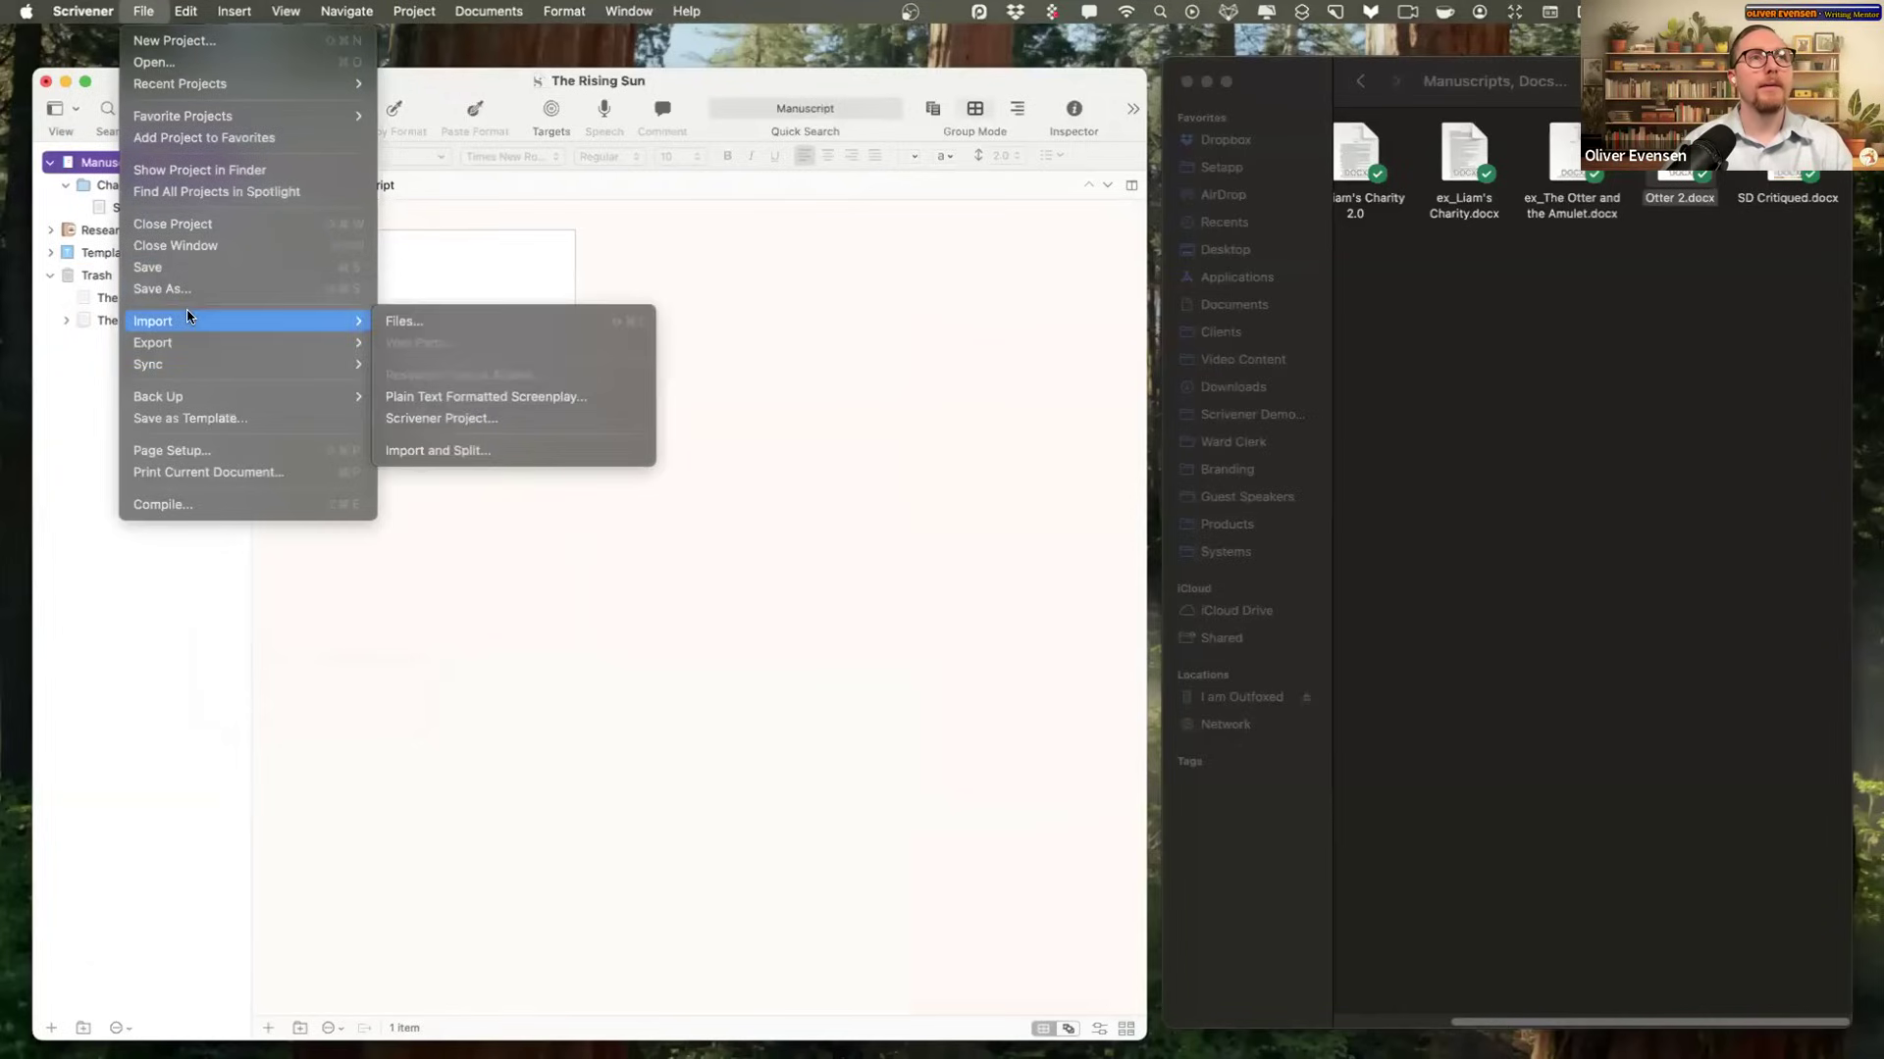
click(471, 516)
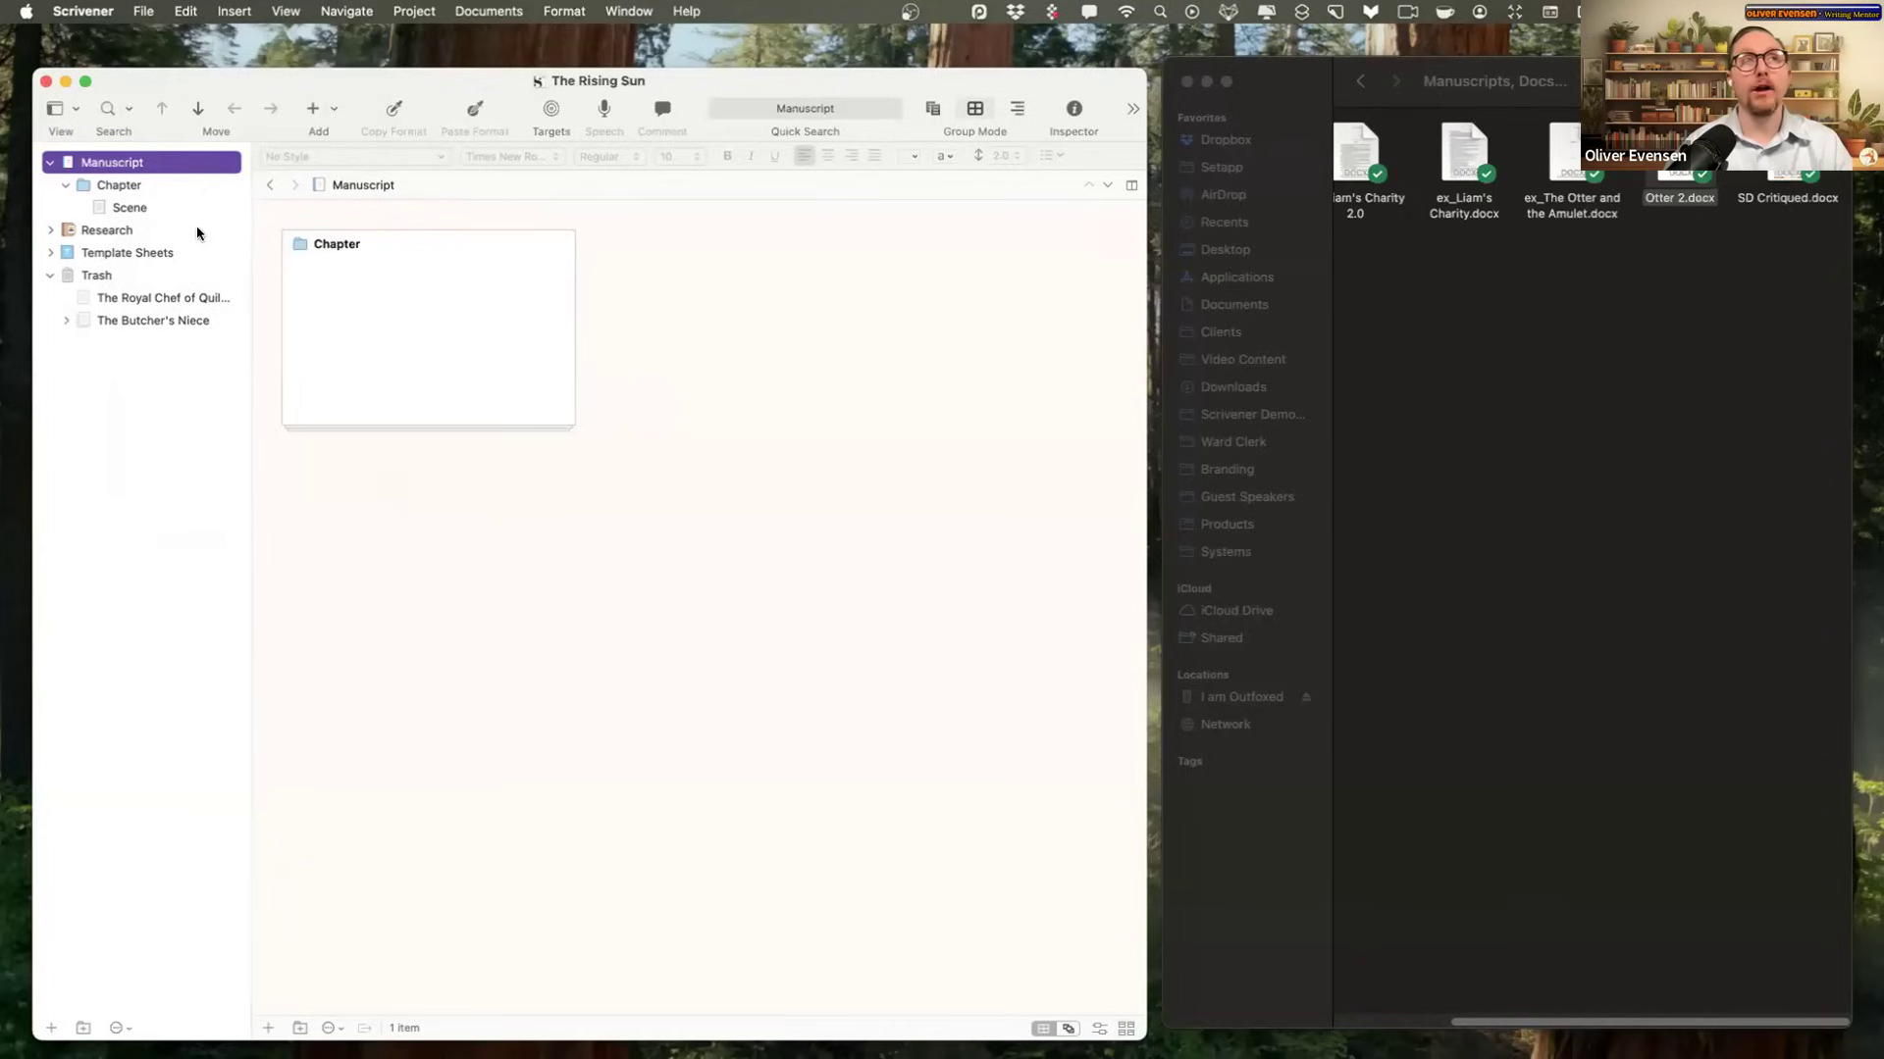
Step: Import and split Otter 2.docx into the Manuscript folder, dividing it into sections at the separator "Chapter"
click(119, 185)
click(108, 165)
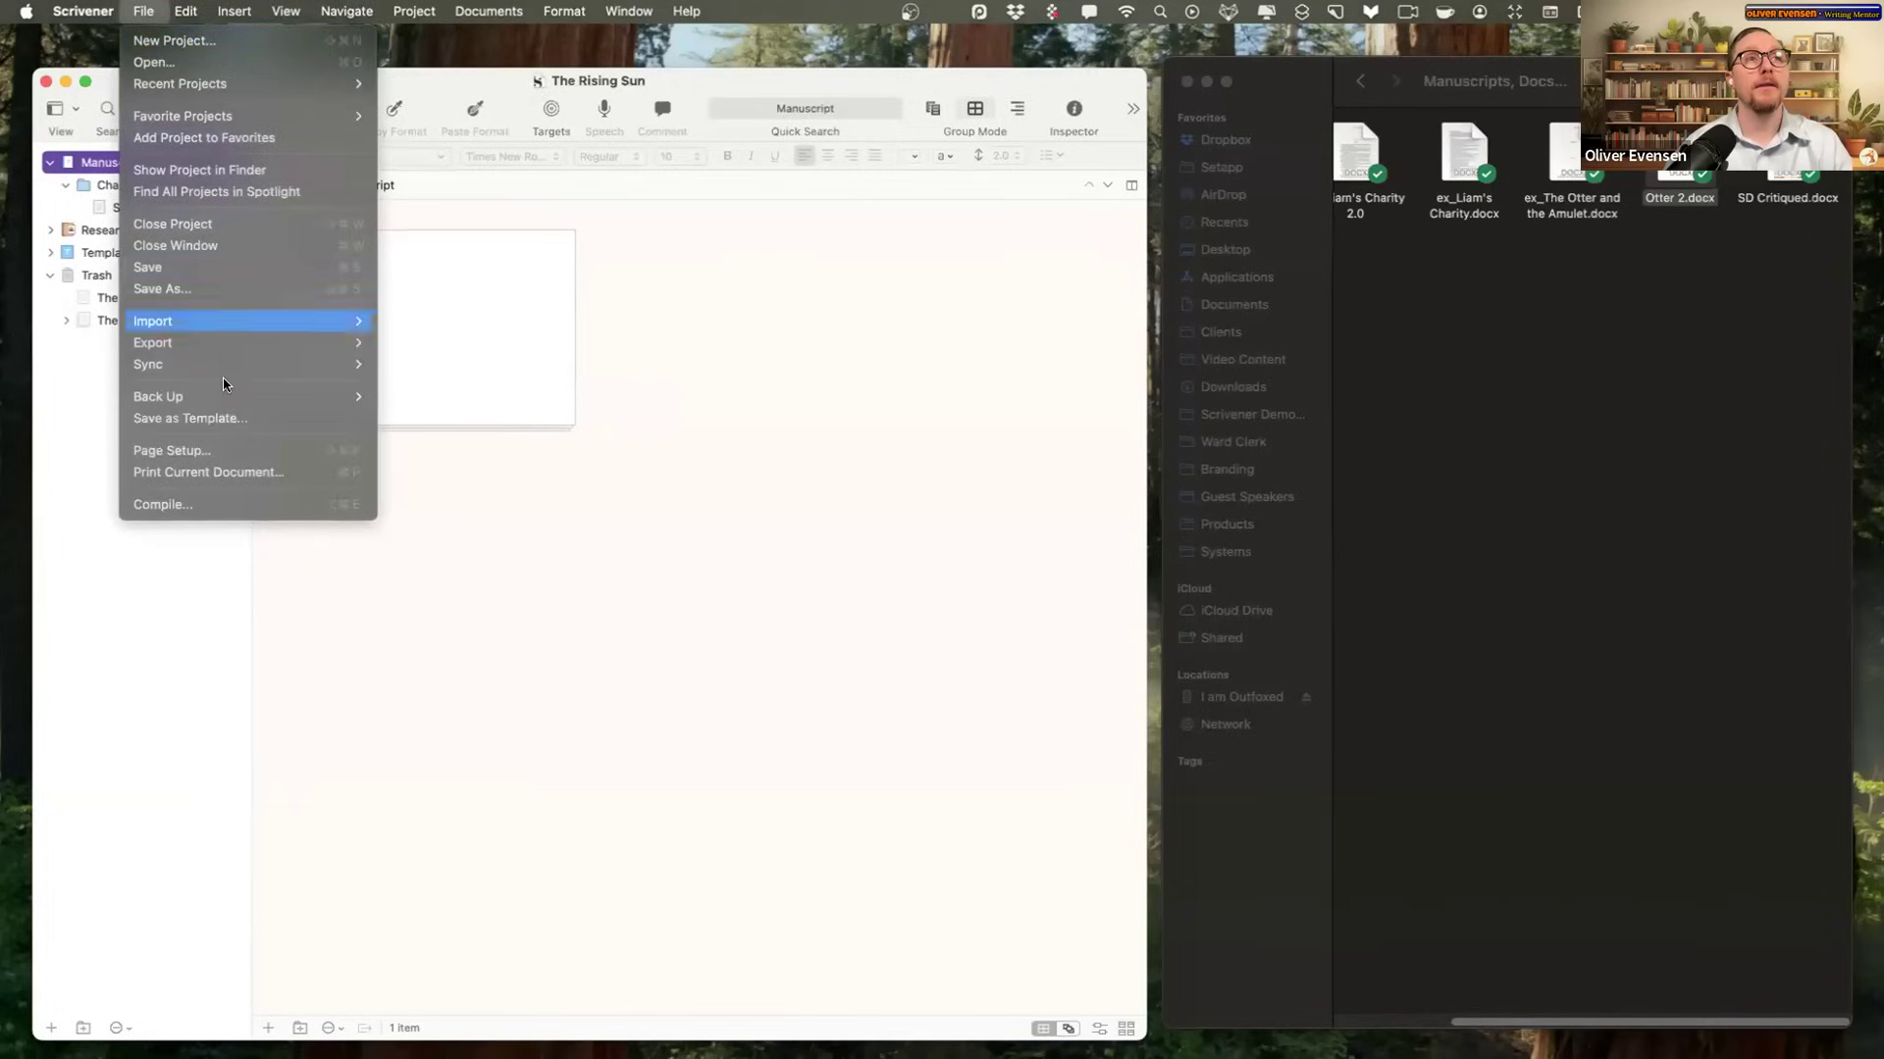
mouse_move(230, 319)
click(527, 454)
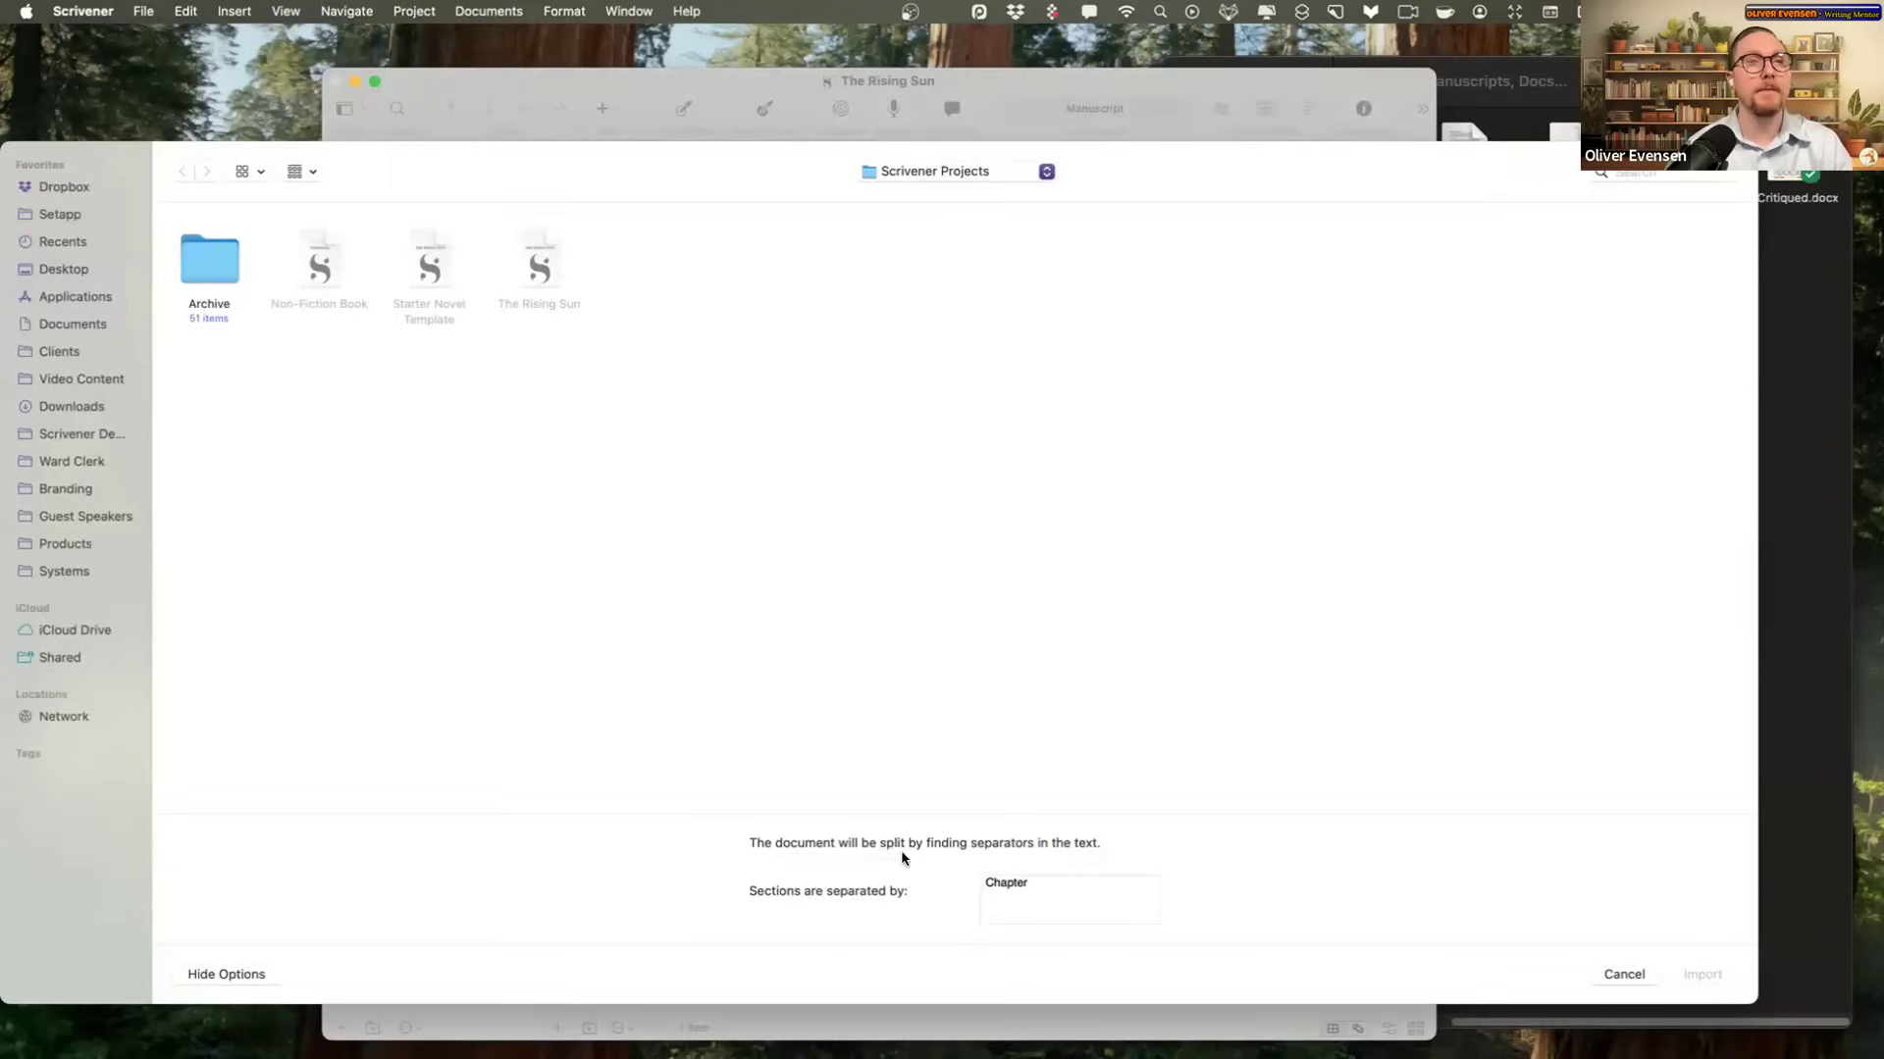
double_click(1003, 884)
text(#)
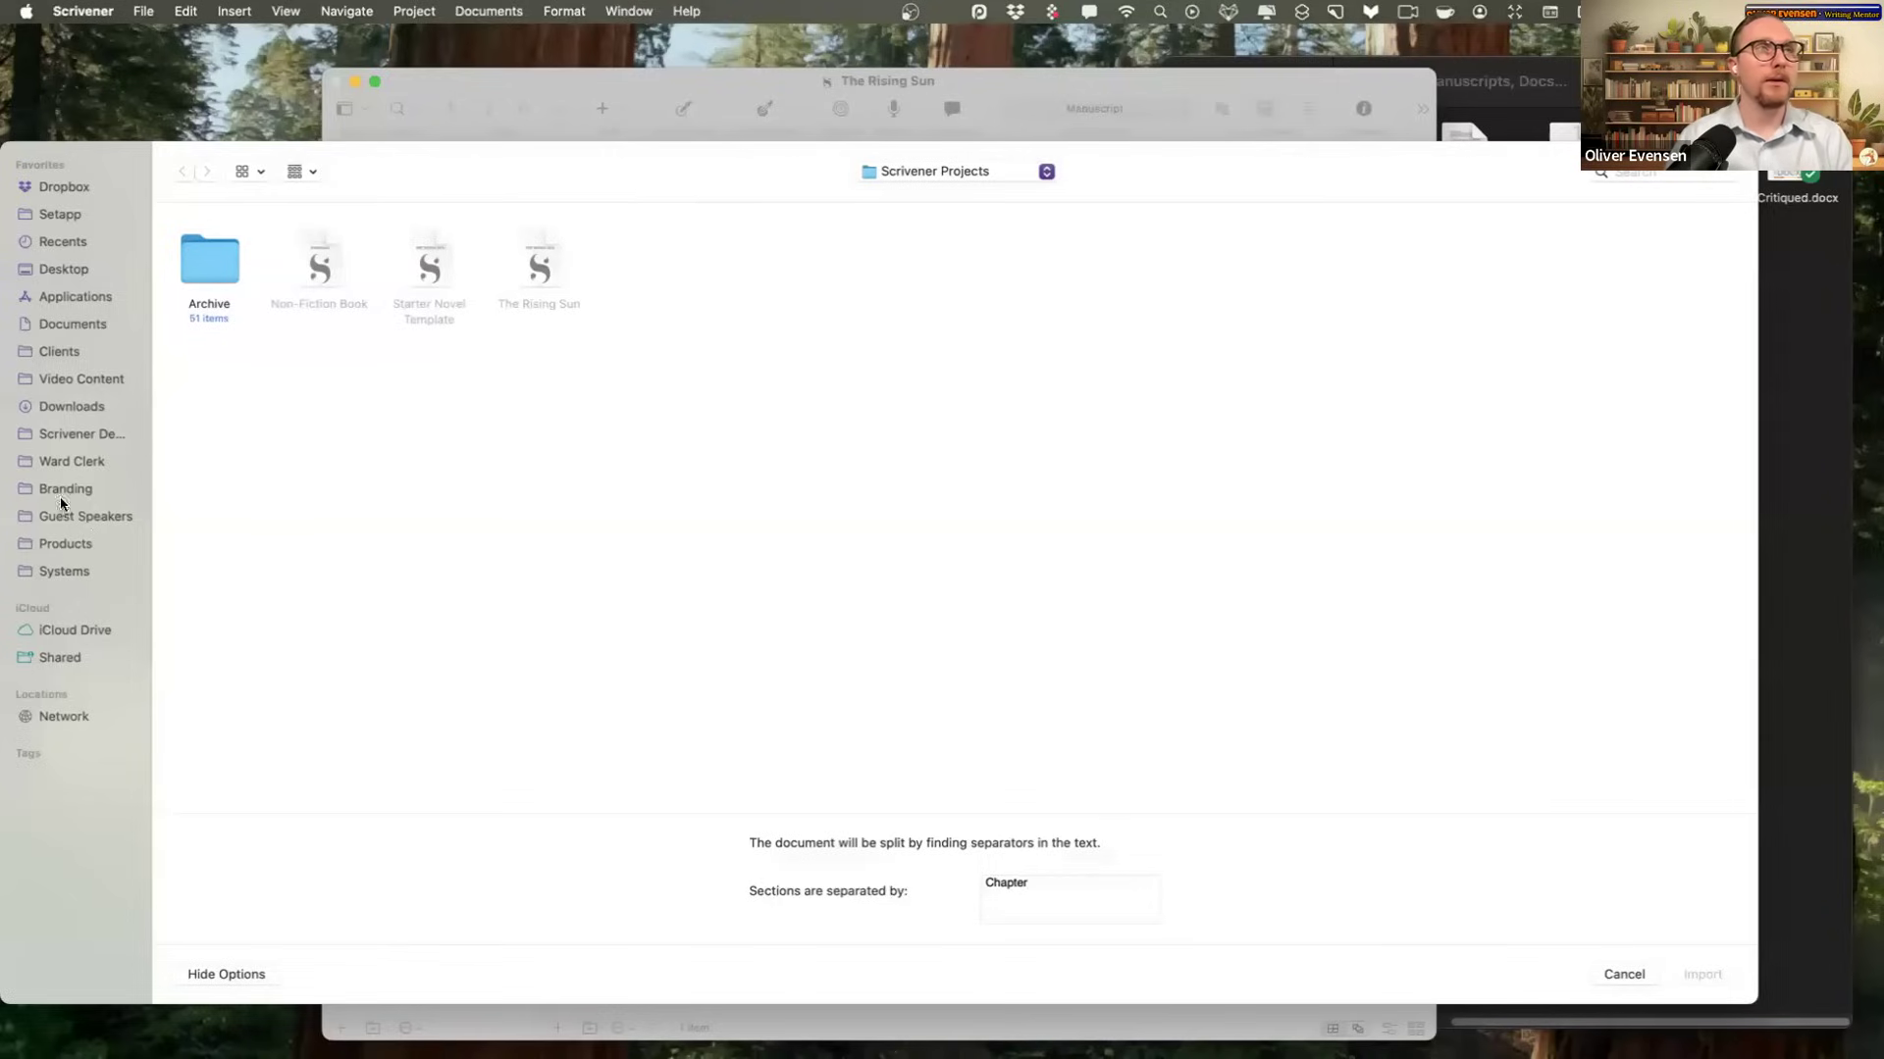
click(104, 435)
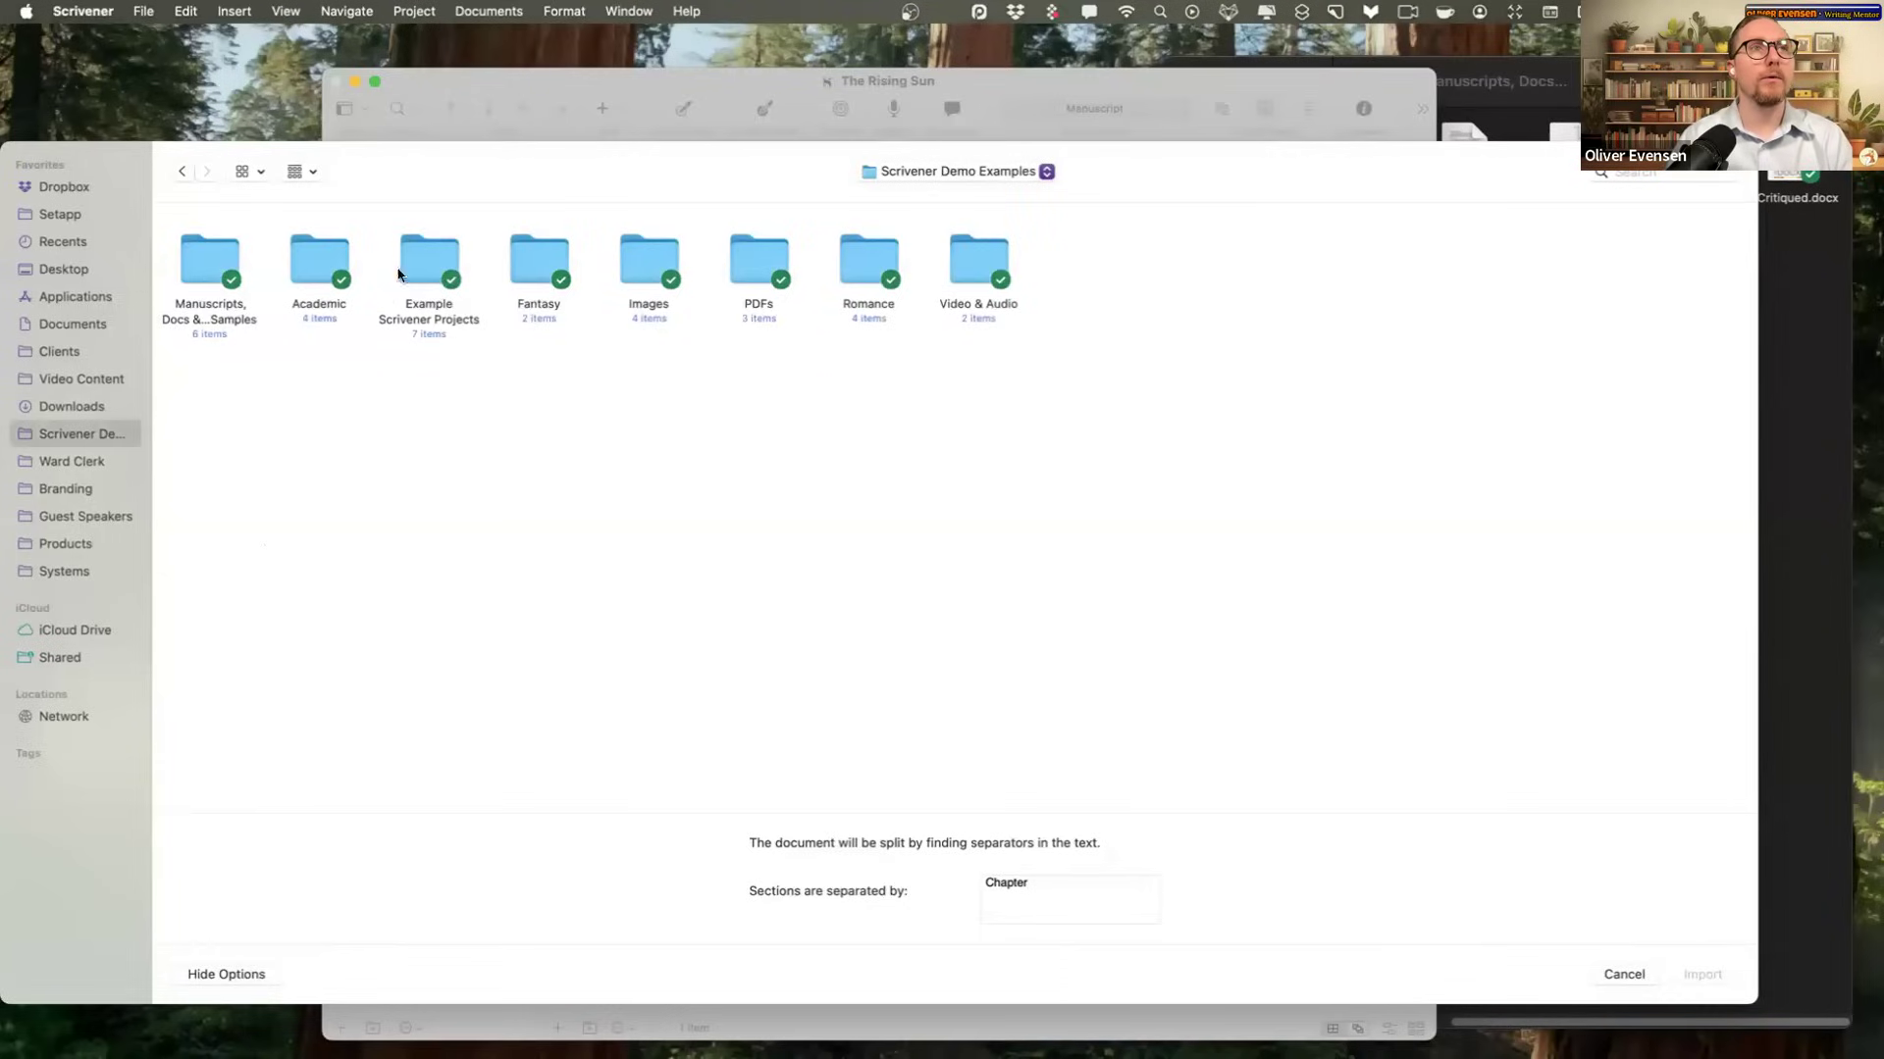
double_click(210, 257)
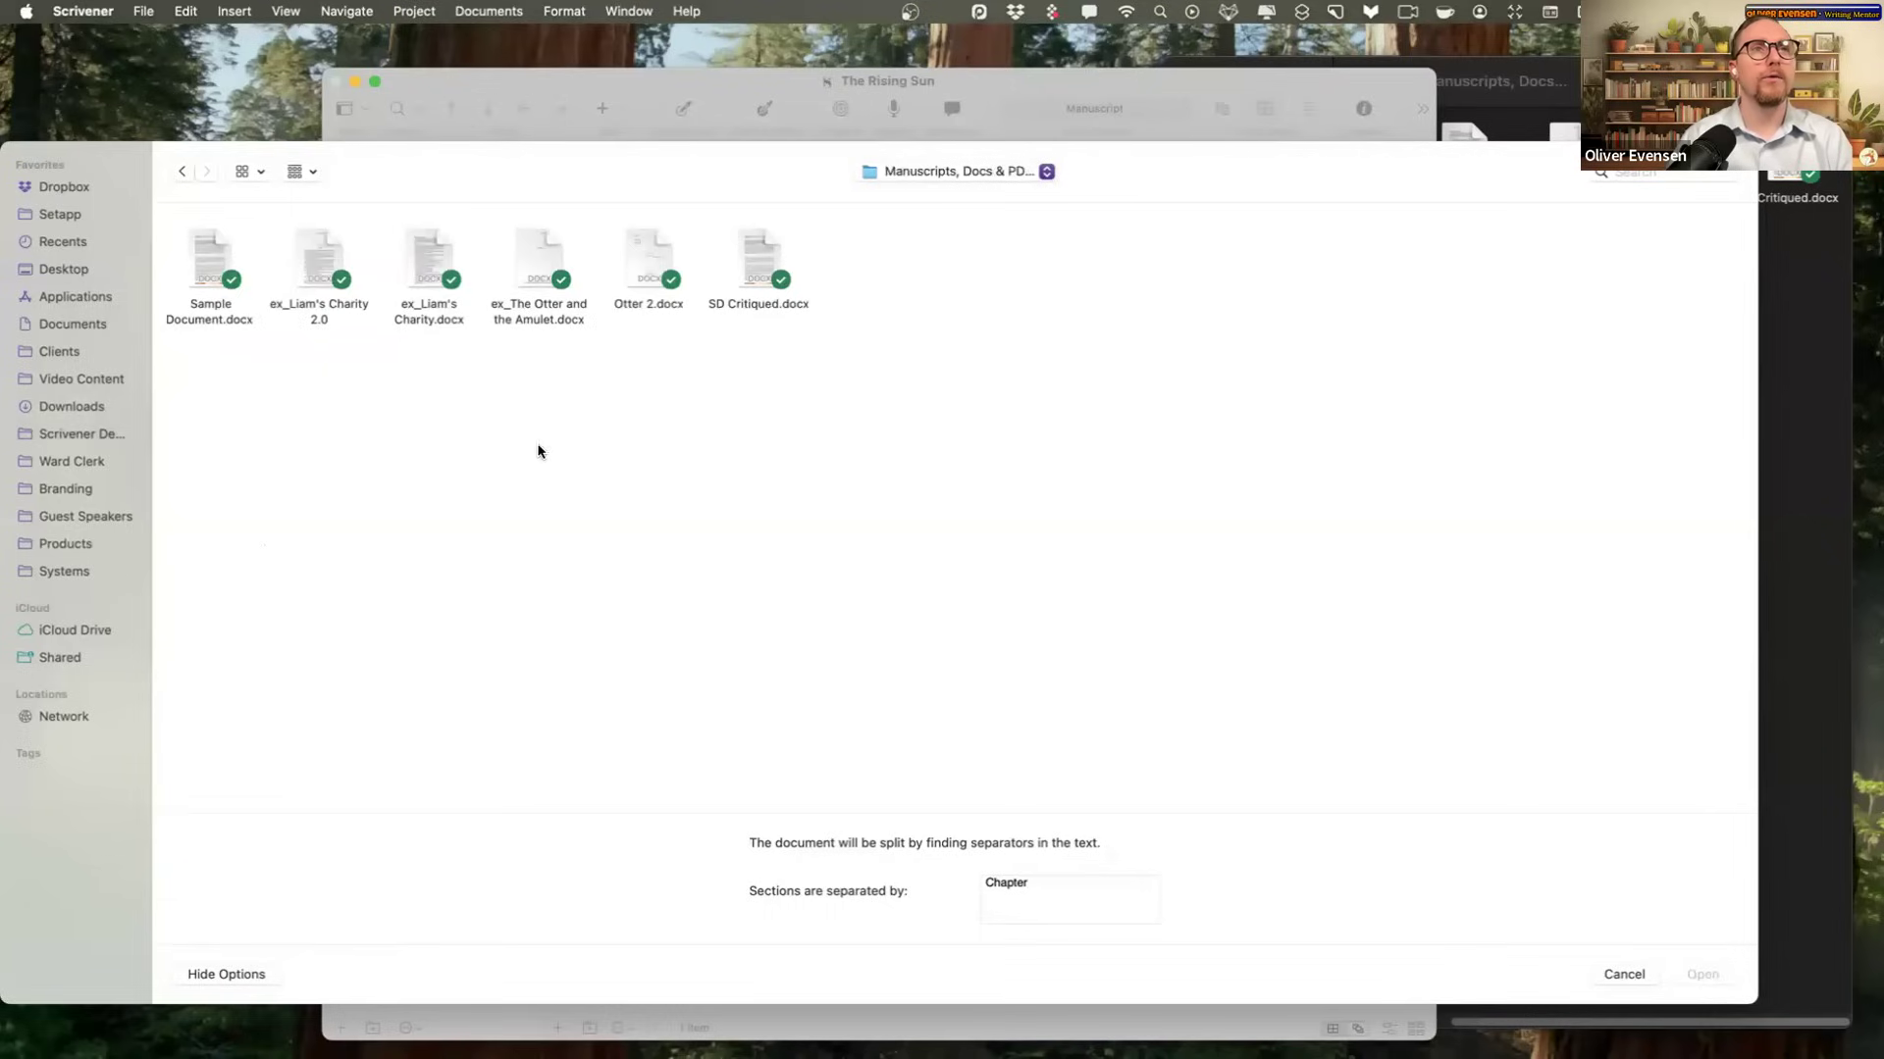
click(639, 301)
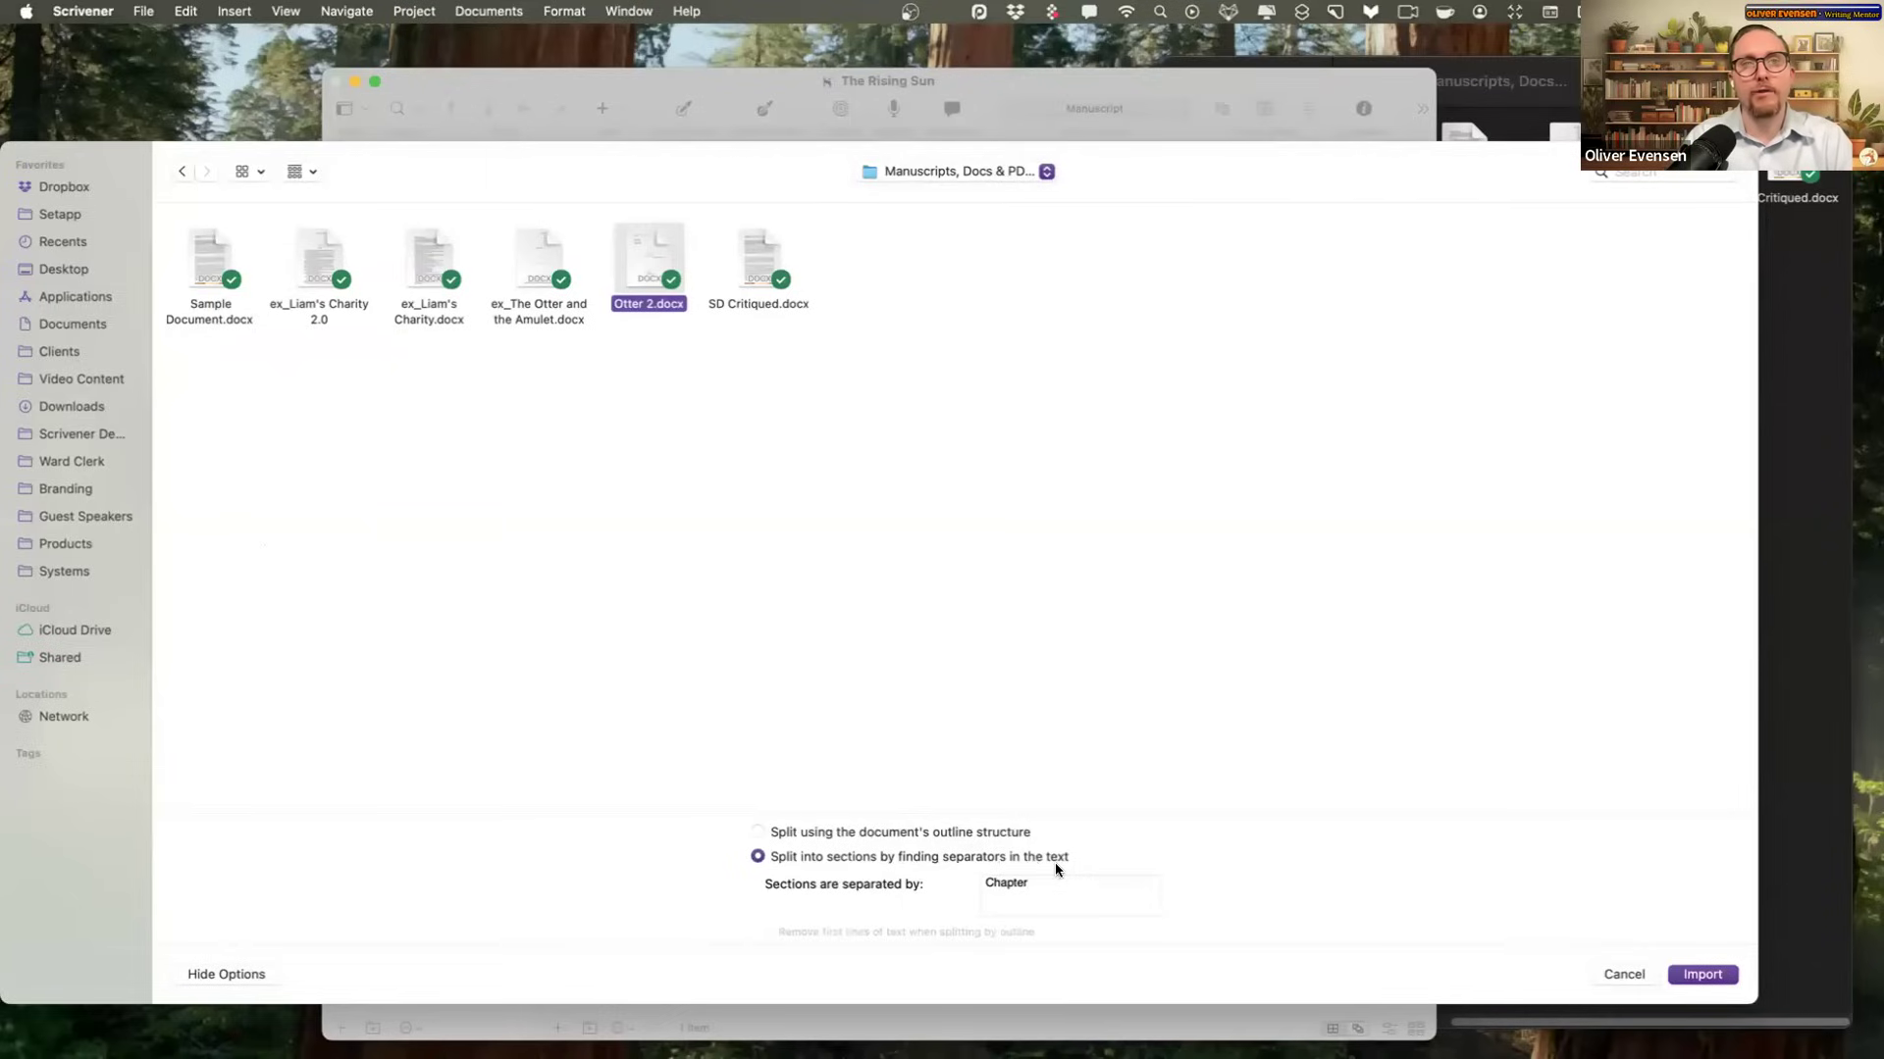
key(Tab)
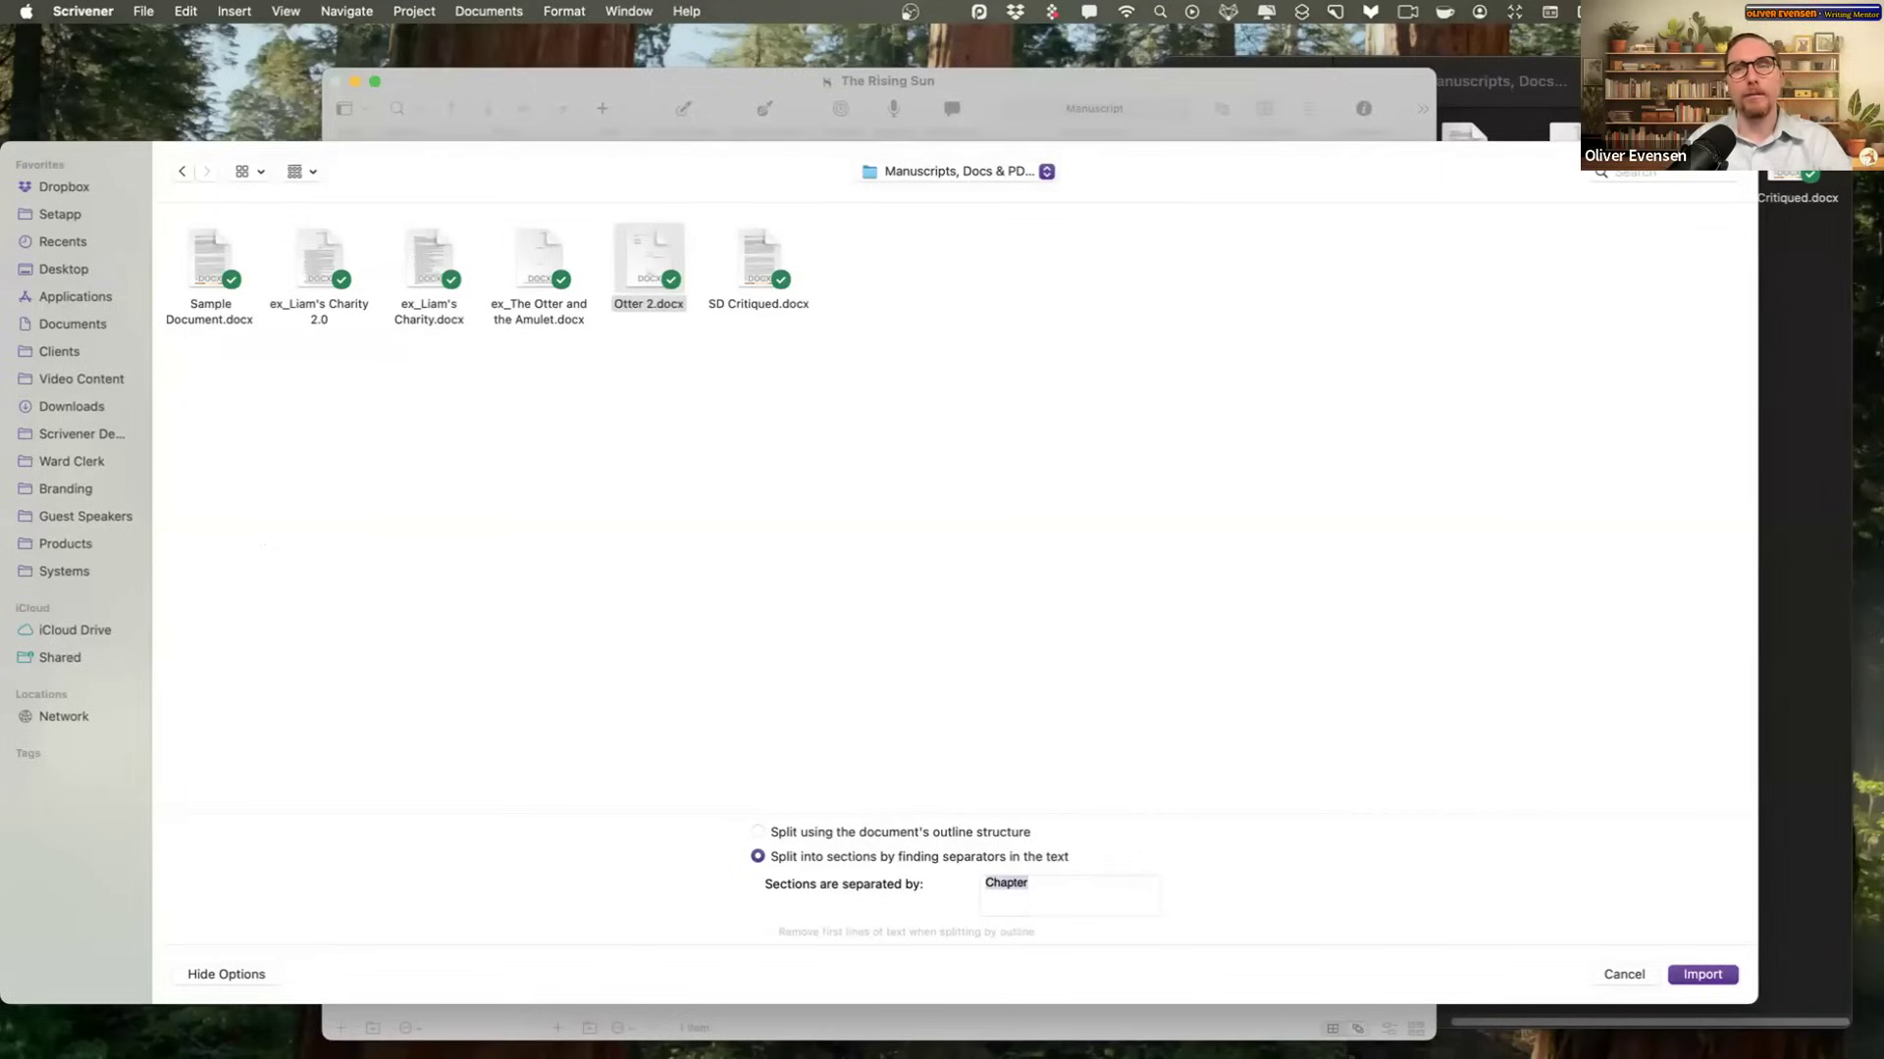
click(1694, 976)
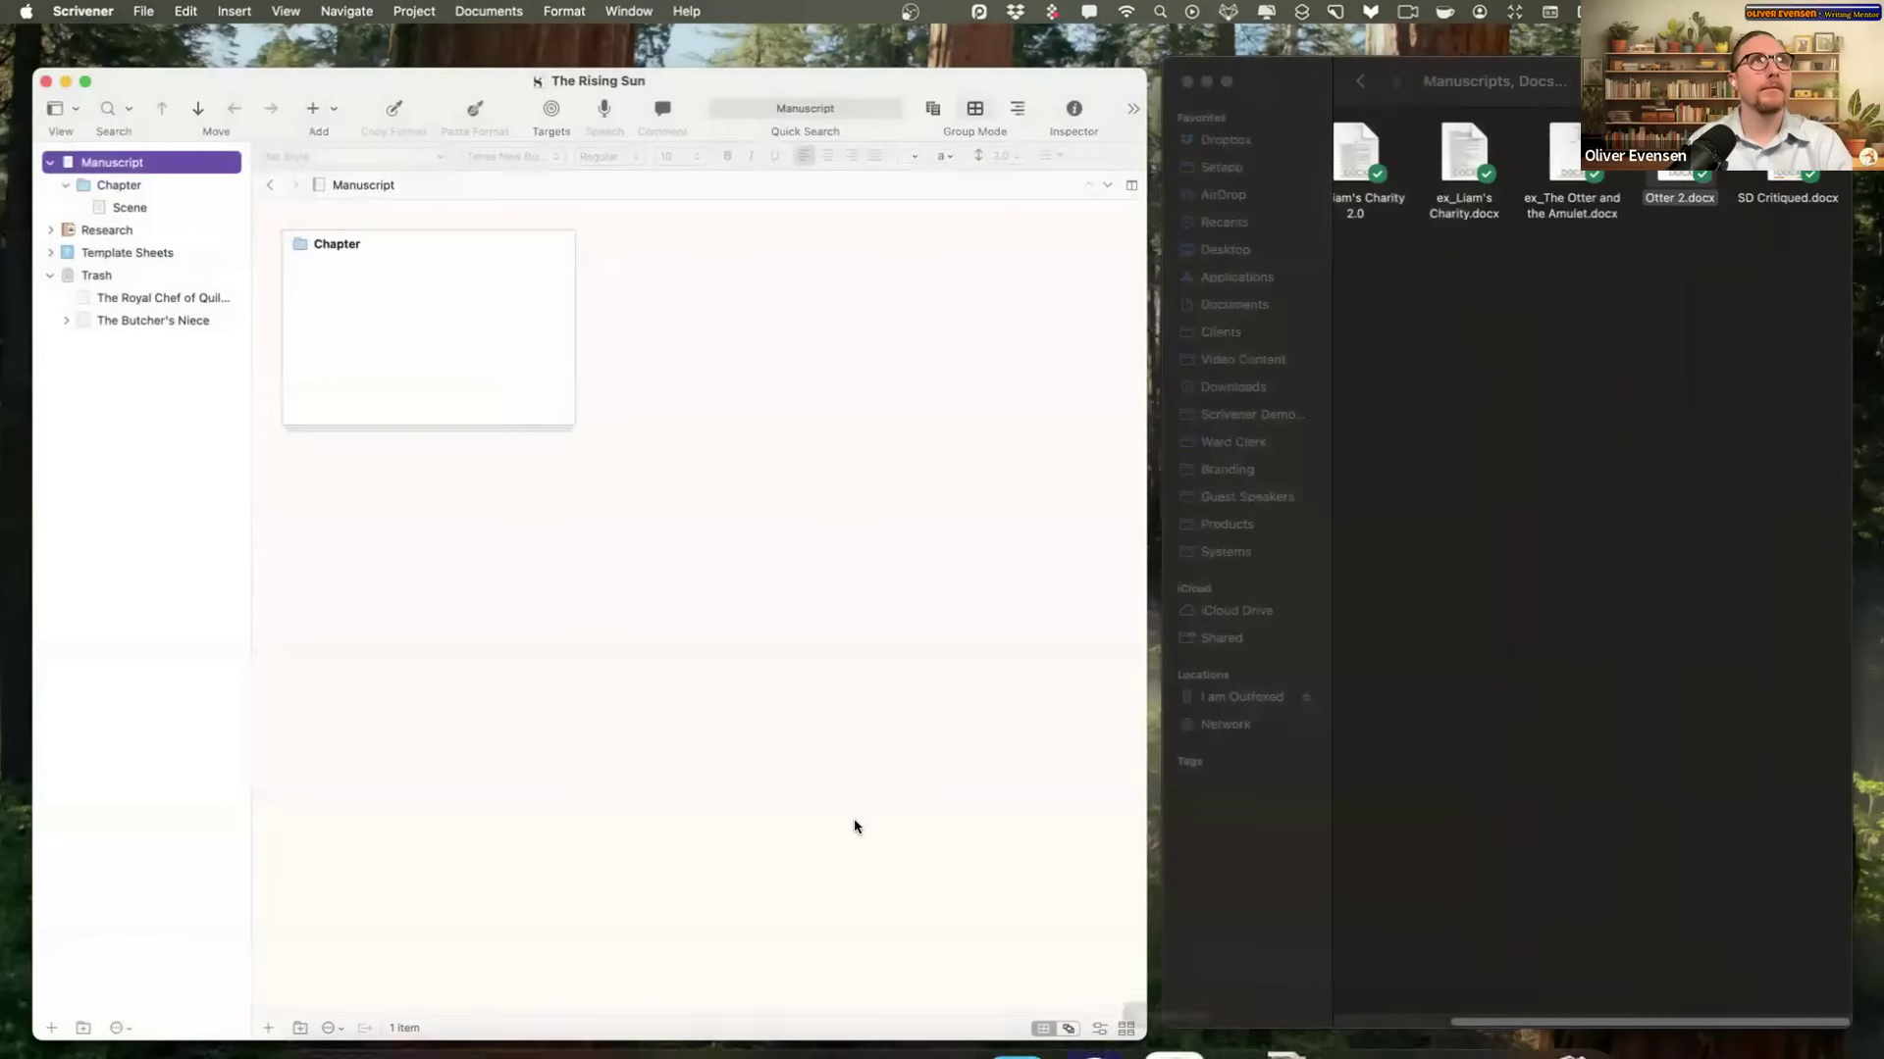
Step: Move the imported title-page document with the author's contact details to the Trash
click(162, 231)
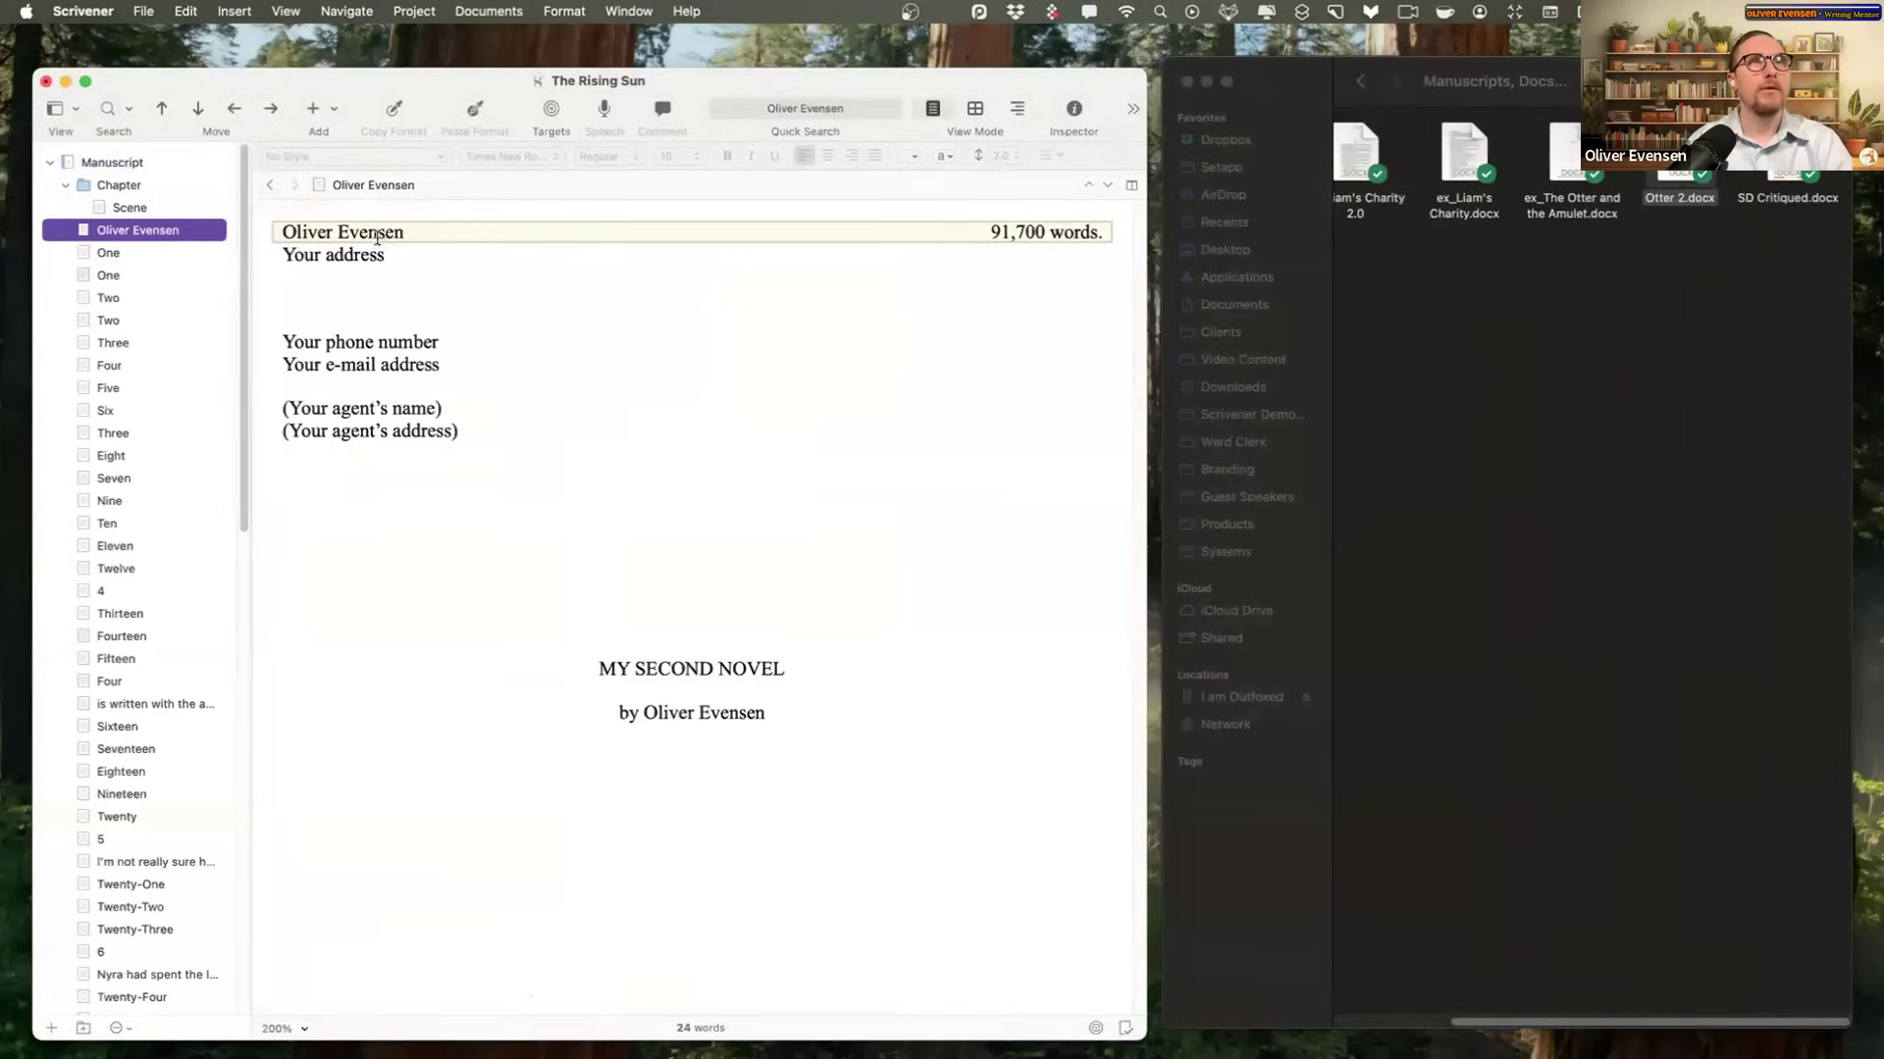
key(super+BackSpace)
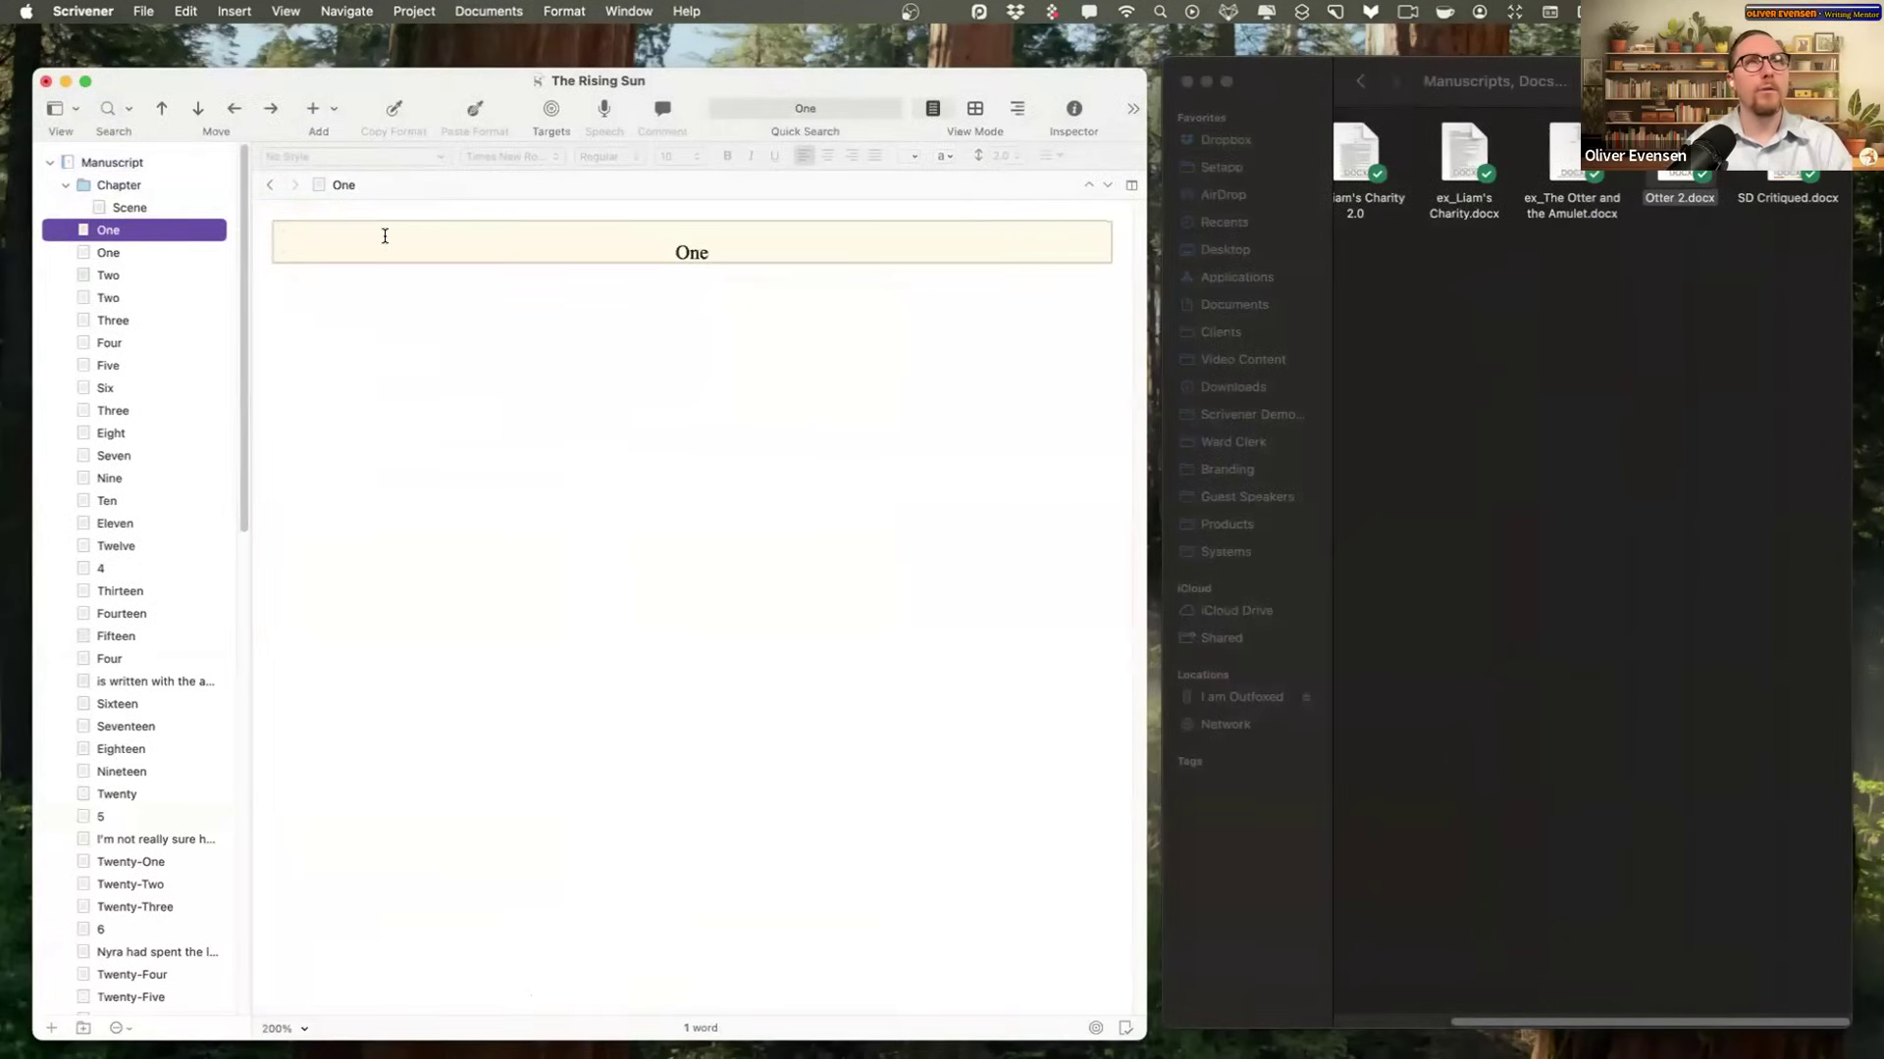
Step: Go through the split documents up to Thirteen and move the stray document titled 4 to the Trash
key(Down)
key(Down)
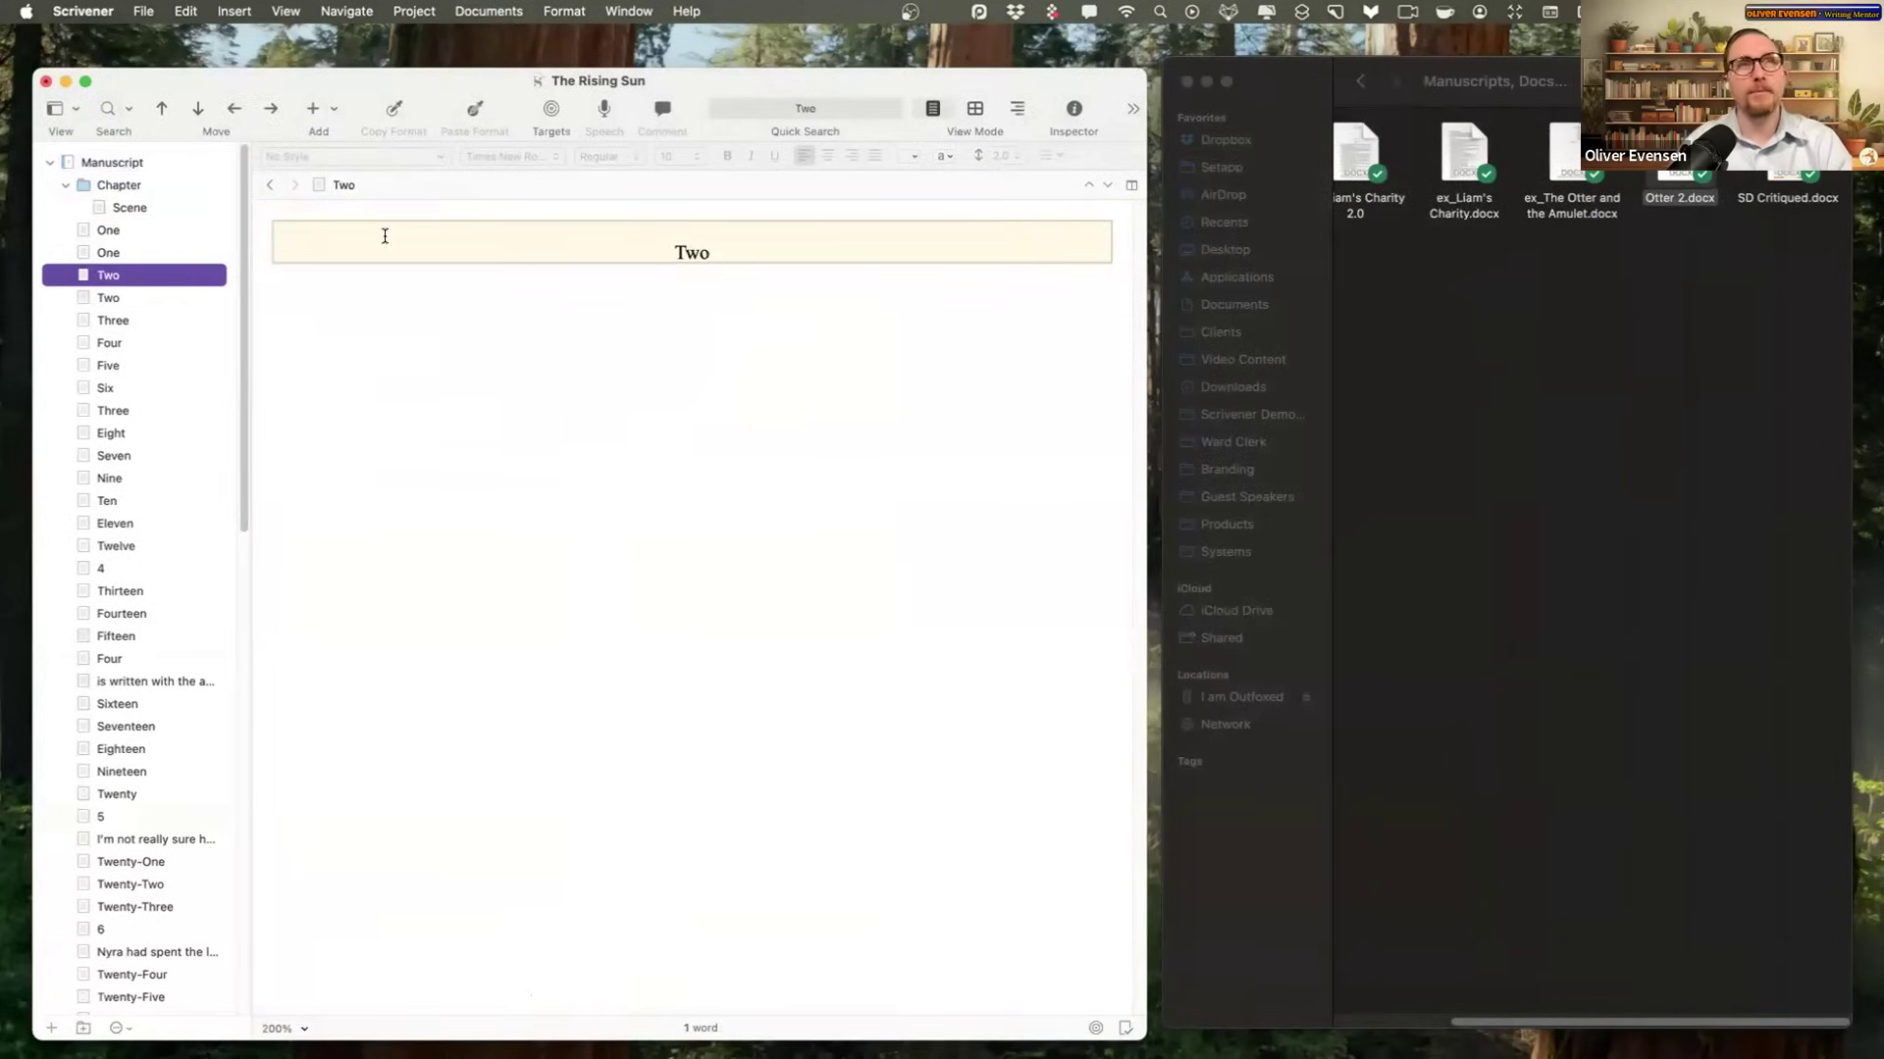
key(Down)
key(Down)
key(Down)
key(Down)
key(Down)
key(Down)
key(Down)
key(Down)
key(Down)
key(Down)
key(Down)
key(Down)
key(Down)
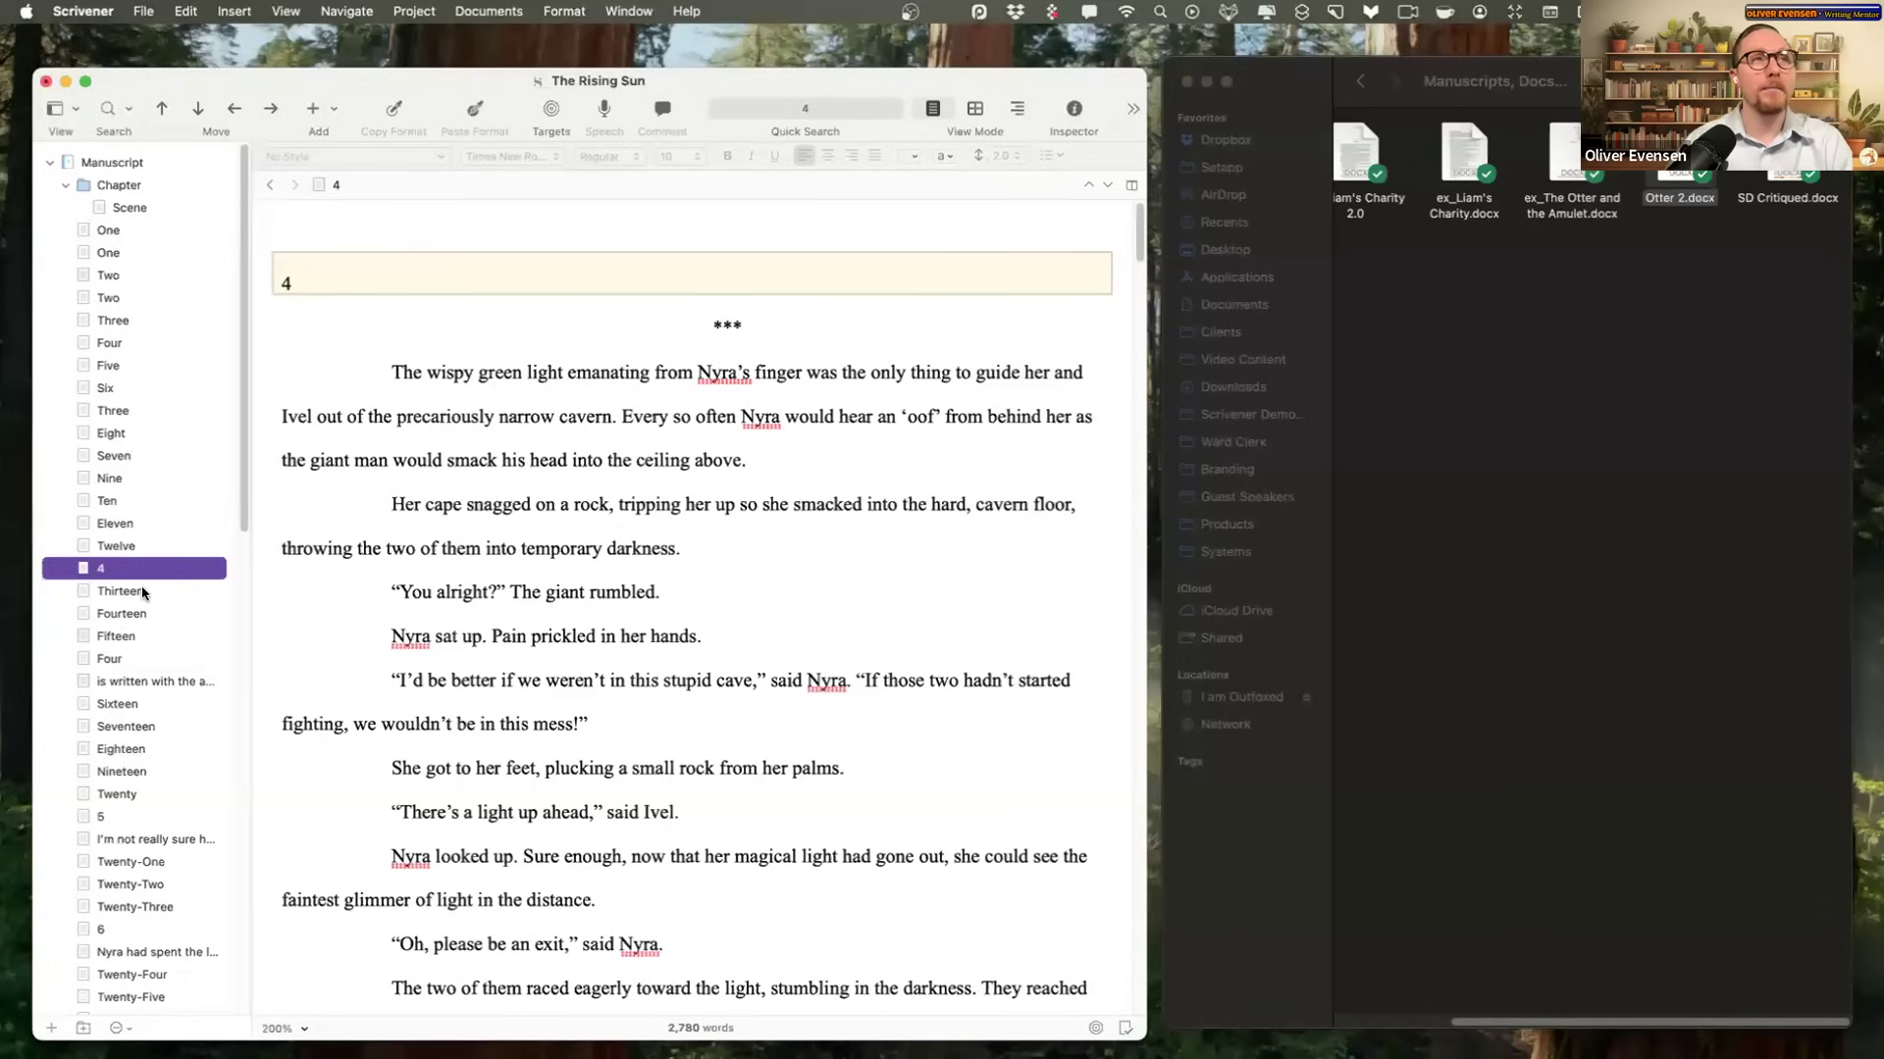
click(142, 590)
Step: Browse the imported chapter documents down to Sixty-Three and compare the two documents titled One
scroll(139, 294, down, 2)
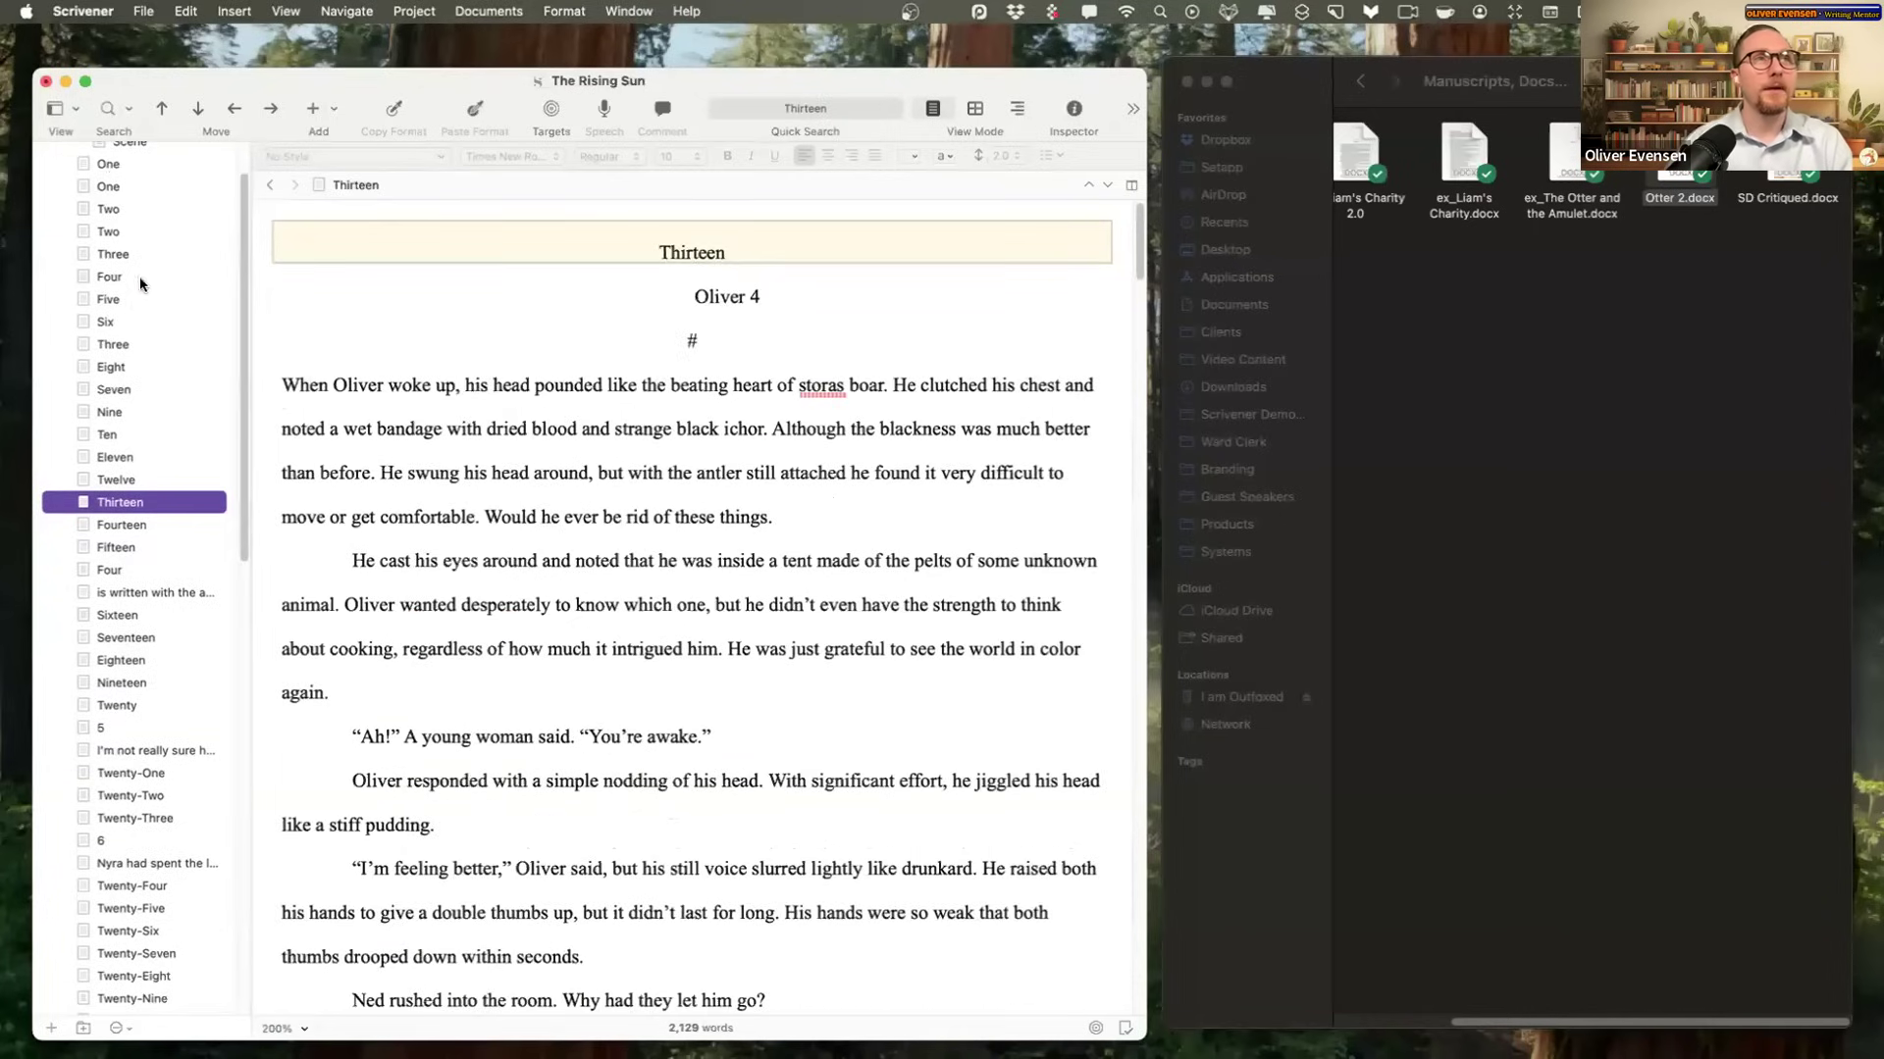
scroll(130, 644, down, 10)
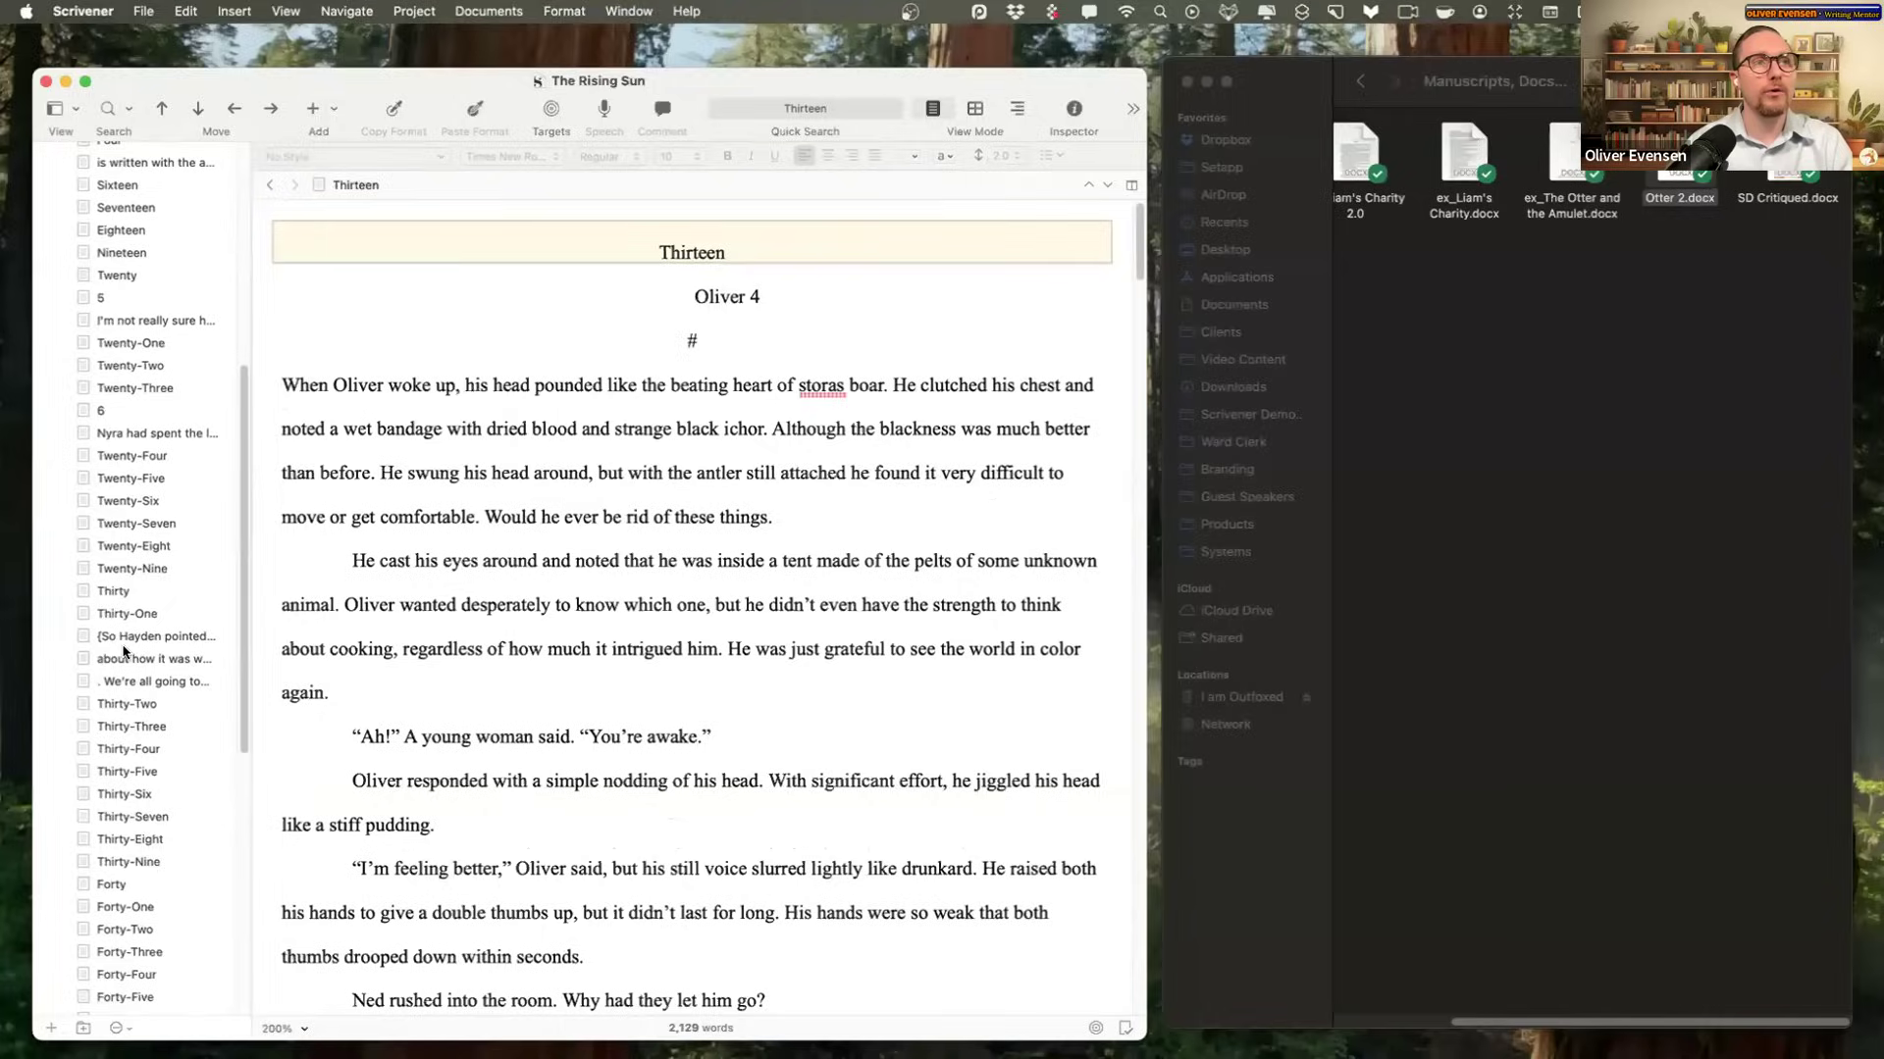
click(133, 591)
click(127, 478)
click(131, 343)
scroll(131, 341, up, 2)
click(132, 299)
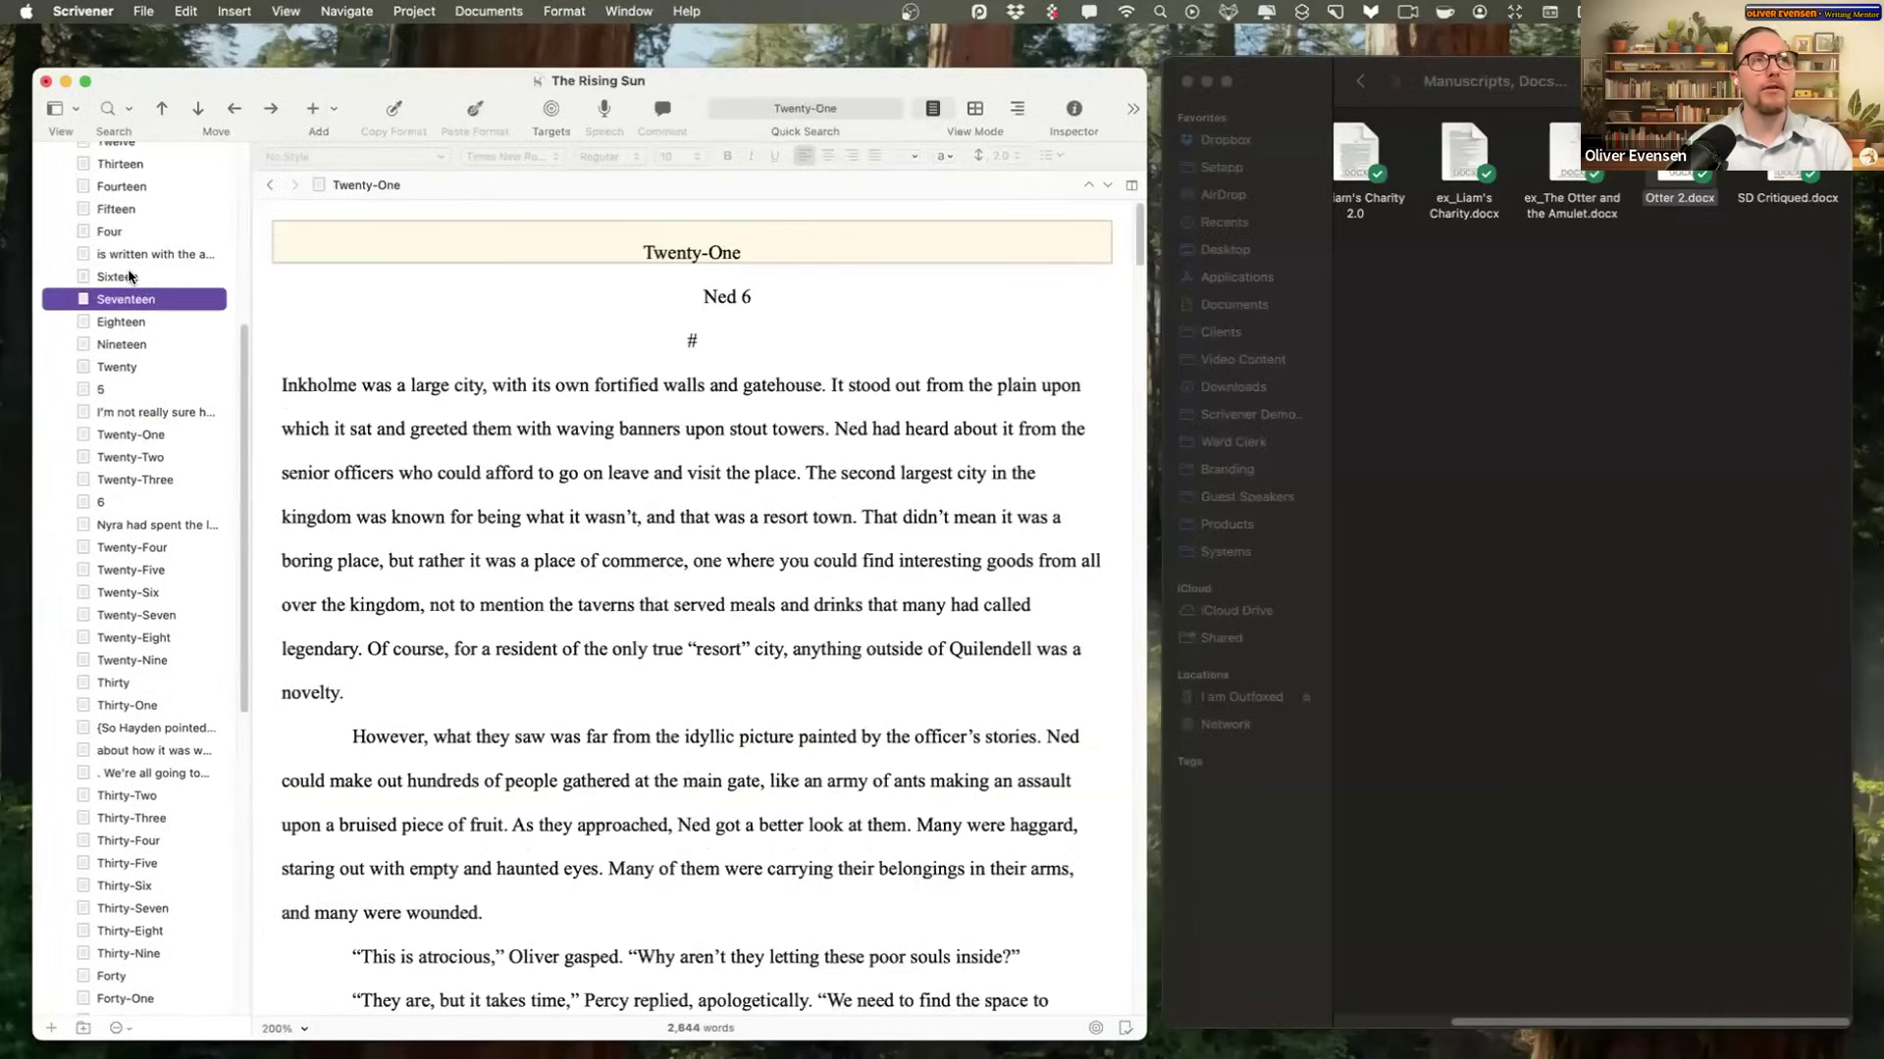
scroll(128, 275, up, 10)
click(113, 320)
click(107, 252)
shift+click(109, 229)
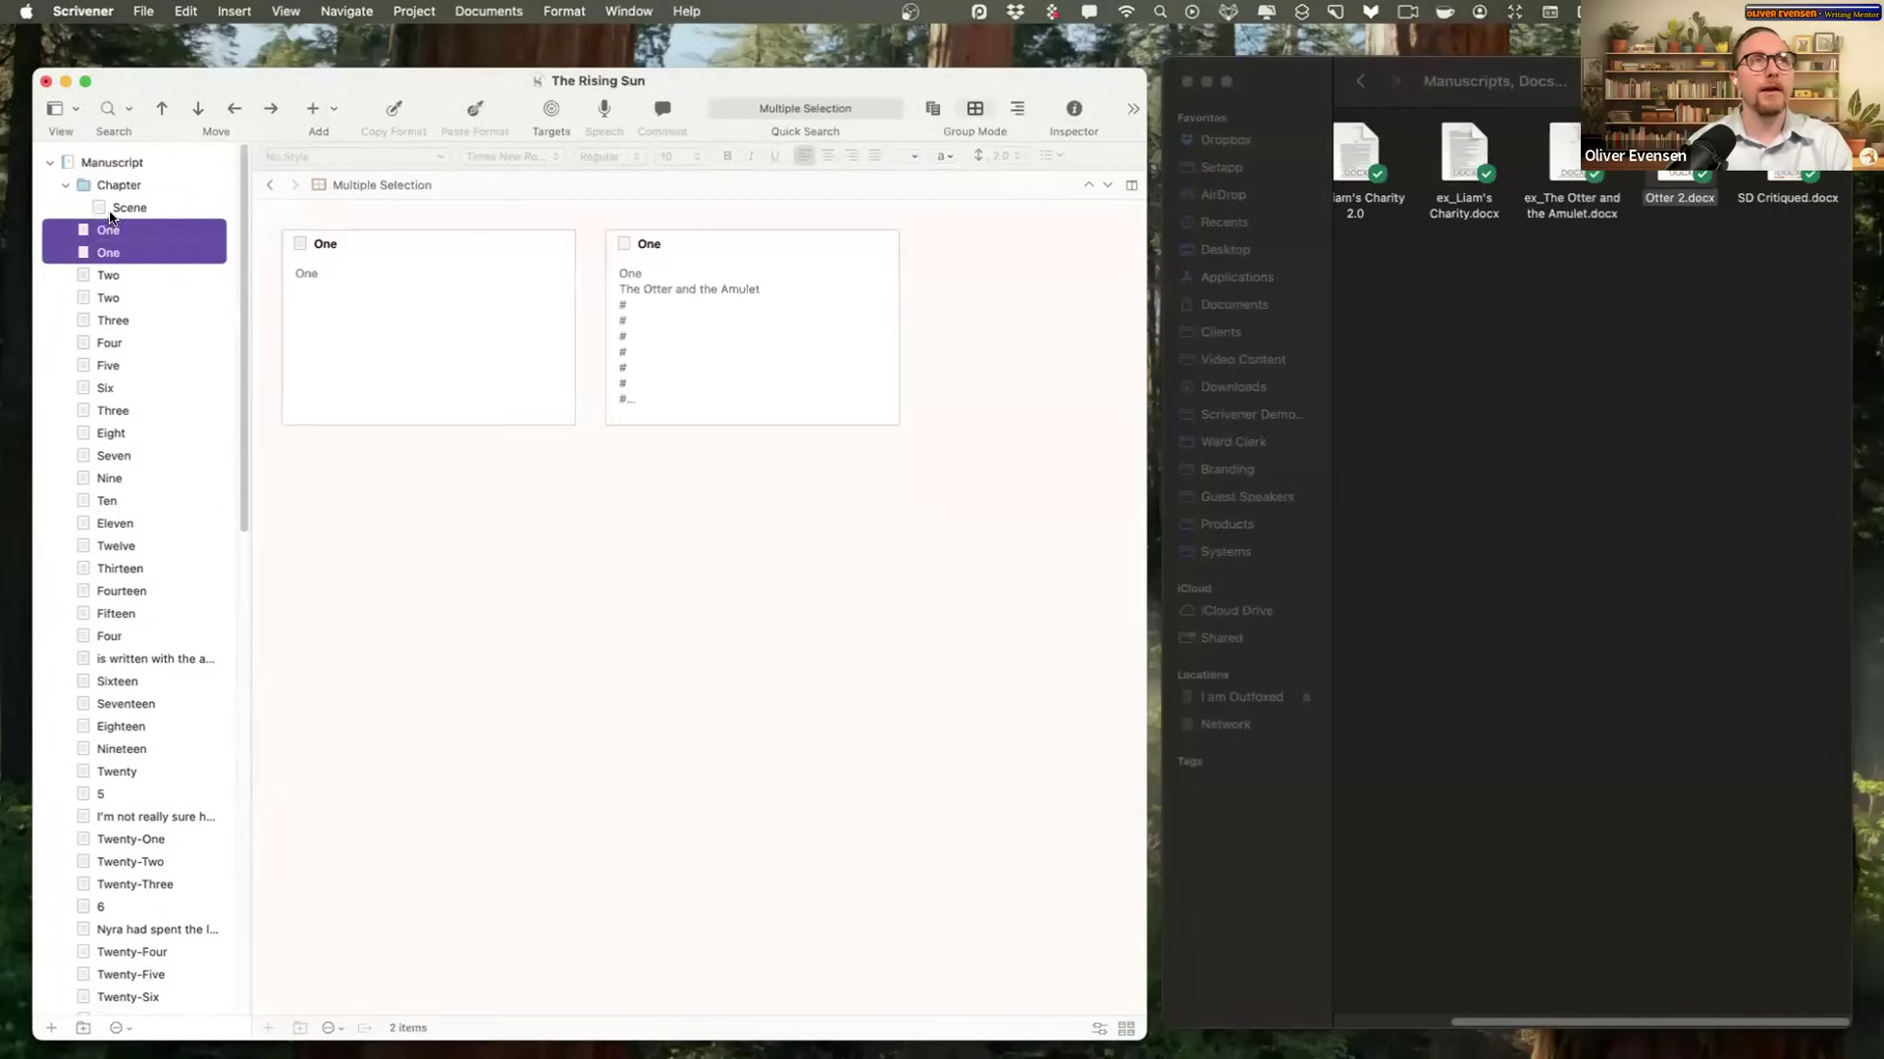
click(111, 212)
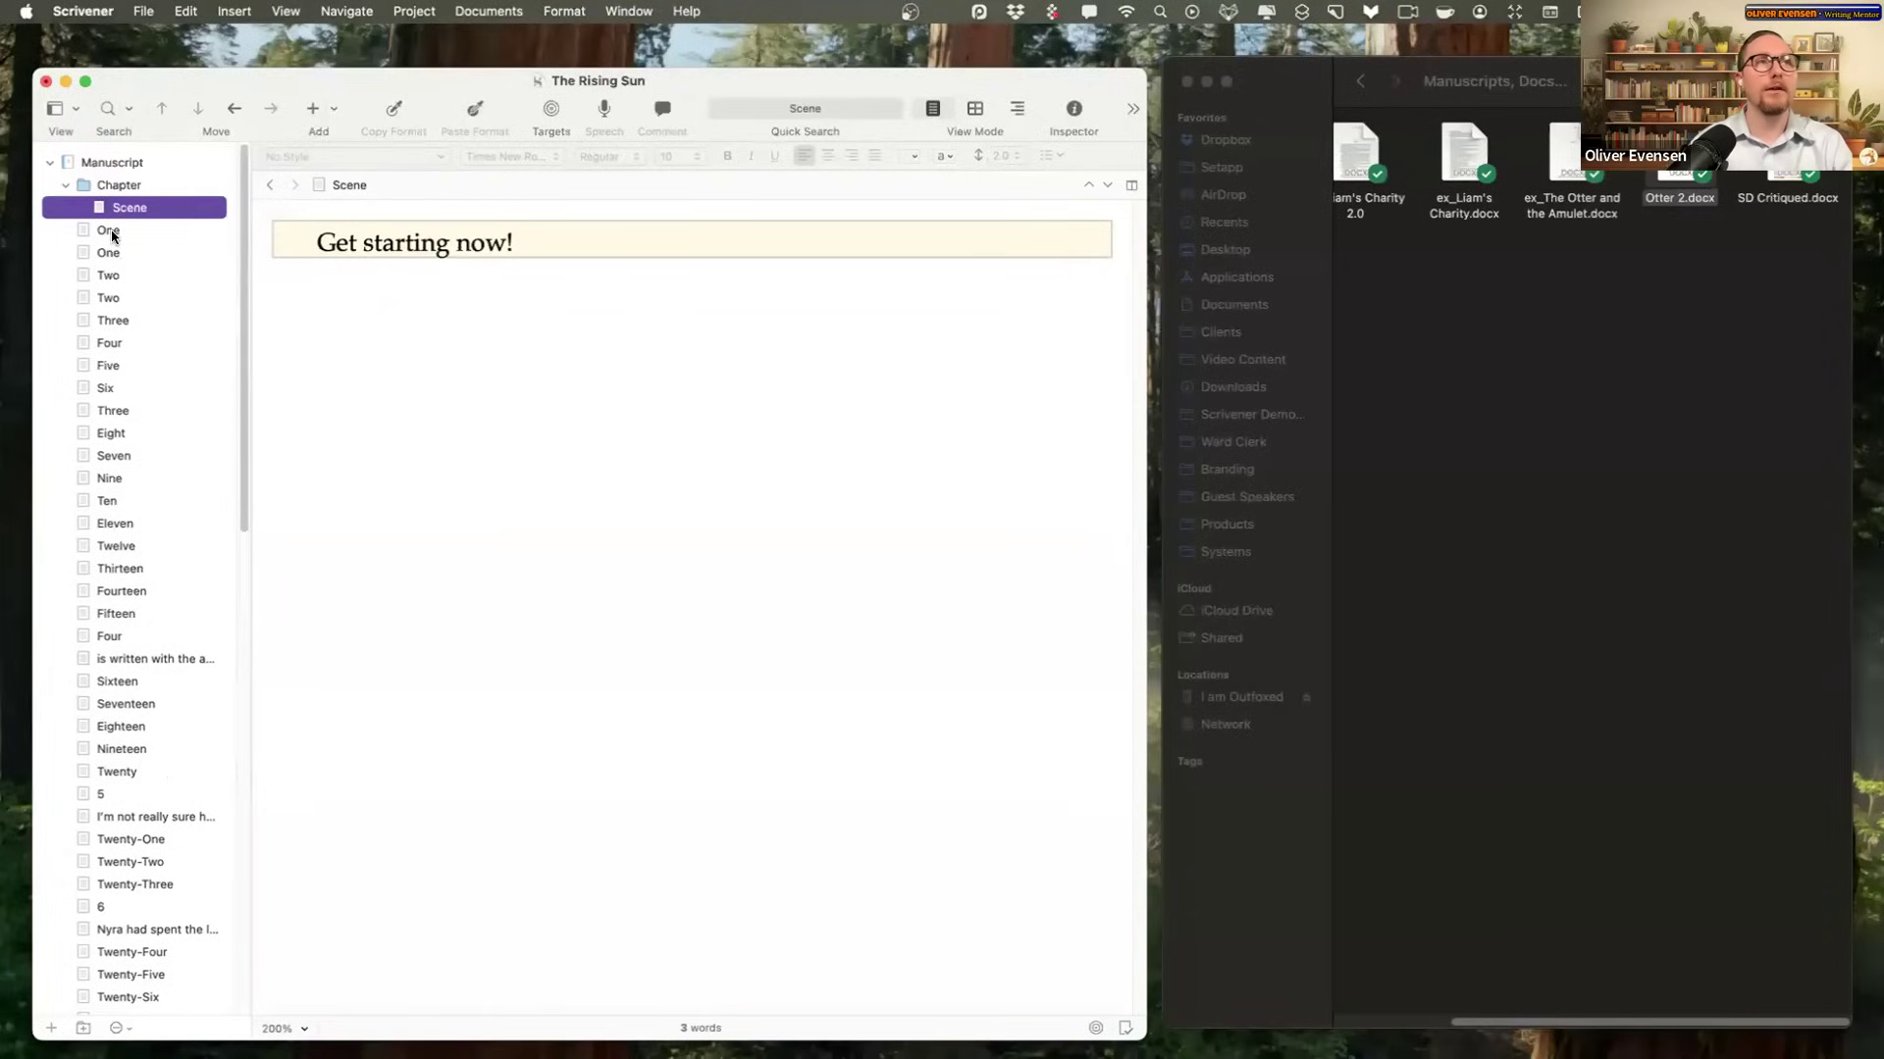
click(110, 231)
scroll(190, 622, down, 15)
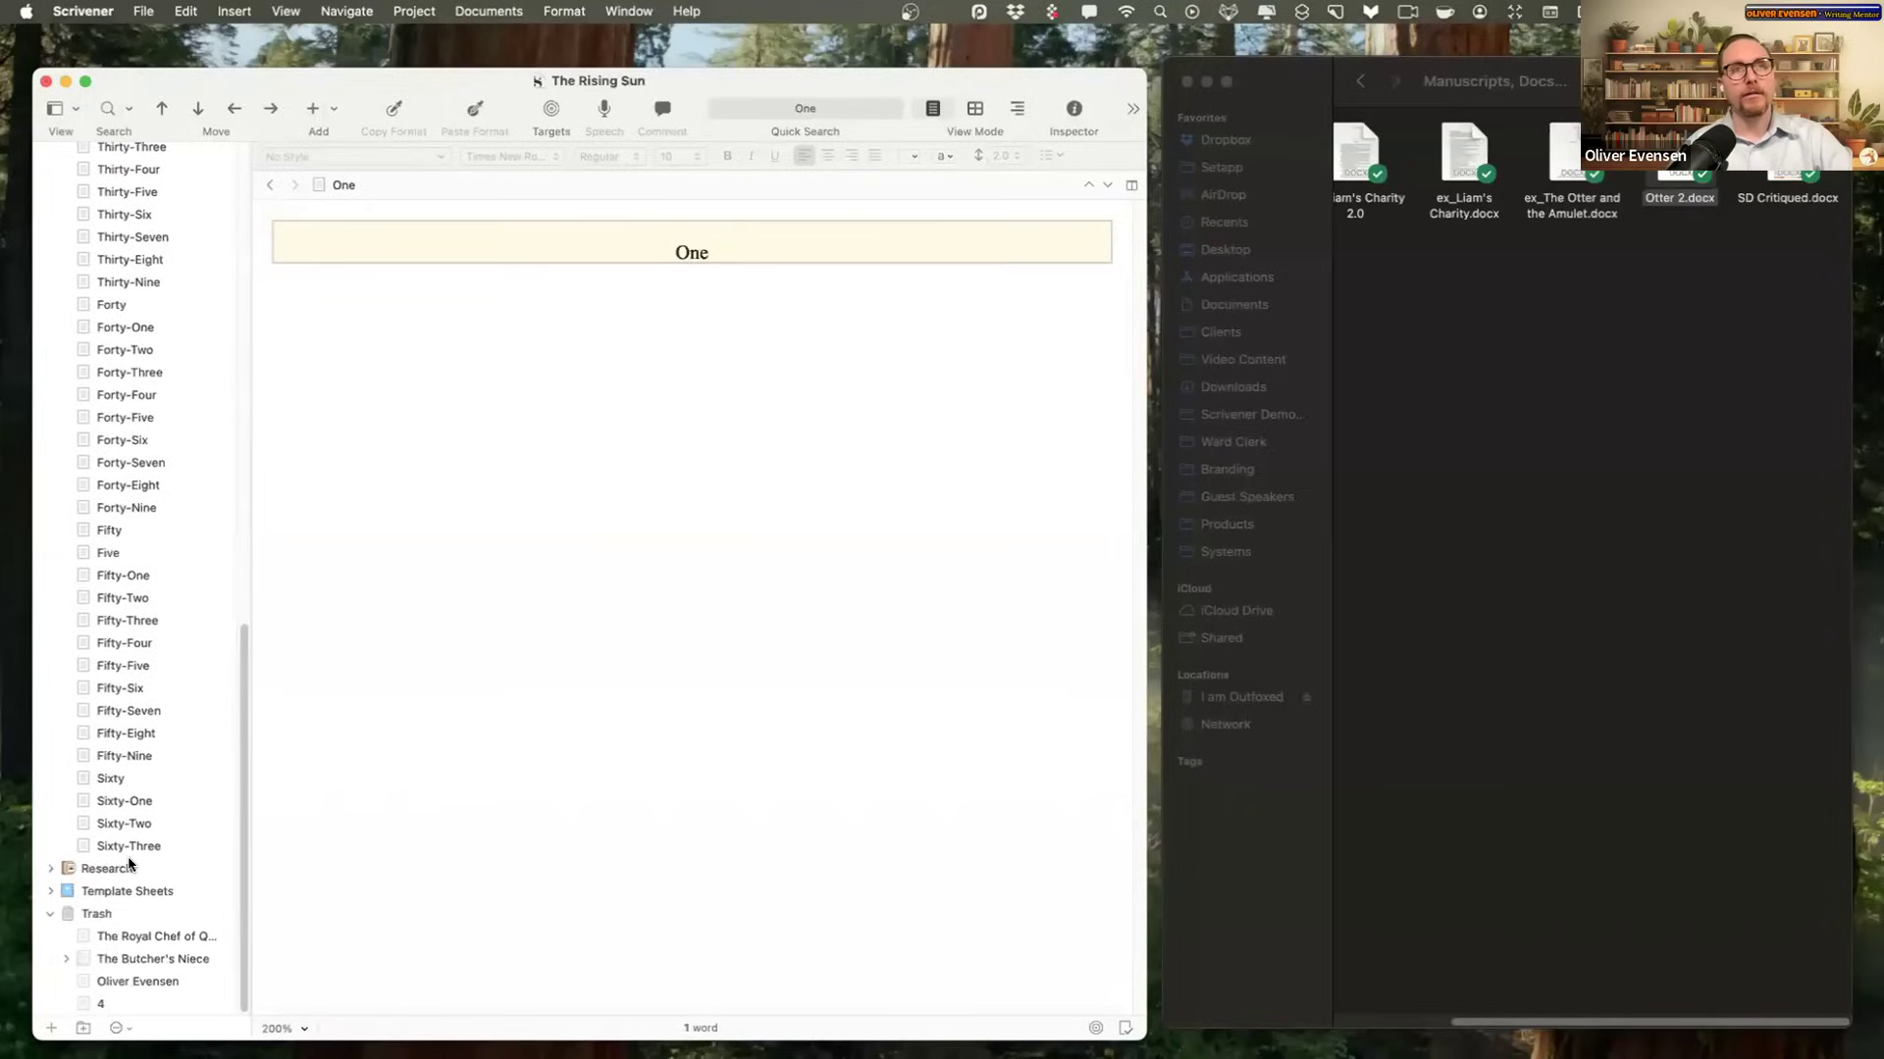
scroll(147, 769, up, 15)
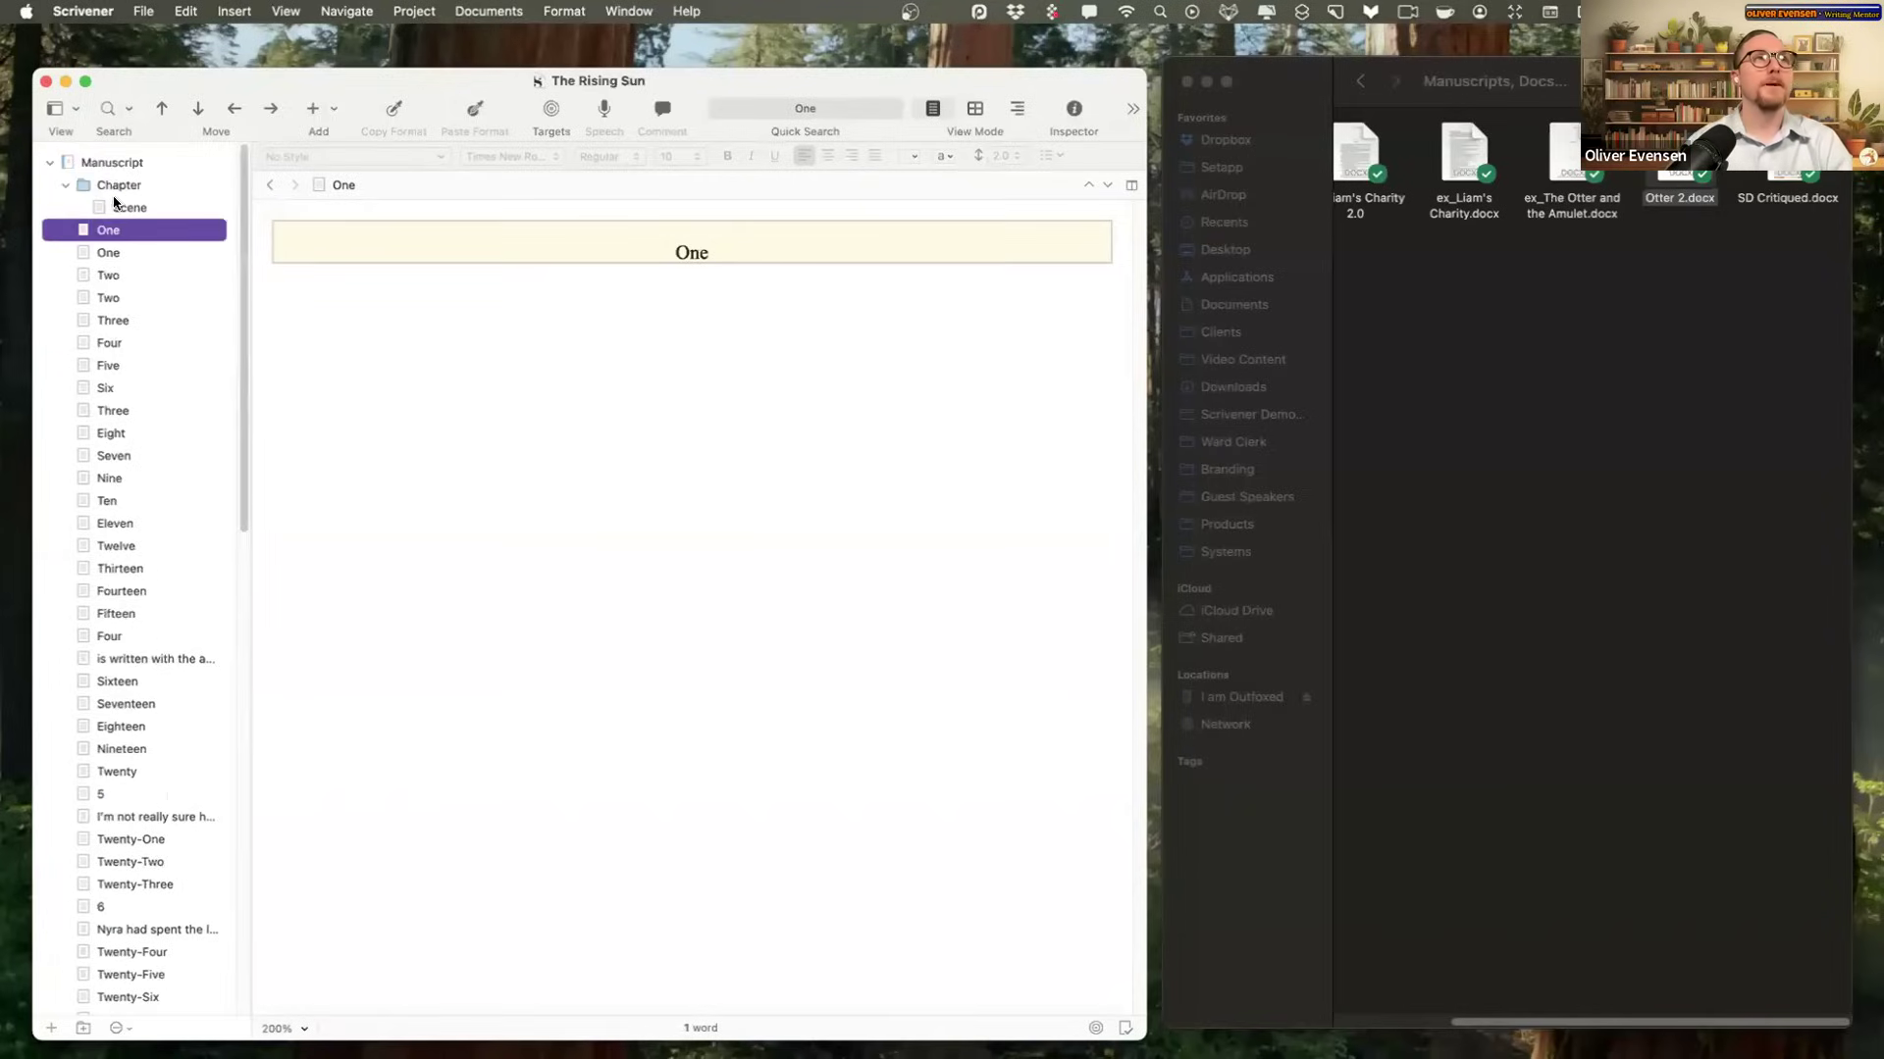
key(shift+Down)
key(shift+Down)
key(shift+Down)
key(shift+Down)
key(shift+Down)
key(shift+Down)
key(shift+Down)
key(shift+Down)
key(shift+Down)
key(shift+Down)
key(shift+Down)
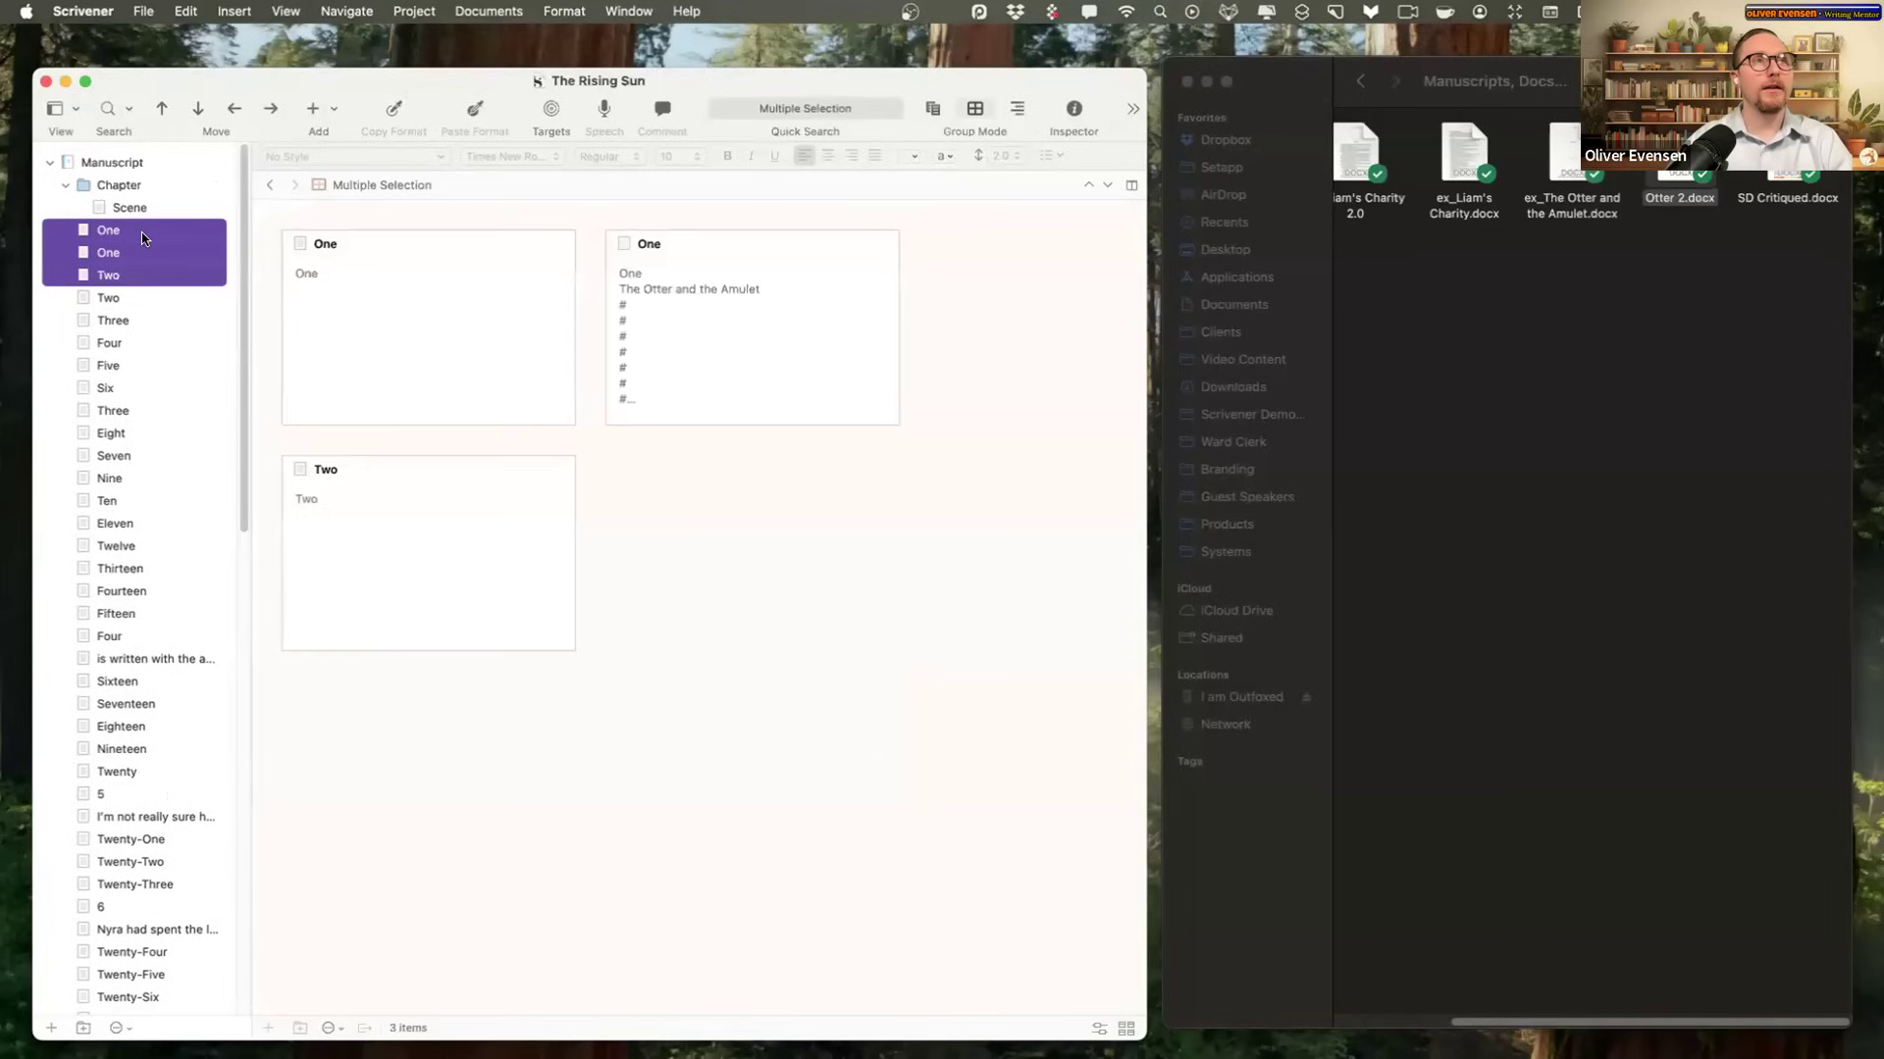
key(Up)
key(Up)
key(Up)
key(Up)
key(Up)
key(Up)
key(Up)
key(Up)
key(Up)
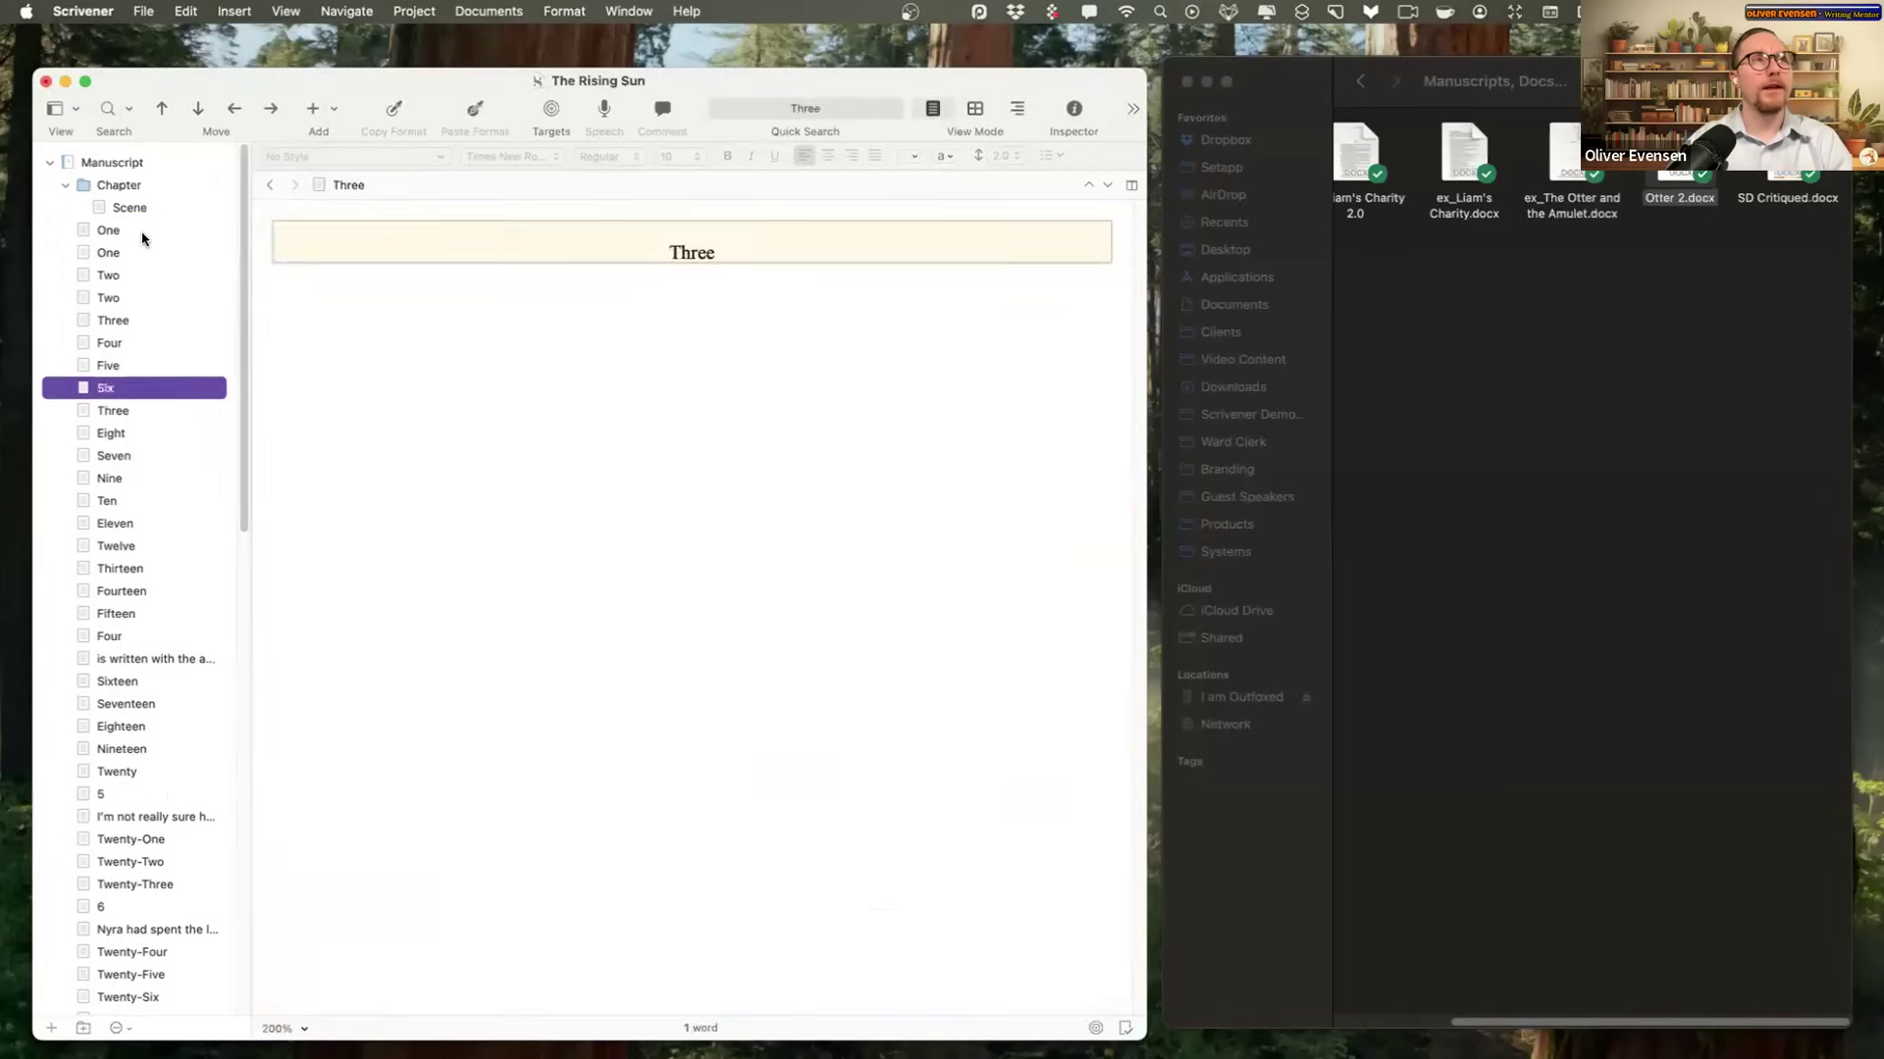
Step: Move the duplicate One and Two documents that contain only a heading to the Trash, and check the remaining first chapters
click(141, 232)
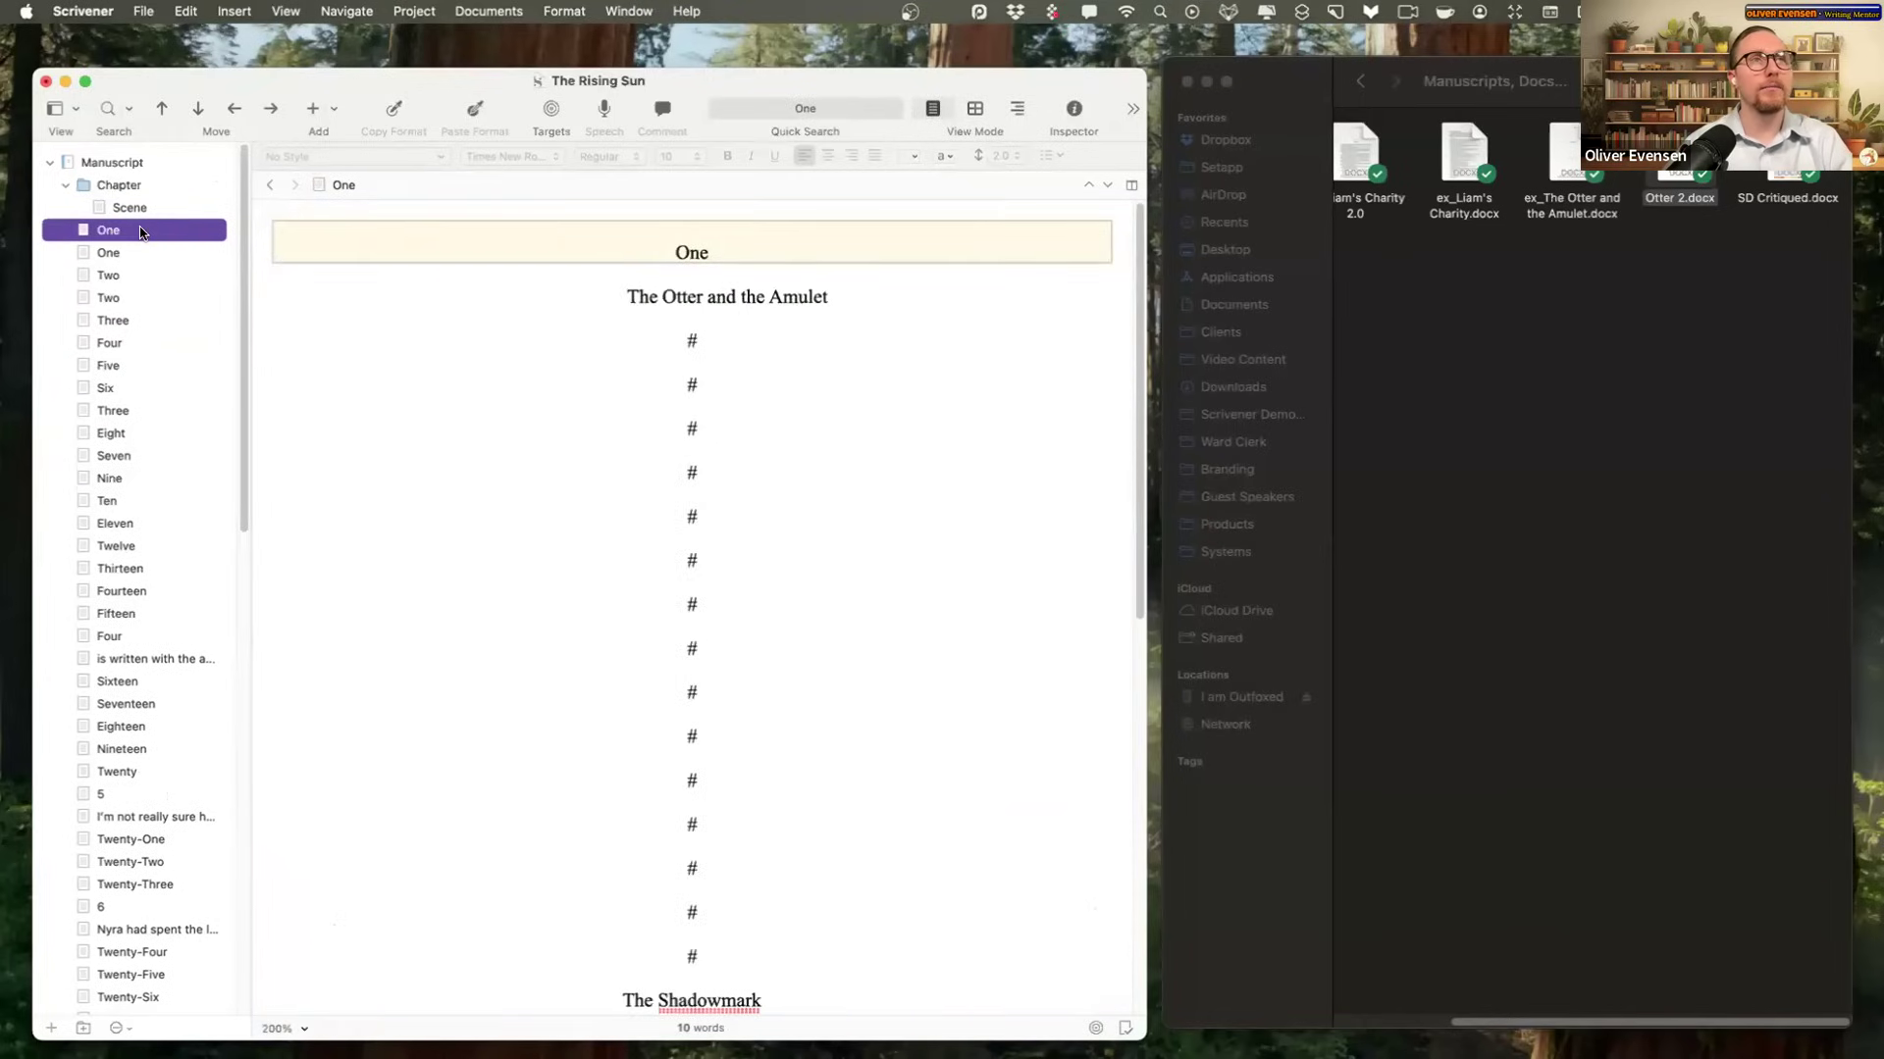
right_click(143, 233)
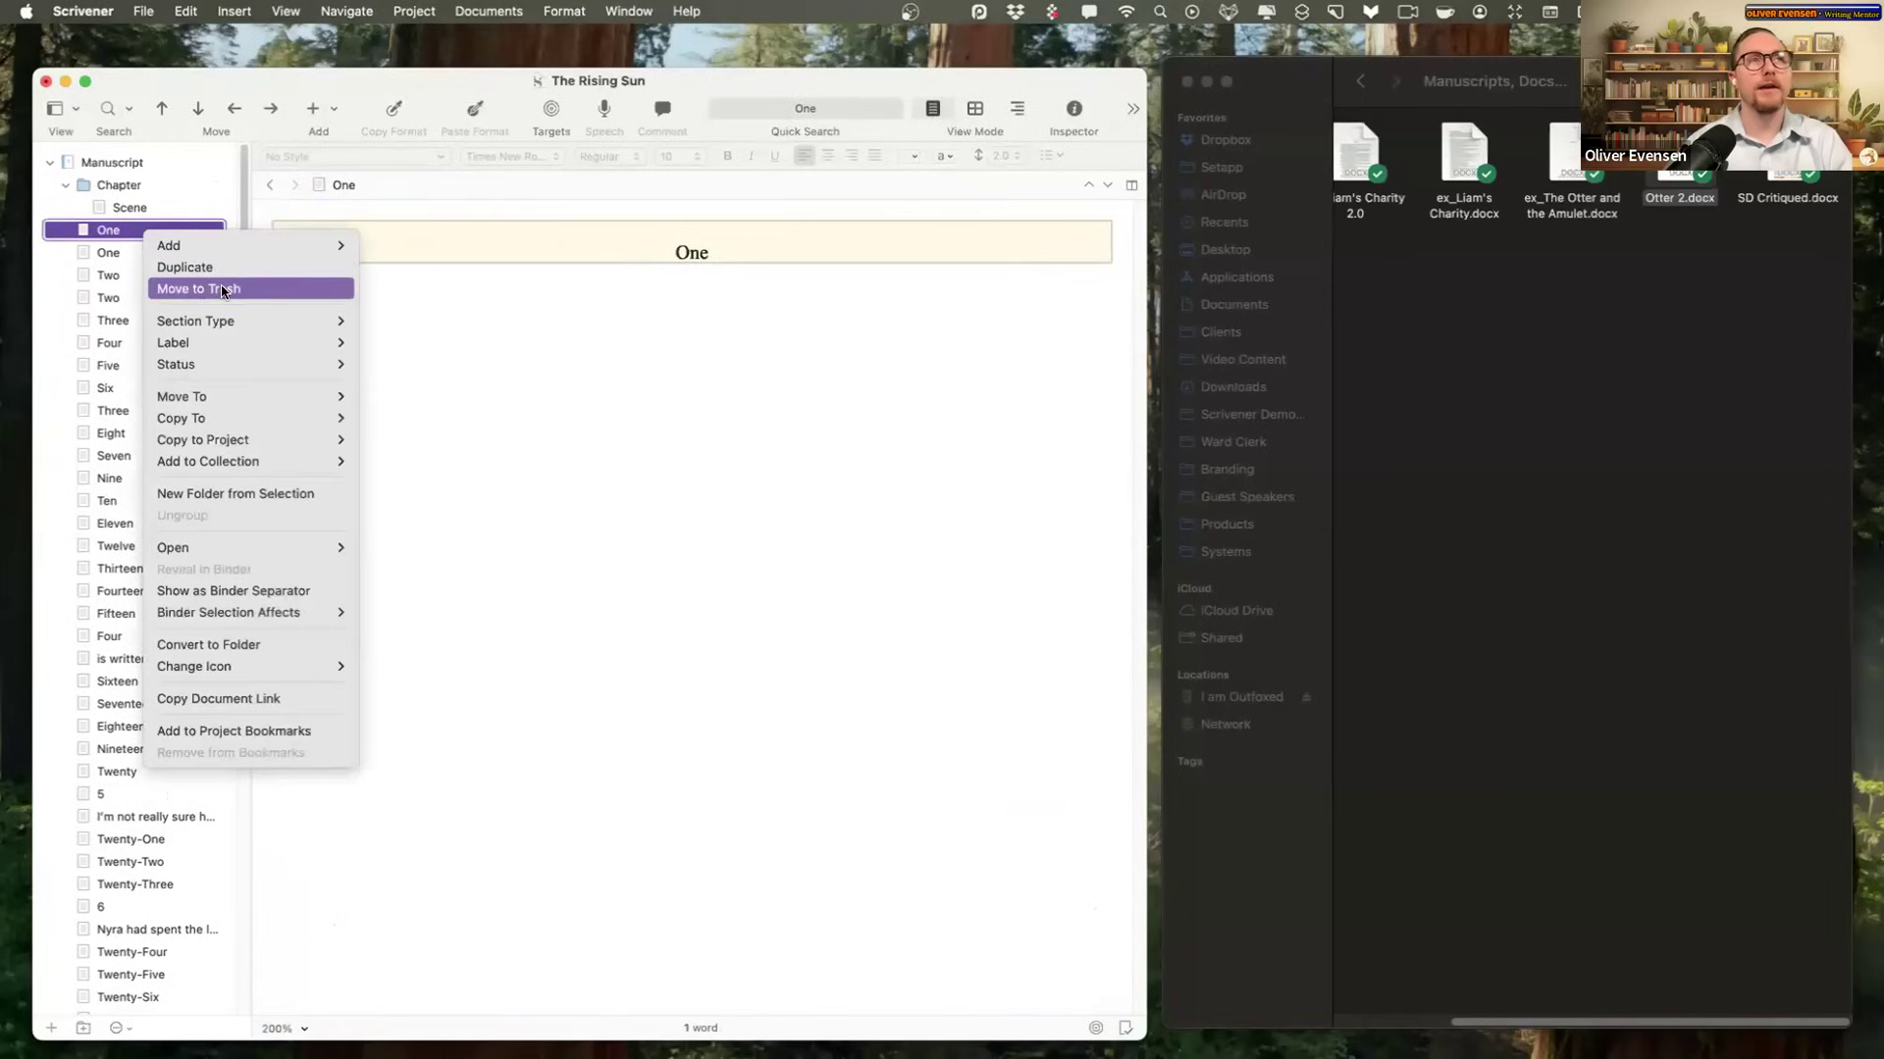
click(222, 291)
click(121, 253)
right_click(130, 259)
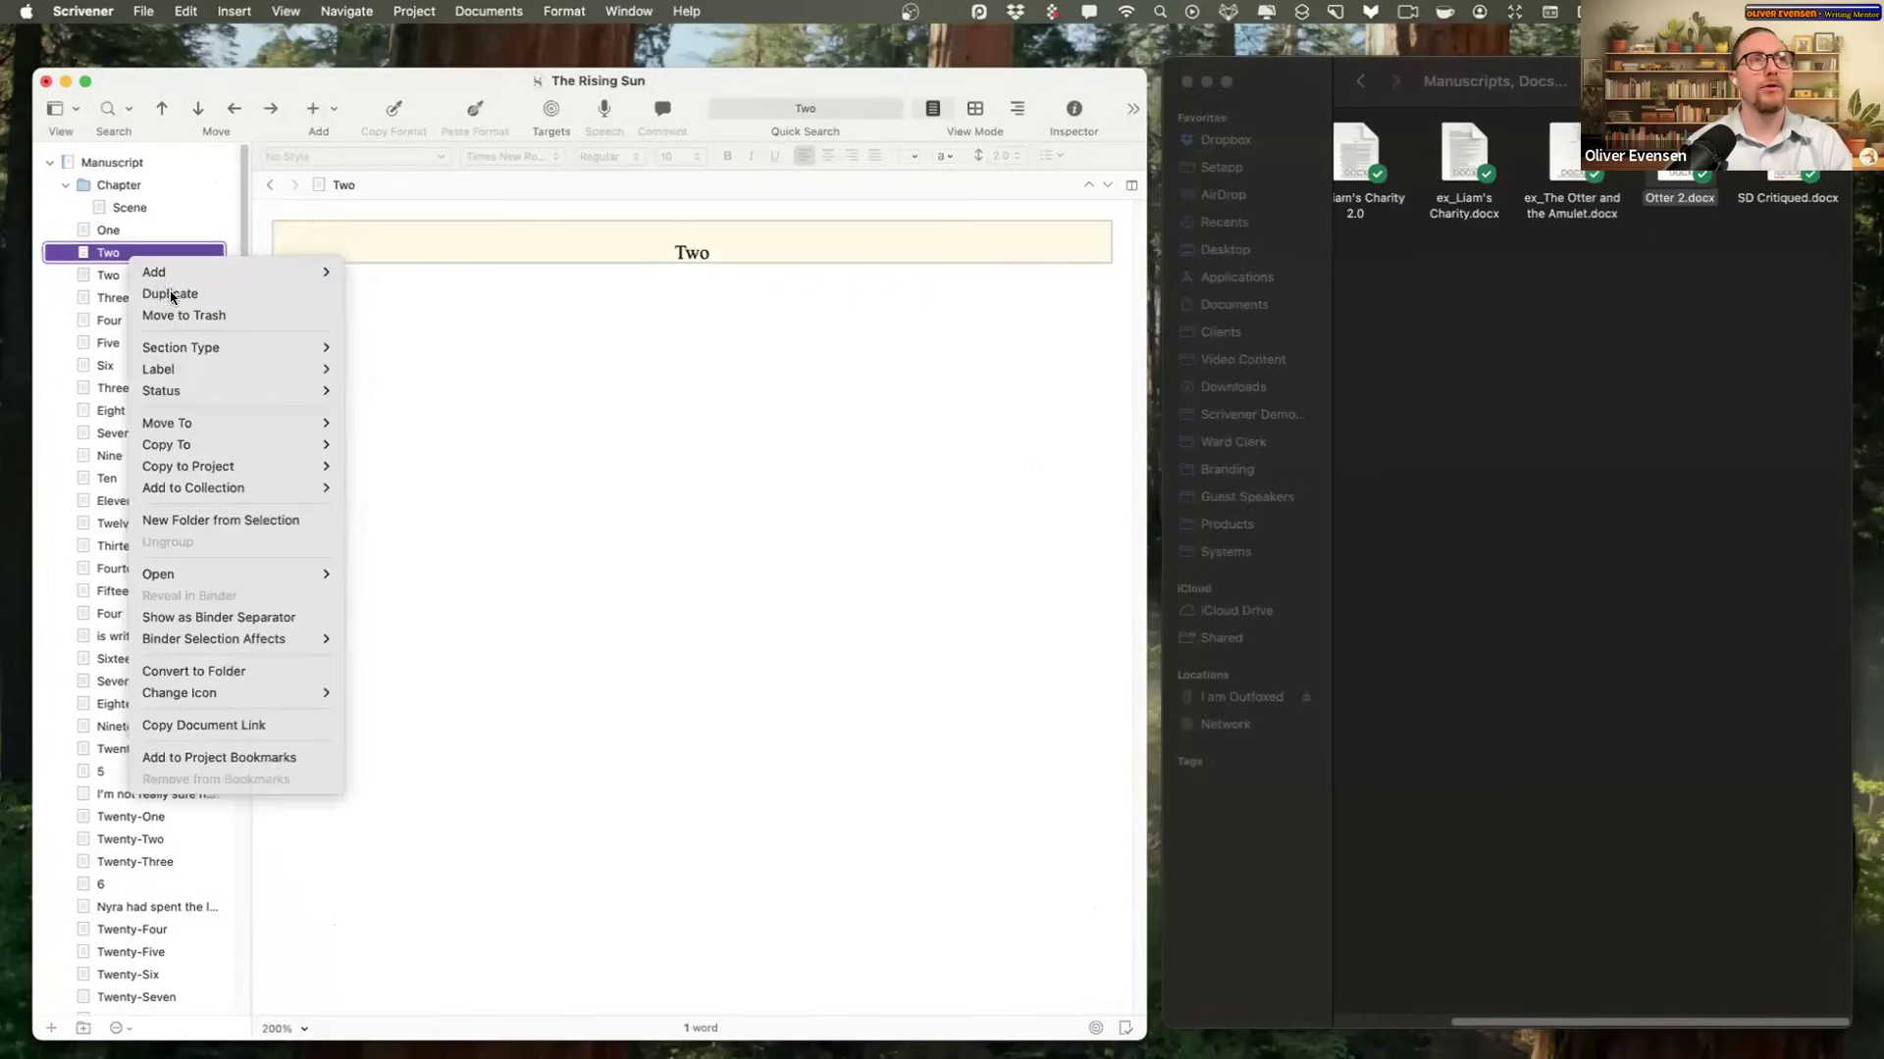
click(176, 314)
click(129, 275)
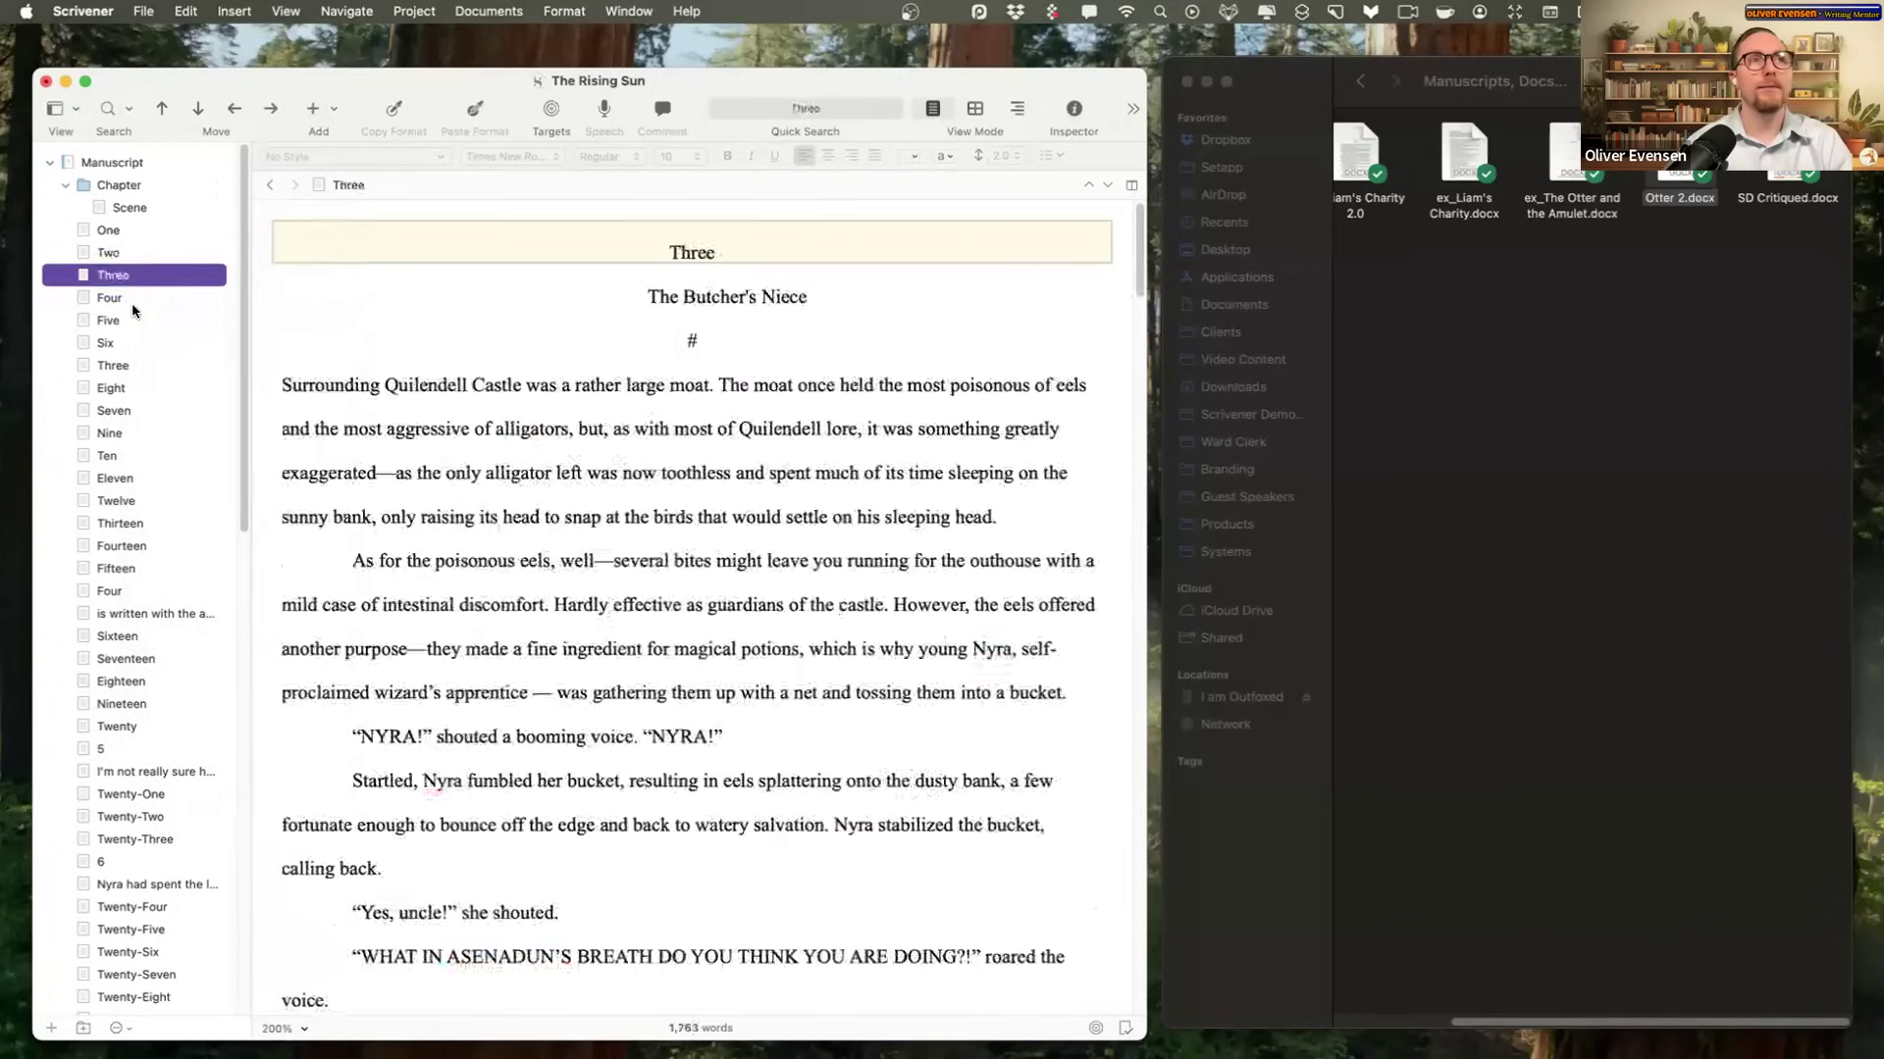
click(132, 300)
click(134, 232)
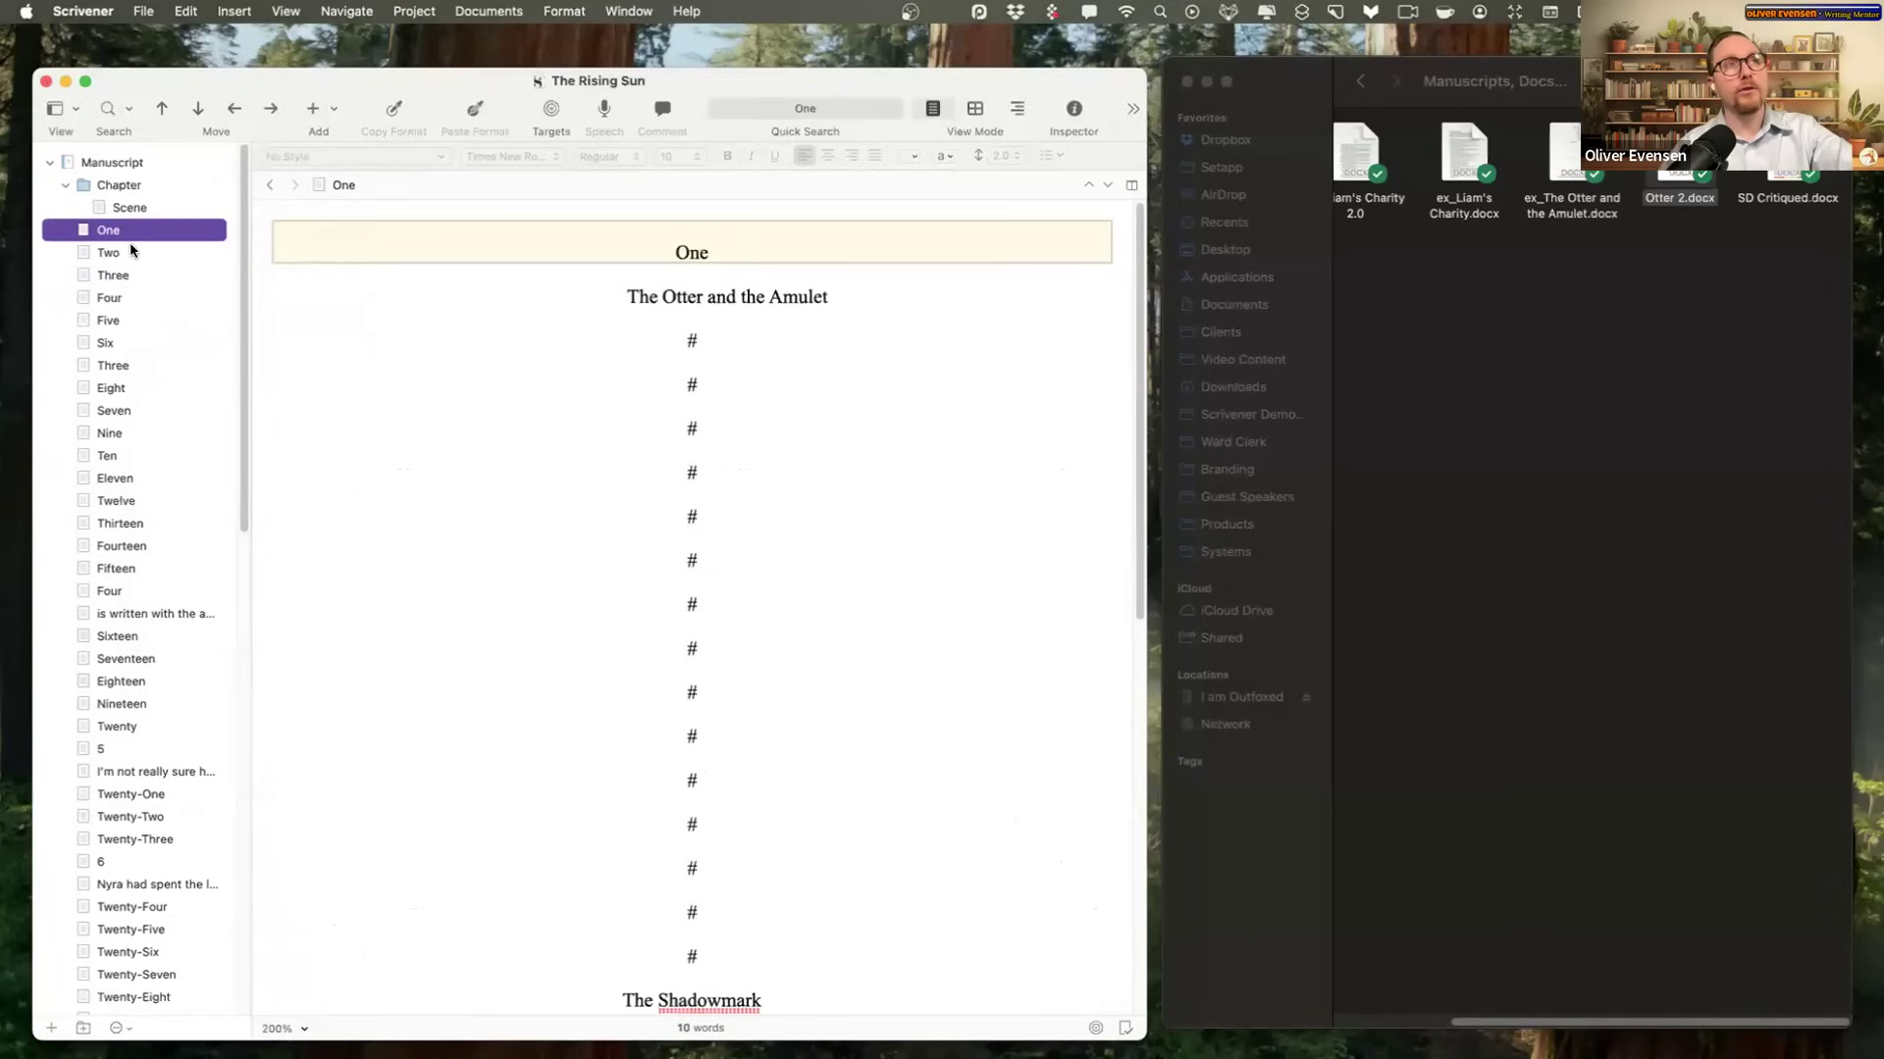
Step: Retitle the document Three as The Butcher's Niece, reusing the chapter title from its text
click(129, 252)
click(131, 275)
click(800, 292)
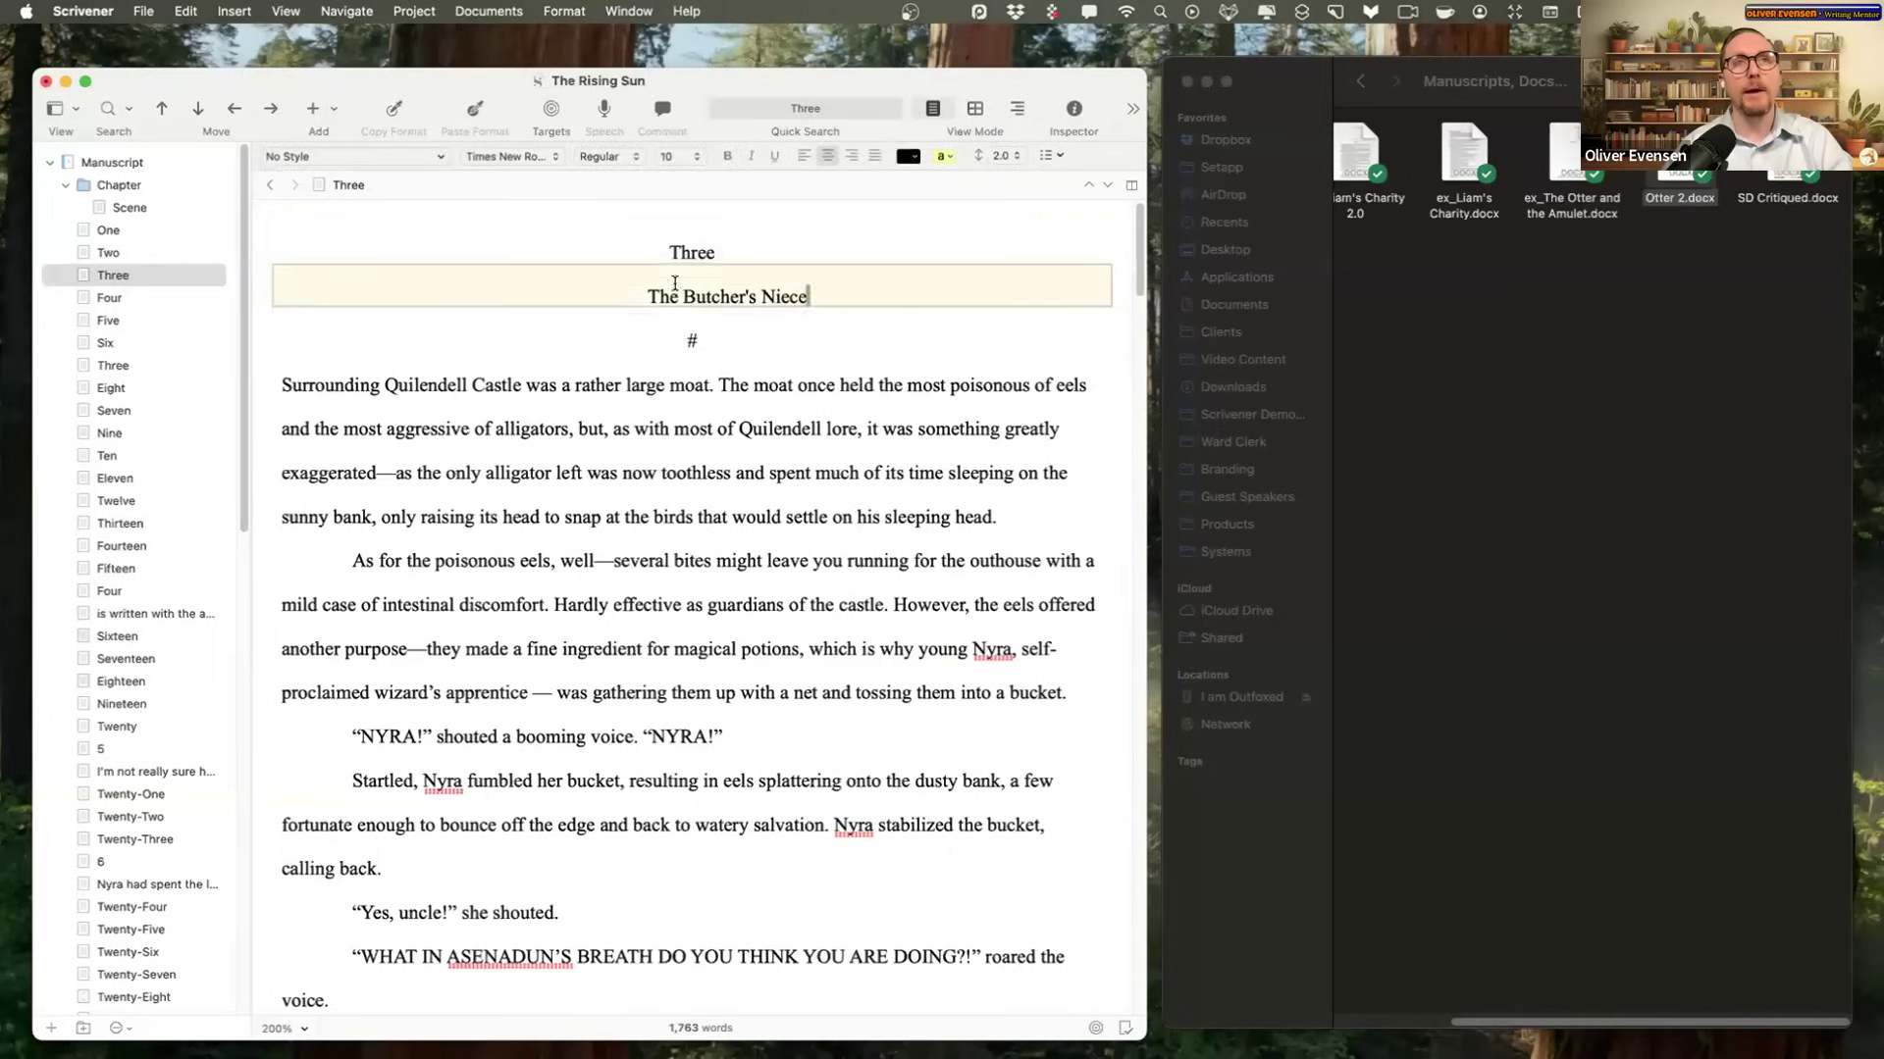
triple_click(675, 282)
key(super+c)
click(353, 185)
key(super+v)
Step: Retitle the document Two as The Royal Chef of Quilendell, copying the chapter title from its text
click(124, 254)
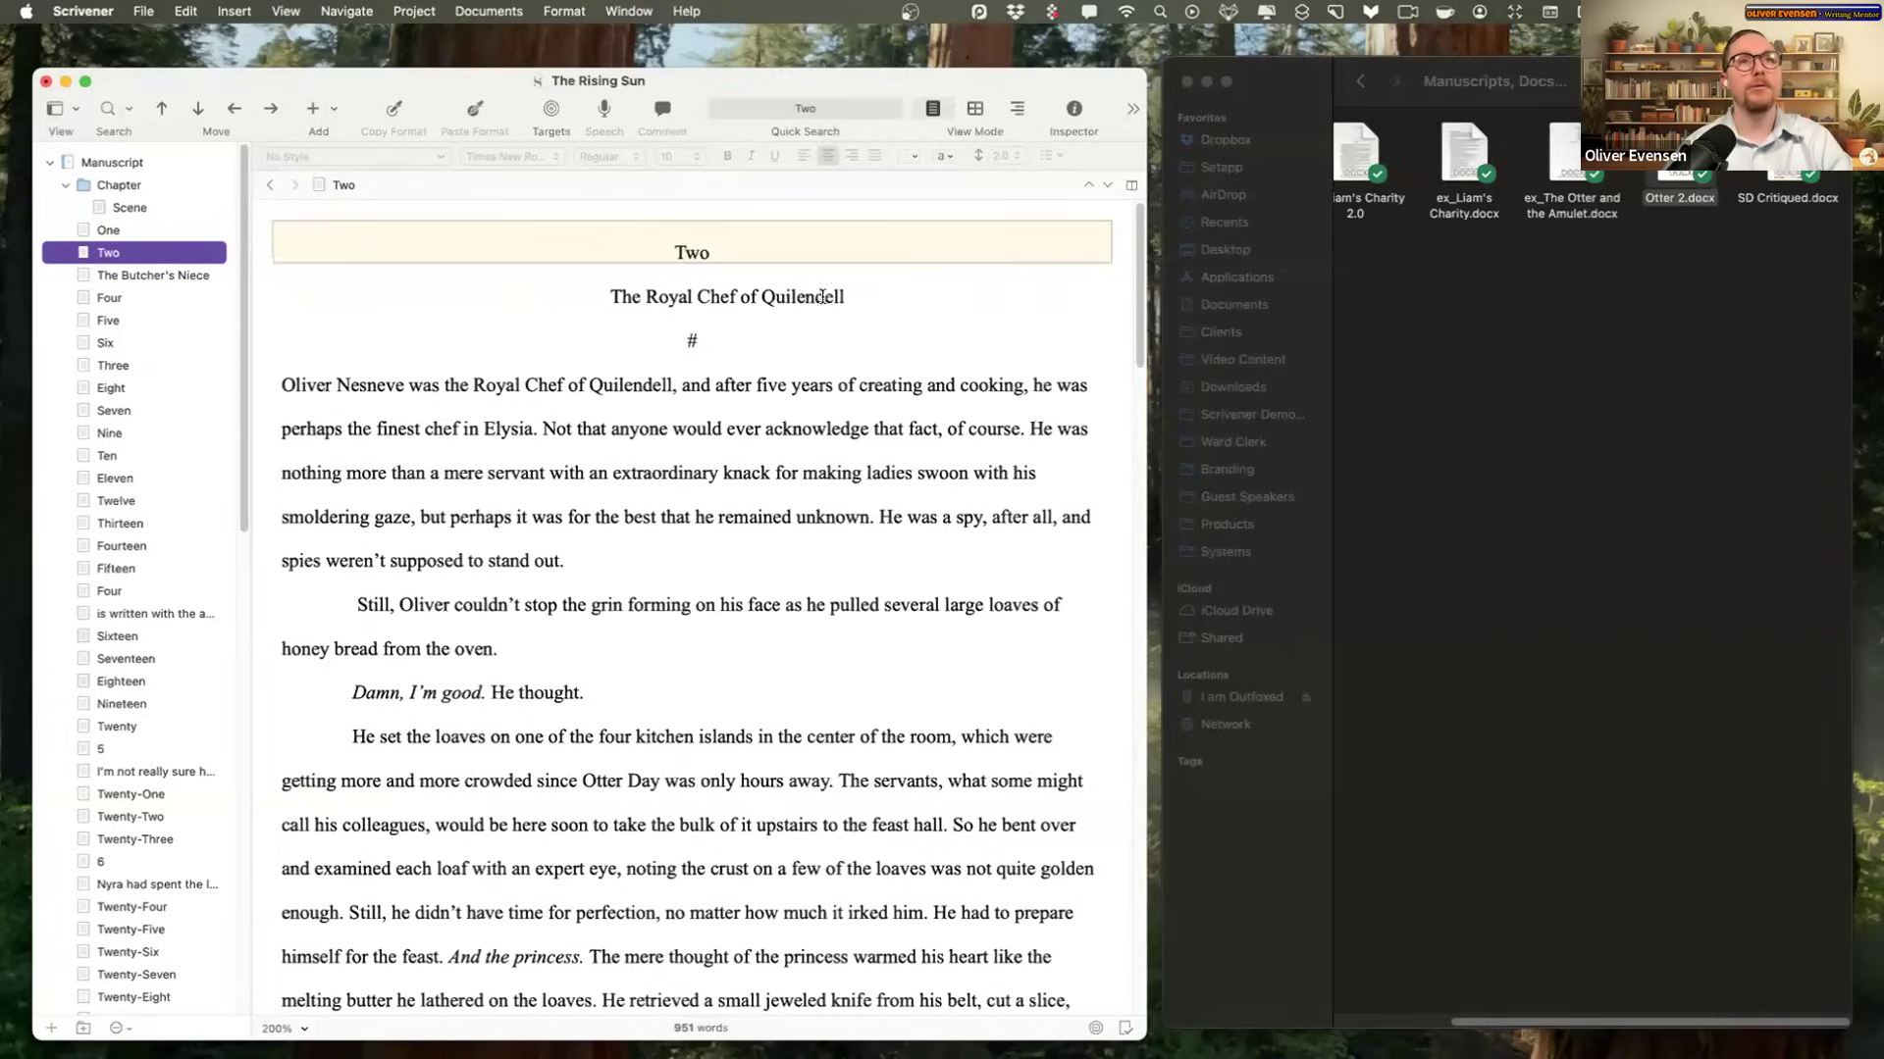
triple_click(597, 291)
key(super+c)
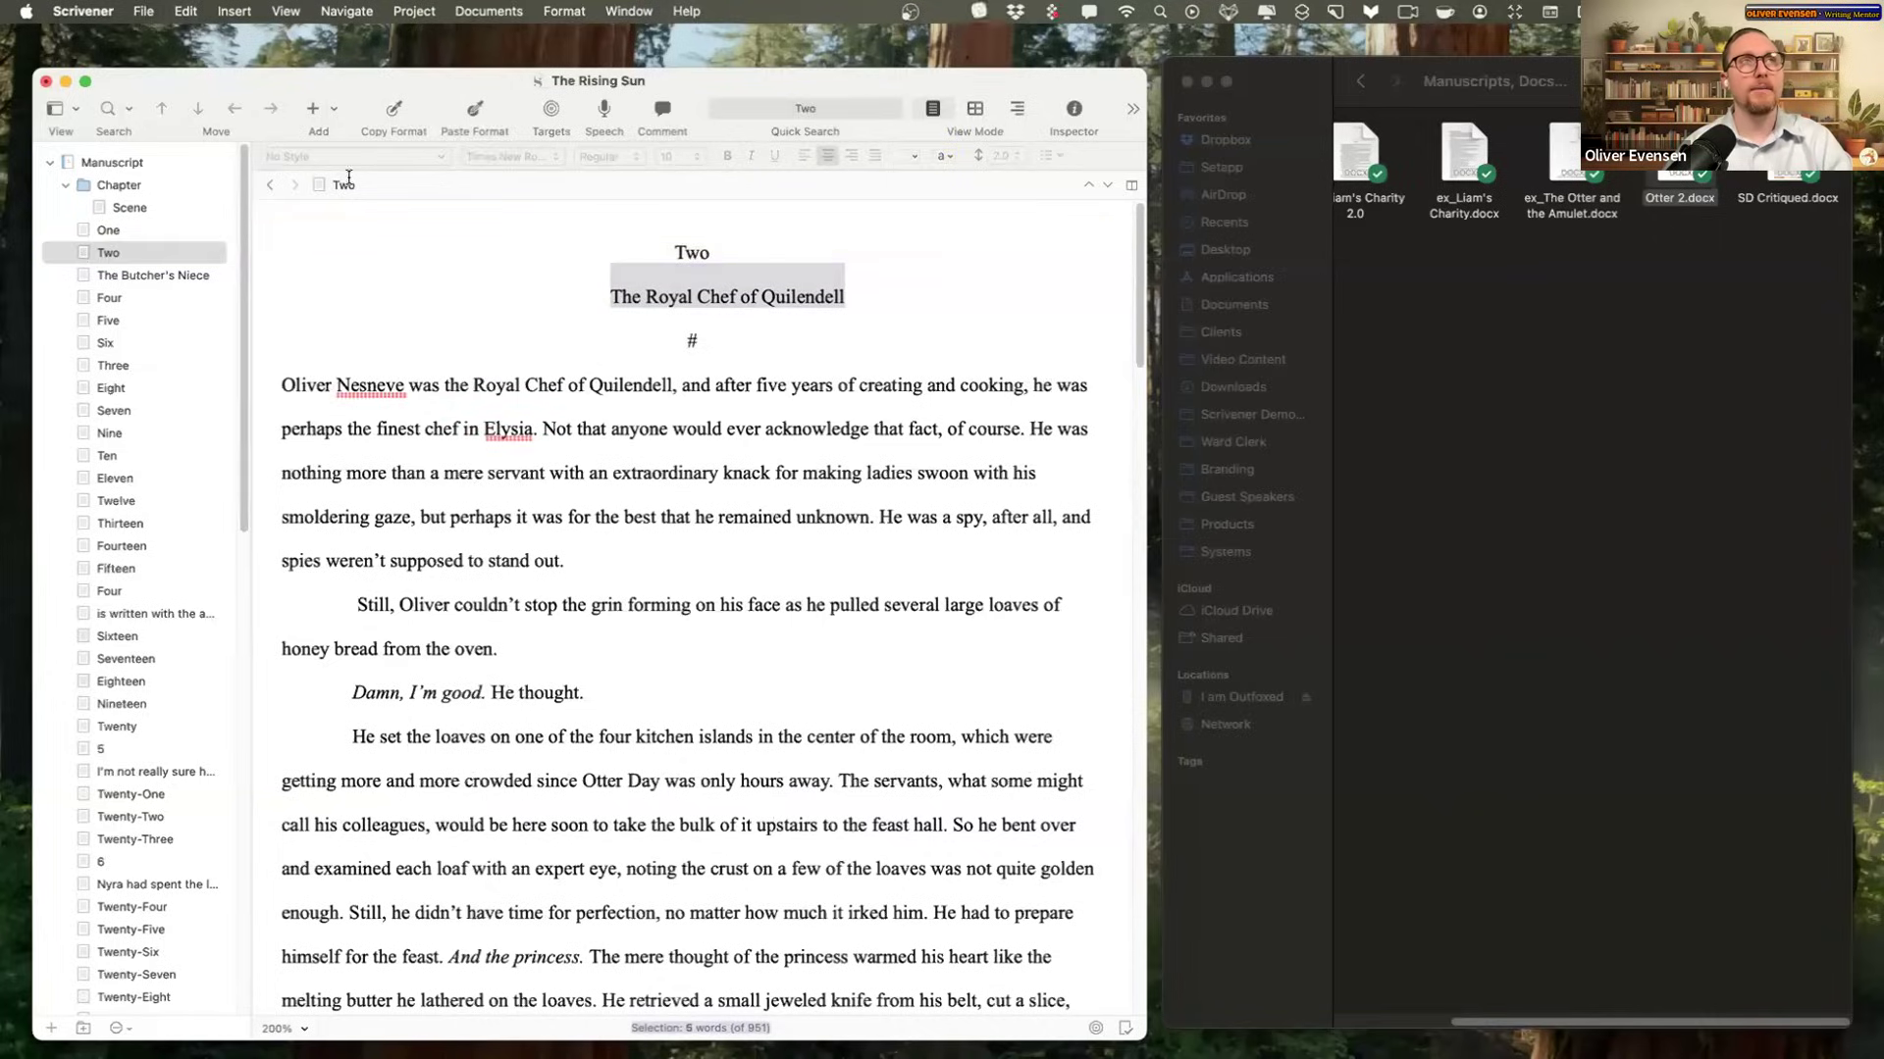
click(343, 184)
key(super+v)
Step: Retitle the document One as The Otter and the Amulet, copying the chapter title from its text
click(128, 232)
click(163, 252)
key(Up)
triple_click(799, 296)
key(super+c)
click(345, 183)
key(super+v)
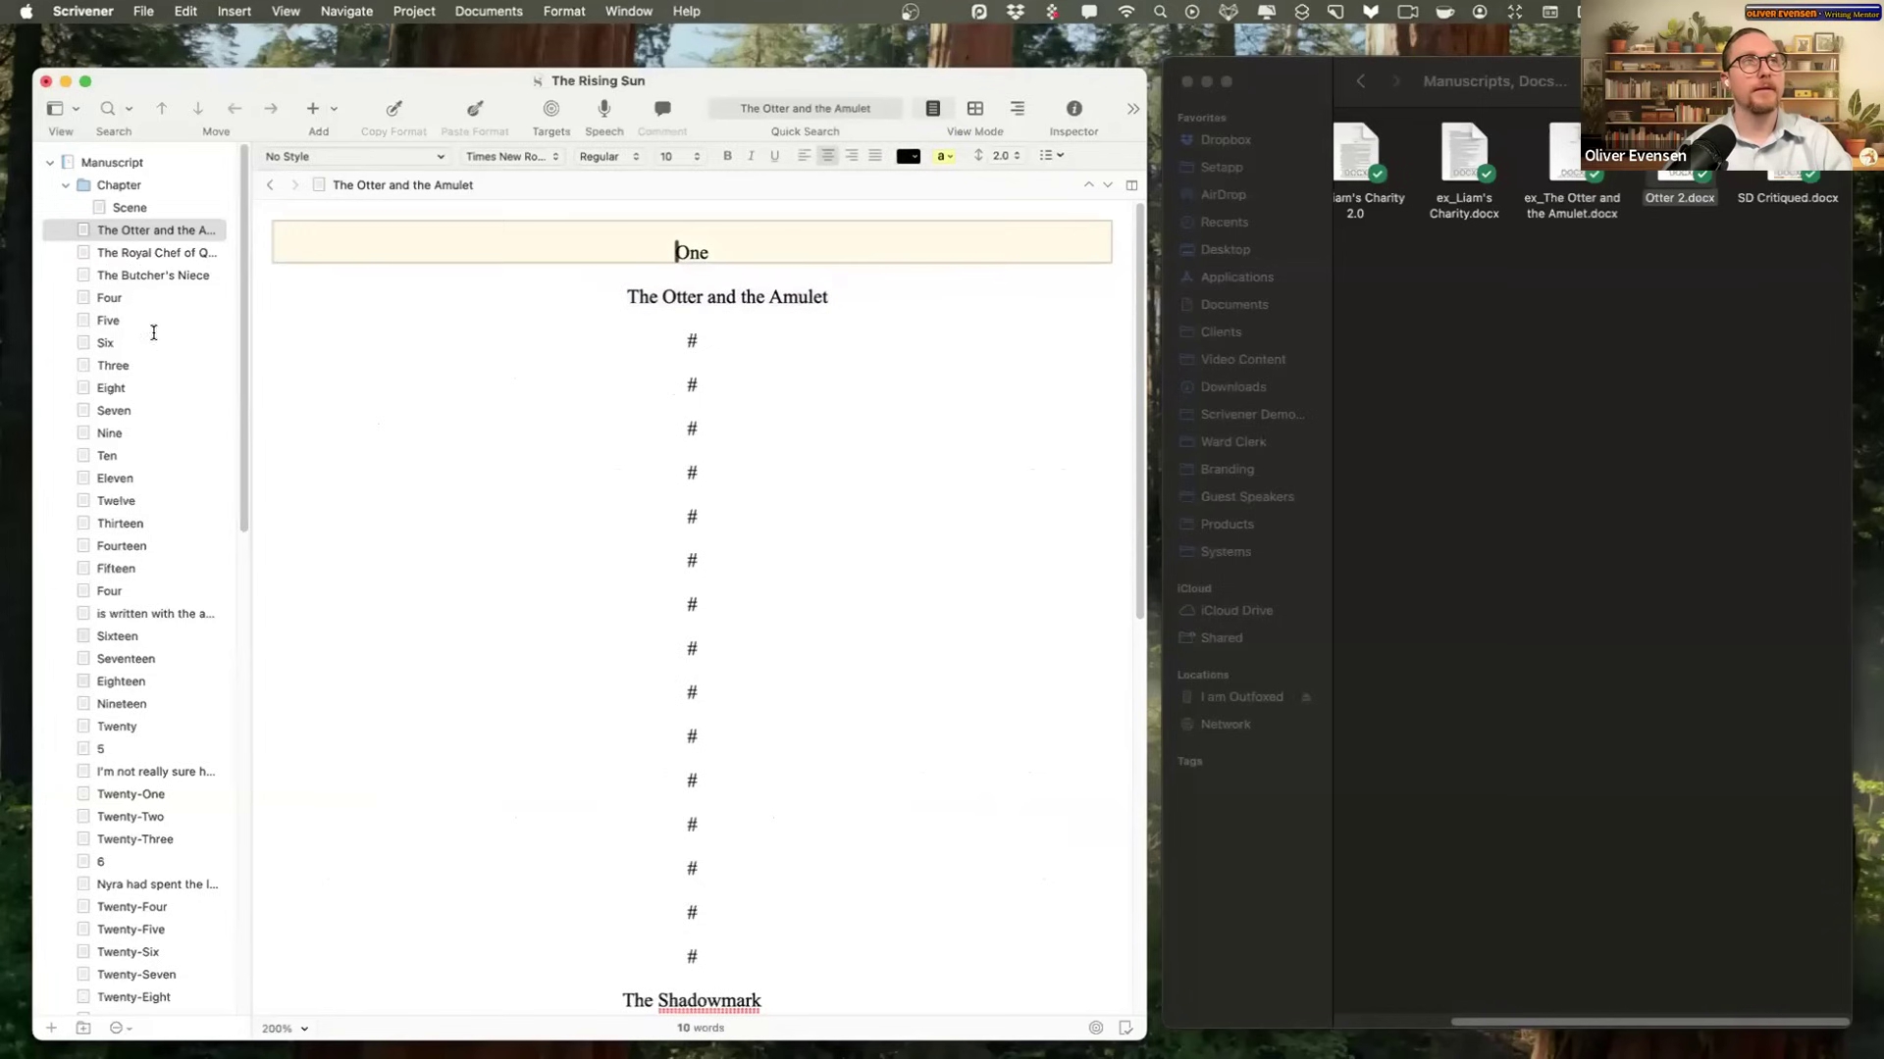
Step: Move The Royal Chef of Quilendell above The Otter and the Amulet, at the same level as the other chapter documents
click(159, 252)
key(ctrl+super+Up)
key(ctrl+super+Right)
drag(142, 229, 79, 240)
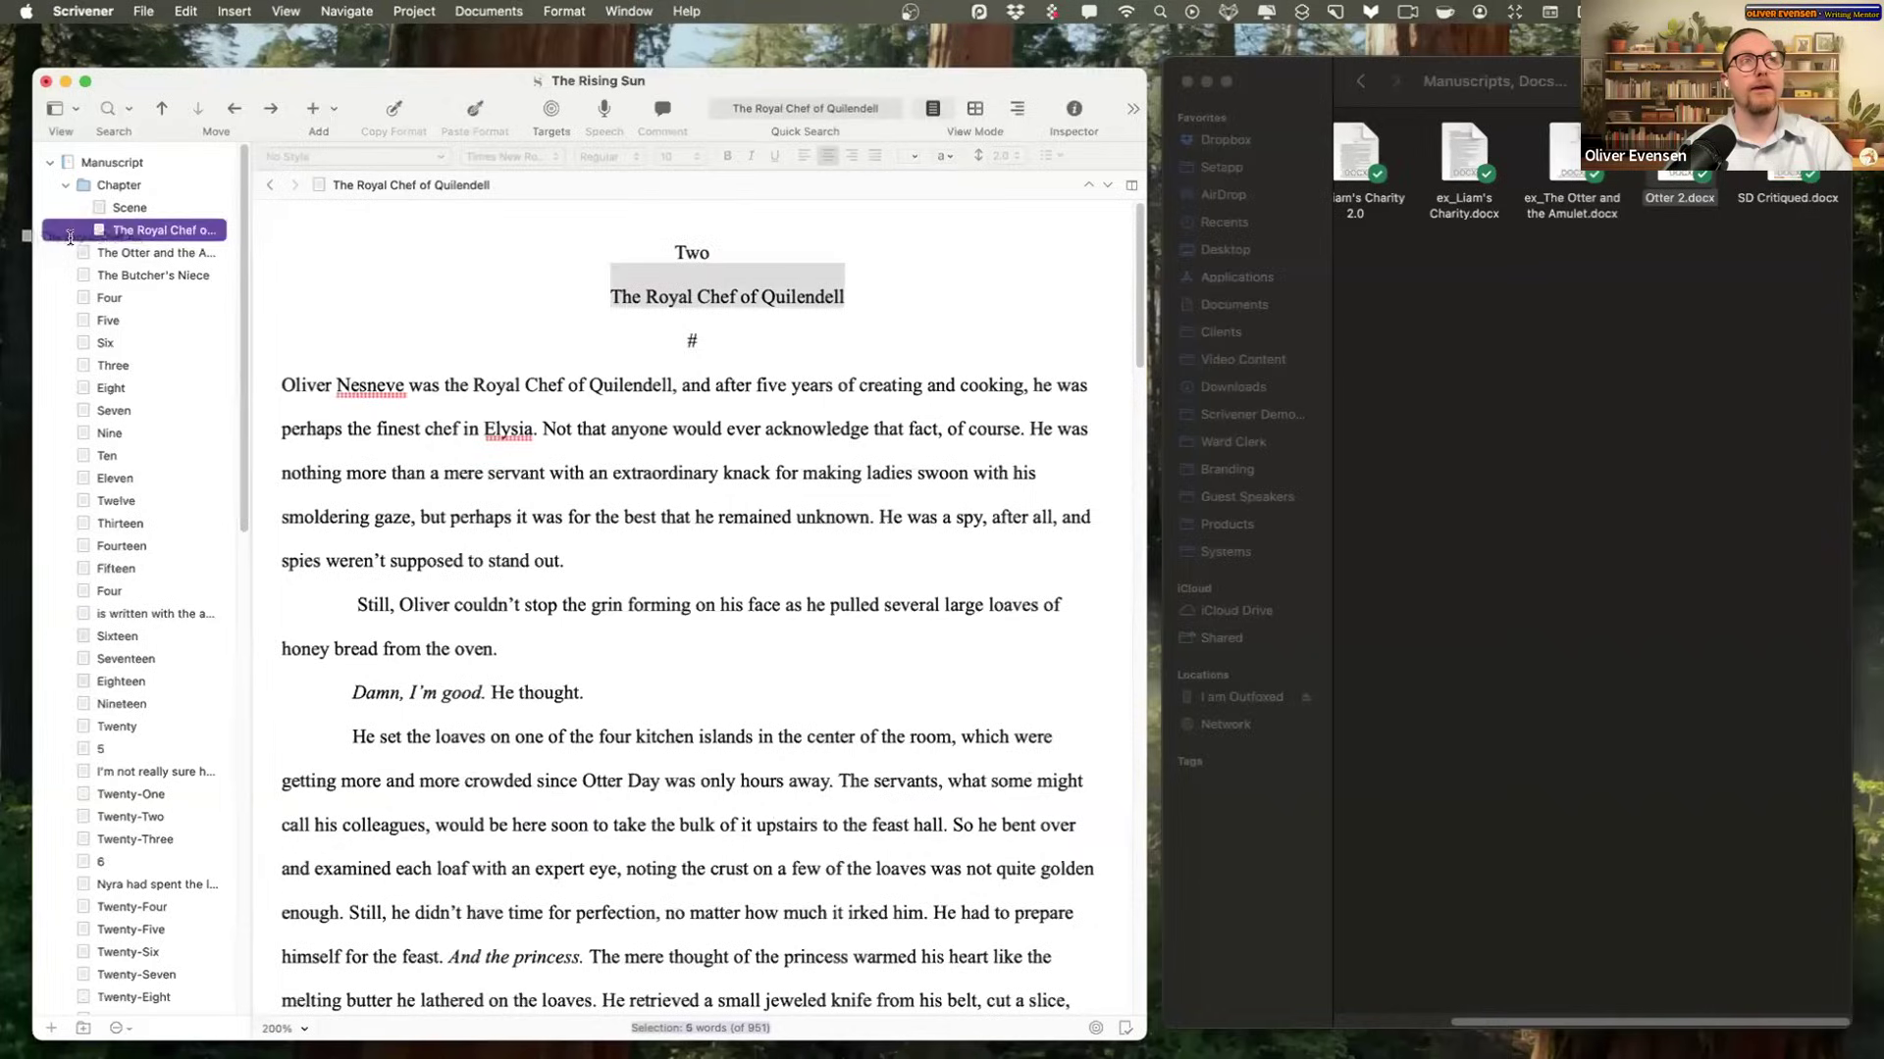
click(178, 253)
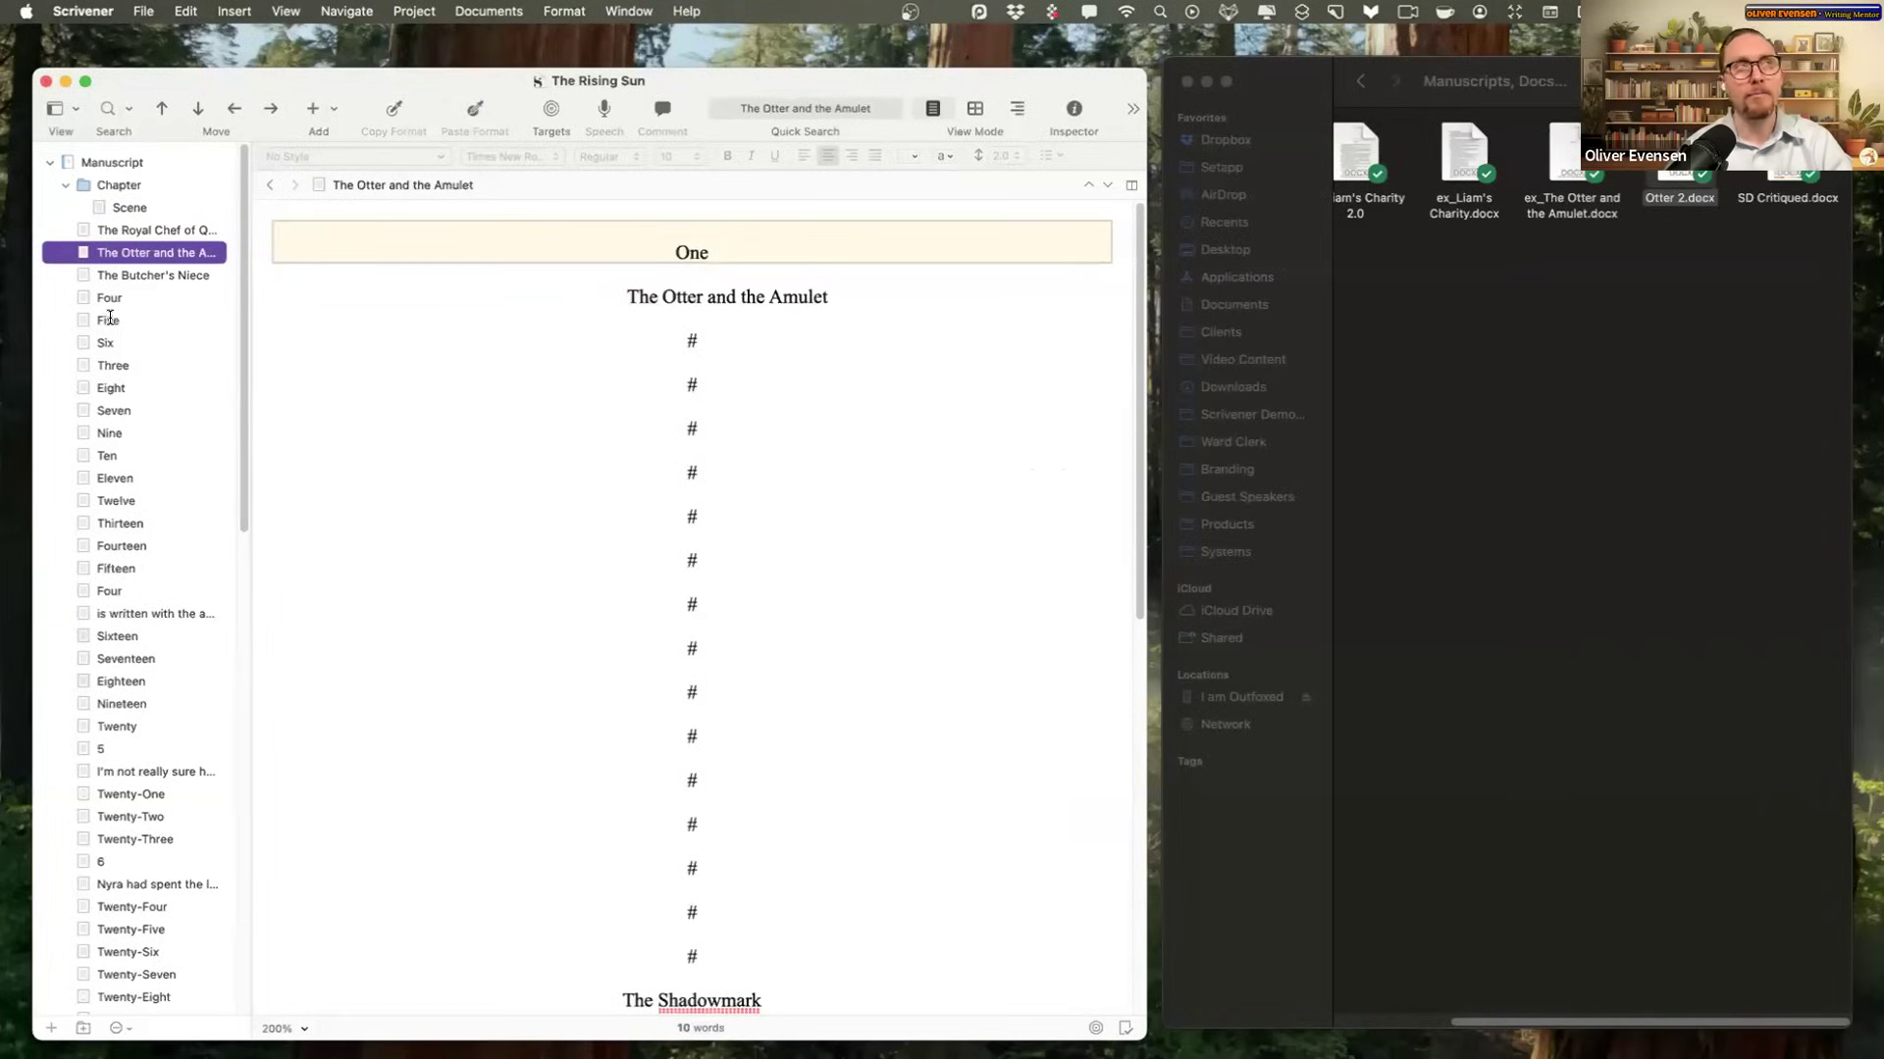
Step: Move the document Five above Four and retitle it Otter Day
click(102, 320)
drag(101, 297, 103, 290)
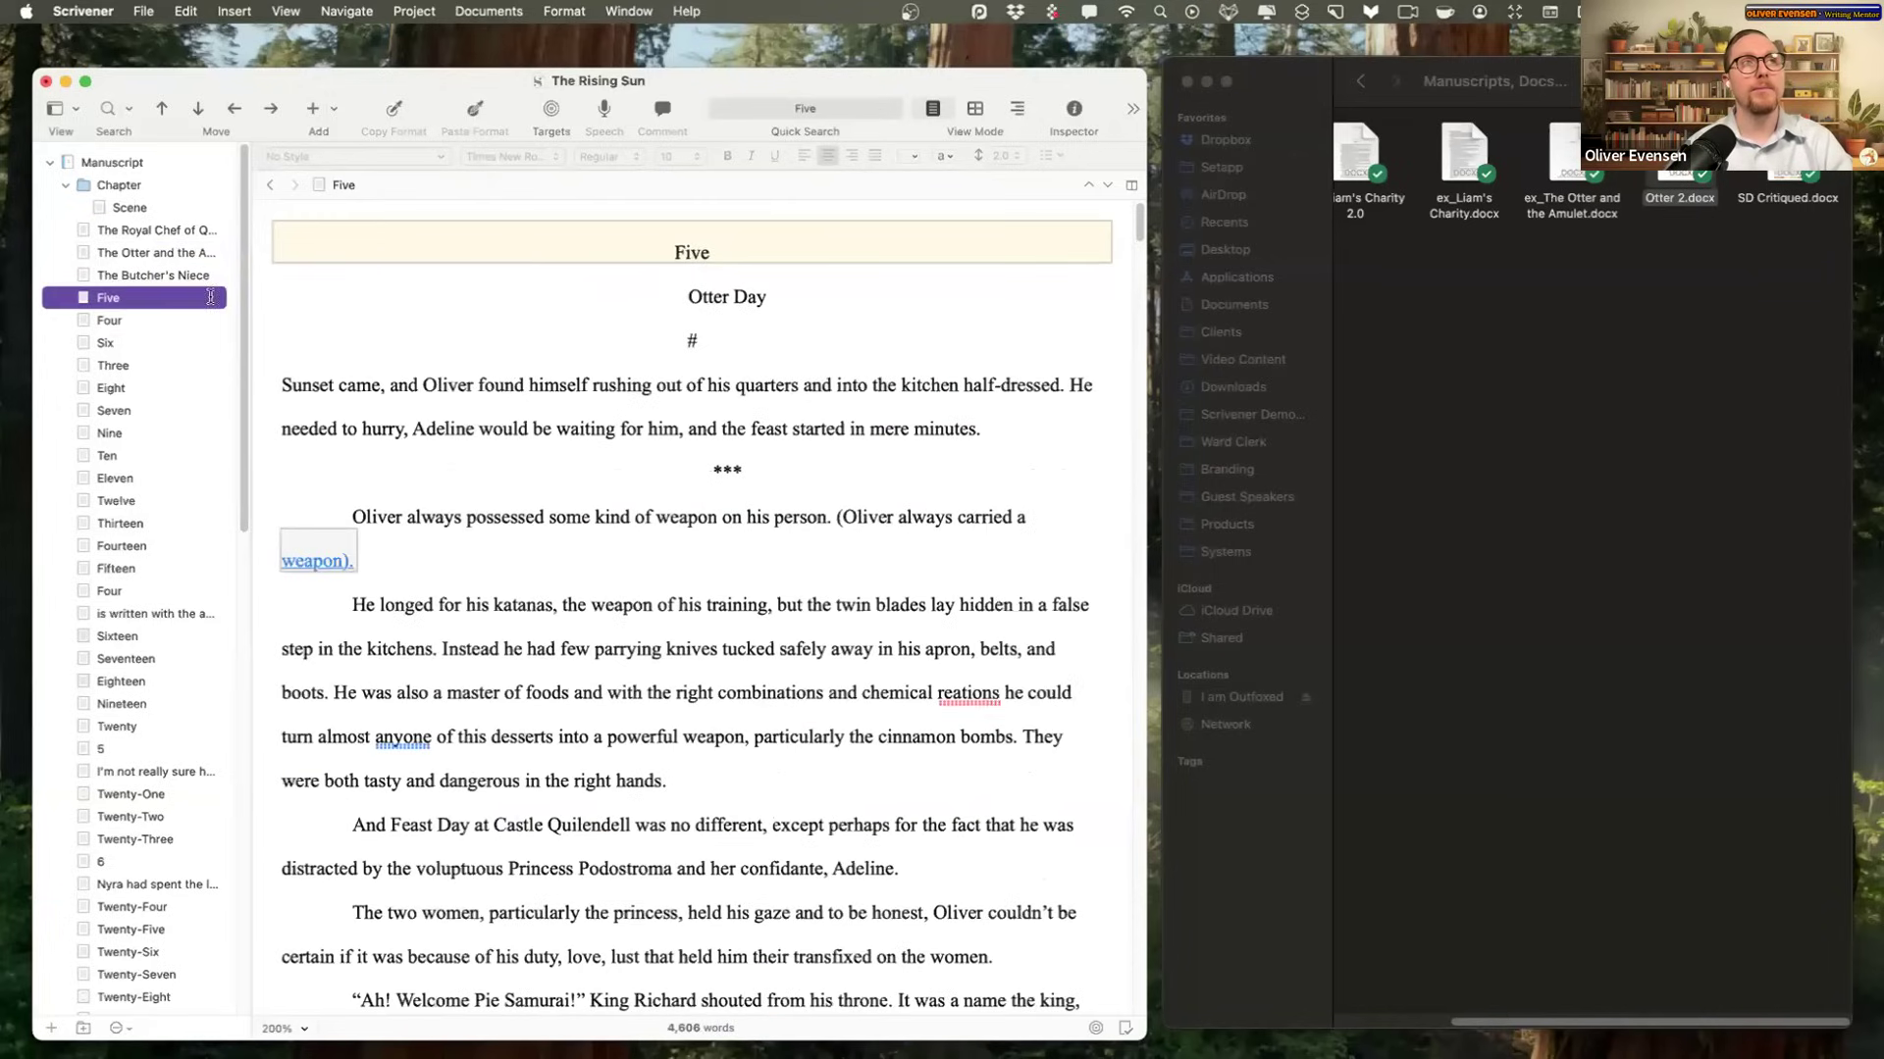
click(119, 302)
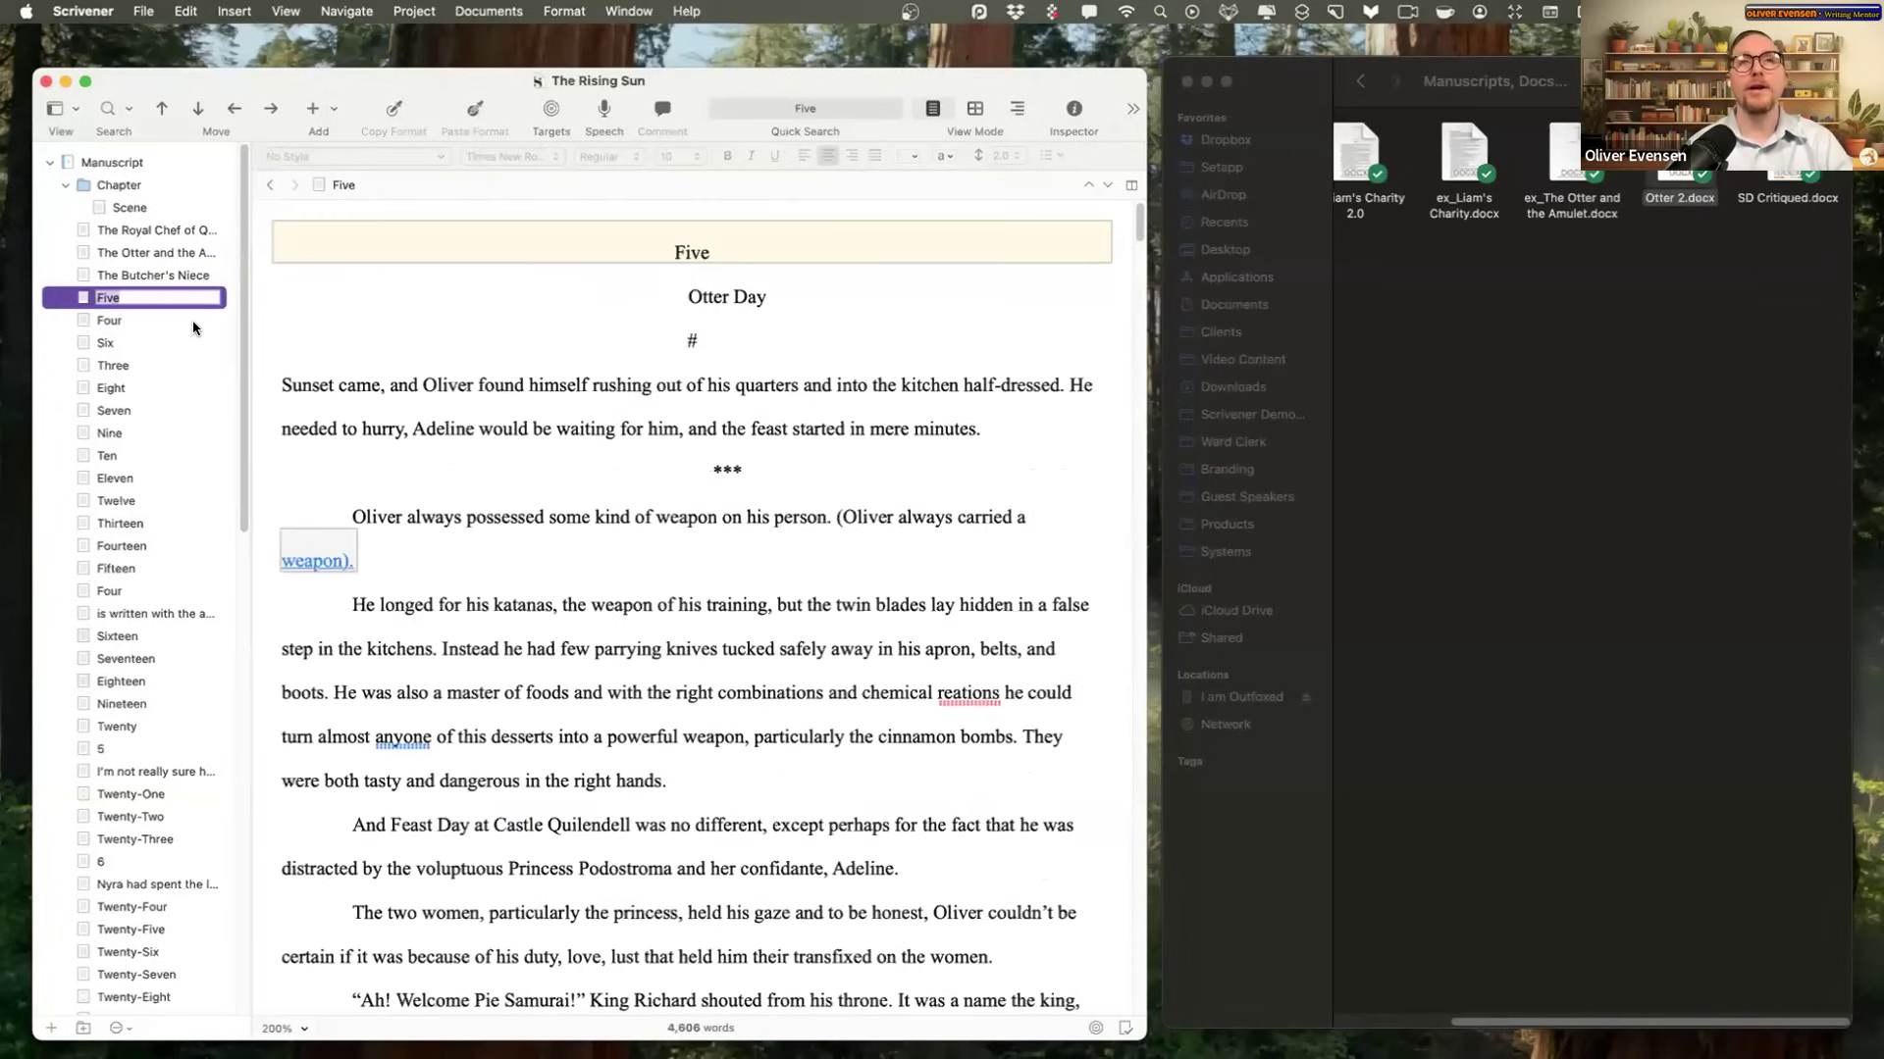
text(Otter Day)
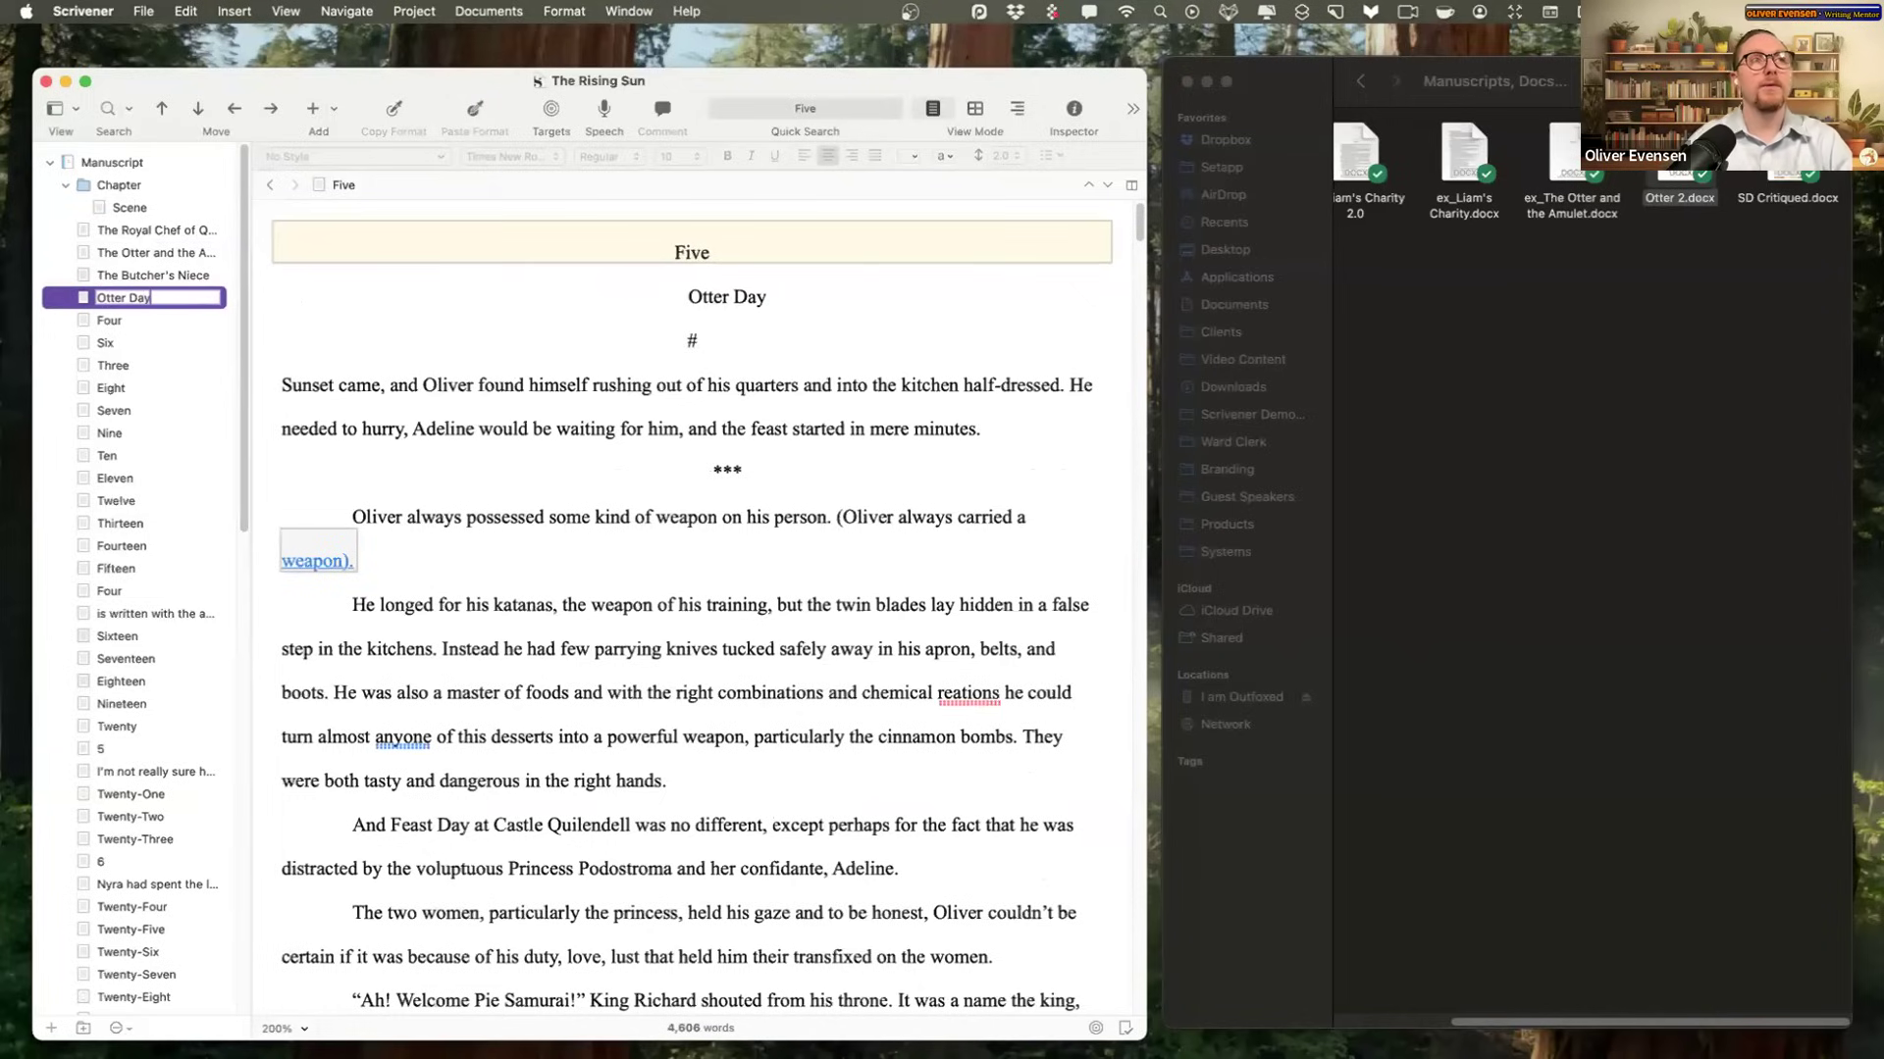
key(Return)
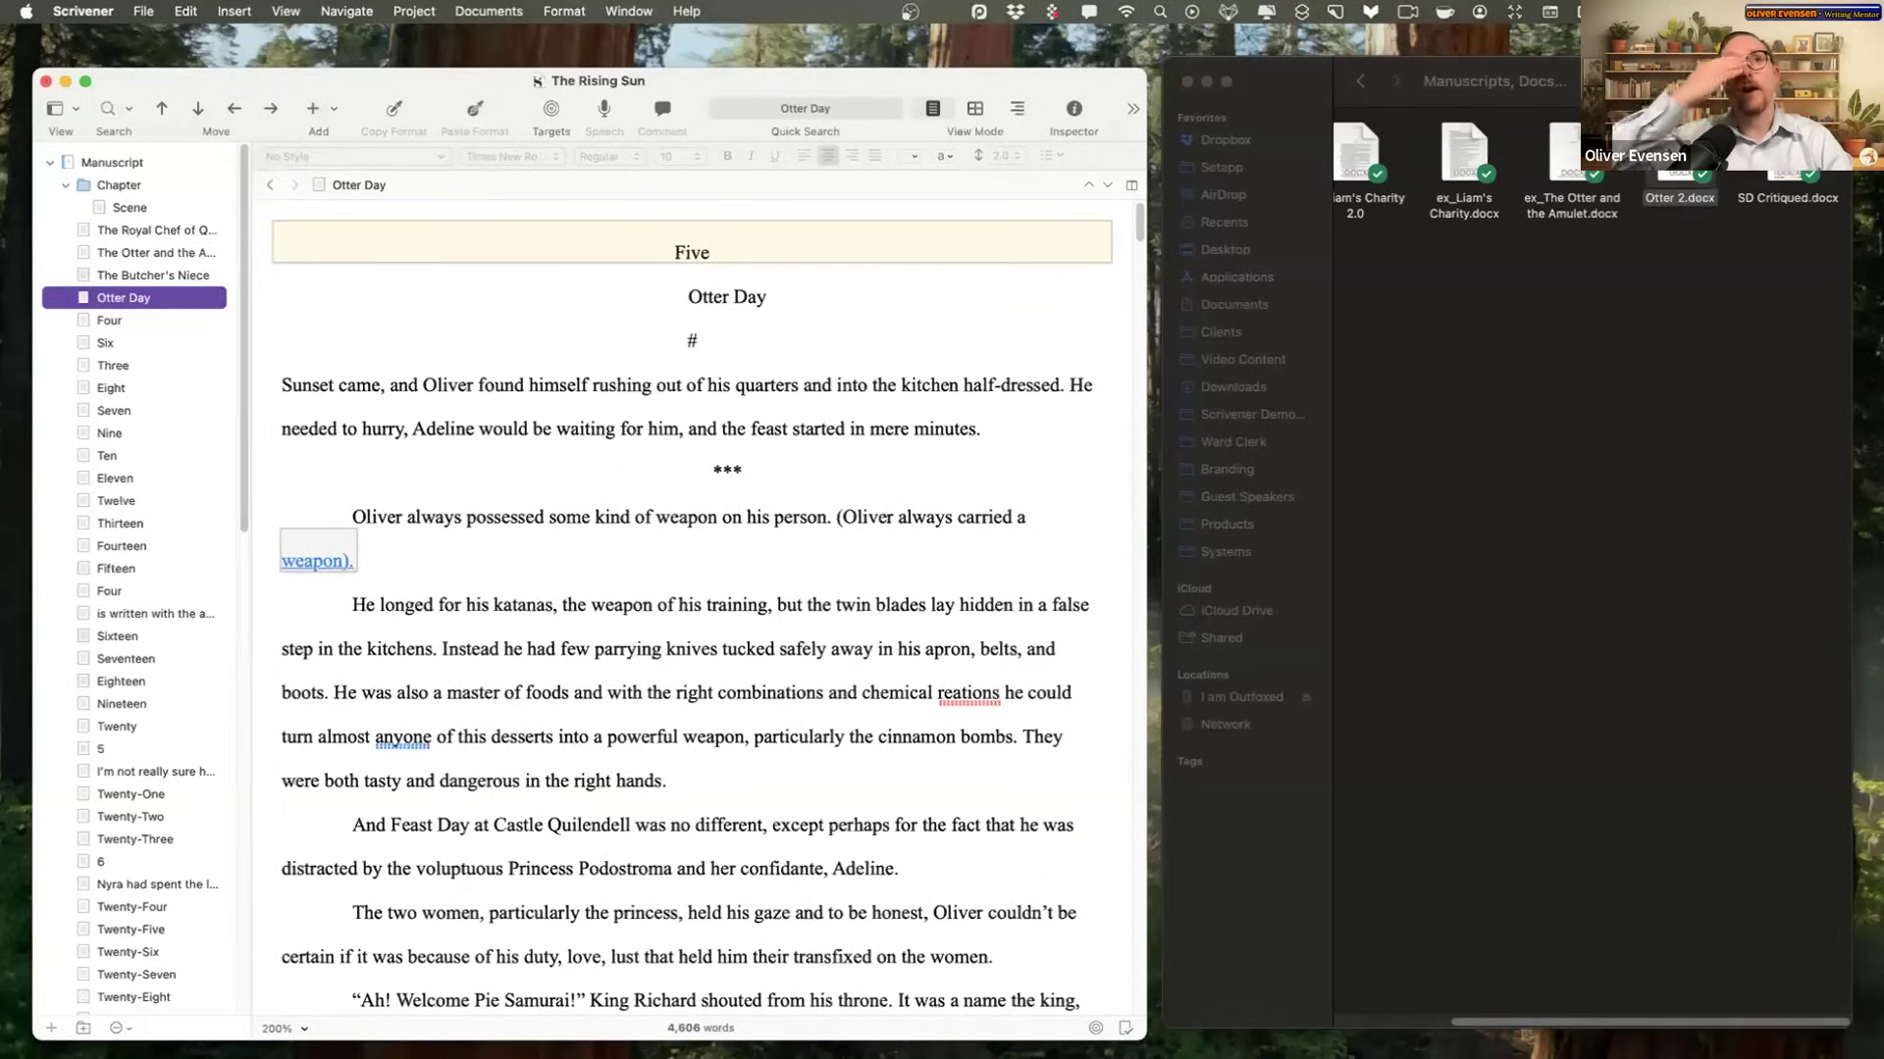
Step: Delete the heading lines Five, Otter Day and # so that the Otter Day document starts with its first paragraph
click(750, 376)
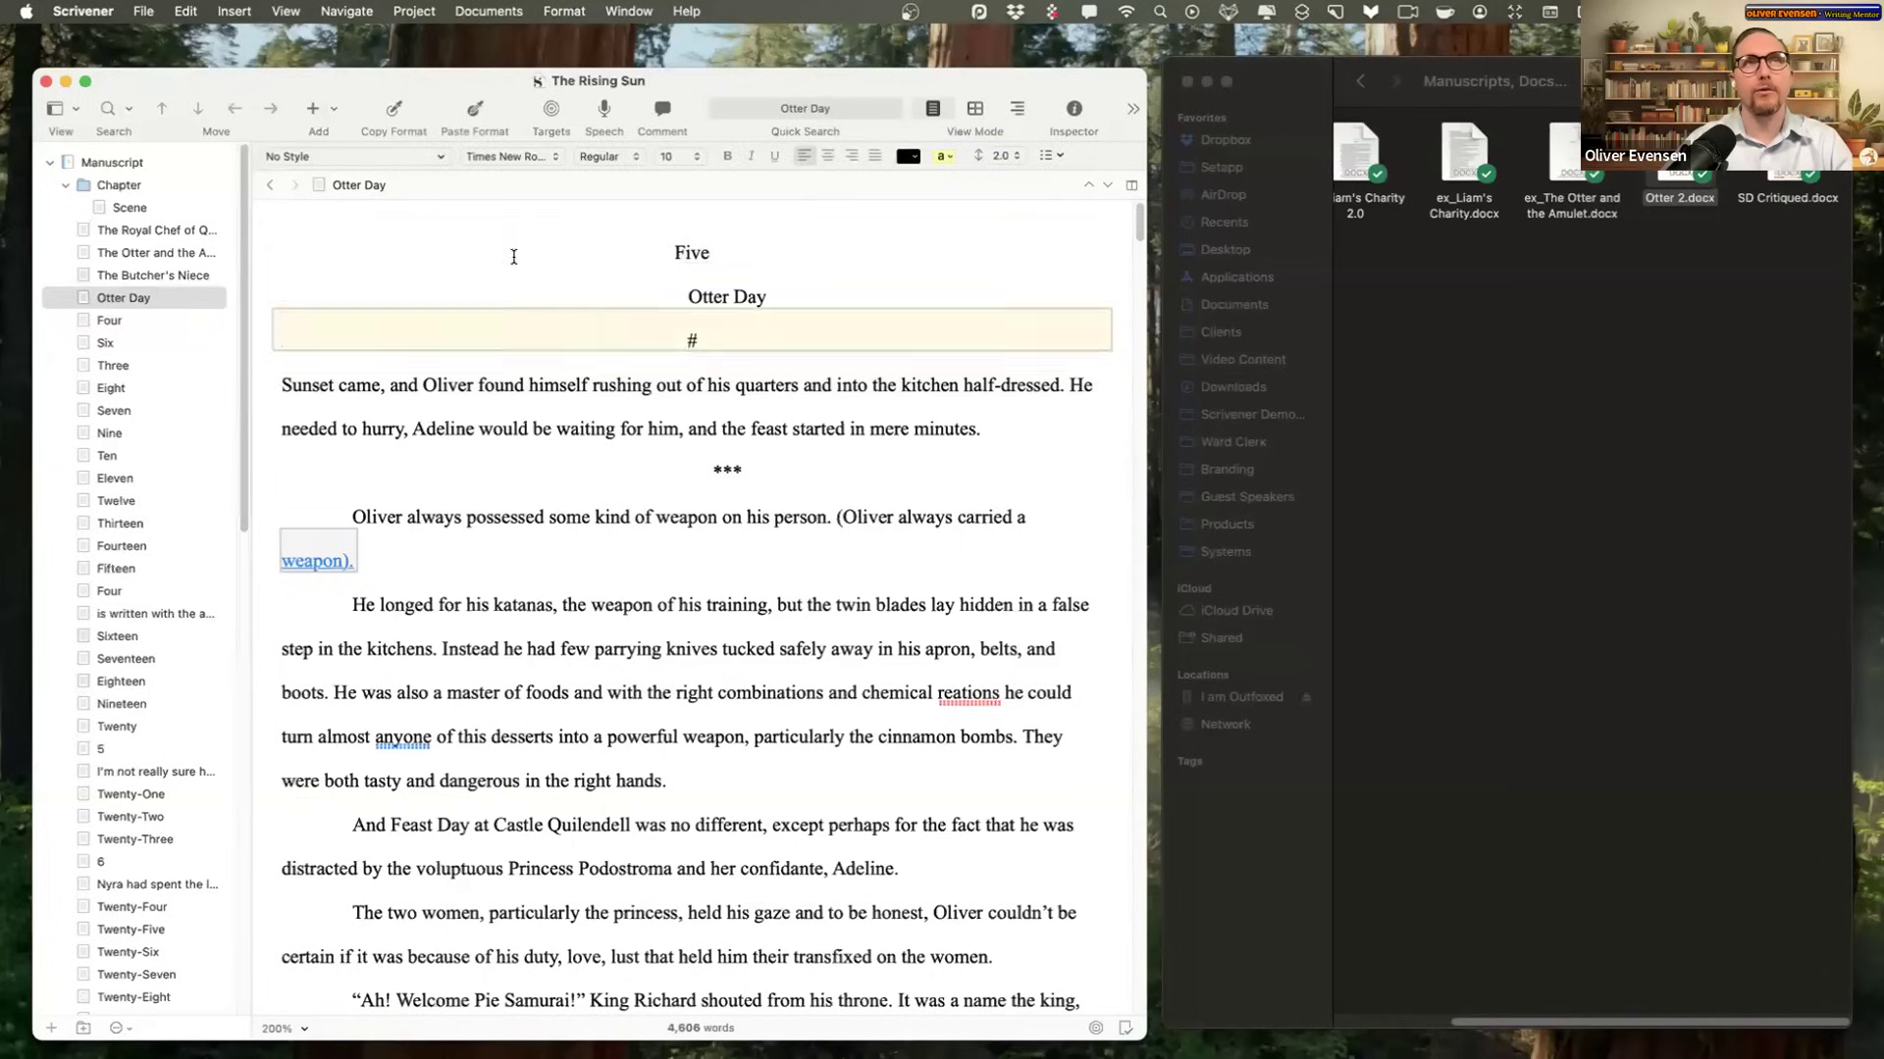
drag(699, 341, 583, 256)
key(BackSpace)
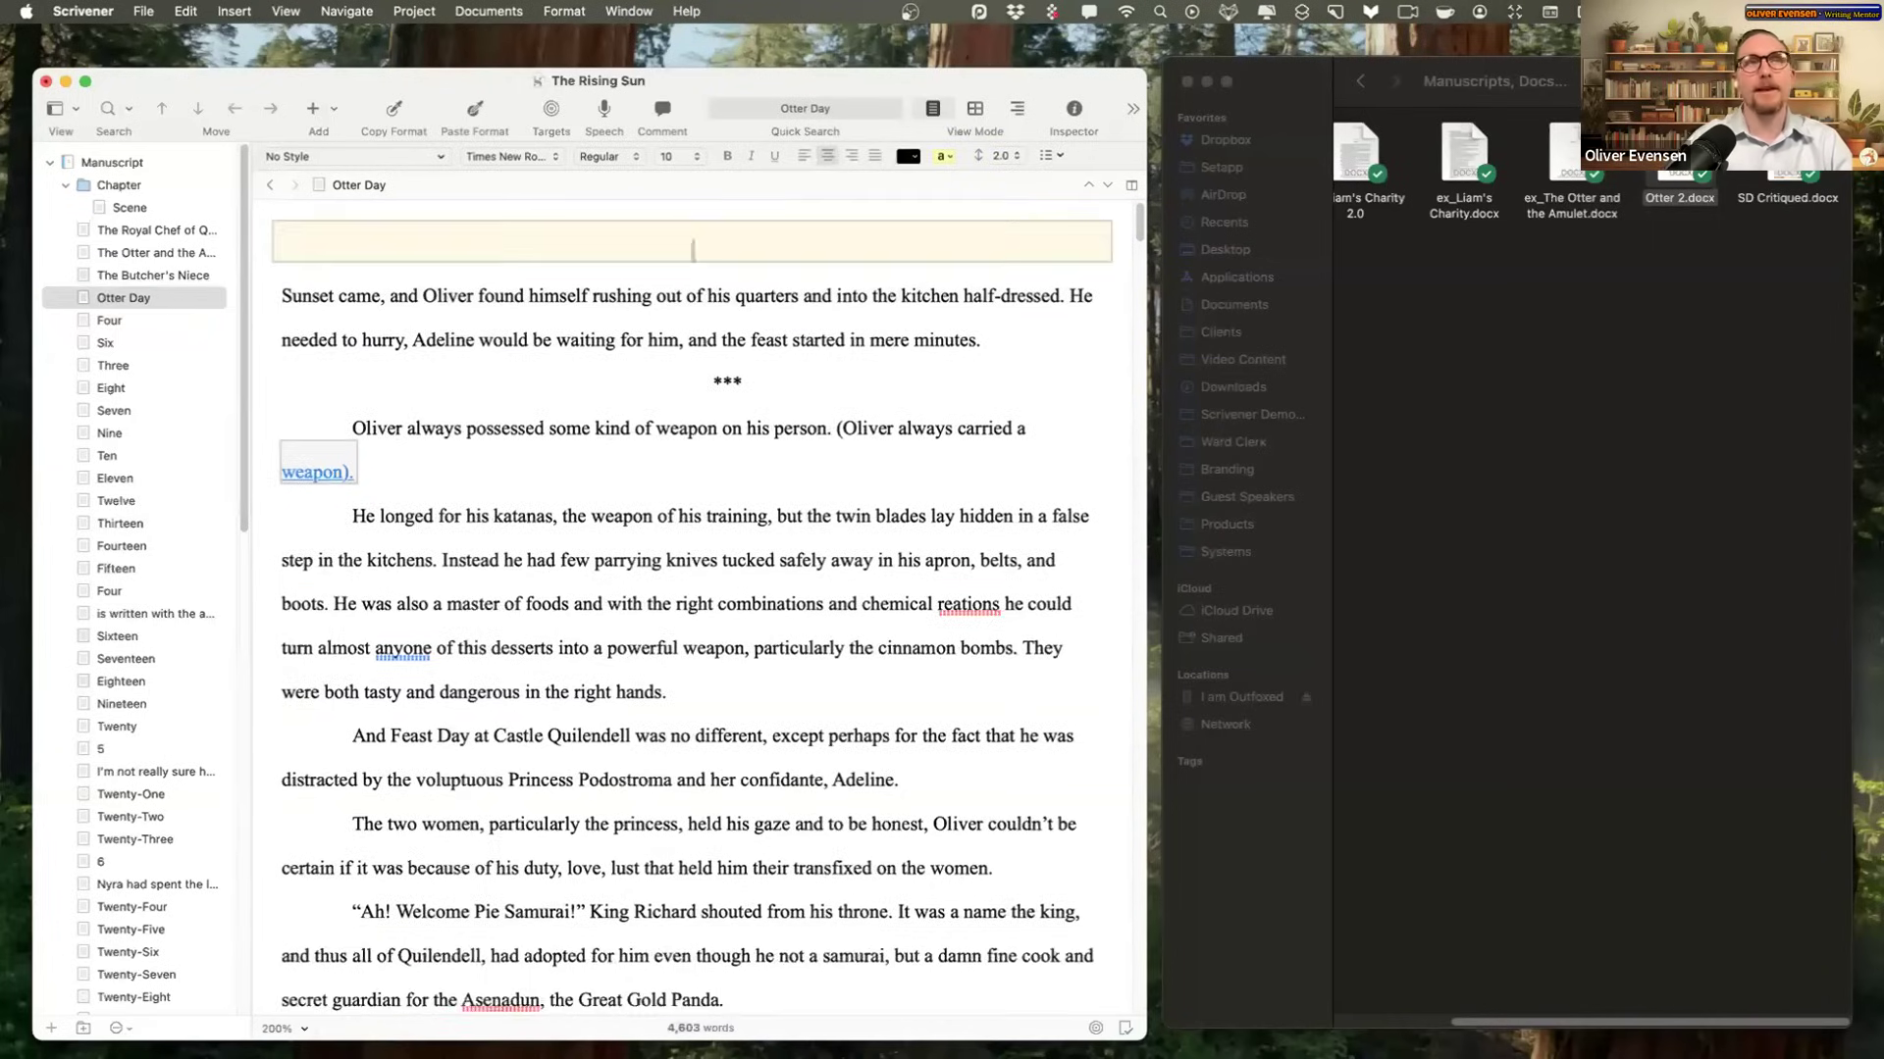
key(Delete)
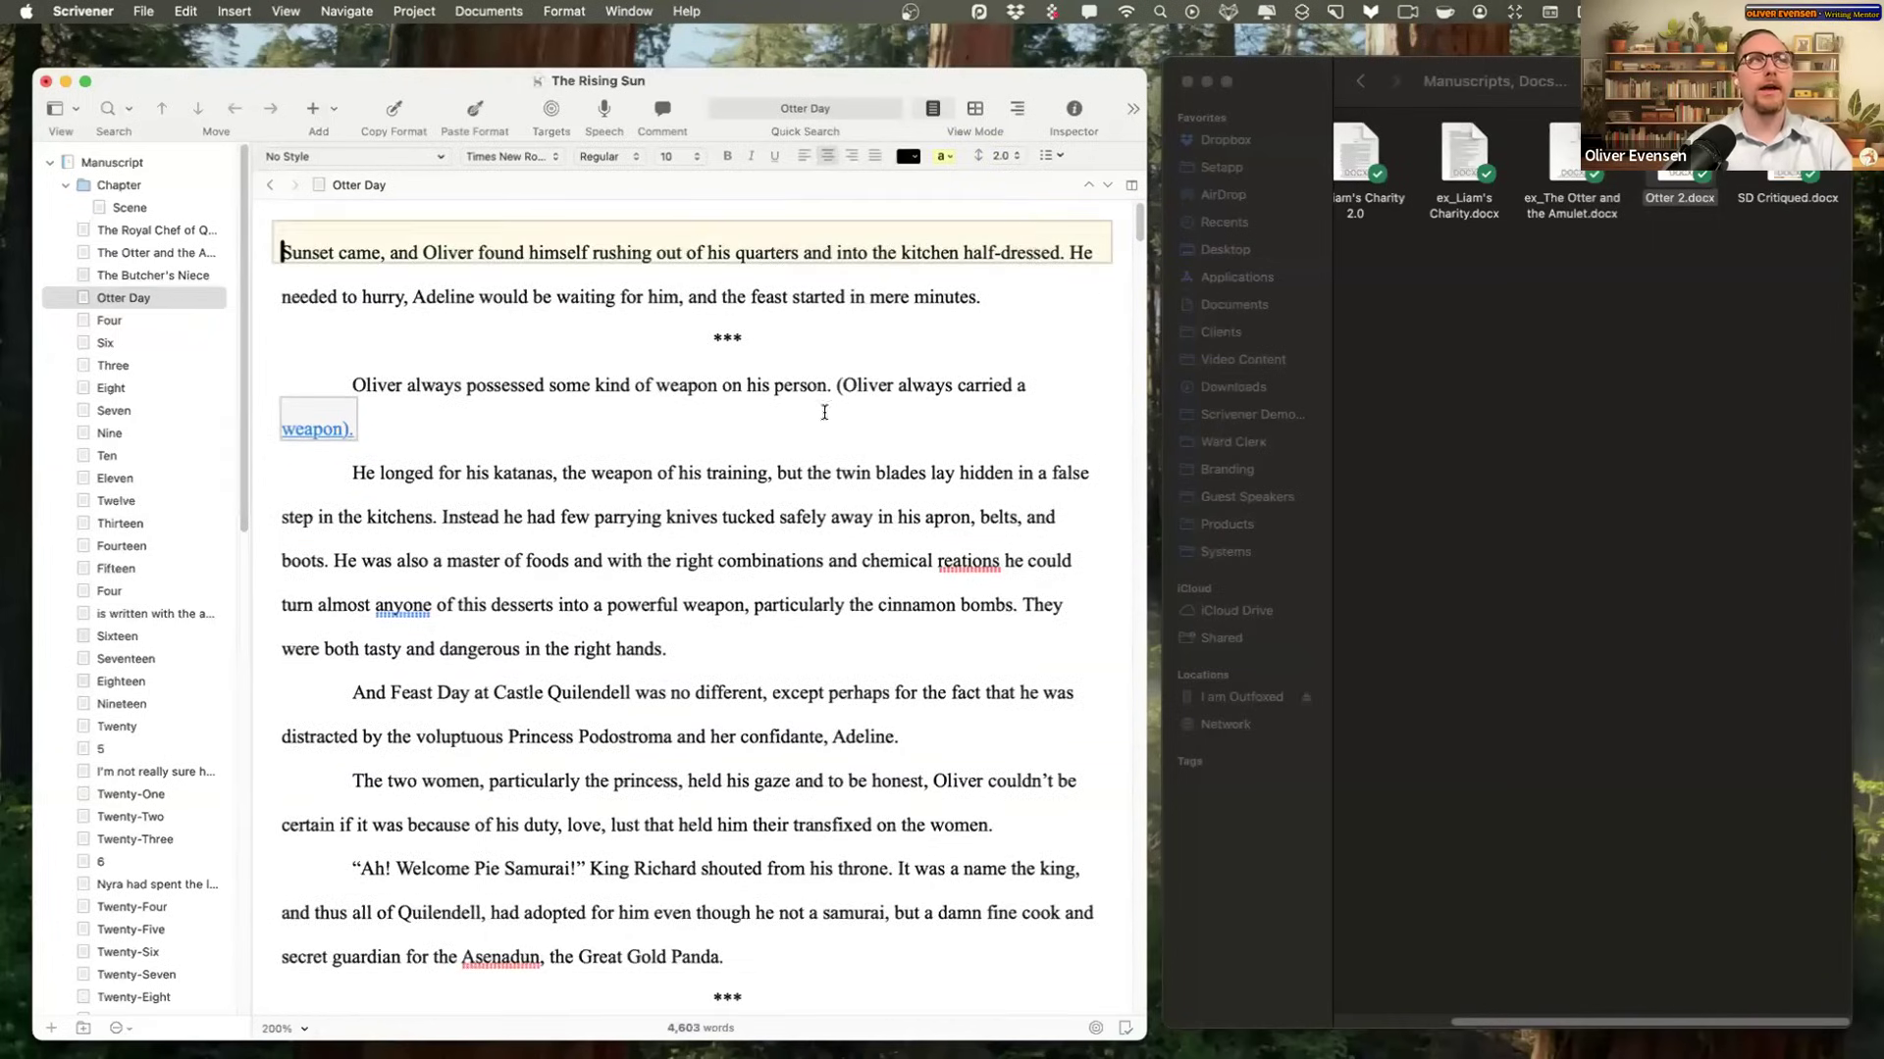
scroll(824, 412, down, 1)
click(701, 264)
scroll(775, 270, up, 1)
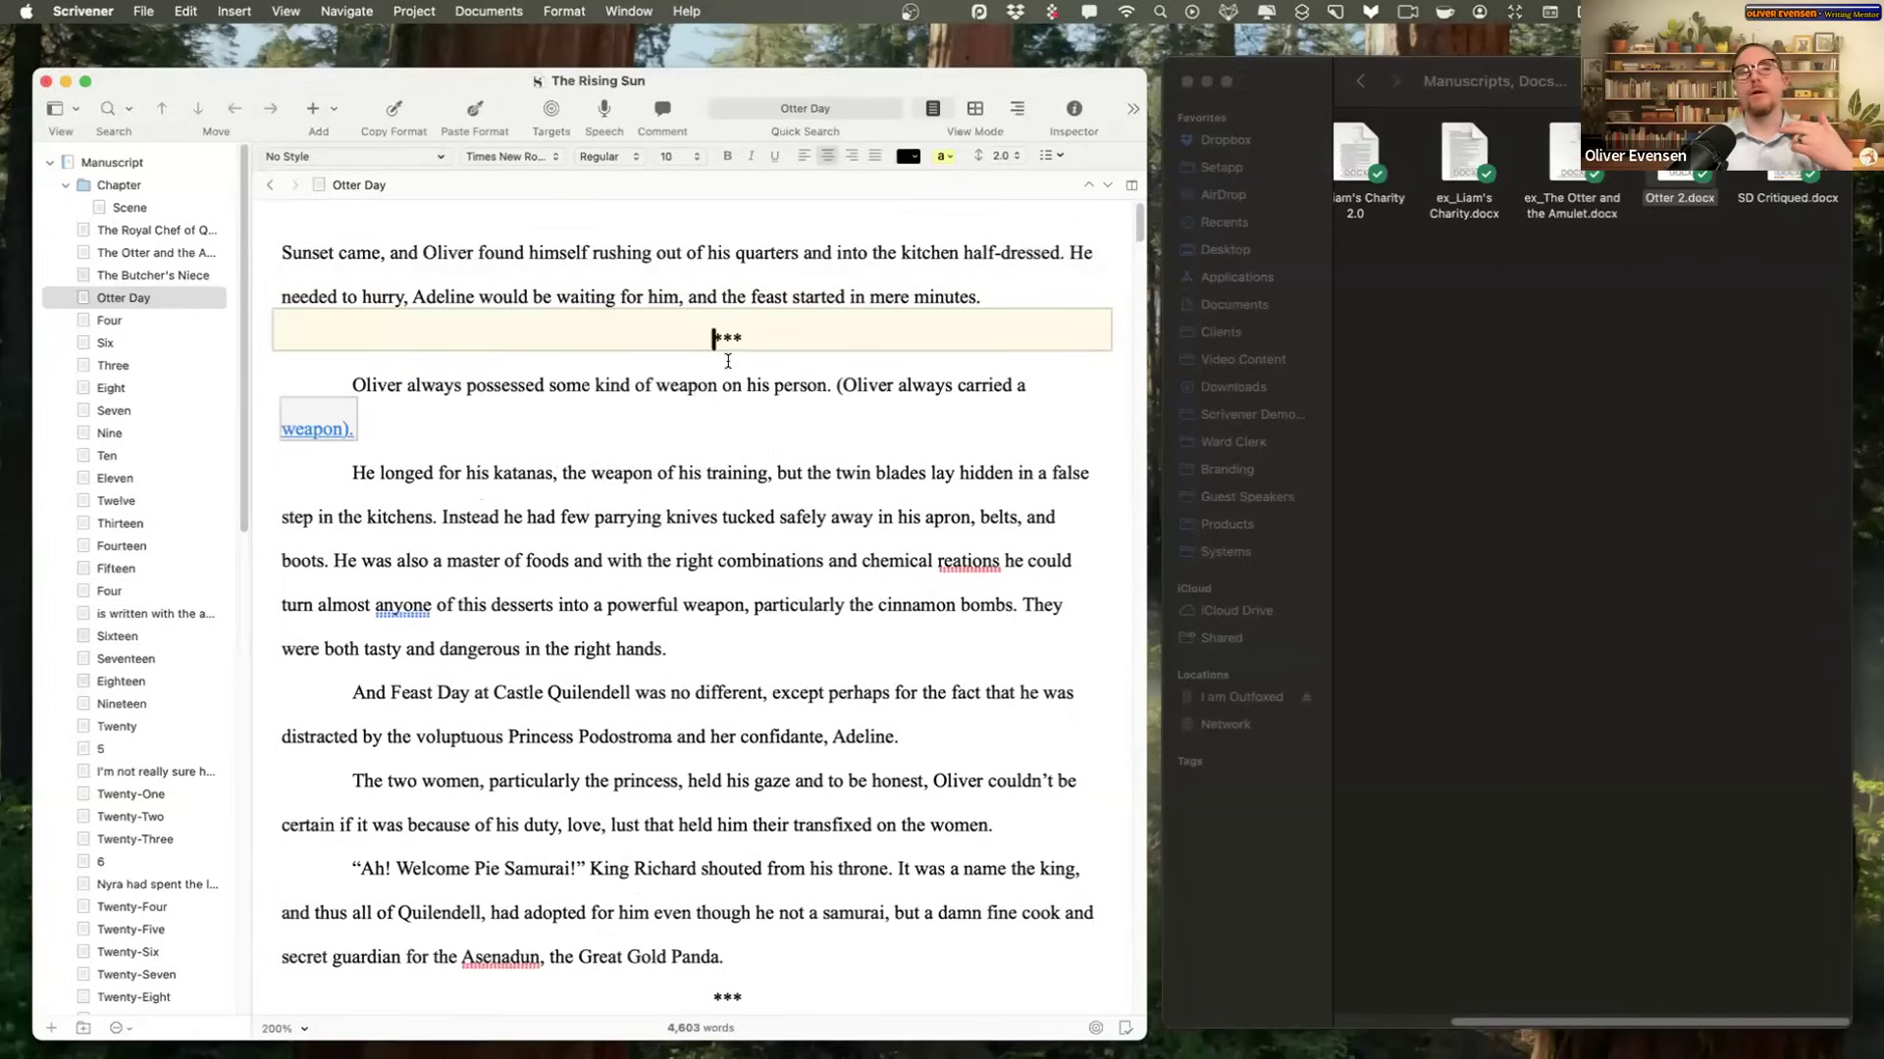
Step: Collapse the Manuscript and Trash folders in the binder
click(144, 11)
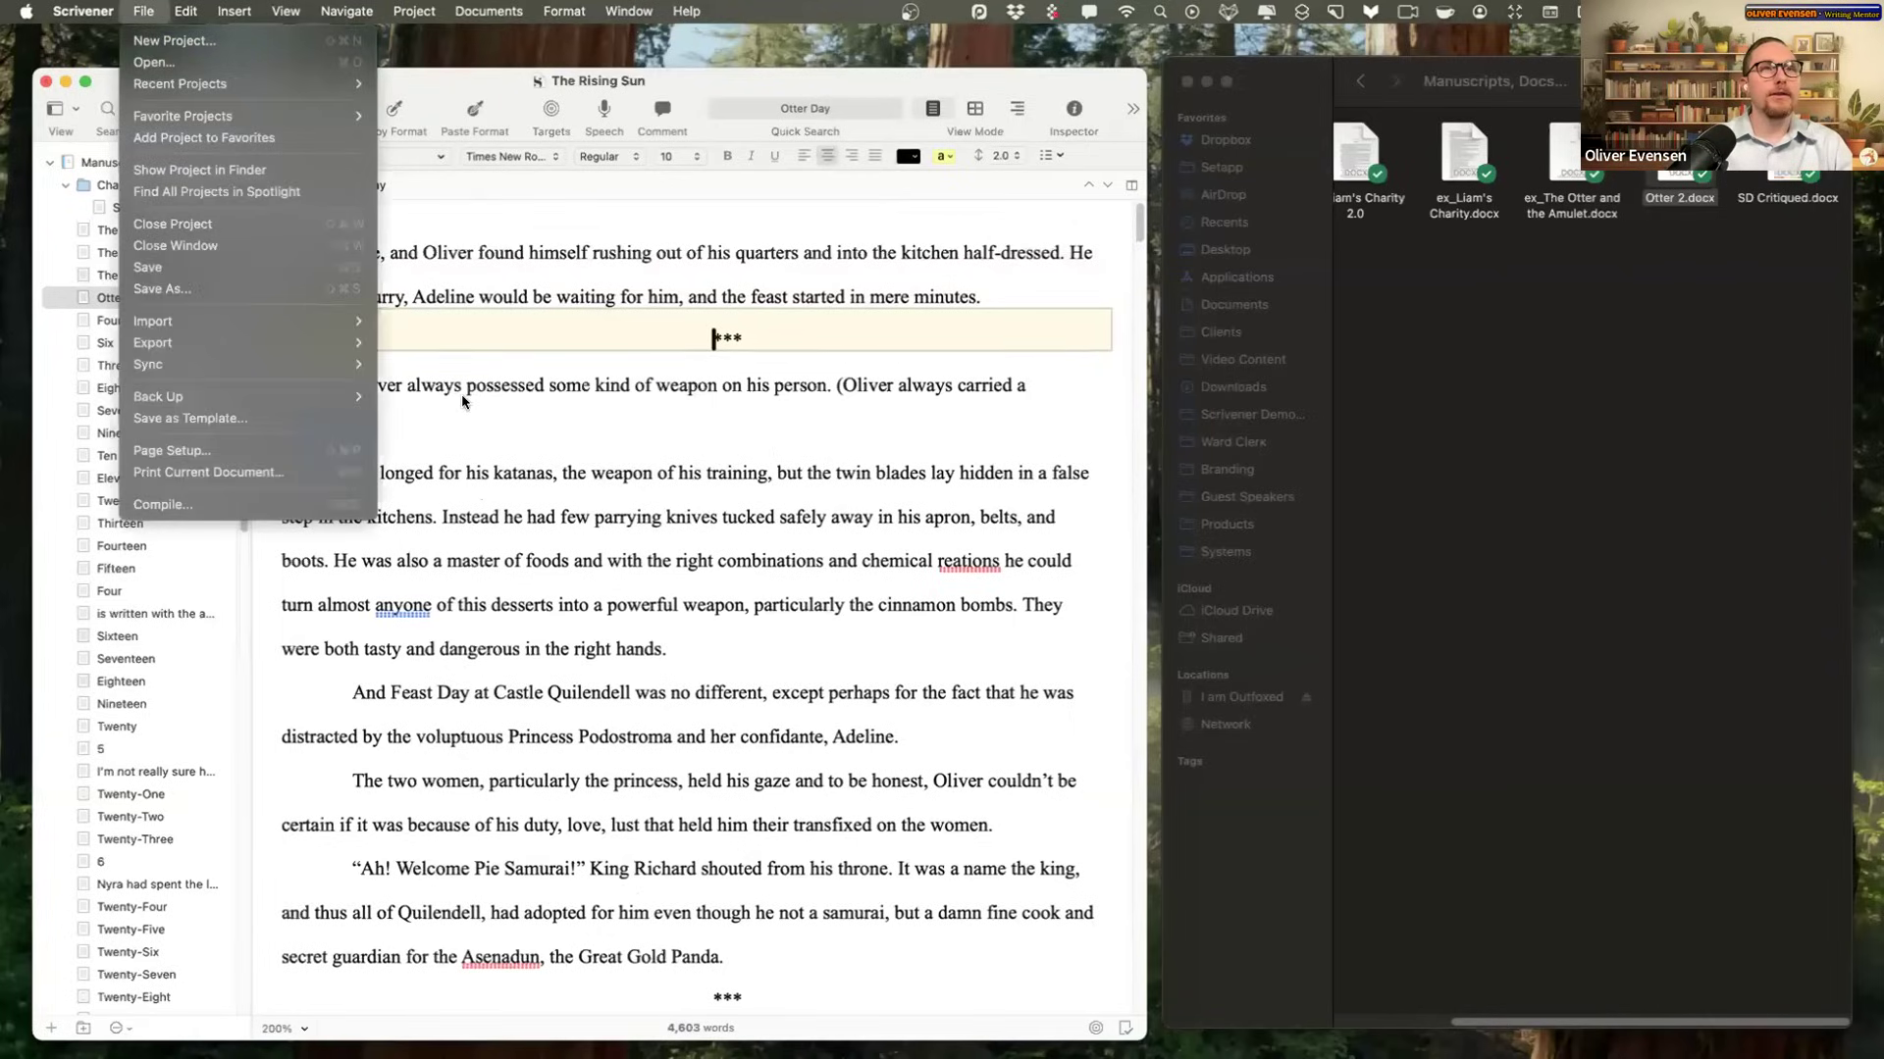
click(491, 679)
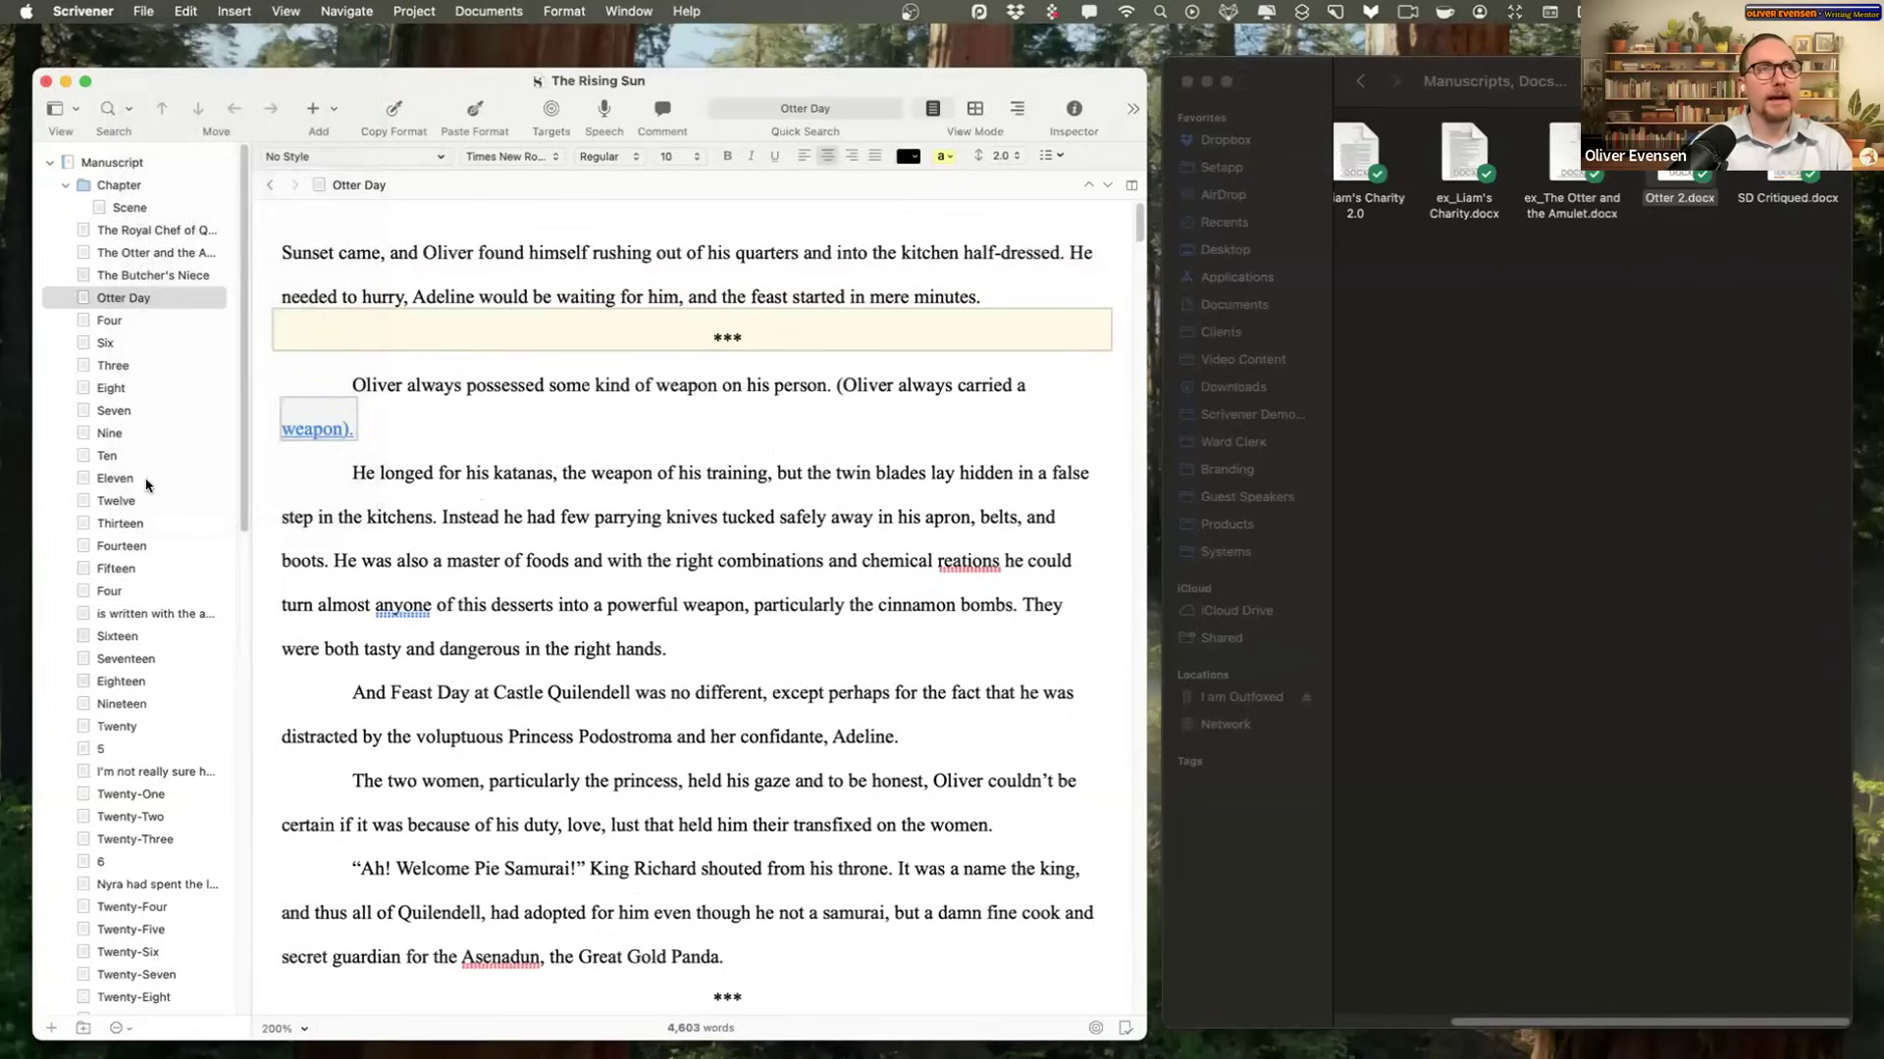
click(62, 189)
click(50, 163)
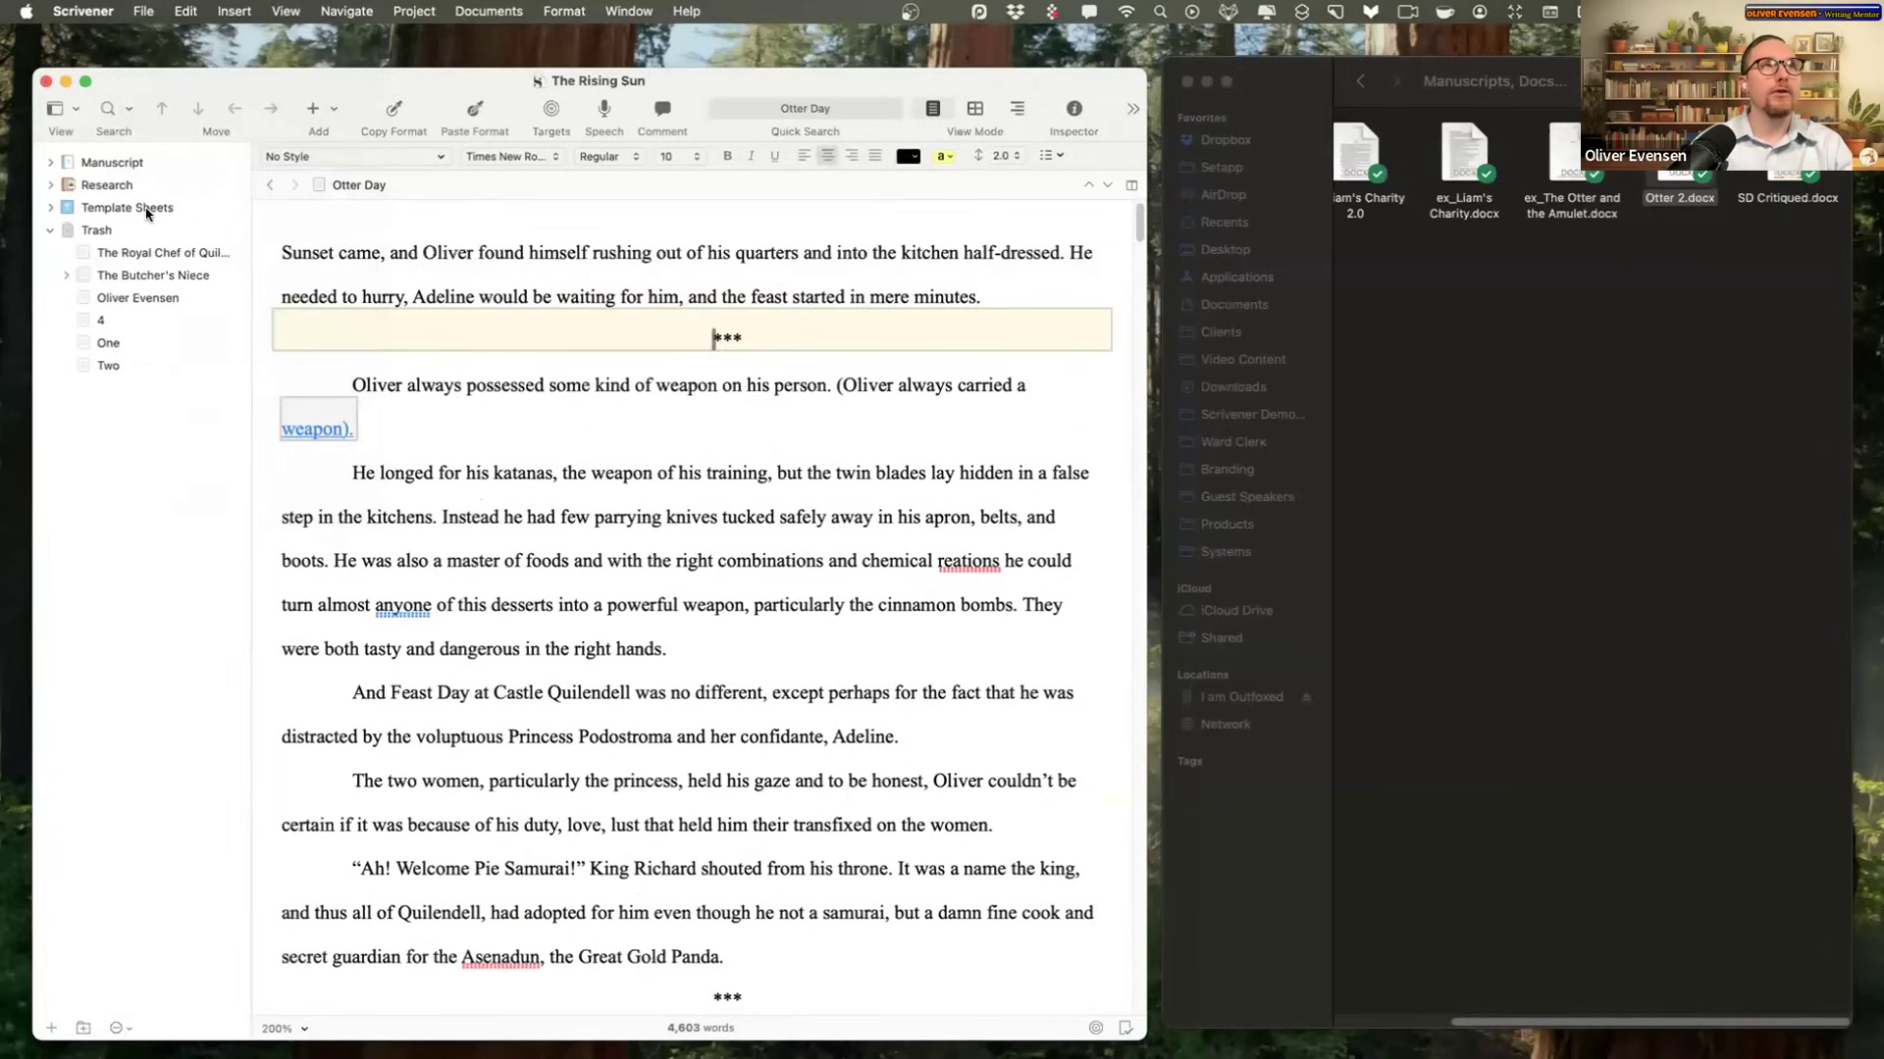
click(50, 230)
Step: Expand the project's Research folder and open the Video & Audio folder from the Scrivener demo files in Finder
click(1368, 468)
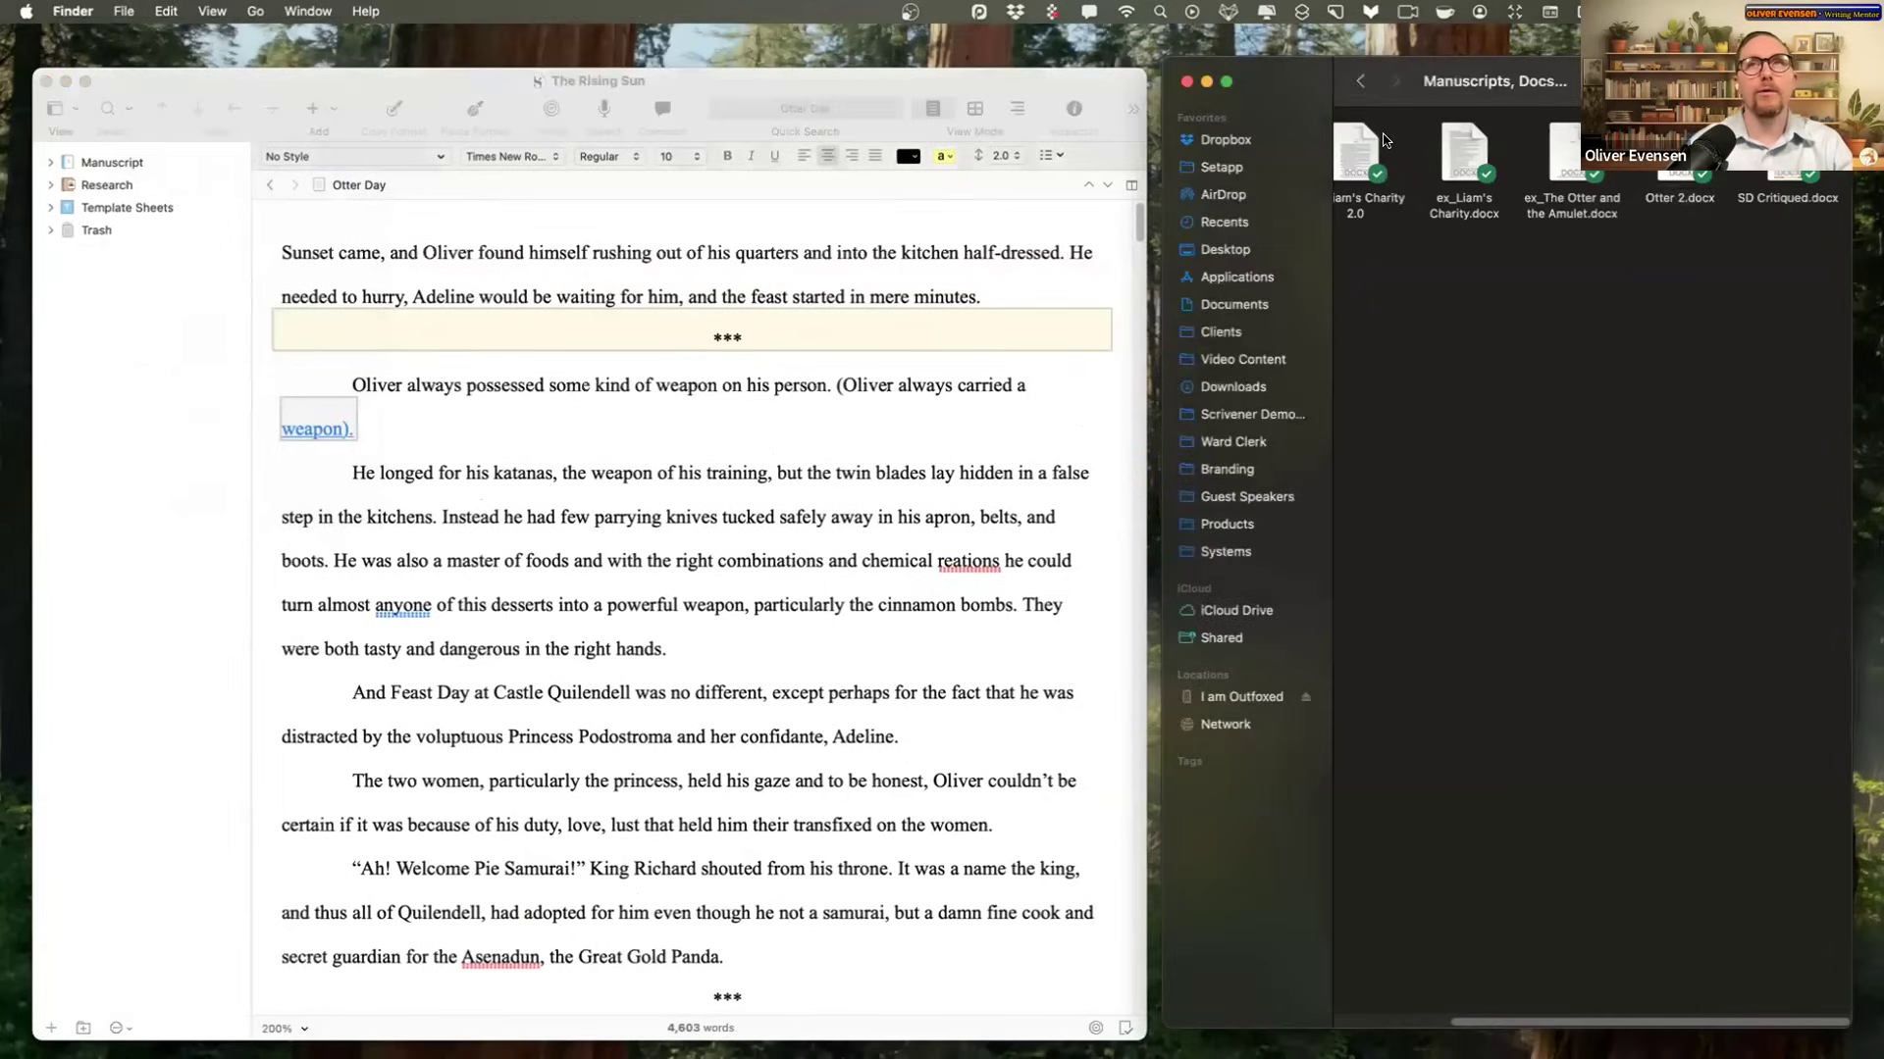
click(1358, 83)
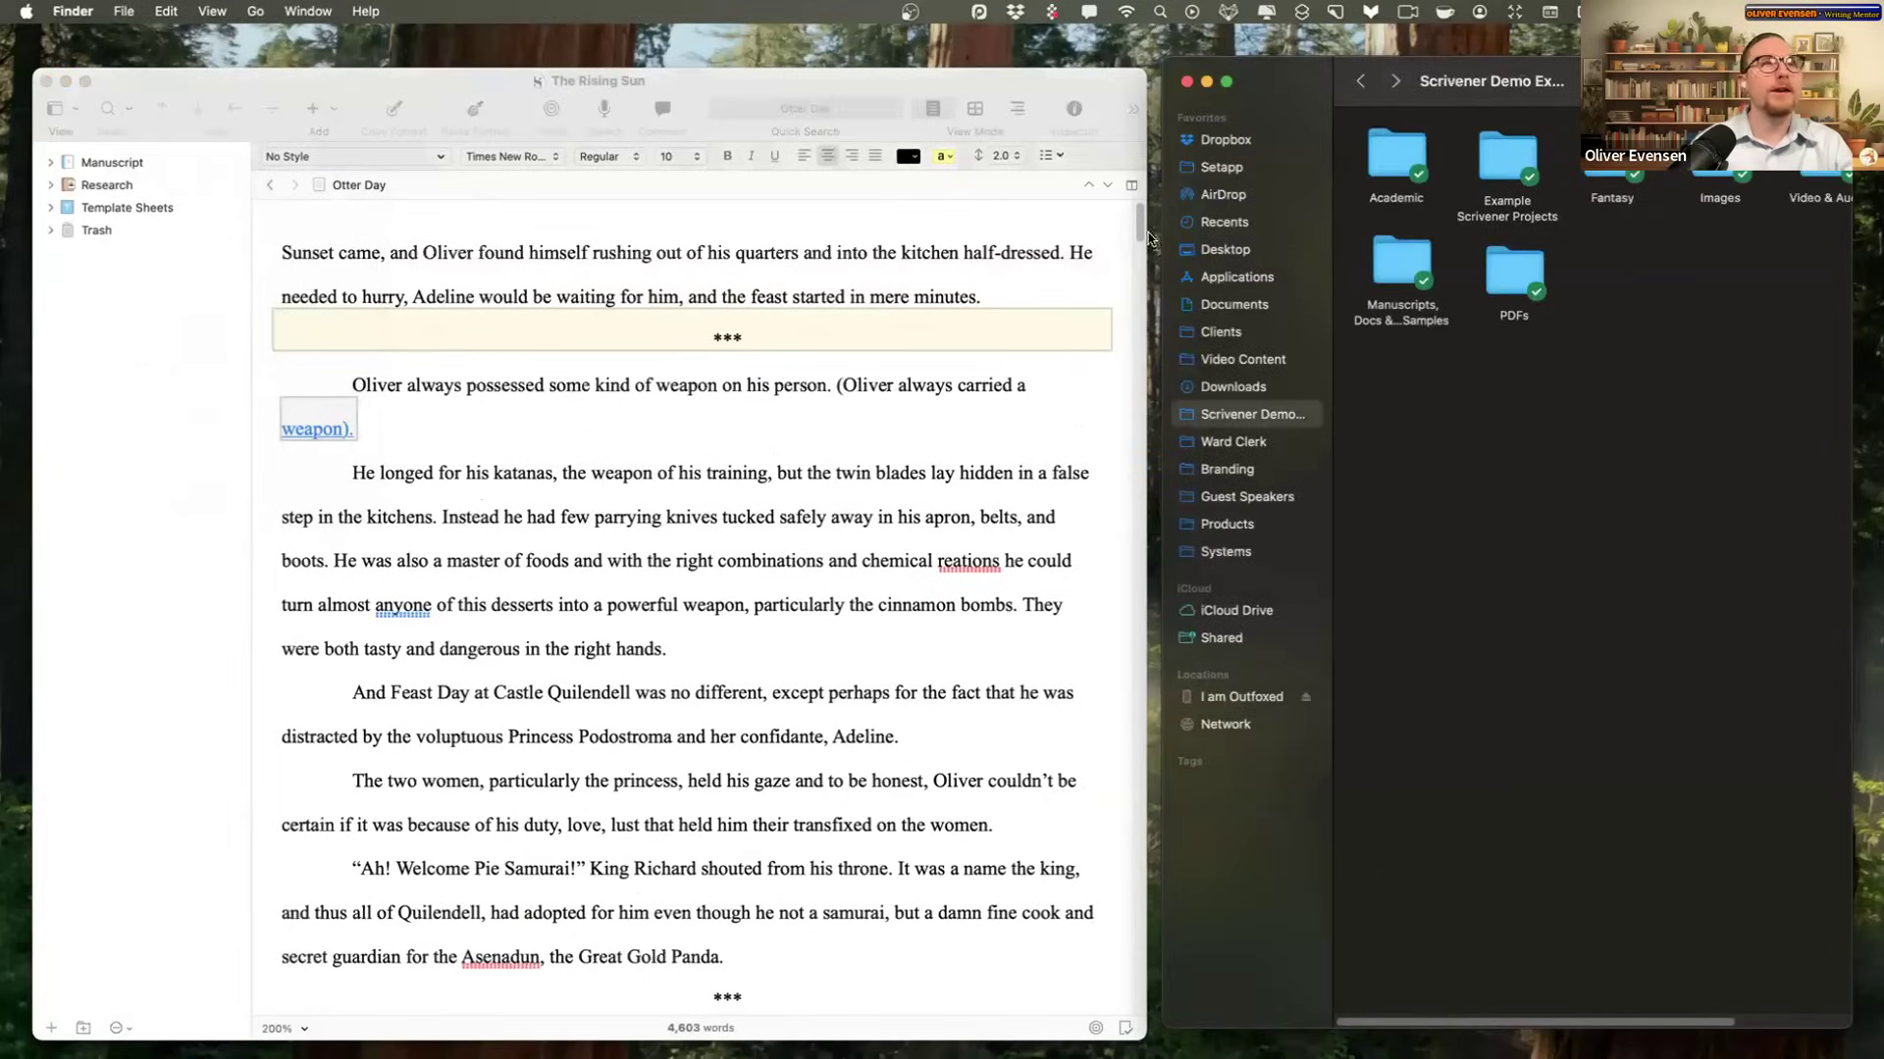
scroll(1401, 260, right, 3)
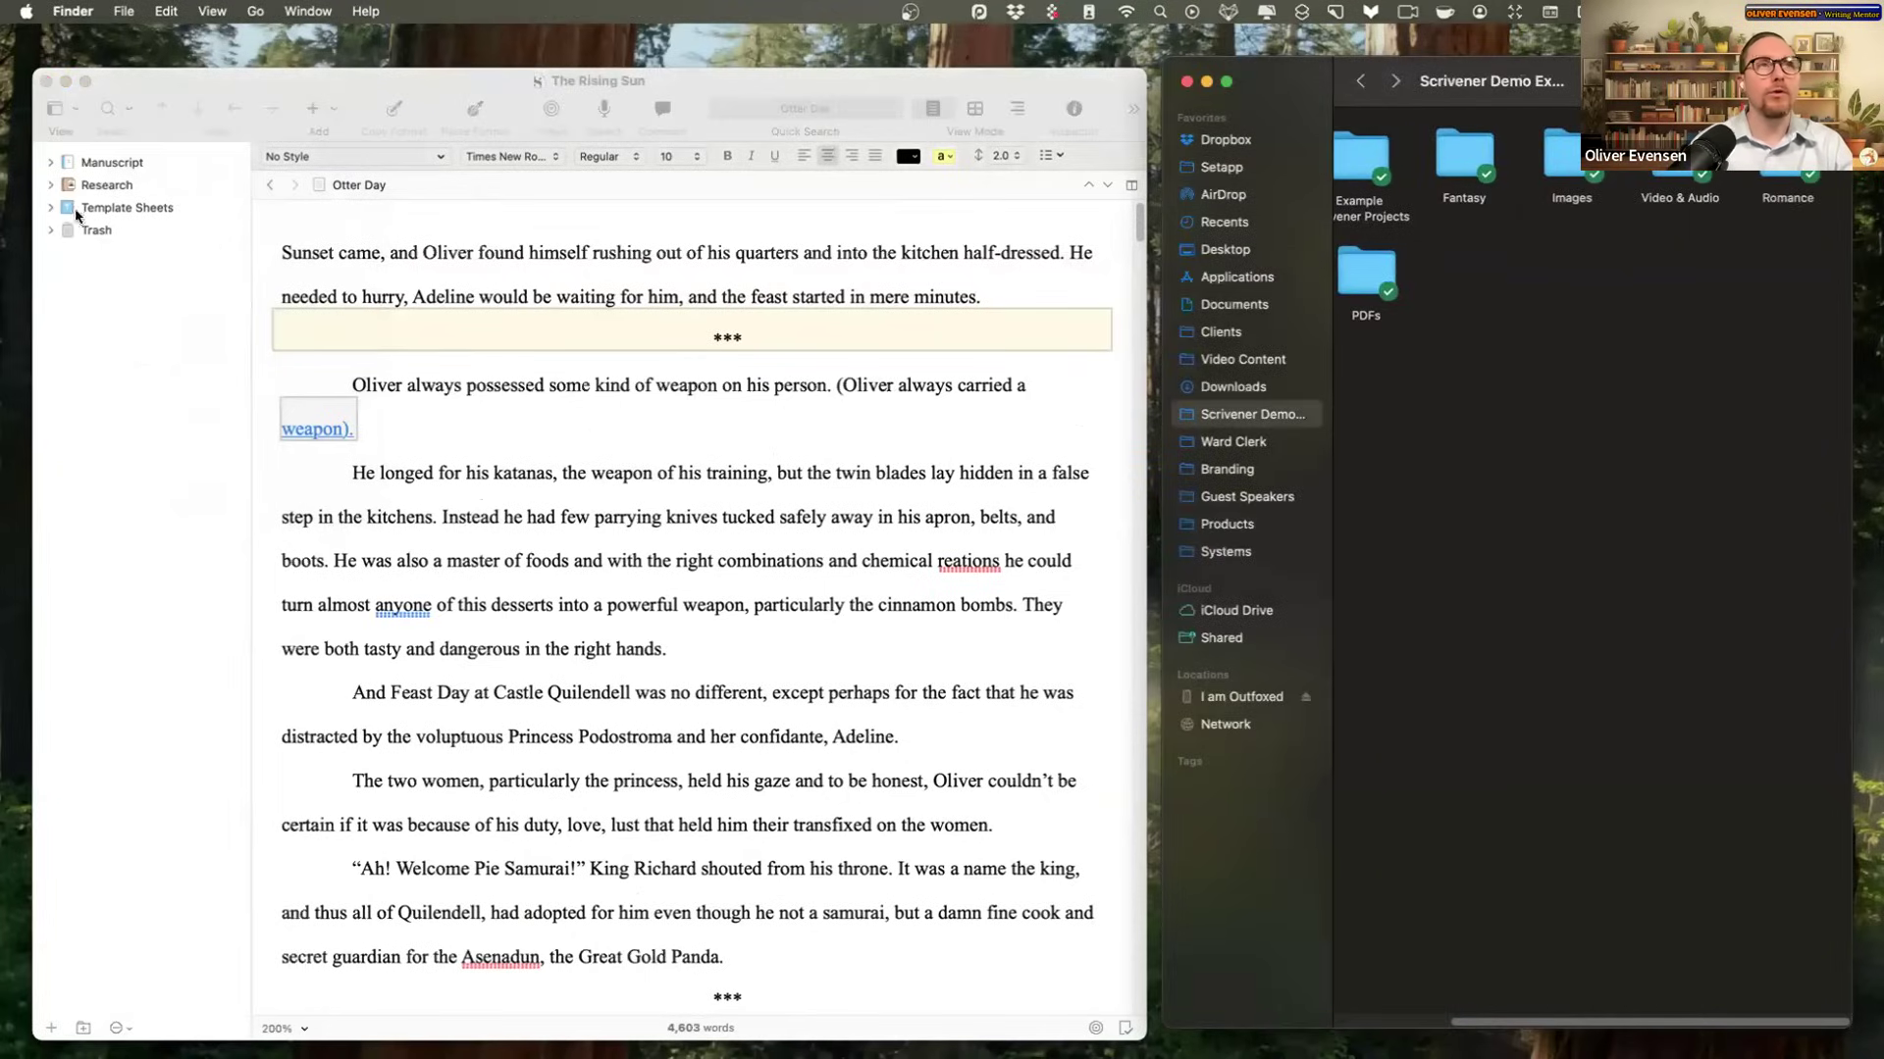
click(46, 187)
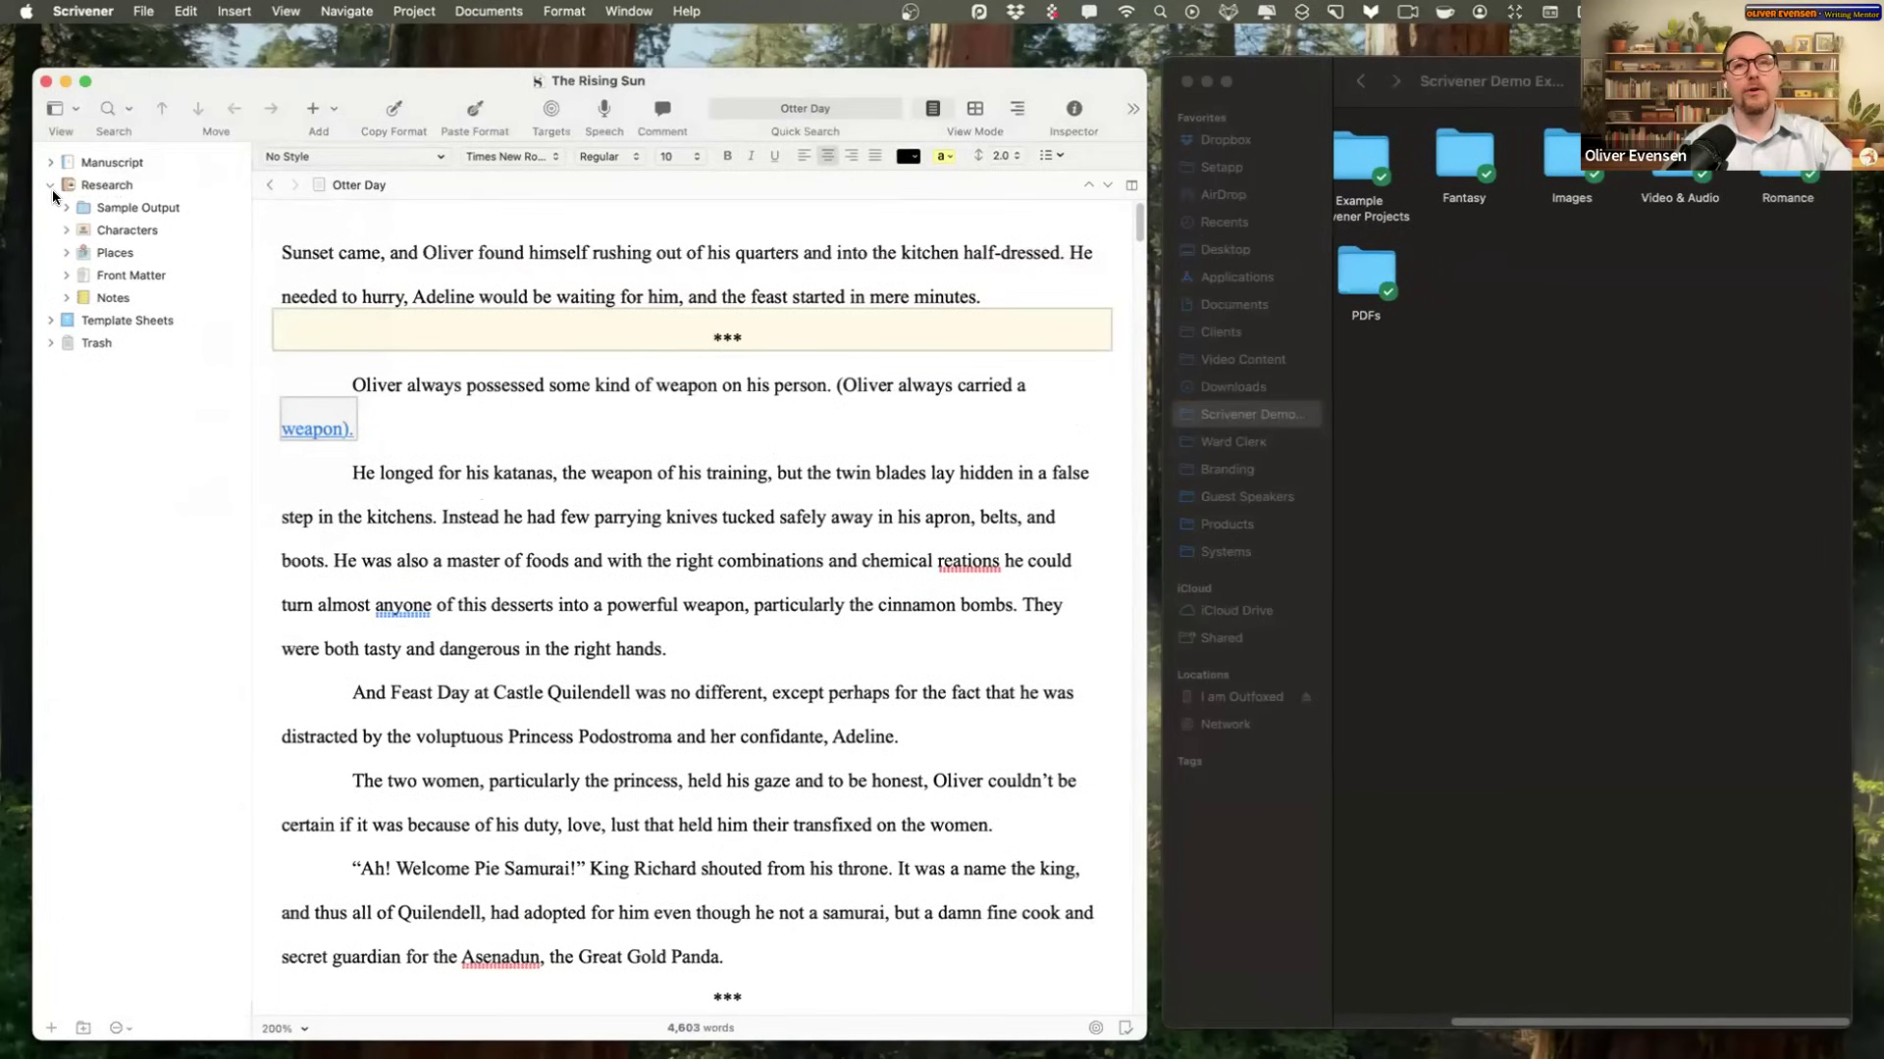
click(1661, 208)
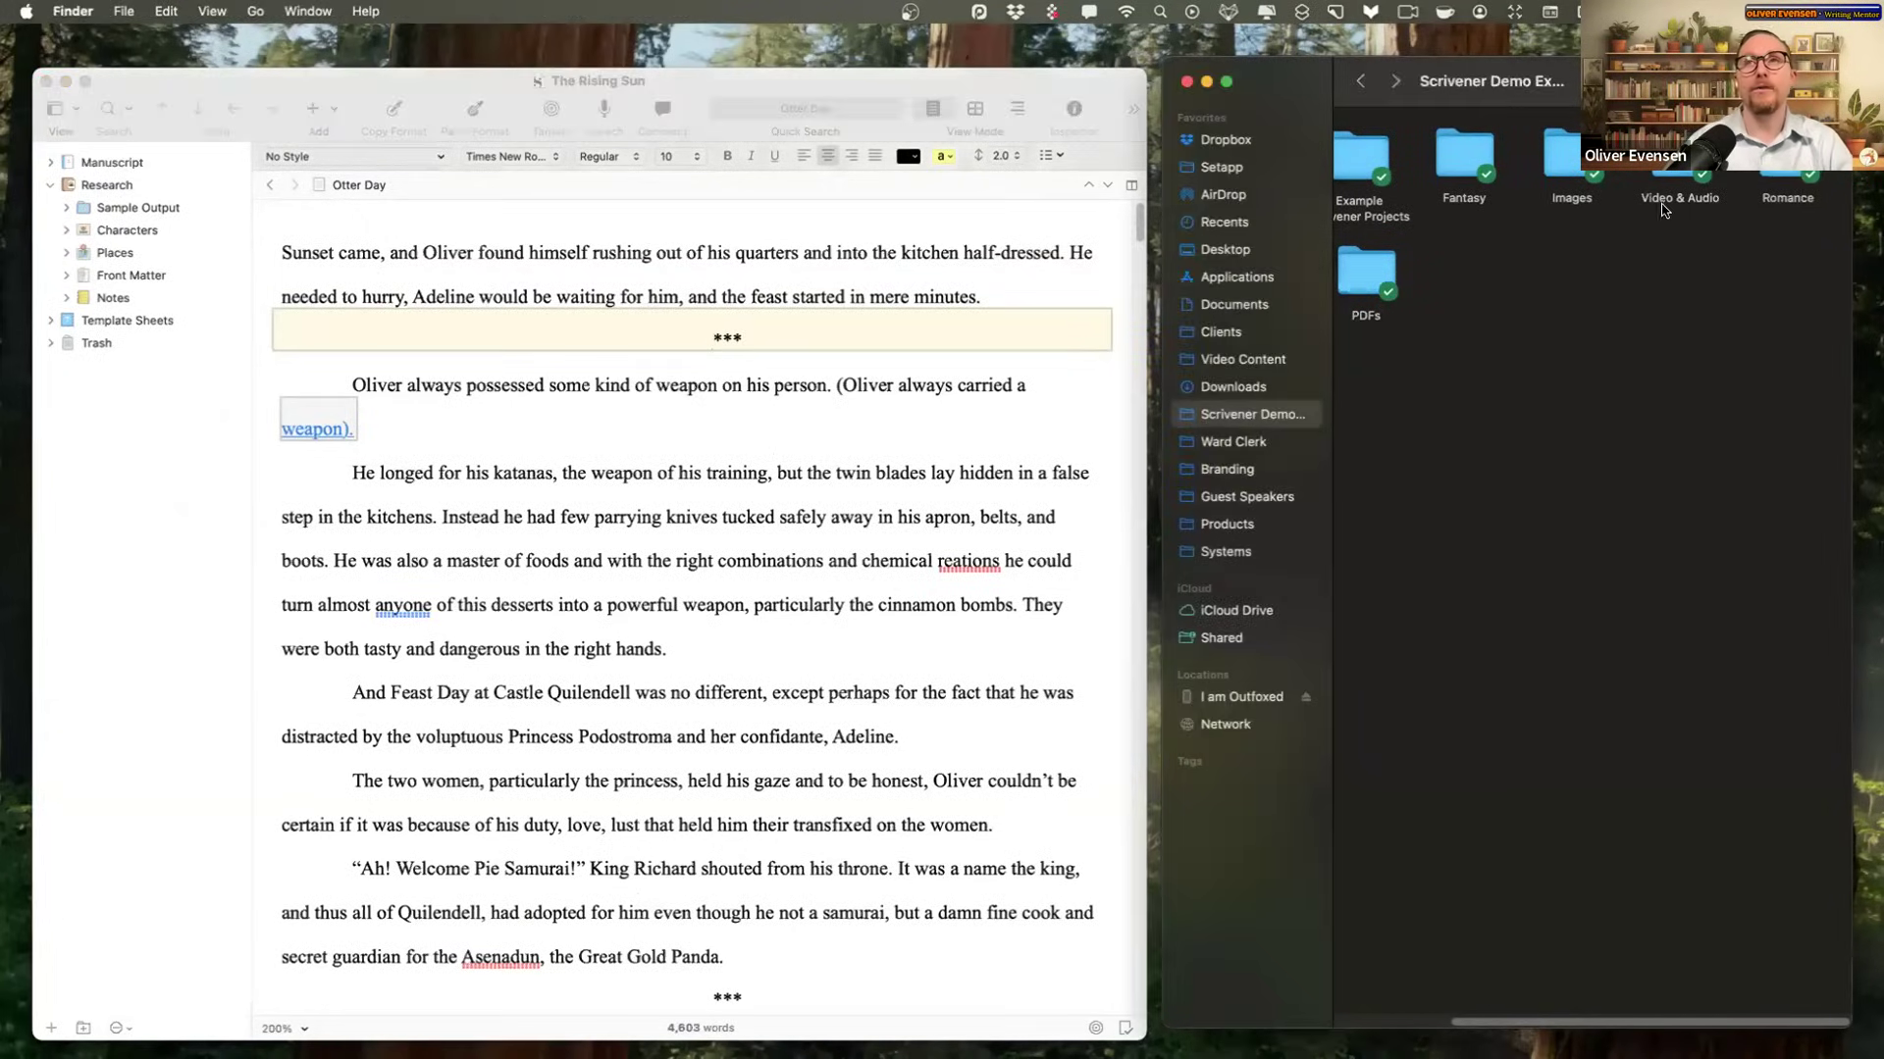
double_click(1672, 191)
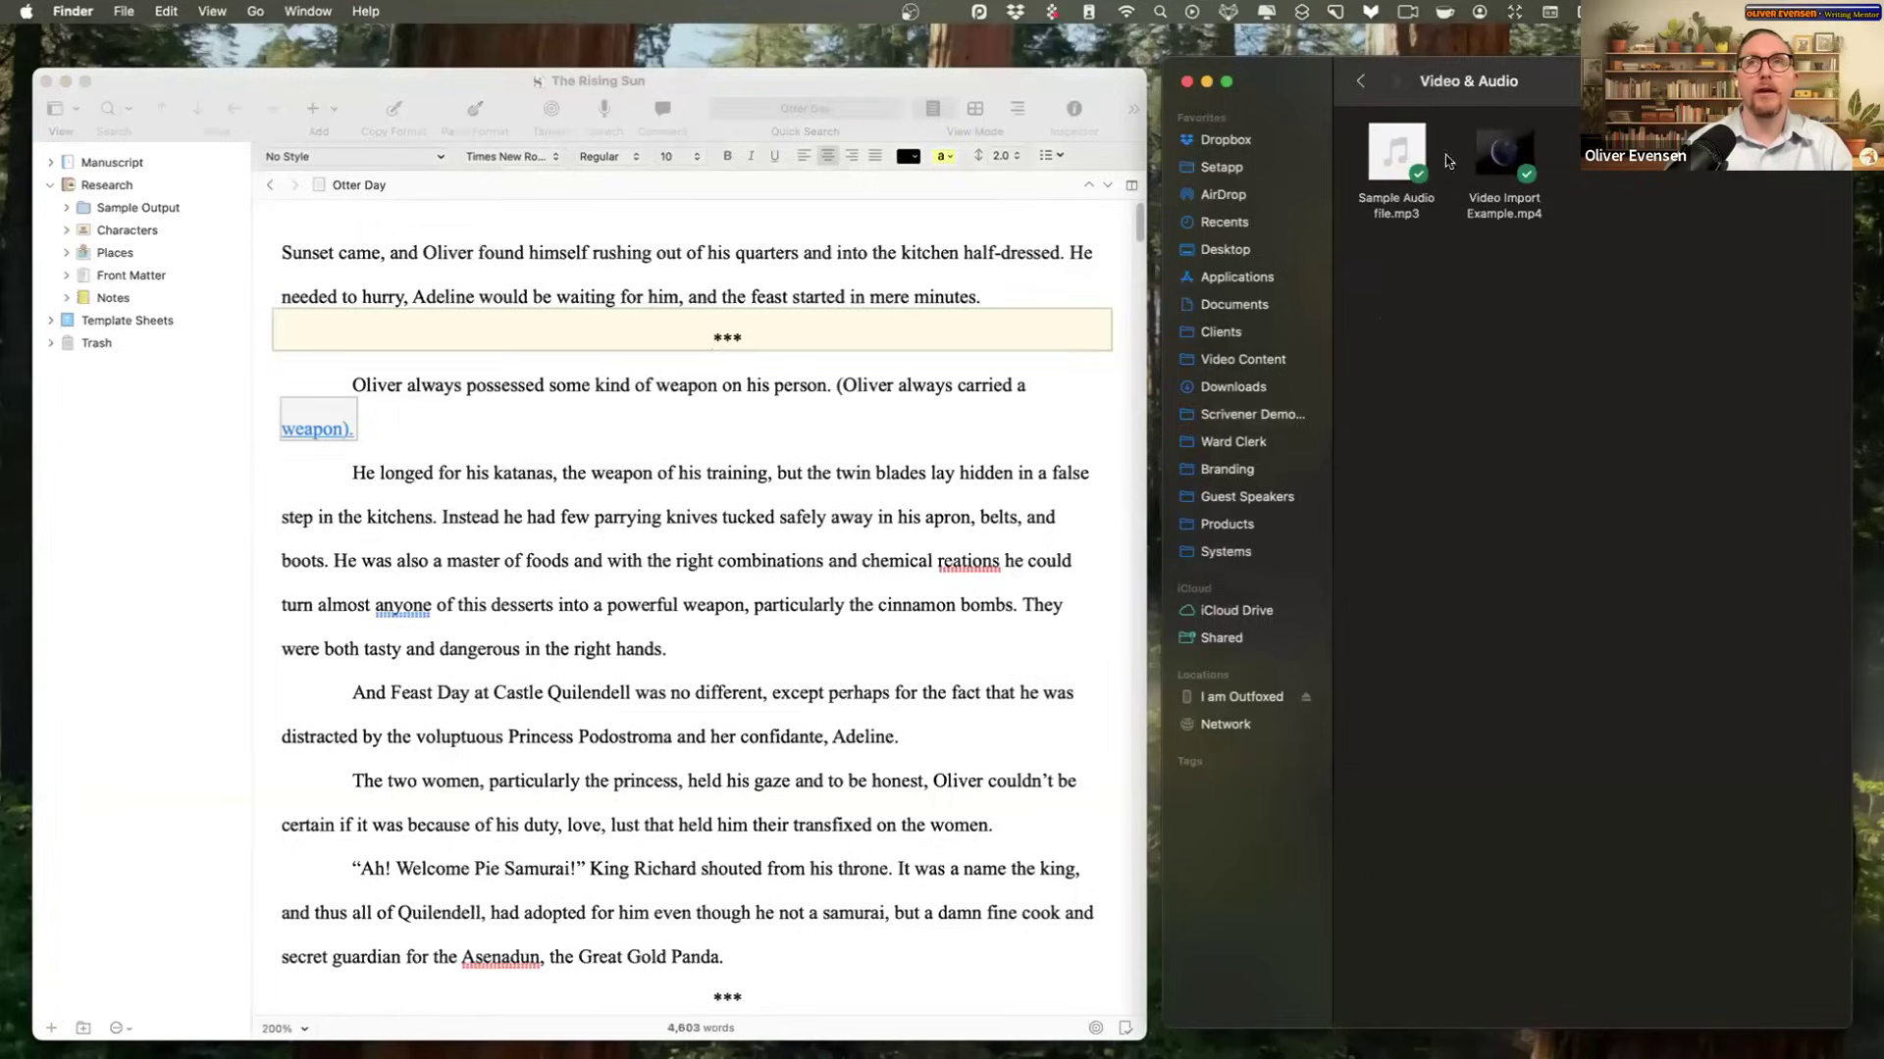
Step: Import Video Import Example.mp4 and Sample Audio file.mp3 from Finder into the Research folder
click(1406, 211)
click(1529, 218)
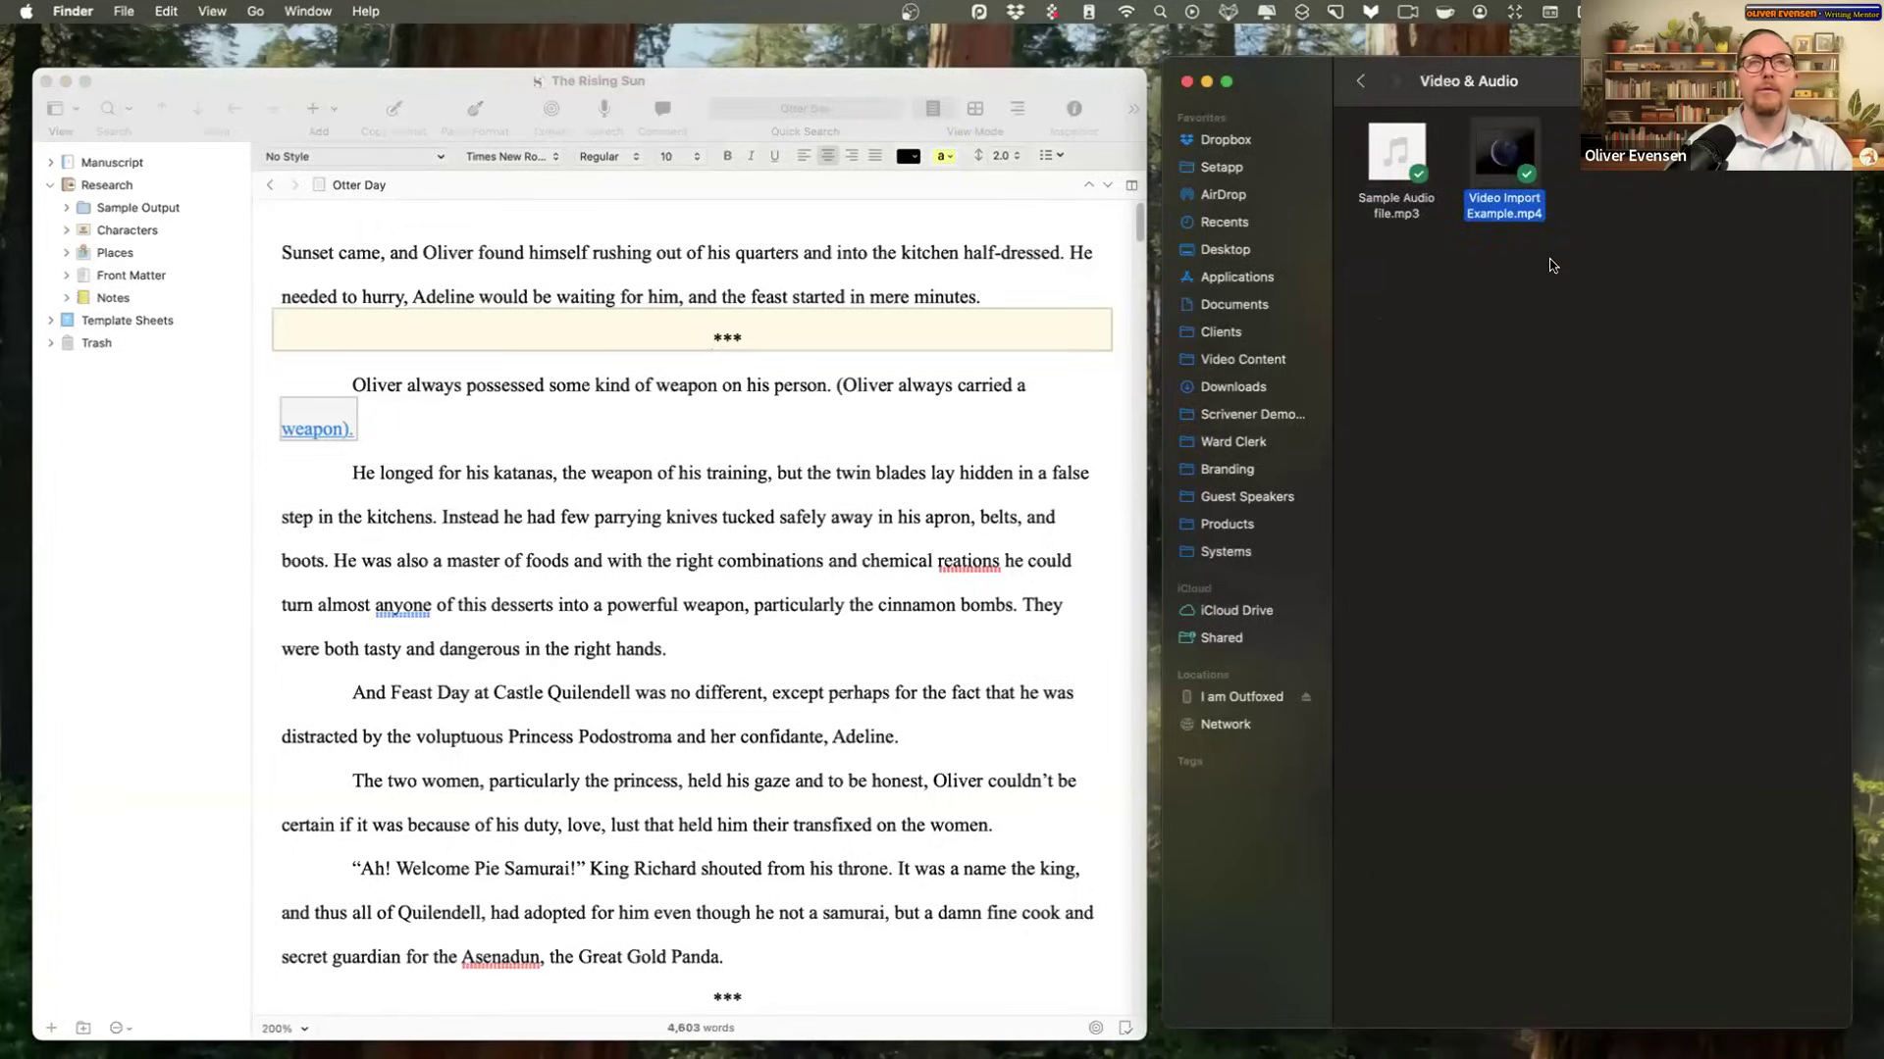
click(124, 200)
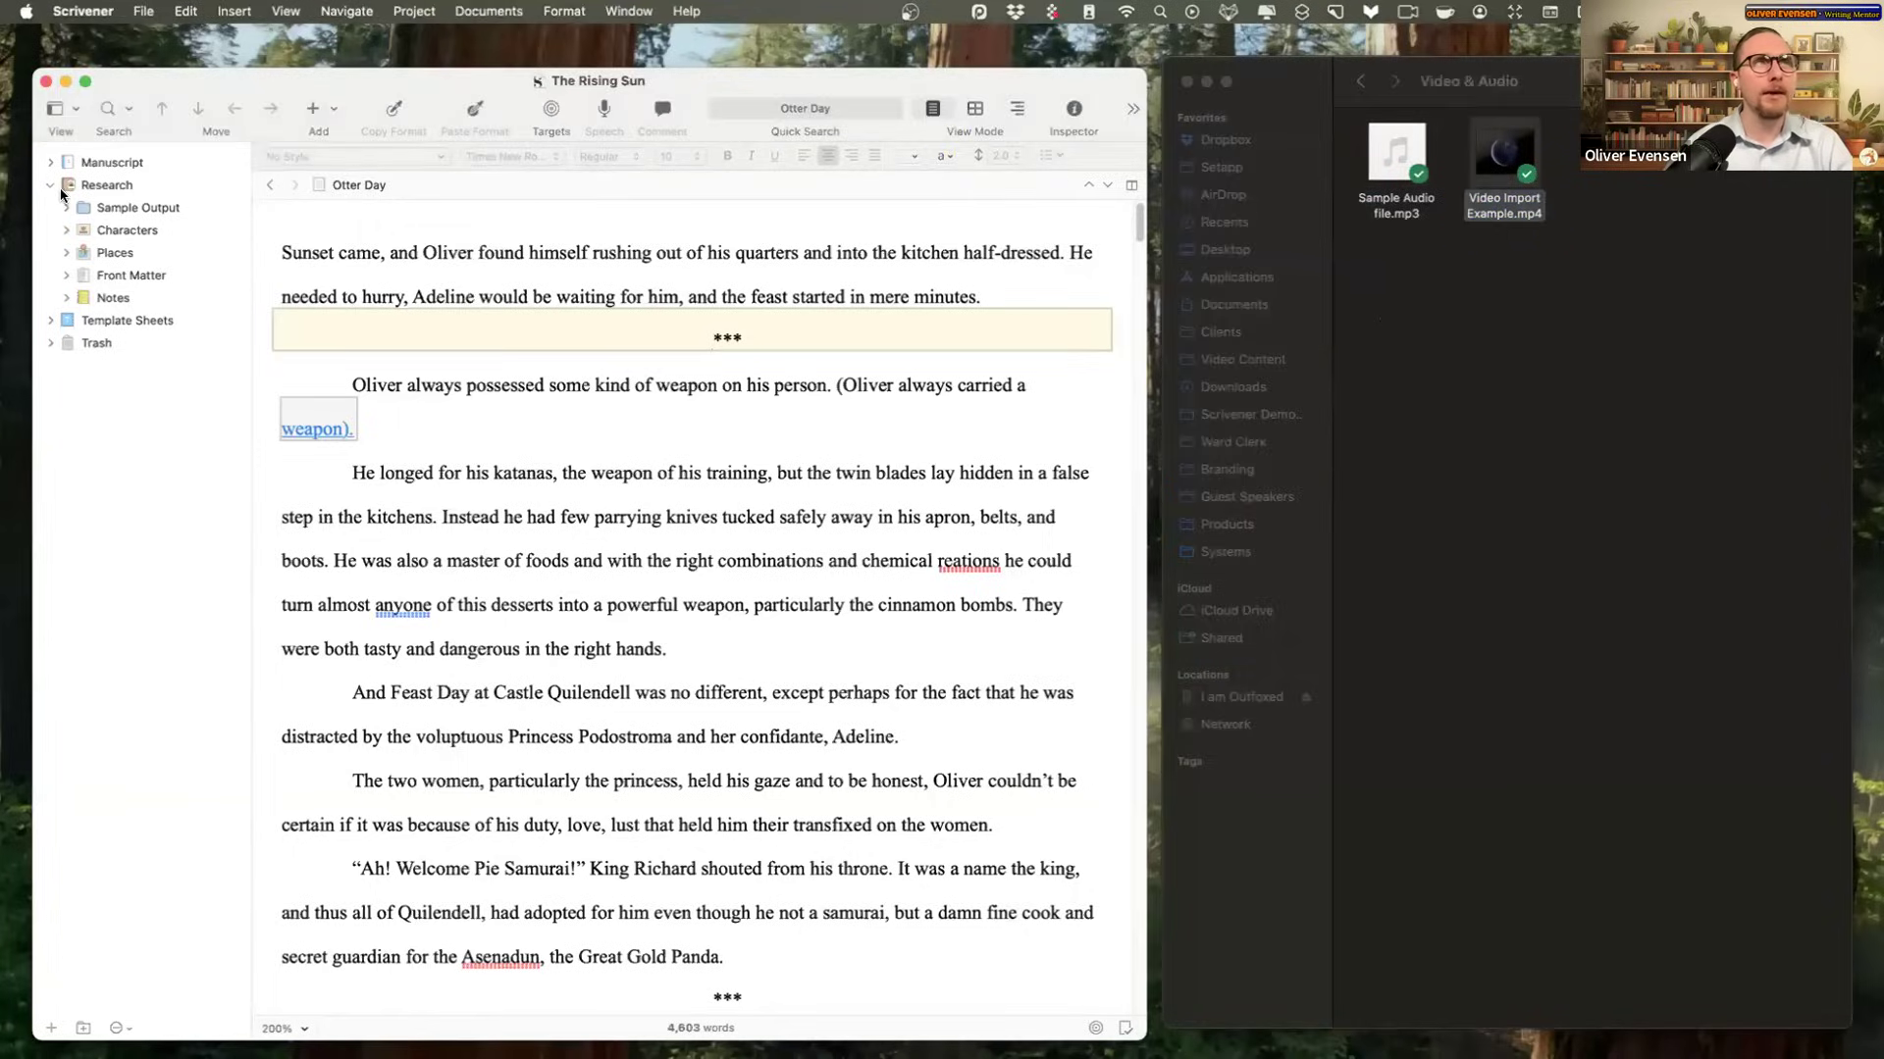
click(124, 186)
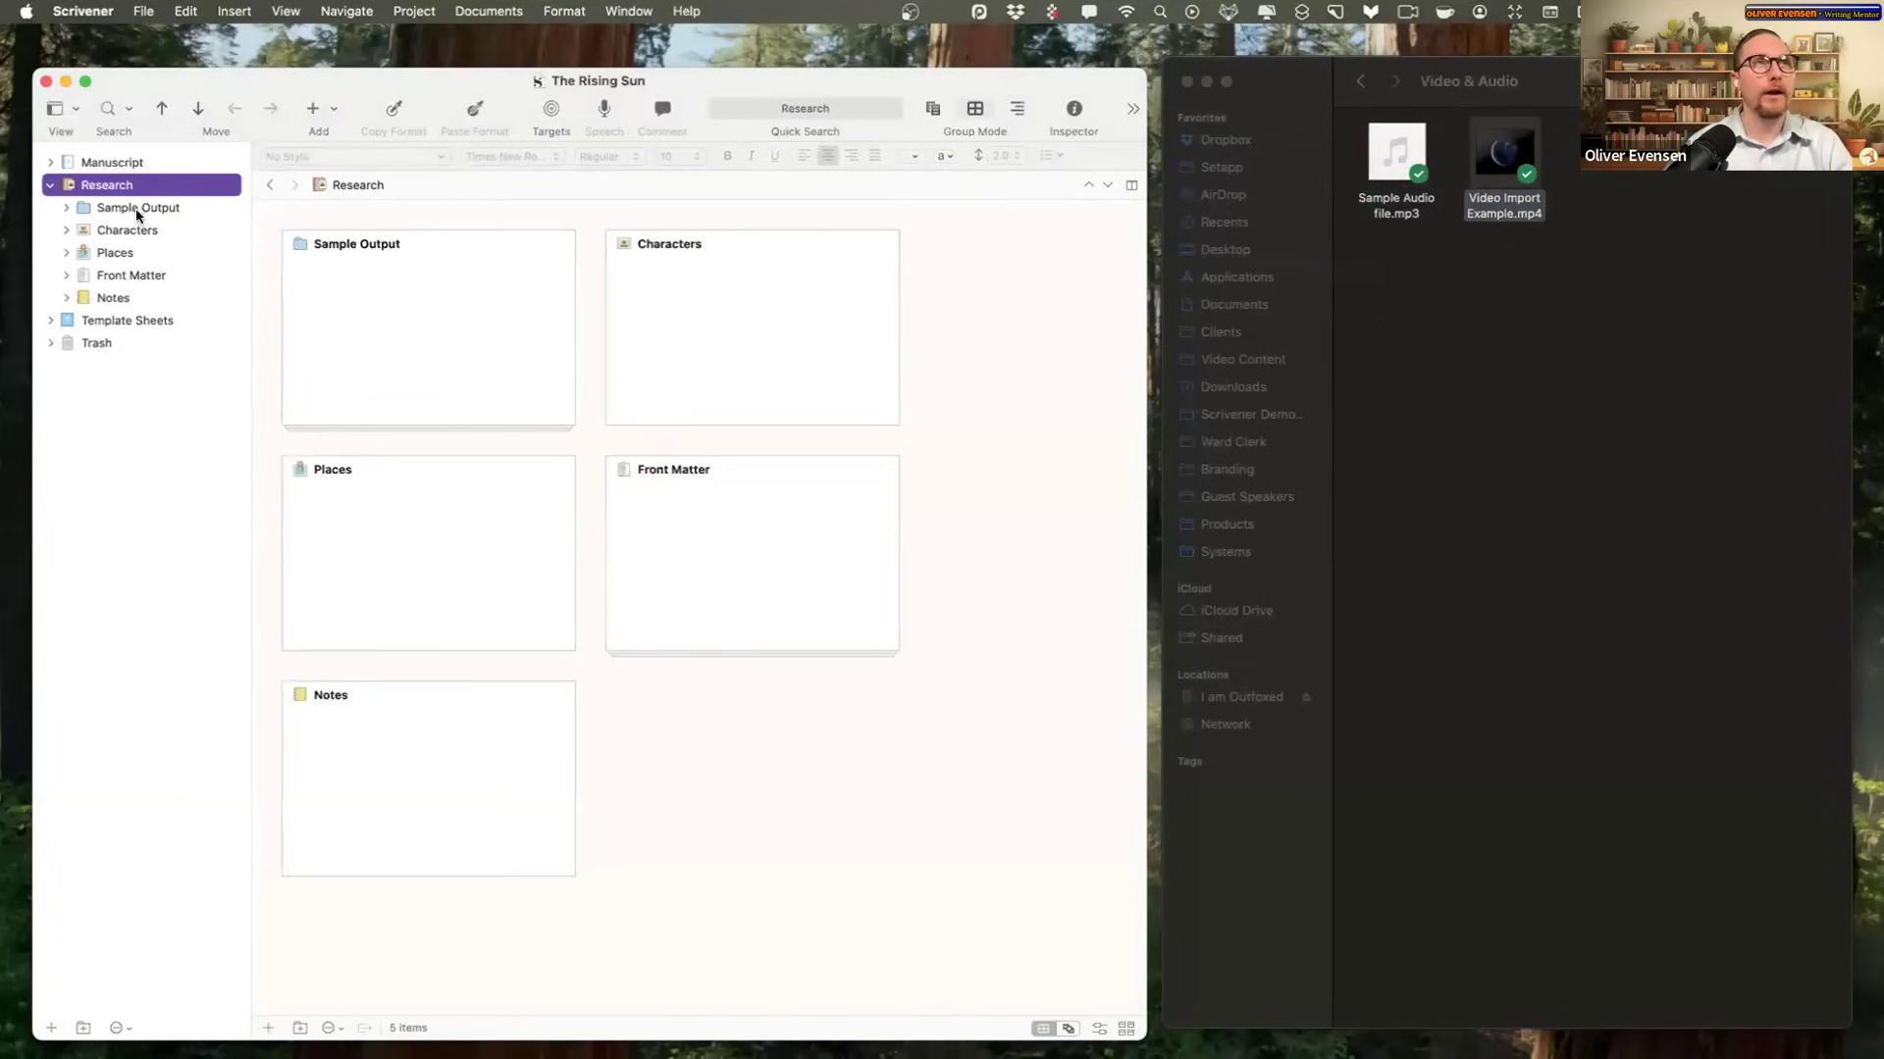
drag(1517, 211, 120, 184)
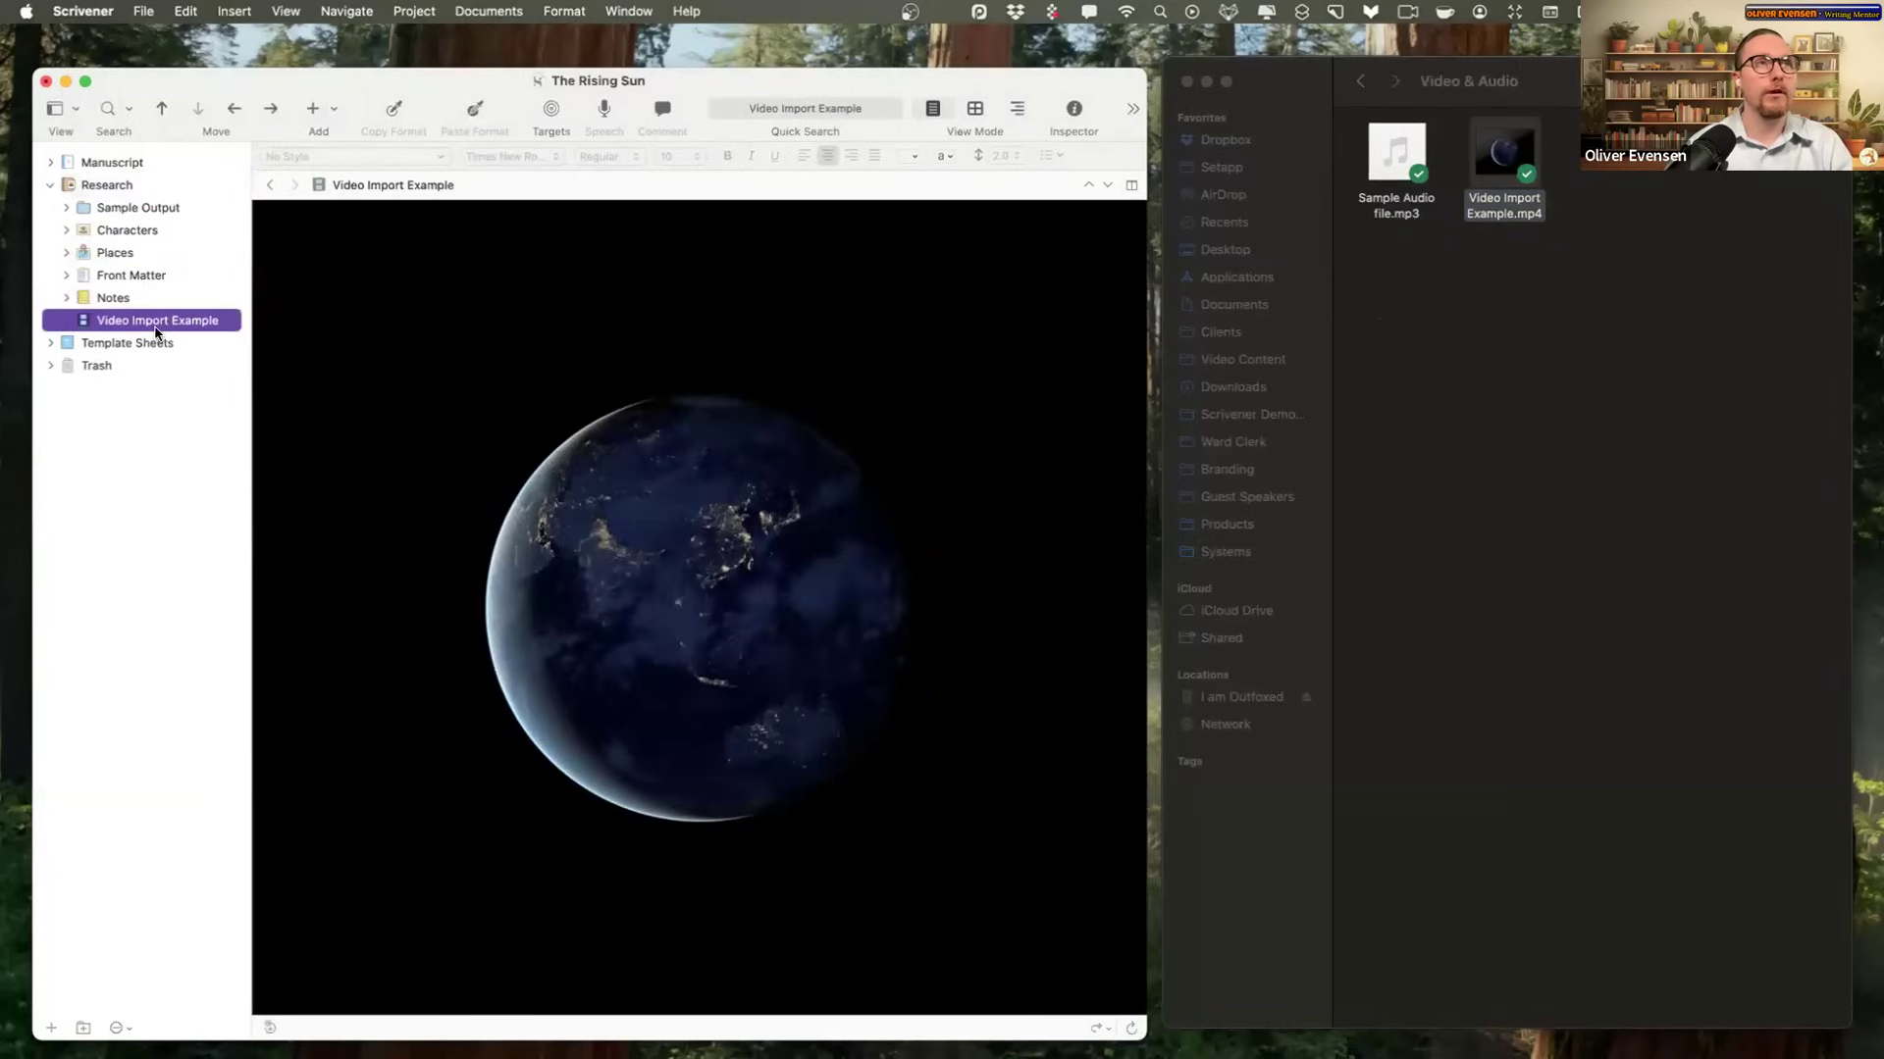
mouse_move(1410, 147)
drag(1411, 147, 132, 181)
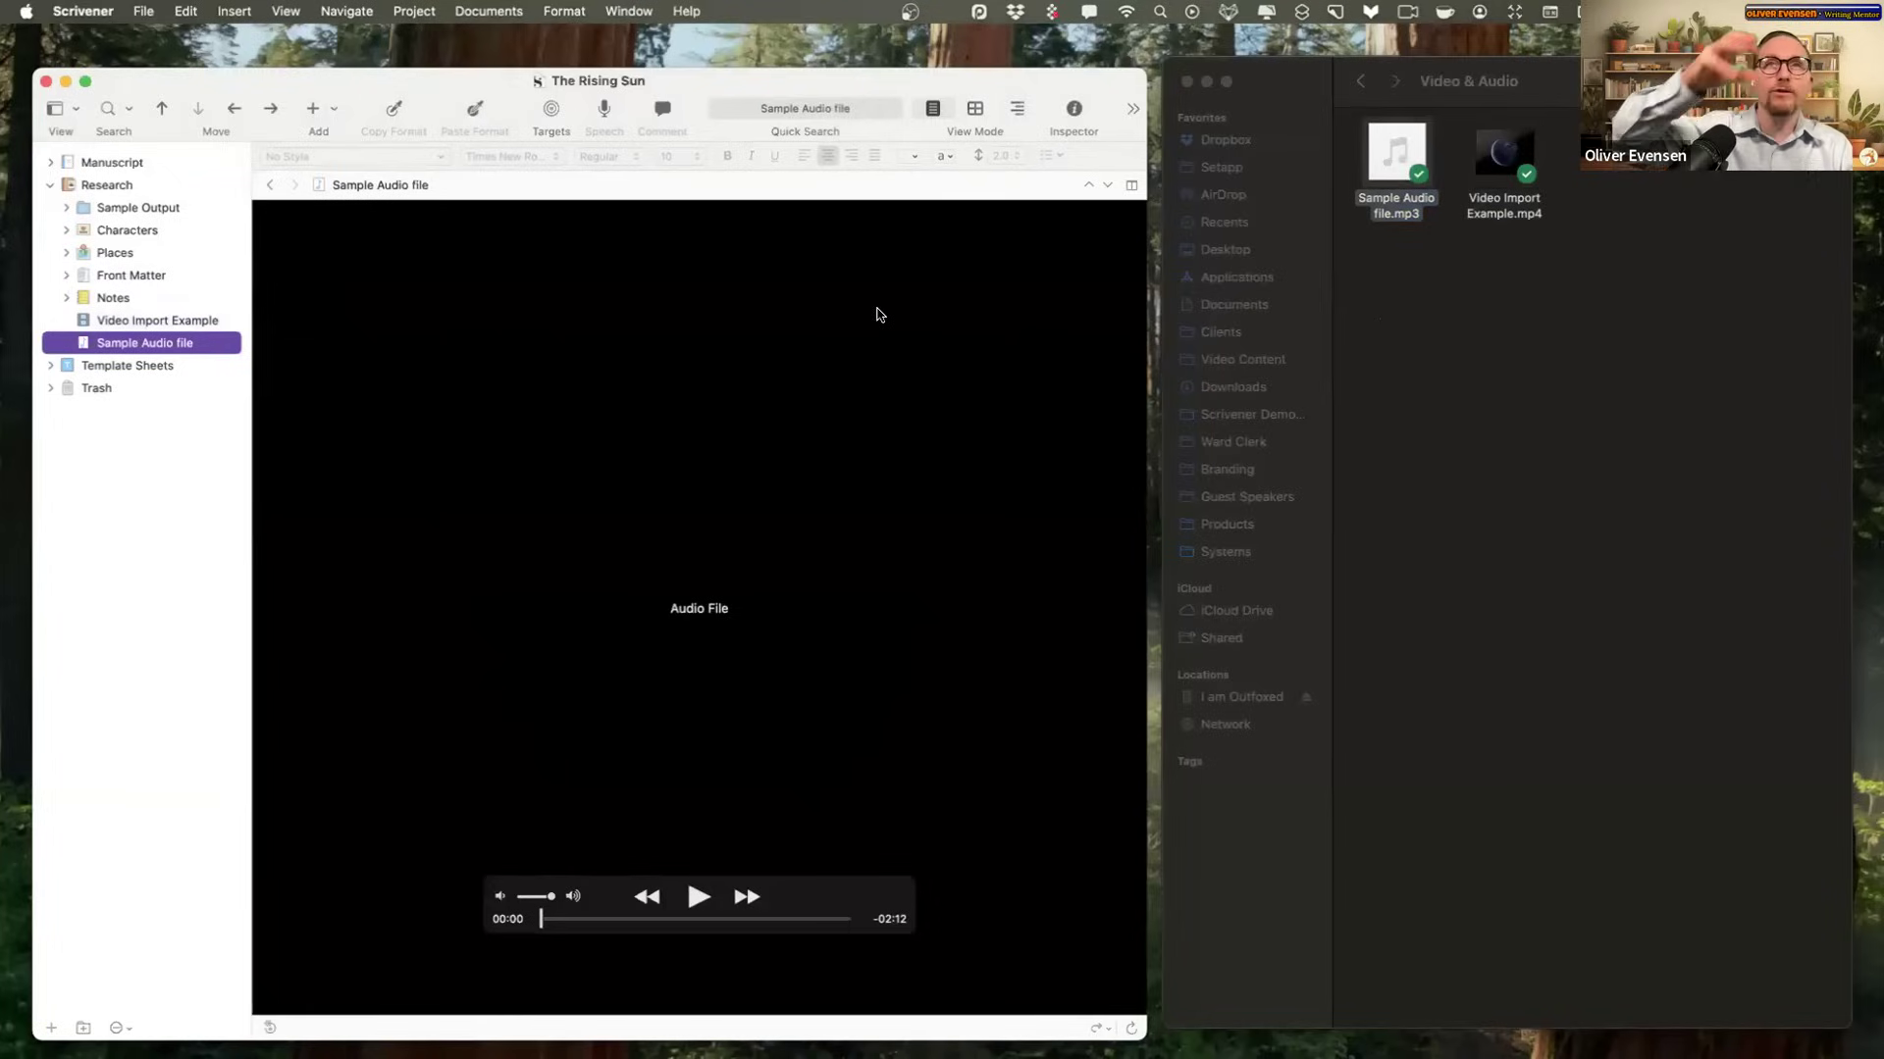
click(1386, 335)
key(super+a)
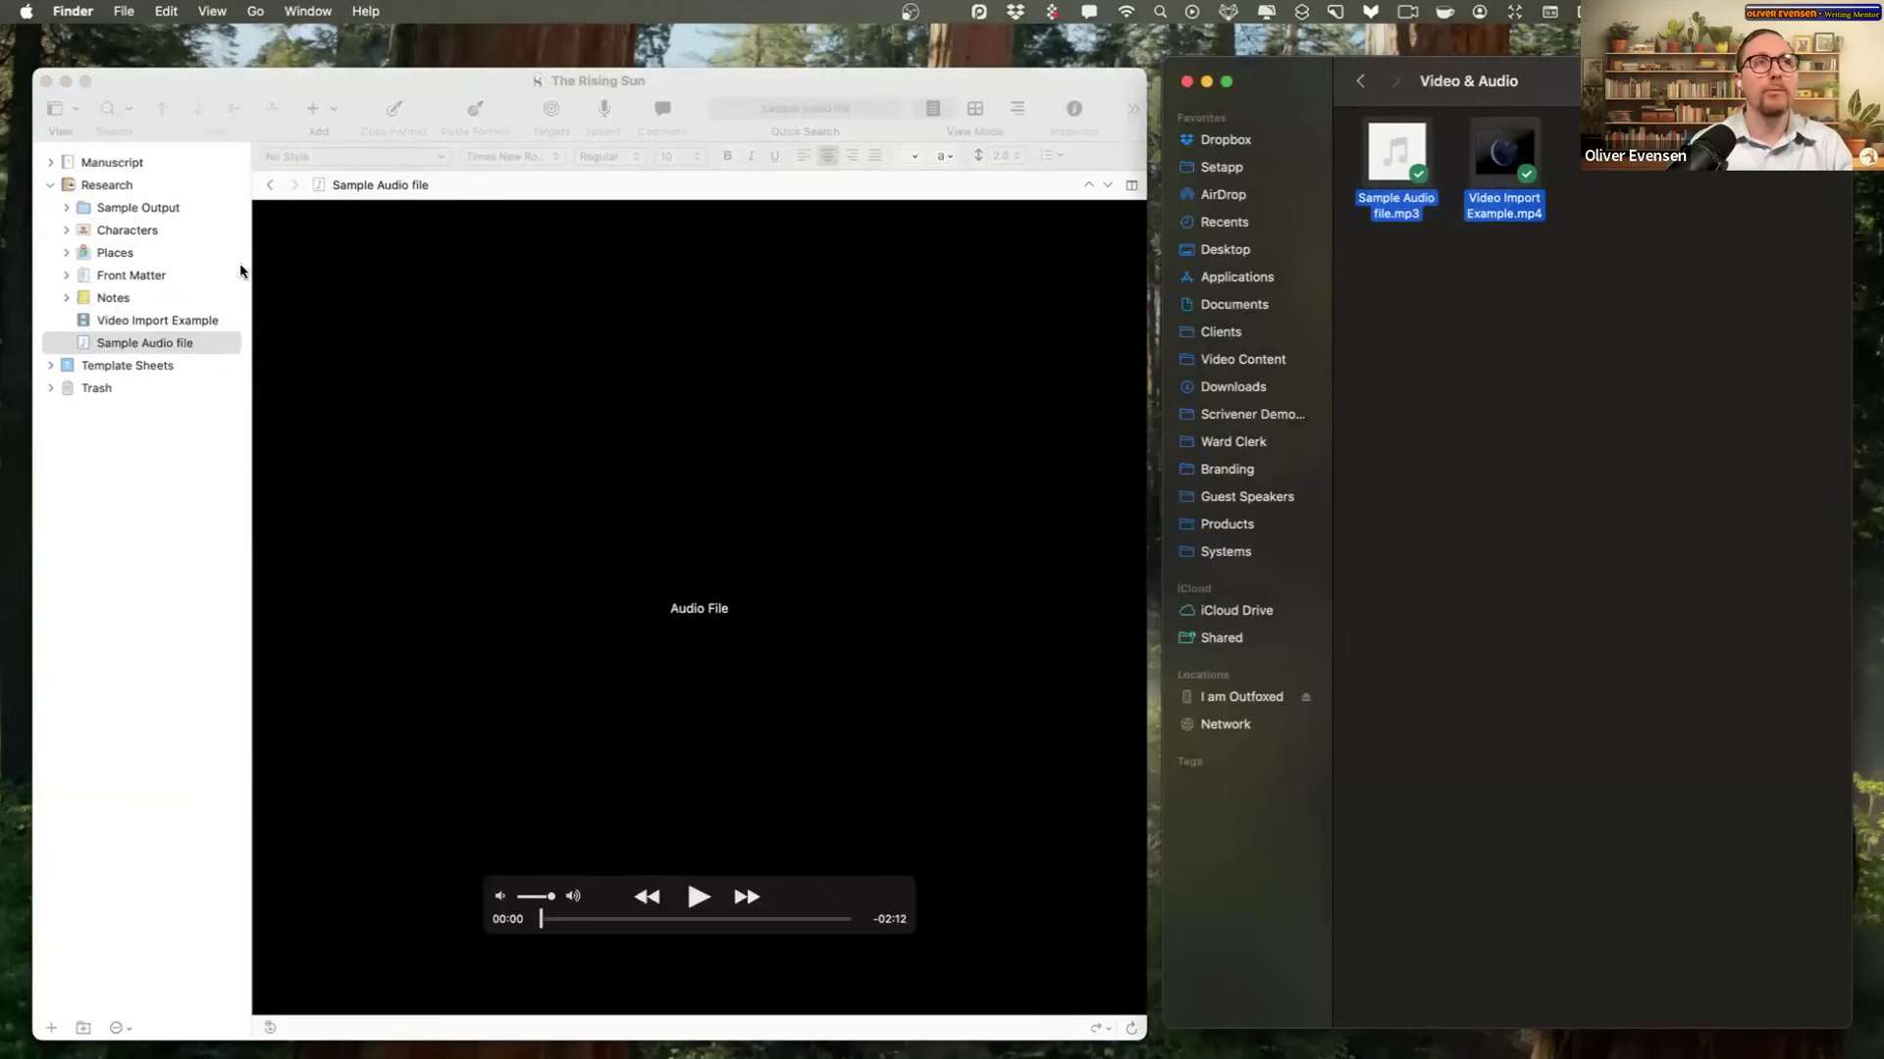
Step: Preview the imported audio file and play the imported video in the editor, and view the Notes folder
click(539, 500)
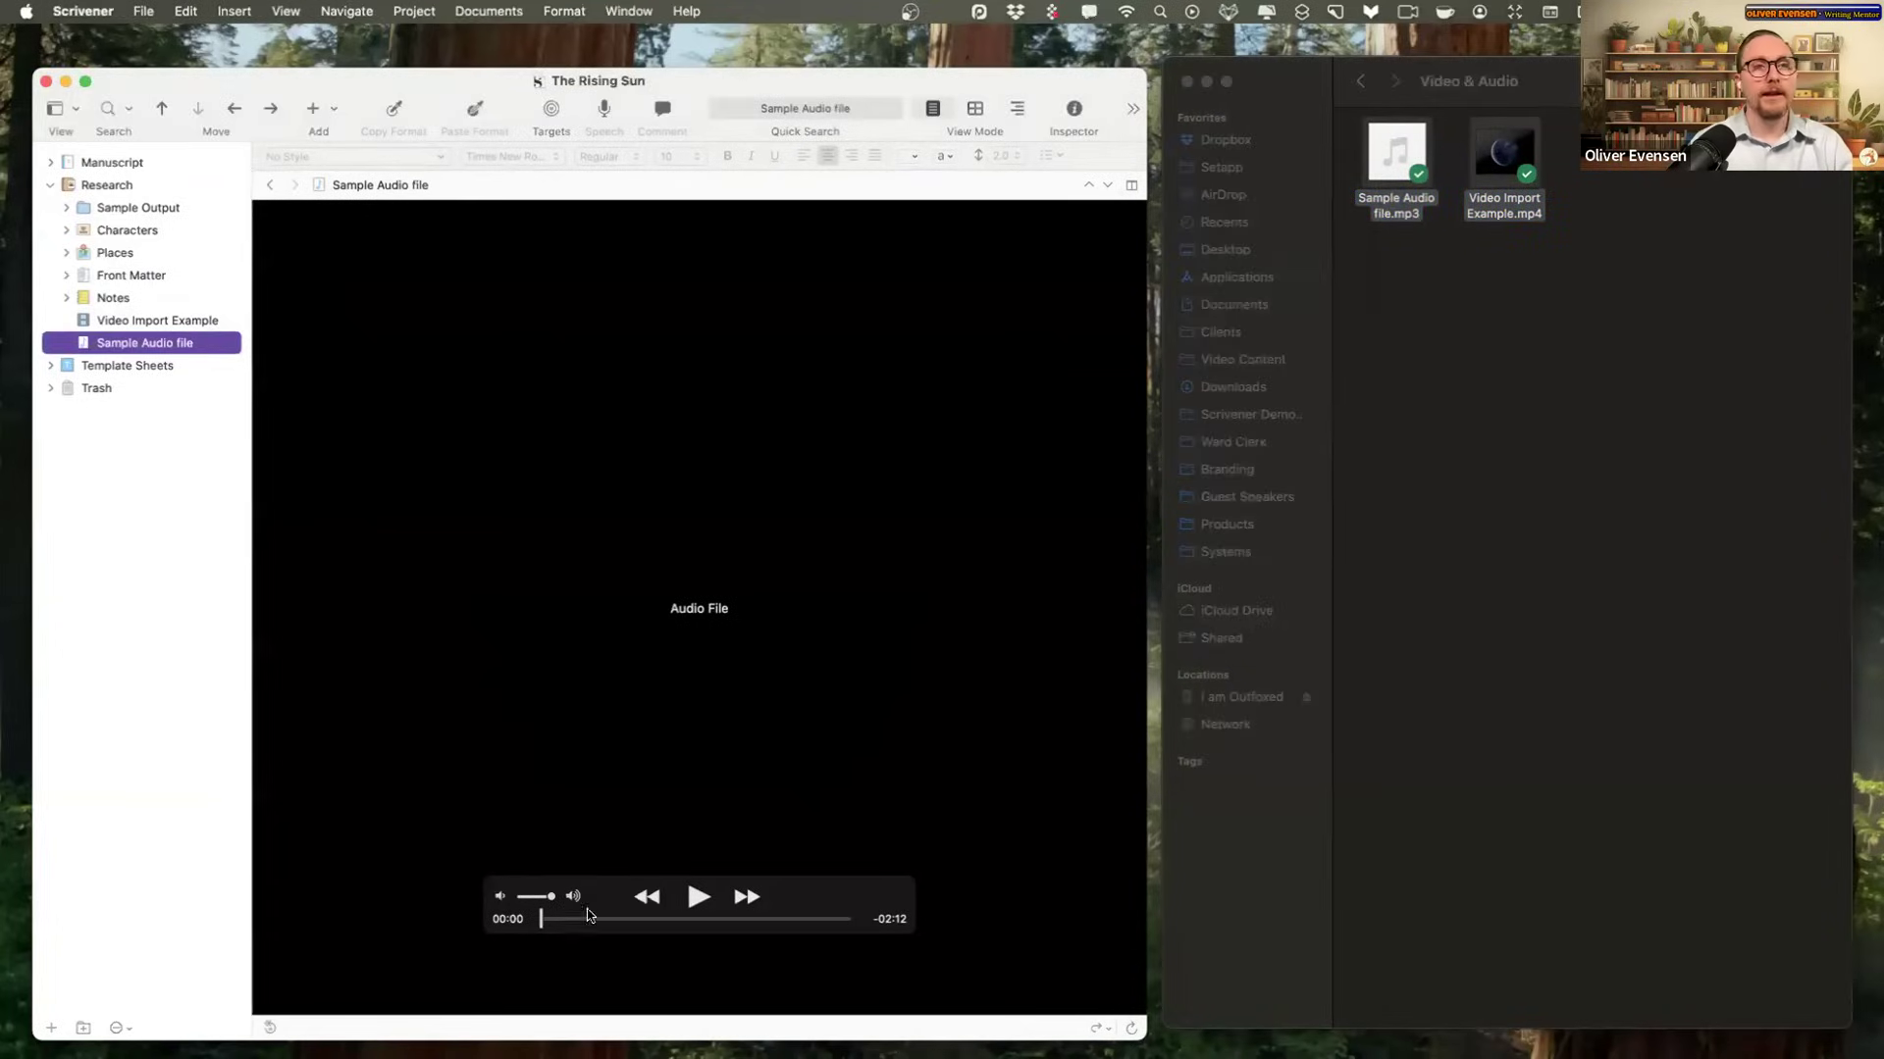
mouse_move(539, 916)
mouse_down()
mouse_move(723, 917)
mouse_move(547, 927)
mouse_move(526, 946)
mouse_up()
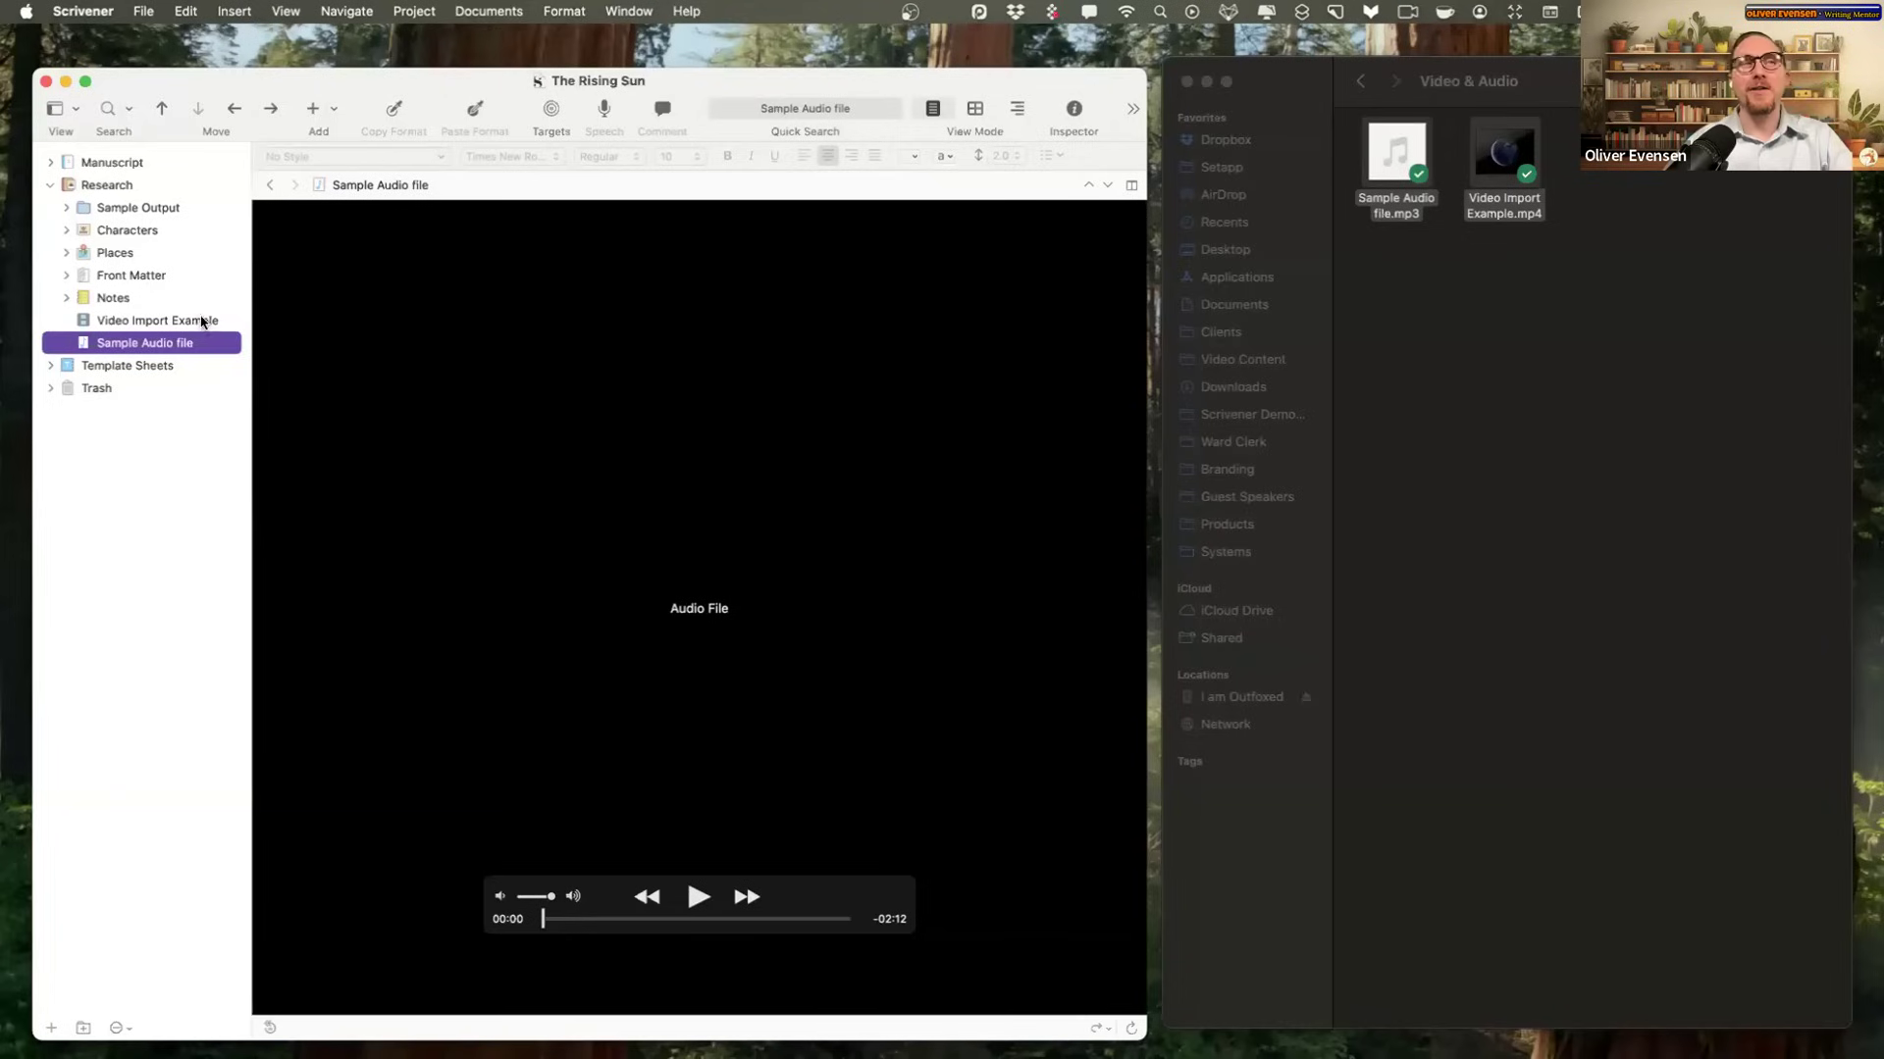
click(203, 324)
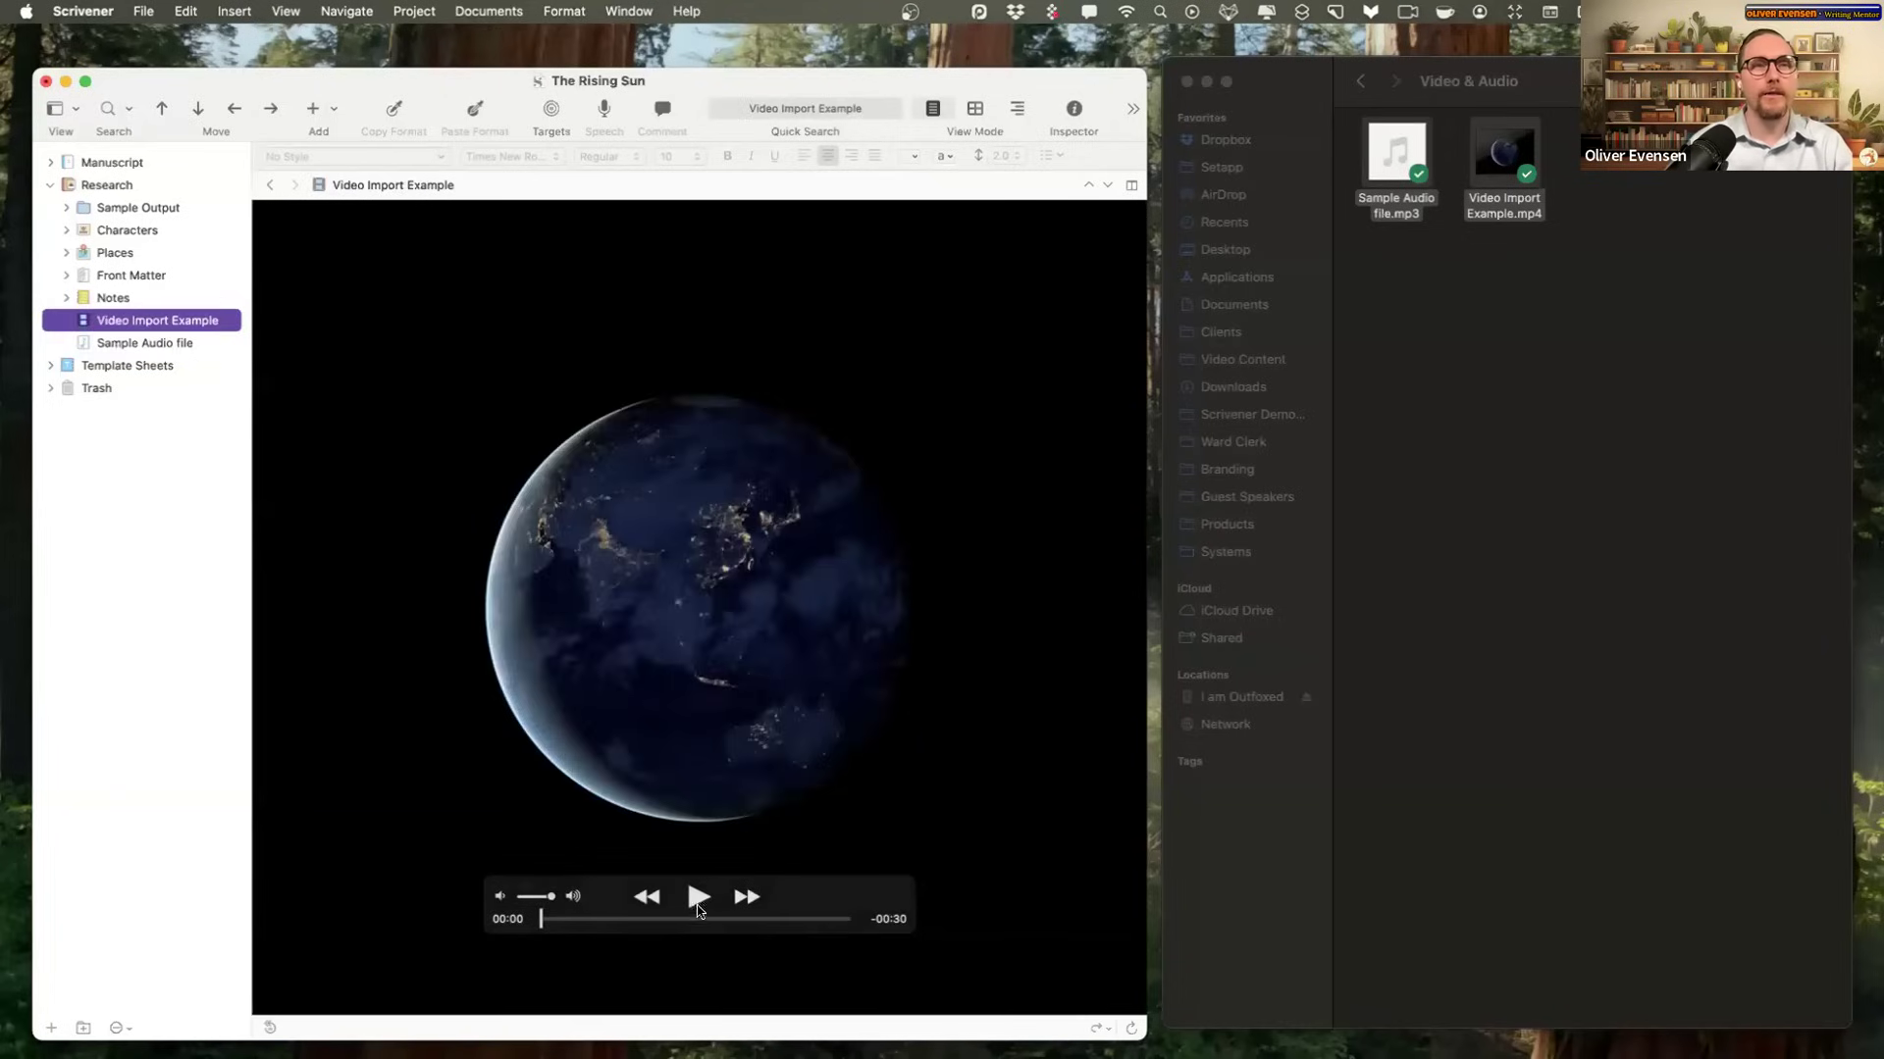
click(700, 898)
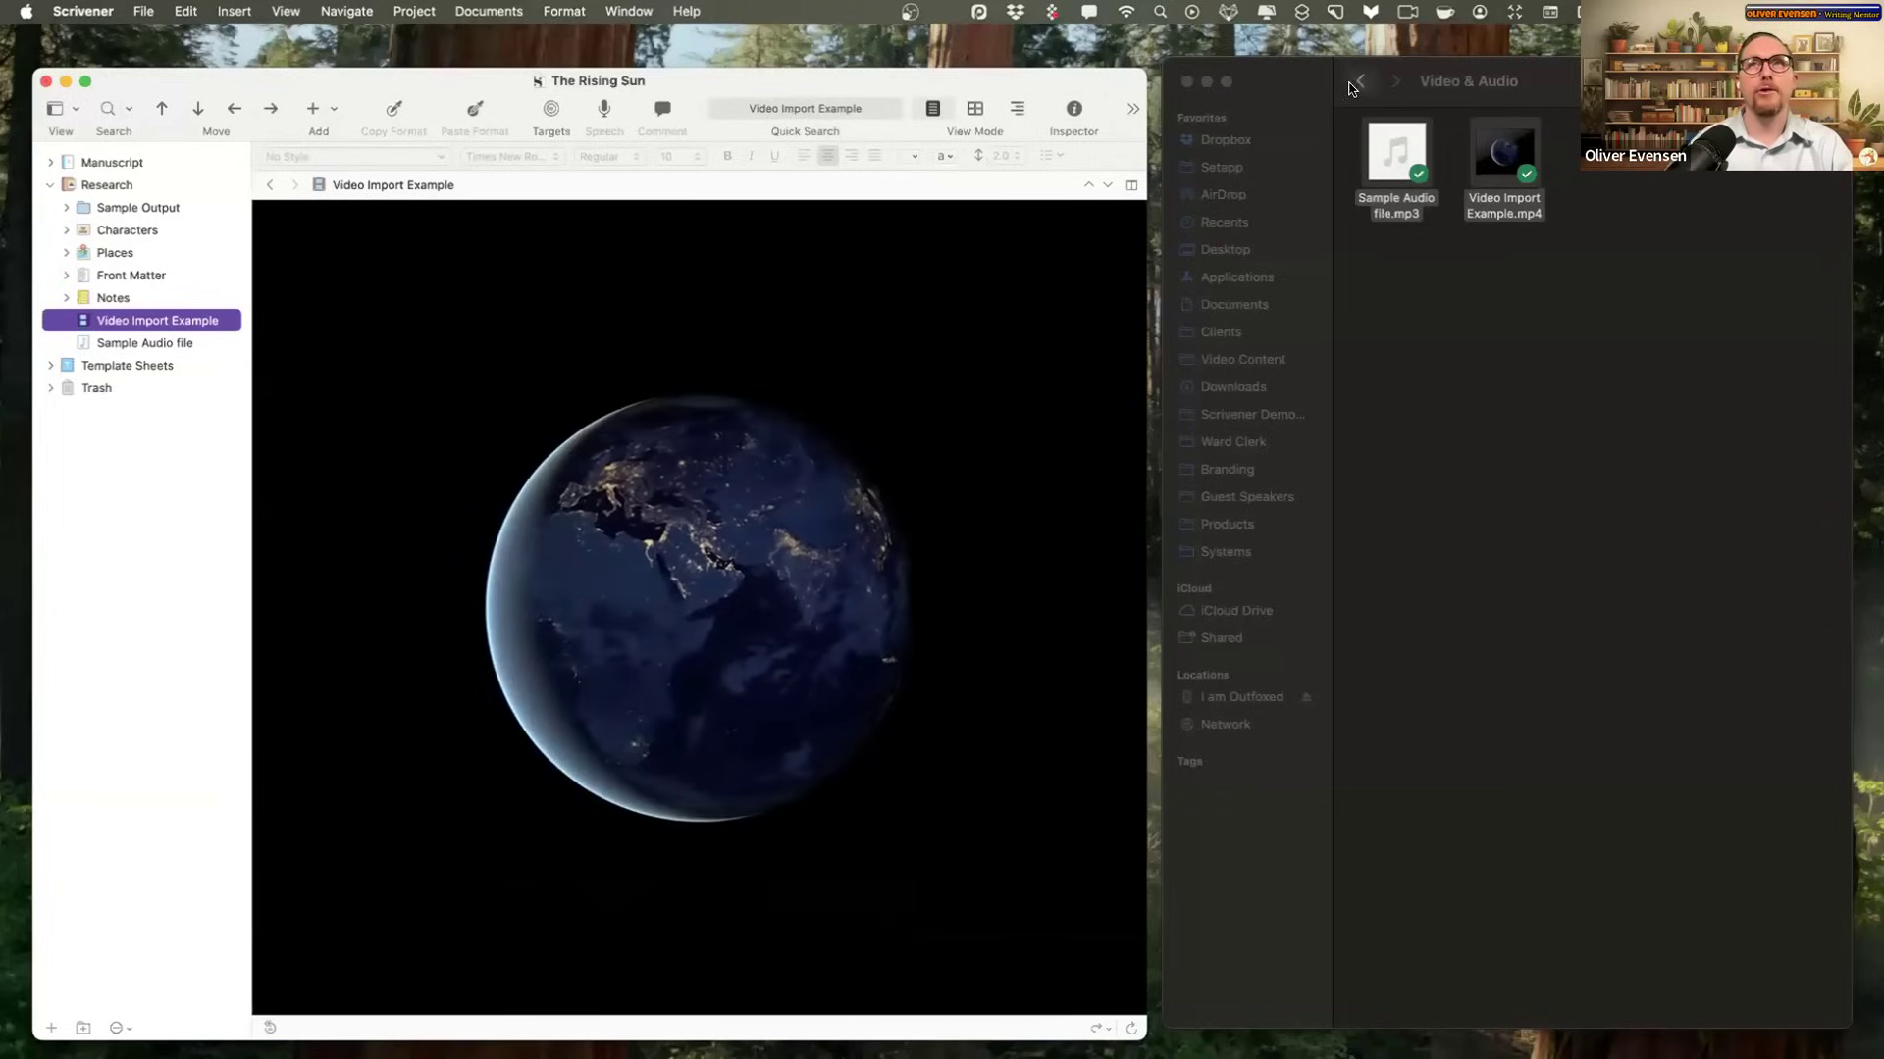
click(181, 346)
click(164, 327)
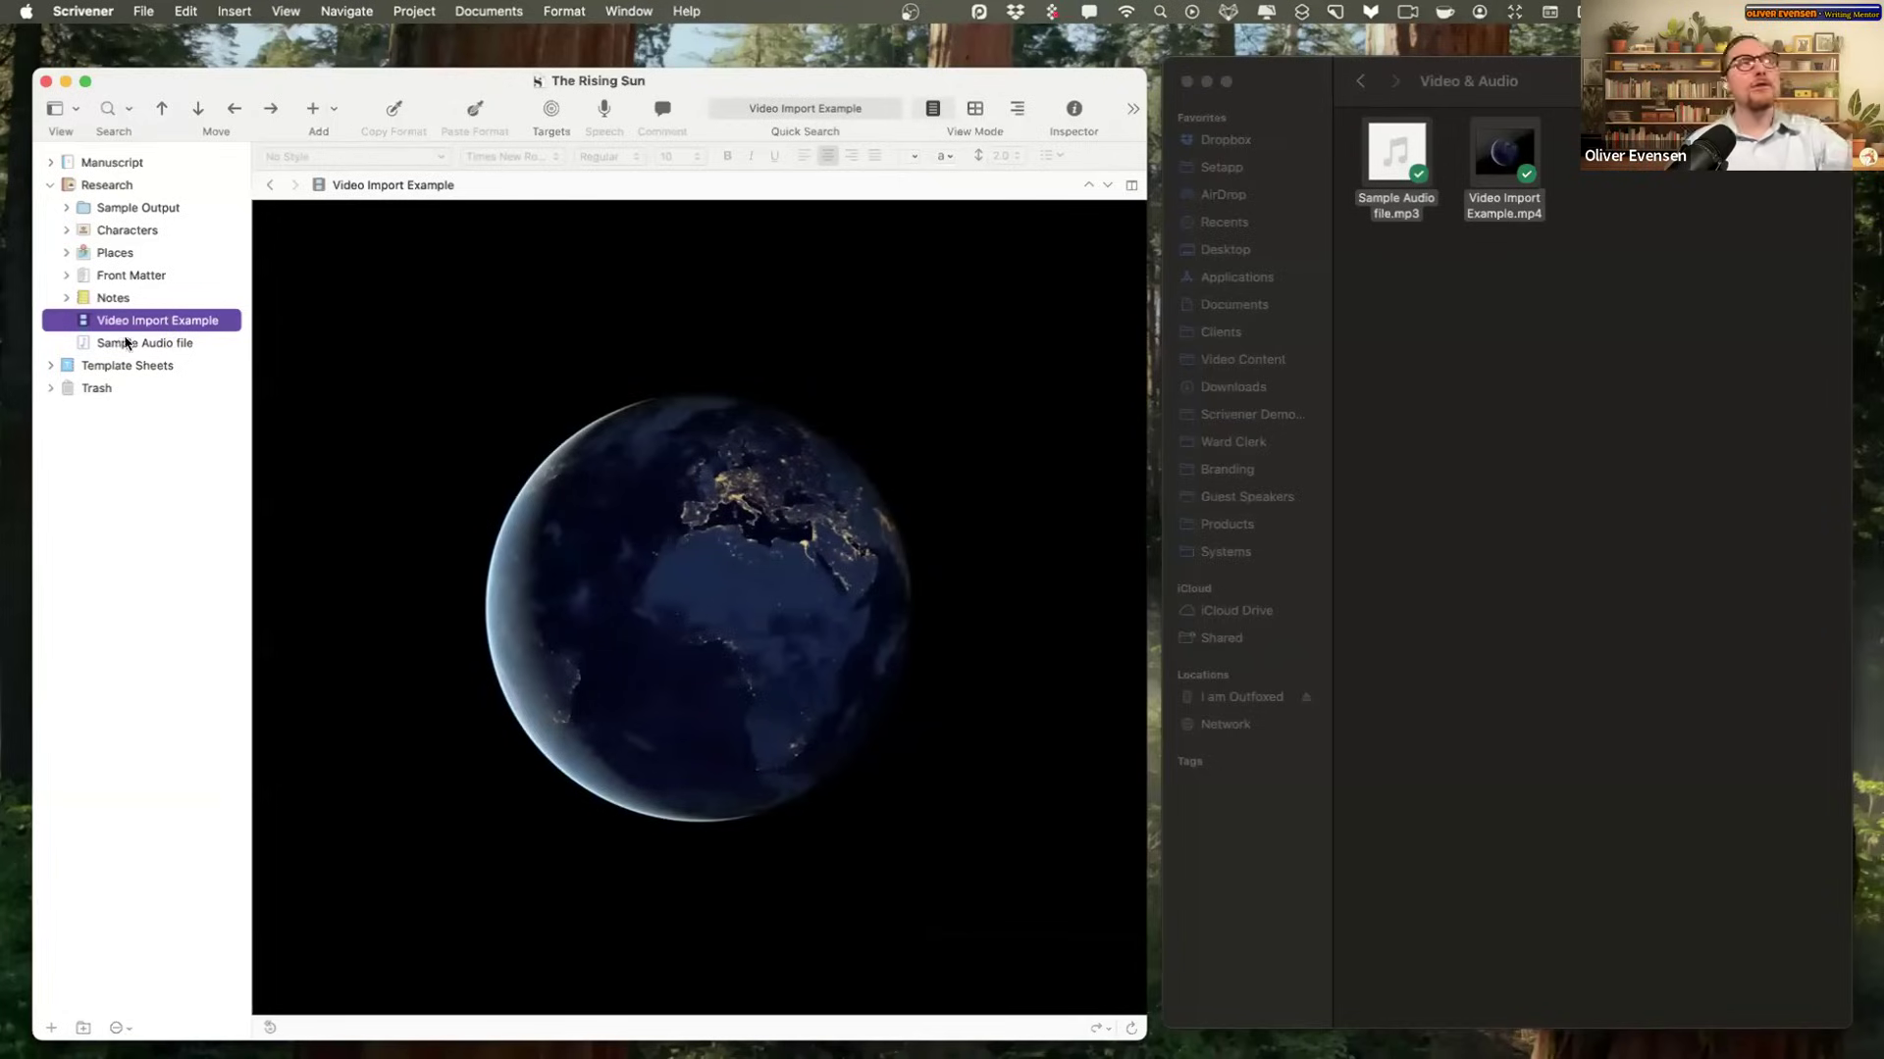
click(136, 304)
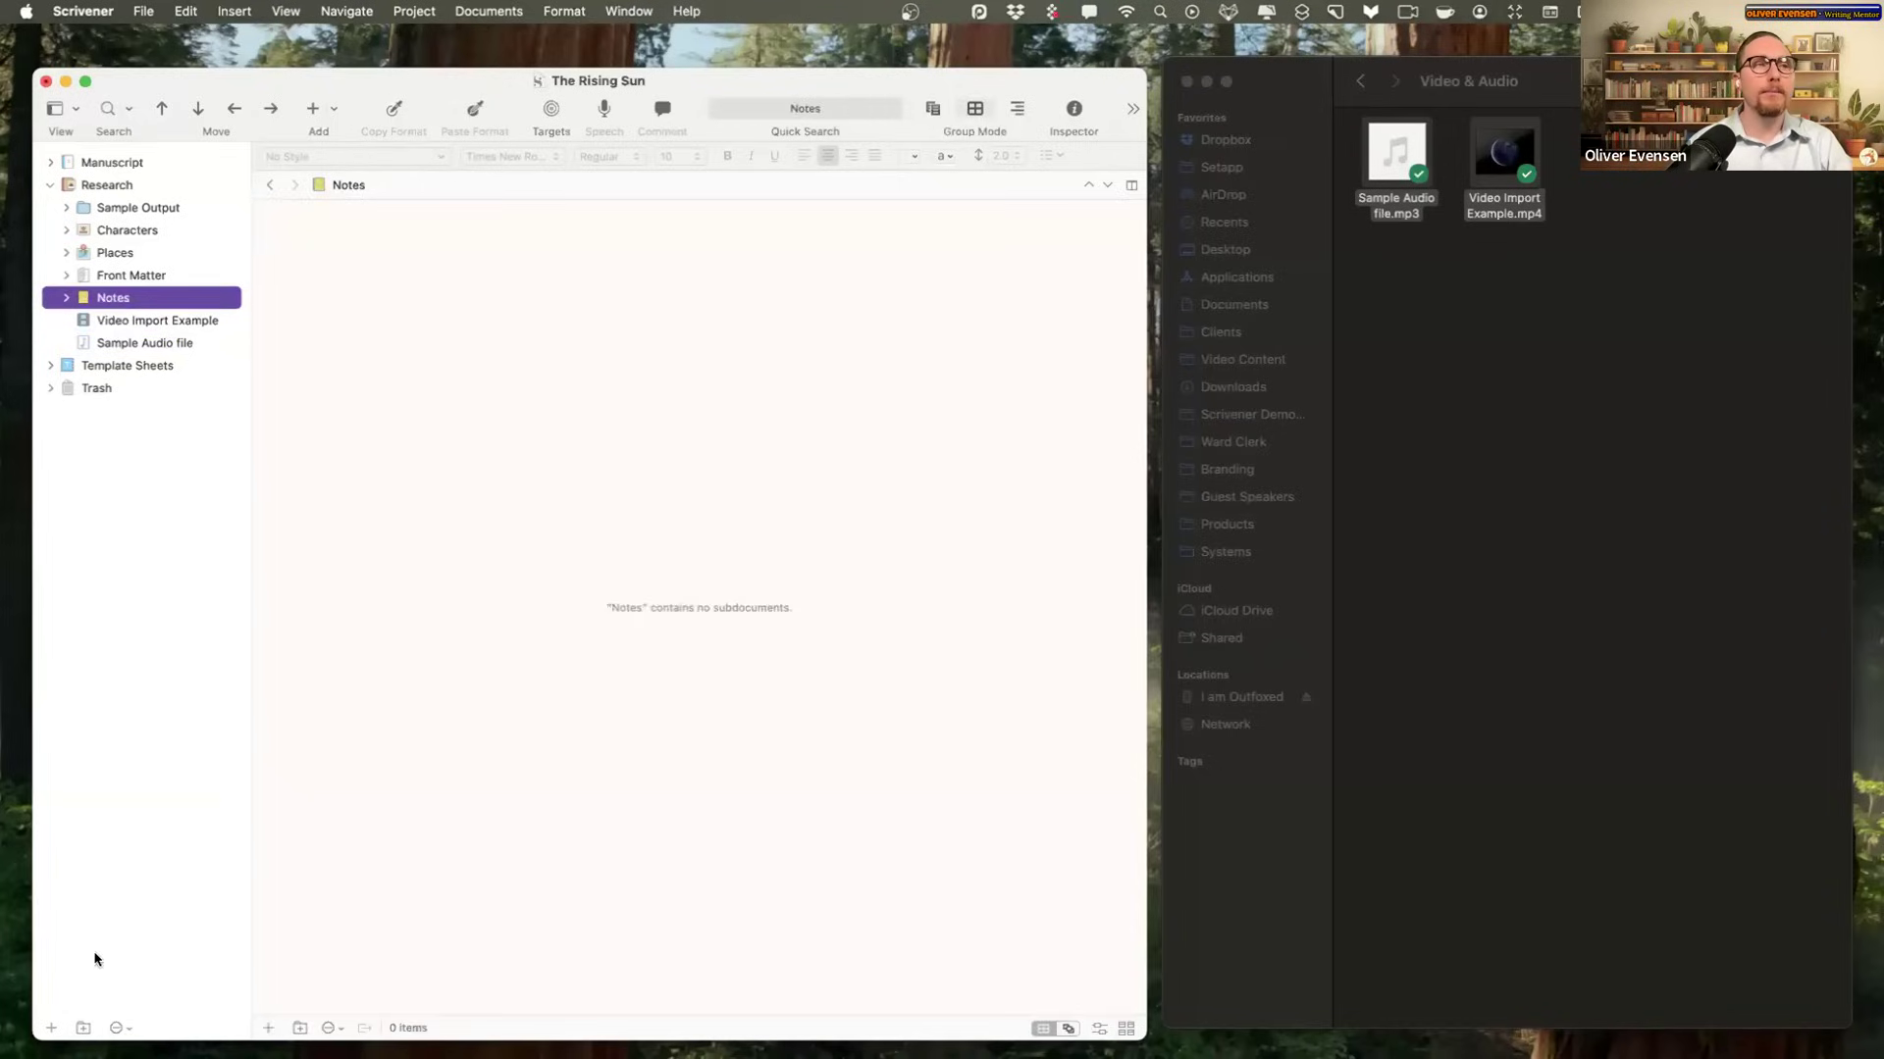
Step: Create a folder named Movies below Notes in Research and move the Video Import Example into it
click(84, 1028)
text(M)
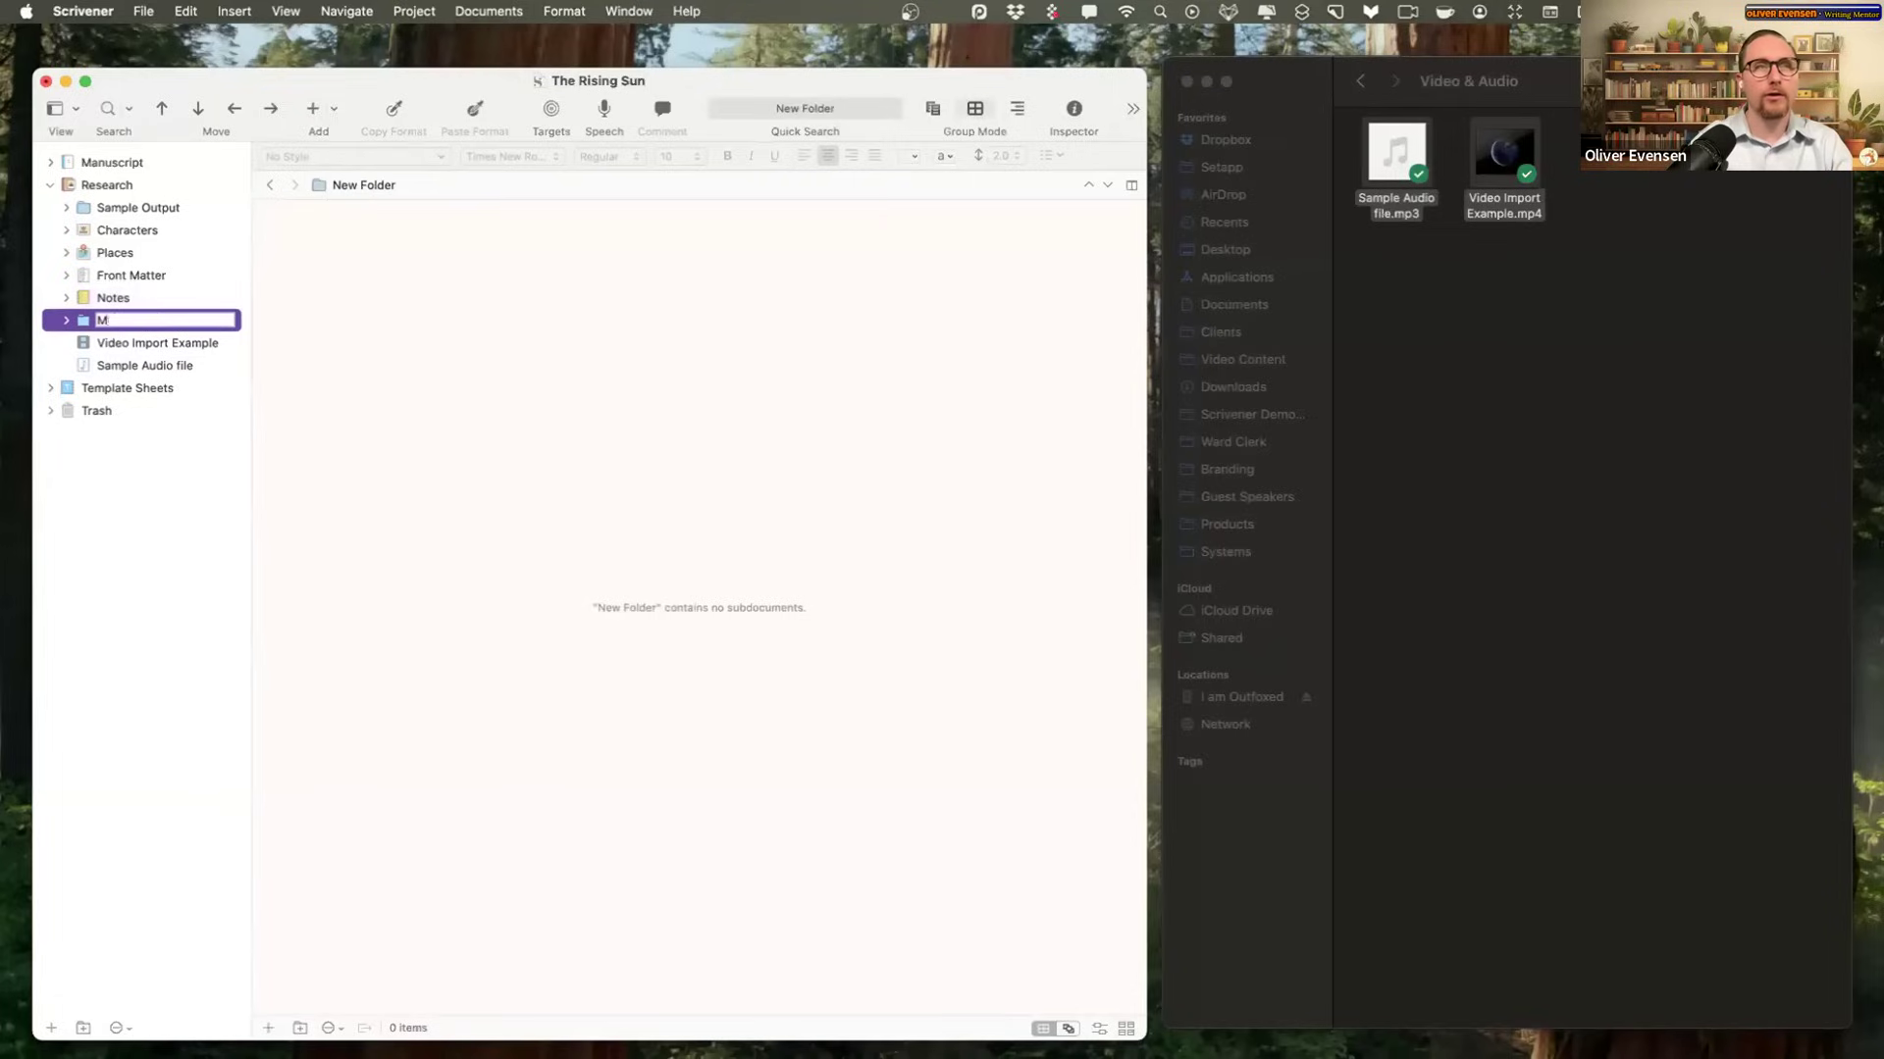
text(ovies)
key(Return)
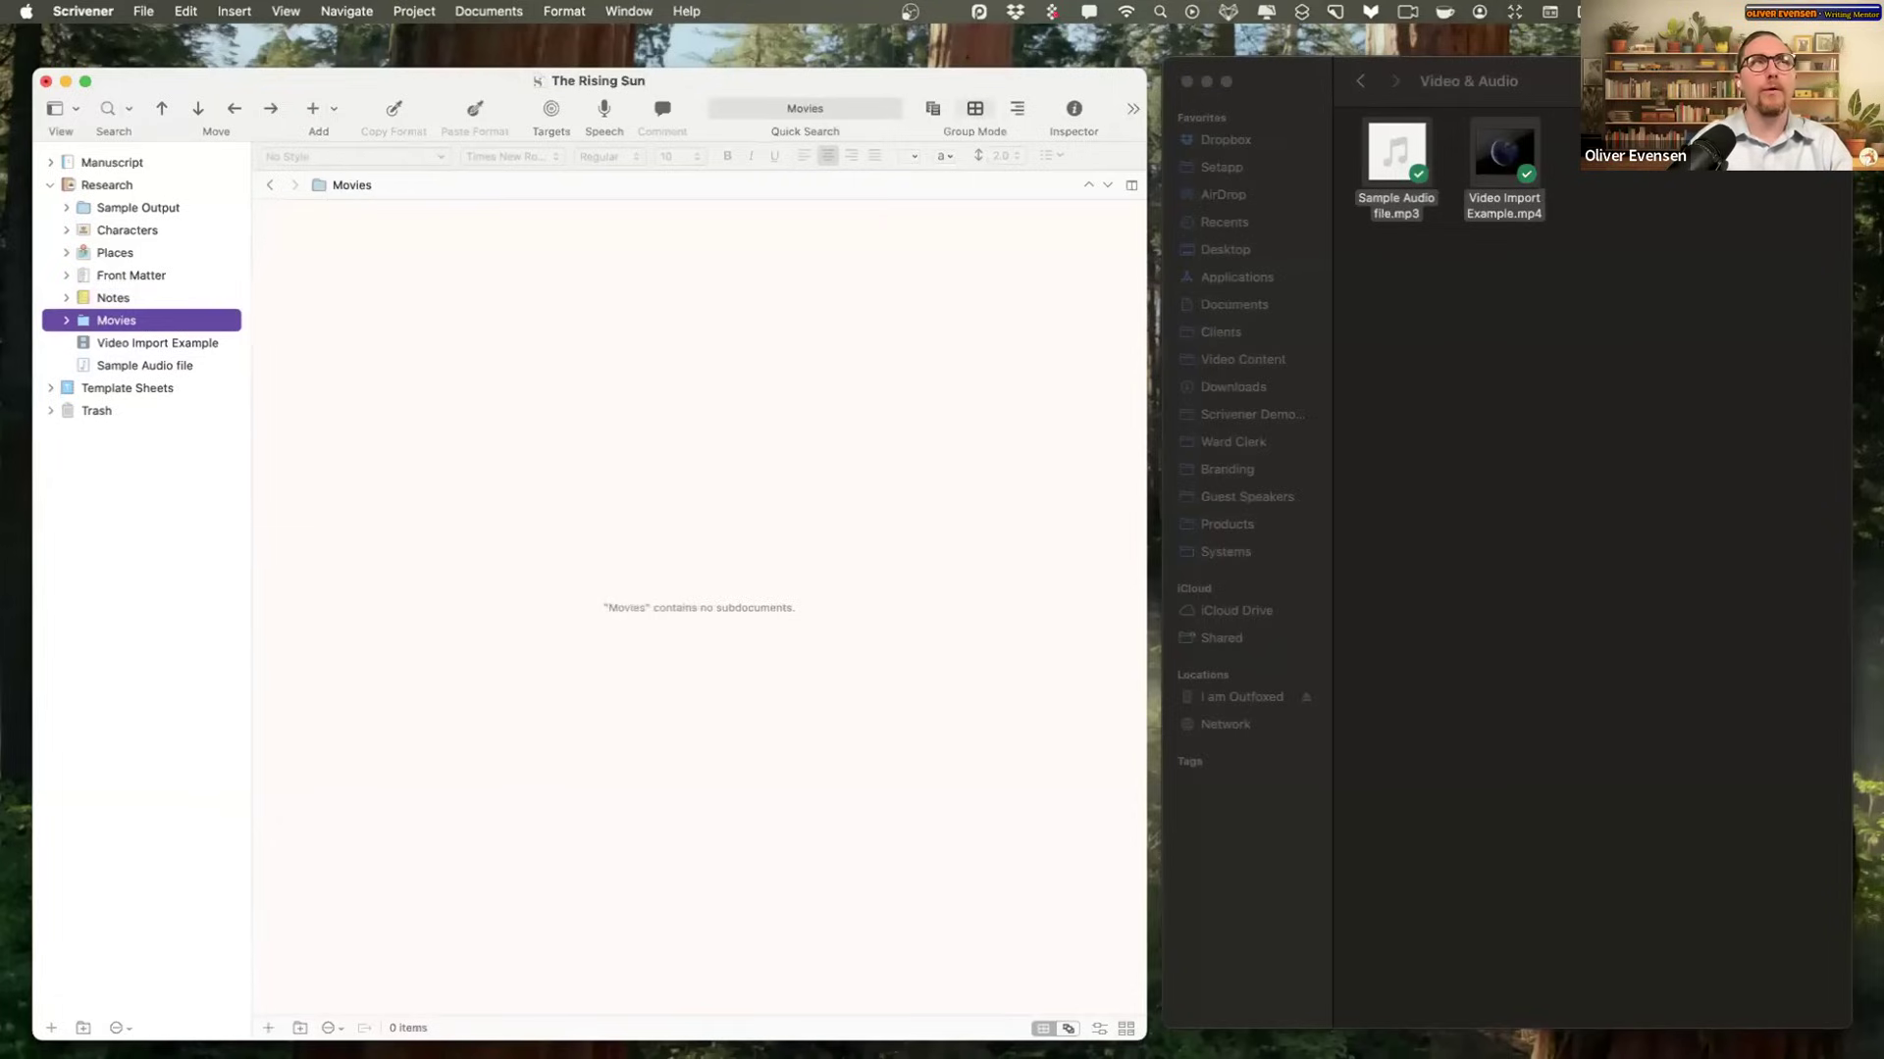
drag(133, 343, 156, 341)
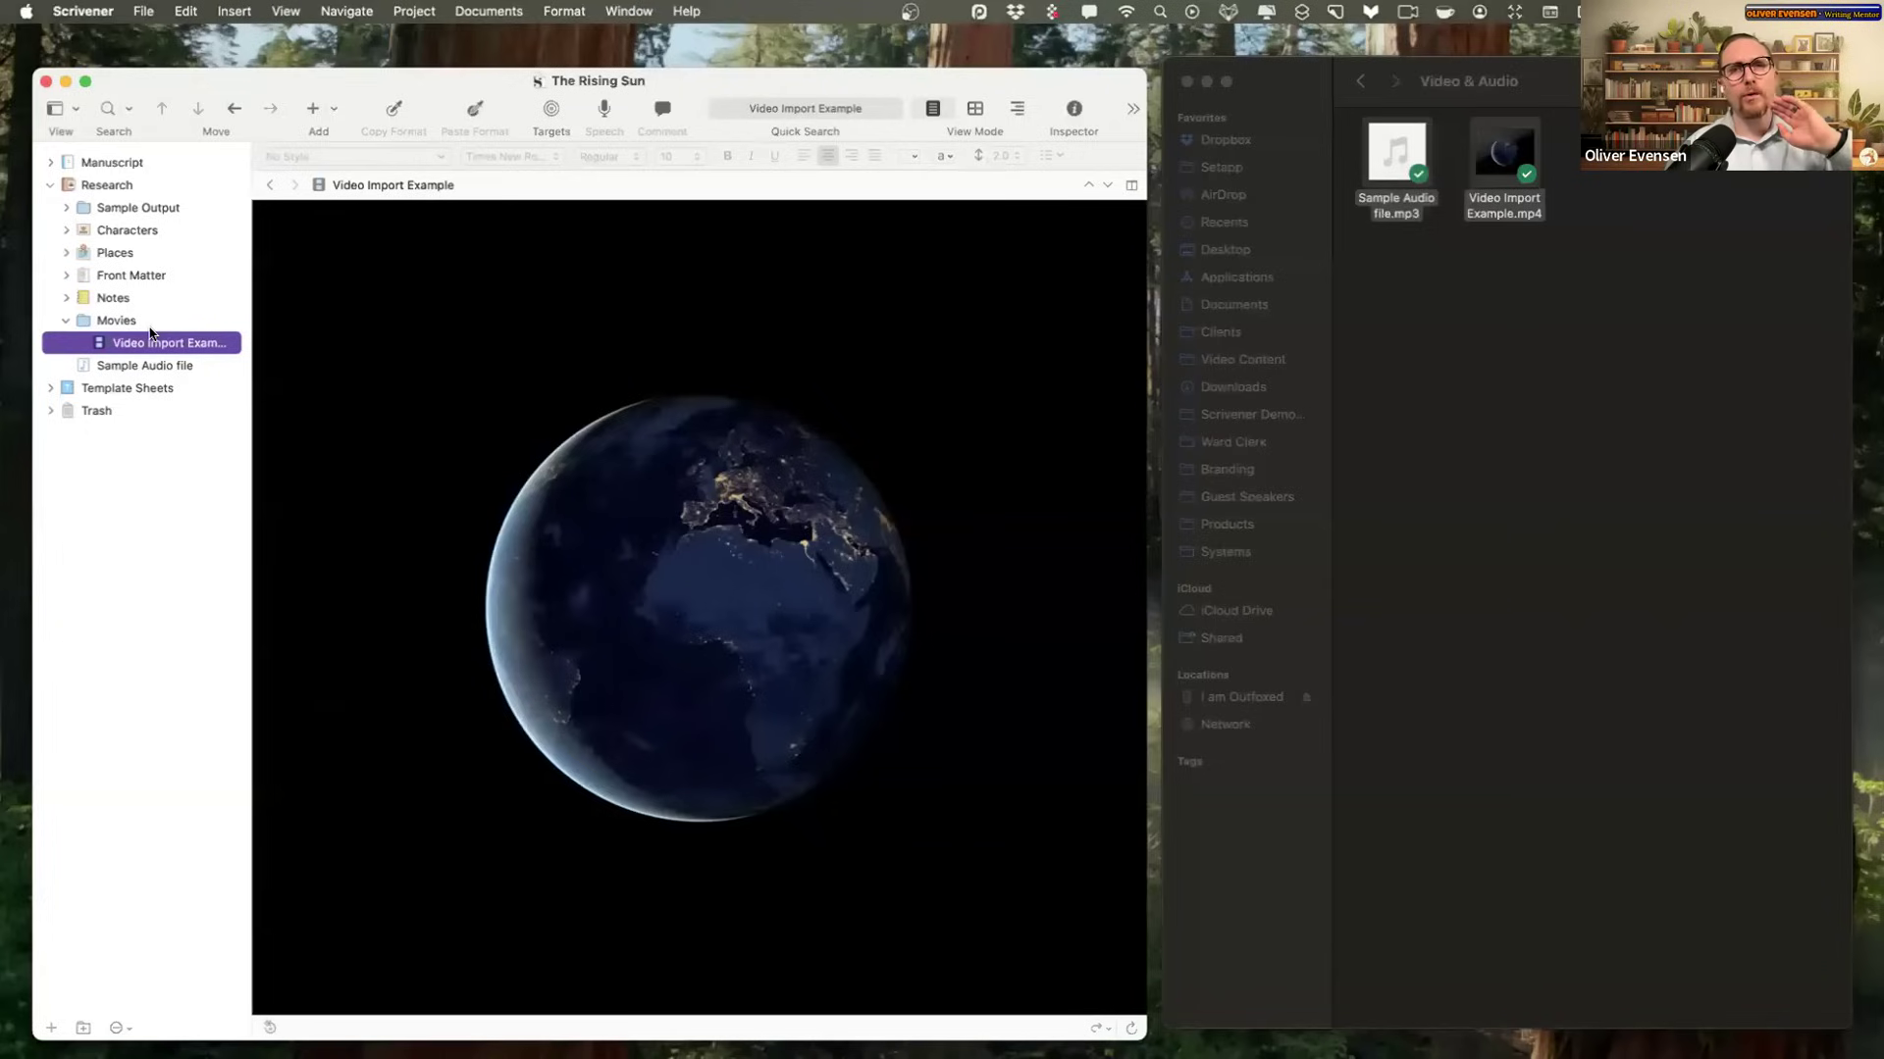
Step: Create a folder named Audio and move it out of Movies to the main level of Research
drag(139, 367, 141, 337)
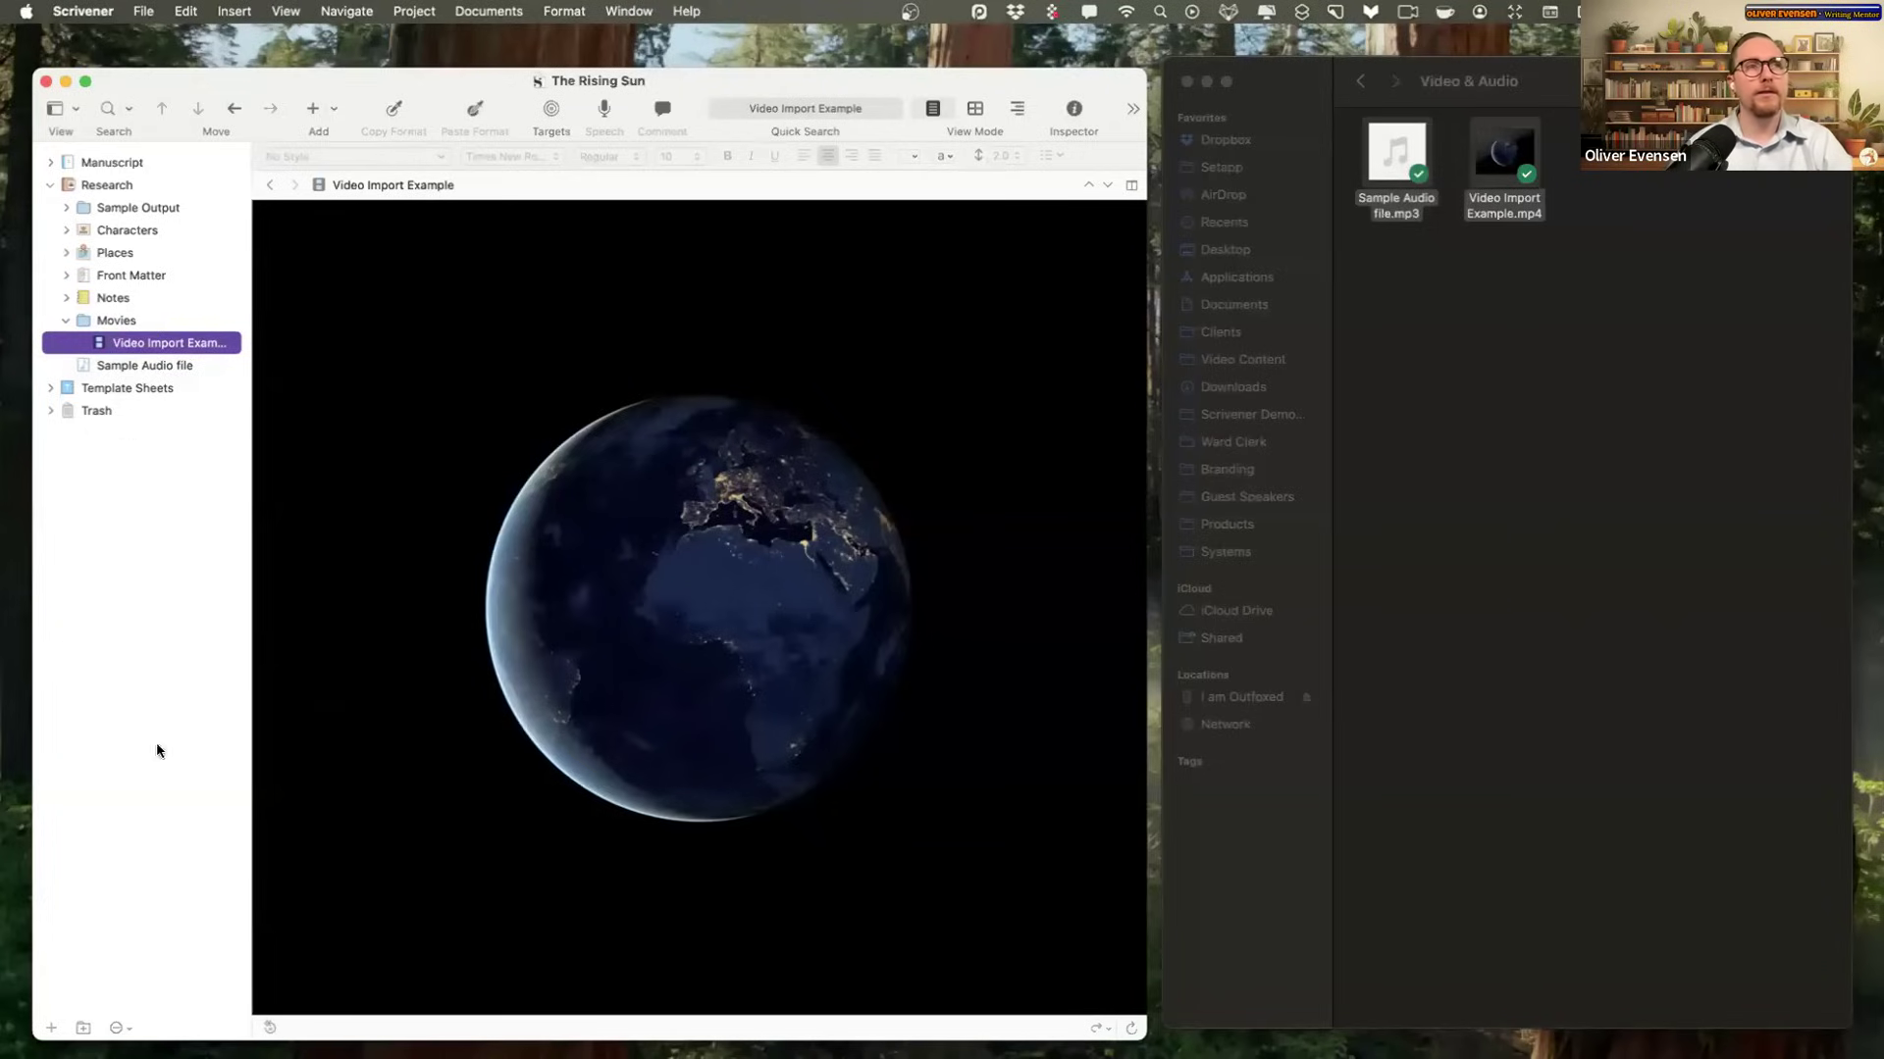
click(82, 1028)
text(A)
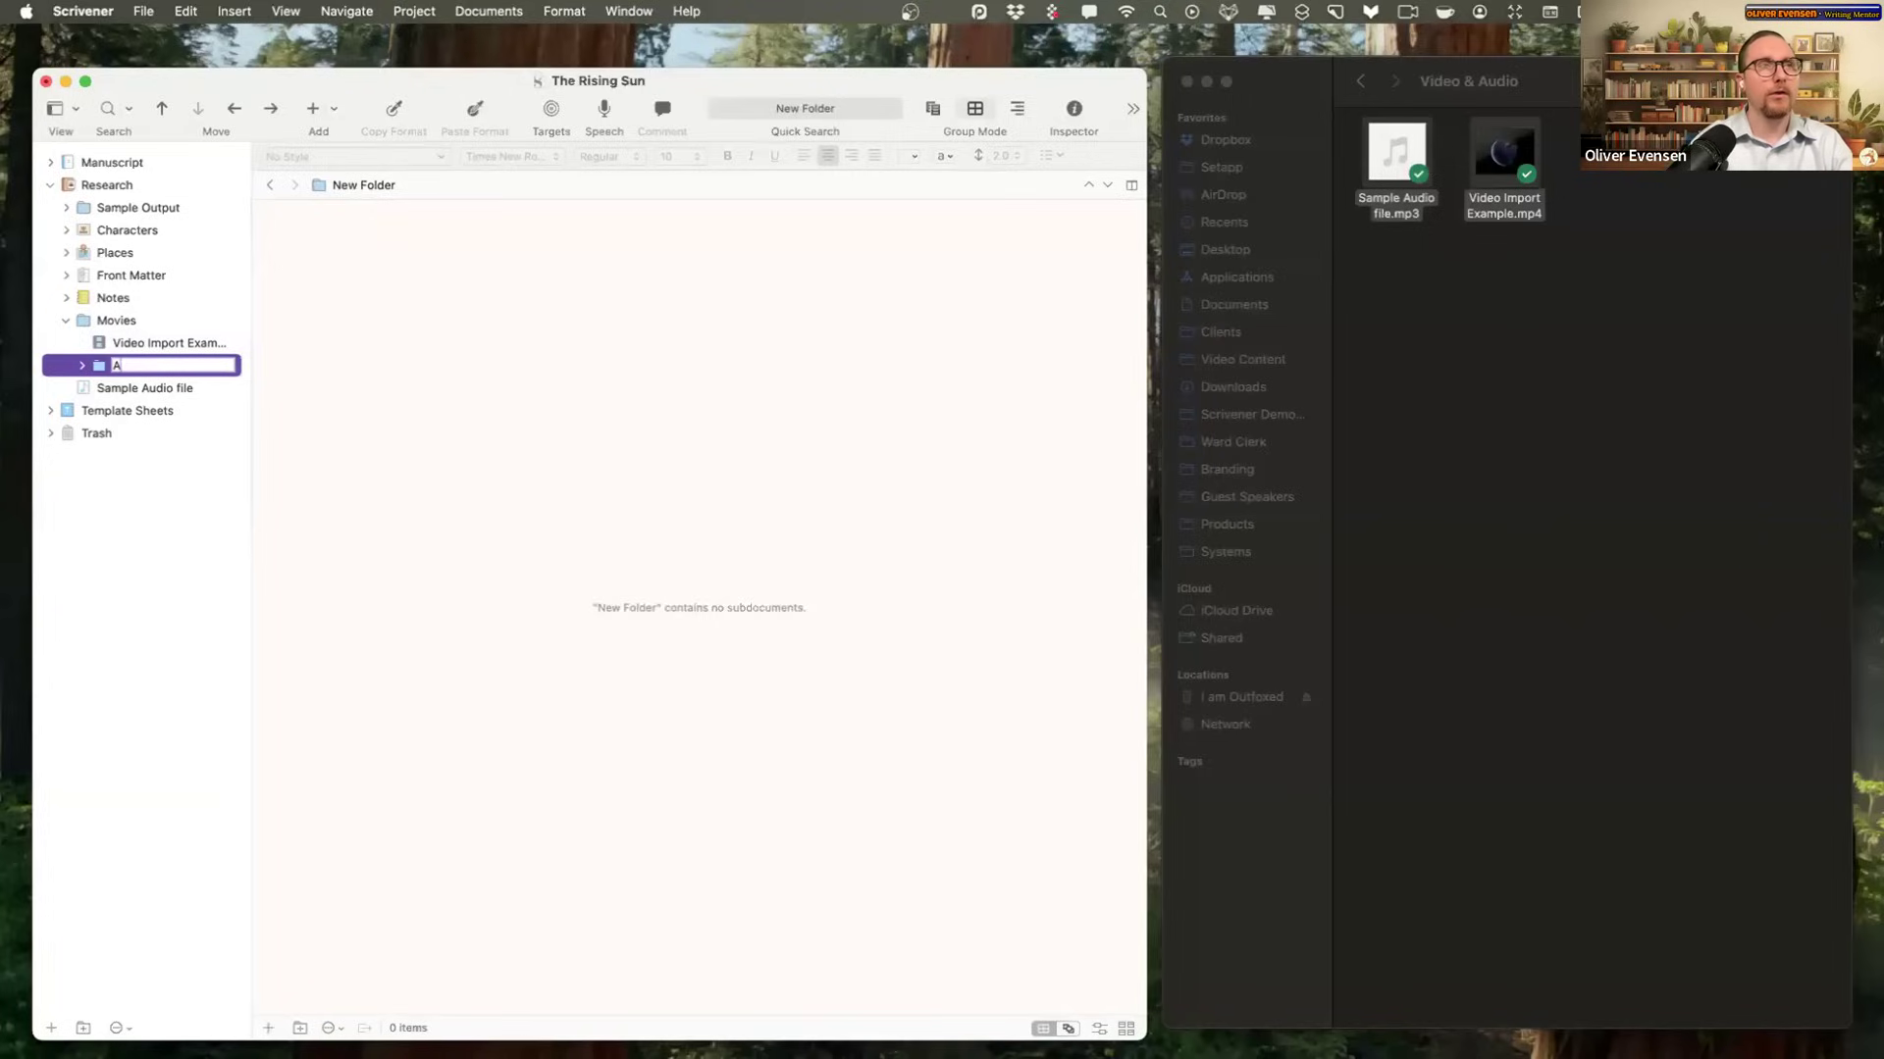
text(urdio)
key(Return)
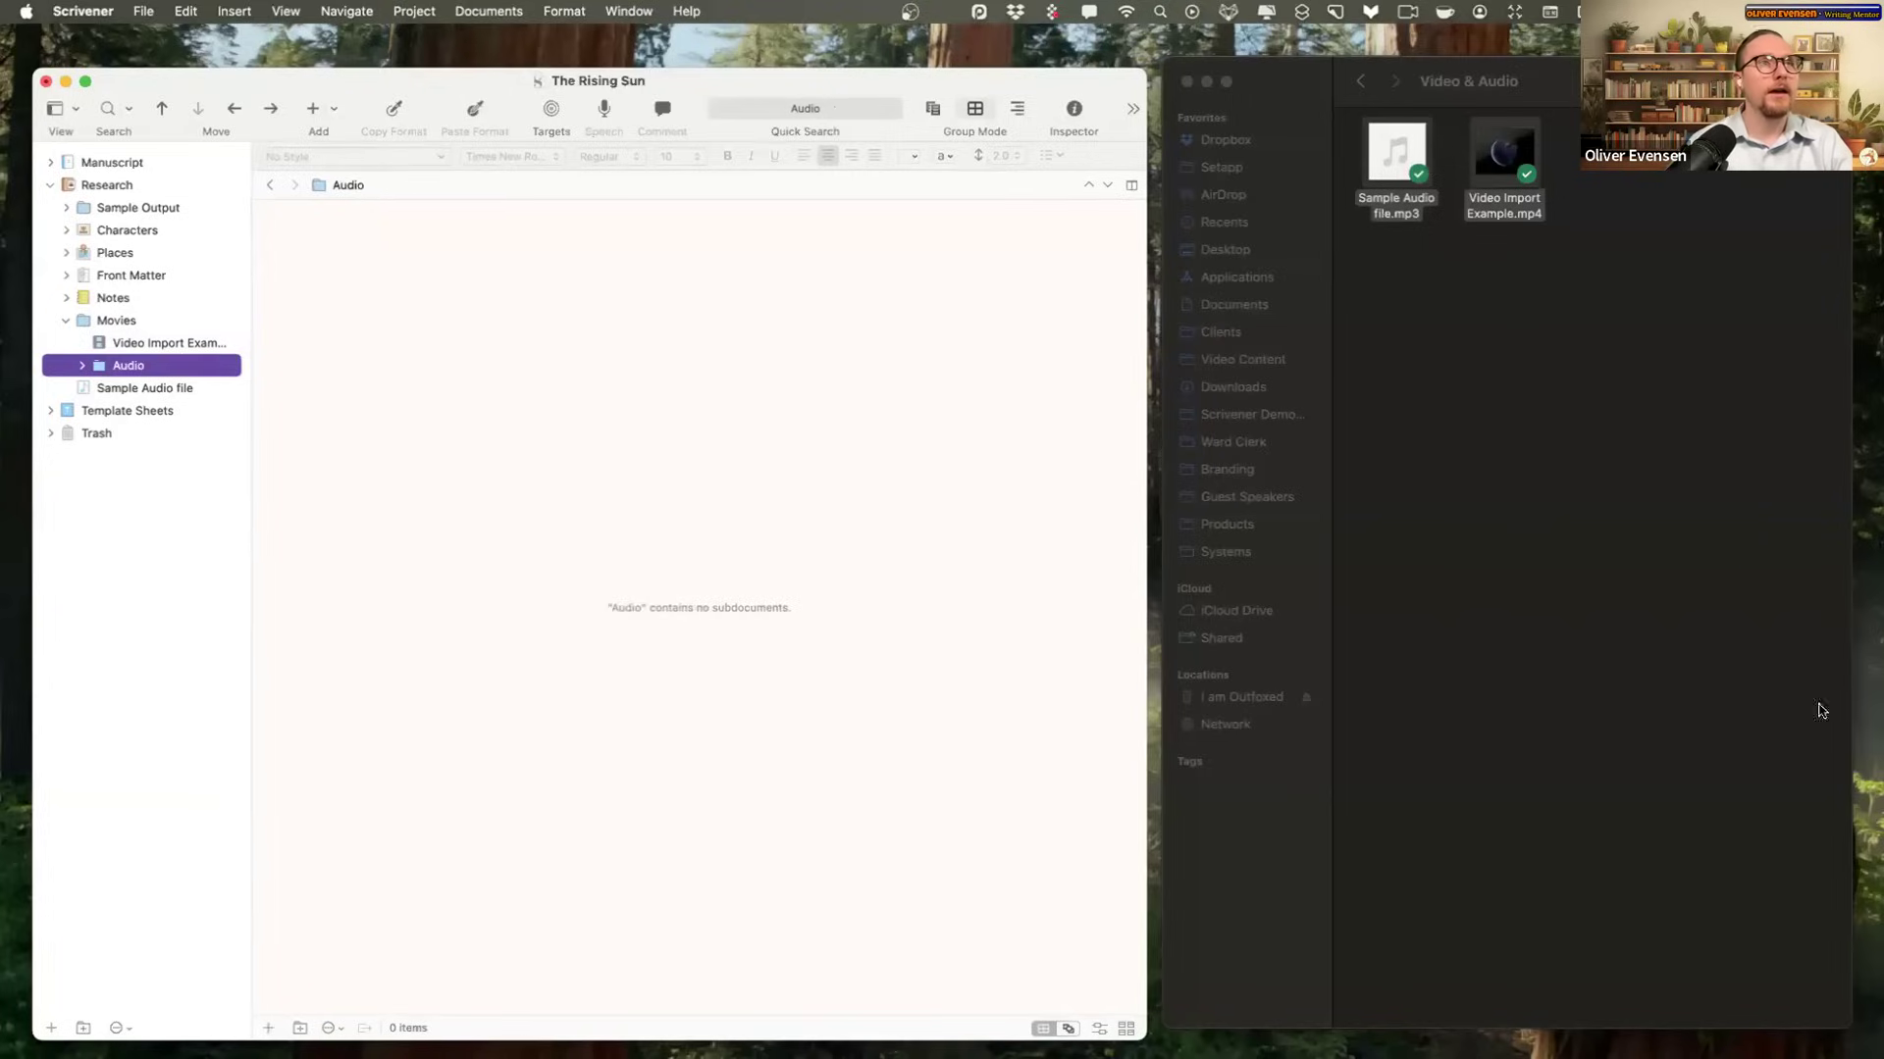
click(234, 111)
Step: Move the Sample Audio file into the Audio folder, then collapse the Audio and Movies folders
click(152, 388)
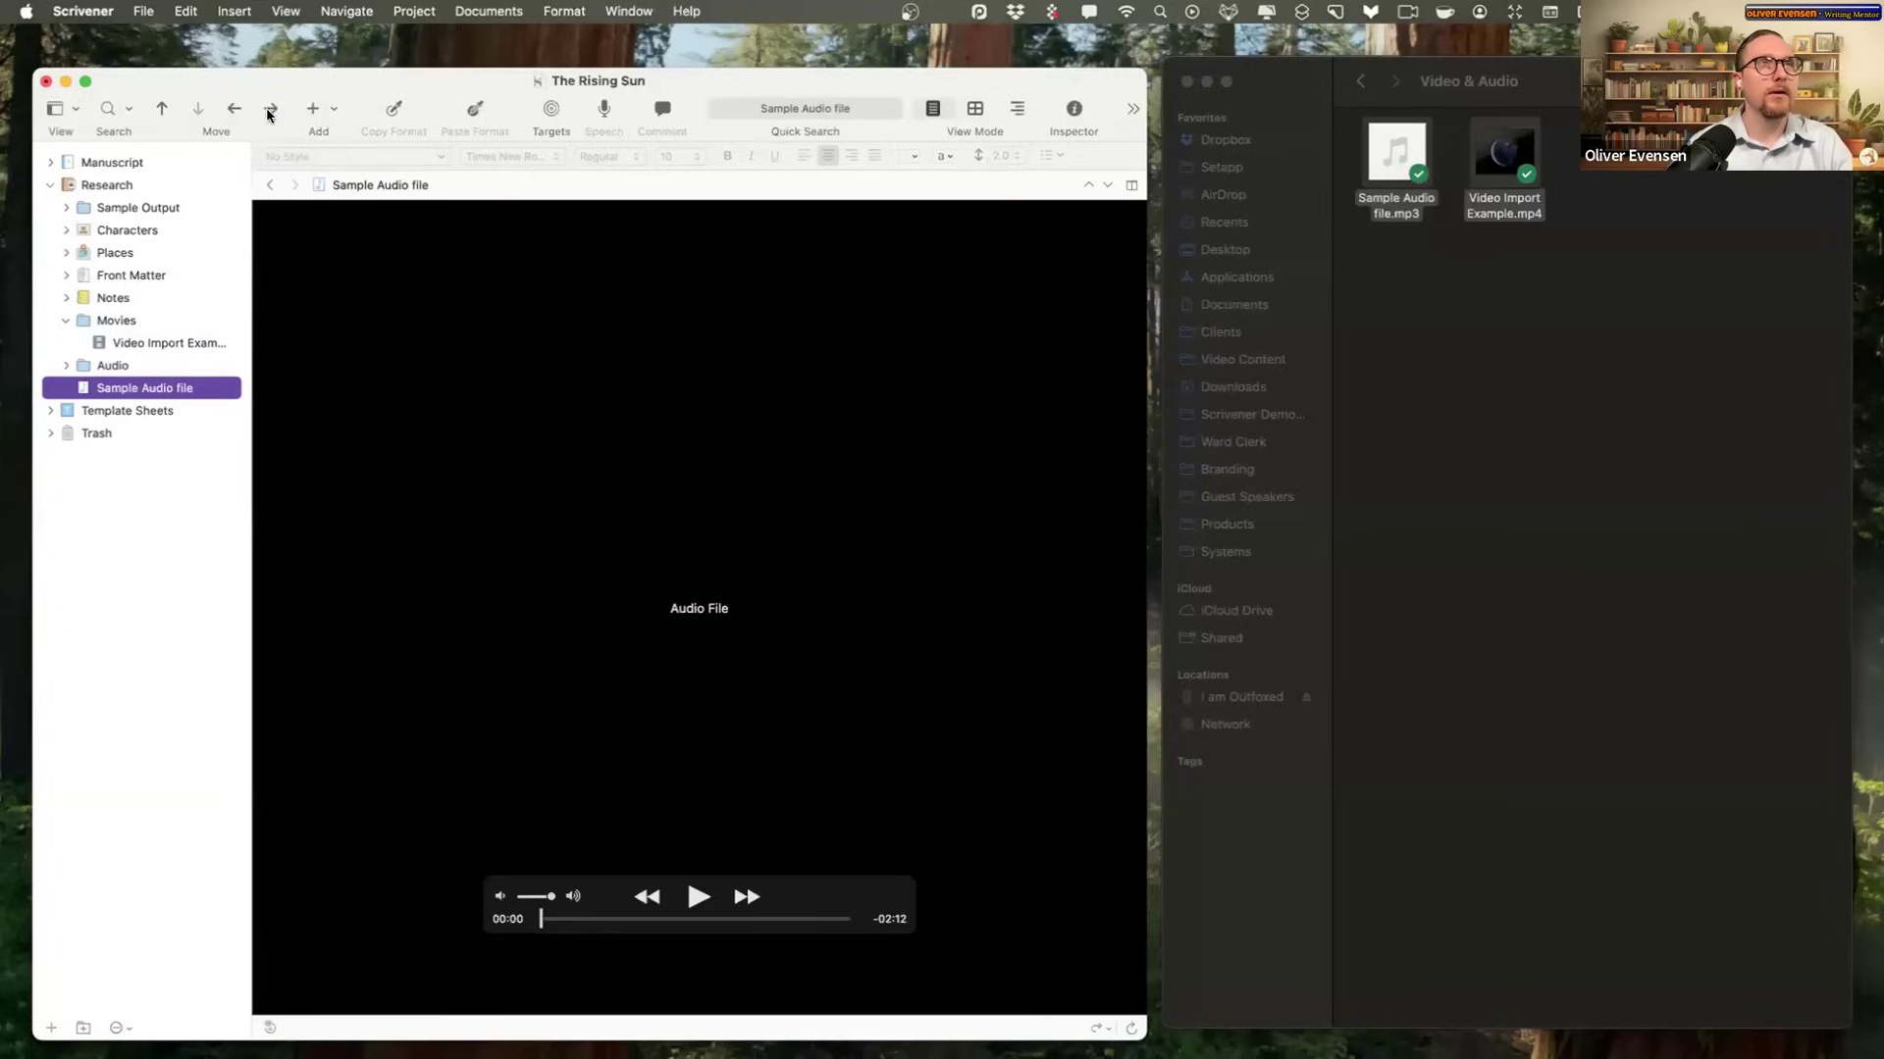
click(268, 111)
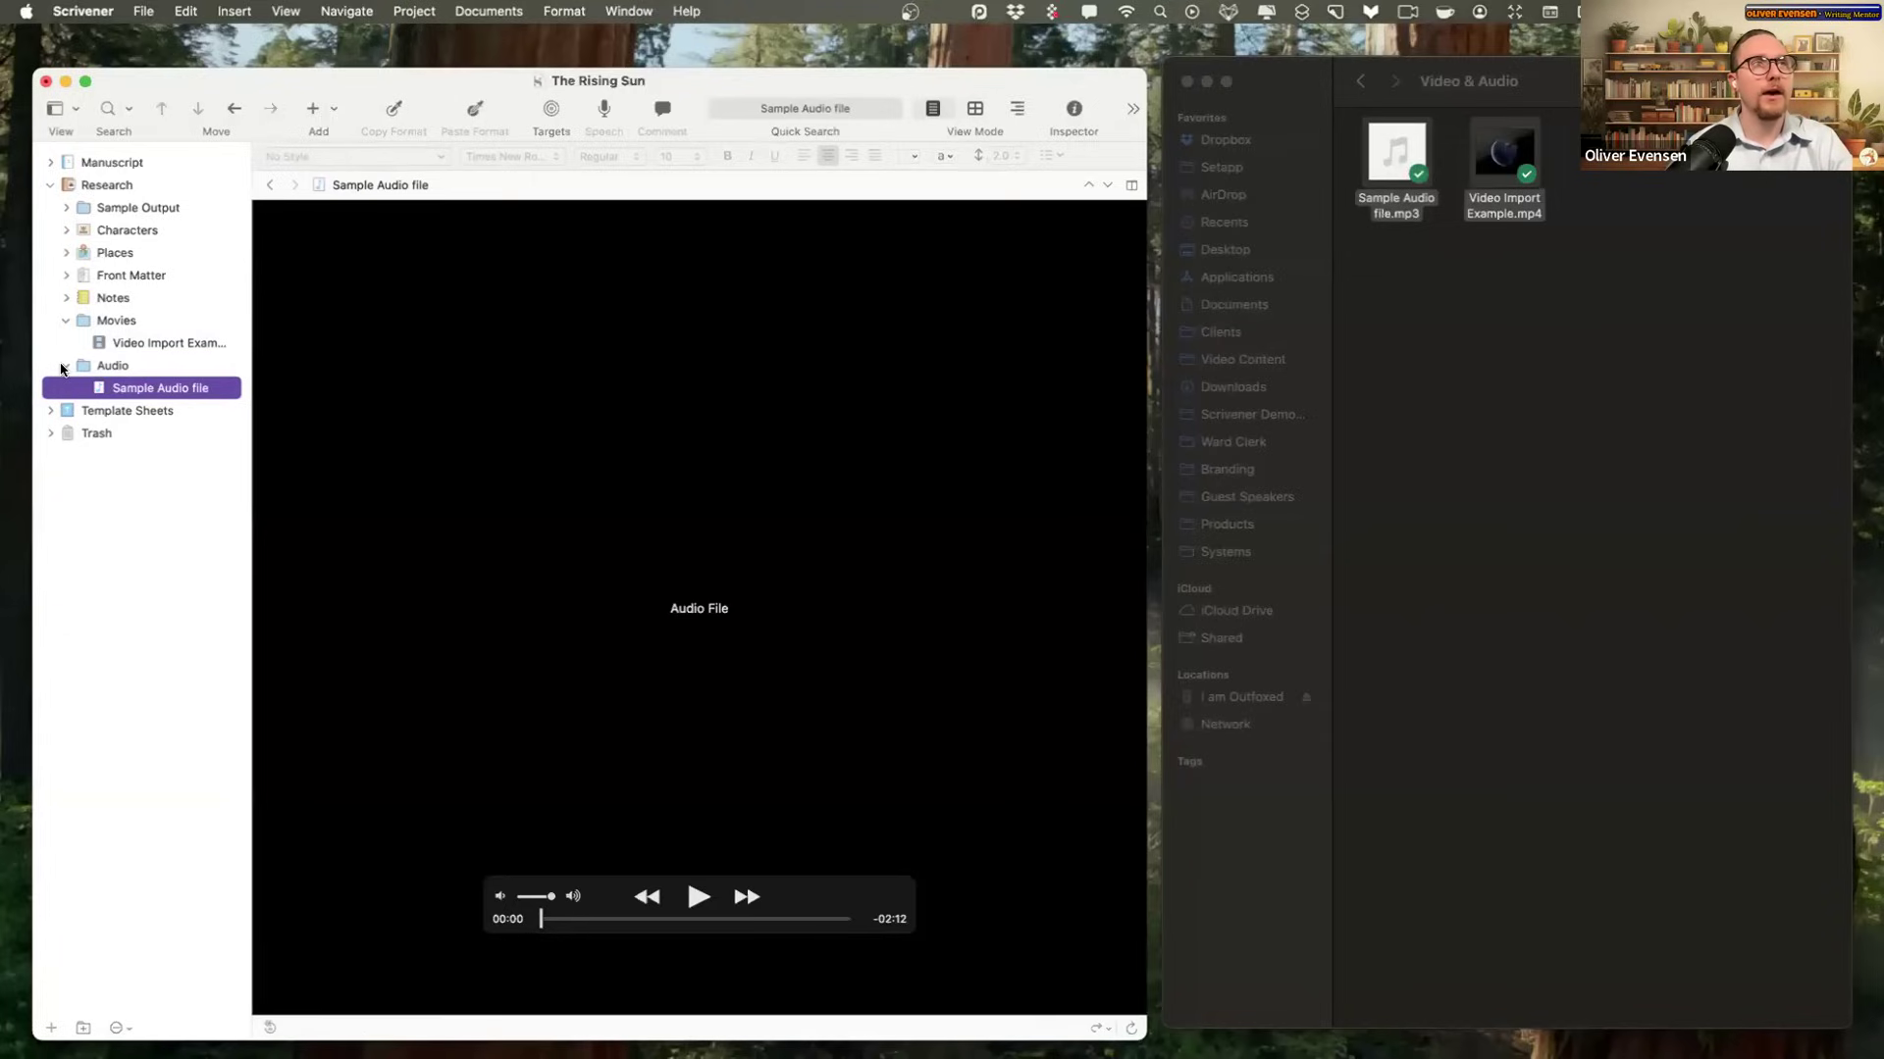
click(62, 366)
click(66, 321)
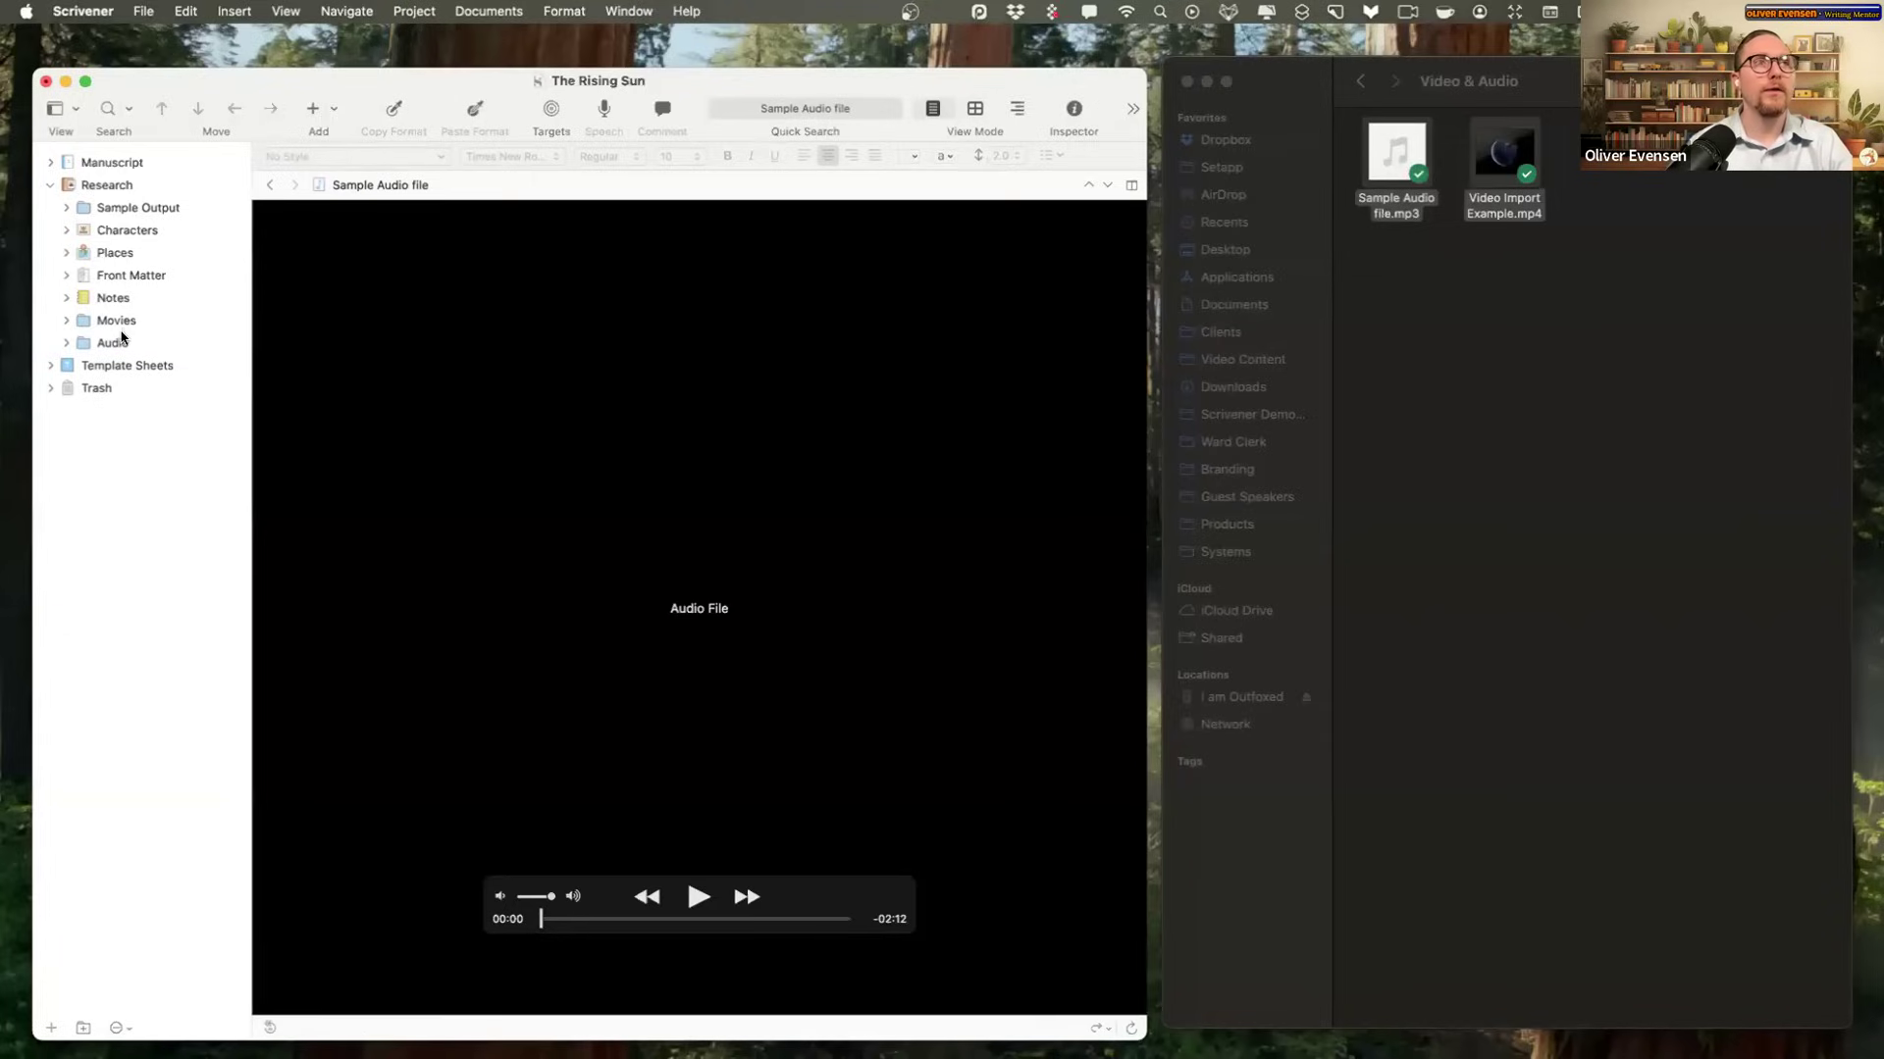
Step: Import the Images folder from the Scrivener demo files in Finder into Research, between Notes and Movies
click(1427, 276)
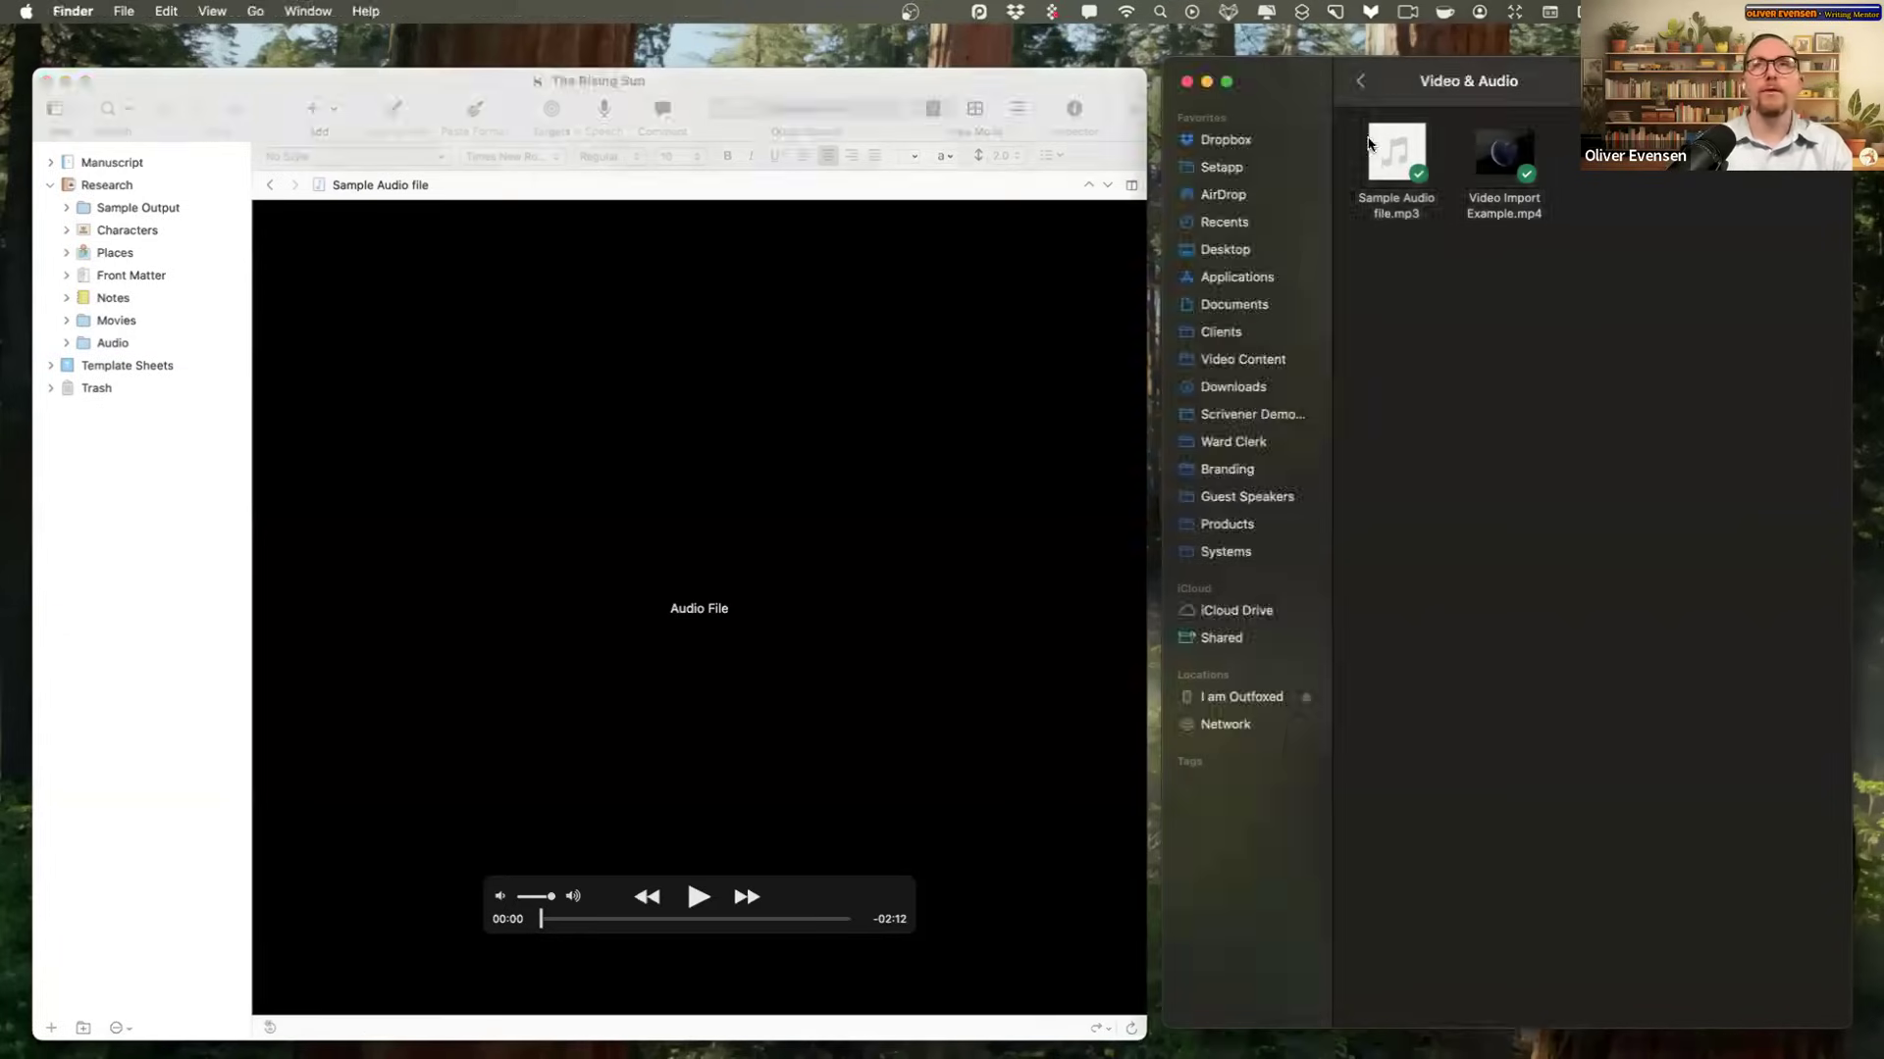
click(1364, 81)
scroll(1533, 206, left, 2)
scroll(1533, 206, right, 3)
drag(1565, 157, 70, 312)
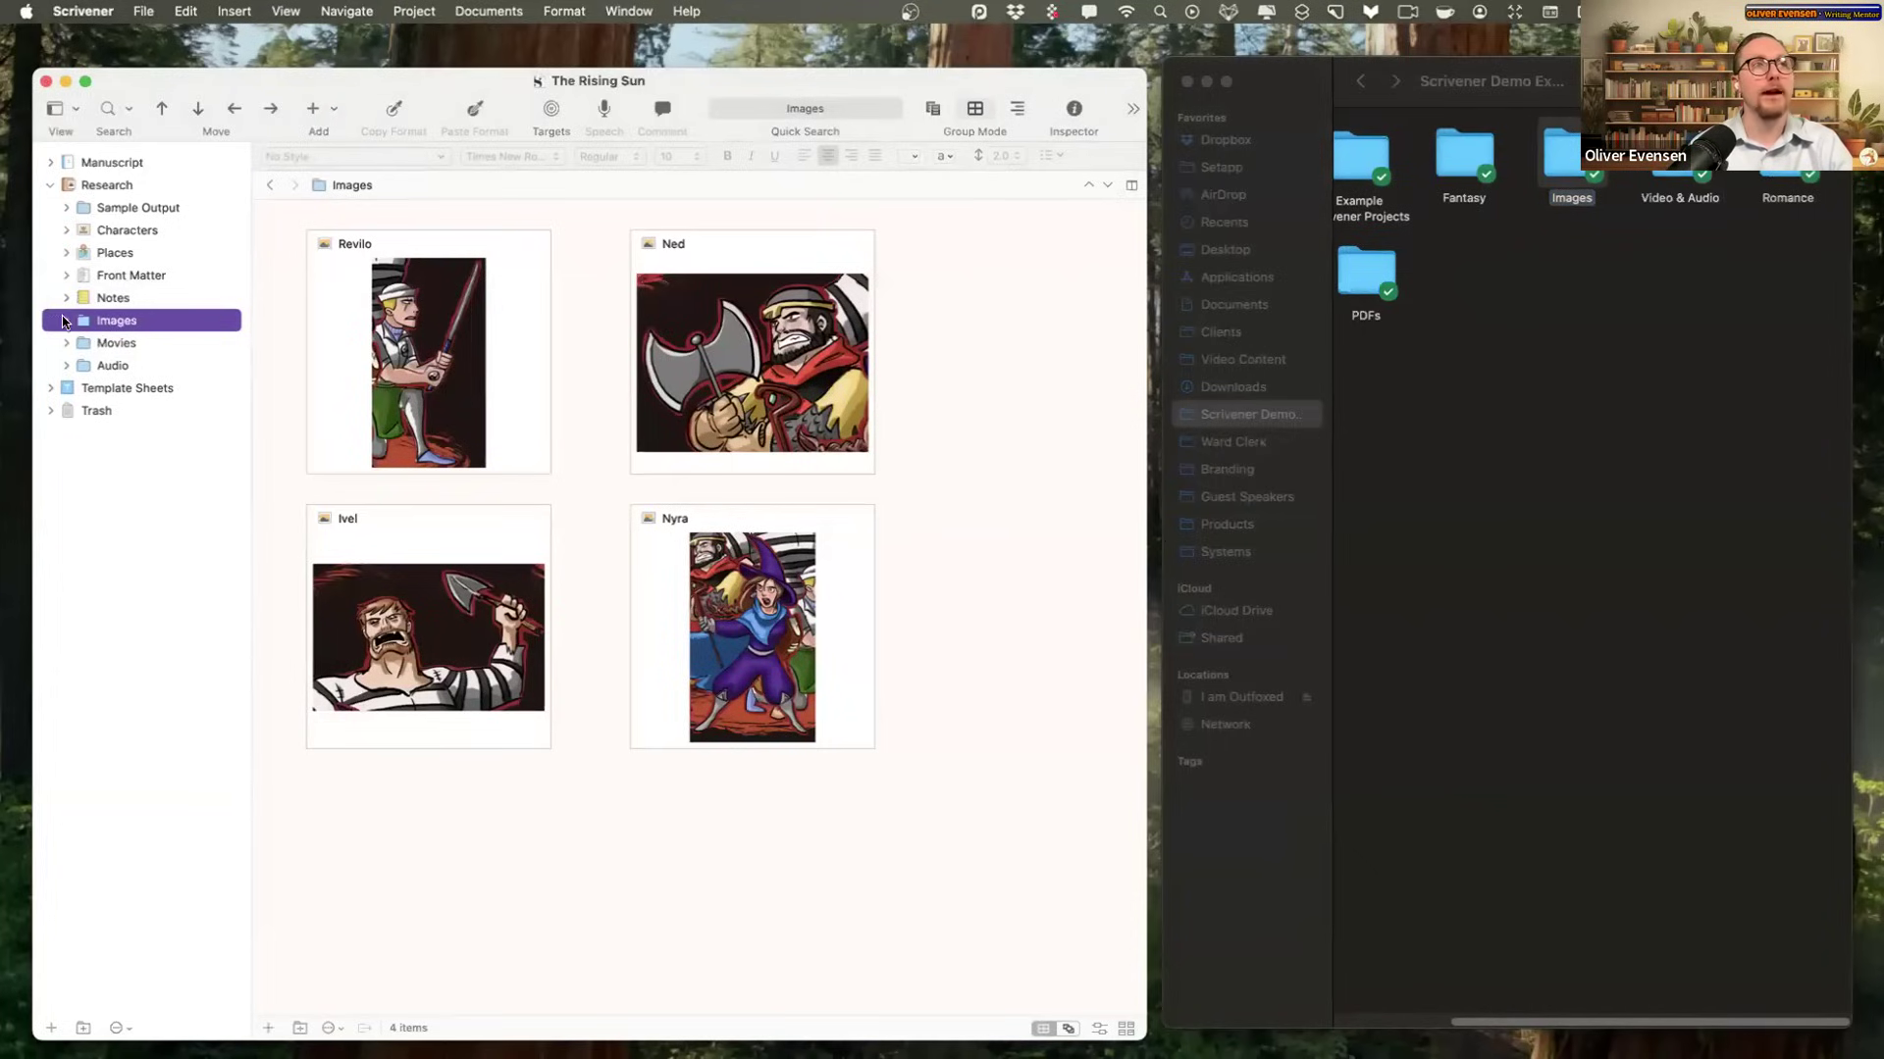
Step: Preview each character picture in the imported Images folder and collapse the folder
click(66, 320)
click(128, 342)
key(Down)
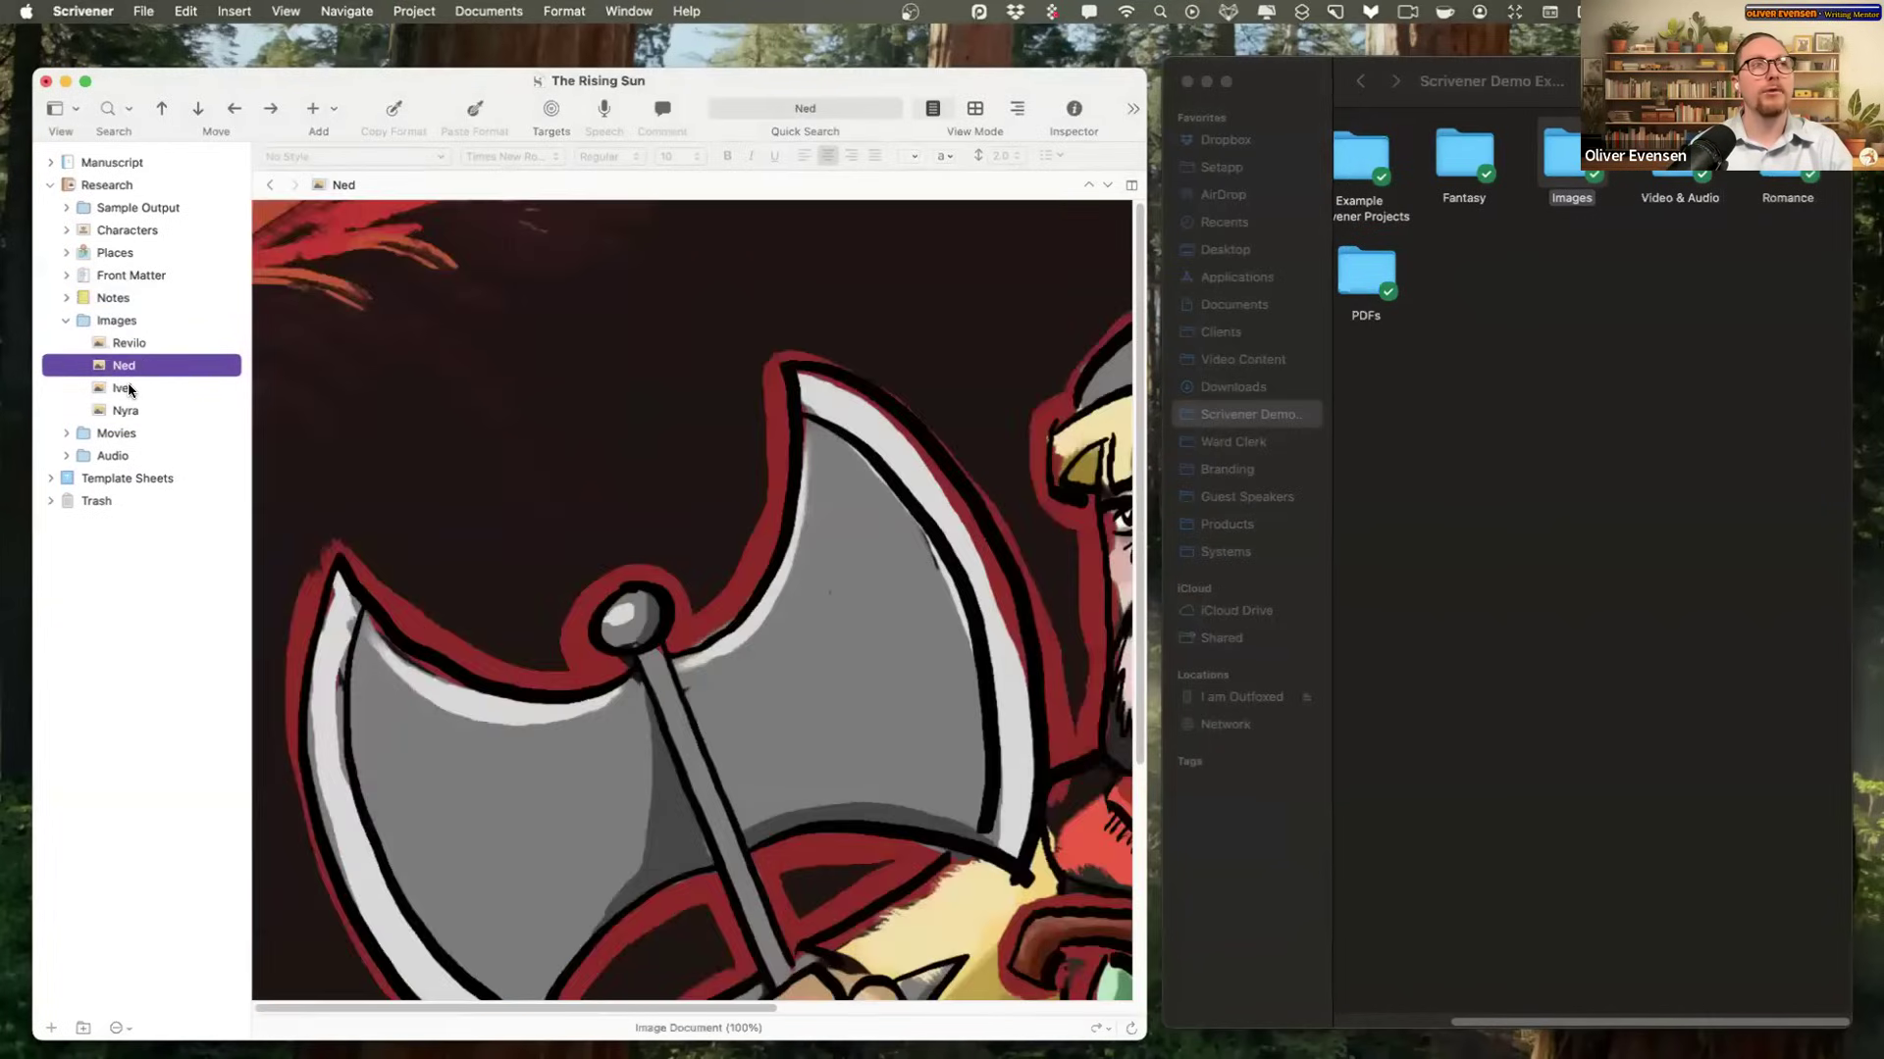
click(128, 392)
click(130, 411)
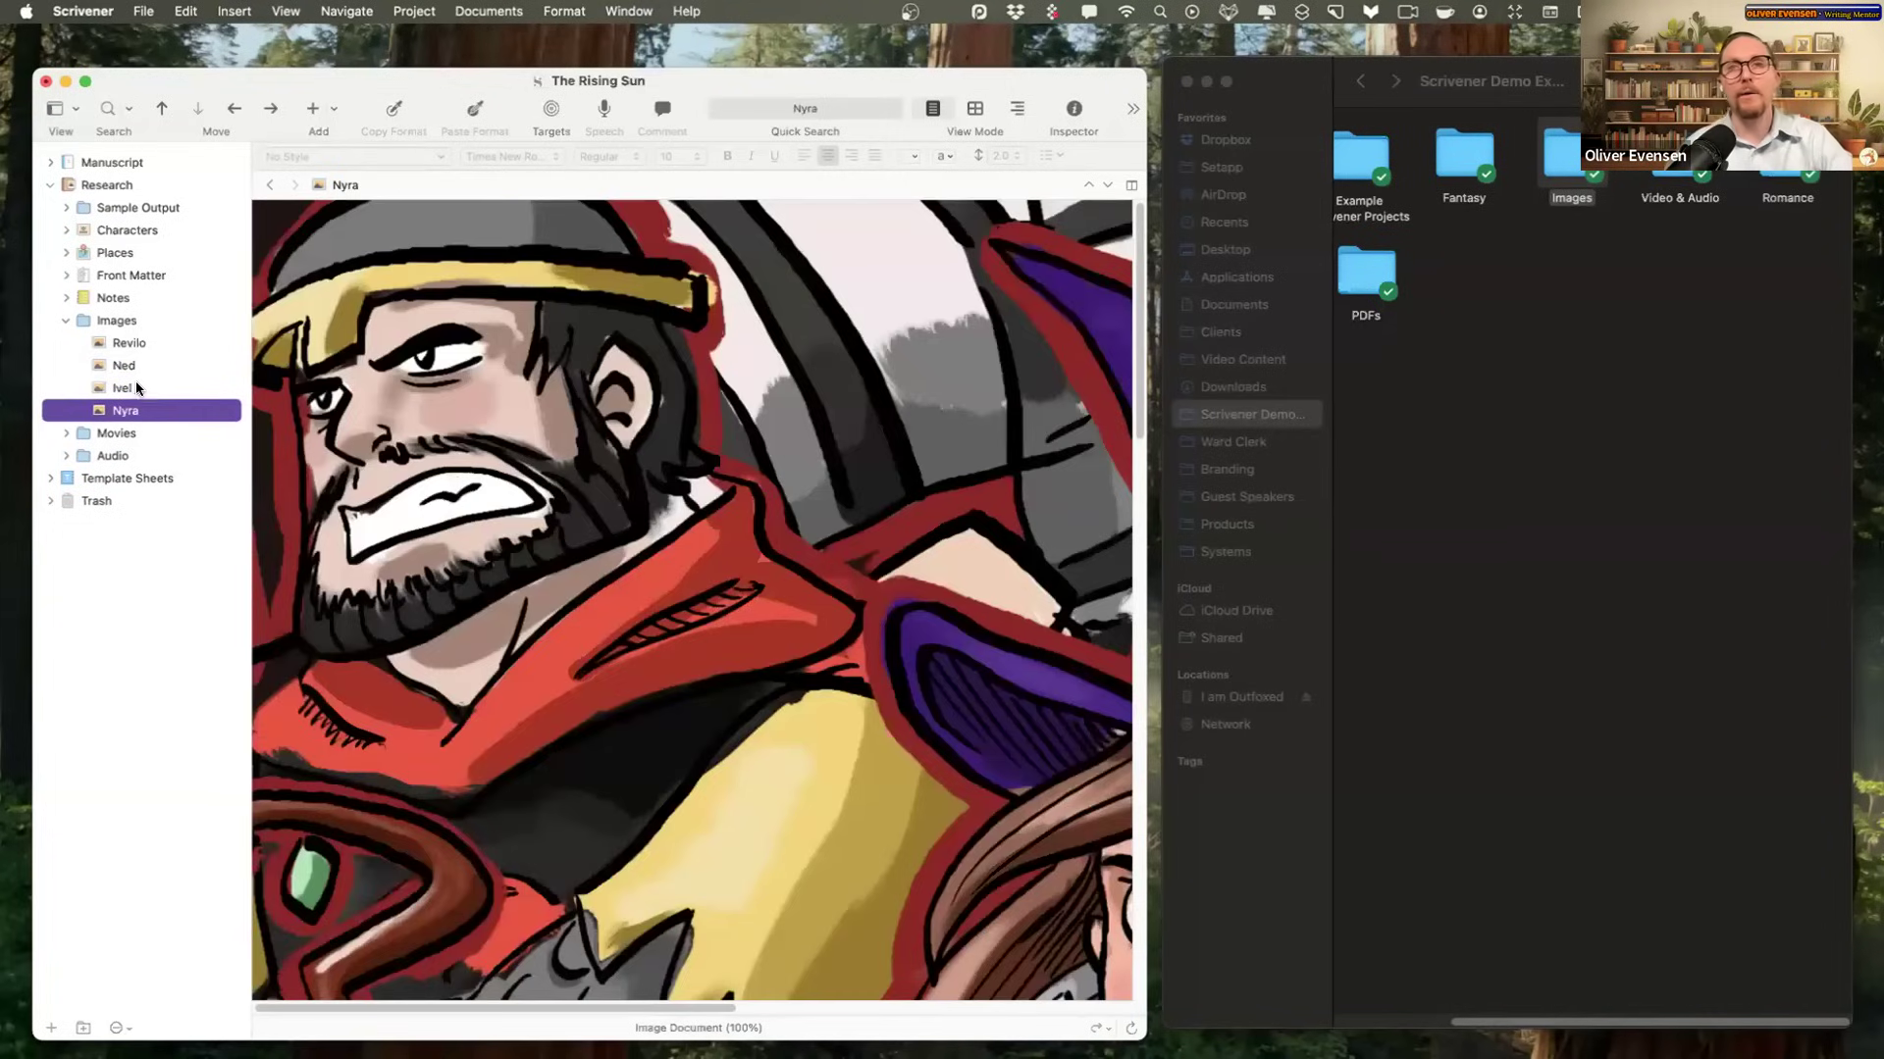
click(66, 320)
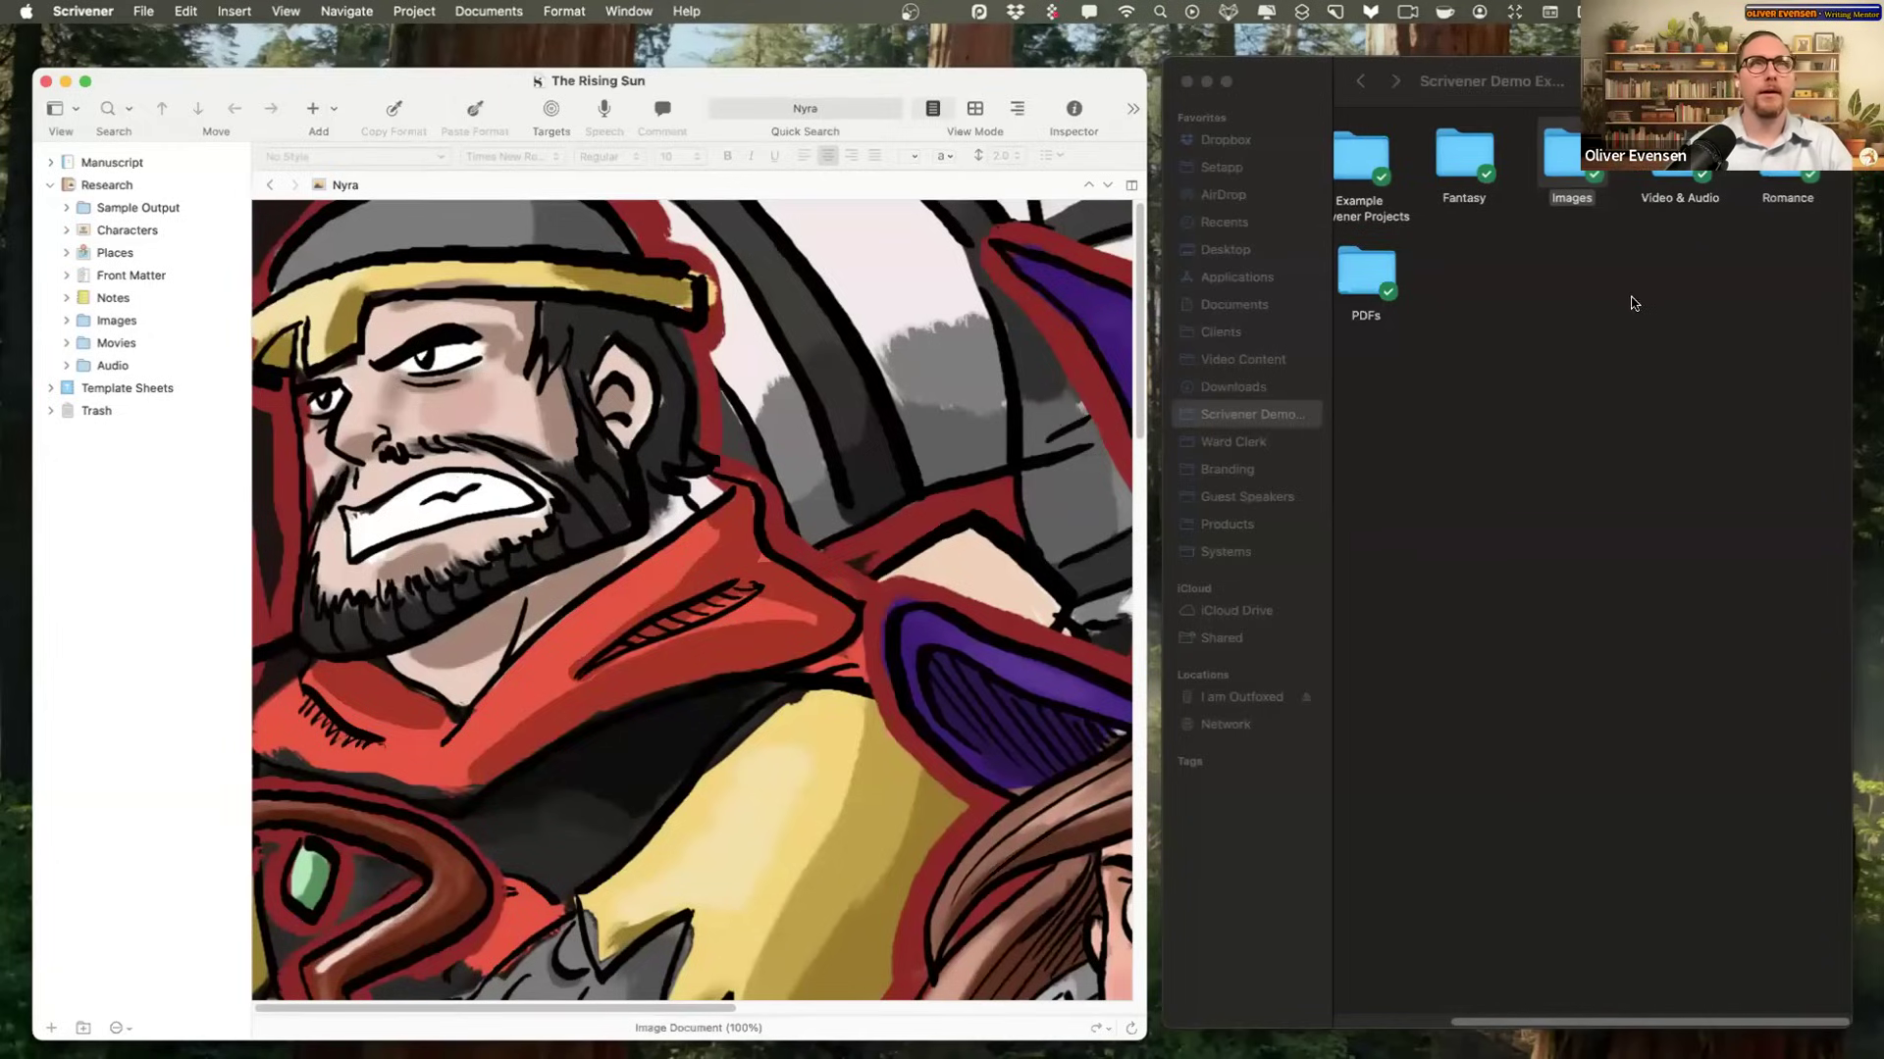
Step: Import the PDFs folder from Finder into Research above Images, and preview its Book Ideas, Otter 3 and Otter 4 documents
drag(1388, 270, 77, 312)
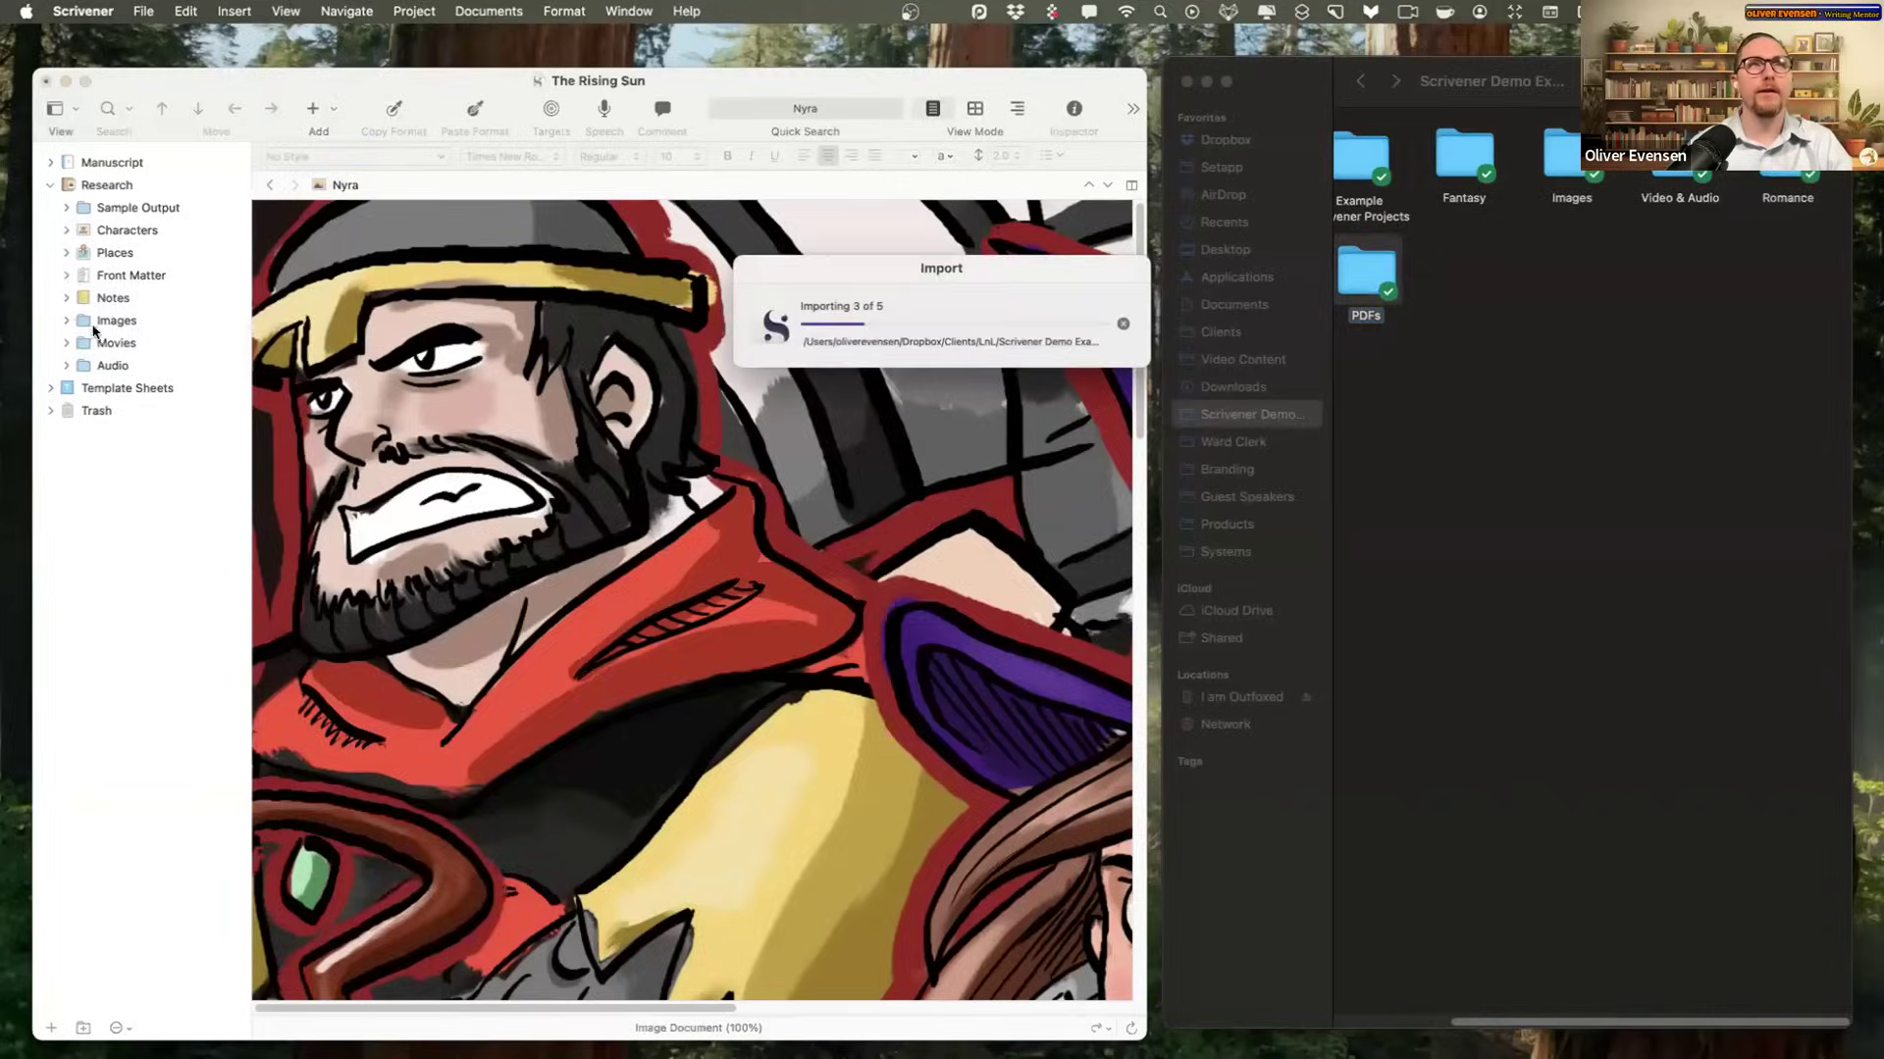
click(66, 321)
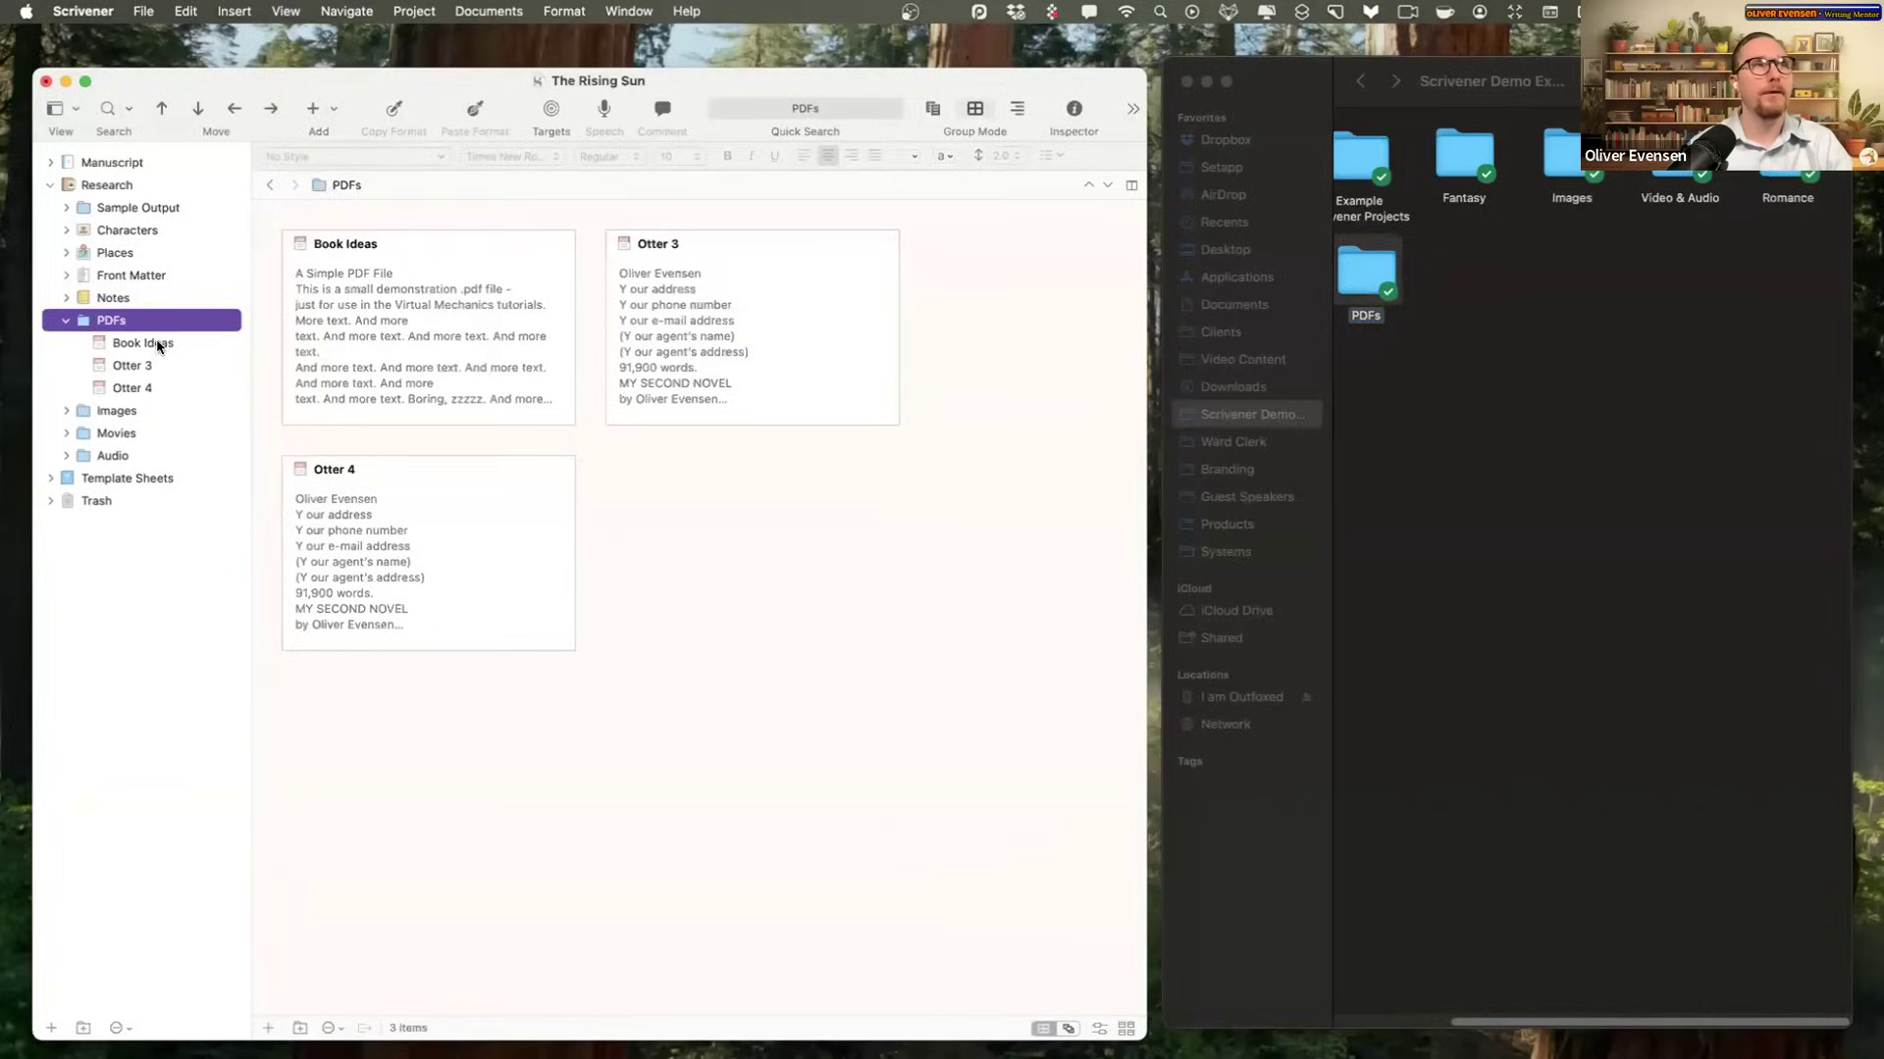
click(157, 345)
key(Down)
click(143, 388)
click(135, 366)
click(123, 347)
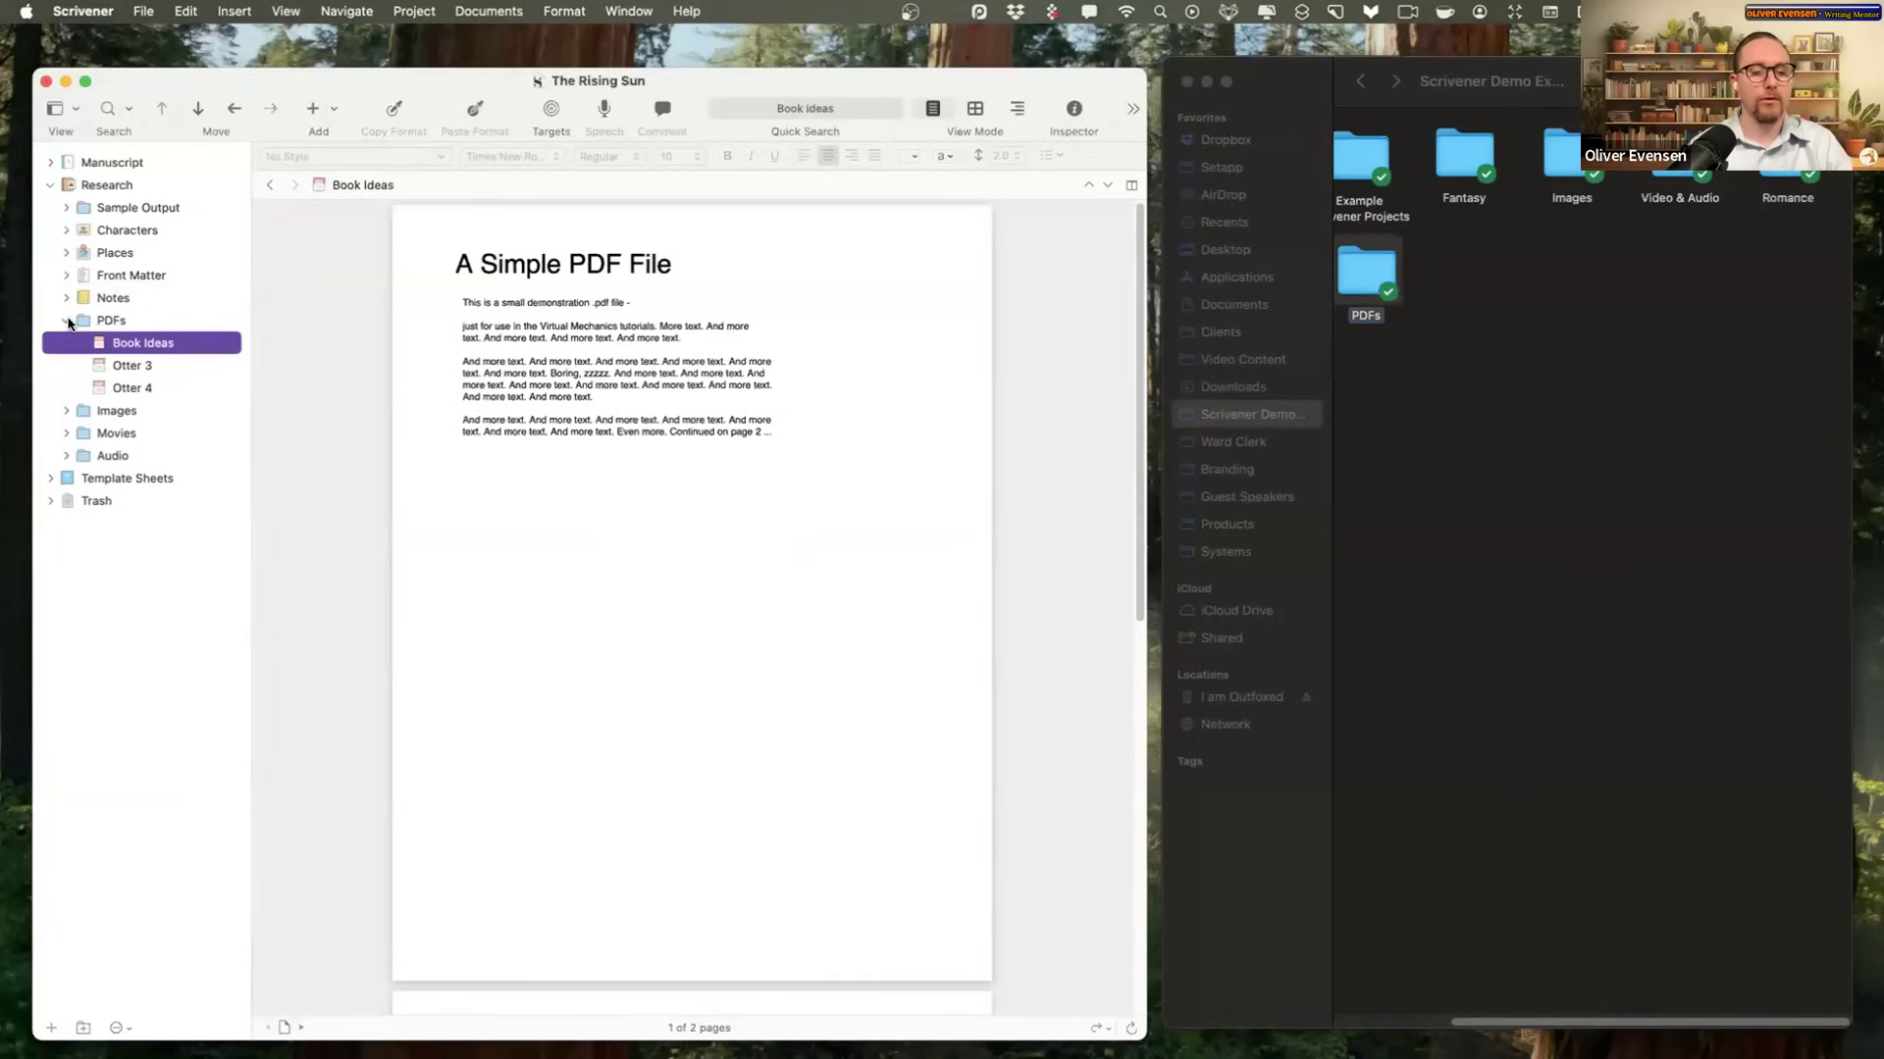
click(69, 322)
Step: Look through the Academic and Fantasy folders of the Scrivener demo files in Finder for further research material
click(1450, 310)
scroll(1453, 301, left, 3)
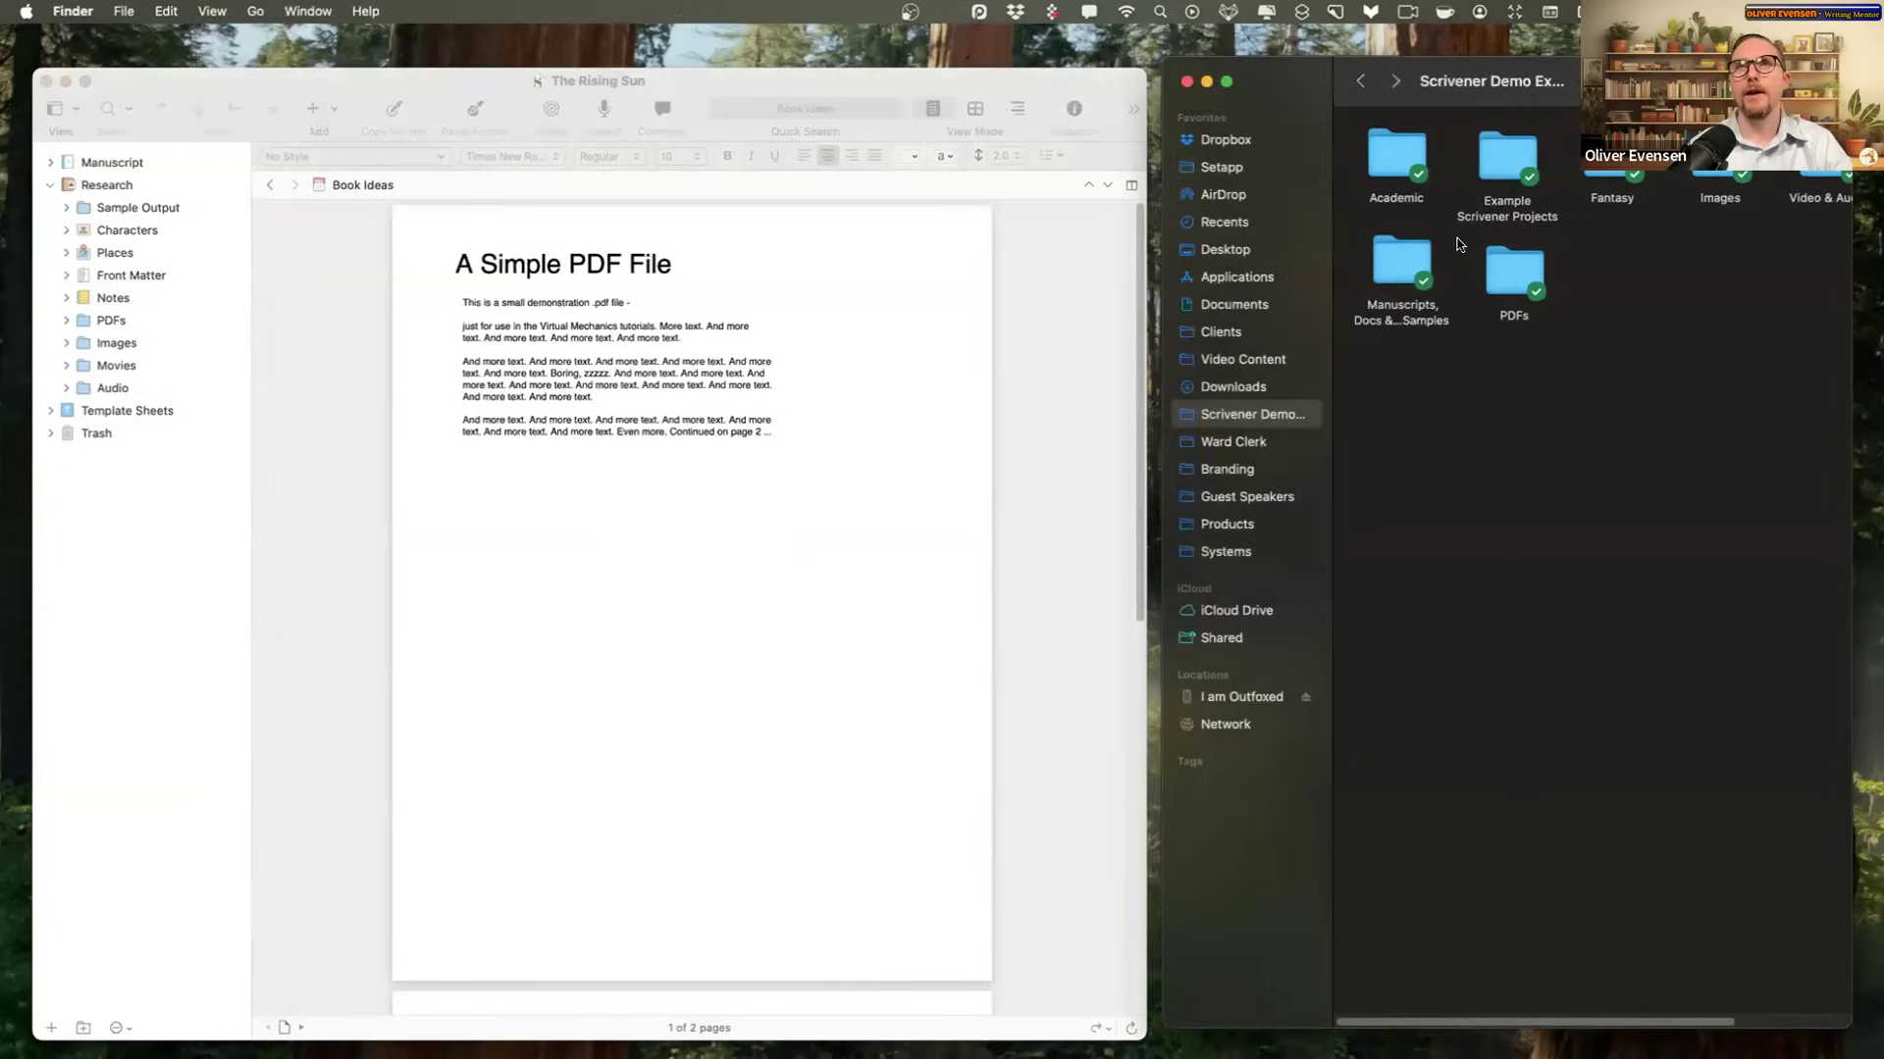
double_click(1413, 159)
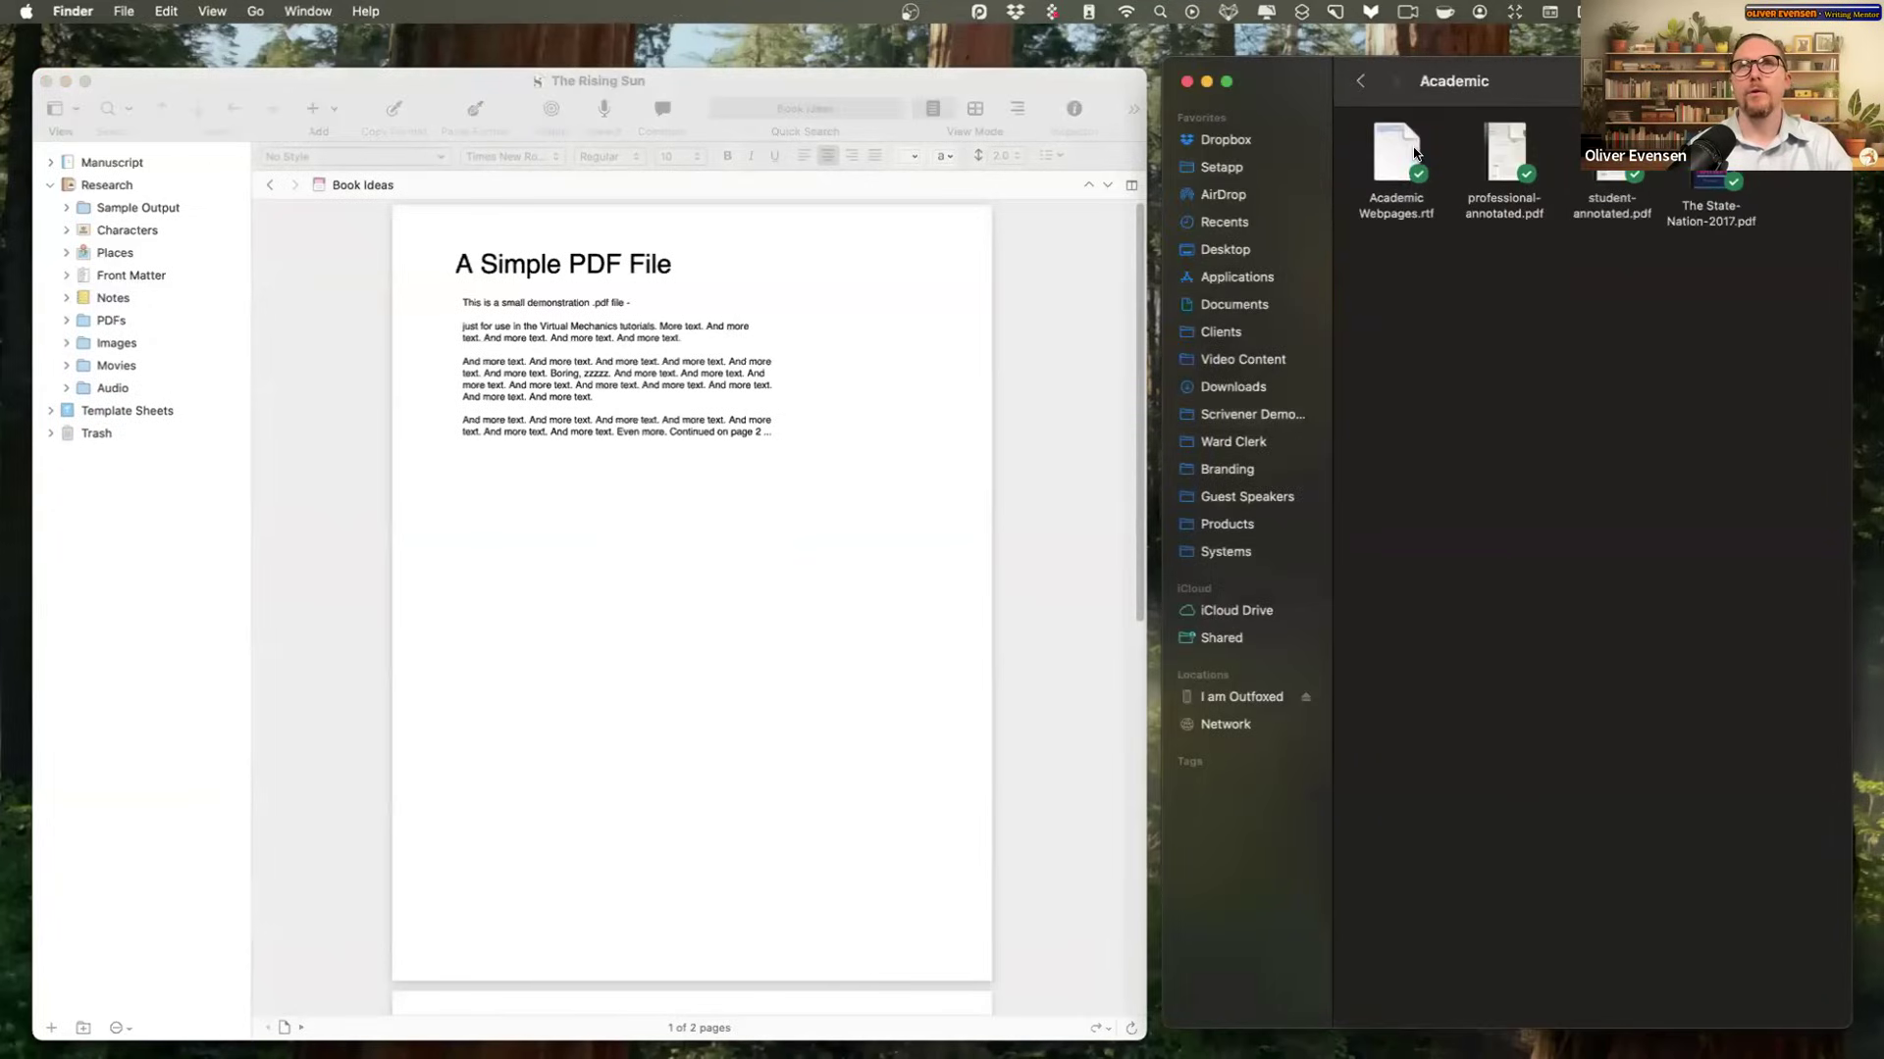
click(1360, 81)
click(1516, 191)
scroll(1756, 257, right, 2)
double_click(1457, 157)
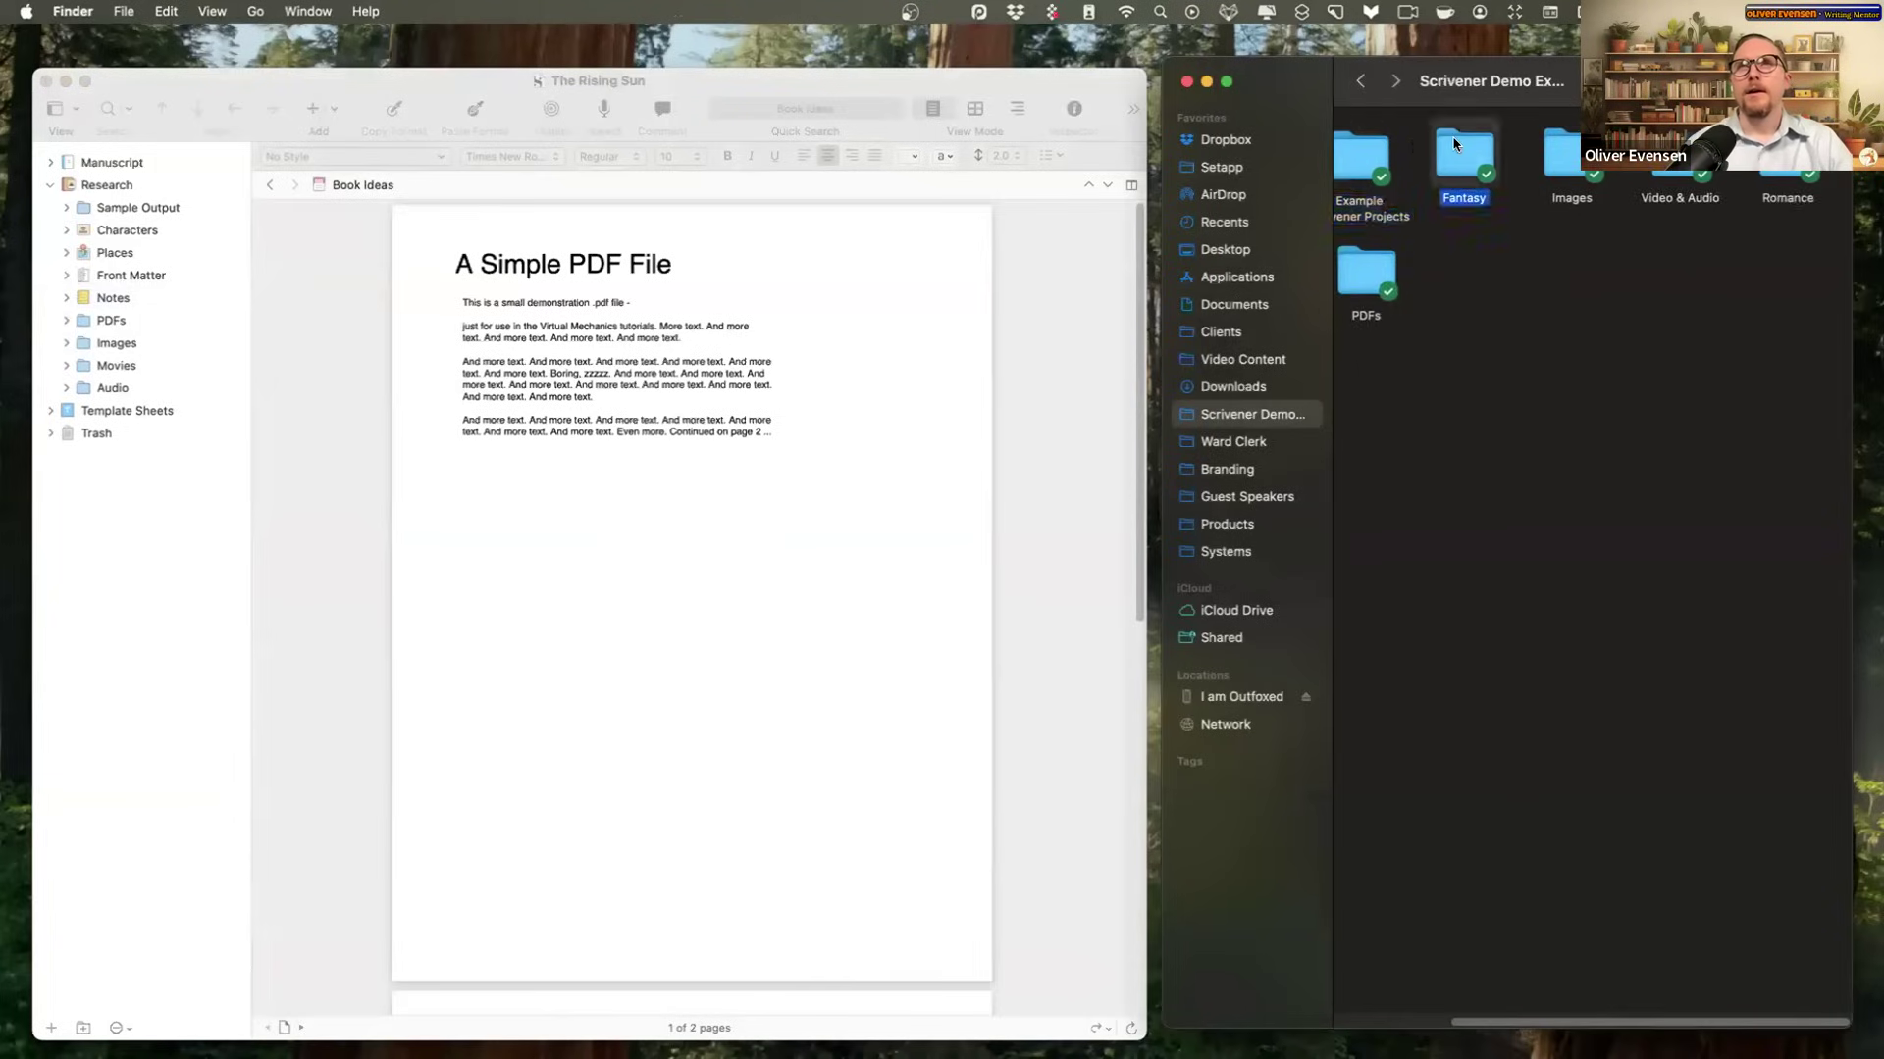
click(1360, 81)
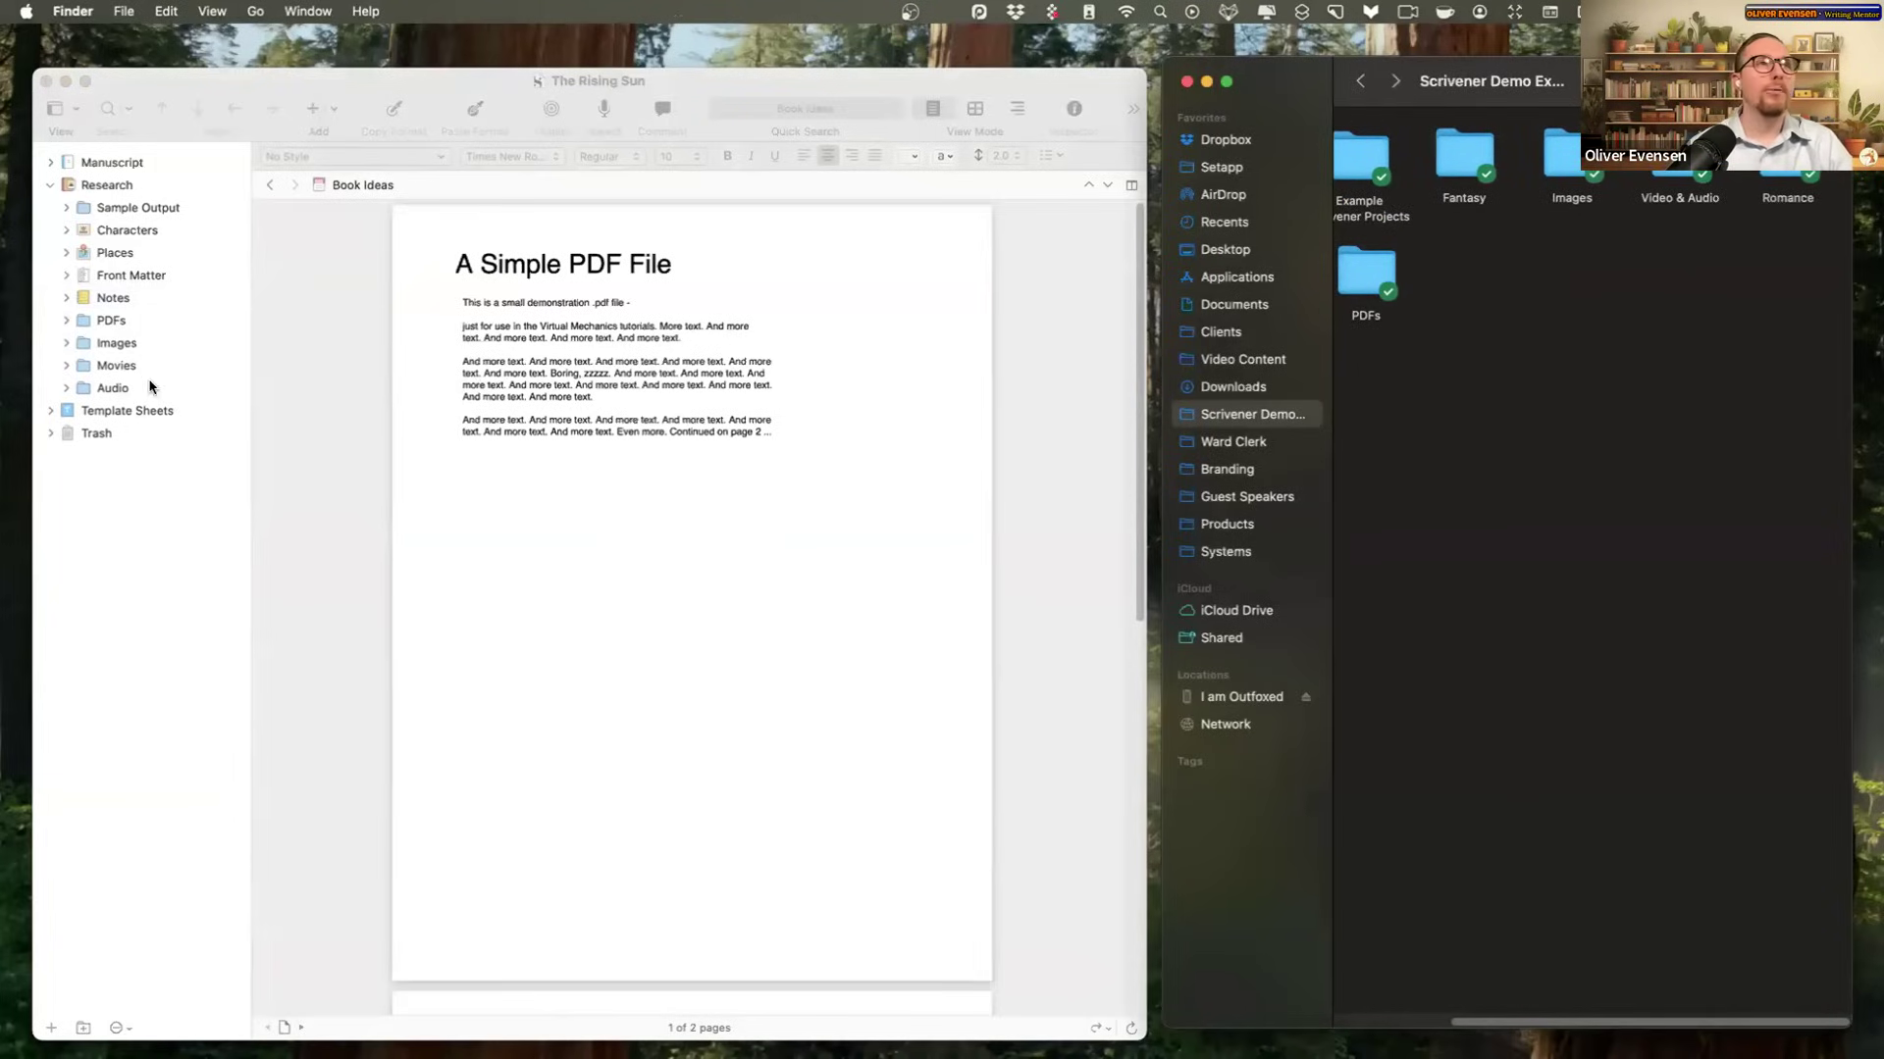
Step: Create a folder named Website below the Audio folder in the Scrivener project's Research section
click(112, 387)
click(113, 387)
click(84, 1029)
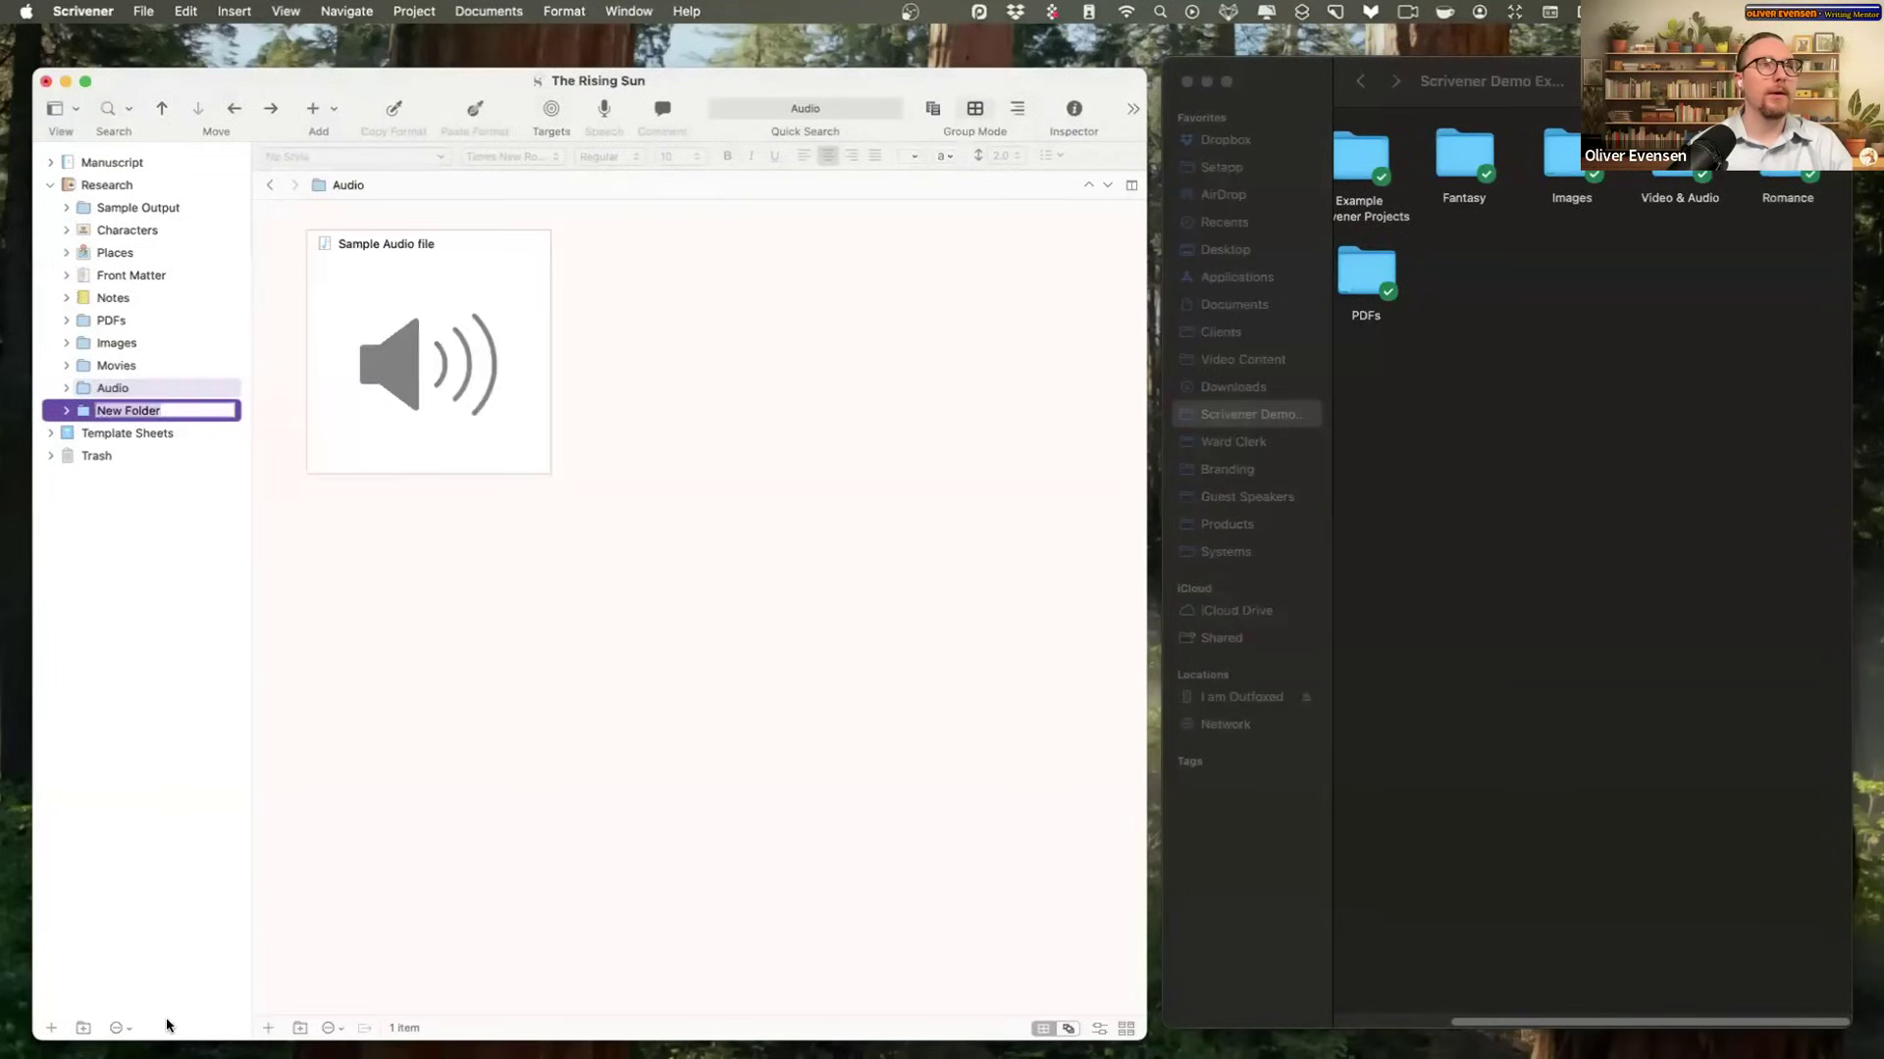
text(Wb)
text(bsi)
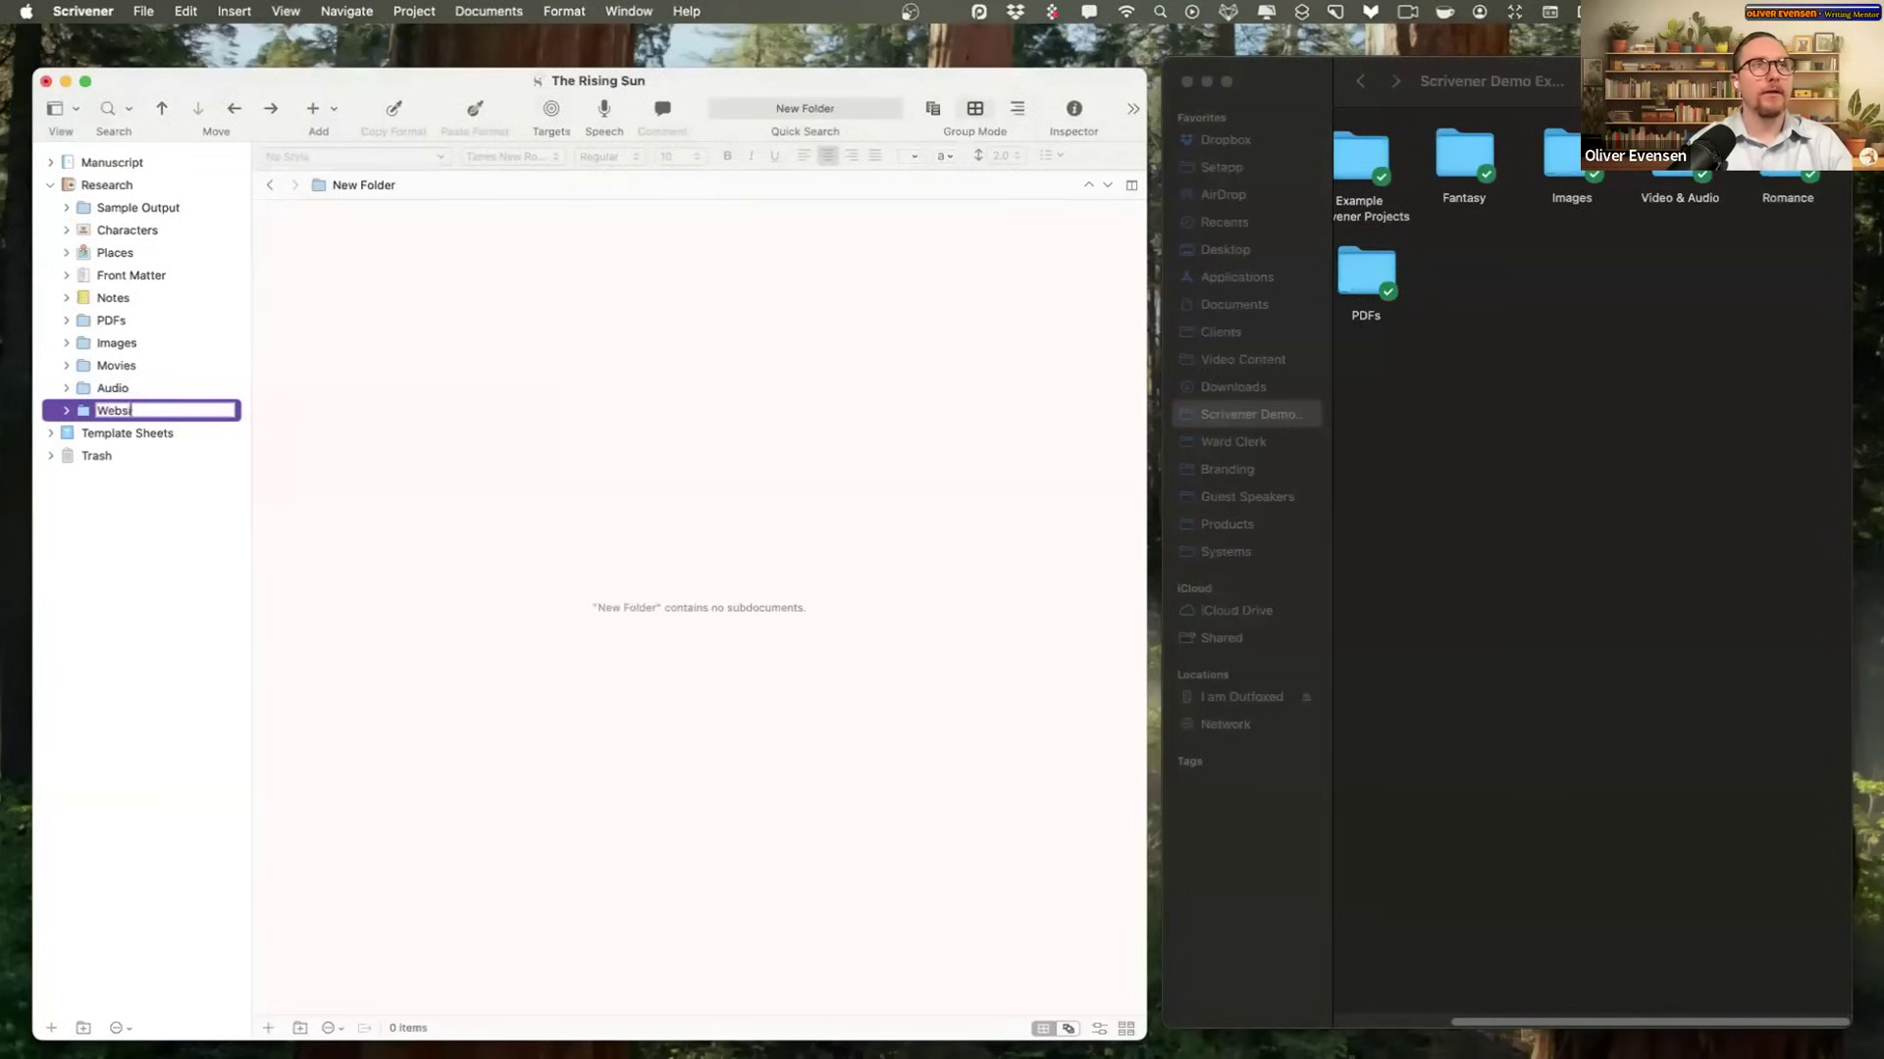
text(te)
key(Return)
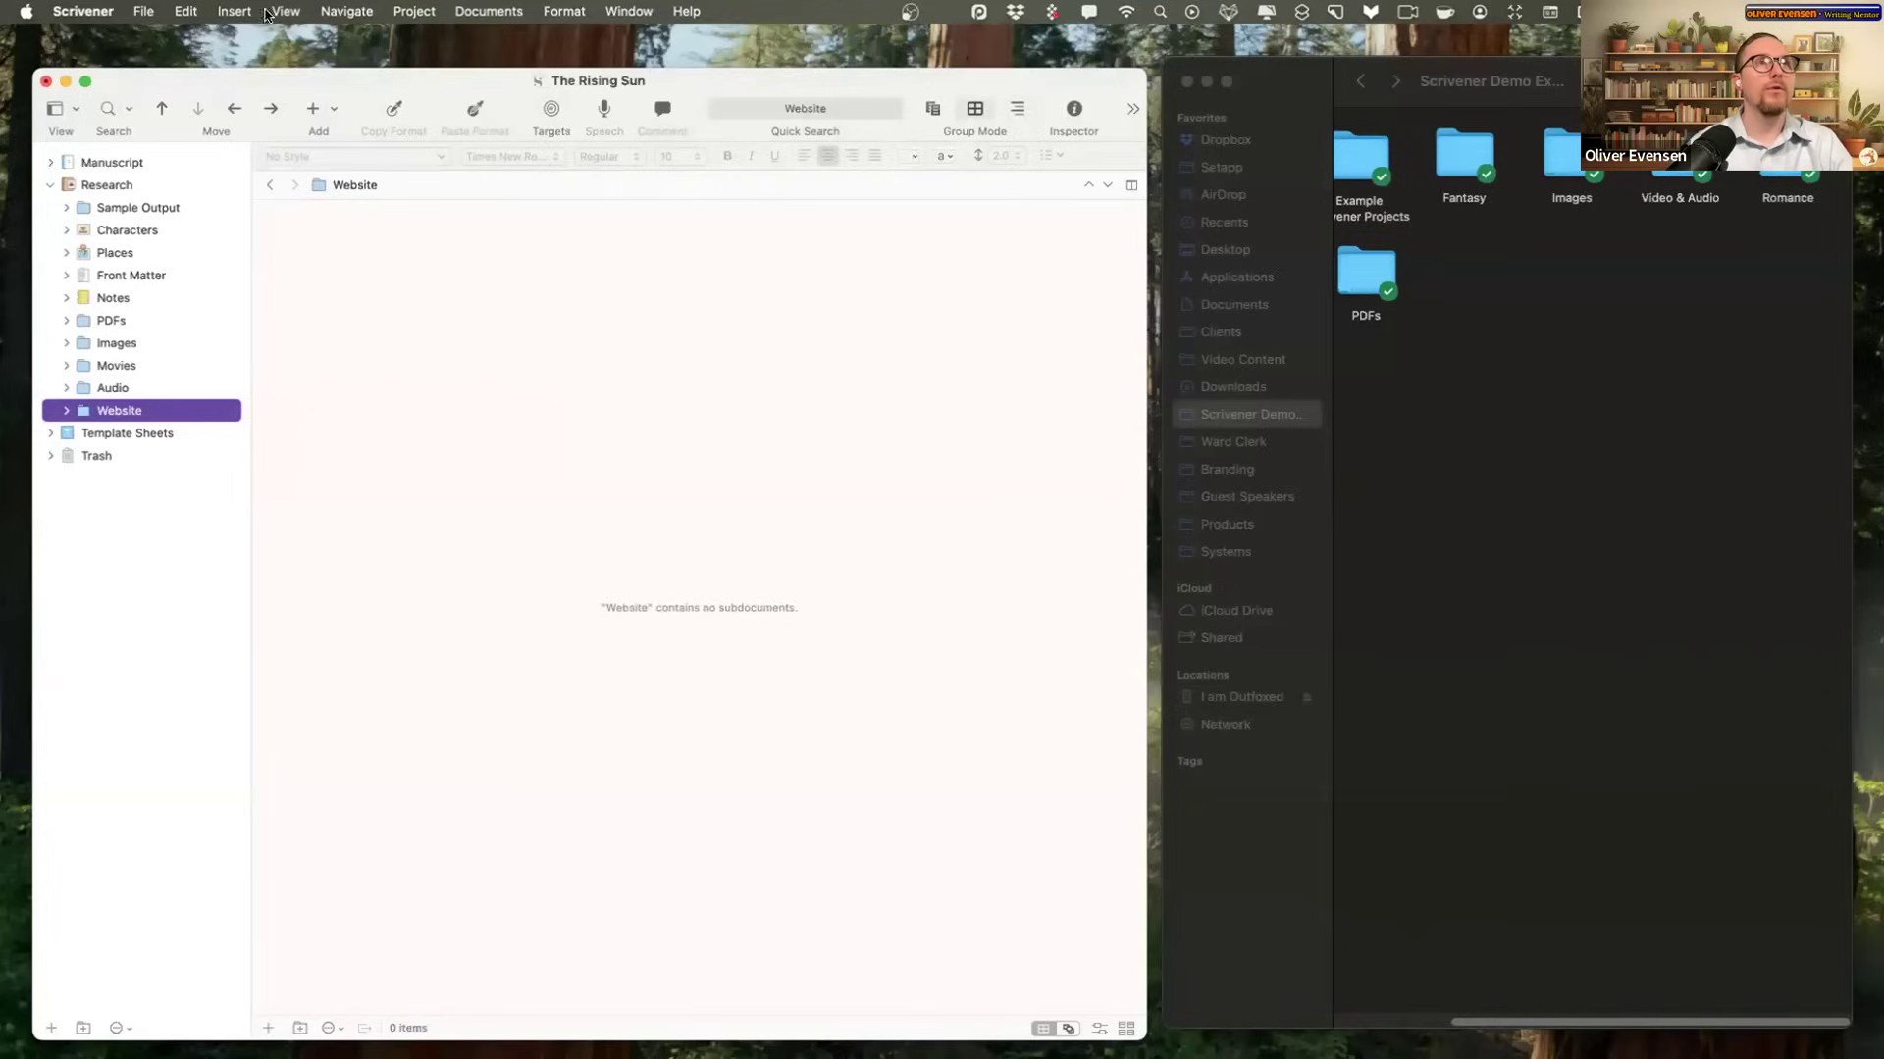
click(333, 106)
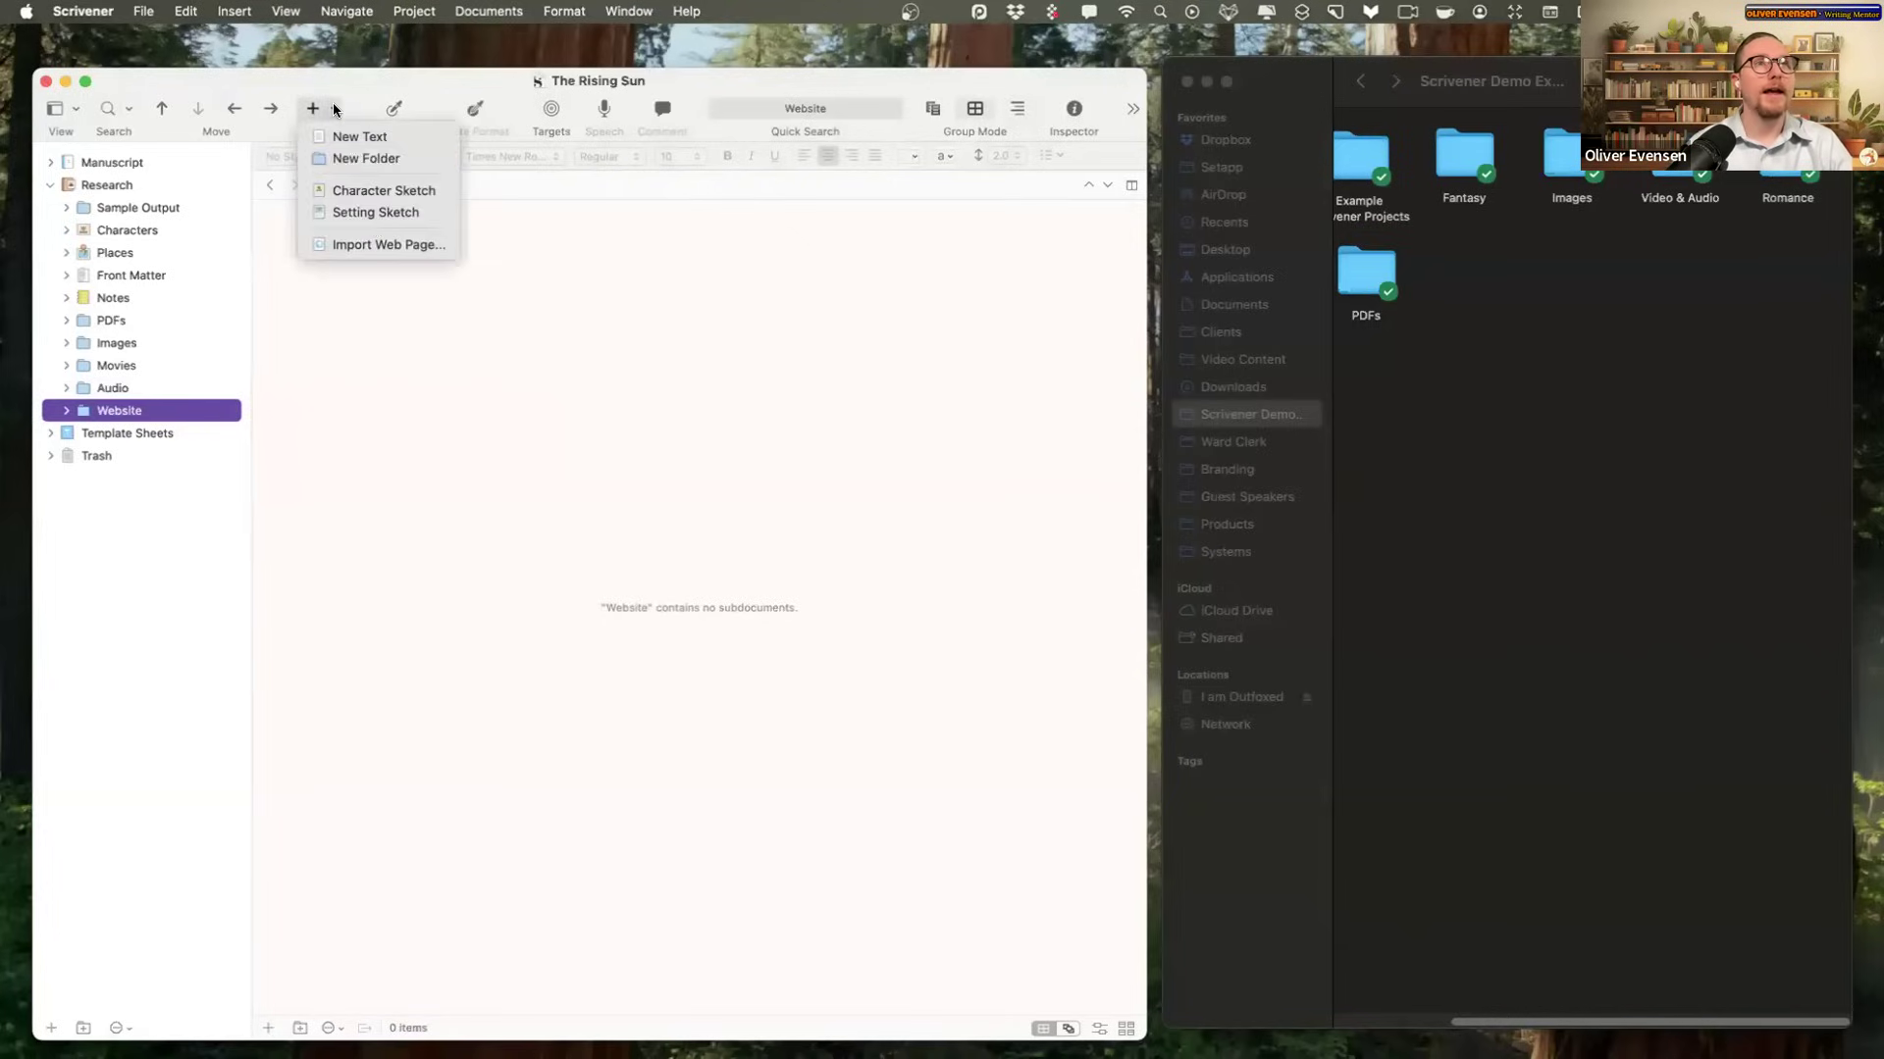
click(386, 246)
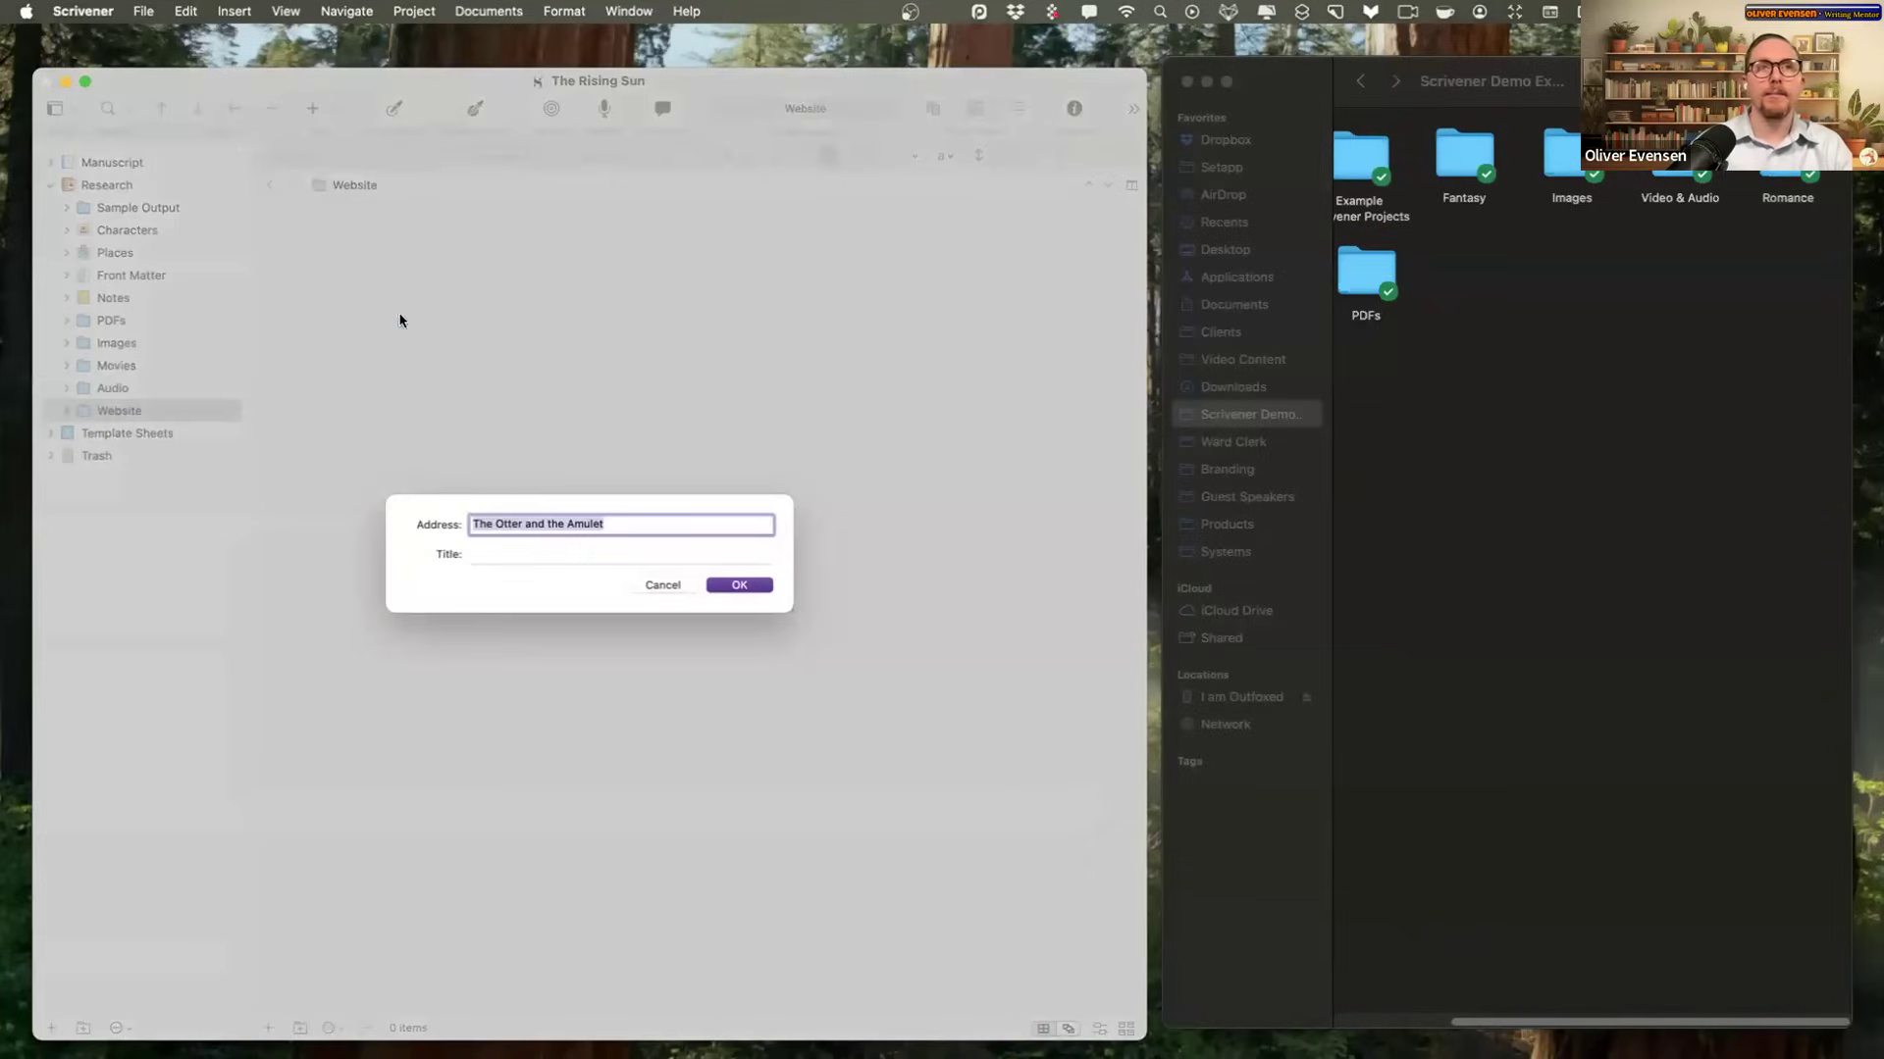
click(515, 555)
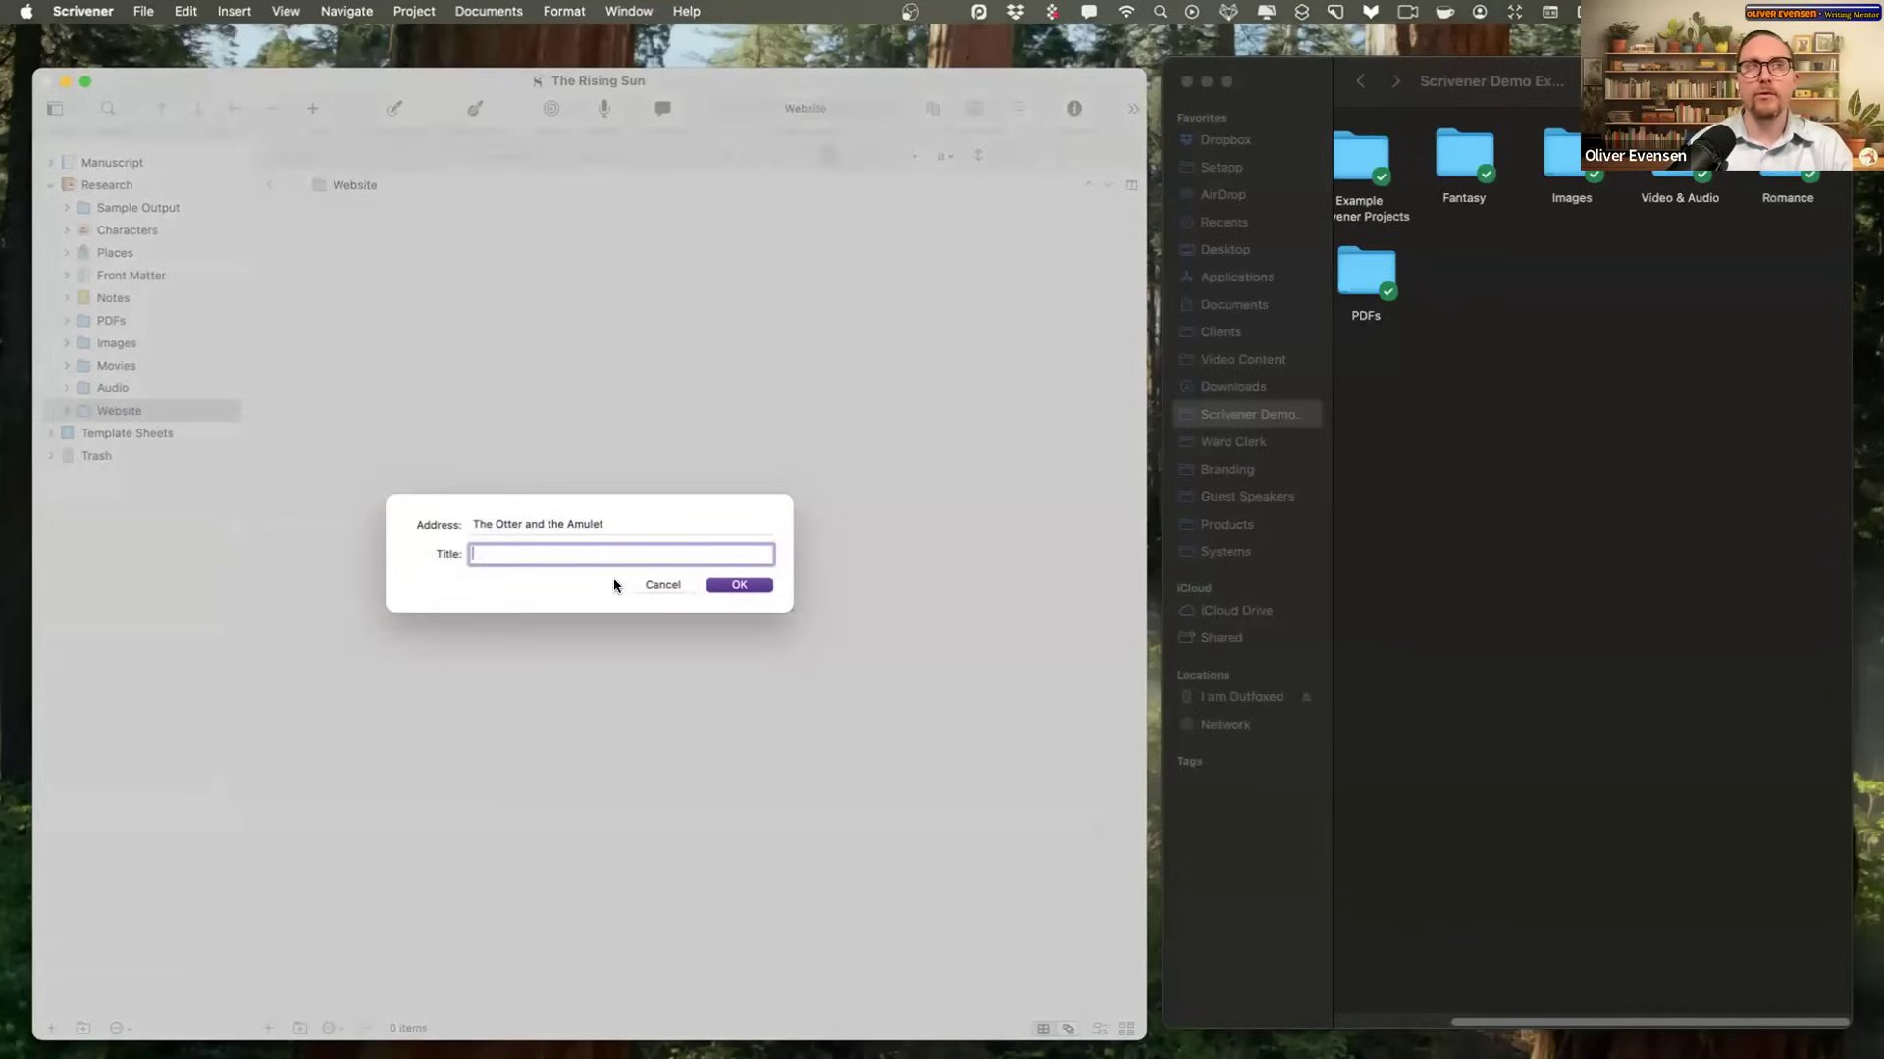
click(663, 585)
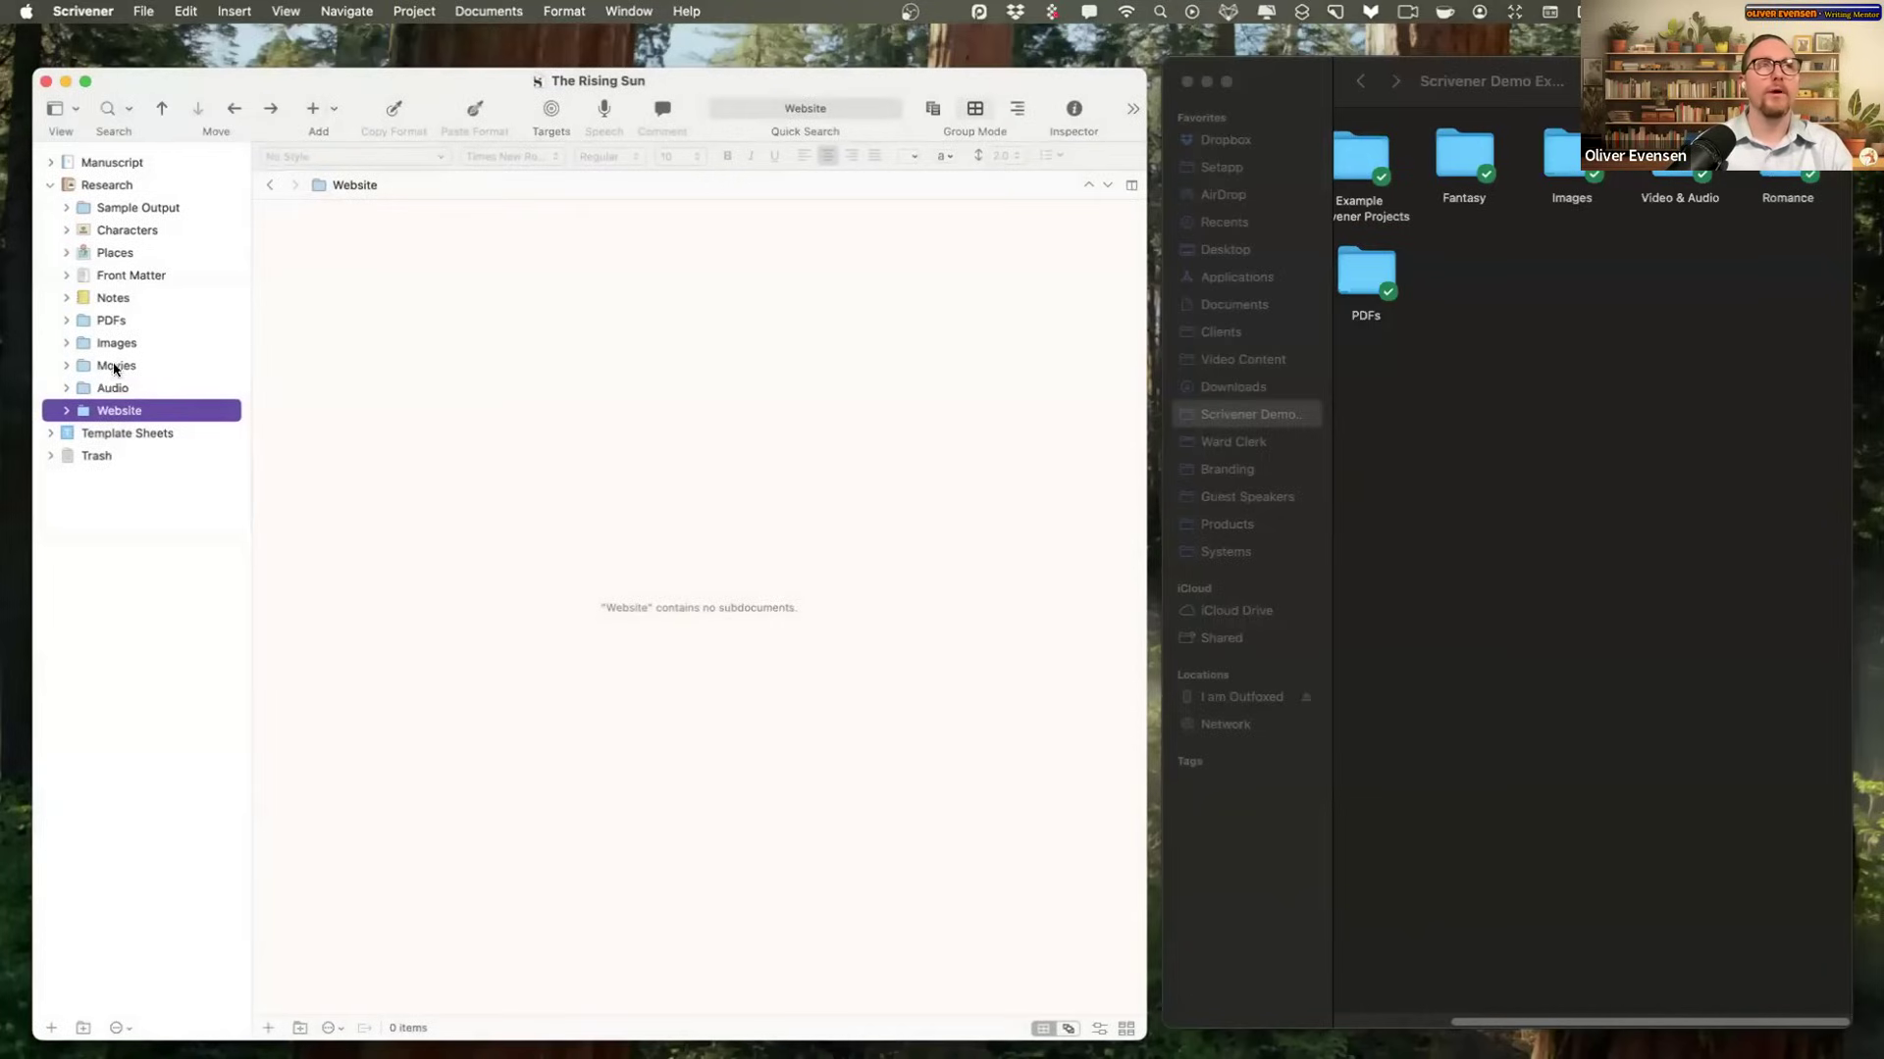
Step: Collapse the Research folder in the binder and switch to the Keynote presentation
click(49, 186)
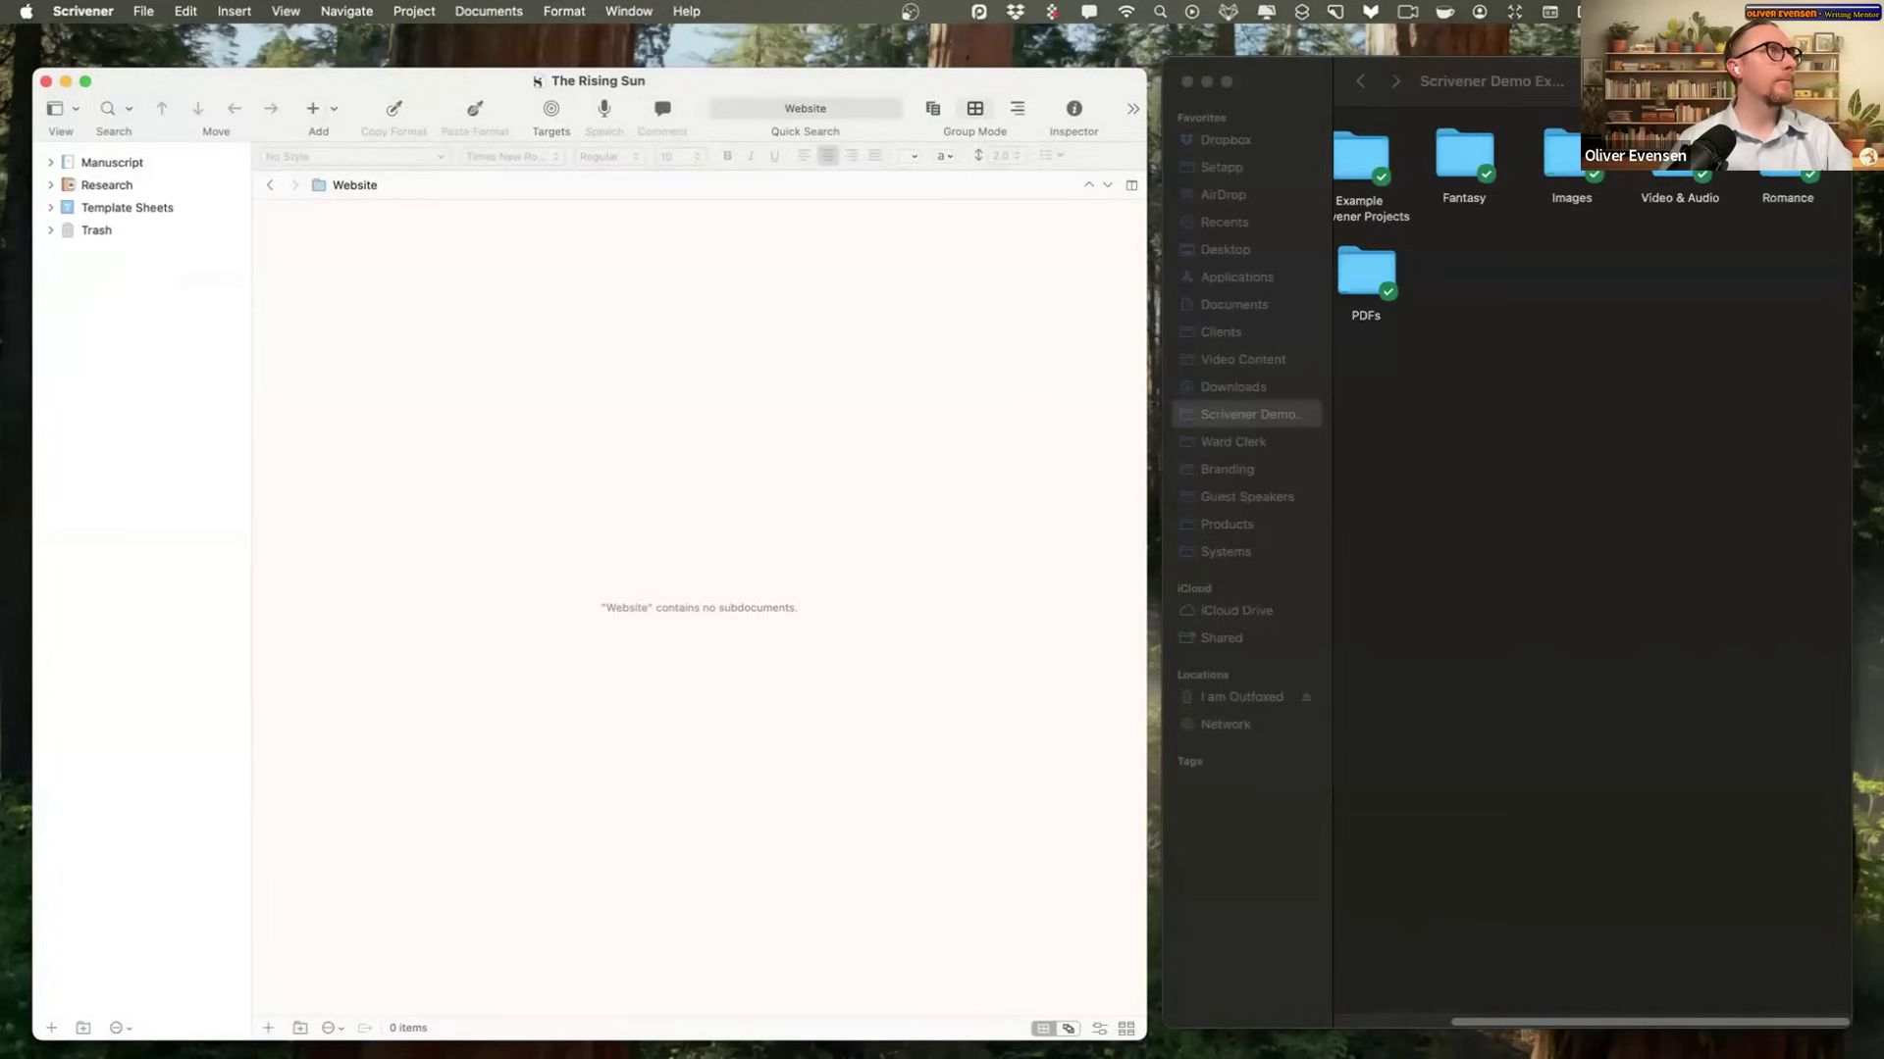
key(super+Tab)
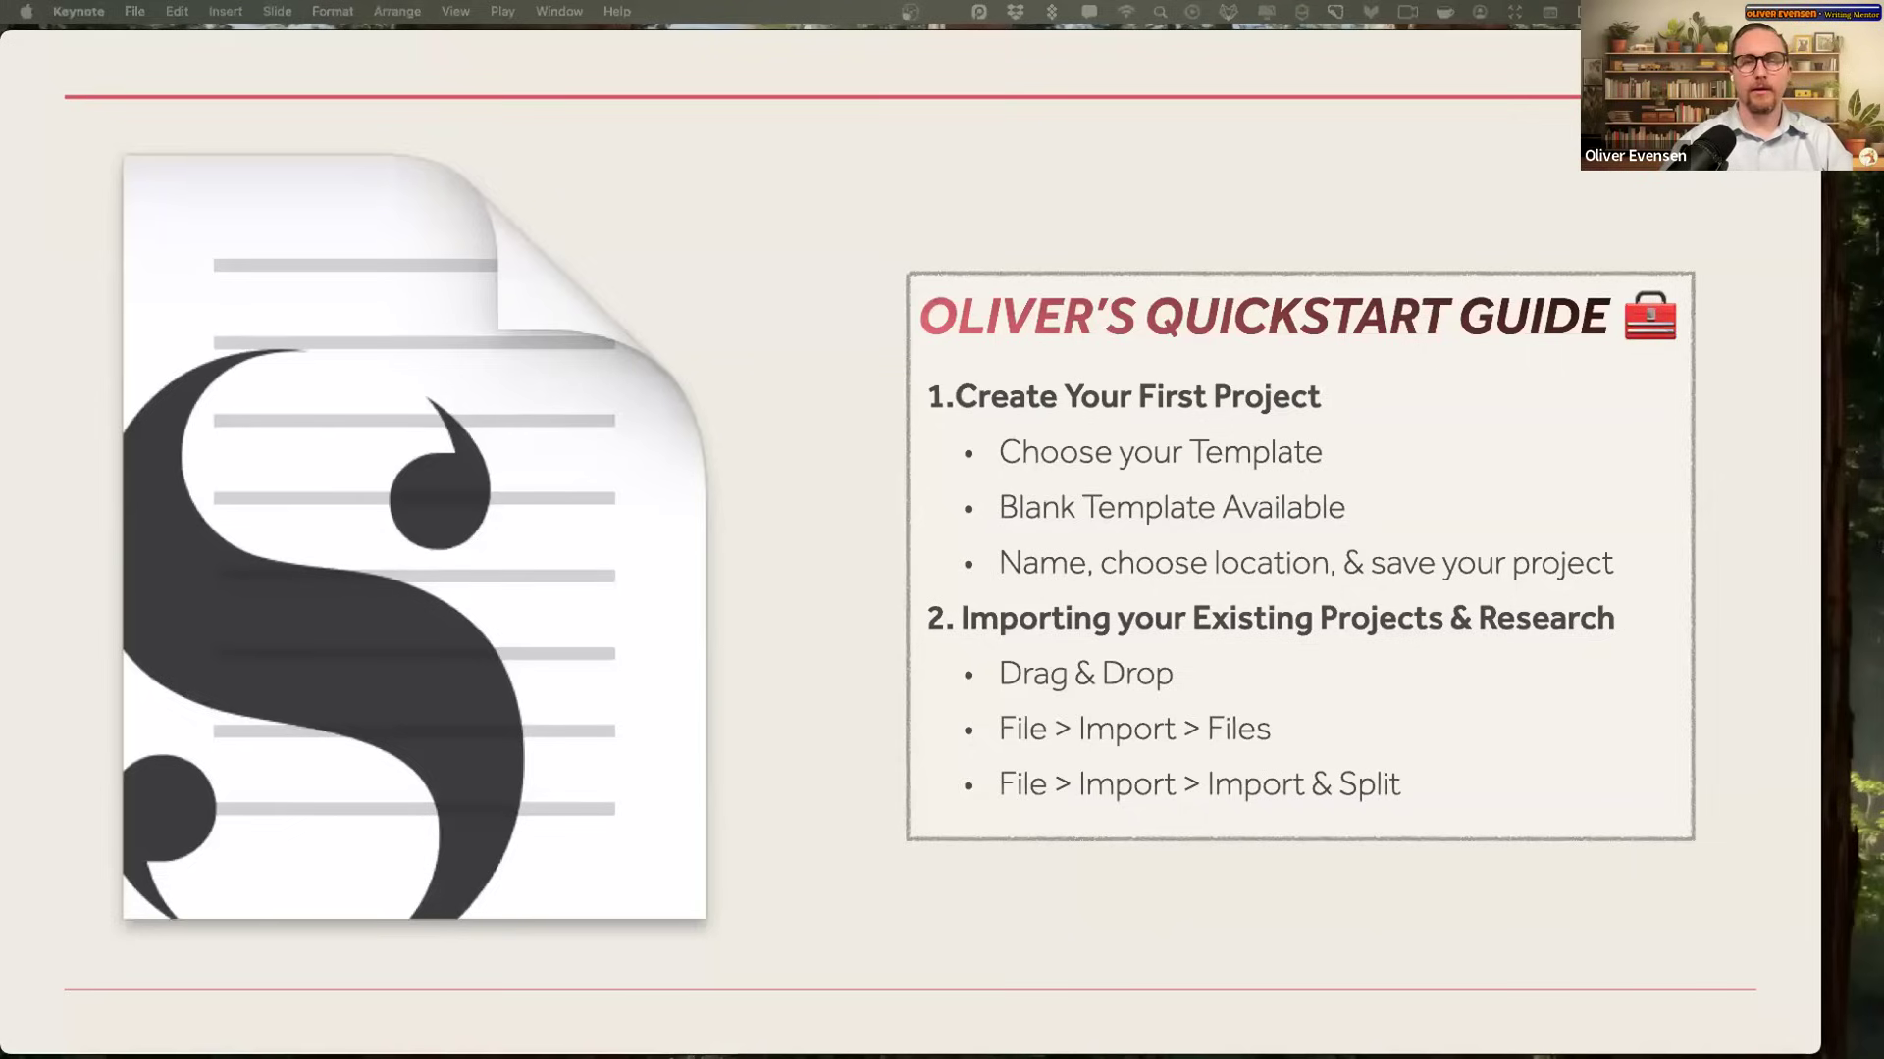
key(Right)
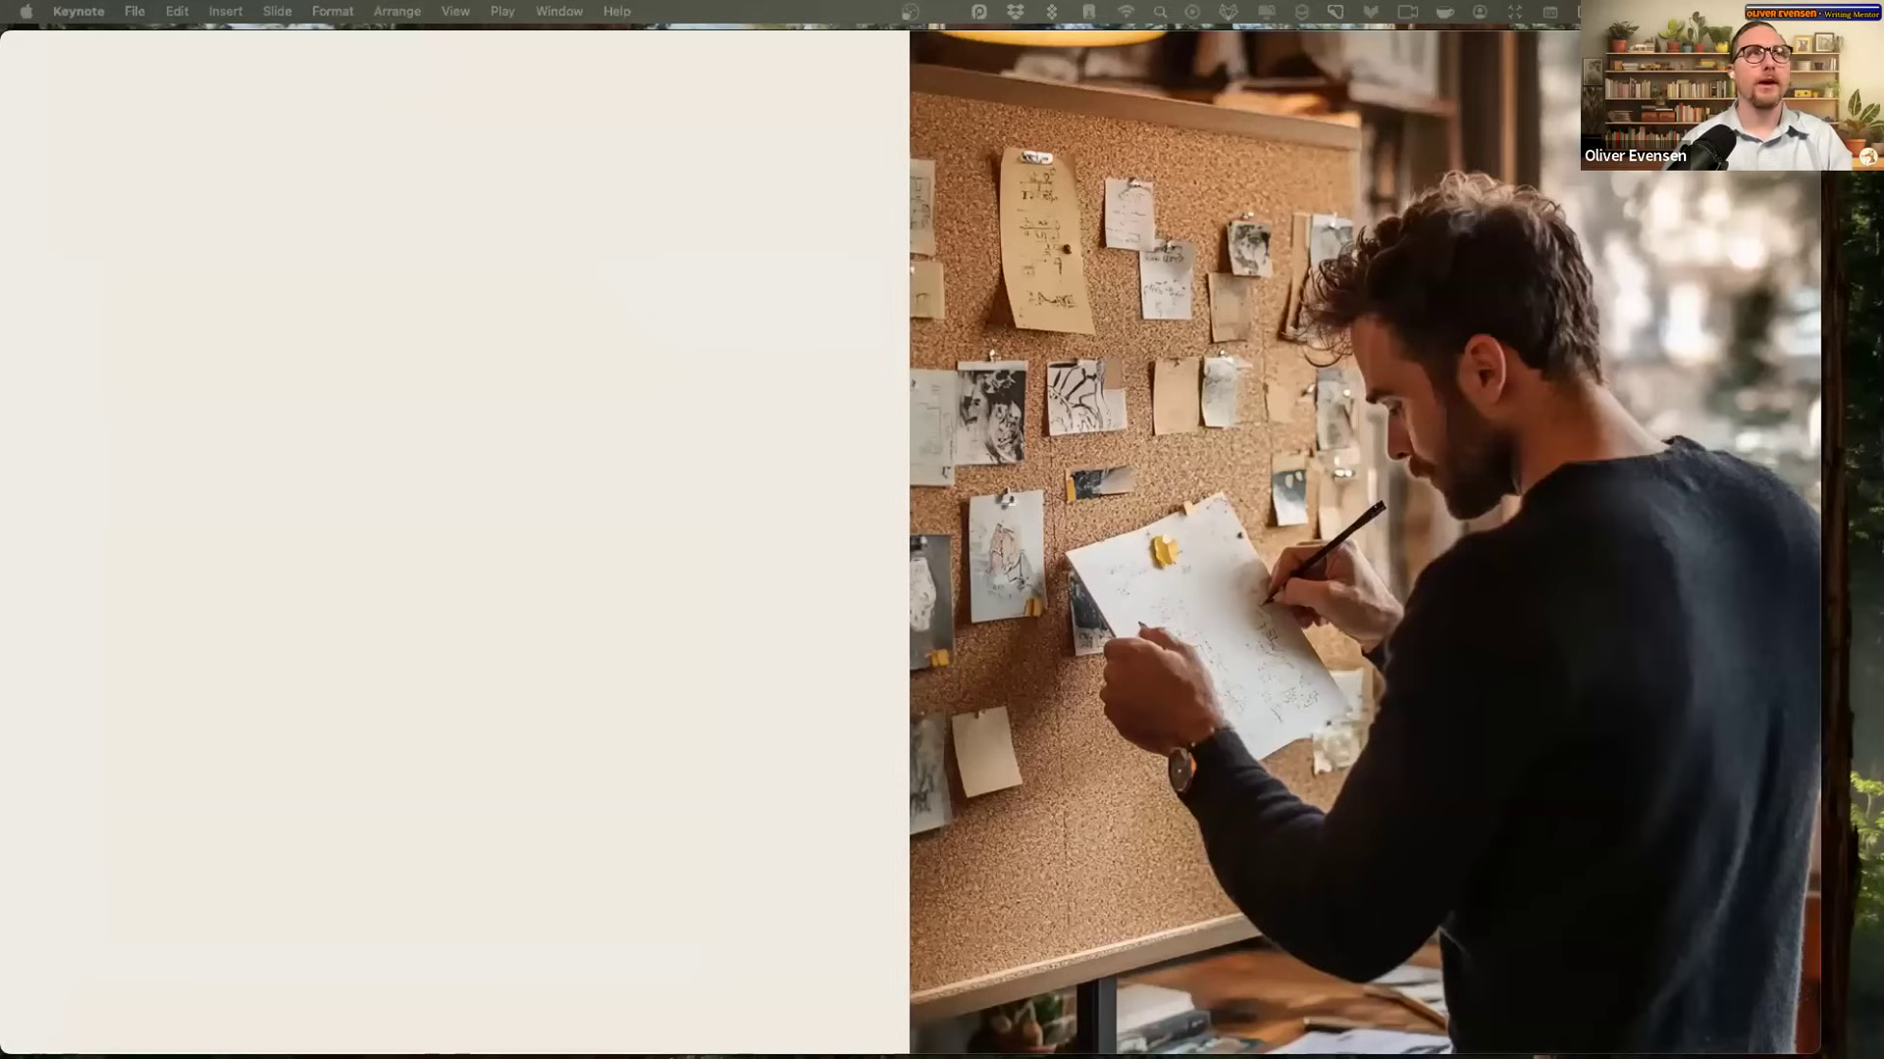
key(Right)
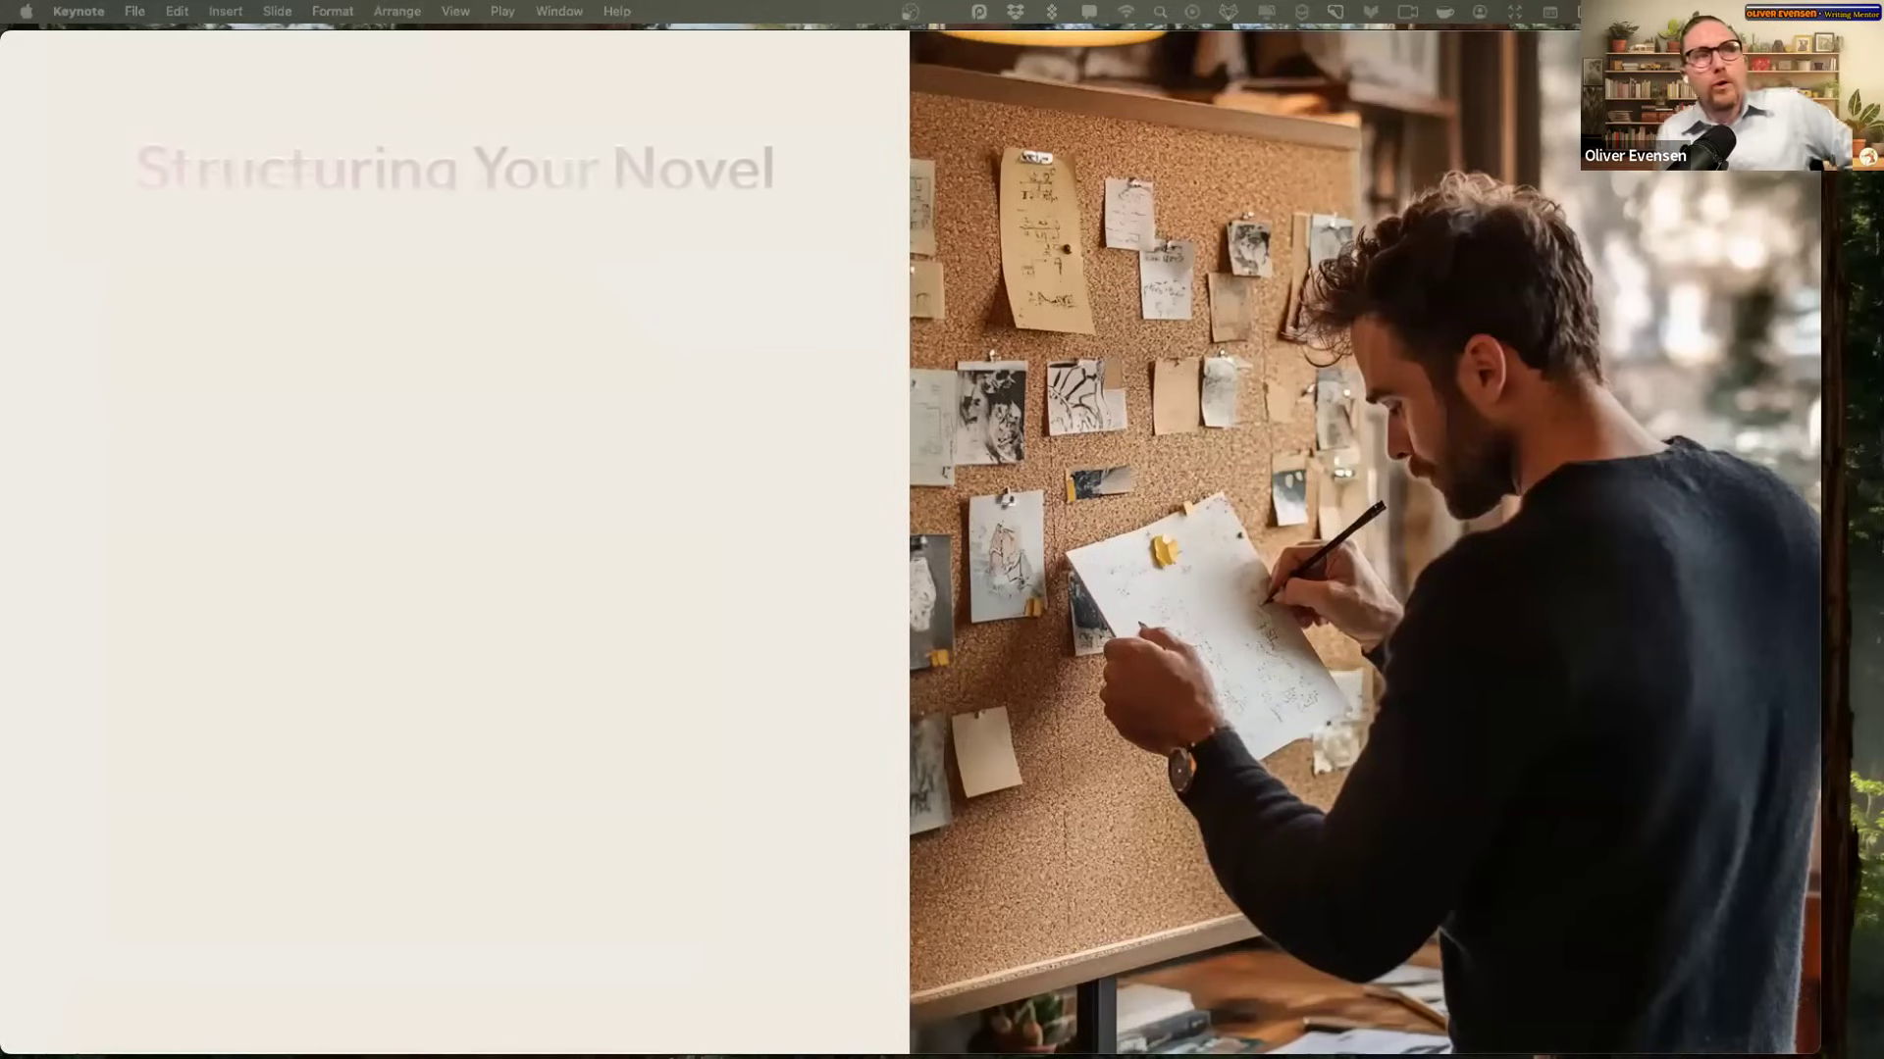
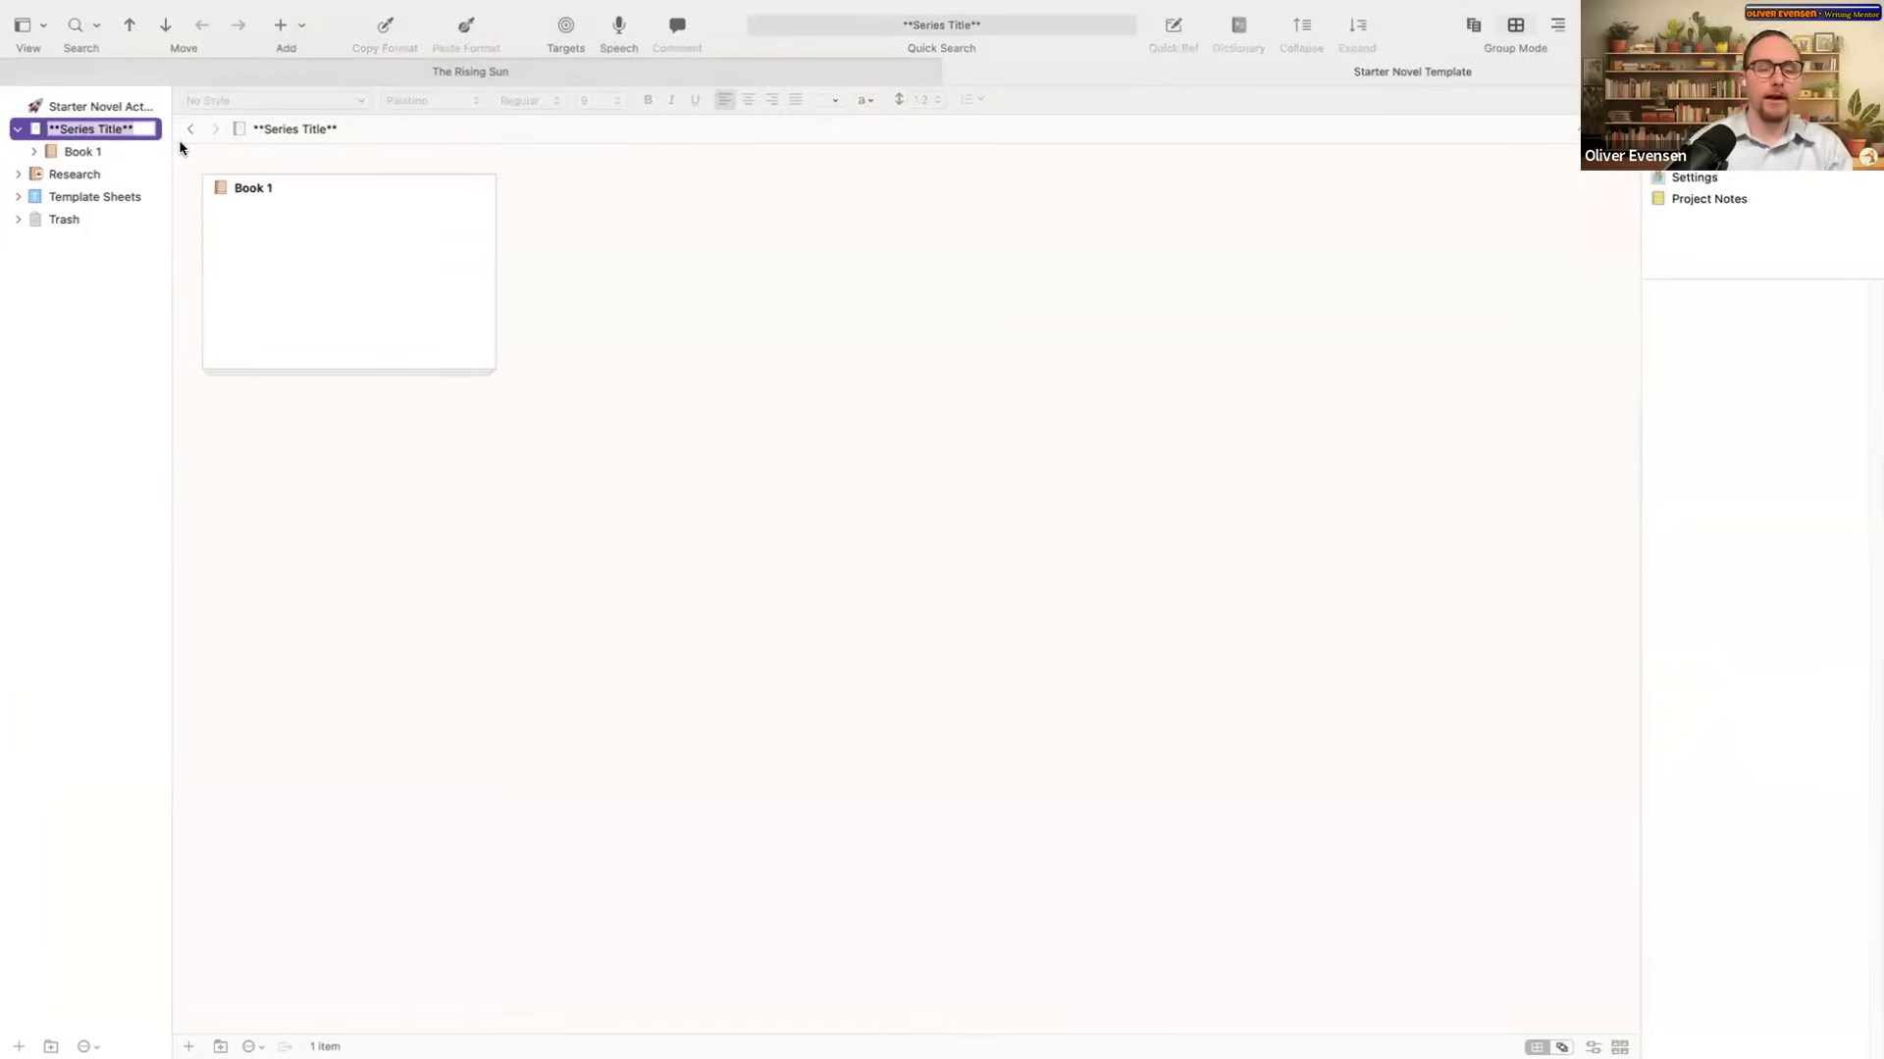
Step: Rename the series title placeholder as "The Phantom Lord Saga" and widen the binder to fit the full title
text(The Phan)
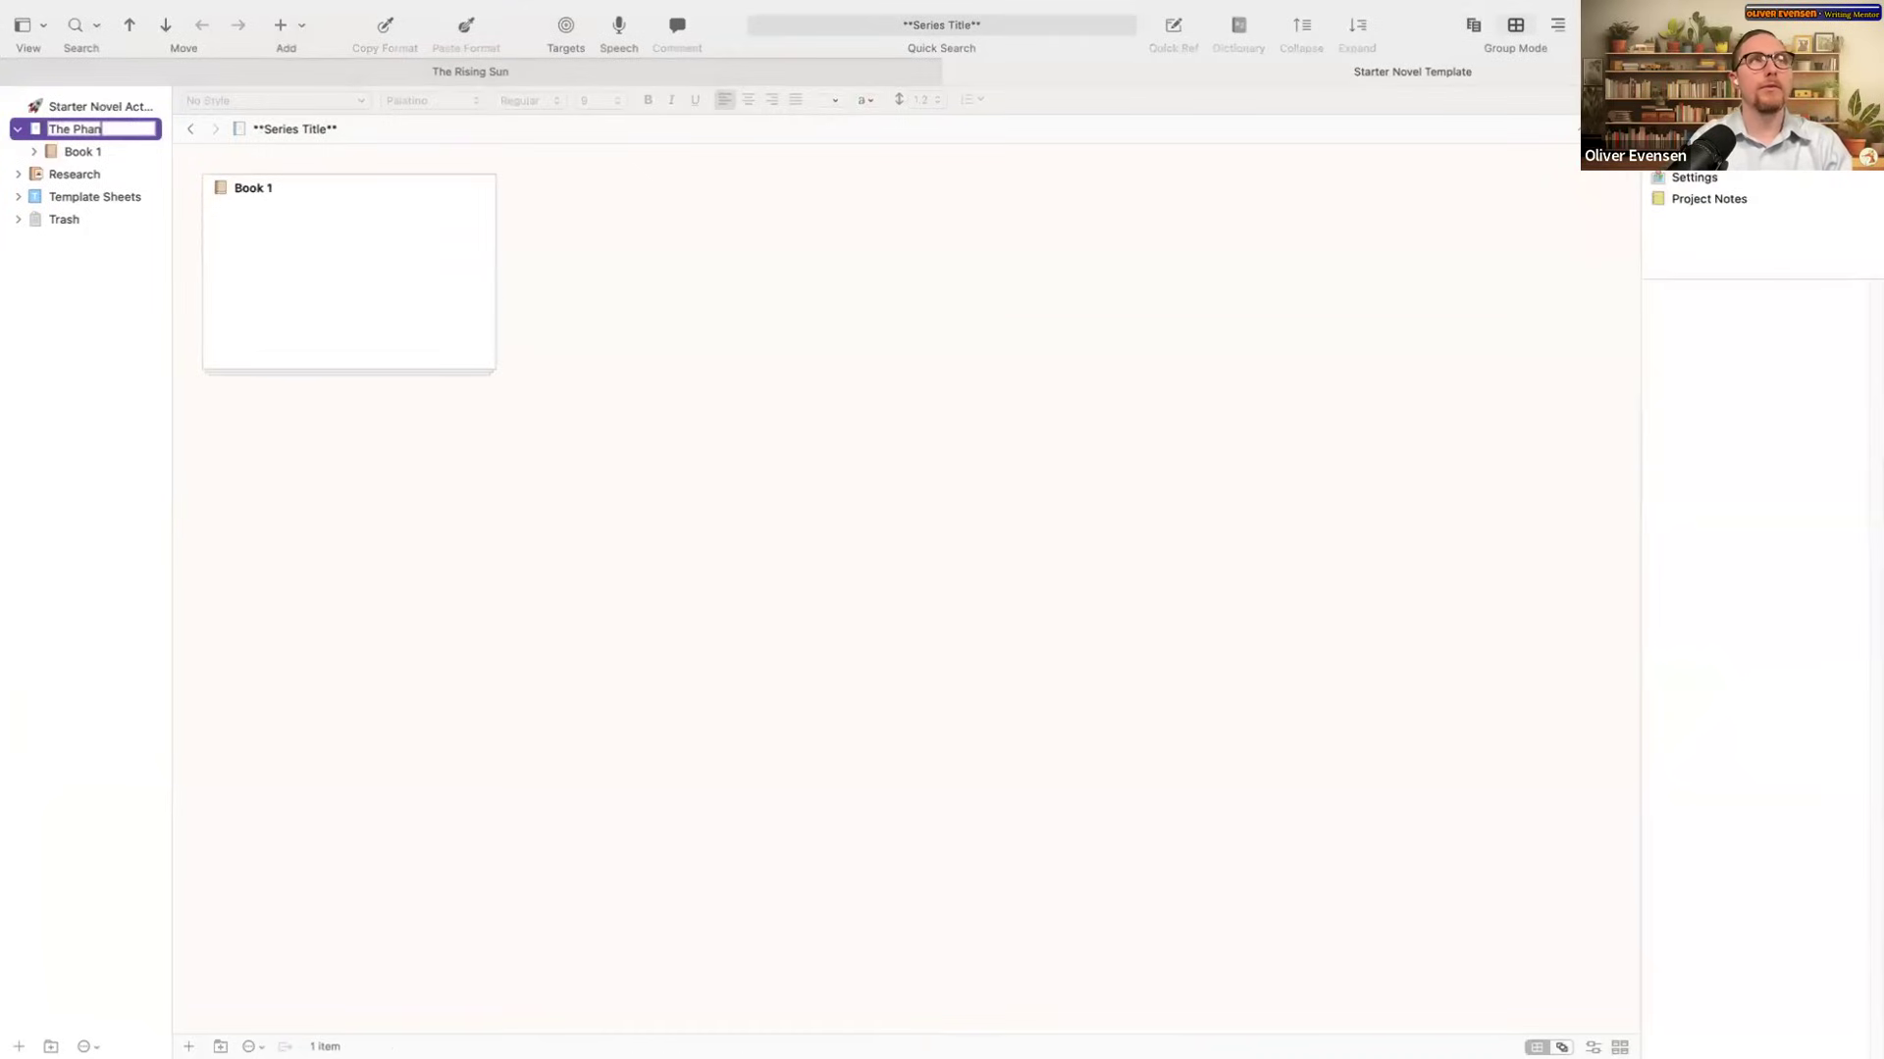
text(tom Lord o Shadows)
key(Left)
key(Left)
key(Left)
key(Left)
key(Left)
key(Left)
key(Left)
key(Left)
key(BackSpace)
key(BackSpace)
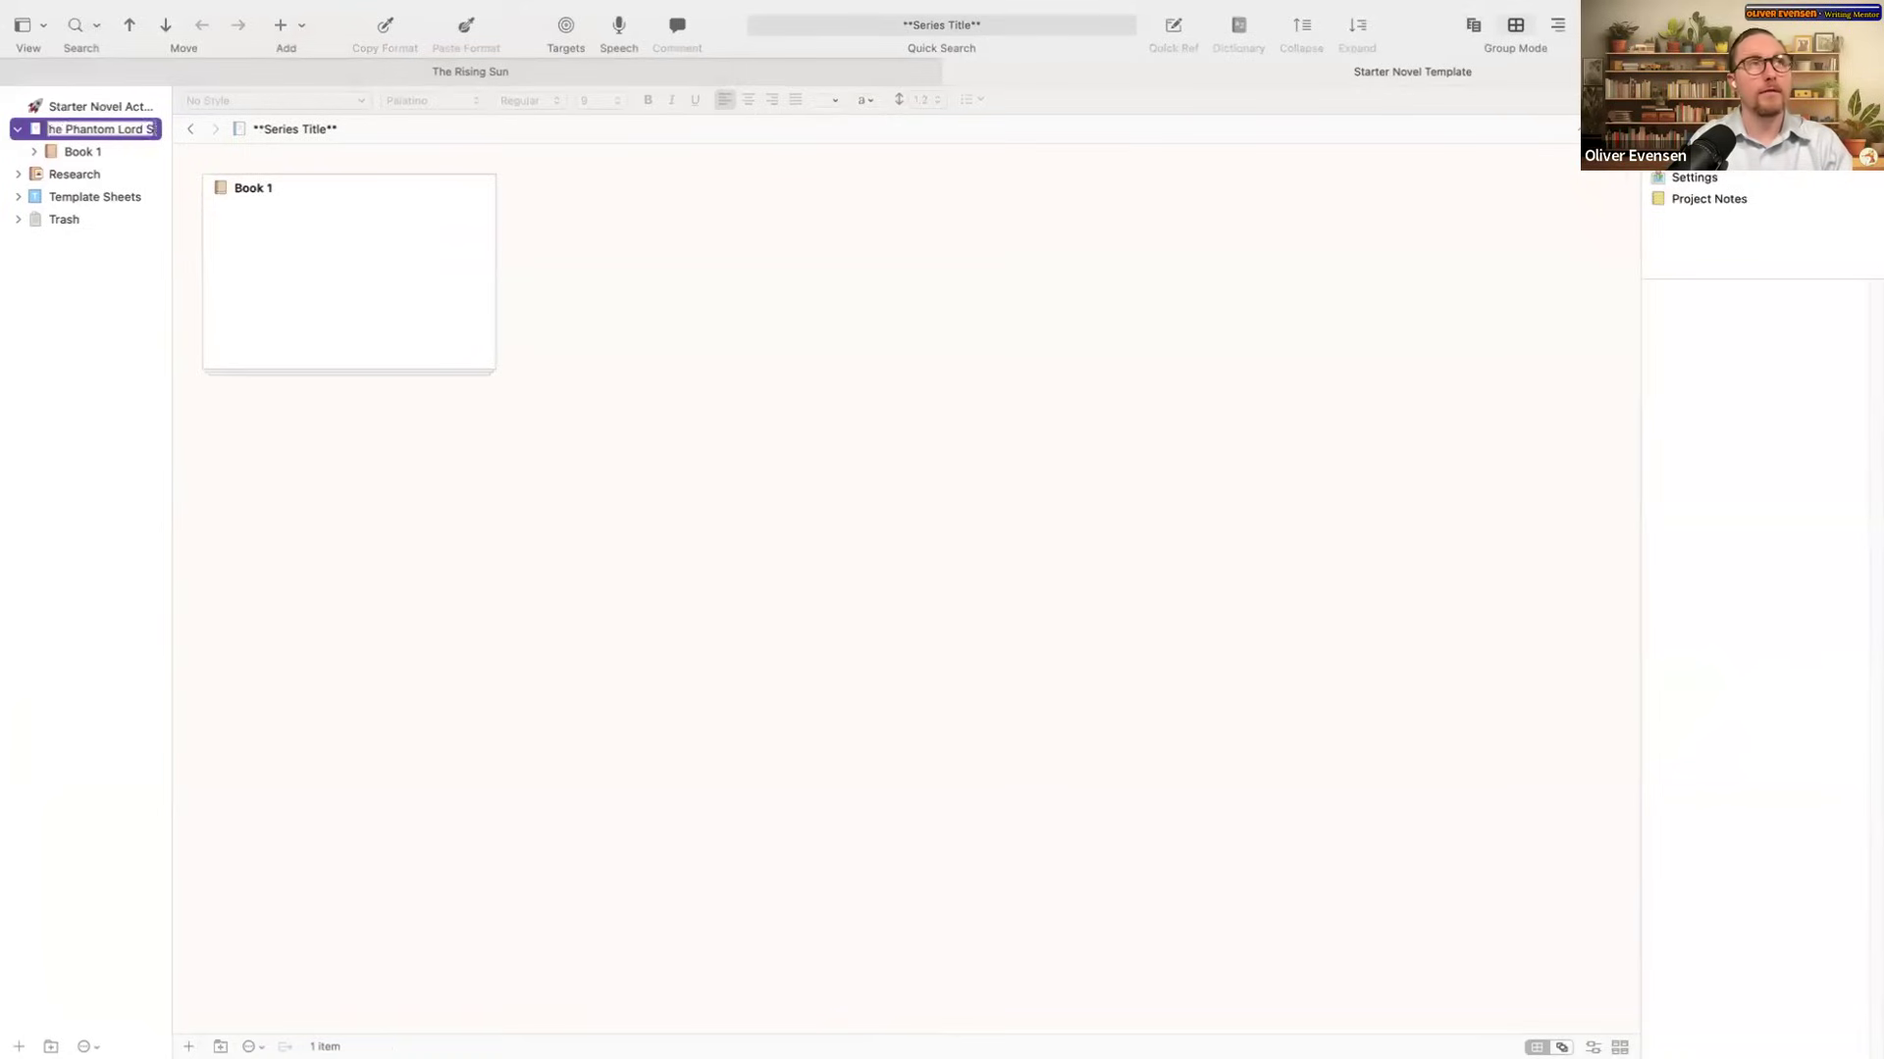
key(shift+End)
text(Saga)
key(Return)
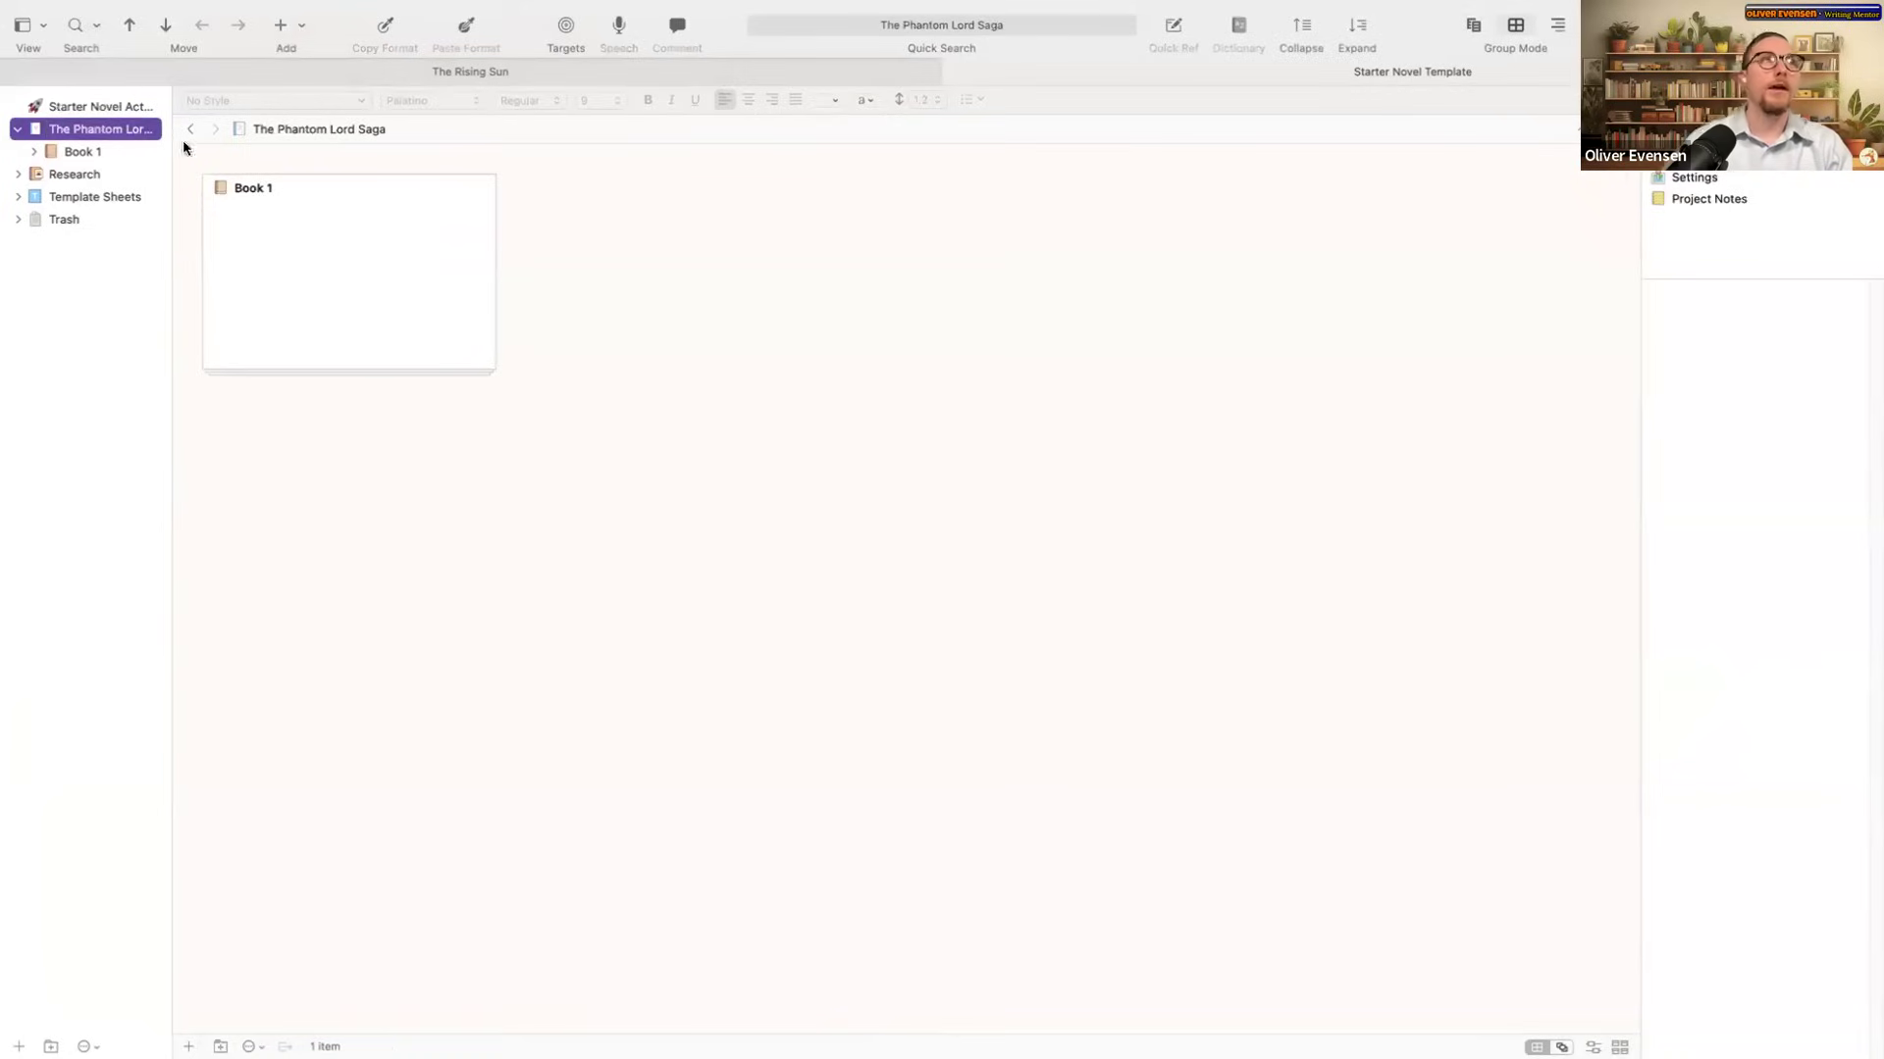
drag(172, 190, 333, 210)
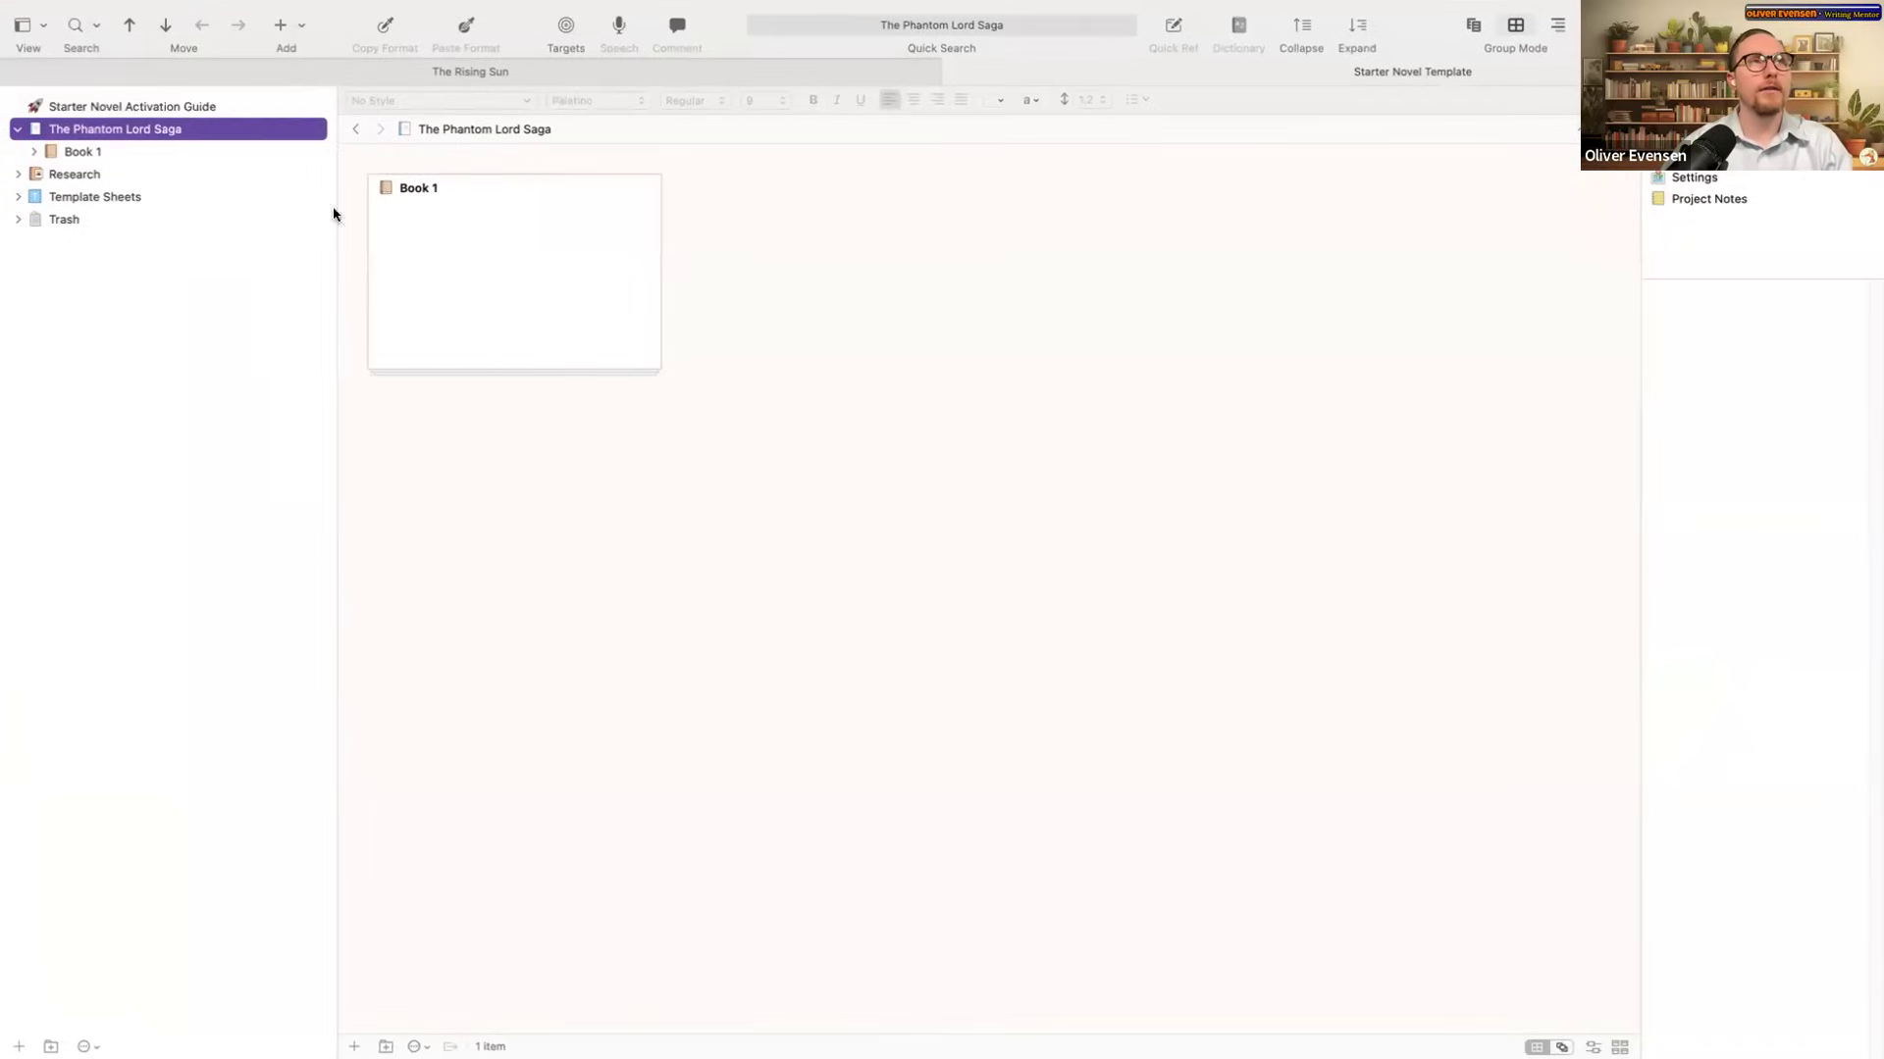
Step: Rename the Book 1 folder as "Mark of the Shadow" and expand it in the binder
click(78, 153)
key(Return)
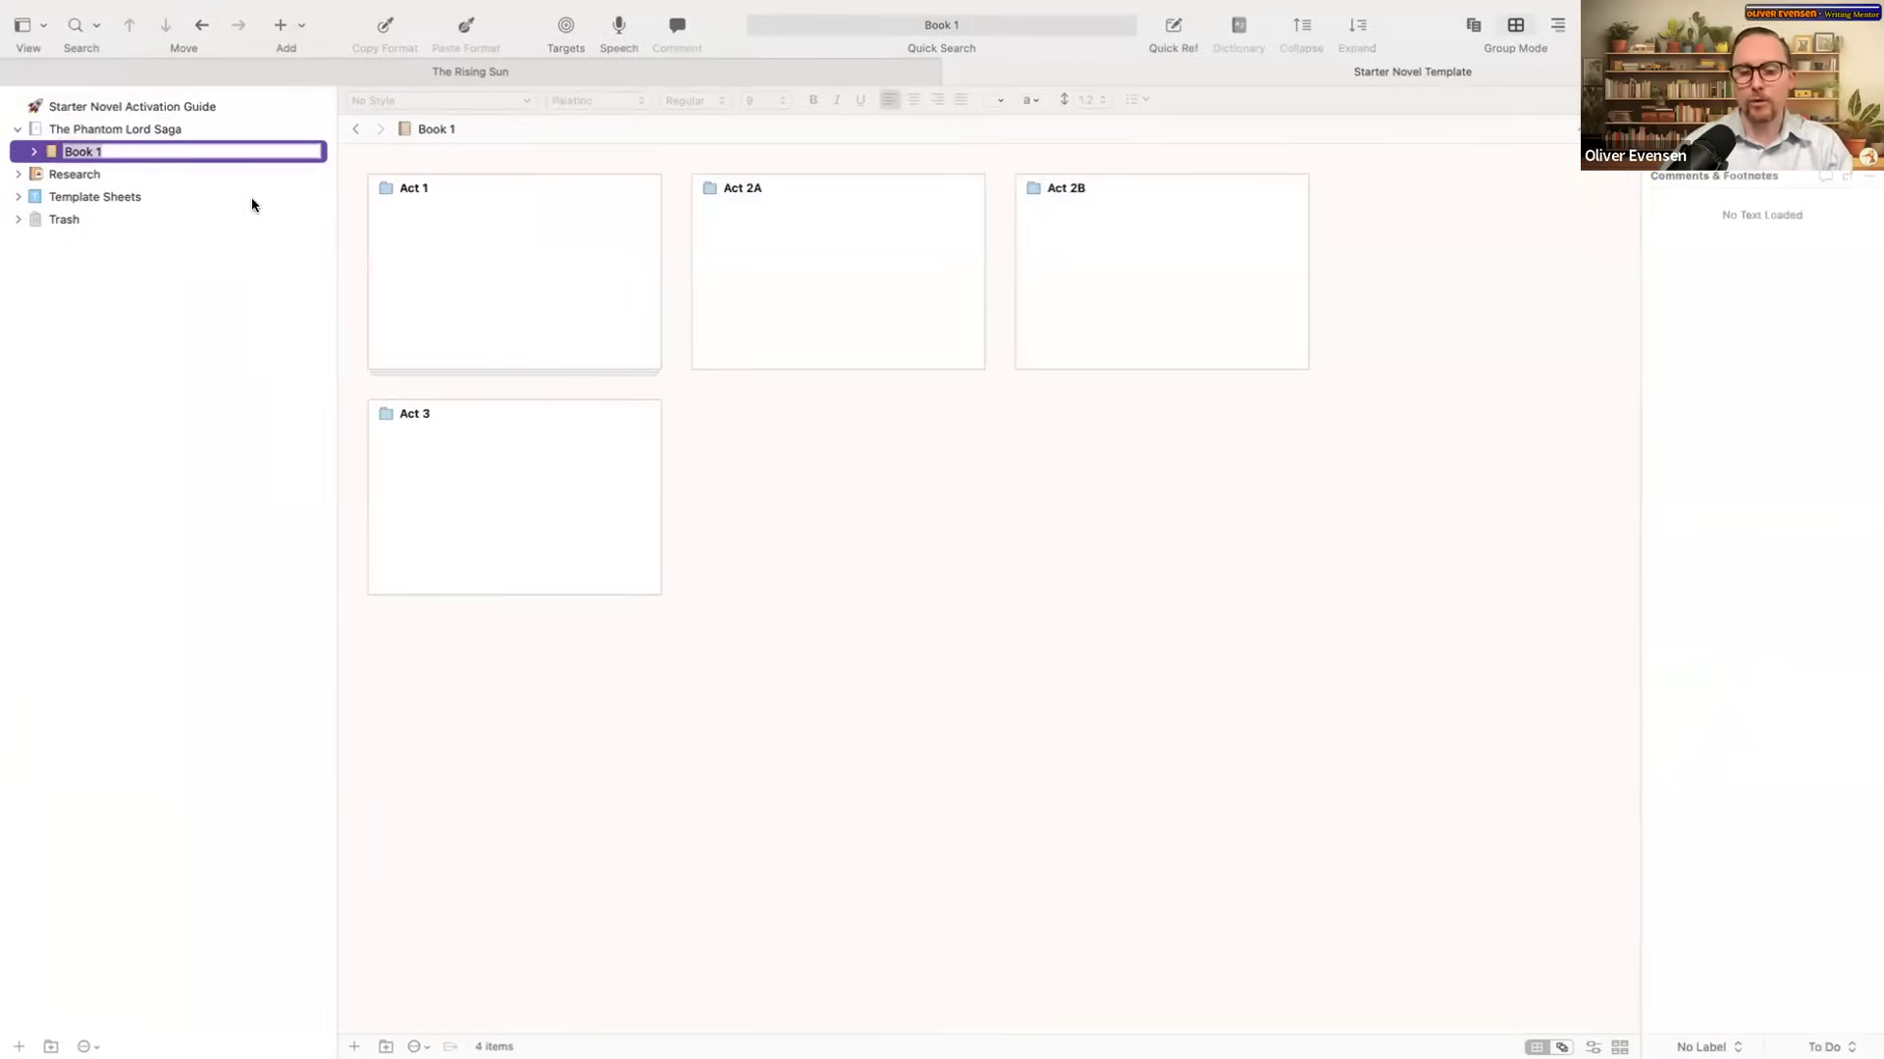
text(Mark of S)
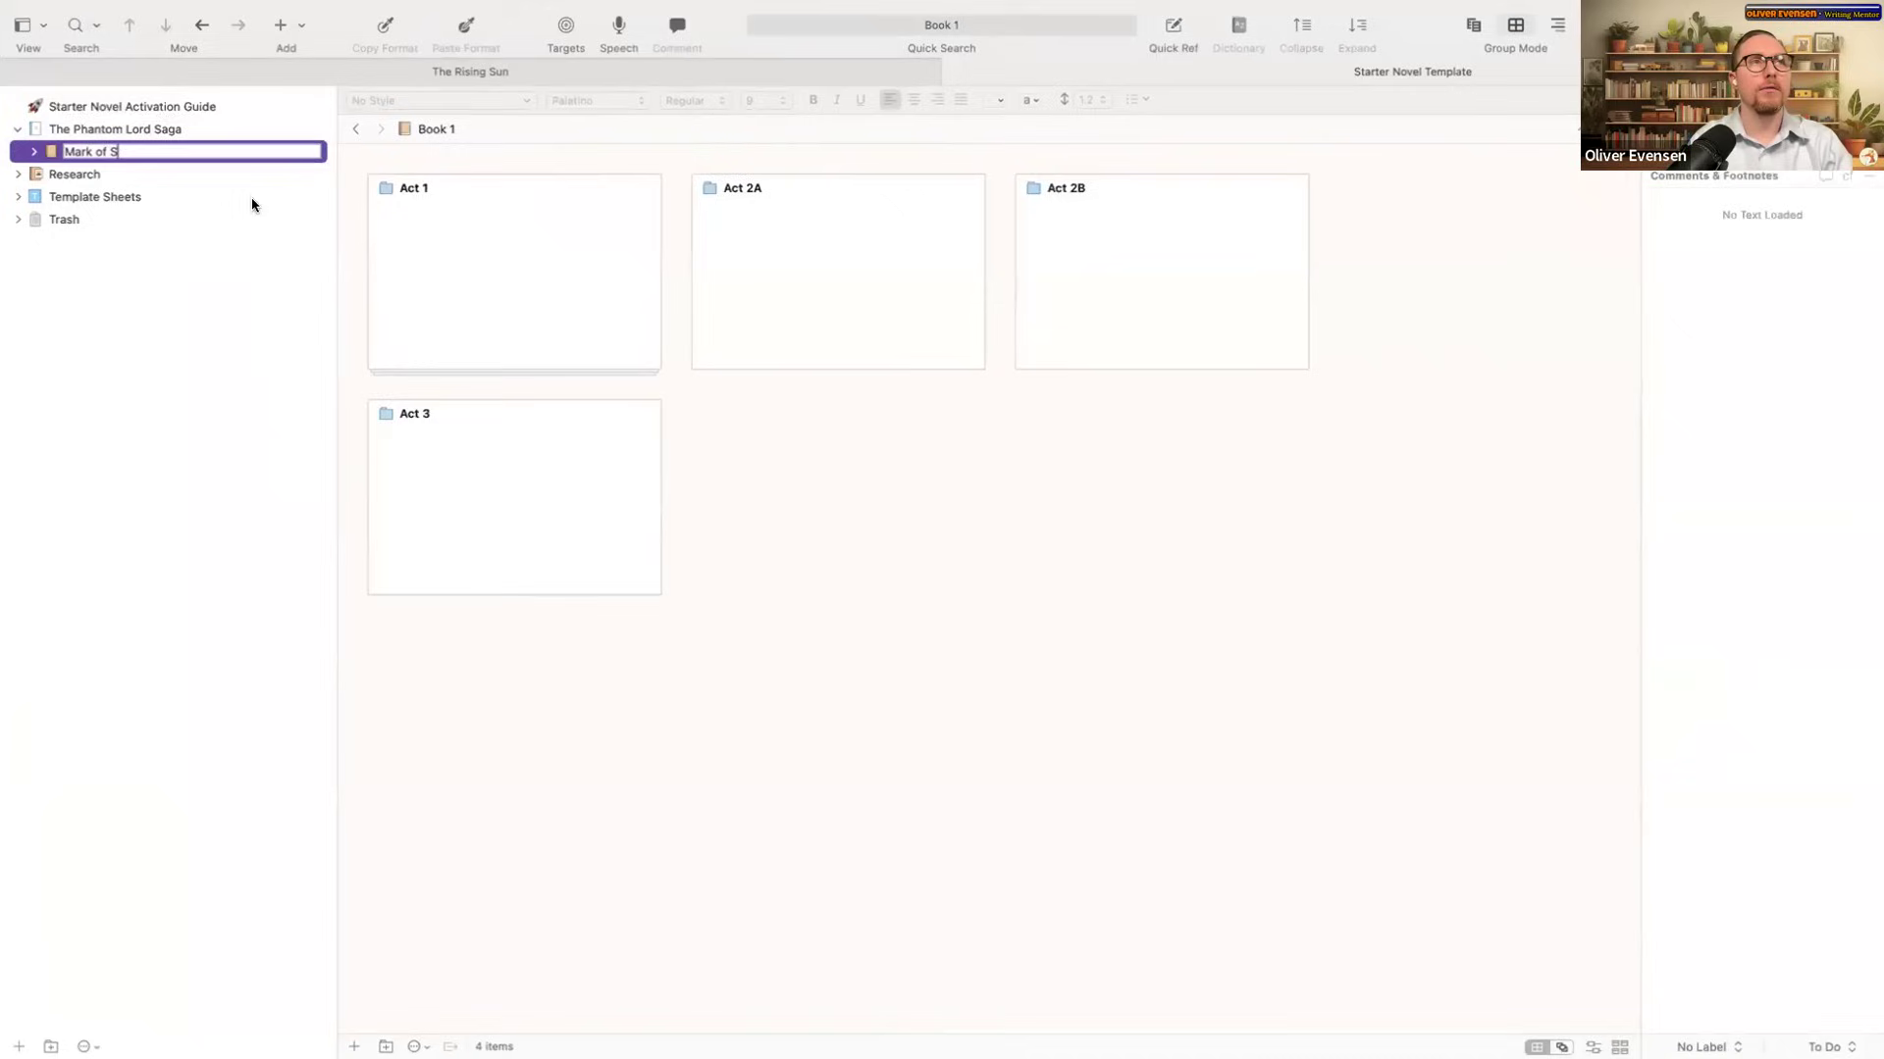
key(BackSpace)
text(the Shadow)
key(Return)
key(Right)
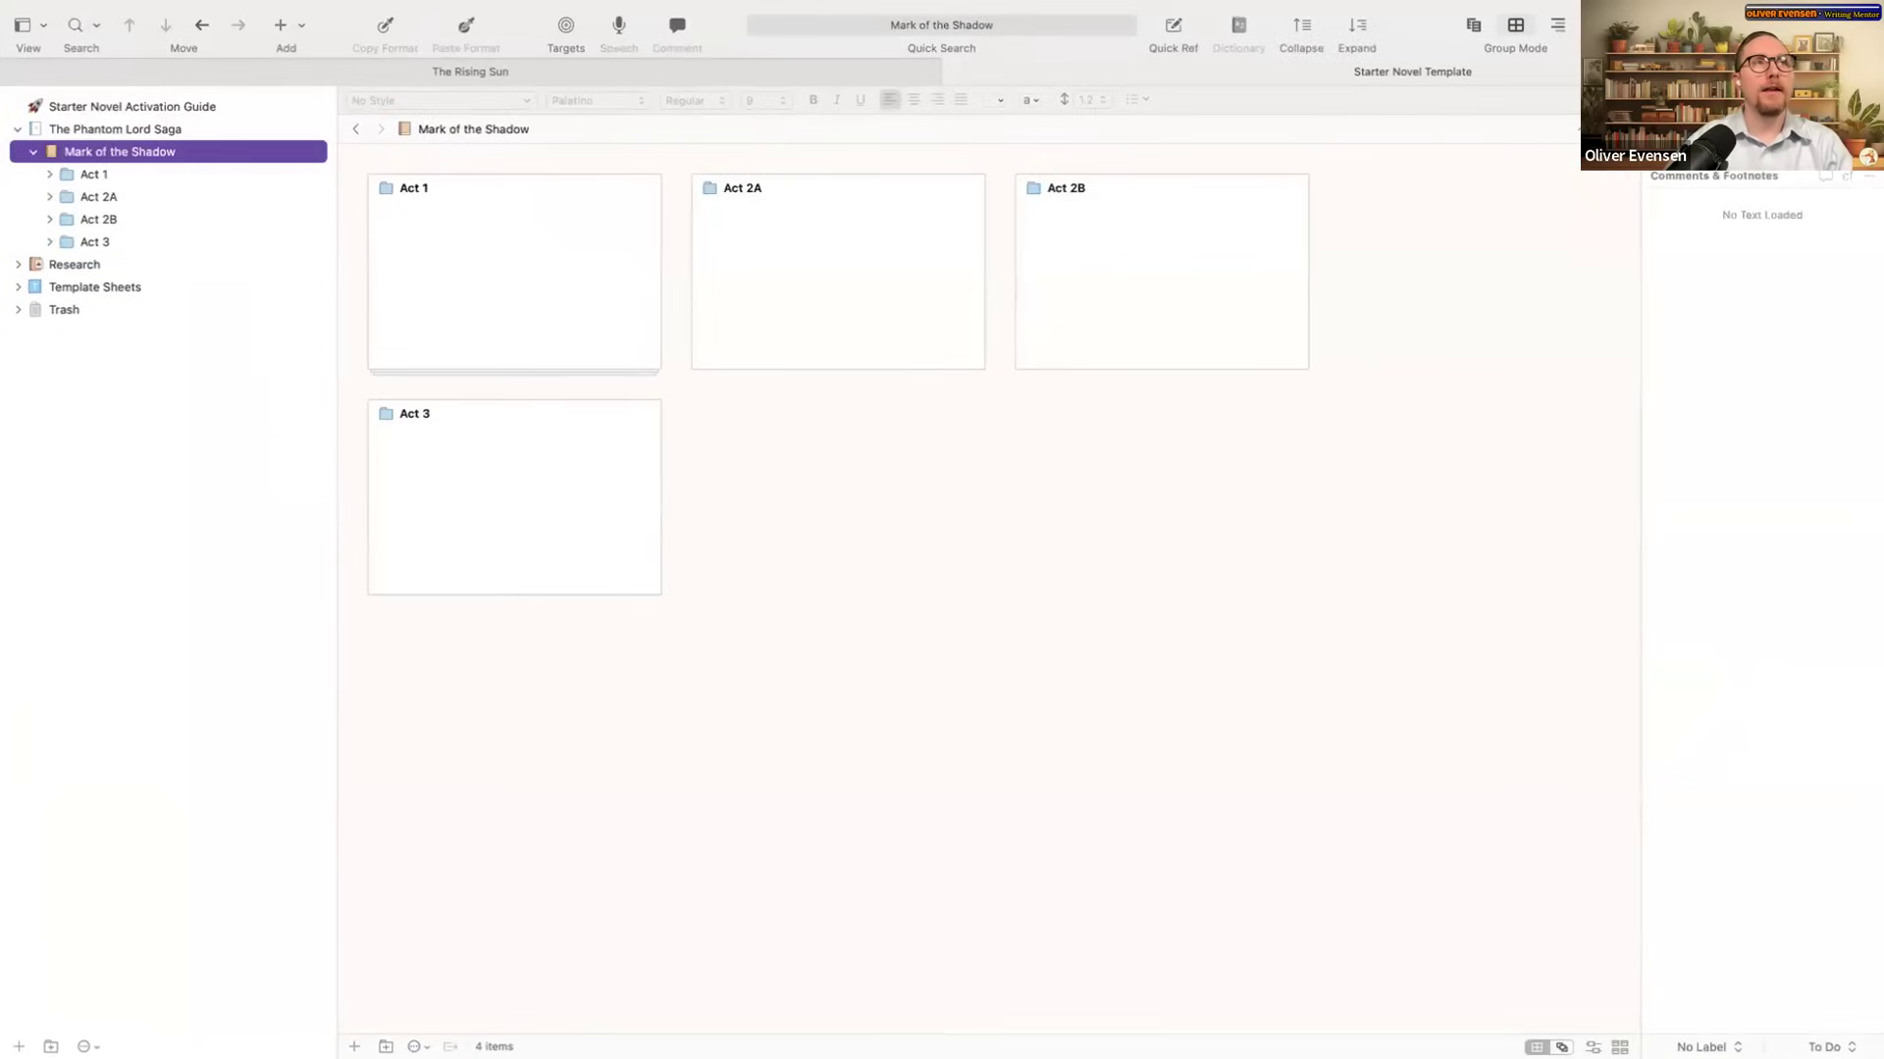
Step: Look through the Act 1, Act 2A, Act 2B and Act 3 folders of Mark of the Shadow
click(94, 174)
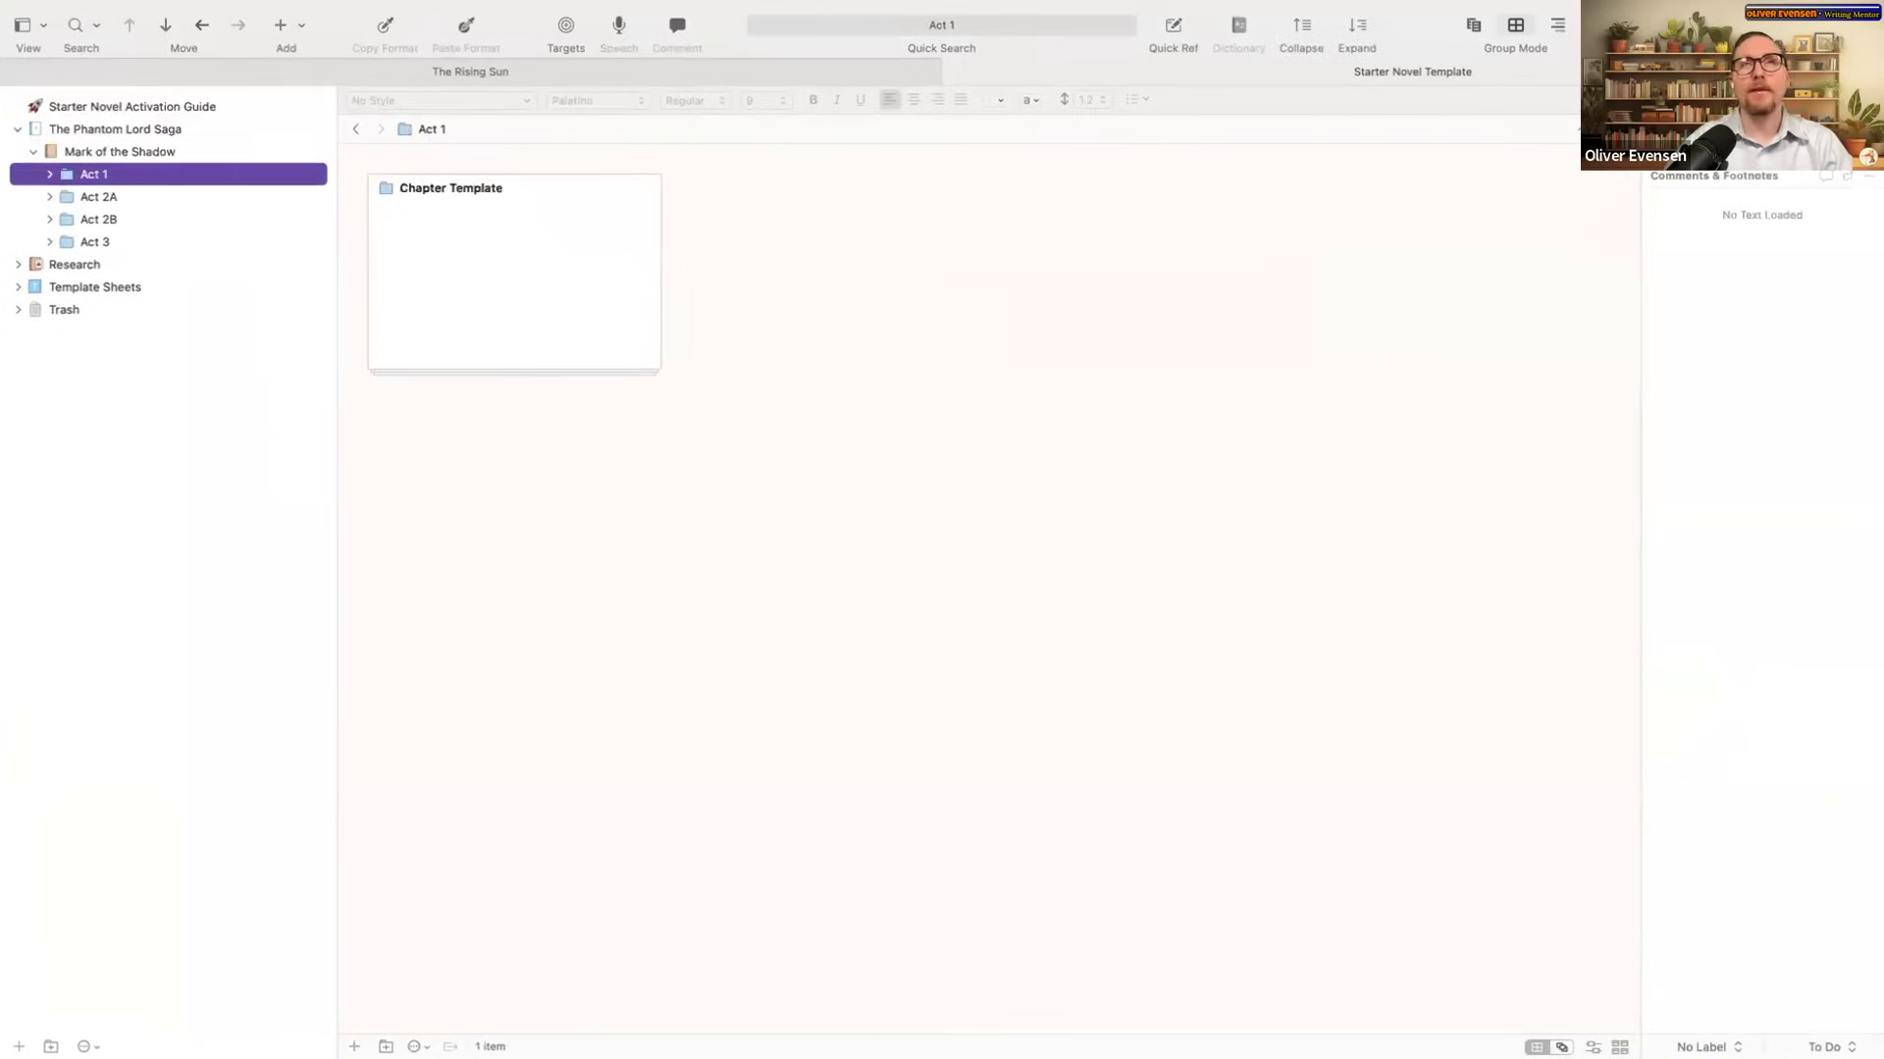
click(99, 196)
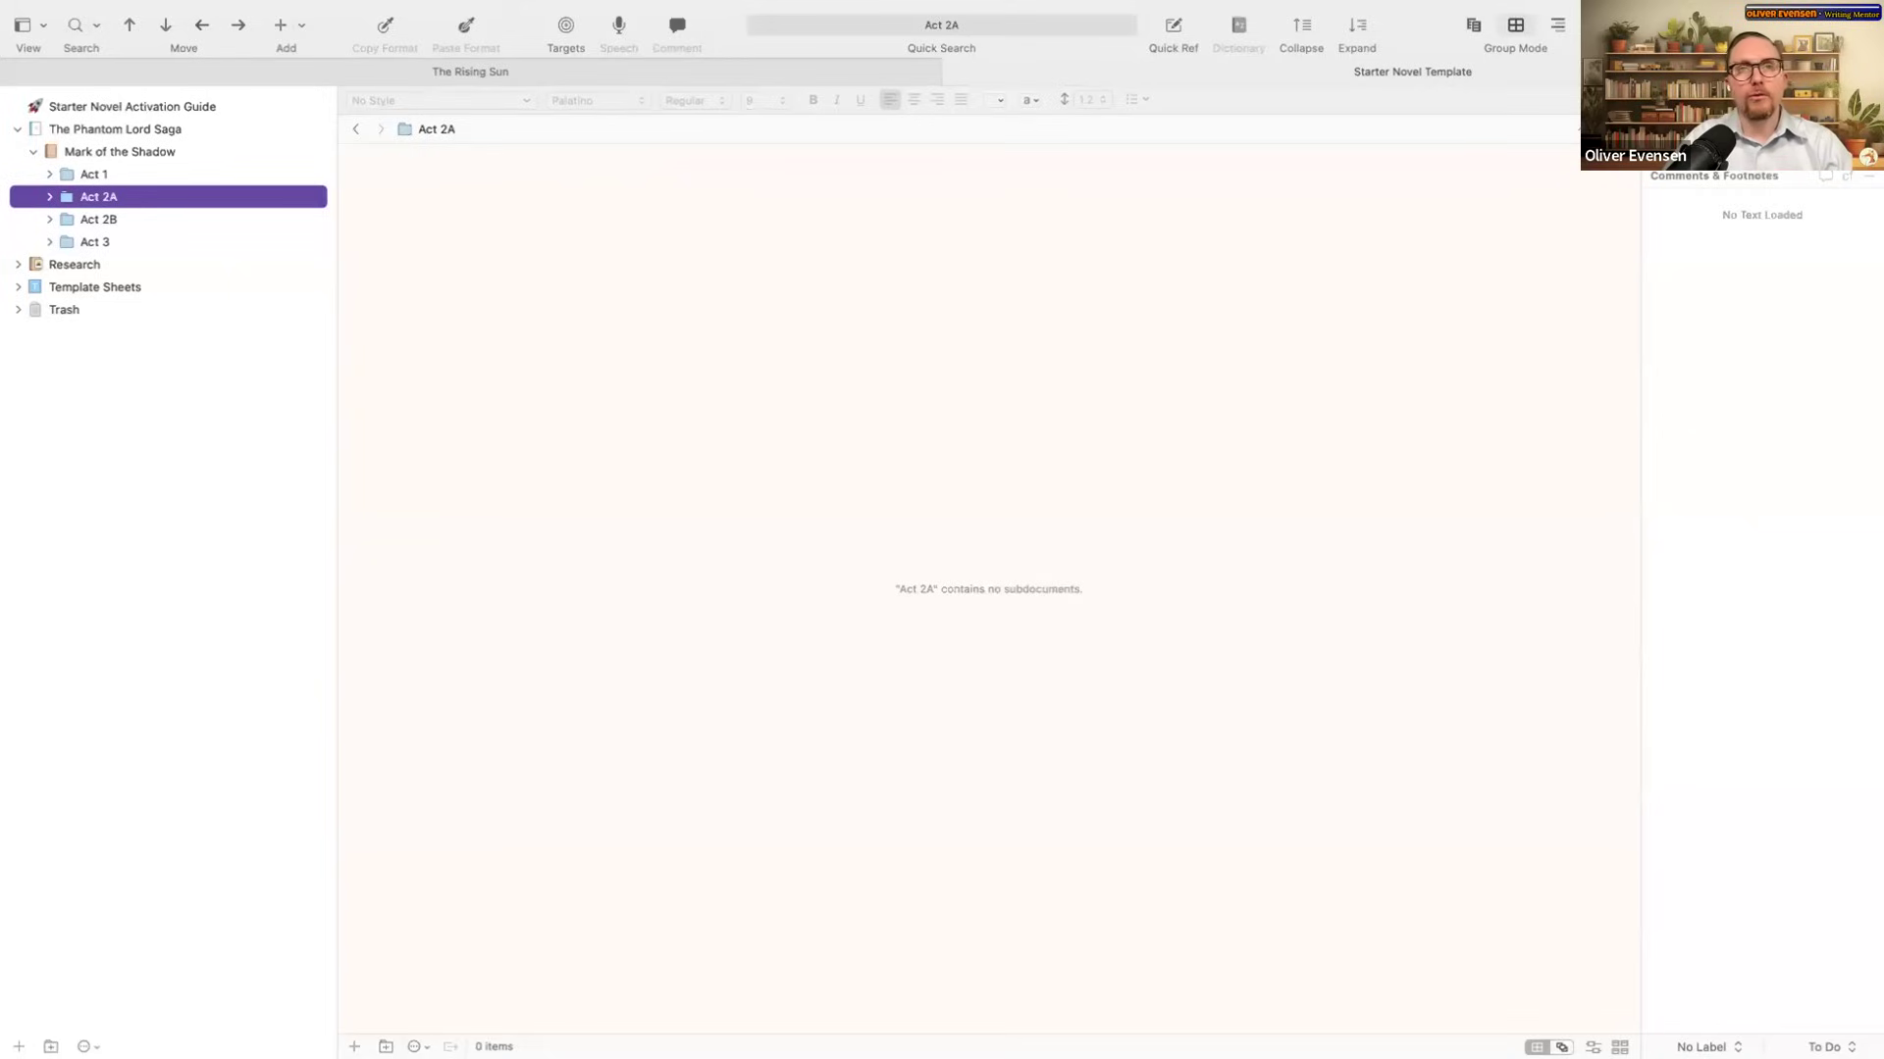
click(94, 174)
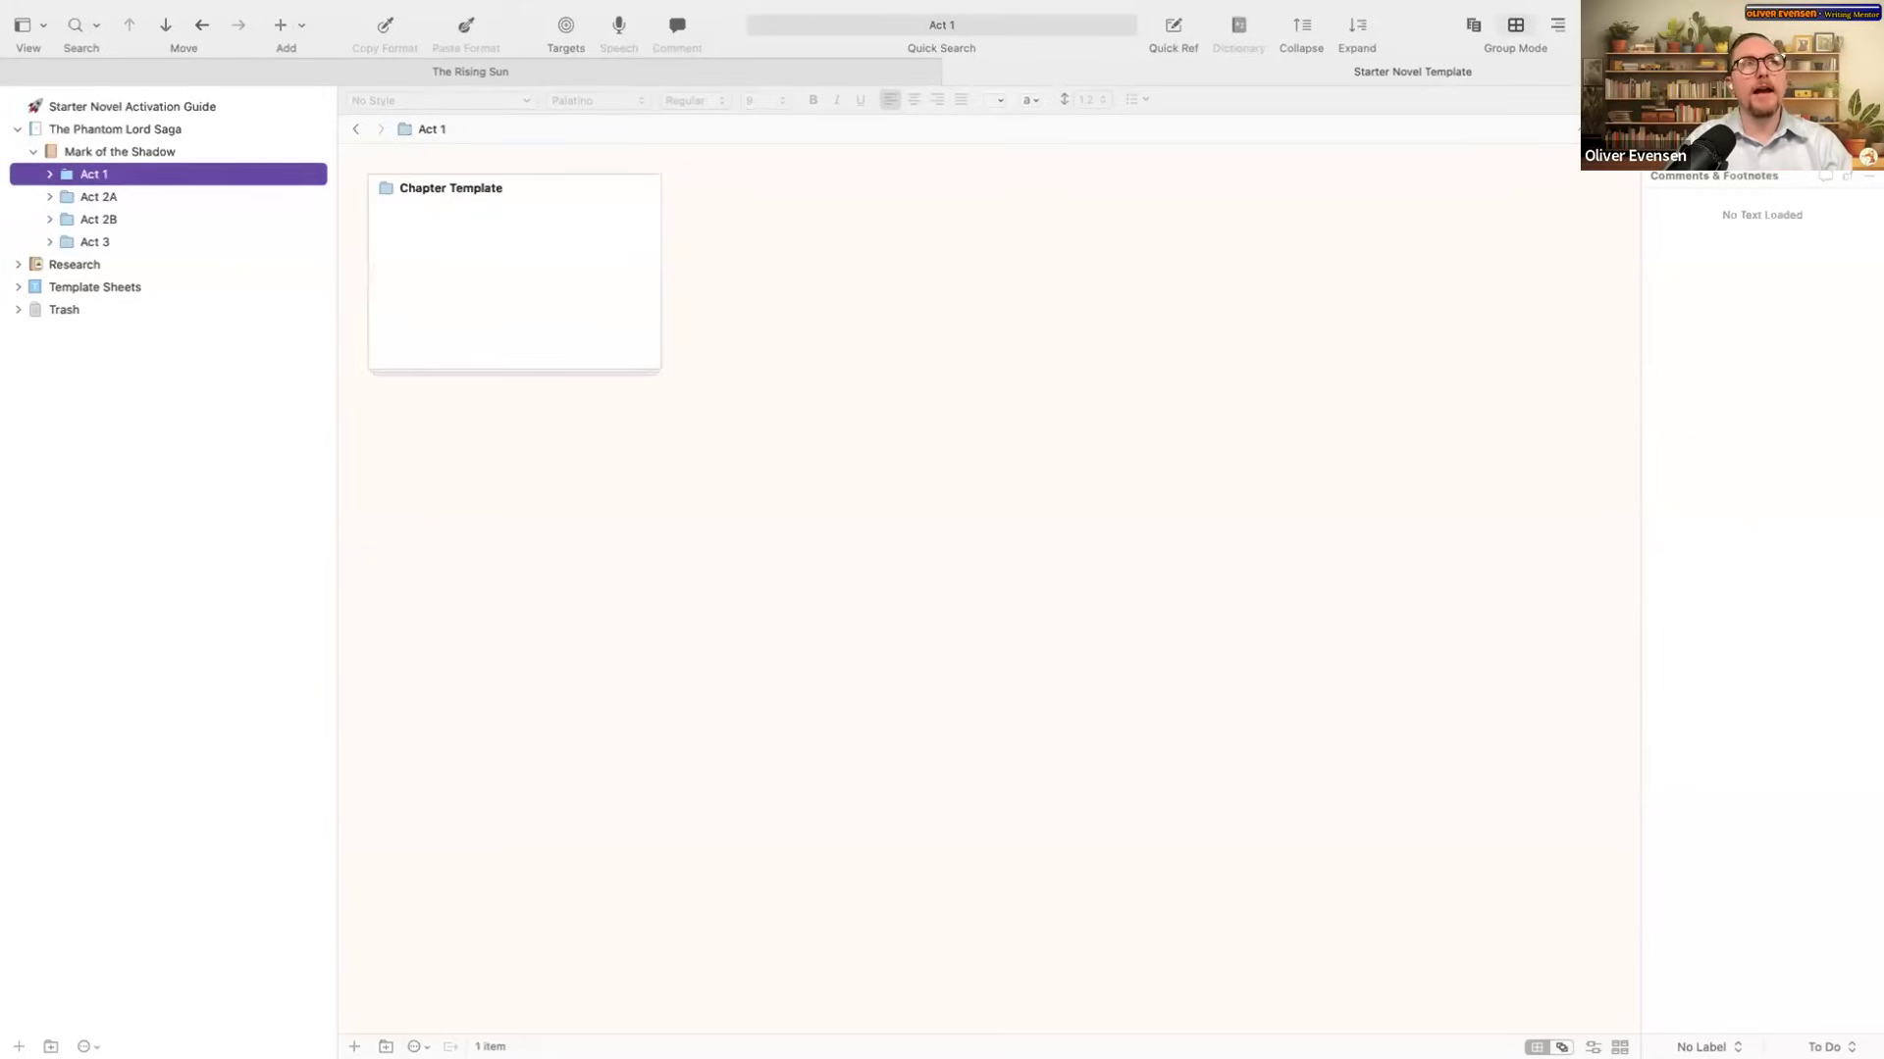
key(Down)
key(Down)
key(Up)
key(Up)
key(Down)
key(Down)
key(Down)
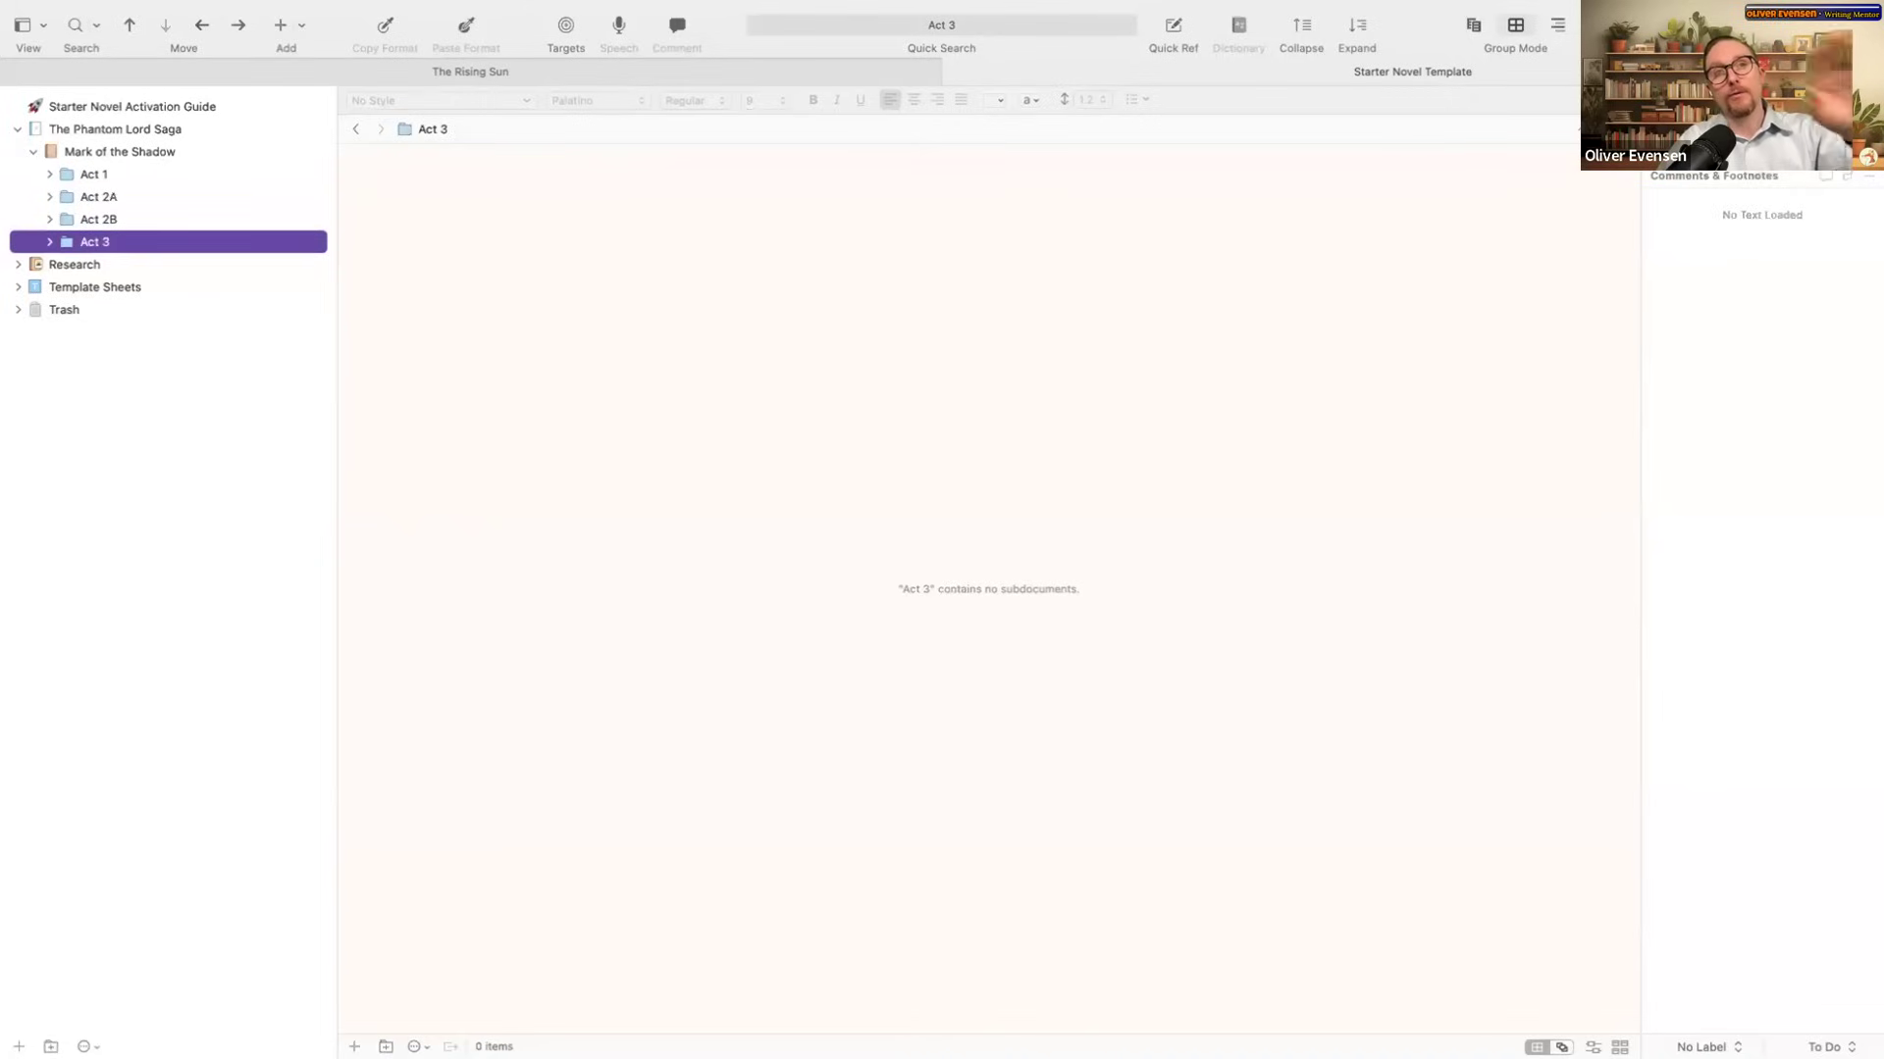
key(Up)
key(Up)
key(Up)
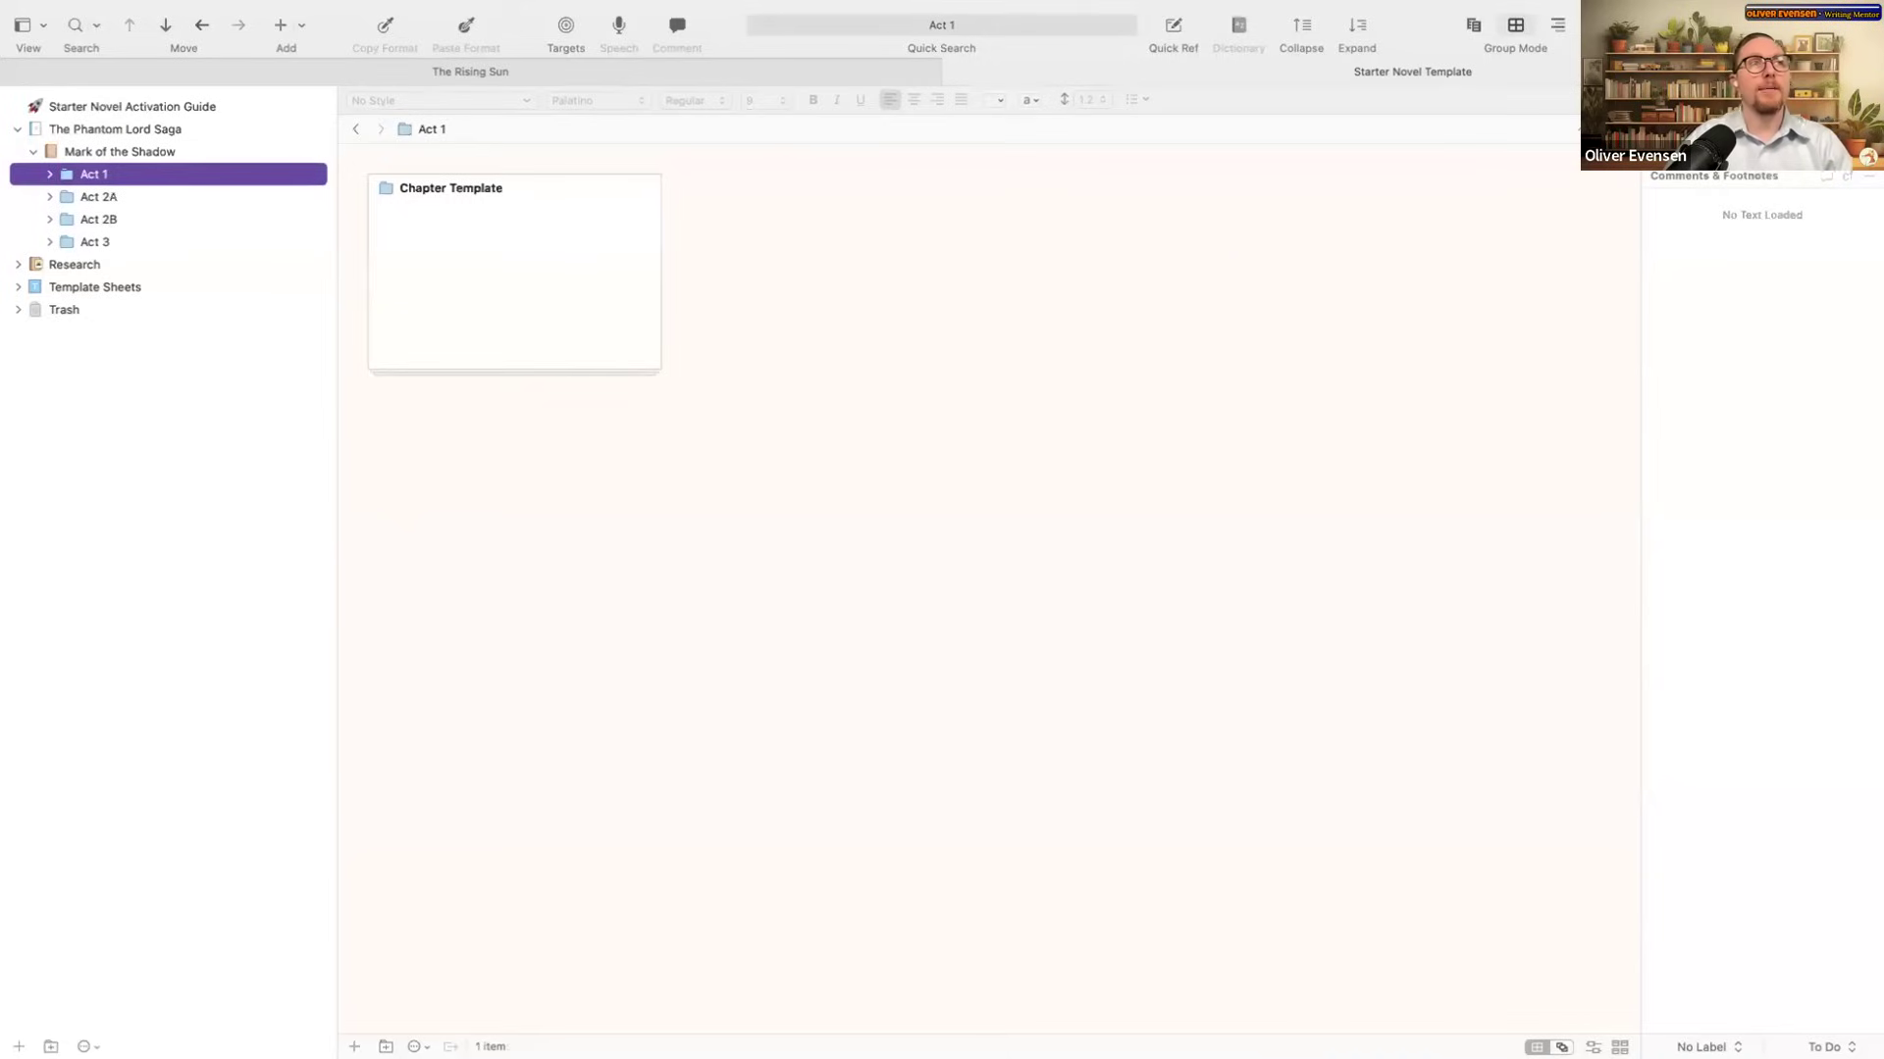
Step: Rename the Act 1 folder as "Part 1"
double_click(134, 175)
text(Part 1)
key(Return)
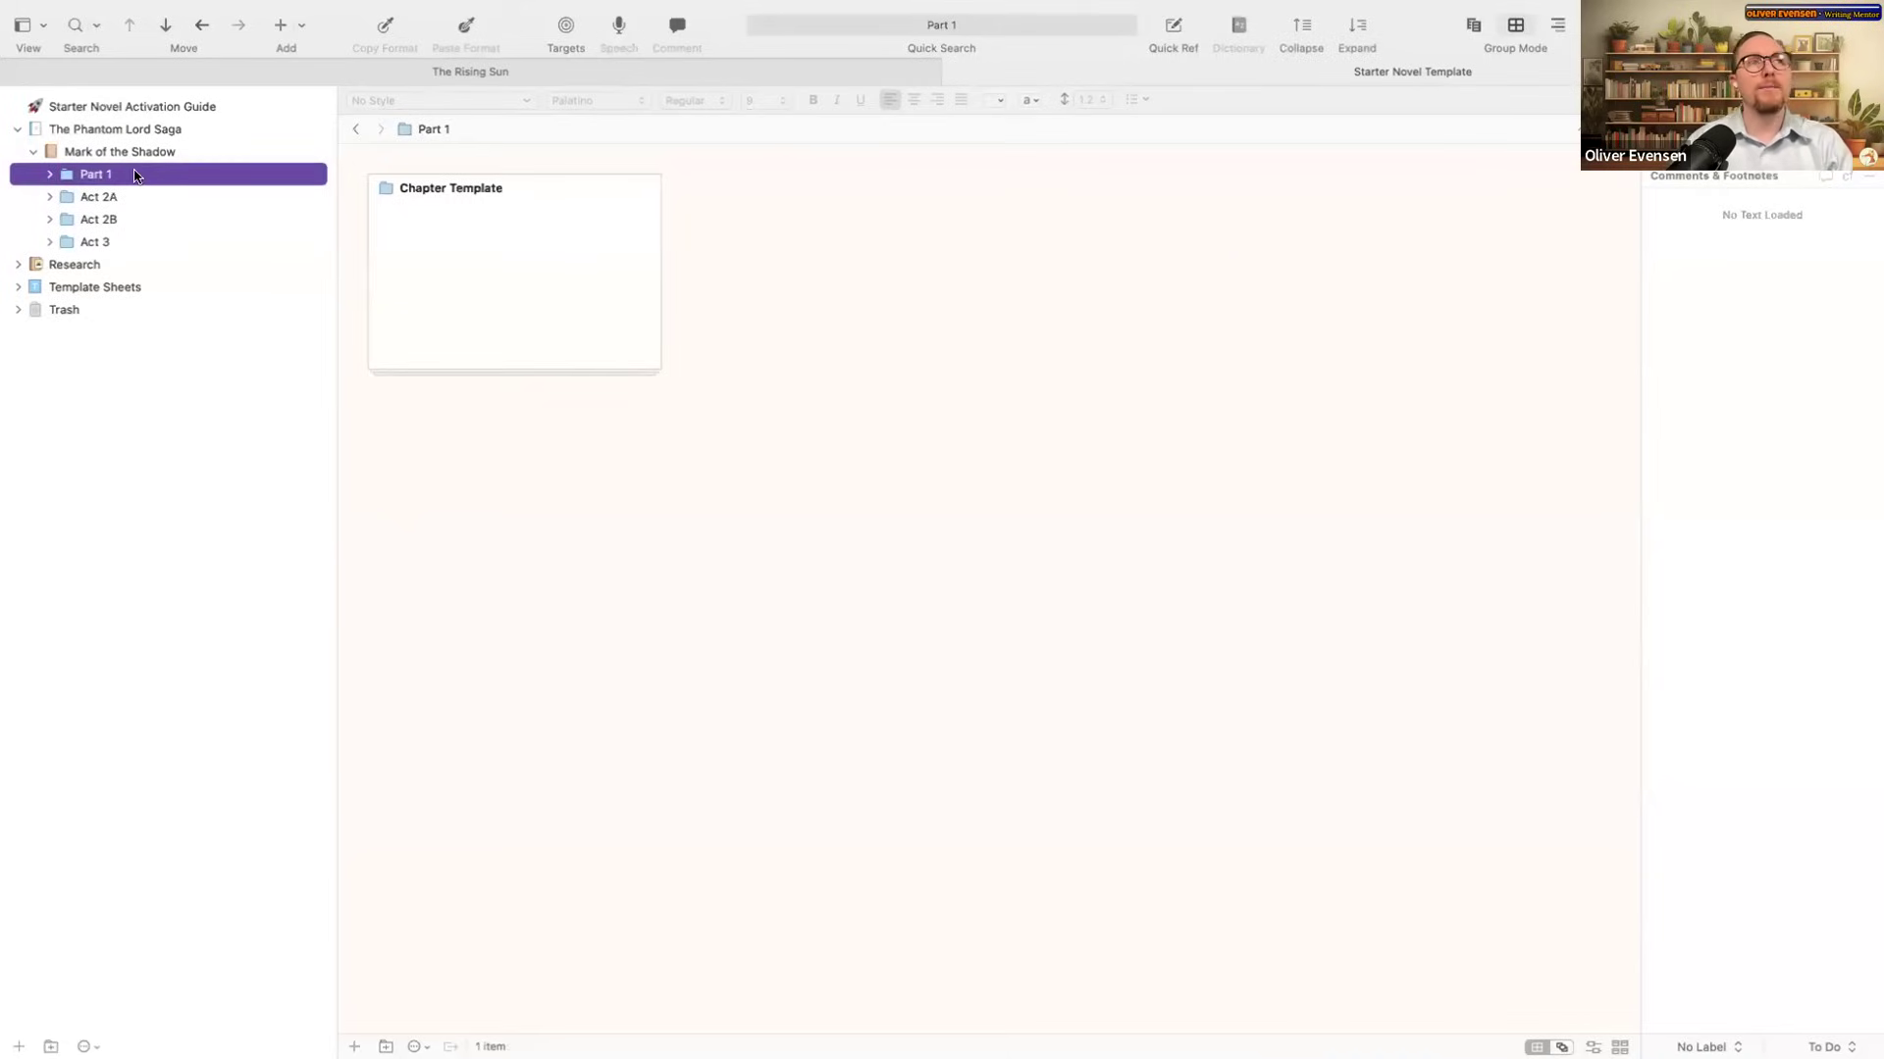
Step: Rename the first part folder in Mark of the Shadow as "Rise of the Shadowmarks"
double_click(134, 174)
text(Rise of the S)
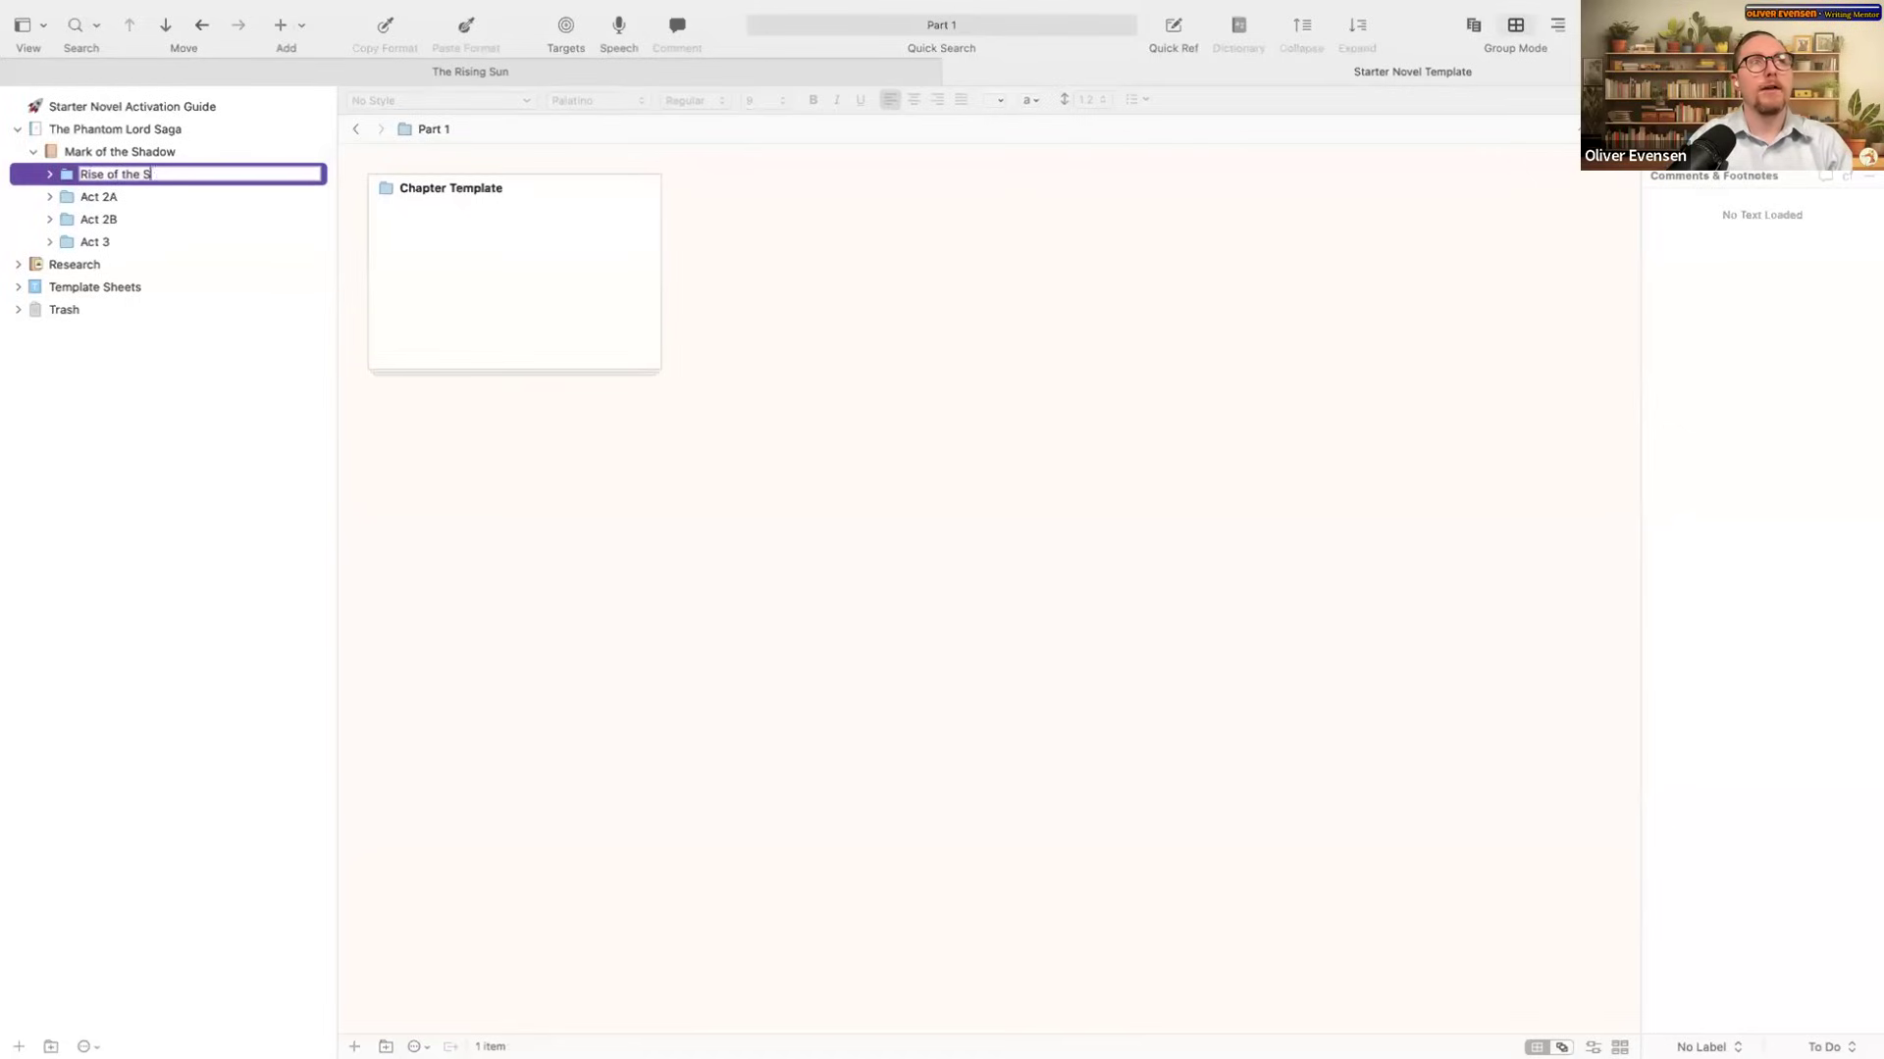
text(hadowmarks)
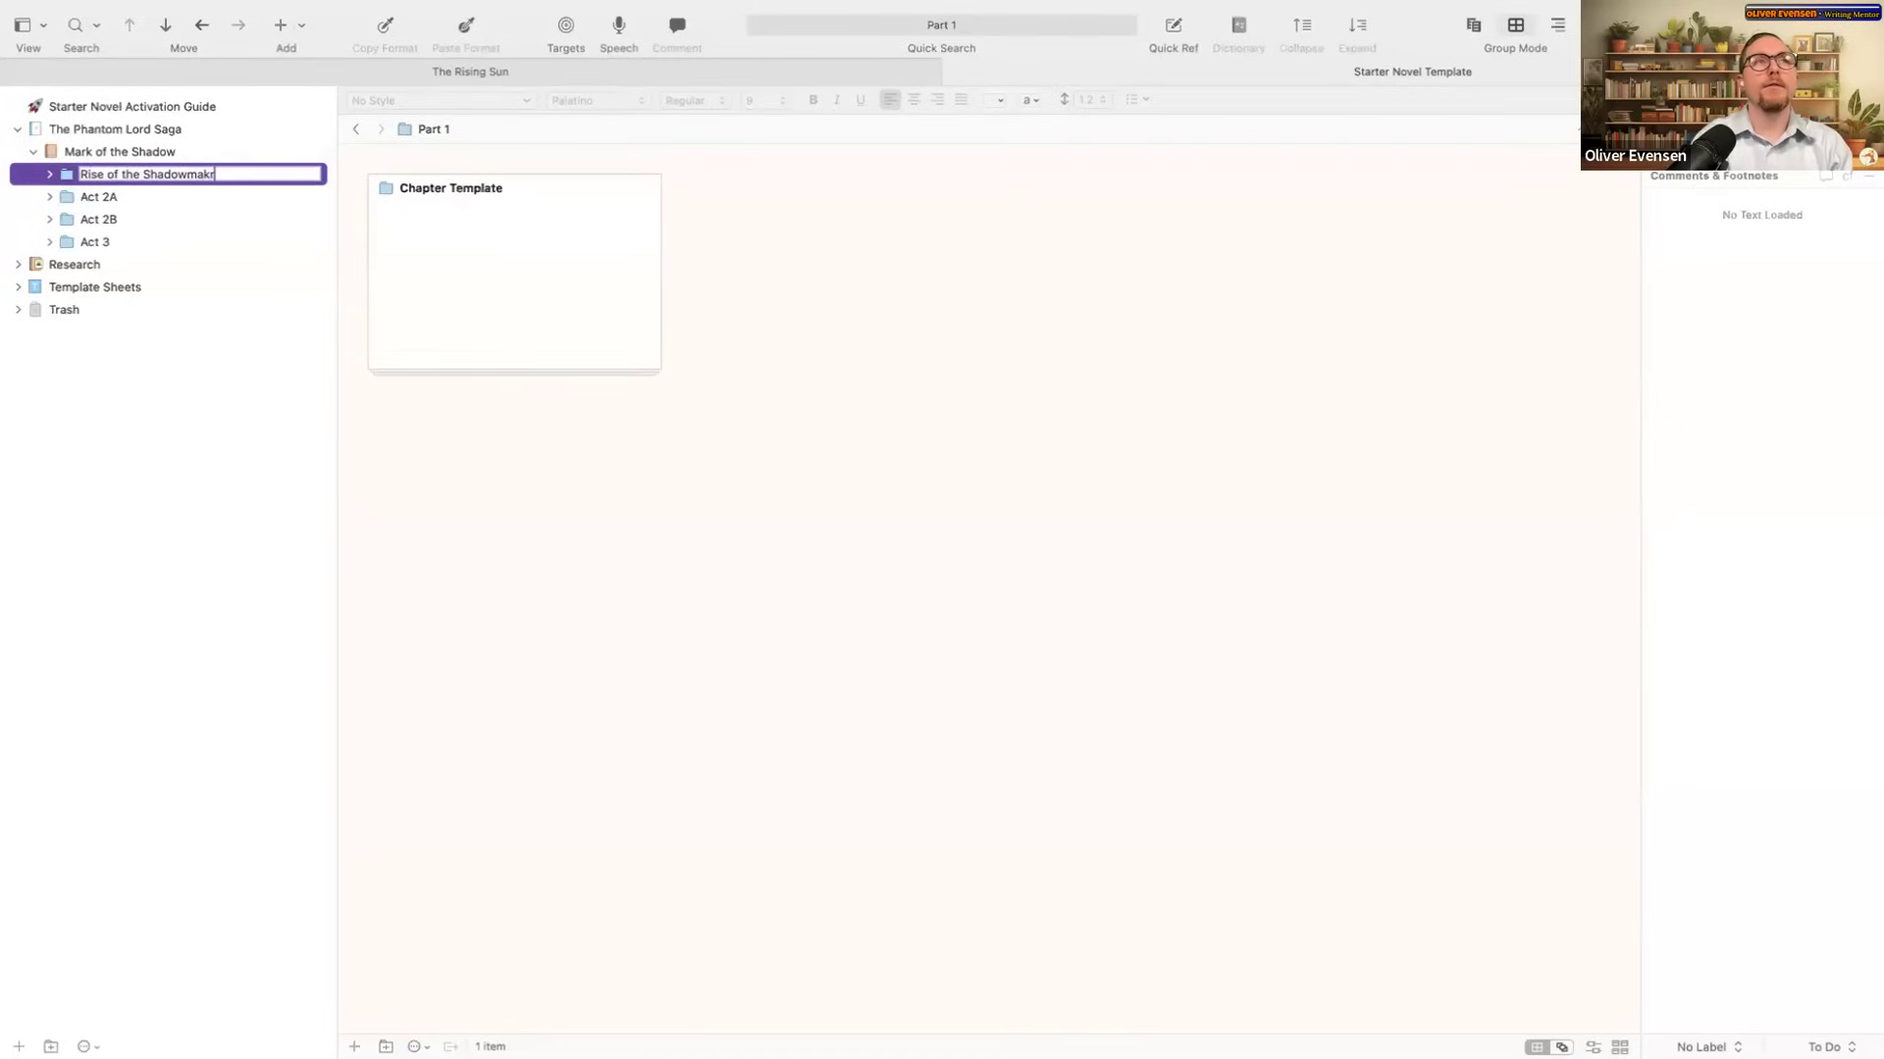
key(Return)
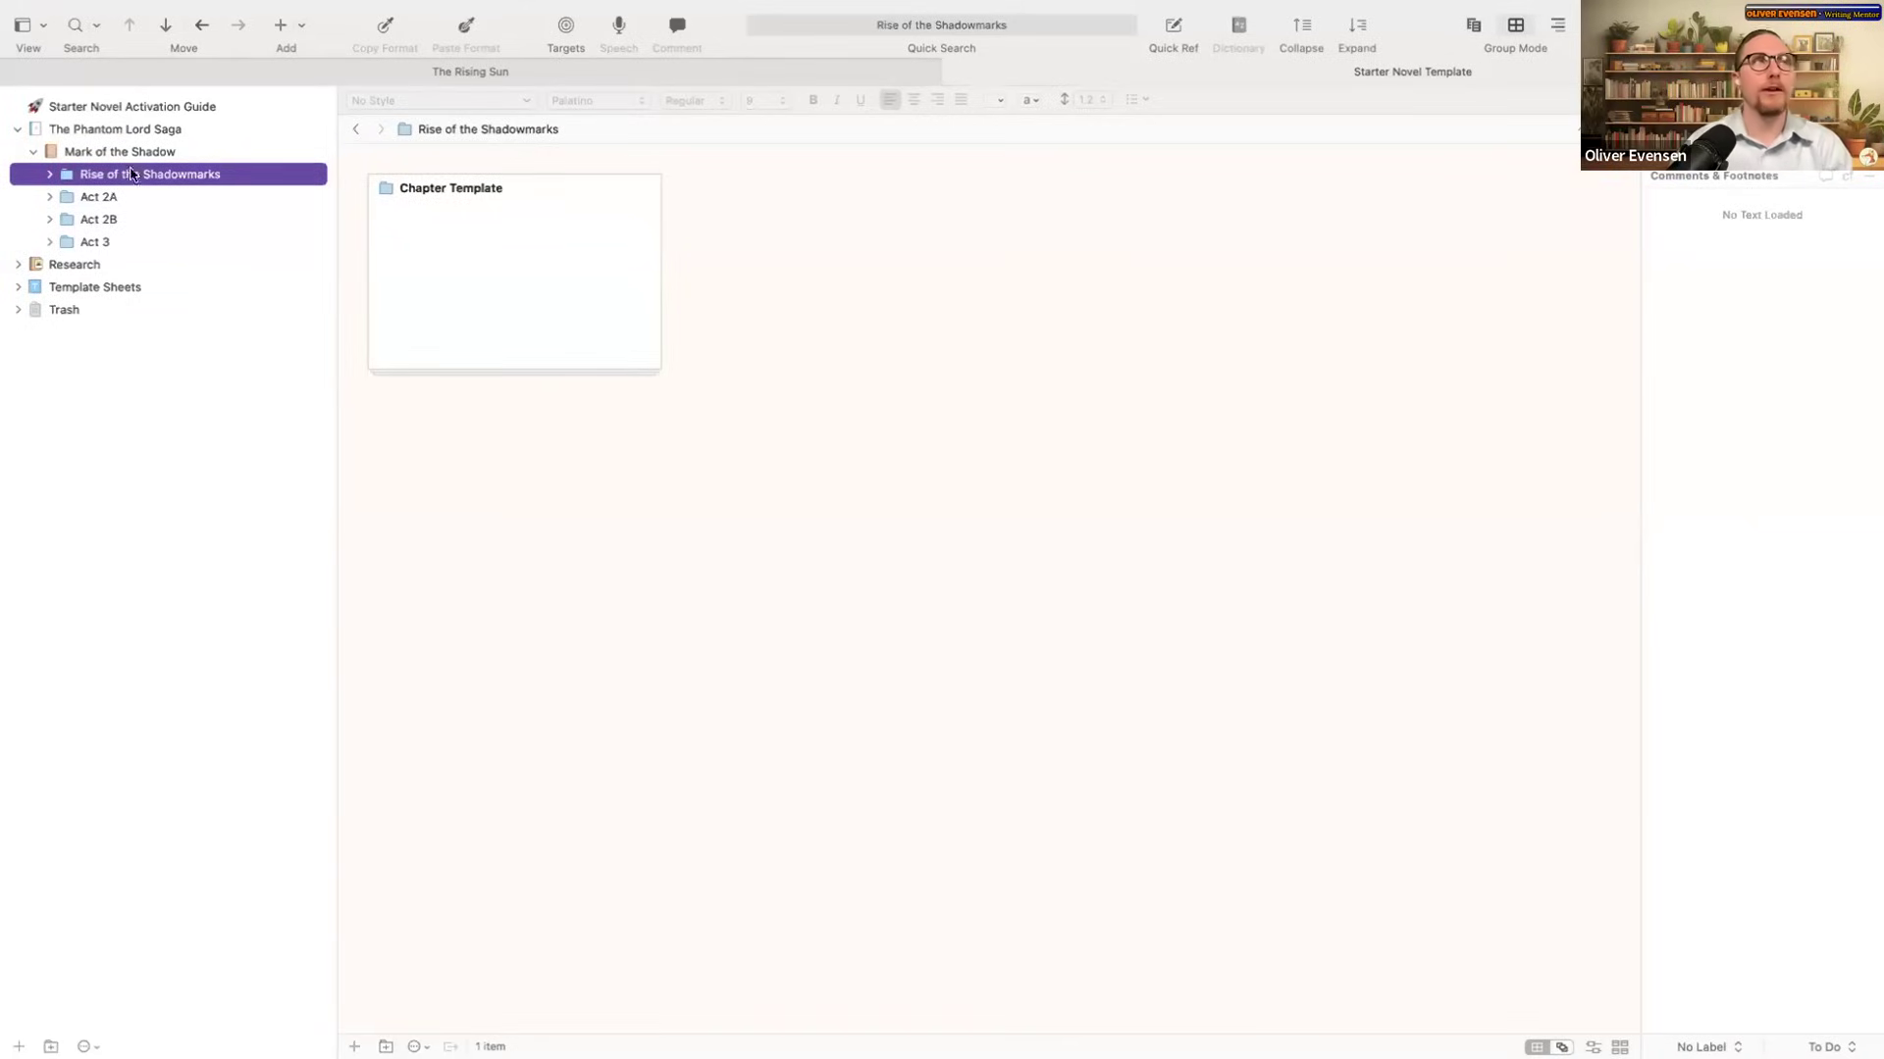
Step: Expand Rise of the Shadowmarks and rename its Chapter Template folder as "The Butcher's Niece"
click(49, 174)
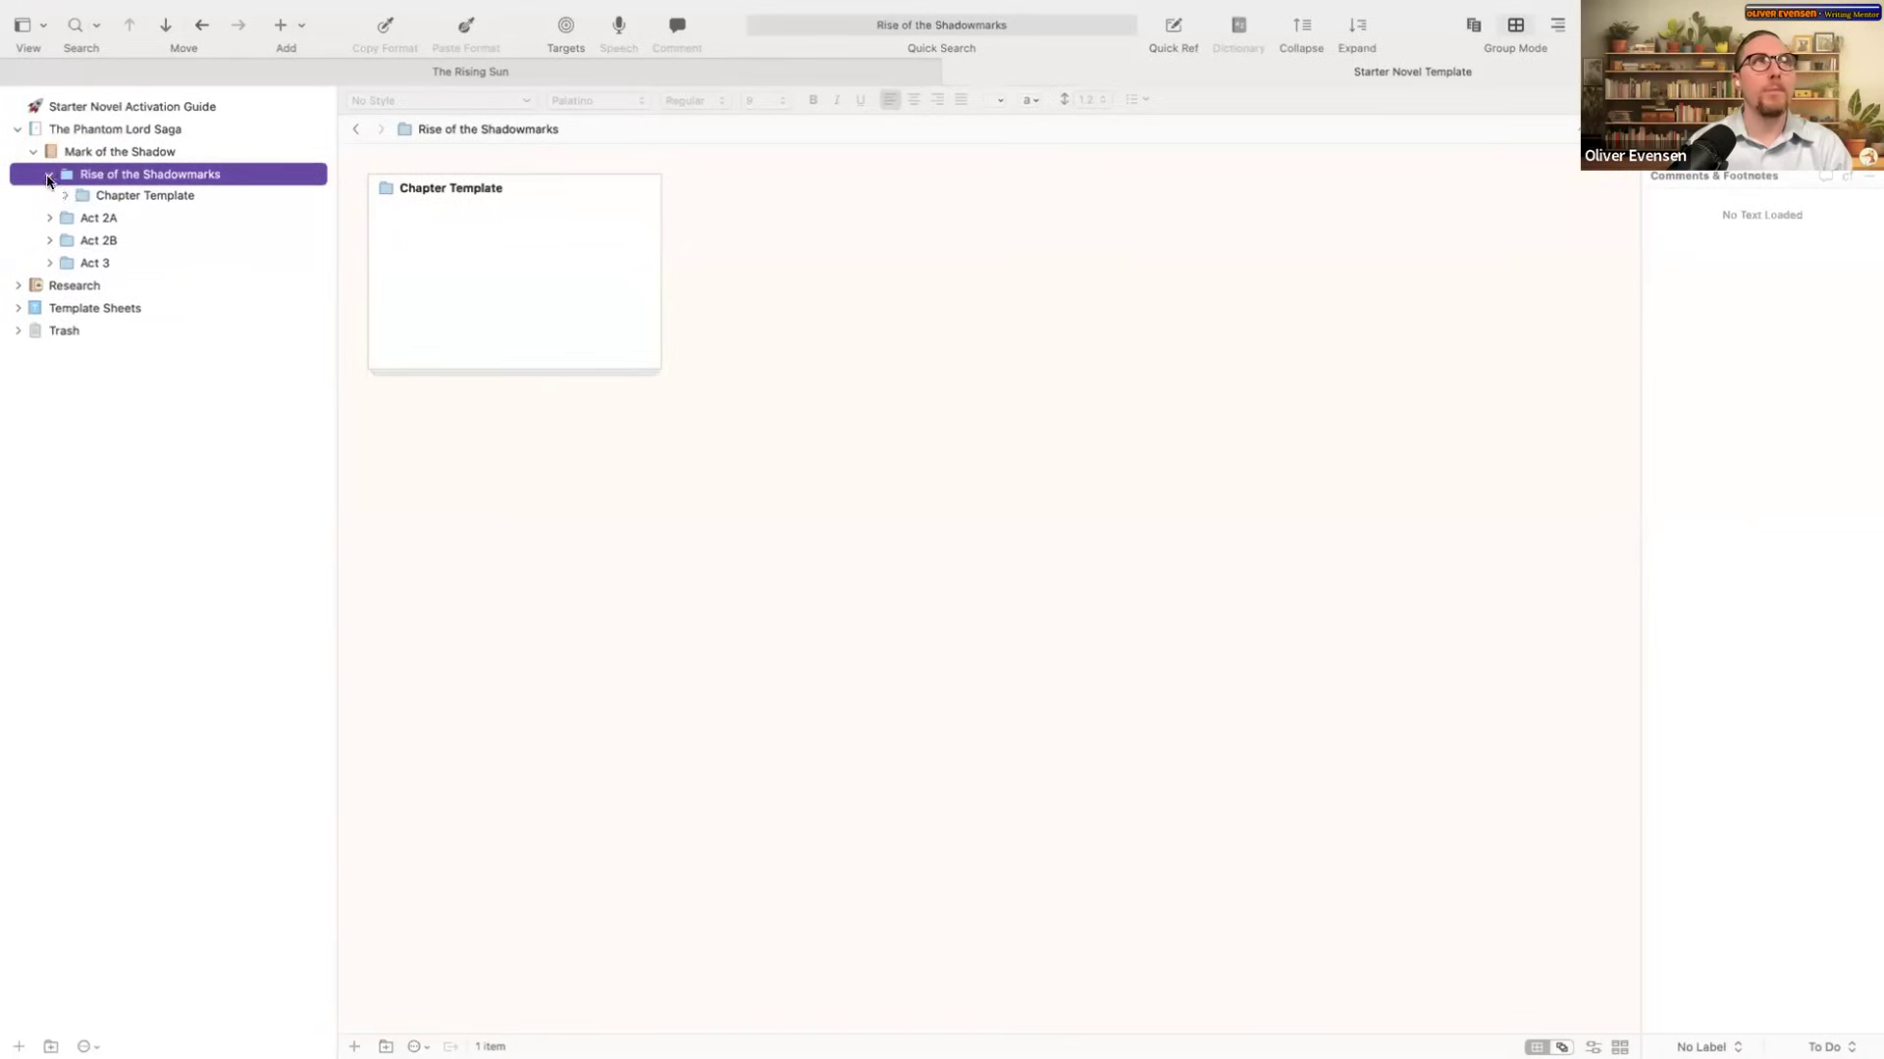
click(118, 197)
click(243, 196)
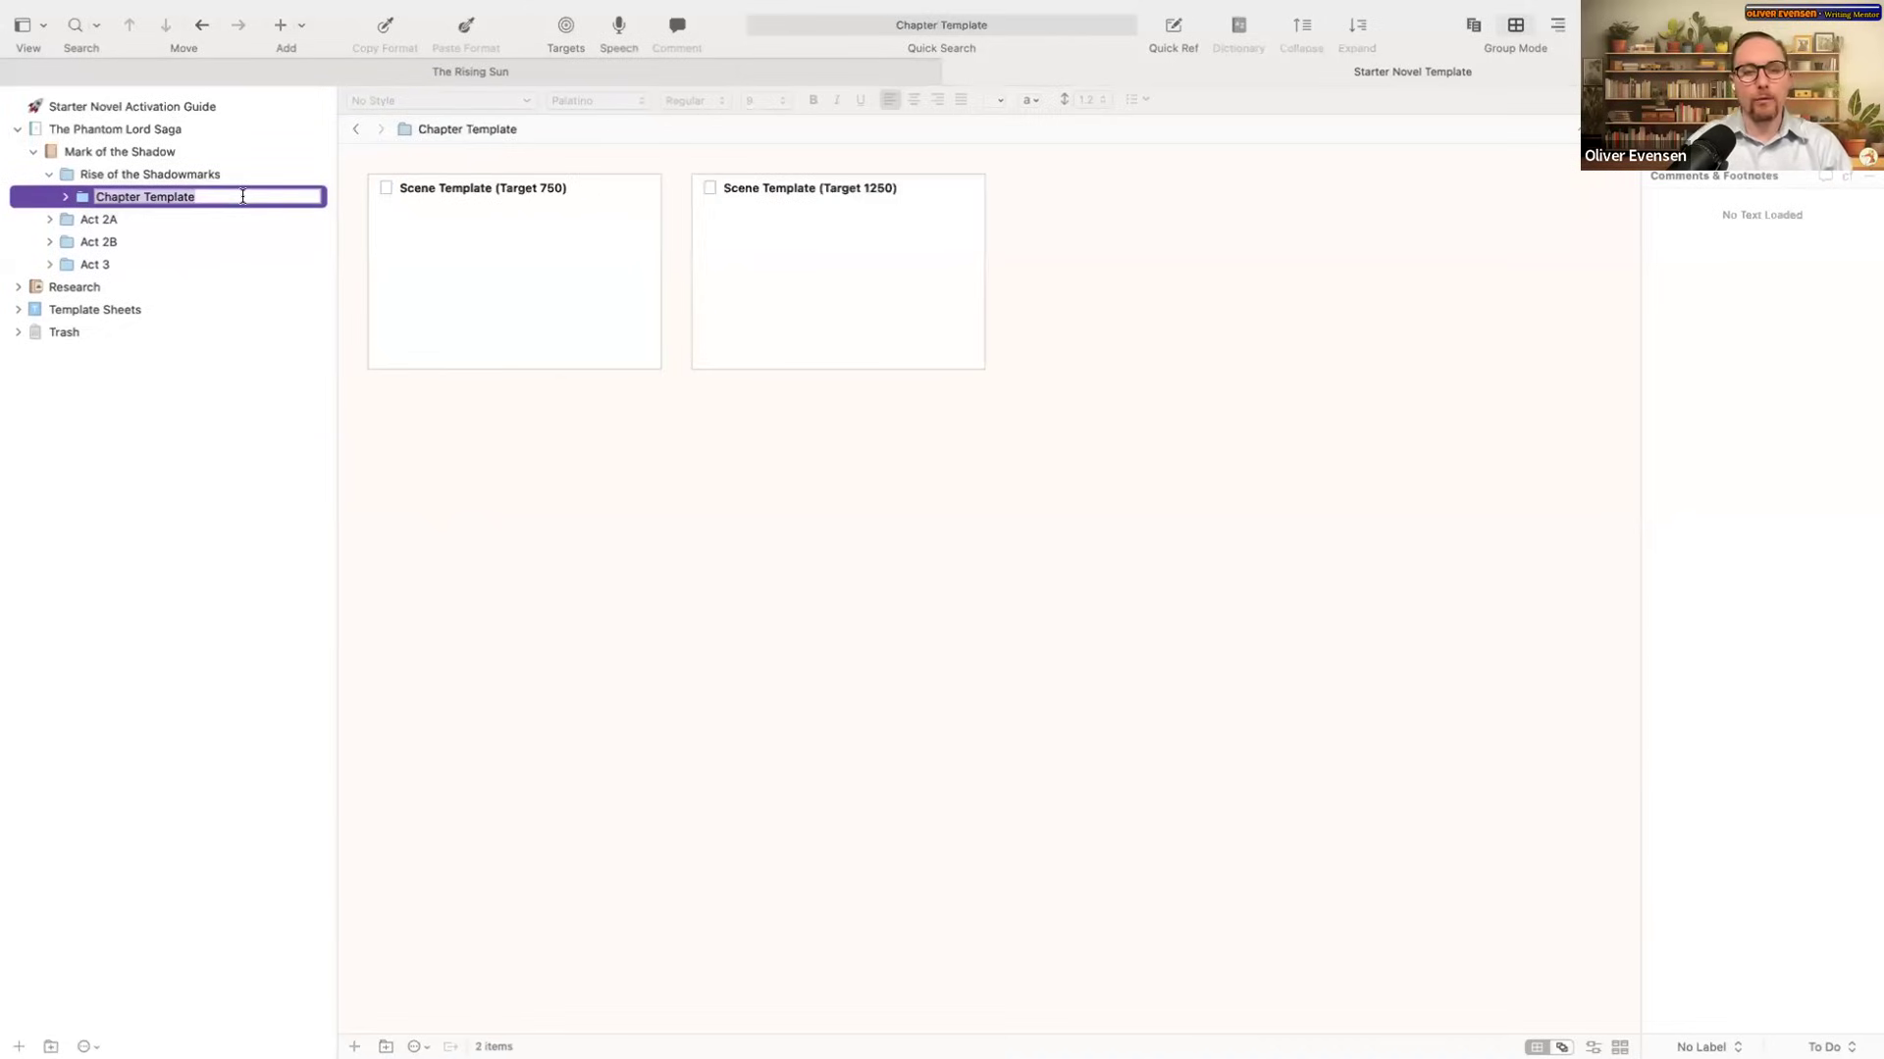
text(The )
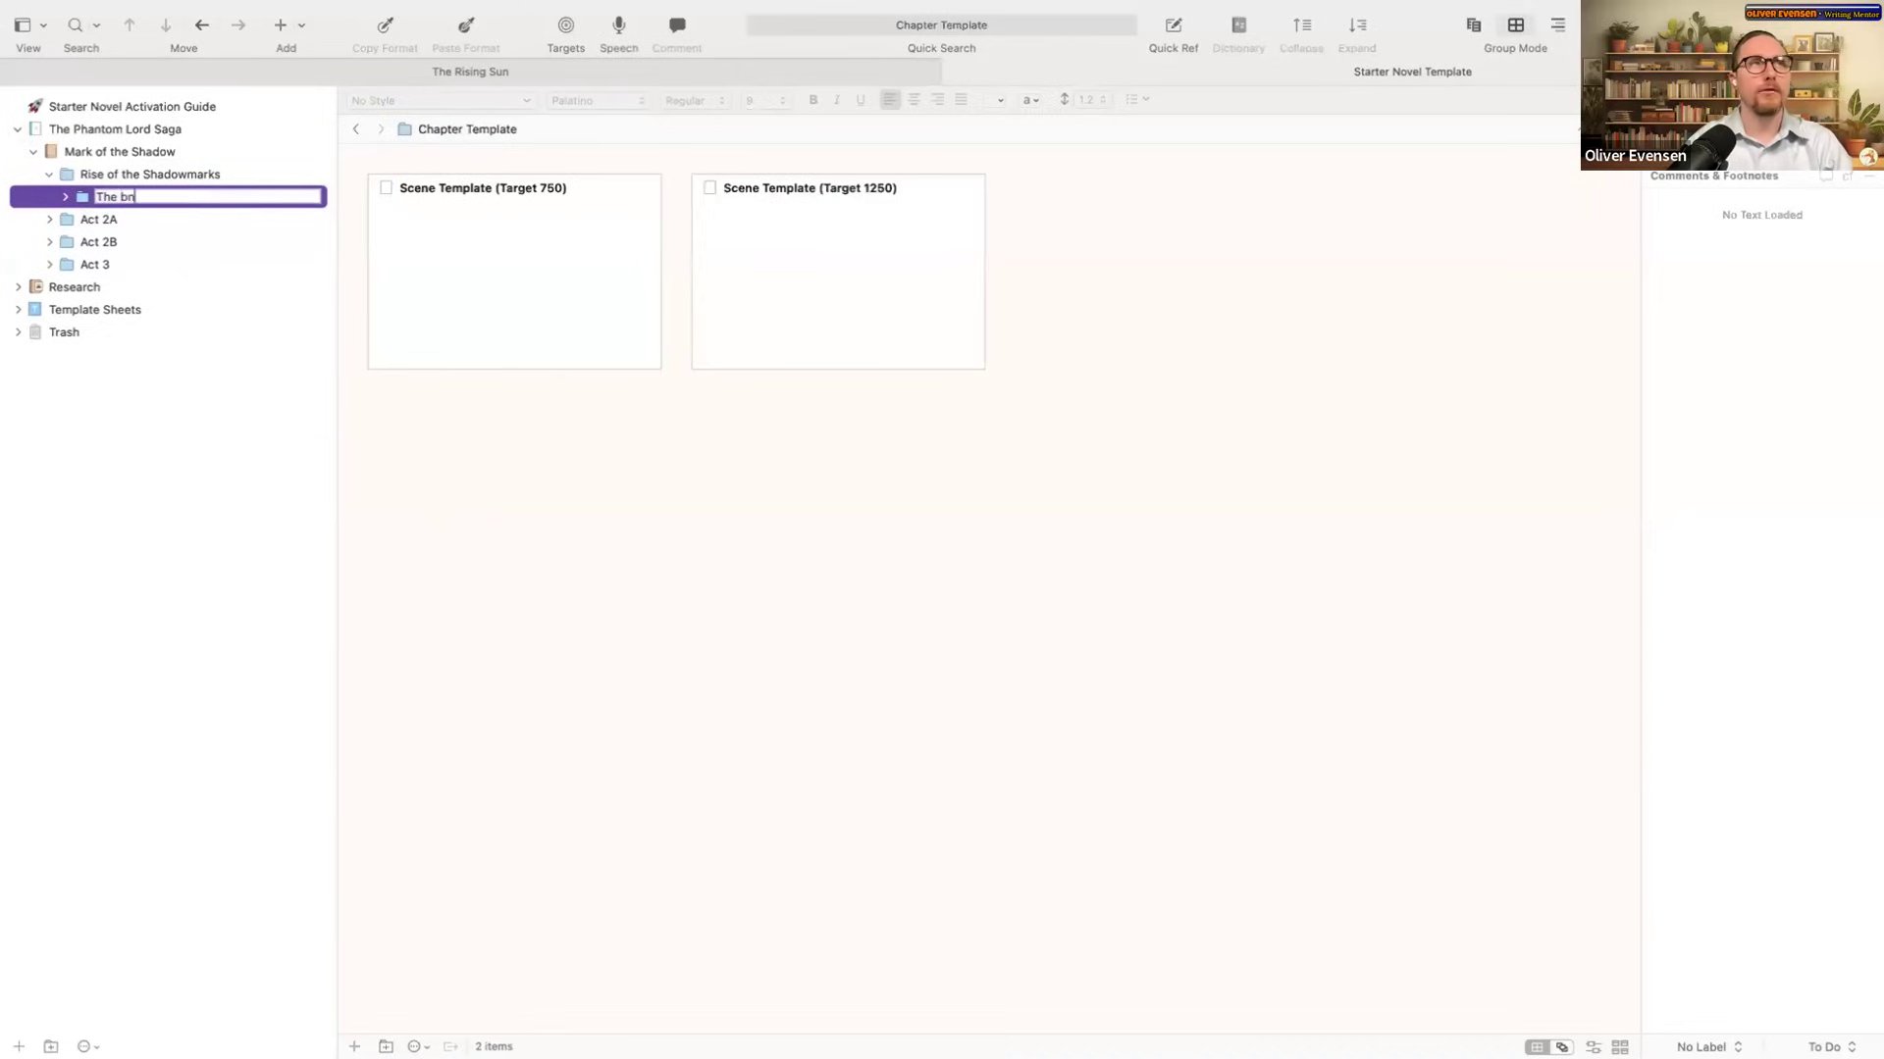
text(Butcher's Niece)
key(Return)
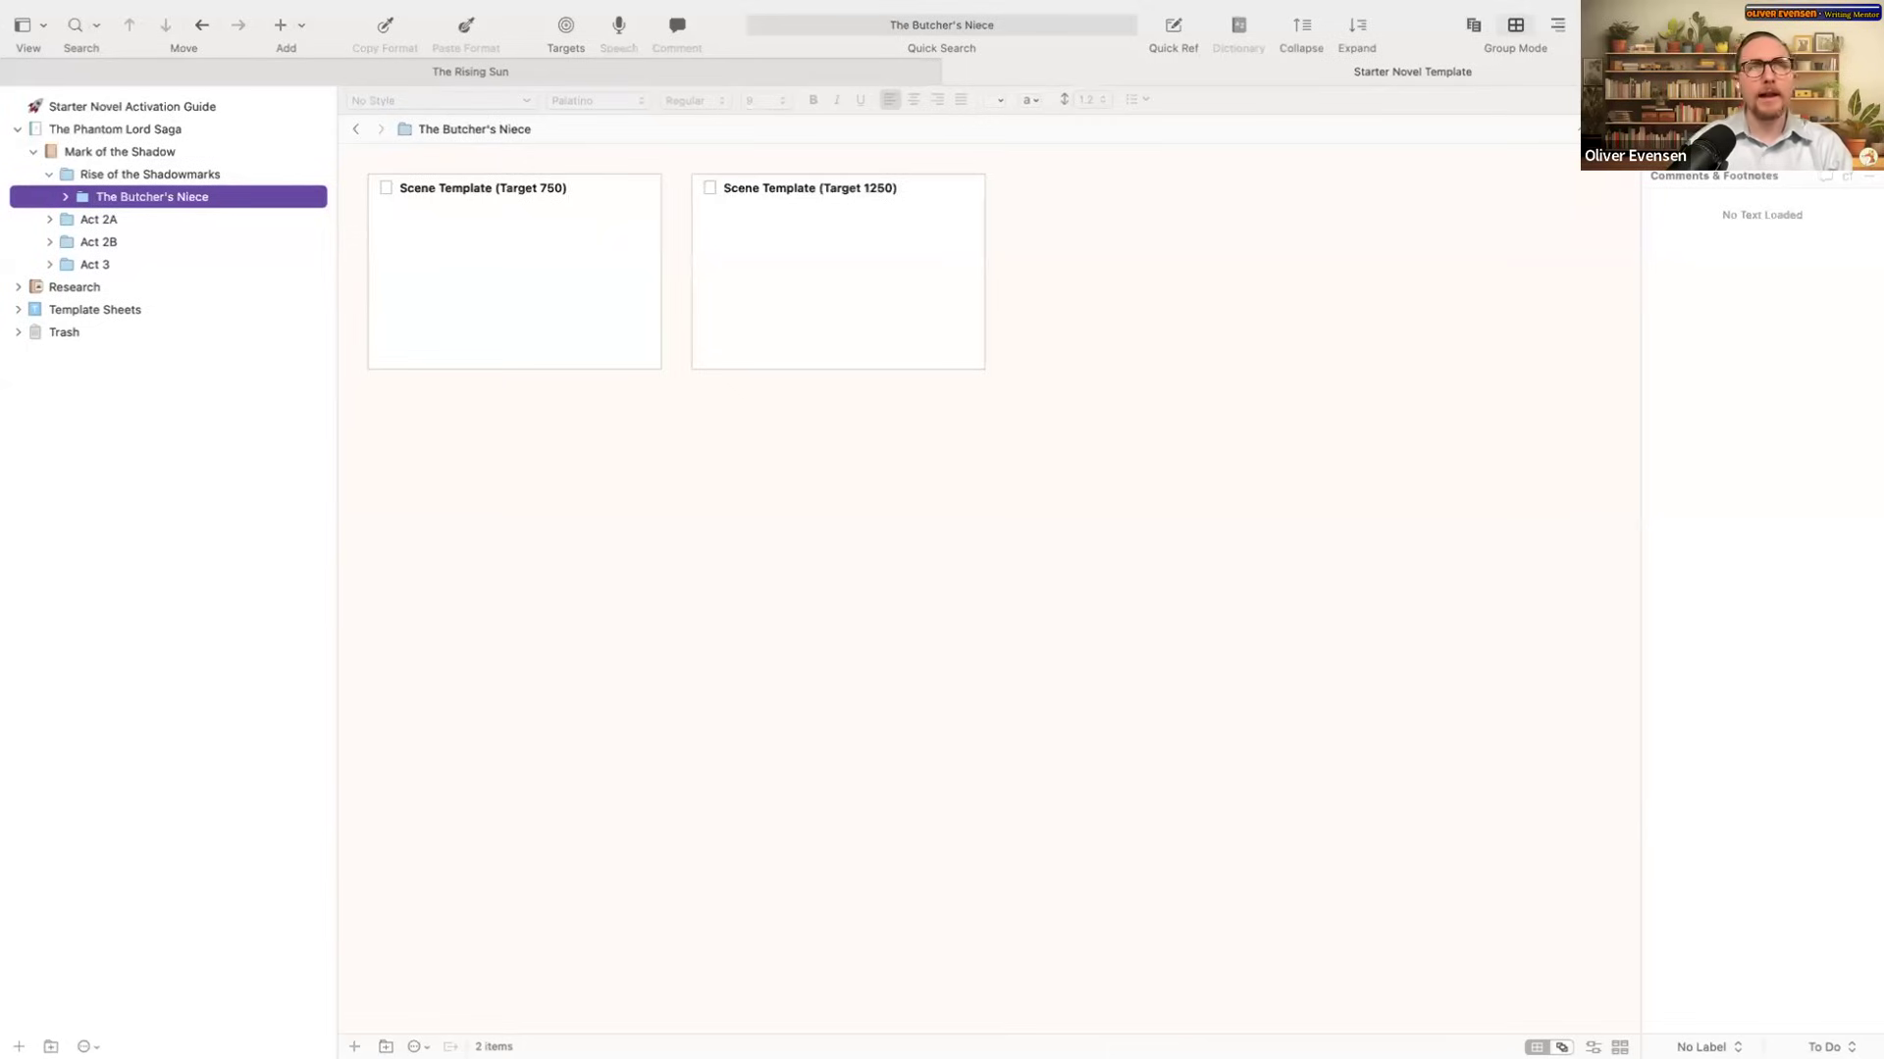
Step: Rename the chapter's Target 750 scene template as "Nyra goes to the castle gate to meet Dornton" and widen the binder to fit it
key(Right)
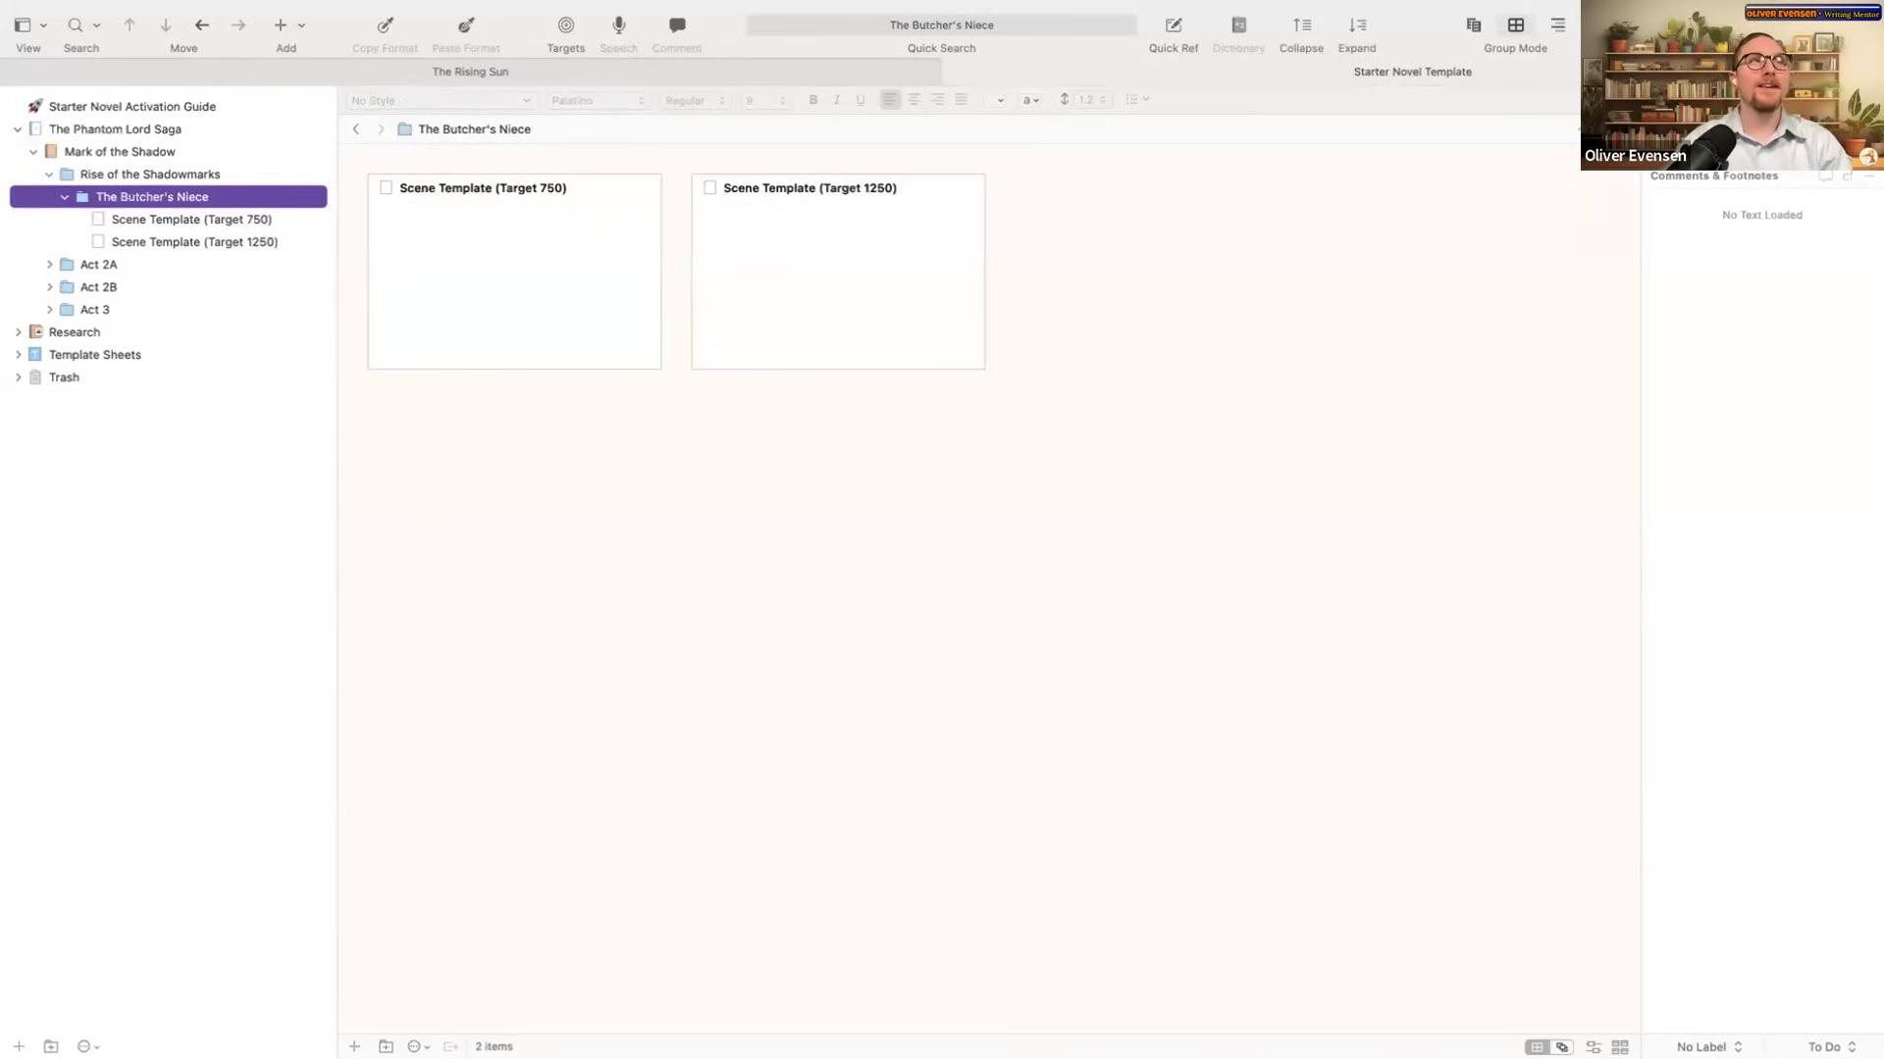
click(191, 219)
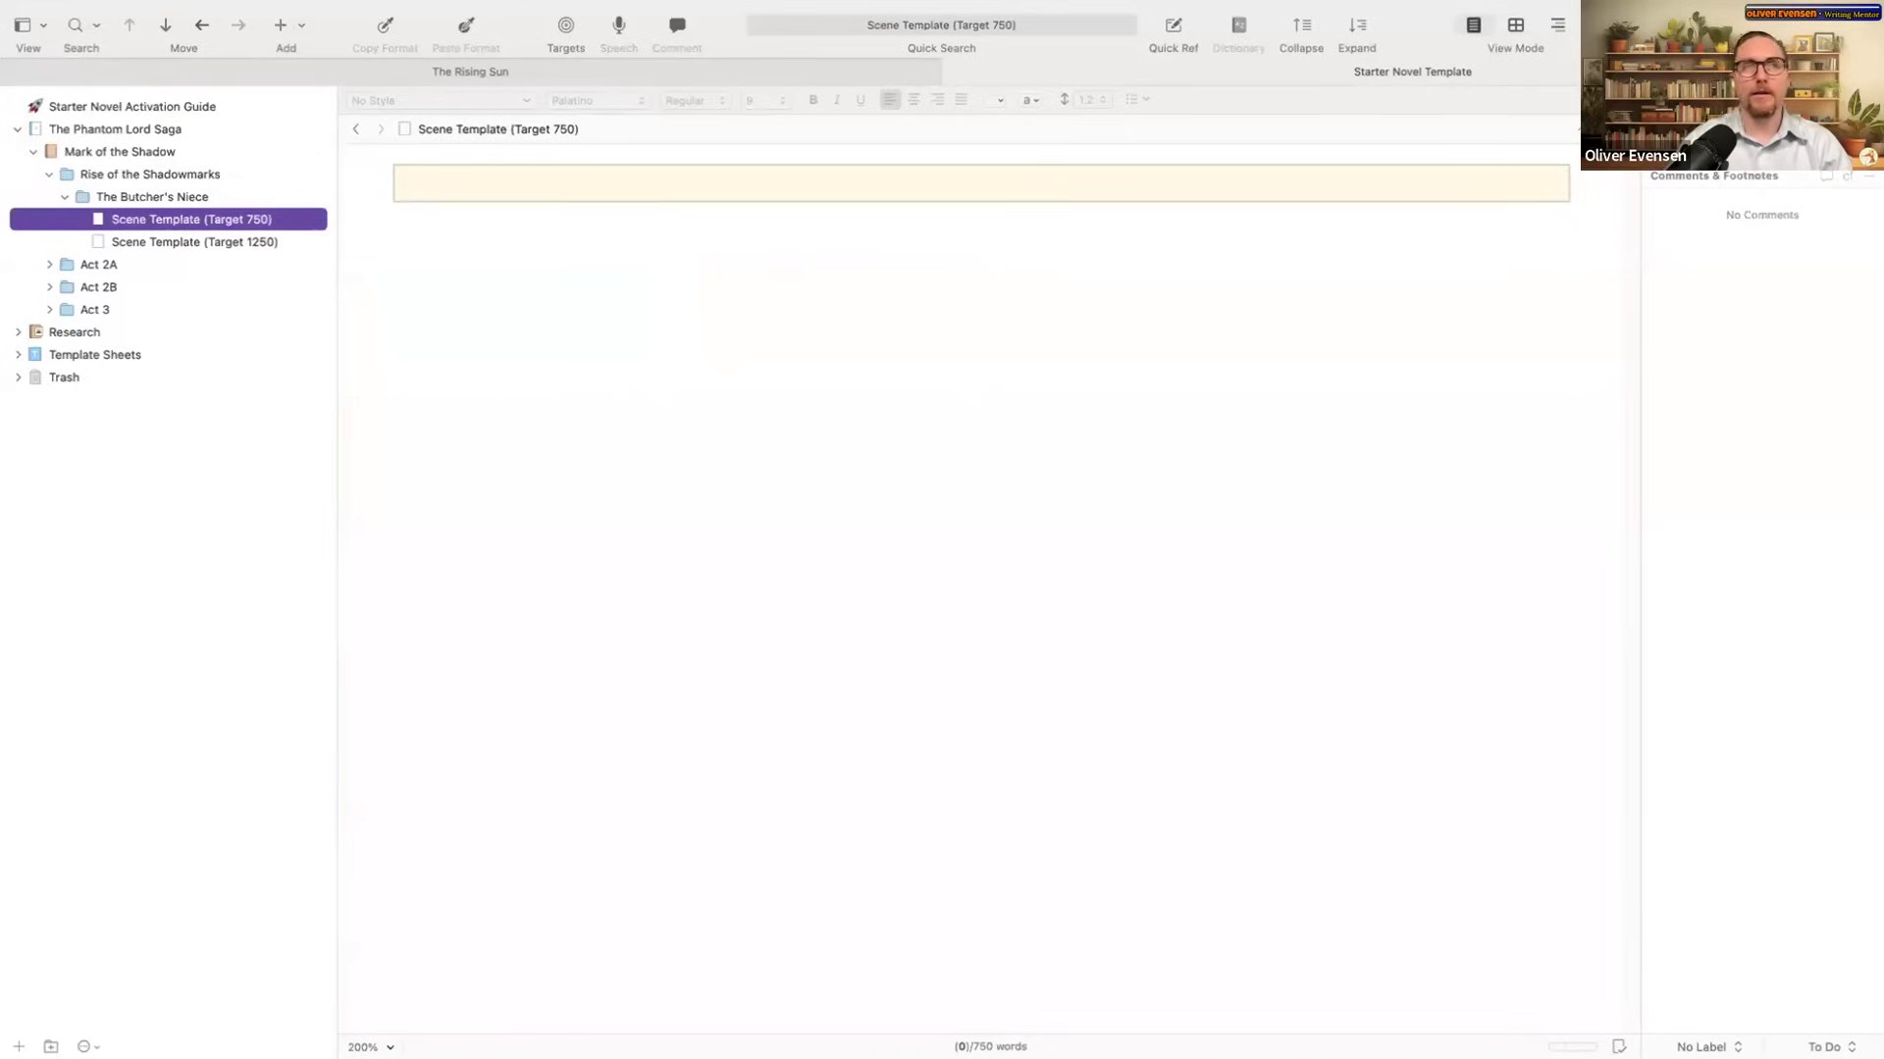
click(208, 221)
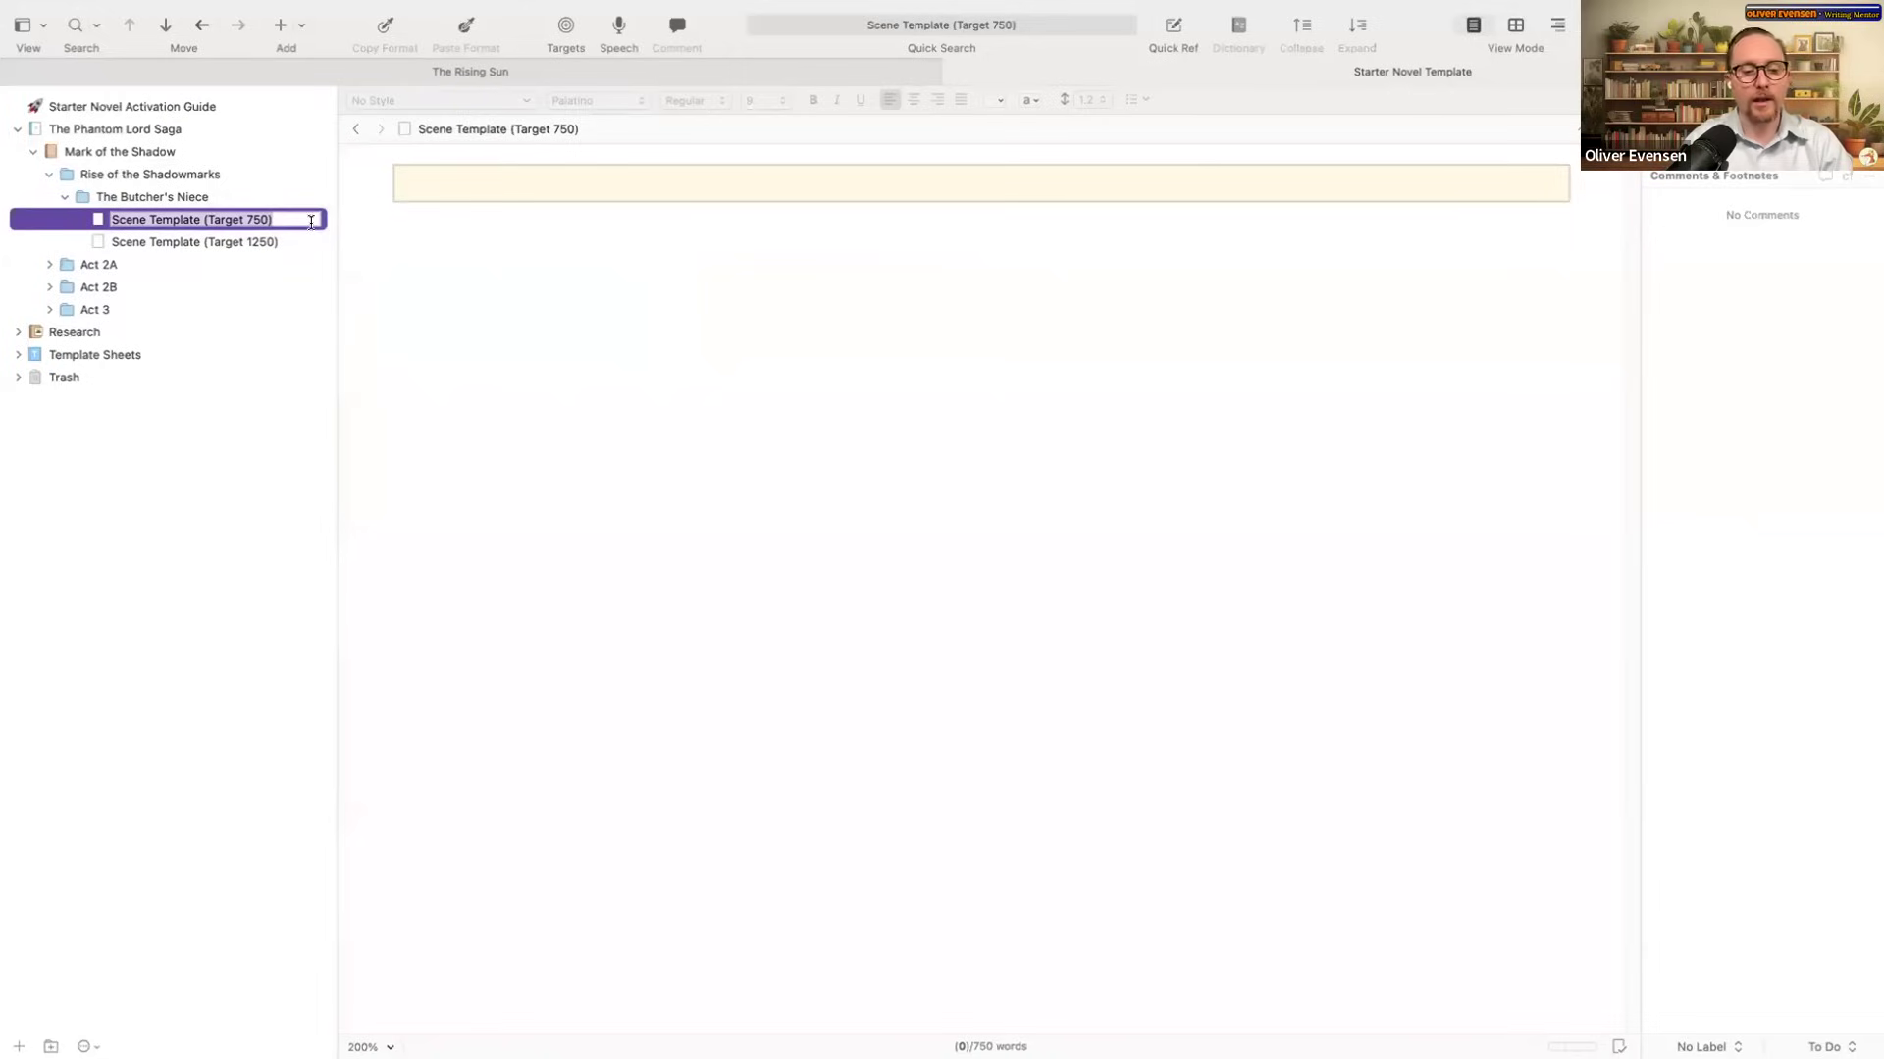
text(Nyra me)
key(BackSpace)
key(BackSpace)
text(goes to the castle cate)
key(BackSpace)
key(BackSpace)
key(BackSpace)
key(BackSpace)
text(gate to meet Dornton)
key(Return)
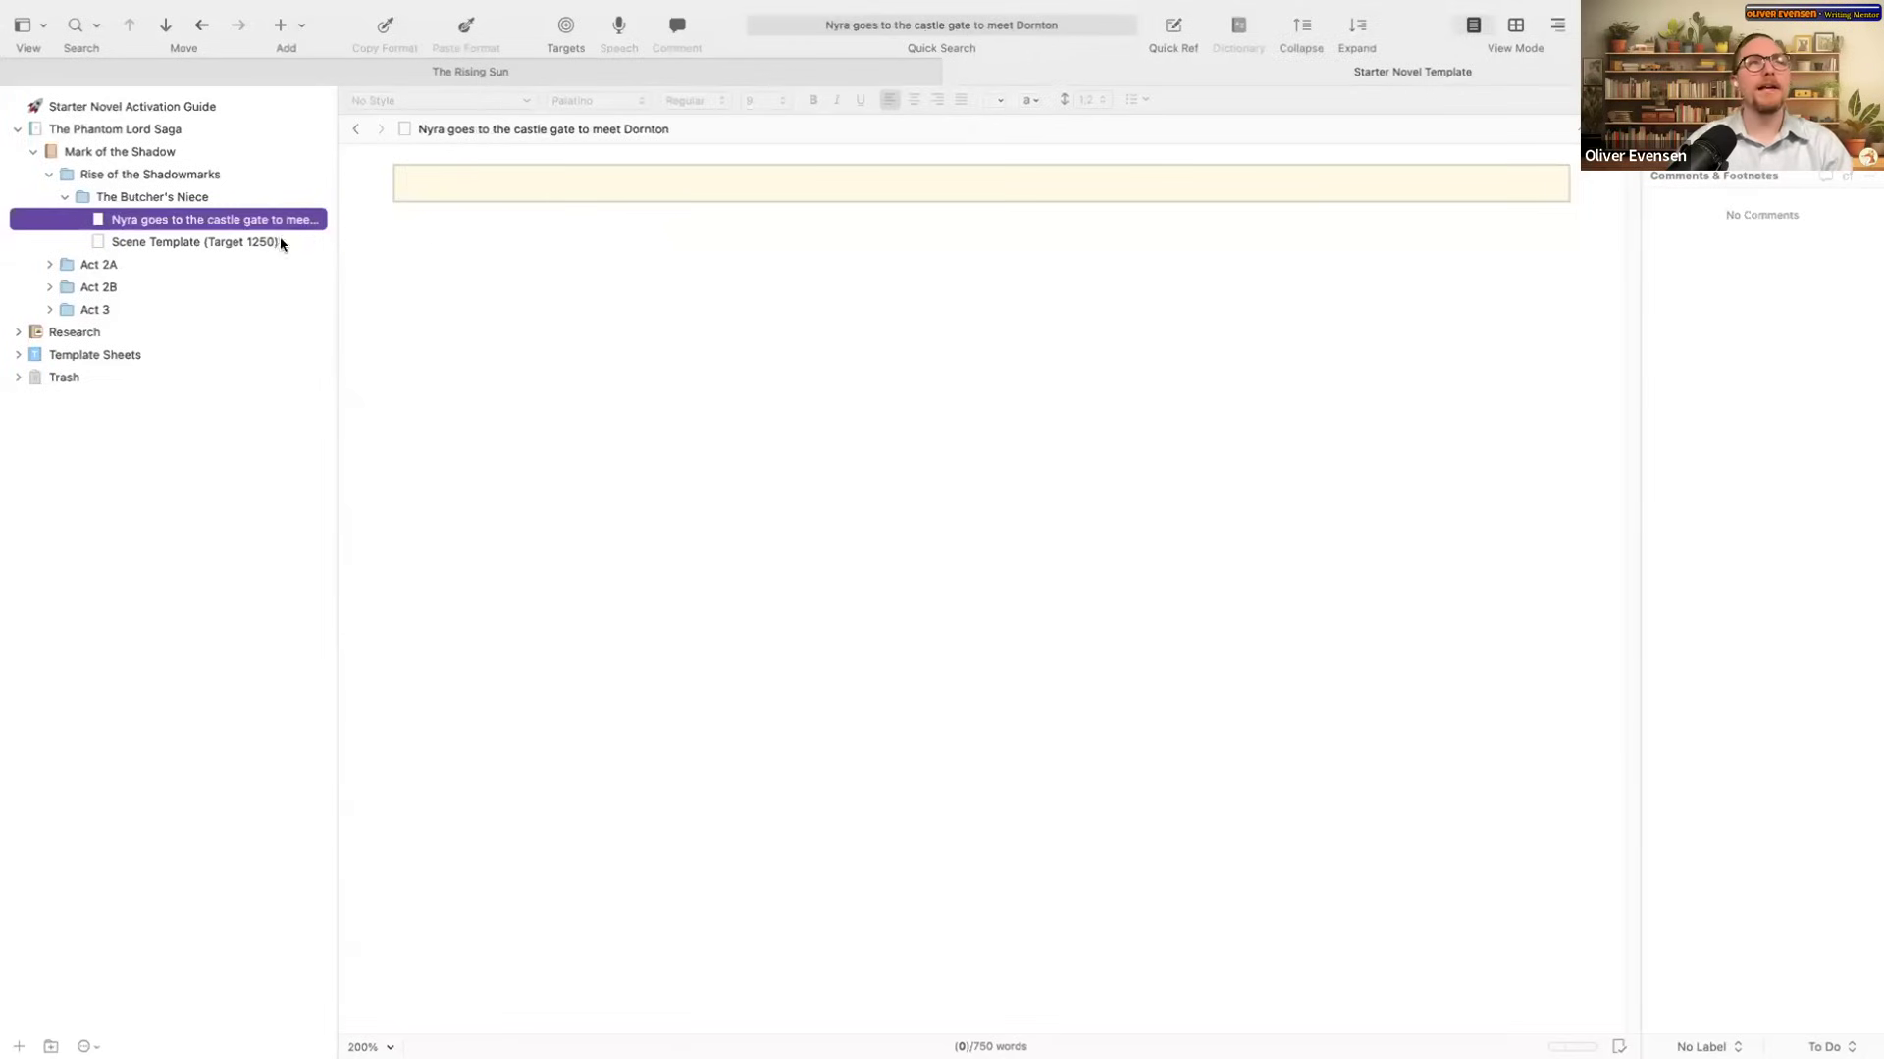
drag(335, 220, 463, 227)
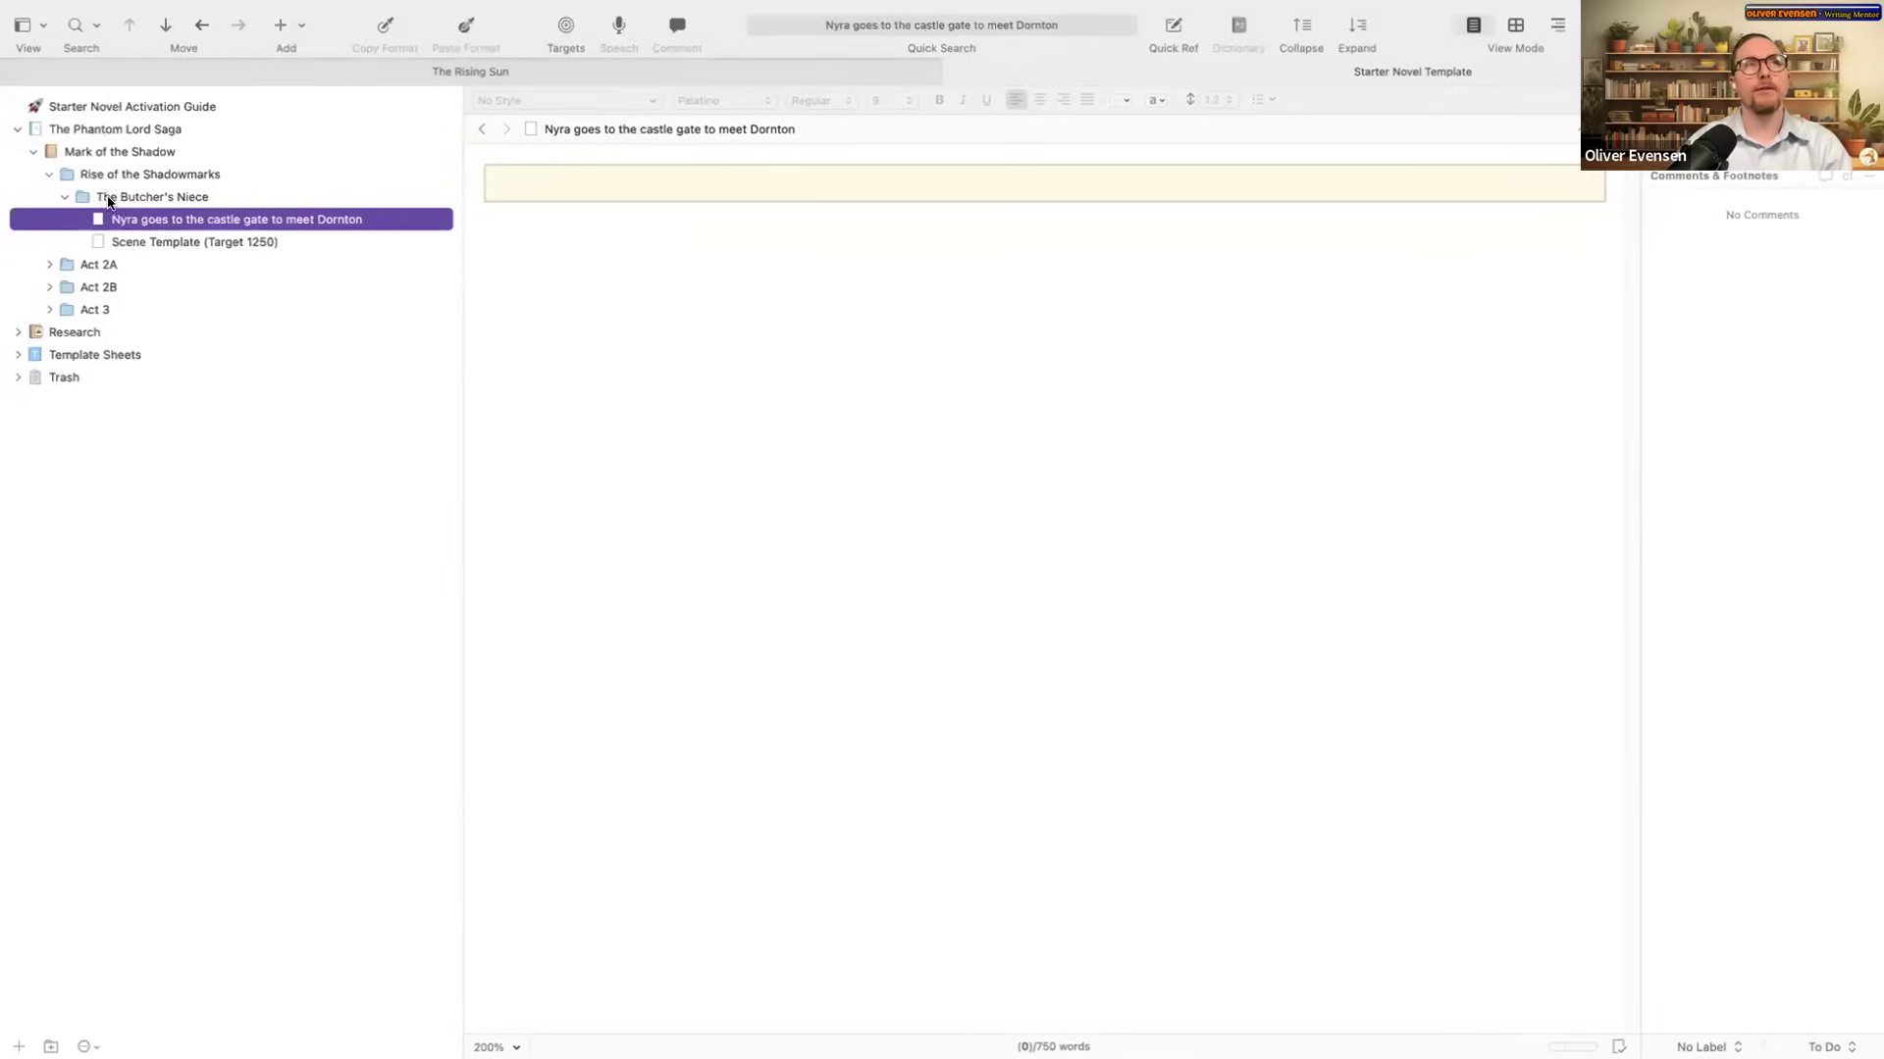
Step: Switch to The Rising Sun project and expand its Manuscript folder to list the imported chapters
click(280, 72)
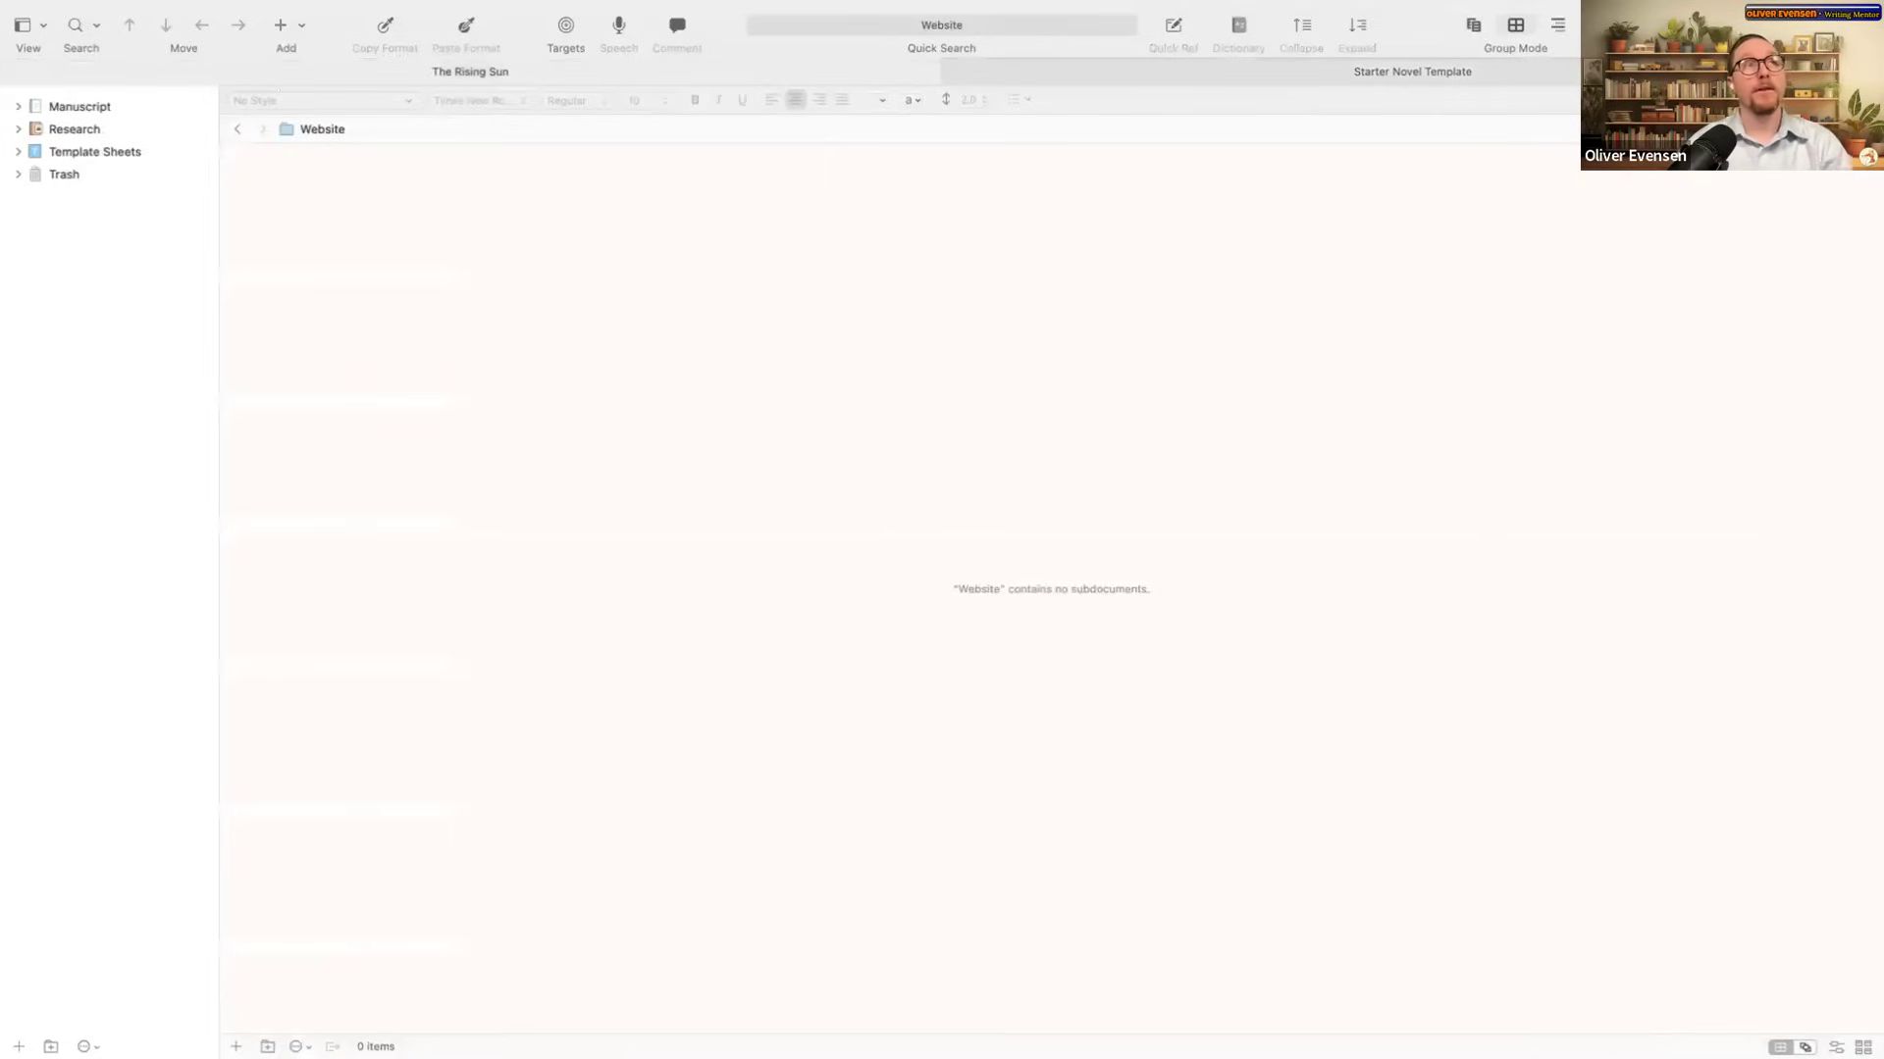
click(17, 107)
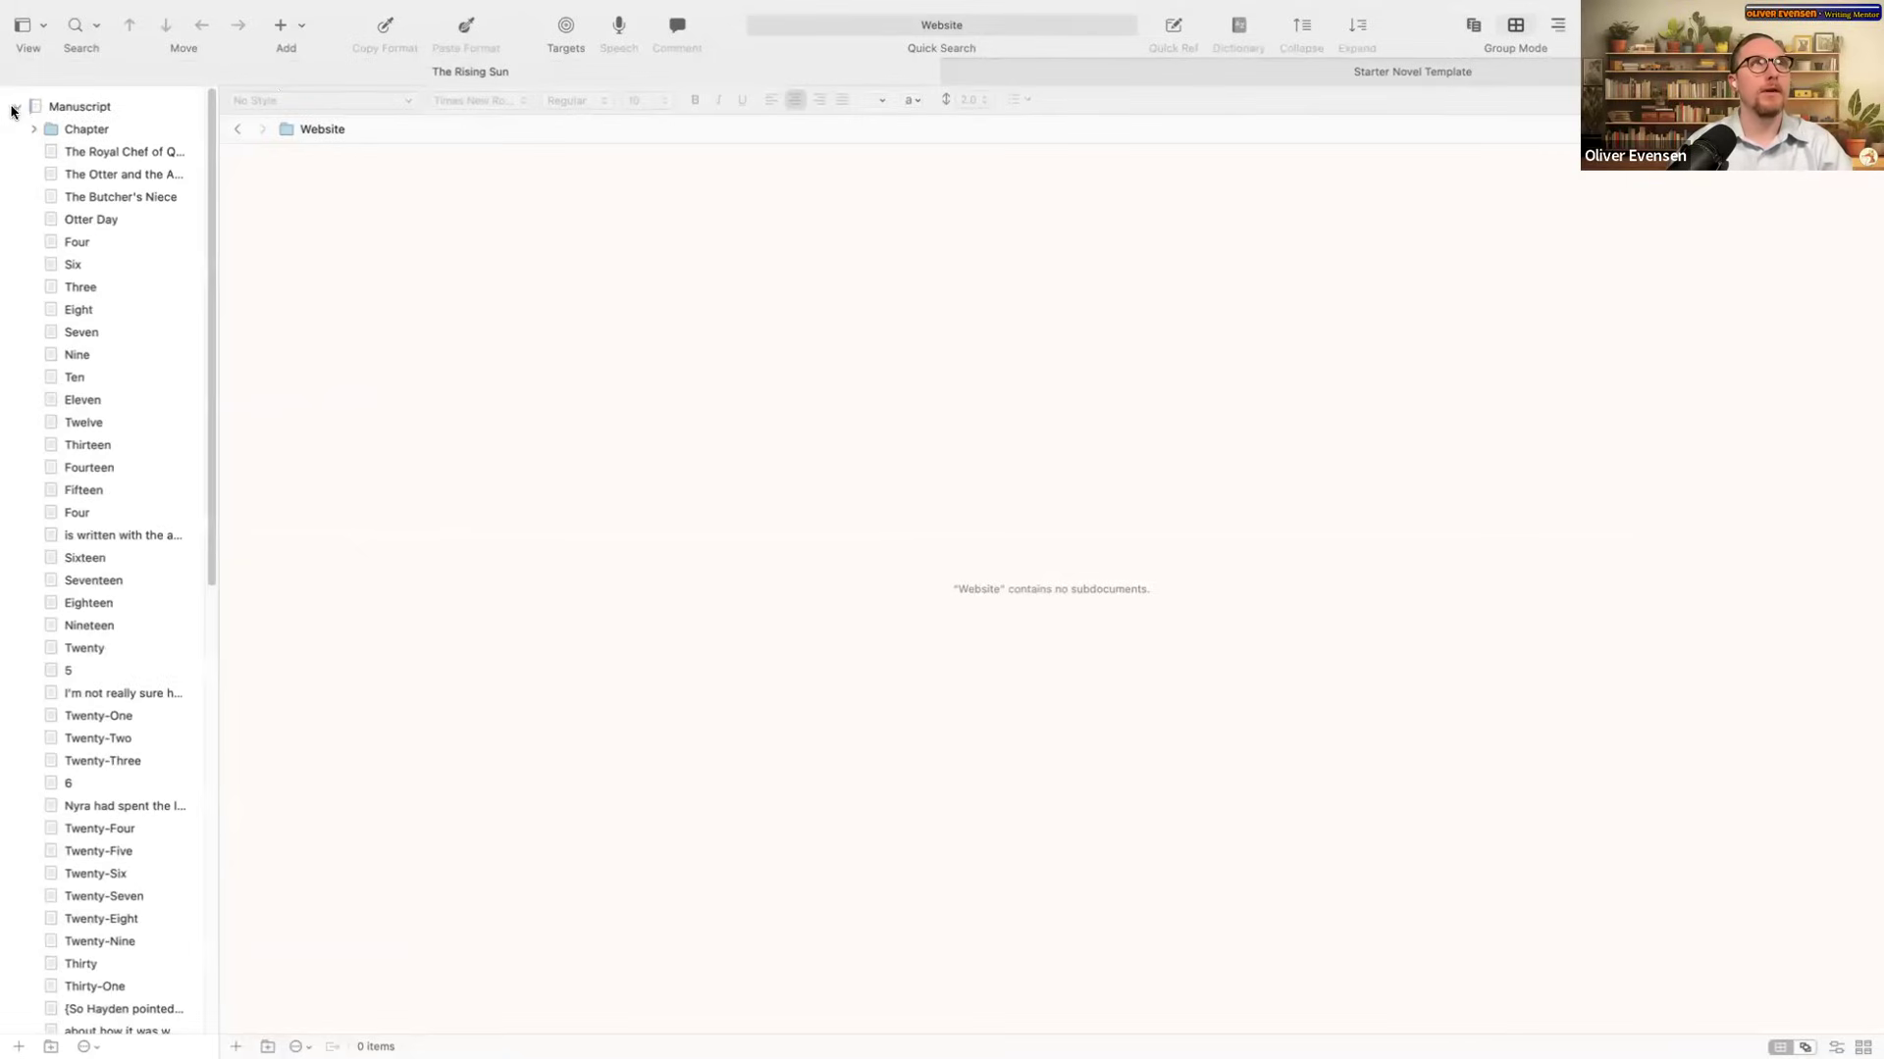
click(17, 107)
click(18, 107)
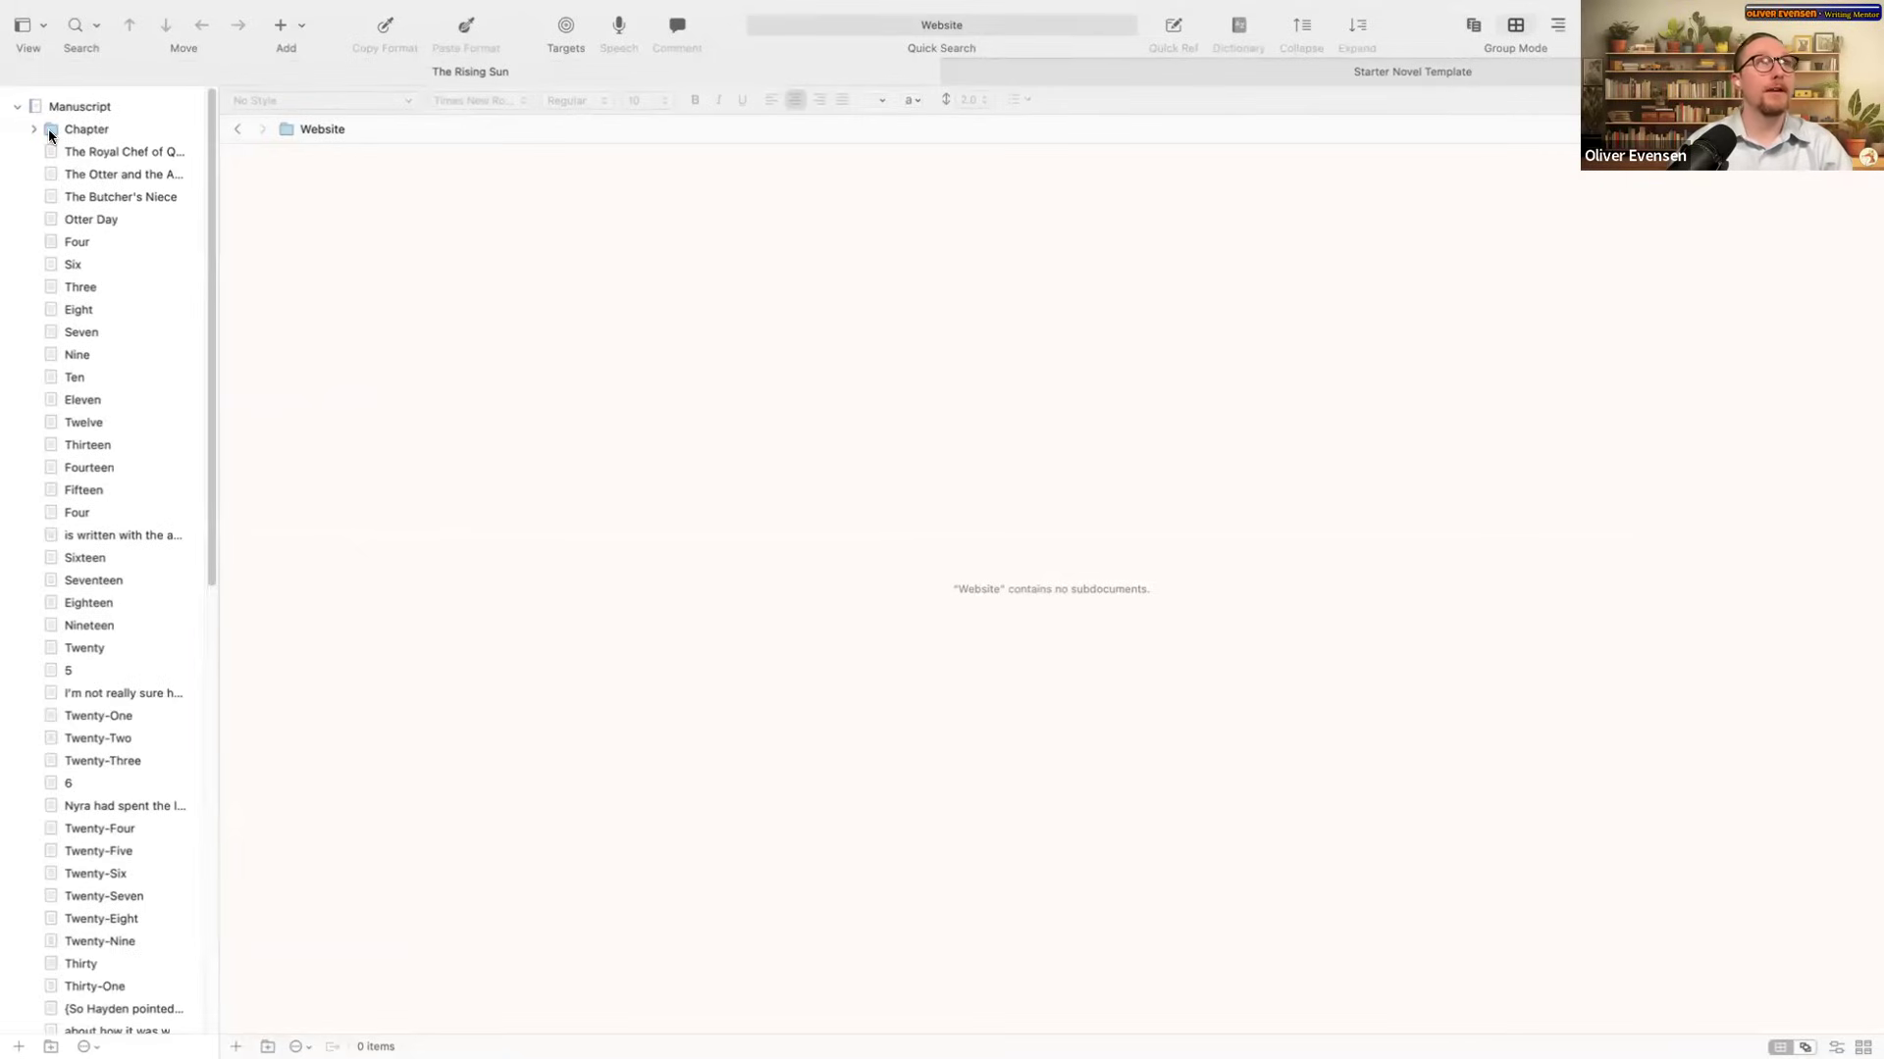
Step: Move the placeholder Chapter folder, including its Scene document, from the manuscript to the trash
click(49, 128)
click(32, 130)
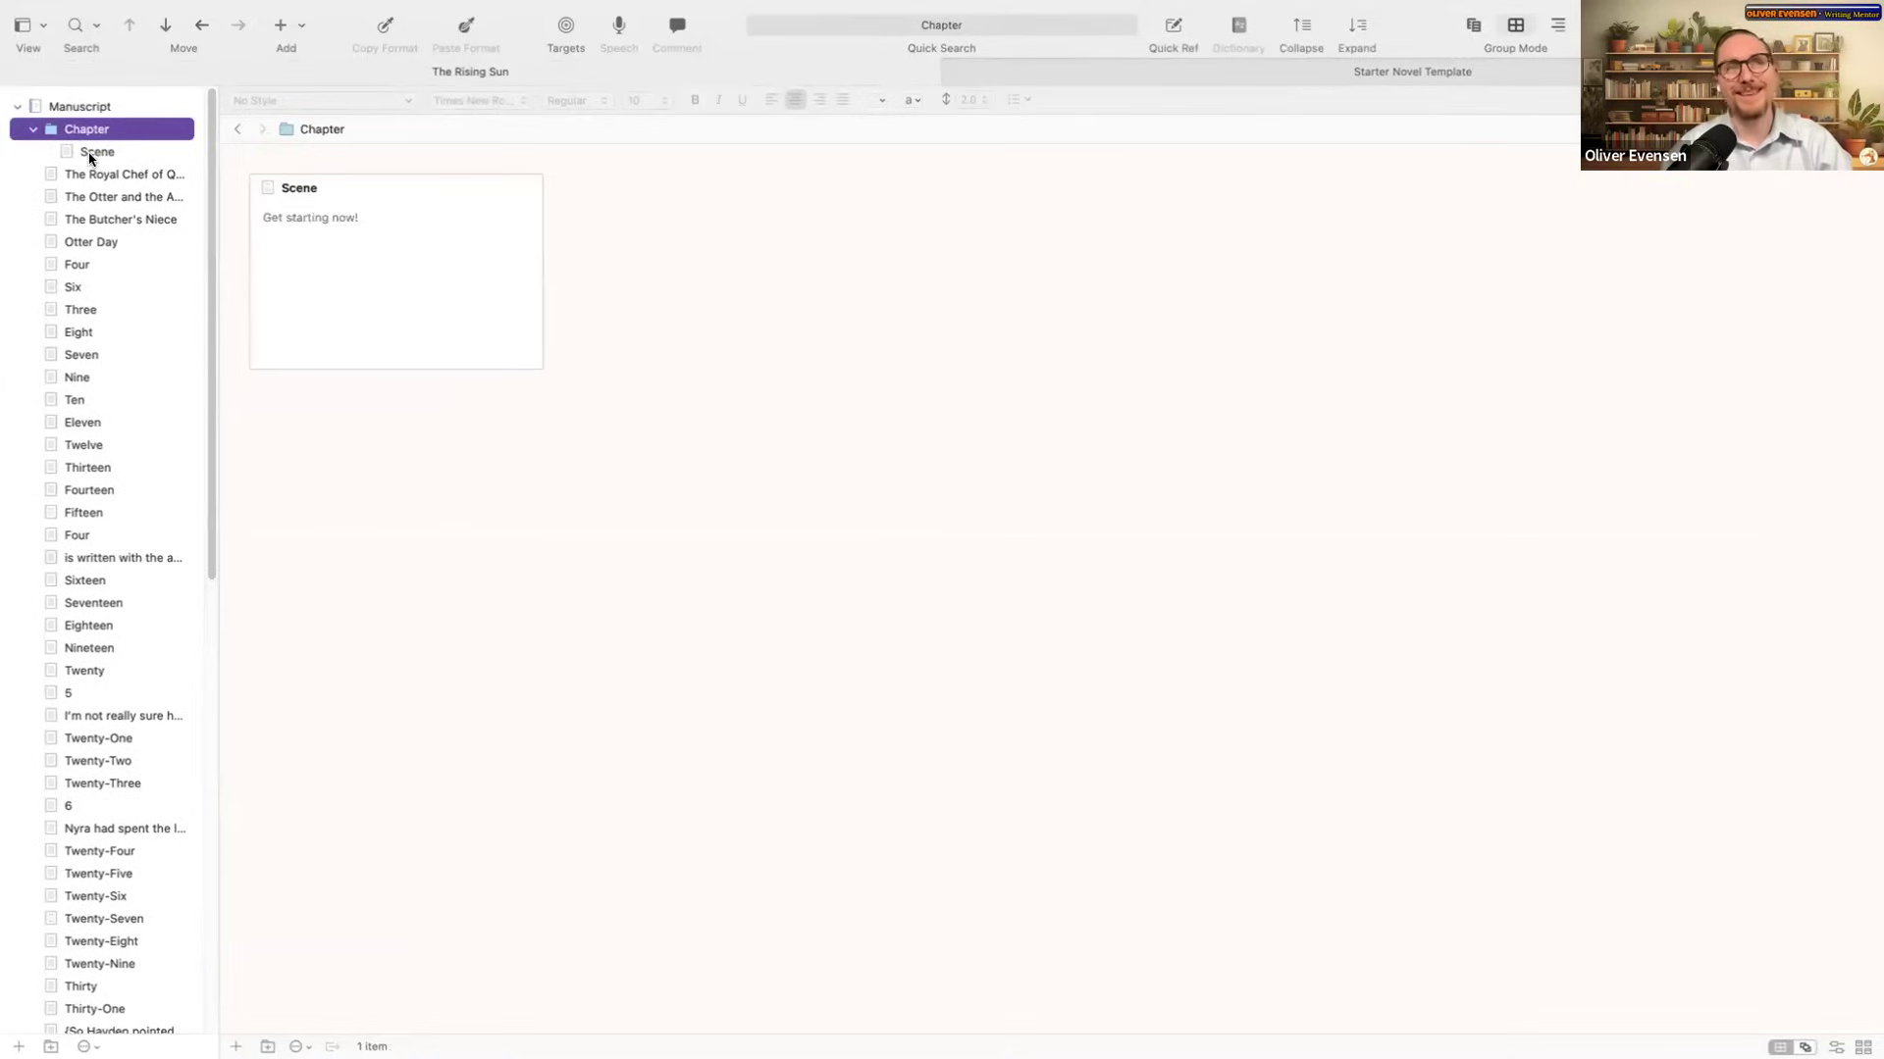
click(33, 129)
right_click(83, 135)
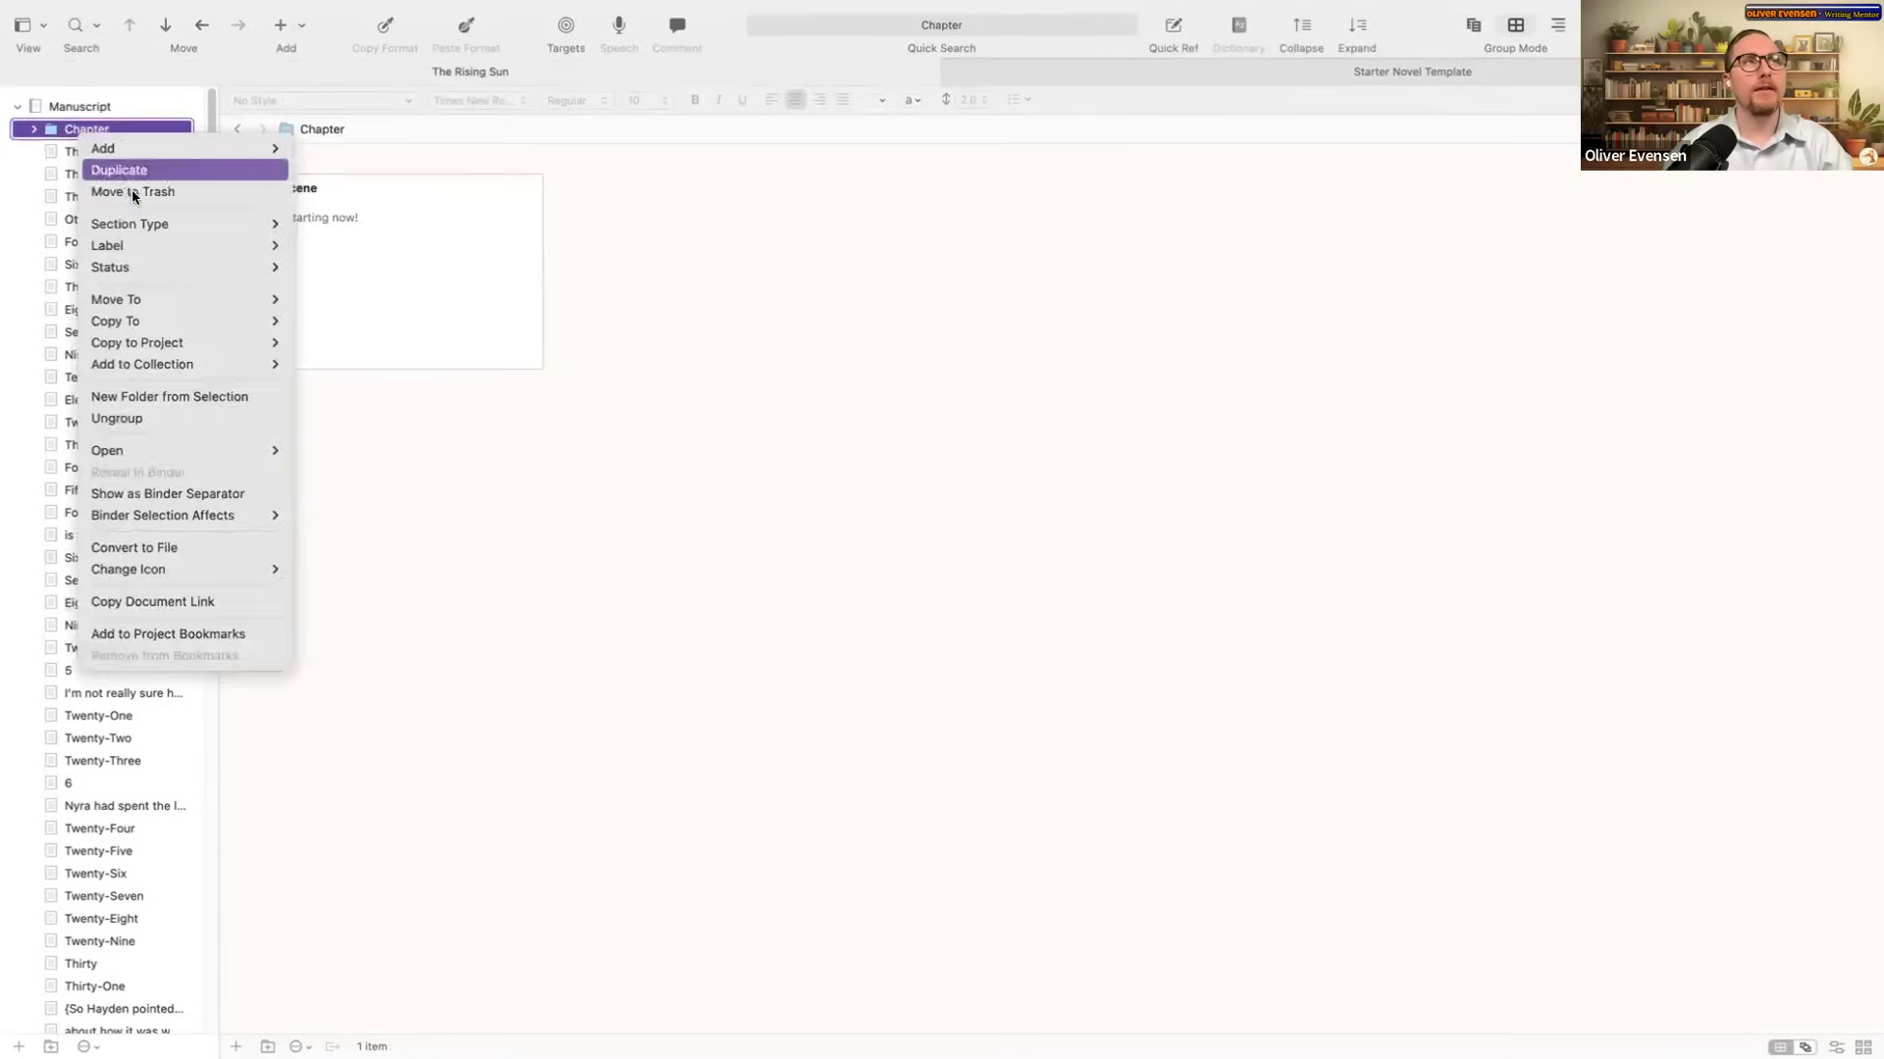
click(131, 191)
Step: Add a new folder after The Royal Chef of Quilendell in the manuscript and name it Book 1
click(93, 109)
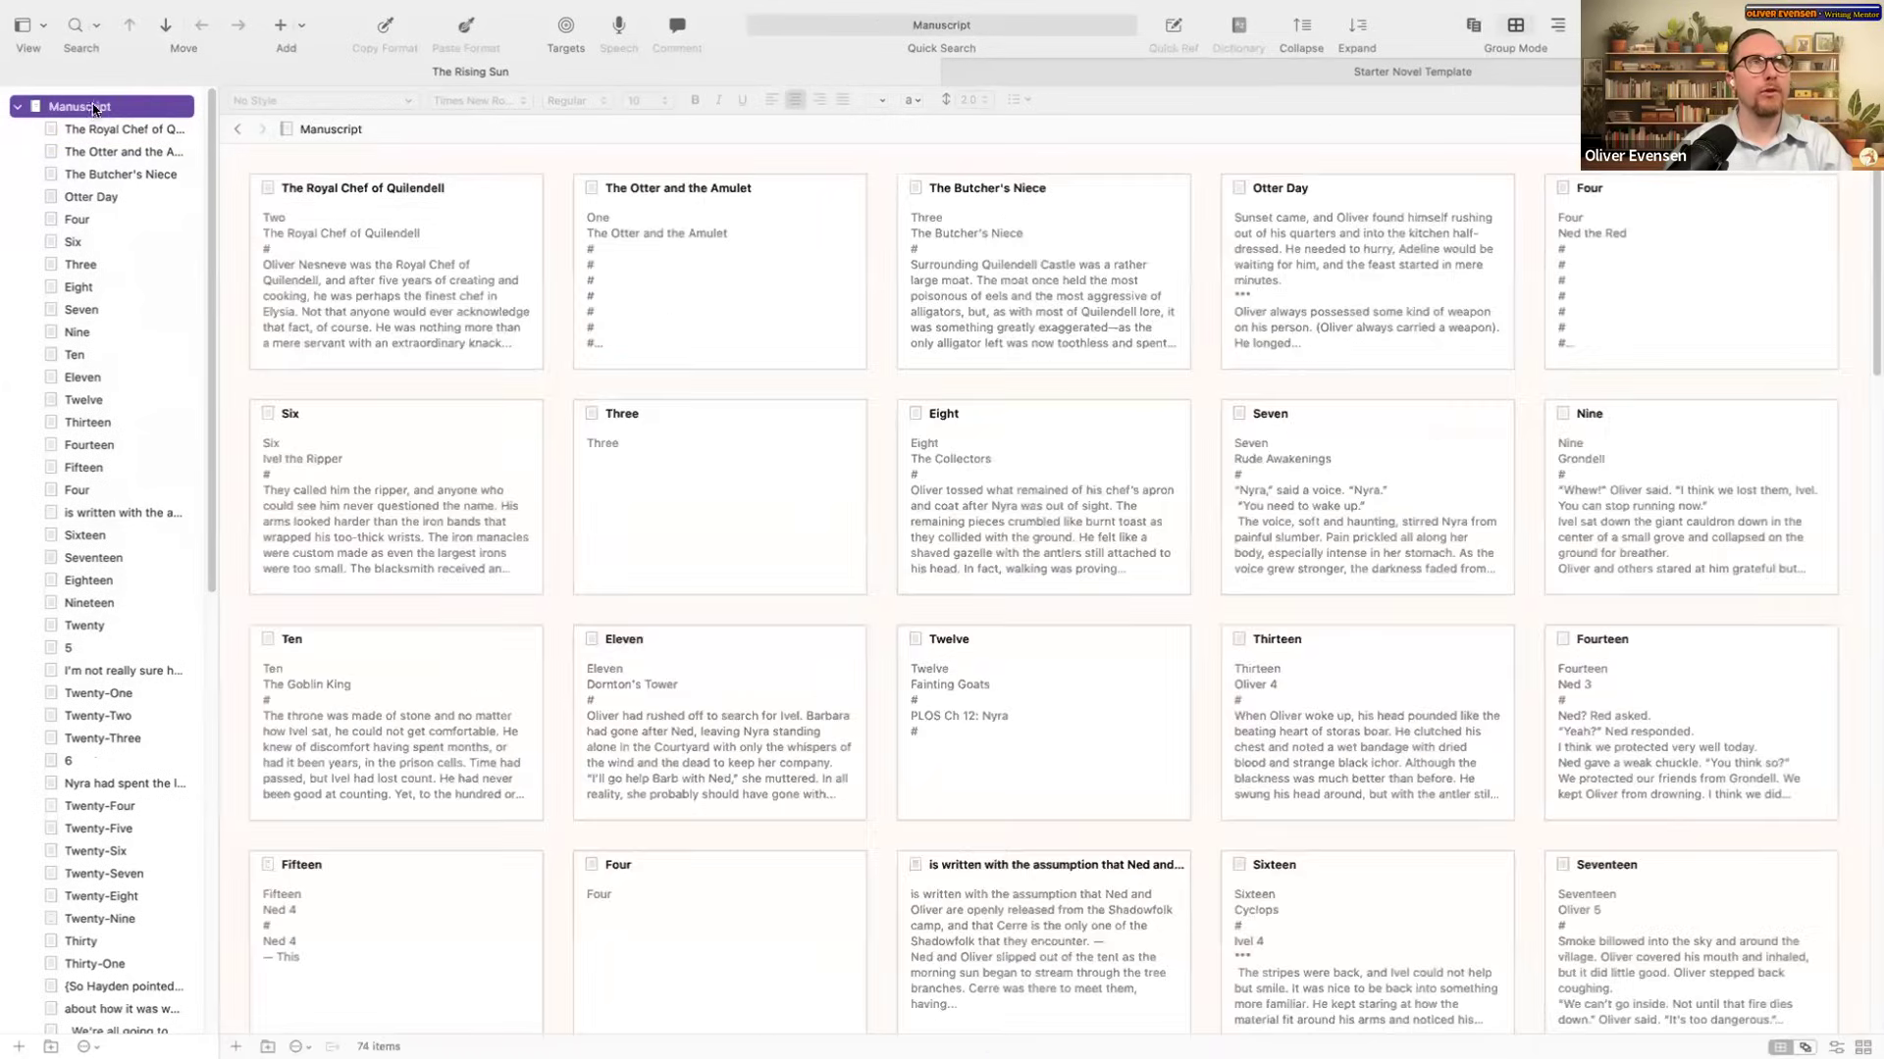
click(98, 128)
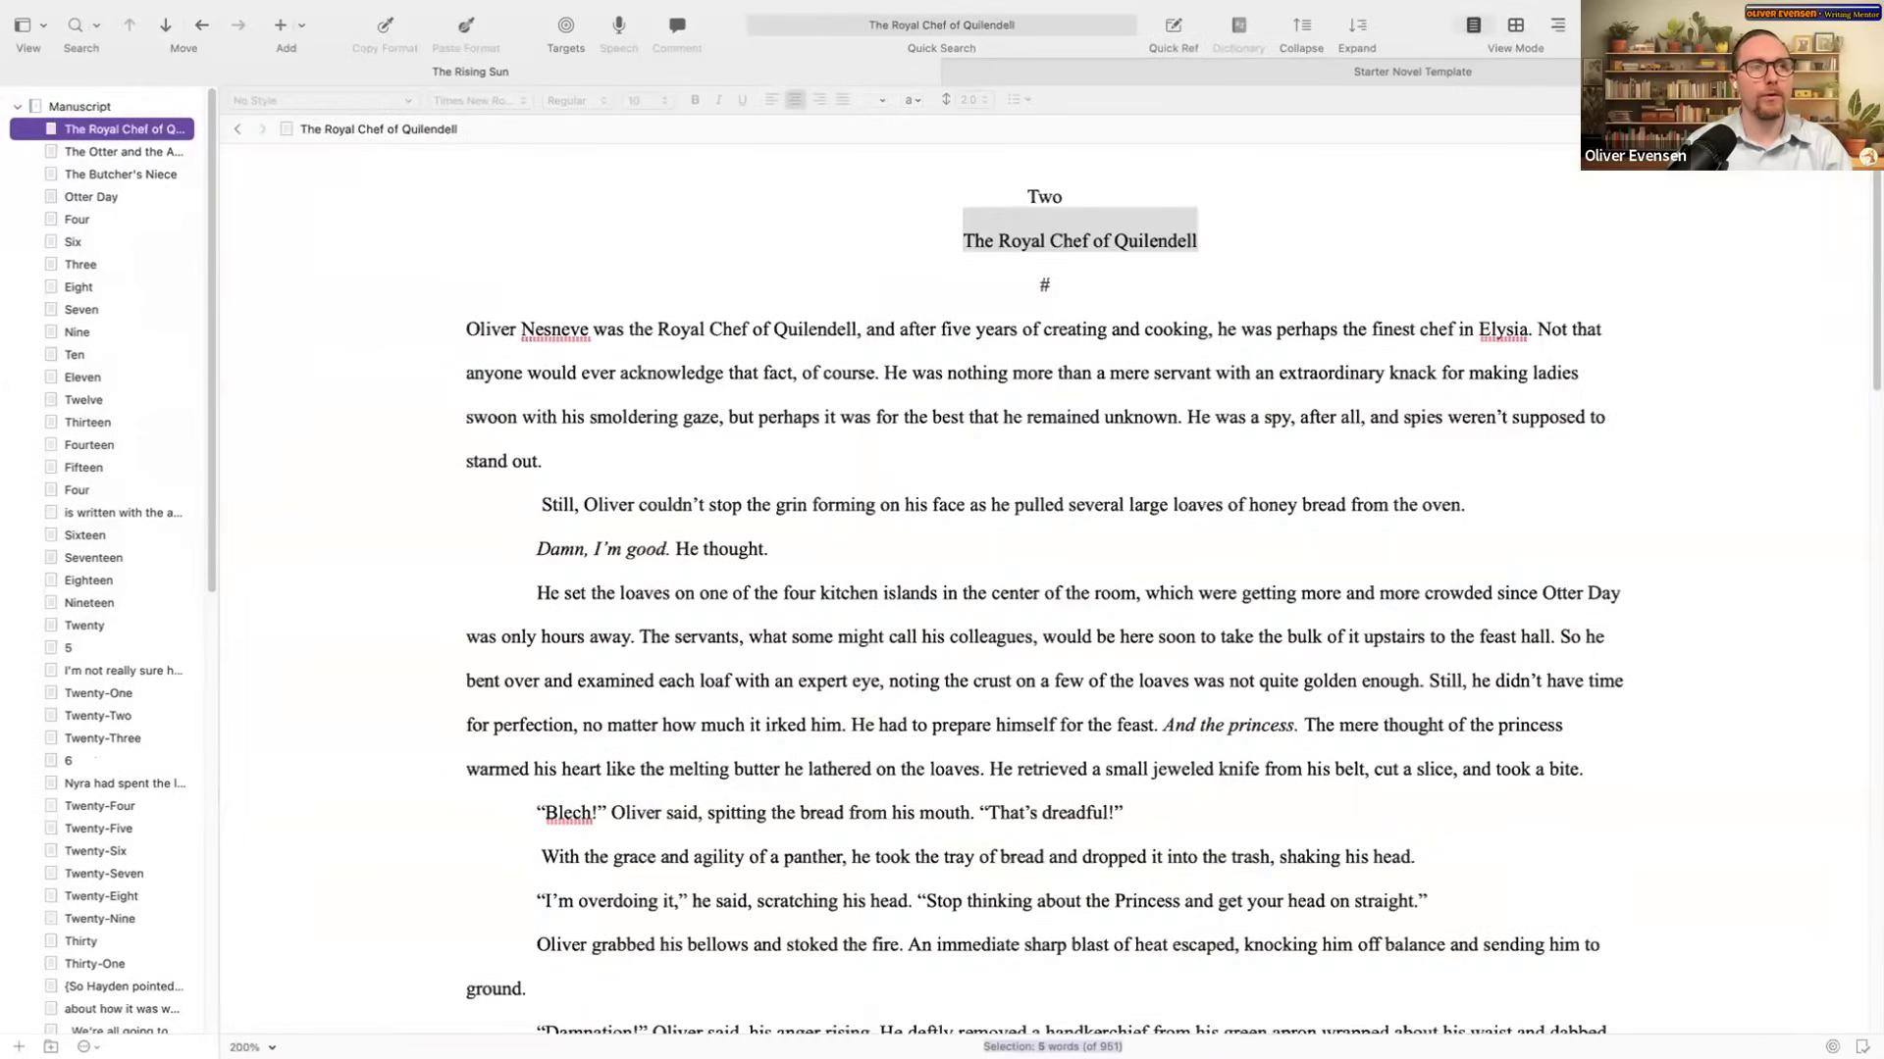
click(300, 26)
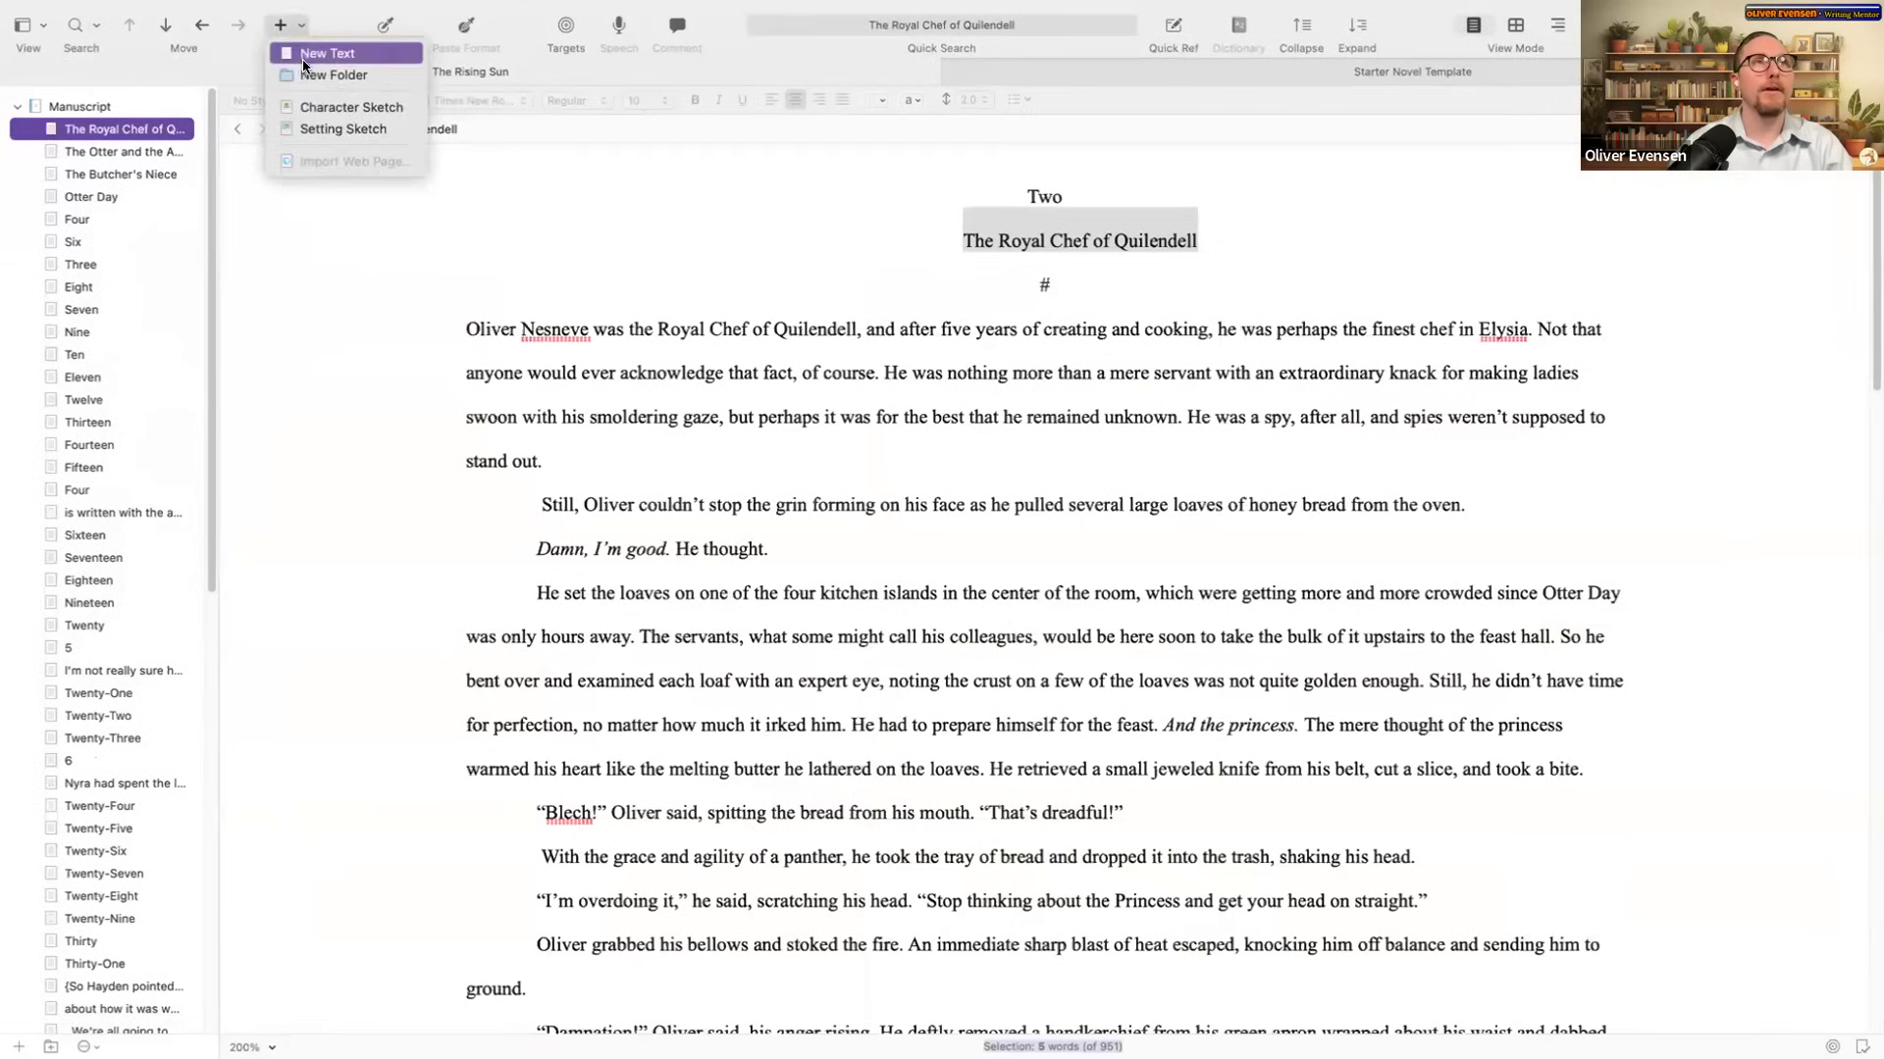
click(255, 116)
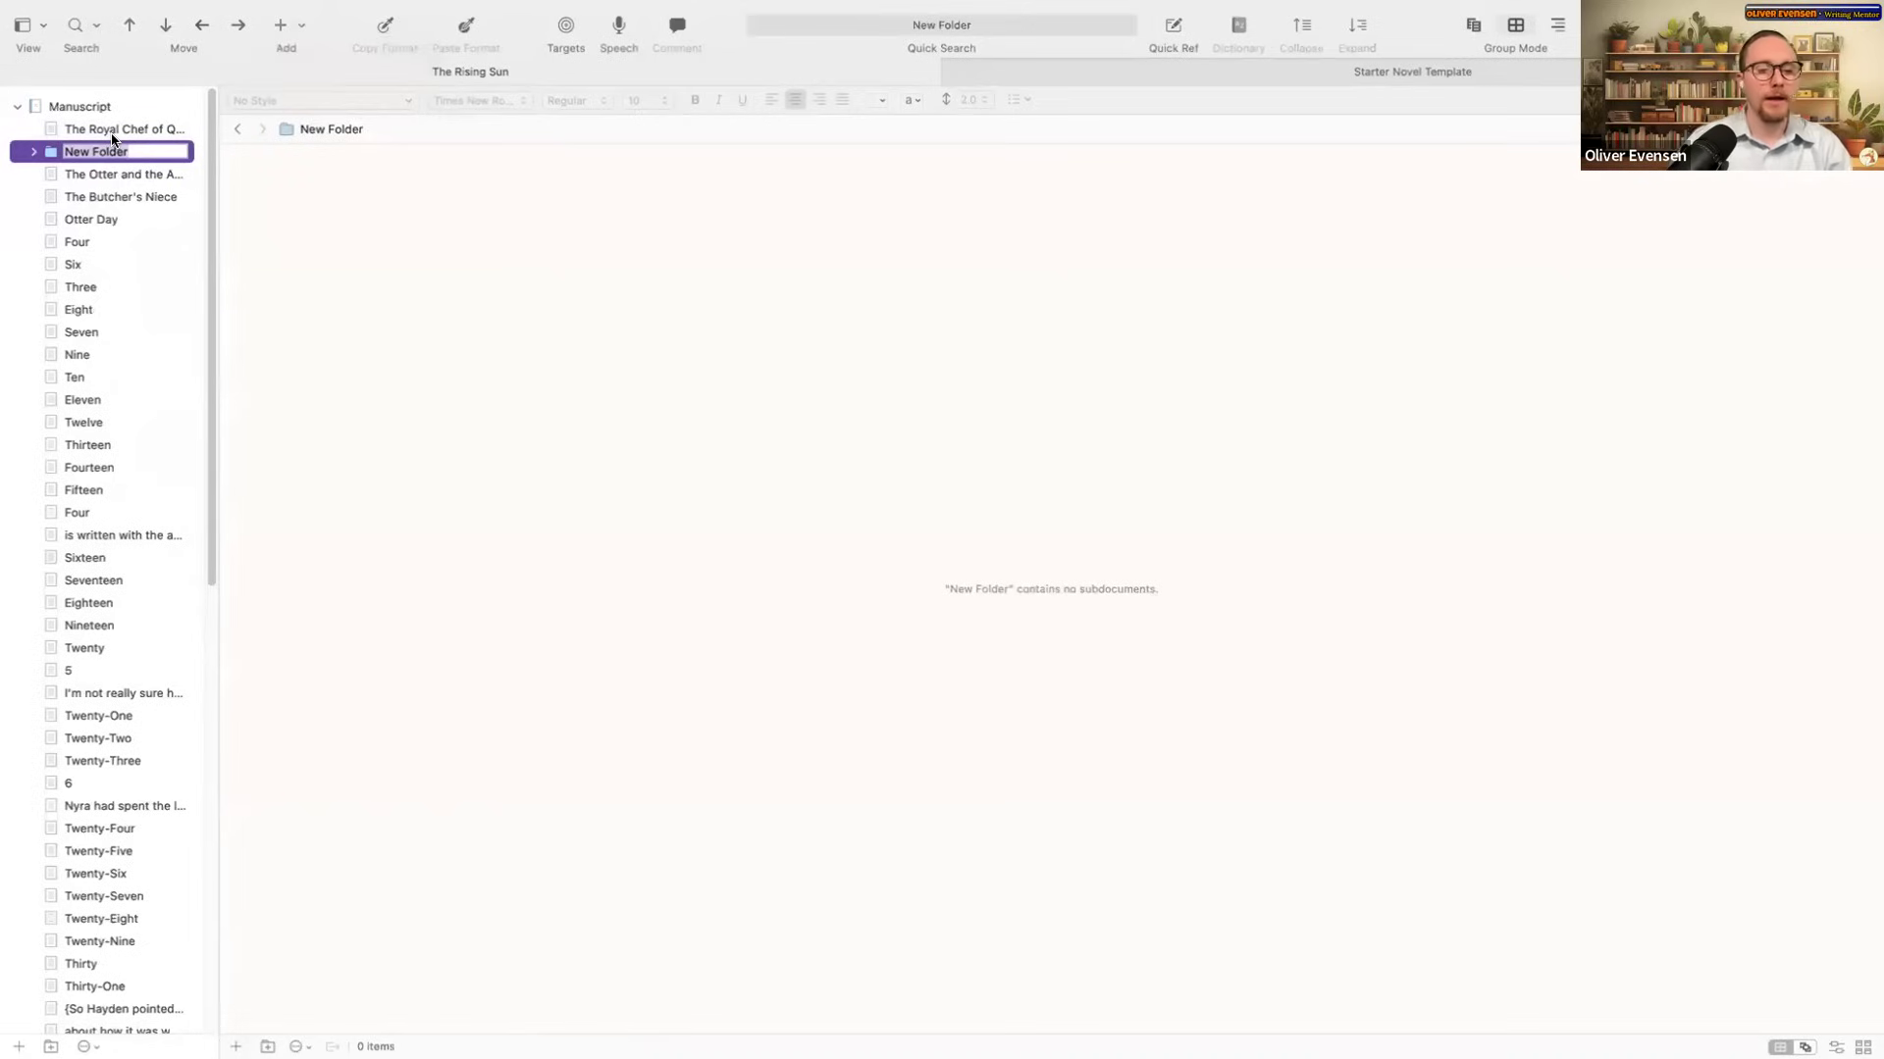
text(Act)
key(super+a)
text(Book 1)
key(Return)
Step: Move The Royal Chef of Quilendell and all remaining chapters through Sixty-Three into the Book 1 folder, then collapse it
key(Up)
drag(138, 151, 142, 154)
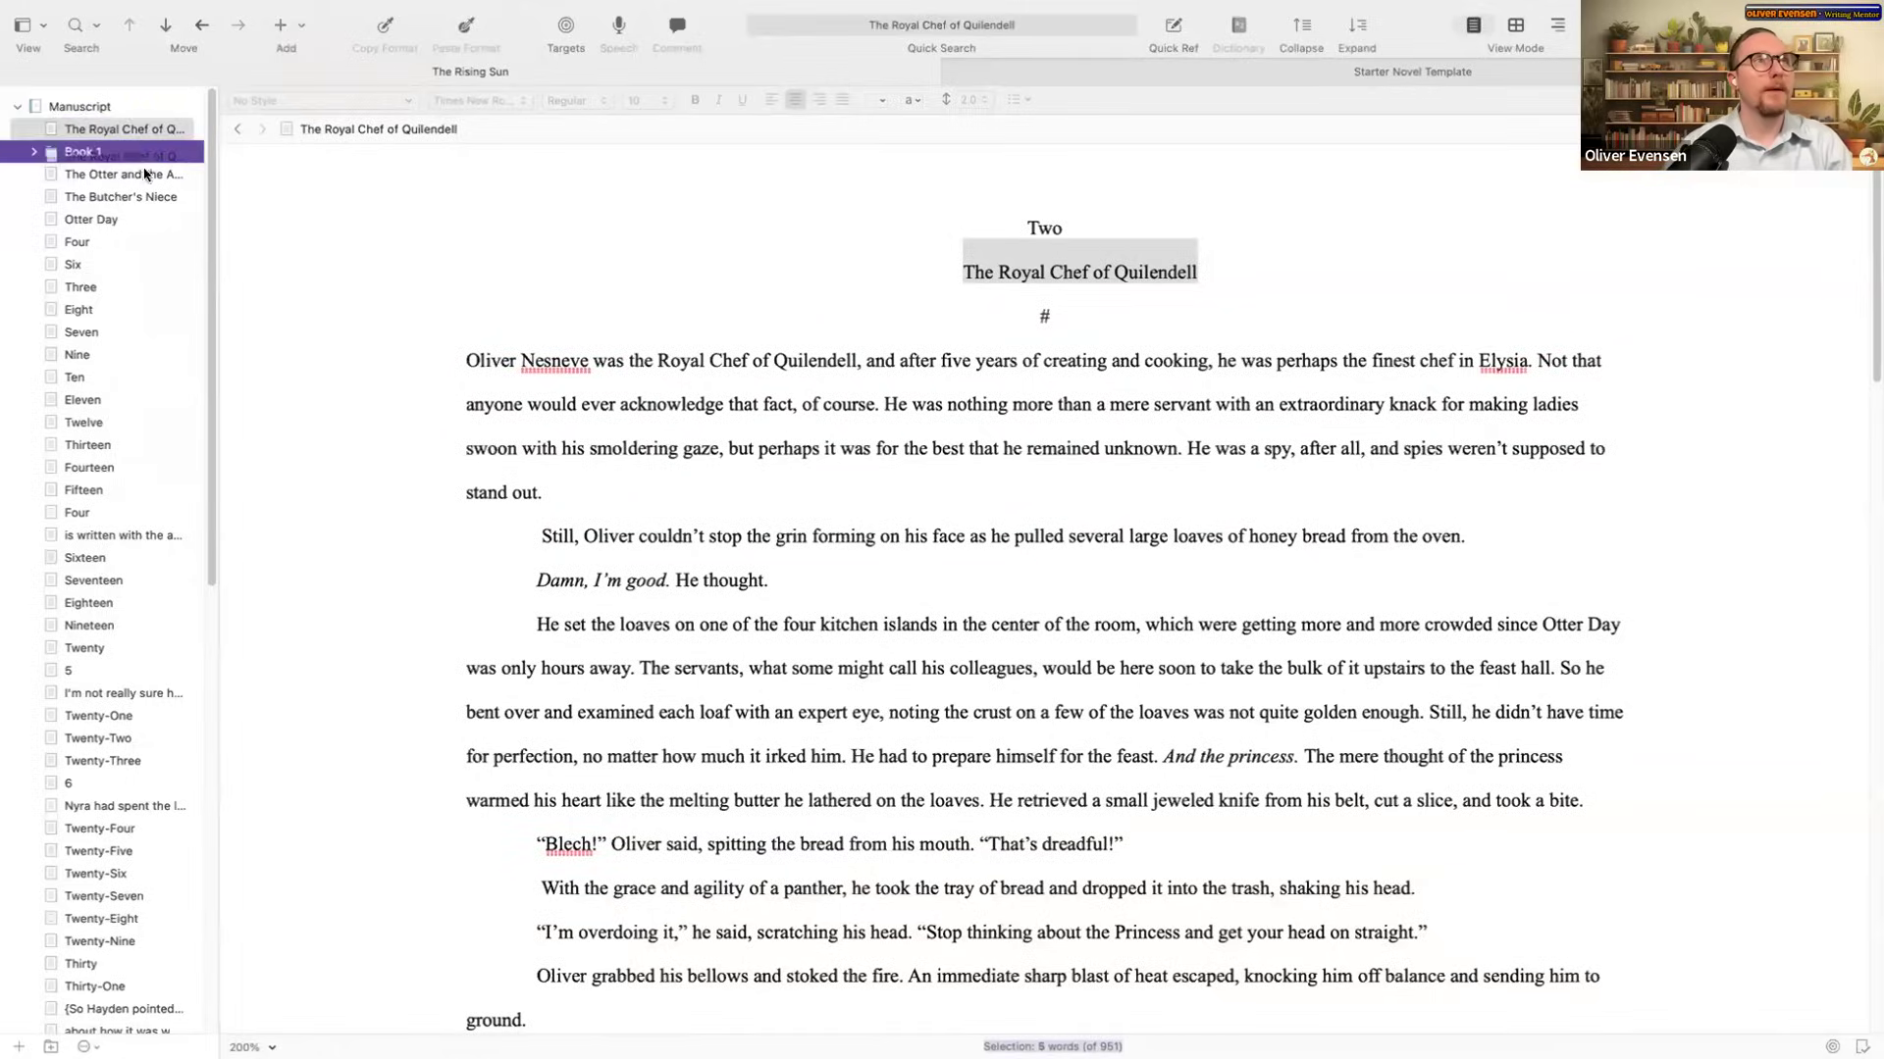
click(149, 175)
key(shift+Down)
key(shift+Down)
key(shift+Down)
key(shift+Down)
key(shift+Down)
key(shift+Down)
key(shift+Down)
key(shift+Down)
key(shift+Down)
key(shift+Down)
key(shift+Down)
key(shift+Down)
key(shift+Down)
key(shift+Down)
key(shift+Down)
key(shift+Down)
key(shift+Down)
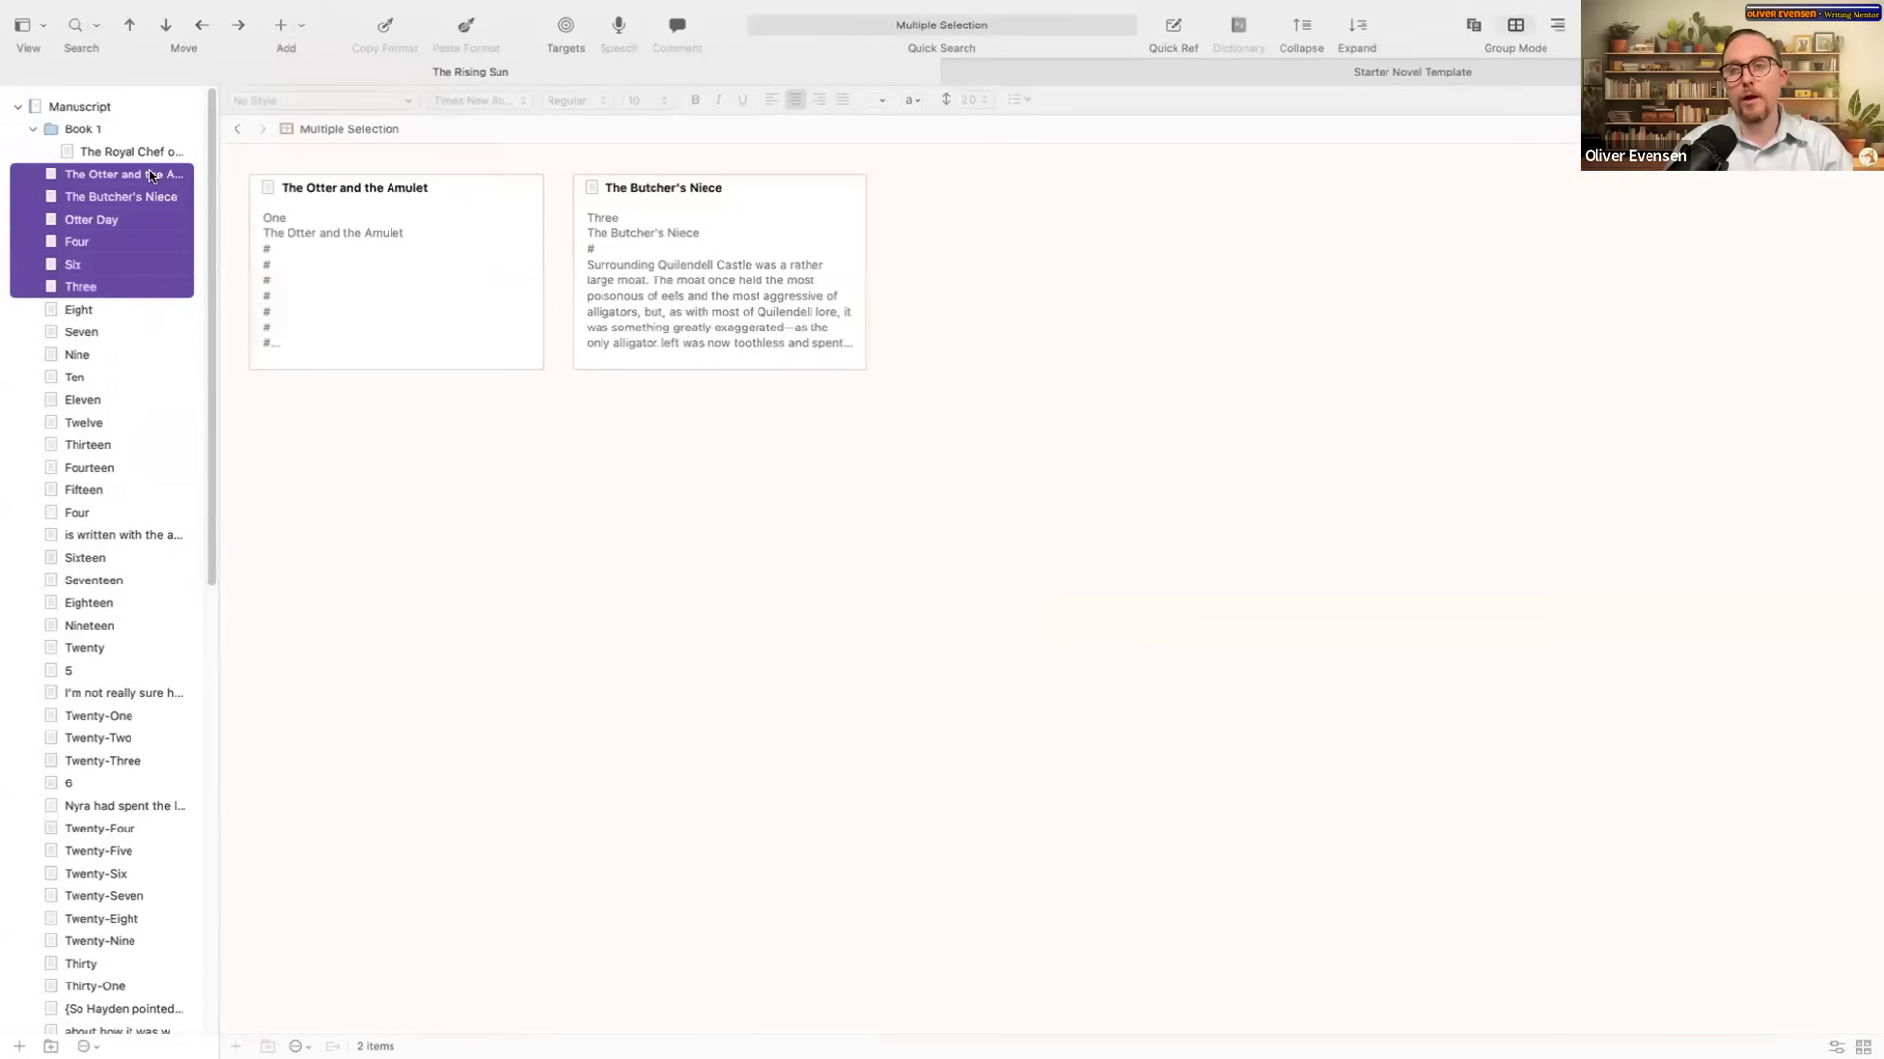
key(shift+Down)
key(shift+Down)
key(shift+Down)
key(shift+Down)
key(shift+Down)
key(shift+Down)
key(shift+Down)
key(shift+Down)
key(shift+Down)
key(shift+Down)
key(shift+Down)
key(shift+Down)
key(shift+Down)
key(shift+Down)
key(shift+Down)
key(shift+Down)
key(shift+Down)
key(shift+Down)
key(shift+Down)
key(shift+Down)
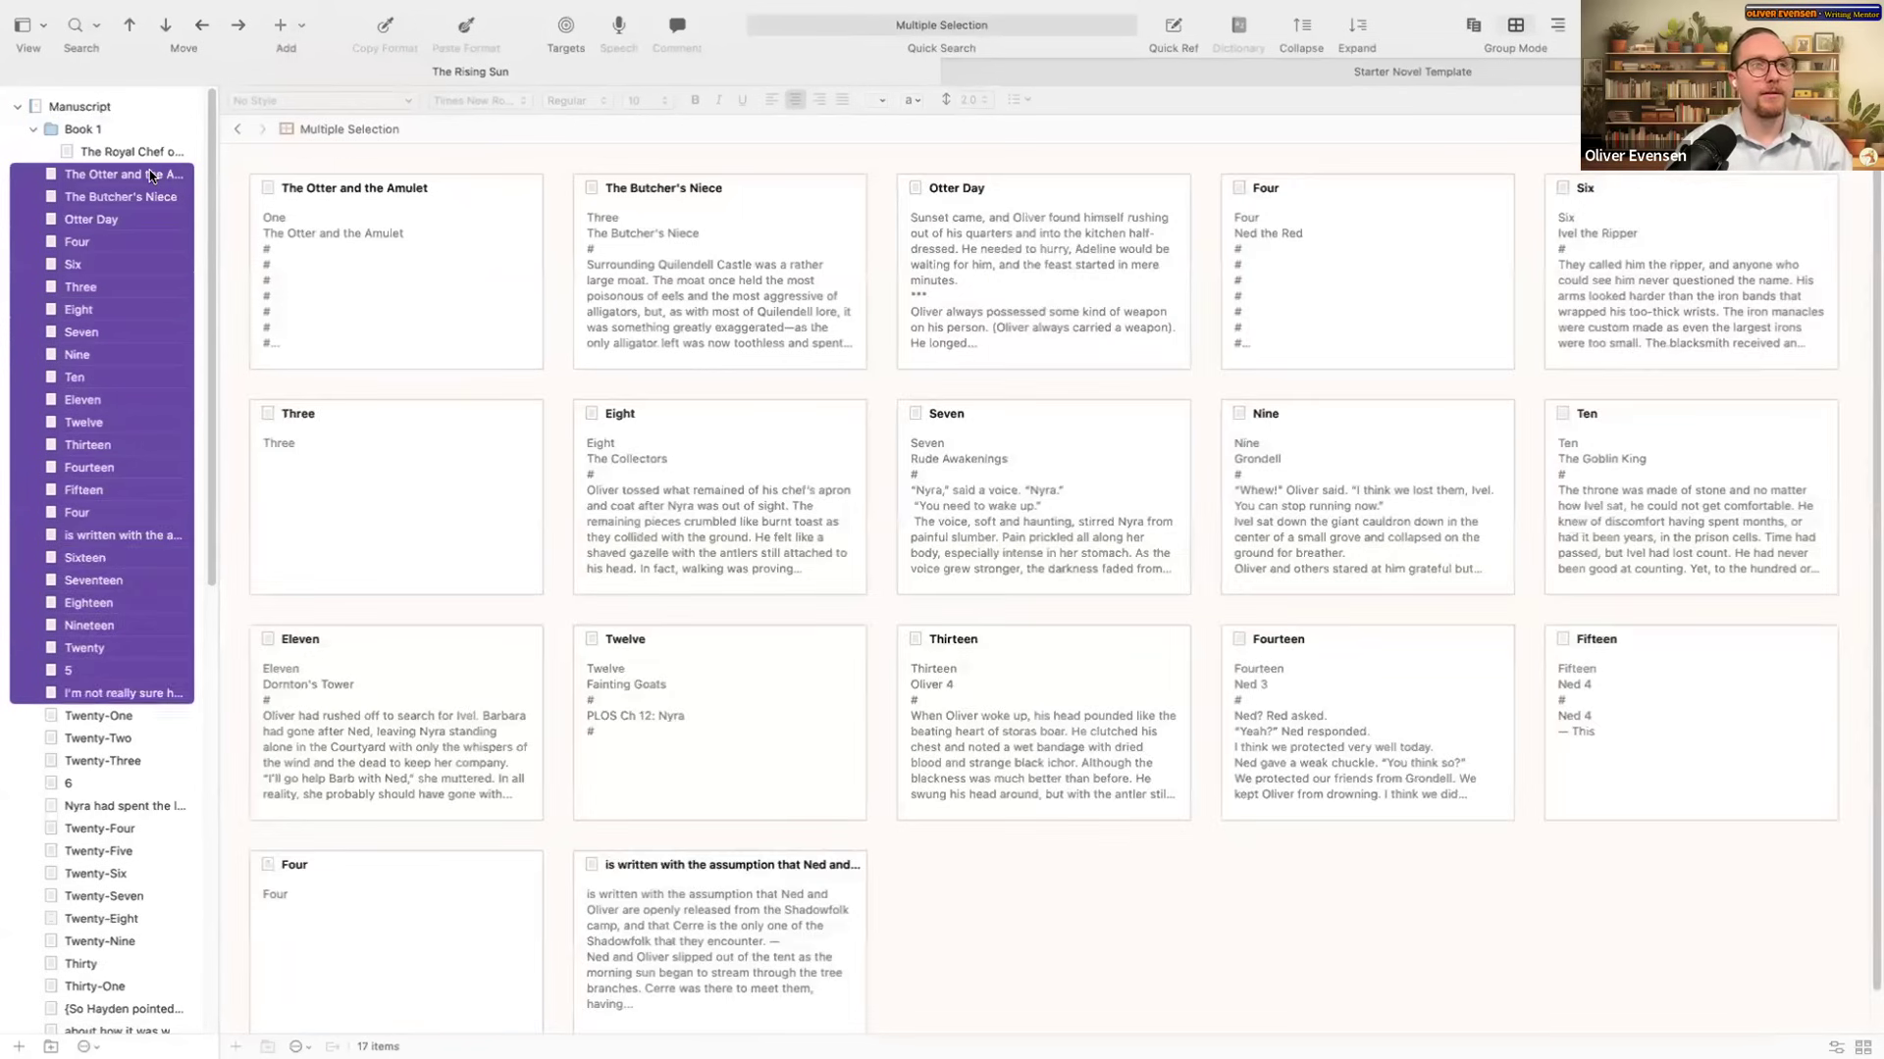
key(shift+Down)
key(shift+Down)
key(shift+Down)
key(shift+Down)
key(shift+Down)
key(shift+Down)
key(shift+Down)
key(shift+Down)
key(shift+Down)
key(shift+Down)
key(shift+Down)
key(shift+Down)
key(shift+Down)
key(shift+Down)
key(shift+Down)
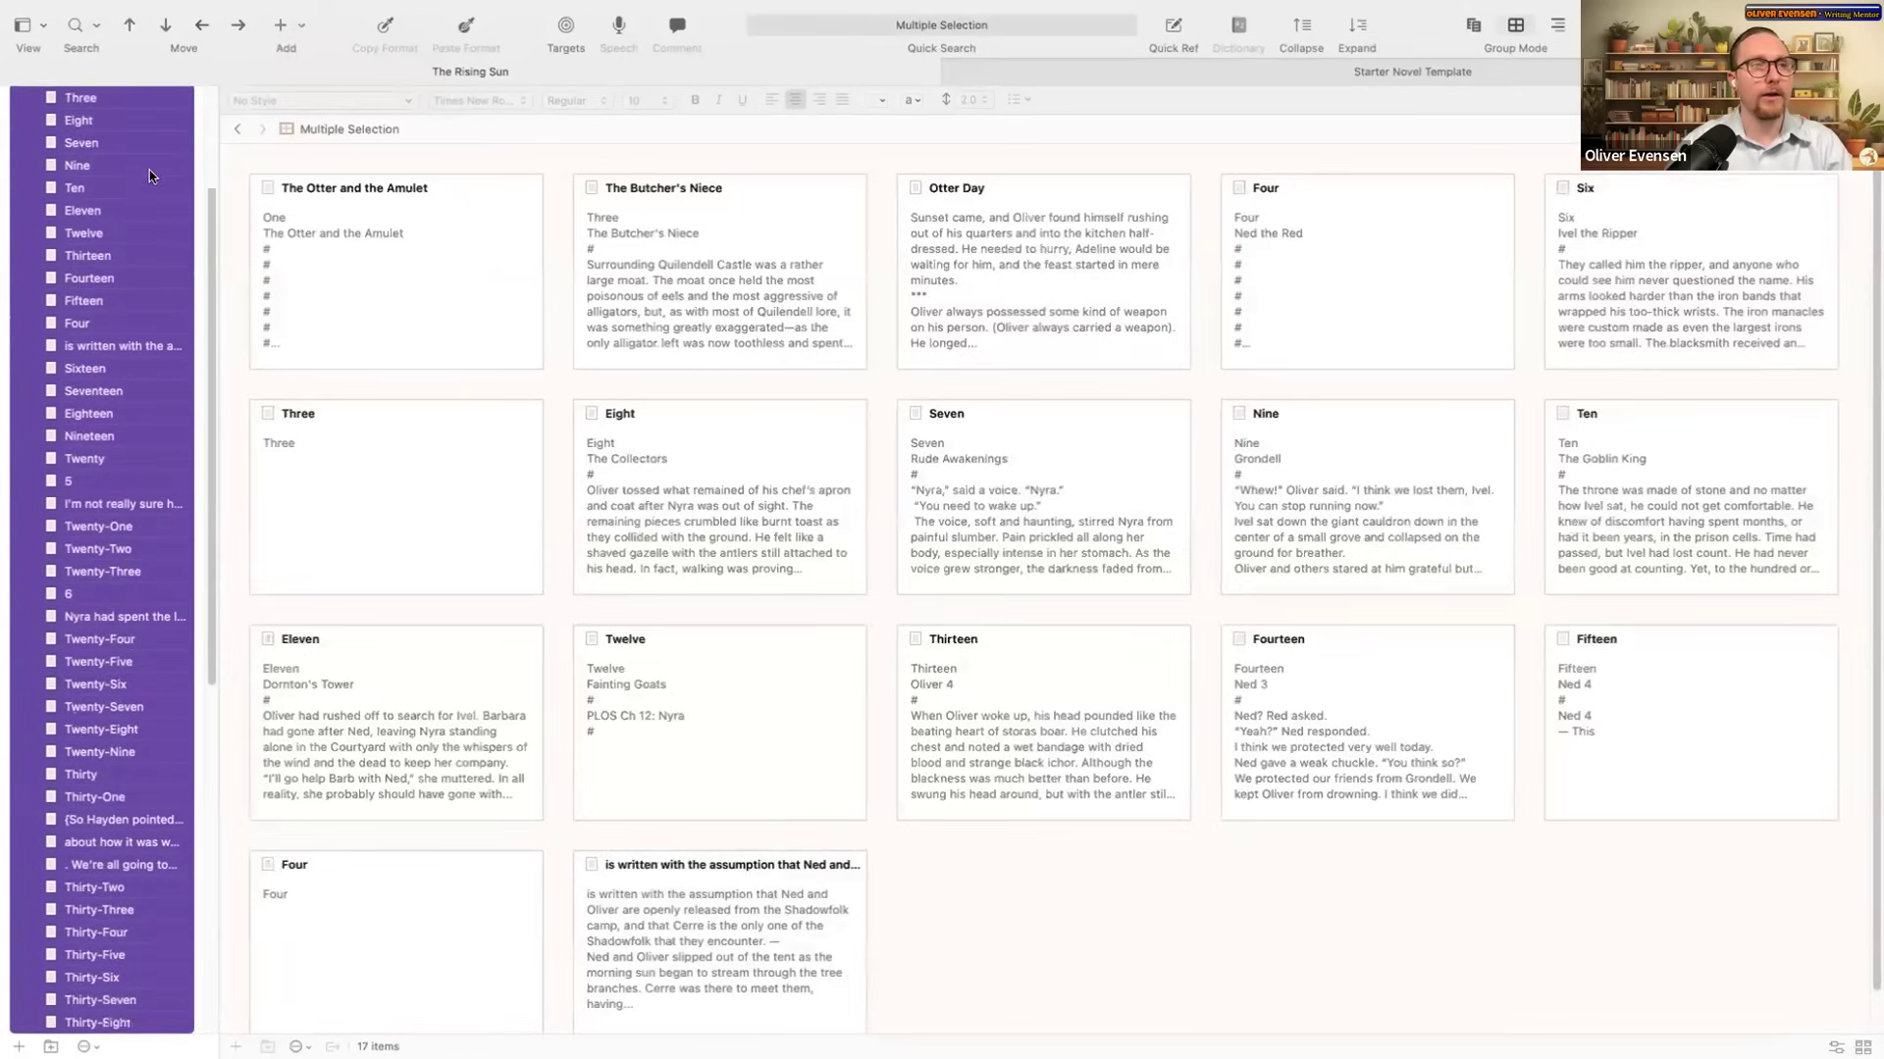
key(shift+Down)
key(shift+Down)
key(shift+Down)
key(shift+Down)
key(shift+Down)
key(shift+Down)
key(shift+Down)
key(shift+Down)
key(shift+Down)
key(shift+Down)
key(shift+Down)
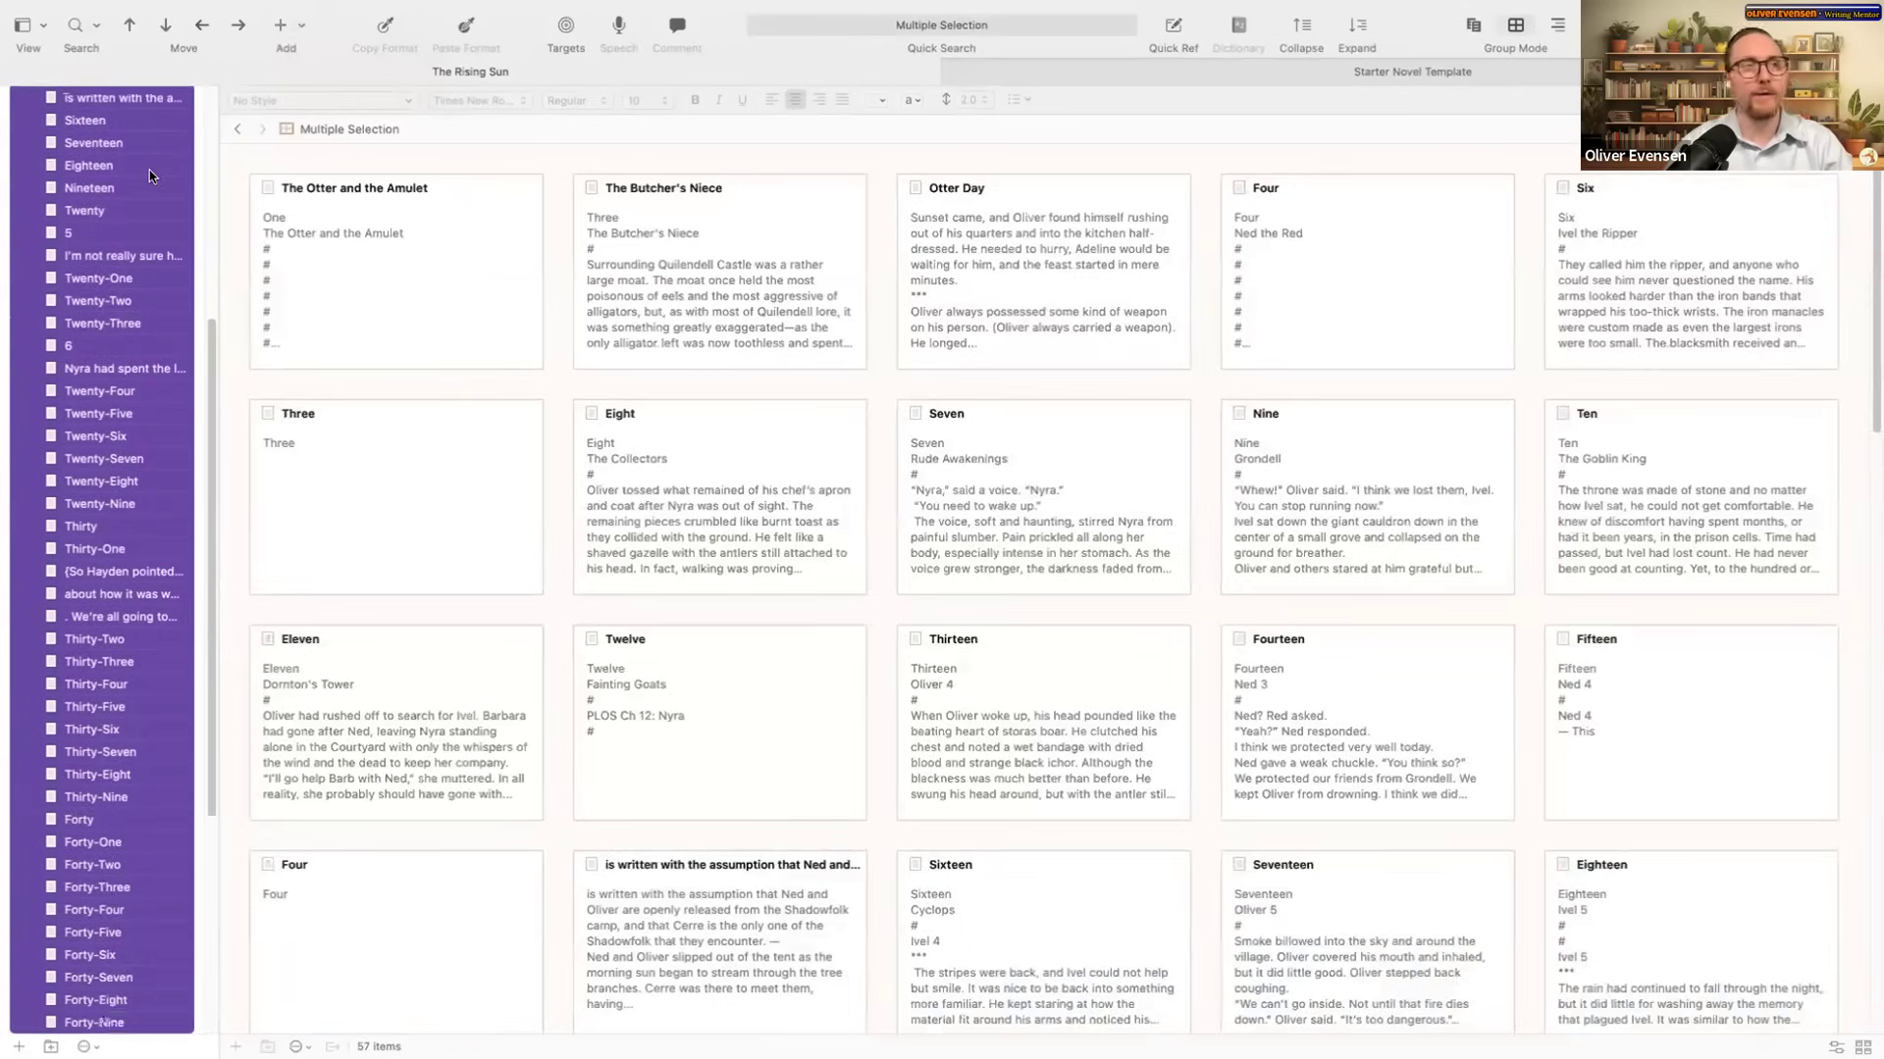
key(shift+Down)
key(shift+Down)
key(shift+Down)
key(shift+Down)
key(shift+Down)
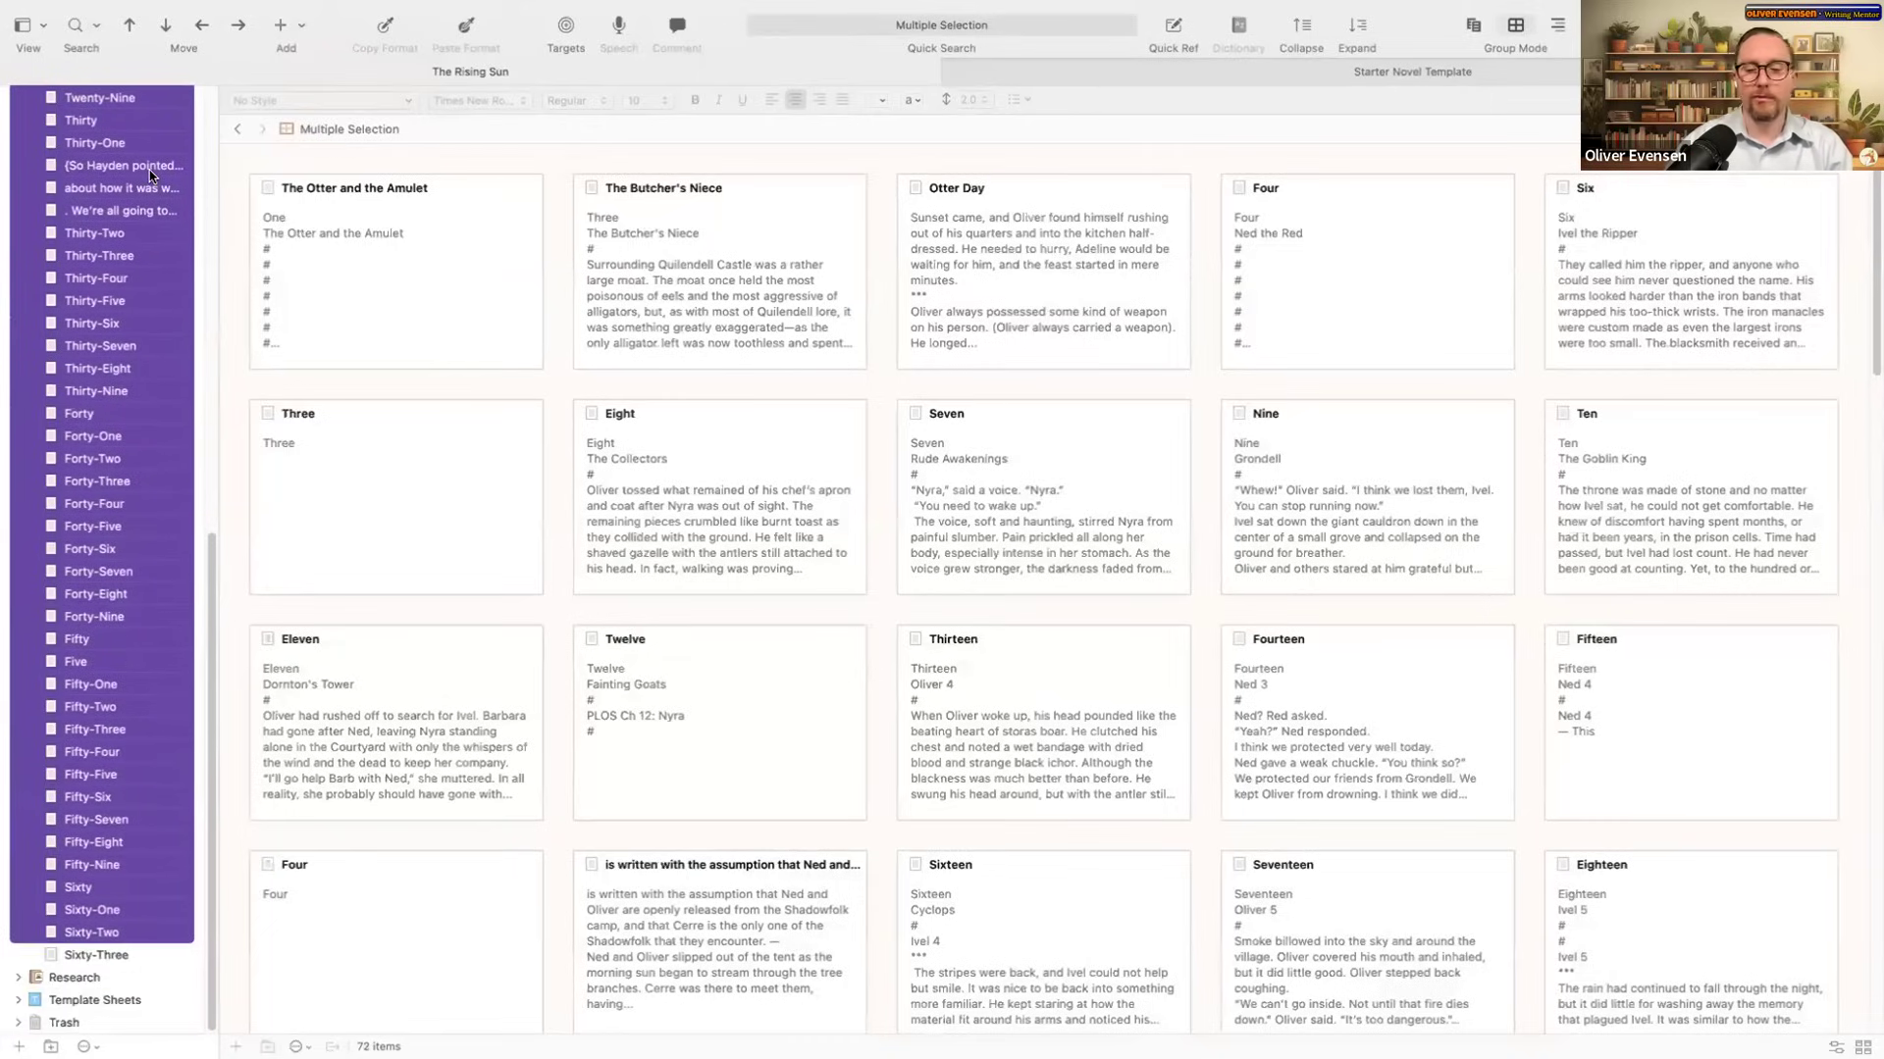
key(shift+Down)
scroll(98, 196, up, 10)
mouse_move(84, 175)
mouse_down()
mouse_move(74, 196)
mouse_move(78, 129)
mouse_move(91, 173)
mouse_up()
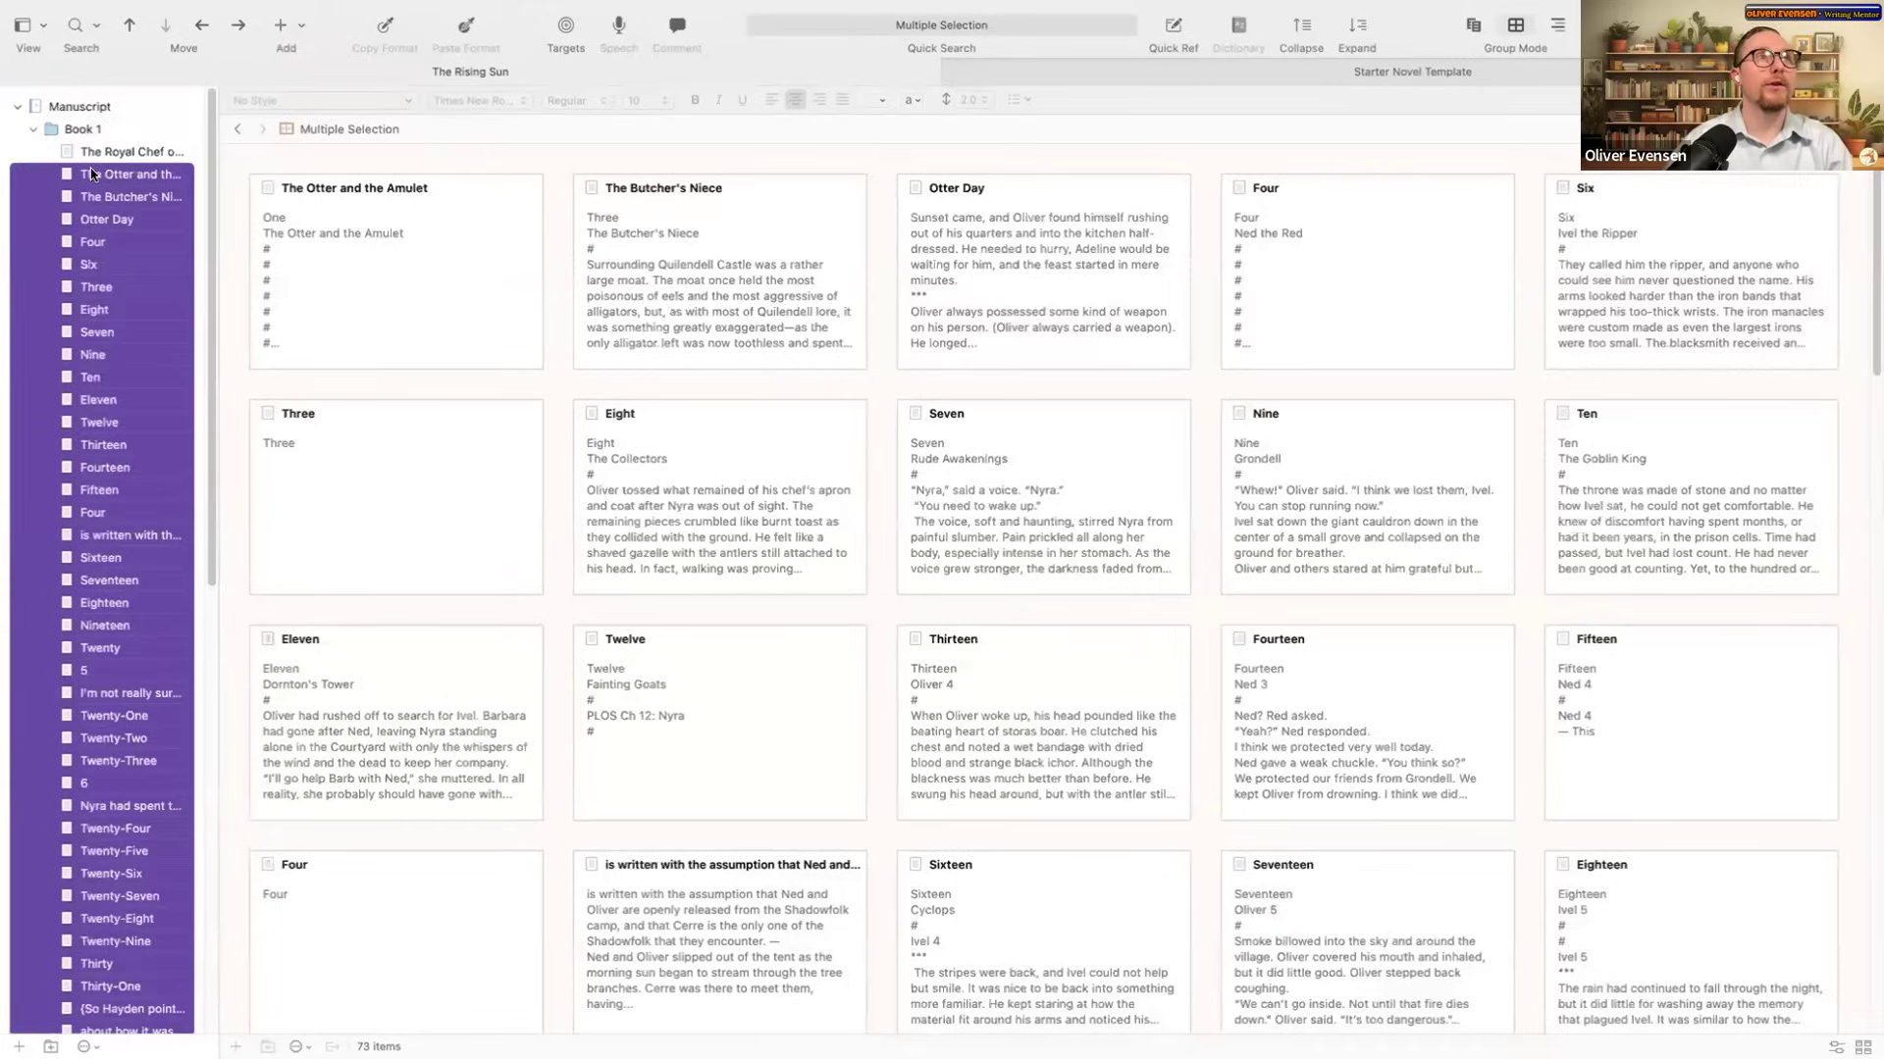
click(33, 128)
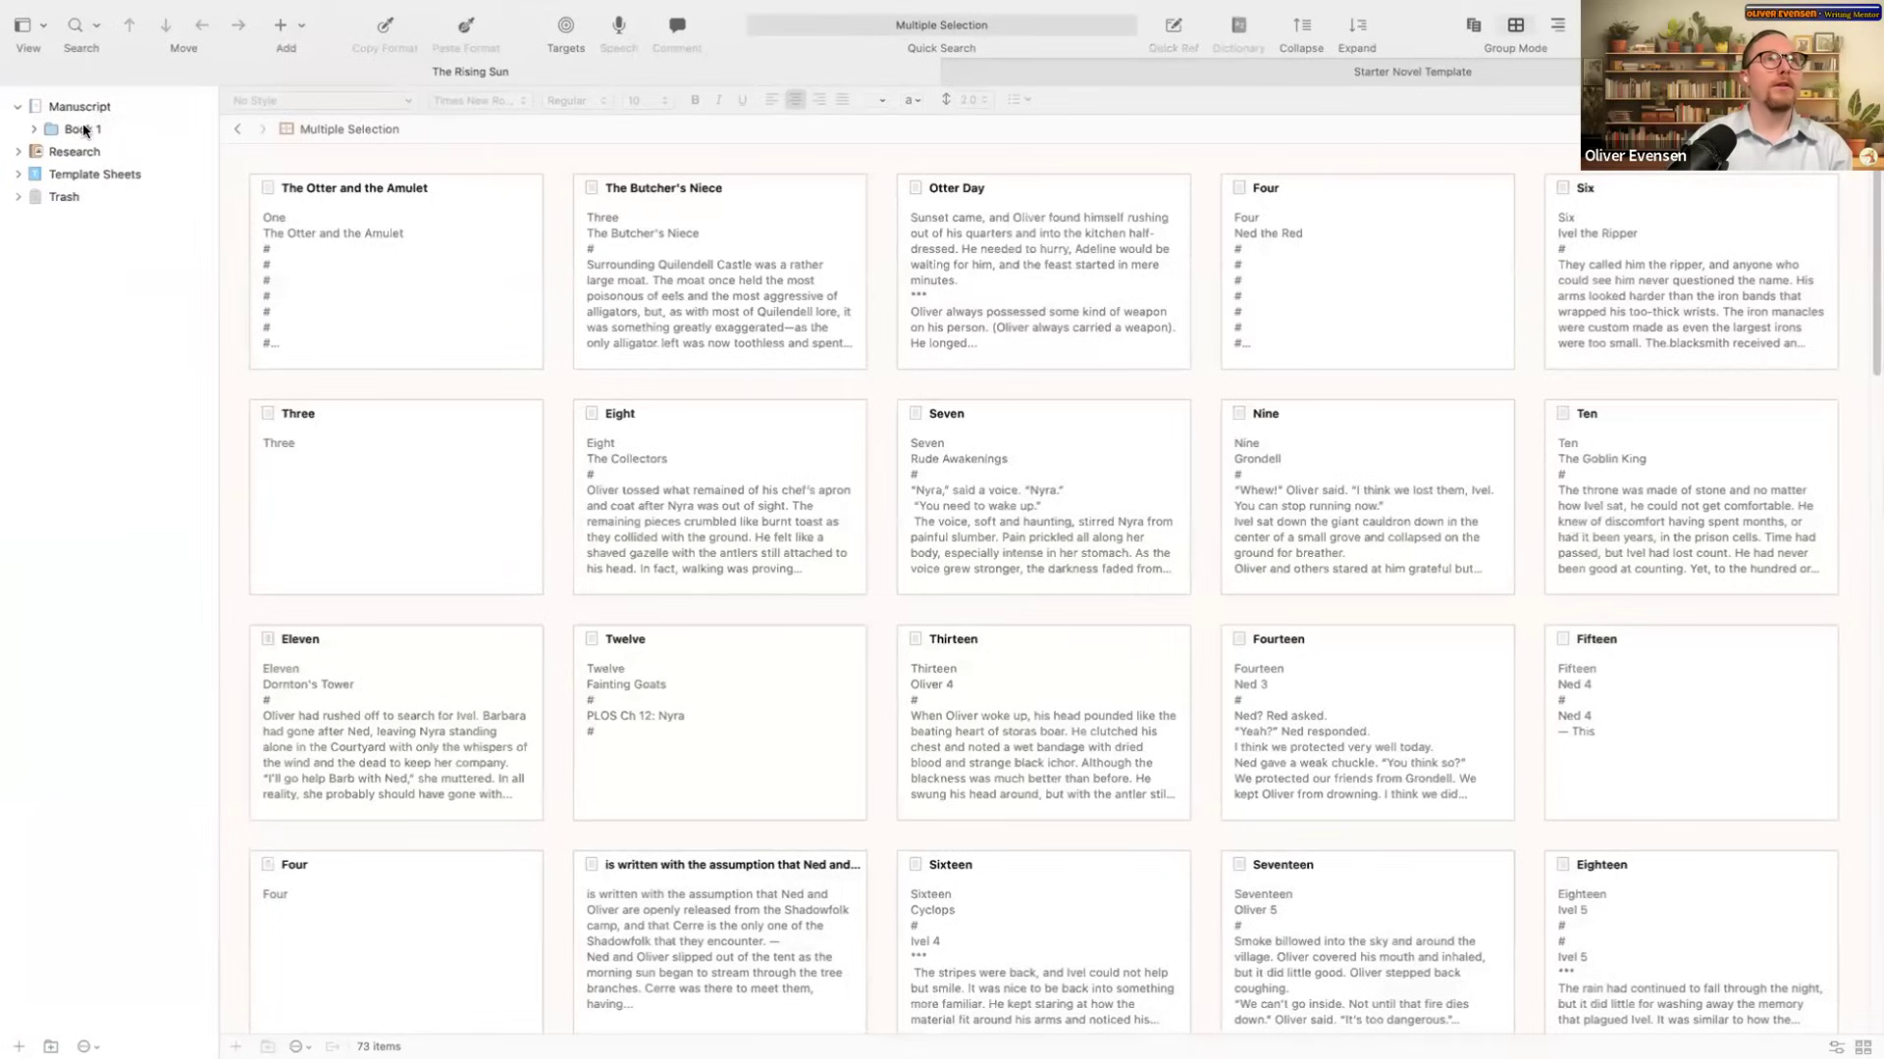
Step: Rename the top-level Manuscript folder to Series Folder
double_click(94, 104)
text(Series)
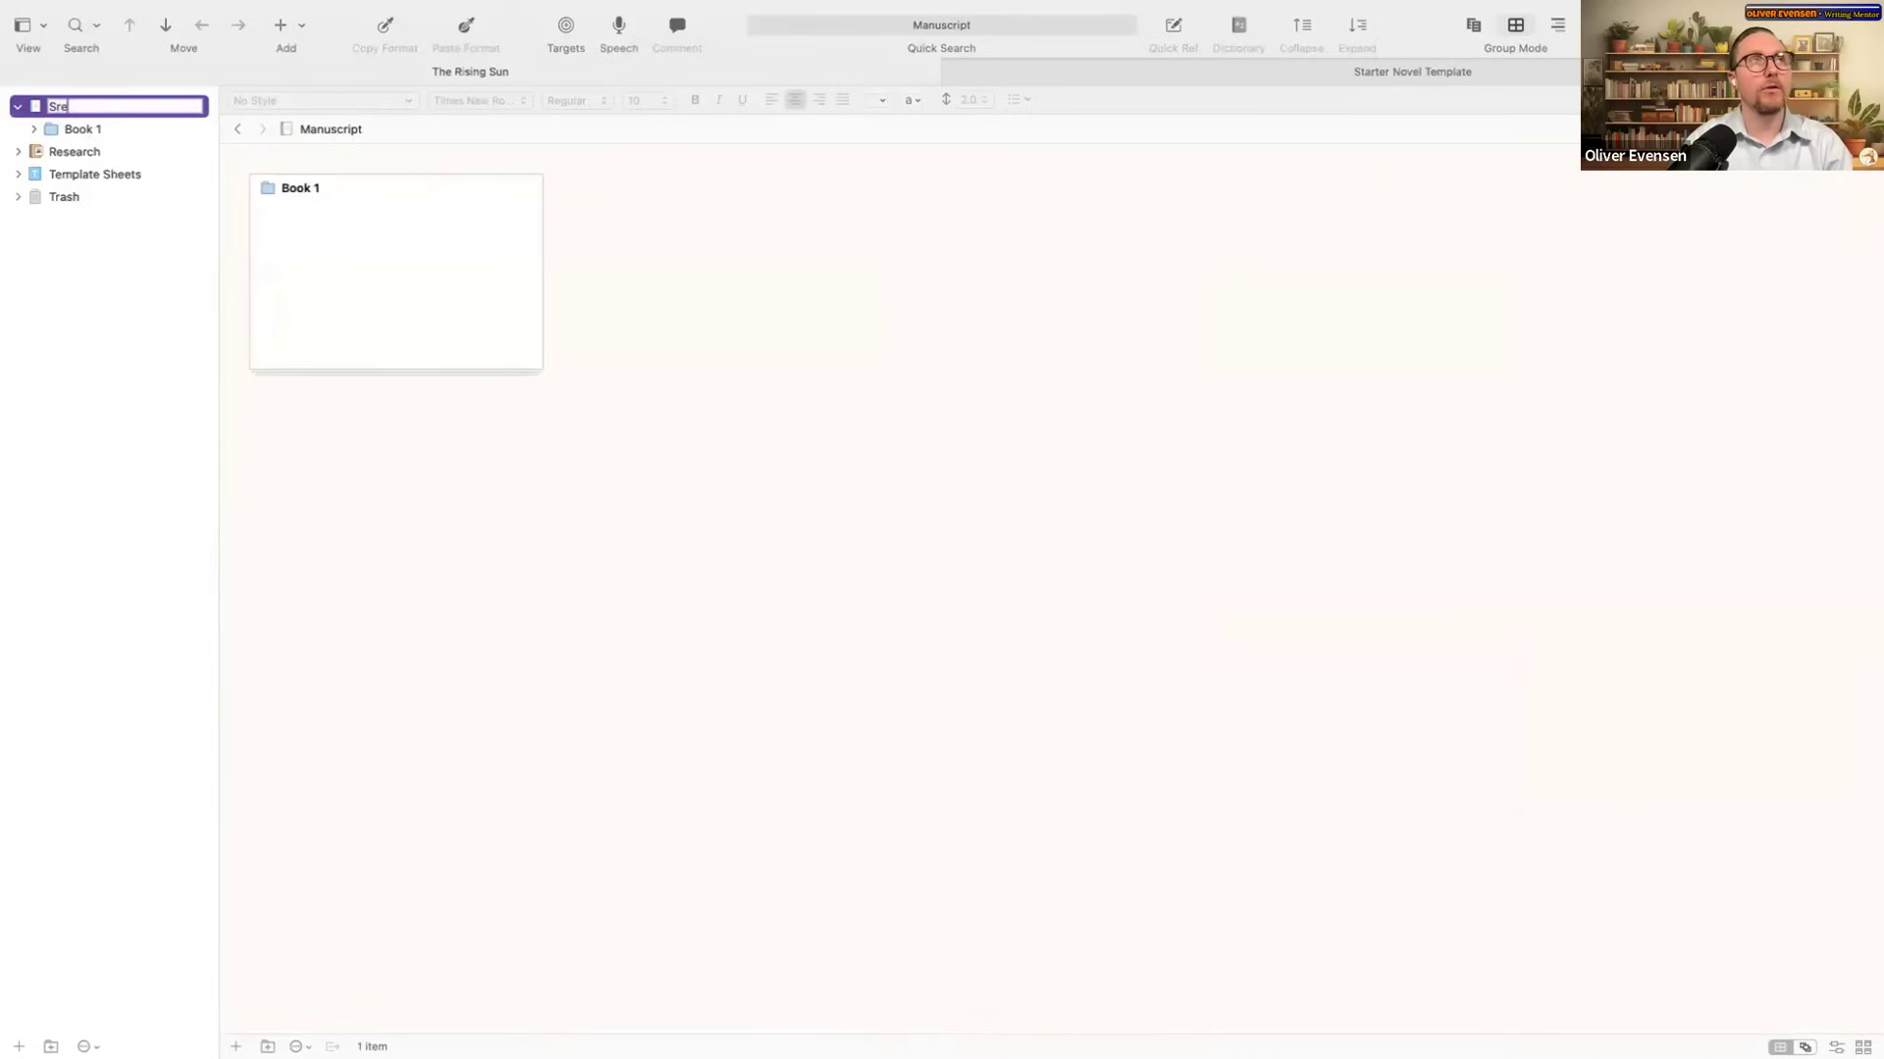
text( Folder)
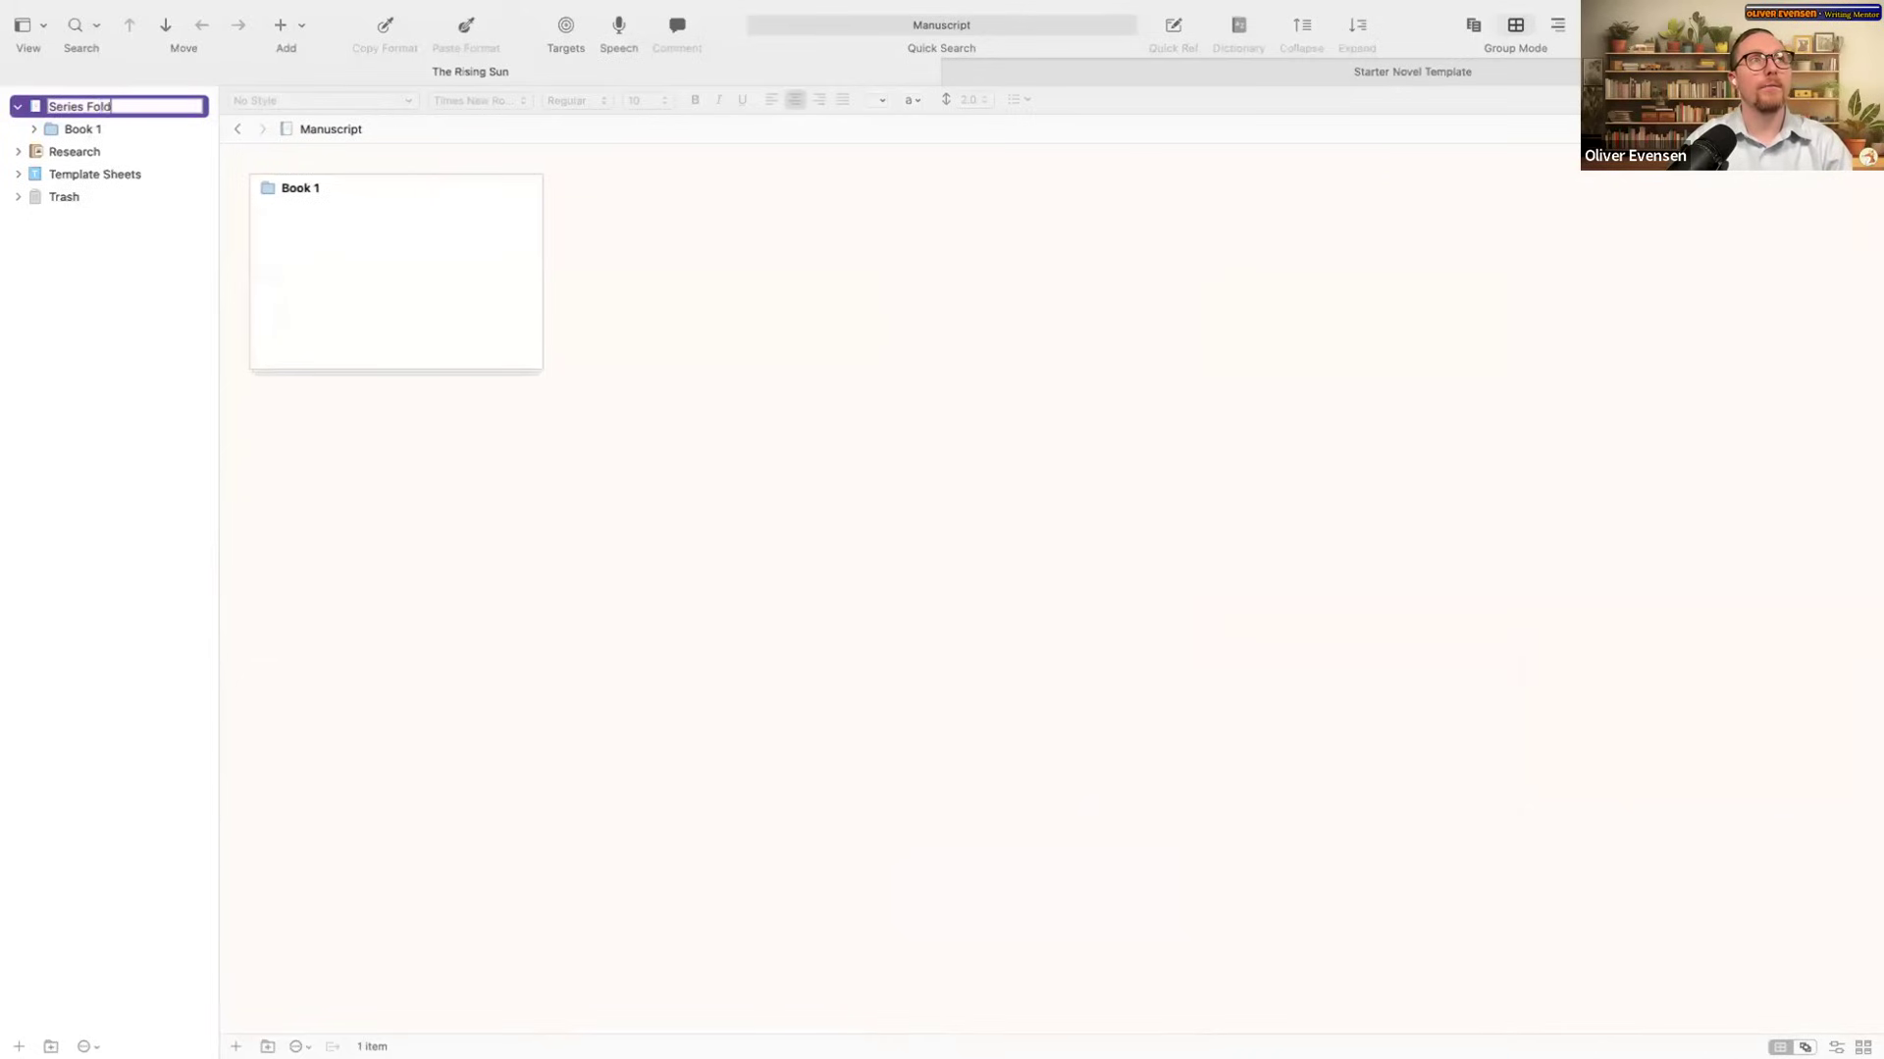
key(Return)
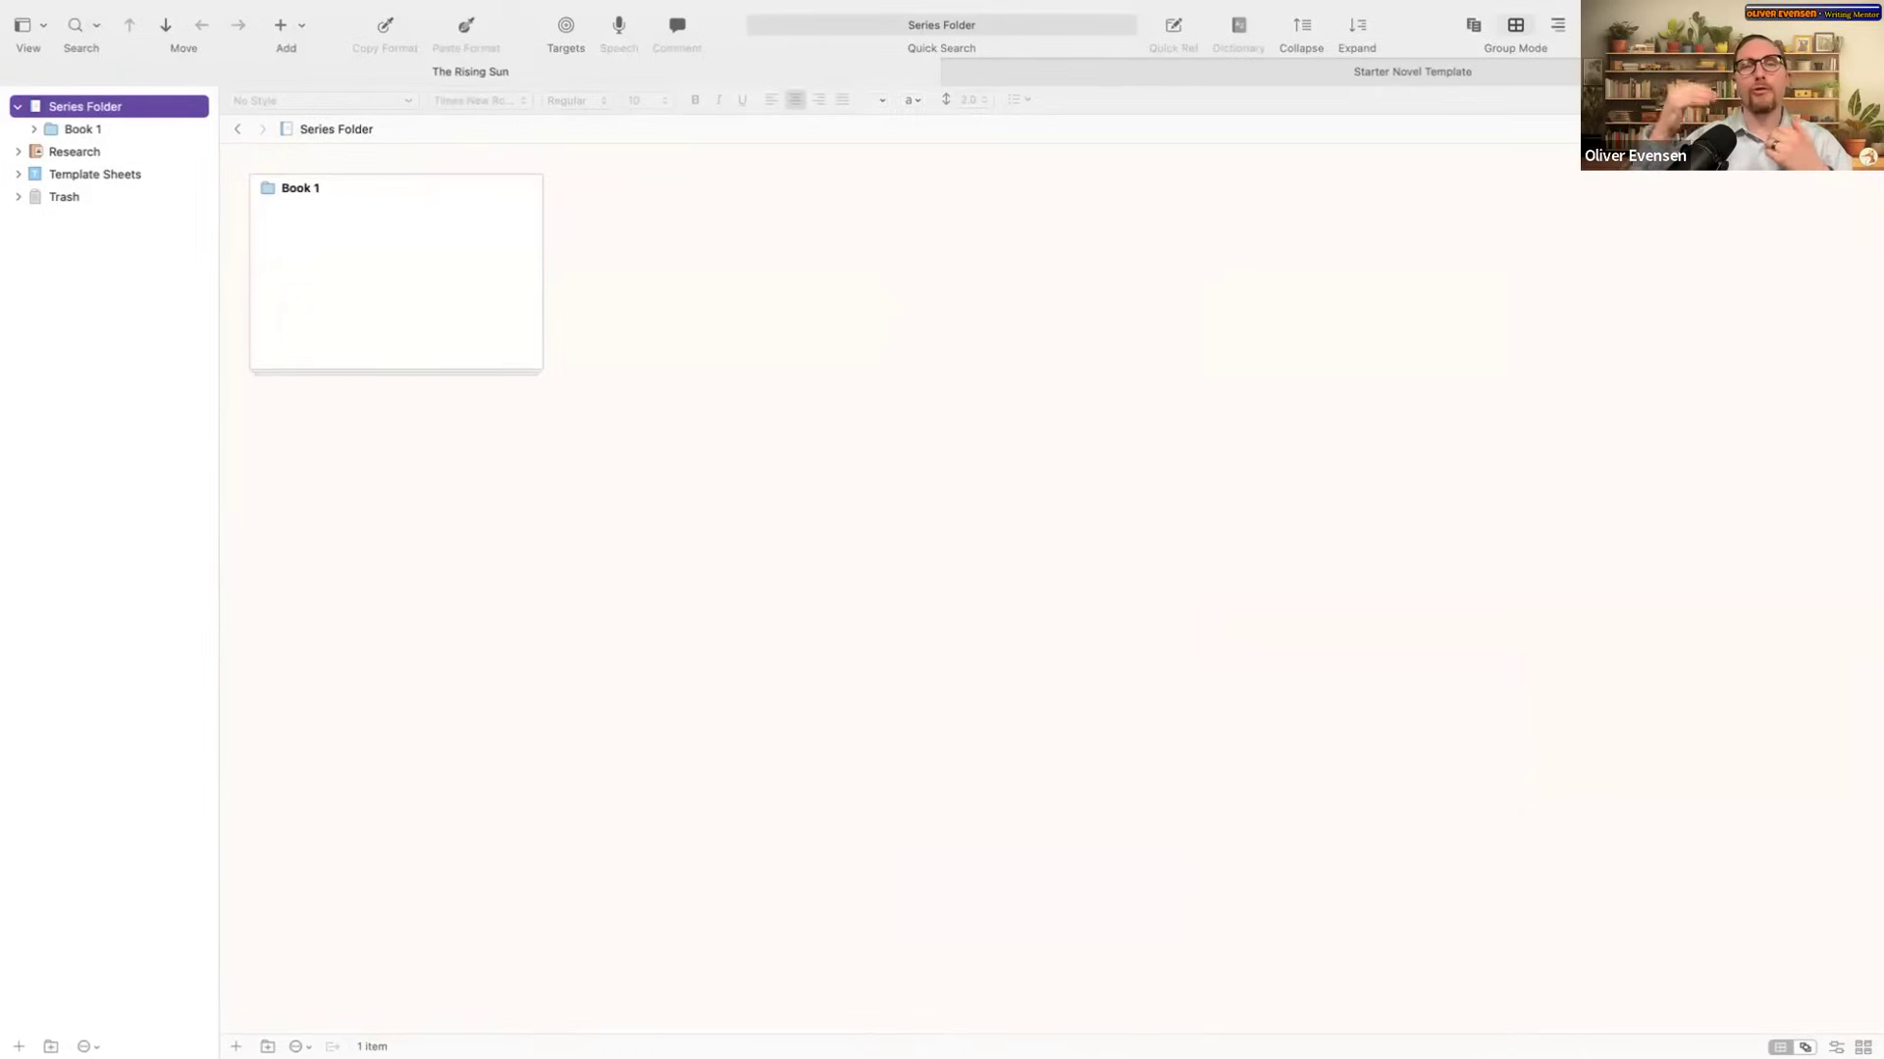
Step: Expand Book 1 and look through its opening chapters, from The Royal Chef of Quilendell to Four
click(82, 129)
click(34, 128)
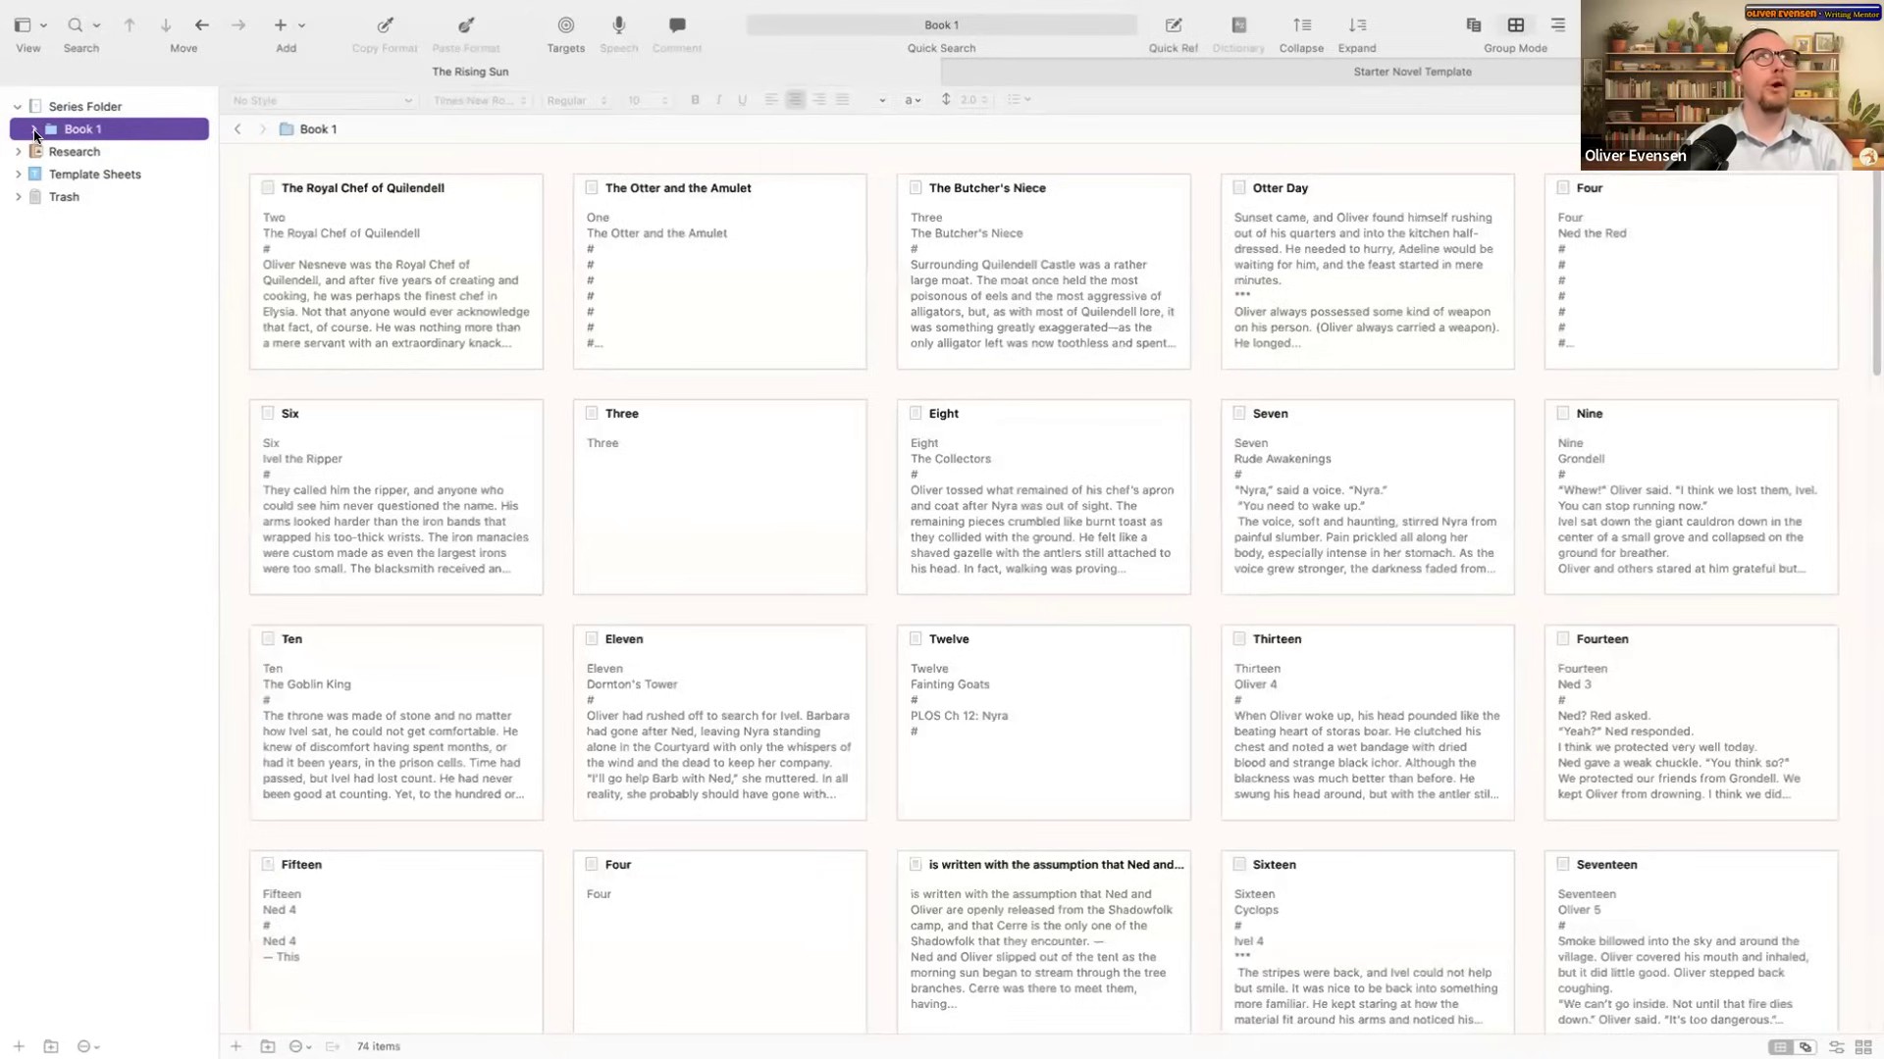
click(126, 151)
scroll(127, 308, down, 10)
scroll(133, 308, up, 10)
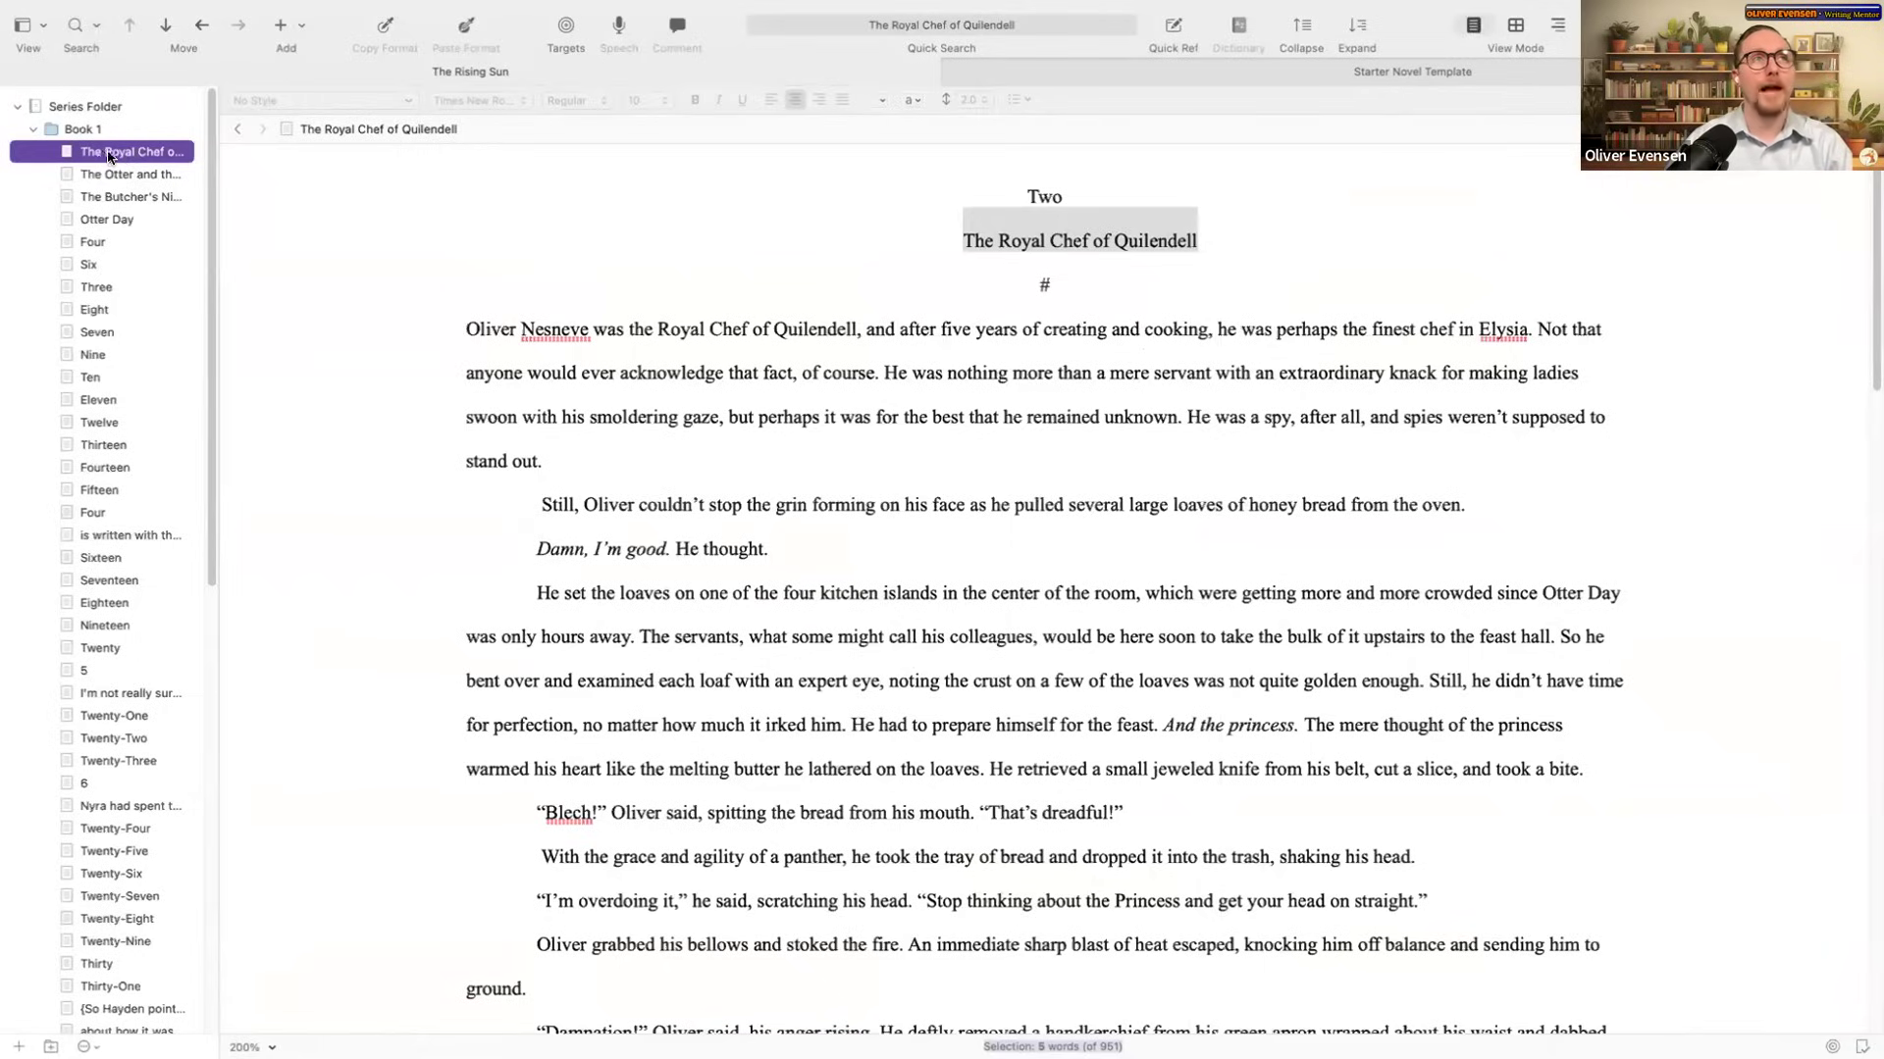
click(129, 176)
click(128, 199)
click(123, 240)
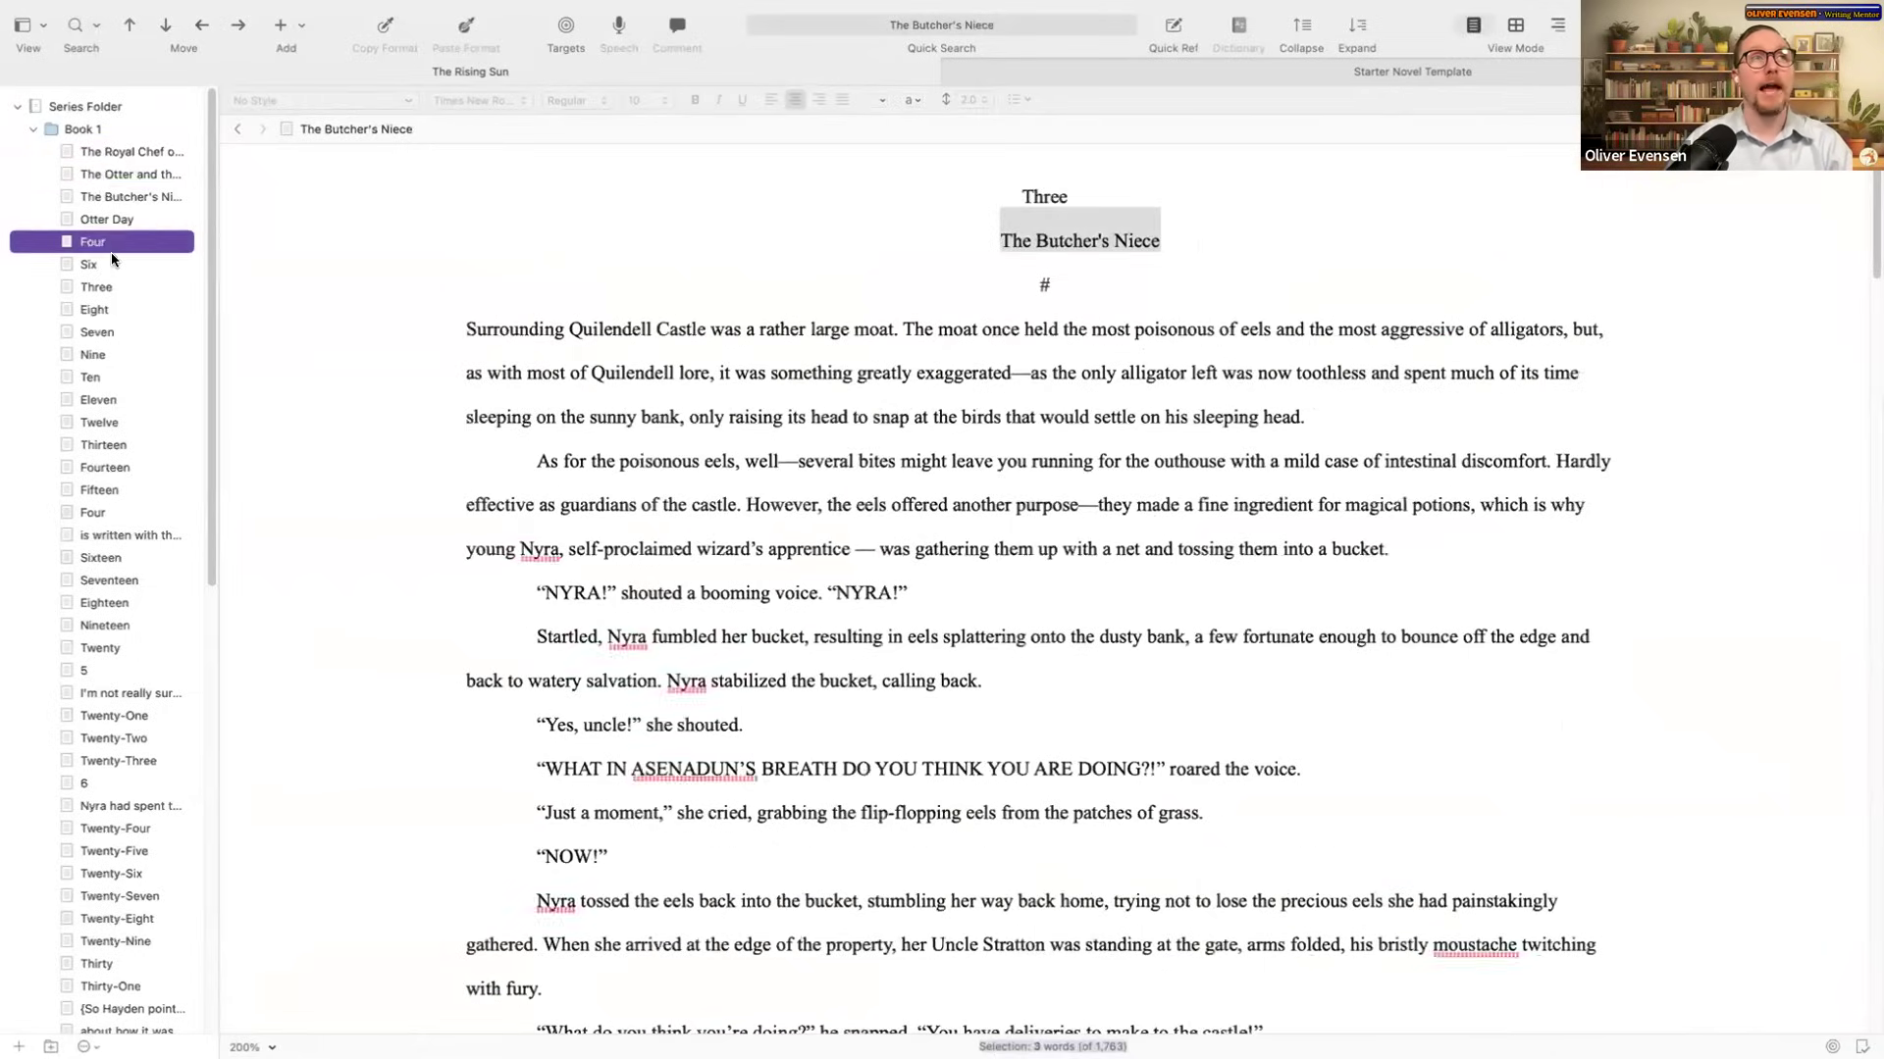
scroll(138, 709, down, 10)
scroll(137, 706, up, 10)
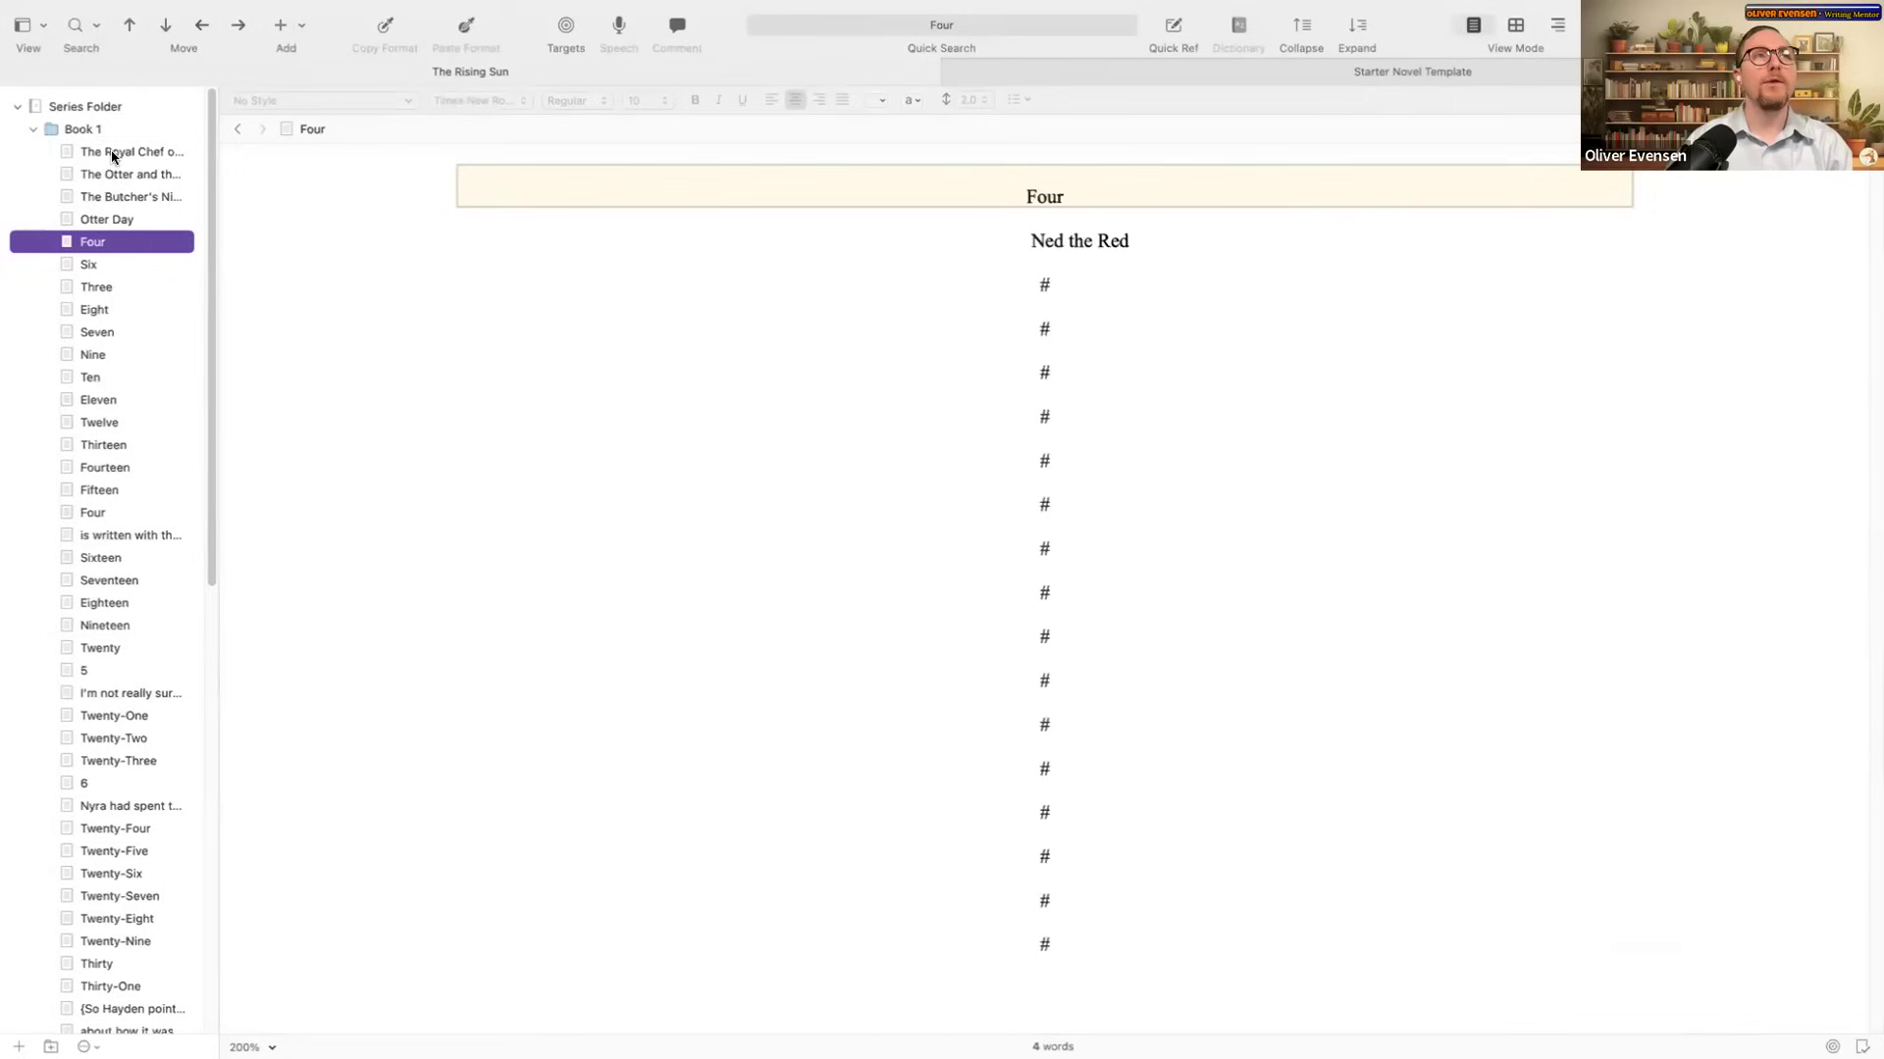
Step: Create a new folder inside Book 1 and place the chapter The Royal Chef of Quilendell in it
click(110, 155)
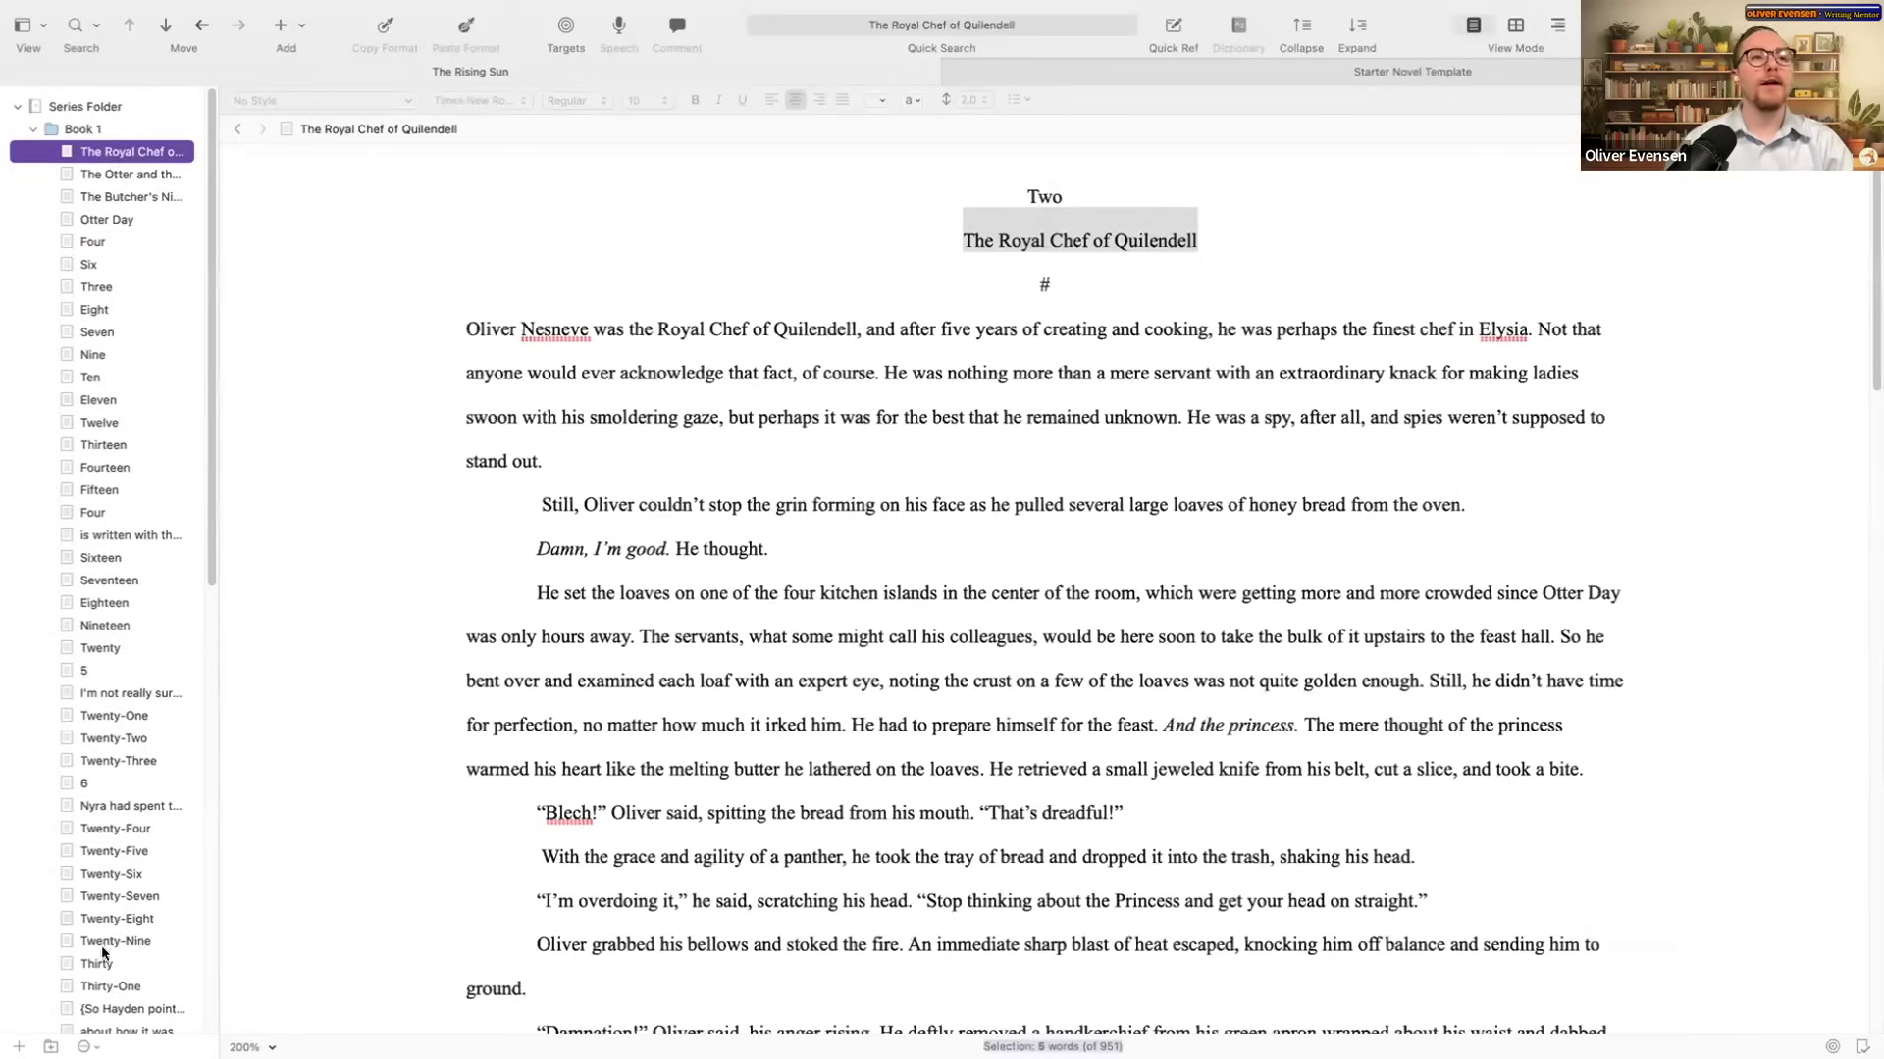
key(super+alt+n)
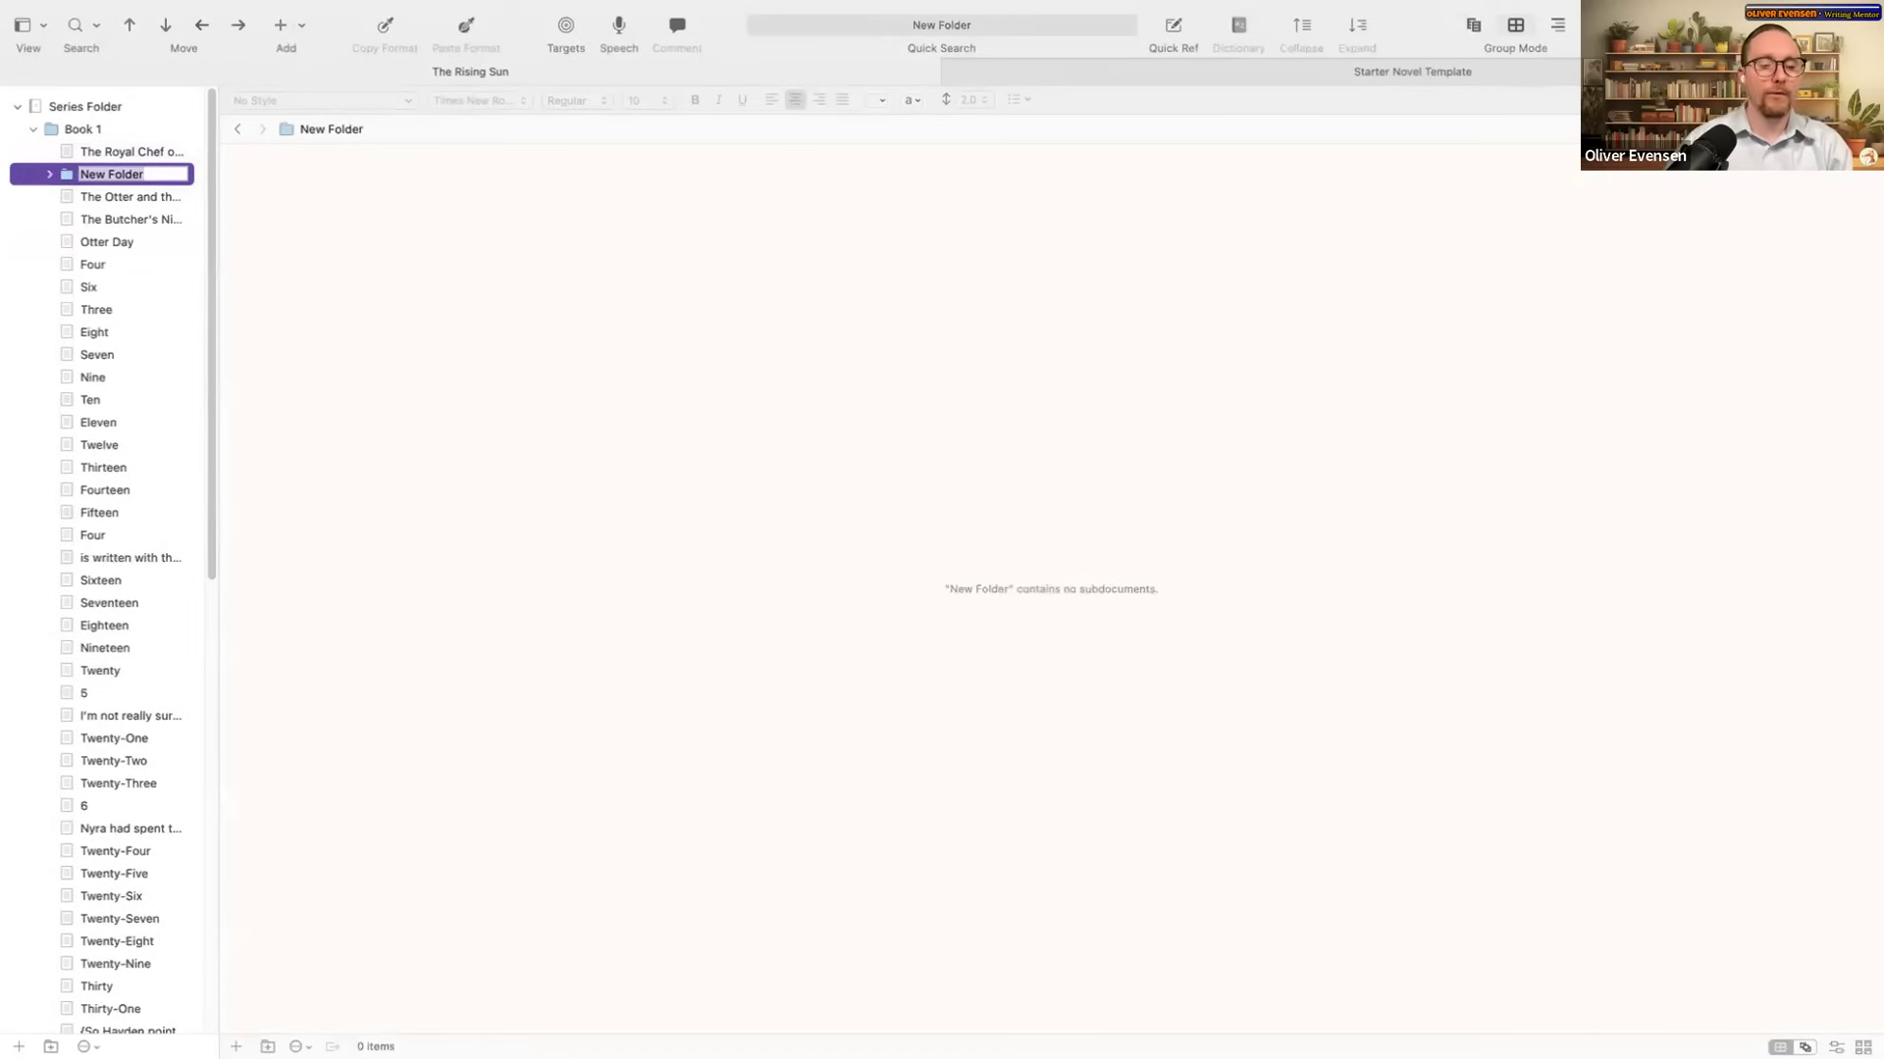
click(135, 154)
click(117, 169)
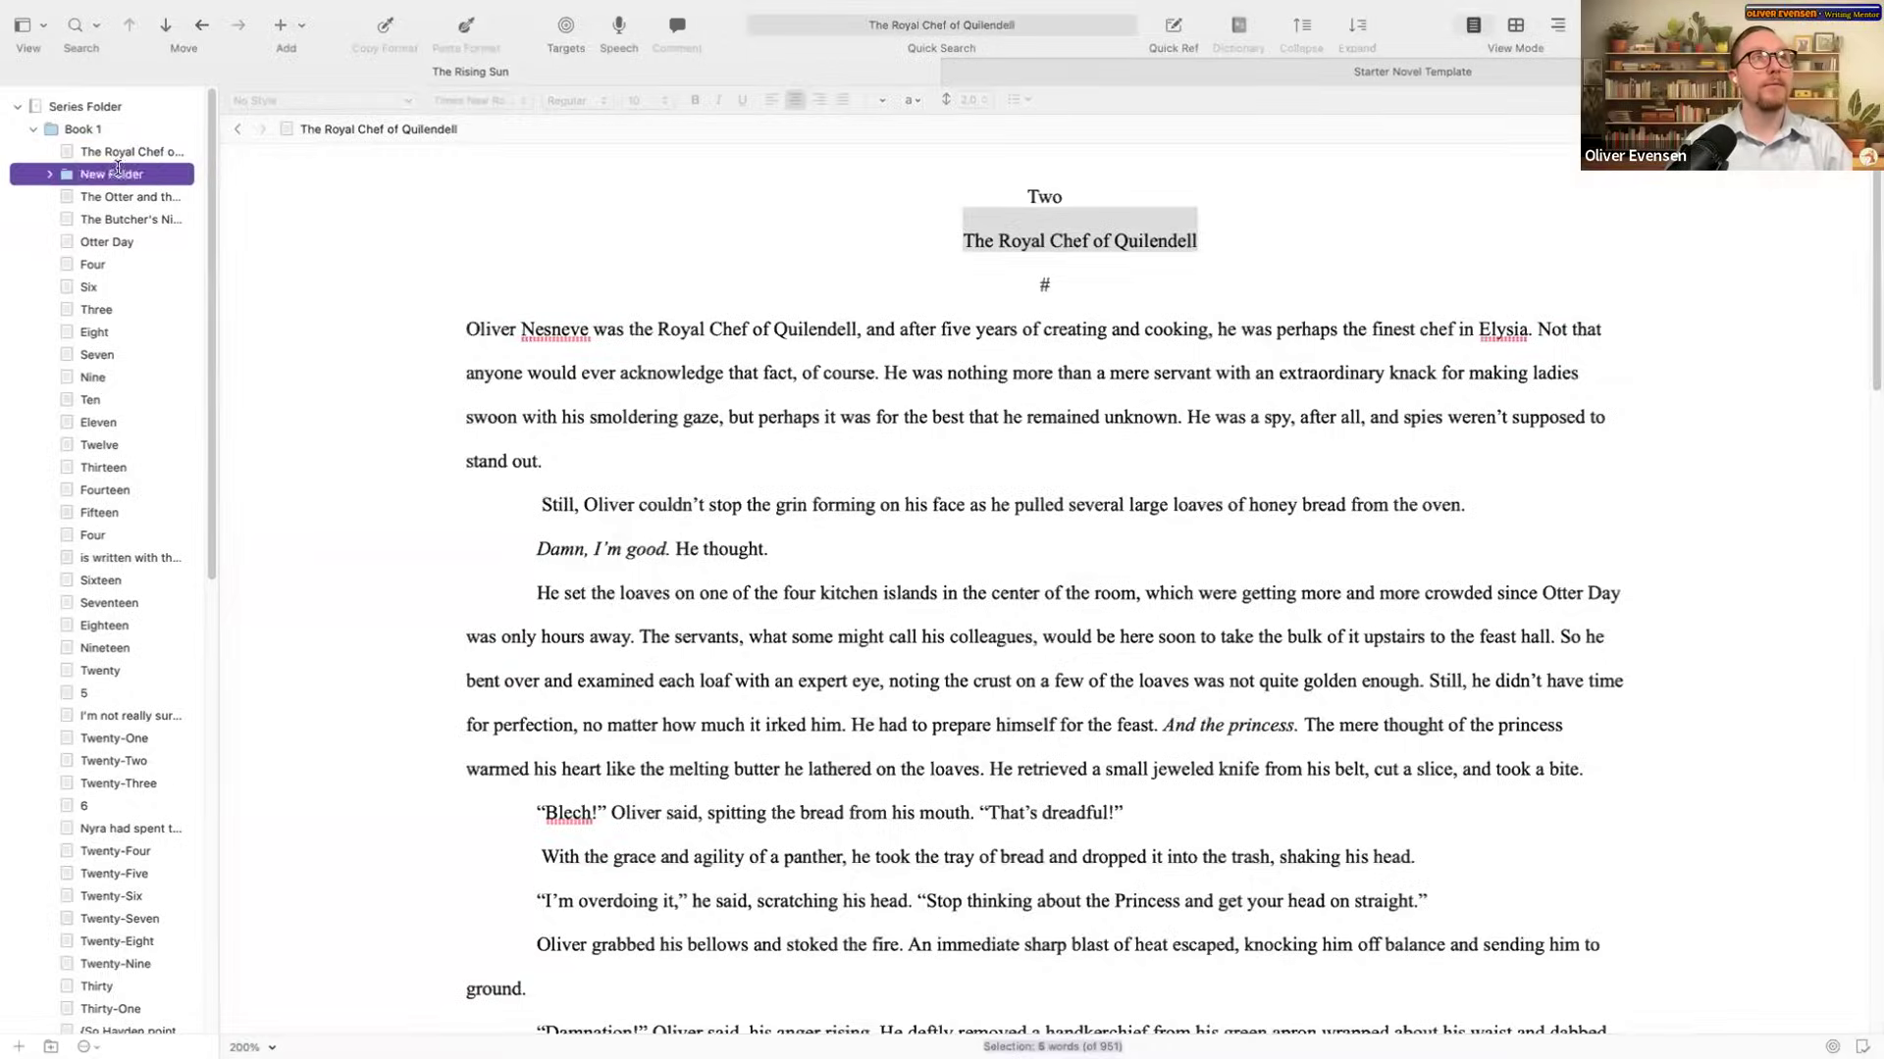
drag(118, 169, 137, 154)
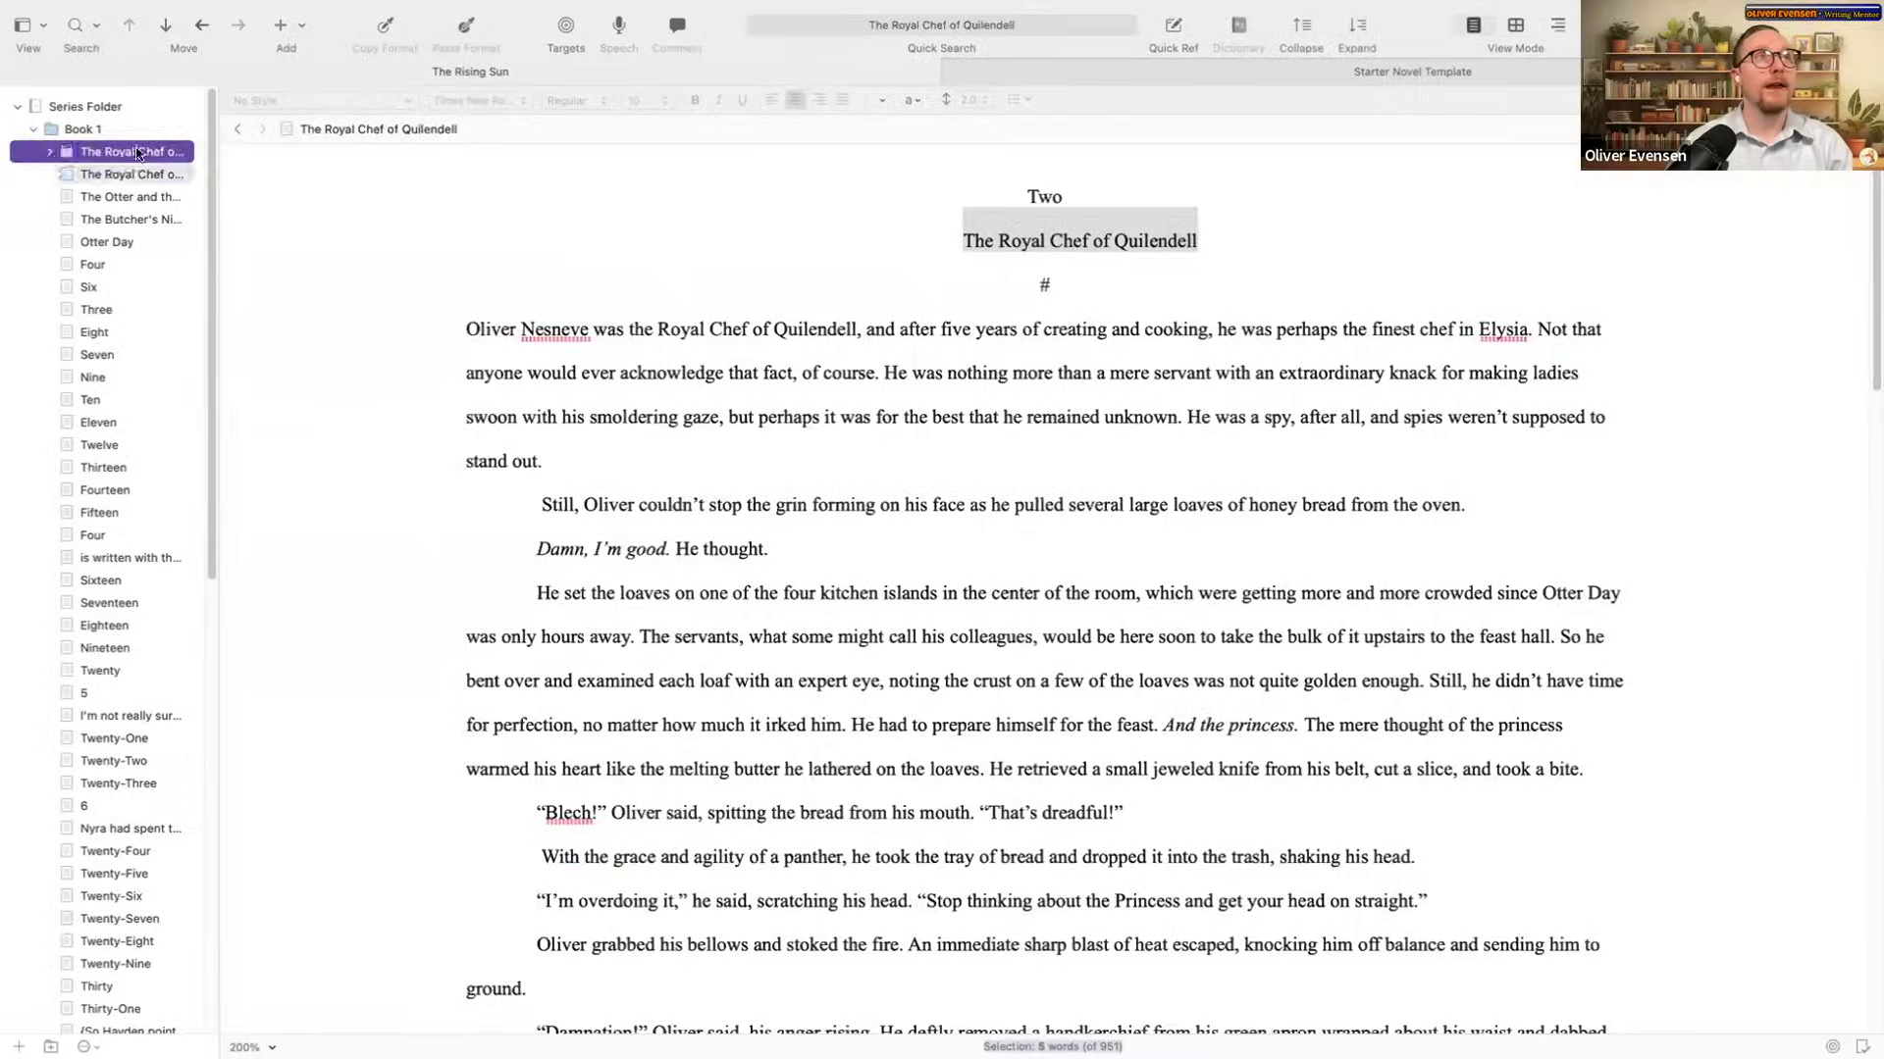
click(50, 152)
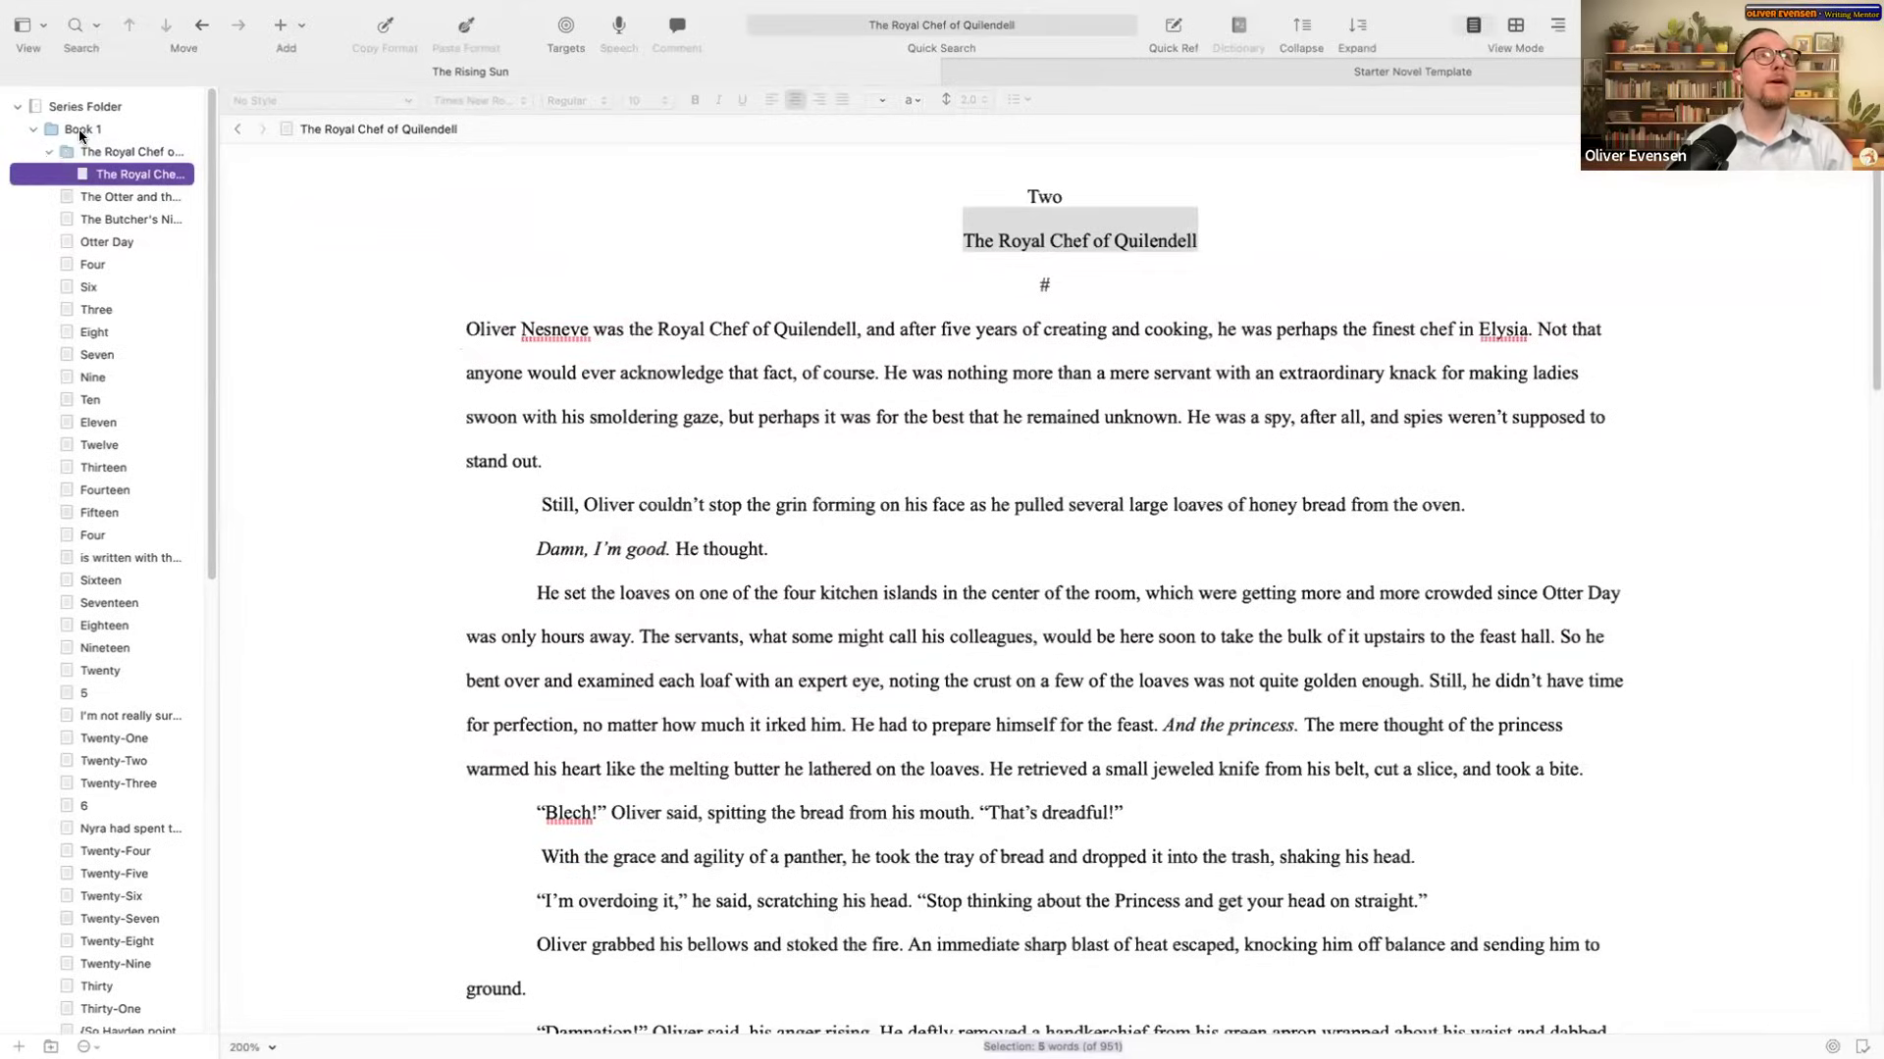
click(49, 152)
Step: Add three folders named Act 1, Act 2 and Act 3 to Book 1, after the Royal Chef folder
click(90, 154)
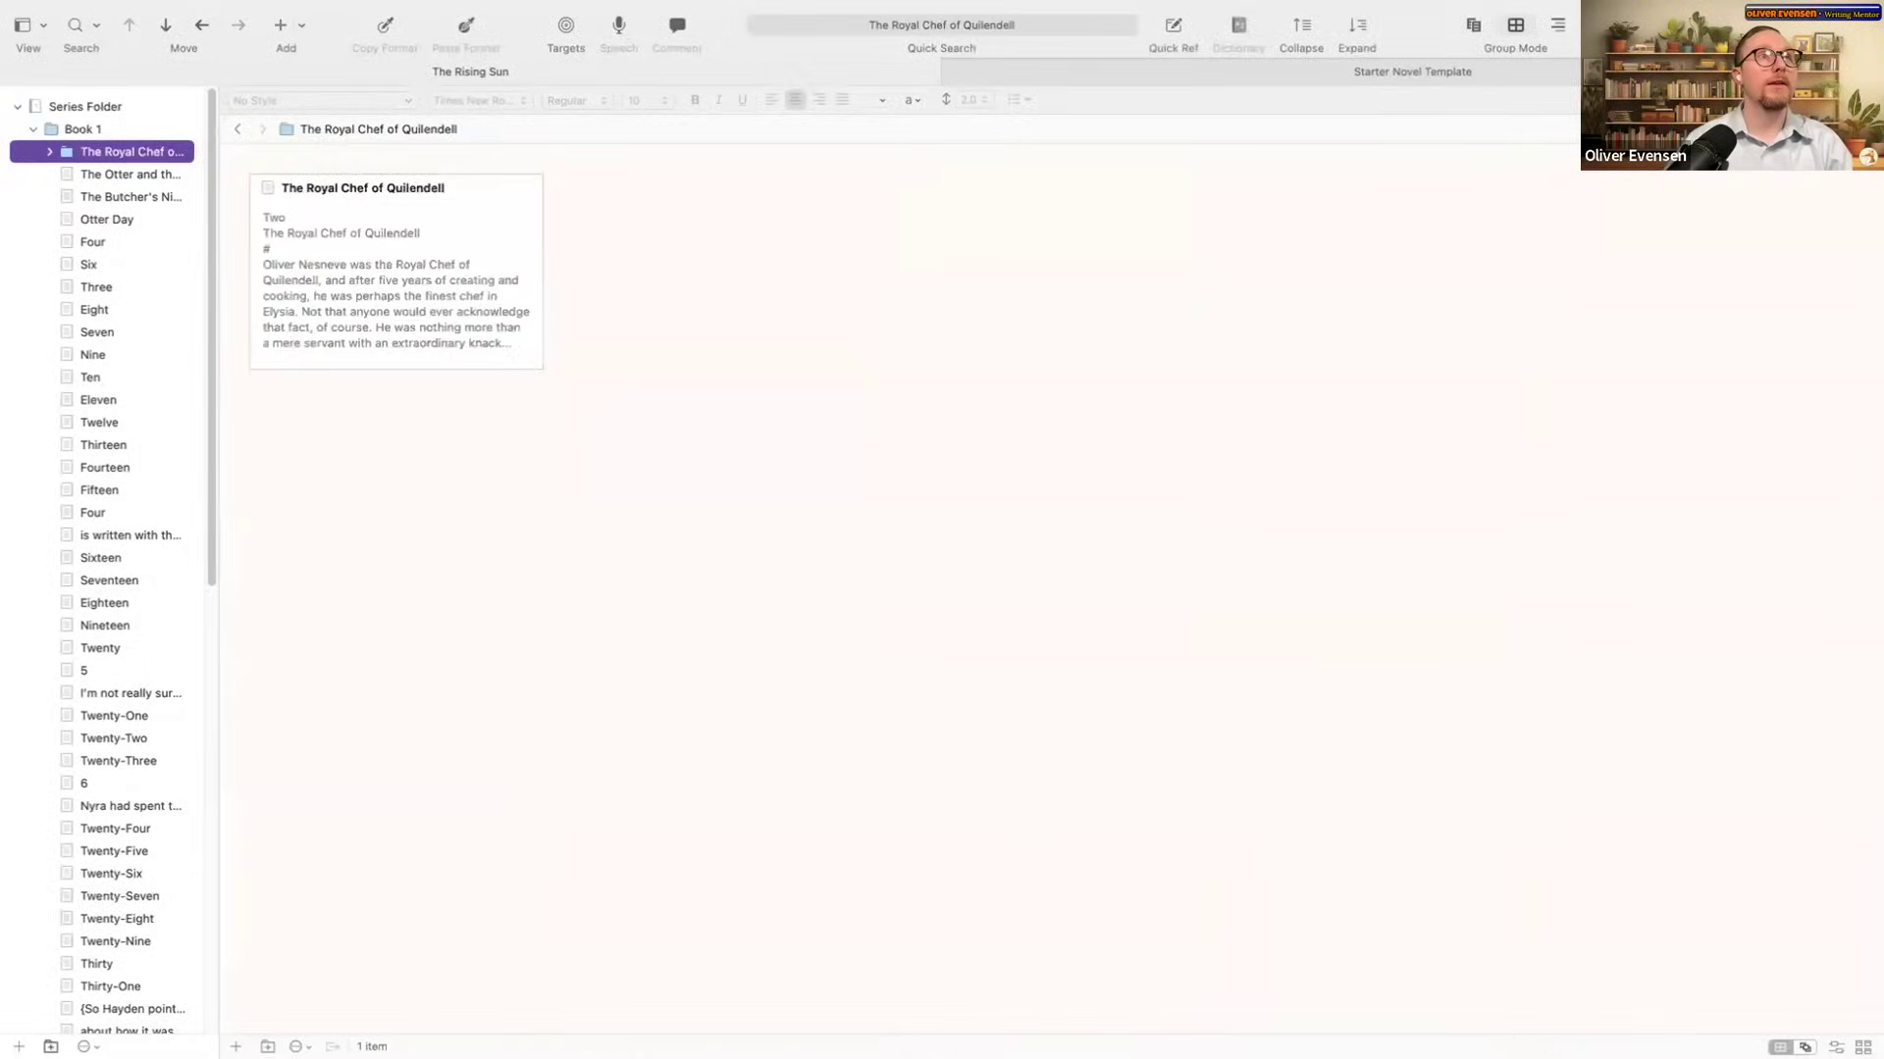
key(super+alt+n)
text(Act 1)
key(Return)
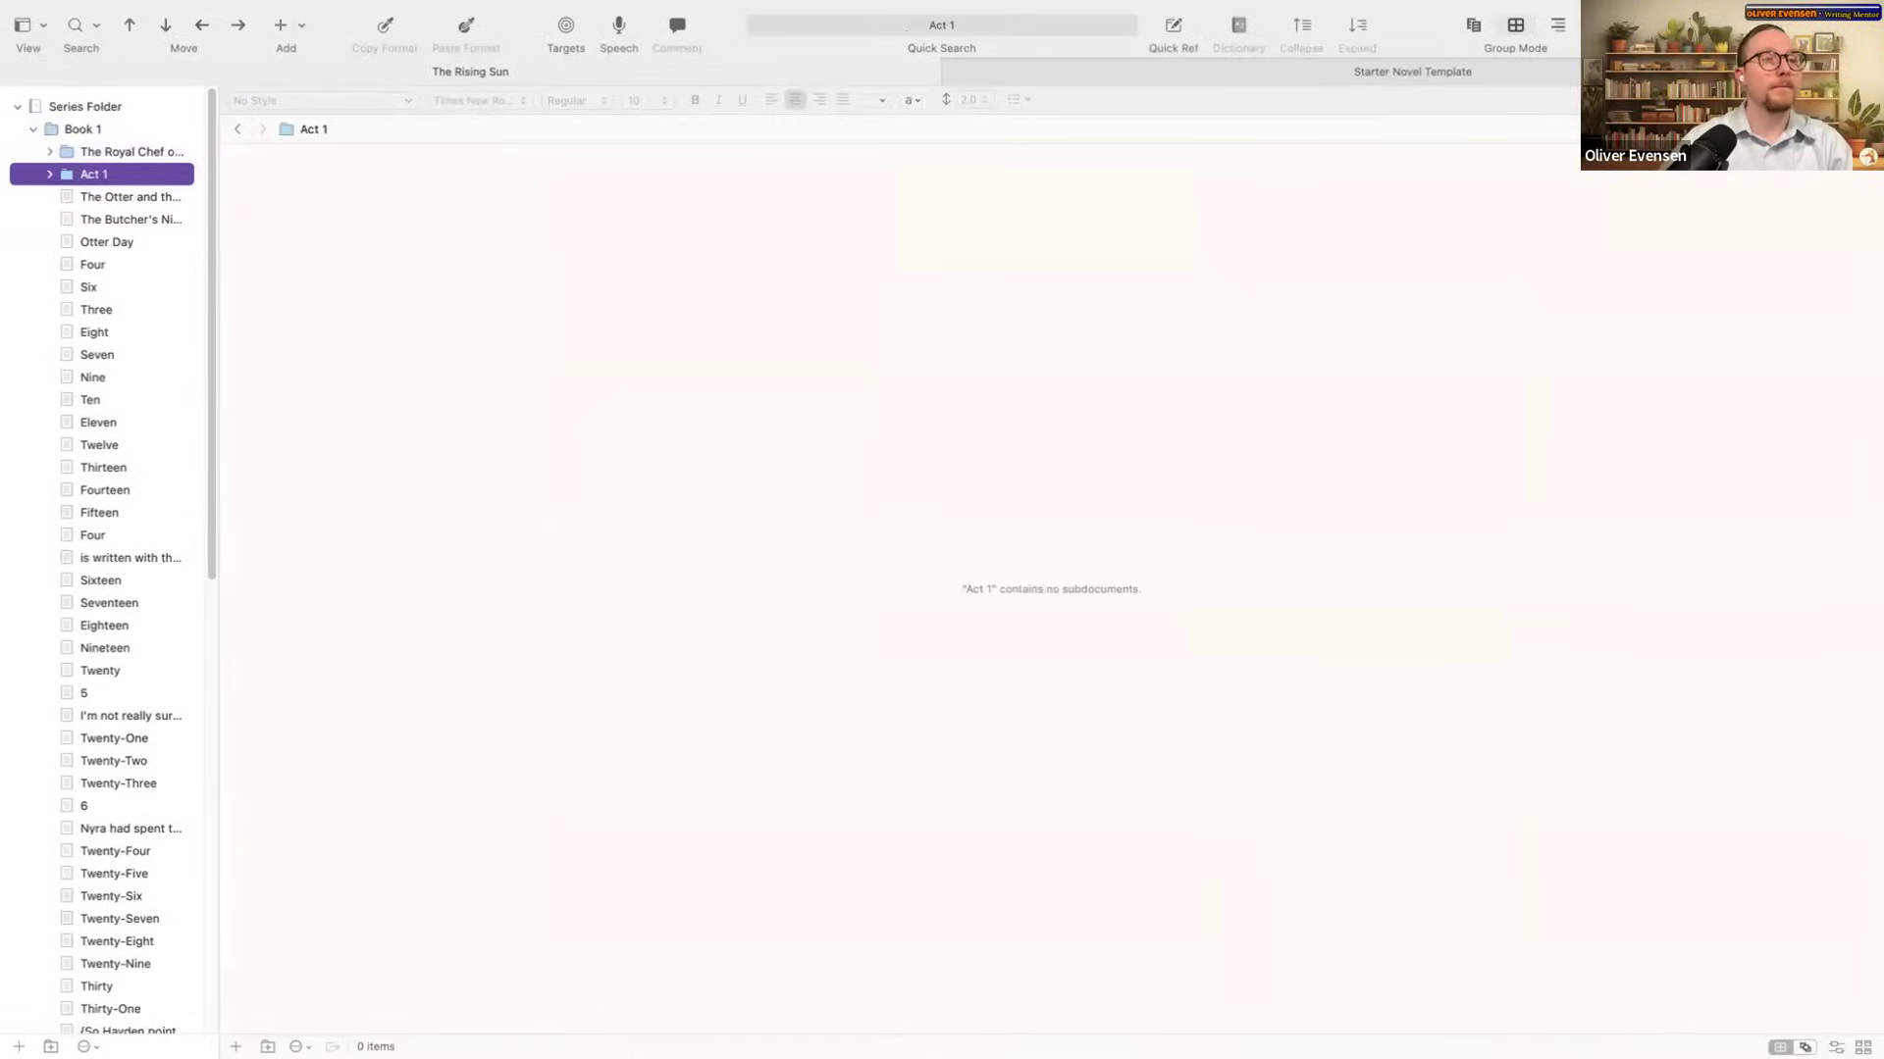
key(super+alt+n)
text(Act 2)
key(Return)
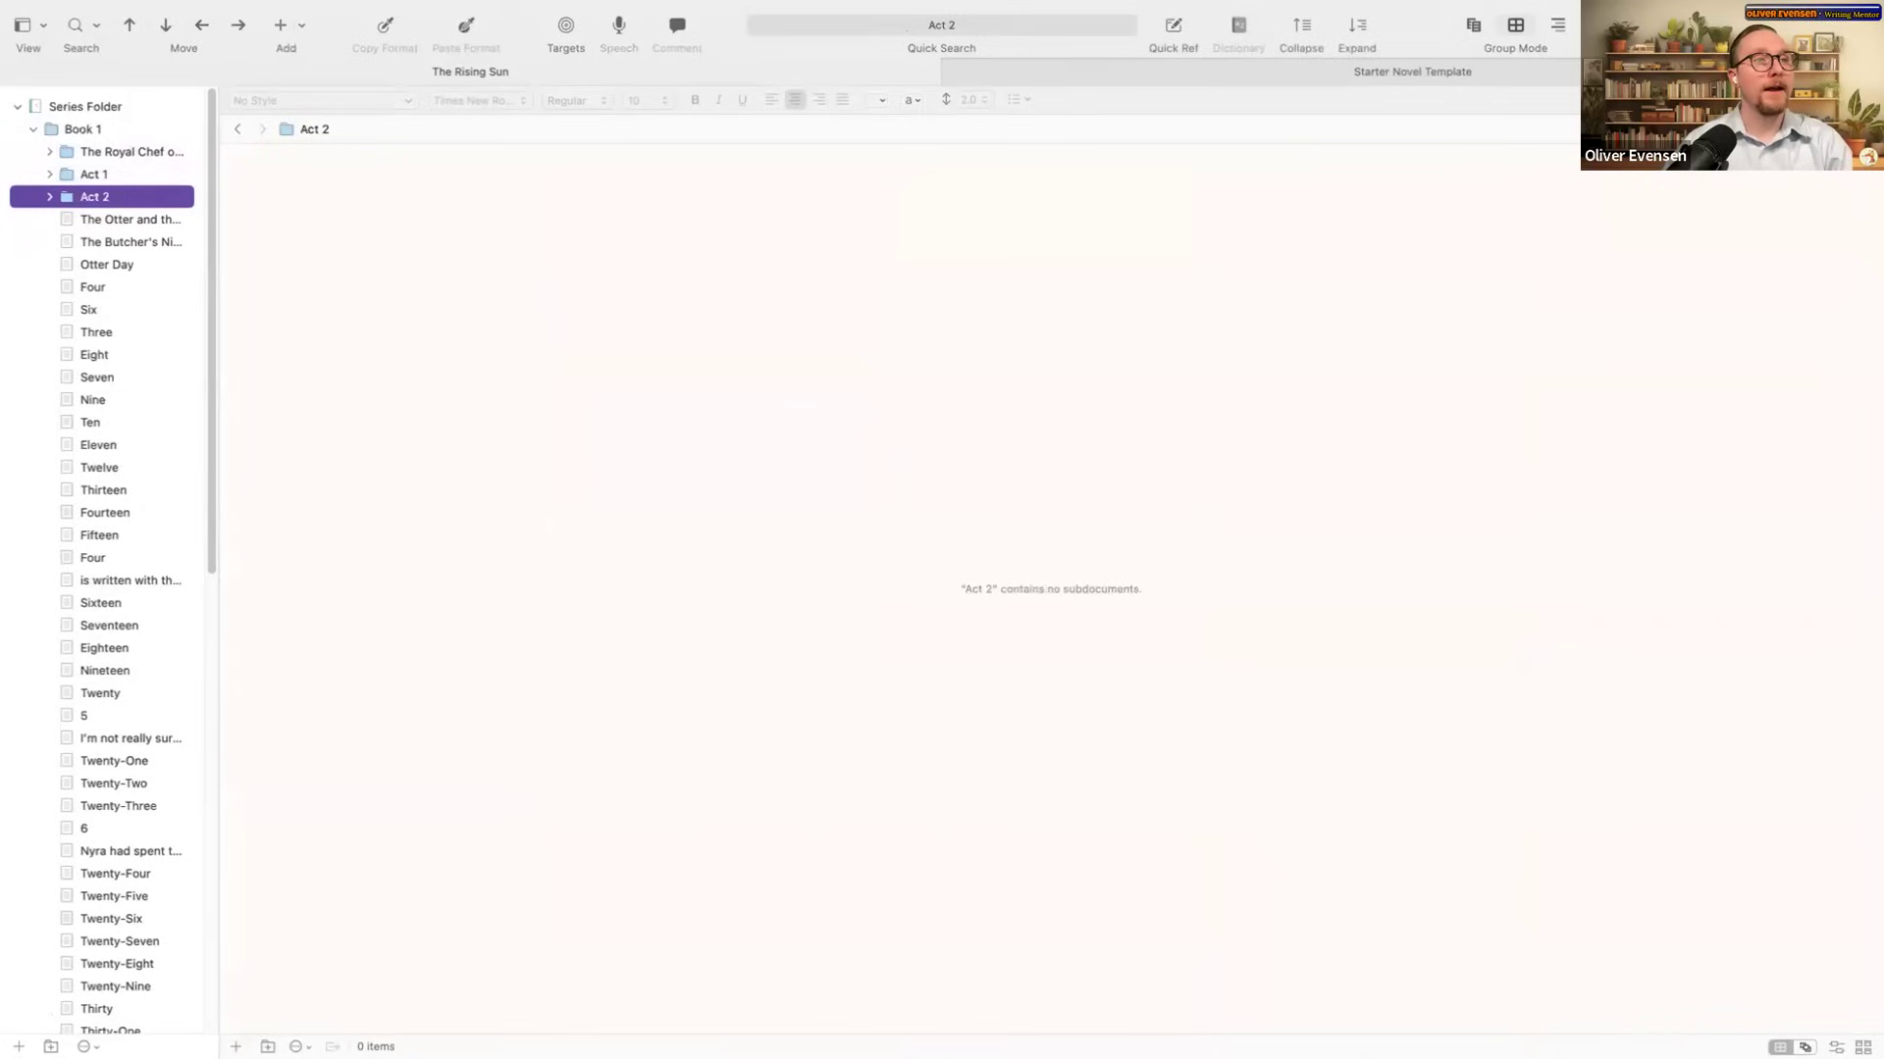
key(super+alt+n)
text(Sc)
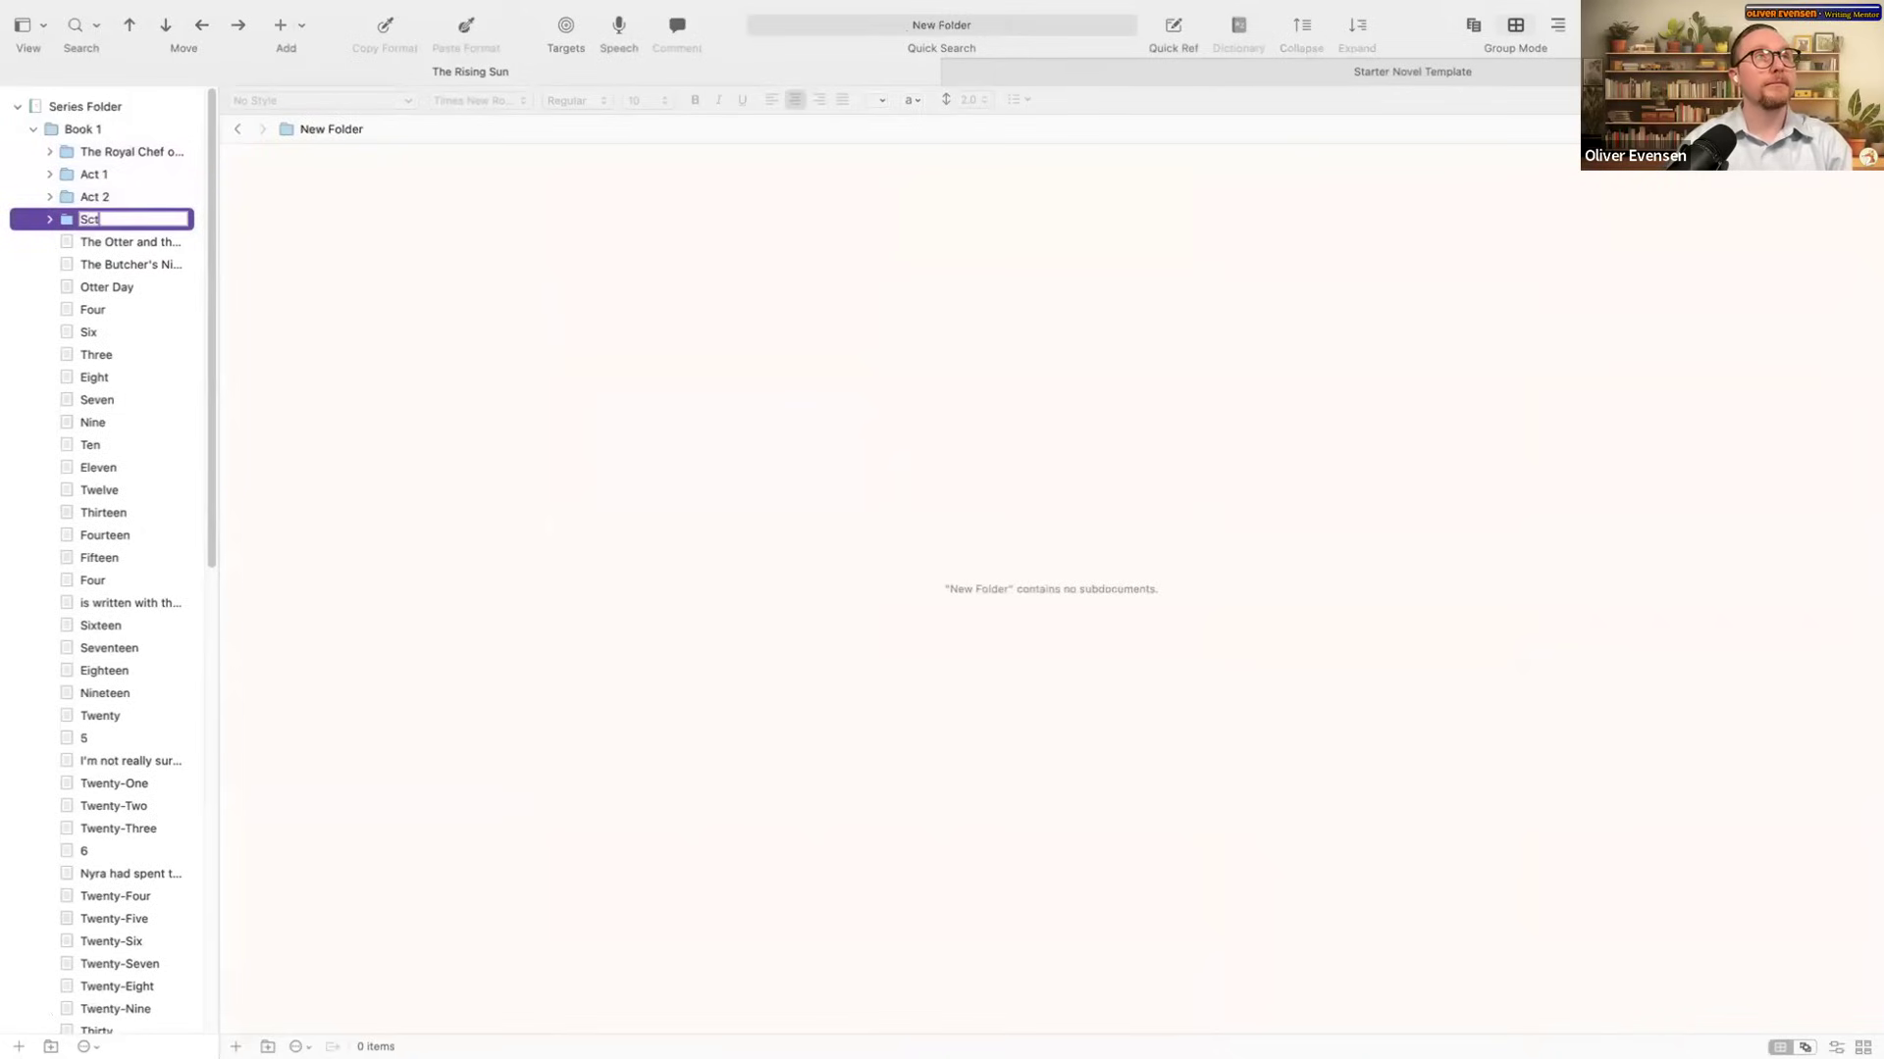
text(t)
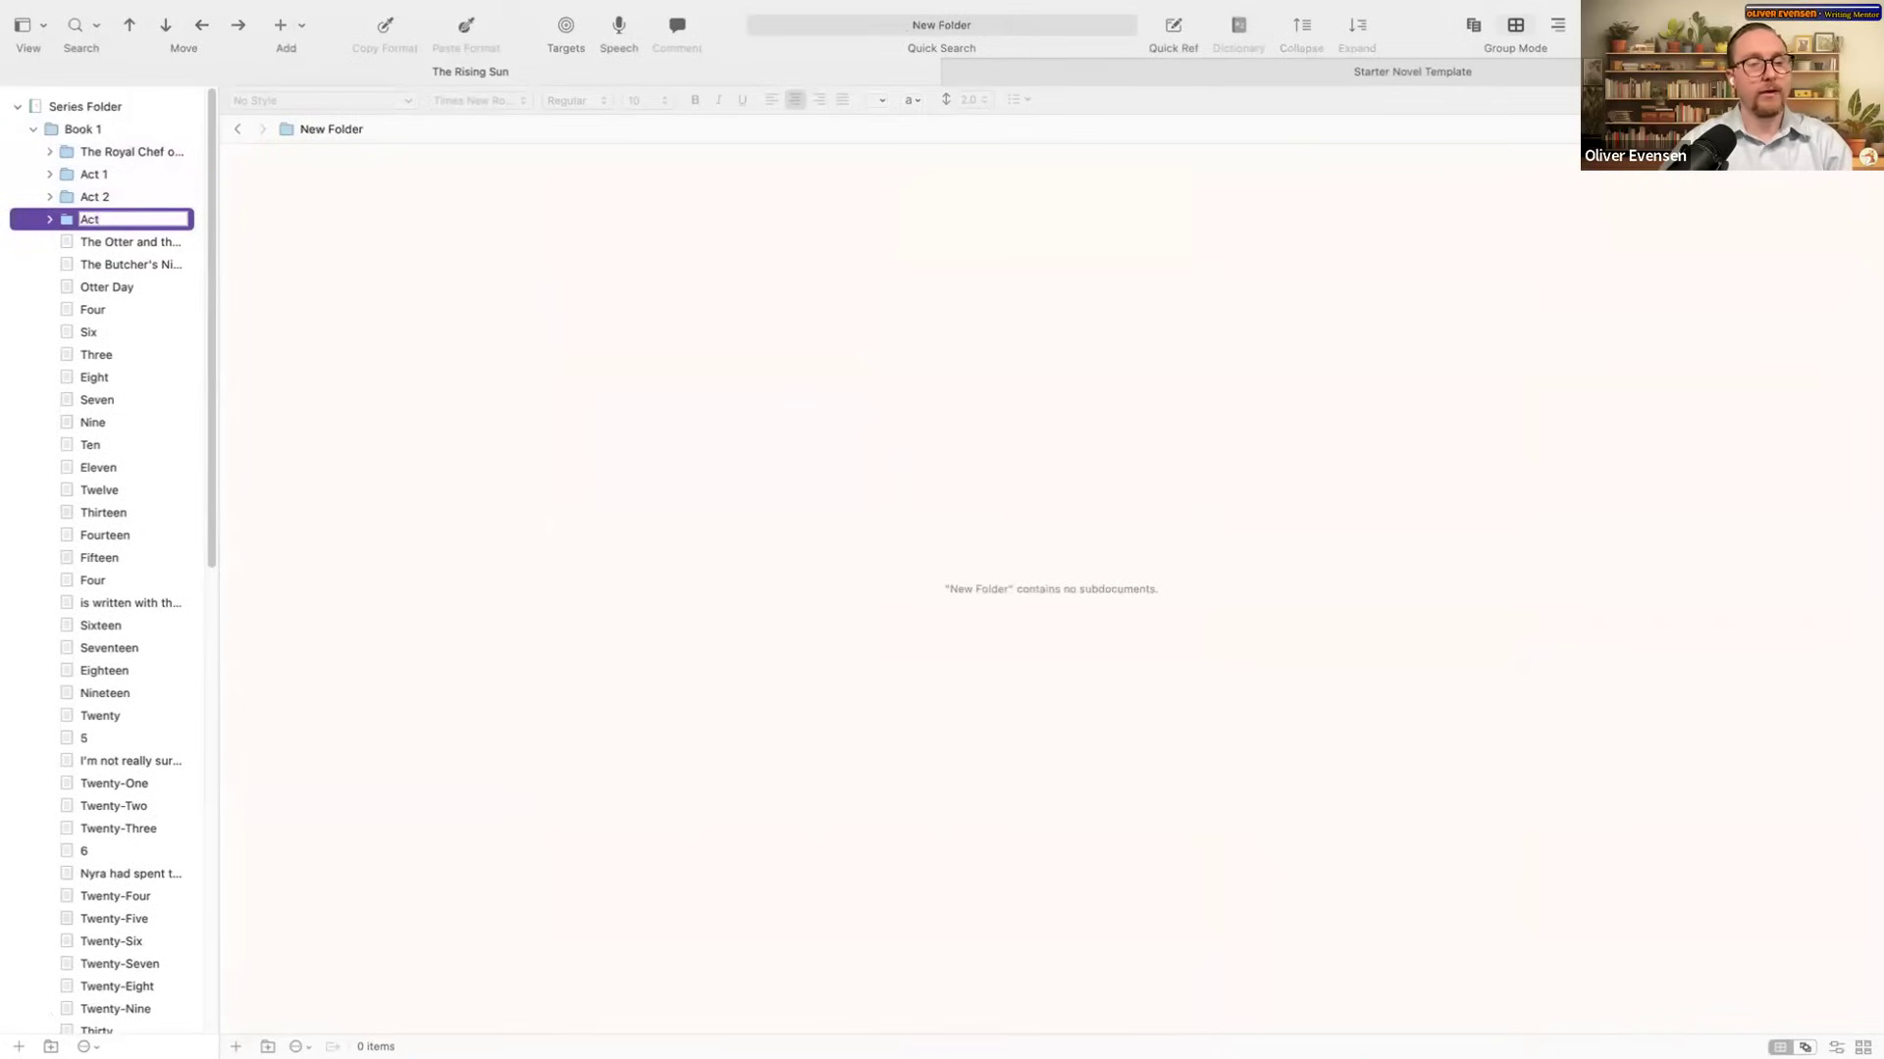
text( 3)
key(Return)
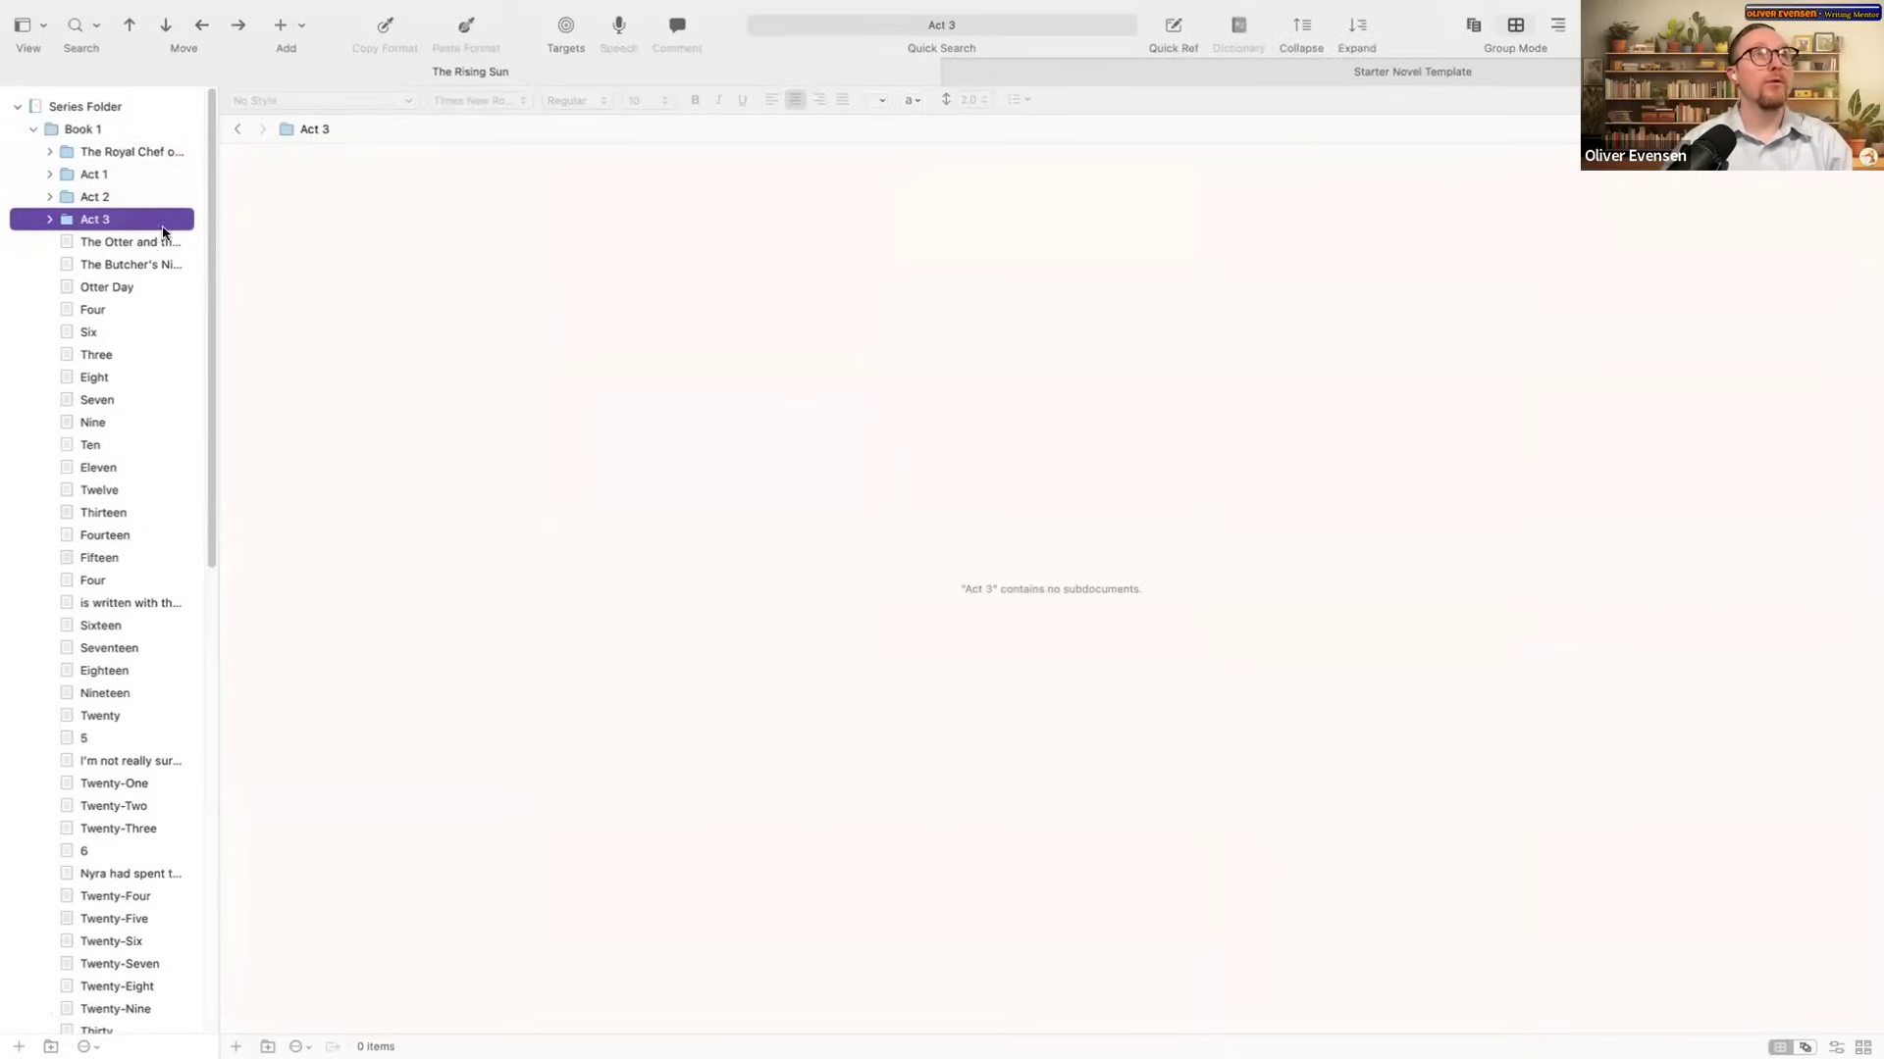
Step: Move the chapters from The Otter and the Amulet through the Four that follows Fifteen into the Act 1 folder
key(Down)
key(shift+Down)
key(shift+Down)
key(shift+Down)
key(shift+Down)
key(shift+Down)
key(shift+Down)
key(shift+Down)
key(shift+Down)
key(shift+Down)
key(shift+Down)
key(shift+Down)
key(shift+Down)
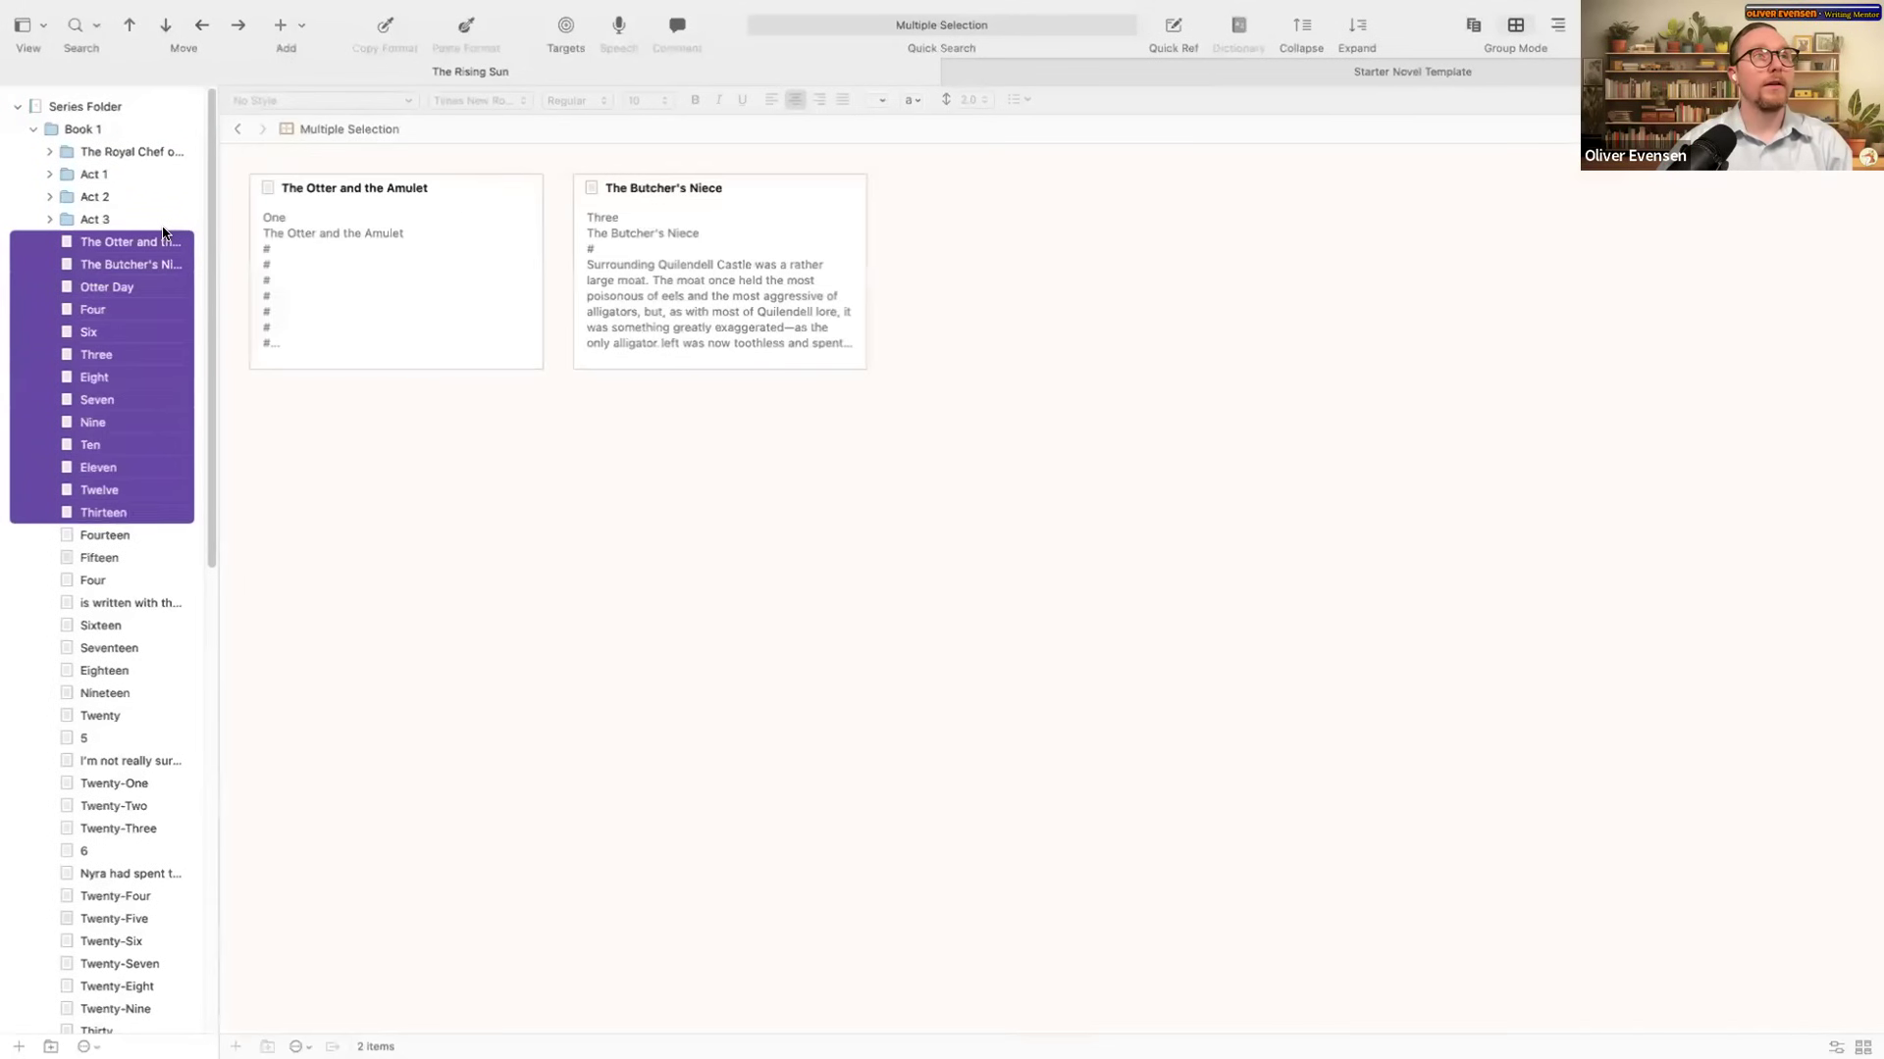
key(shift+Down)
key(shift+Down)
key(shift+Down)
drag(151, 236, 142, 177)
Step: Move the documents from the one beginning "is written with the assumption" through Twenty-Seven into the Act 2 folder
click(153, 602)
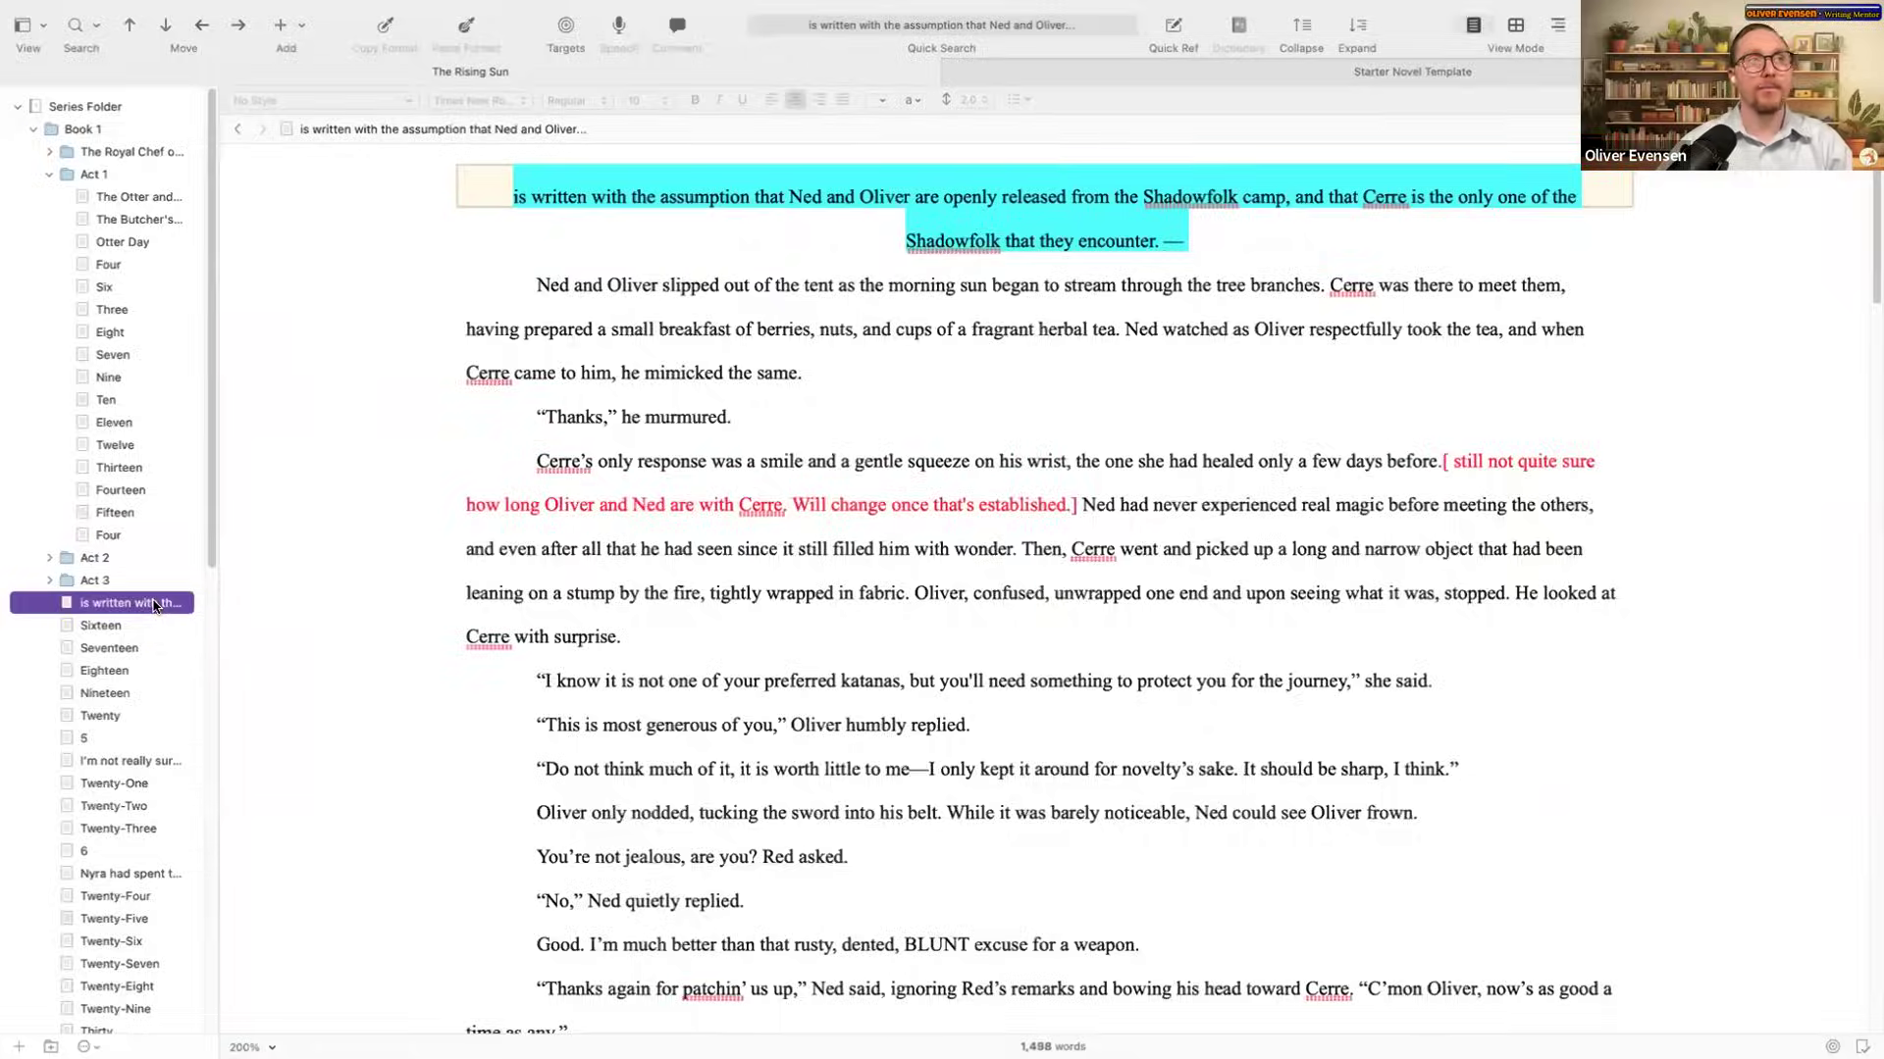
key(shift+Down)
key(shift+Down)
key(shift+Down)
key(shift+Down)
key(shift+Down)
key(shift+Down)
key(shift+Down)
key(shift+Down)
key(shift+Down)
key(shift+Down)
key(shift+Down)
key(shift+Down)
key(shift+Down)
key(shift+Down)
key(shift+Down)
key(shift+Down)
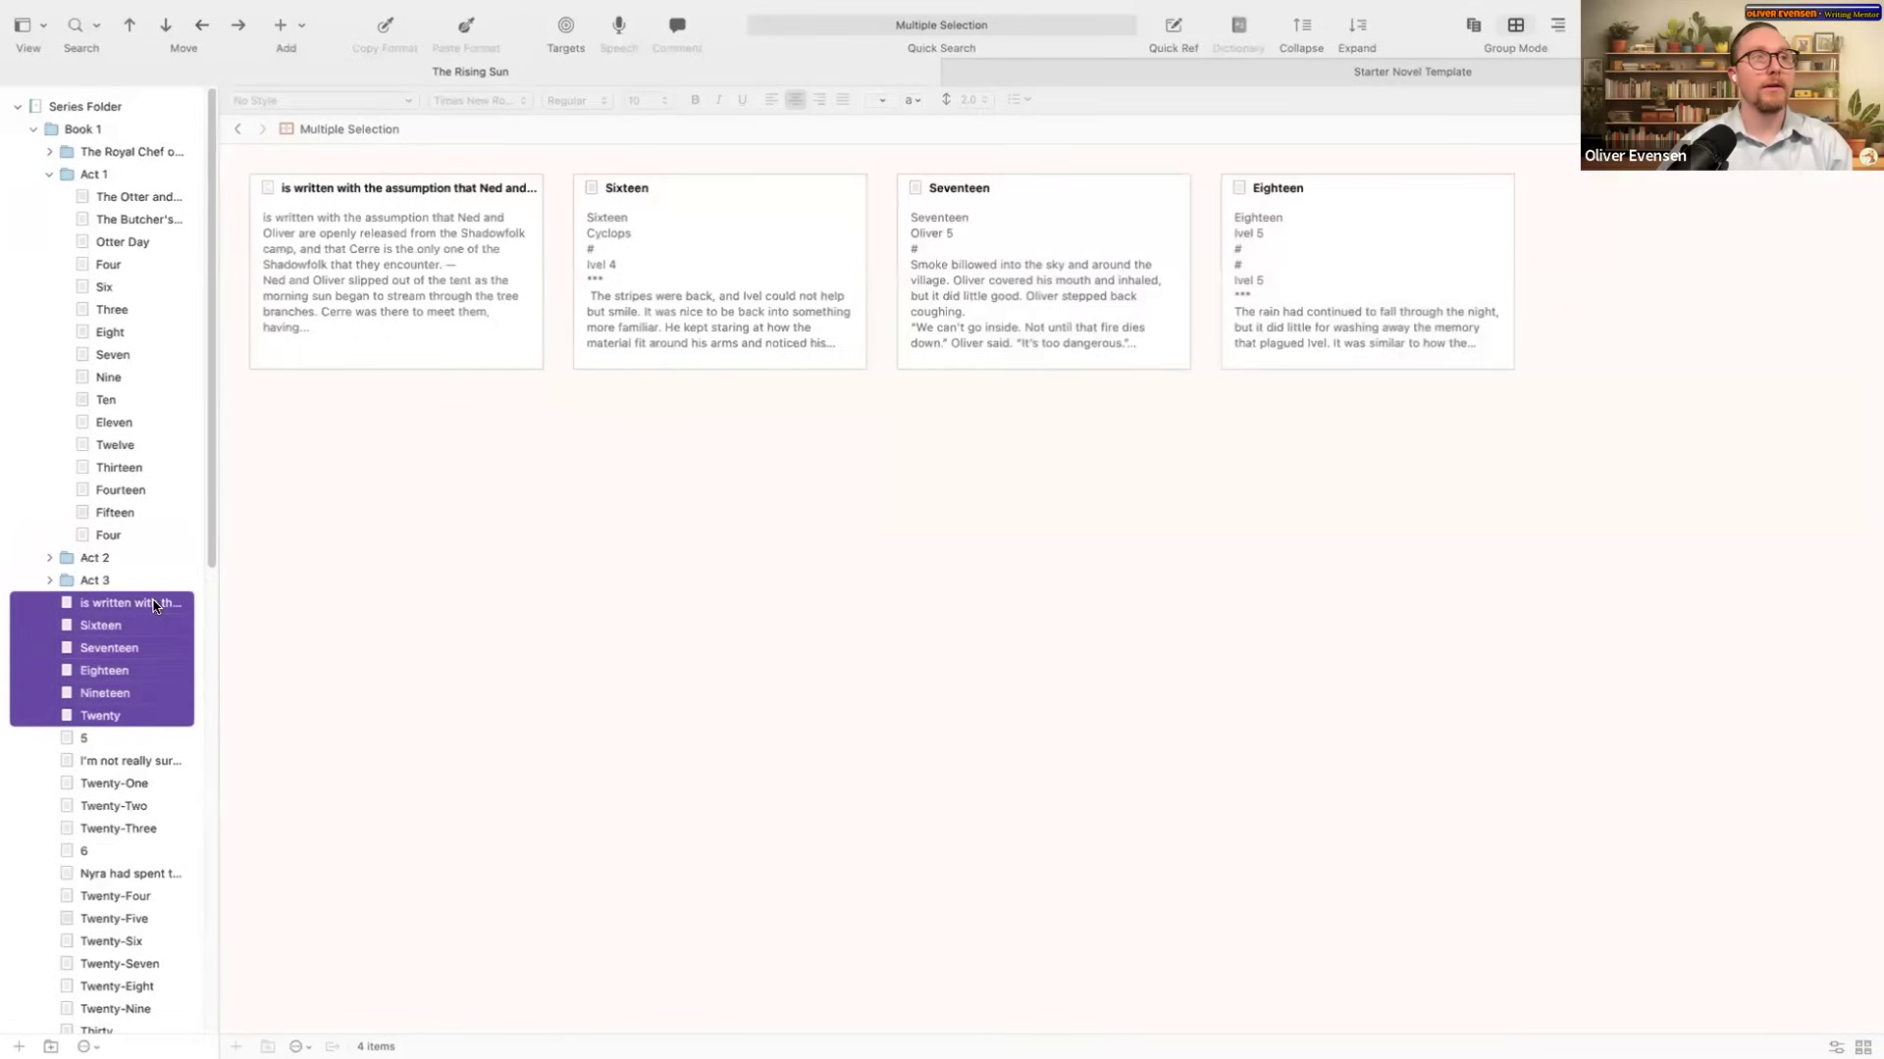
drag(153, 603, 139, 557)
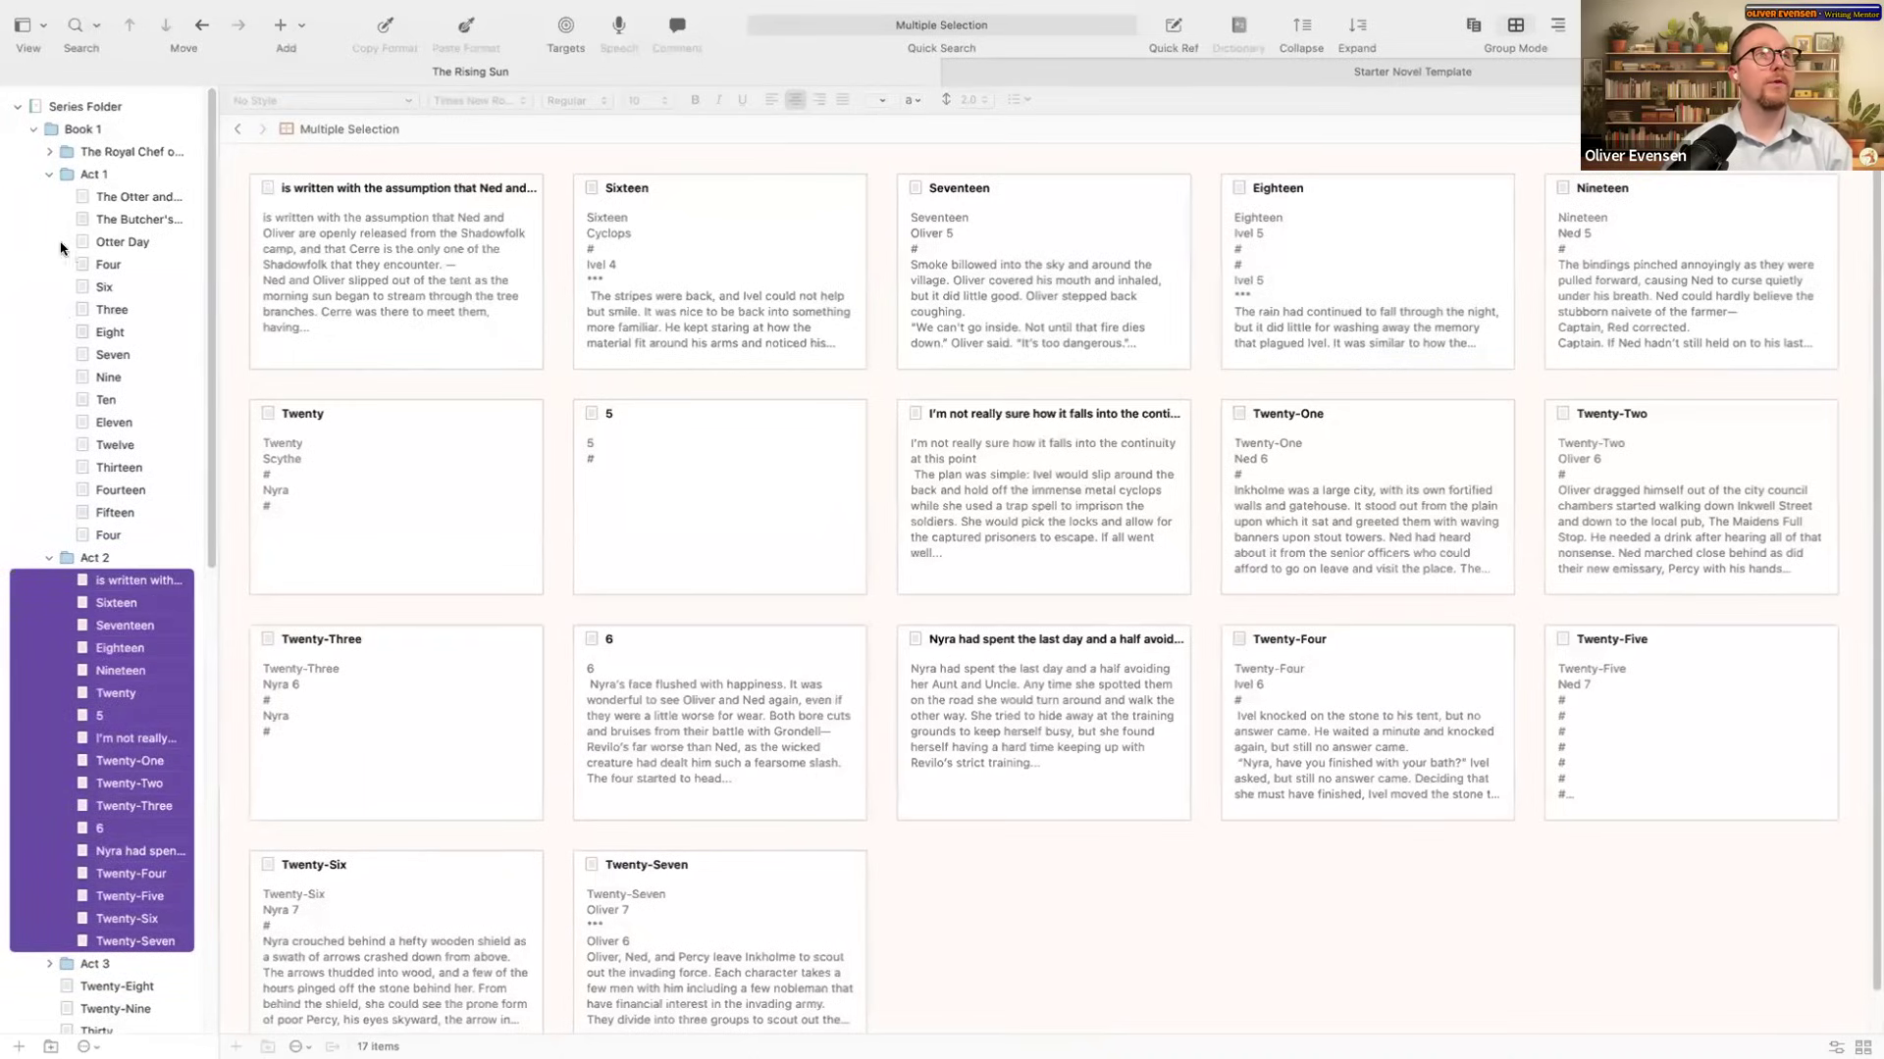
Step: Collapse the Act 1 and Act 2 folders and move all remaining chapters, Twenty-Eight through Sixty-Three, into Act 3
click(48, 174)
click(48, 197)
click(117, 242)
shift+click(118, 260)
key(shift+Down)
key(shift+Down)
key(shift+Down)
key(shift+Down)
key(shift+Down)
key(shift+Down)
key(shift+Down)
key(shift+Down)
key(shift+Down)
key(shift+Down)
key(shift+Down)
key(shift+Down)
key(shift+Down)
key(shift+Down)
key(shift+Down)
key(shift+Down)
key(shift+Down)
key(shift+Down)
key(shift+Down)
key(shift+Down)
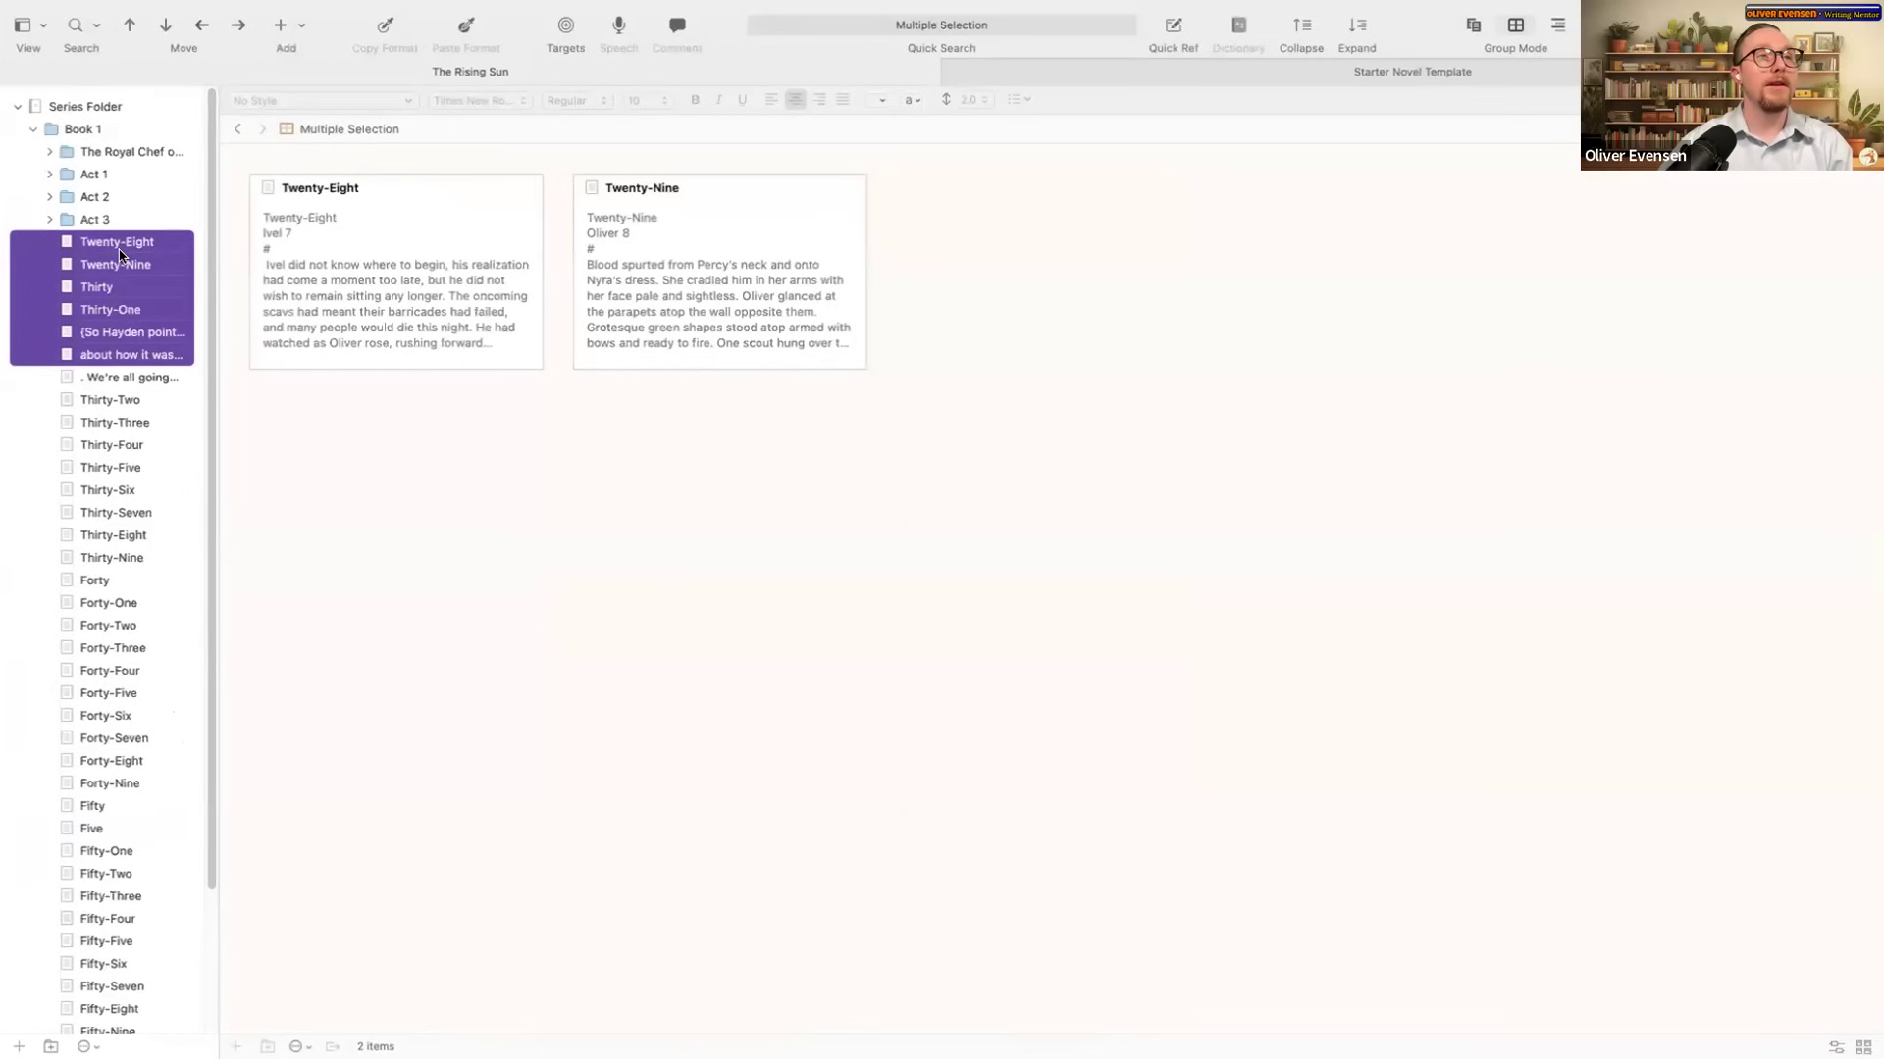
key(shift+Down)
key(shift+Down)
key(shift+Down)
key(shift+Down)
key(shift+Down)
key(shift+Down)
key(shift+Down)
key(shift+Down)
key(shift+Down)
key(shift+Down)
key(shift+Down)
key(shift+Down)
key(shift+Down)
key(shift+Down)
key(shift+Down)
key(shift+Down)
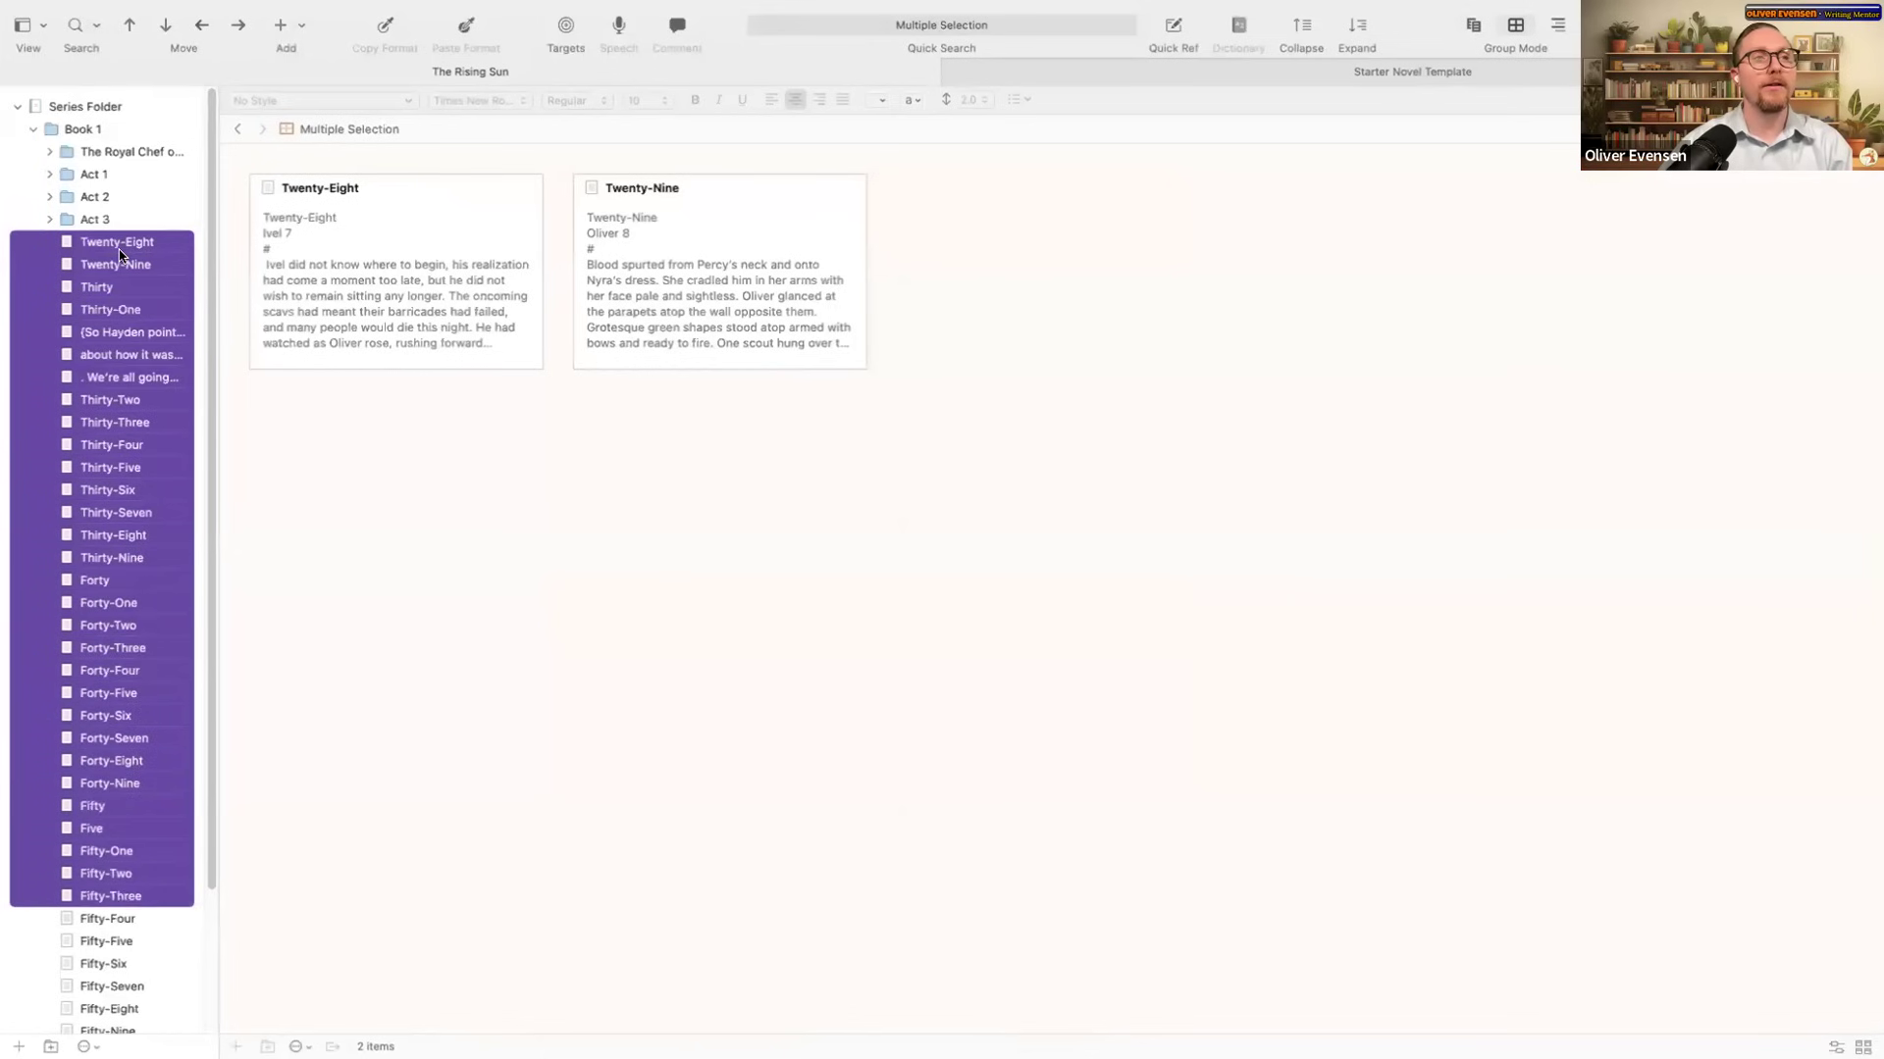
key(shift+Up)
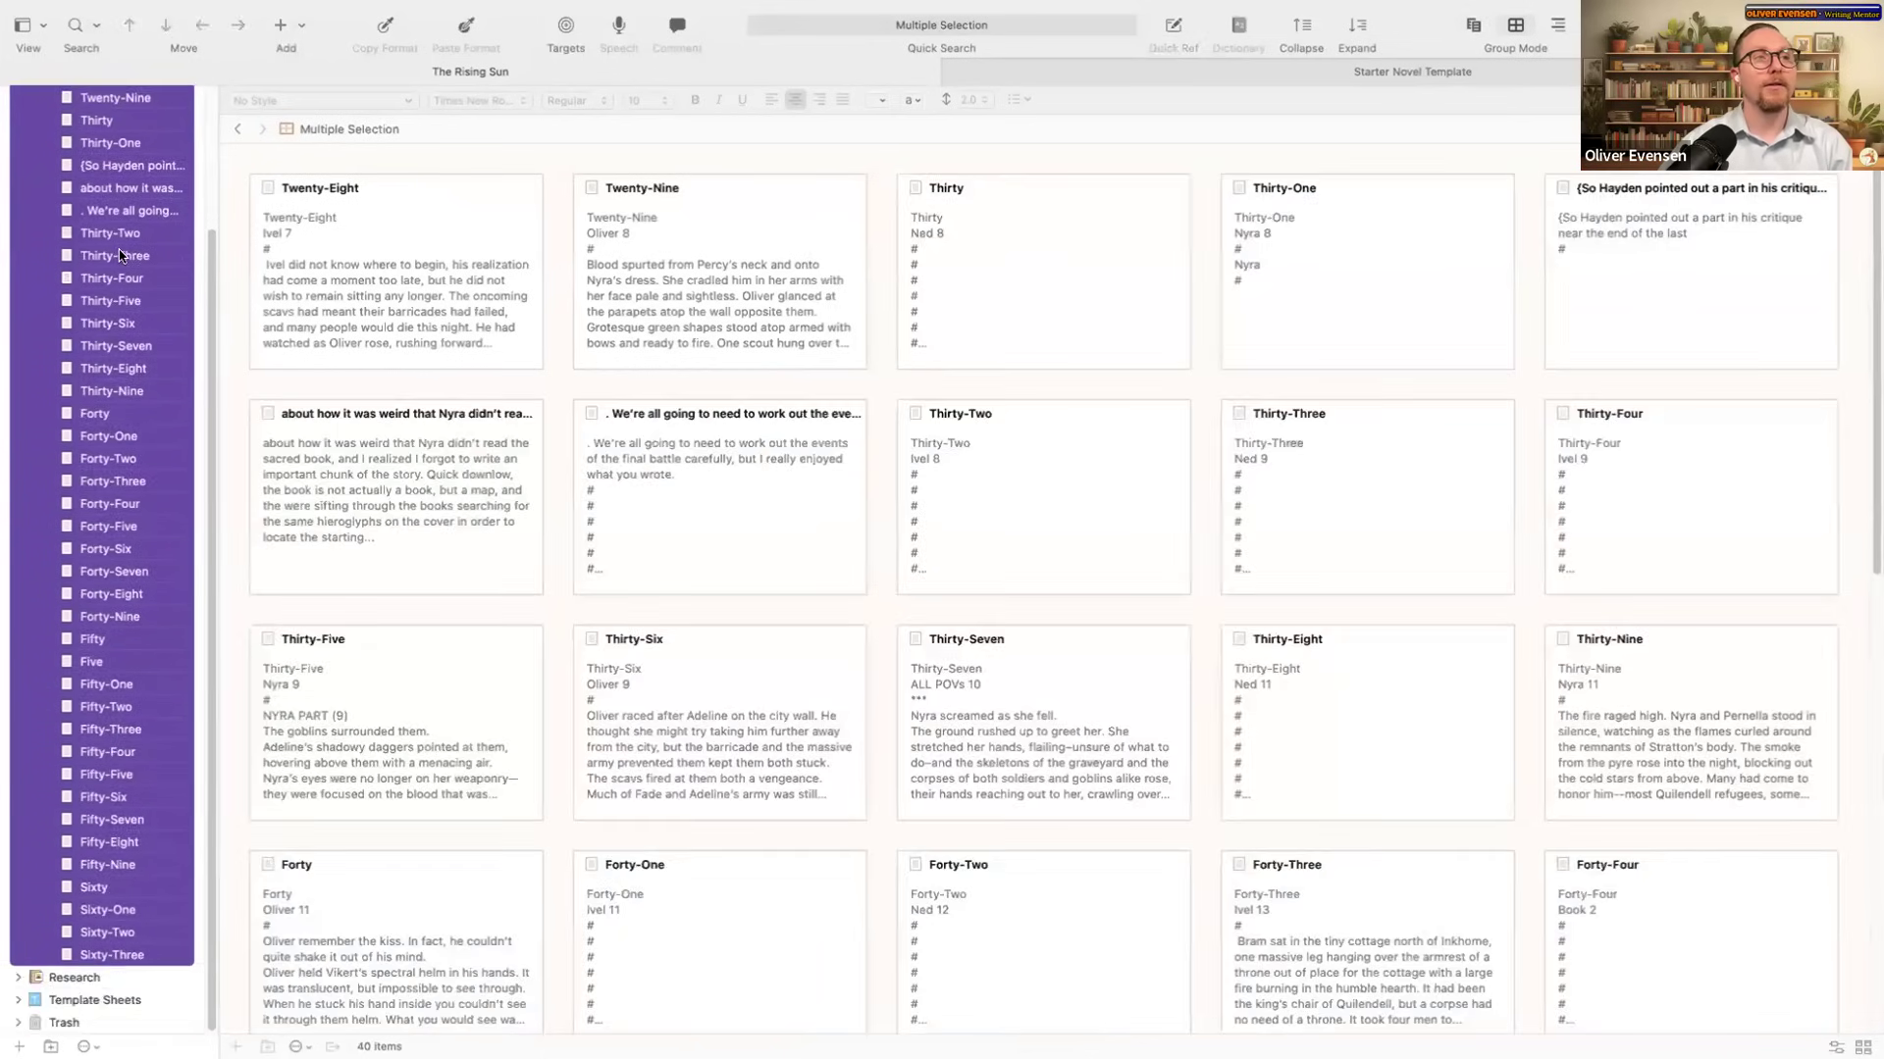
scroll(123, 246, up, 4)
drag(123, 234, 49, 222)
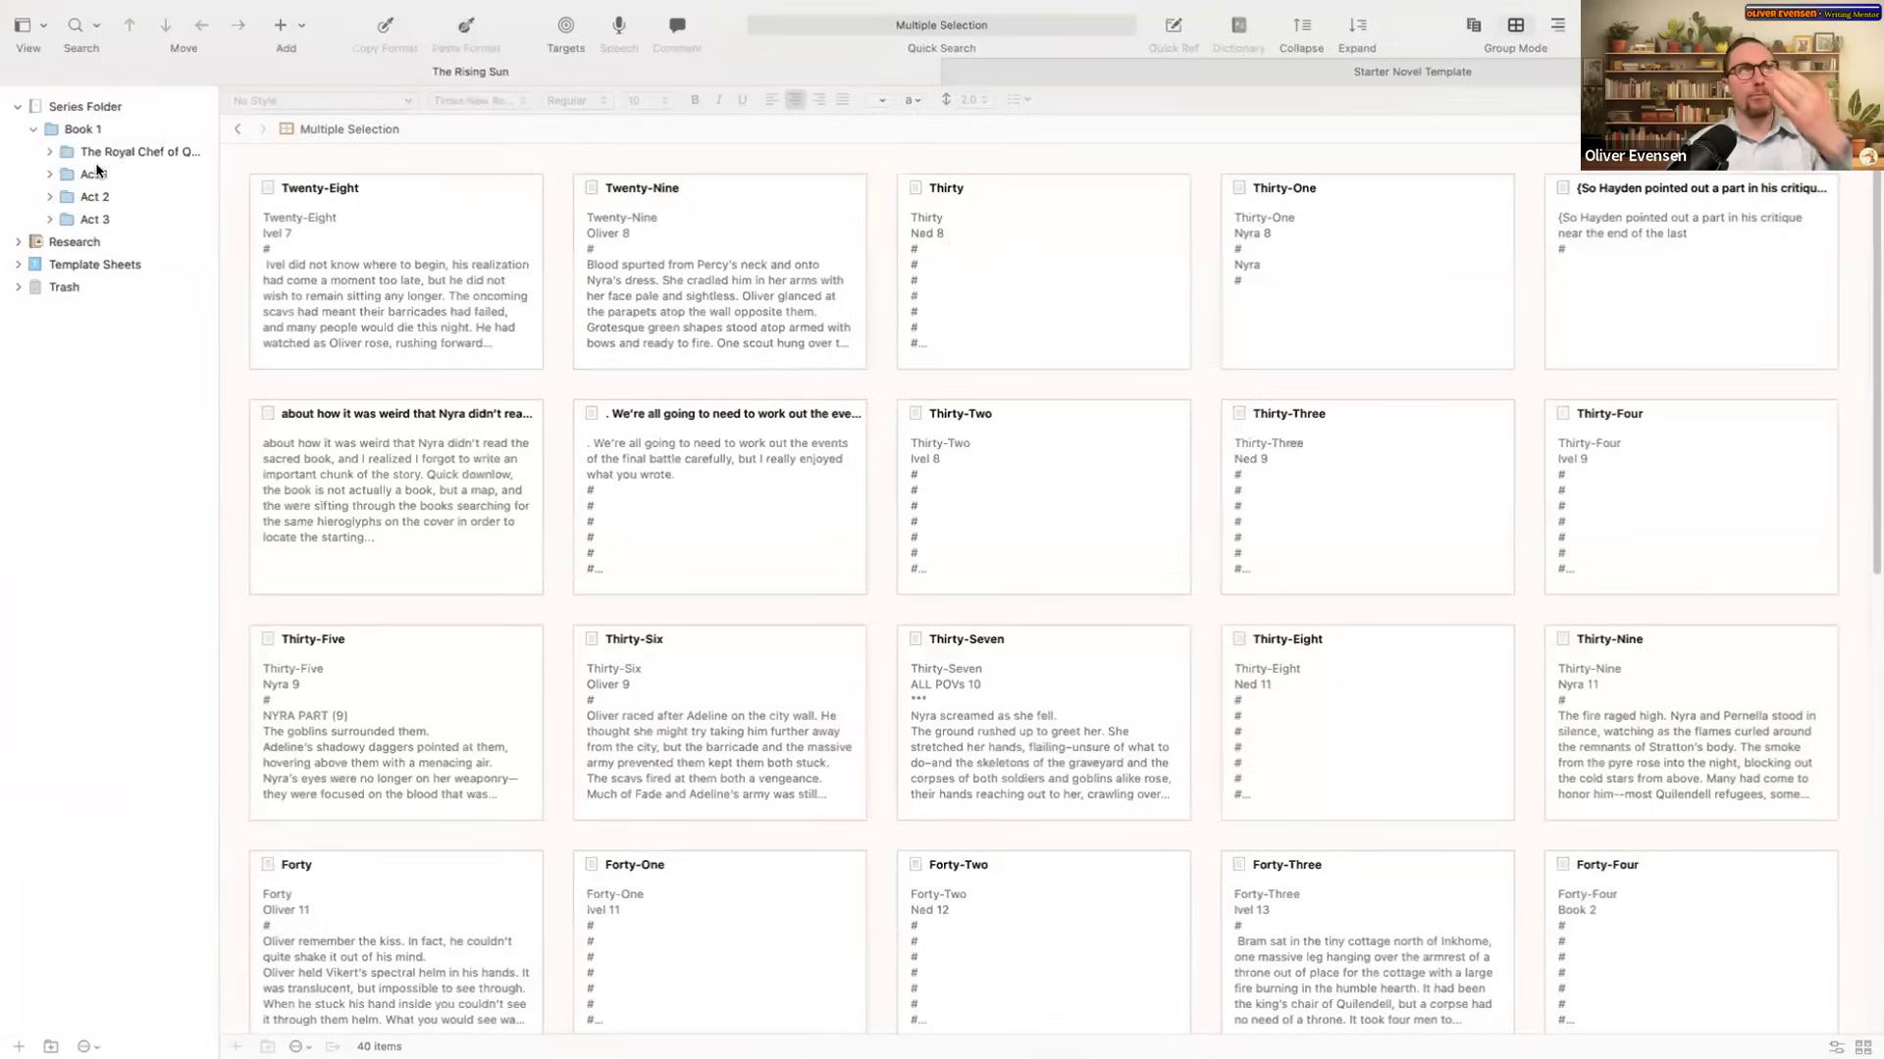
Step: Move The Royal Chef of Quilendell folder into Act 1 and place it first, above The Otter and the Amulet
drag(116, 151, 113, 174)
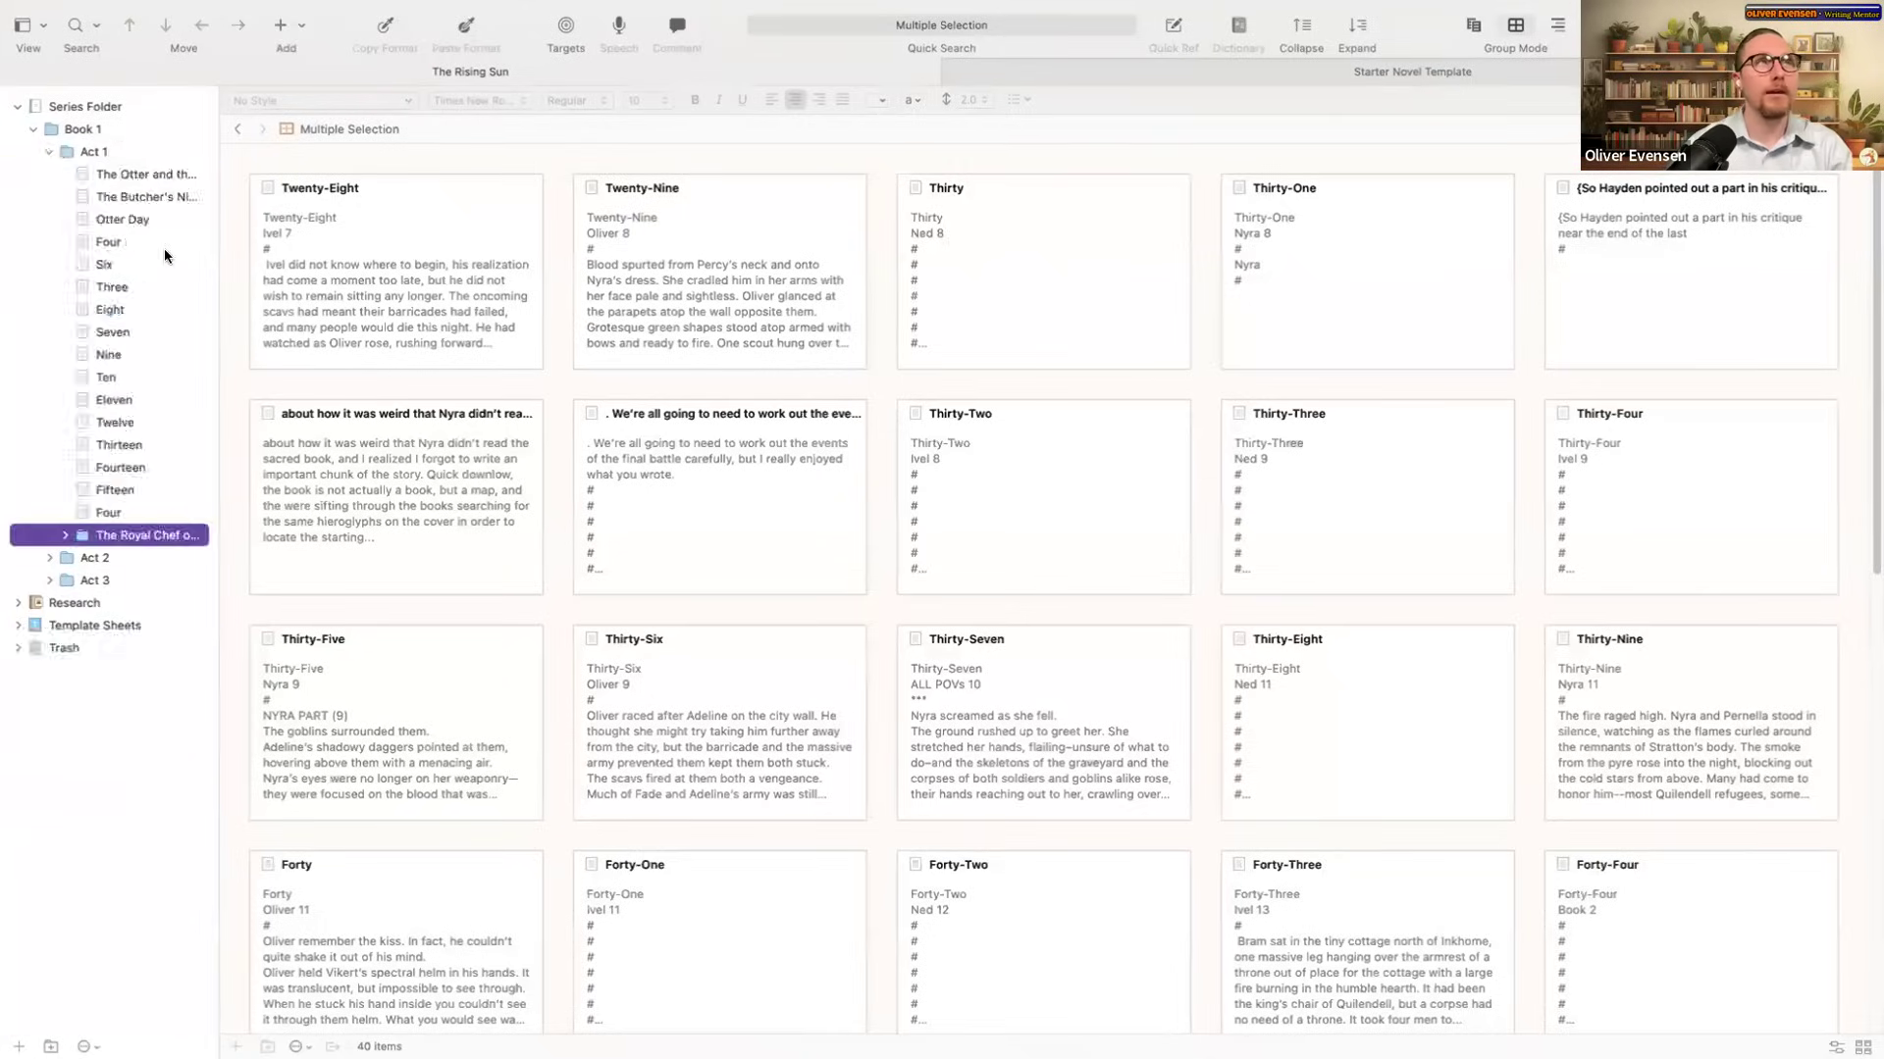
drag(137, 534, 141, 188)
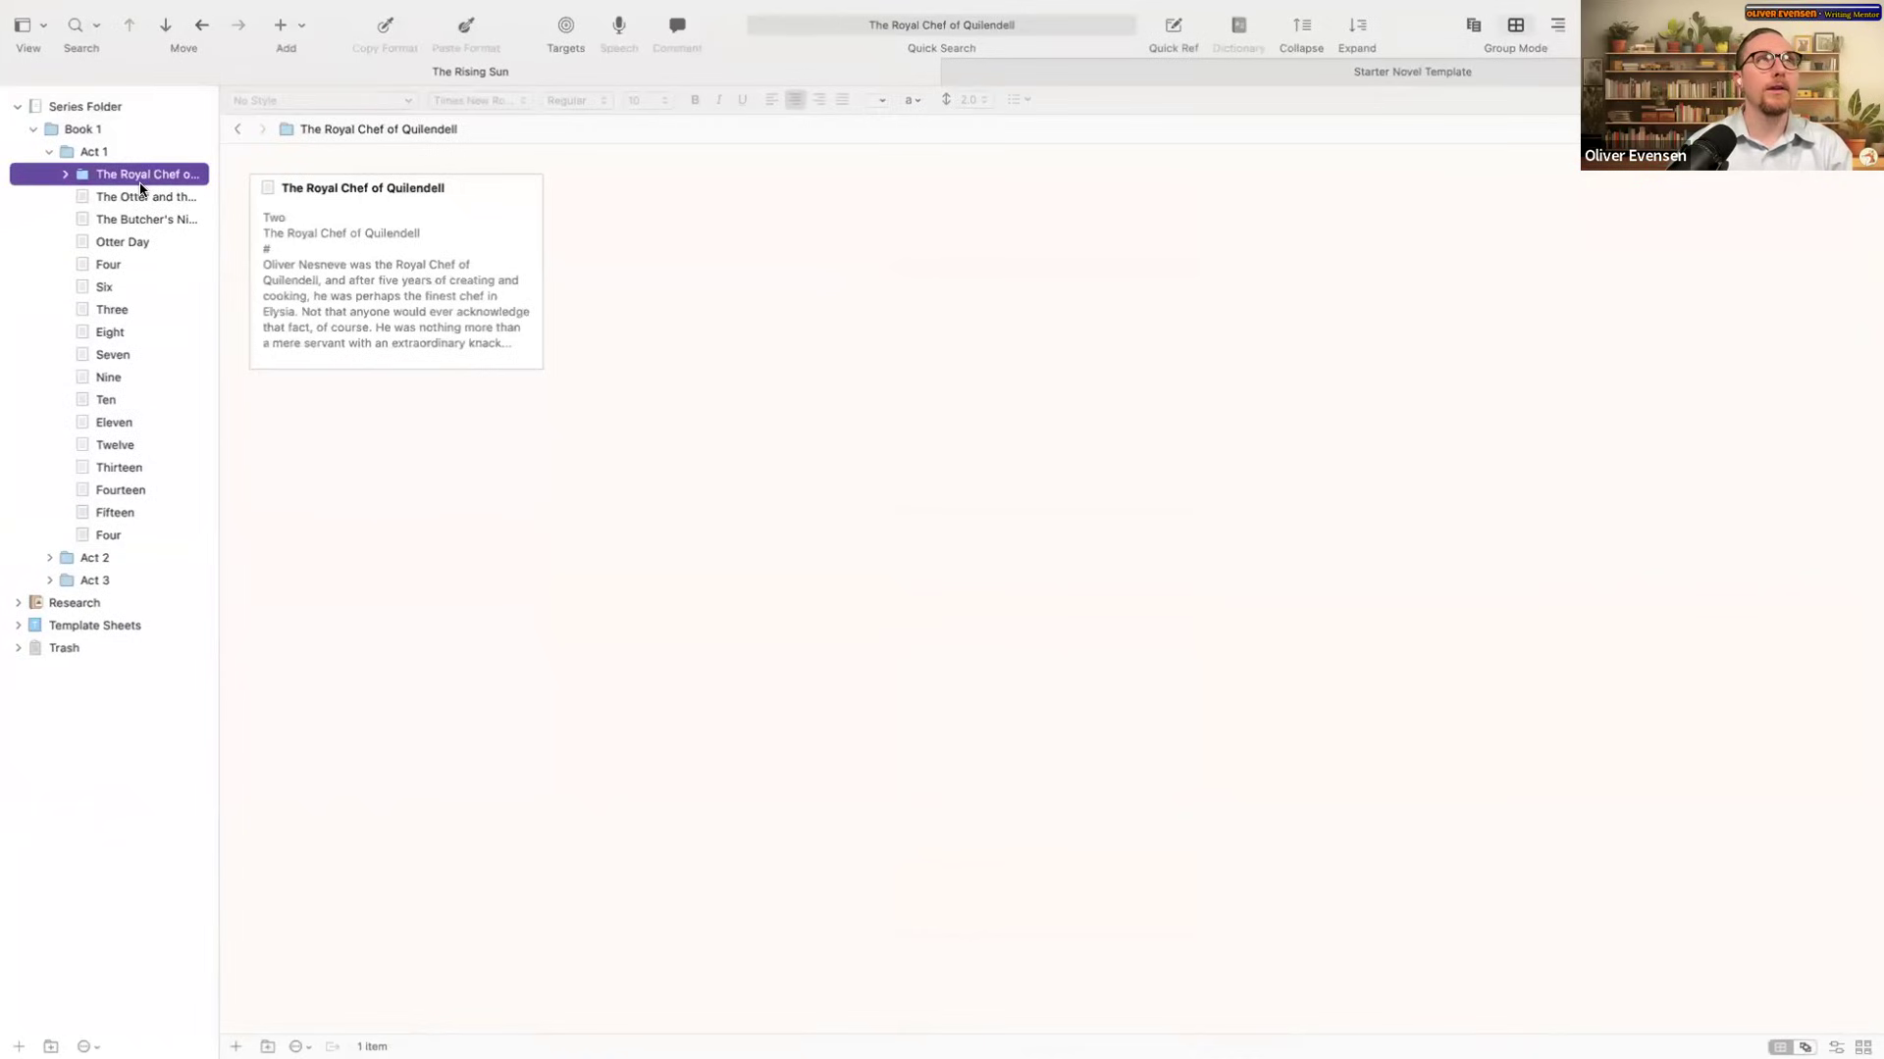
Step: Skim the scene text inside The Royal Chef of Quilendell folder, then collapse the folders up to Book 1
click(65, 174)
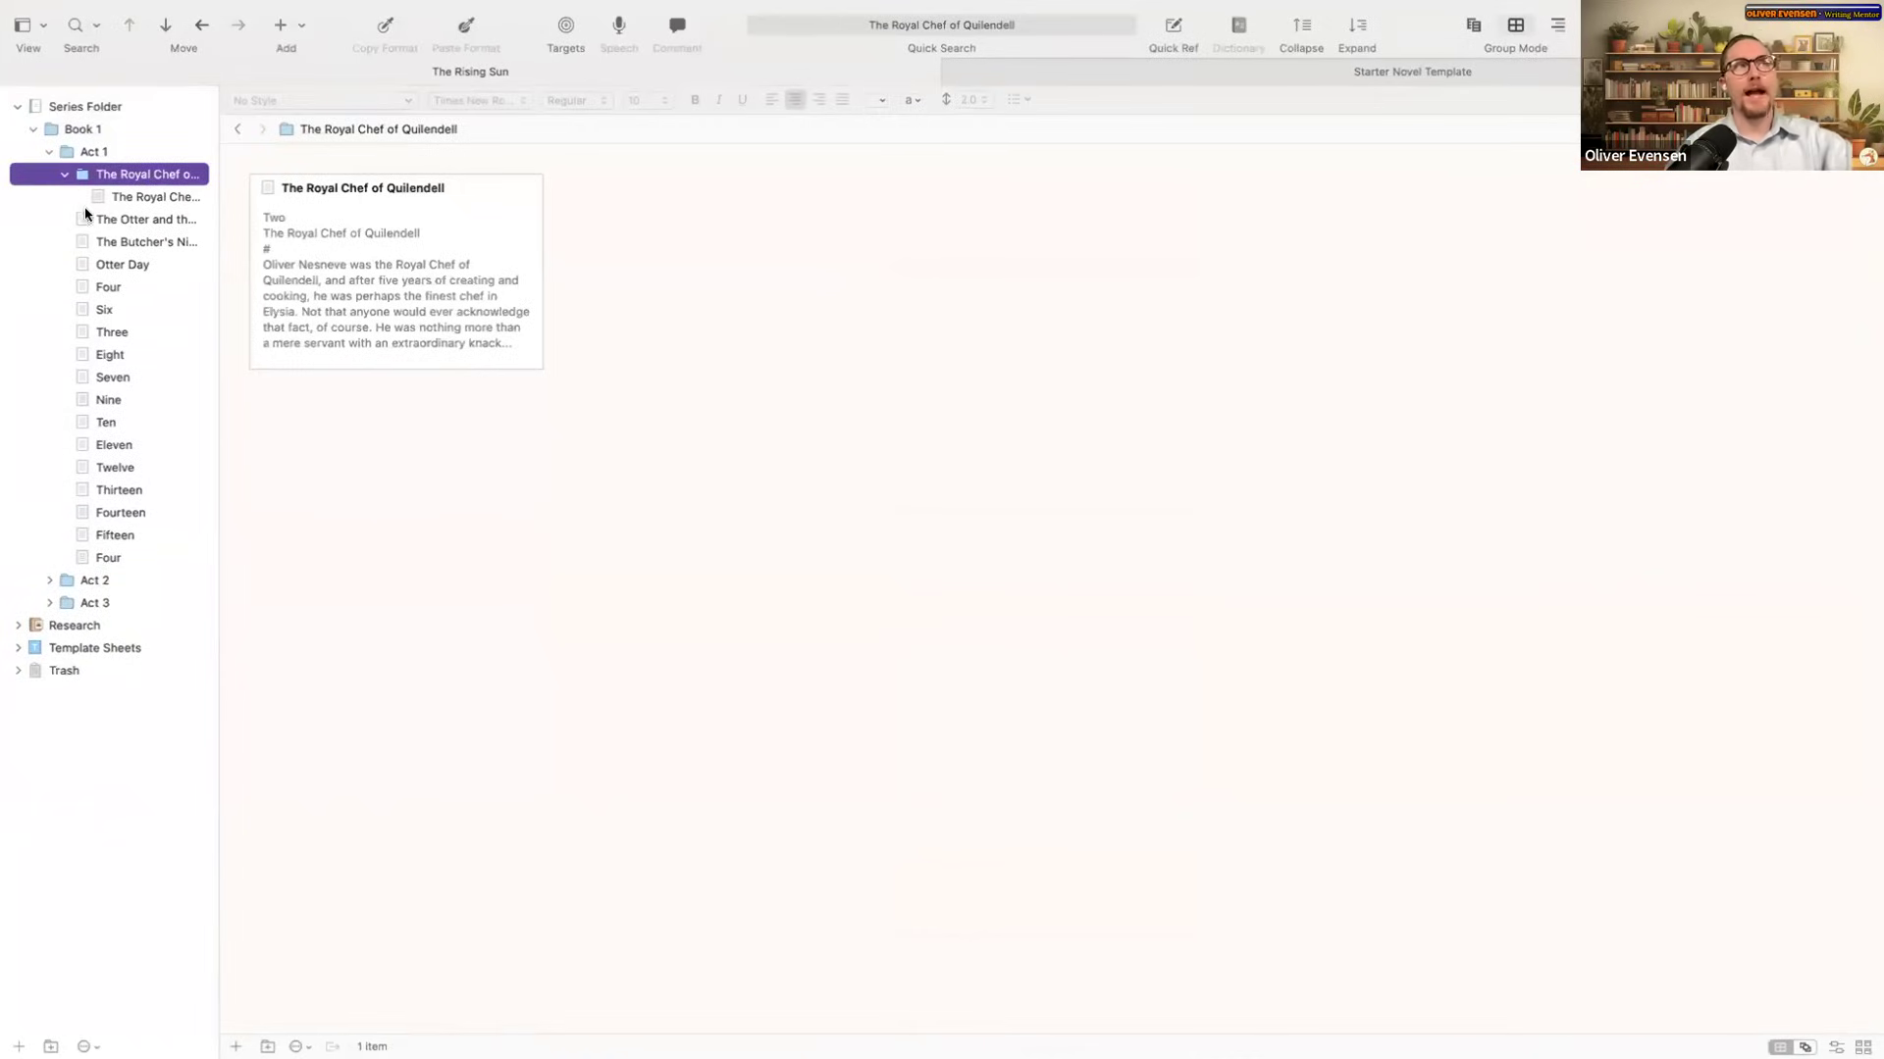
click(124, 198)
scroll(460, 520, down, 20)
scroll(460, 520, up, 8)
scroll(460, 520, down, 2)
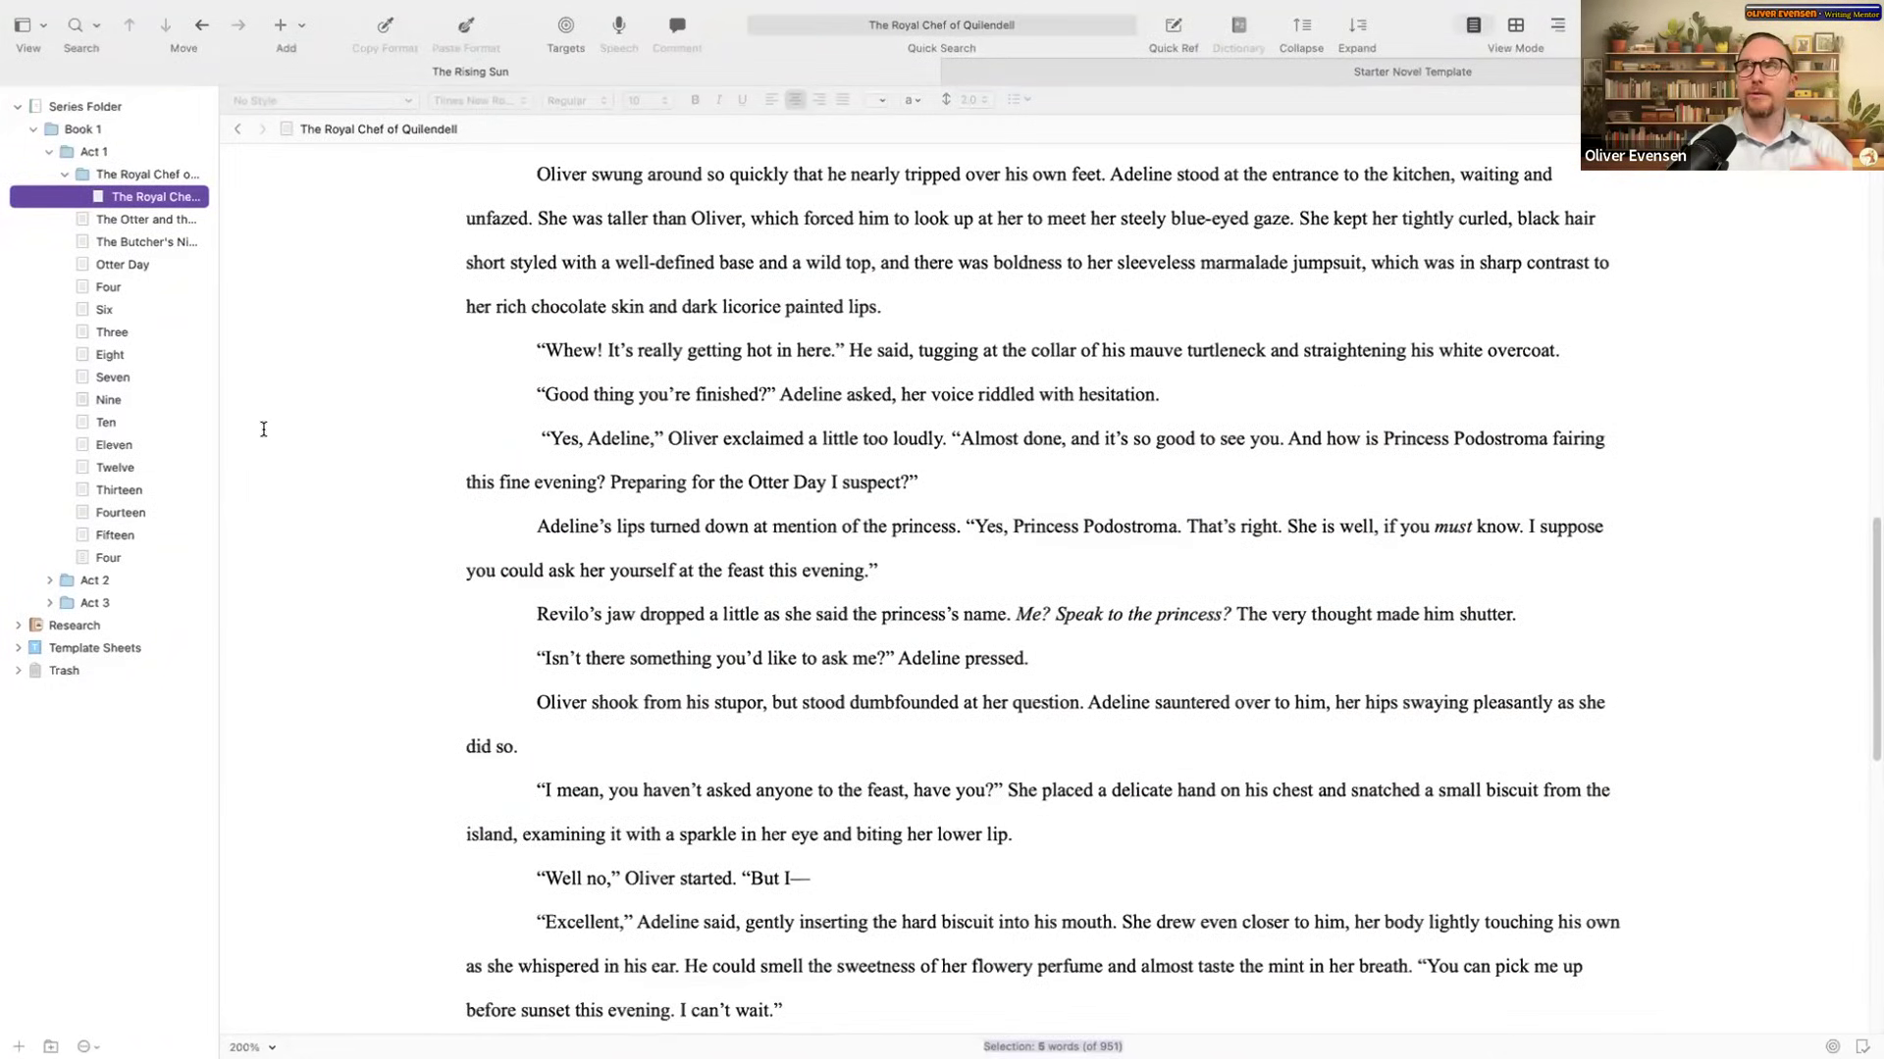
click(65, 174)
click(49, 152)
click(33, 130)
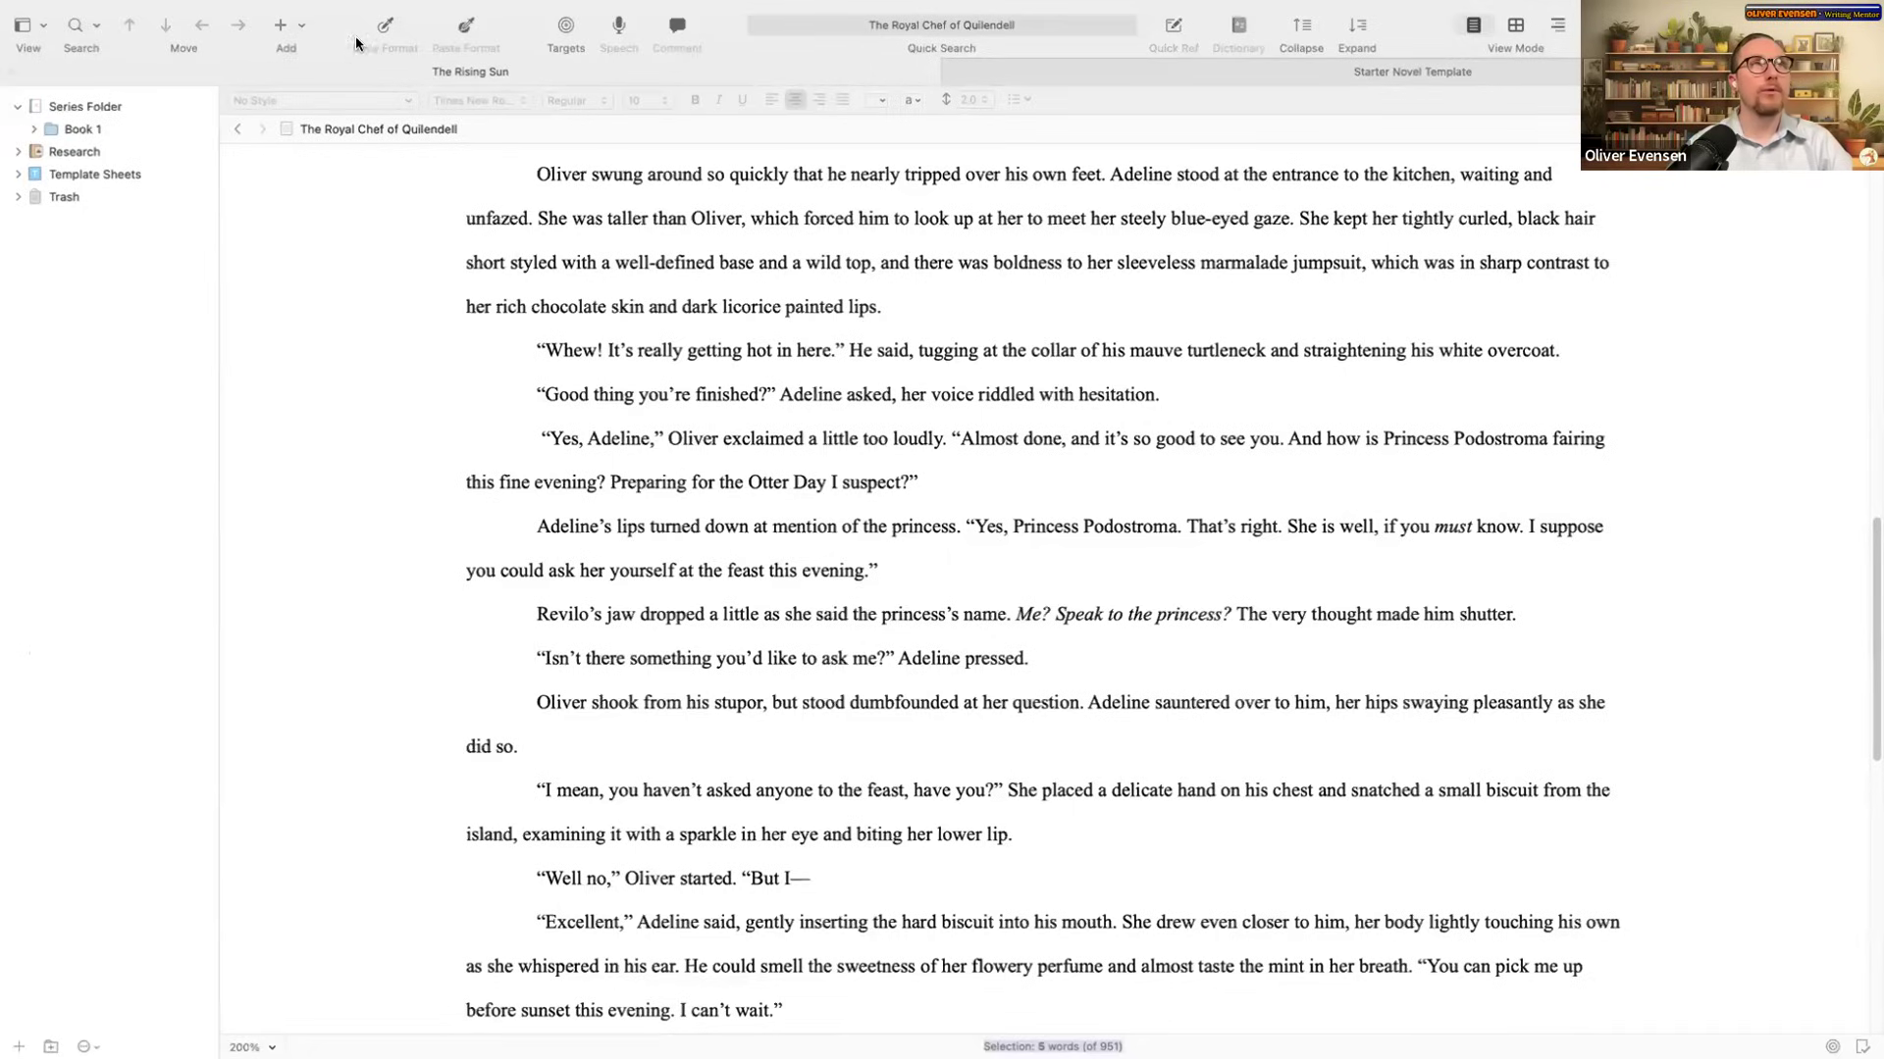
Step: Compare the document types and templates that can be added in The Rising Sun and in the Starter Novel Template project
click(300, 27)
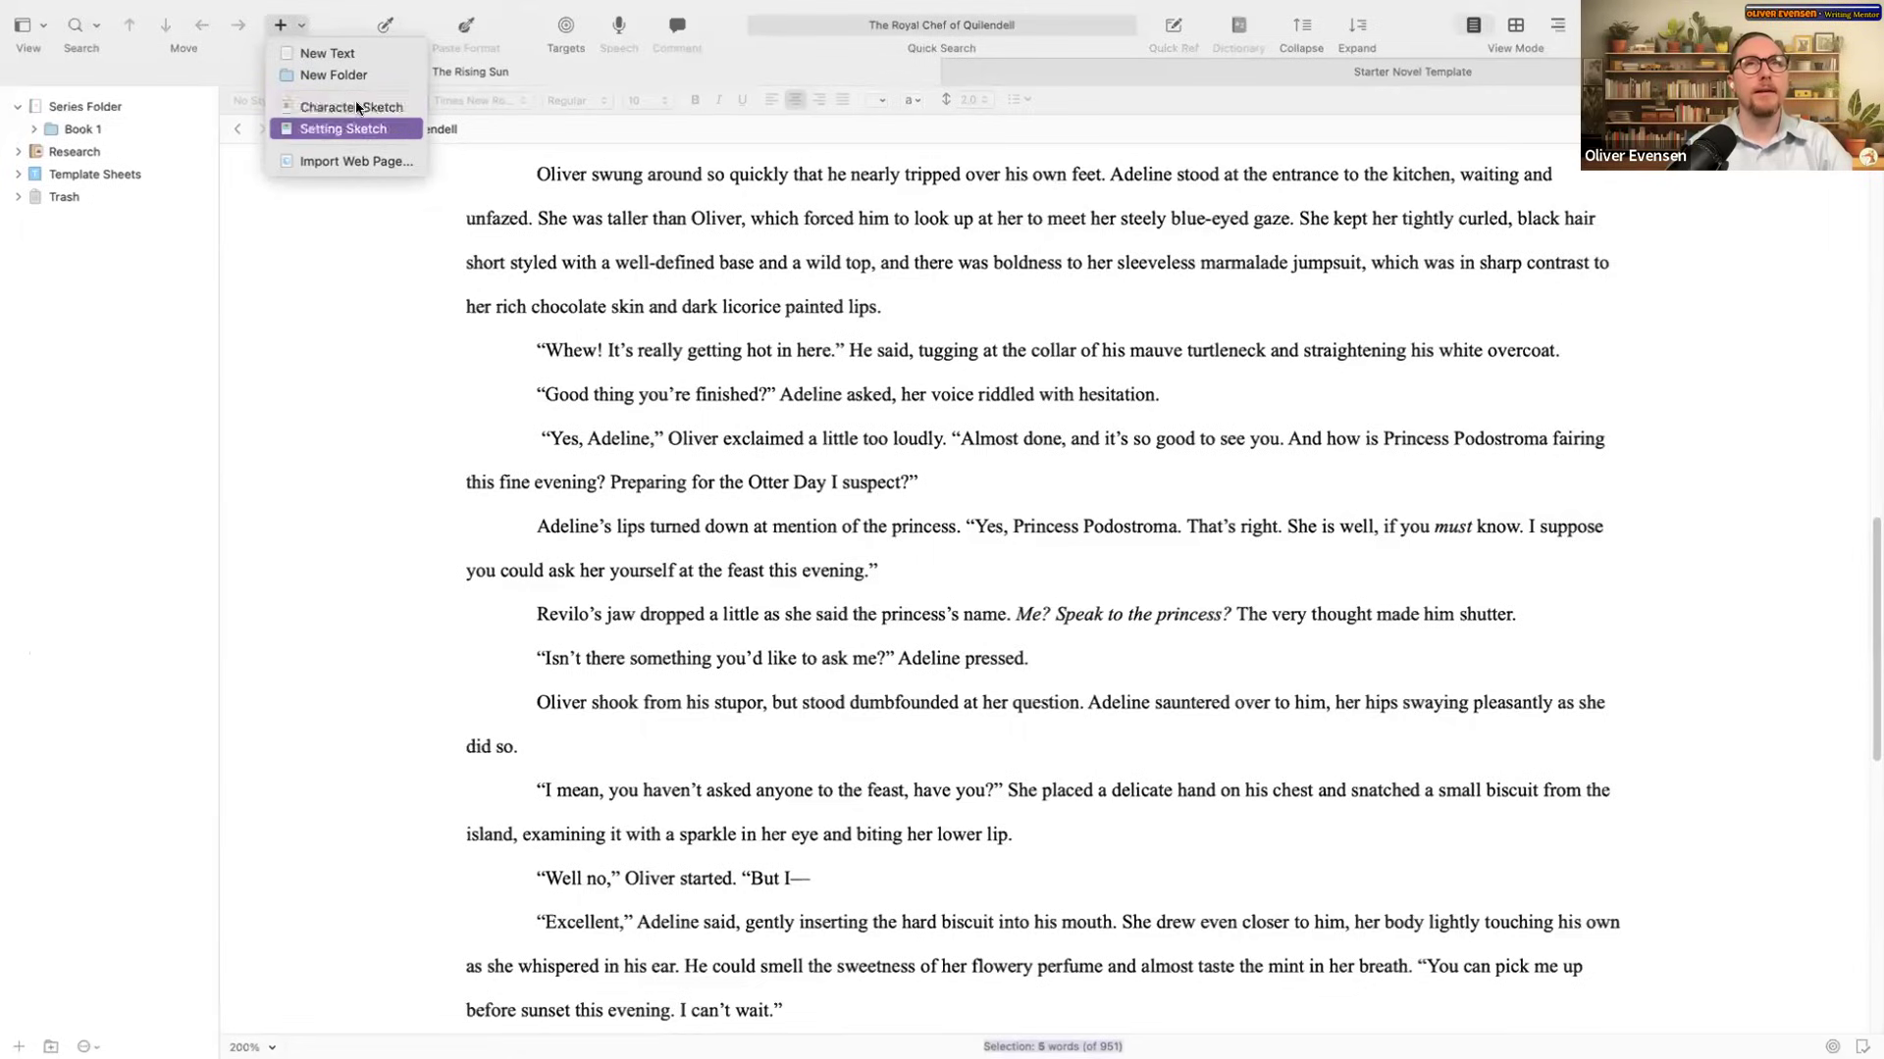
click(1268, 69)
click(1268, 69)
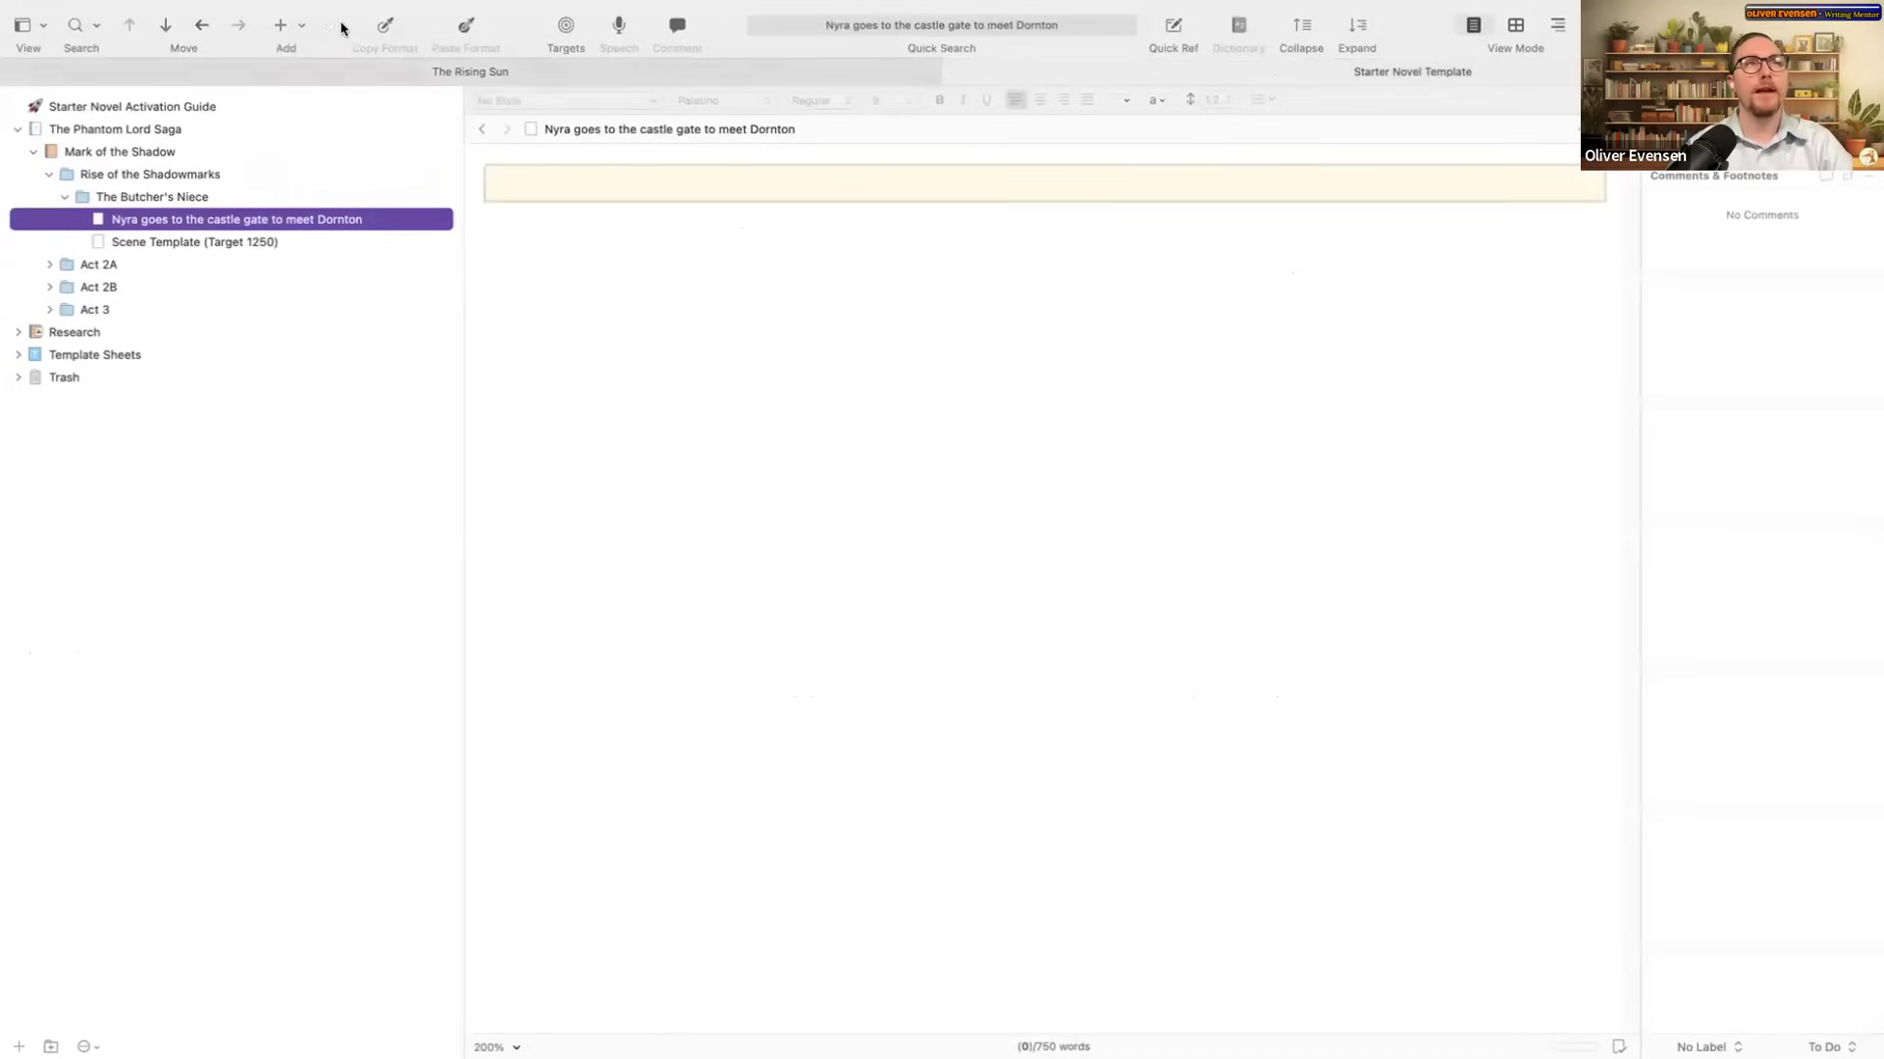
click(301, 25)
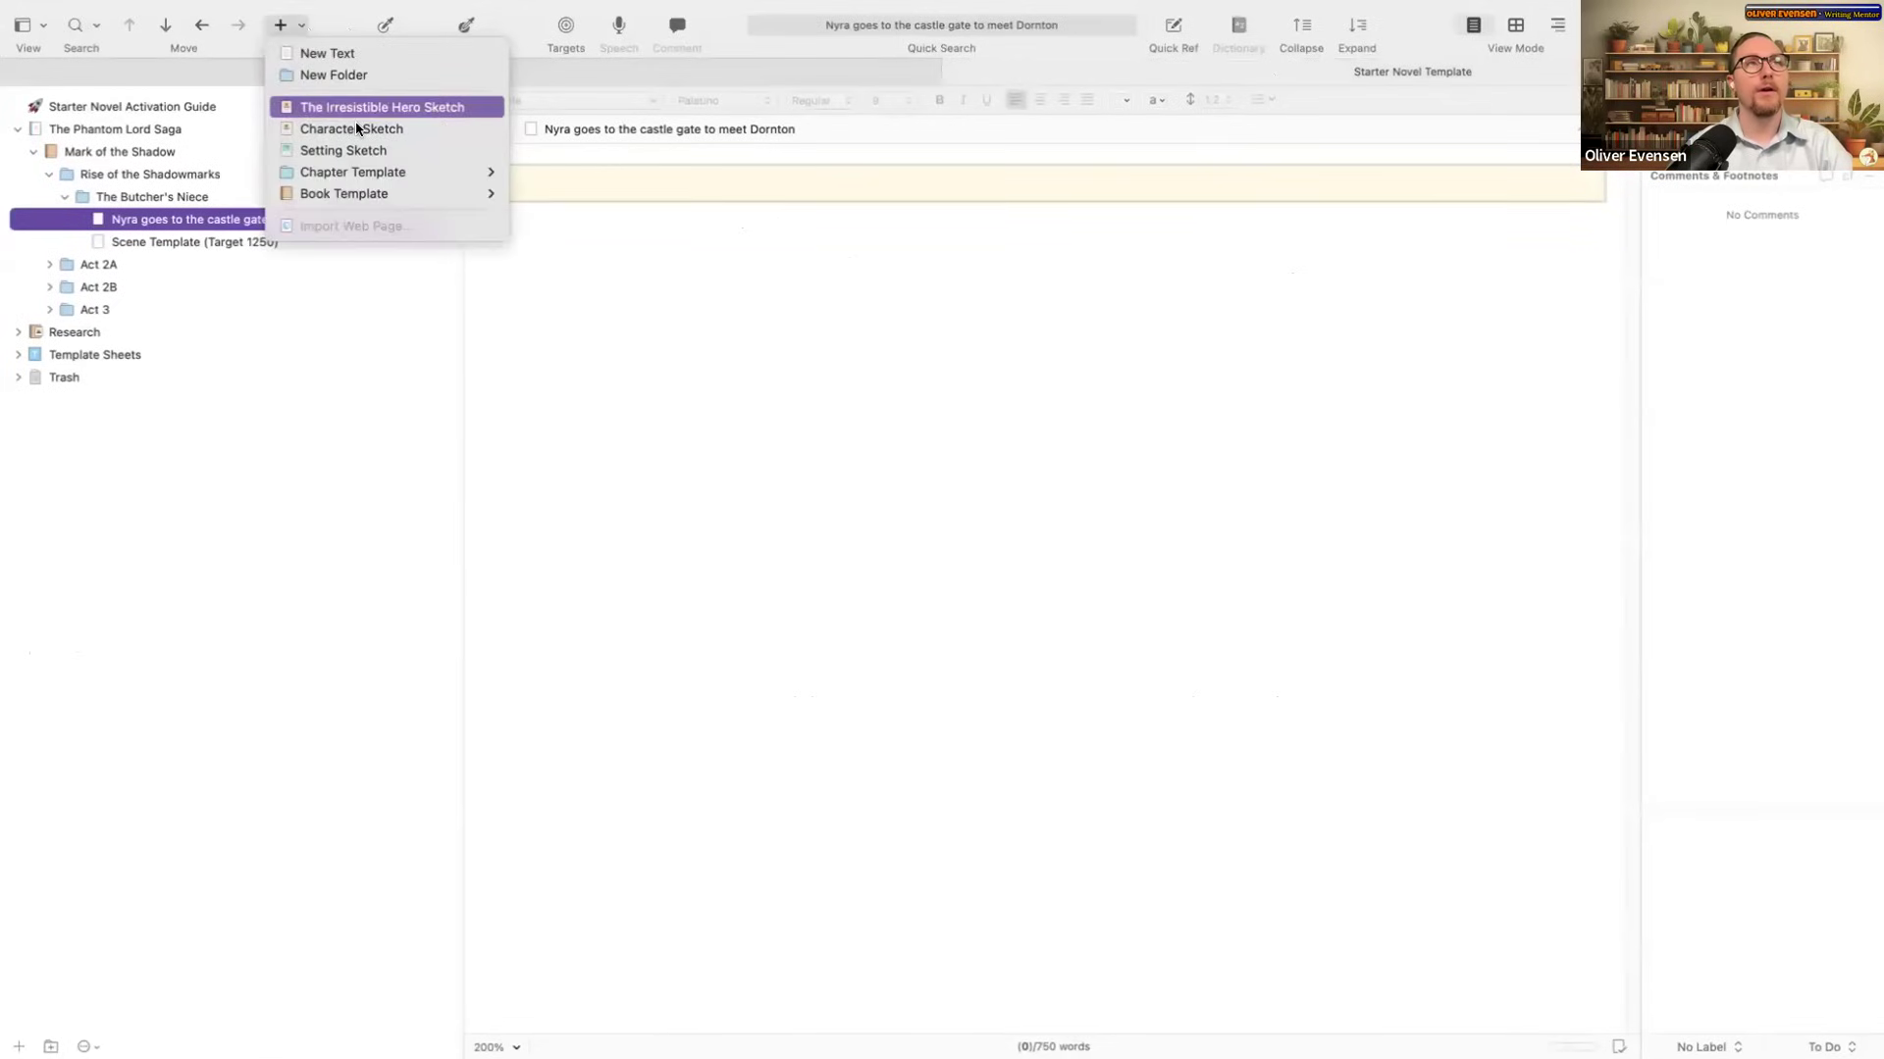
mouse_move(368, 196)
click(315, 382)
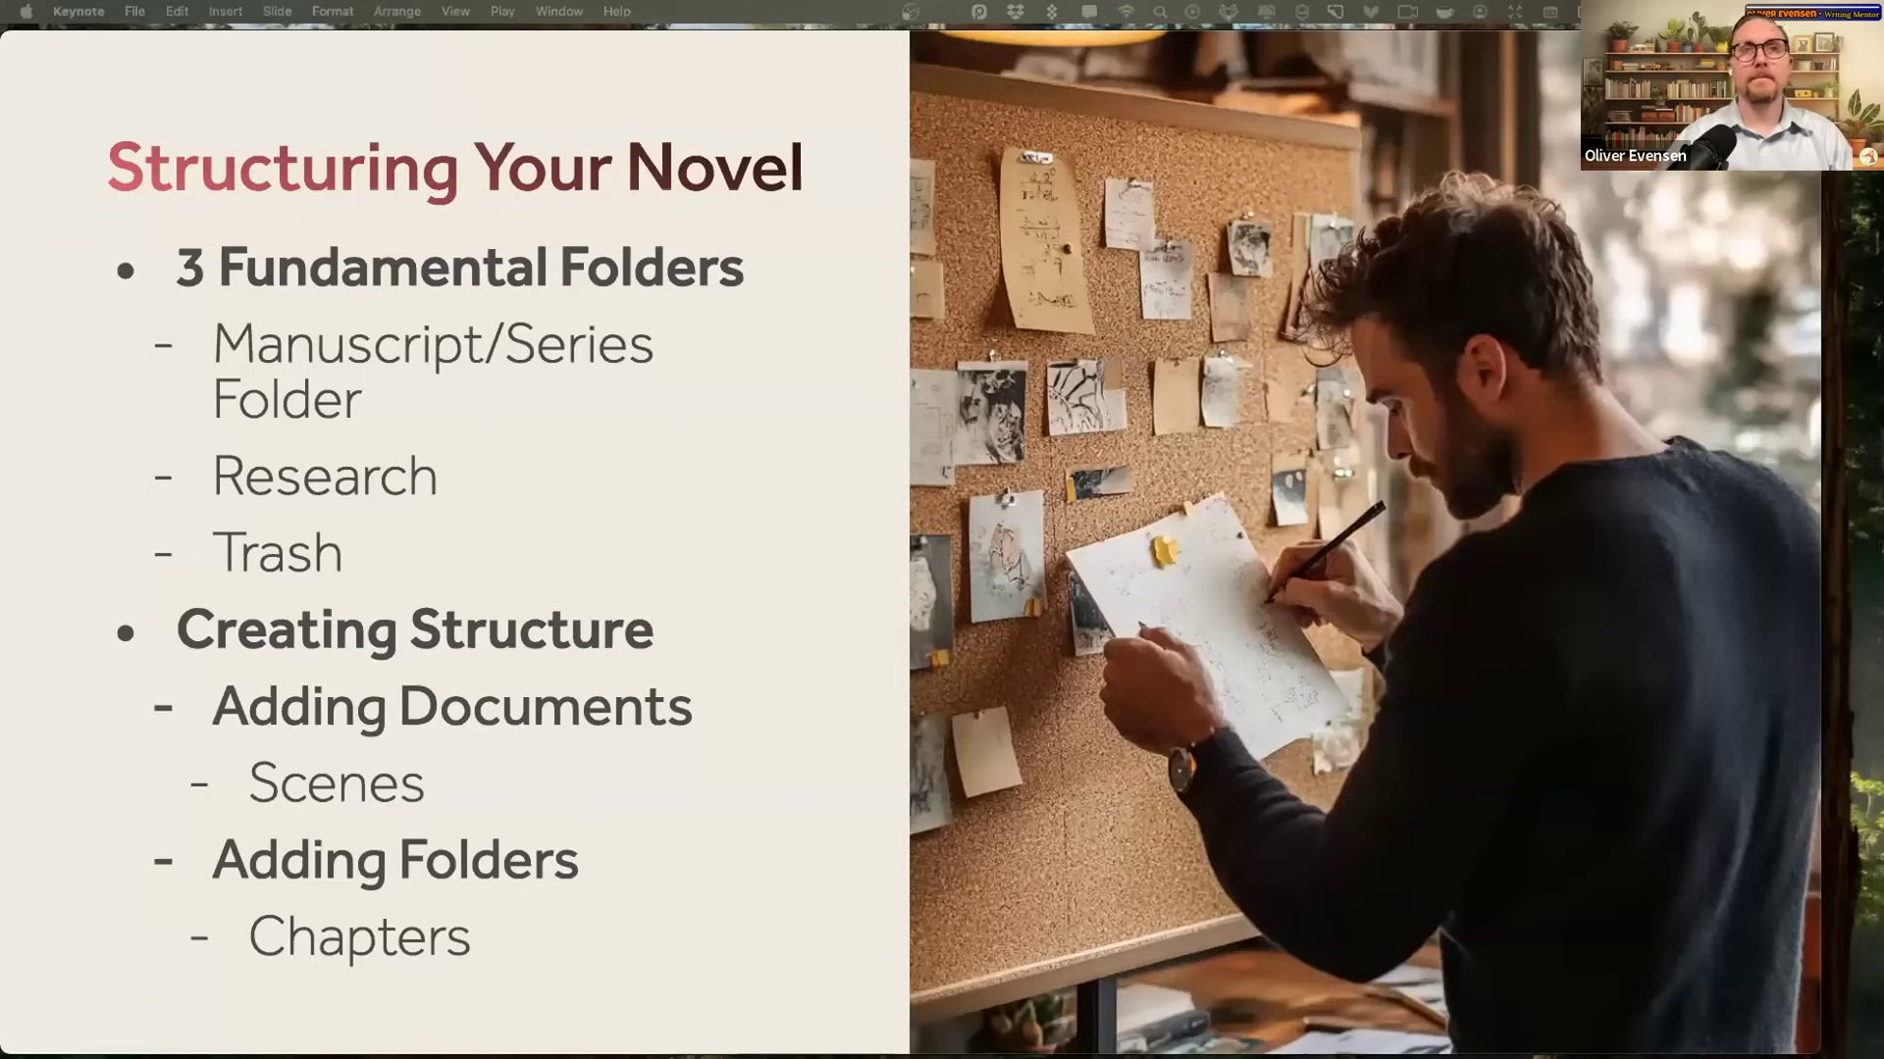
key(Right)
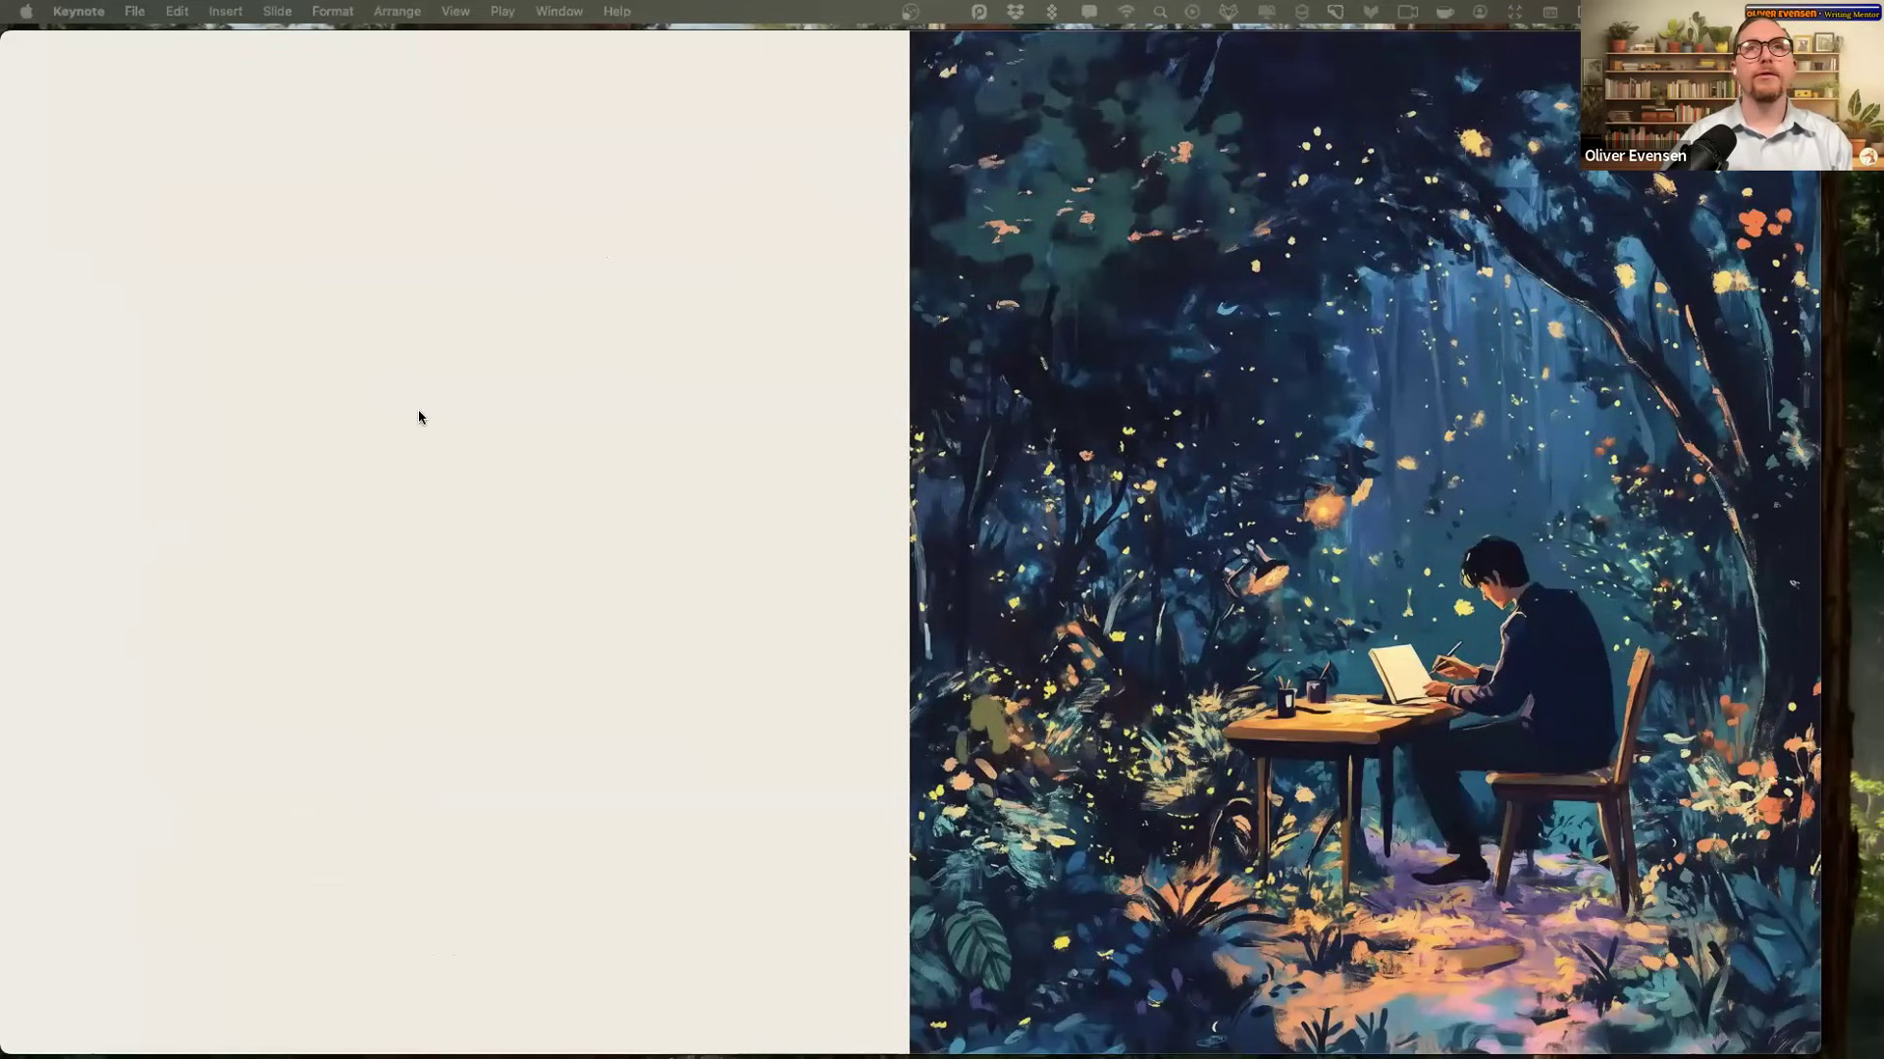
mouse_move(814, 1057)
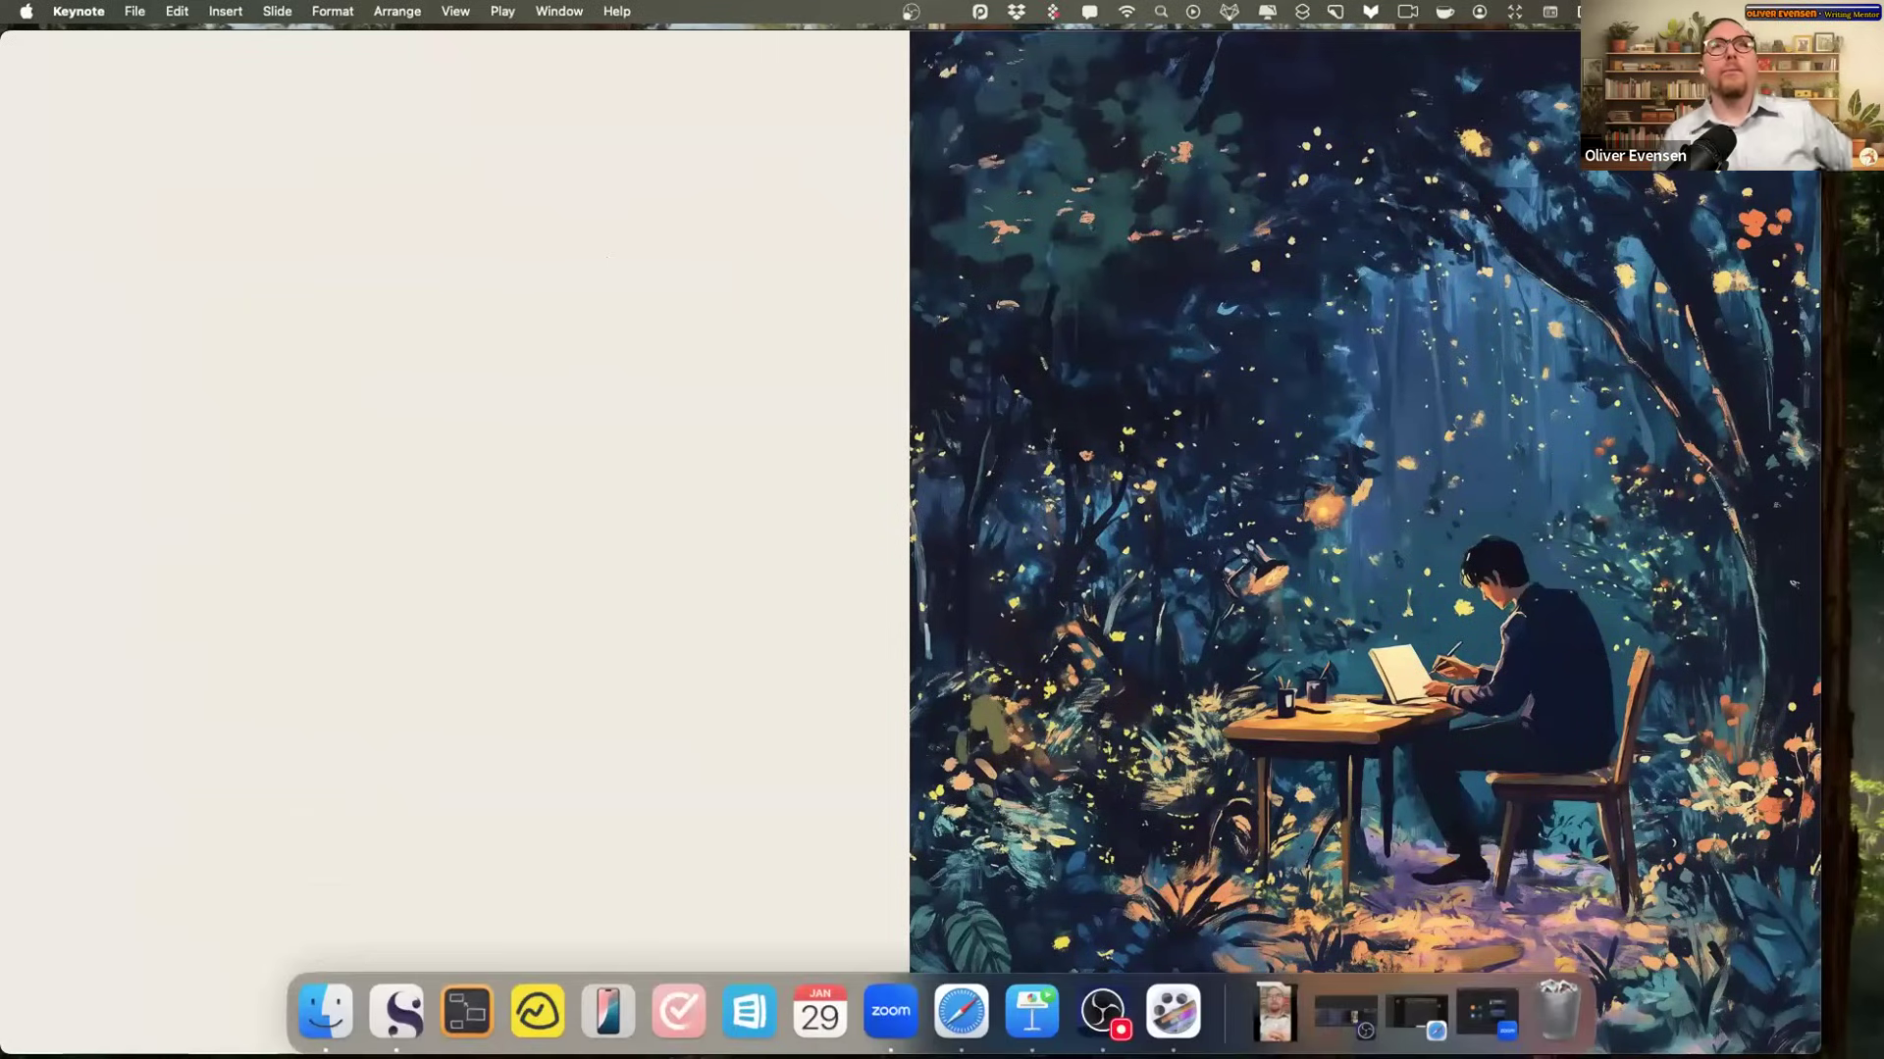
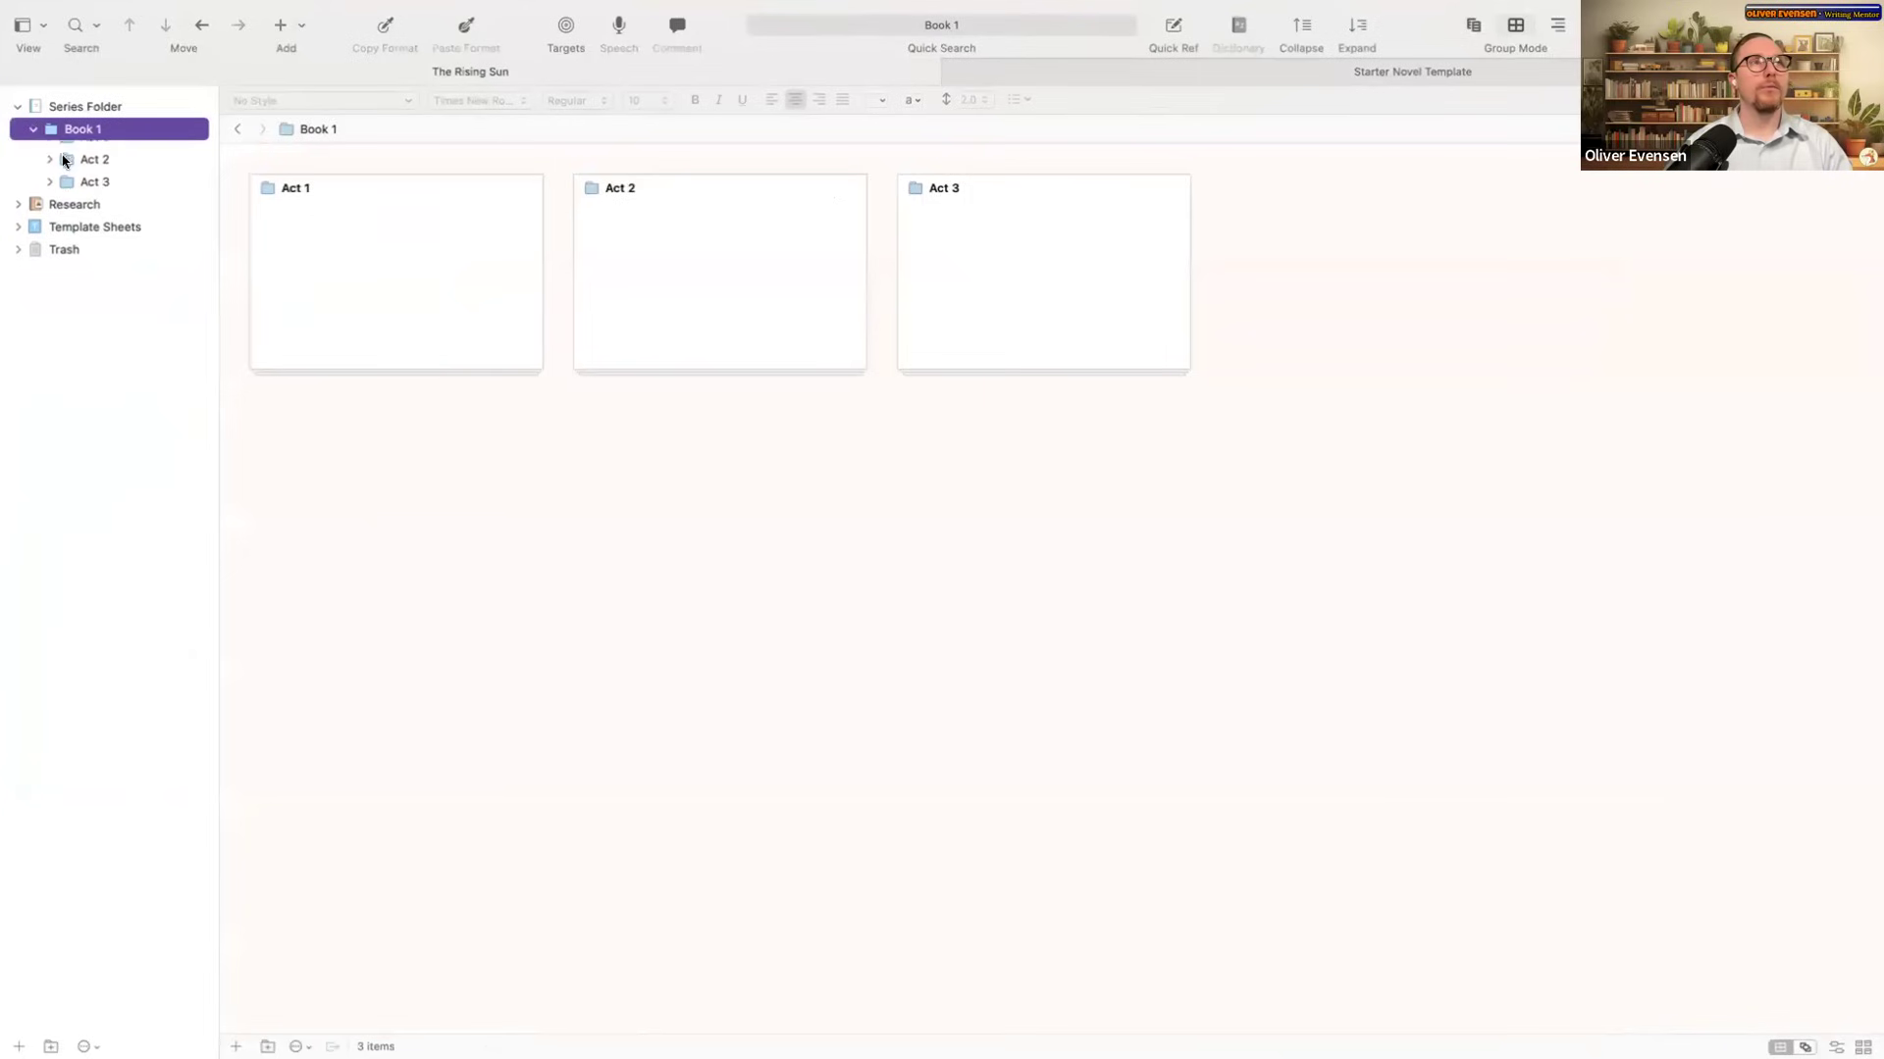
Step: Open the Royal Chef of Quilendell scene in Act 1 and delete its heading lines "Two", "The Royal Chef of Quilendell" and "#"
click(49, 152)
click(89, 182)
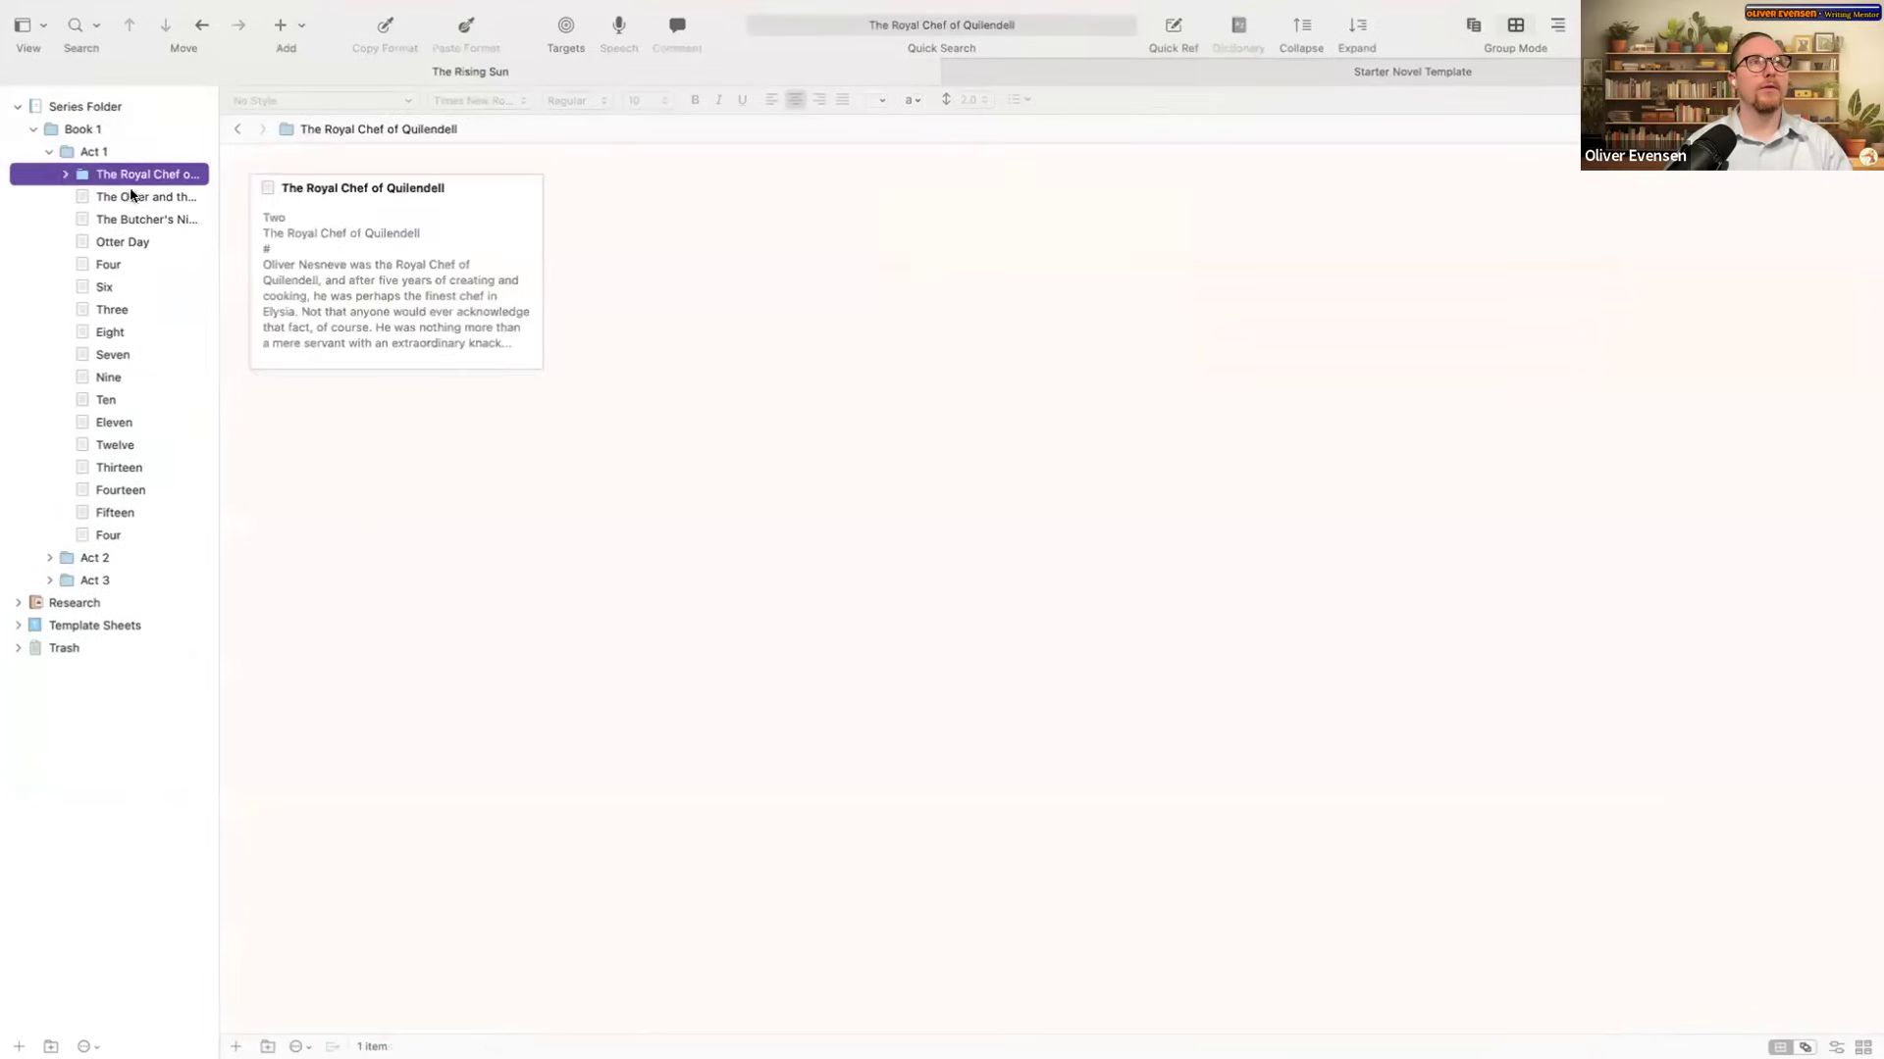
click(66, 175)
click(117, 196)
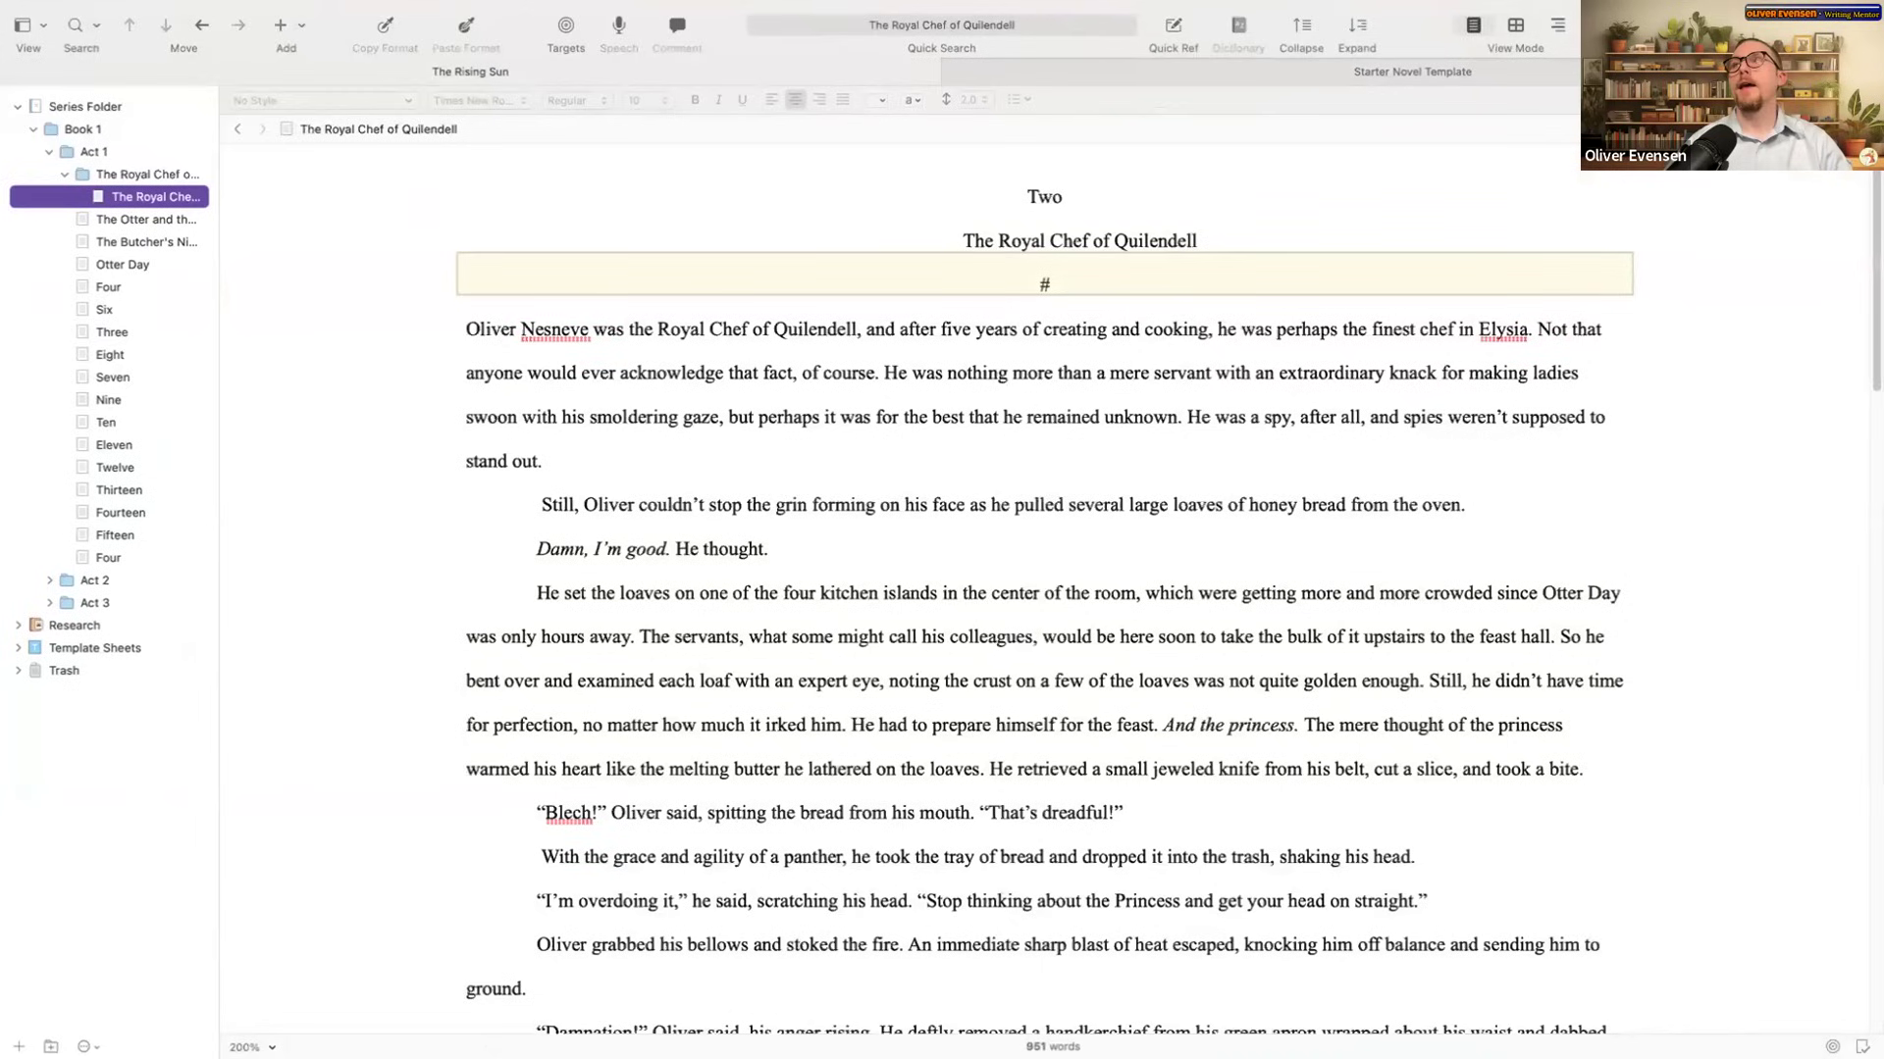
drag(1092, 274, 695, 162)
key(BackSpace)
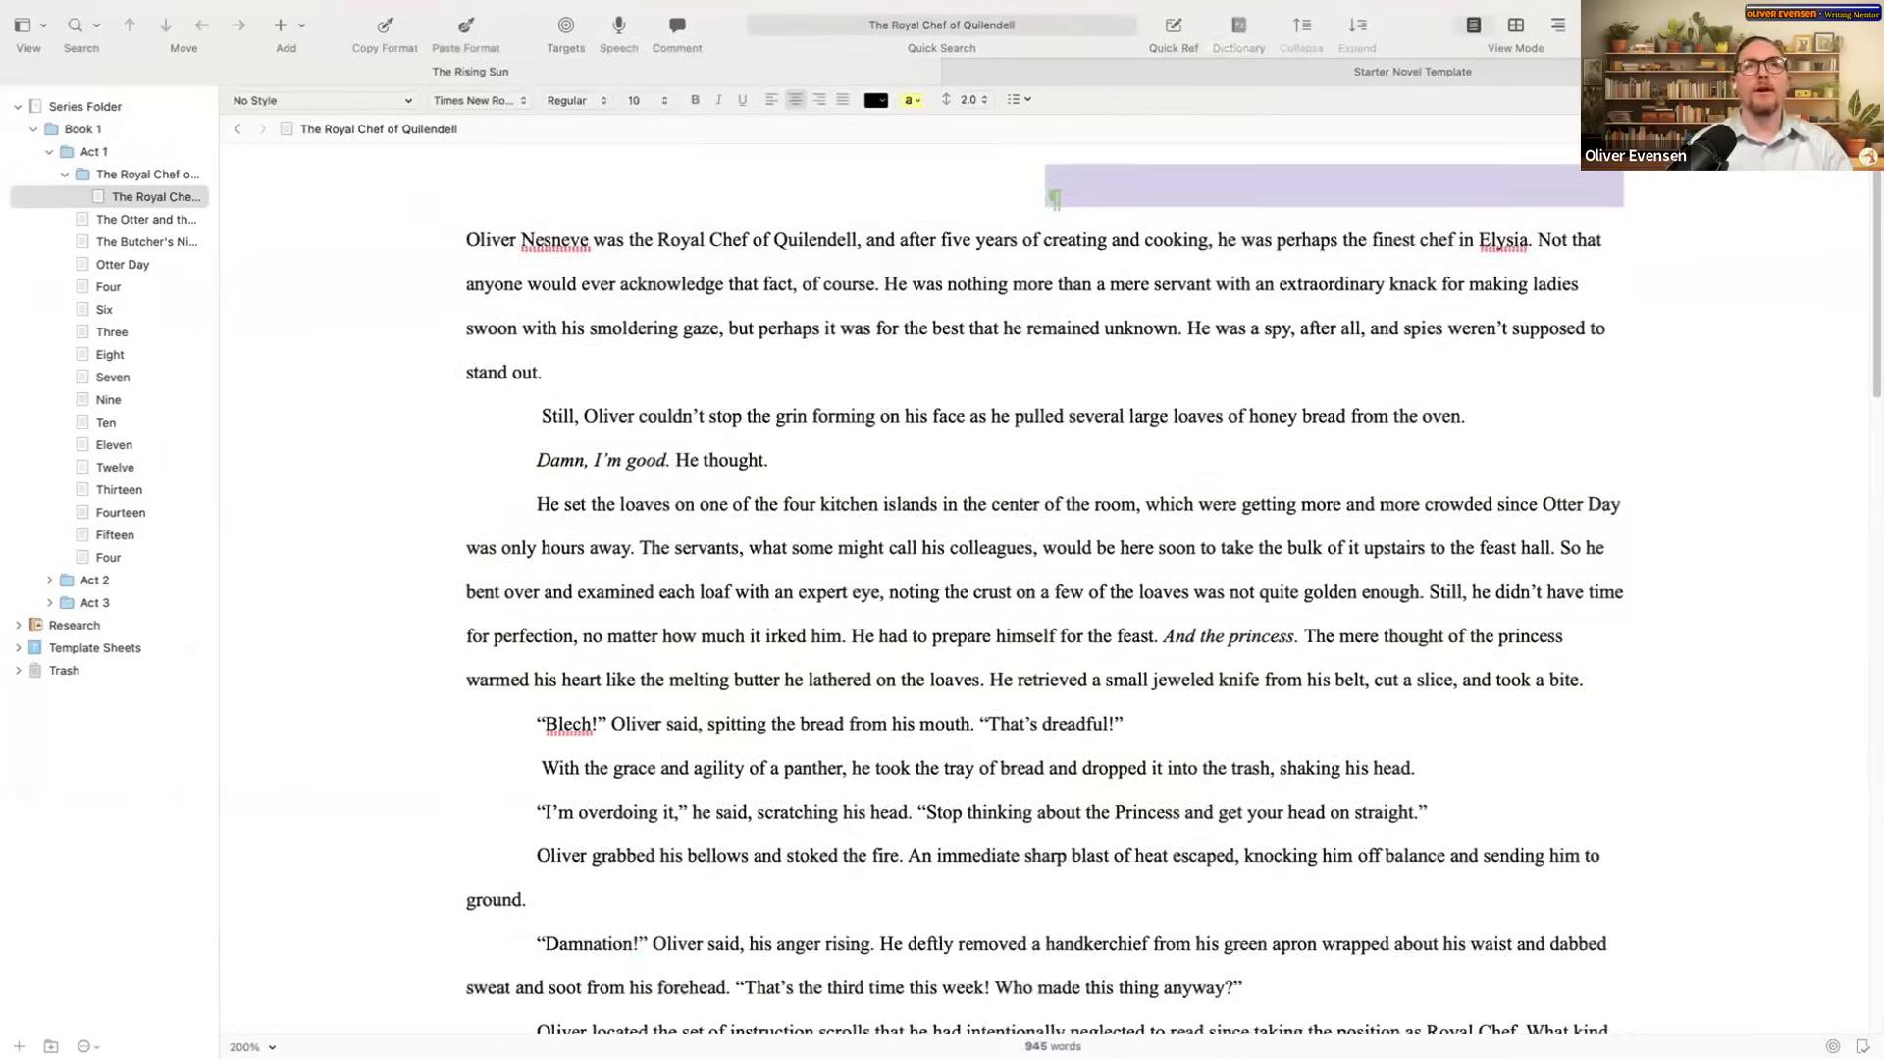
key(BackSpace)
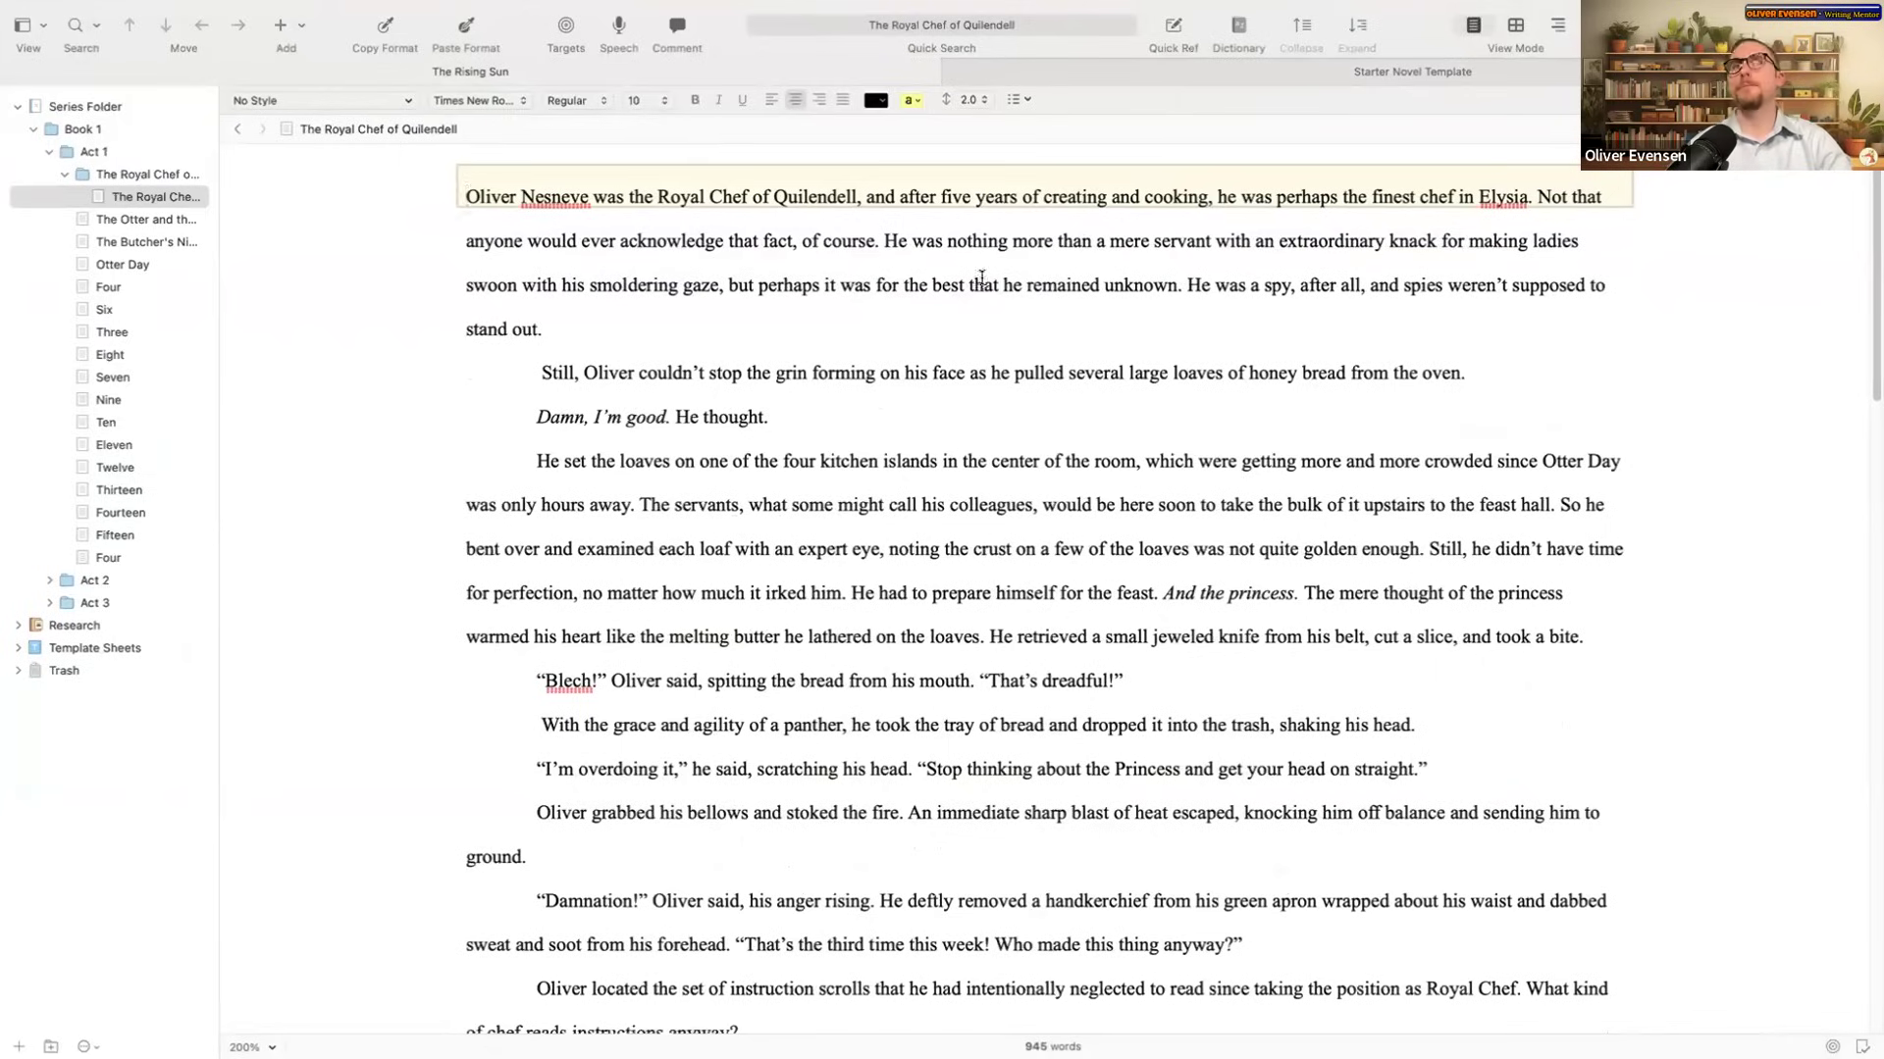
Step: Make the character name opening the first paragraph bold, italic and underlined, and left-align the paragraph
drag(467, 196, 587, 201)
click(718, 99)
click(741, 100)
click(693, 99)
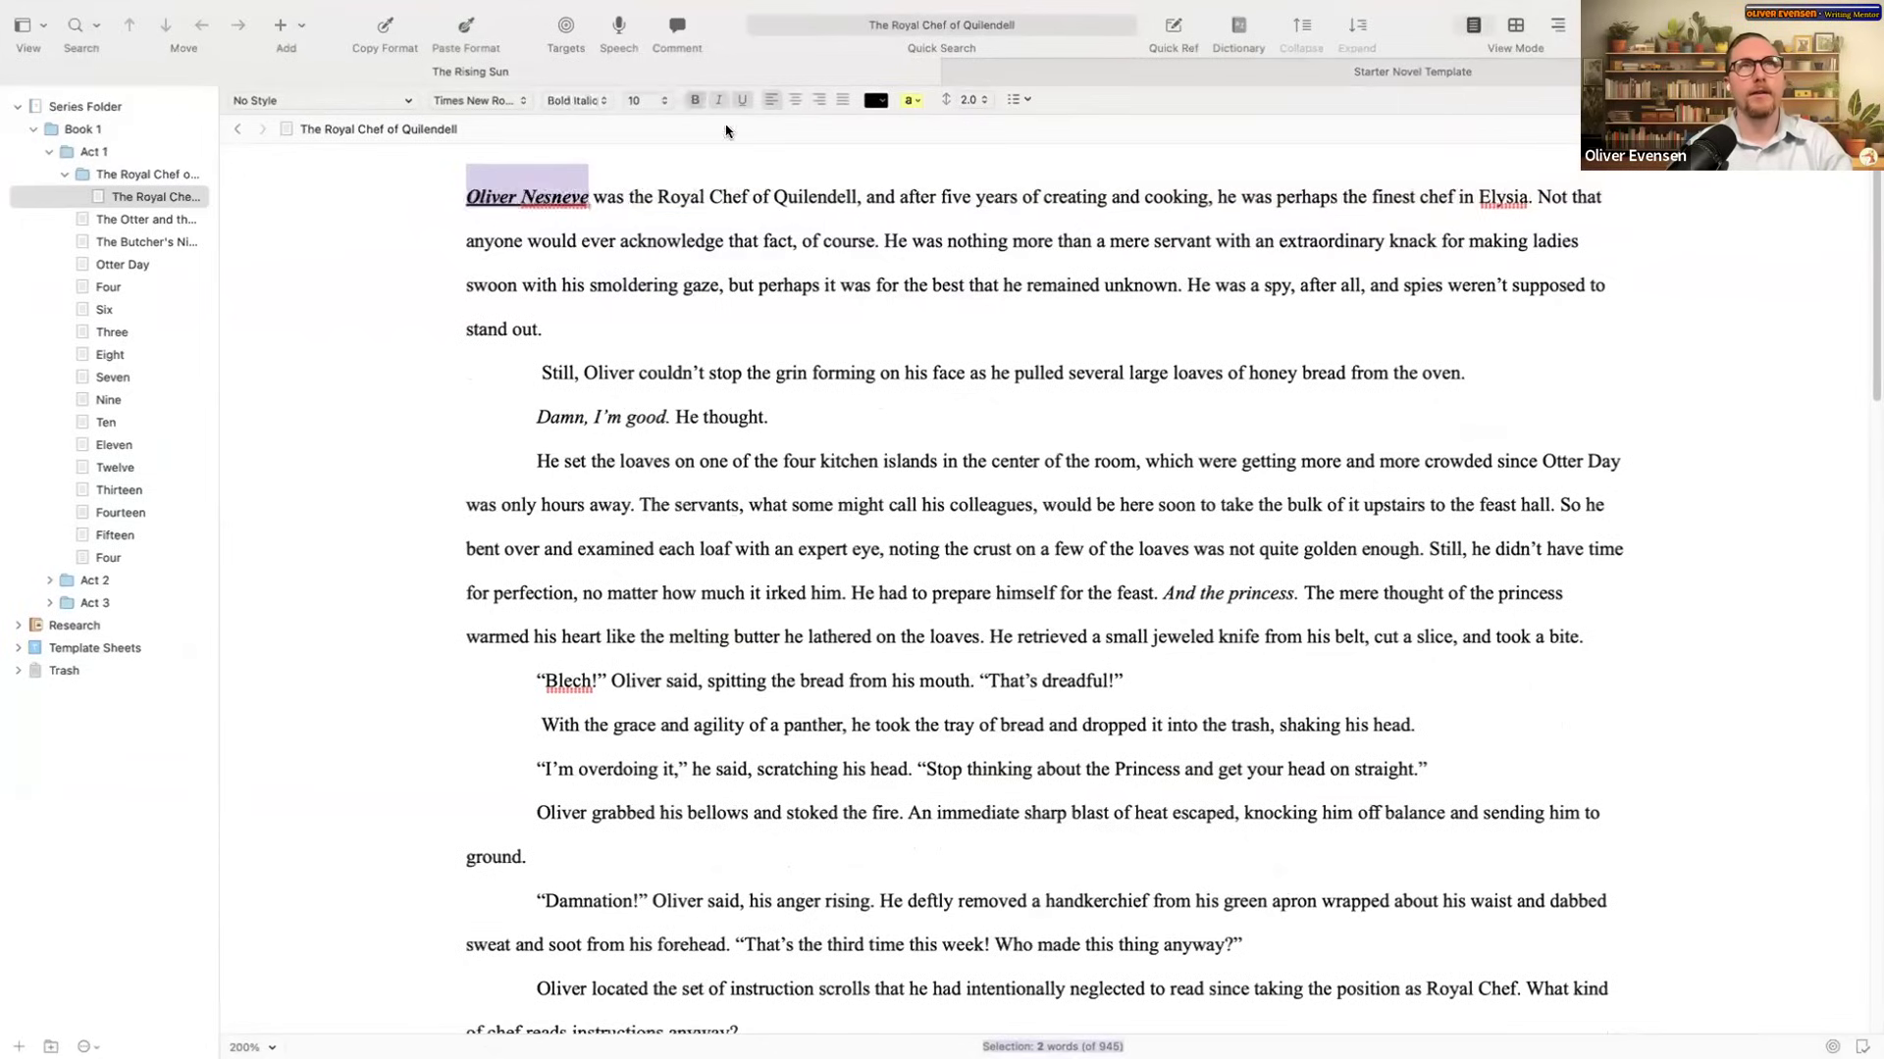
click(798, 99)
click(776, 99)
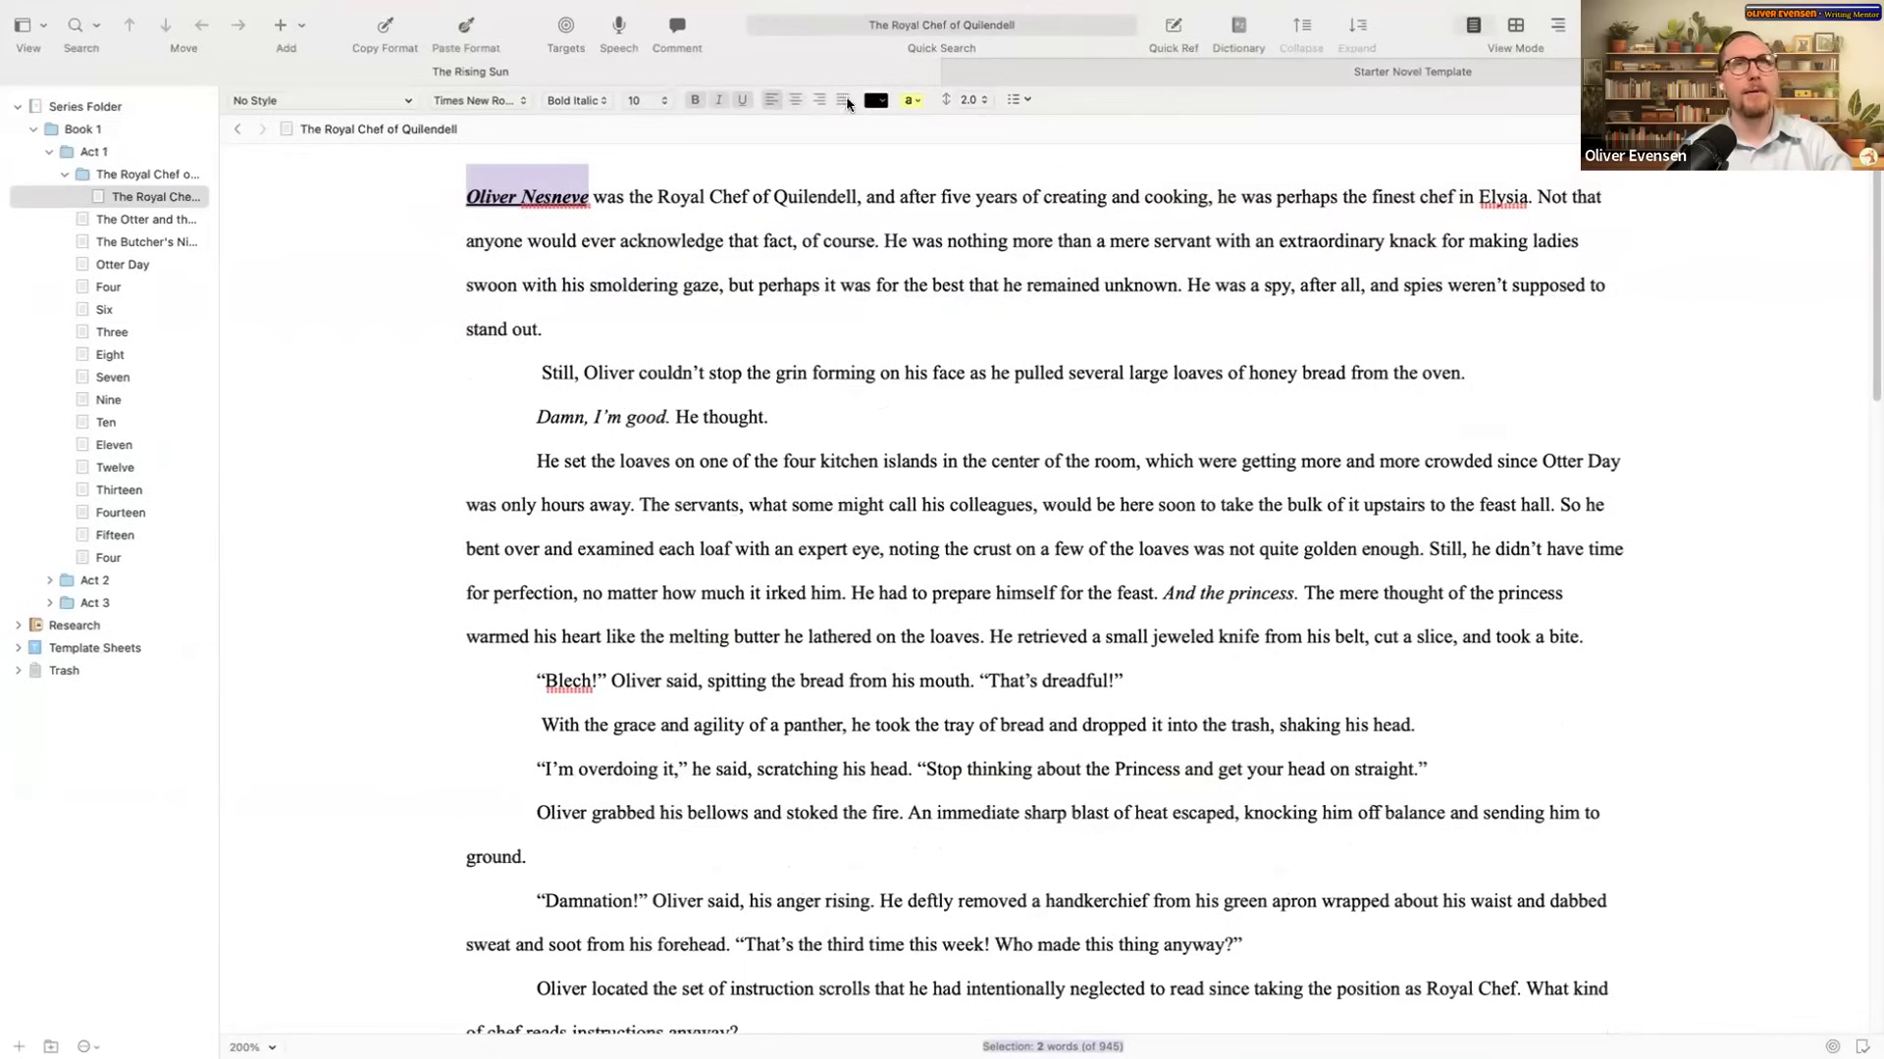
Step: Look through the available line spacing values, list styles and fonts without changing the text
click(972, 100)
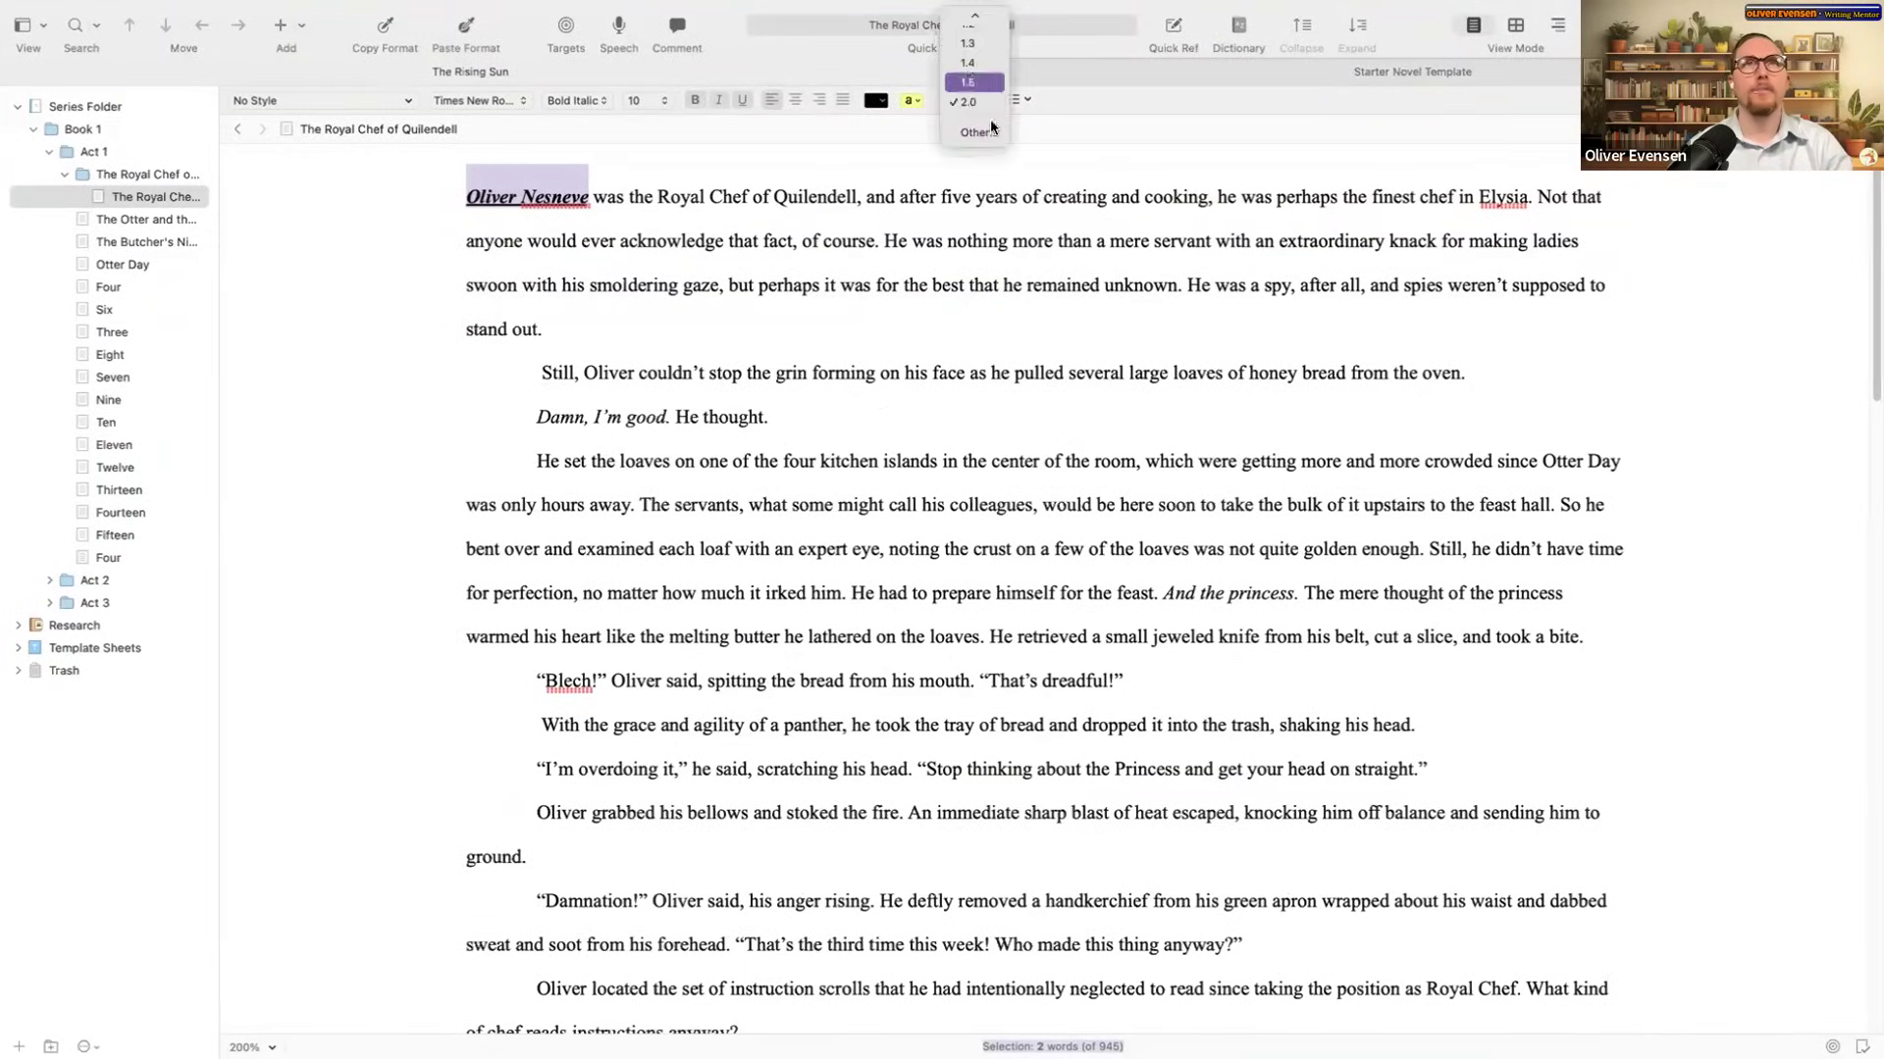
click(976, 102)
click(1016, 98)
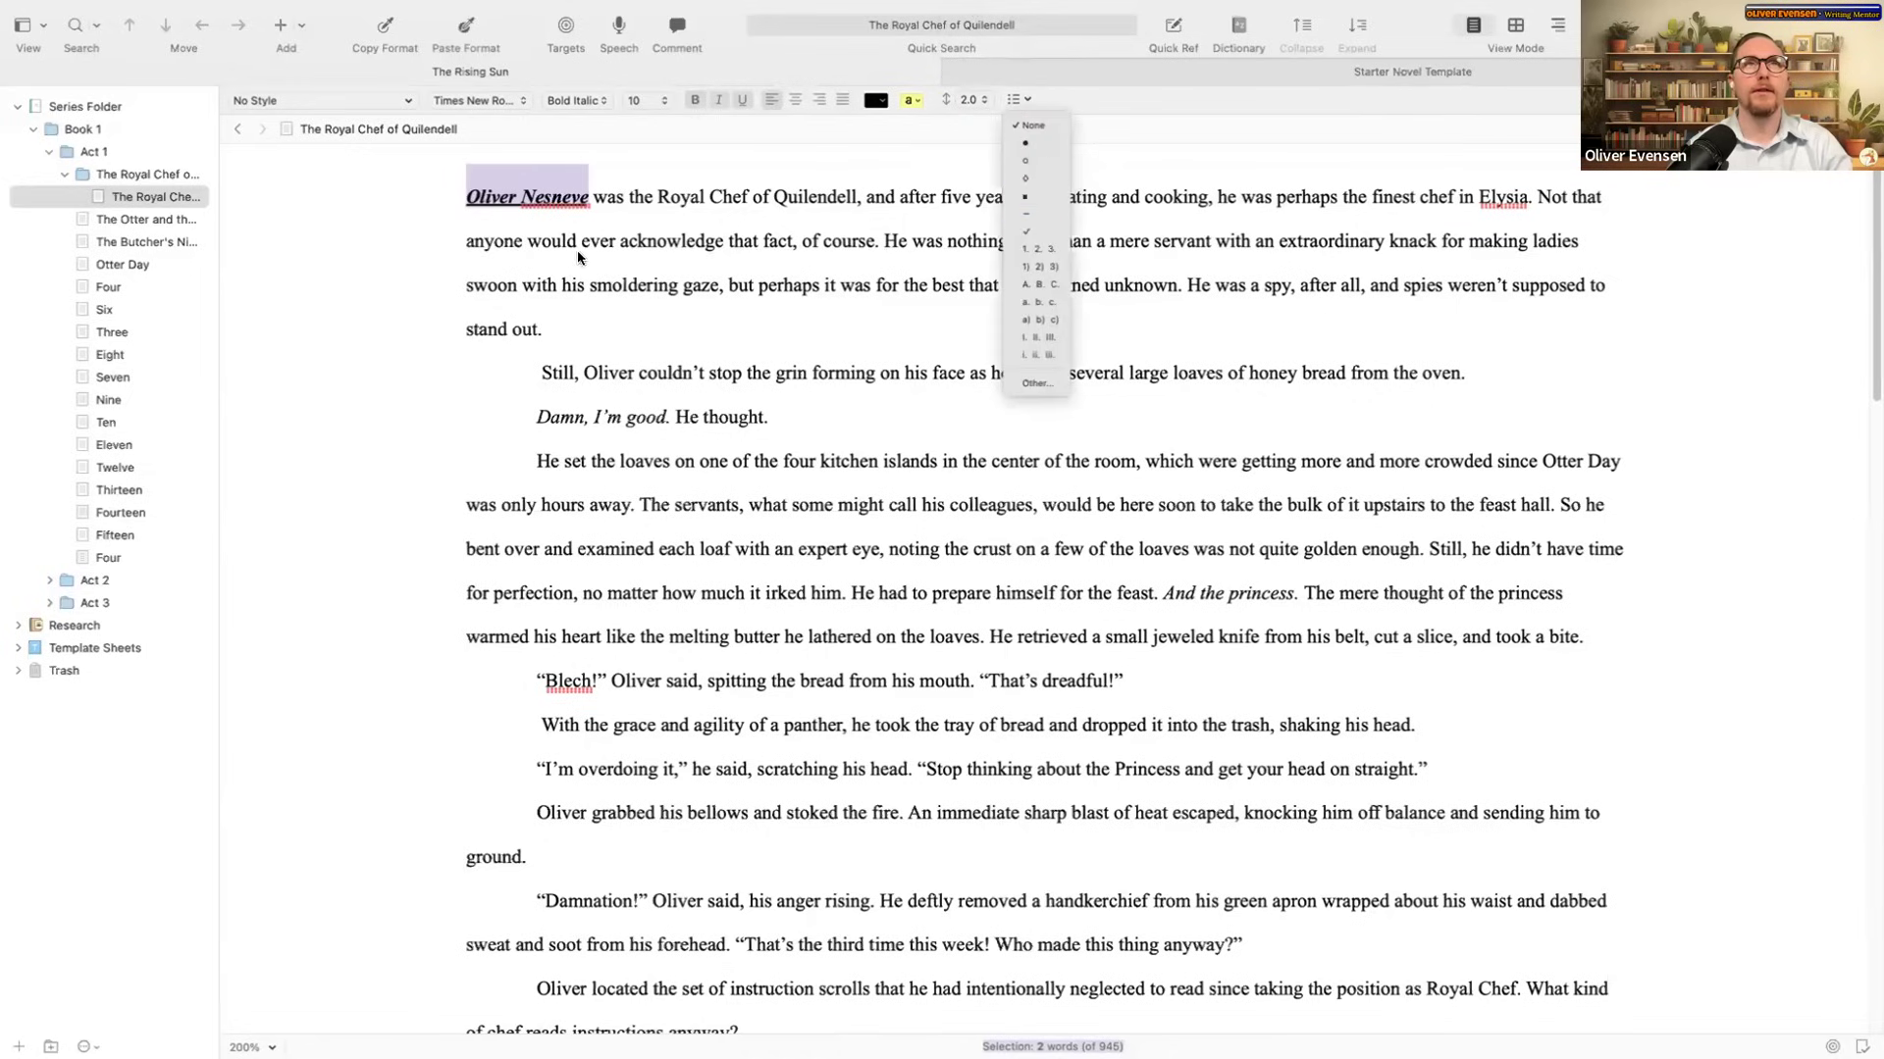
click(678, 256)
click(516, 100)
click(1020, 301)
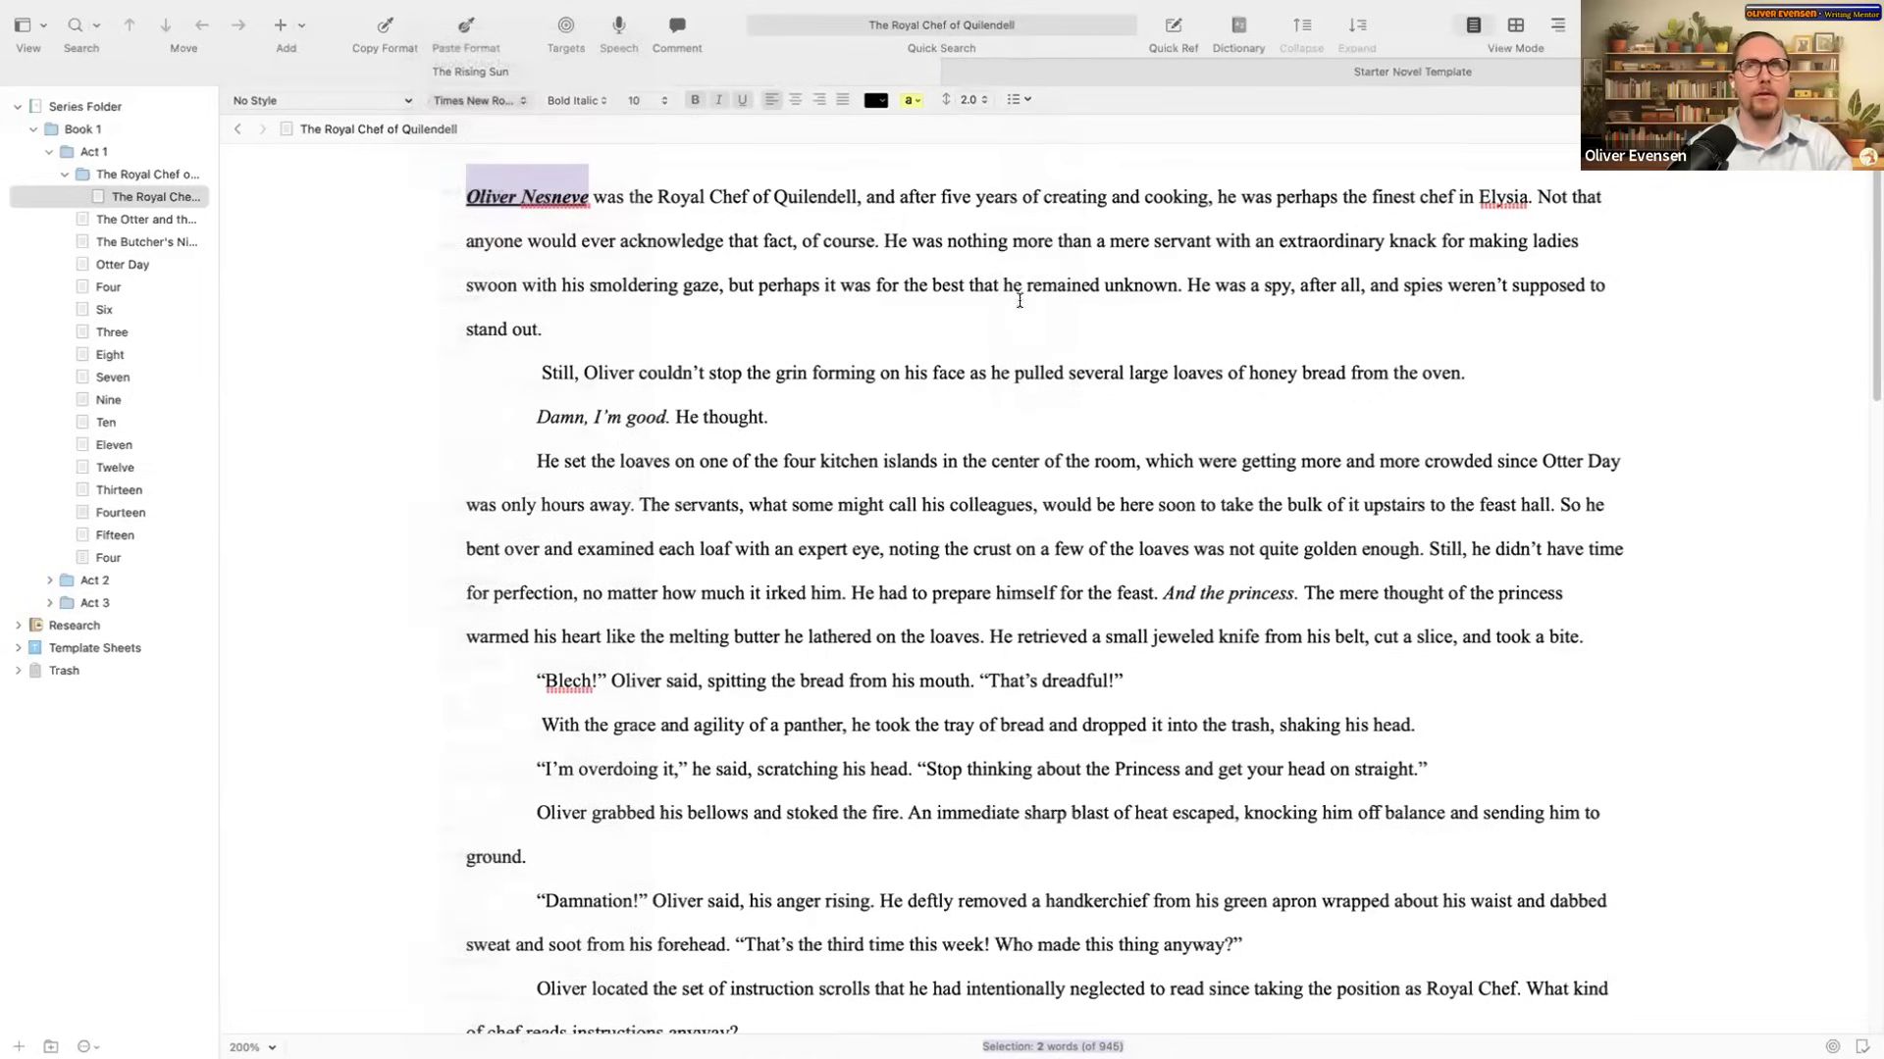
click(1019, 300)
click(552, 241)
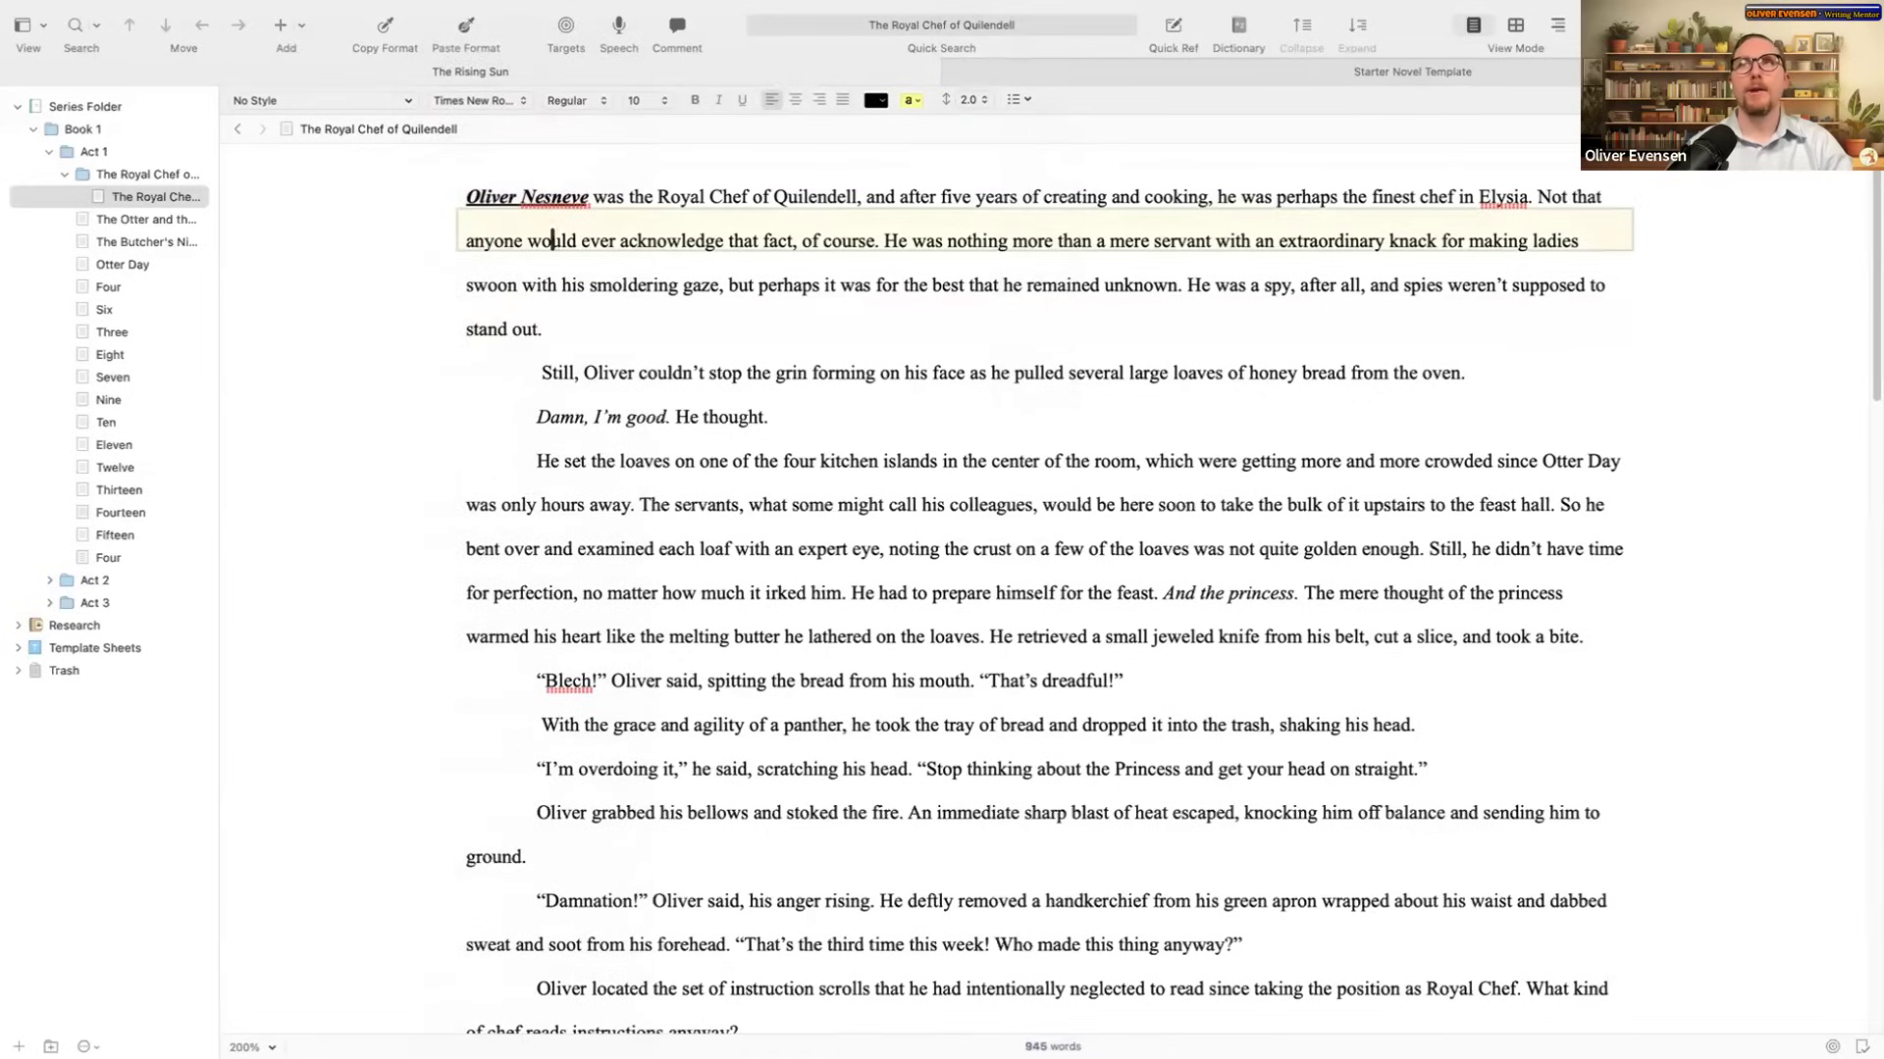
Step: Attach the comment "Add anything here I'd like!" to "he was perhaps the finest chef in Elysia." and return the Inspector to the scene notes
key(alt+super+i)
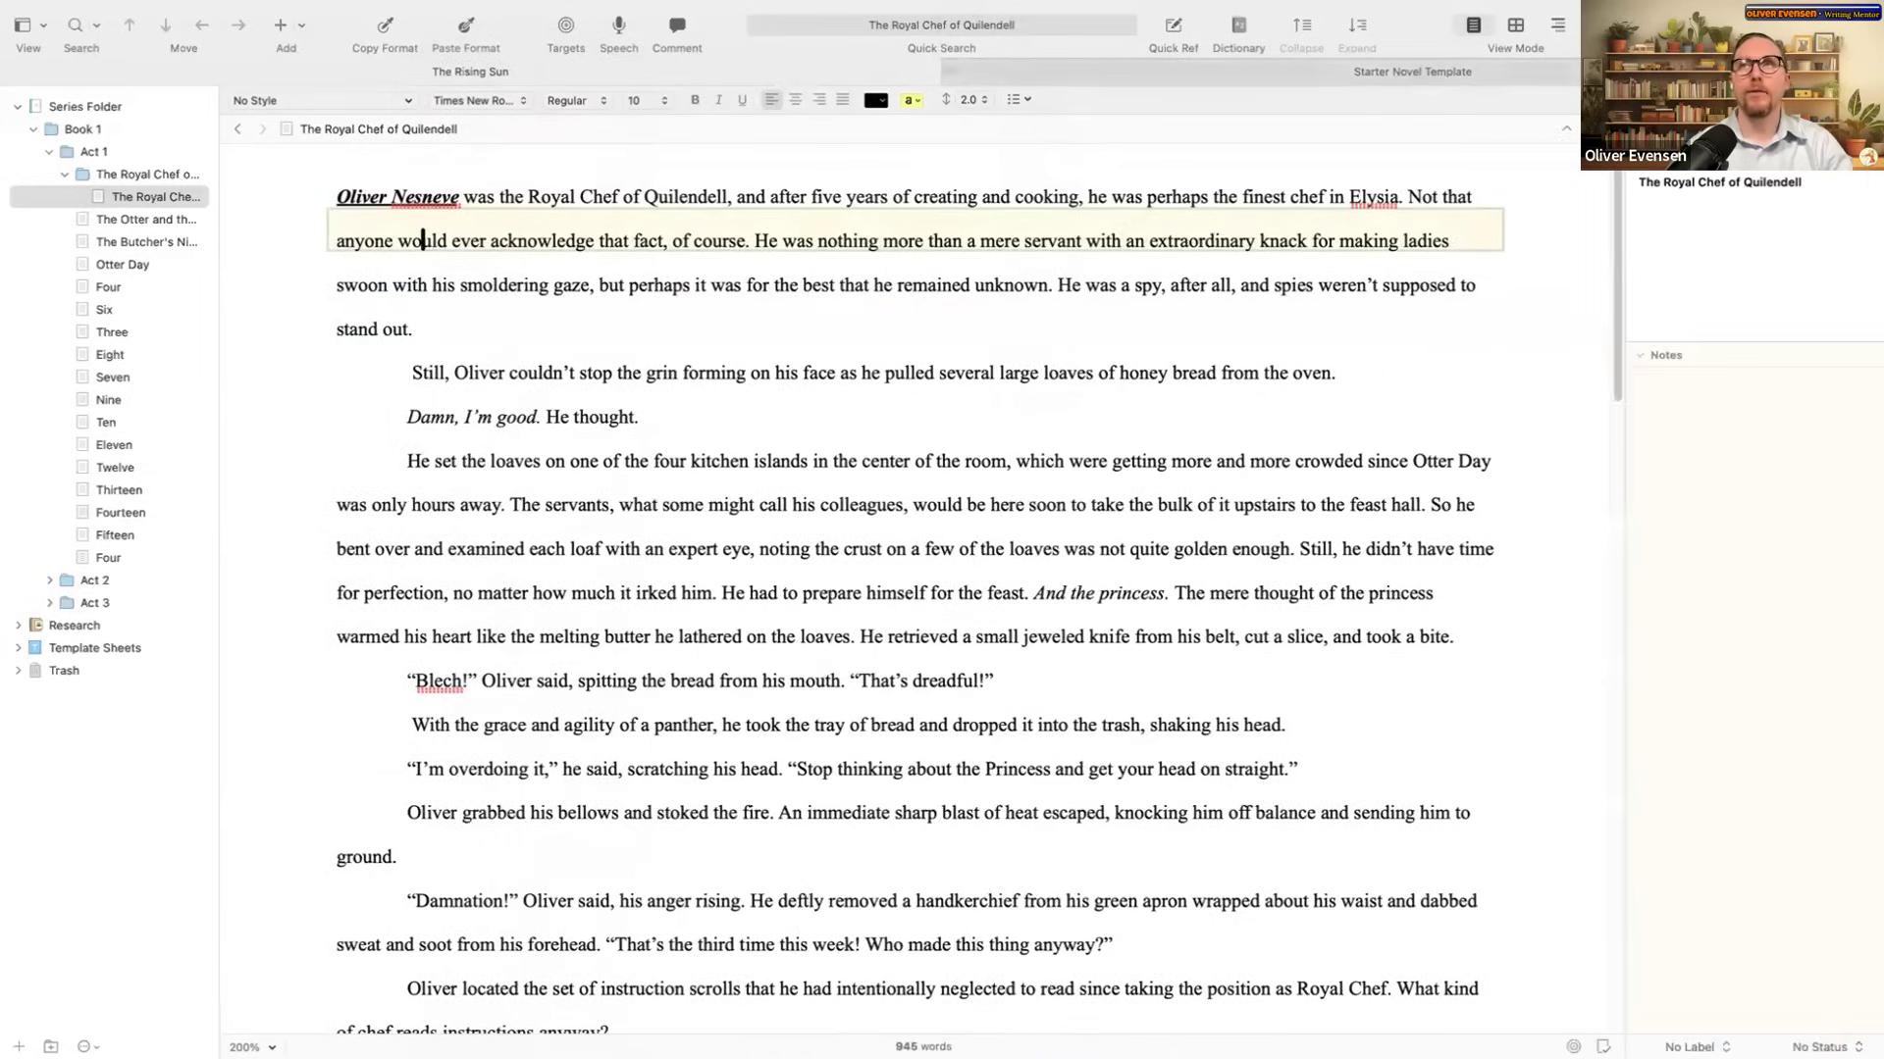
key(alt+super+0)
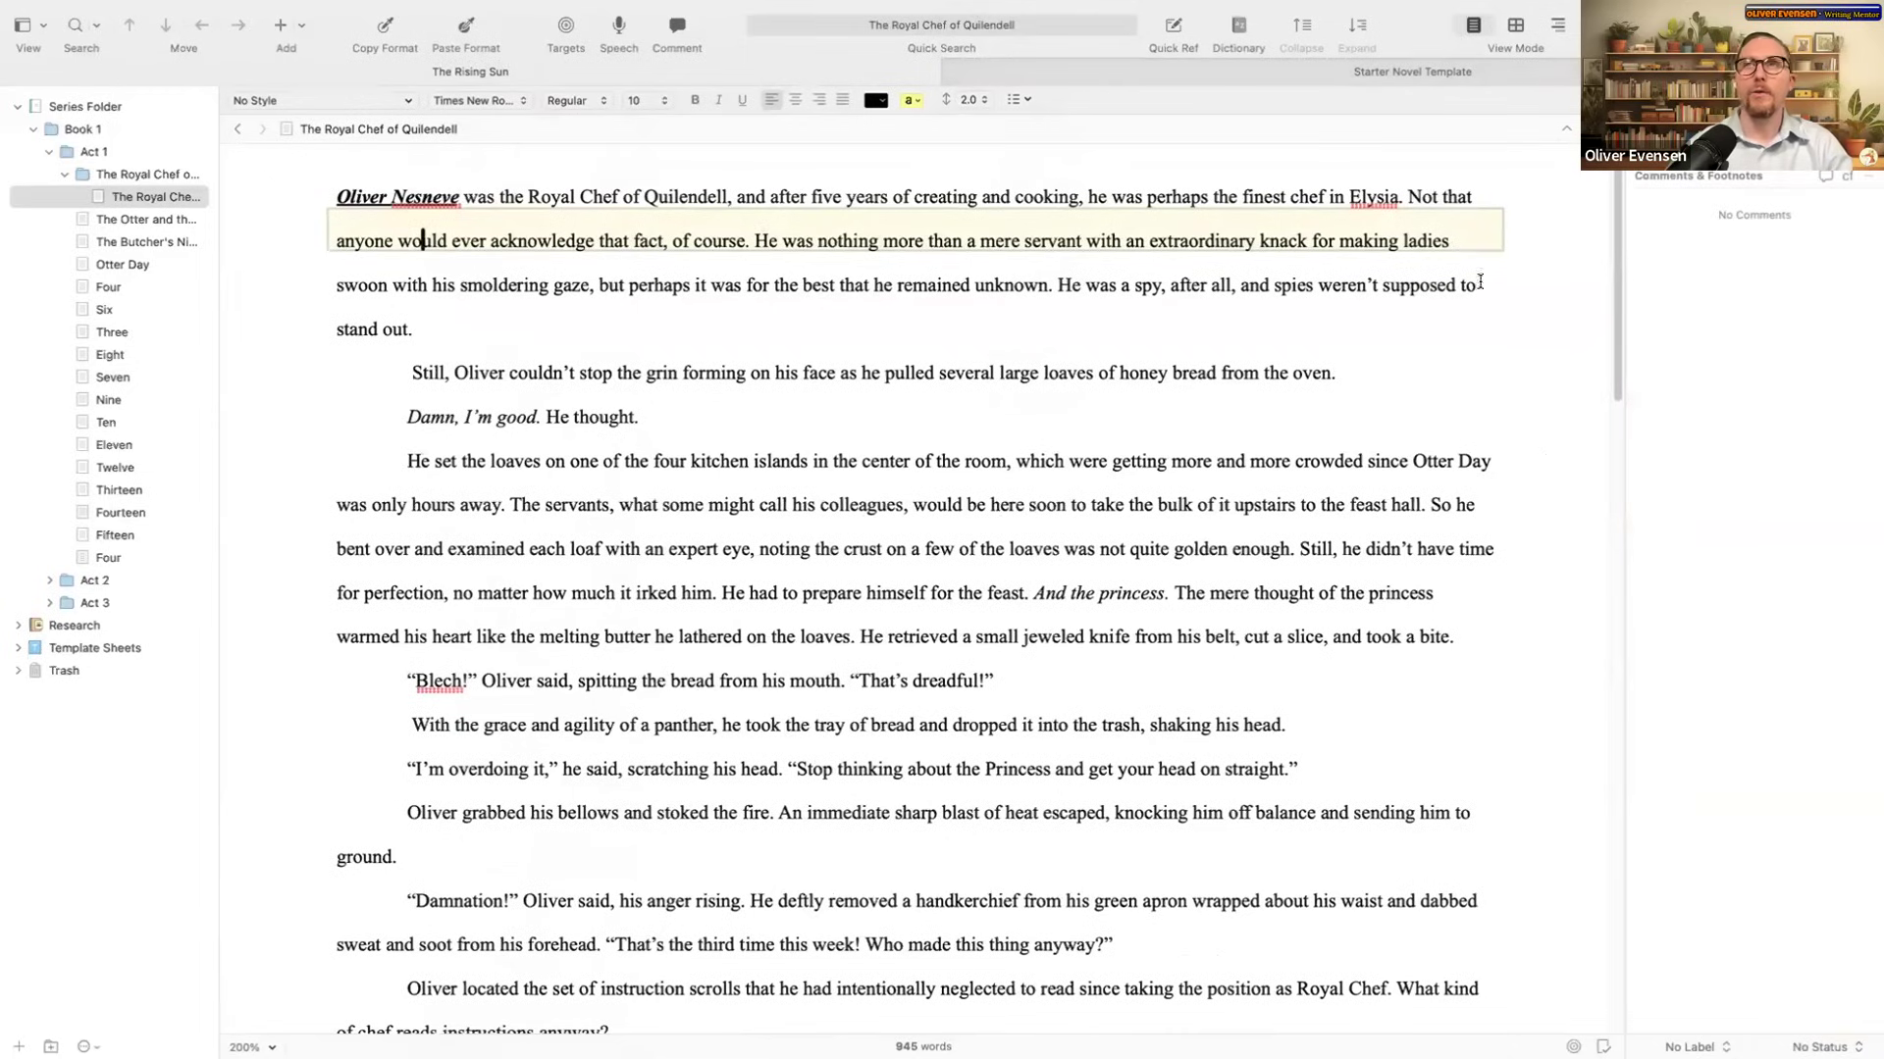
drag(1406, 196, 1263, 197)
drag(1141, 194, 1096, 197)
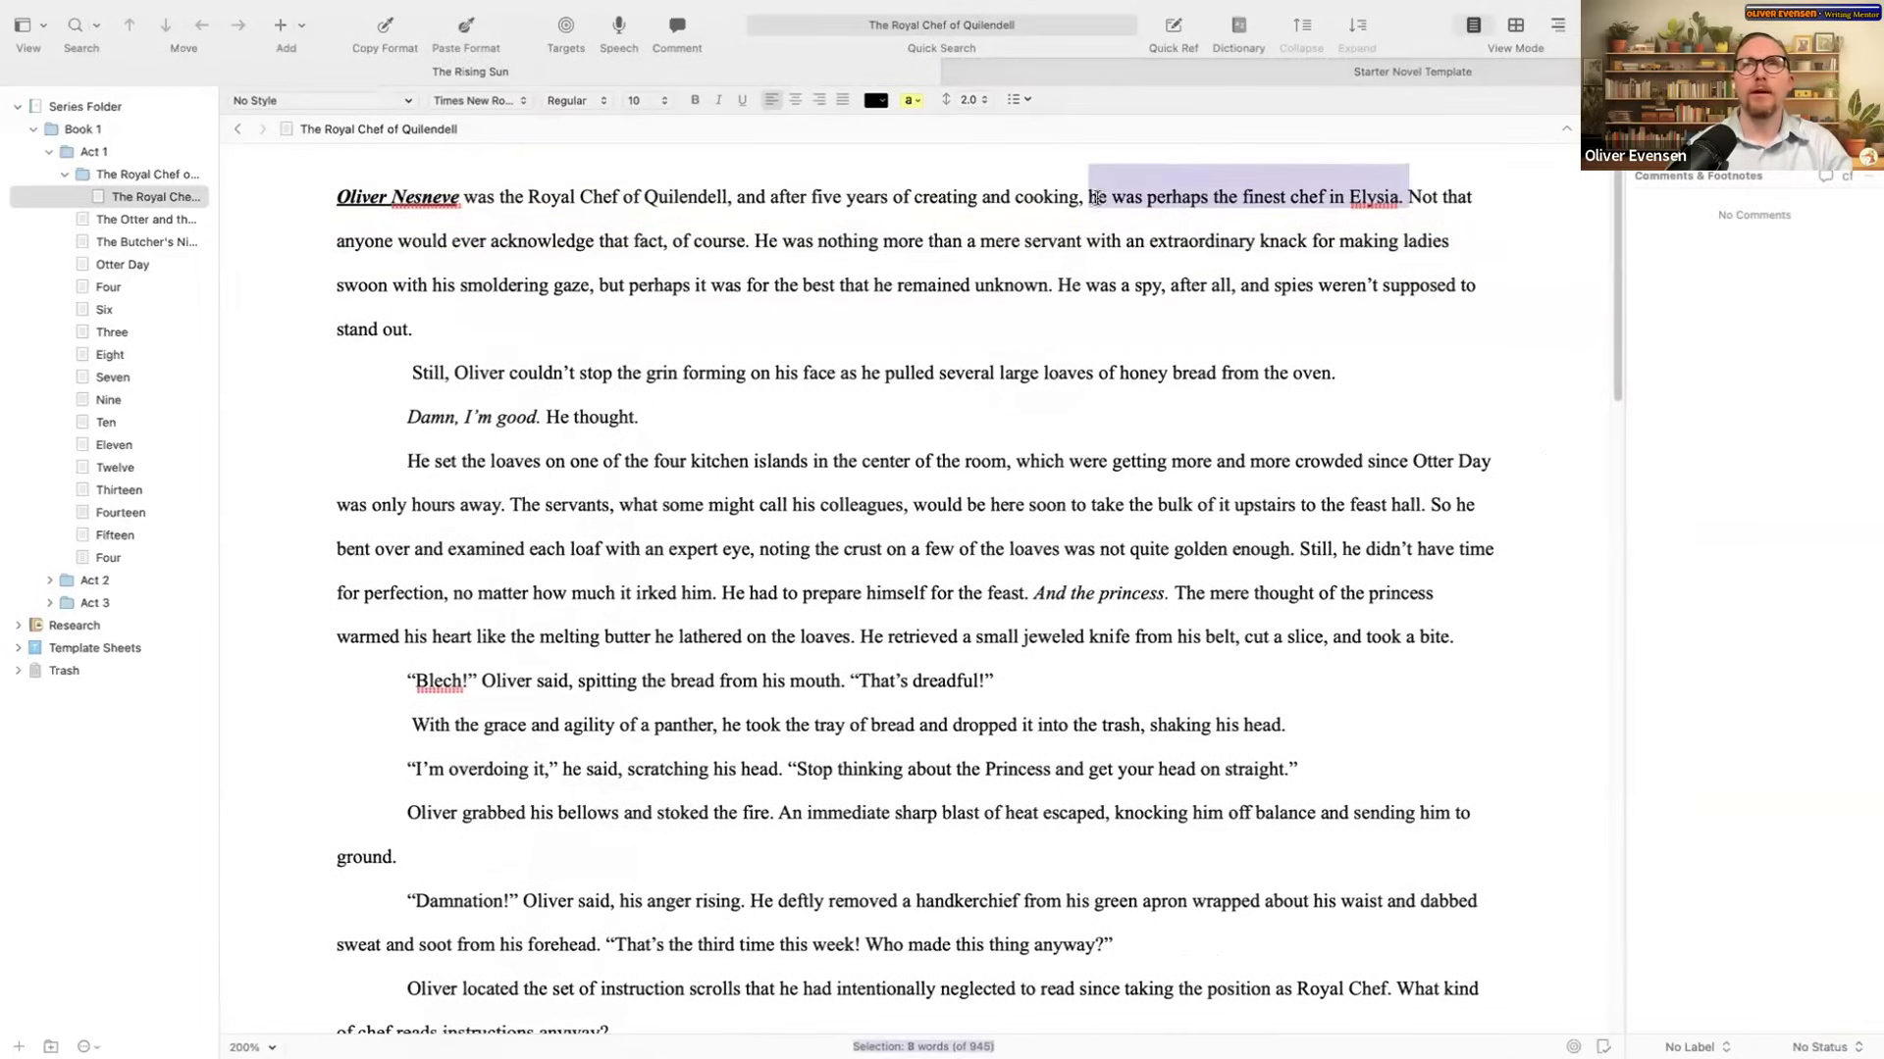
click(1820, 174)
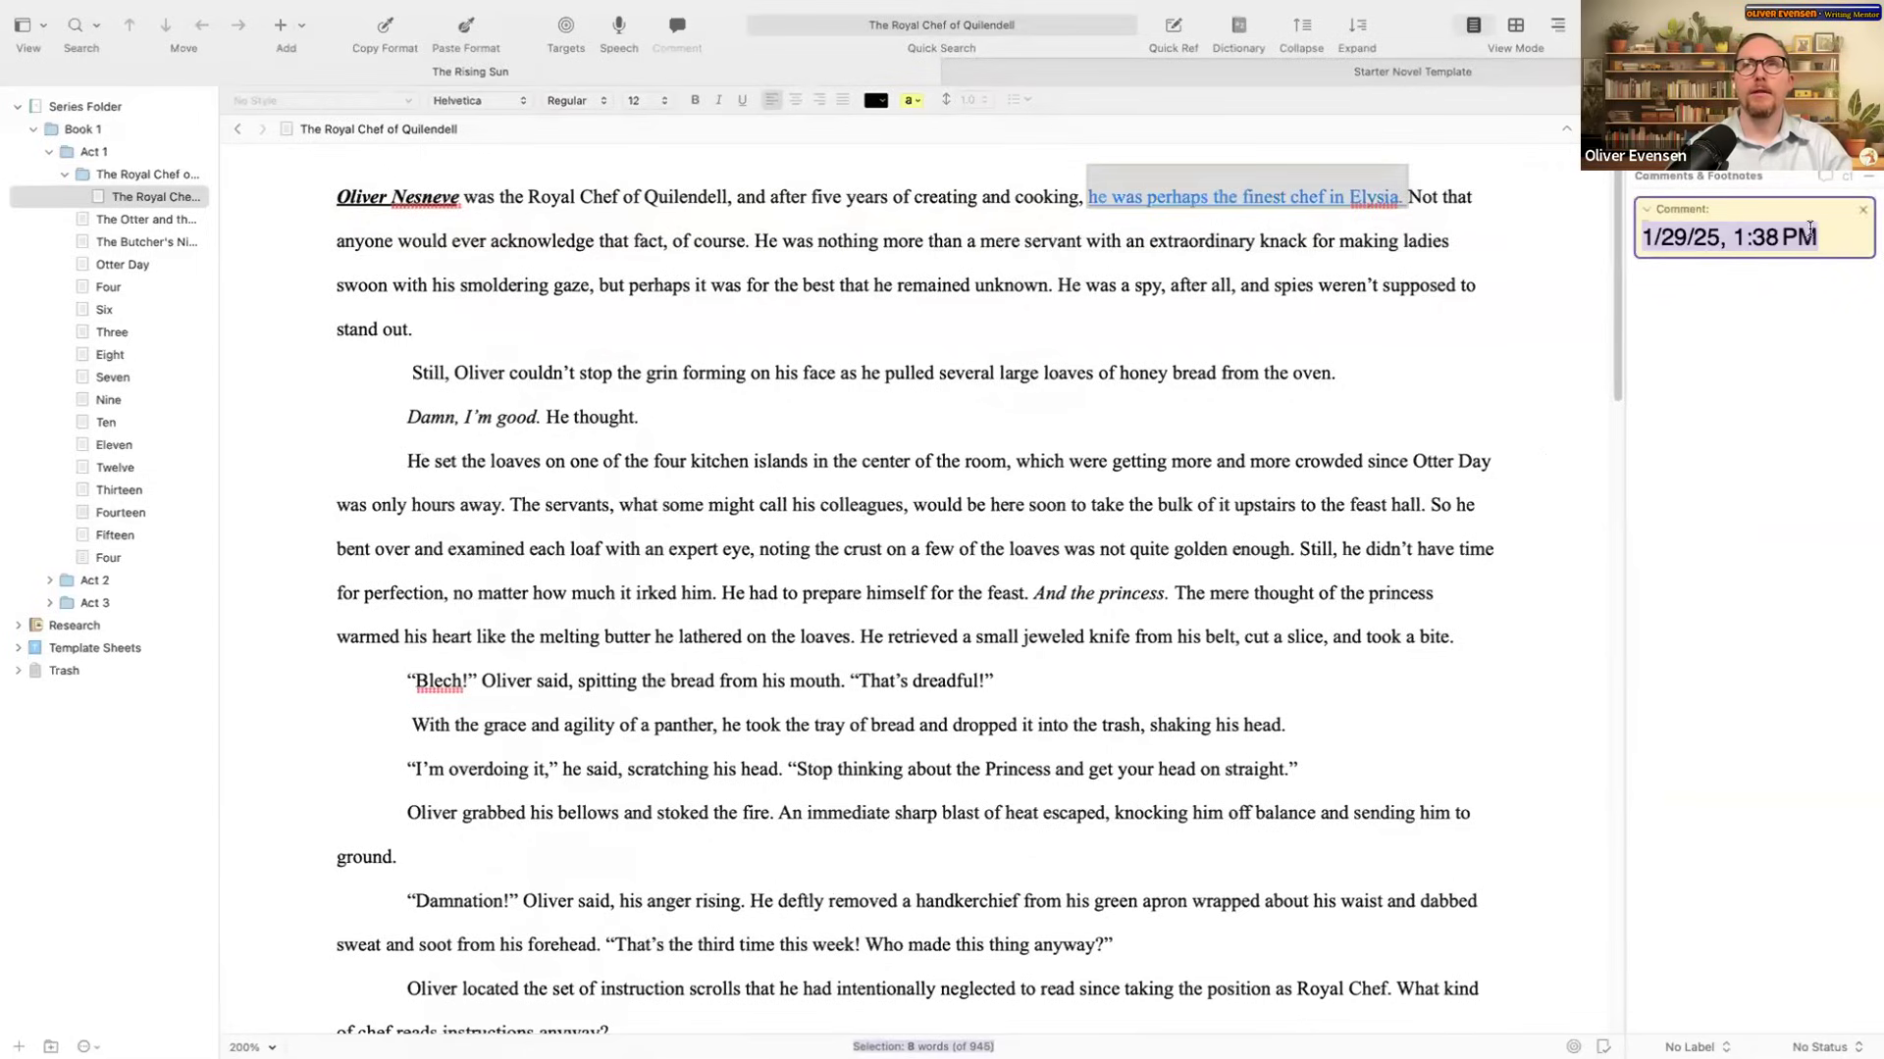
text(Ad)
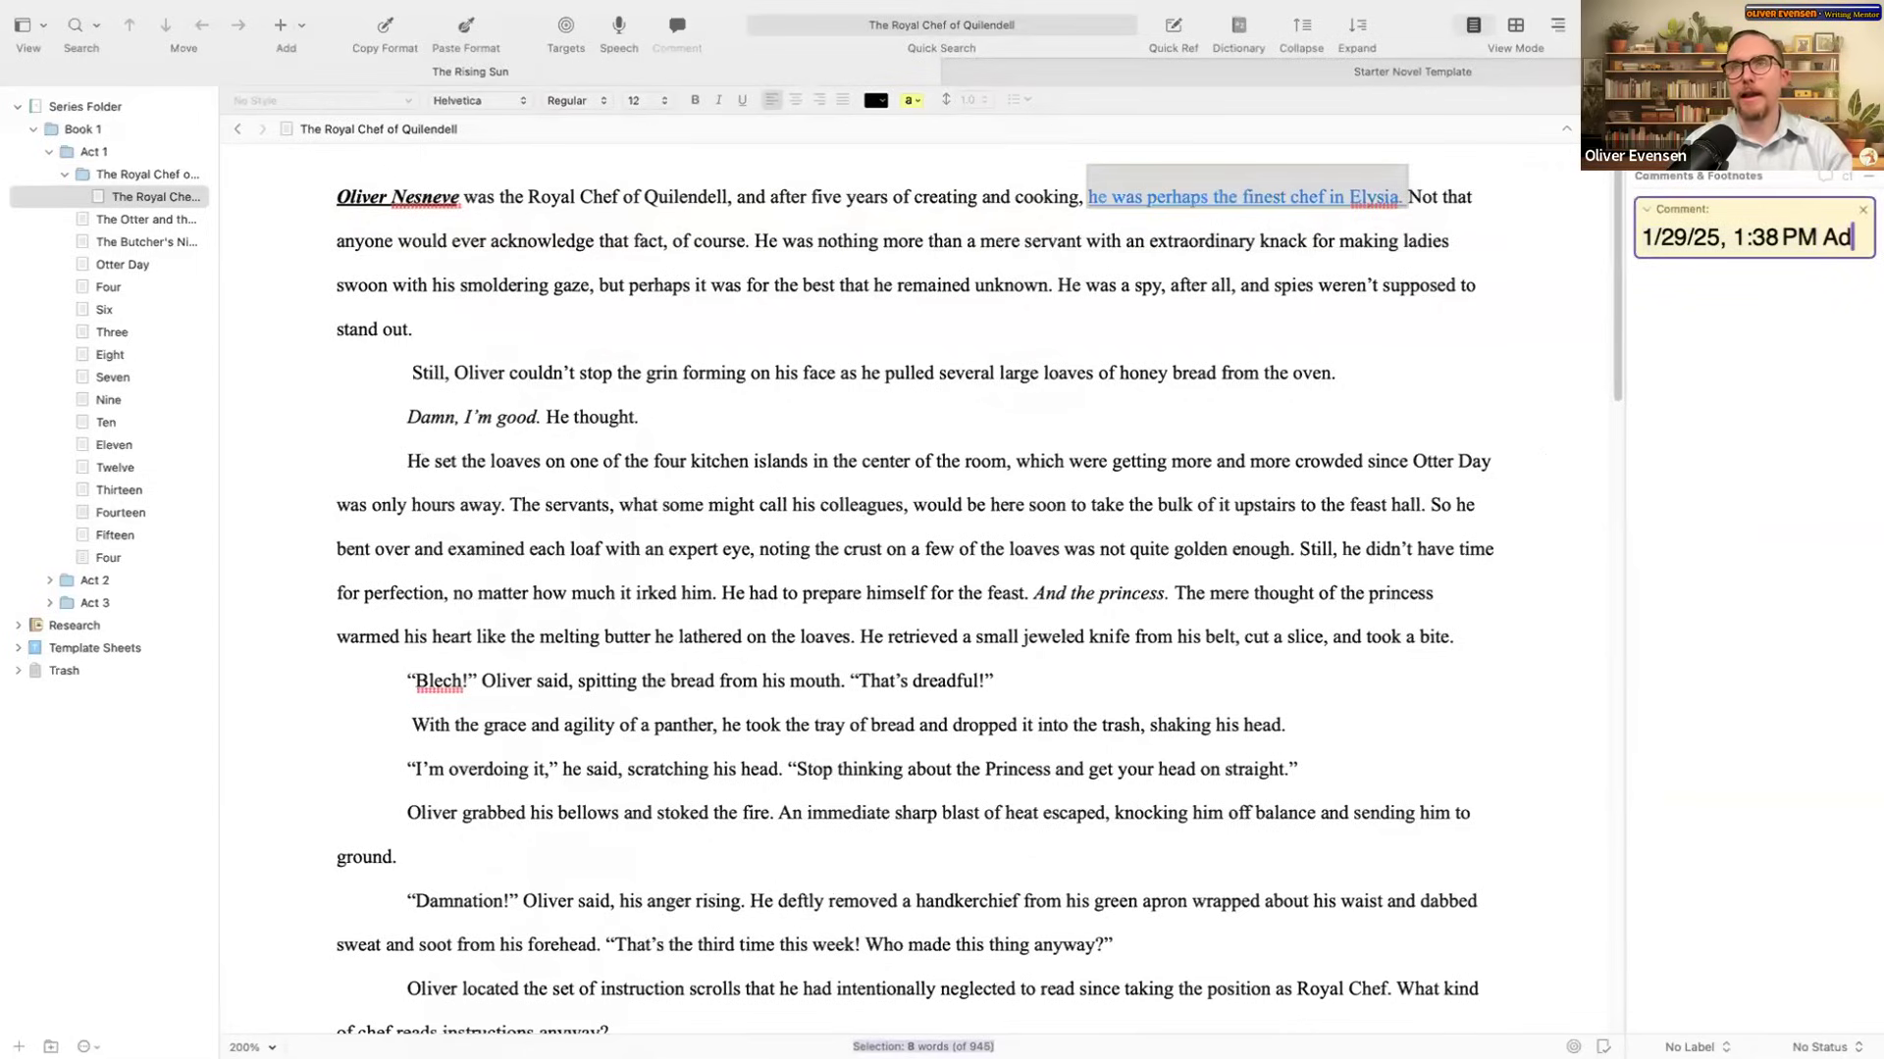
text(d anything herf)
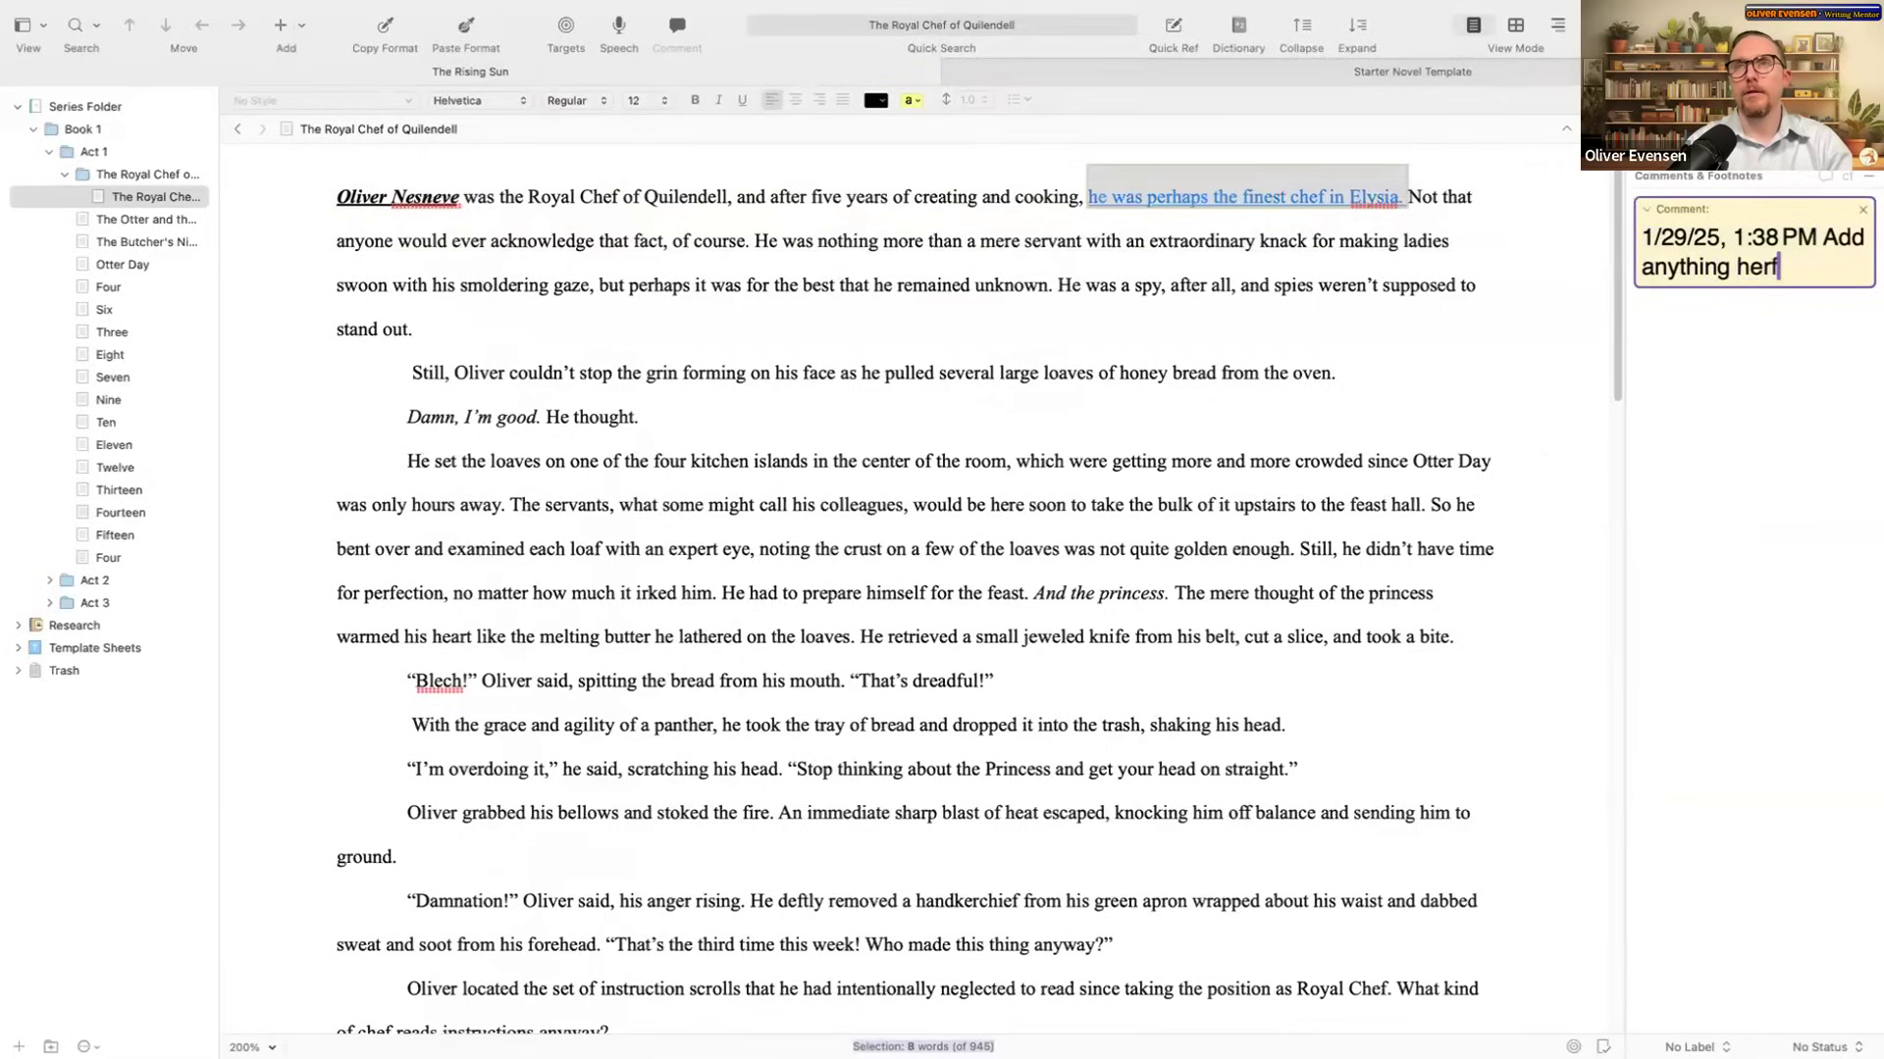
key(BackSpace)
text(e I'd like!)
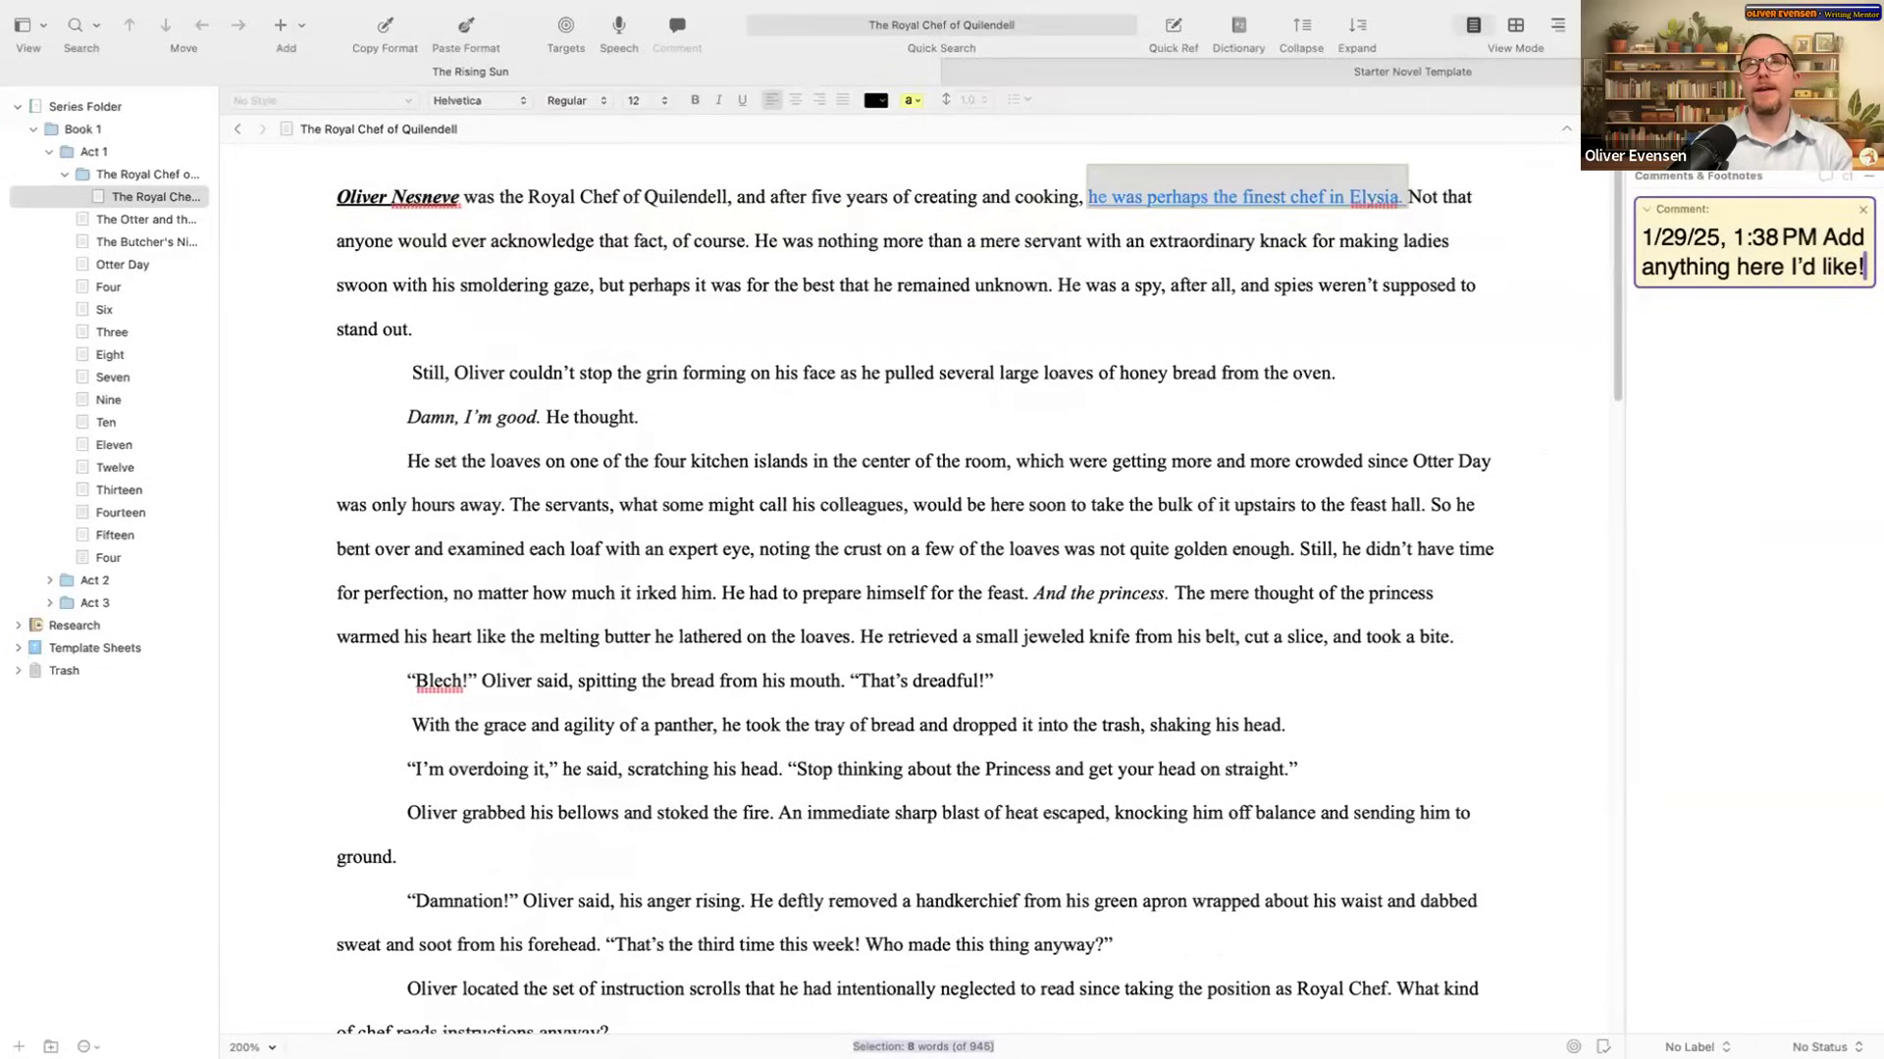
click(1347, 285)
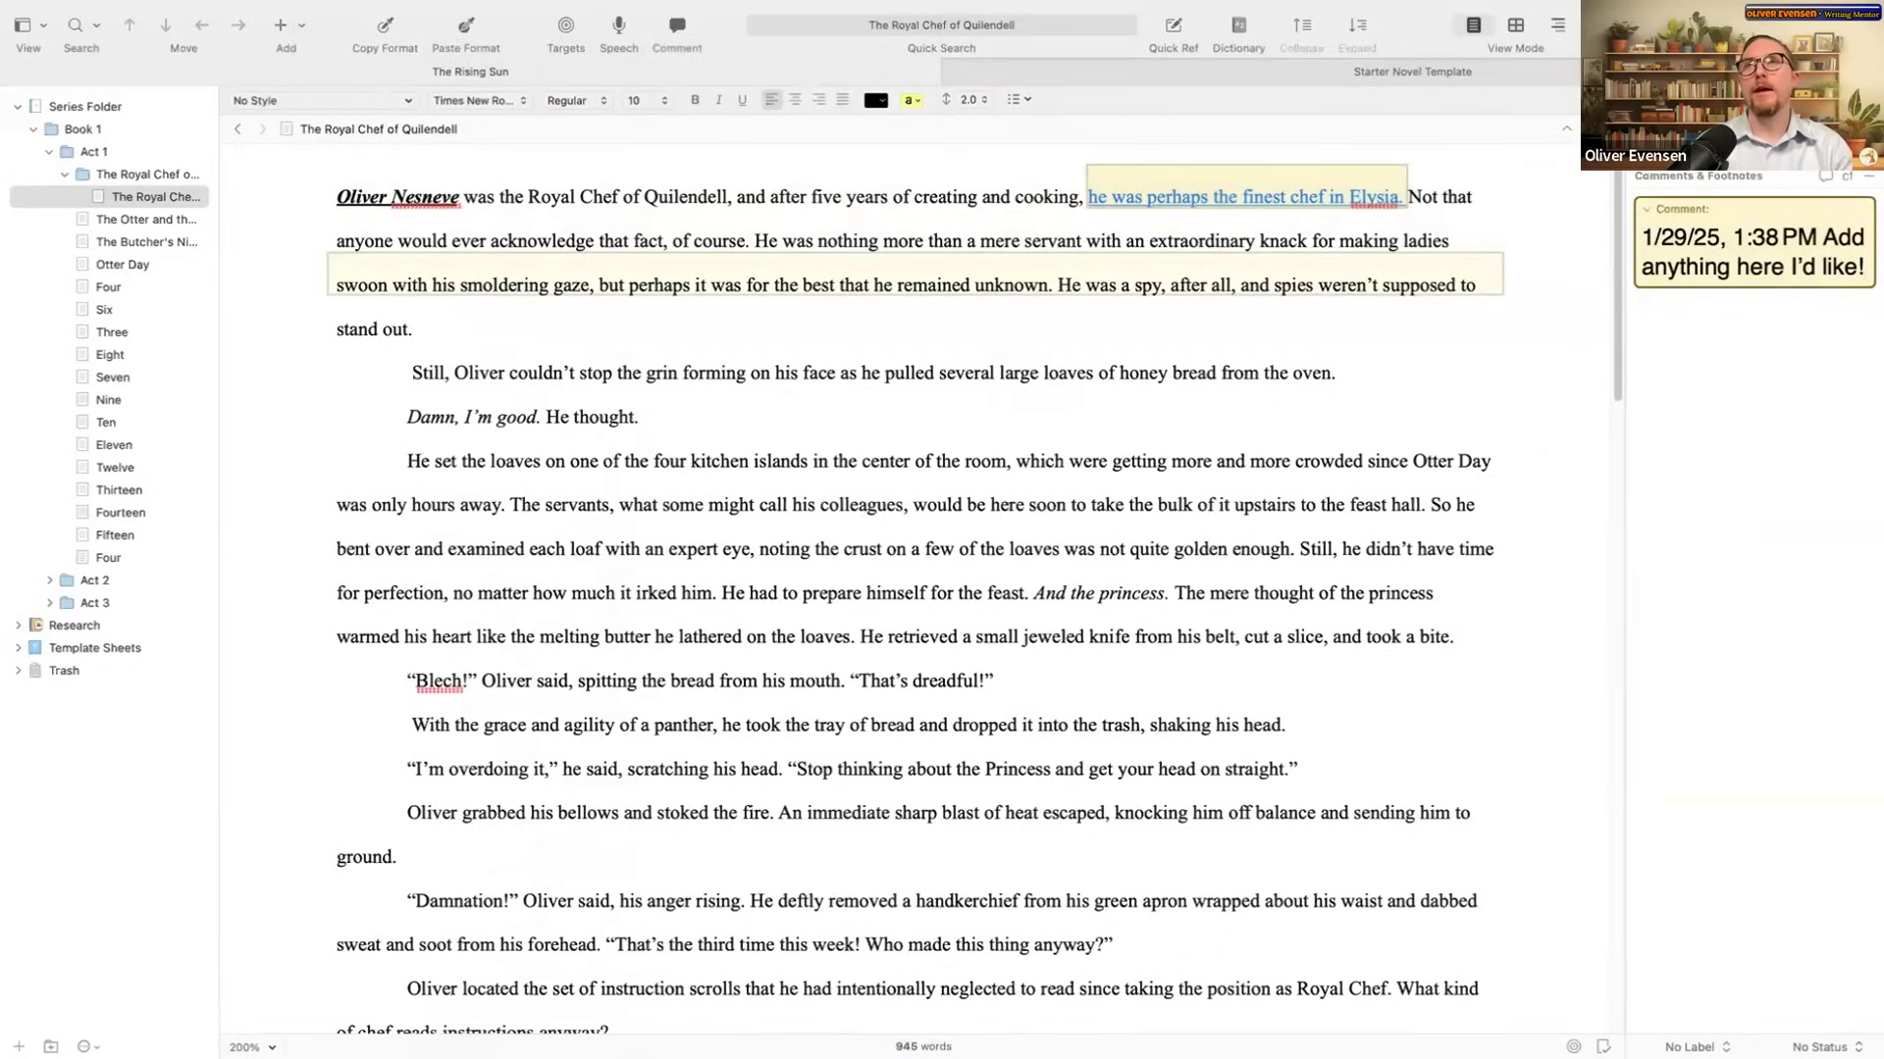
key(super+alt+1)
click(1713, 472)
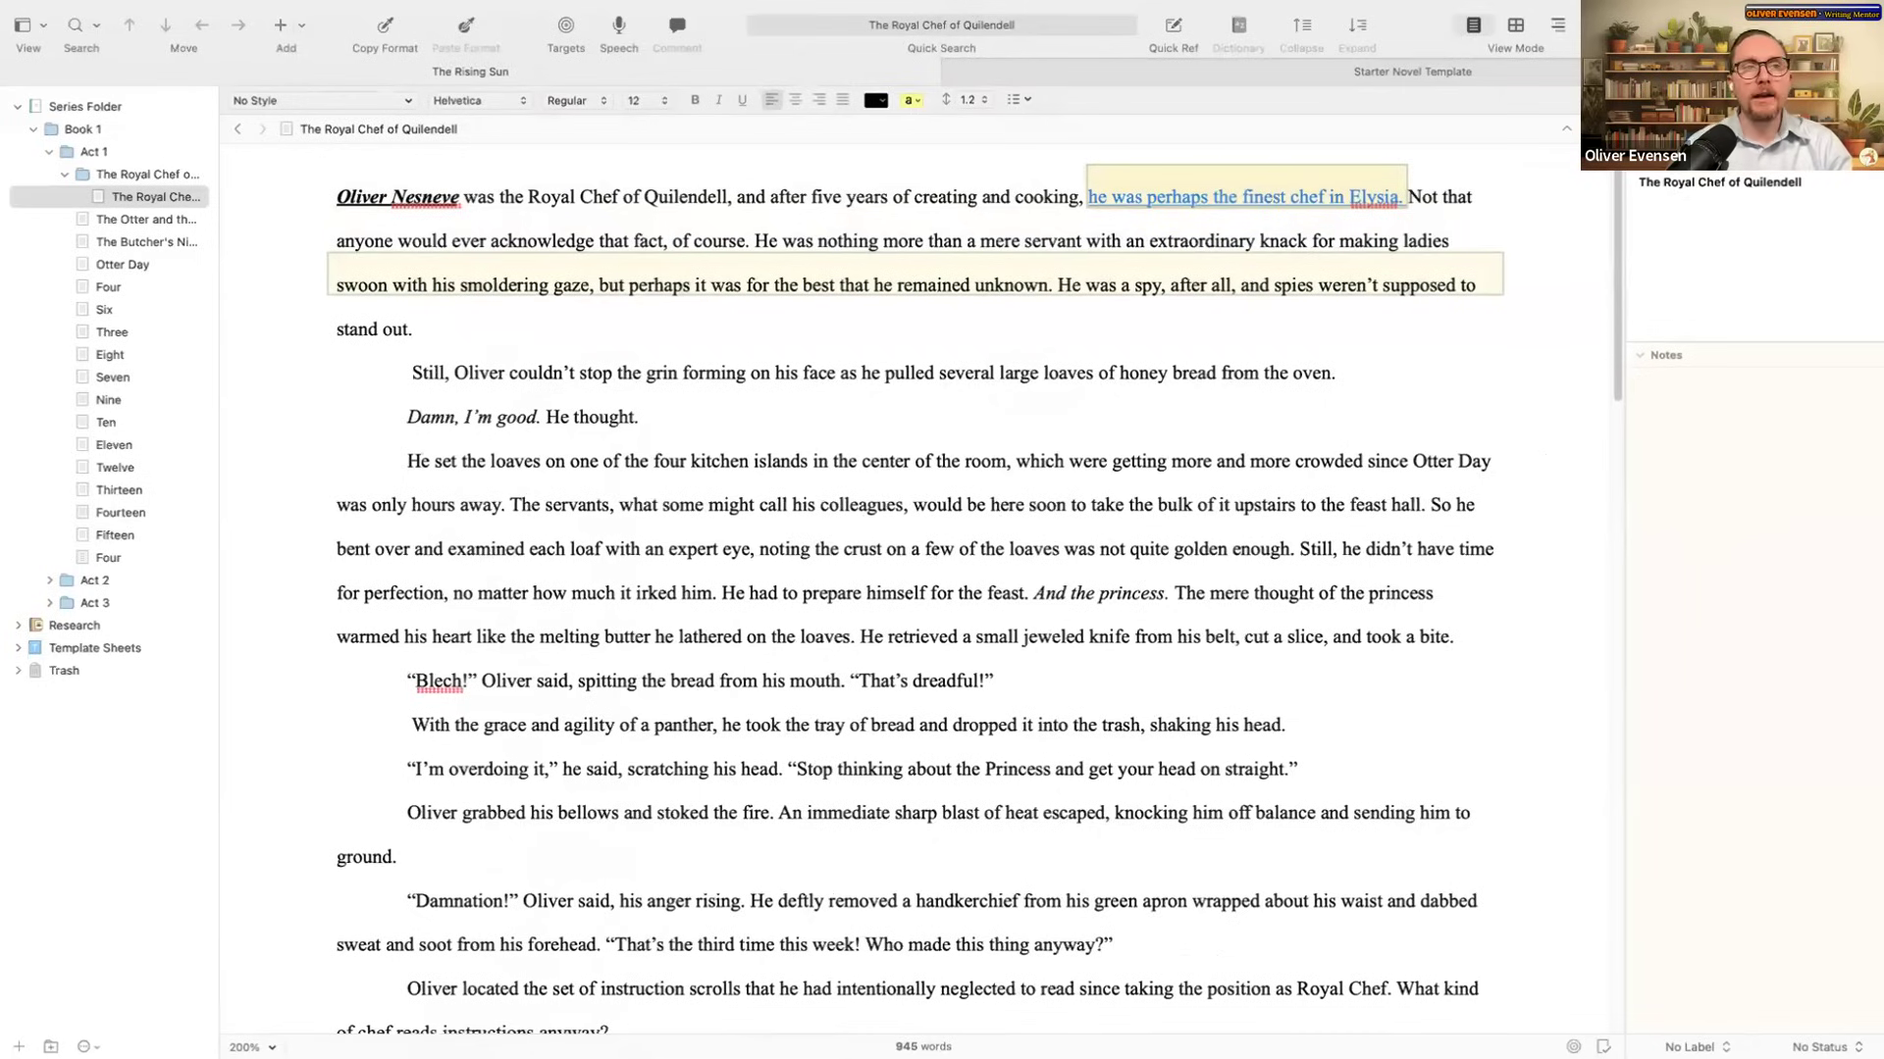
Step: Try an 18-point font size on the opening paragraphs down to "He set the loaves on one", and undo it
click(883, 402)
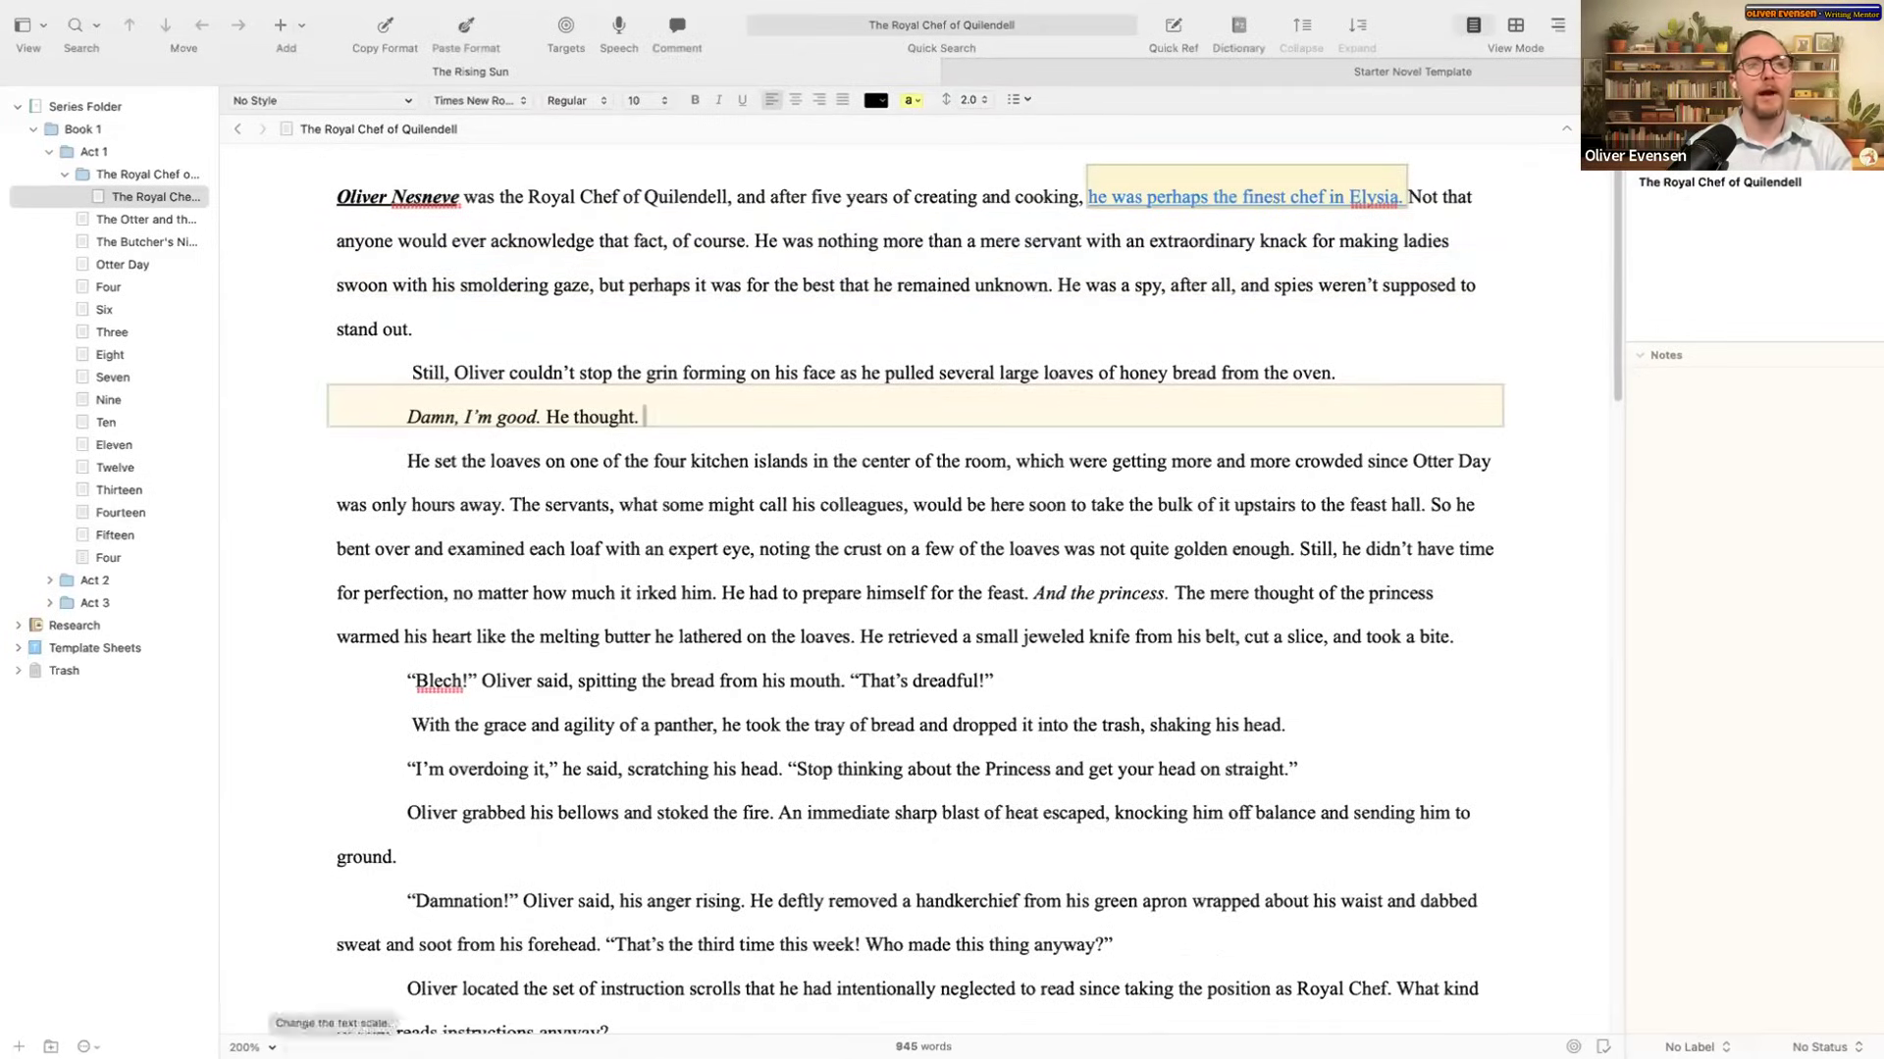
click(662, 505)
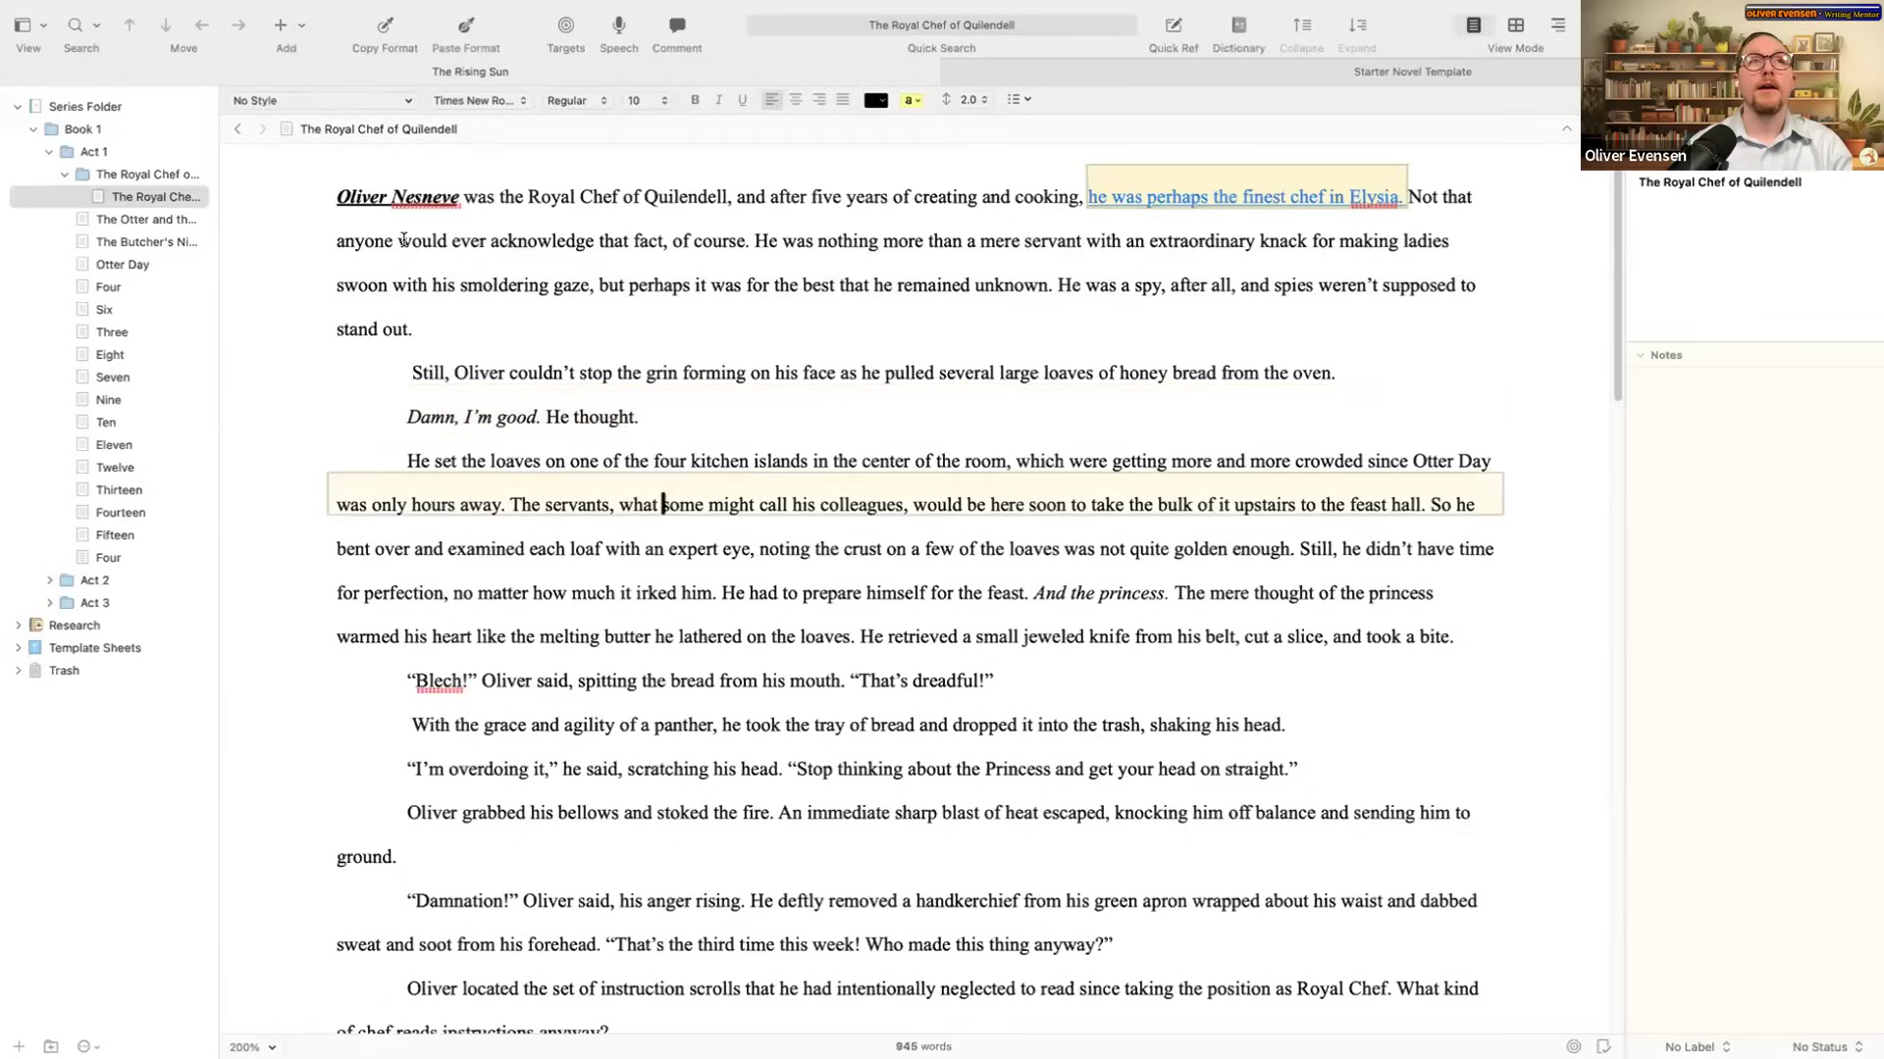
drag(336, 192, 599, 461)
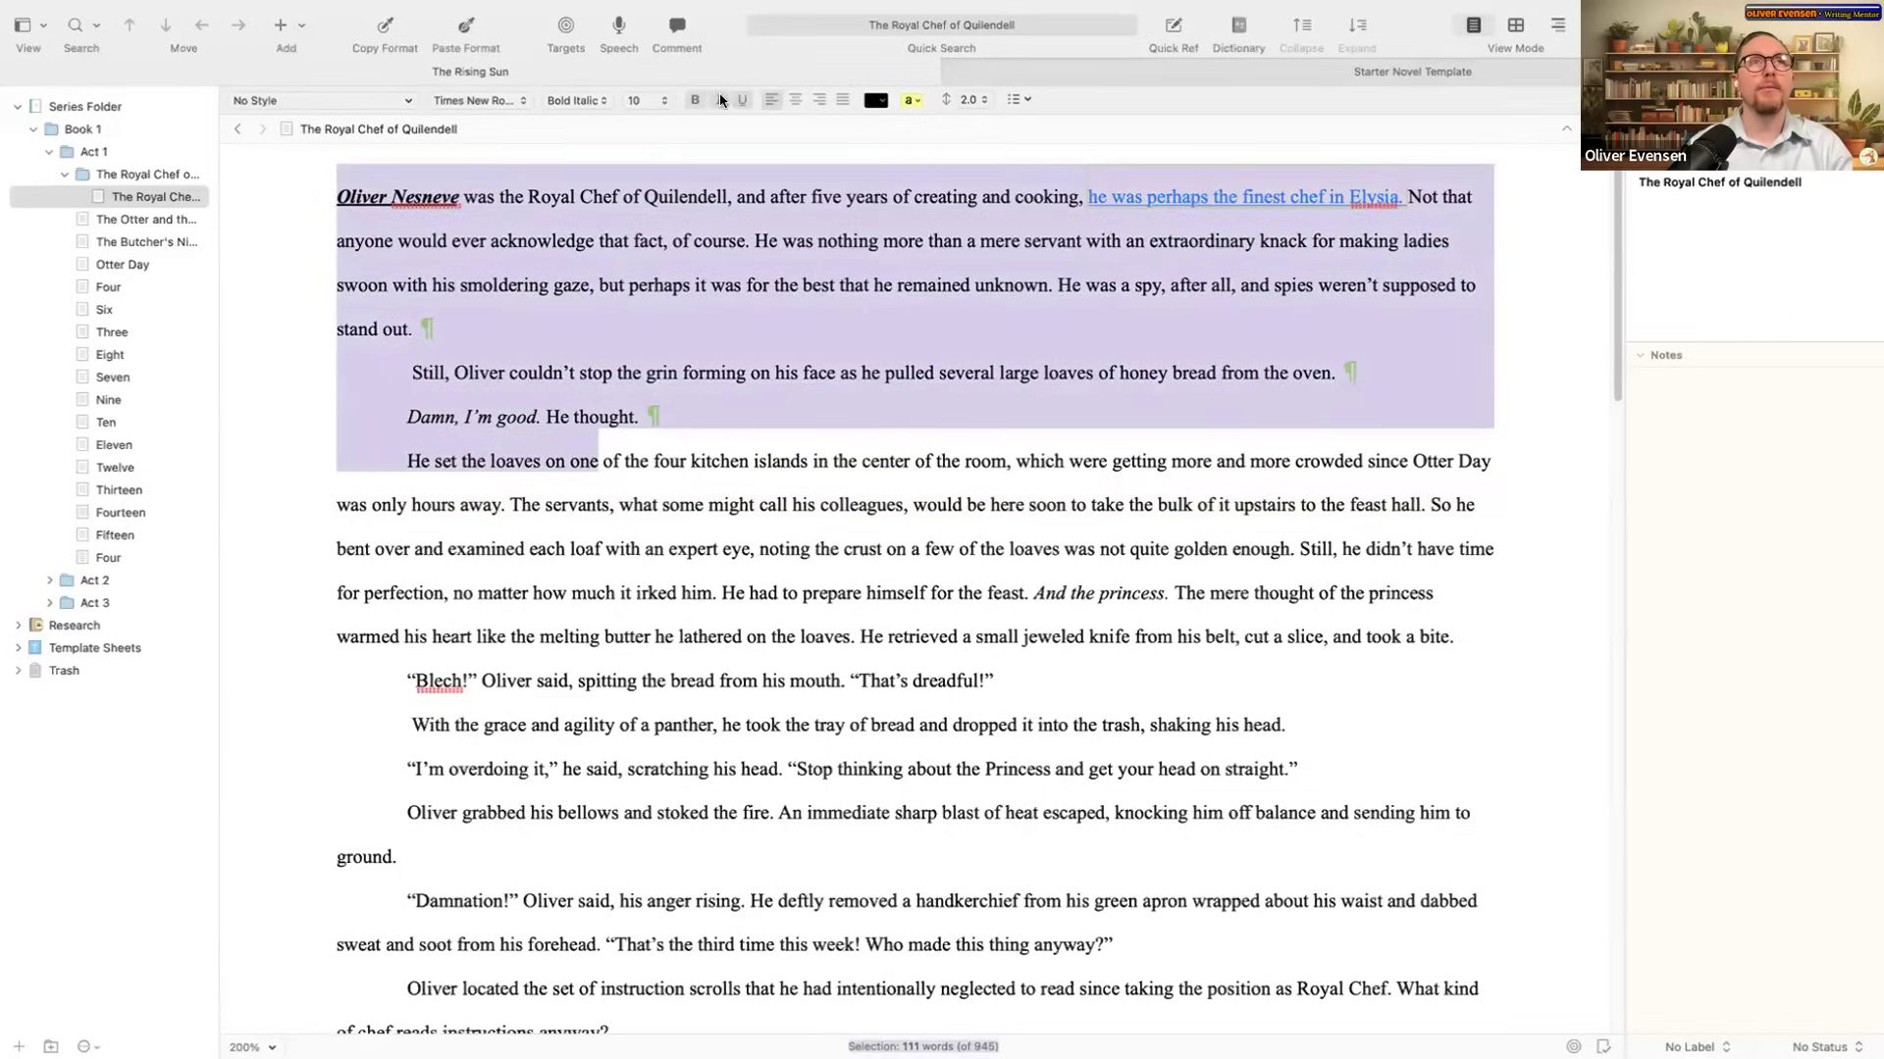
click(647, 100)
click(655, 222)
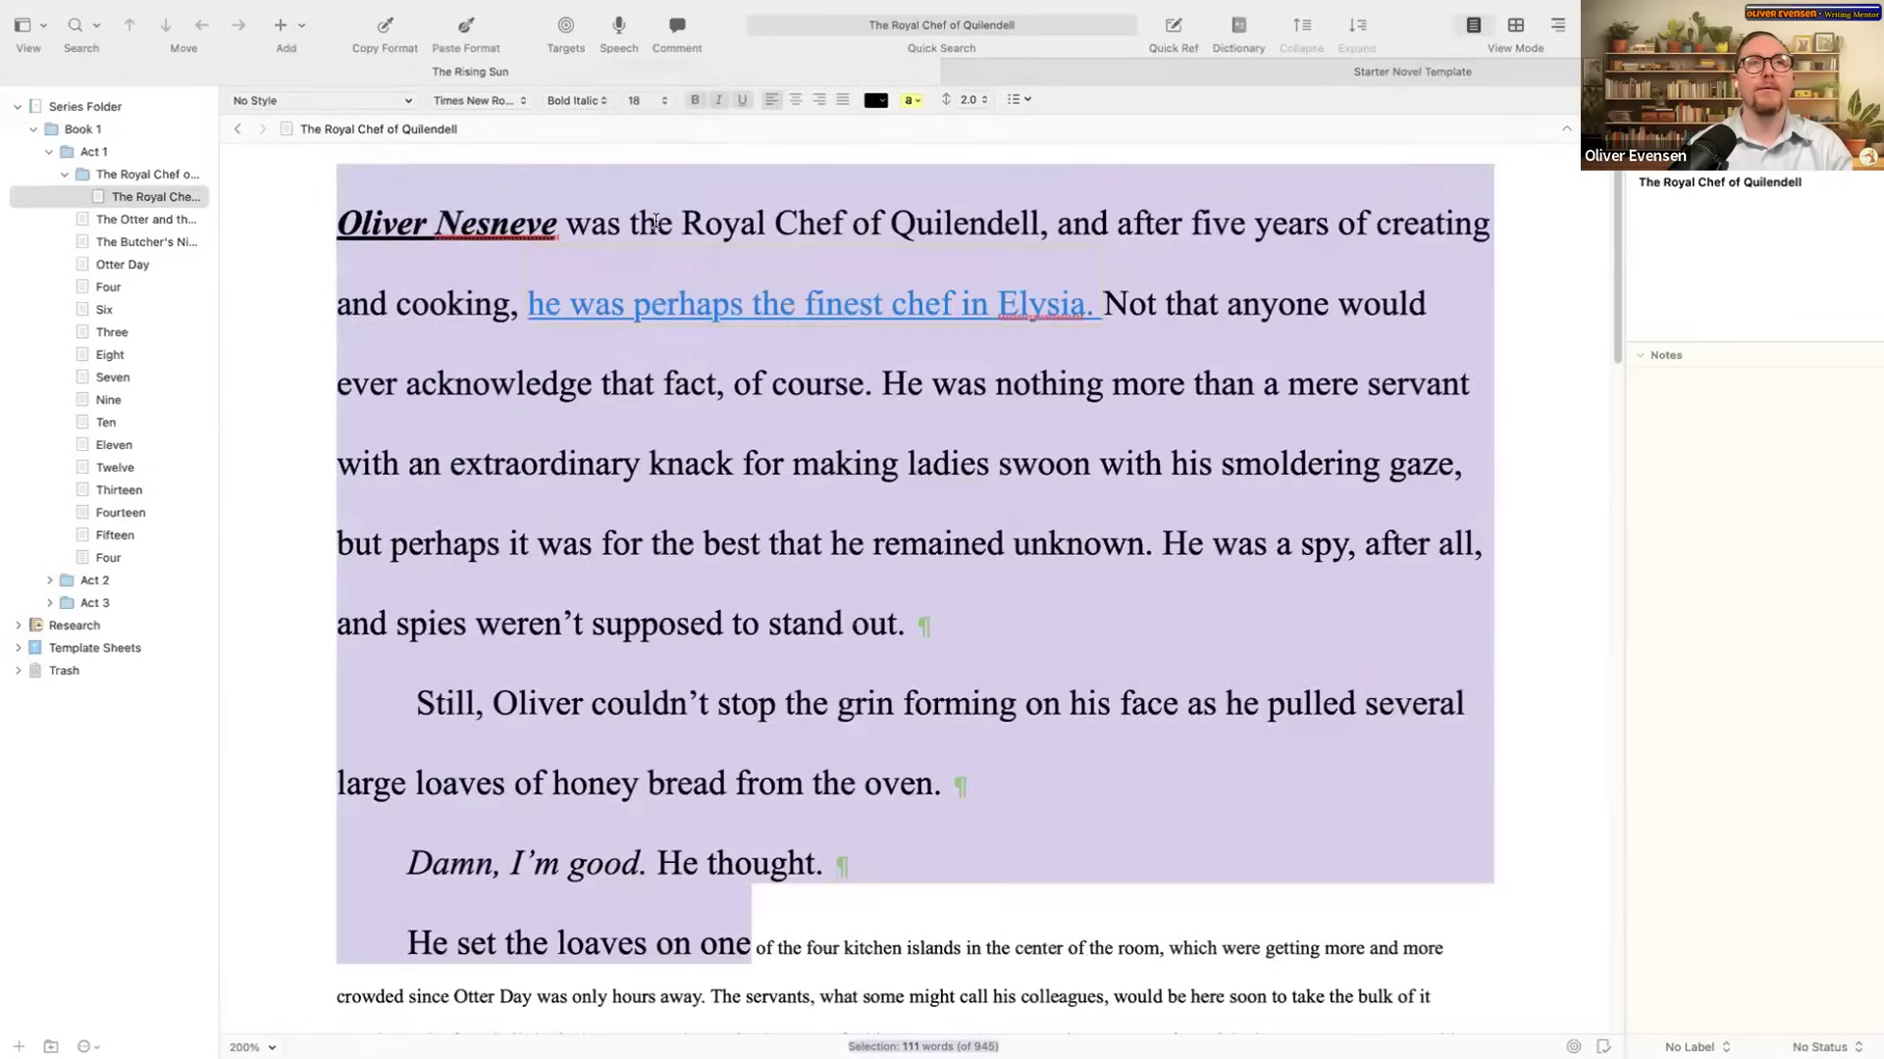
key(super+z)
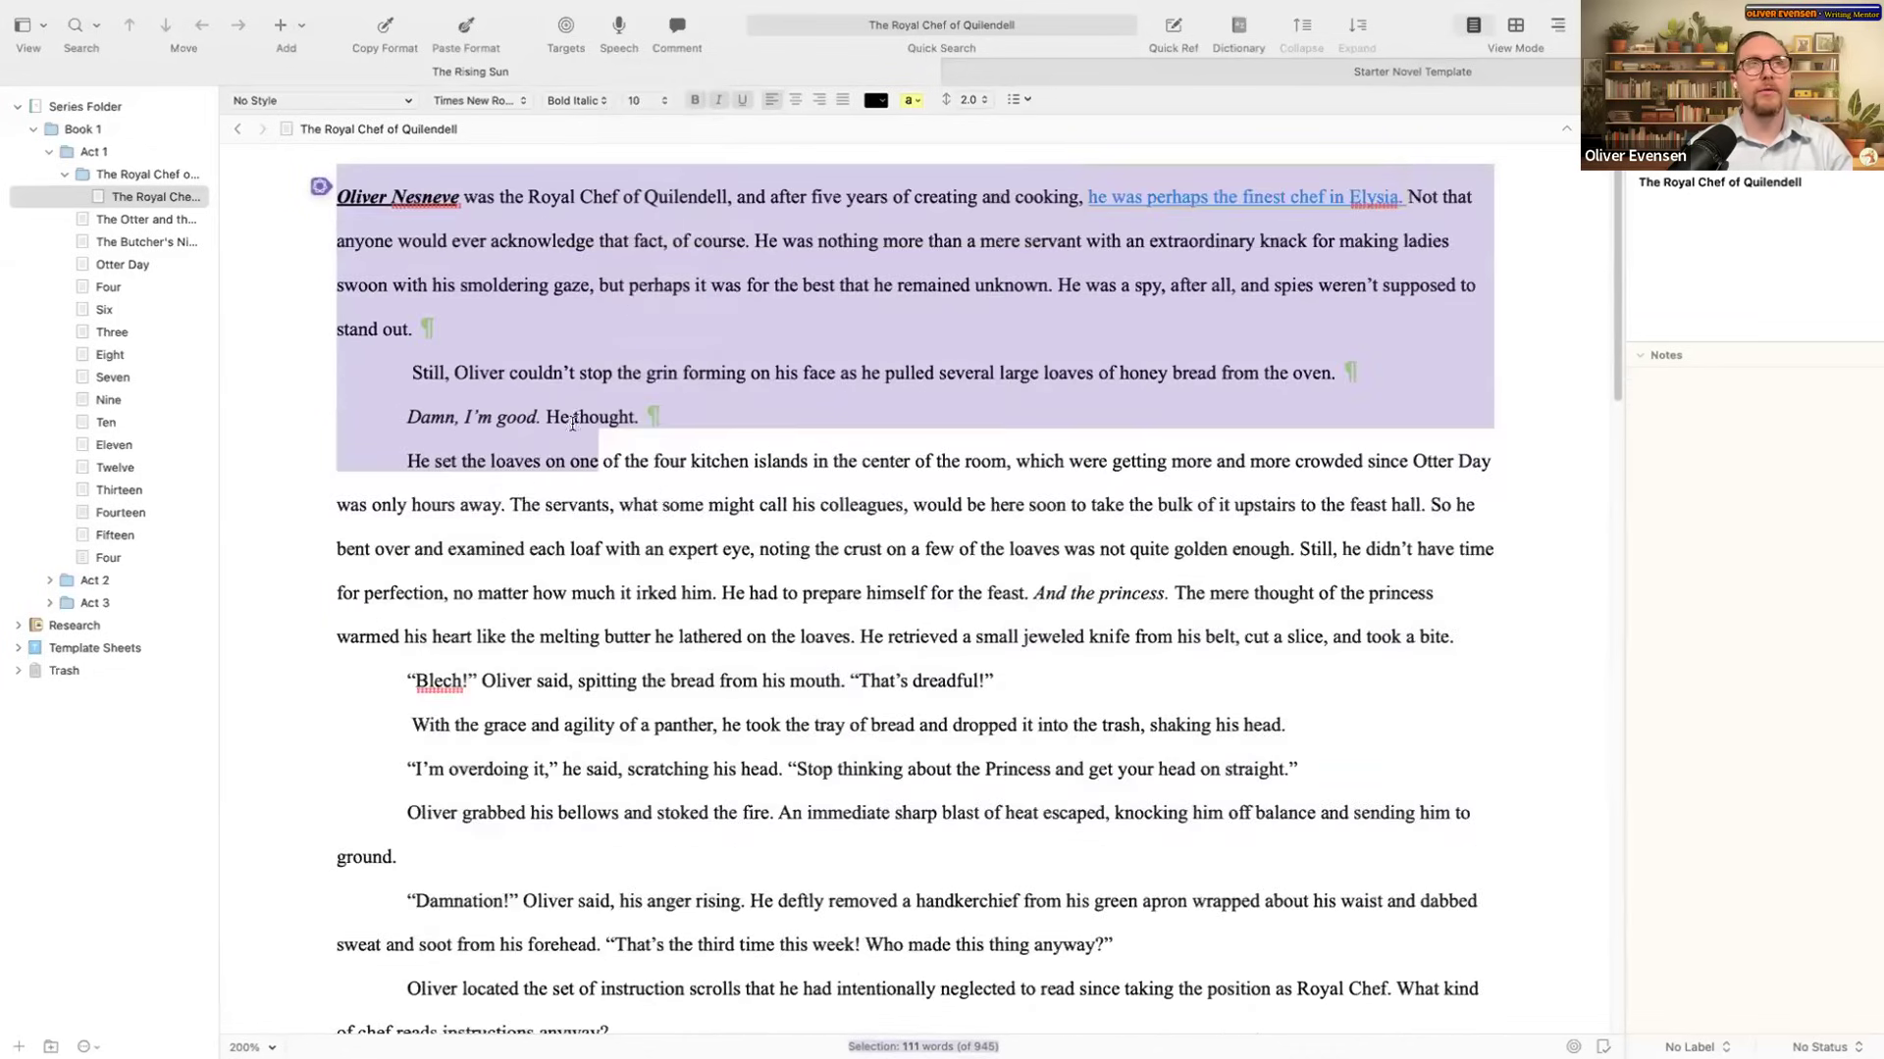
click(663, 502)
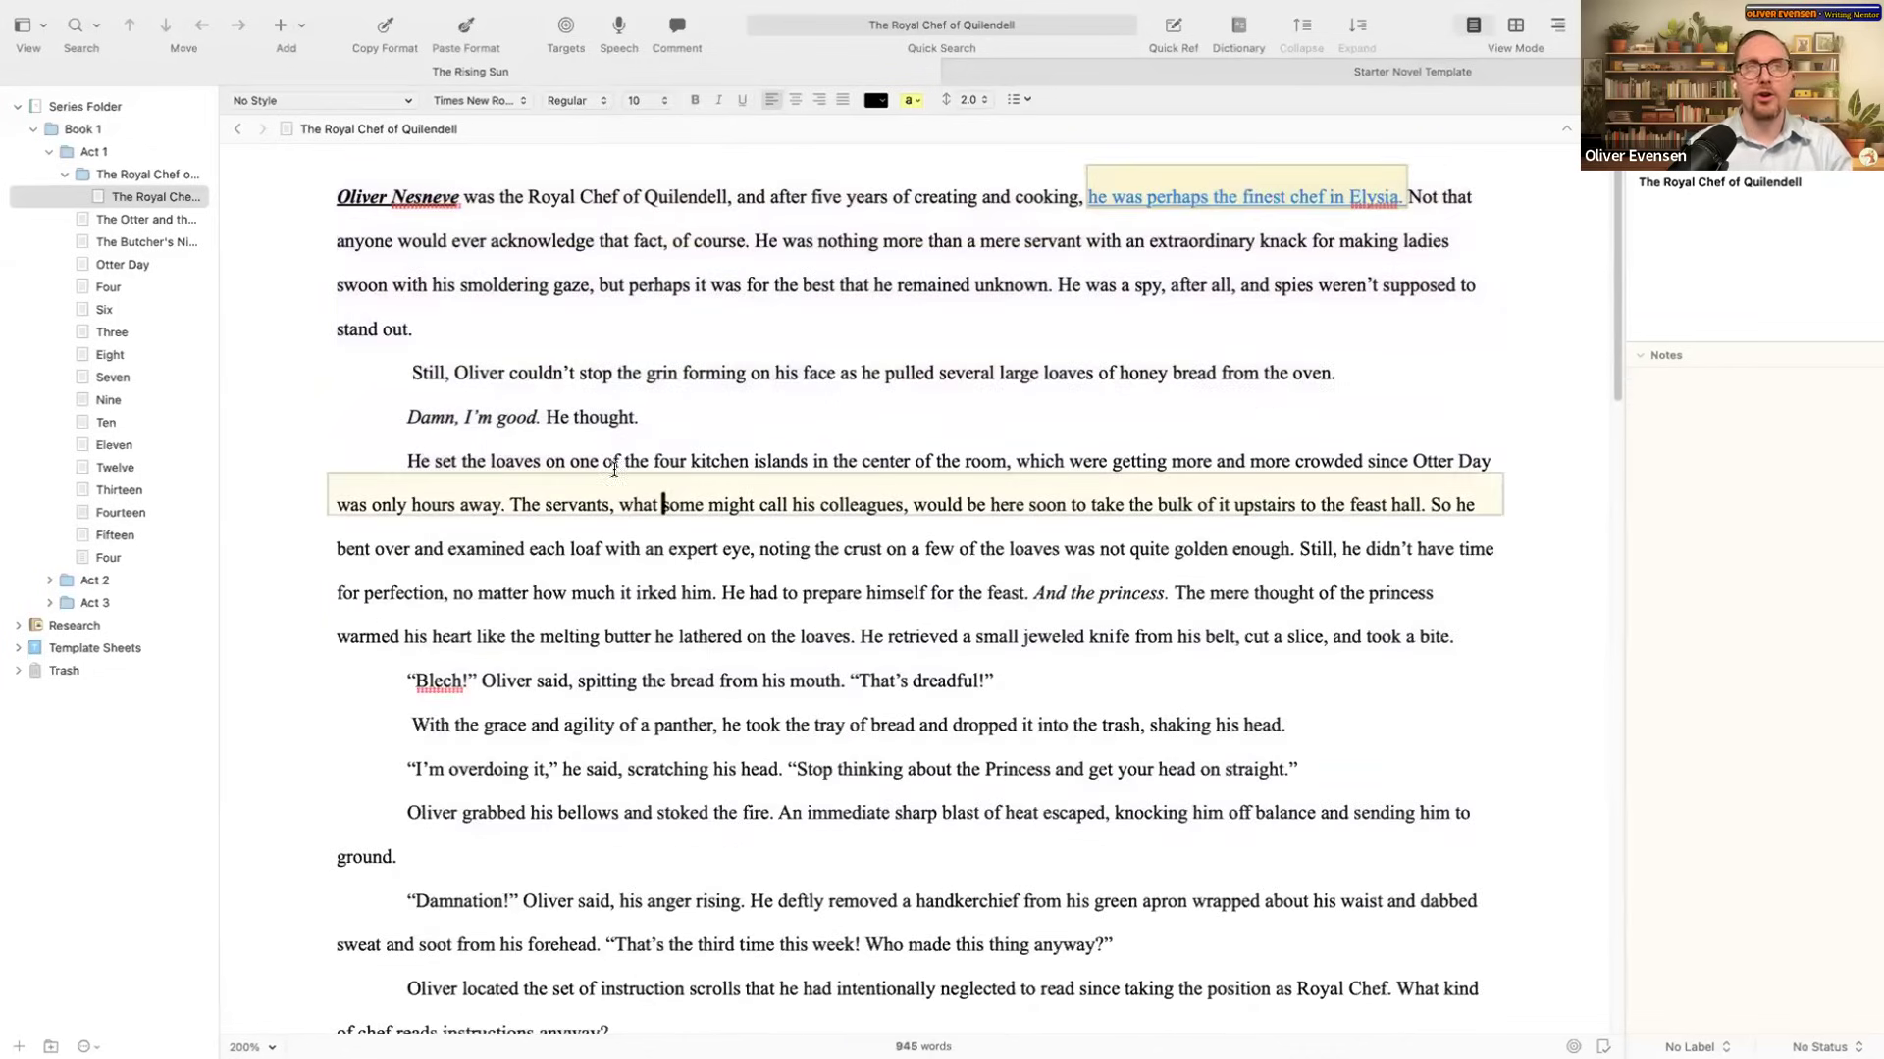
Step: Preview the scene at 300% and 600% text zoom and restore the zoom to 200%
click(252, 1047)
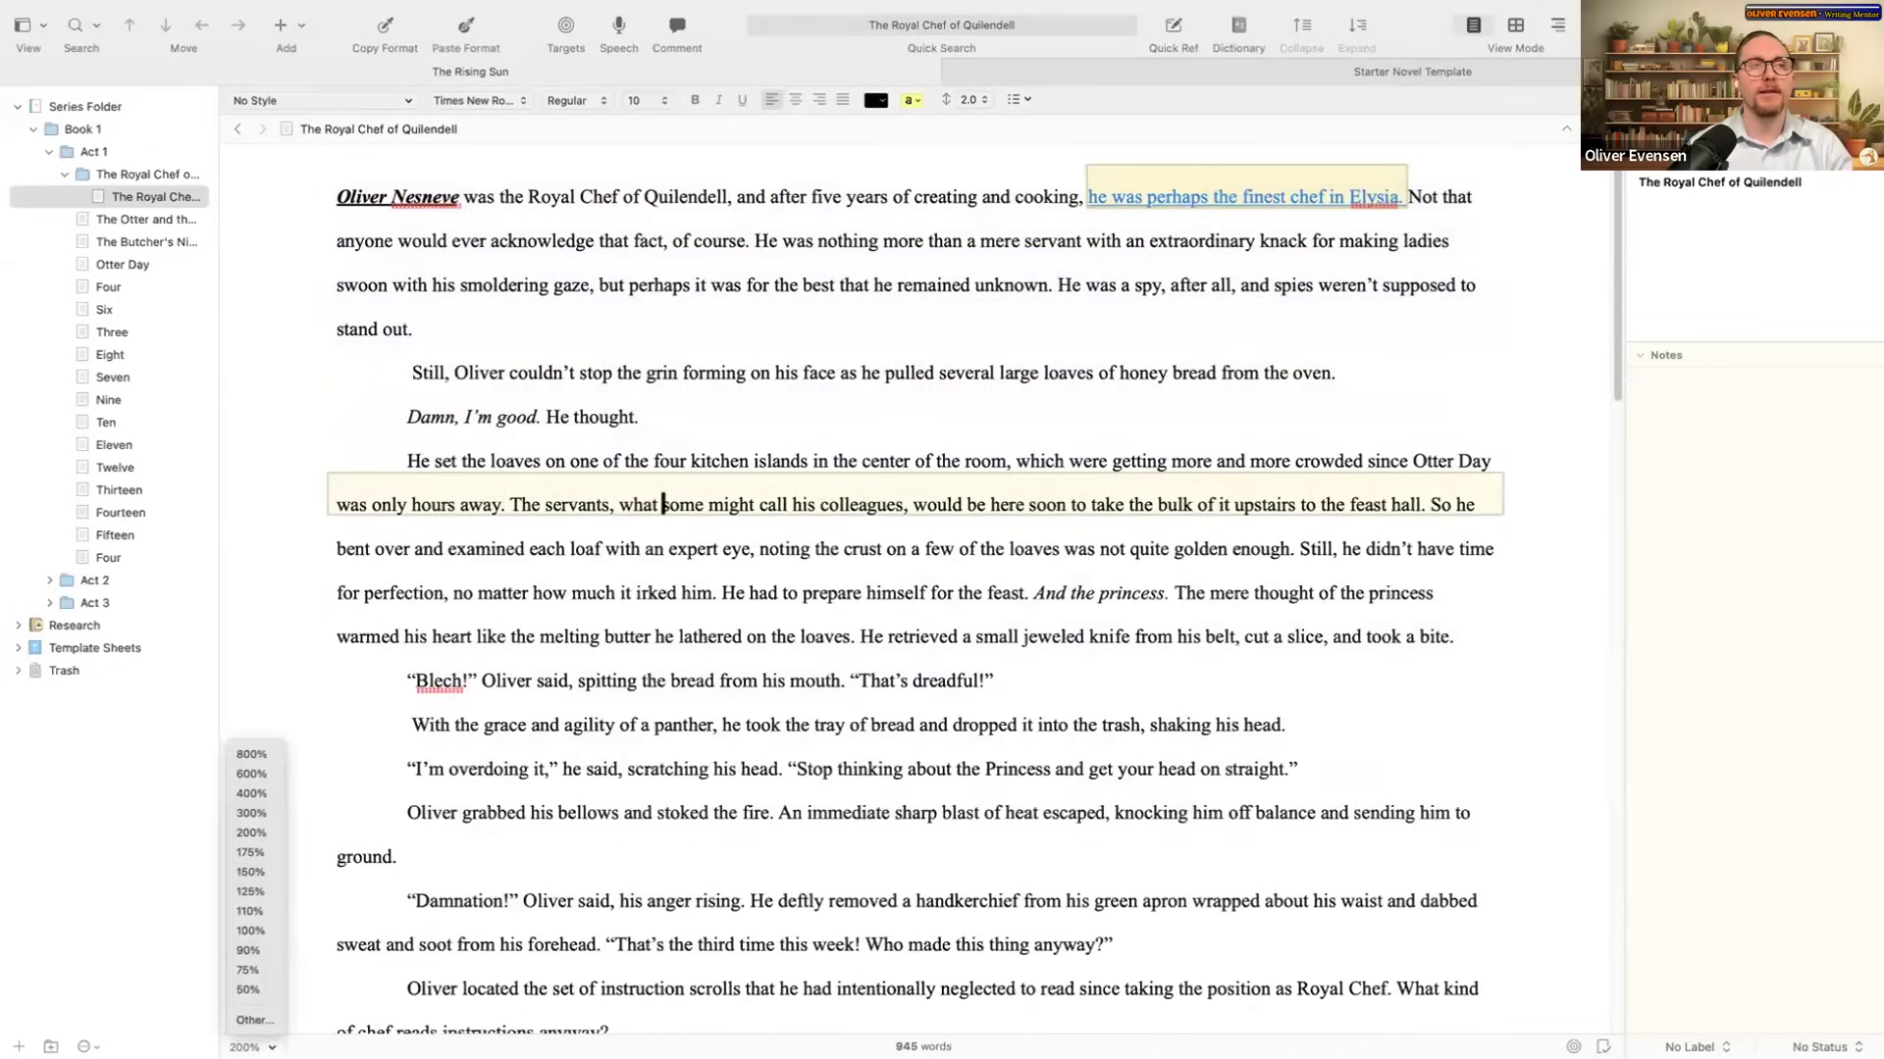
click(257, 833)
click(248, 1047)
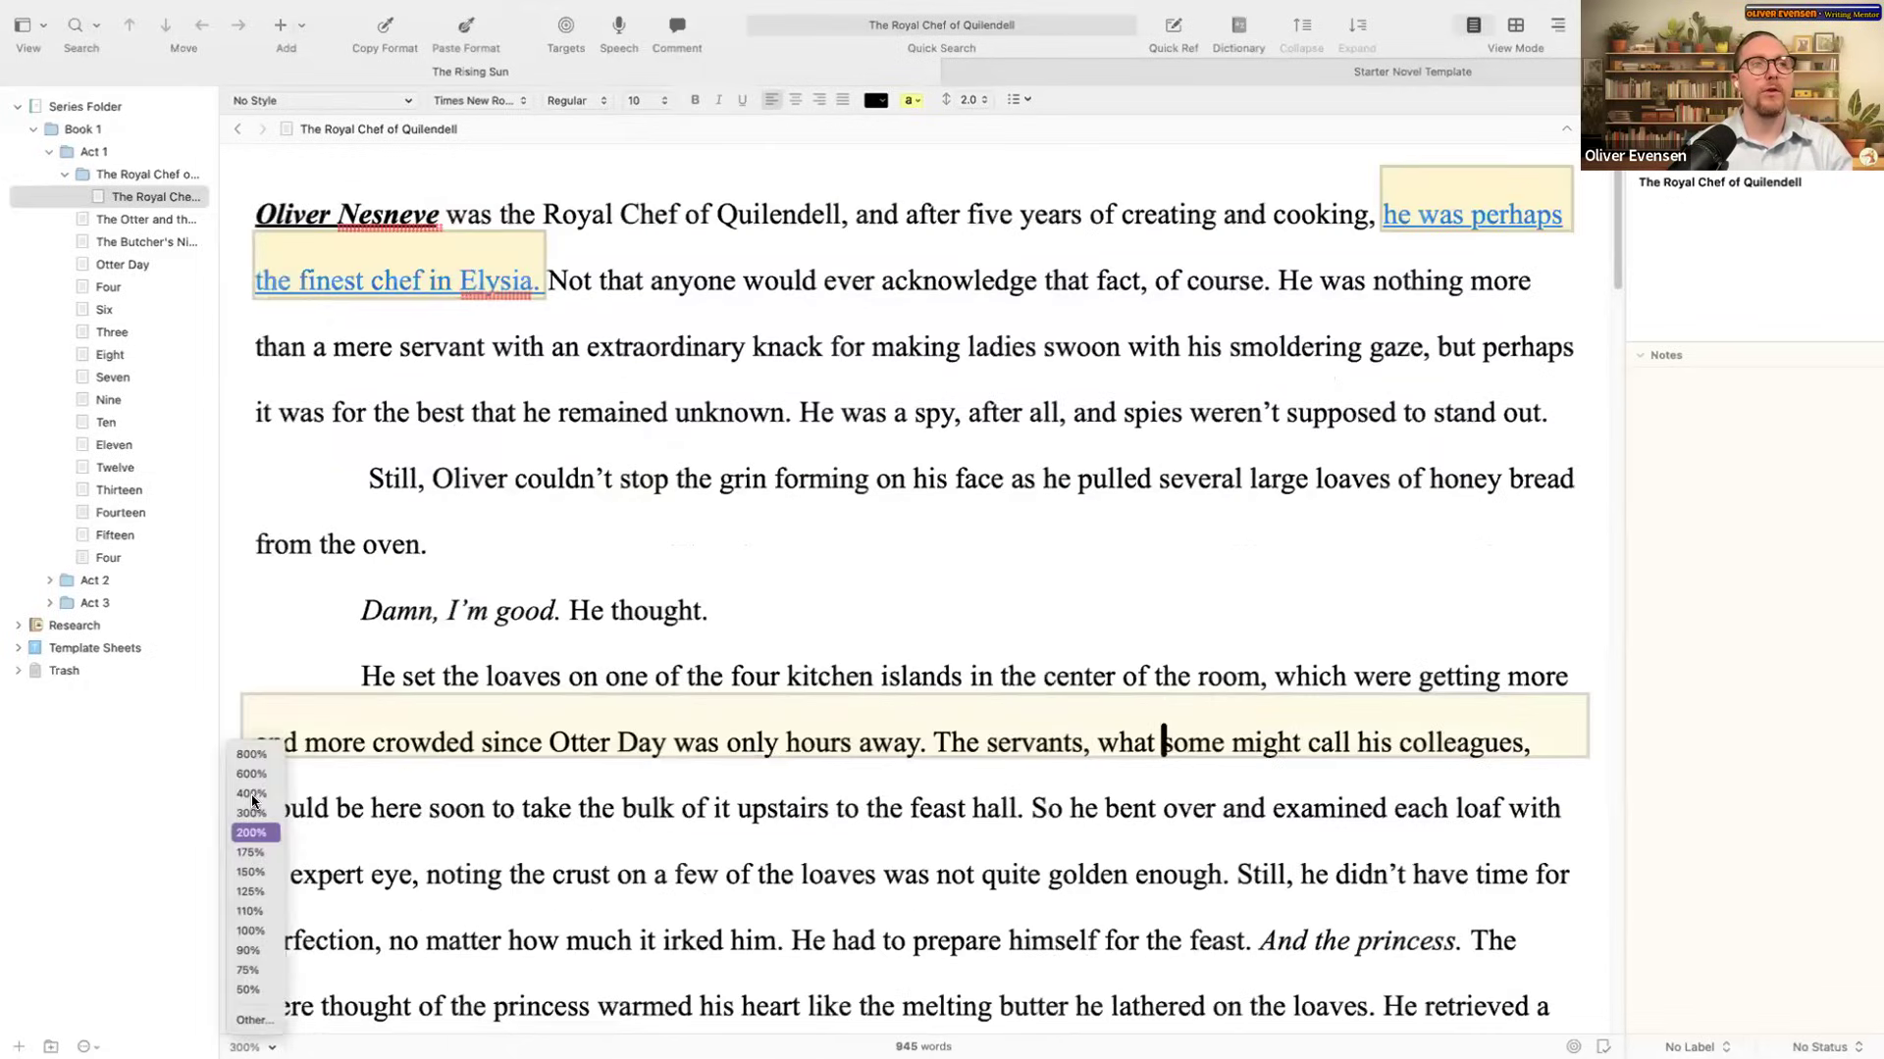
click(253, 774)
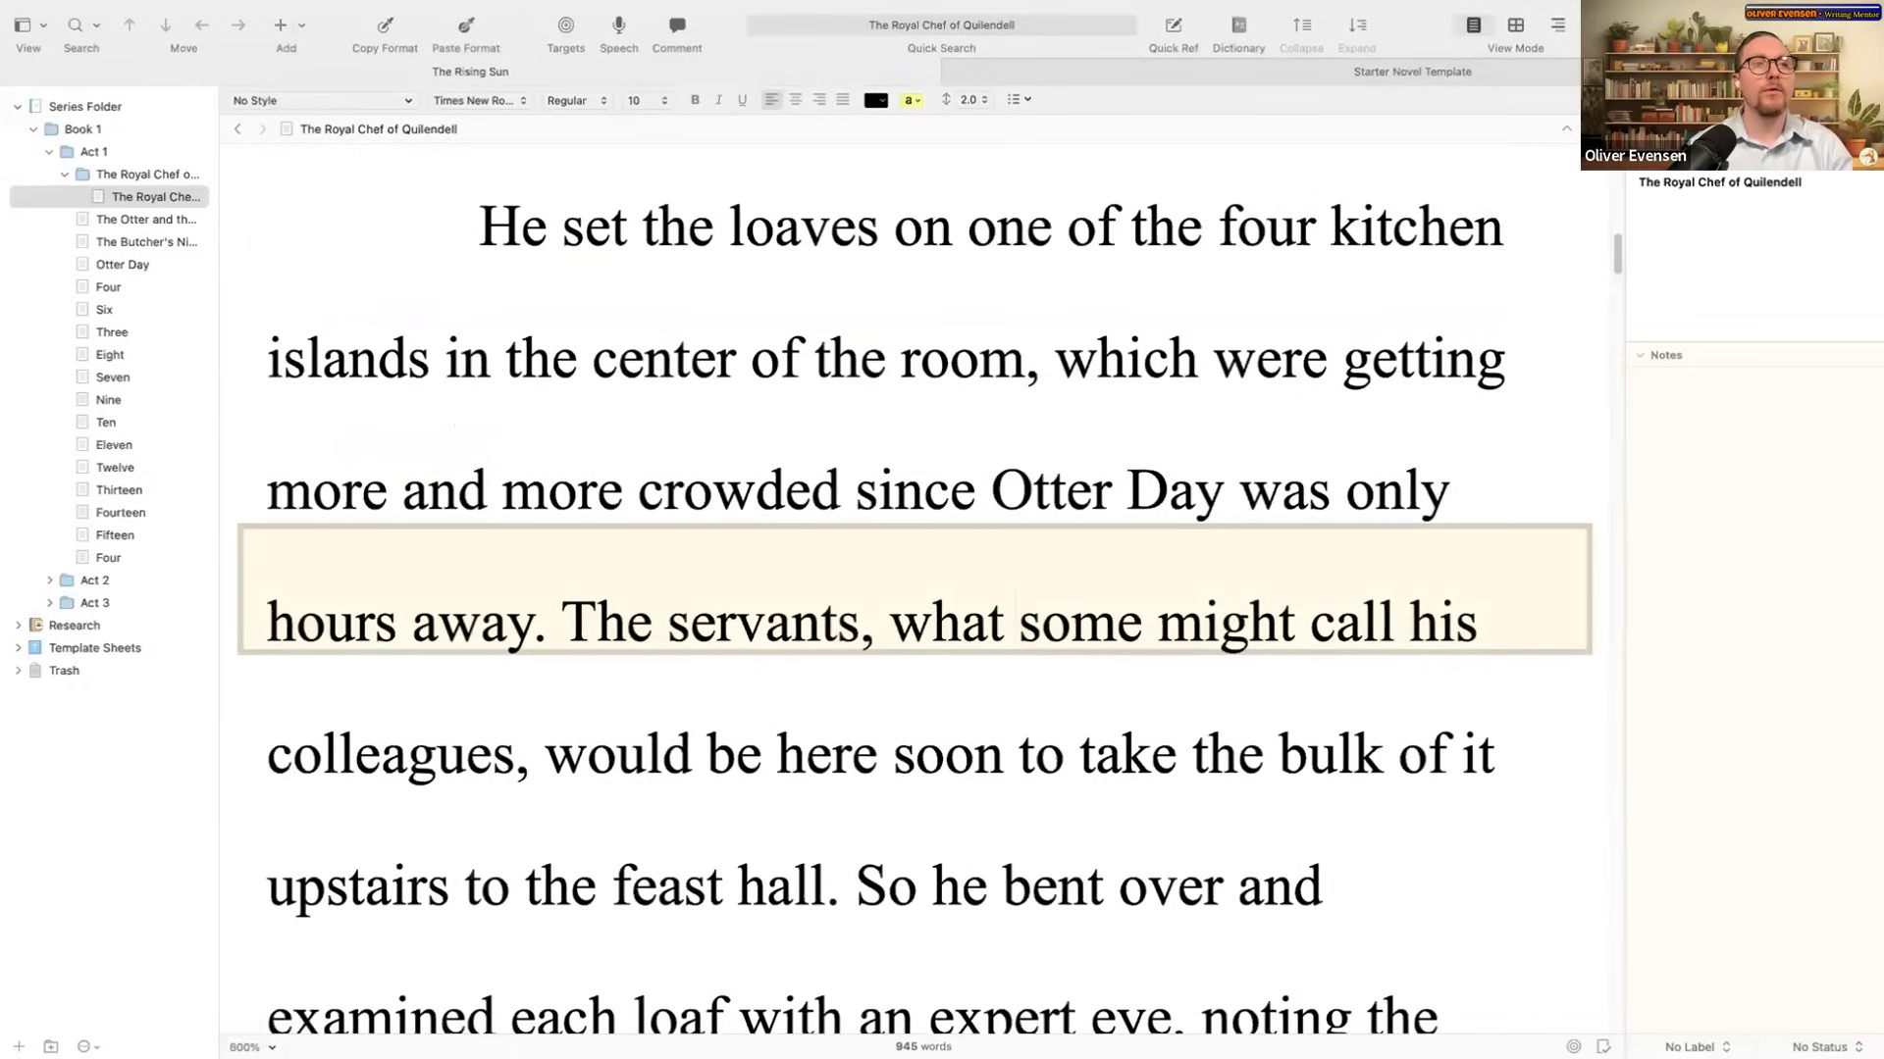
click(252, 1047)
click(251, 833)
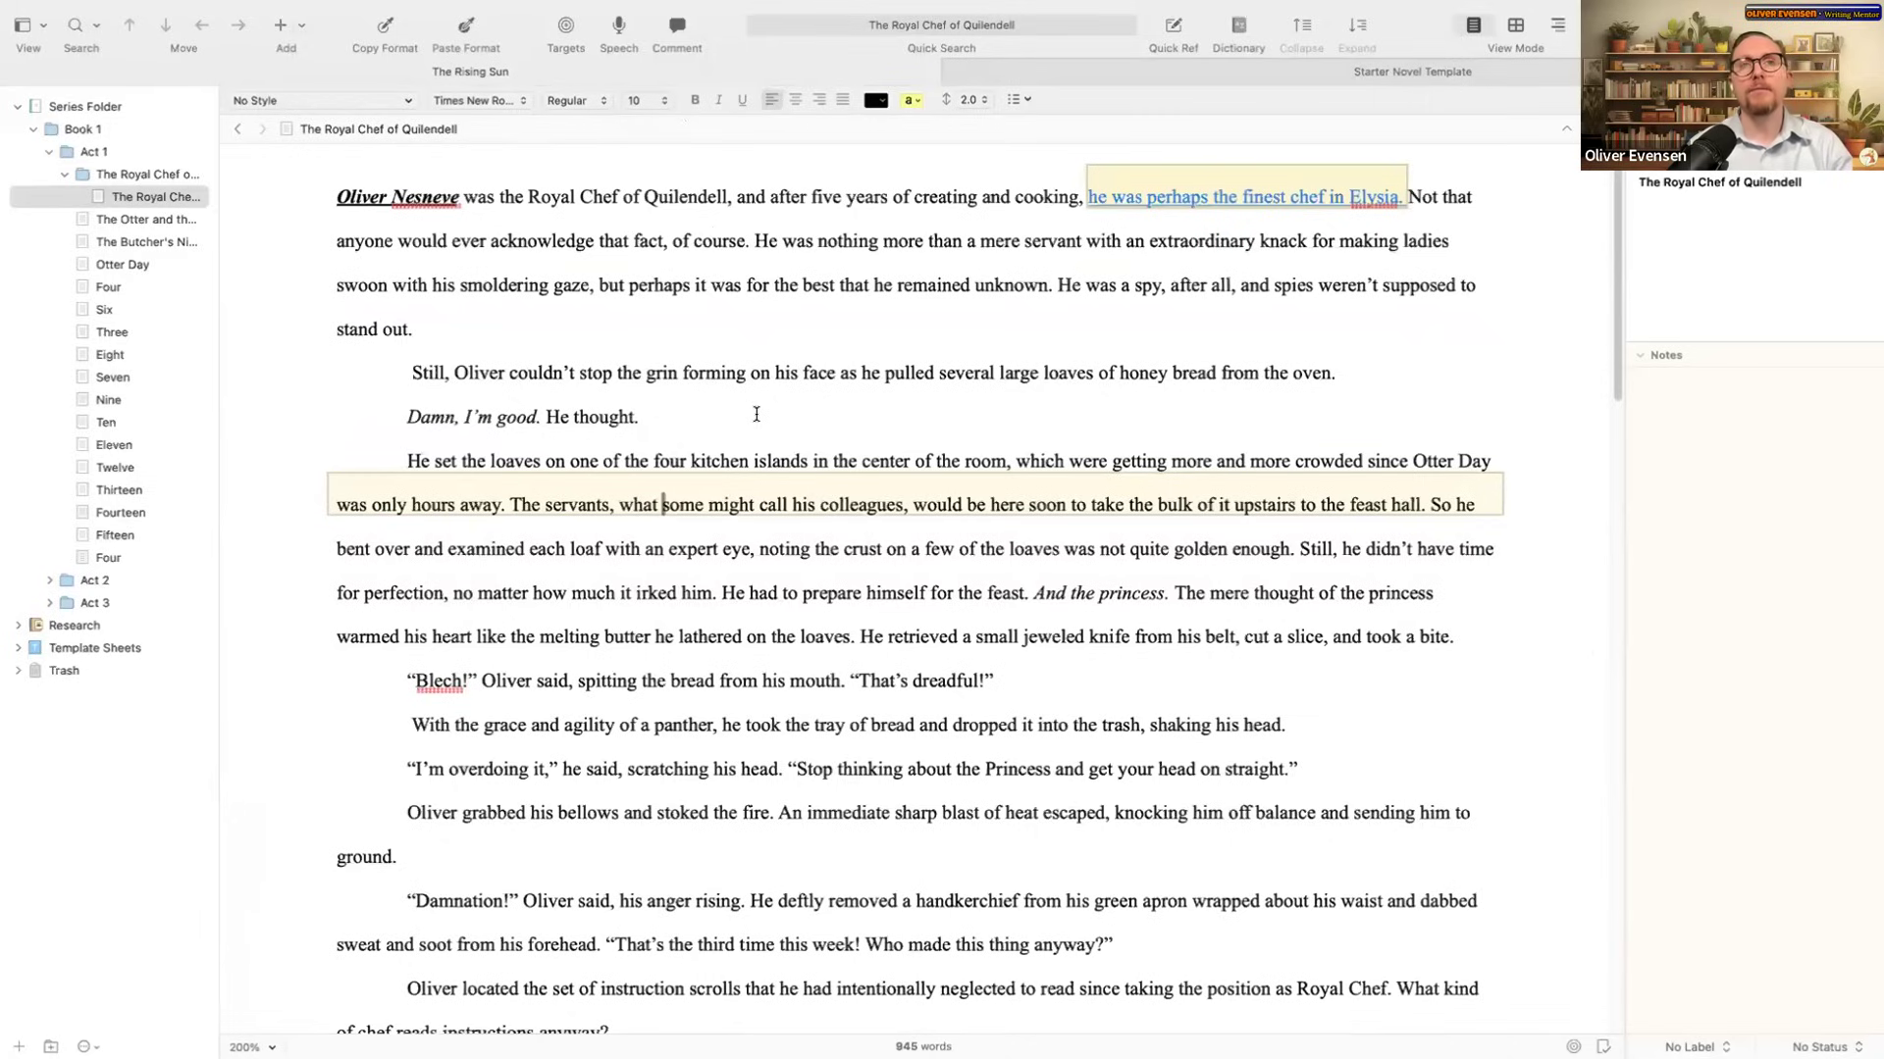
Step: Look through the available text zoom levels and the font sizes offered for the scene's opening line
click(245, 1046)
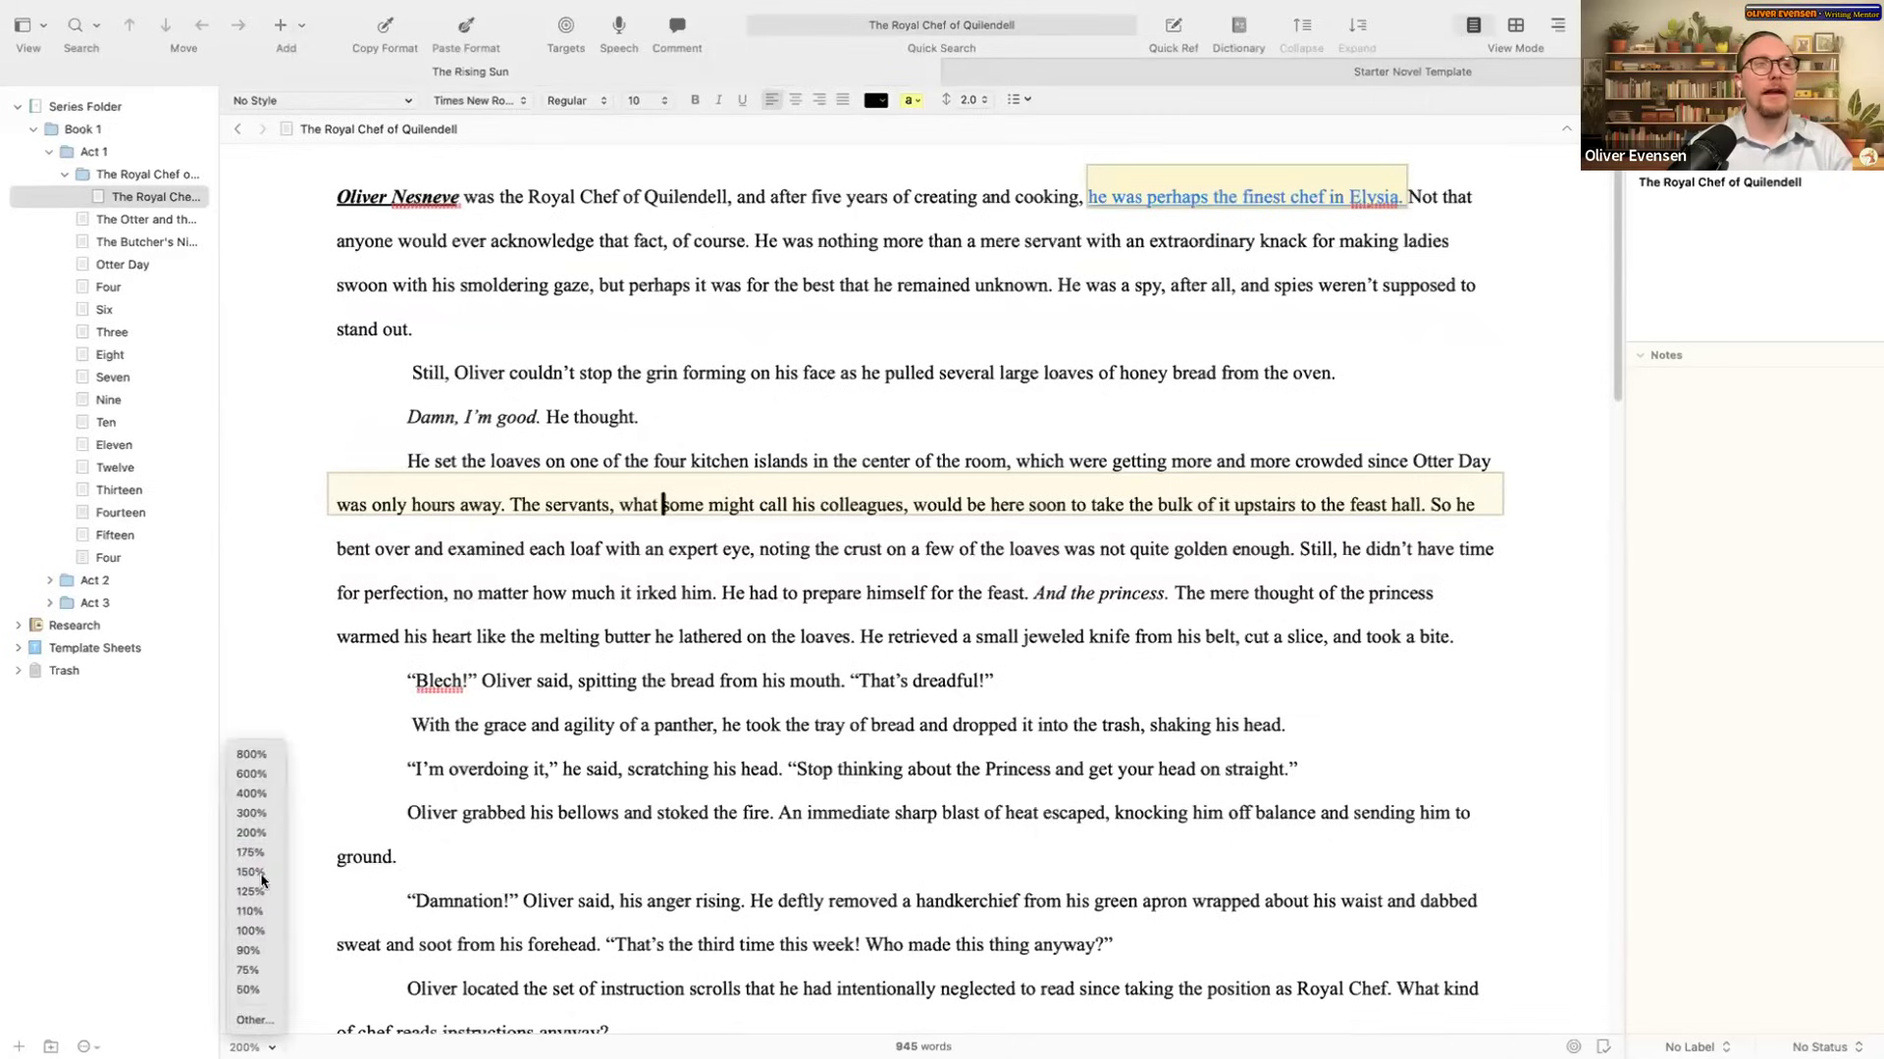
click(627, 851)
click(567, 461)
click(508, 284)
drag(334, 196, 856, 196)
click(657, 95)
click(756, 196)
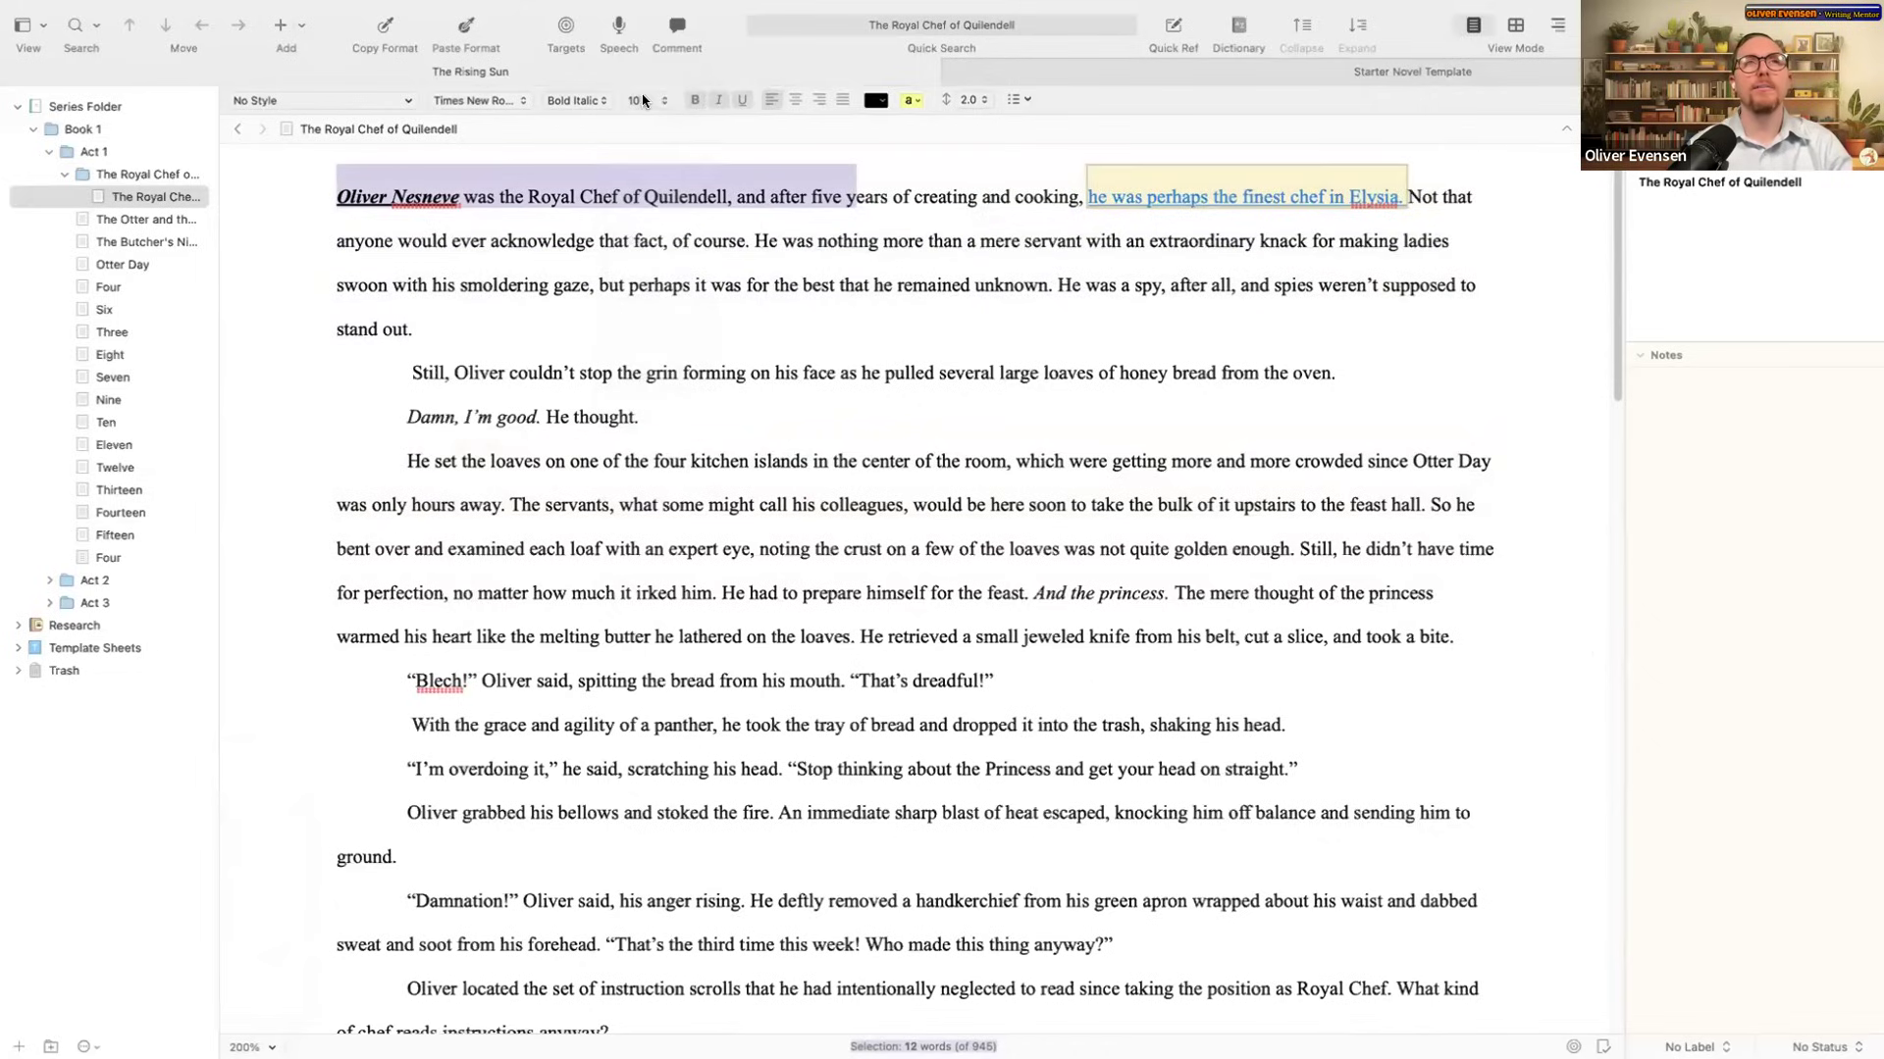
click(645, 102)
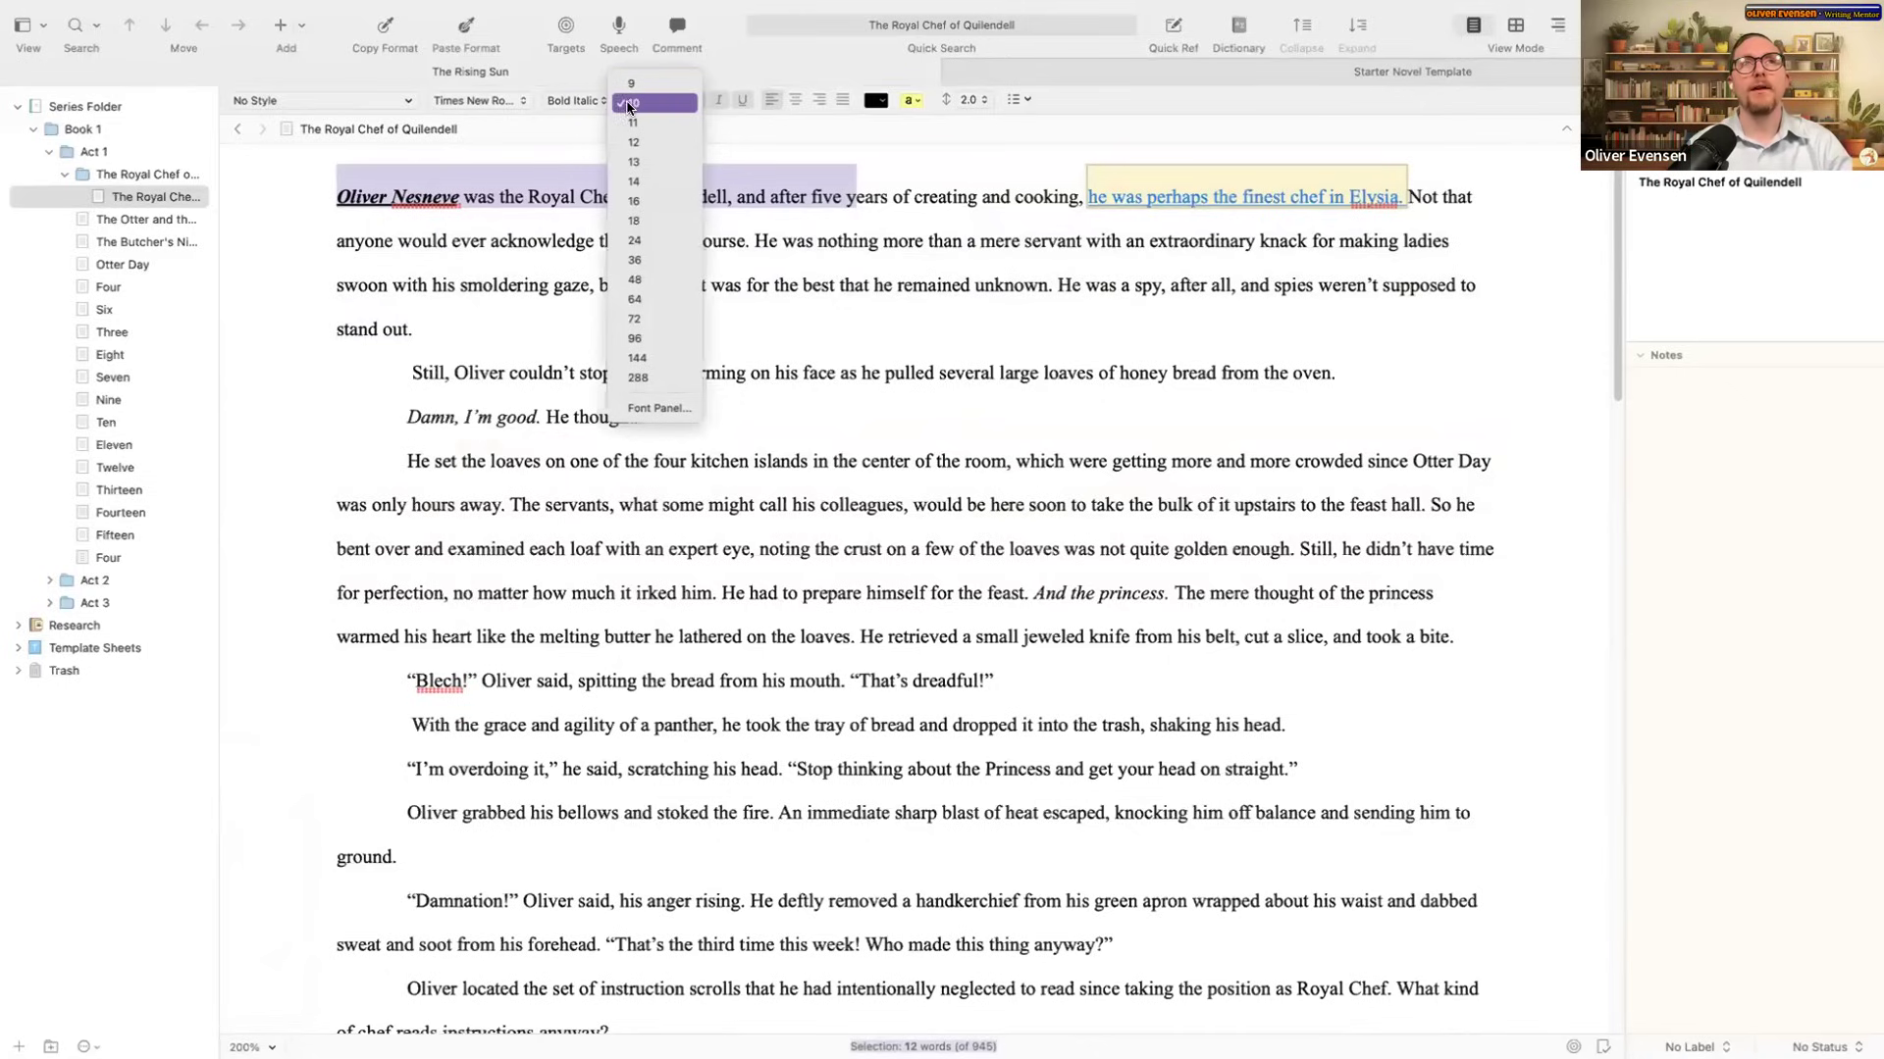
click(604, 322)
click(496, 321)
Step: Set the font size of the entire scene to 13
key(super+a)
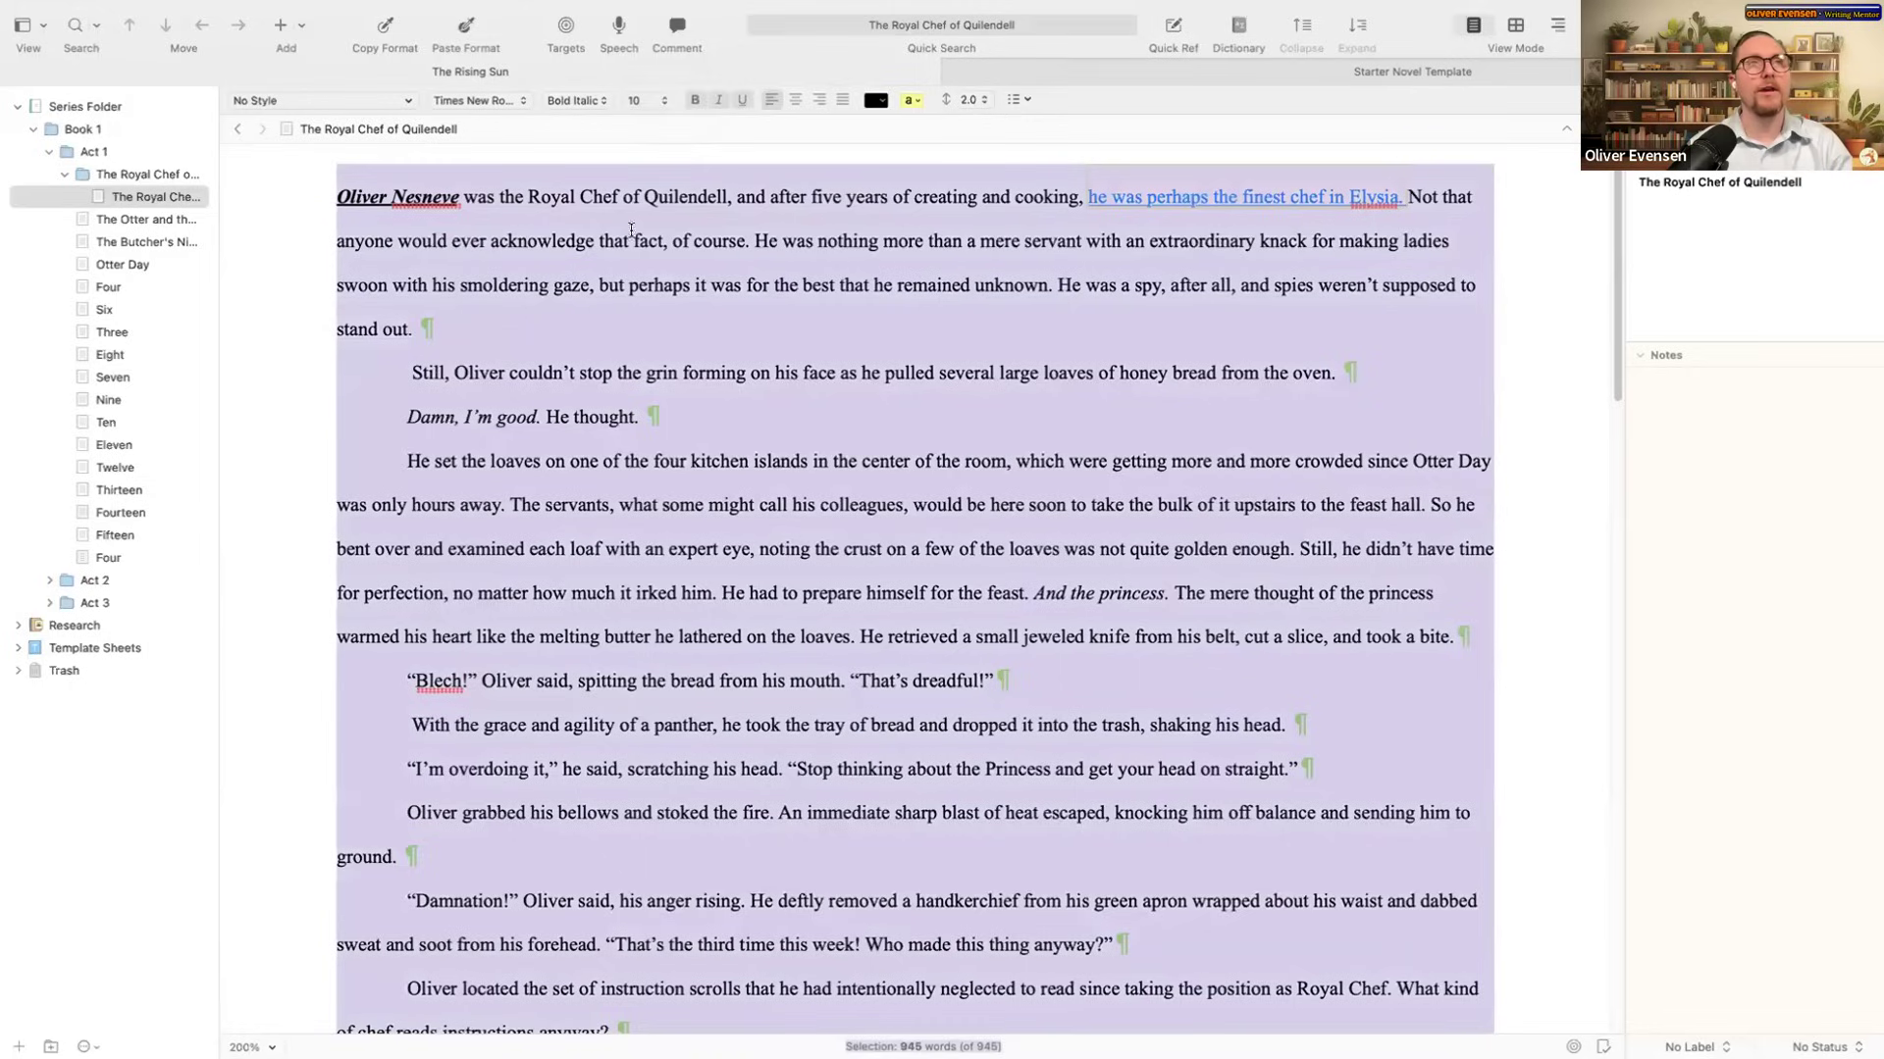
click(660, 102)
click(681, 161)
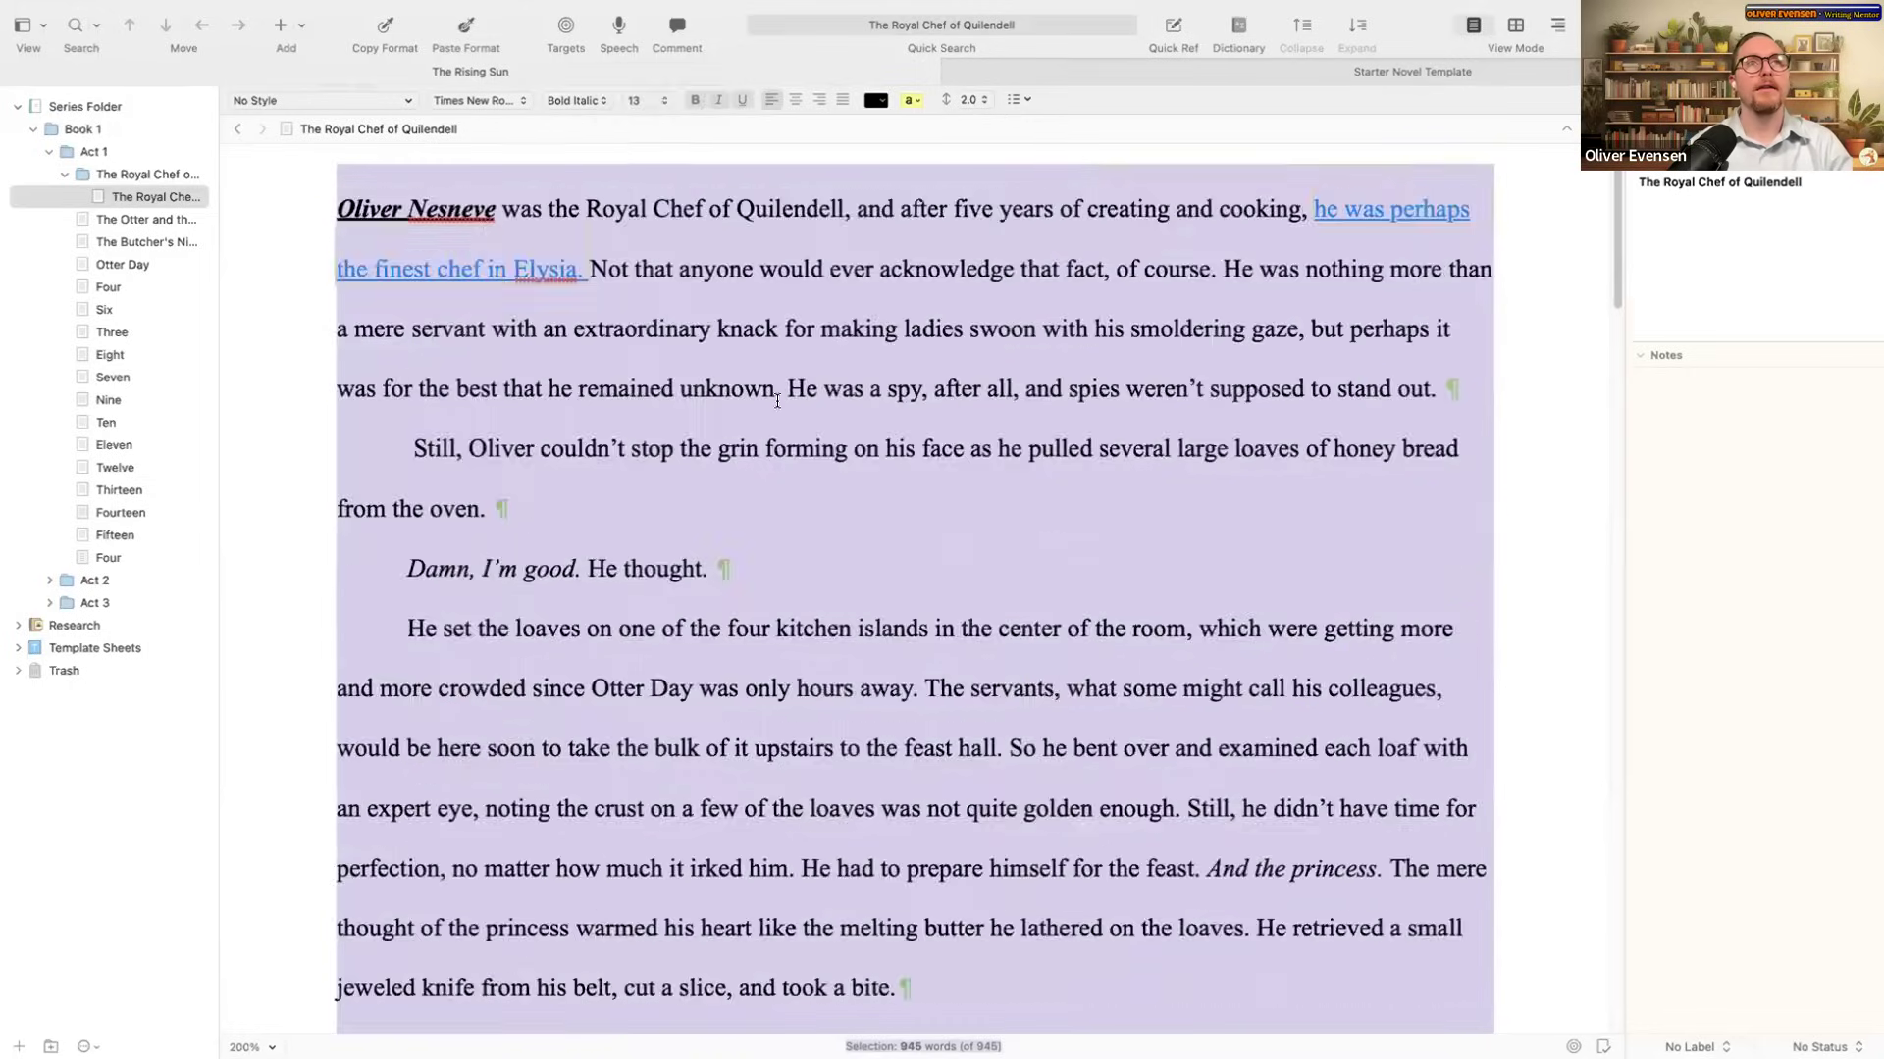
click(777, 401)
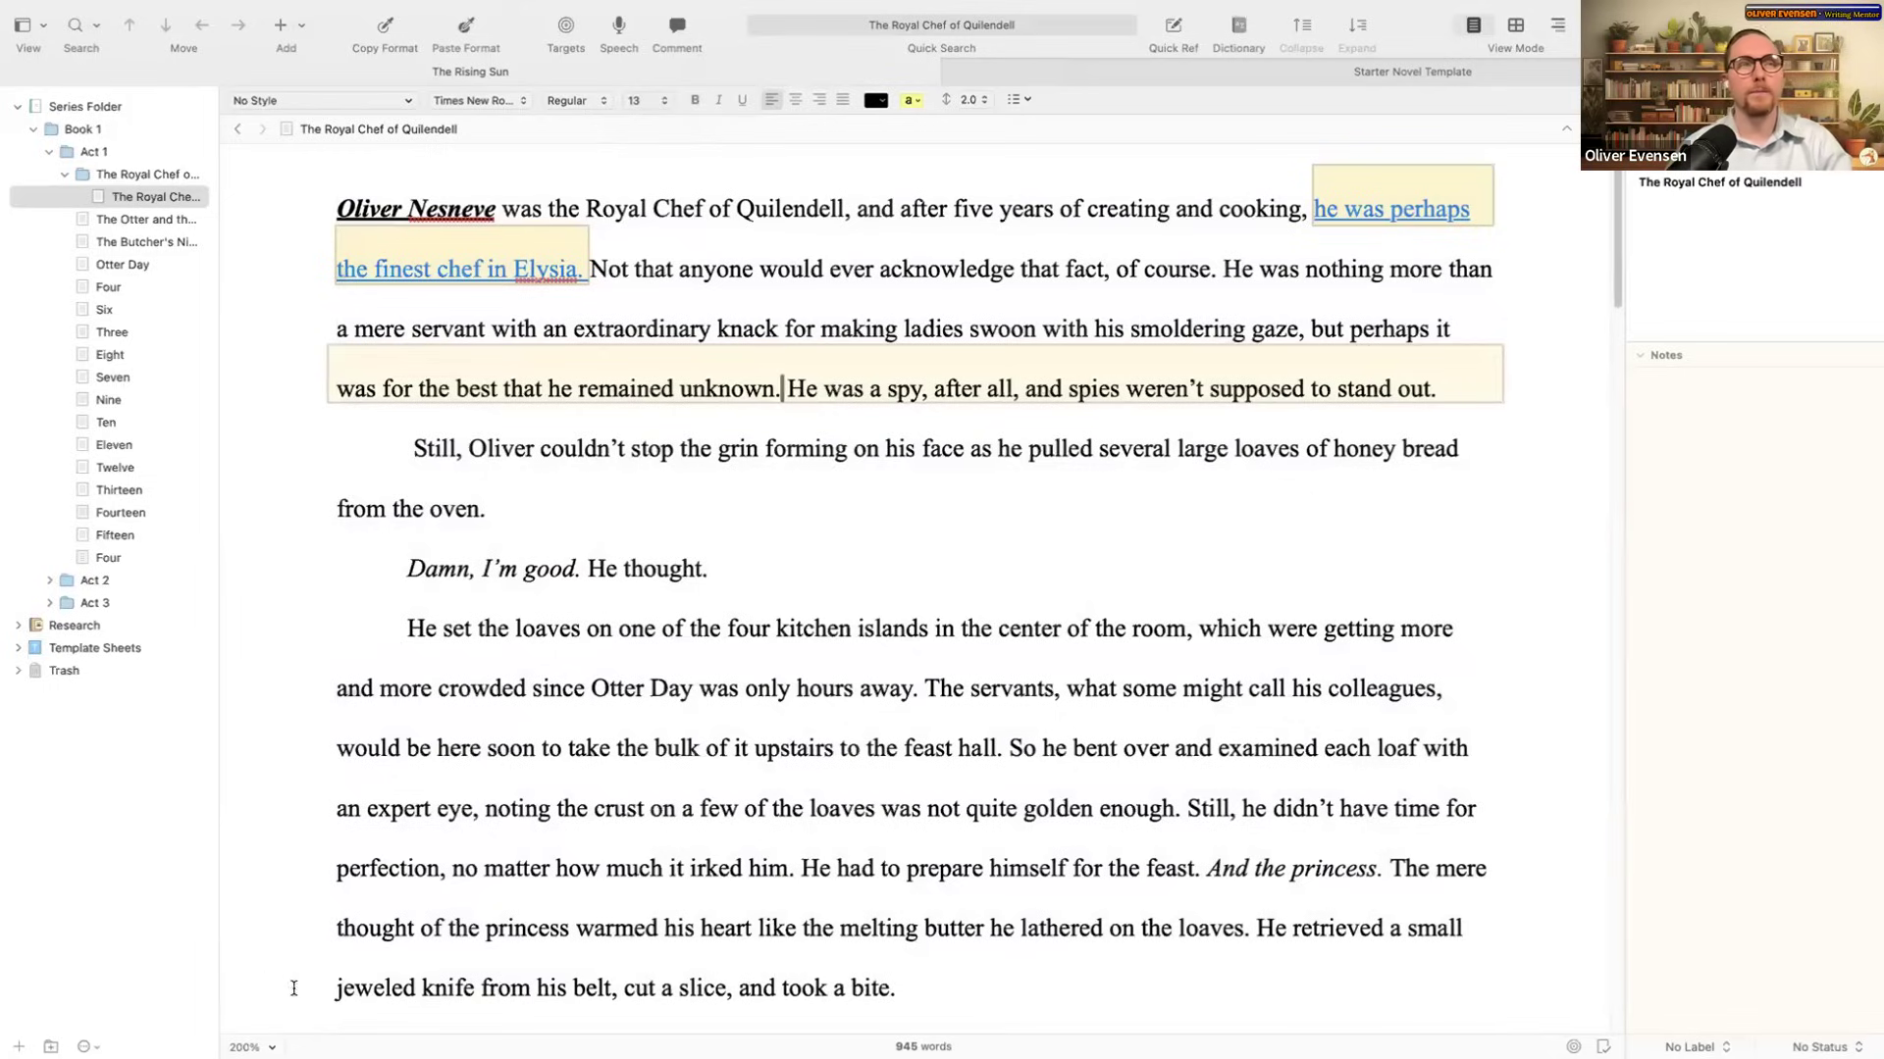
click(252, 1046)
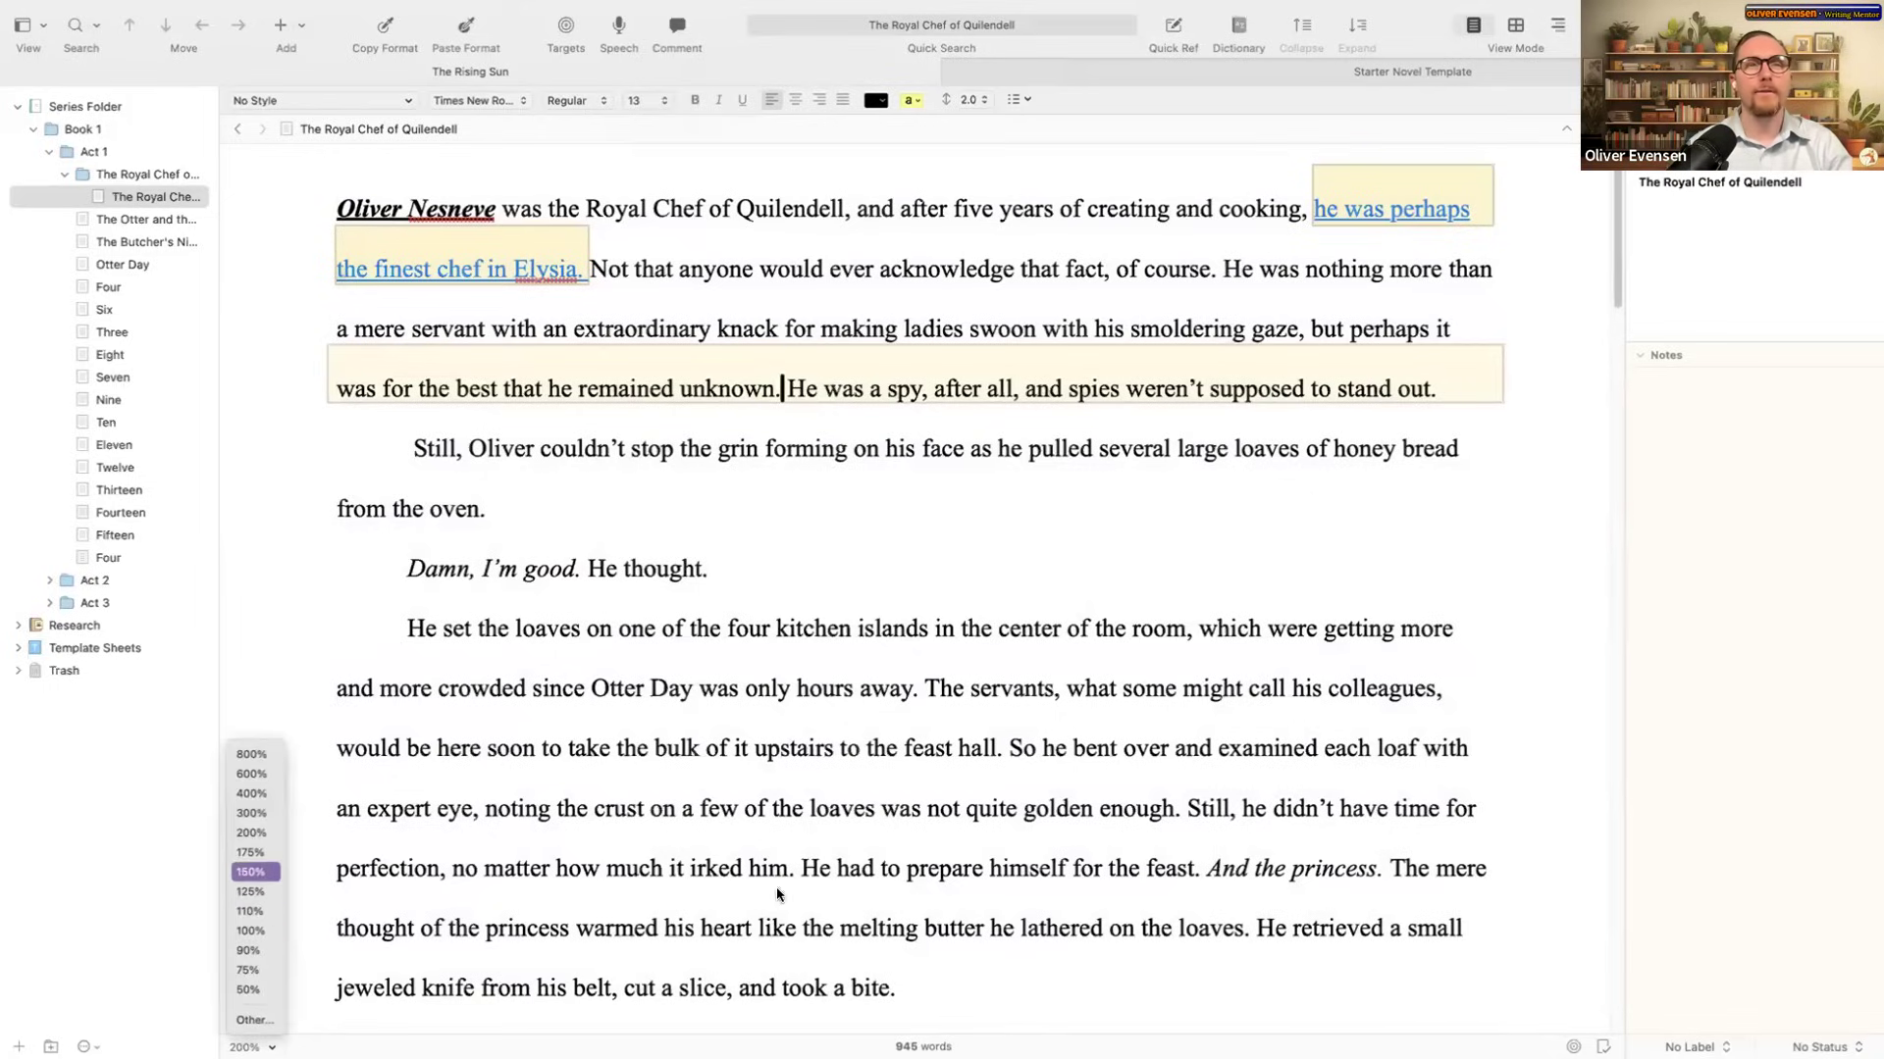
click(1086, 944)
drag(1138, 975, 340, 180)
click(880, 448)
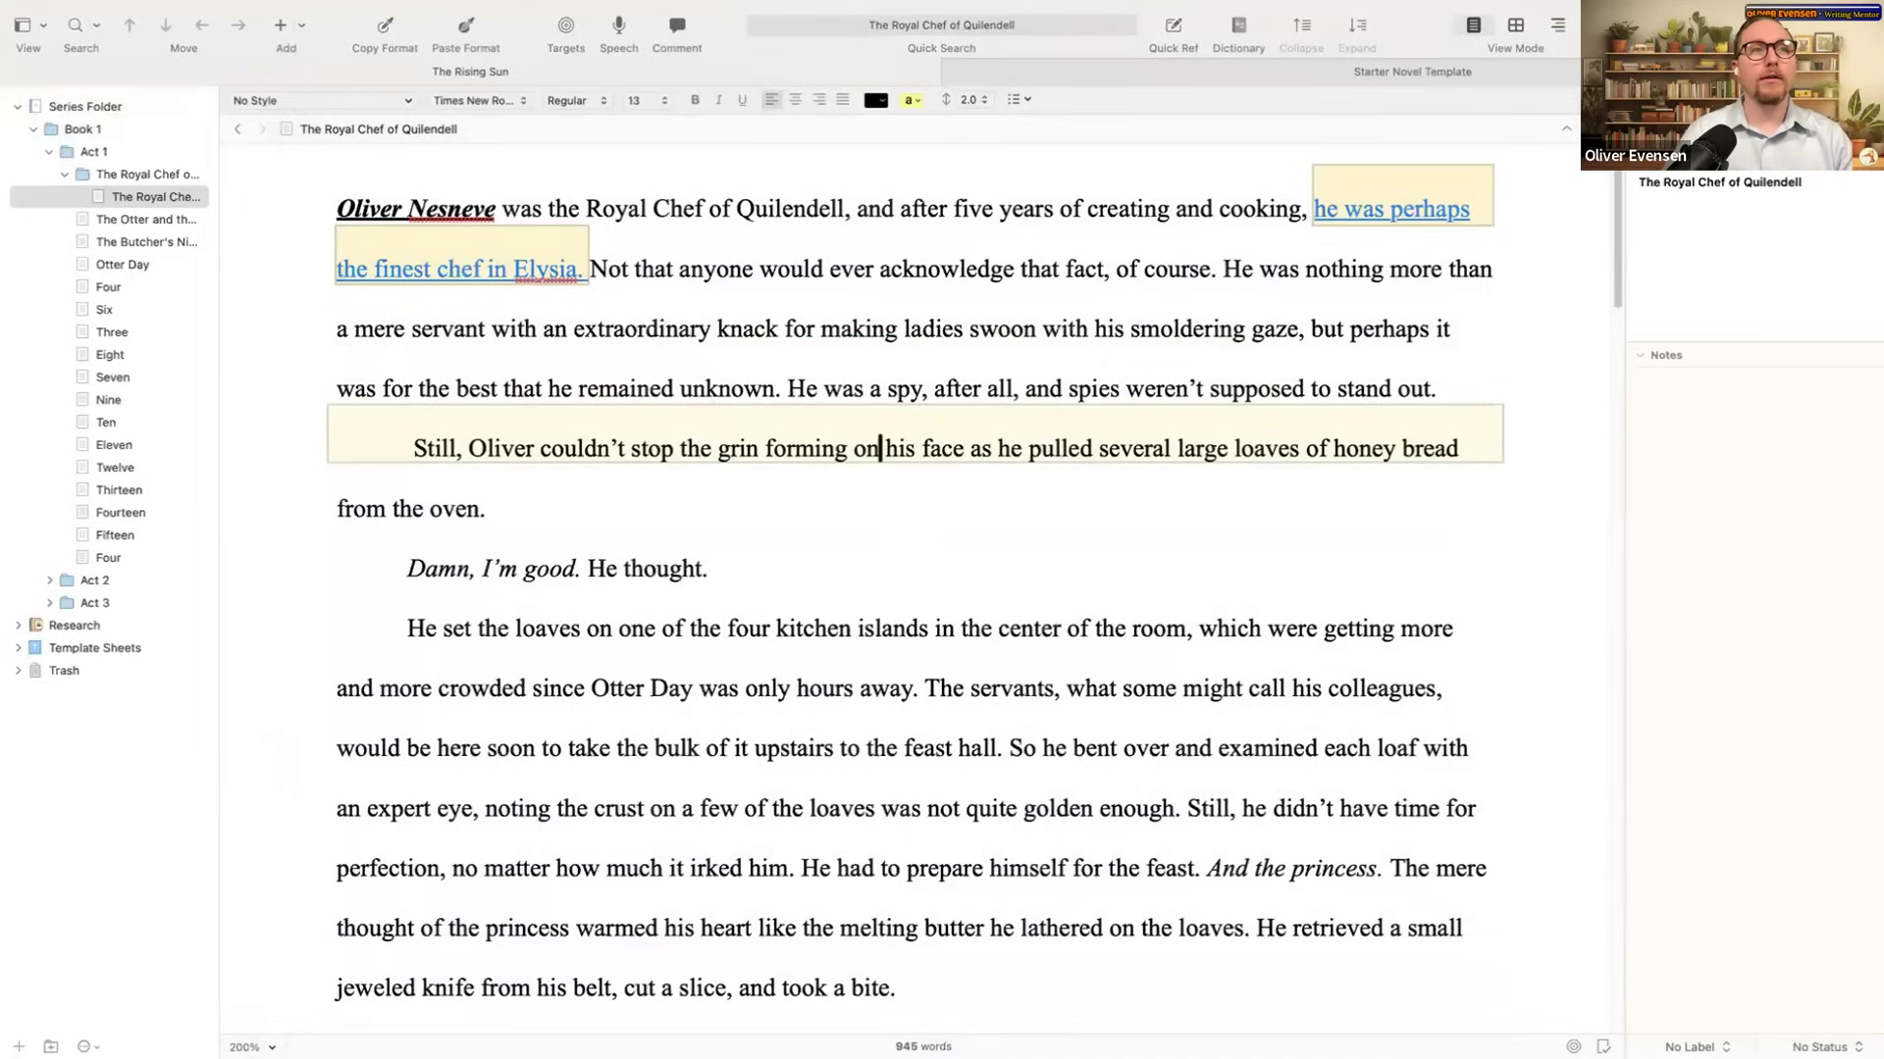
click(254, 1046)
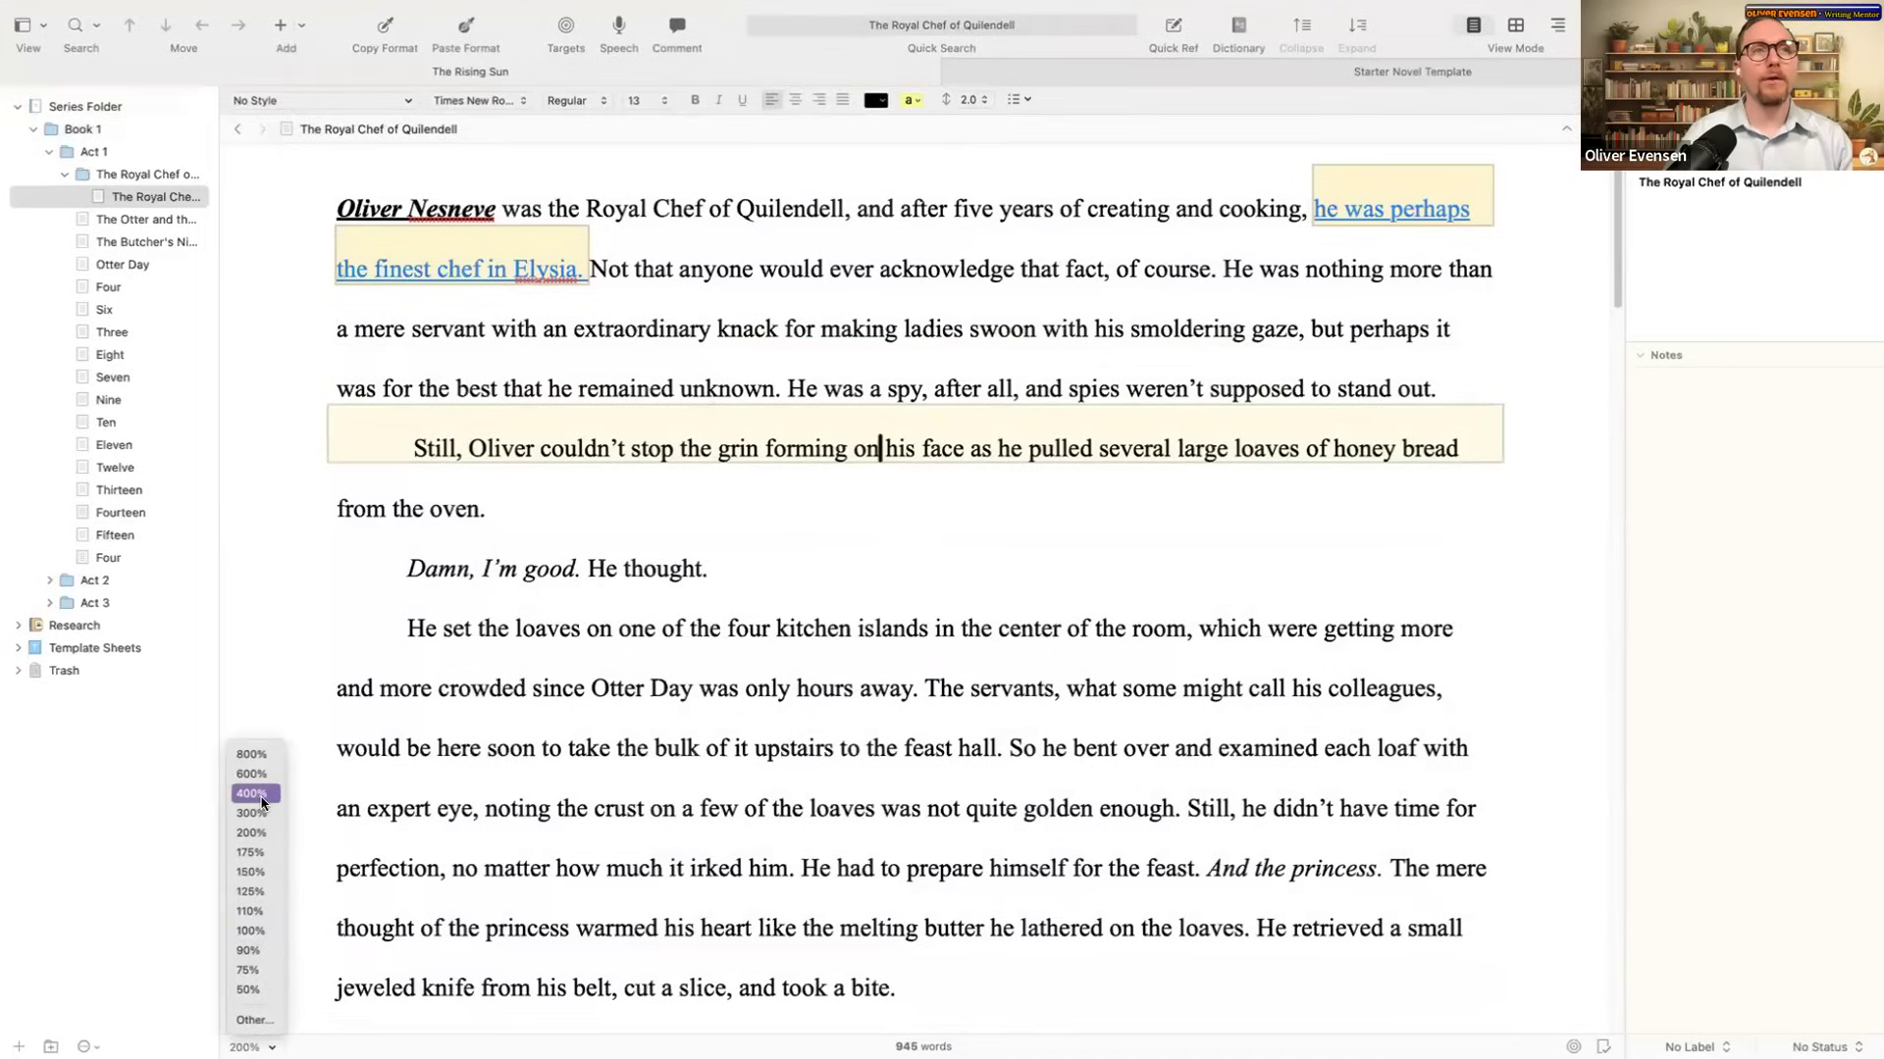
click(657, 803)
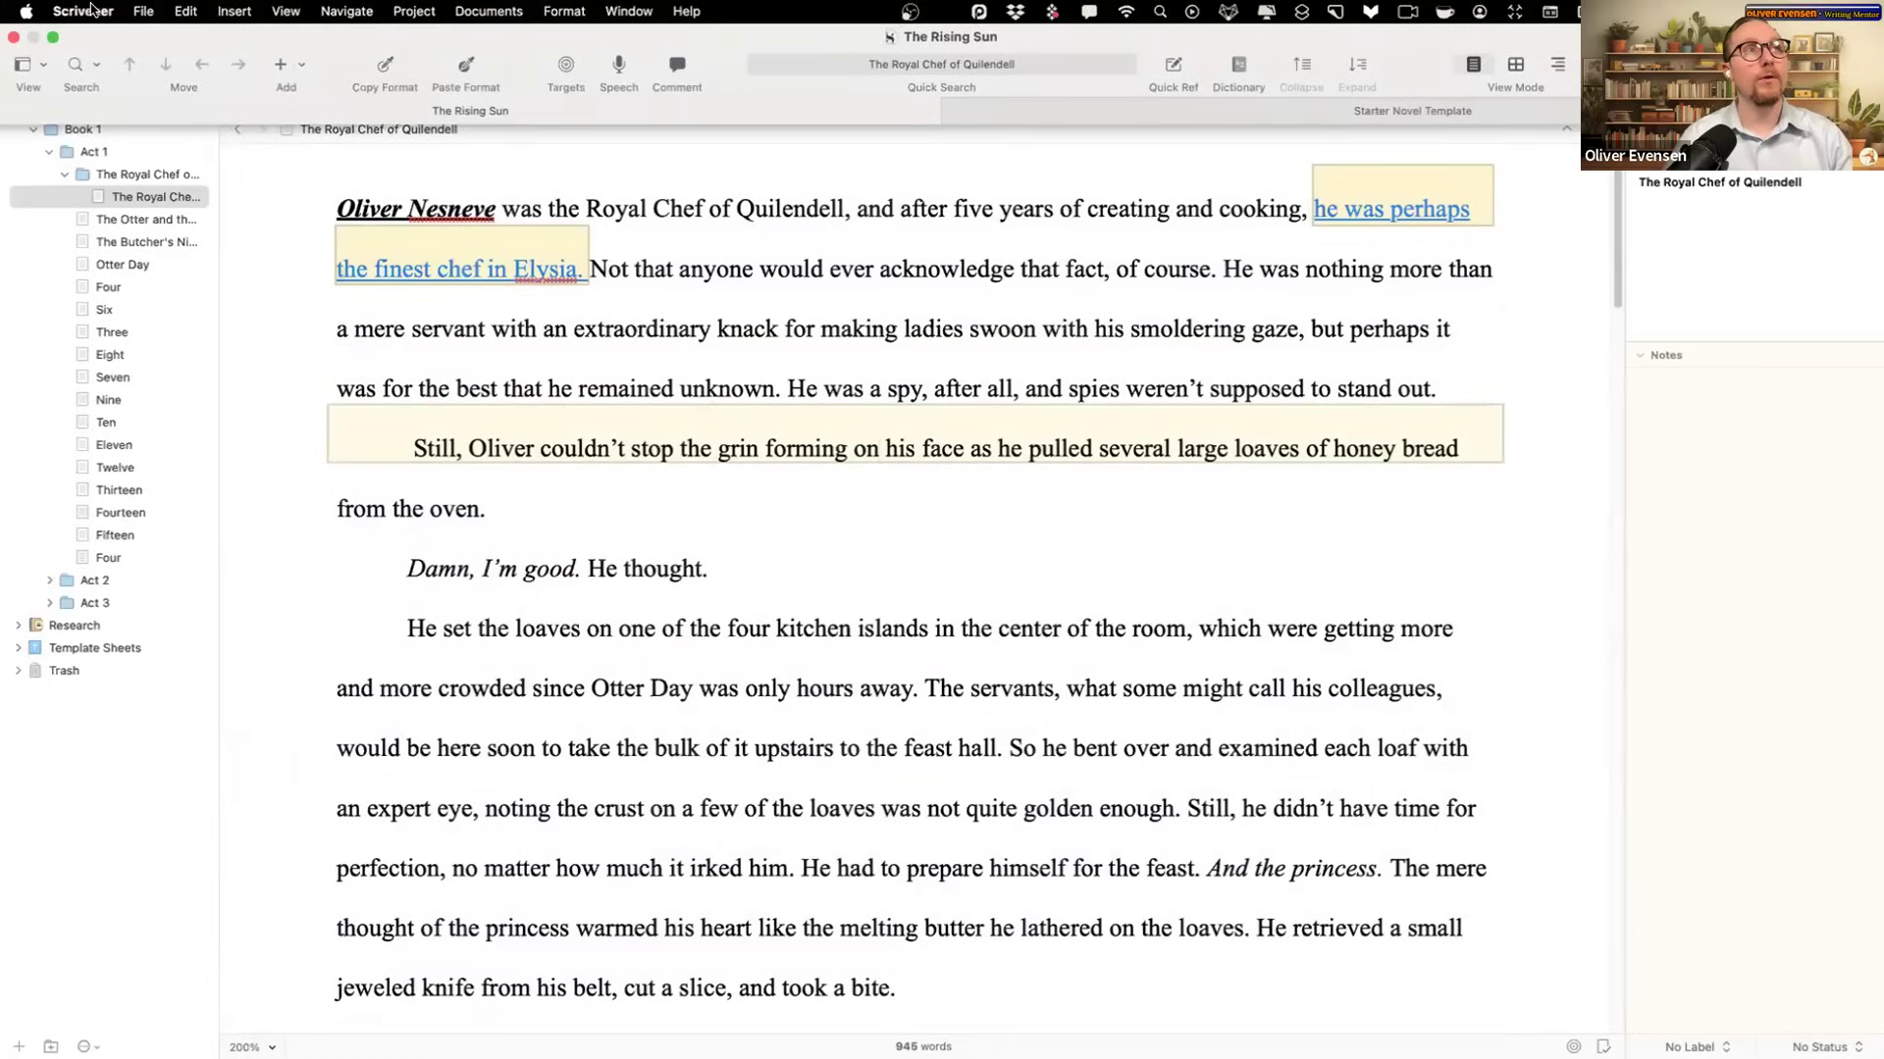
Step: Examine the default text zoom choices in the application's editing settings and close the settings without changing them
click(90, 12)
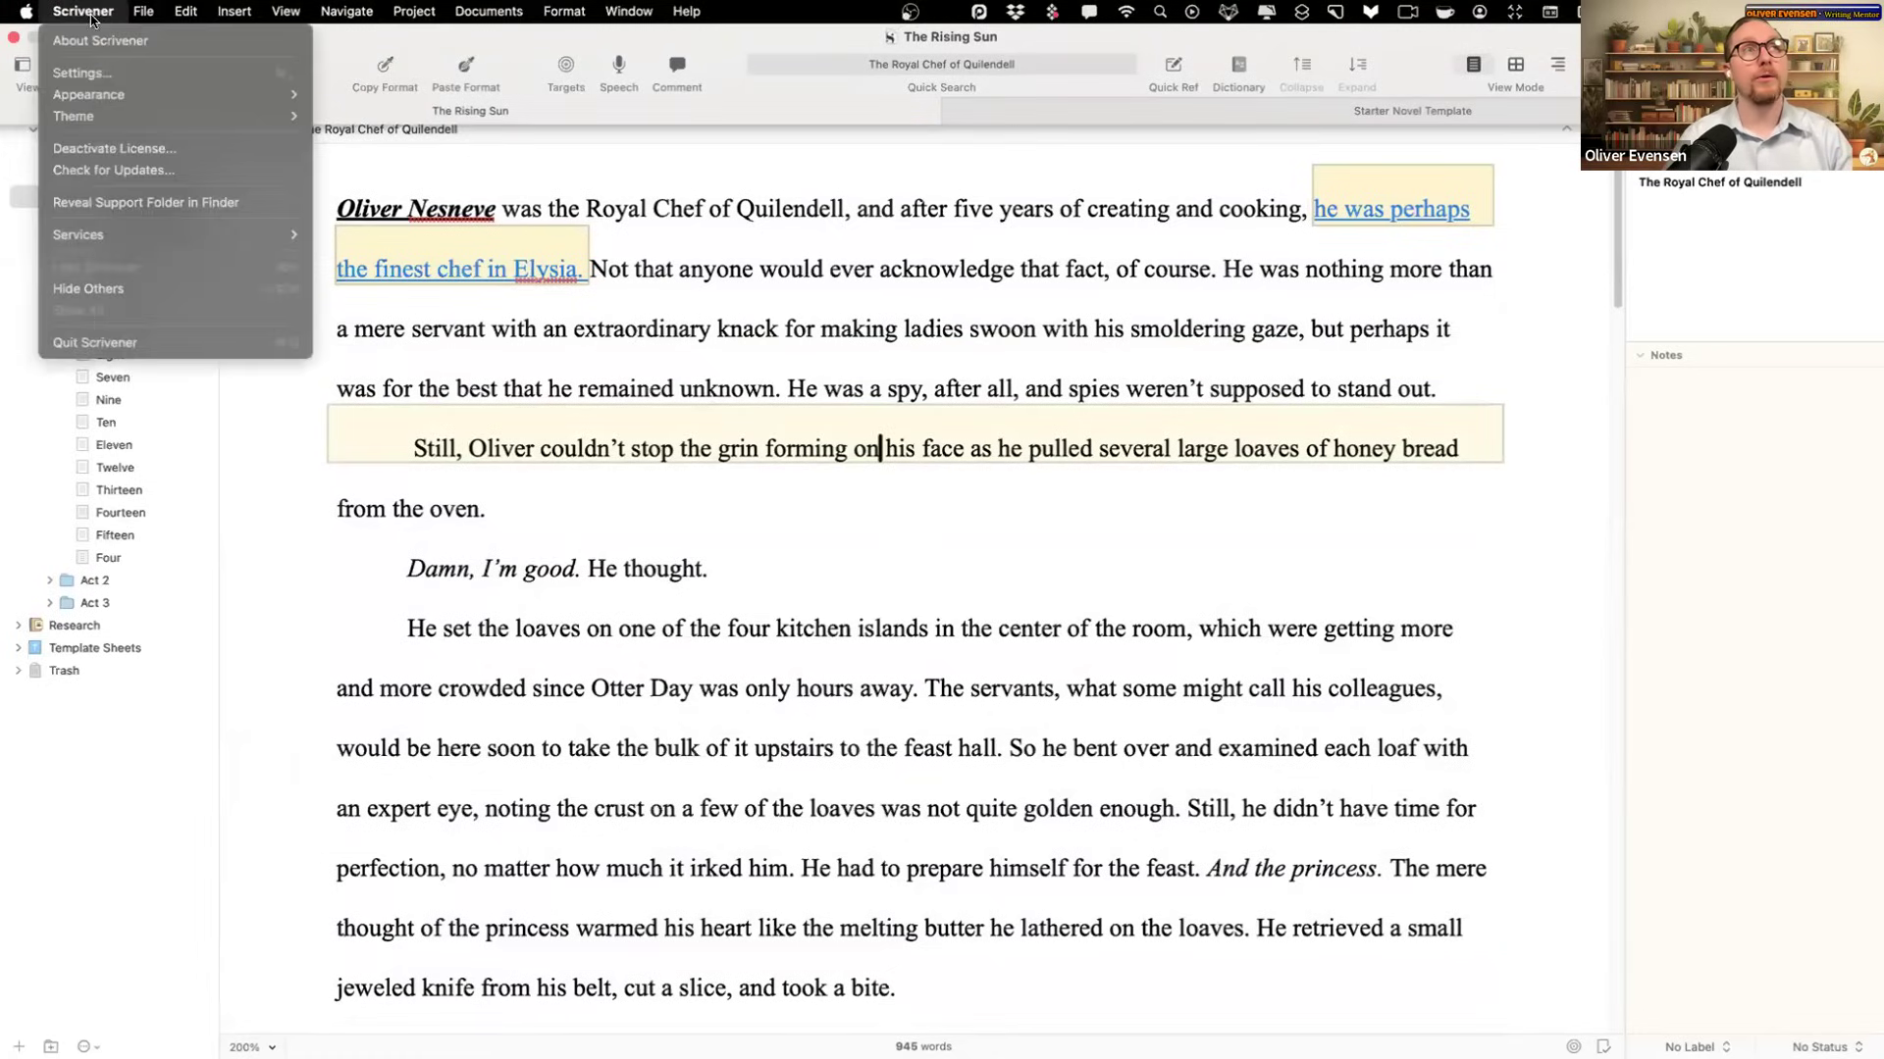
click(102, 75)
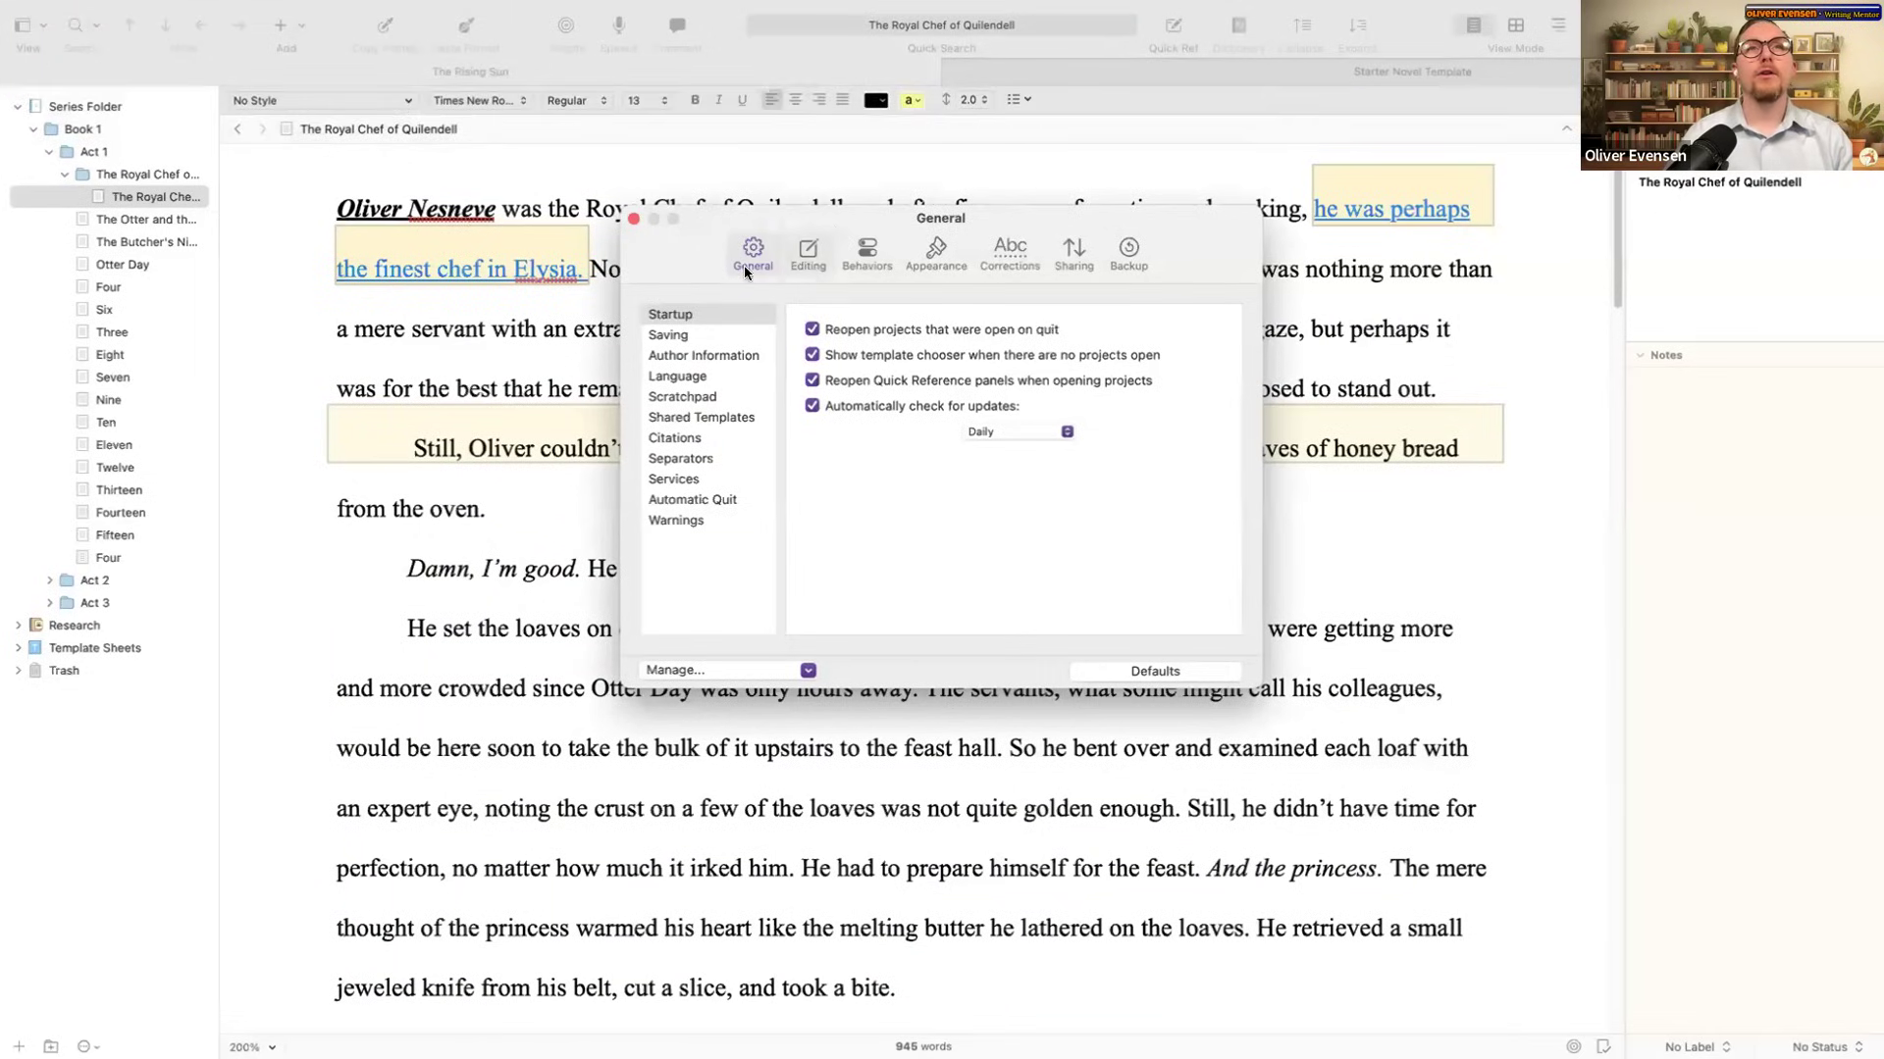
click(808, 261)
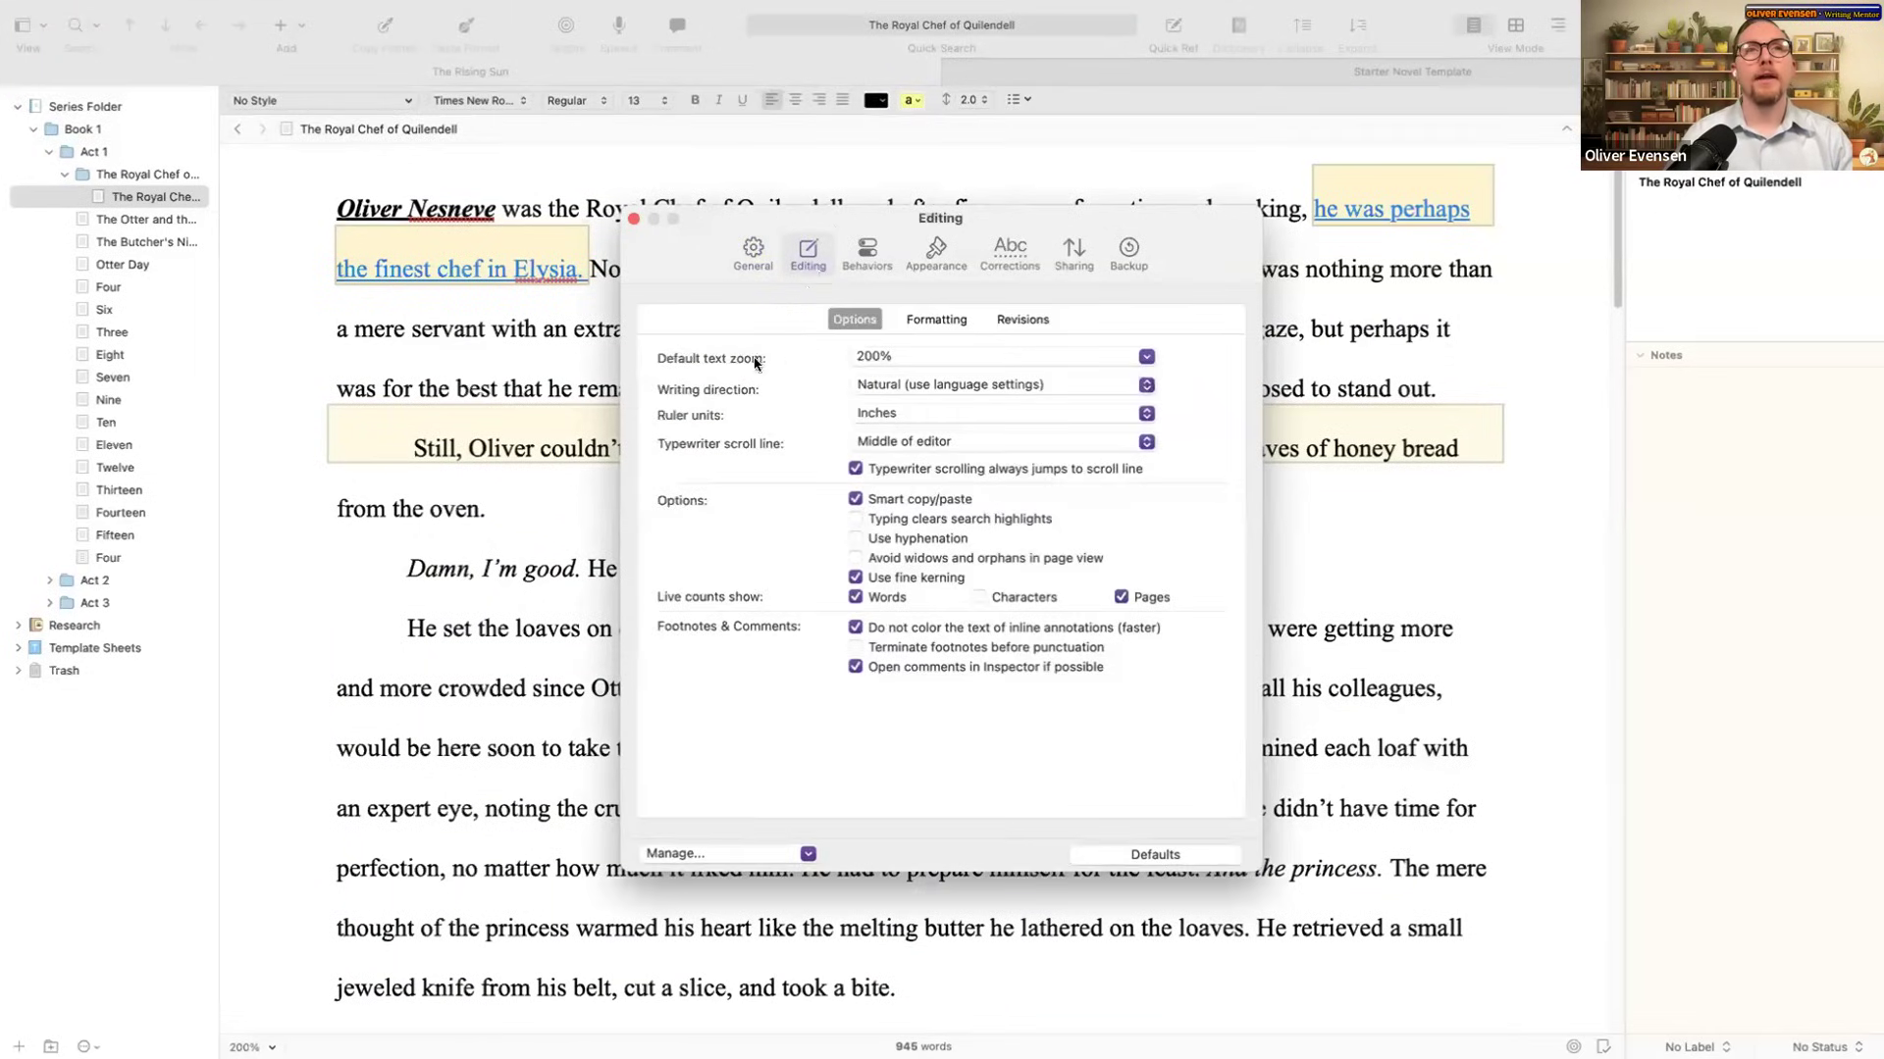
click(869, 358)
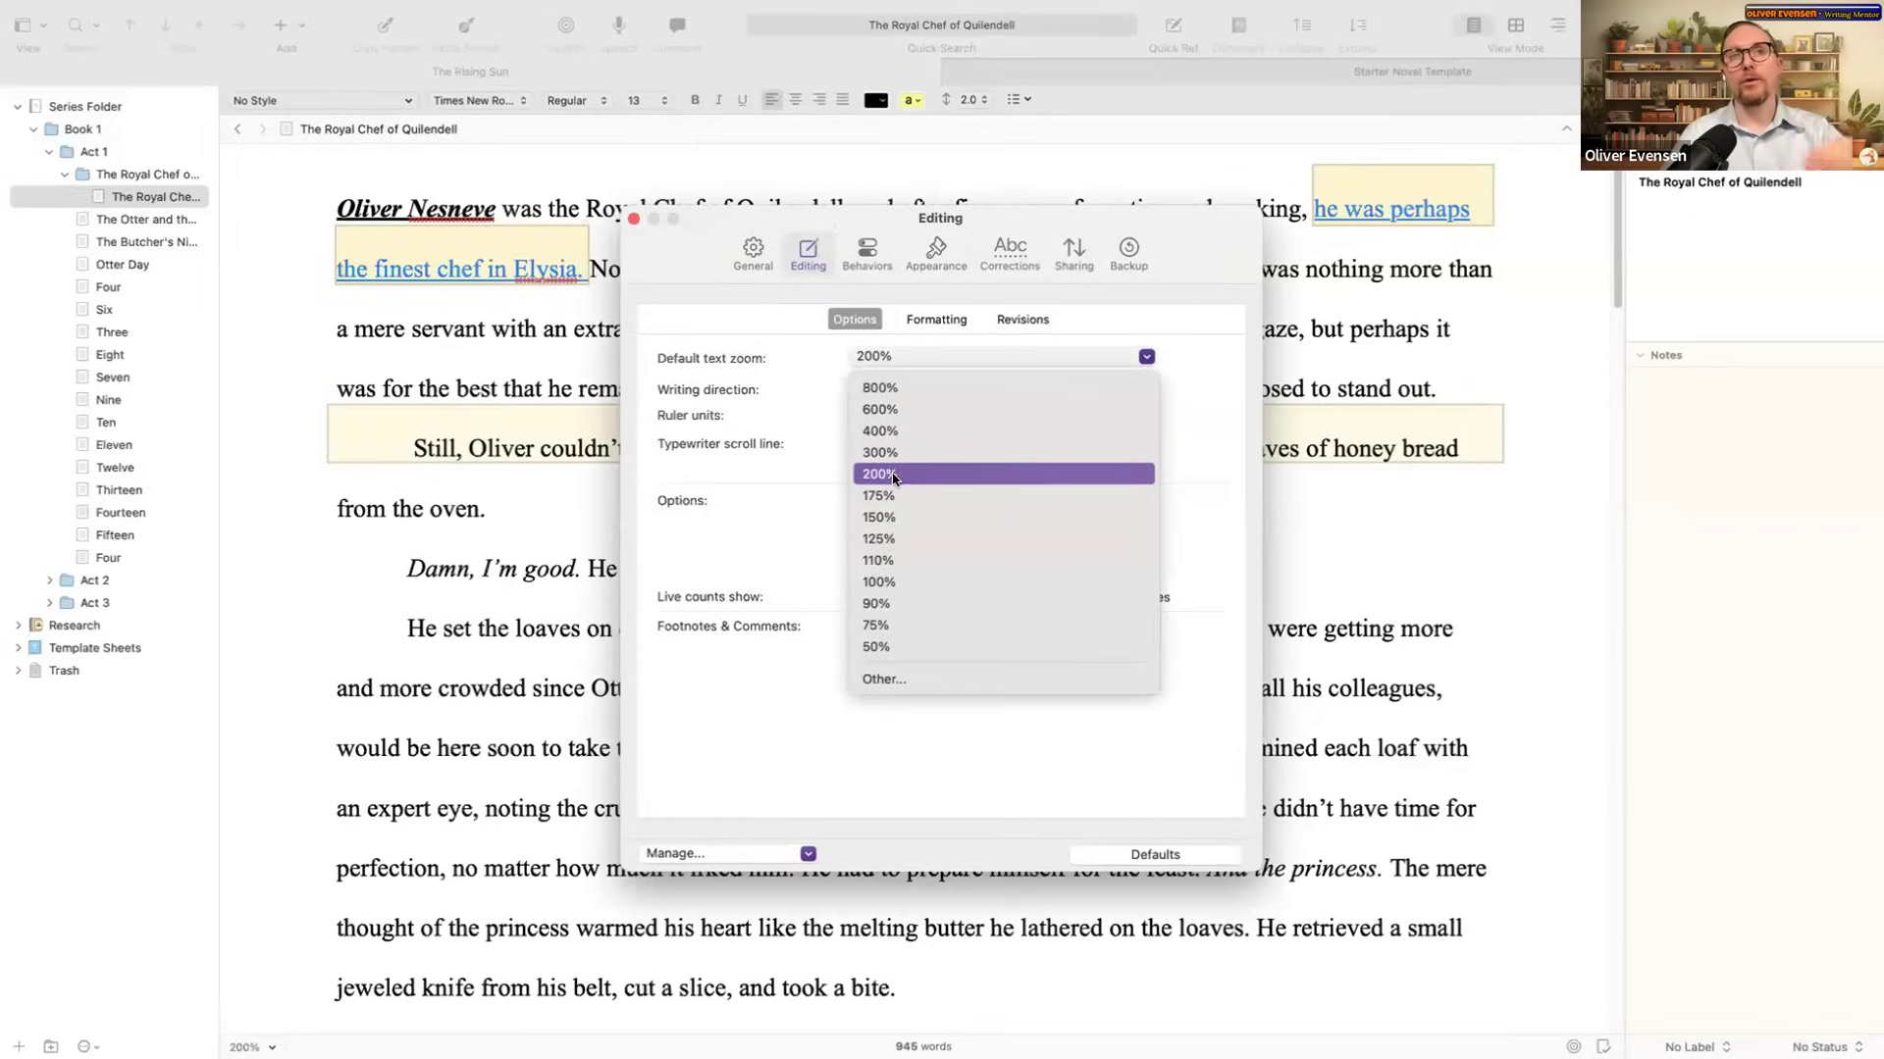
click(909, 803)
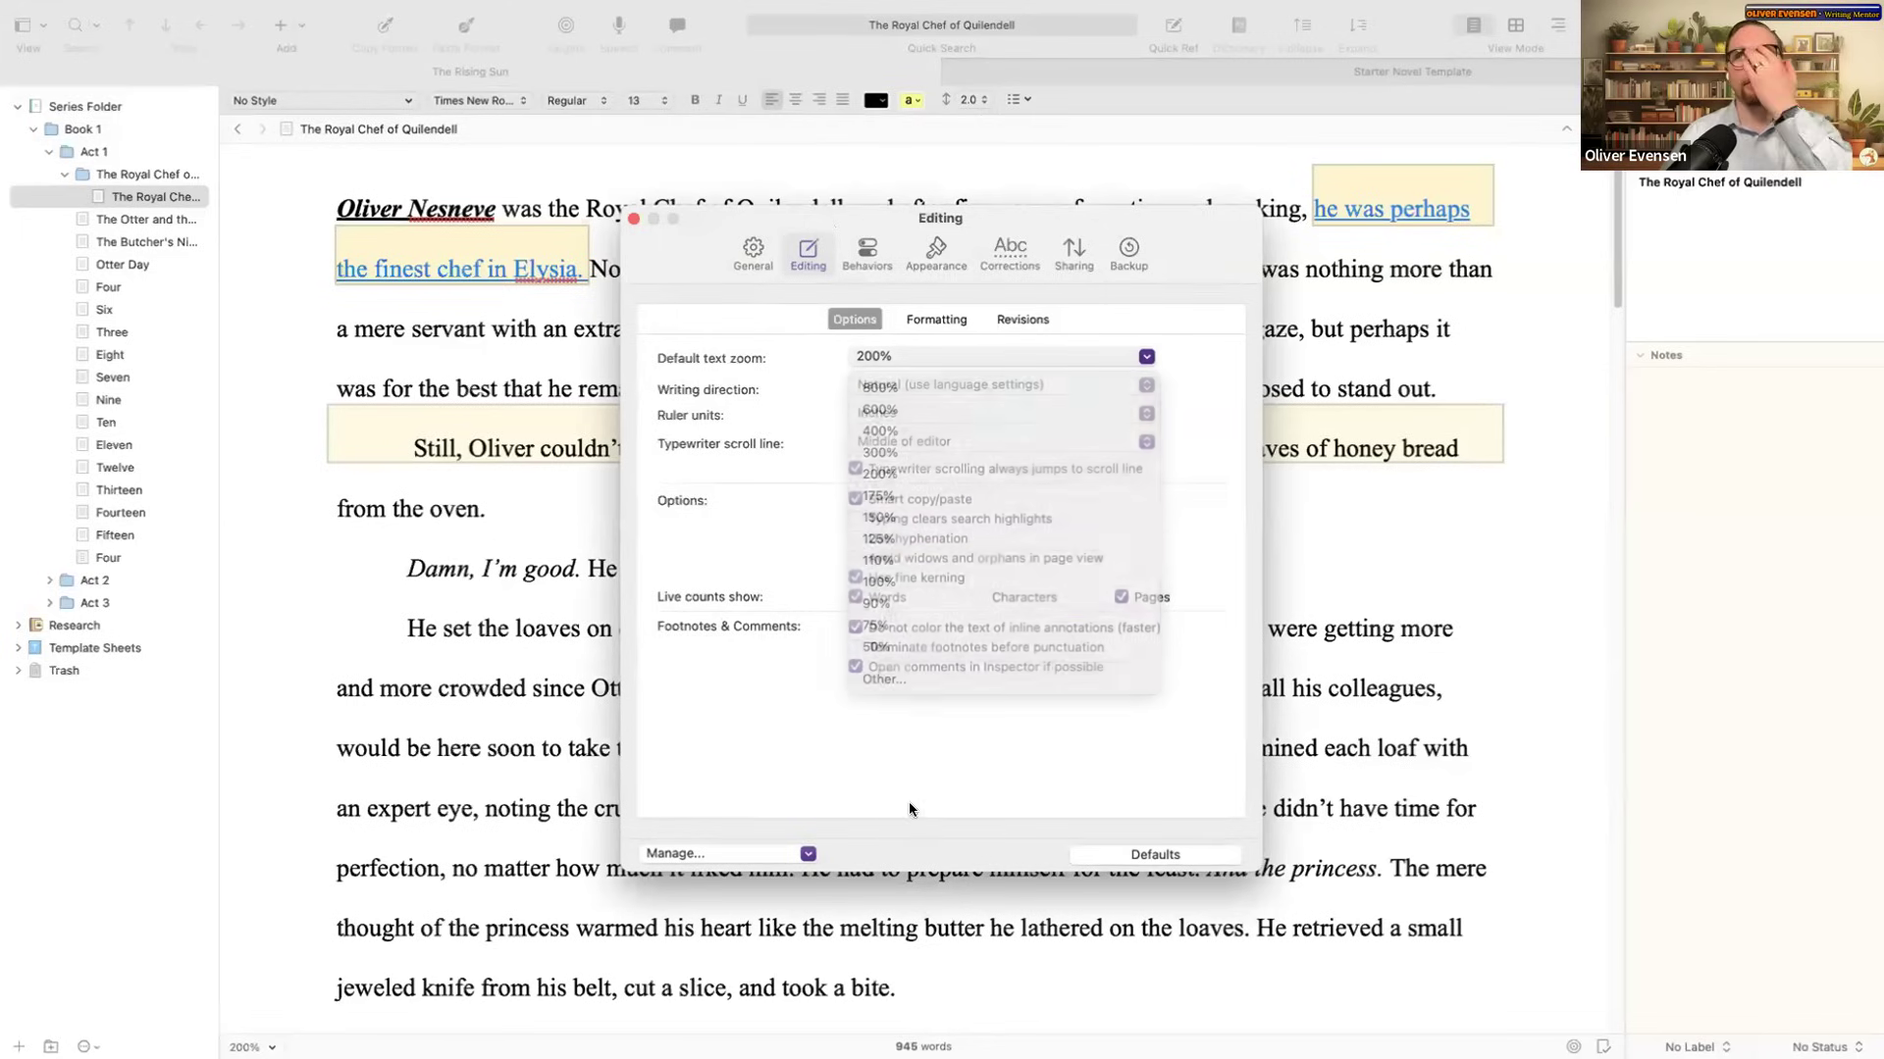
click(633, 217)
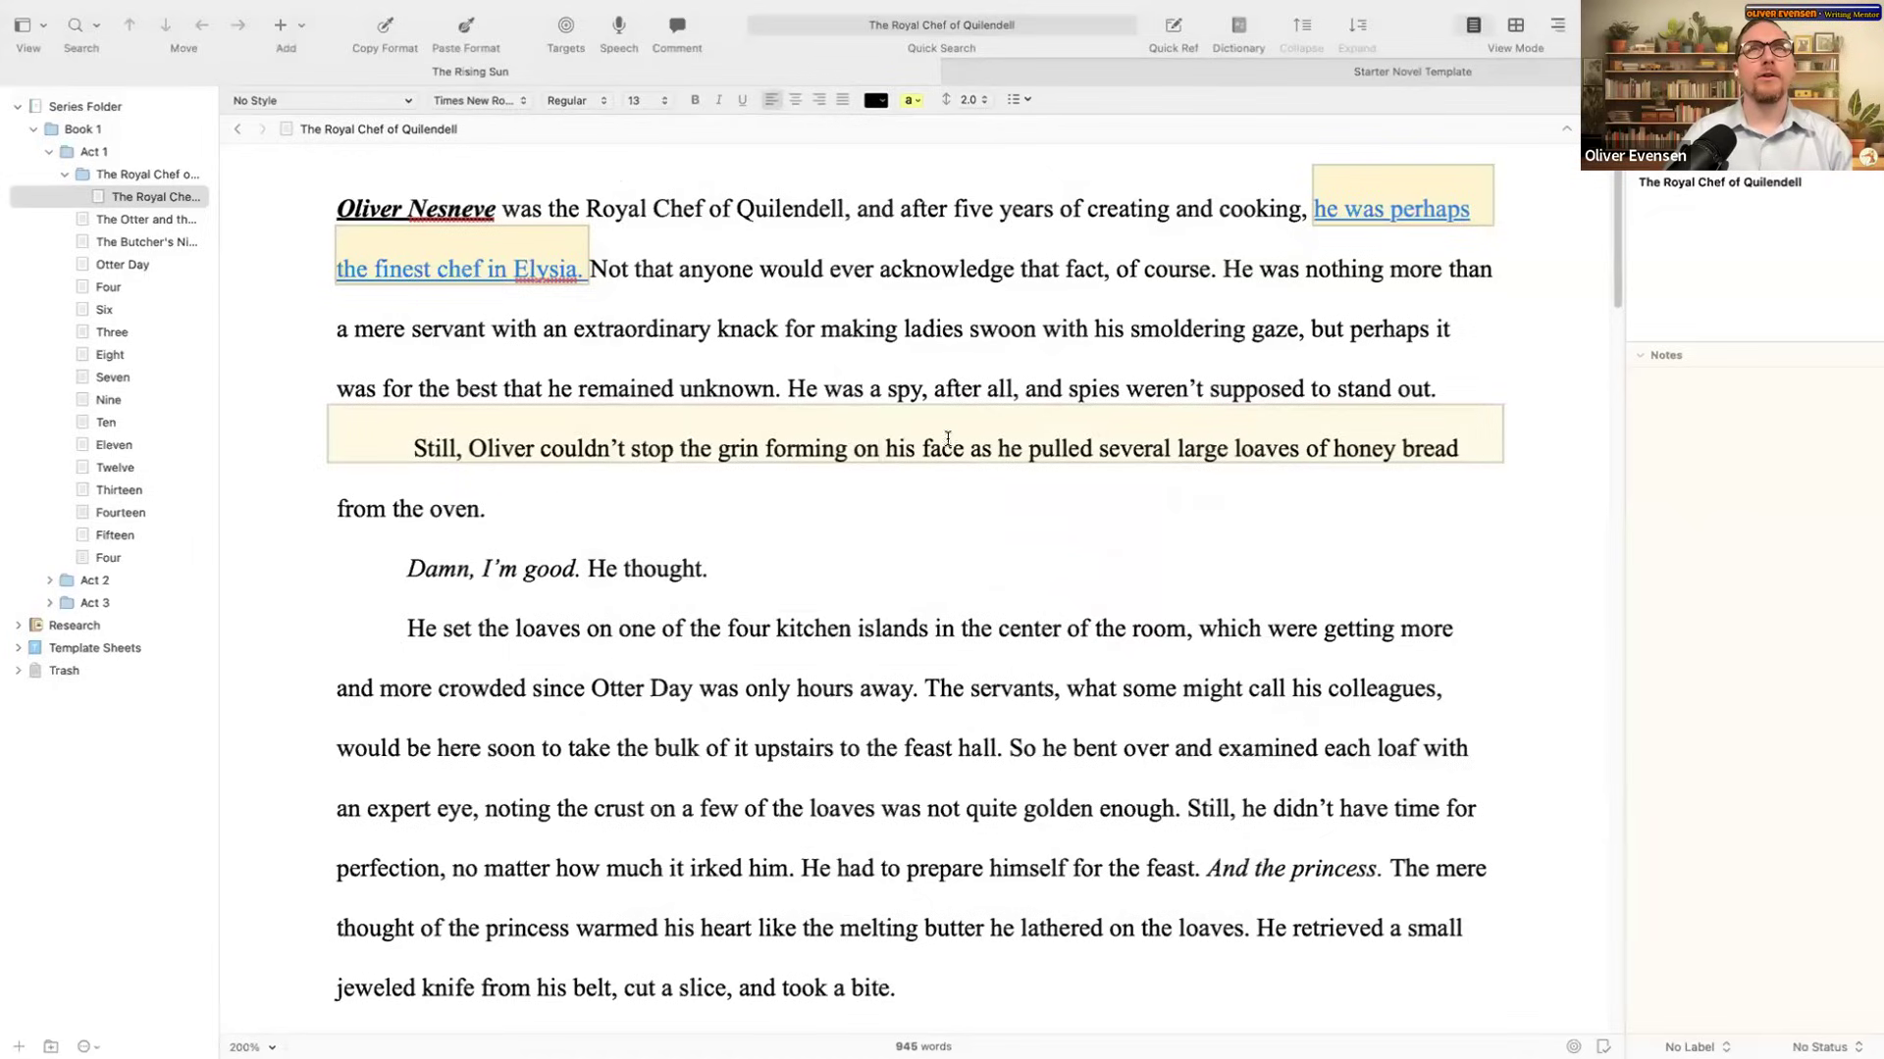
Step: Look up "Editor split" in the application's help search and examine the No Split, Split Horizontally and Split Vertically commands
click(695, 11)
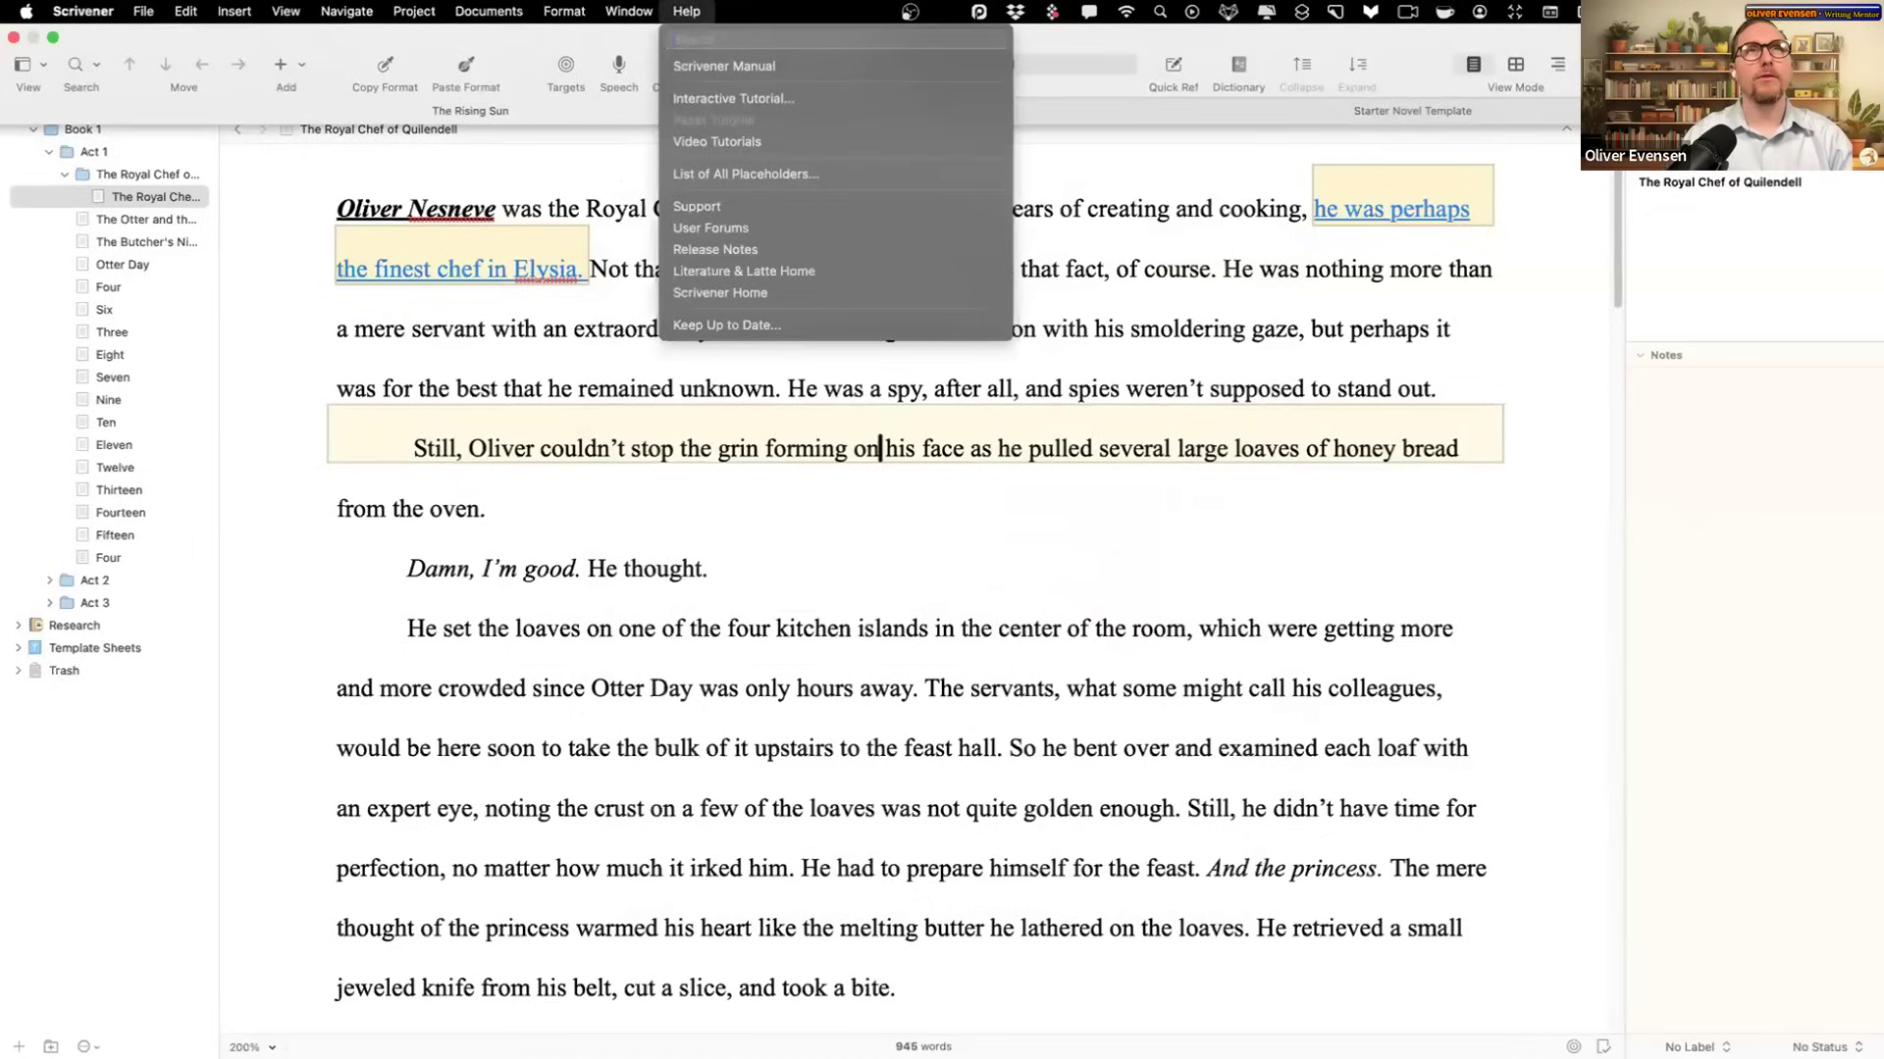
text(Editor split)
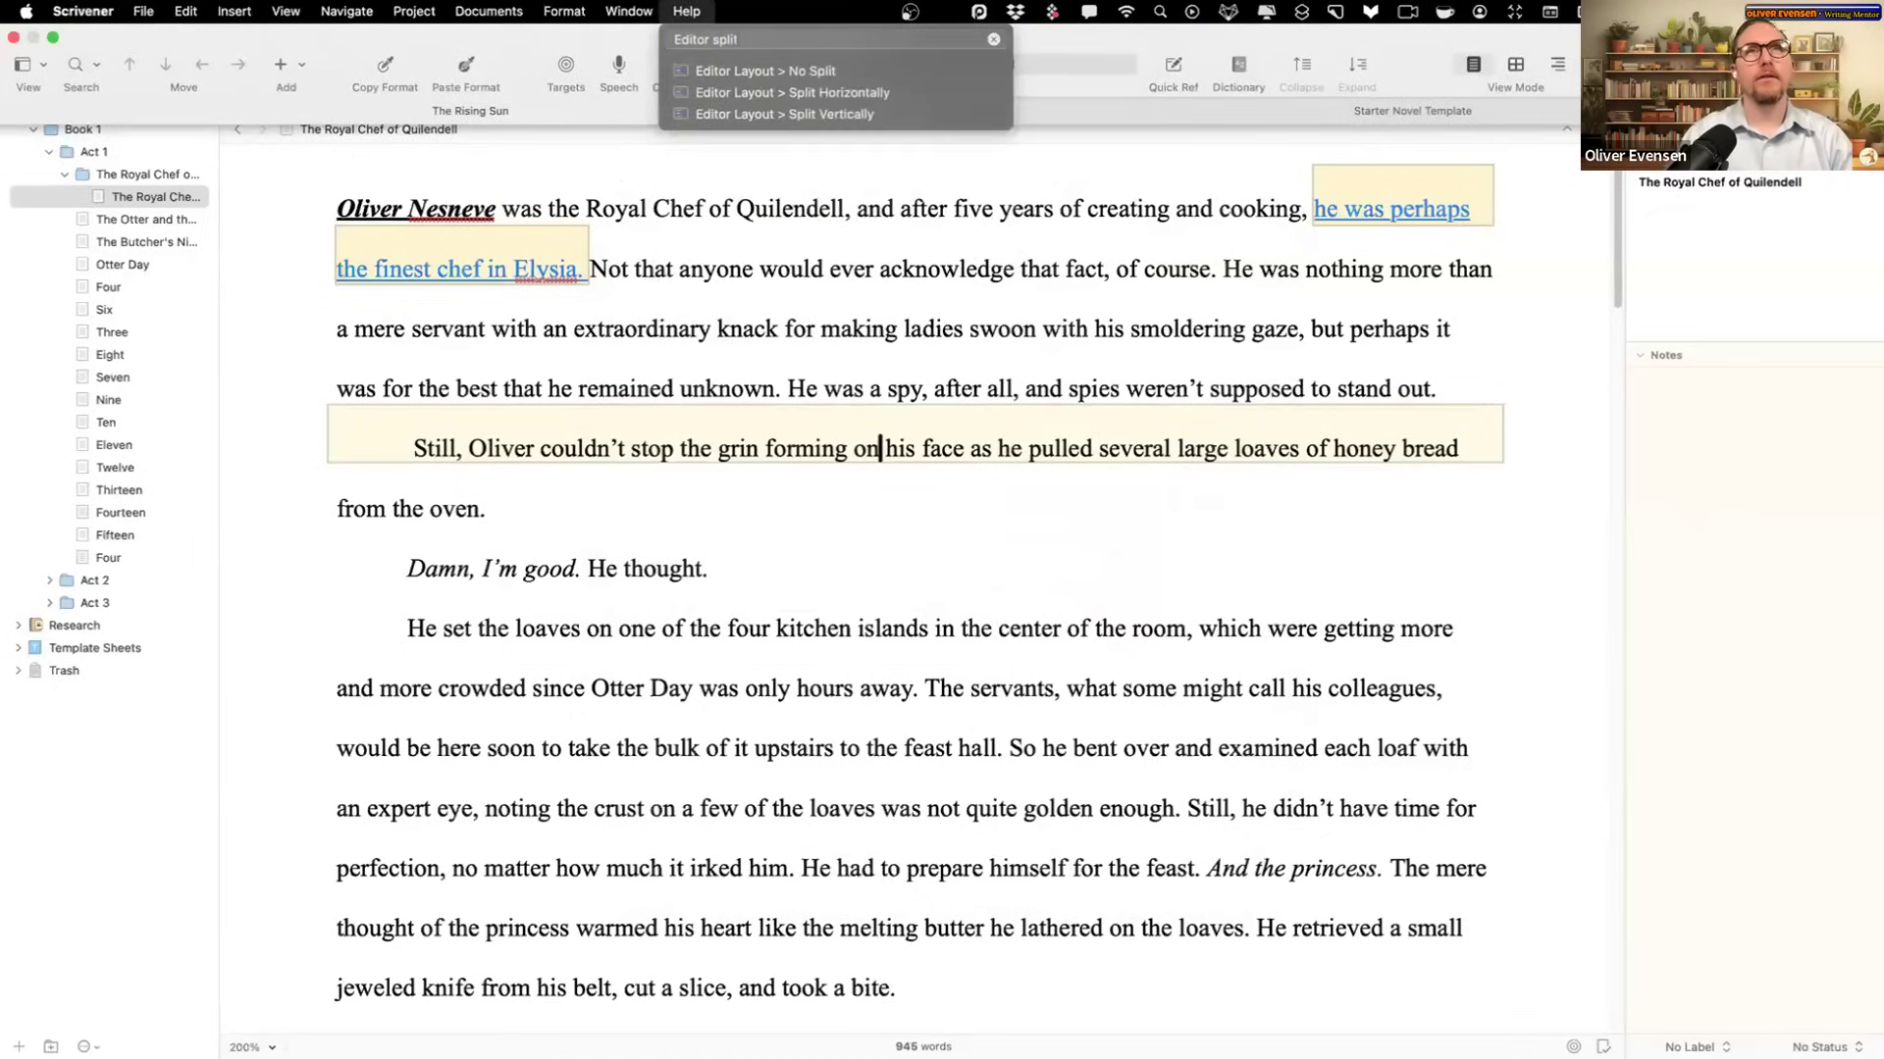
key(Down)
key(Down)
key(Down)
key(Up)
key(Up)
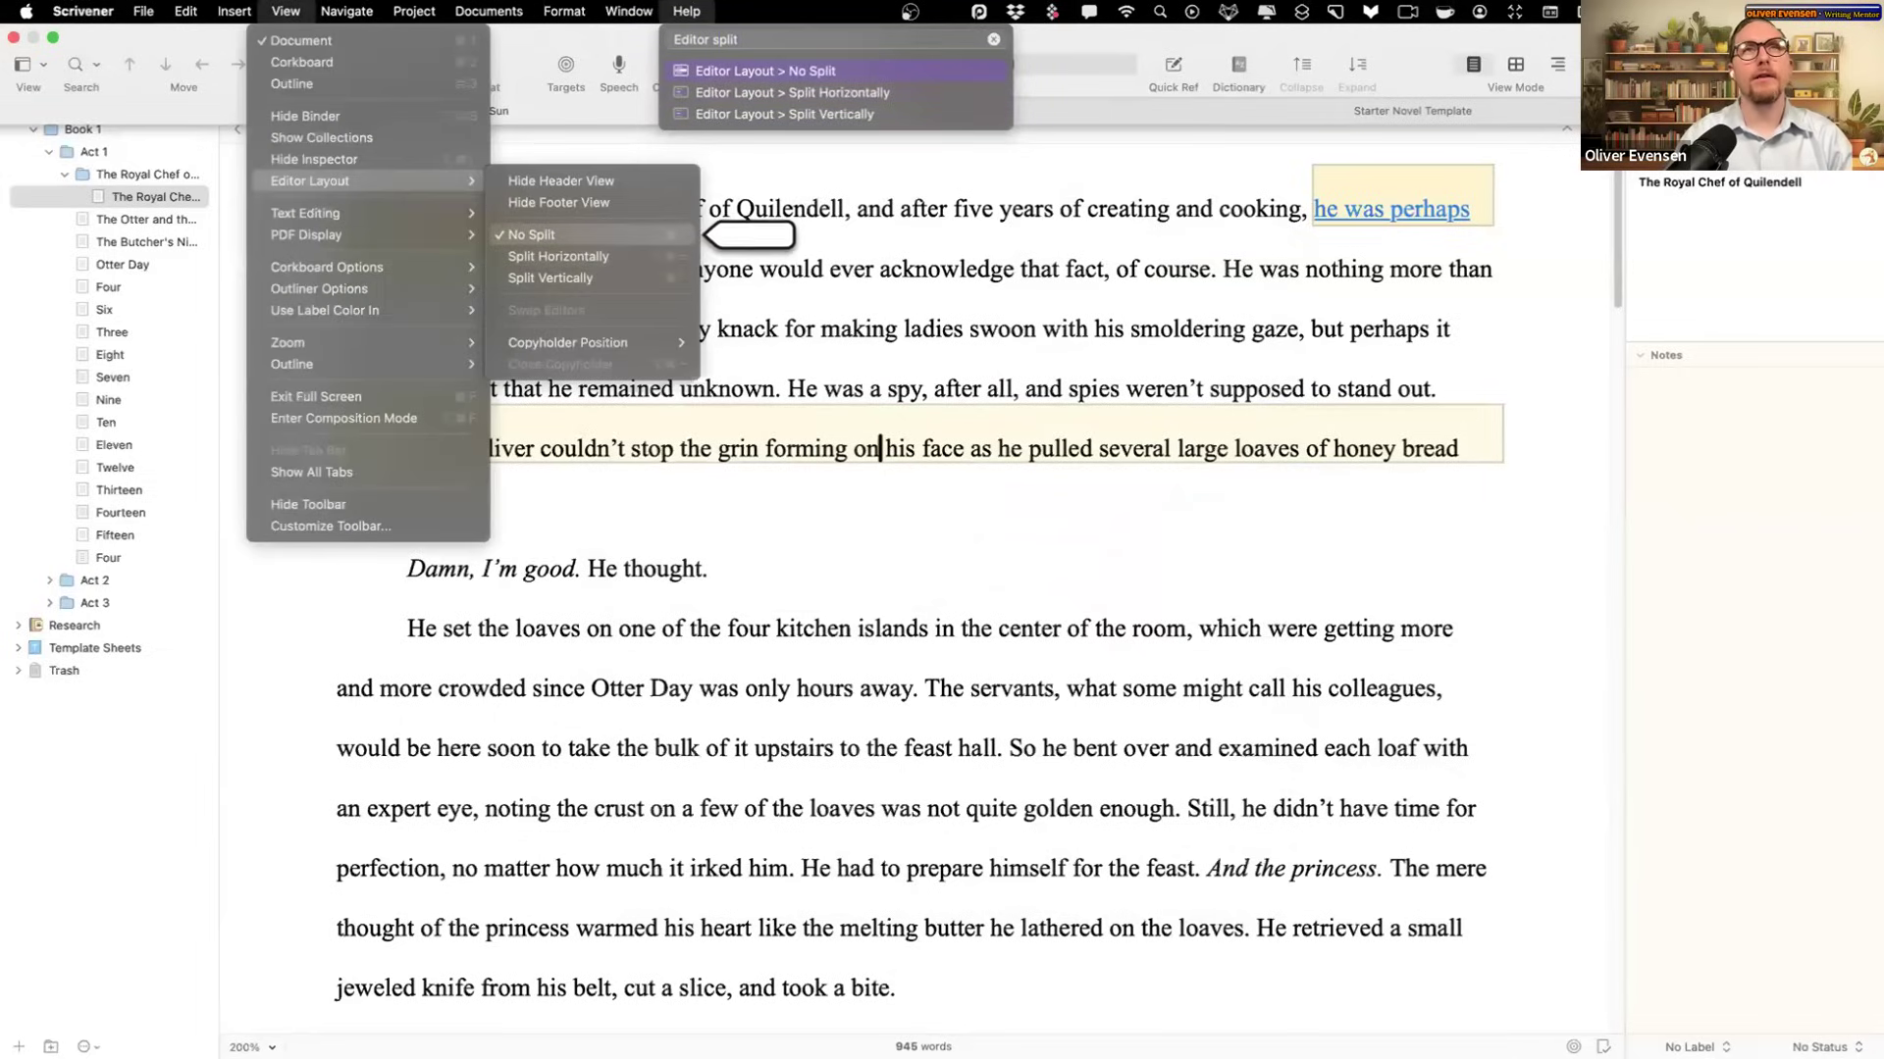
key(Down)
key(Down)
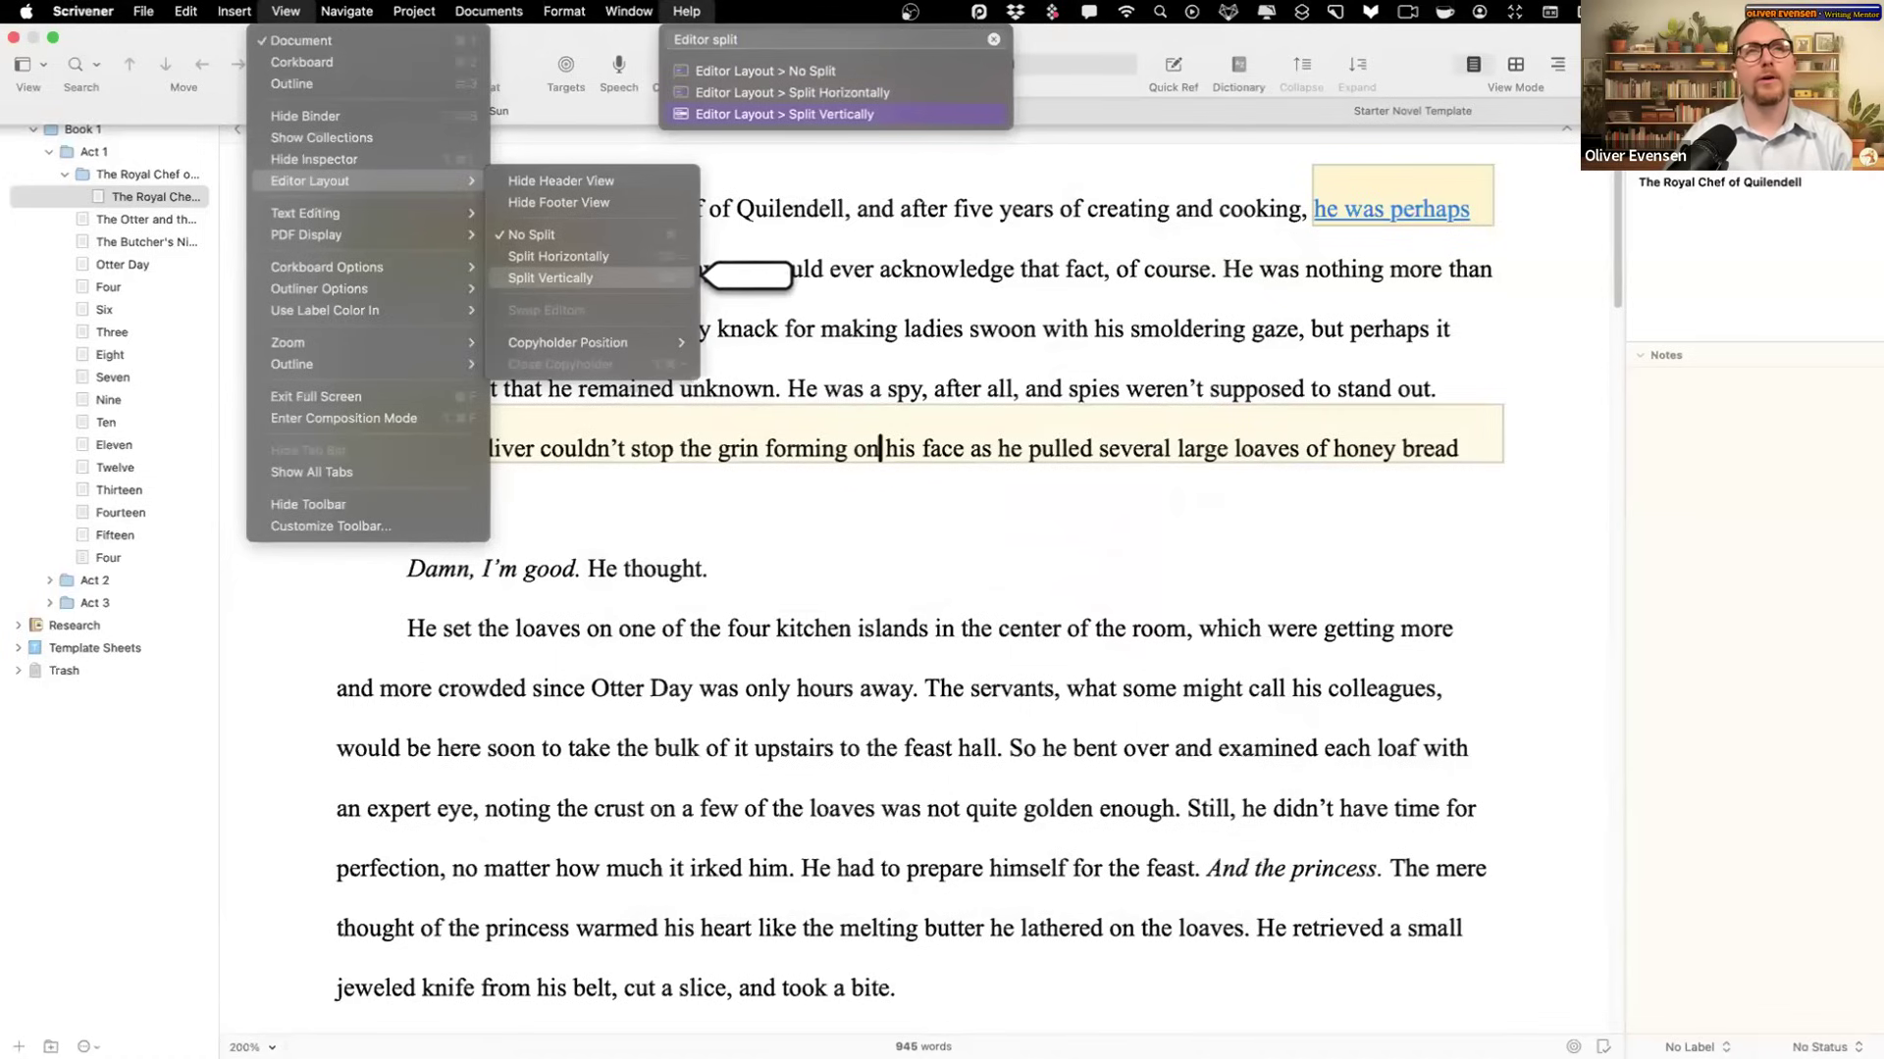
key(Escape)
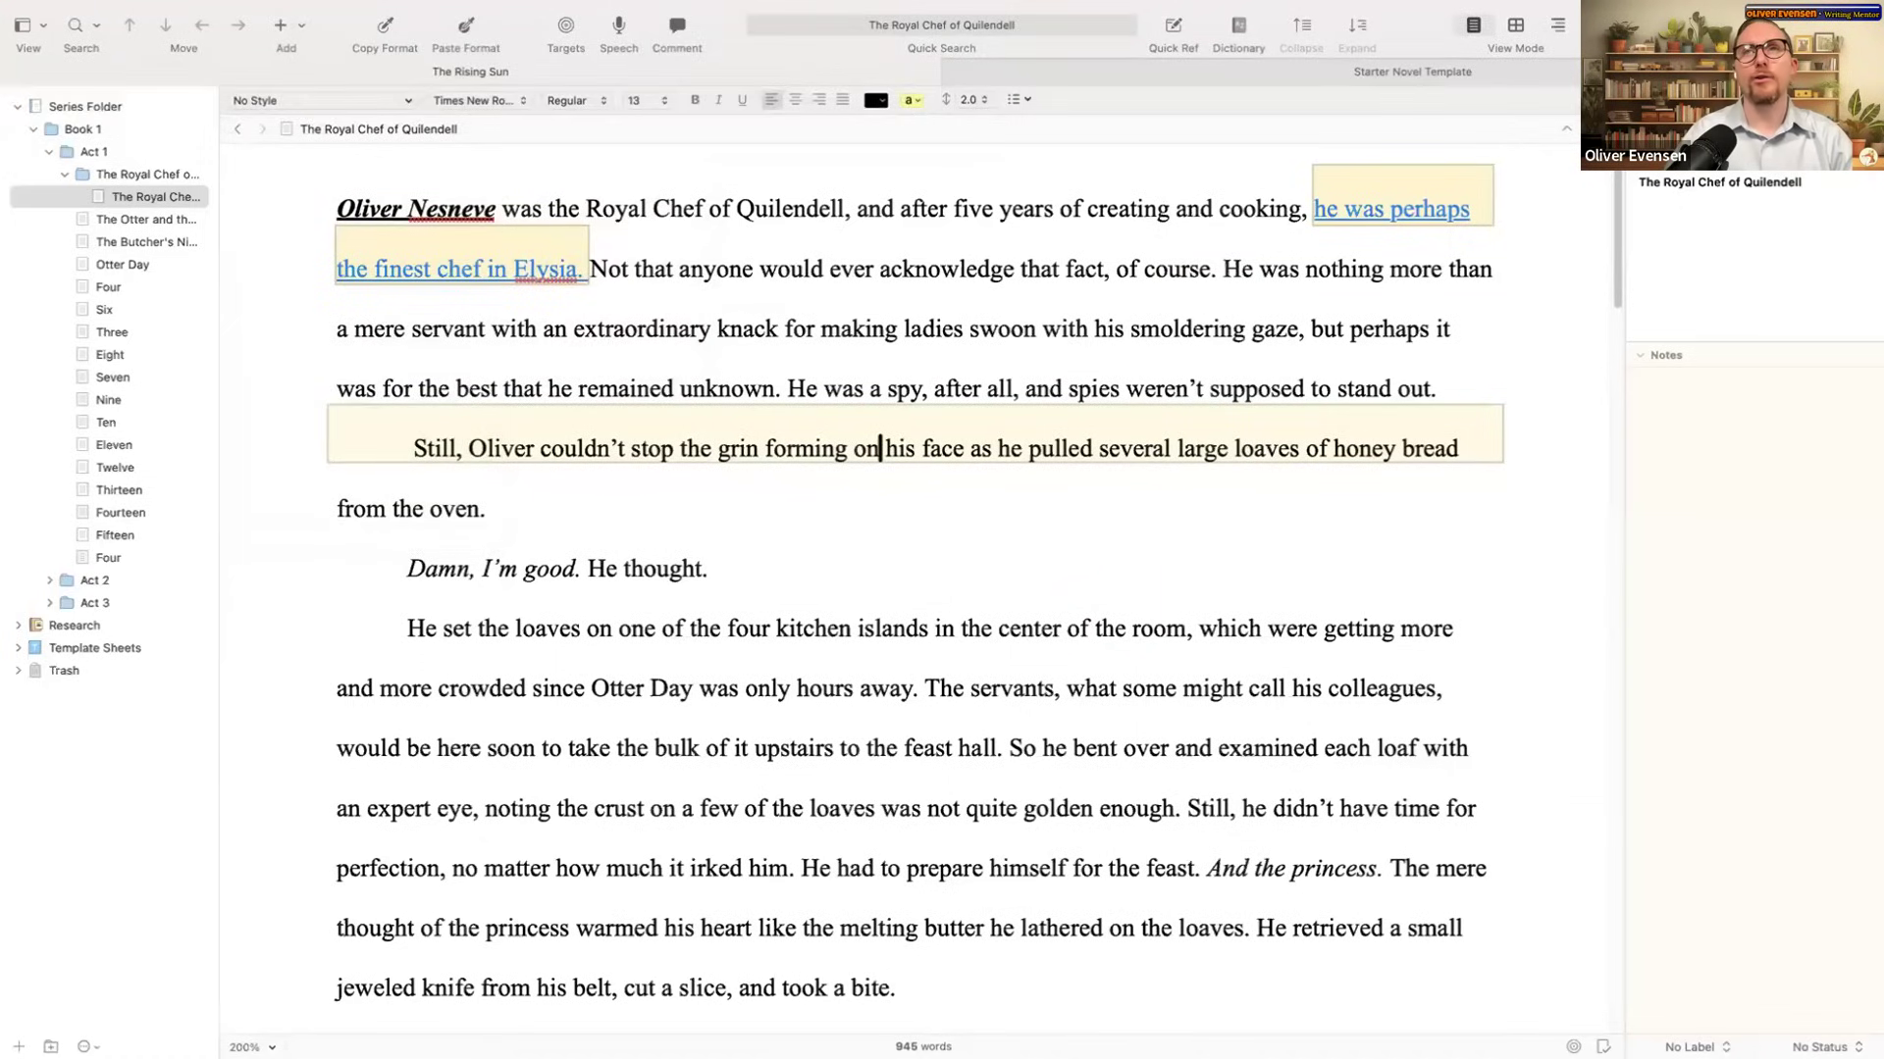
Step: Split the editor vertically so the Royal Chef scene shows twice, and switch the focus between both panes, ending in the second
key(super+shift+apostrophe)
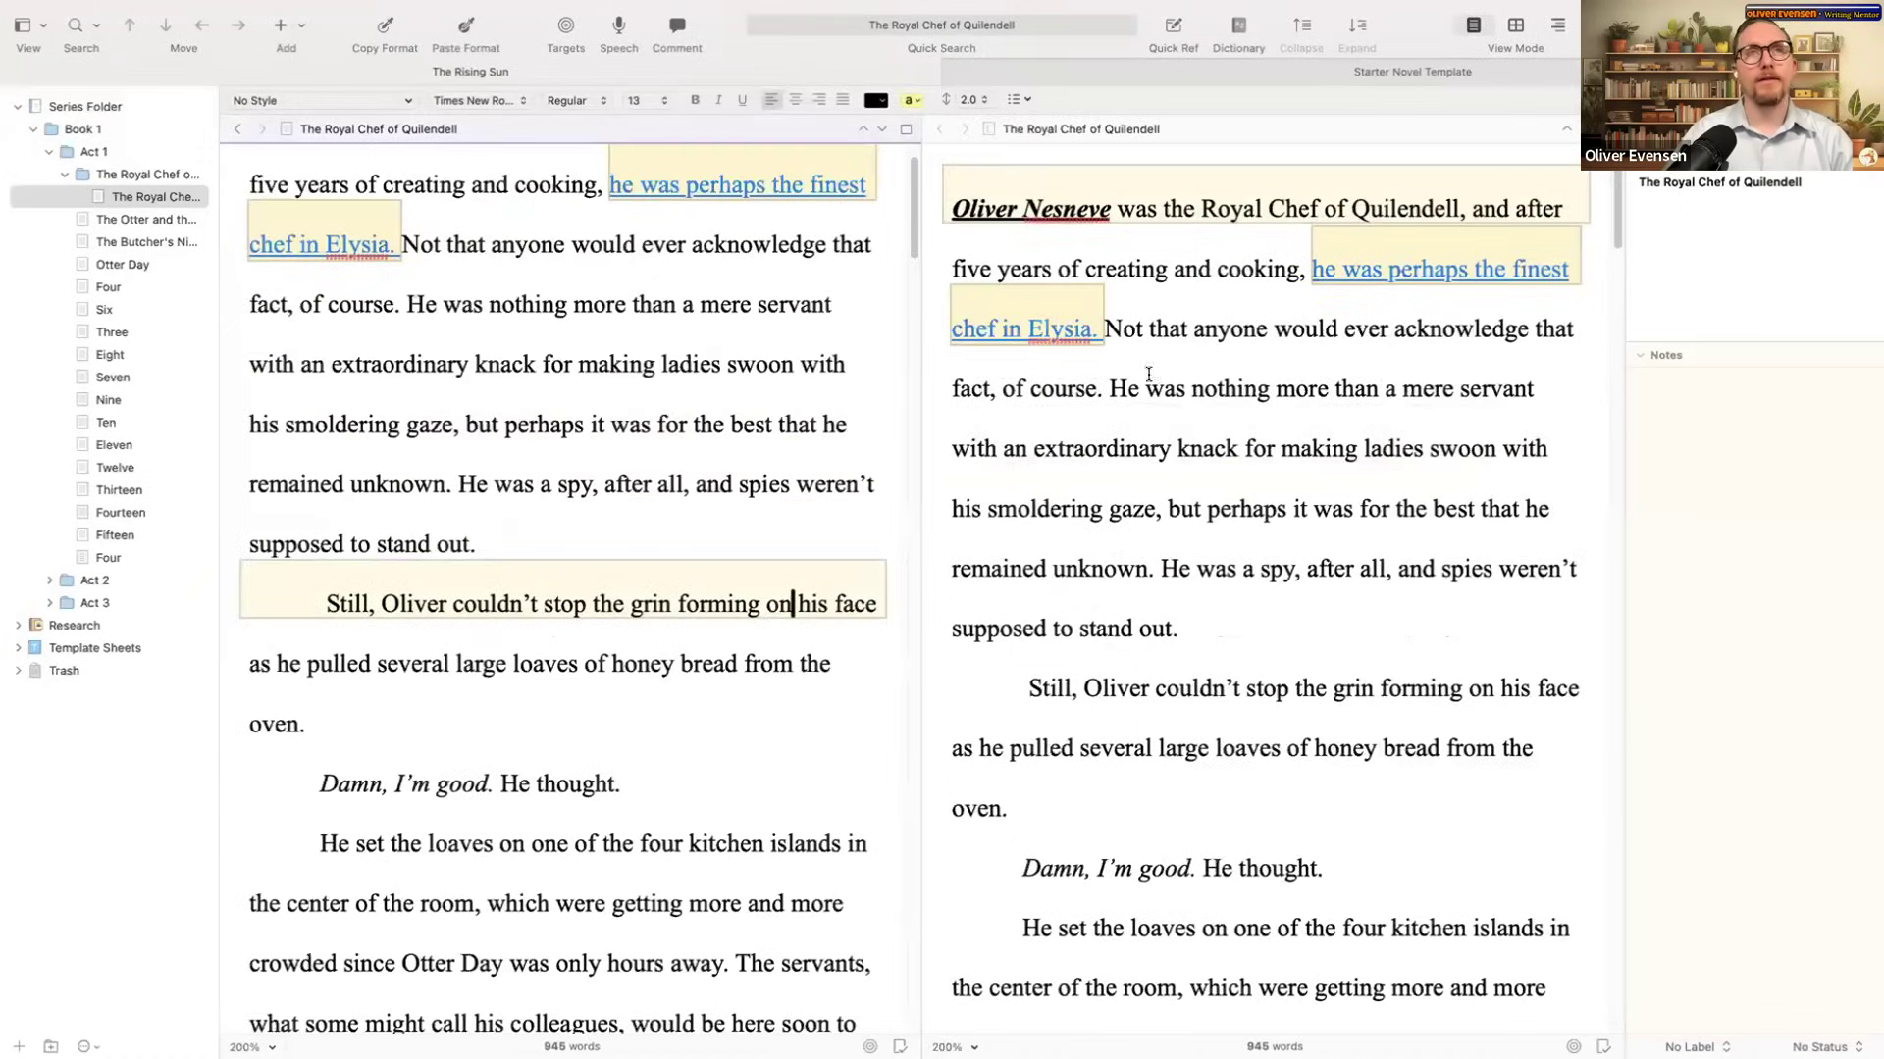
scroll(696, 442, up, 2)
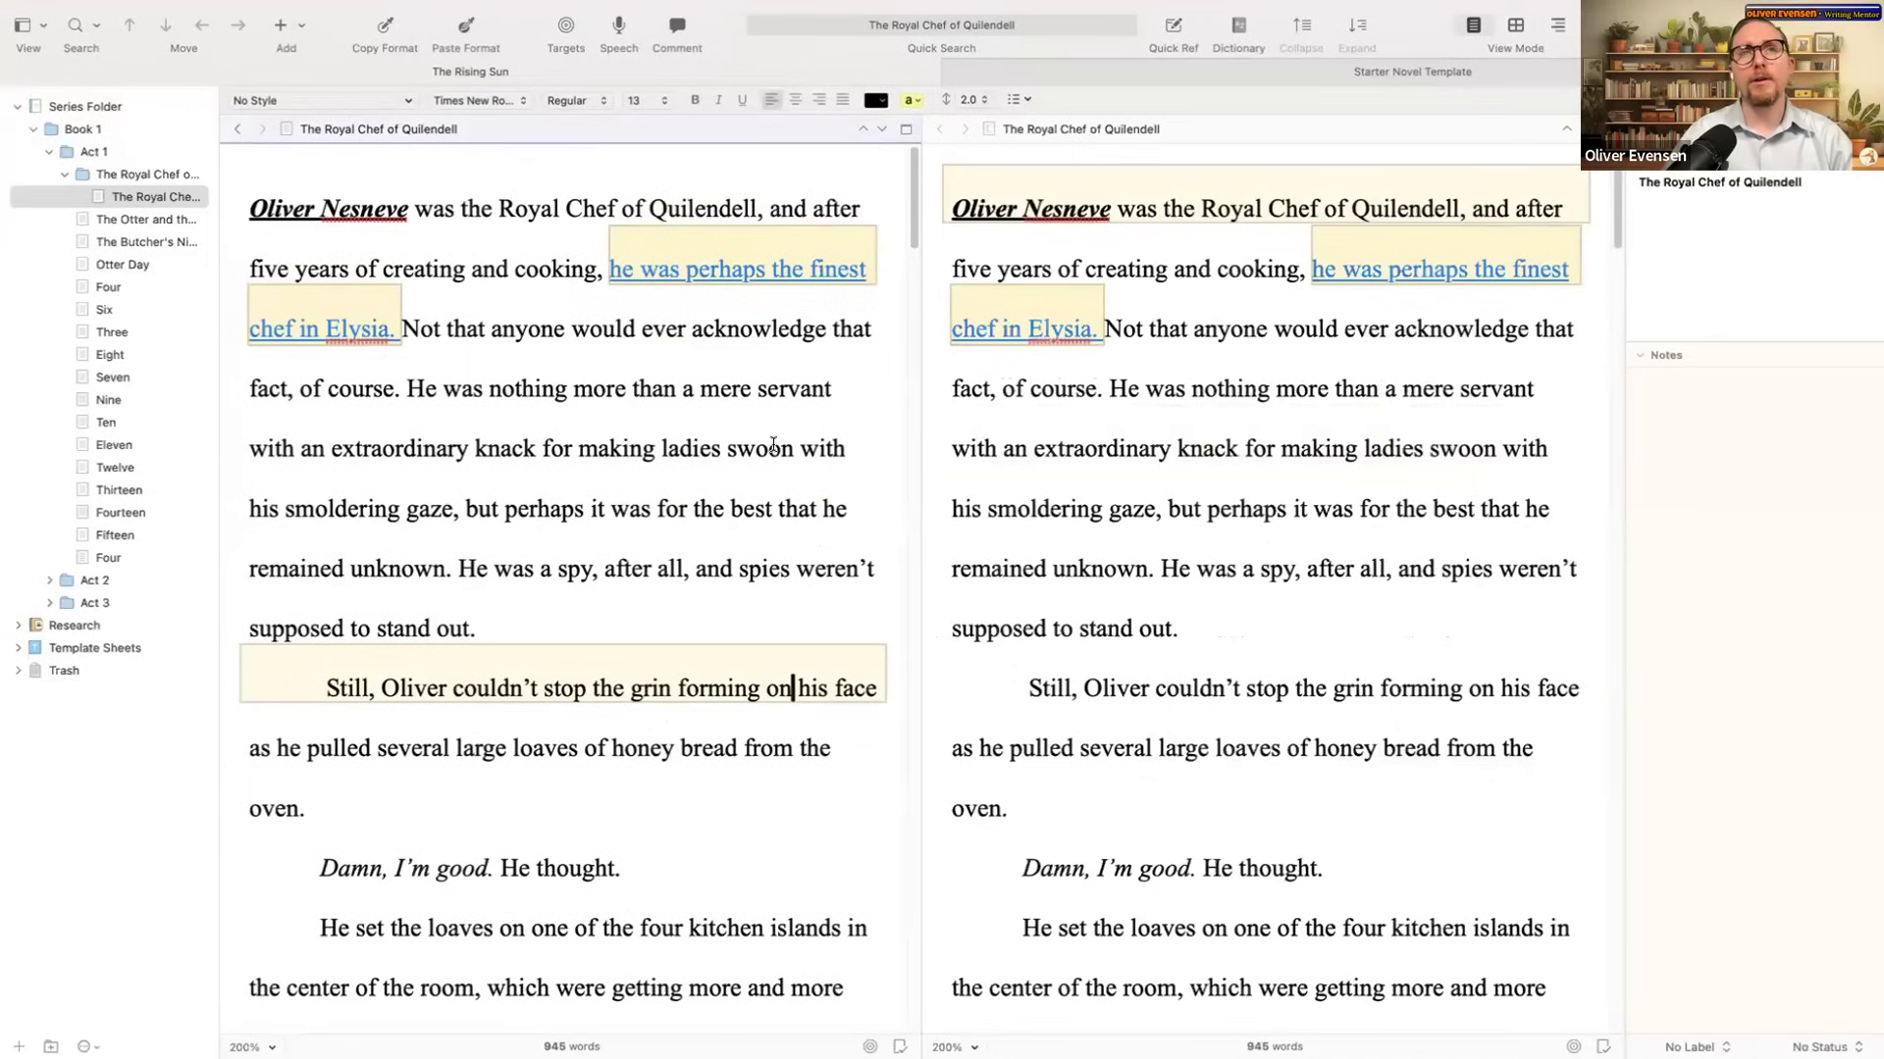
click(1207, 508)
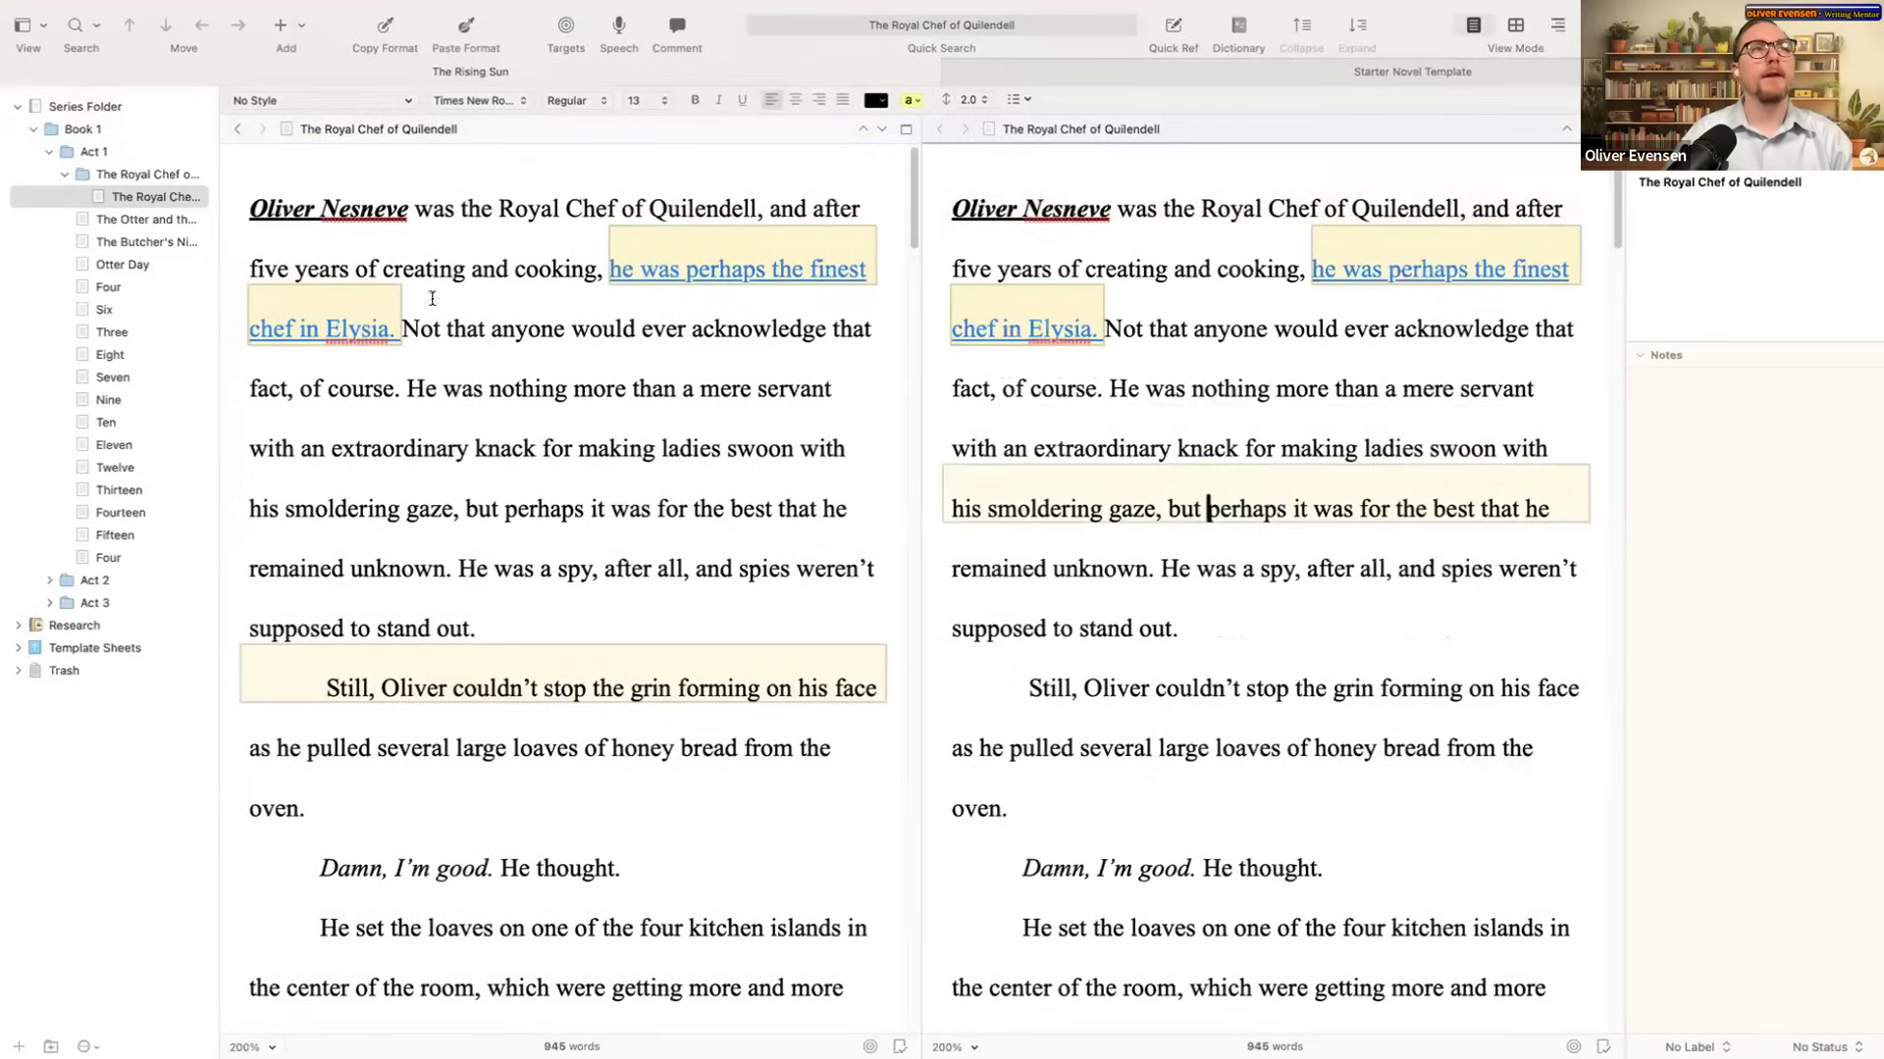
click(598, 262)
click(1185, 328)
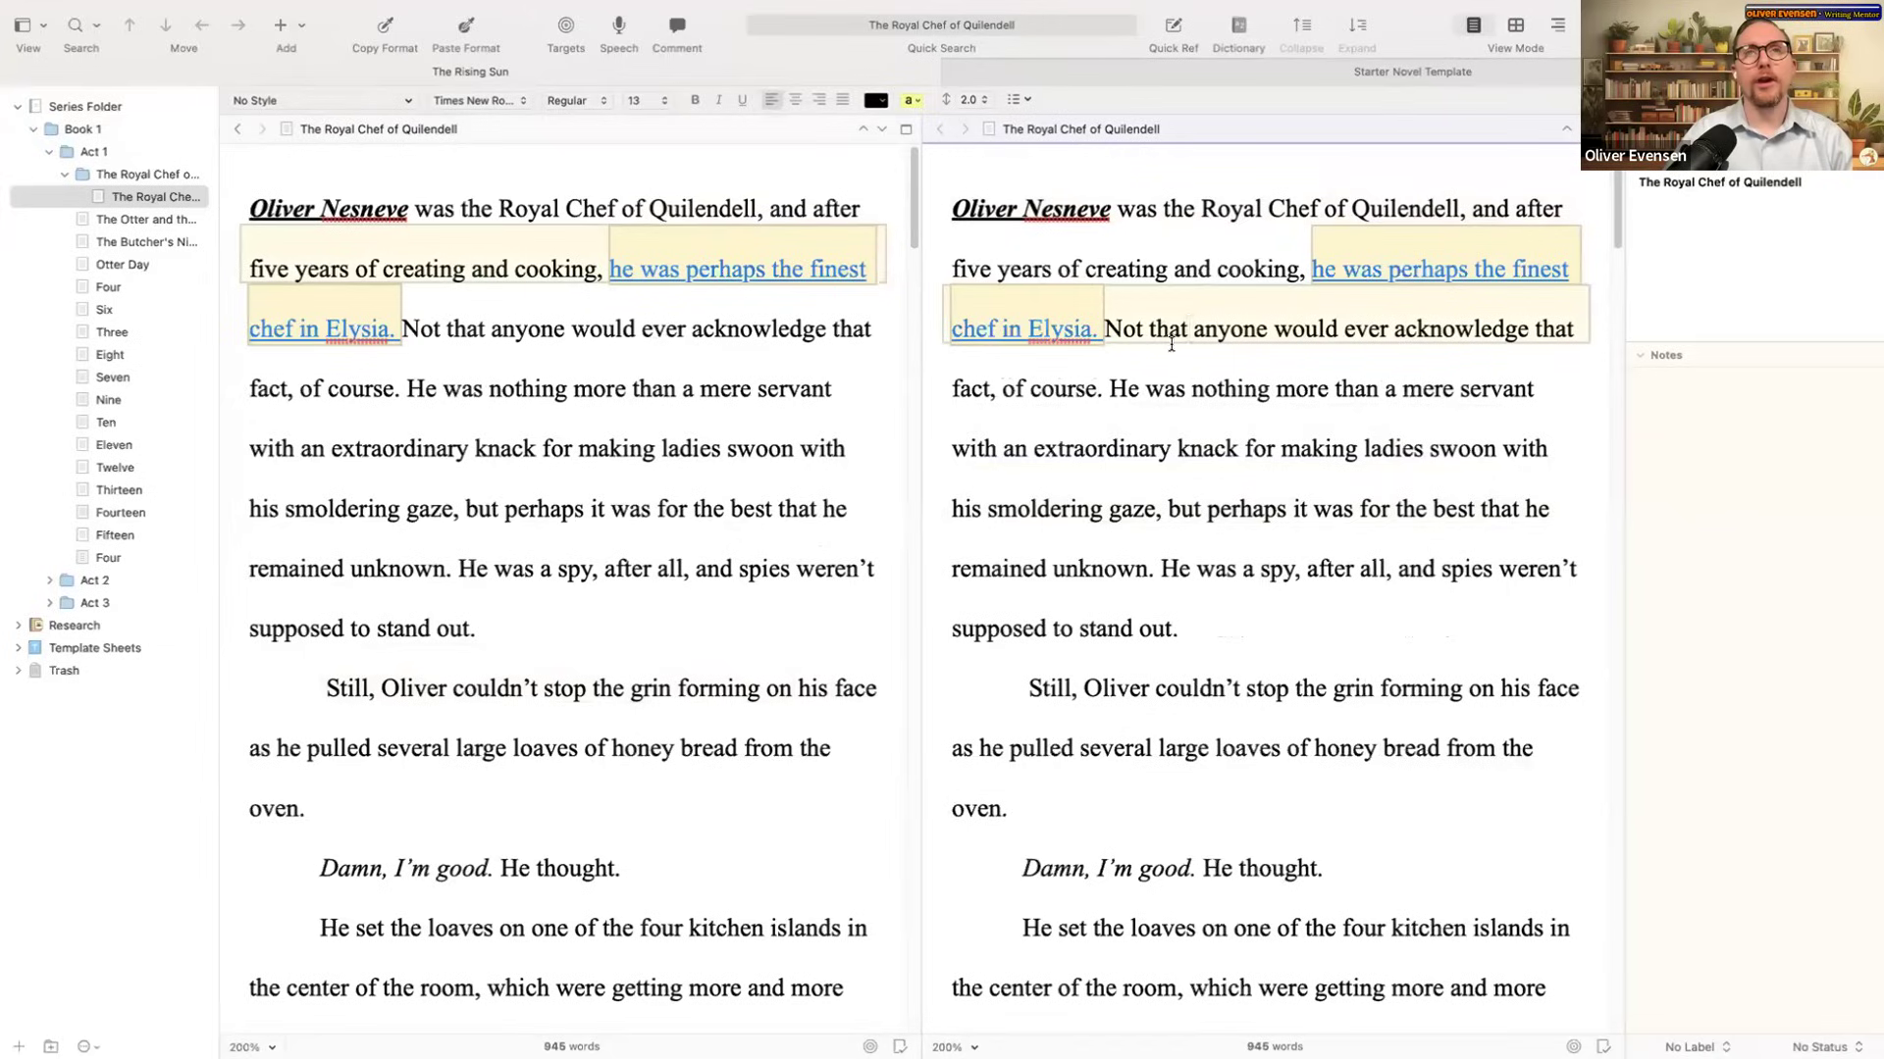
Step: View chapter Nine, the Characters folder and the Book Ideas PDF from Research beside the scene
click(147, 399)
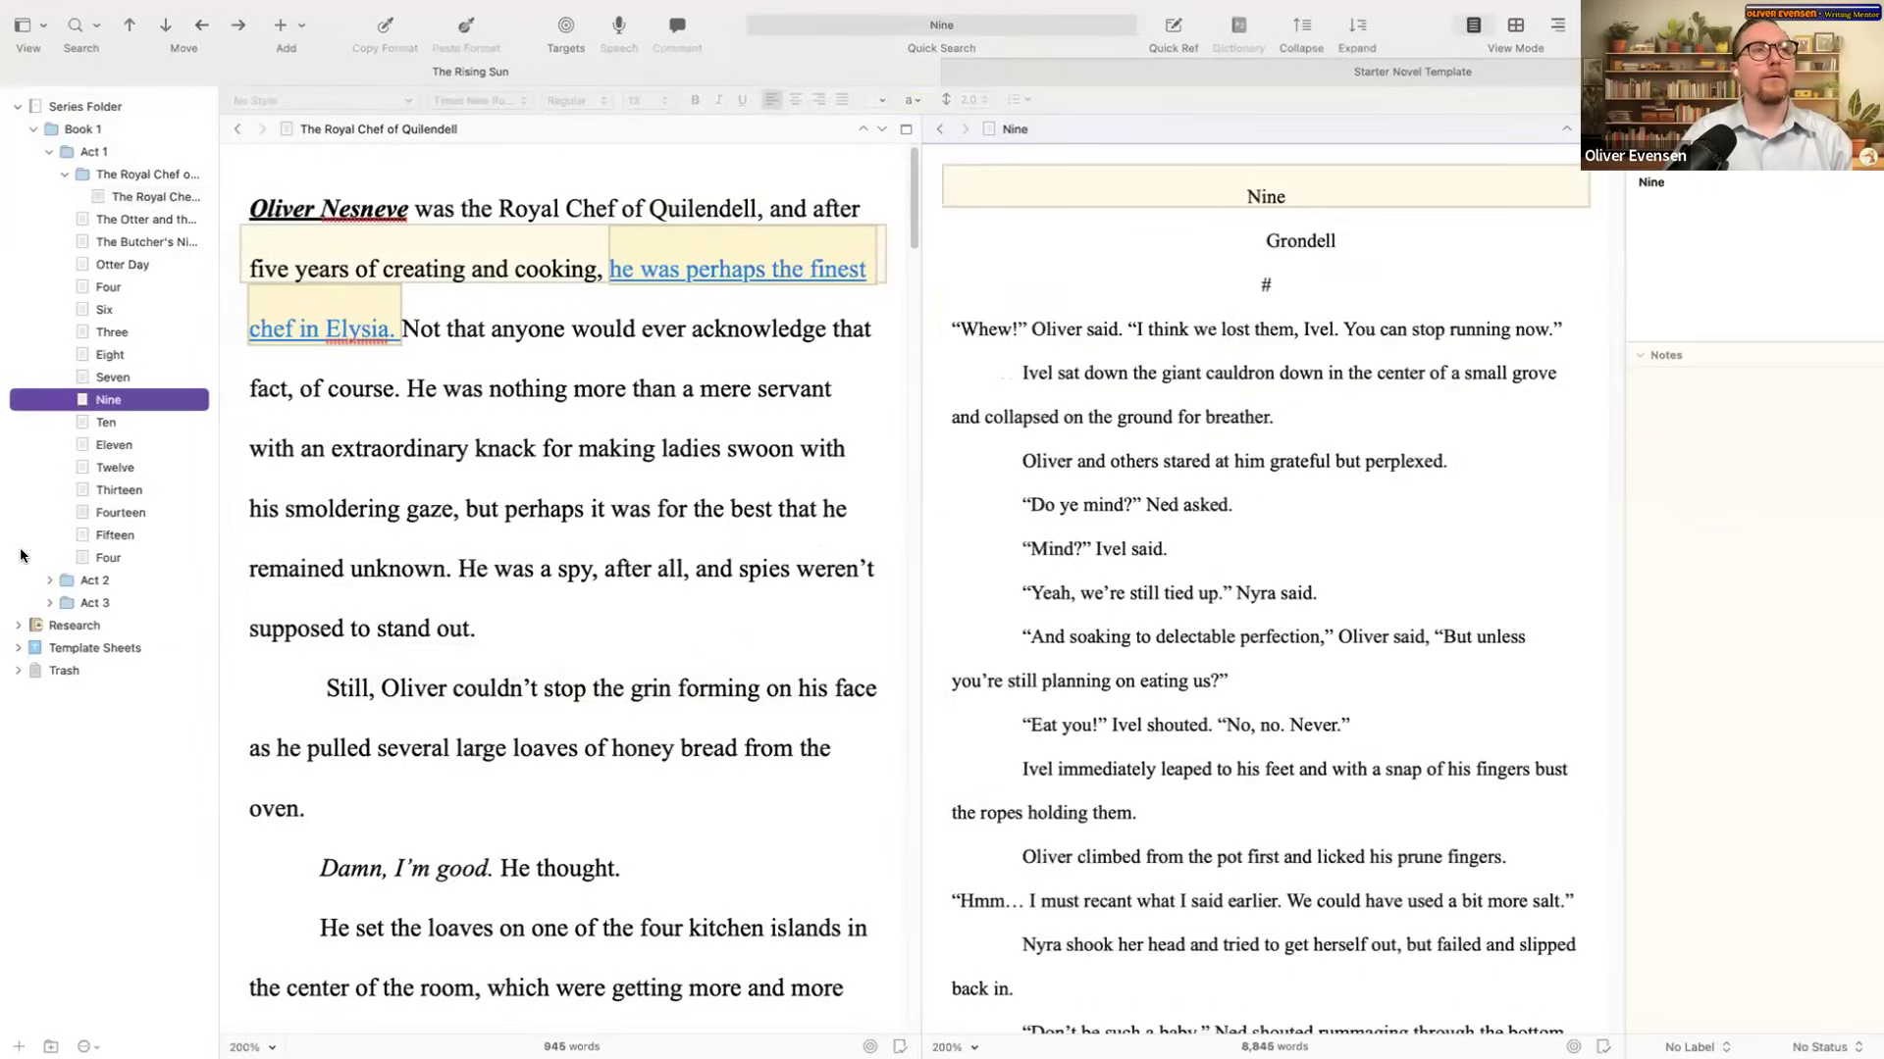
click(18, 625)
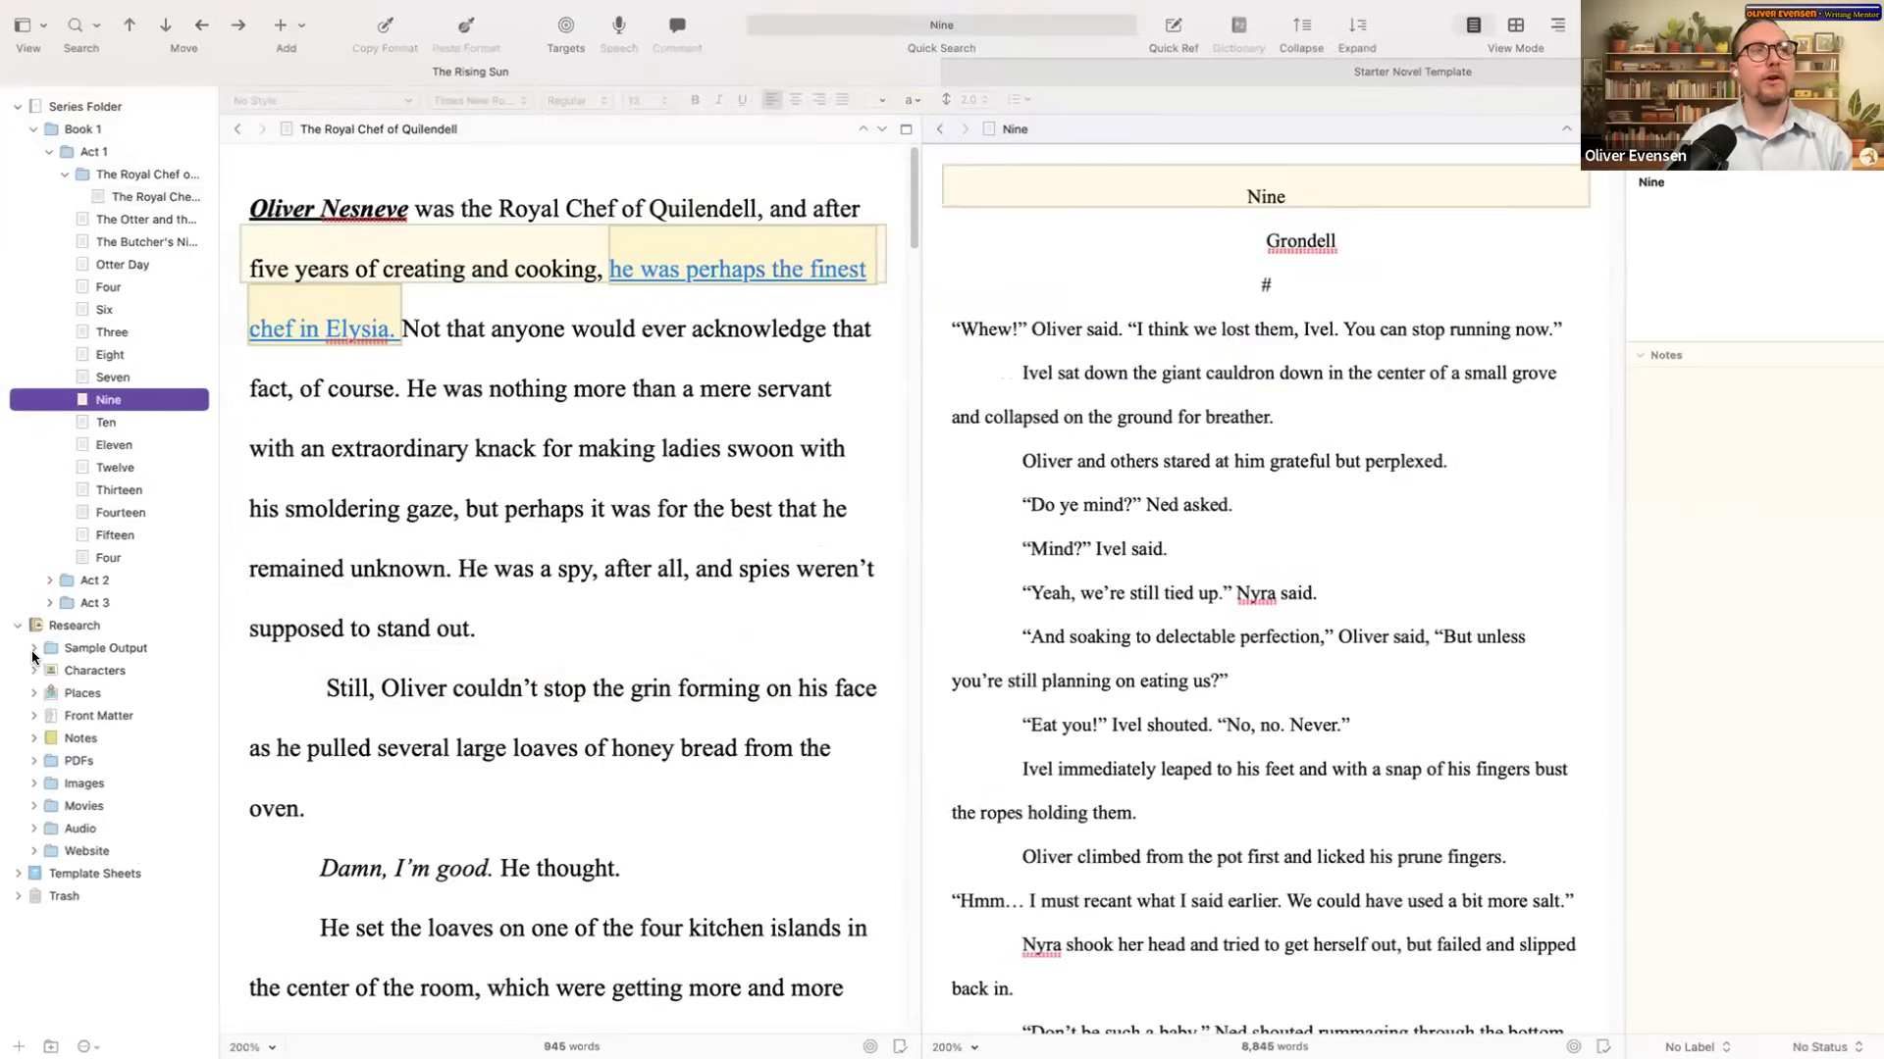
click(37, 673)
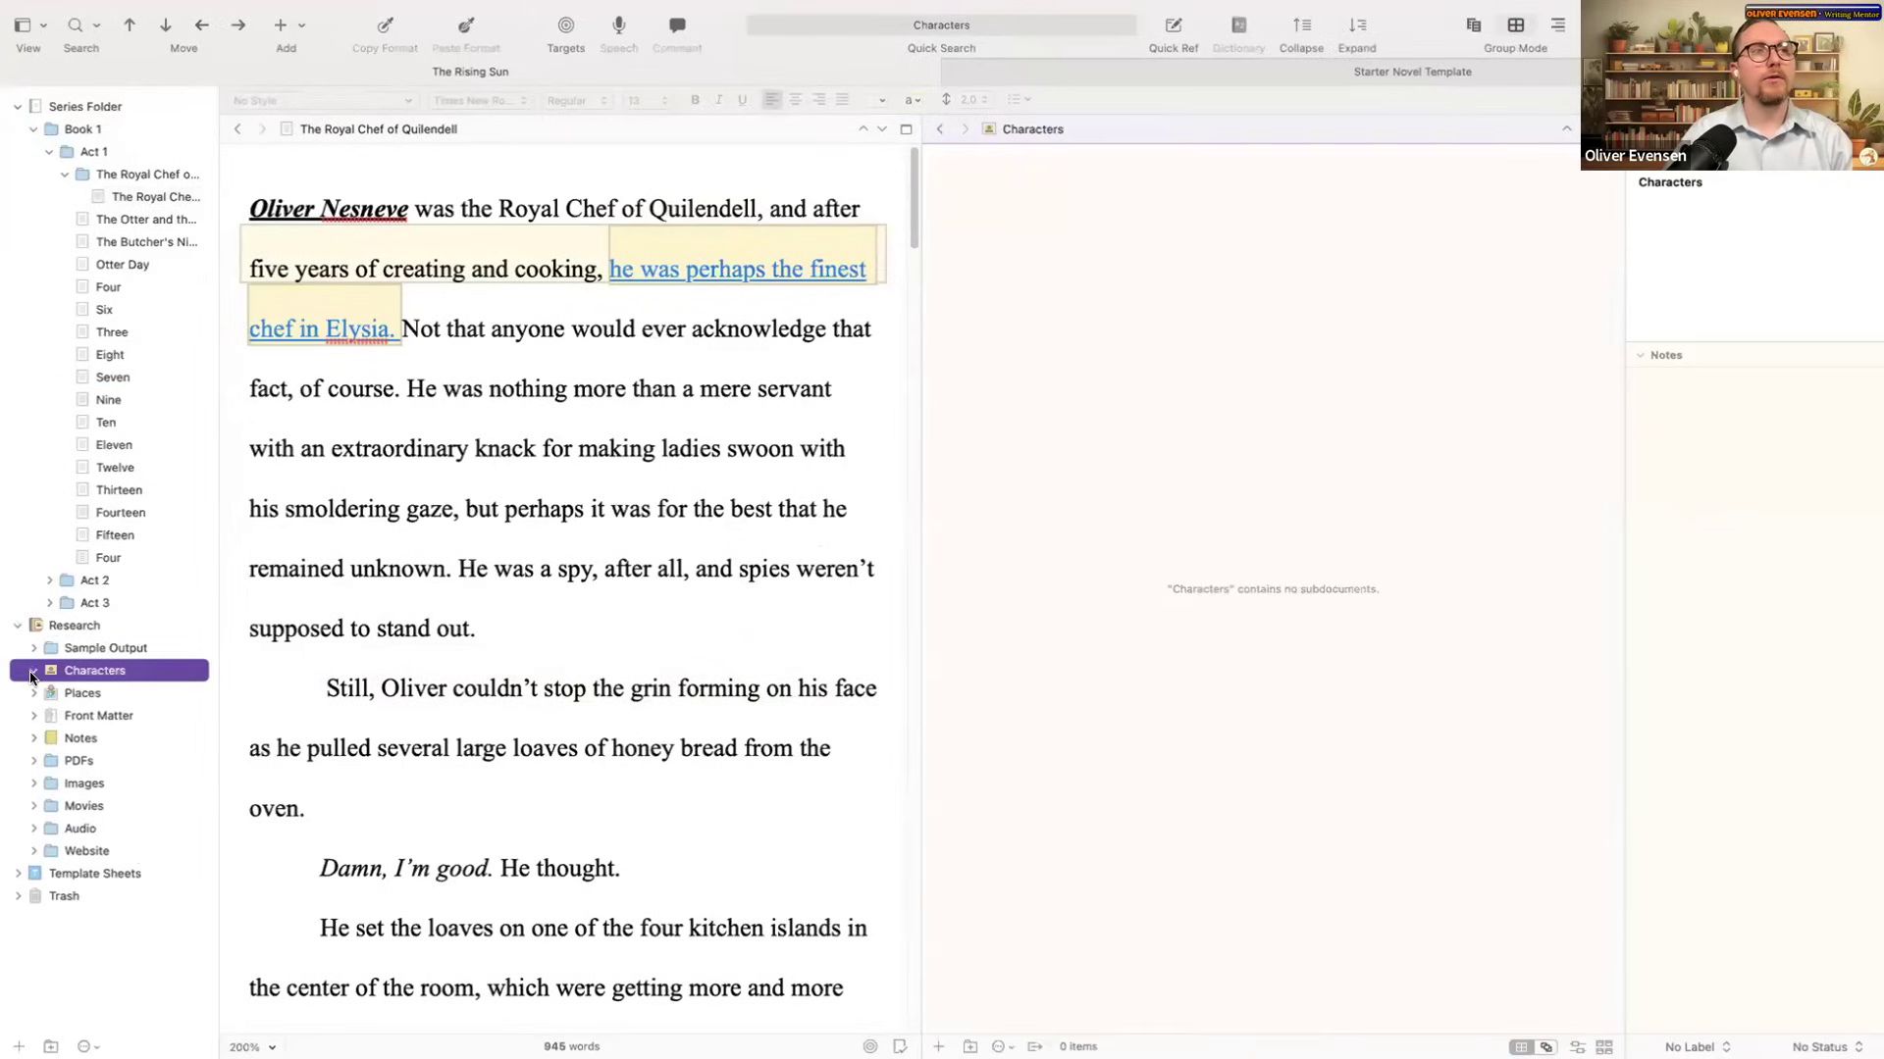
click(36, 761)
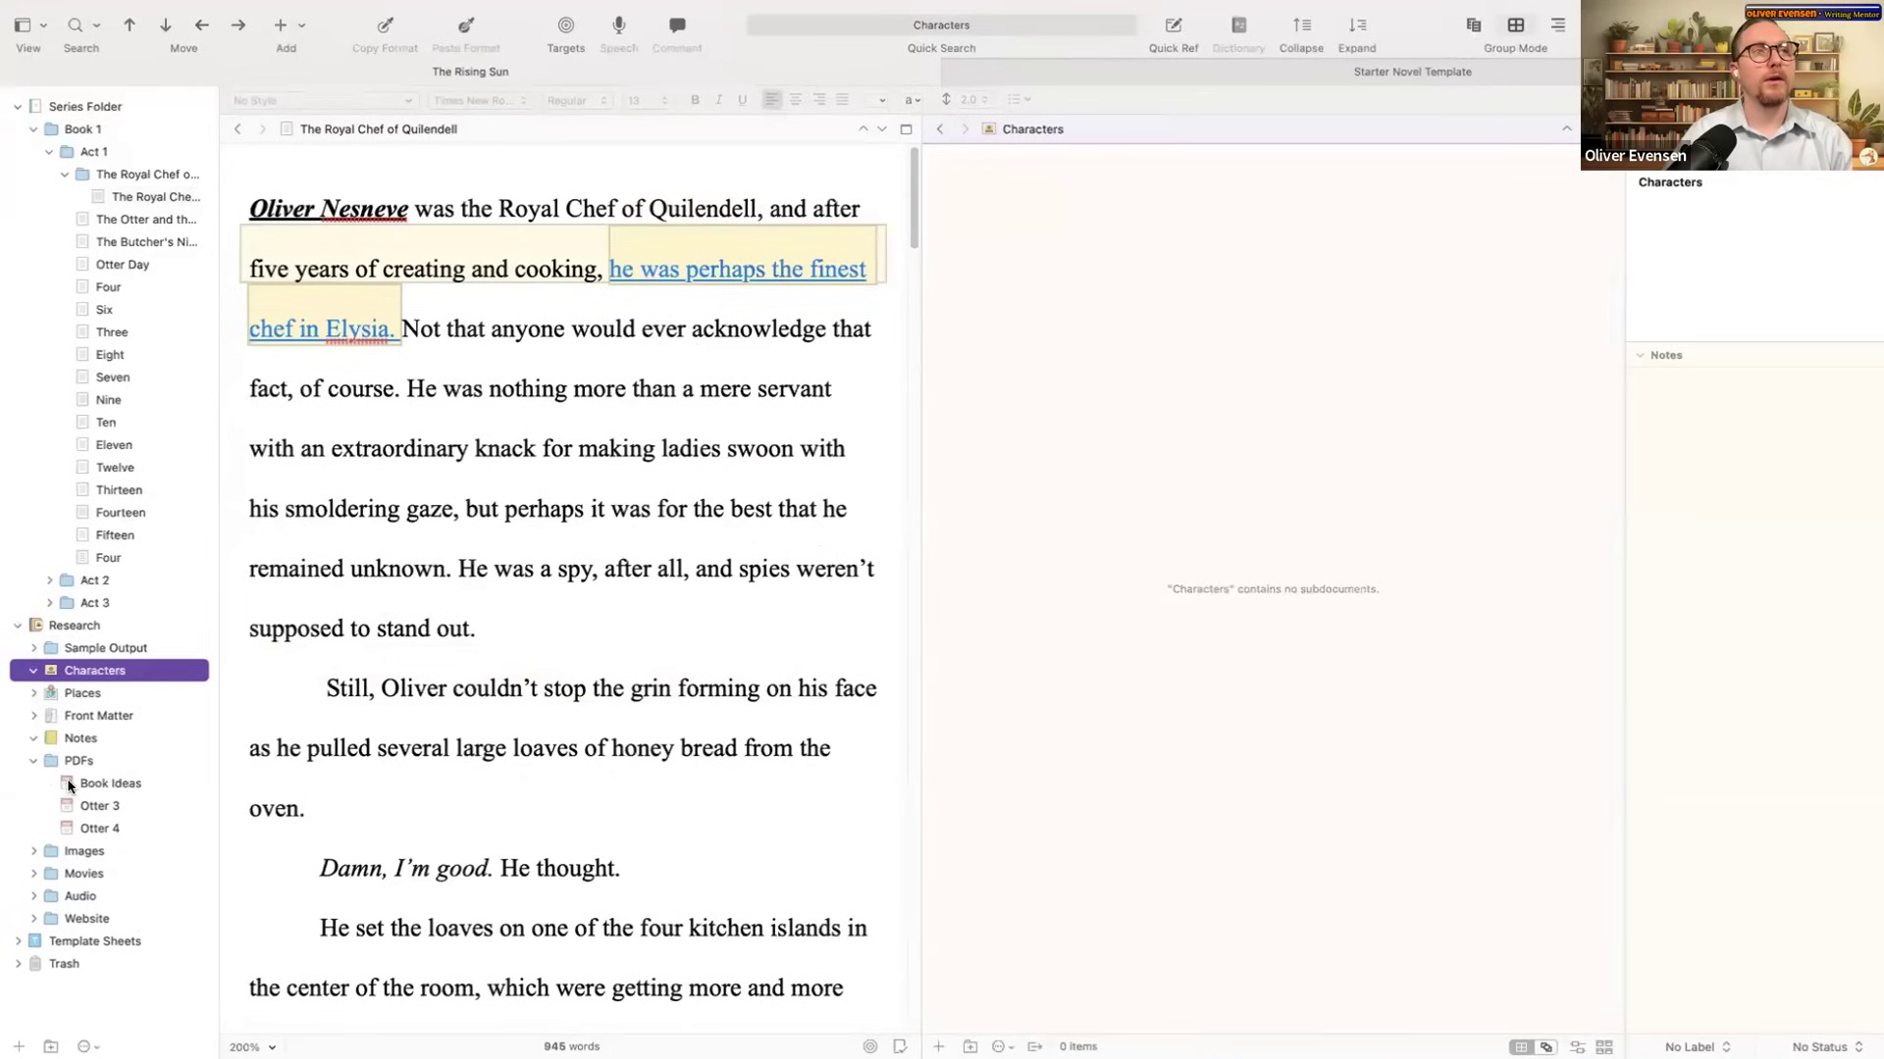
click(111, 783)
scroll(1217, 604, down, 6)
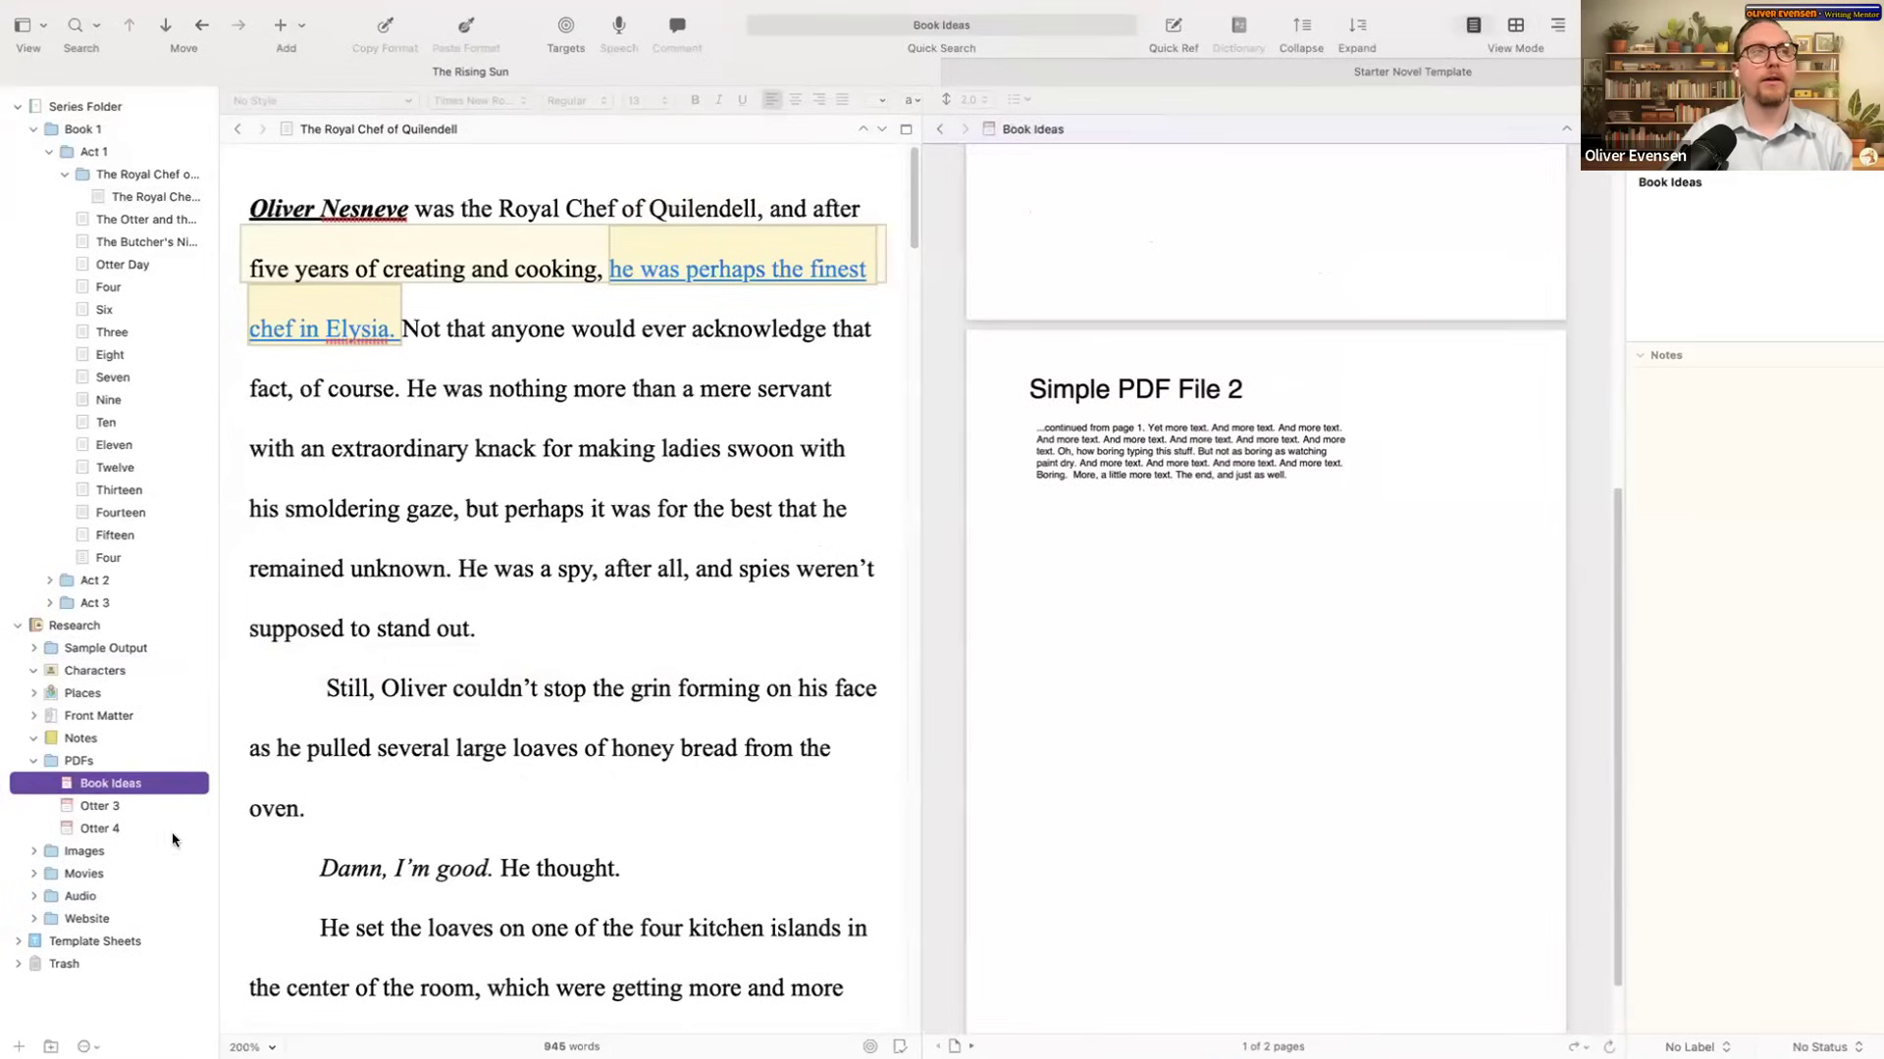
Step: View the sample audio file, the Website folder and the Video Import Example from Research in the second pane
click(34, 896)
click(123, 919)
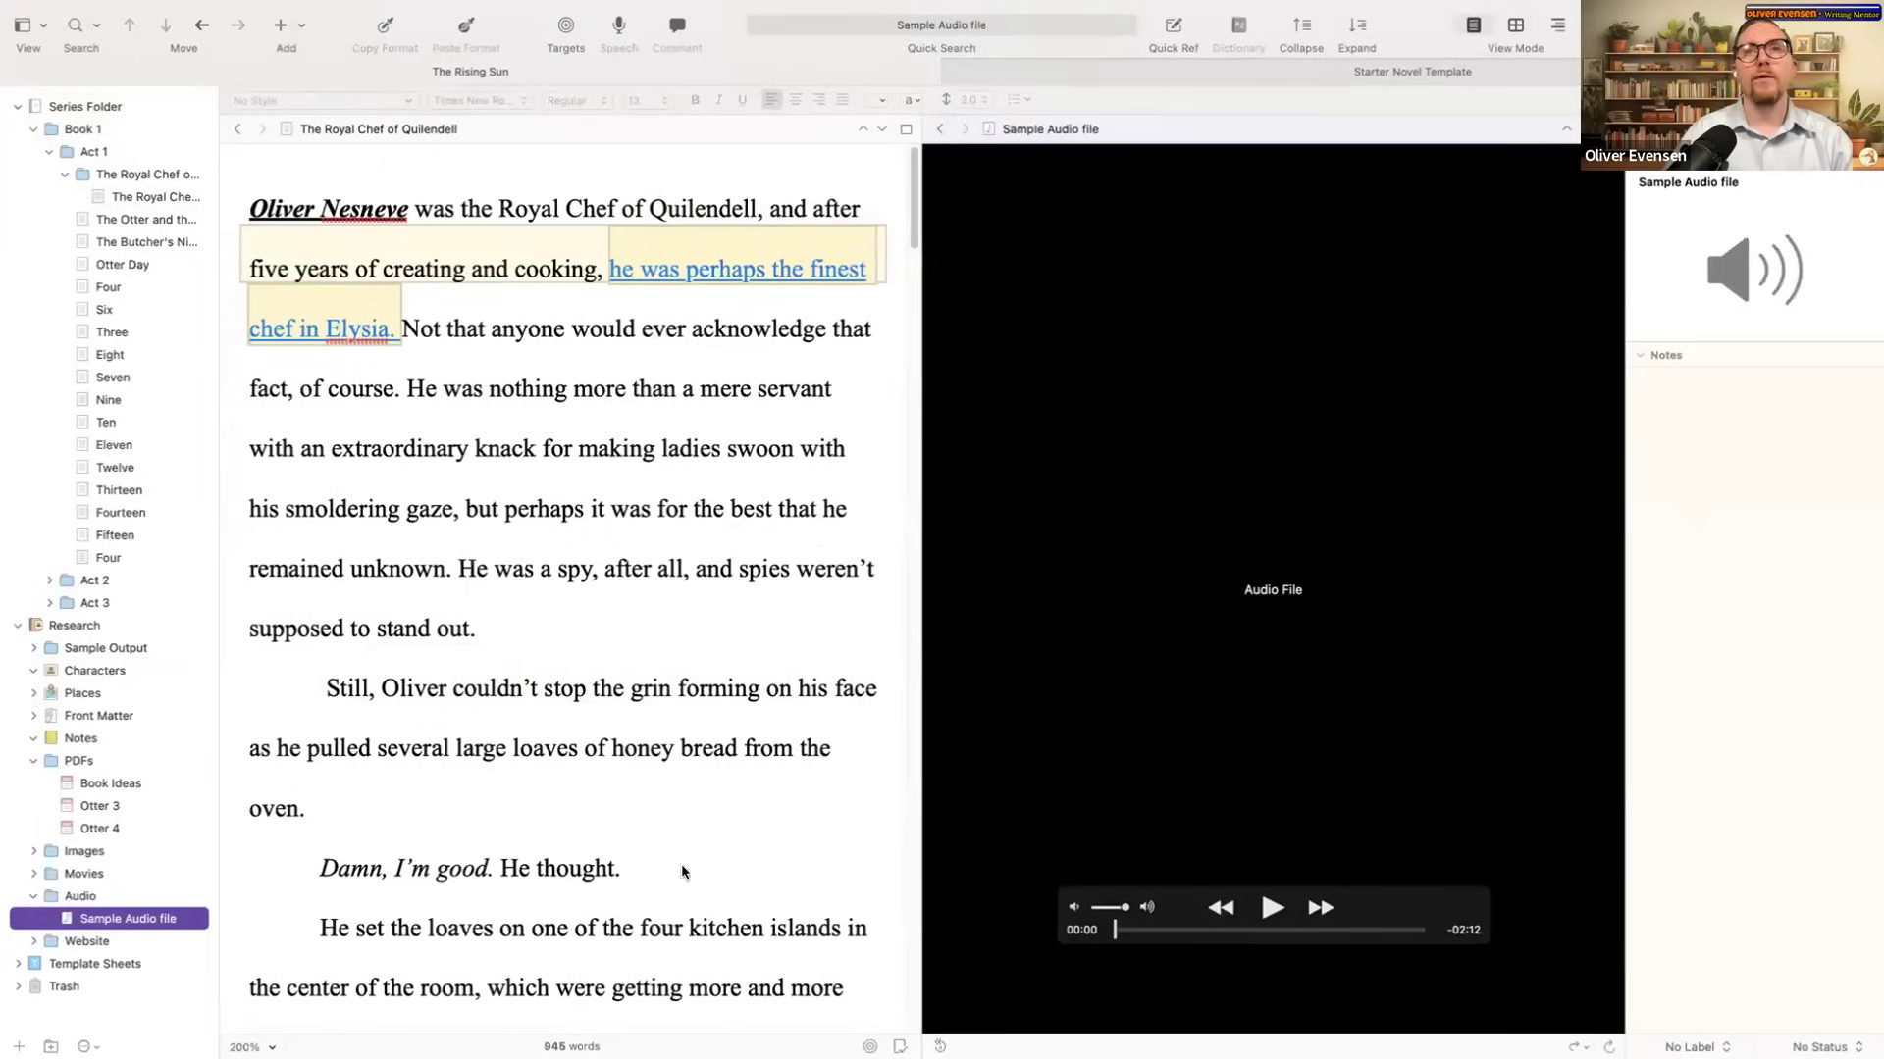
click(69, 942)
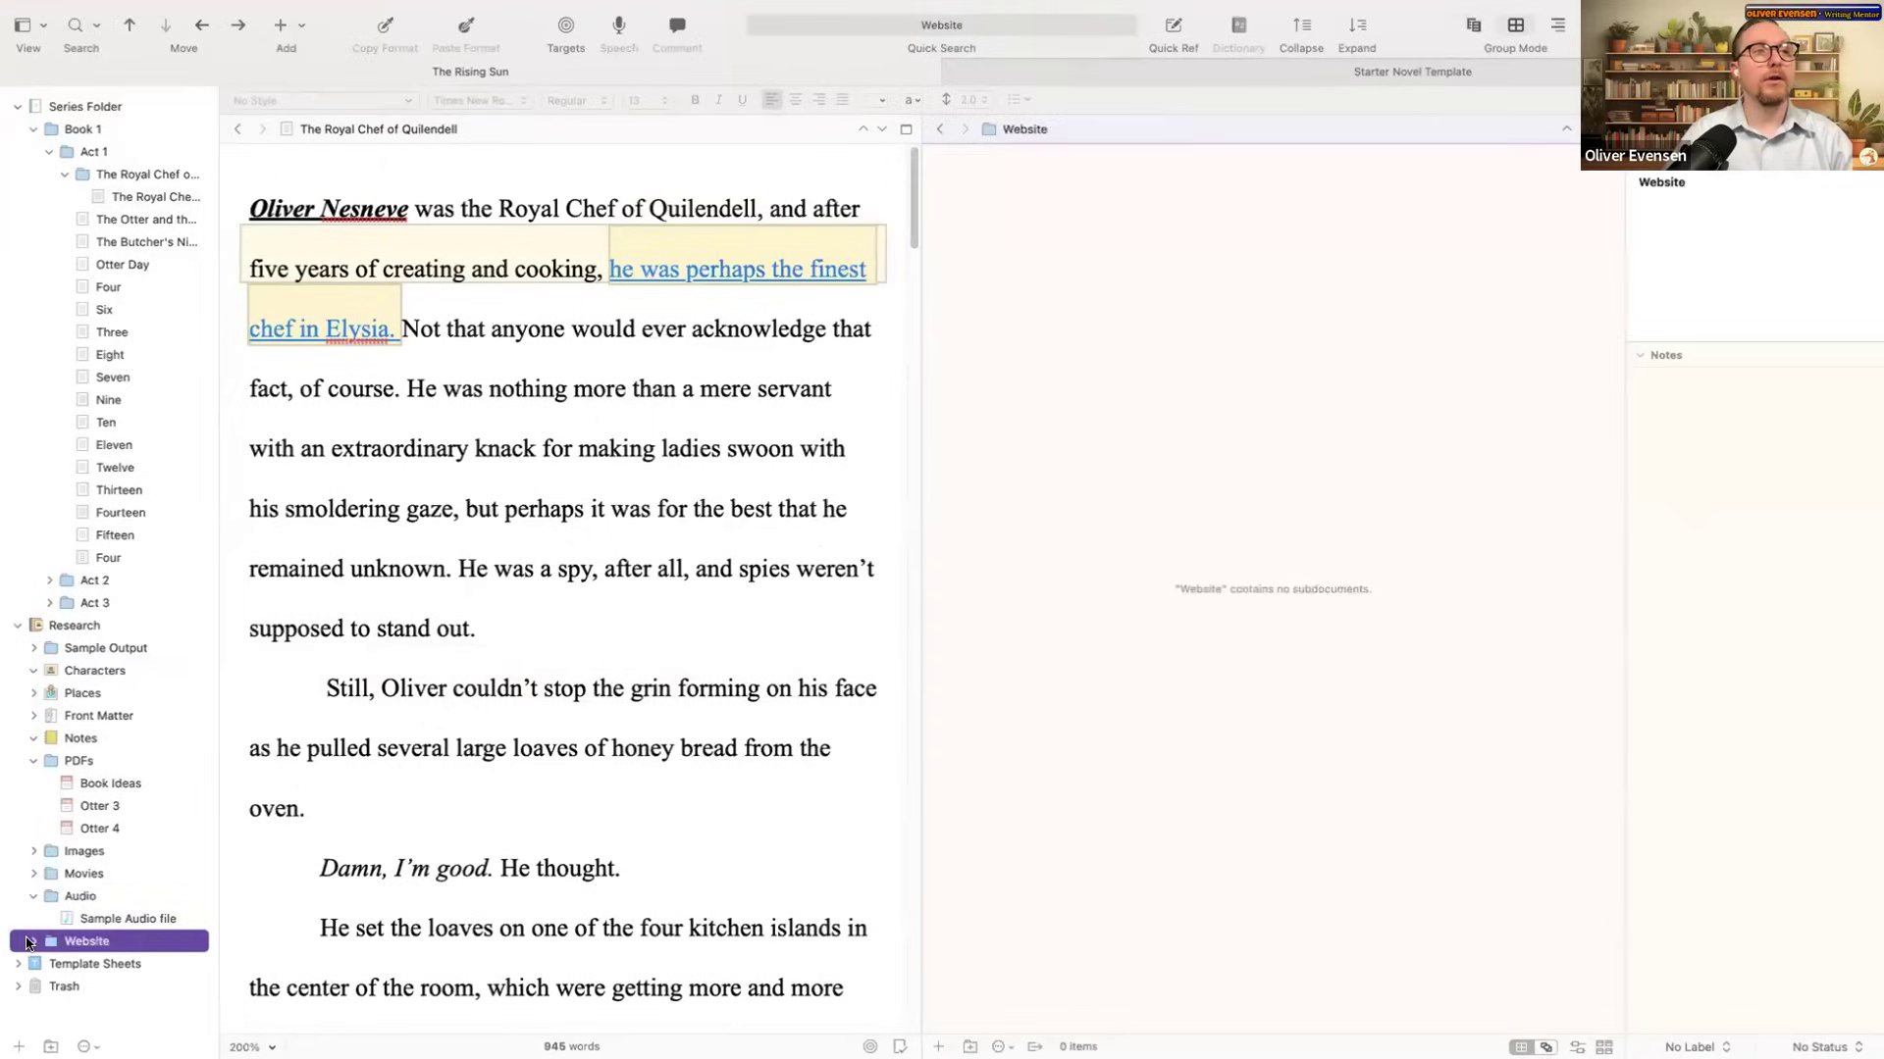
click(33, 873)
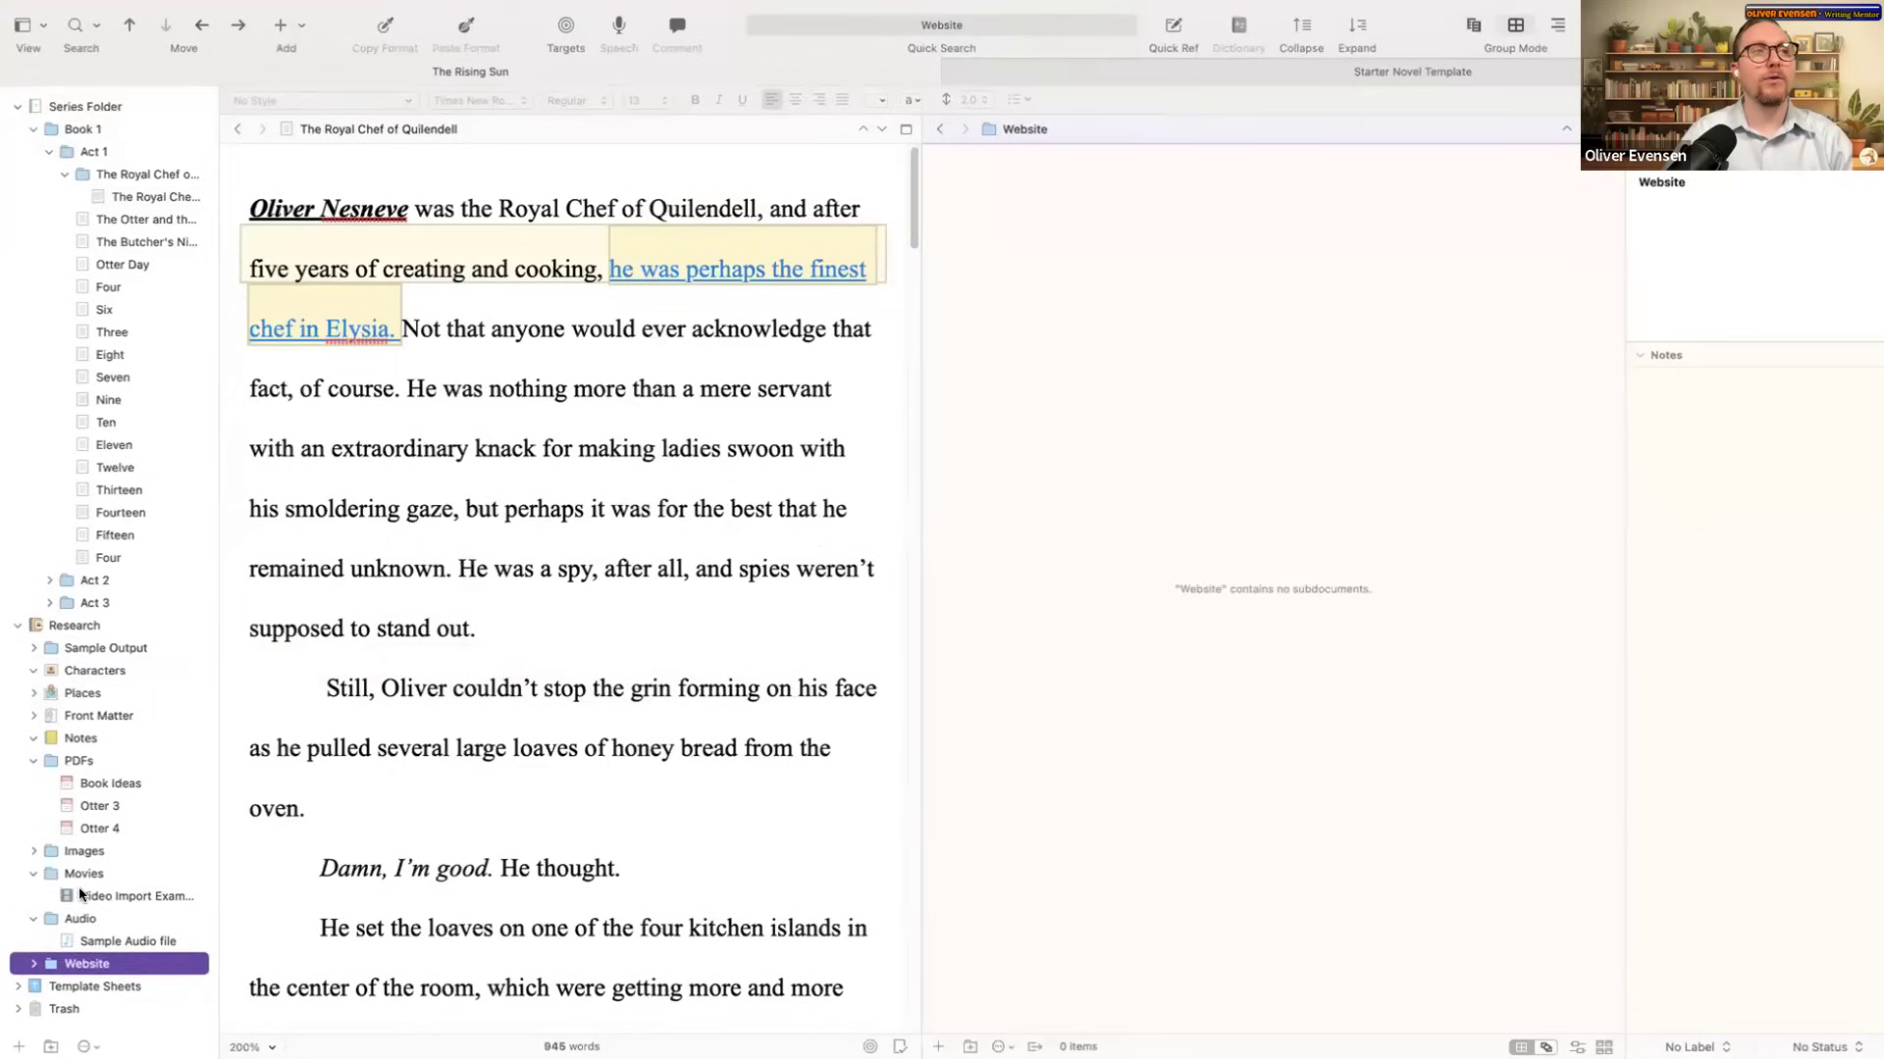
click(128, 896)
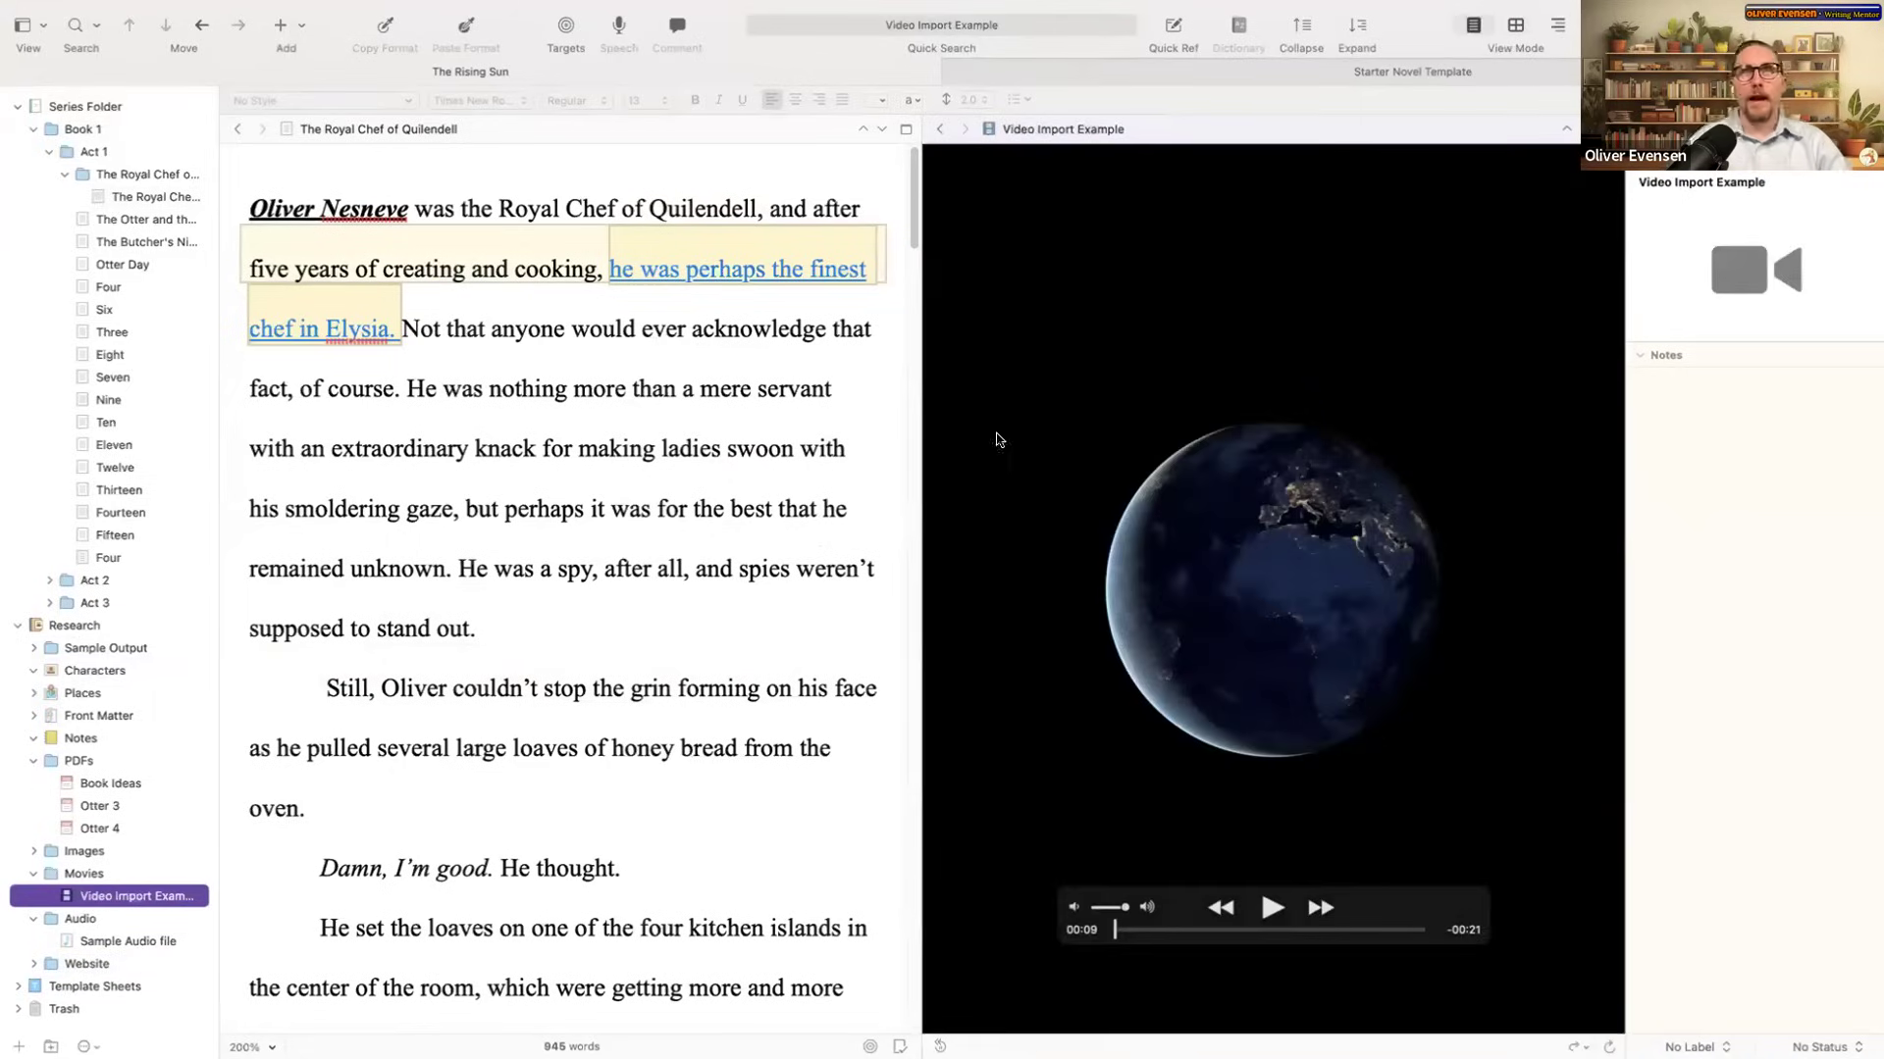
Step: Close the video's pane so only the Royal Chef scene remains, and split the editor vertically again
click(782, 448)
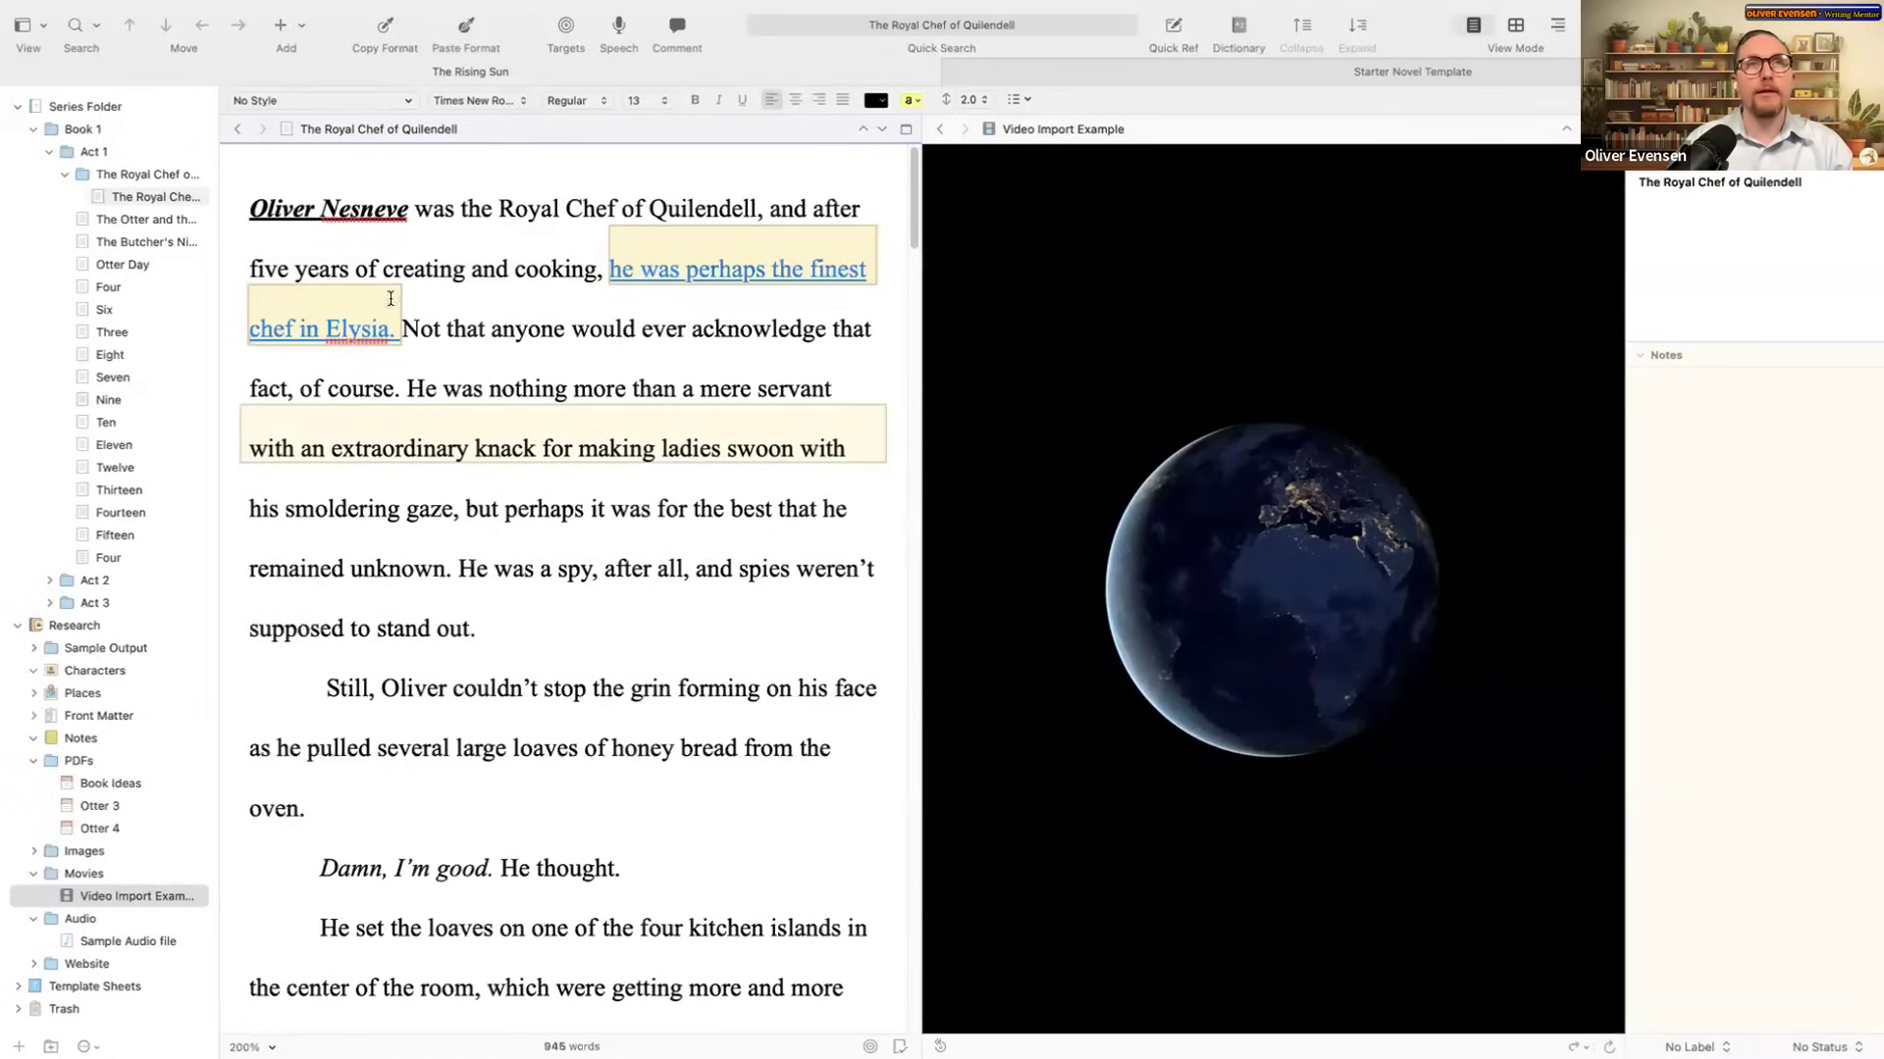
click(905, 132)
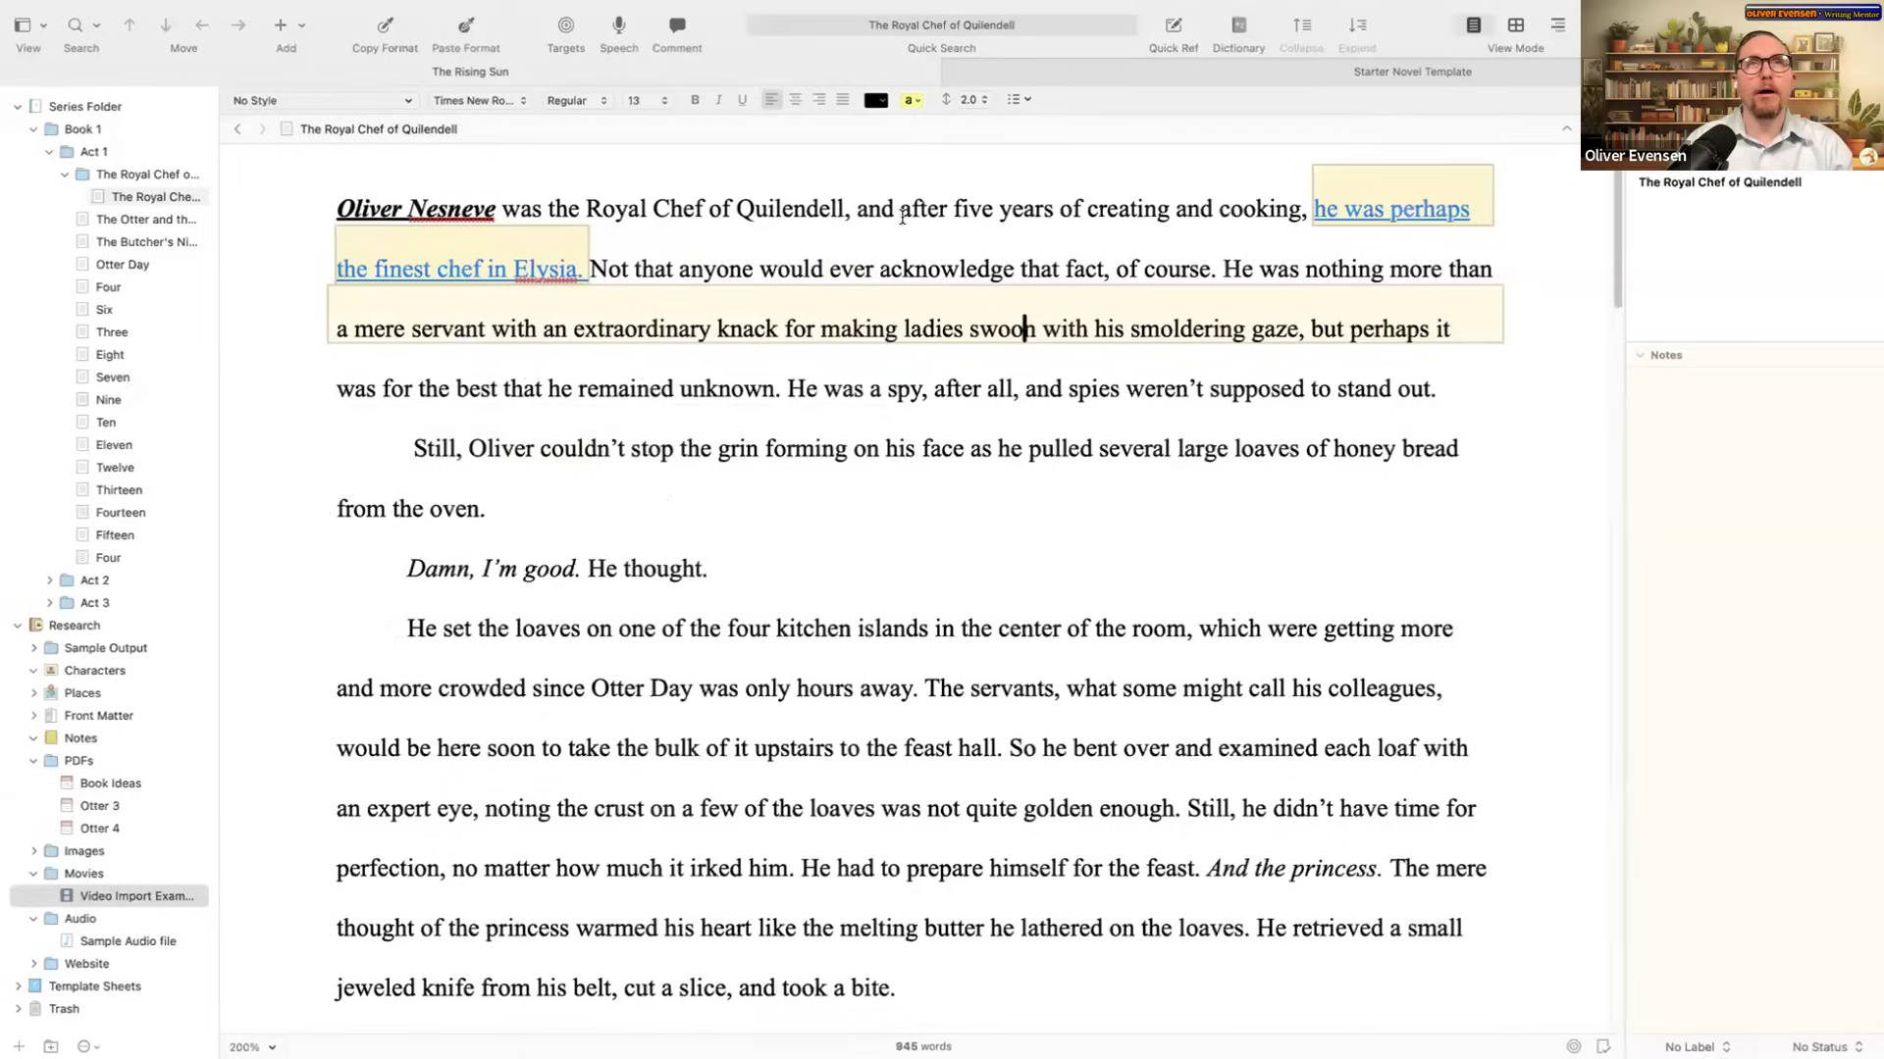
key(super+shift+apostrophe)
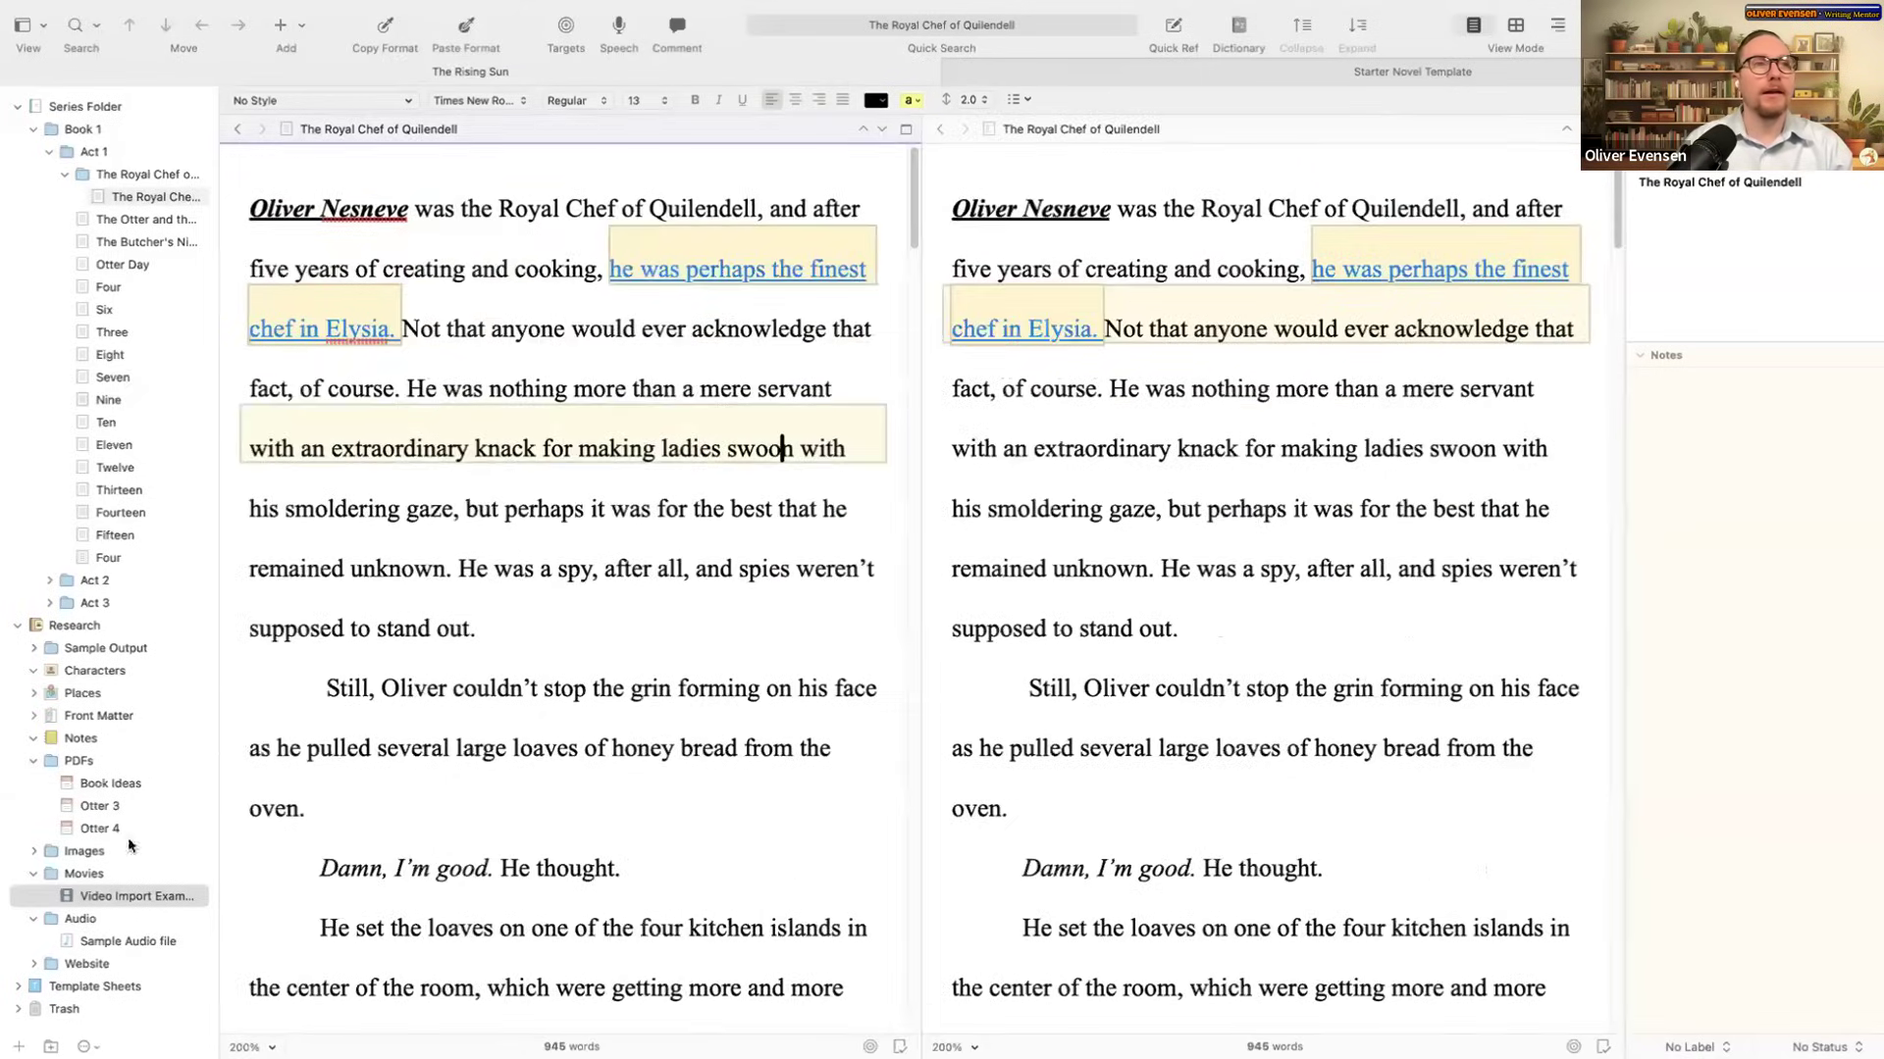
Step: Load the Video Import Example into the first pane, then collapse the split to the video alone and restore it
click(135, 895)
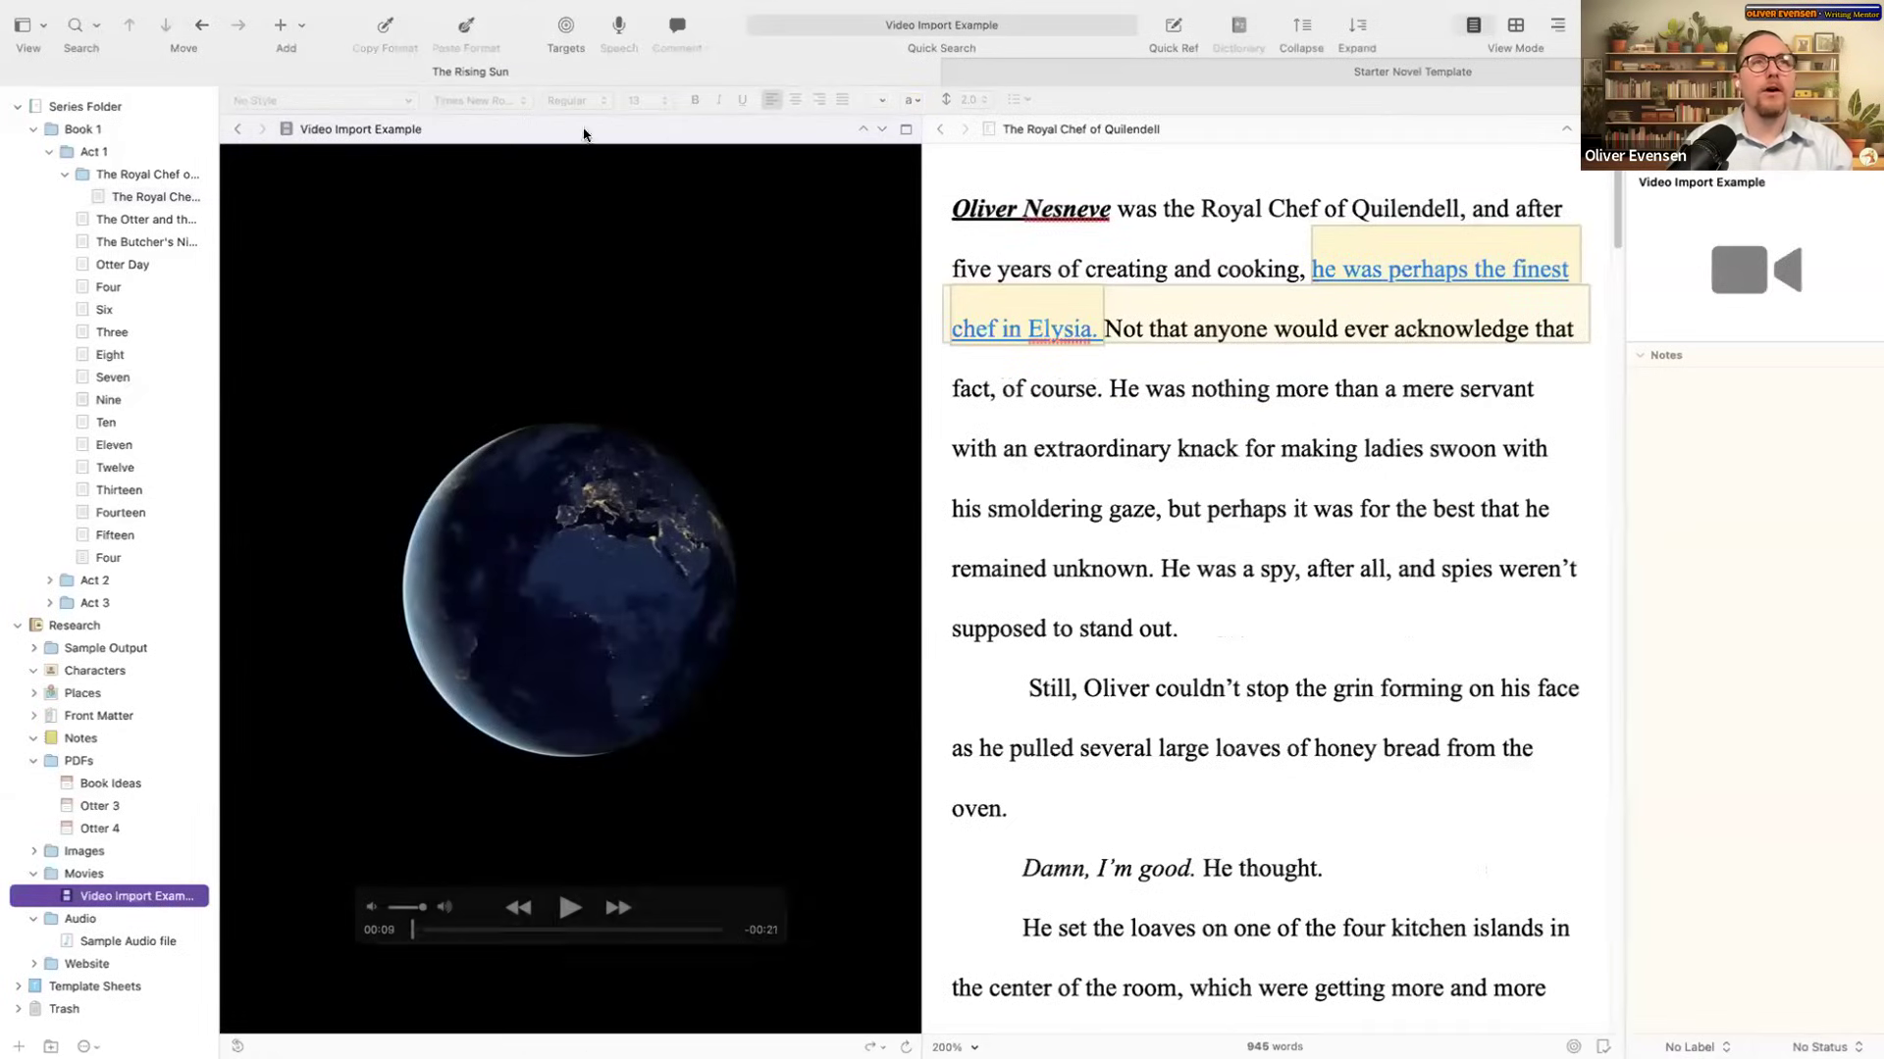
click(600, 356)
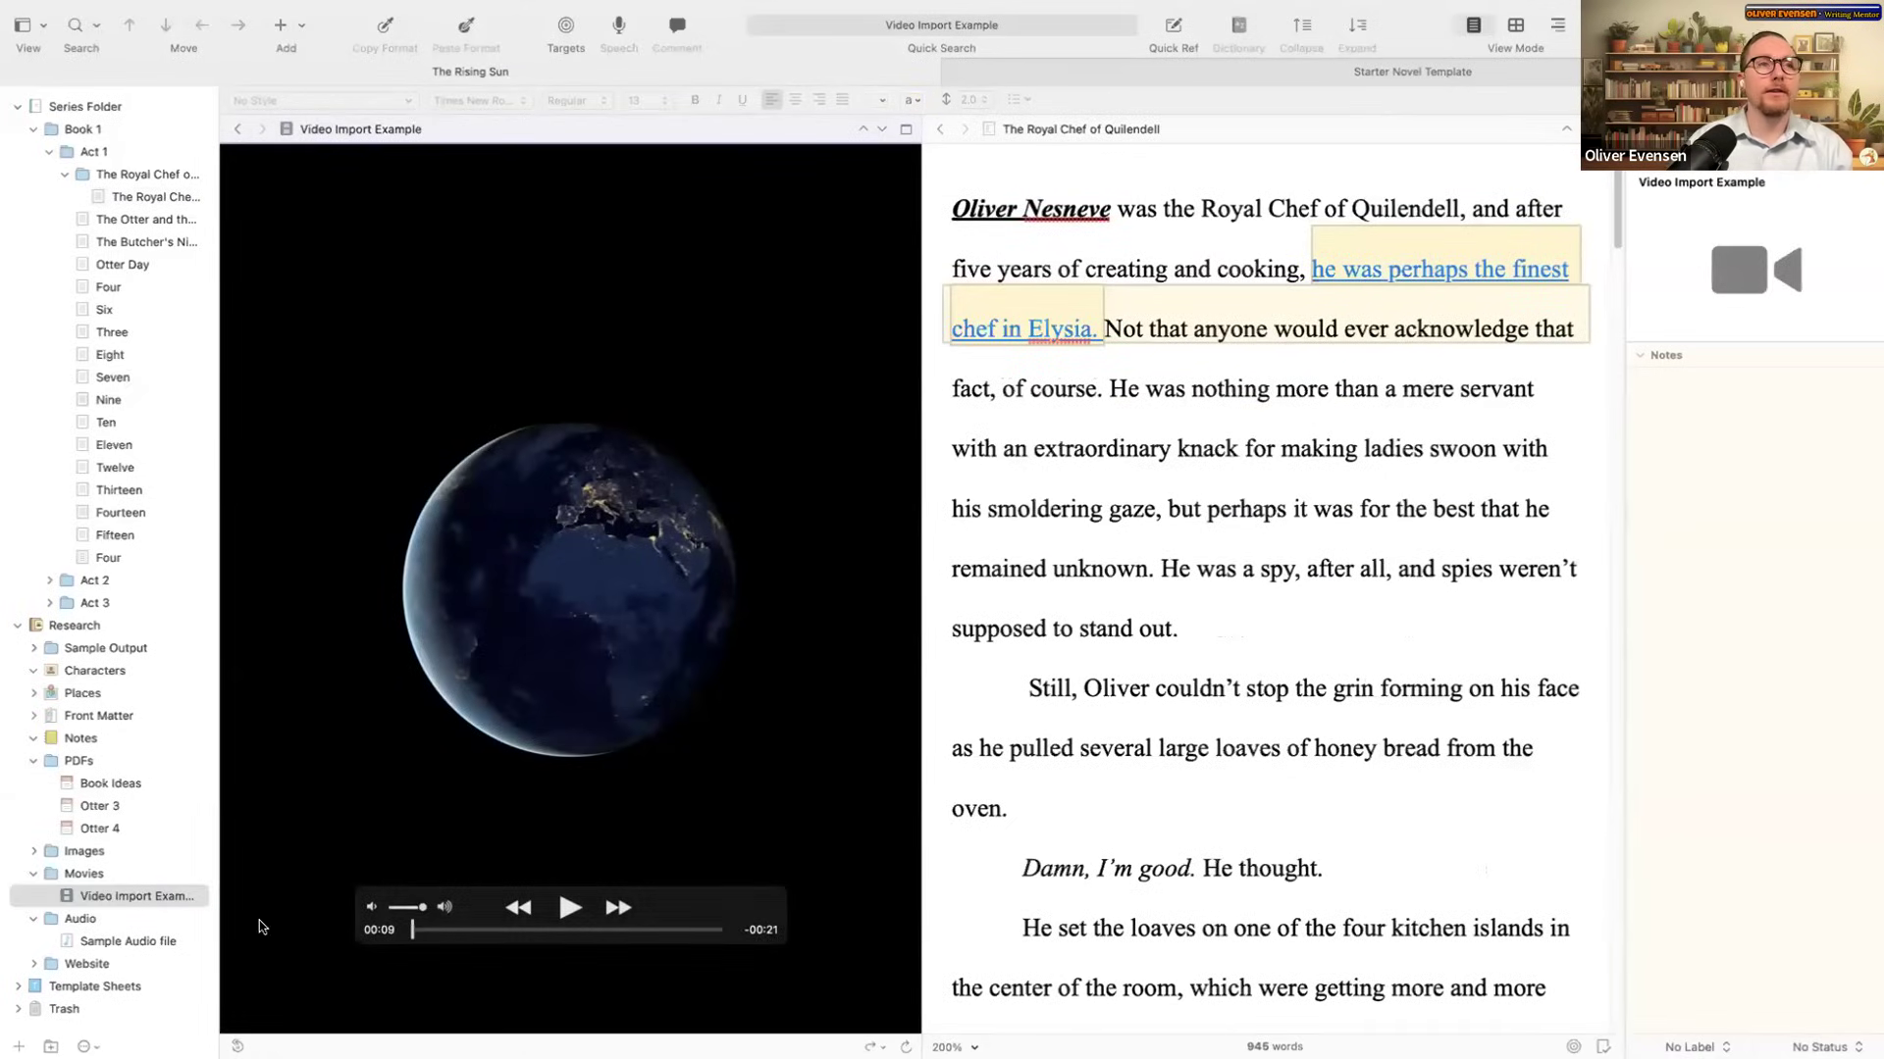
click(906, 128)
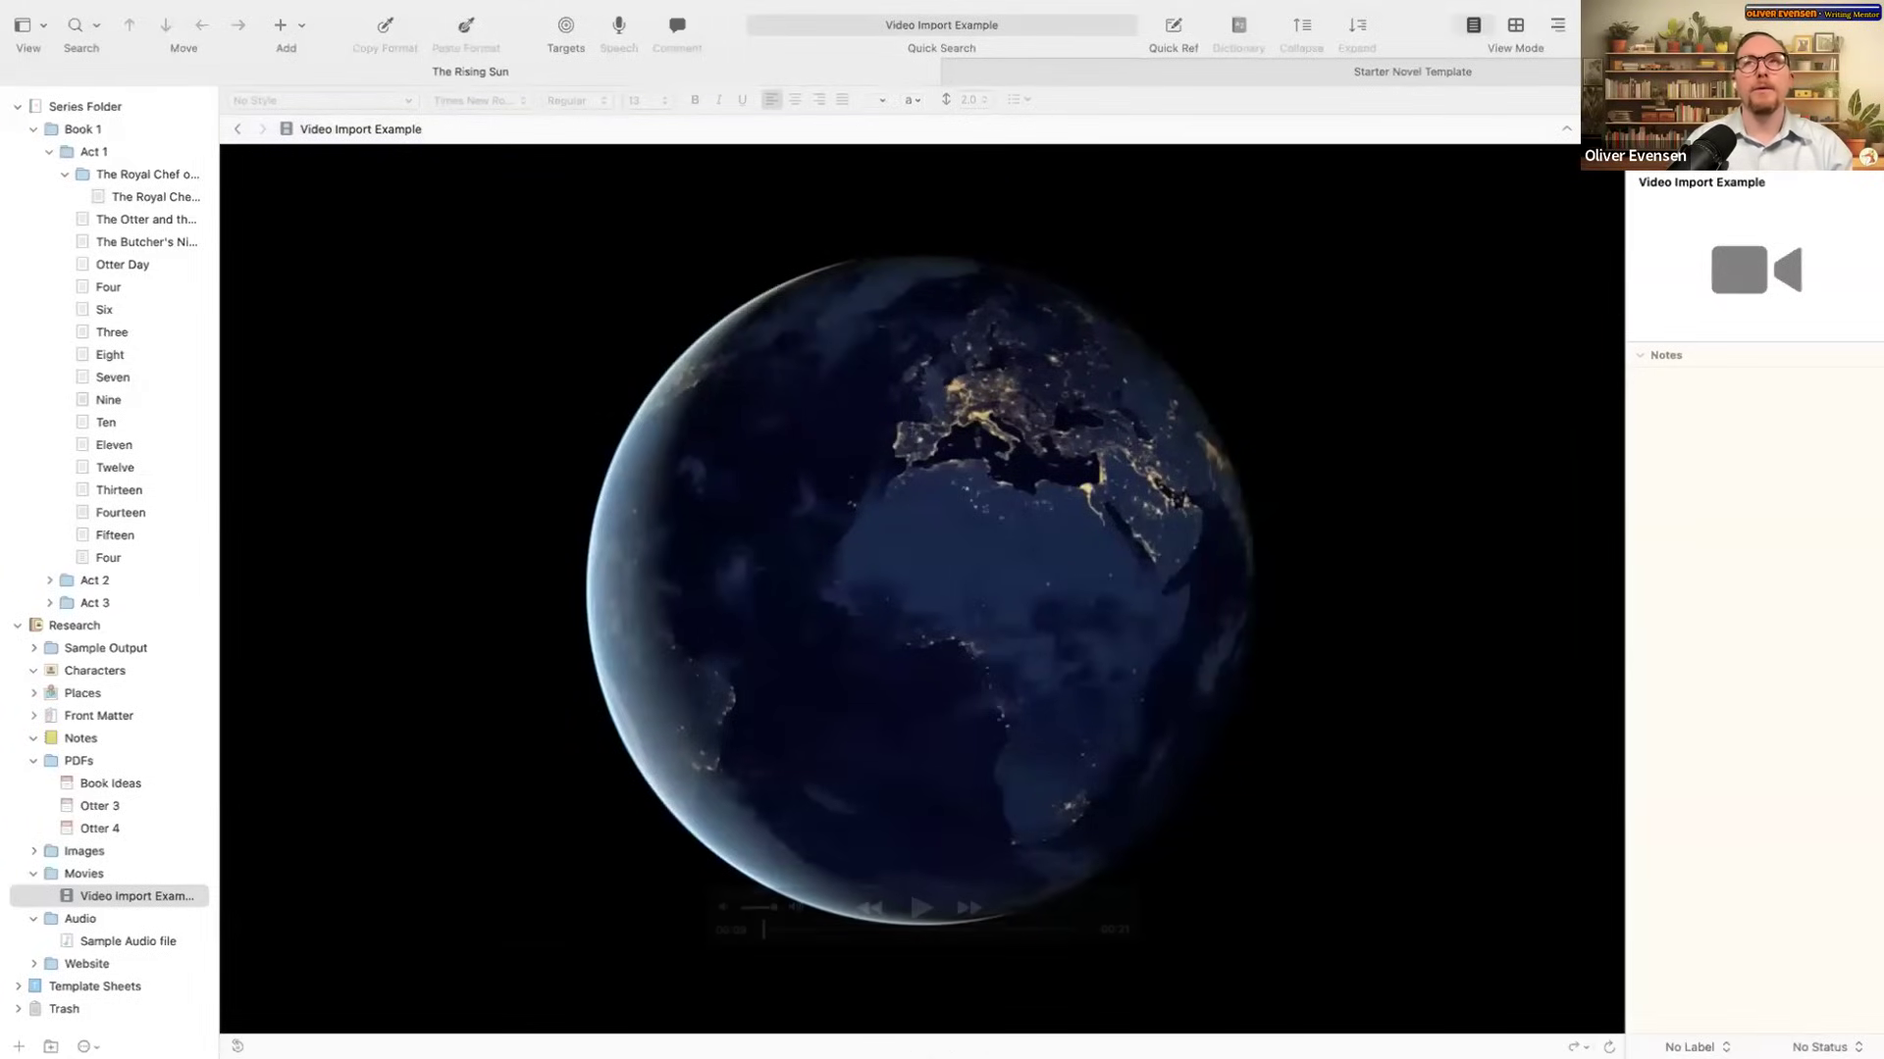
click(1609, 129)
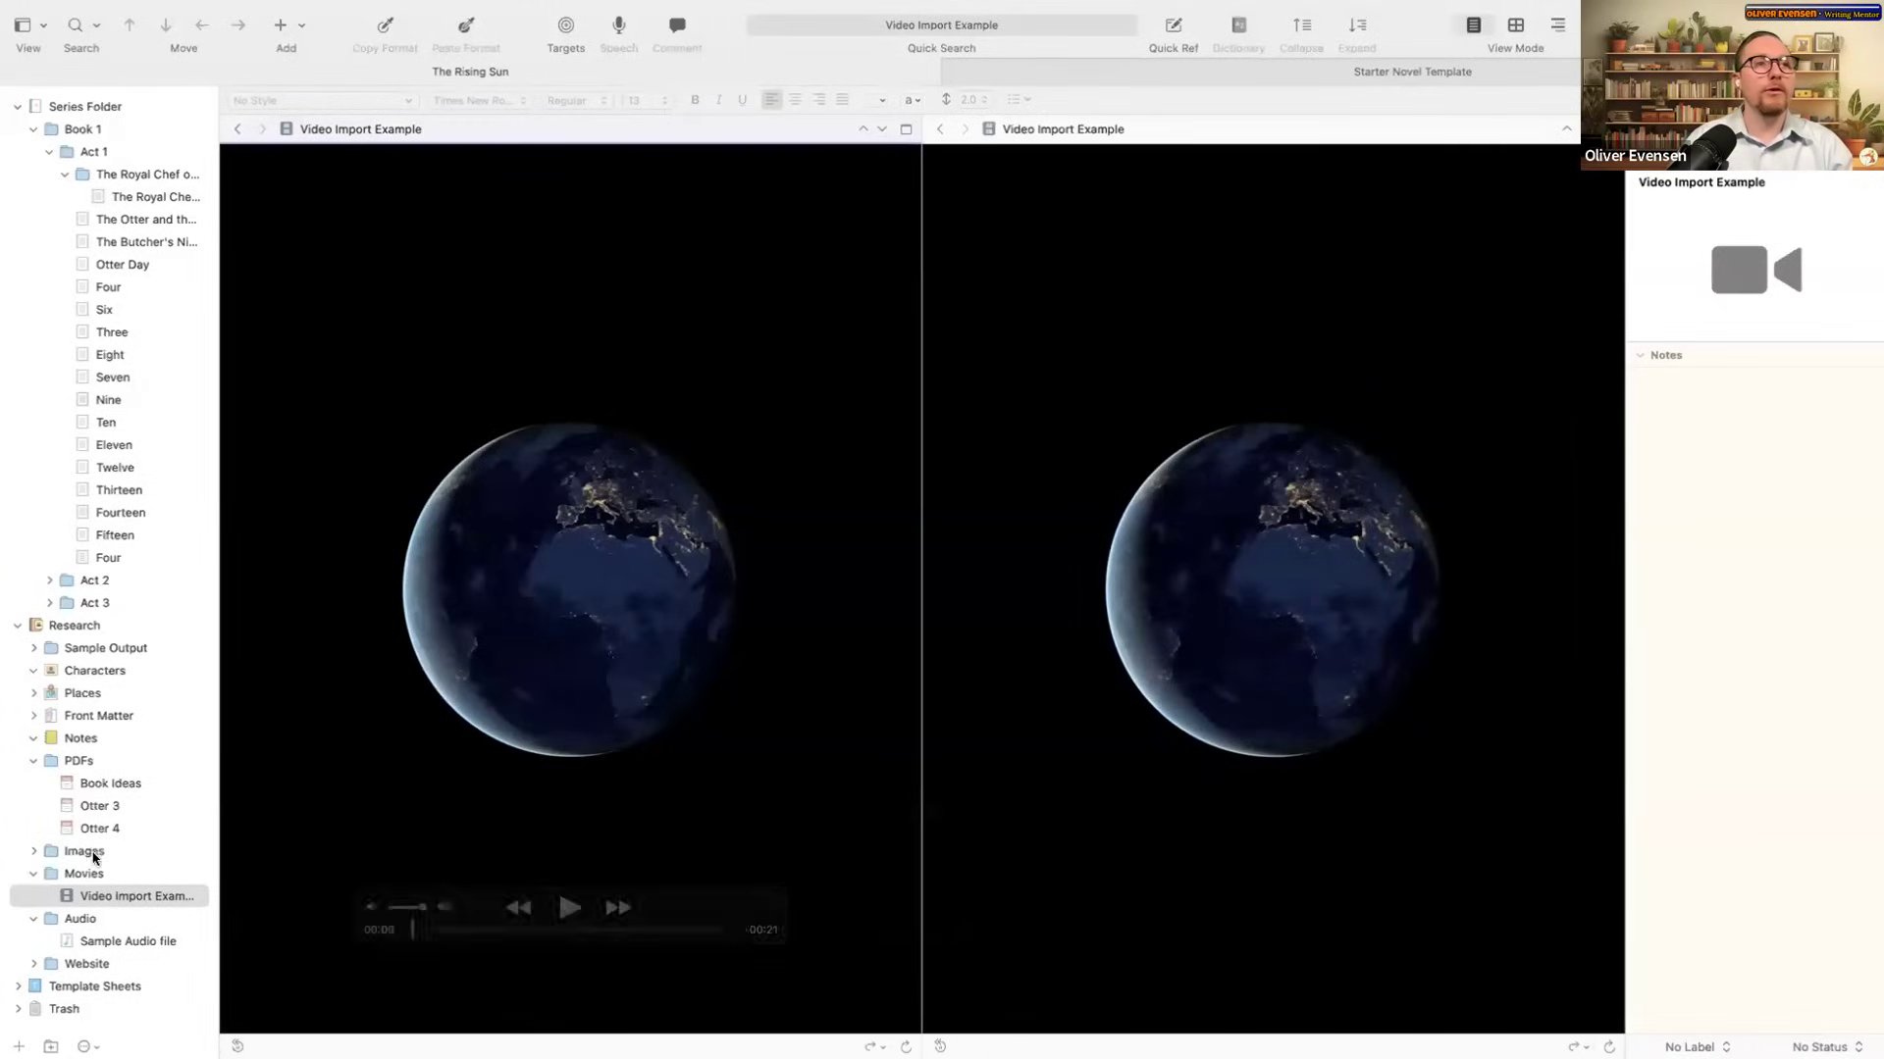
Step: Open chapters Fourteen and Fifteen in the first pane and chapters Eleven and Three in the second, switching focus between panes
click(121, 512)
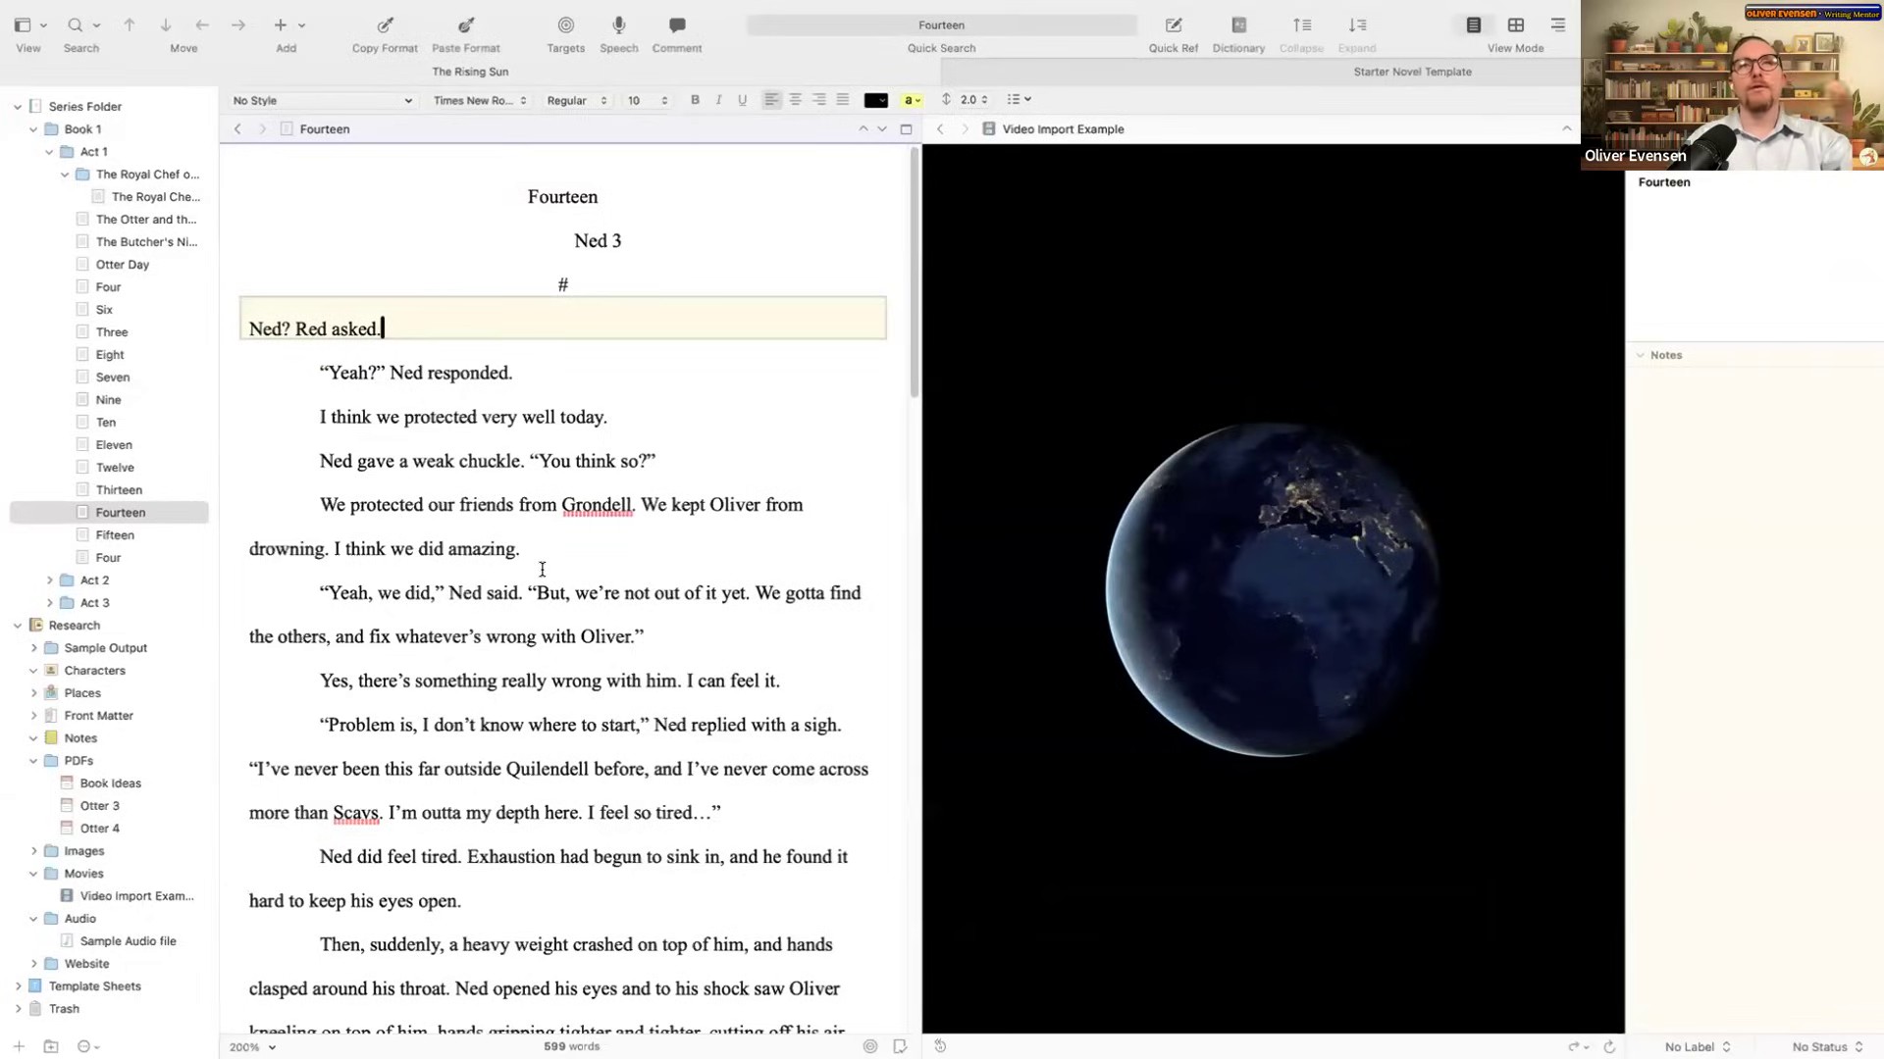
click(1349, 527)
click(90, 442)
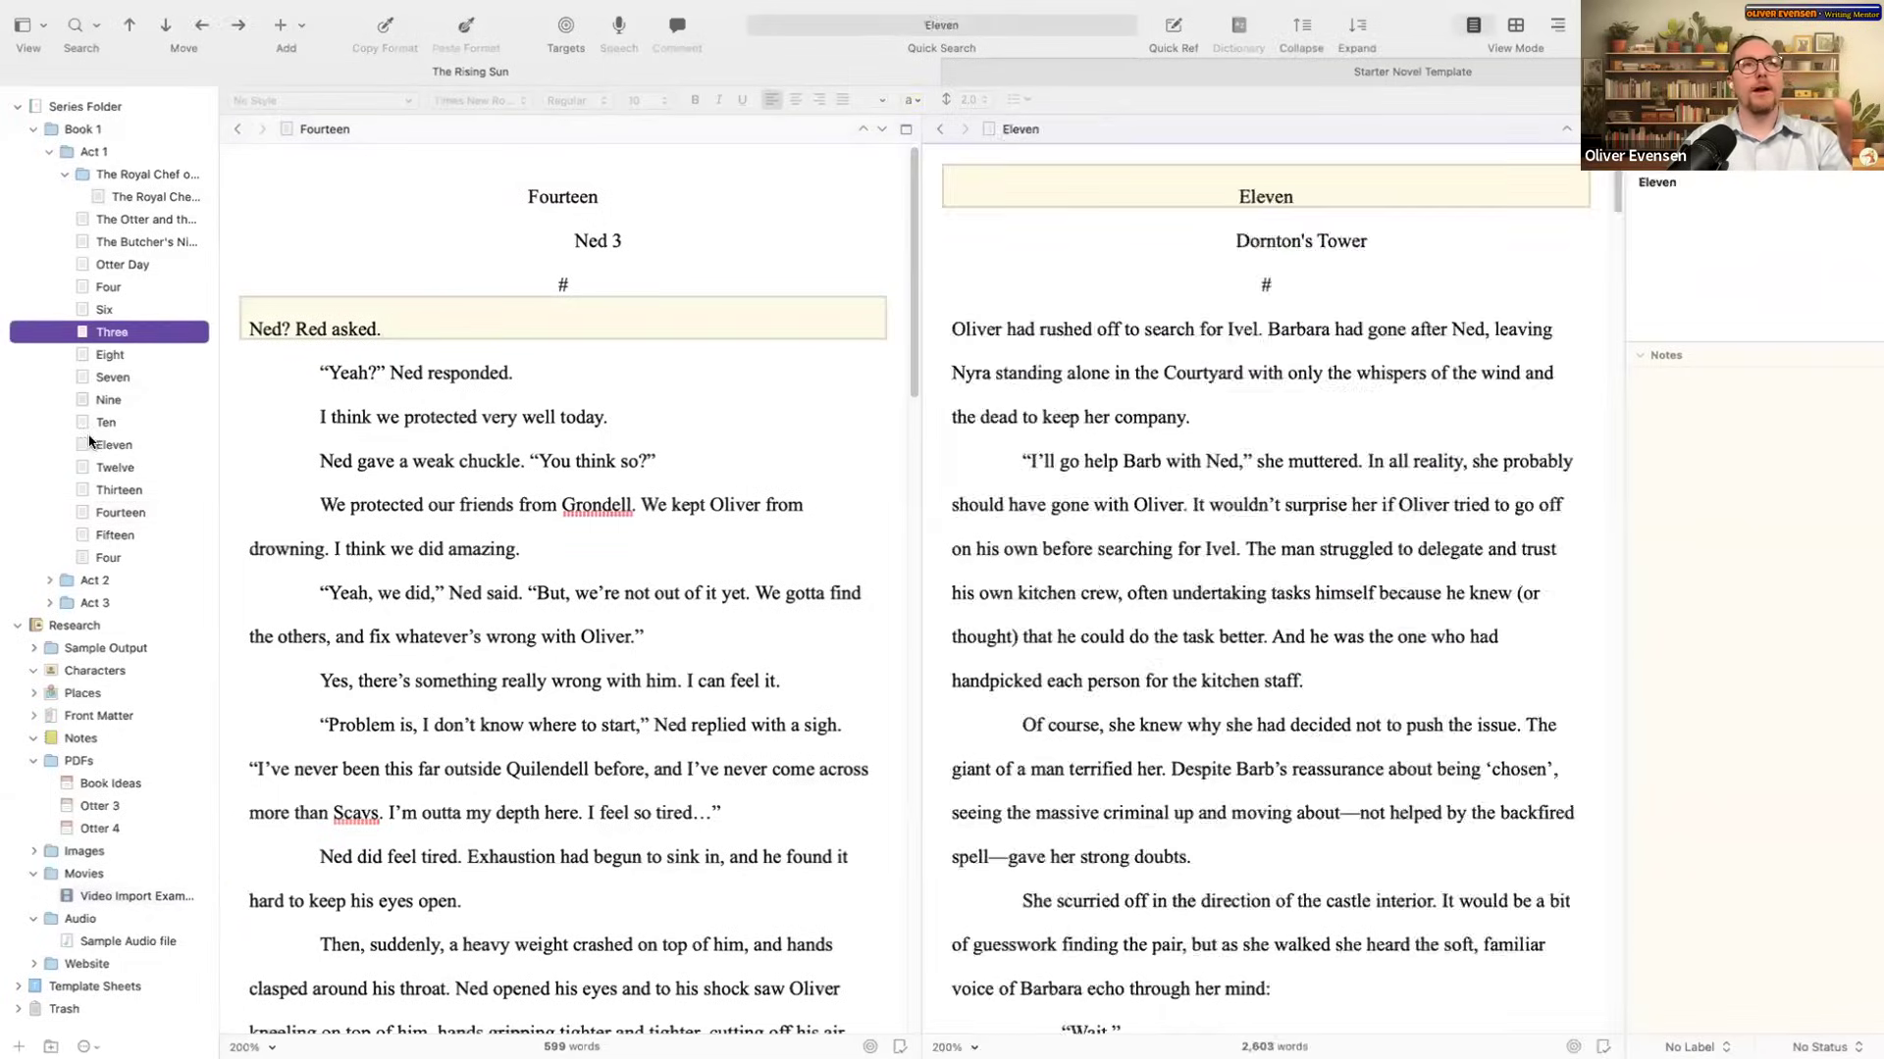
click(418, 547)
click(82, 534)
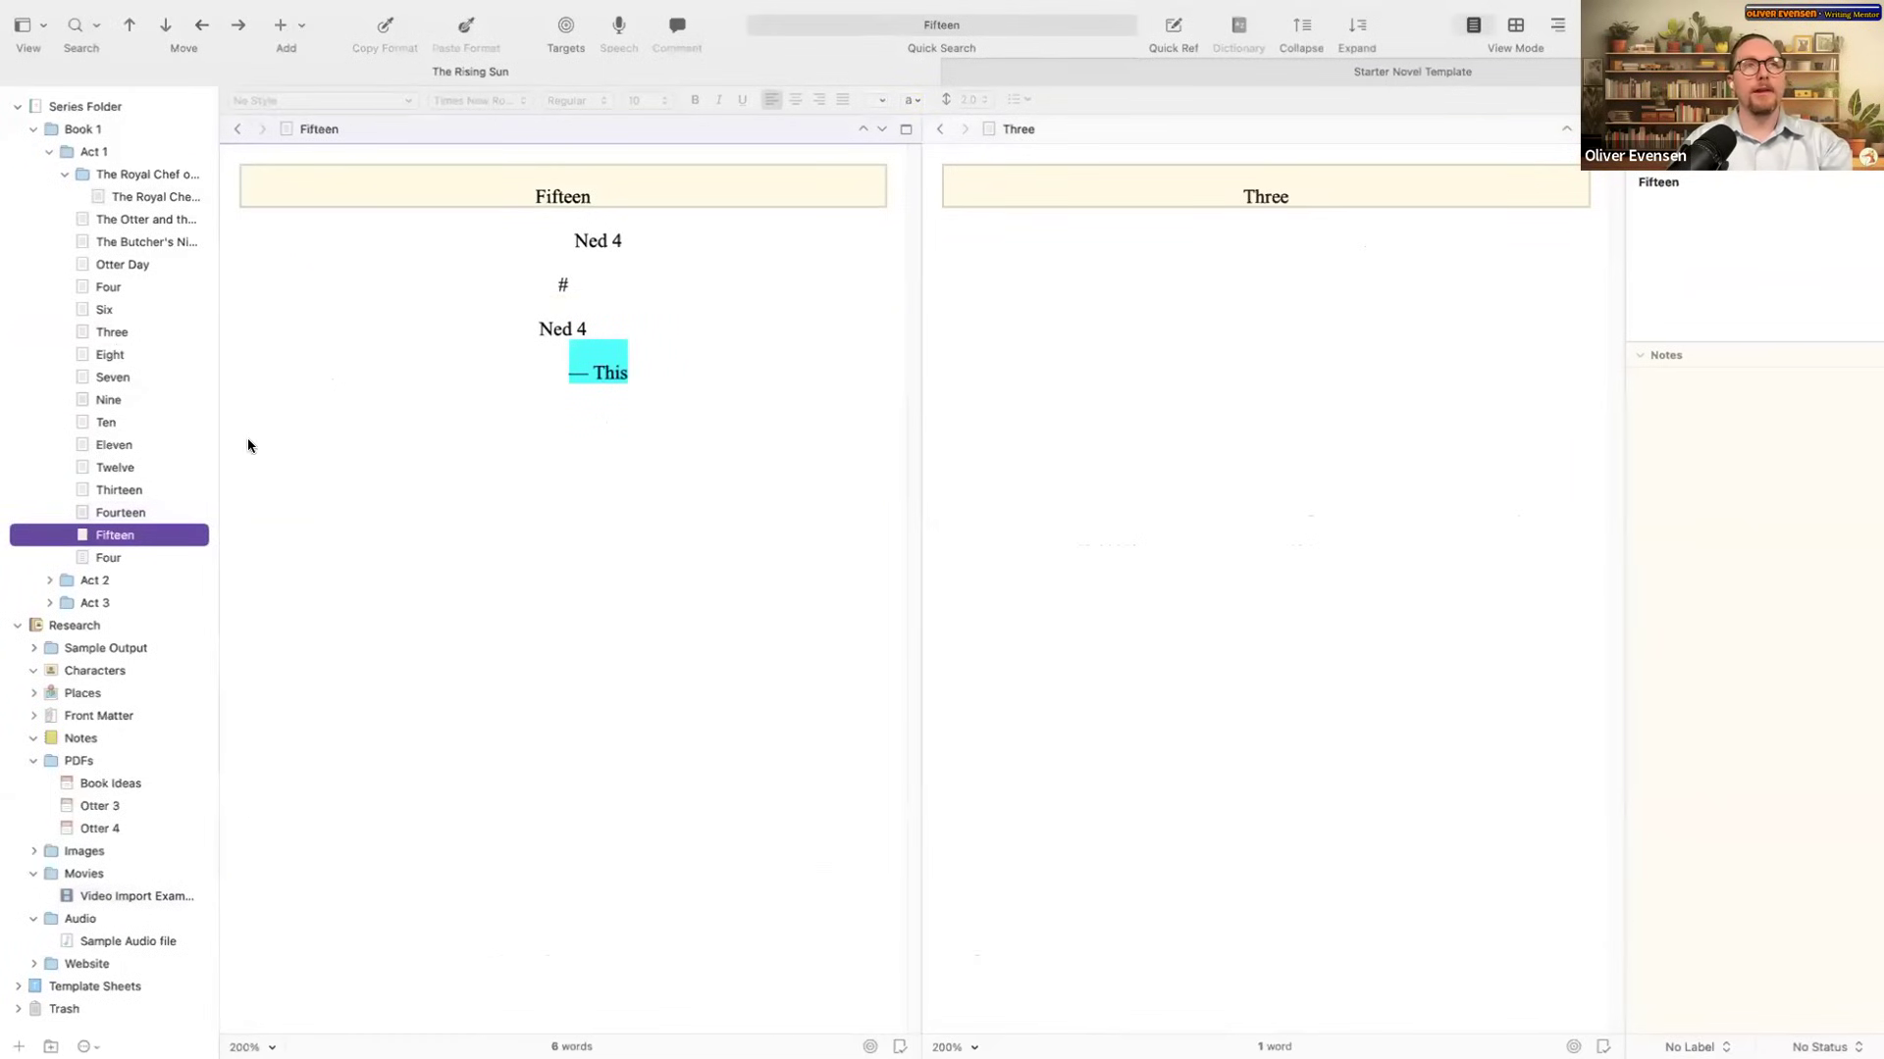
Step: Open chapter Eight in the first pane and lock that editor in place
click(132, 354)
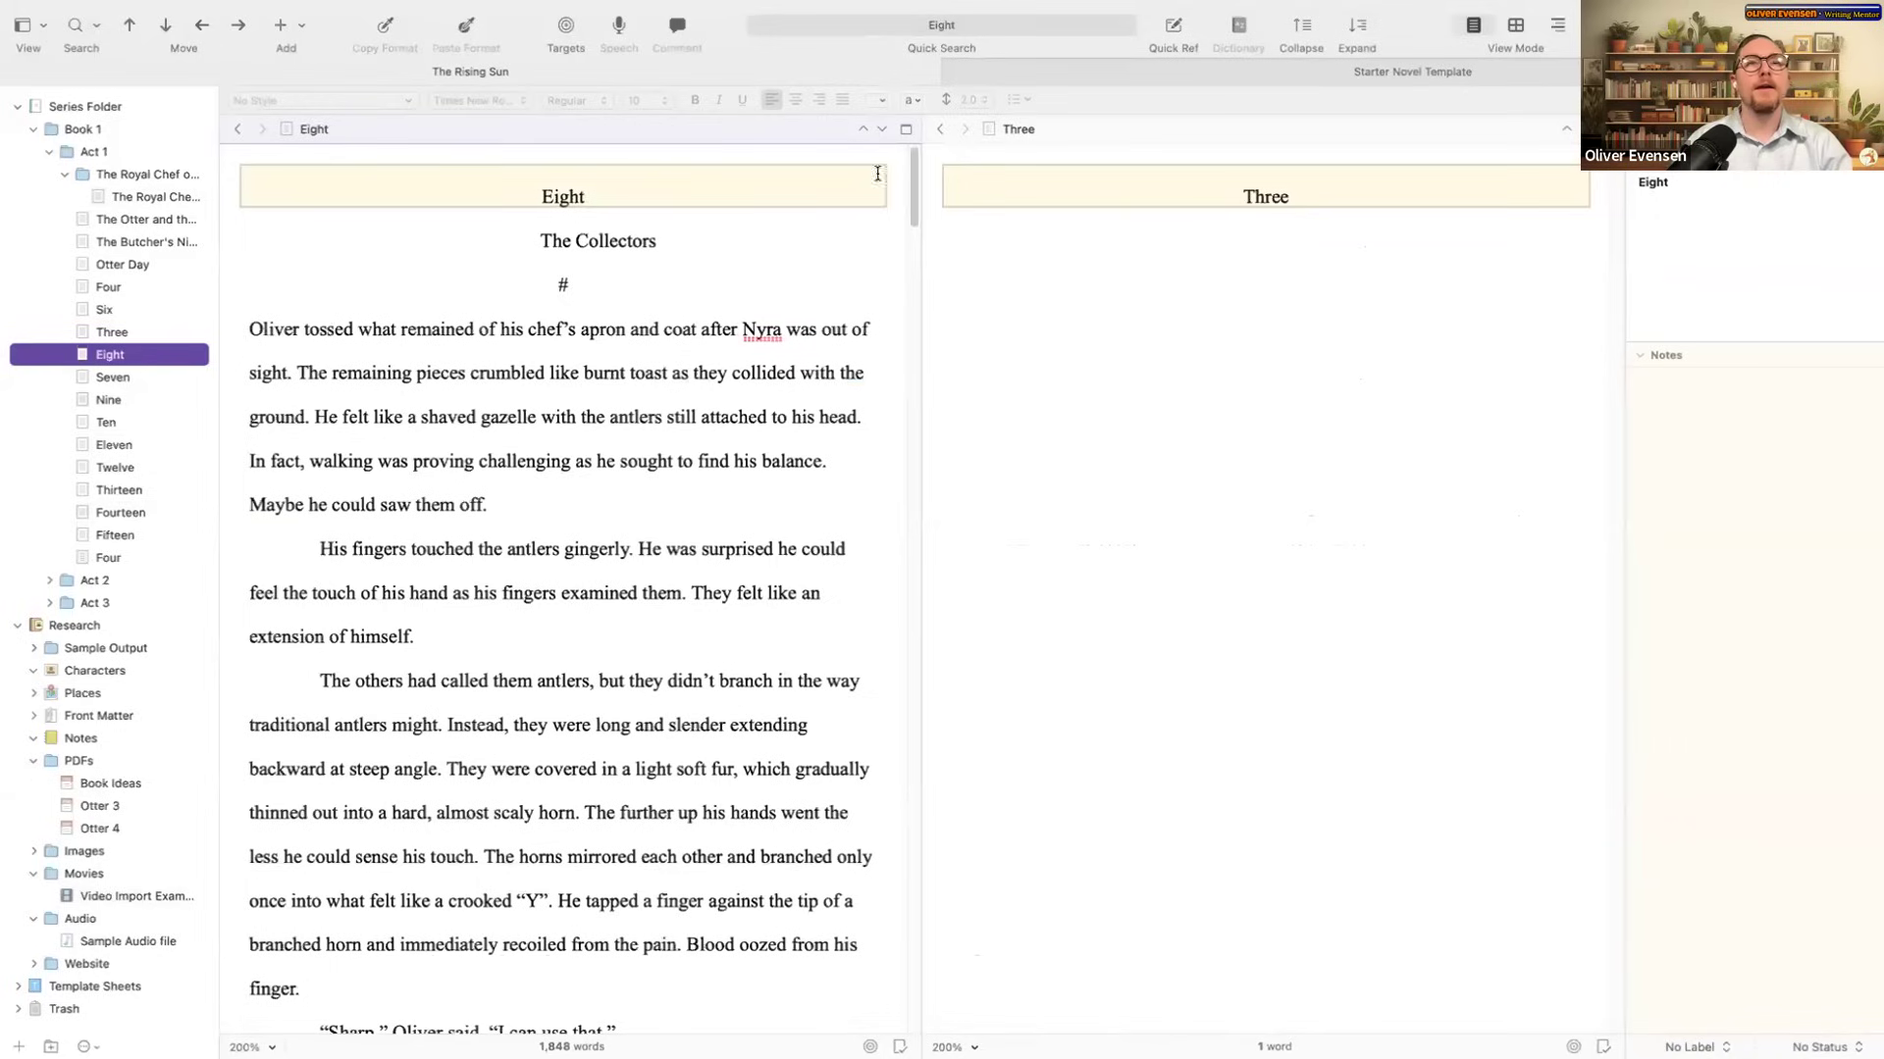
right_click(569, 136)
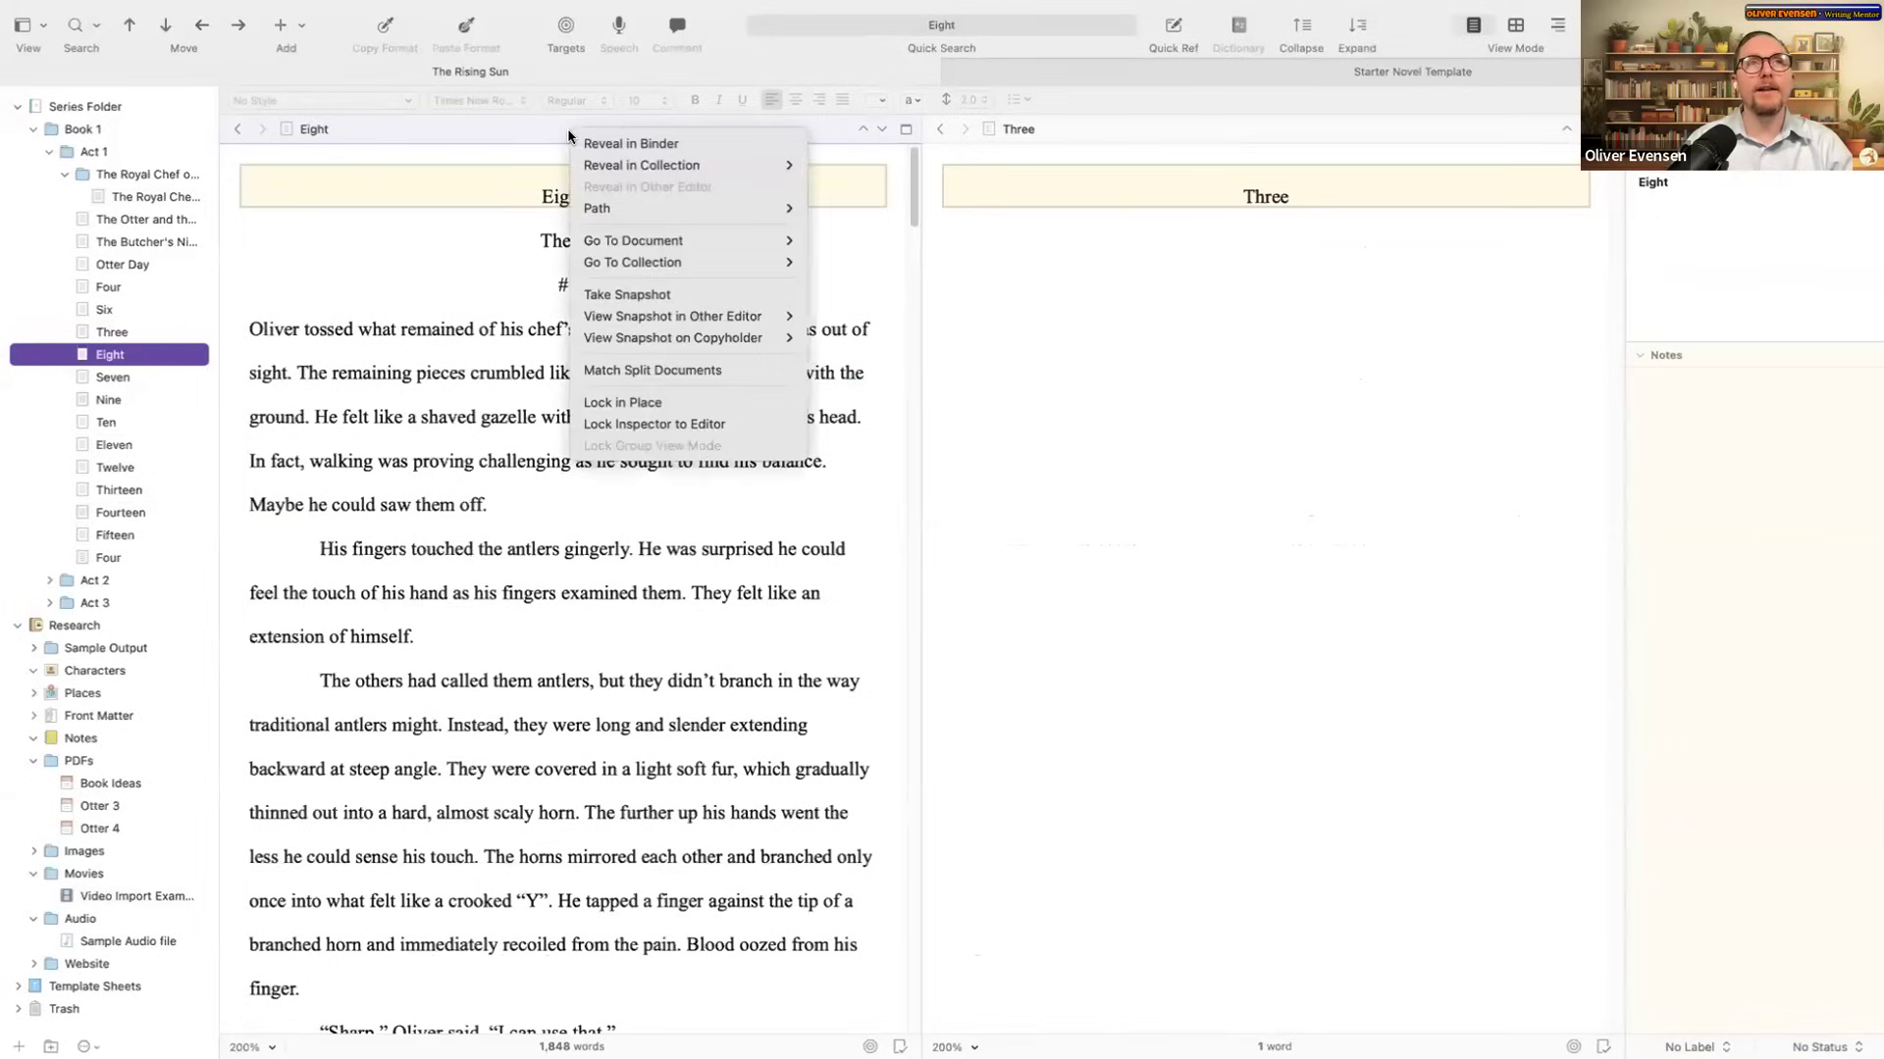
click(628, 403)
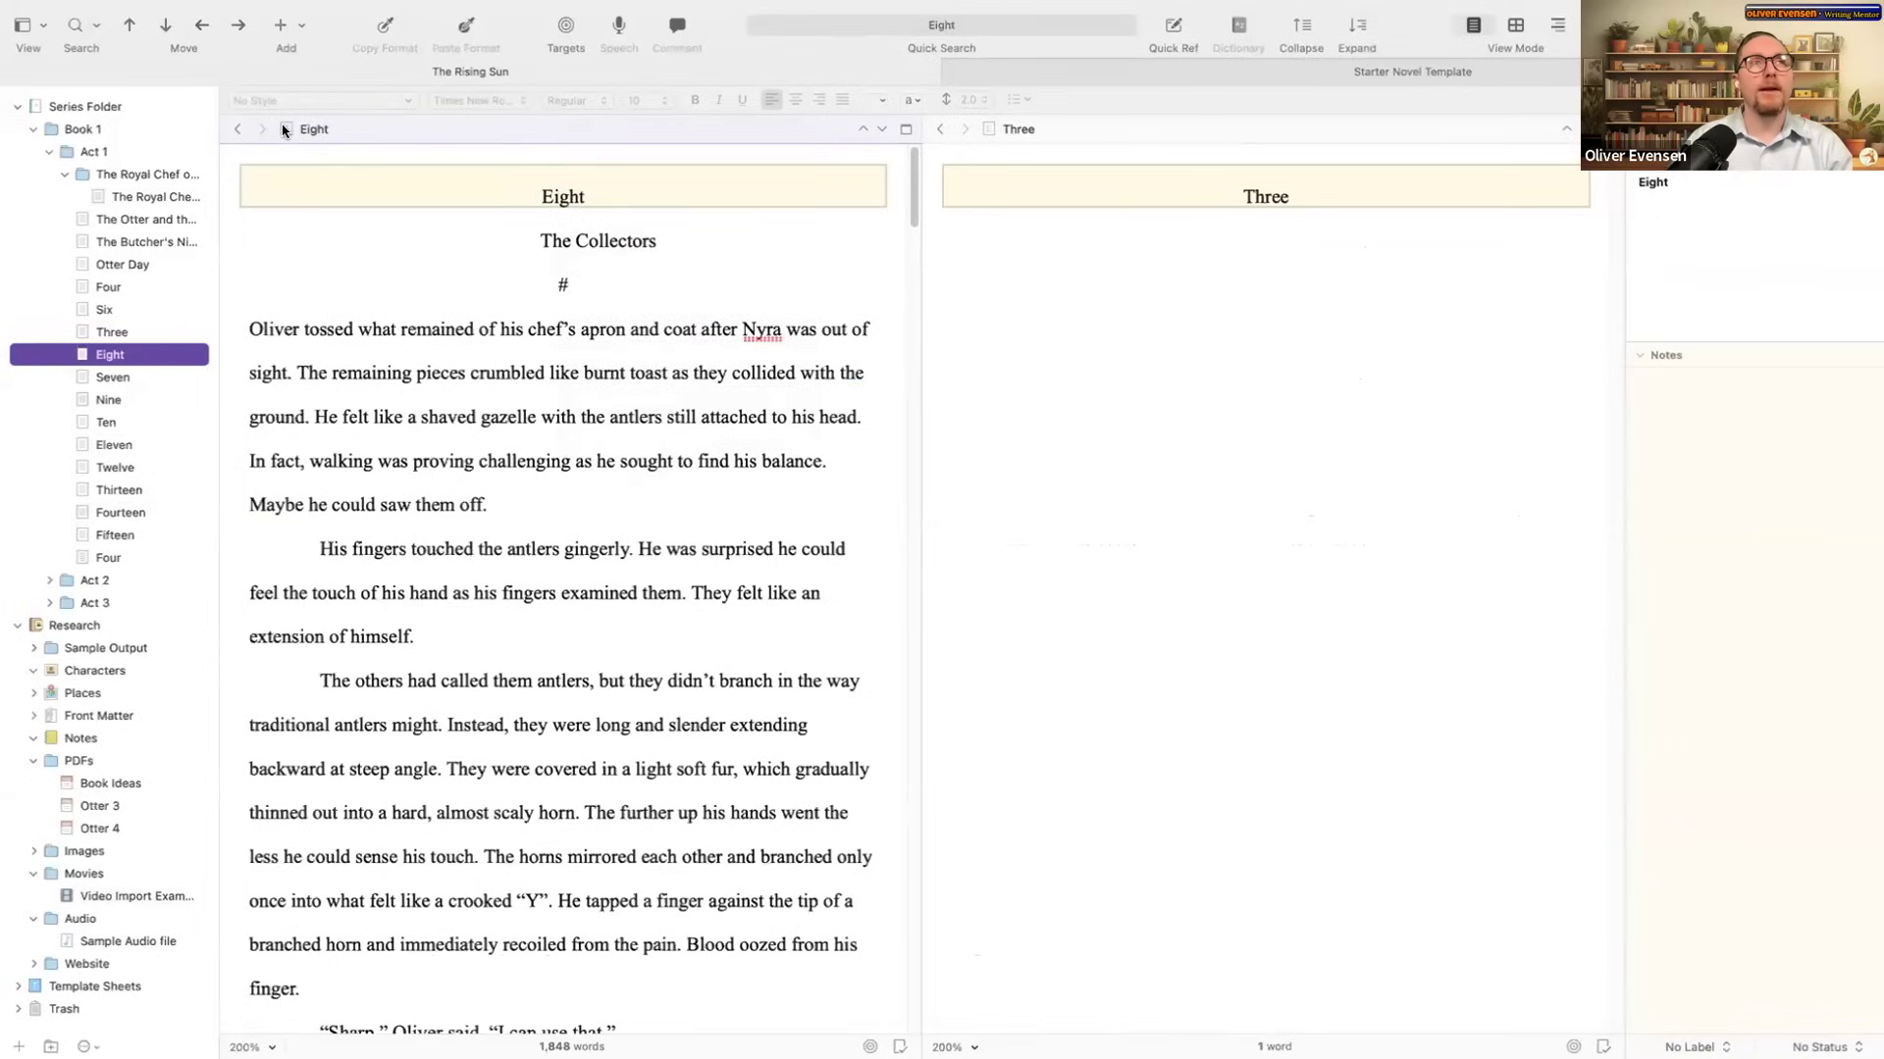
click(283, 130)
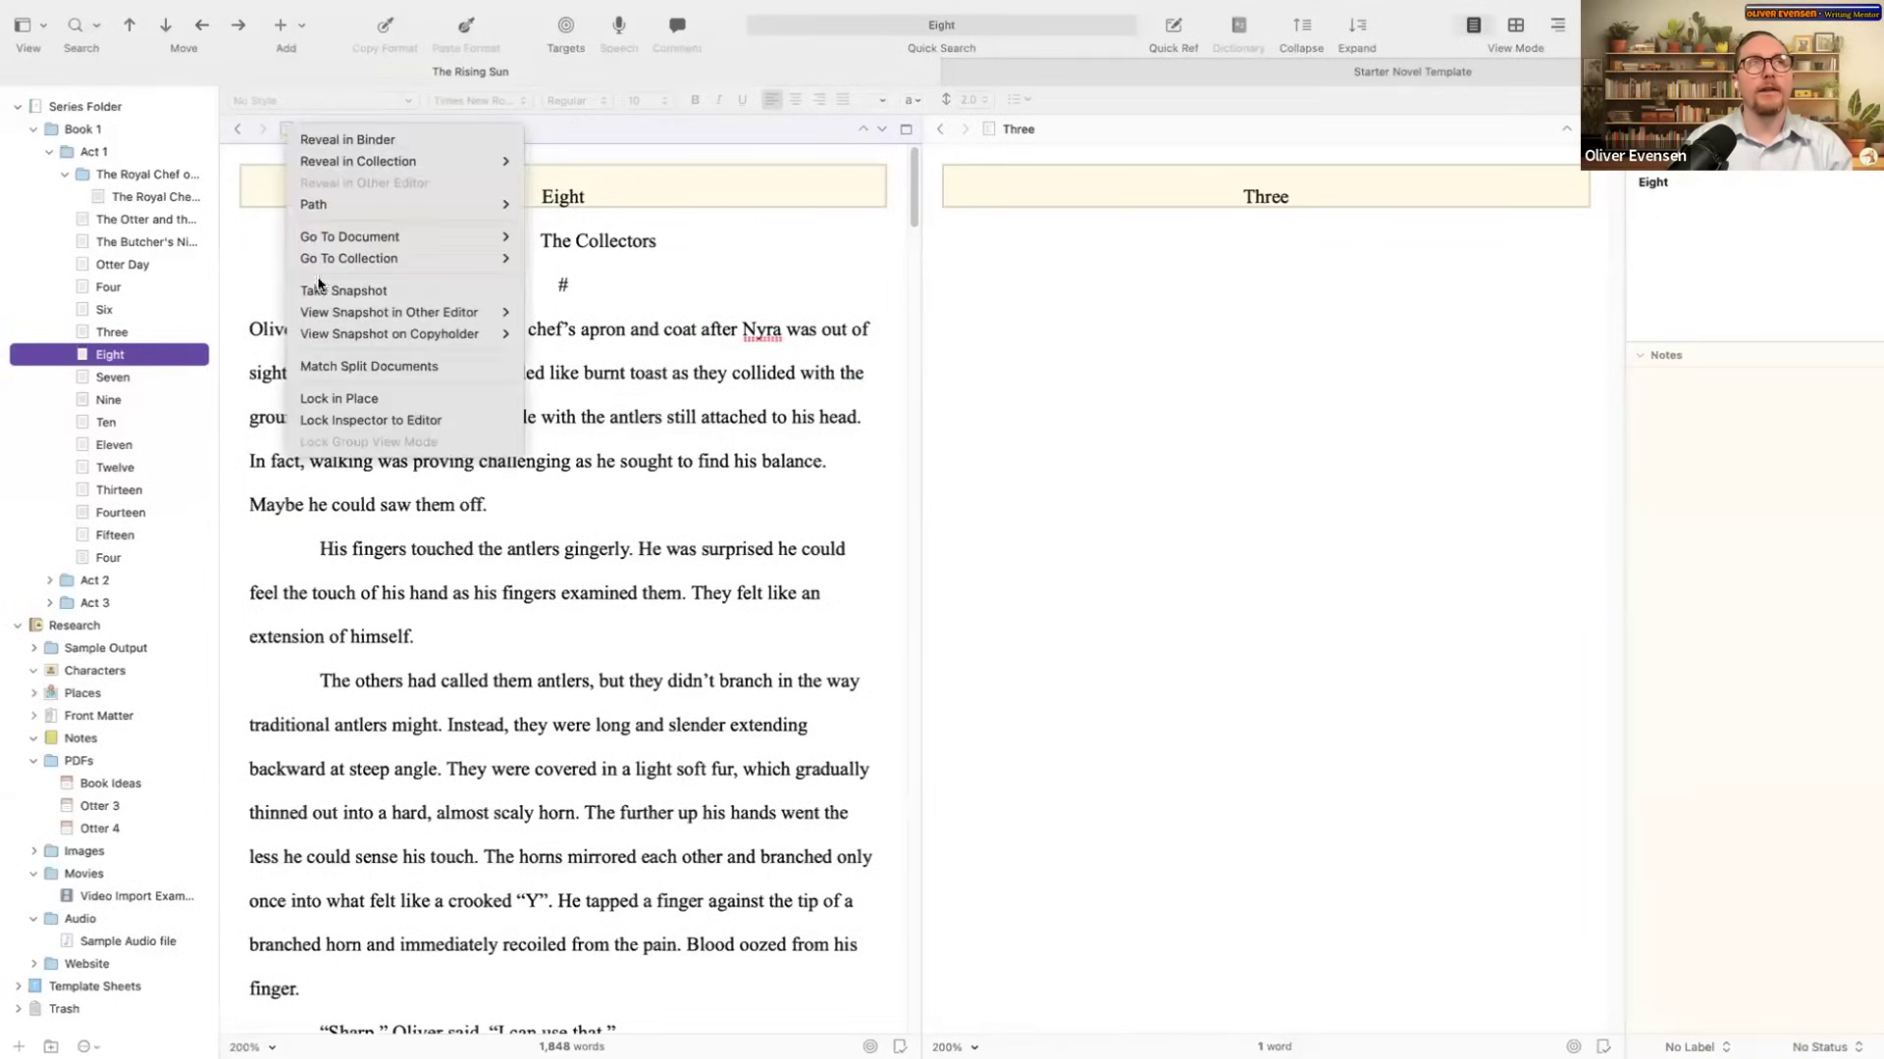
click(360, 401)
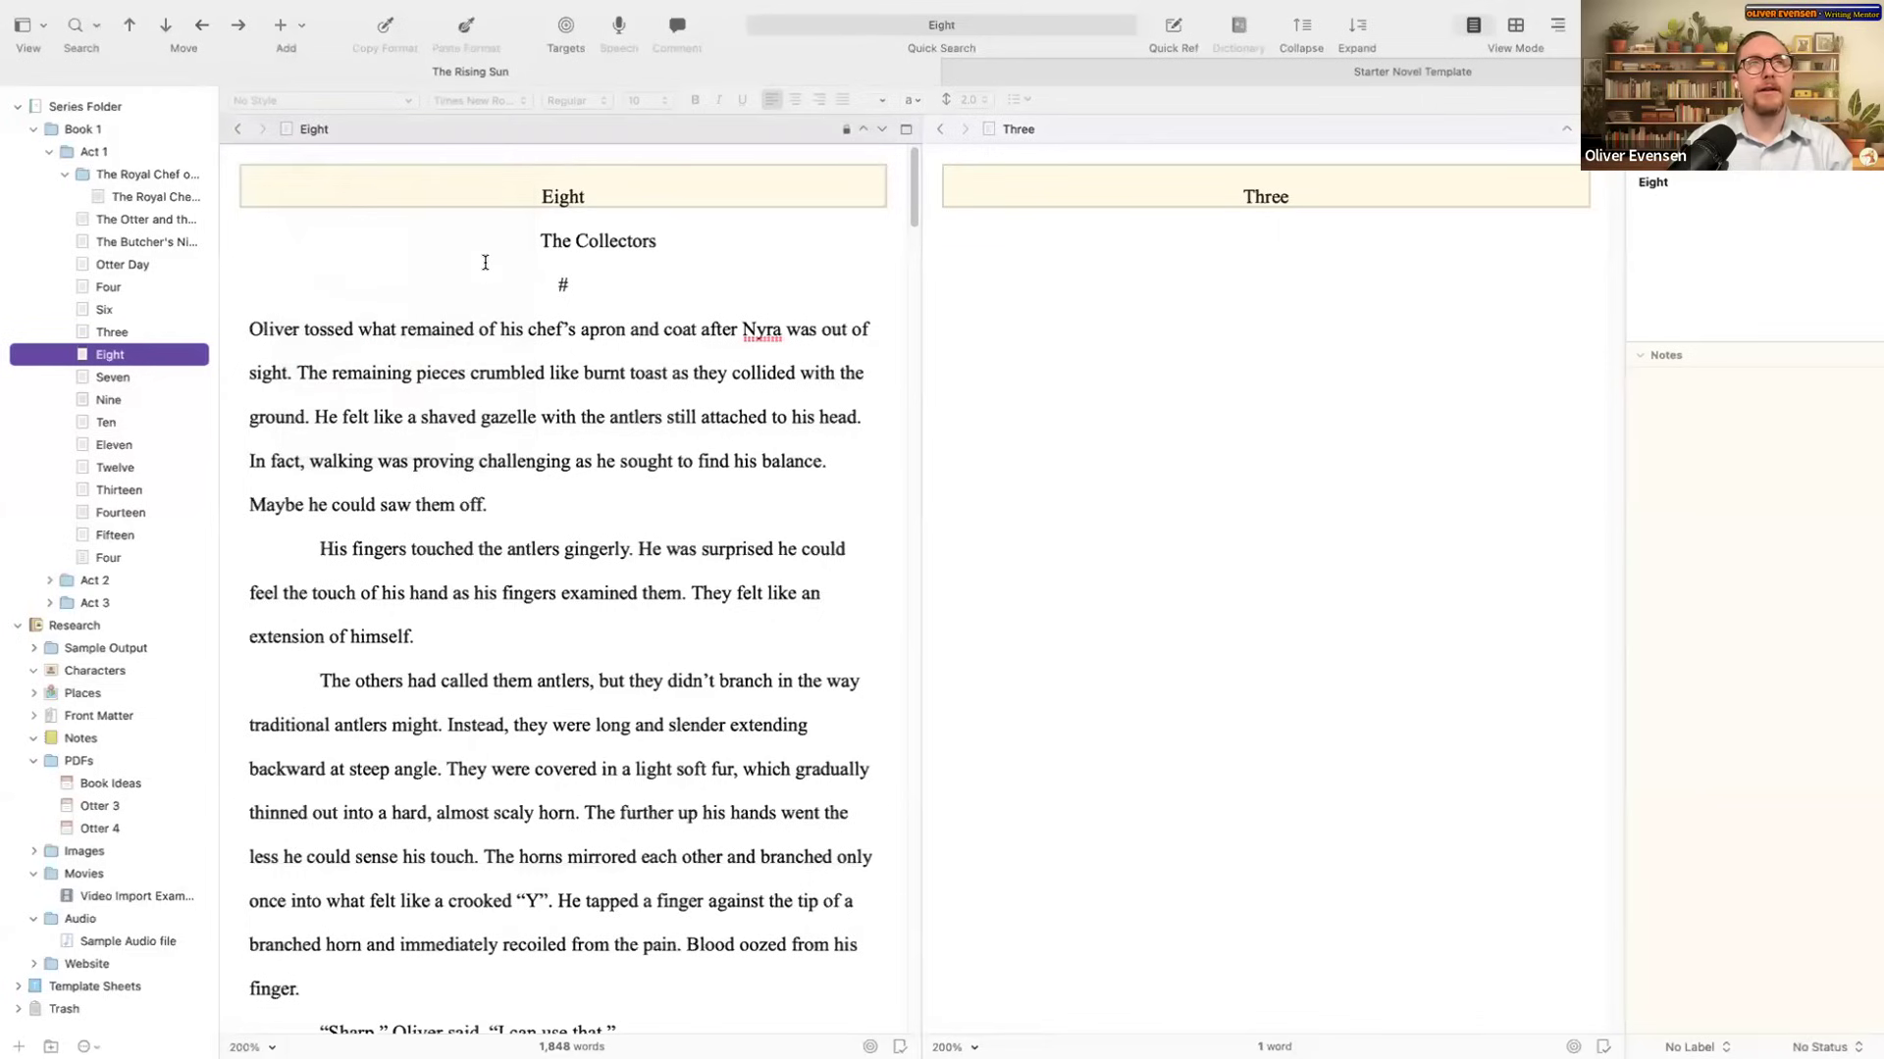
Step: Browse chapters Six, Otter Day, The Otter and the Amulet, and Ten in the unlocked pane beside chapter Eight
click(103, 309)
click(119, 264)
click(142, 219)
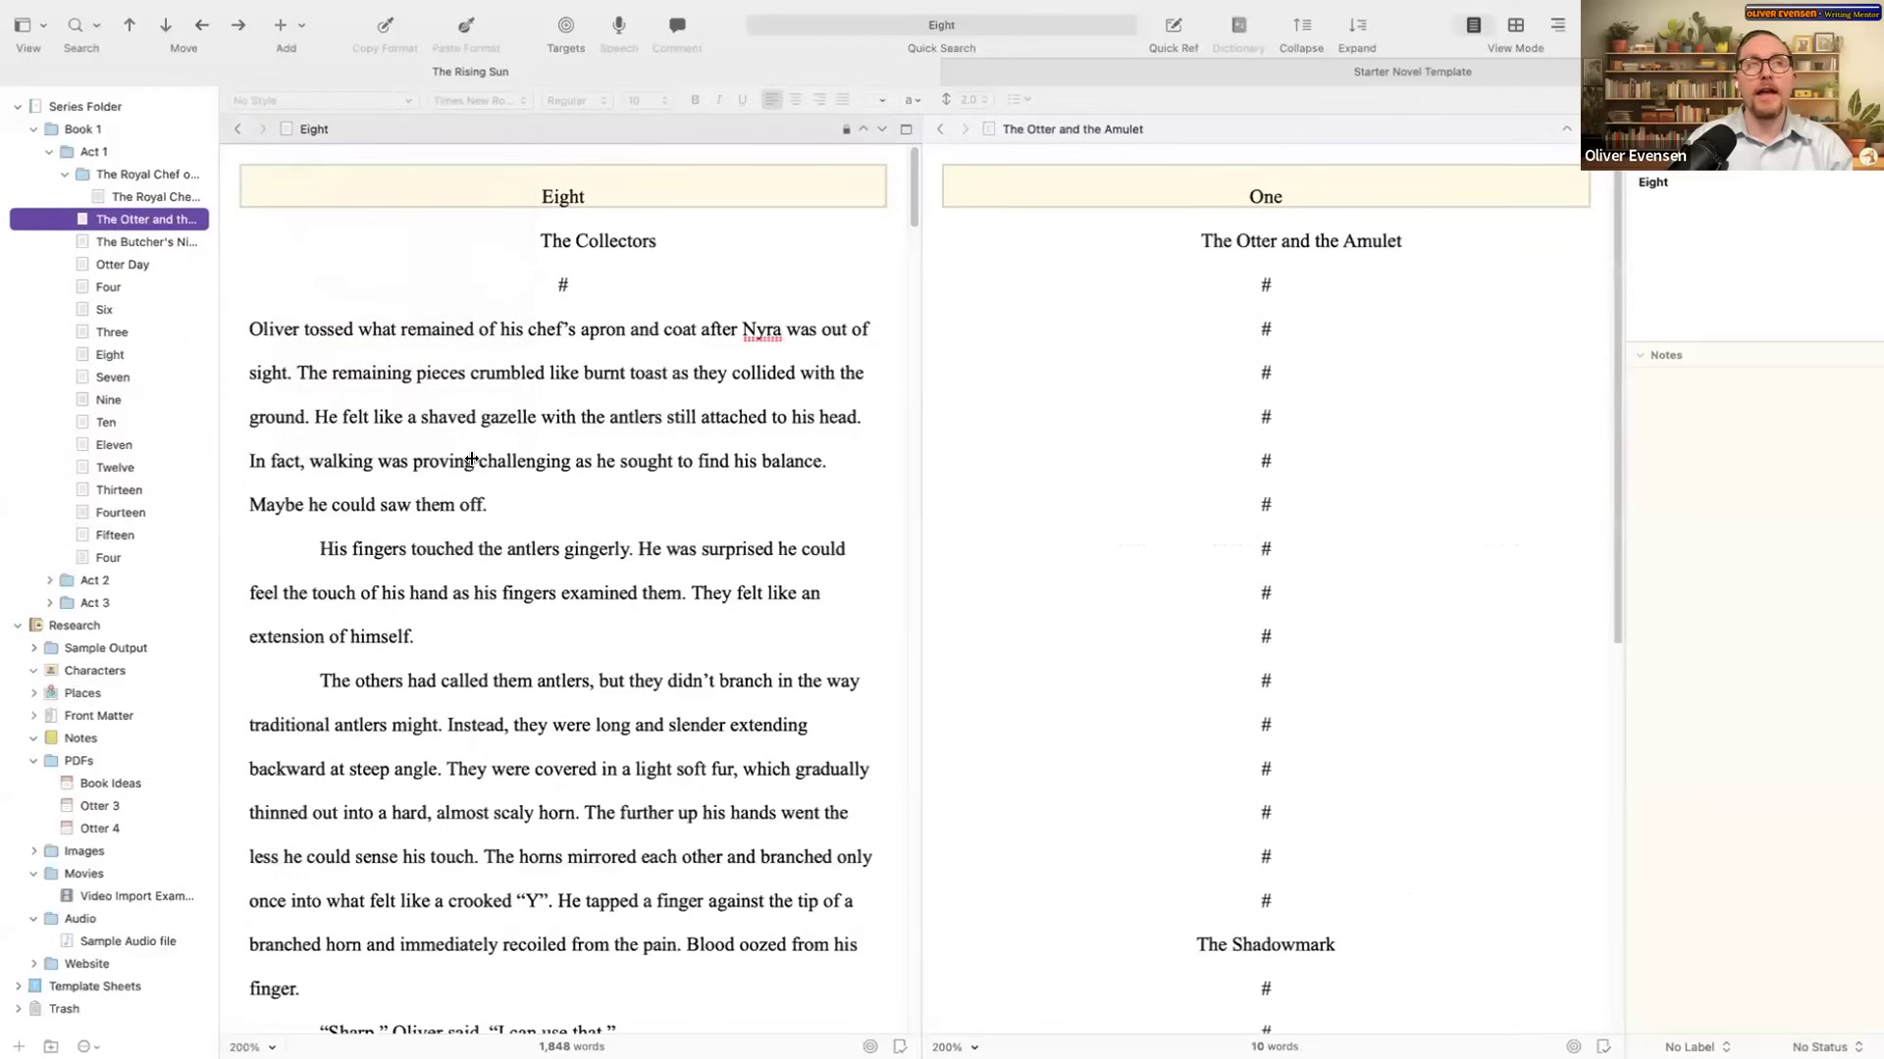
click(75, 424)
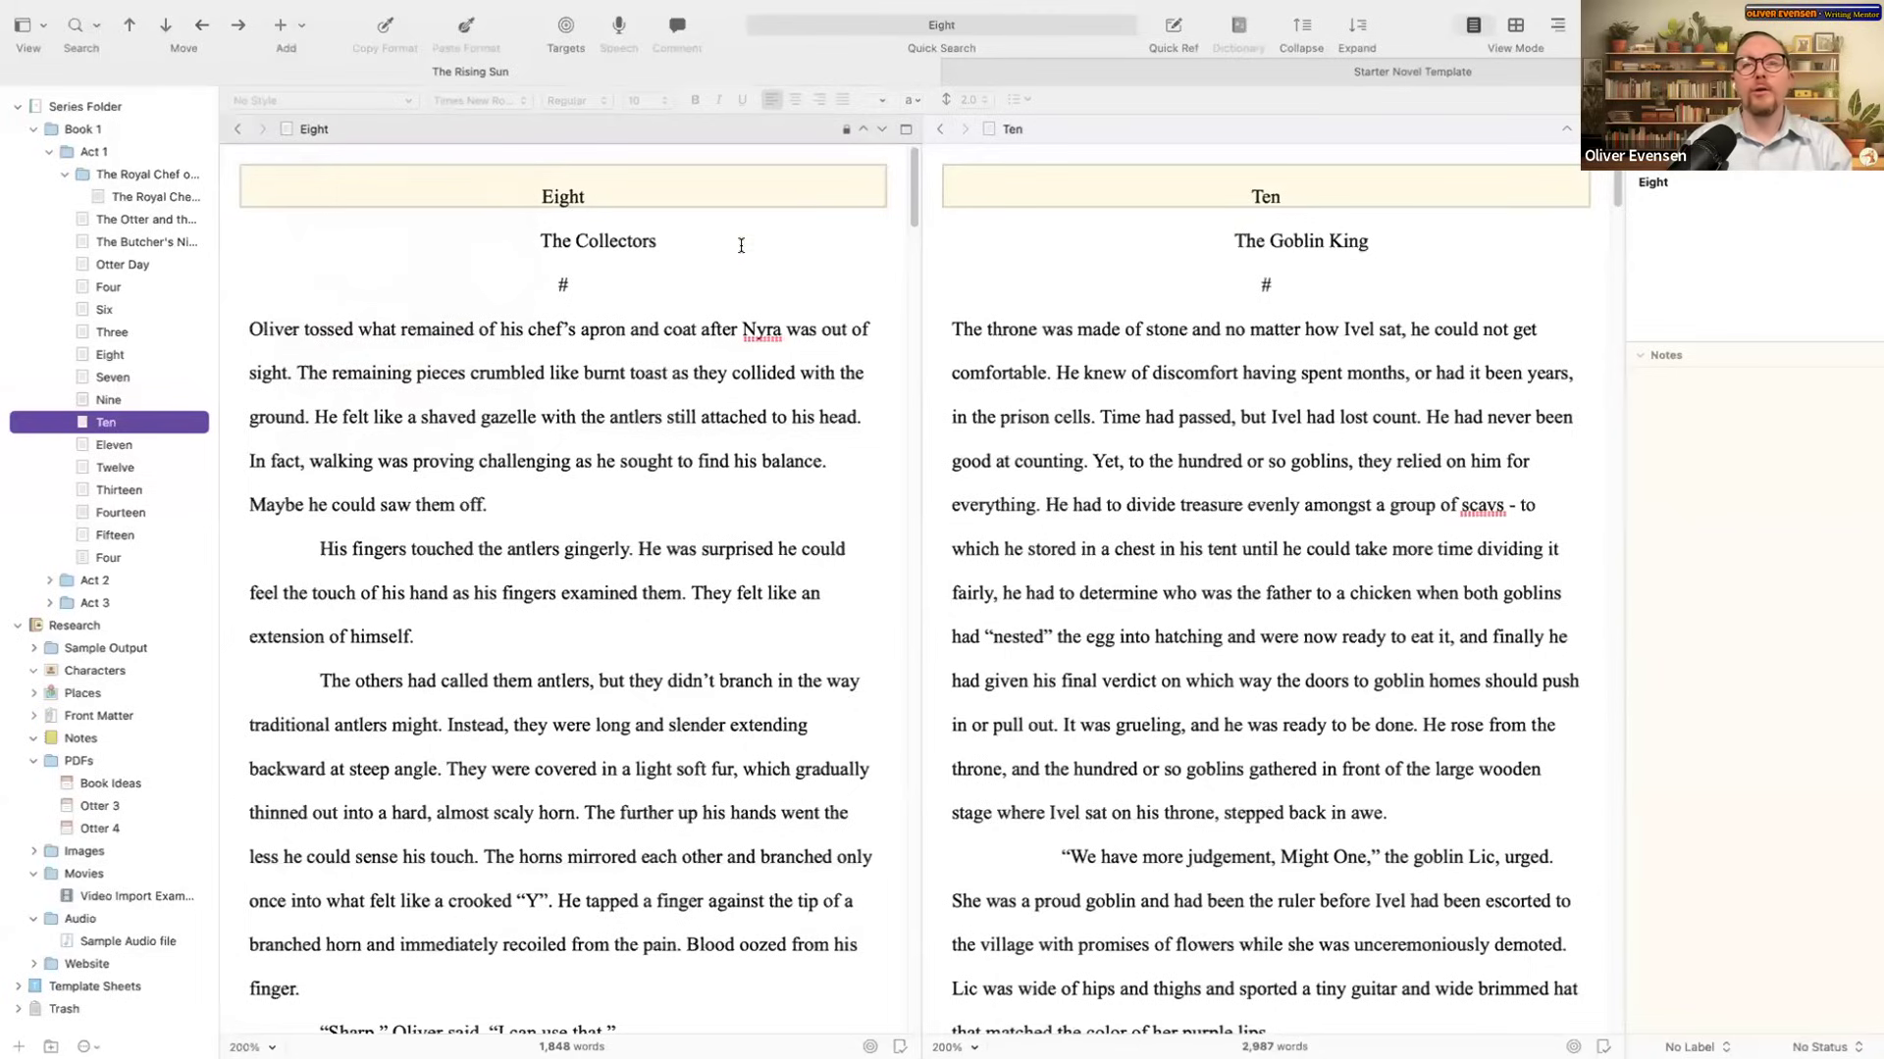
Step: Unlock the editor holding chapter Eight and close the split so that only chapter Eight fills the editor
click(709, 128)
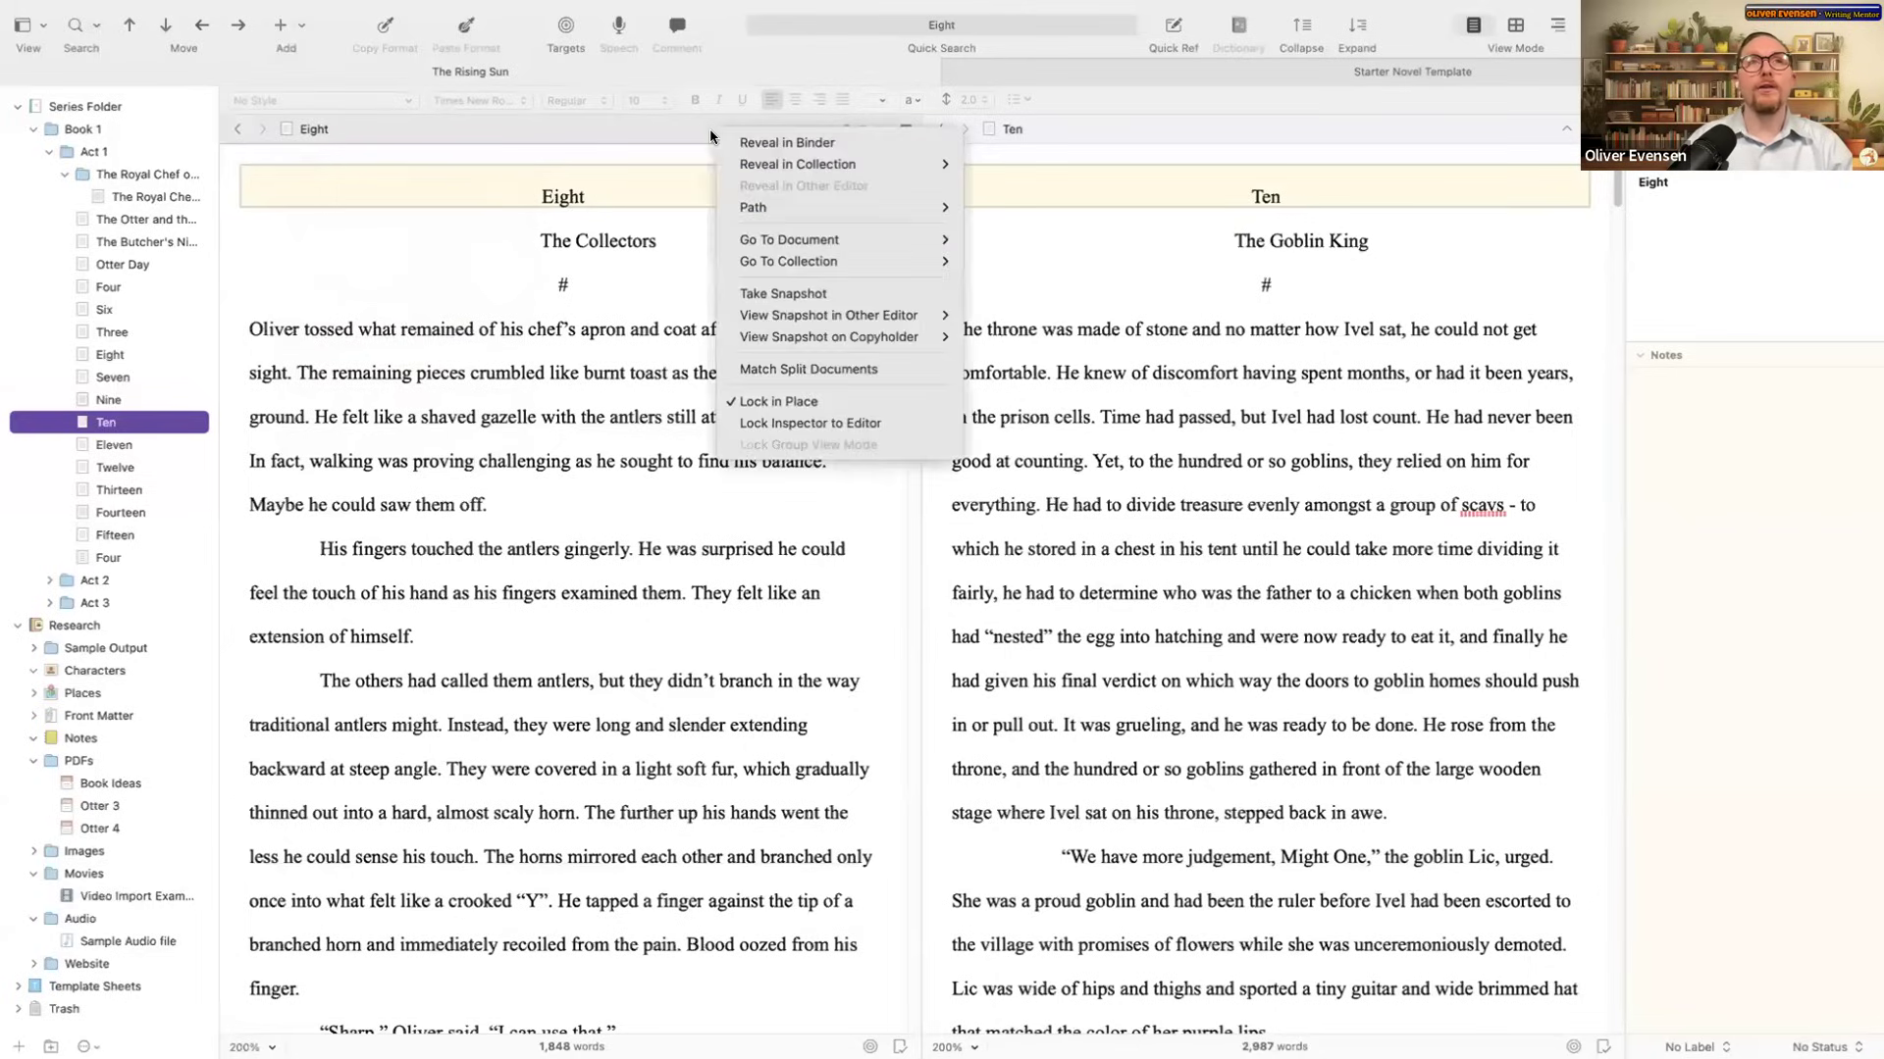
click(797, 401)
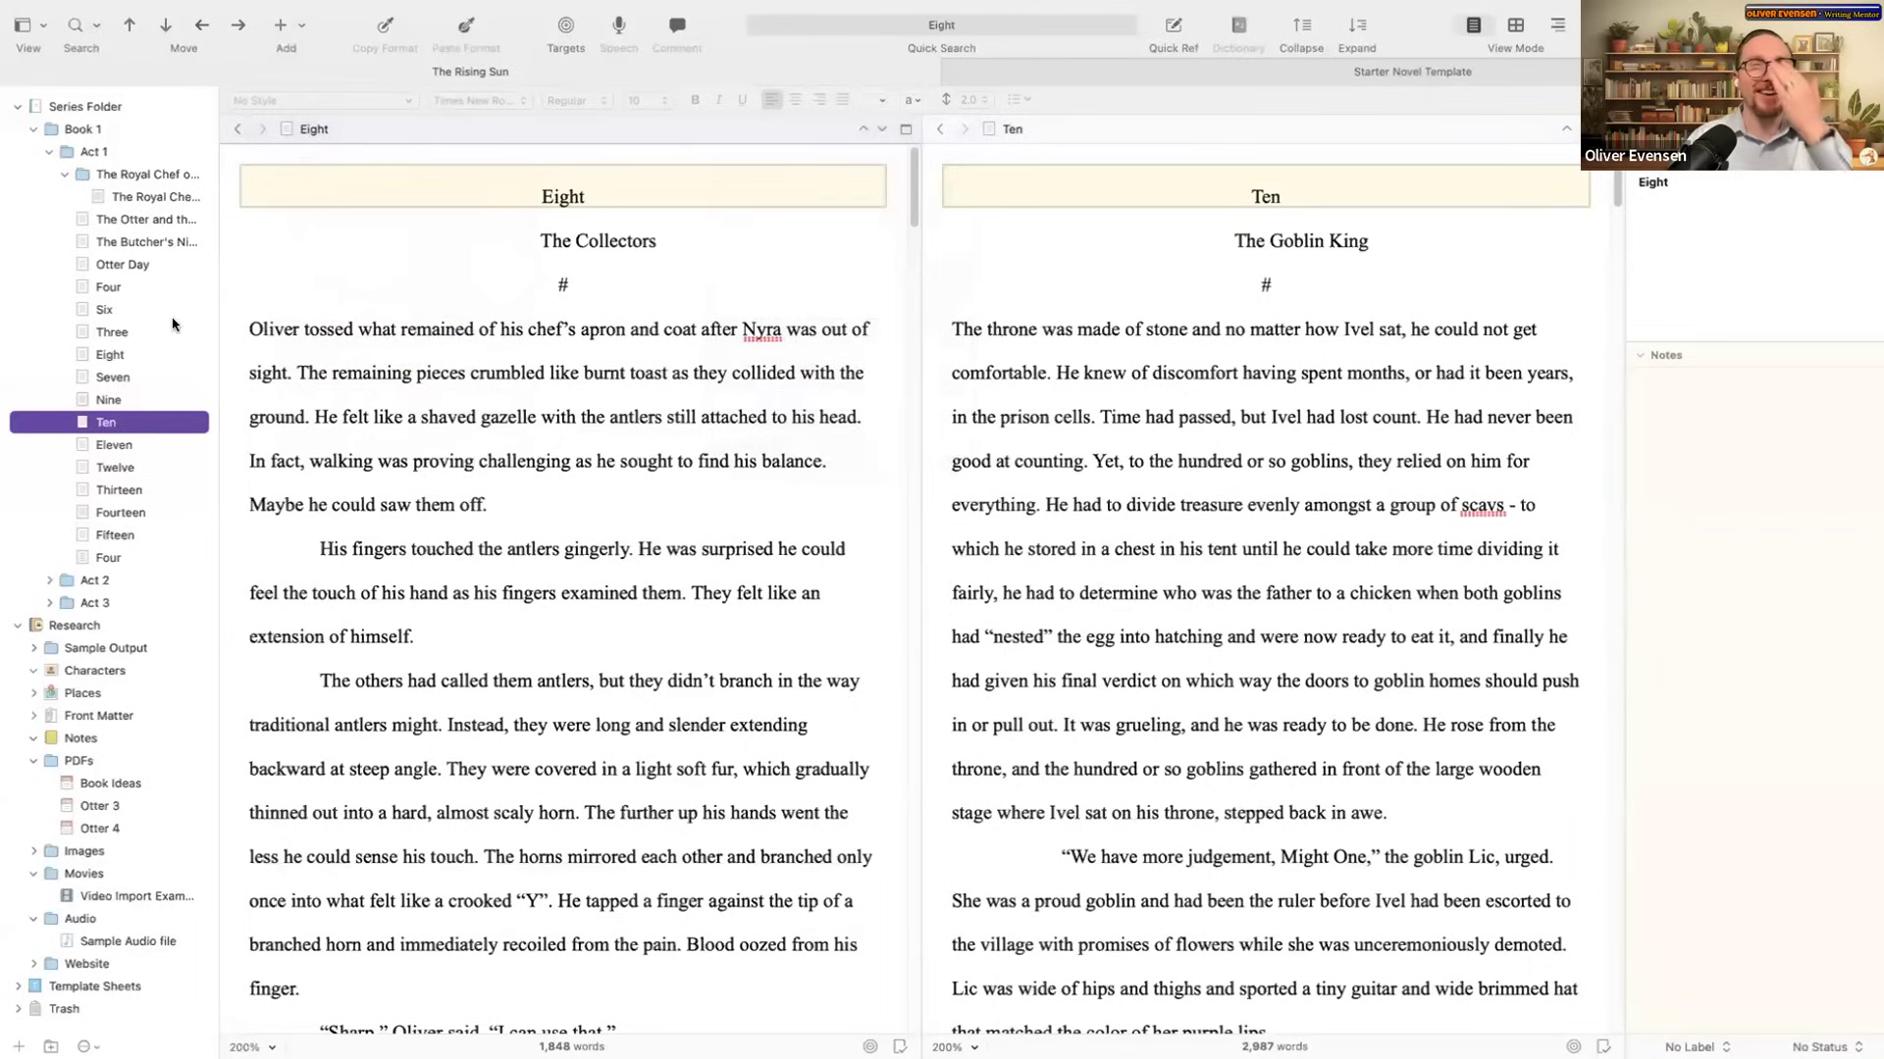
click(110, 354)
click(1052, 373)
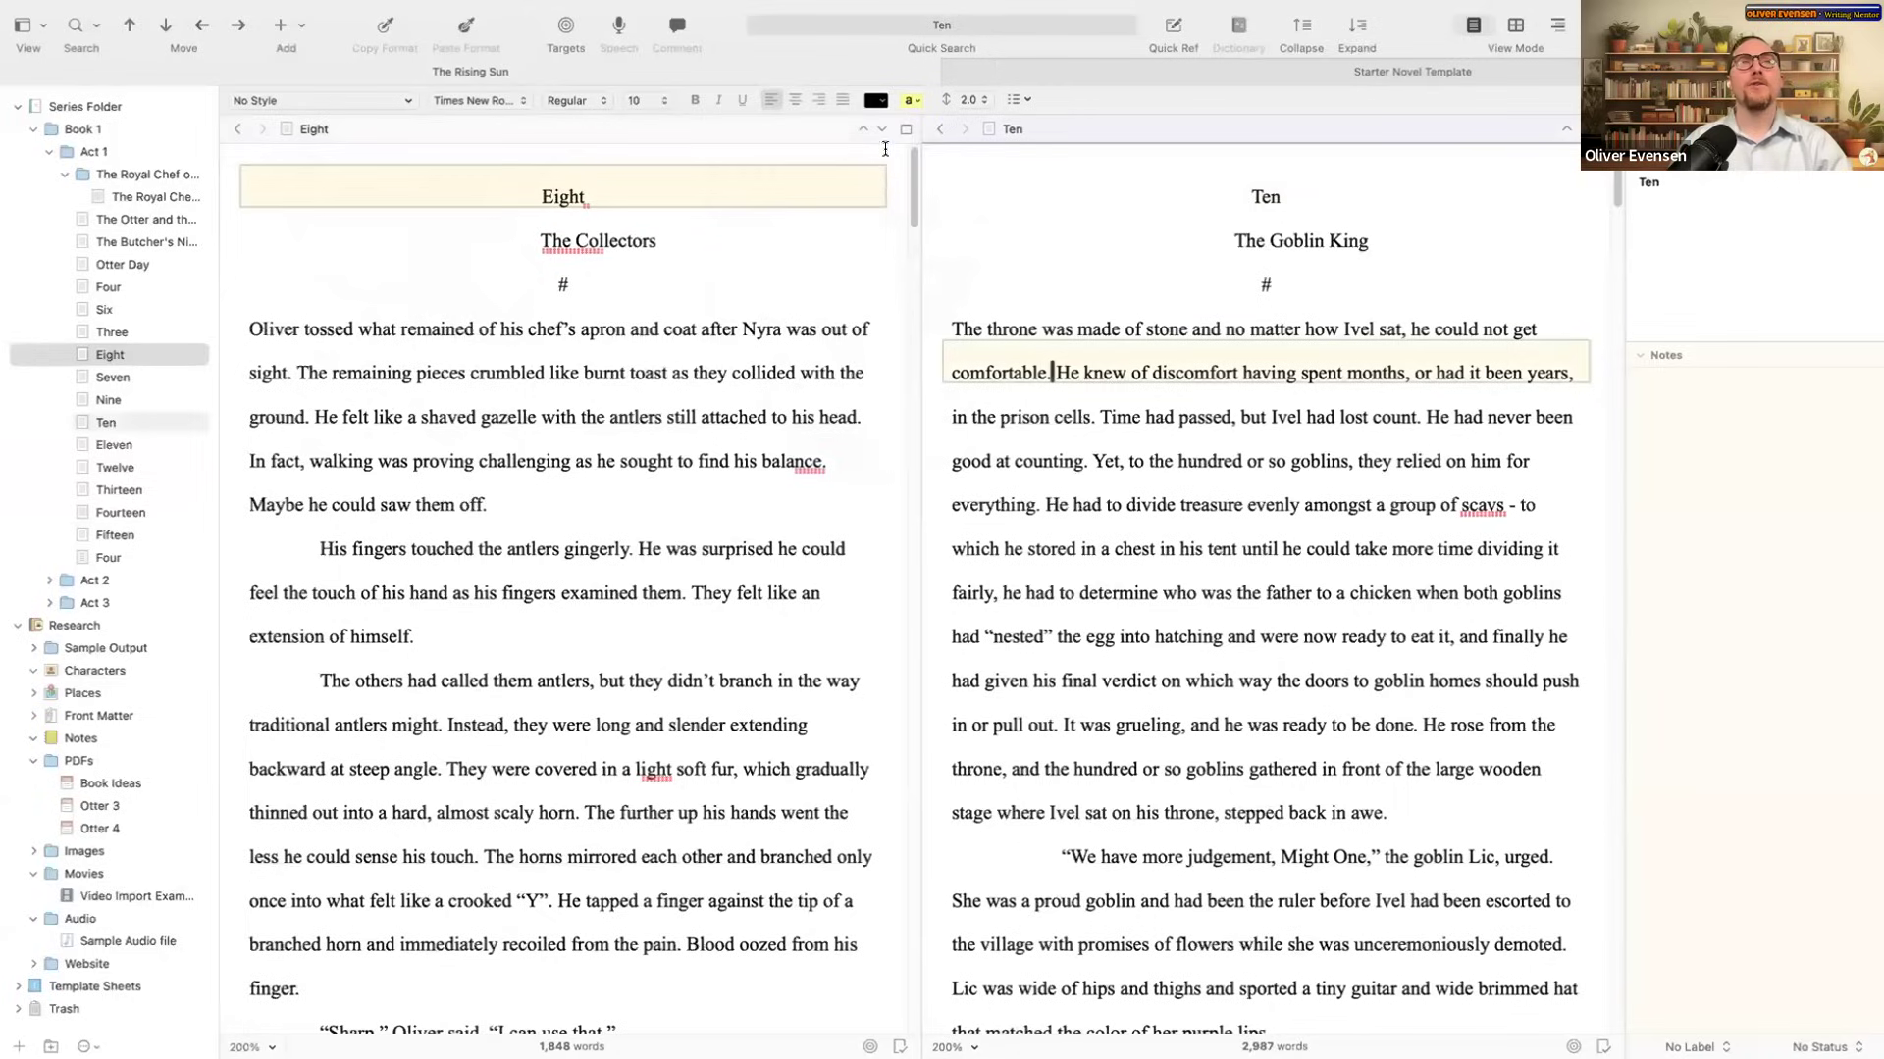
click(904, 129)
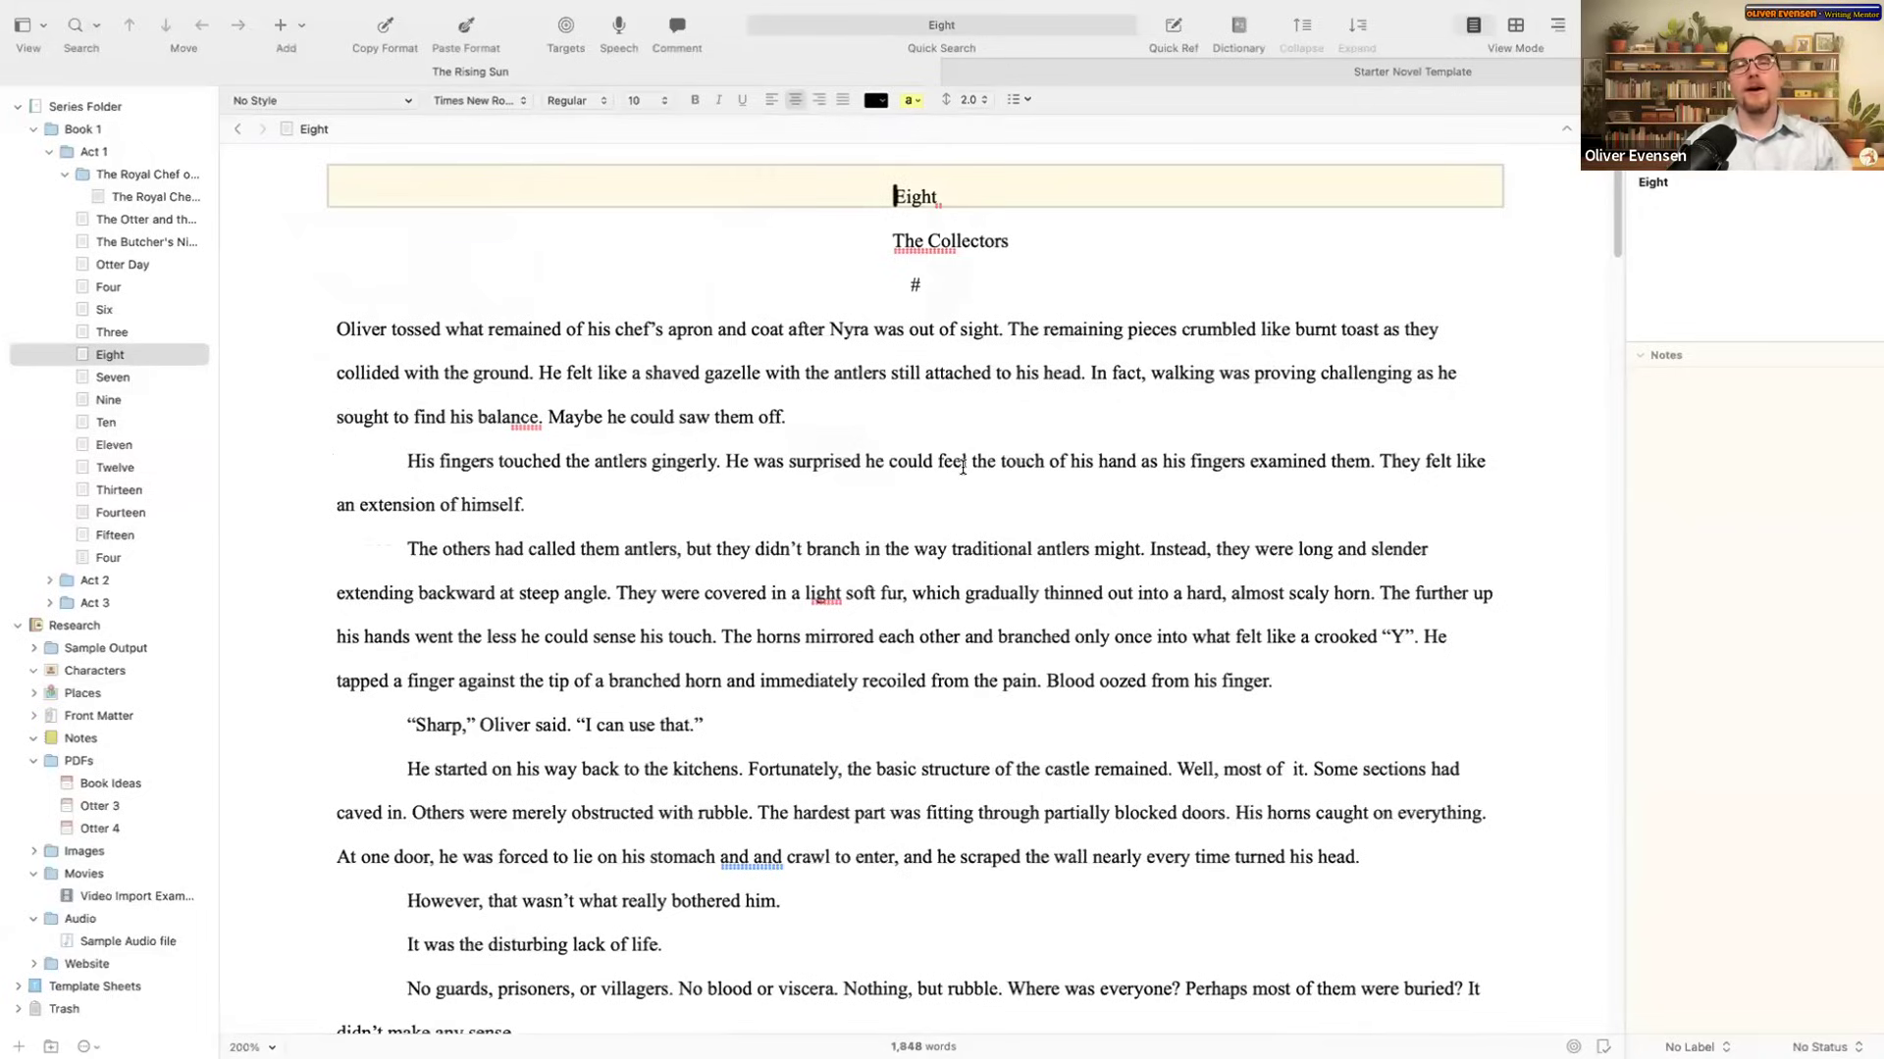
click(903, 680)
click(824, 723)
drag(849, 764, 343, 186)
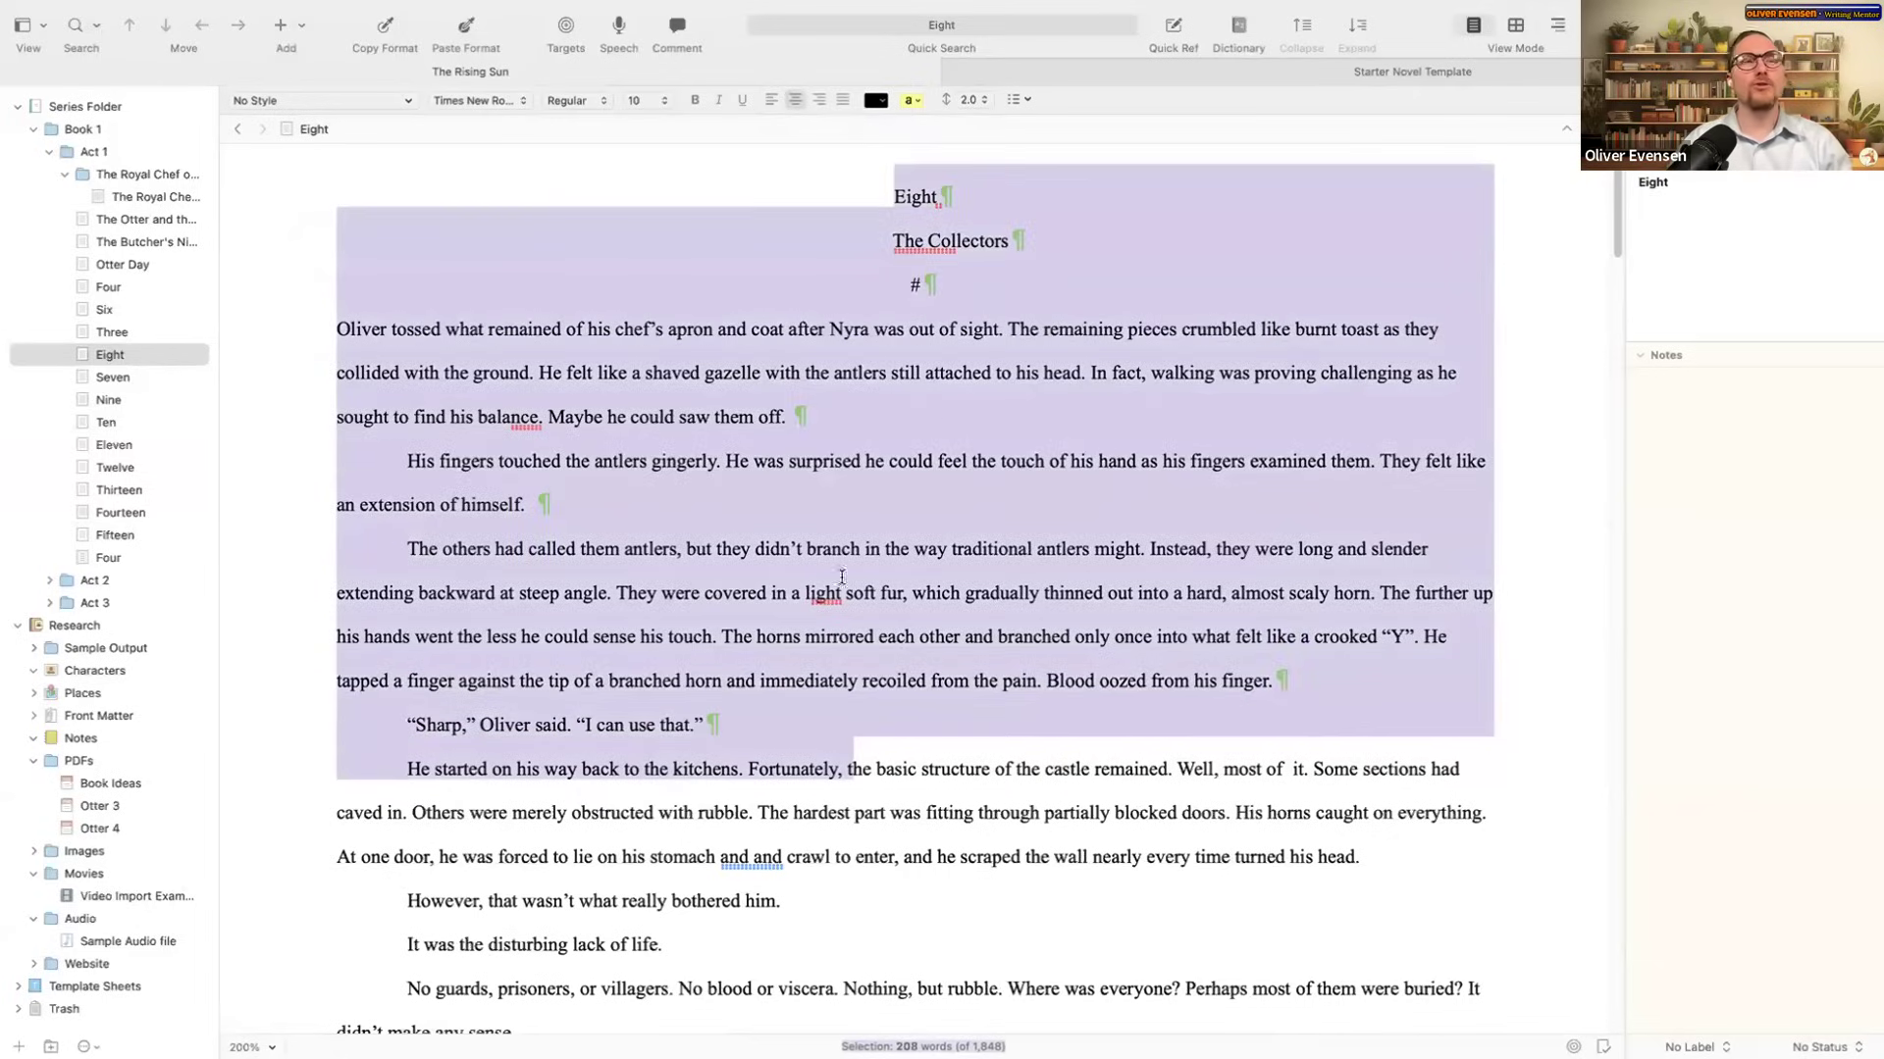
click(626, 637)
click(969, 681)
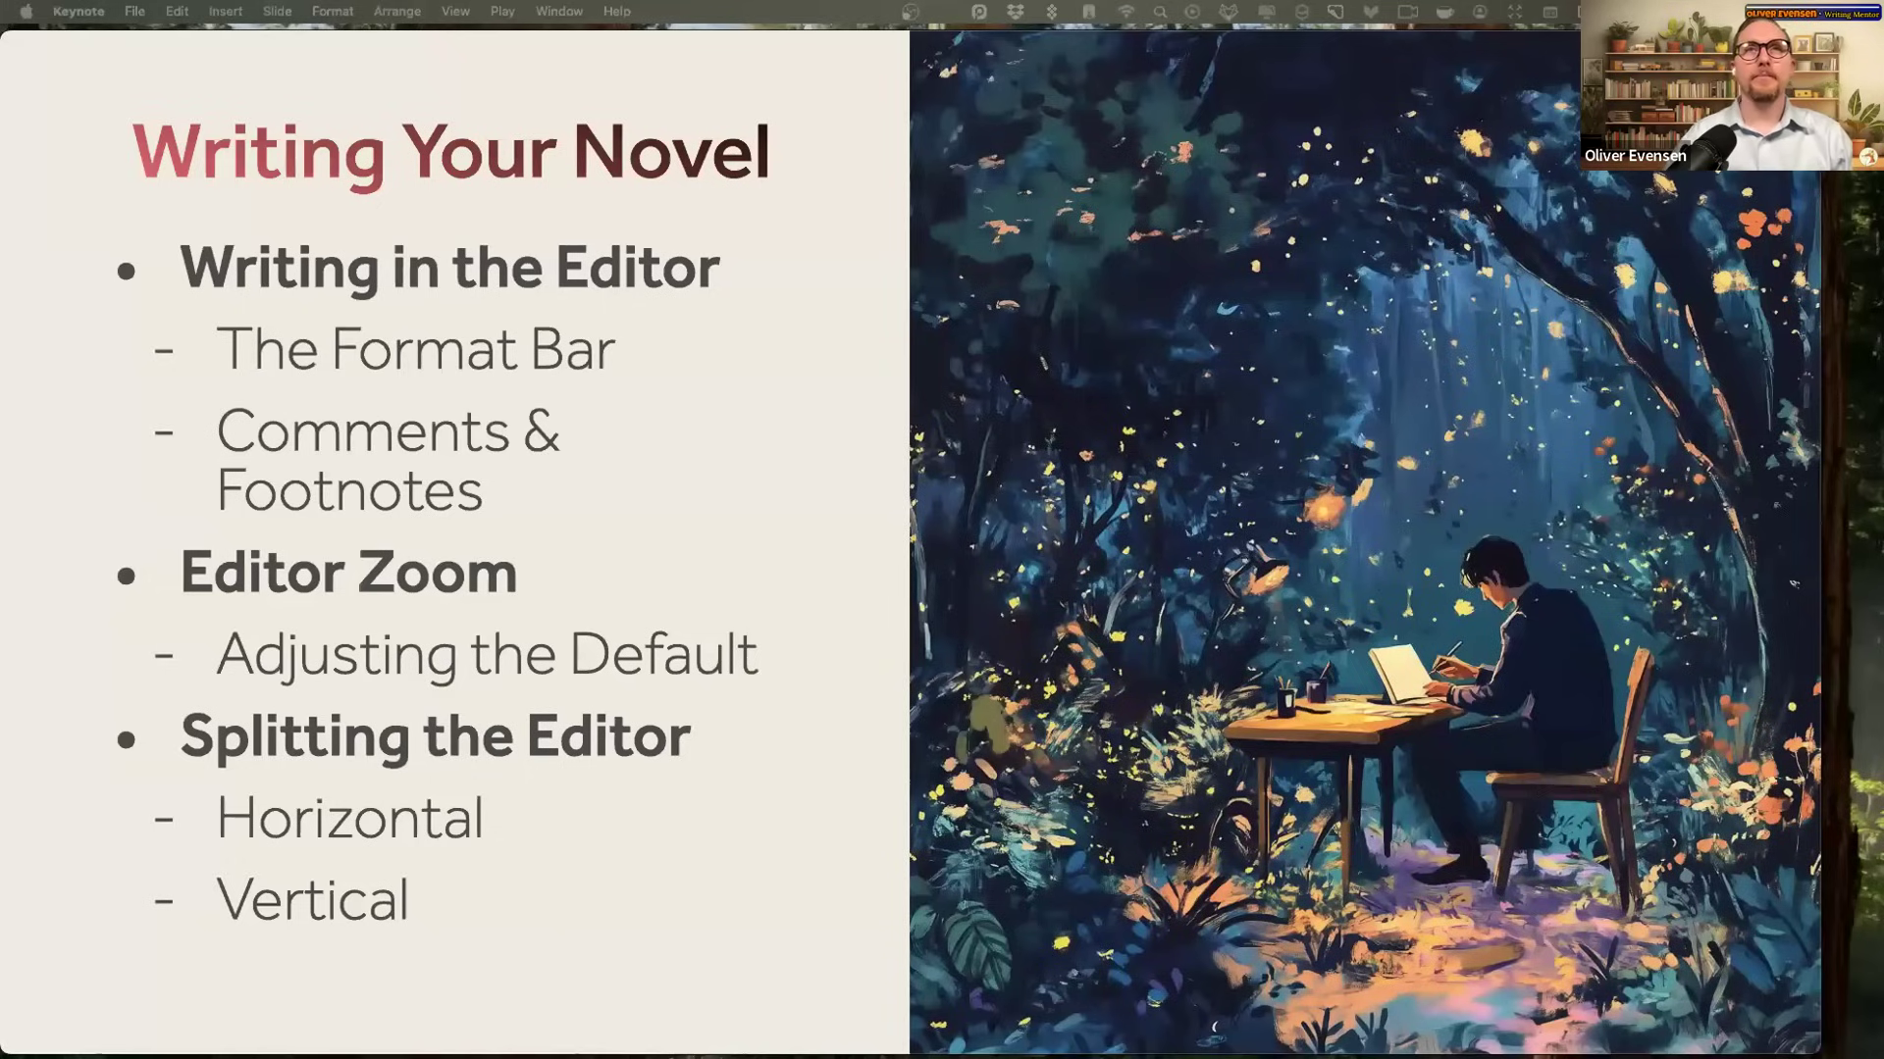
key(Right)
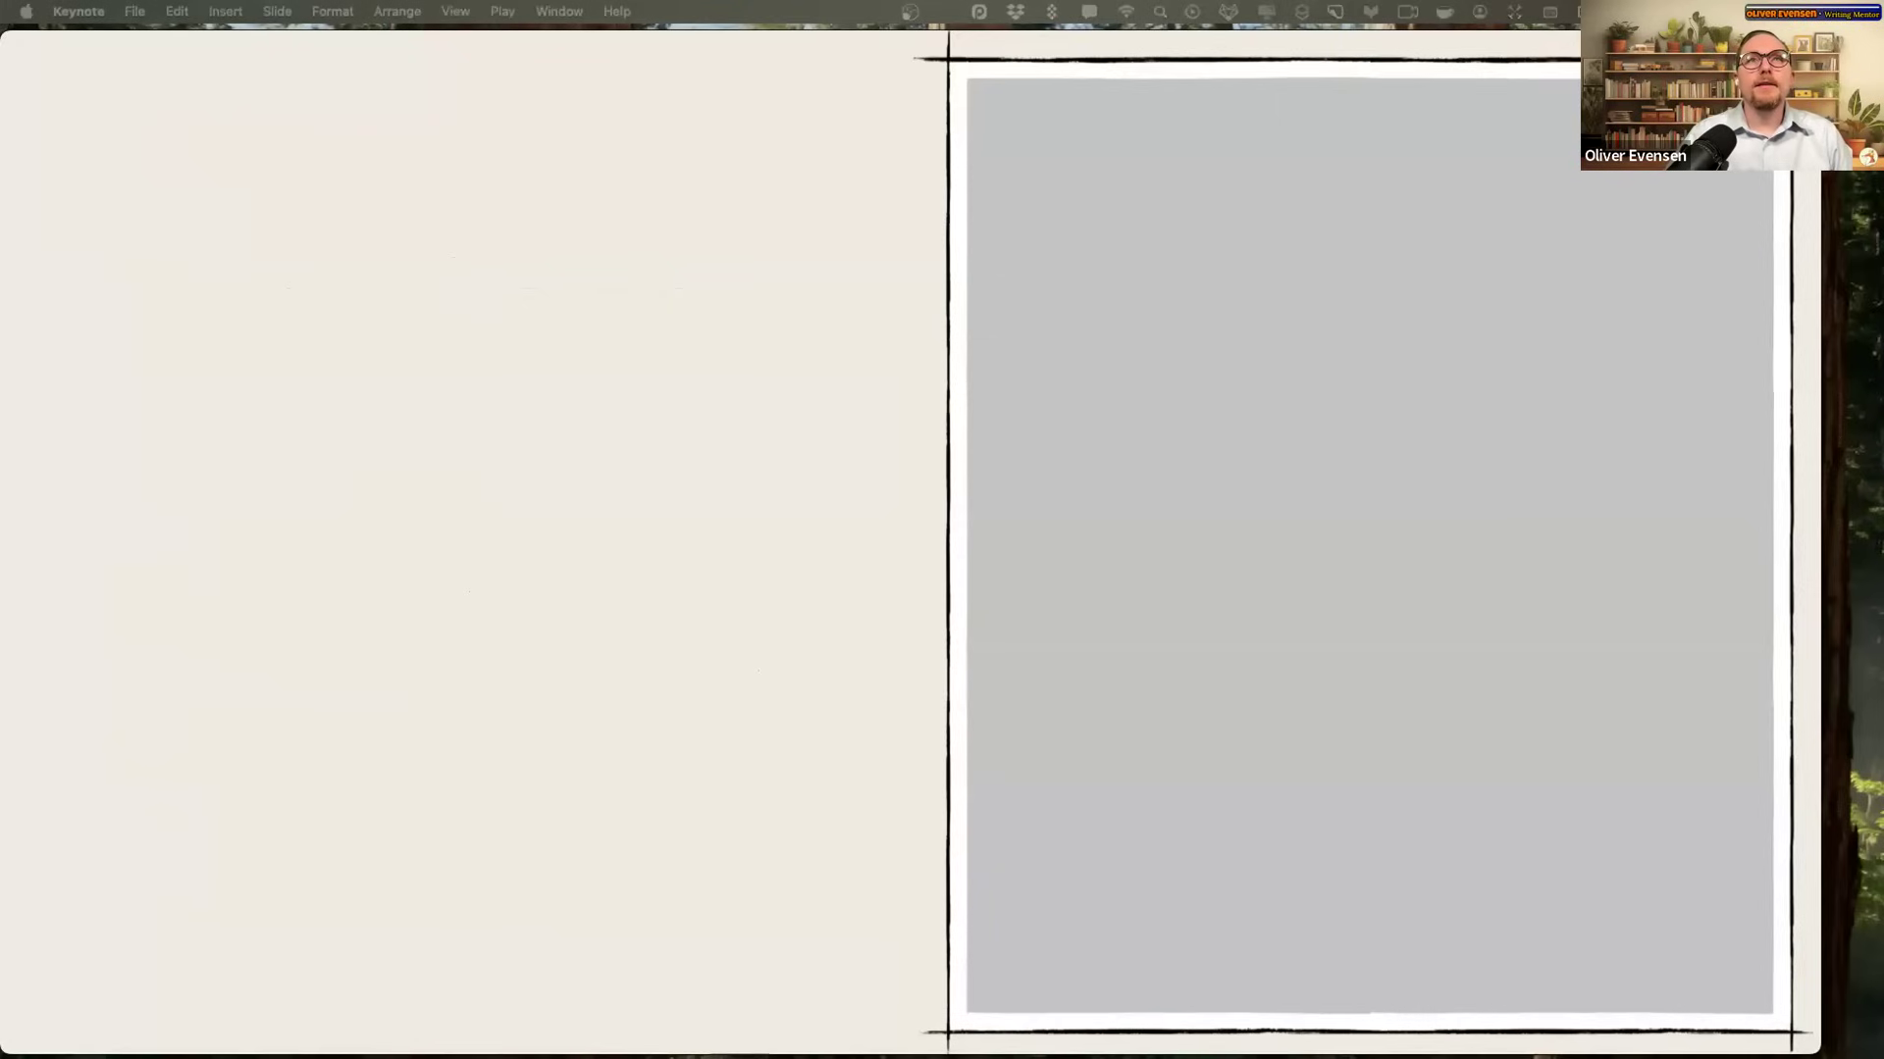
key(Right)
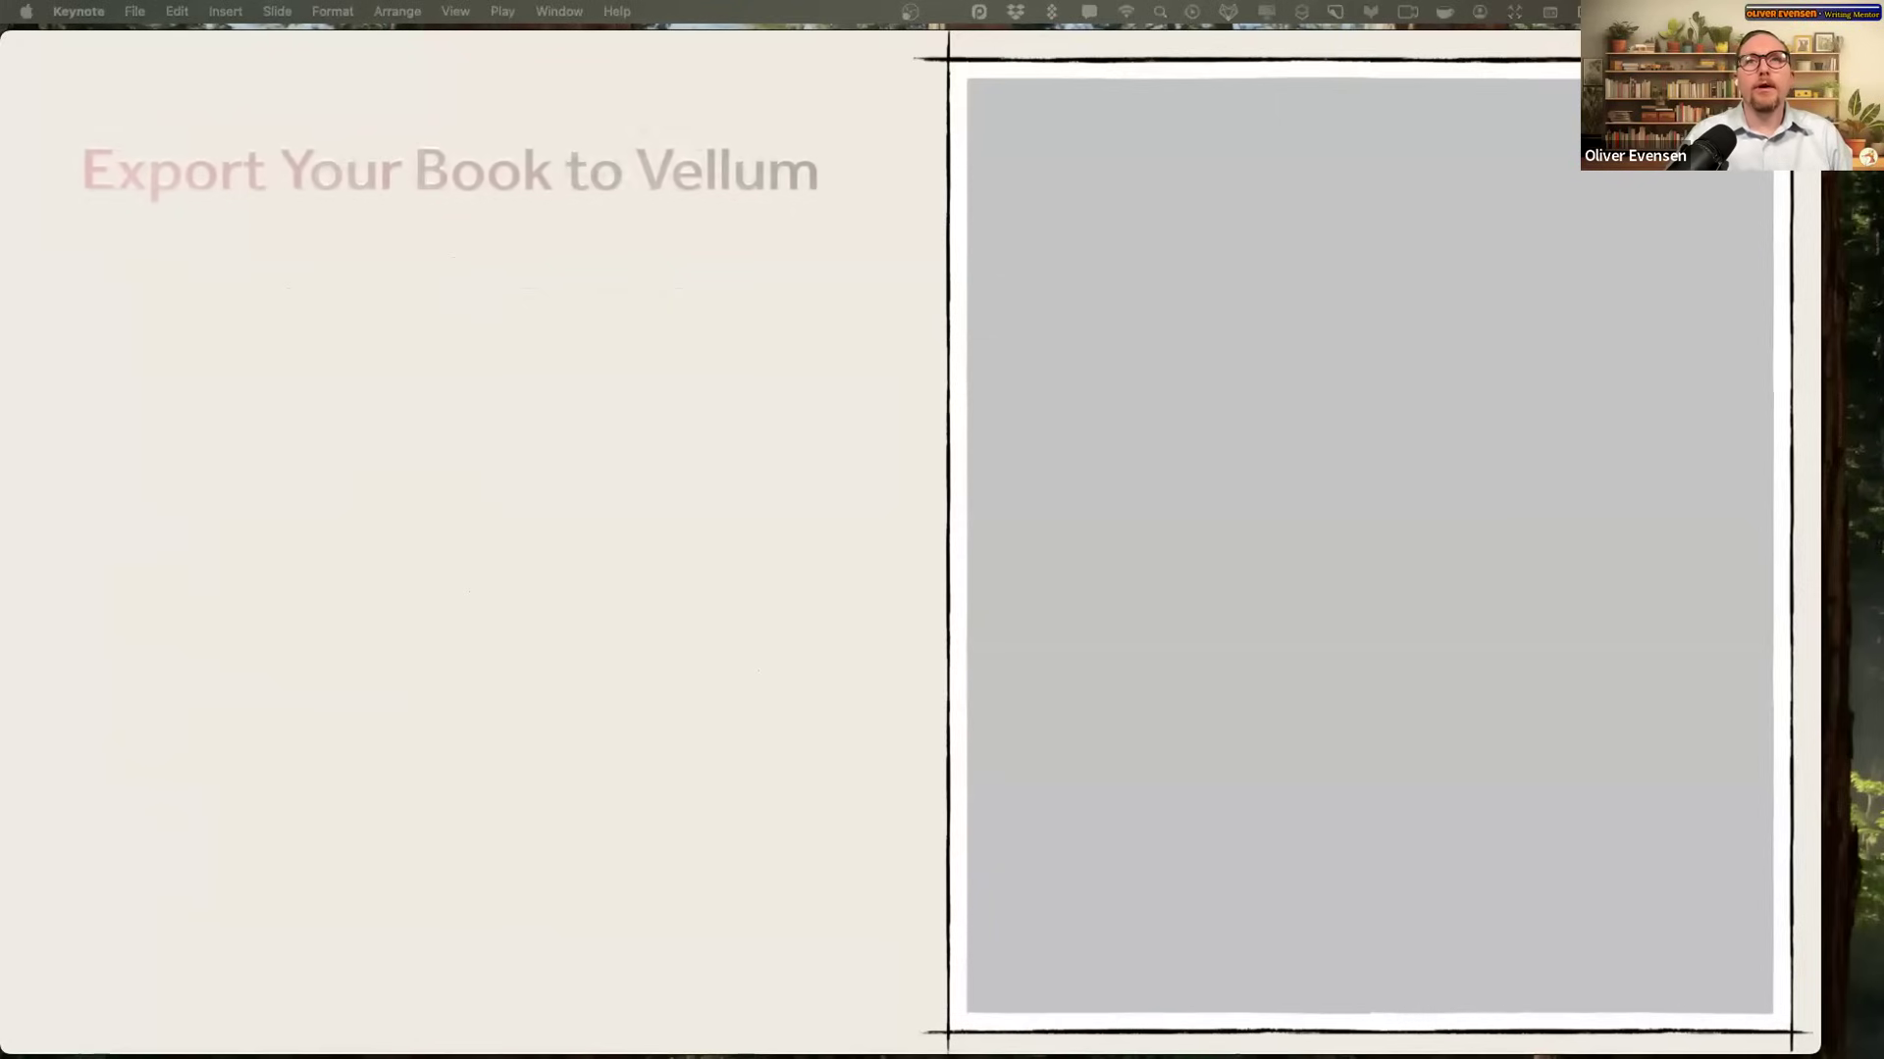
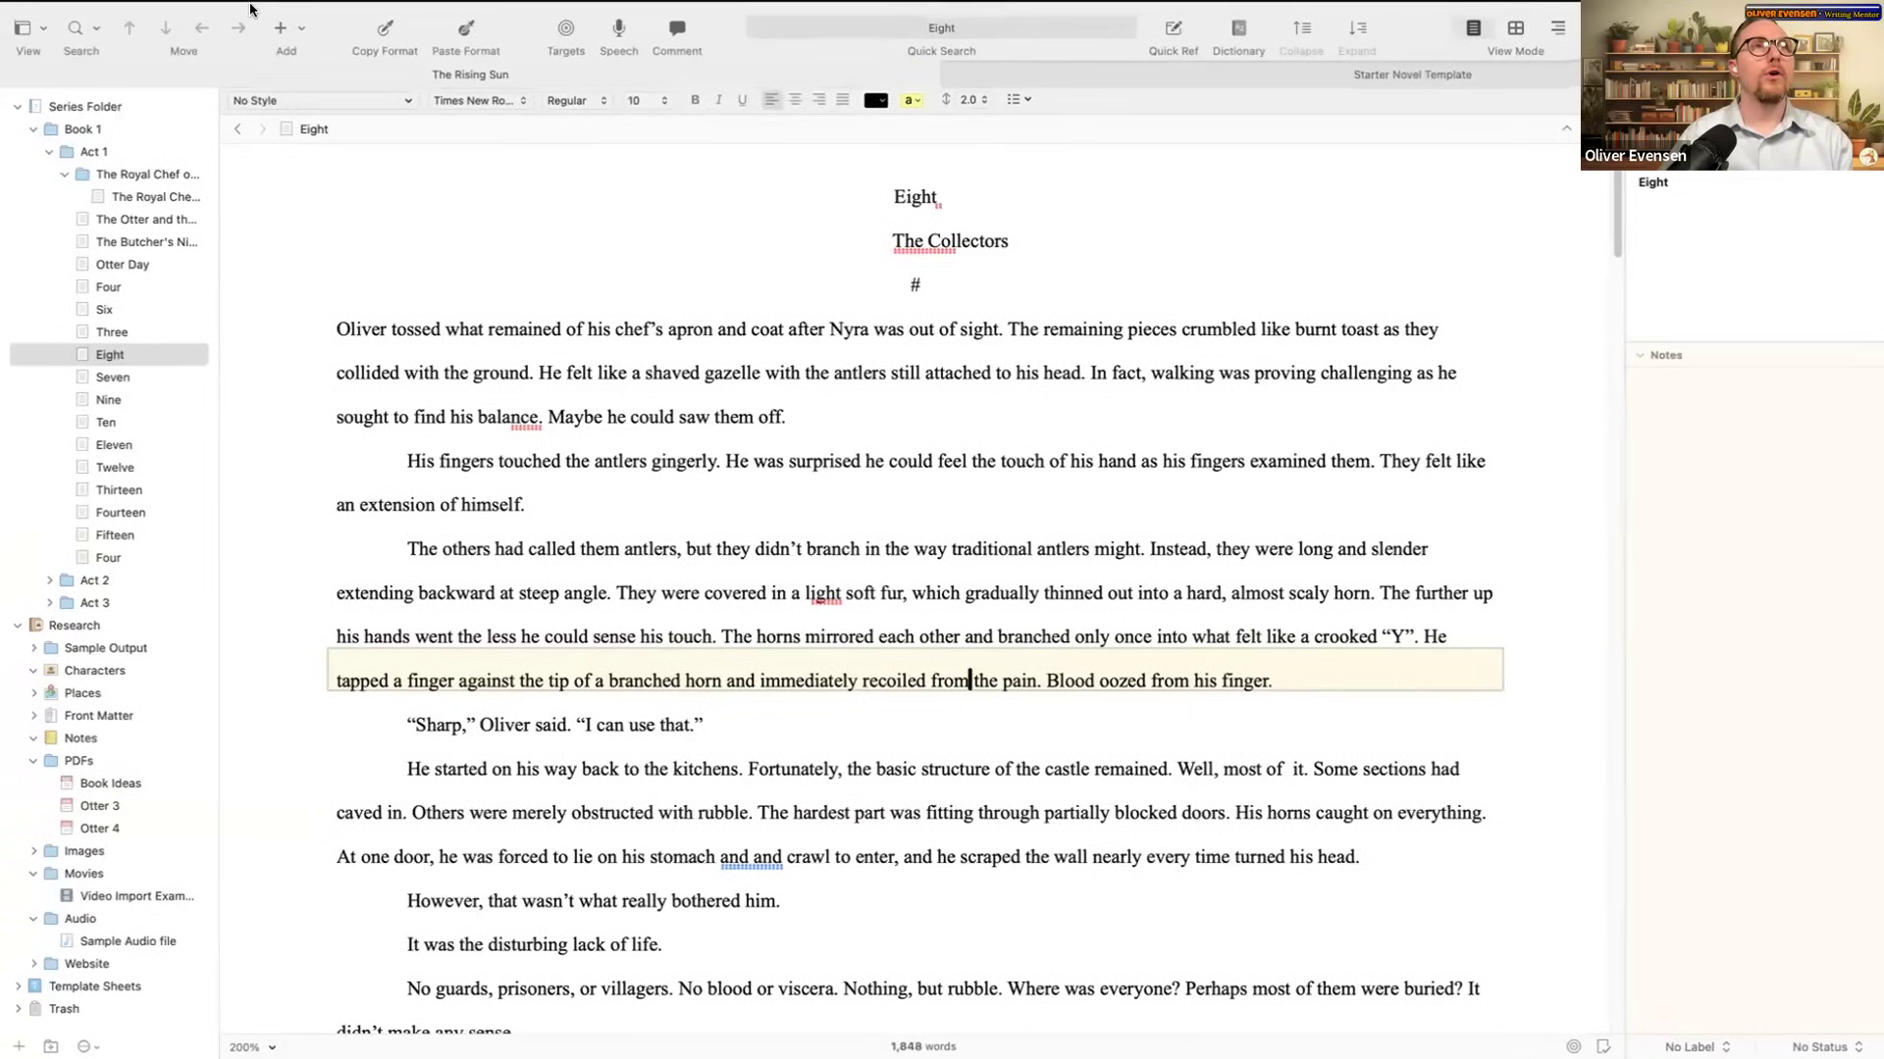
Step: Open the recent project The Otter and the Amulet, expand D5—The Mark of the Shadow, and widen the binder to fit its titles
click(123, 10)
mouse_move(166, 93)
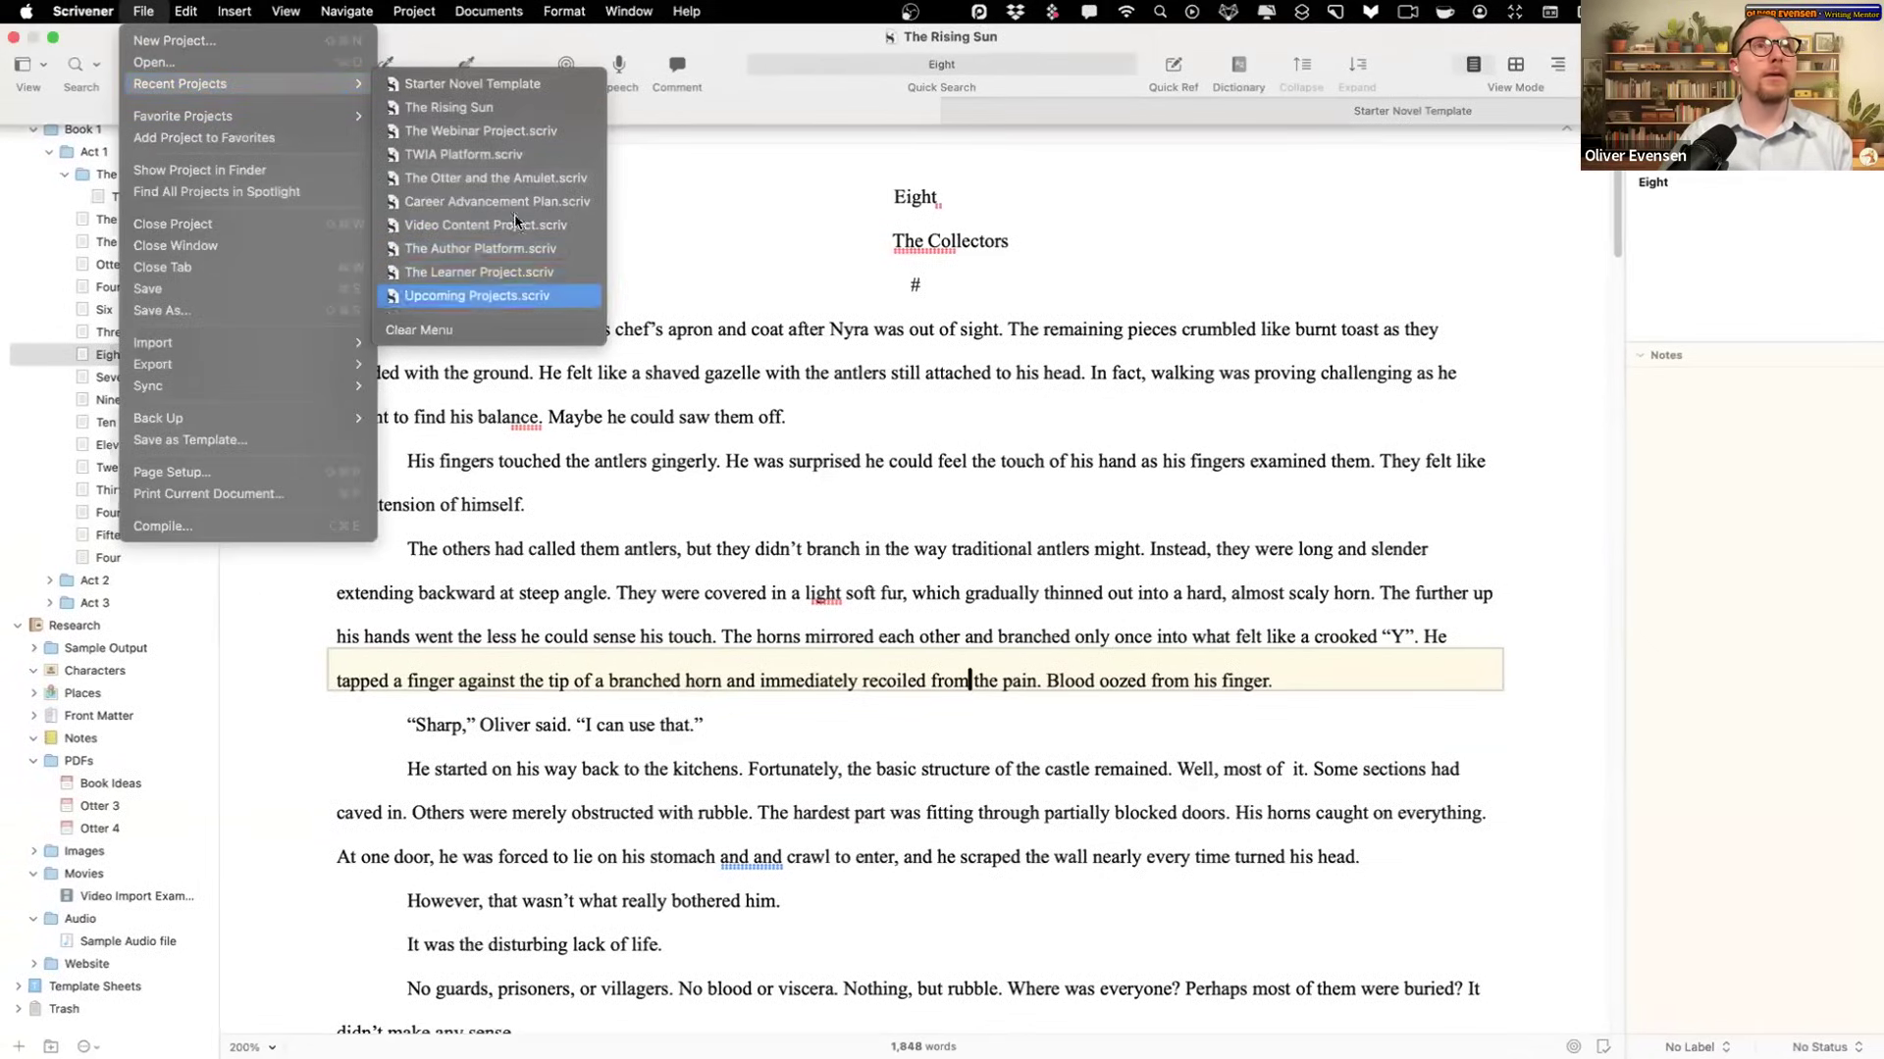
click(495, 178)
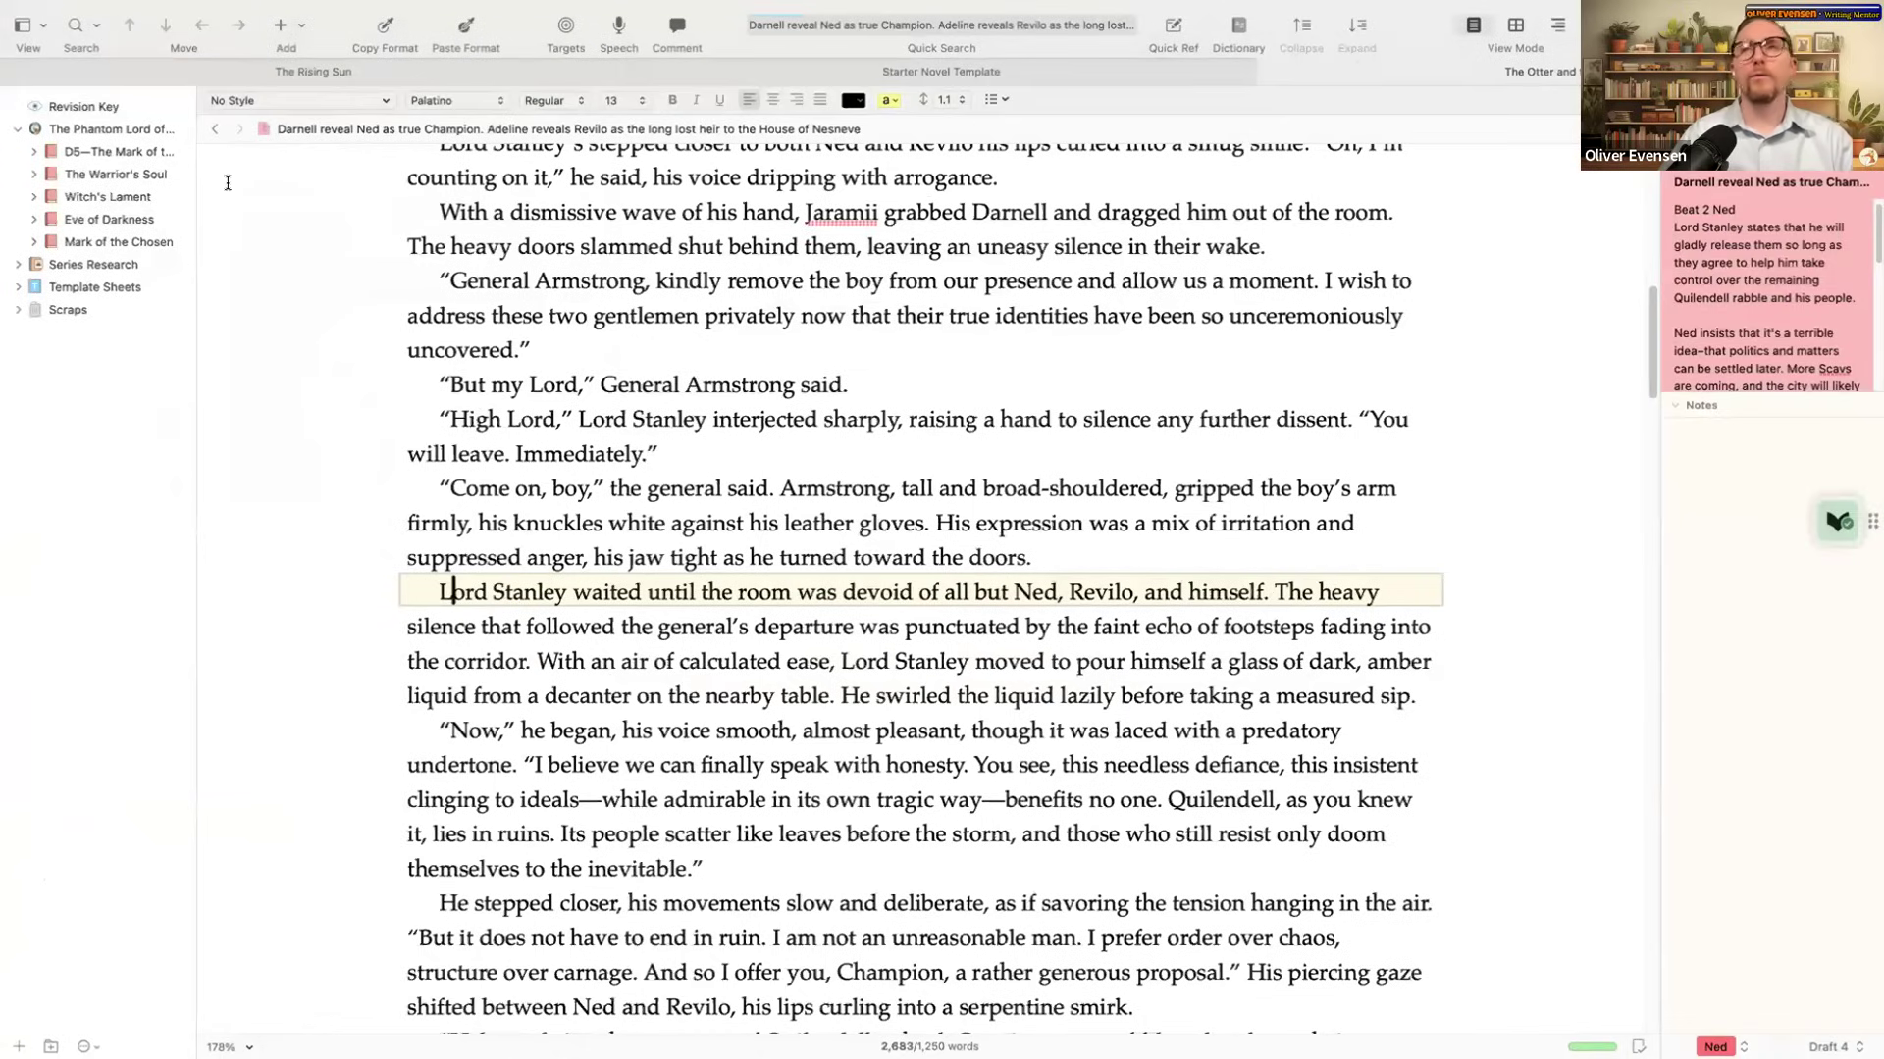
click(32, 153)
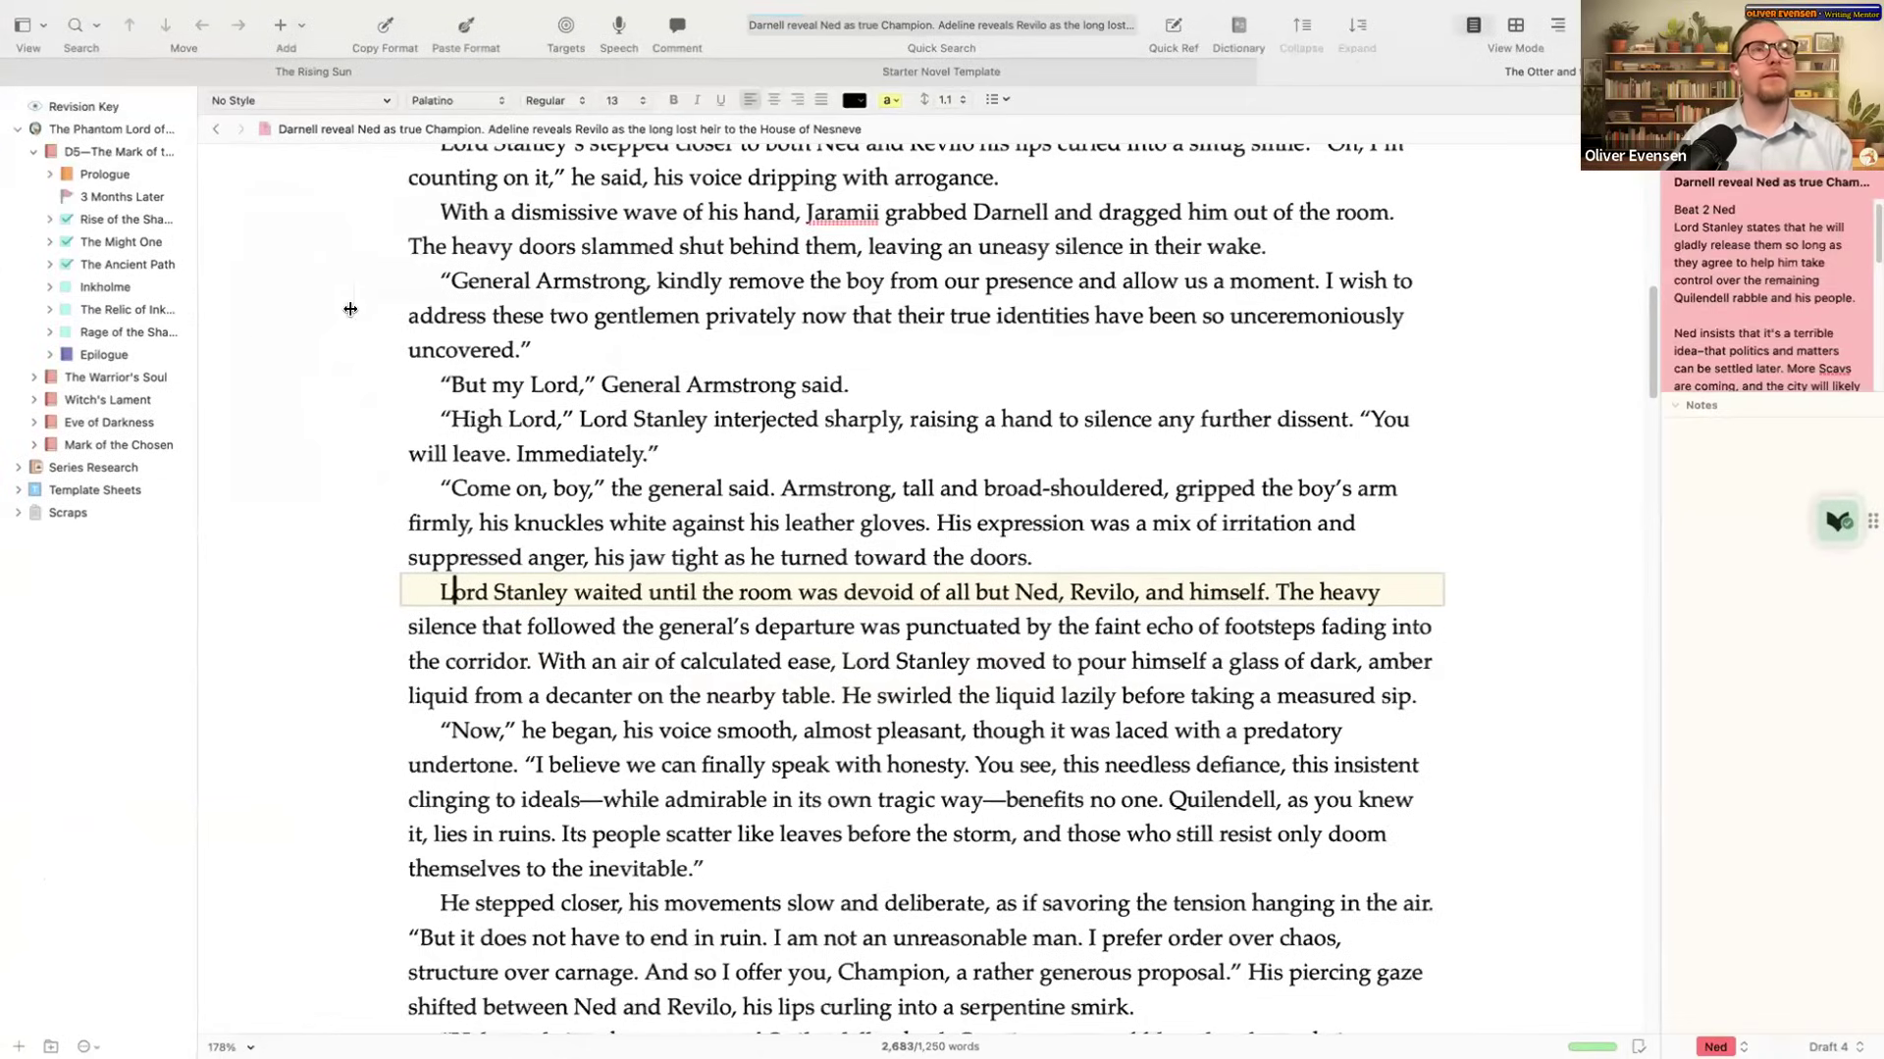
drag(350, 309, 373, 309)
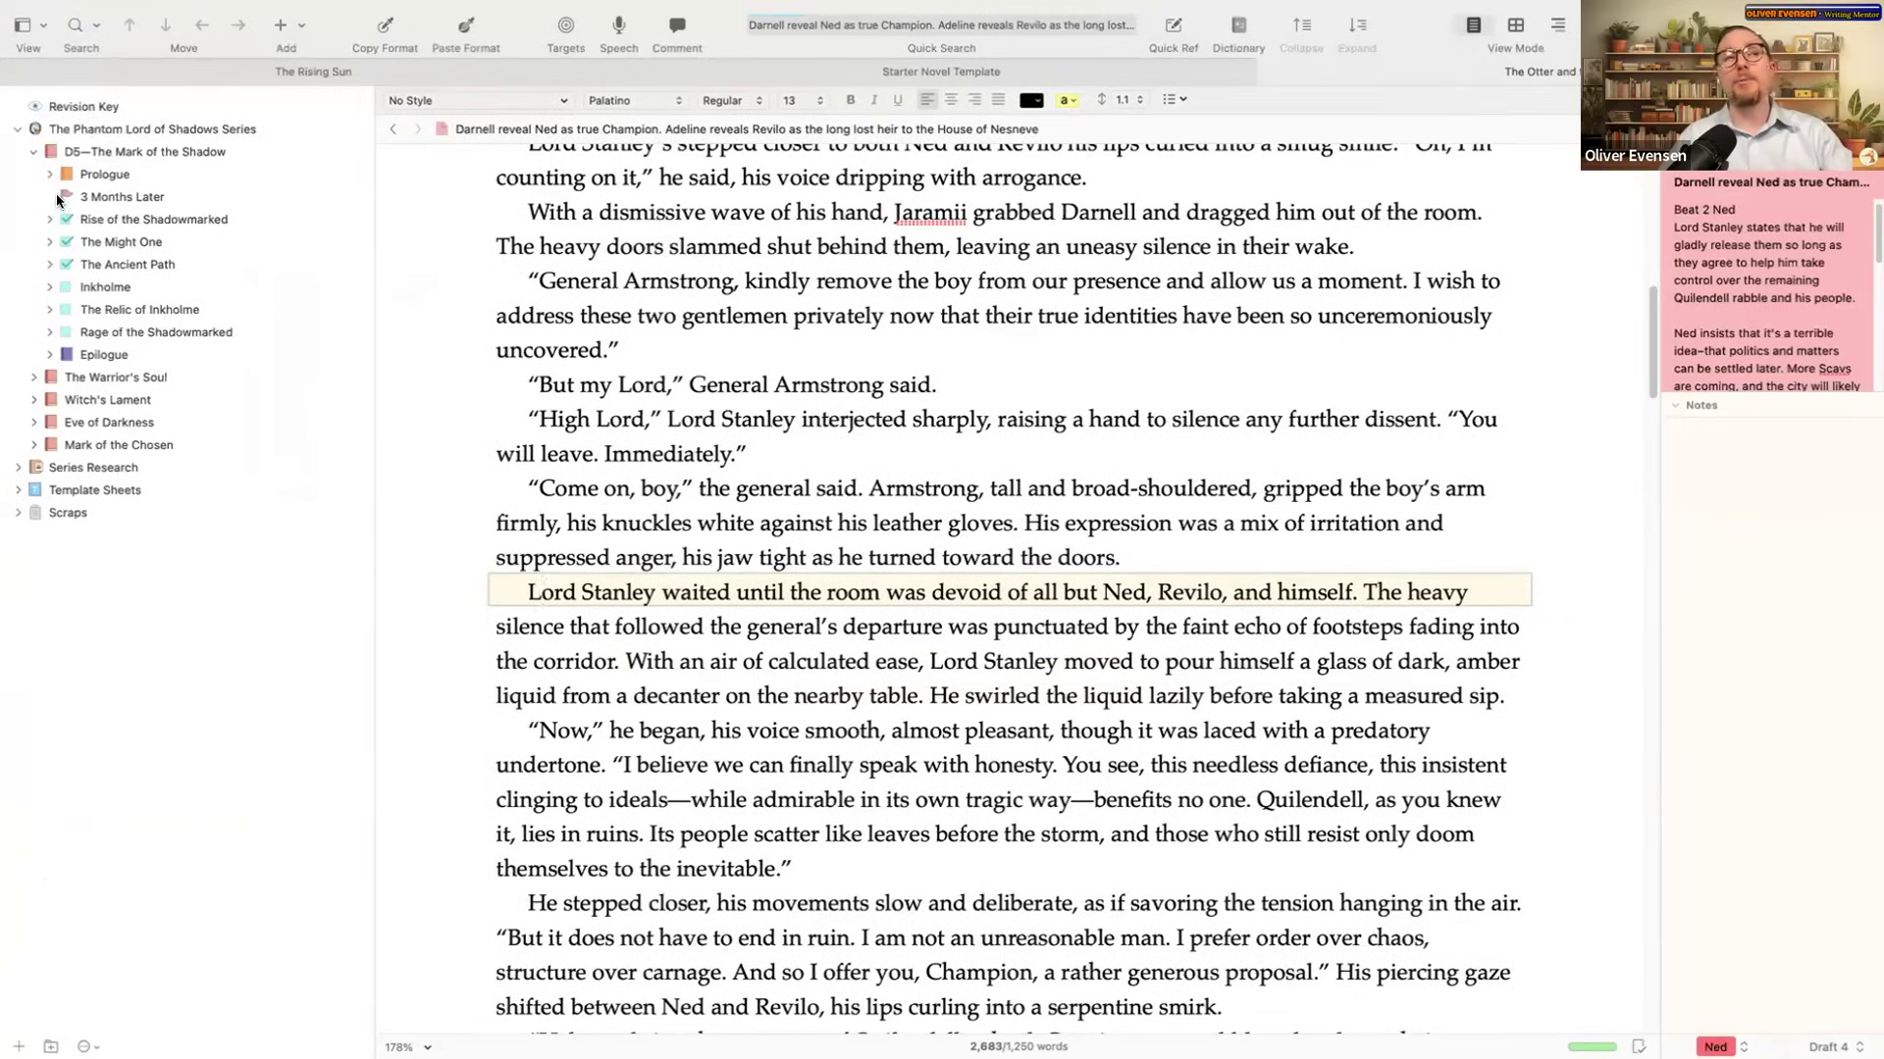
Step: Show D5—The Mark of the Shadow in the editor and look inside its Prologue and Rise of the Shadowmarked folders, collapsing both again
click(49, 175)
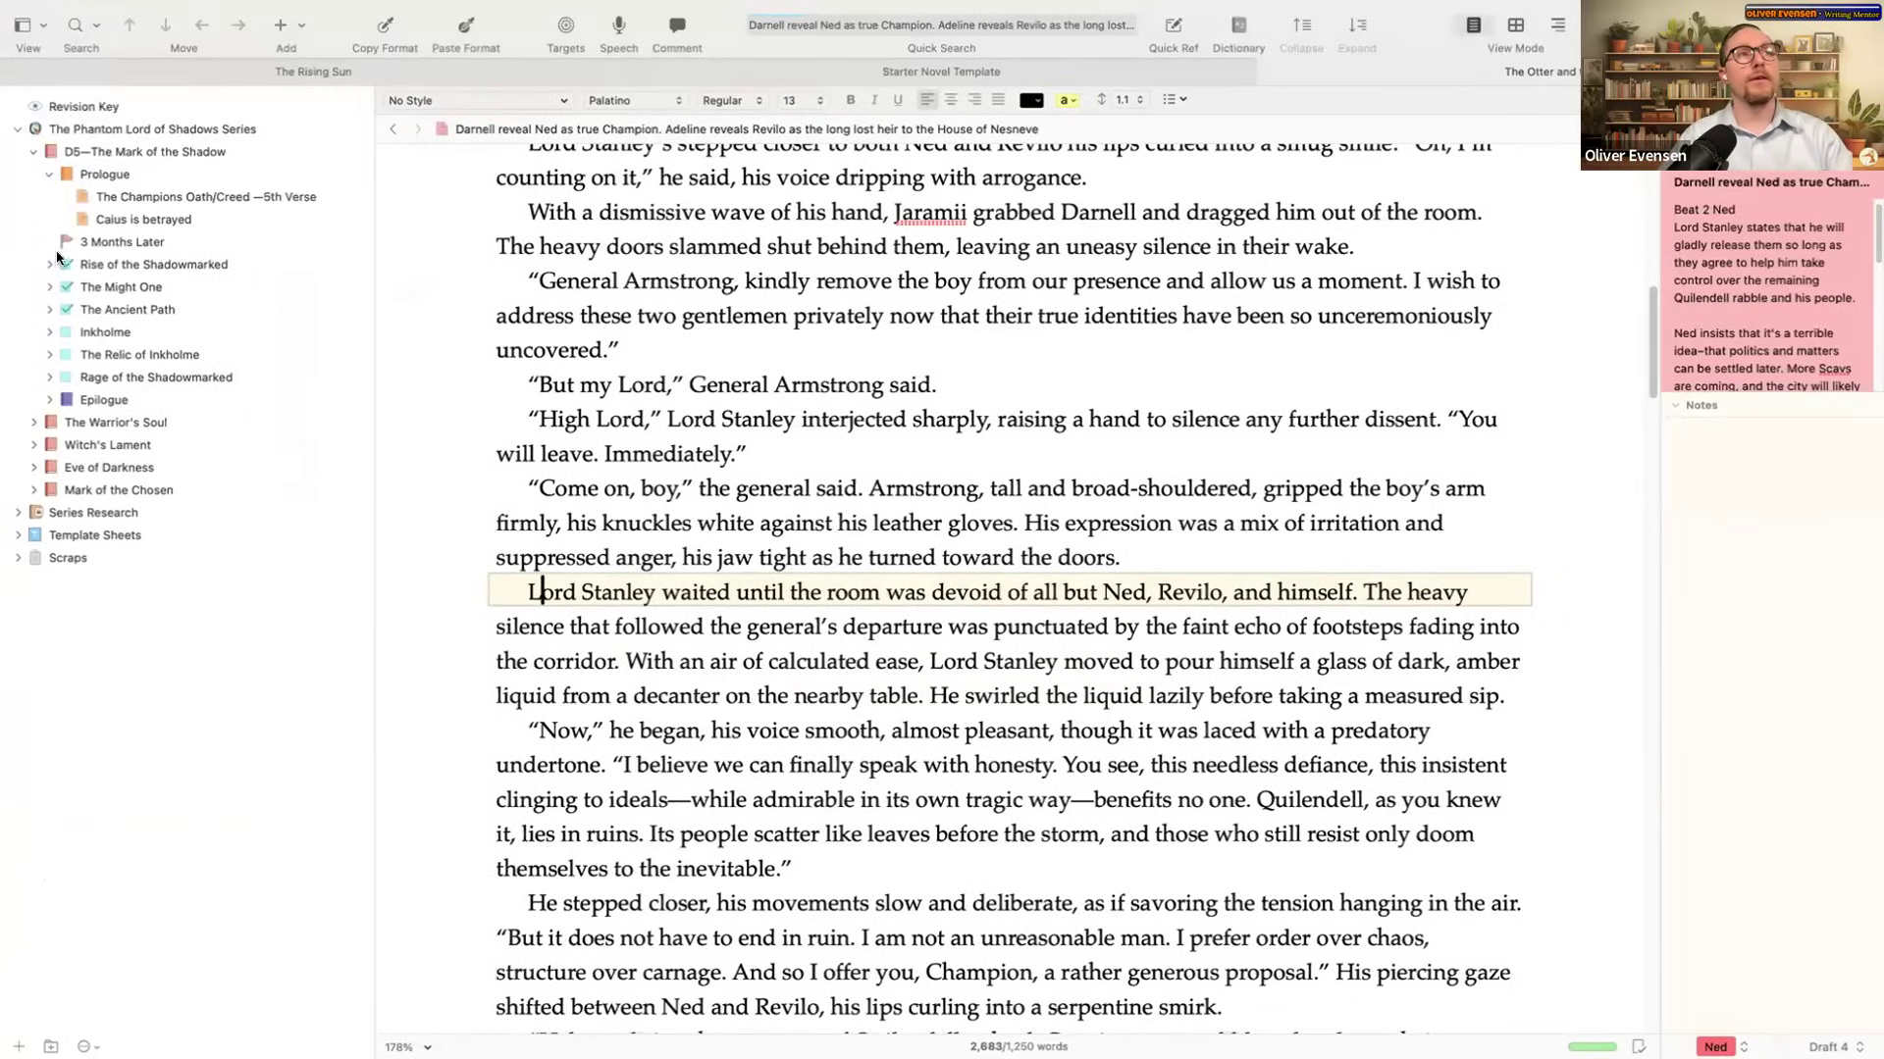
click(50, 264)
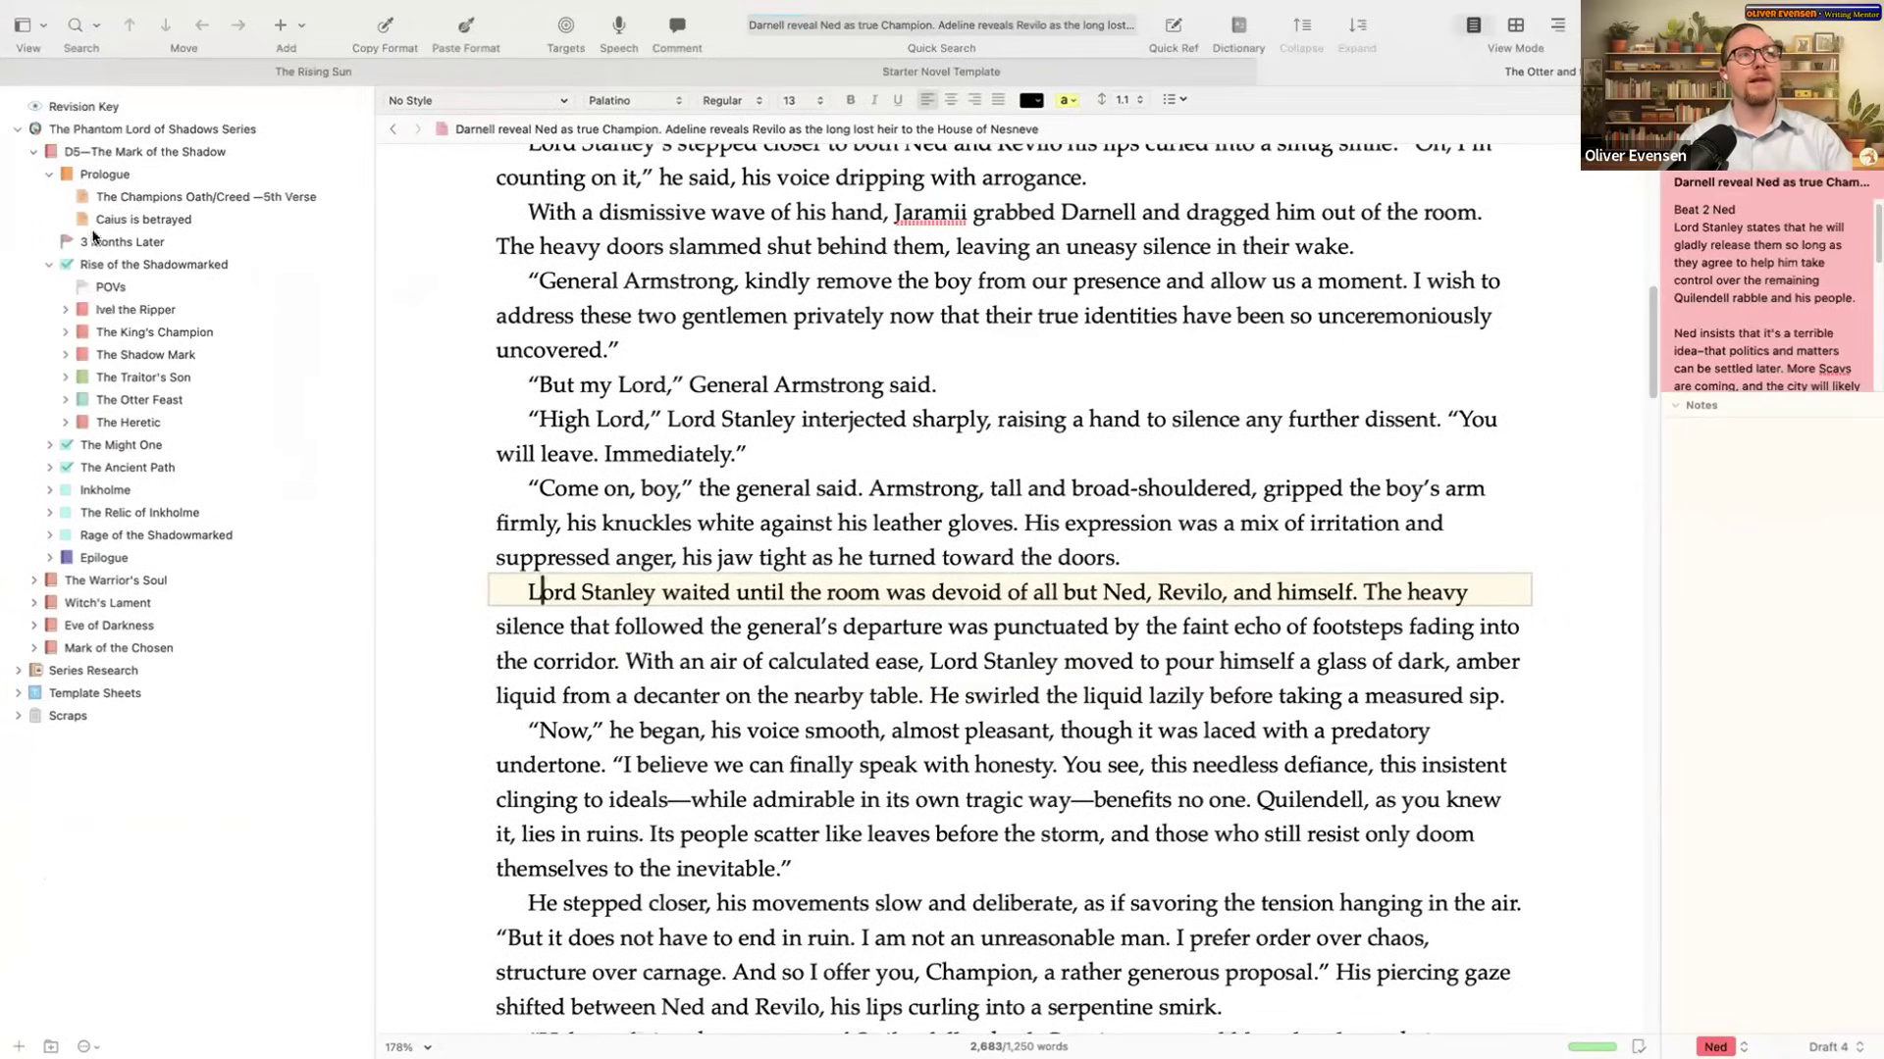
click(118, 152)
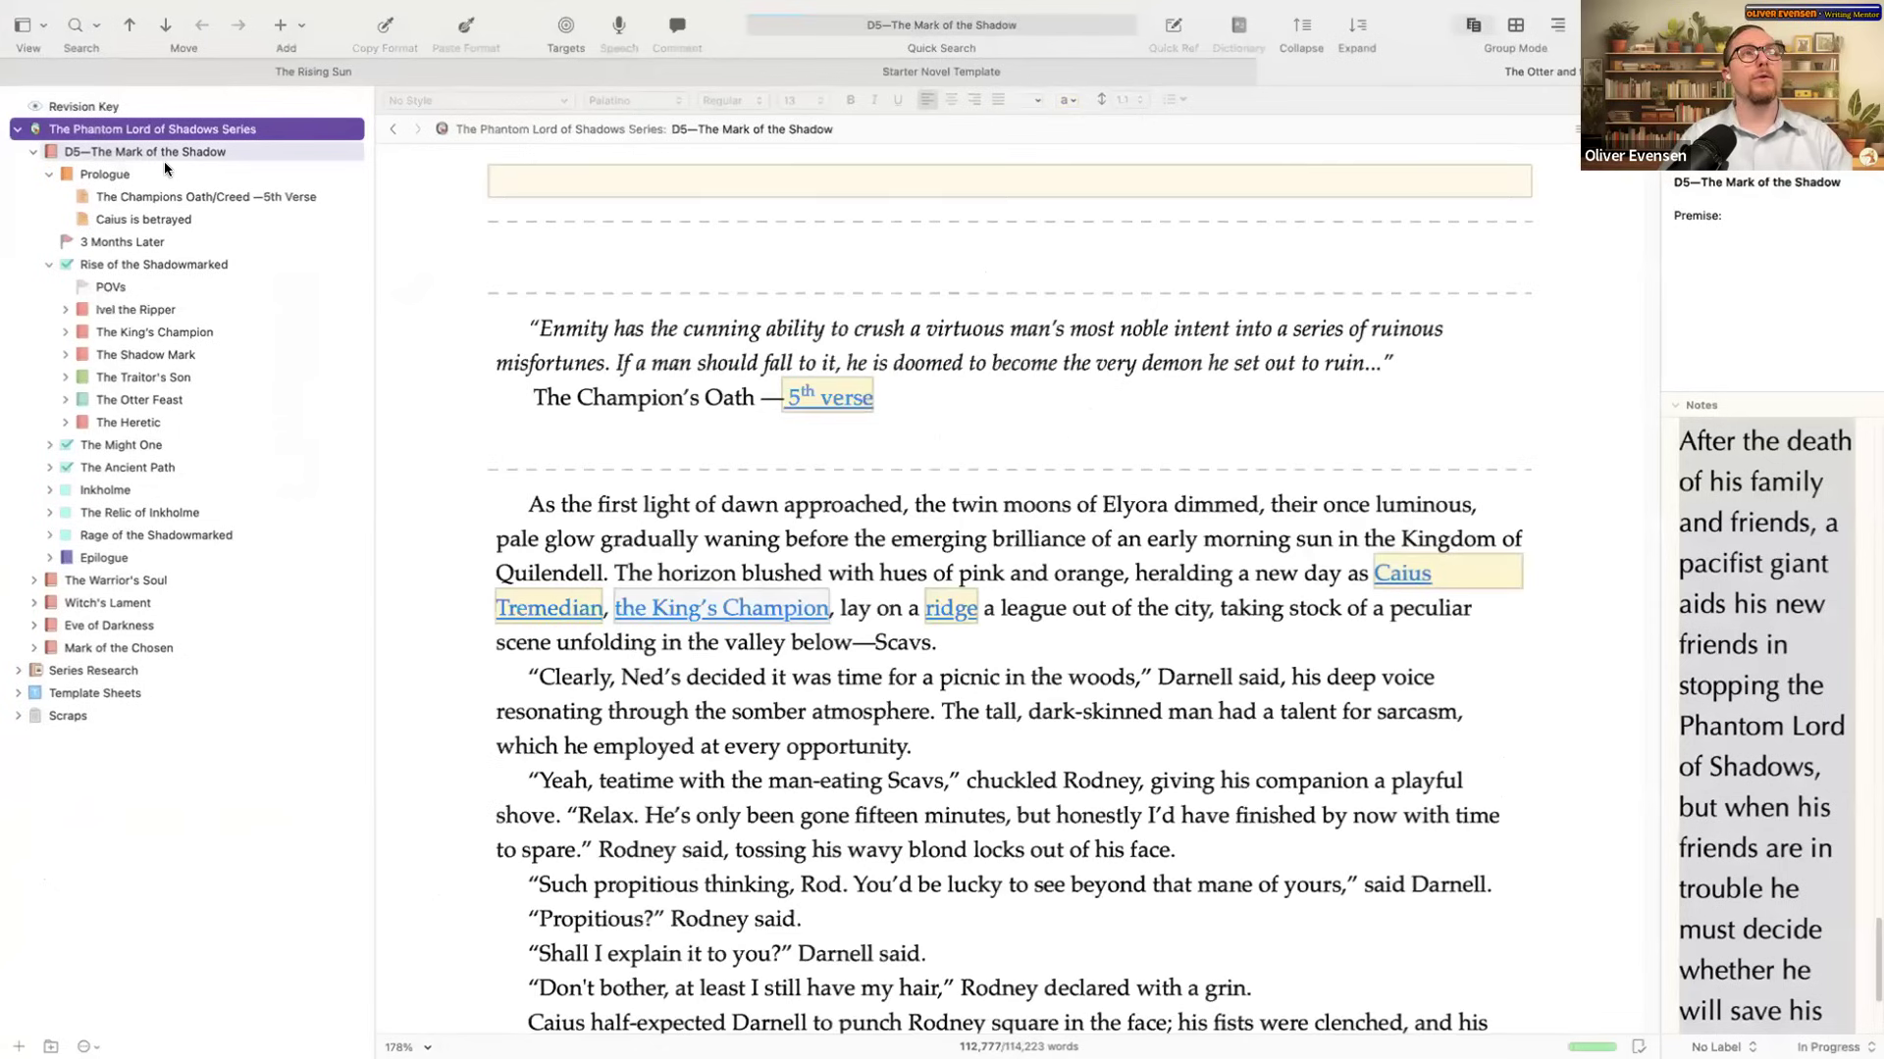
click(98, 155)
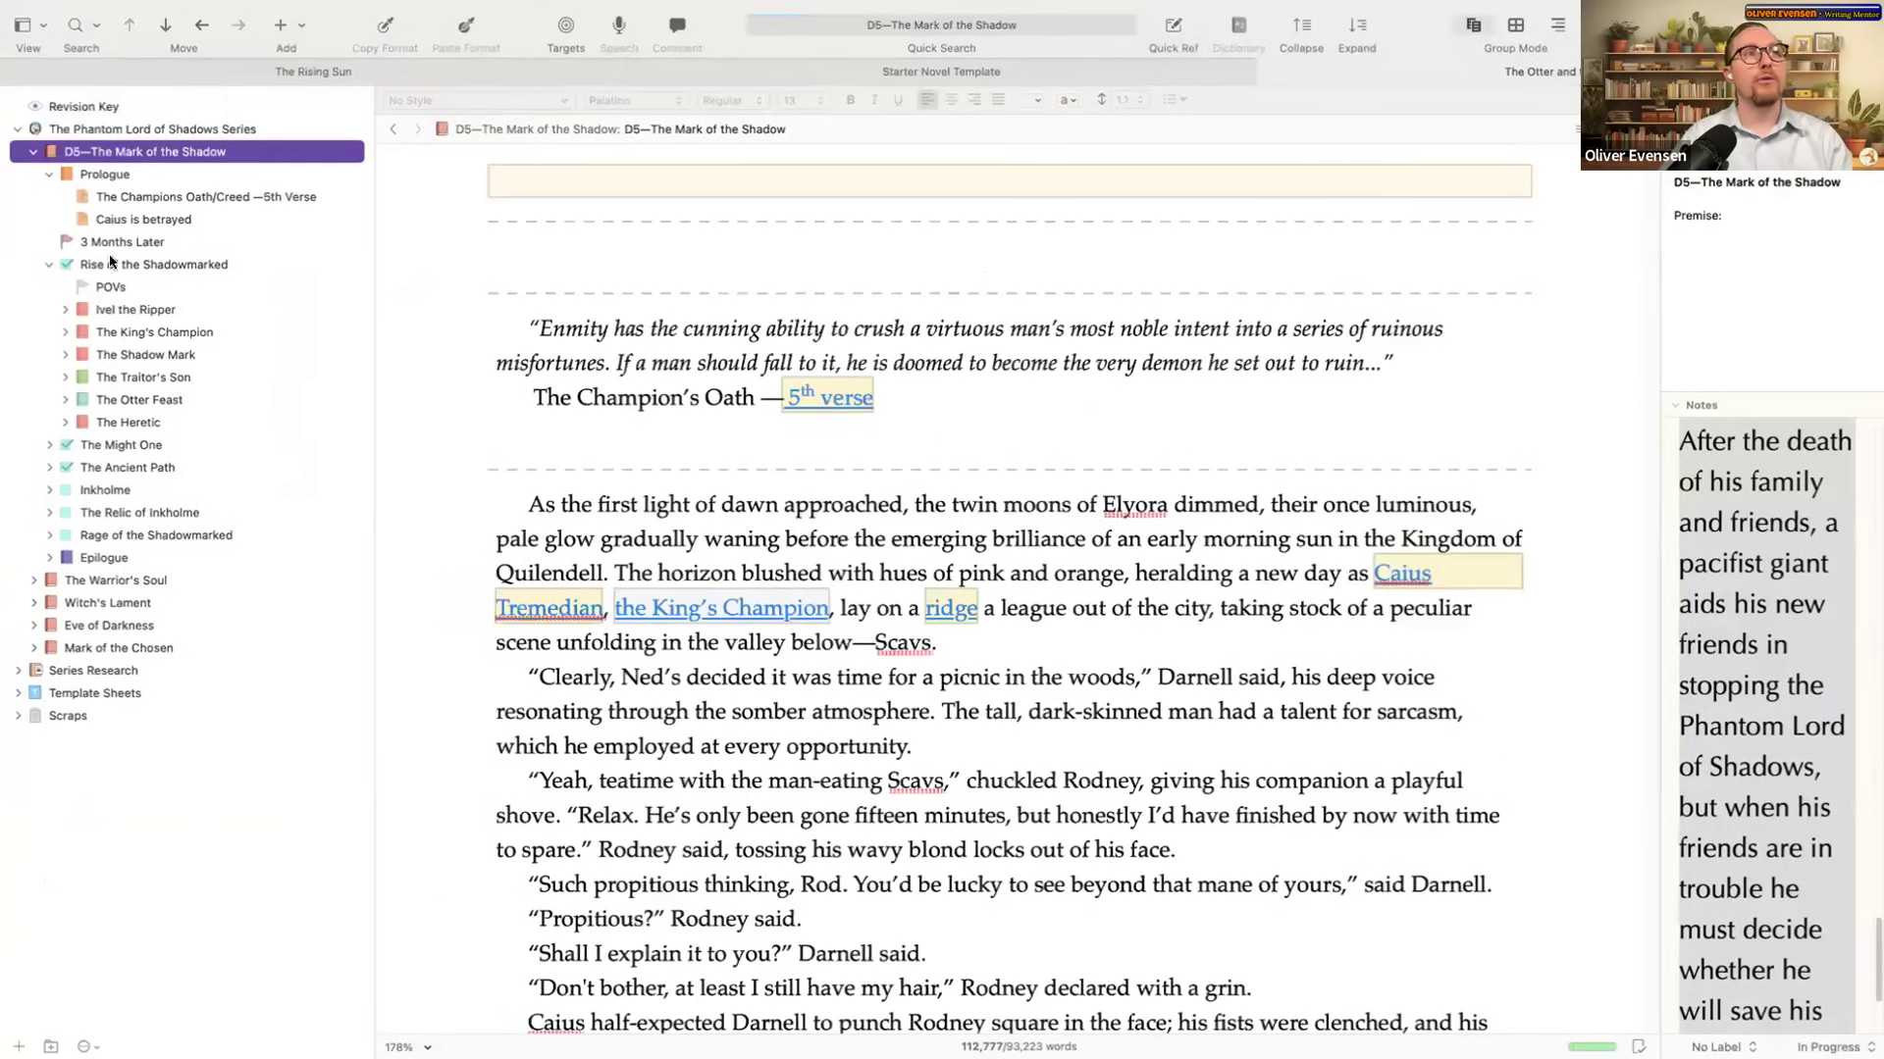
click(50, 174)
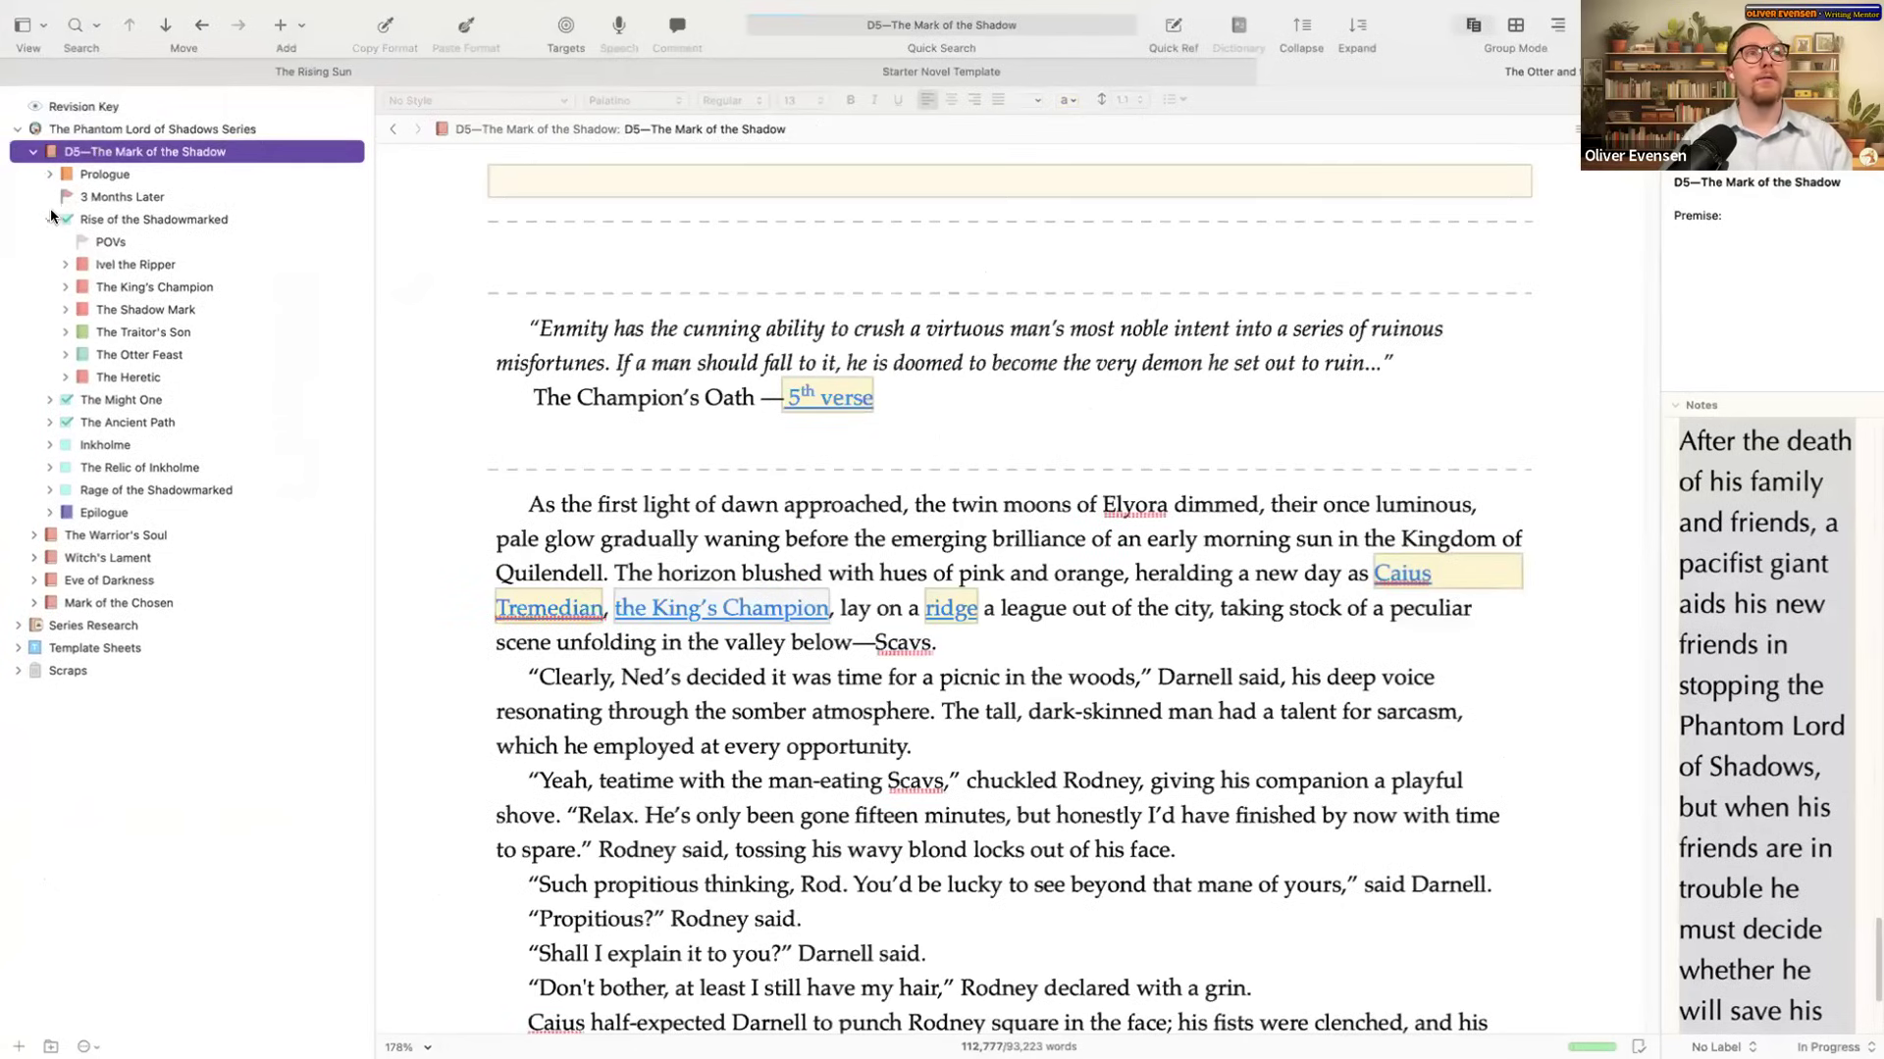
click(50, 220)
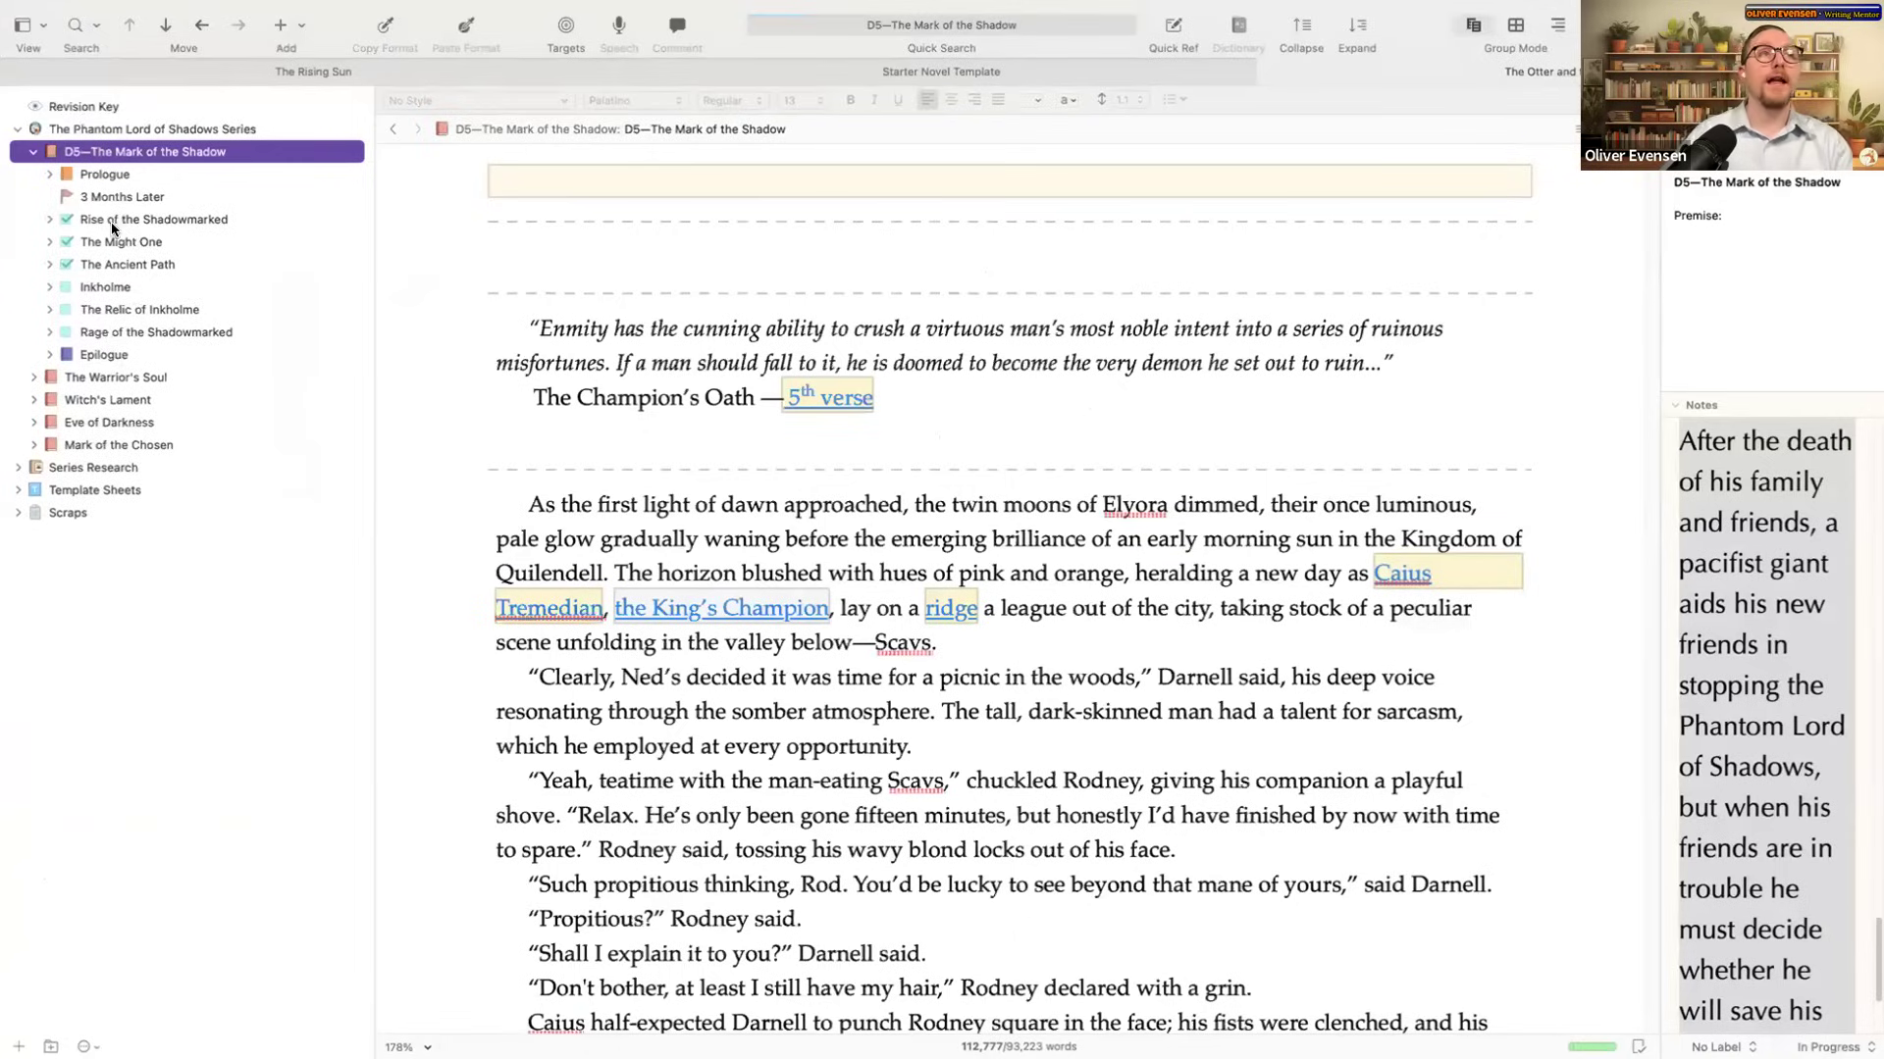
Step: Inspect the scenes under Ivel the Ripper and The King's Champion in Rise of the Shadowmarked, then collapse the folders
click(49, 222)
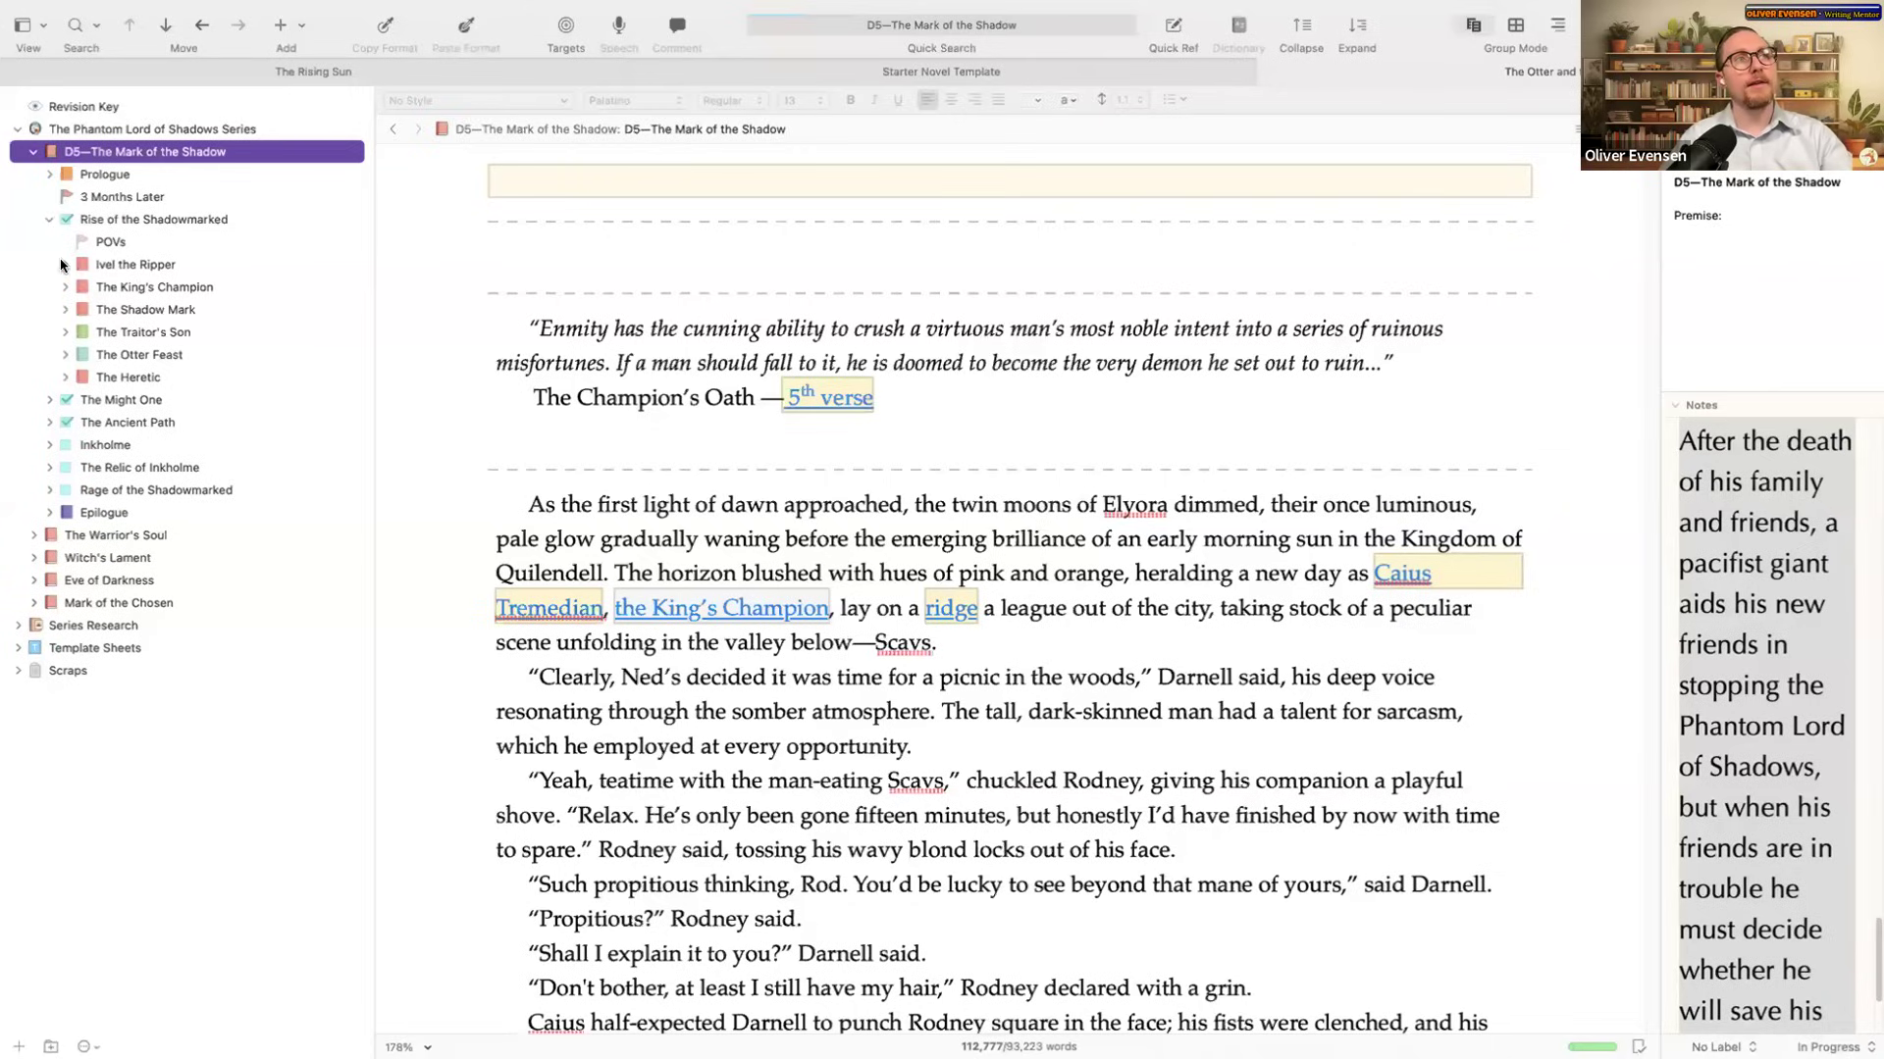
click(64, 265)
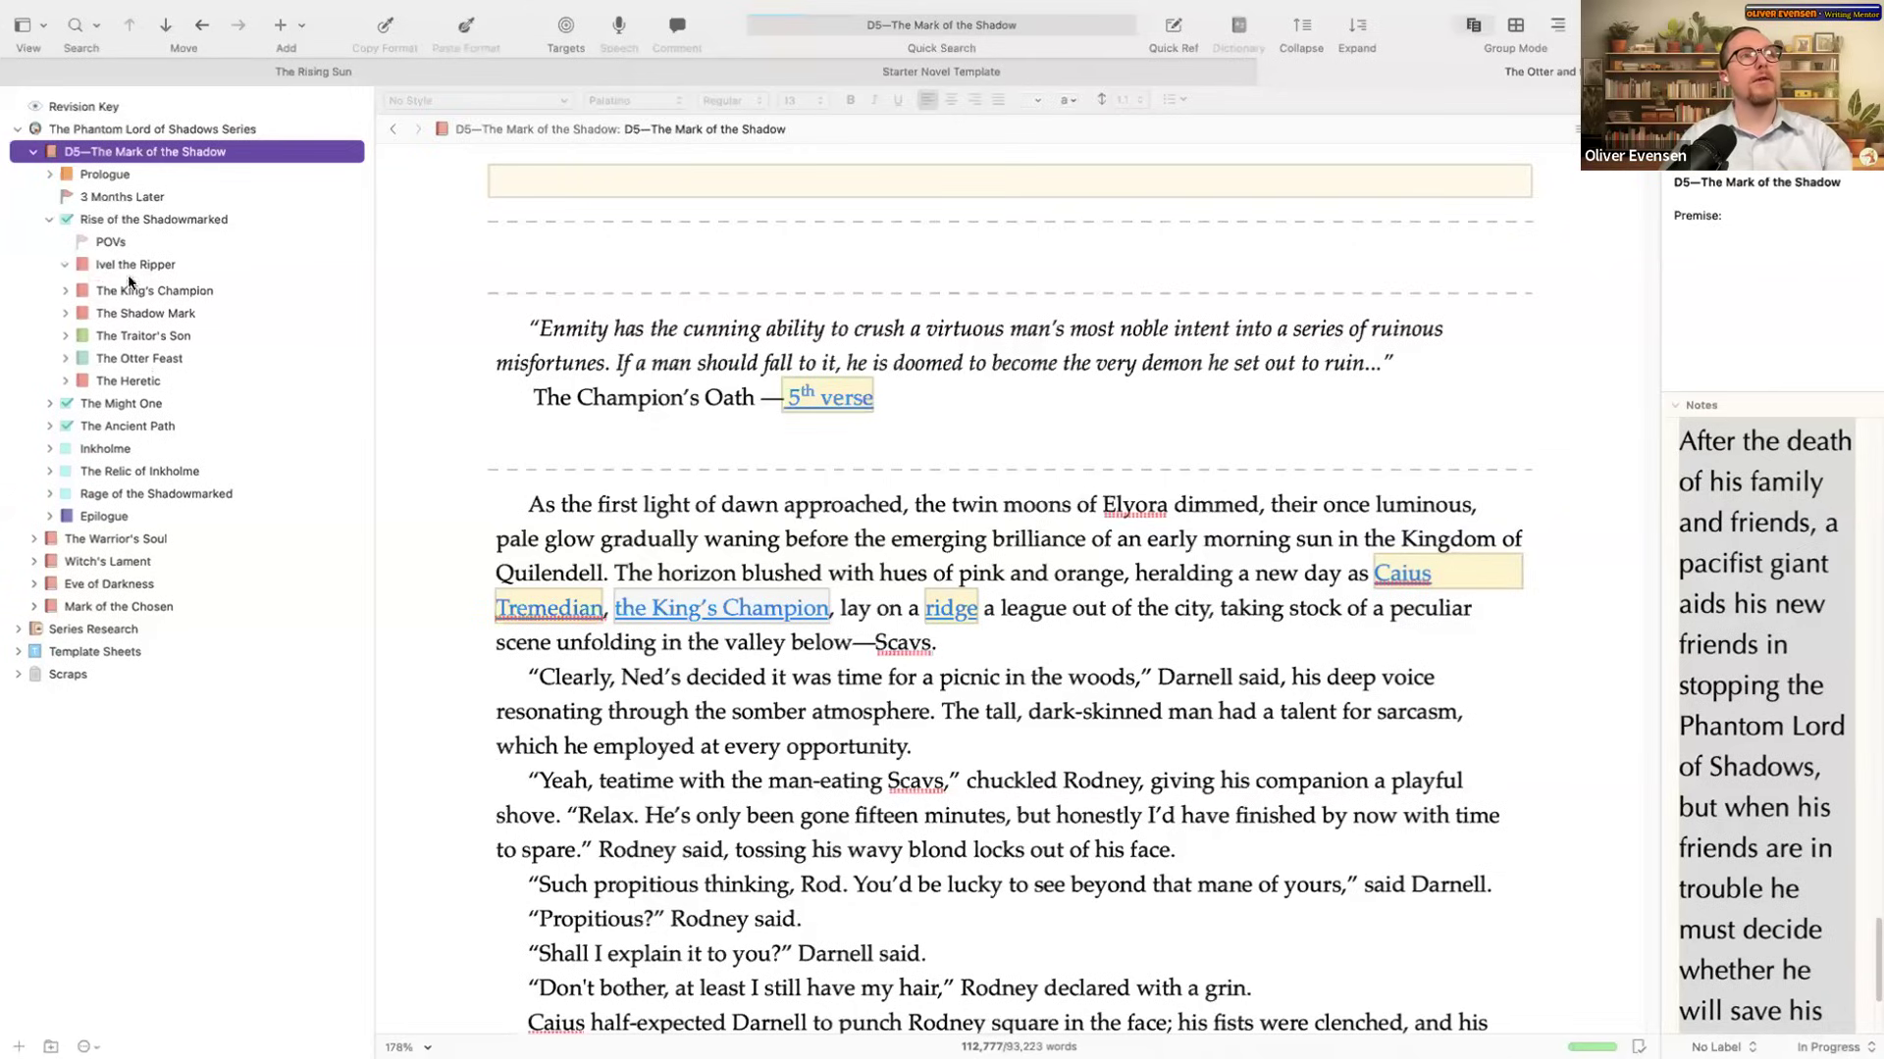
click(65, 309)
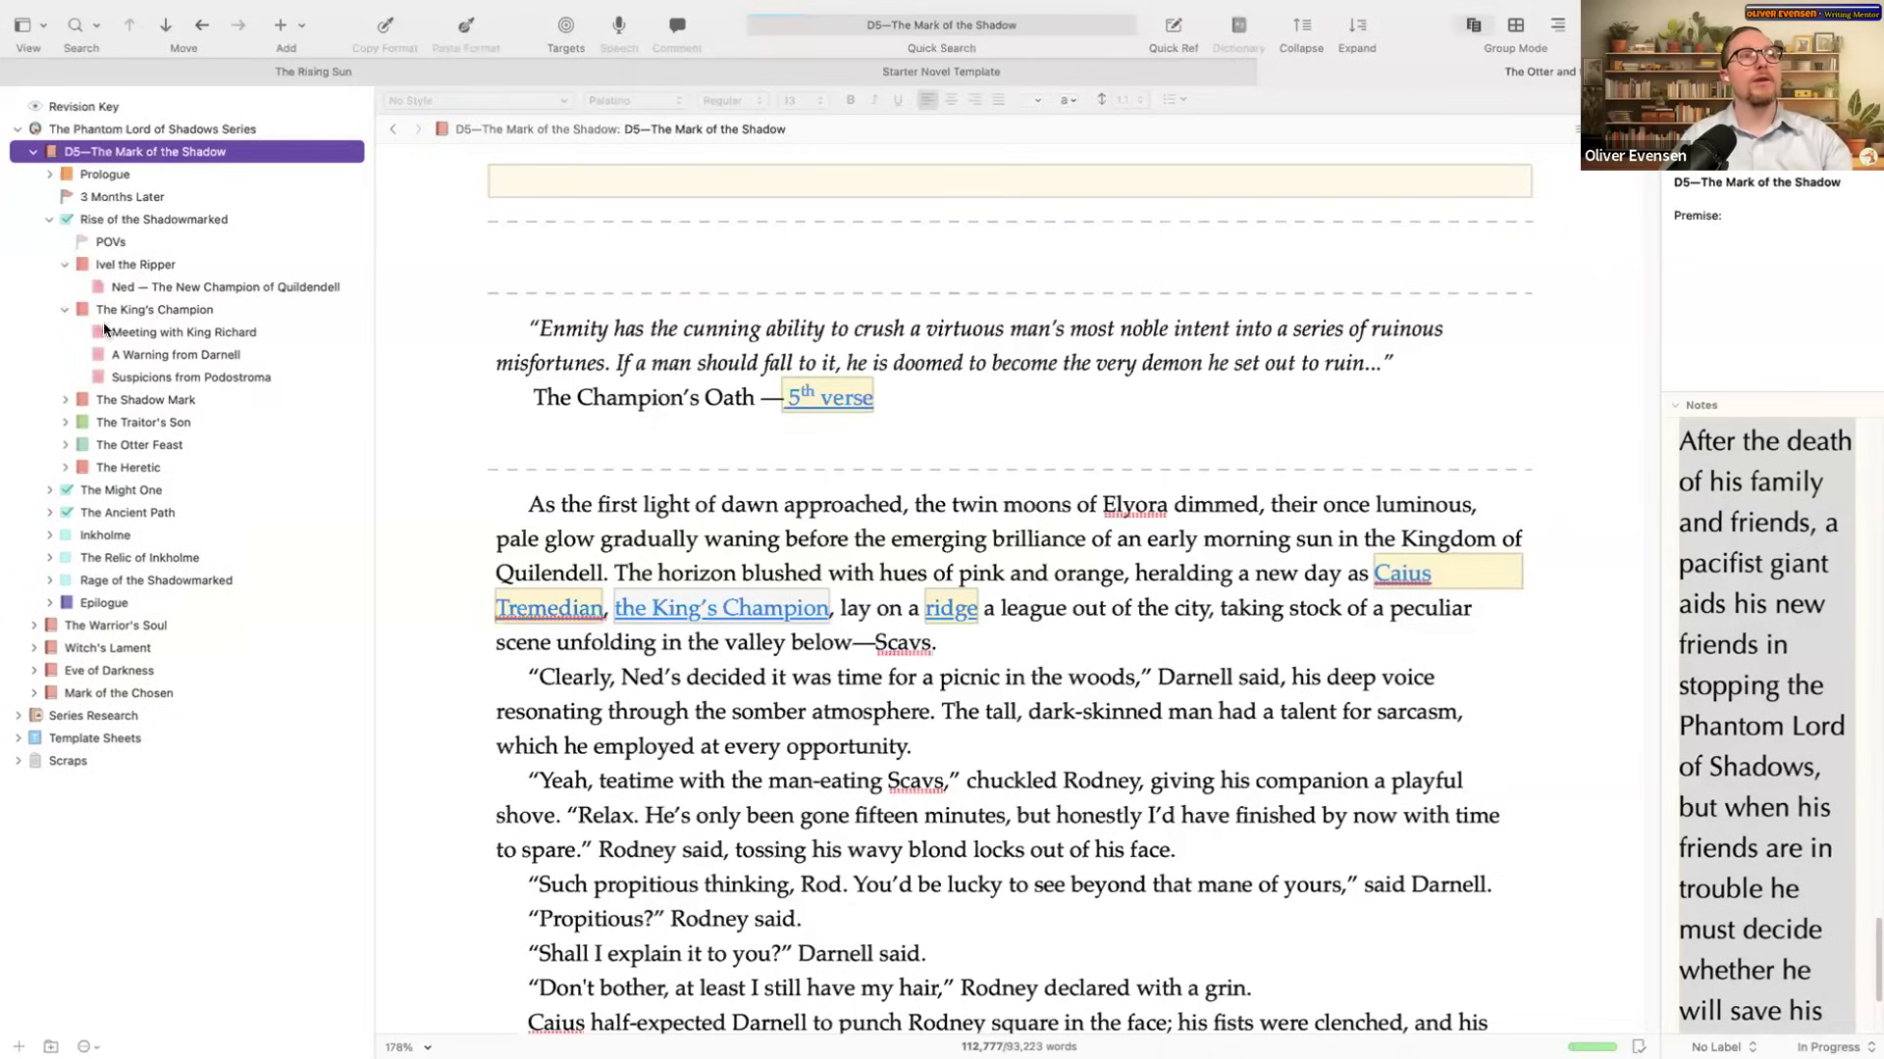
click(65, 310)
click(65, 265)
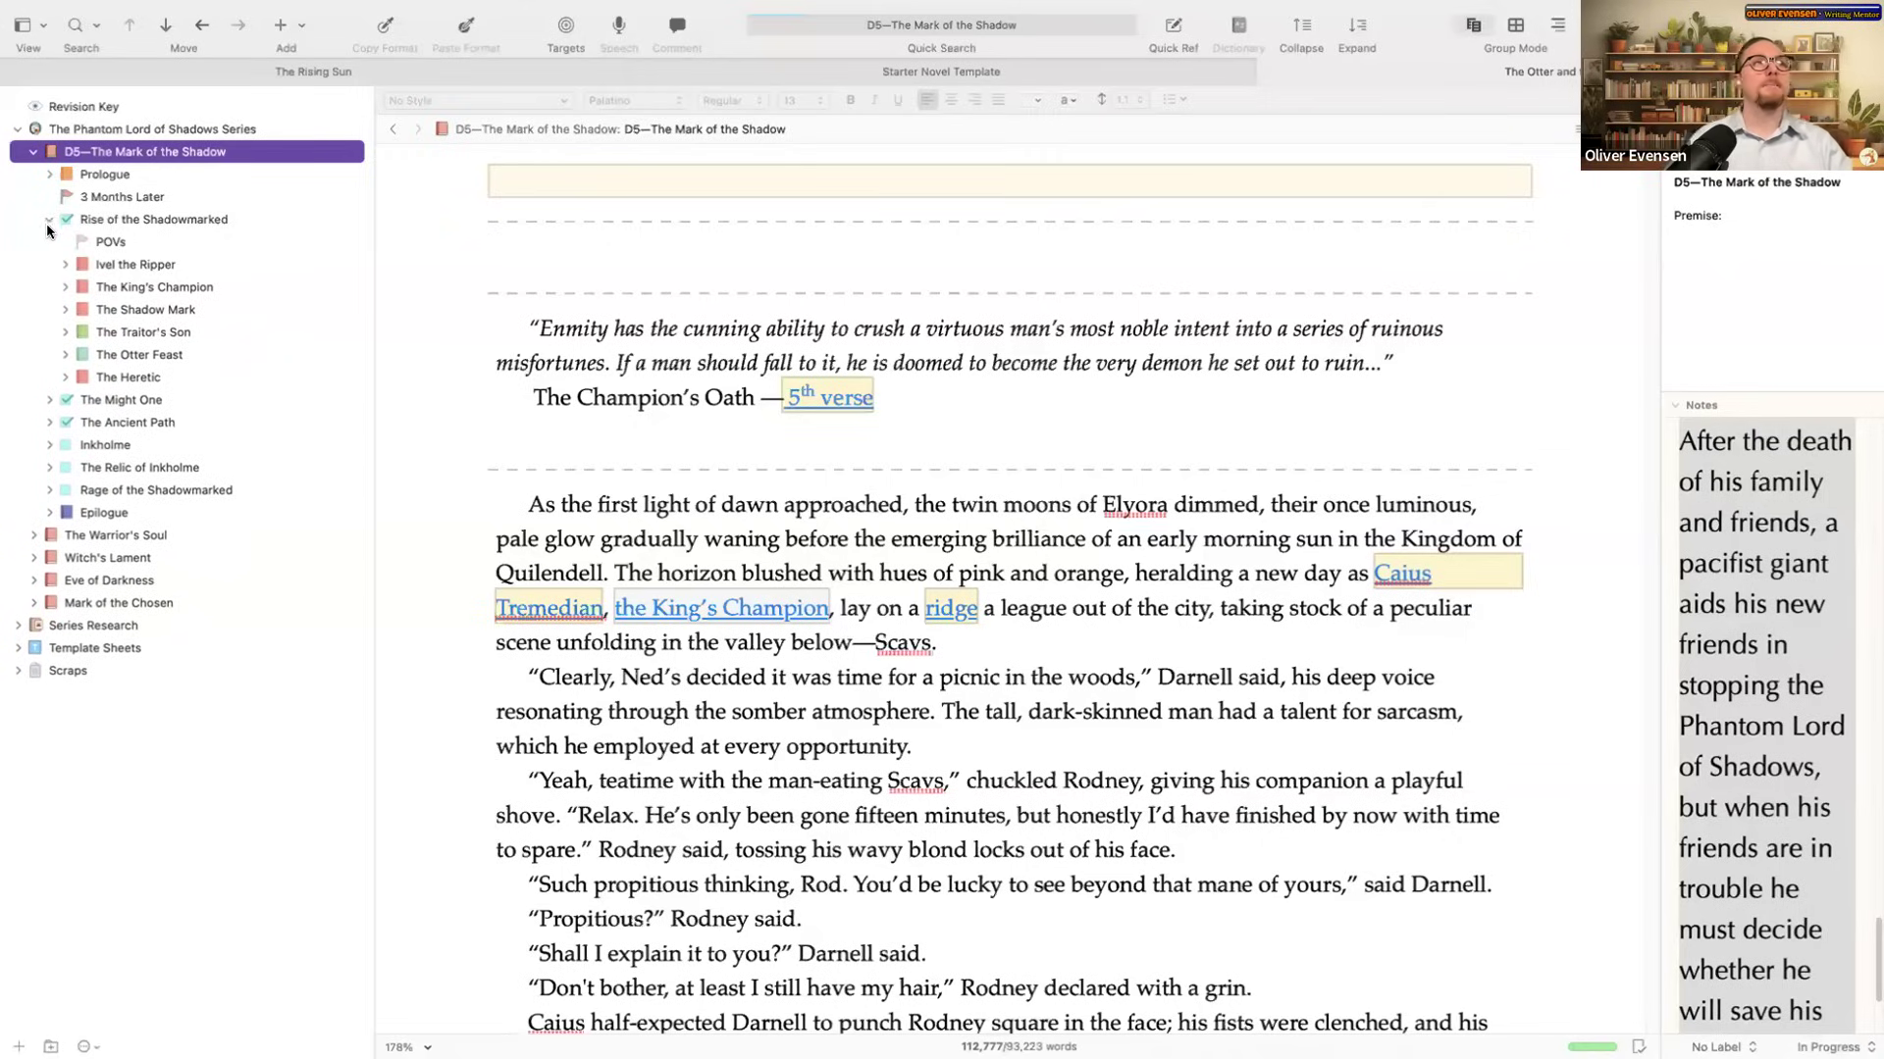
click(49, 221)
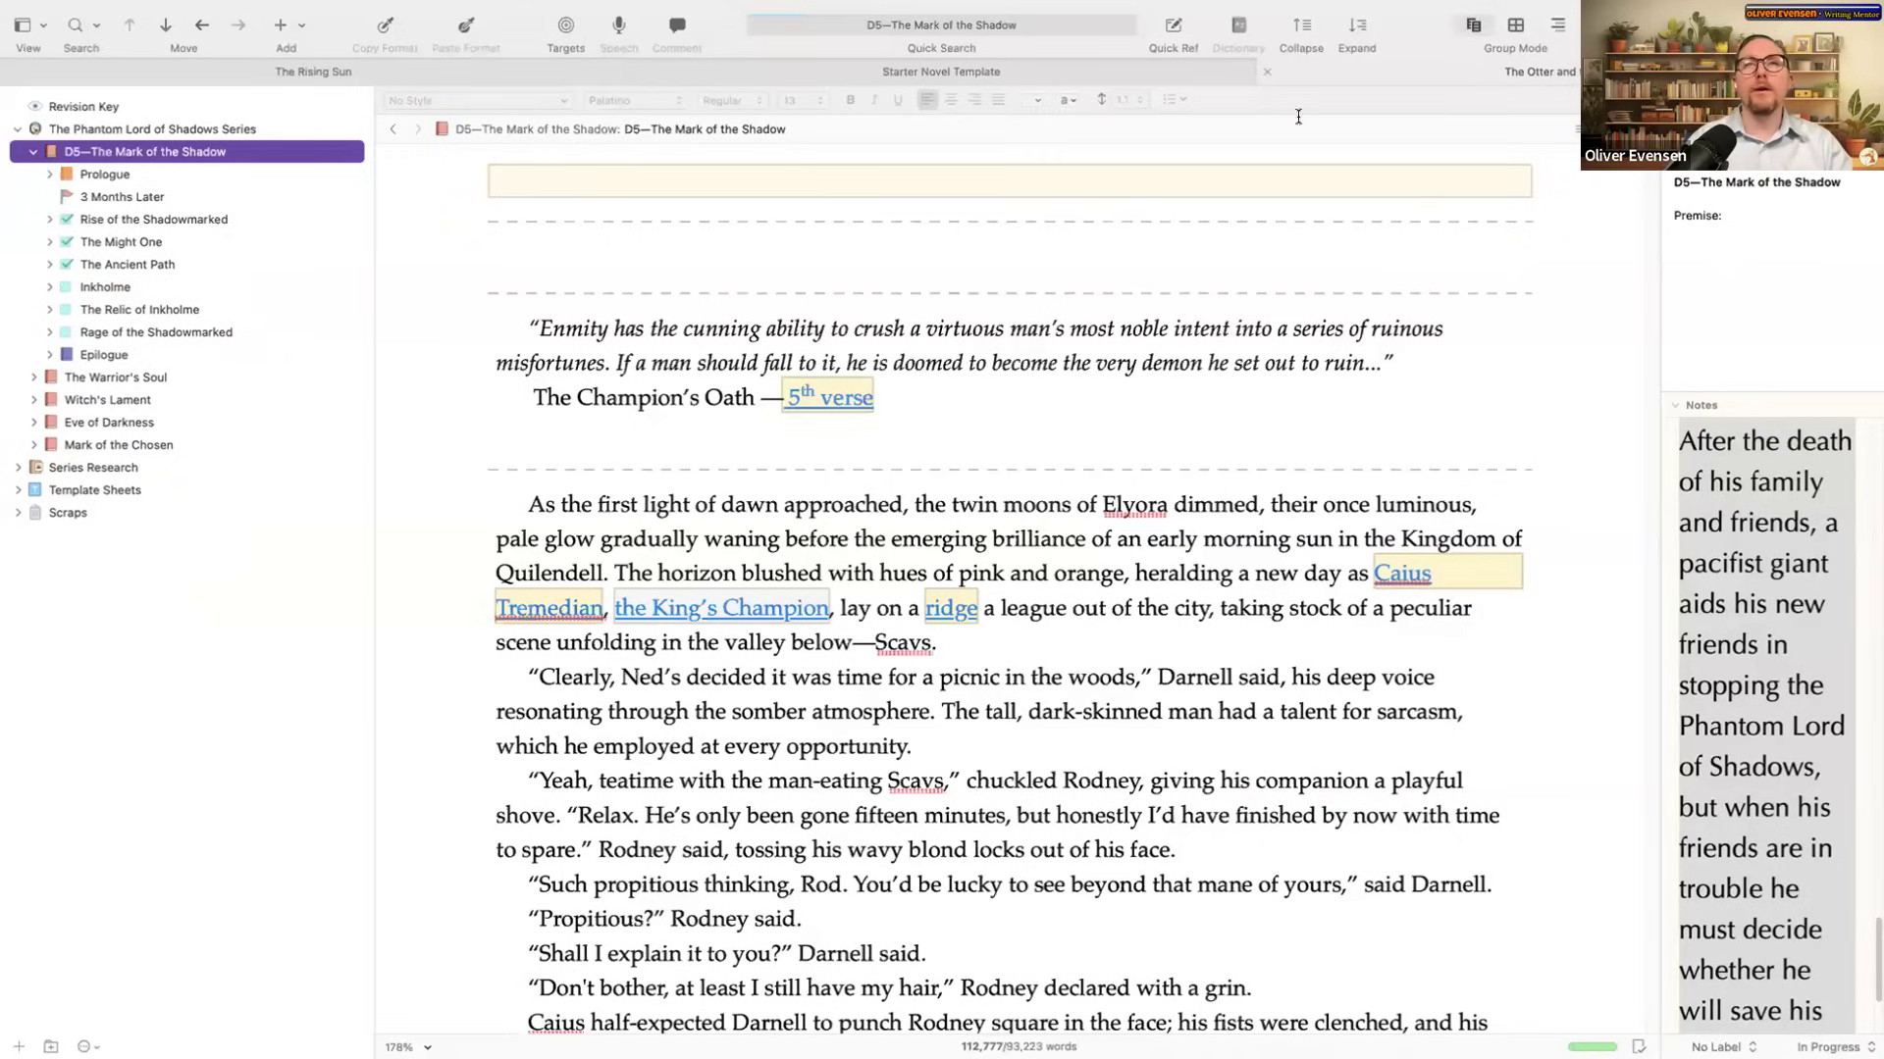
Step: Open the Compile settings for The Otter and the Amulet project
mouse_move(336, 8)
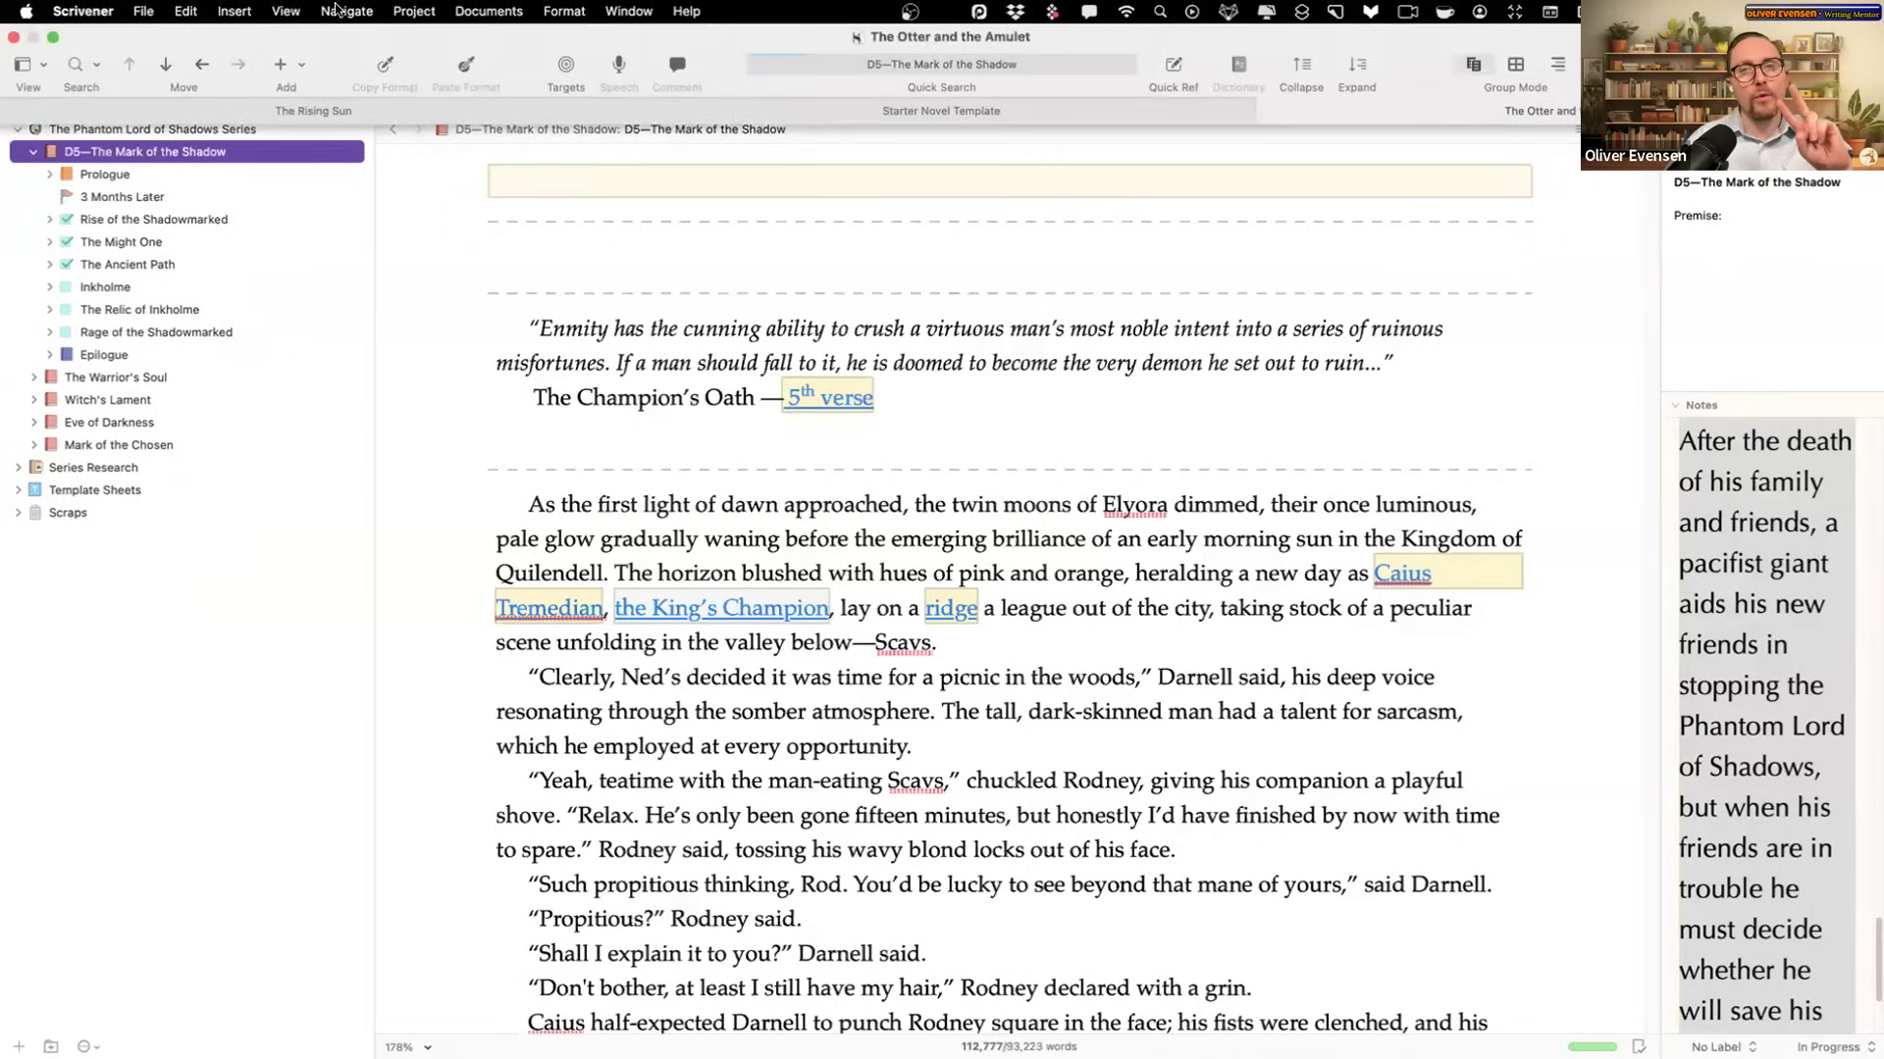
click(143, 11)
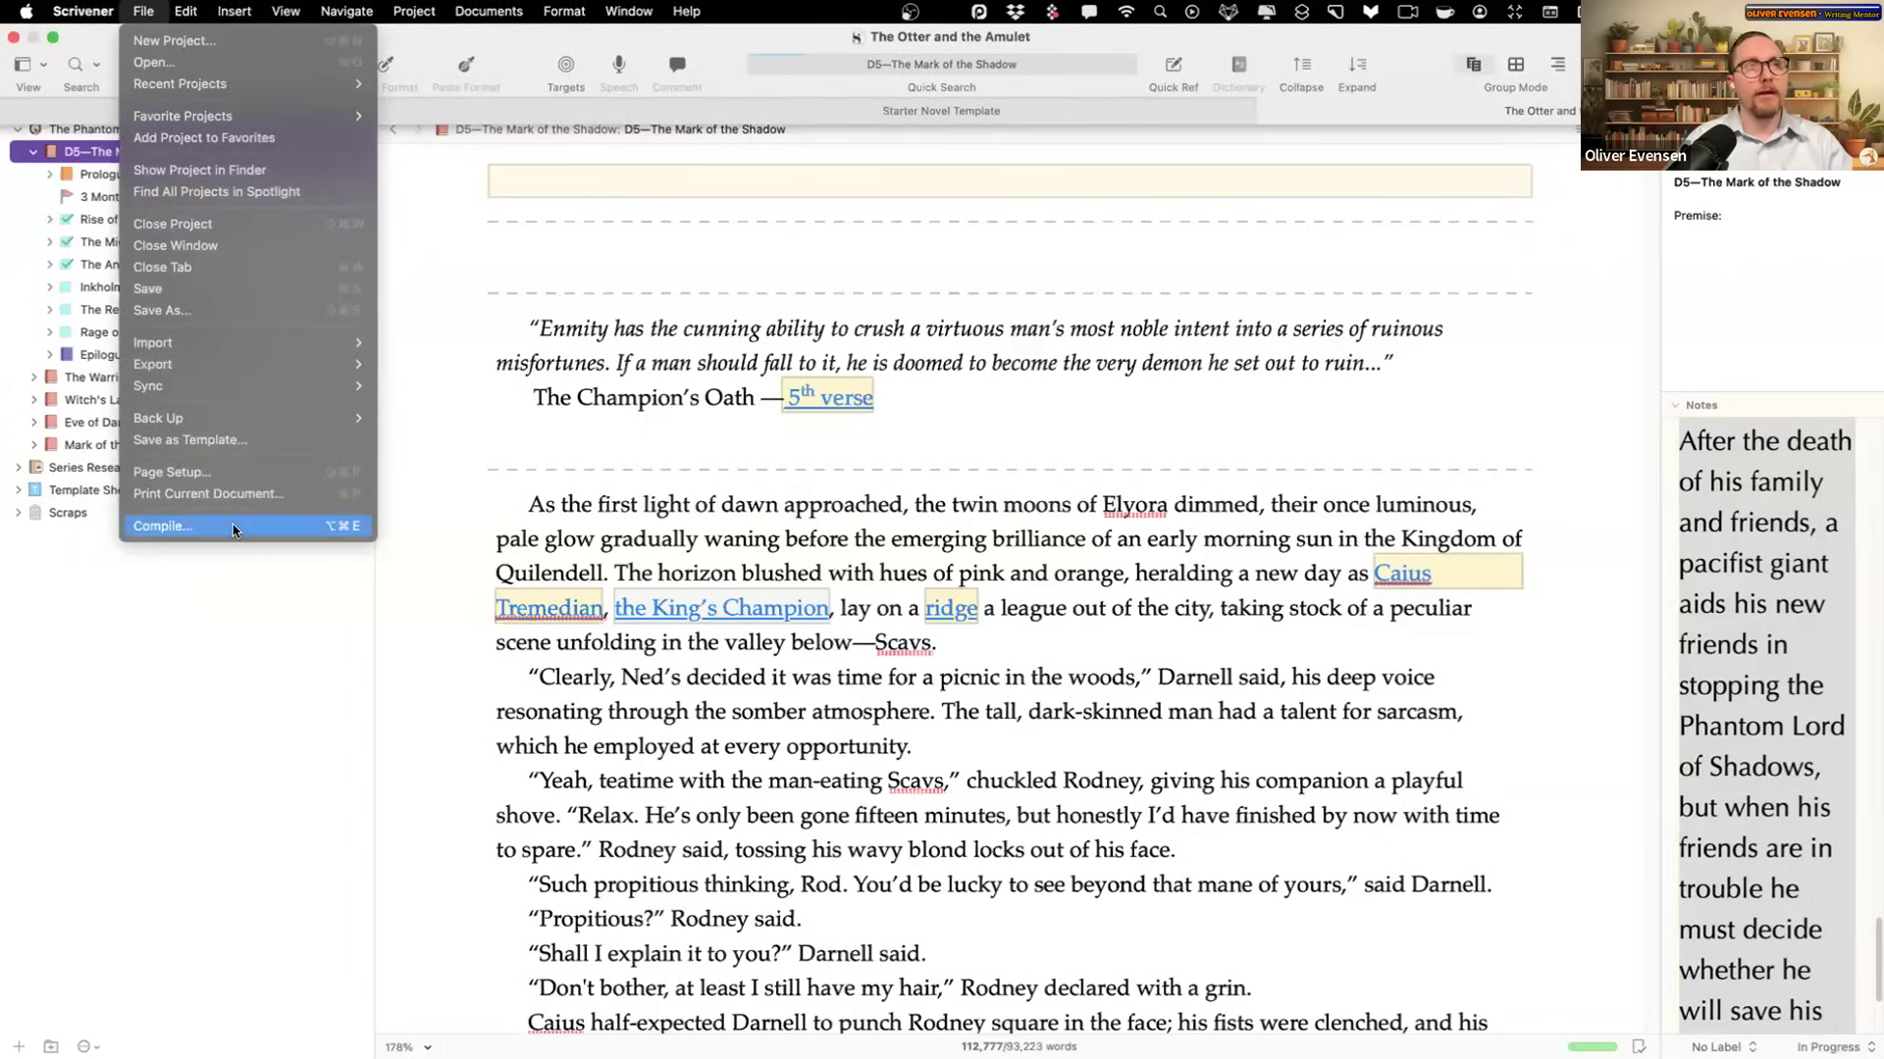
click(1624, 327)
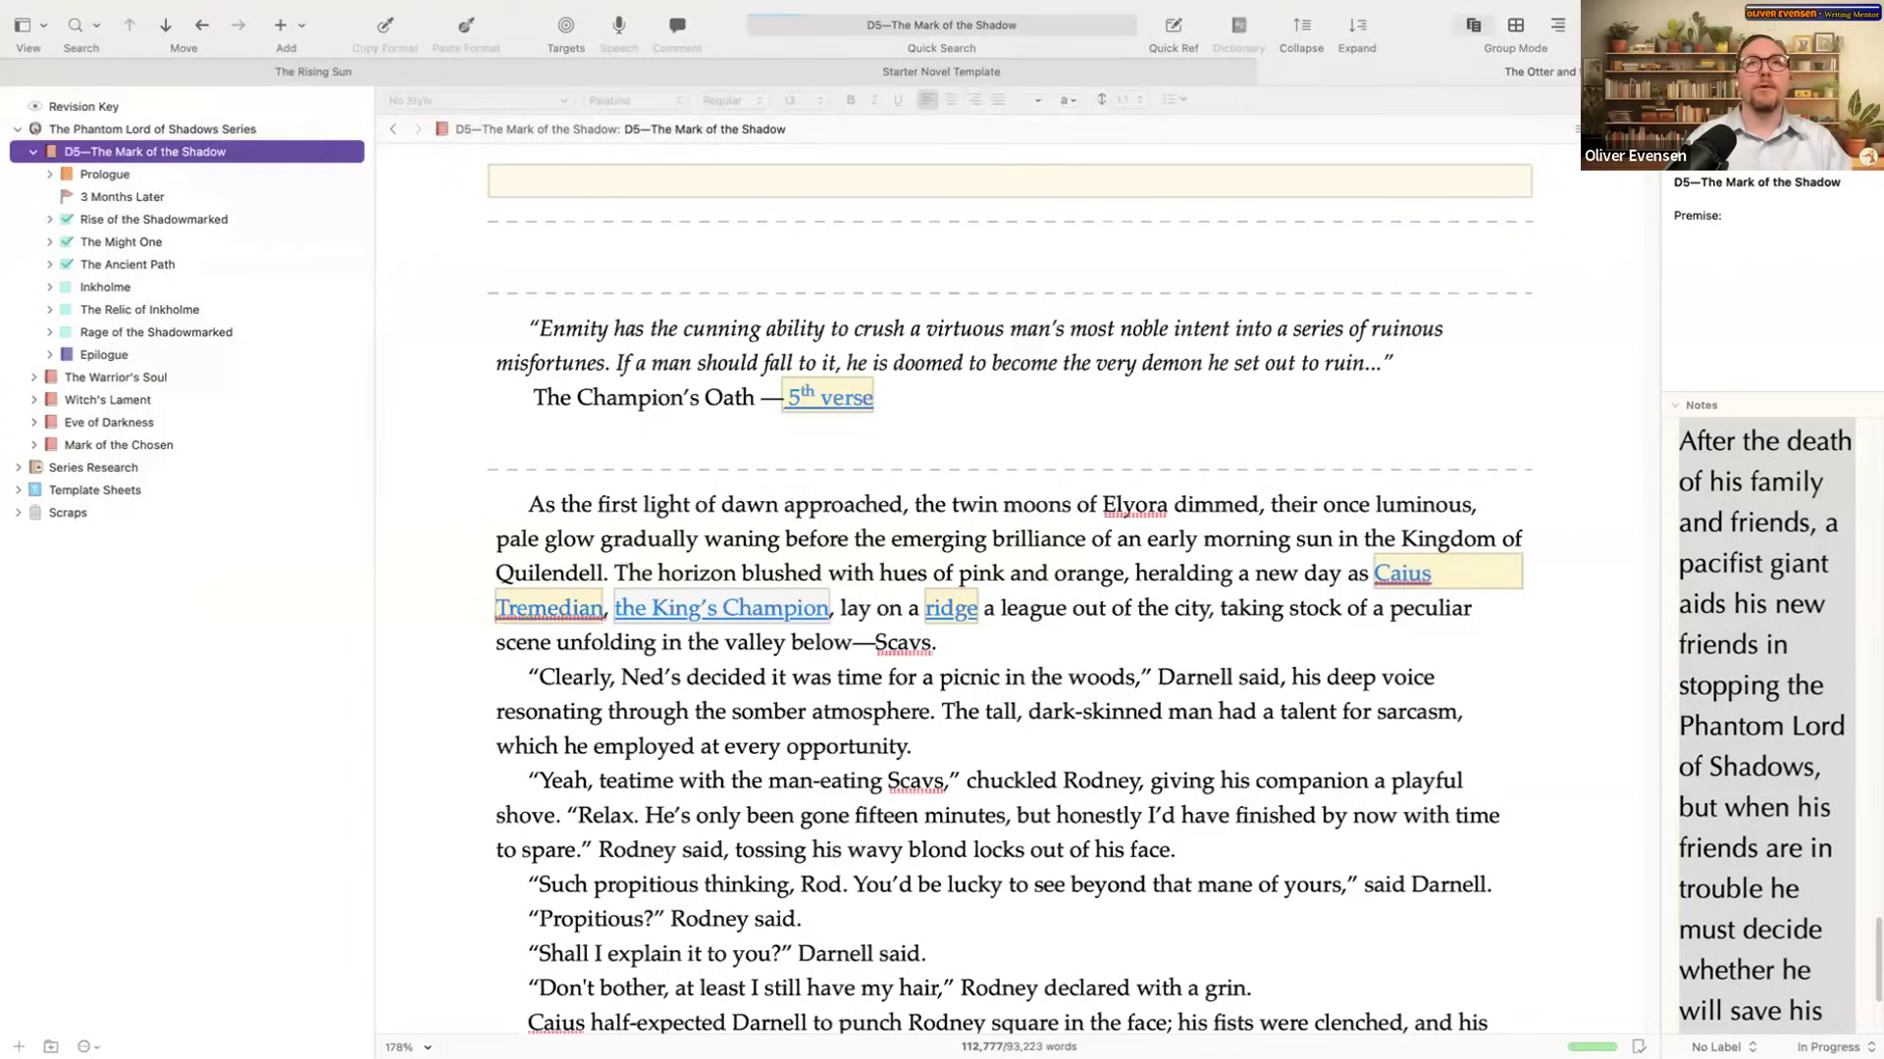
key(super+alt+e)
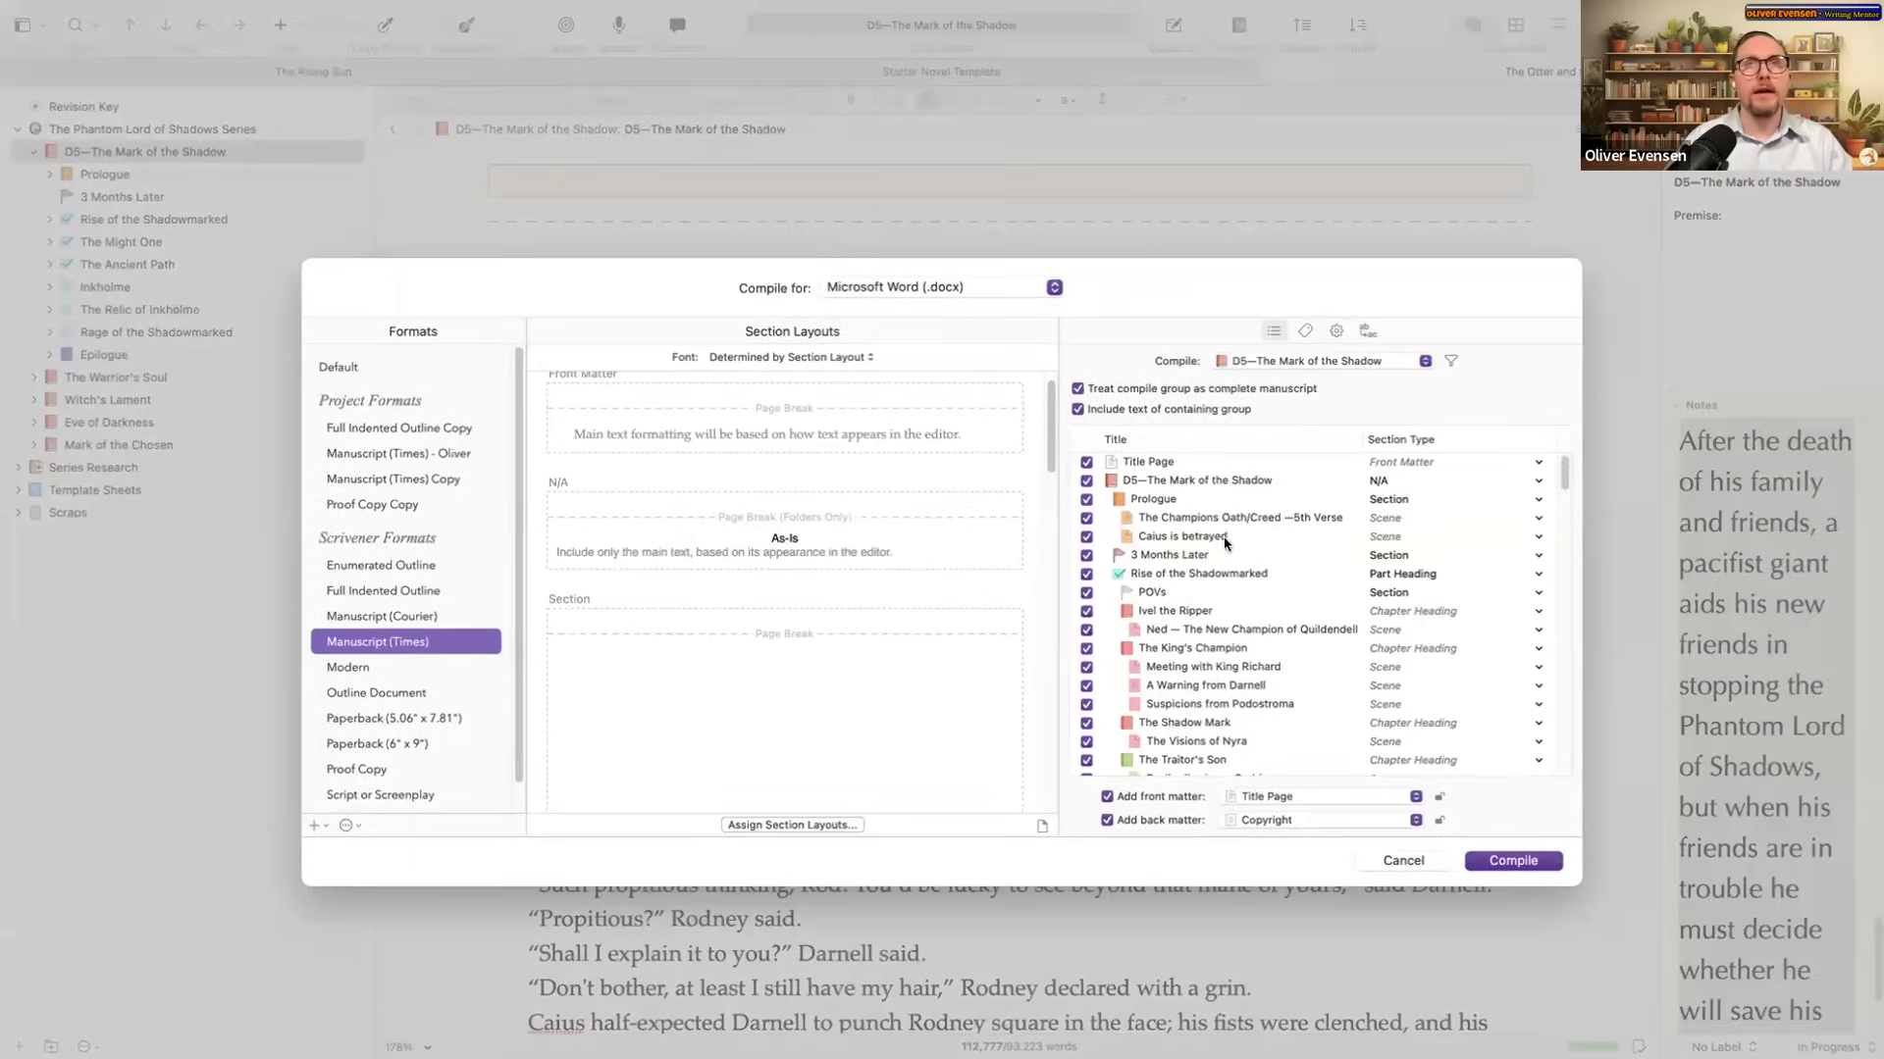
Step: Switch the compile group to the whole Phantom Lord of Shadows Series and back to D5—The Mark of the Shadow, reviewing the available groups
click(1293, 362)
click(1298, 342)
click(1280, 364)
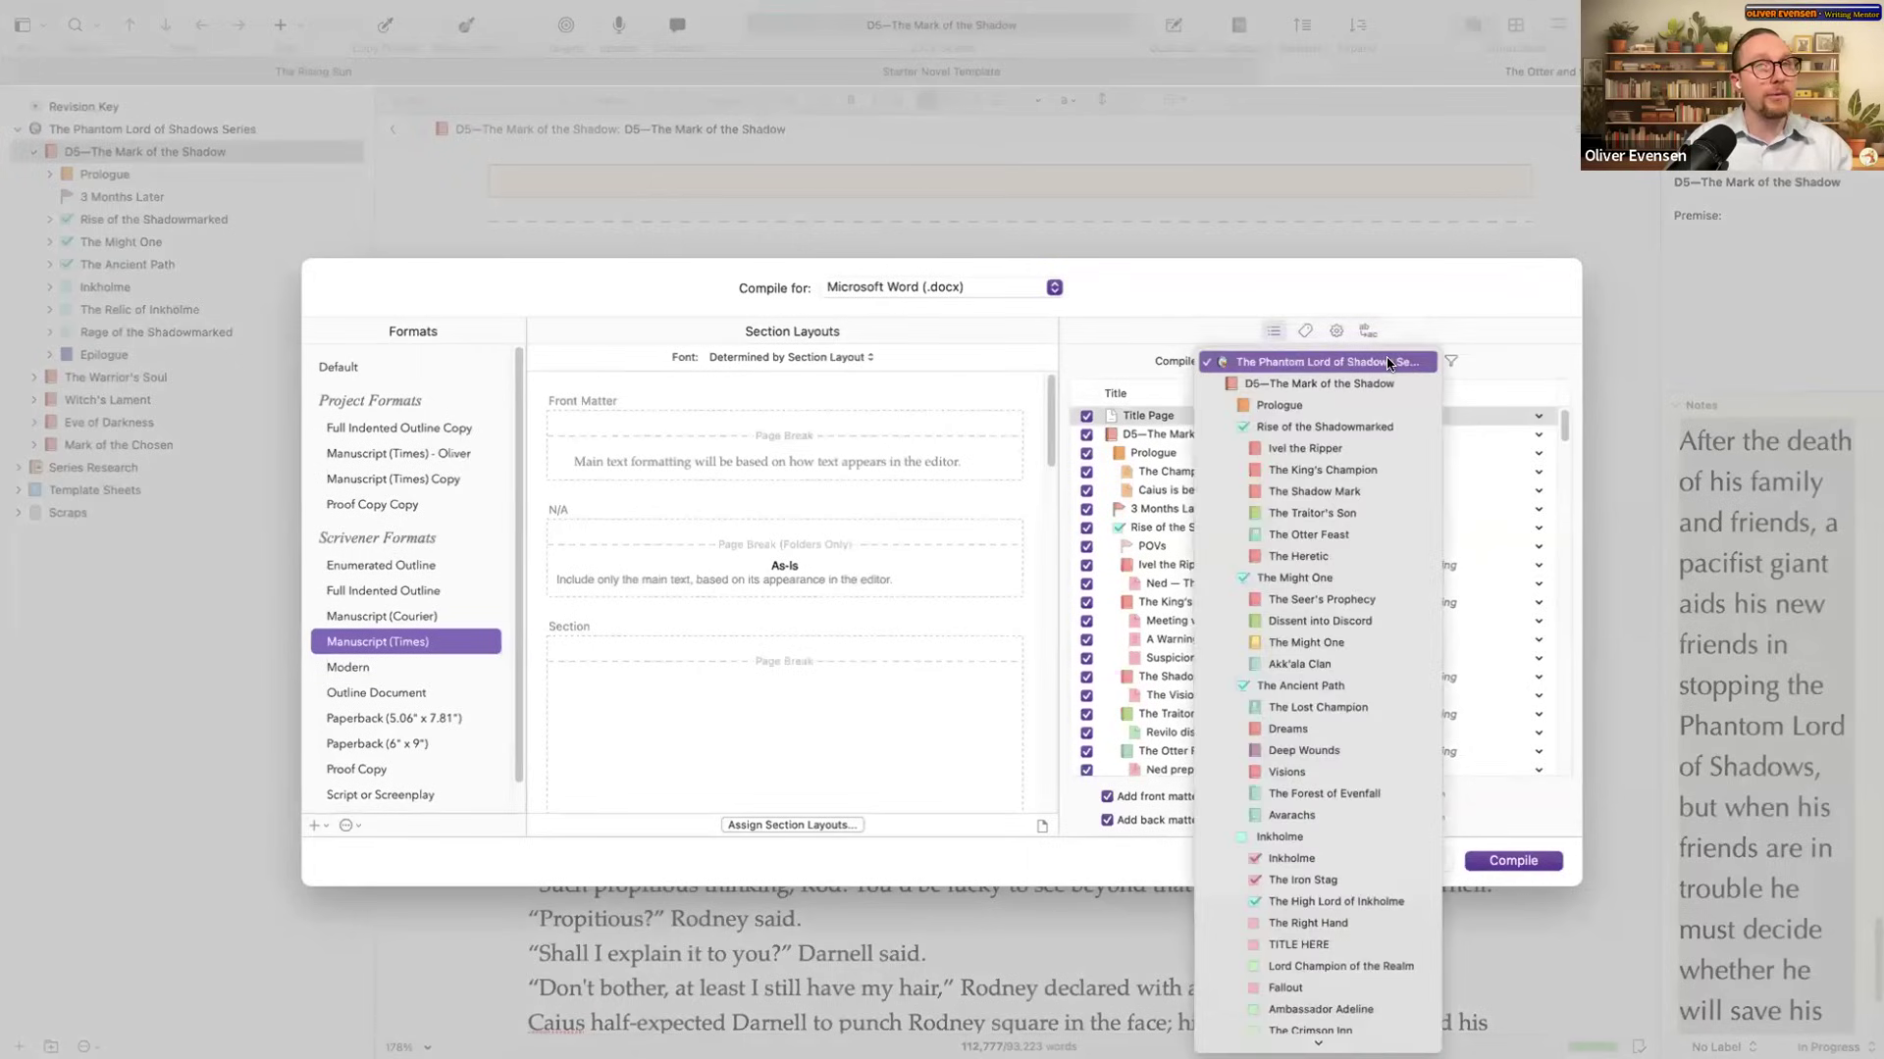
click(1398, 365)
click(1402, 363)
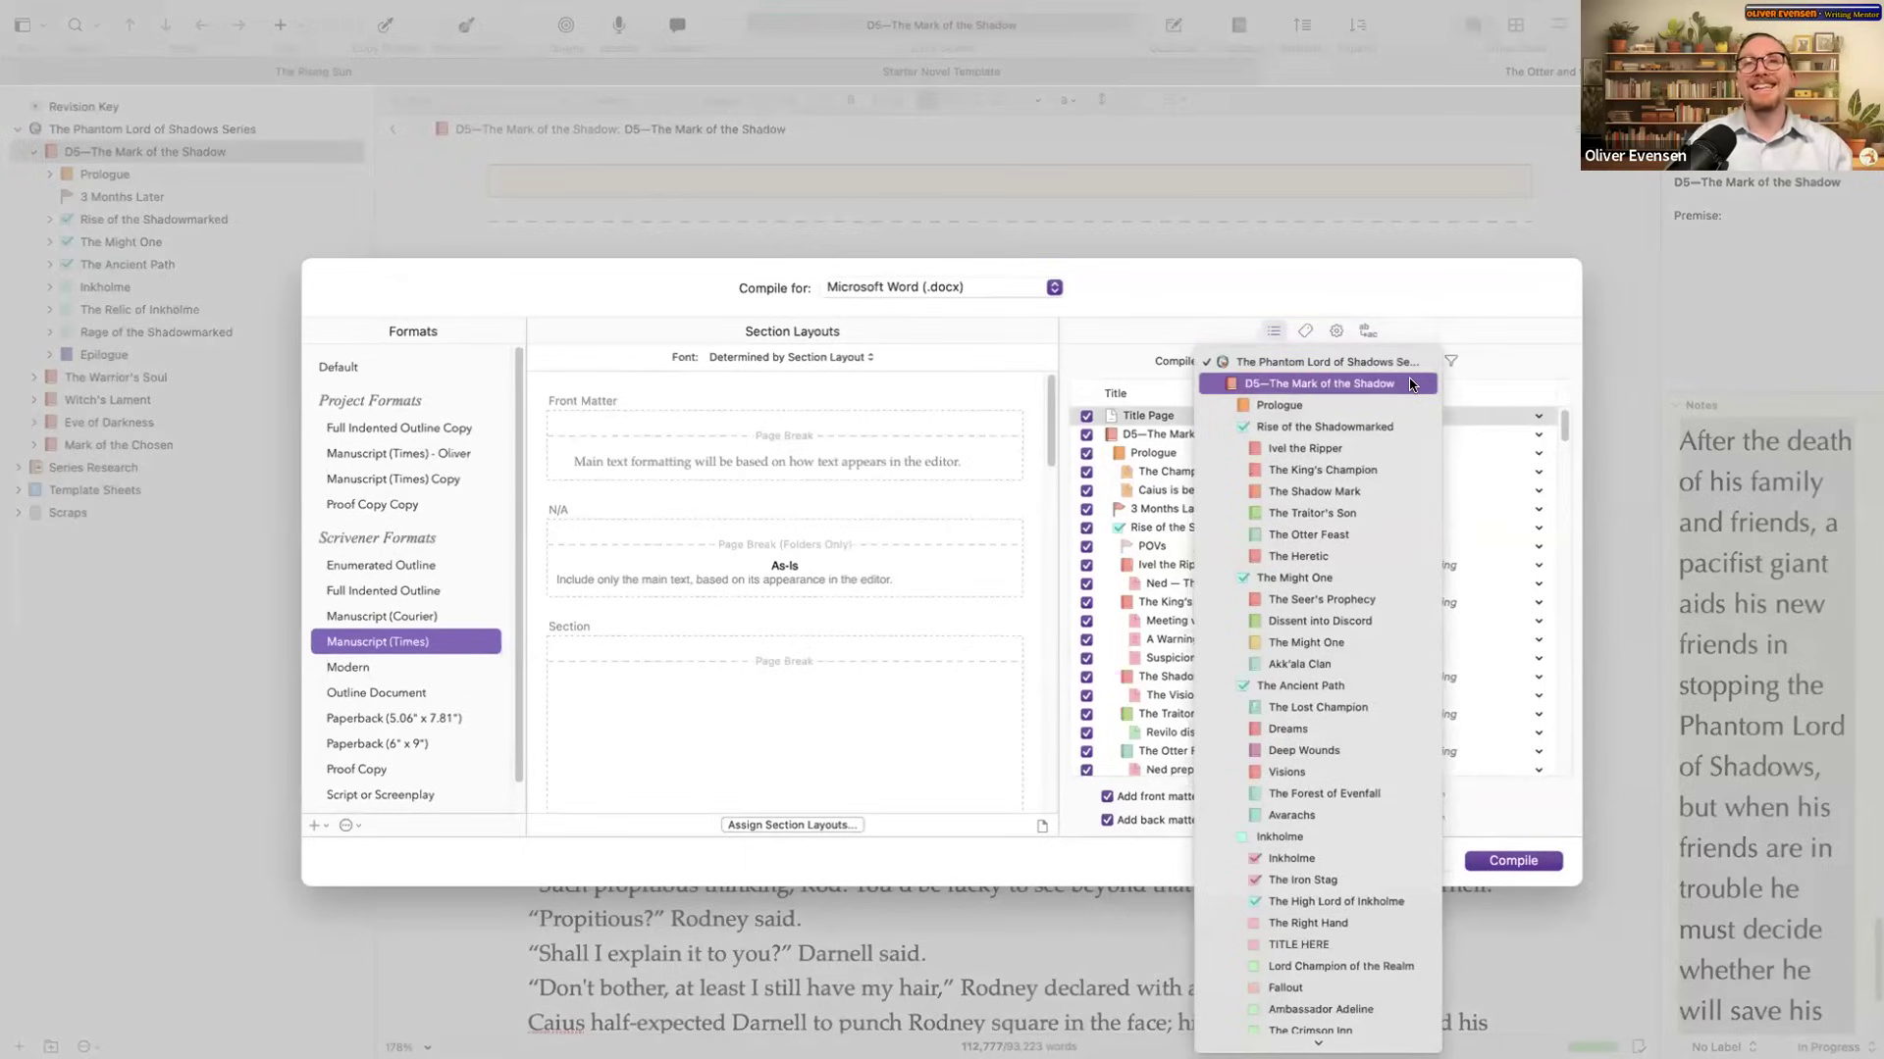
click(1409, 382)
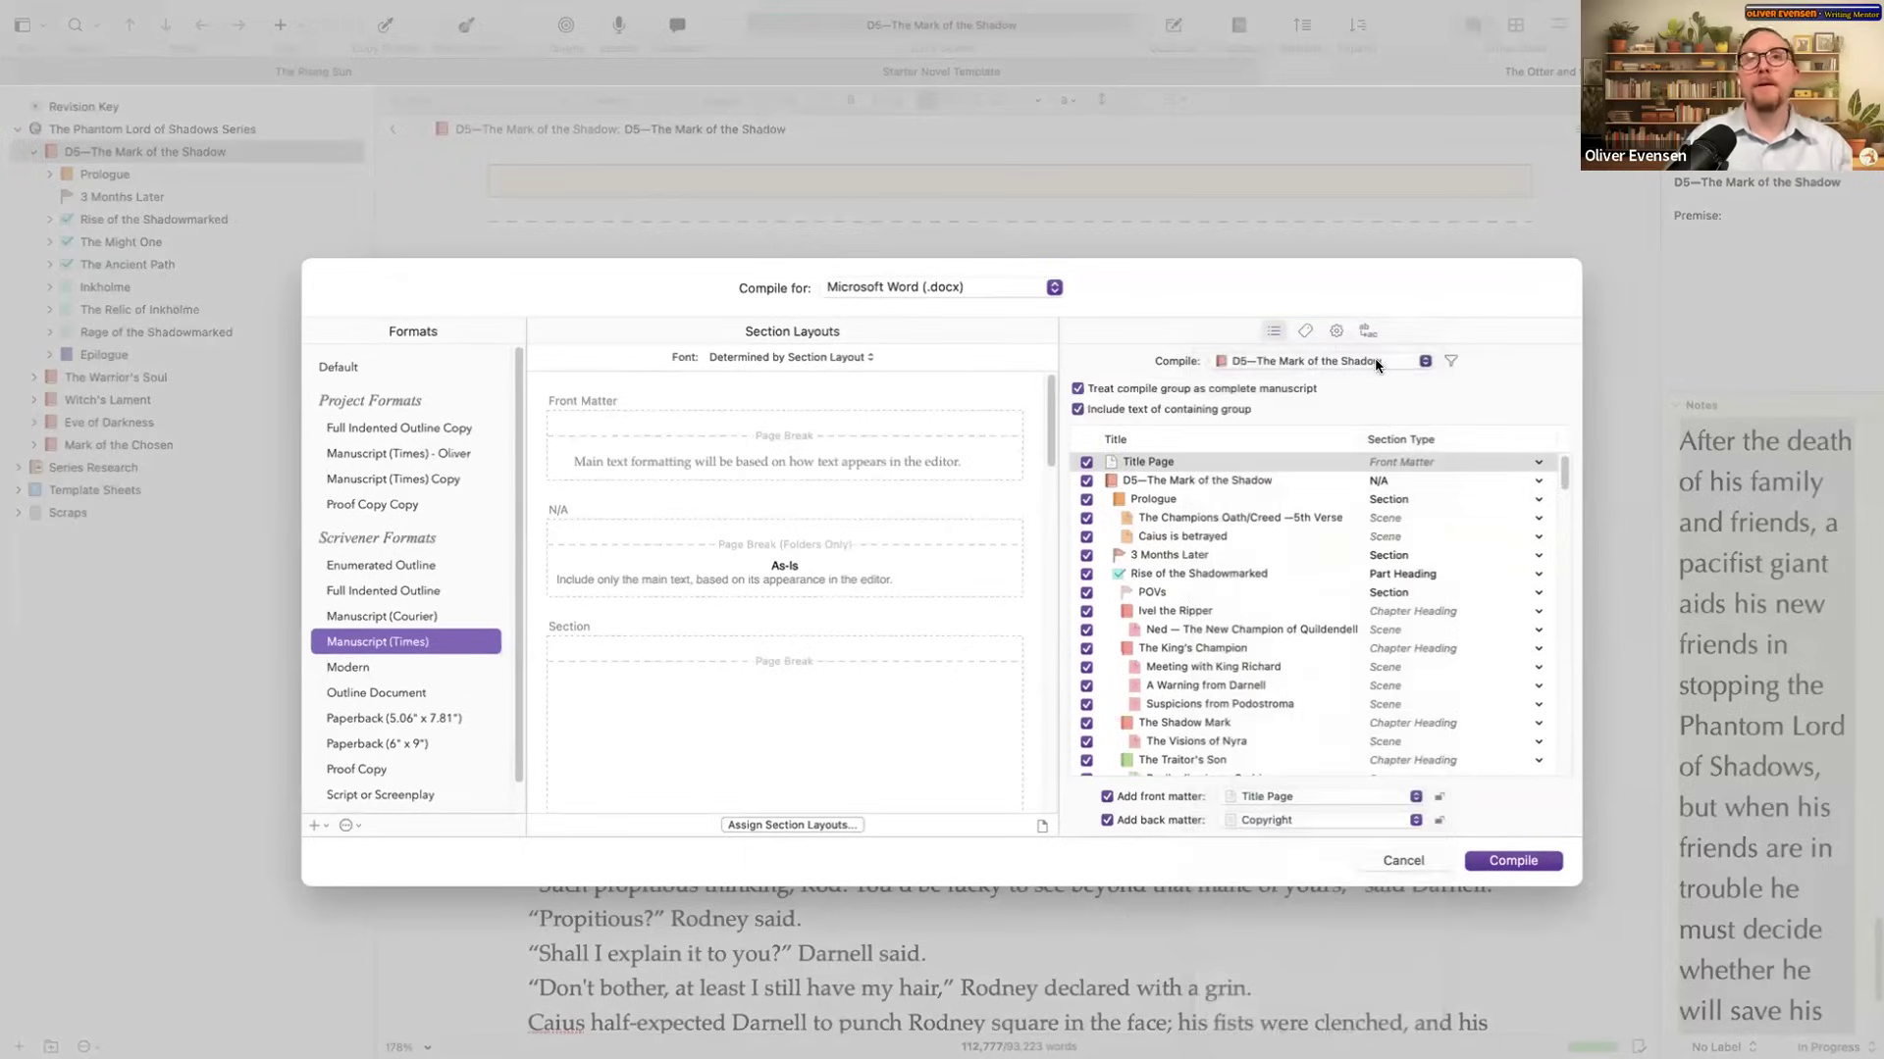
click(1377, 363)
click(1434, 385)
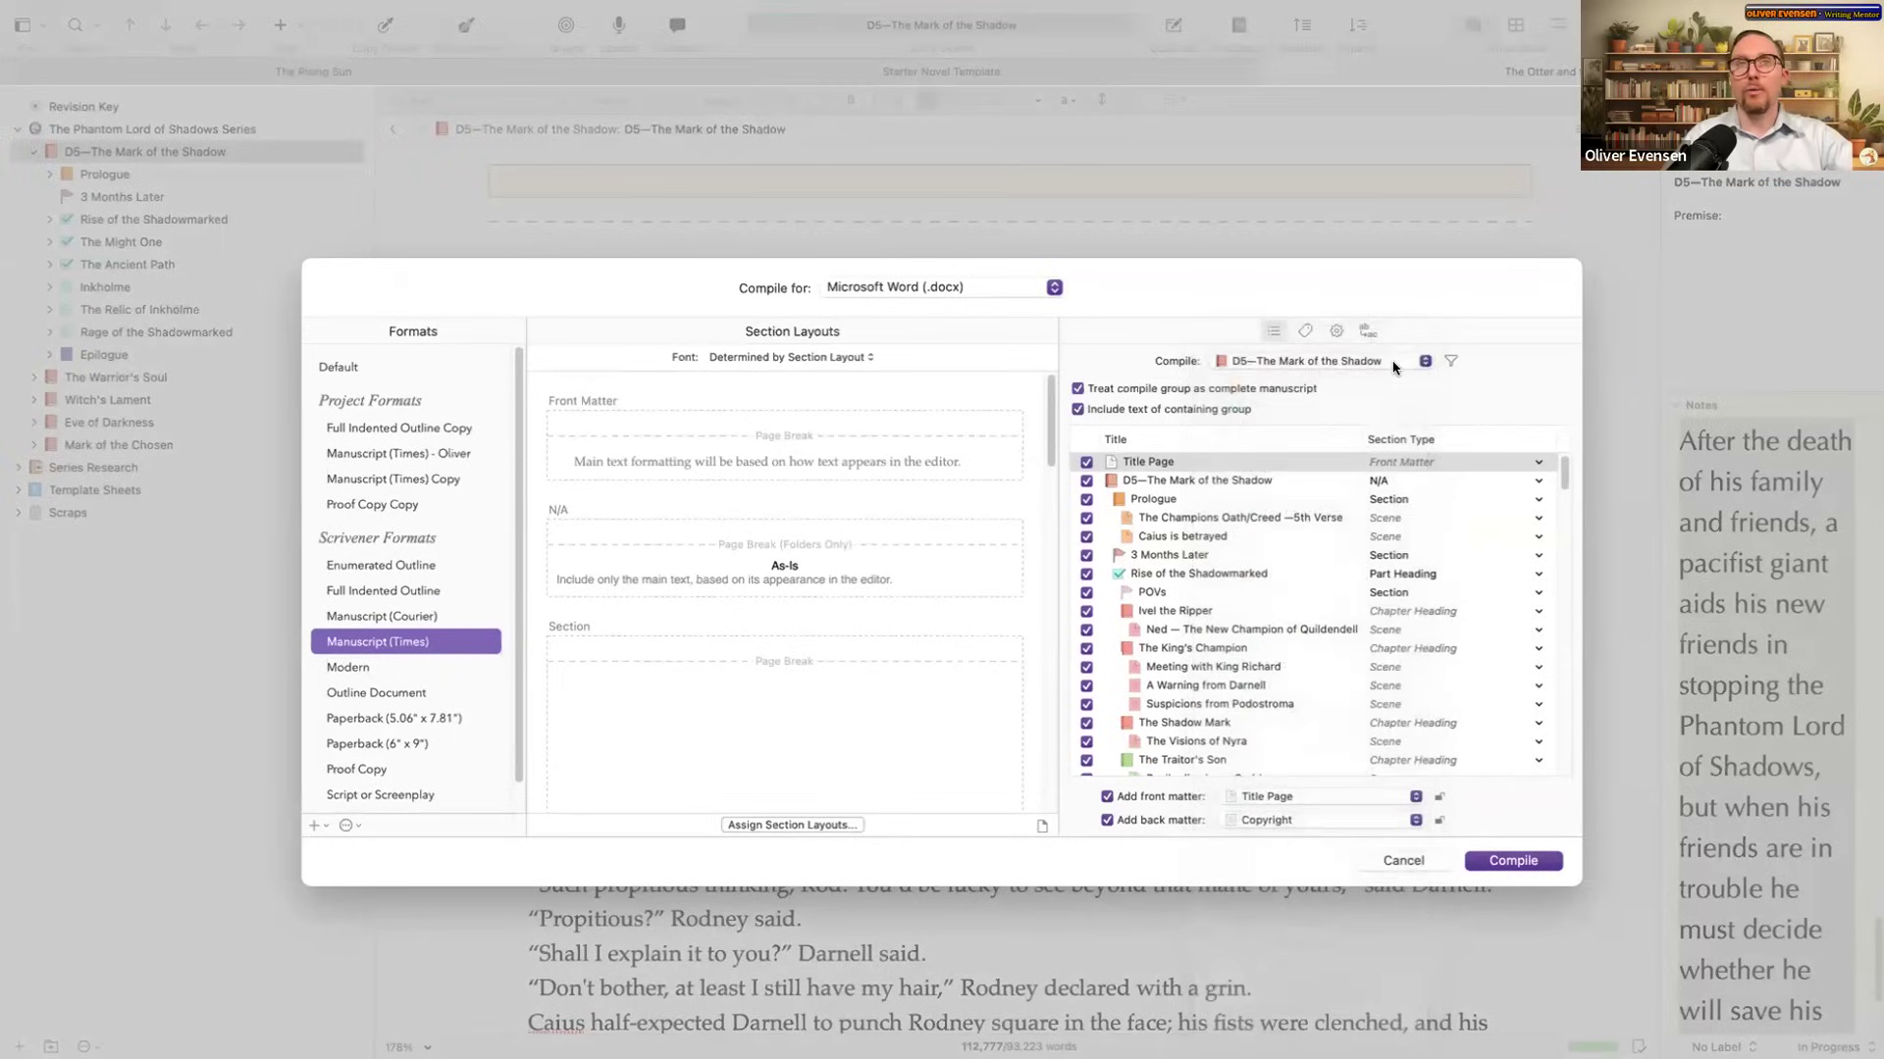
click(1395, 364)
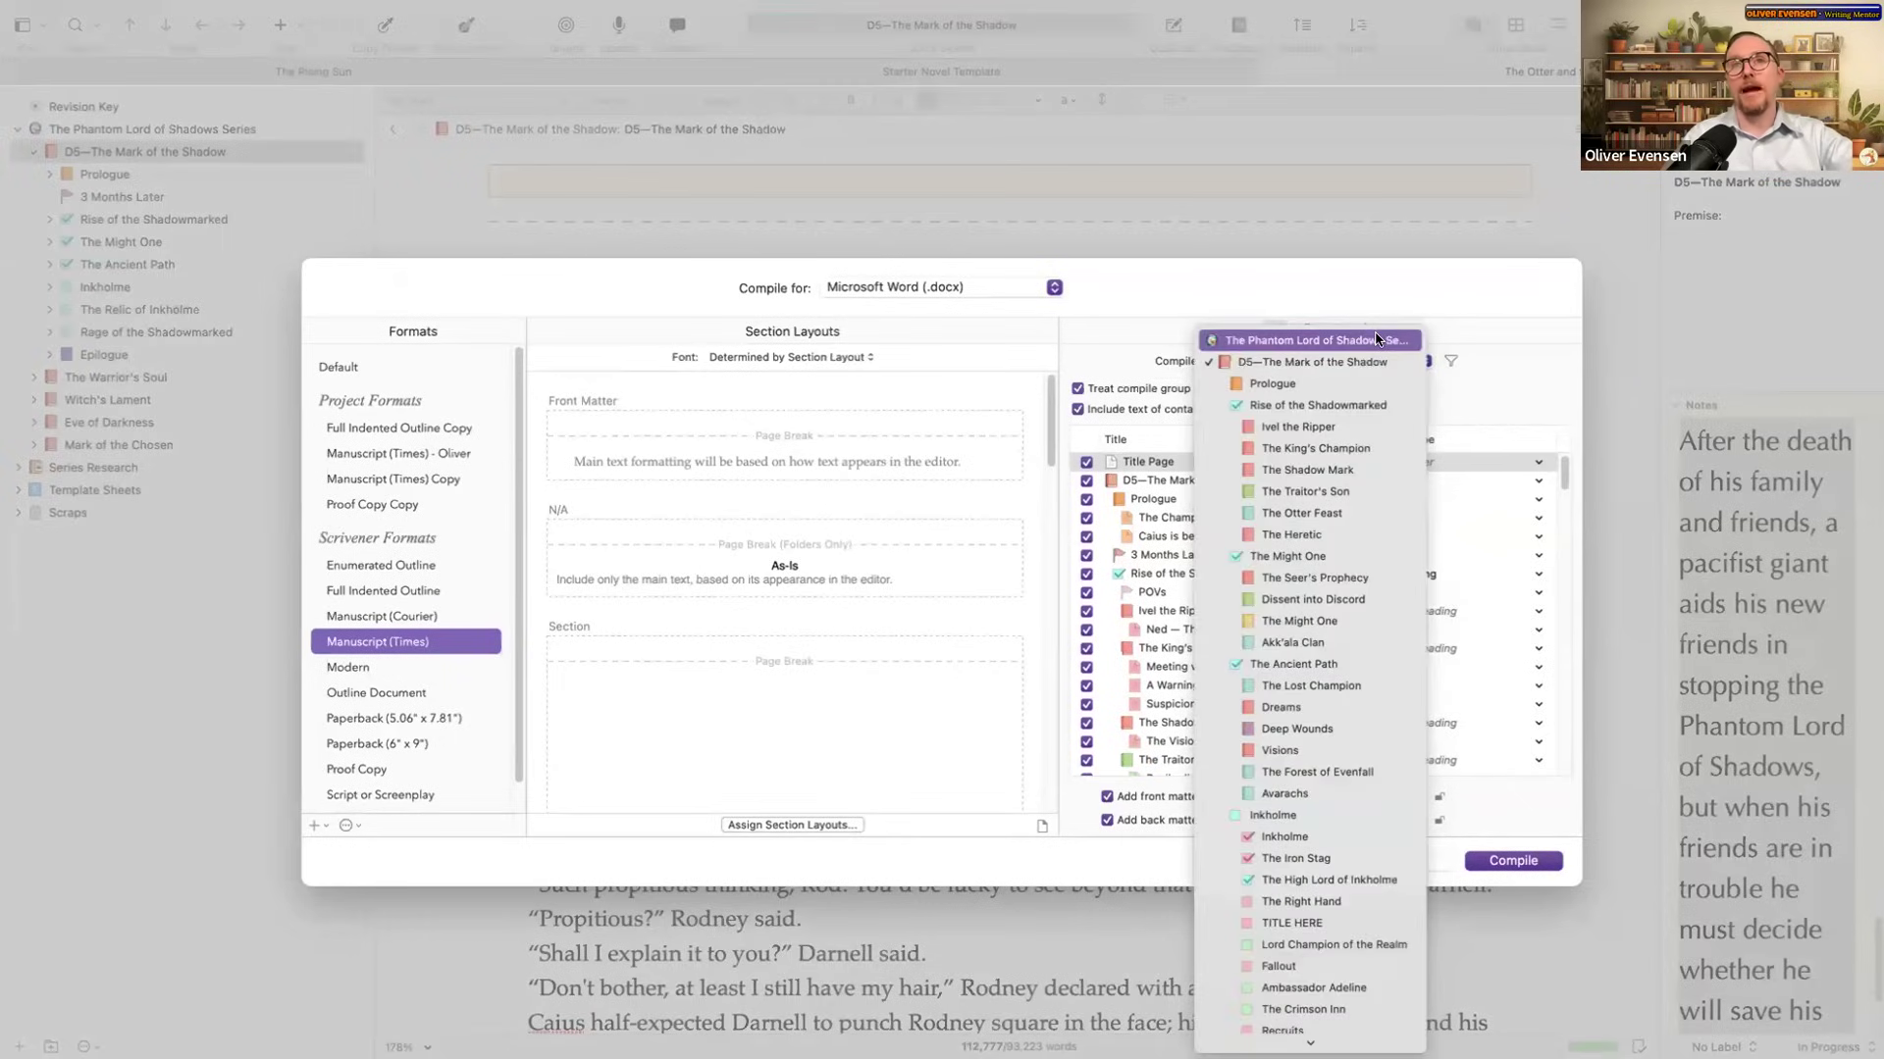
click(1395, 365)
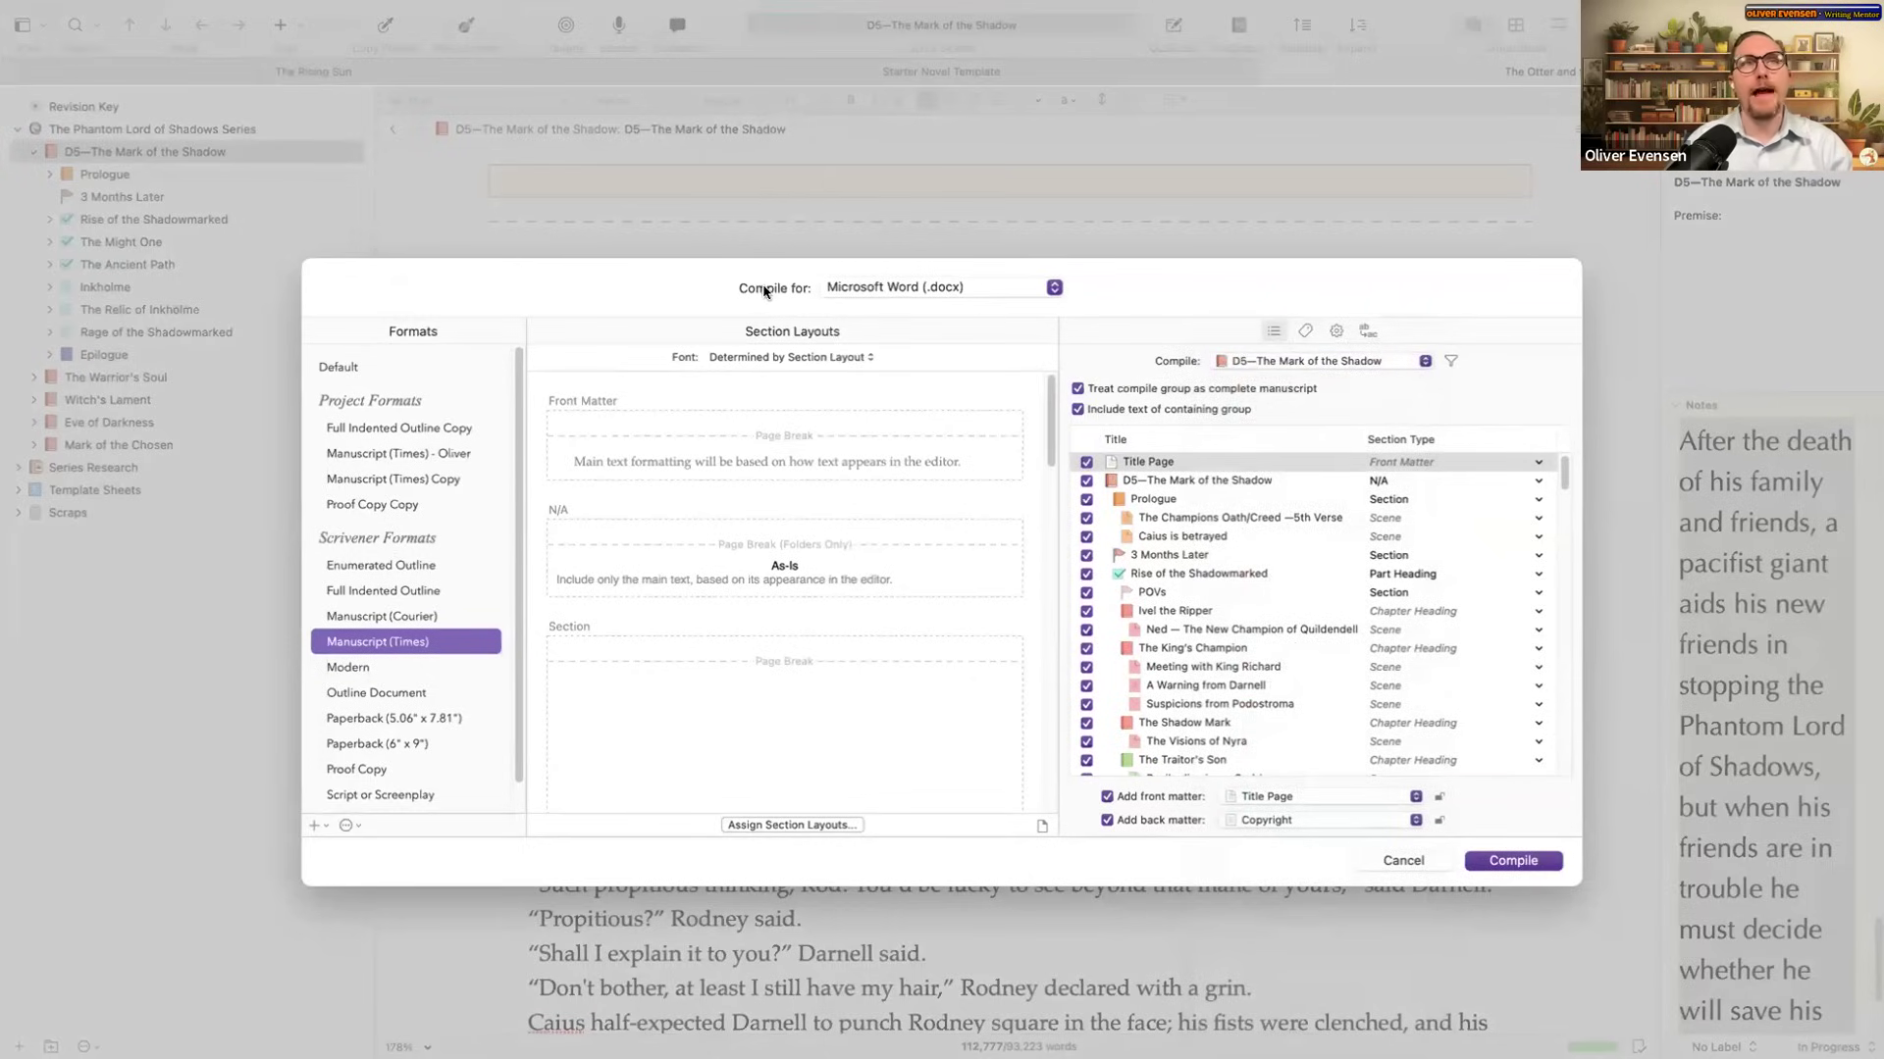
Step: Keep Microsoft Word (.docx) as the compile output and choose the Vellum Export format
click(883, 286)
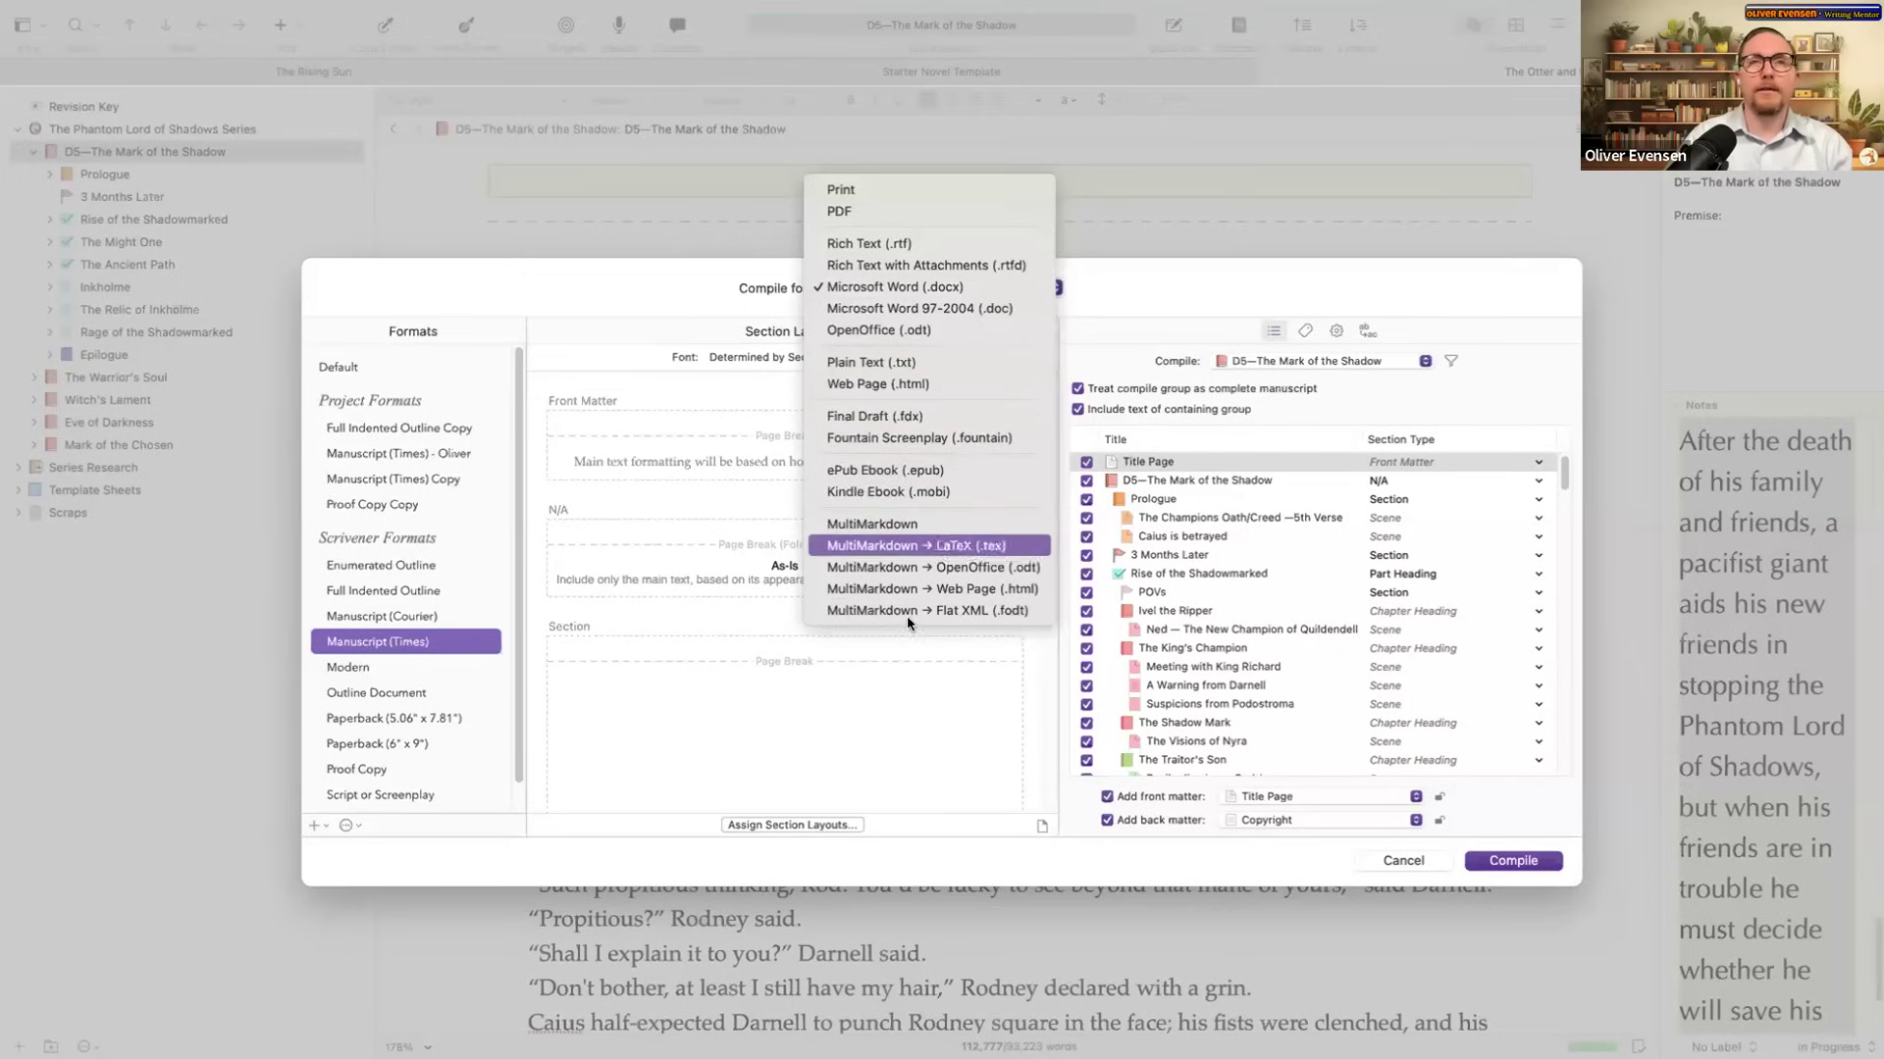
click(957, 288)
scroll(422, 613, down, 1)
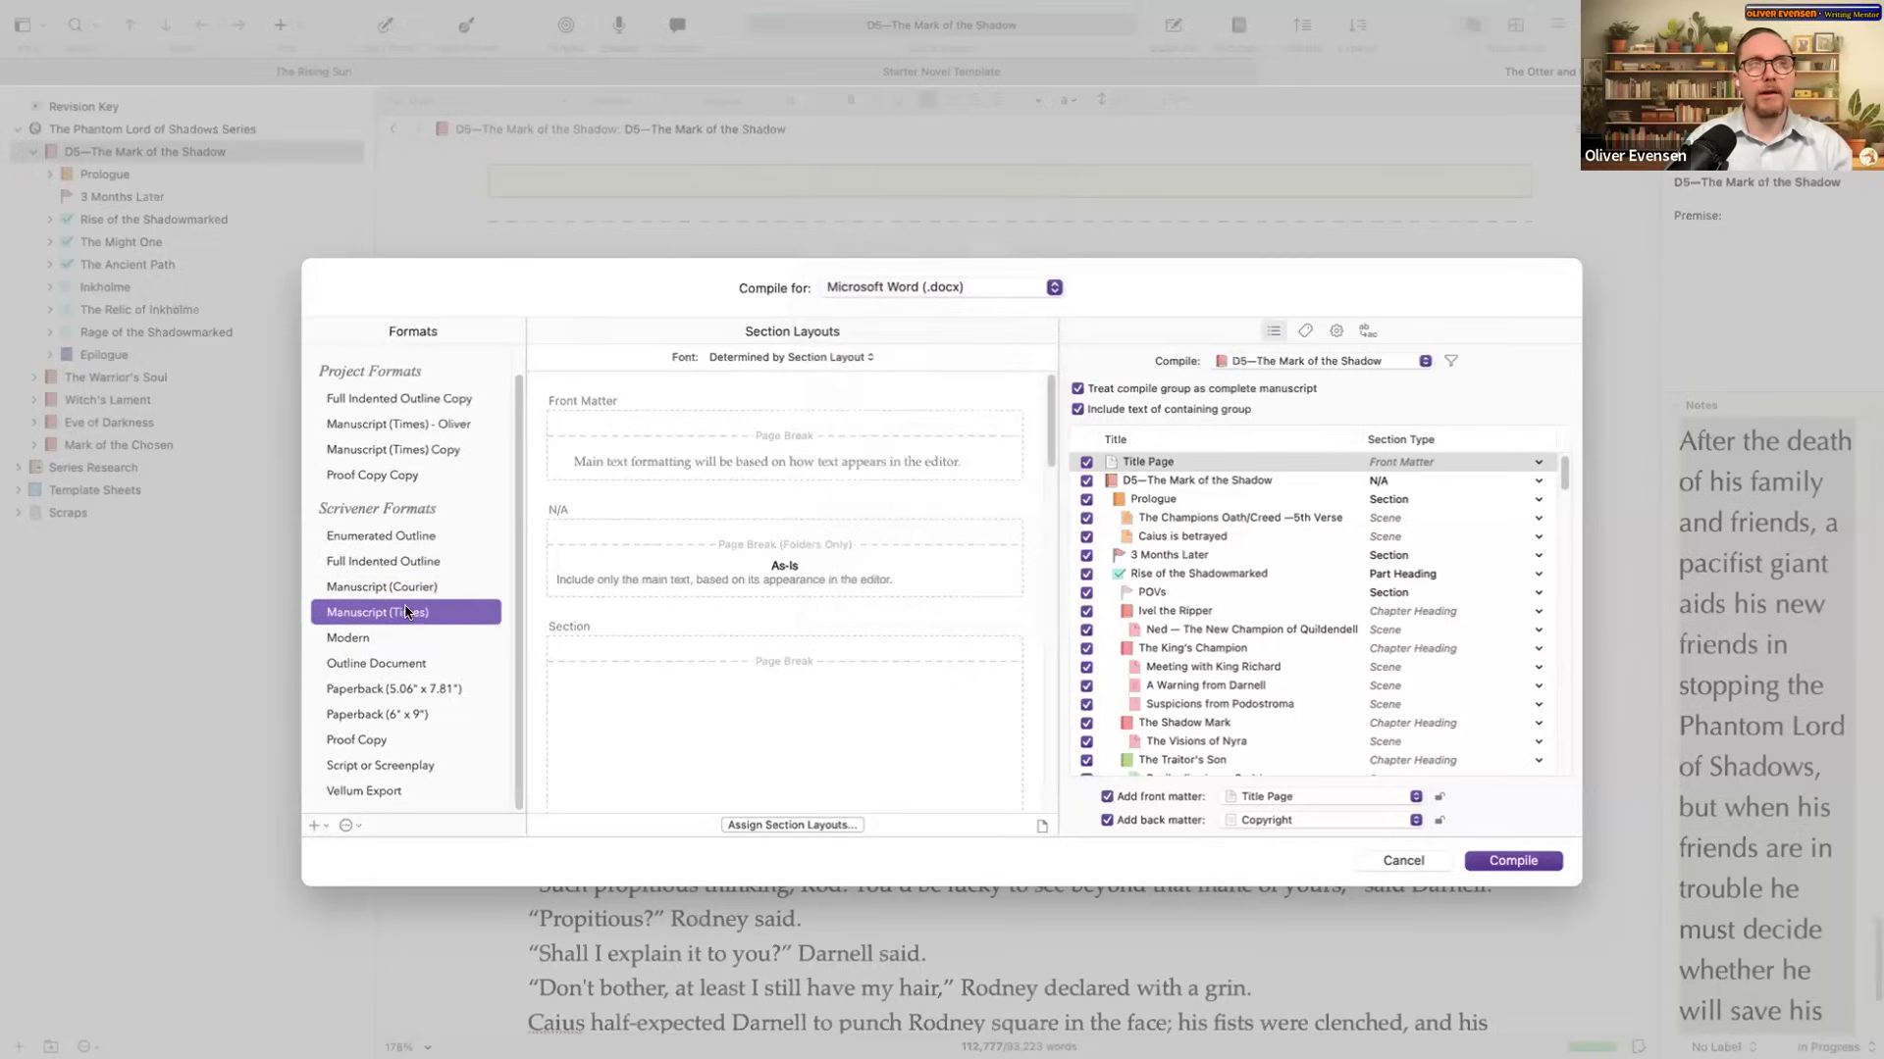
click(373, 800)
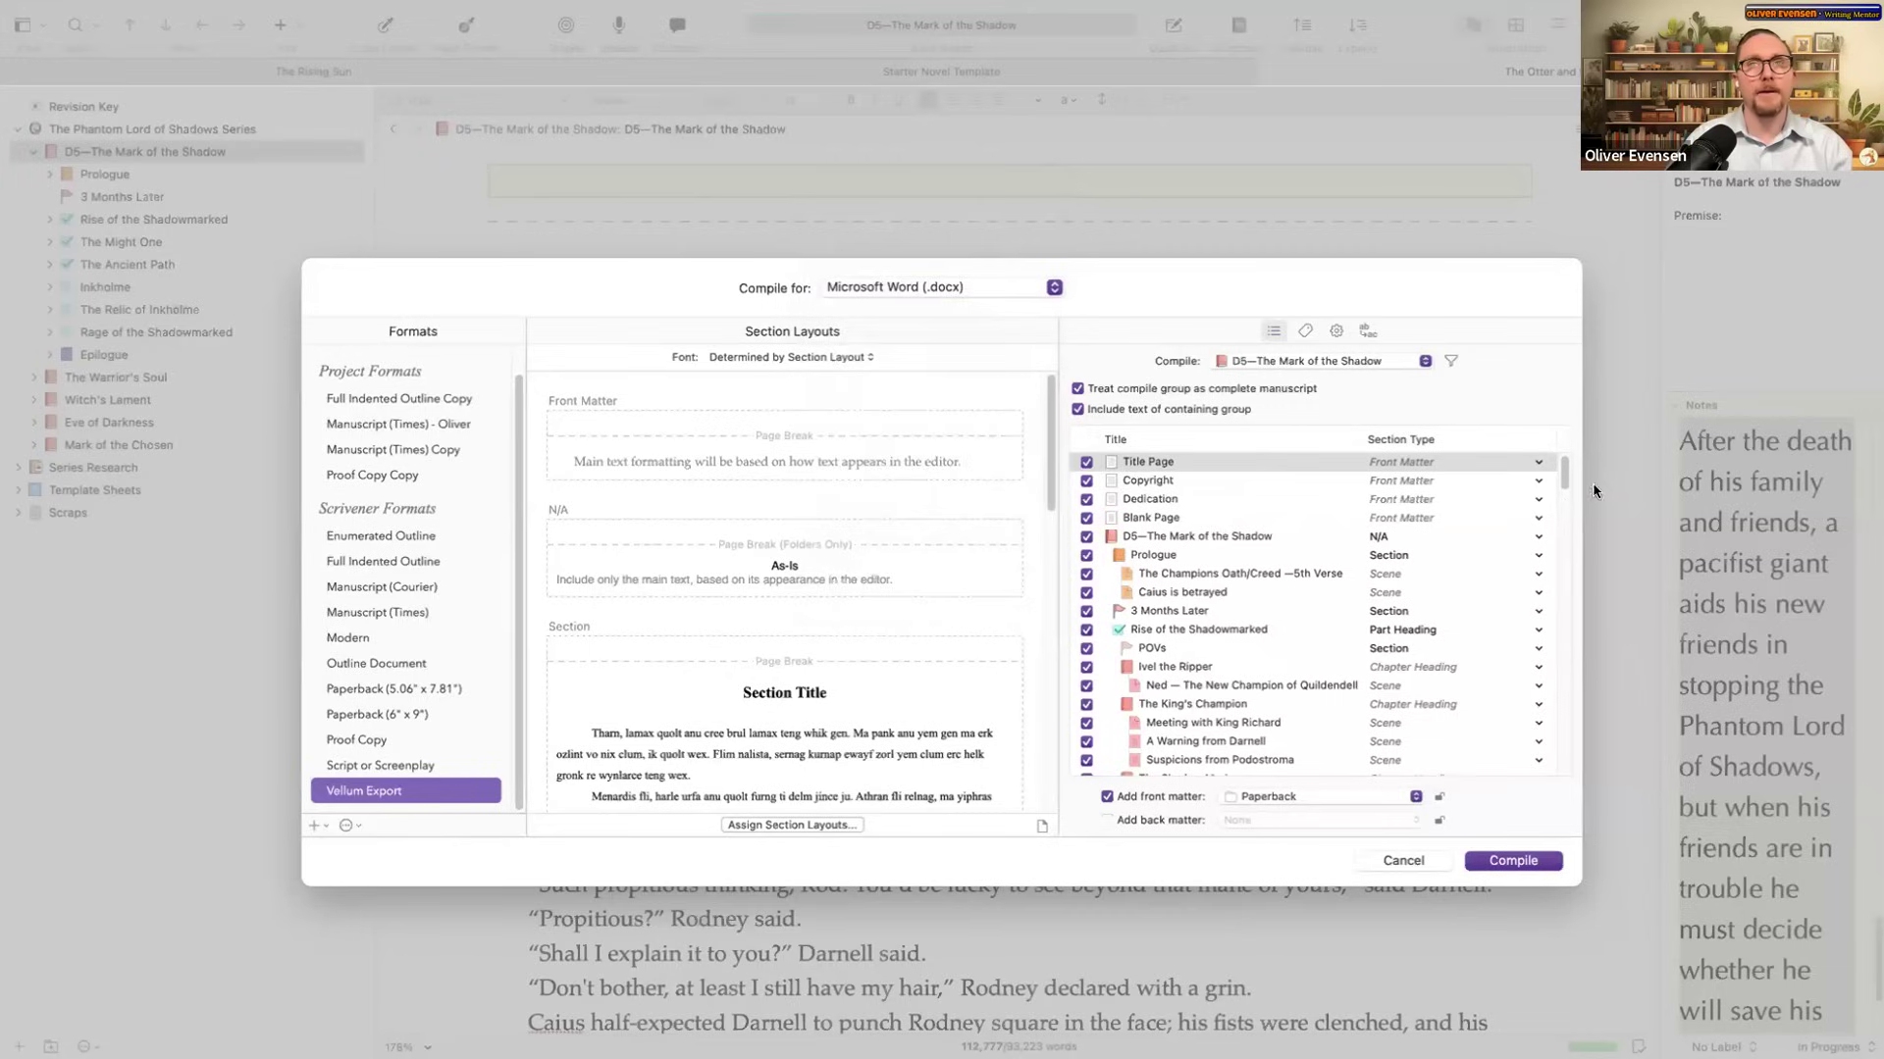
Step: Look through the front matter documents in the compile contents and exclude the Paperback front matter
scroll(1333, 691, down, 5)
scroll(1220, 503, up, 5)
click(1197, 481)
click(1189, 498)
click(1177, 467)
click(1195, 517)
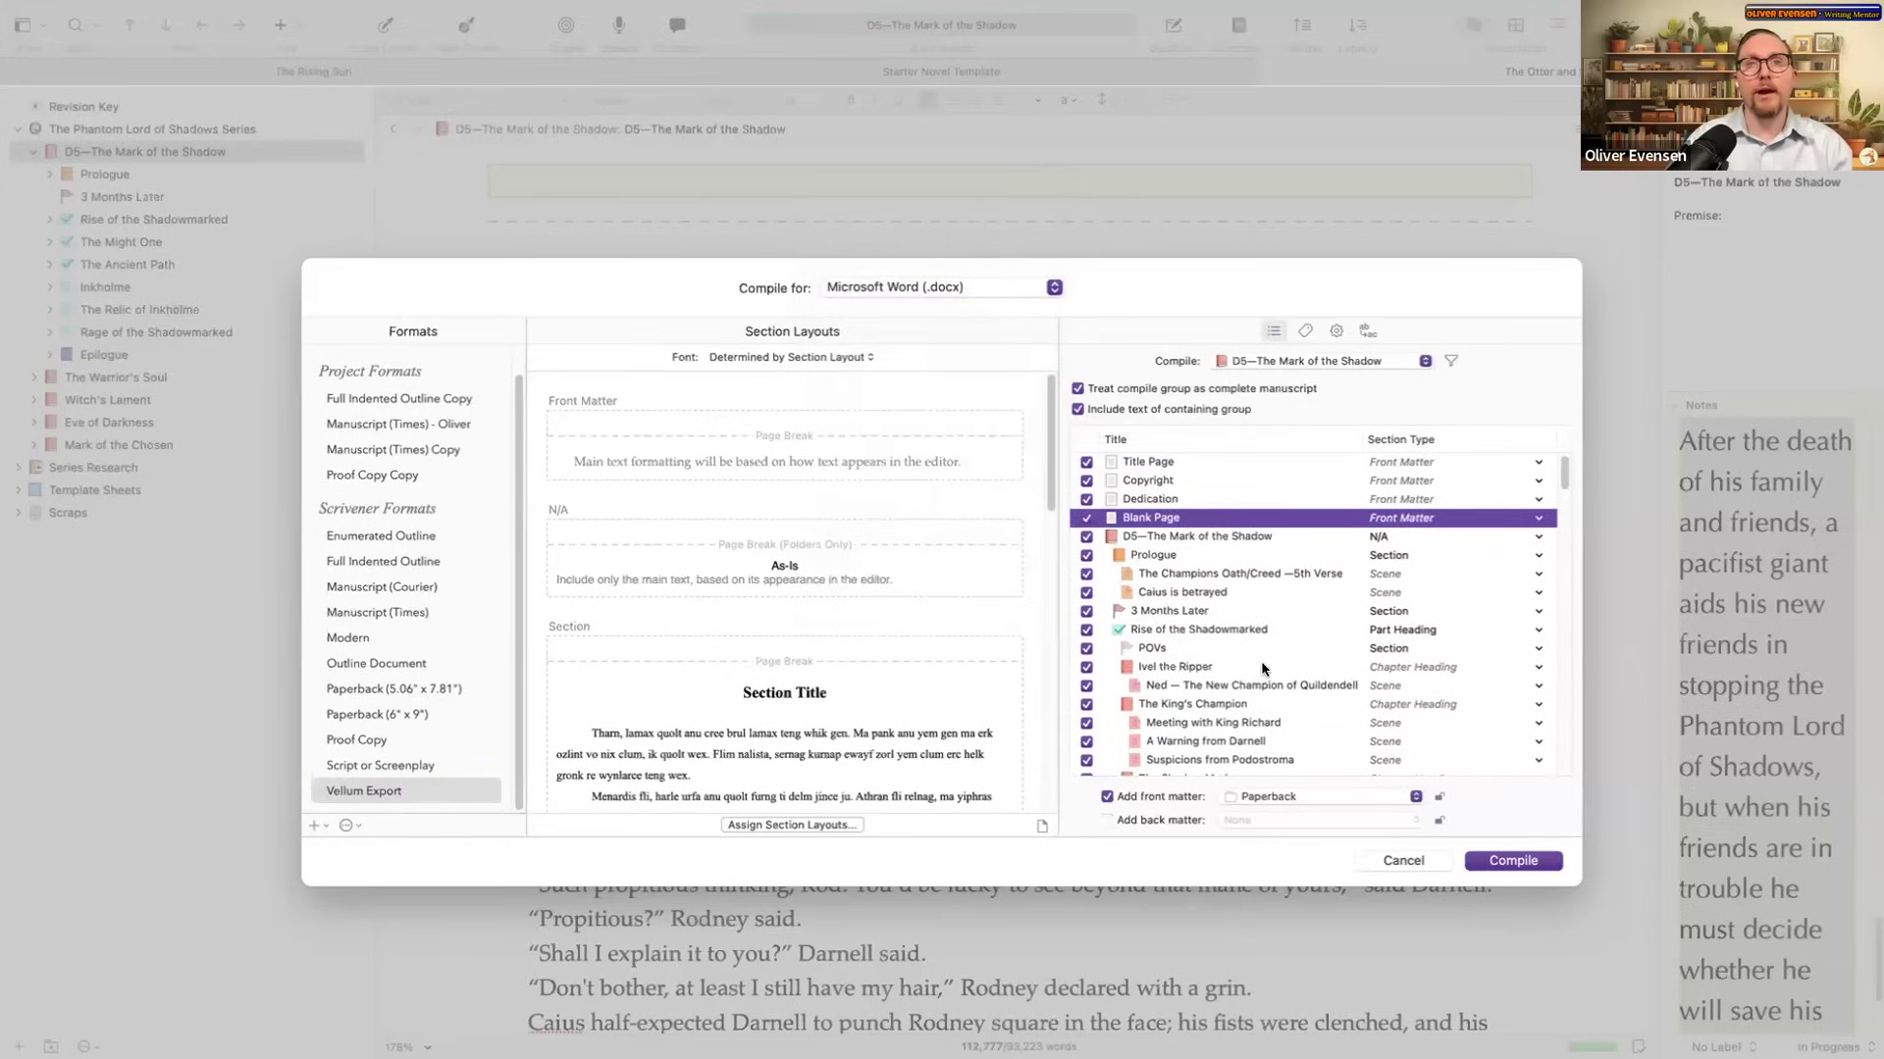
click(1108, 797)
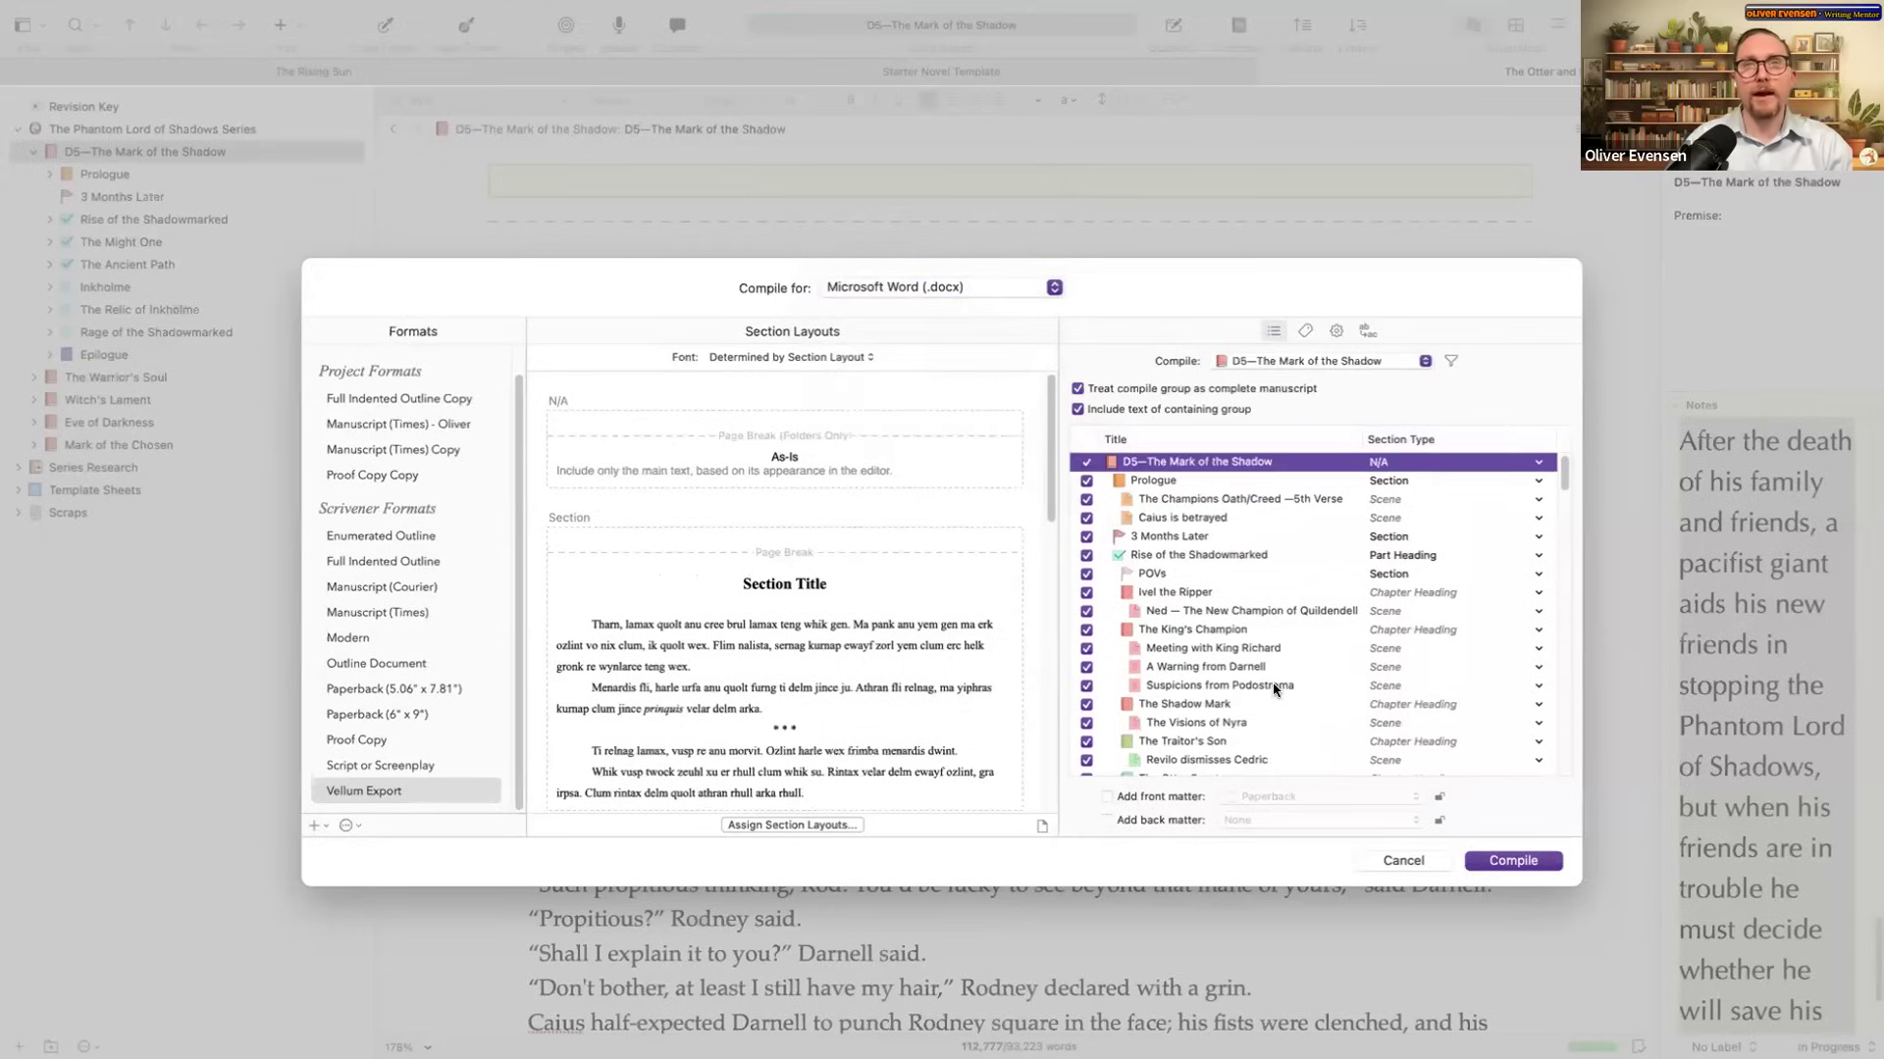
Step: Review the documents included from D5—The Mark of the Shadow and the available output file types, keeping Microsoft Word (.docx)
scroll(1273, 681, down, 10)
scroll(1273, 689, down, 10)
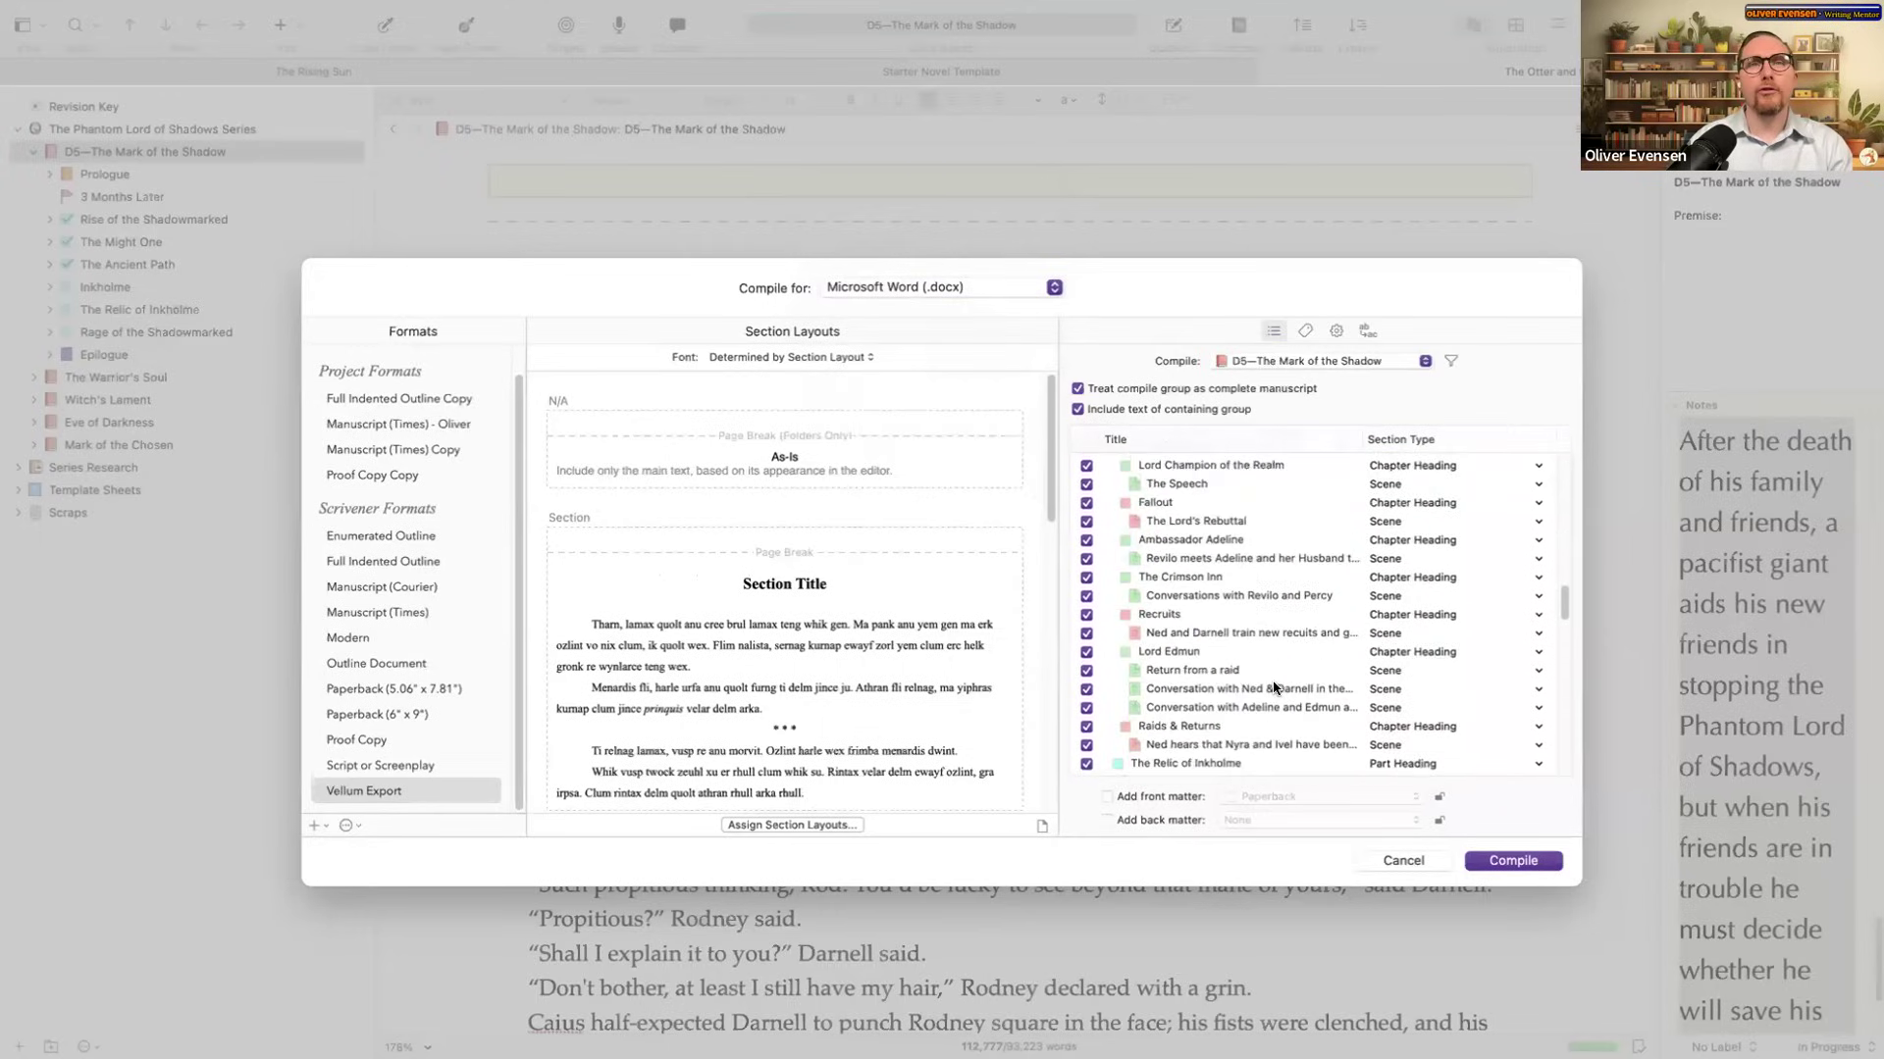
scroll(1274, 687, up, 20)
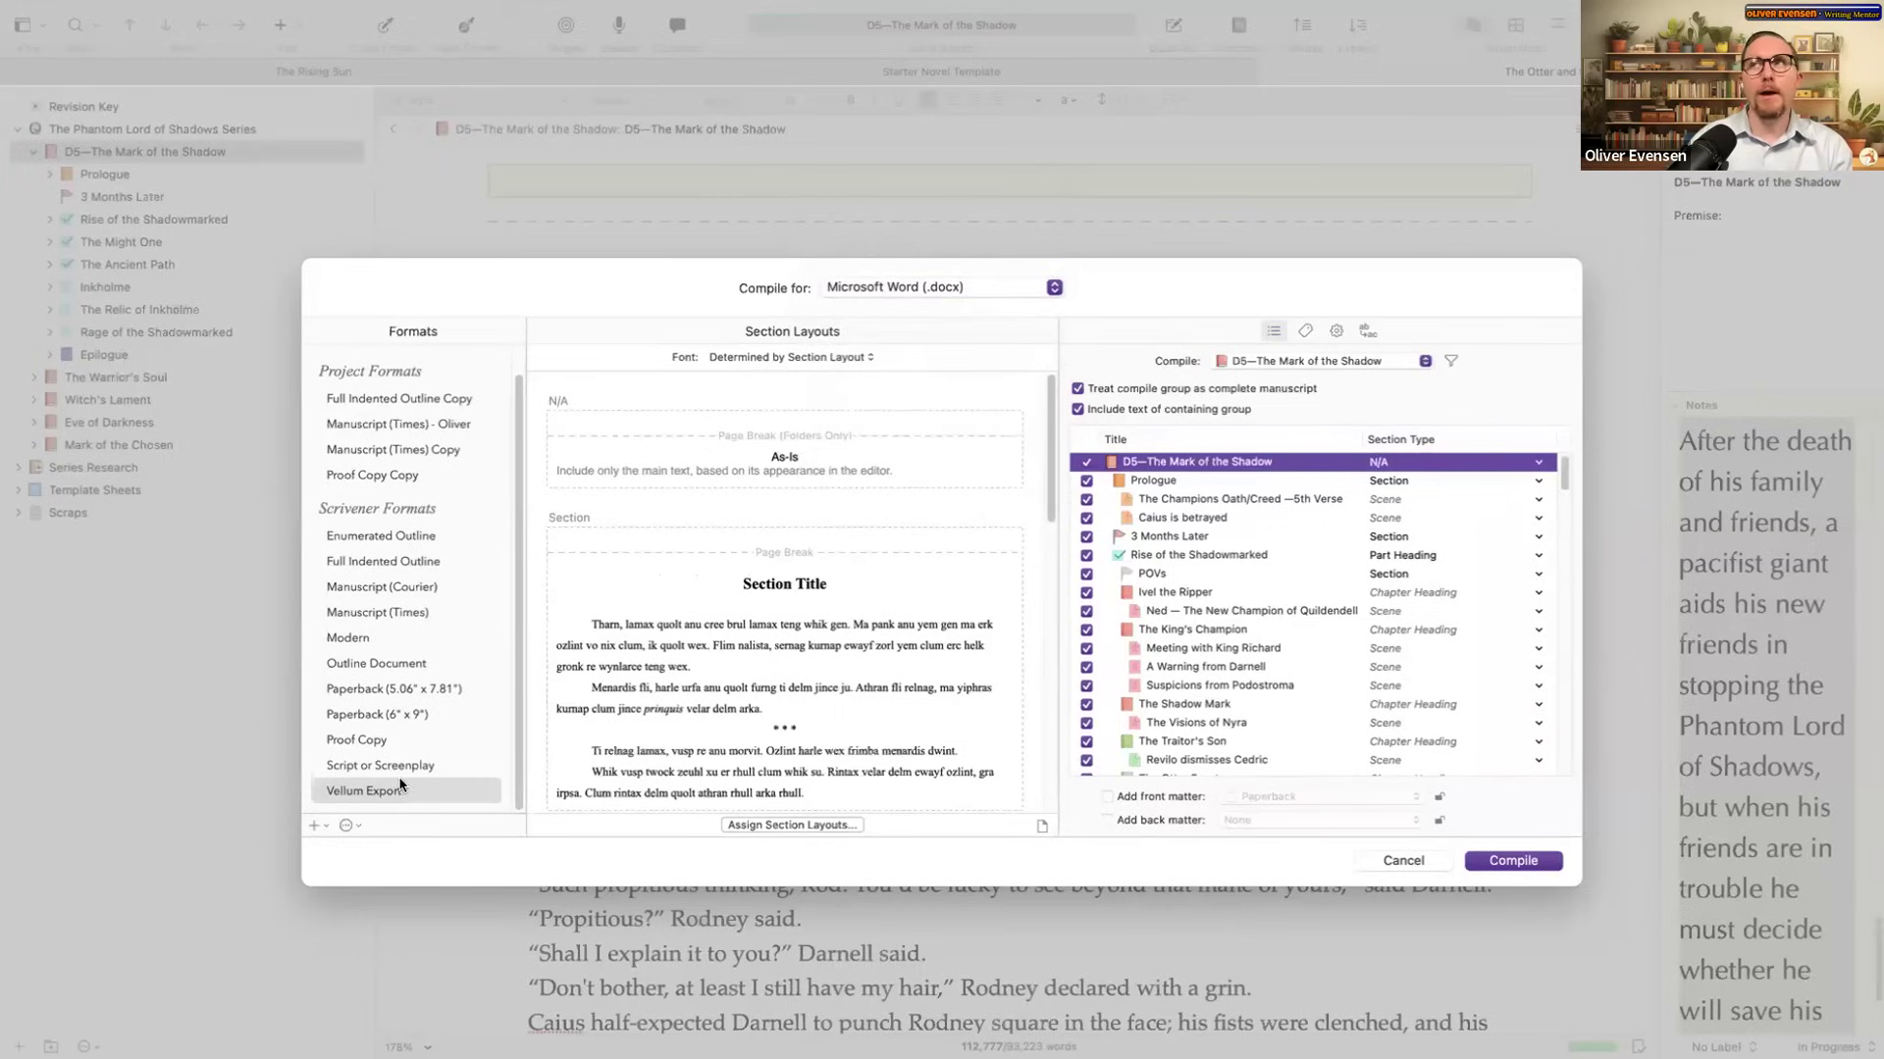
click(939, 290)
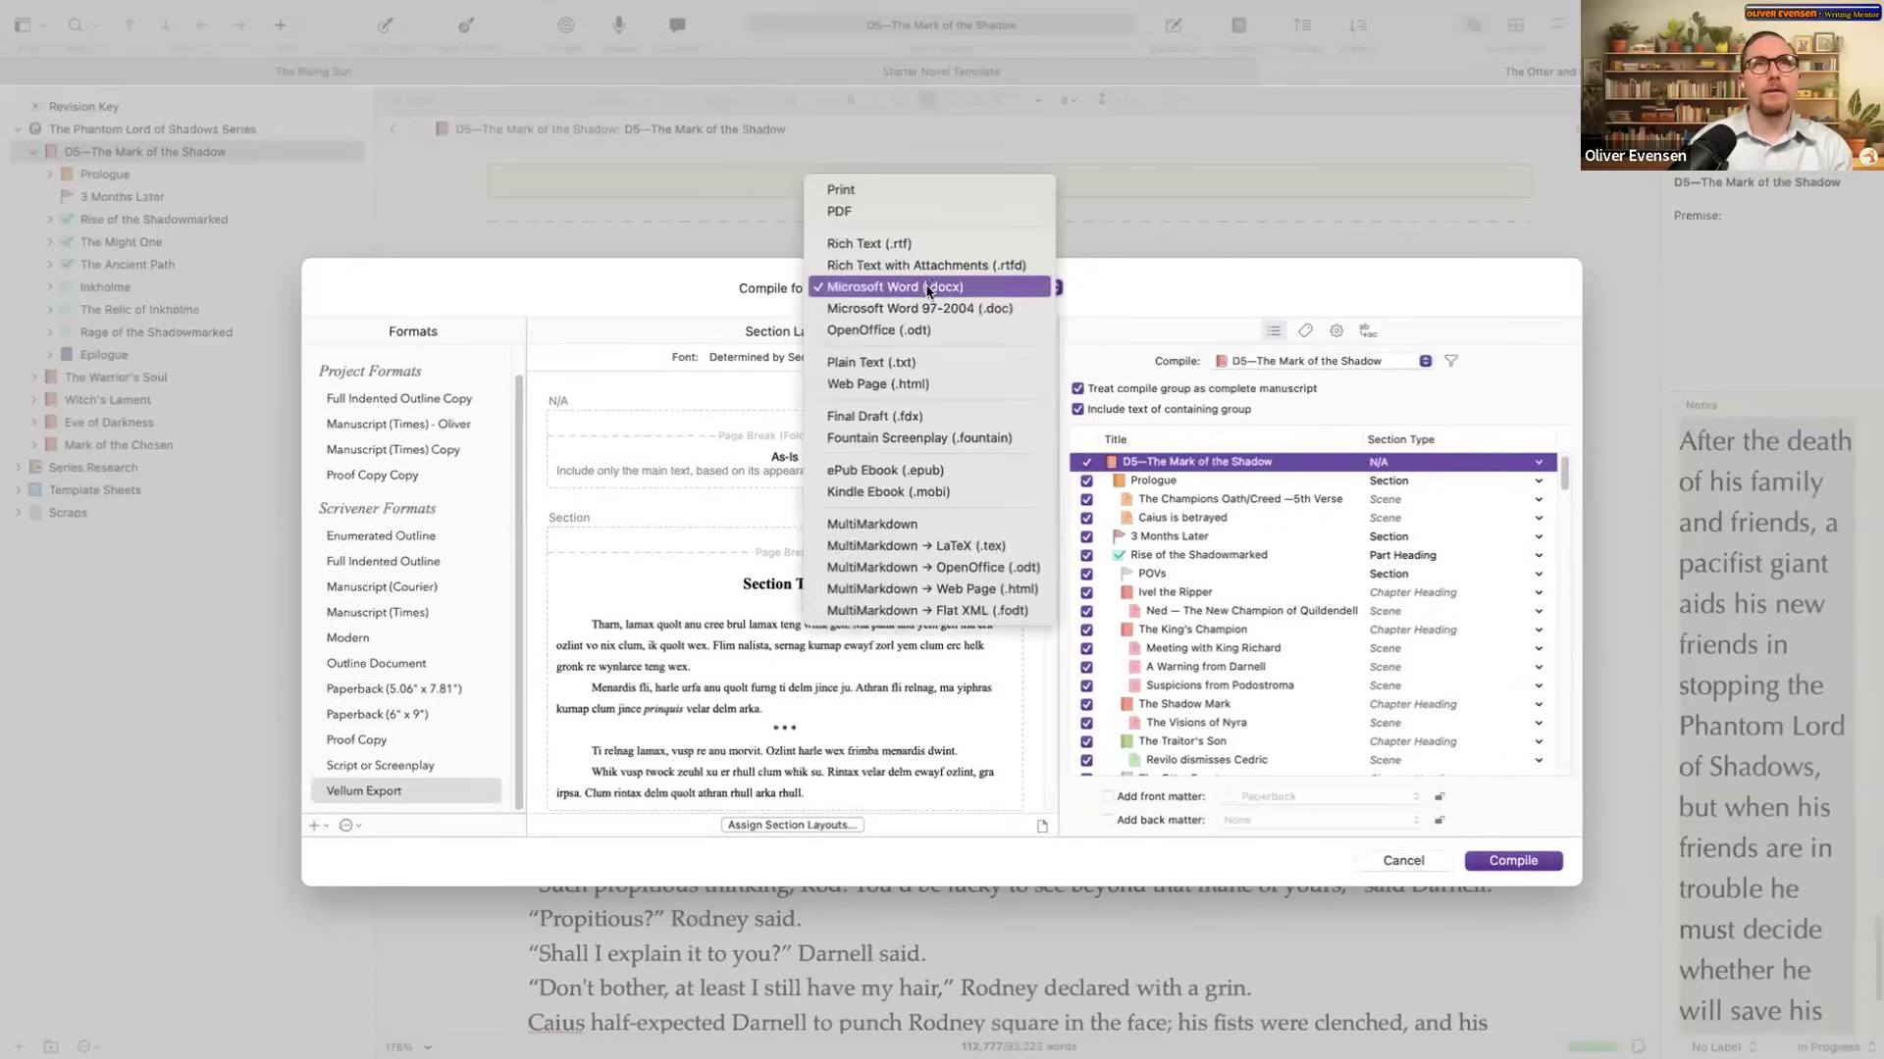
click(928, 288)
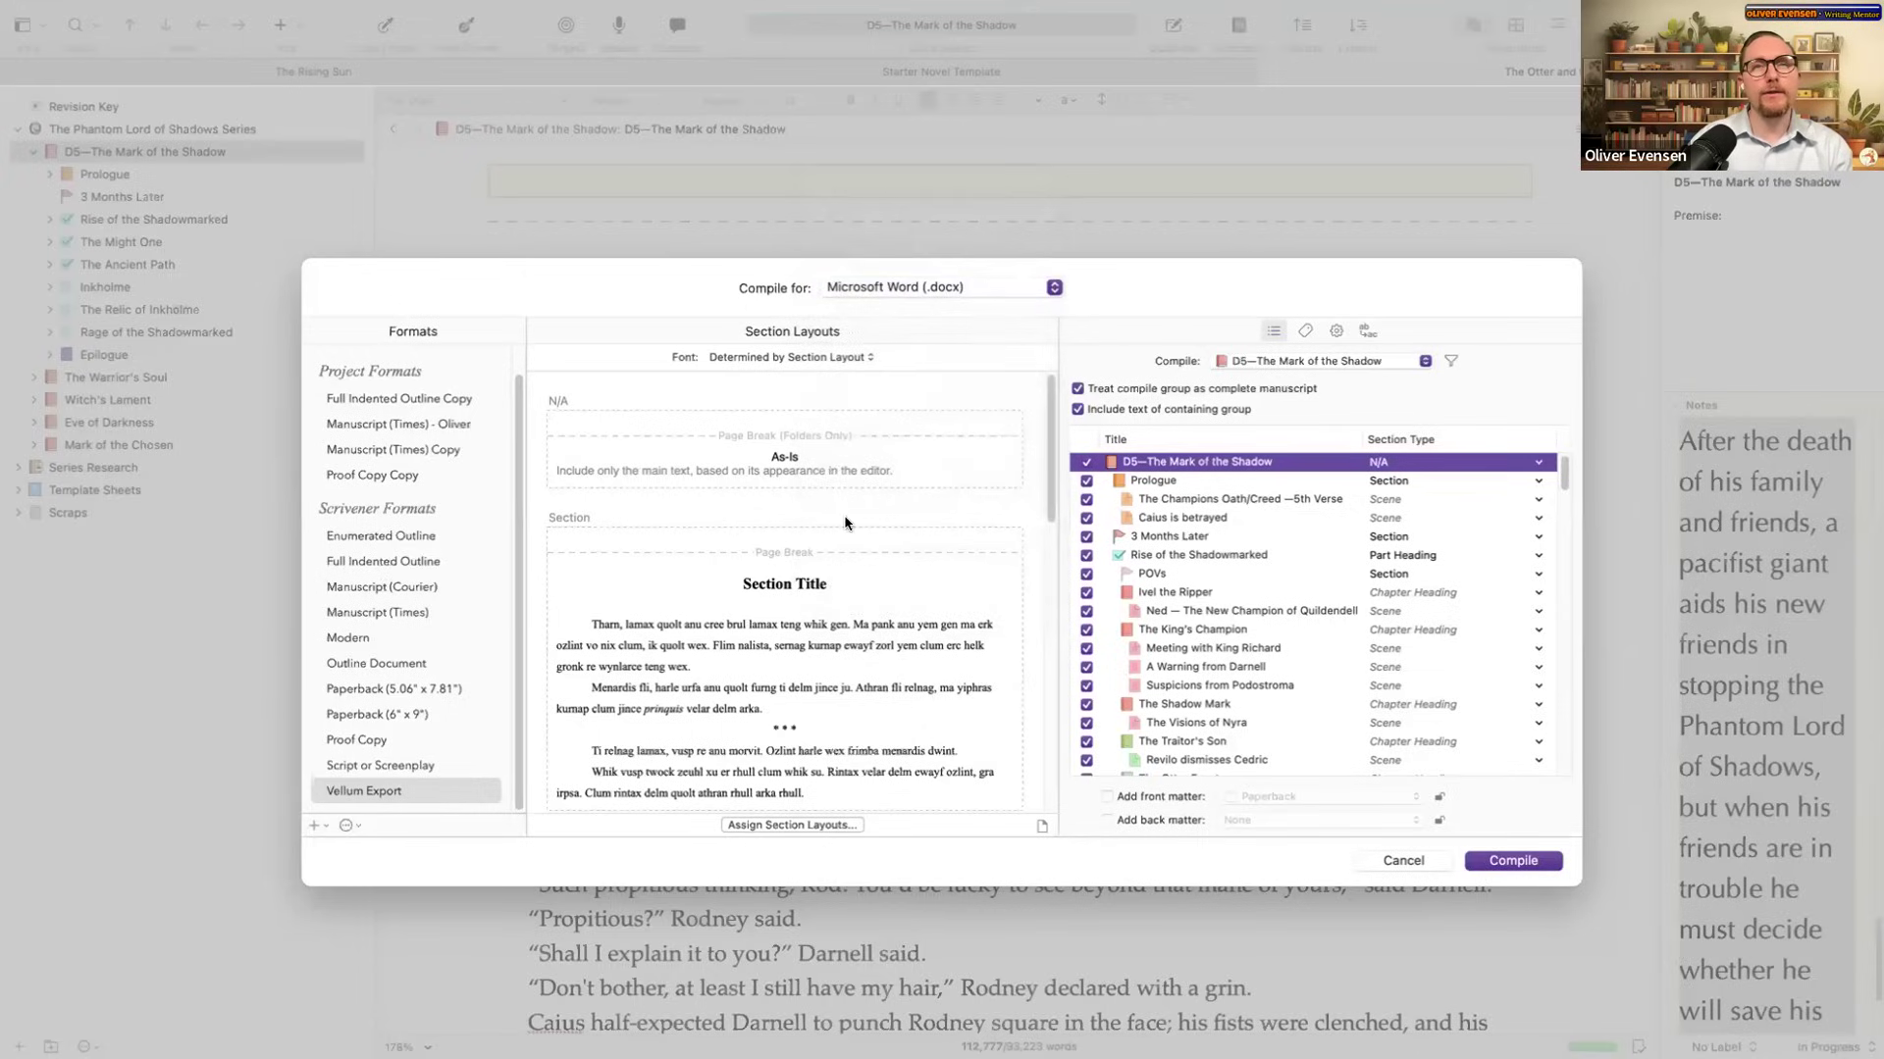
Step: Highlight the documents that use the Section layout and look through them in the compile contents
scroll(833, 555, down, 2)
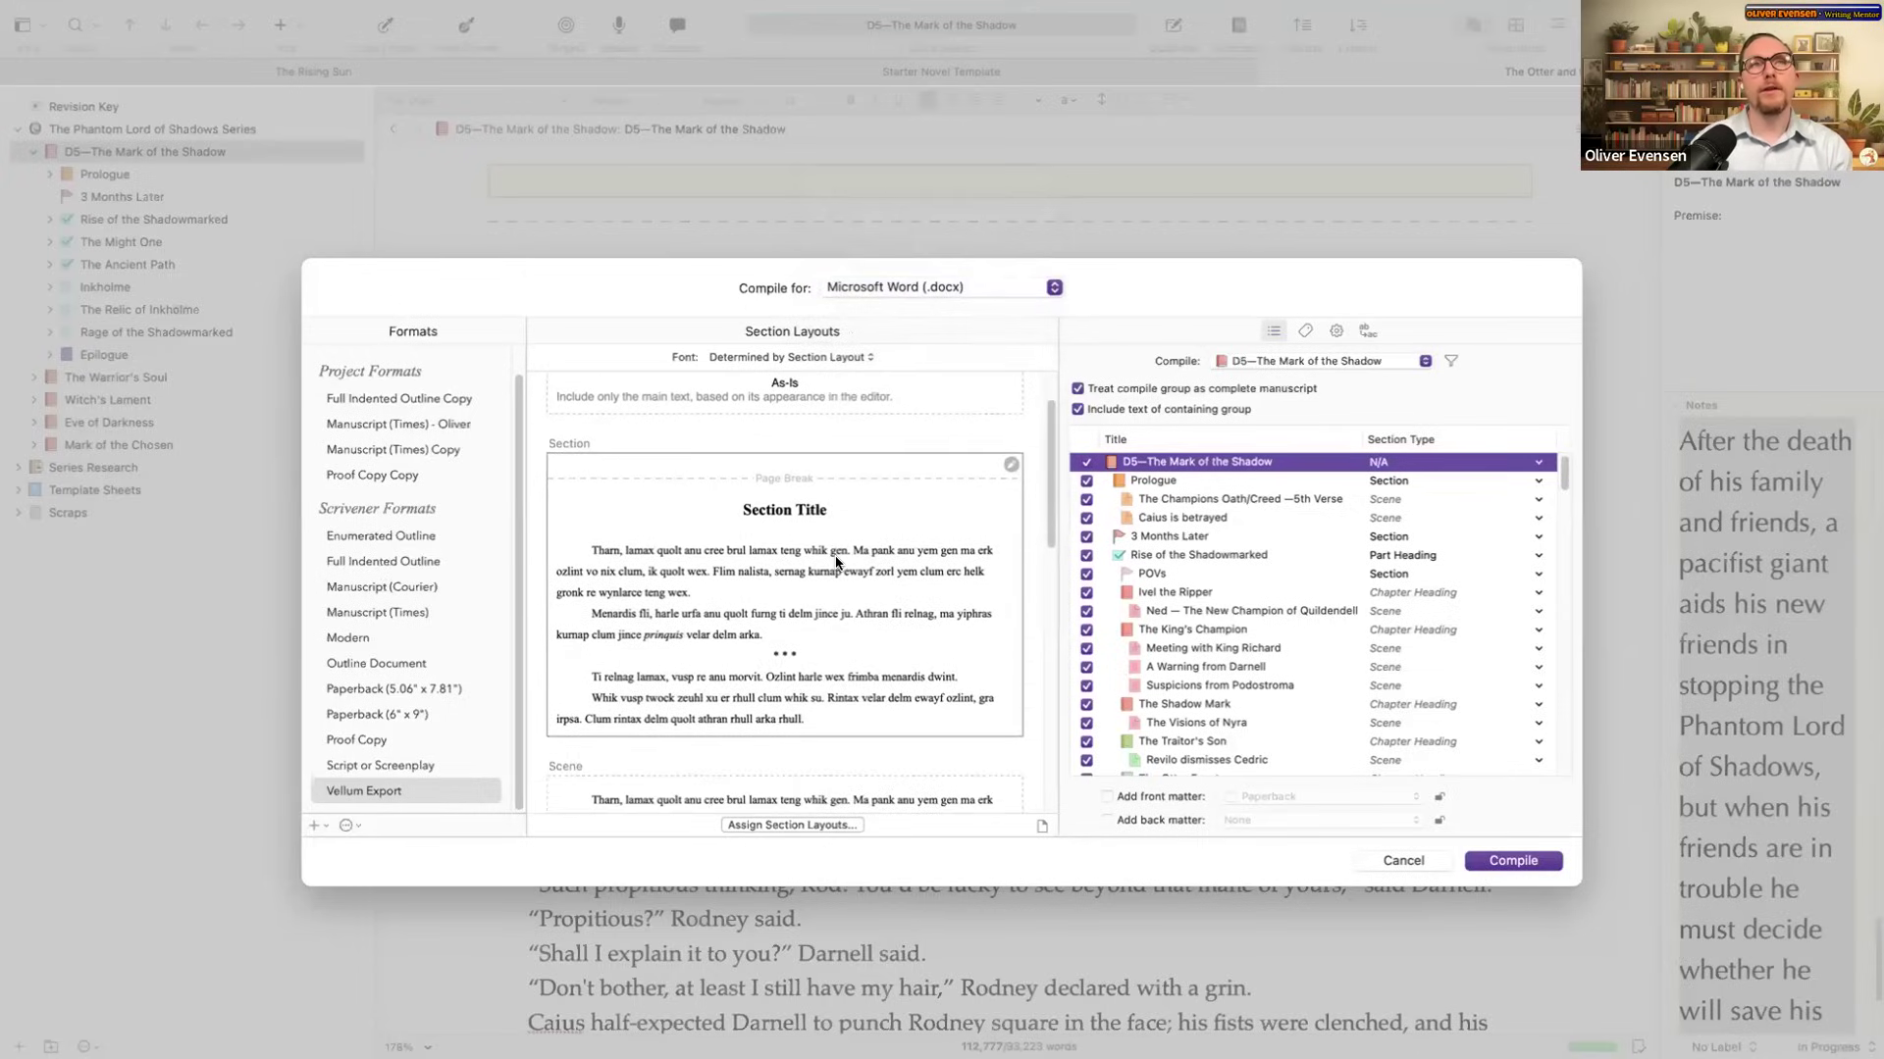
click(832, 556)
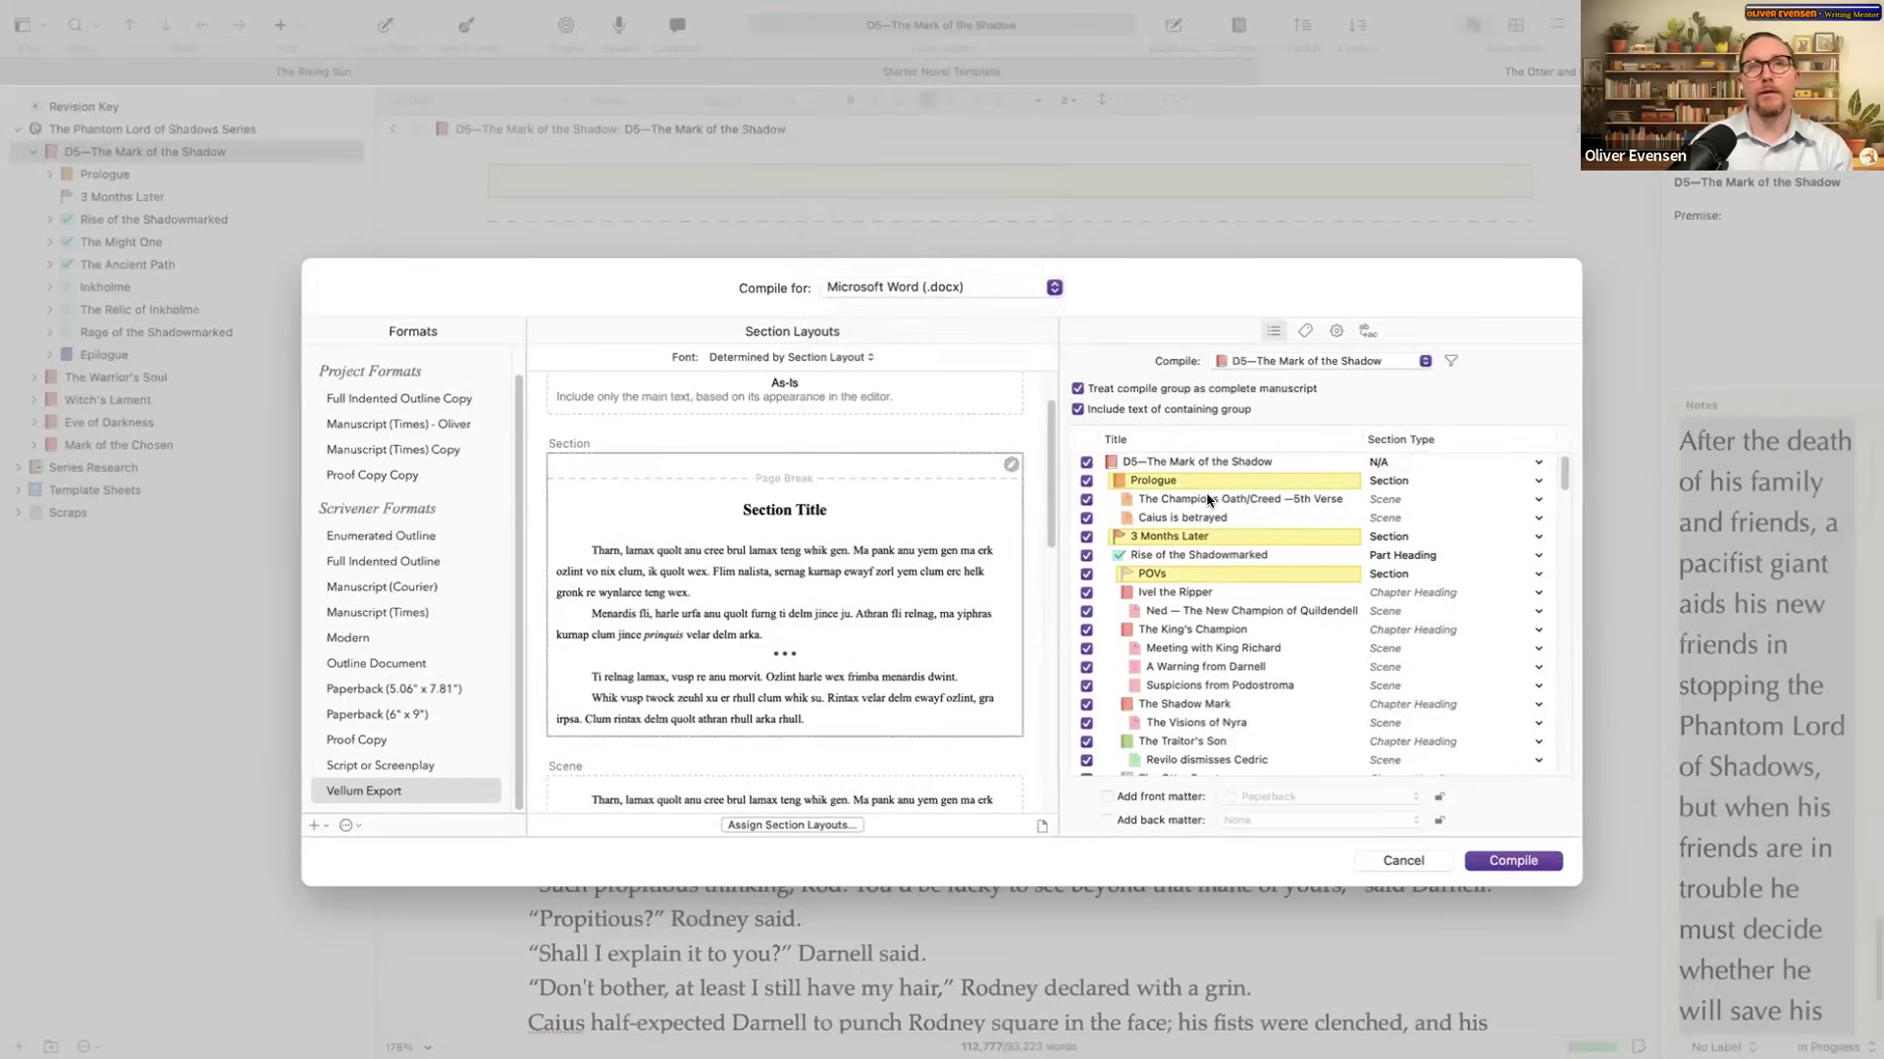
scroll(1145, 530, down, 1)
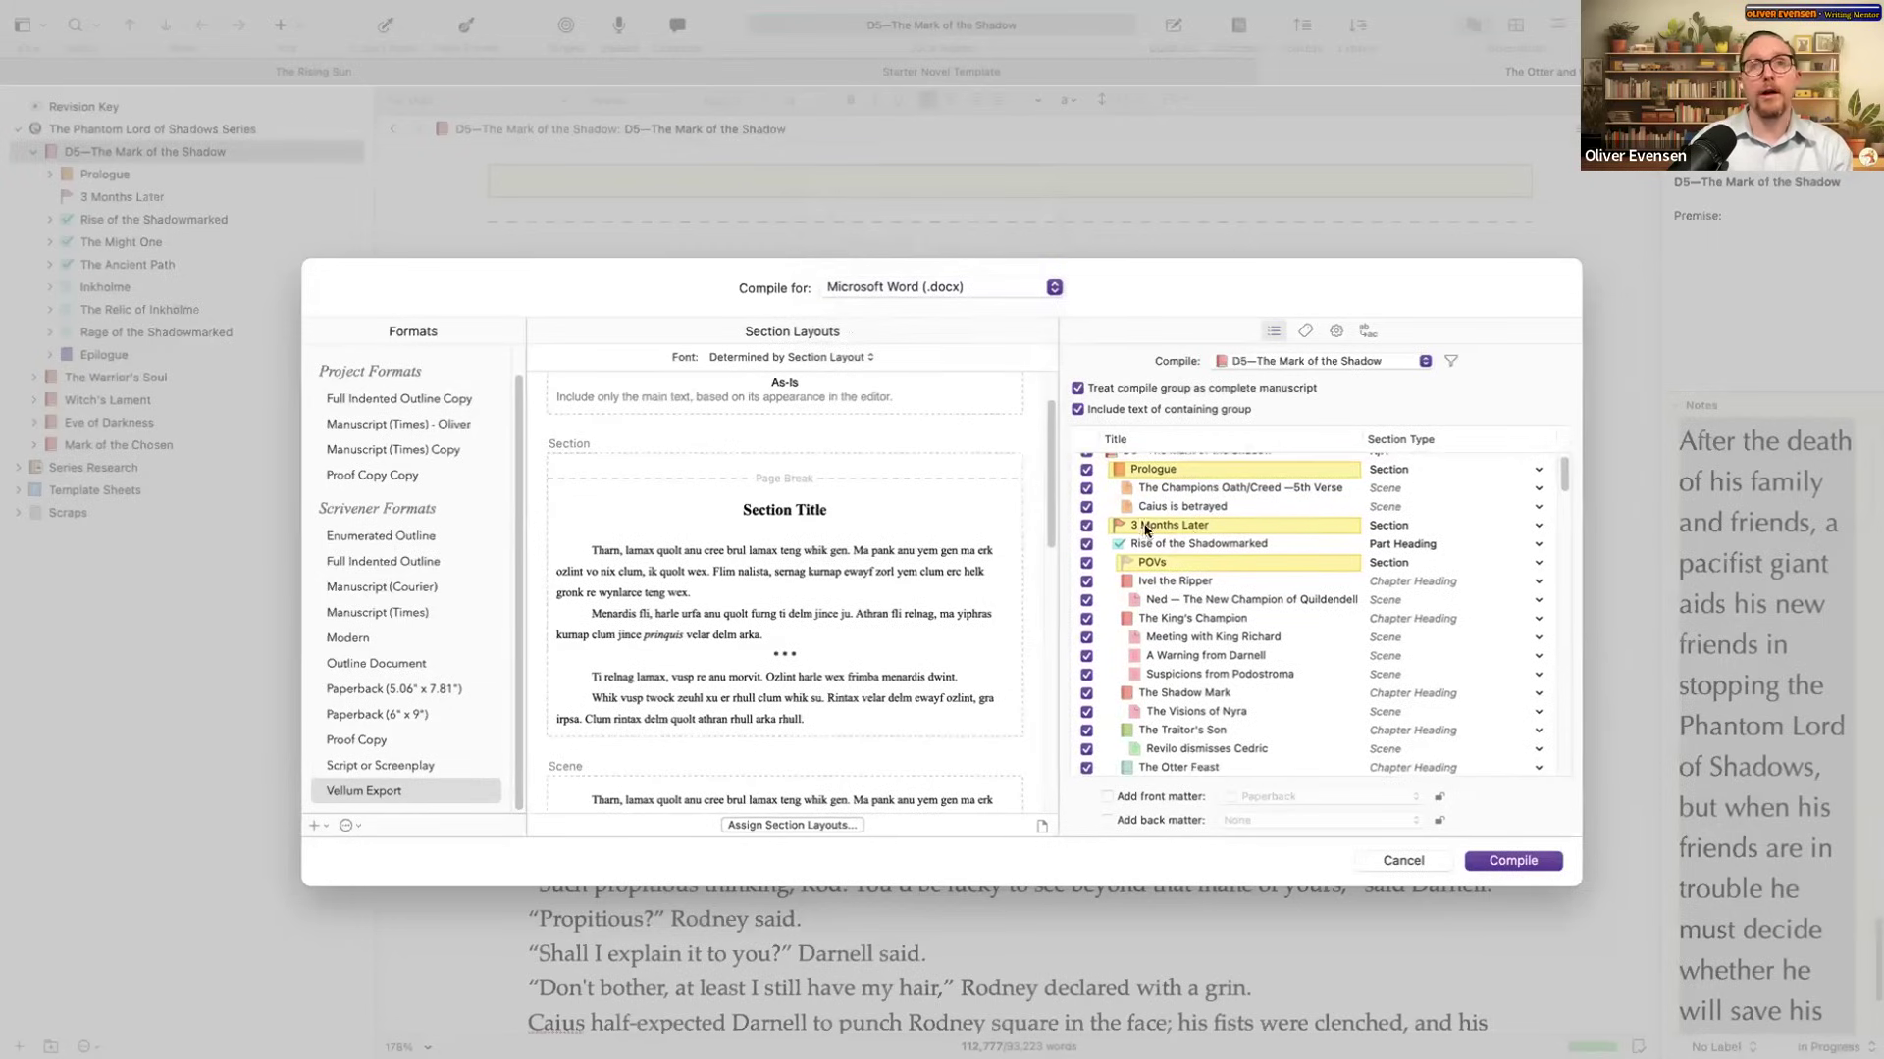
scroll(1157, 615, down, 10)
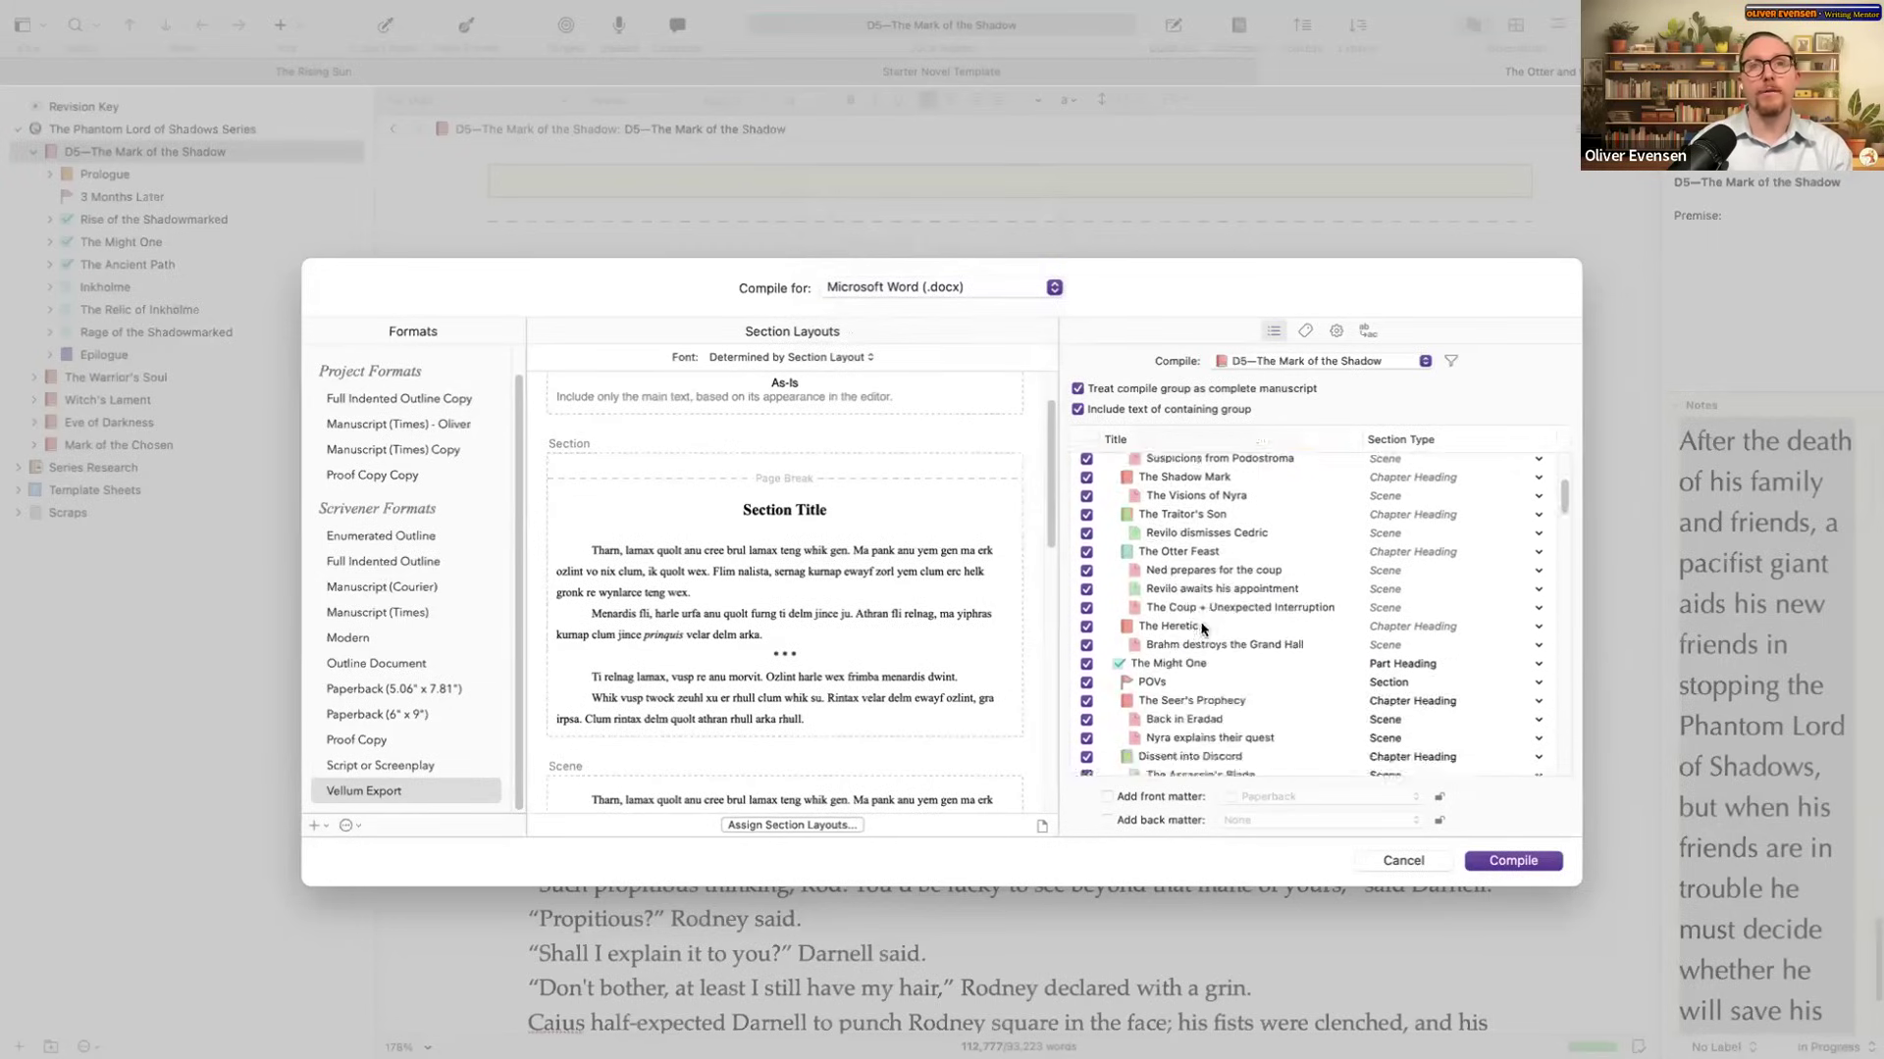
scroll(1211, 628, up, 8)
click(1257, 687)
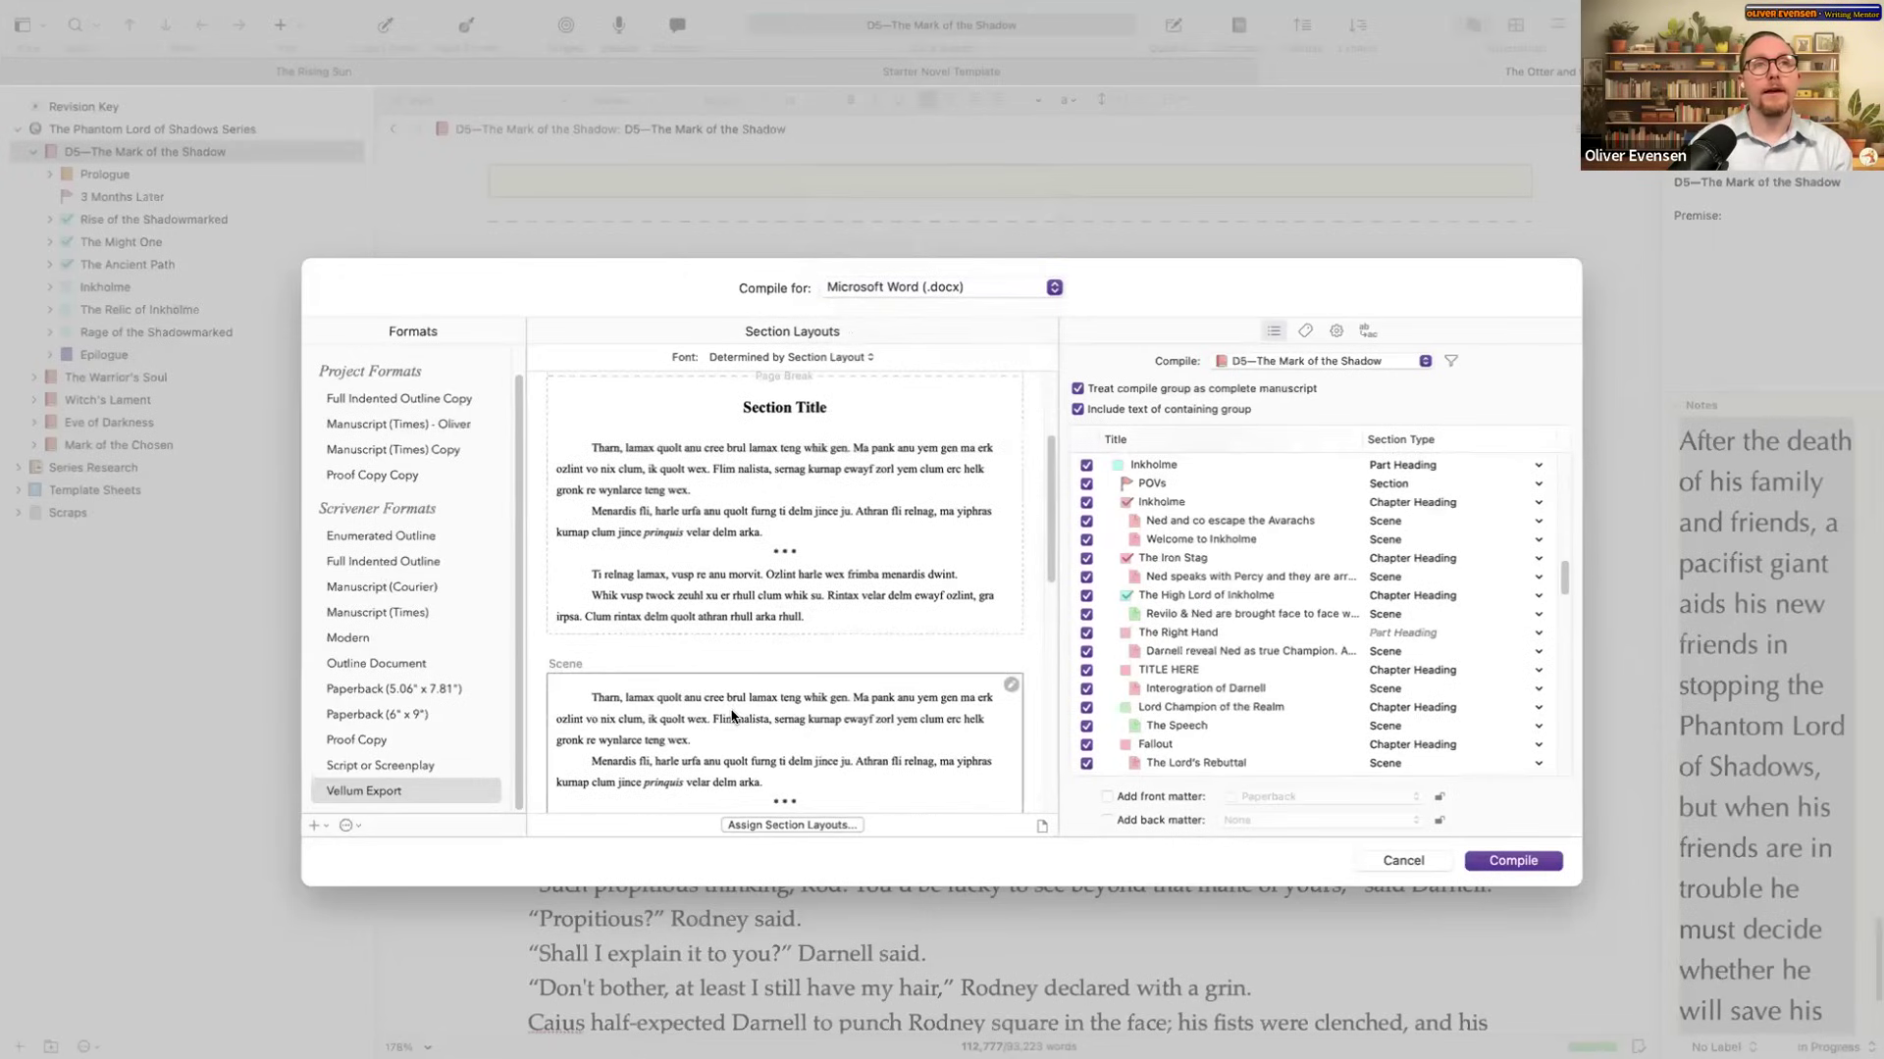
Step: Highlight the documents that use the Scene layout and check their section types across the compile contents
scroll(1374, 615, down, 6)
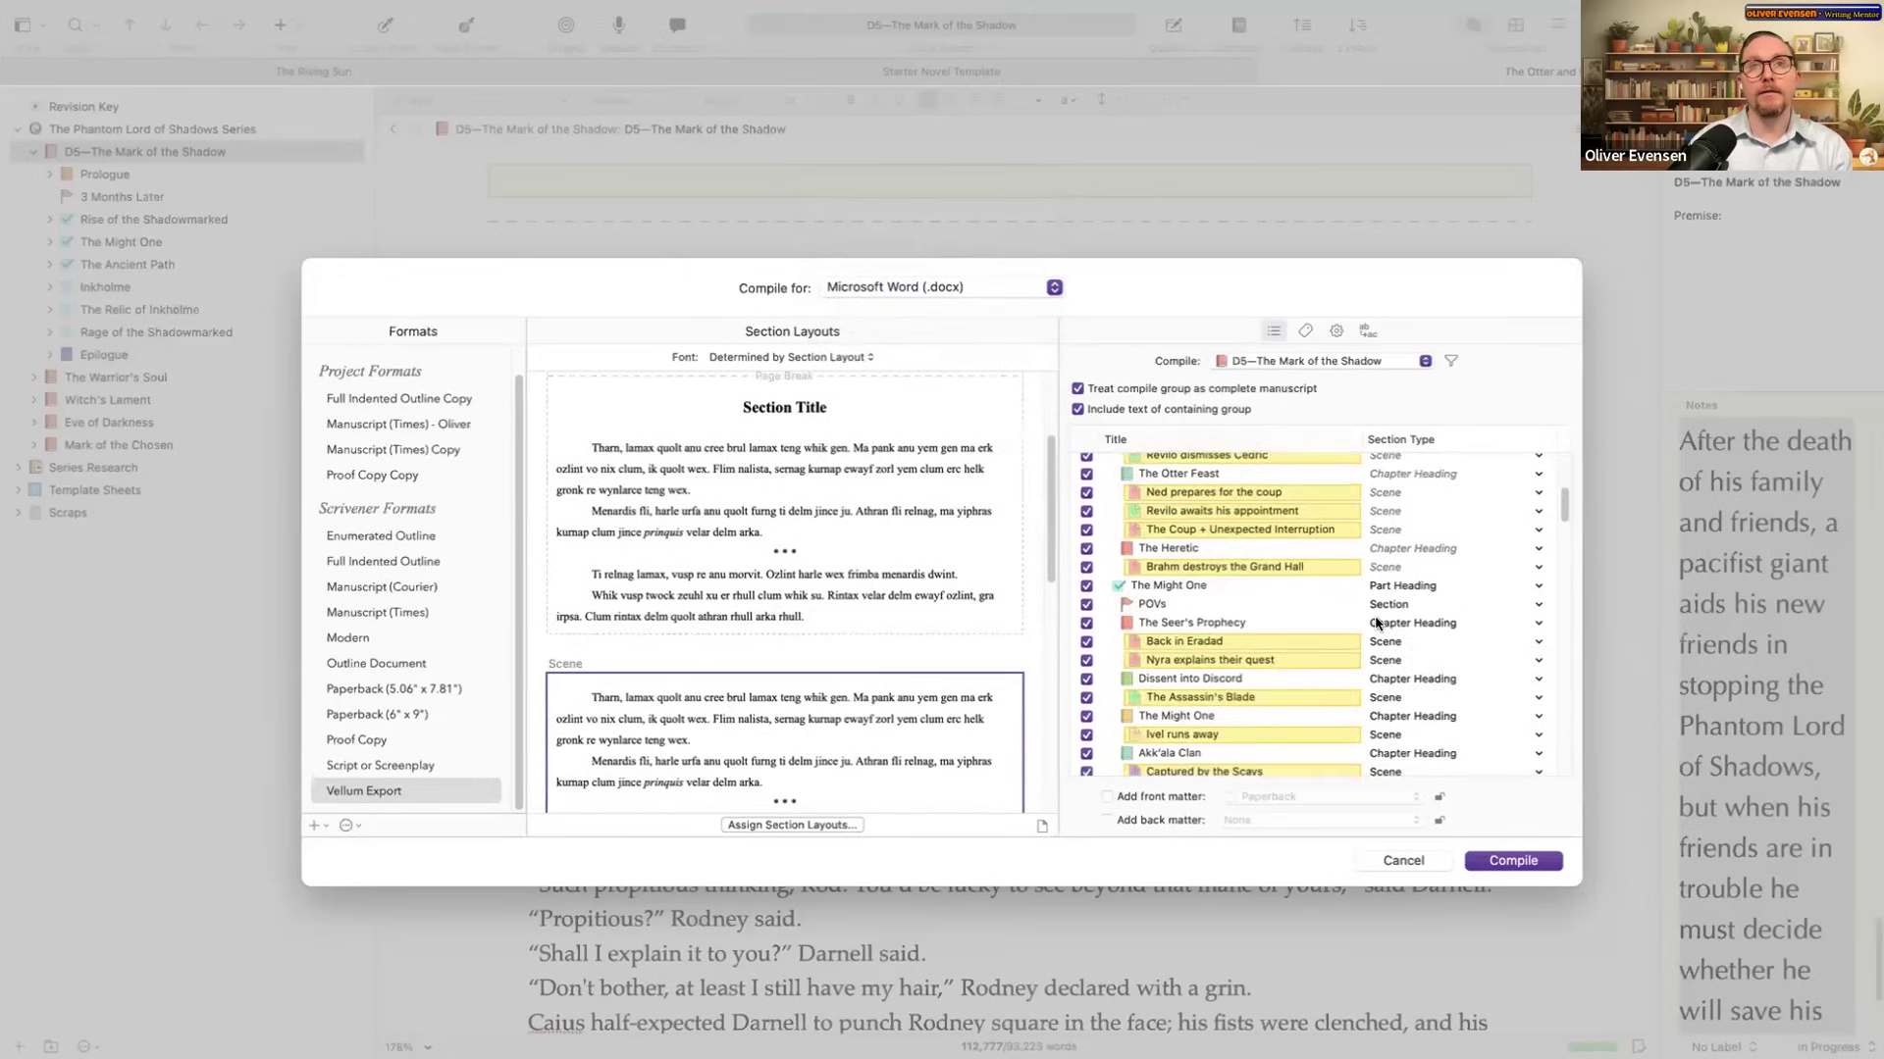
scroll(1374, 615, down, 5)
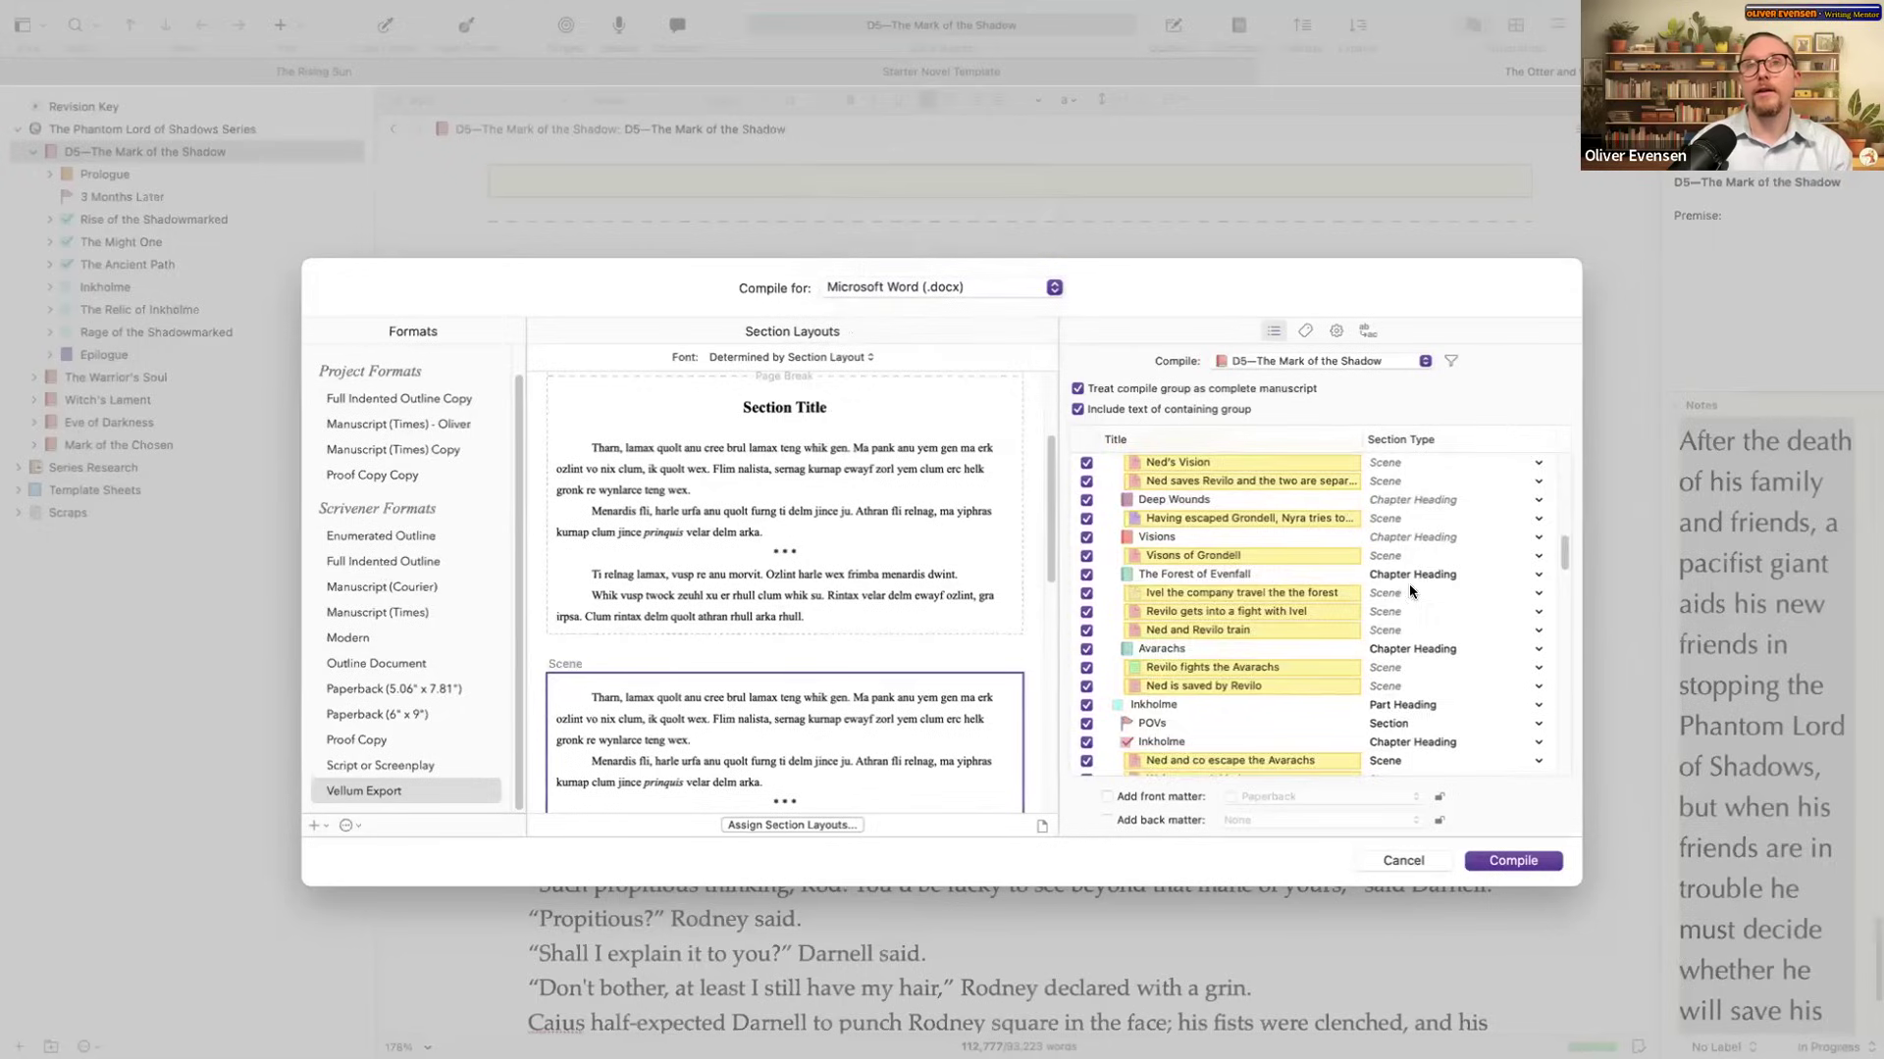
scroll(1410, 591, up, 11)
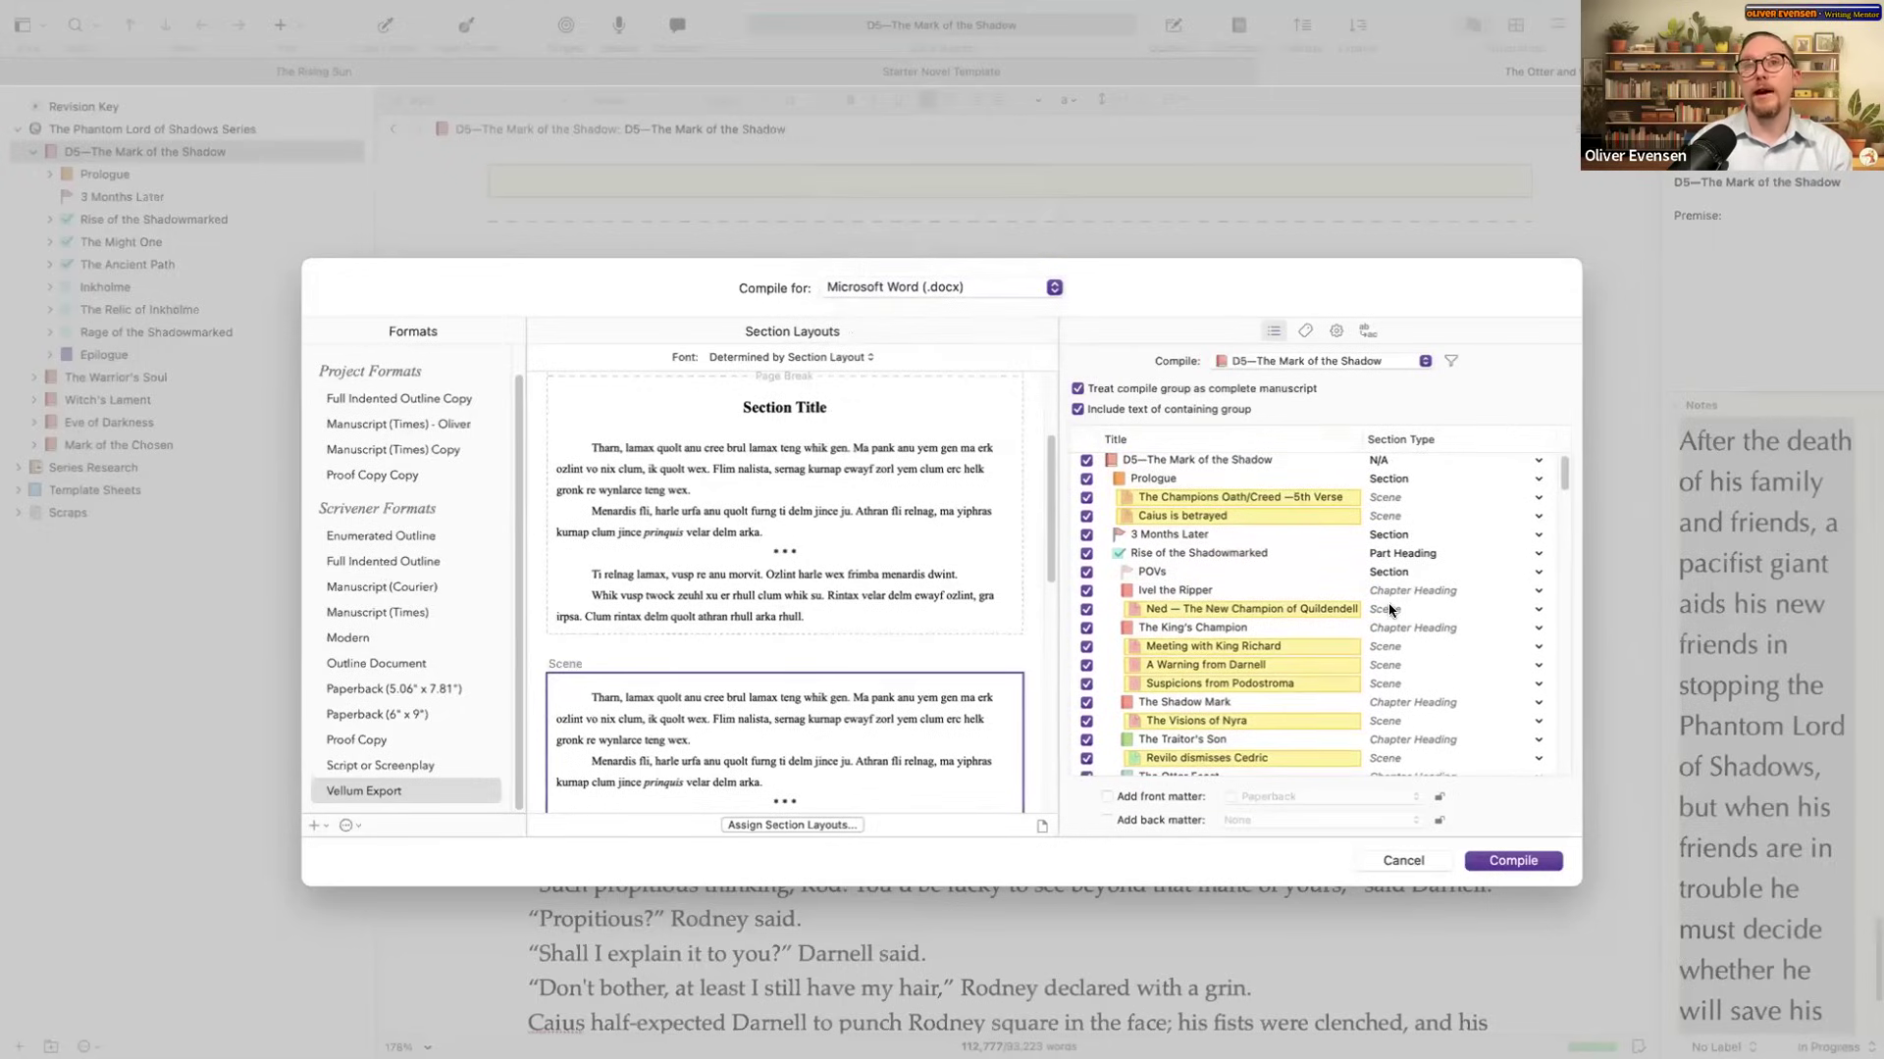
scroll(1437, 653, down, 5)
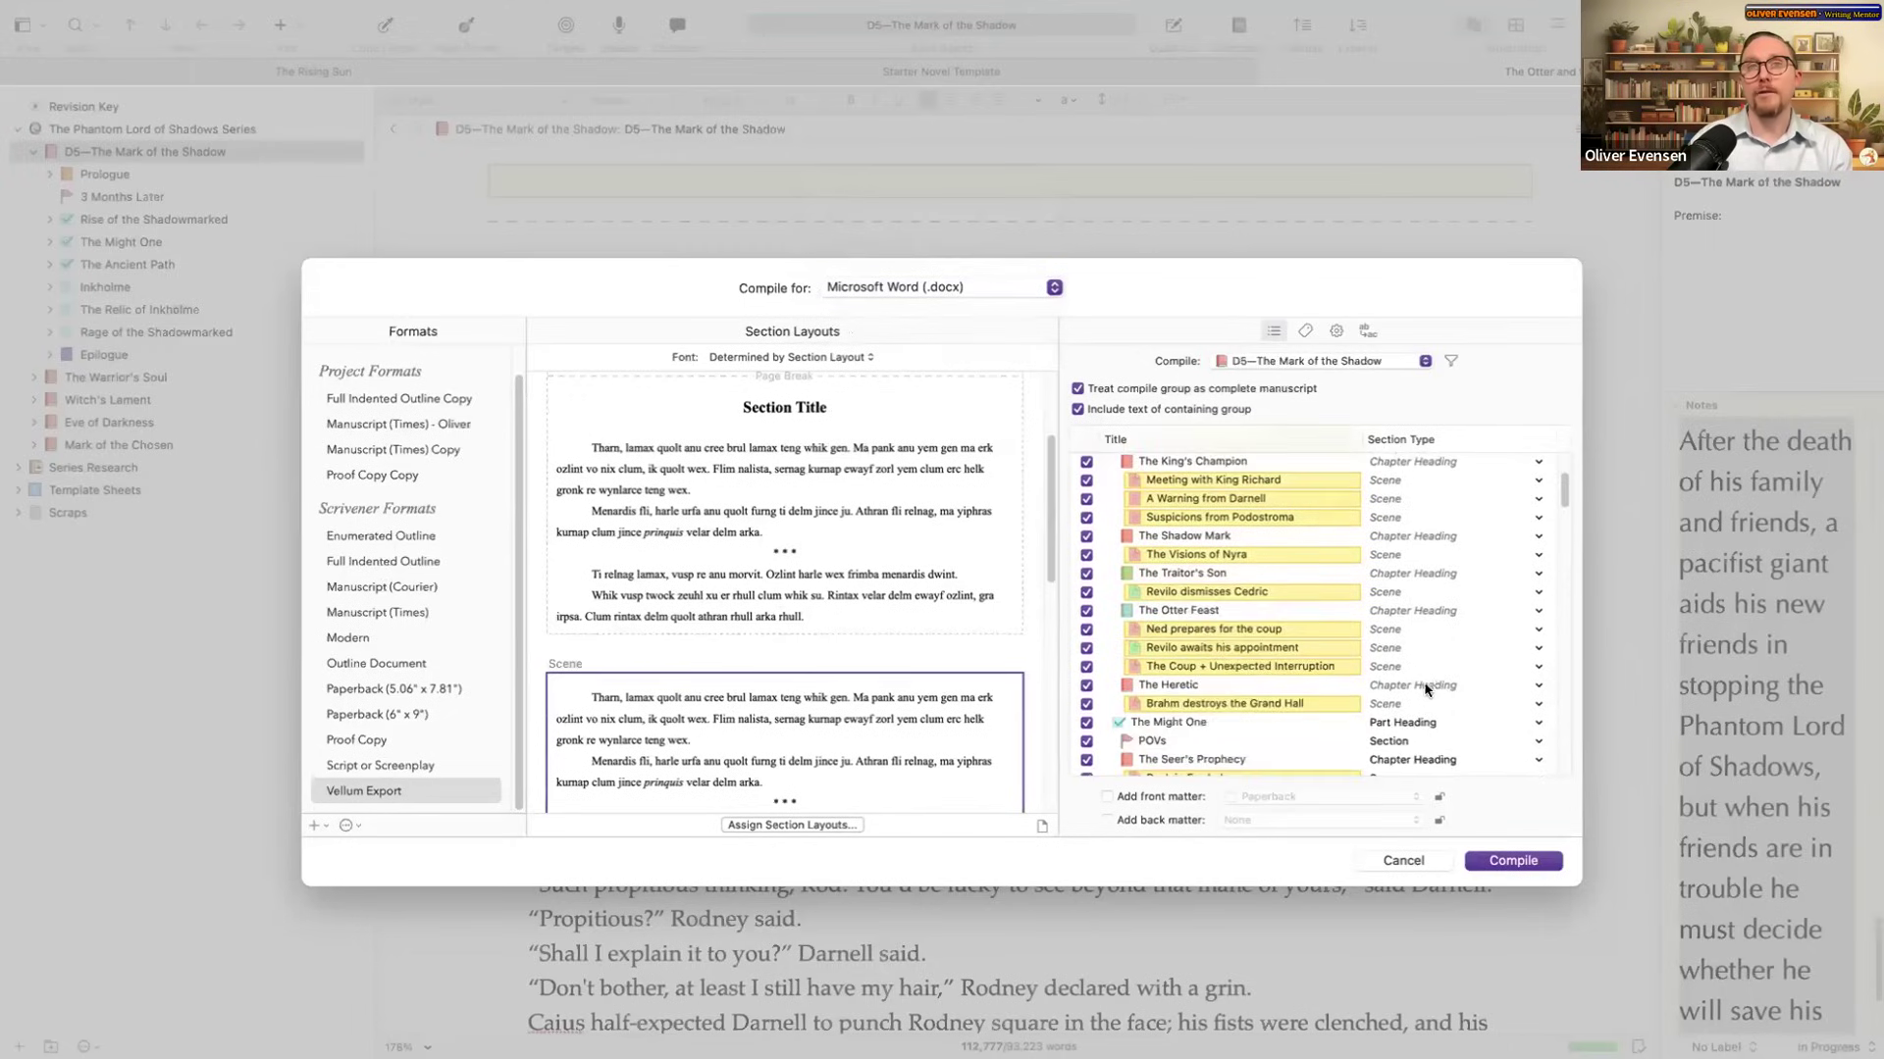
scroll(1417, 638, down, 1)
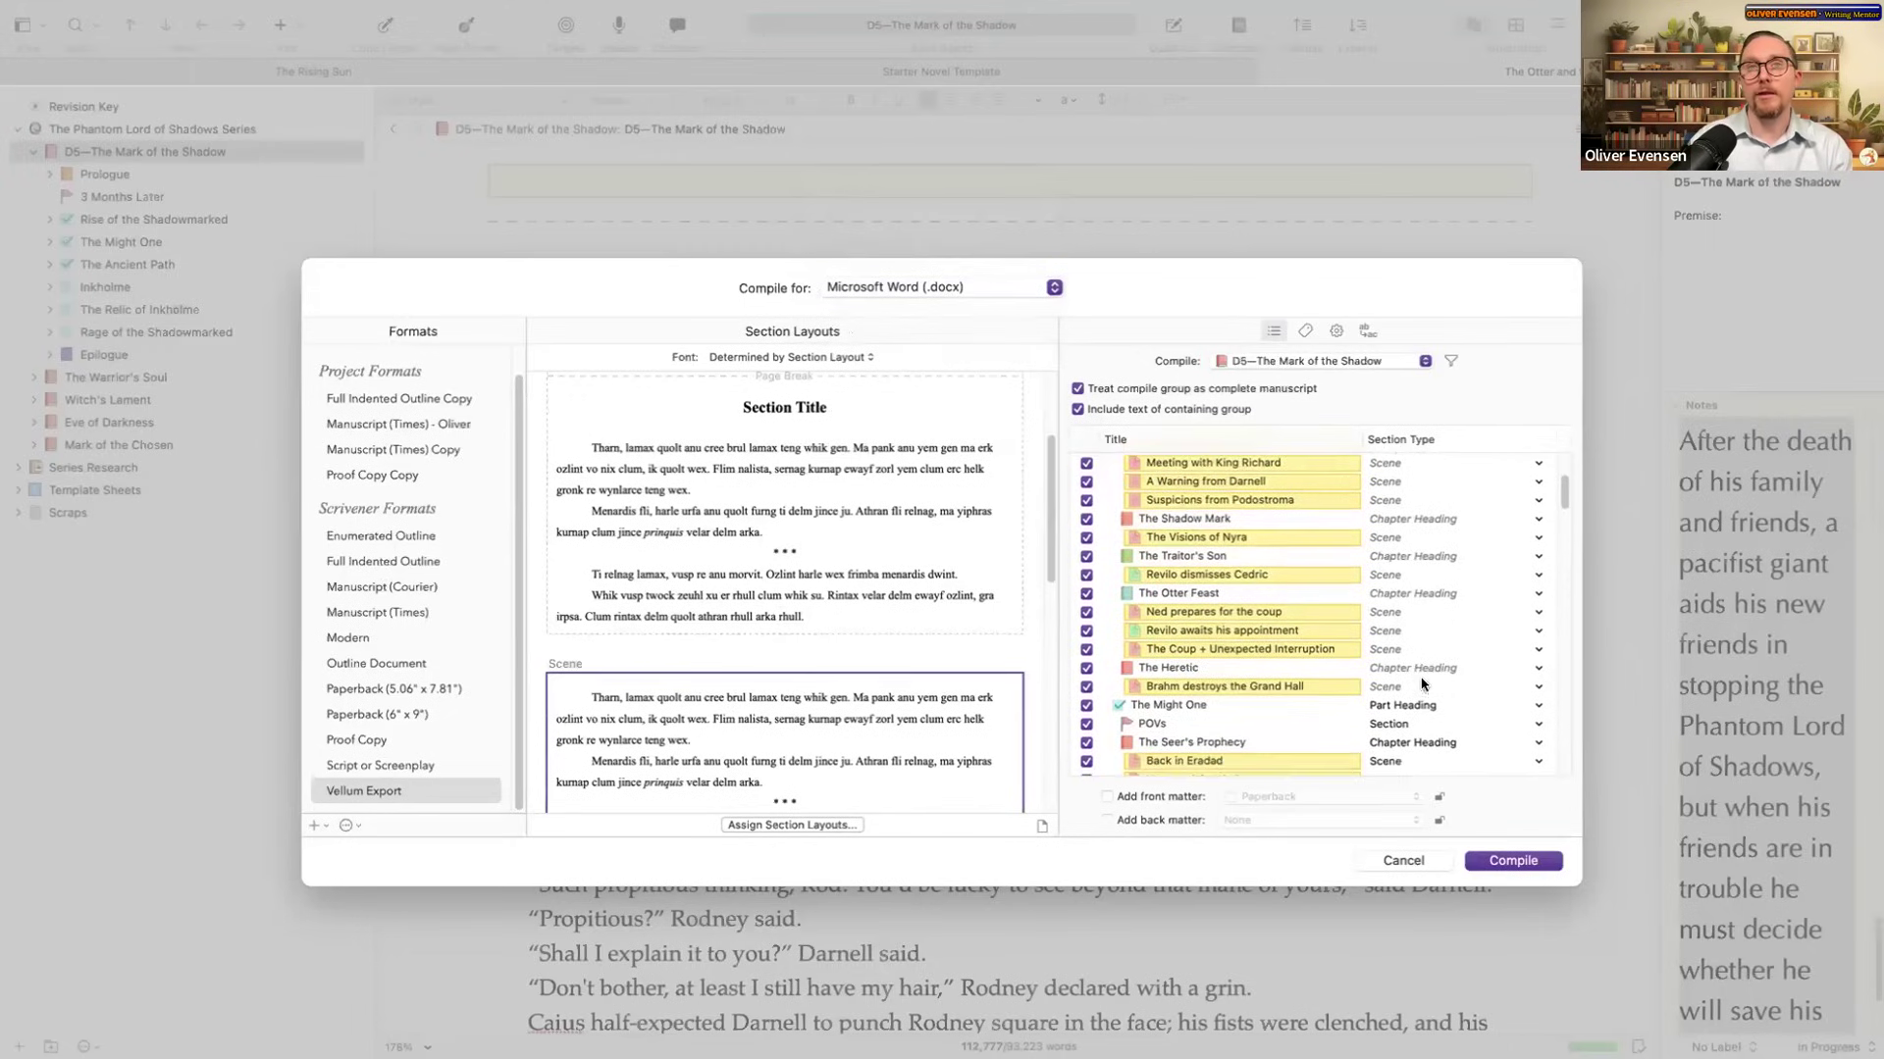
Step: Review the section type choices for The Traitor's Son and The Might One, keeping The Might One as Part Heading
click(1431, 559)
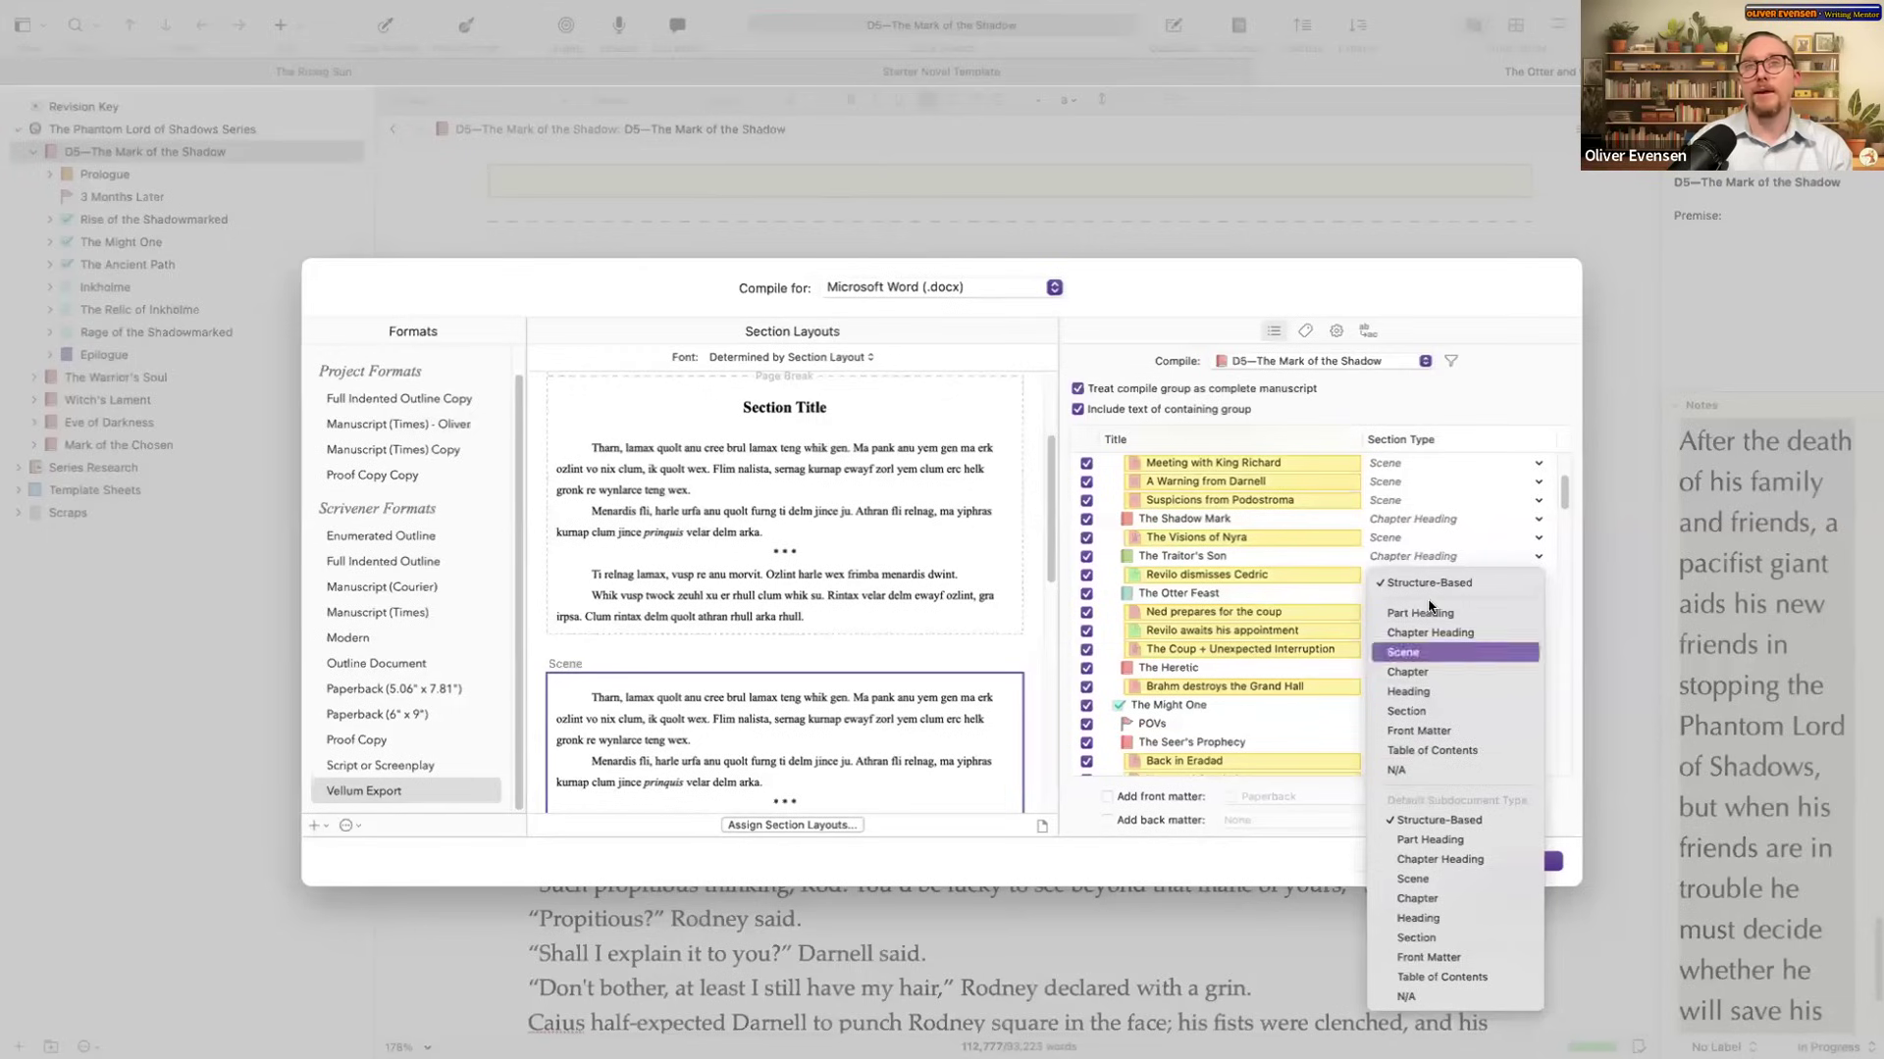
click(1326, 608)
scroll(1430, 520, down, 5)
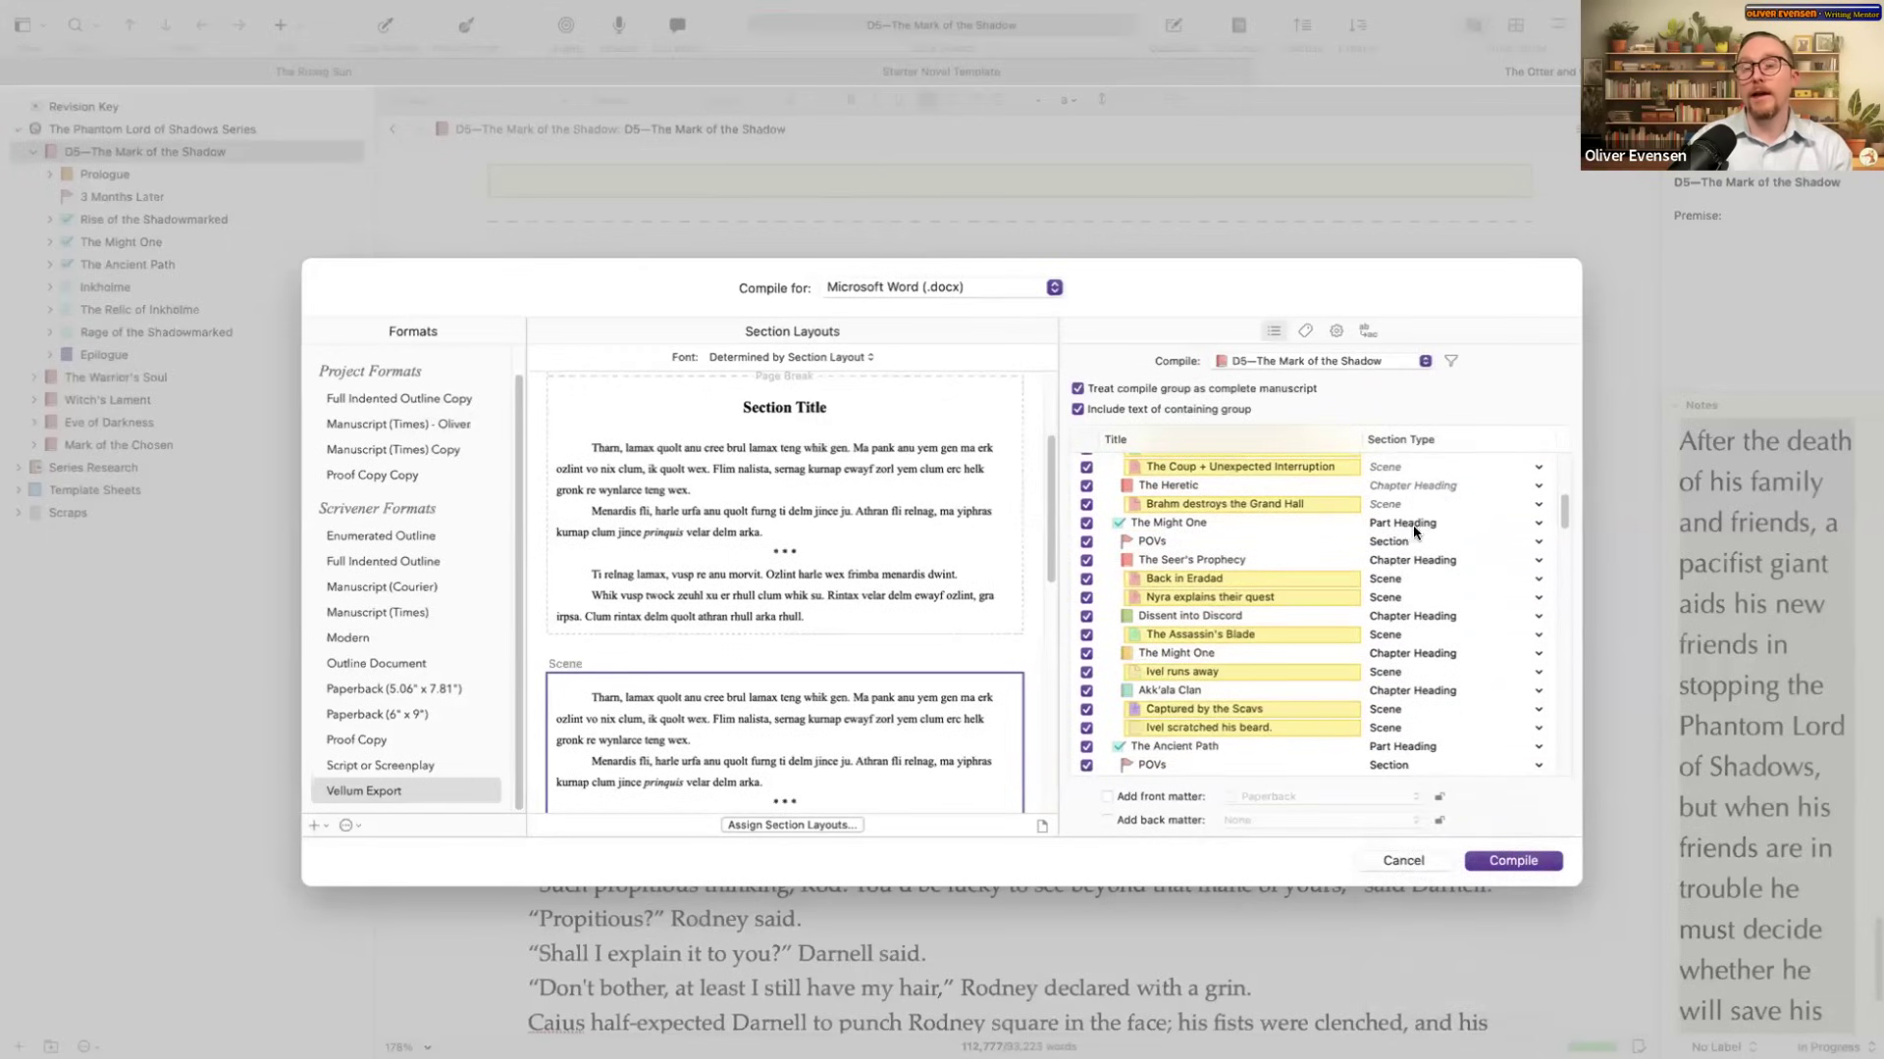
scroll(1430, 527, down, 1)
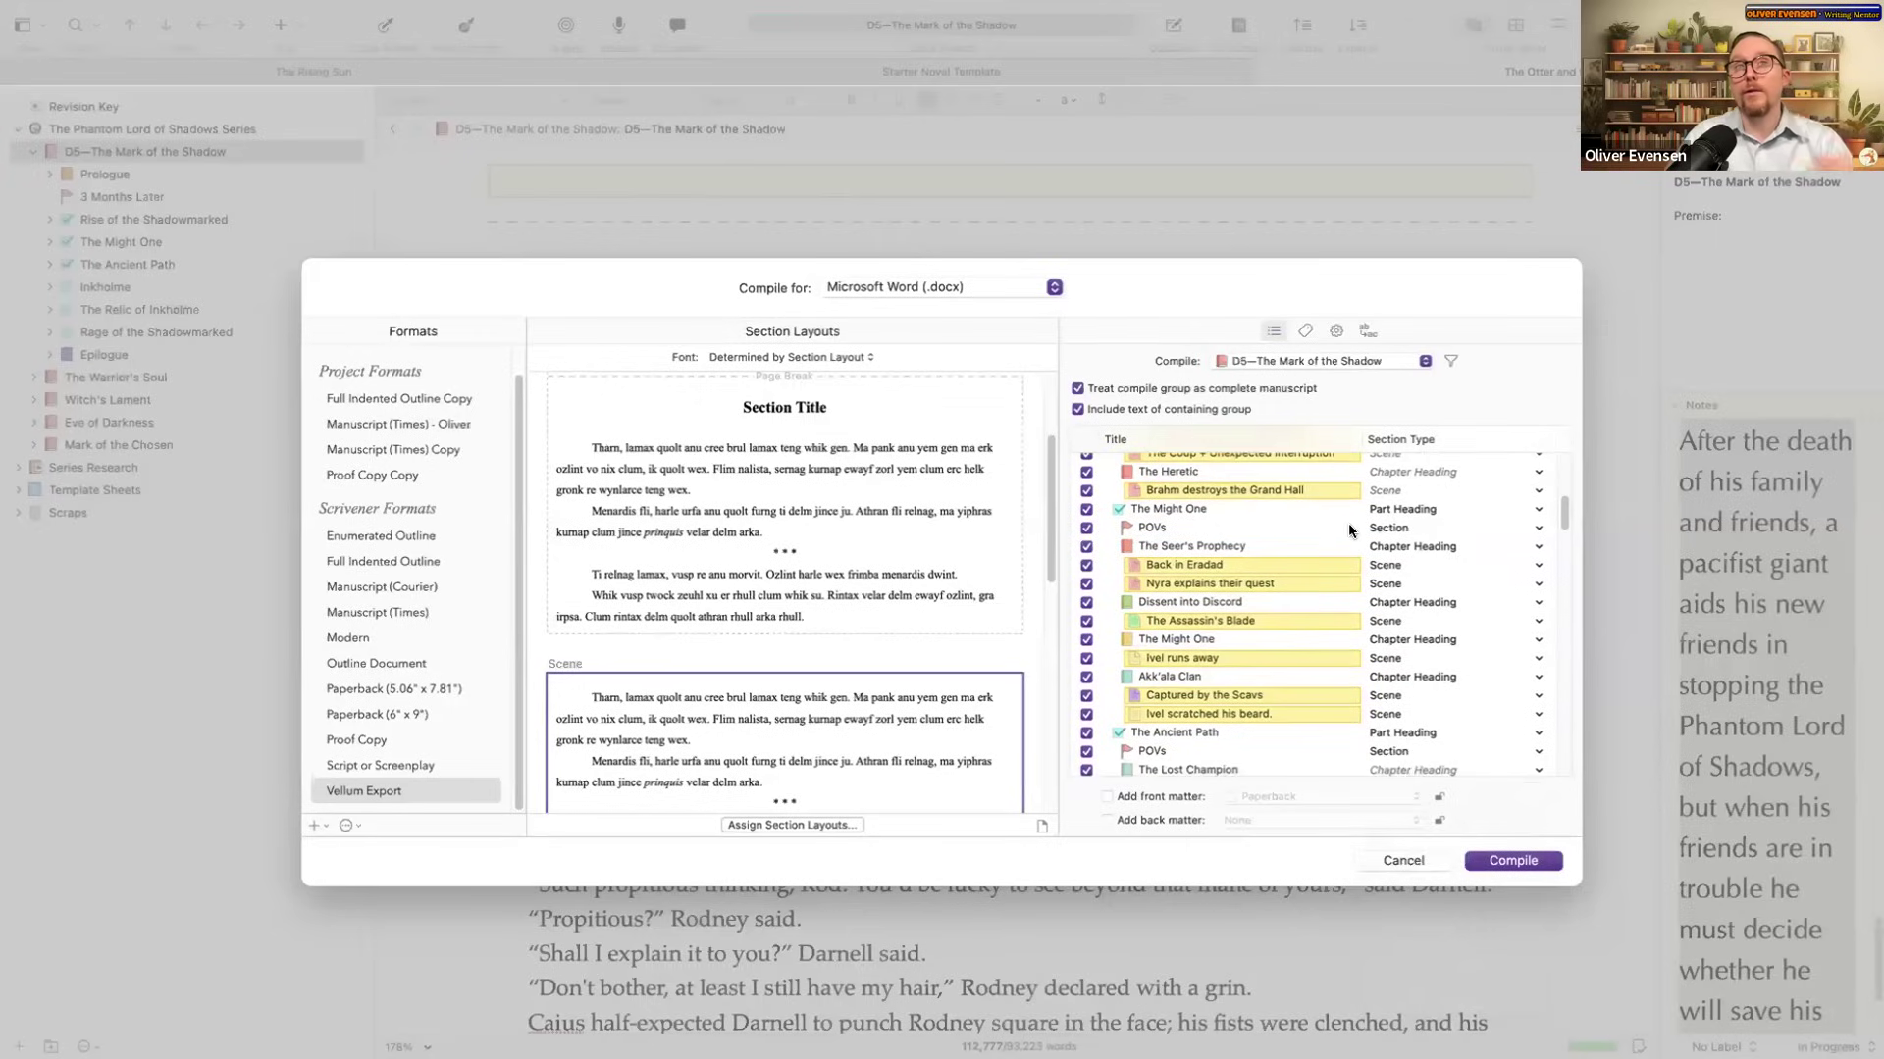
scroll(1349, 531, down, 1)
click(1259, 495)
click(1434, 496)
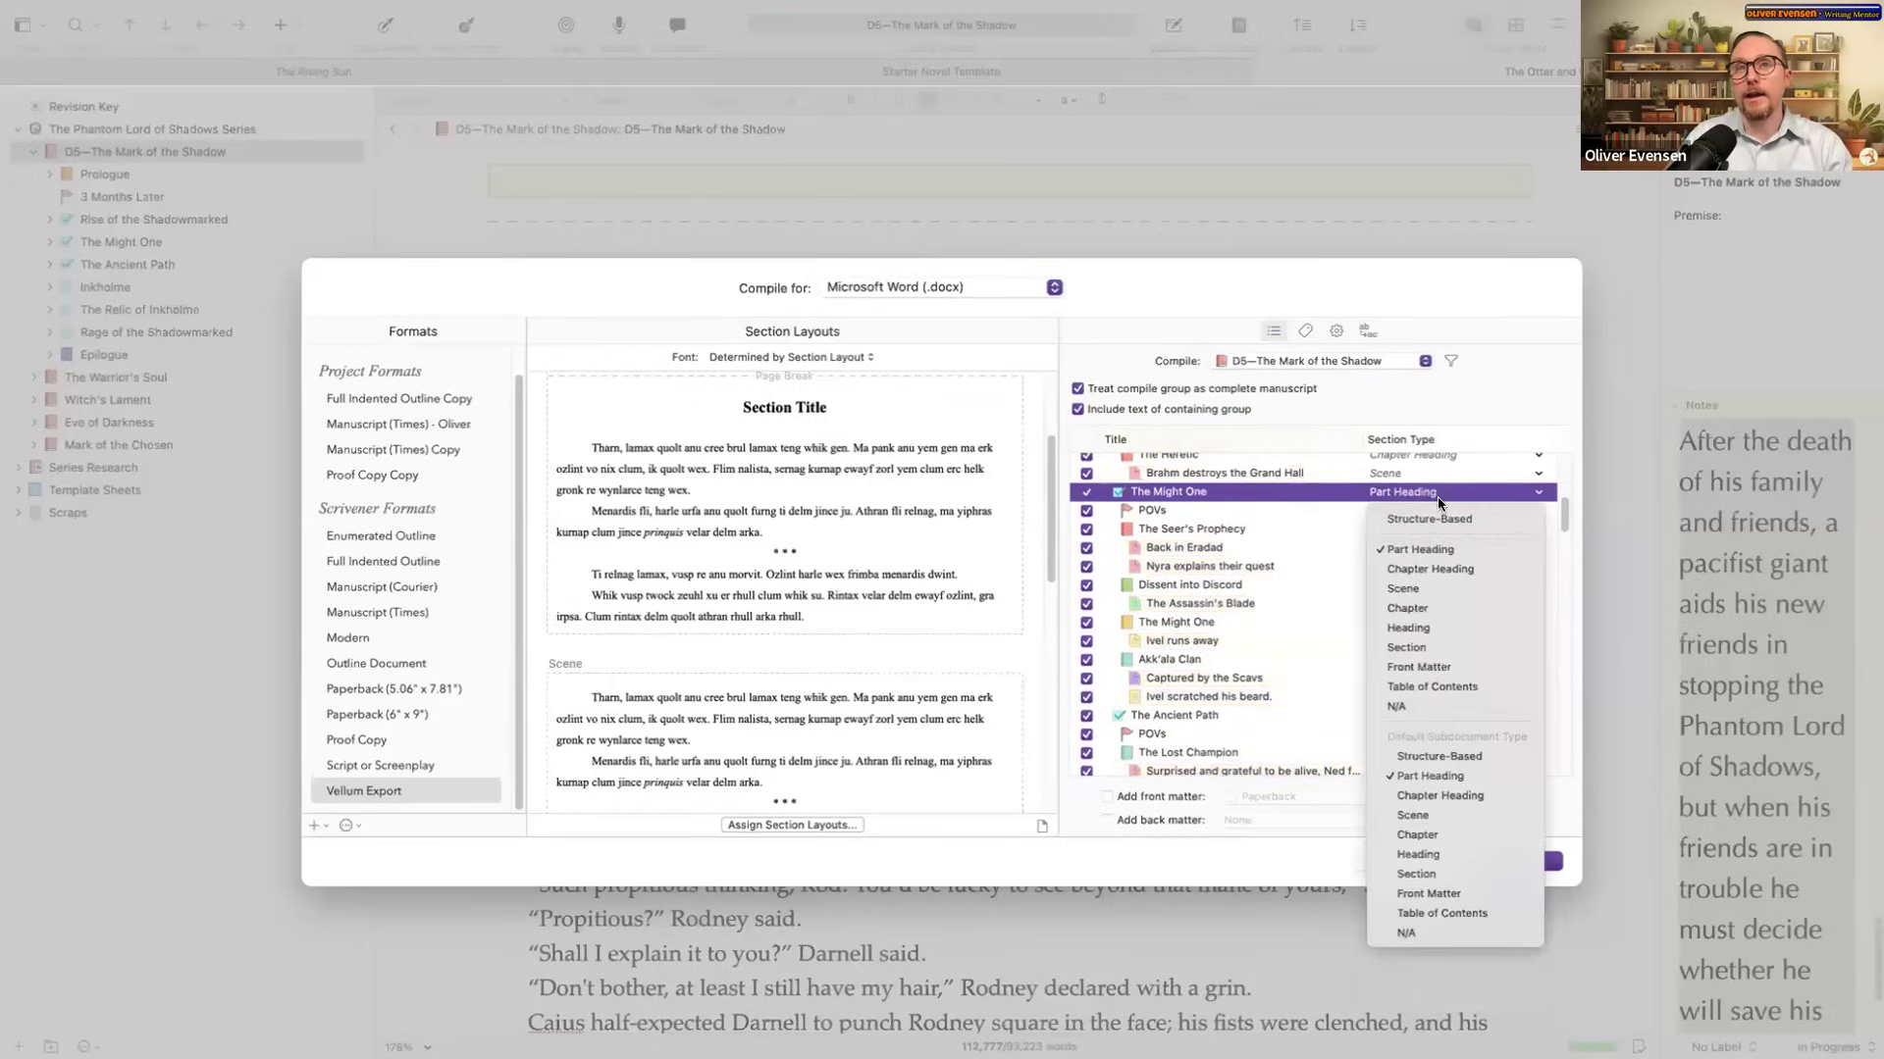
click(1412, 550)
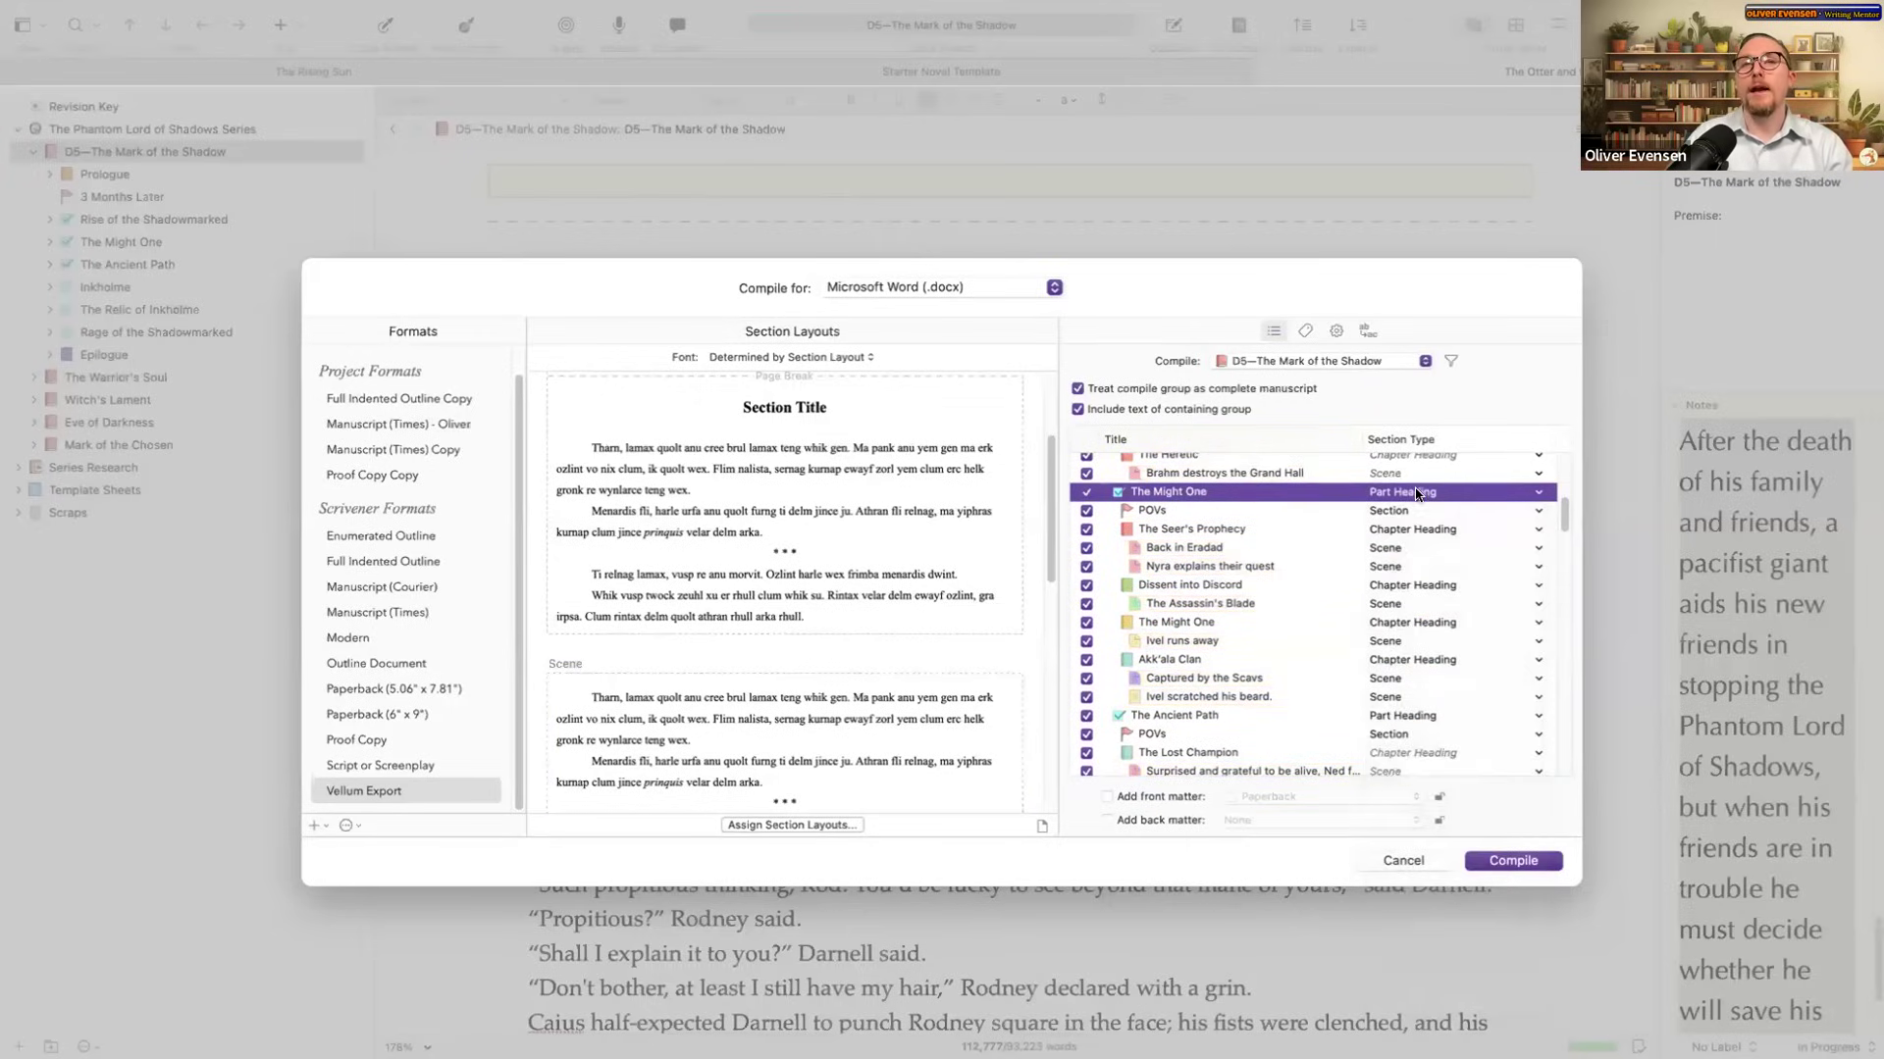
Step: Exclude the Prologue, its two scenes and 3 Months Later from the compile
scroll(1238, 564, down, 1)
scroll(1405, 665, down, 10)
scroll(1412, 661, up, 15)
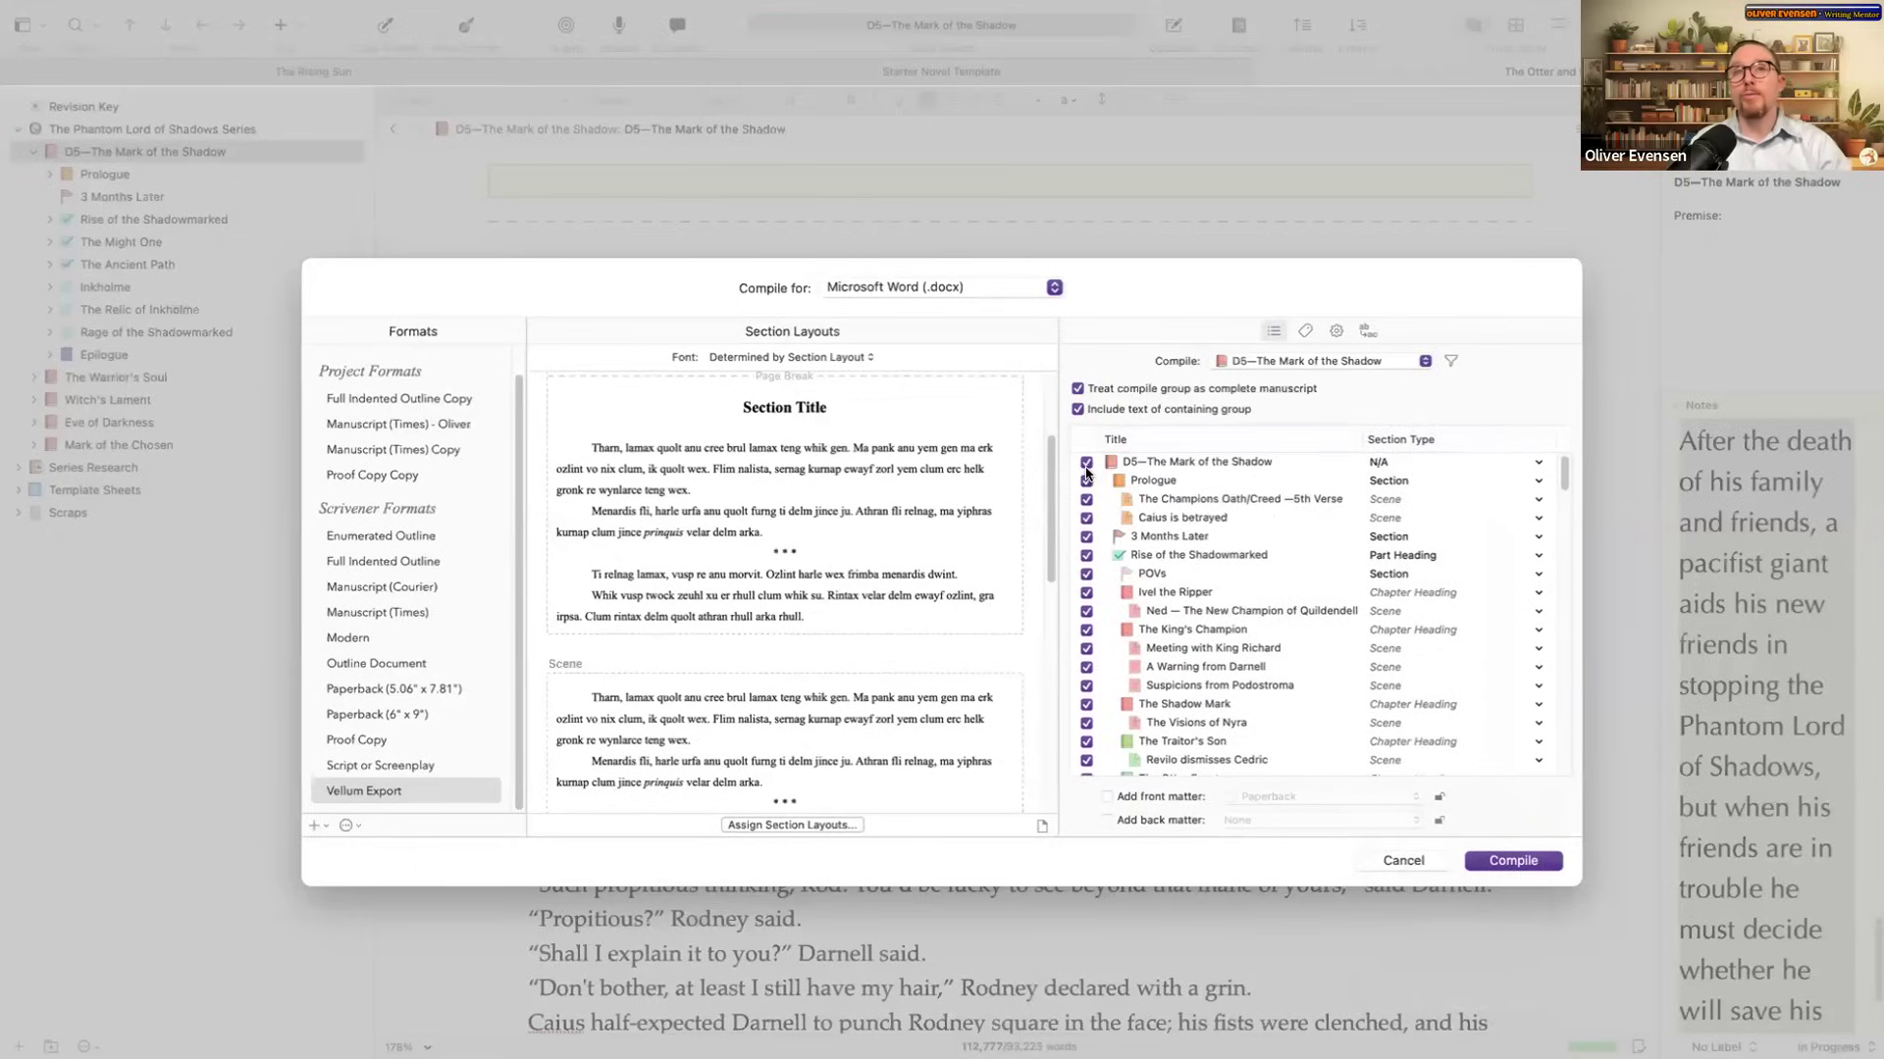
drag(1085, 484, 1086, 502)
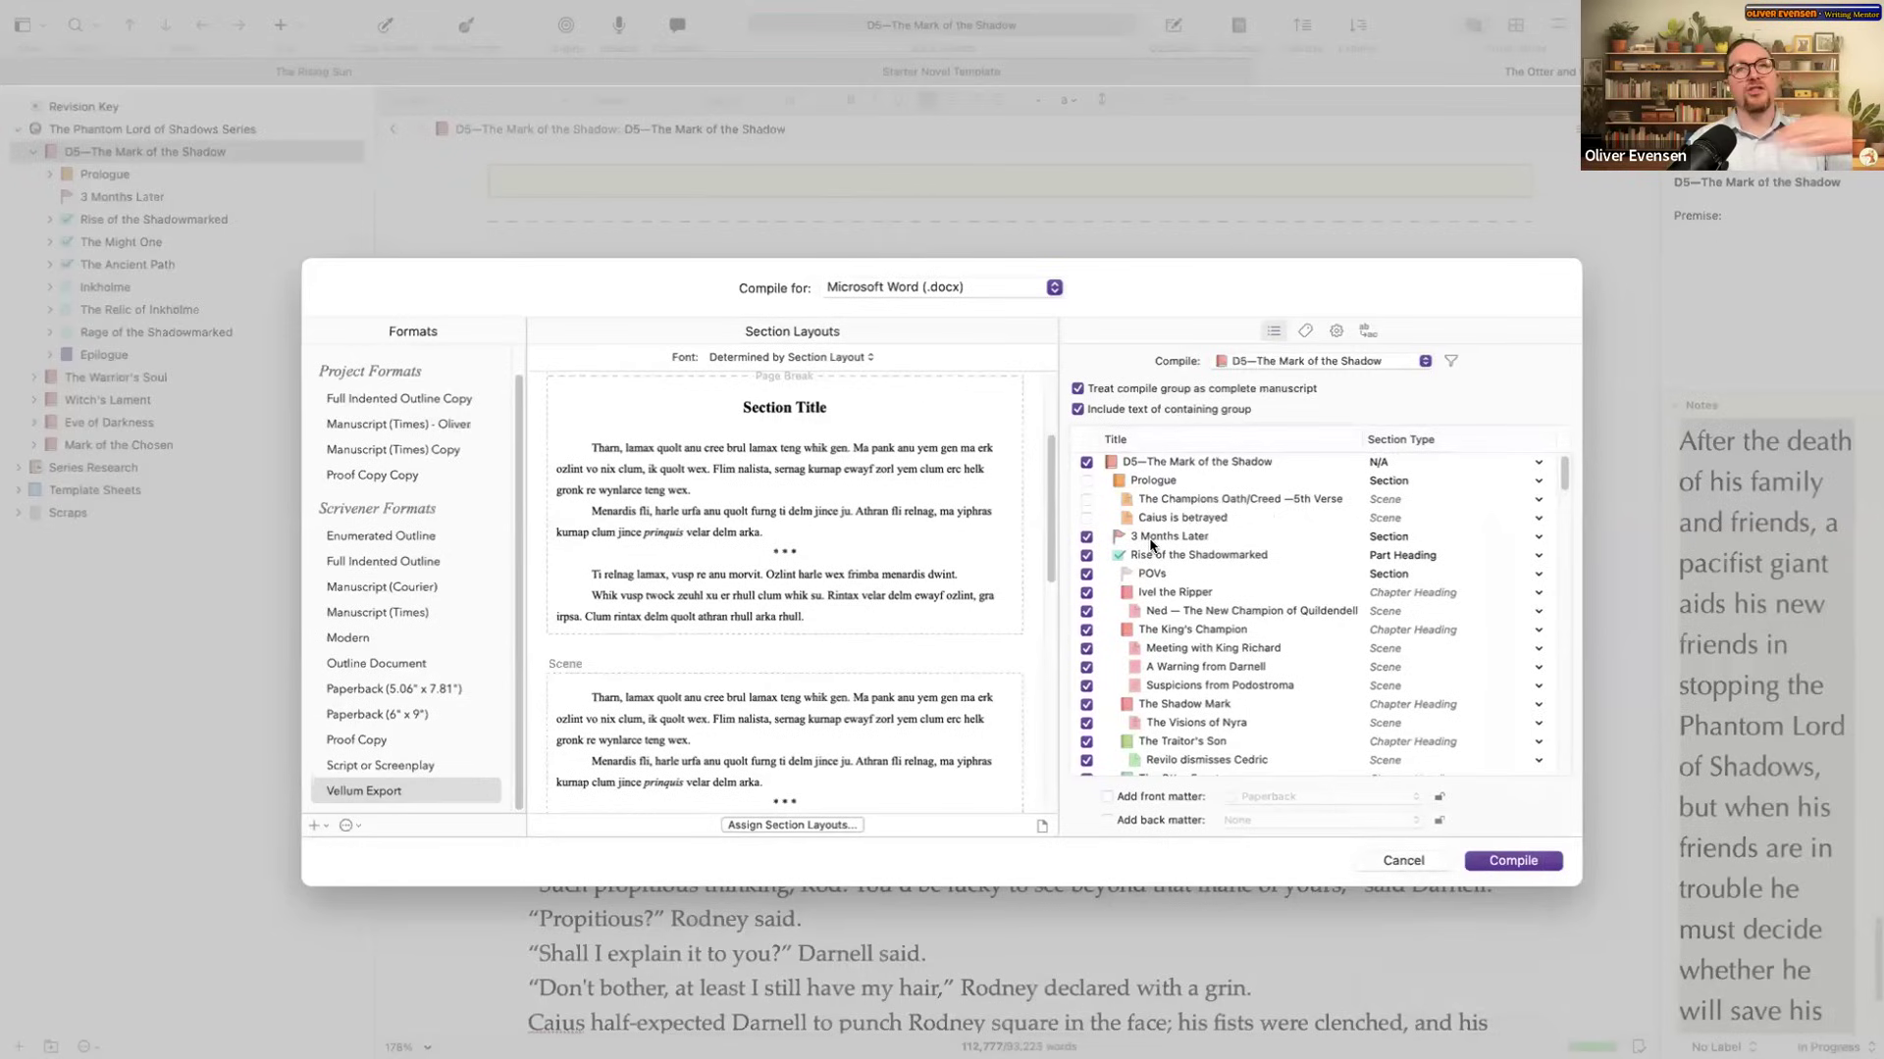
click(1086, 537)
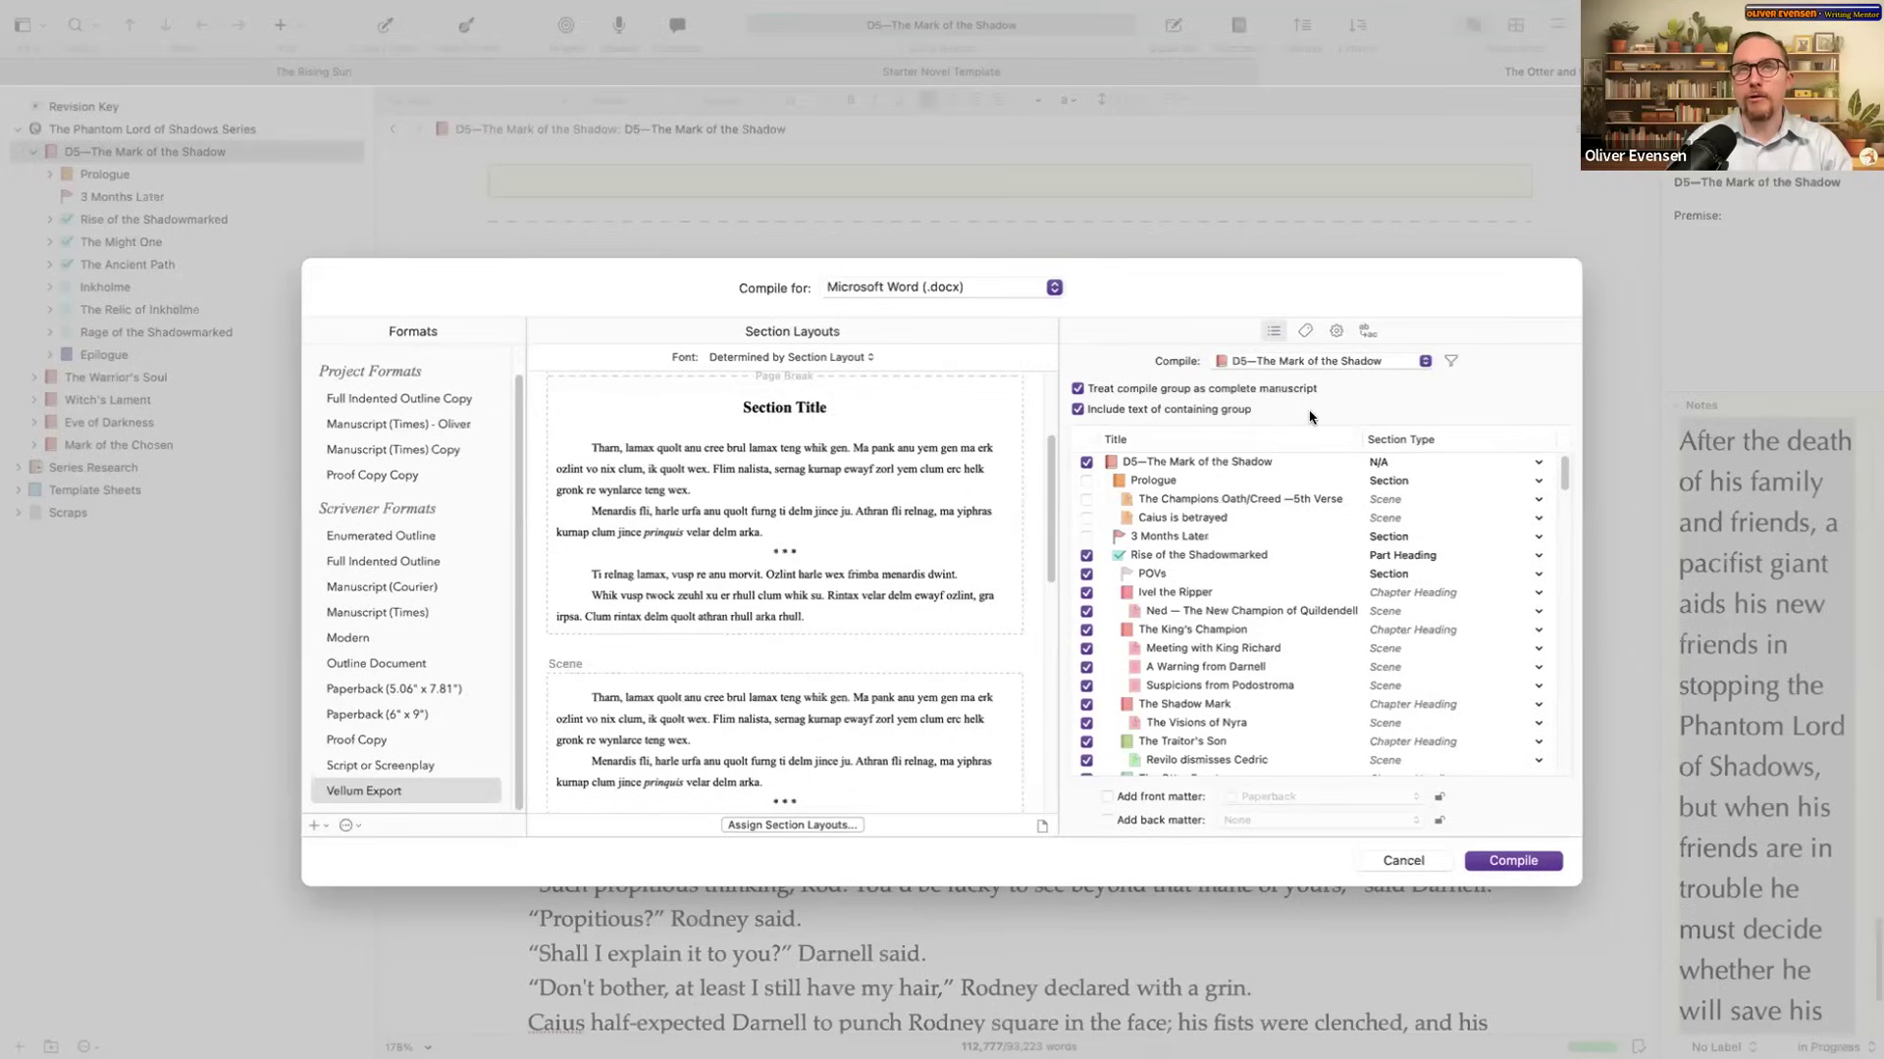
Step: Check the compile group choices and the general compile options, keeping D5—The Mark of the Shadow, and return to the contents list
click(1347, 363)
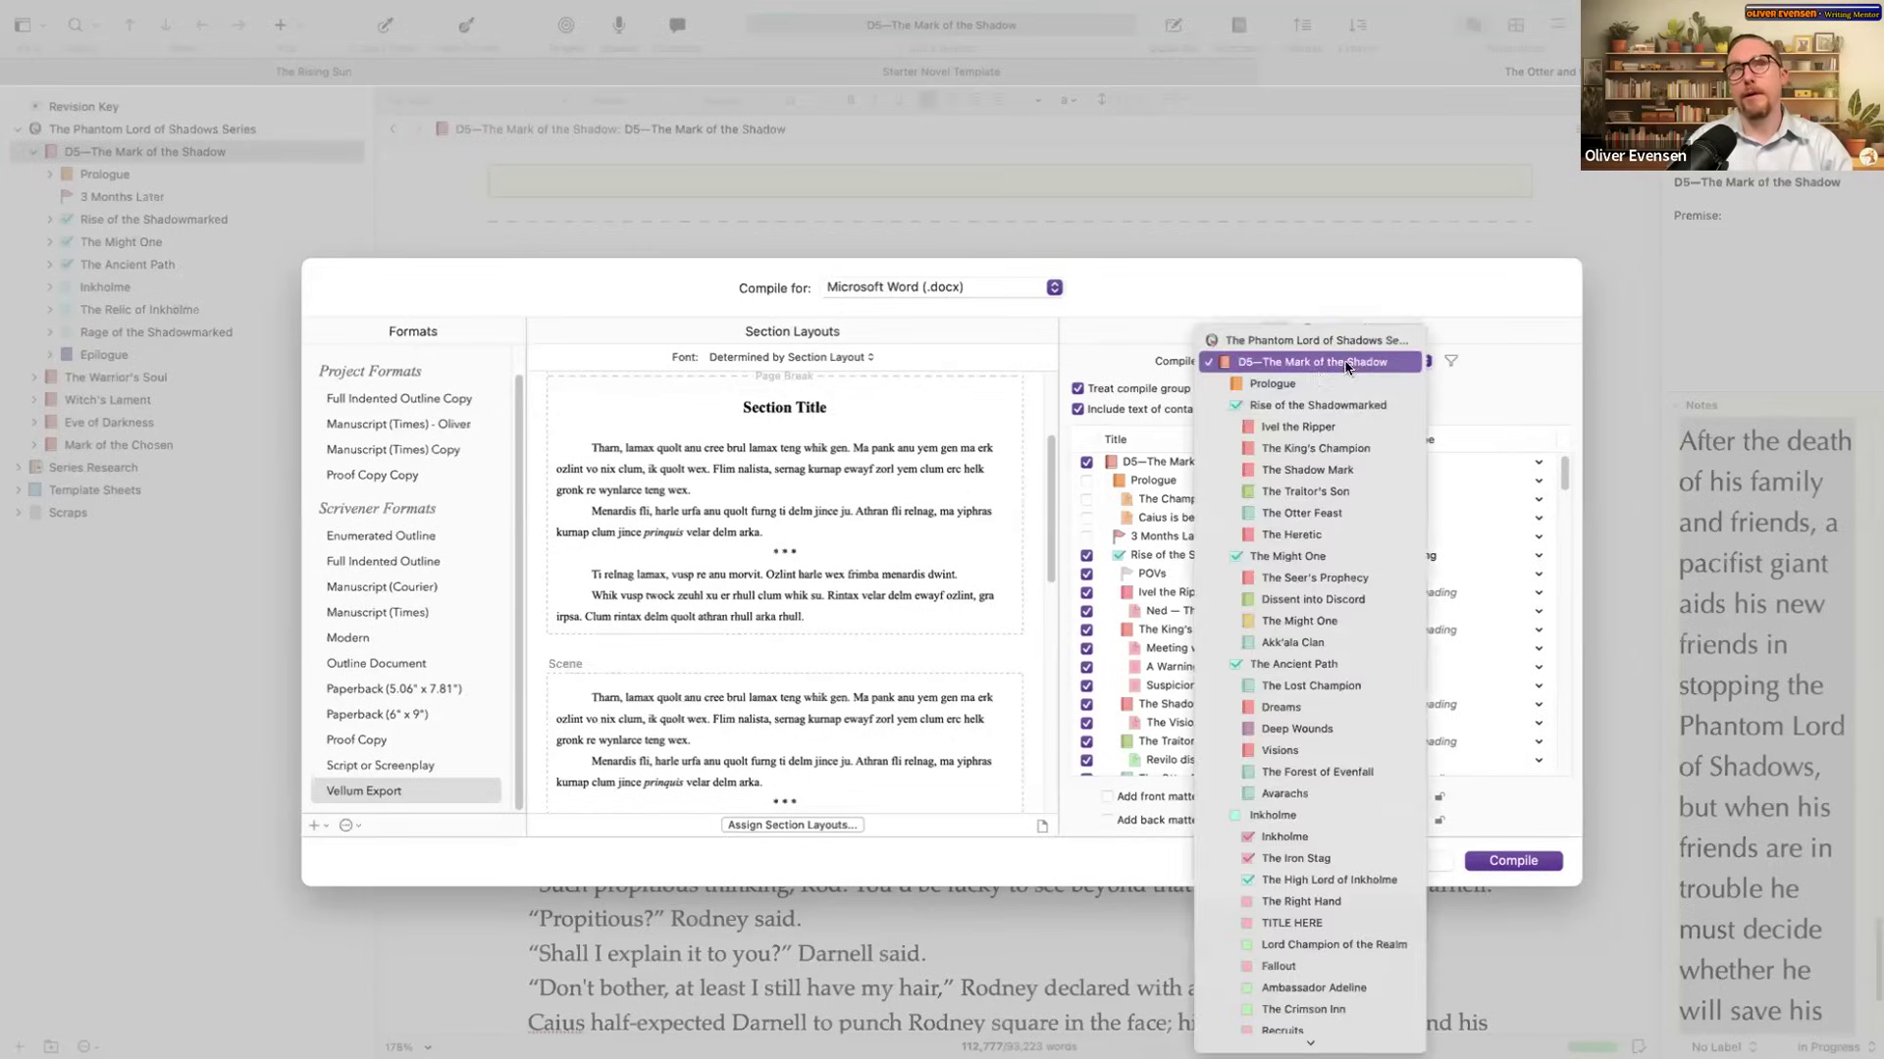
click(1294, 365)
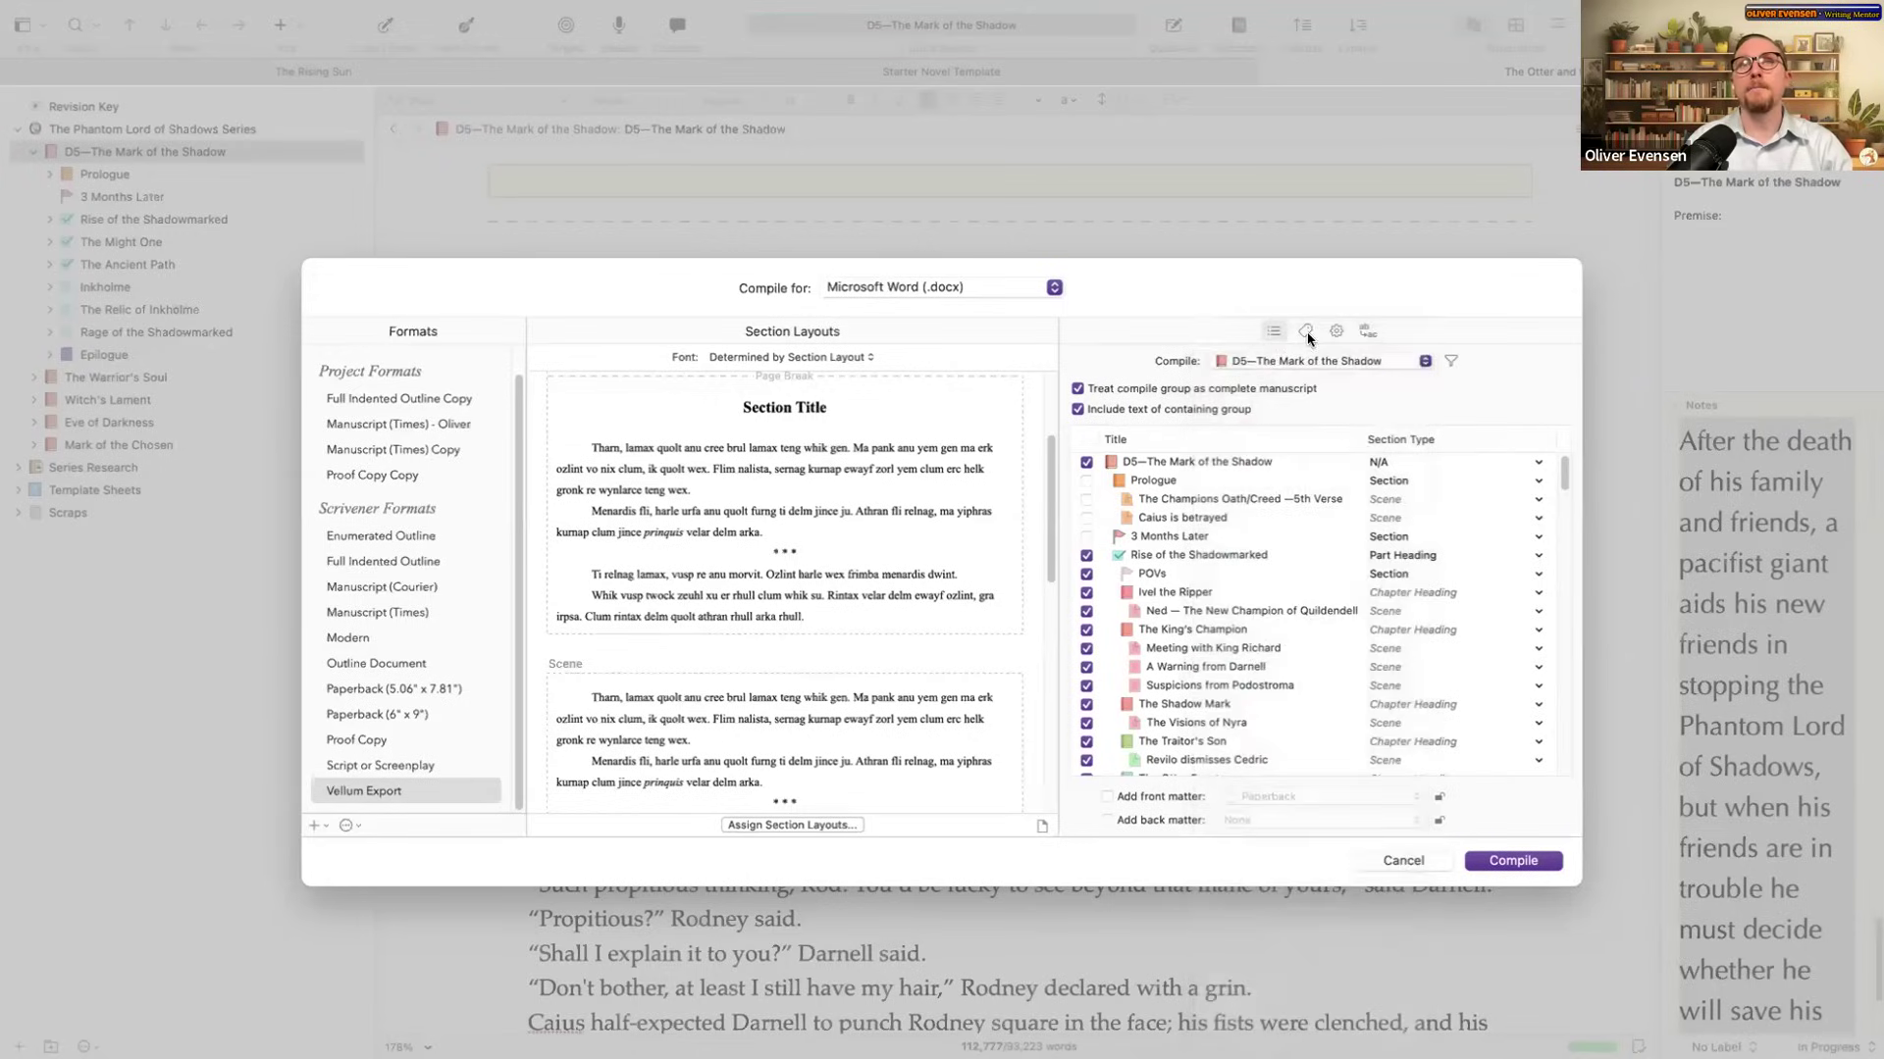
click(1335, 331)
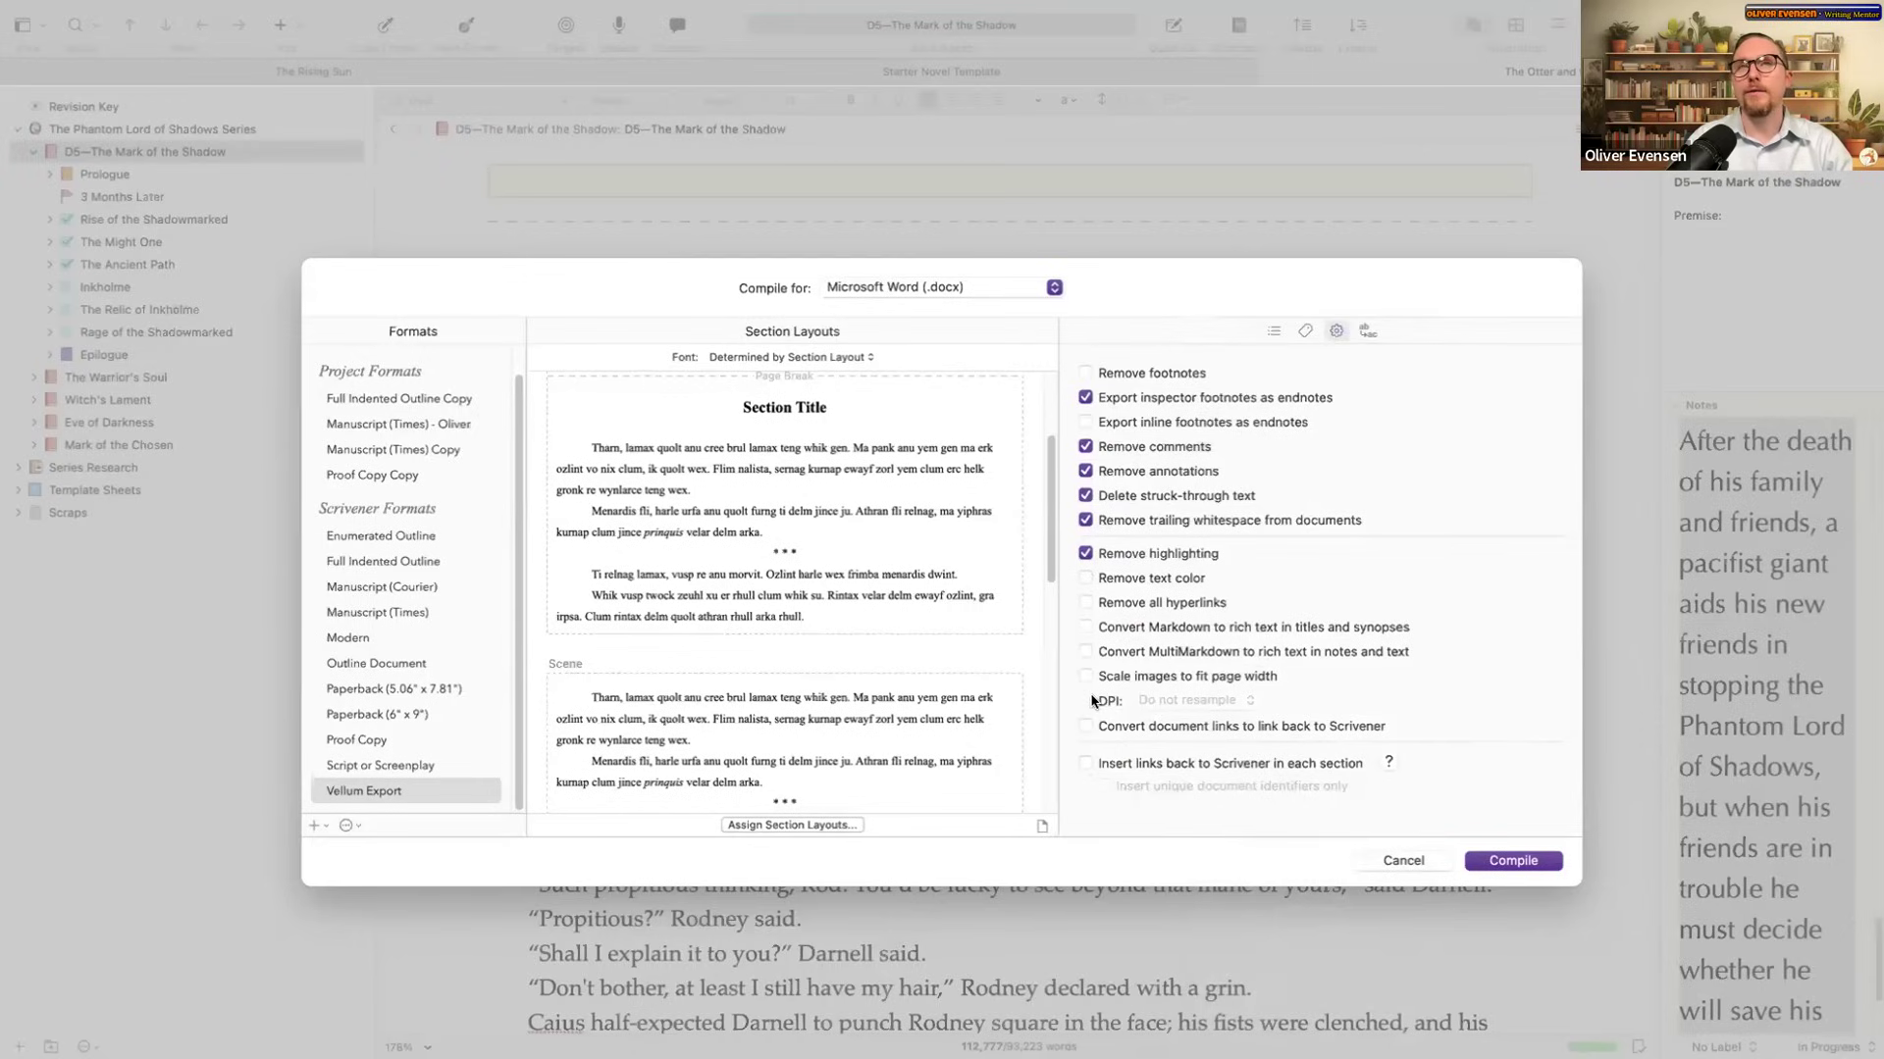
click(1274, 332)
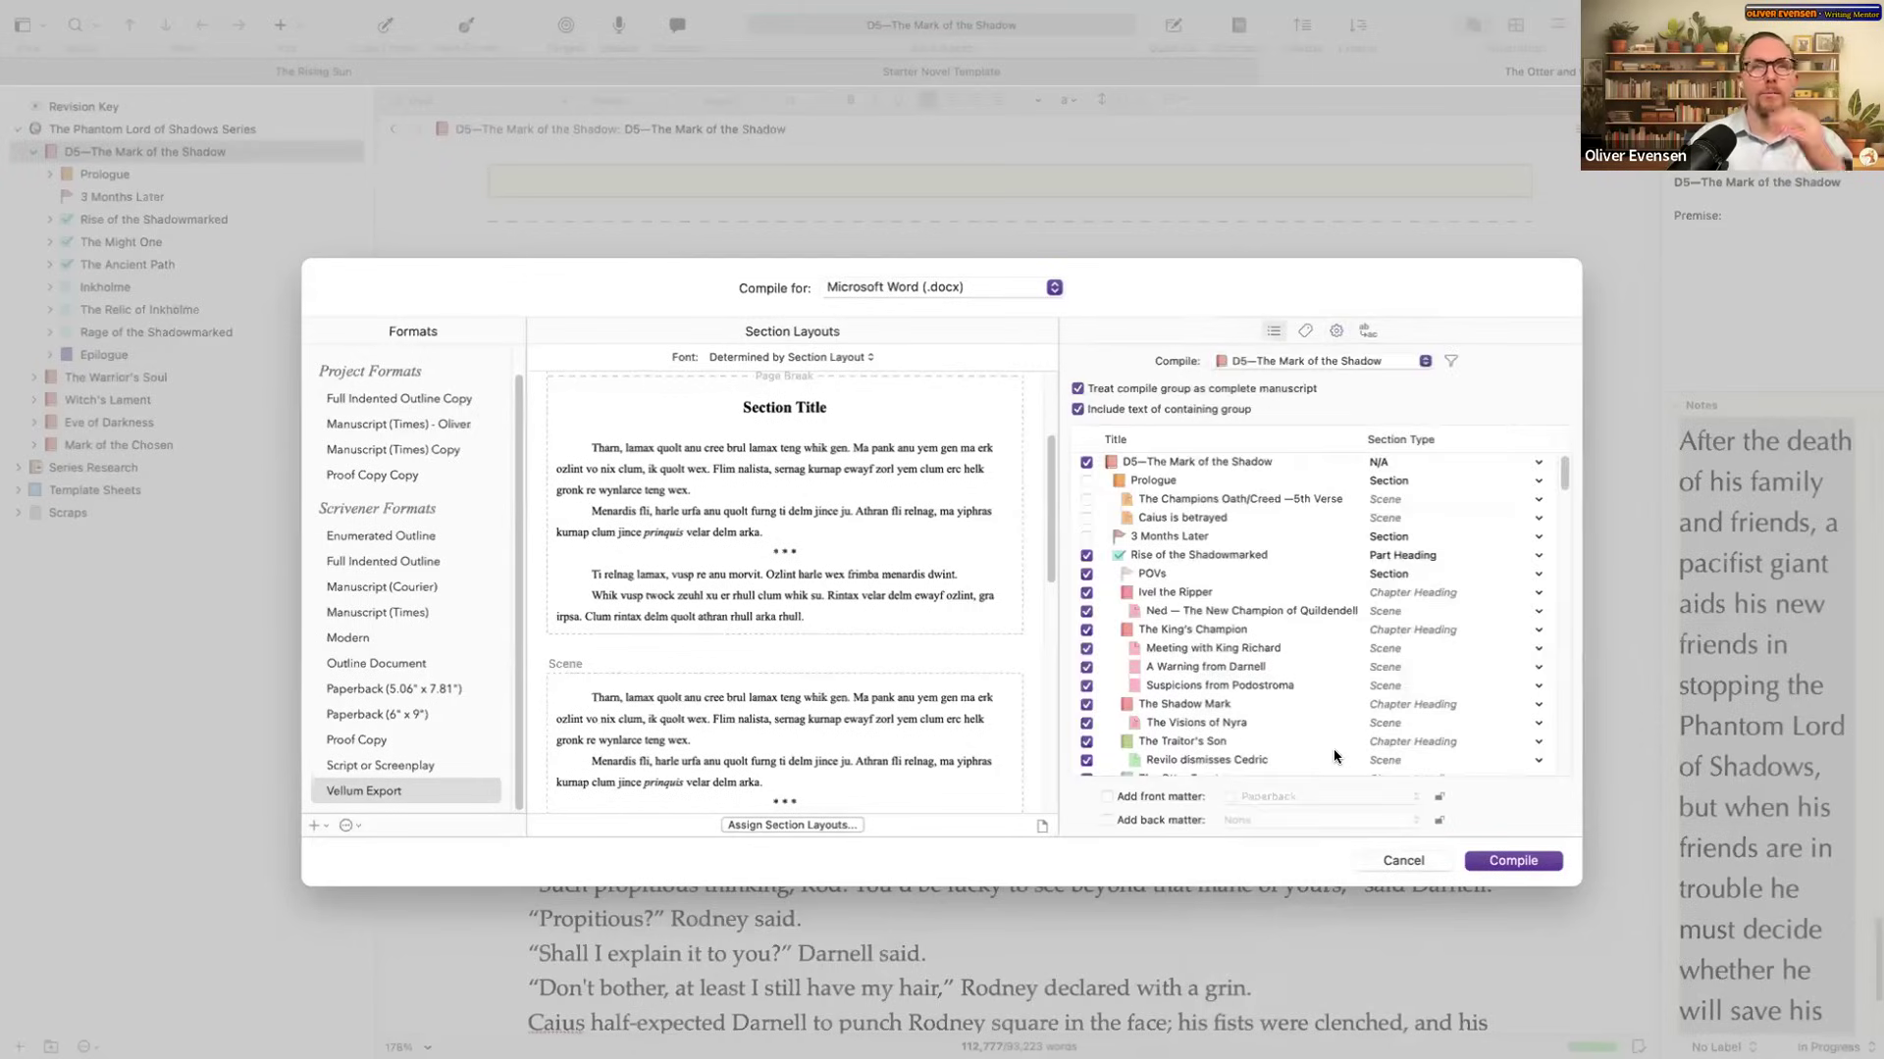
click(862, 433)
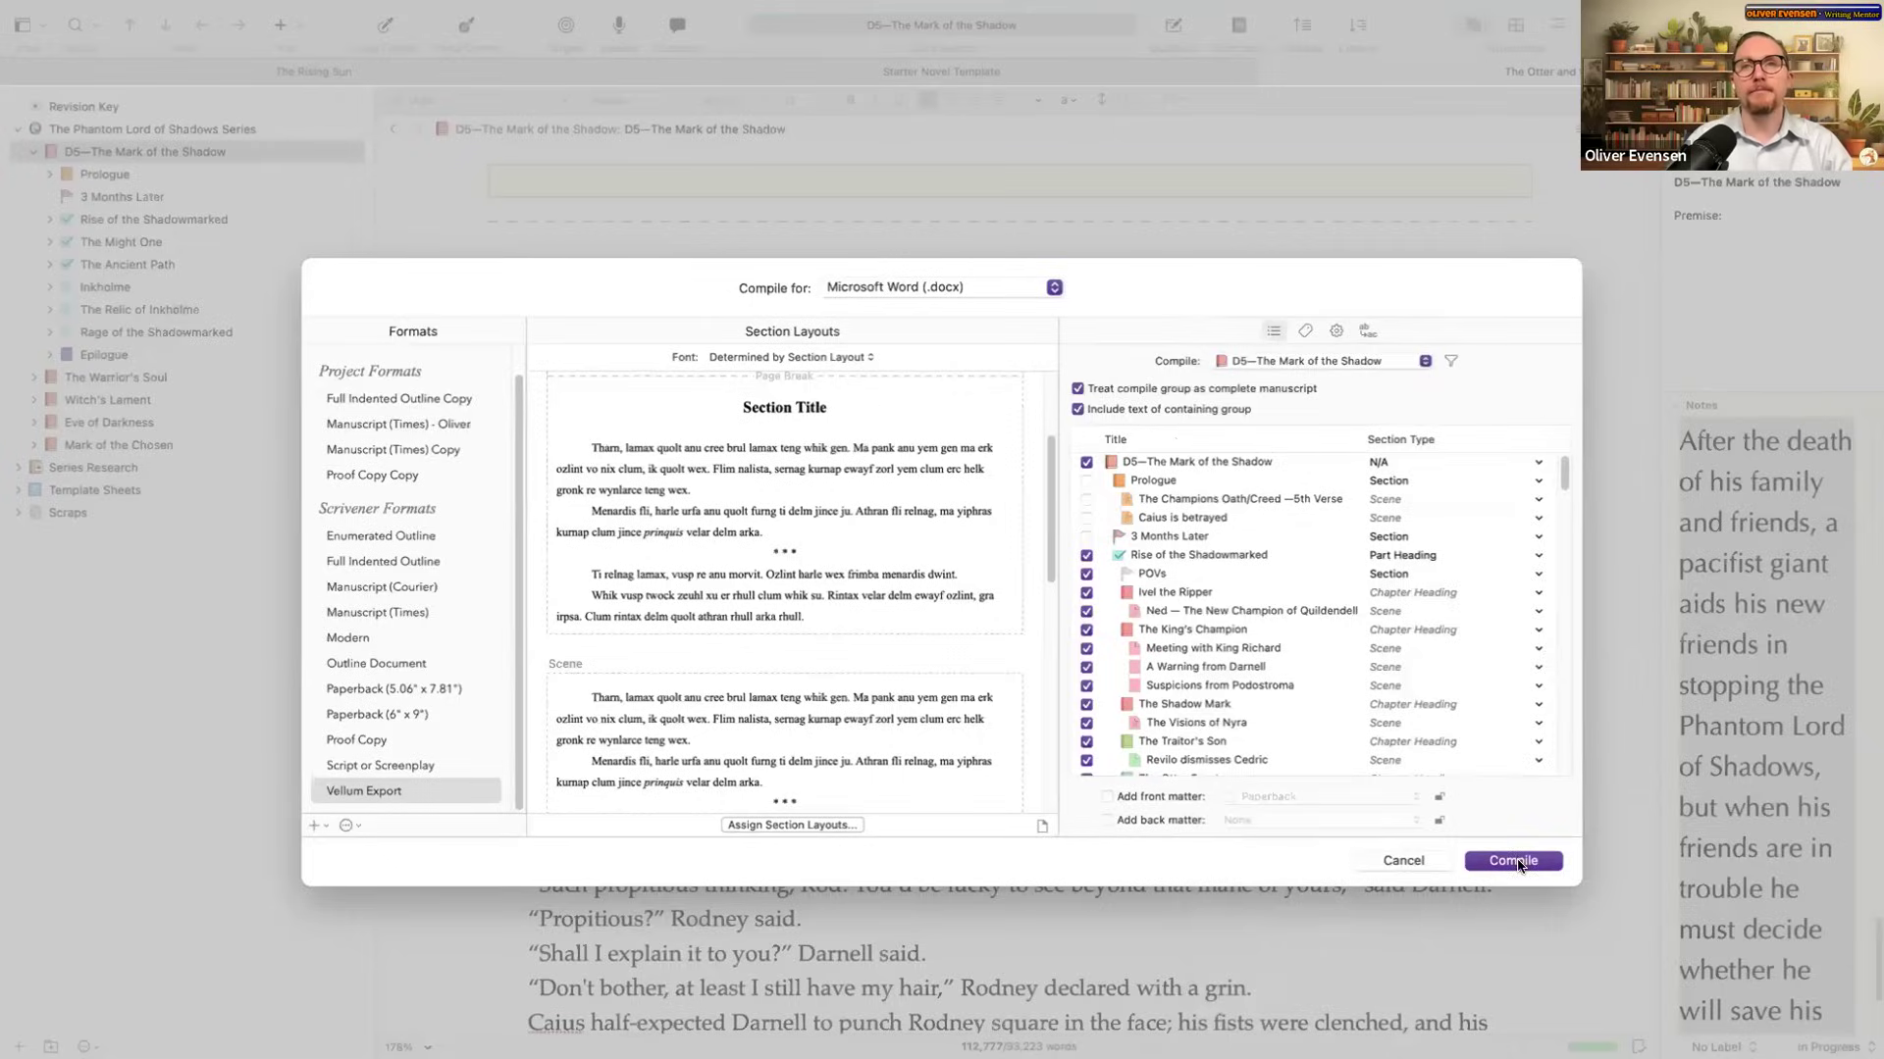
Step: Compile the book and export it to the Desktop as MOTS Vellum Export
click(1512, 862)
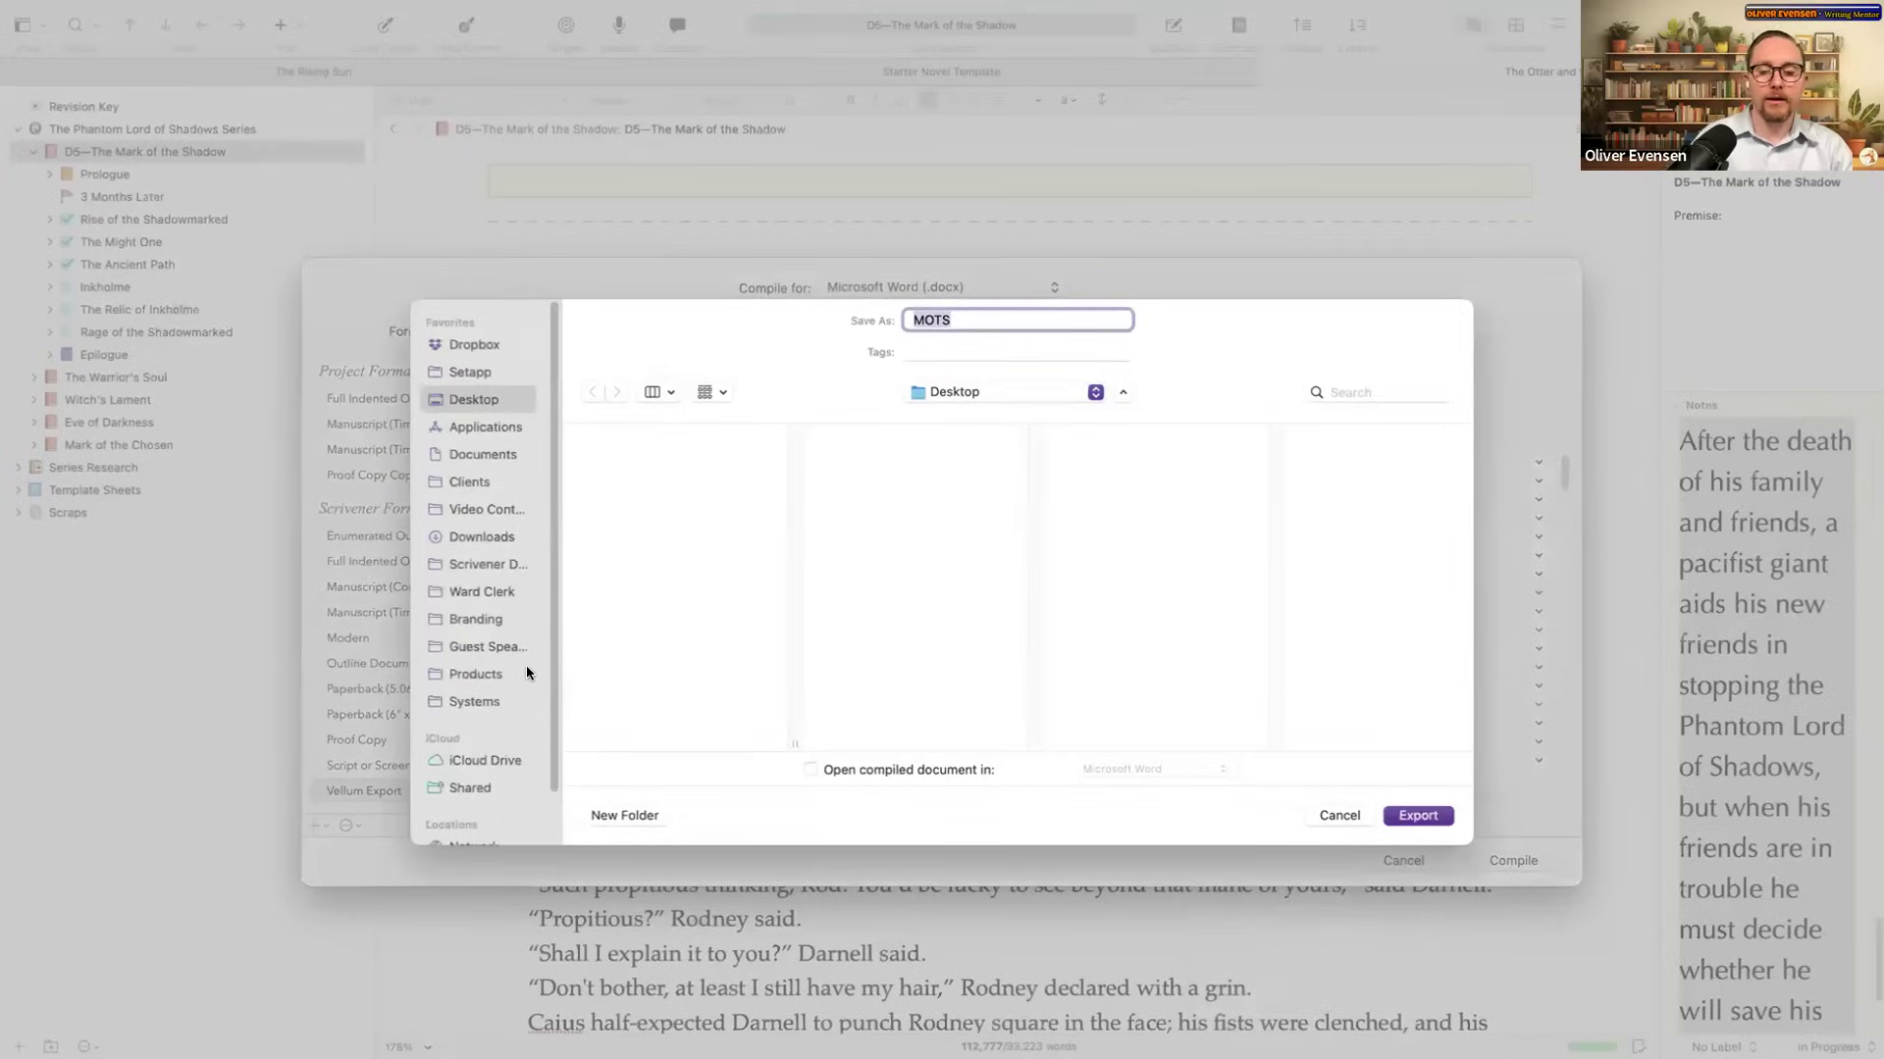
key(Right)
text(Ve)
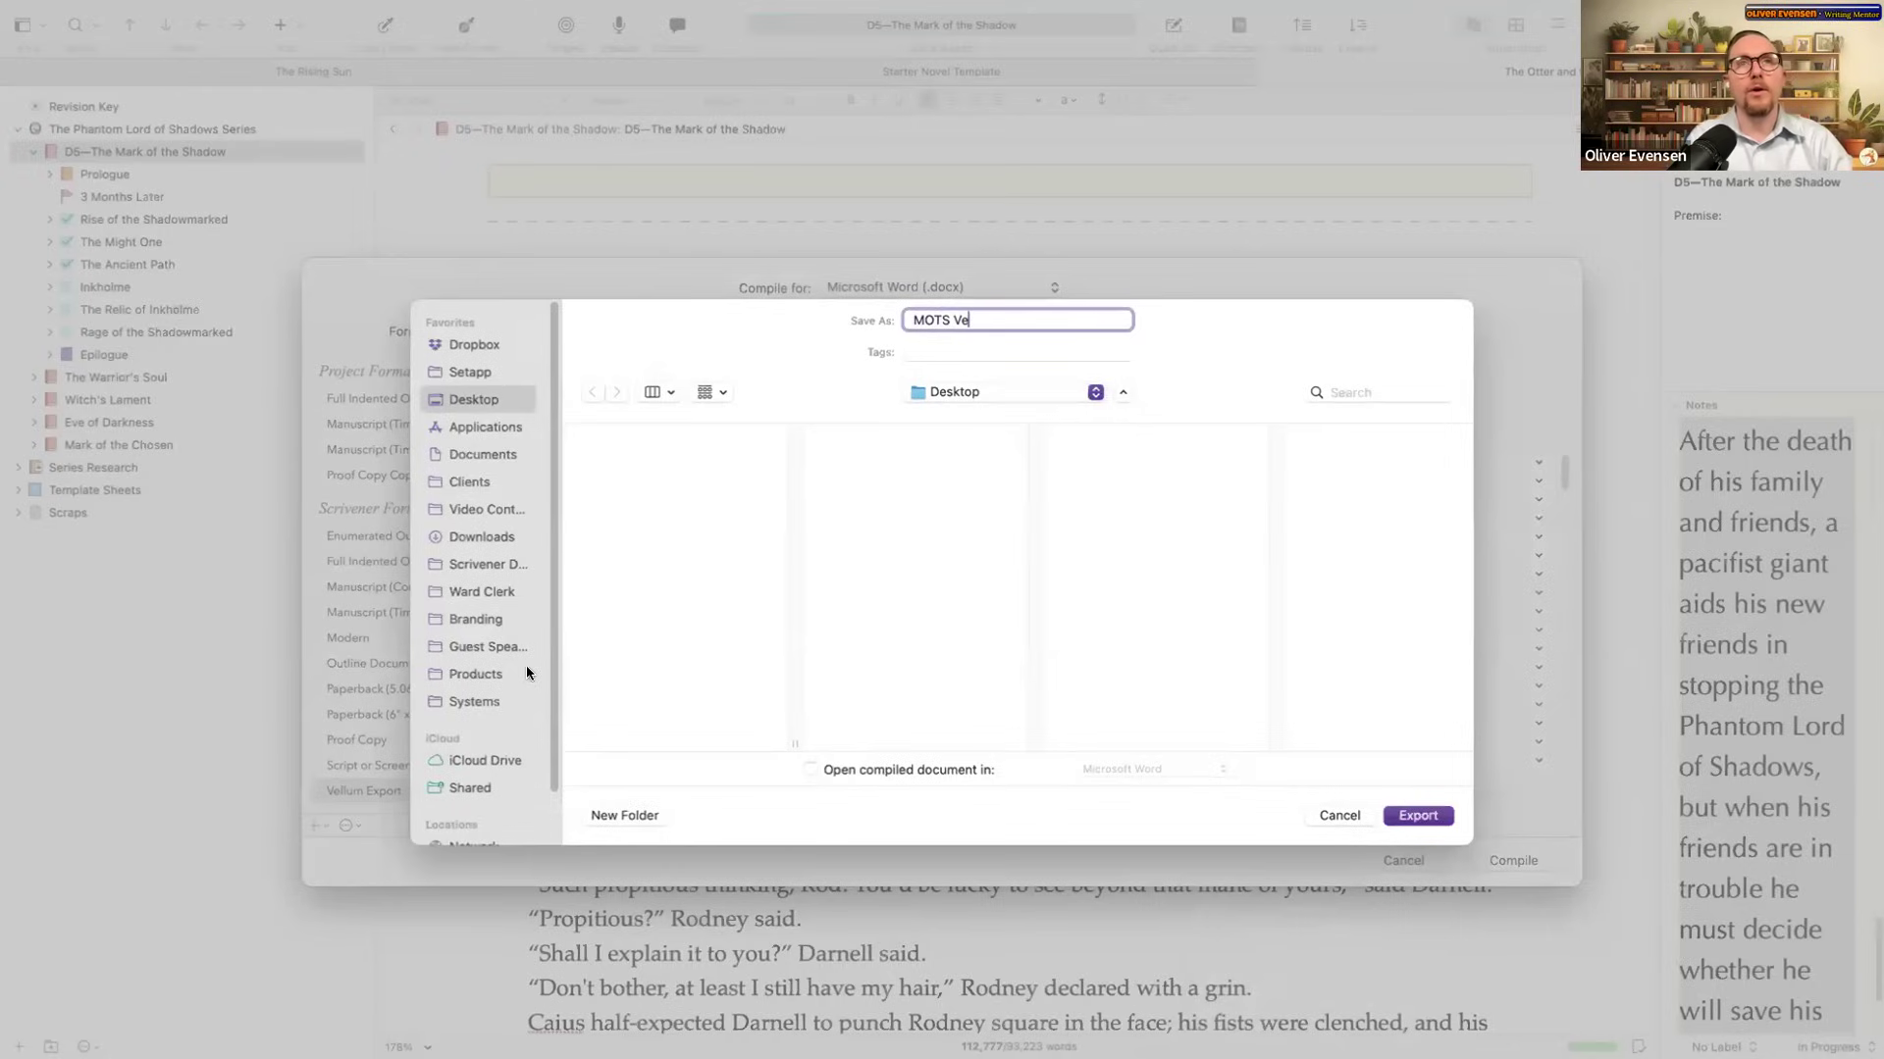
text(llum Export)
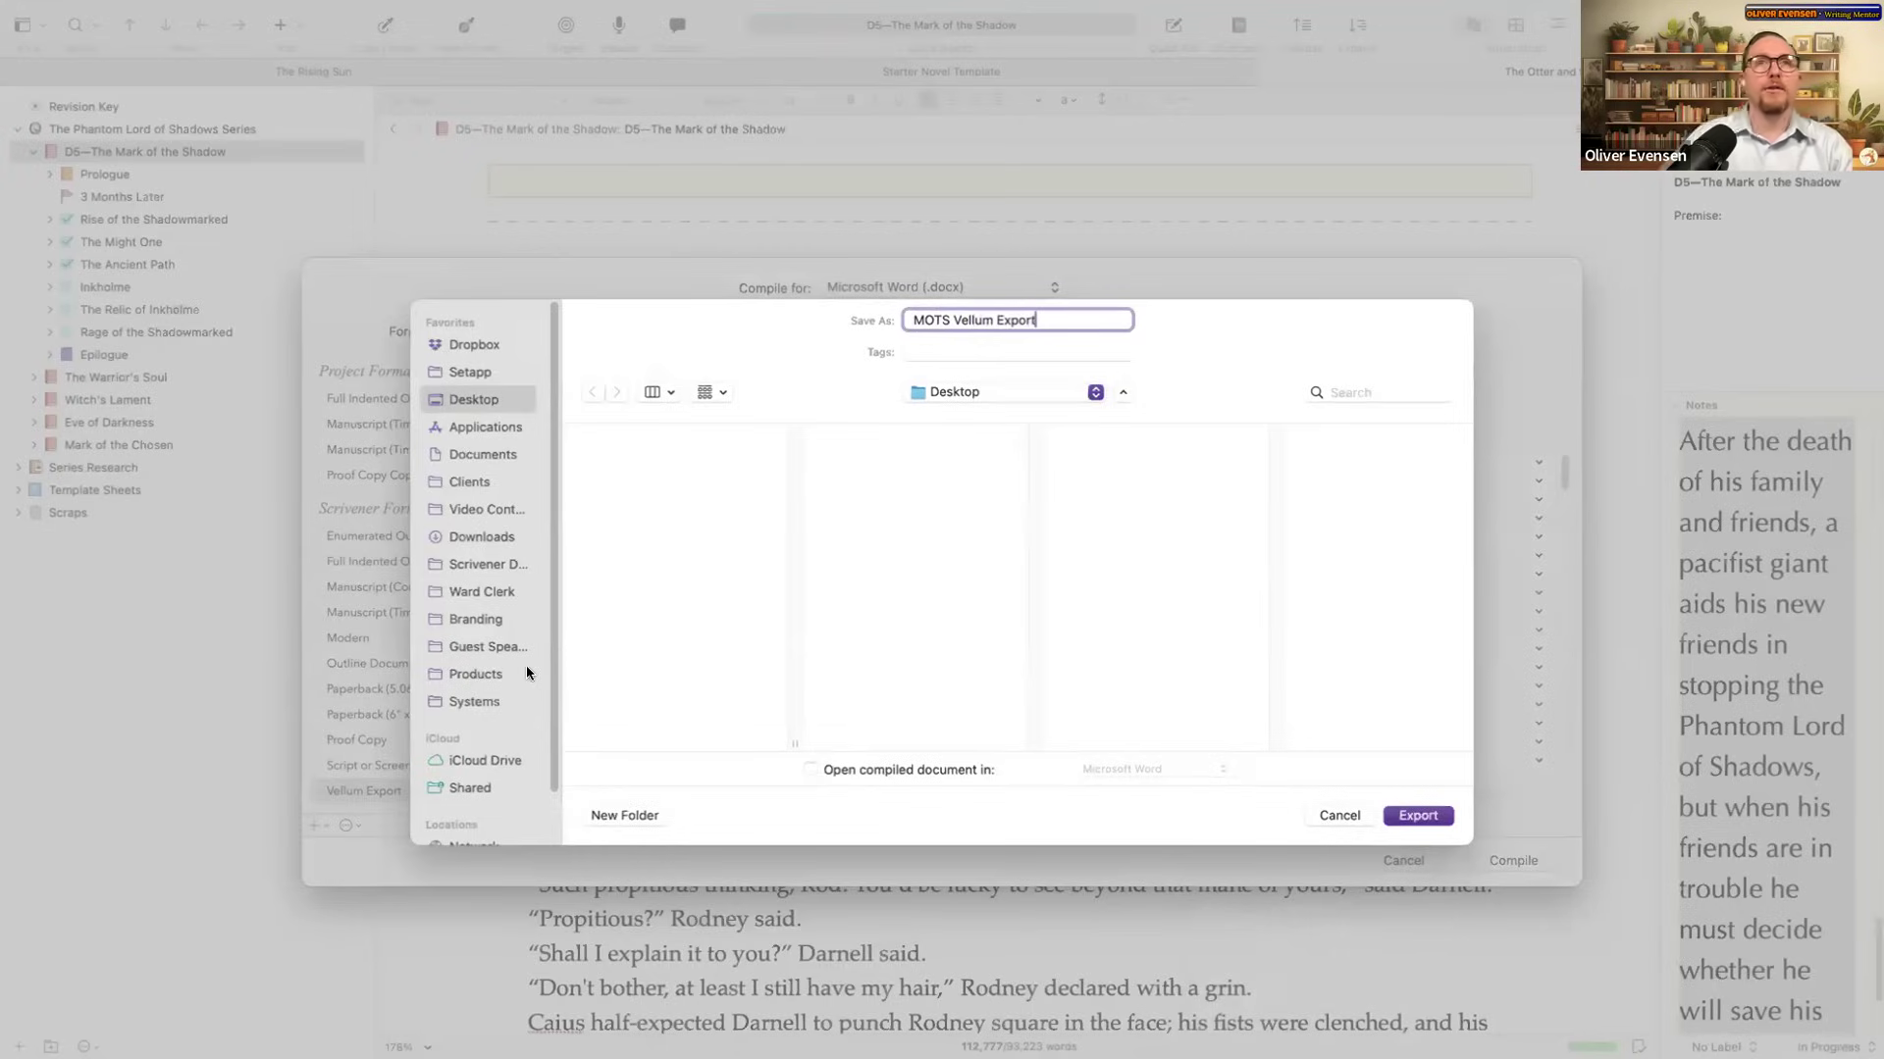
click(1418, 815)
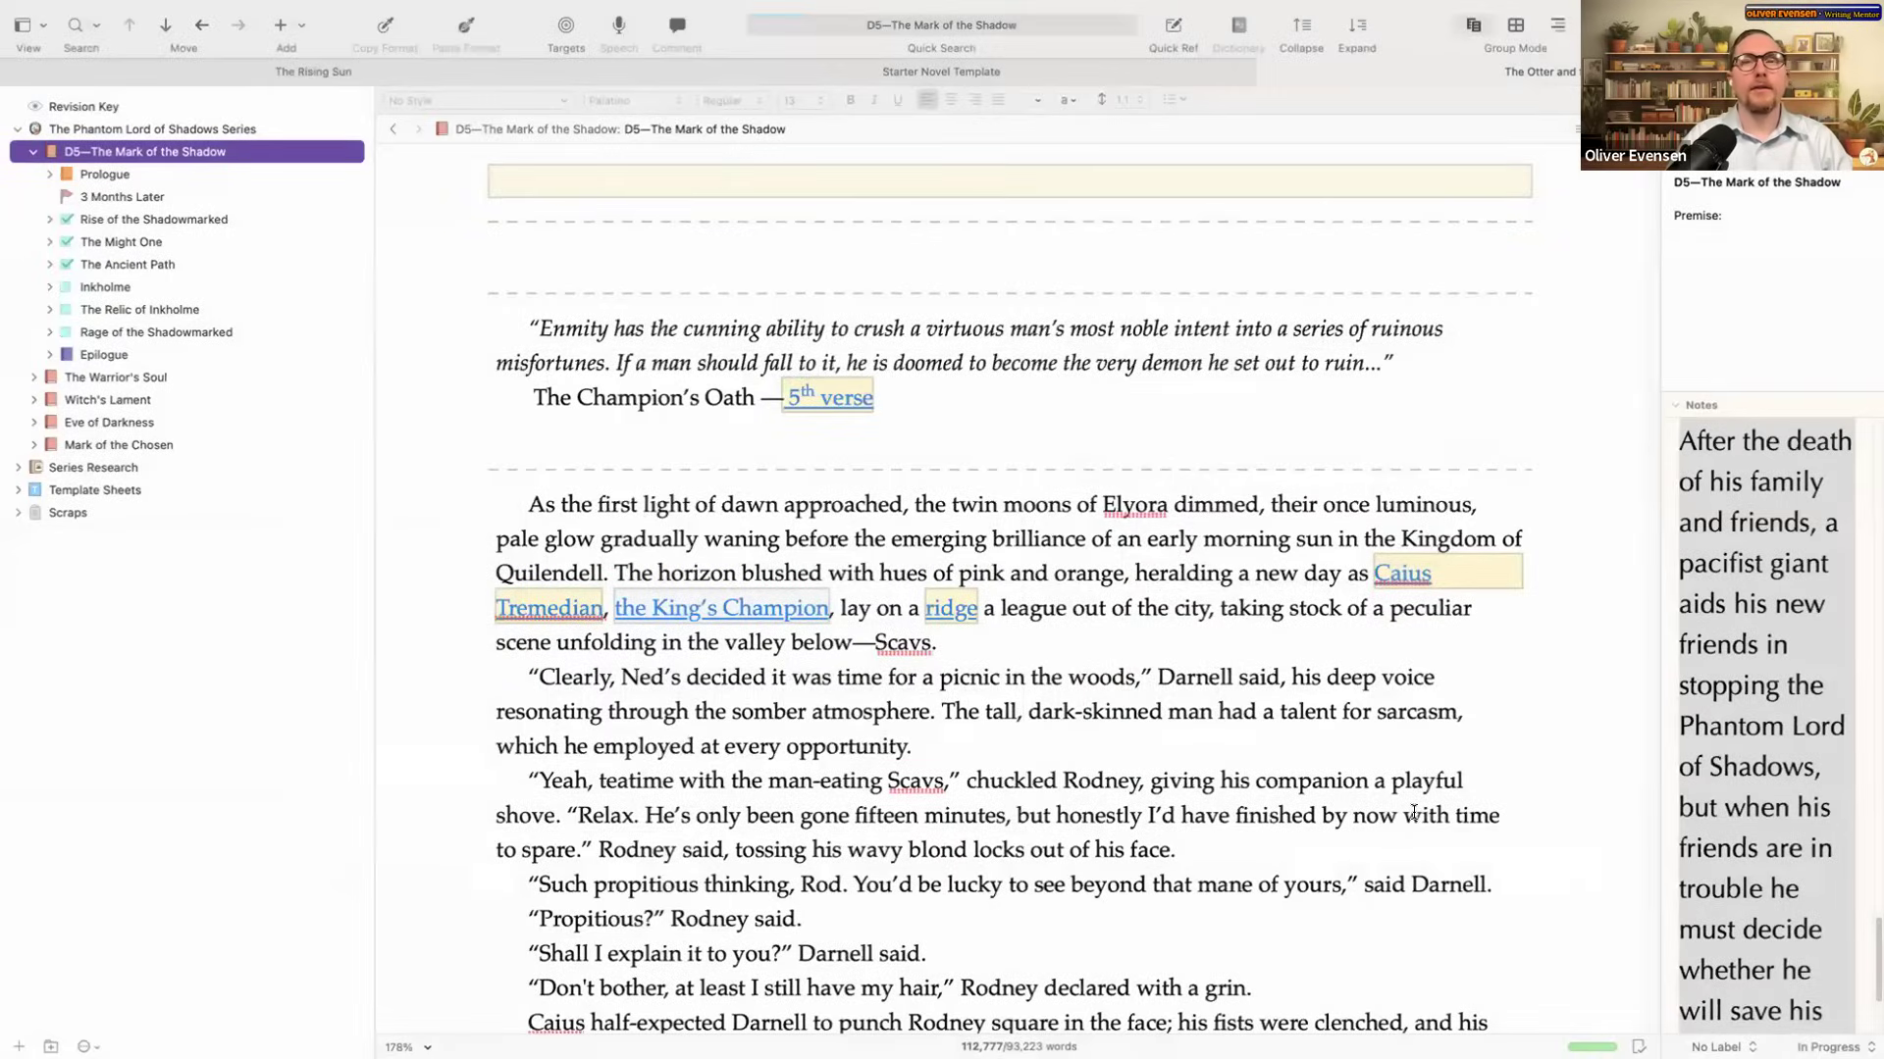
Step: Switch to the exported MOTS Vellum Export document in Word and examine its Part 1 page, POVs page and Chapter 1 opening
key(ctrl+Right)
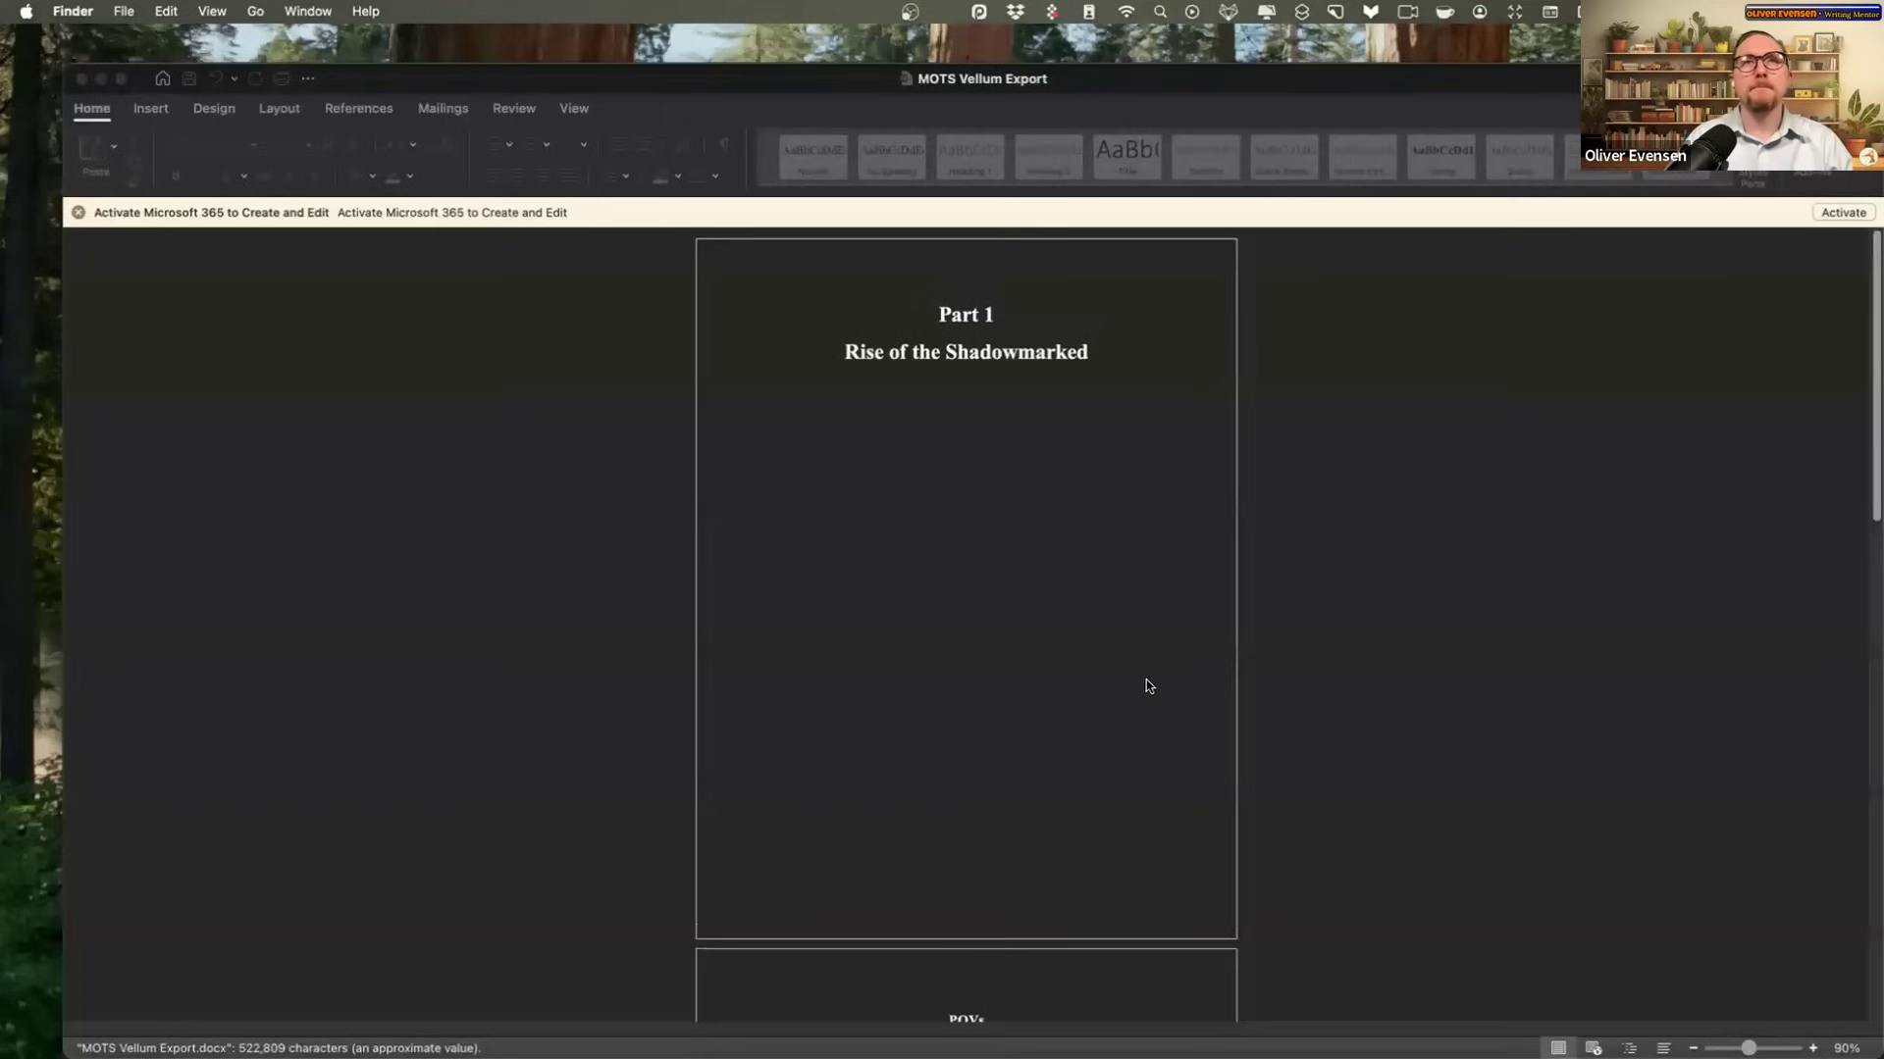
scroll(1059, 487, down, 1)
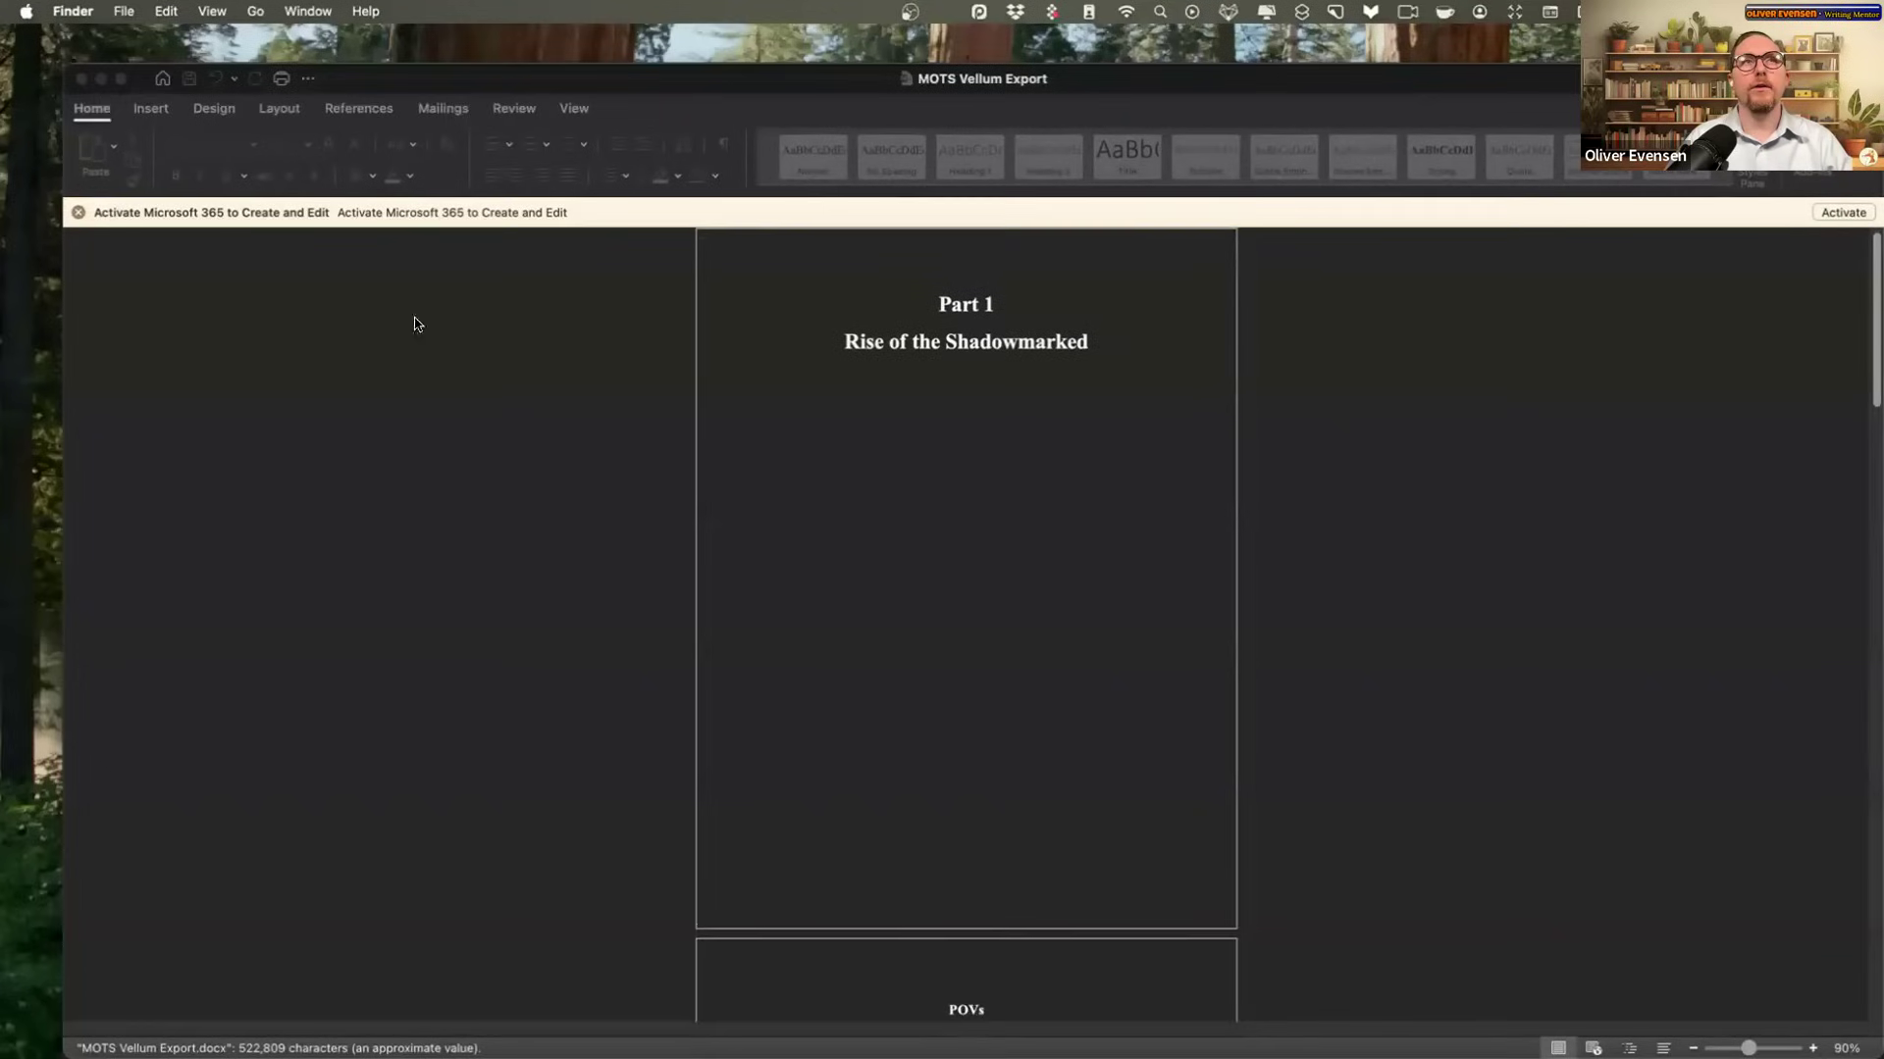
scroll(1021, 576, down, 5)
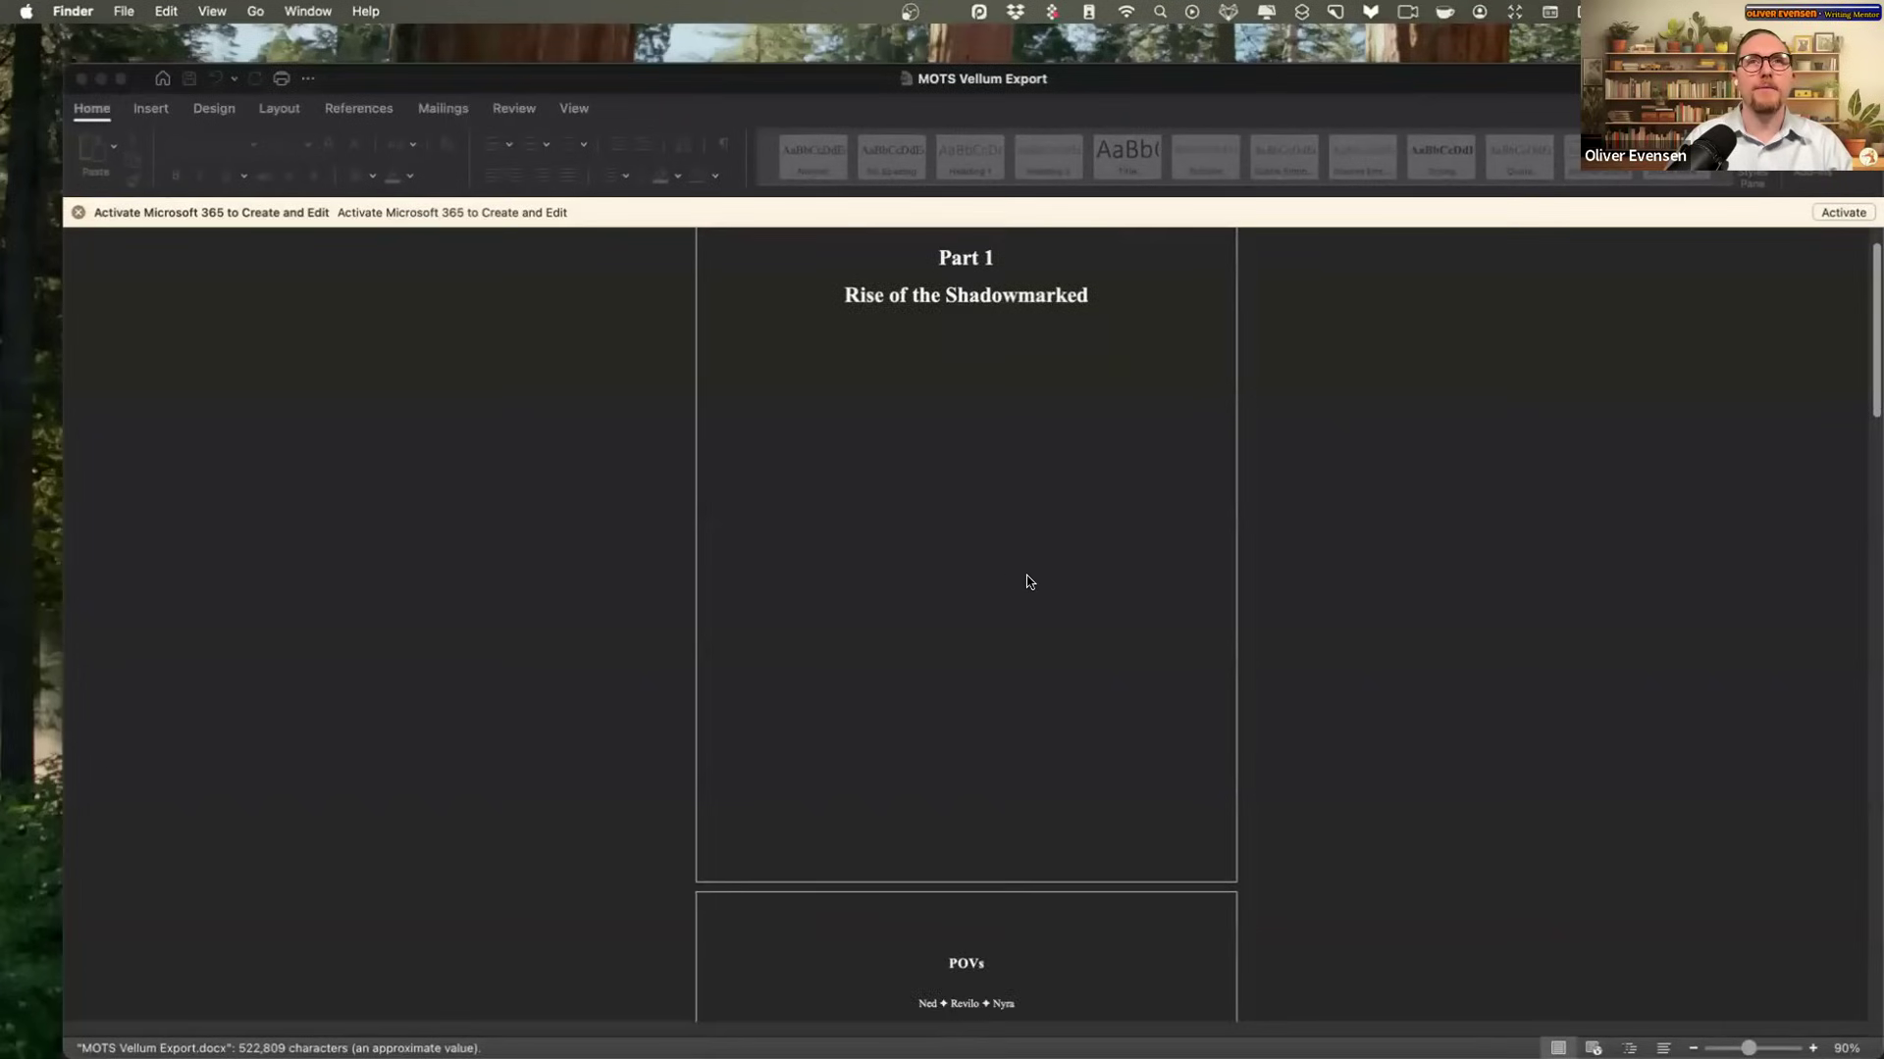
scroll(1055, 616, up, 5)
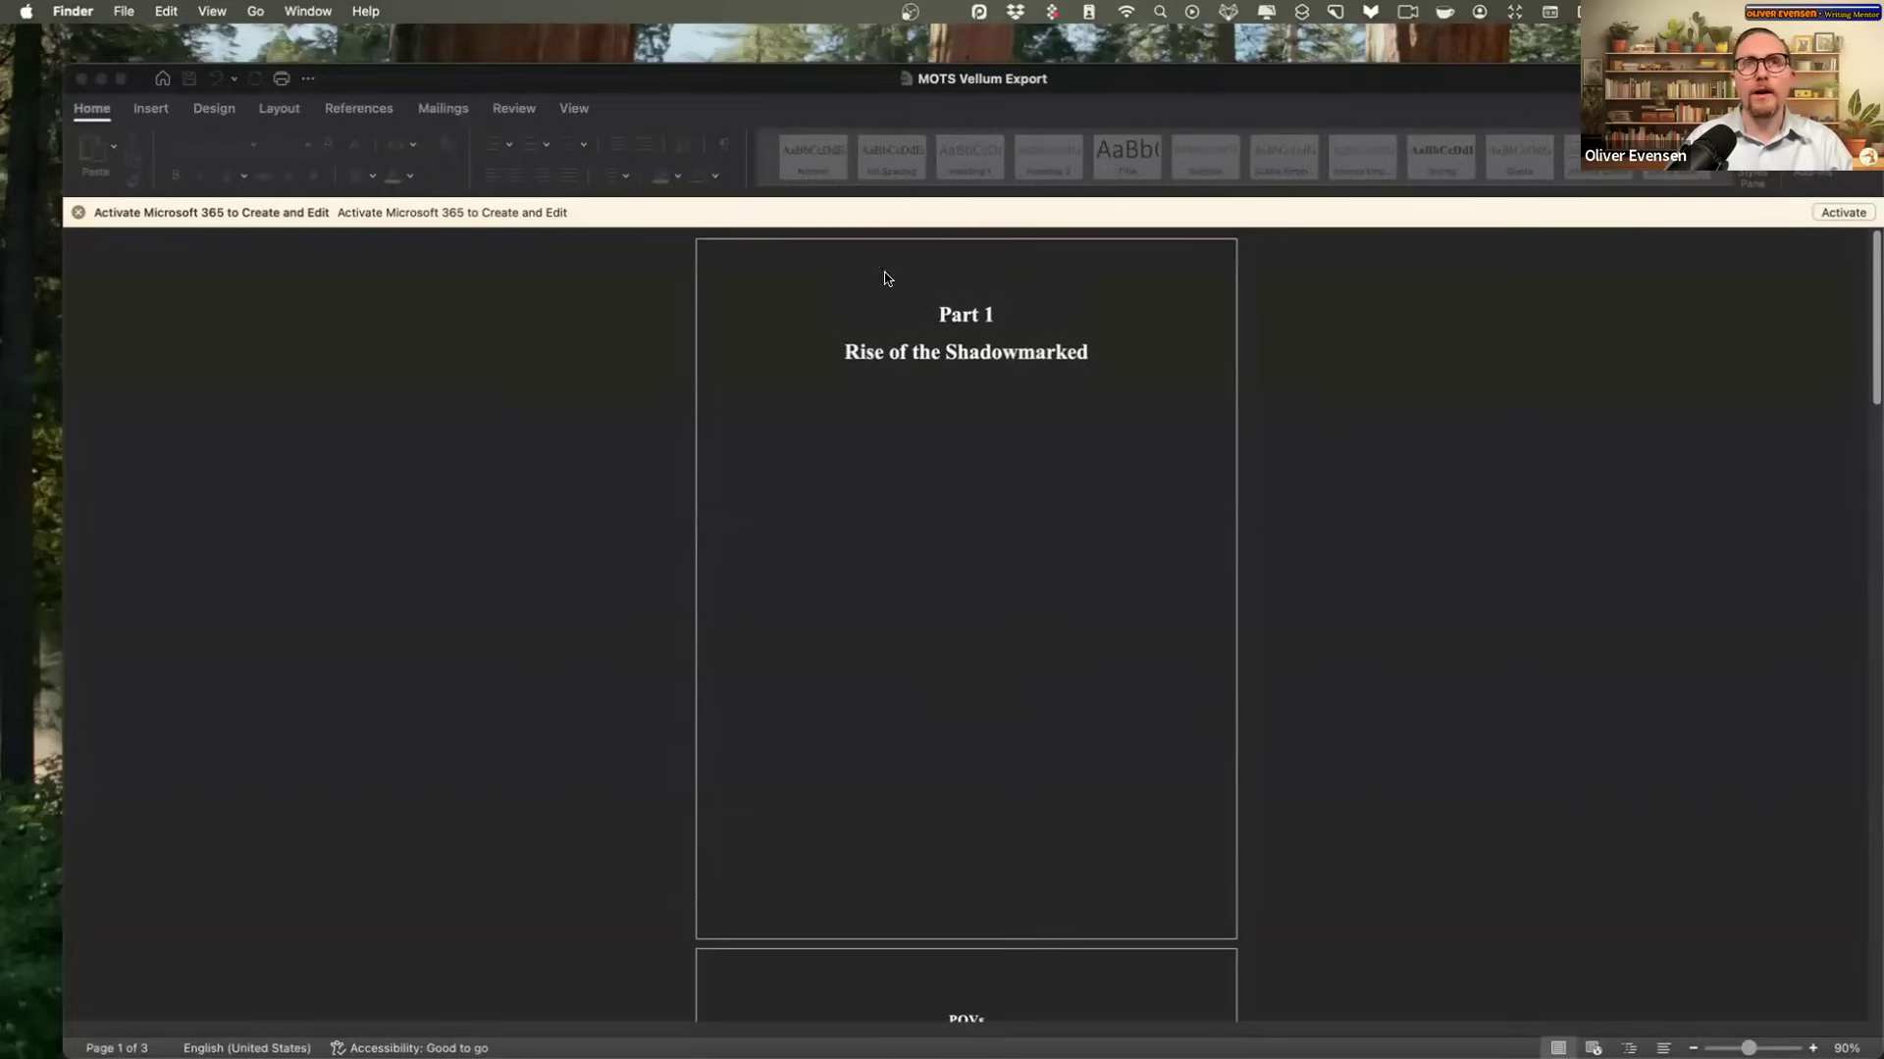
scroll(1091, 609, down, 9)
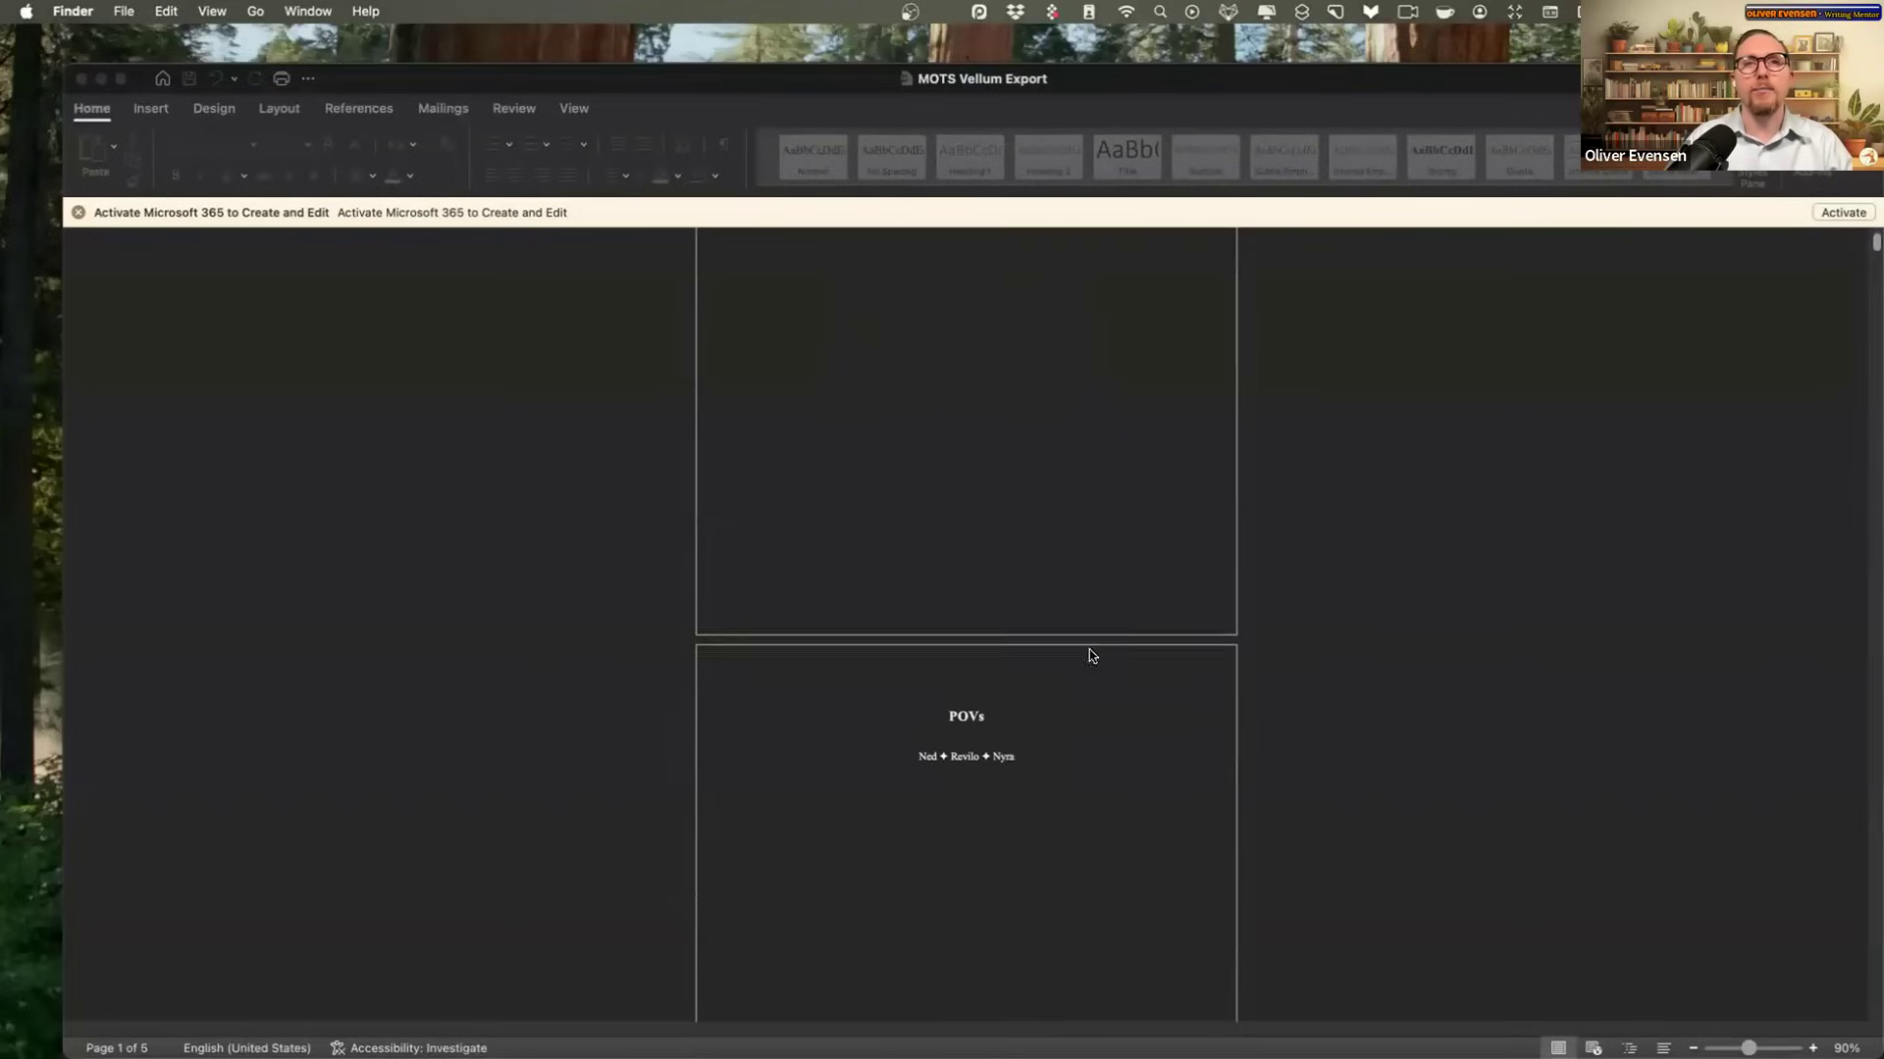
scroll(1027, 669, down, 9)
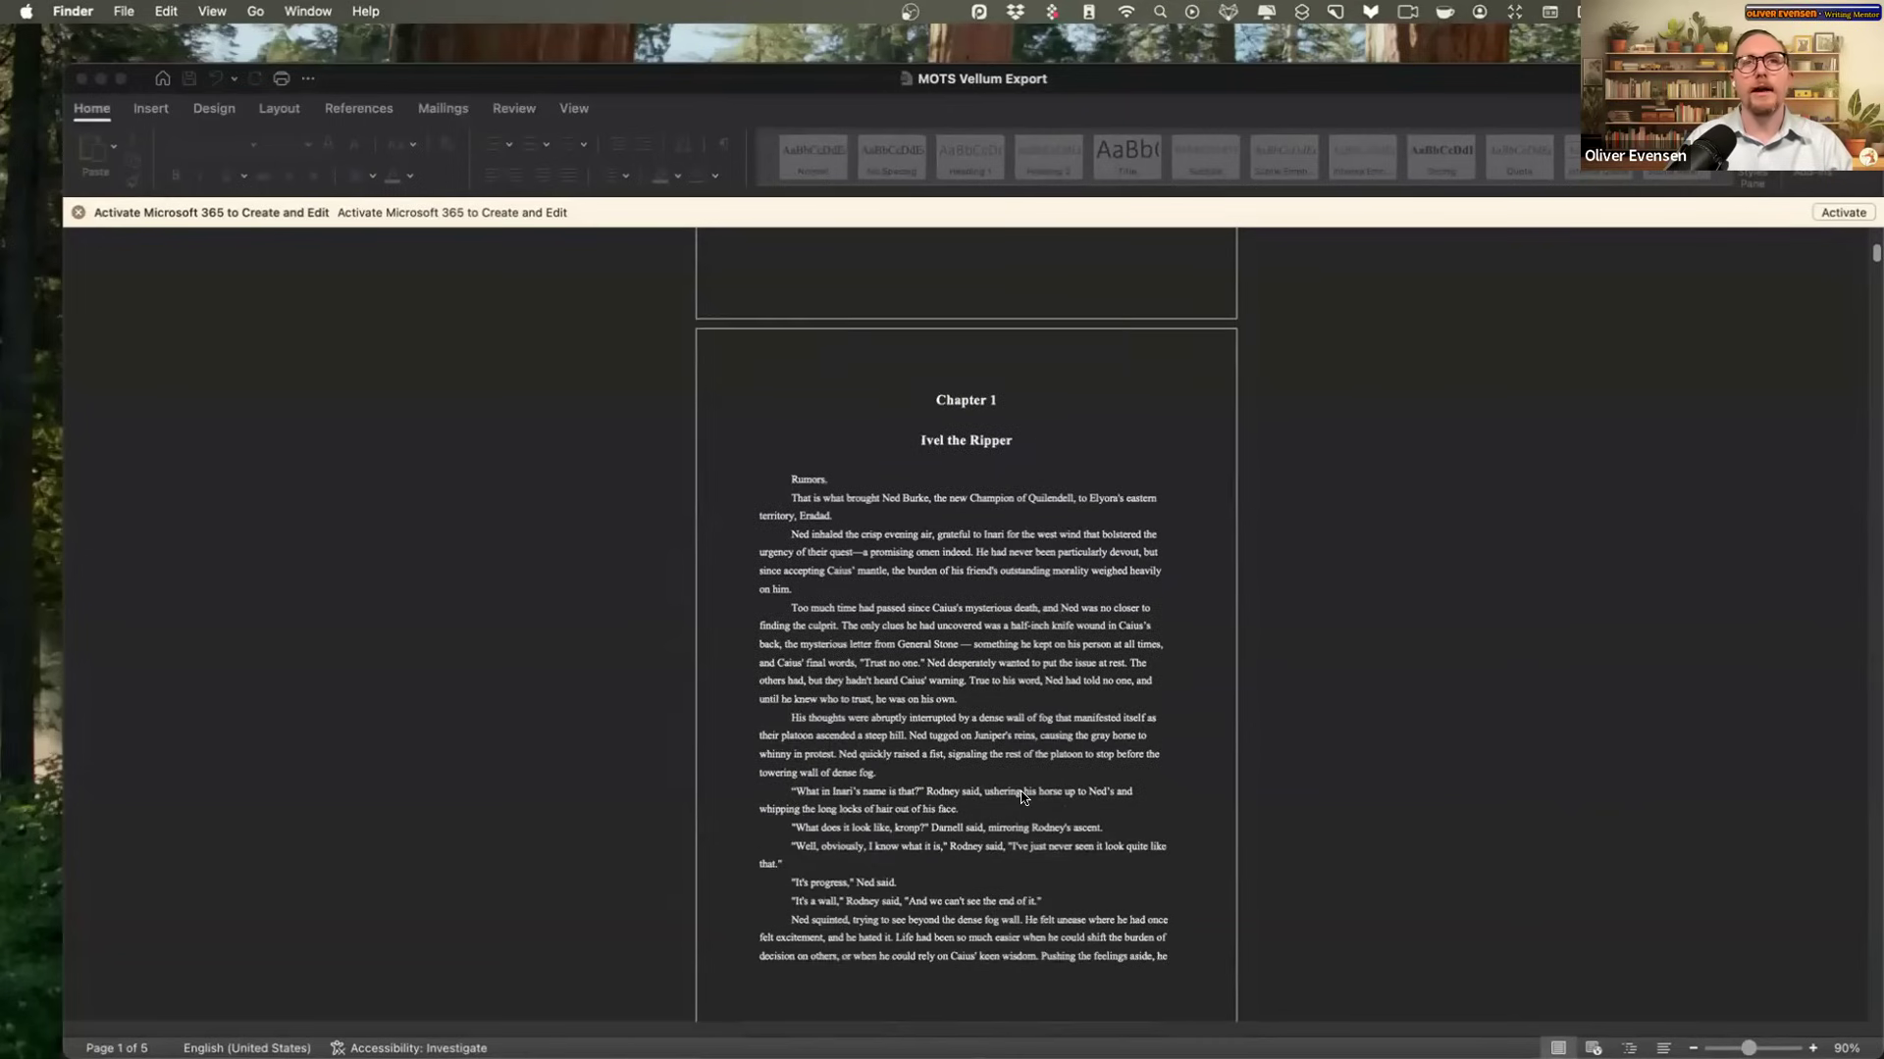
scroll(1111, 773, down, 3)
scroll(1114, 768, up, 5)
scroll(1114, 775, down, 4)
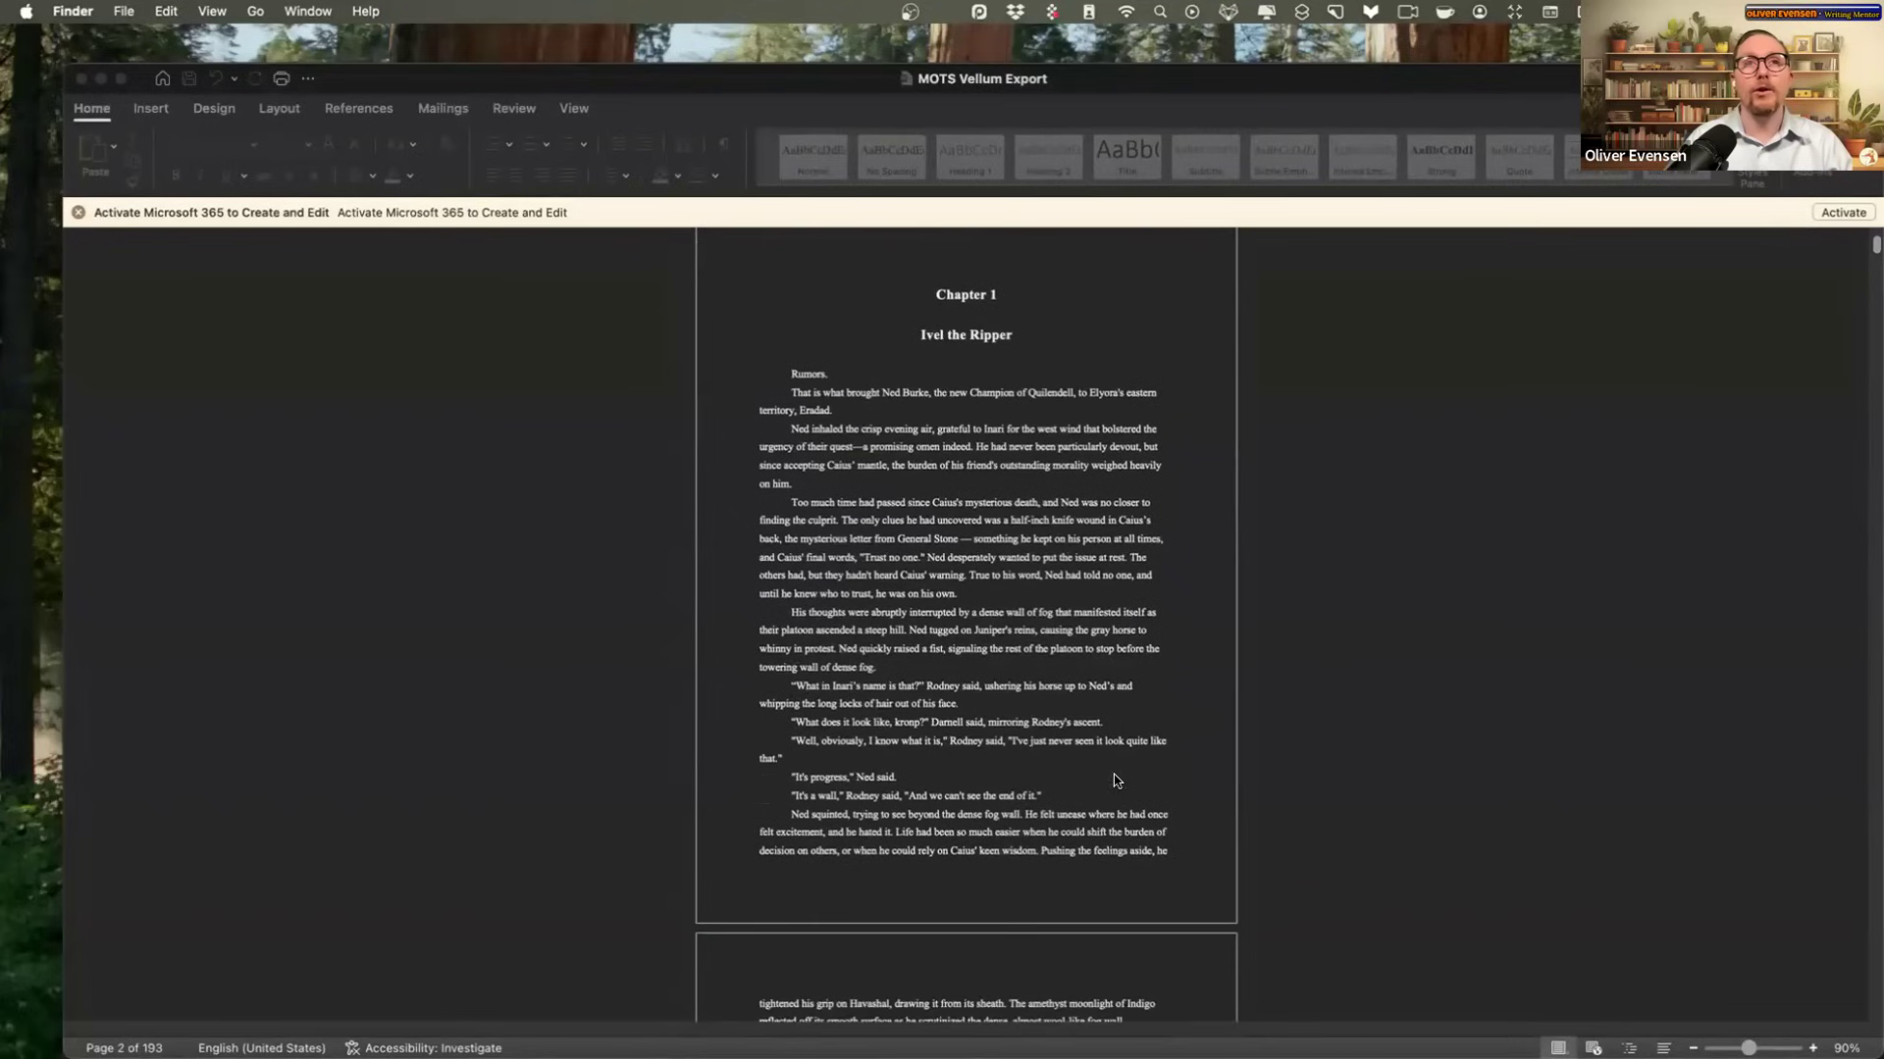
scroll(986, 493, down, 1)
scroll(996, 608, up, 3)
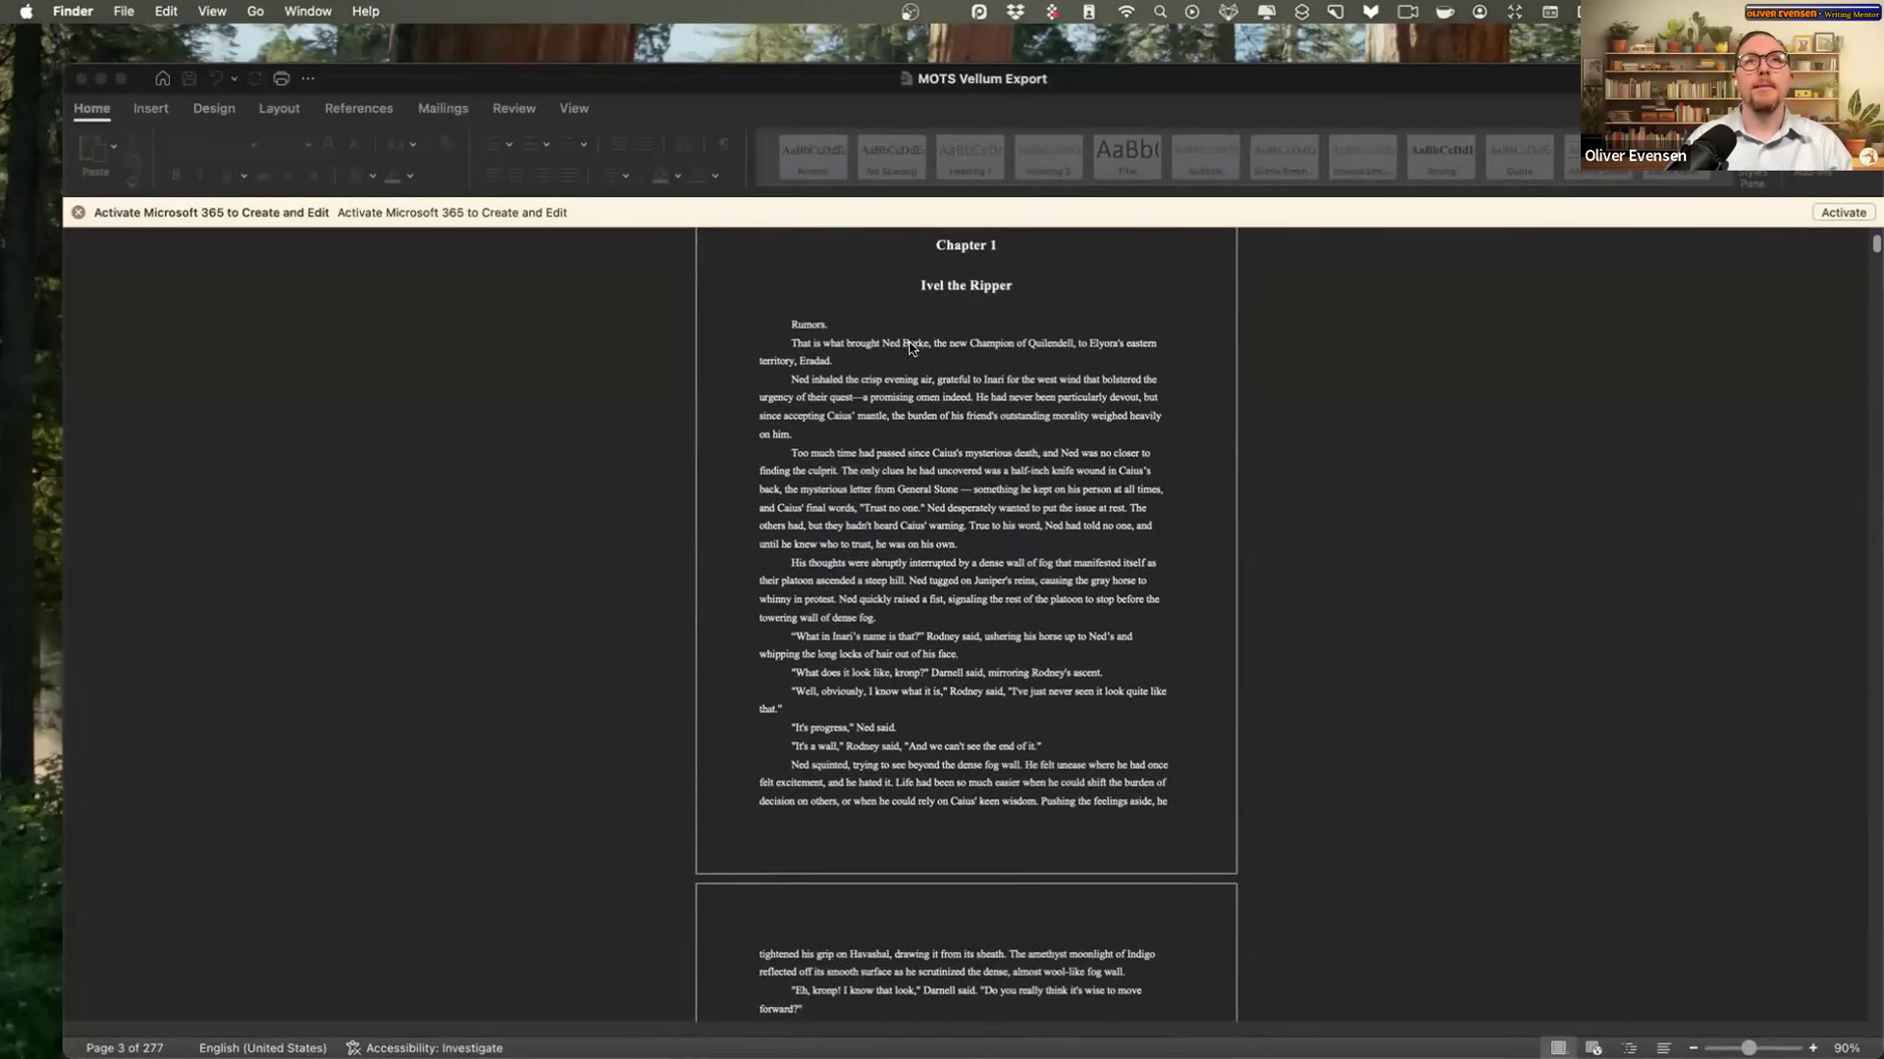
Step: Read through the compiled Chapter 1 text up to the Chapter 2 heading, checking the page layout and chapter break
scroll(1000, 652, down, 2)
scroll(1081, 370, up, 2)
scroll(984, 694, down, 7)
scroll(1030, 717, down, 15)
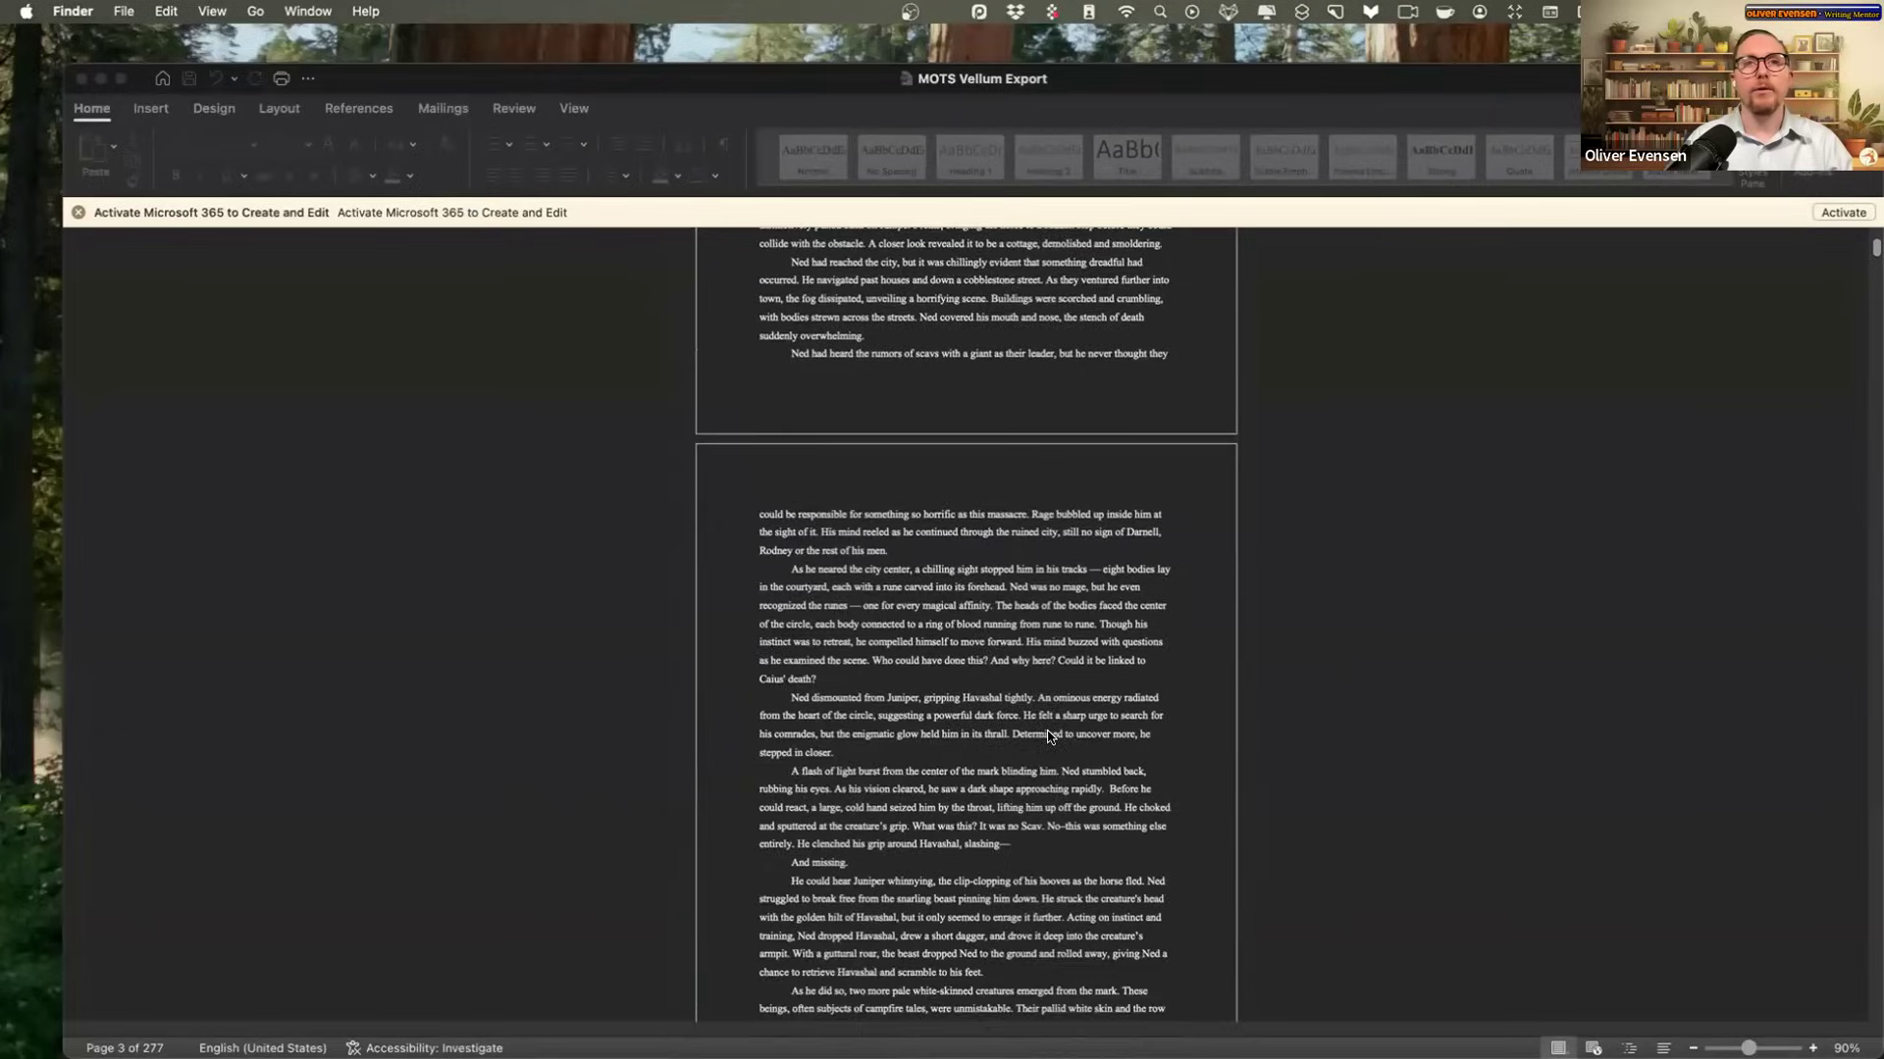
scroll(1054, 749, down, 20)
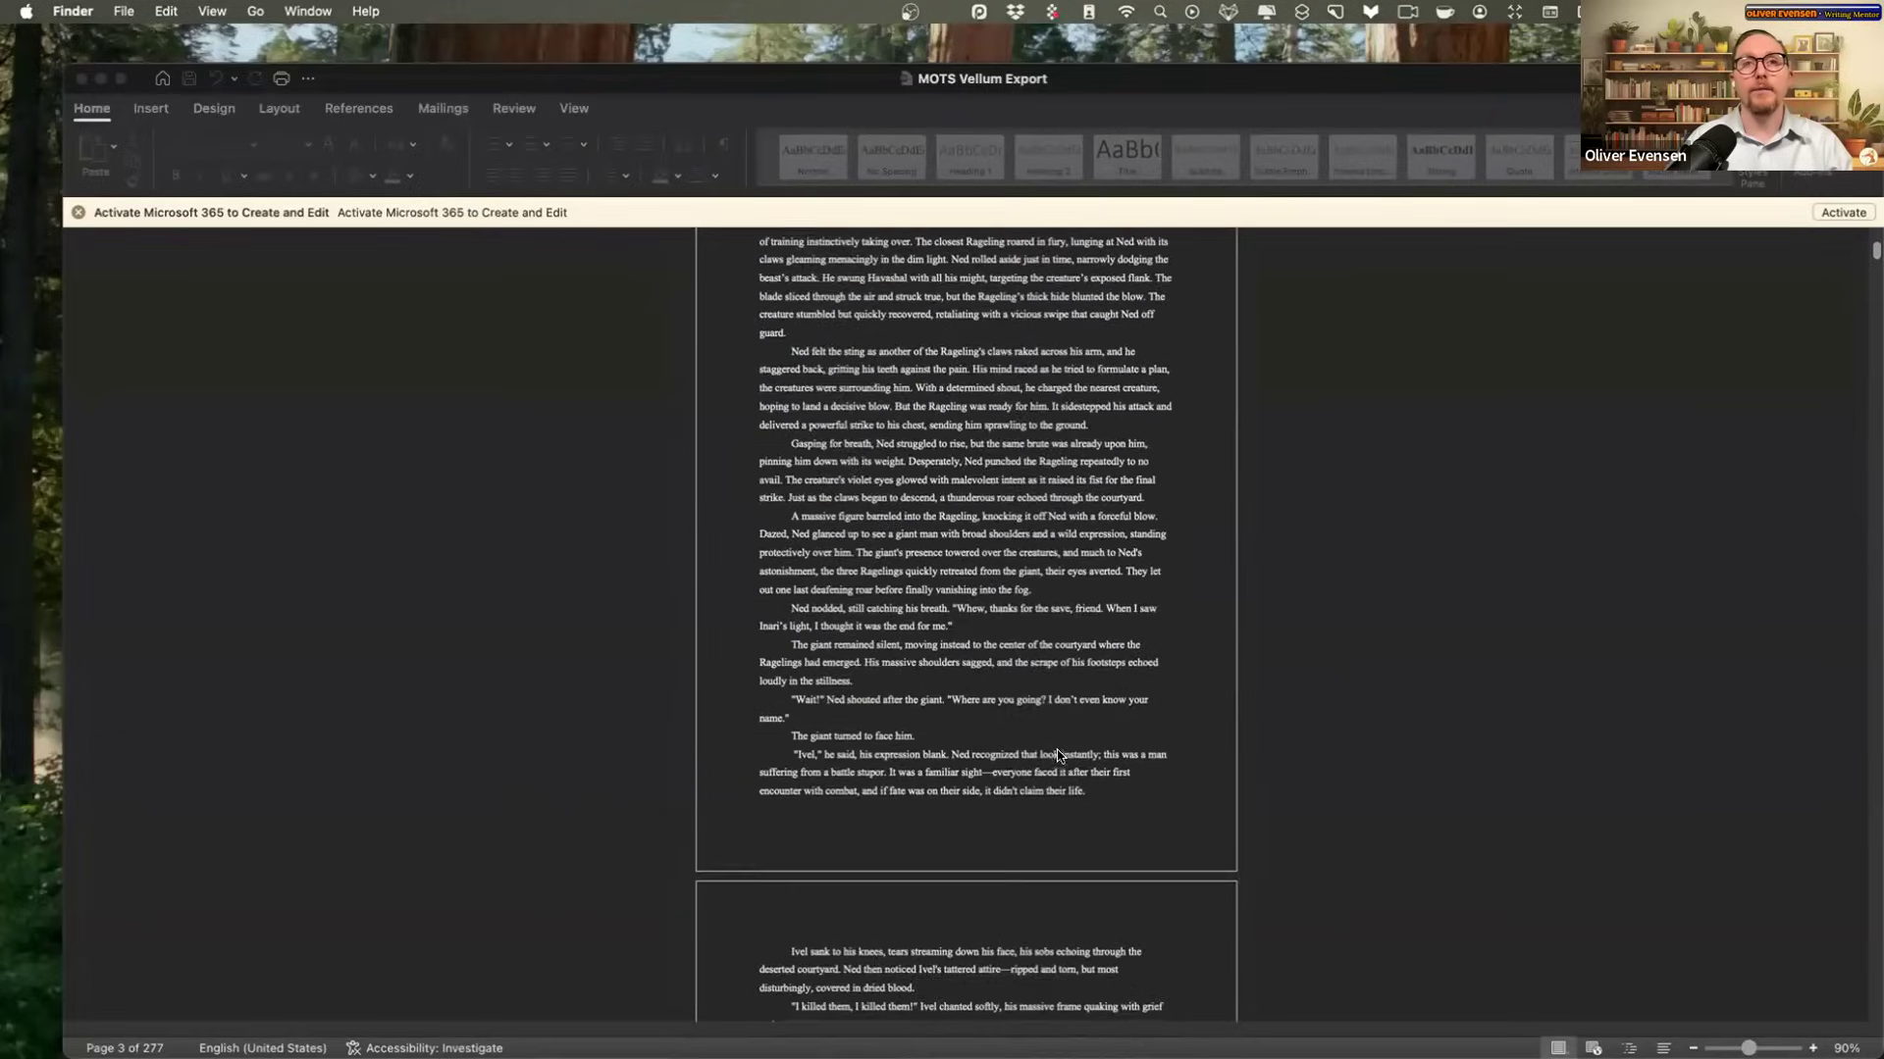
scroll(1057, 757, down, 20)
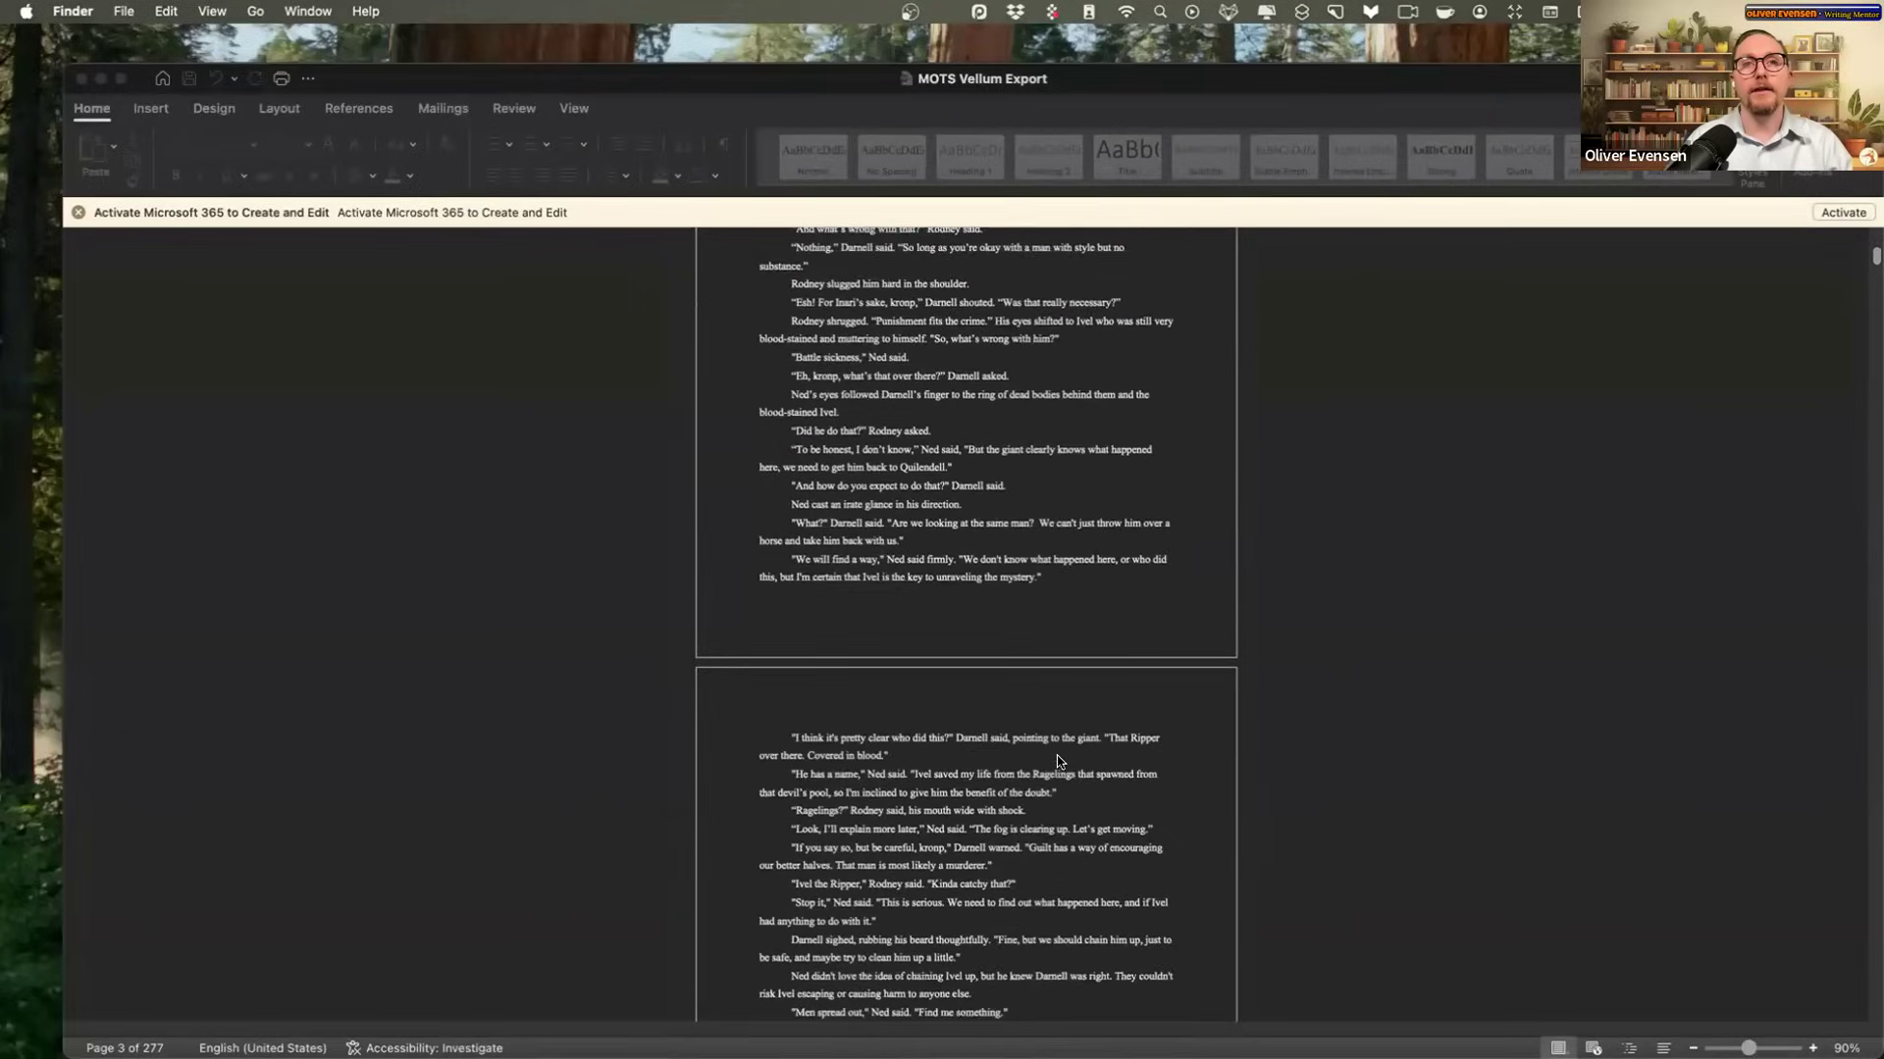
scroll(1057, 760, down, 20)
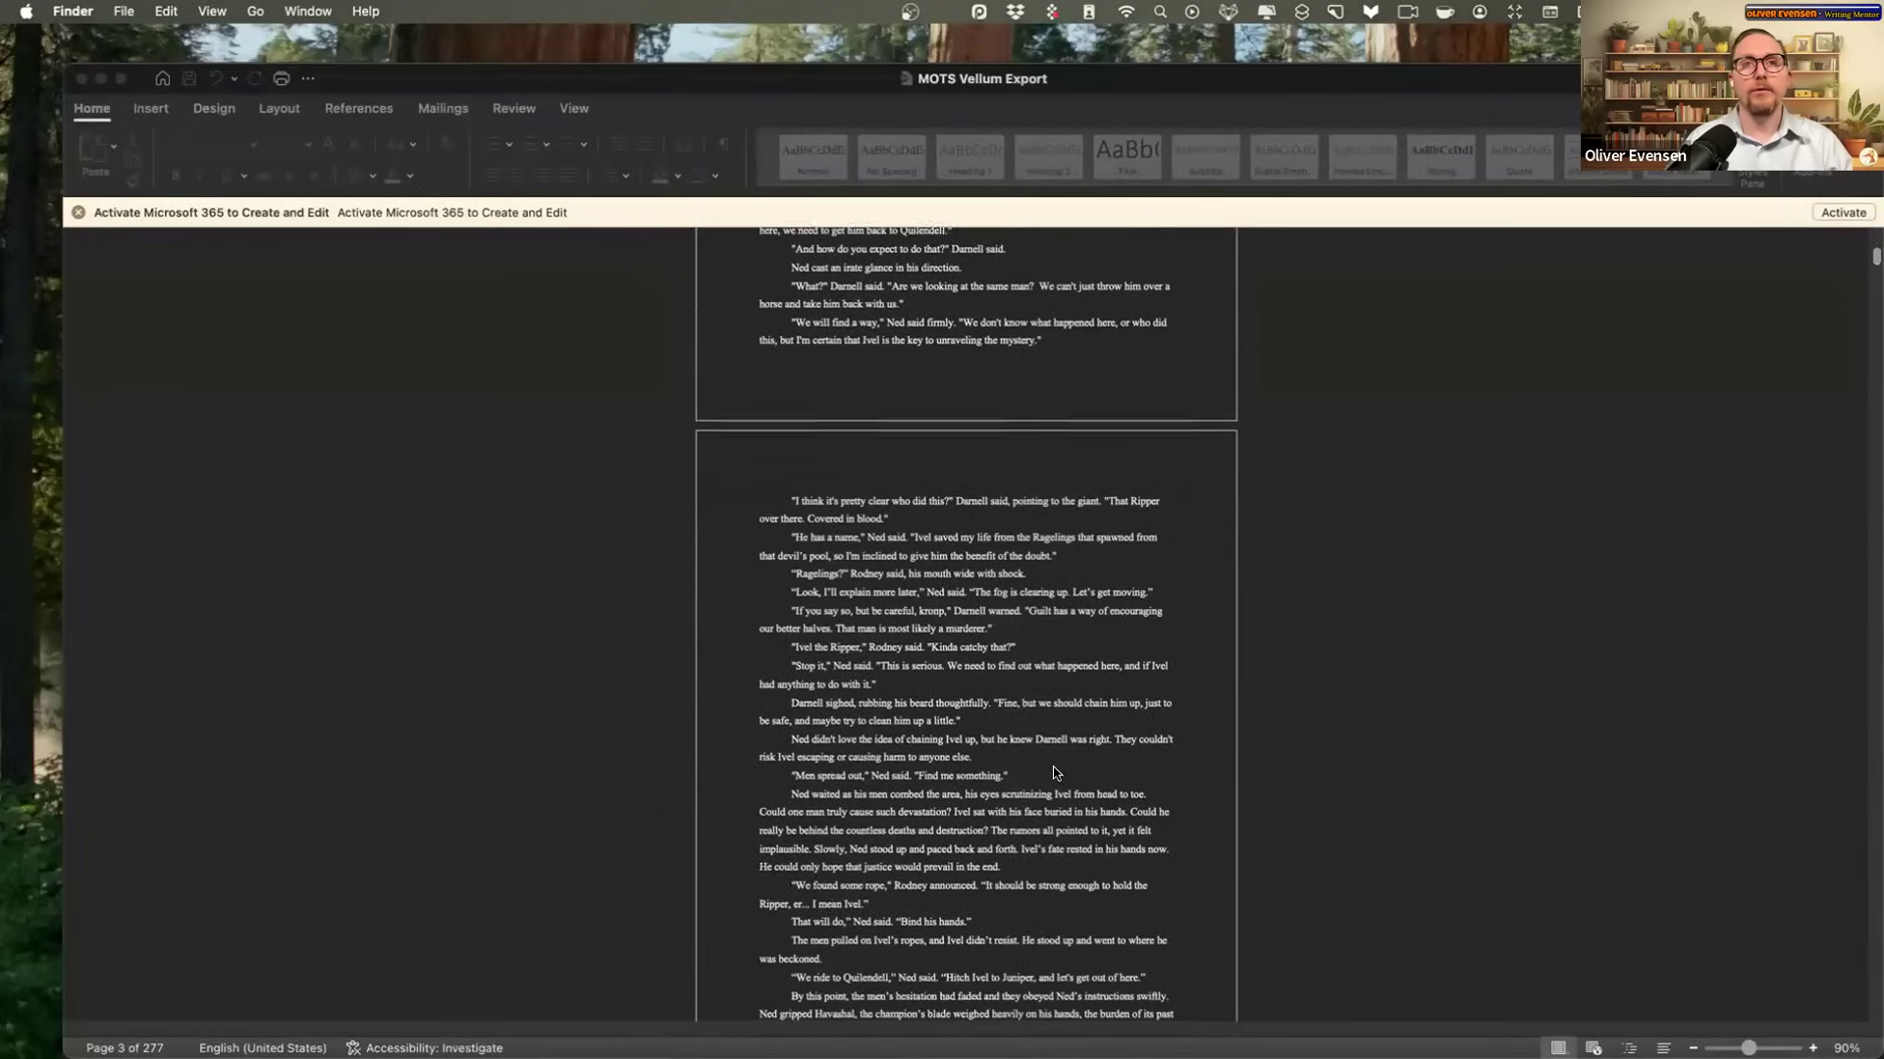
scroll(1052, 773, down, 4)
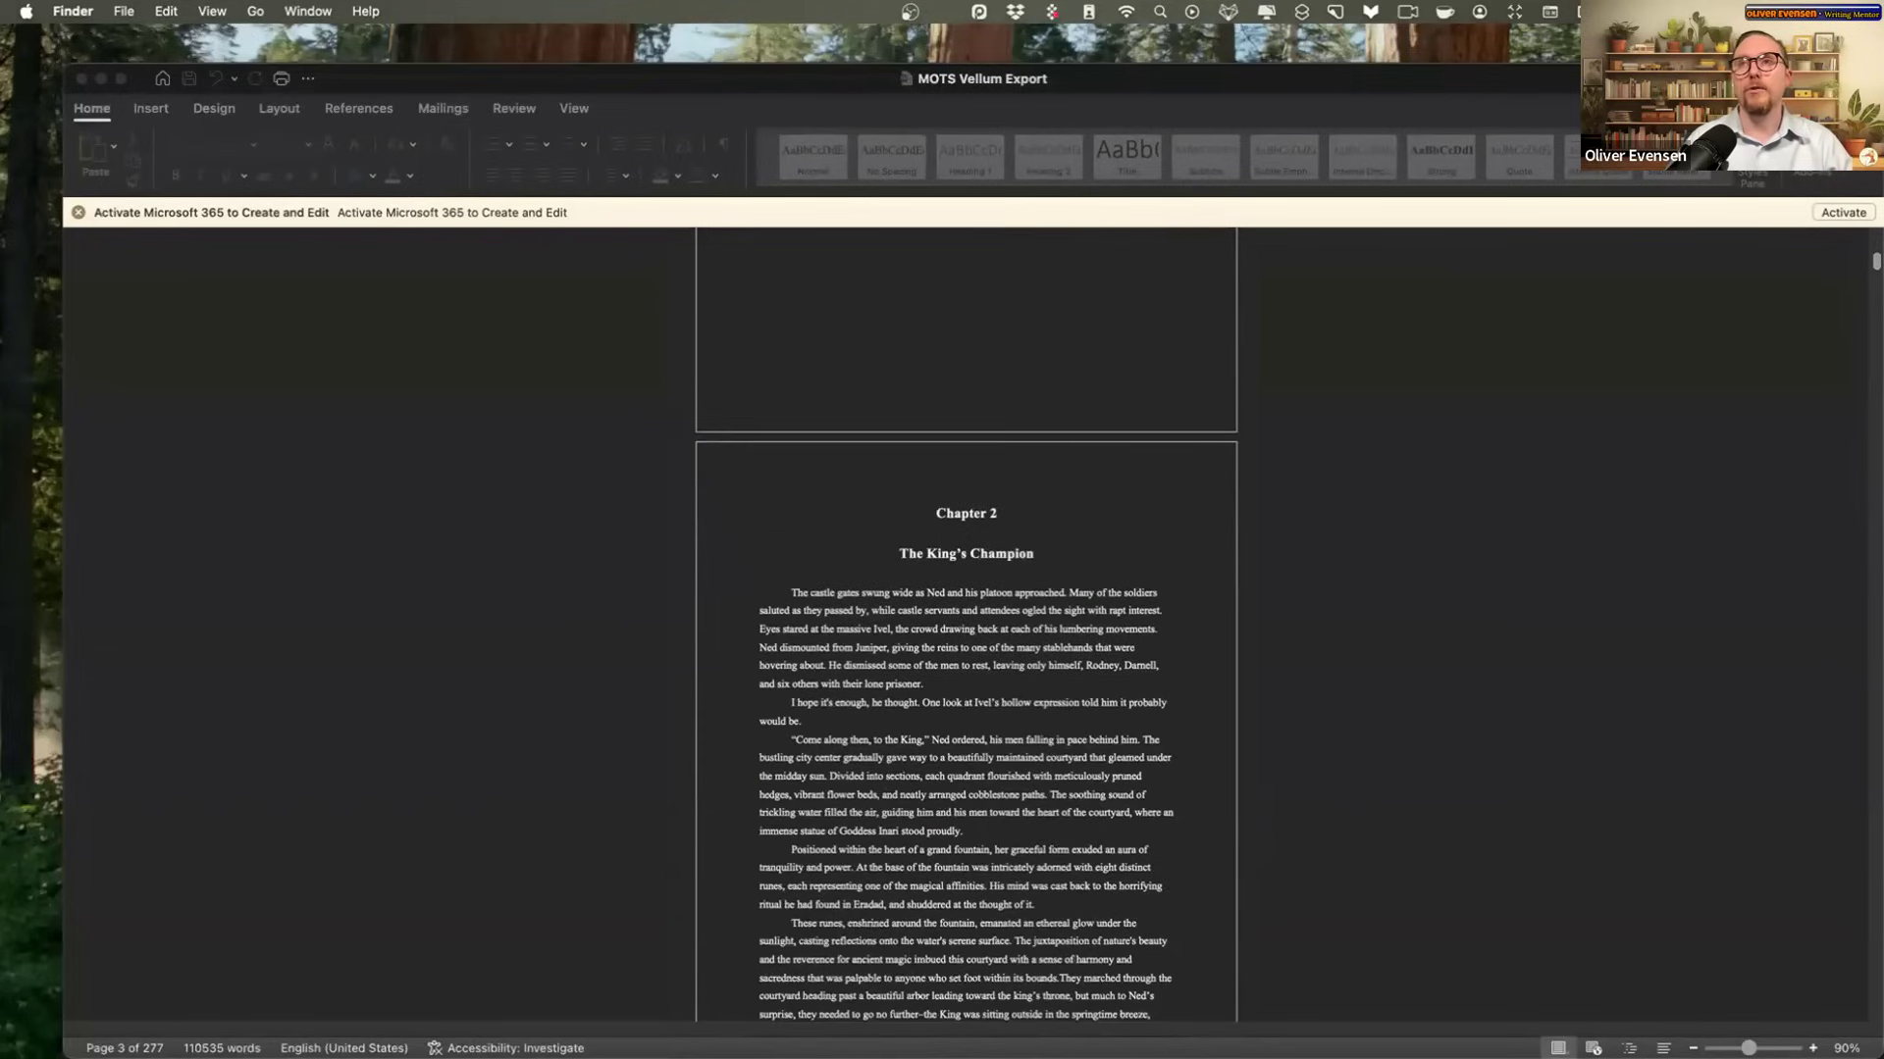
Step: Skim the remaining chapters to check headings and scene separators near the end, close the document and return to the Scrivener project
scroll(1057, 761, down, 20)
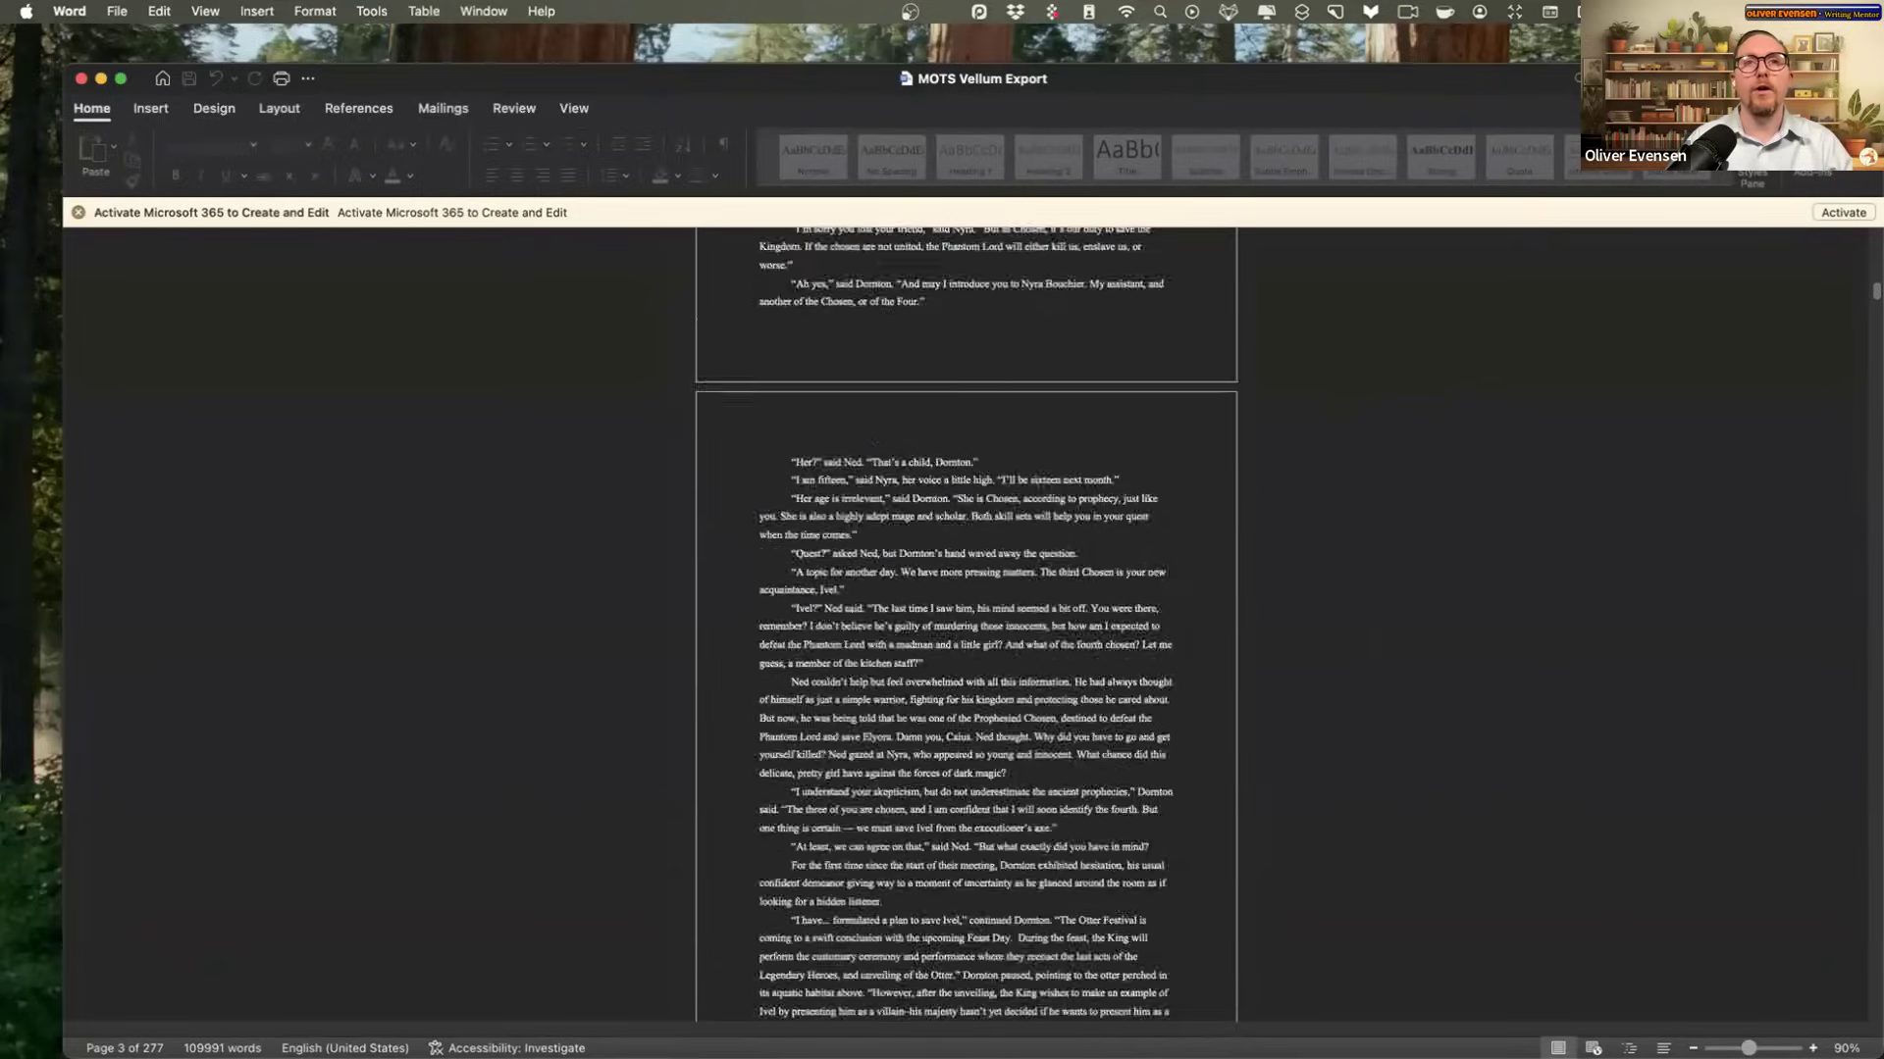
scroll(966, 628, down, 20)
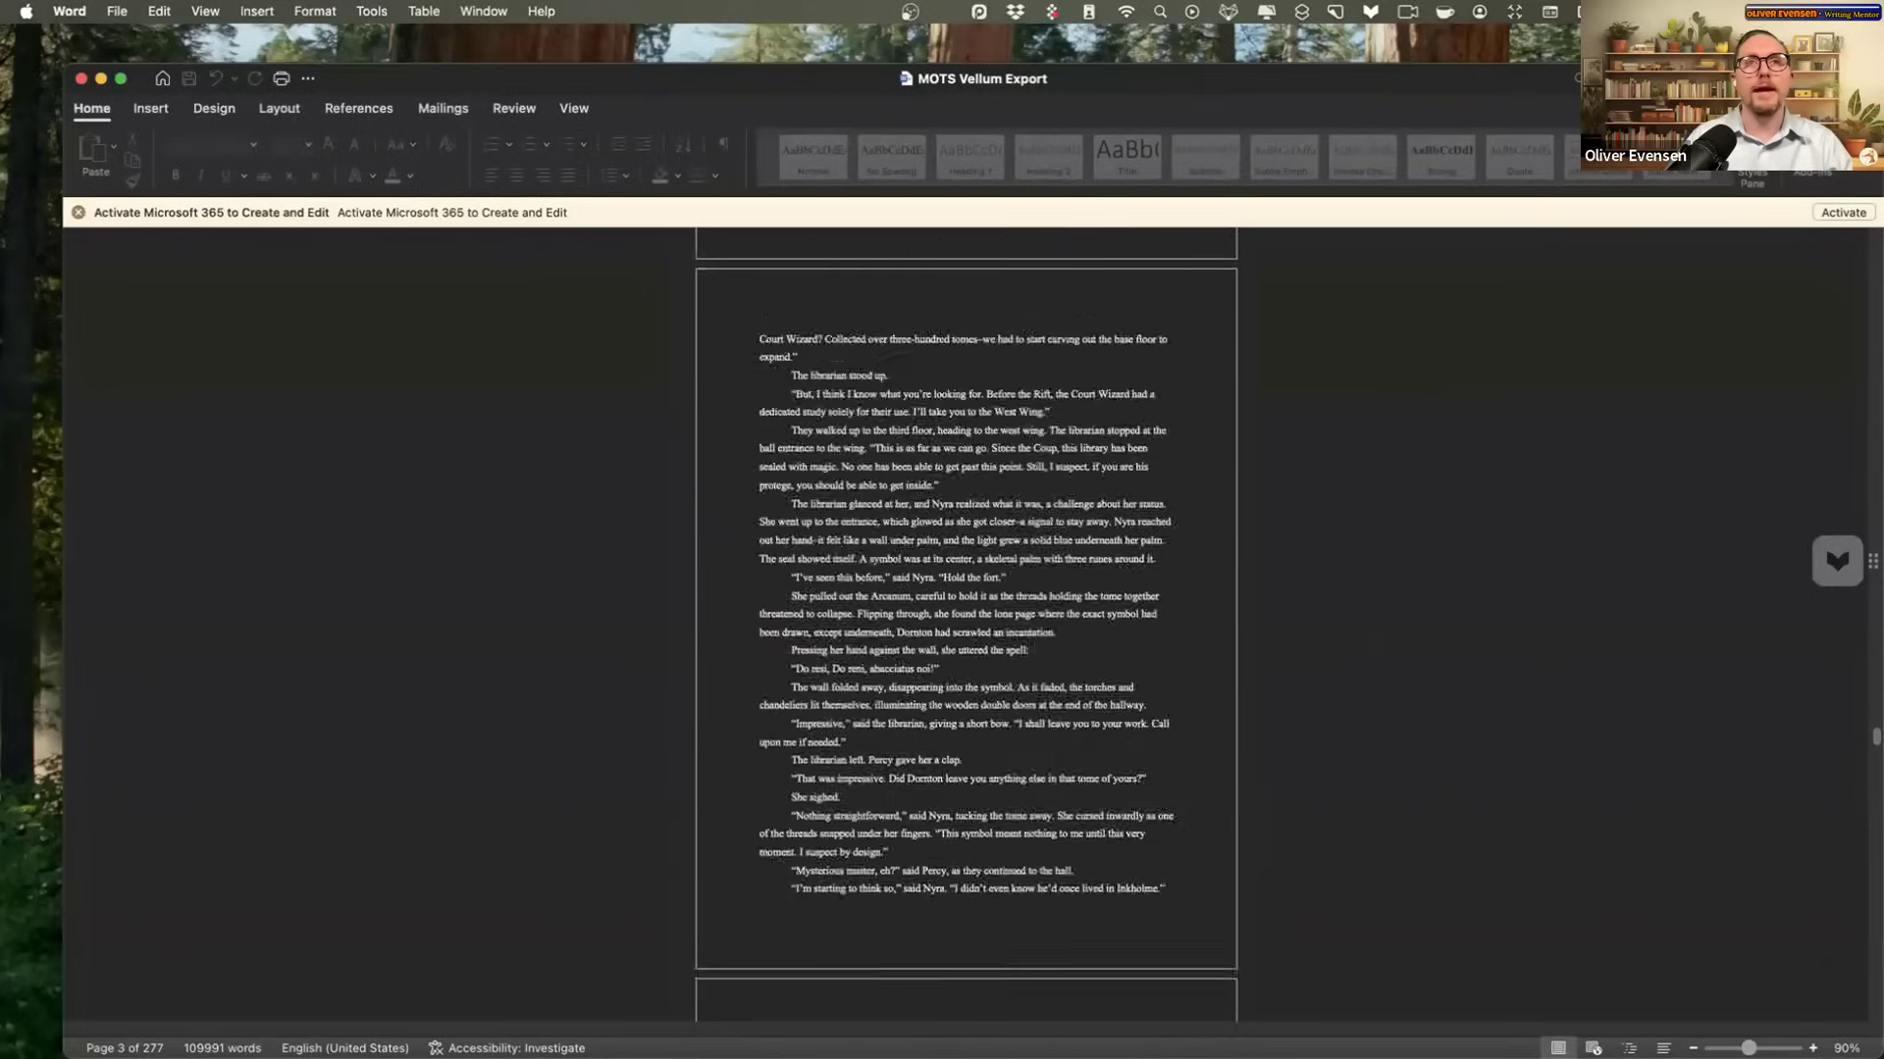
scroll(966, 628, down, 6)
scroll(967, 628, down, 15)
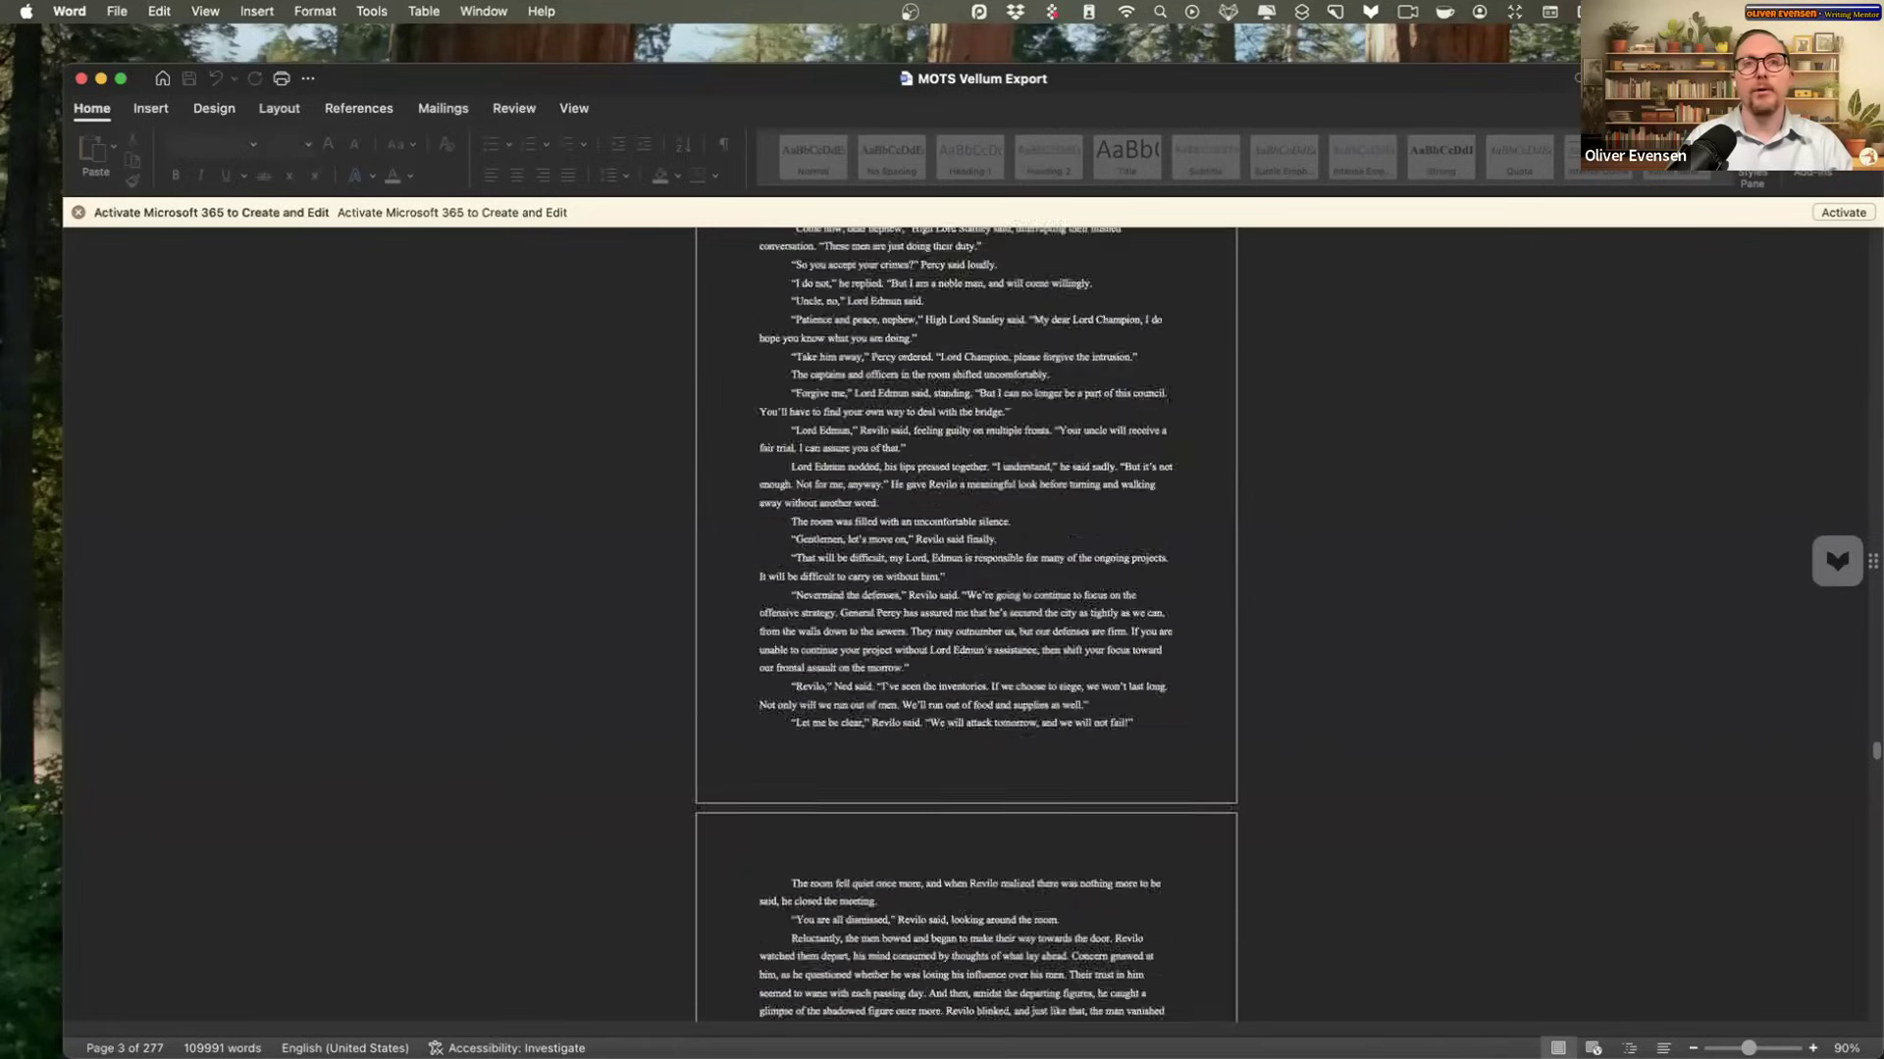
scroll(966, 627, down, 15)
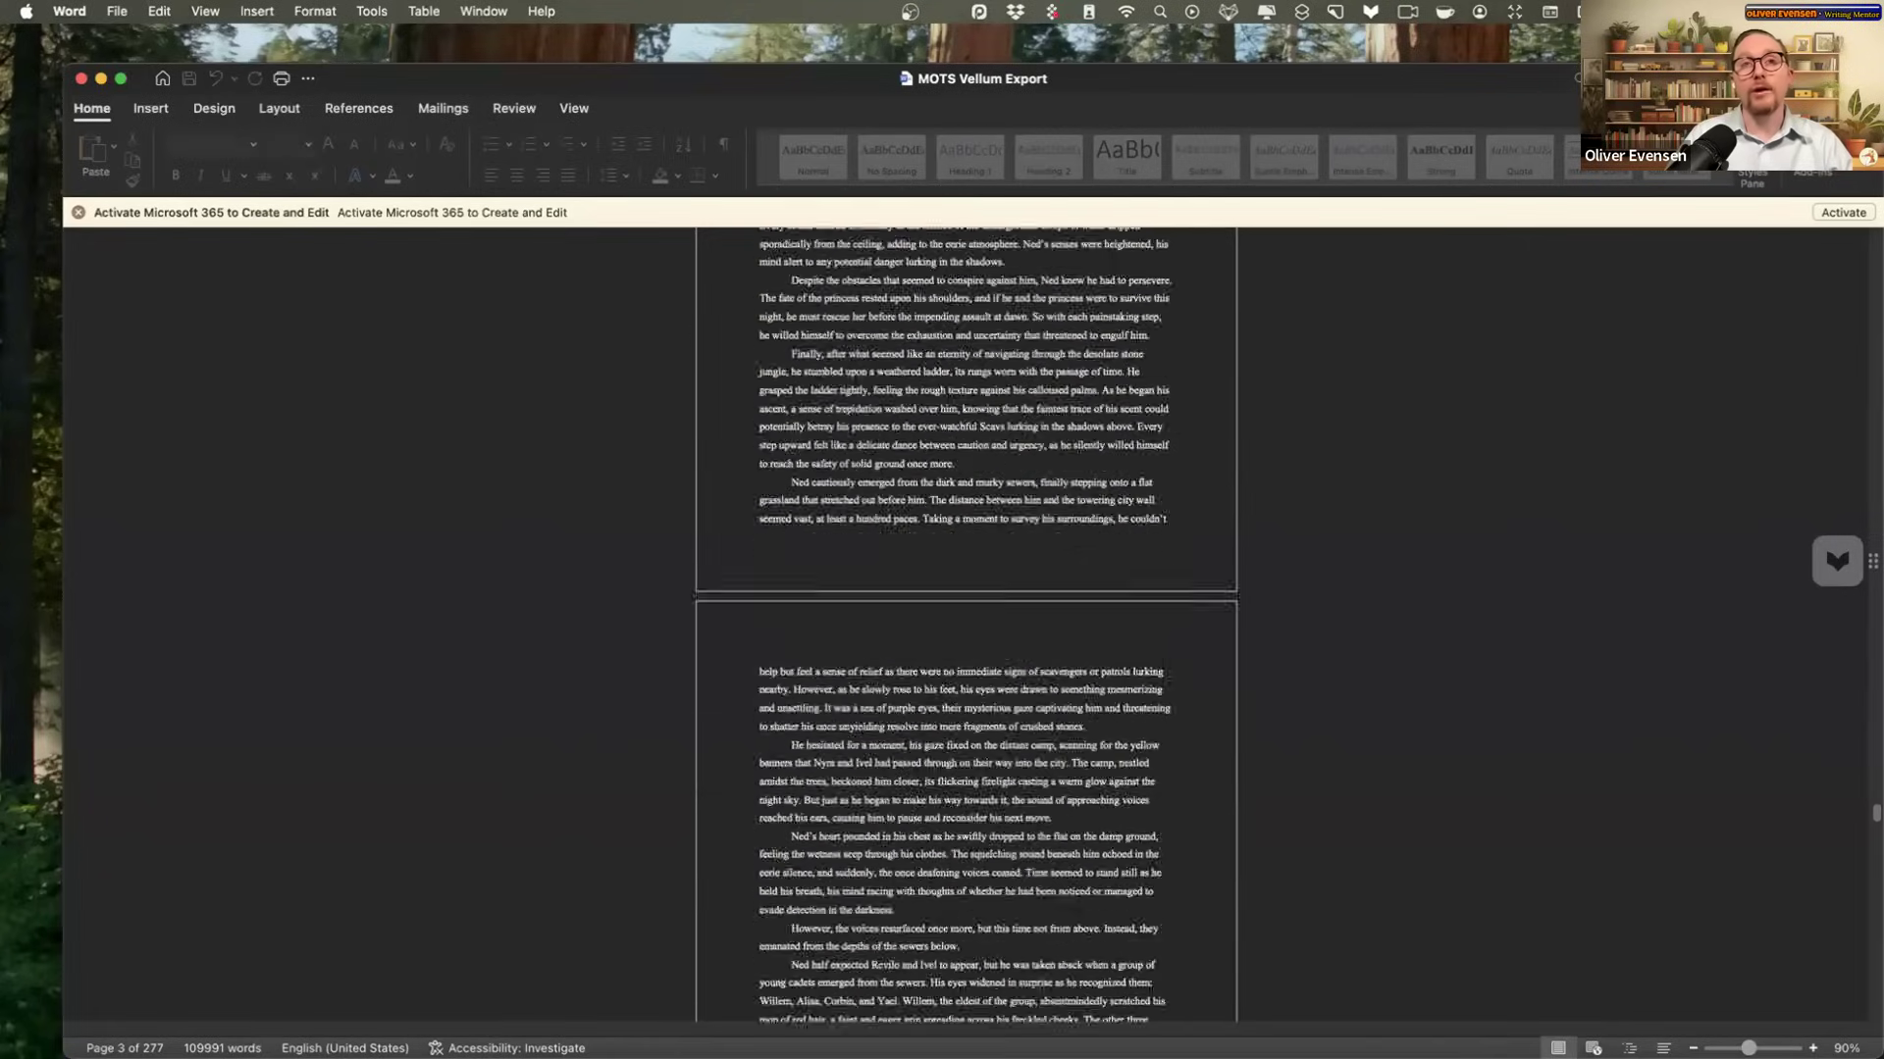
scroll(966, 628, down, 15)
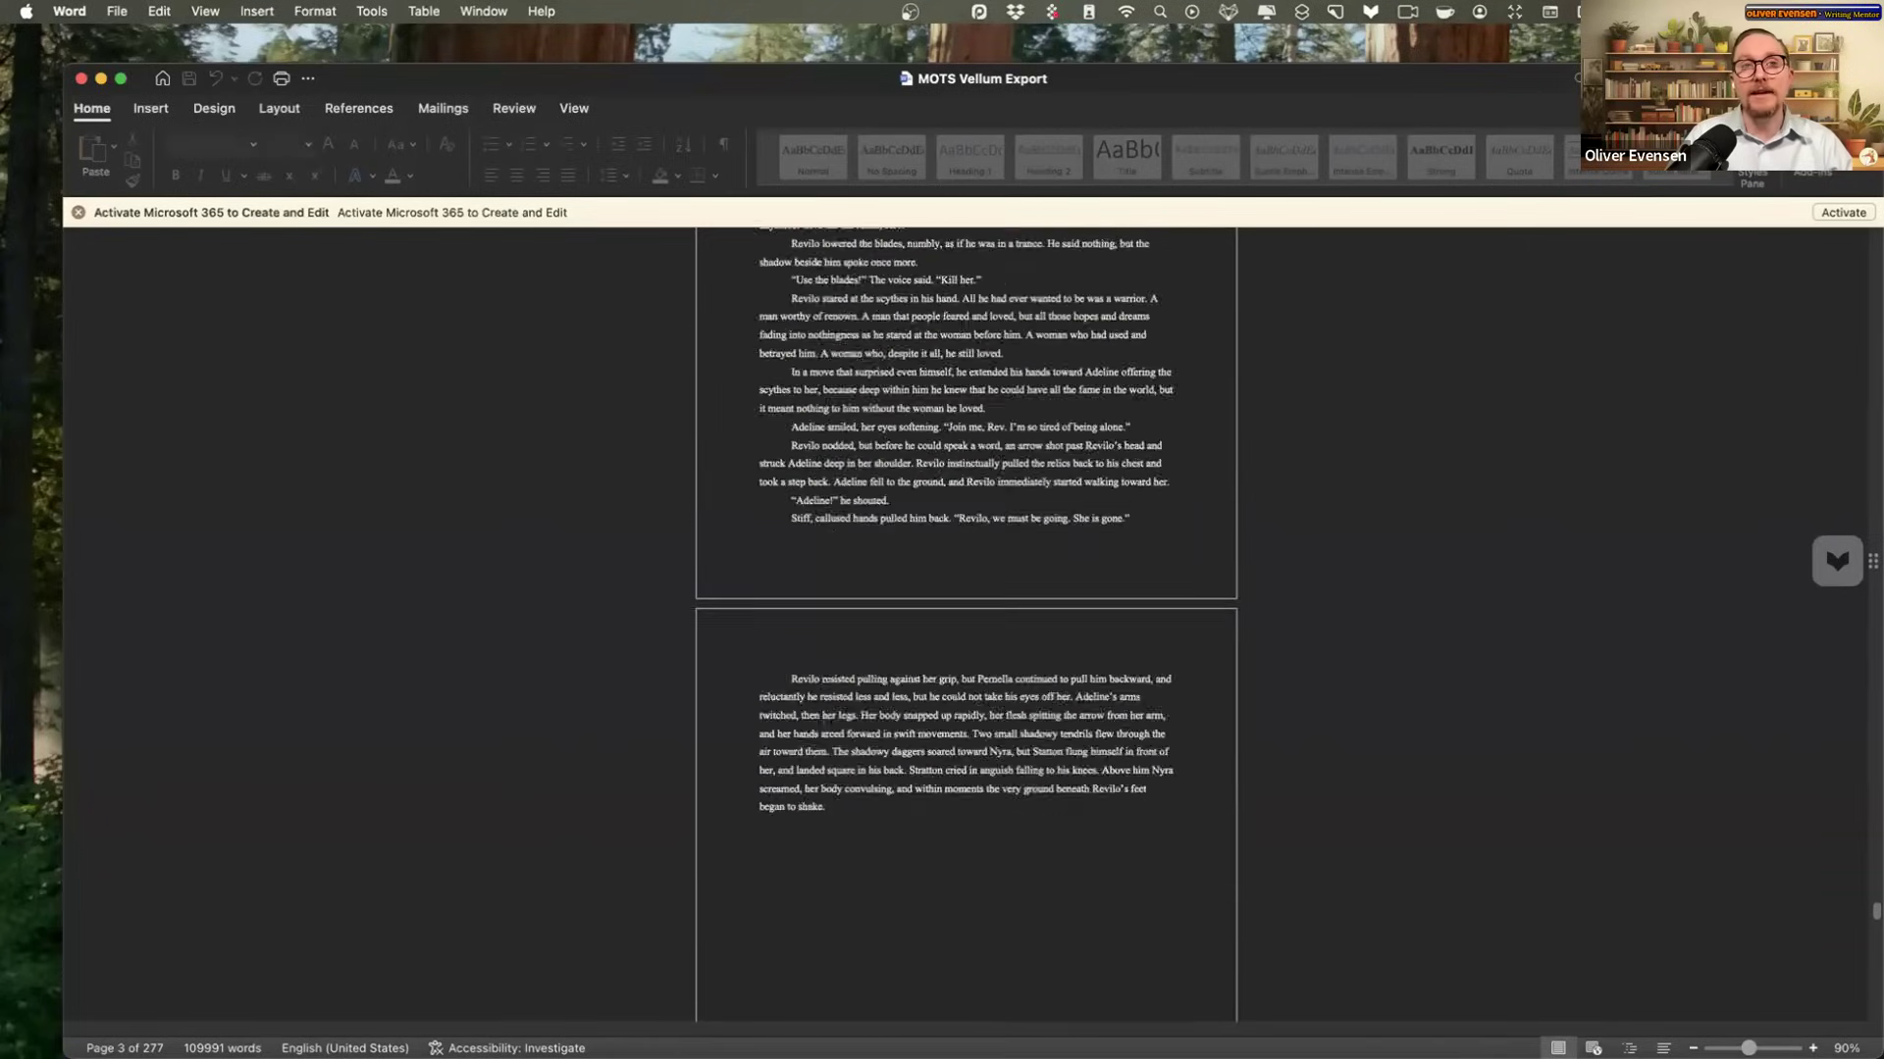
scroll(1418, 822, down, 15)
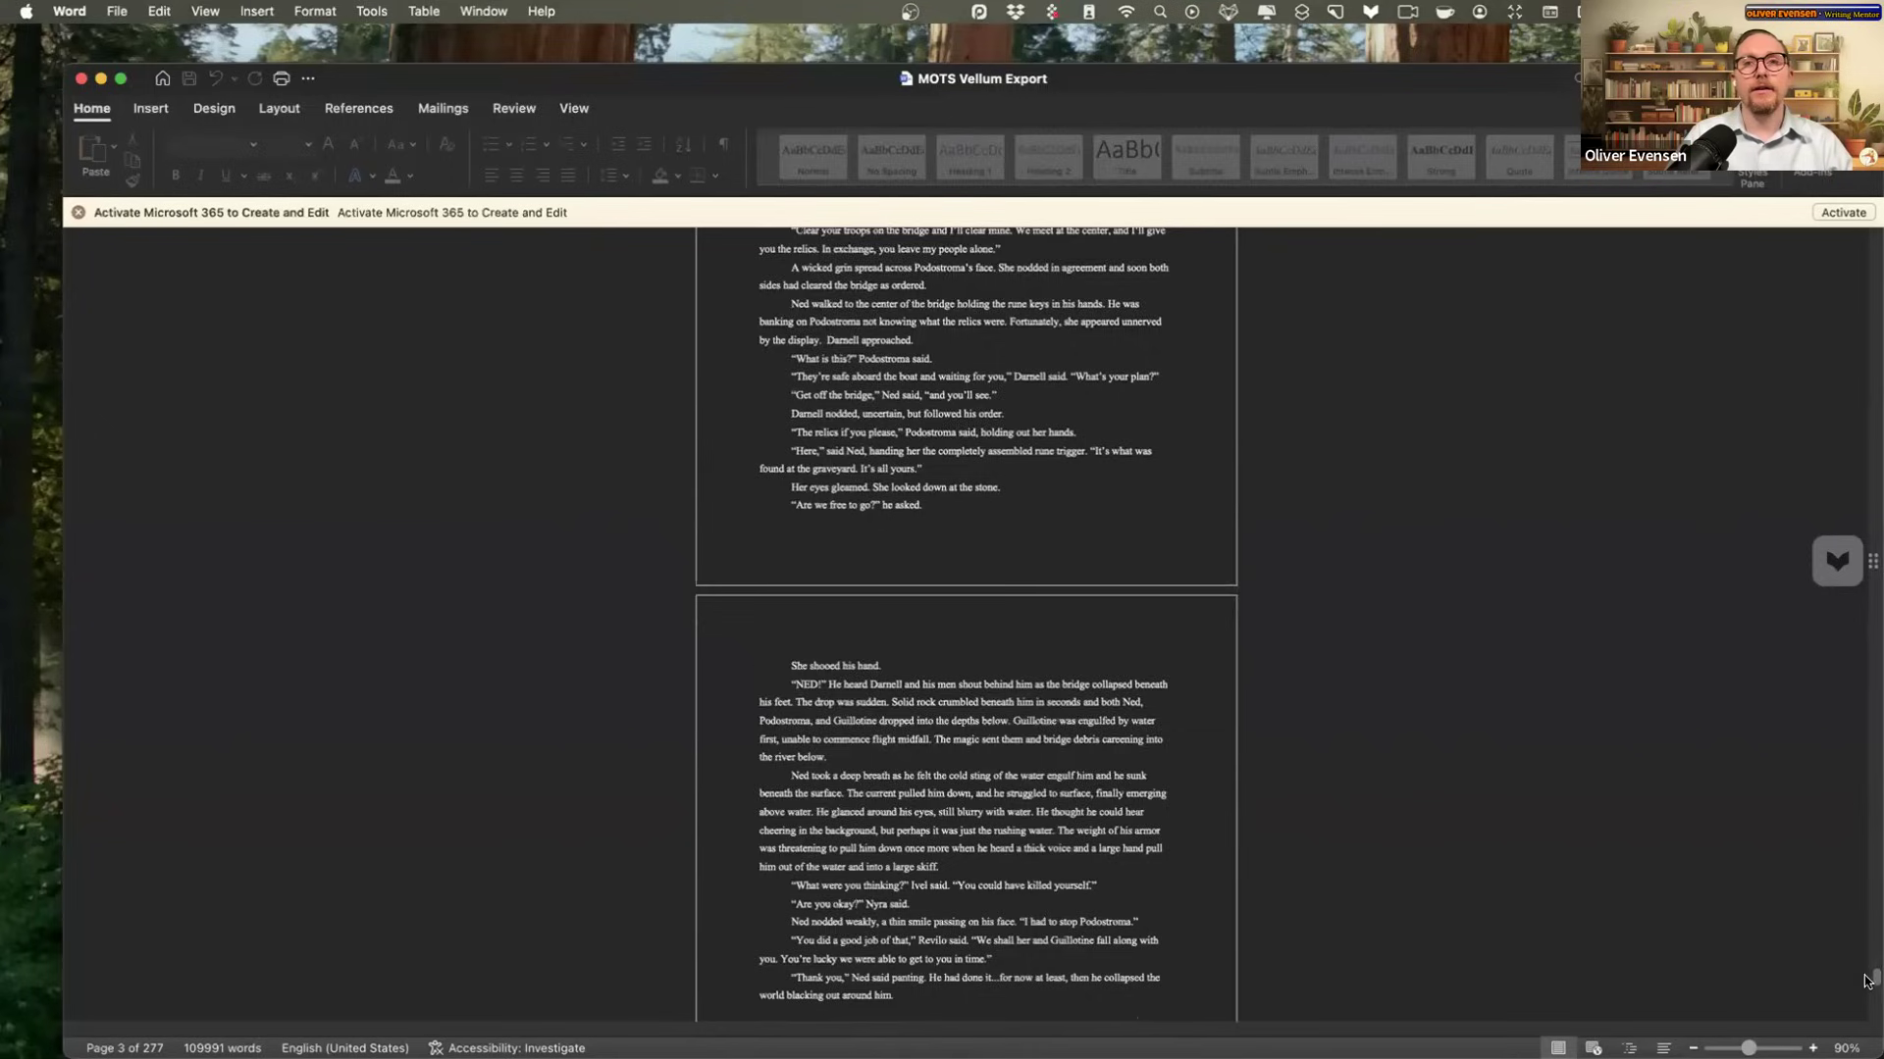
scroll(1418, 821, down, 15)
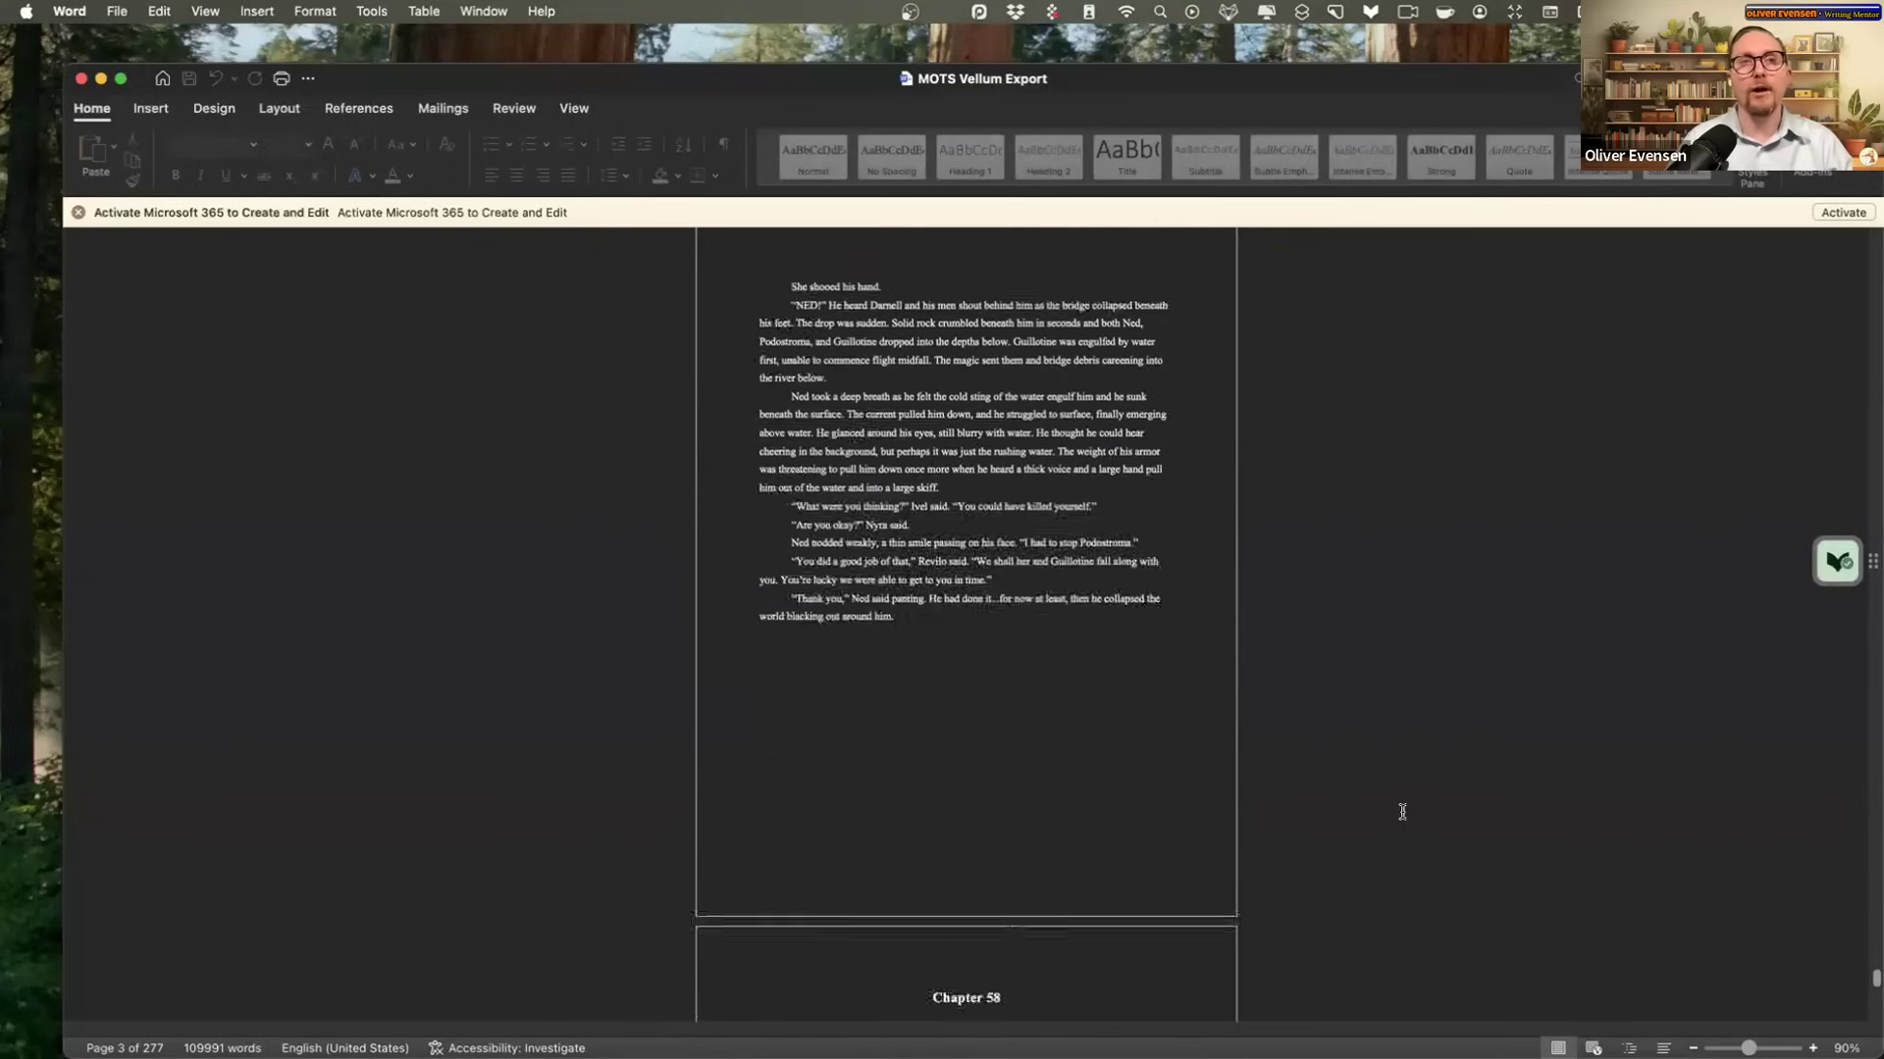
scroll(1400, 810, down, 15)
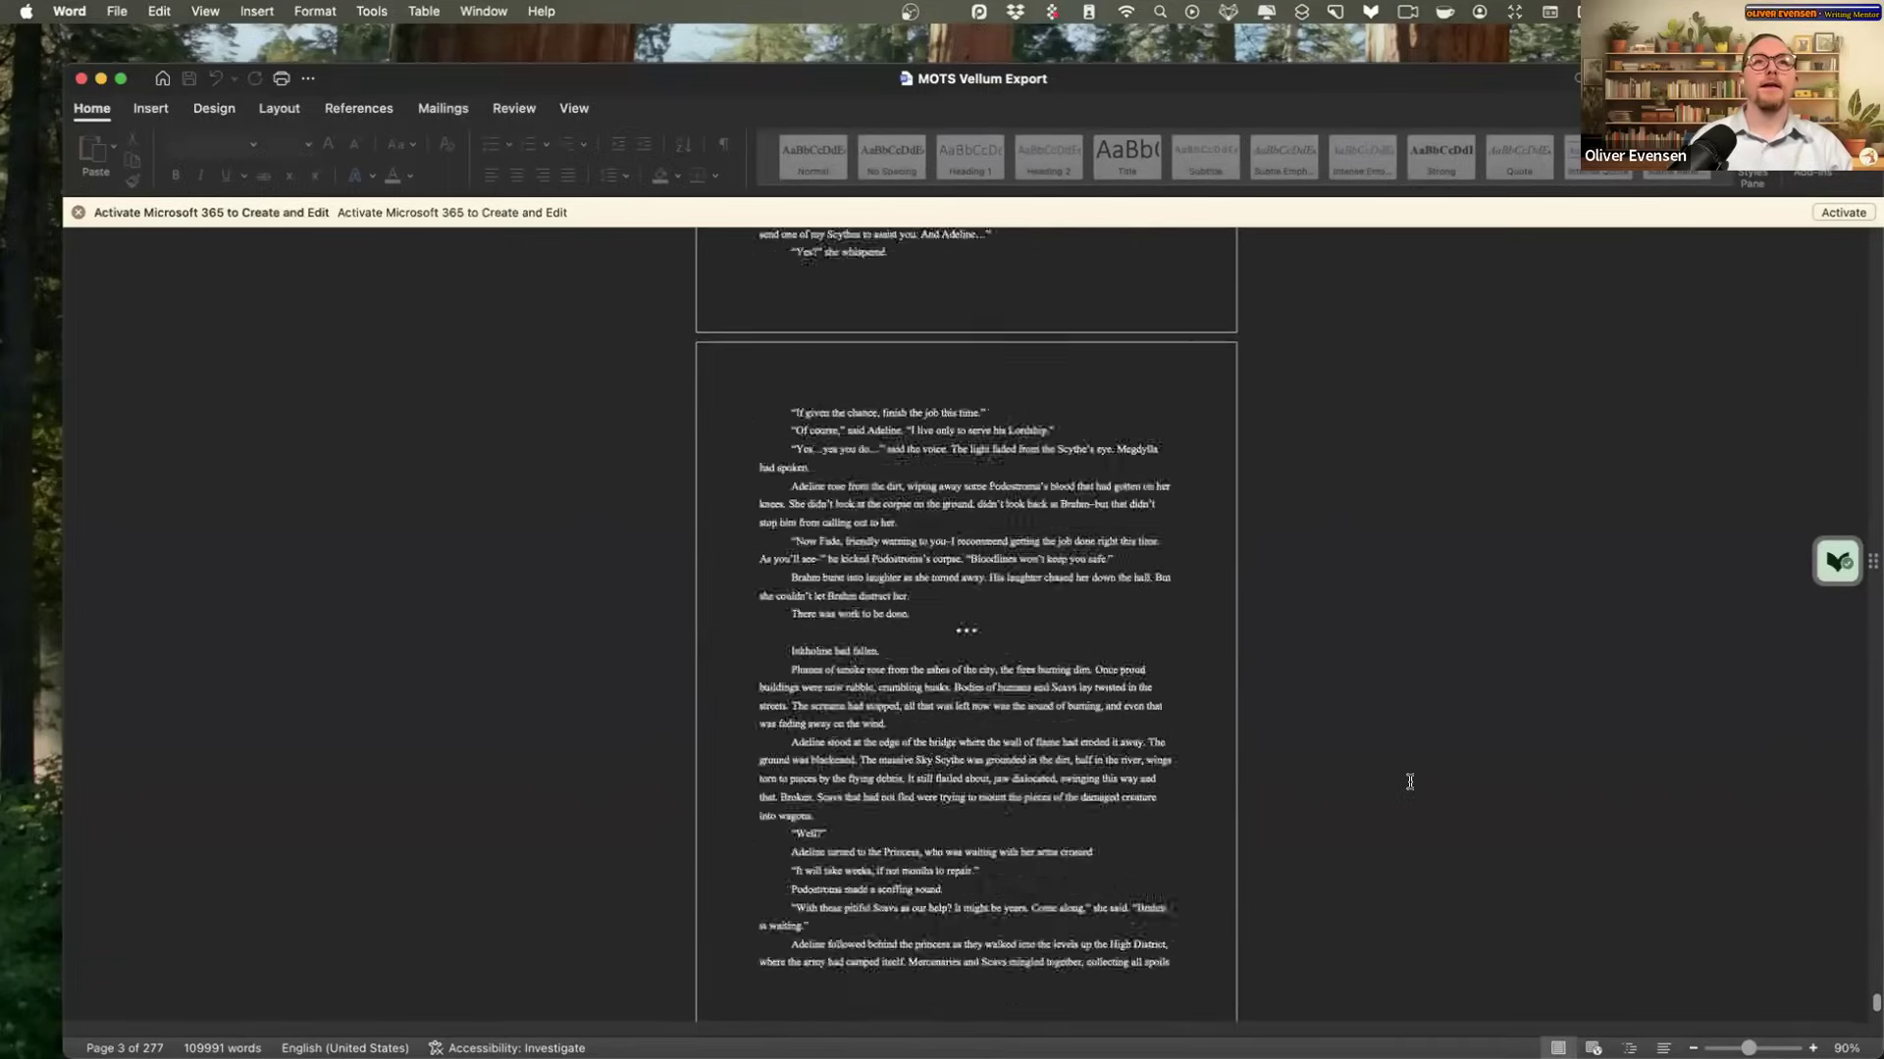
click(82, 79)
key(ctrl+Left)
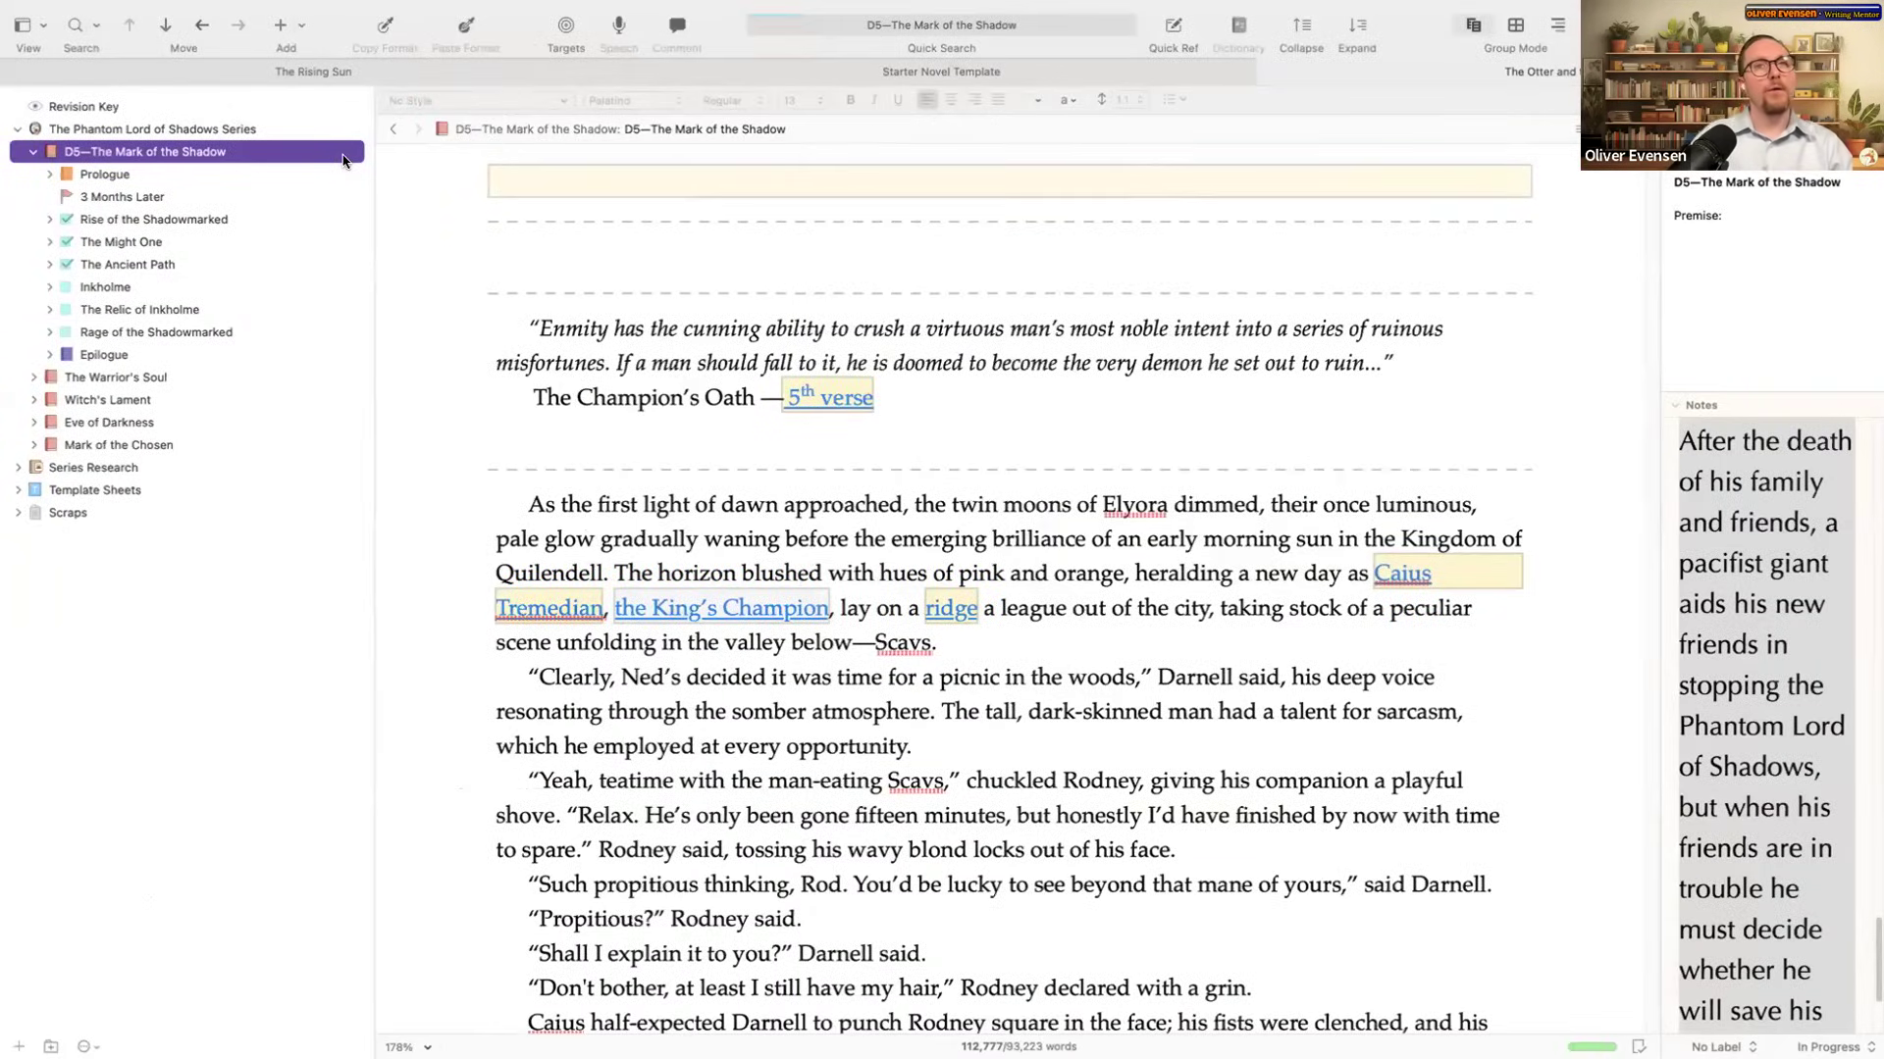
Step: Reopen the compile settings, check the Microsoft Word output choice and select the Vellum Export format
click(797, 126)
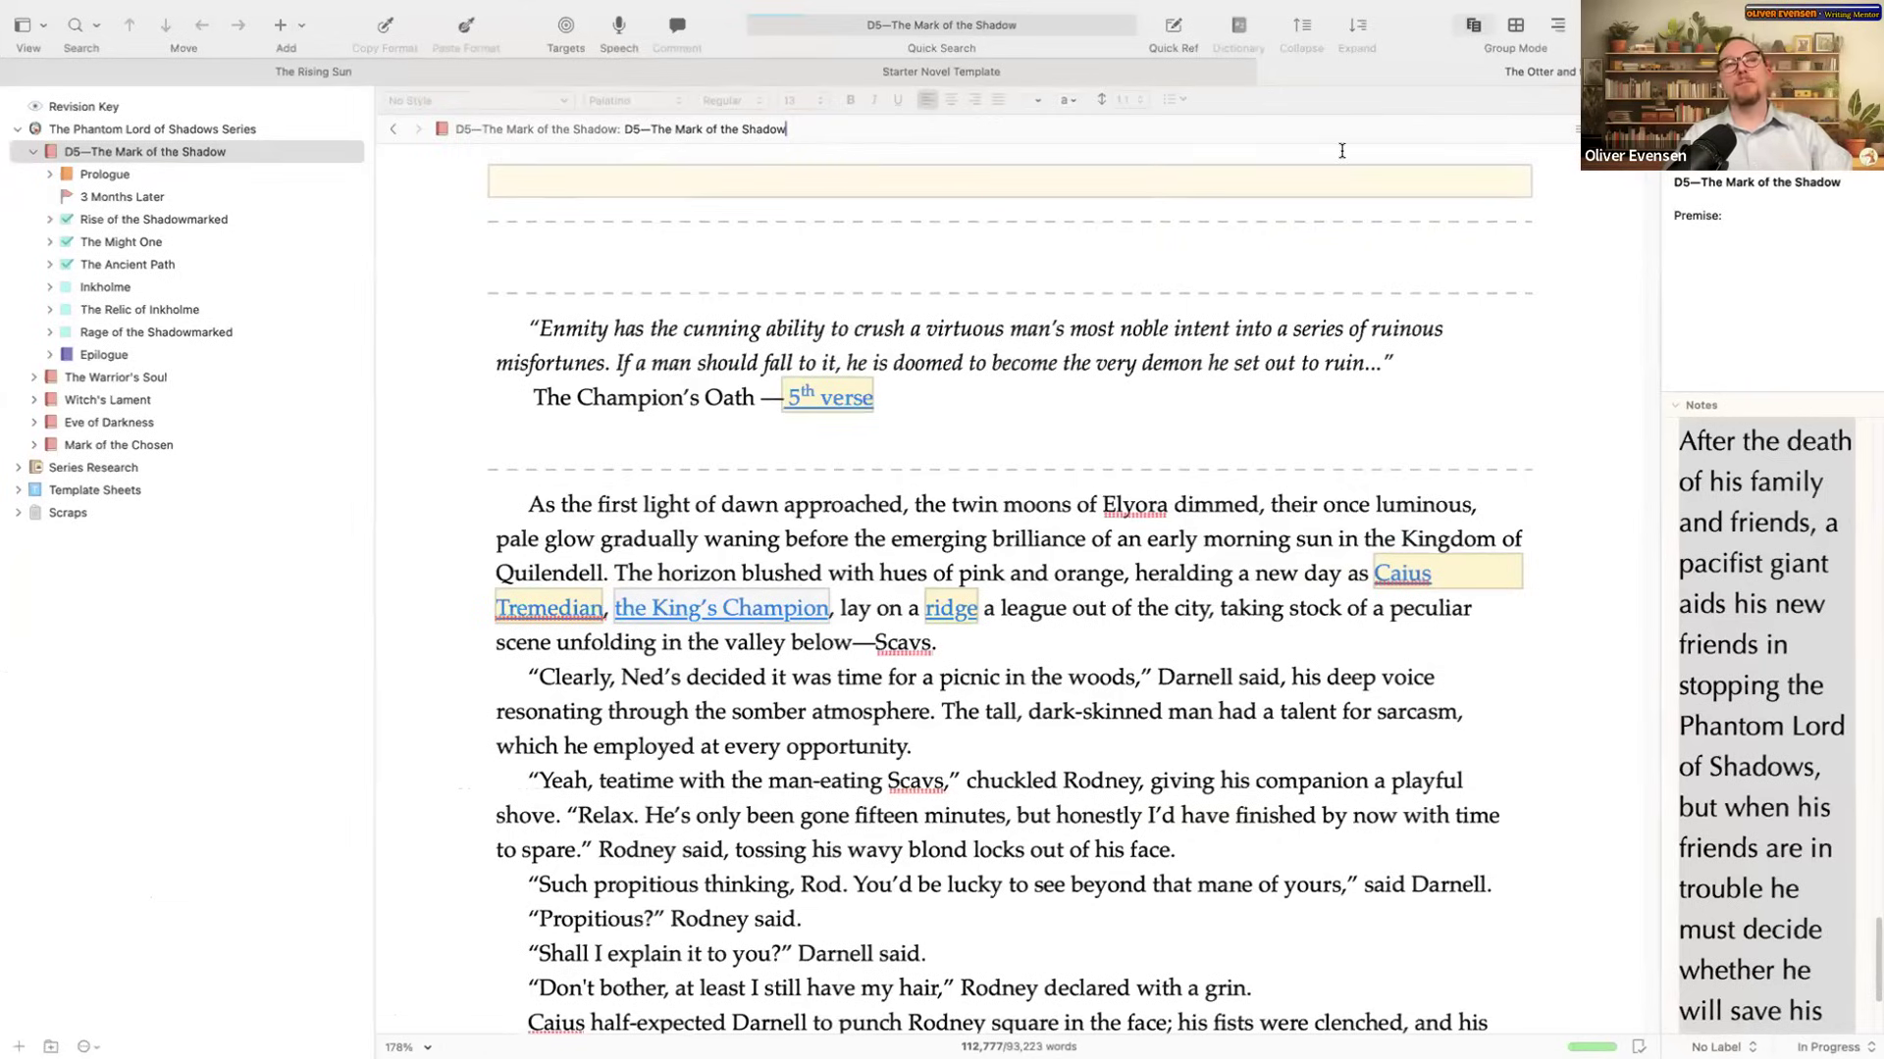
click(154, 18)
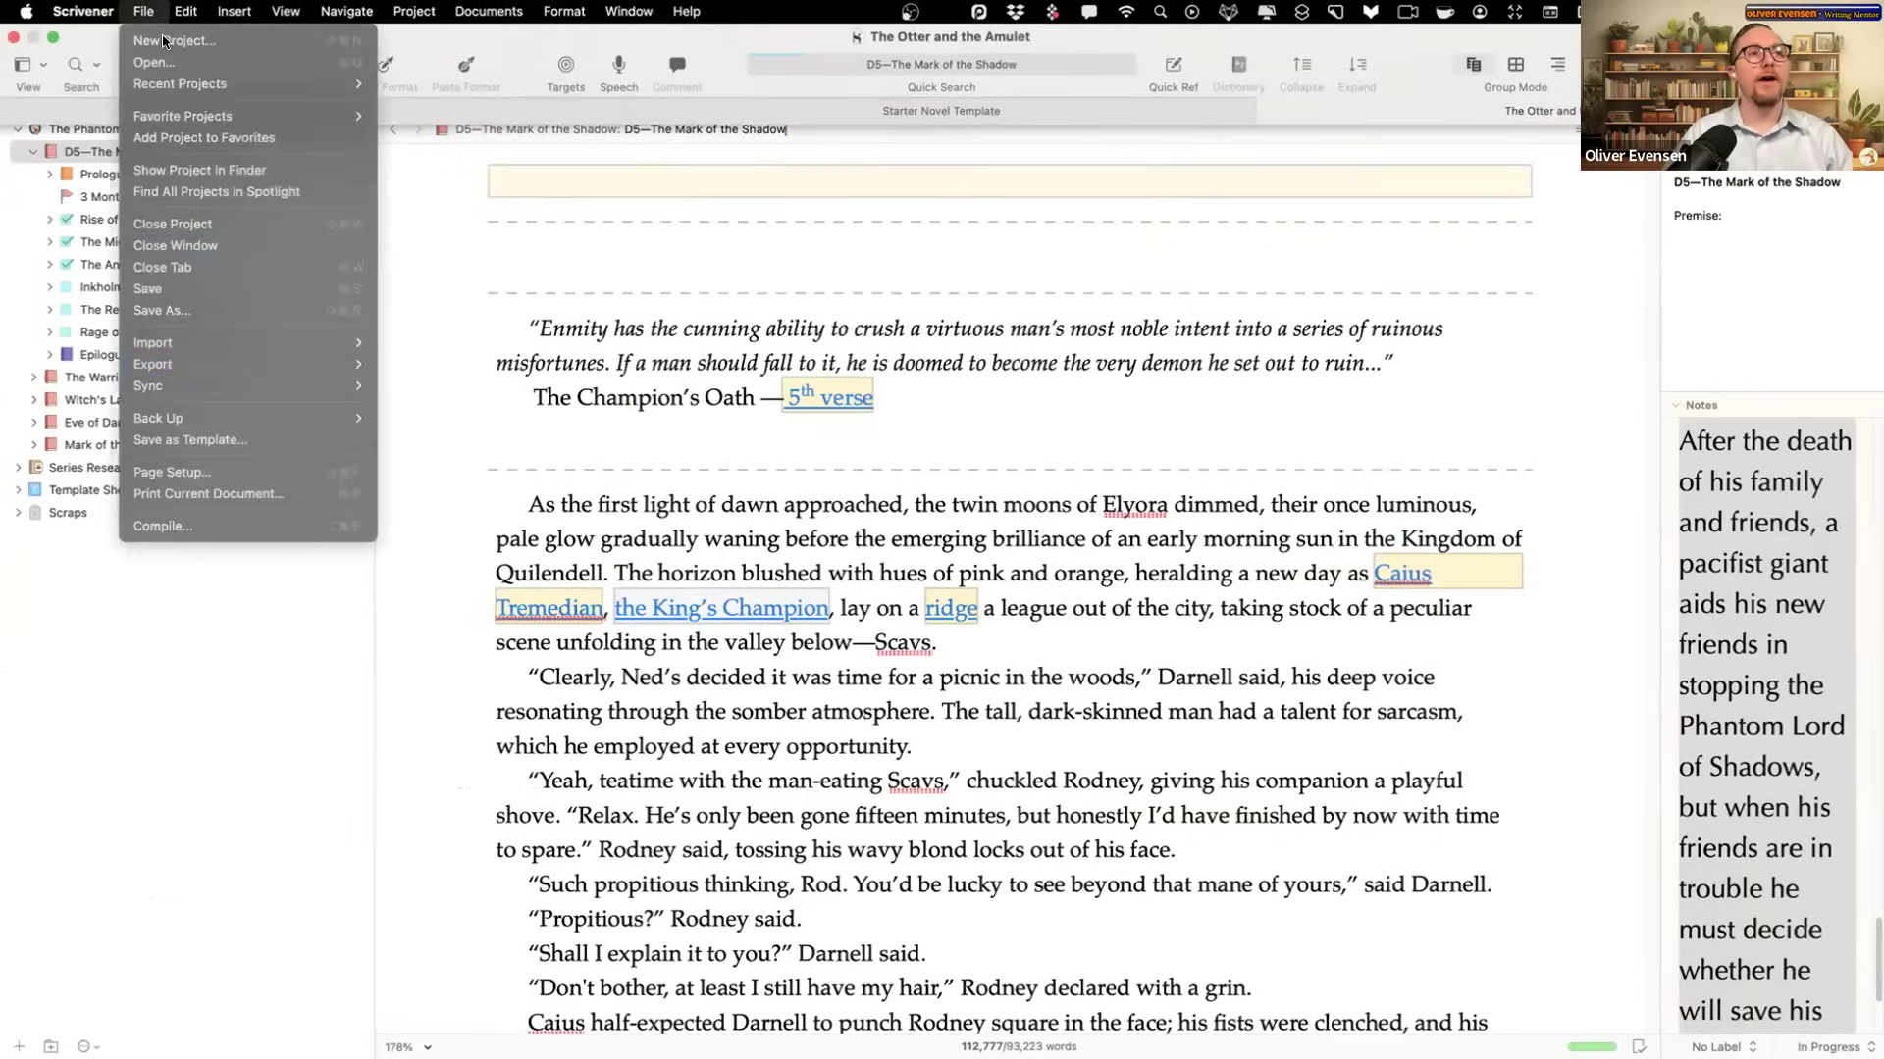
click(368, 523)
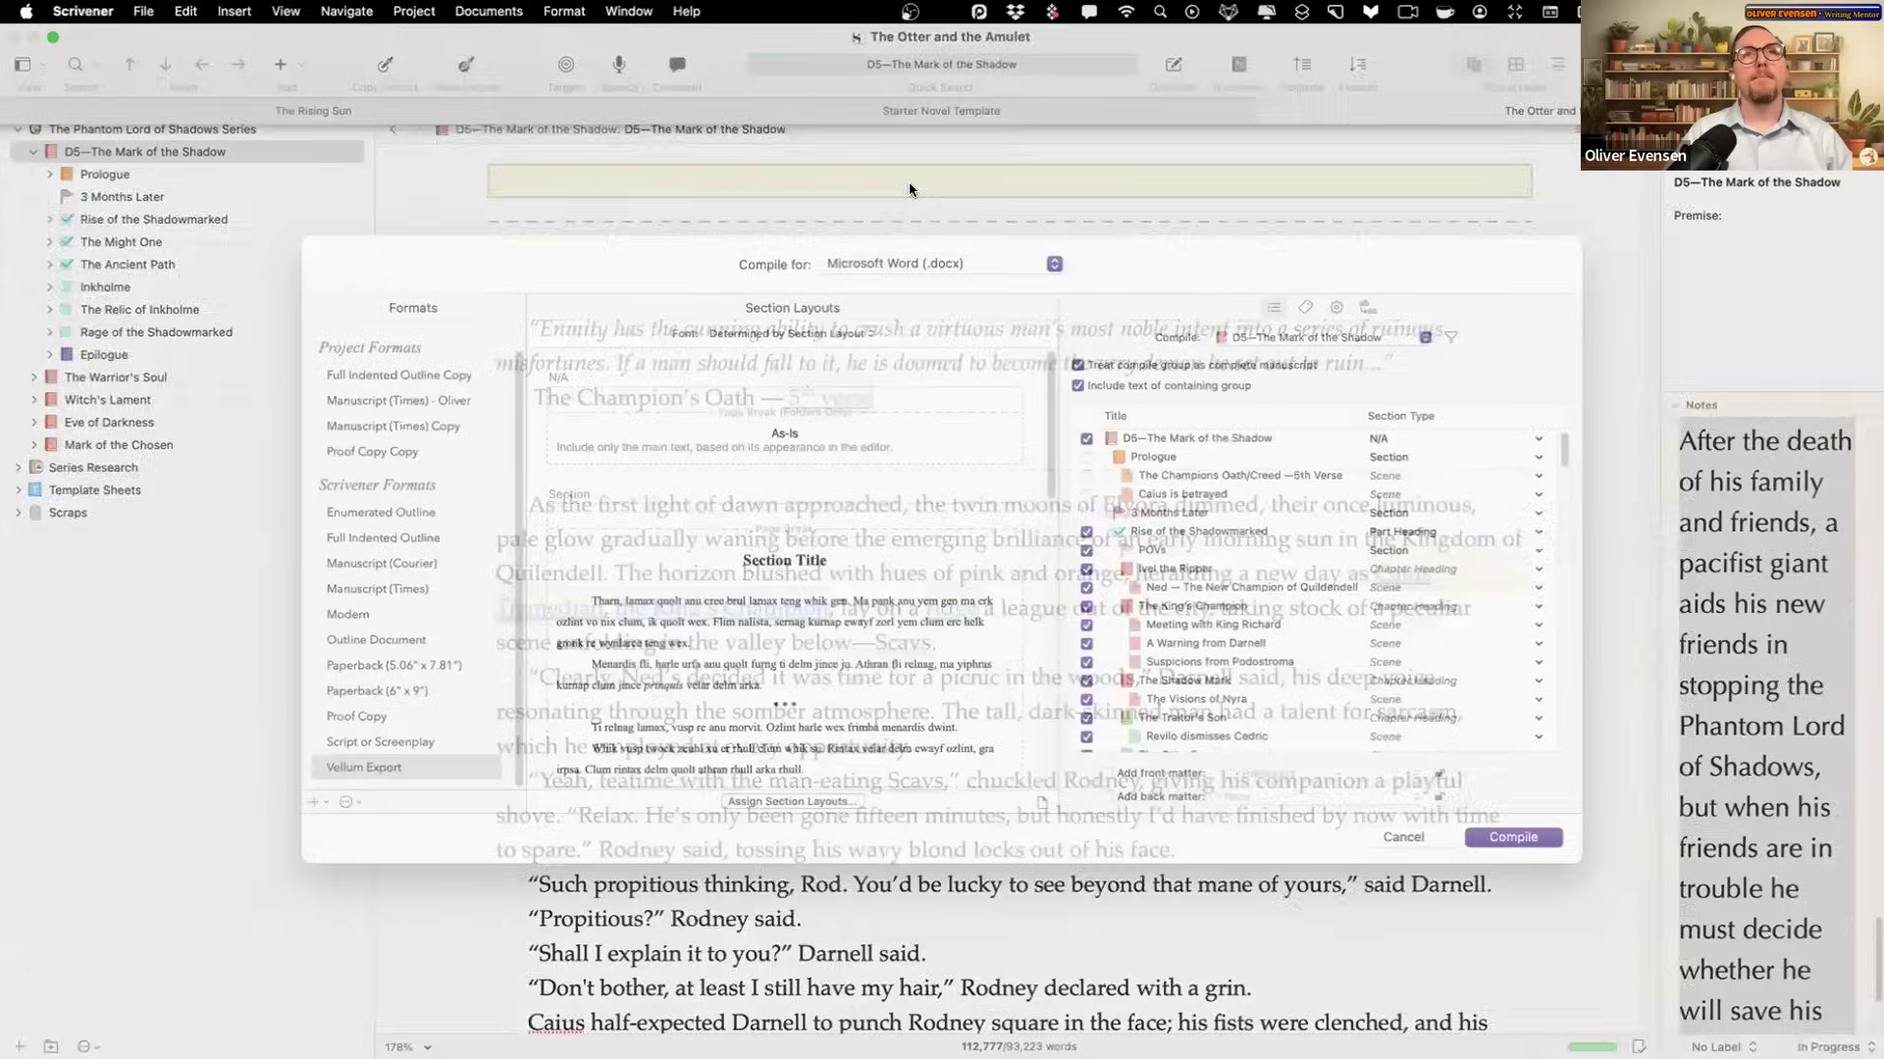
click(944, 287)
key(Escape)
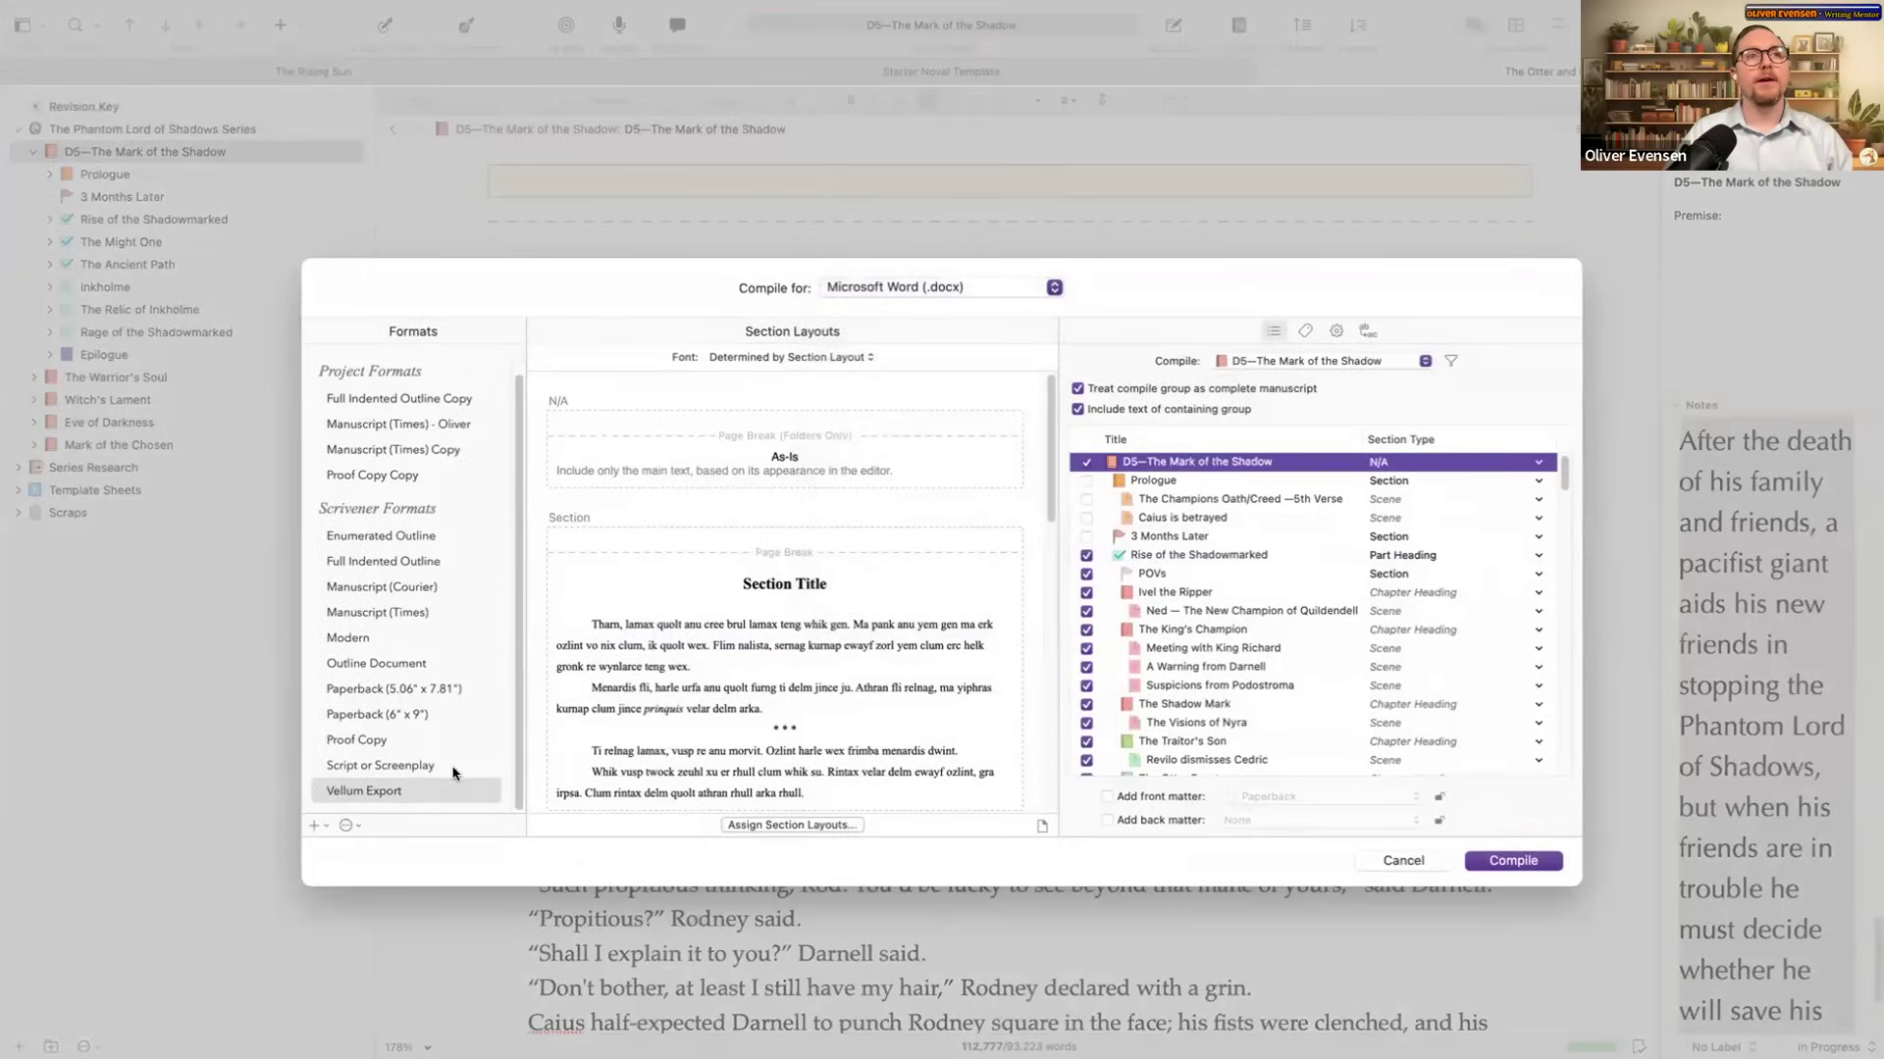
click(448, 795)
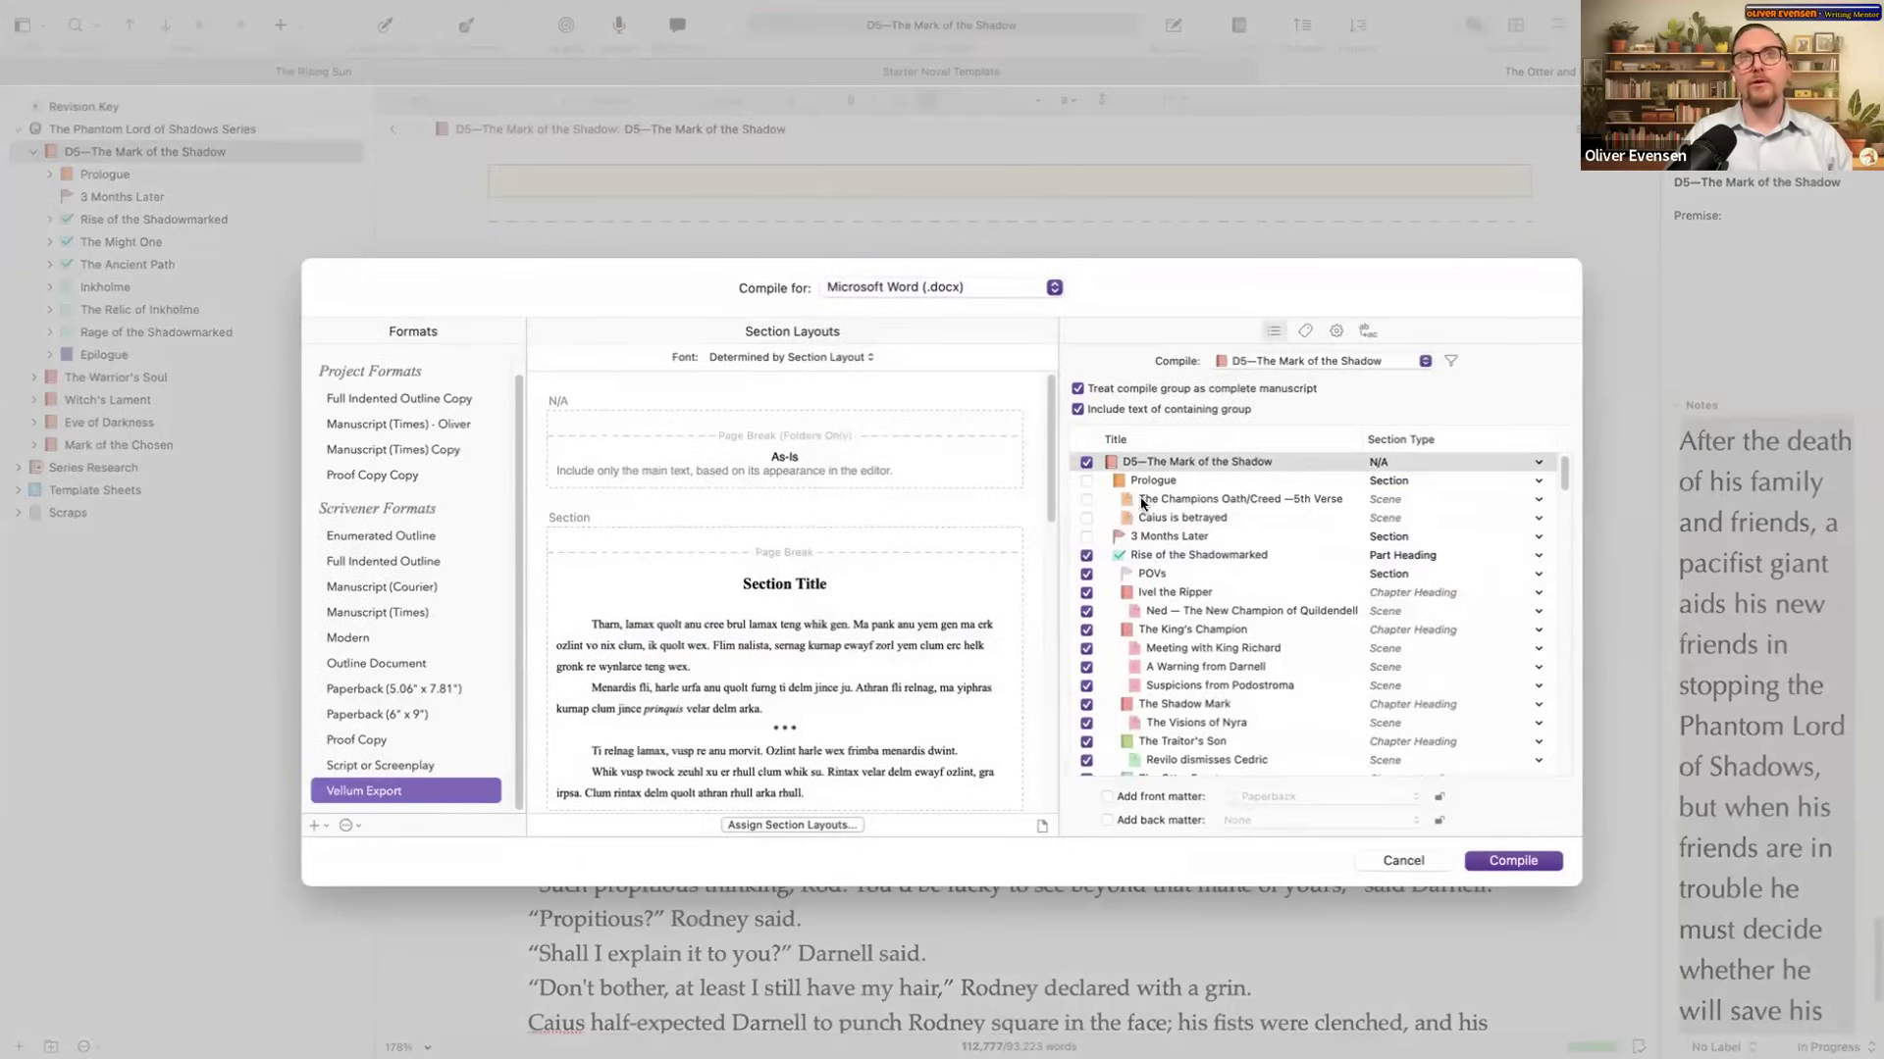
Step: Review the section layouts and contents list, try adding the Paperback front matter, and cancel the compile
scroll(873, 626, down, 2)
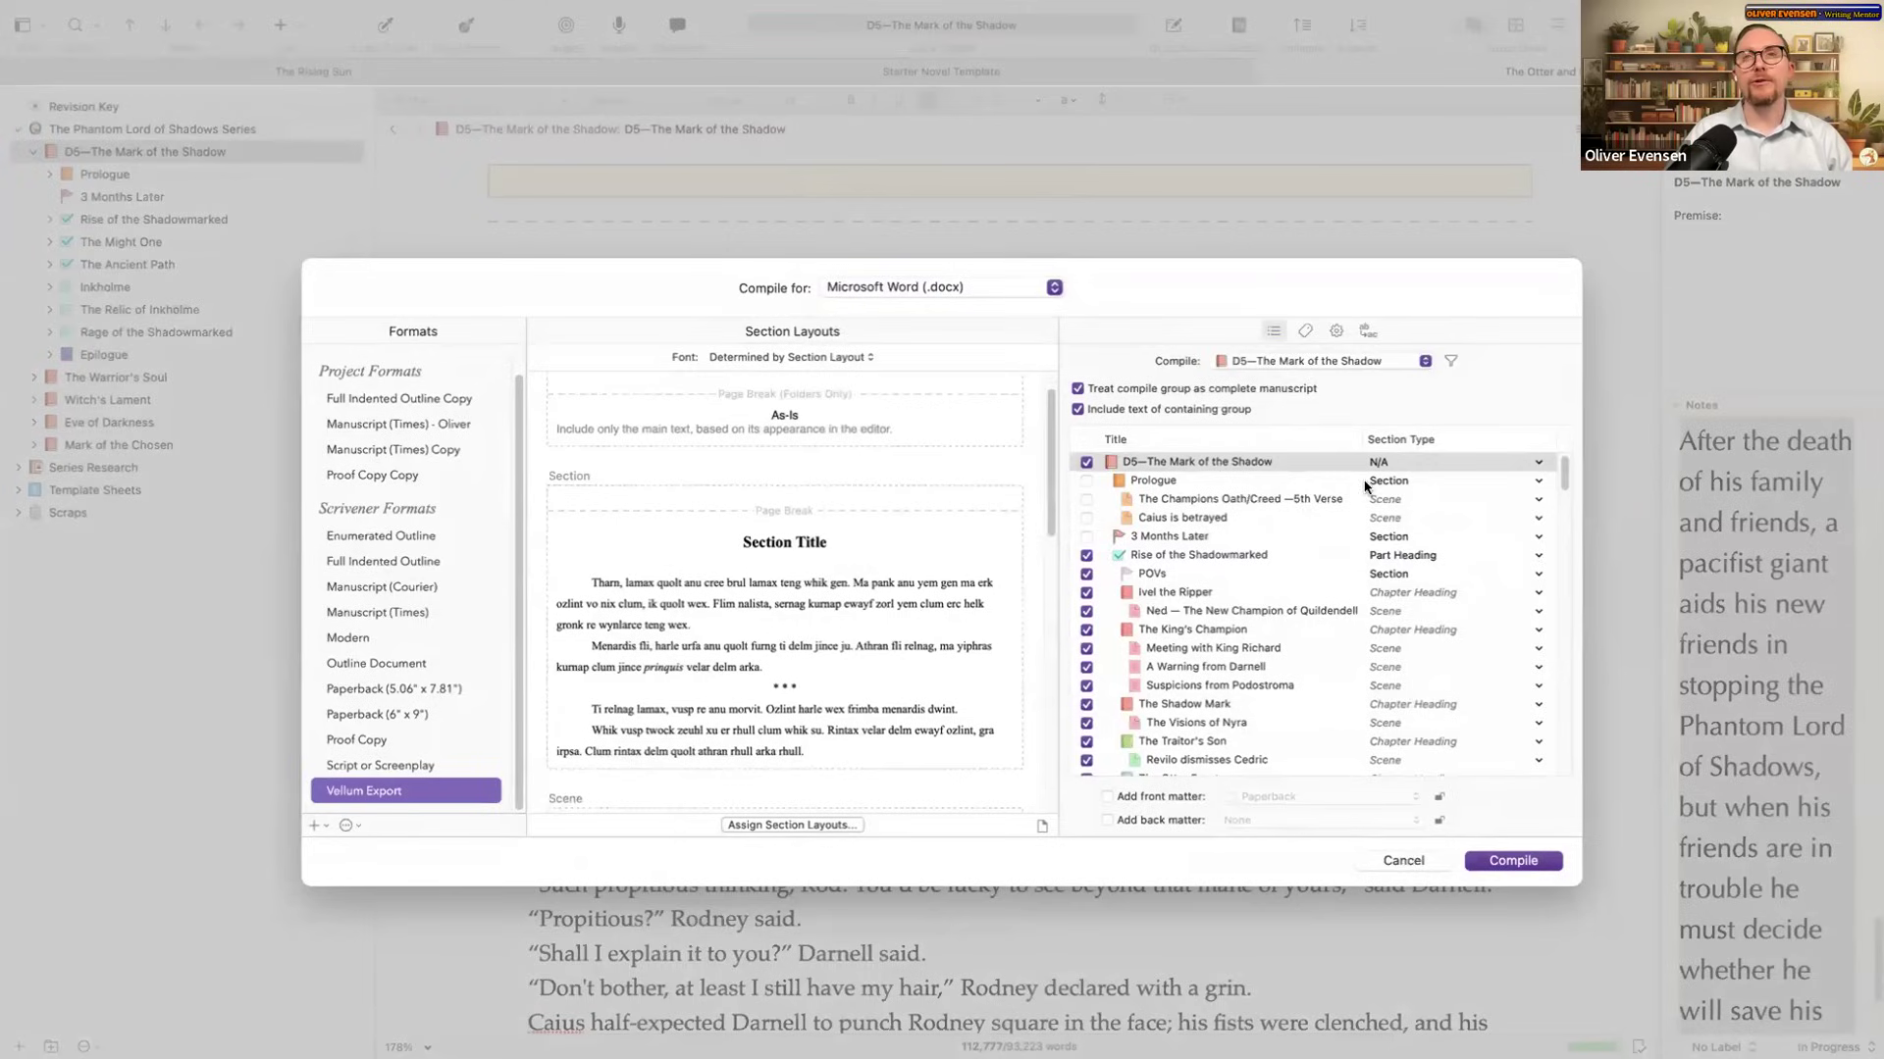
scroll(1389, 601, down, 5)
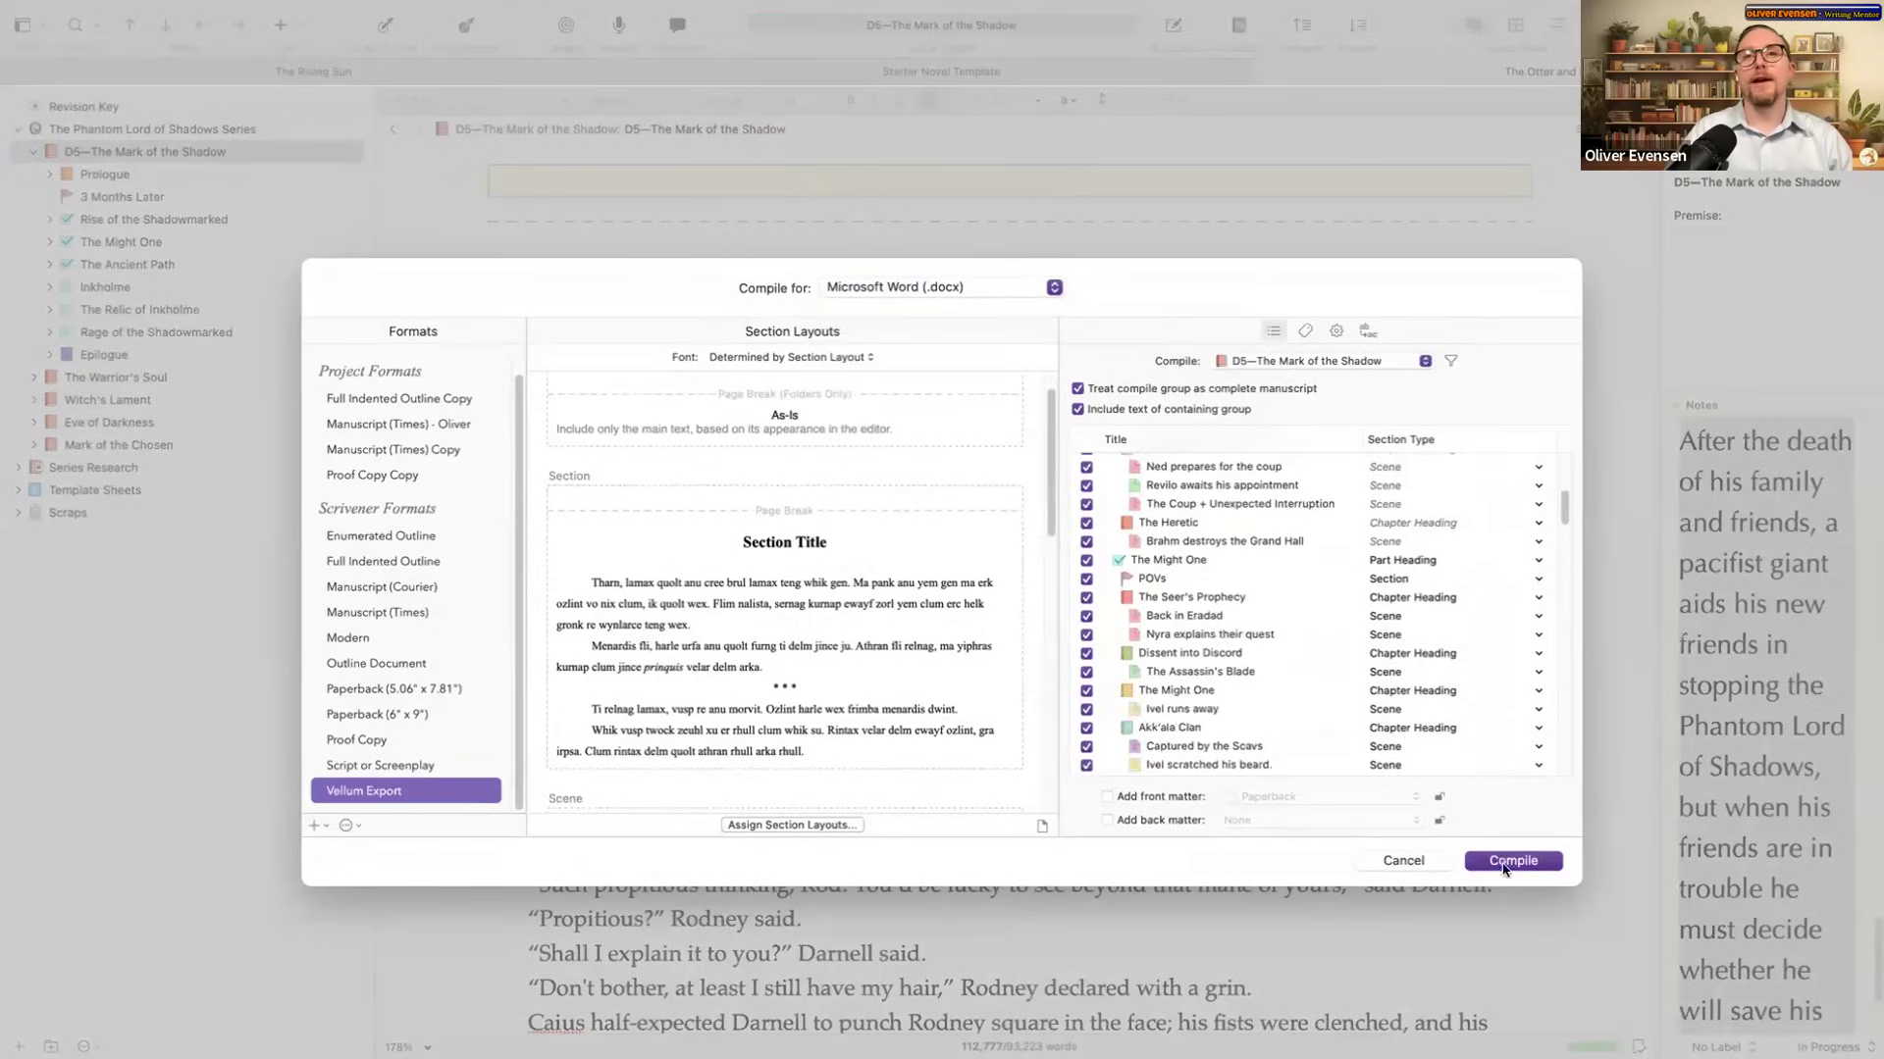
click(1106, 796)
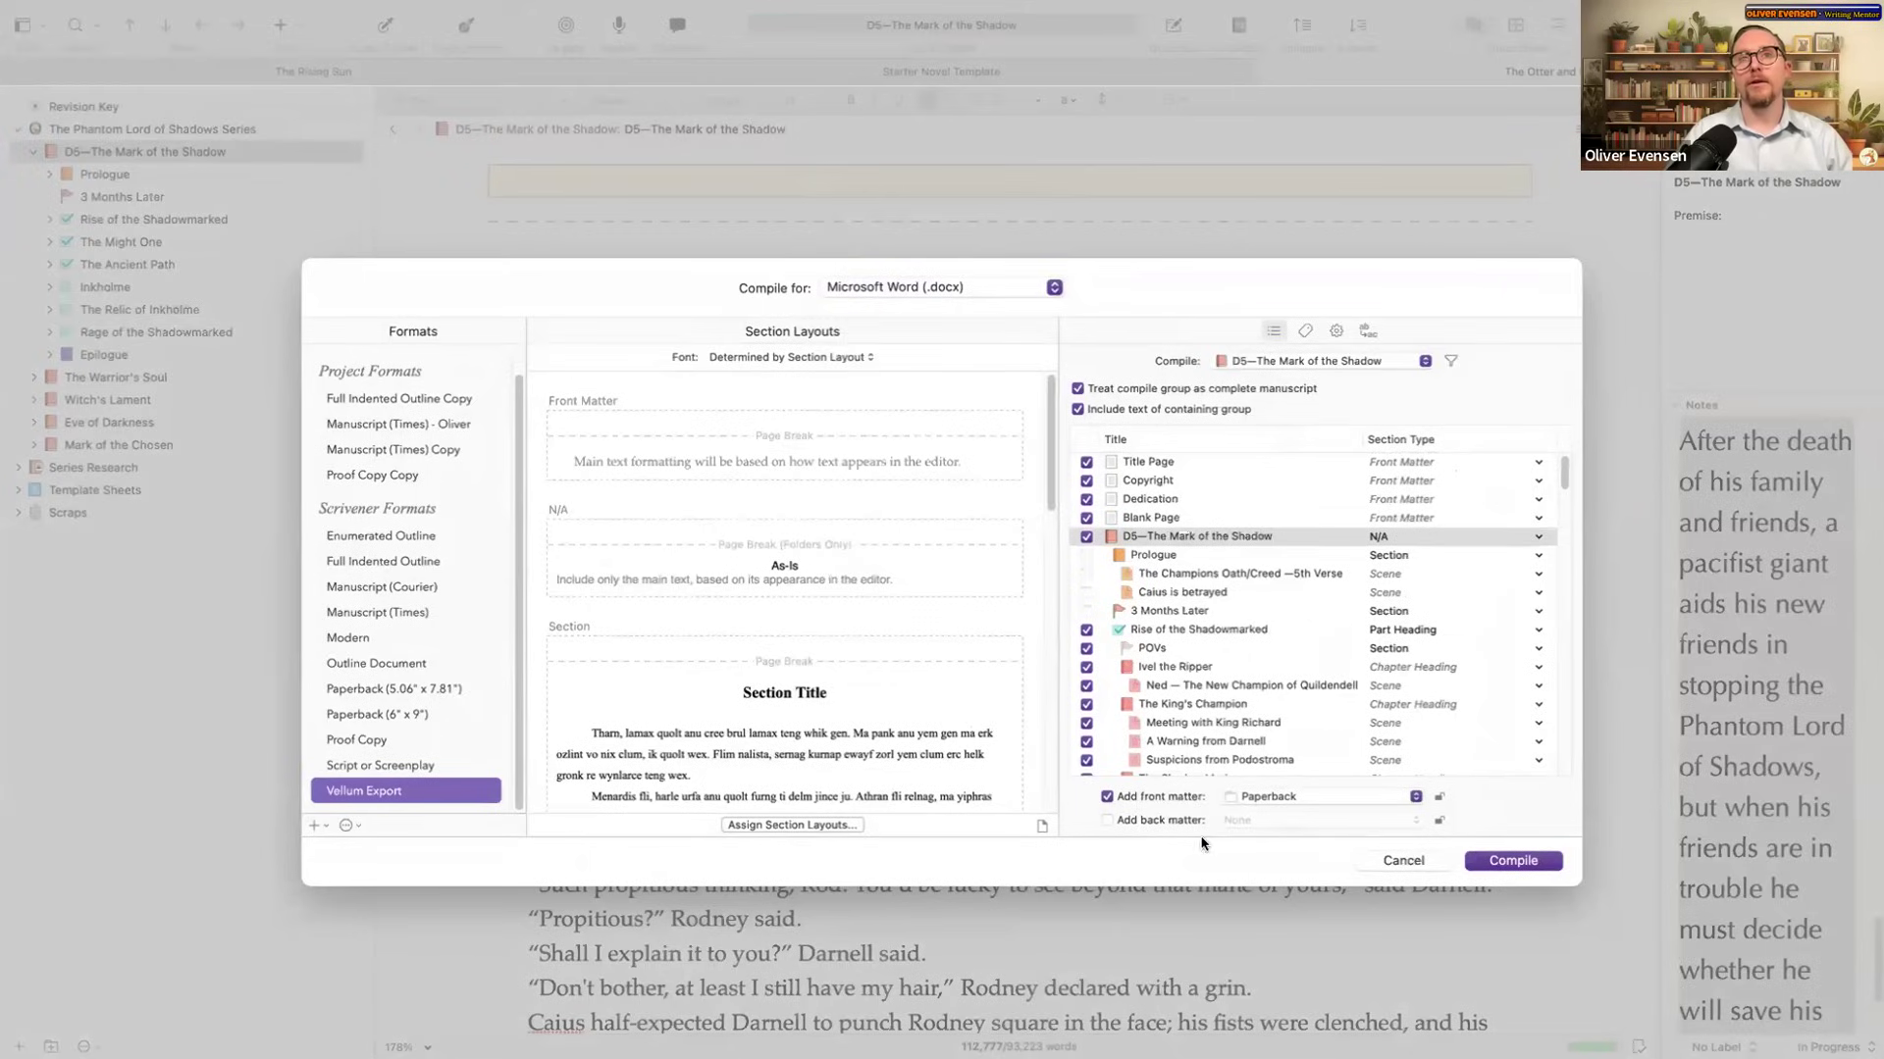
click(1405, 861)
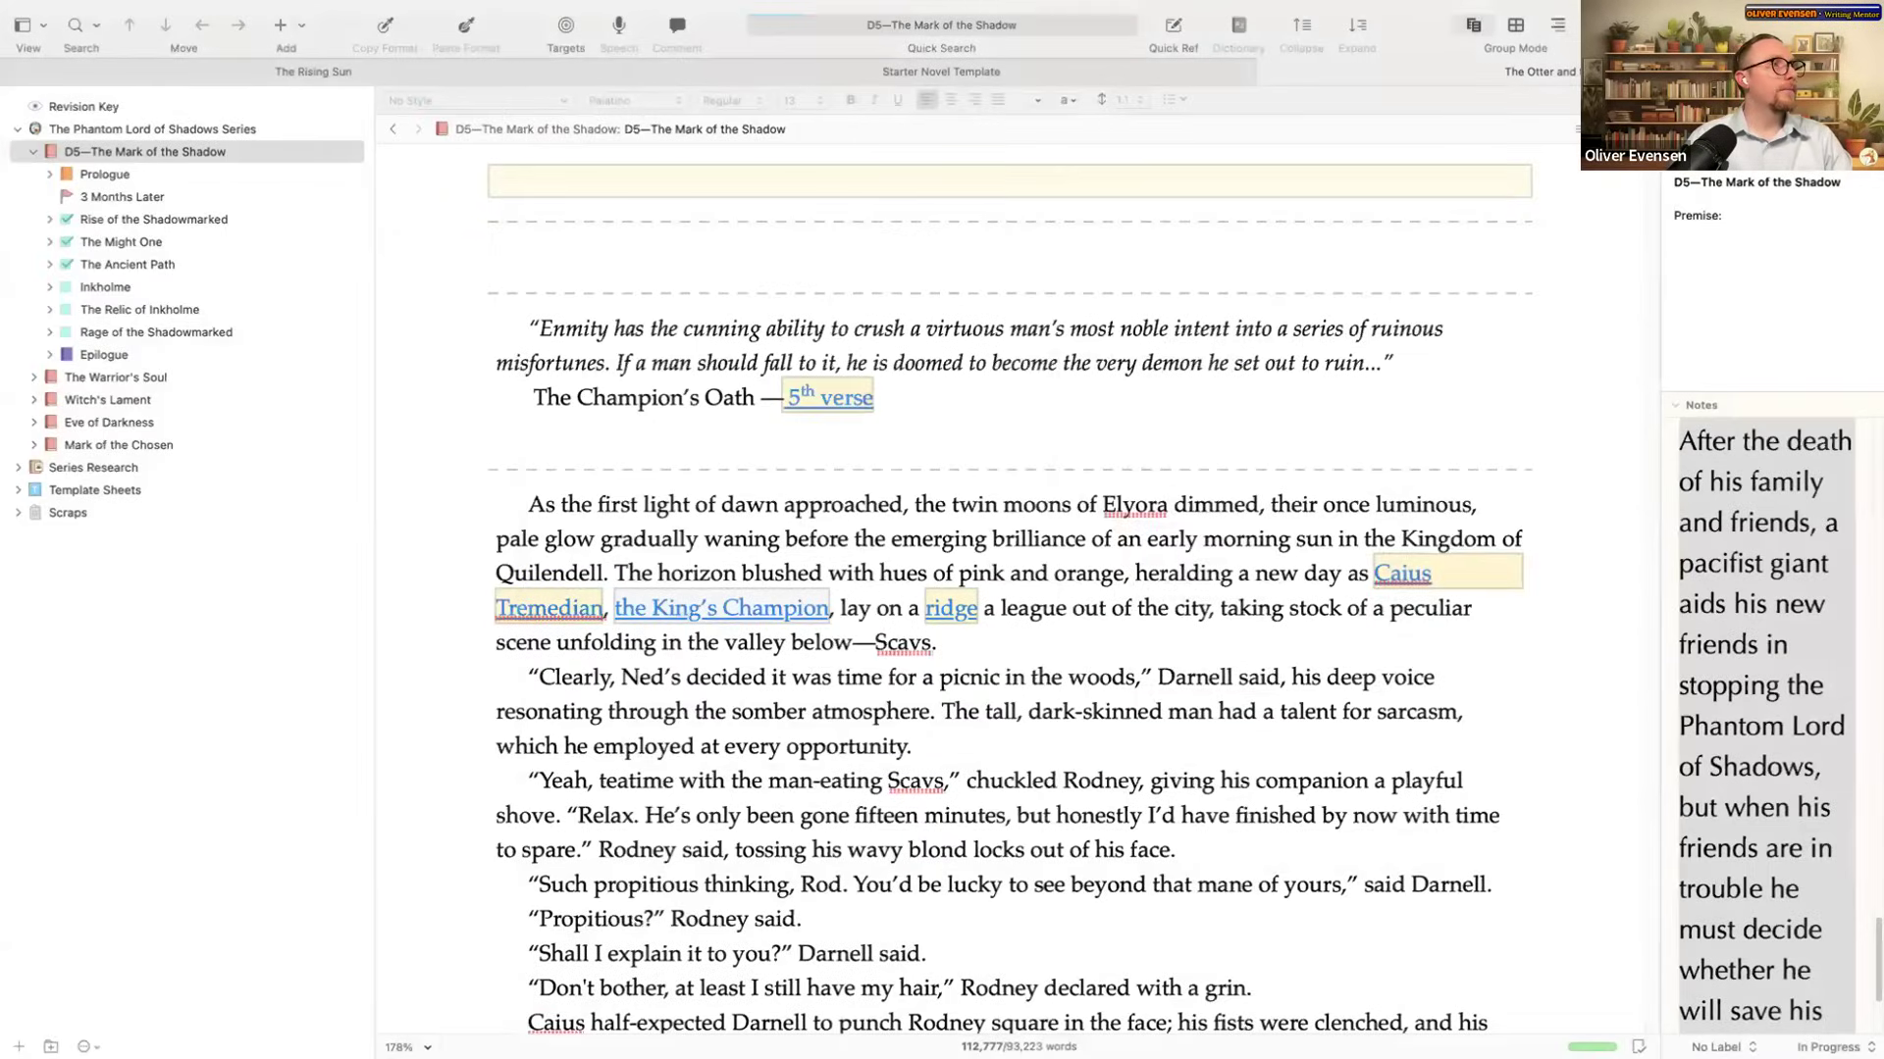
Step: Close the slide presentation and switch to Vellum's startup window
key(super+Tab)
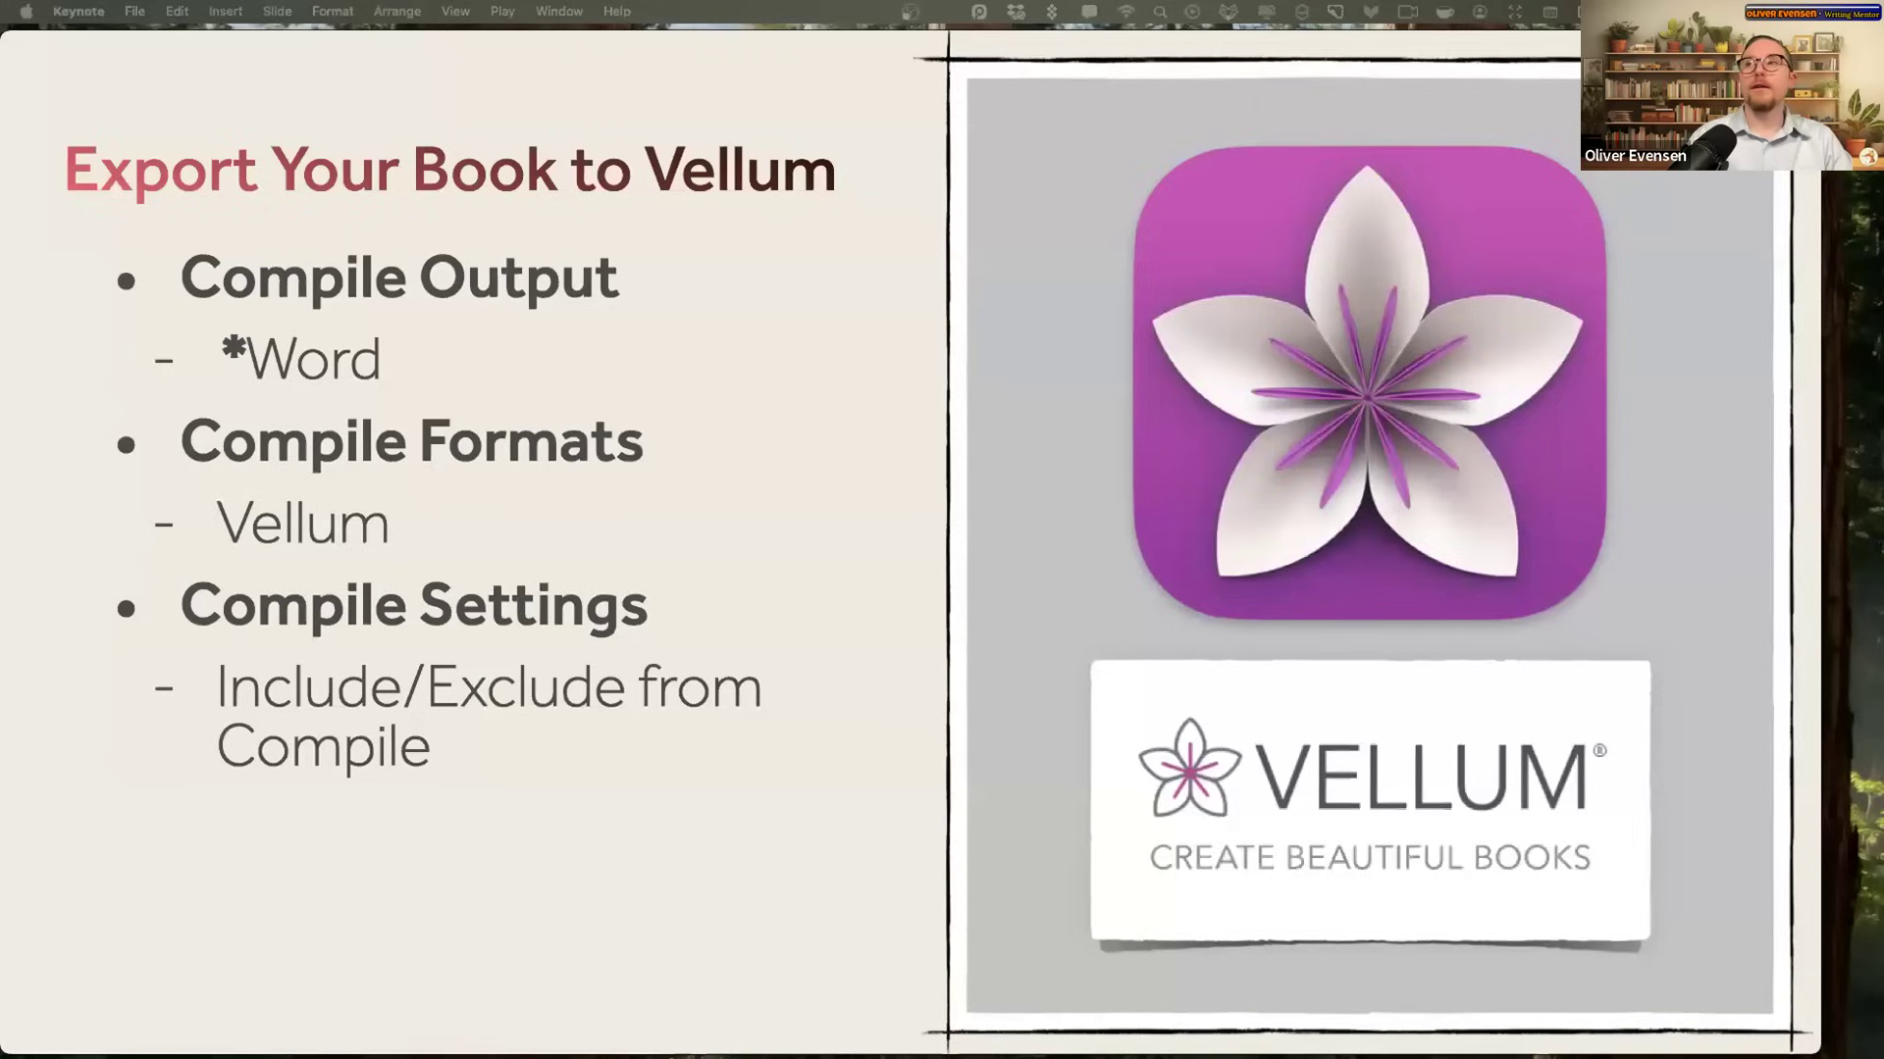
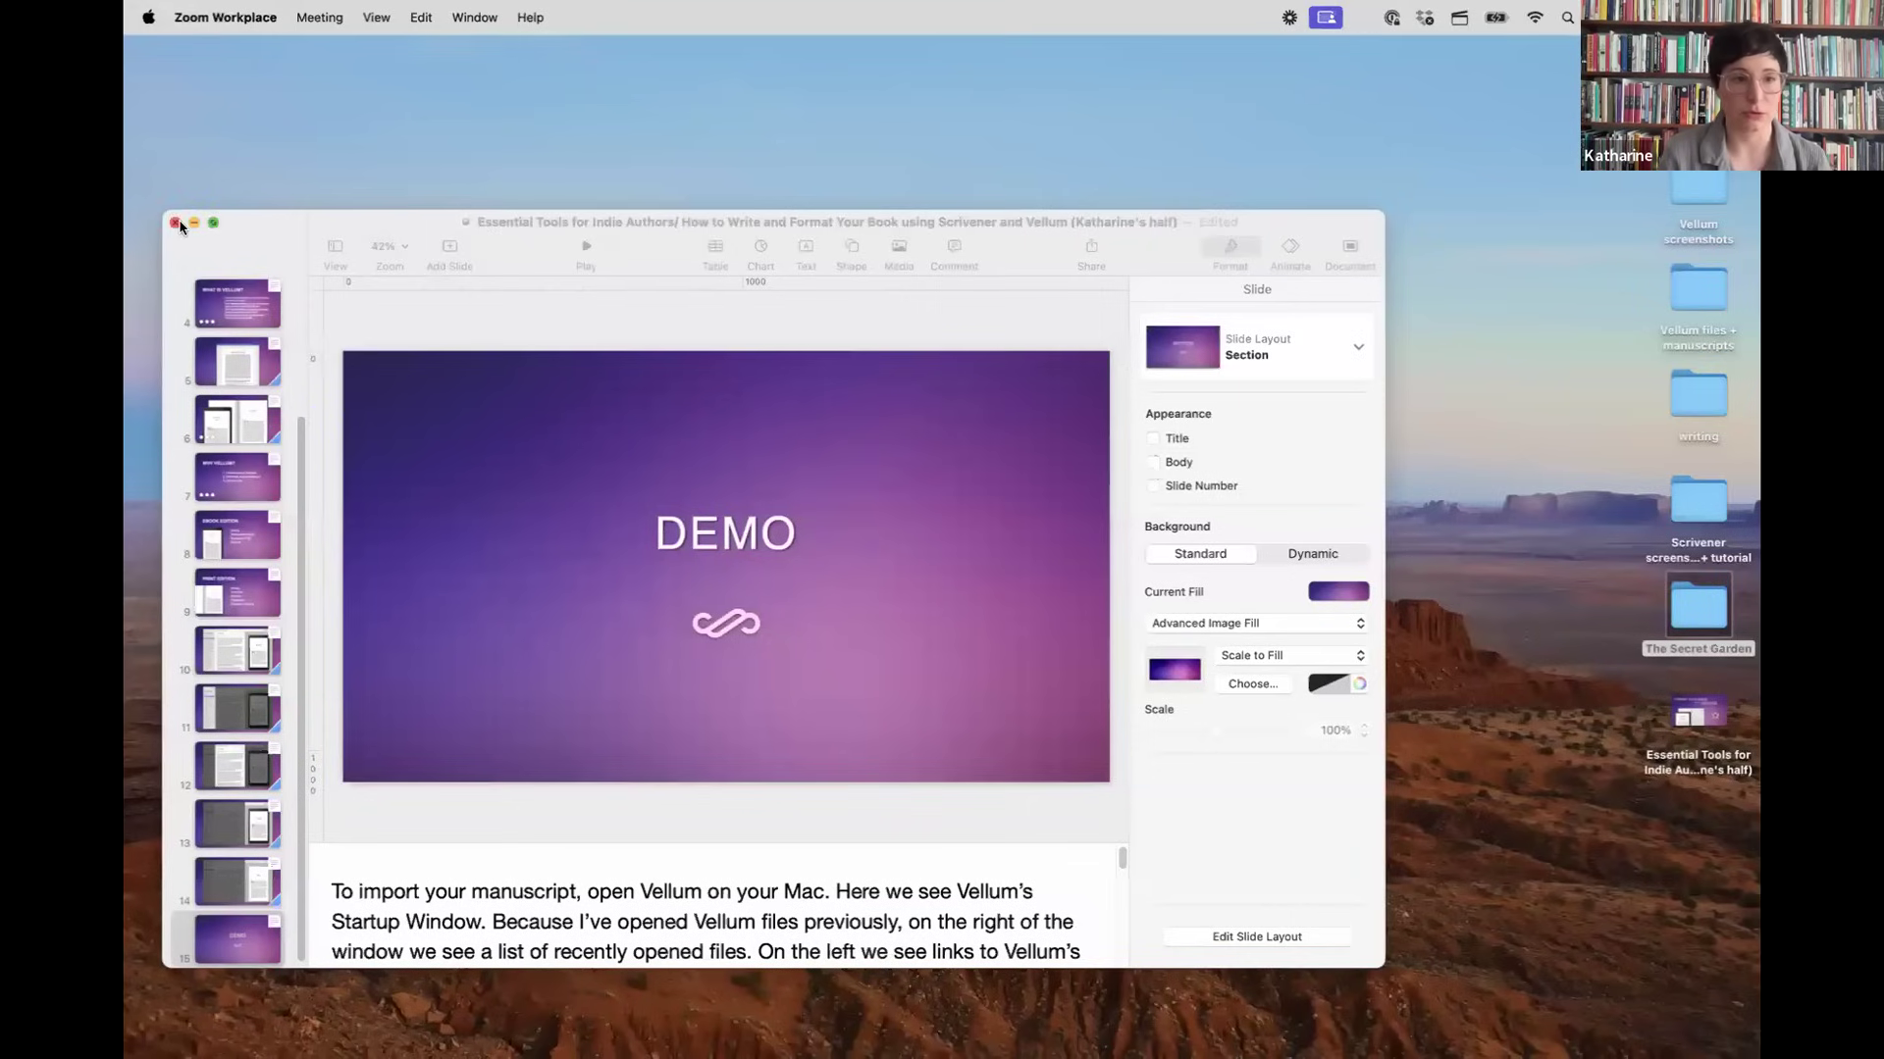
click(176, 222)
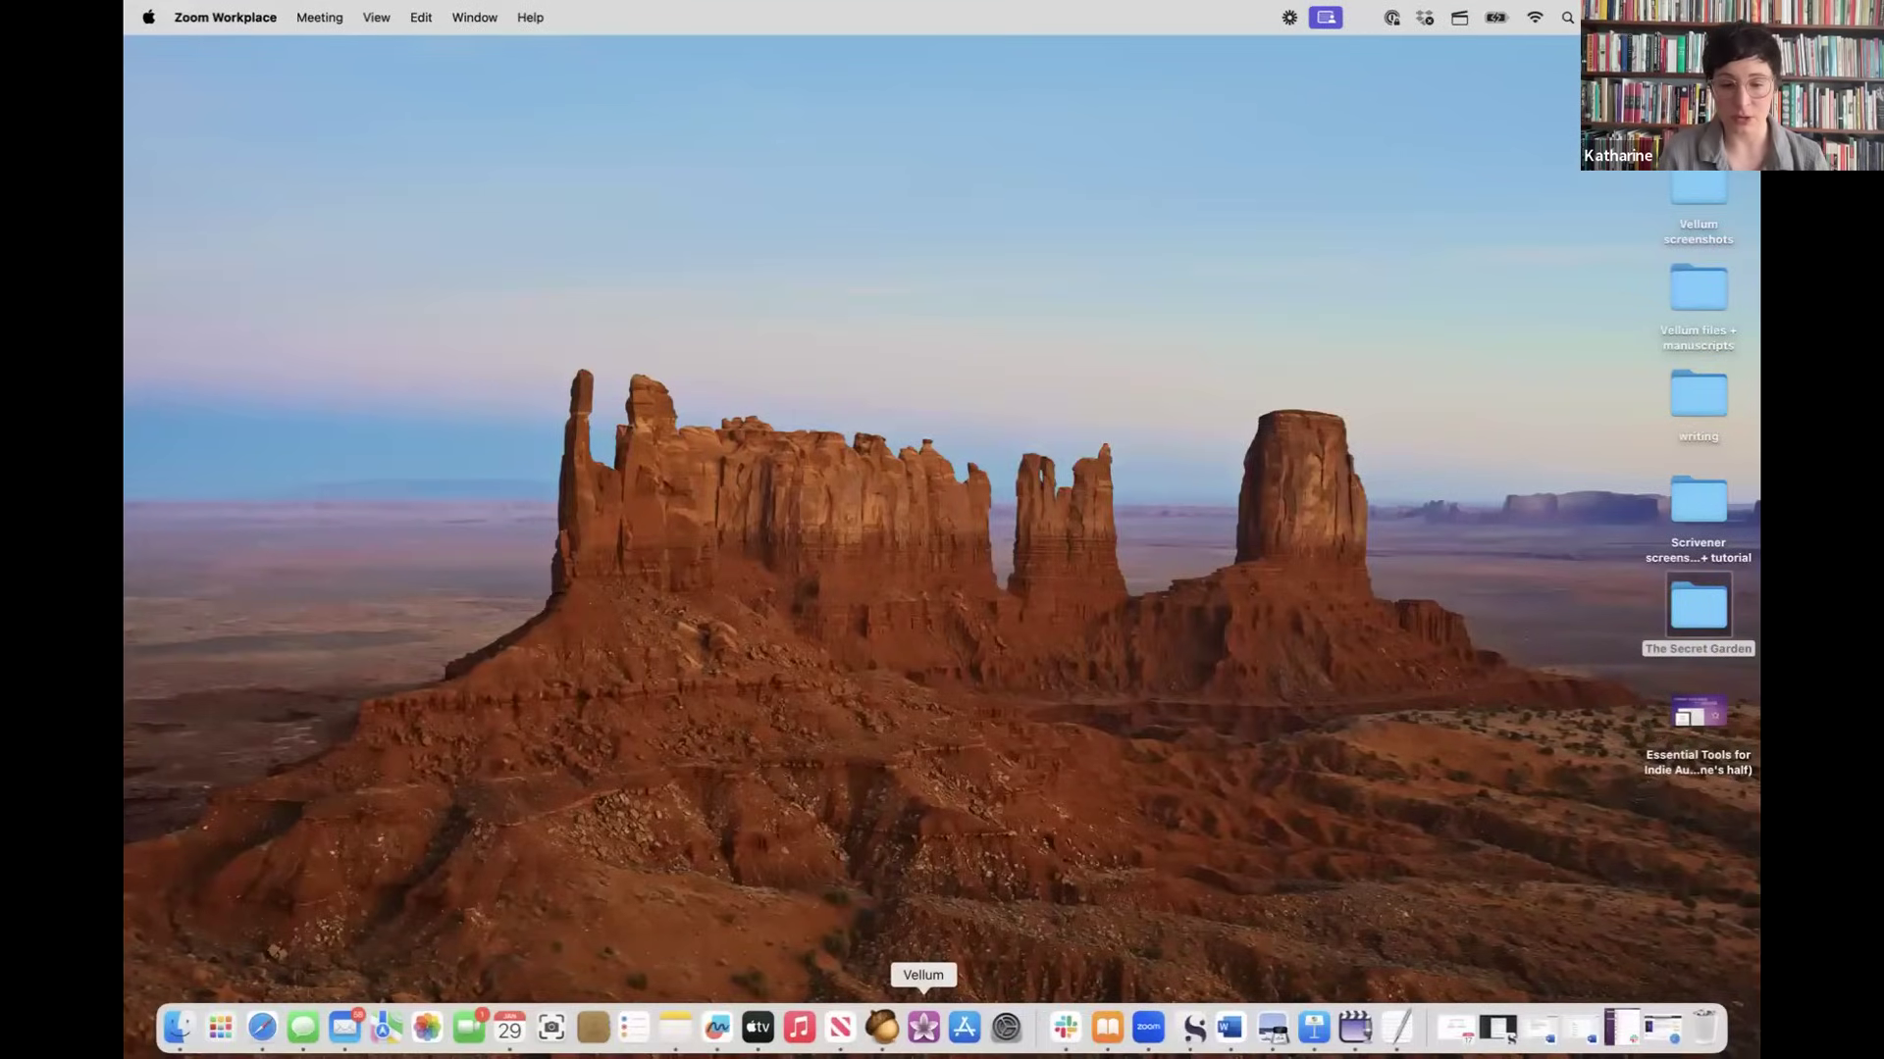
click(923, 1028)
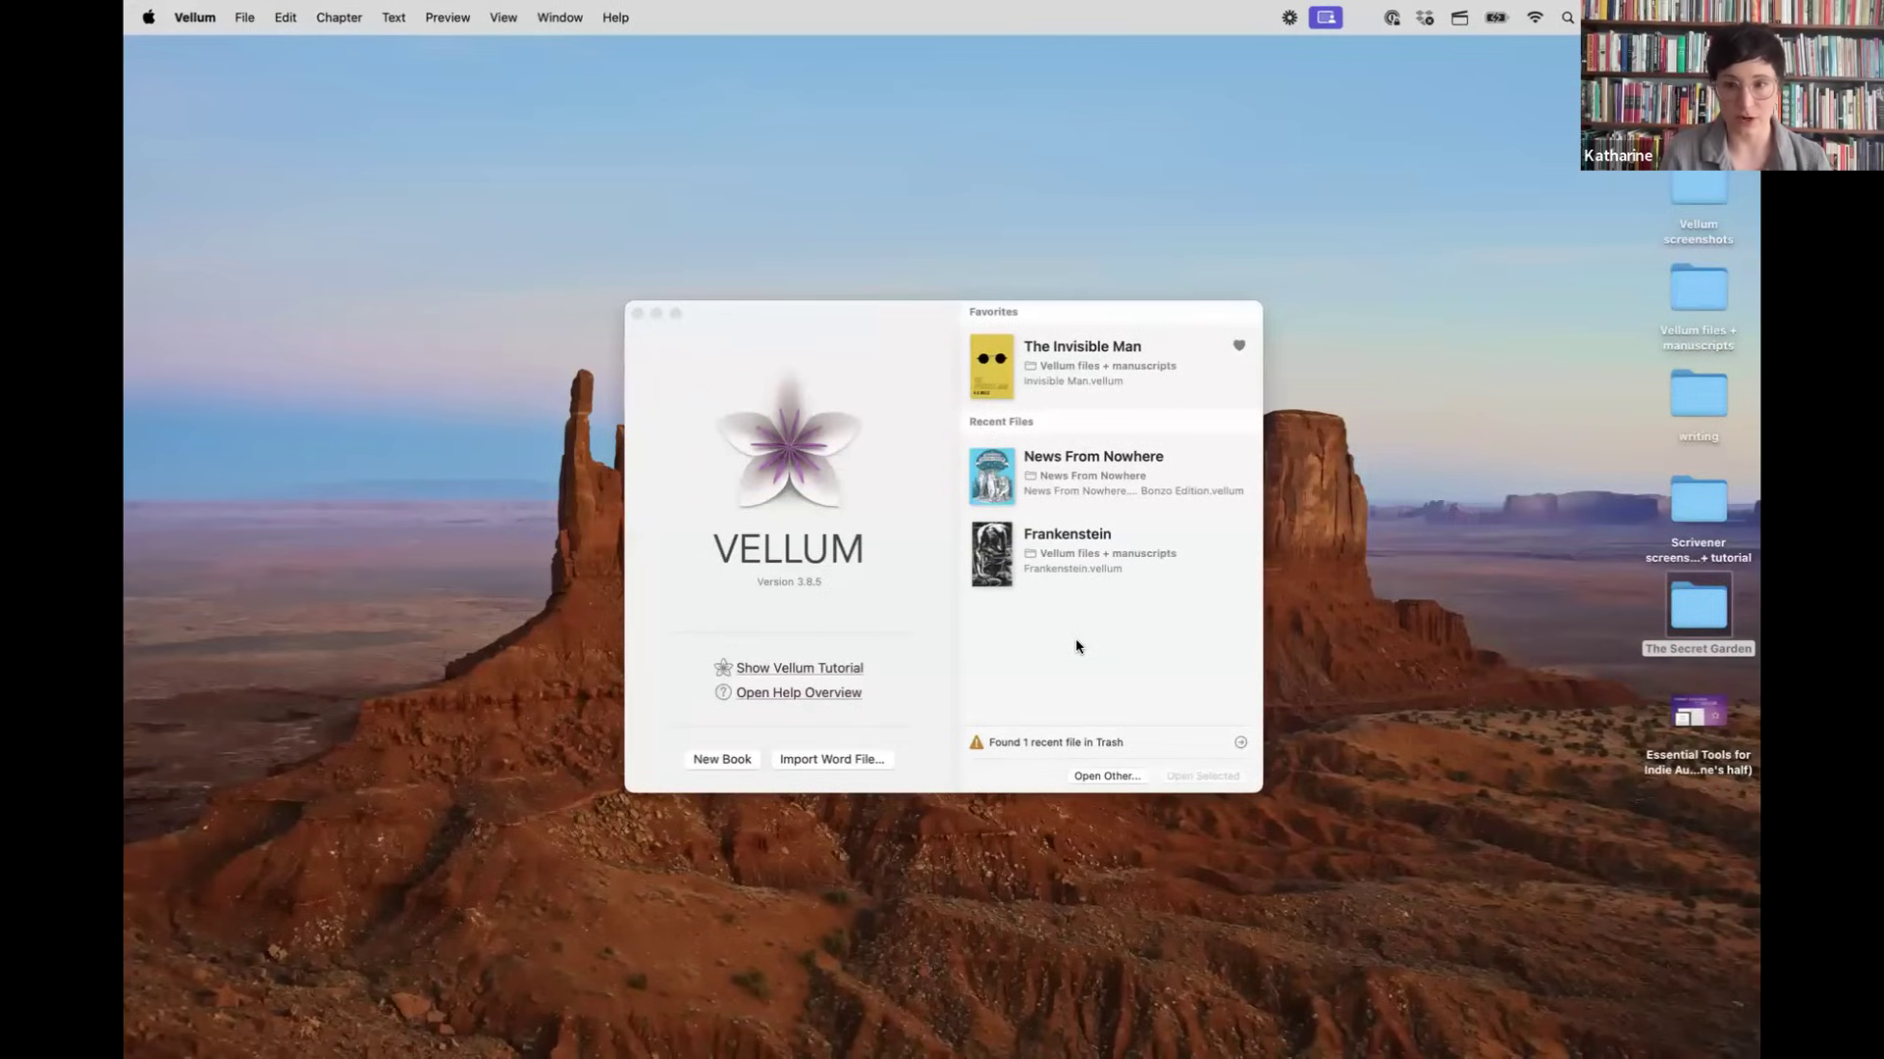
drag(1055, 307, 1049, 290)
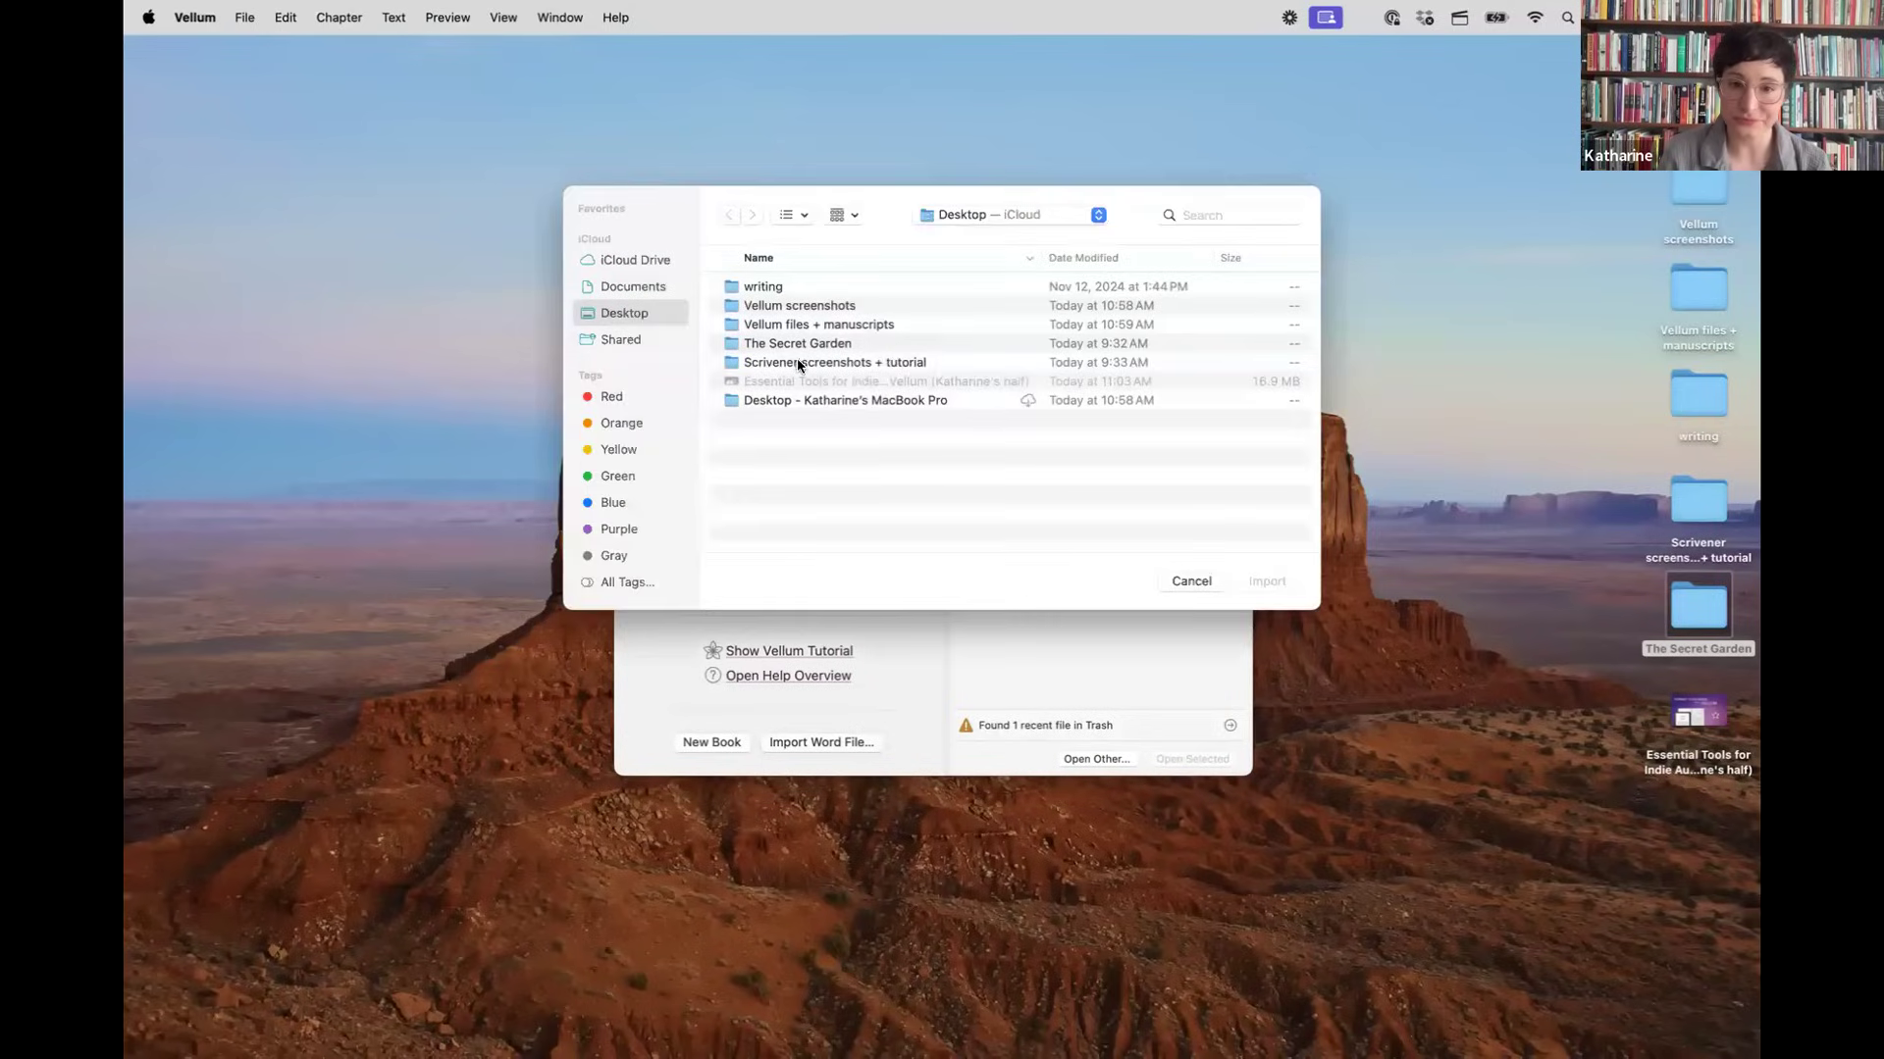
Step: Import the Word manuscript The Secret Garden from the desktop folder The Secret Garden as a book
double_click(799, 342)
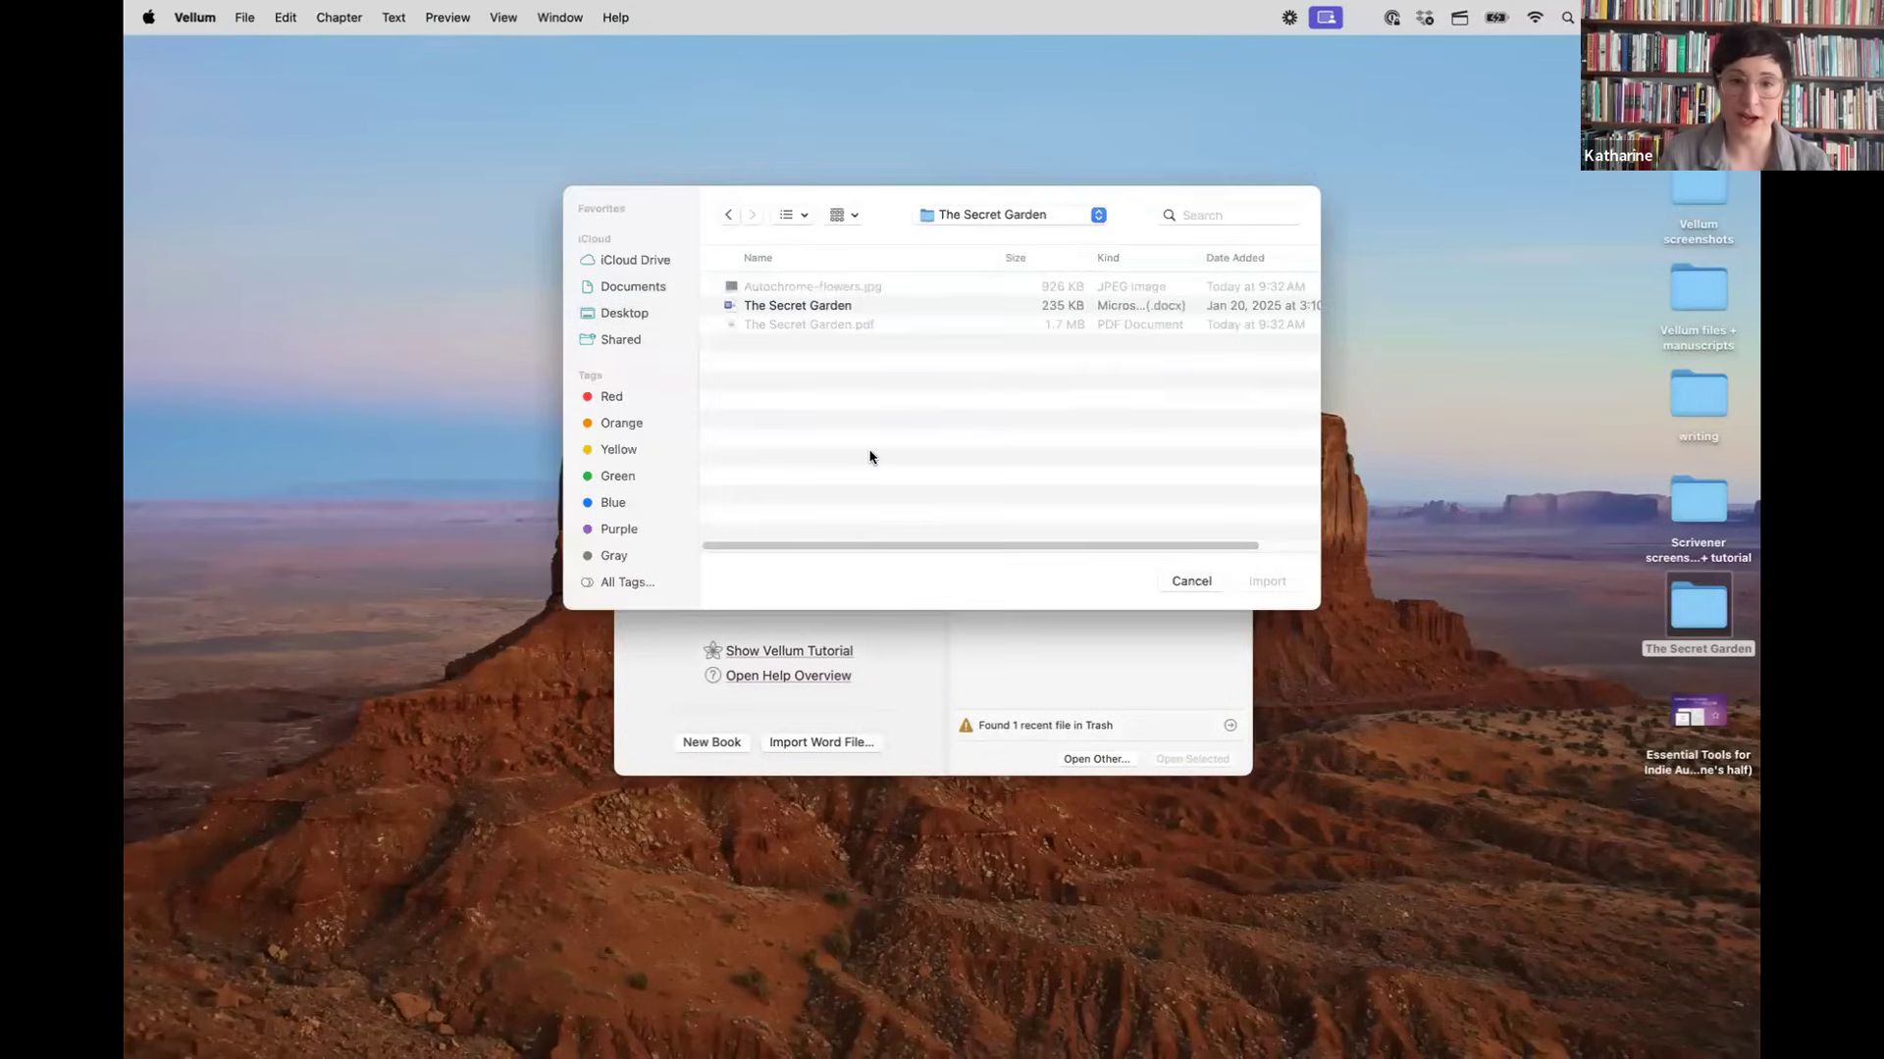
click(796, 306)
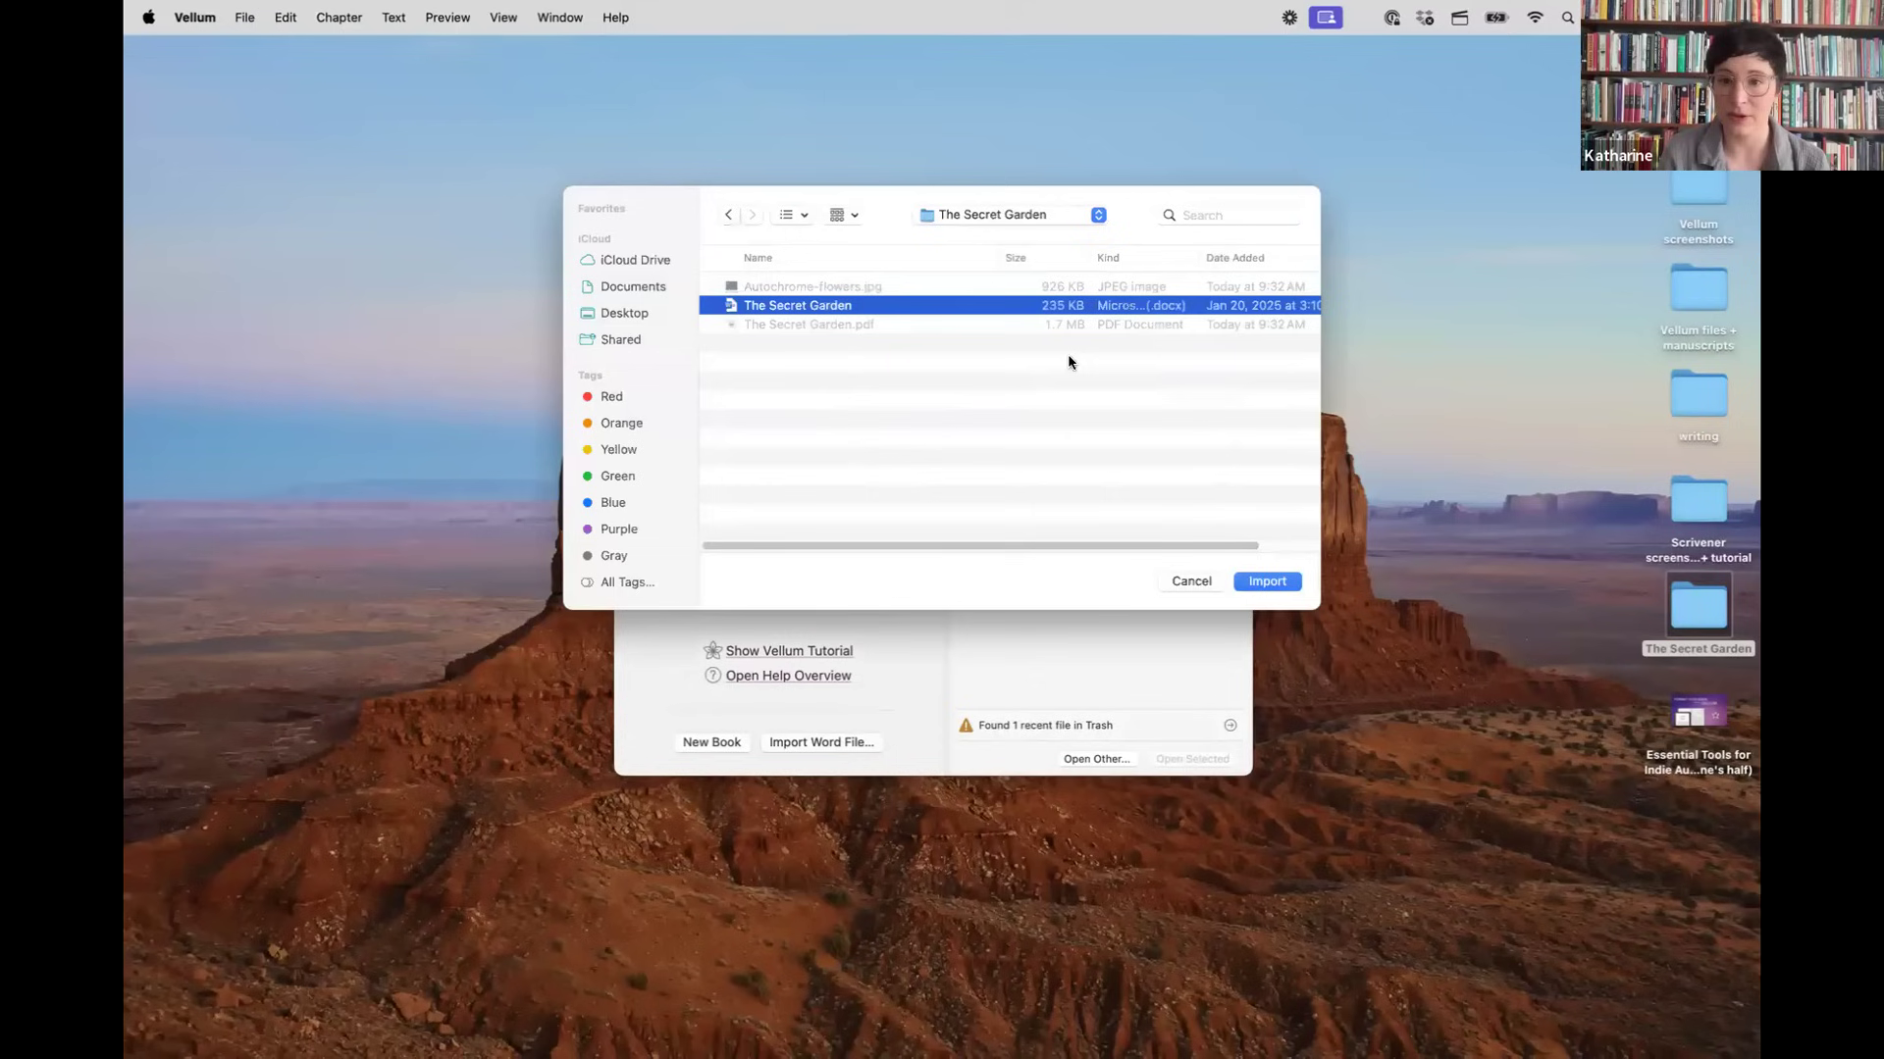
click(1265, 583)
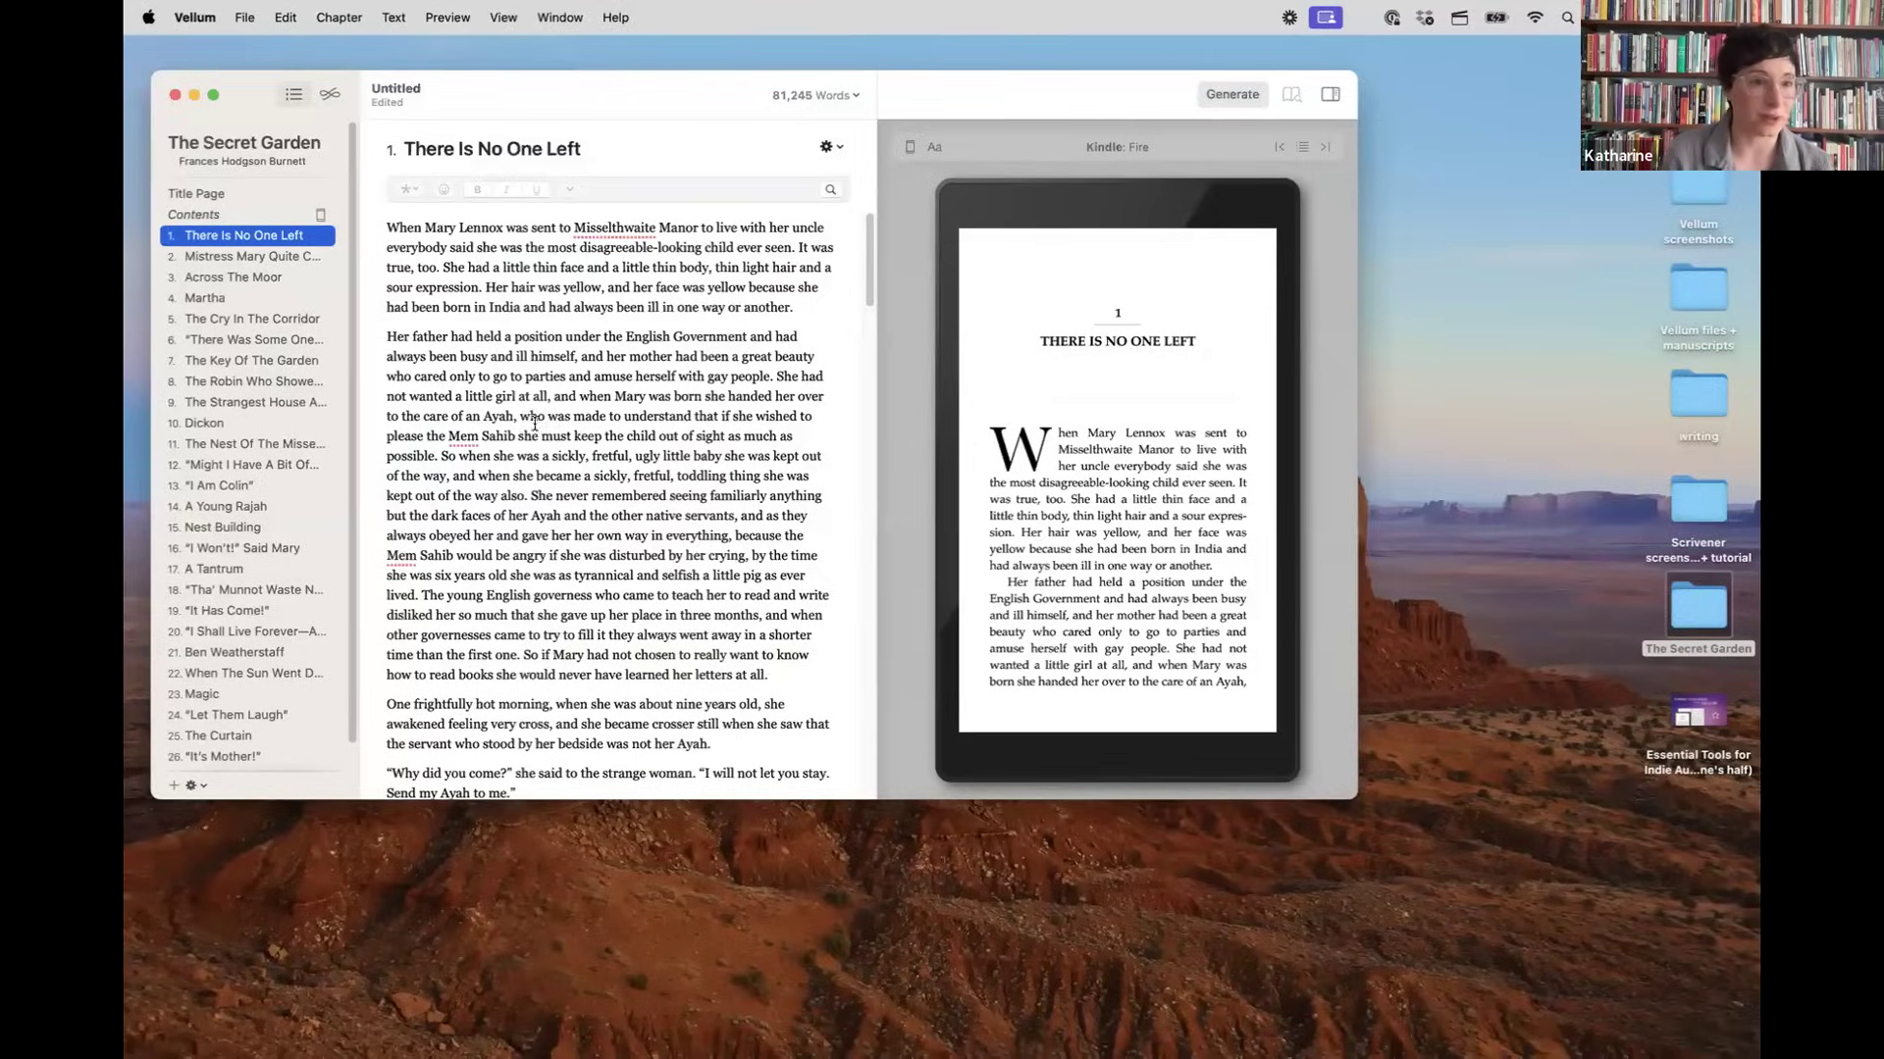
Step: Open the book's title info and review the title, author, subtitle and series name entries
click(228, 159)
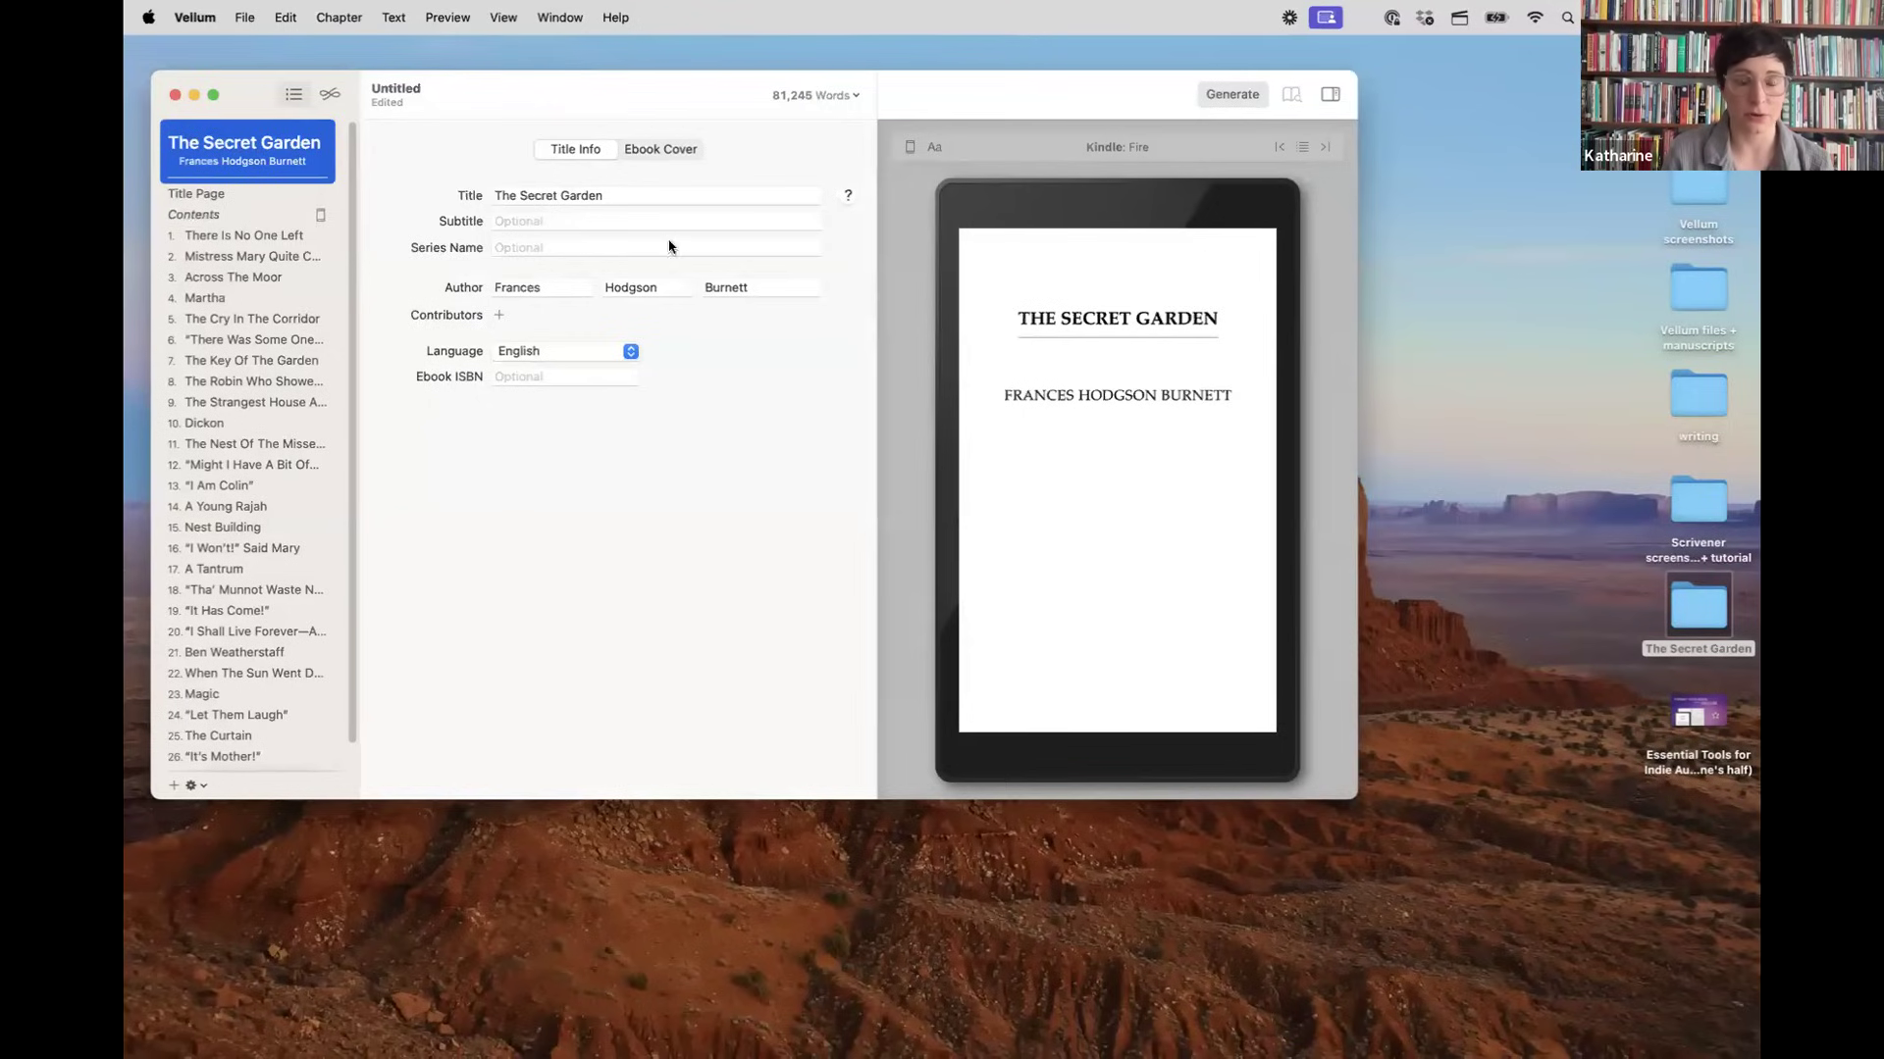
click(657, 190)
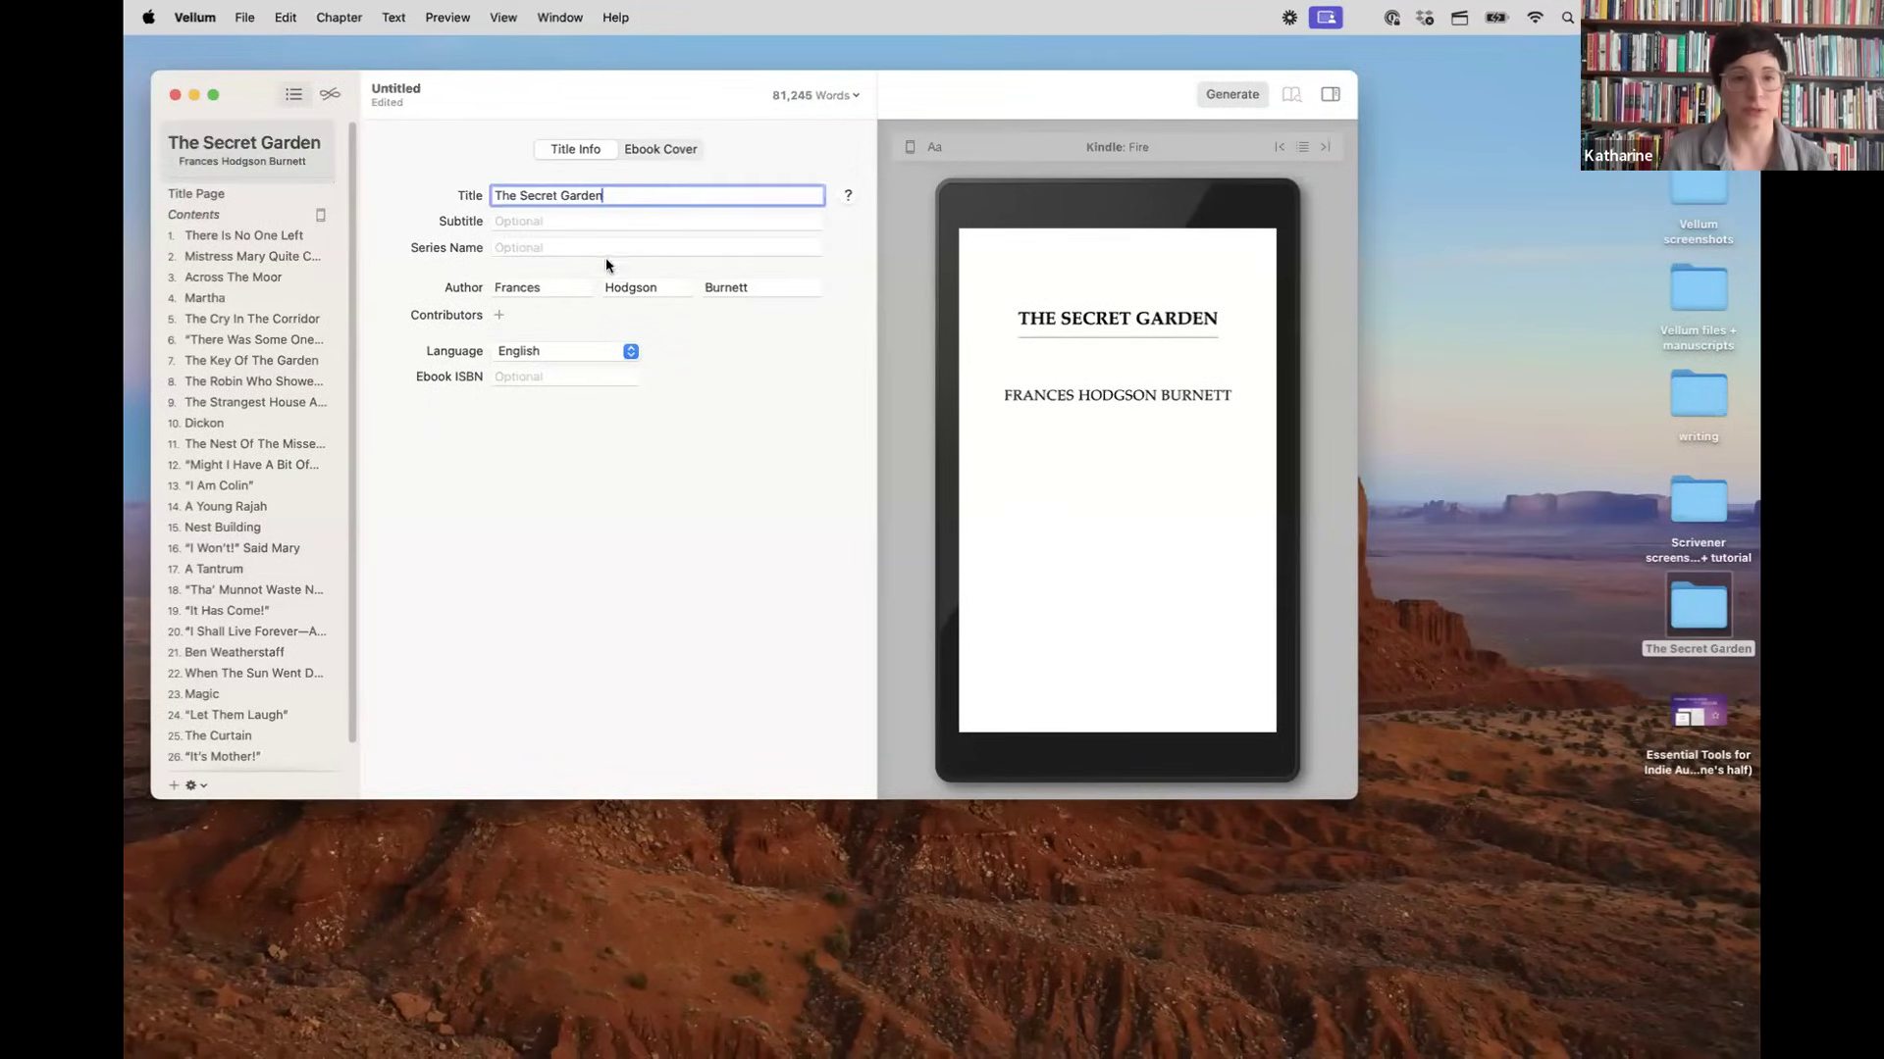
click(573, 291)
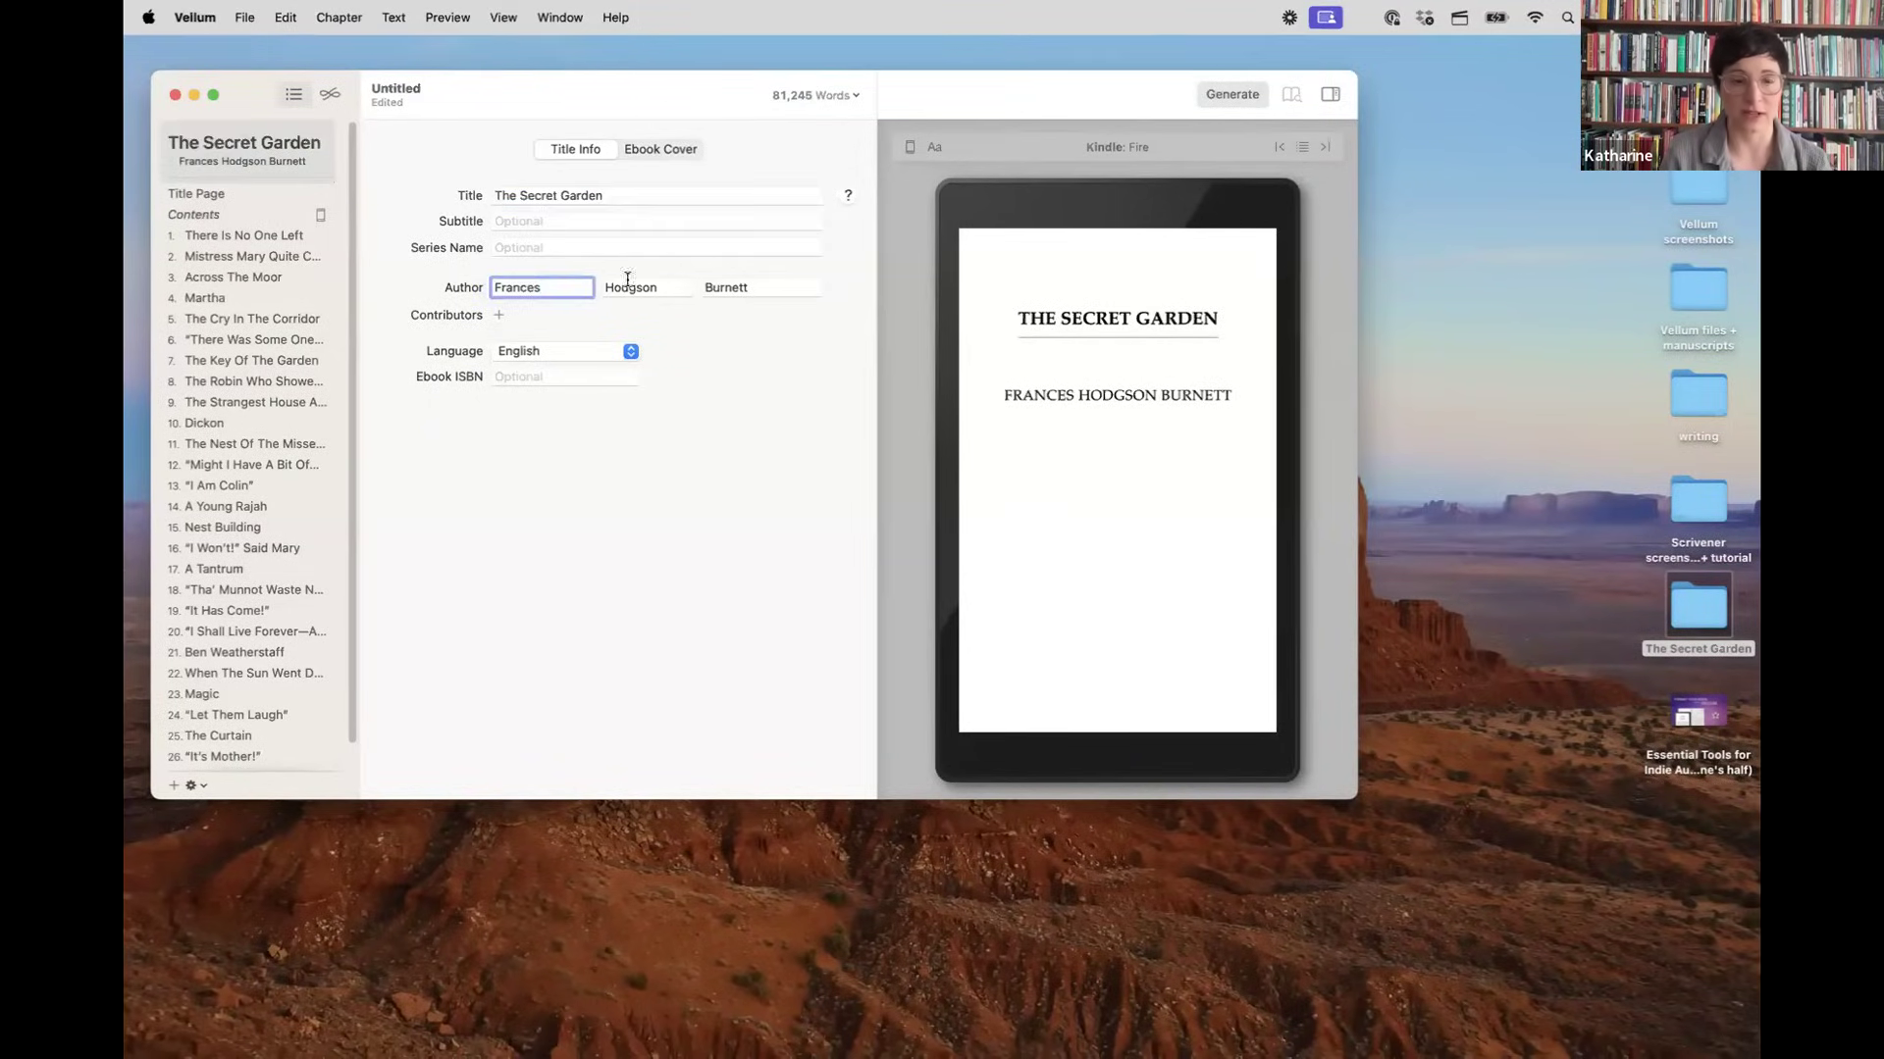
click(550, 223)
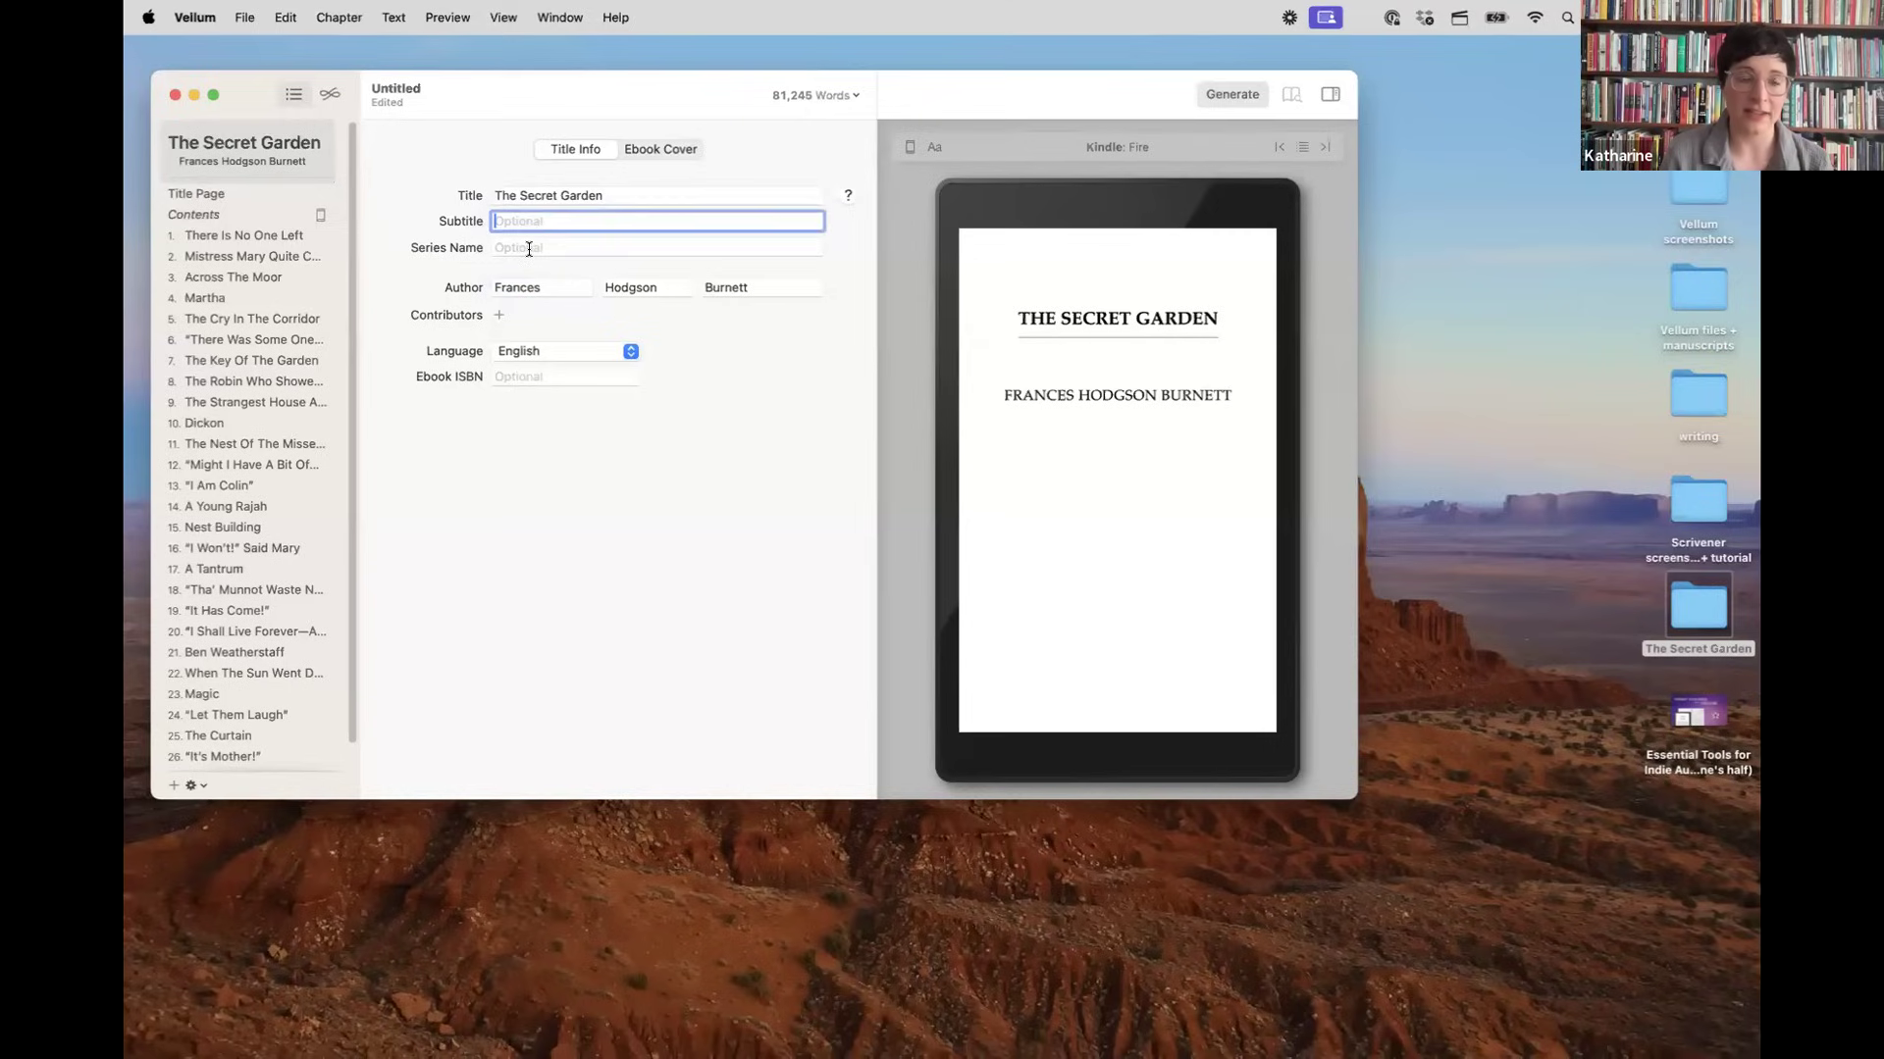
click(529, 250)
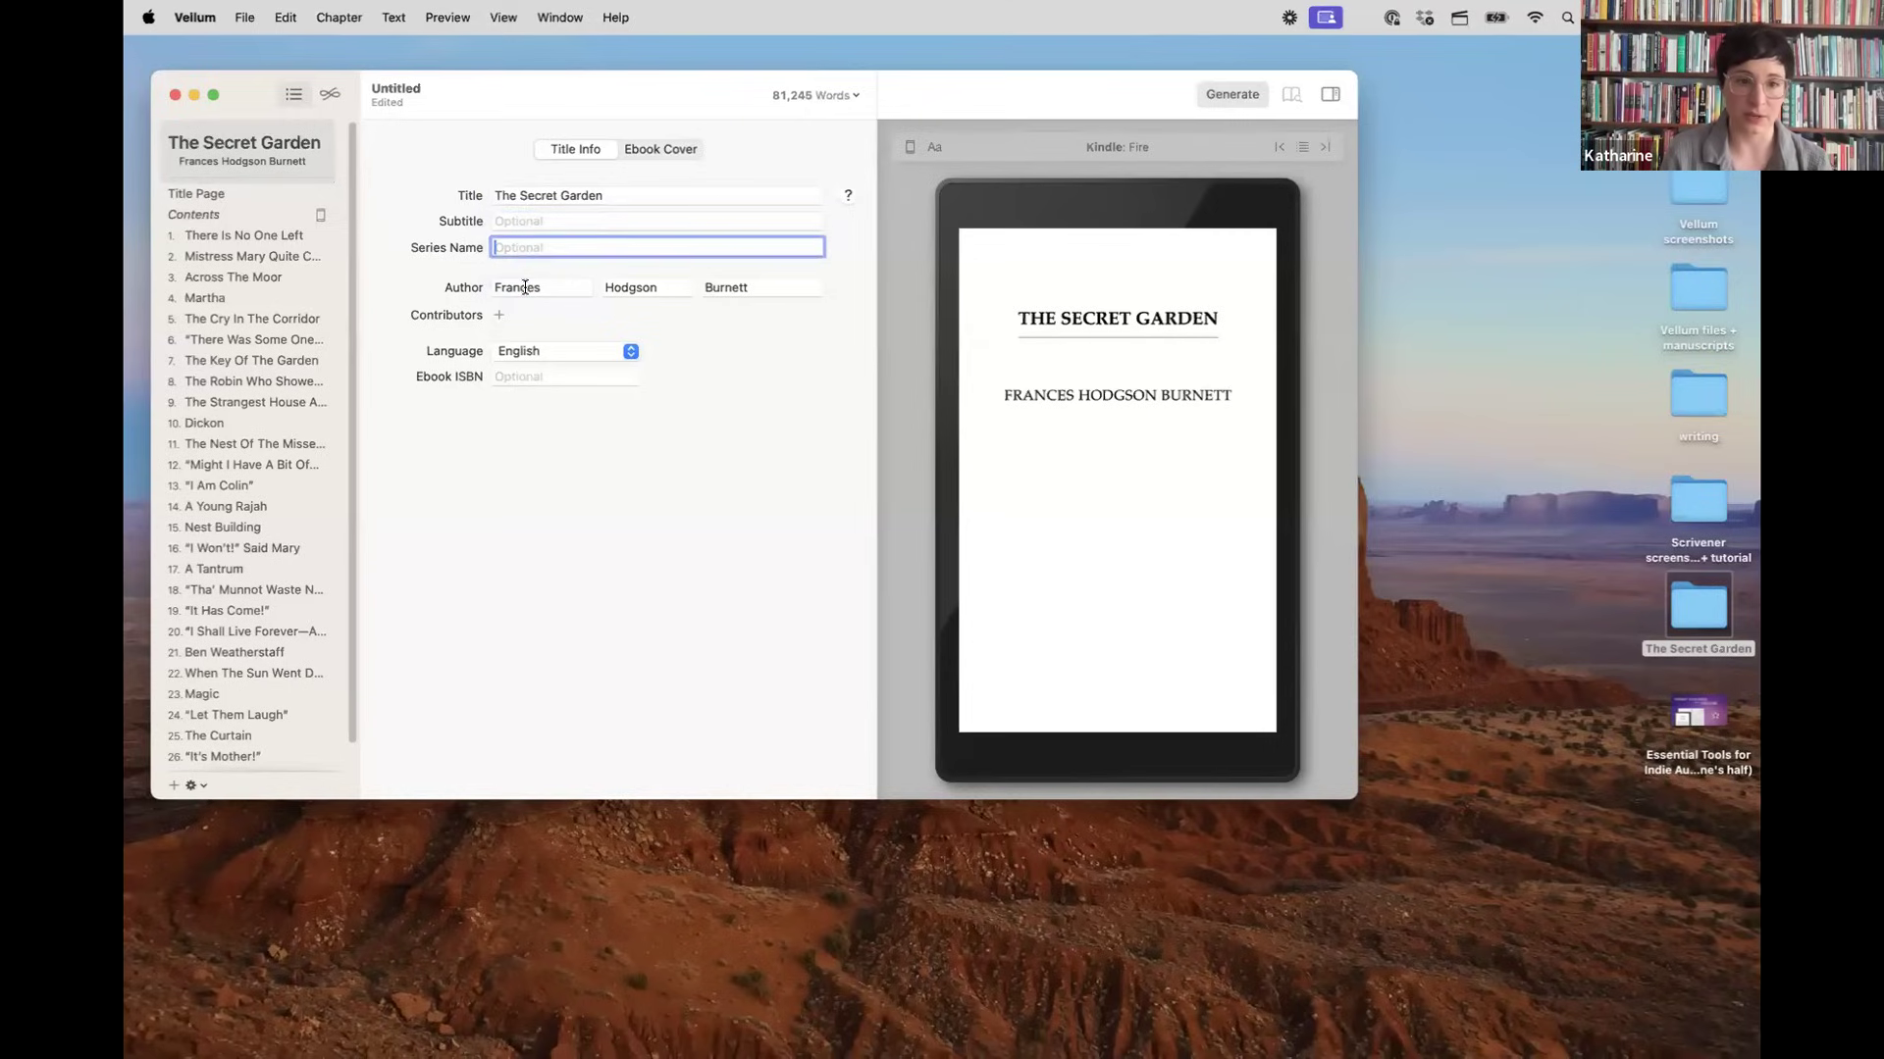
Step: Add a blank contributor entry with the Author role and look through the available contributor roles
click(497, 317)
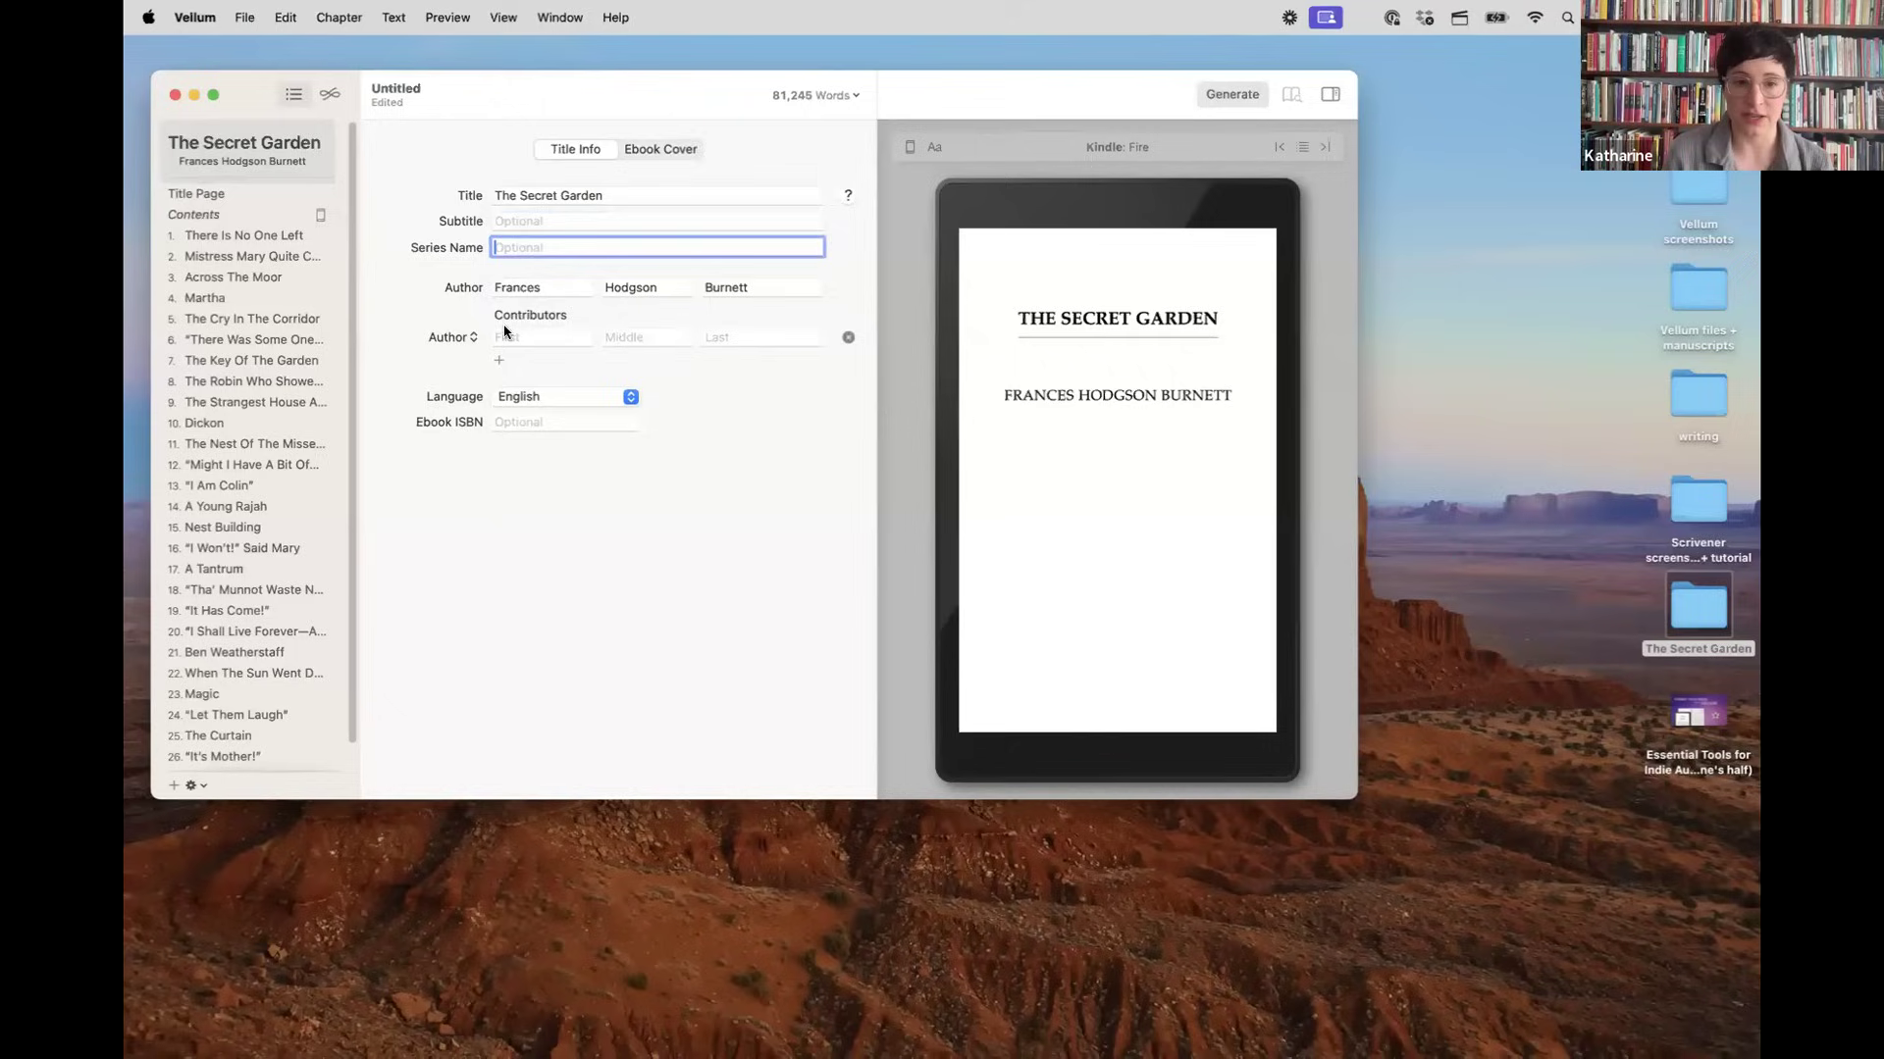
click(471, 339)
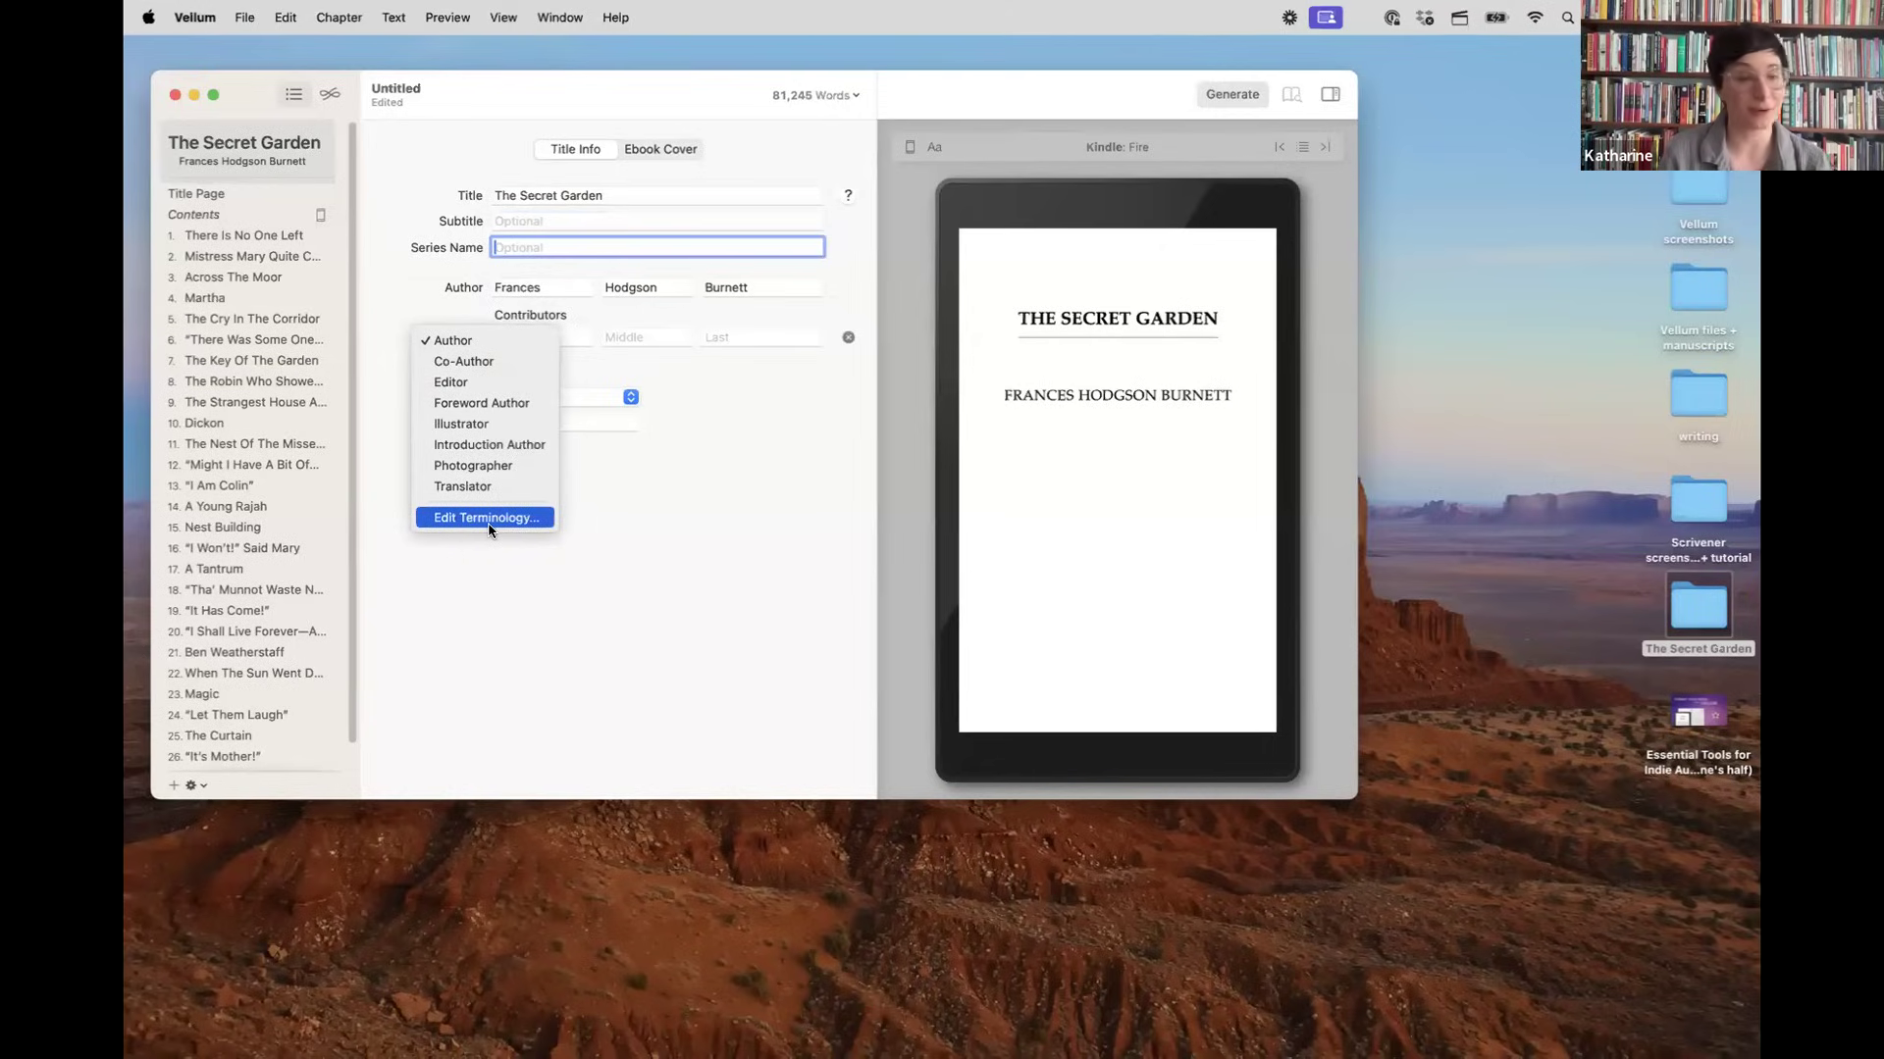
click(519, 639)
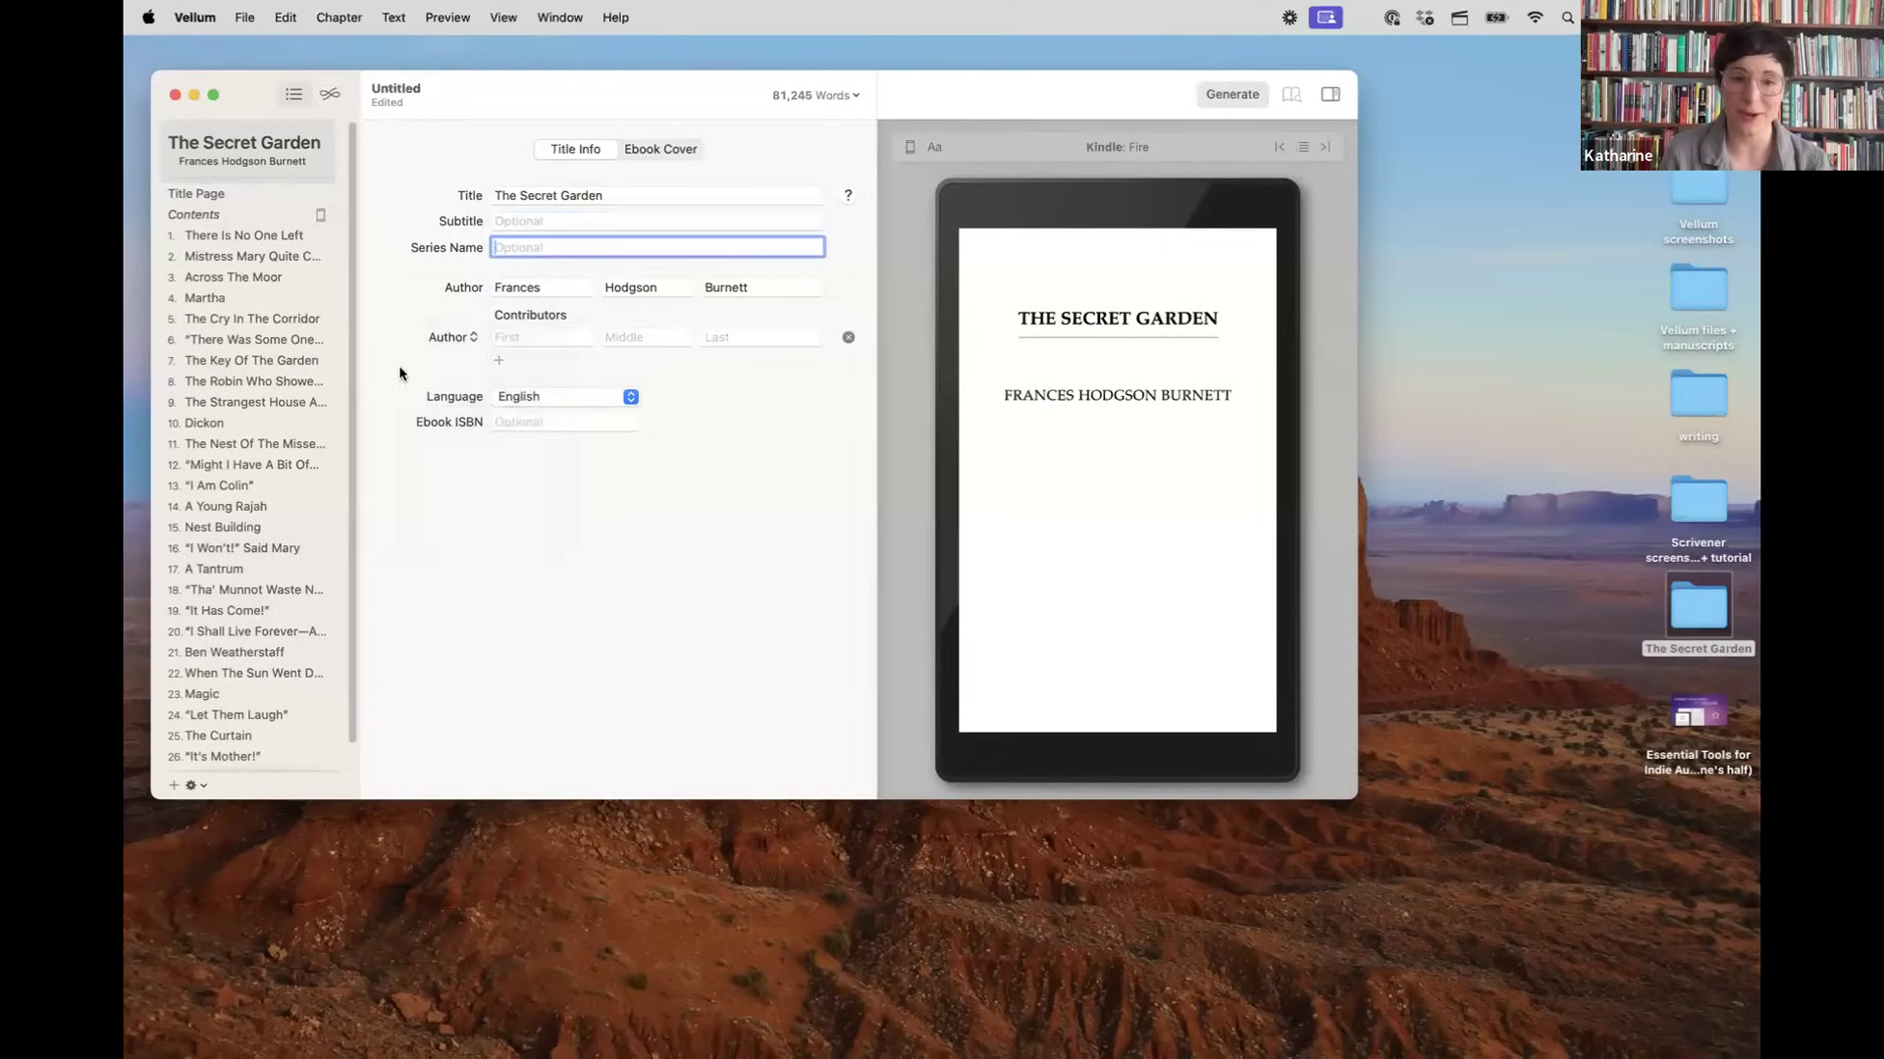
Step: Check the available book languages, keep English, and go to the optional ebook ISBN entry
click(594, 396)
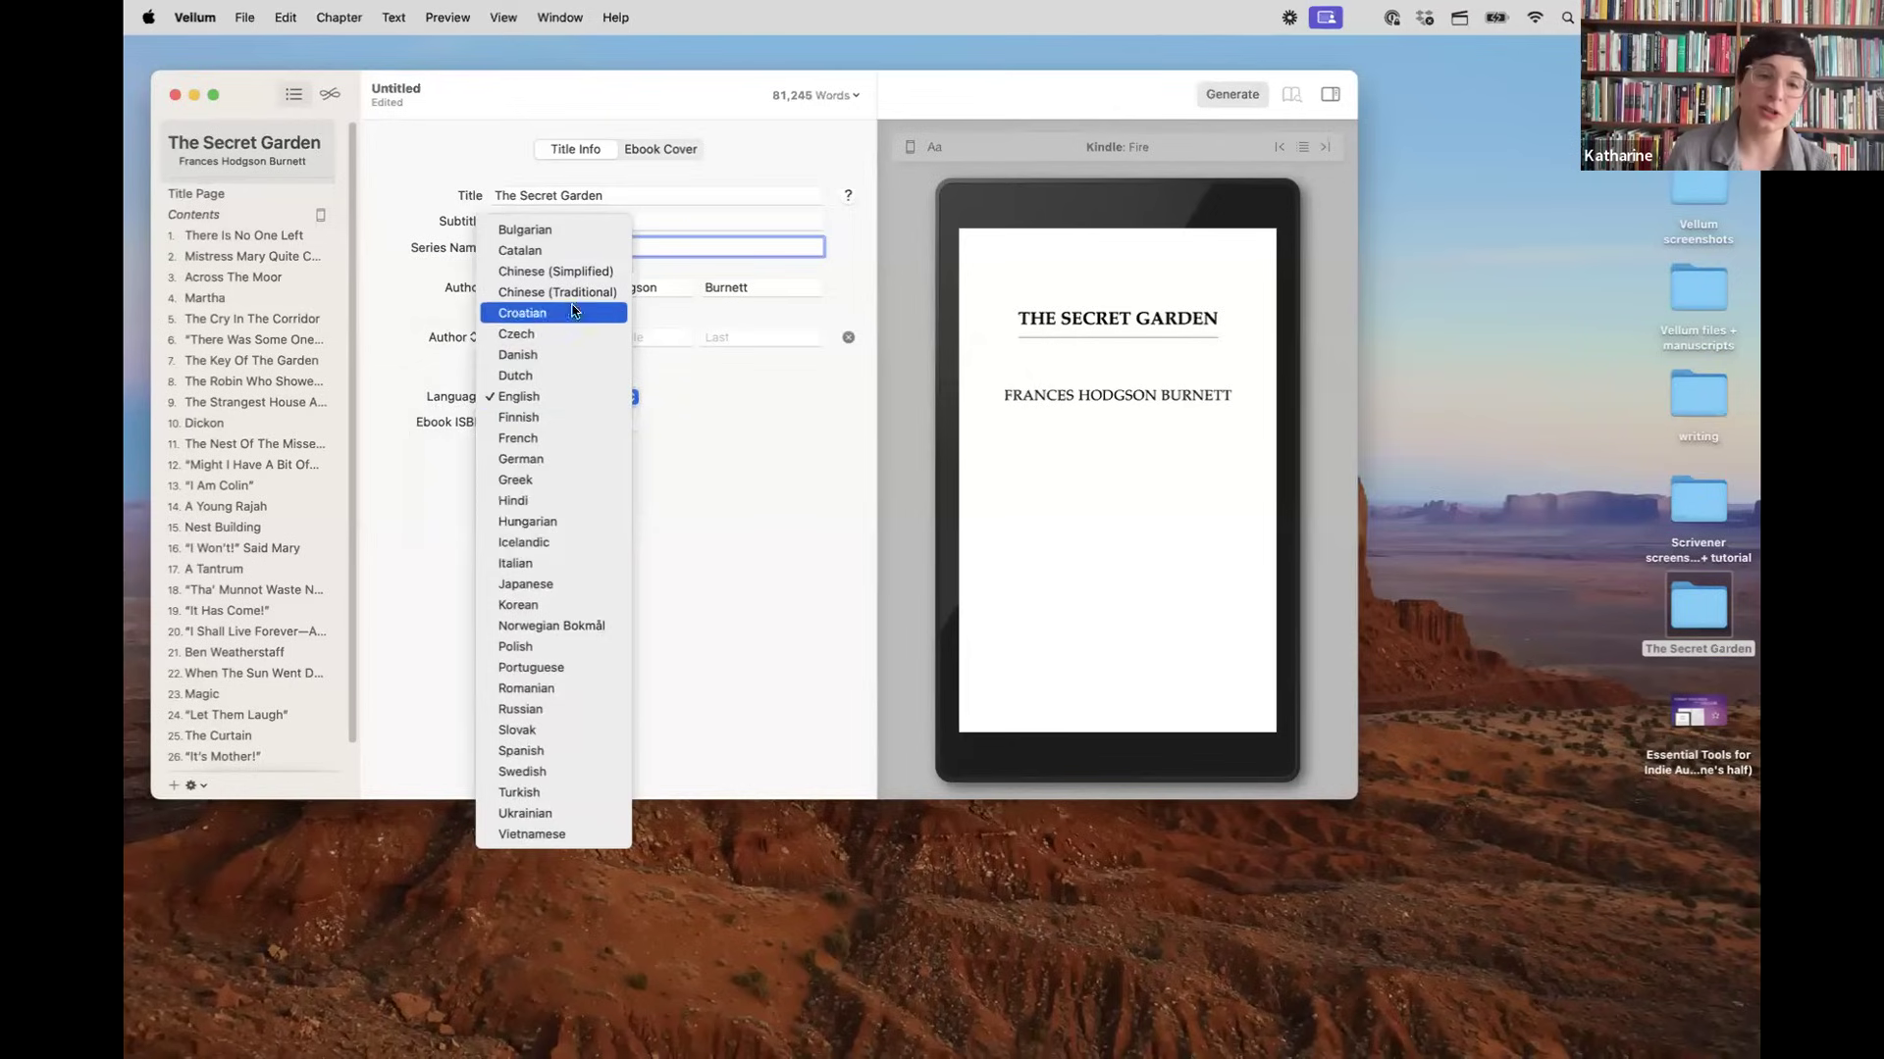
click(545, 397)
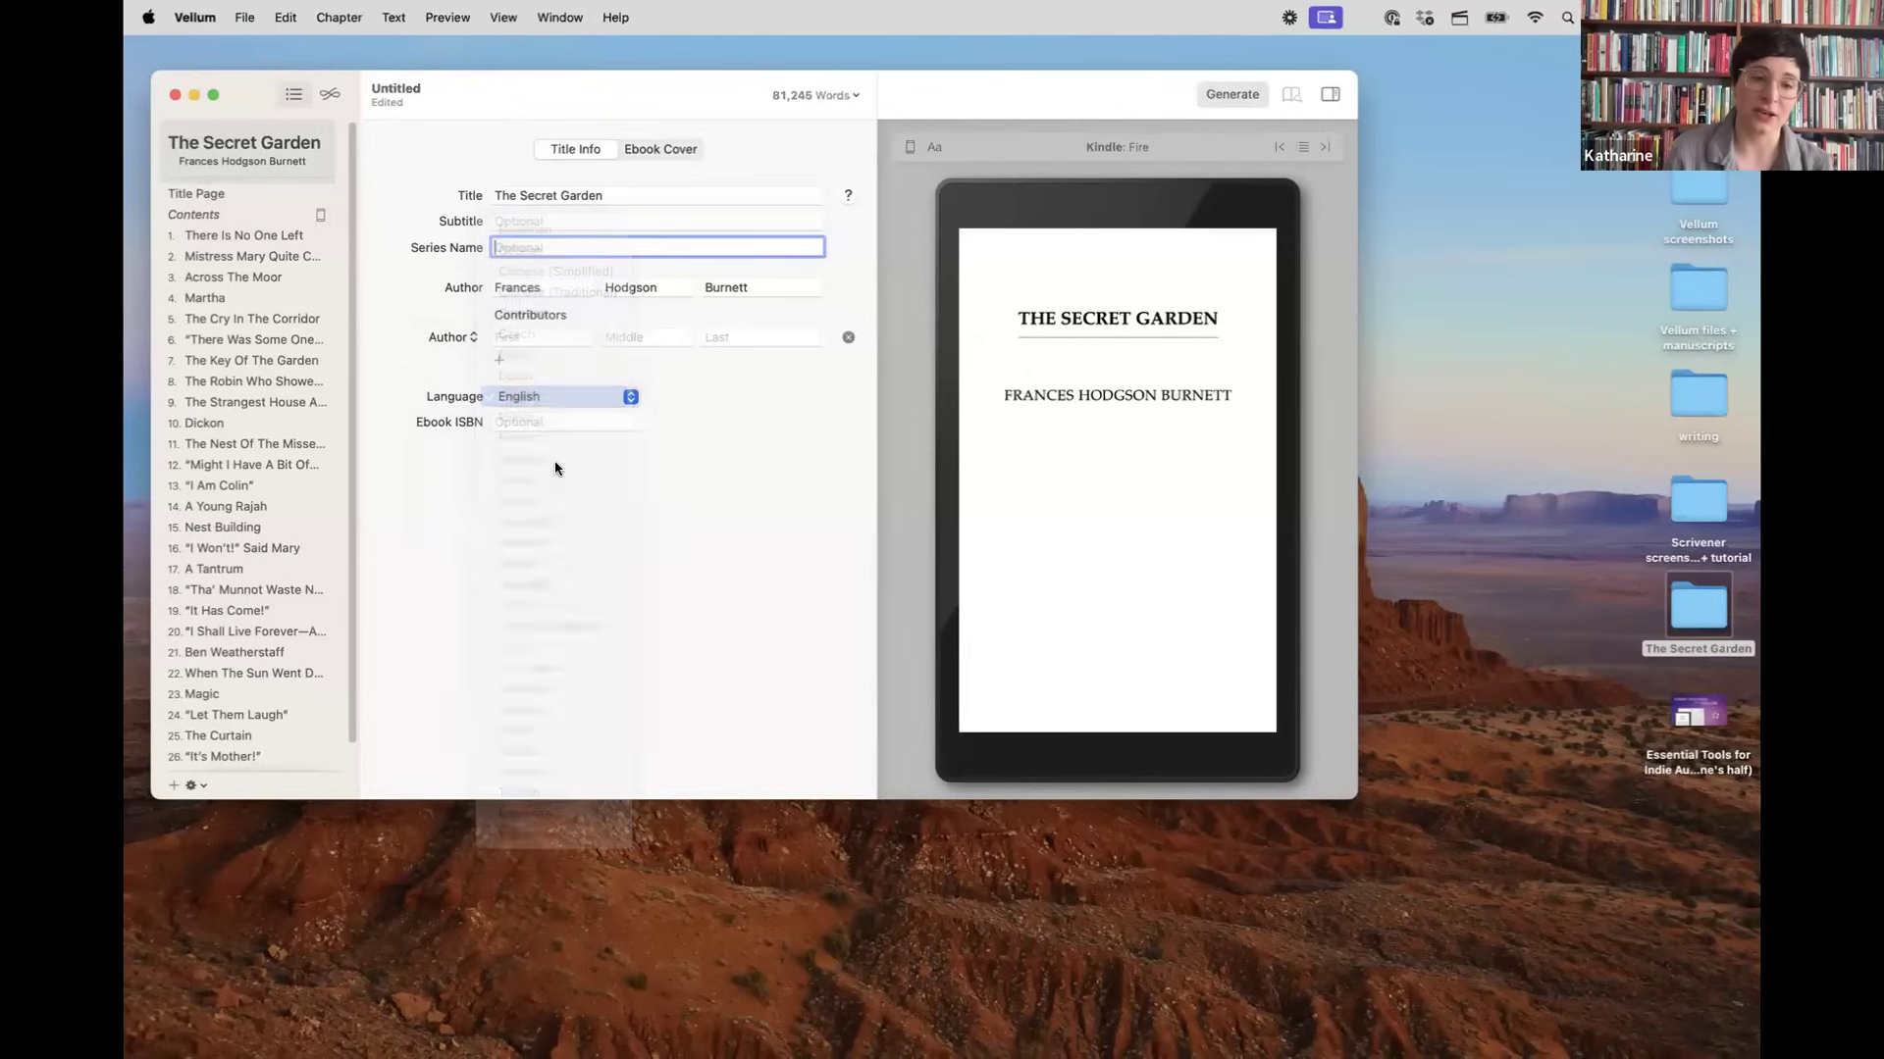
key(Tab)
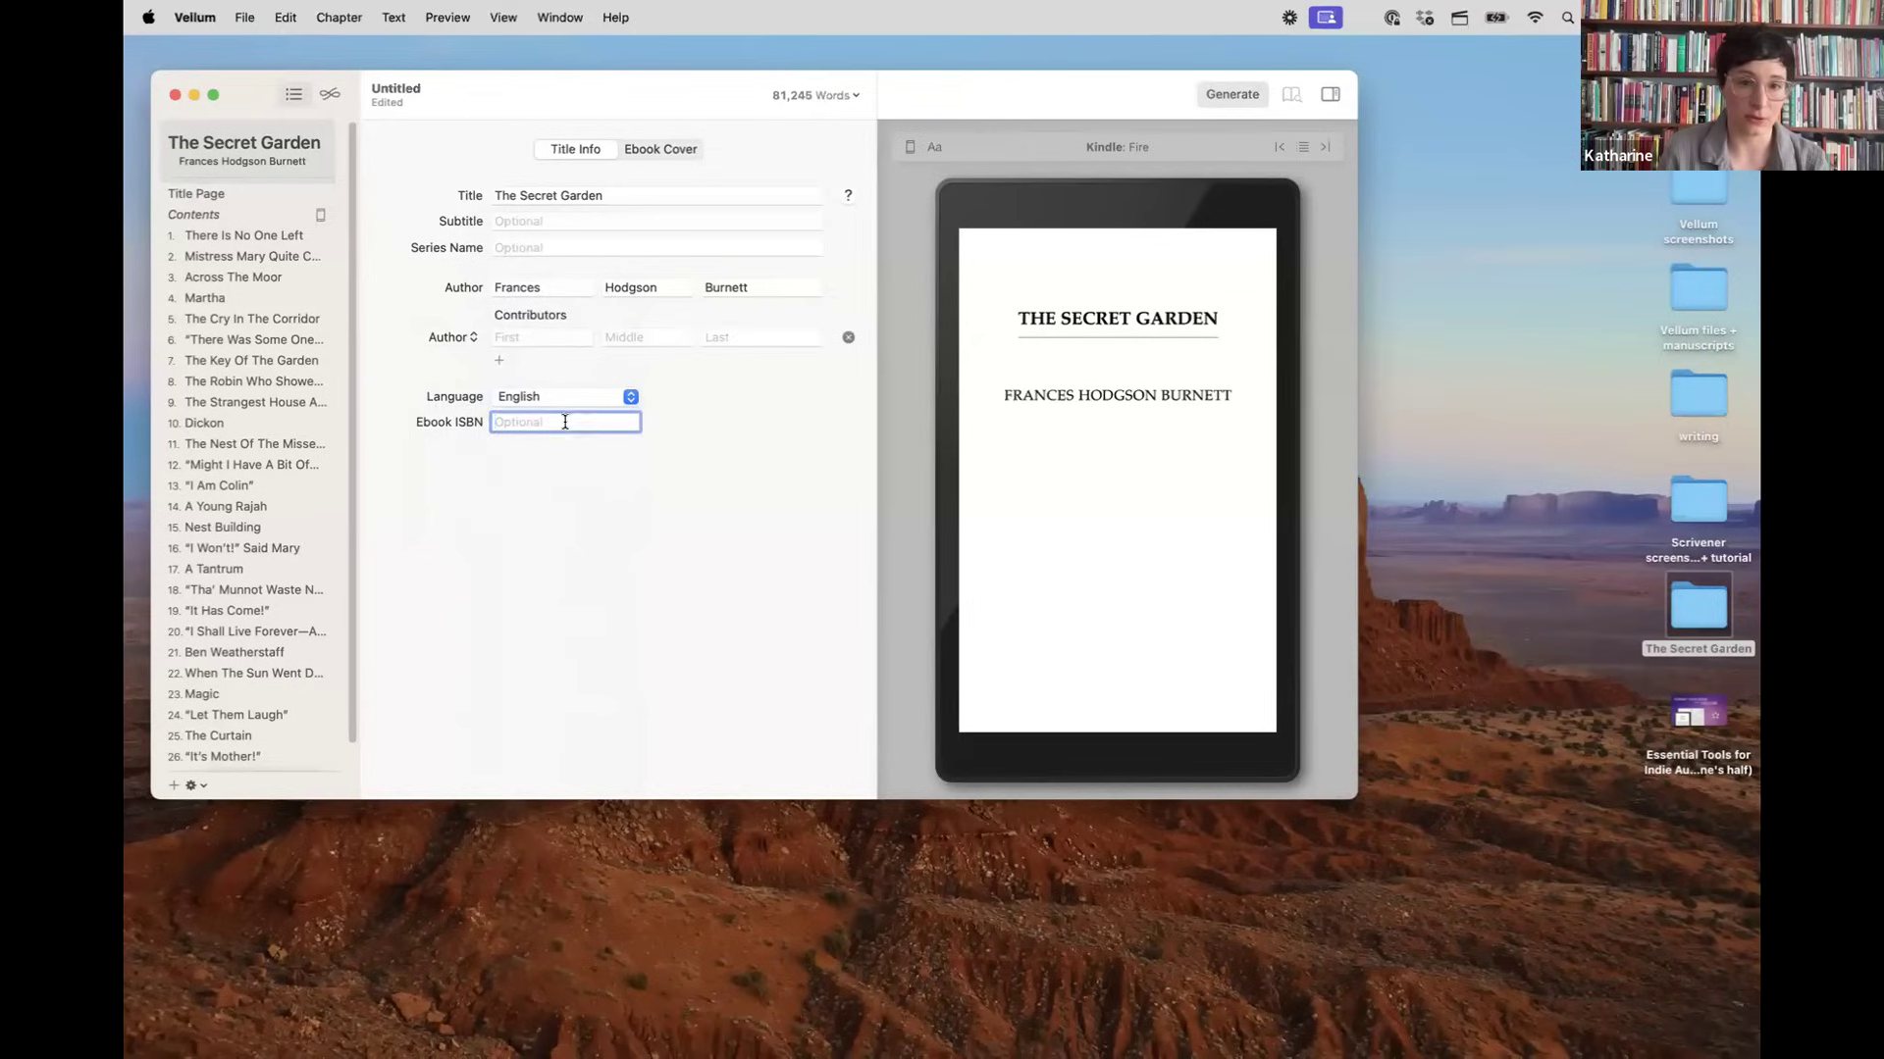
Step: Set The Secret Garden.pdf as the book's ebook cover image
click(675, 150)
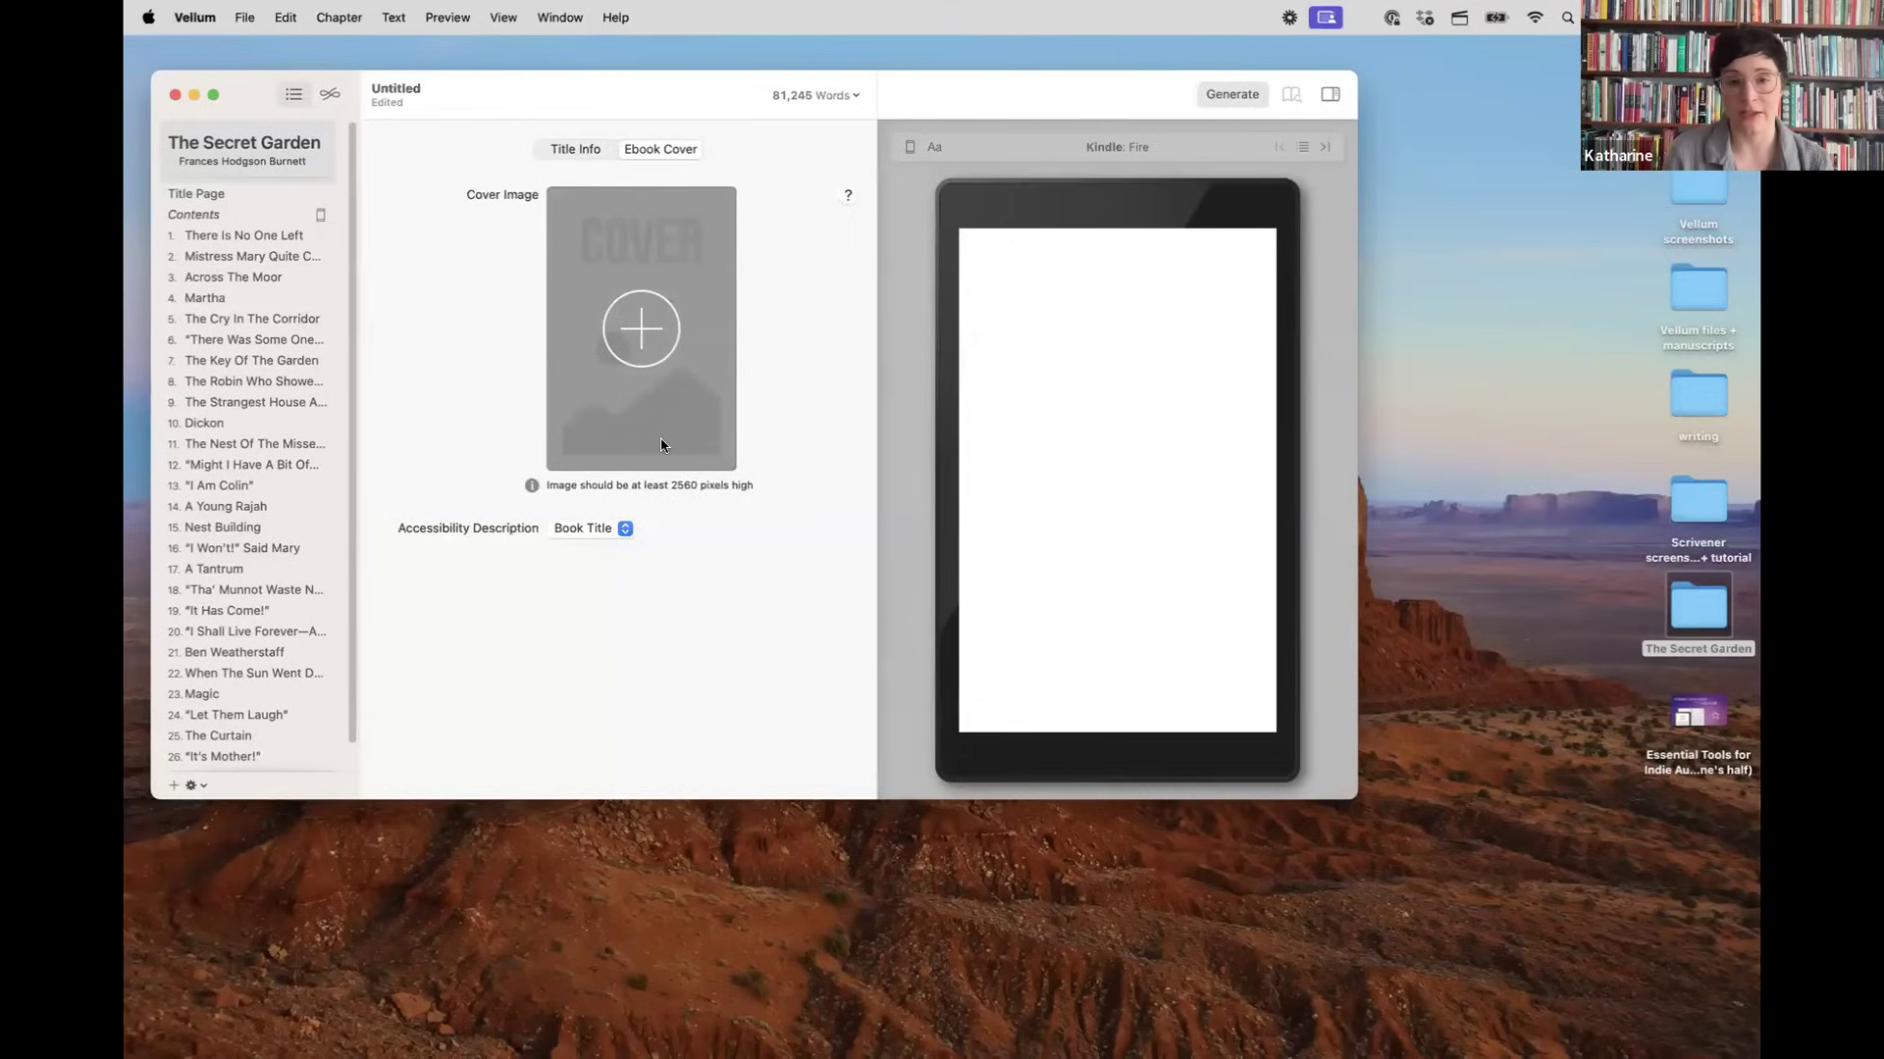
click(639, 332)
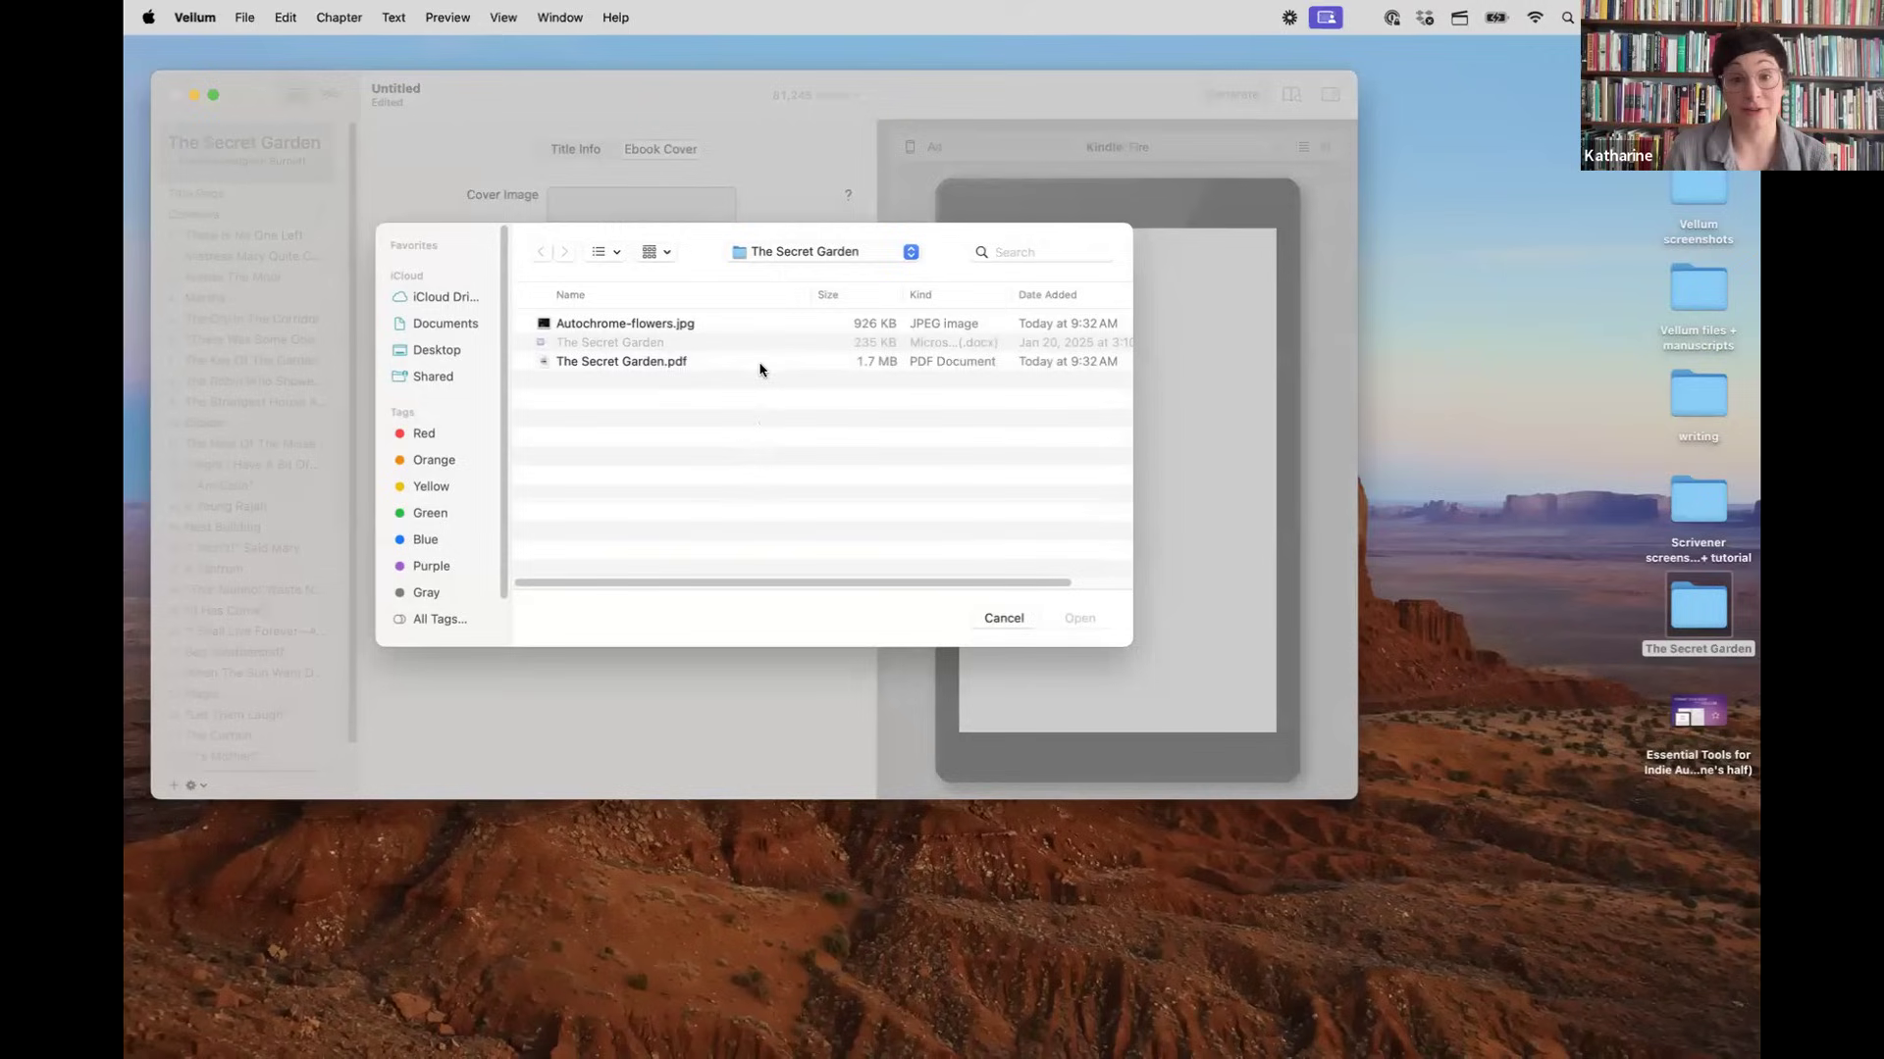
click(721, 359)
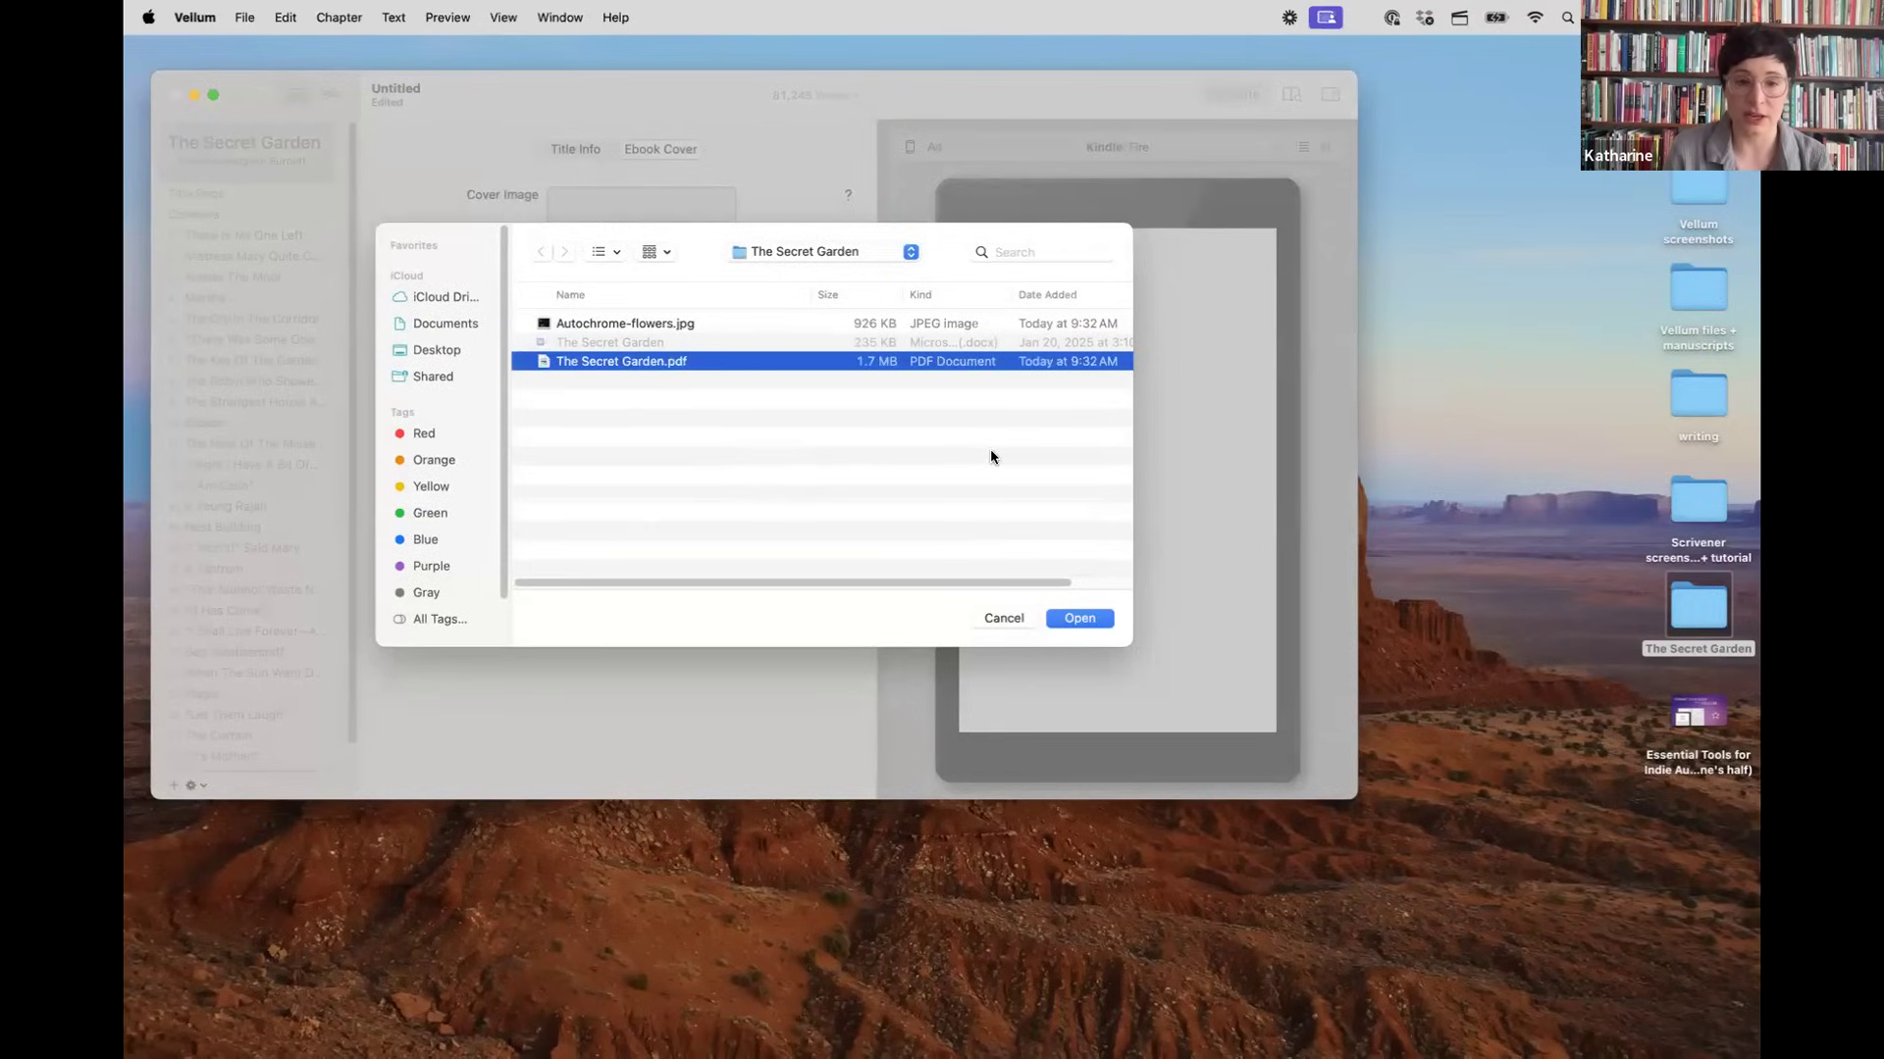
click(1086, 620)
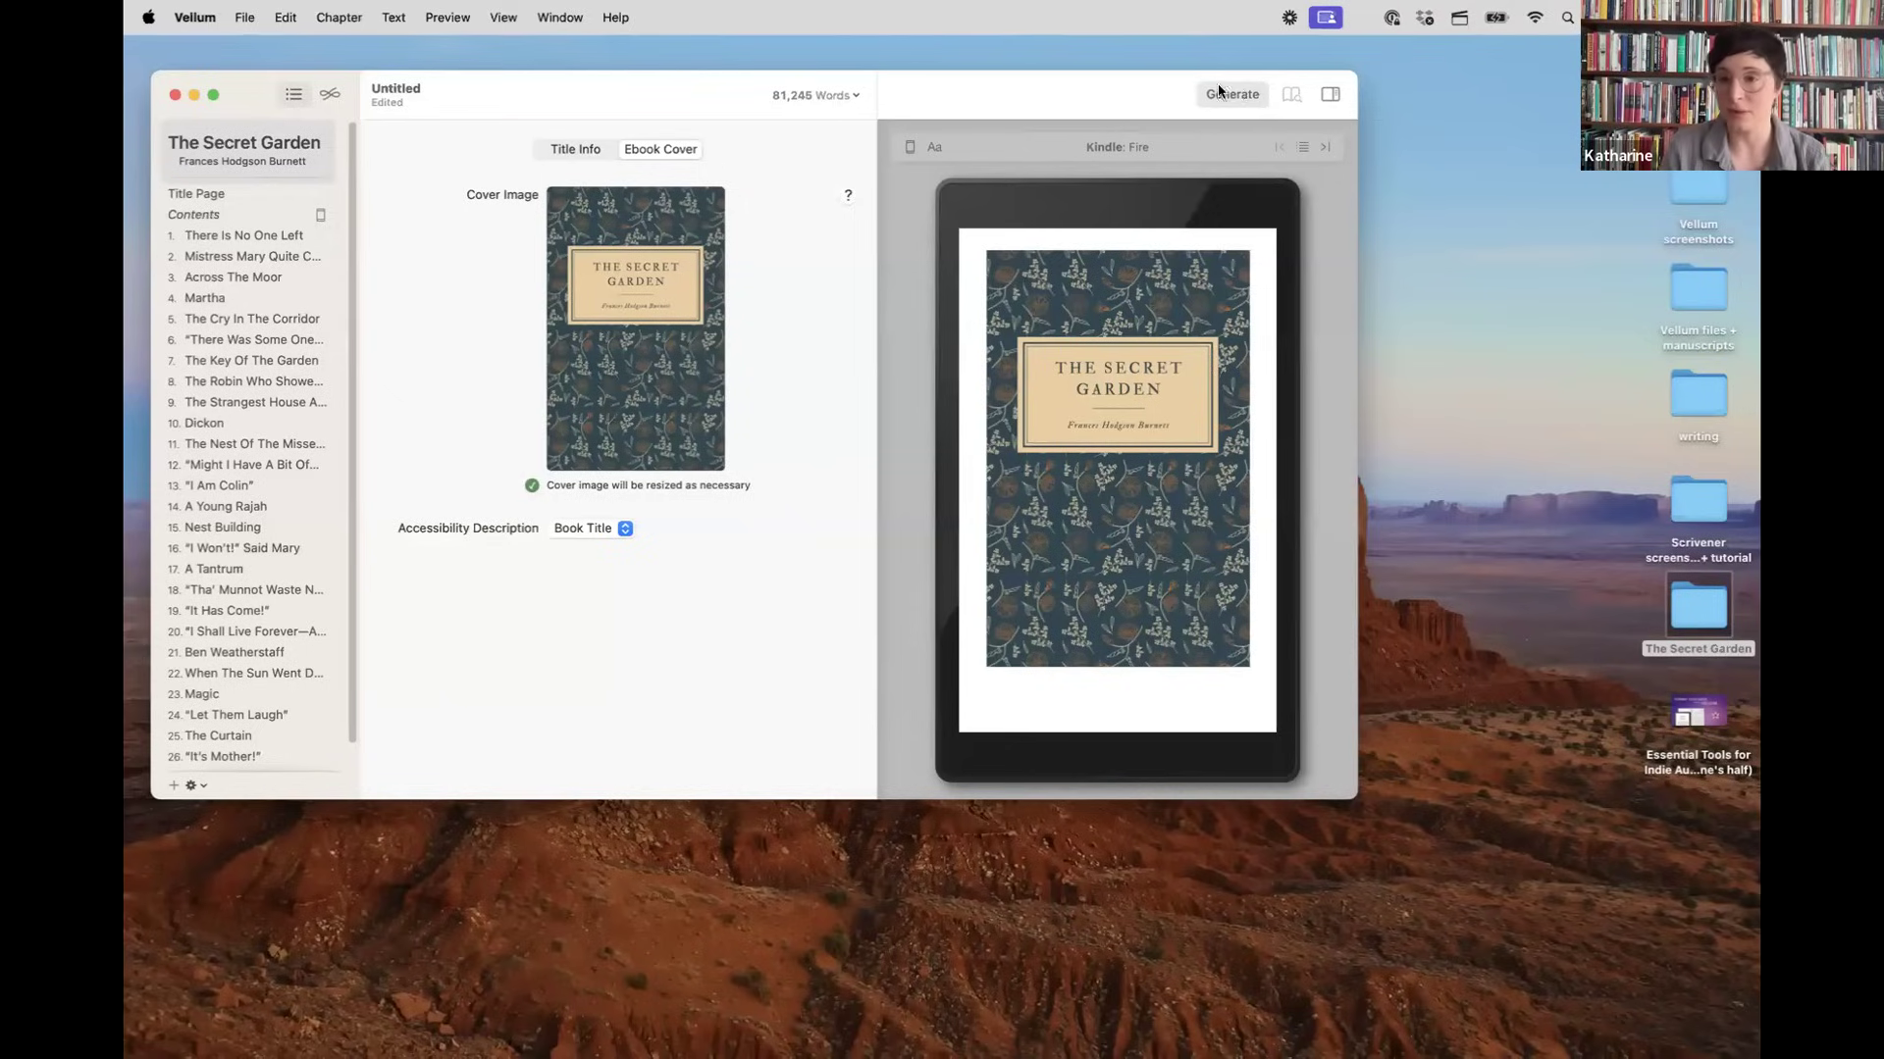
Step: Review the title page and the contents page, and check which preview devices are offered for the contents
click(235, 194)
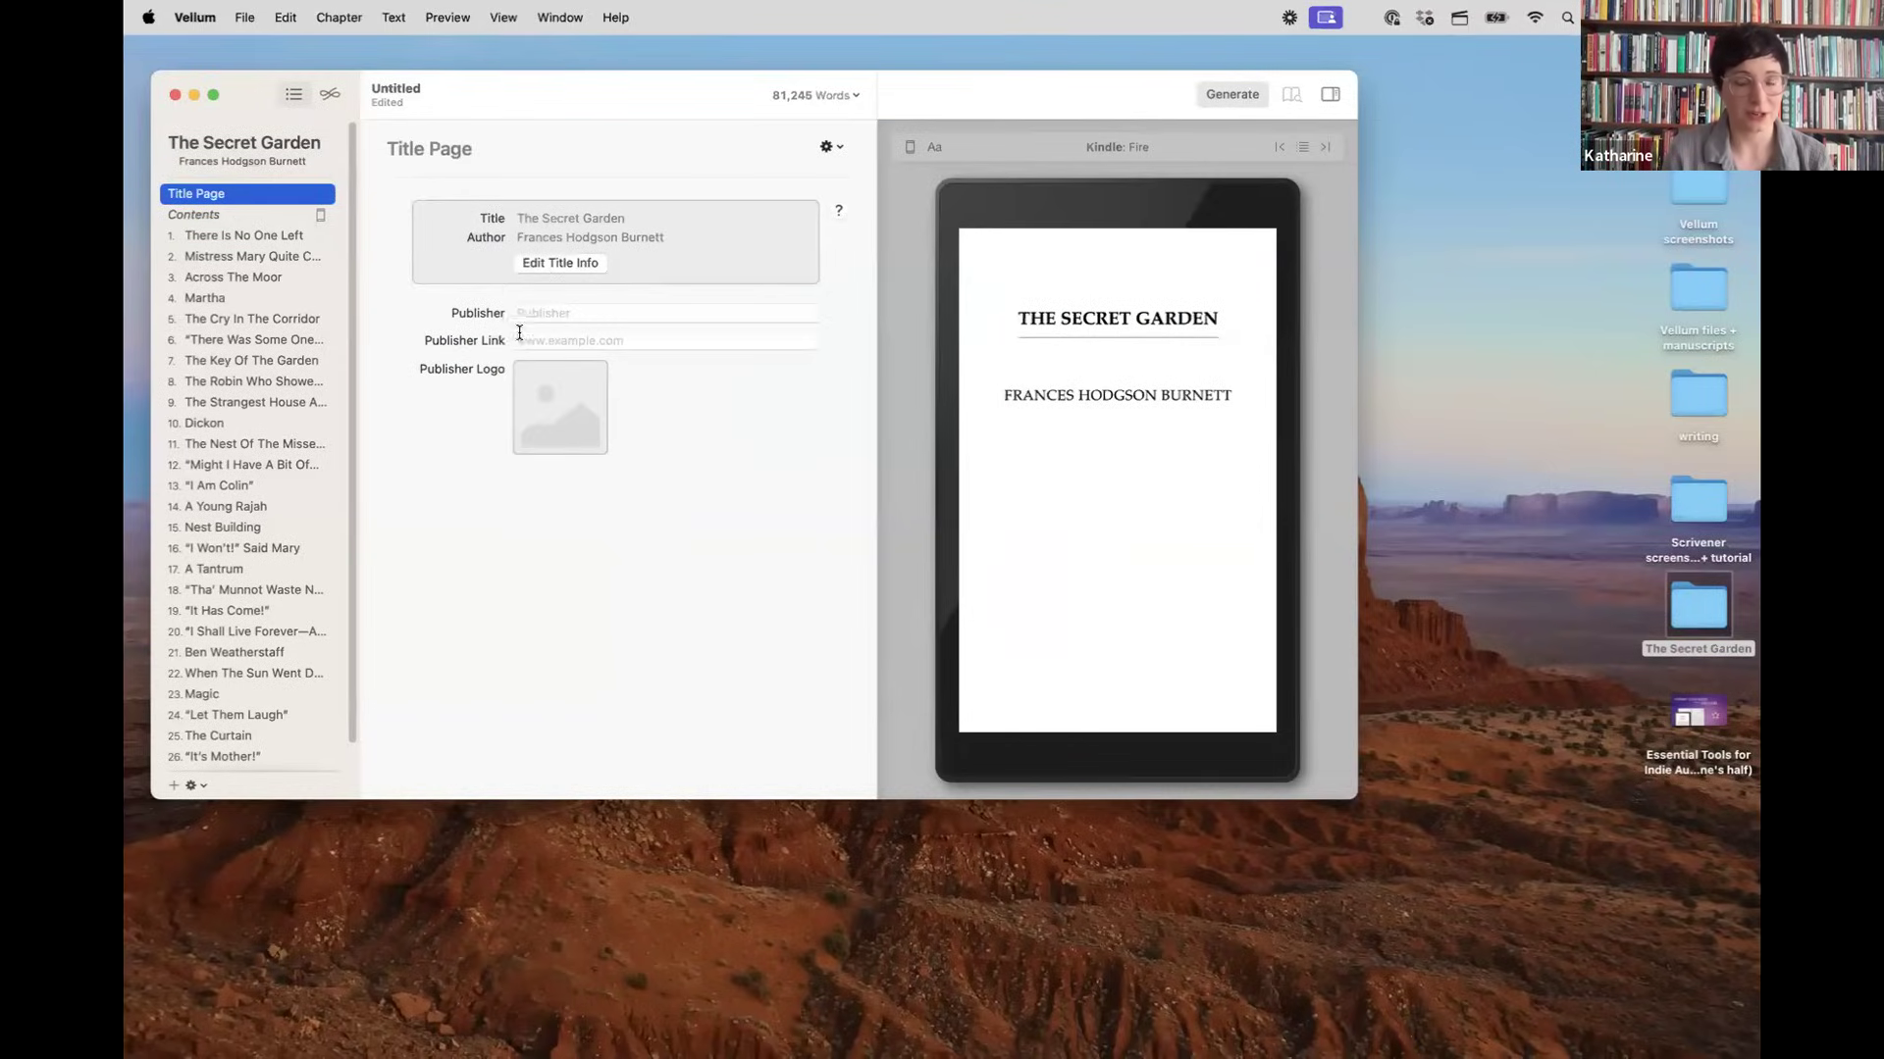
click(198, 145)
click(192, 194)
click(186, 214)
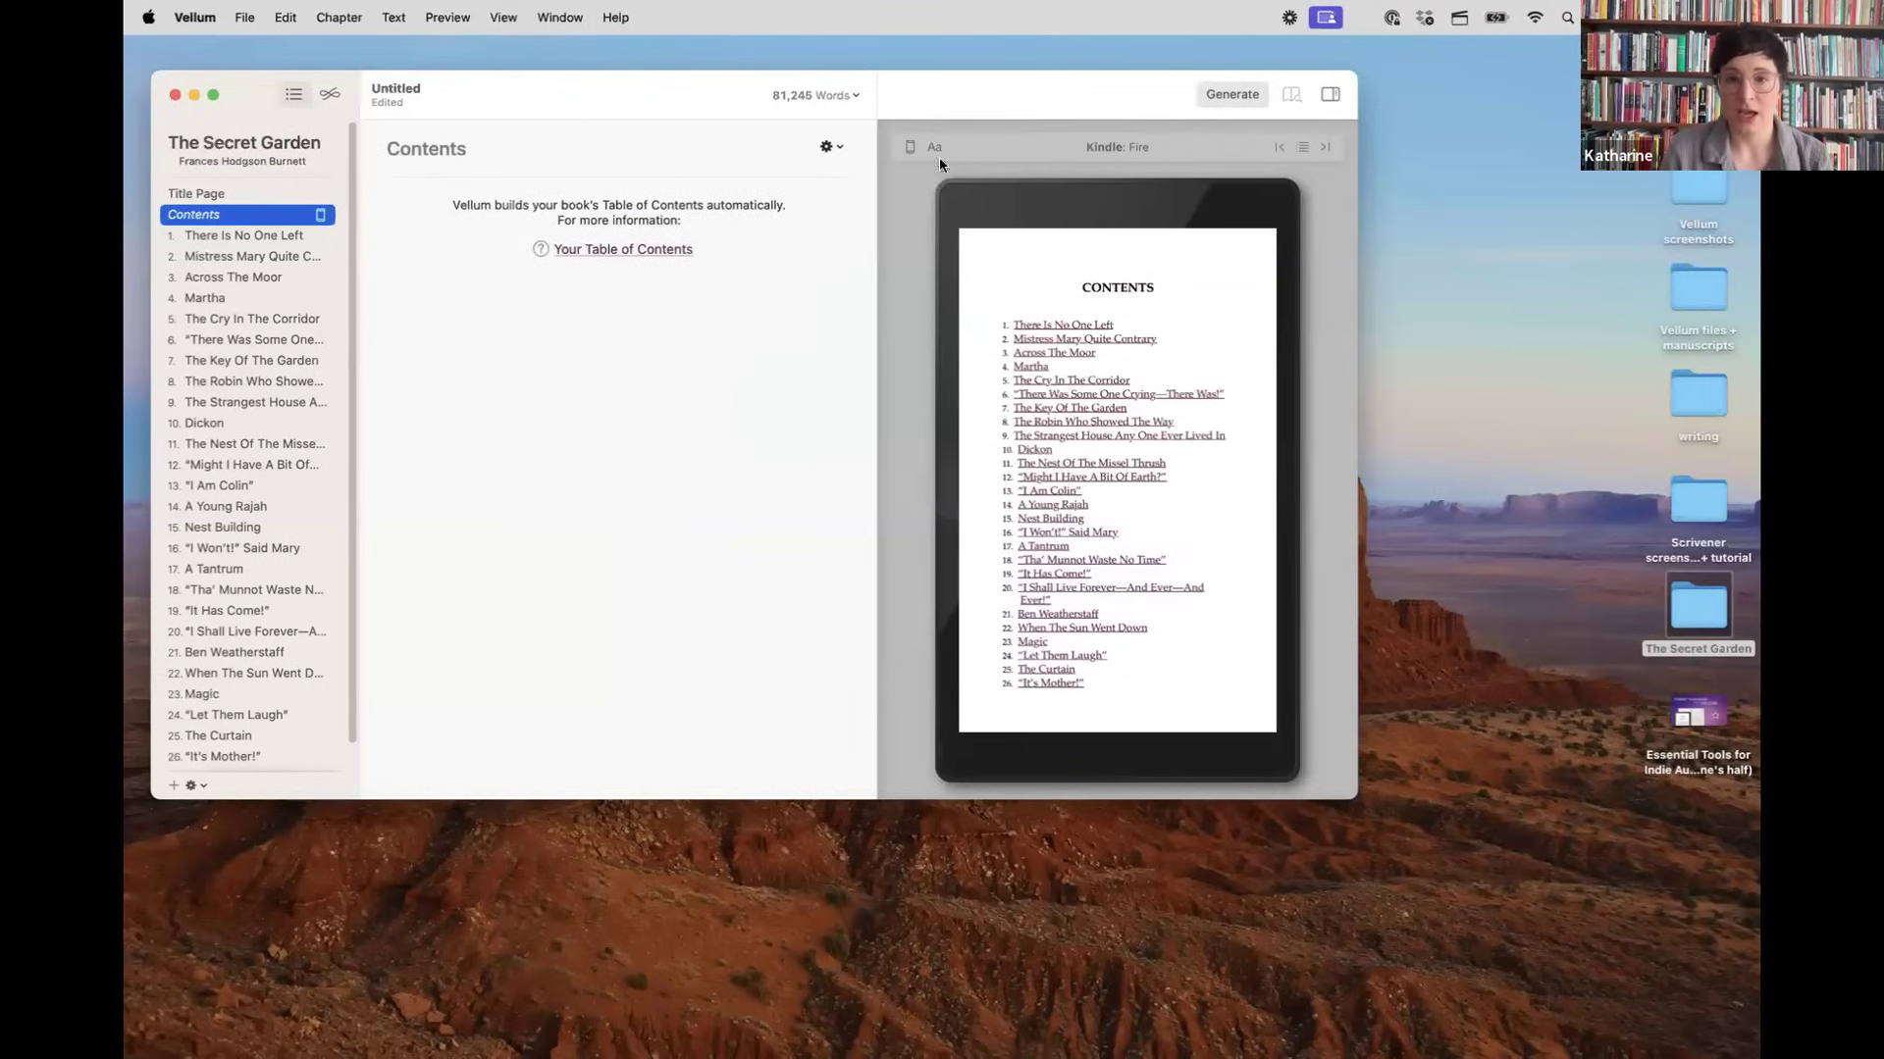
click(908, 146)
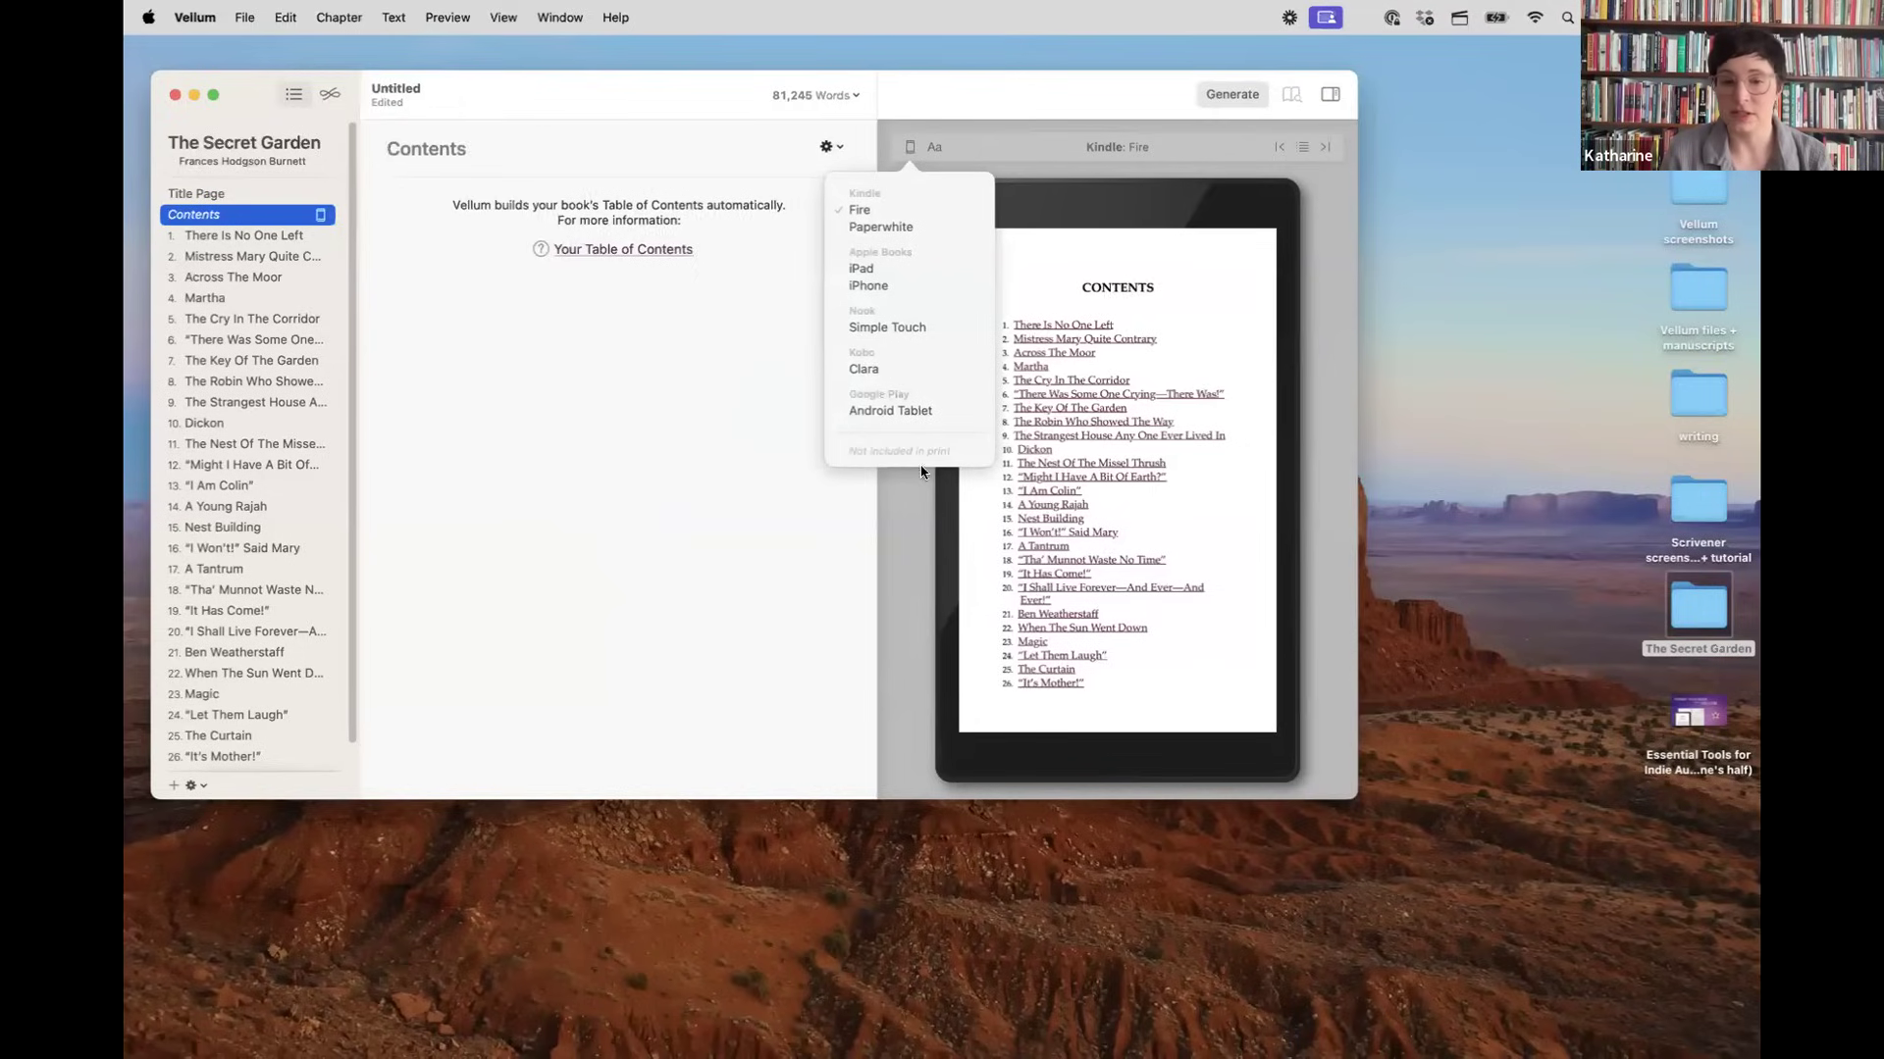
click(915, 122)
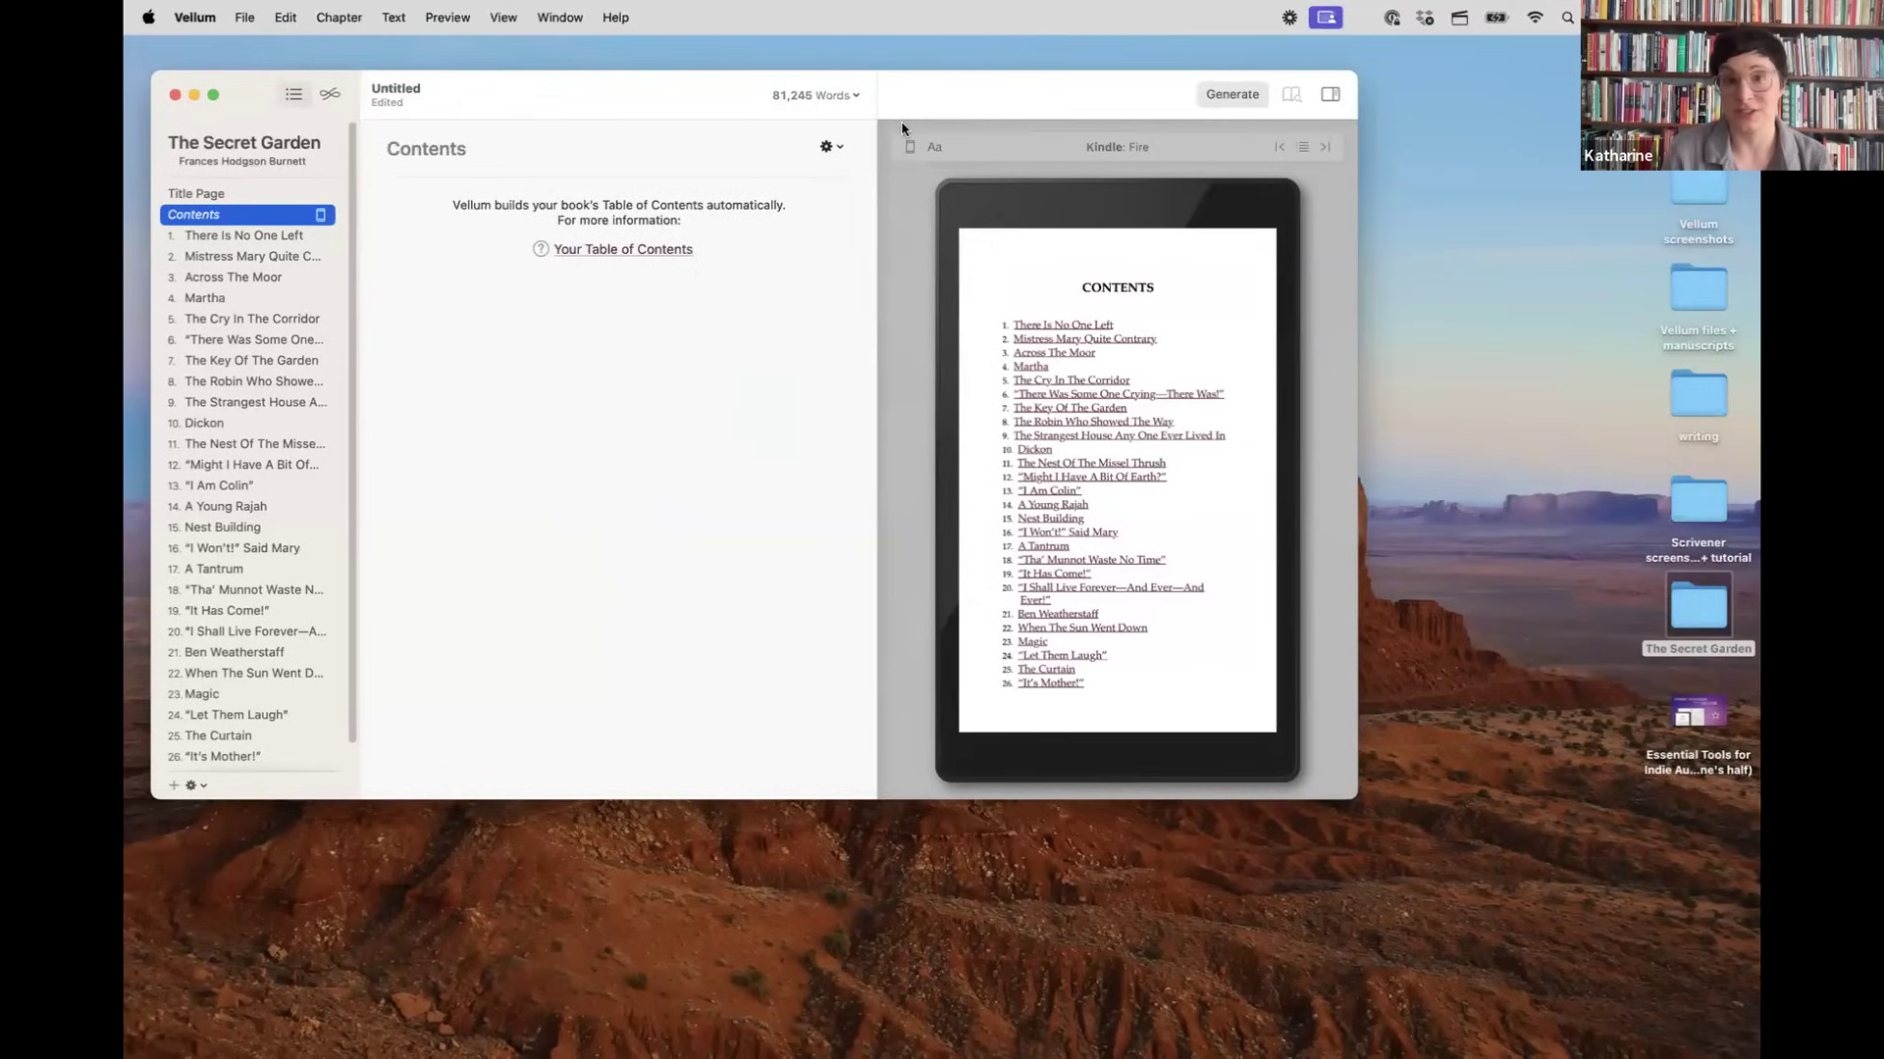
Step: Include the contents page in all editions of the book
click(839, 150)
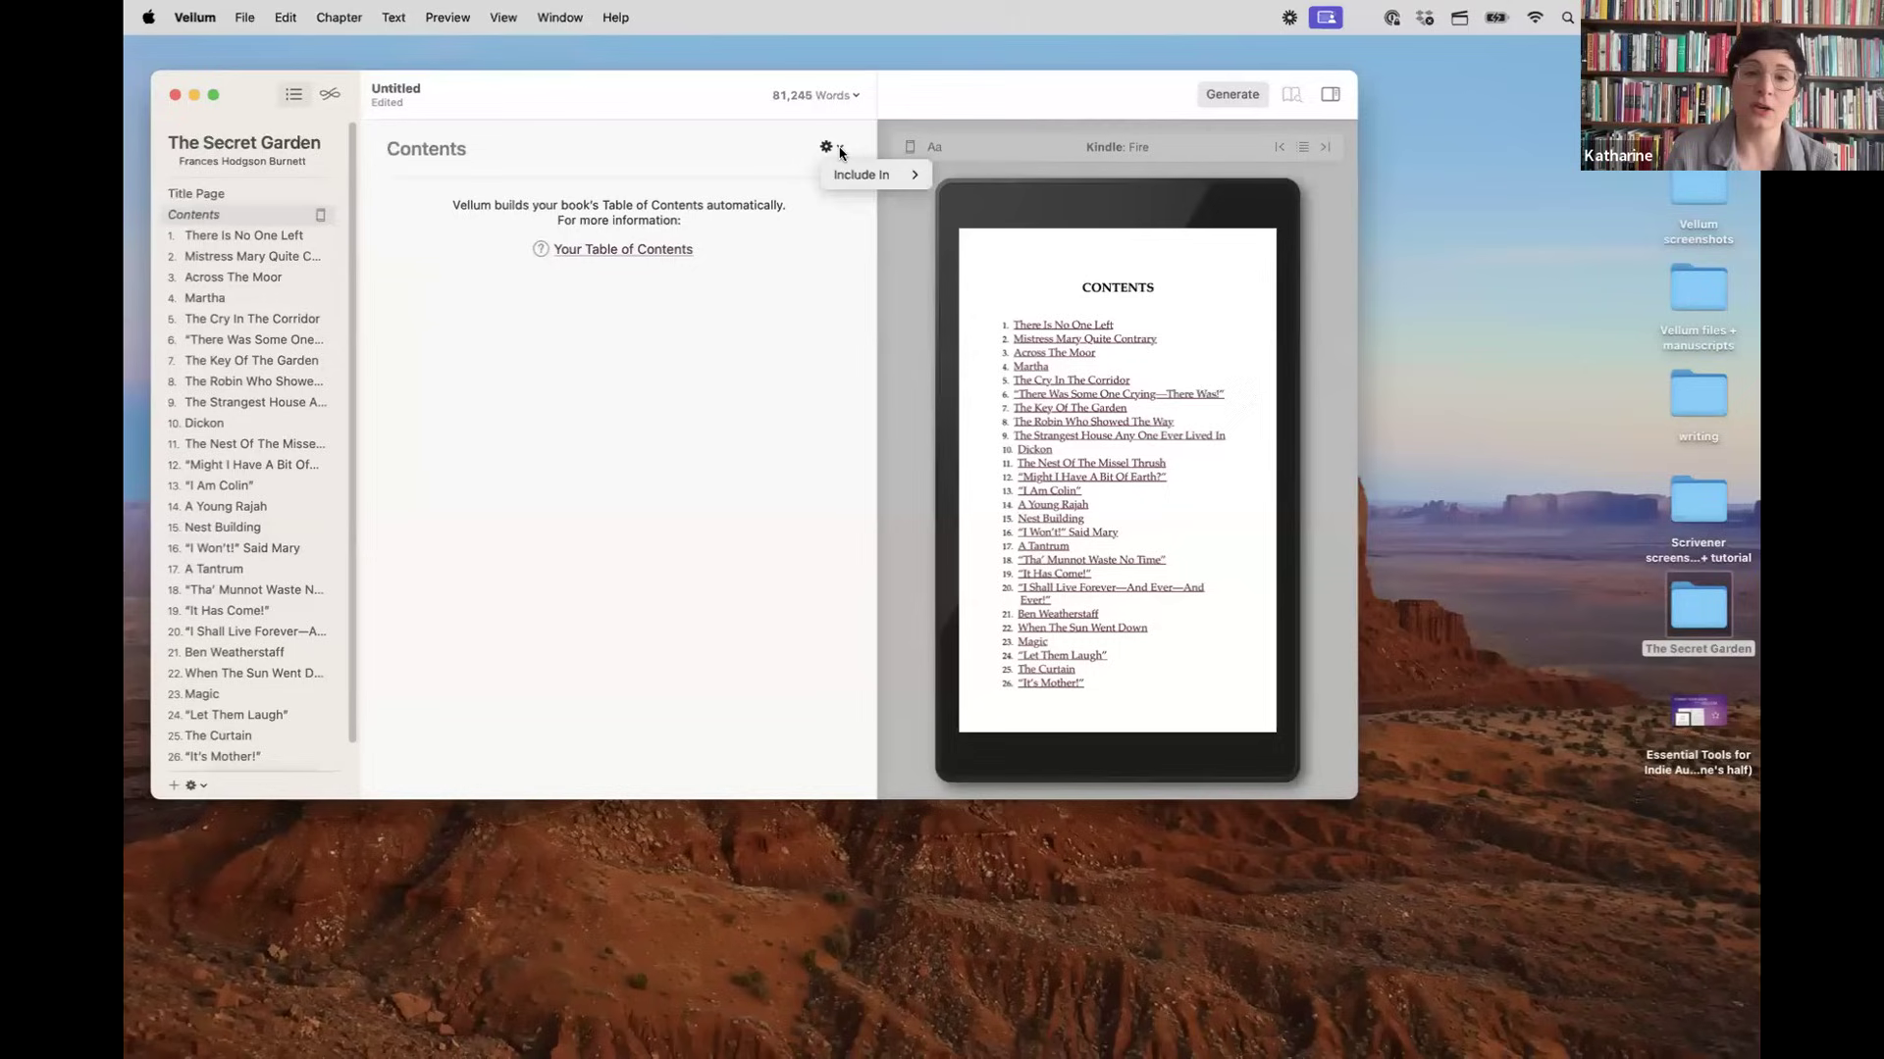
mouse_move(873, 175)
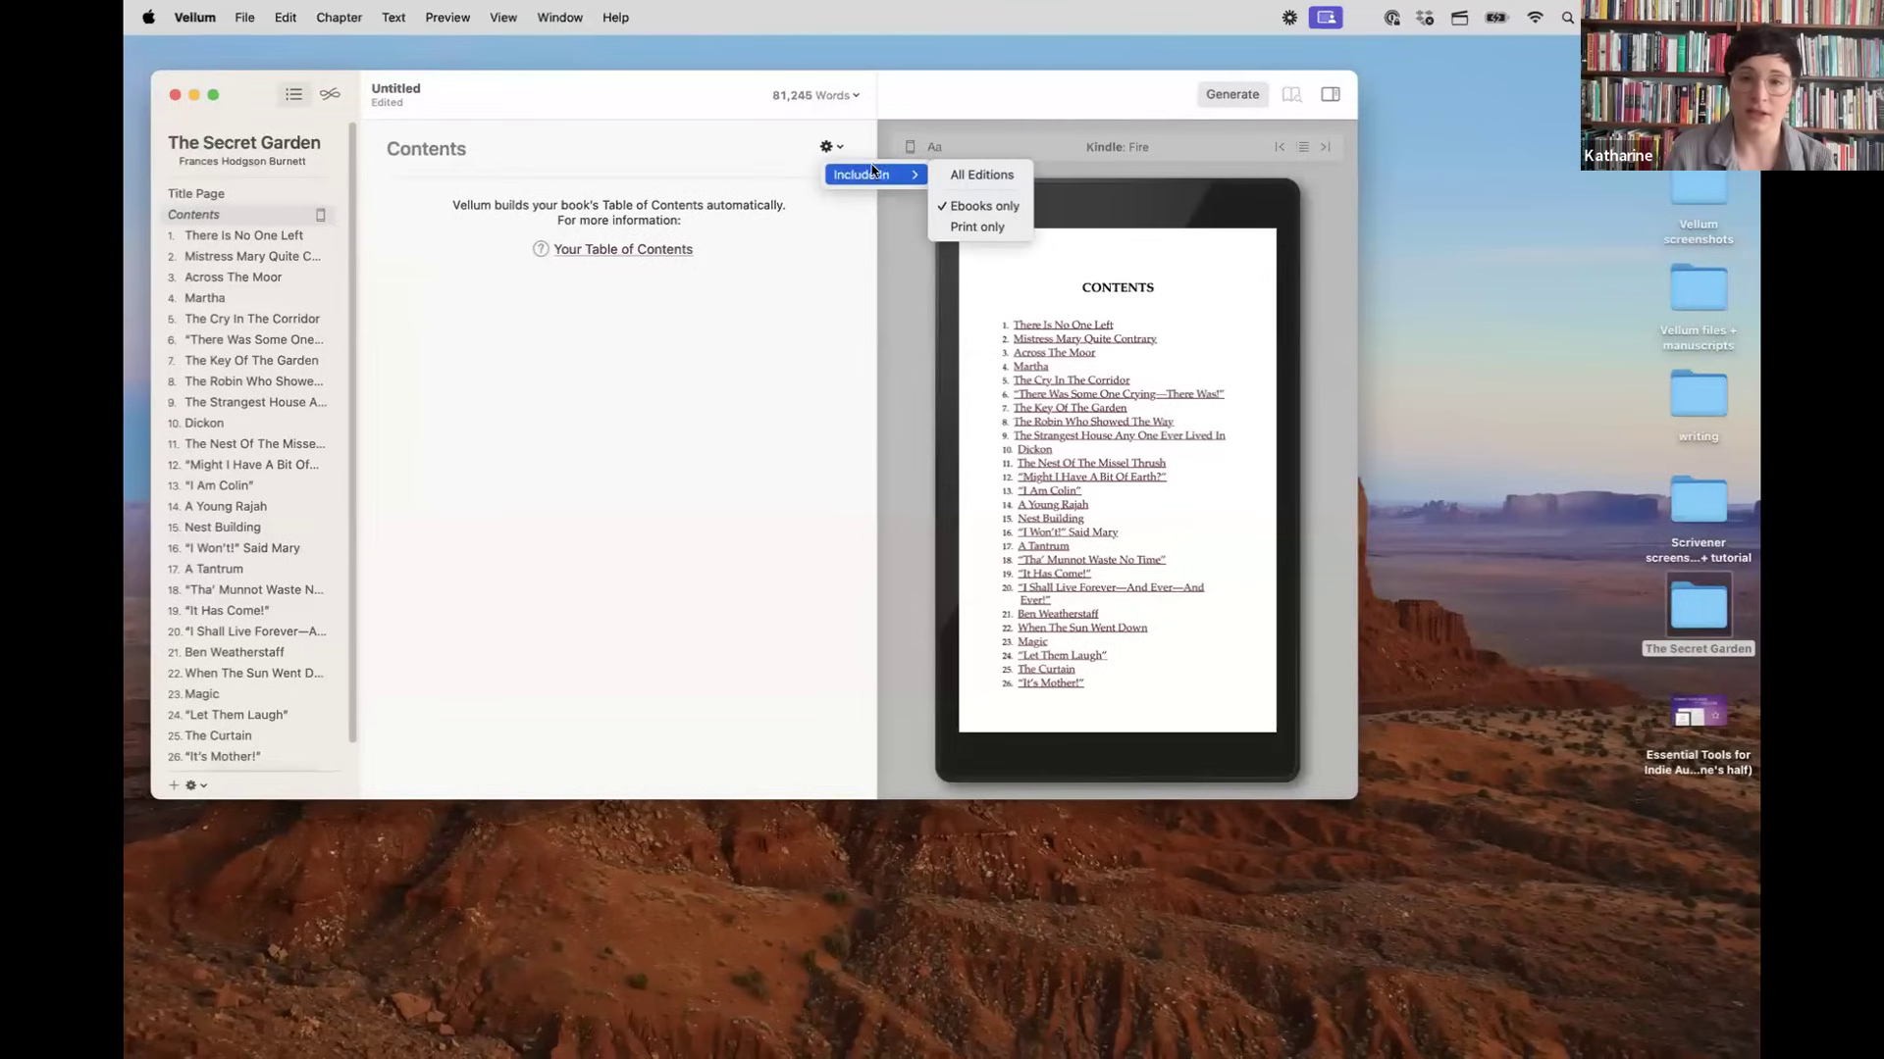
click(982, 174)
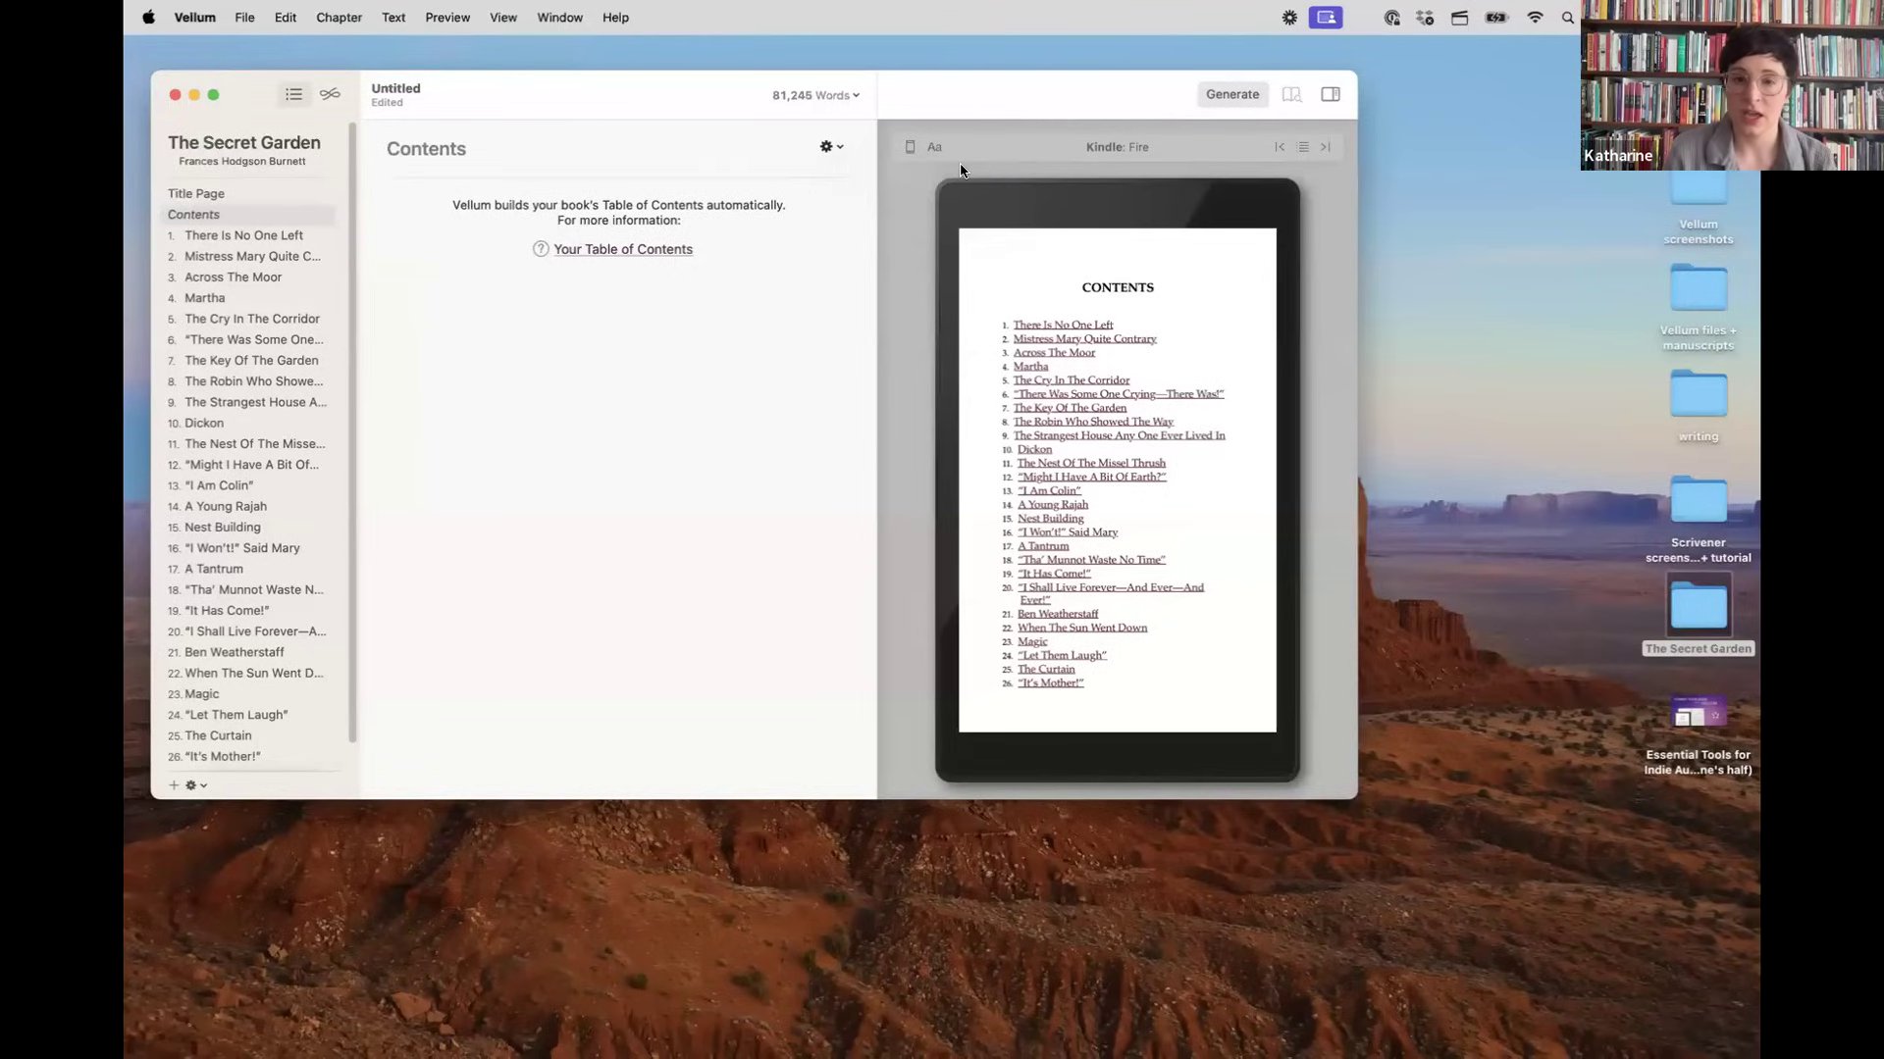
Step: Preview the contents page on the Kindle Paperwhite, on the iPhone and in print
click(908, 150)
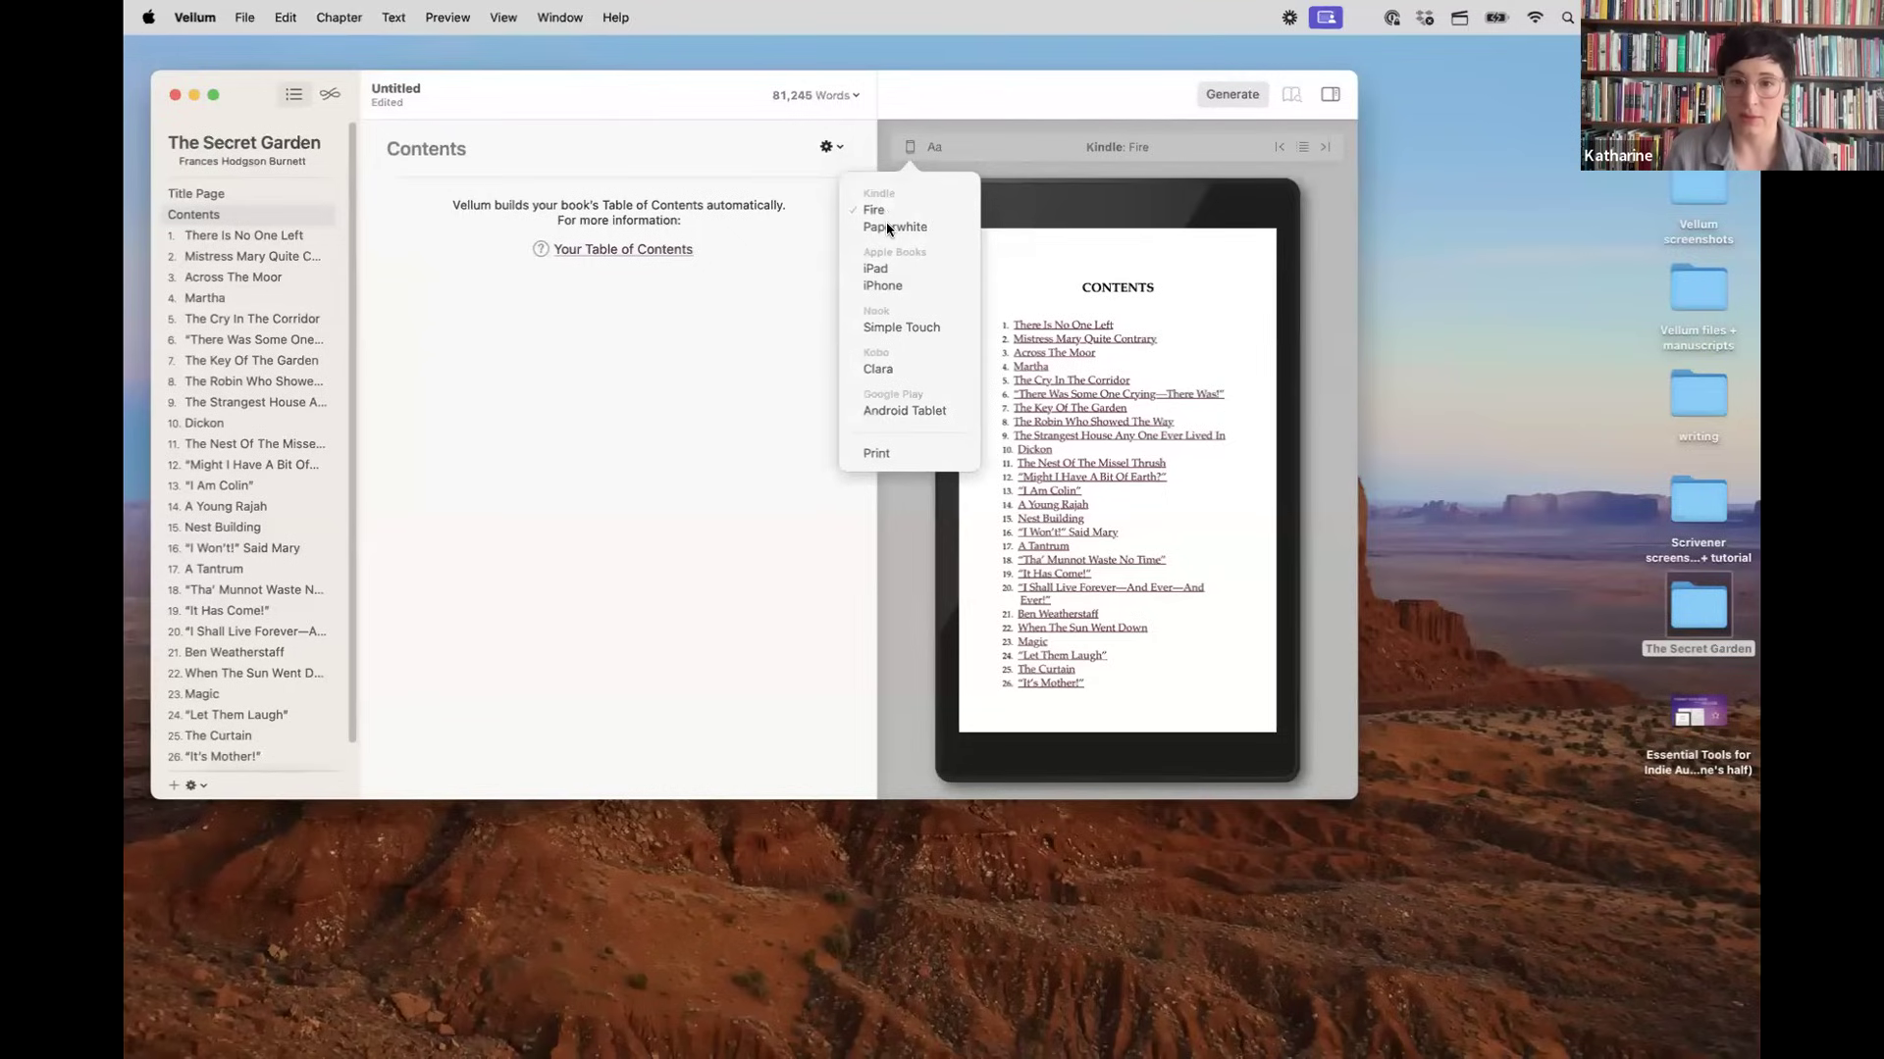
click(886, 222)
click(906, 146)
click(888, 279)
click(907, 148)
click(876, 452)
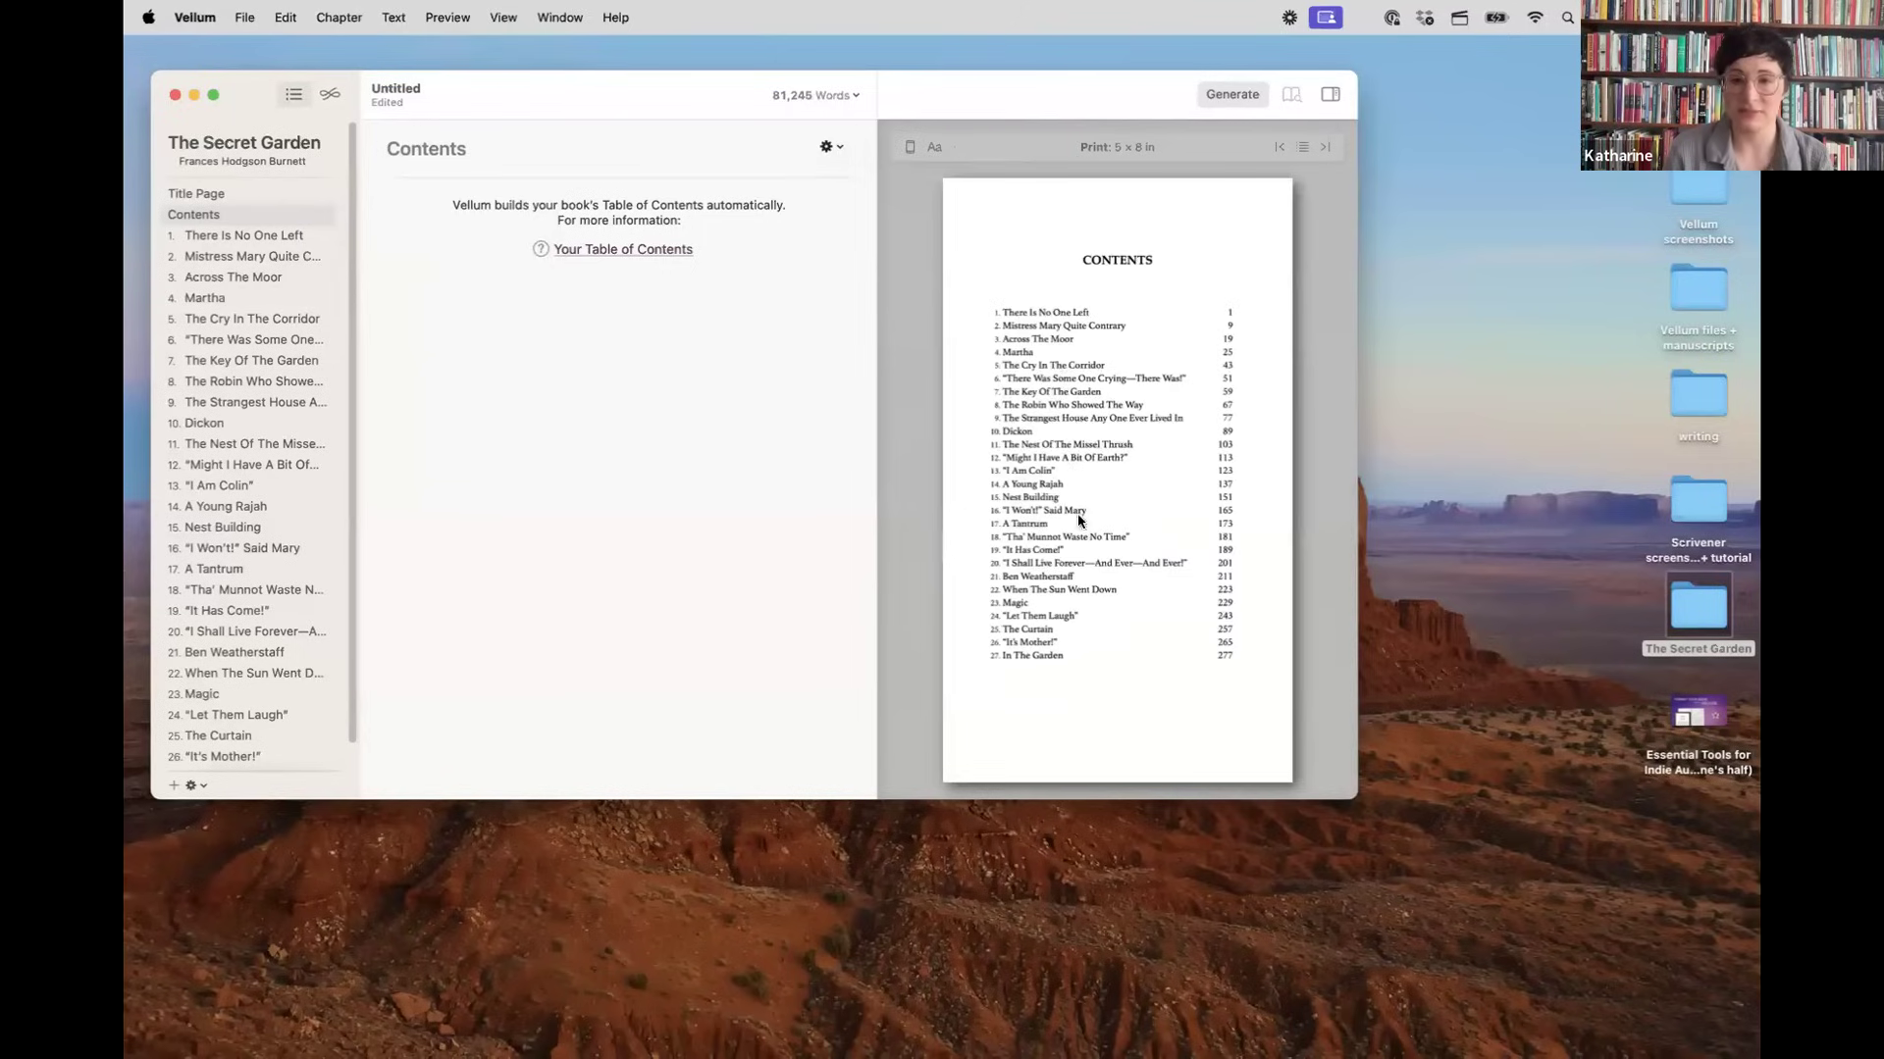
click(257, 215)
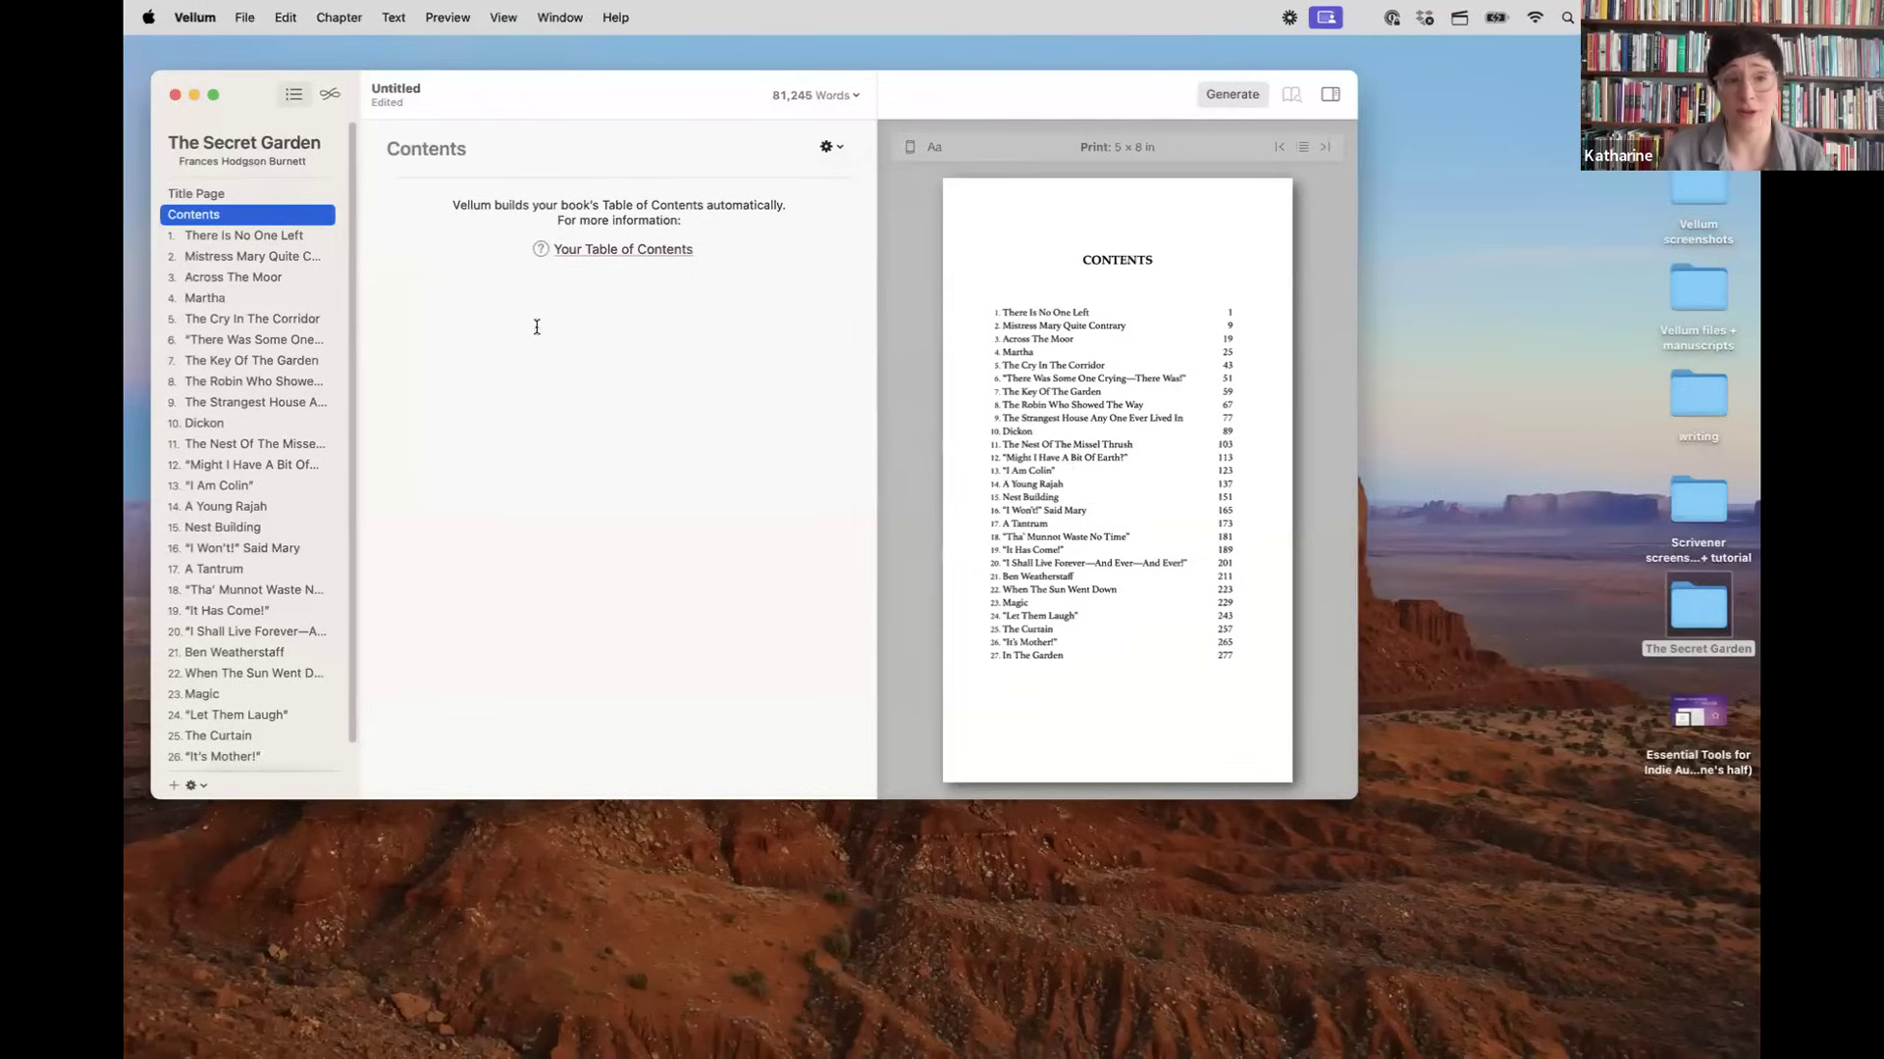
Step: Open the print settings, try the 5.25 × 8 trim size, return to 5 × 8, and view the additional trim sizes
click(244, 14)
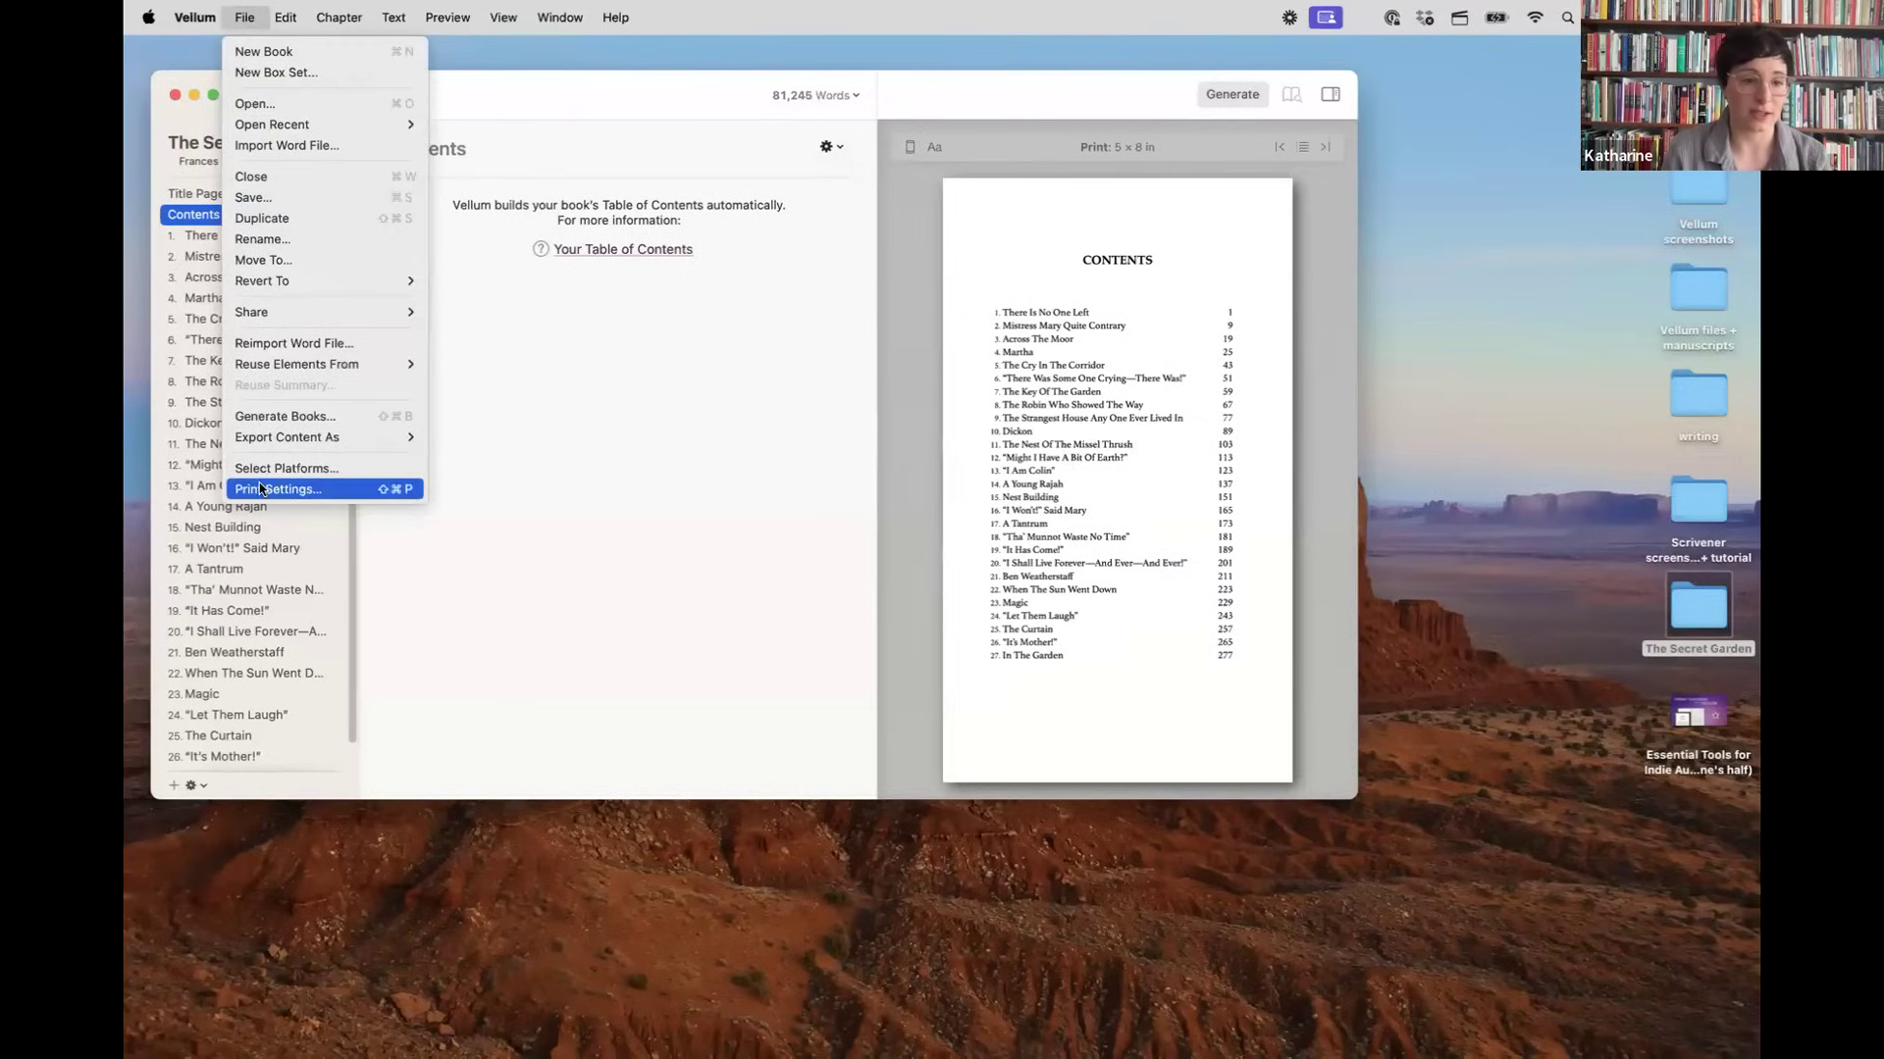
click(846, 383)
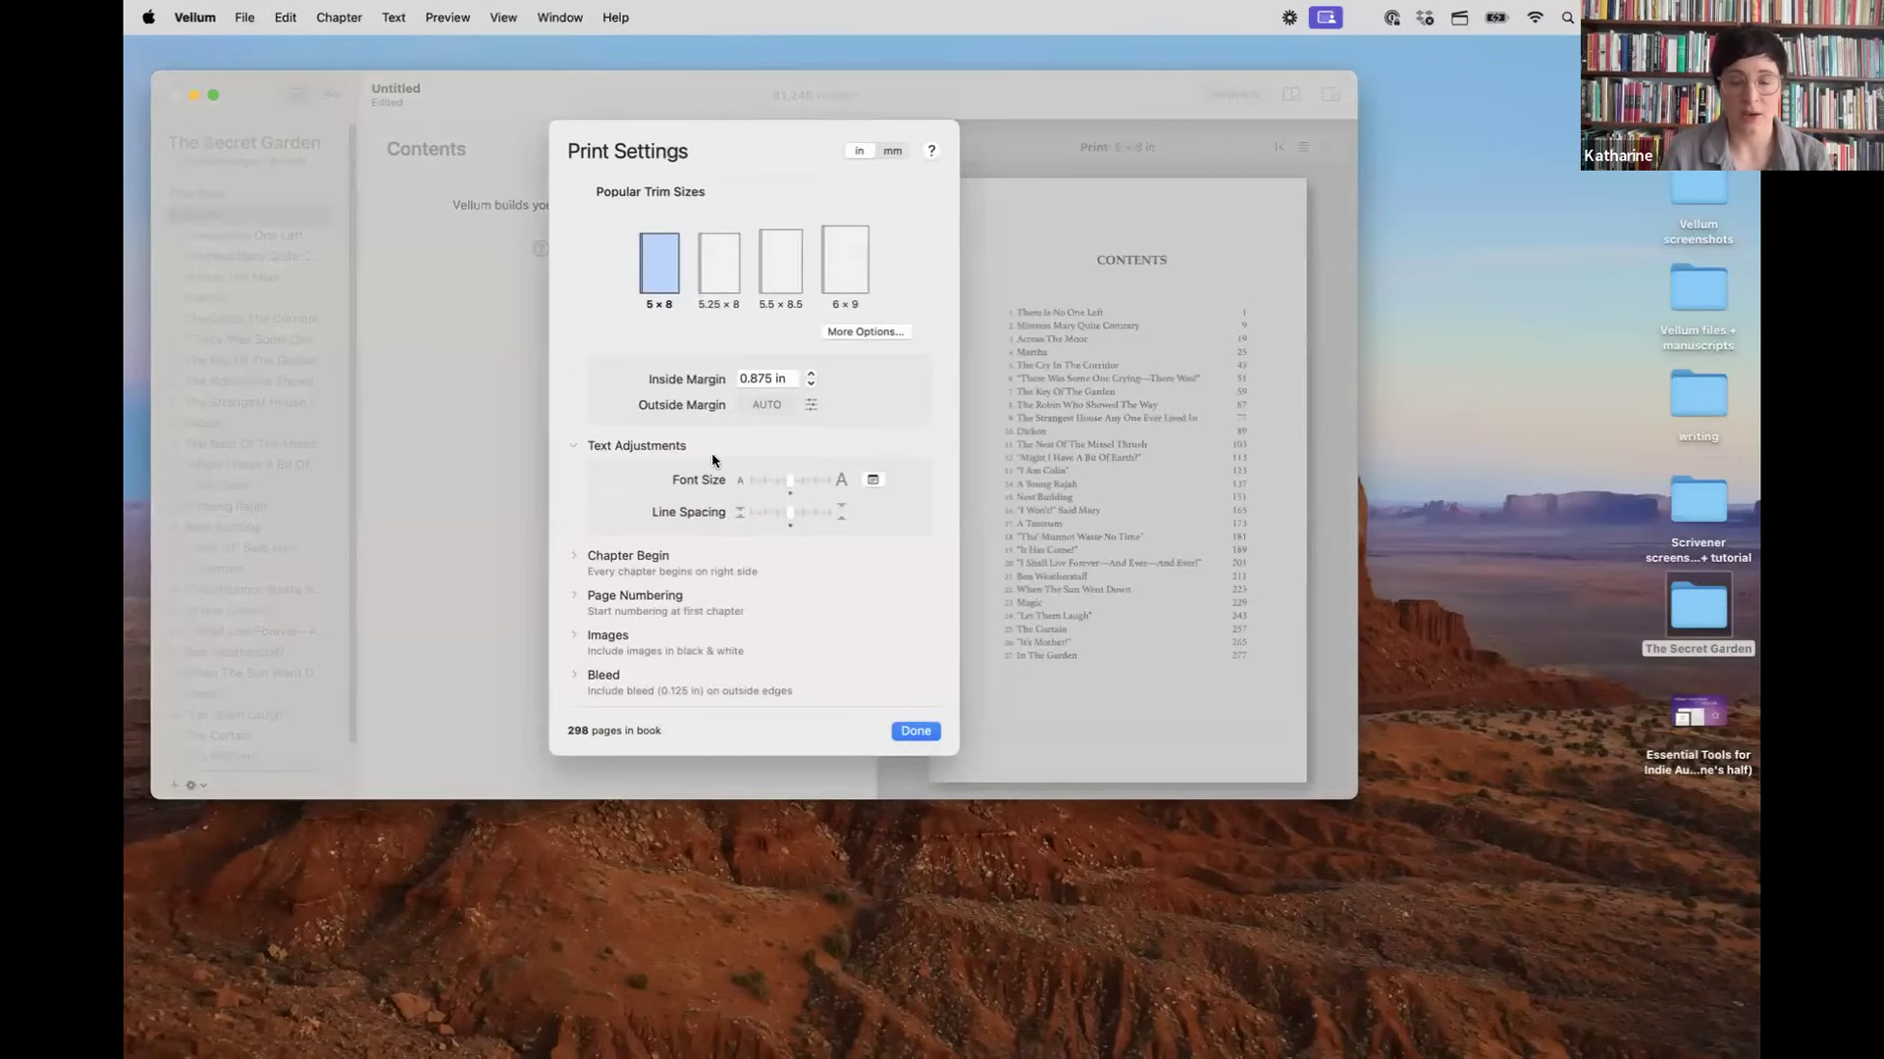
click(728, 258)
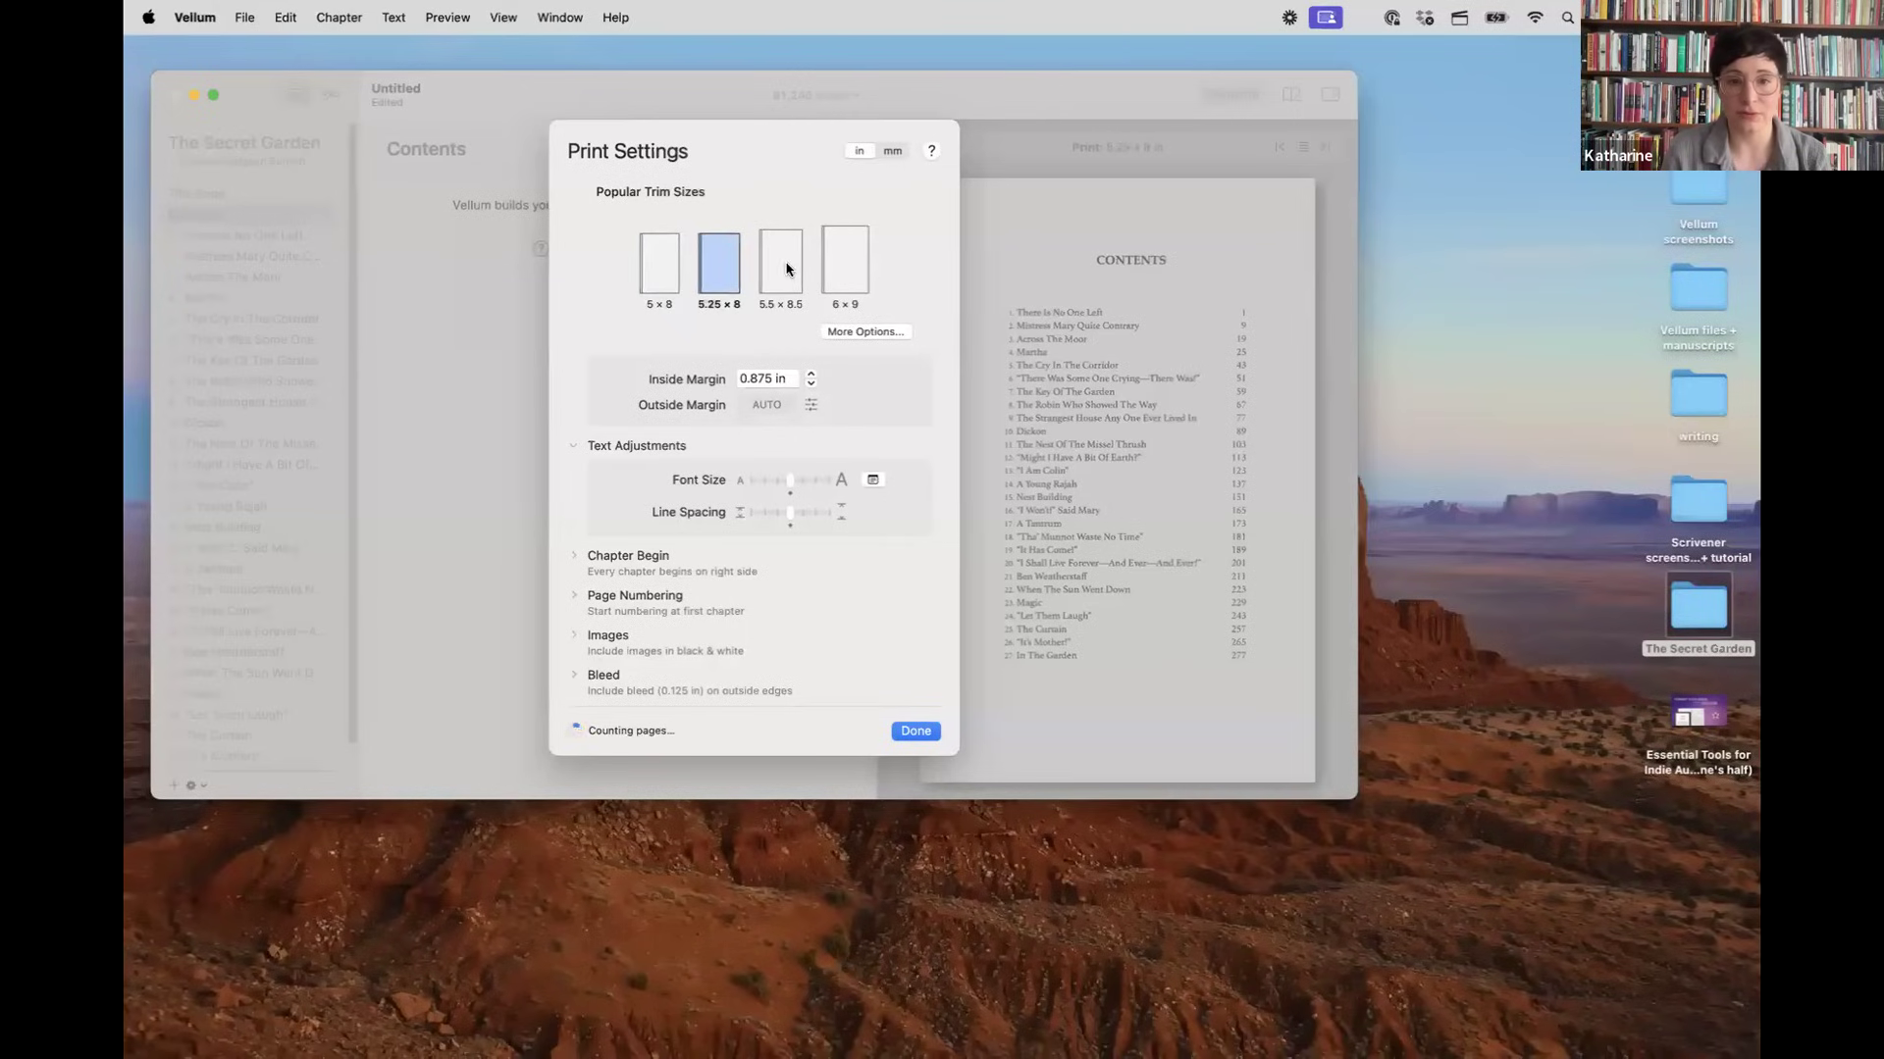
click(667, 265)
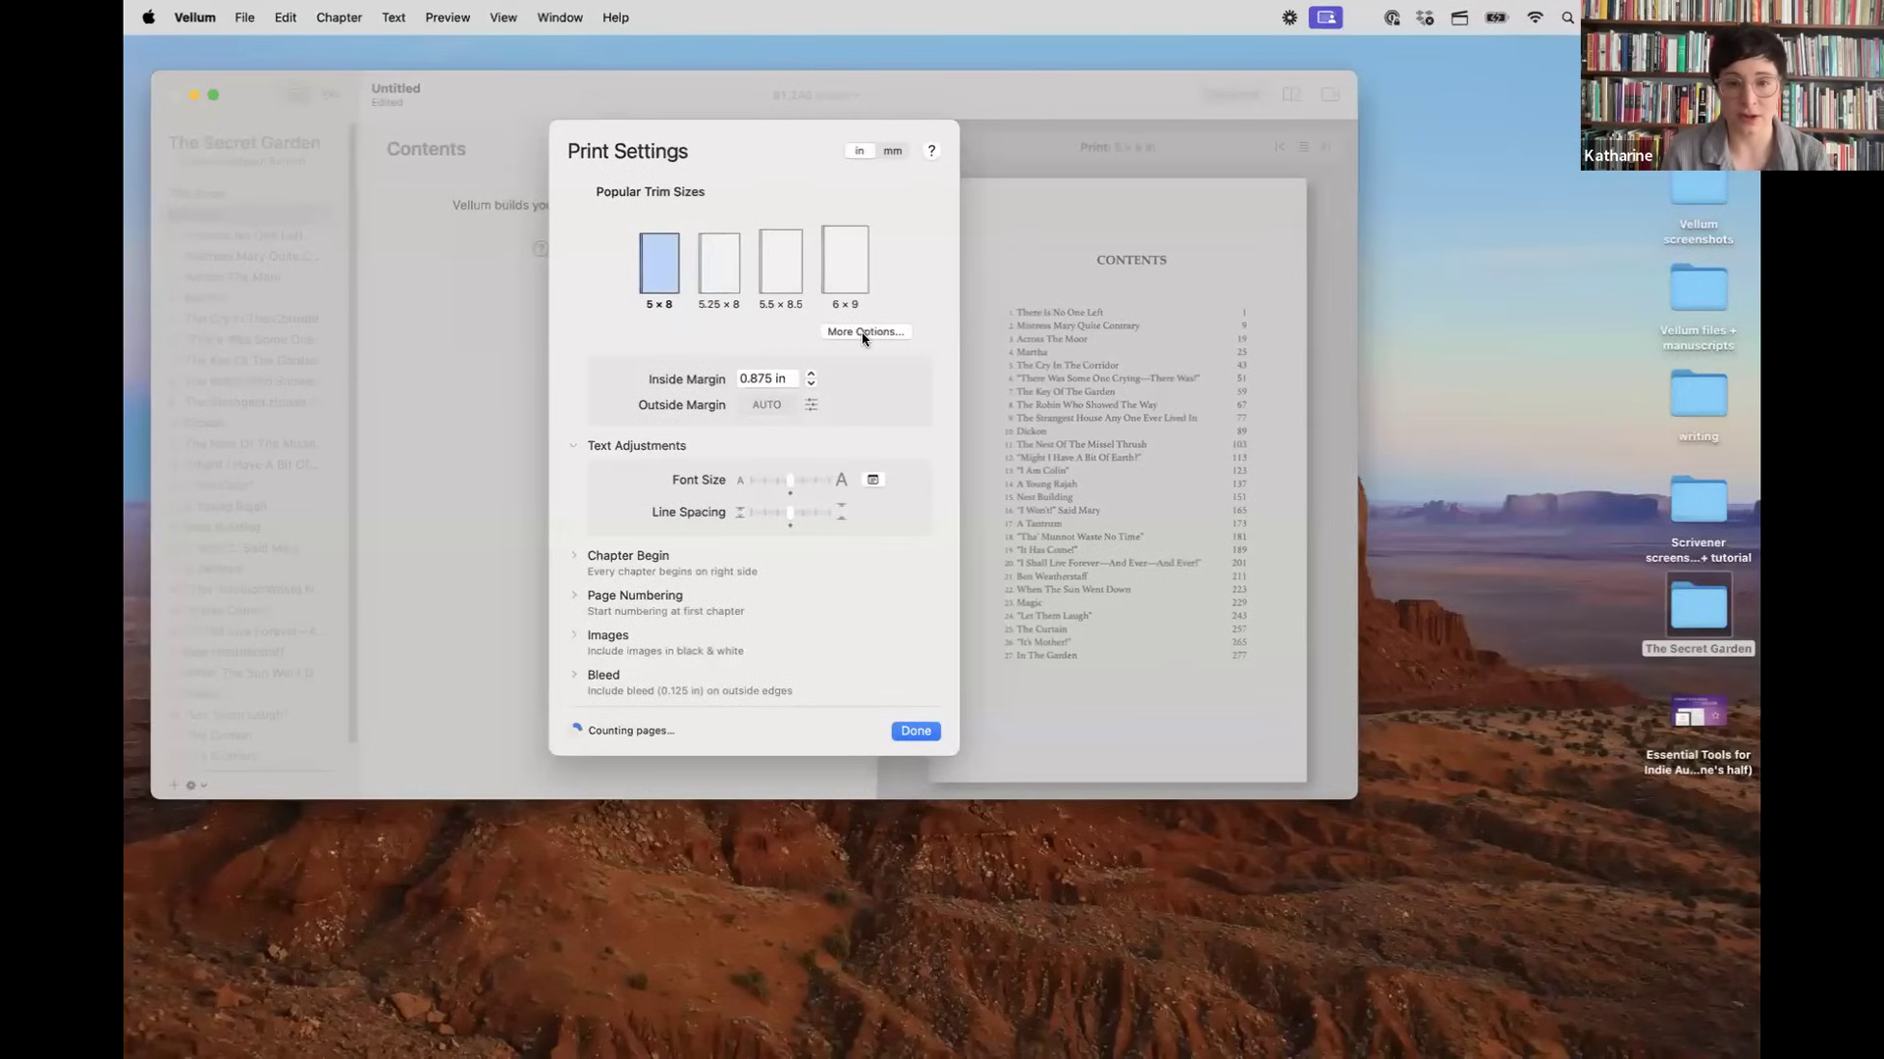
click(861, 334)
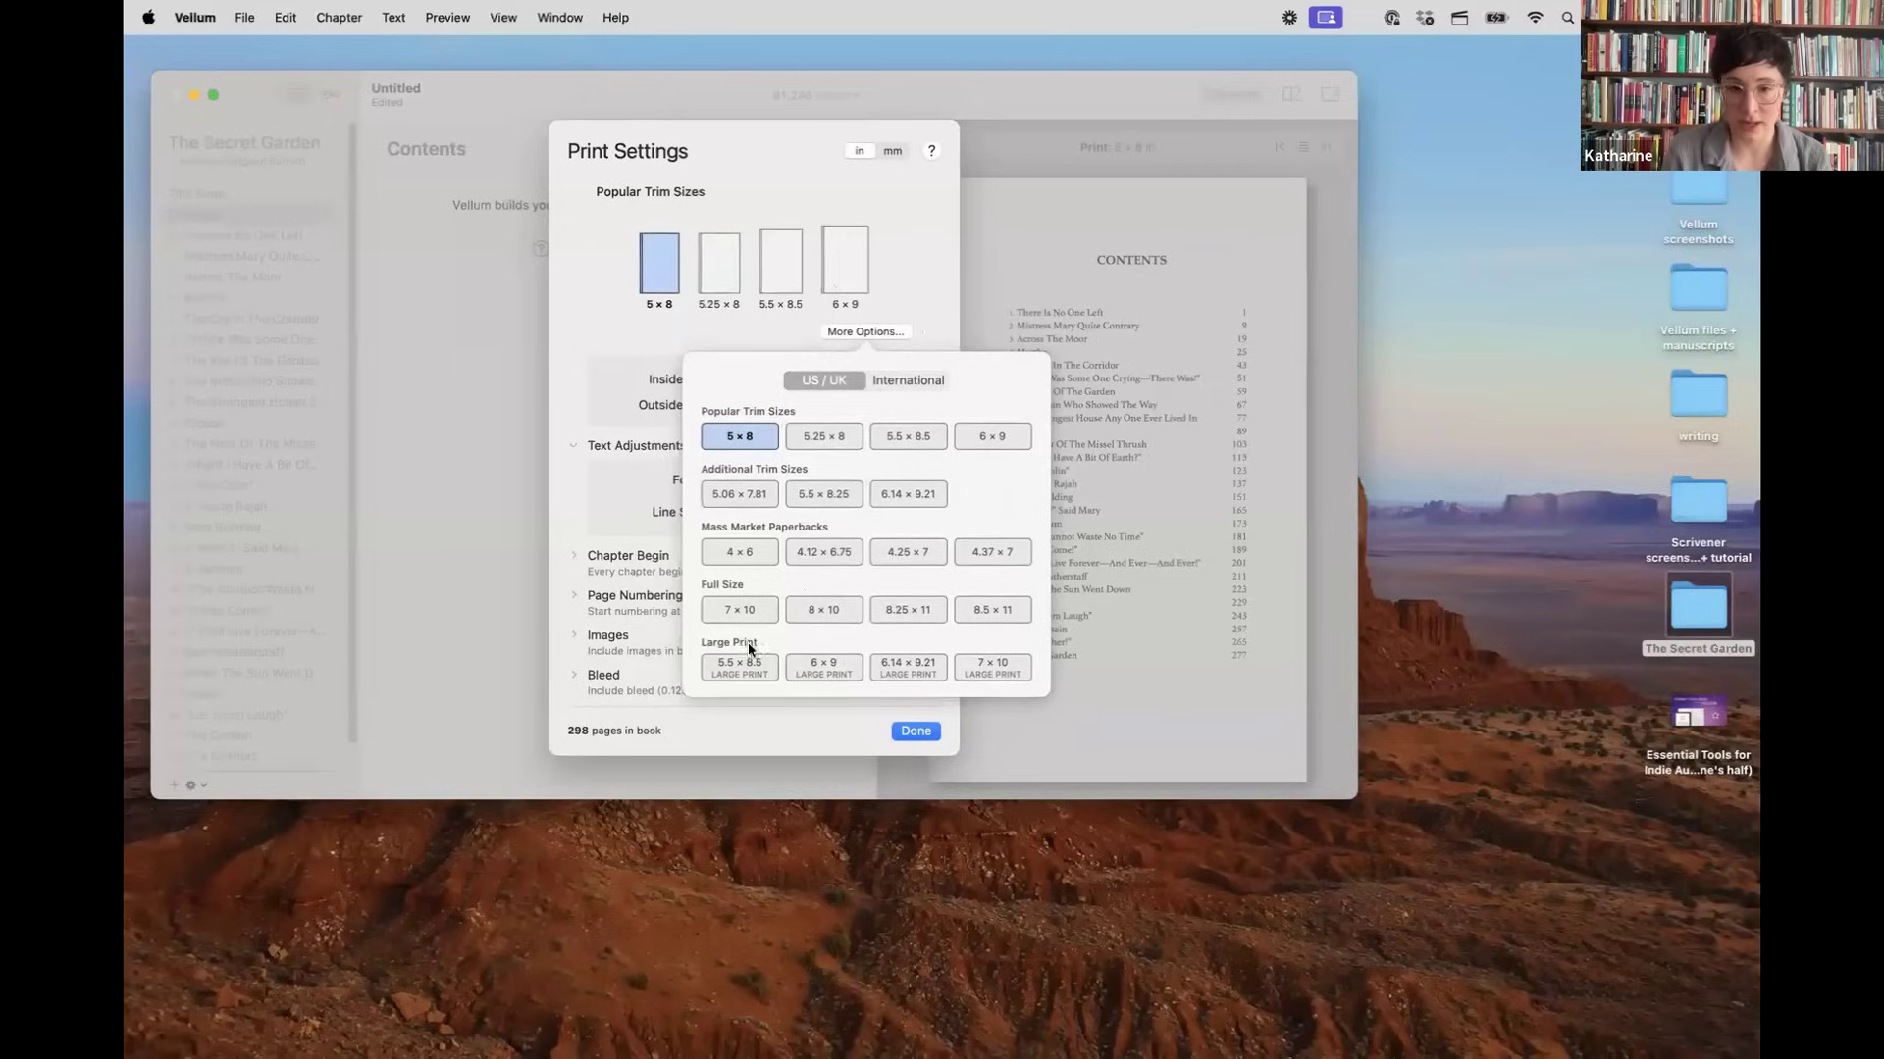
Step: Try the 7 × 10 trim size and a larger font size, restoring the 5 × 8 trim and the recommended font size
click(734, 613)
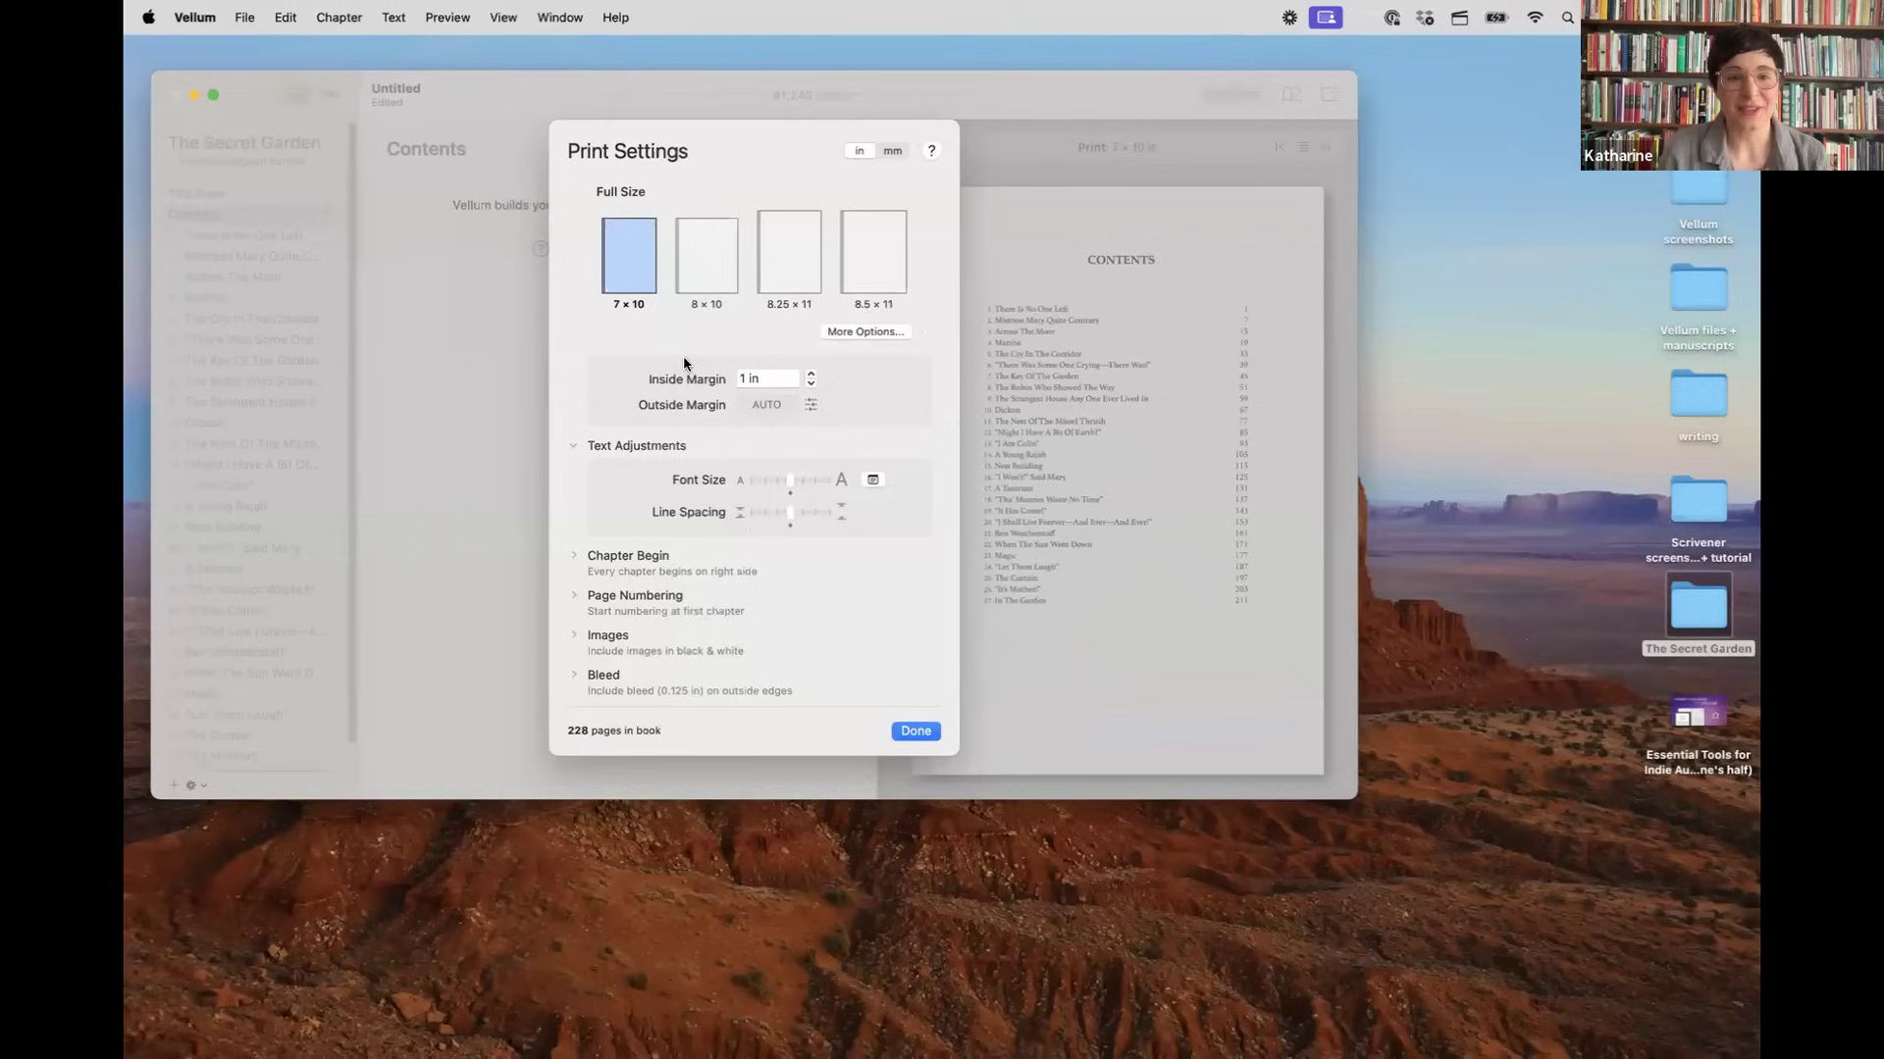
click(856, 333)
click(714, 428)
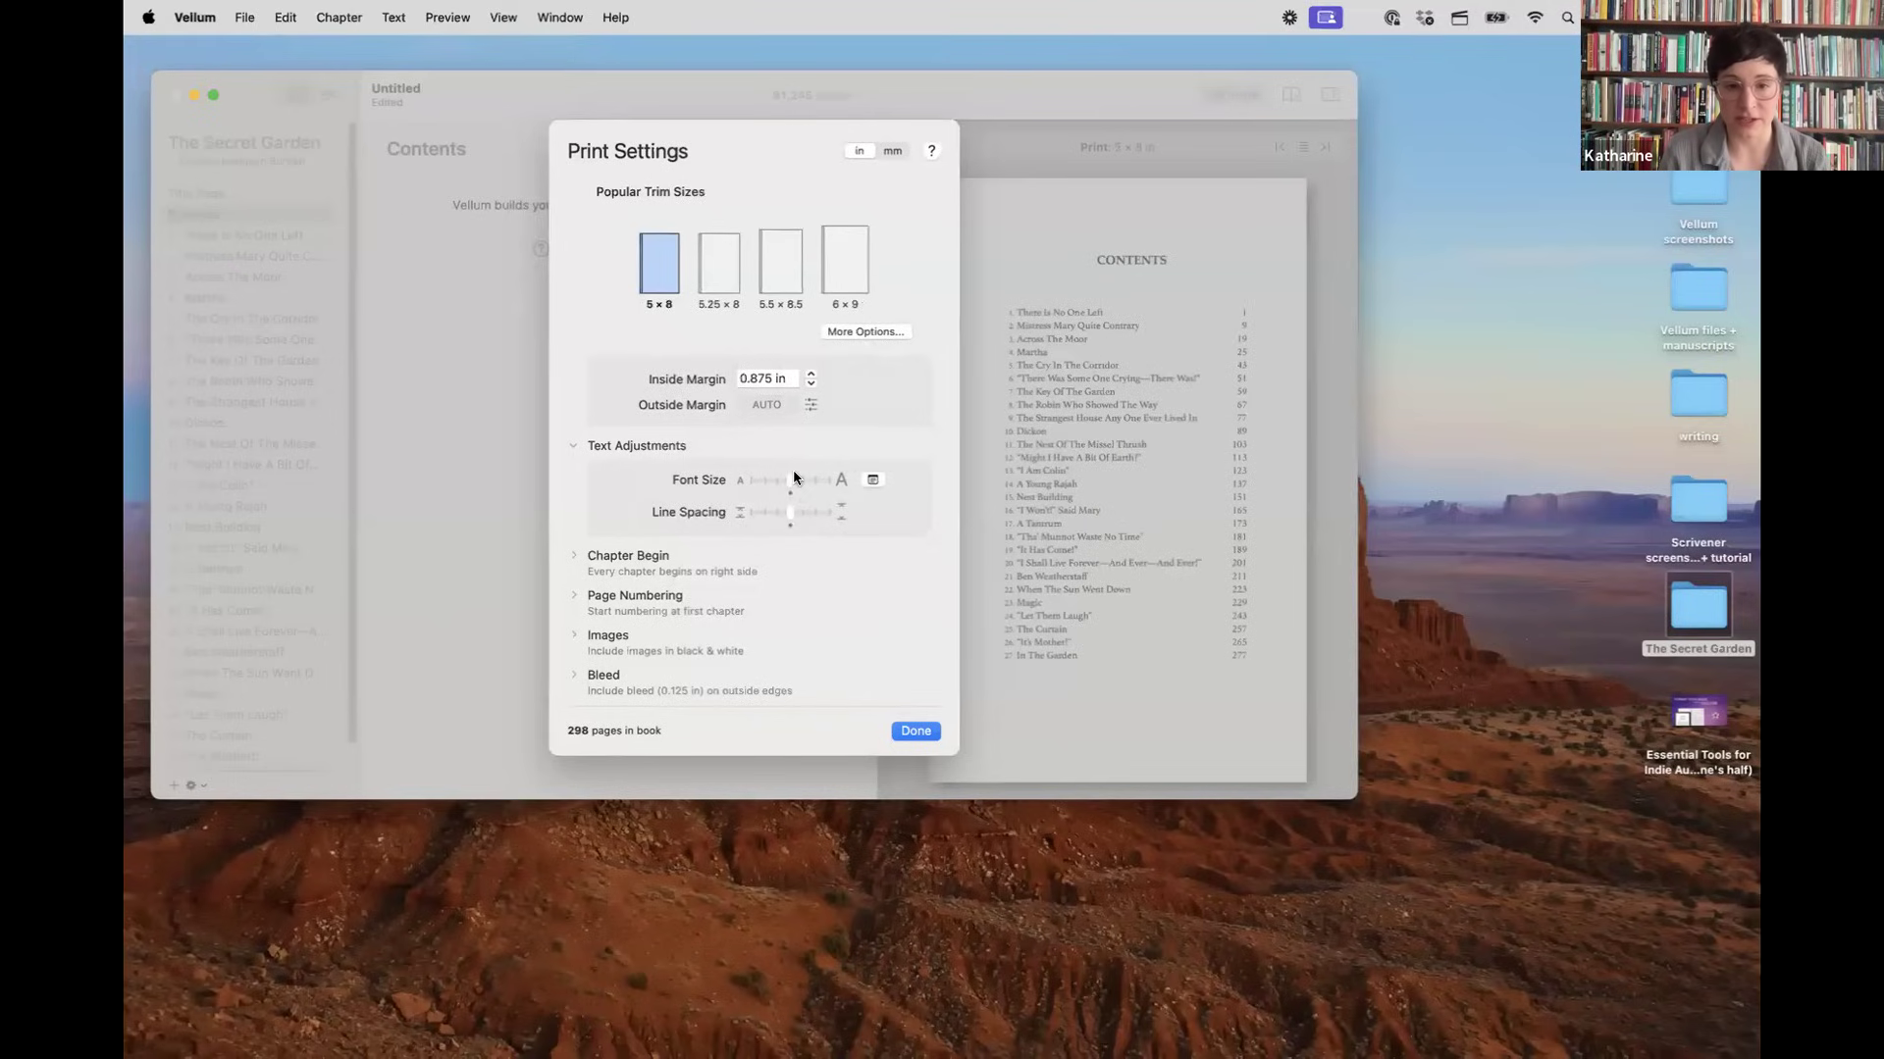
drag(797, 491, 818, 493)
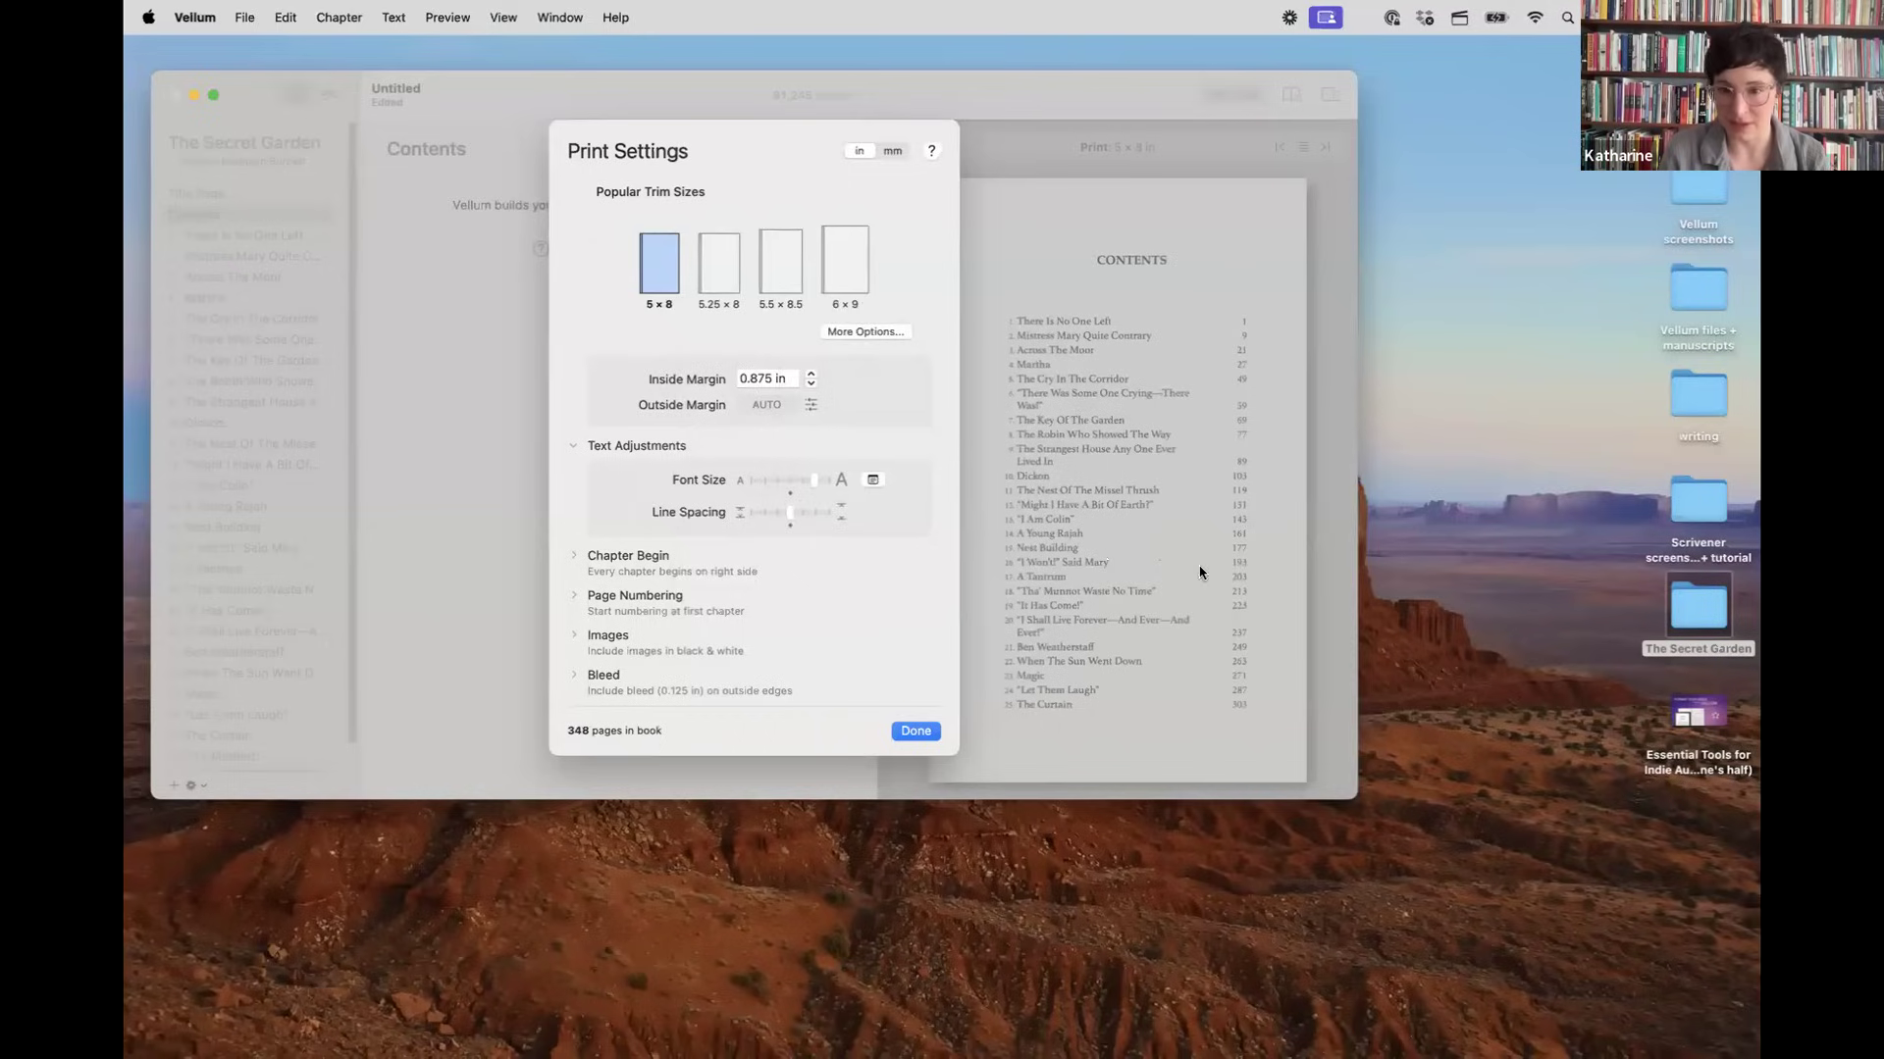
drag(812, 484, 787, 484)
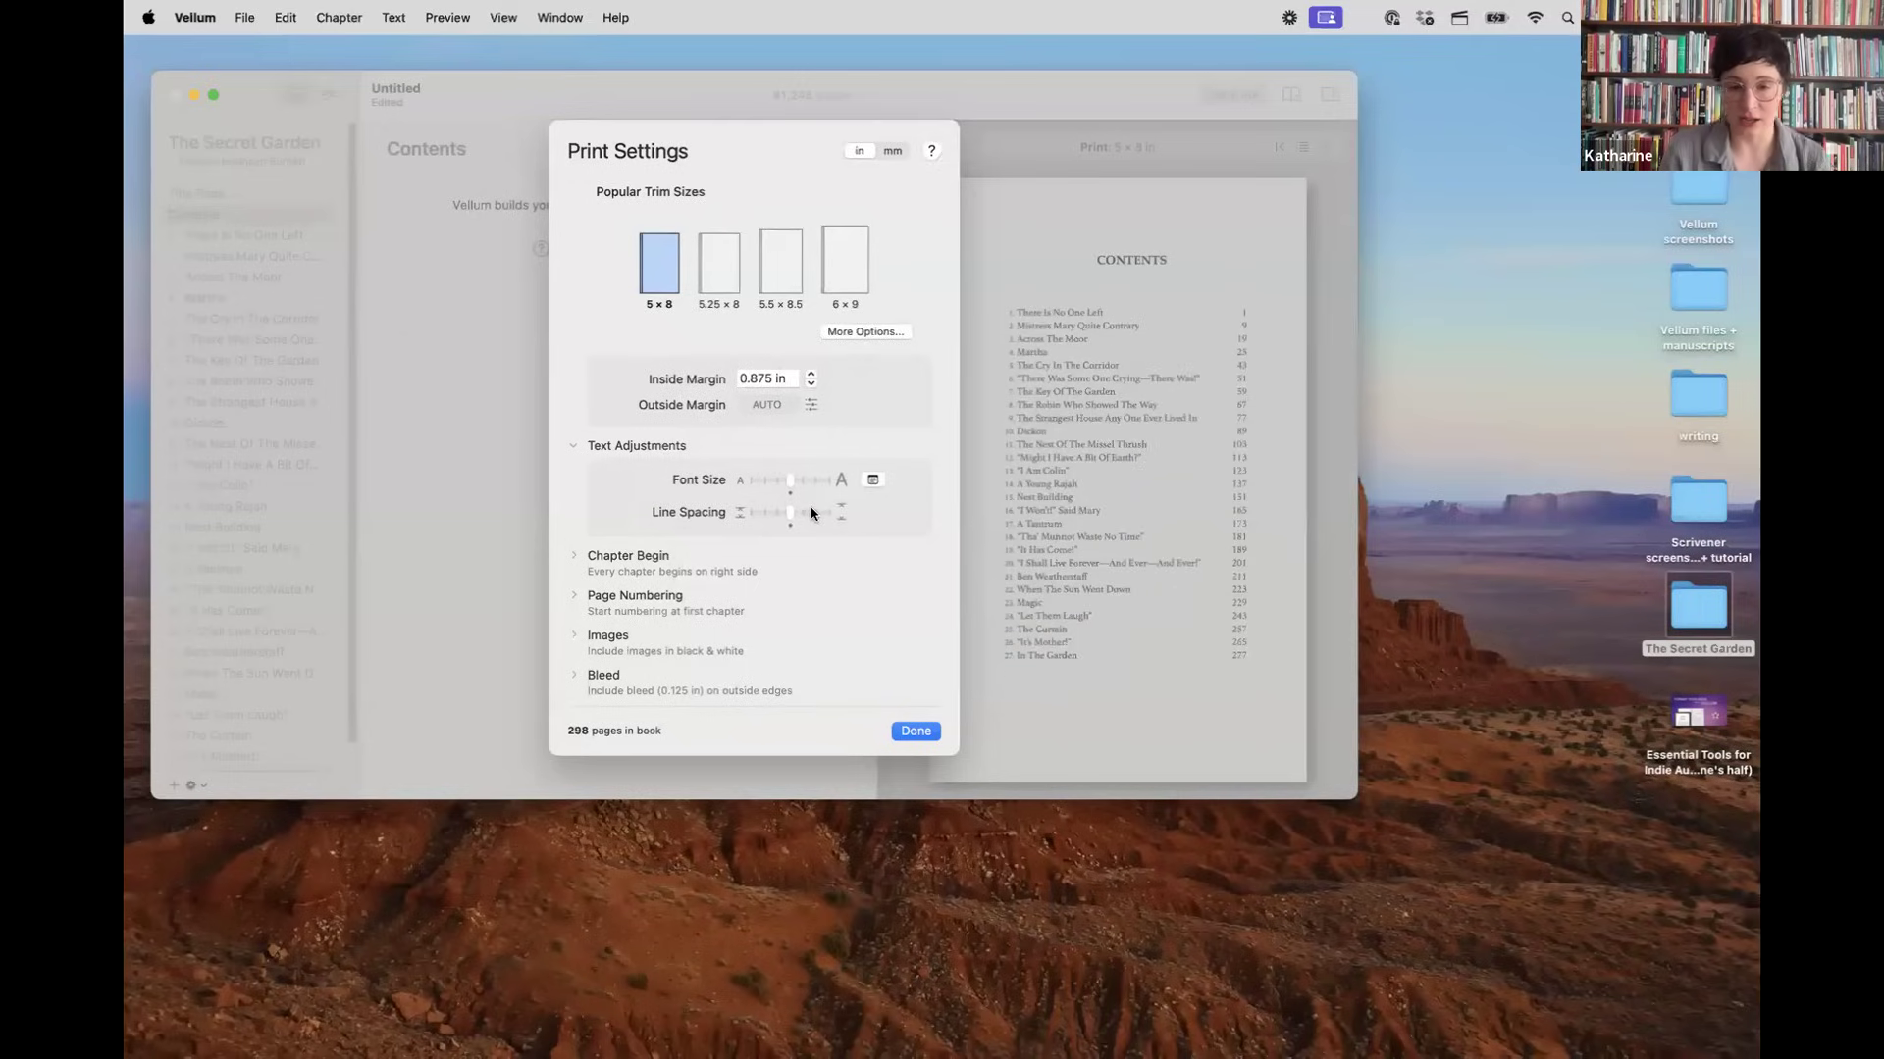
Step: Try starting only the first chapter on the right side, then restore the option for every chapter to begin on the right side
click(574, 558)
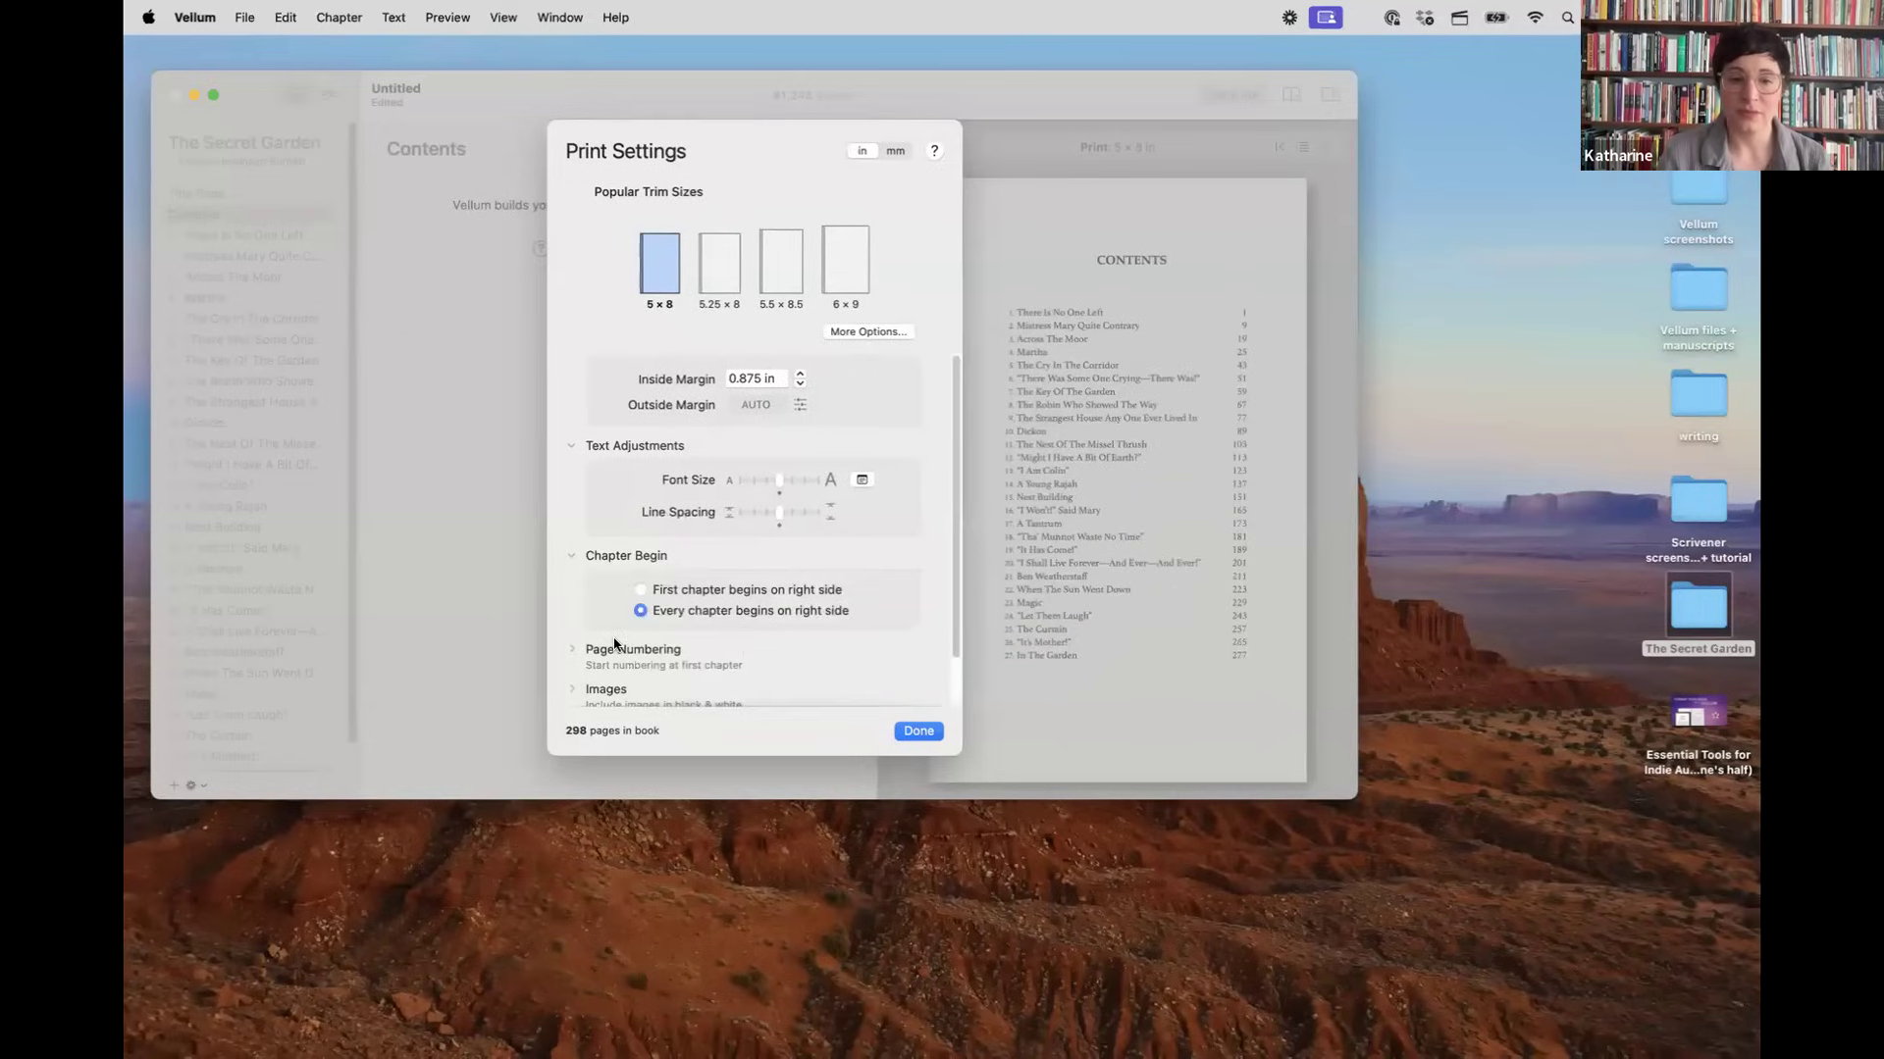
click(572, 447)
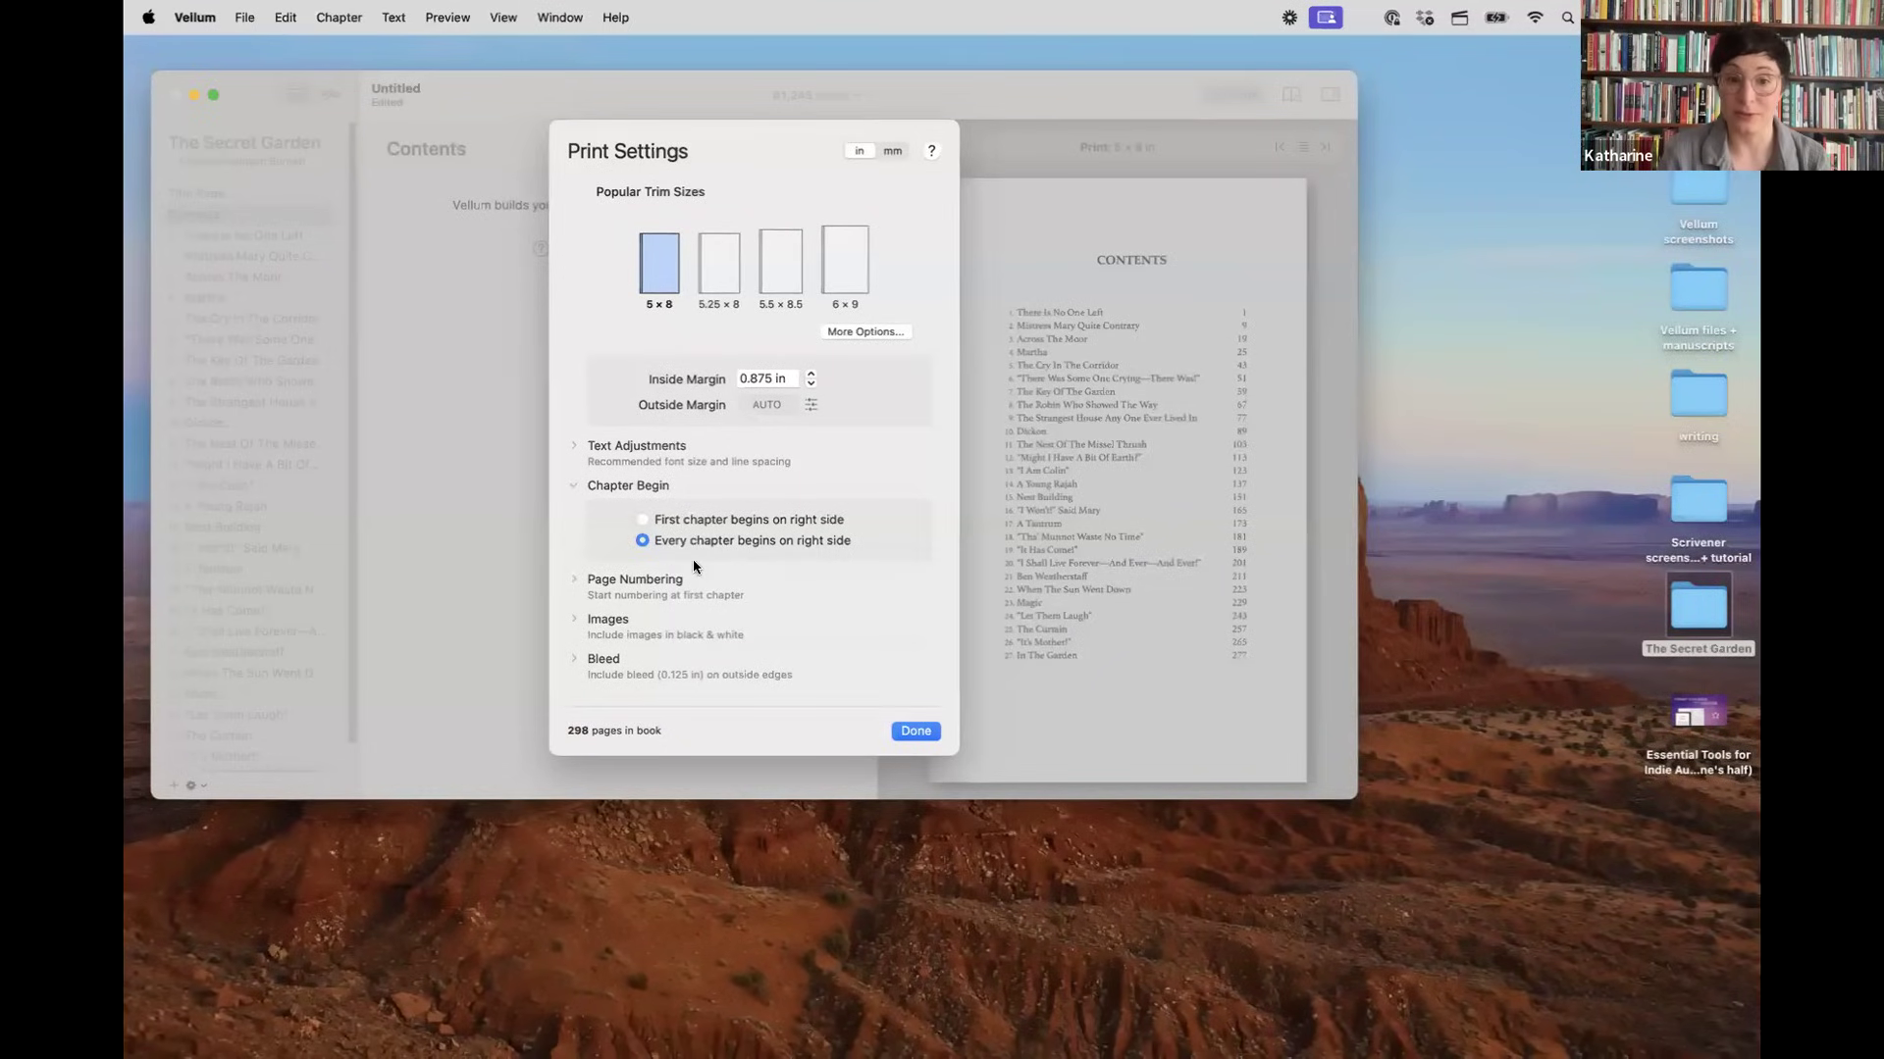
click(644, 519)
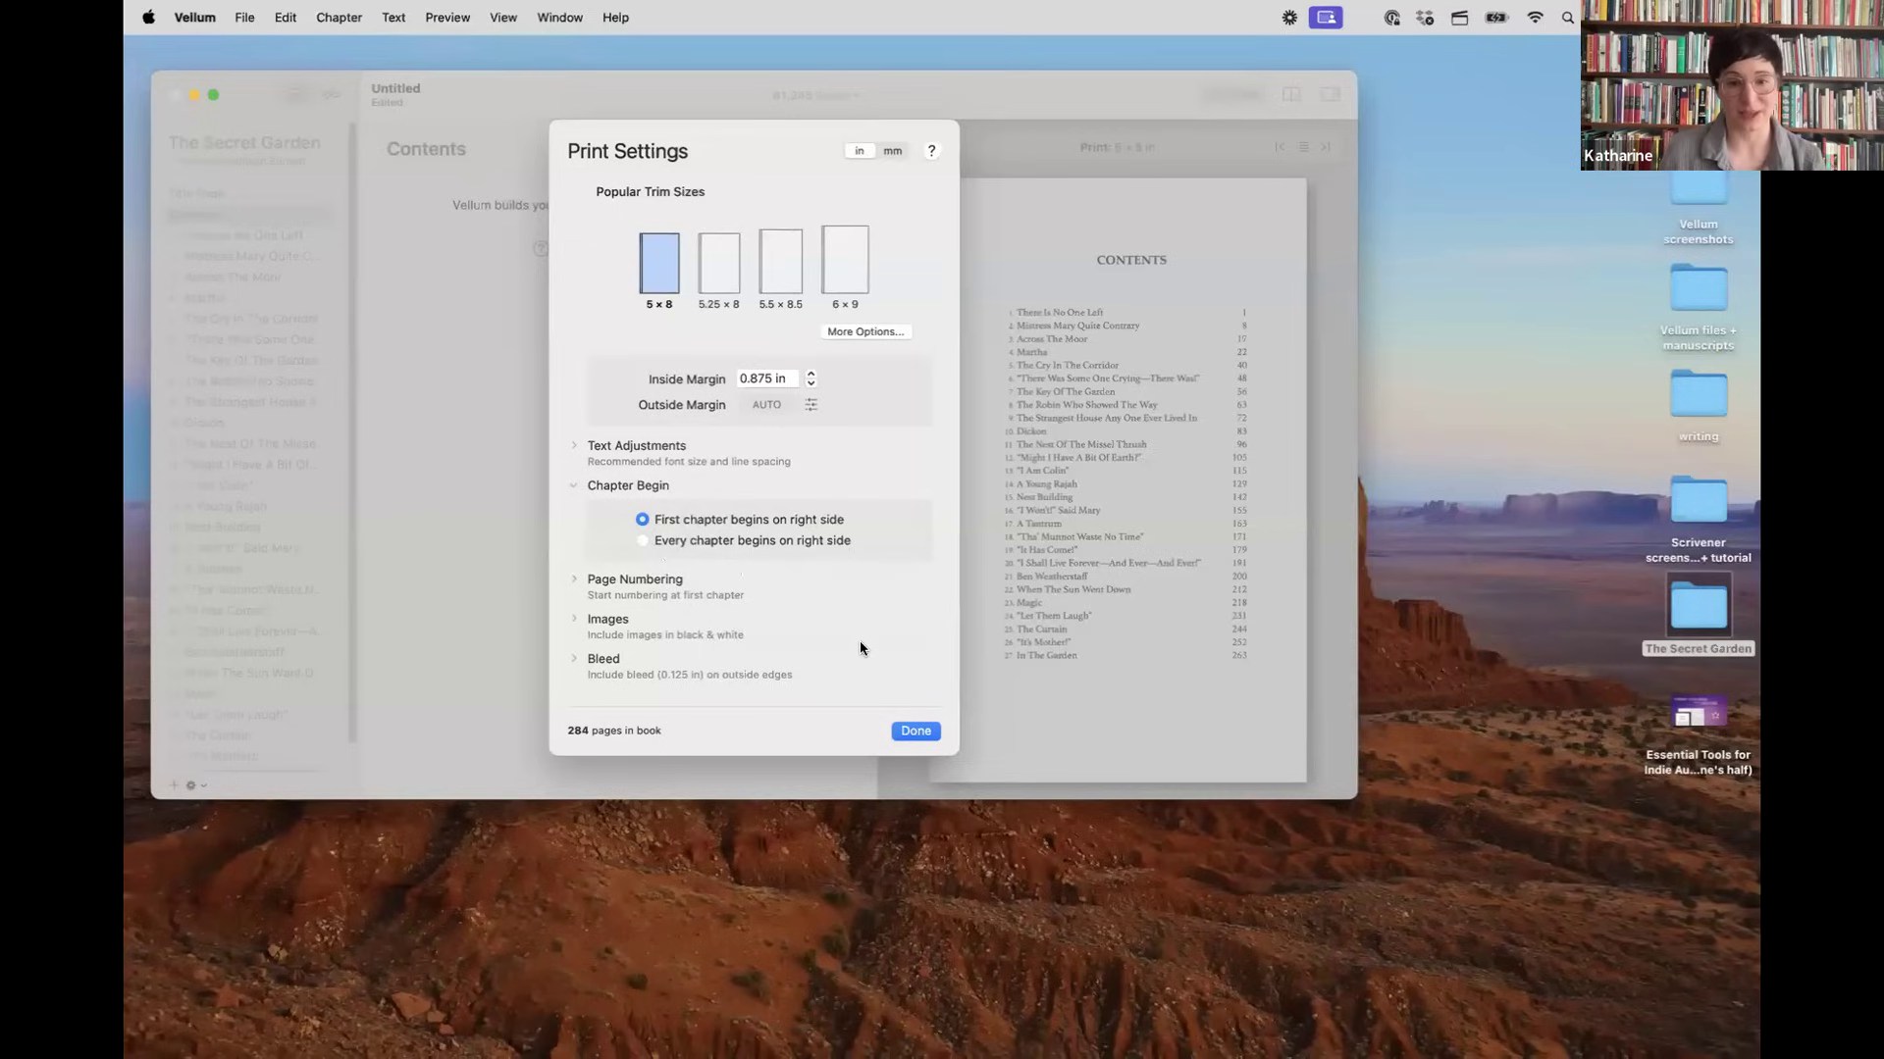
click(641, 540)
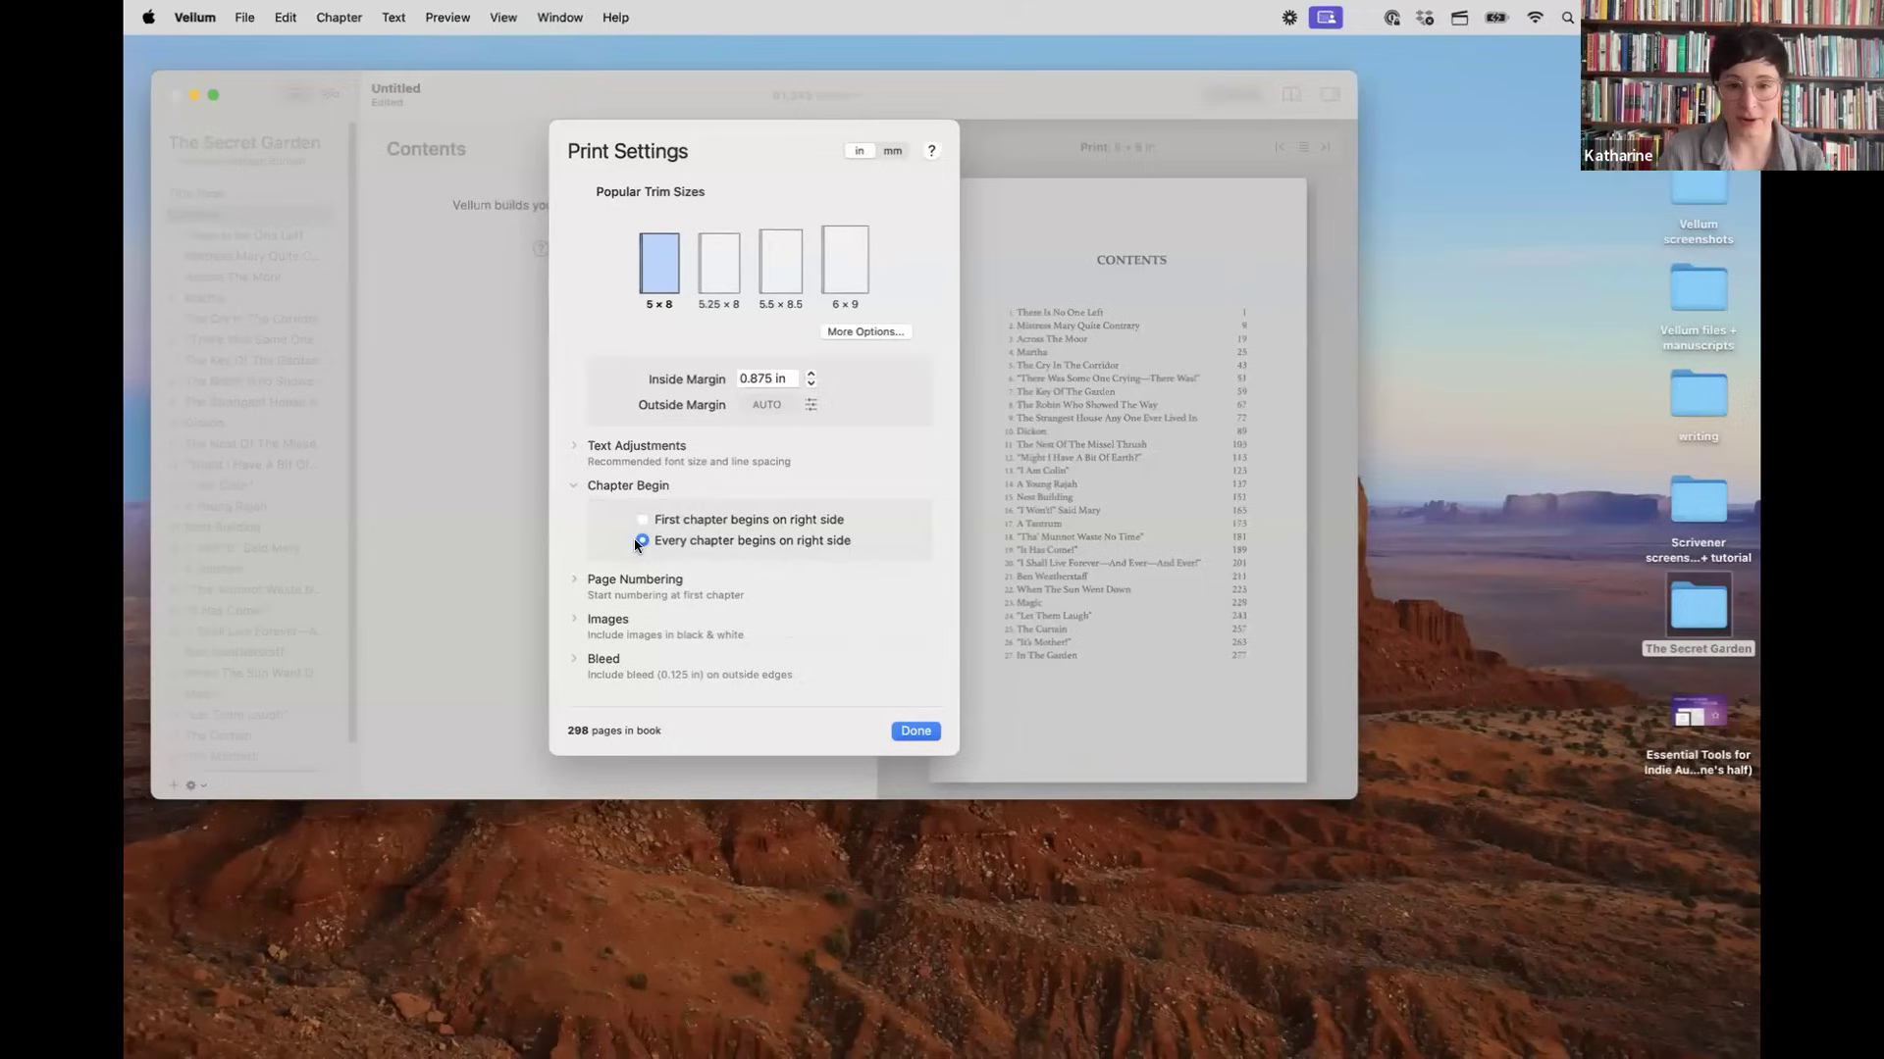
click(578, 482)
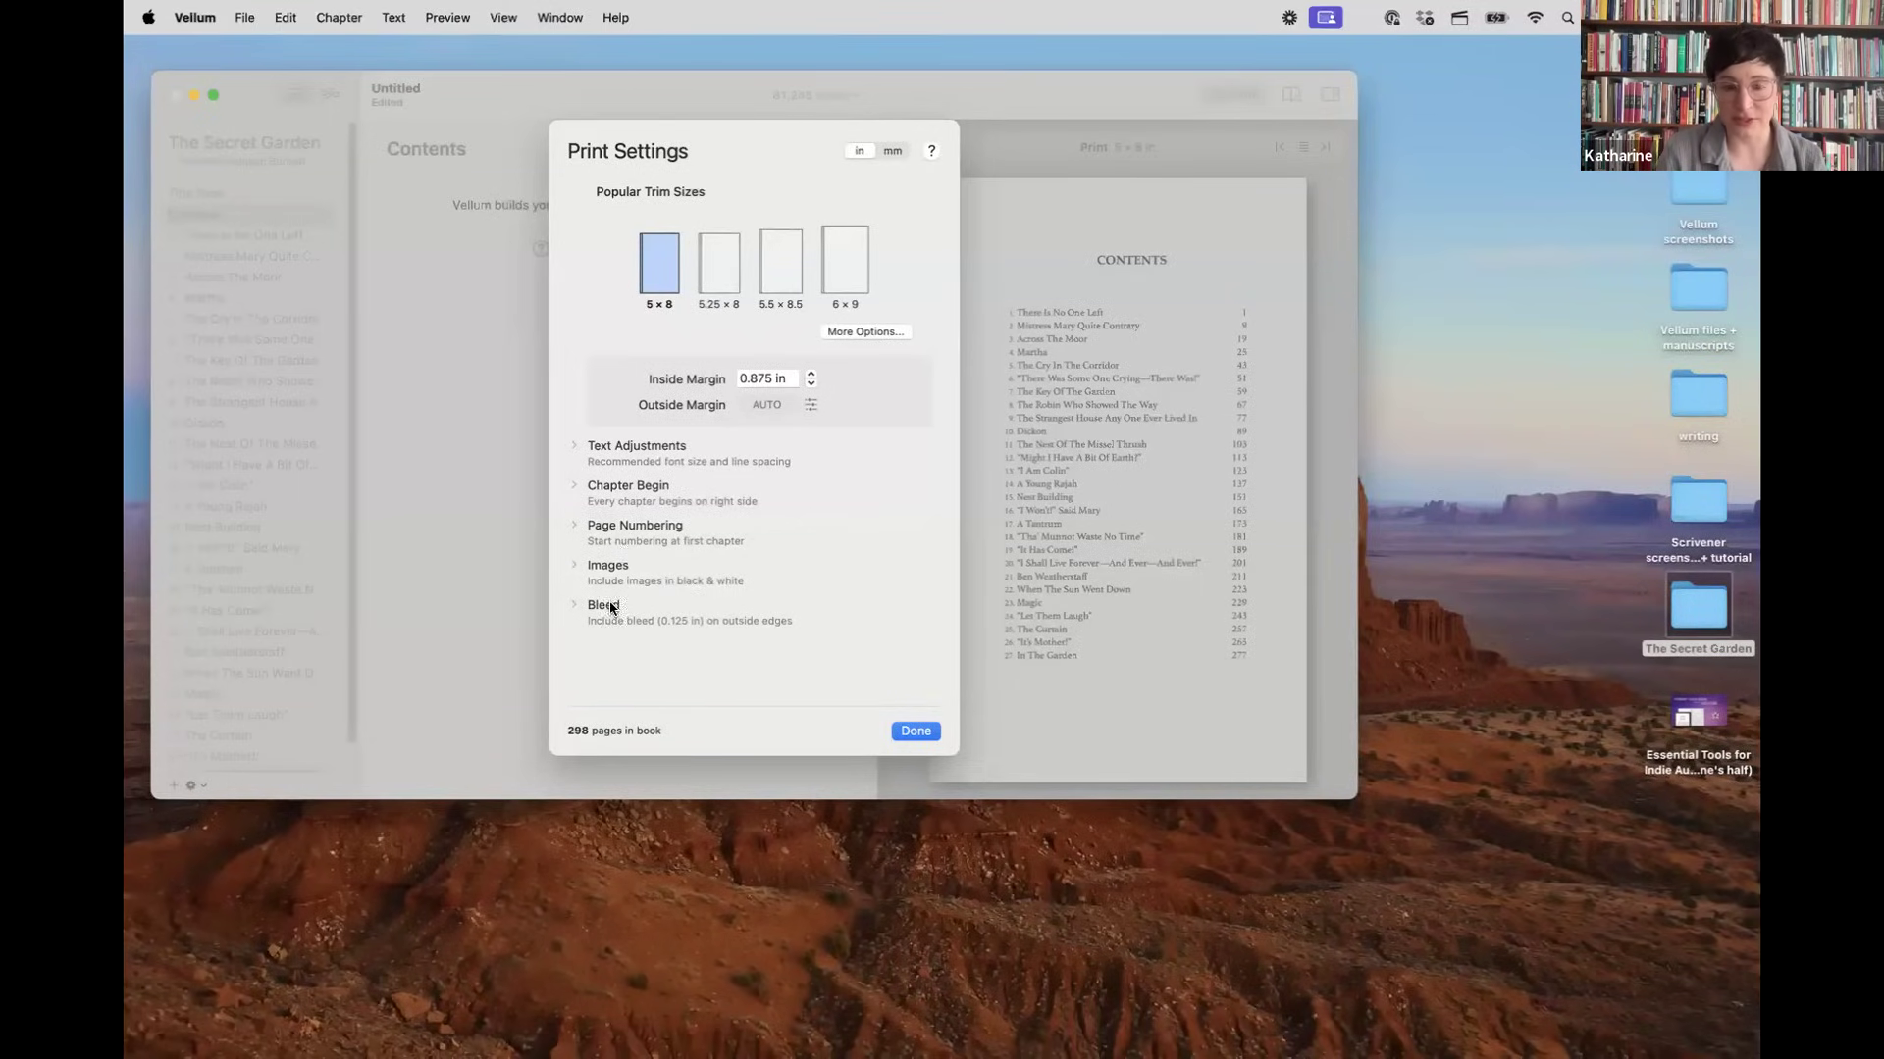
Step: Review the page numbering options and set the print edition to include images in color
click(574, 528)
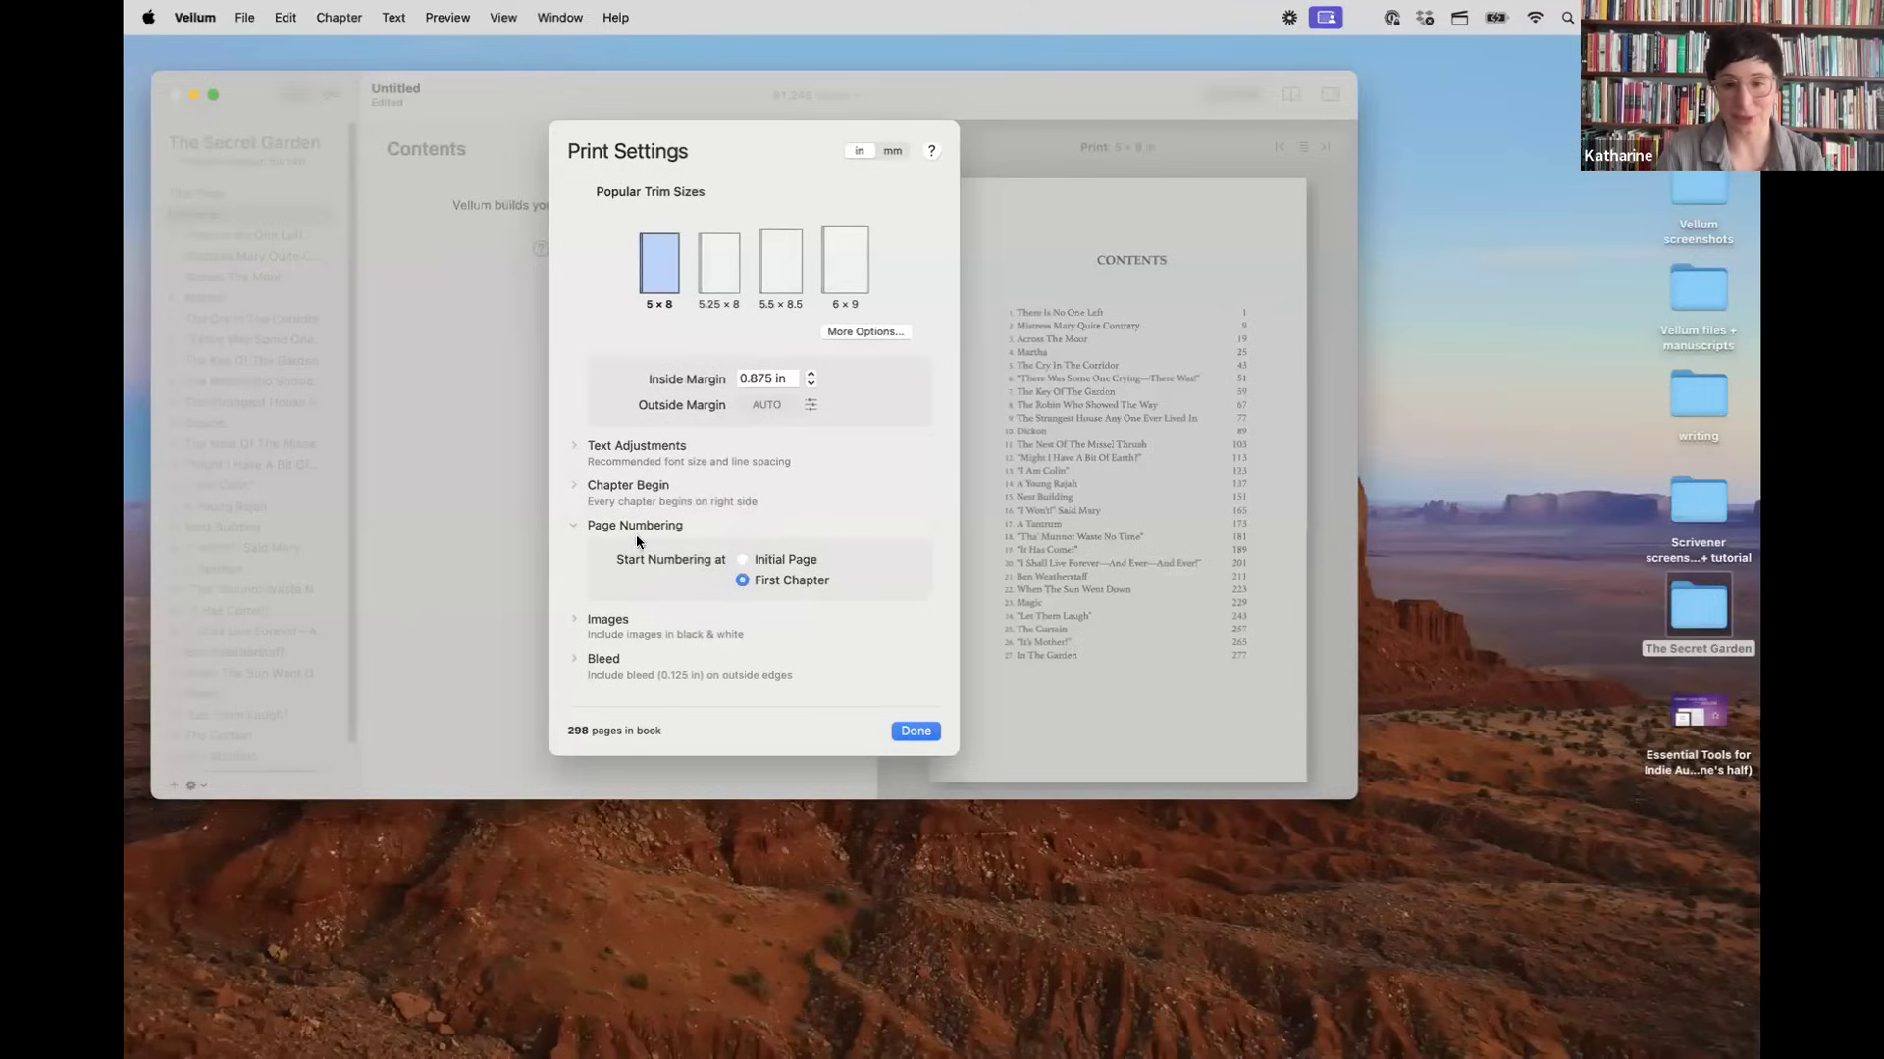
click(574, 525)
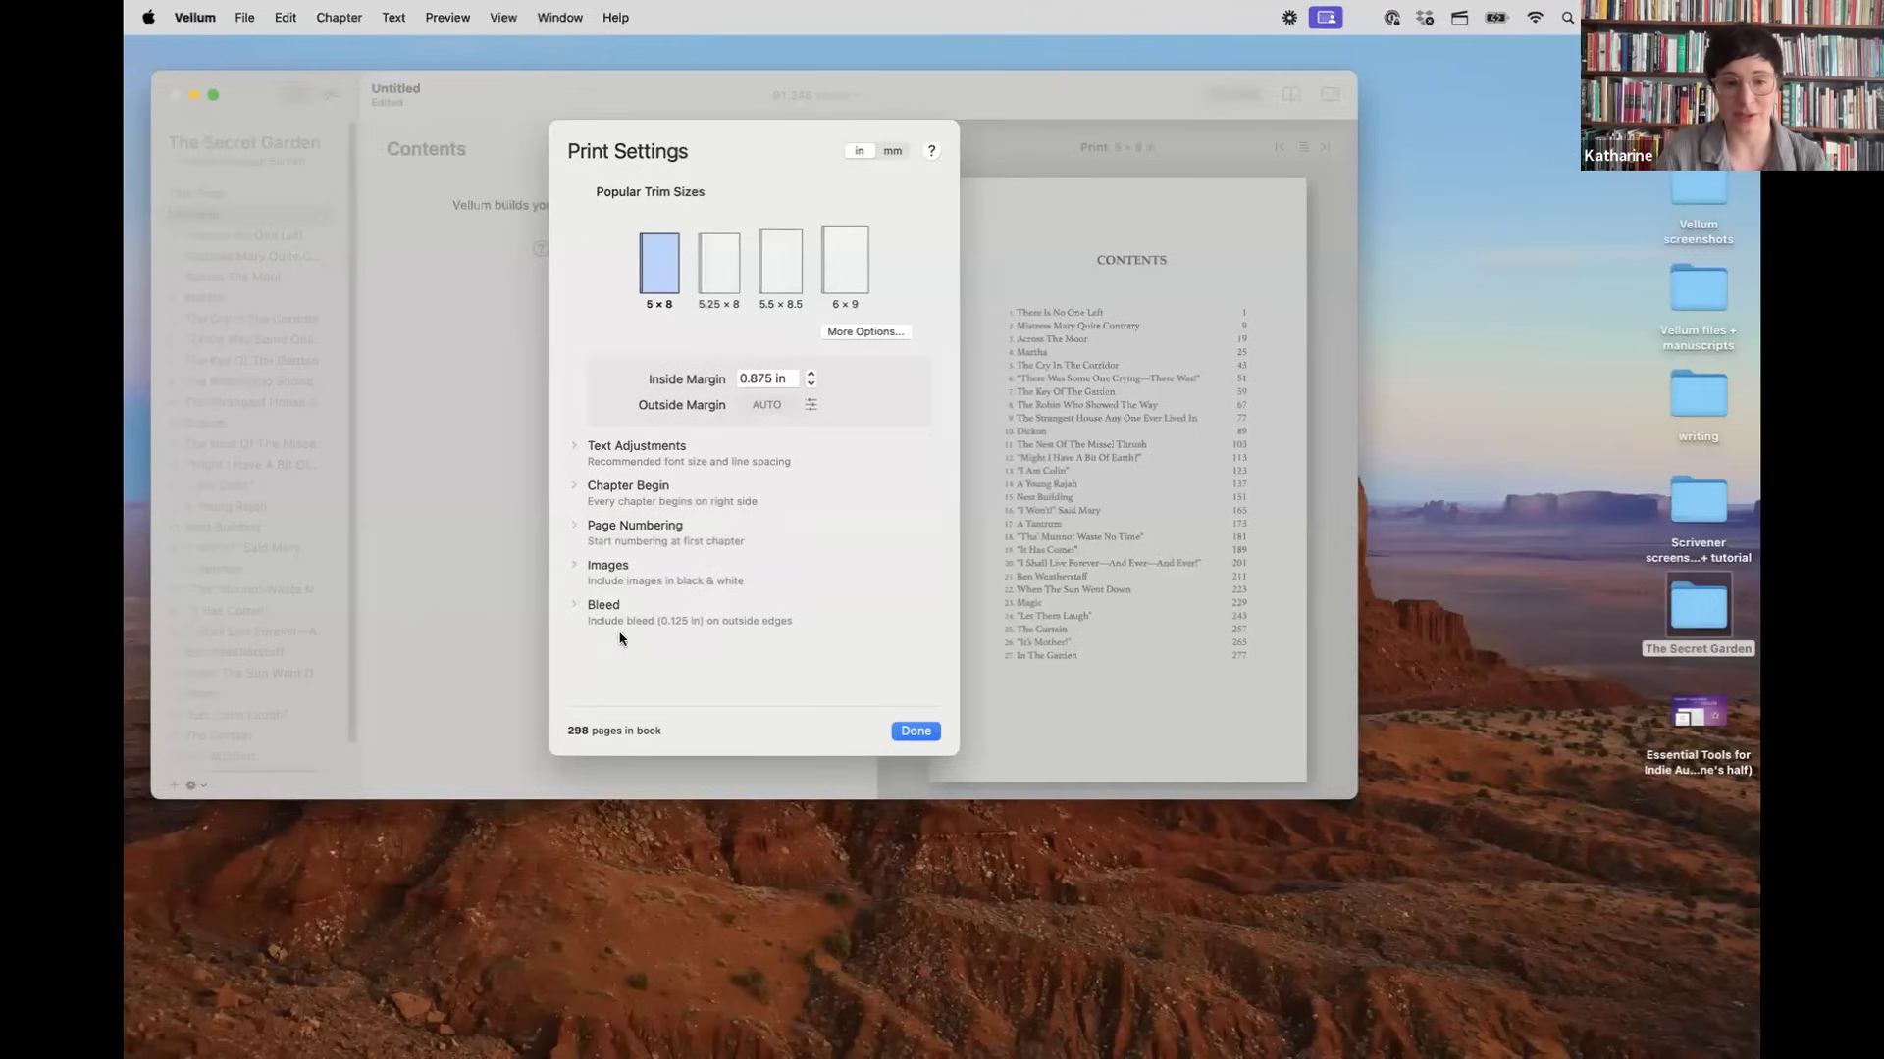
click(574, 567)
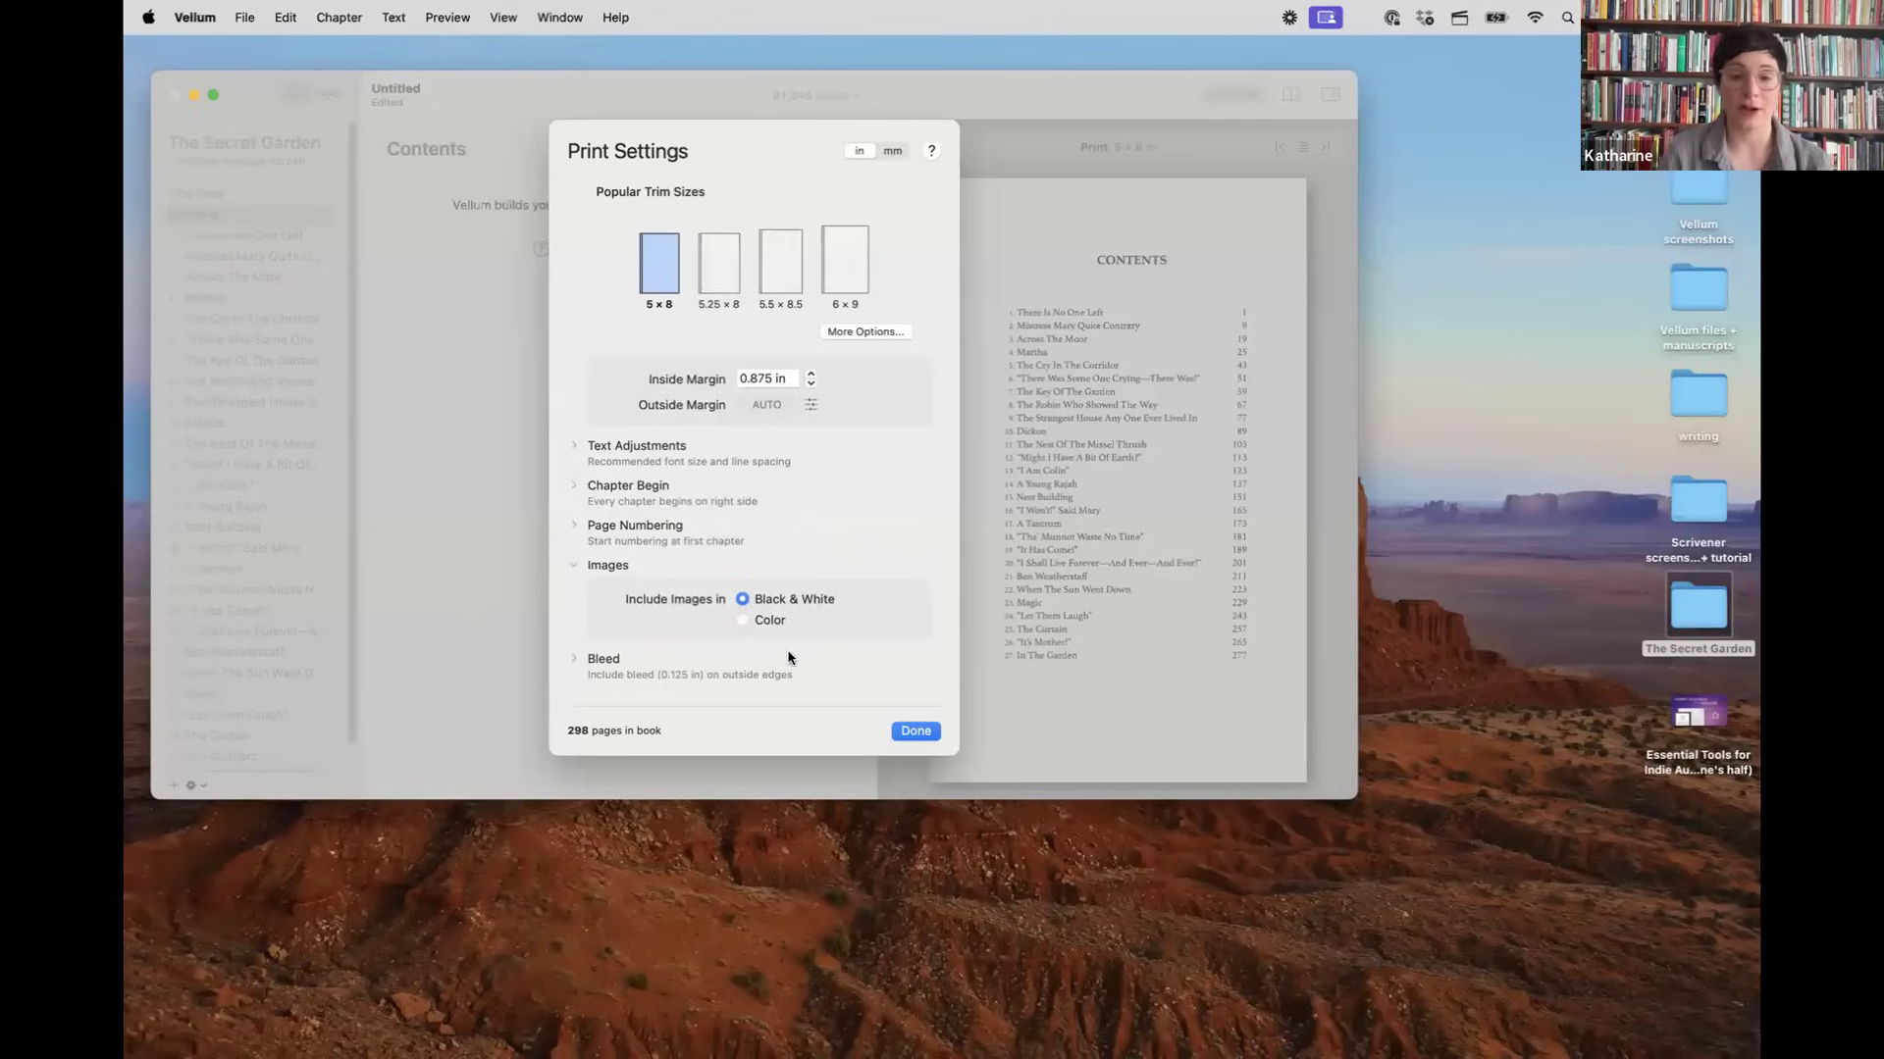
click(740, 619)
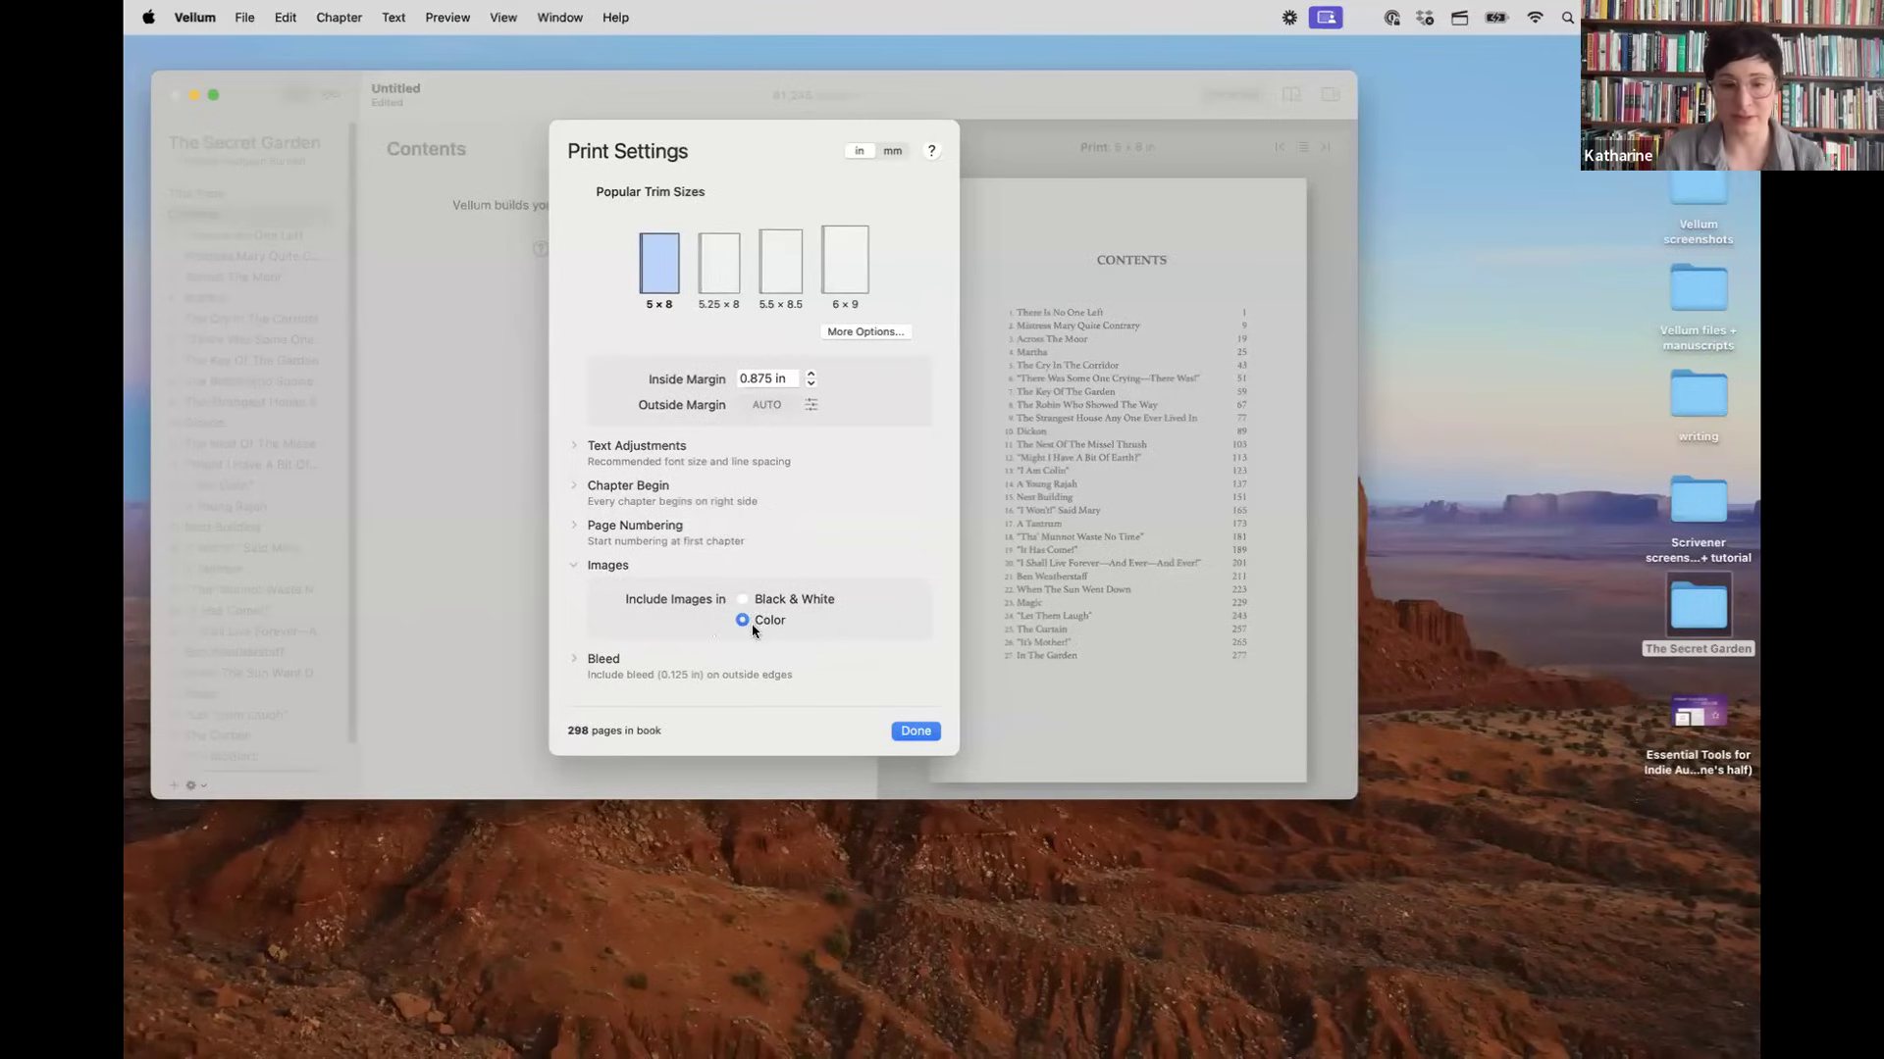
click(574, 566)
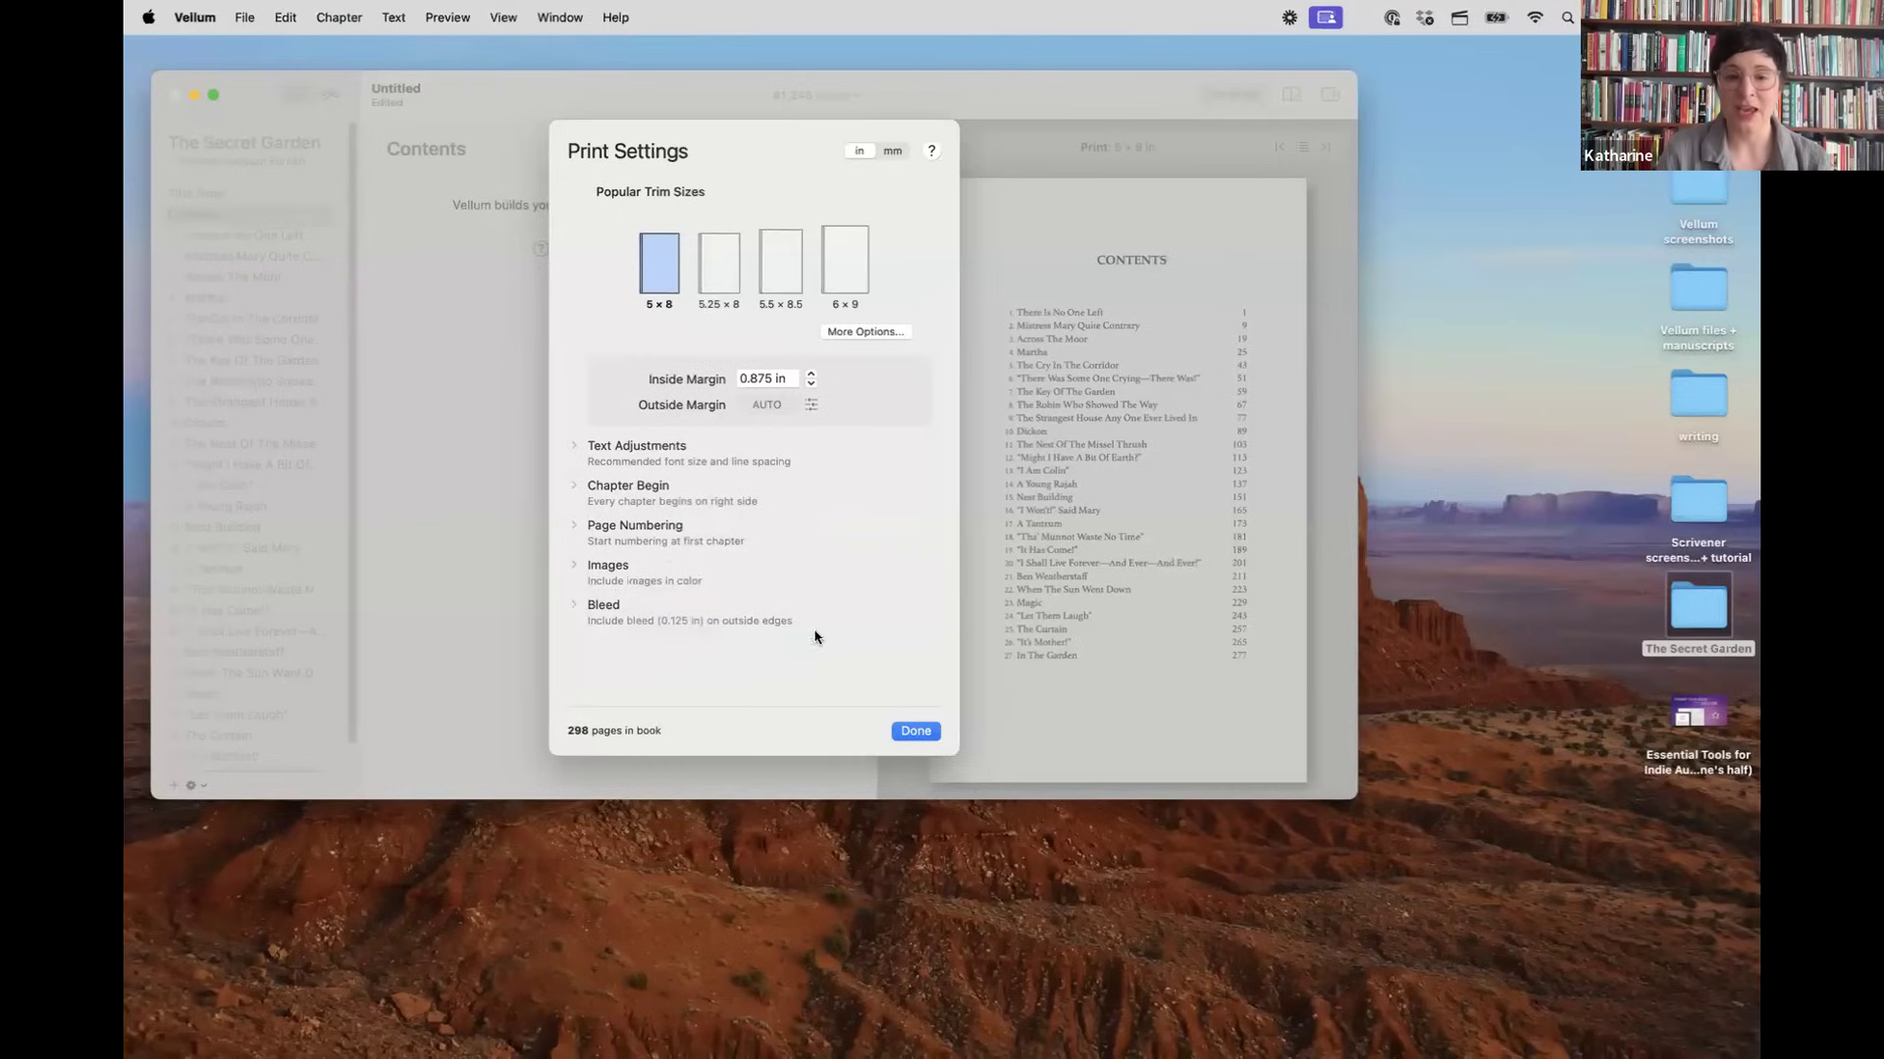
Step: Try the bleed regions 0.125 in, 3 mm and 5 mm on all edges
click(577, 603)
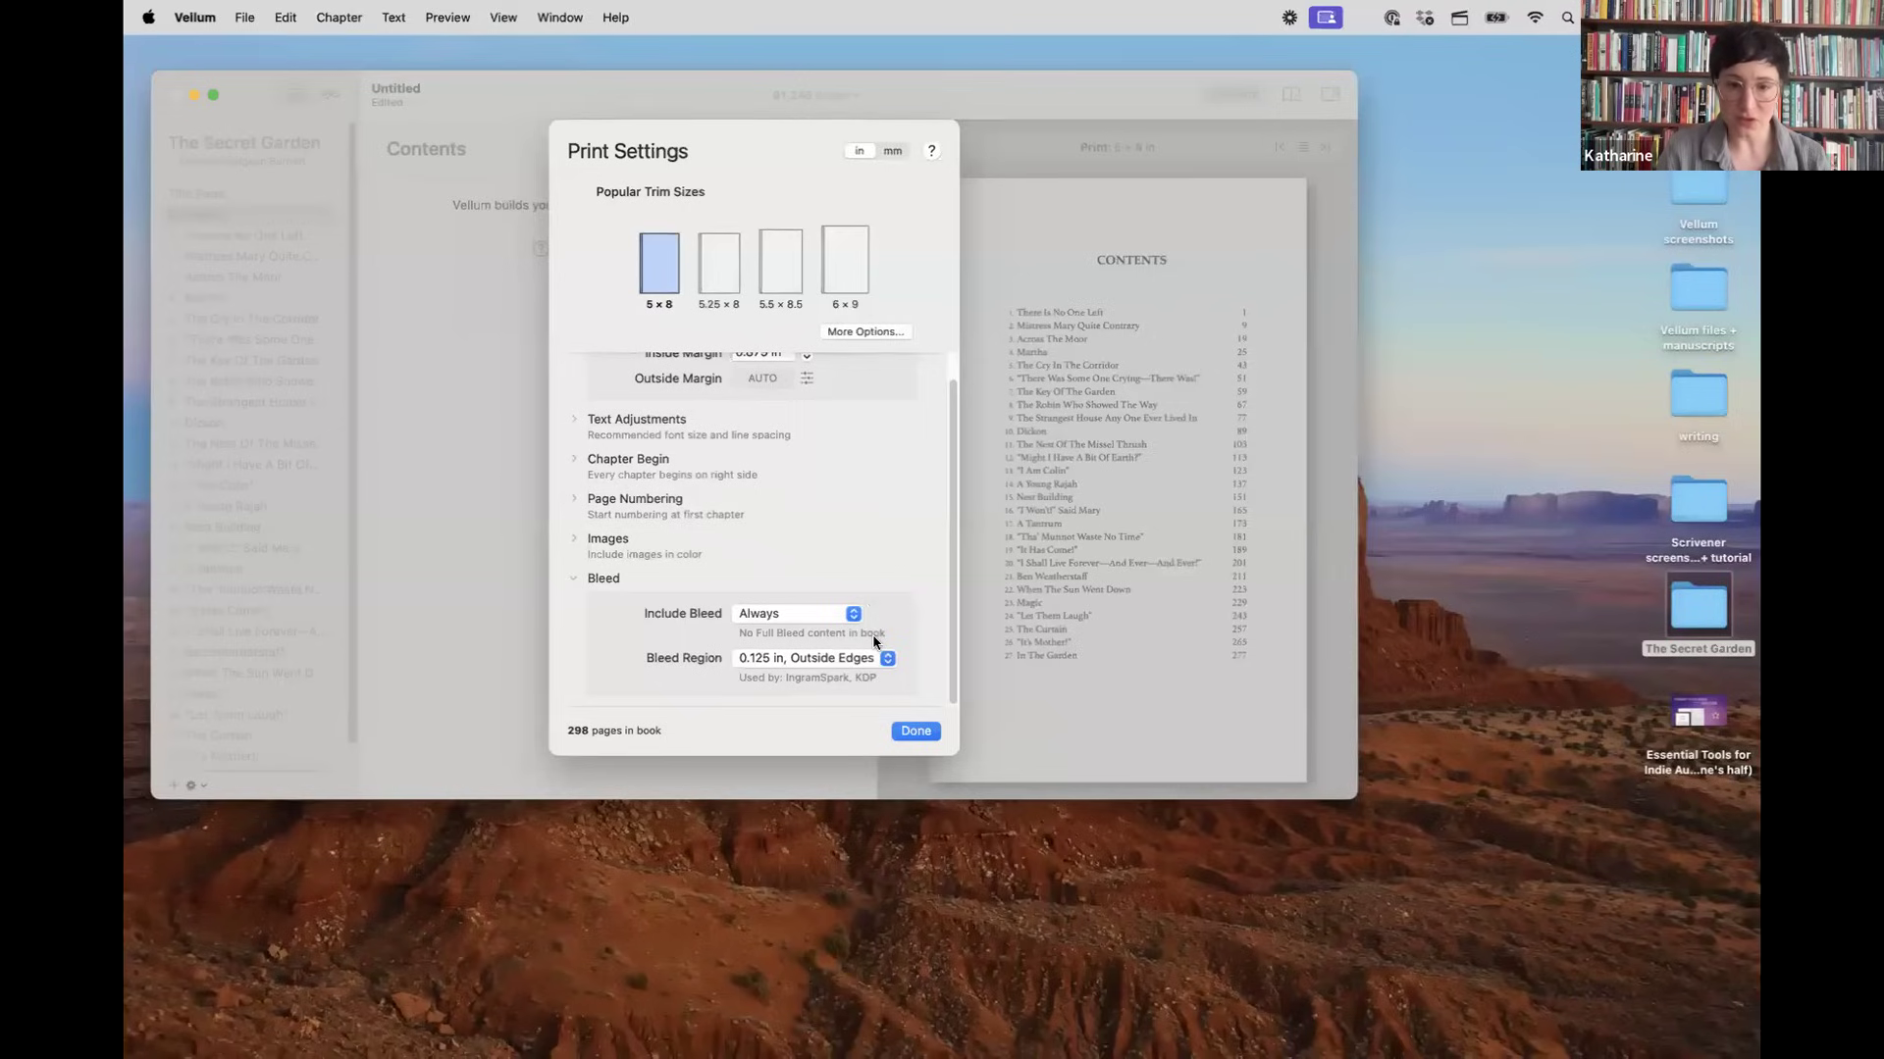
click(863, 658)
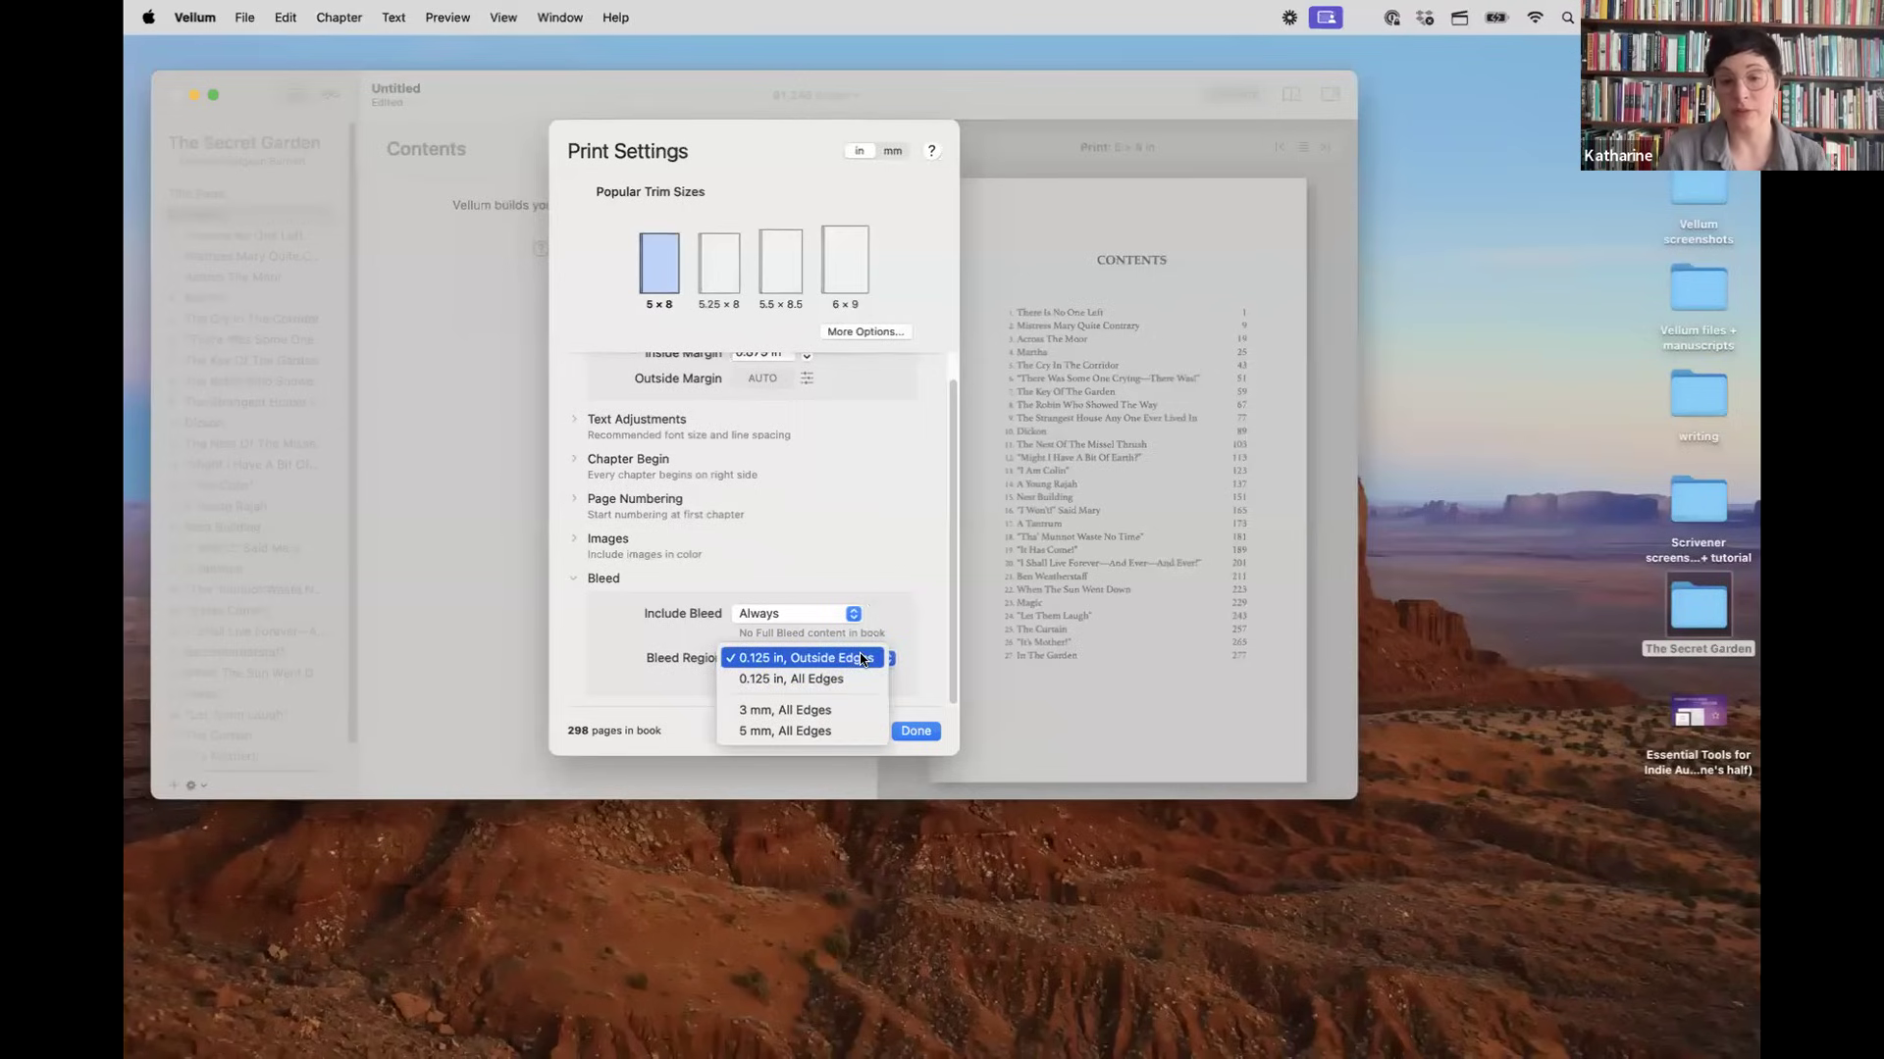
click(907, 640)
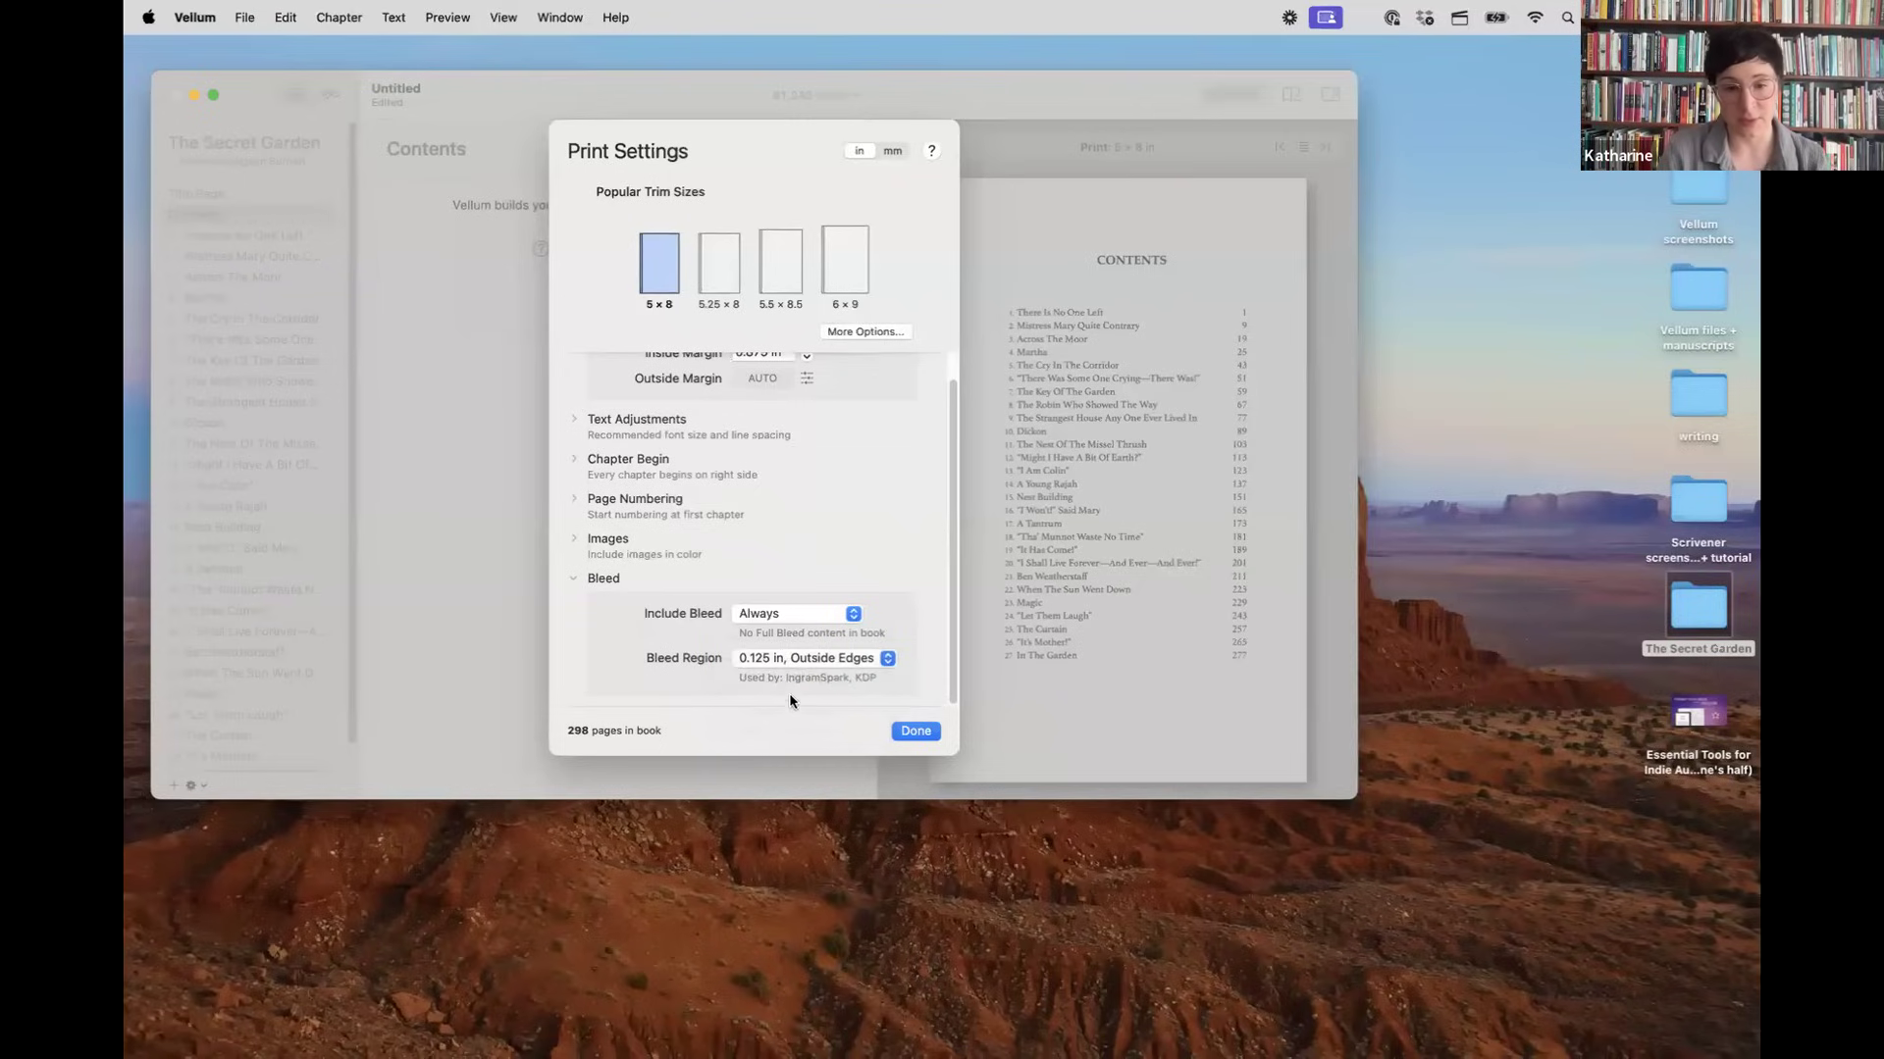
click(855, 653)
click(844, 679)
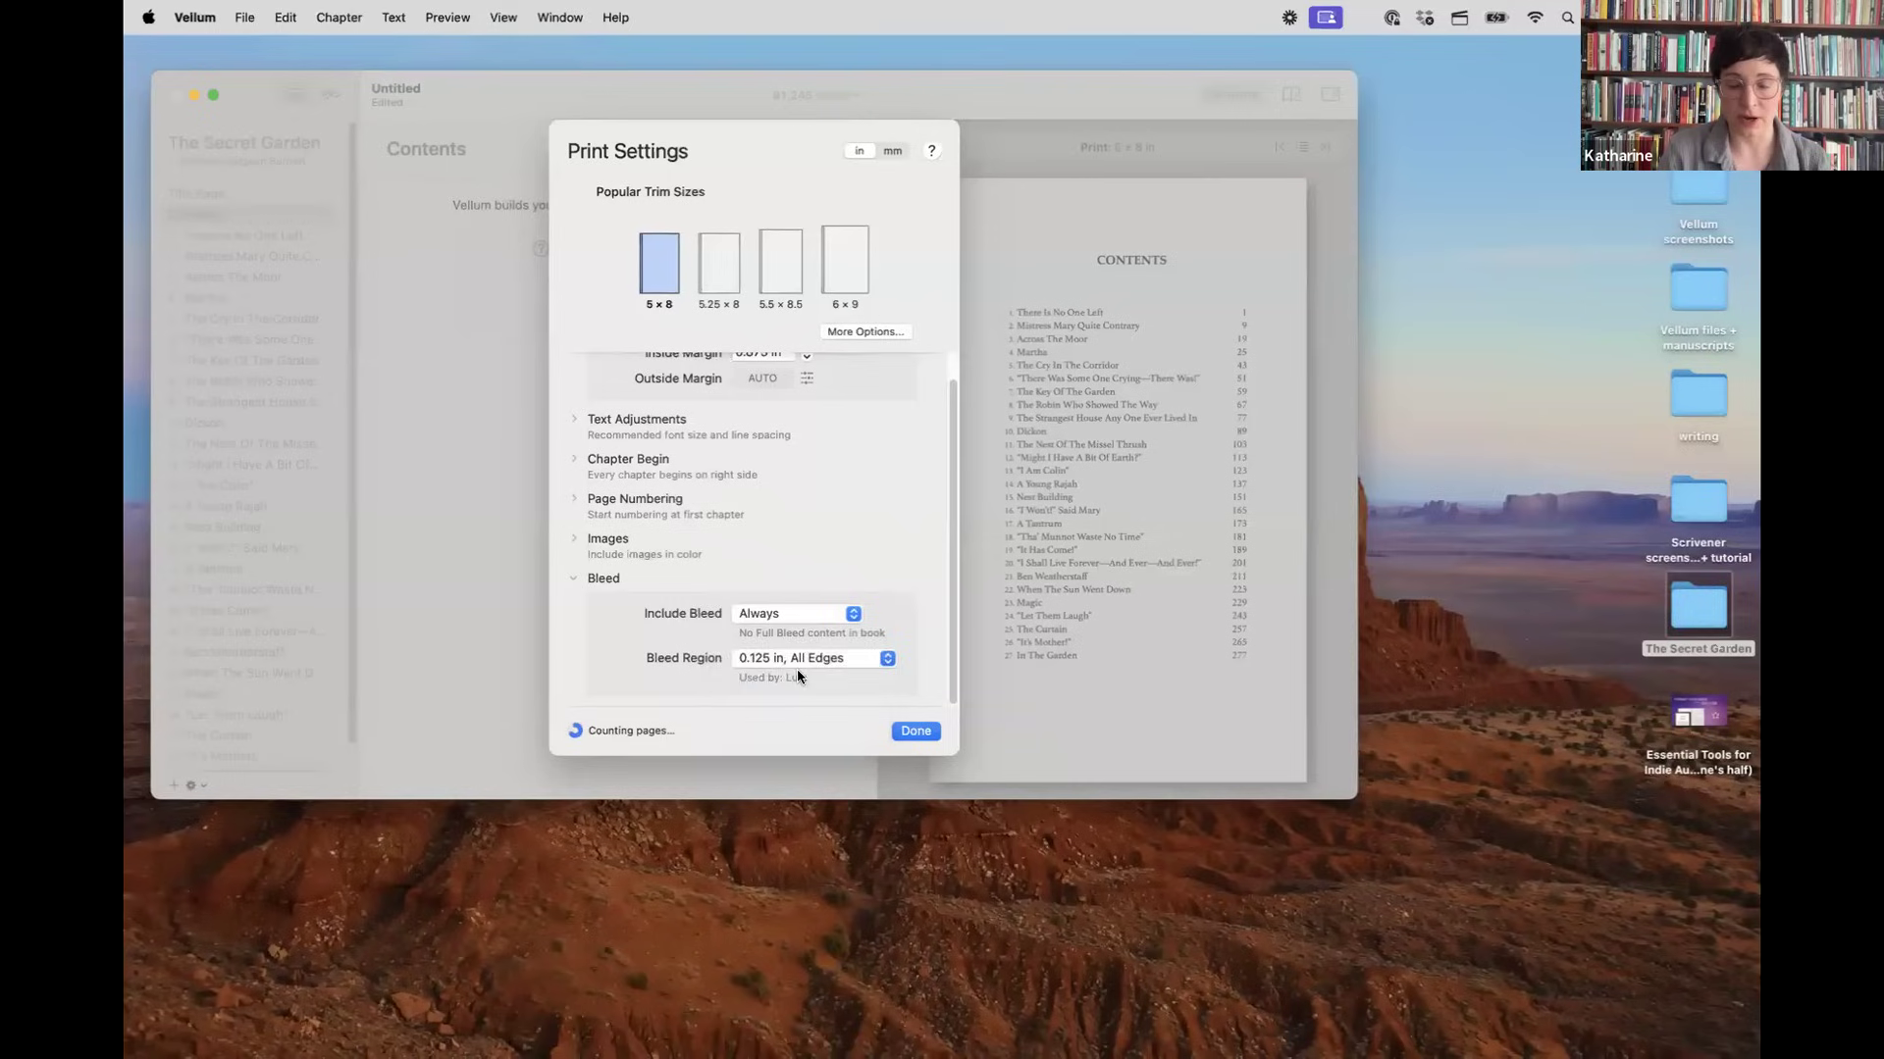
click(834, 662)
click(833, 690)
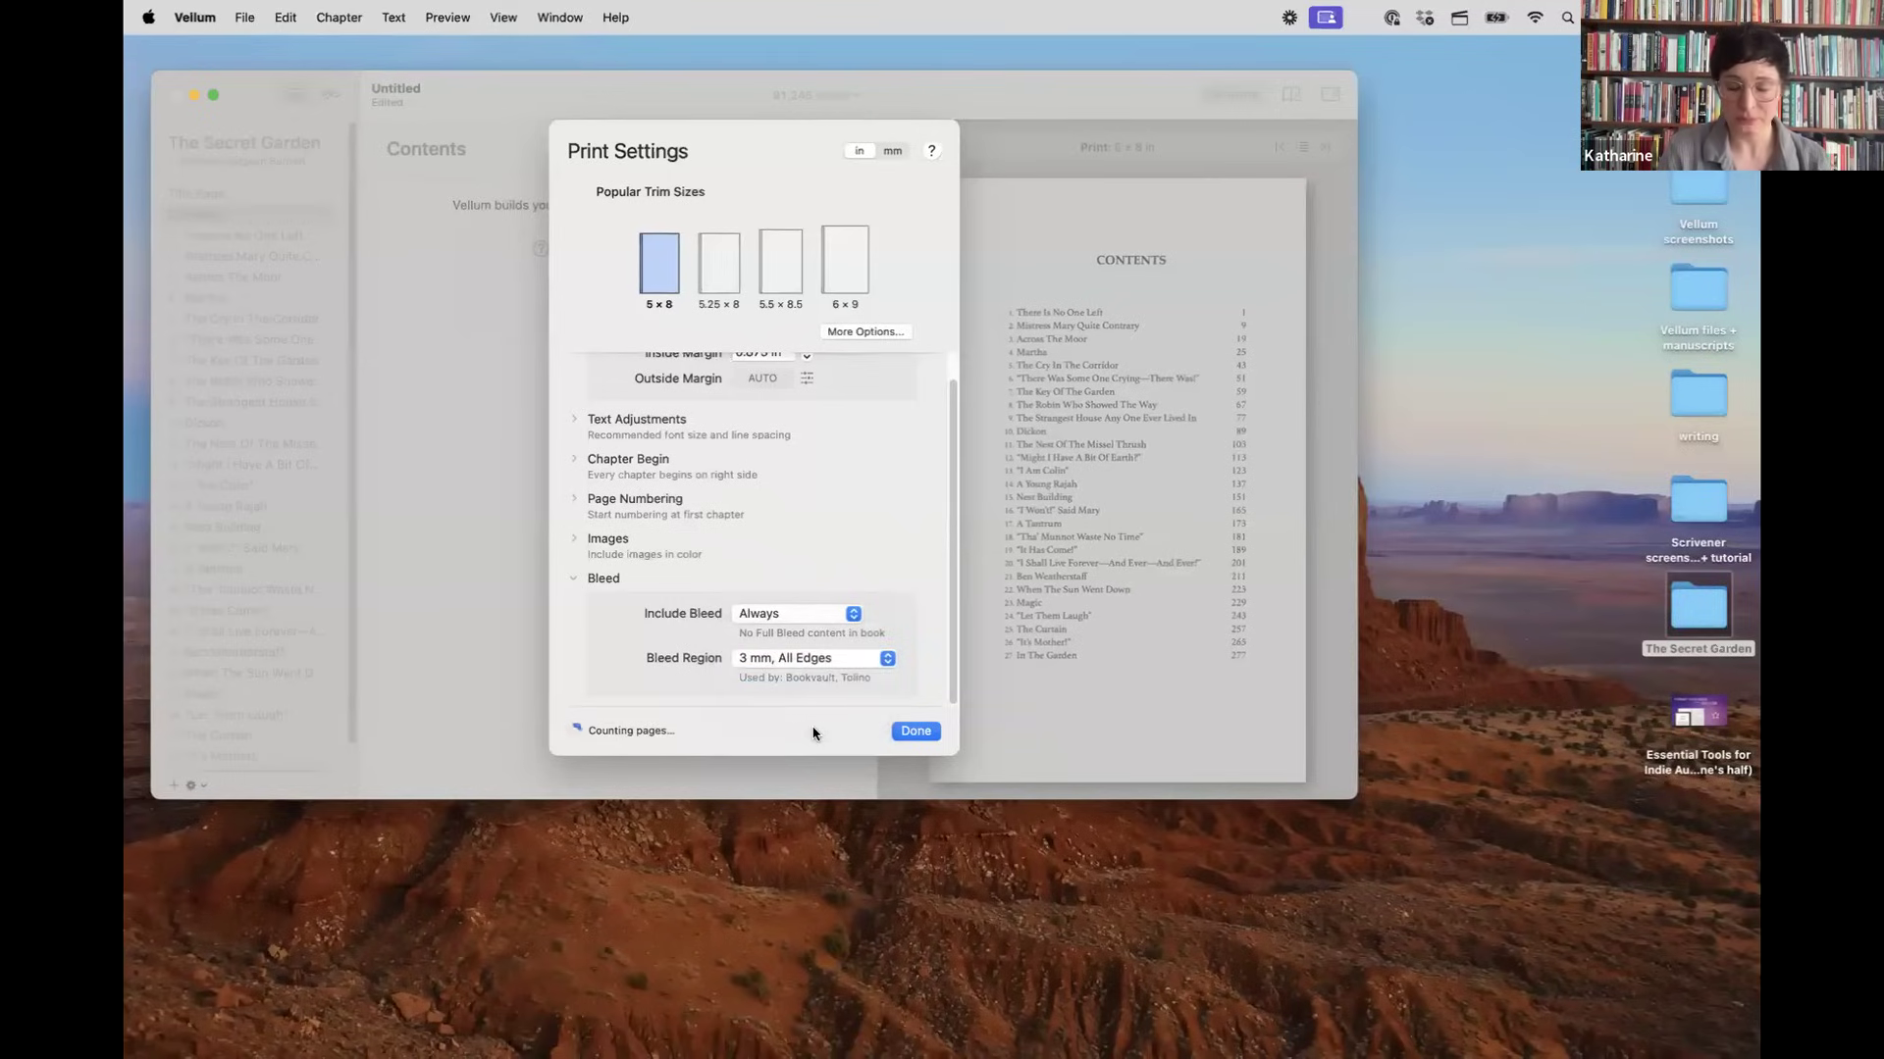
click(863, 660)
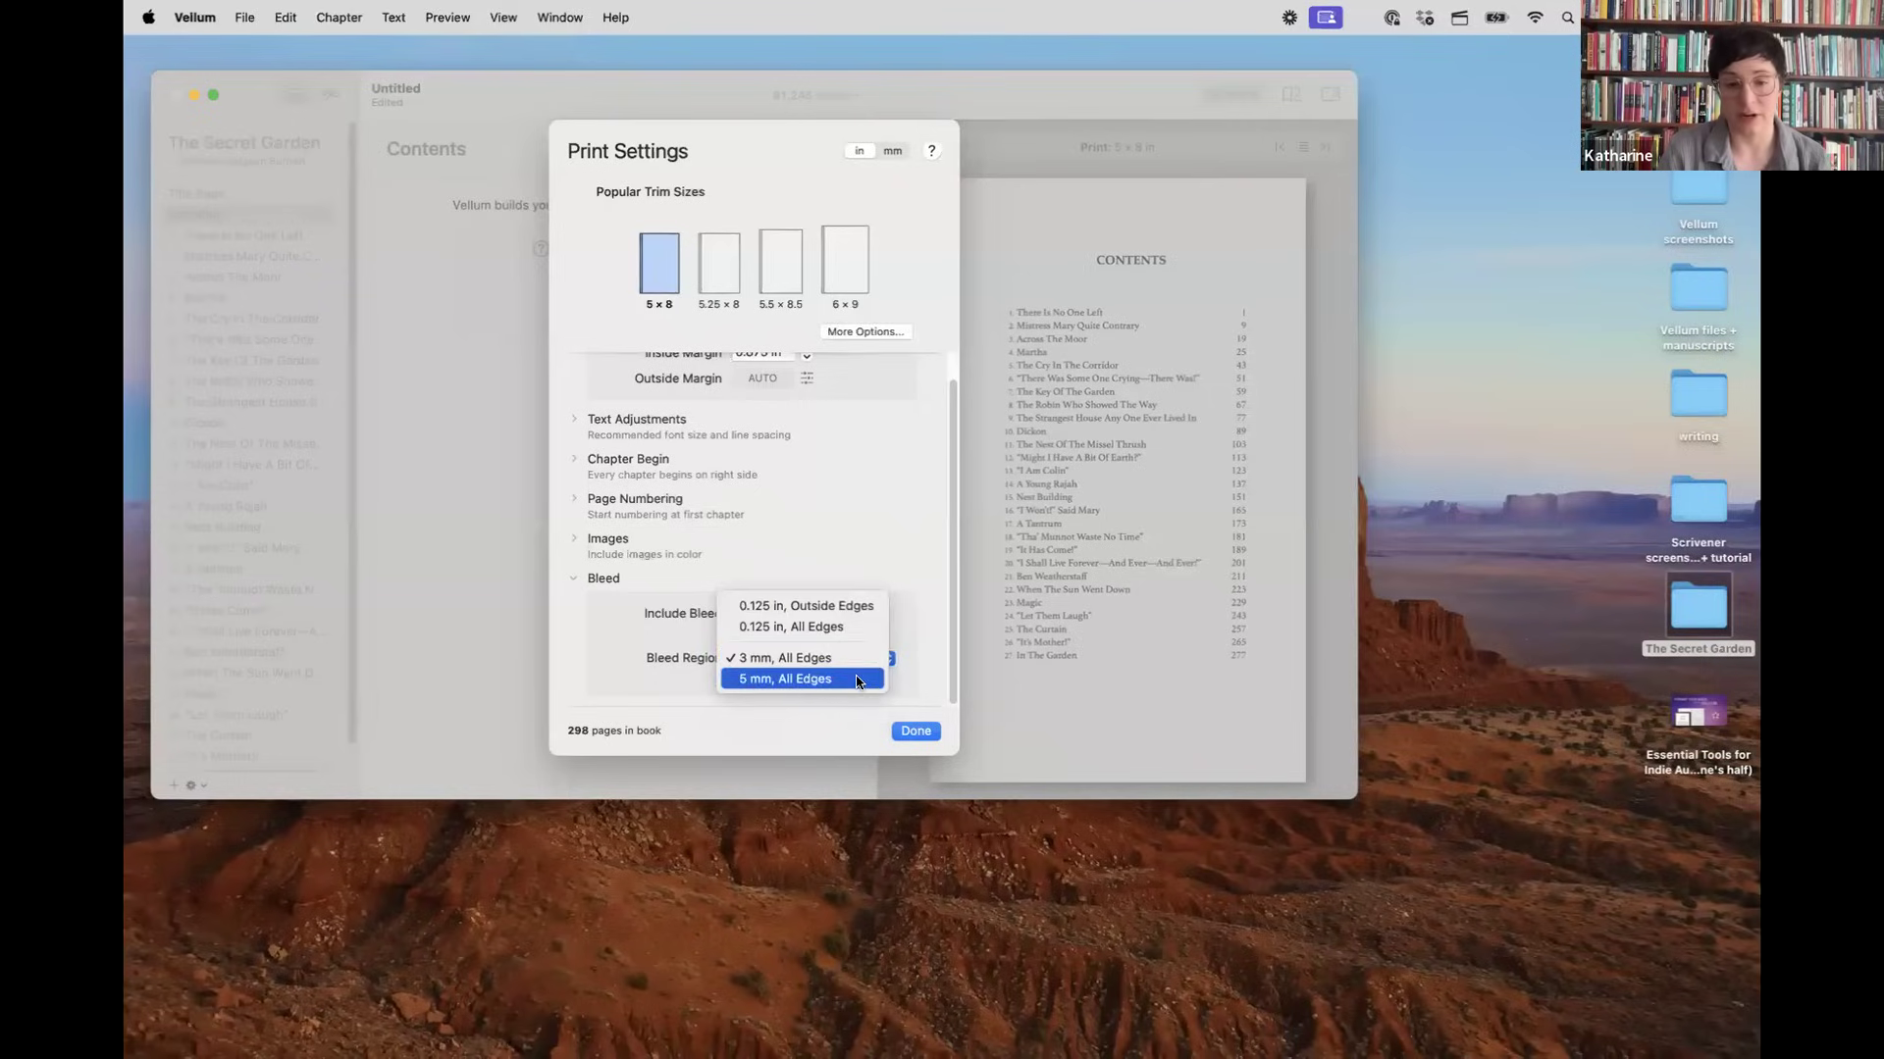
click(850, 679)
Step: Set the bleed region to 0.125 in, Outside Edges, and finish the print settings
click(849, 667)
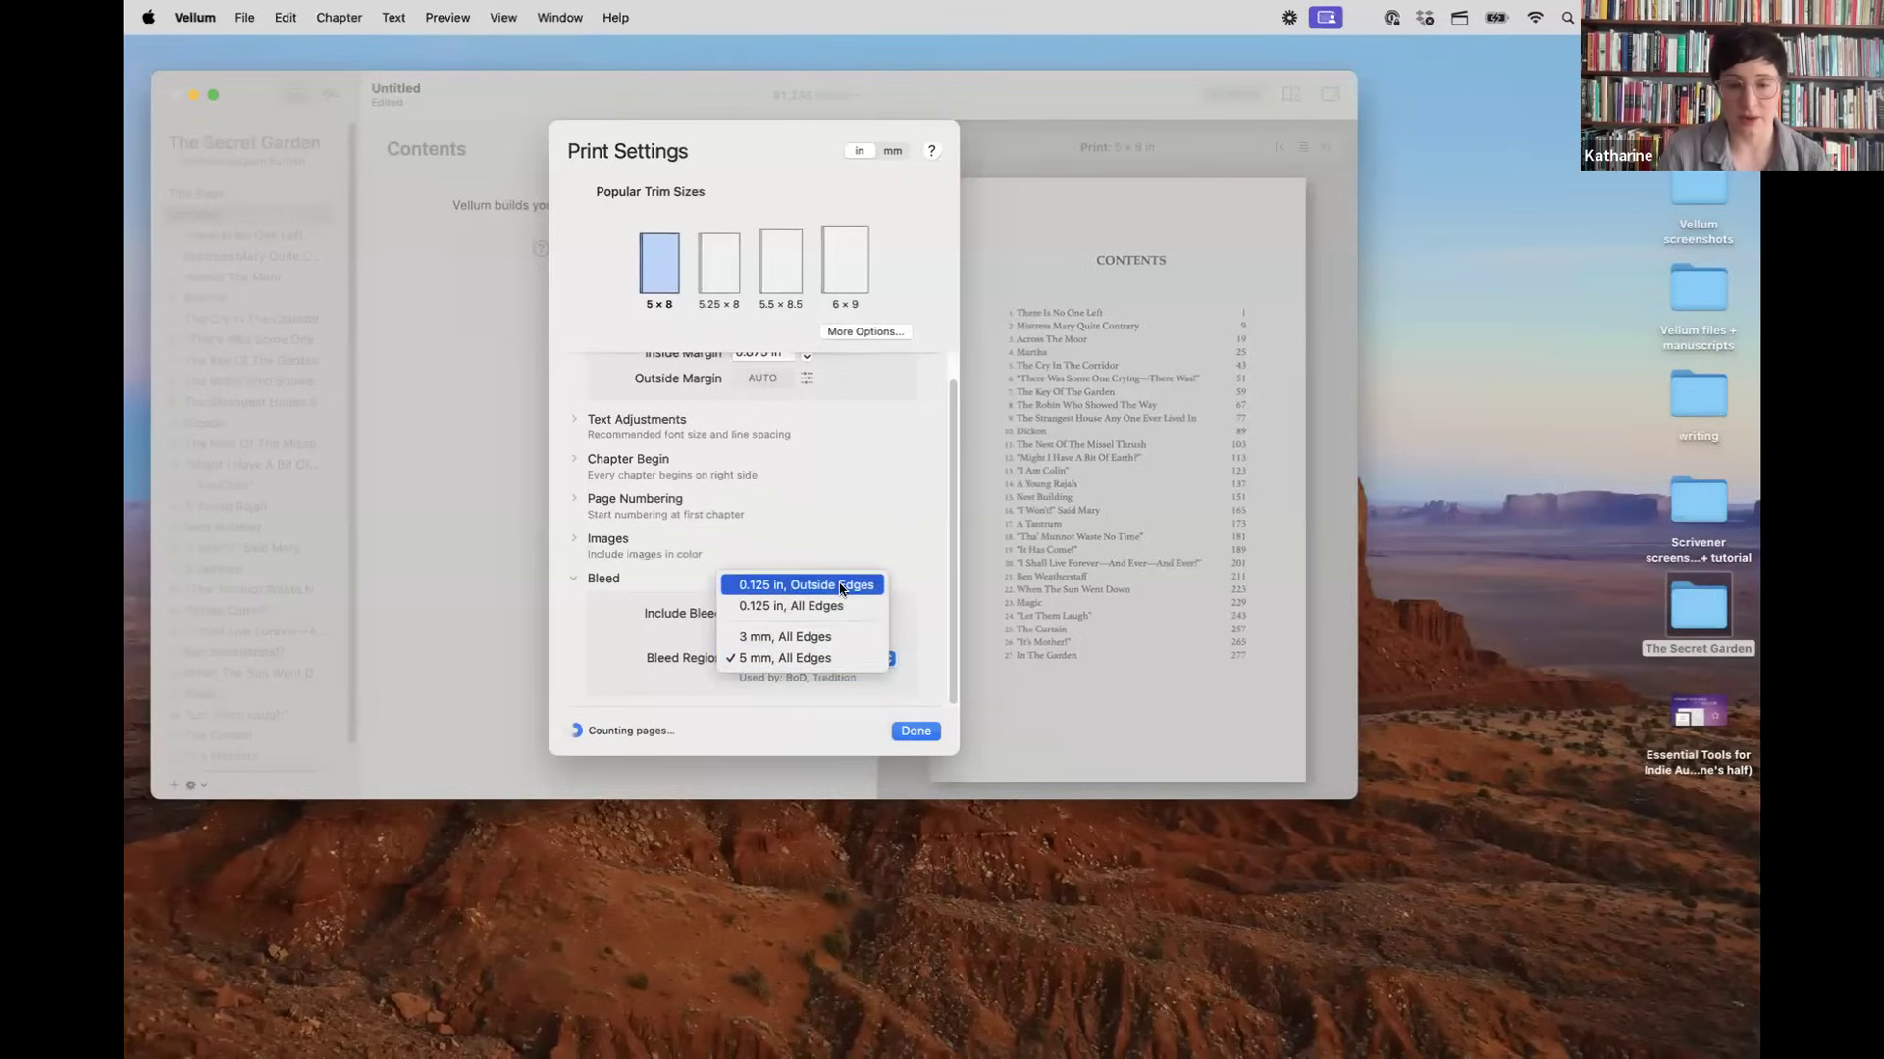
click(804, 585)
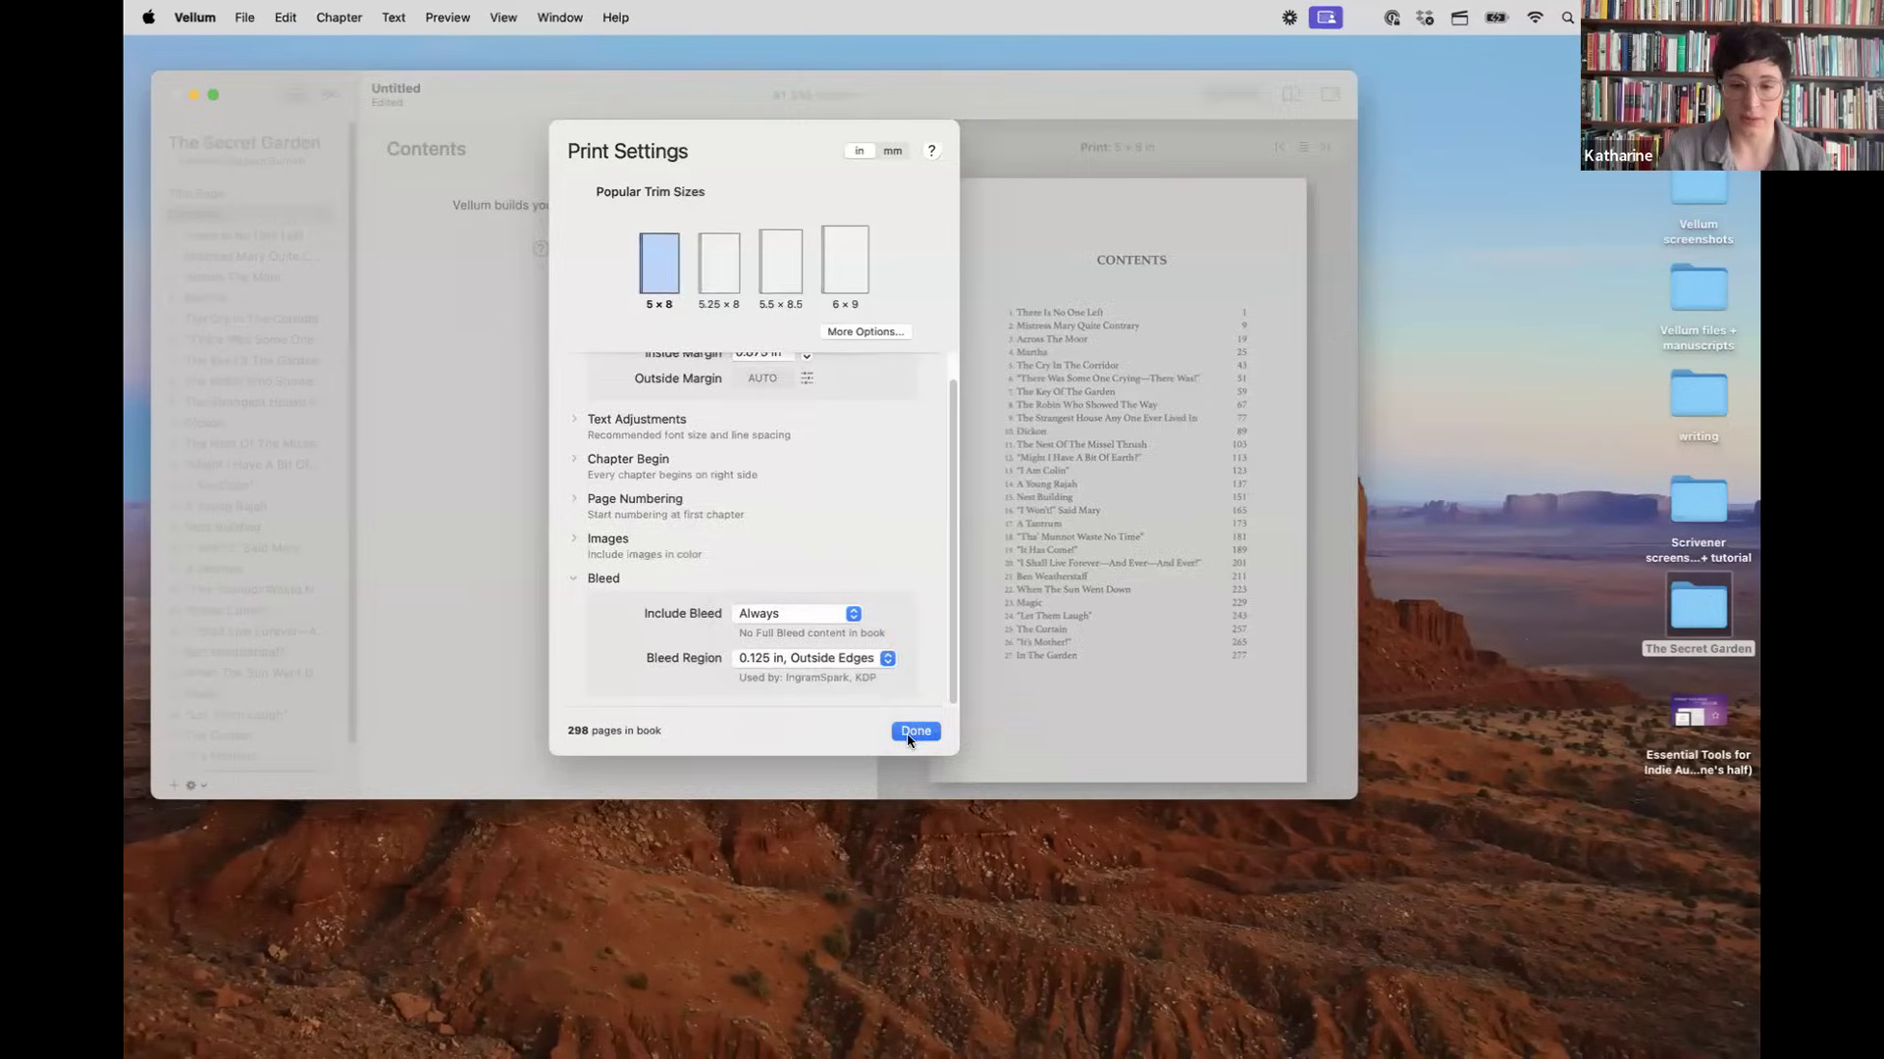
click(913, 732)
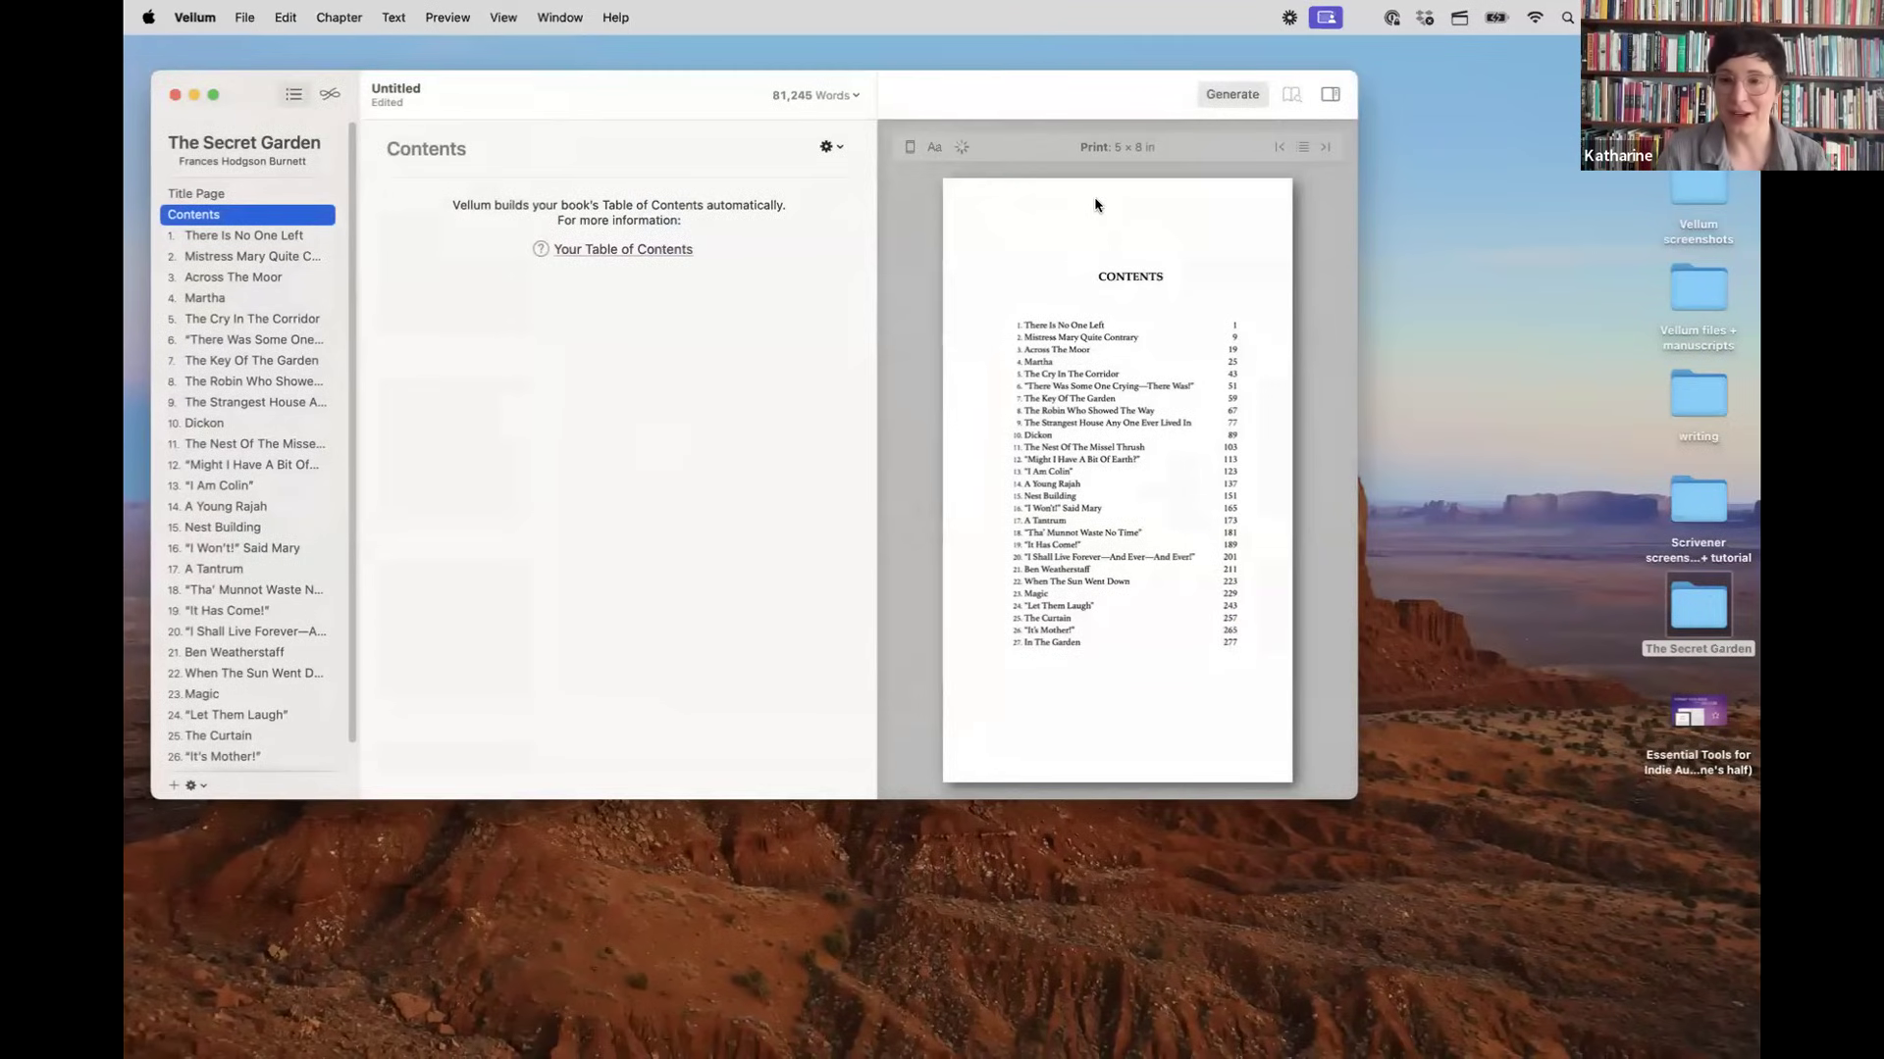
Step: View chapters 1 and 2 to check whether the print preview follows the selected chapter
click(236, 237)
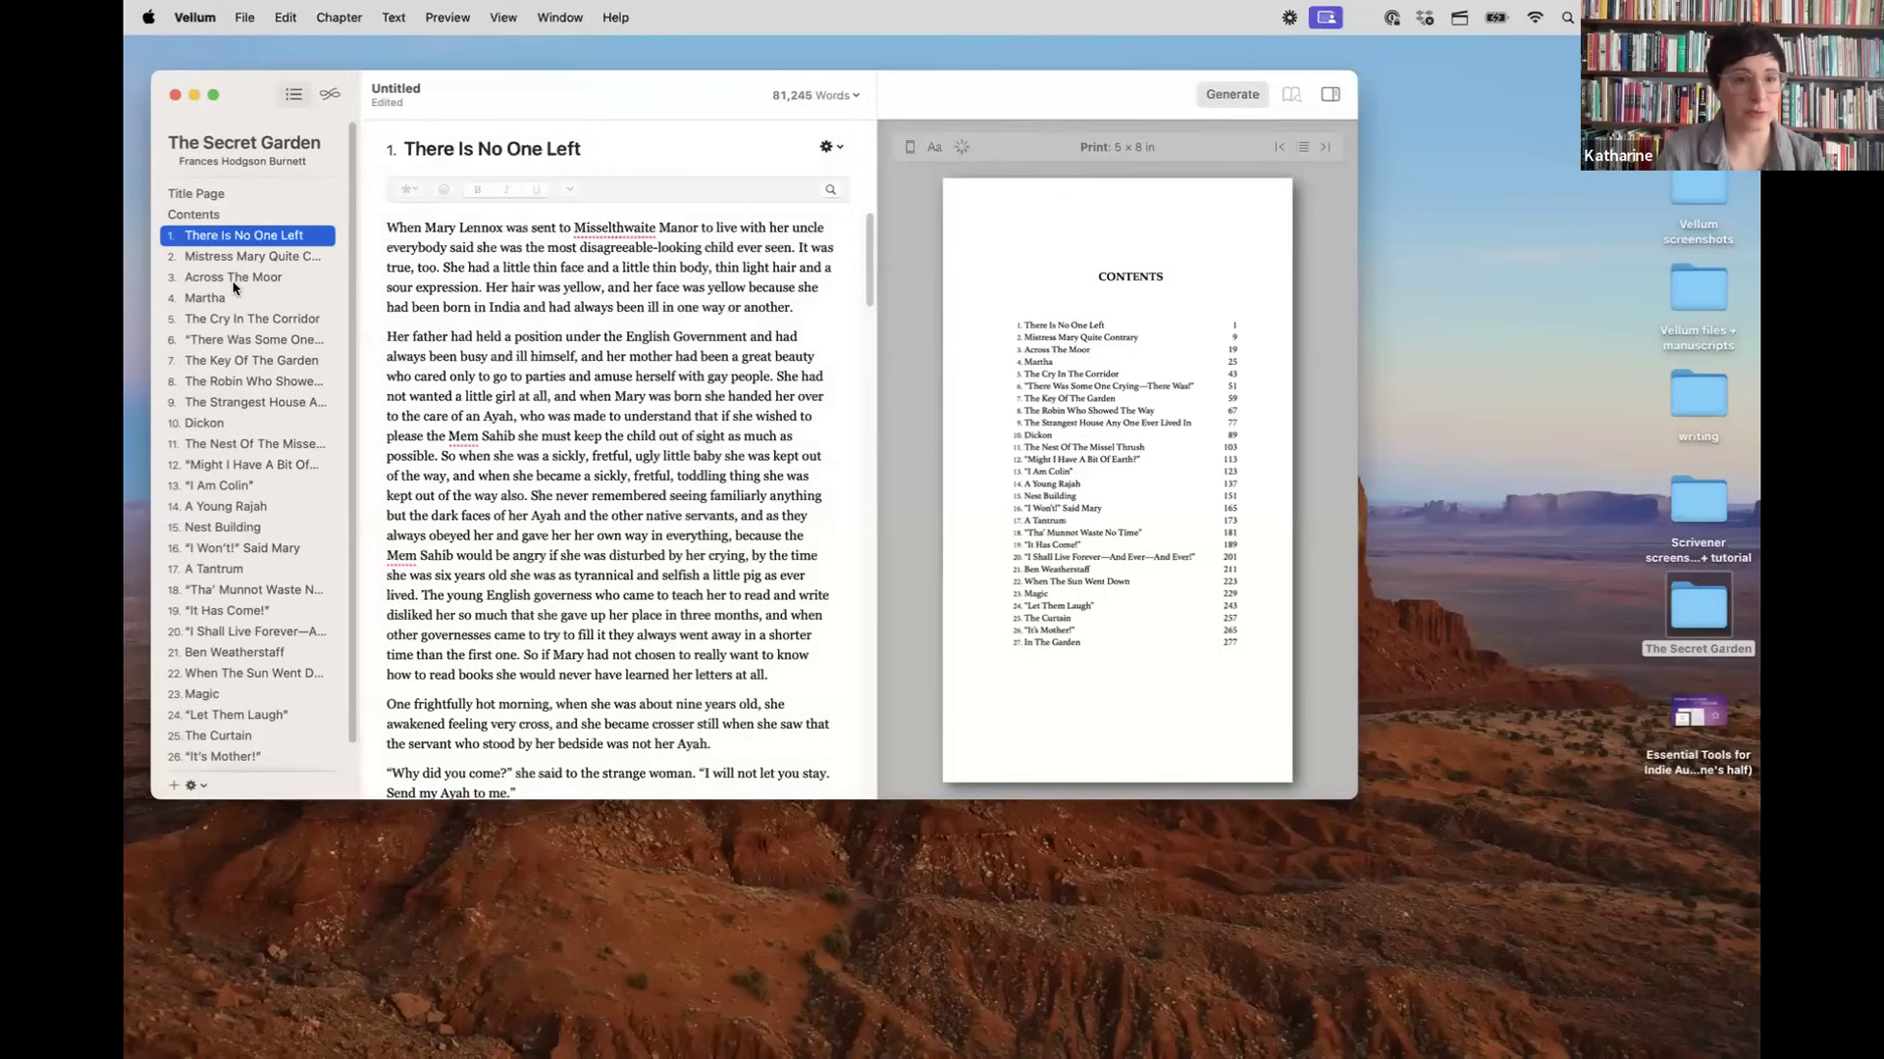
click(228, 258)
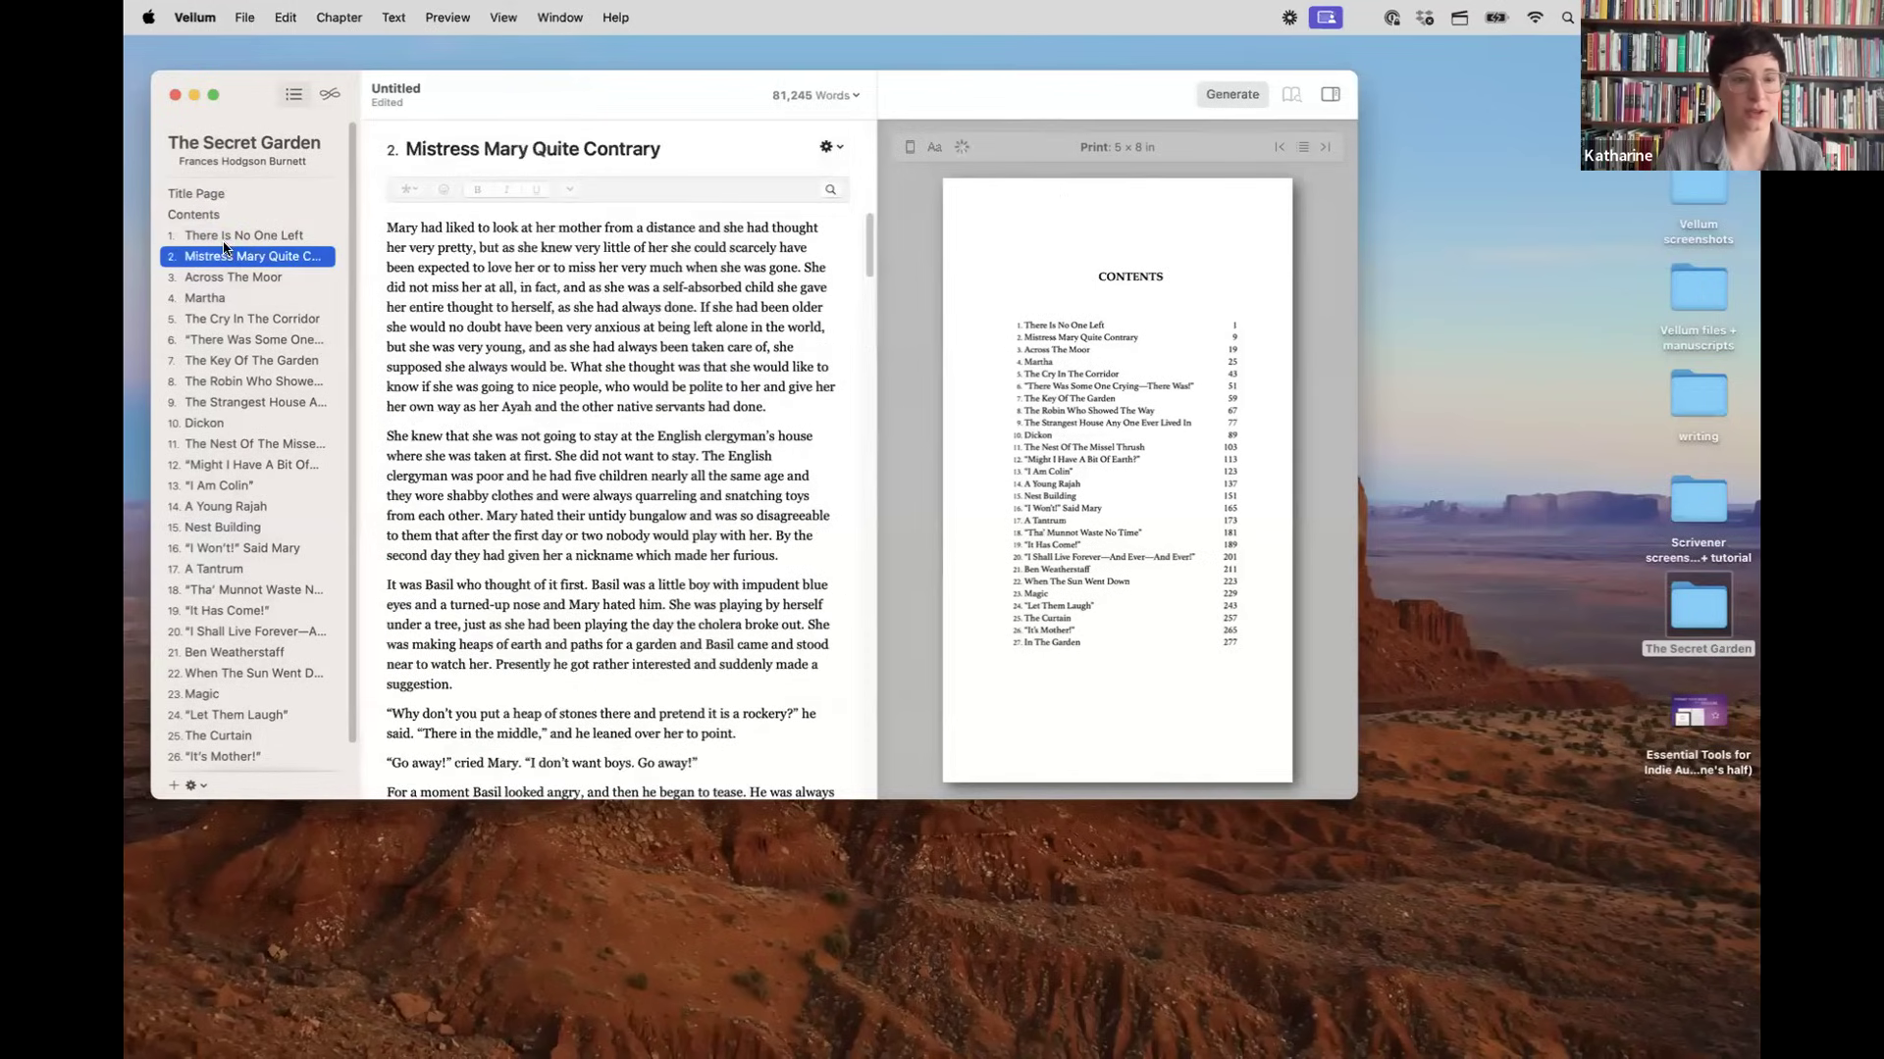
click(222, 239)
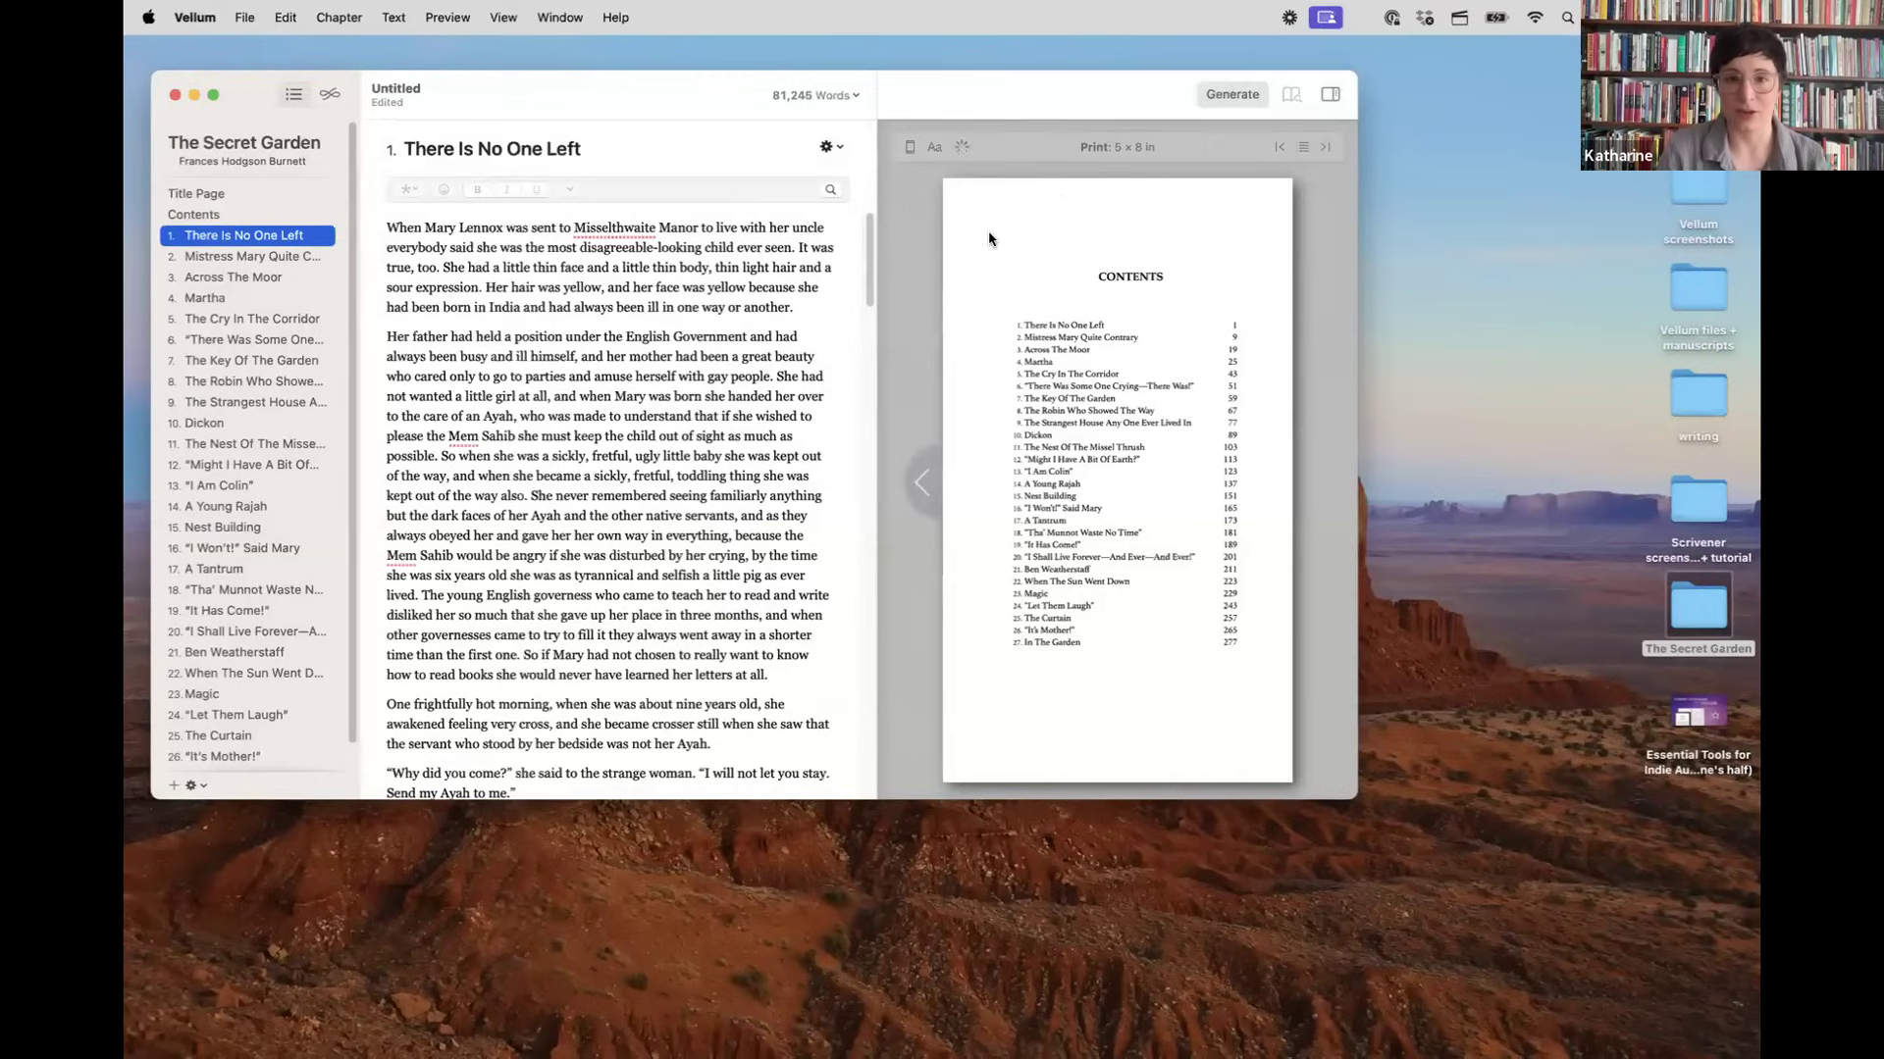
Step: Quit Vellum and save the untitled book as The Secret Garden in The Secret Garden folder
click(185, 14)
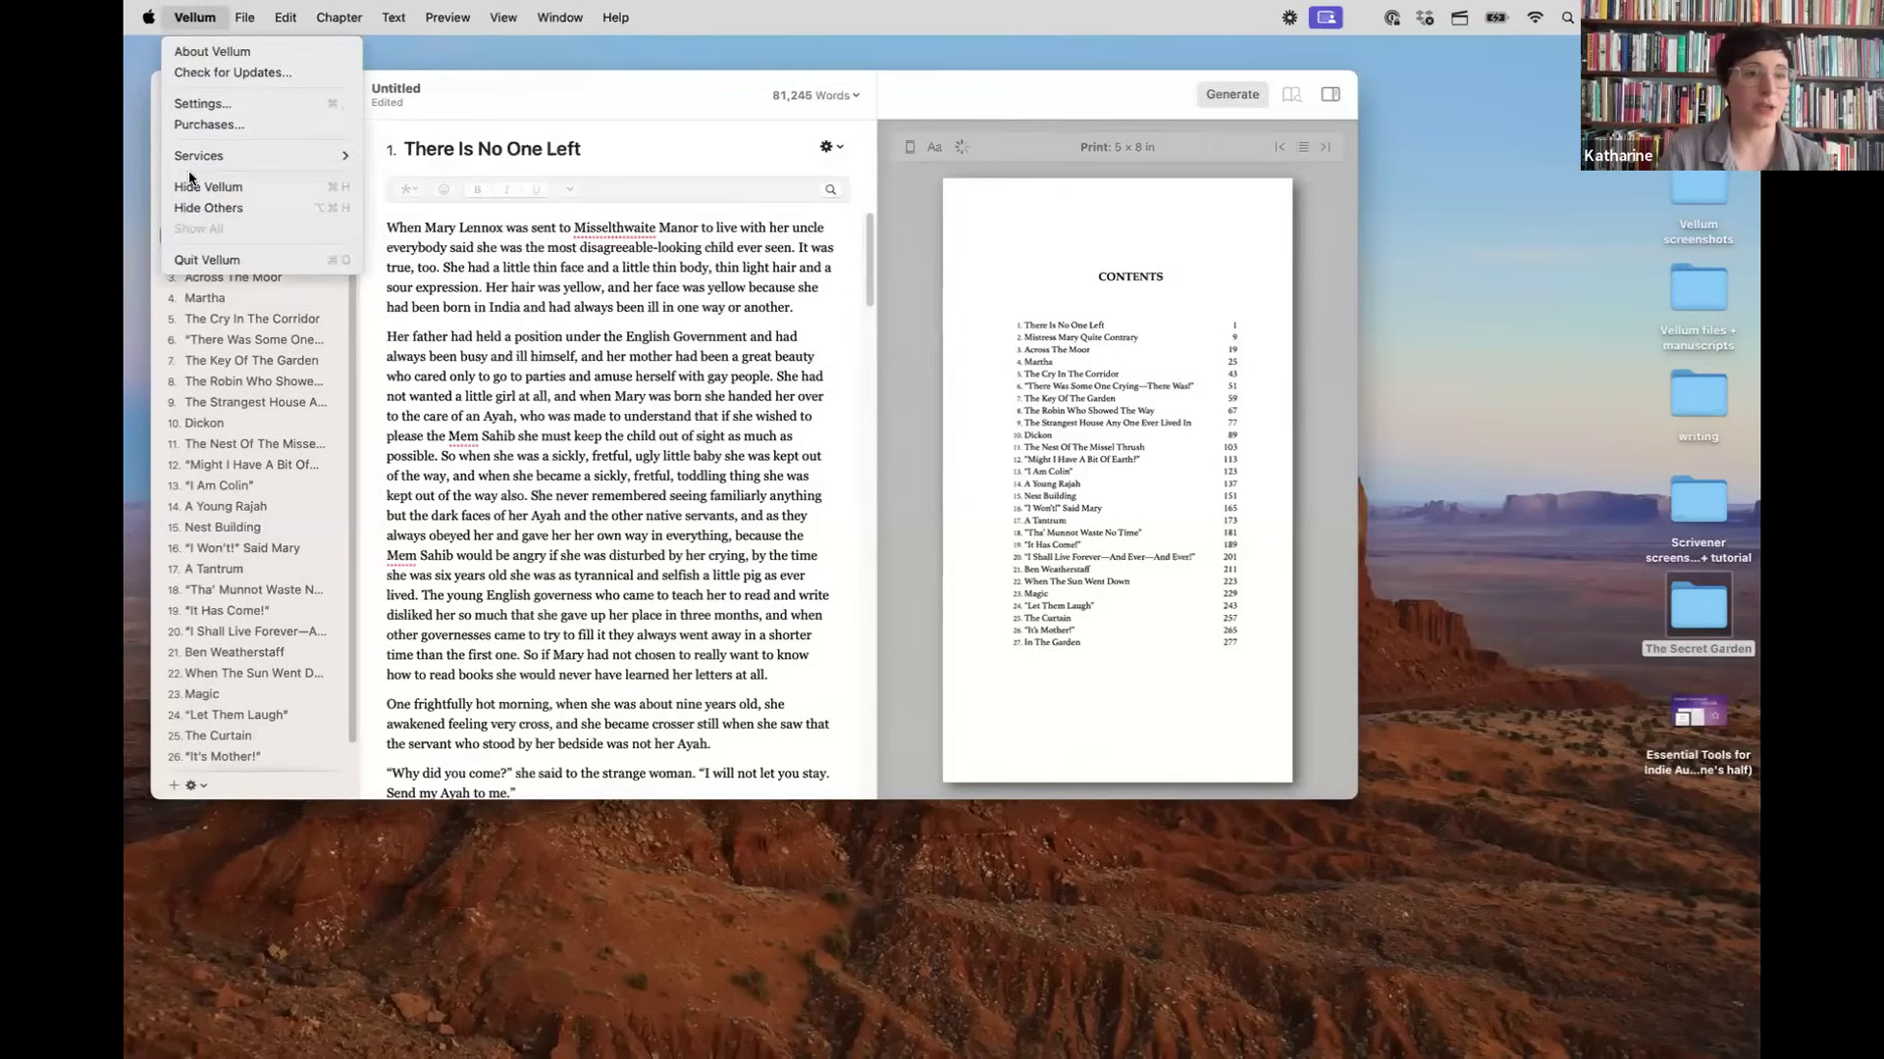
click(200, 261)
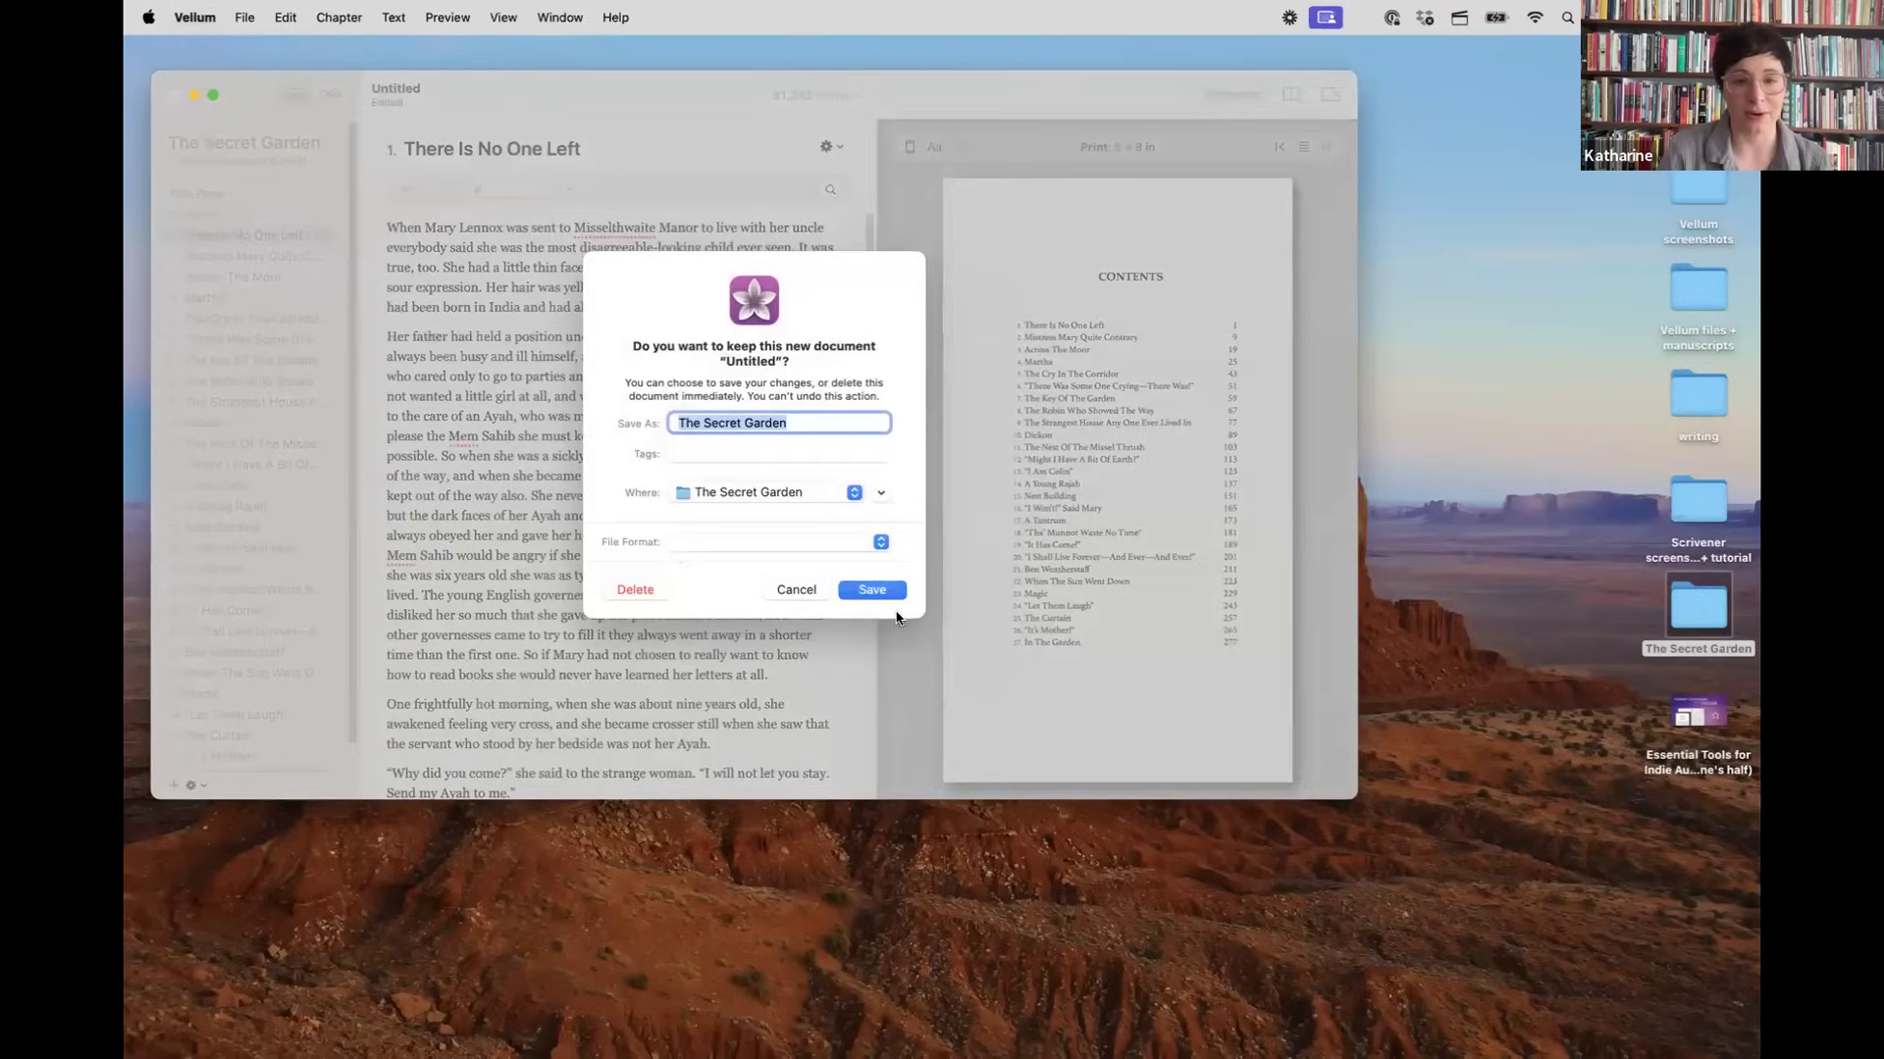
click(873, 592)
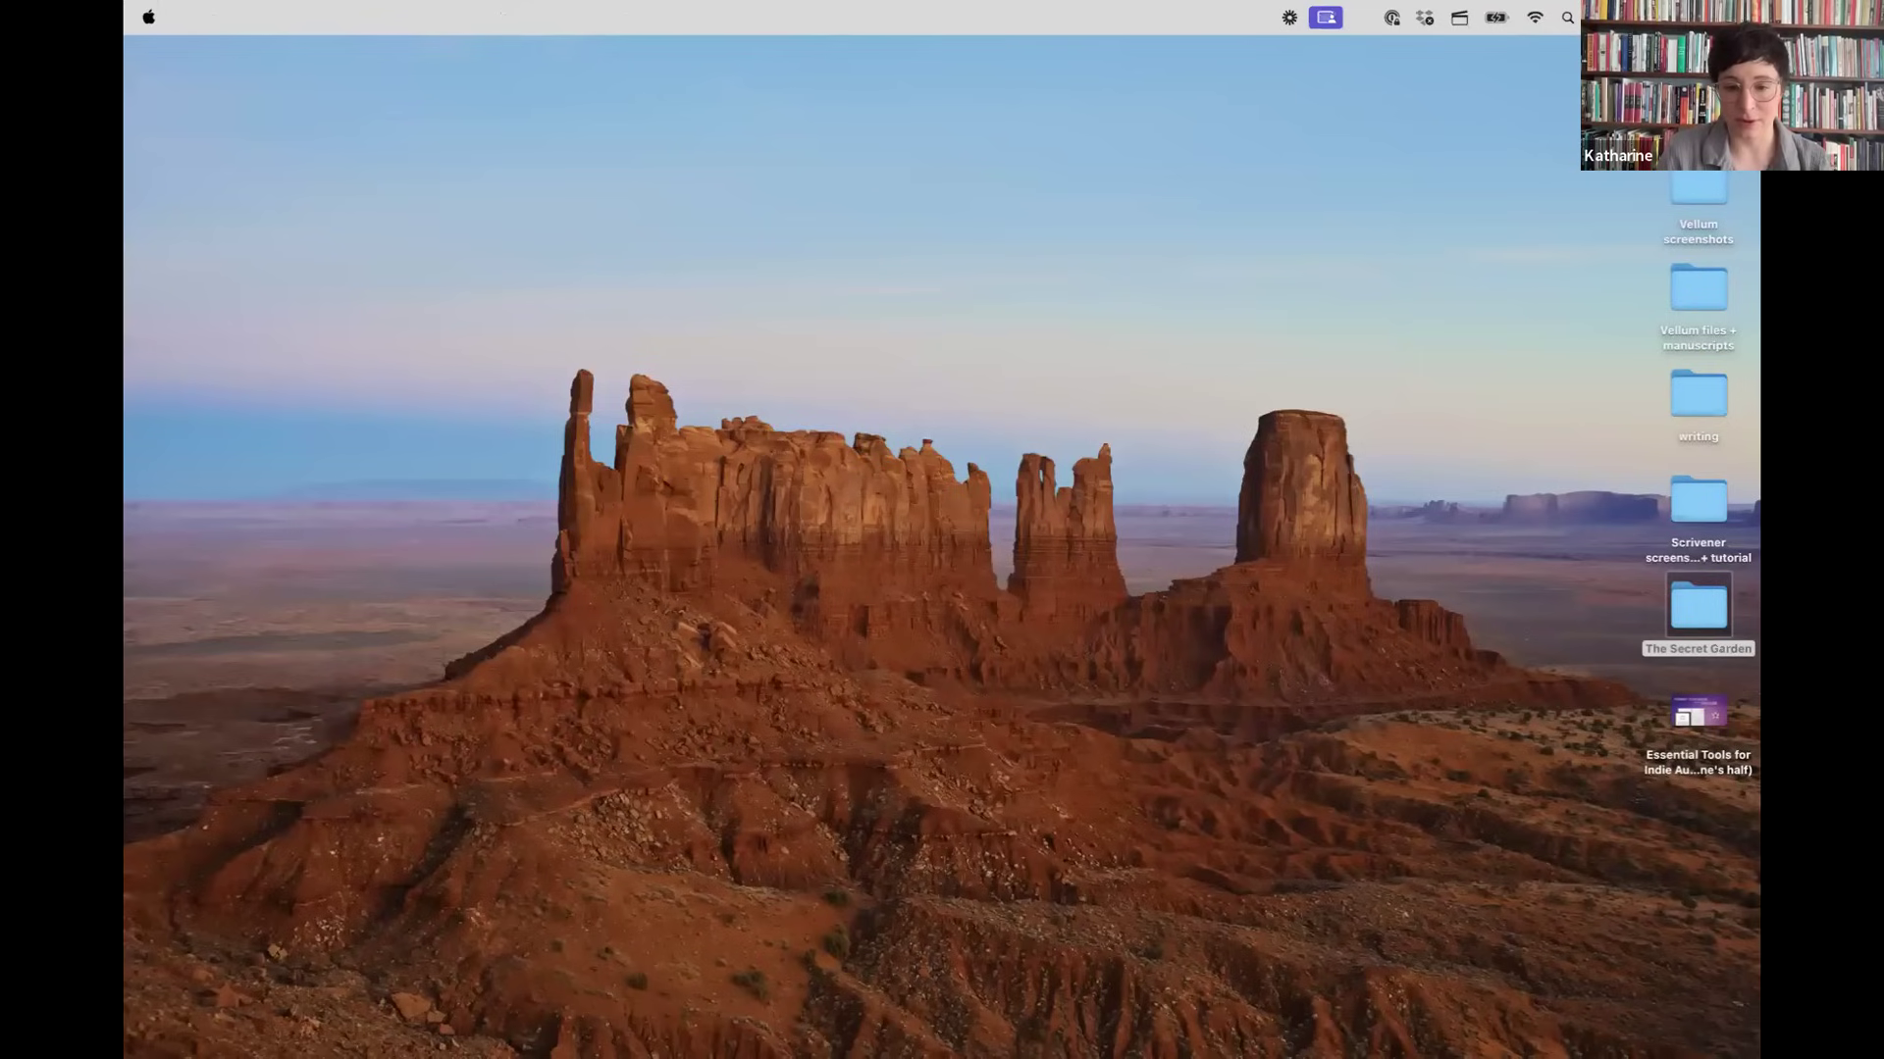
Step: Relaunch Vellum and reopen The Secret Garden from the recent files
click(925, 1027)
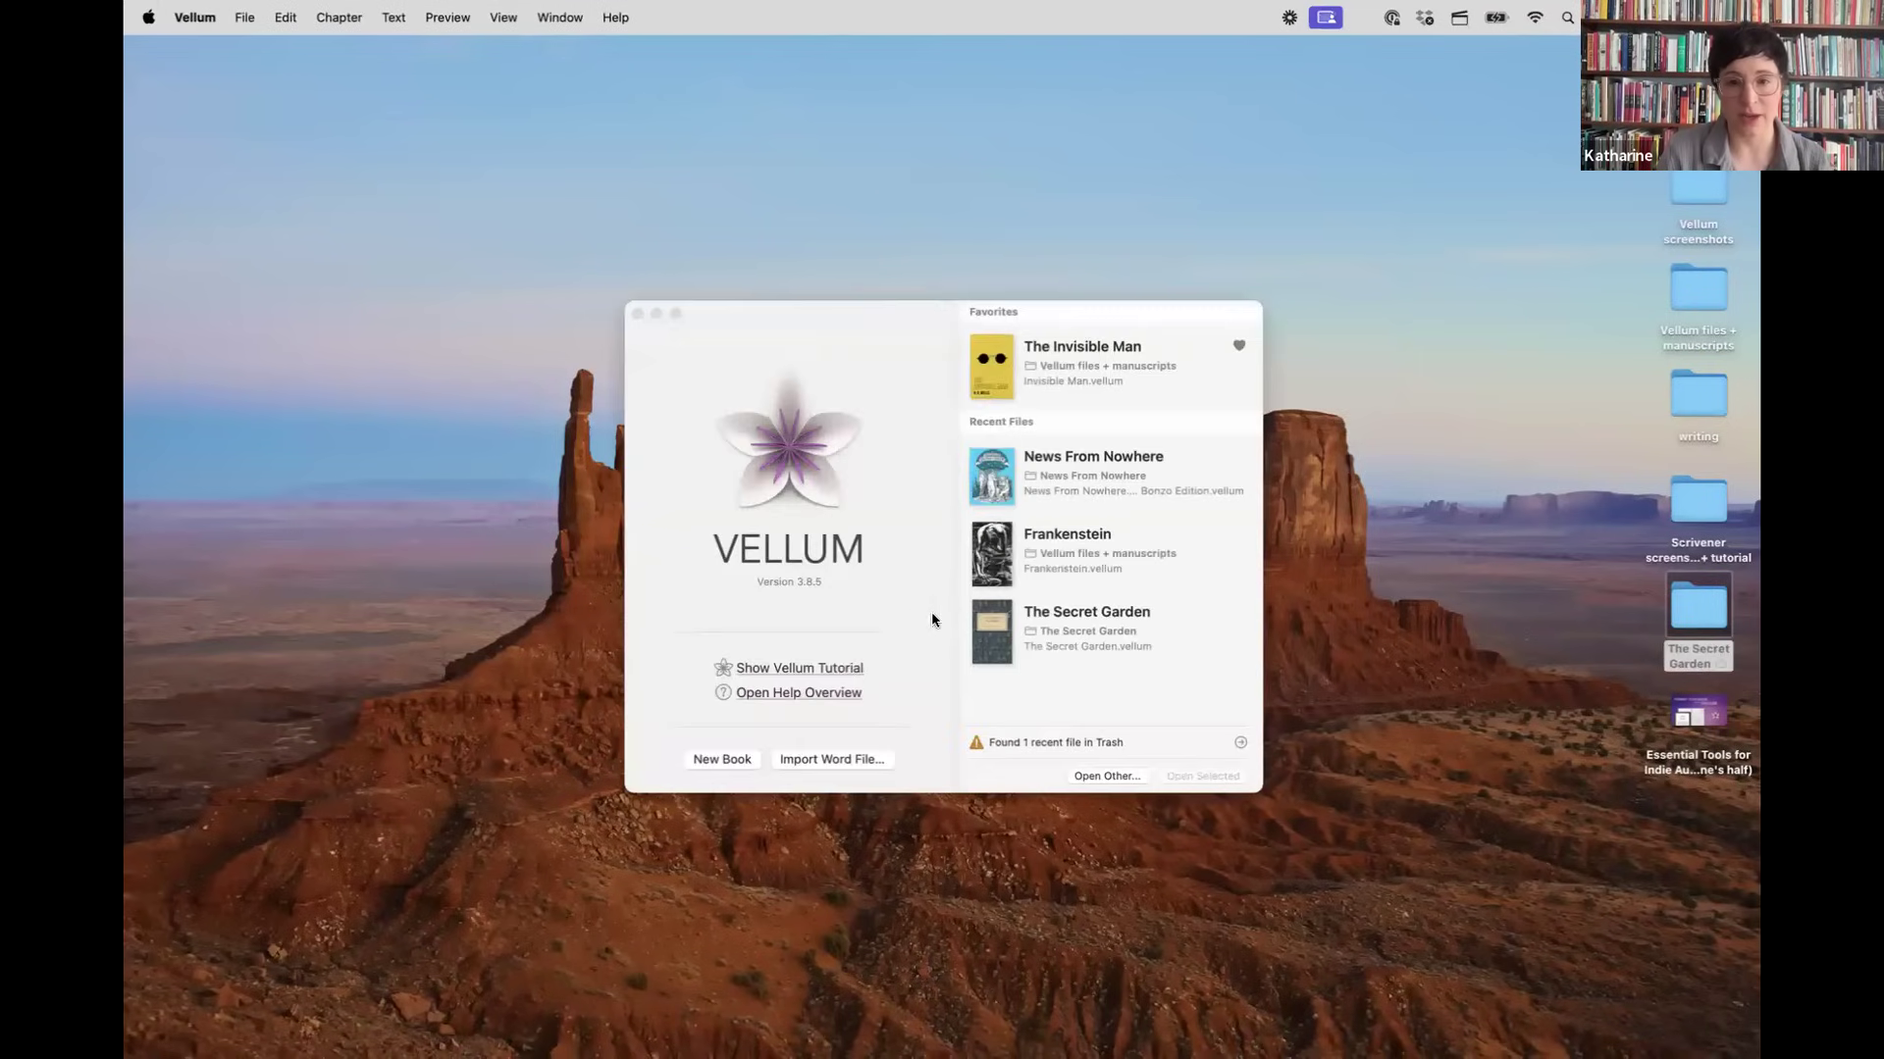
double_click(1057, 614)
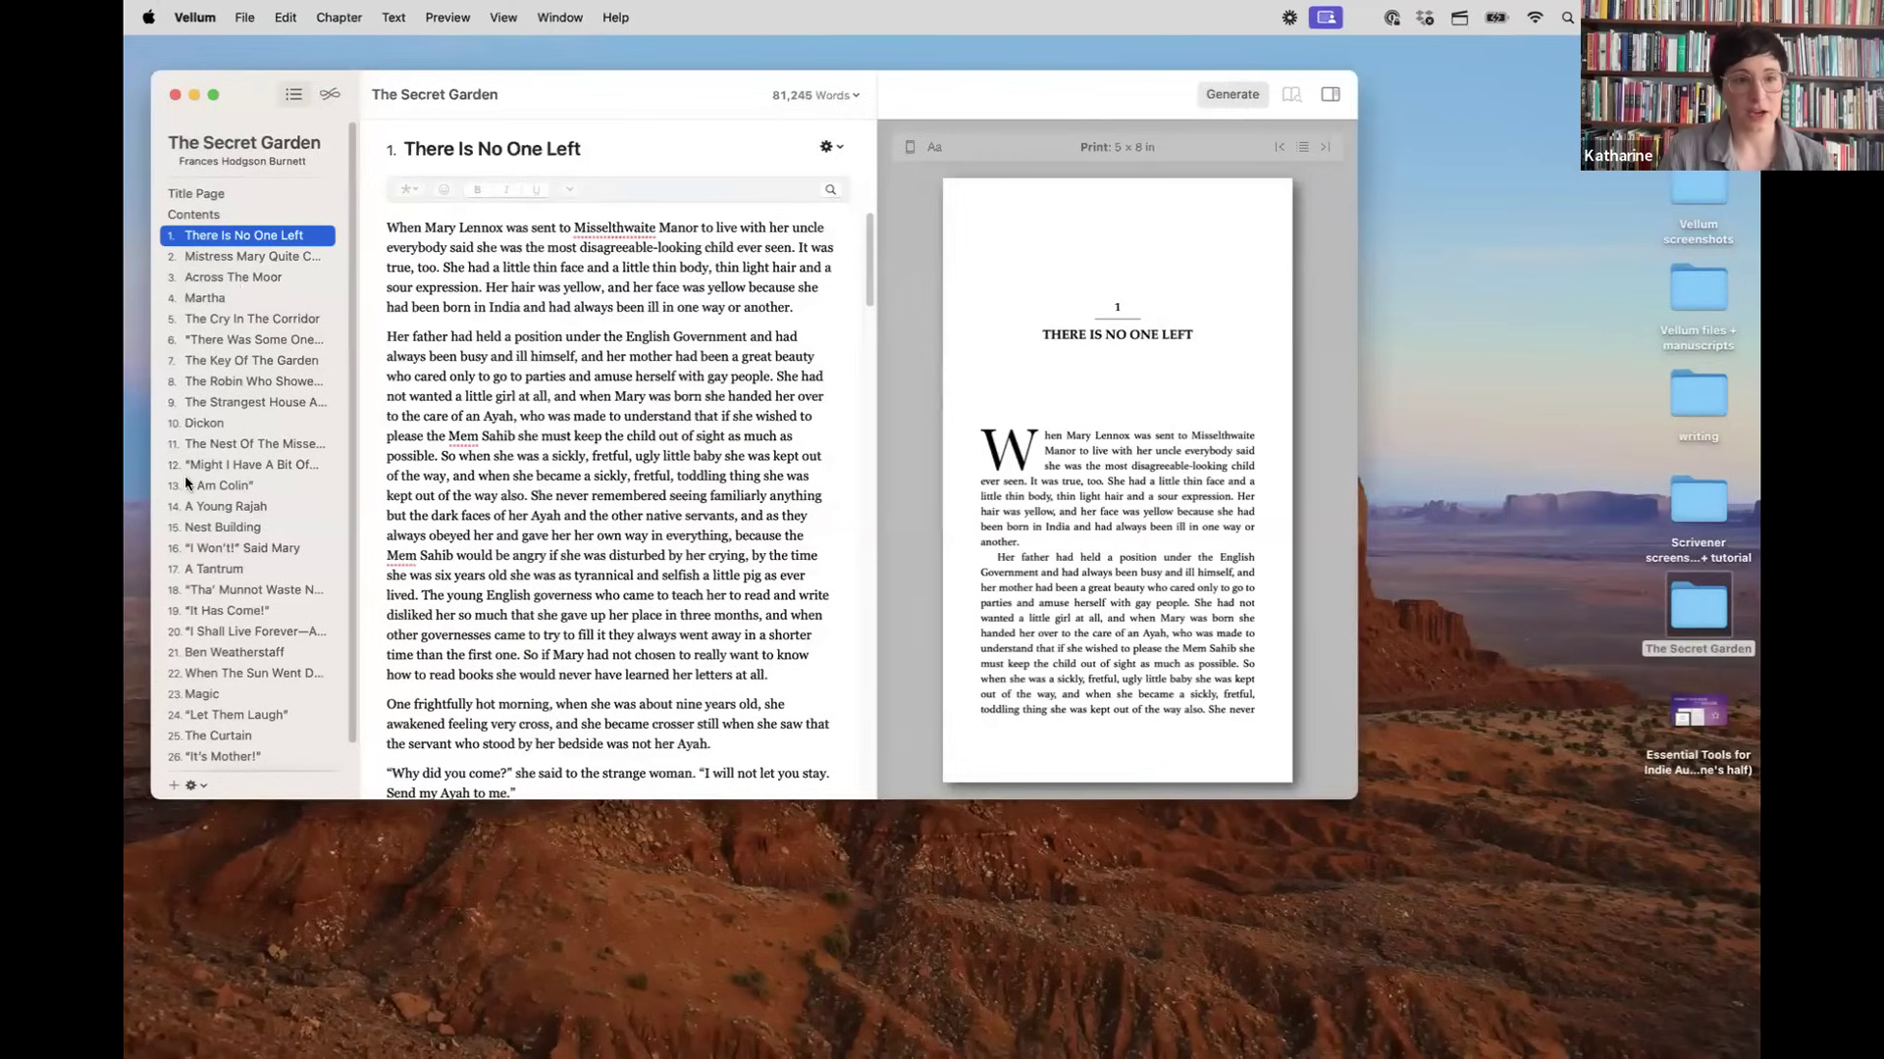
scroll(193, 530, down, 1)
scroll(191, 535, up, 1)
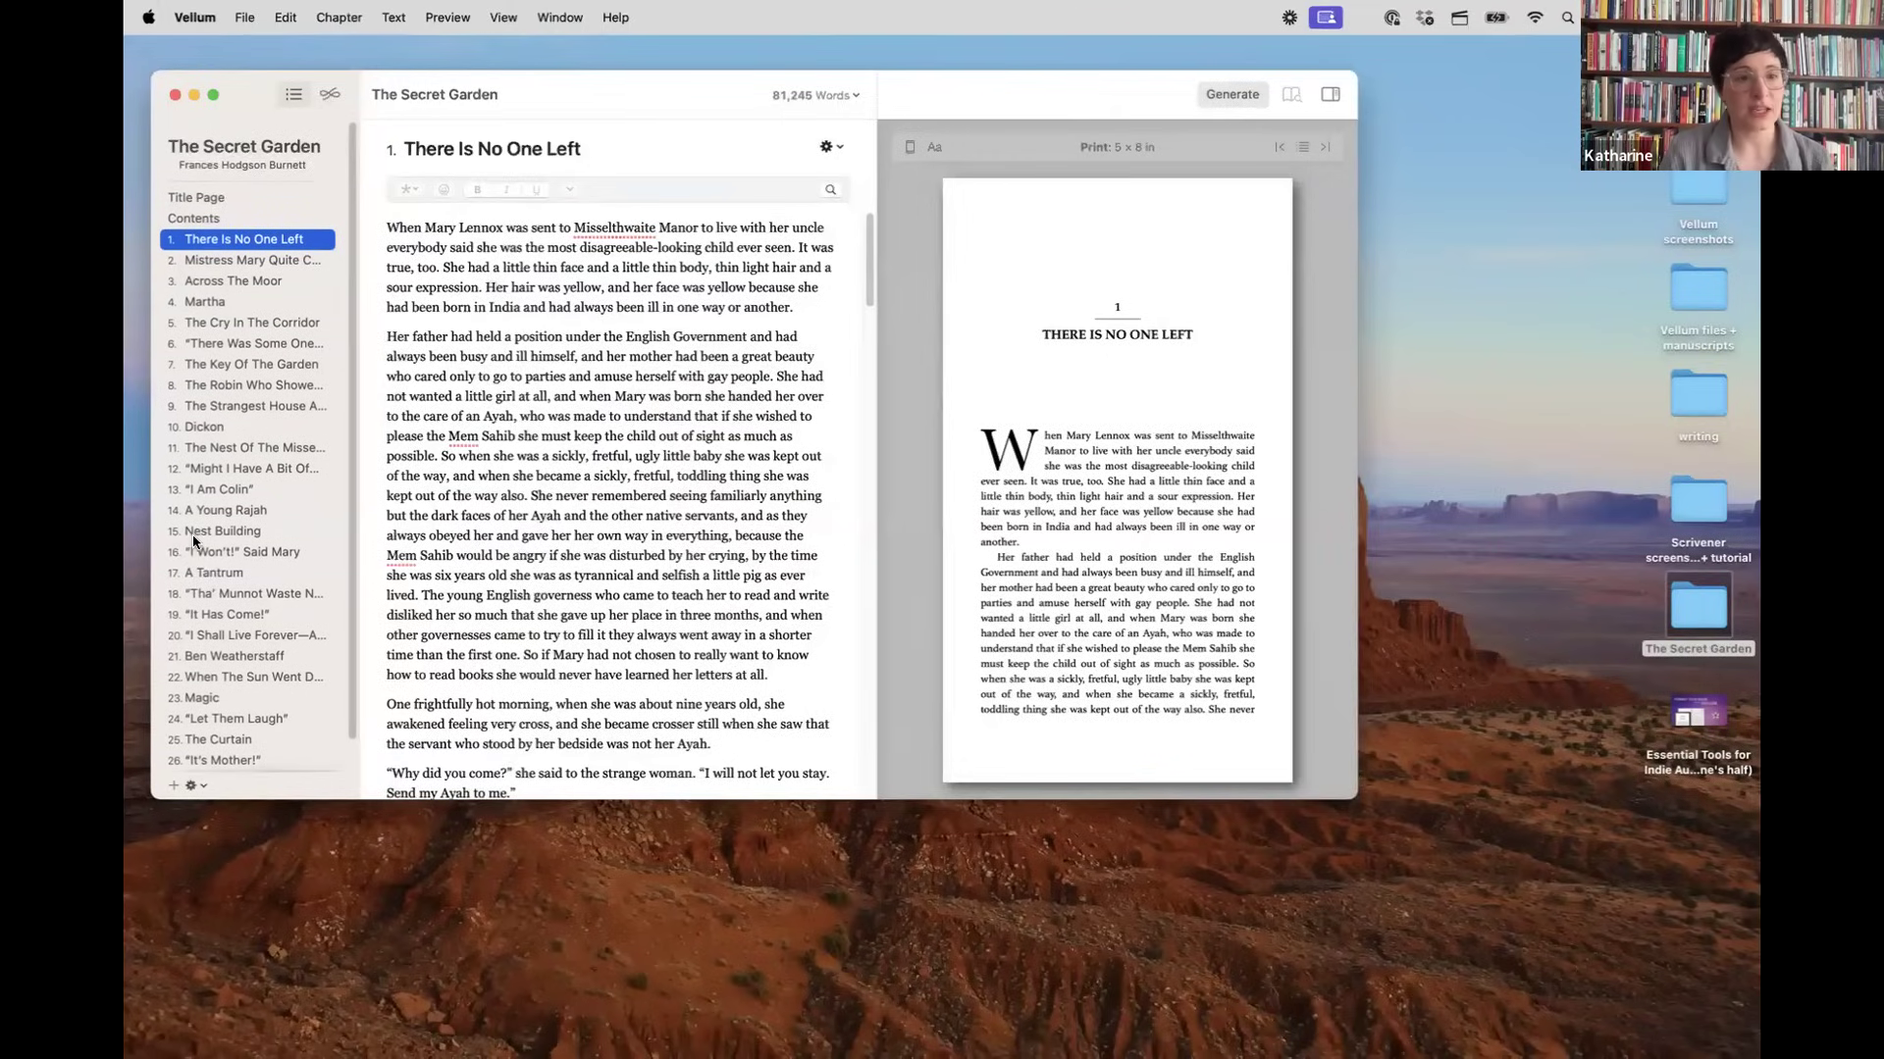
Step: Check the print preview of the title page, the contents and the first two chapters
click(206, 195)
click(201, 214)
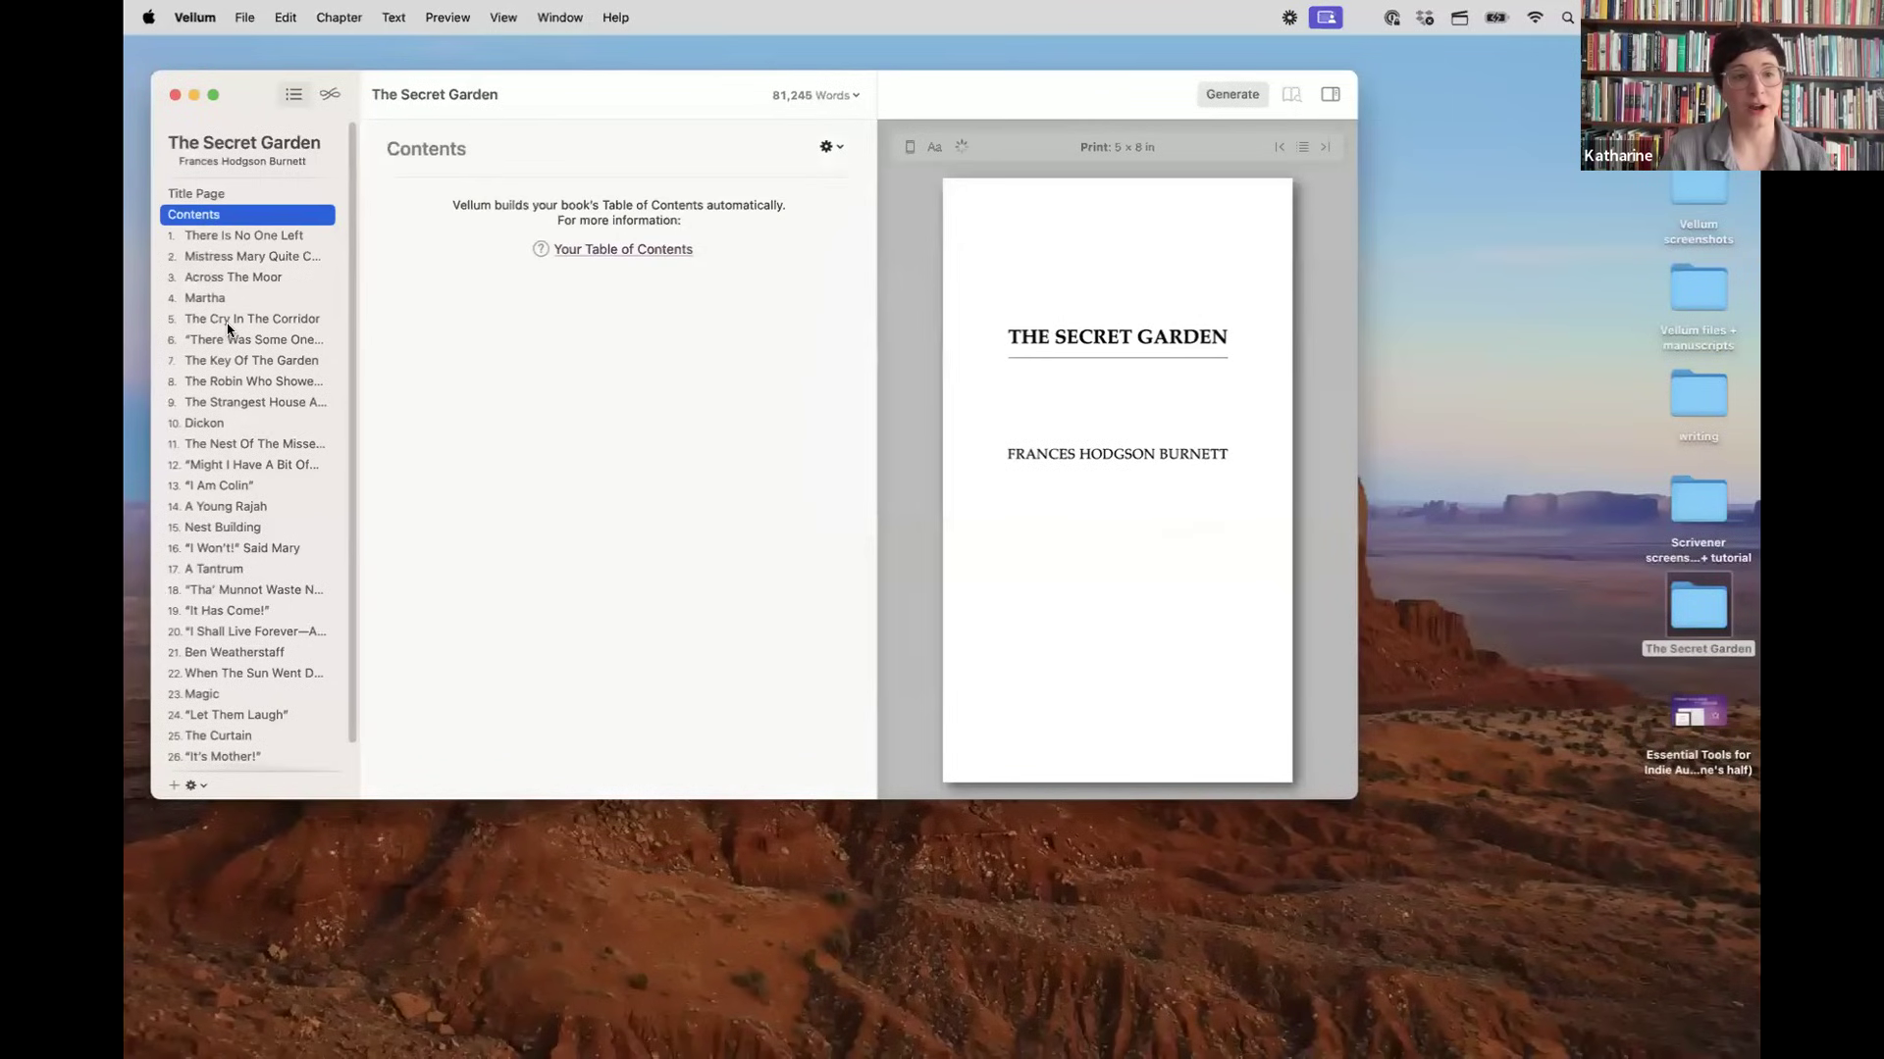
click(202, 258)
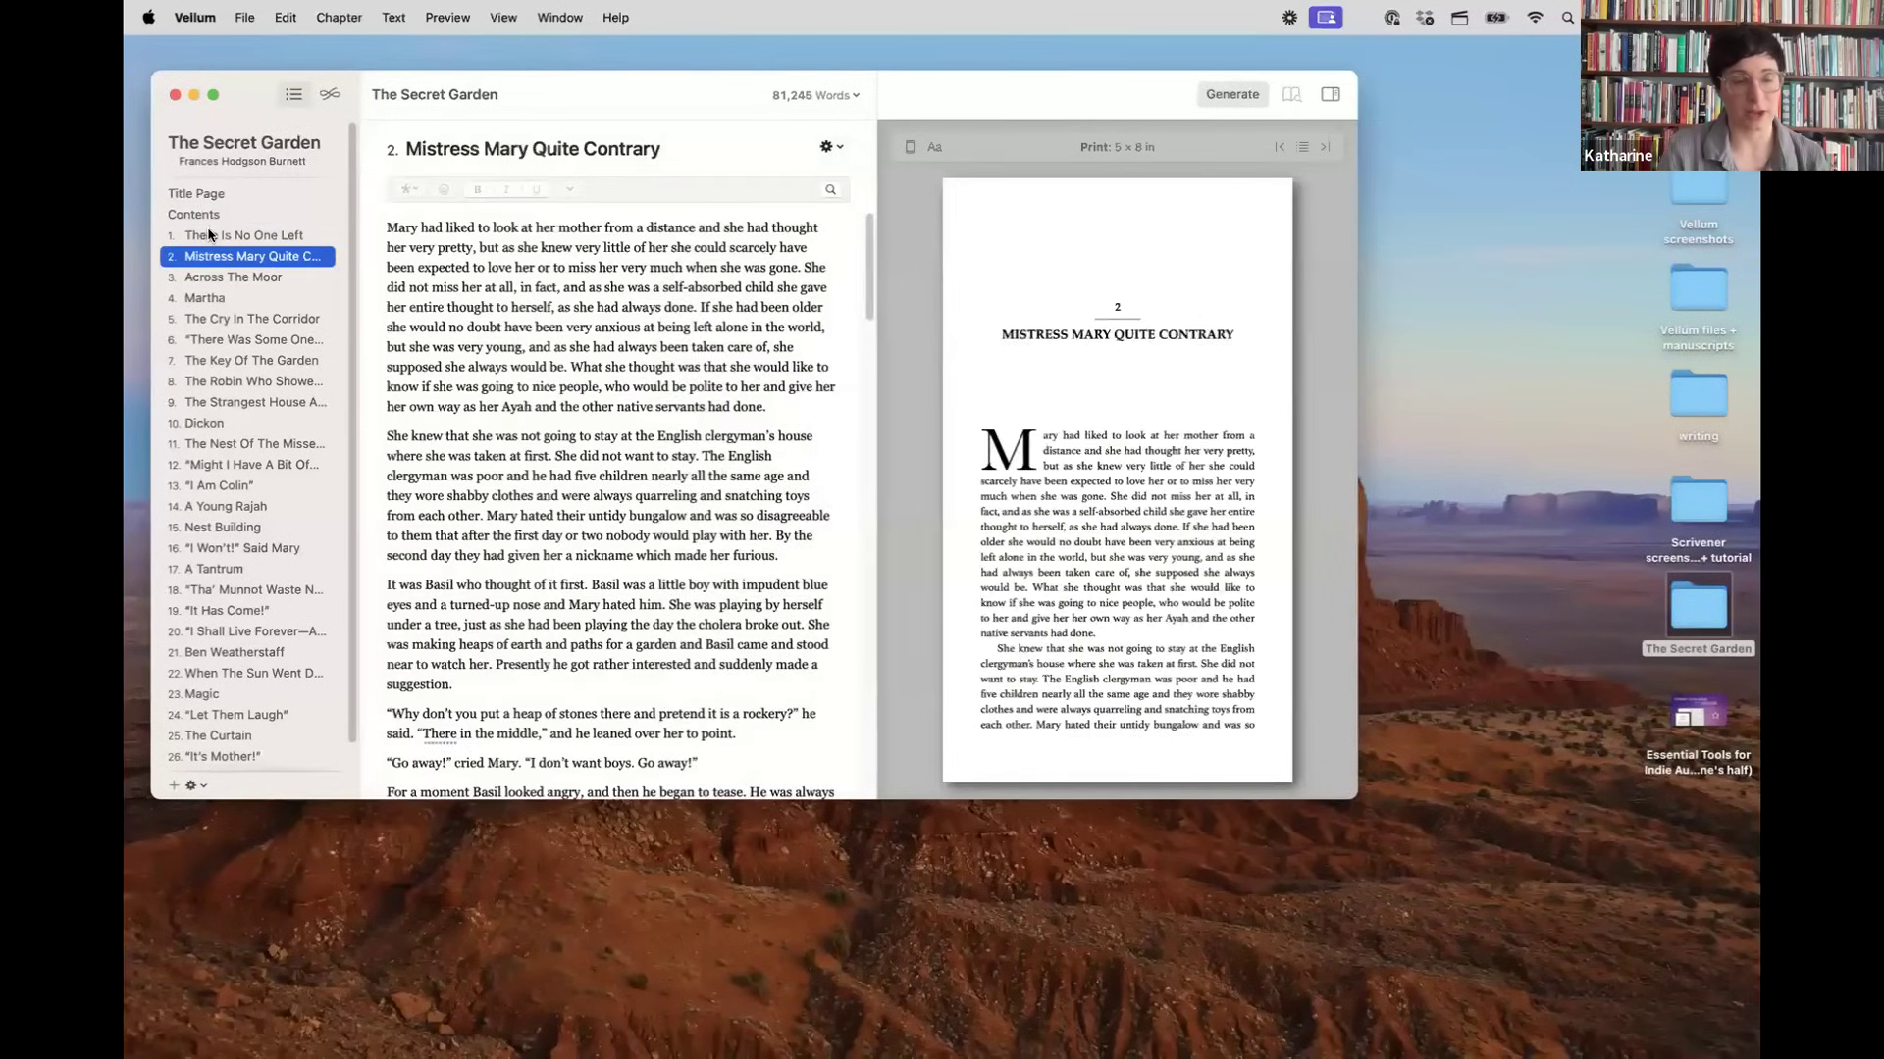
click(209, 235)
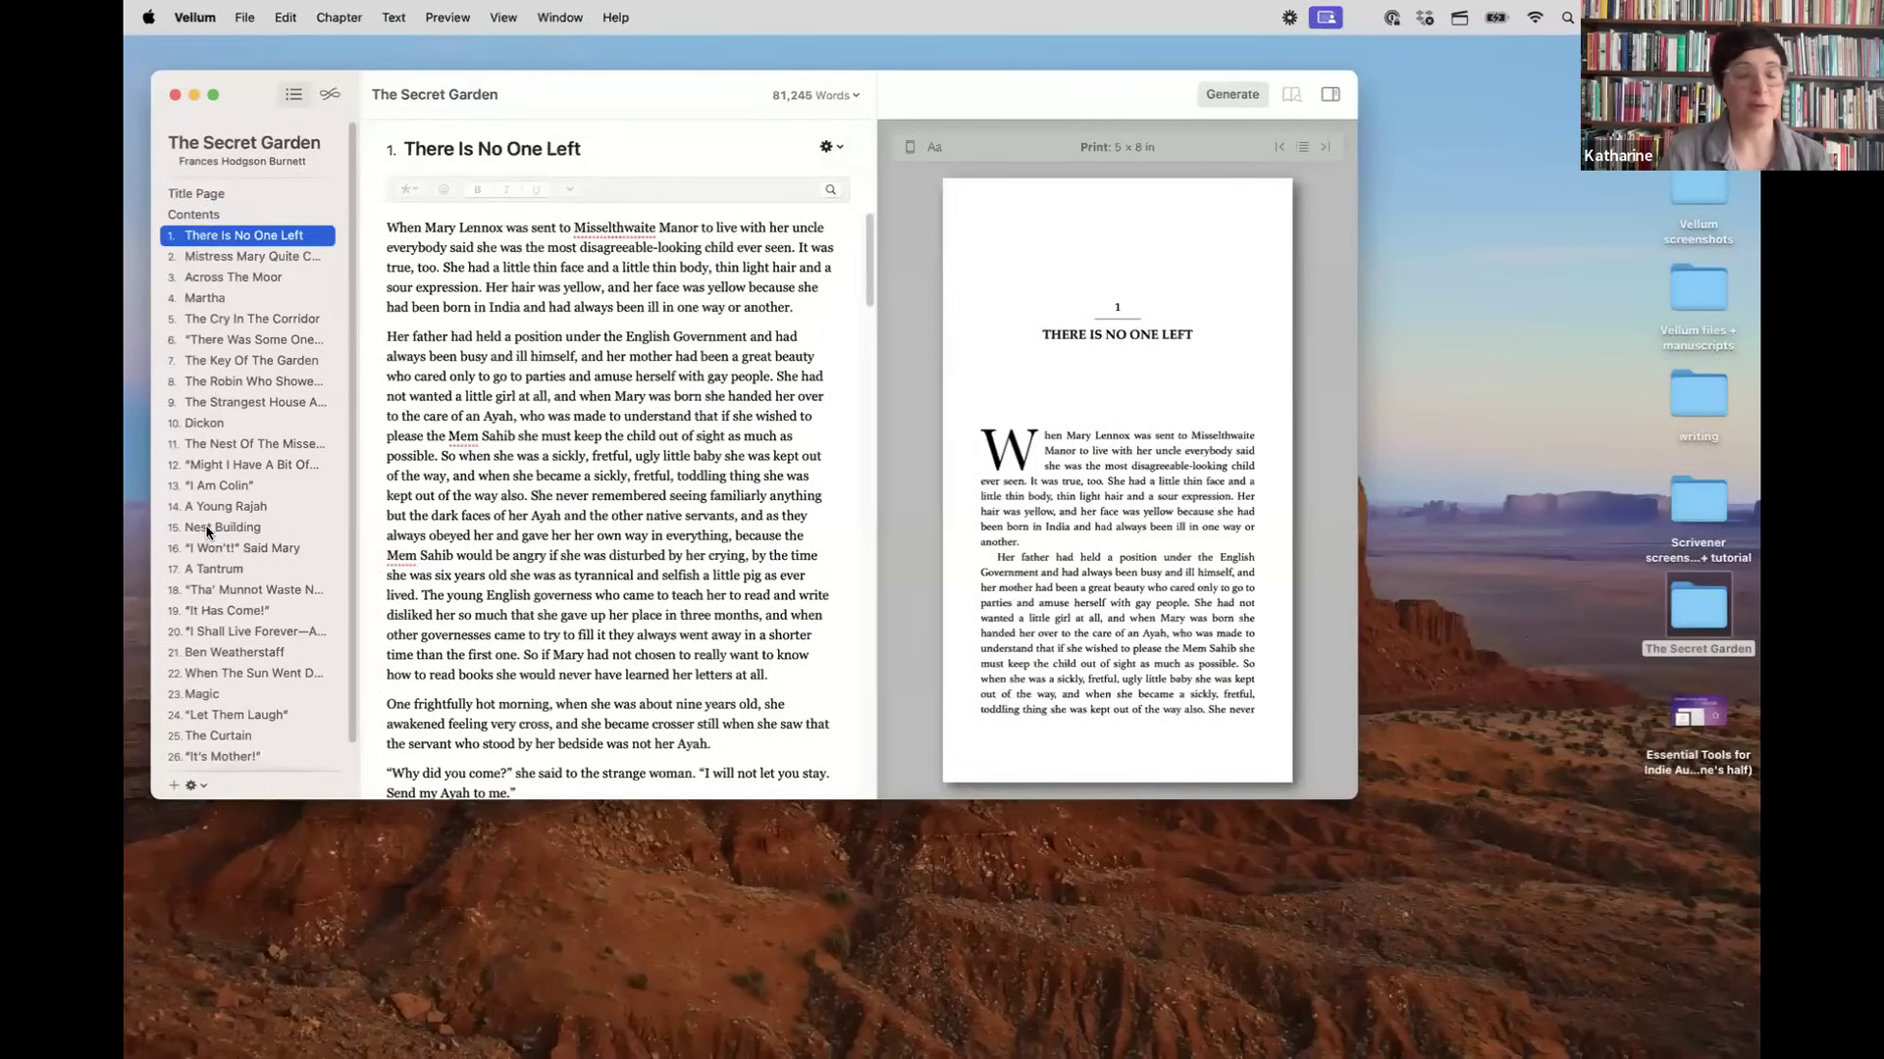
Step: Add a Dedication element to the book and select it in the navigator
scroll(207, 532, down, 1)
scroll(207, 531, up, 2)
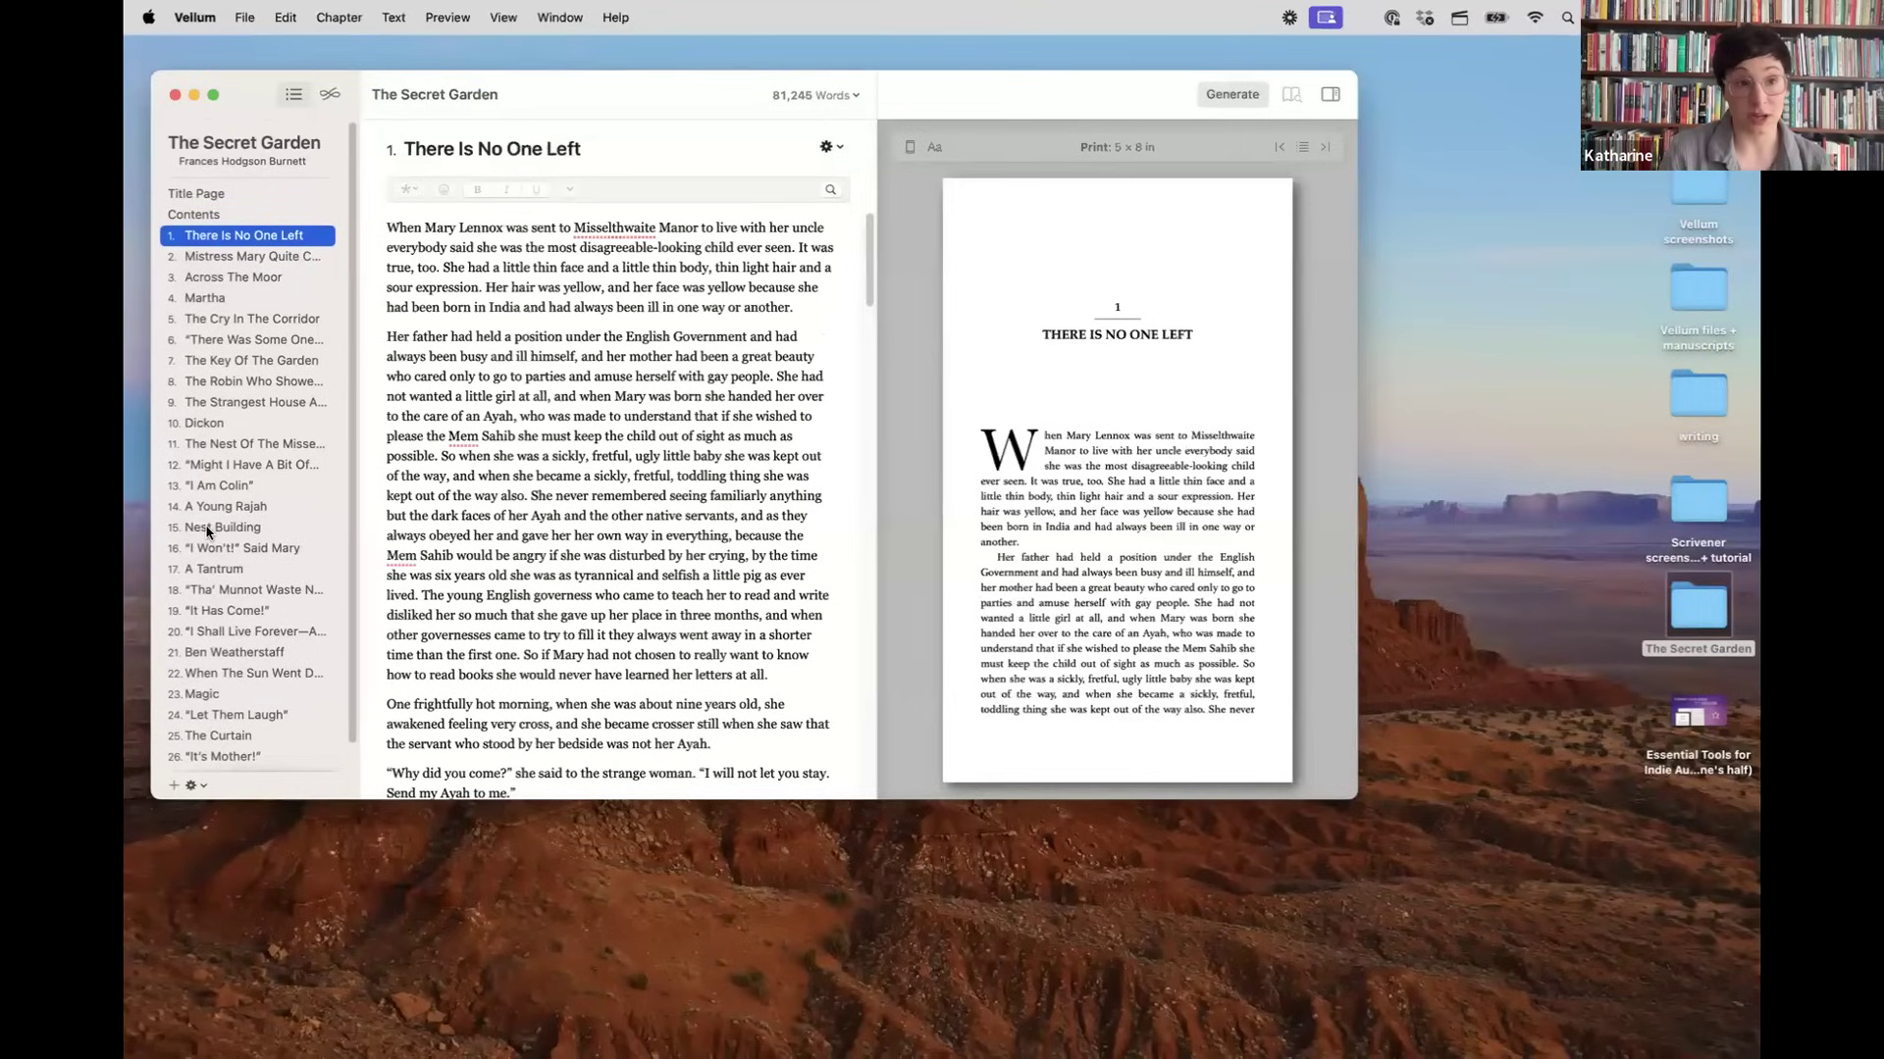
click(345, 12)
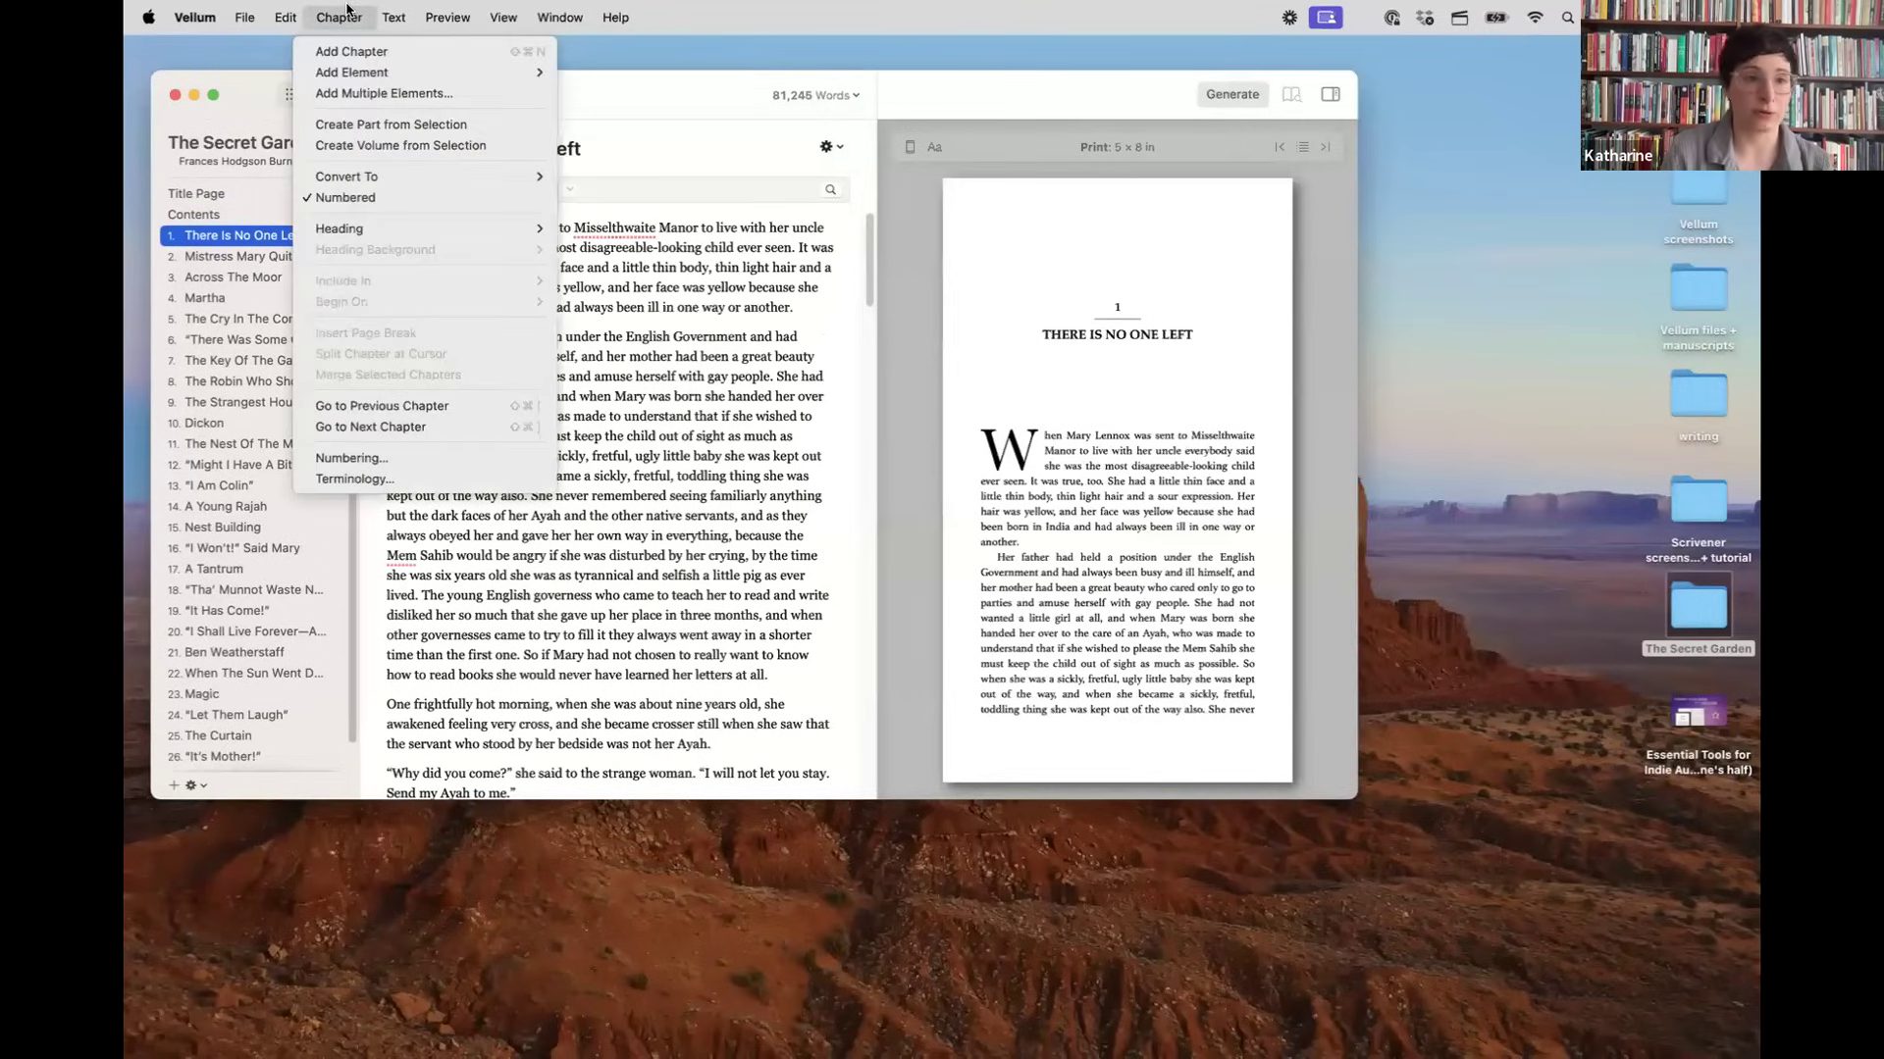
mouse_move(360, 69)
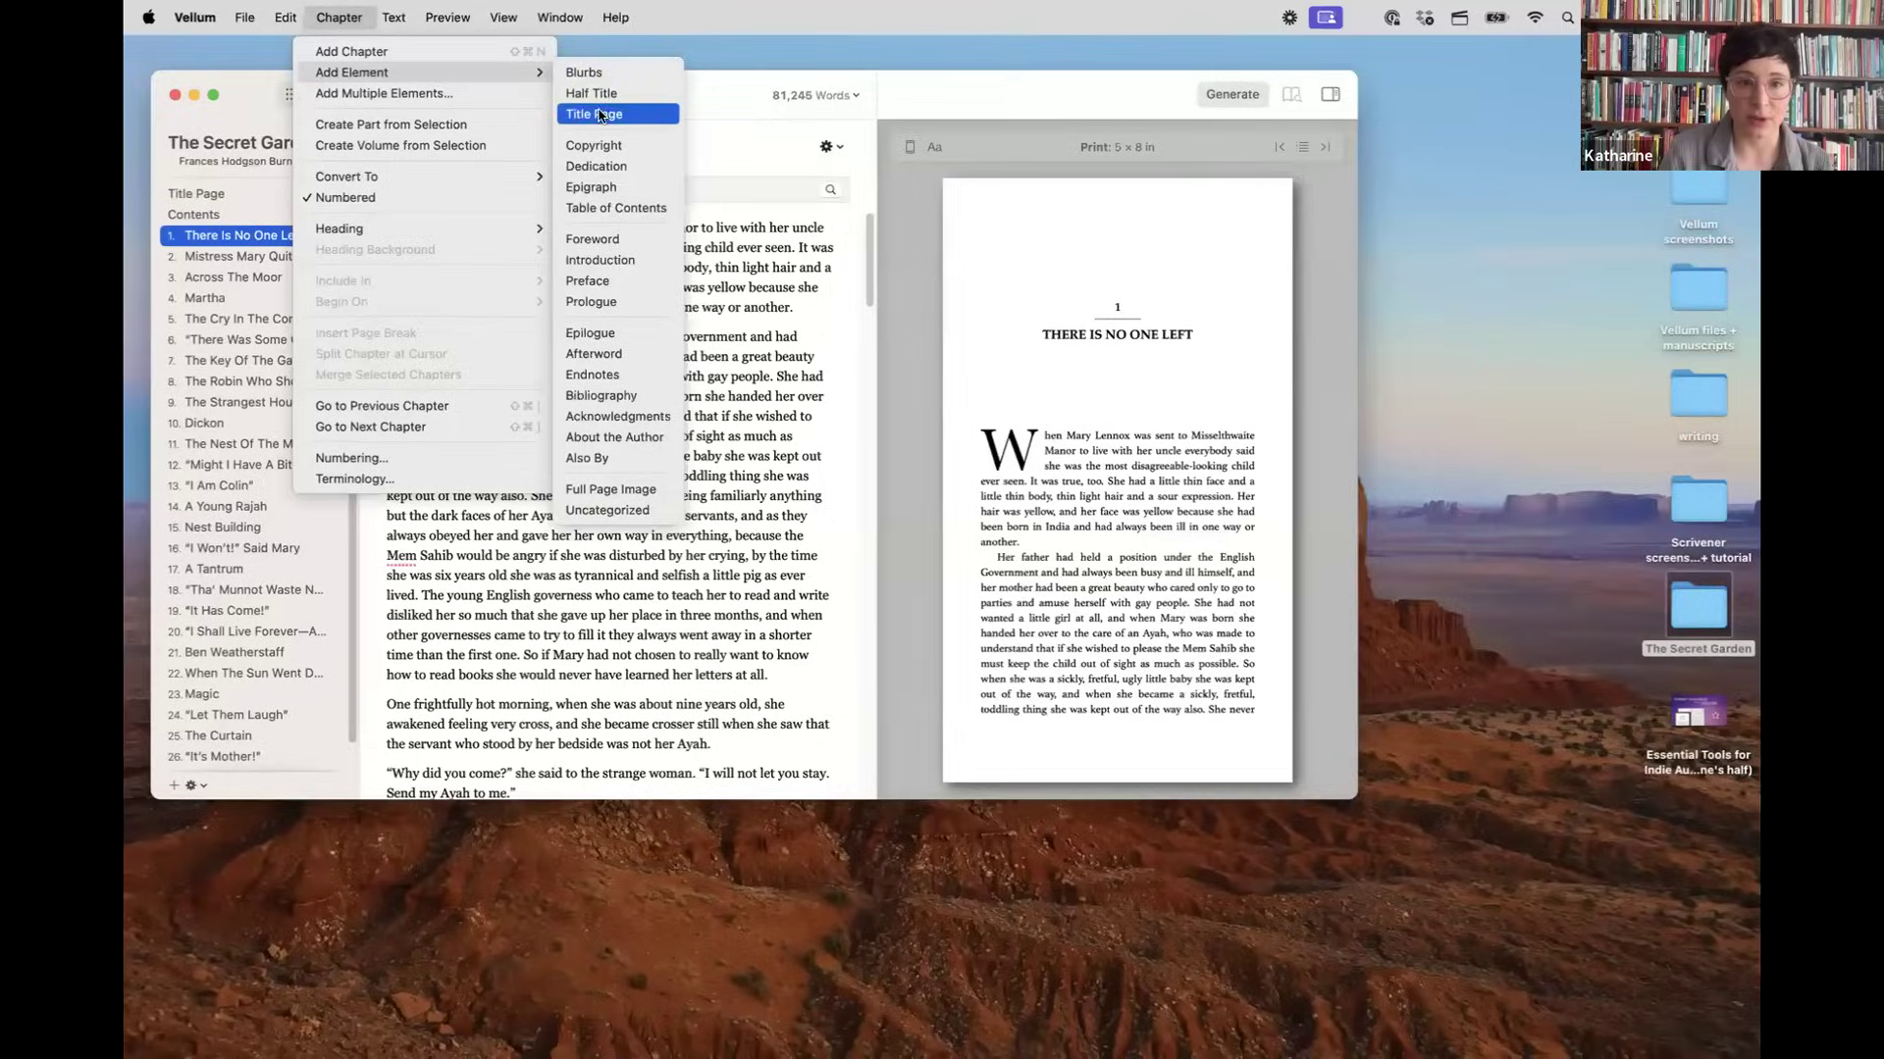
click(596, 166)
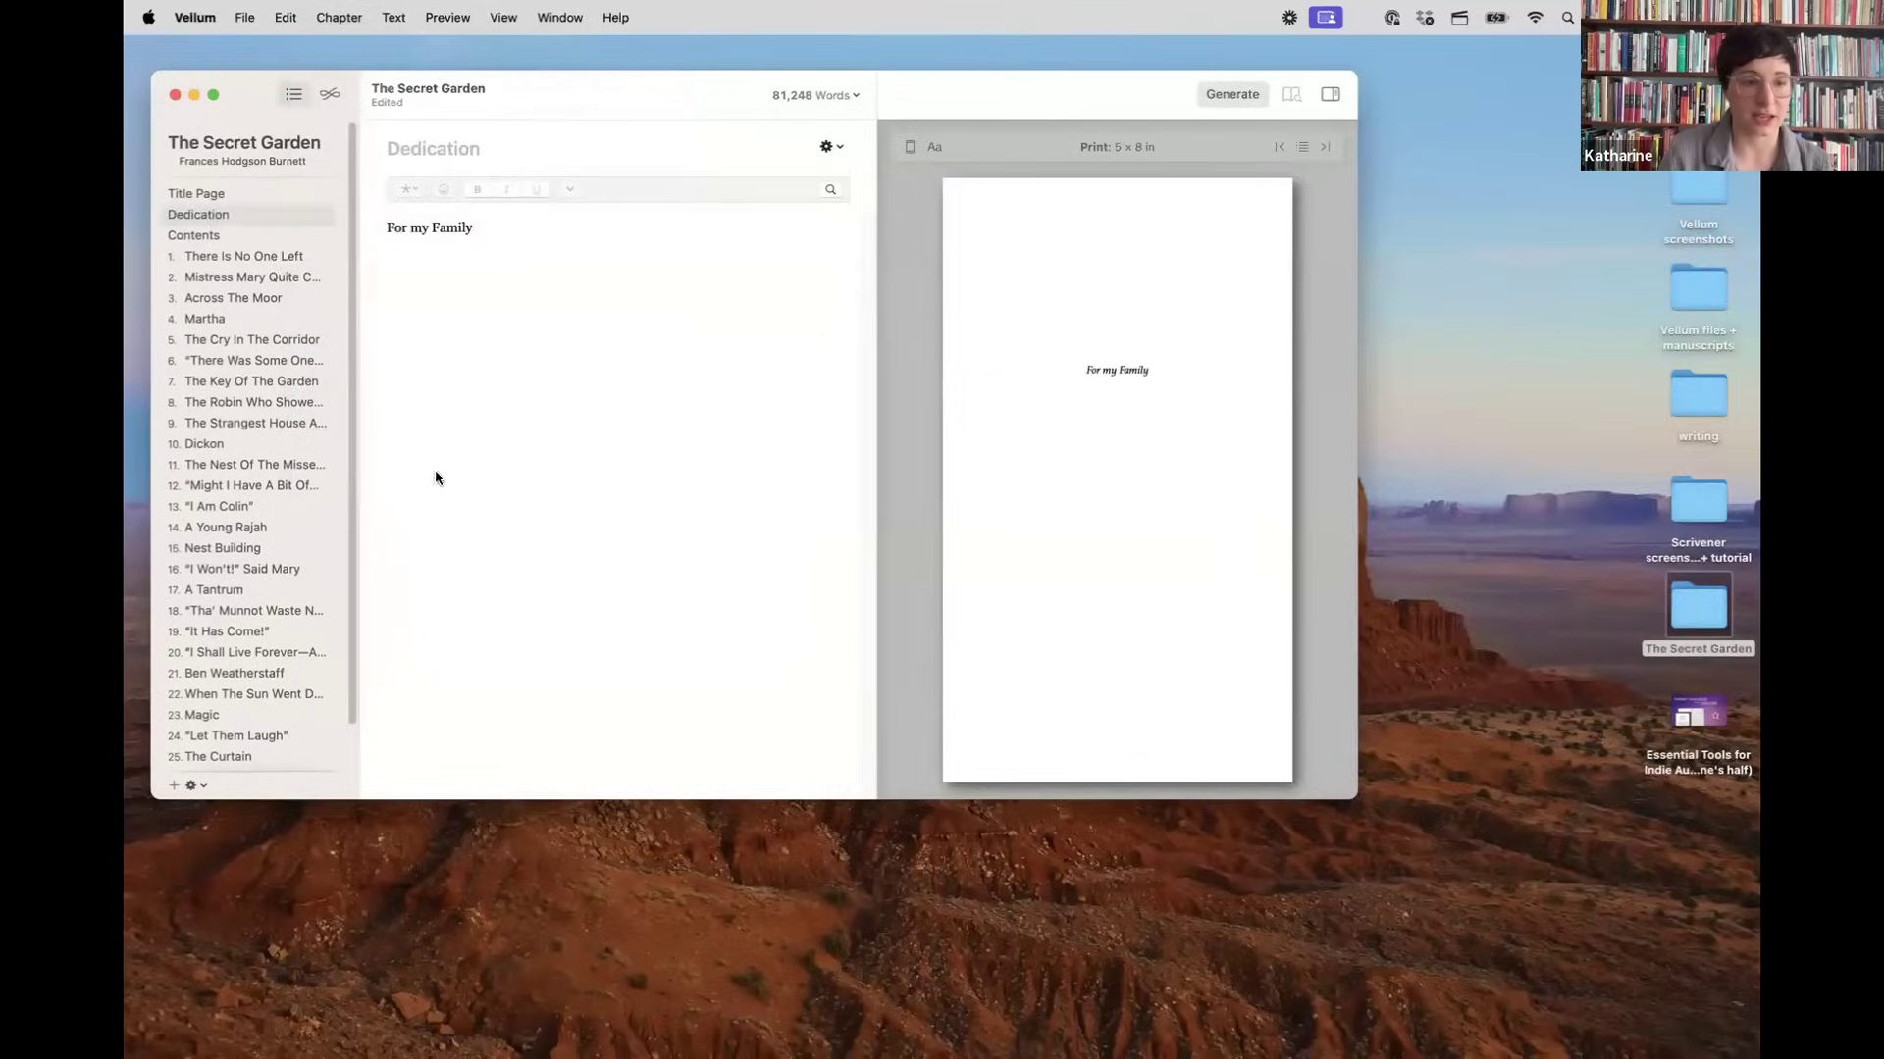
click(251, 221)
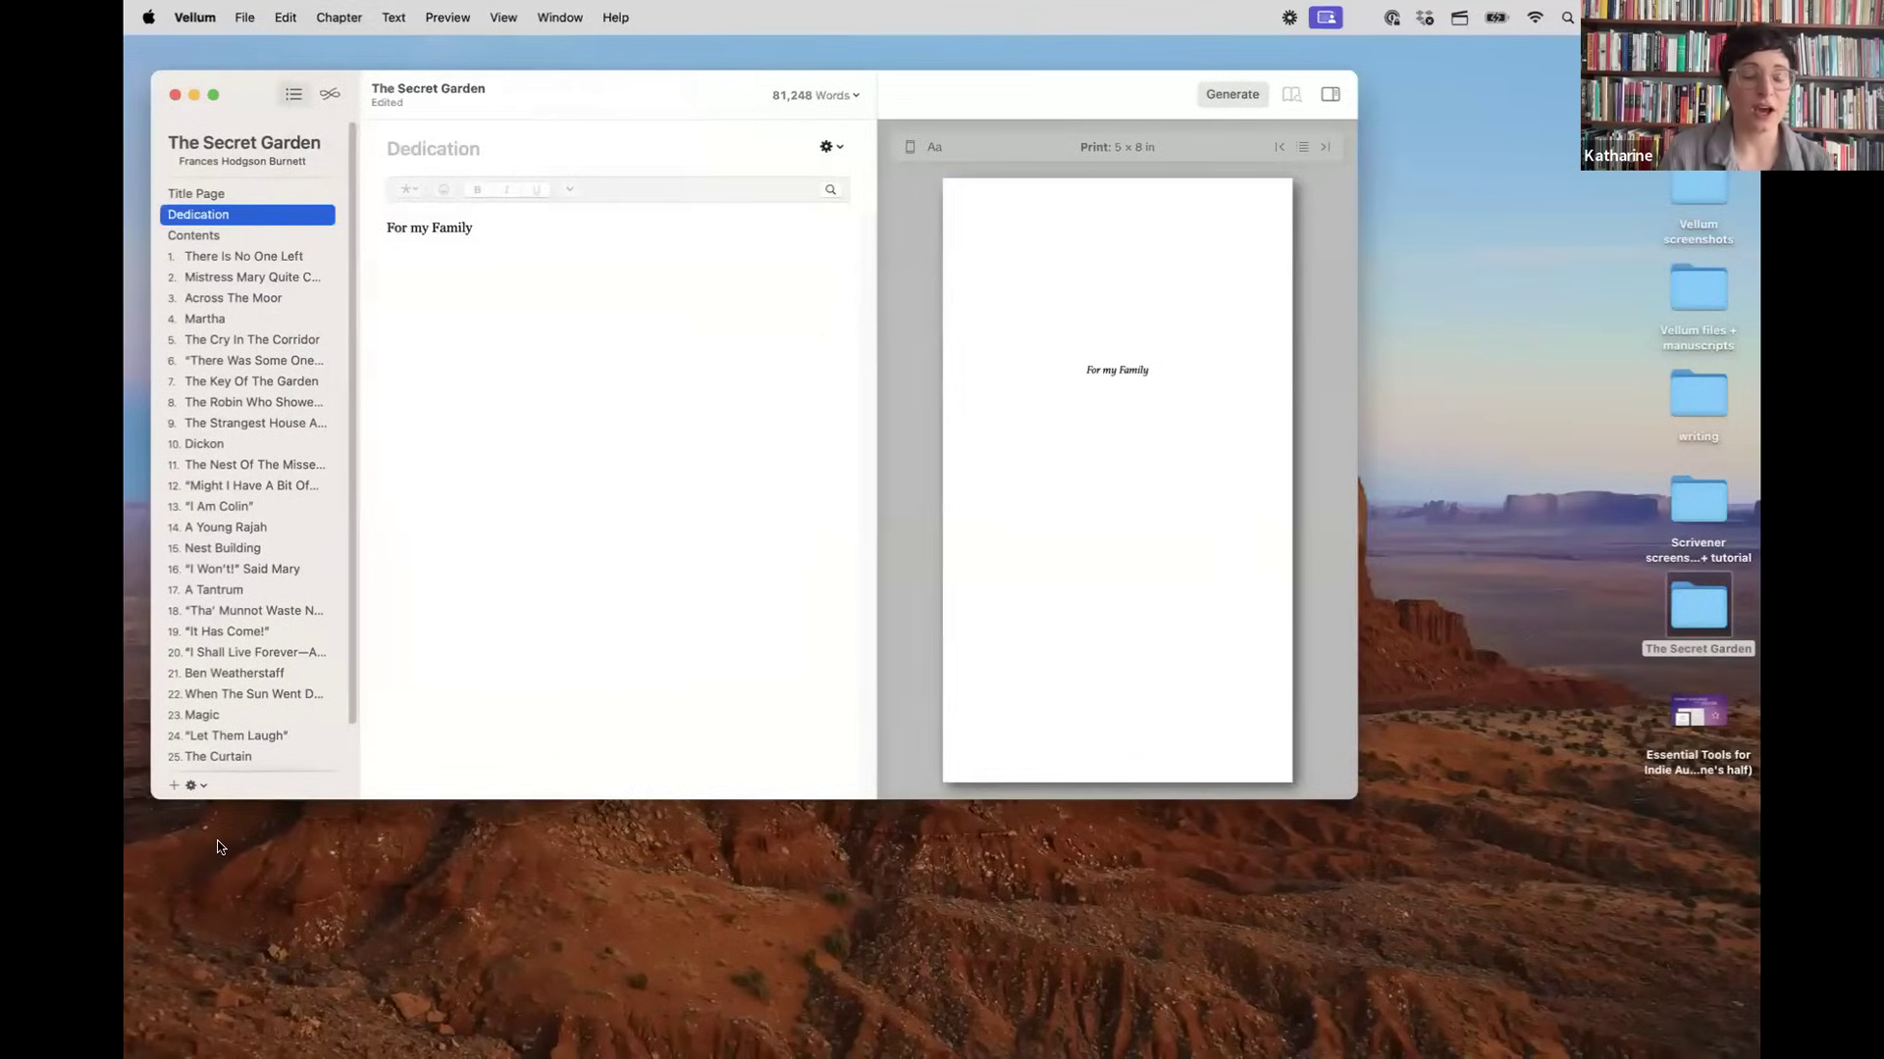
Step: Add an Epigraph, an Introduction and an About the Author element to the book in a single operation
click(190, 786)
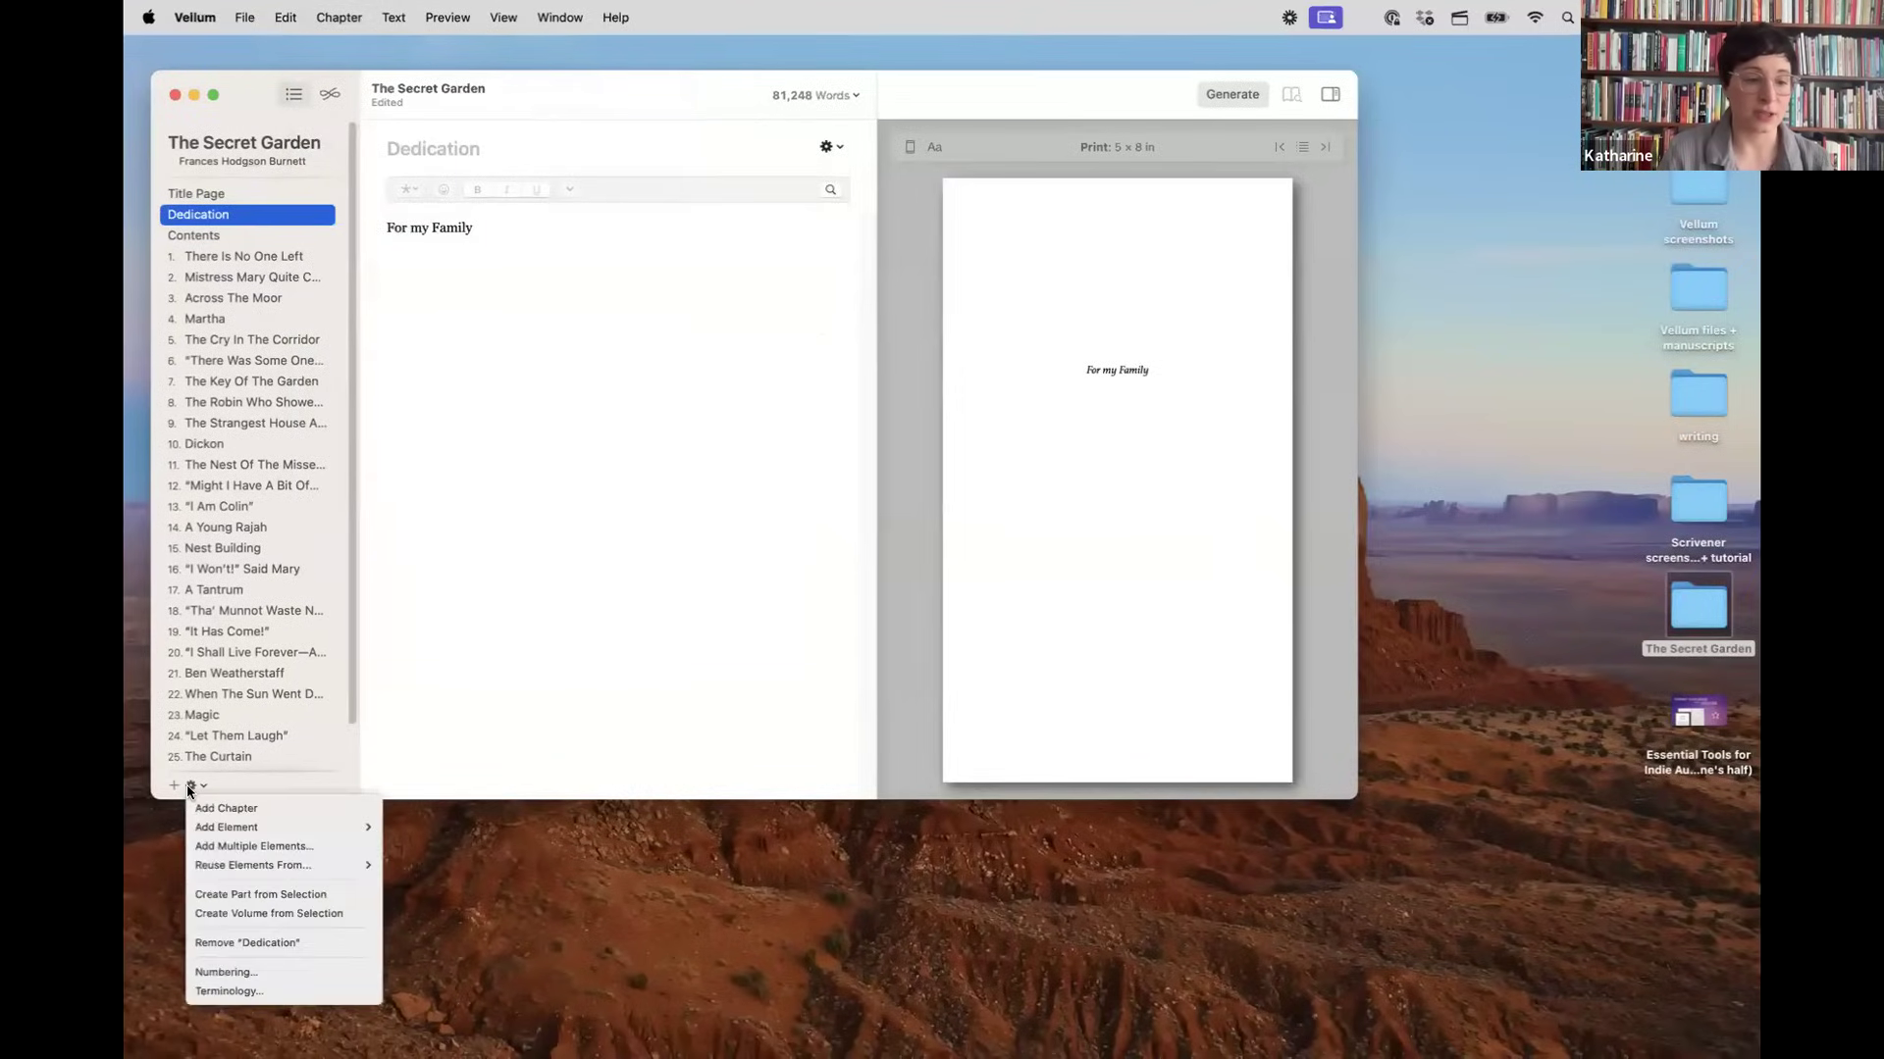
mouse_move(237, 831)
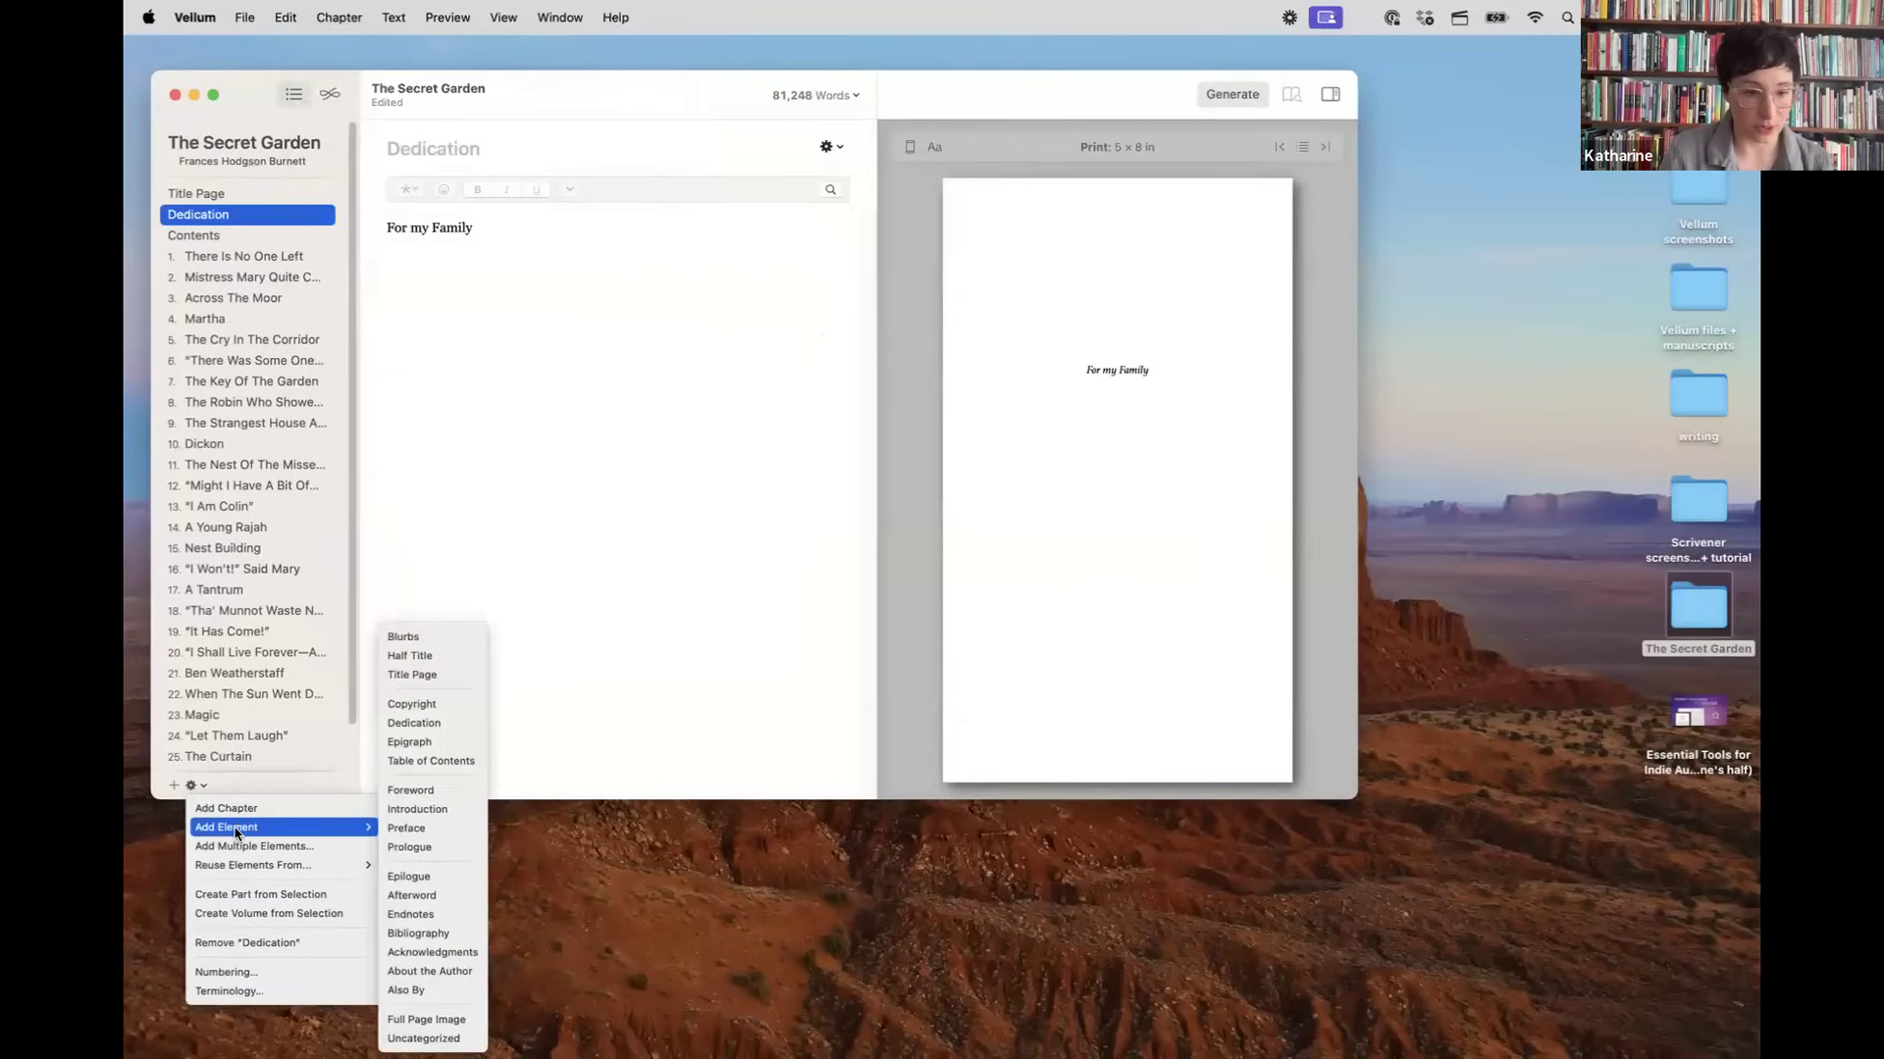
click(330, 848)
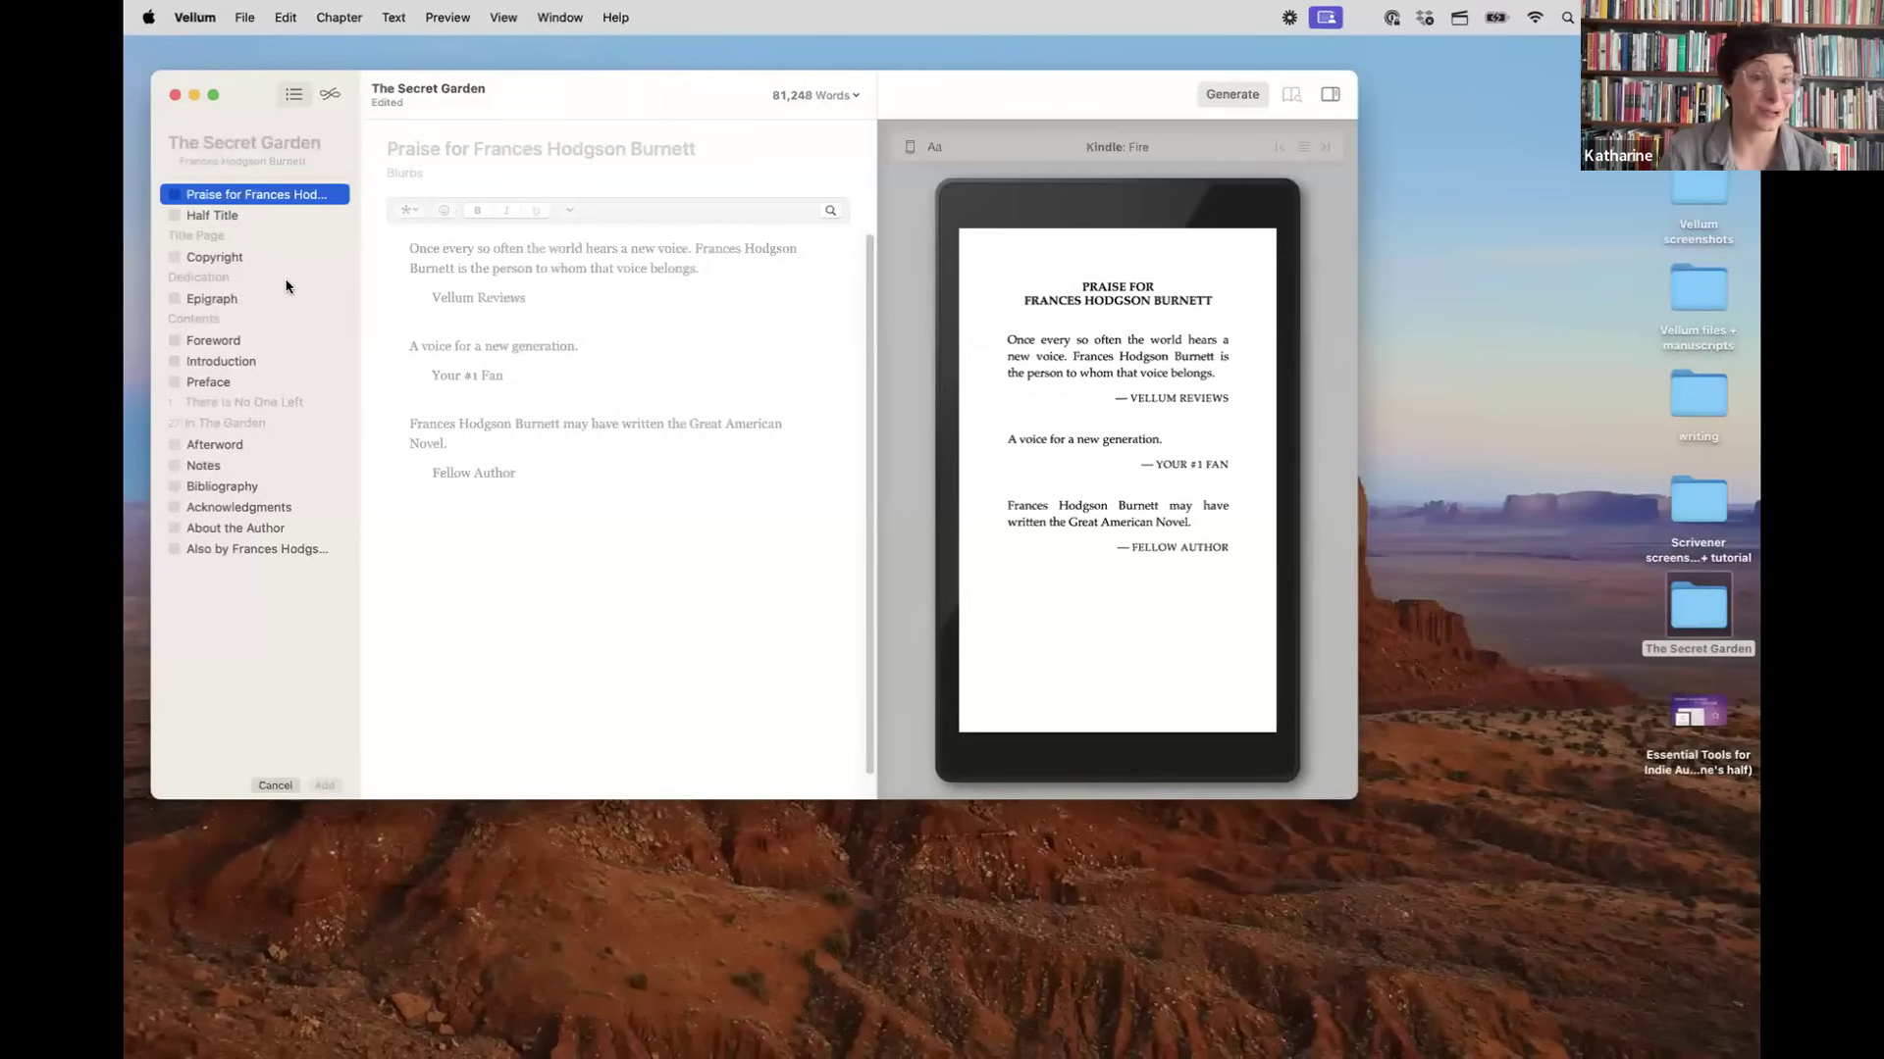
click(175, 529)
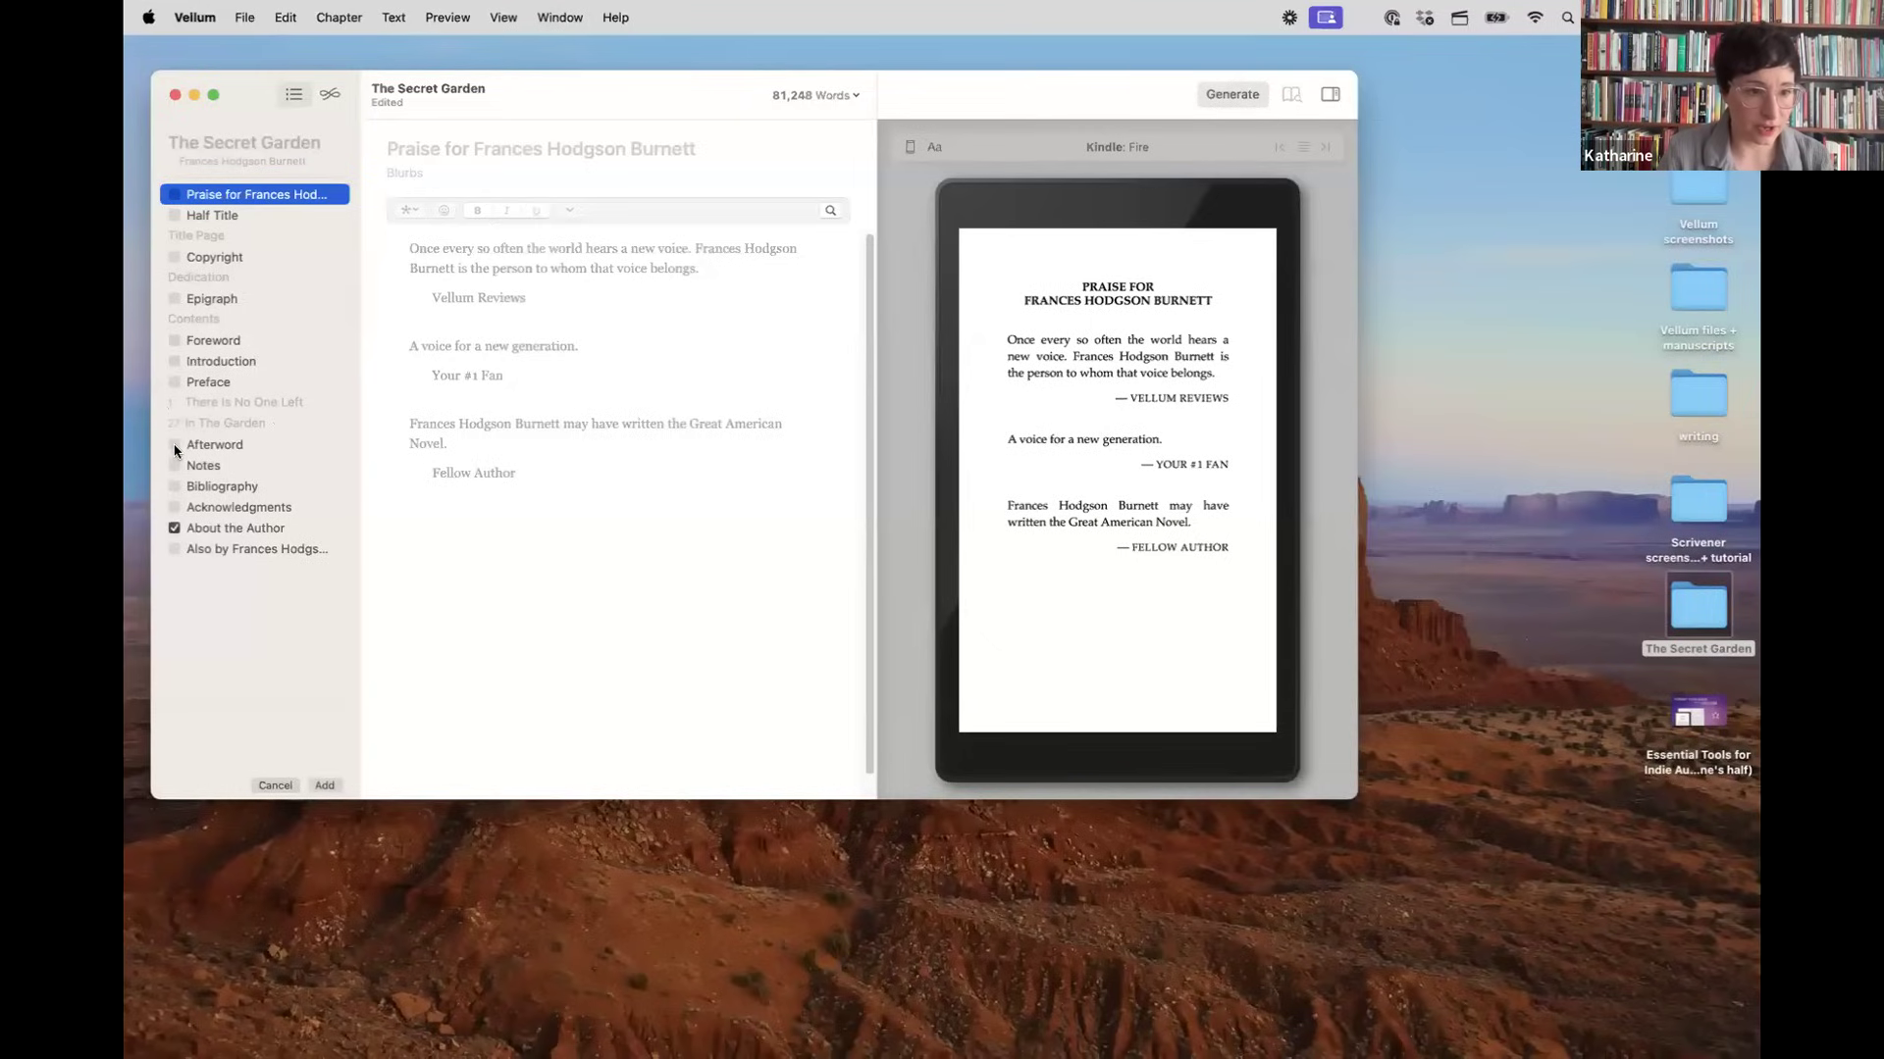
click(174, 361)
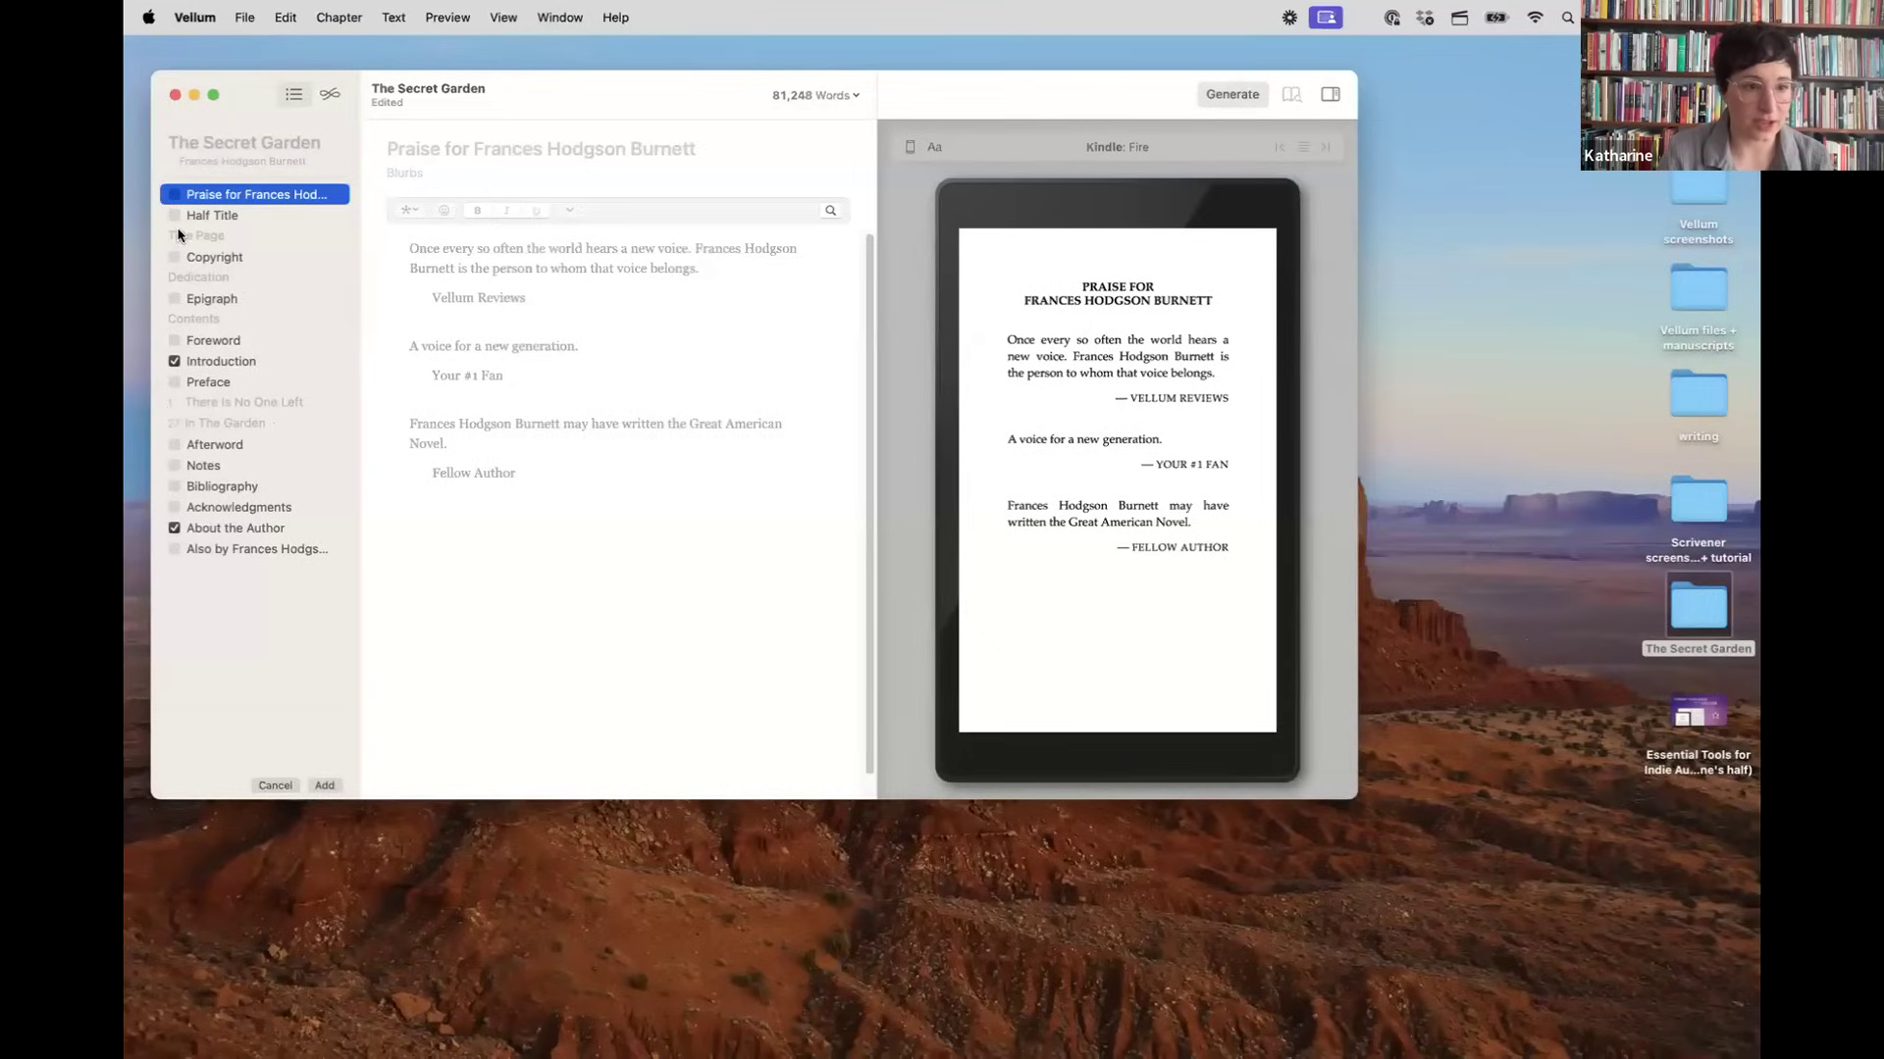
click(175, 300)
click(325, 786)
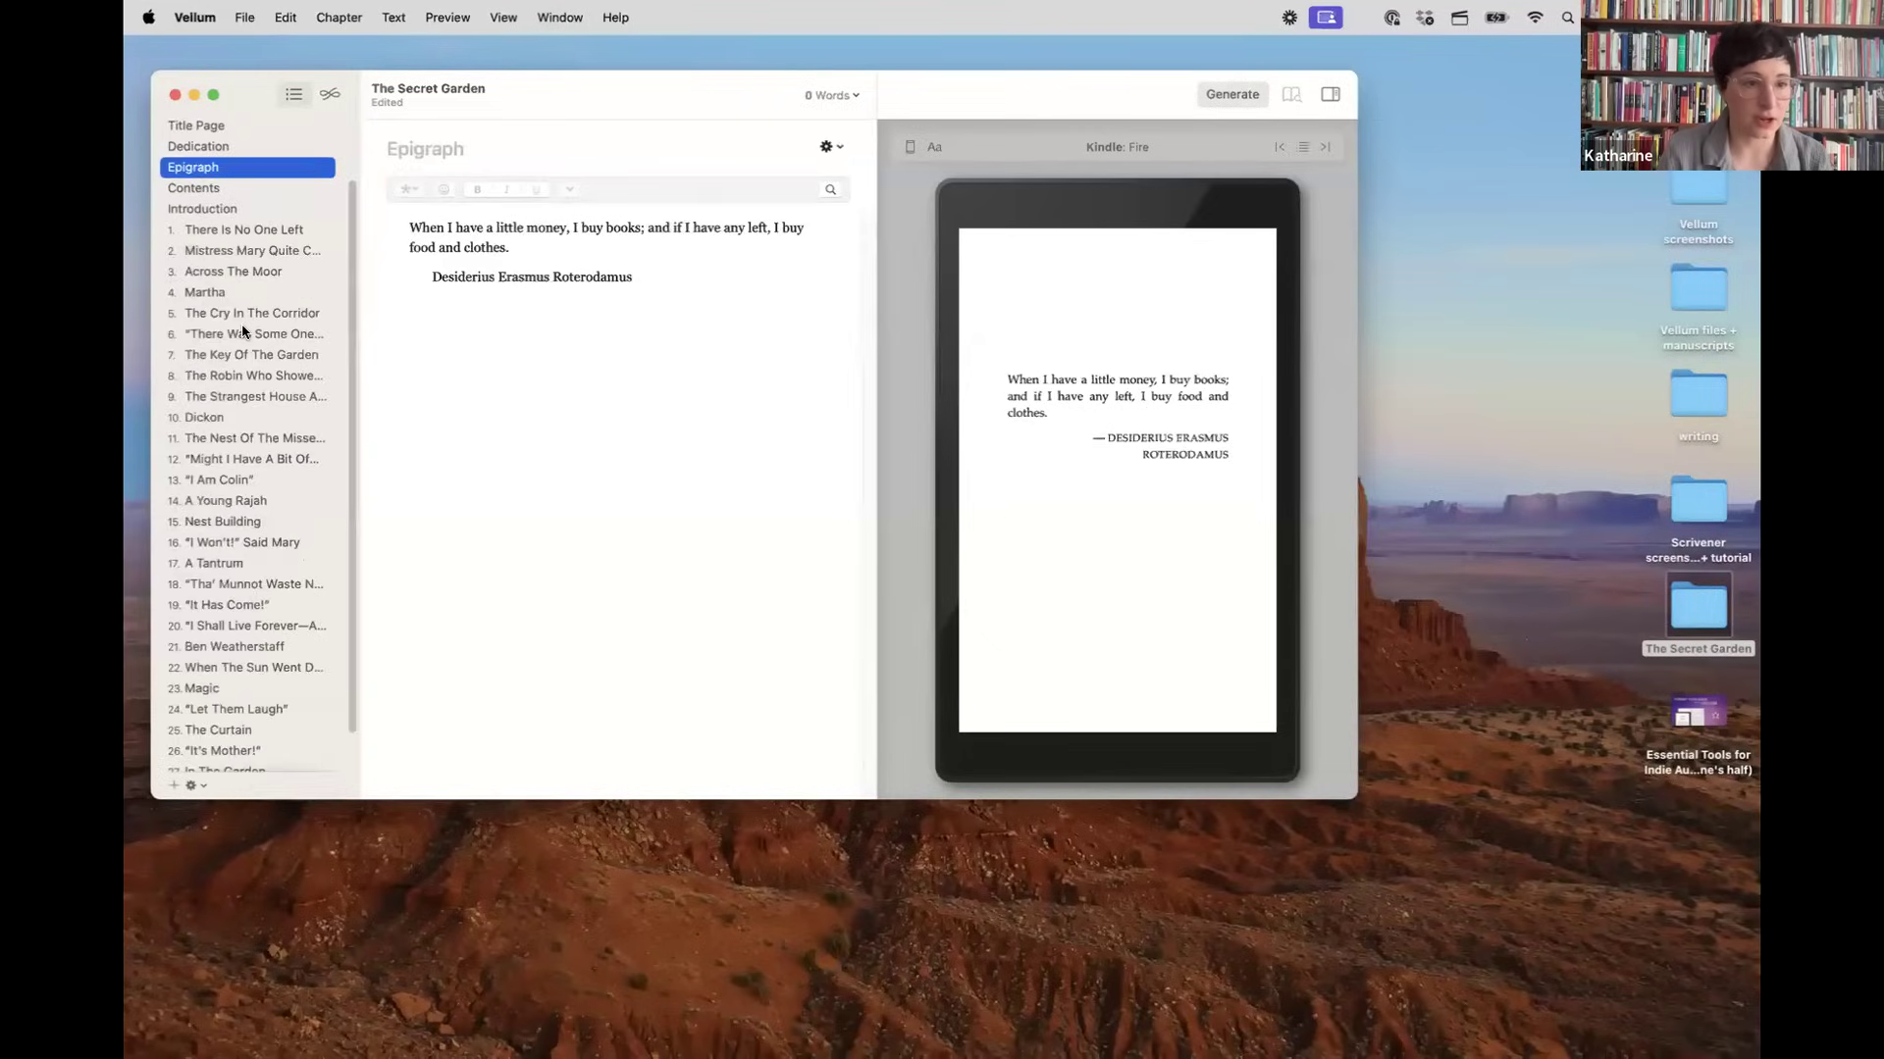
Step: Move the About the Author element from the end of the book to between the Epigraph and Contents
scroll(266, 383, up, 2)
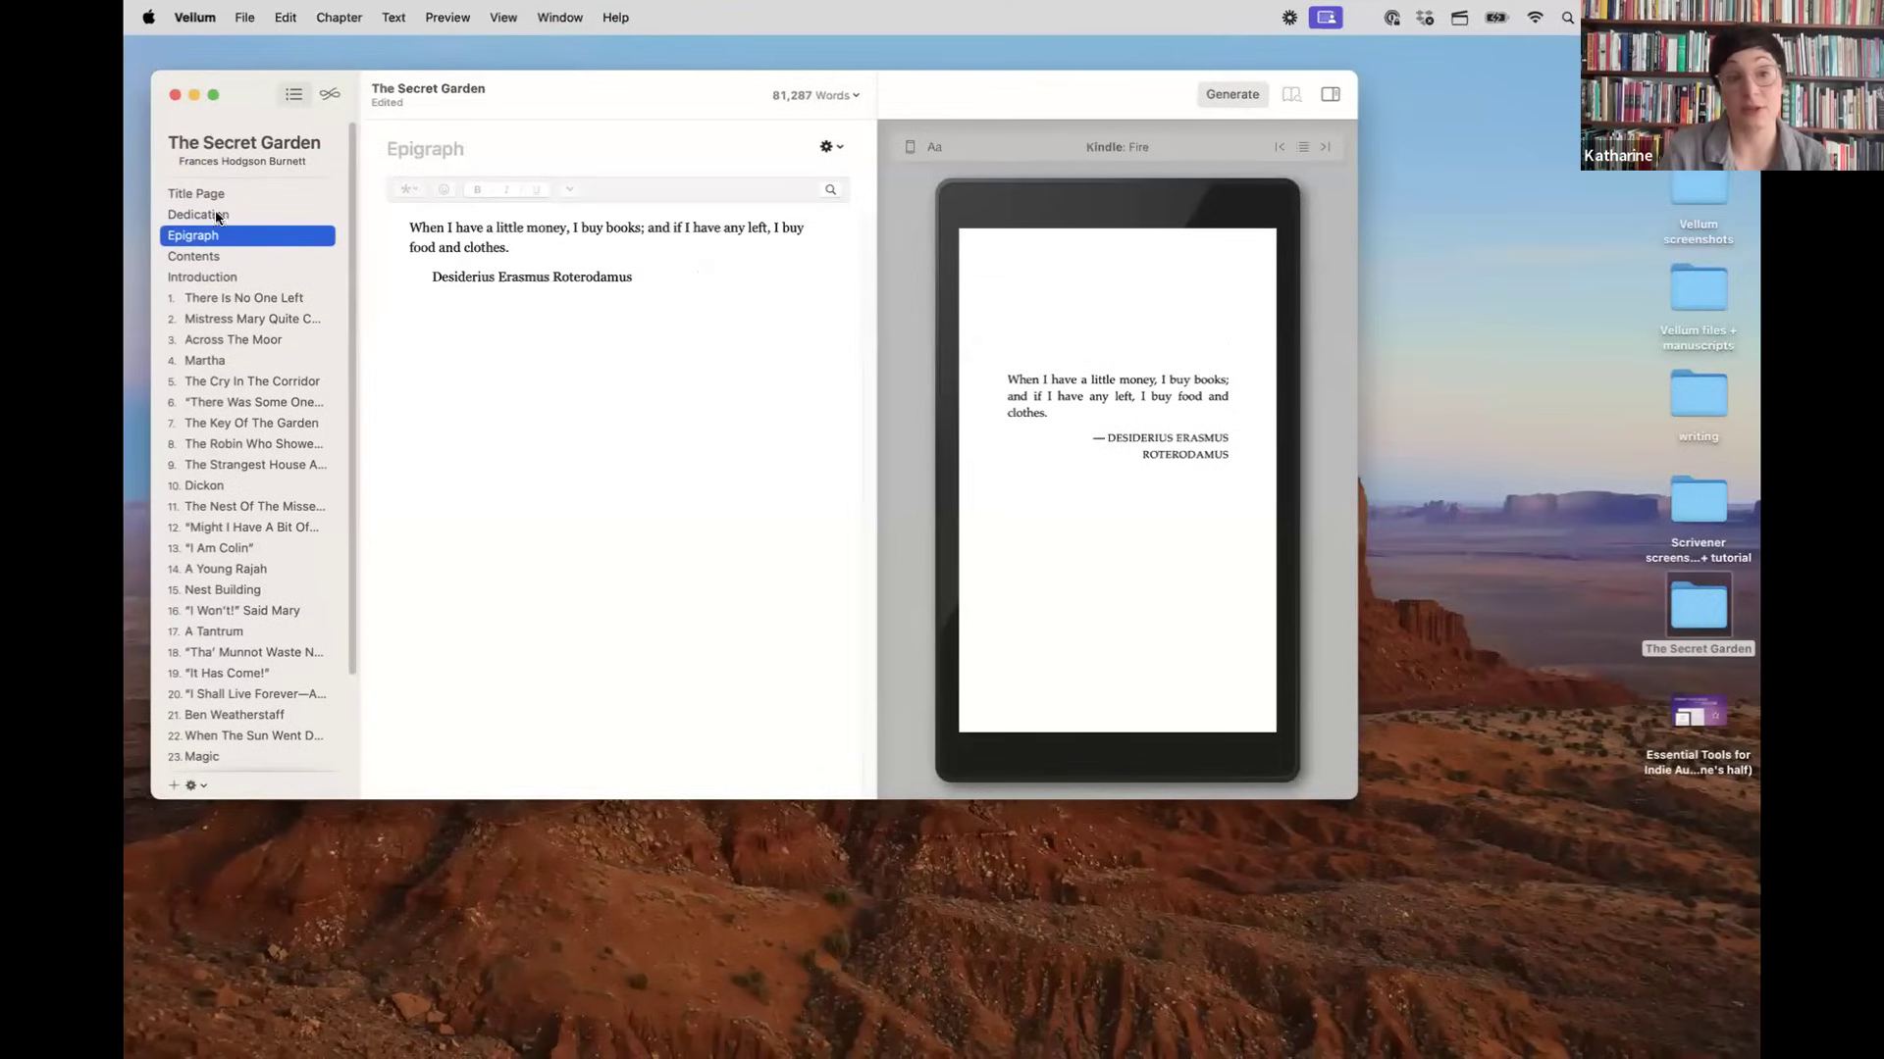
scroll(232, 387, down, 2)
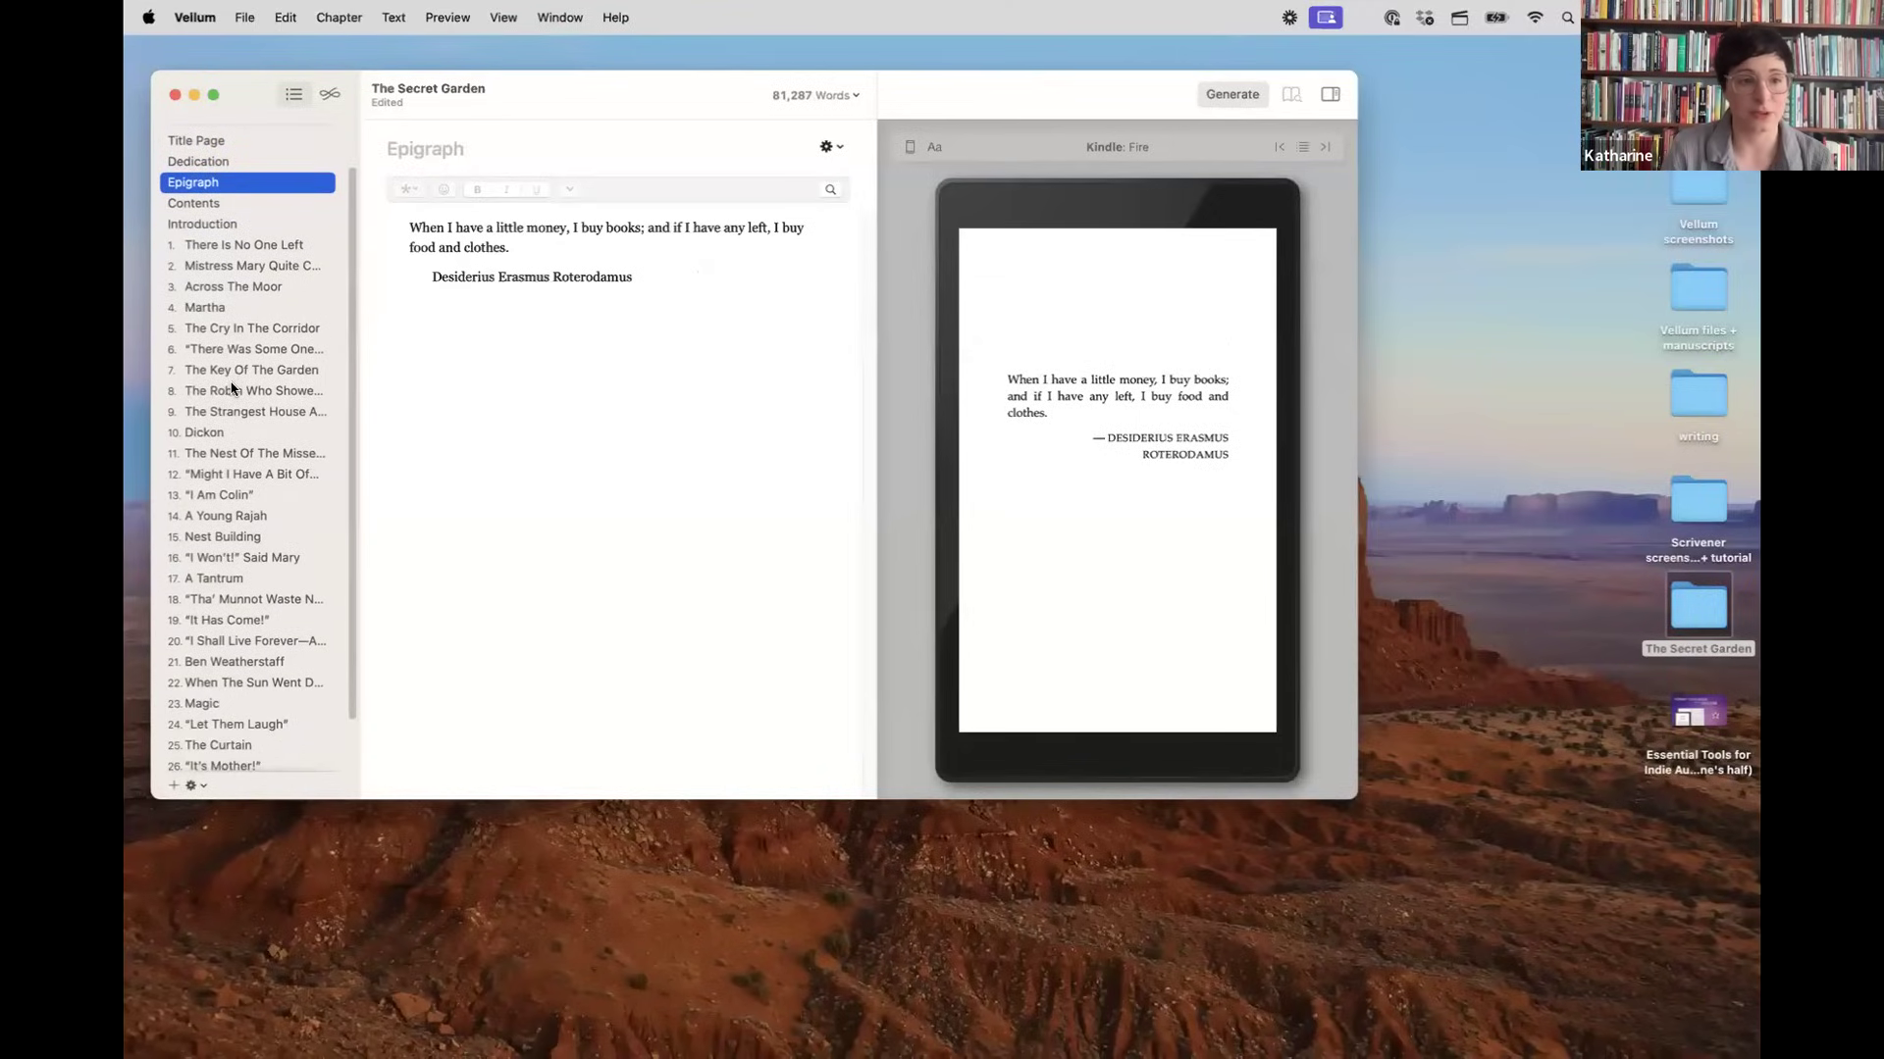
scroll(233, 387, down, 2)
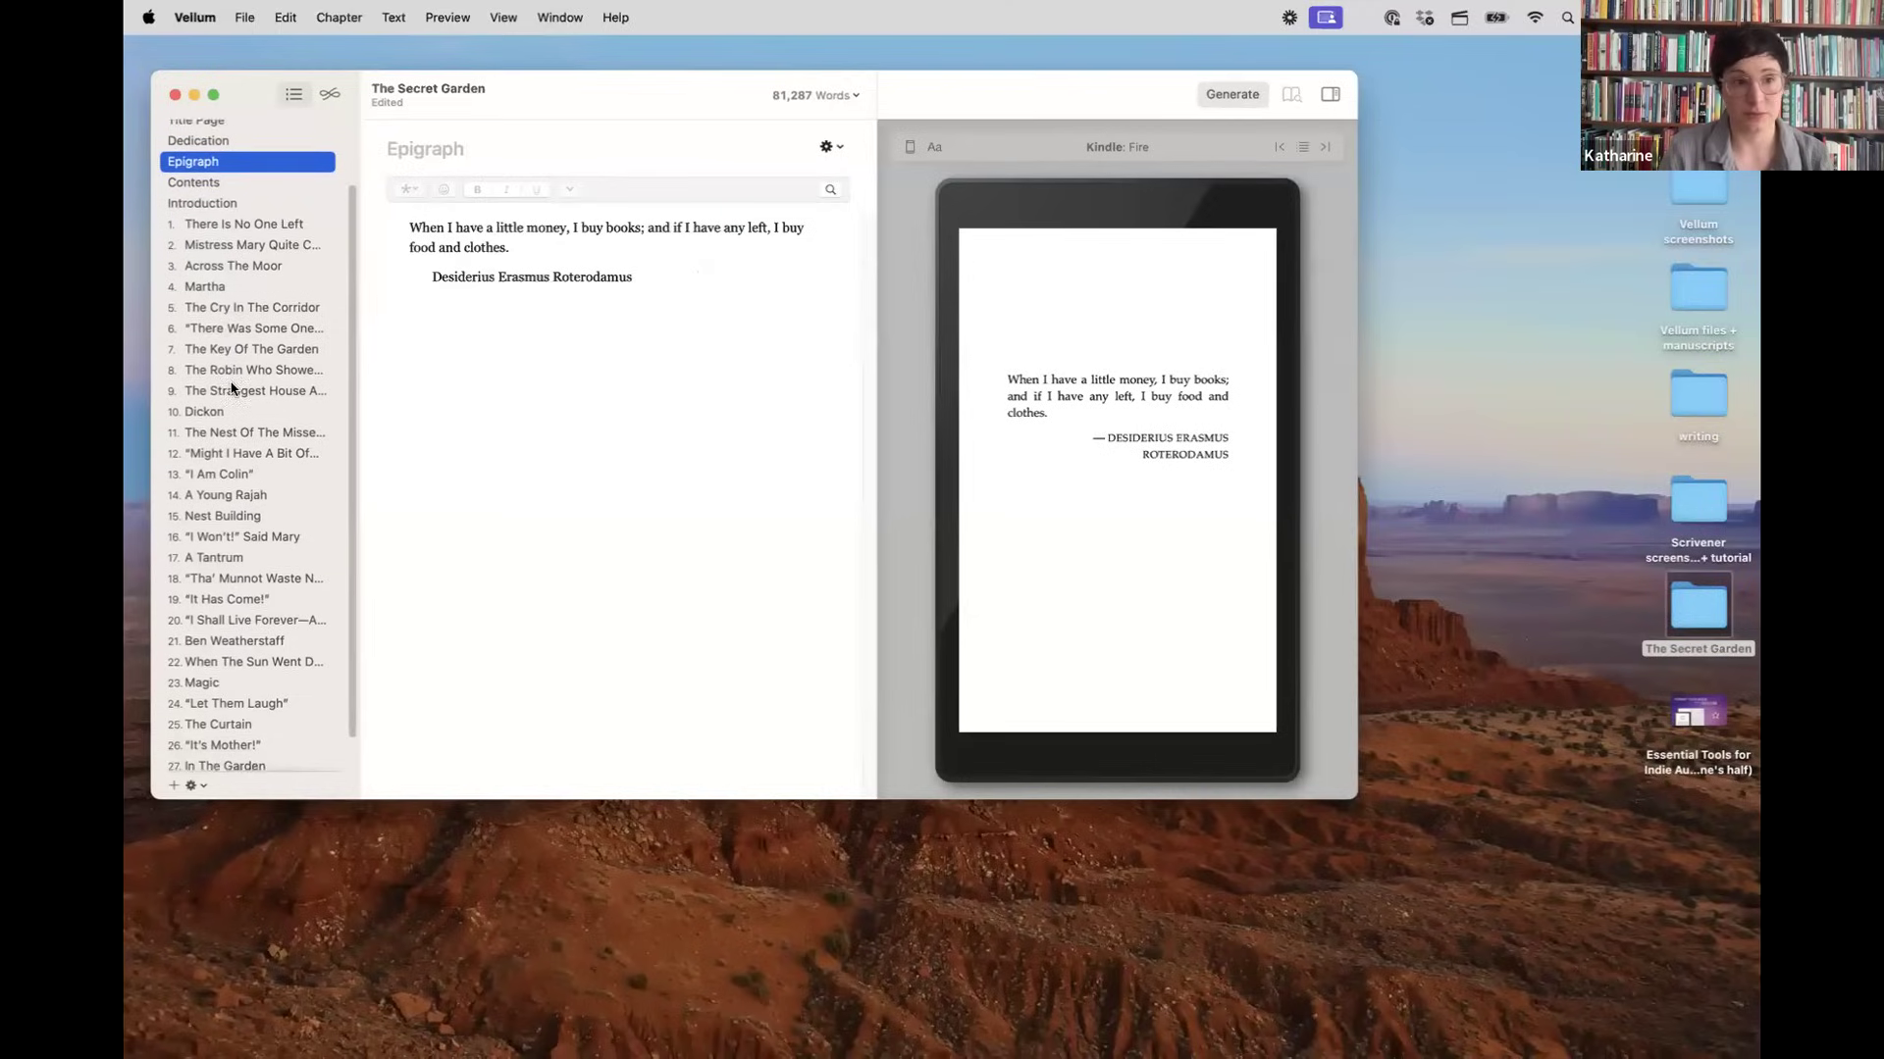
scroll(232, 387, up, 3)
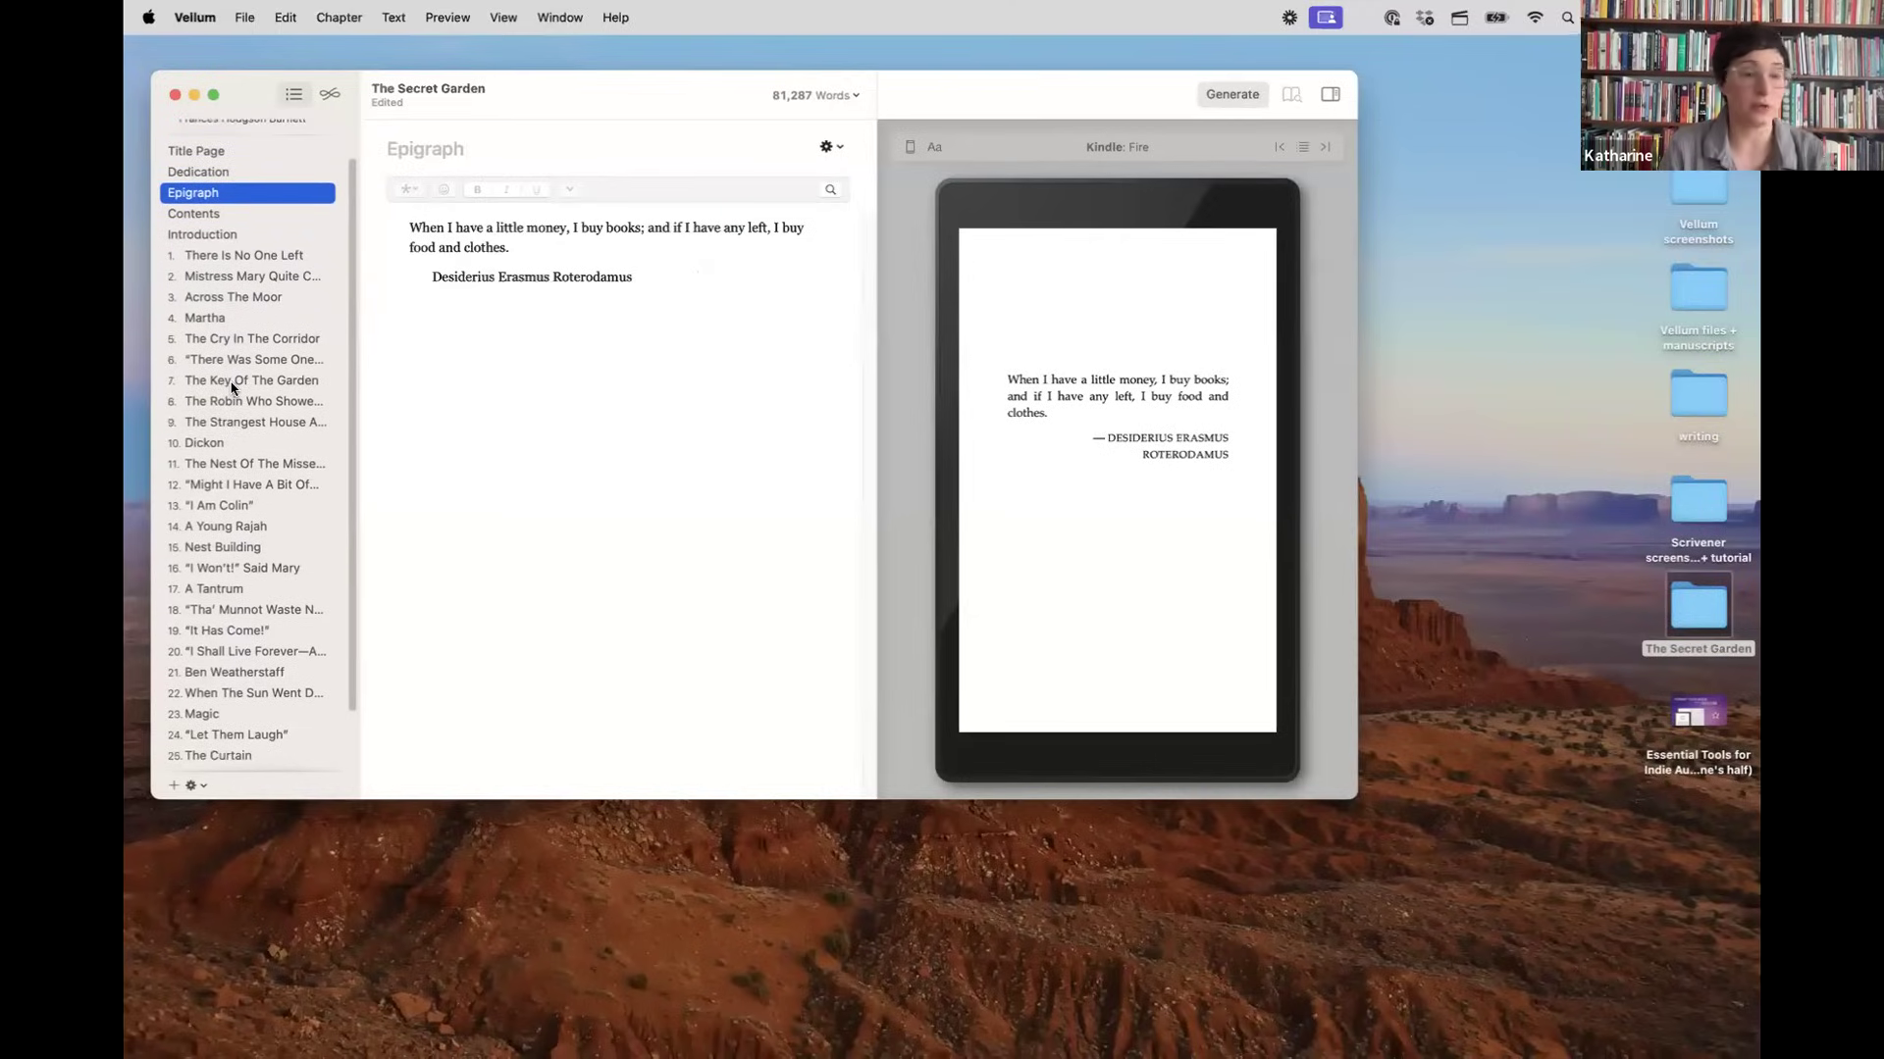
scroll(228, 394, down, 3)
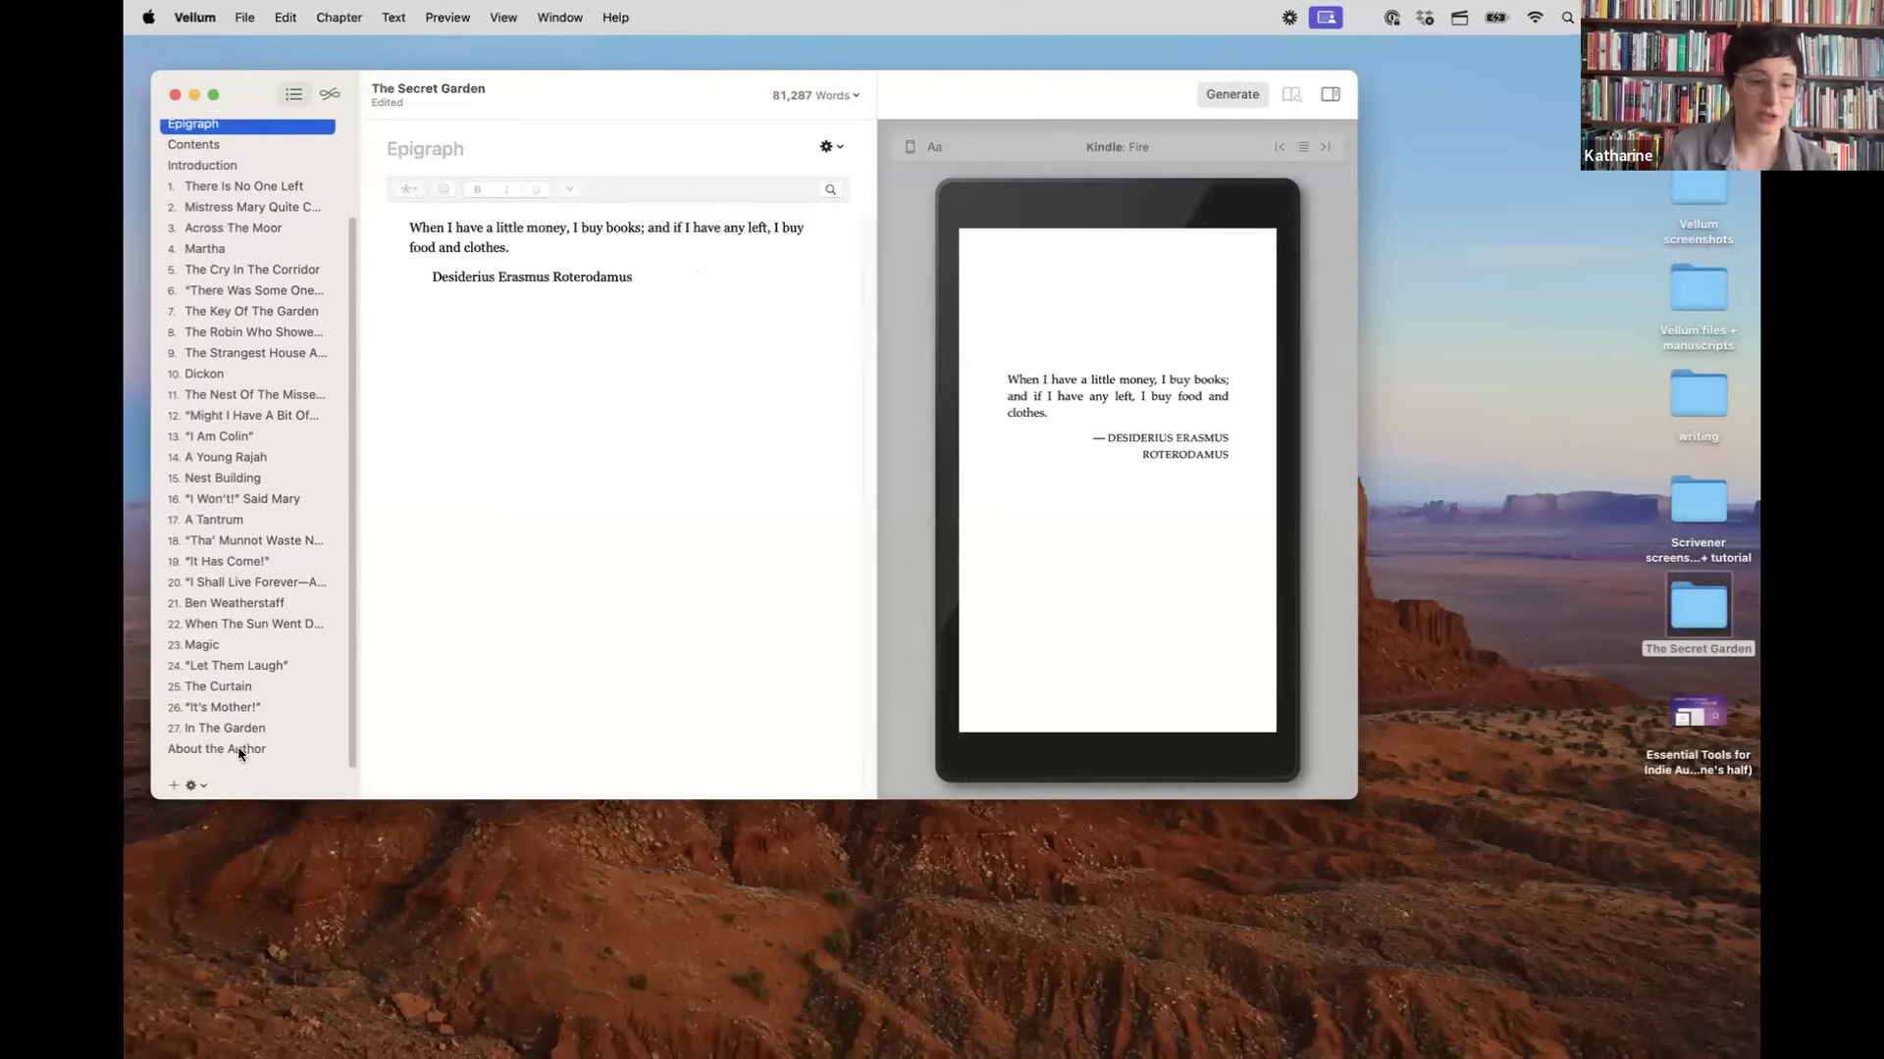
drag(237, 754, 271, 155)
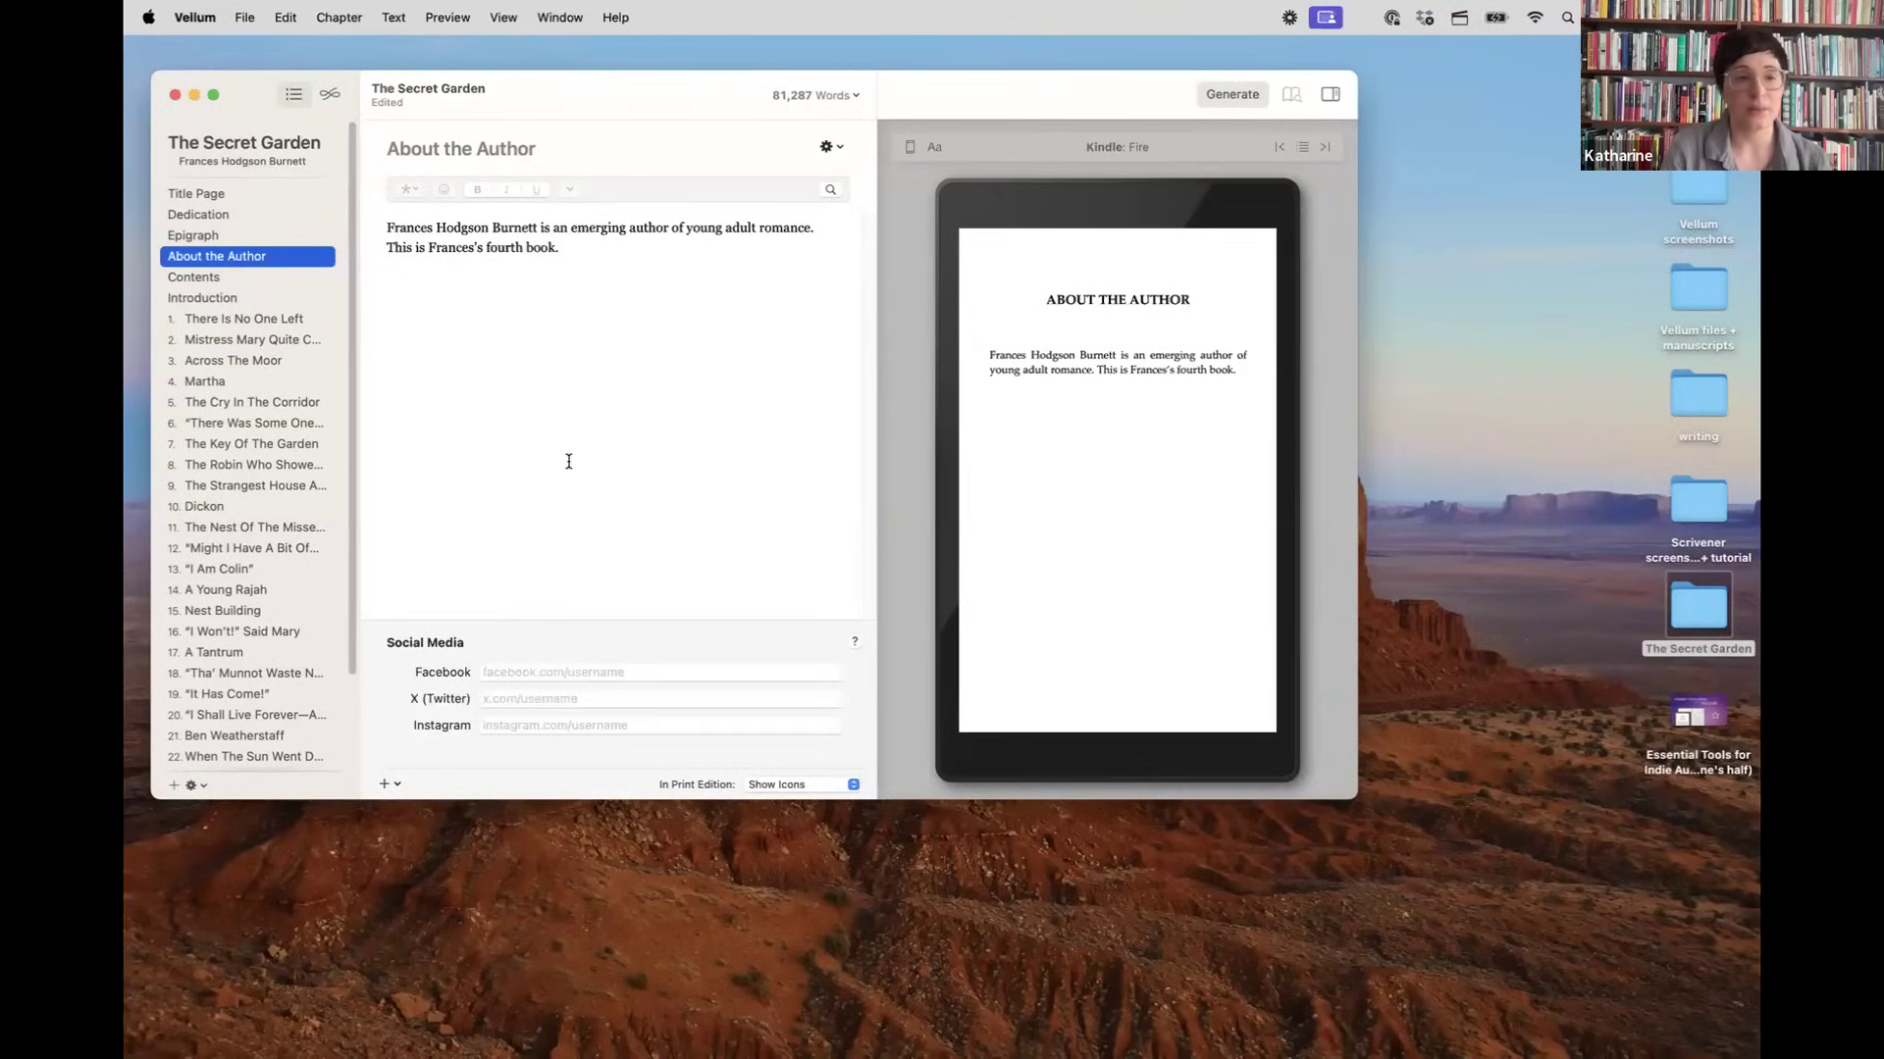
Step: View the Epigraph and About the Author elements in the Kindle Fire preview
click(214, 243)
click(216, 257)
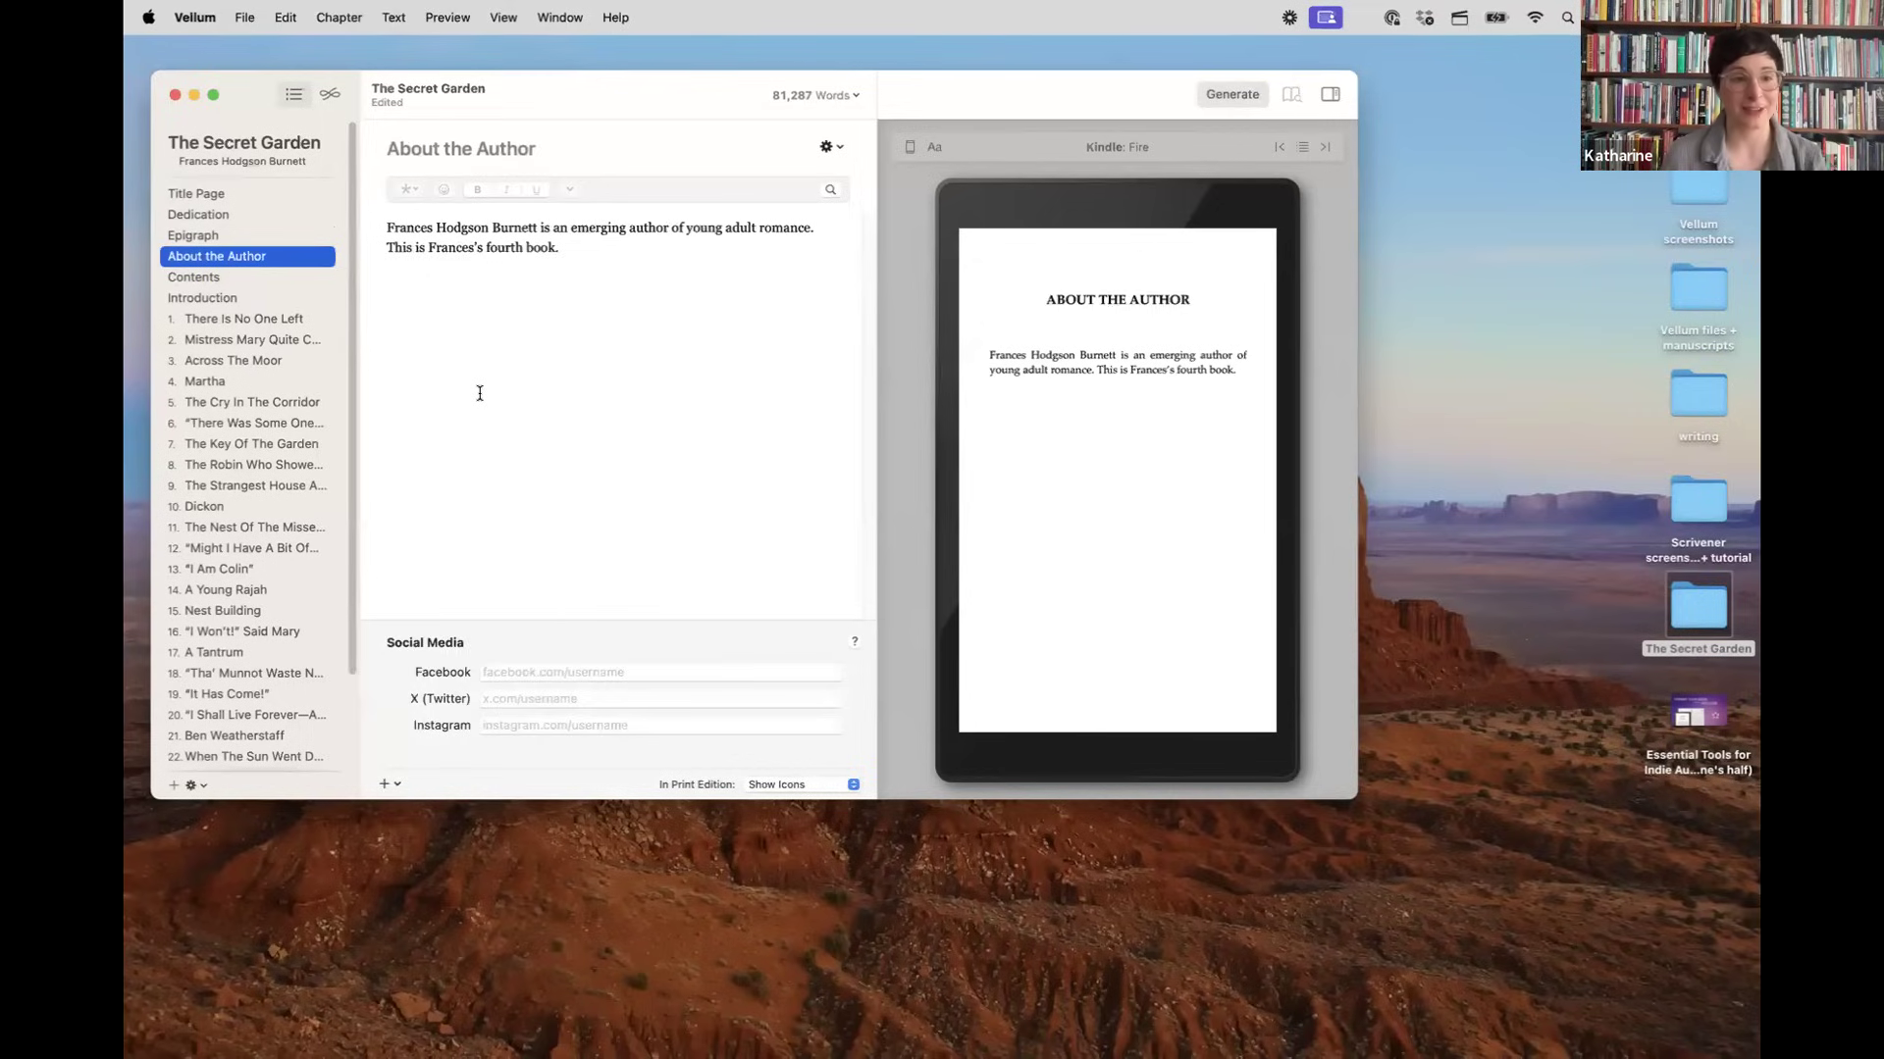
click(251, 238)
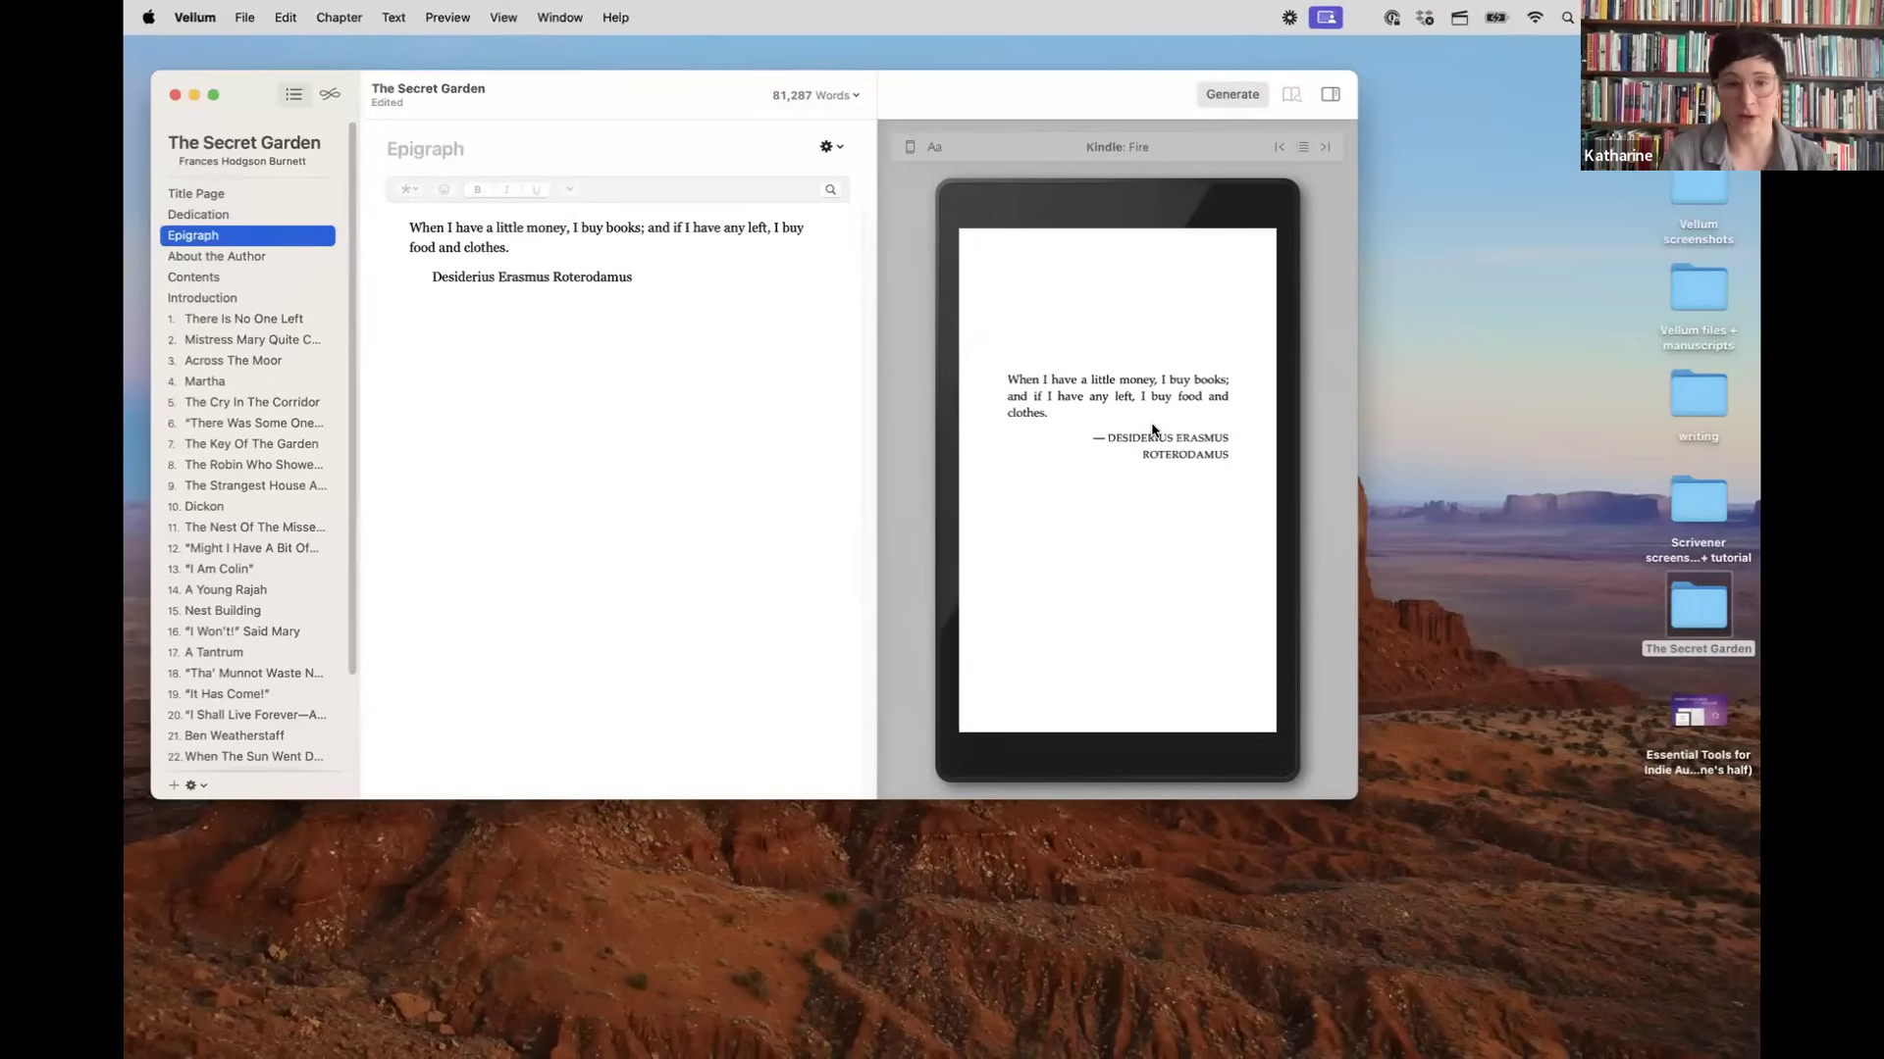
click(206, 257)
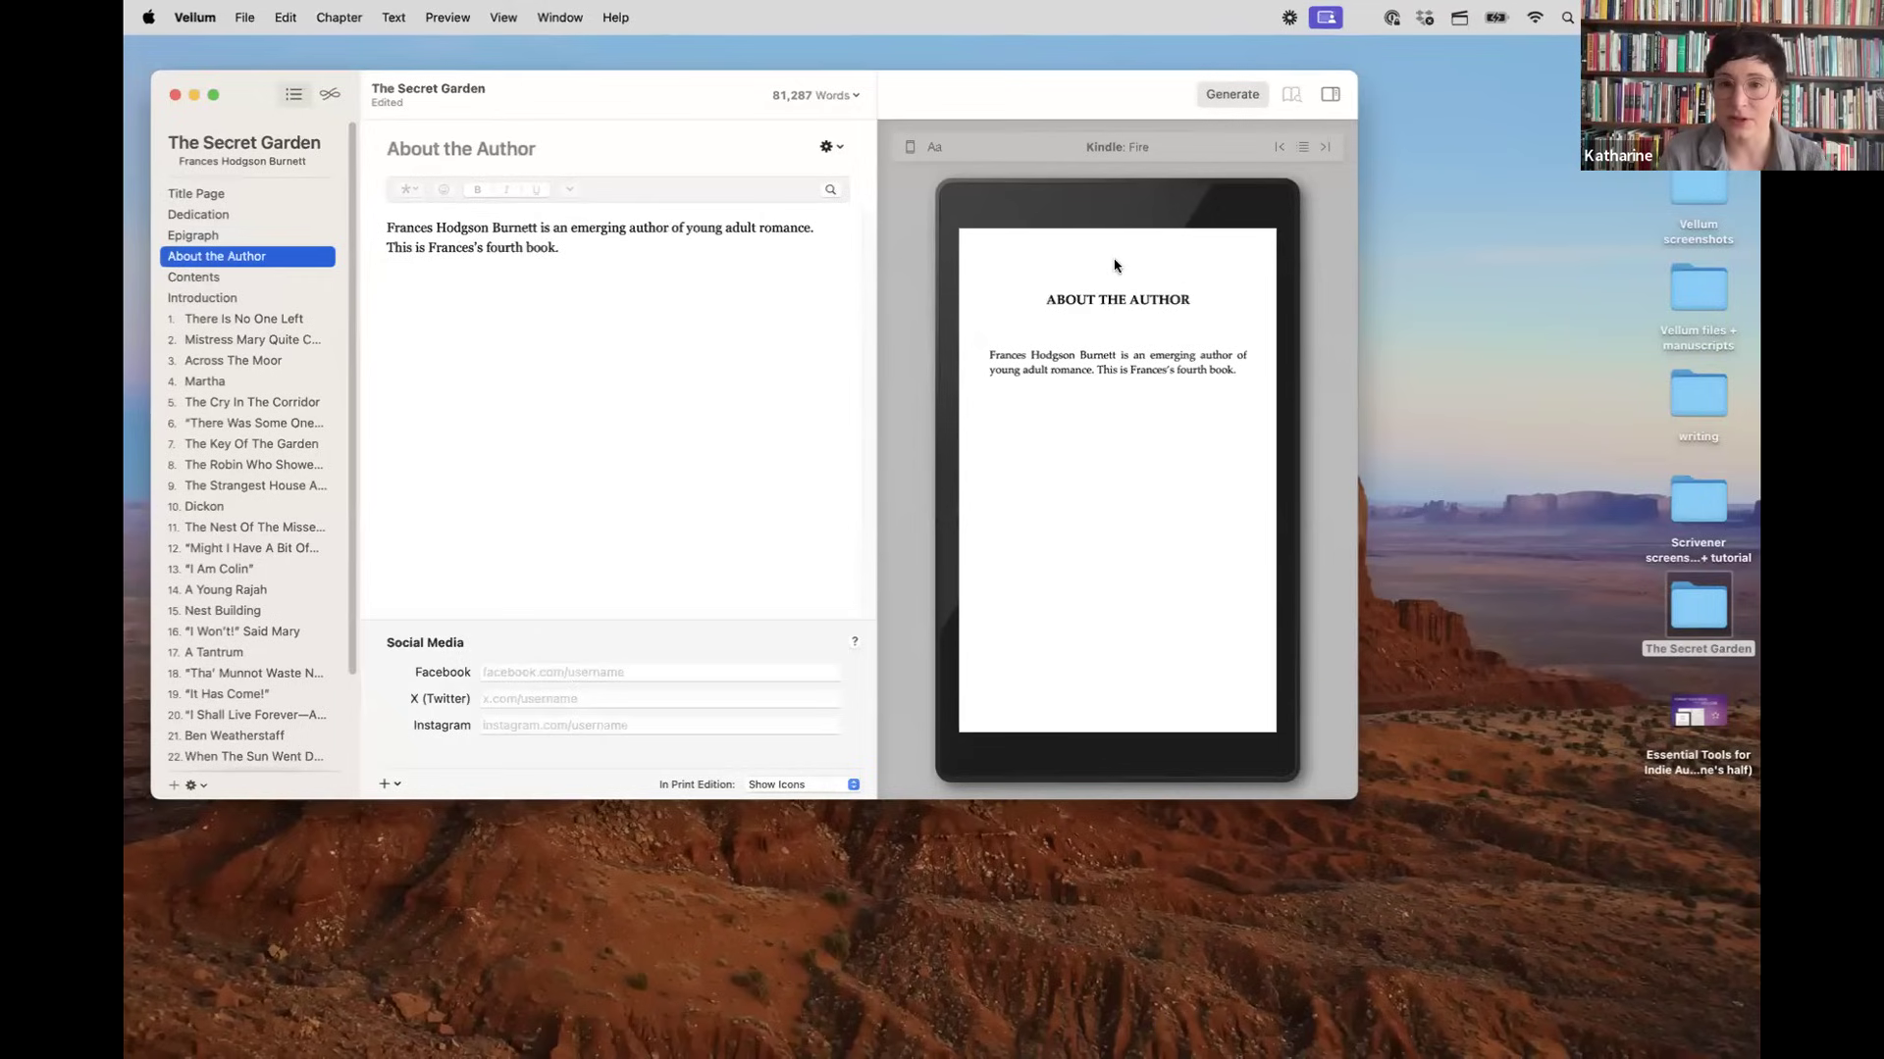
Step: Enter facebook.com/180g as the Facebook profile in About the Author and set its print edition display to Show Icons + Links
click(606, 677)
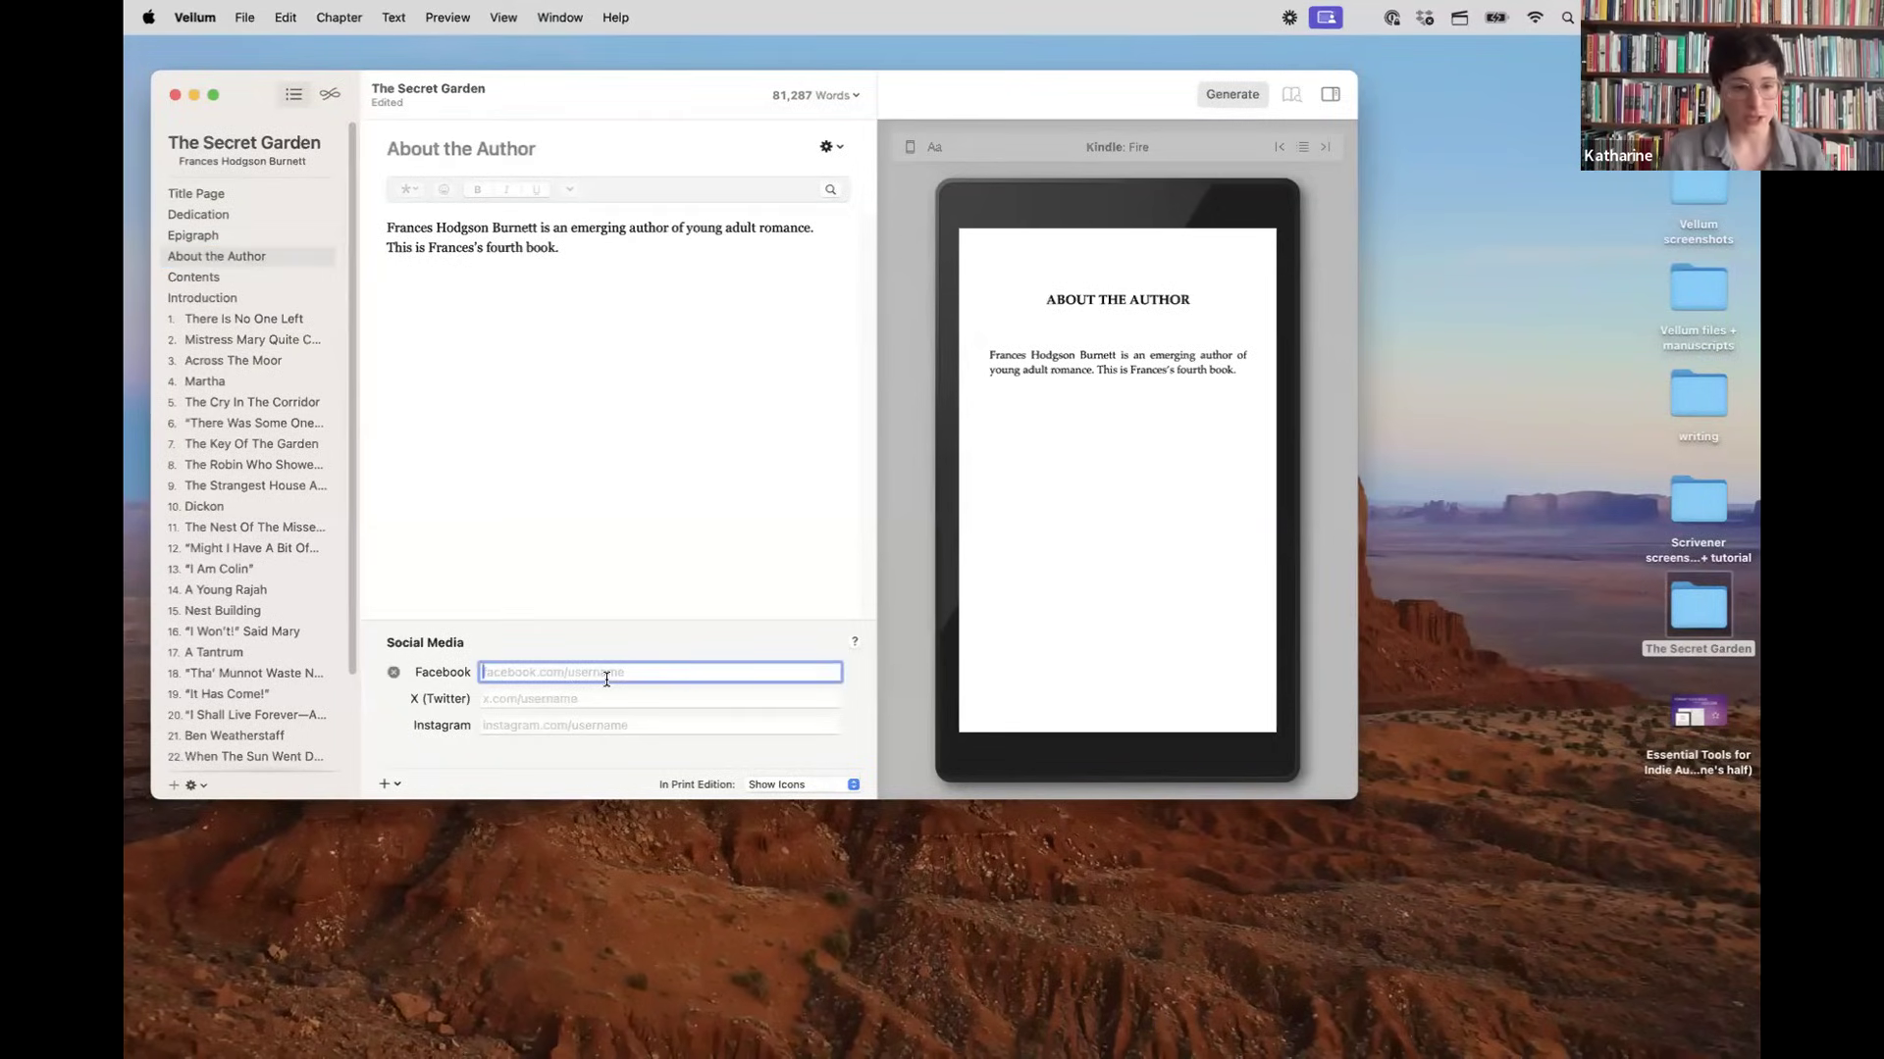
text(facebook.com/180g)
key(Return)
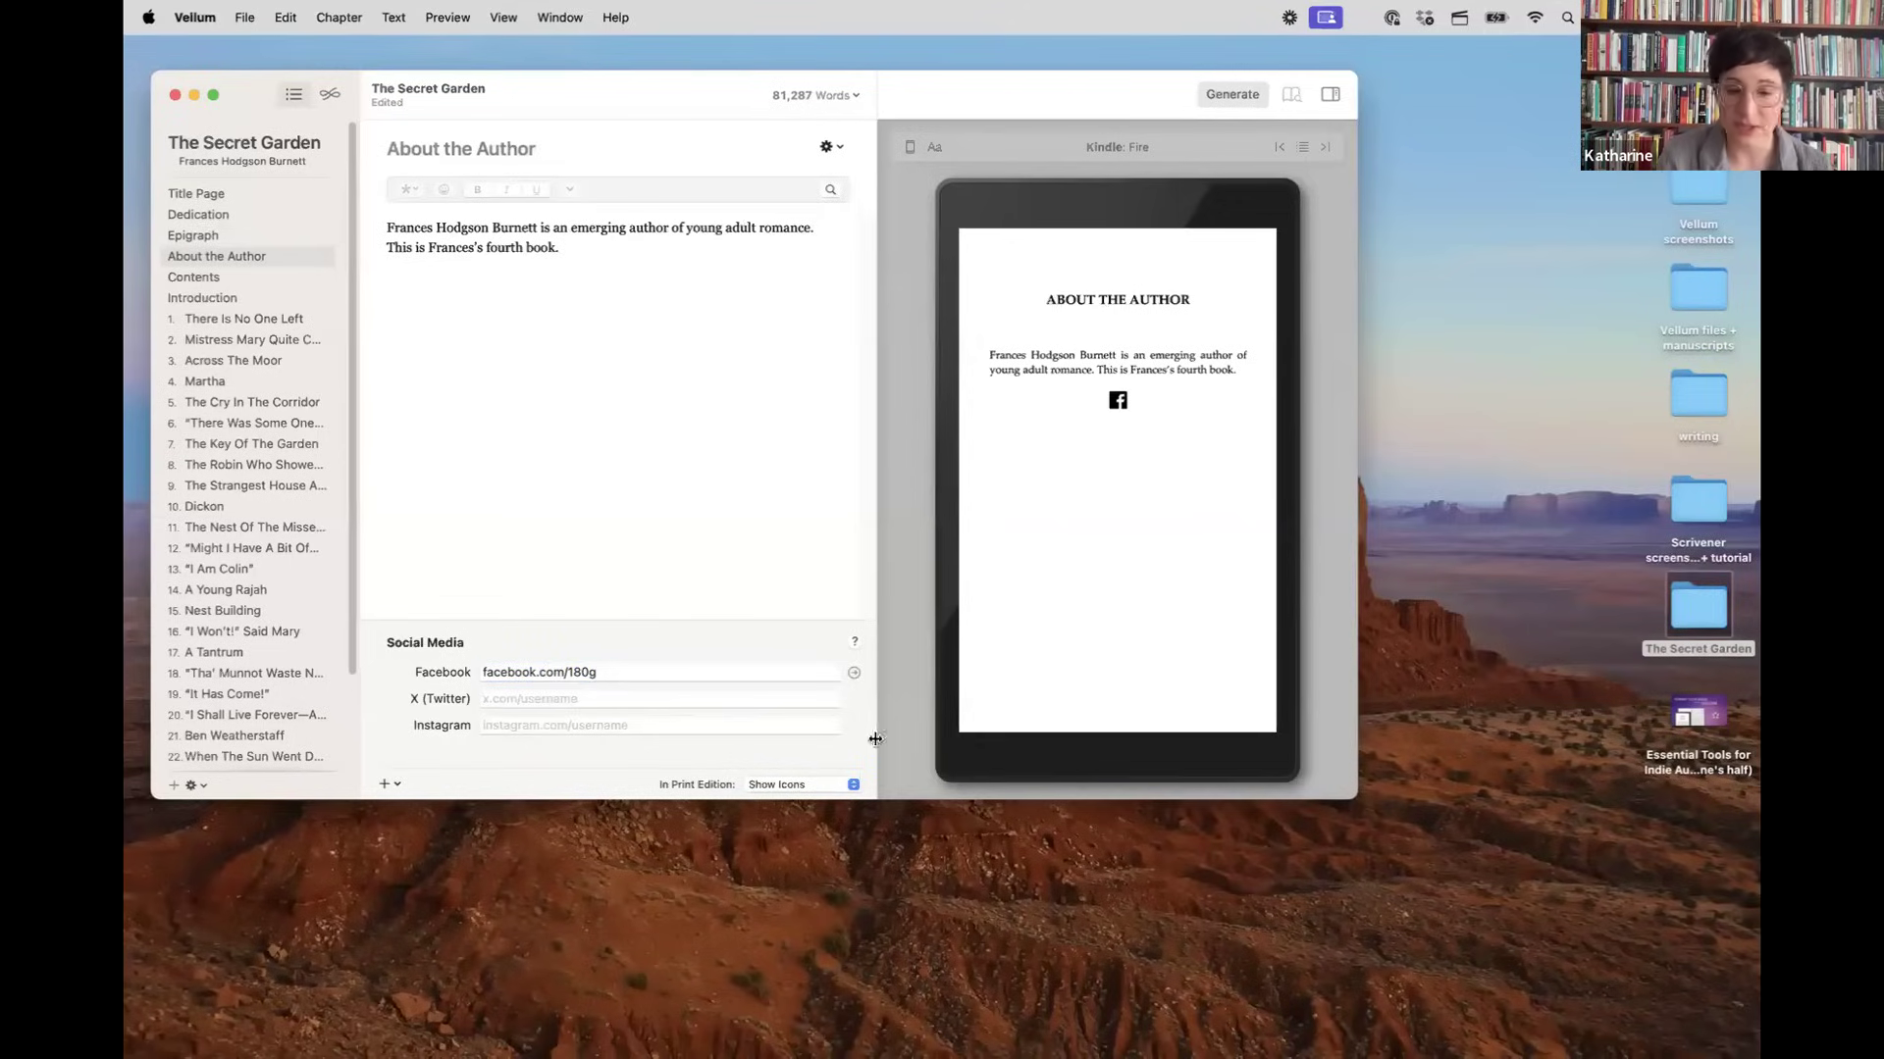
click(791, 784)
click(800, 806)
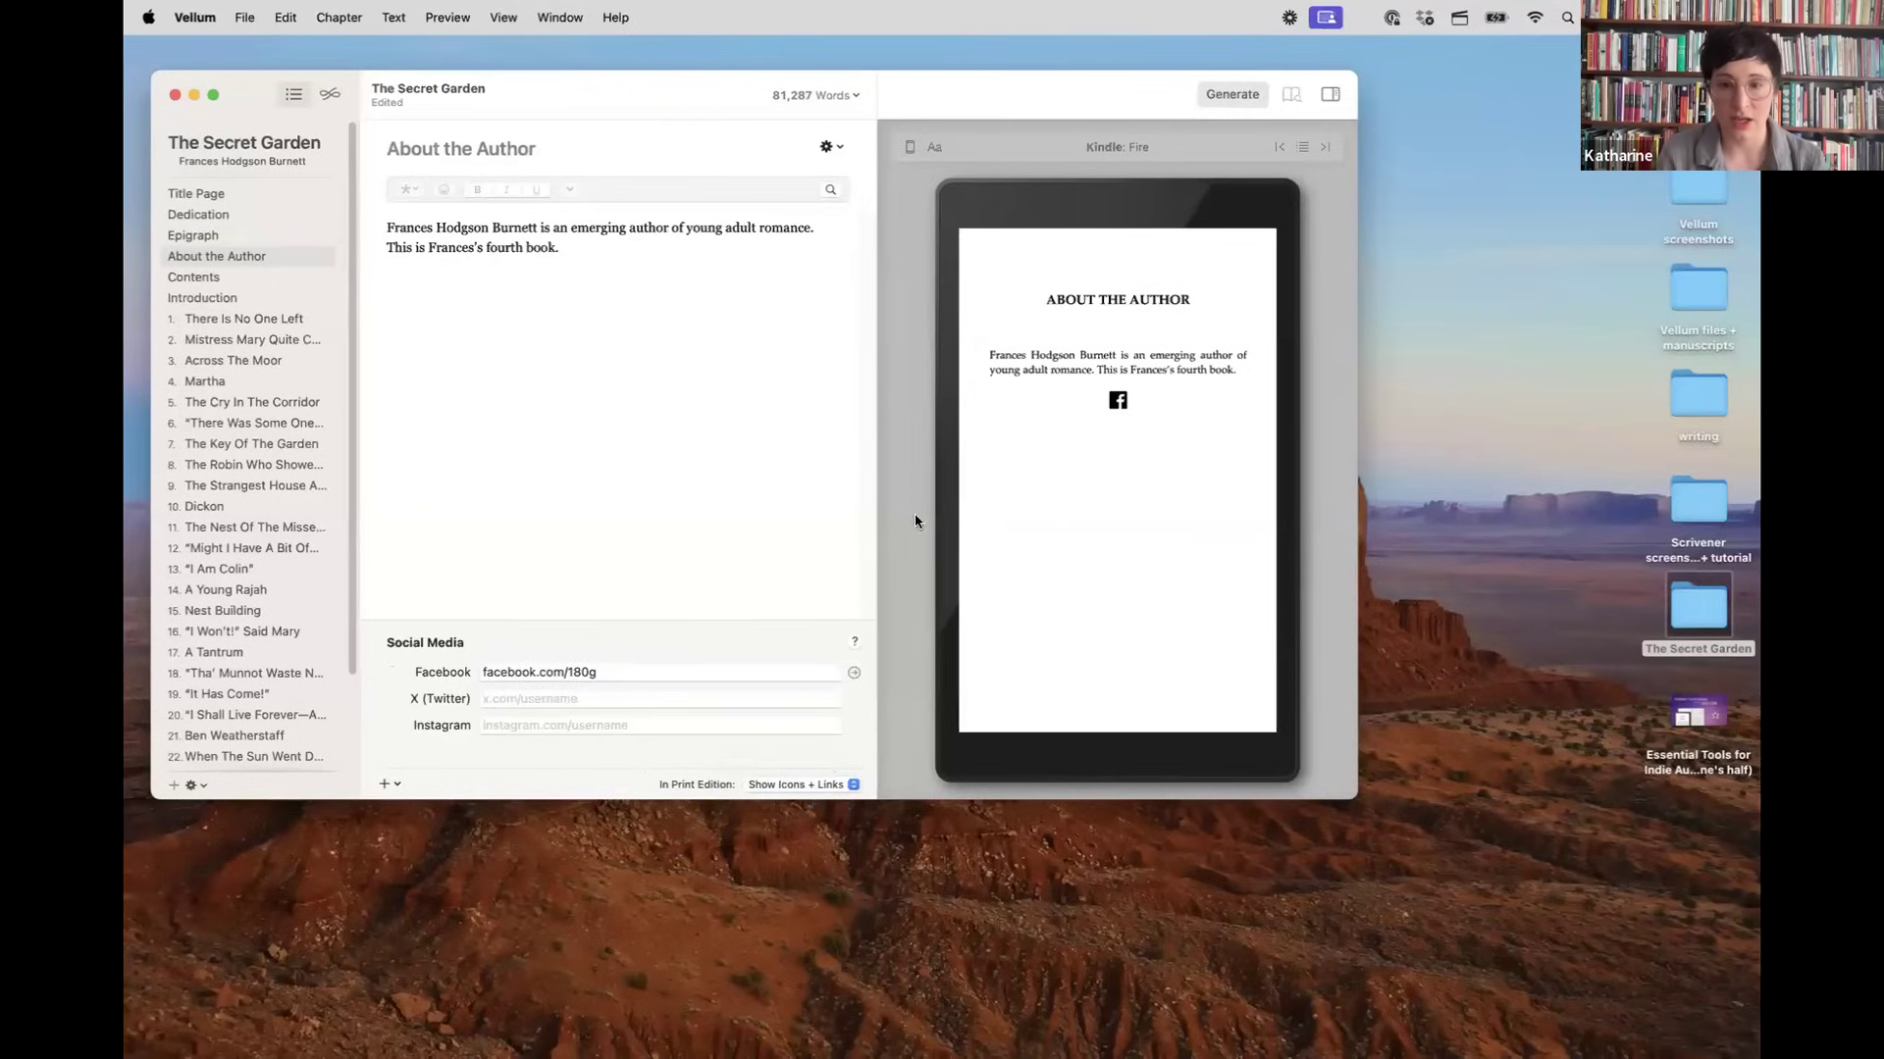
Step: Bring the preview back to the About the Author page to check its social media profile
click(937, 471)
click(736, 672)
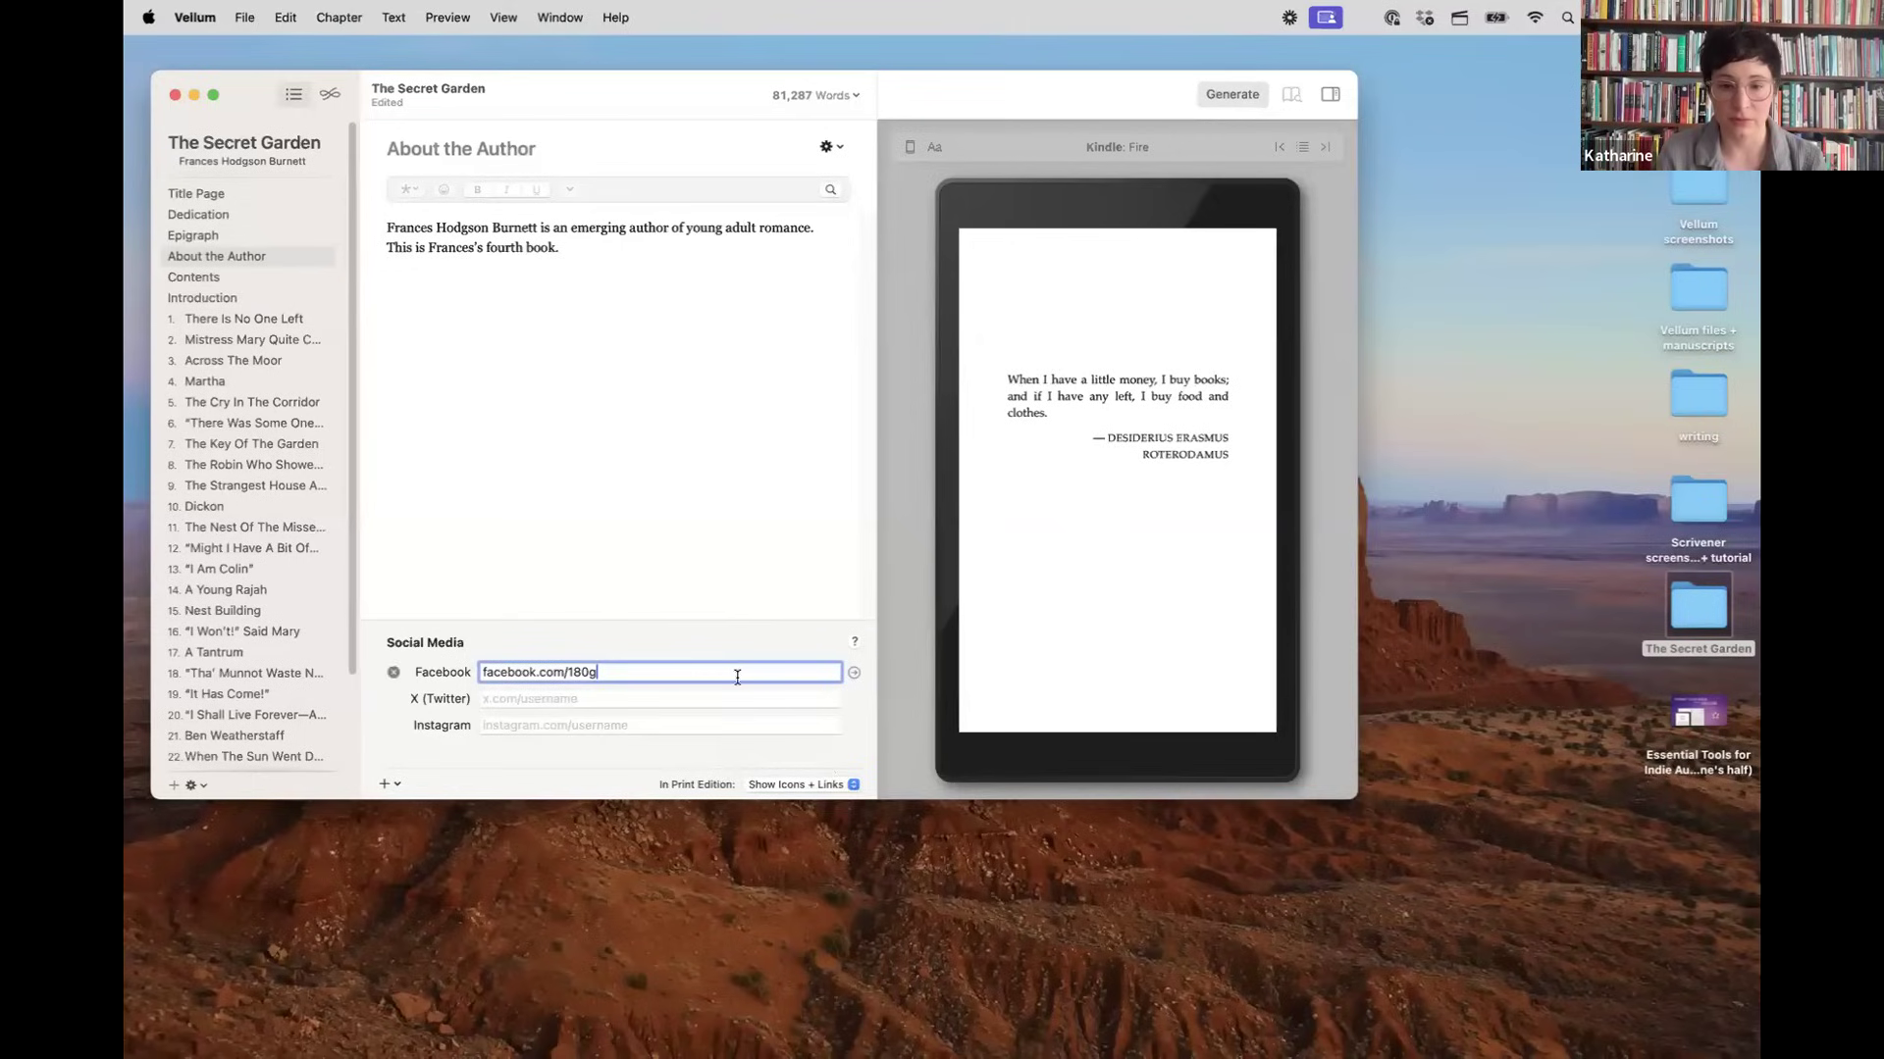
click(232, 257)
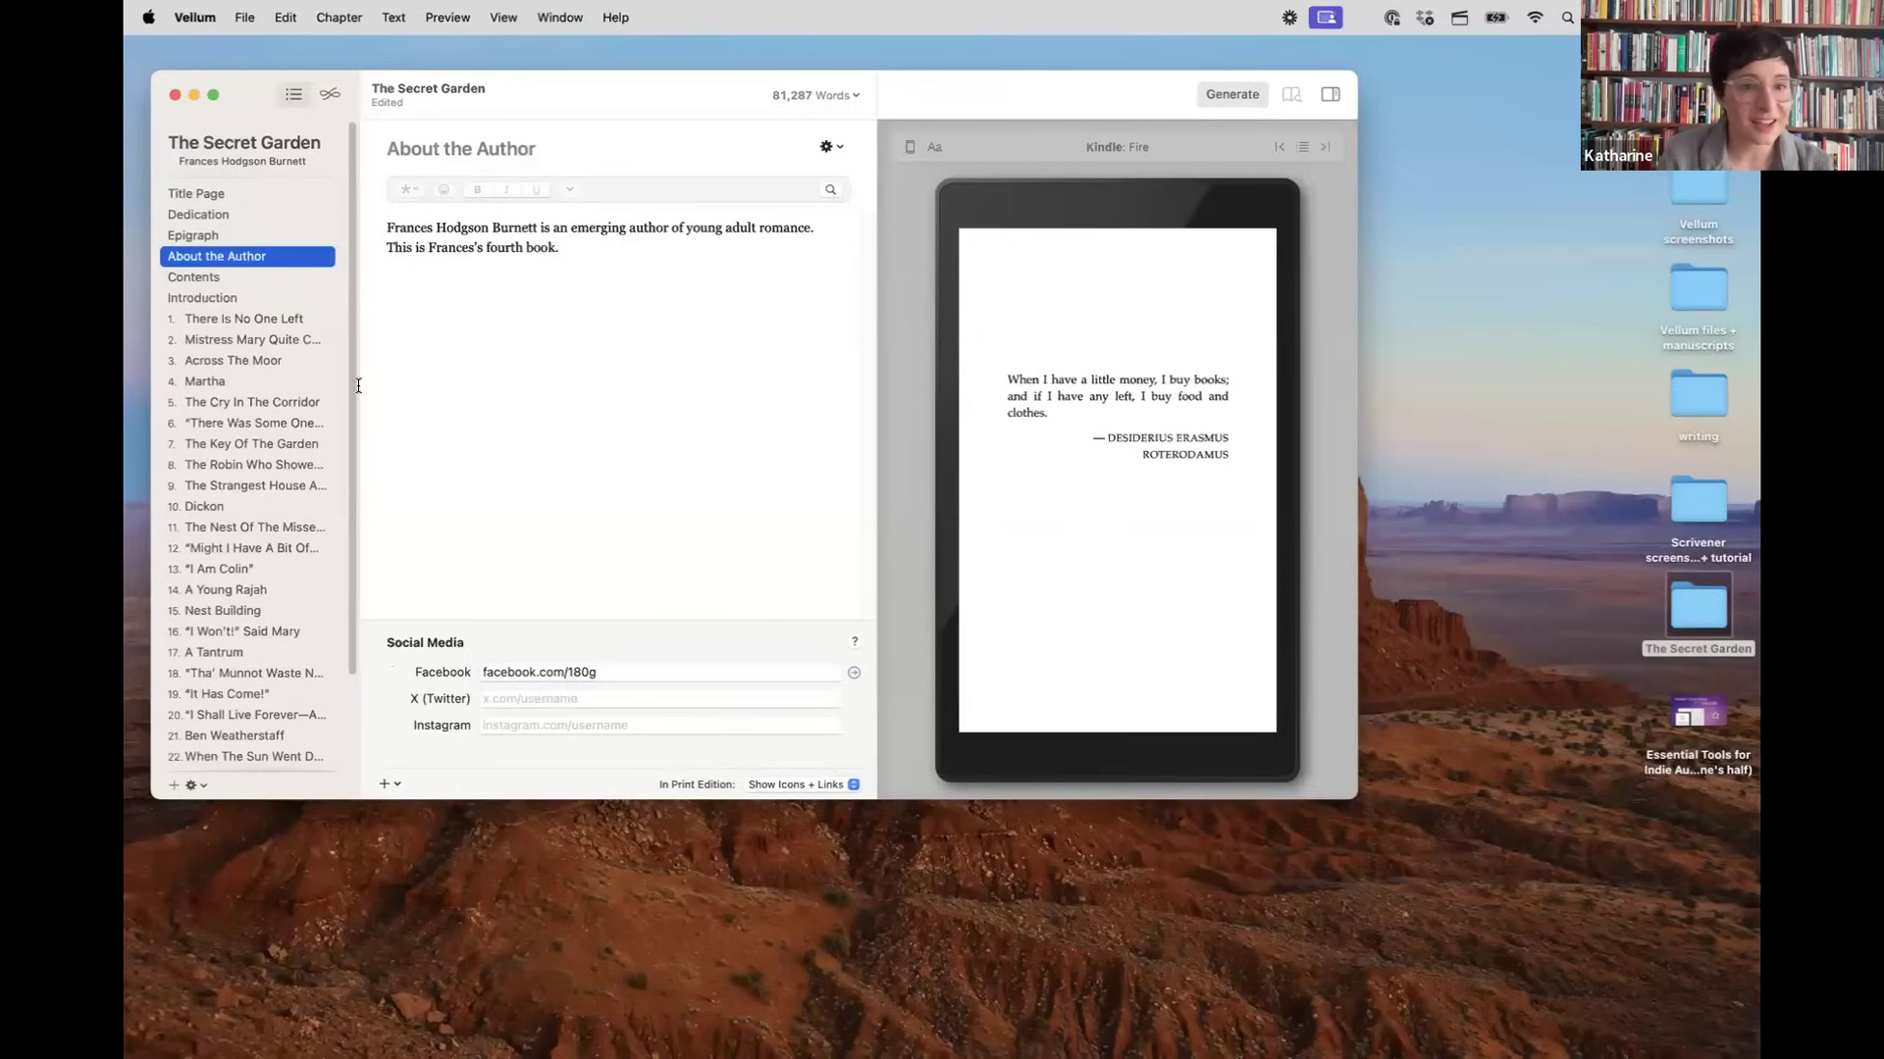
click(271, 257)
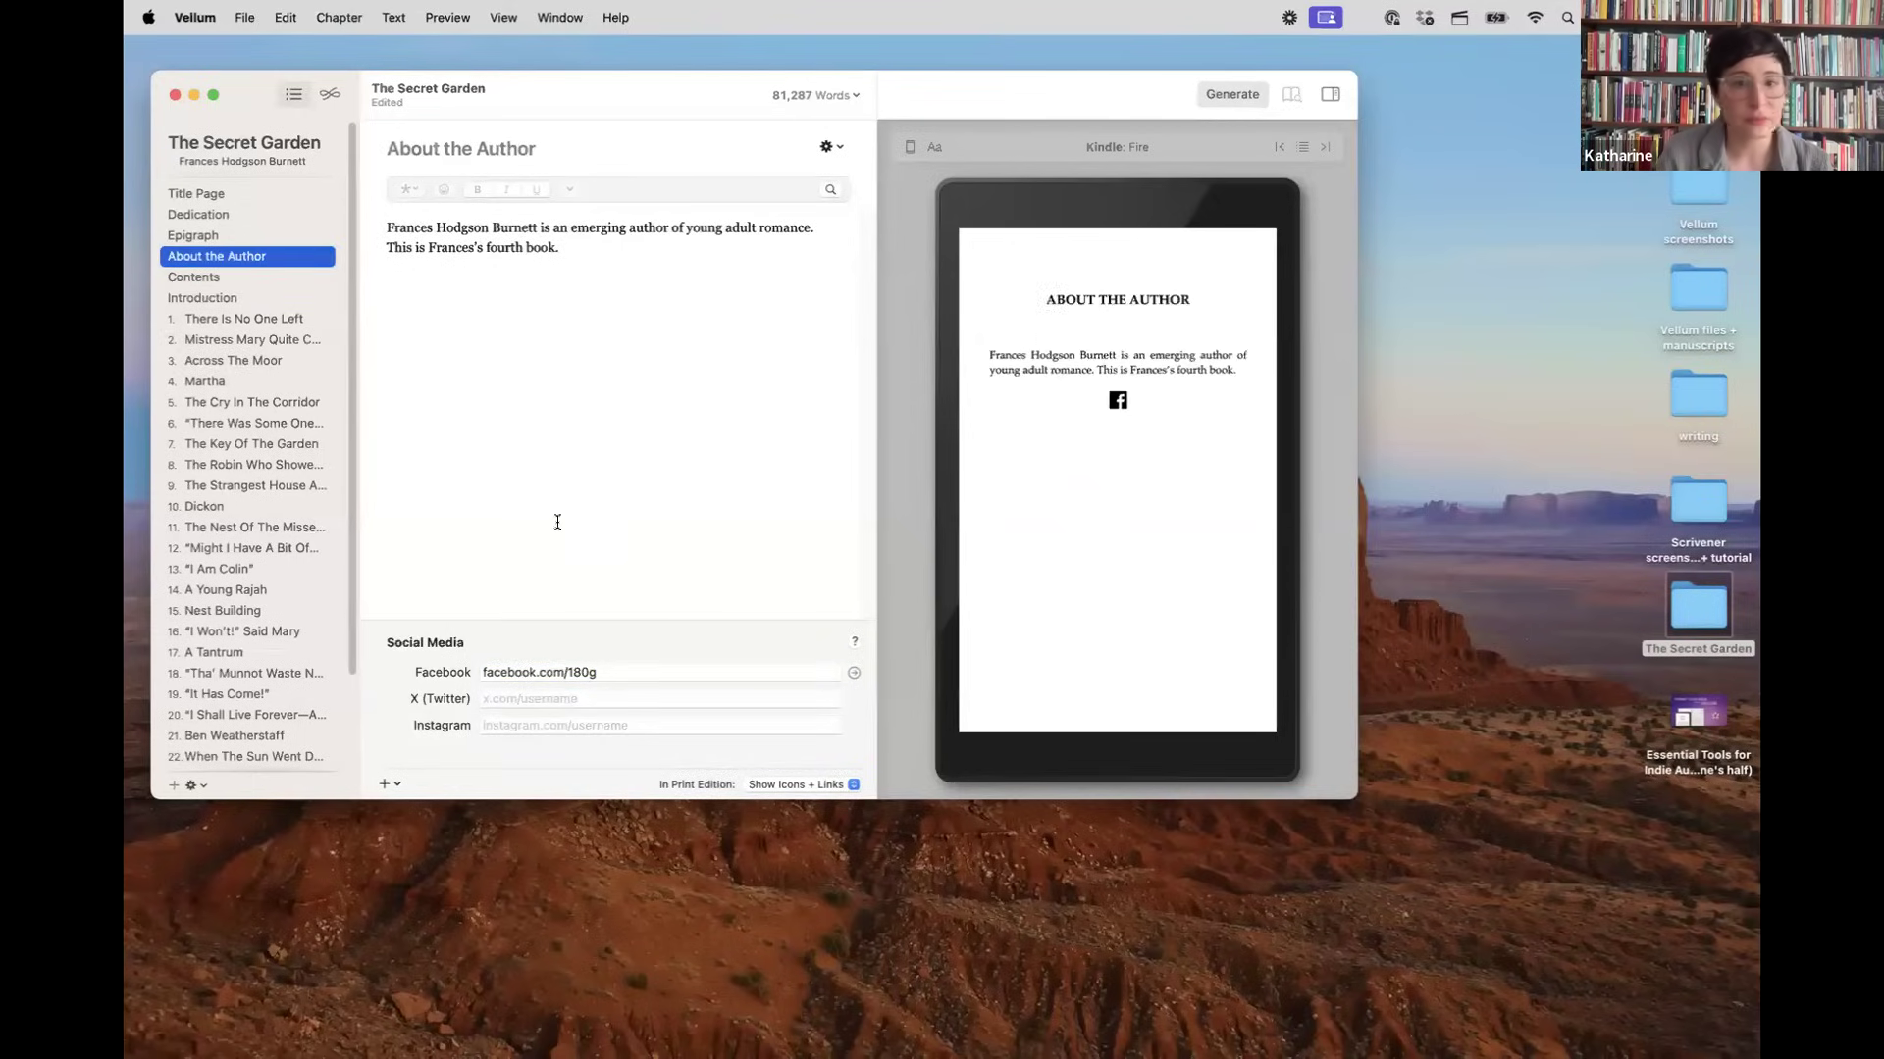
Step: Set the print edition's social media display to Show Icons and switch the preview to Print
click(761, 785)
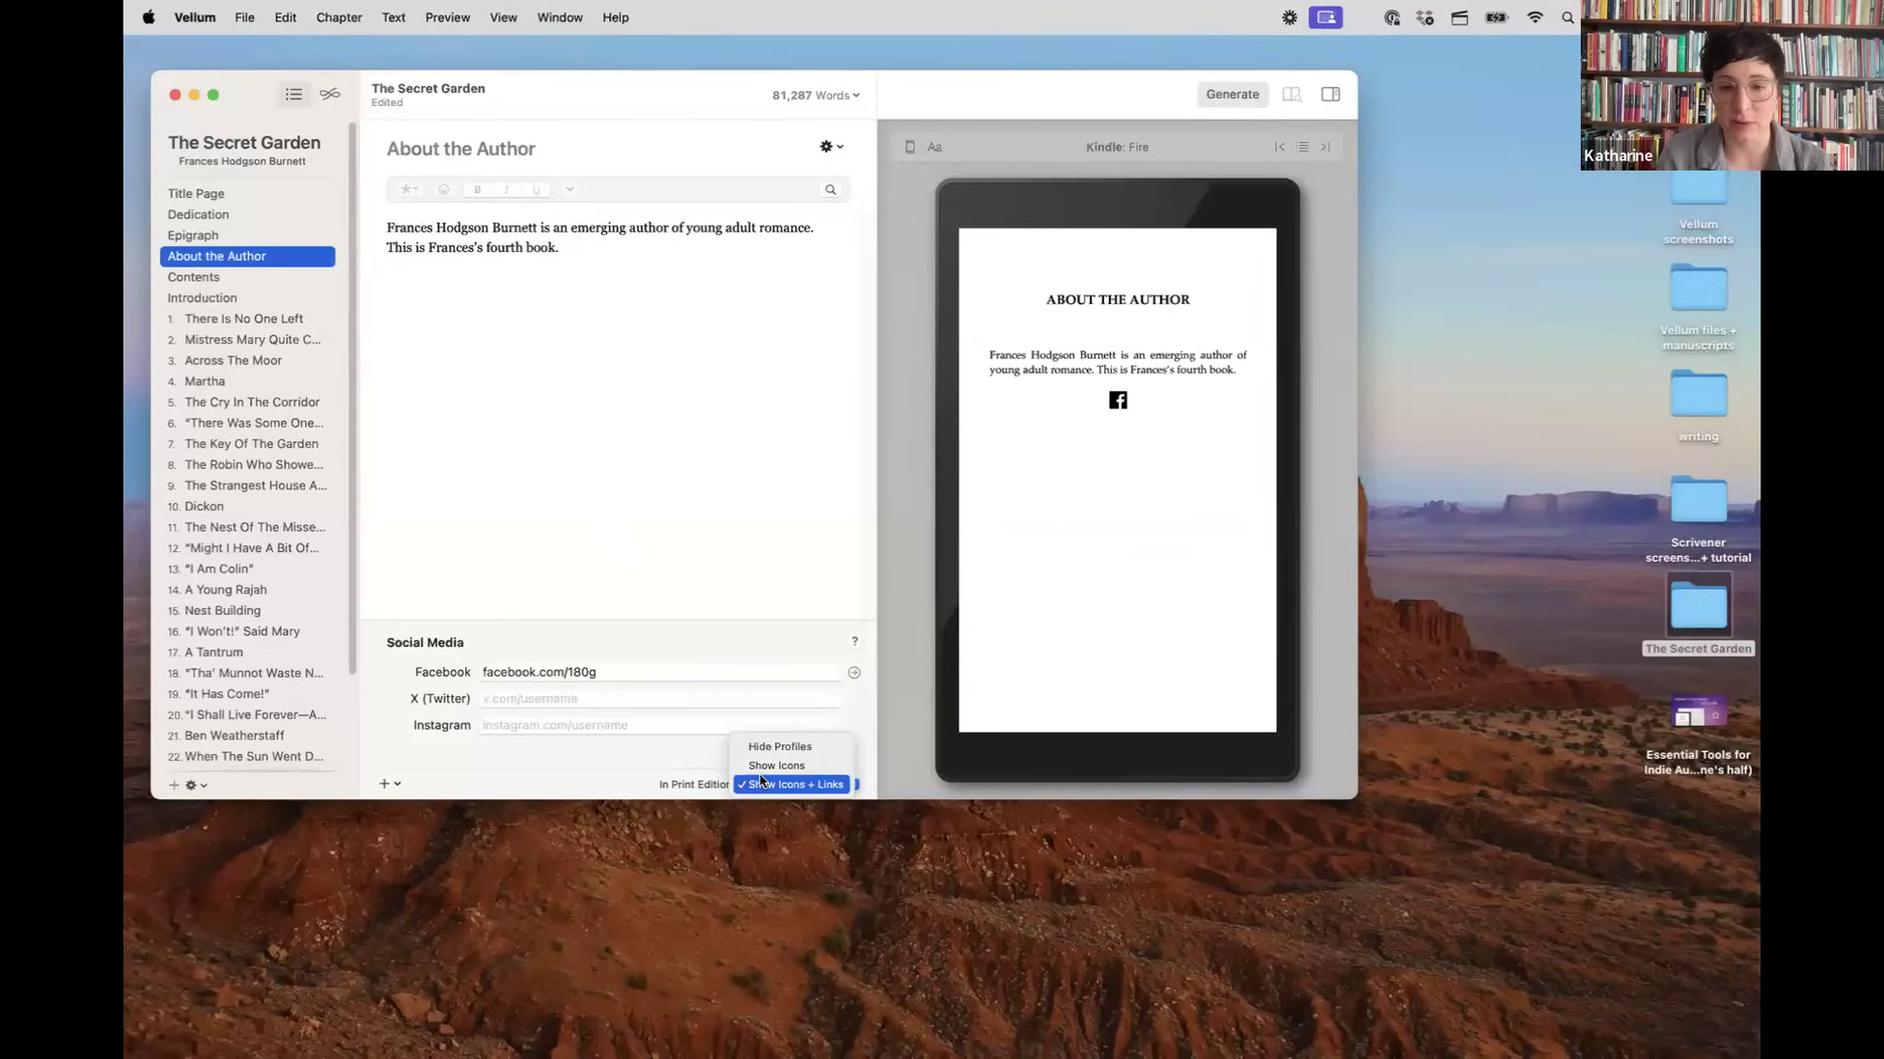
click(766, 765)
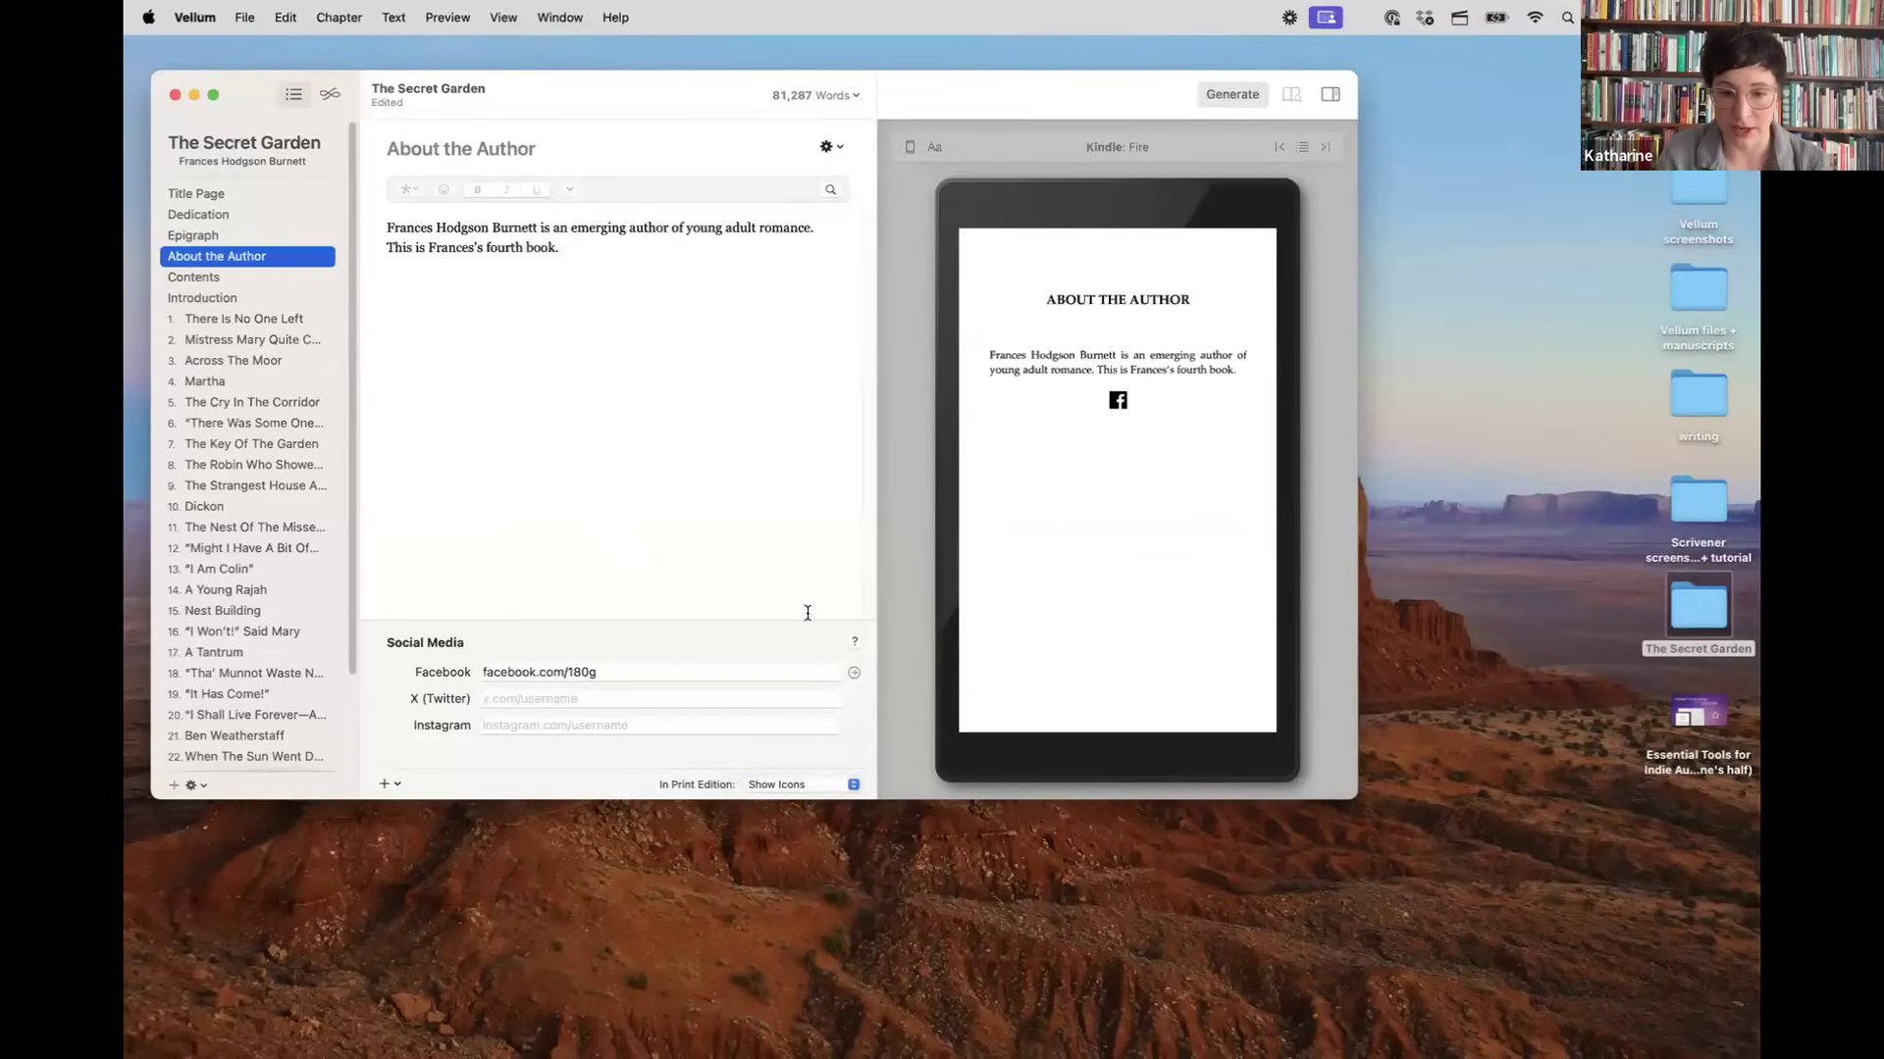
click(910, 146)
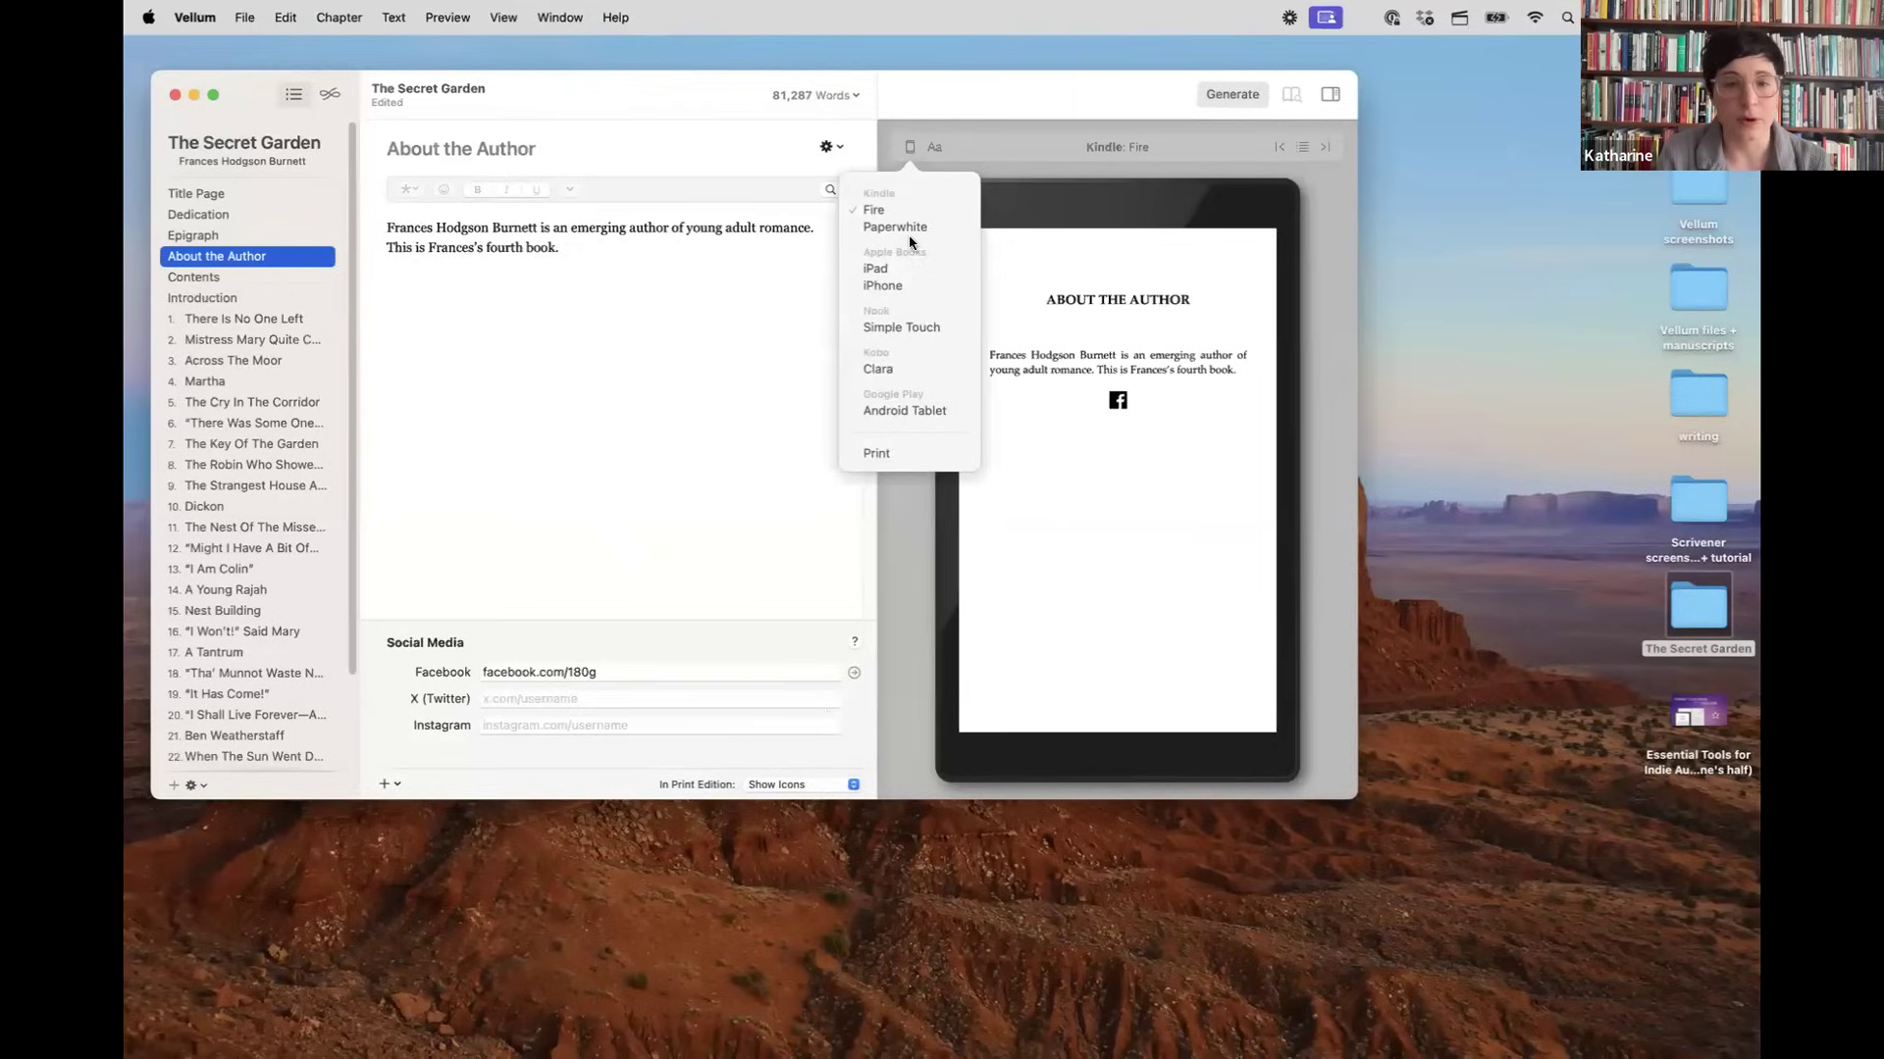
click(887, 453)
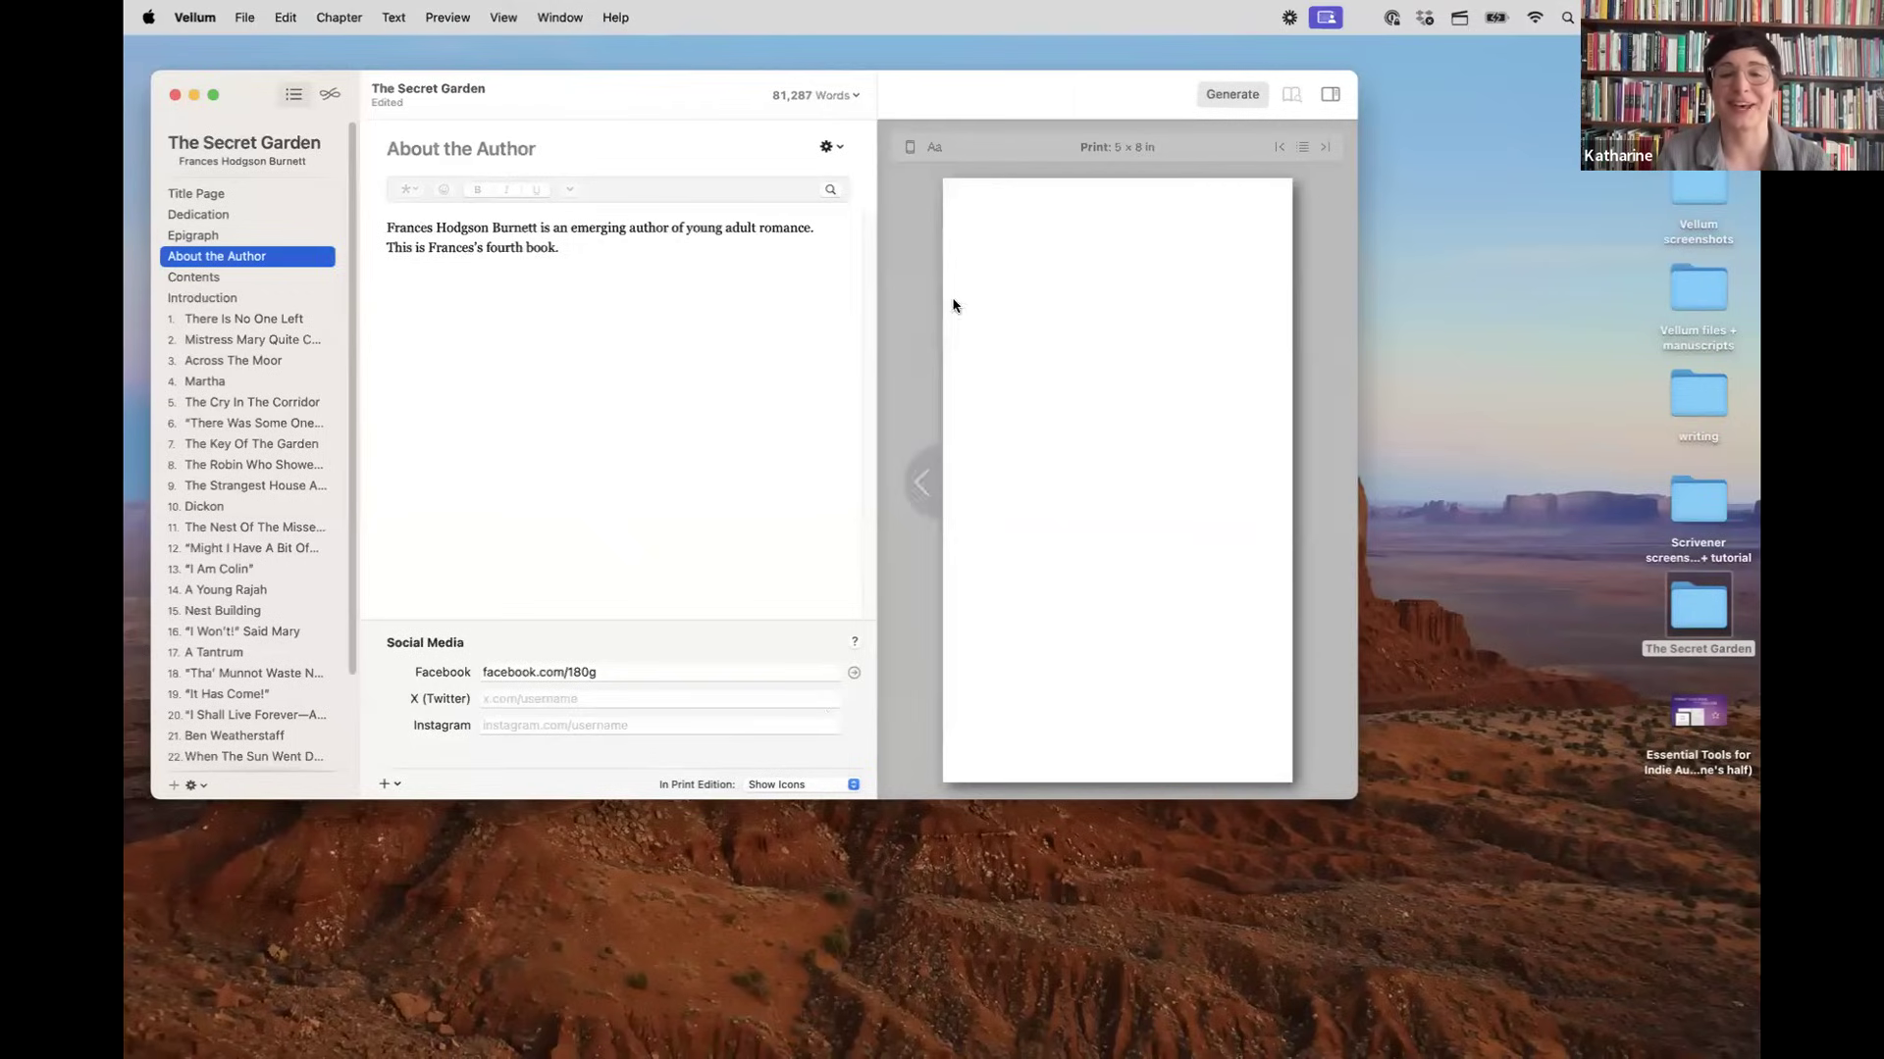
Step: Compare Show Icons + Links with Show Icons in the print preview, leaving Show Icons + Links selected
click(812, 785)
click(803, 800)
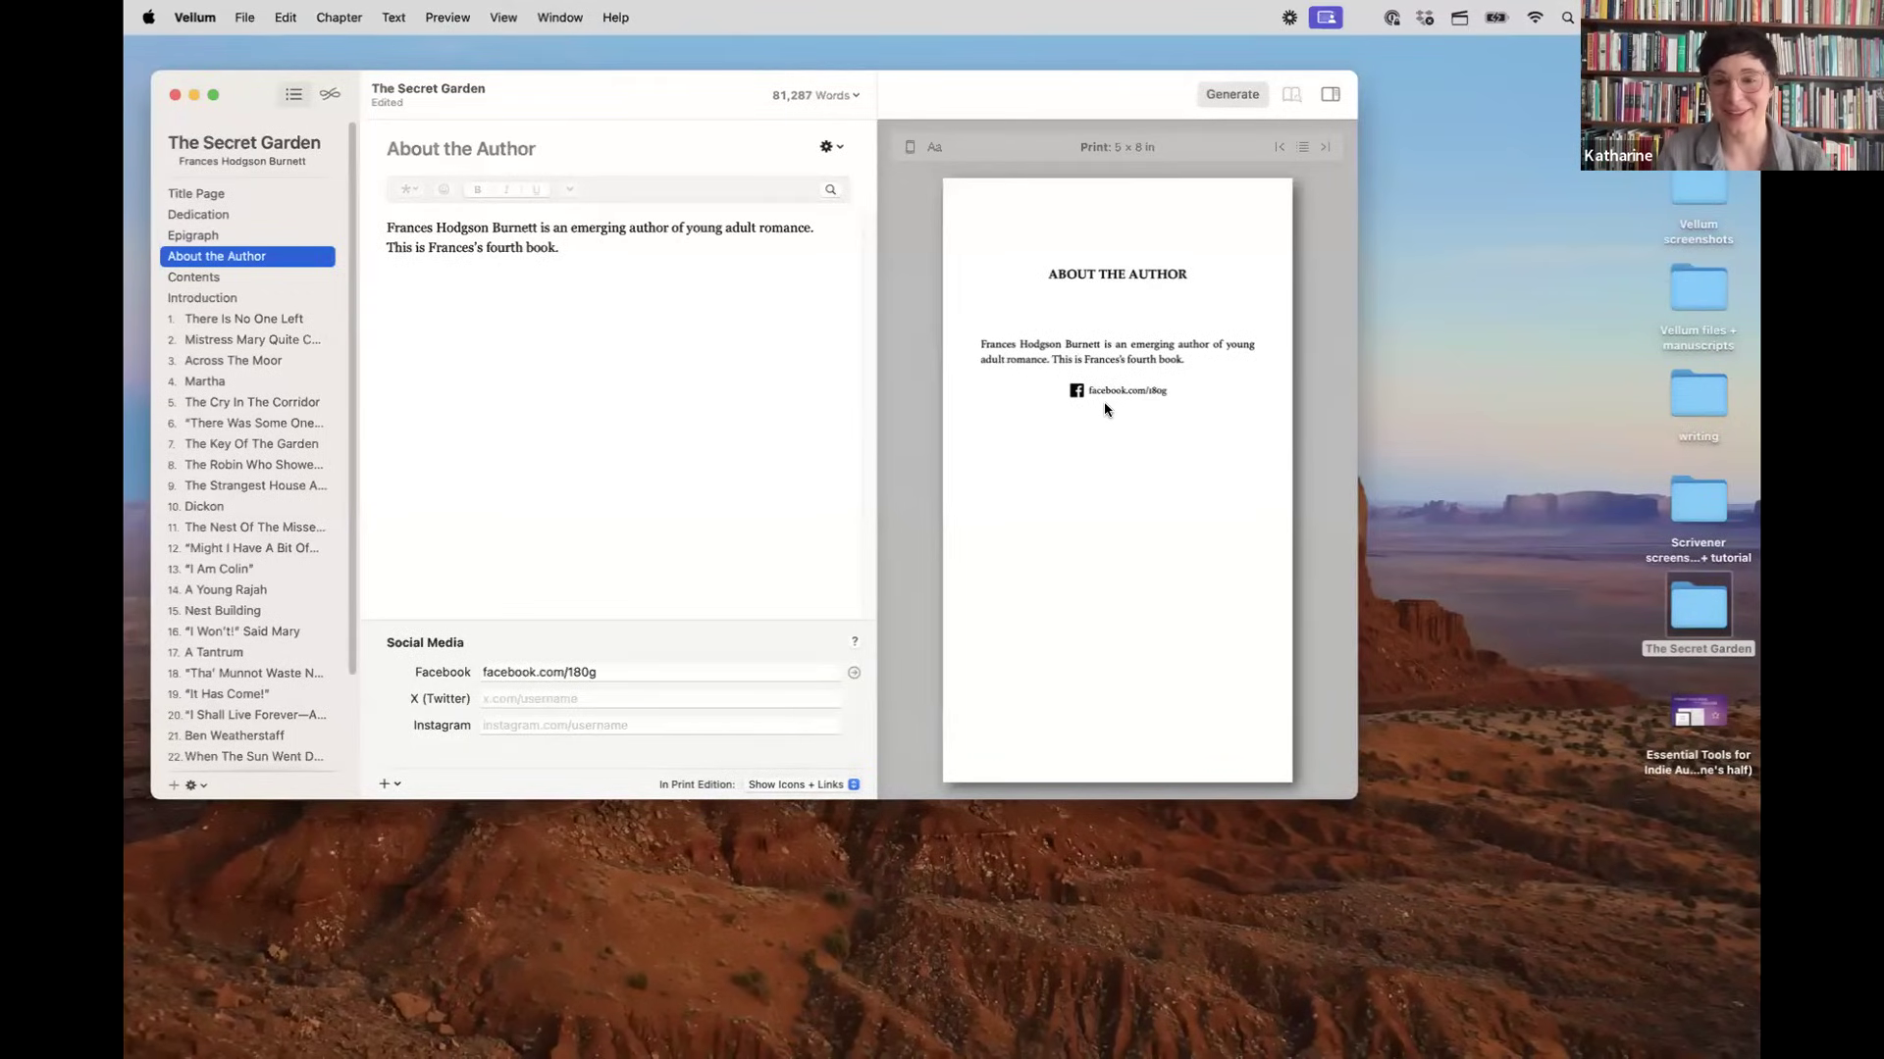
click(836, 788)
click(836, 766)
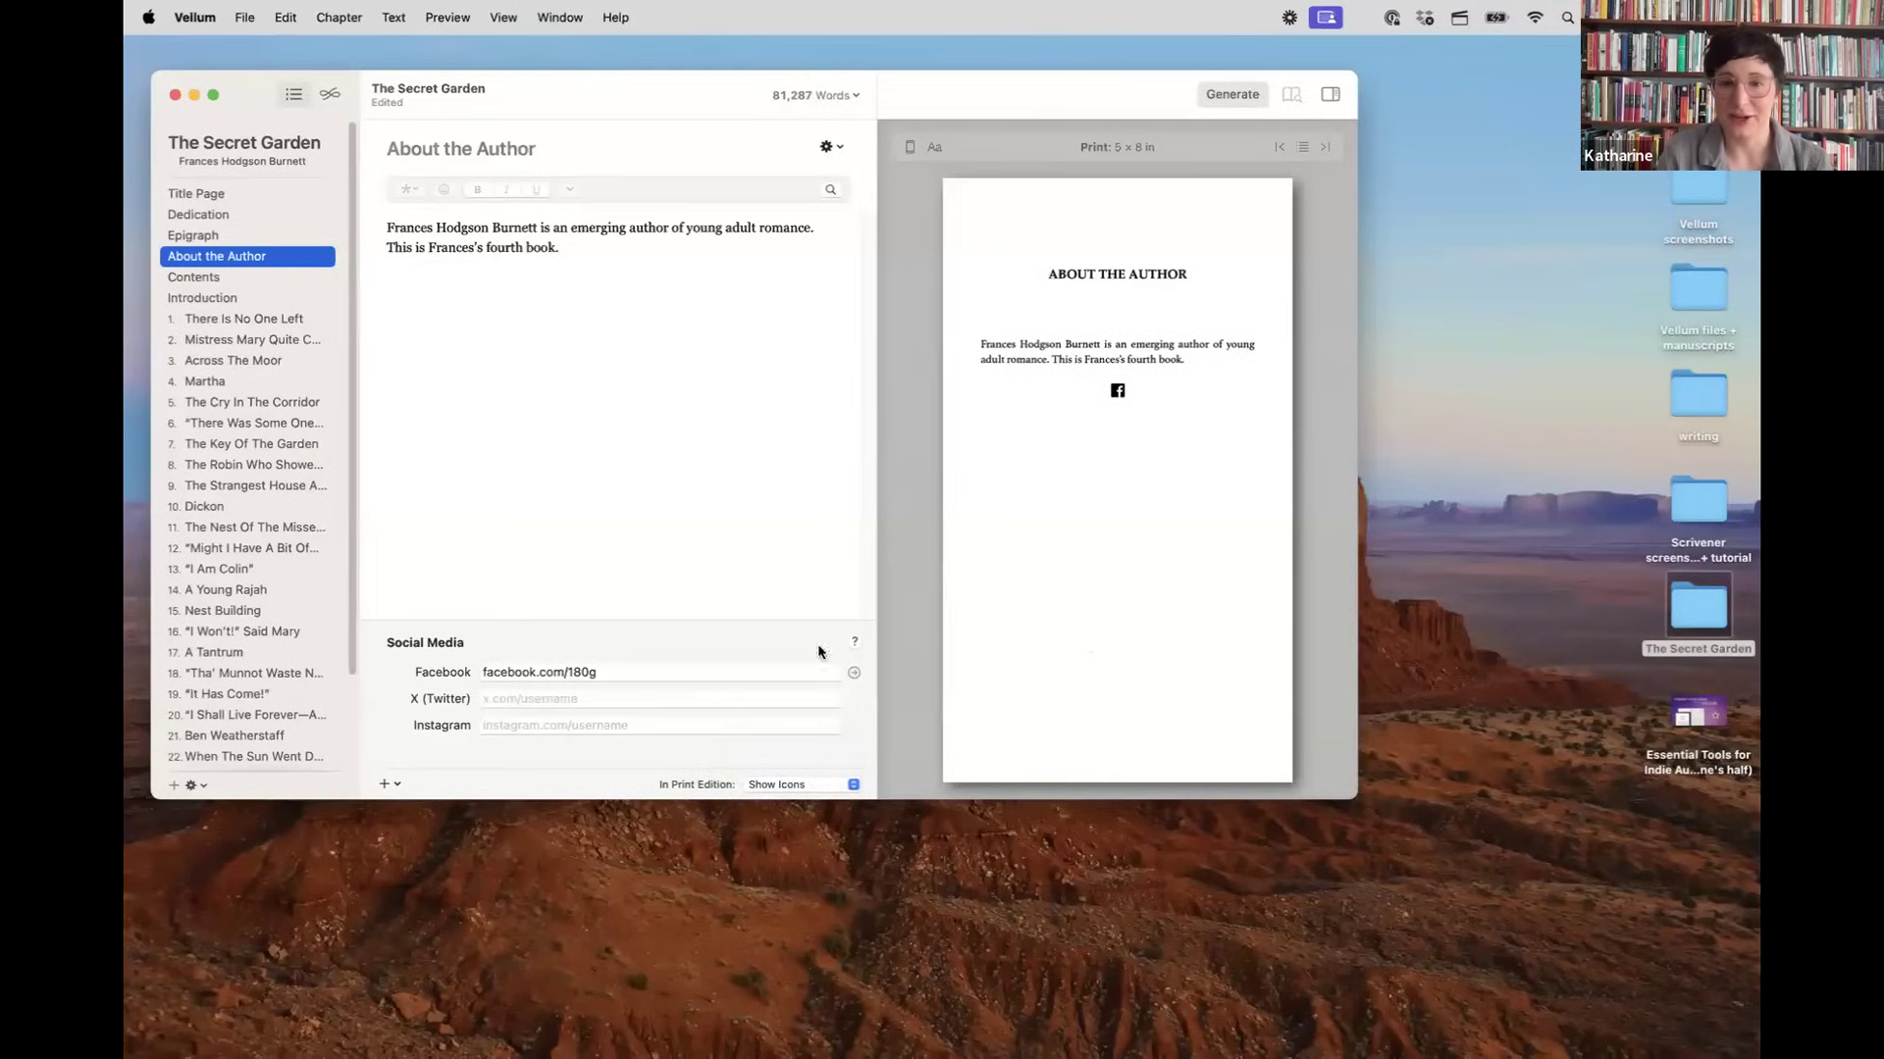
click(786, 785)
click(786, 803)
Step: Switch the preview to Kindle Fire and check how the About the Author page shows the social media link
click(910, 147)
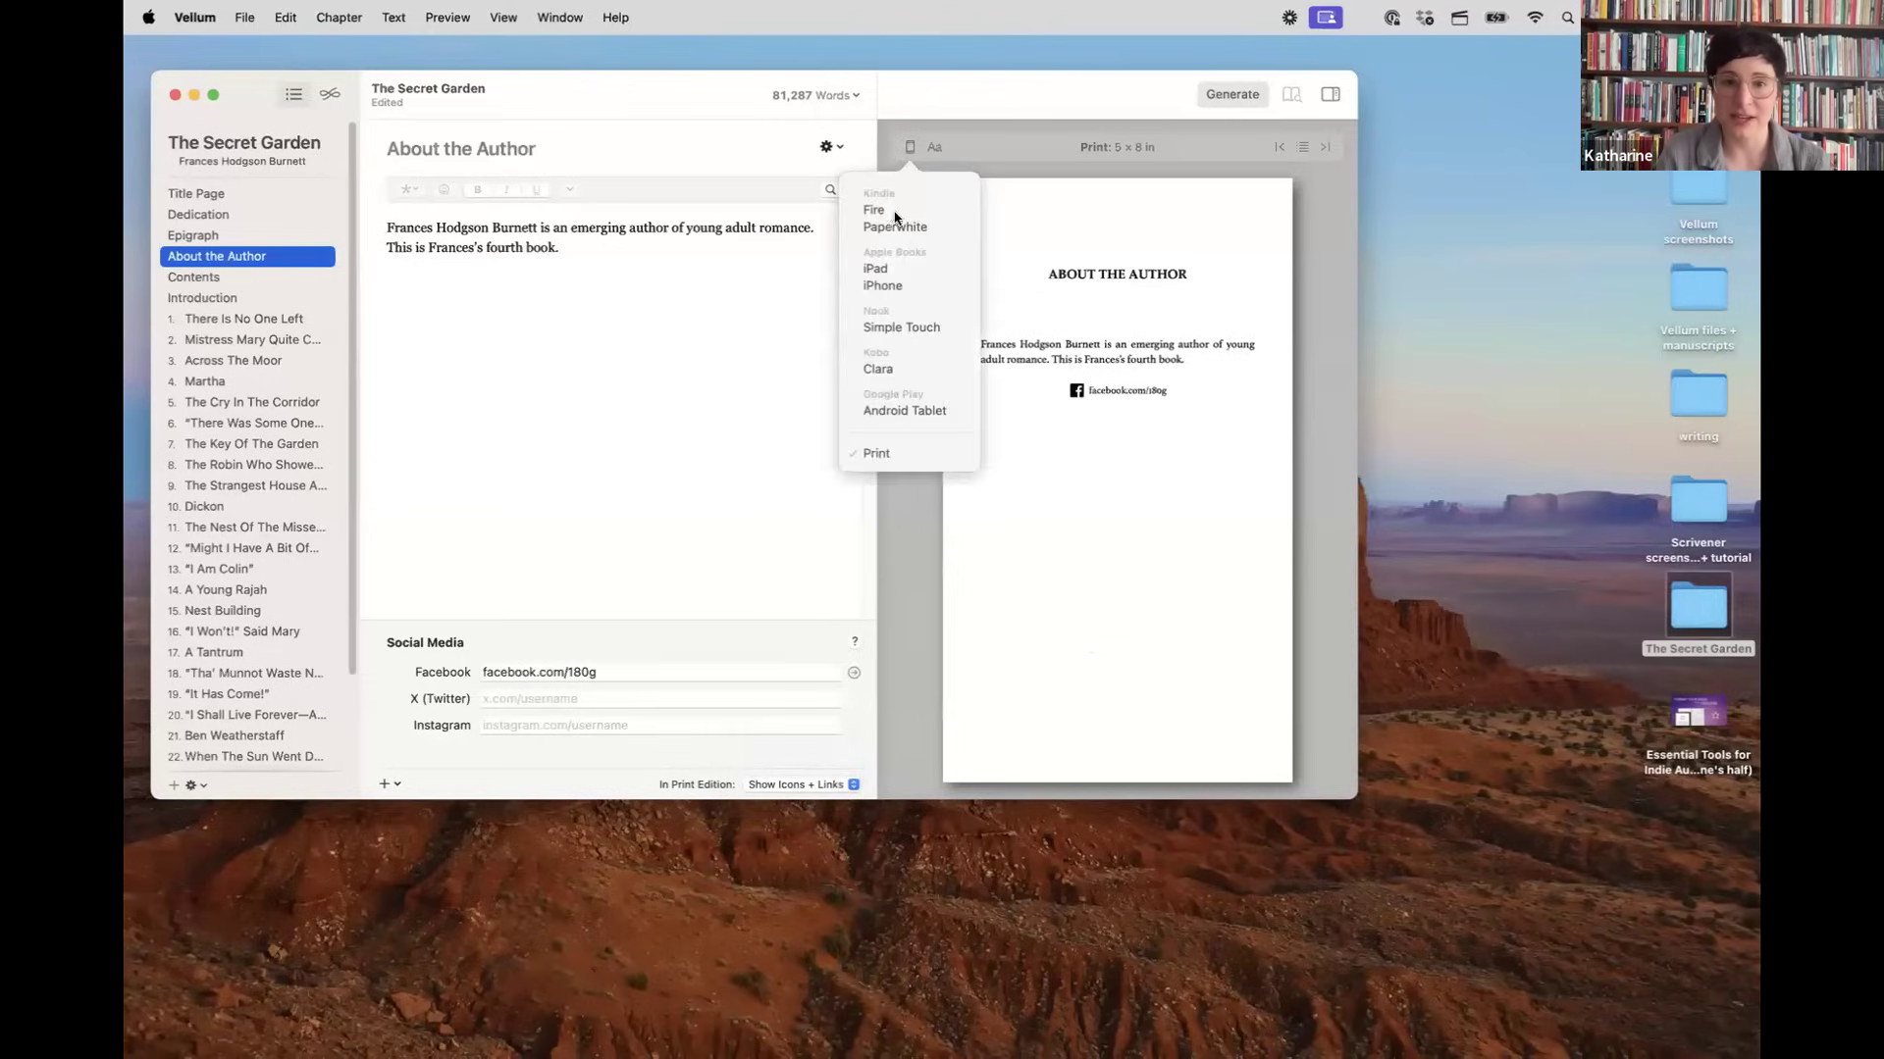
click(901, 210)
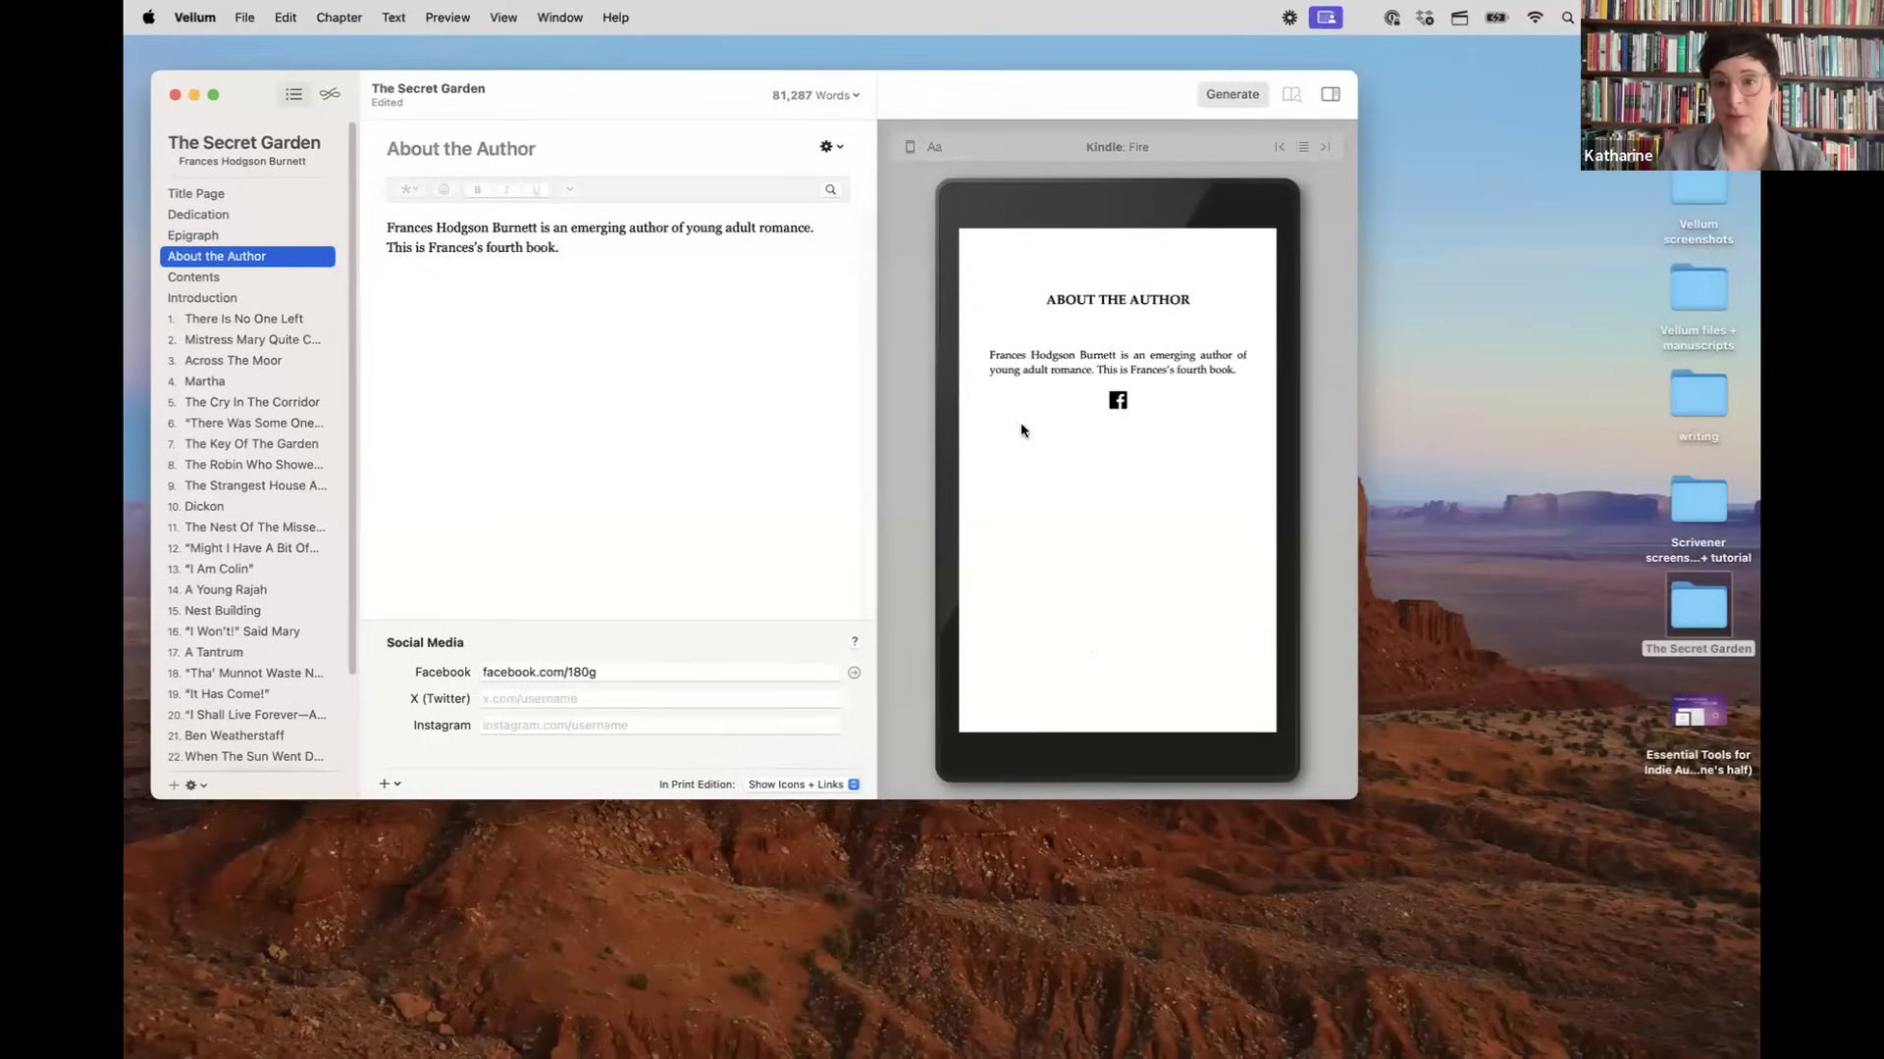
click(908, 149)
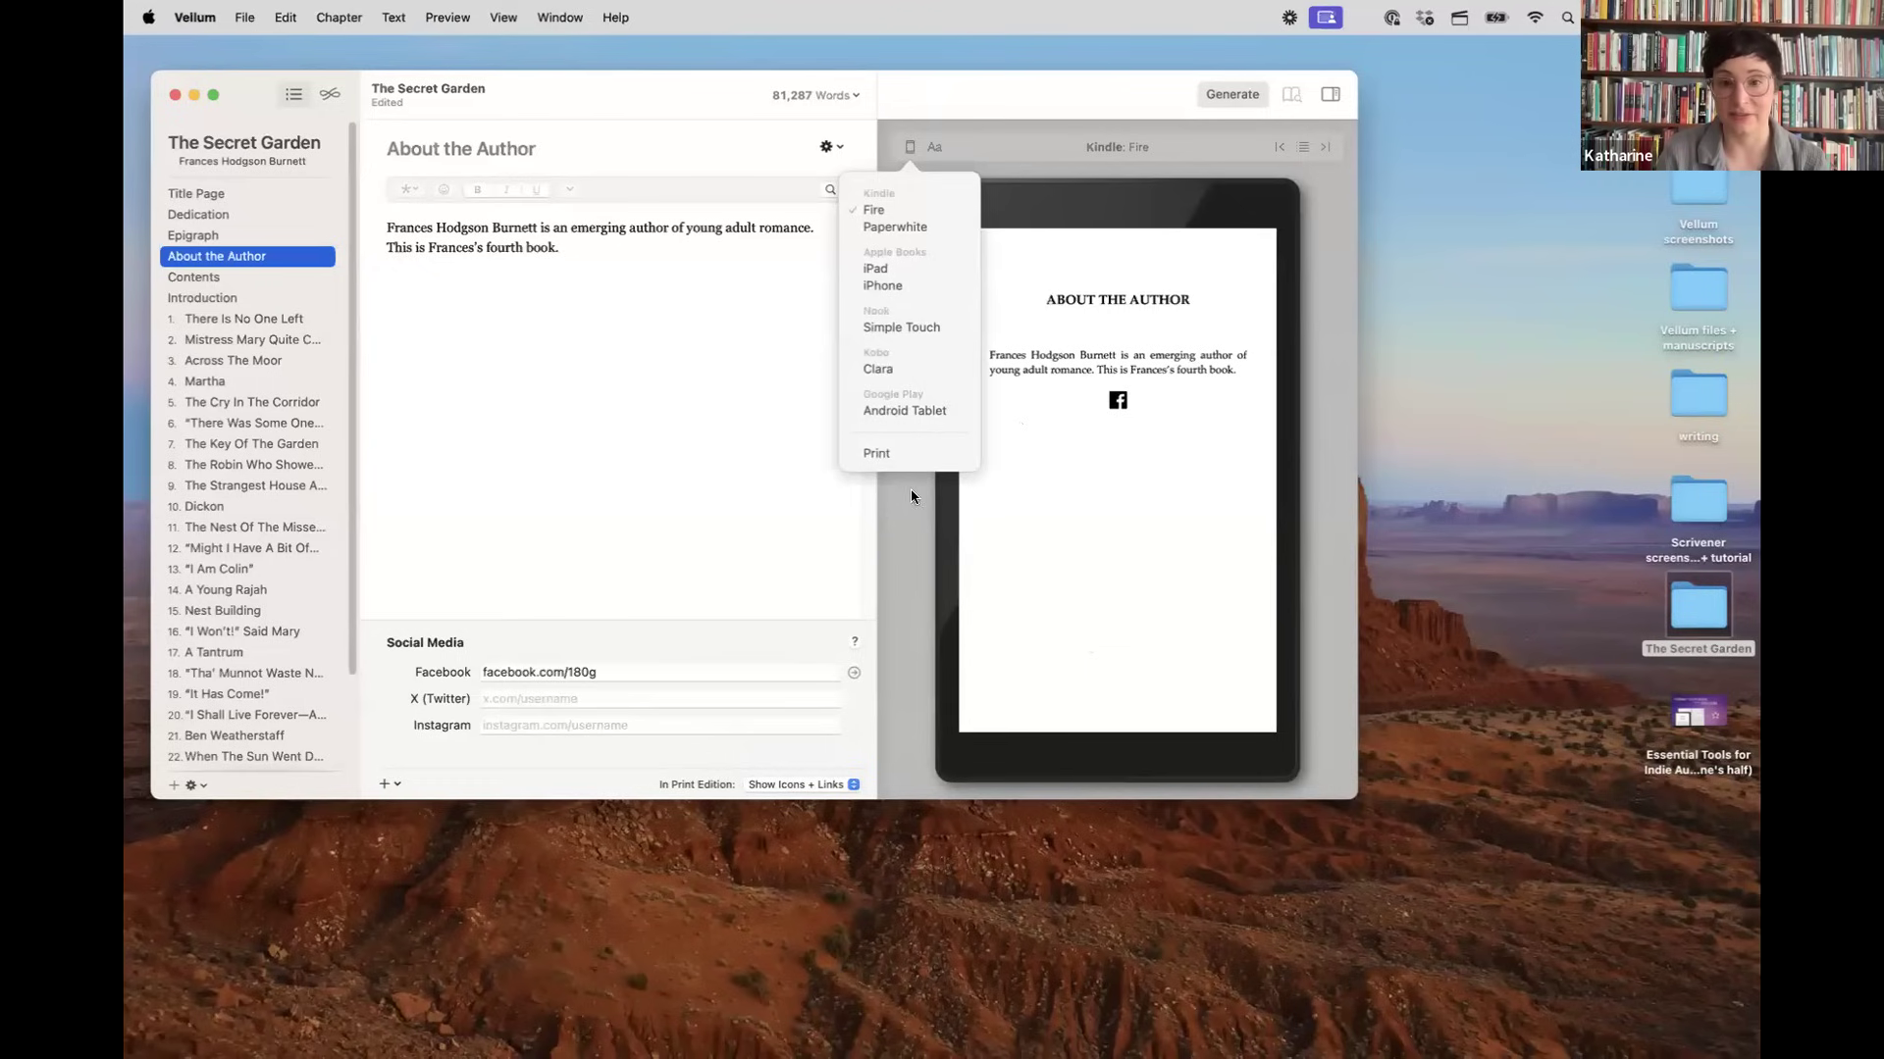
click(765, 408)
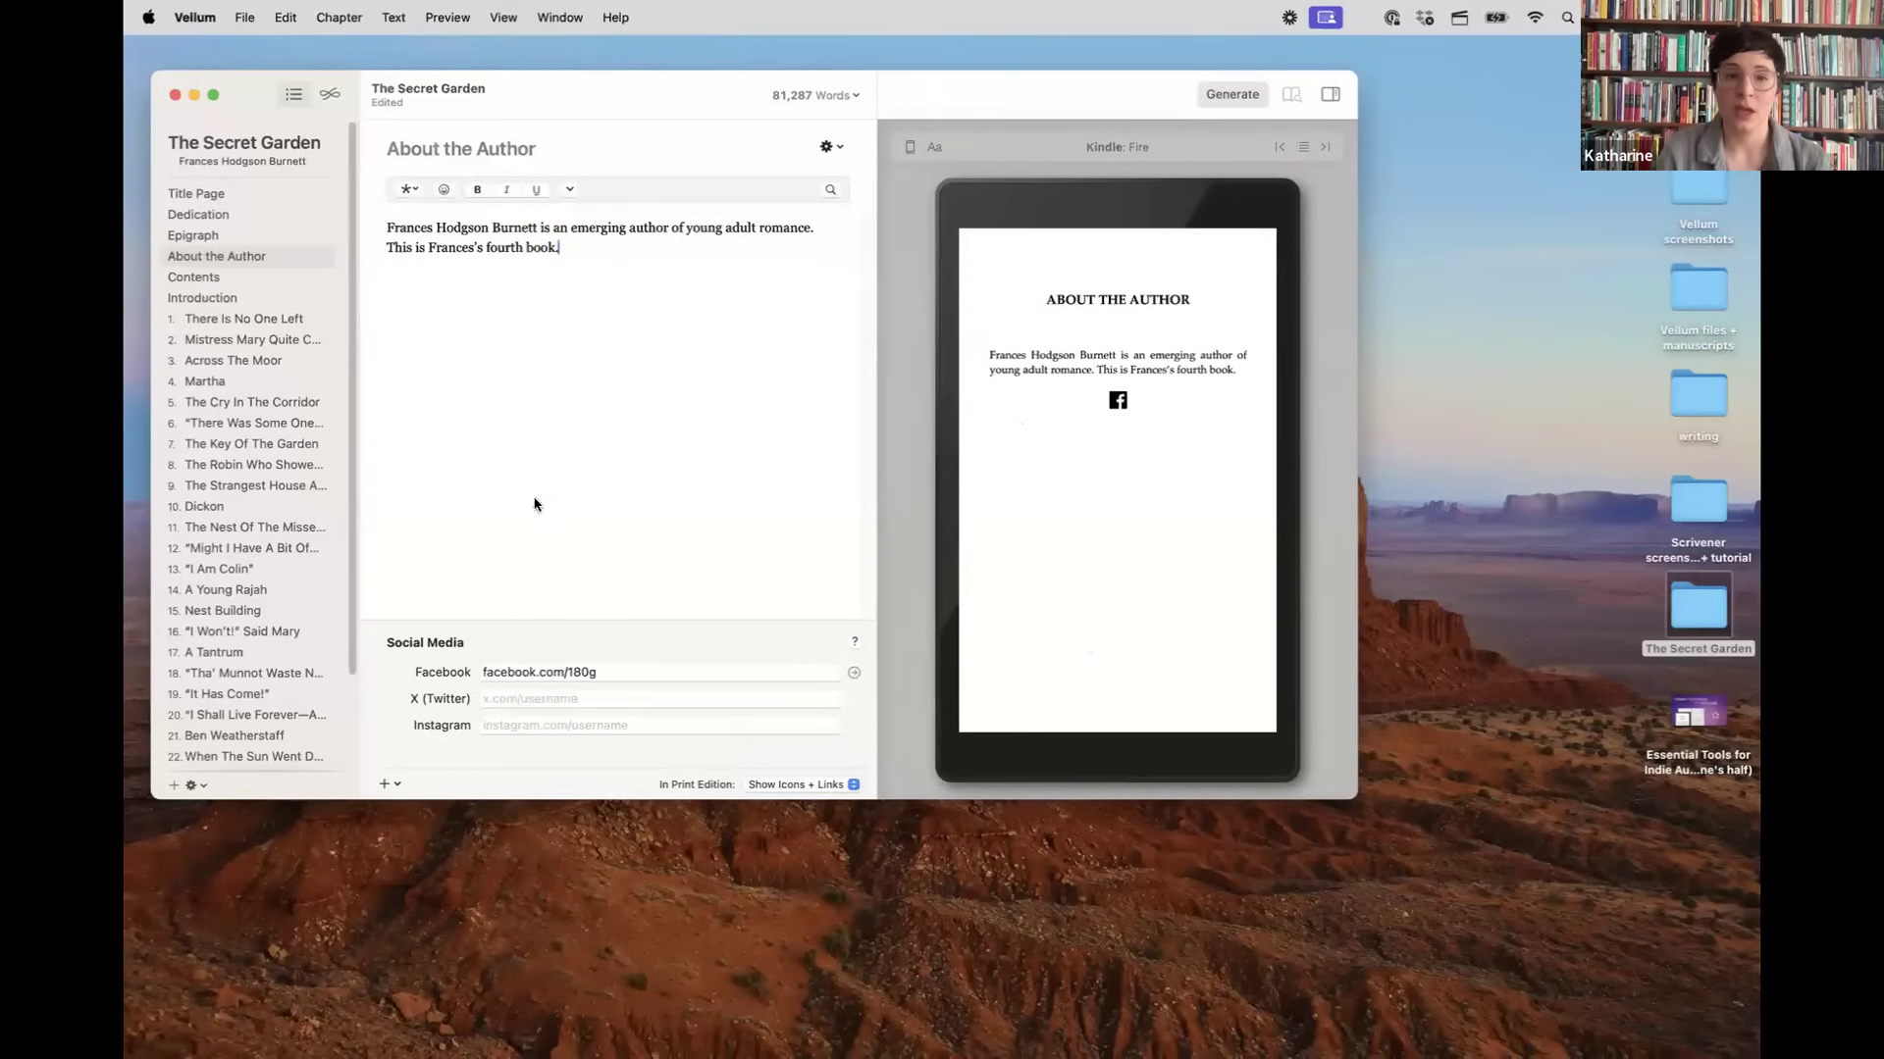
Step: Look through several chapters, including Mistress Mary Quite Contrary and The Robin Who Showed The Way, finishing on There Is No One Left
click(274, 339)
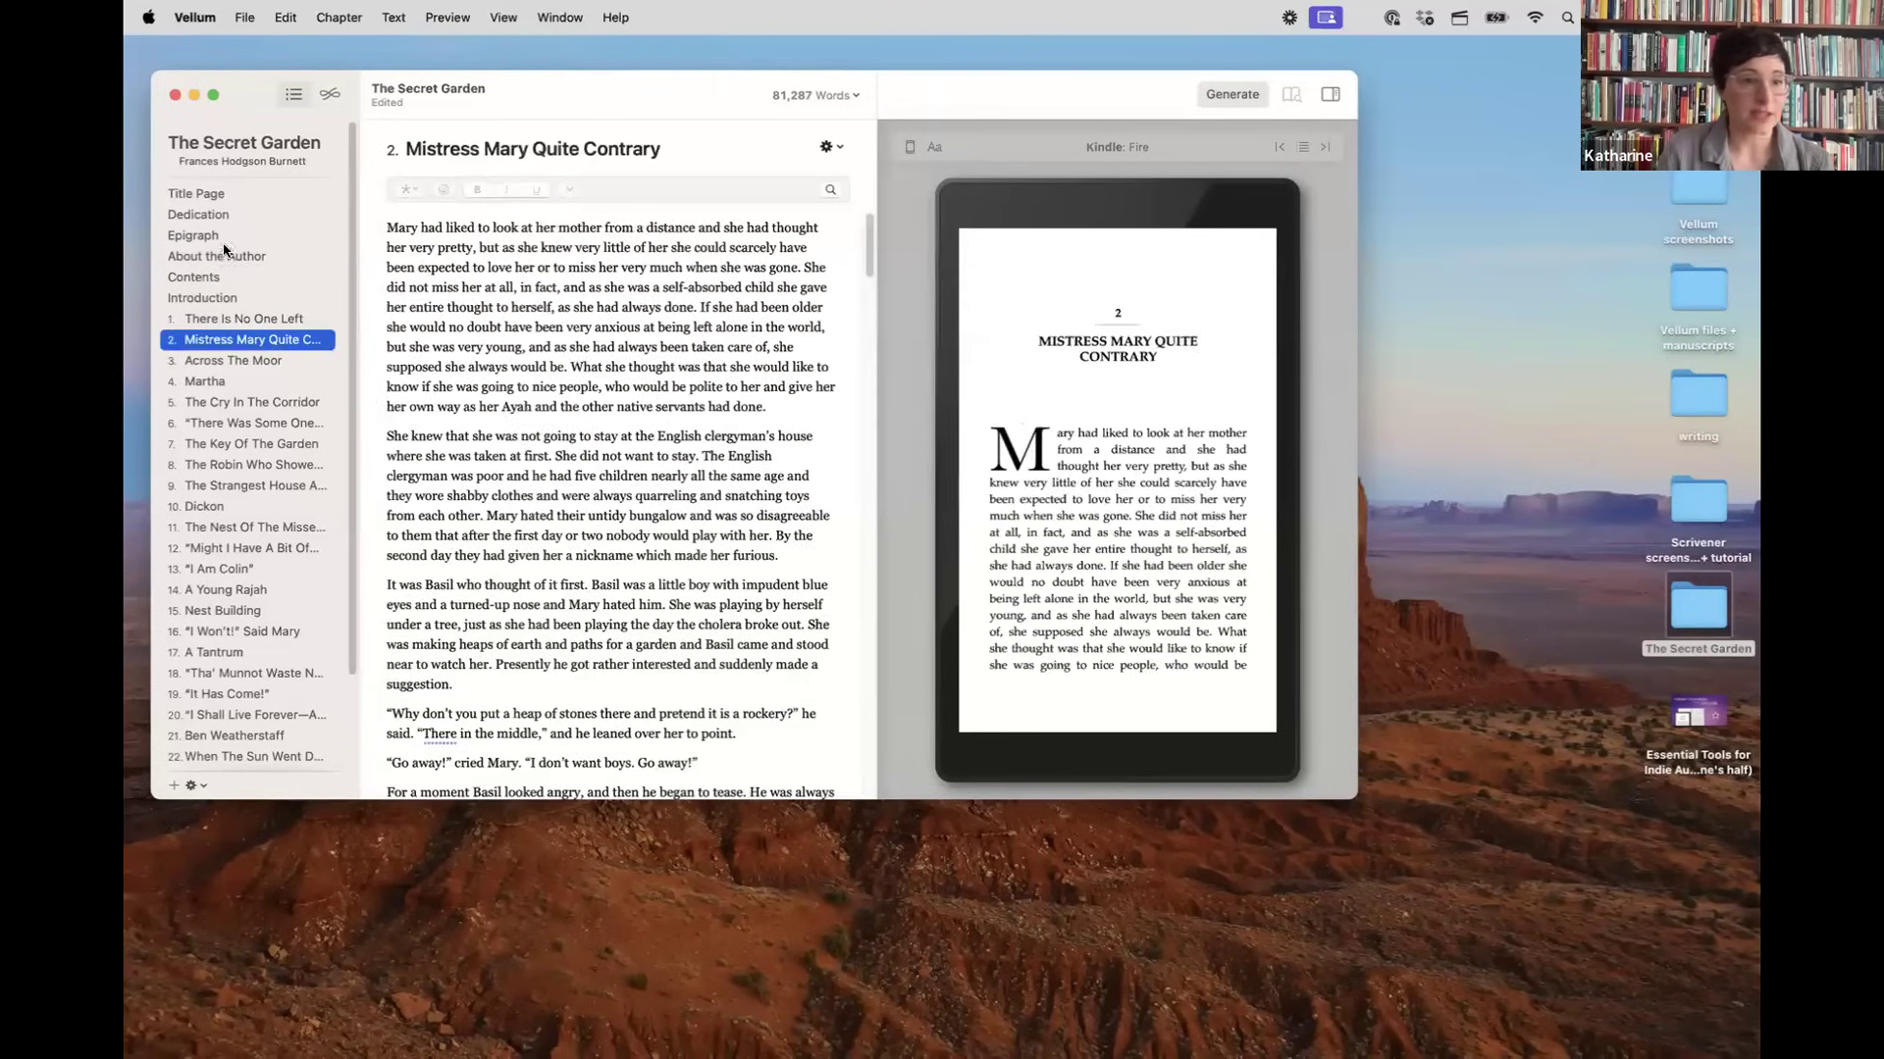
click(214, 256)
click(212, 339)
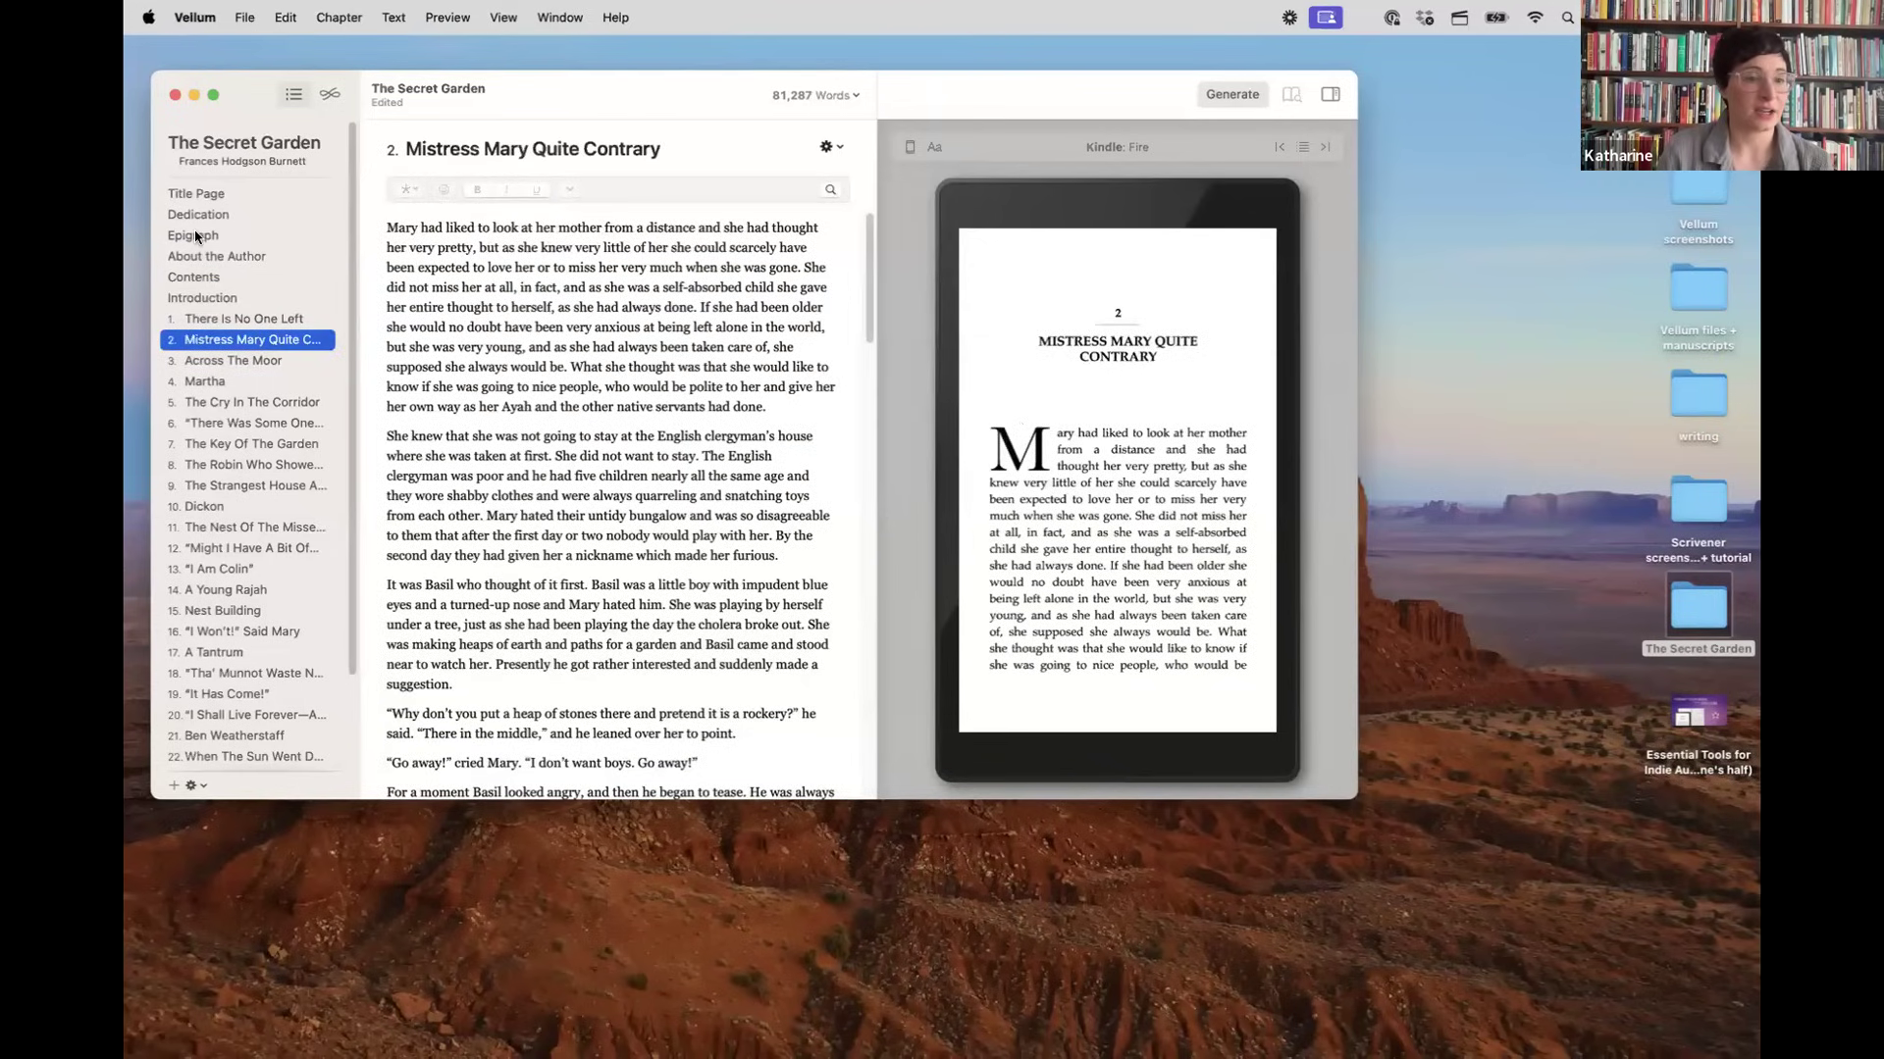
click(225, 402)
click(220, 464)
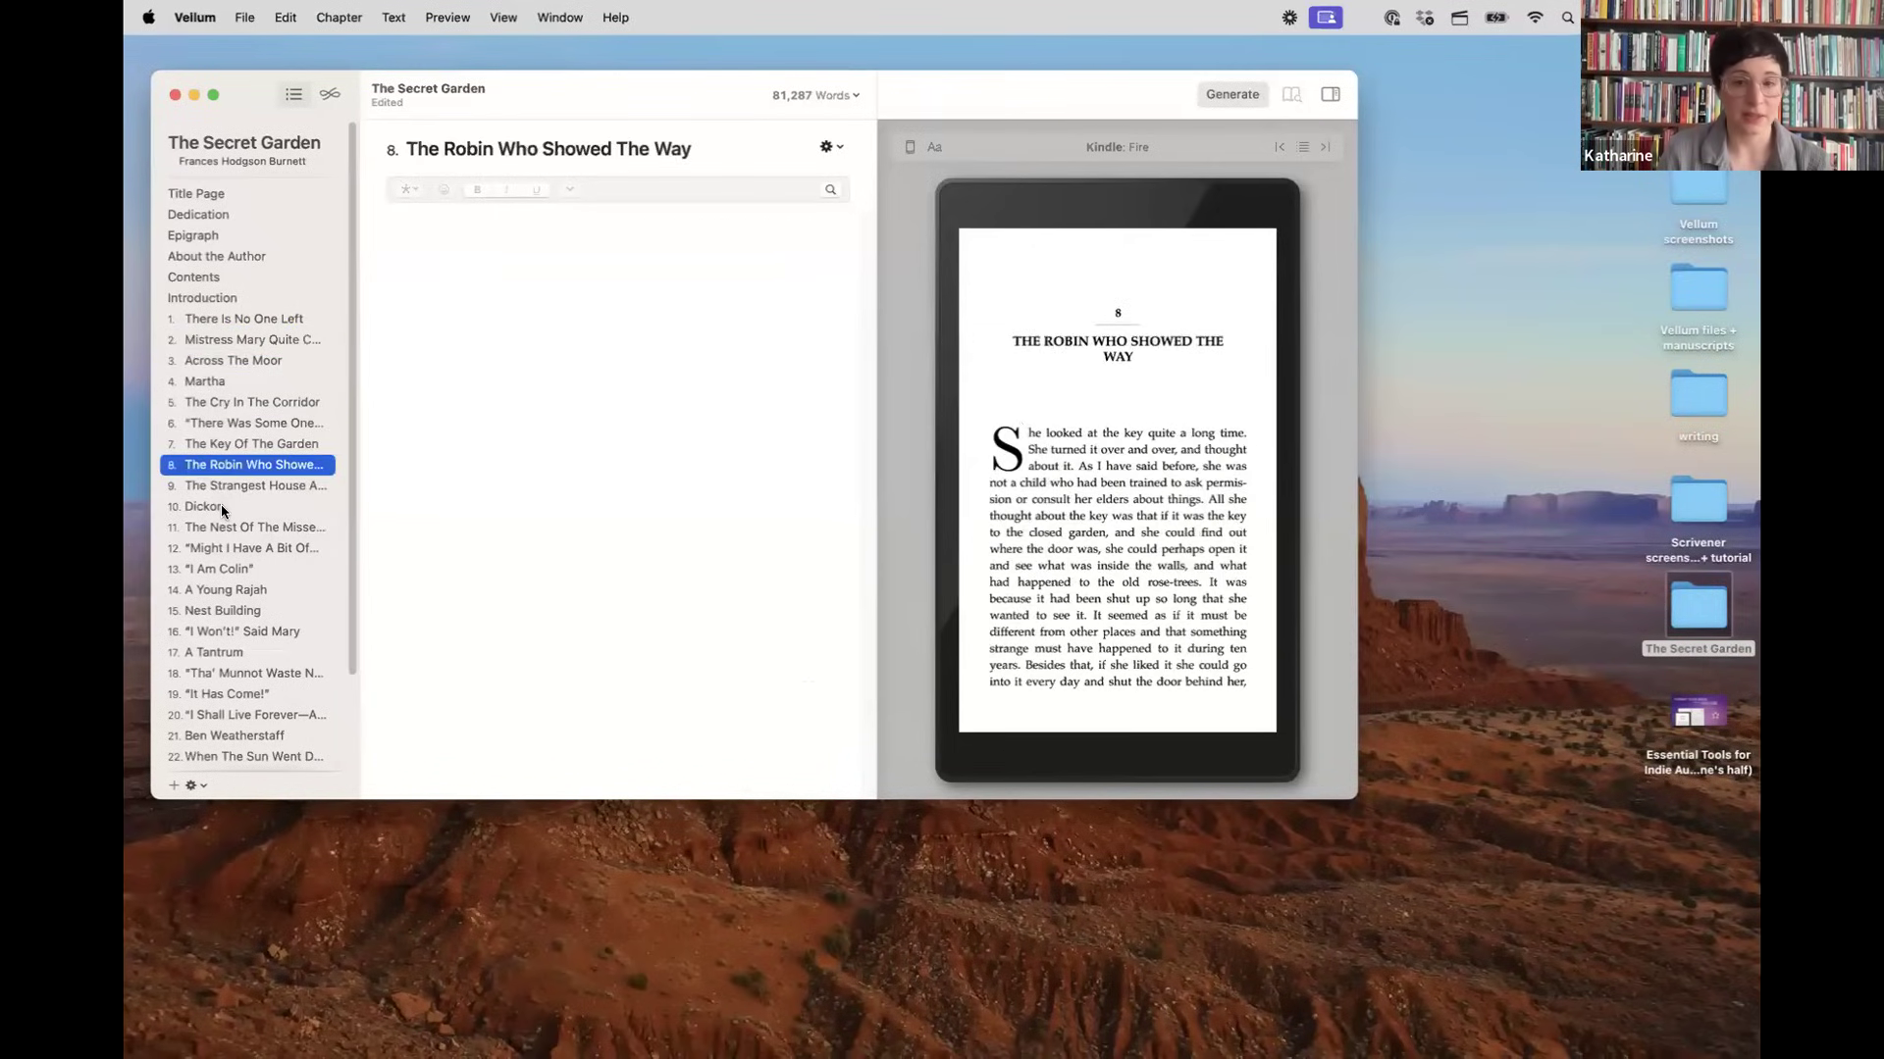
click(221, 506)
click(216, 324)
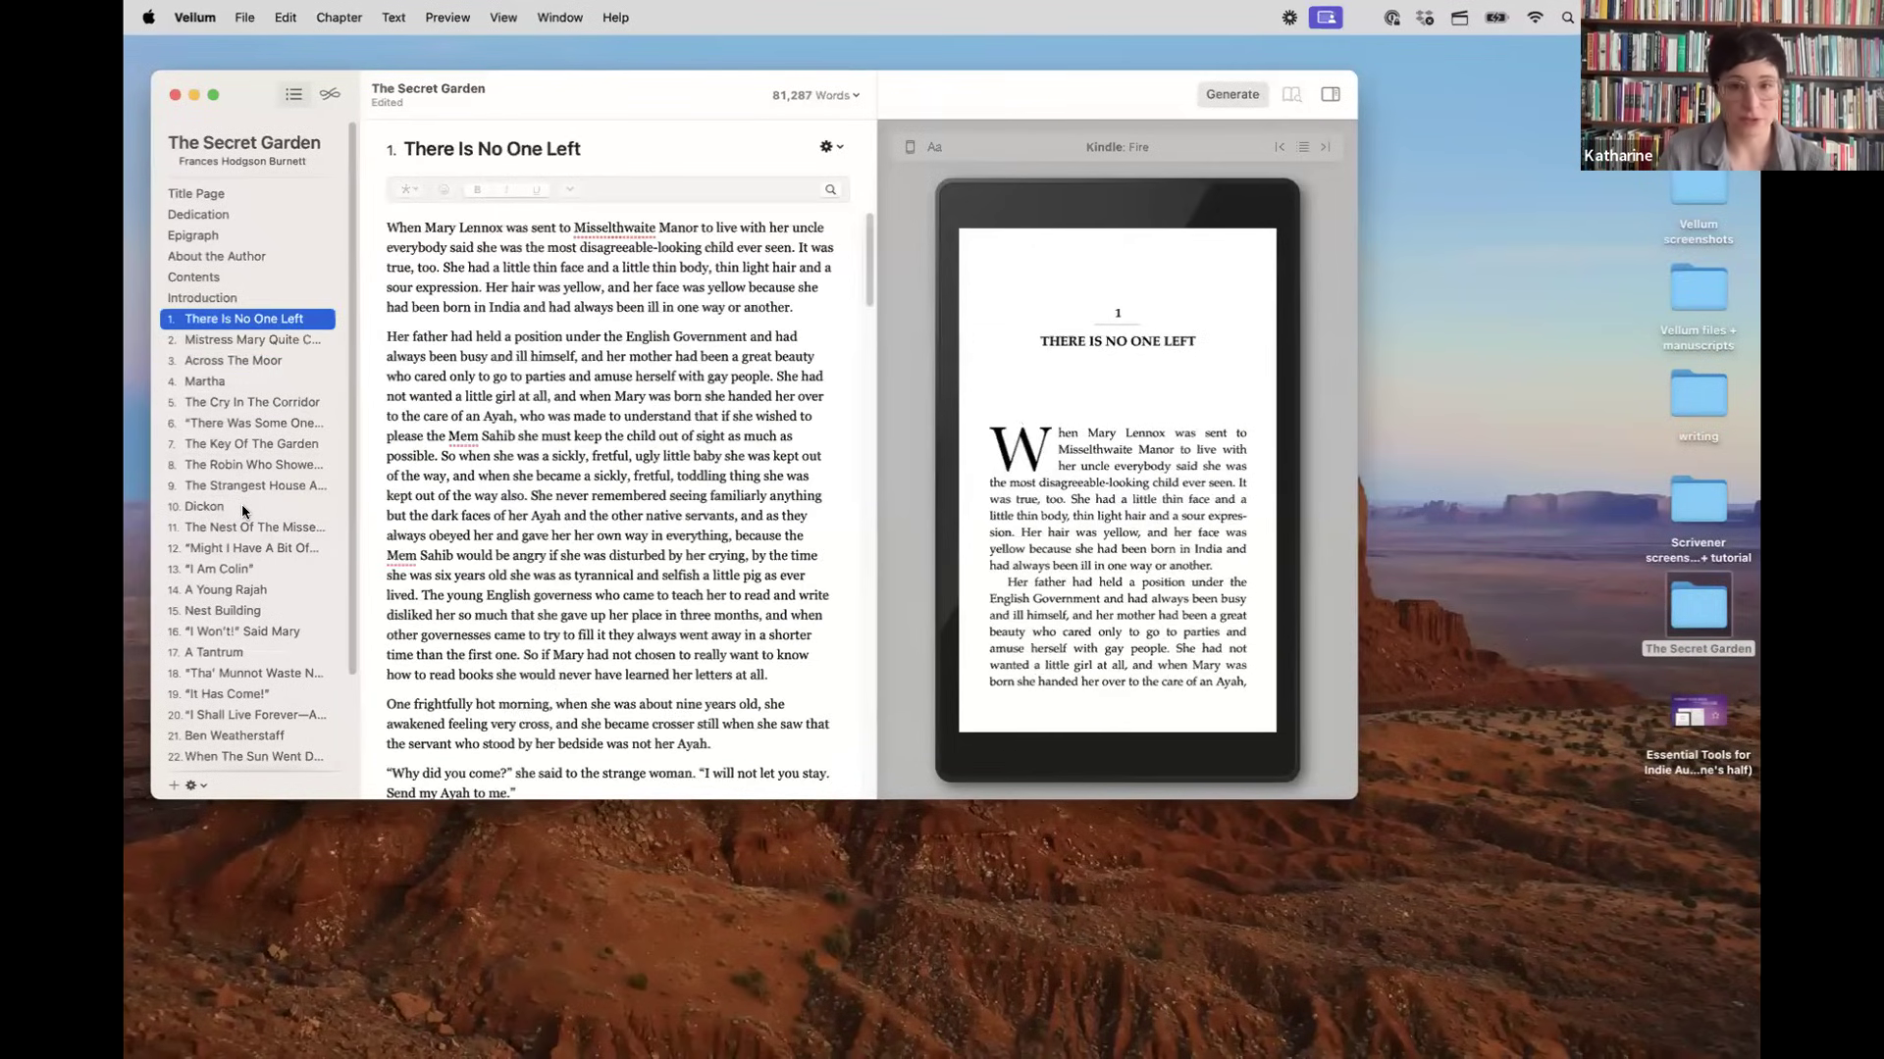
scroll(241, 530, down, 4)
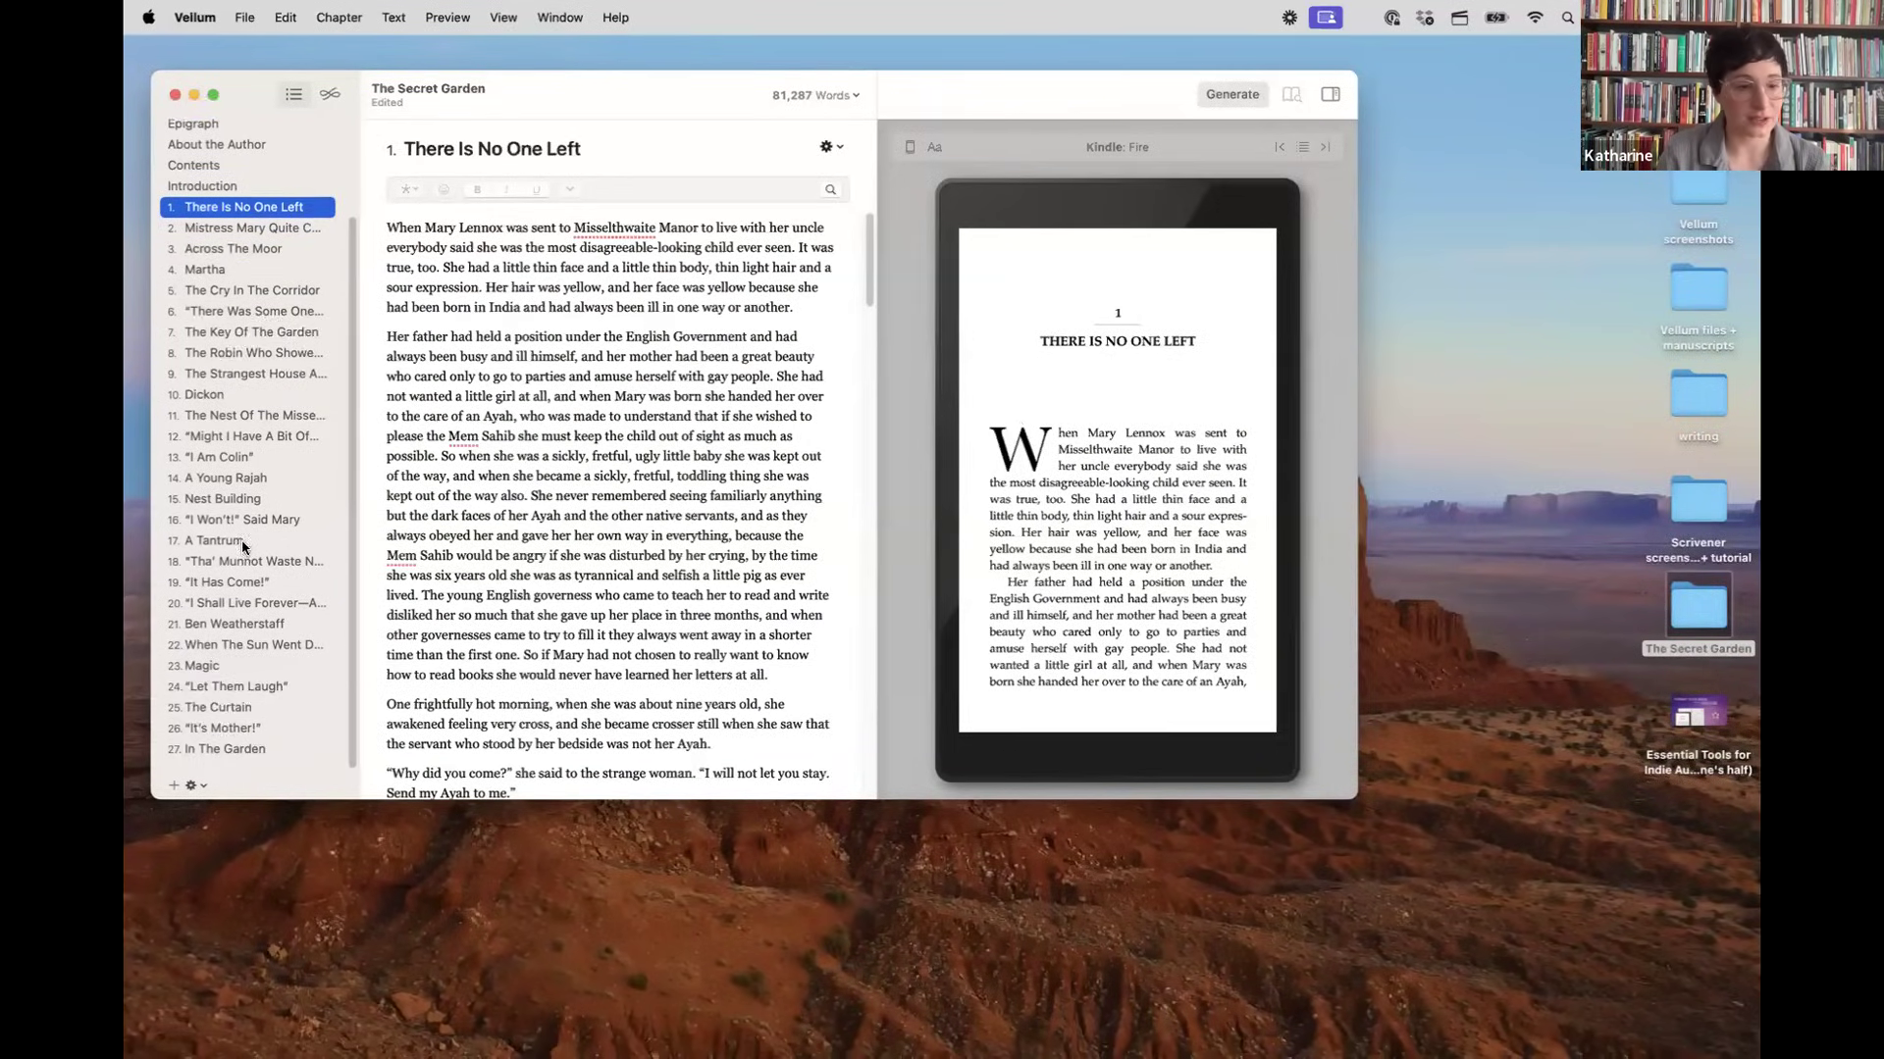
scroll(242, 547, up, 5)
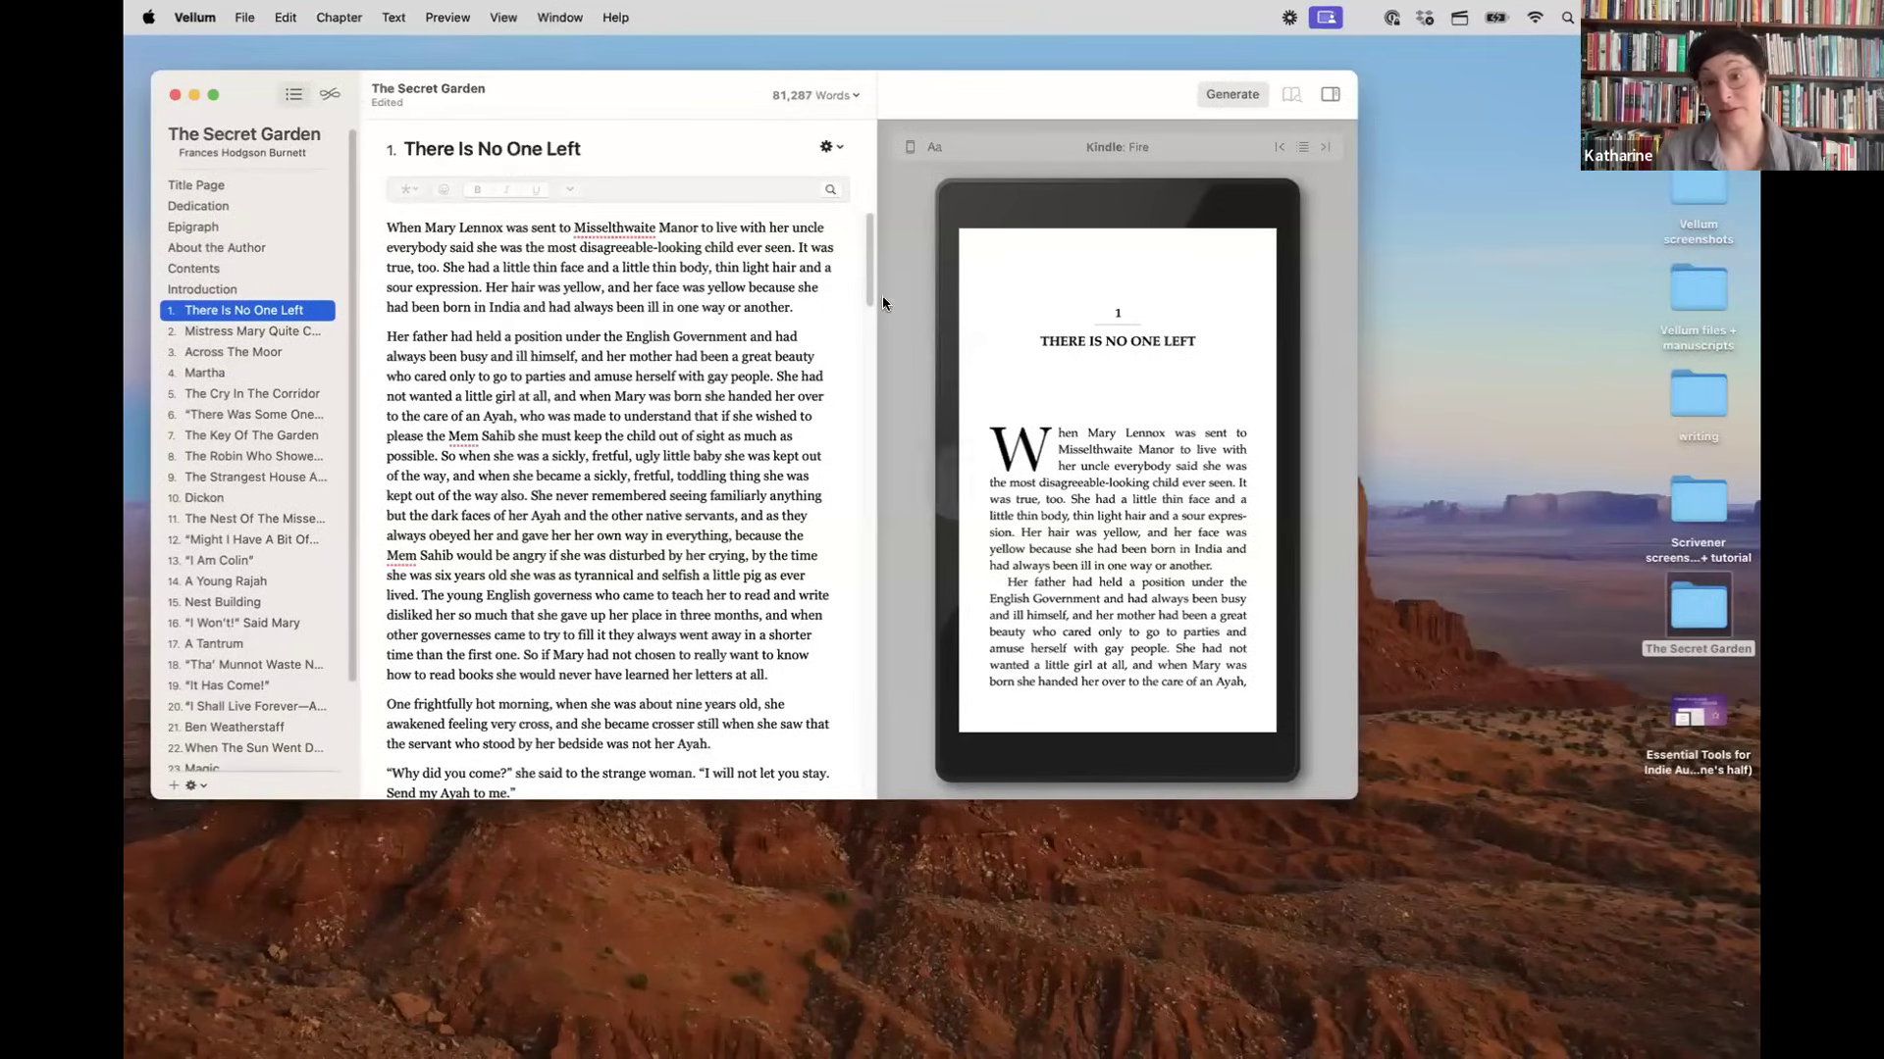
Step: Switch the preview to Print and reset the customized Meridian book style to its original settings
click(909, 149)
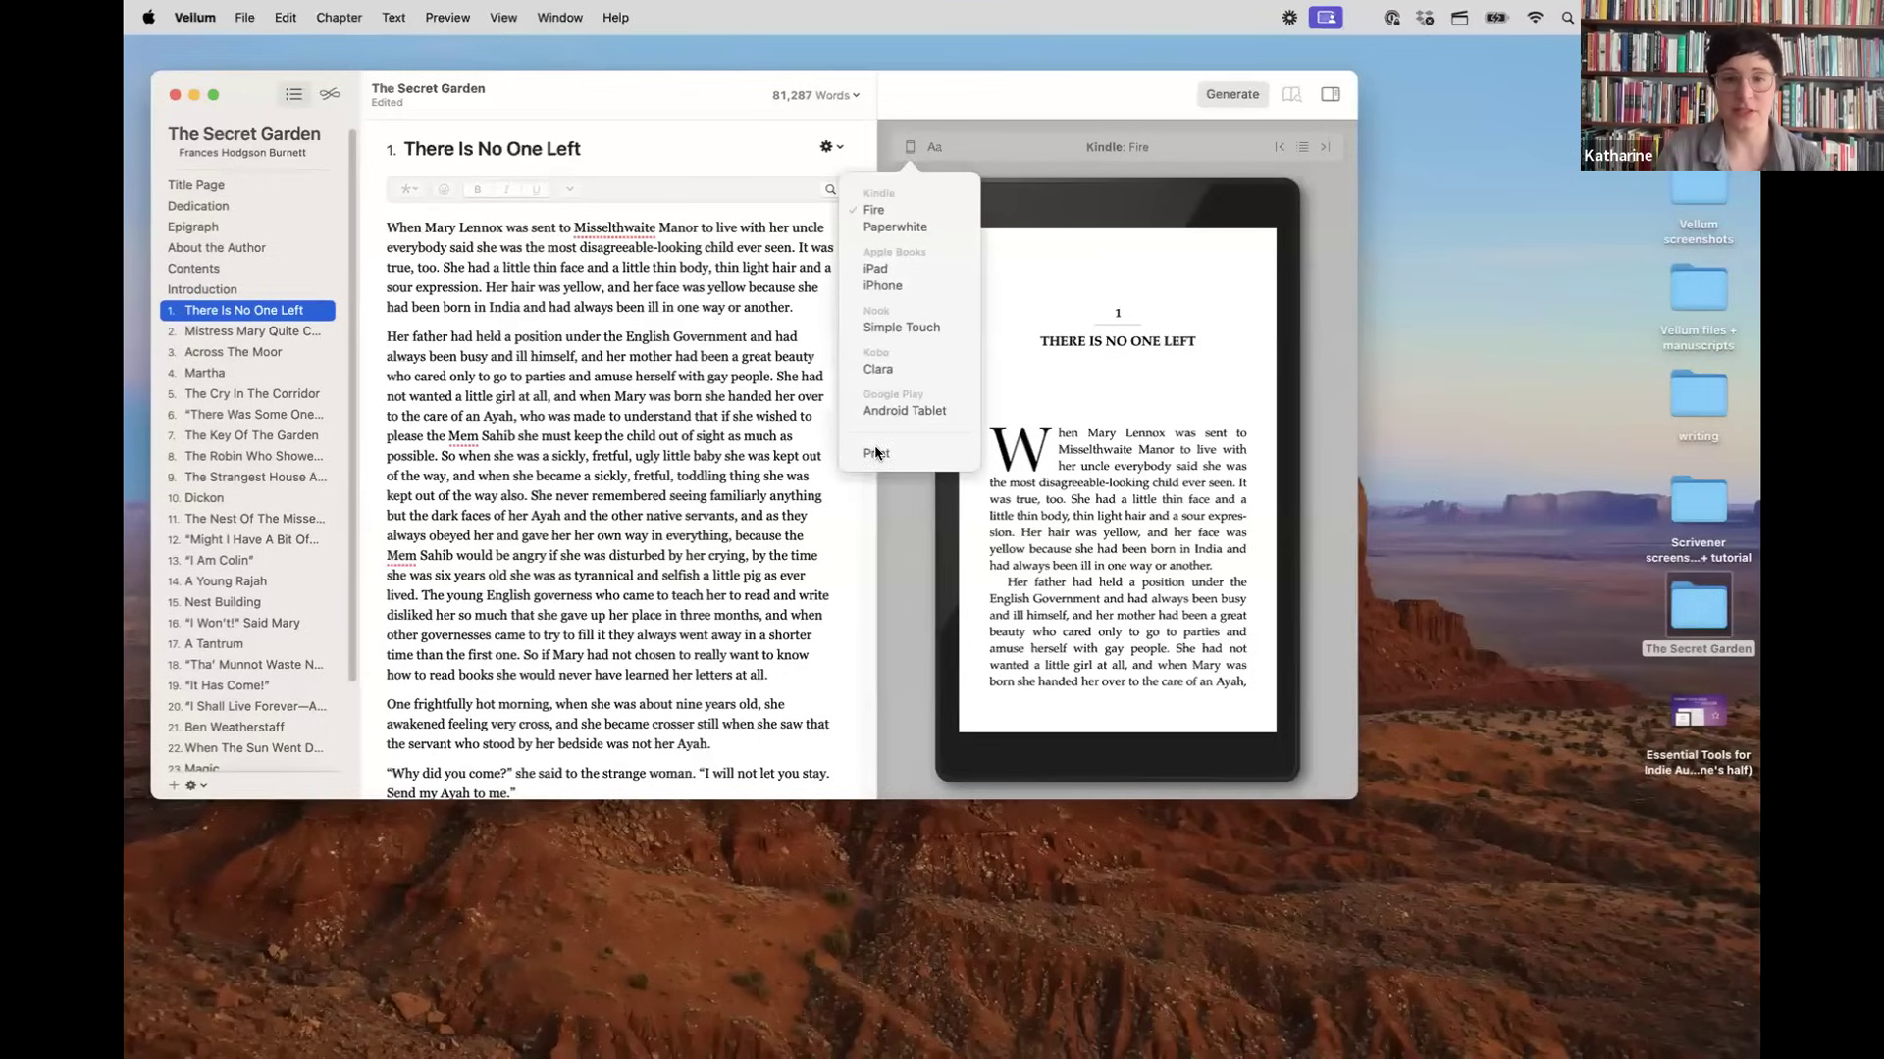
click(873, 412)
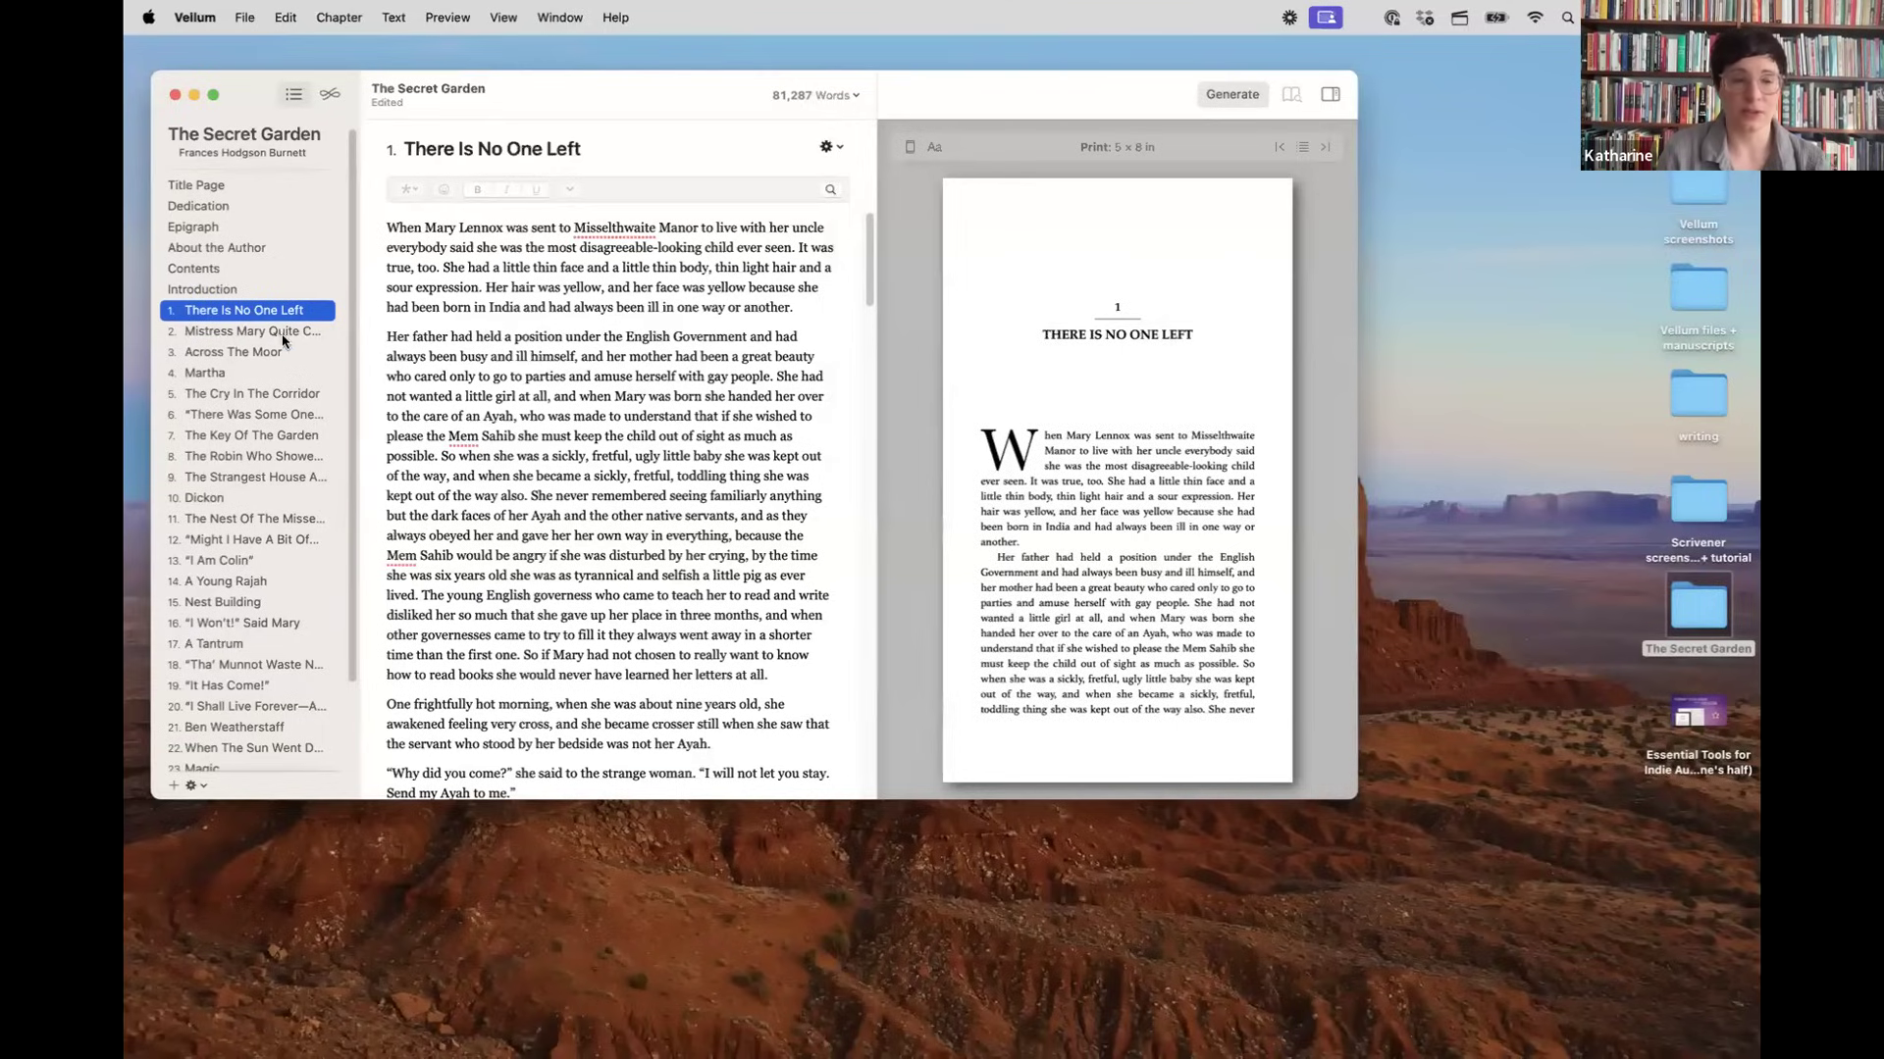
click(330, 95)
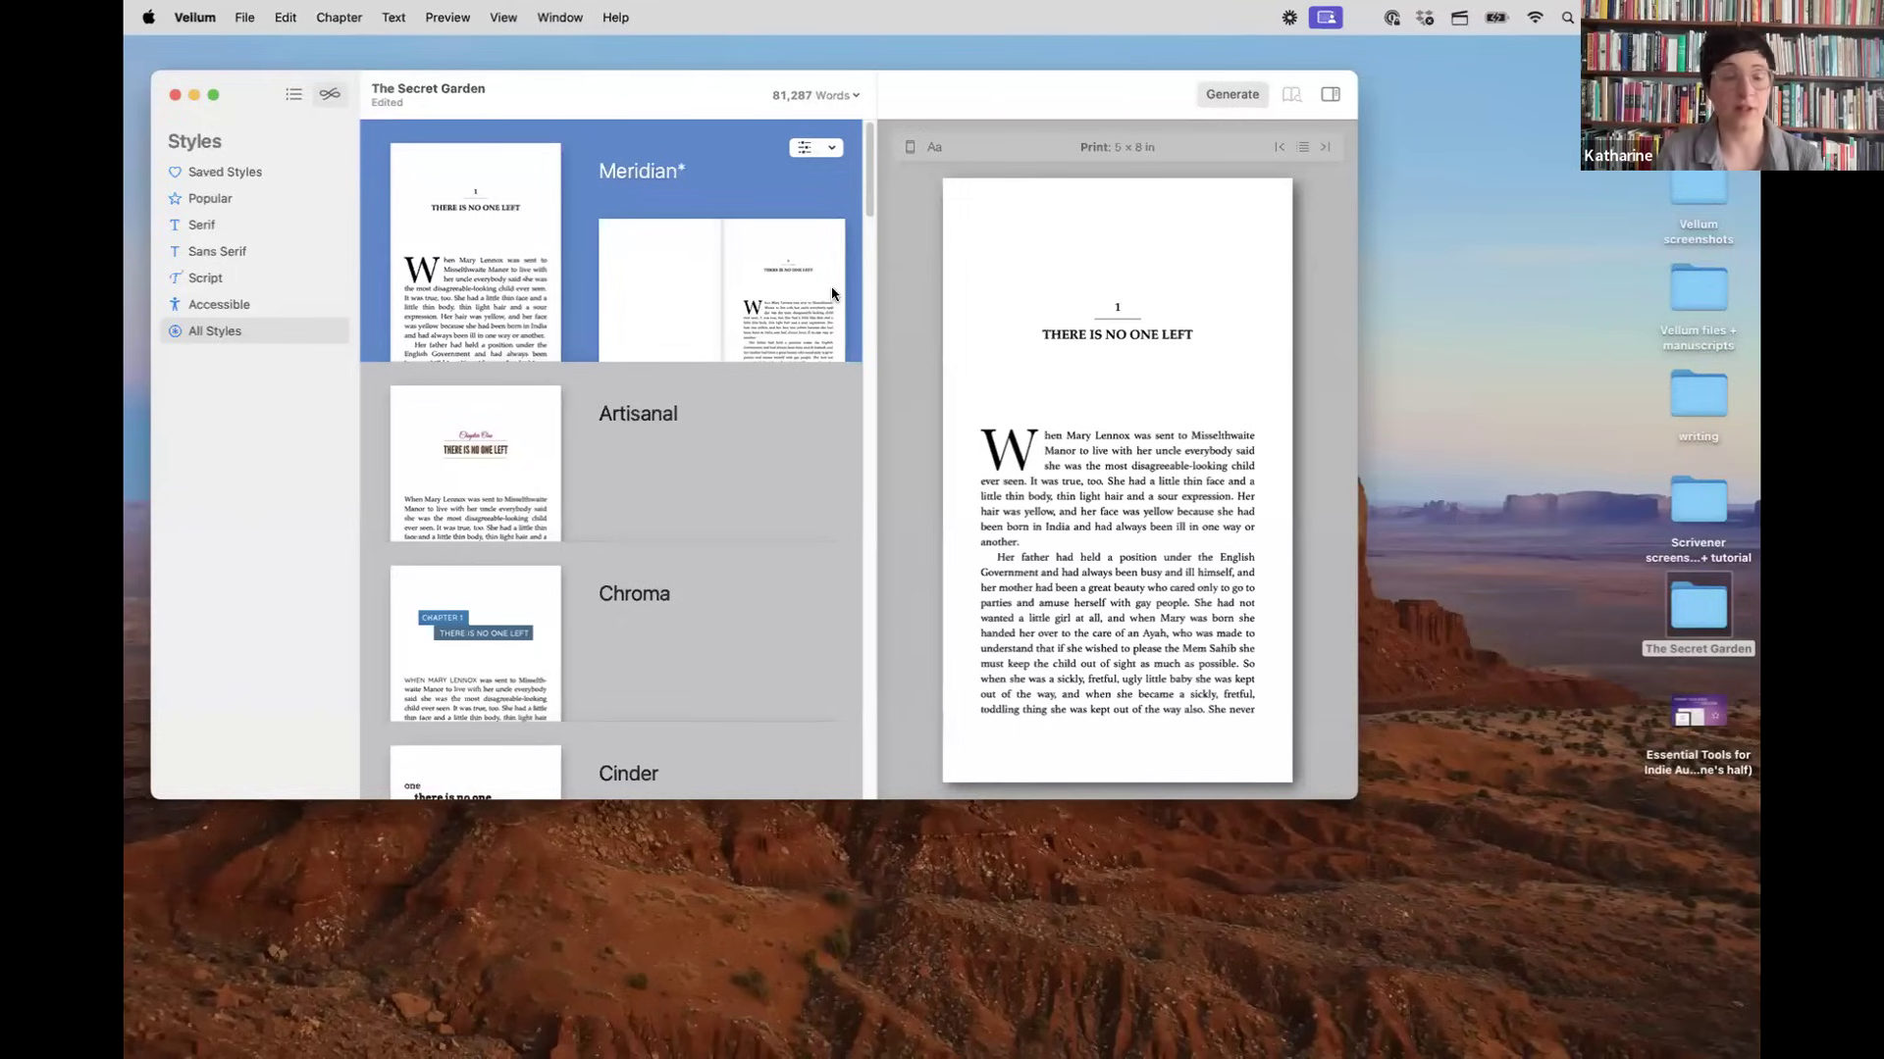
click(832, 148)
click(856, 228)
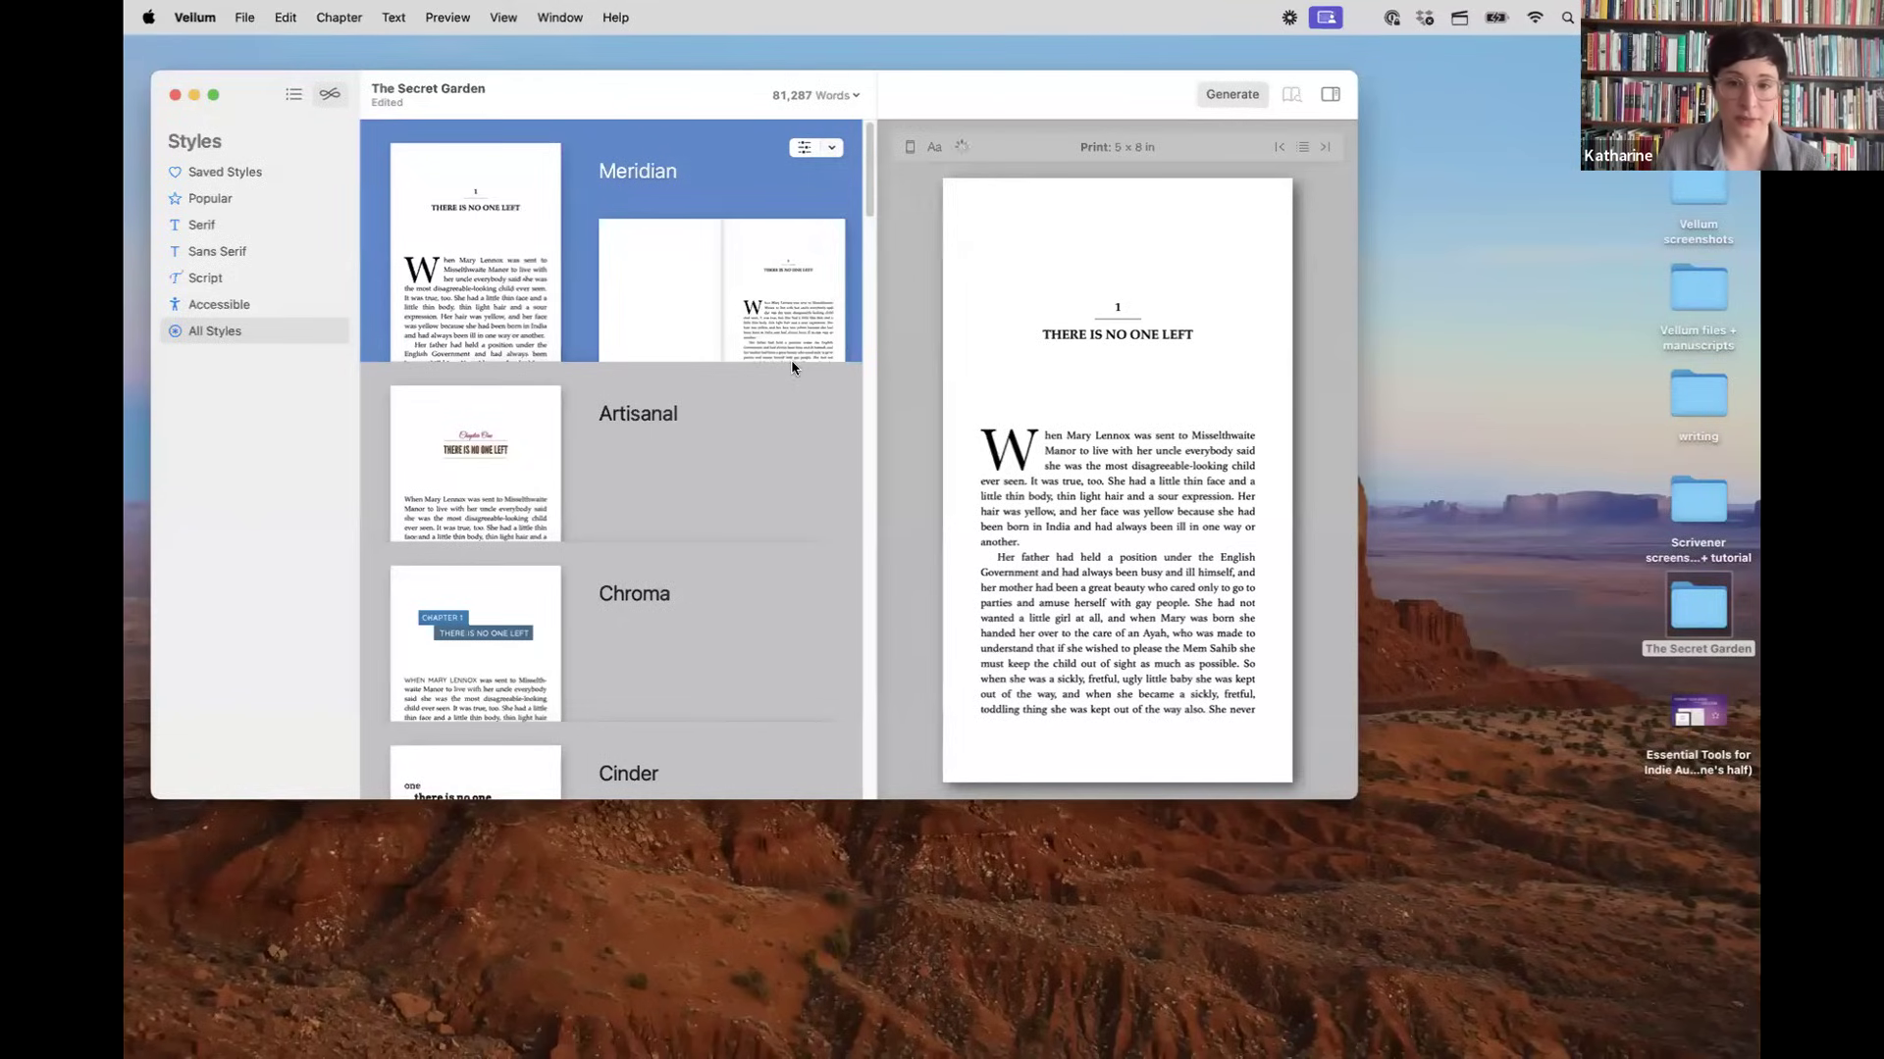
Step: Try the saved Pantheon style on the book and browse the Popular styles
click(223, 173)
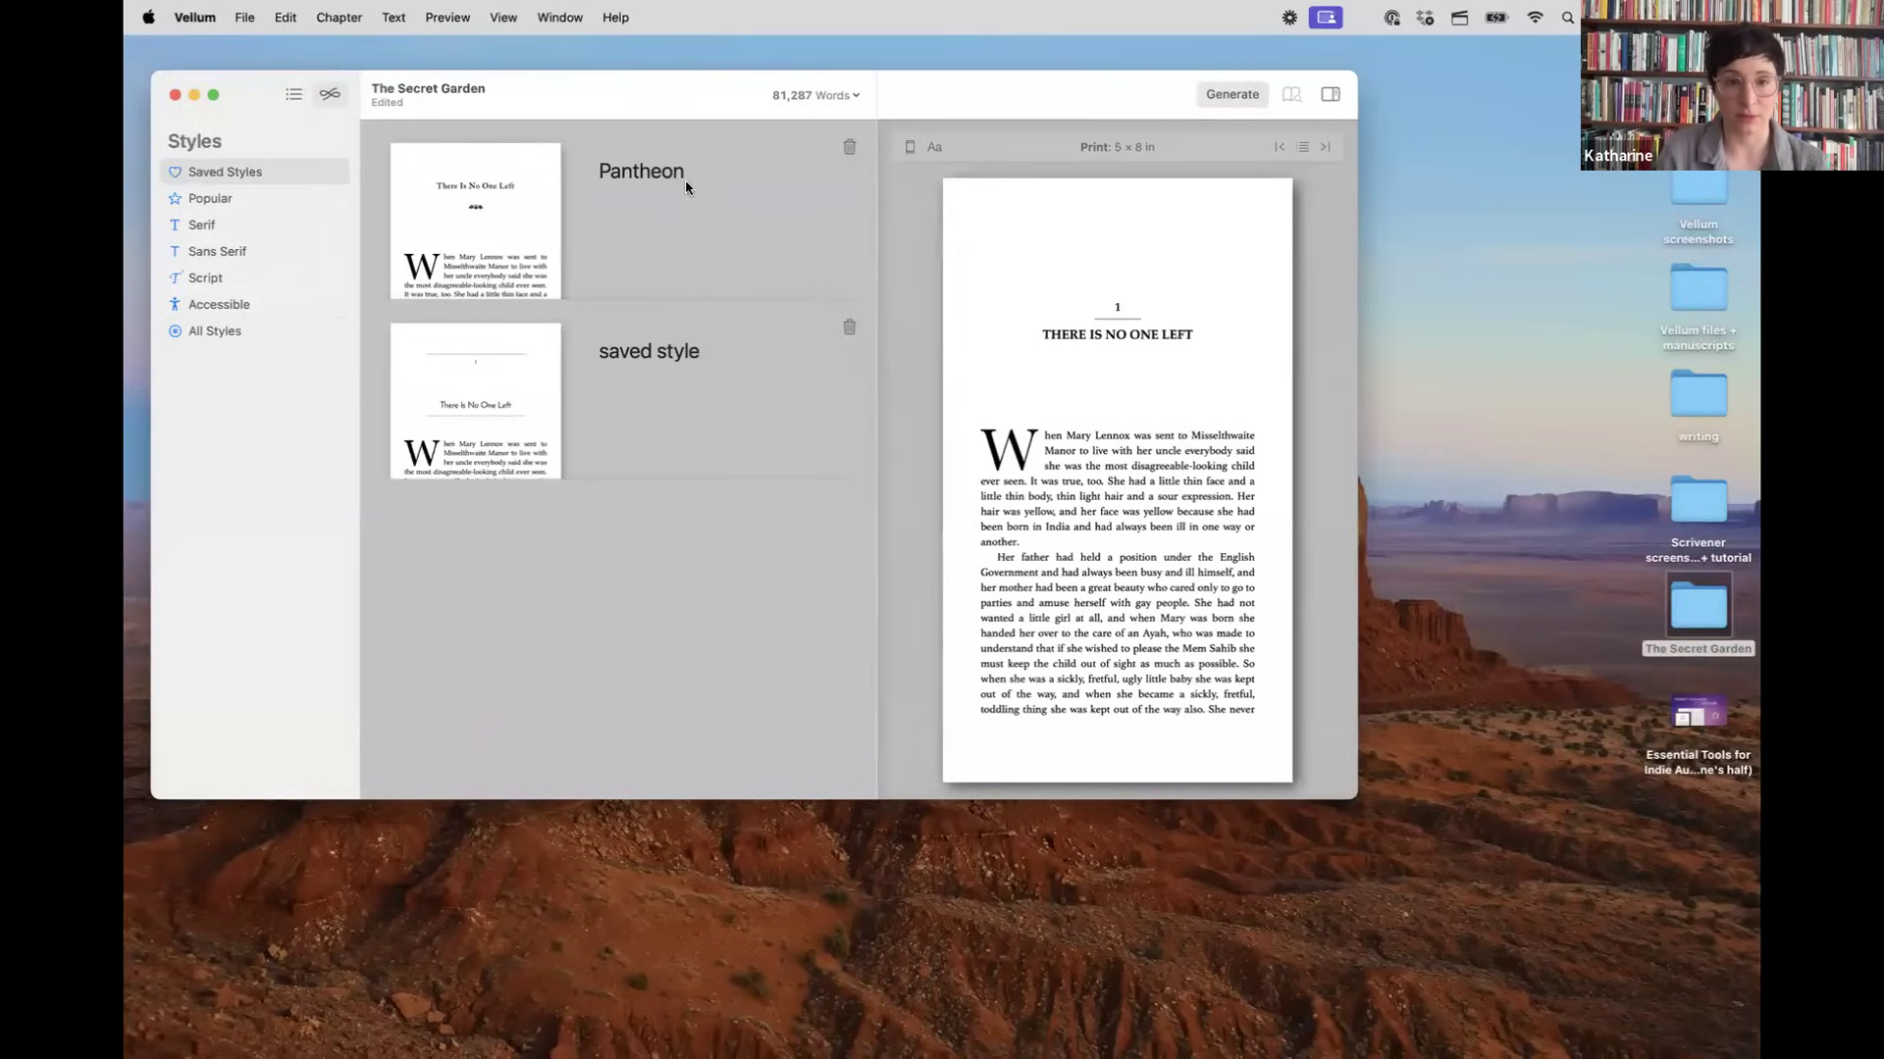
click(685, 179)
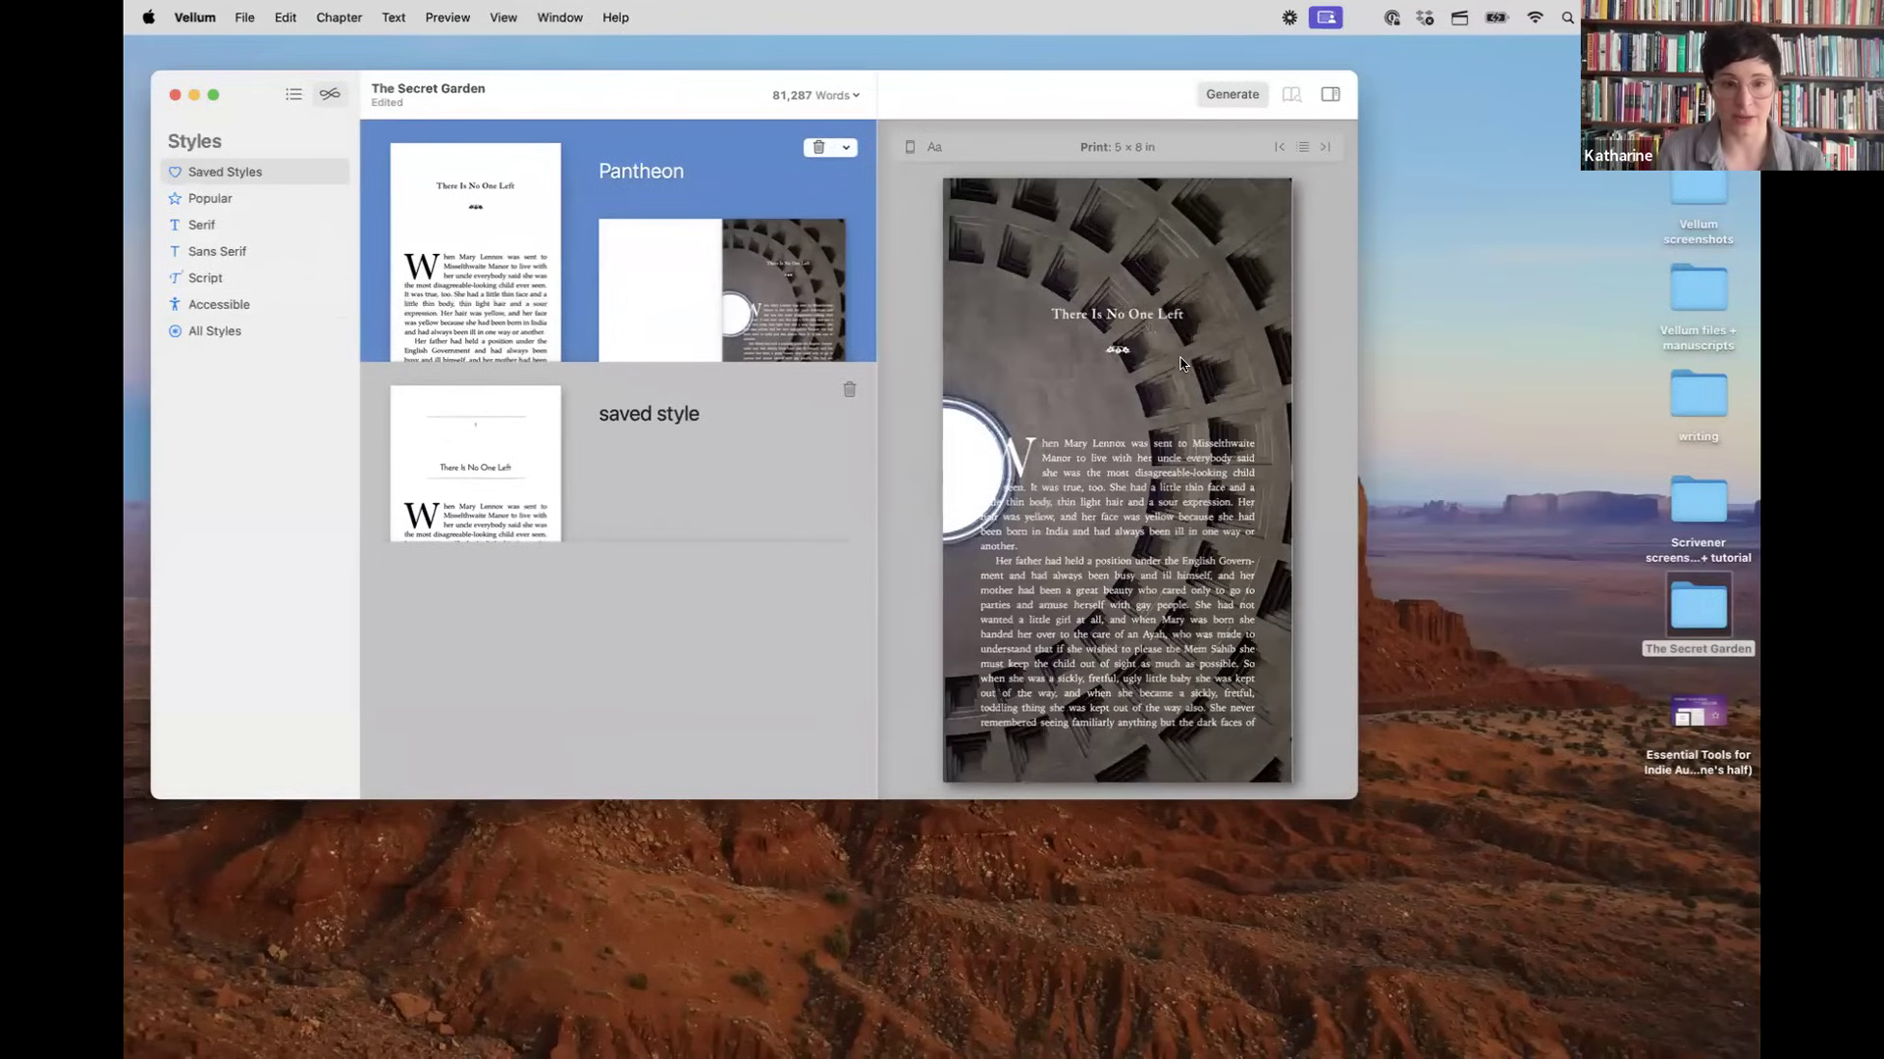
click(212, 201)
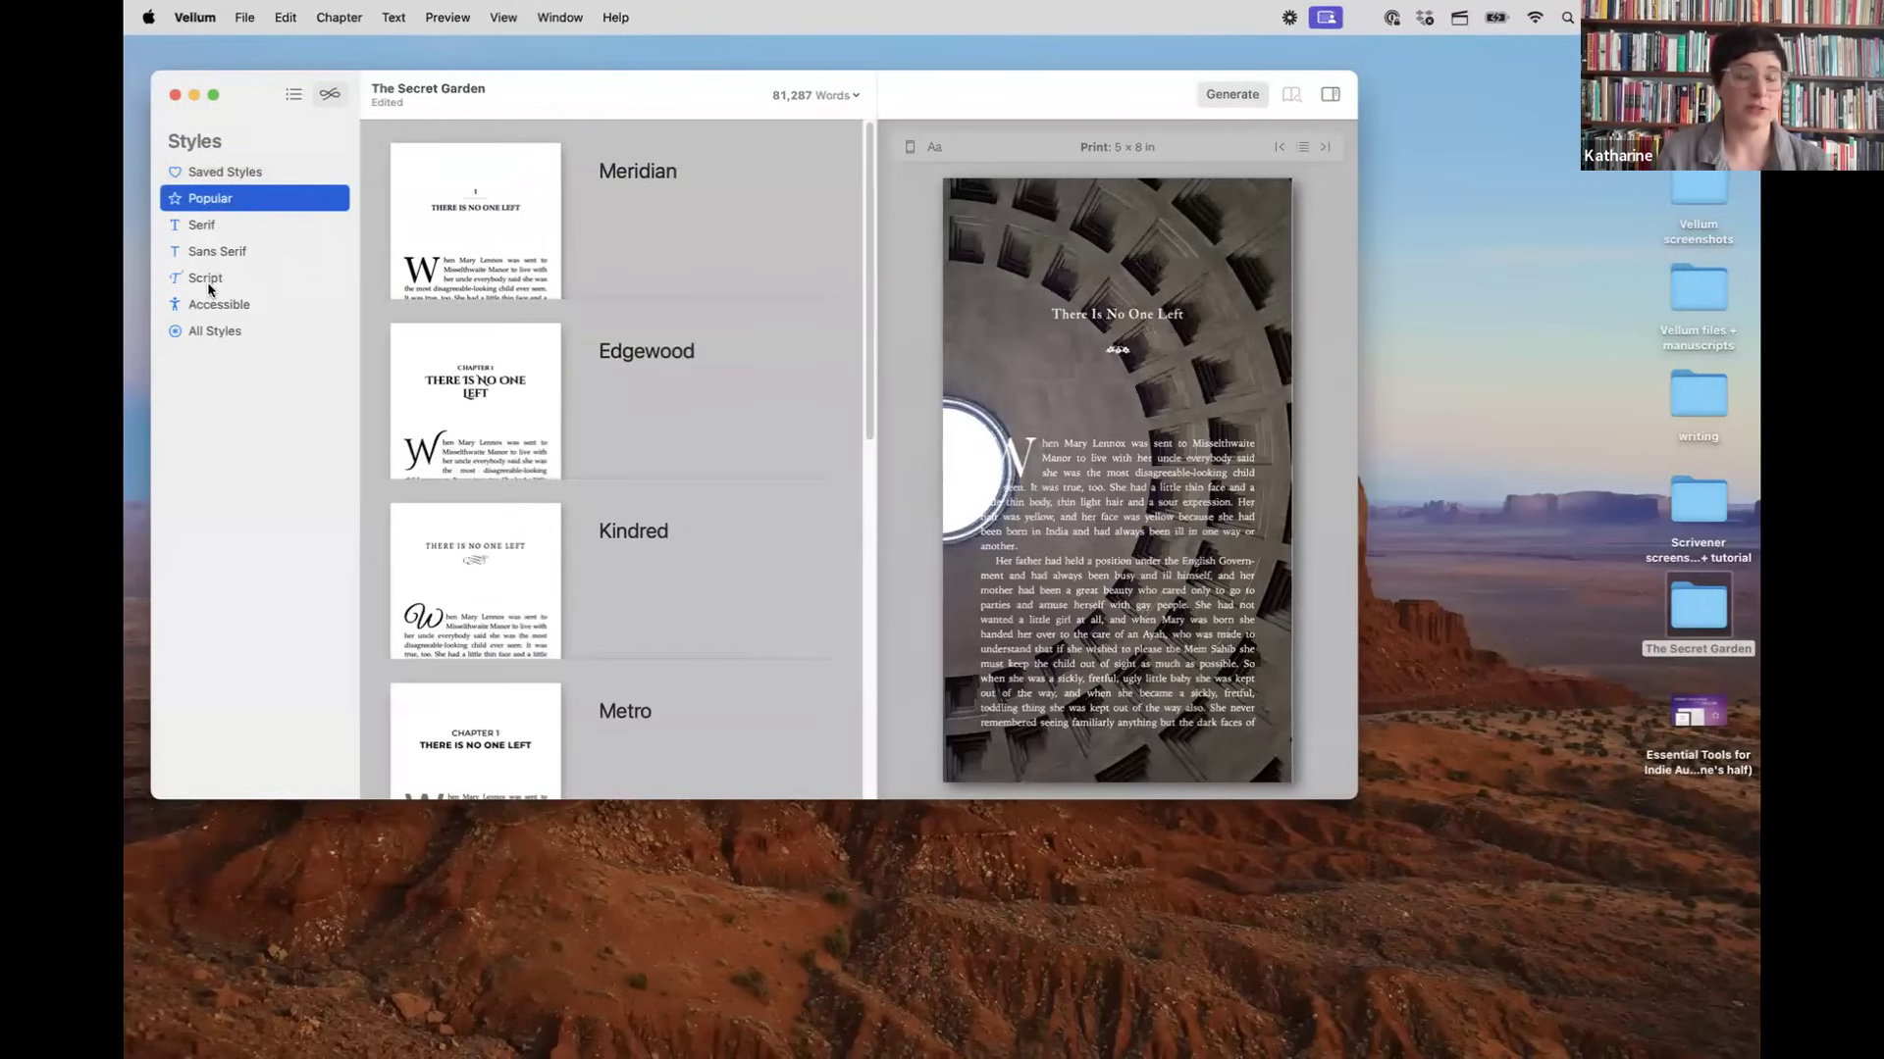
scroll(493, 415, down, 5)
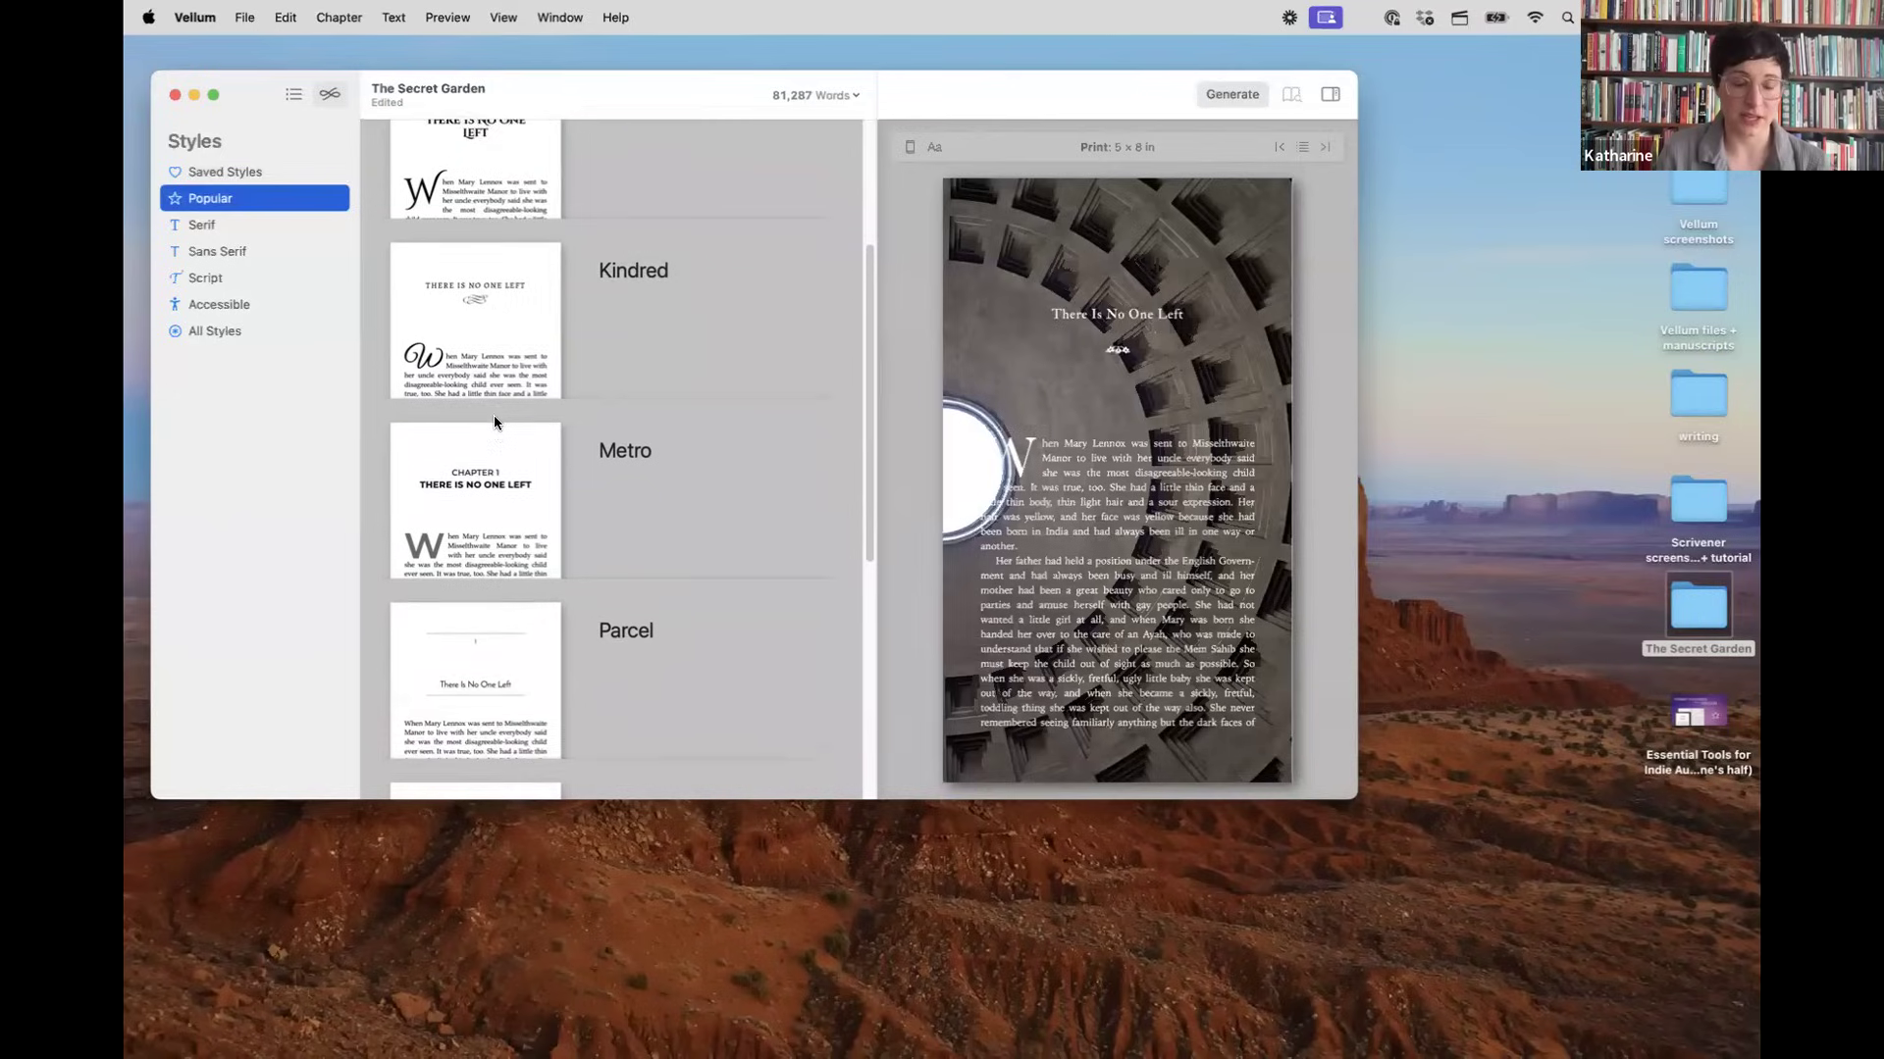
scroll(492, 415, down, 3)
scroll(492, 415, up, 3)
scroll(492, 415, down, 2)
scroll(493, 415, up, 4)
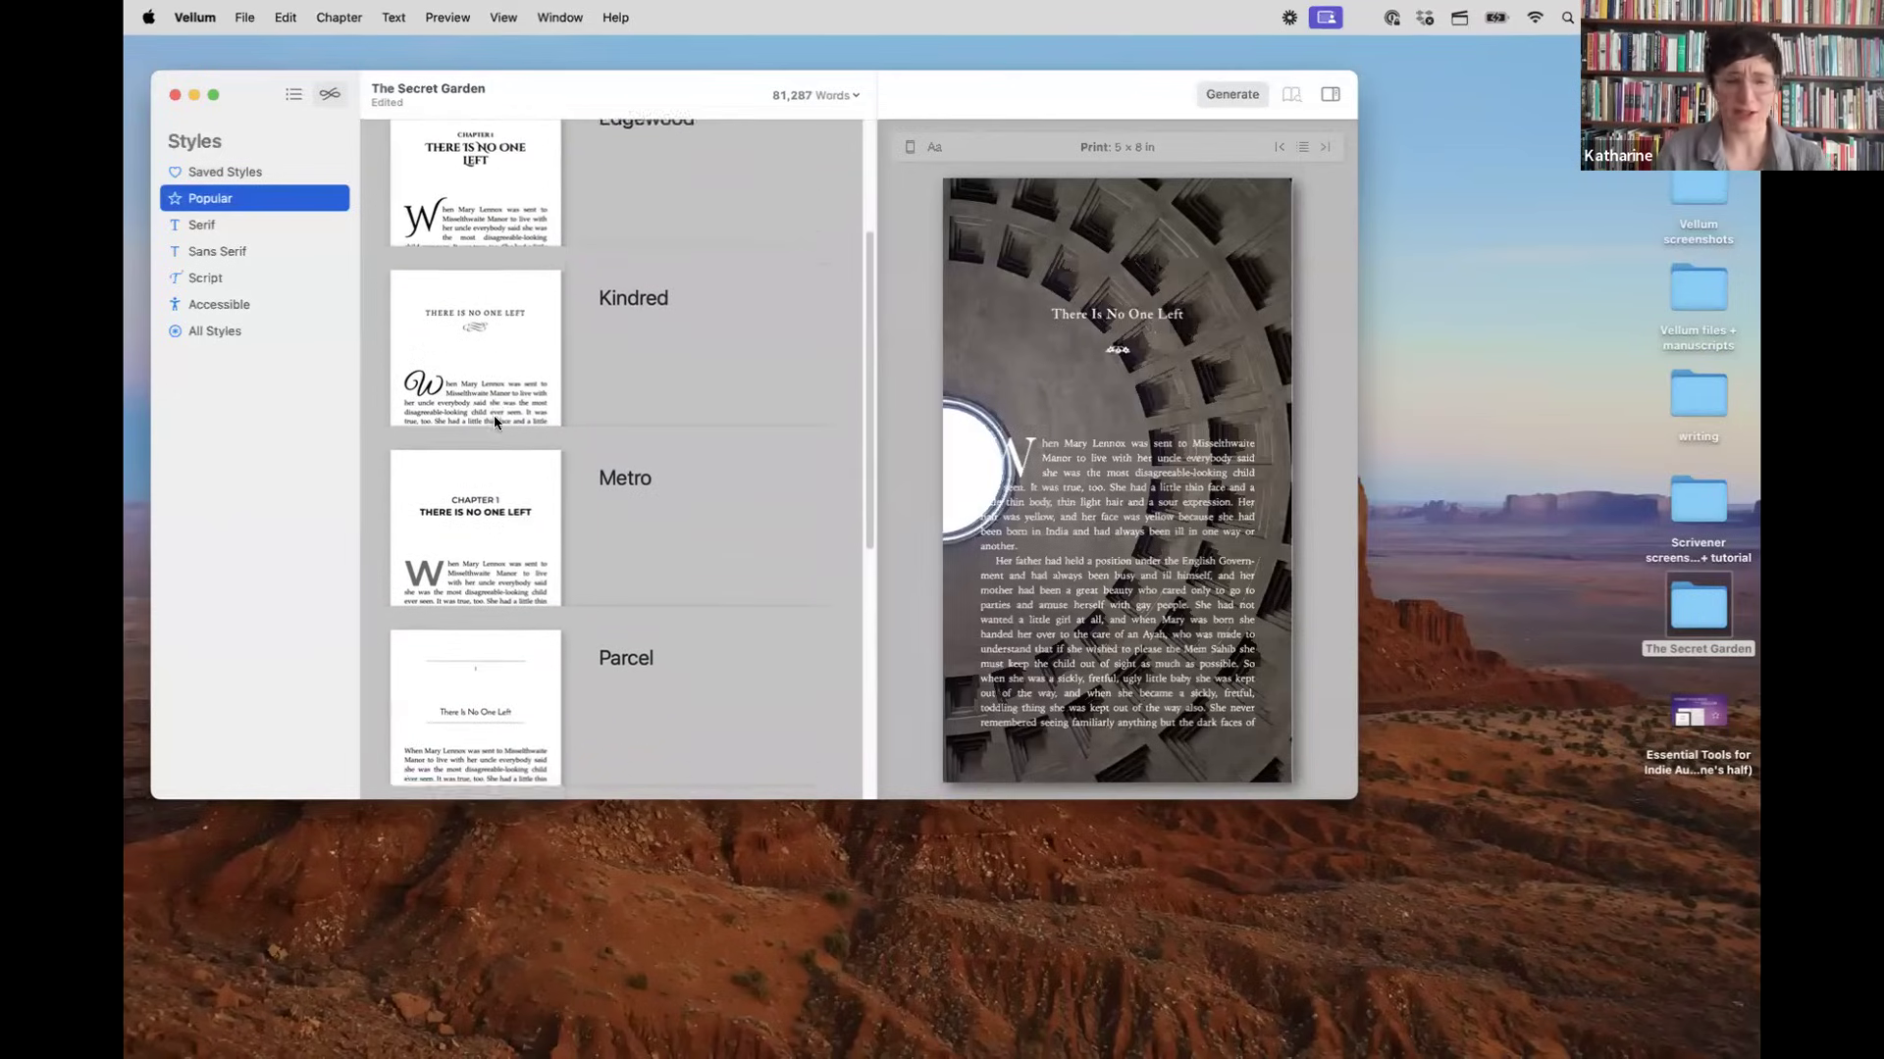
scroll(493, 415, up, 3)
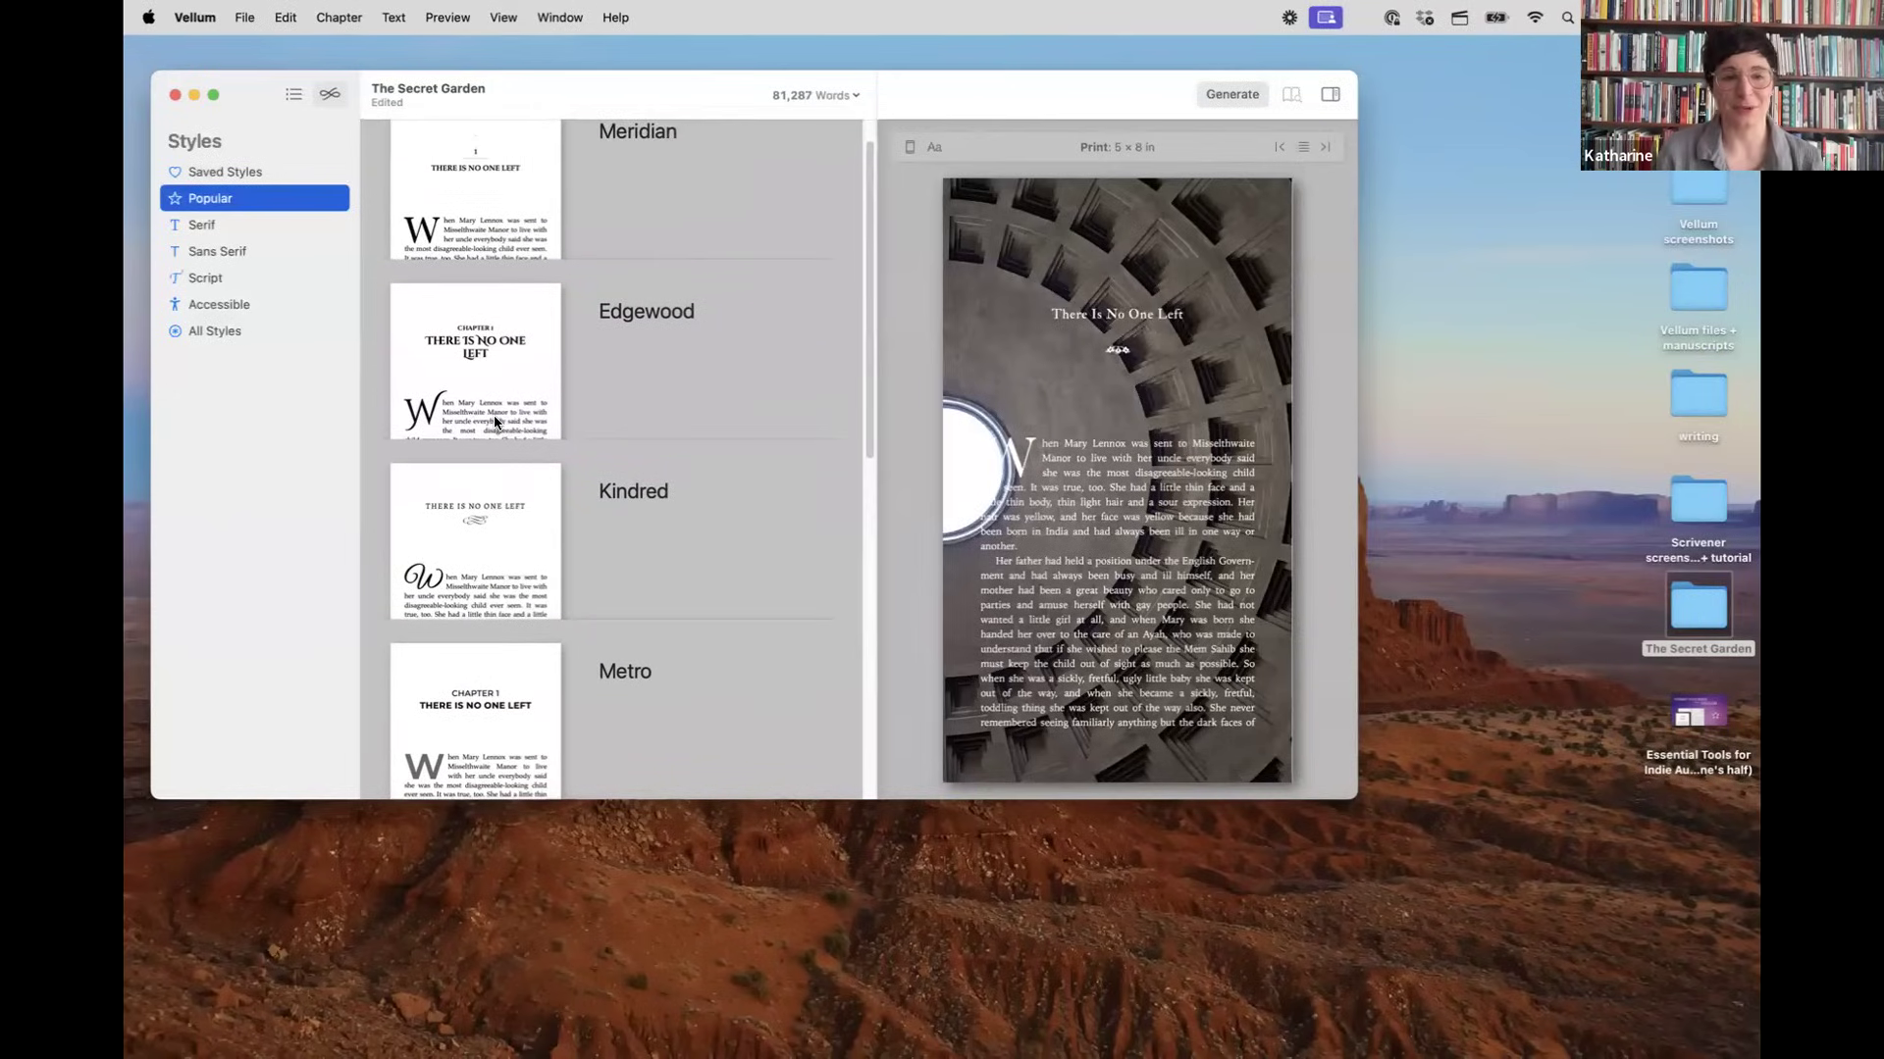
scroll(496, 423, down, 1)
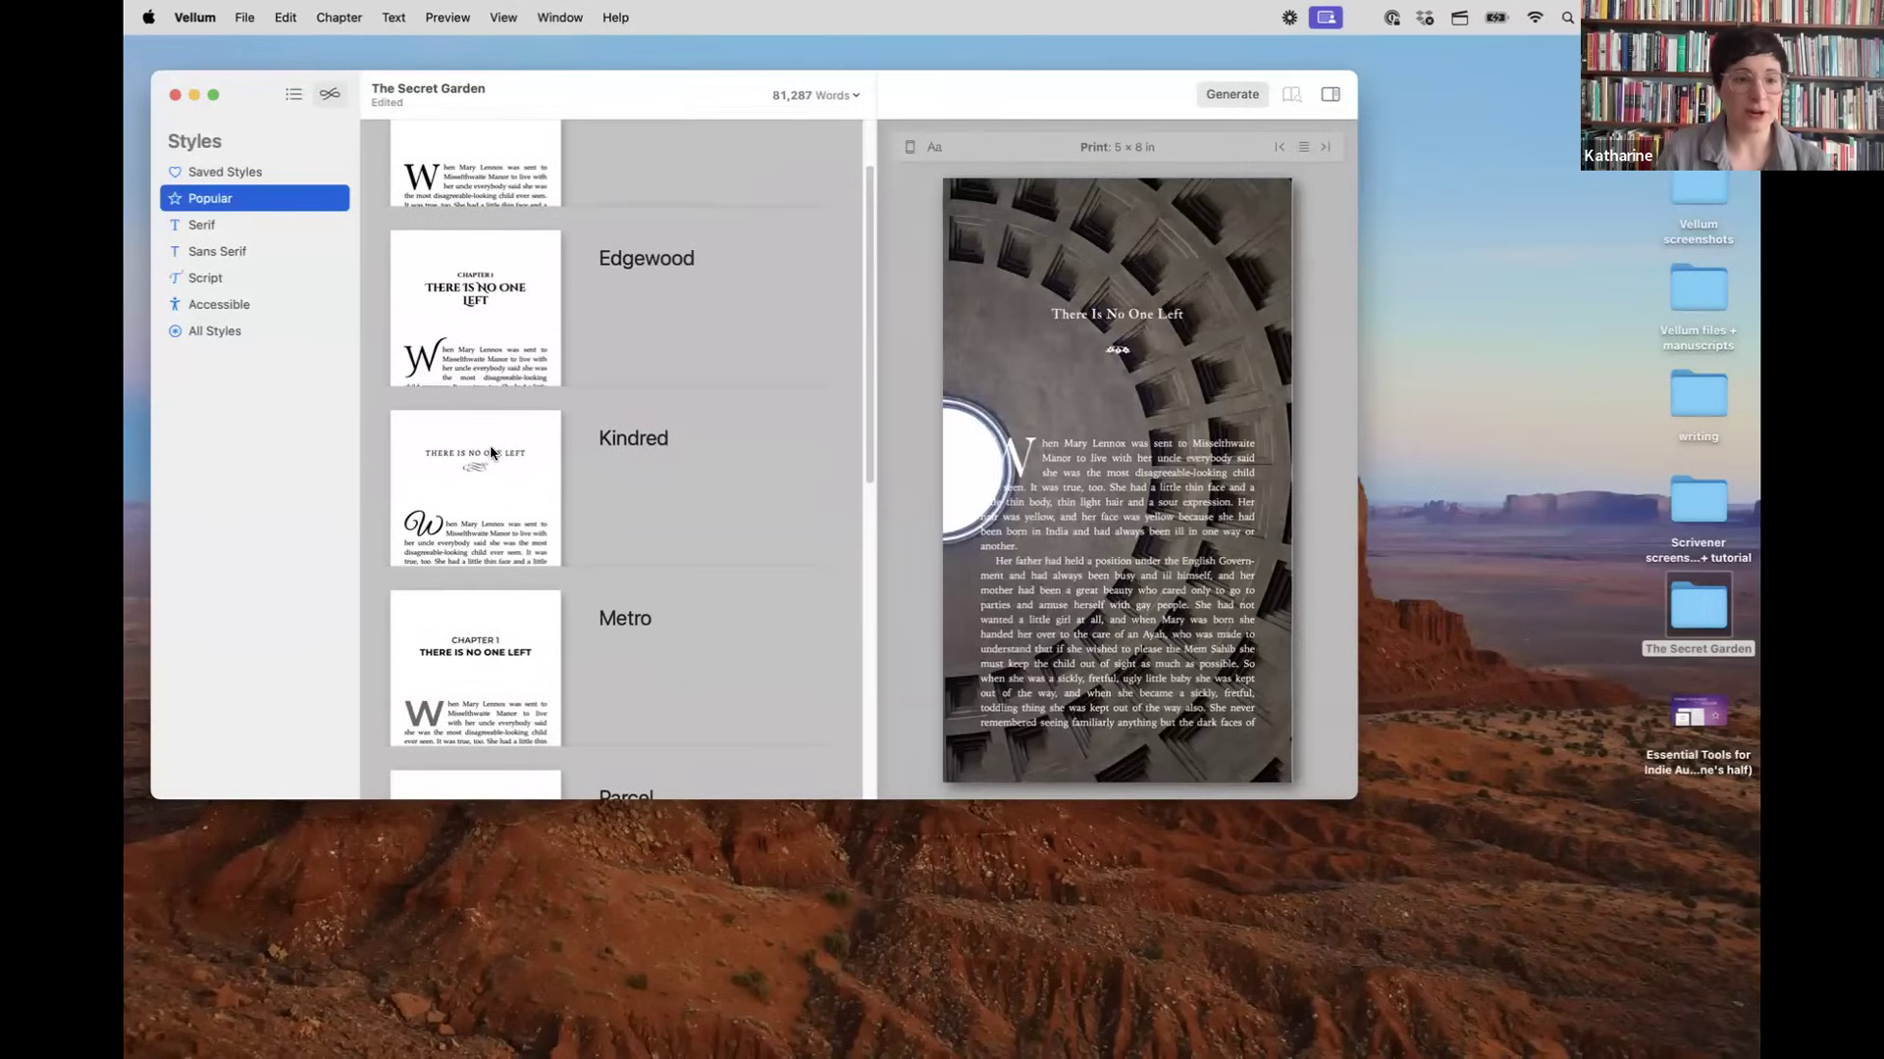
Step: Try the Edgewood, Kindred, Metro and Recital styles in the print preview of the first chapter
click(492, 329)
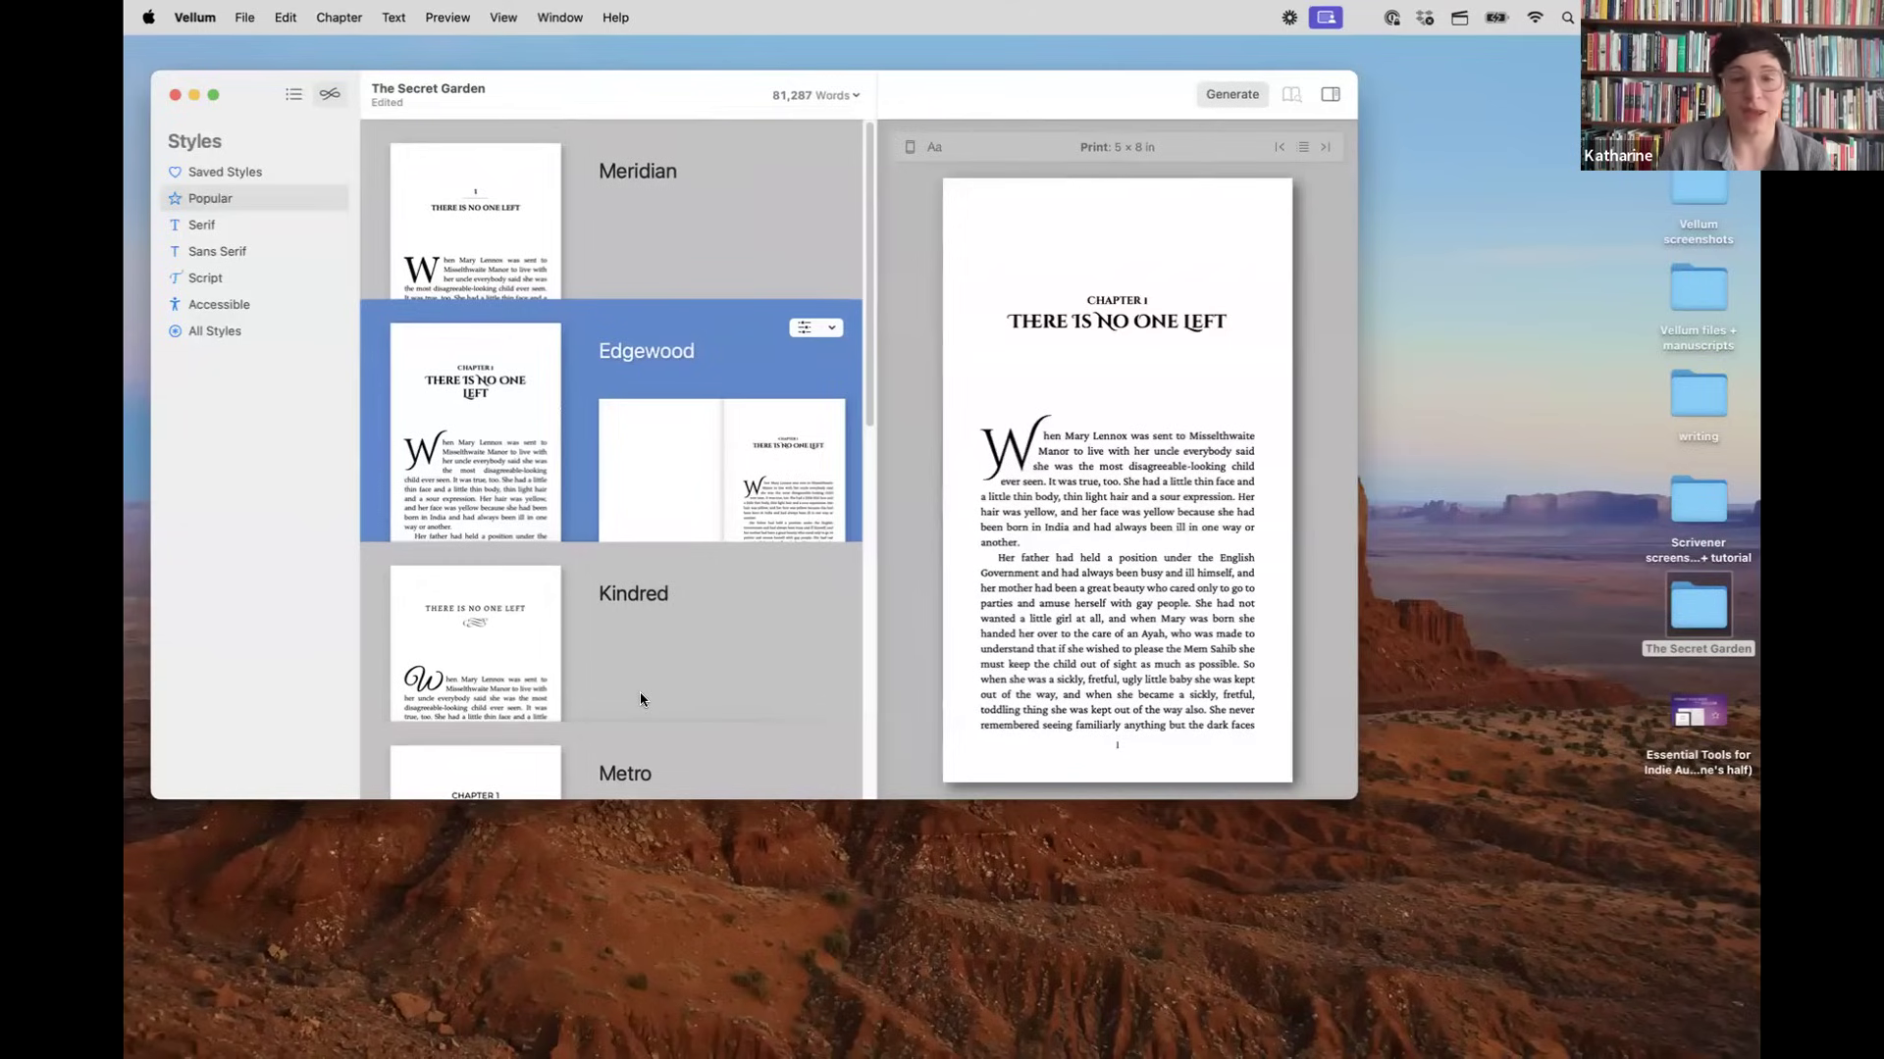
scroll(640, 698, down, 2)
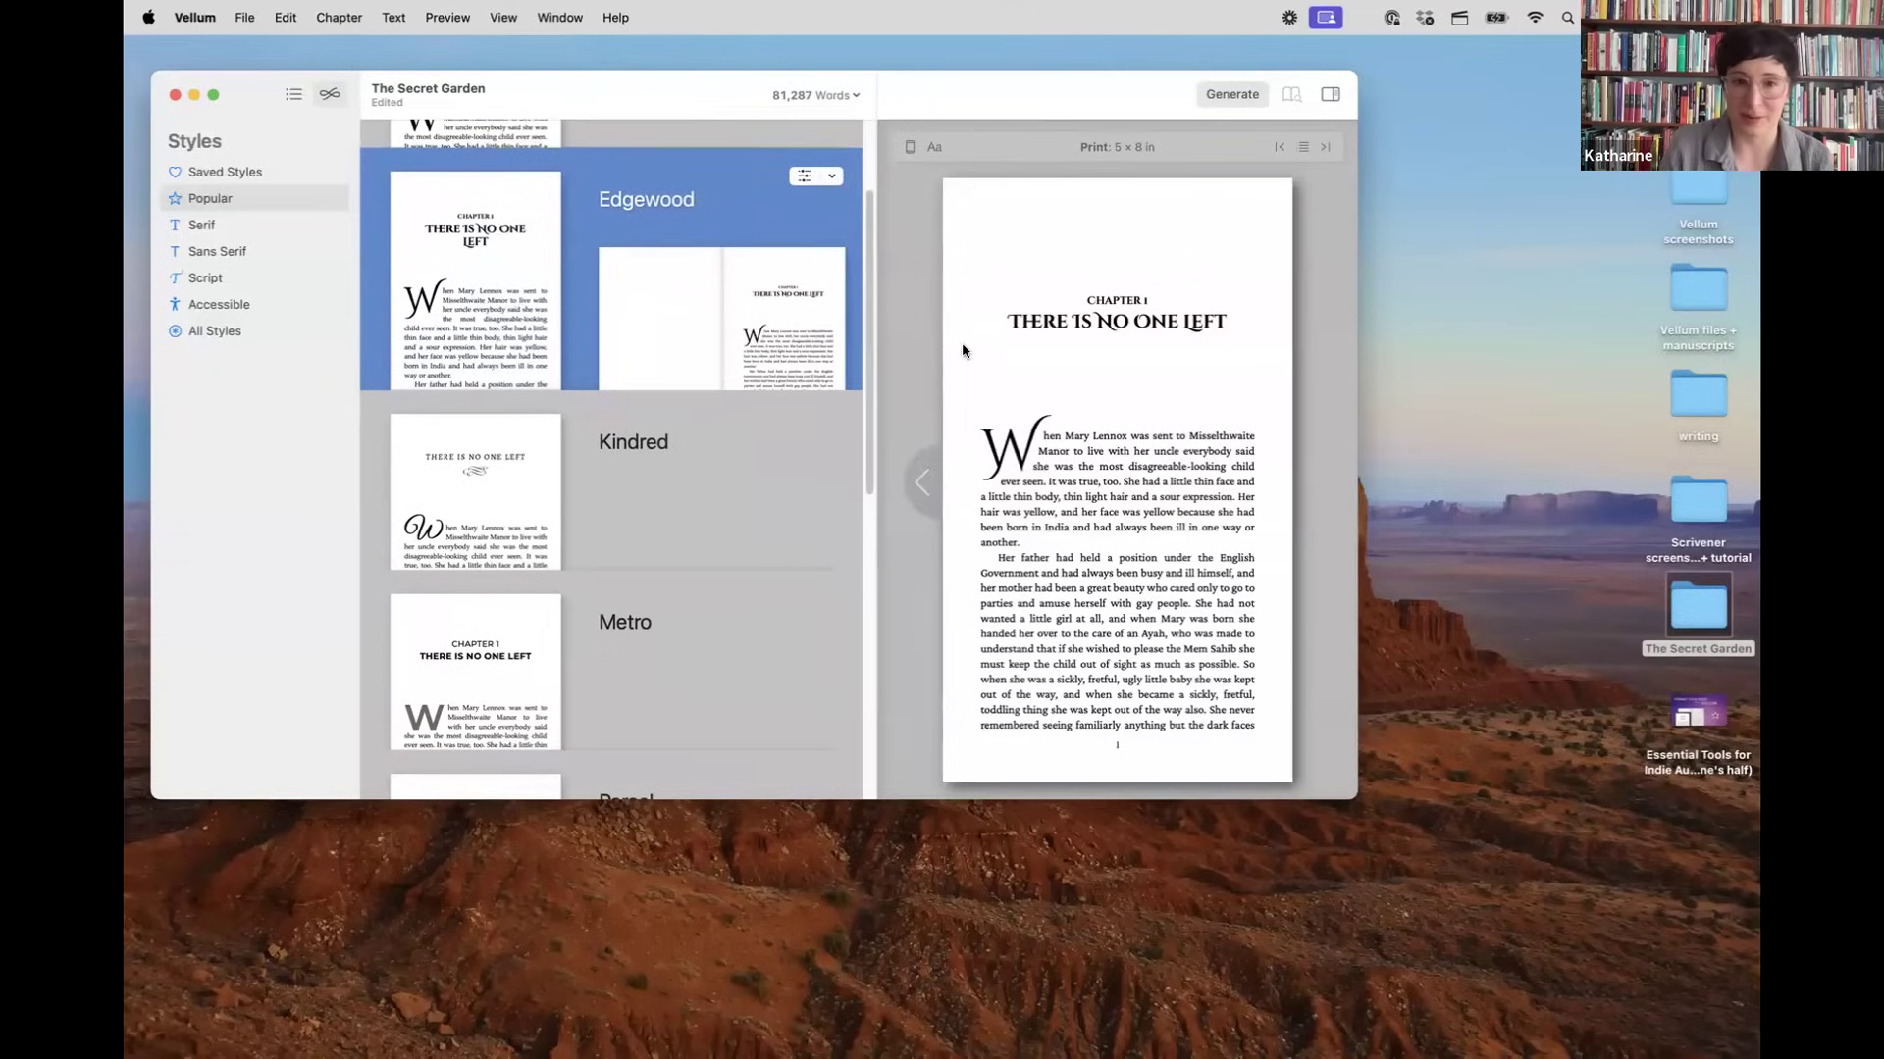
click(495, 502)
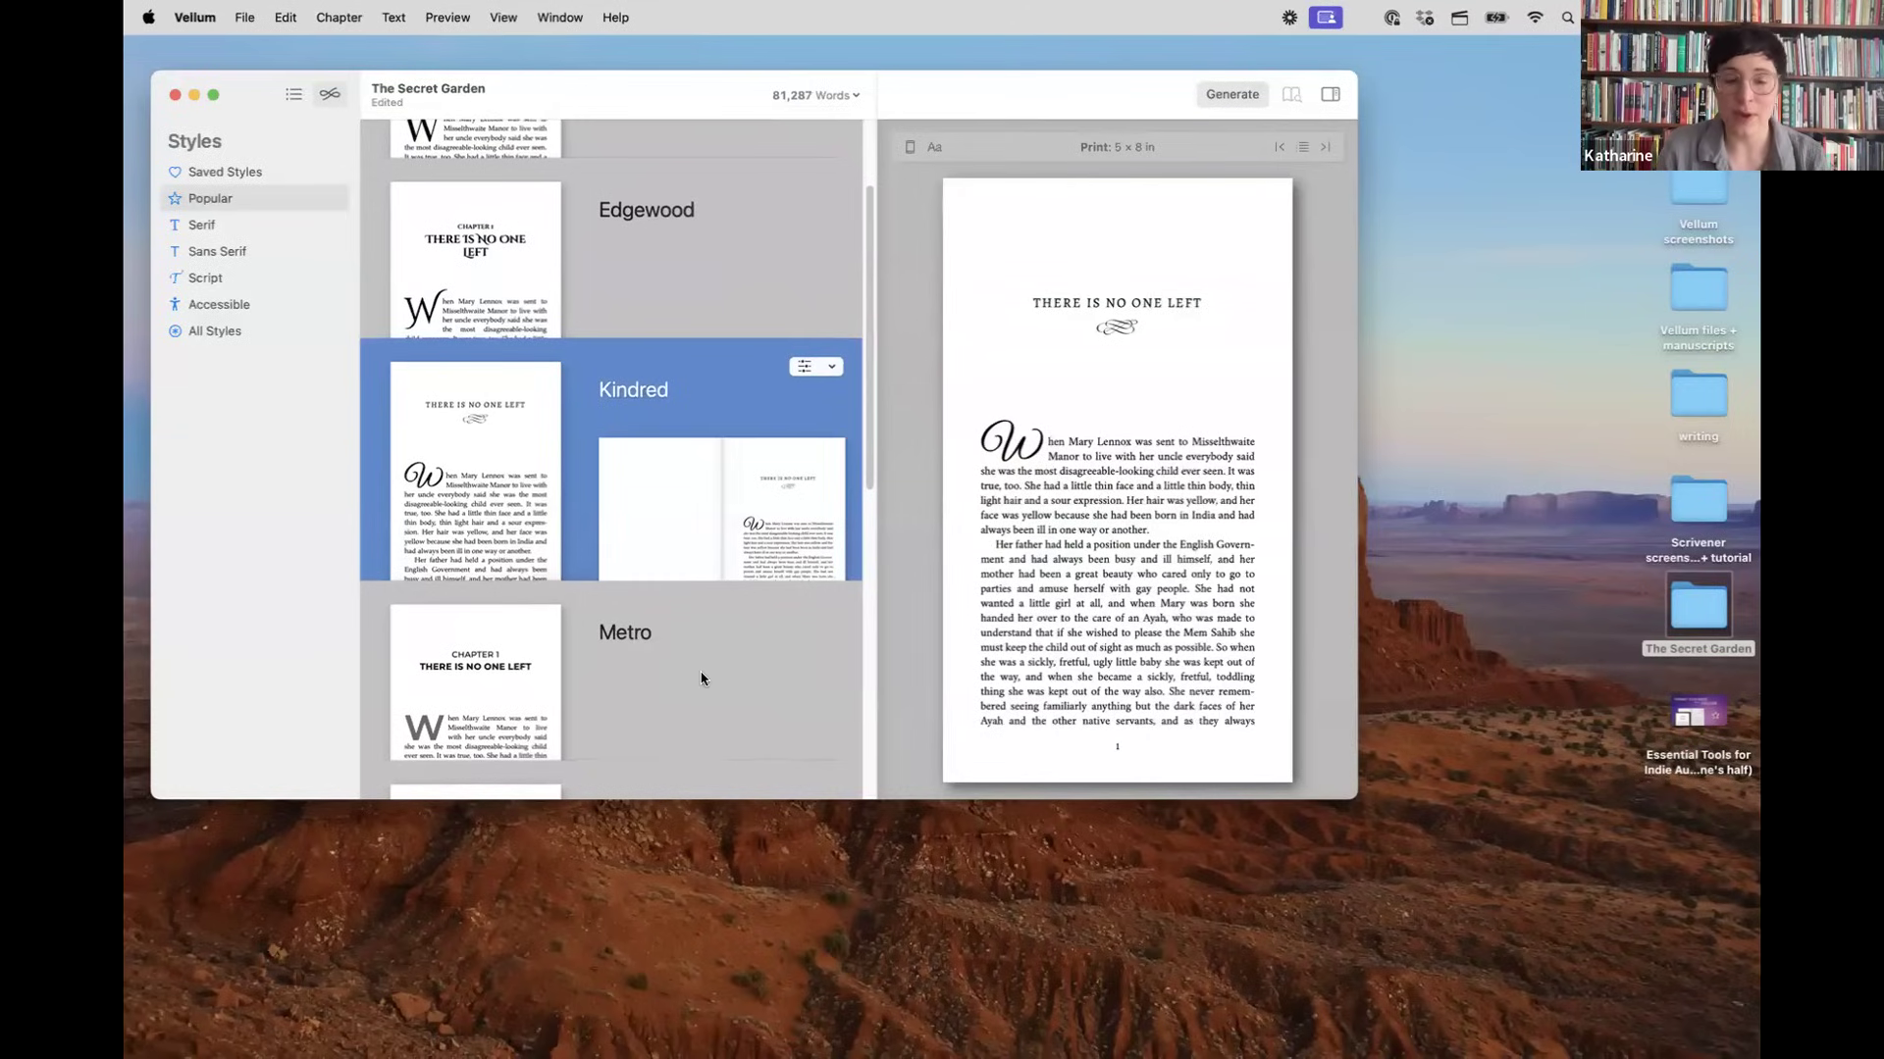
scroll(700, 680, down, 4)
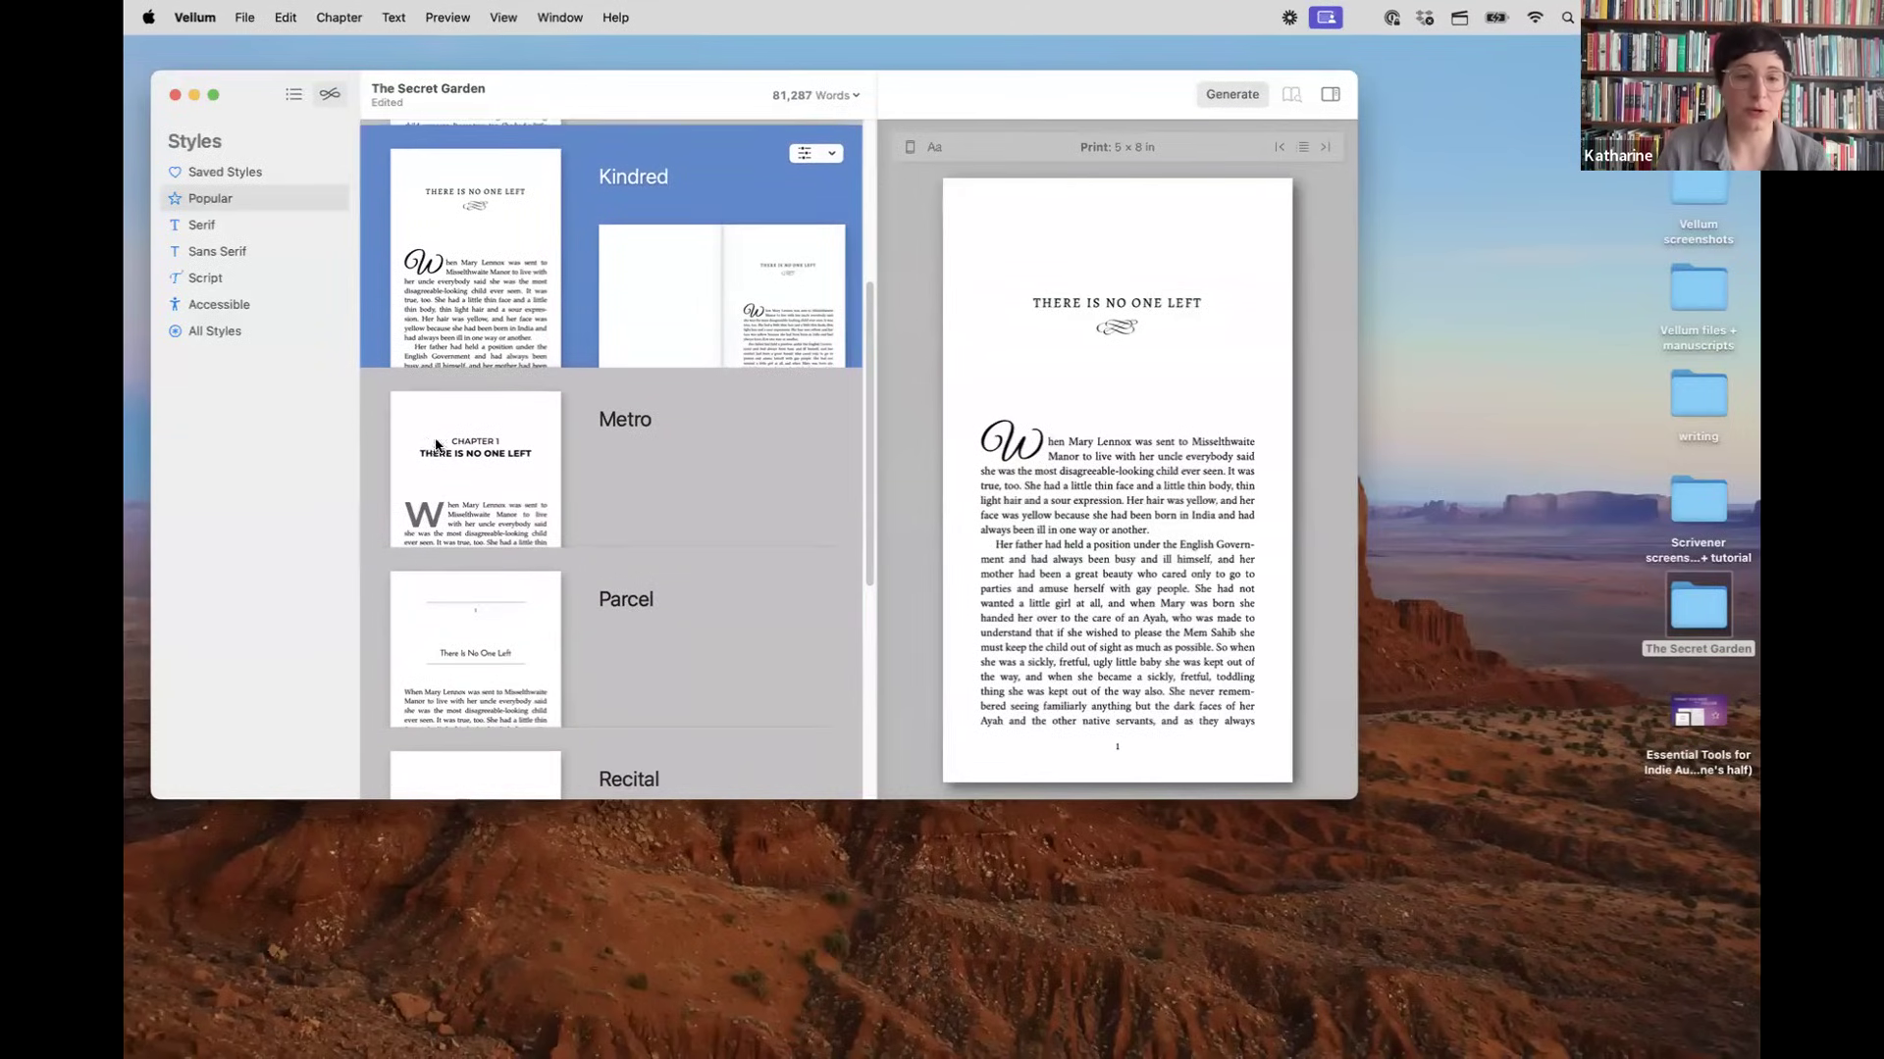
click(647, 534)
scroll(689, 660, down, 9)
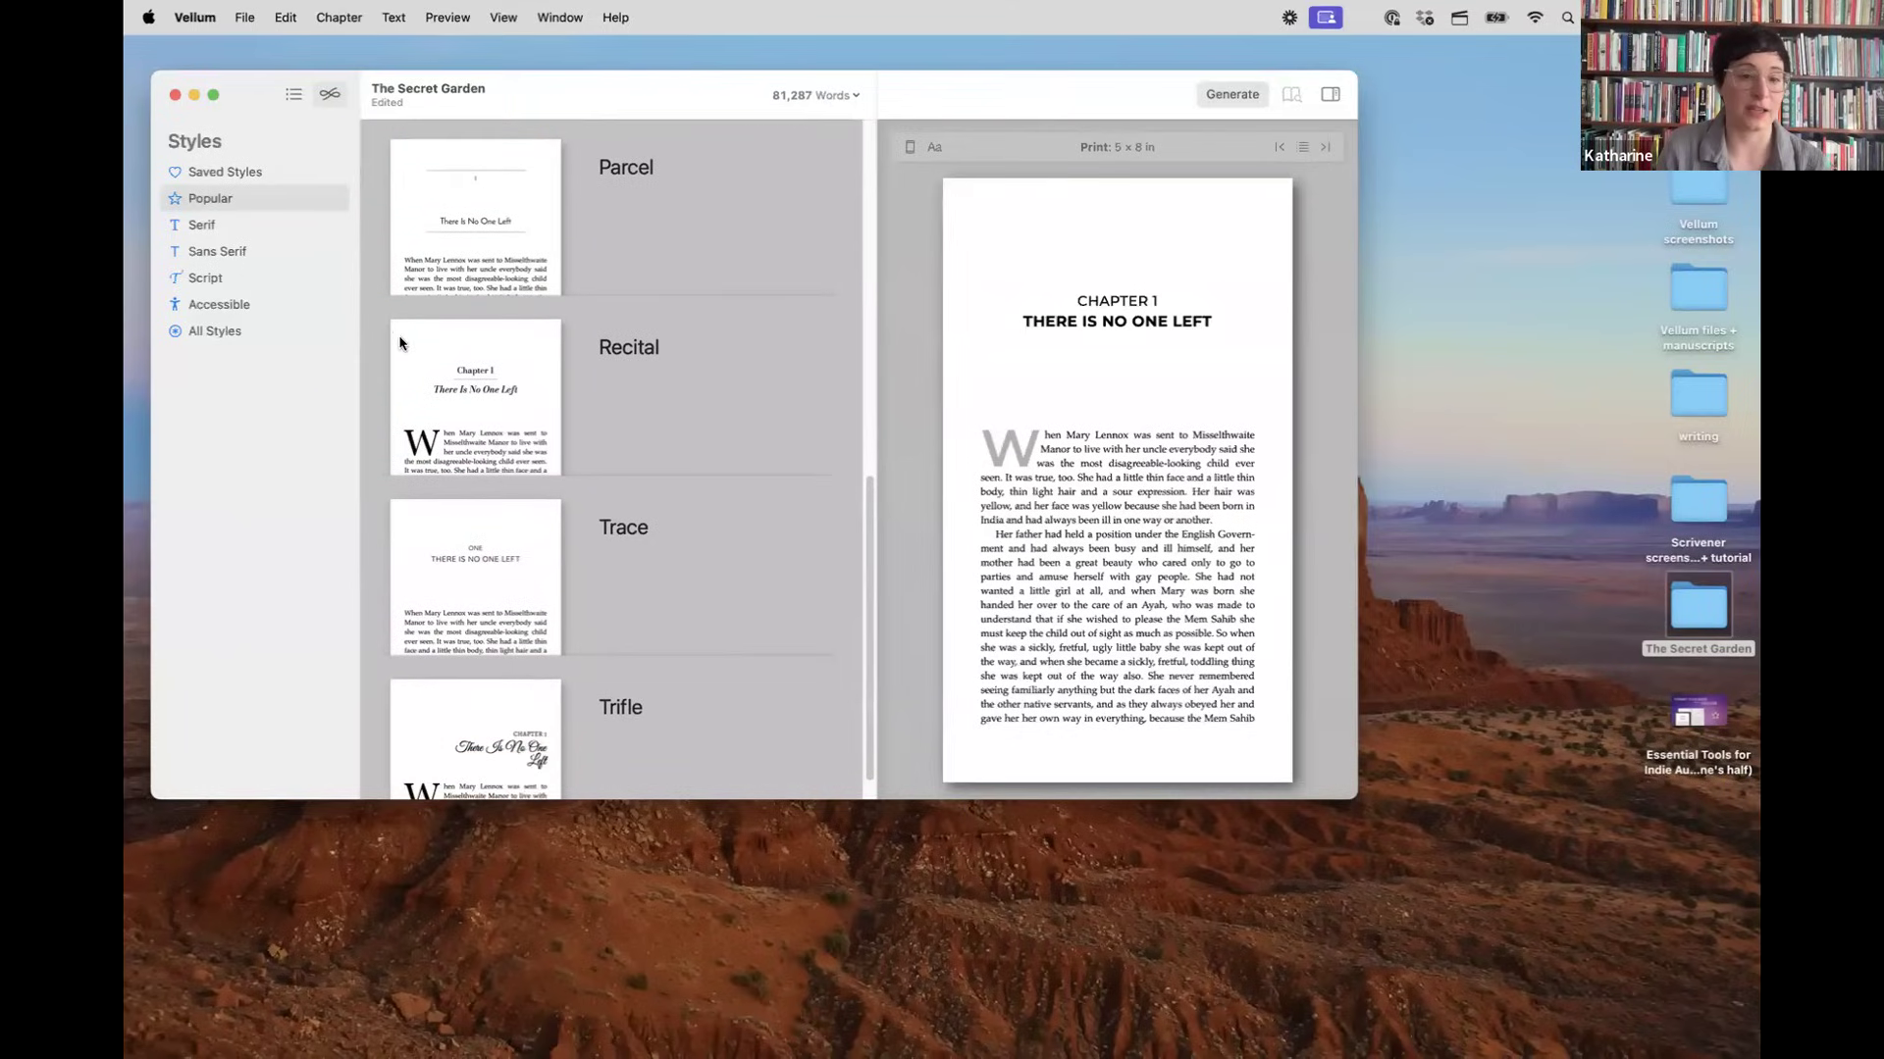
click(592, 366)
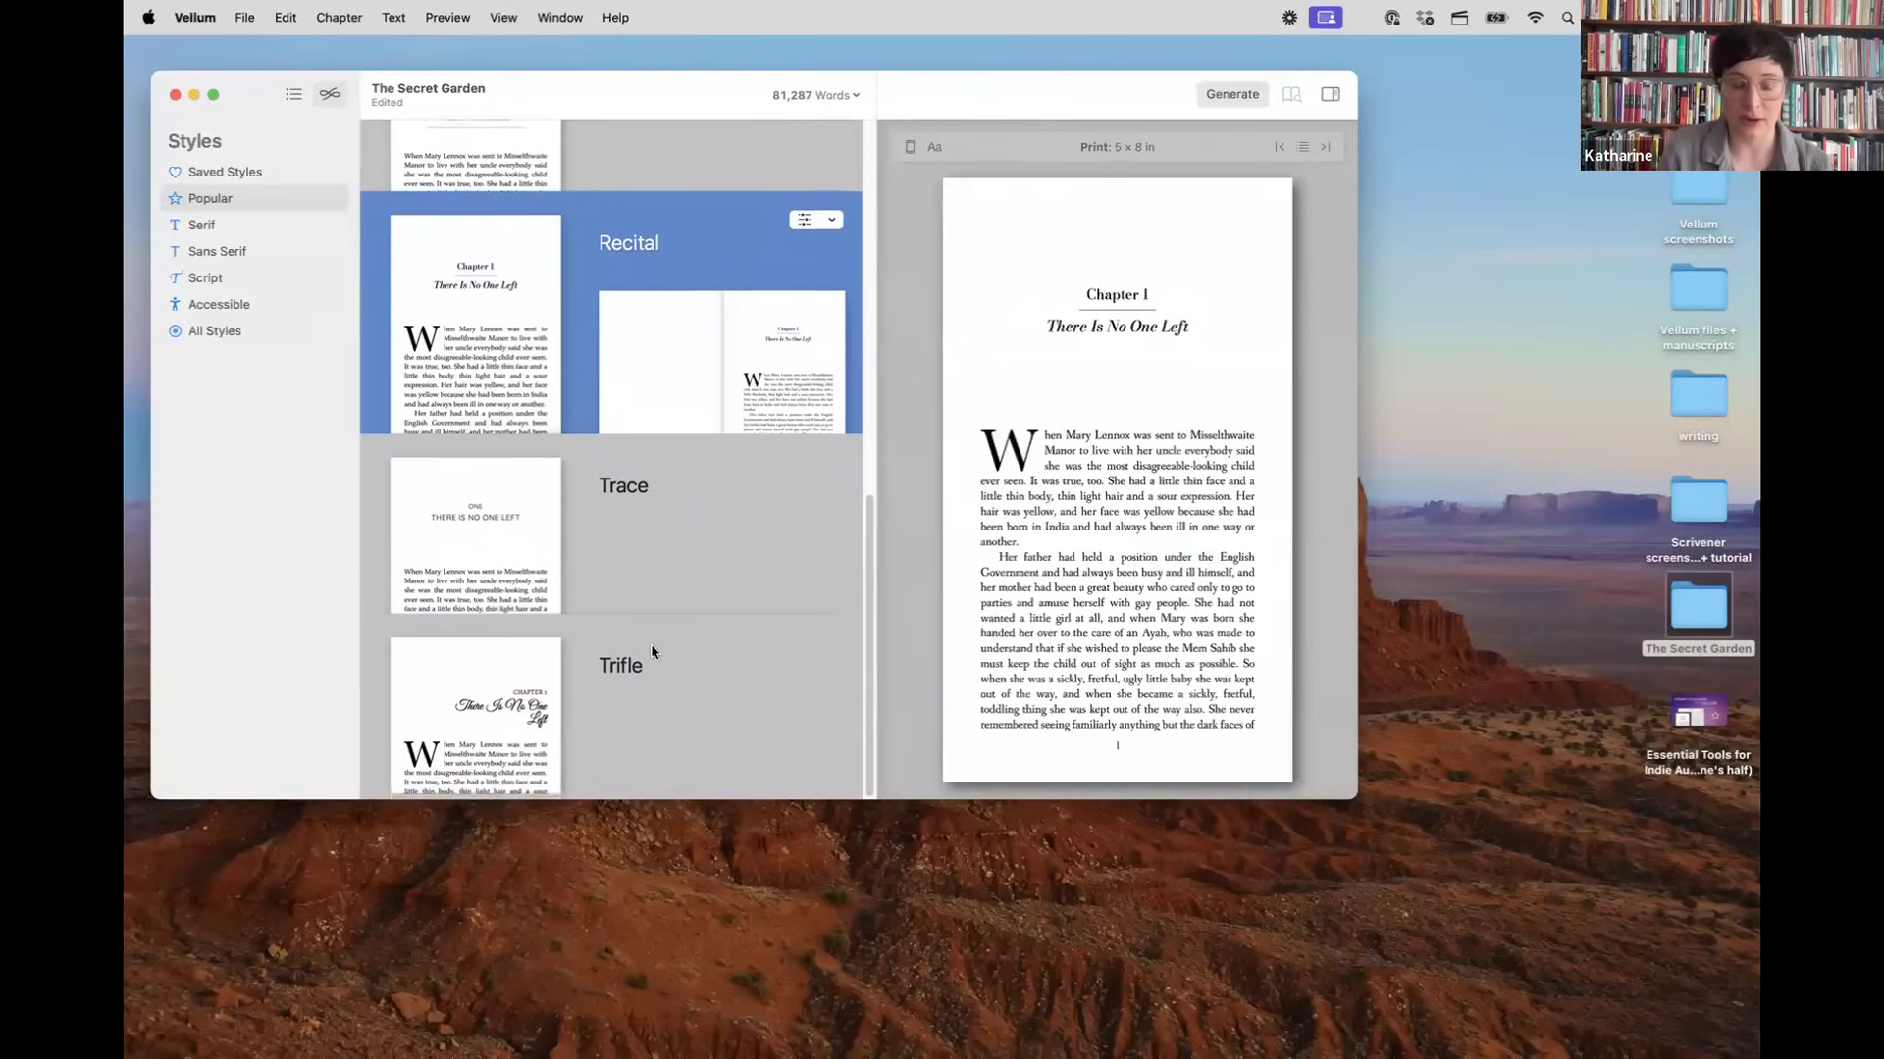
scroll(651, 644, up, 3)
scroll(650, 643, up, 4)
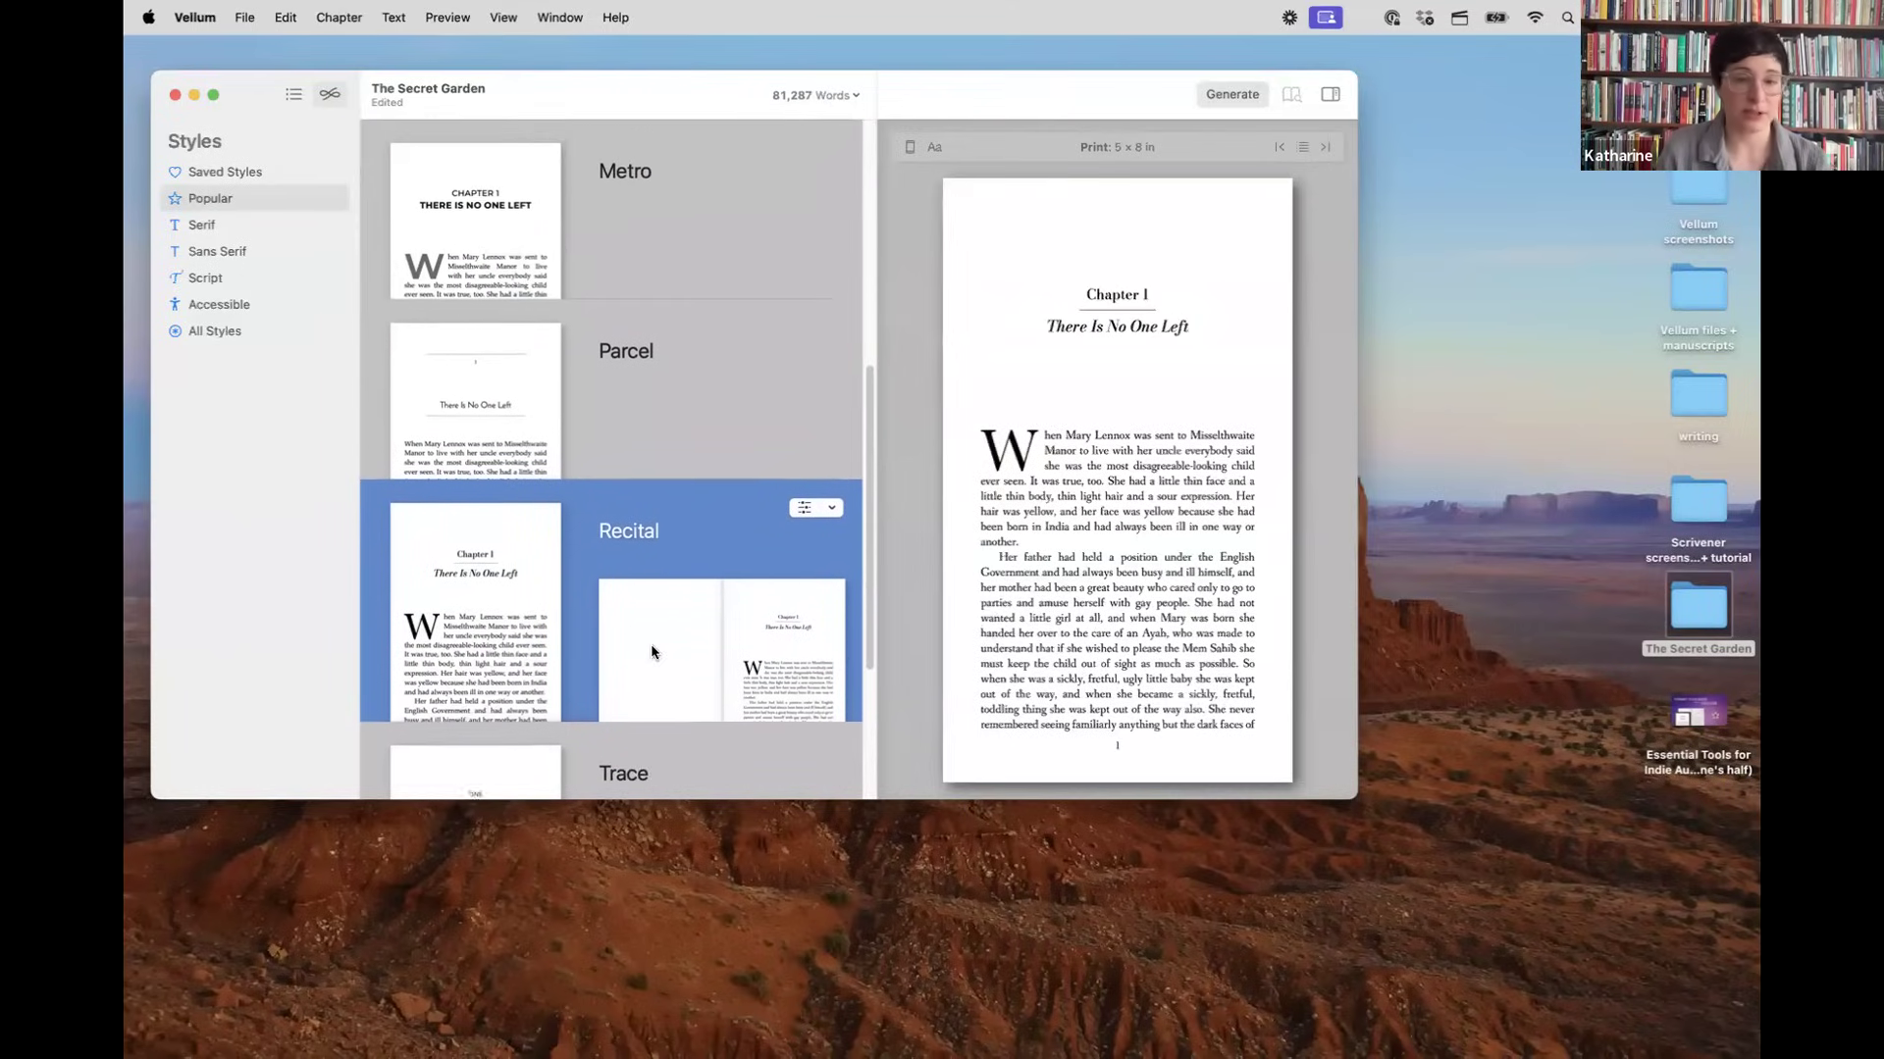
Step: Look at the Serif styles and try Rival from the Sans Serif styles
click(206, 228)
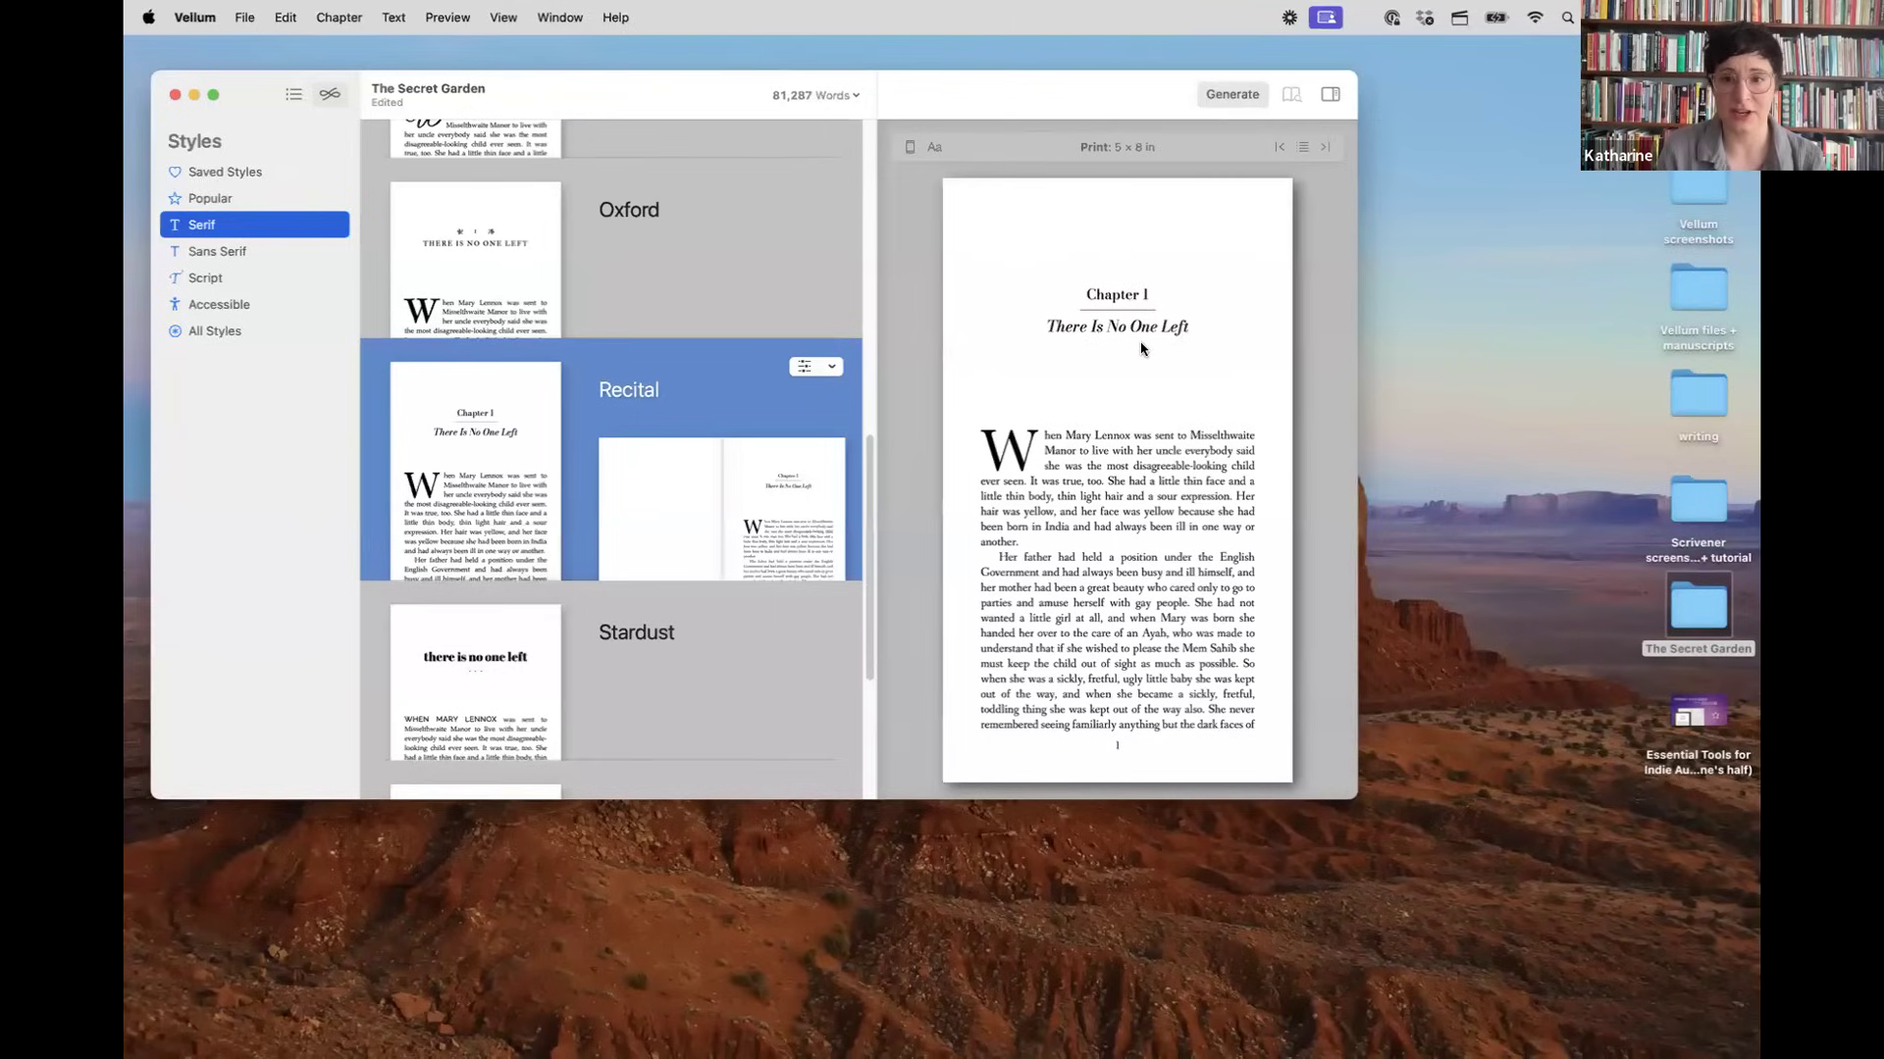
click(214, 253)
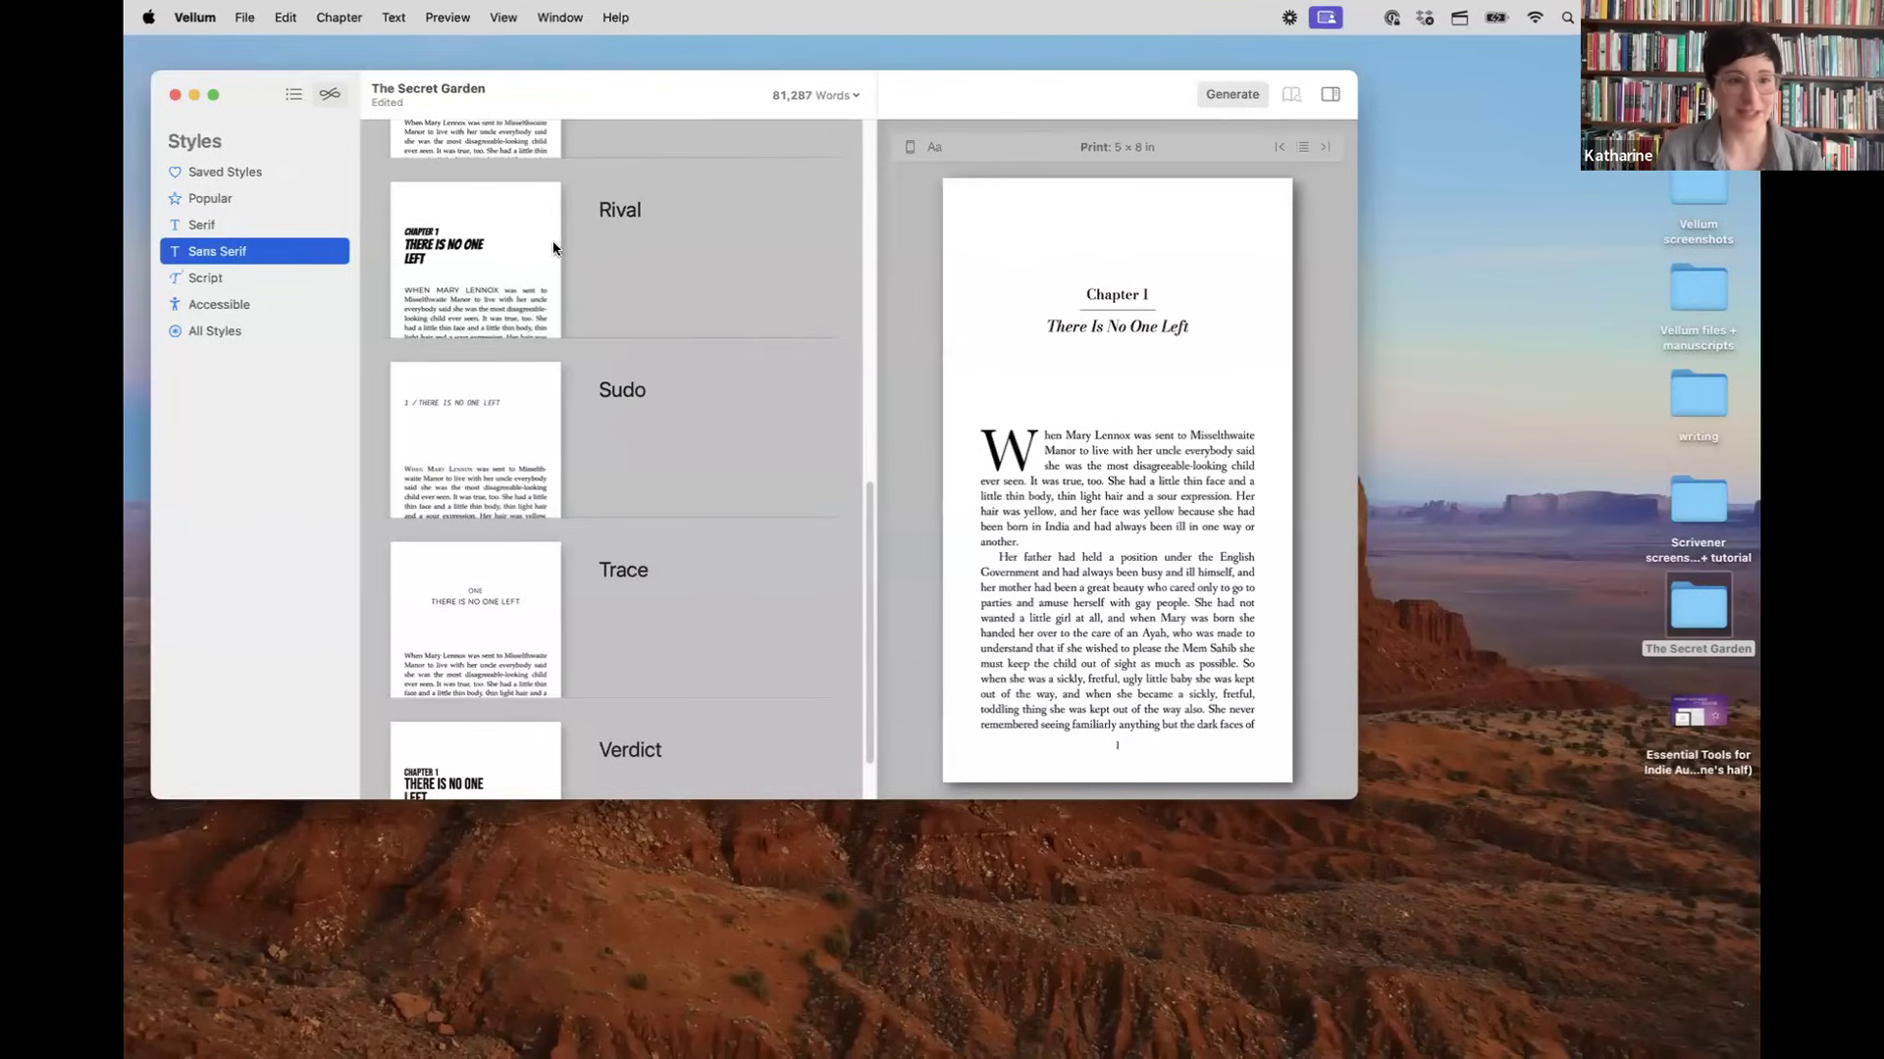
click(496, 261)
click(469, 305)
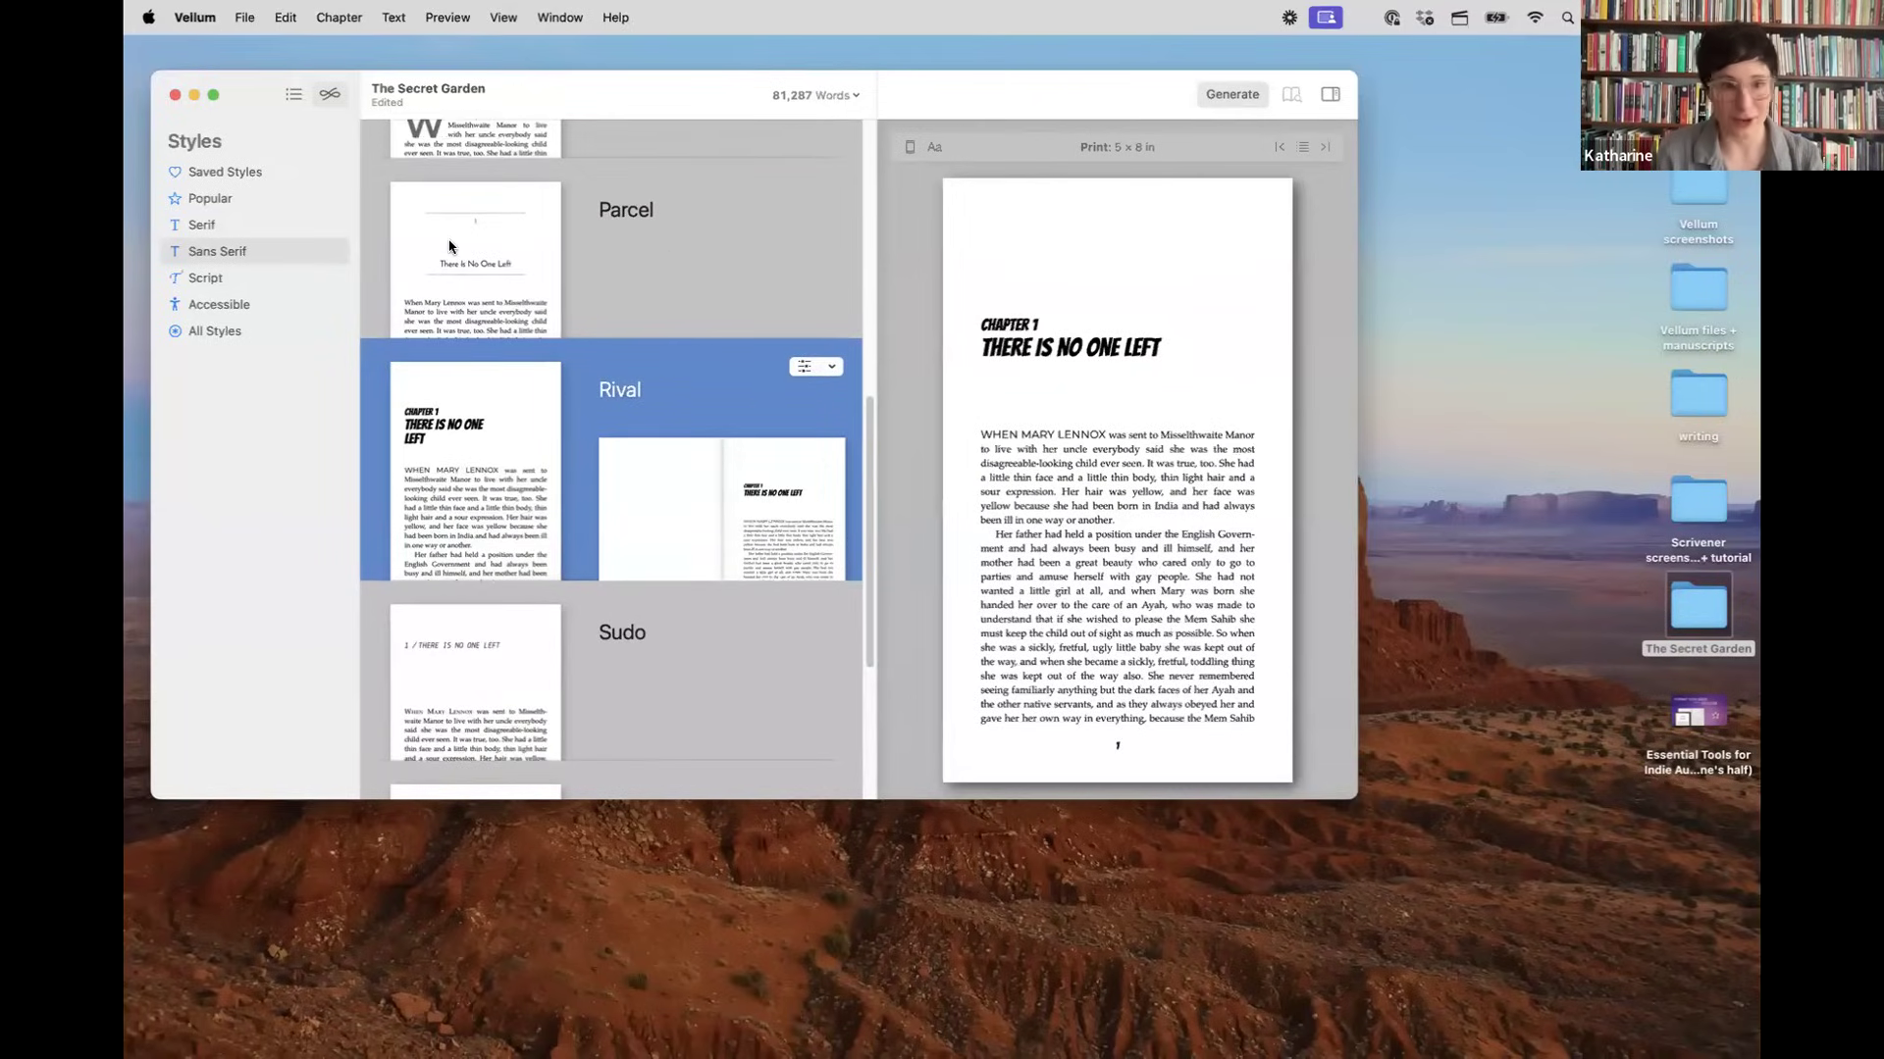
Step: Compare Script styles such as Seabreeze and Decorum, and apply Whisper to the book
click(206, 280)
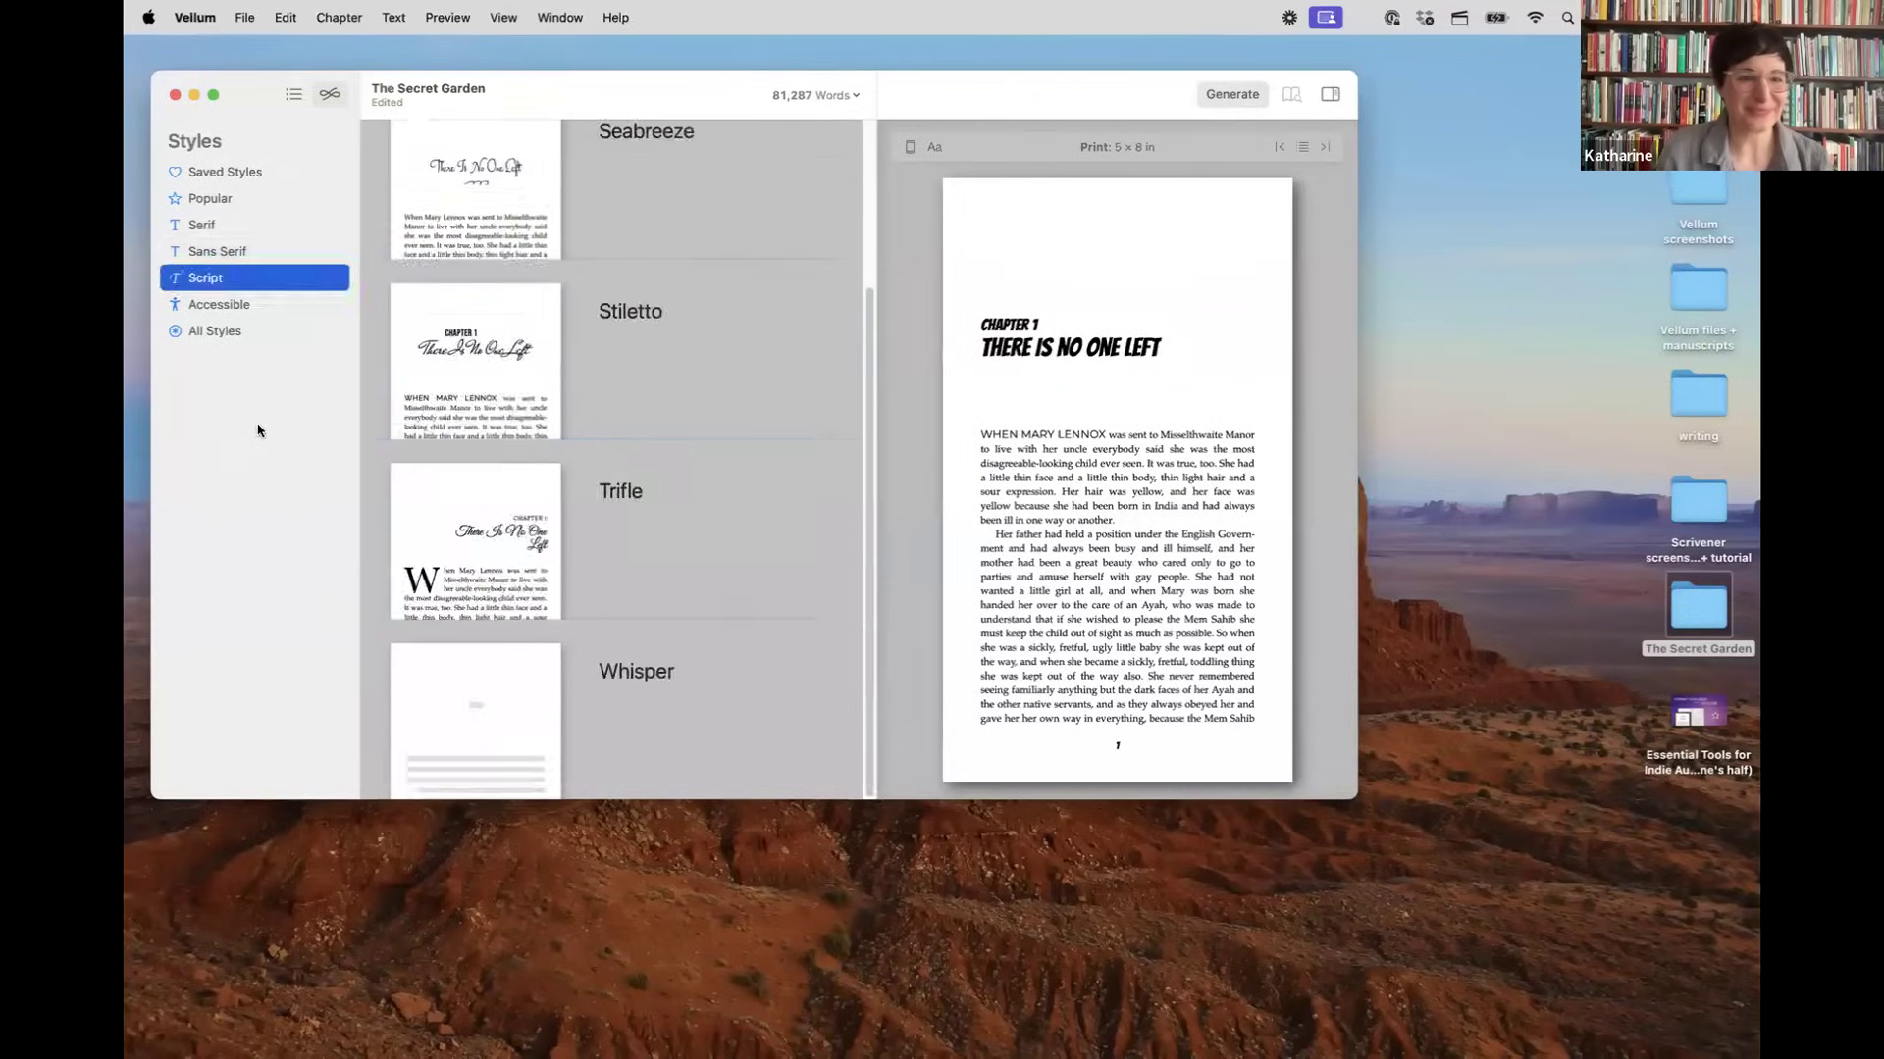
scroll(603, 285, up, 3)
click(493, 237)
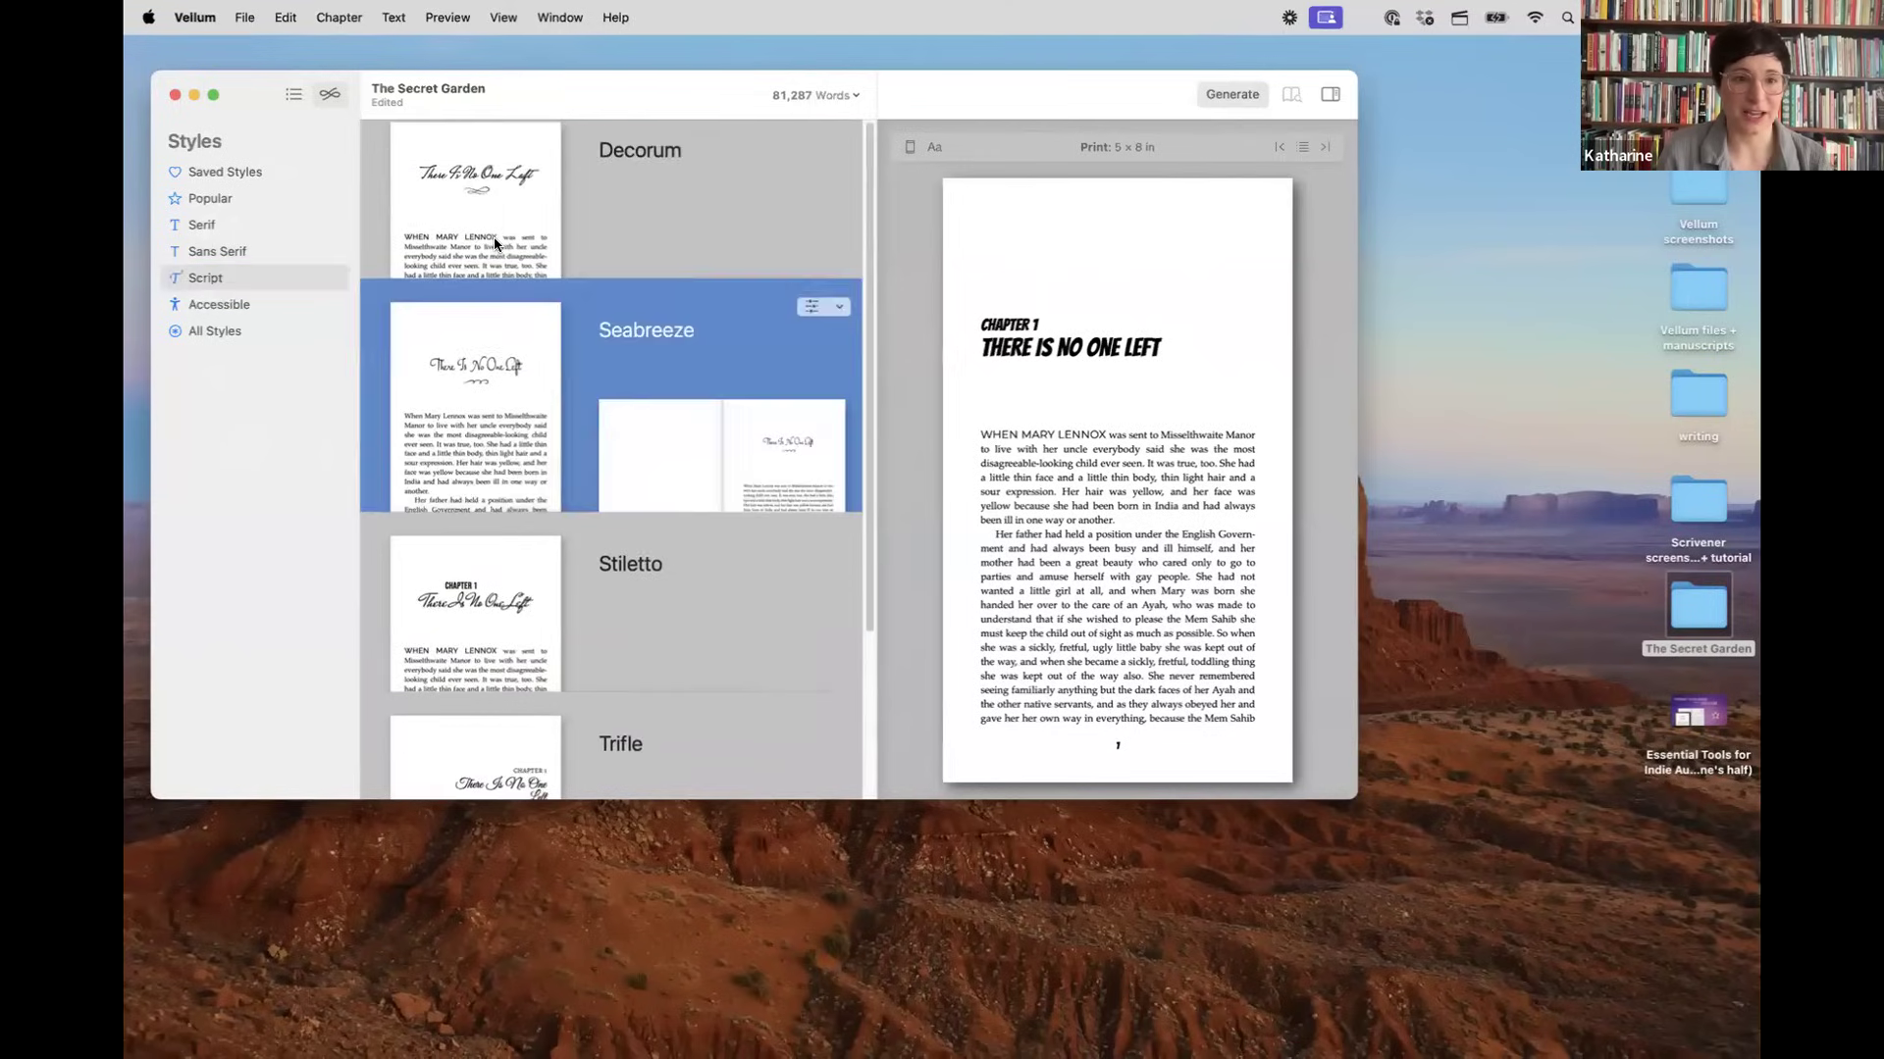
click(492, 238)
scroll(530, 553, down, 5)
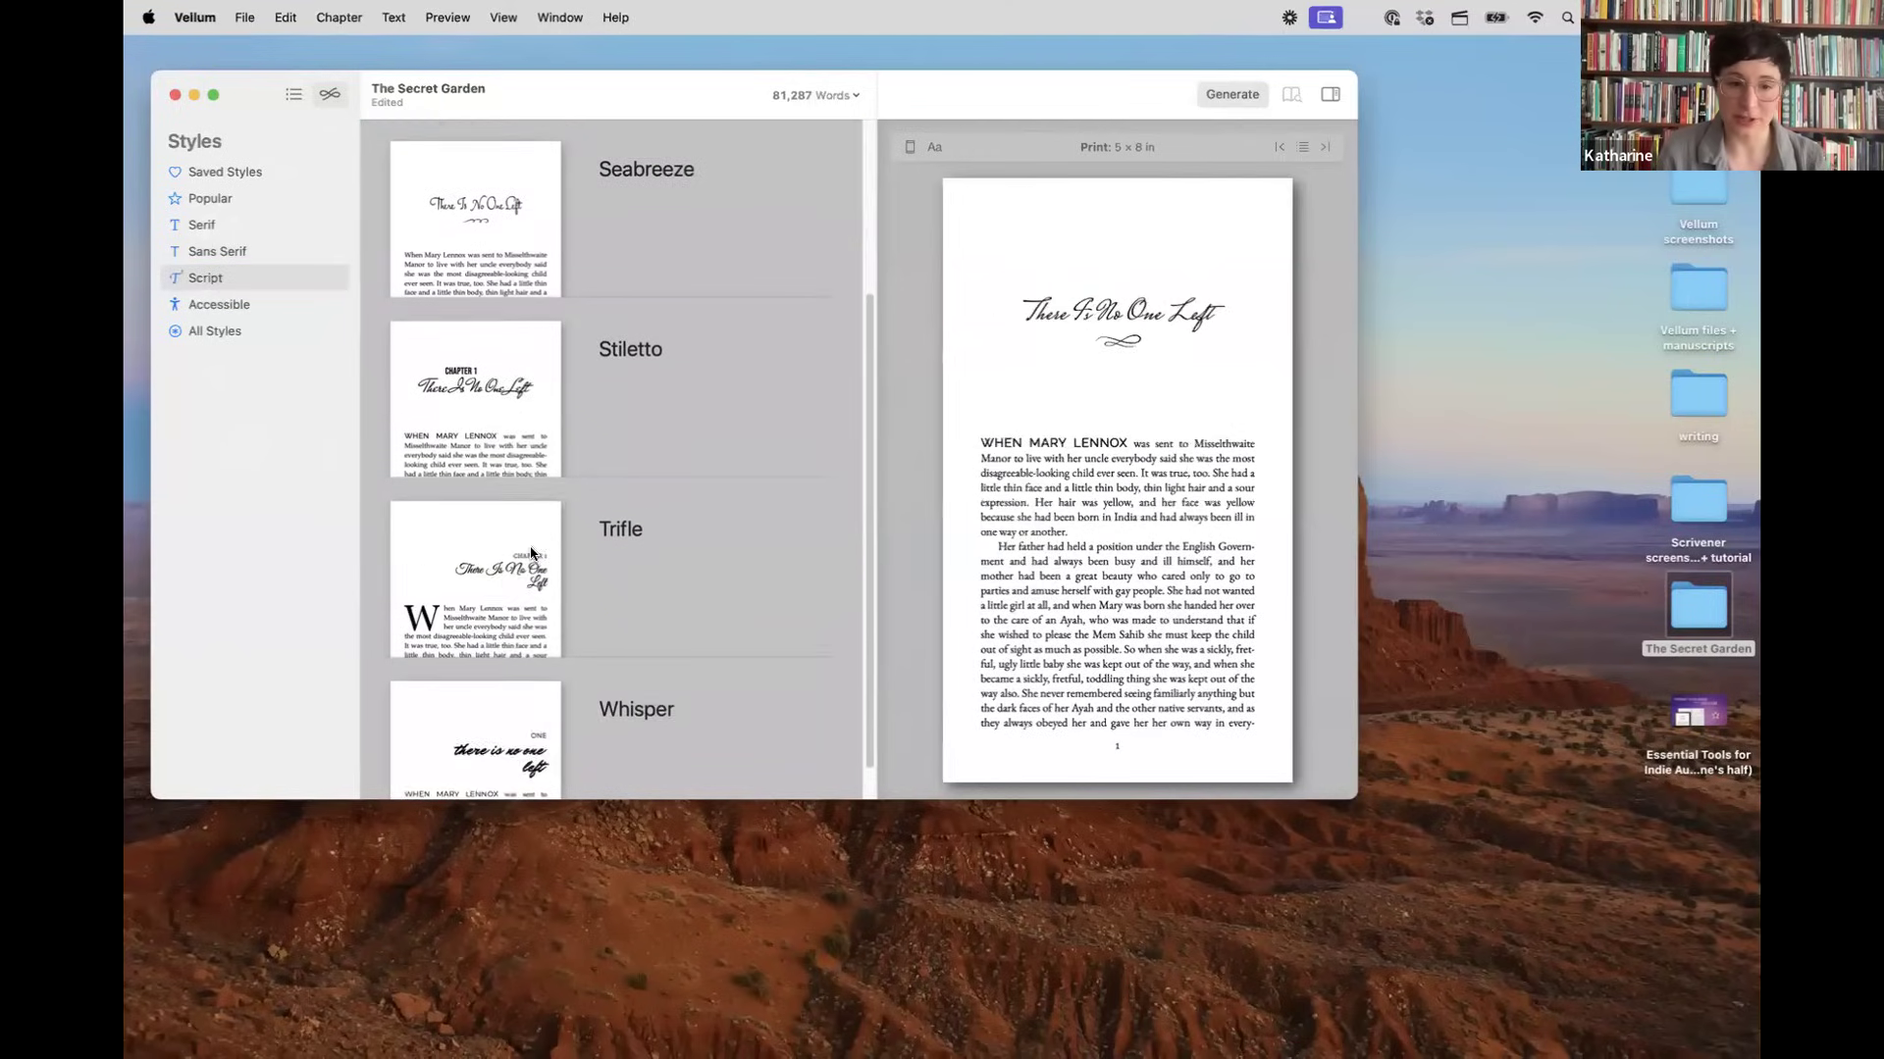
click(505, 510)
click(505, 677)
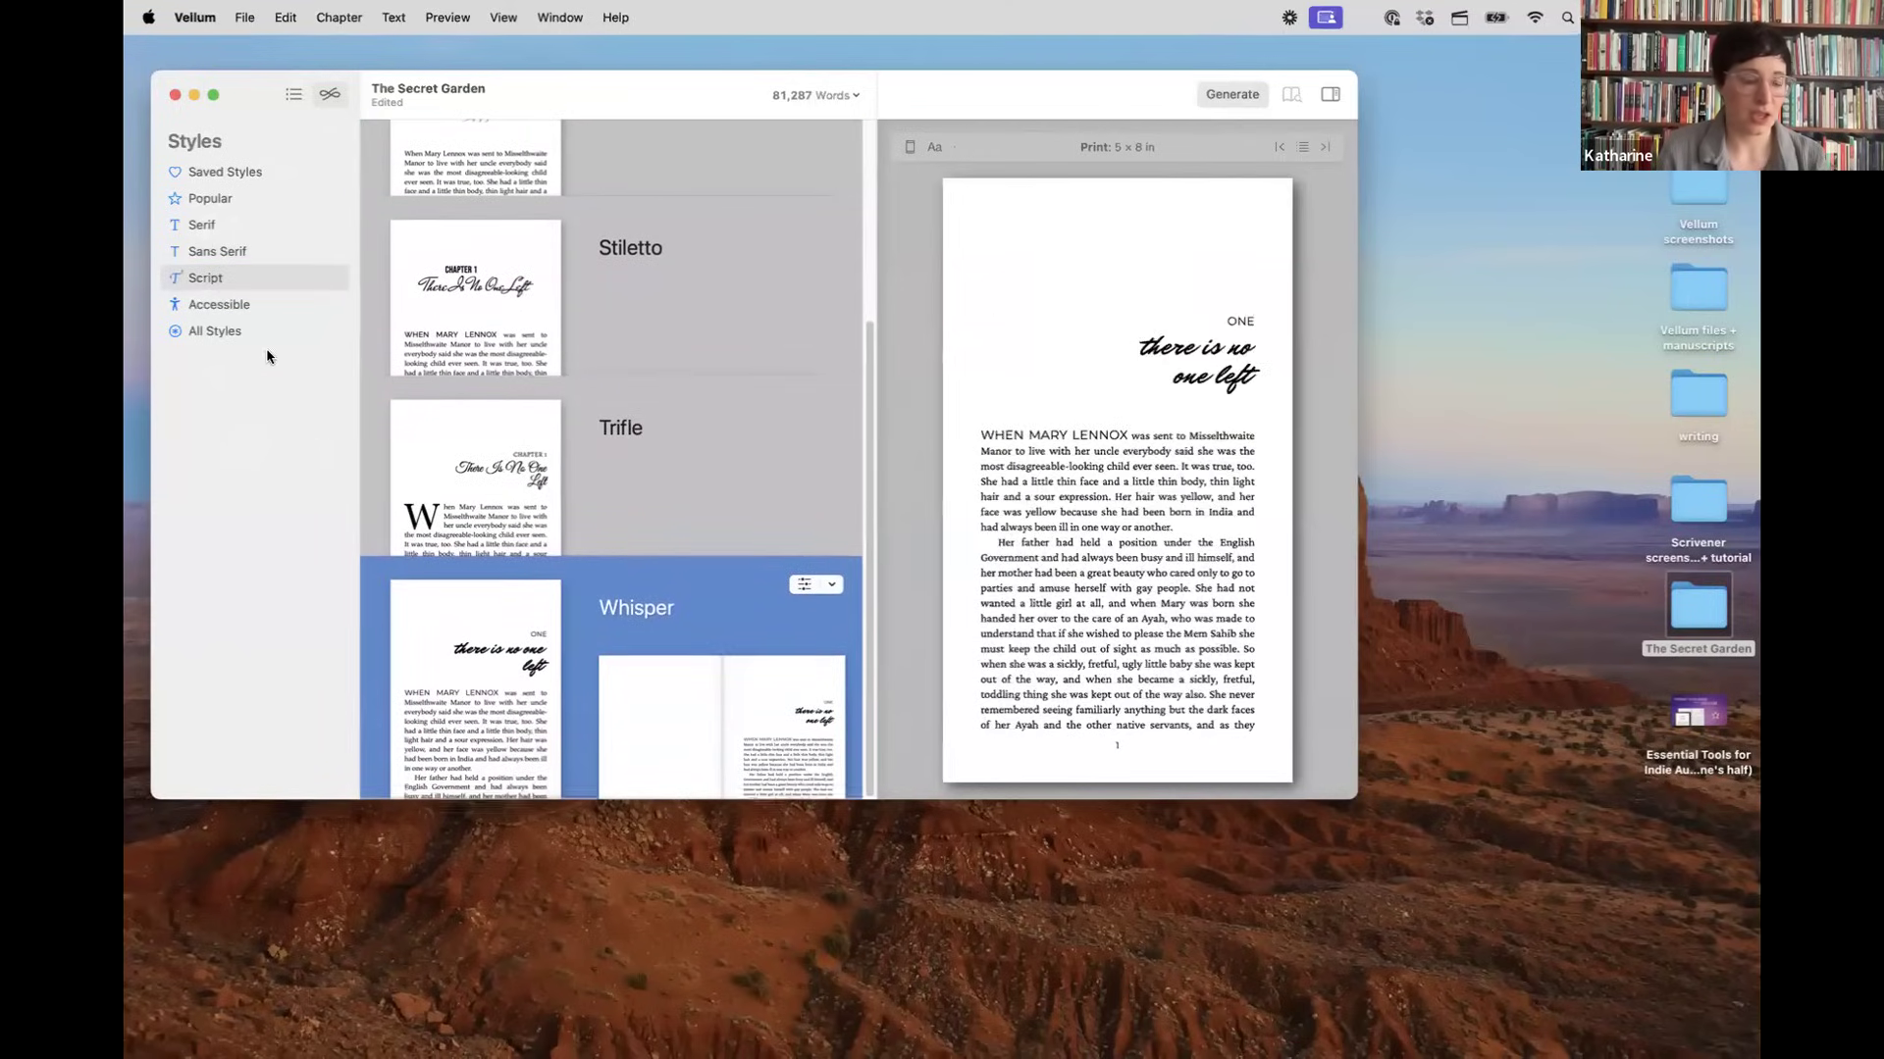
Step: Compare the accessible styles Dyslexic and Legible in the print preview of the first chapter
click(240, 304)
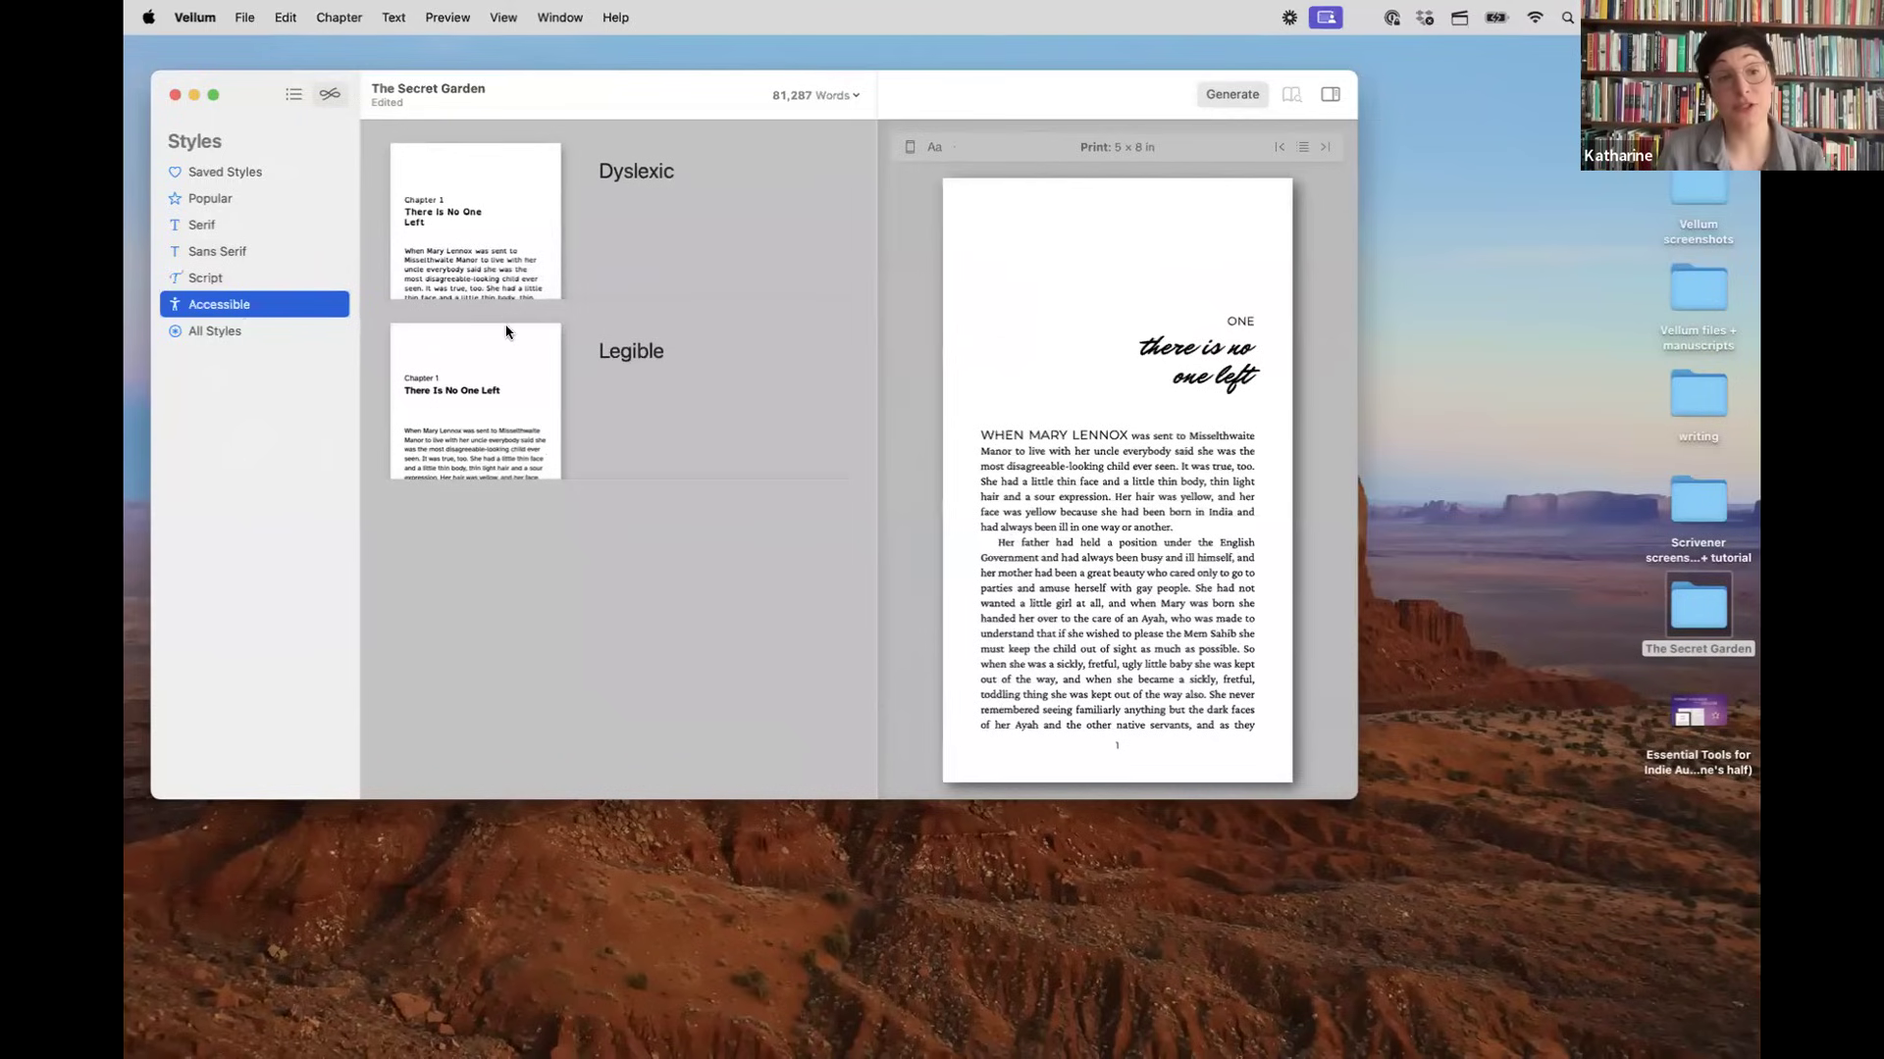
click(498, 285)
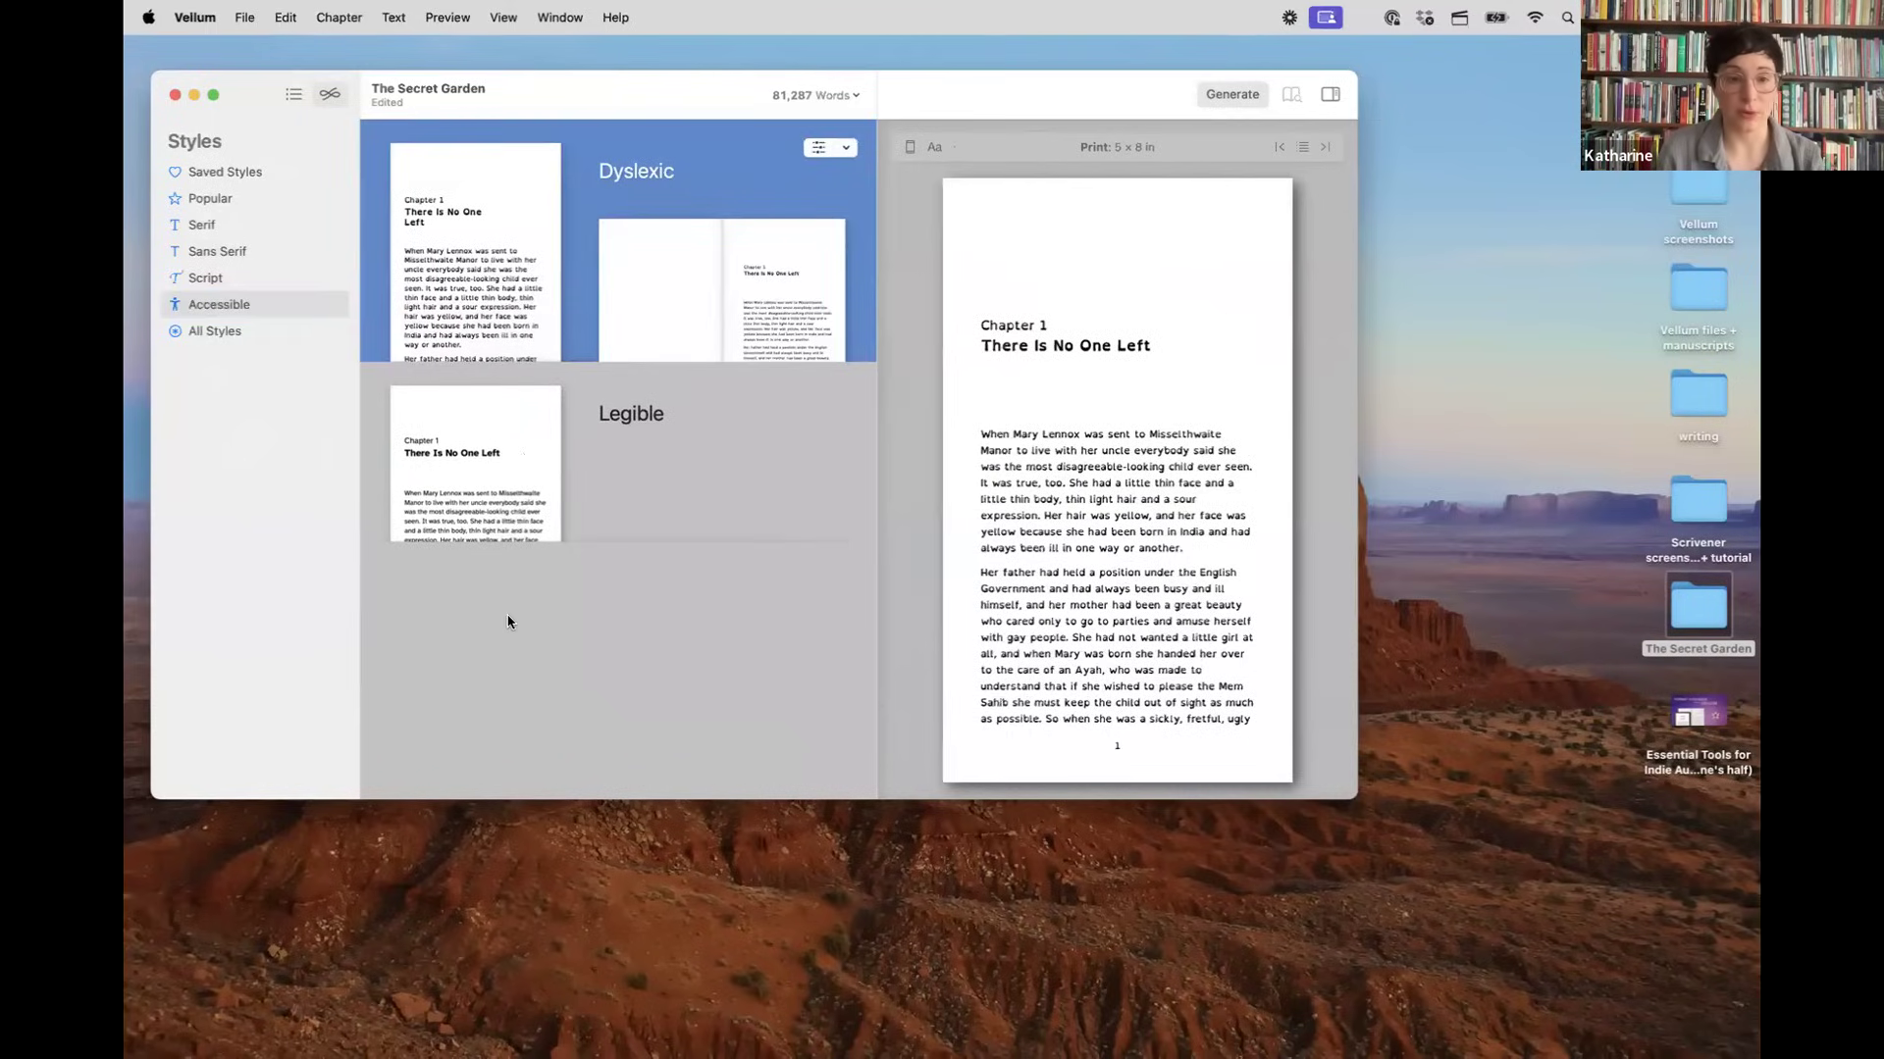
click(504, 481)
click(471, 283)
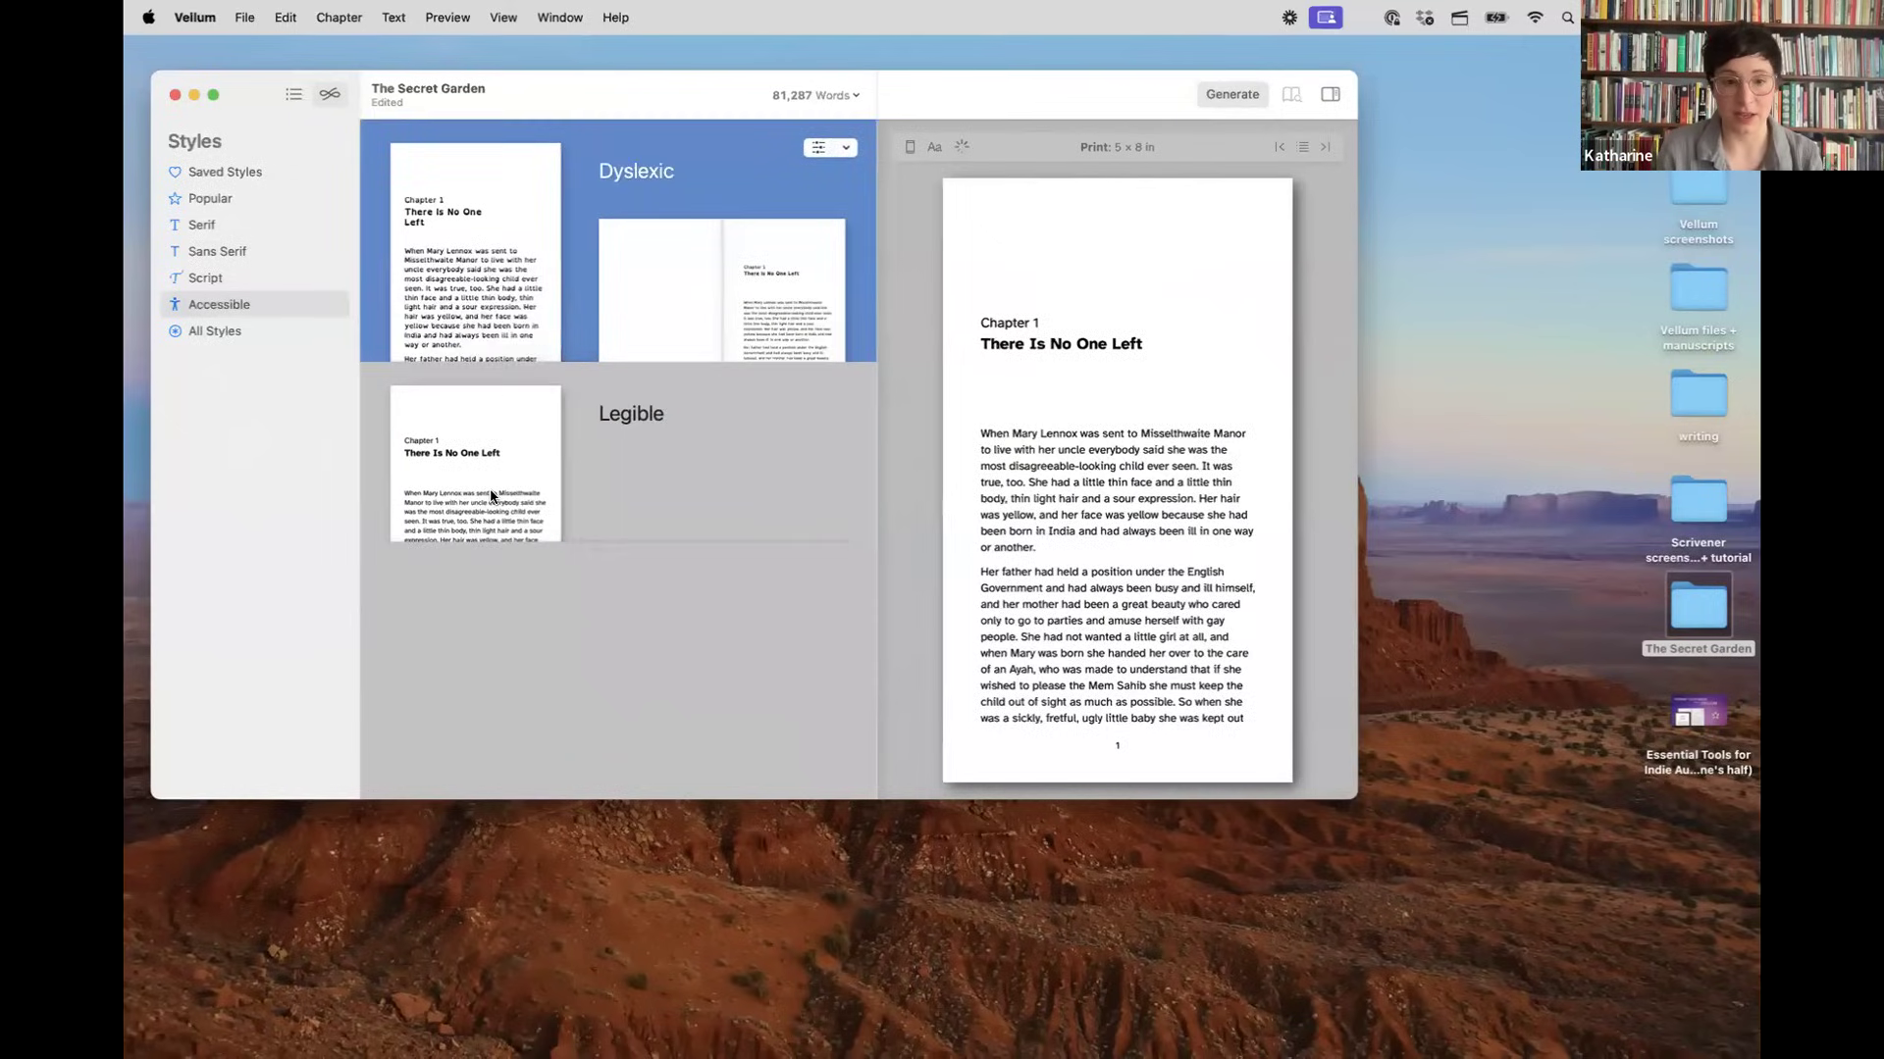
click(490, 495)
click(481, 253)
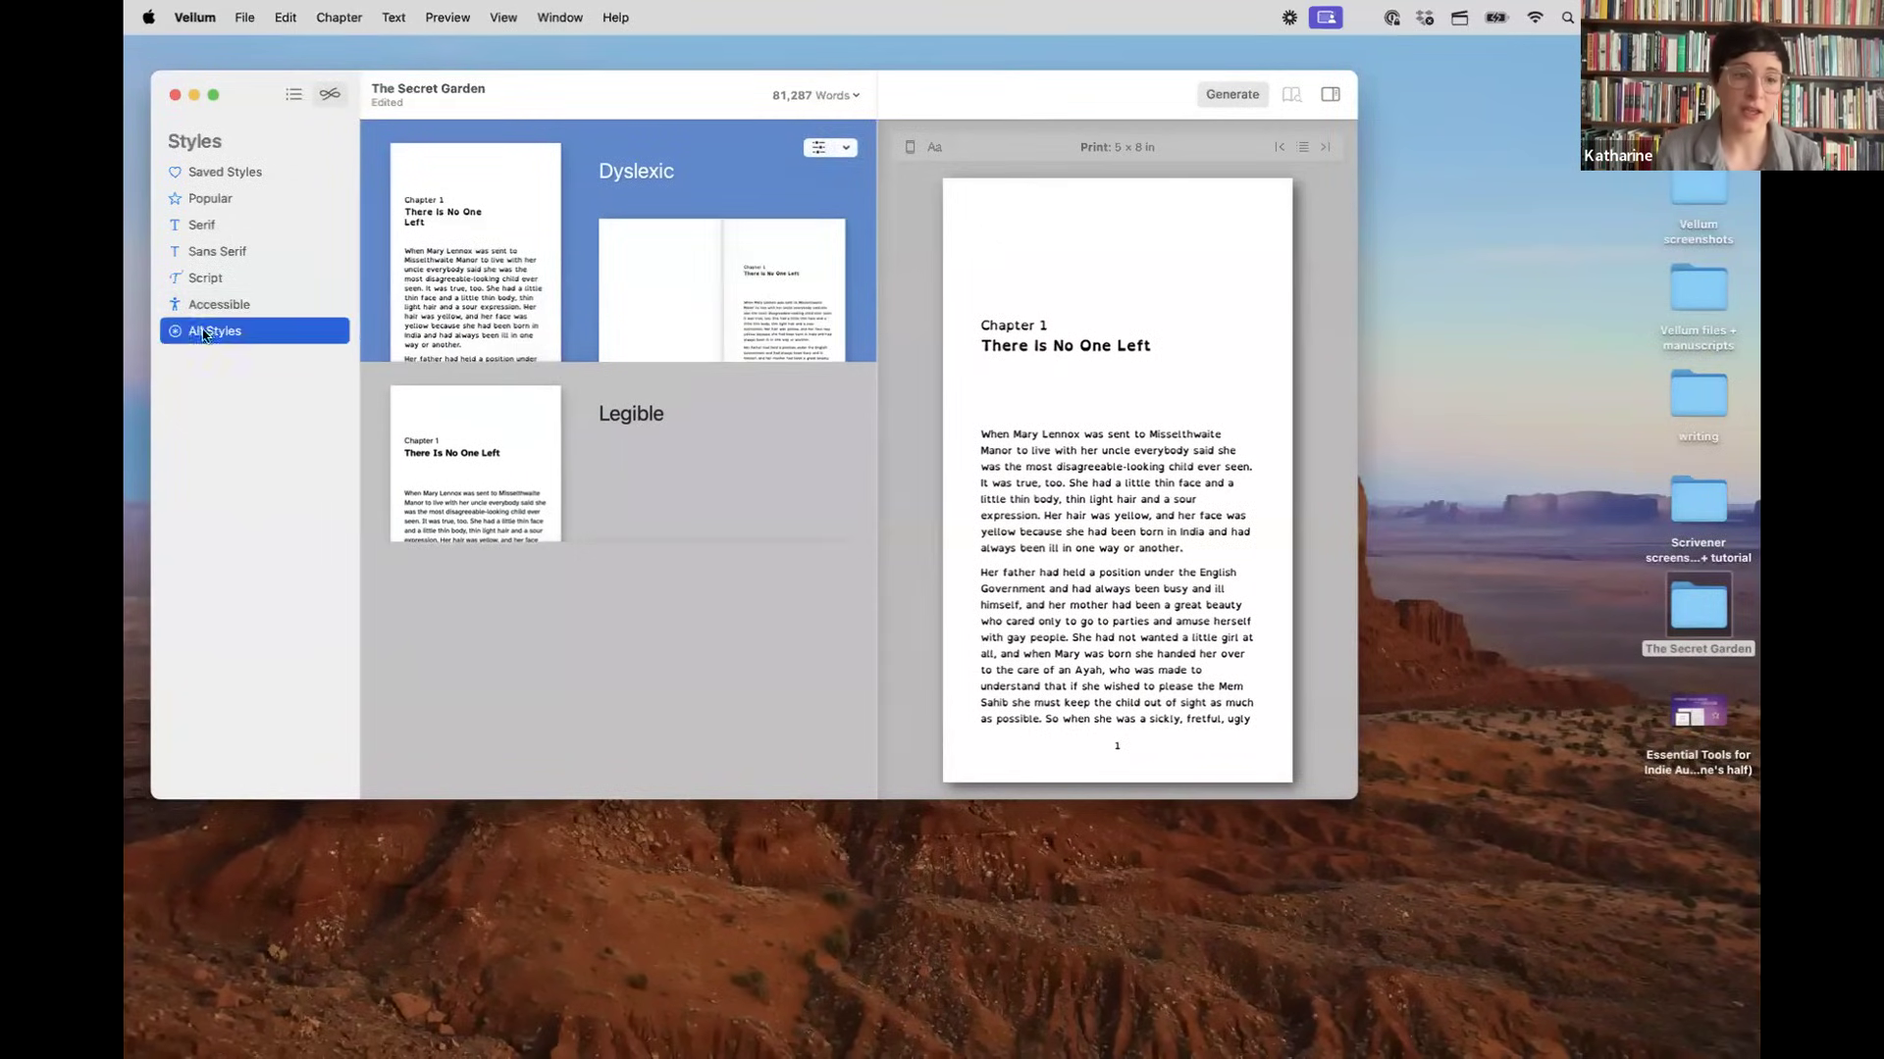
Step: Apply the Oxford style from the full style list and show all of its customizable features
click(197, 334)
scroll(594, 307, down, 15)
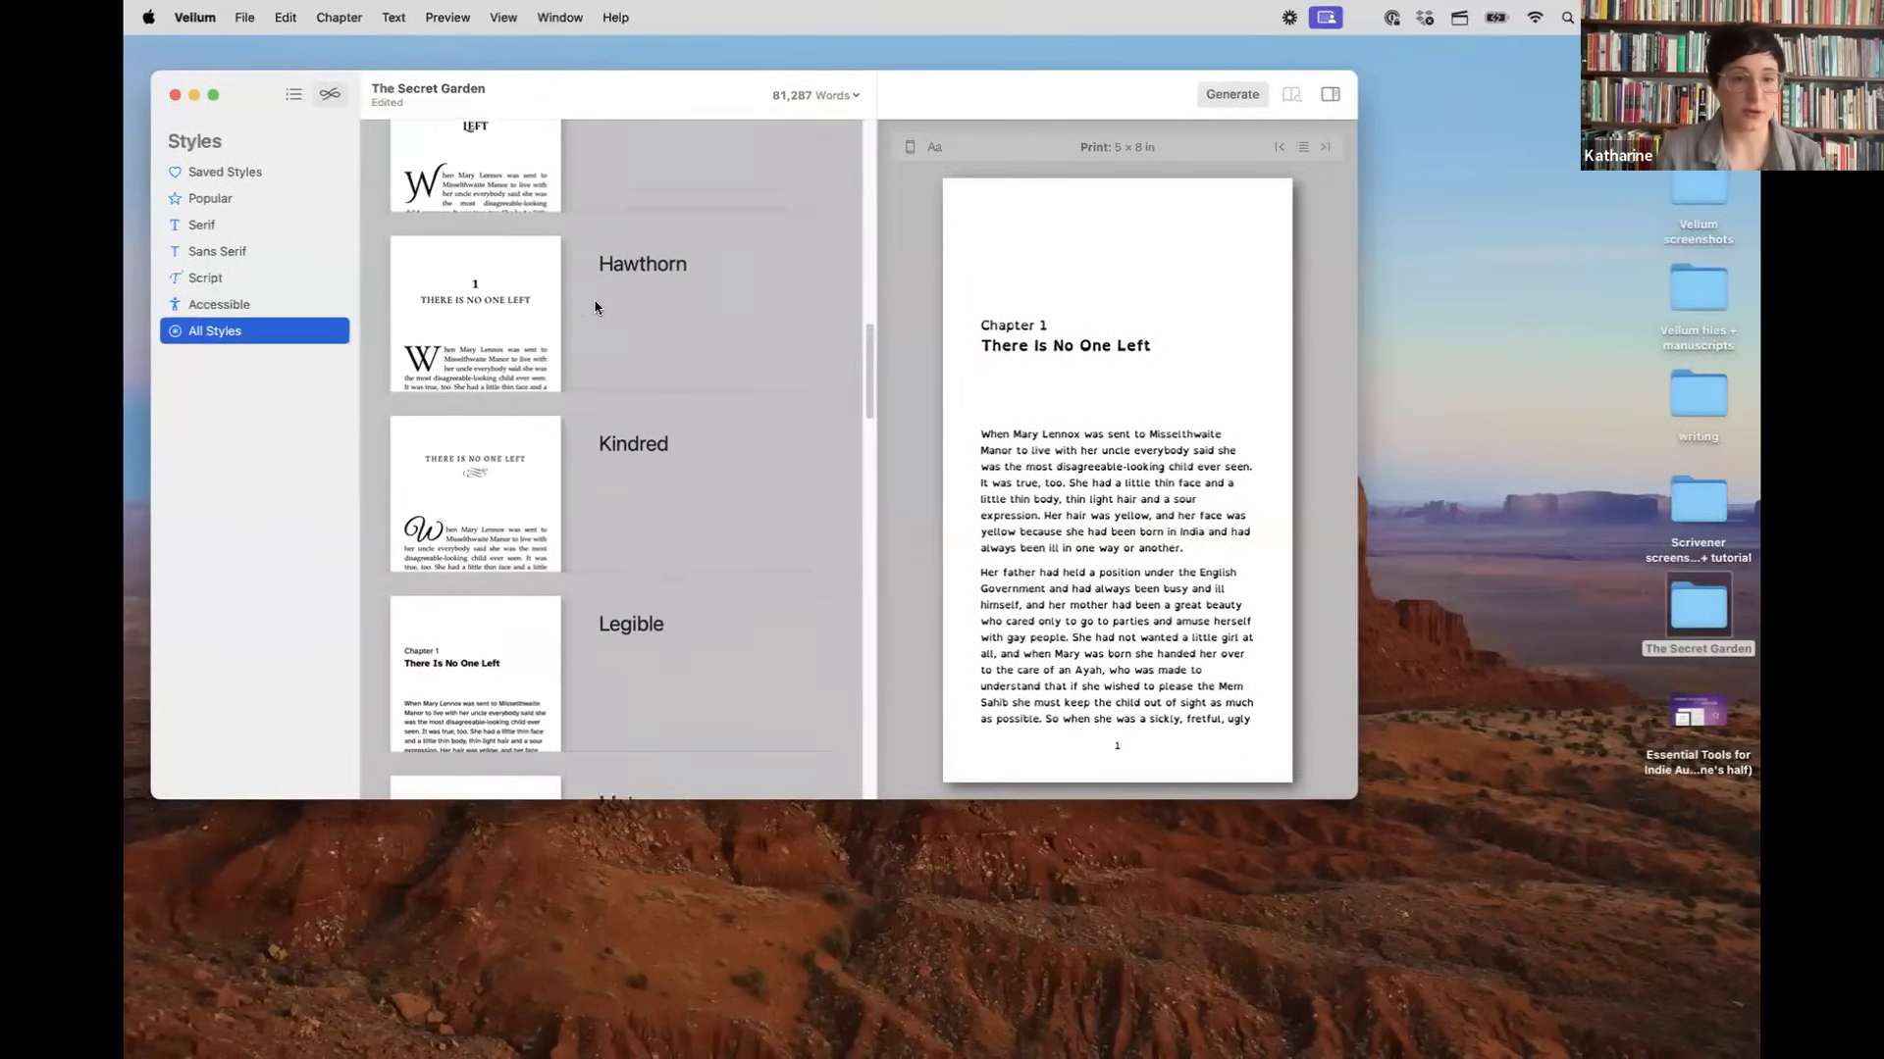
scroll(593, 304, down, 5)
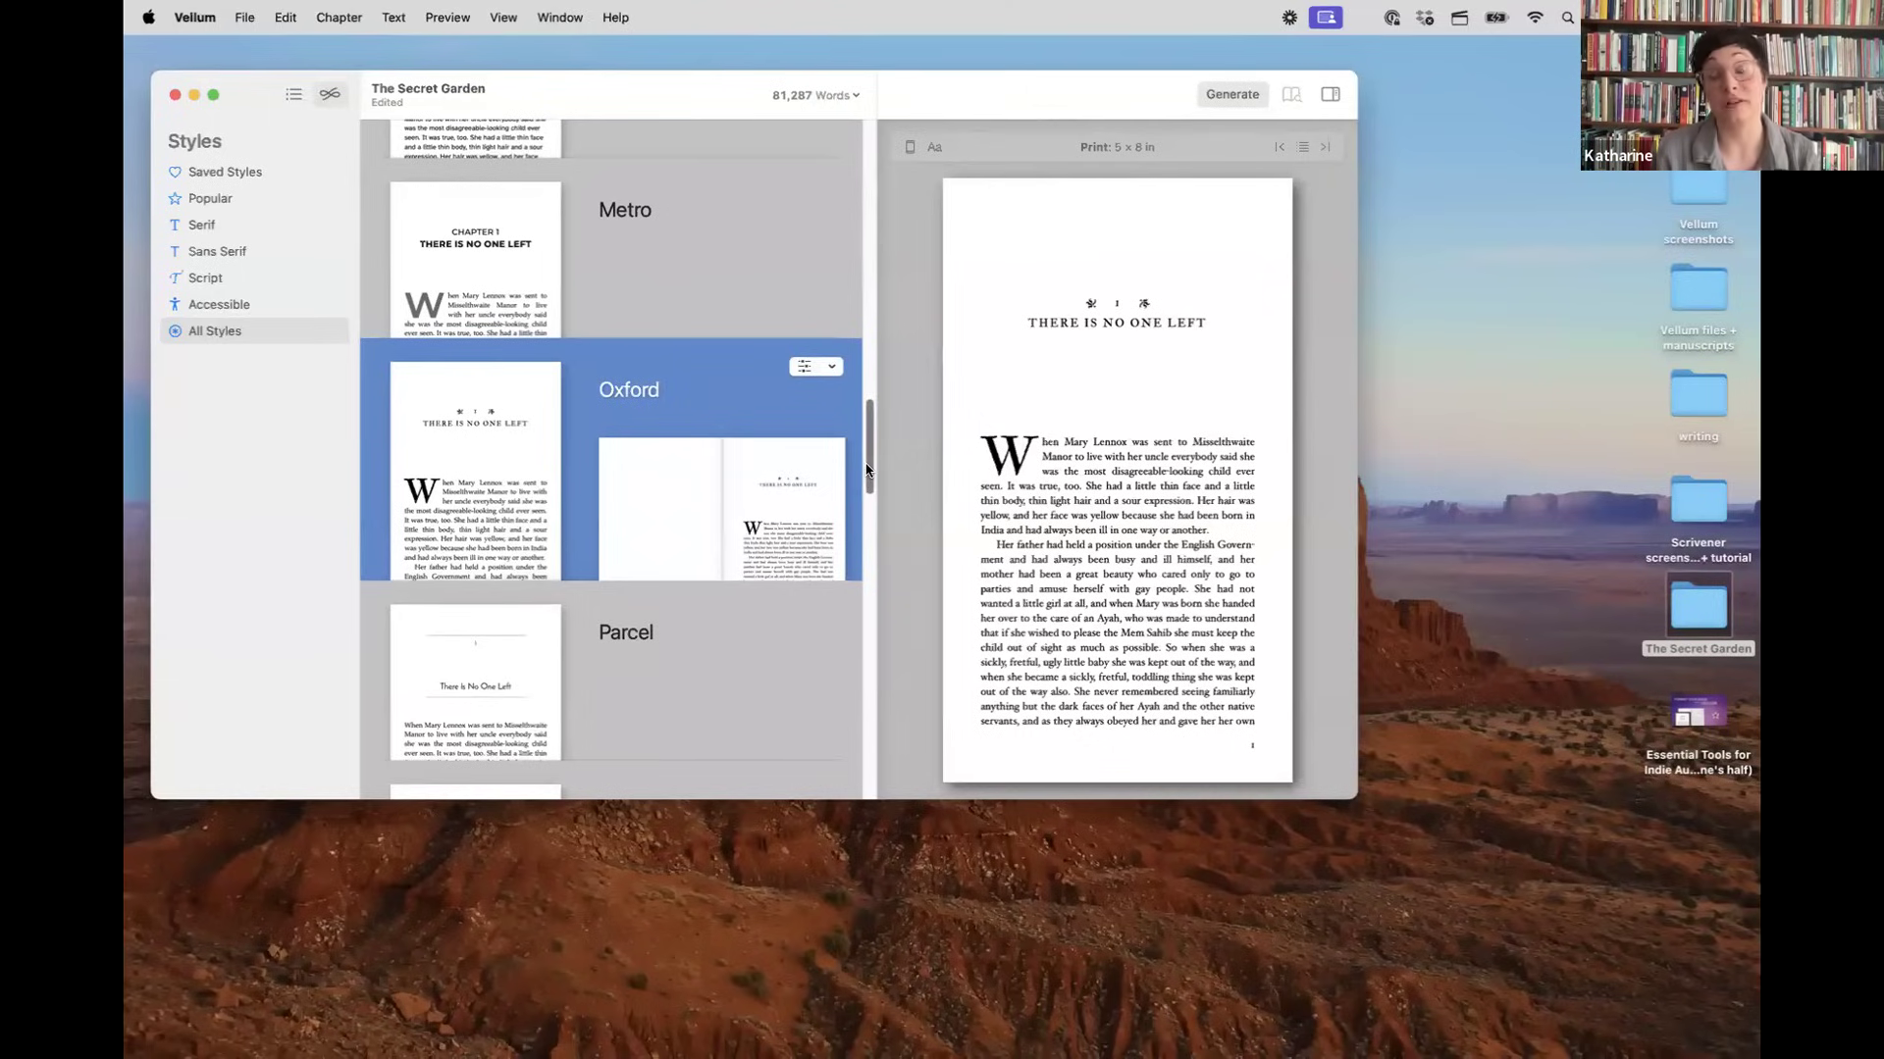
click(804, 368)
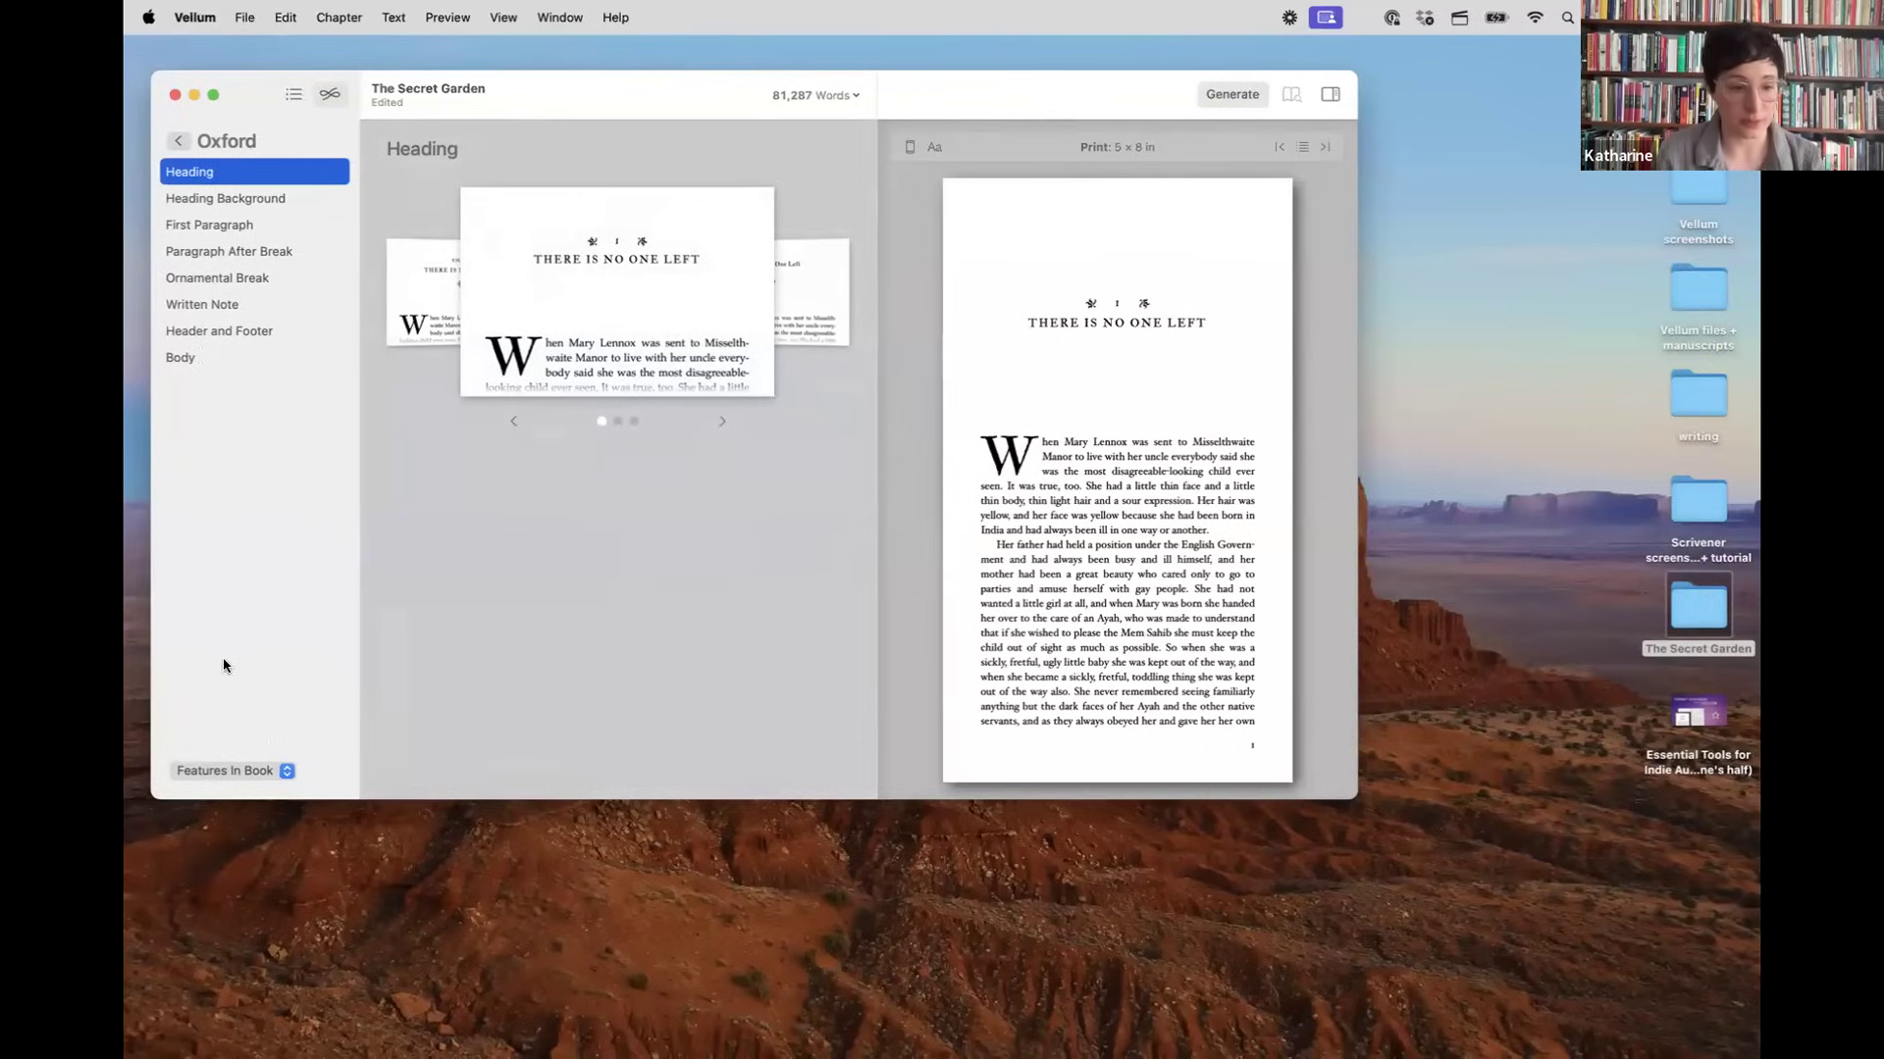
click(240, 775)
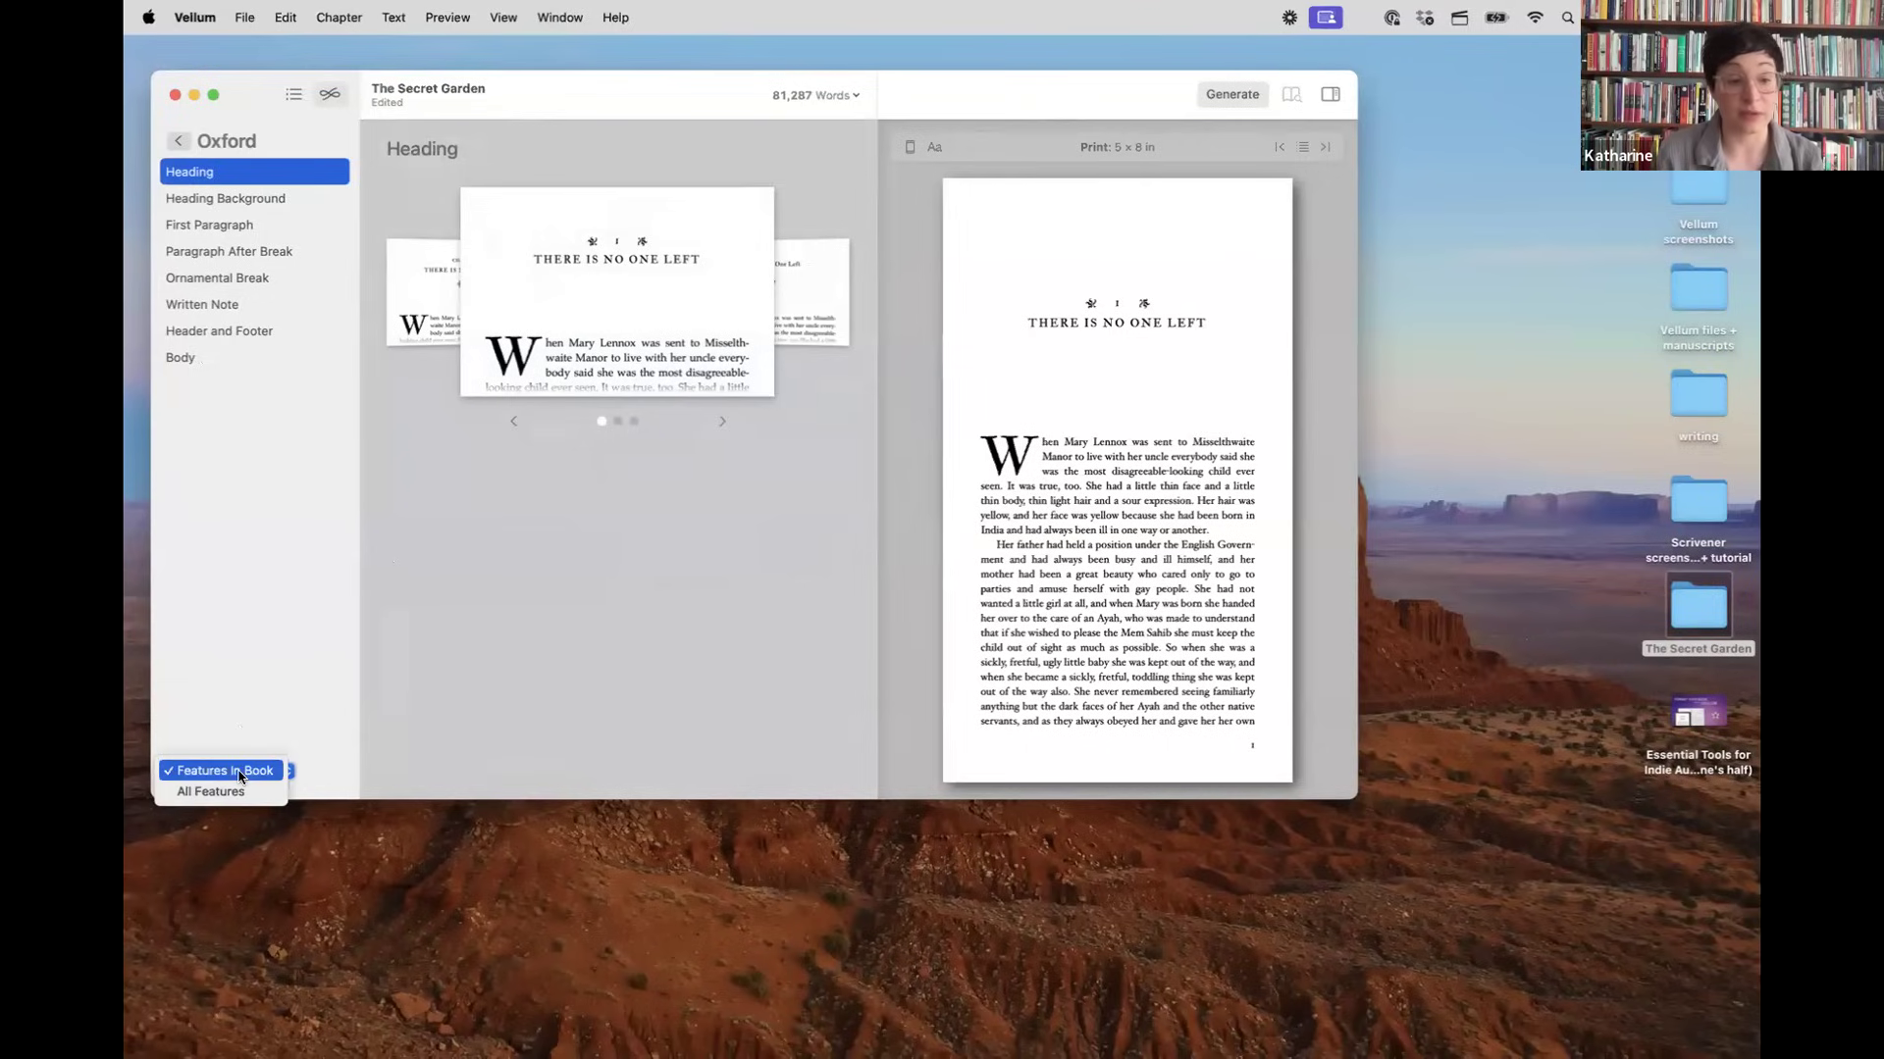
click(245, 792)
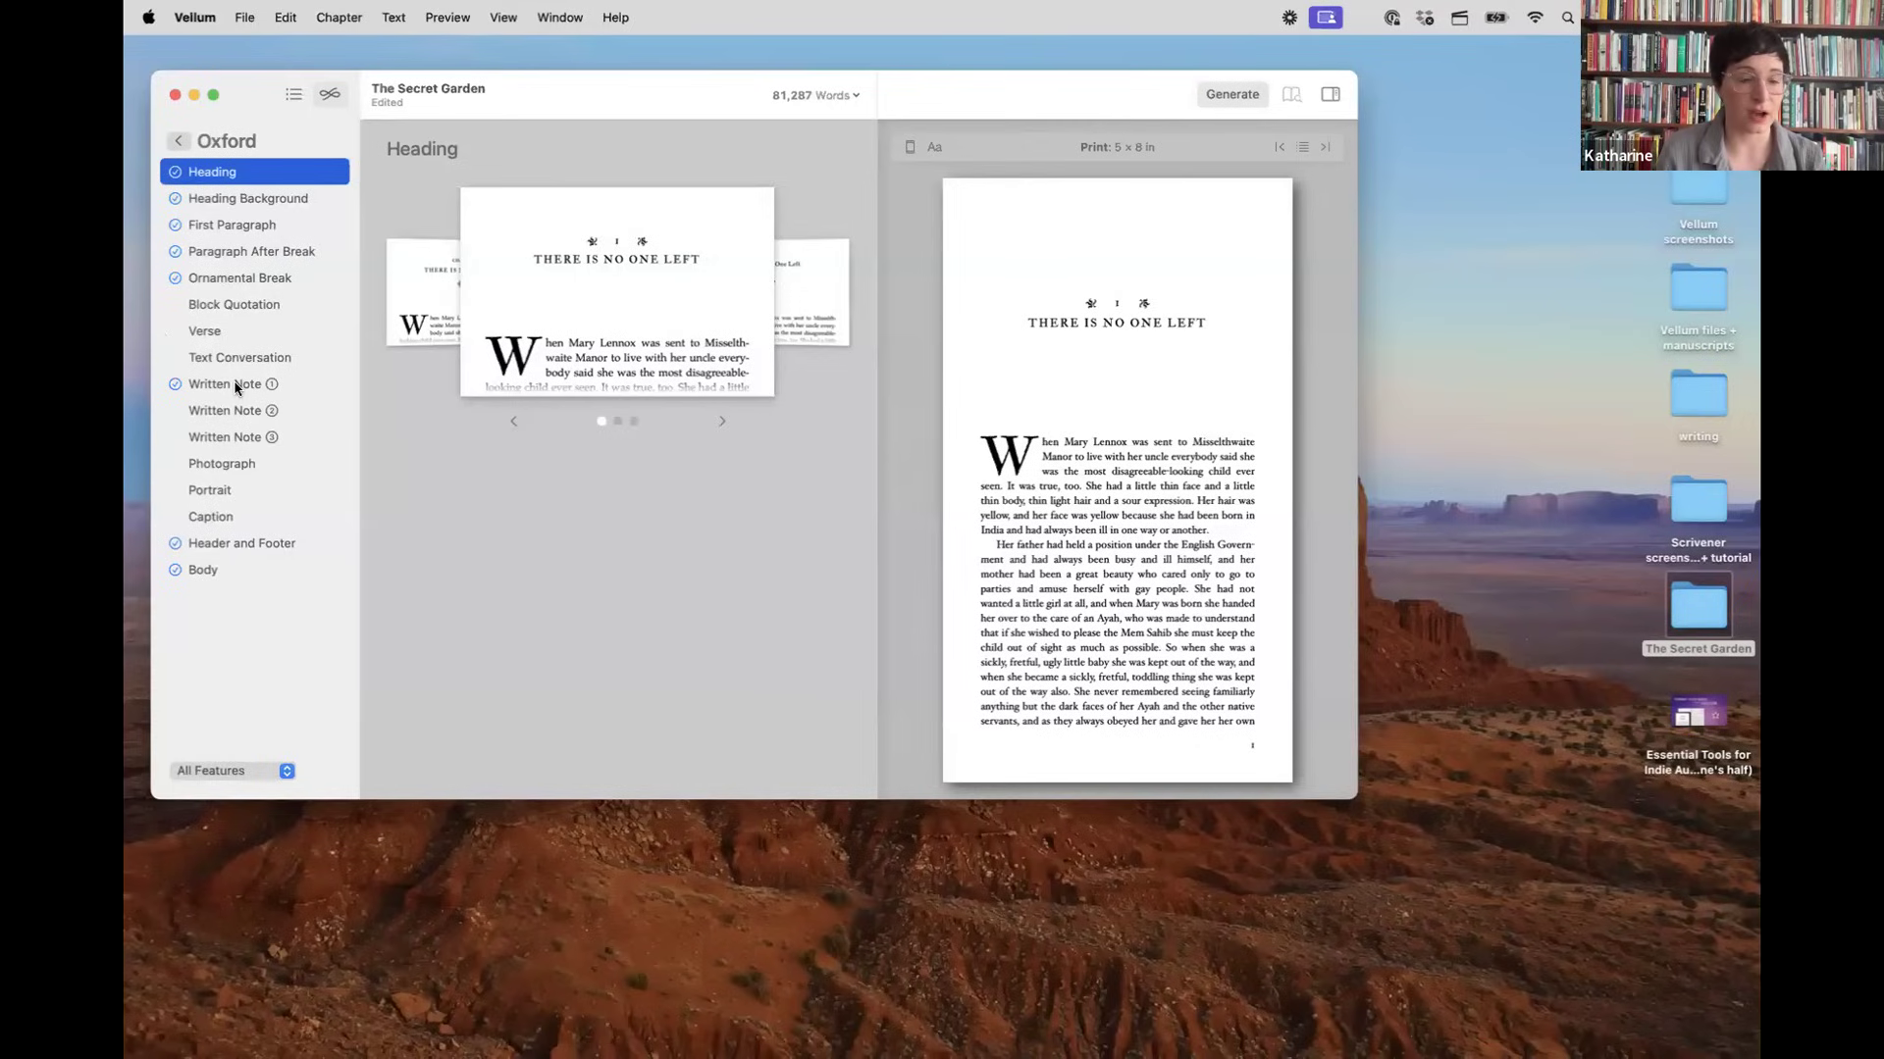
Step: Compare Oxford's chapter heading designs and choose the title-case title without a chapter number, above a small ornament
click(234, 305)
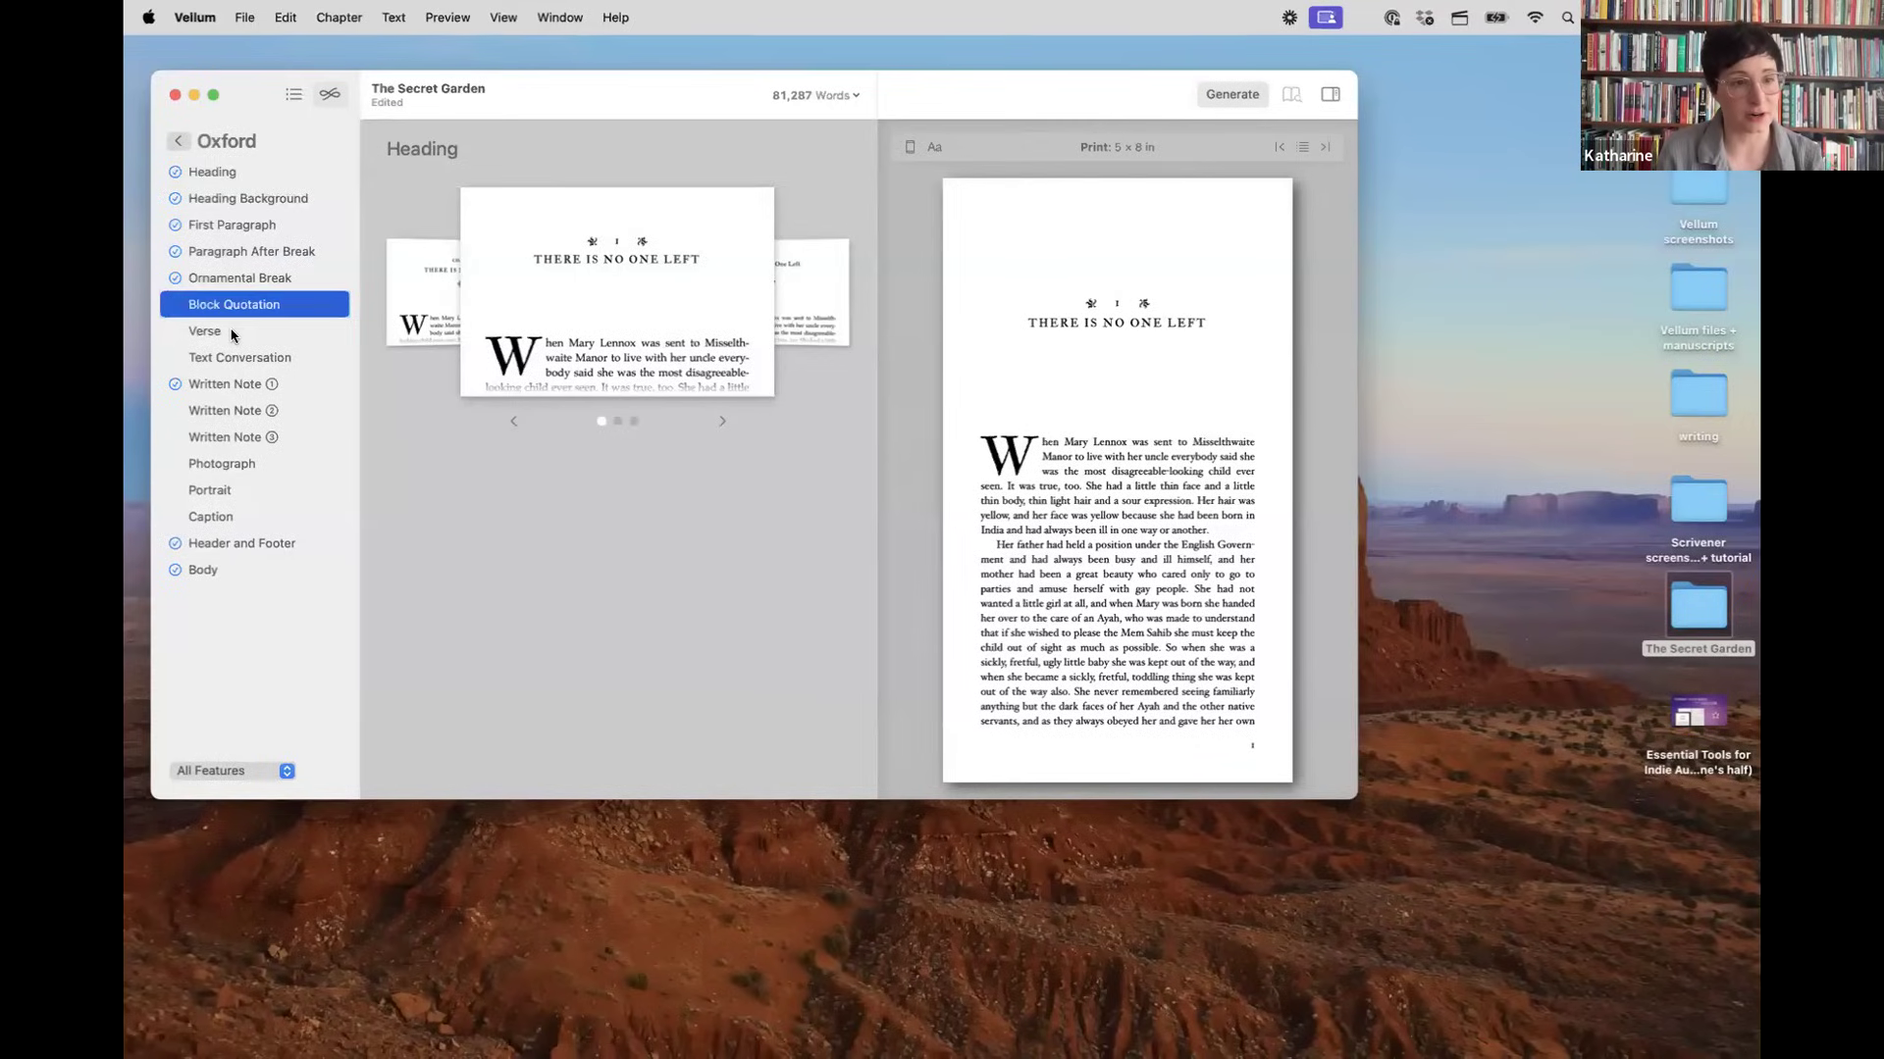
click(243, 278)
click(231, 172)
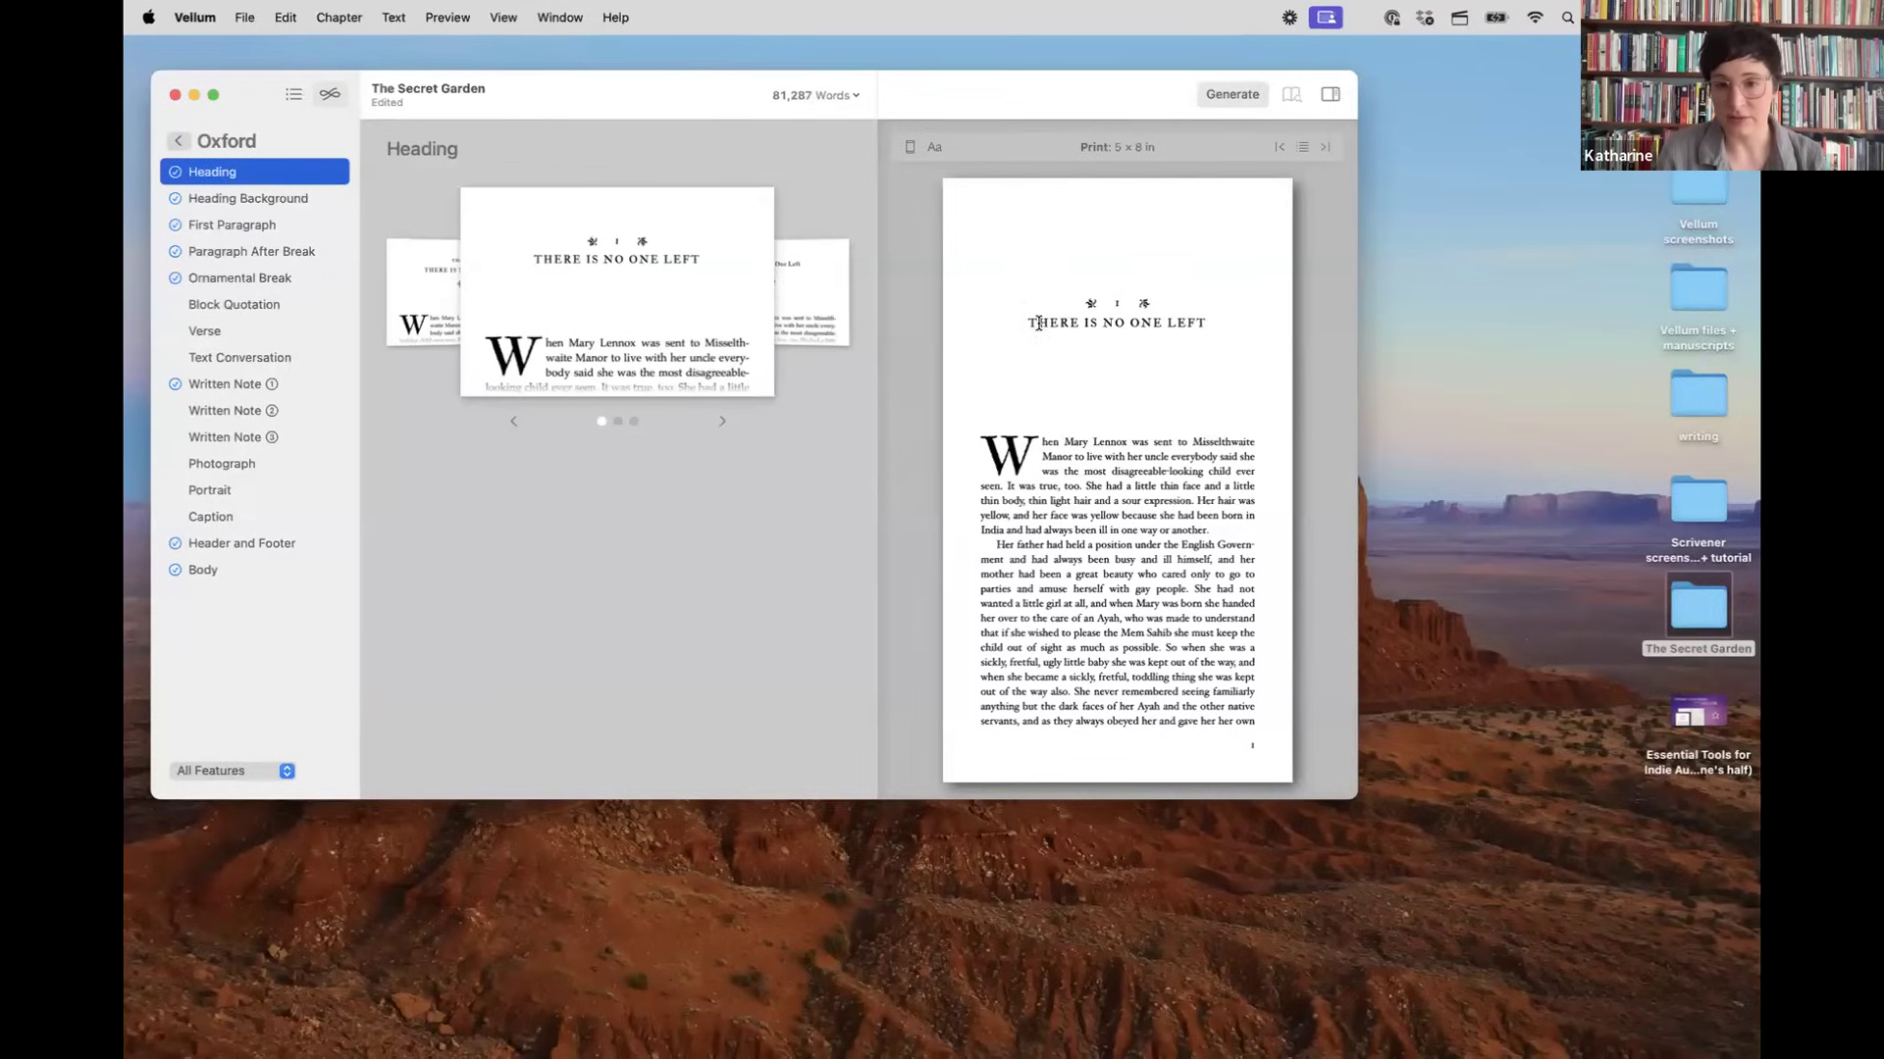
click(615, 421)
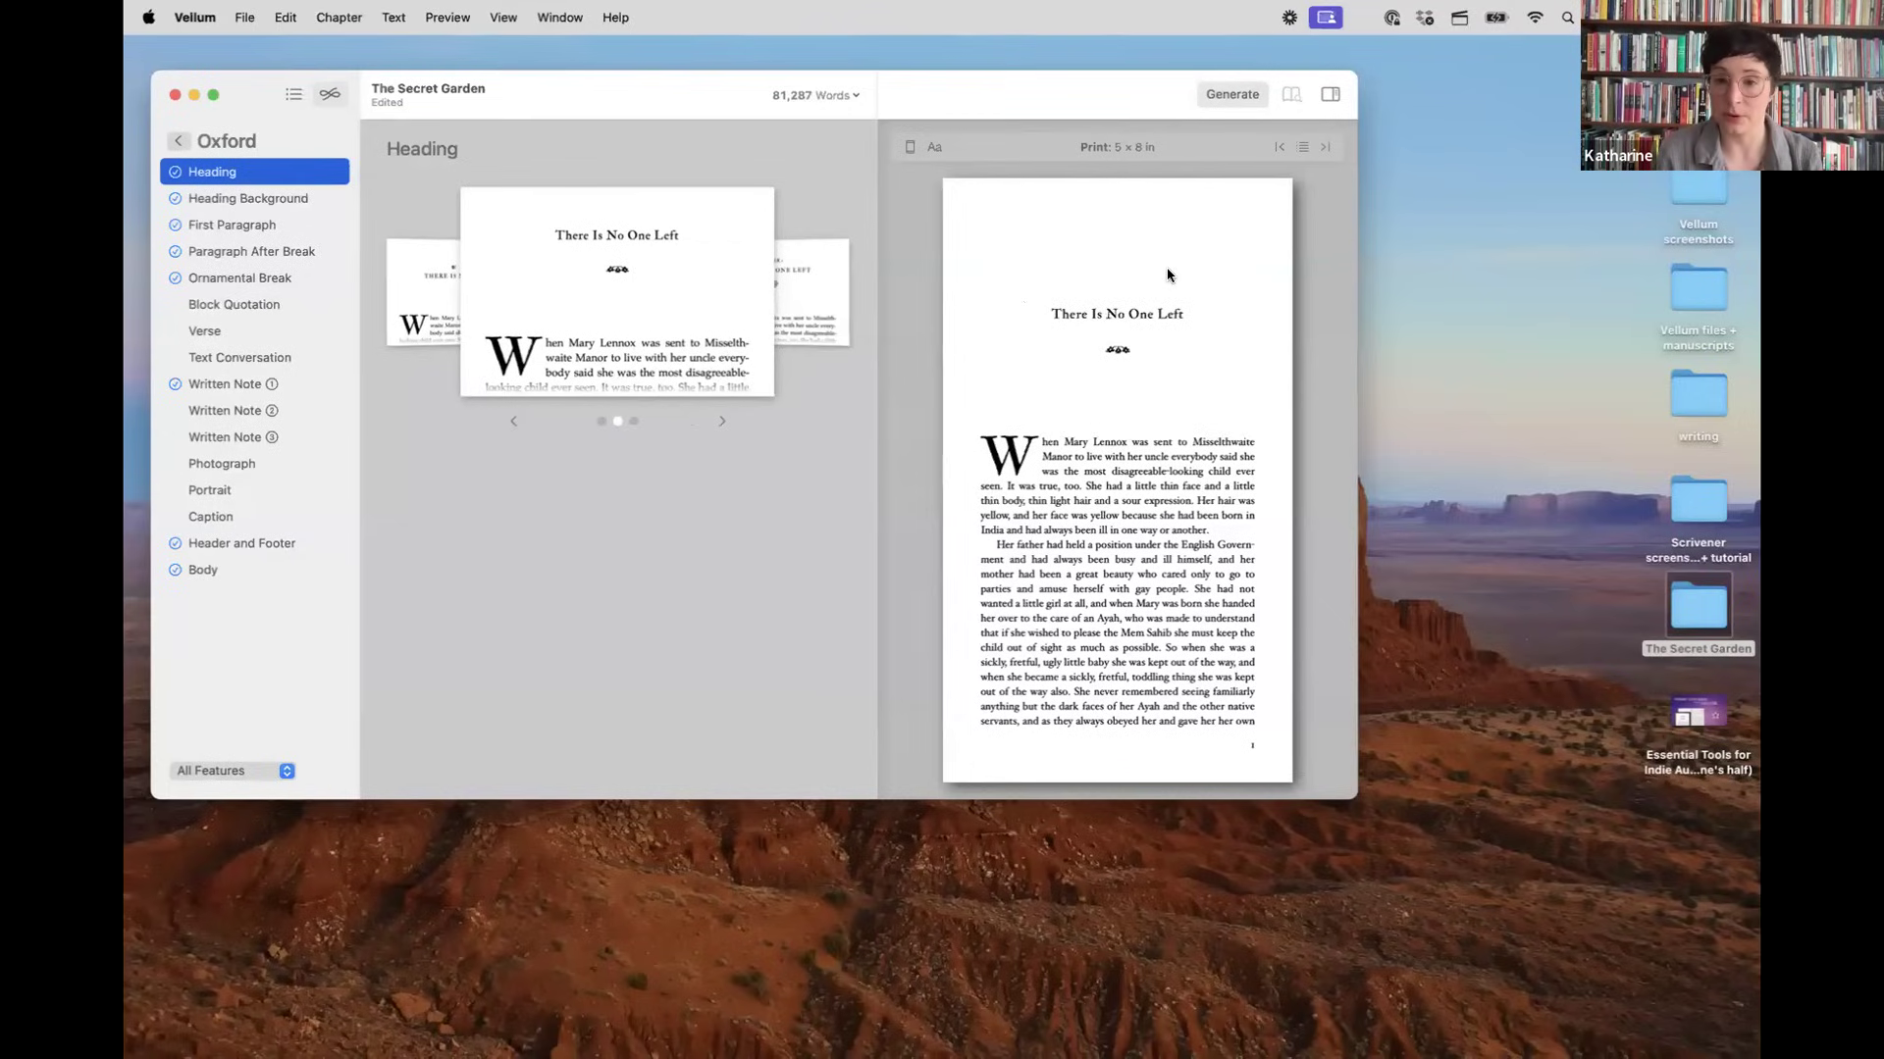
click(634, 420)
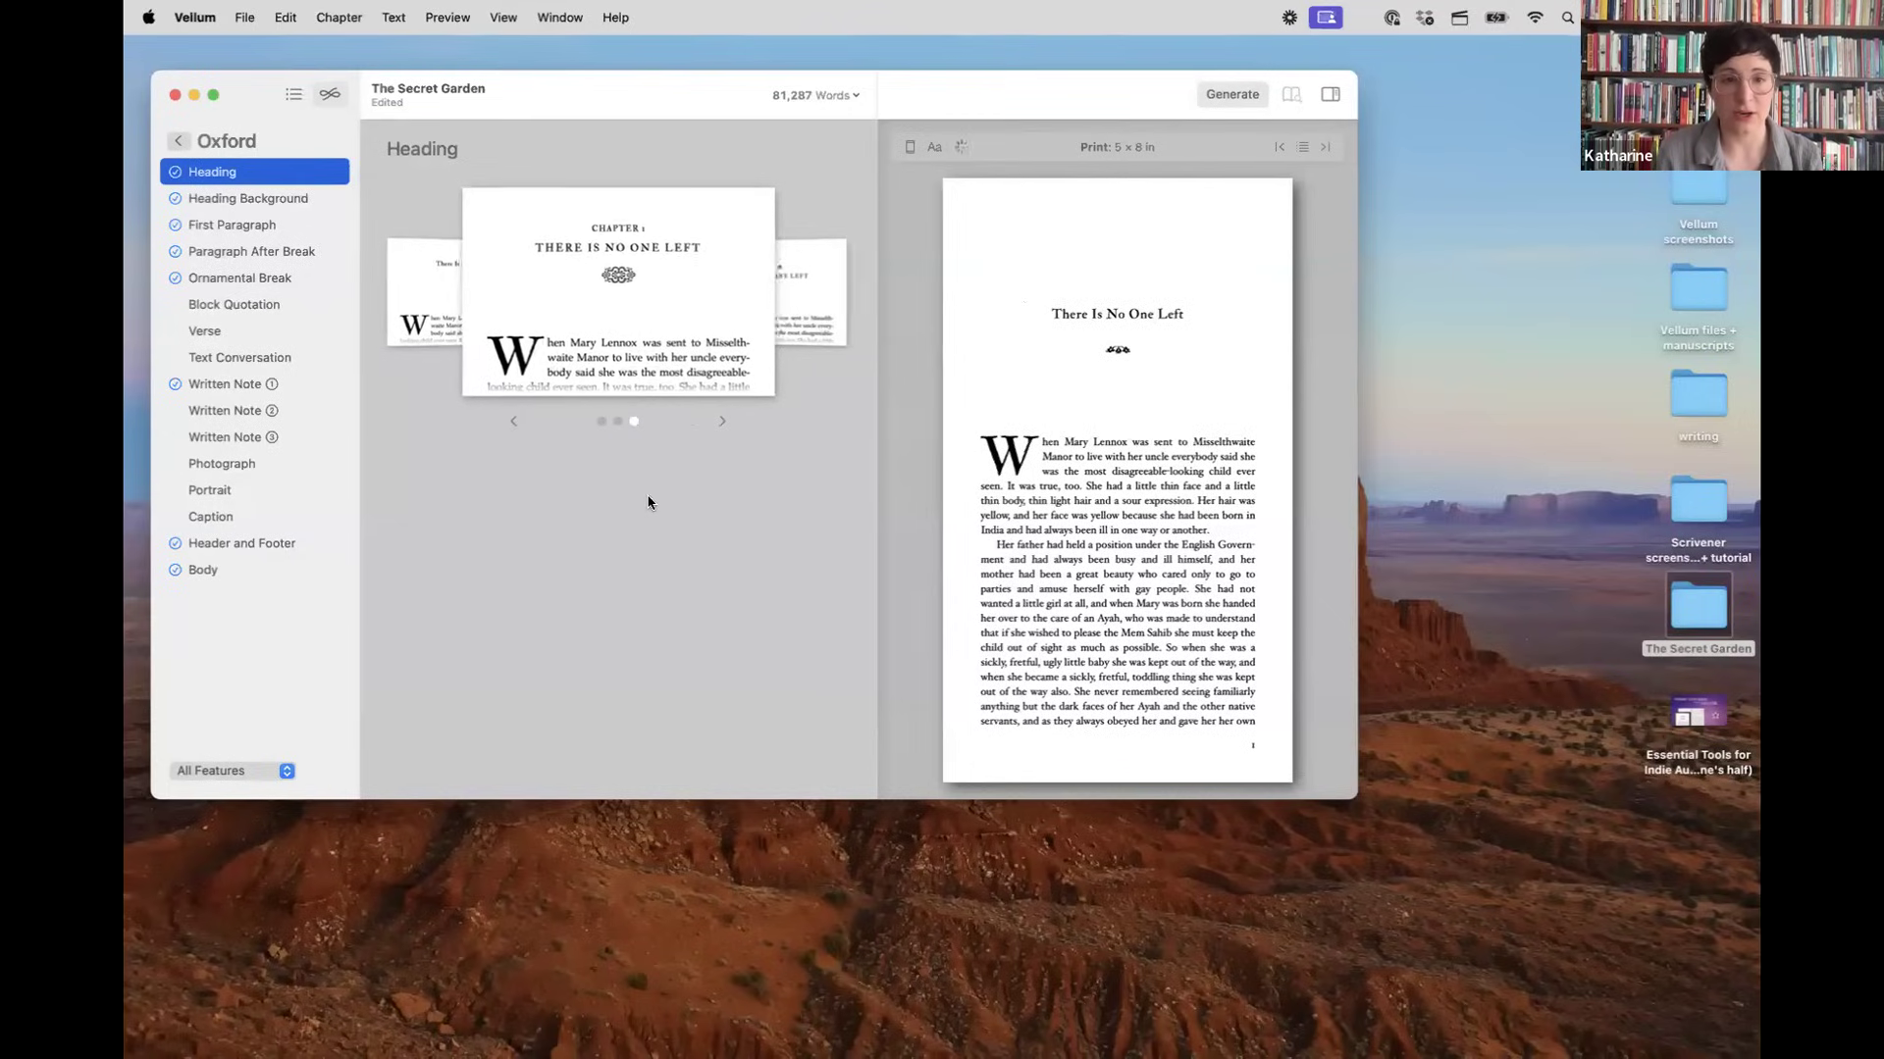
click(617, 421)
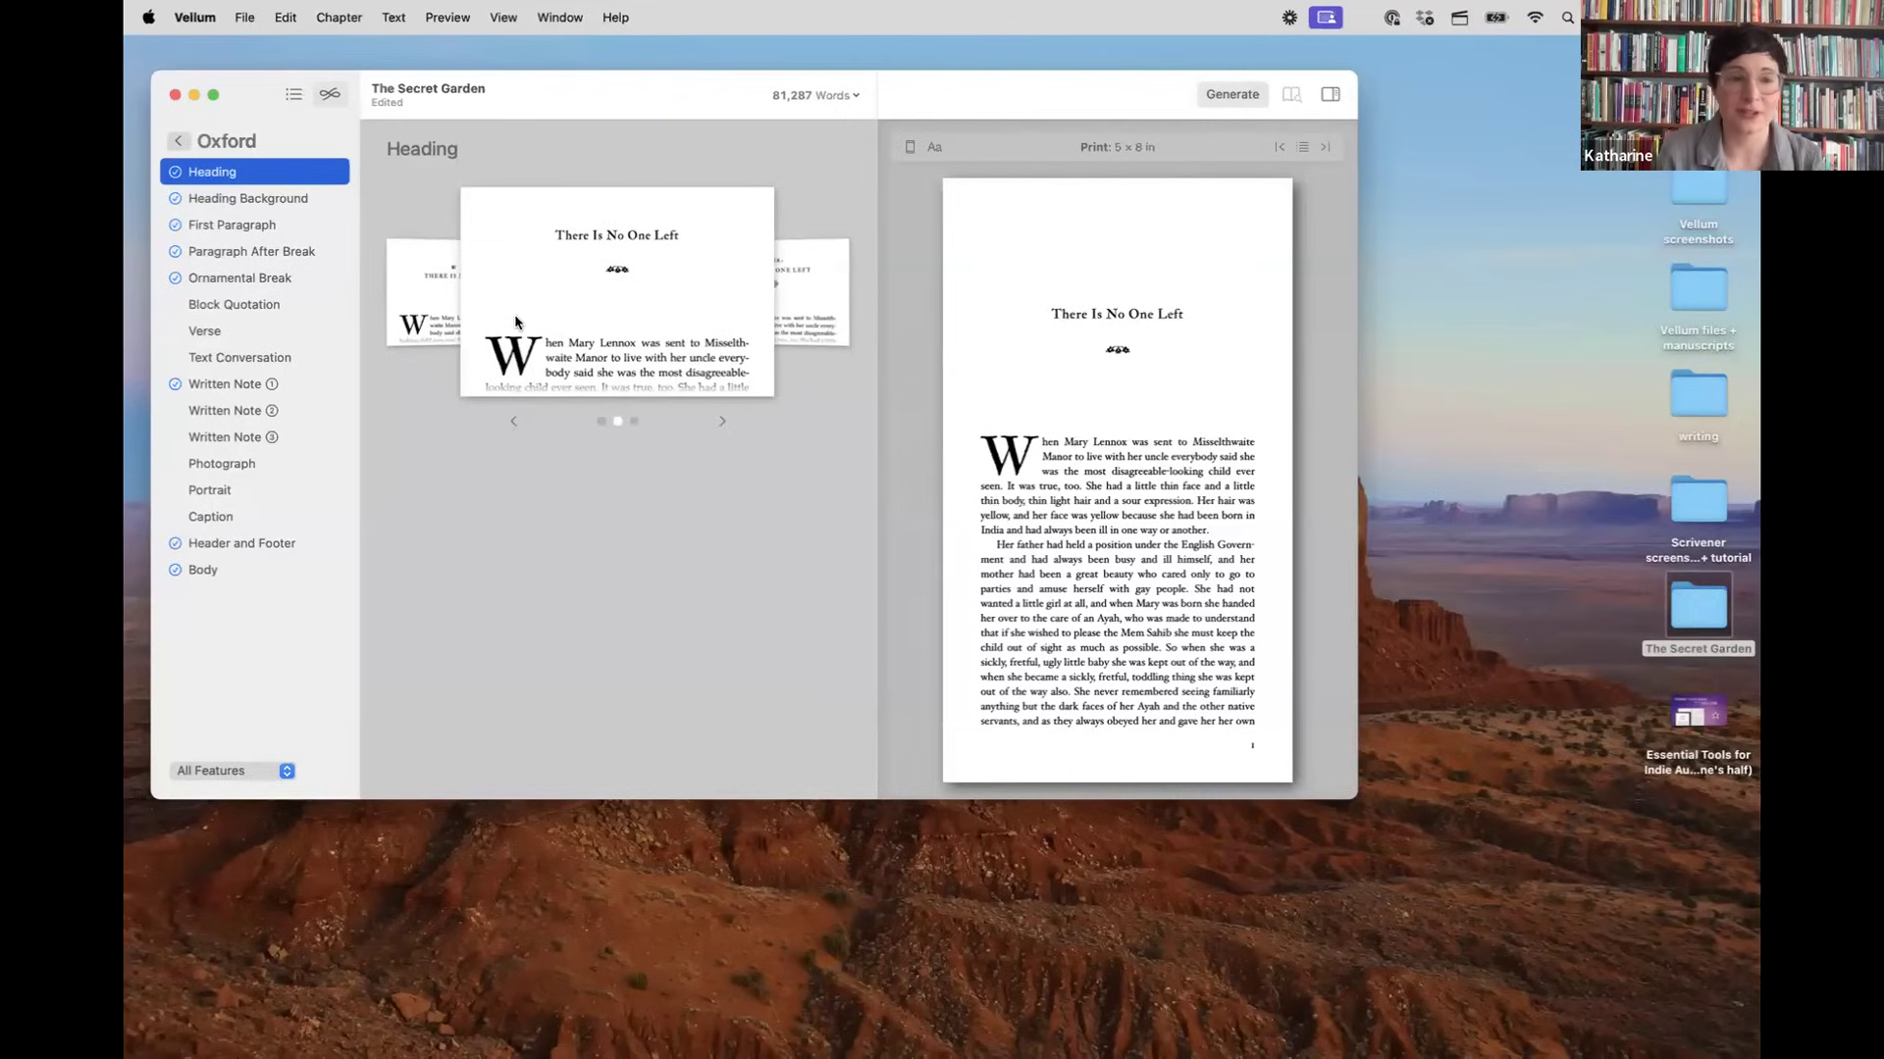
Step: Try the built-in heading backgrounds, including the full-bleed gradient and cloudy textures, on the chapter opening page
click(295, 200)
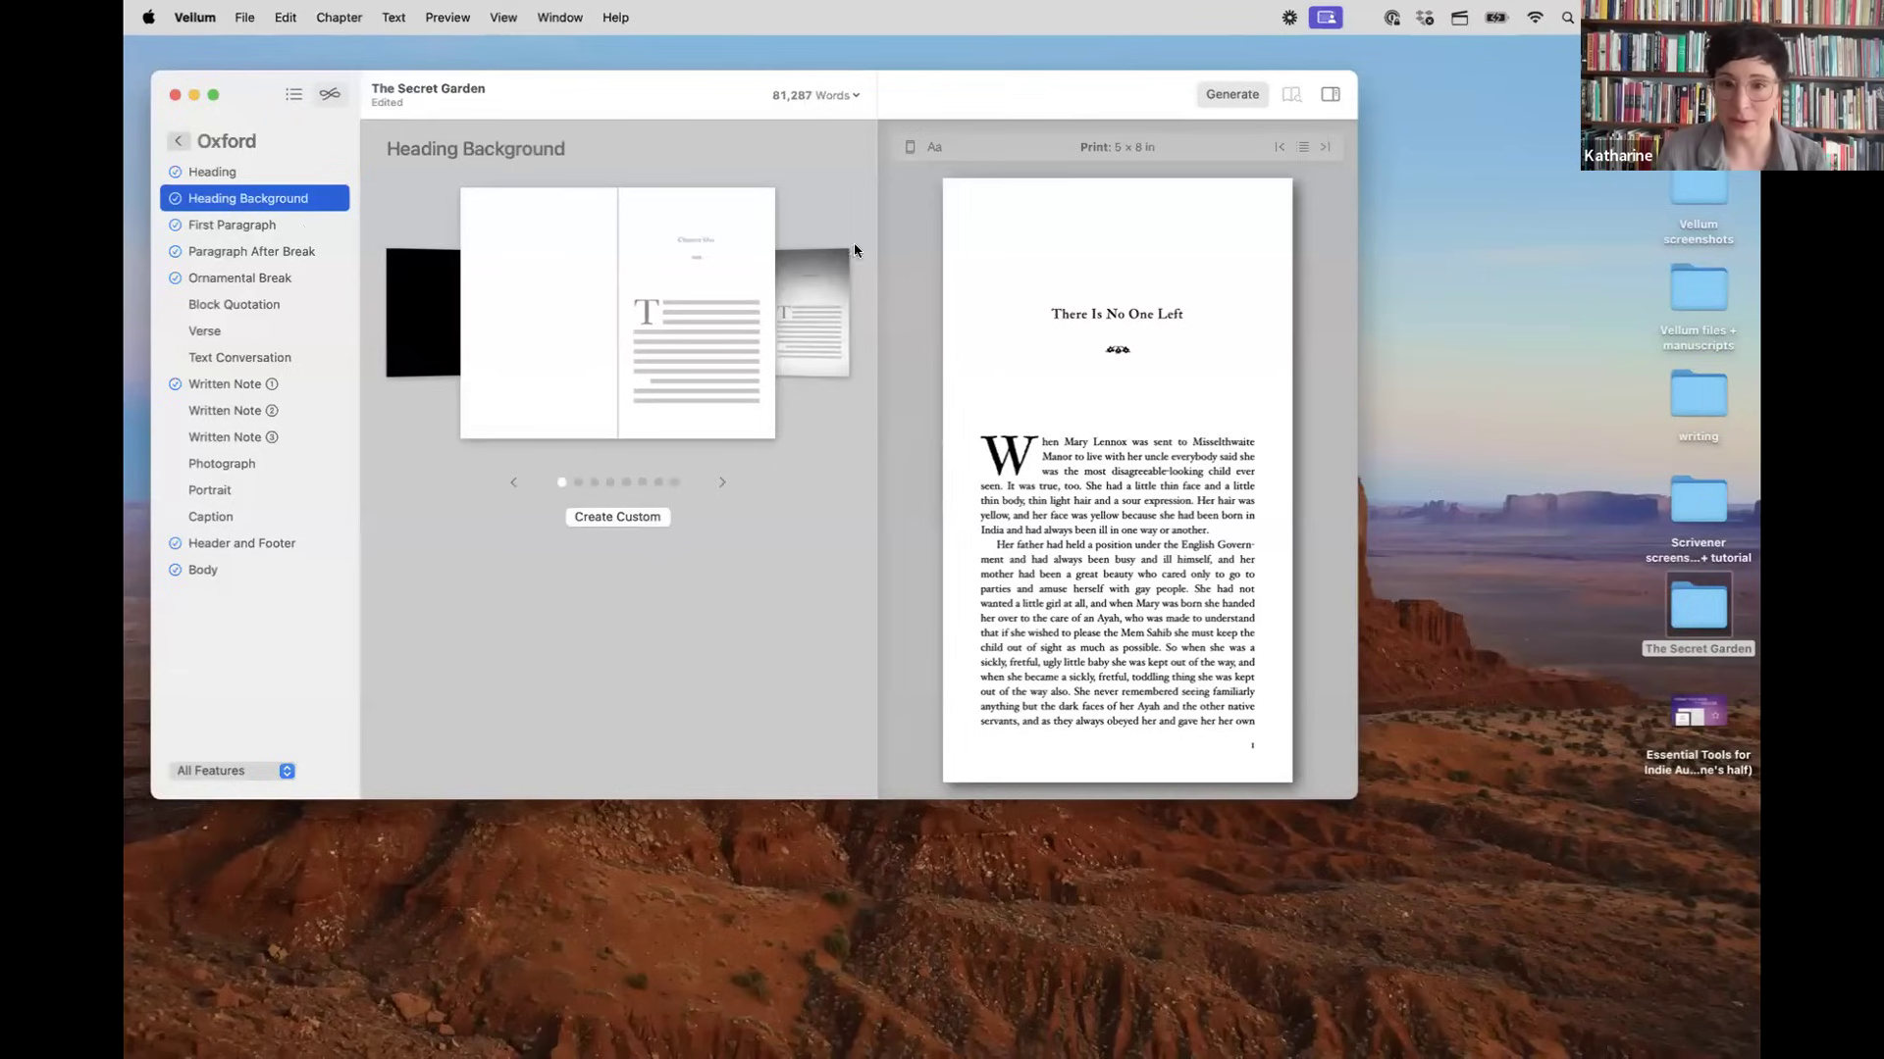
click(580, 481)
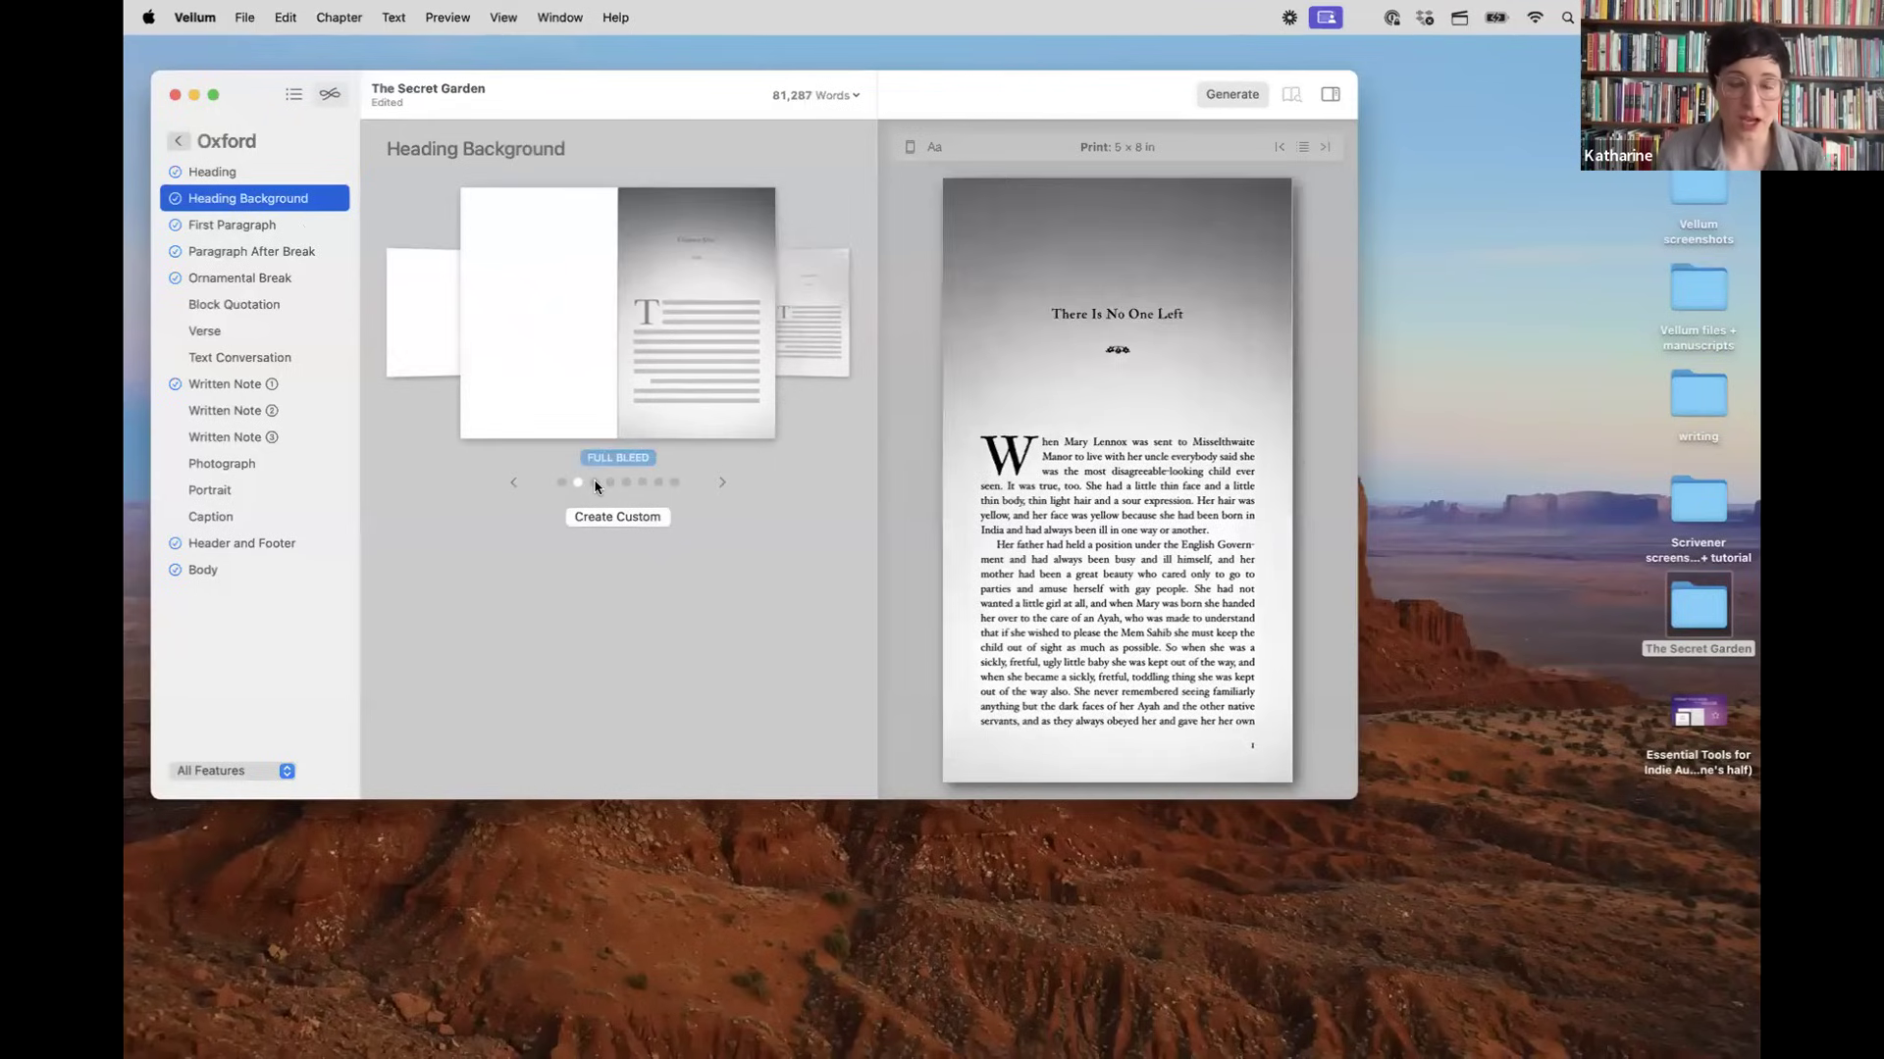
click(594, 482)
click(611, 482)
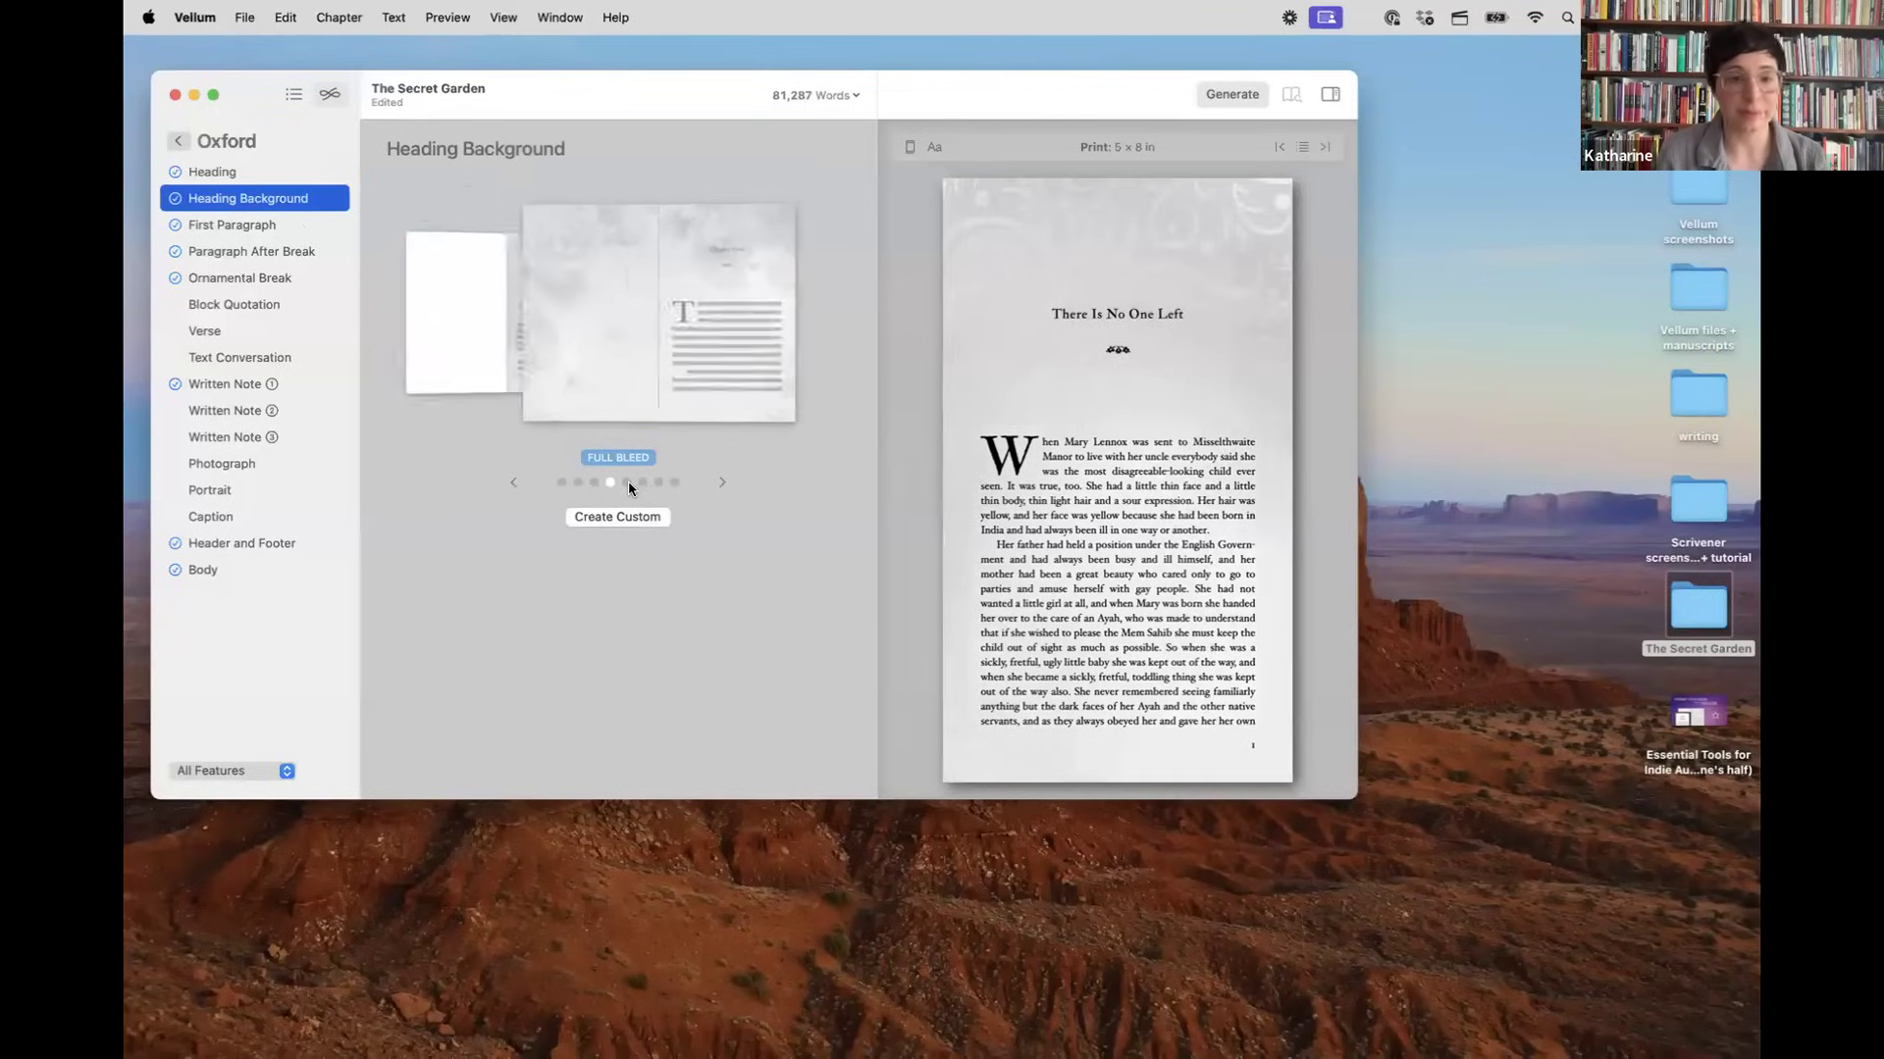
click(626, 482)
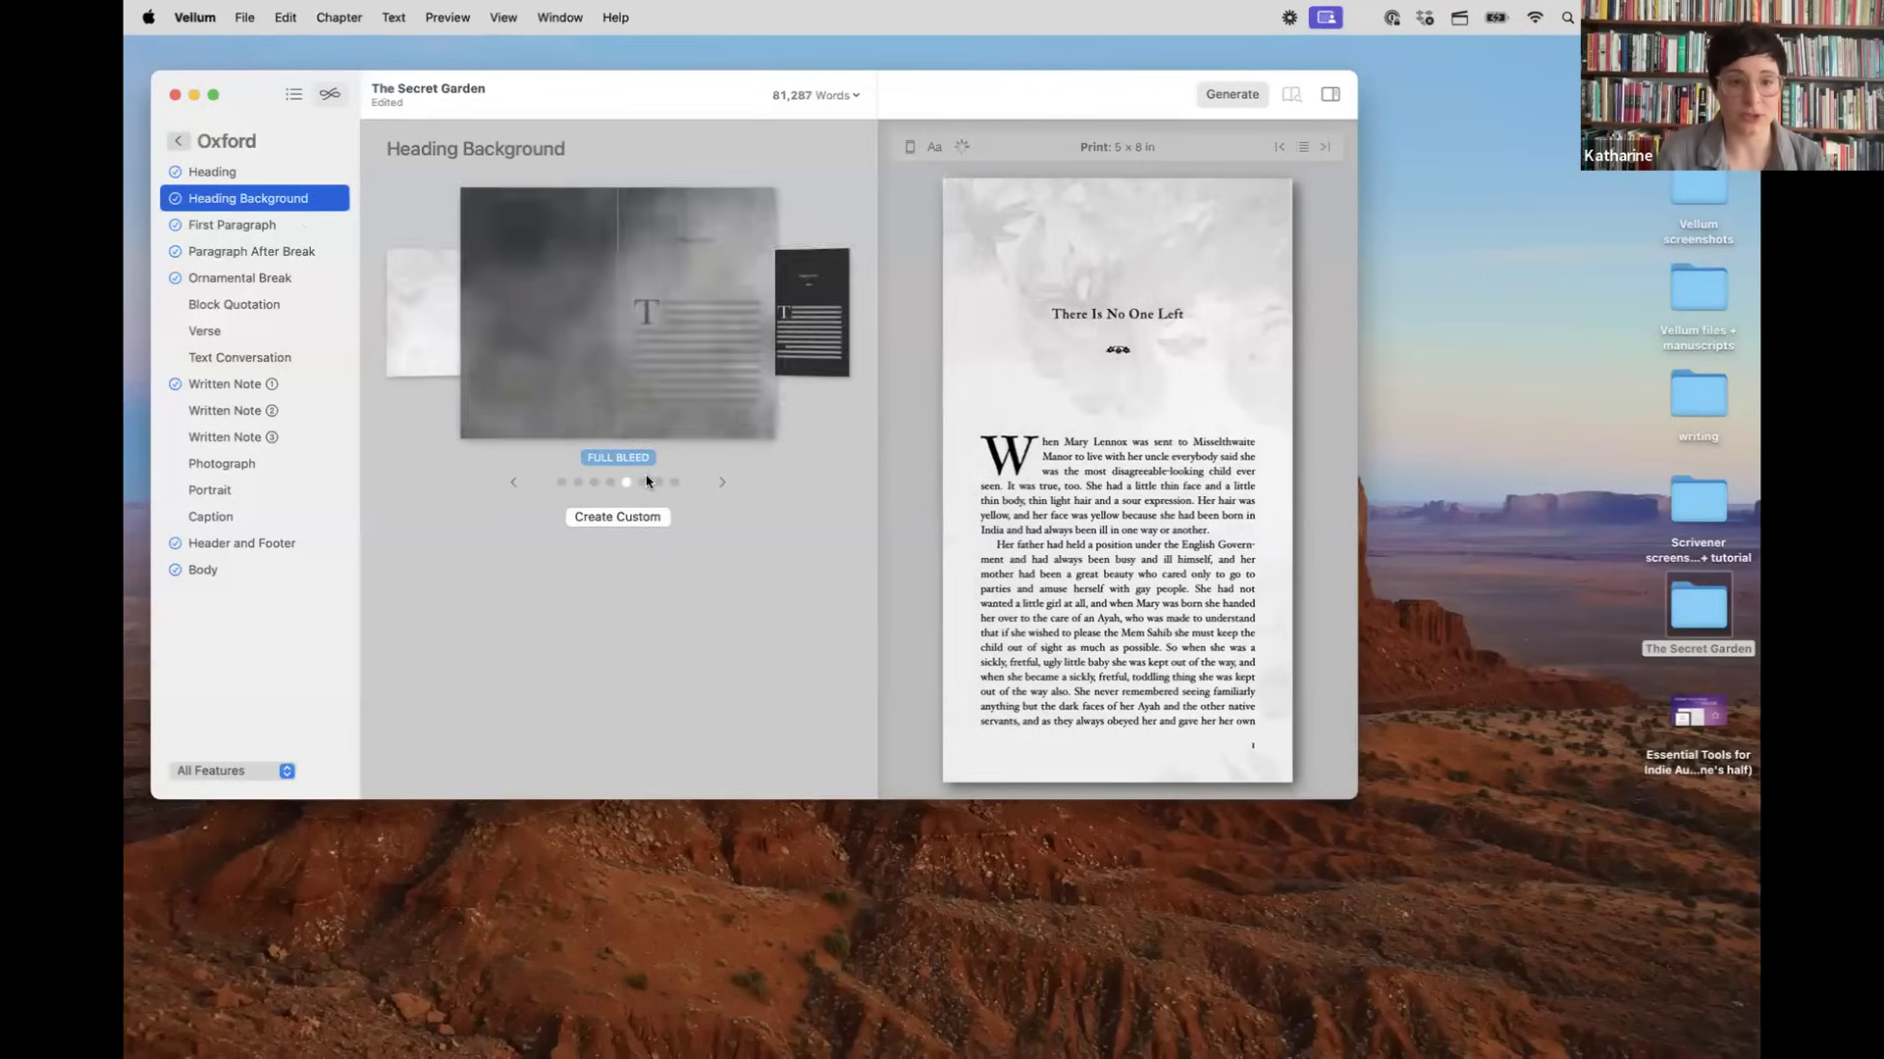
click(643, 481)
click(658, 482)
click(674, 481)
Step: Create a custom two-page heading background from Autochrome-flowers.jpg and switch the chapter text to white
click(620, 518)
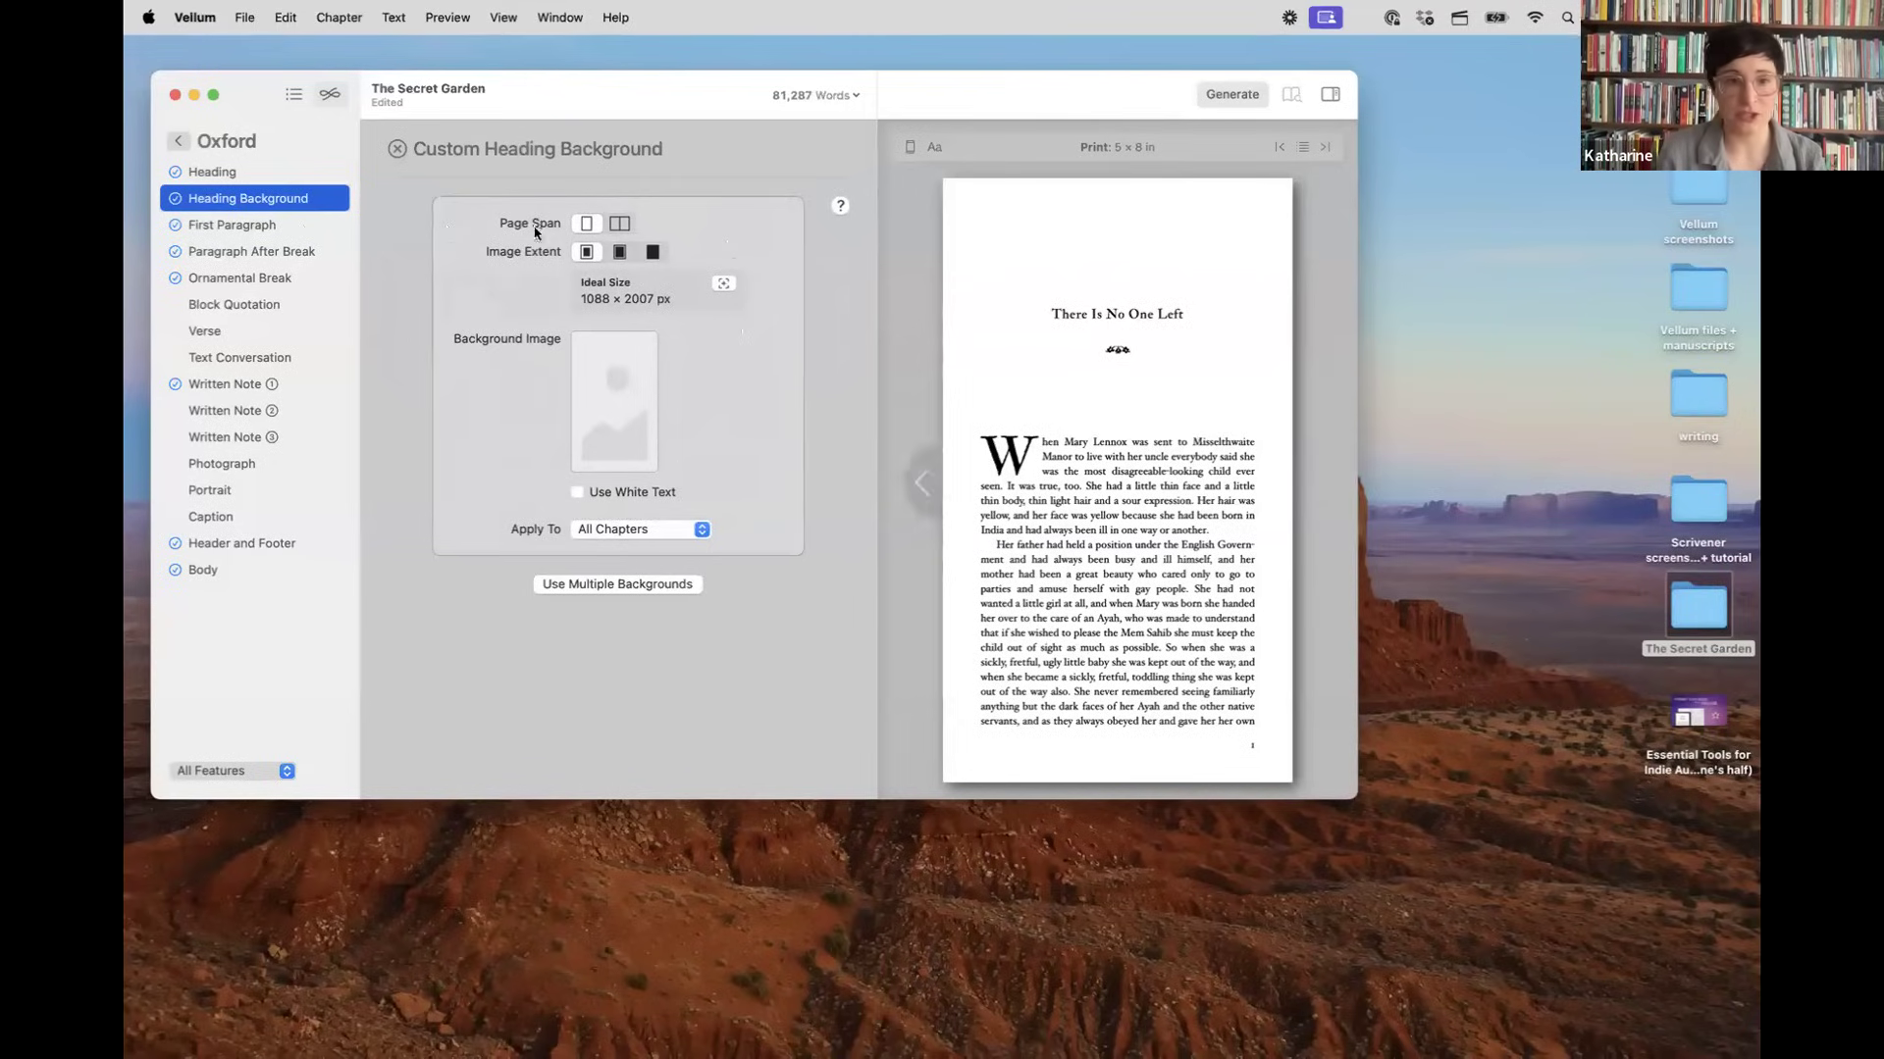
click(620, 225)
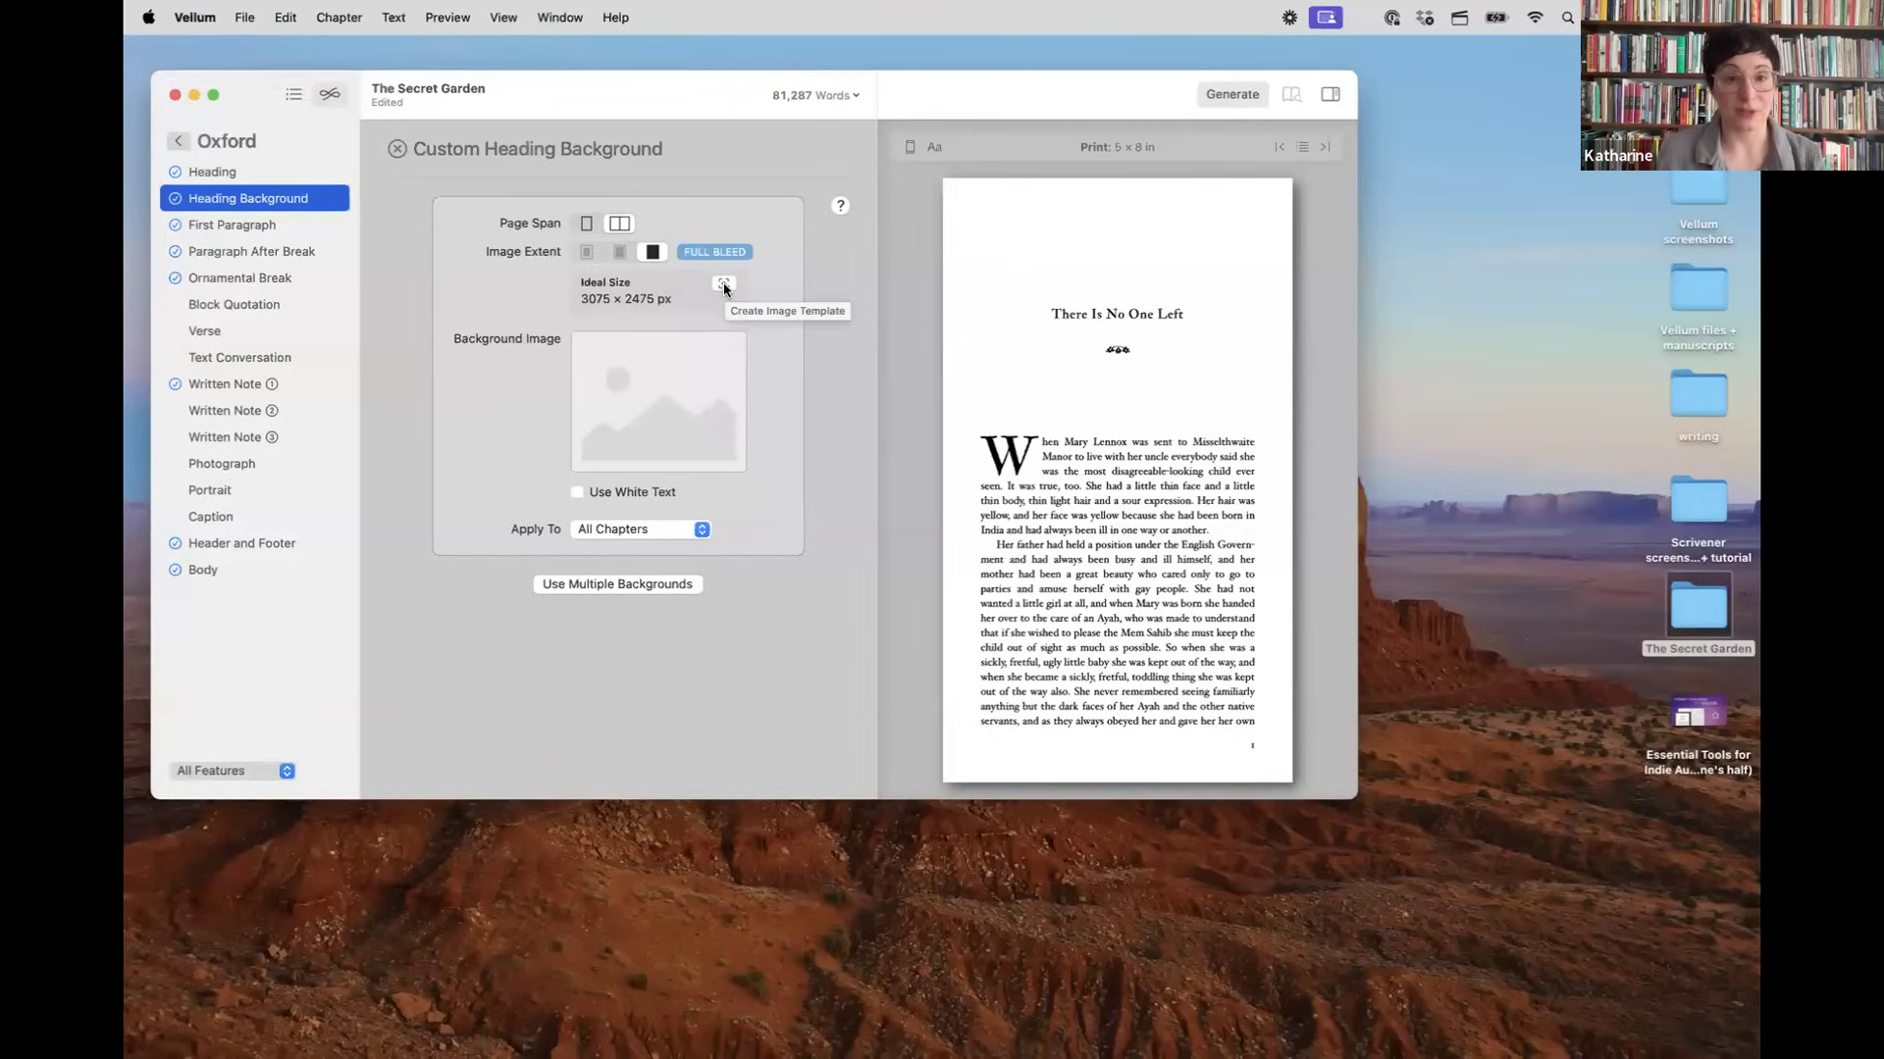
click(660, 412)
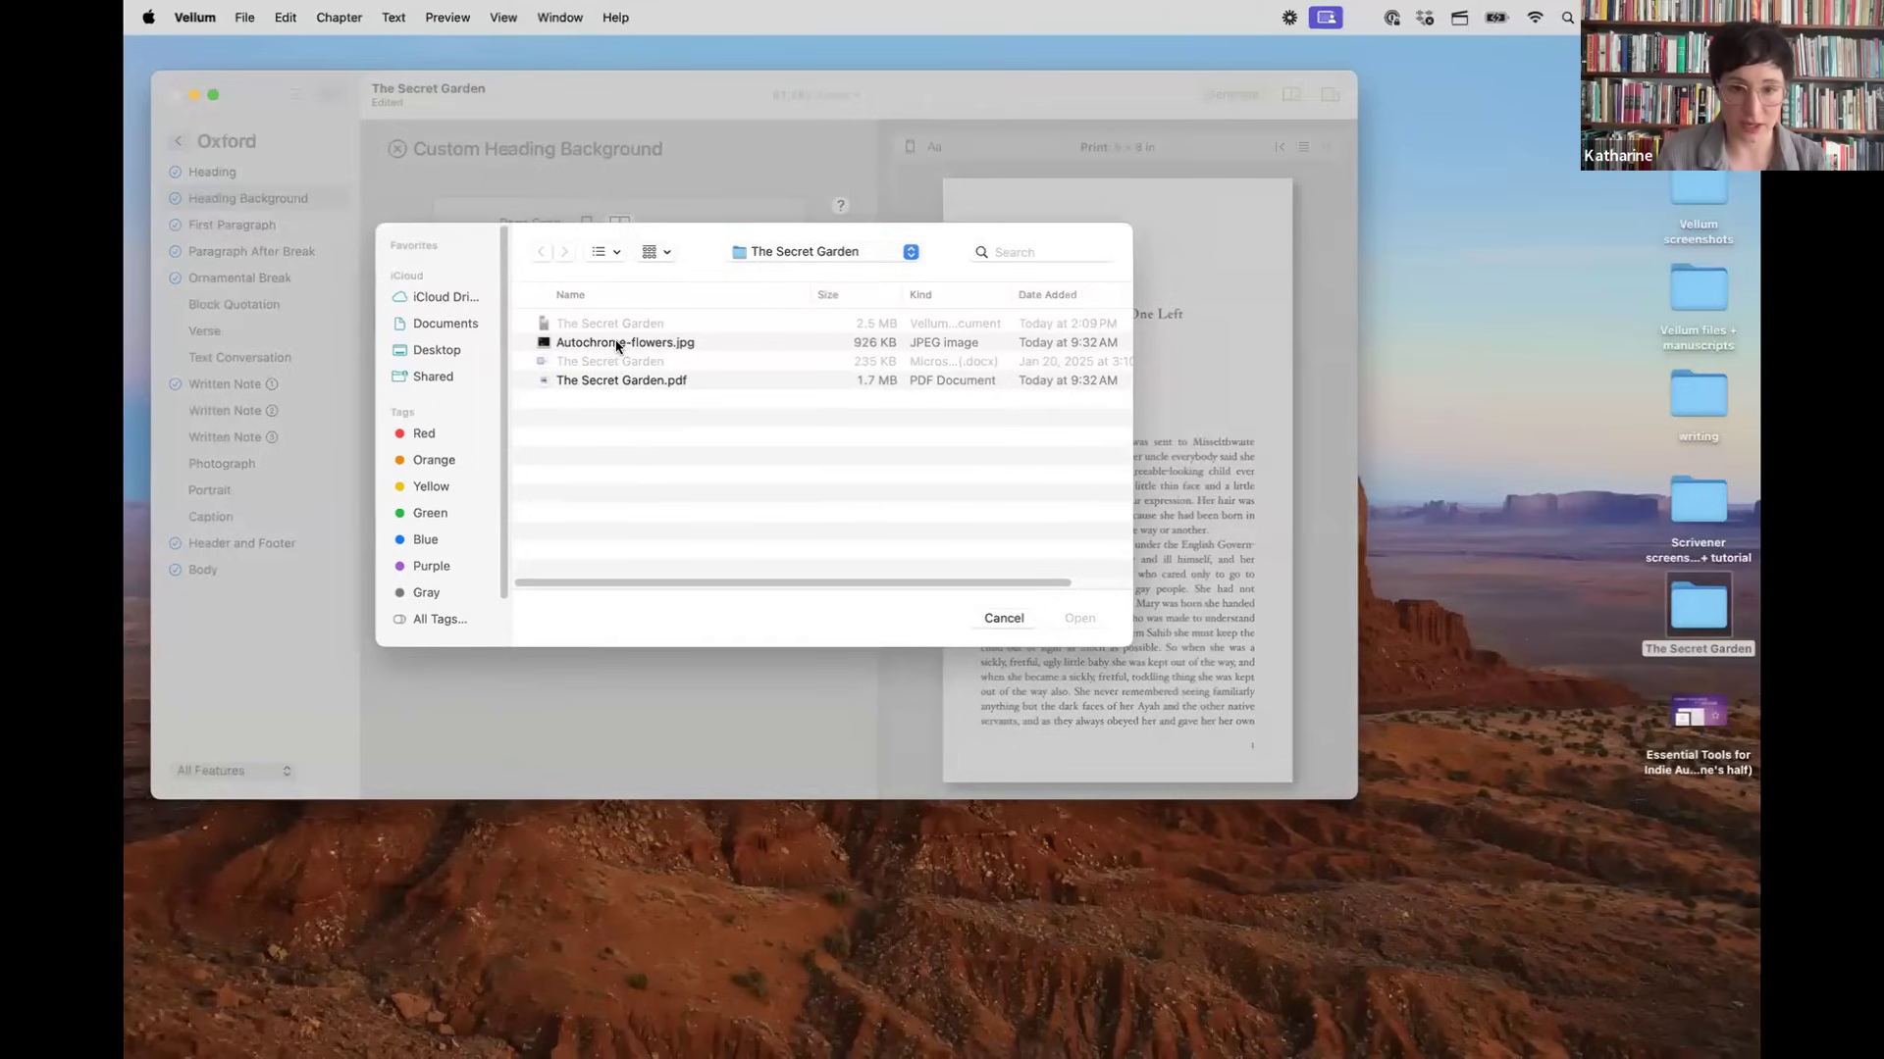
click(618, 345)
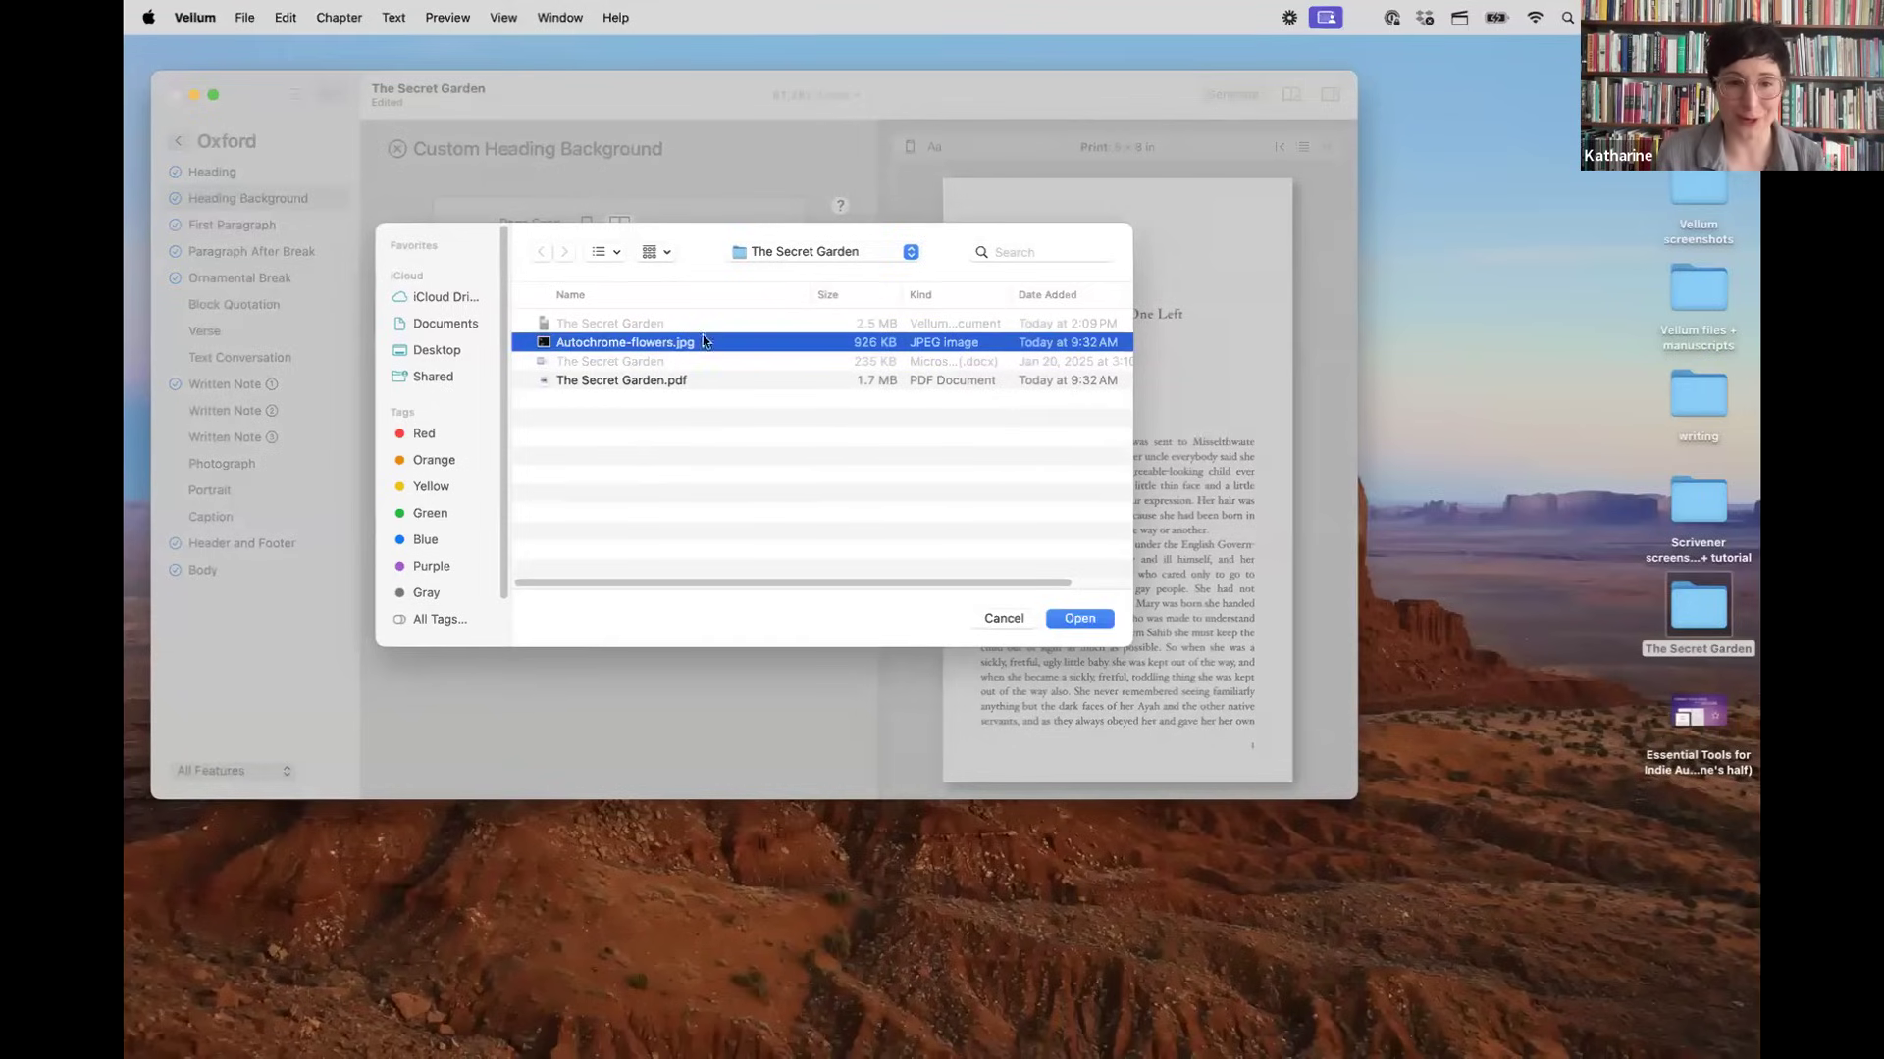
click(1079, 618)
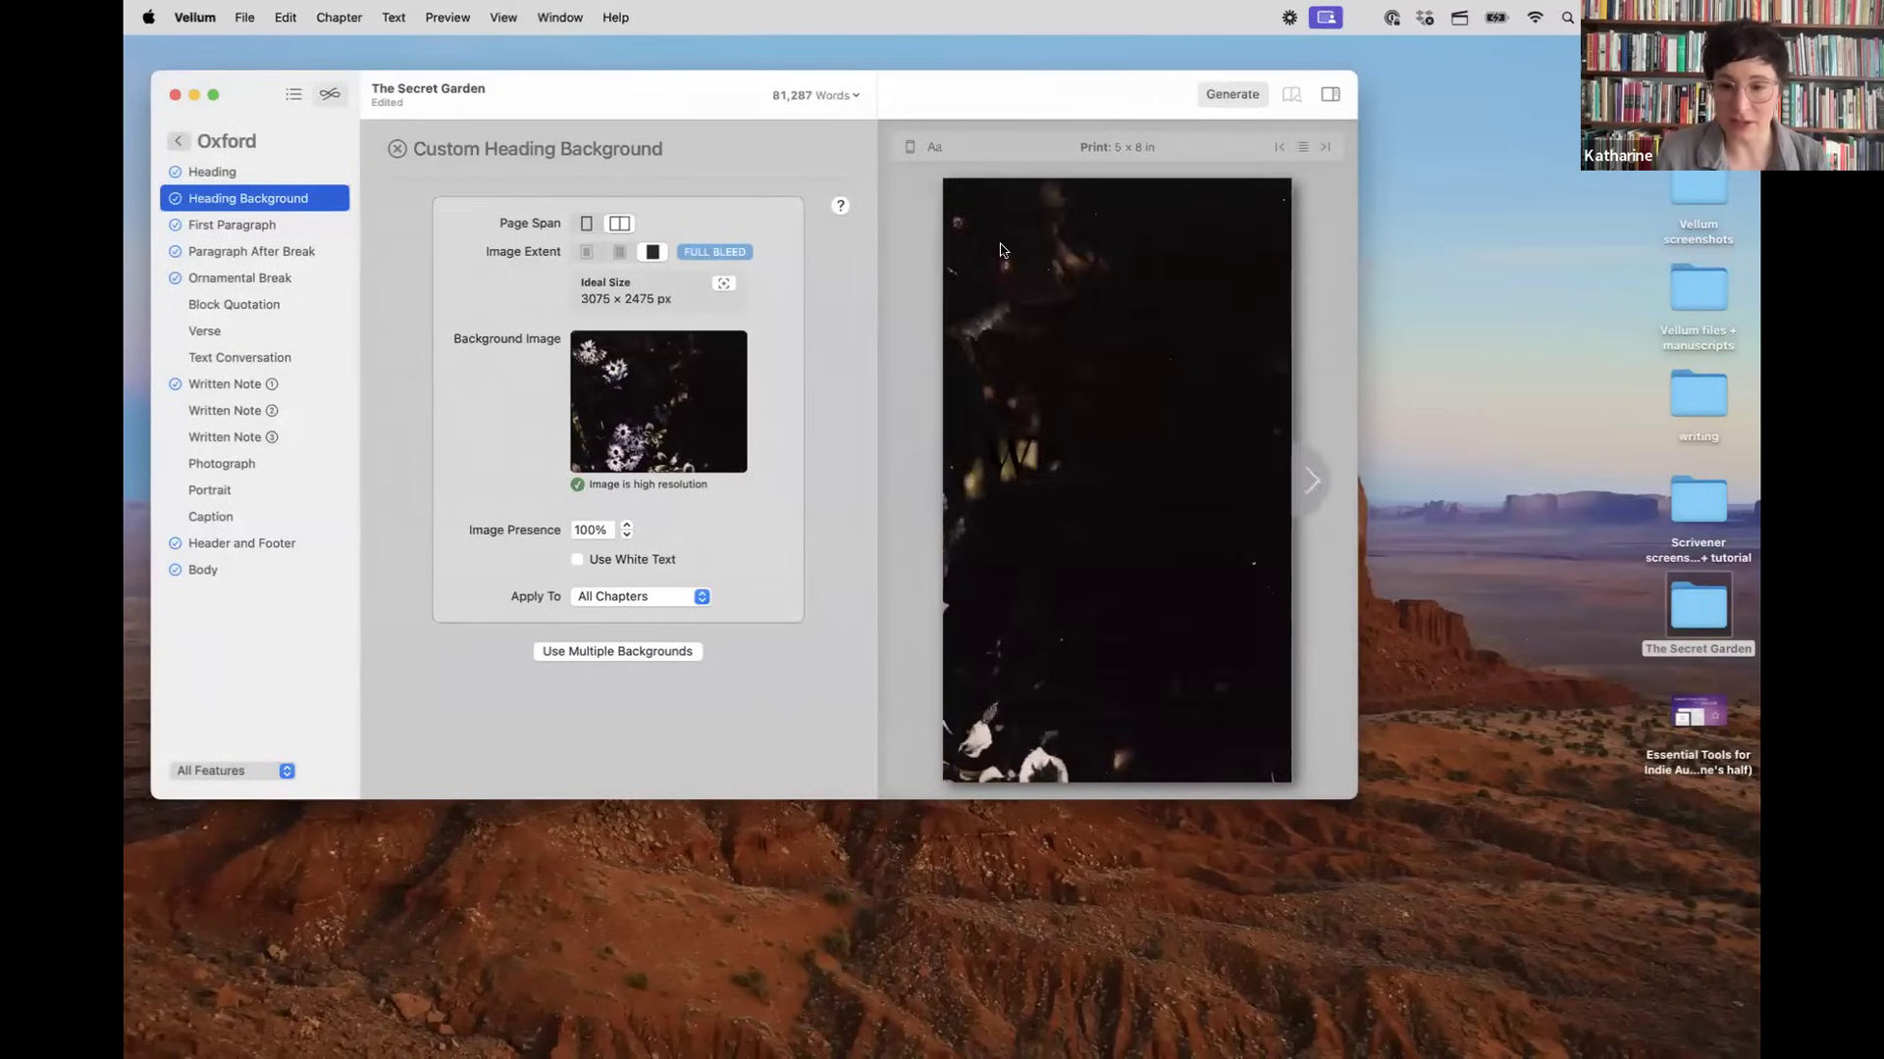
click(576, 560)
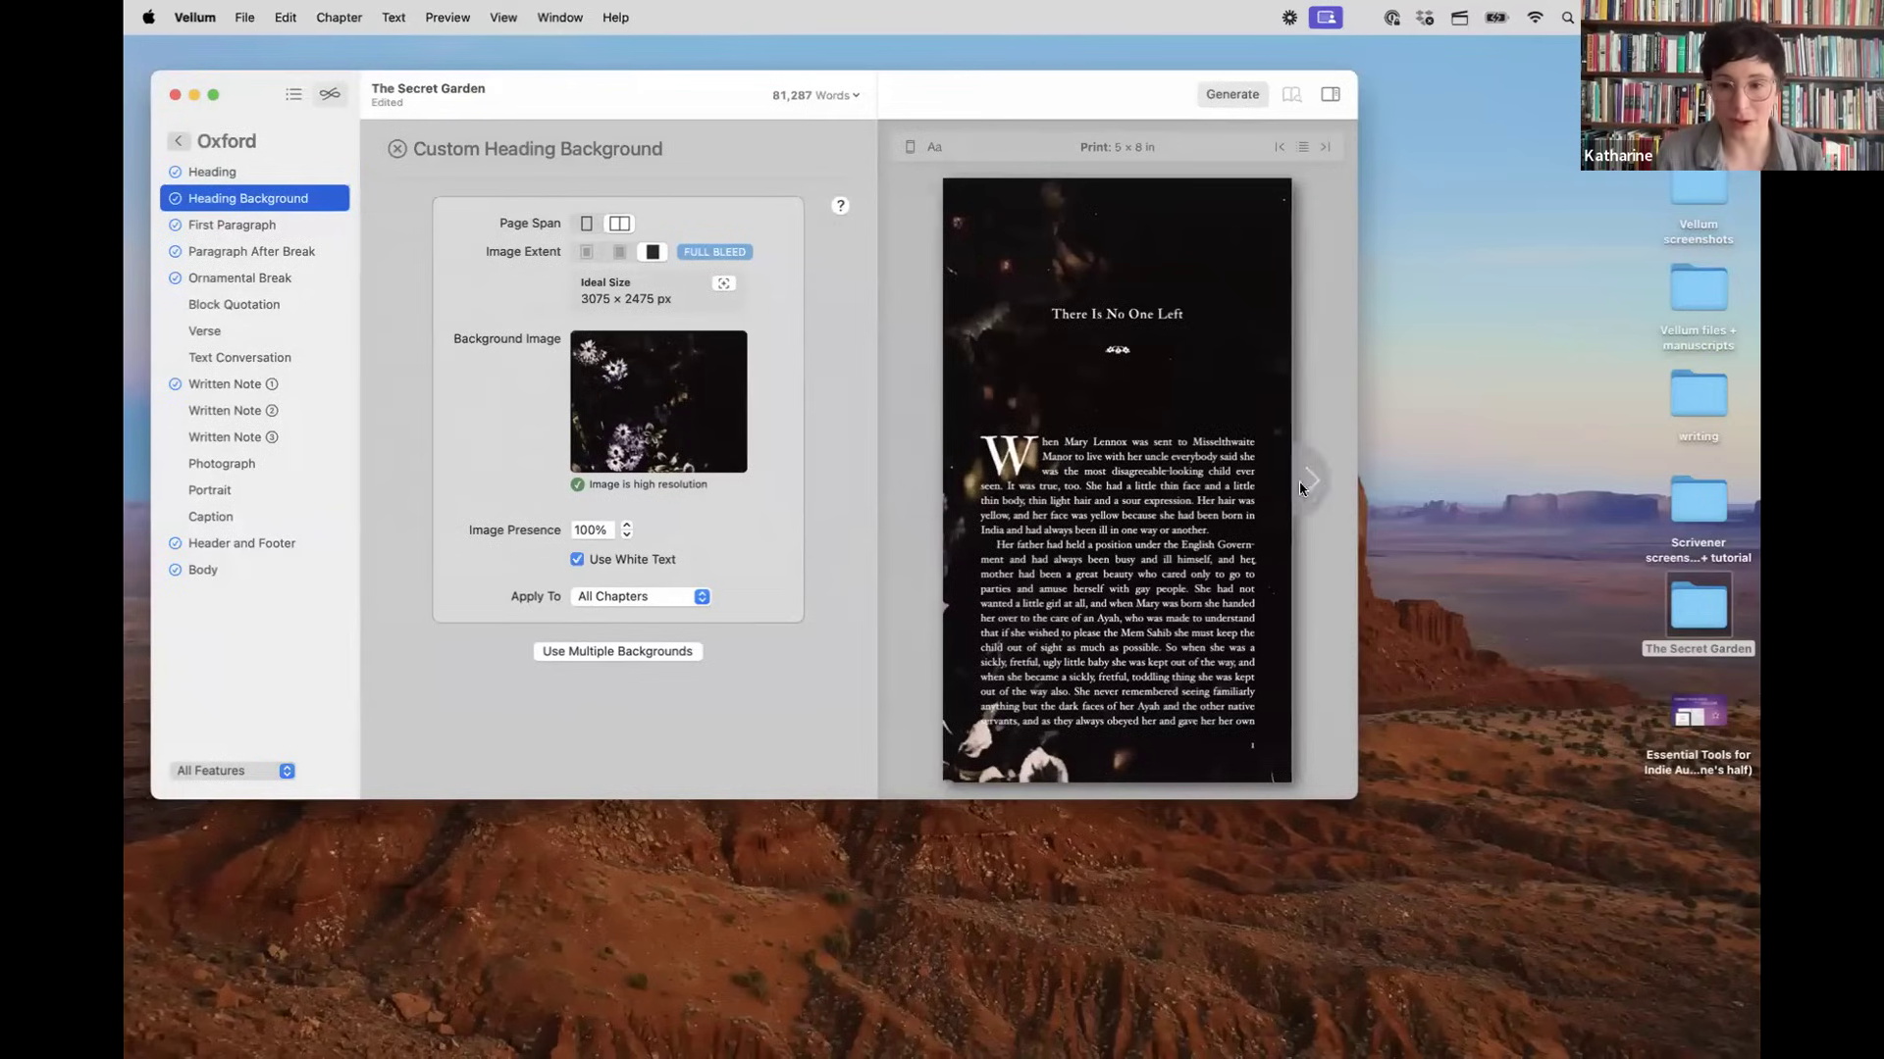
Step: Try lowering the background's image presence to 60%, check where it can be applied, and restore the presence to 100%
click(627, 536)
click(626, 537)
click(627, 537)
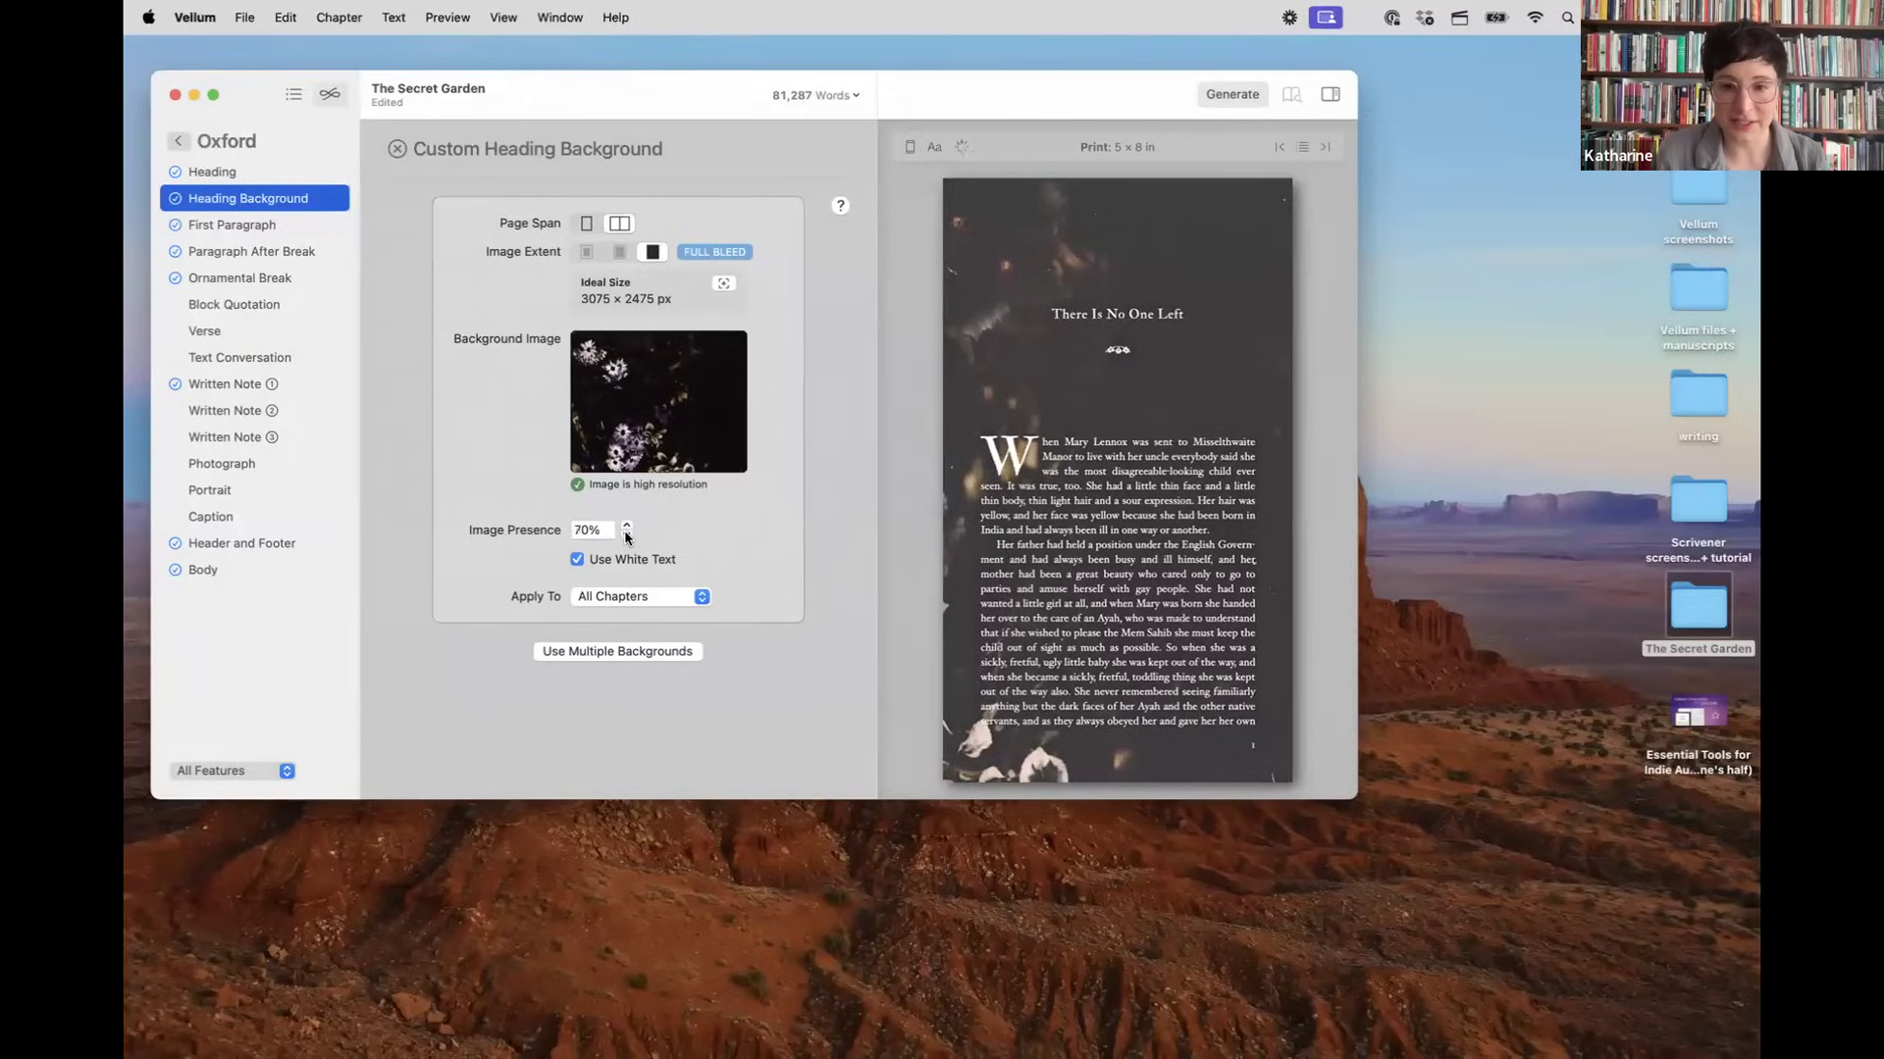
click(626, 536)
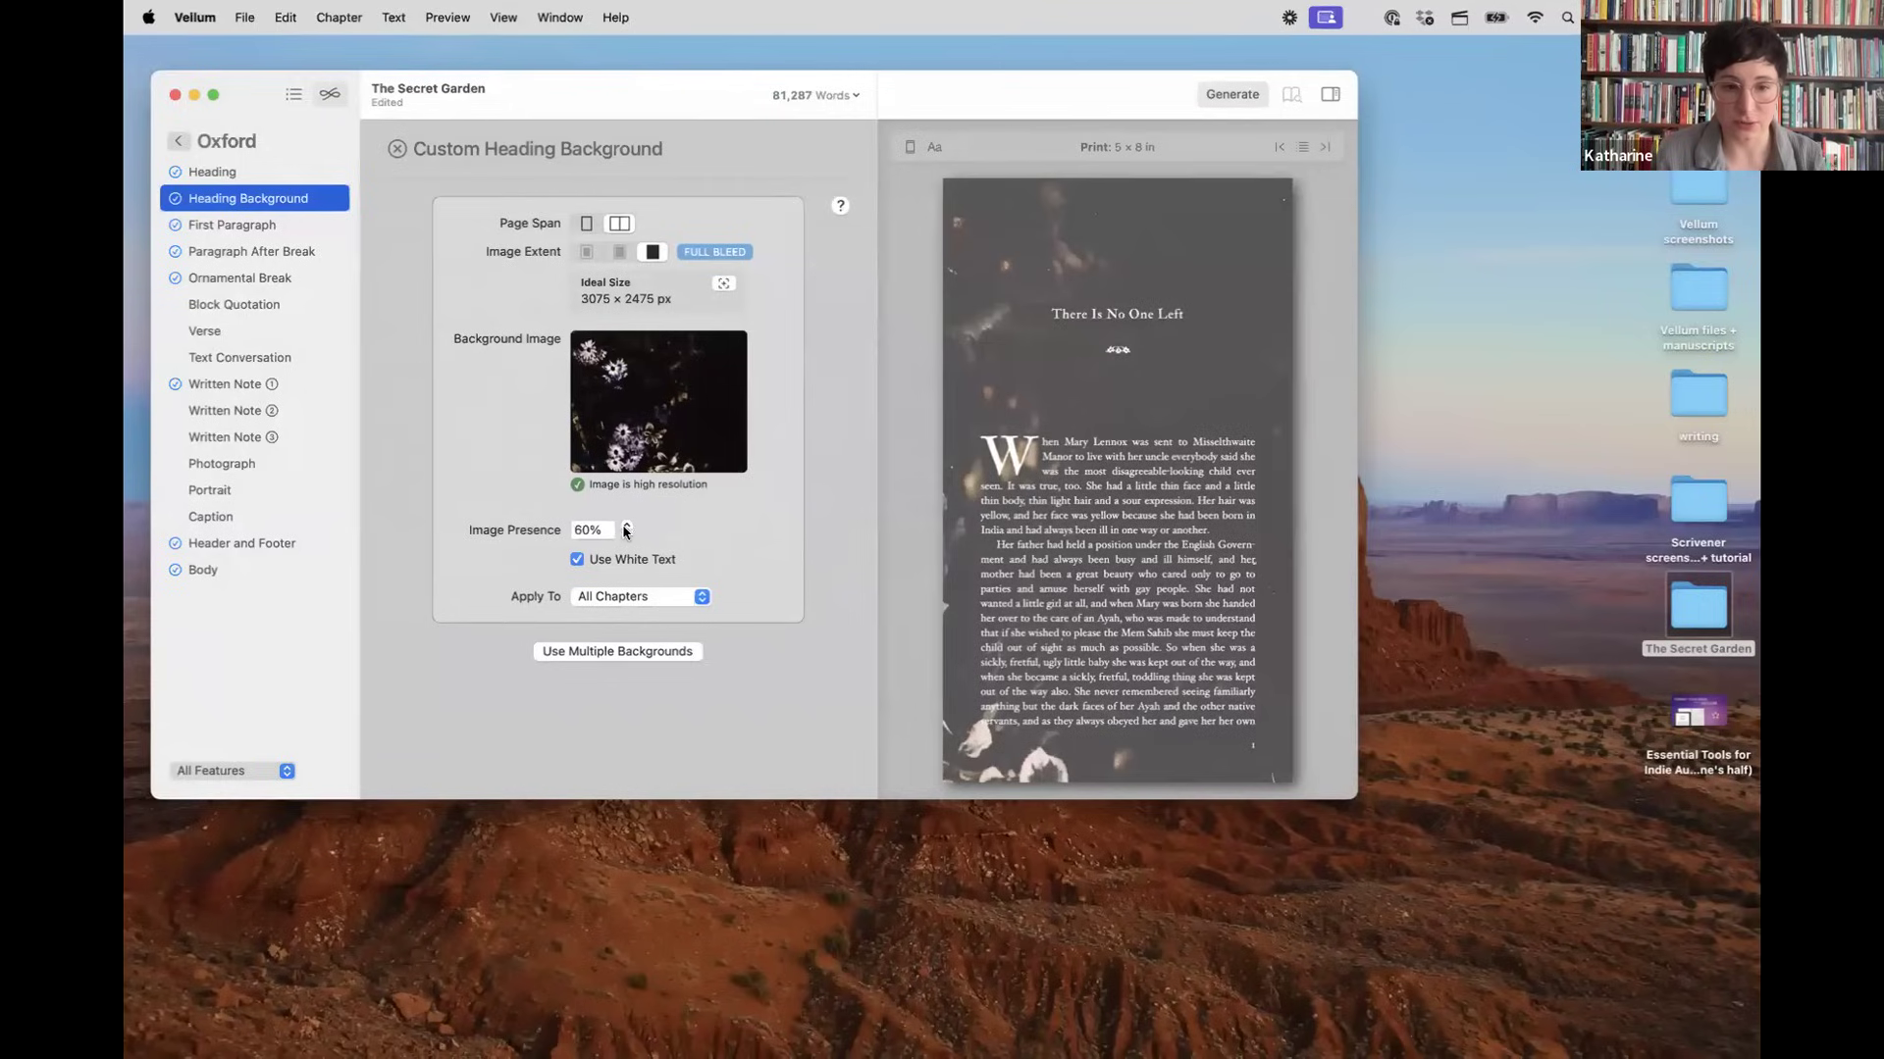
click(627, 526)
click(626, 525)
click(627, 524)
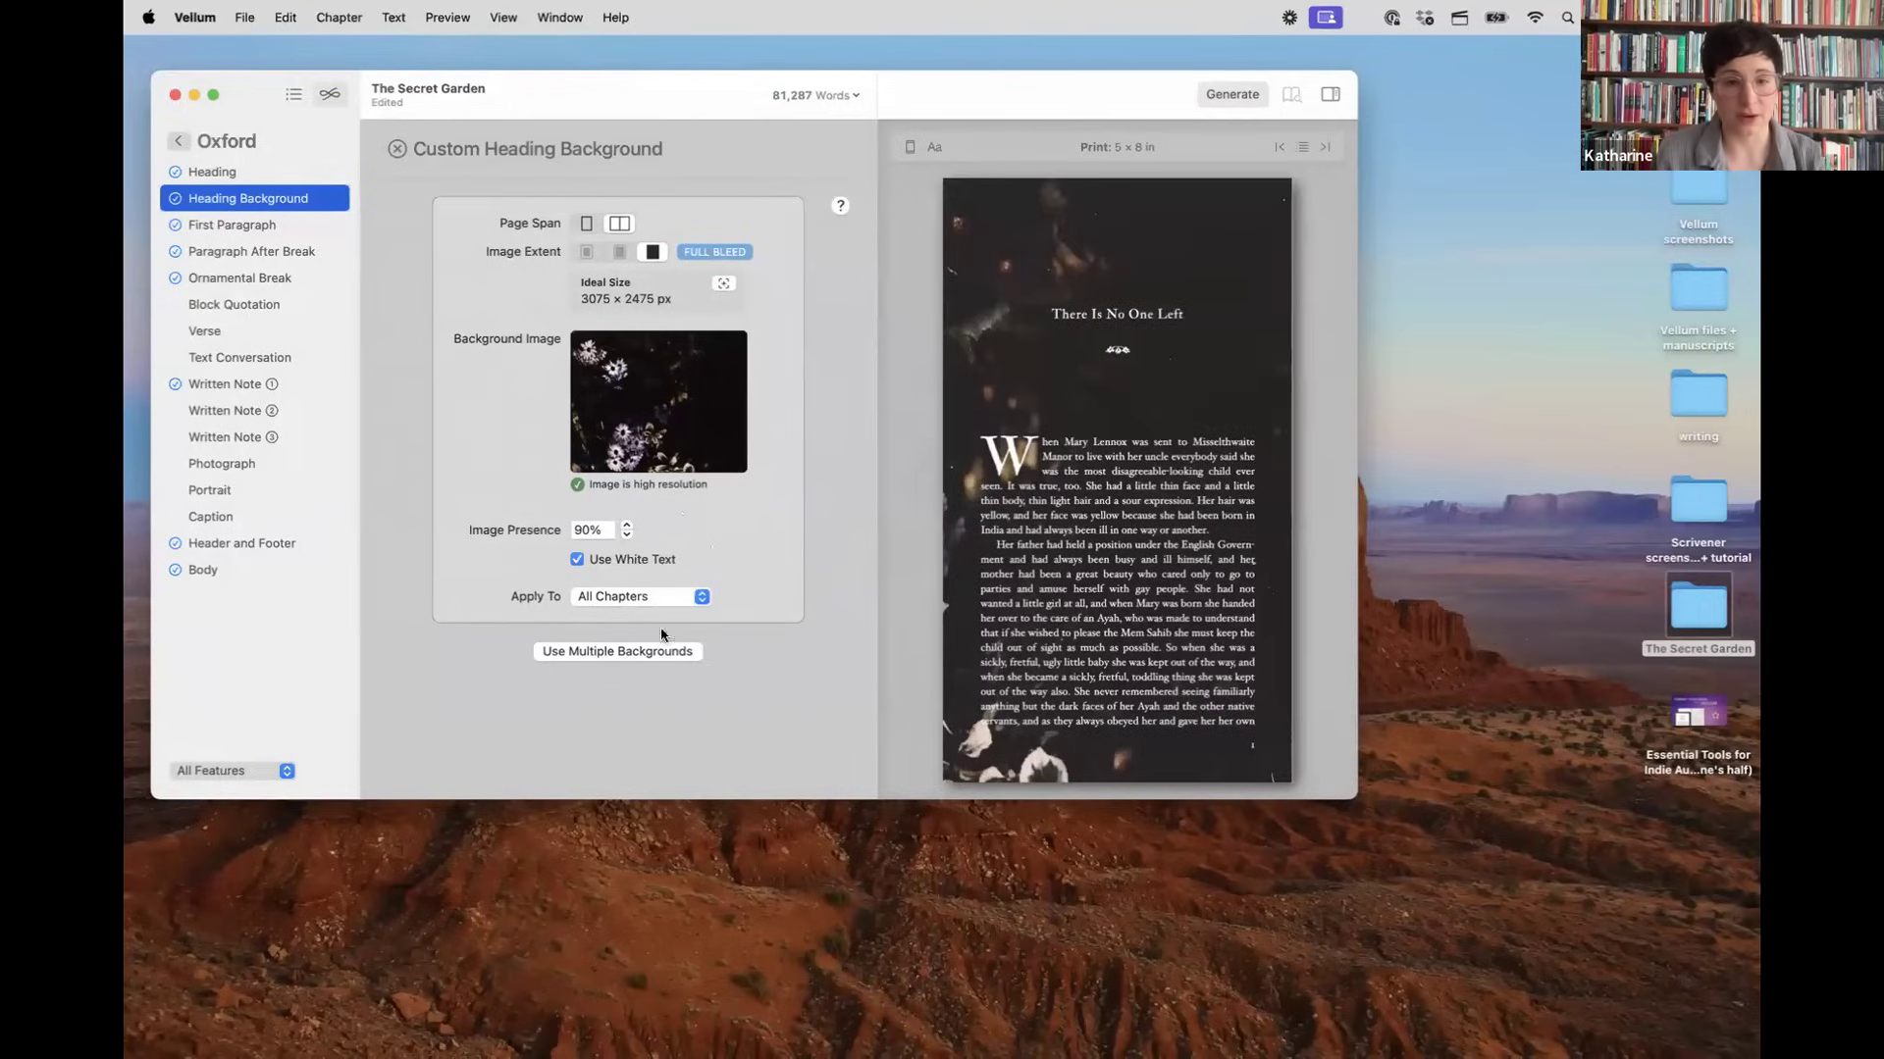
click(654, 599)
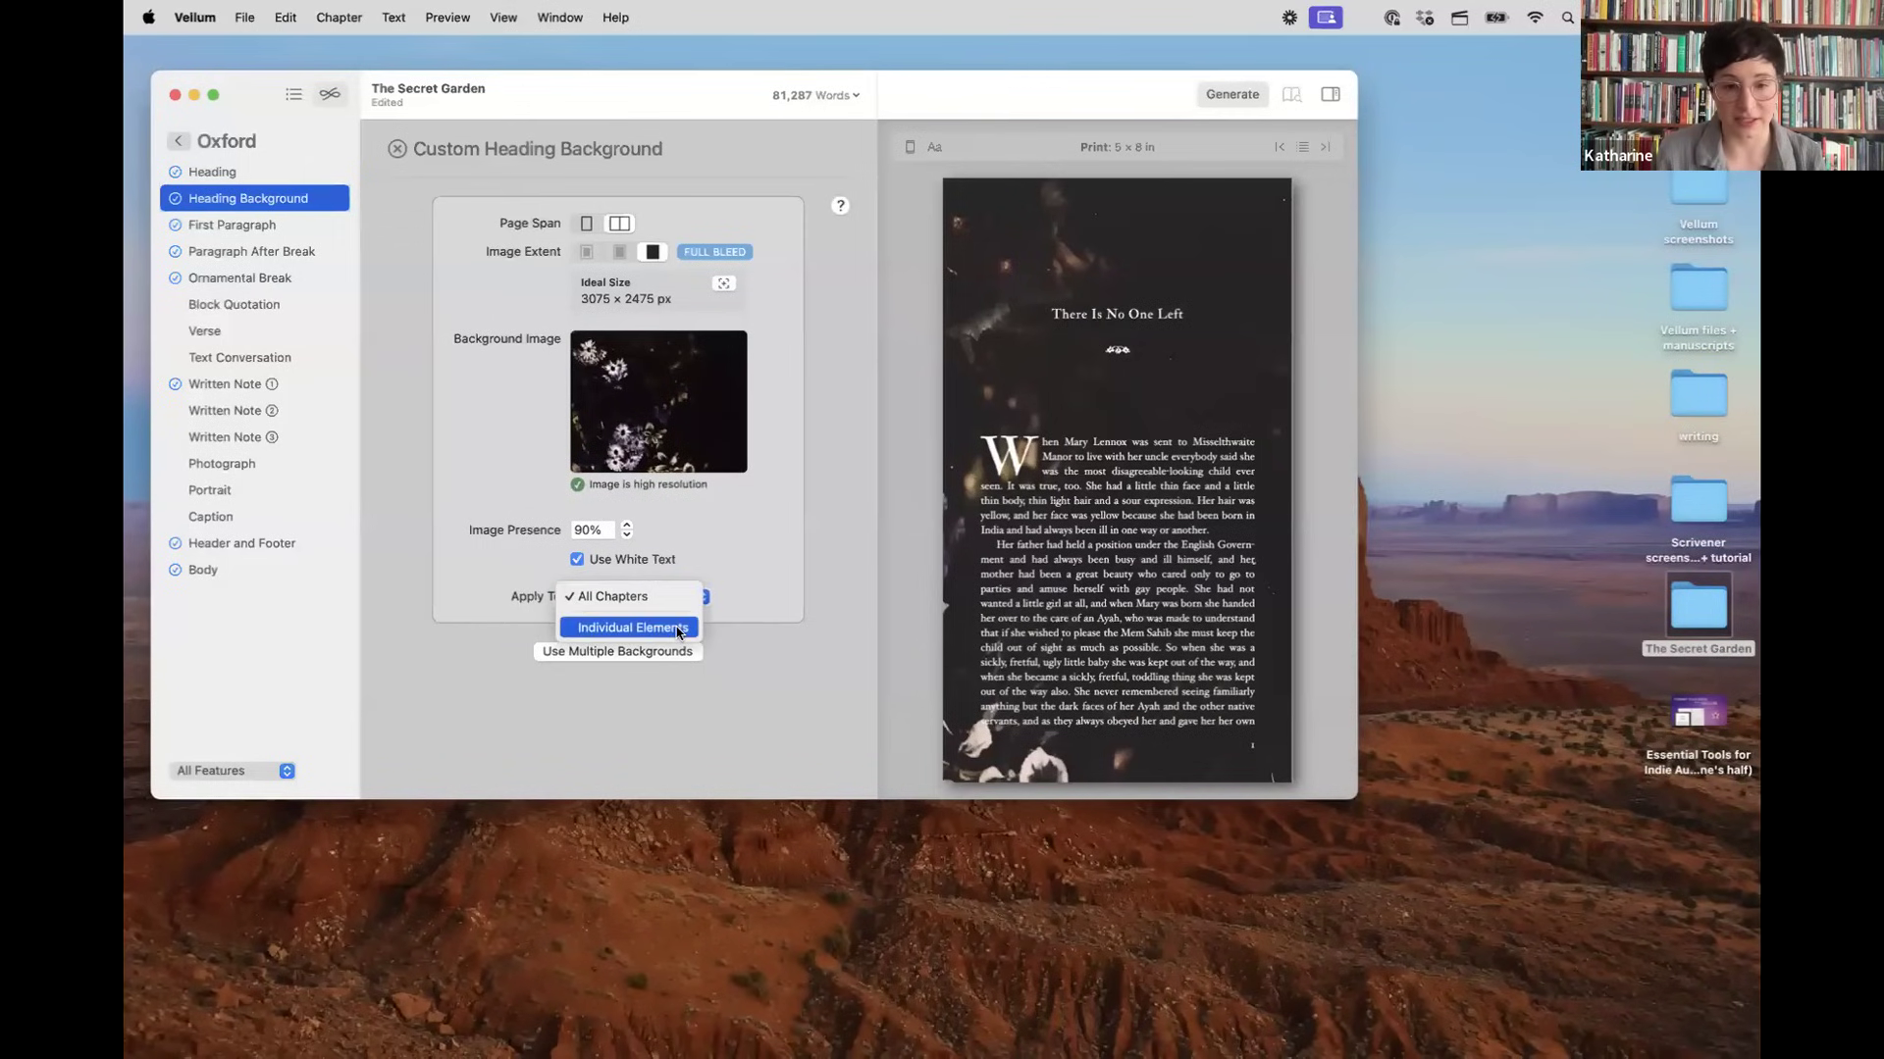
click(442, 336)
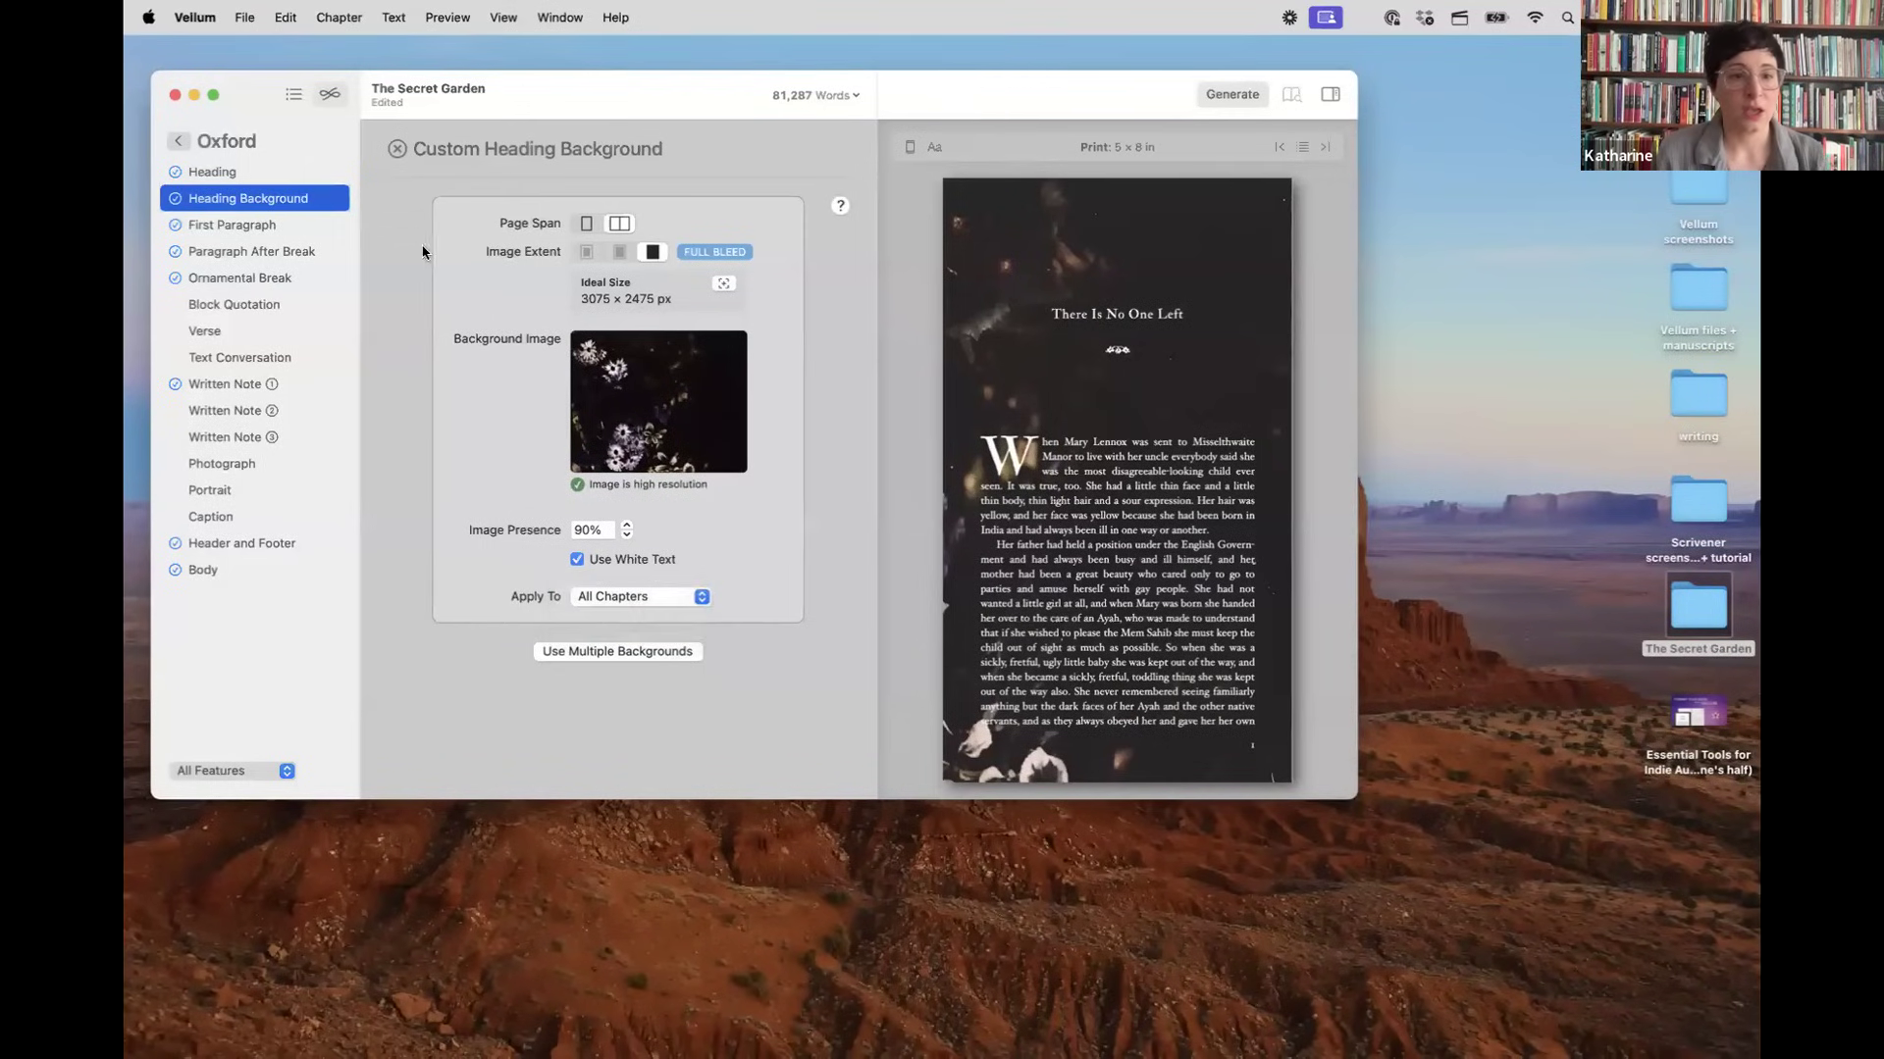
click(626, 524)
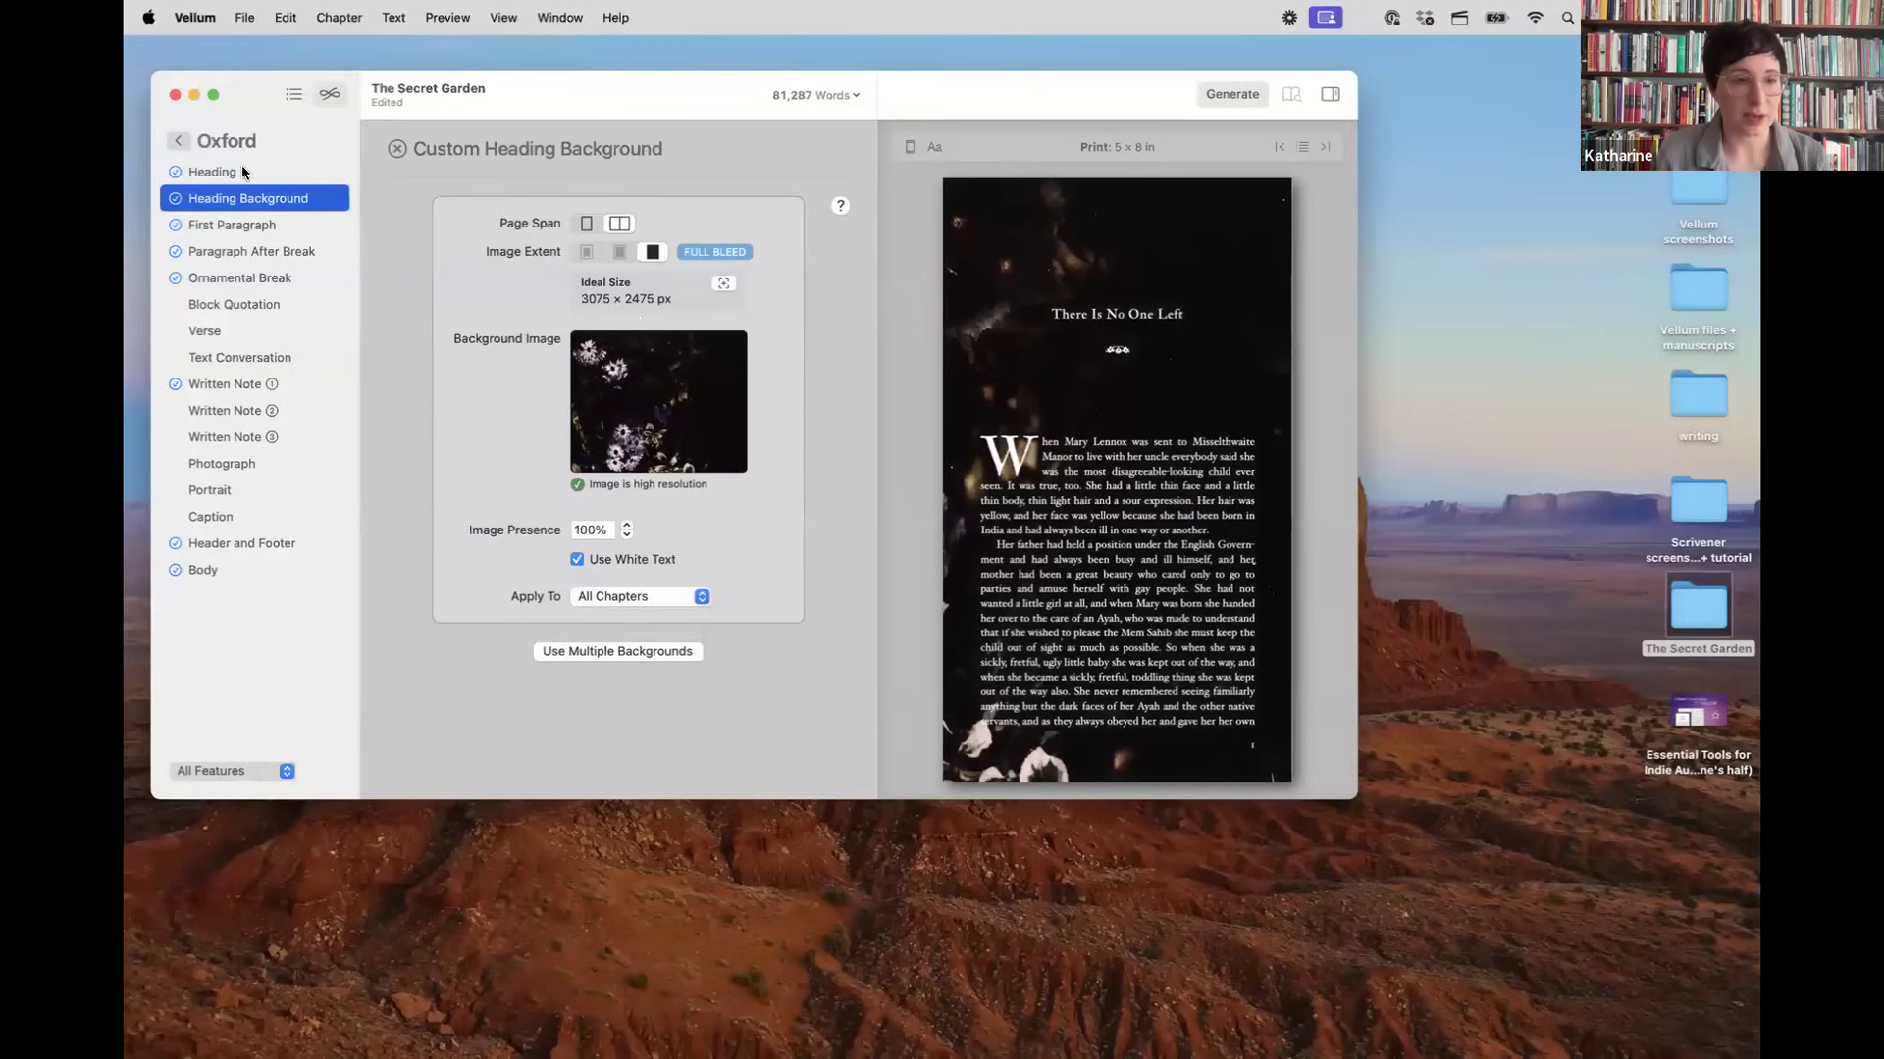
Step: Compare the first-paragraph designs, including plain text and small-caps openings, and choose one that opens with a plain two-line drop cap
click(245, 224)
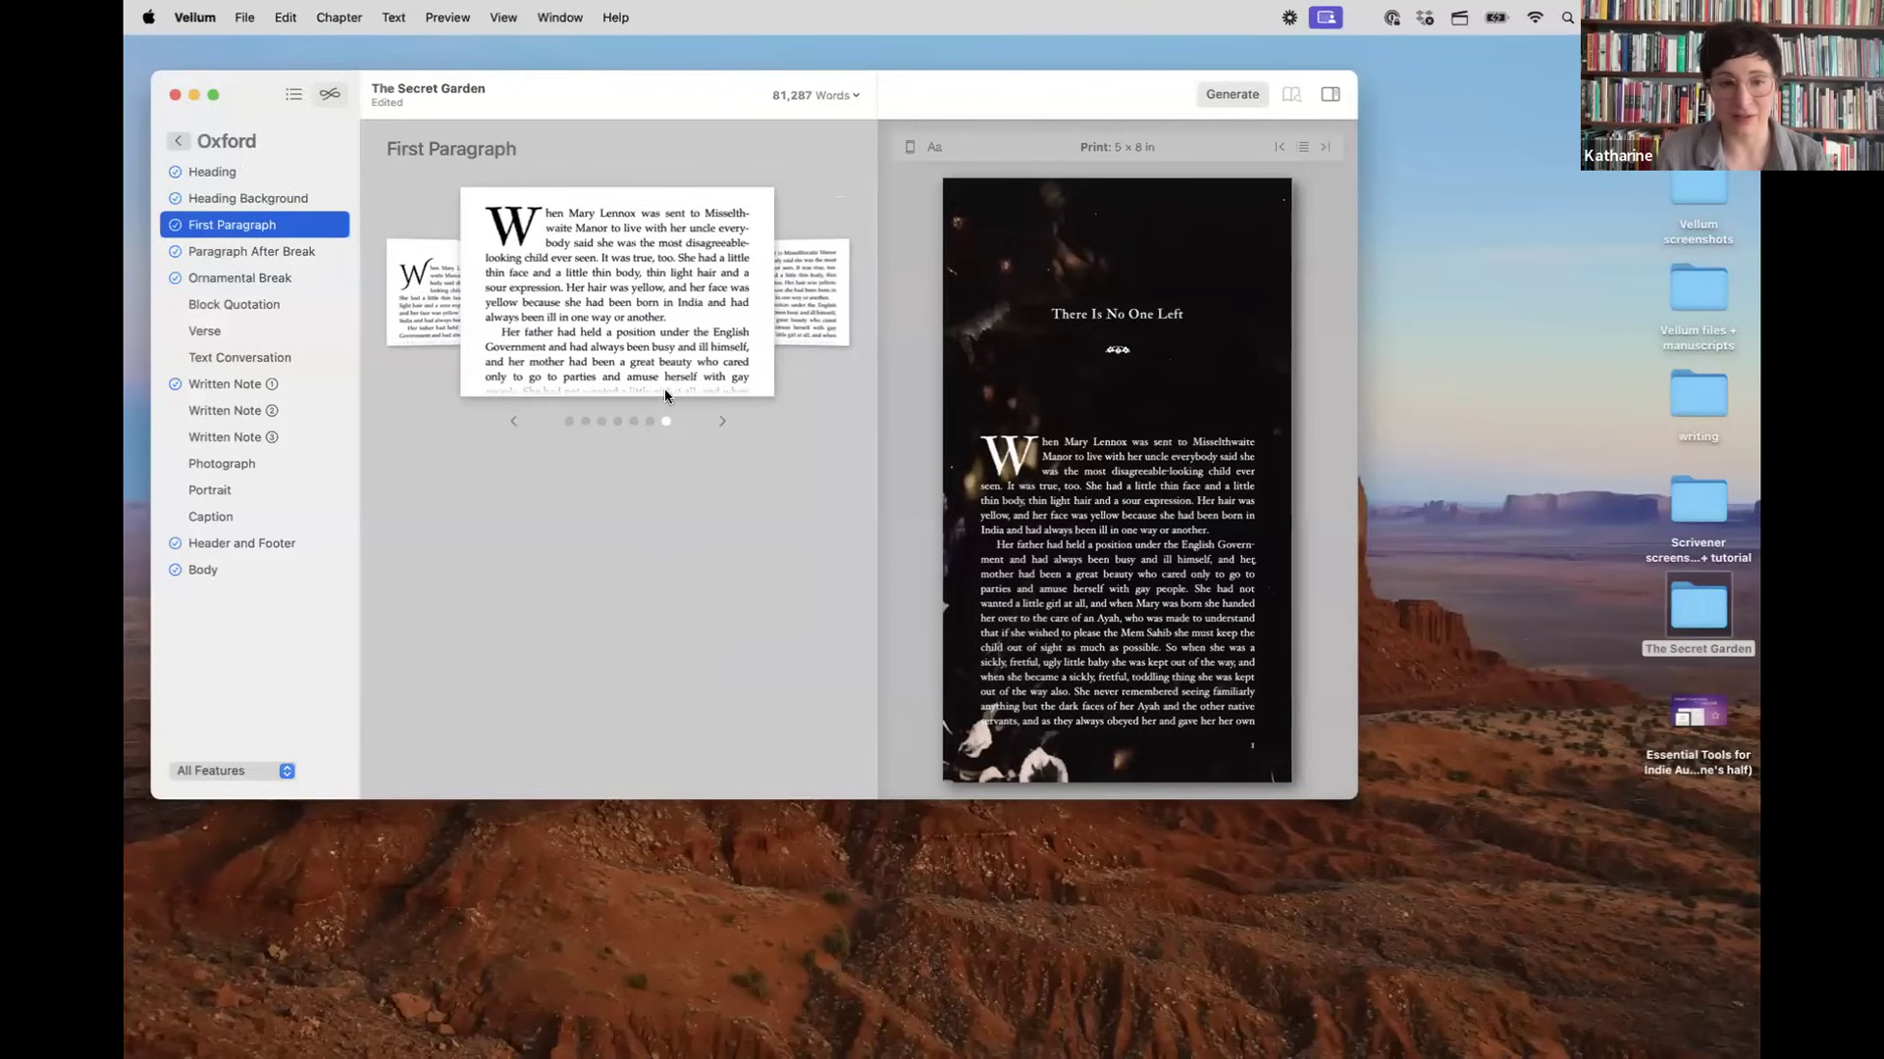
click(569, 422)
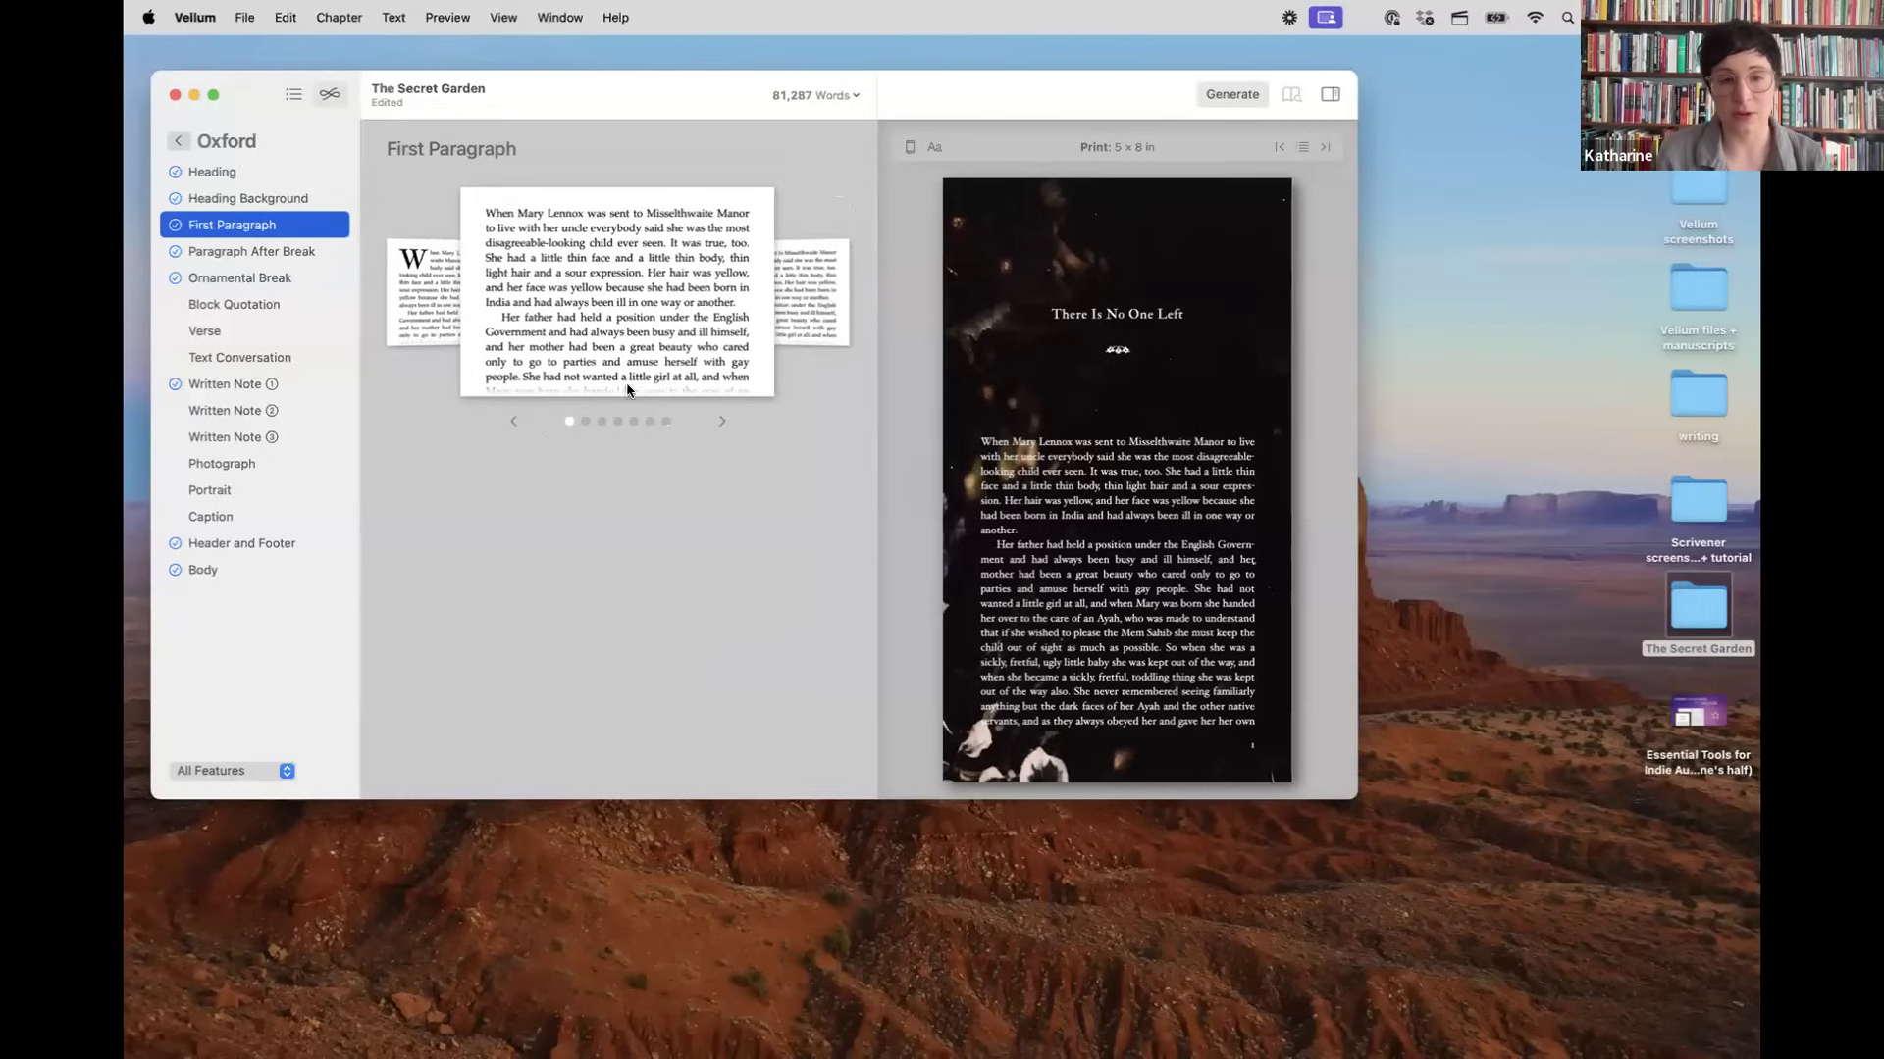
click(600, 422)
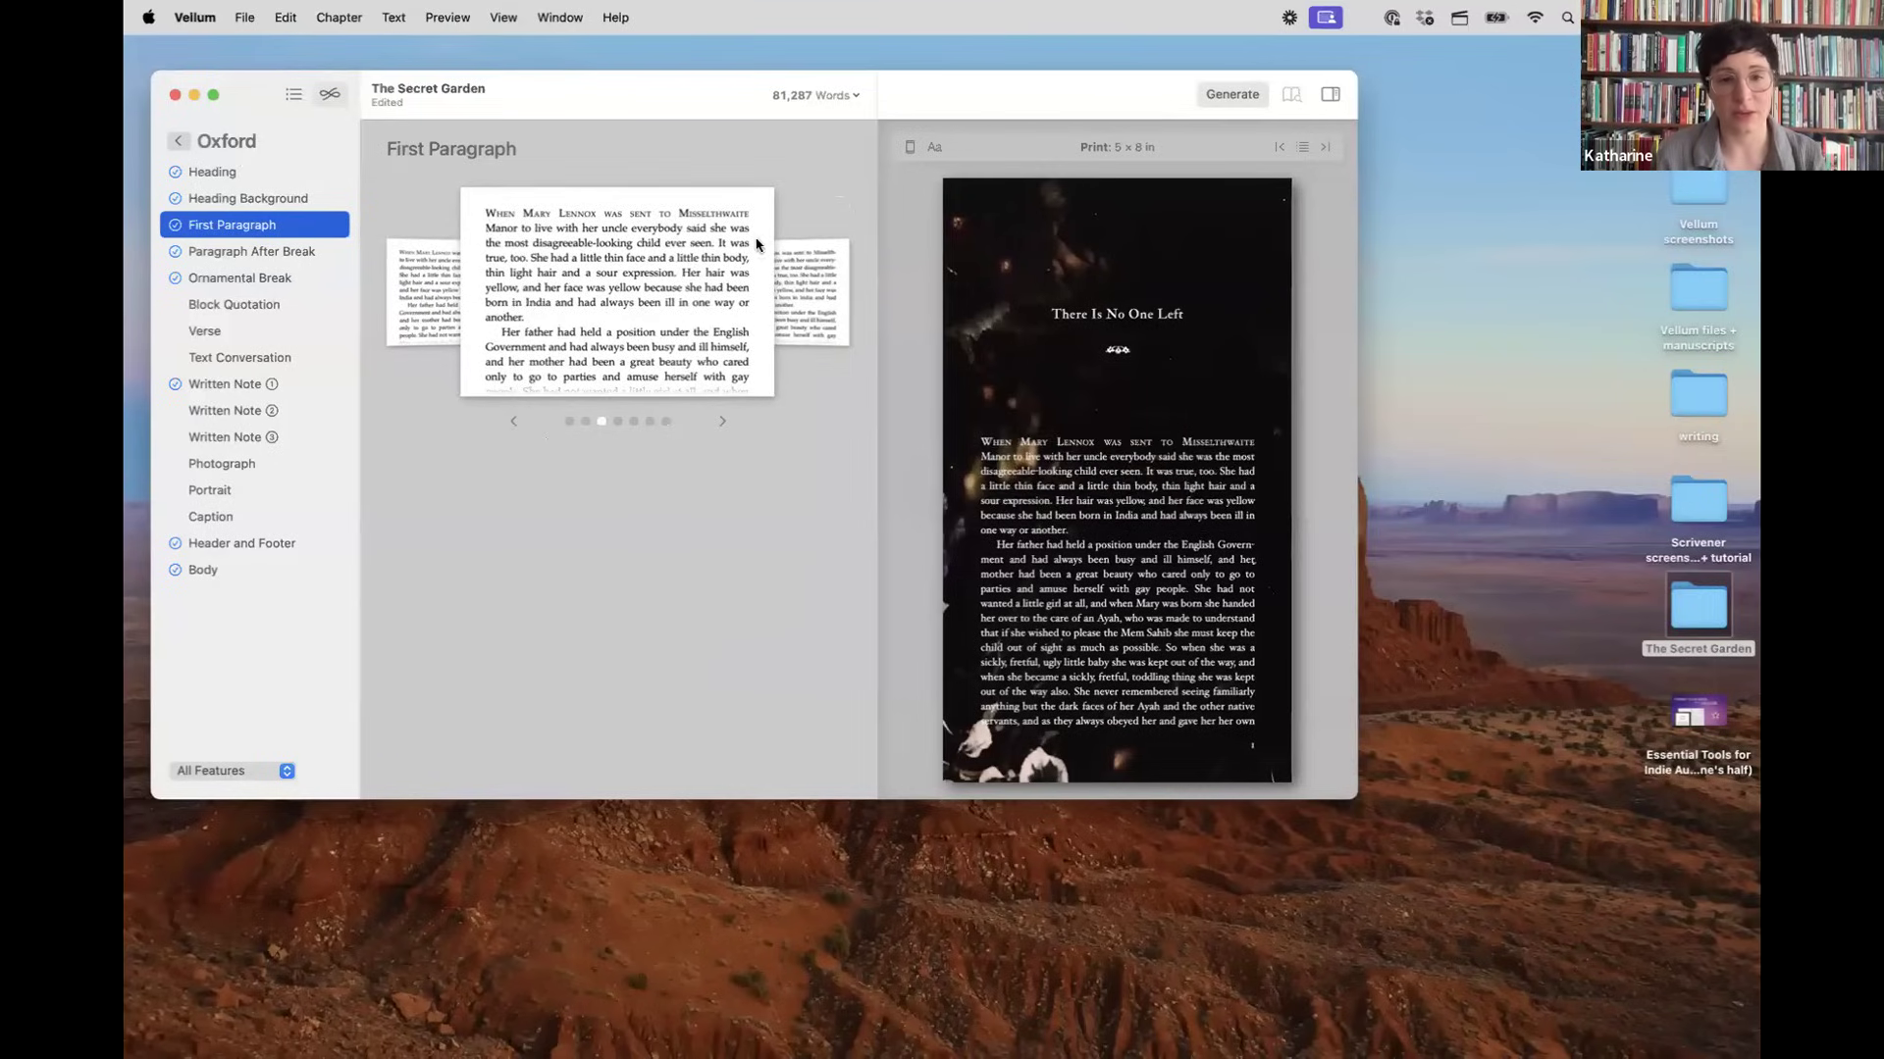
click(634, 421)
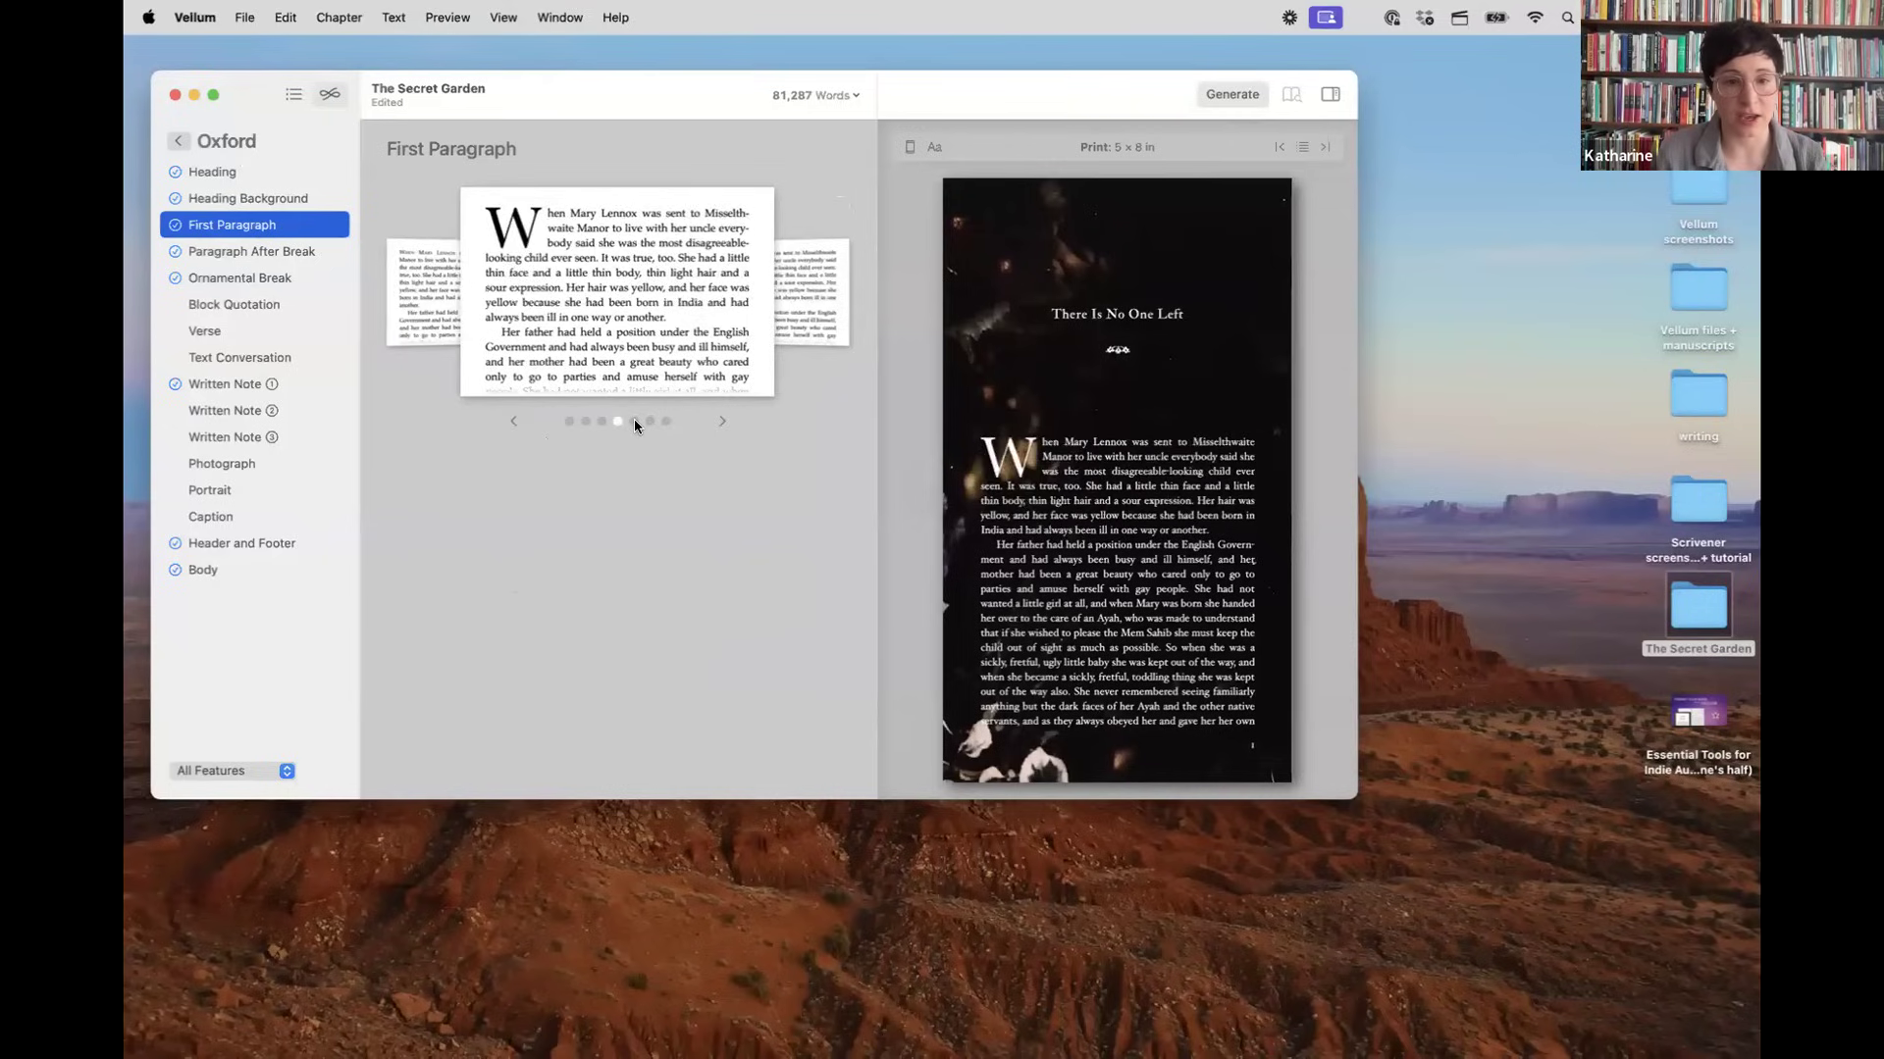
click(649, 421)
click(633, 420)
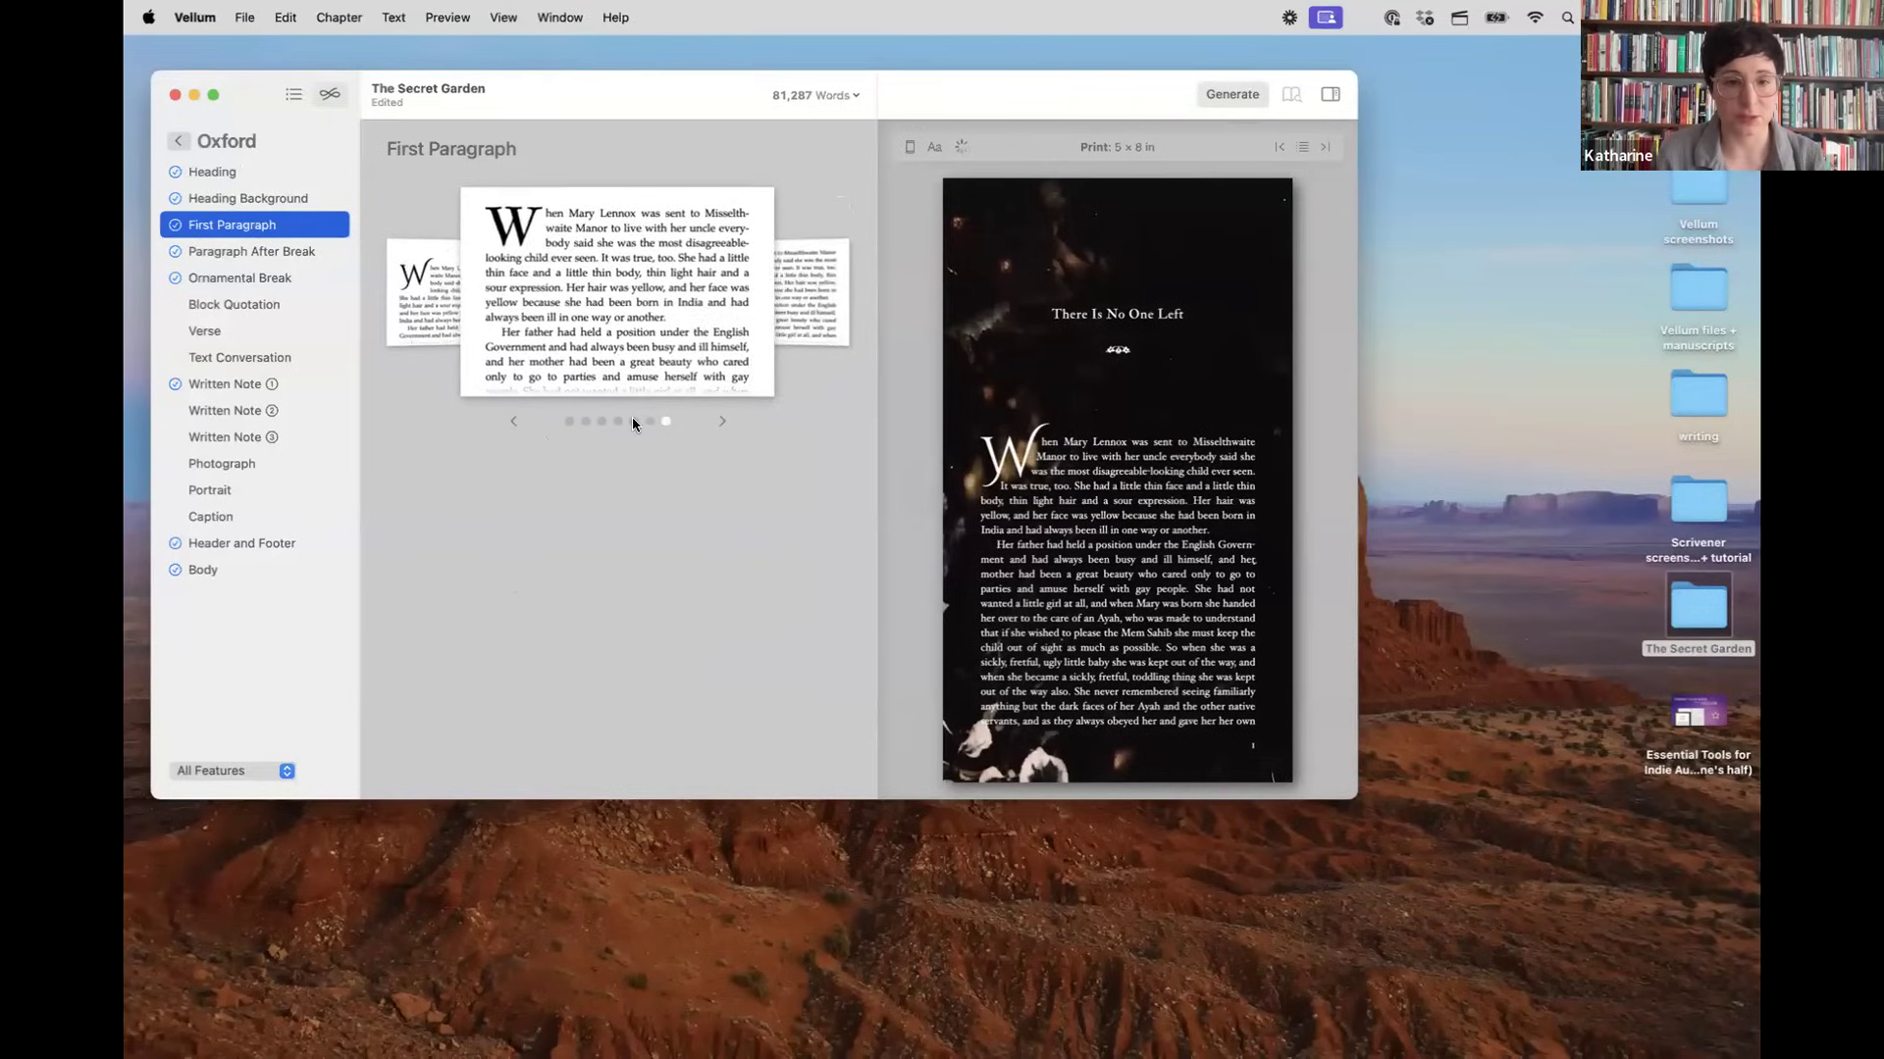
Step: Compare the built-in header and footer layouts and create a custom header and footer with the author and title as header content
click(211, 543)
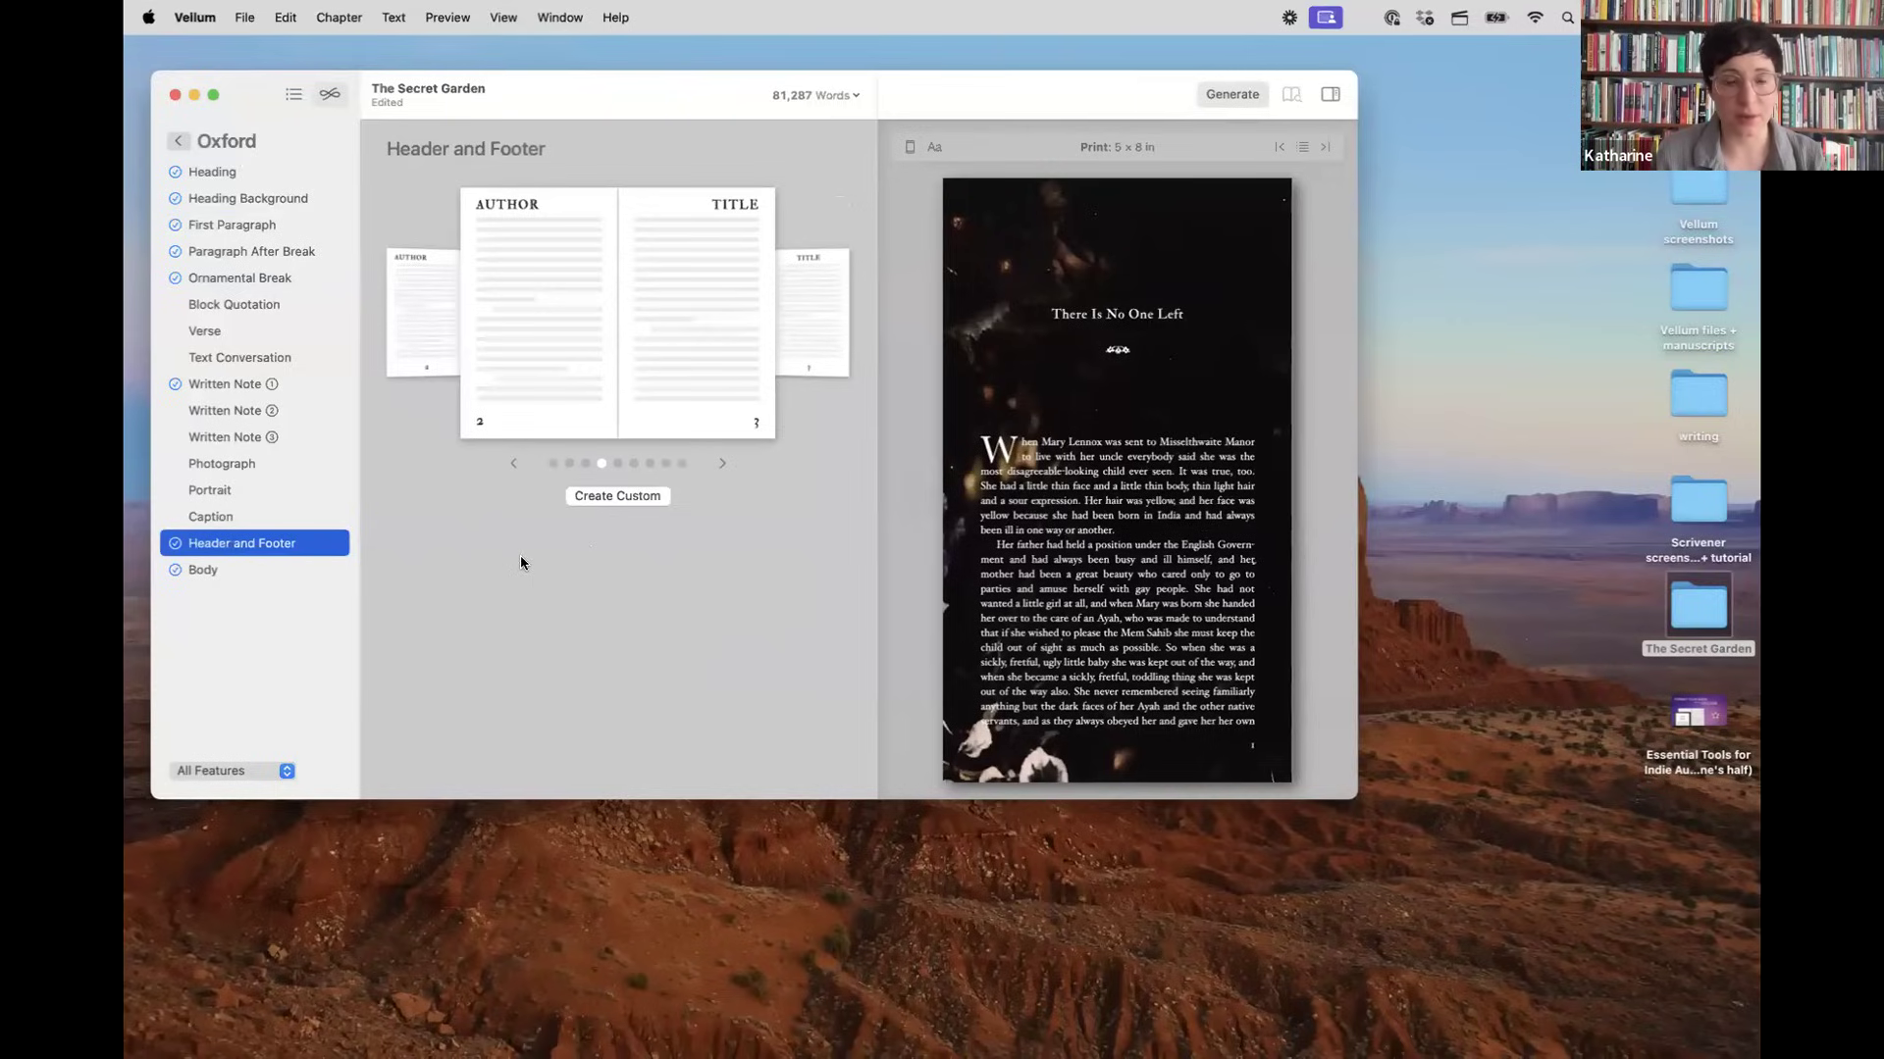
click(568, 463)
click(586, 464)
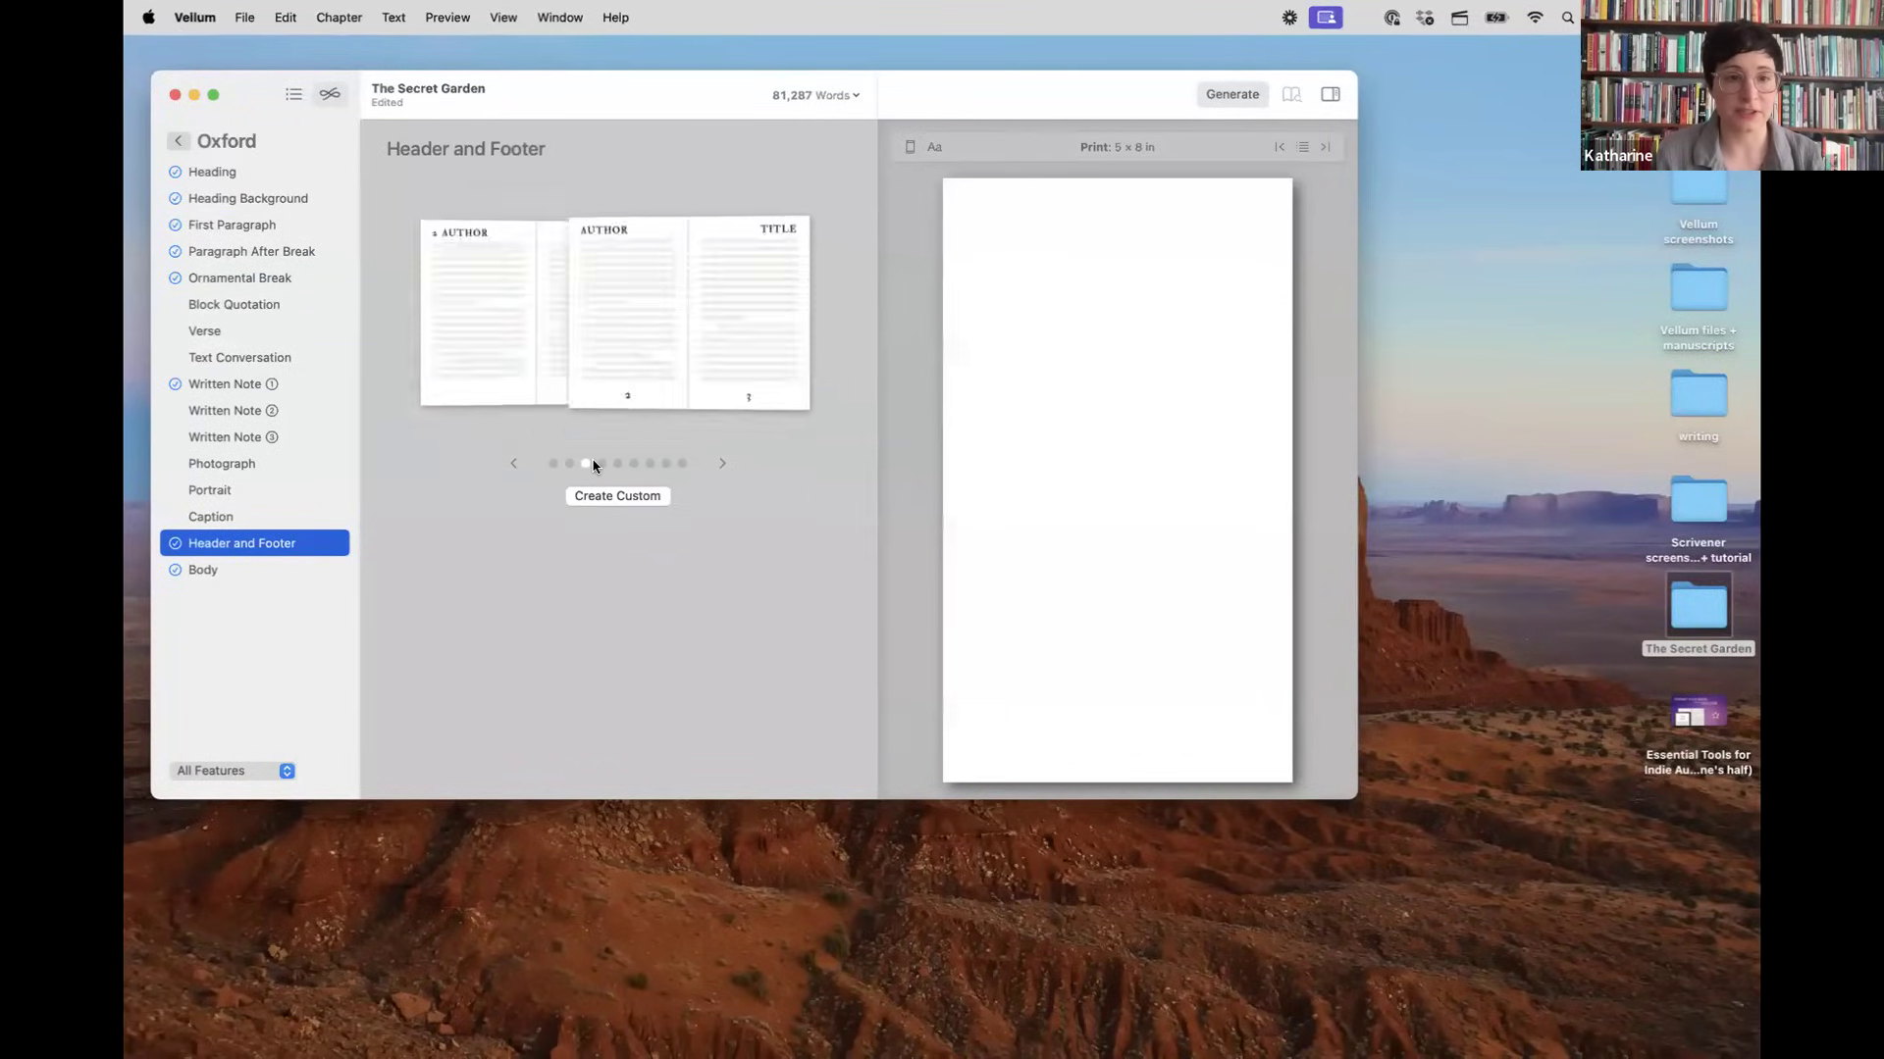
click(602, 463)
click(618, 463)
click(635, 463)
click(657, 463)
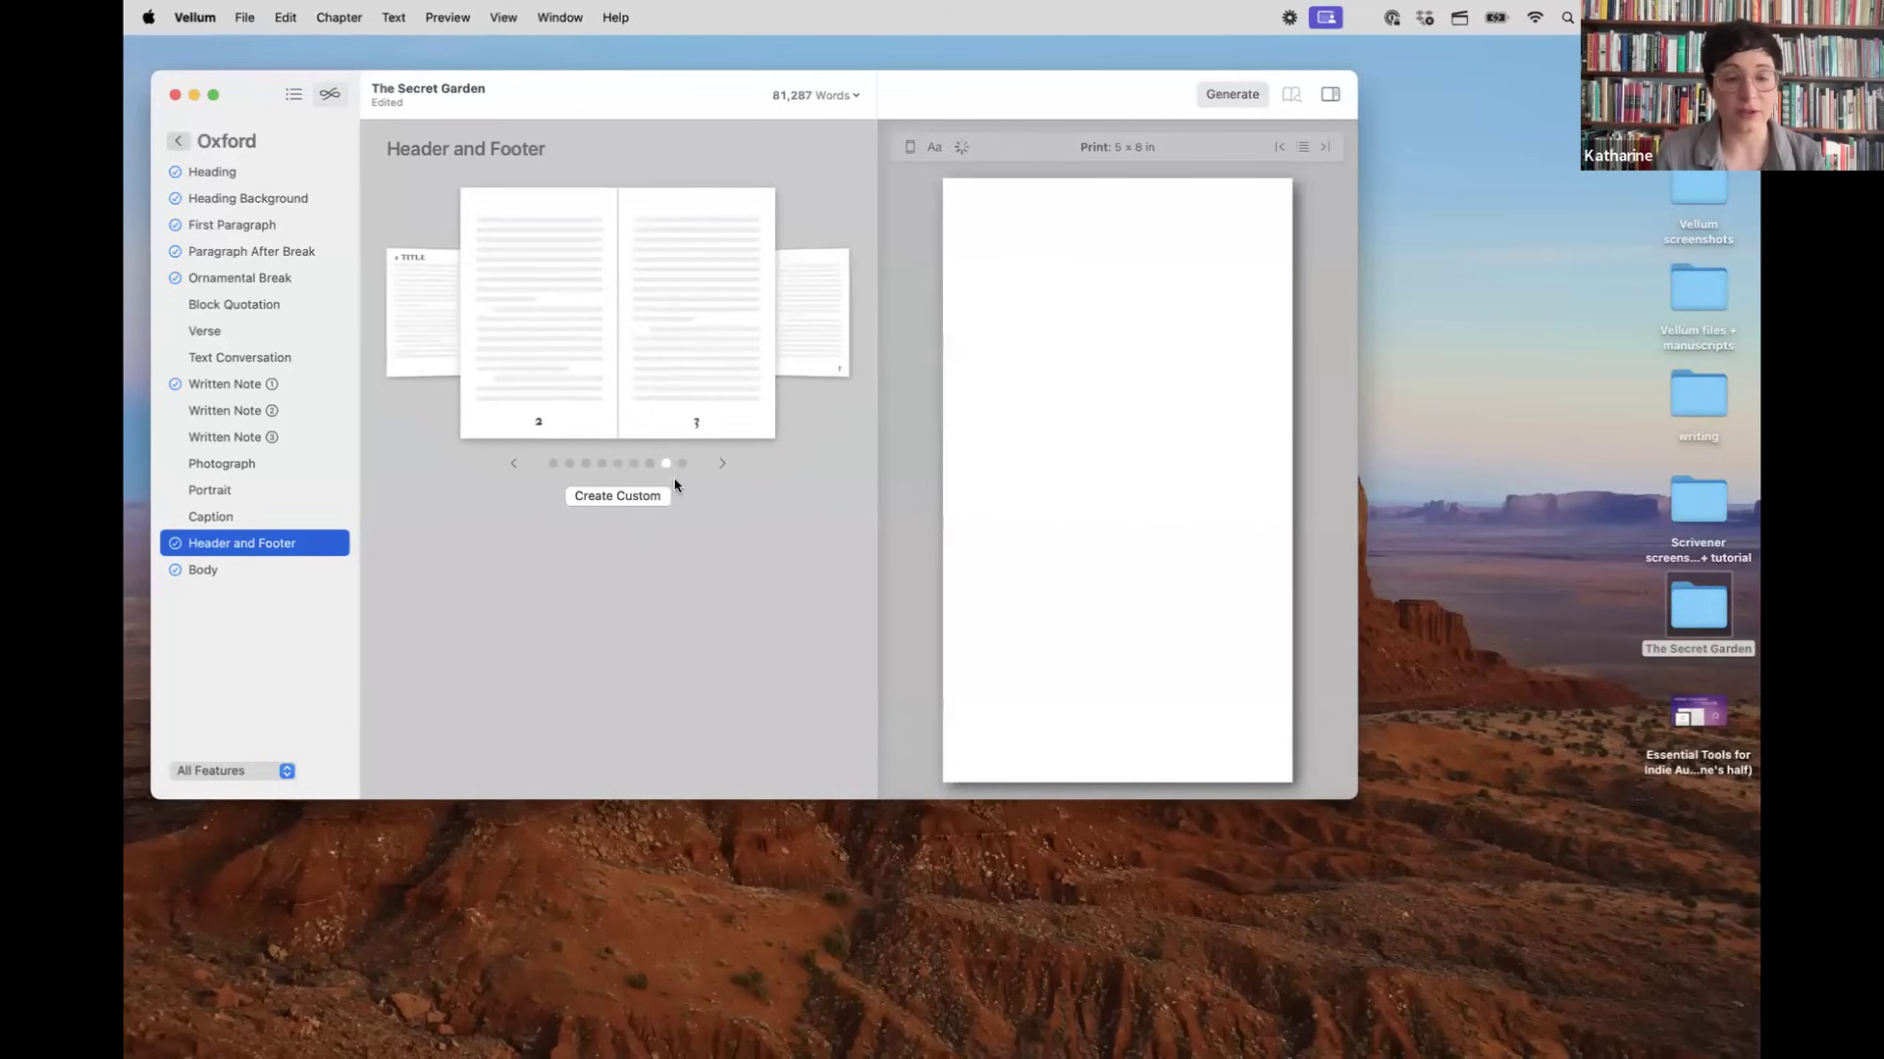
click(629, 497)
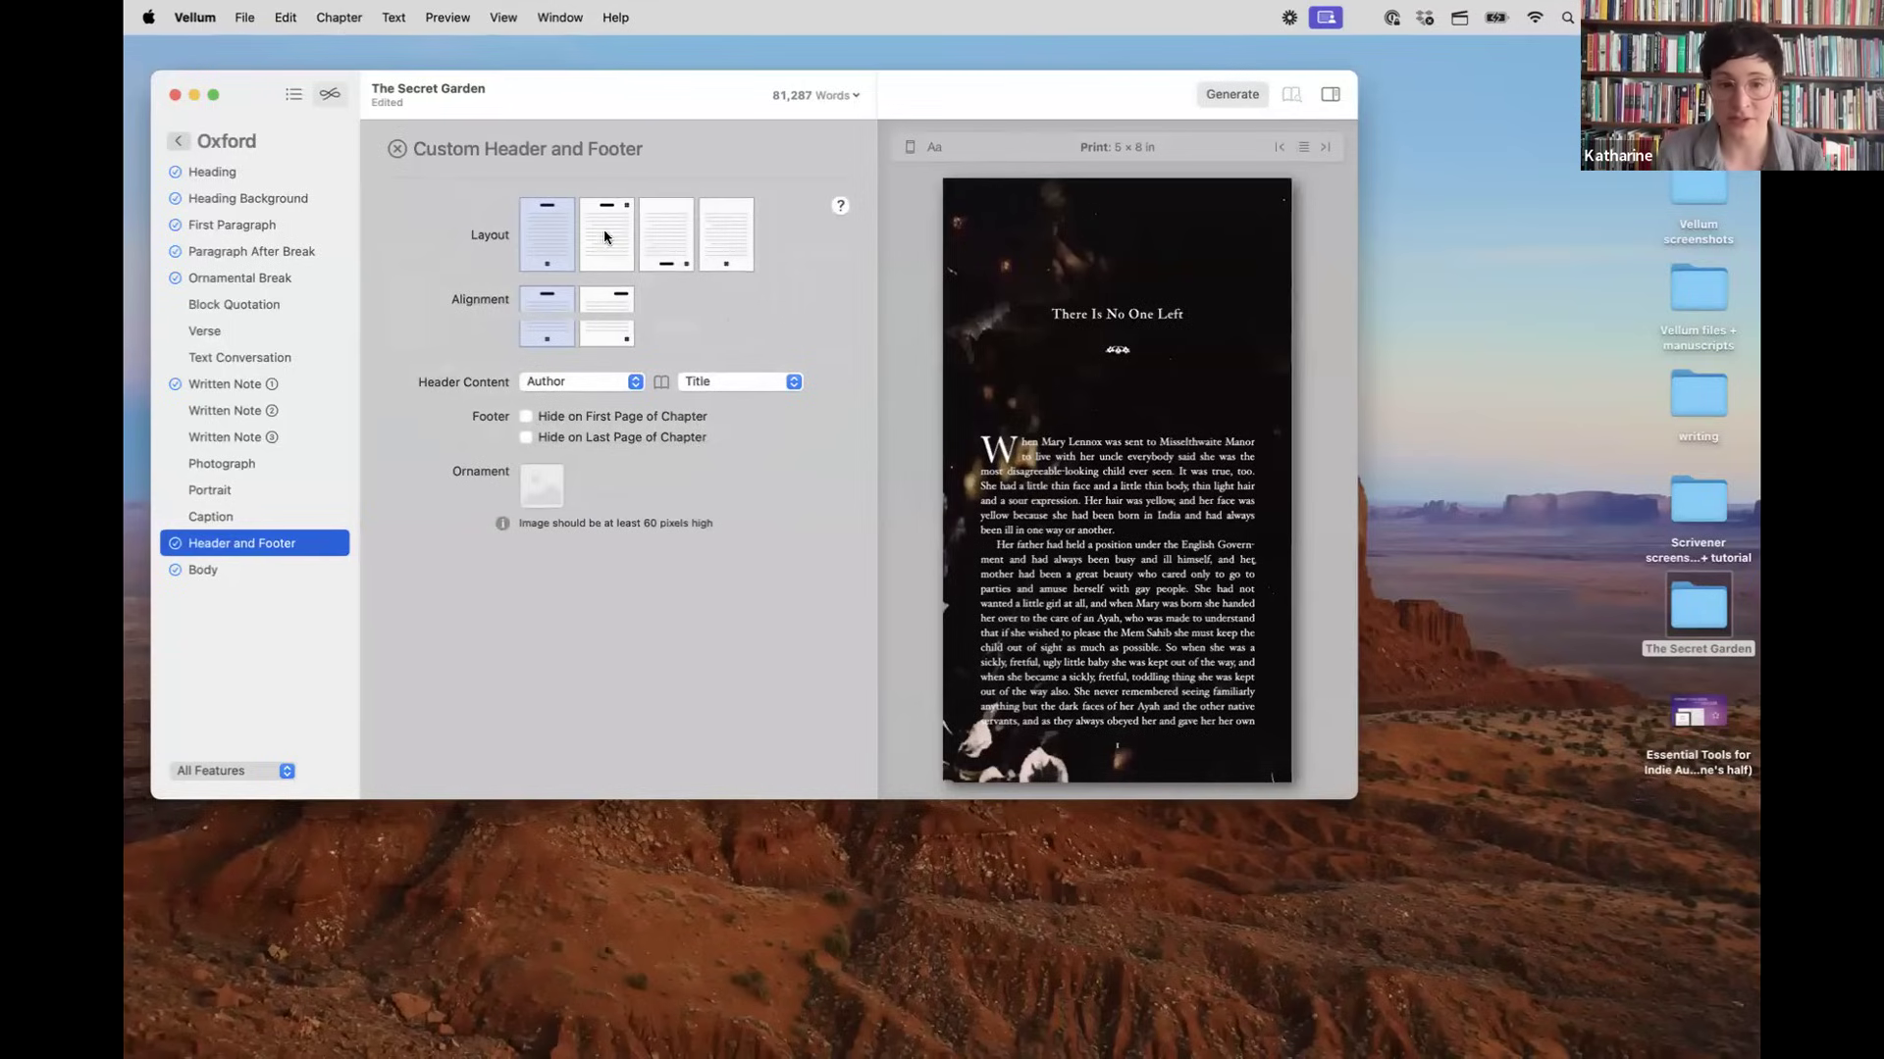
click(534, 485)
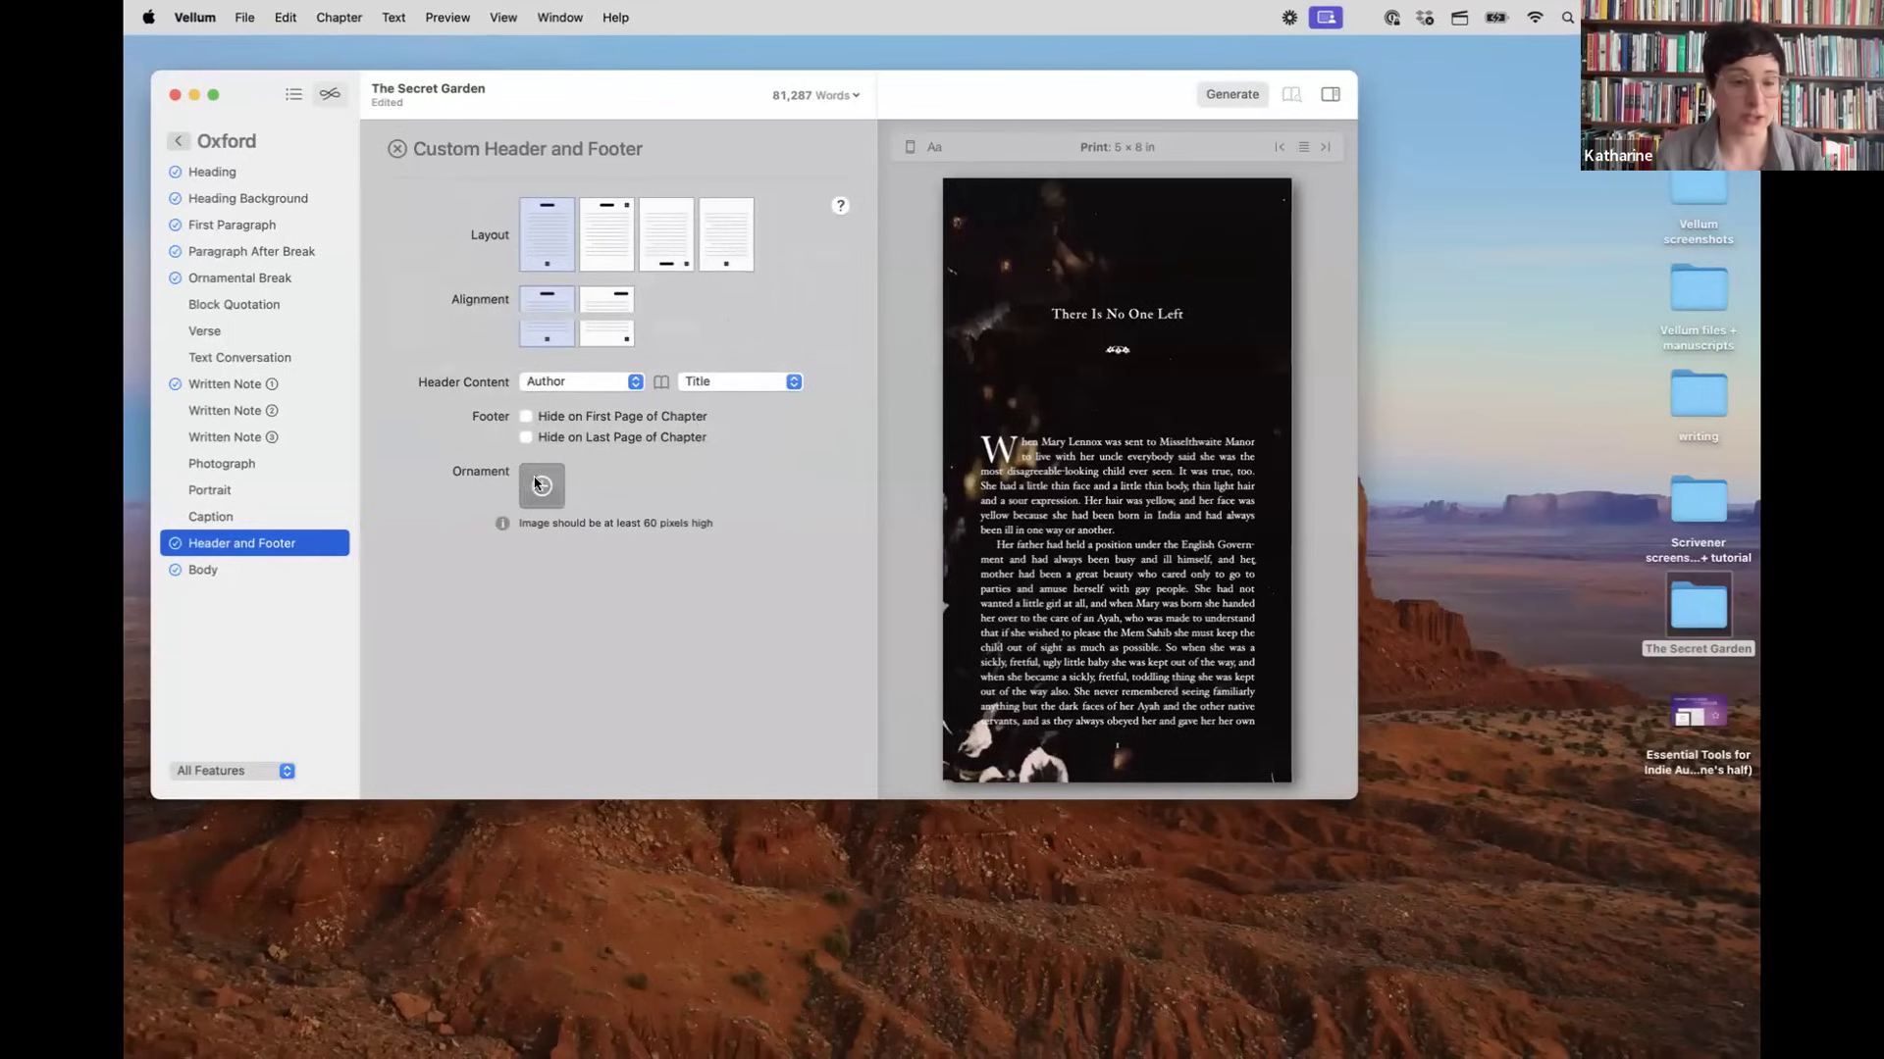
Step: Try indicating body paragraphs with spacing, check the effect on the following page, and restore indentation
click(264, 569)
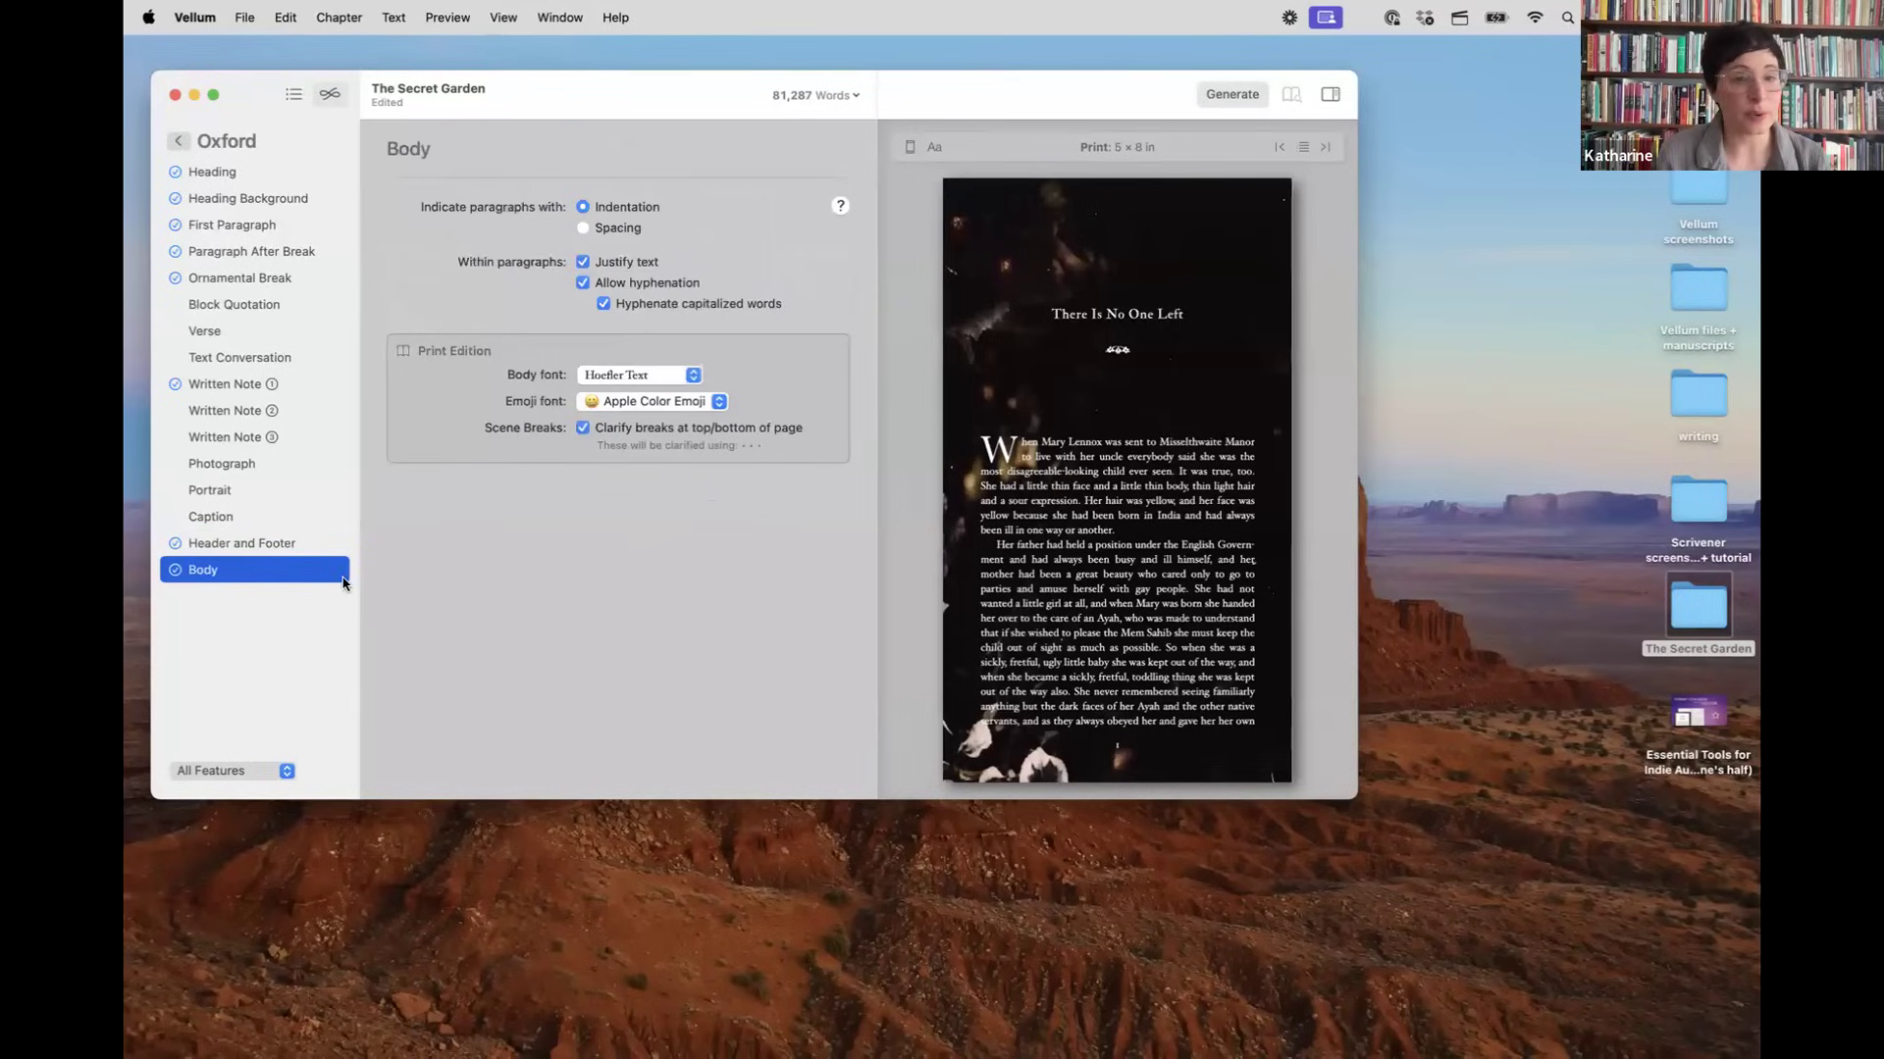
click(583, 231)
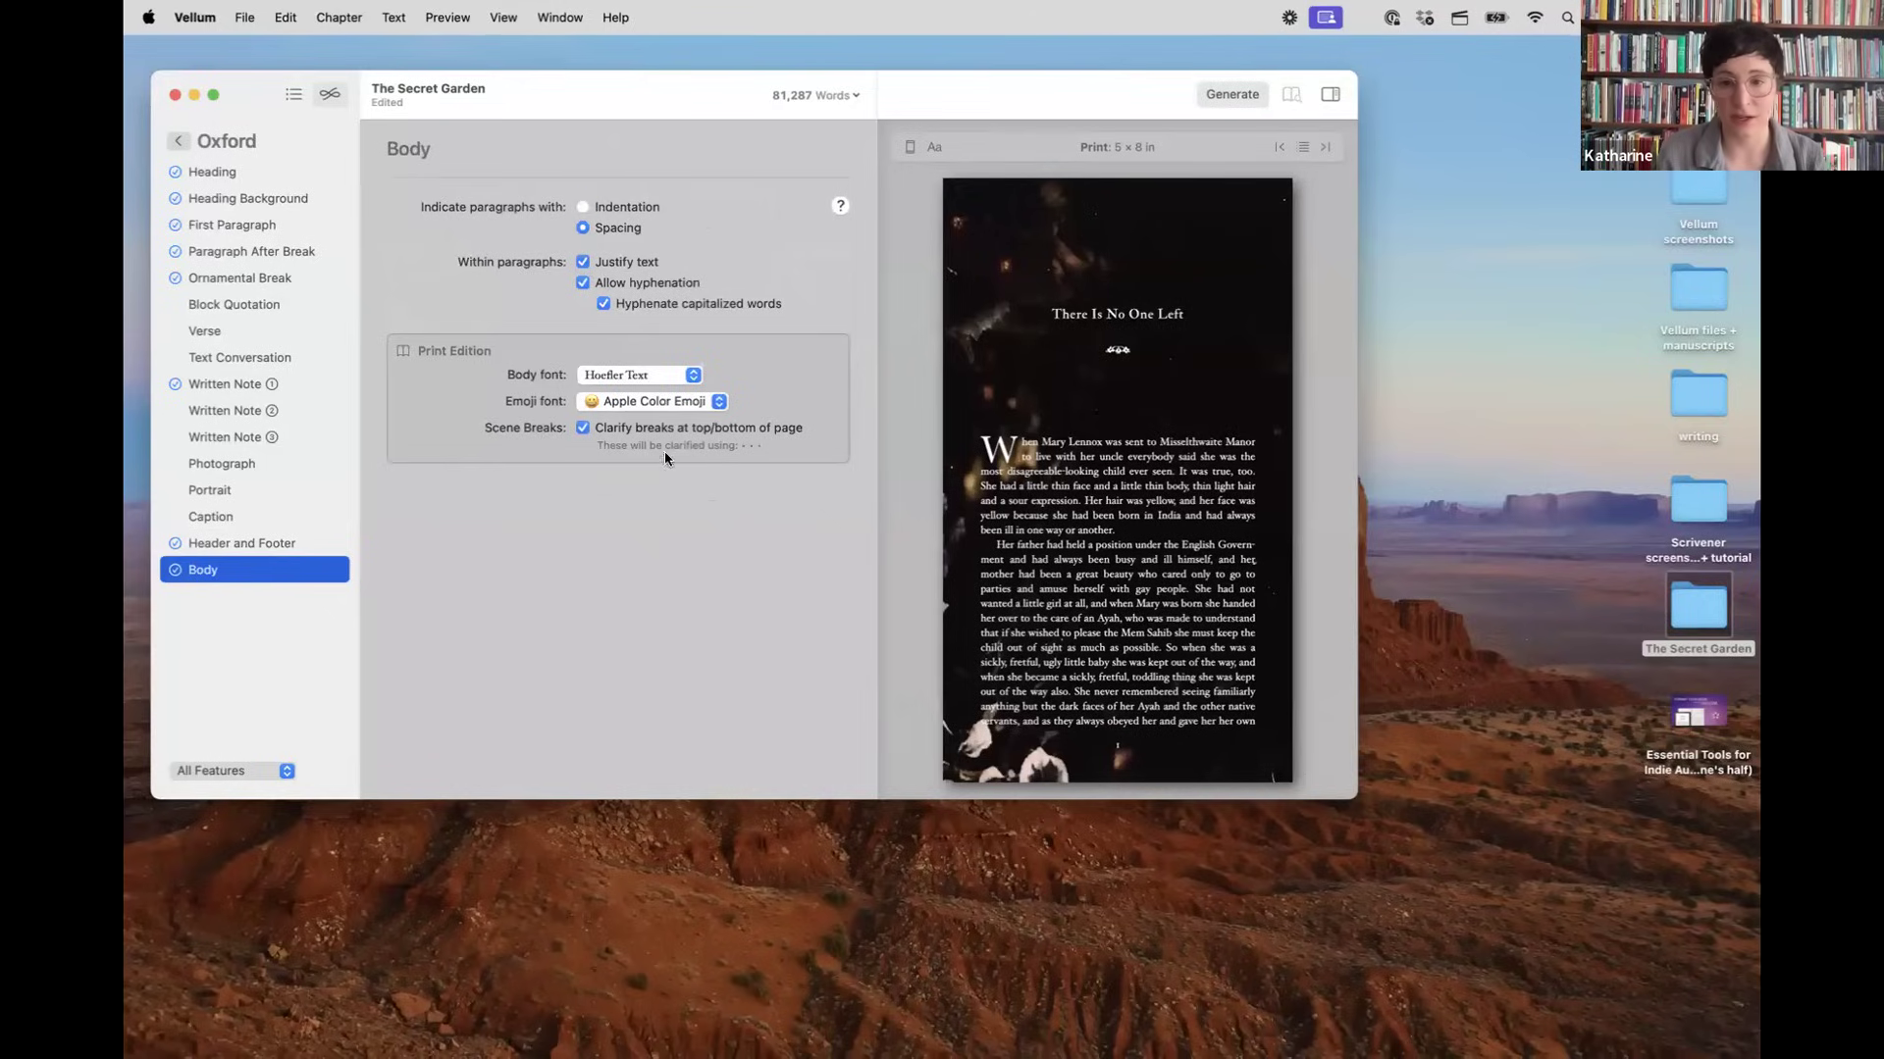
click(1300, 473)
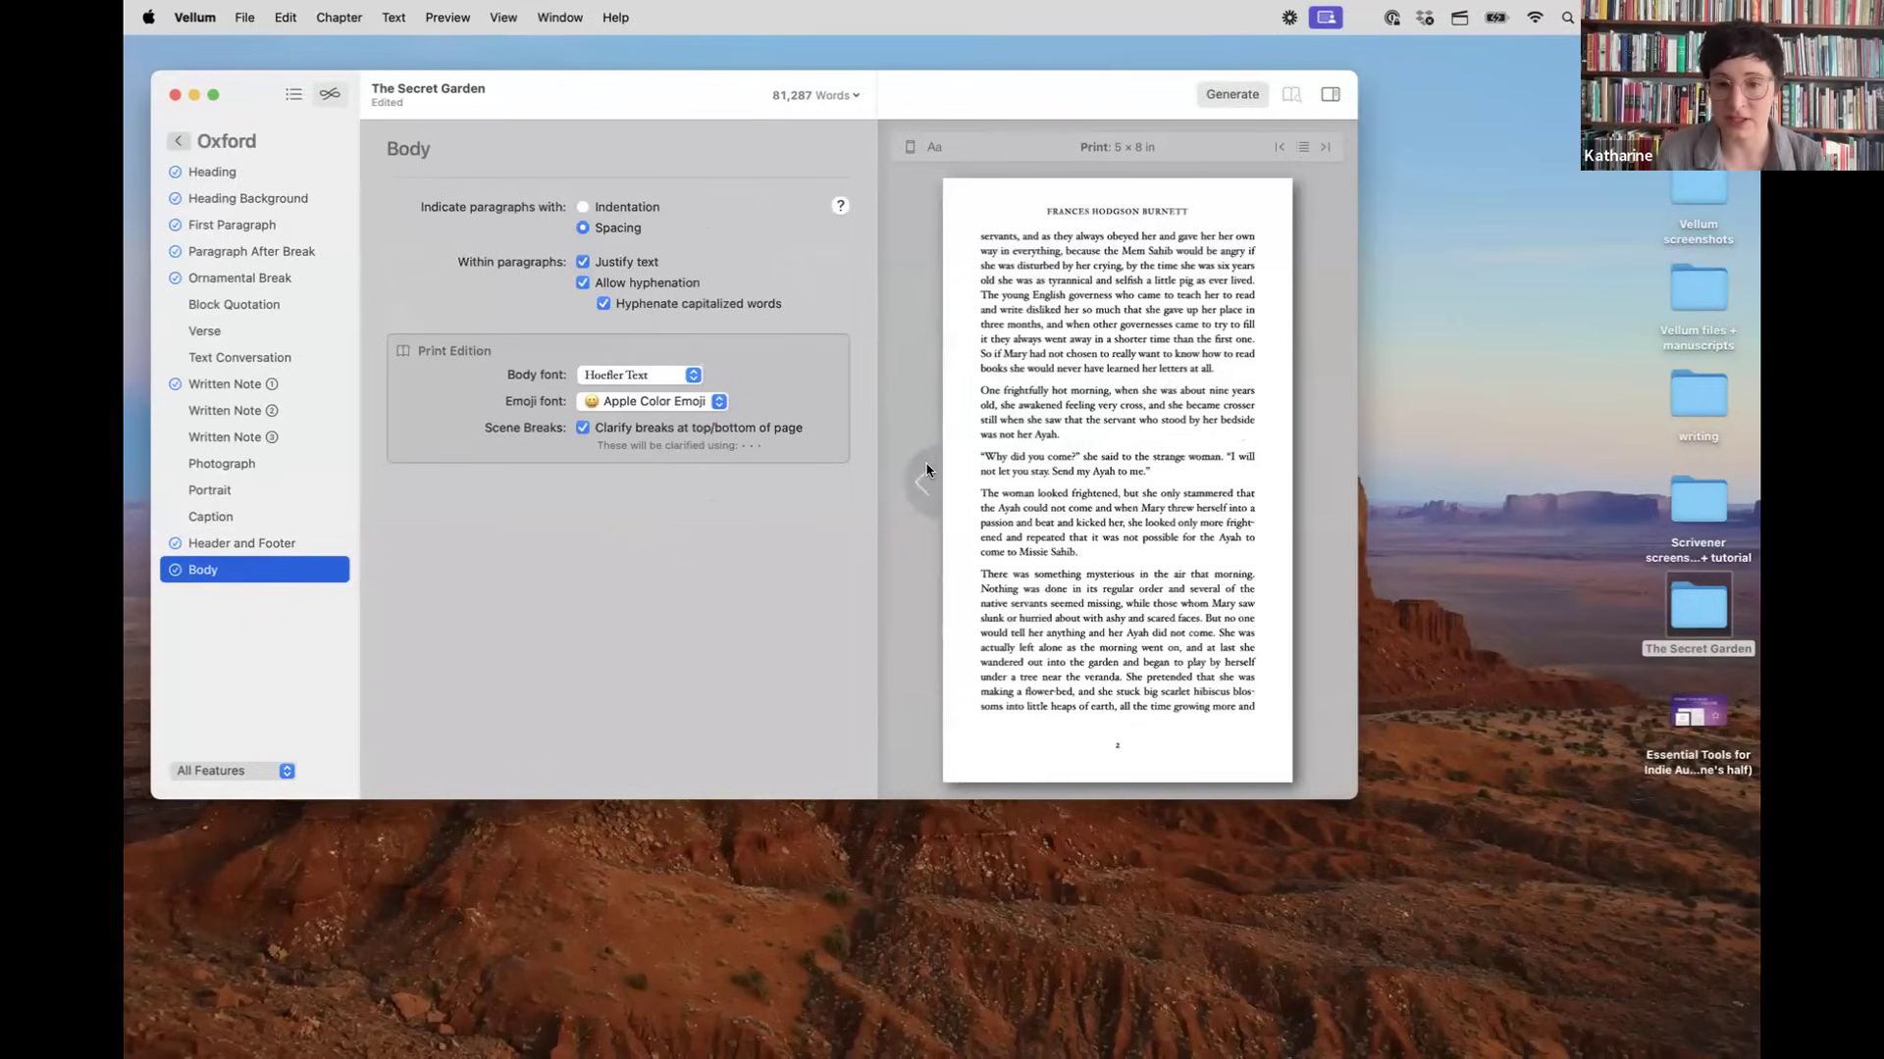
click(922, 478)
click(581, 206)
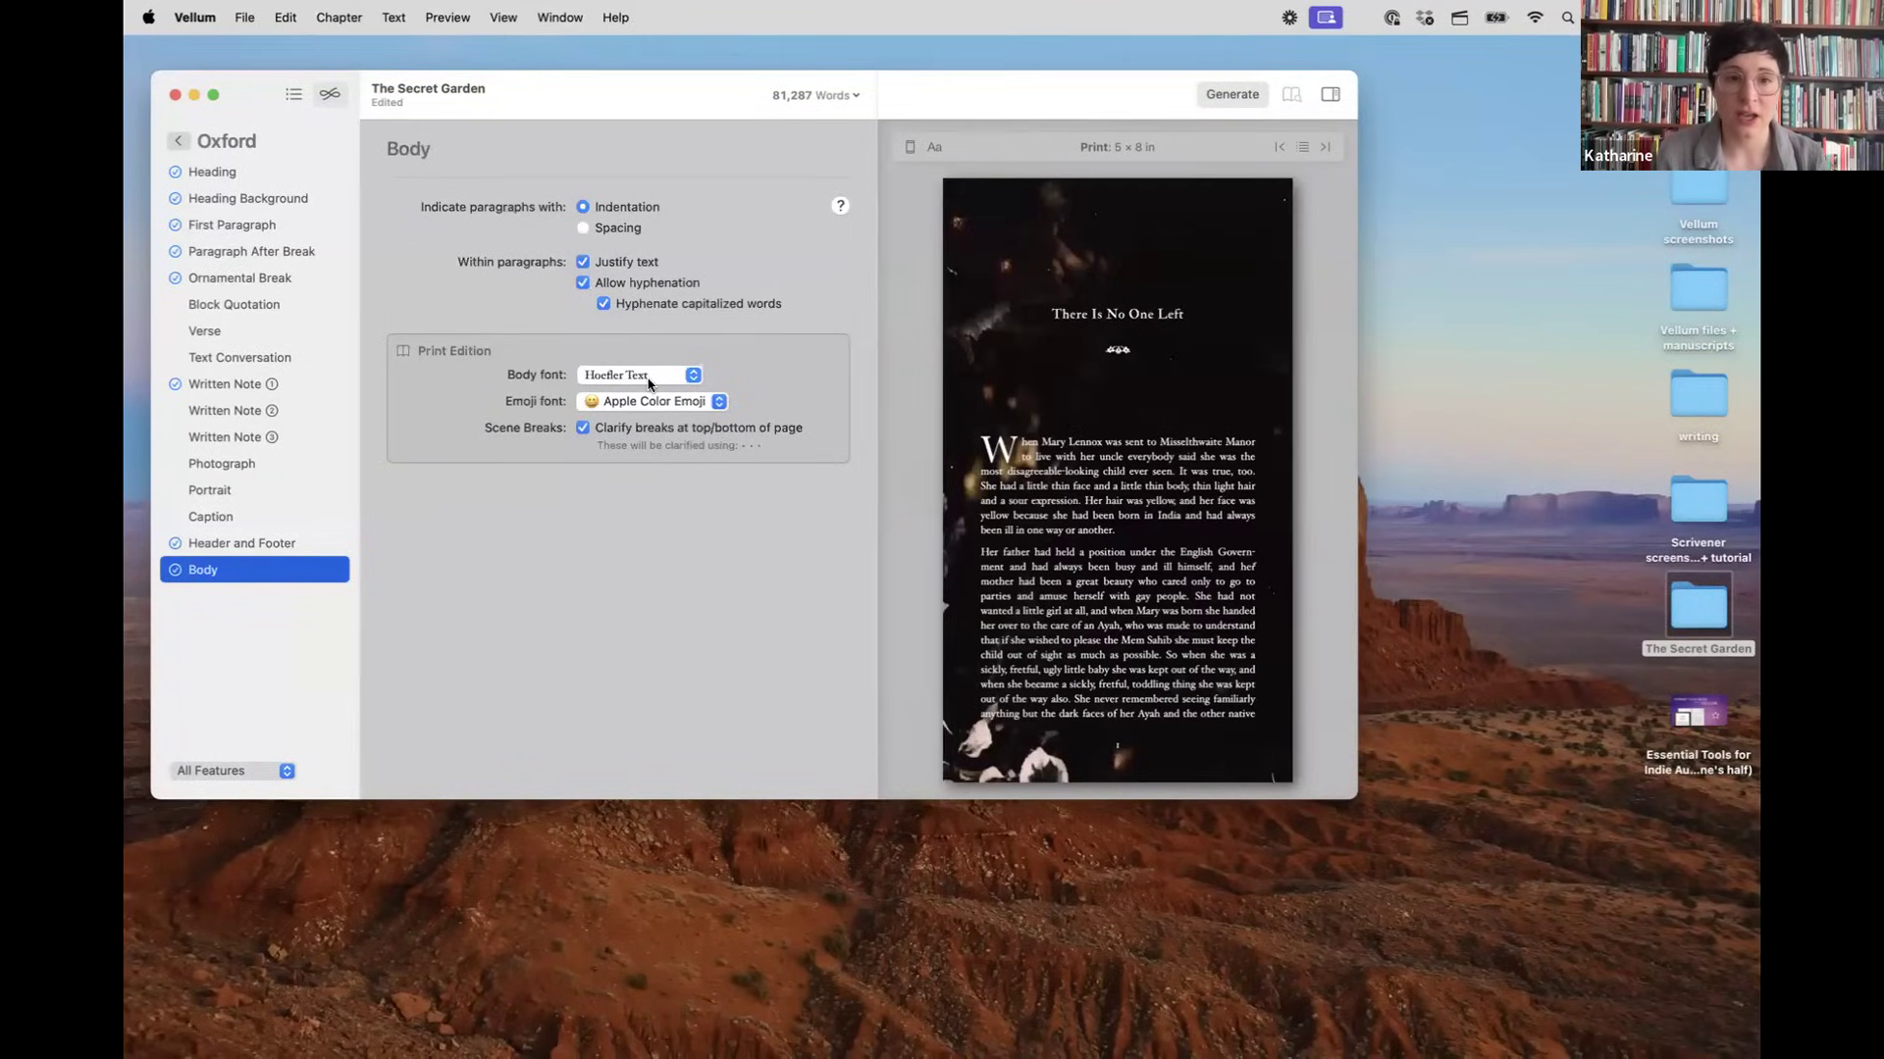
Step: Try EB Garamond as the print body font, settle on Crimson Pro, and keep Apple Color Emoji as the emoji font
click(650, 388)
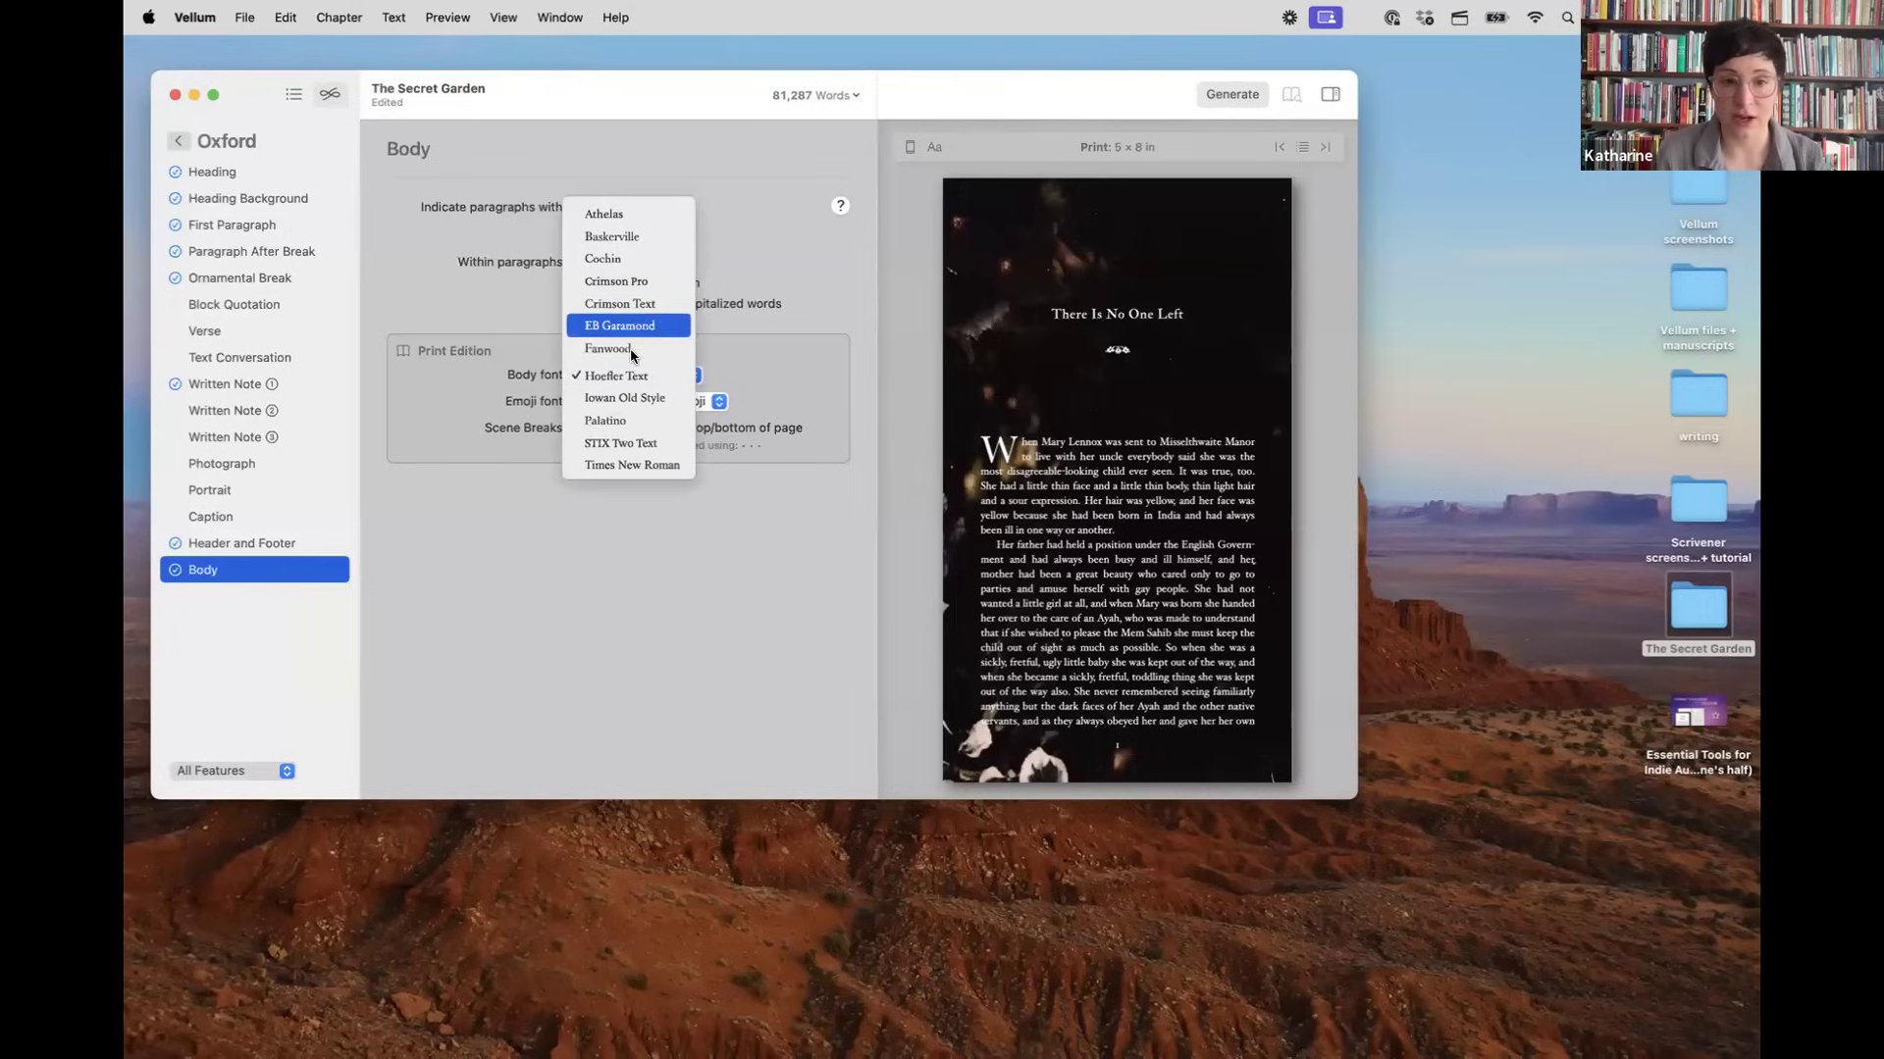
click(649, 330)
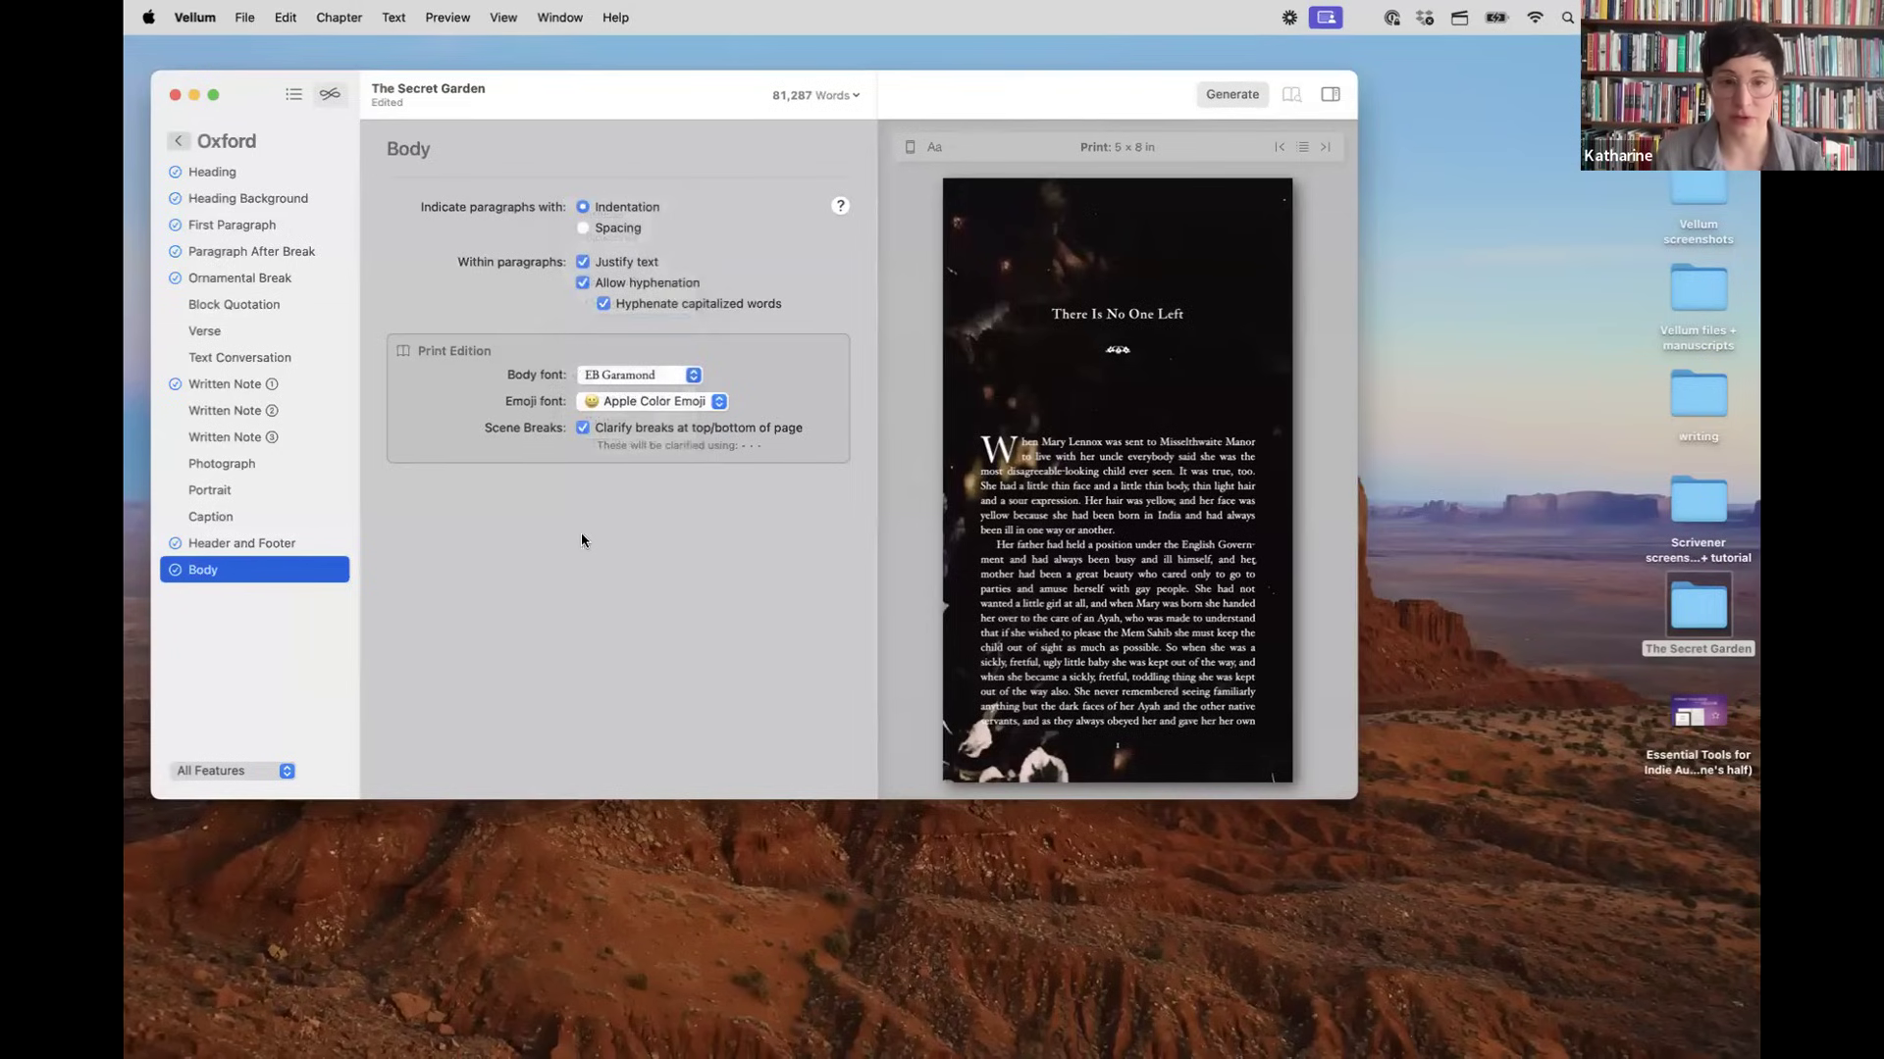
click(648, 380)
click(644, 336)
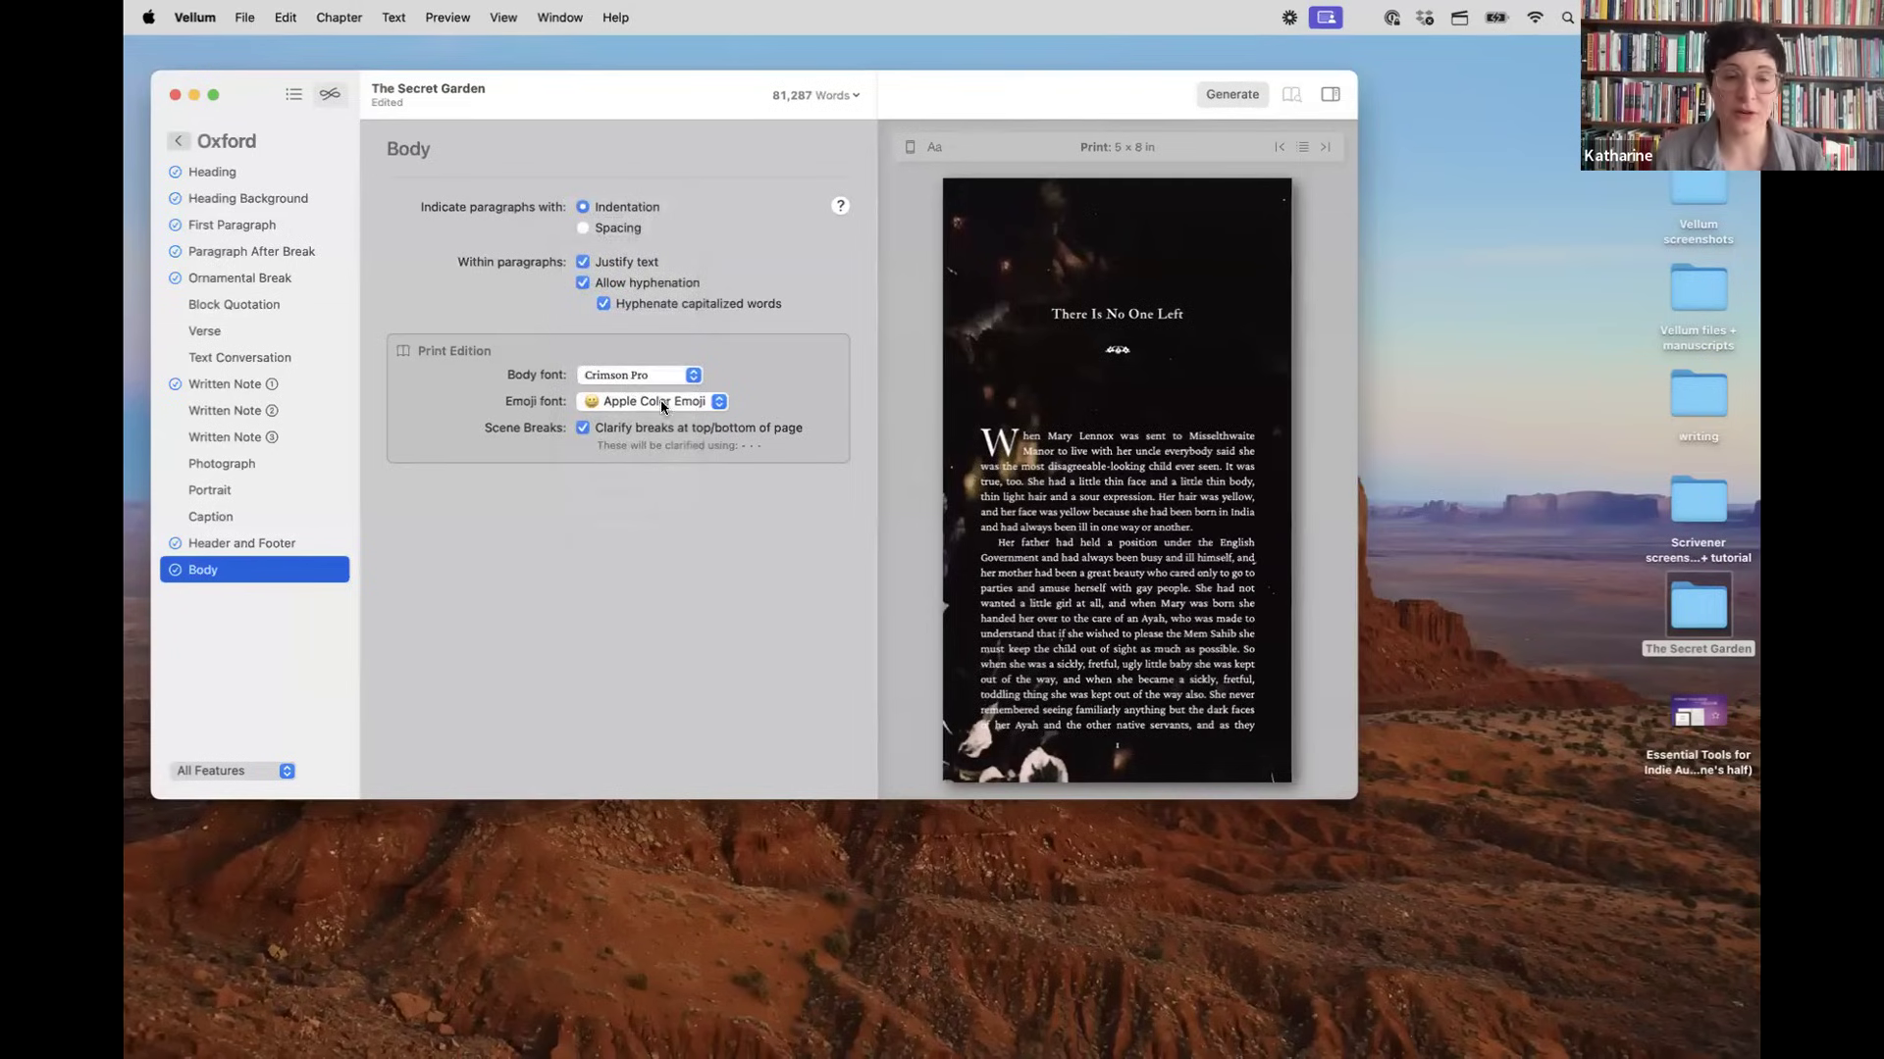
click(662, 405)
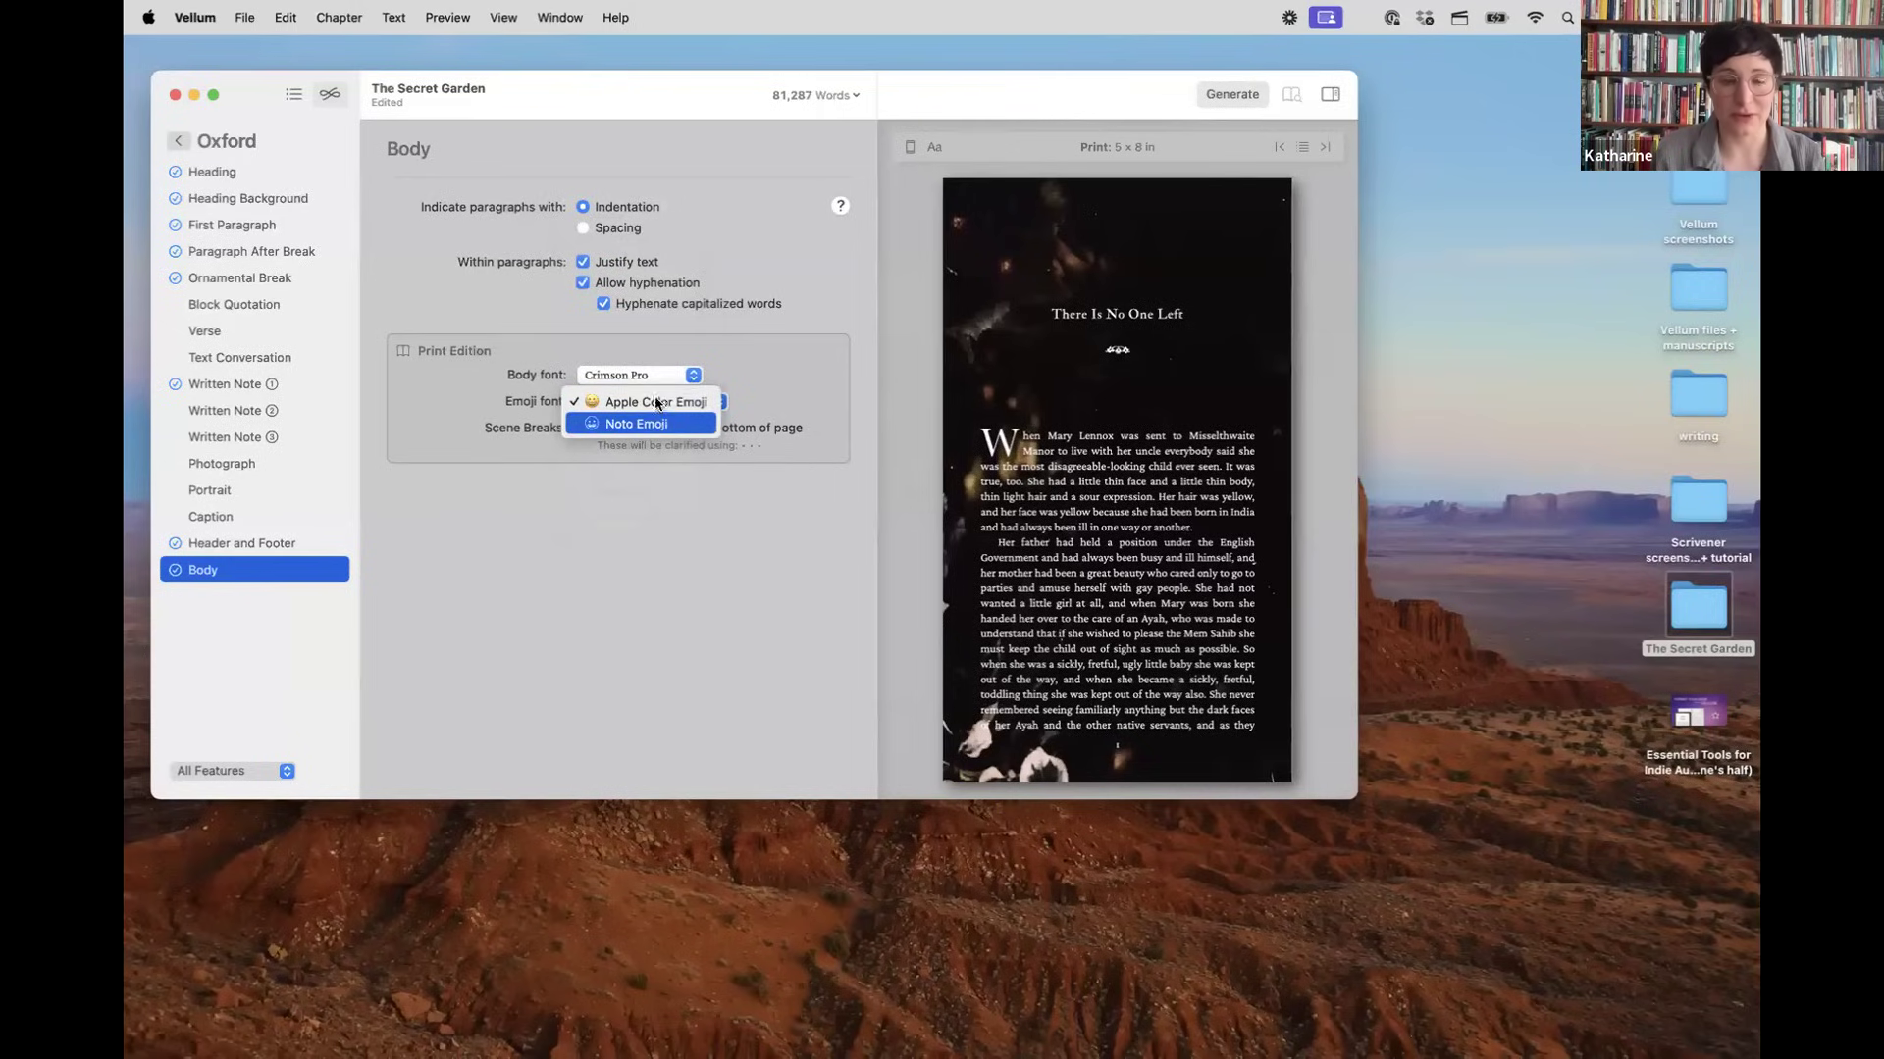
click(661, 402)
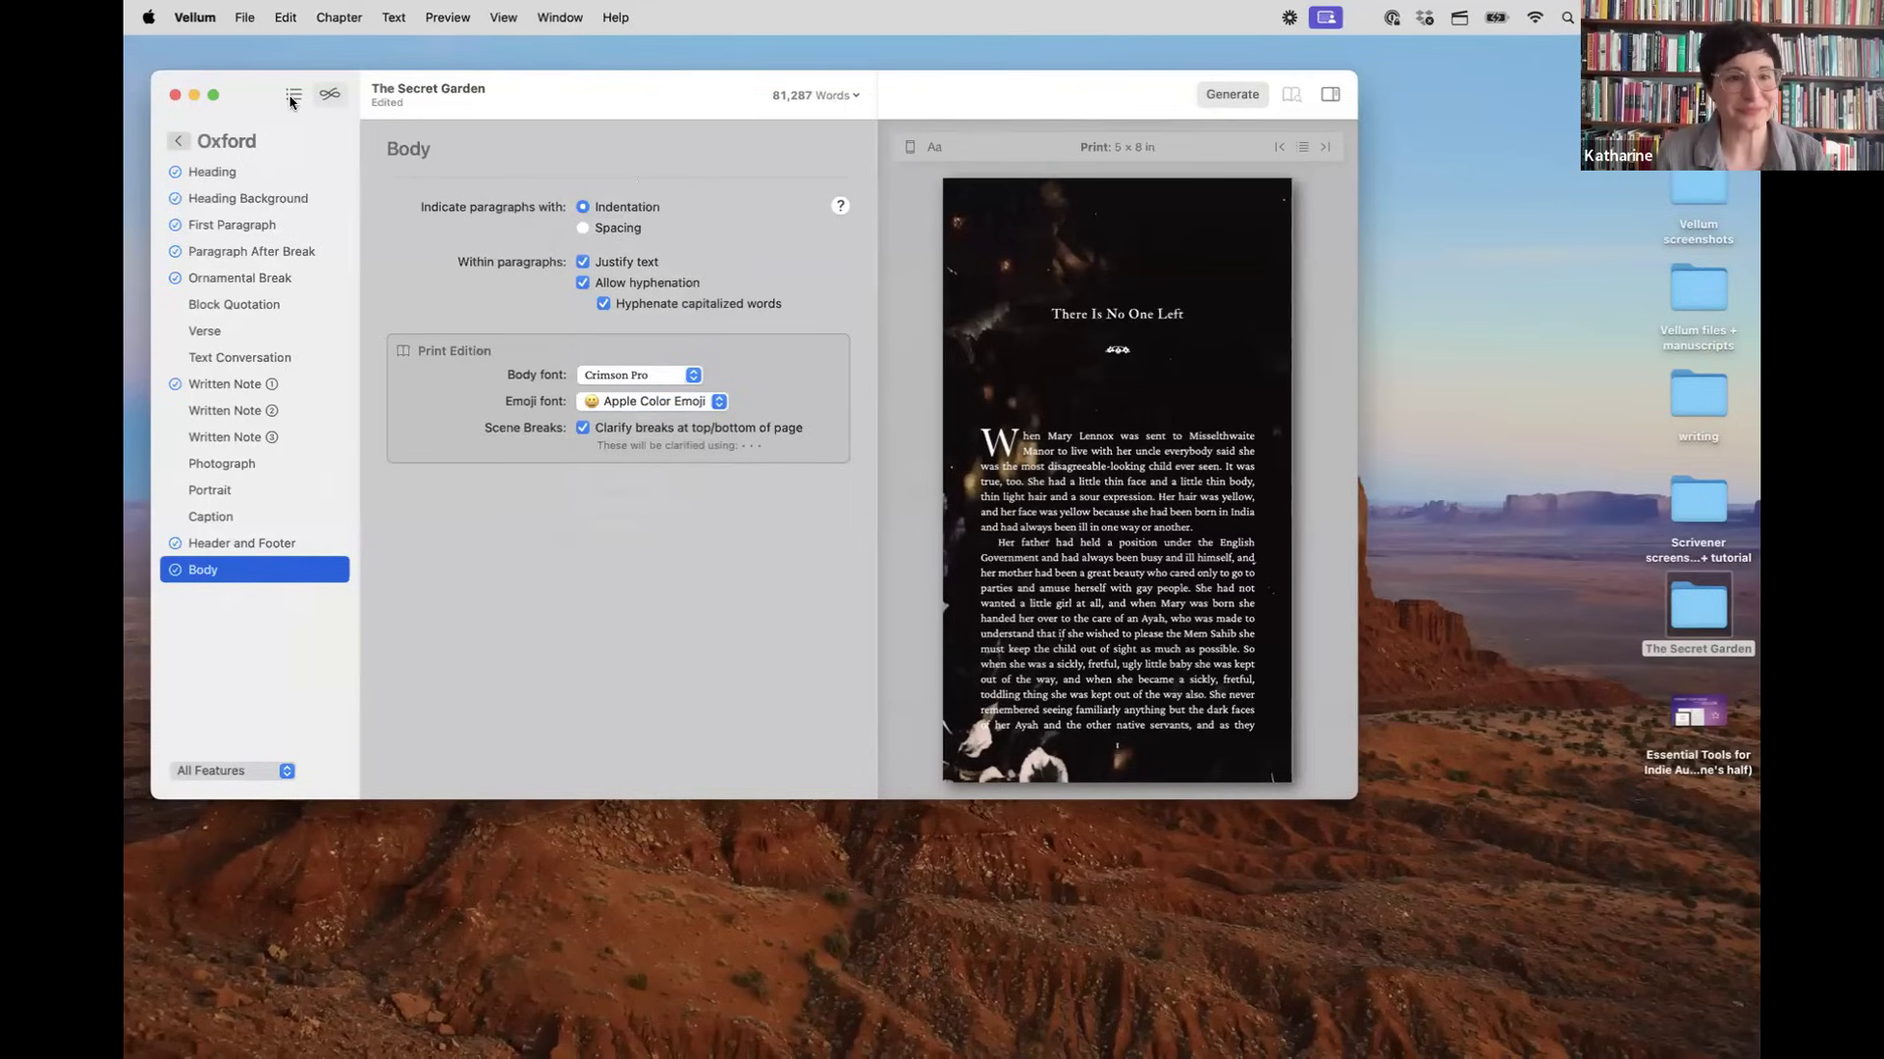
Step: Return to the text of "There Is No One Left" and insert an ornamental break above its first paragraph
click(177, 140)
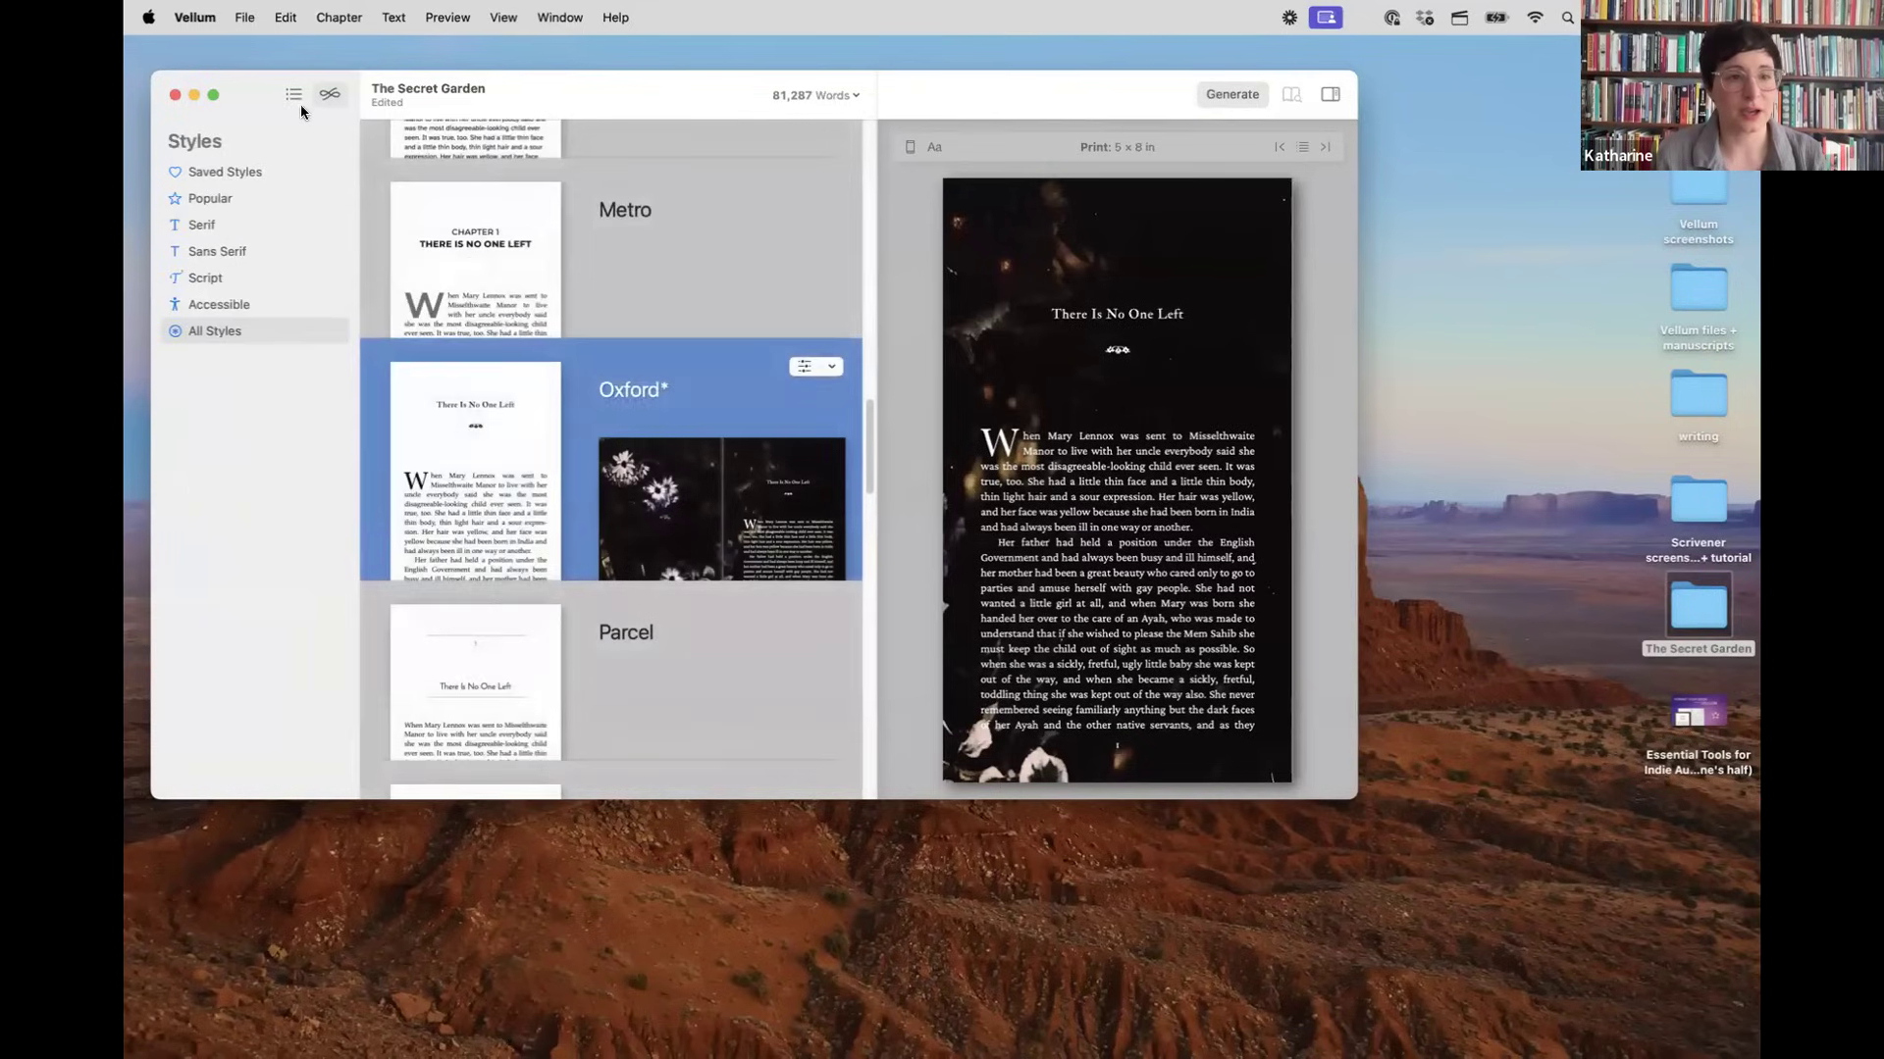
click(293, 95)
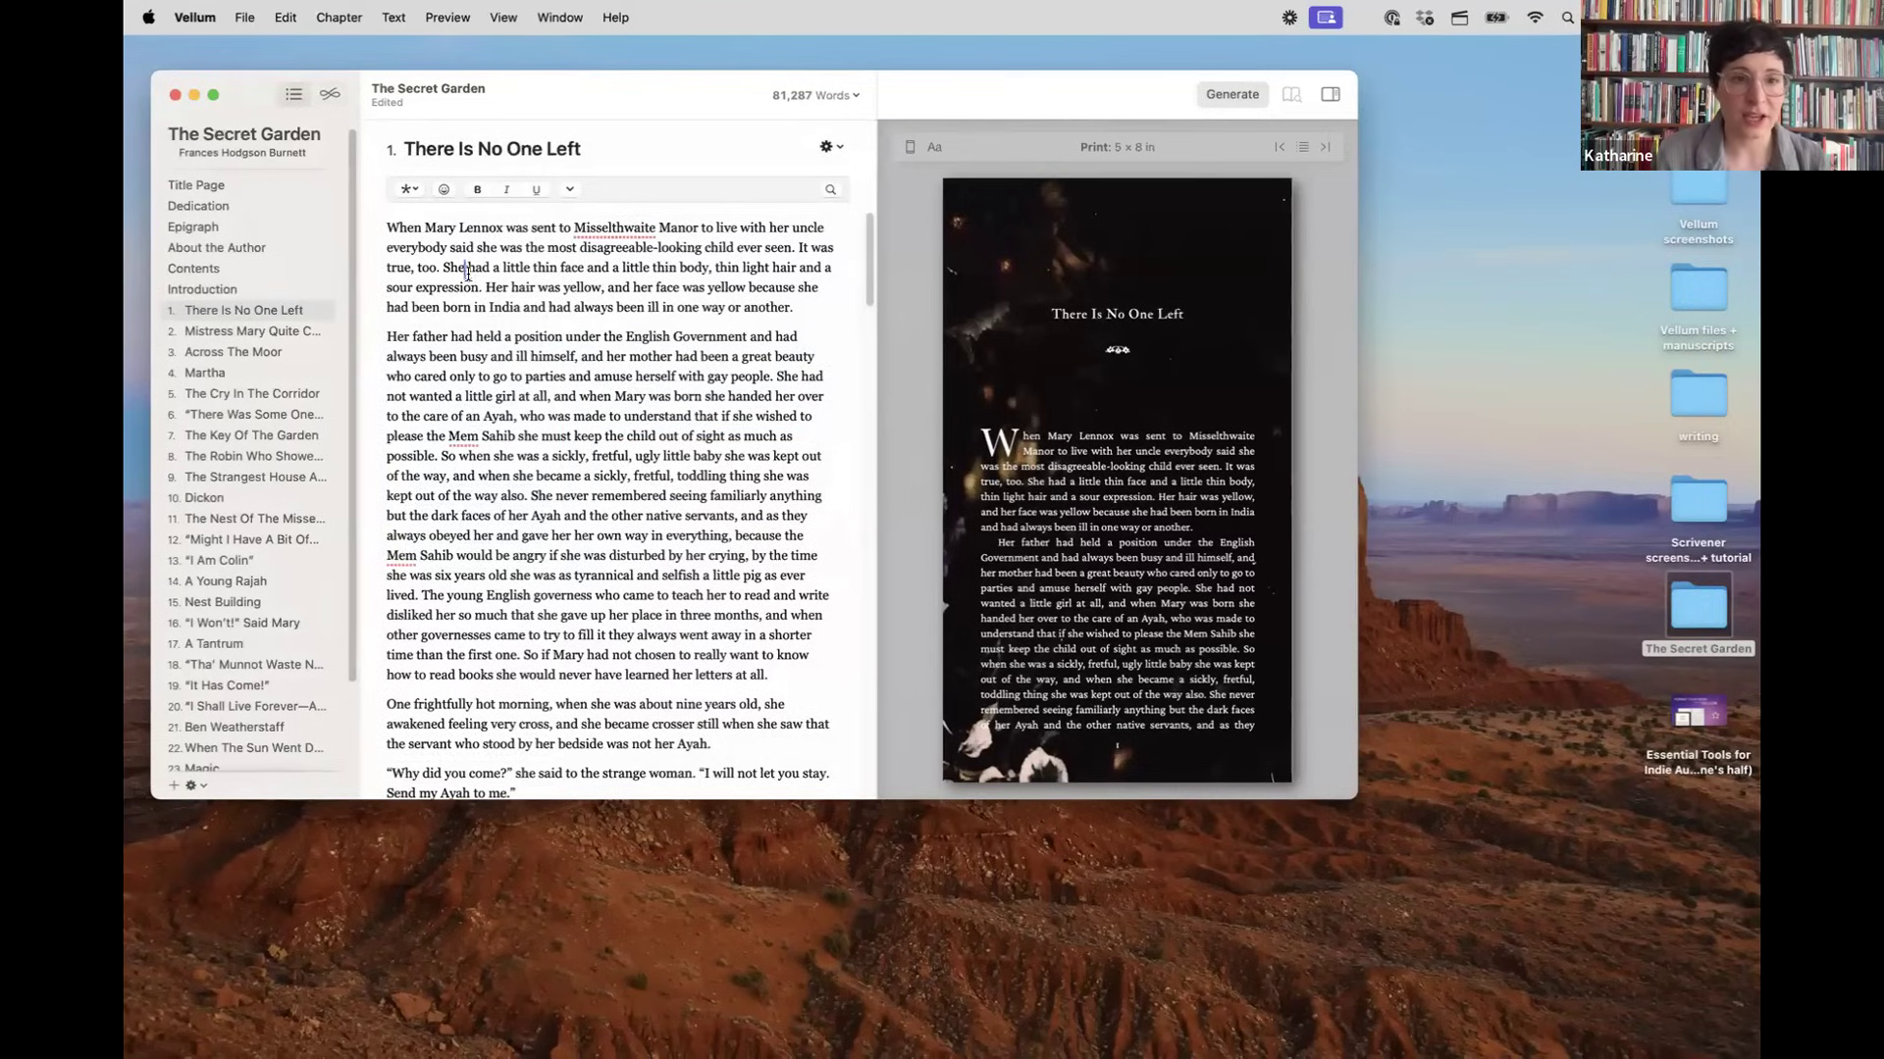
click(793, 307)
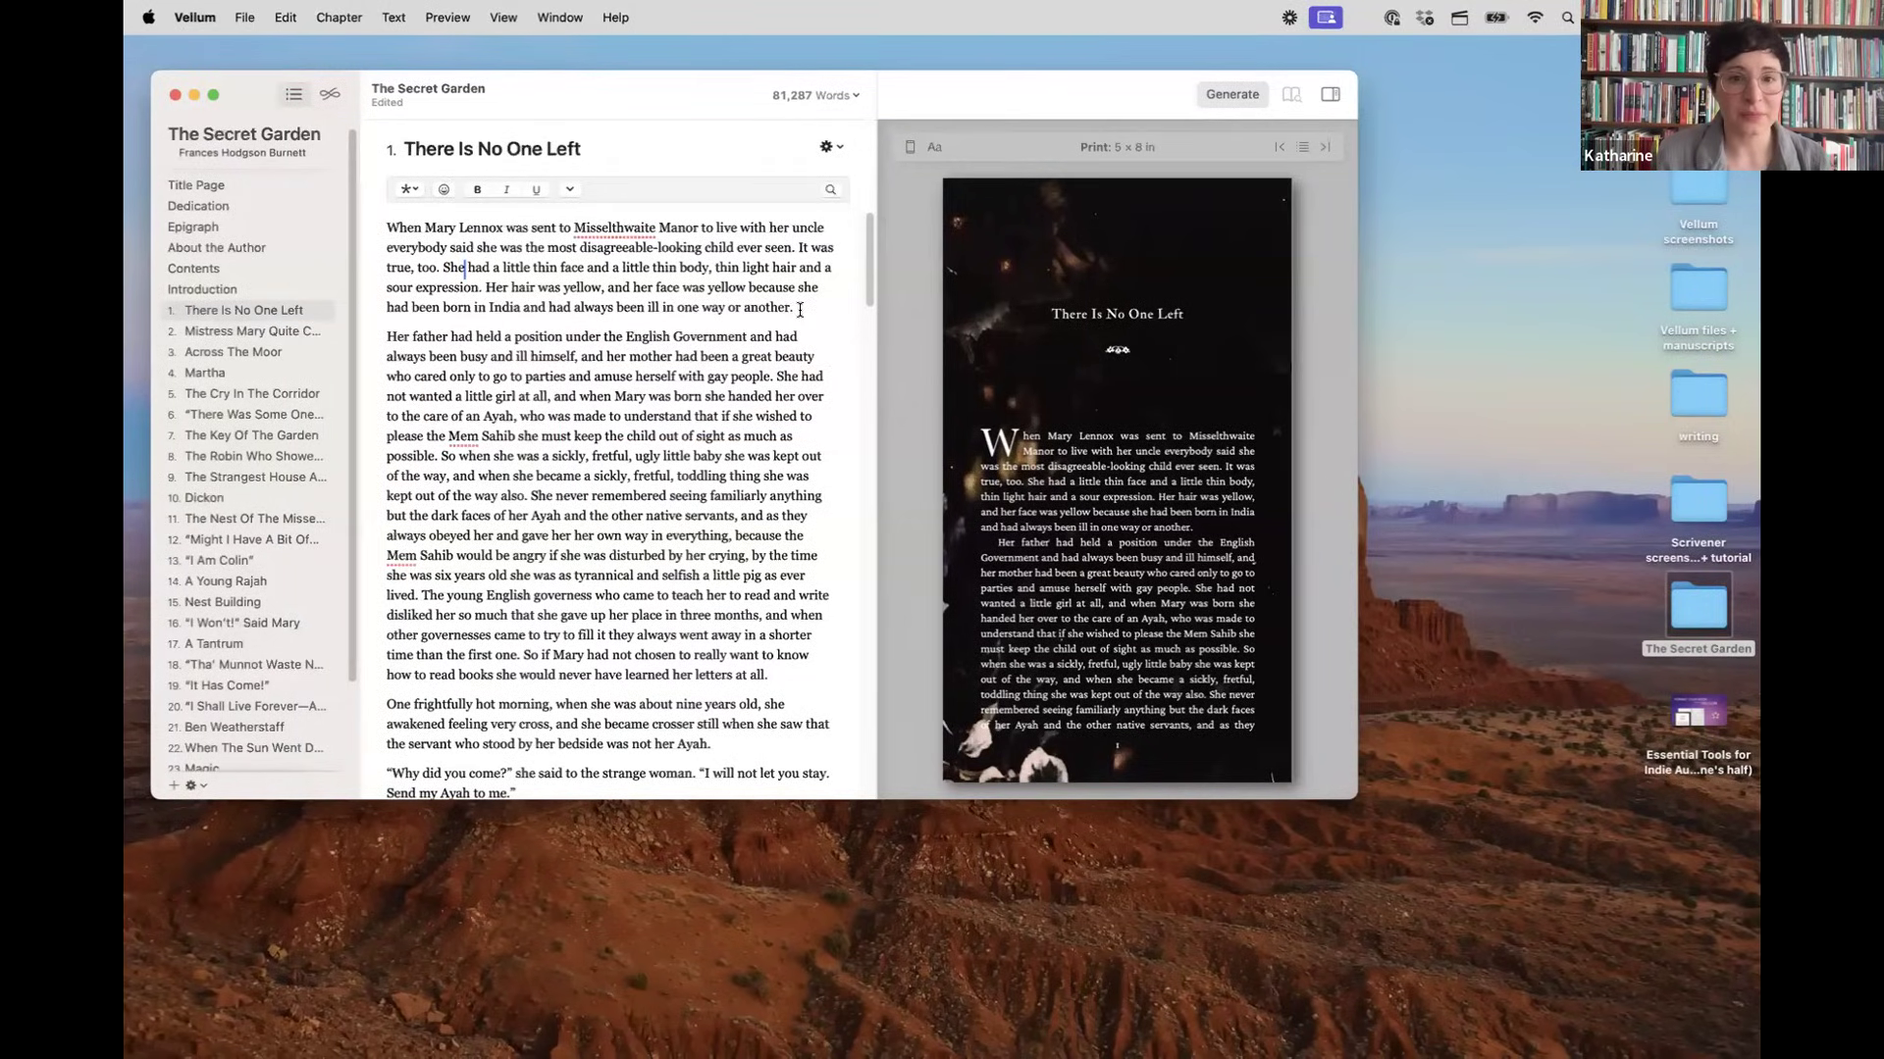
click(407, 189)
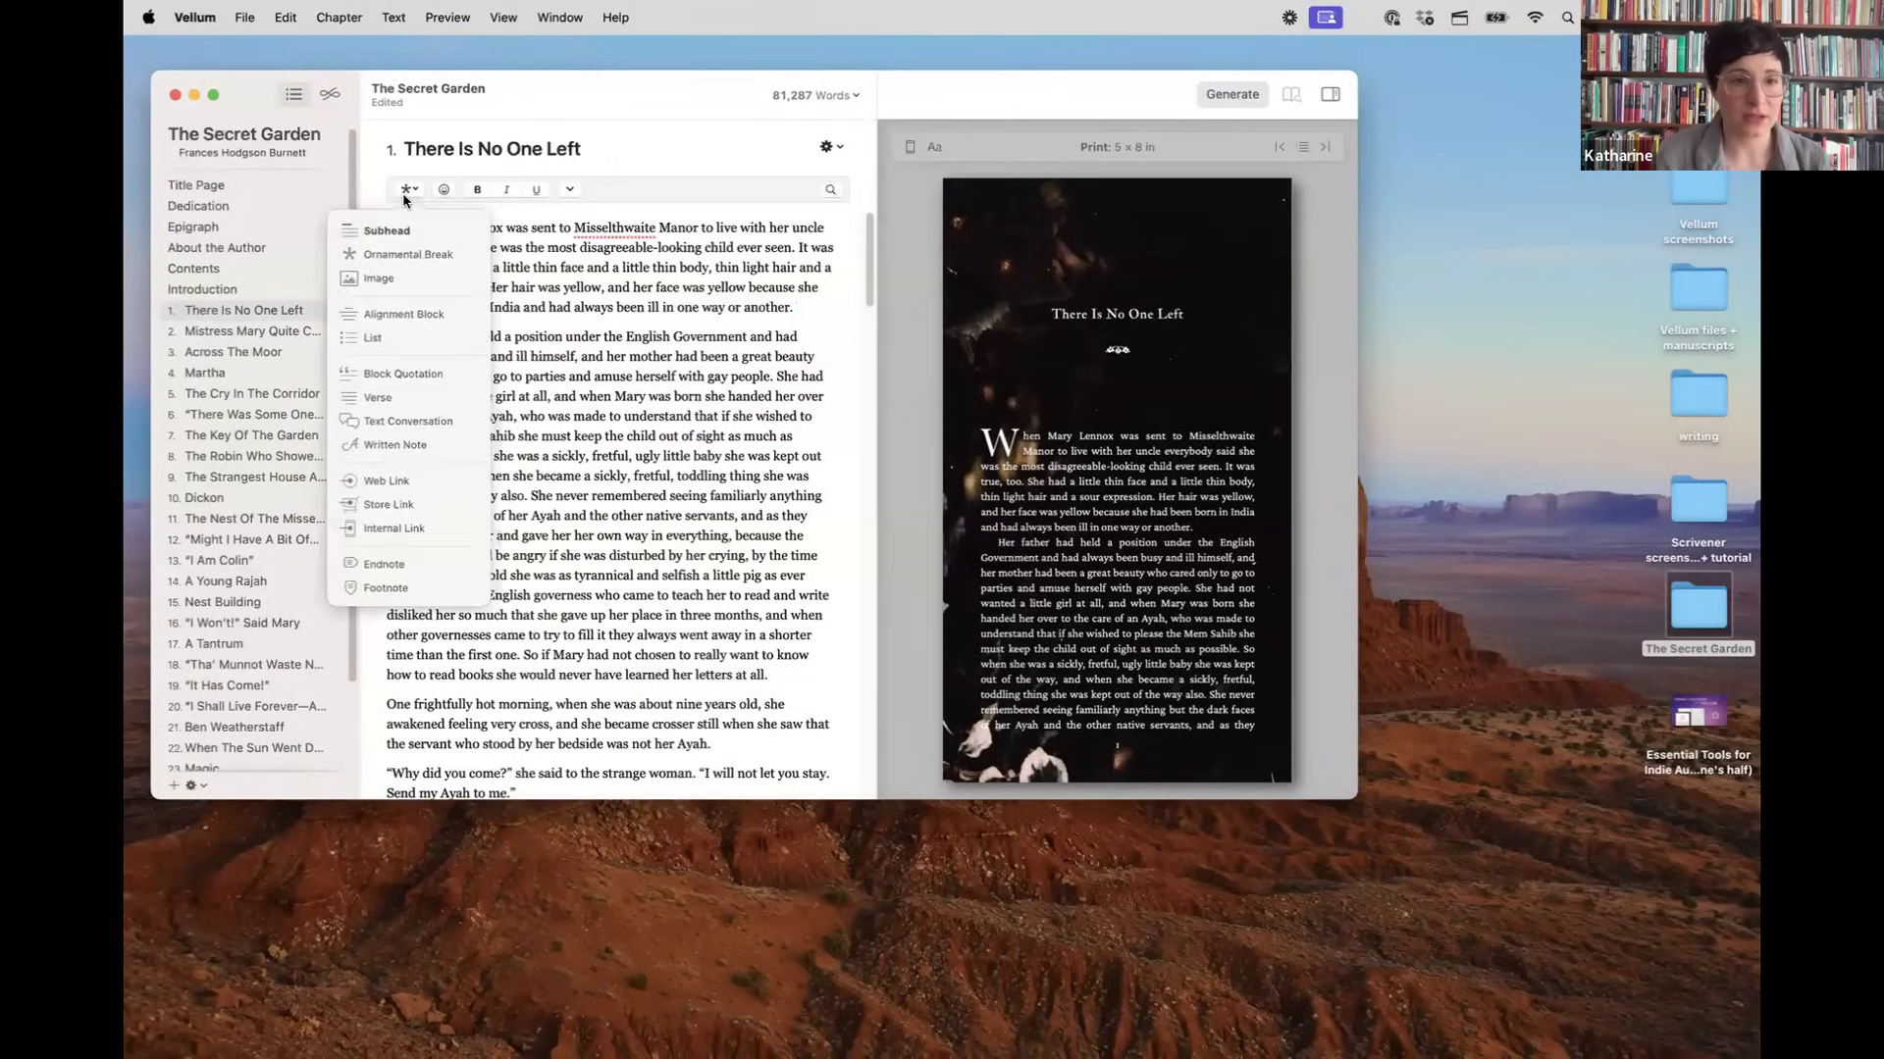
click(394, 257)
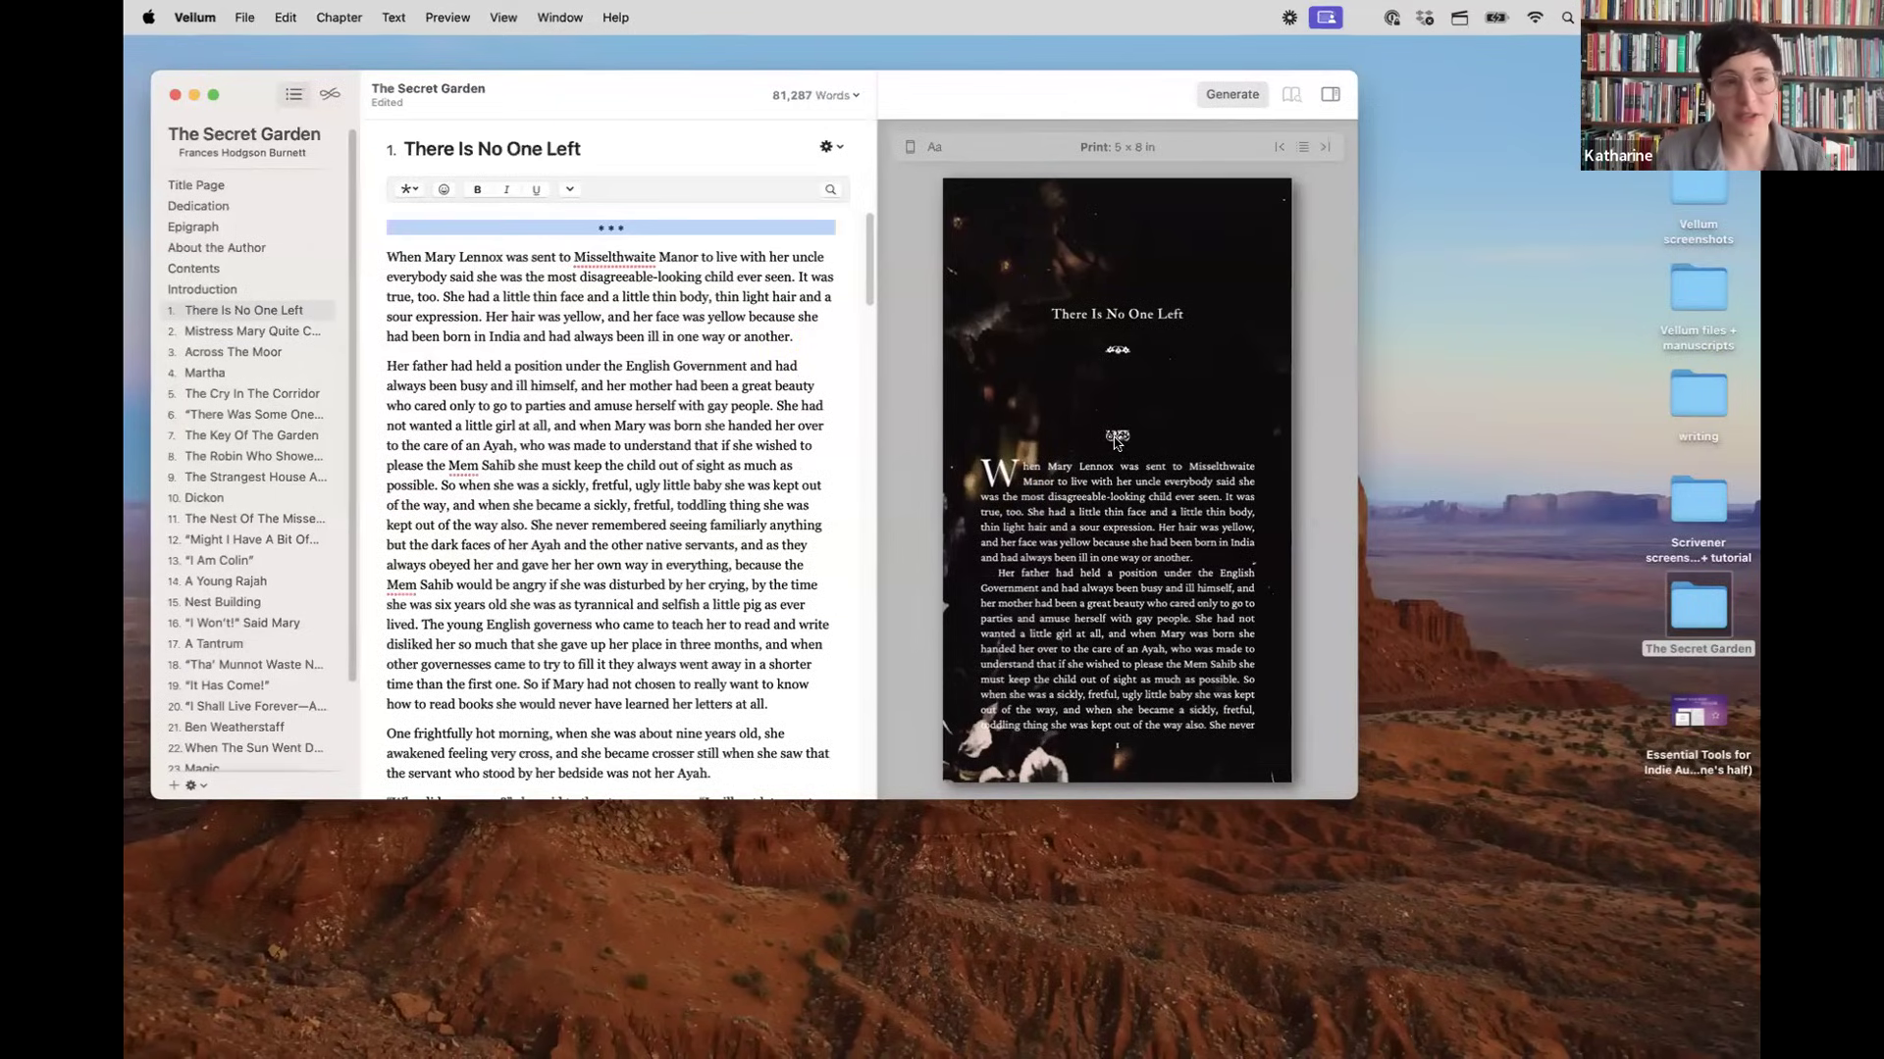
Step: Compare Oxford's ornamental break designs and choose the small single-leaf ornament
click(328, 96)
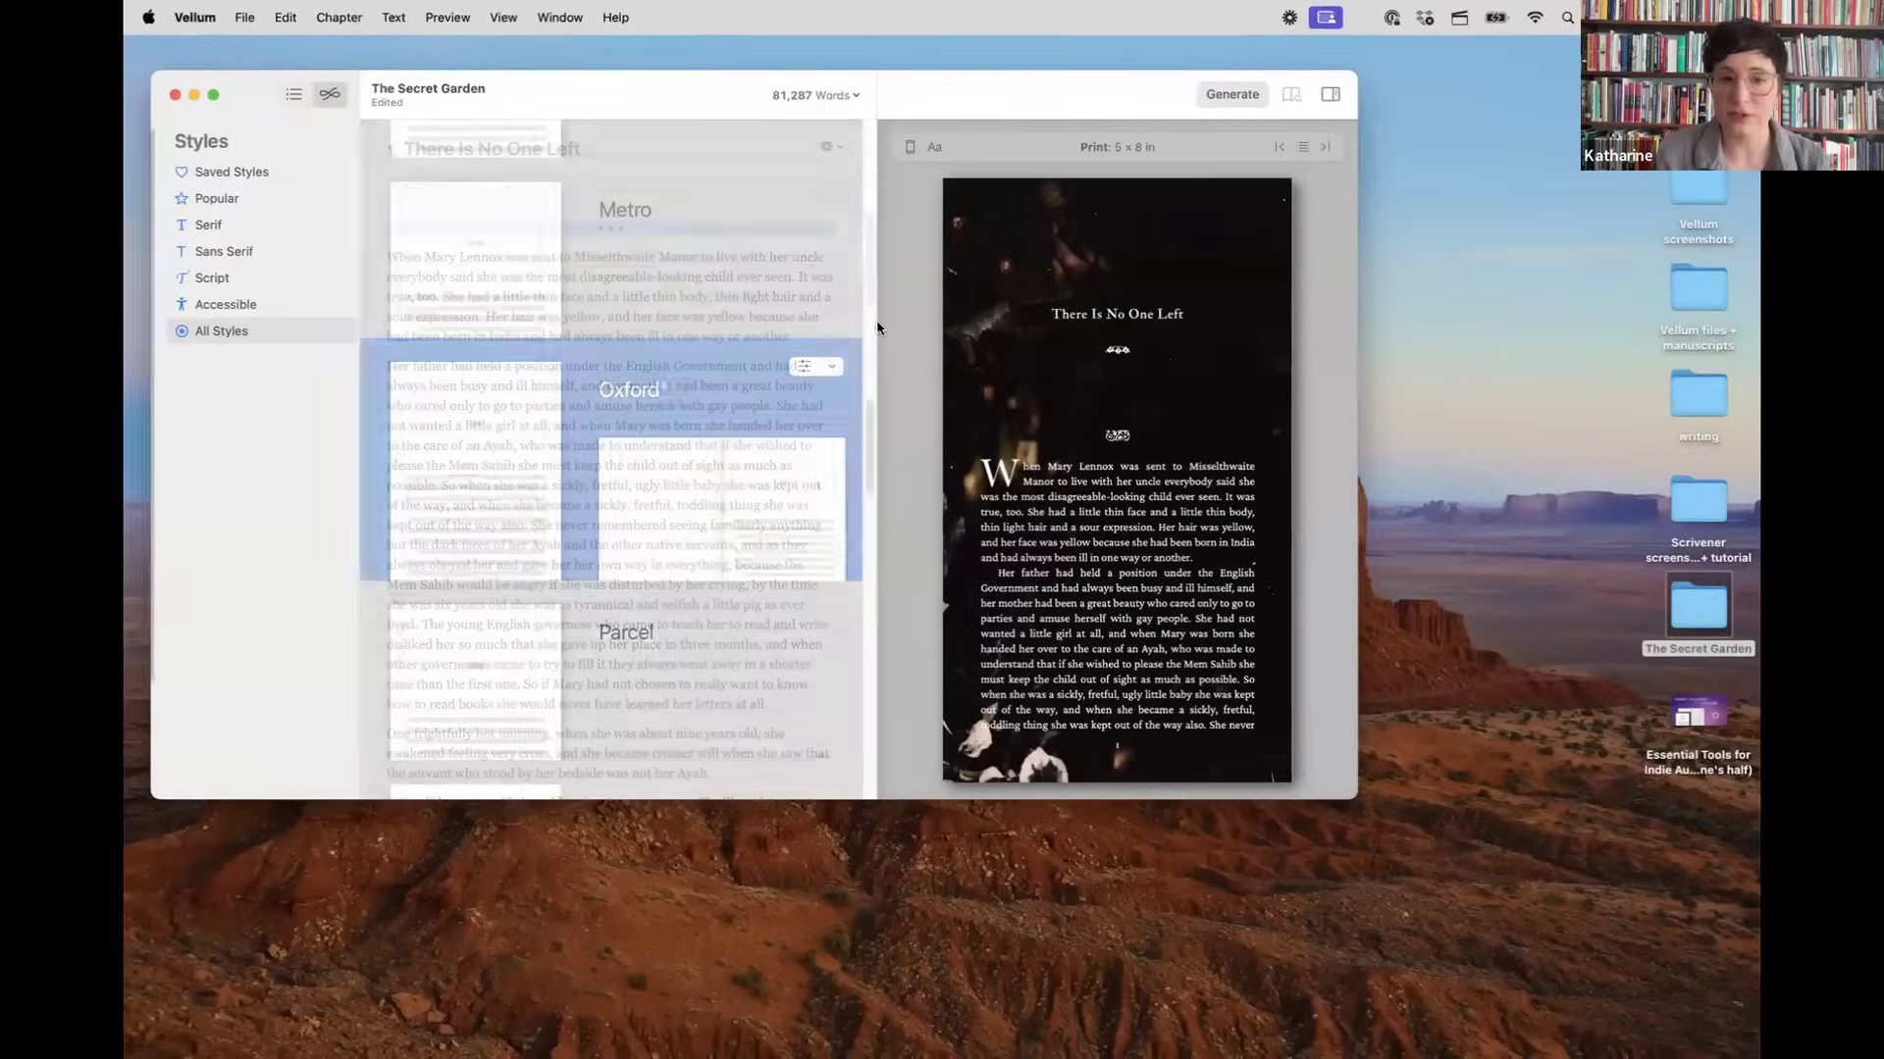
click(803, 367)
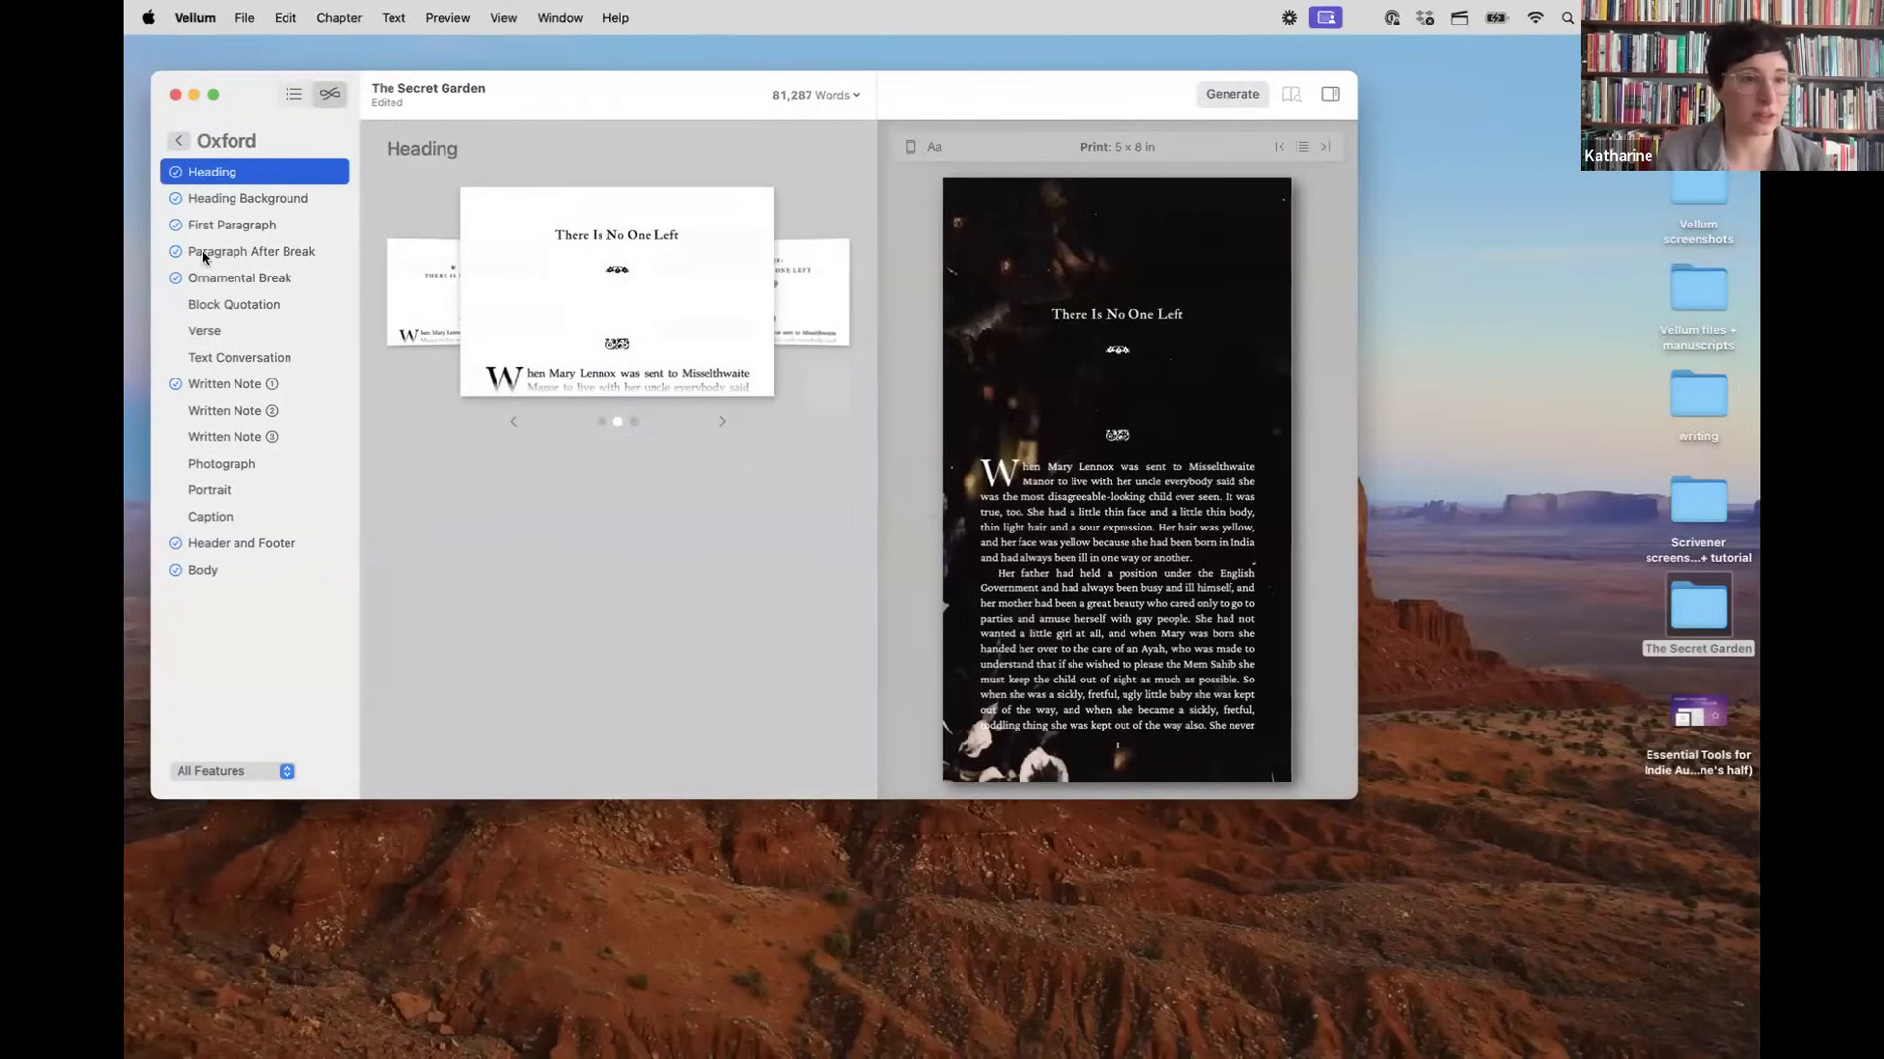
click(216, 278)
click(595, 422)
click(642, 420)
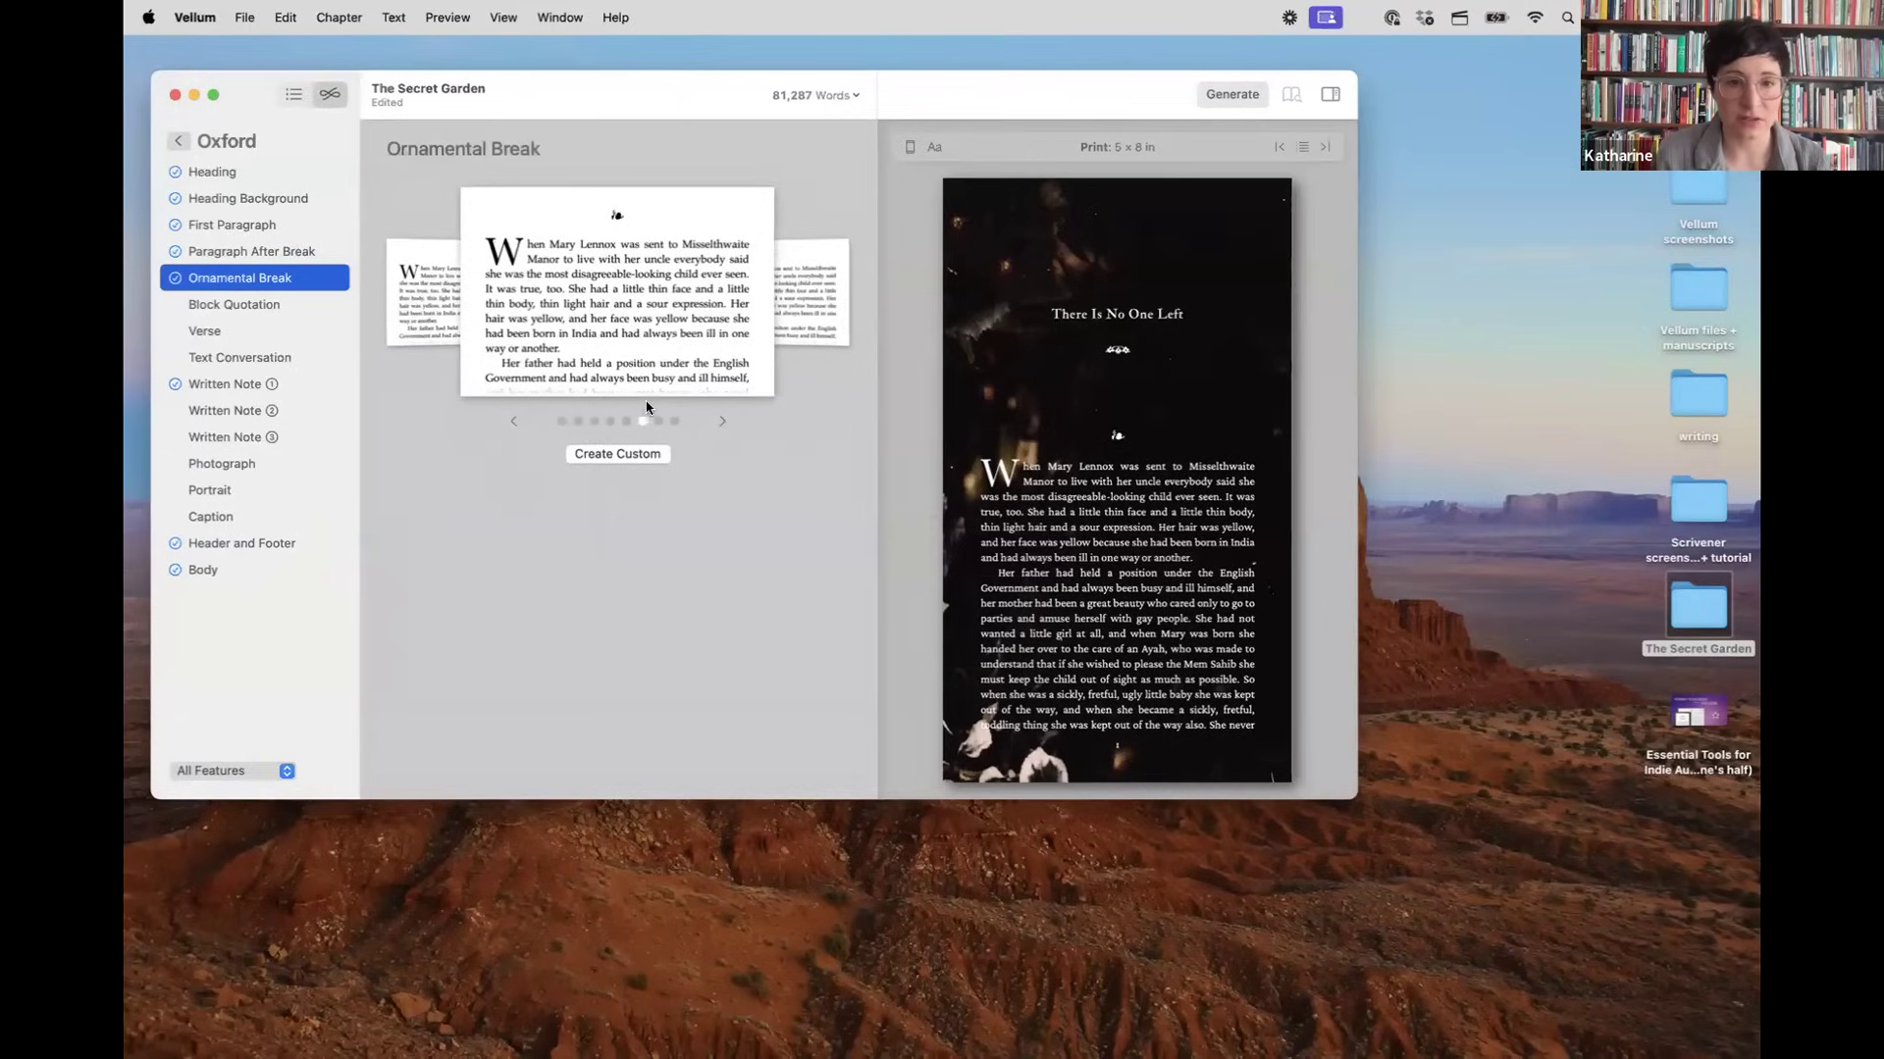
Step: Turn the paragraph beginning "Her father had held a position" in the first chapter into a centred alignment block
click(294, 95)
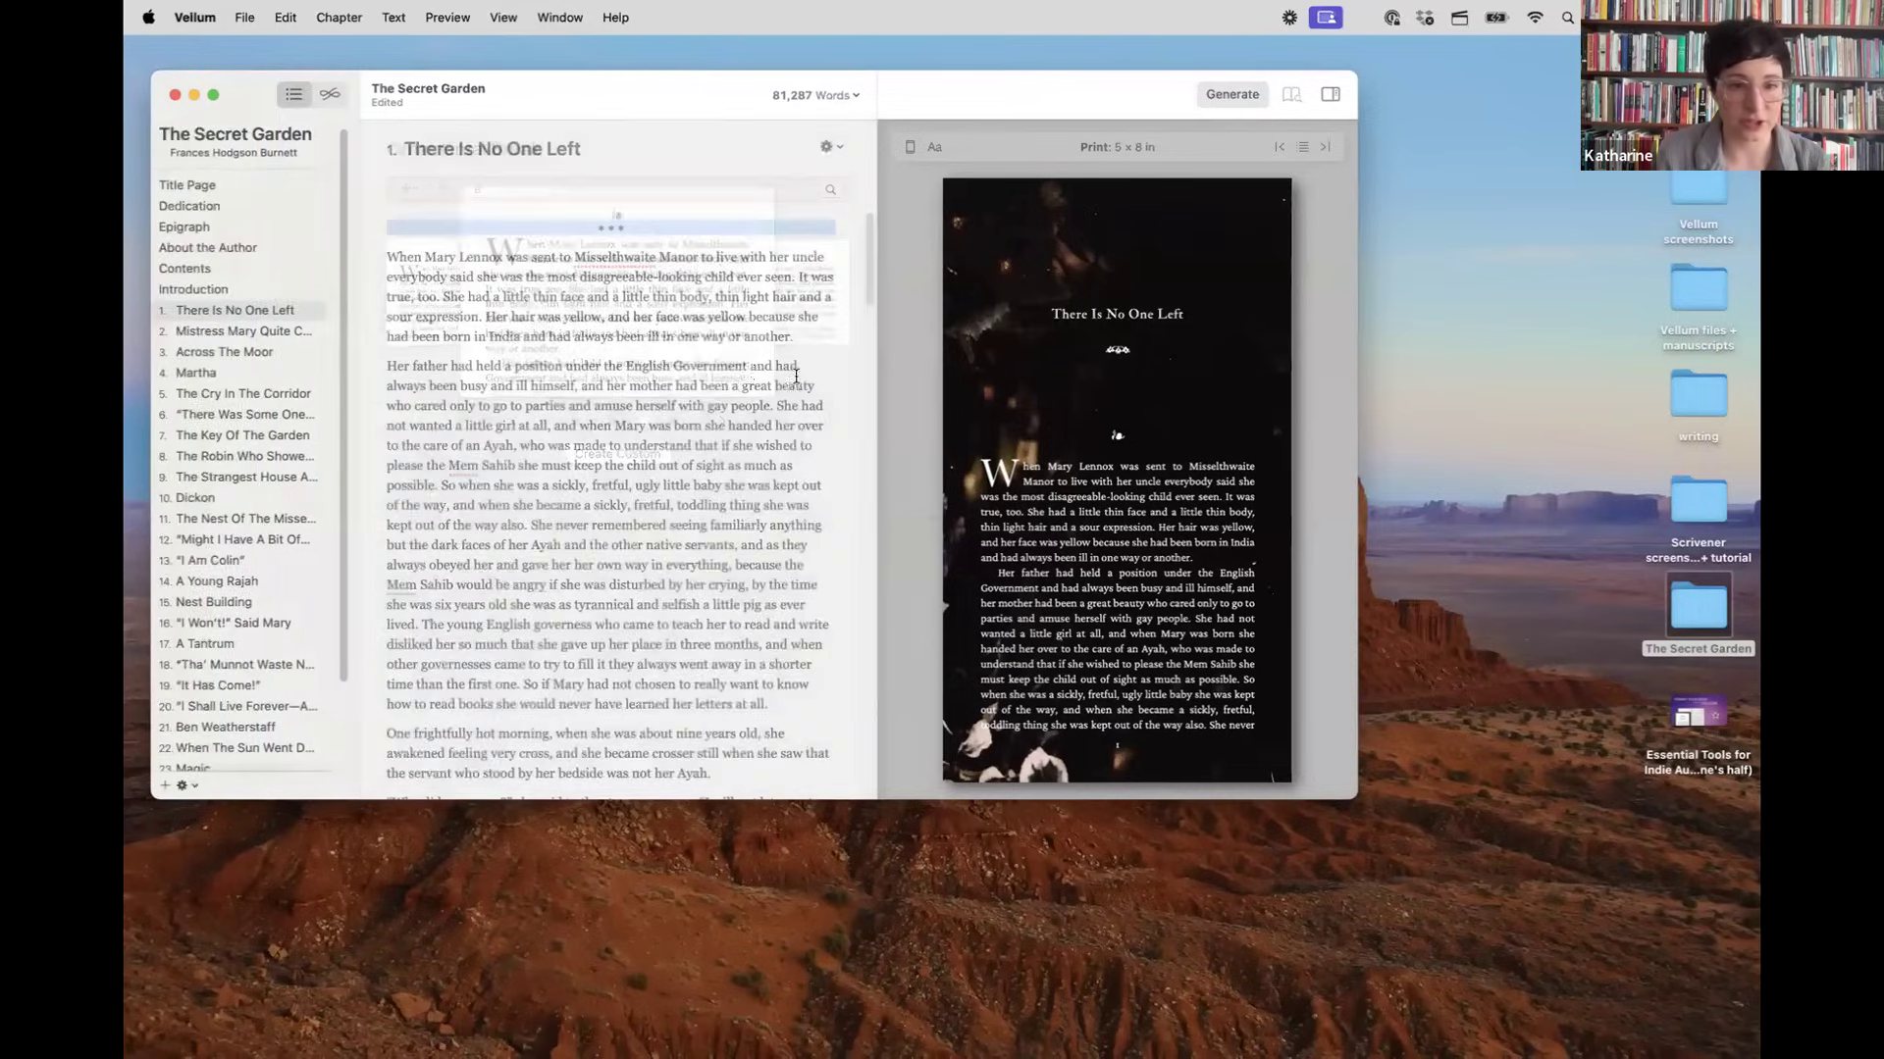
click(404, 190)
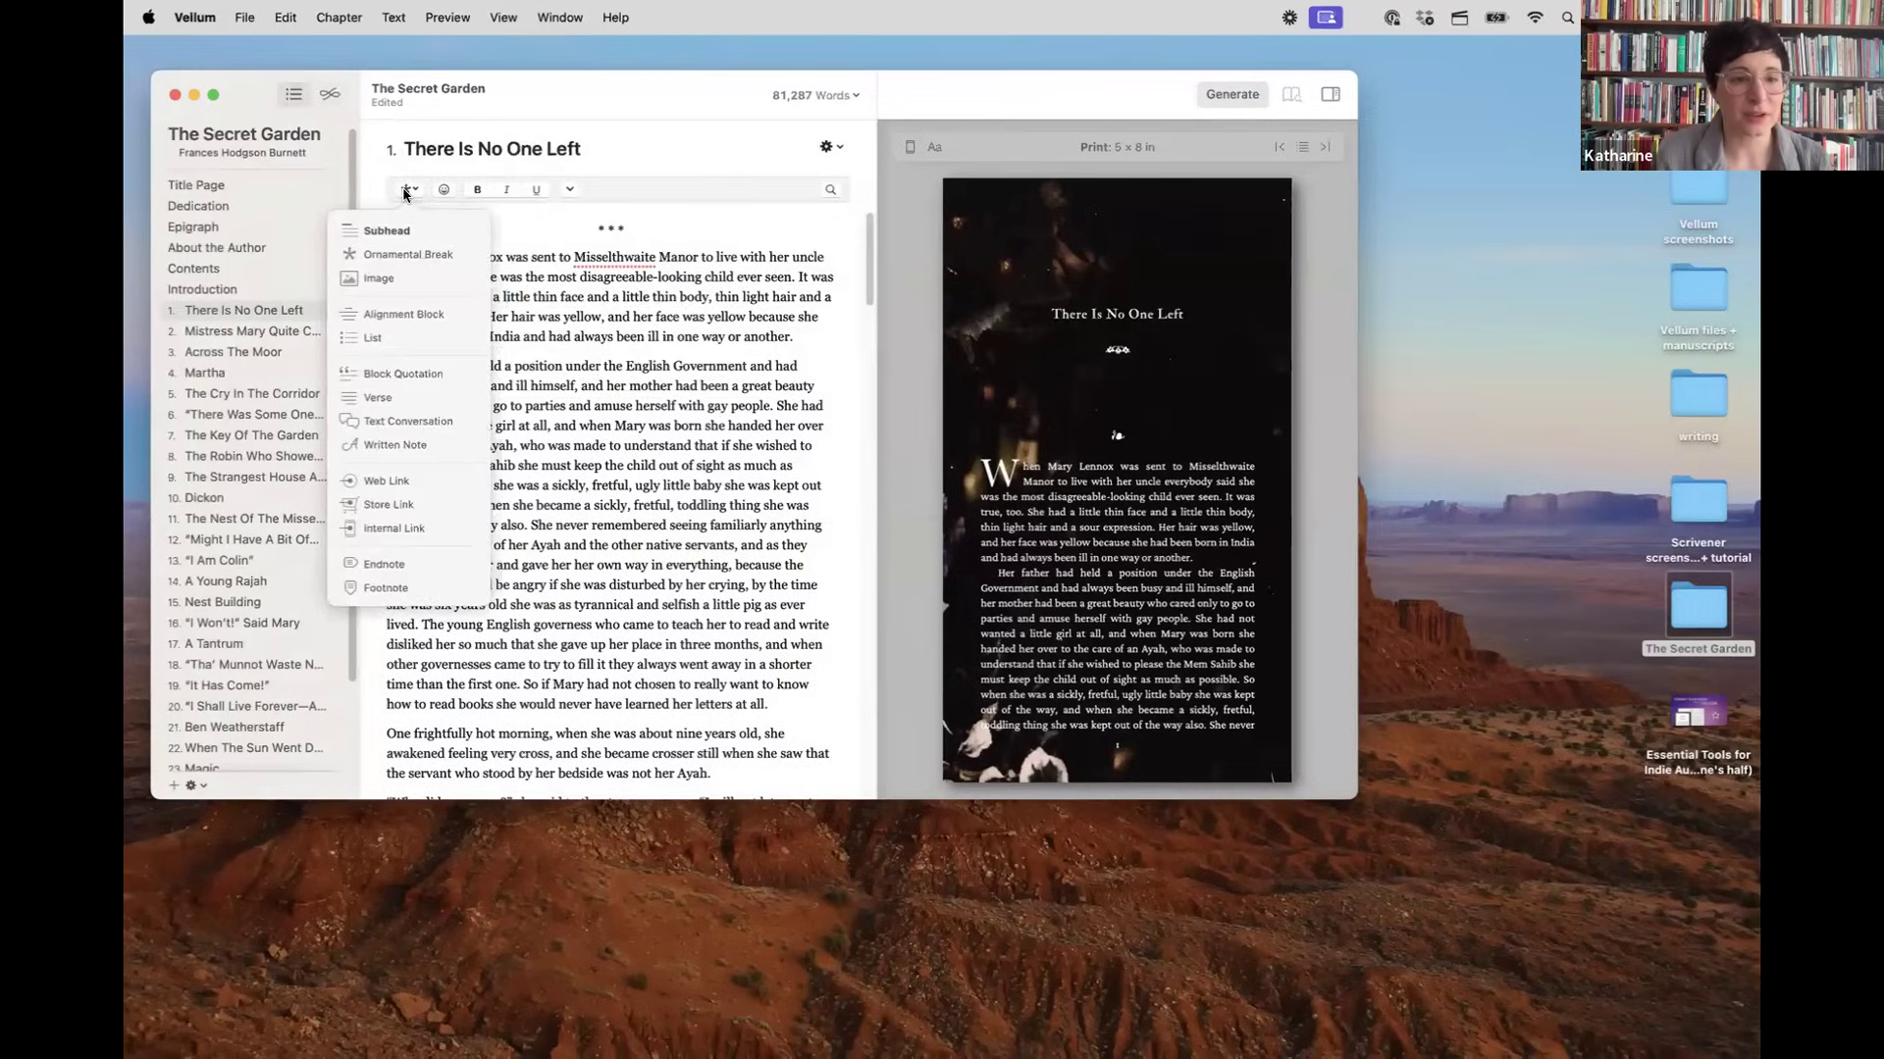
click(642, 473)
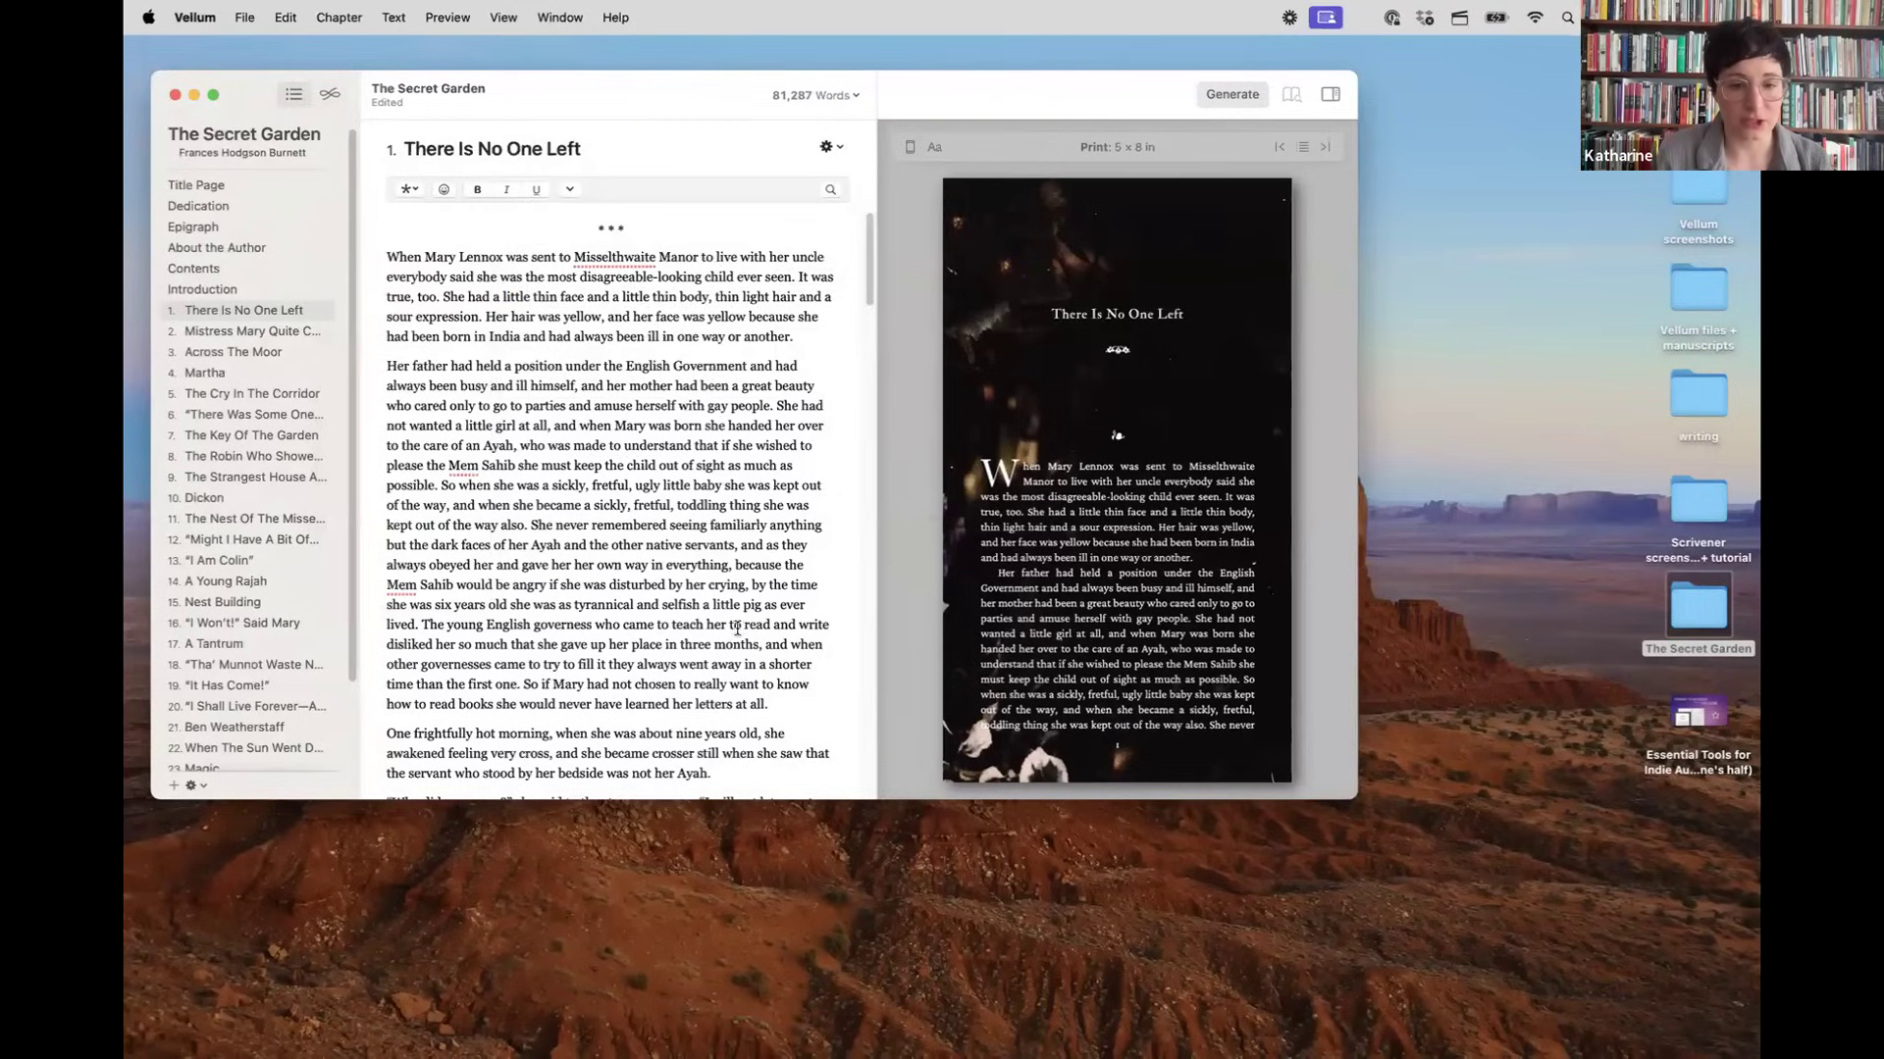
drag(783, 717, 363, 370)
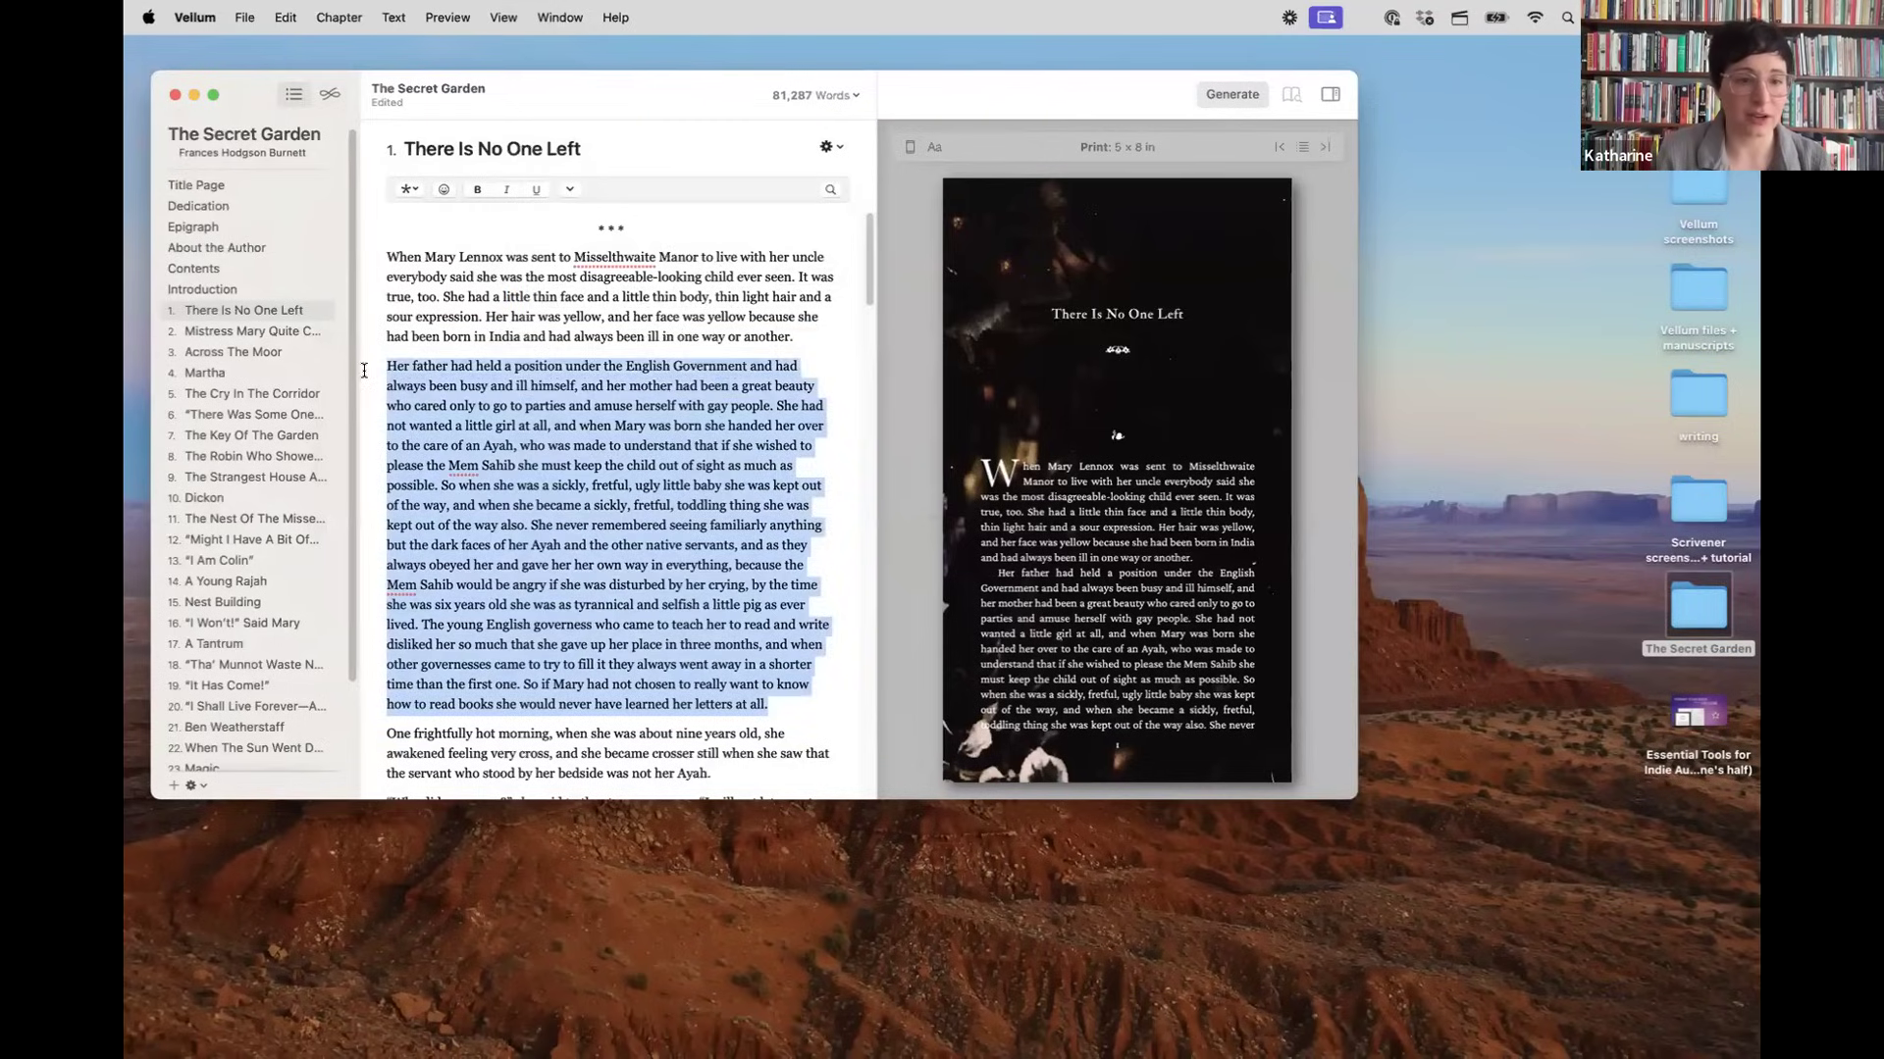
click(411, 191)
click(462, 372)
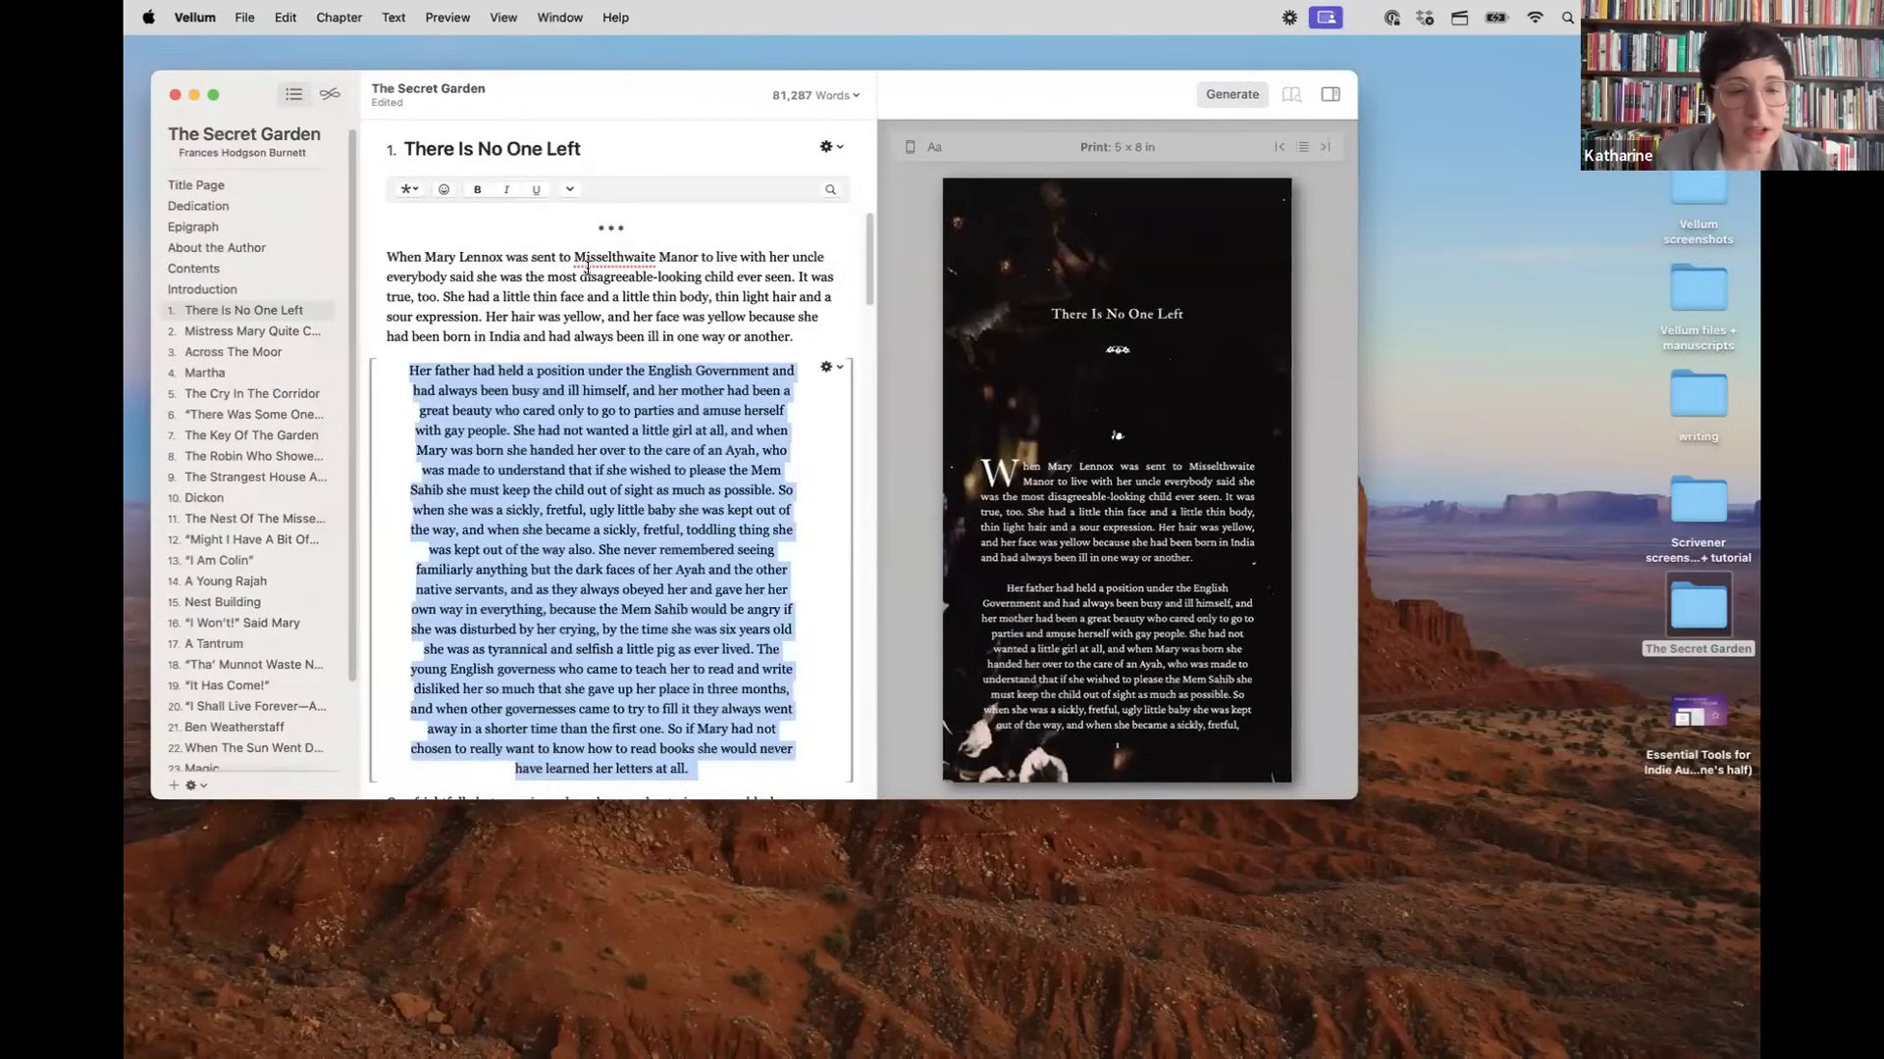
scroll(598, 324, down, 3)
scroll(530, 295, up, 3)
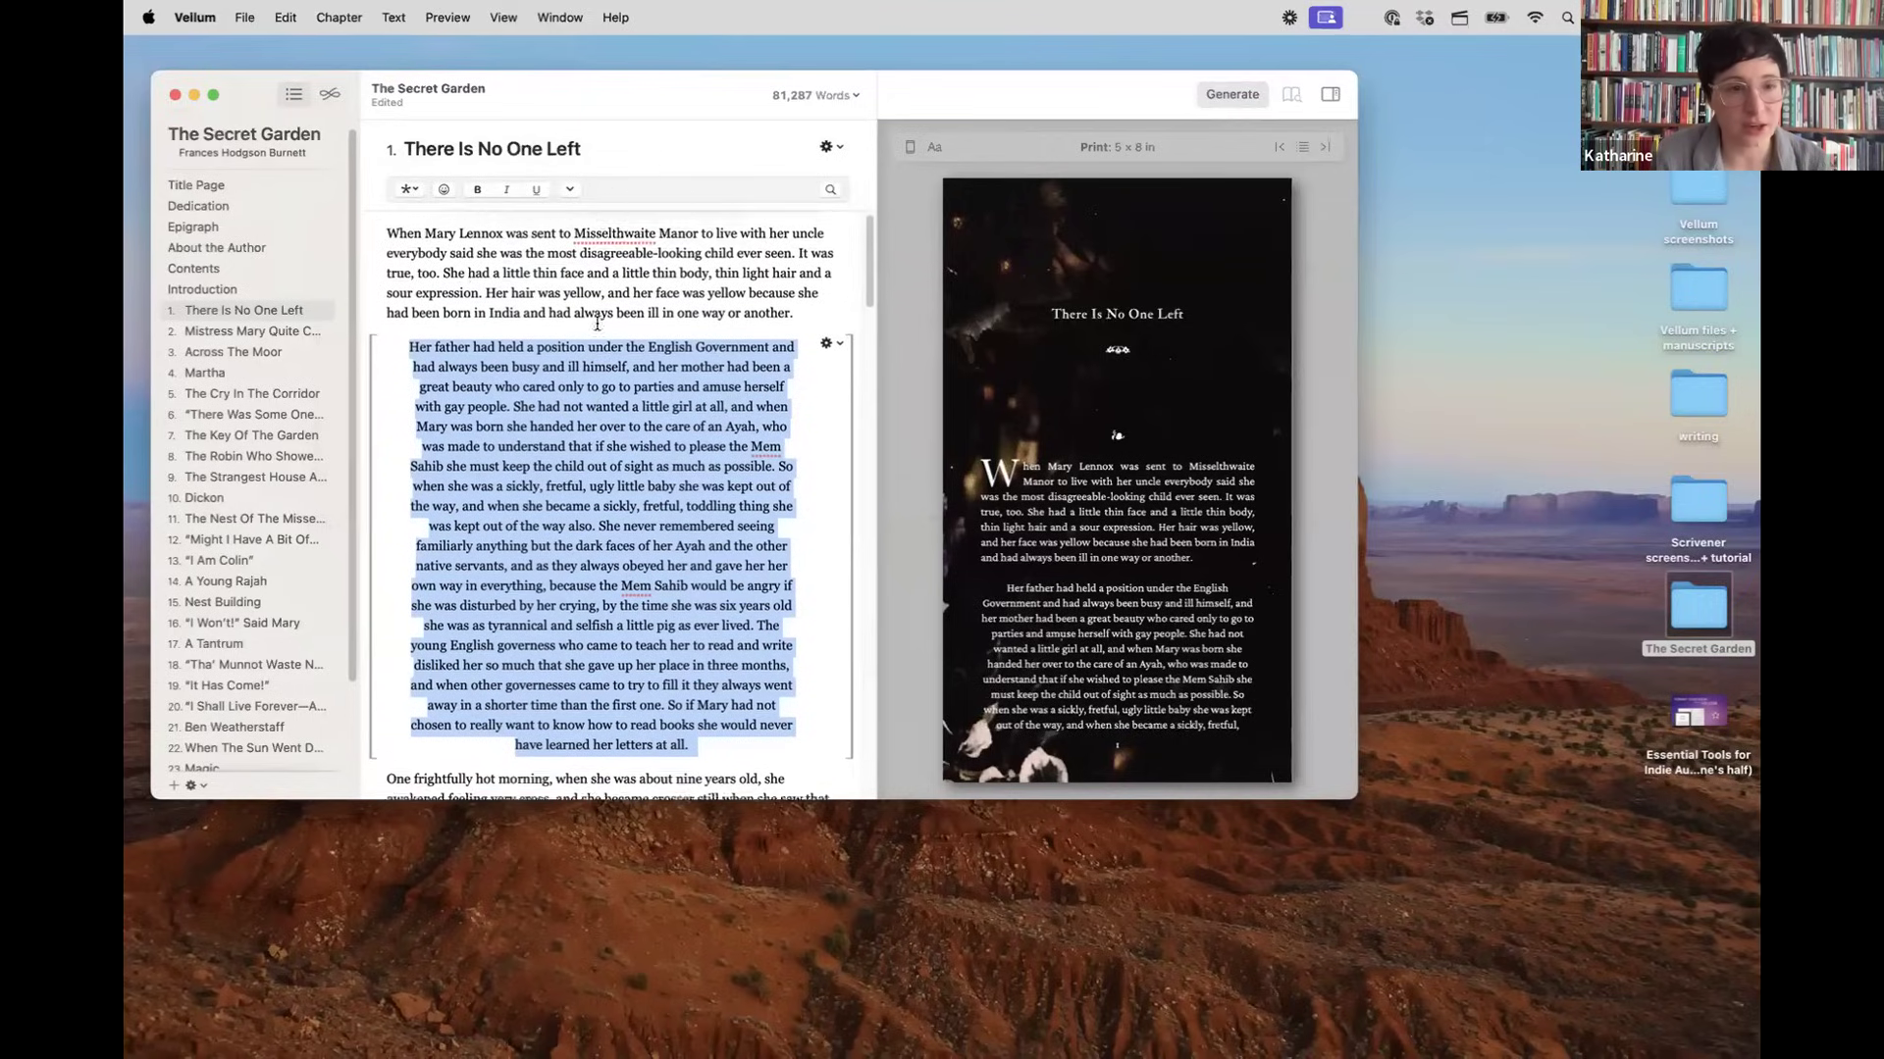
click(408, 189)
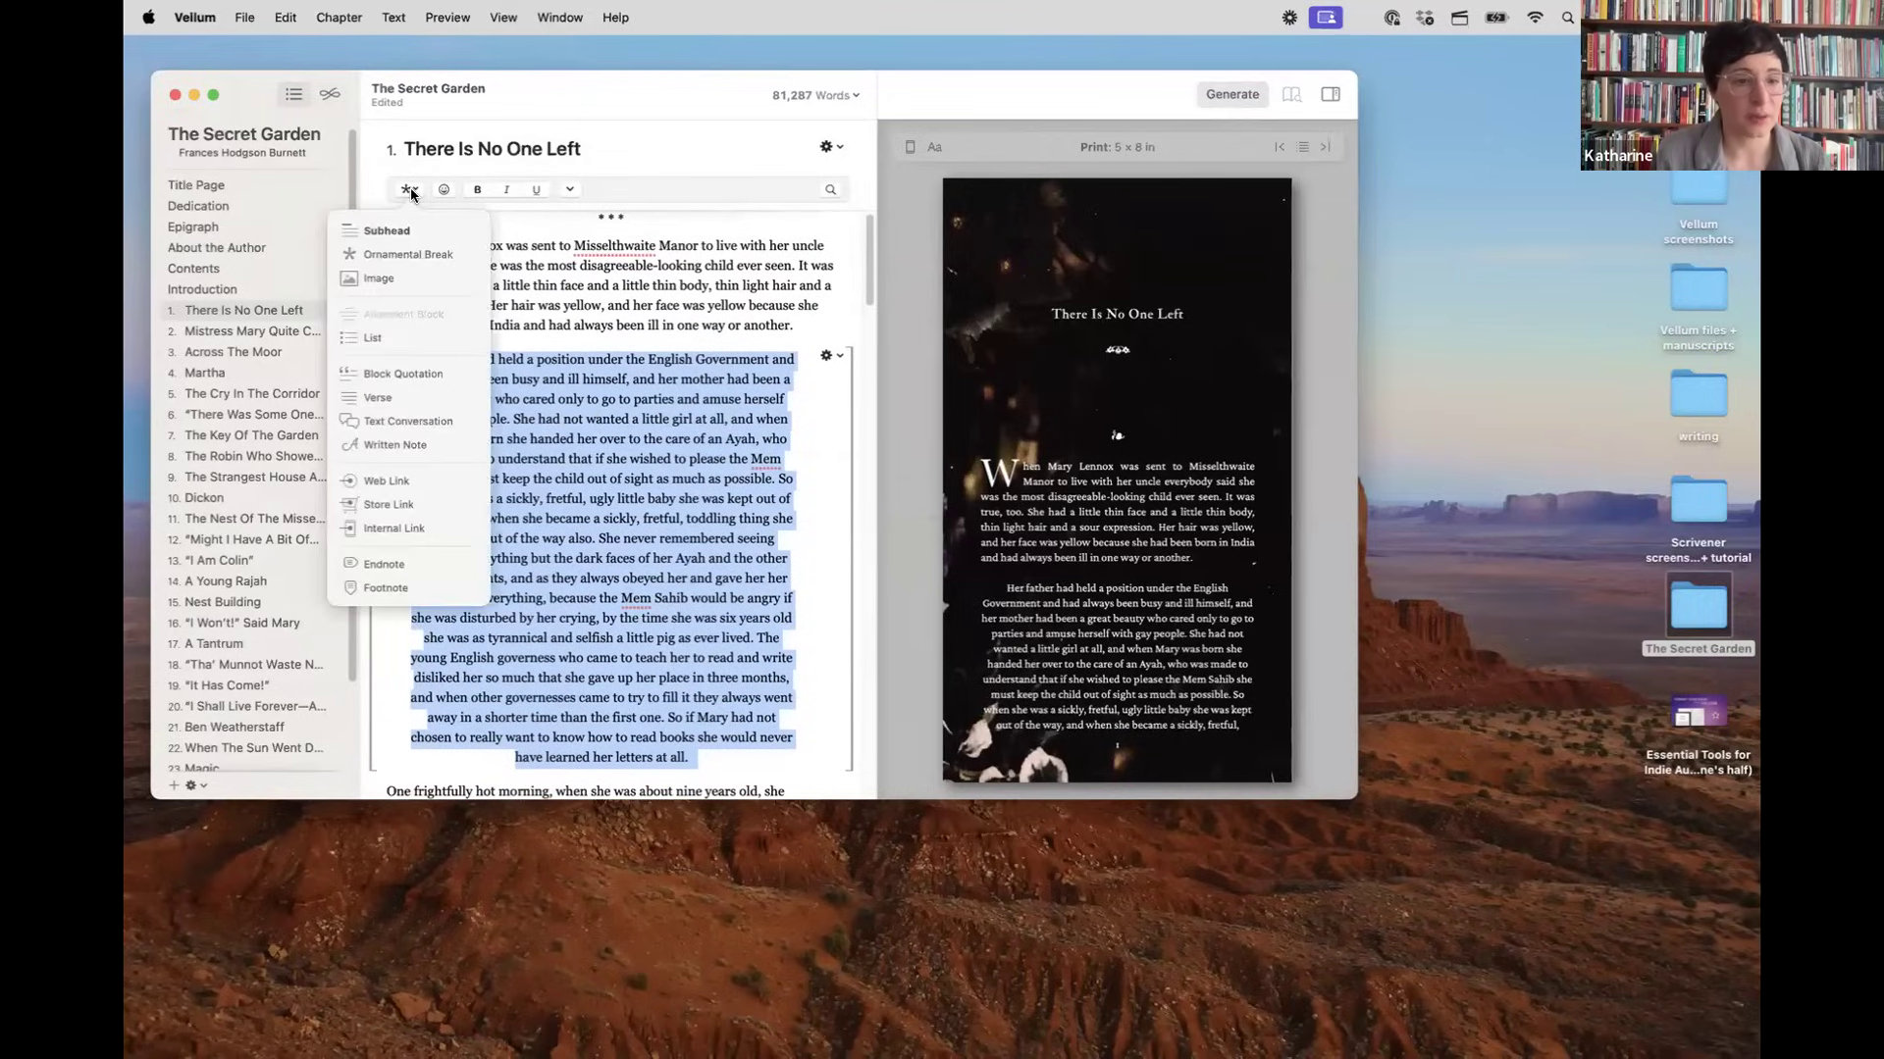
click(412, 194)
scroll(573, 459, down, 5)
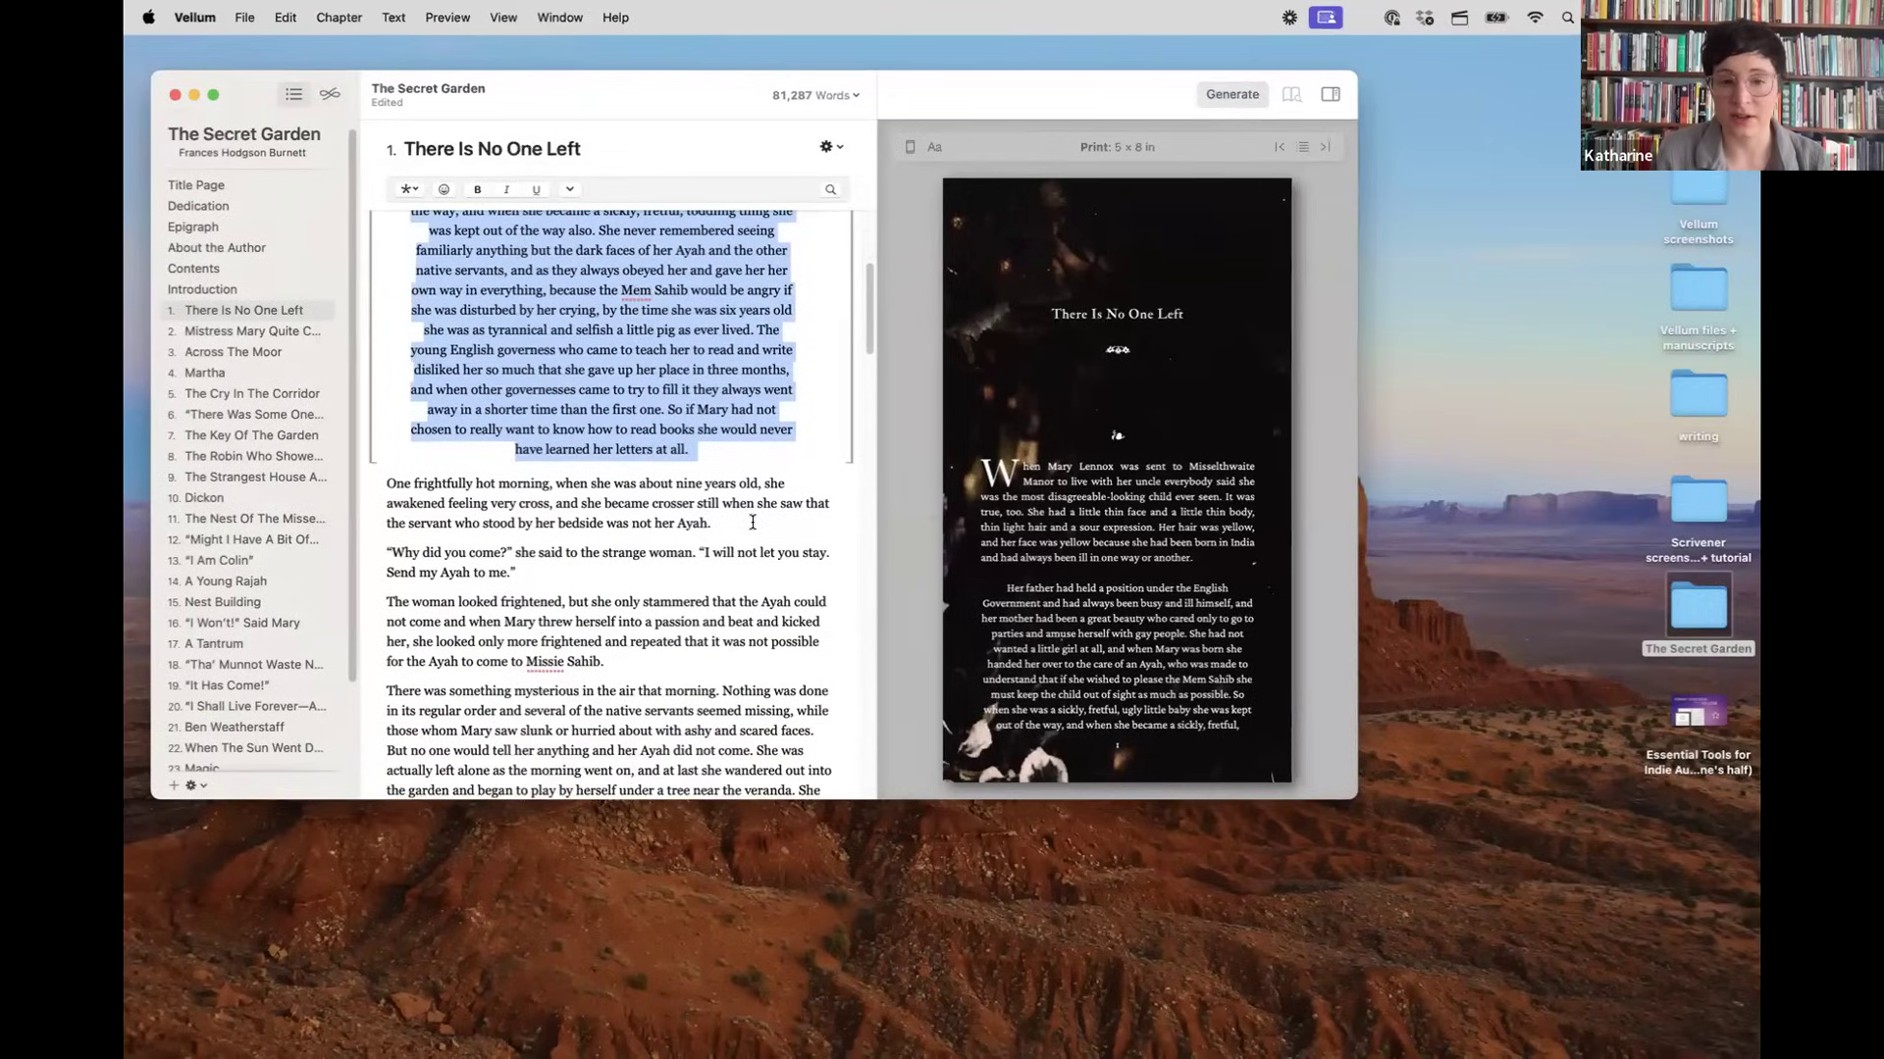
Step: Add the footnote "A wild footnote appeared." after "was not her Ayah." and check it on the second page of the print preview
click(714, 523)
click(408, 189)
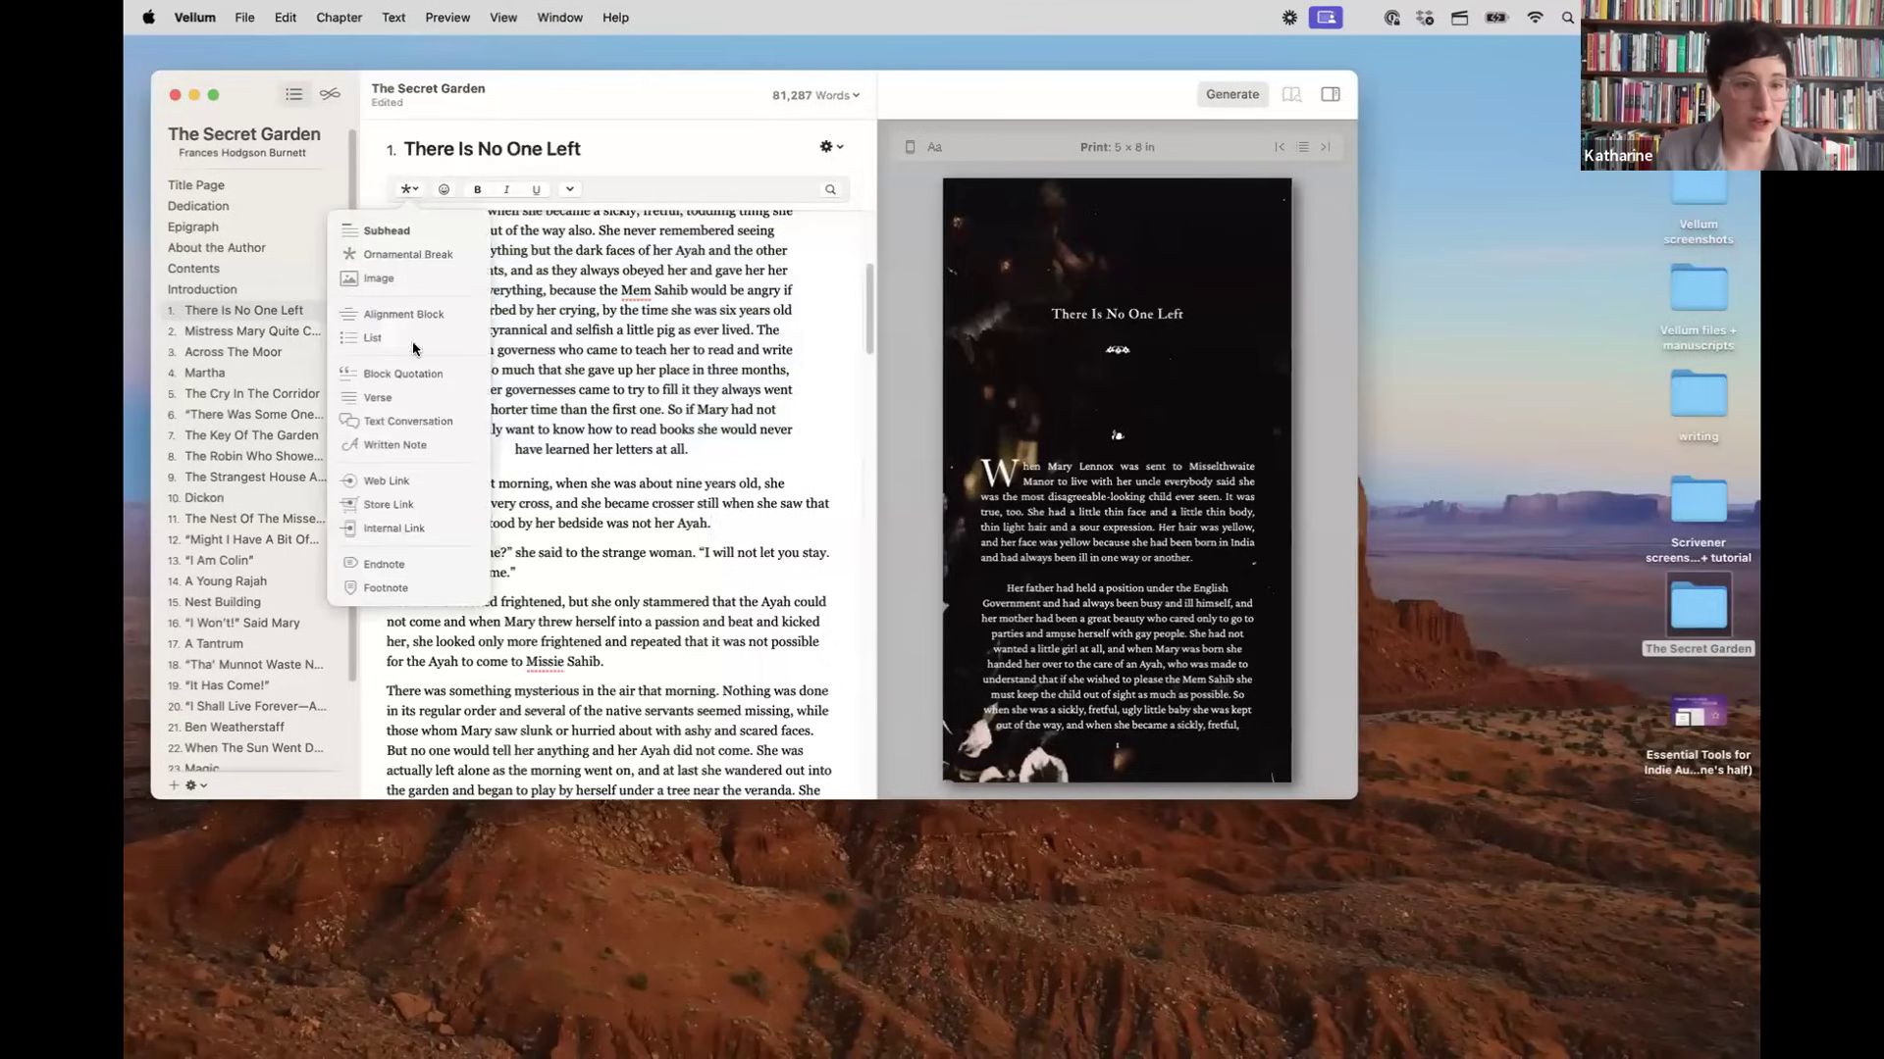
click(385, 587)
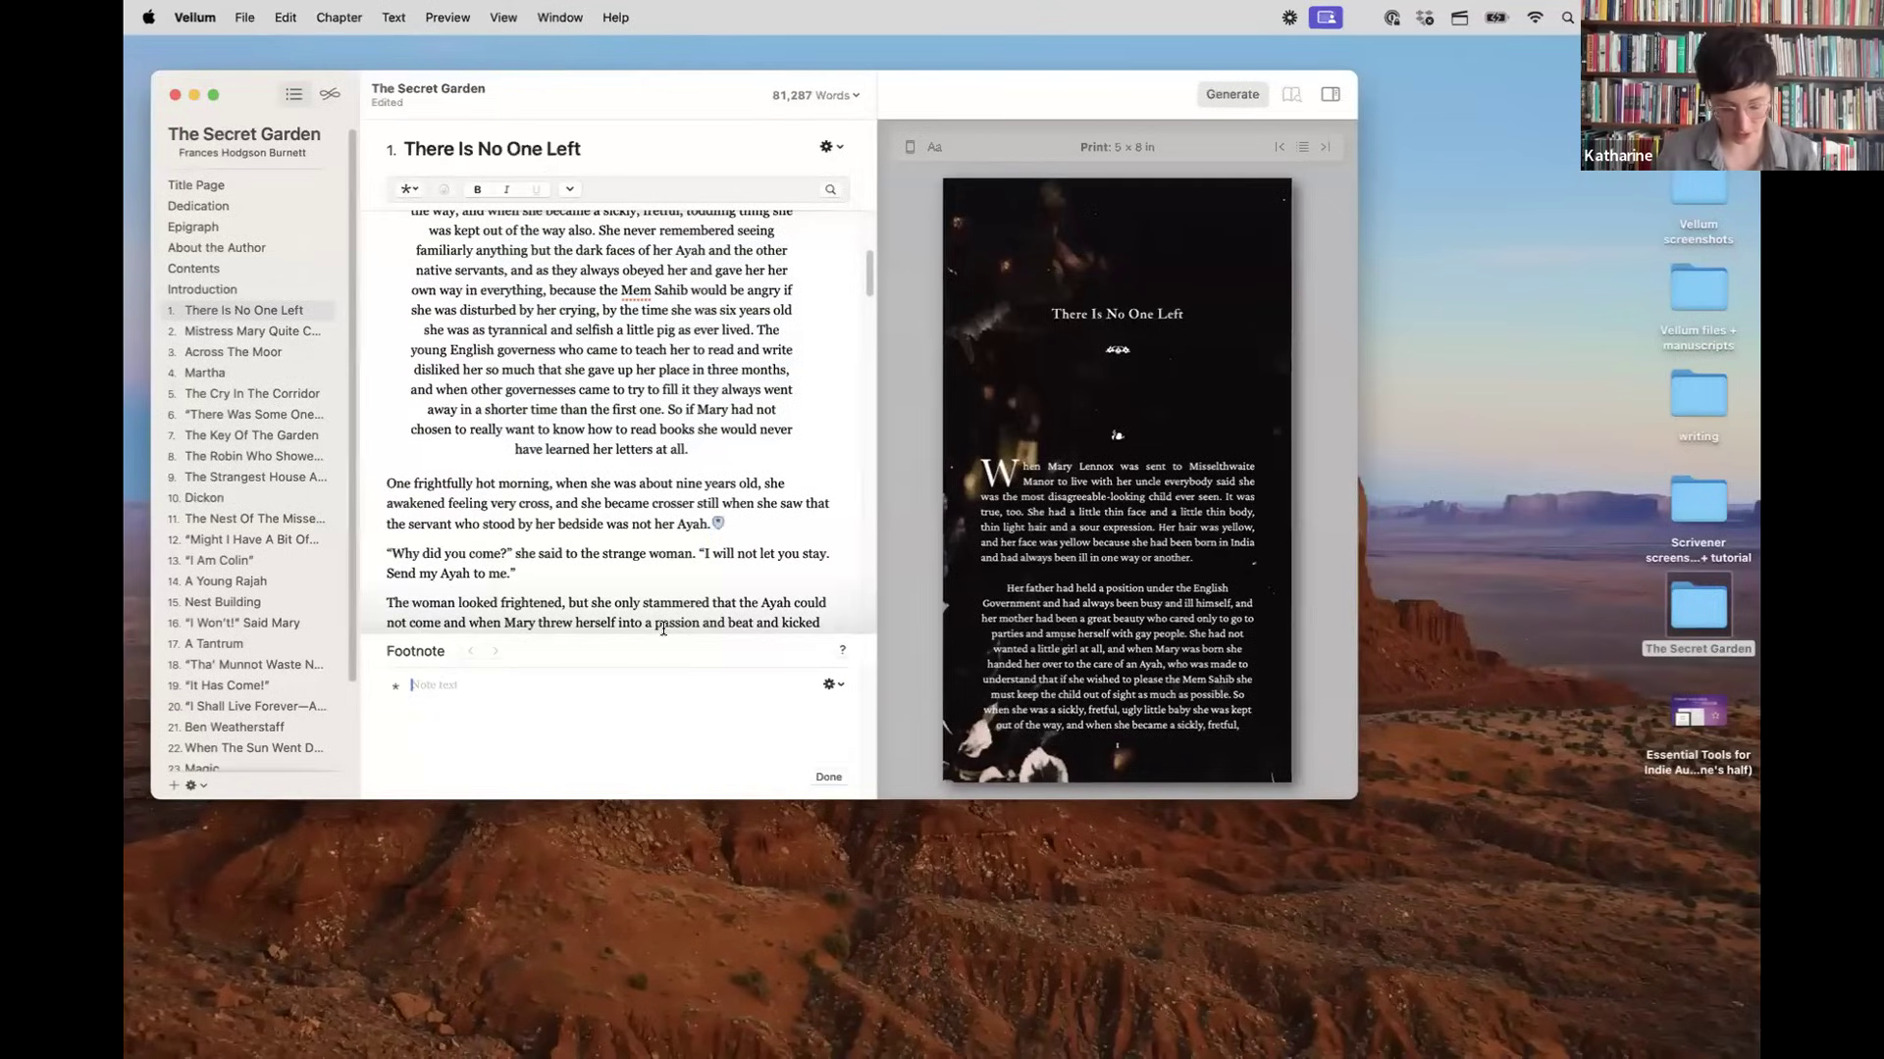
text(A Wild)
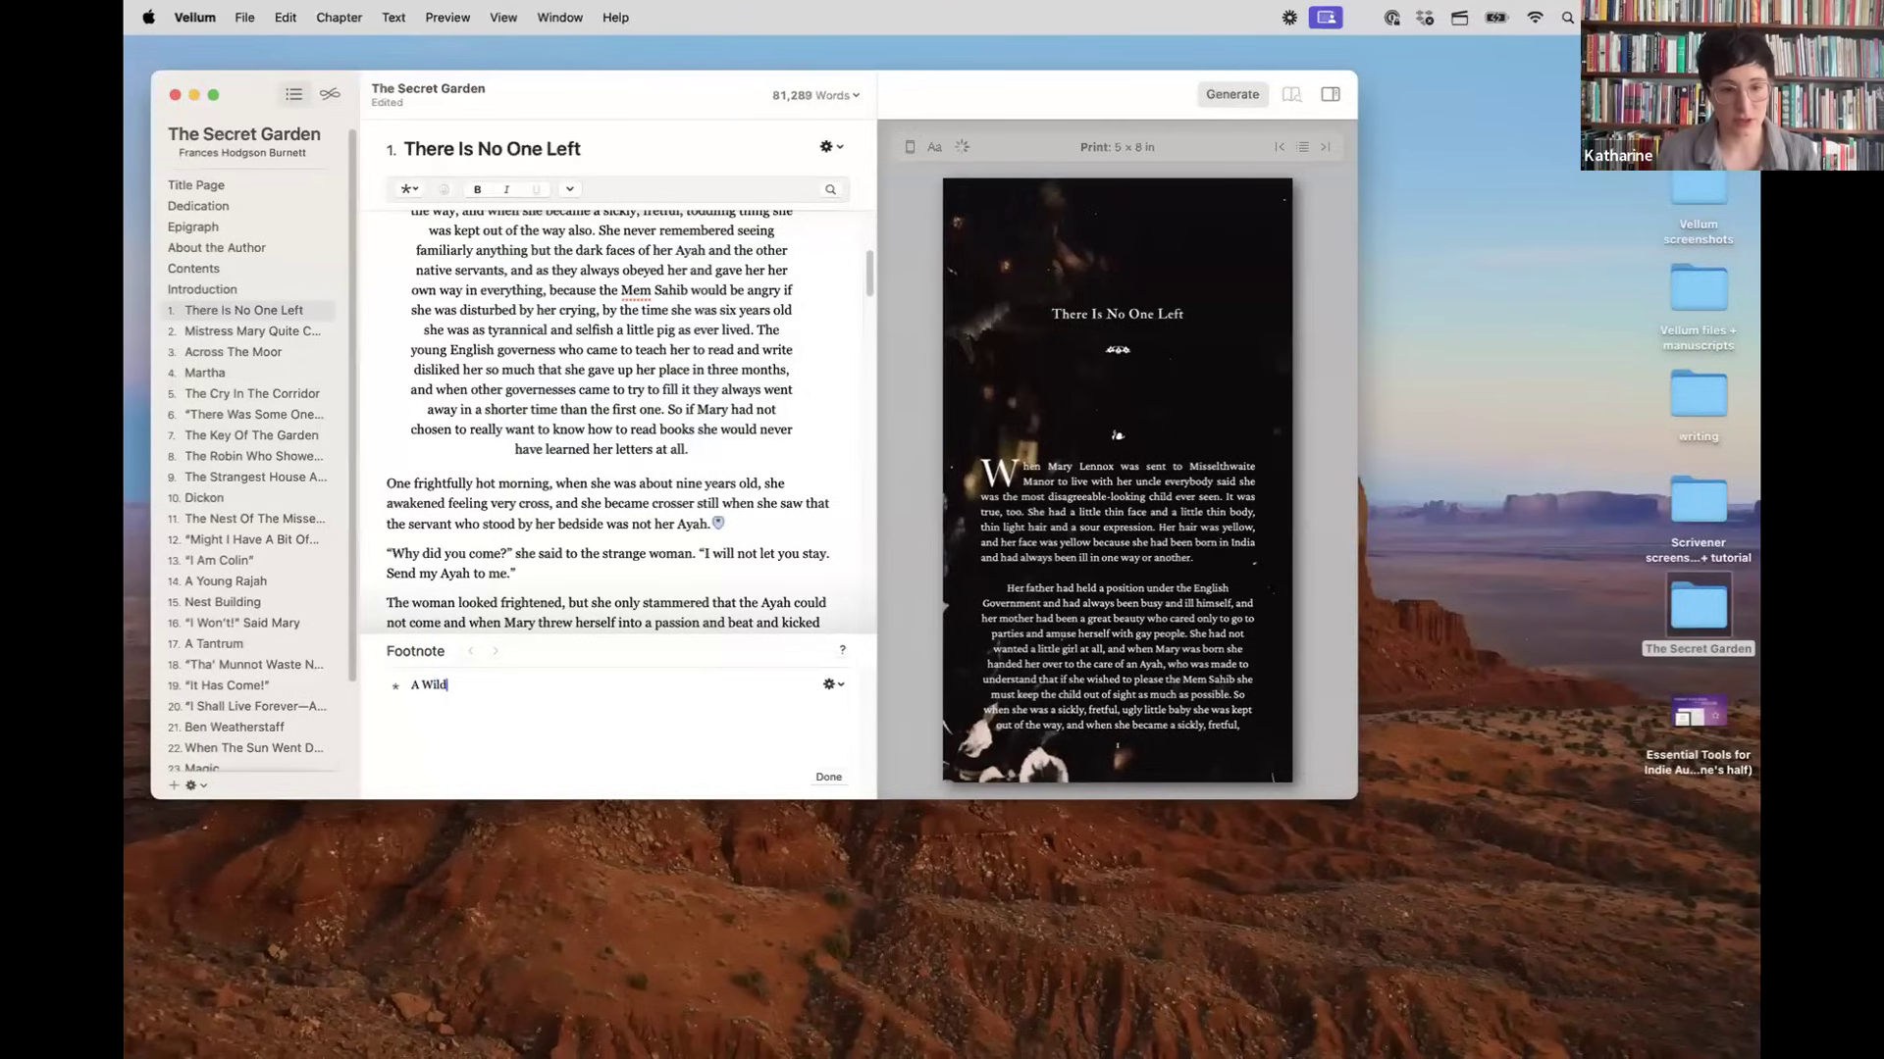
text( footnote appeared.)
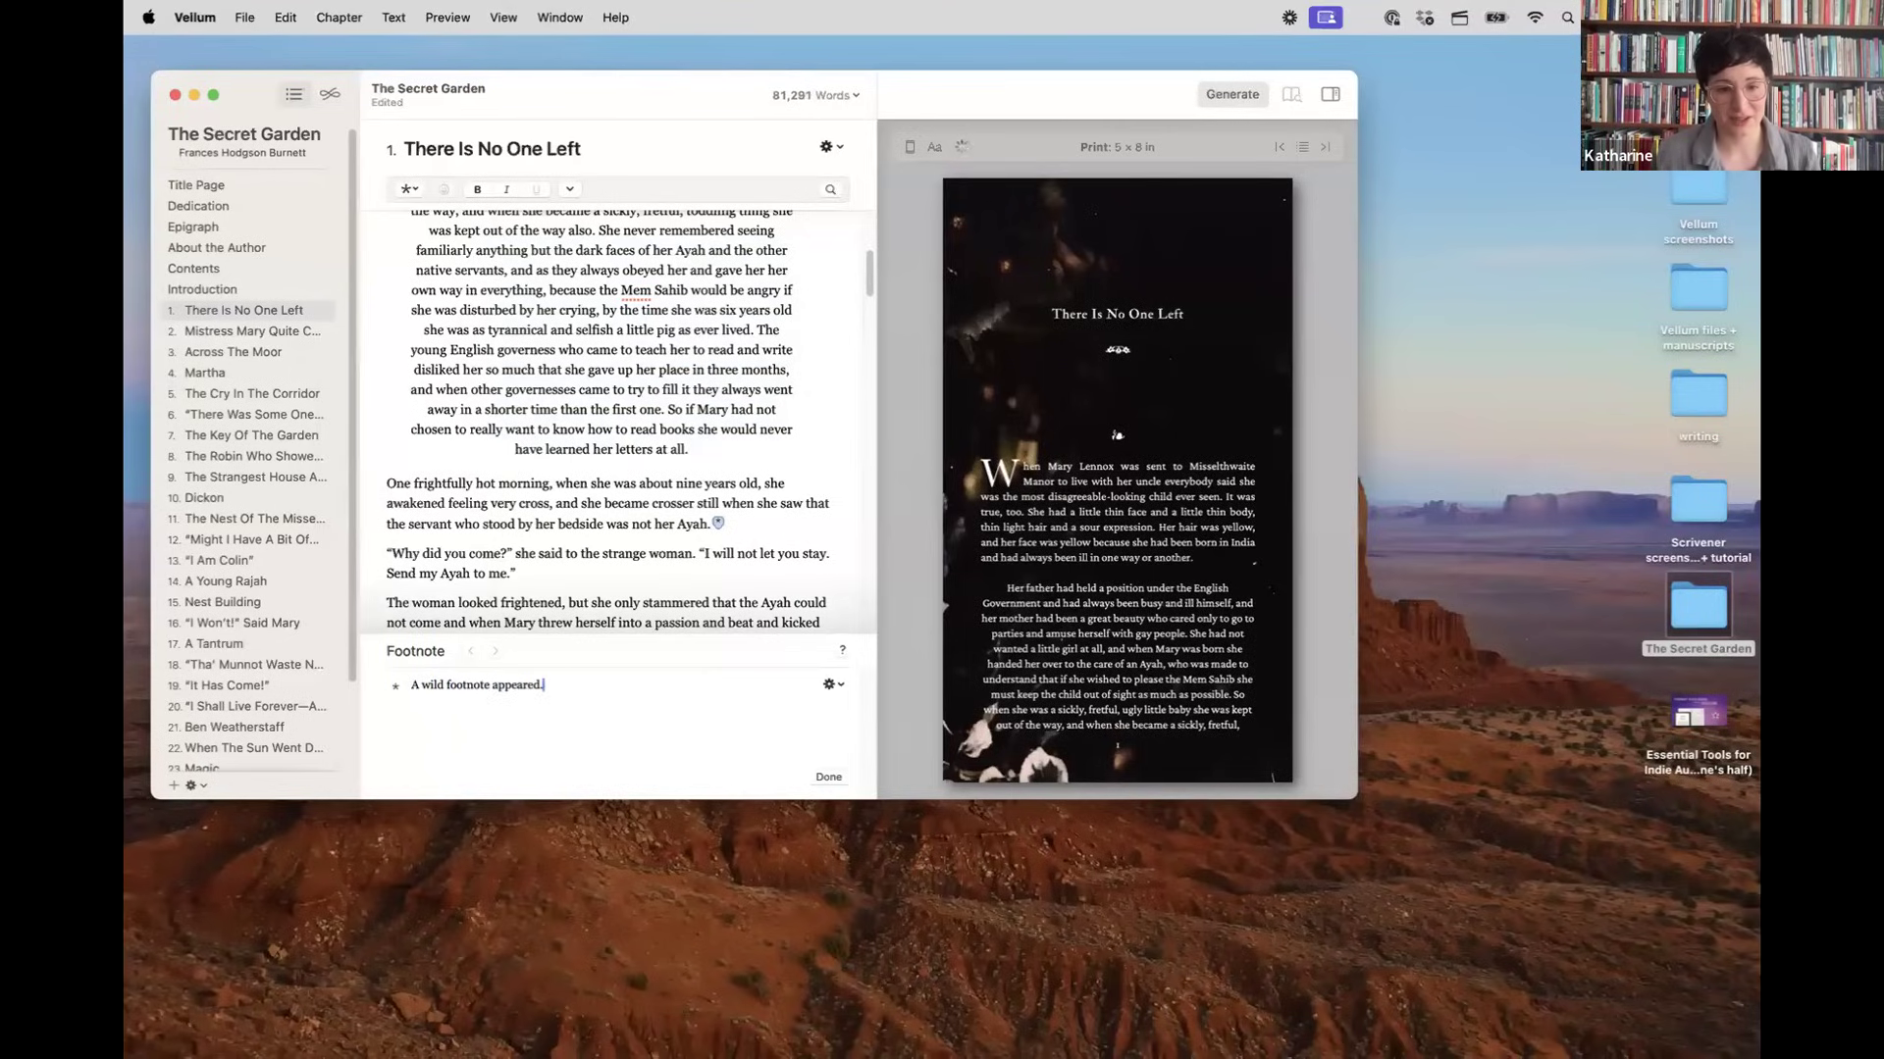
click(1305, 485)
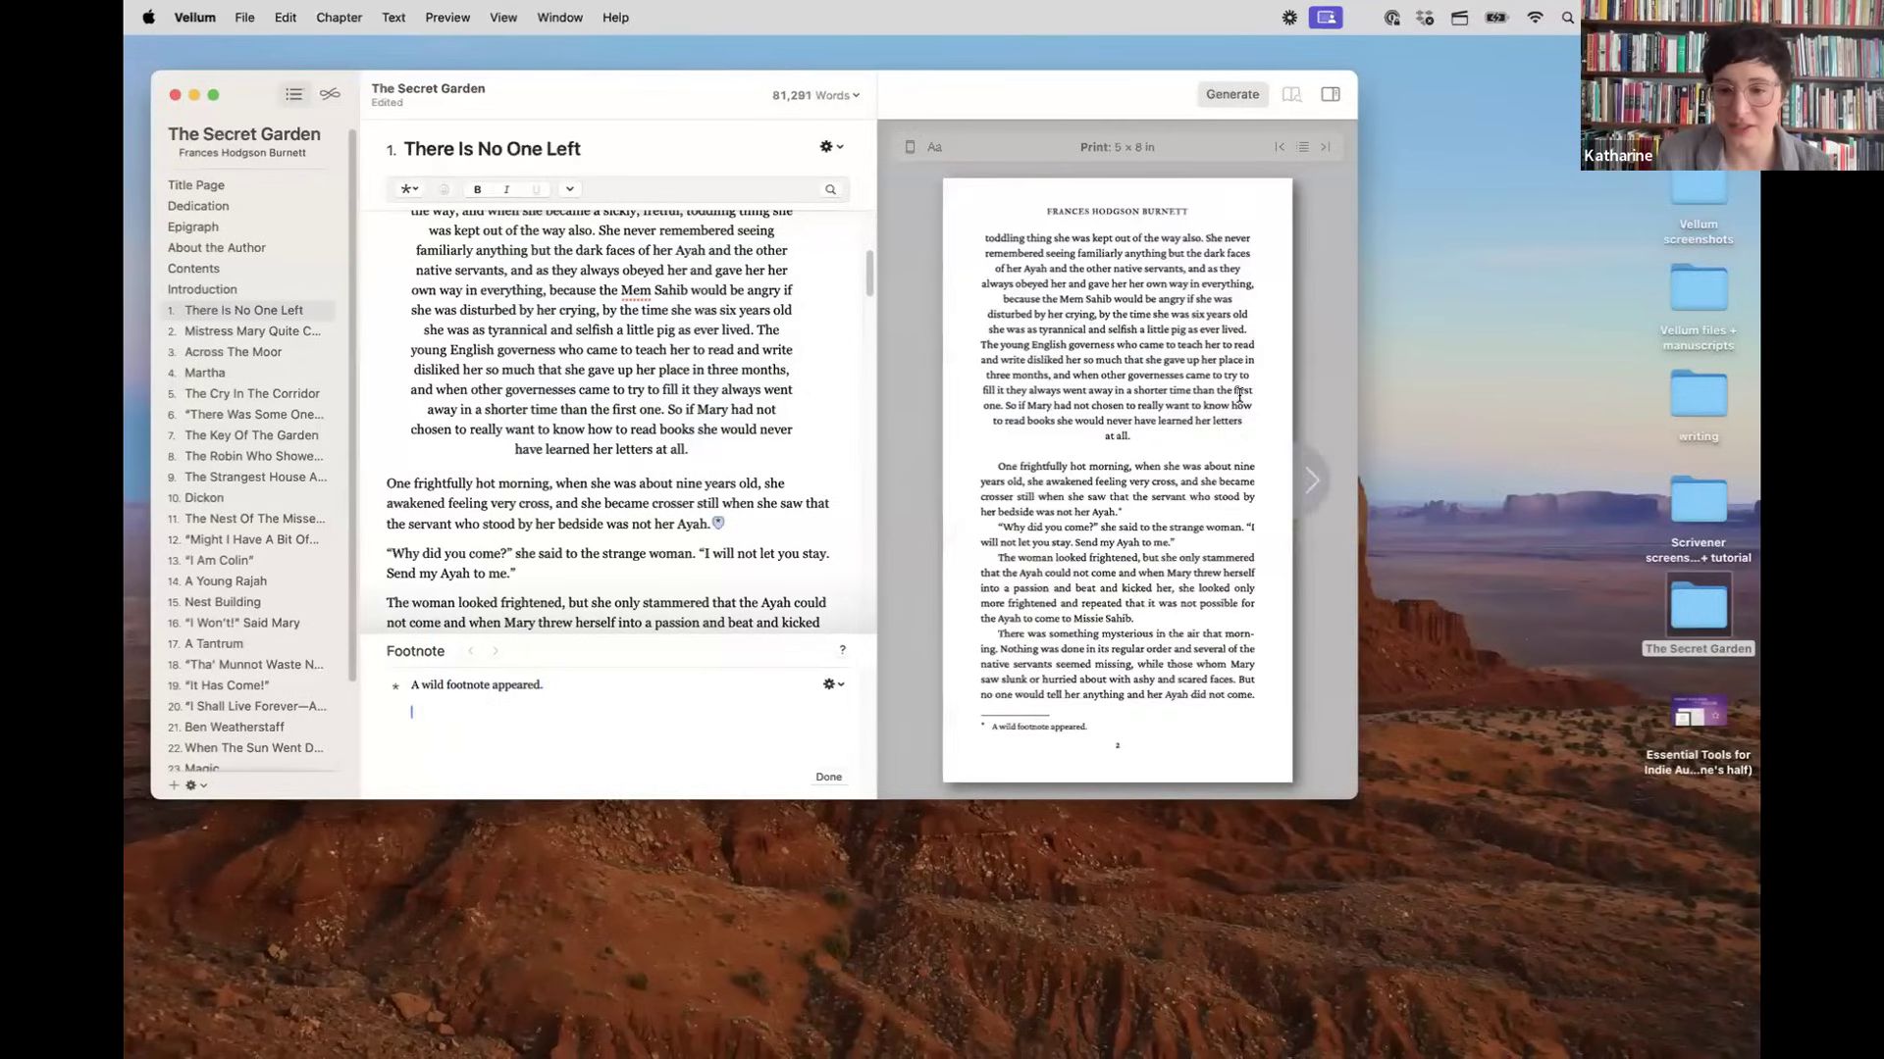
click(489, 440)
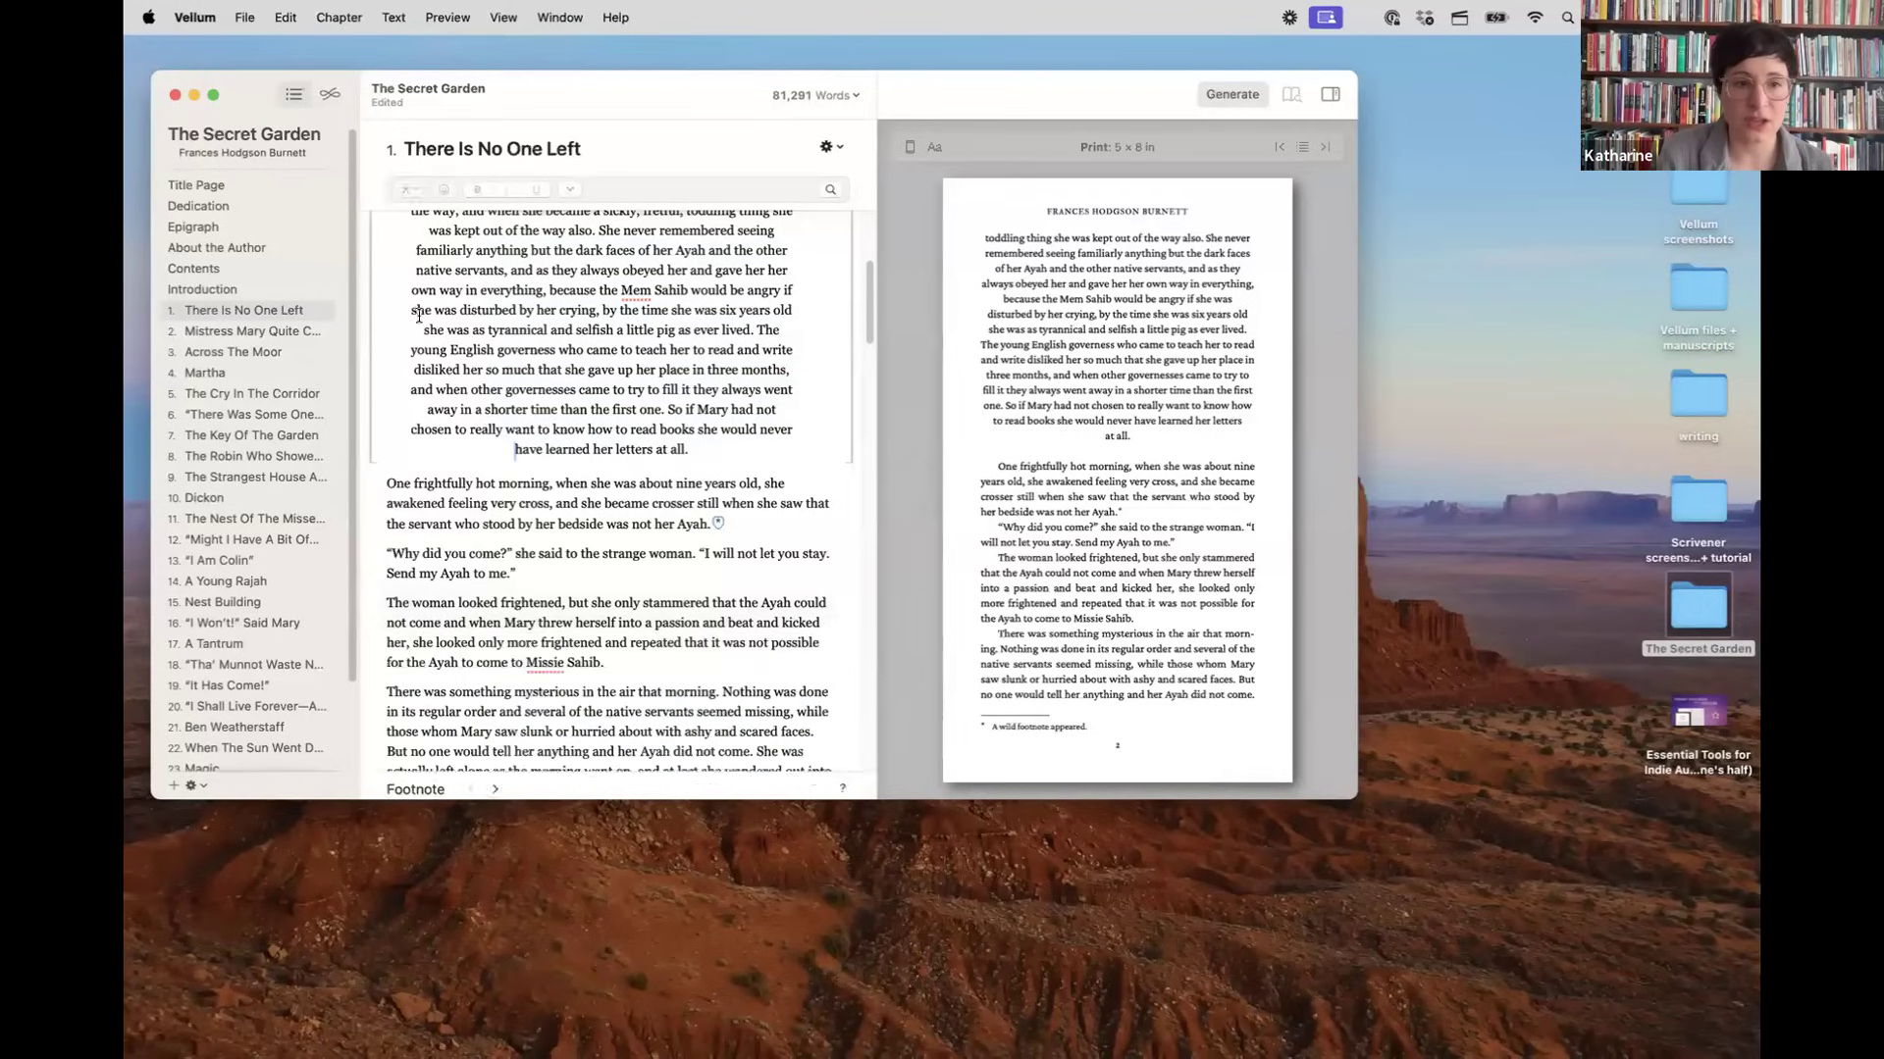
Step: Search the book's text for "garden"
scroll(723, 324, up, 5)
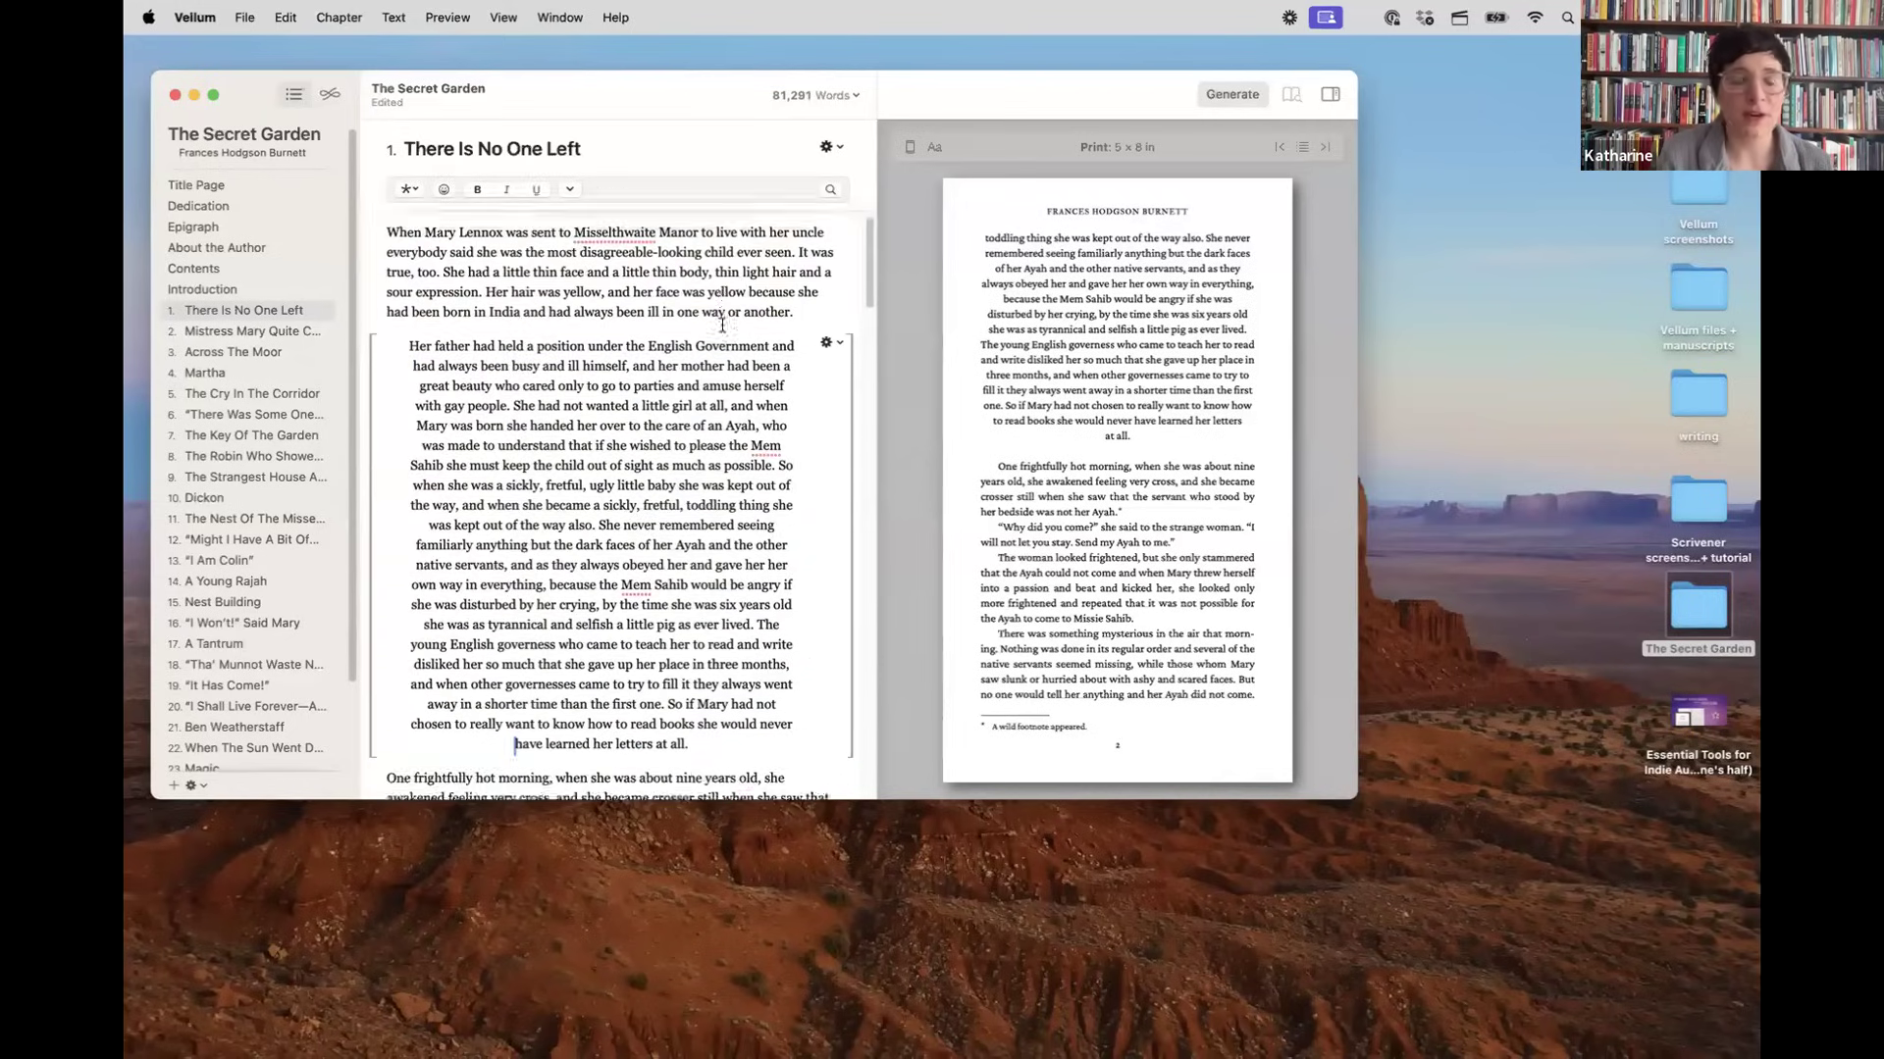
click(829, 188)
triple_click(628, 220)
key(BackSpace)
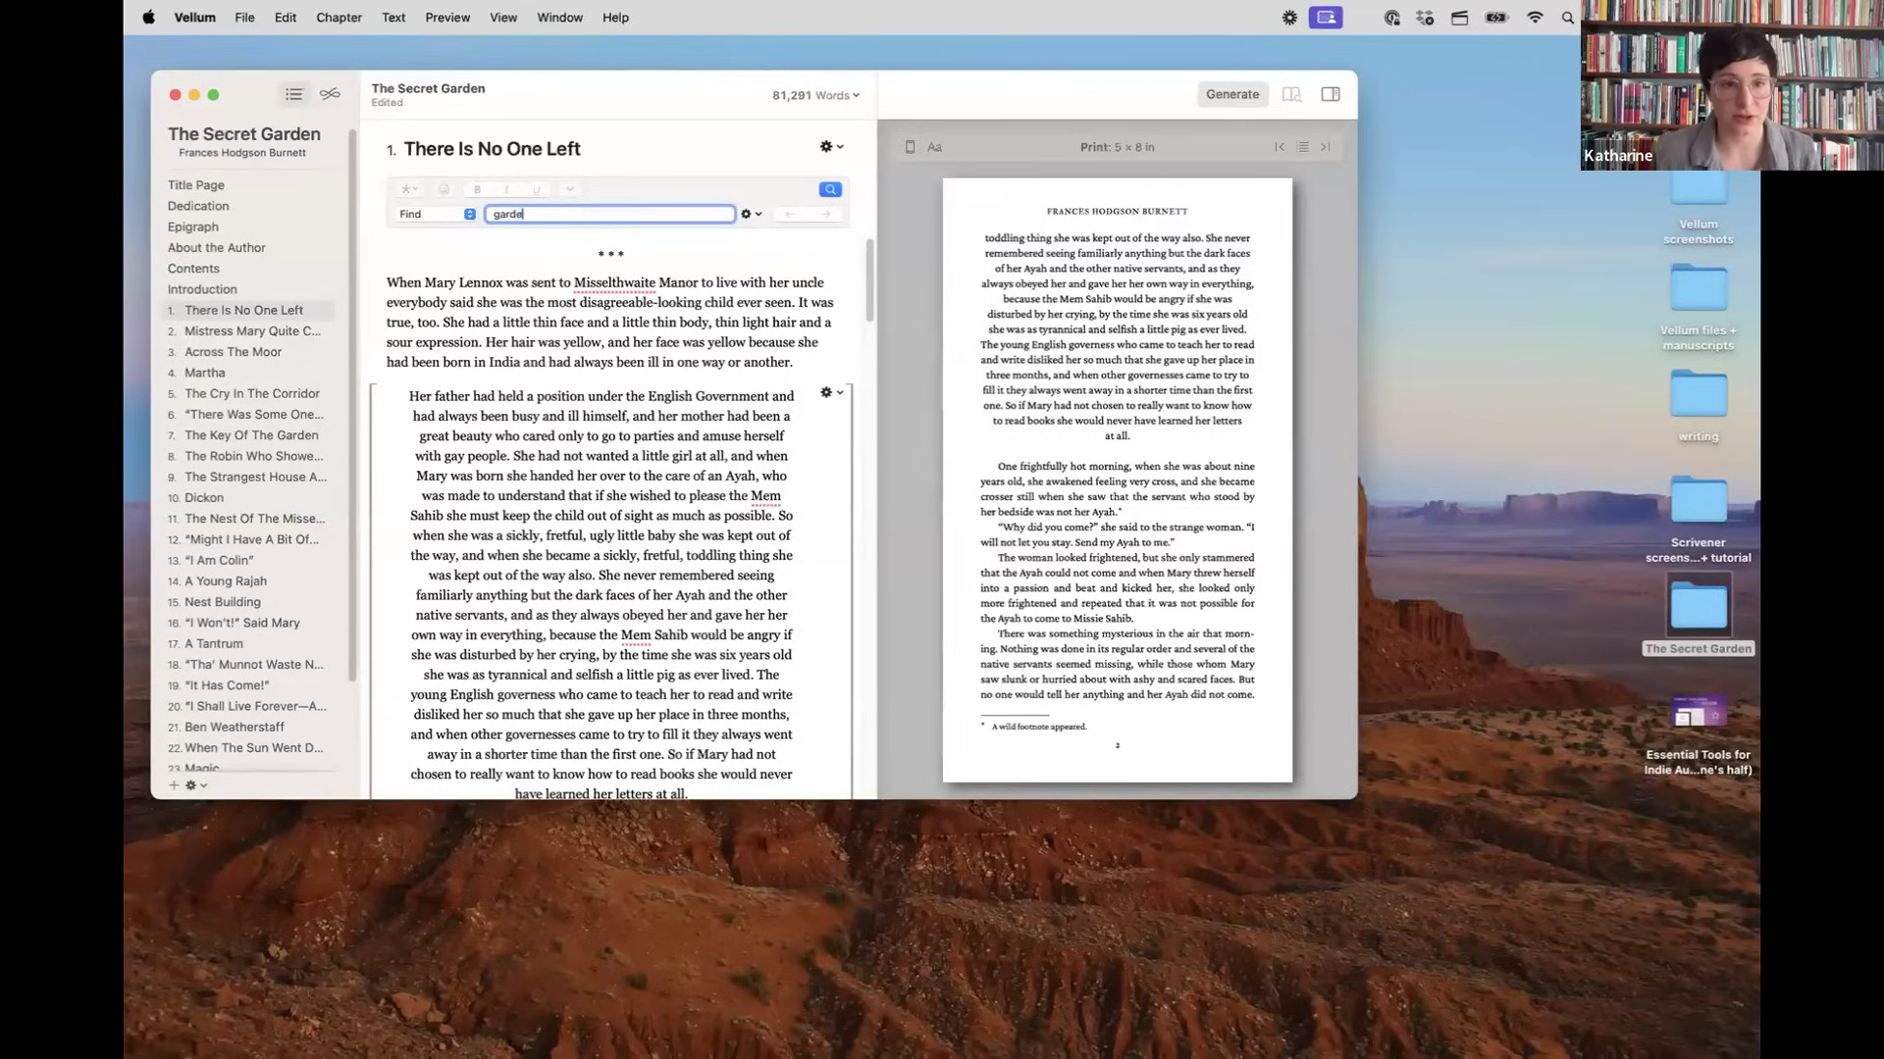
text(n)
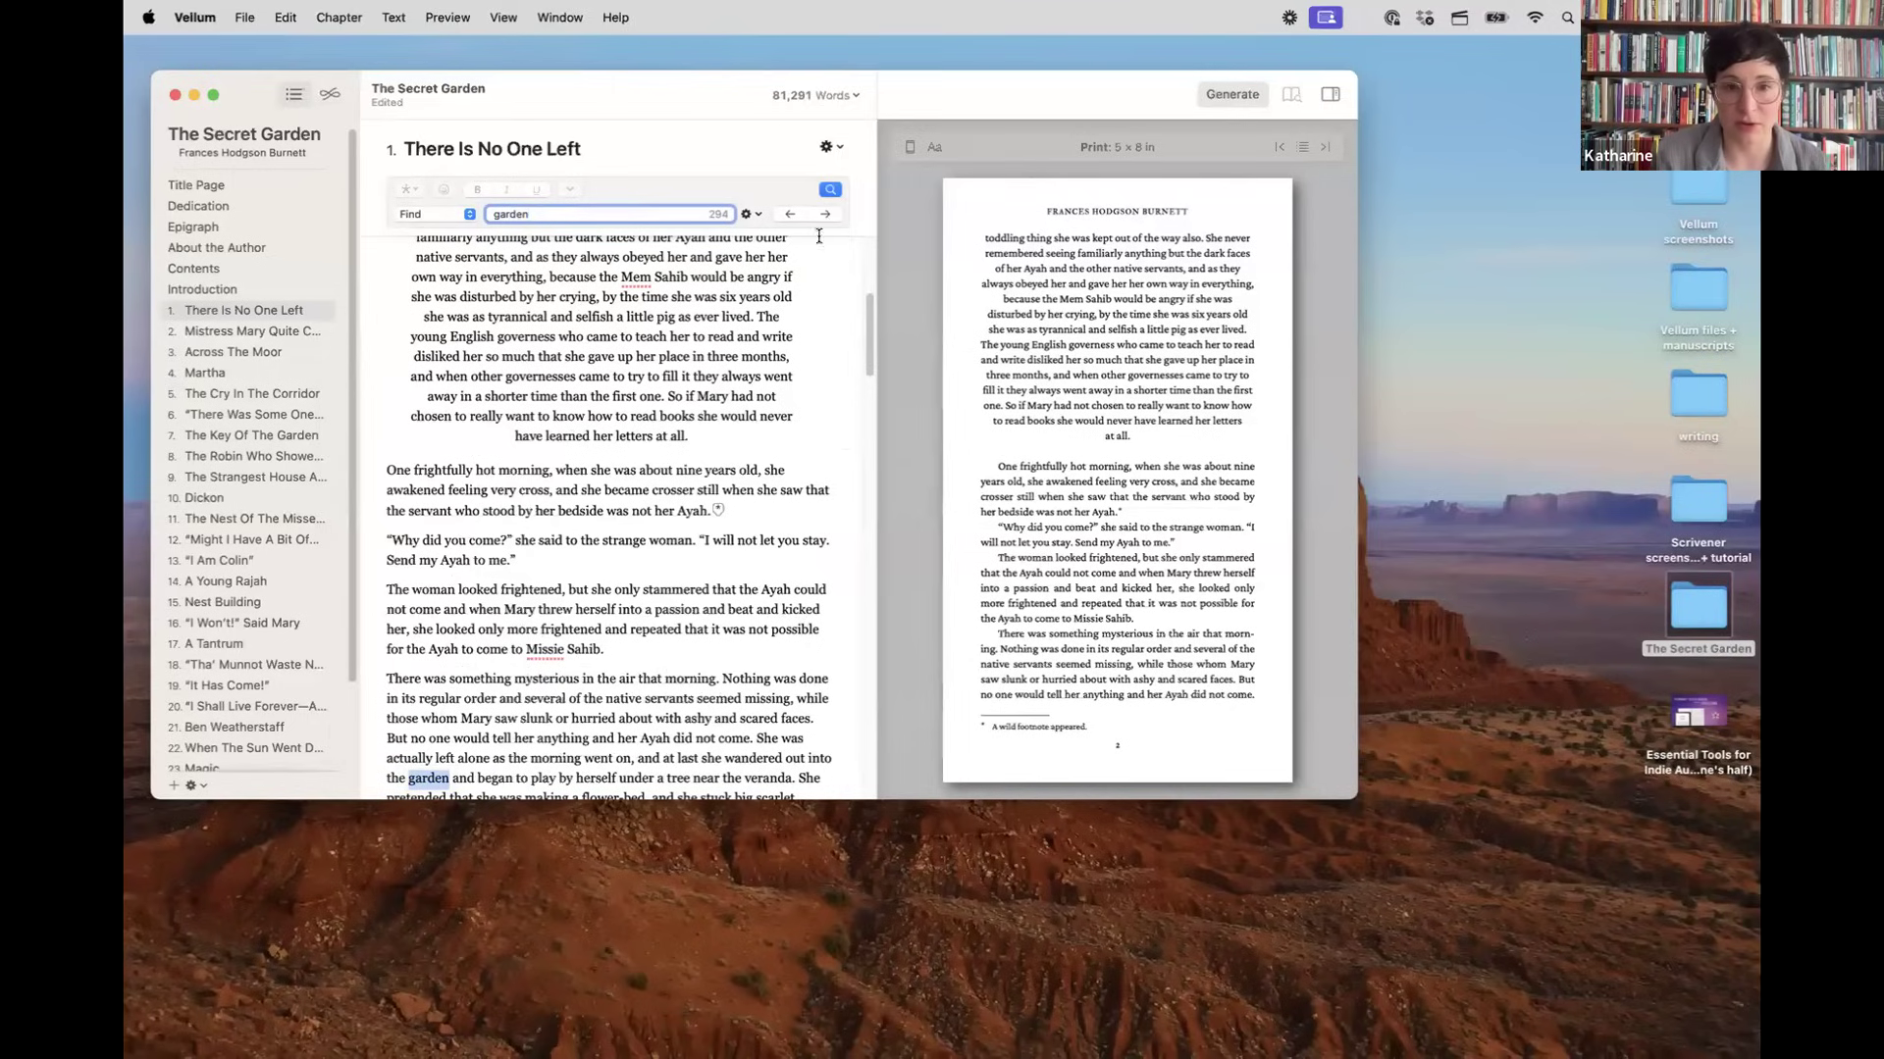
Step: Switch the search to Find Special and review the text features it can locate, keeping Ornamental Break
click(399, 222)
click(416, 263)
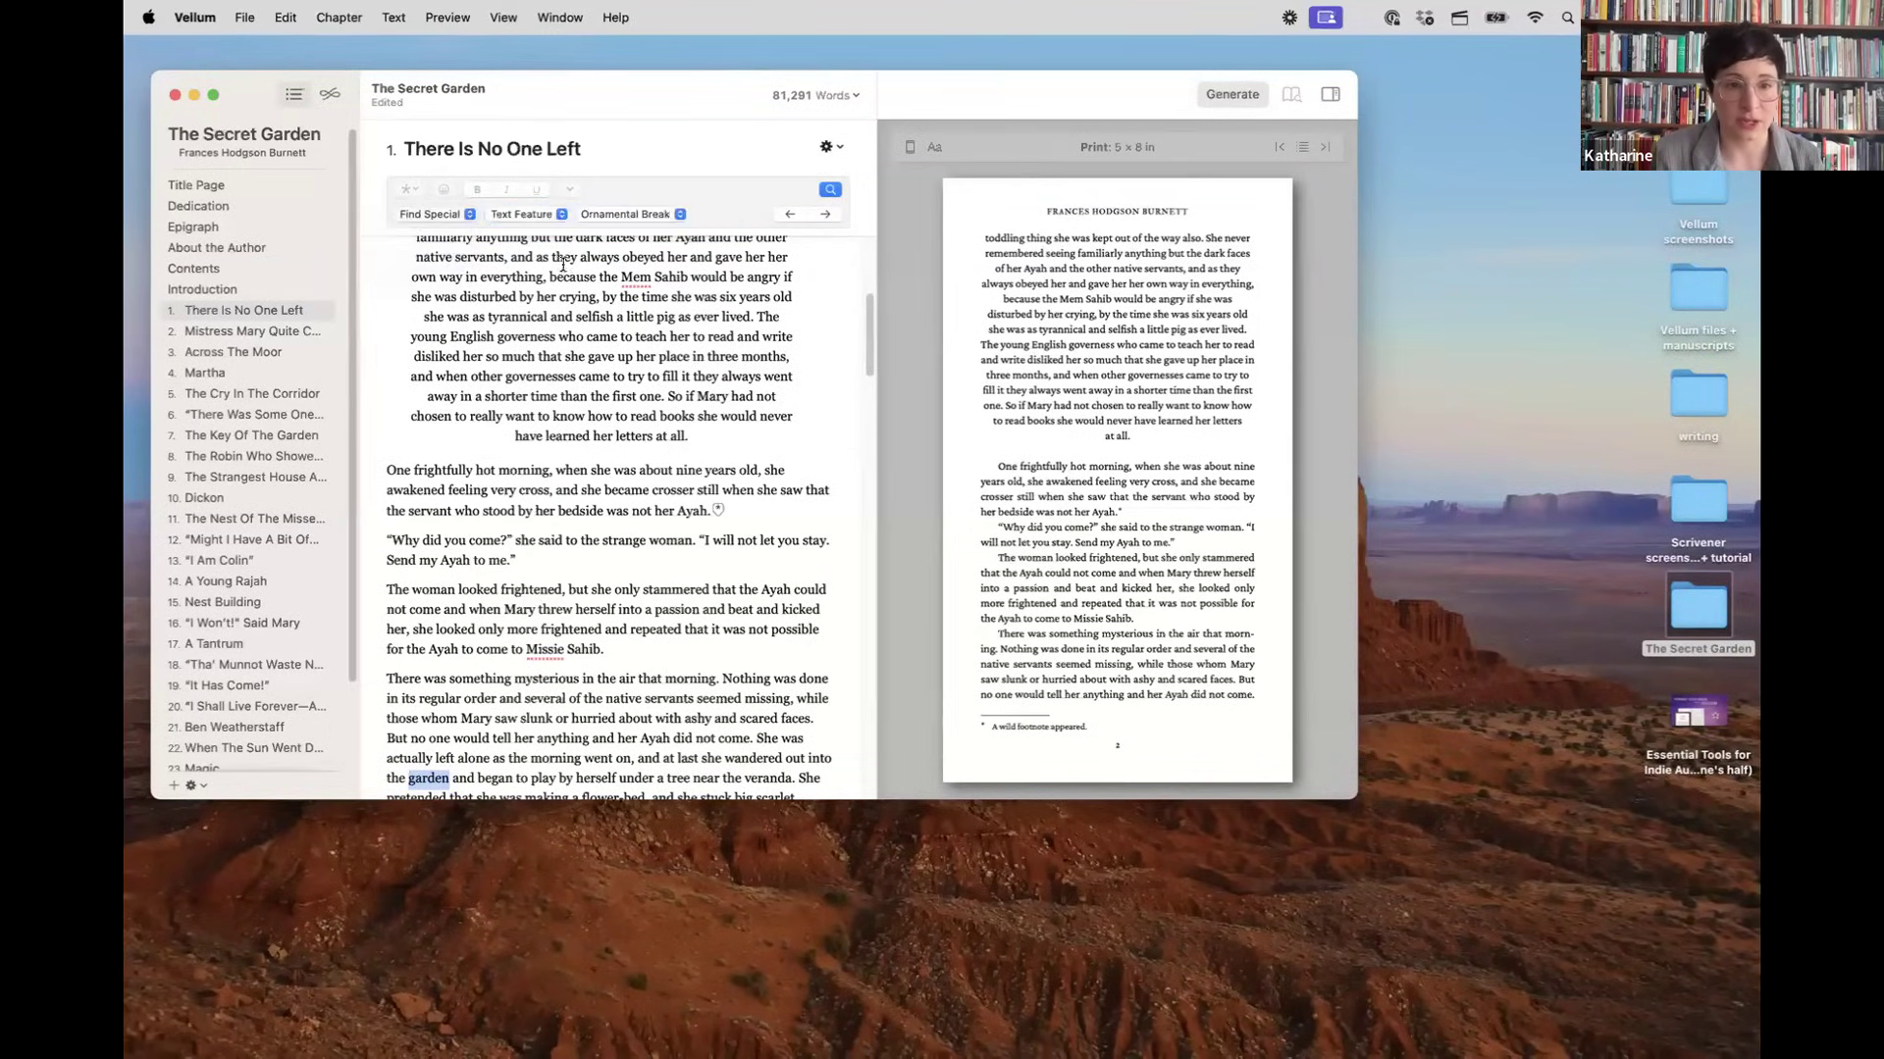
scroll(519, 279, up, 4)
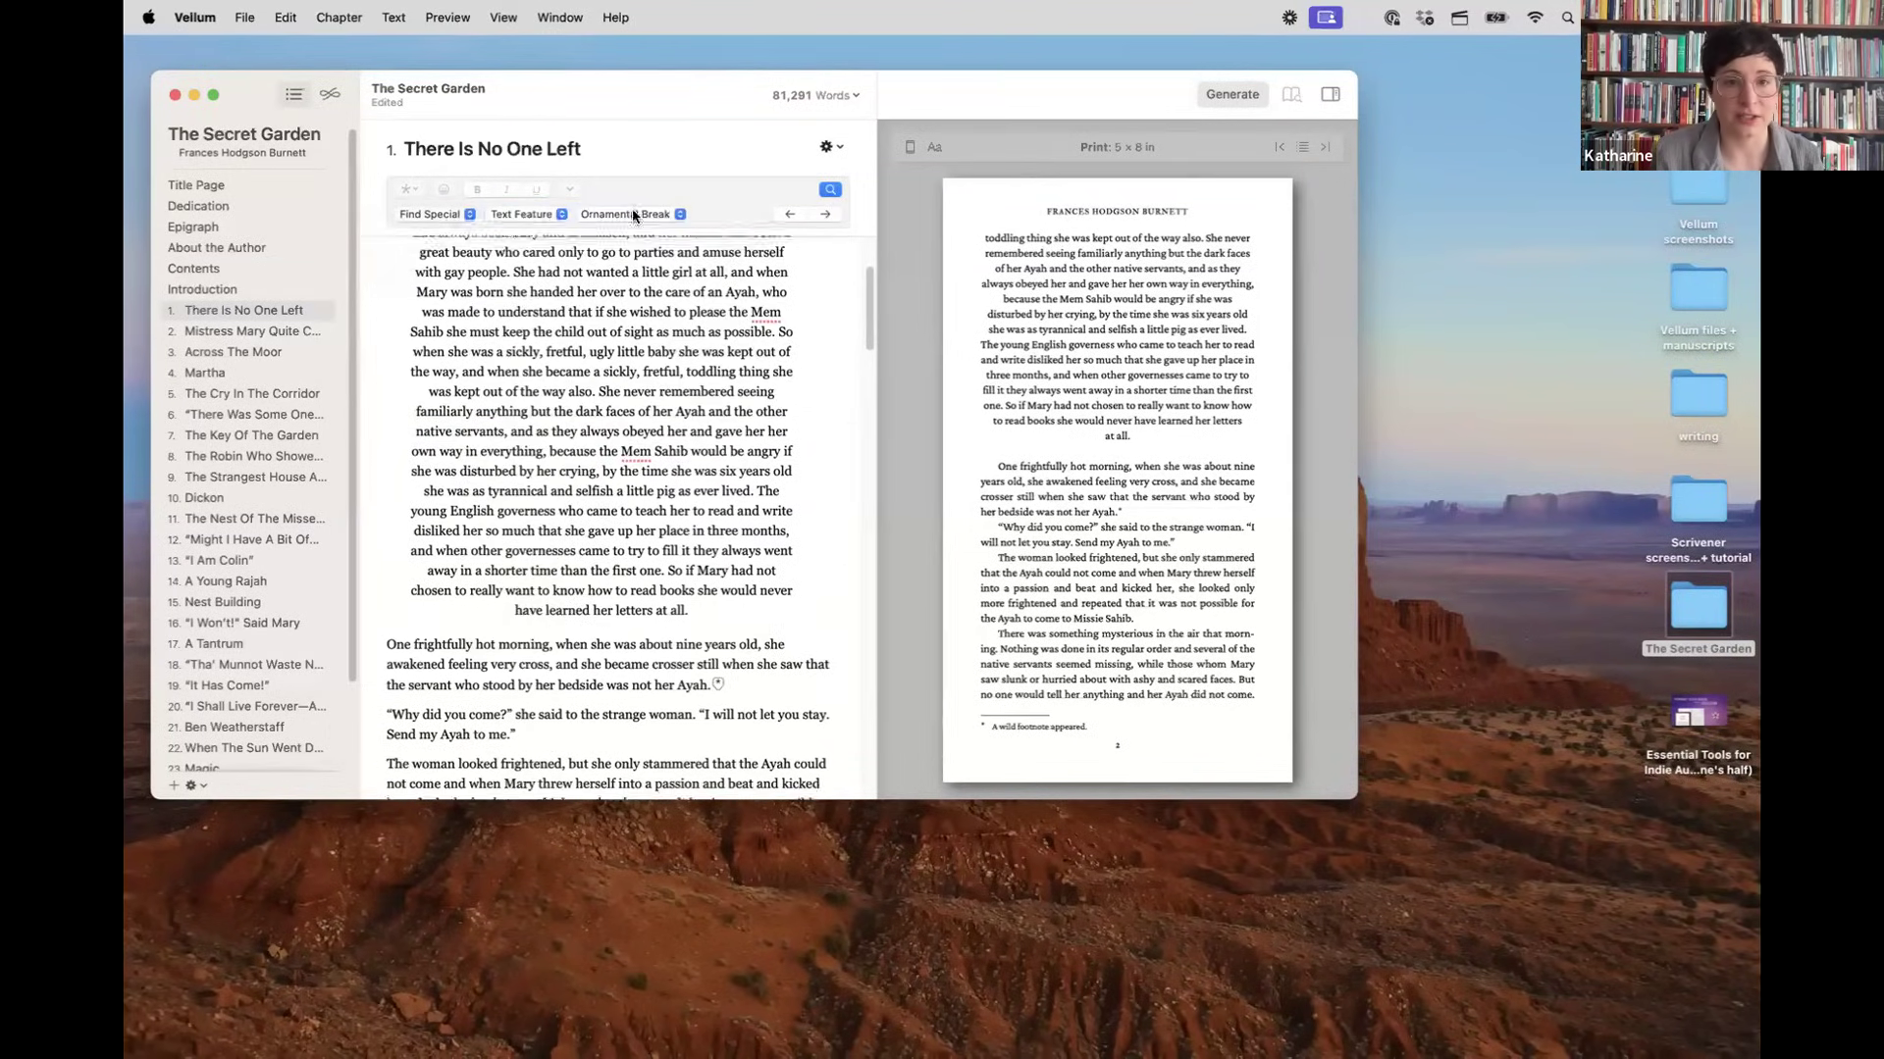
click(554, 213)
click(530, 215)
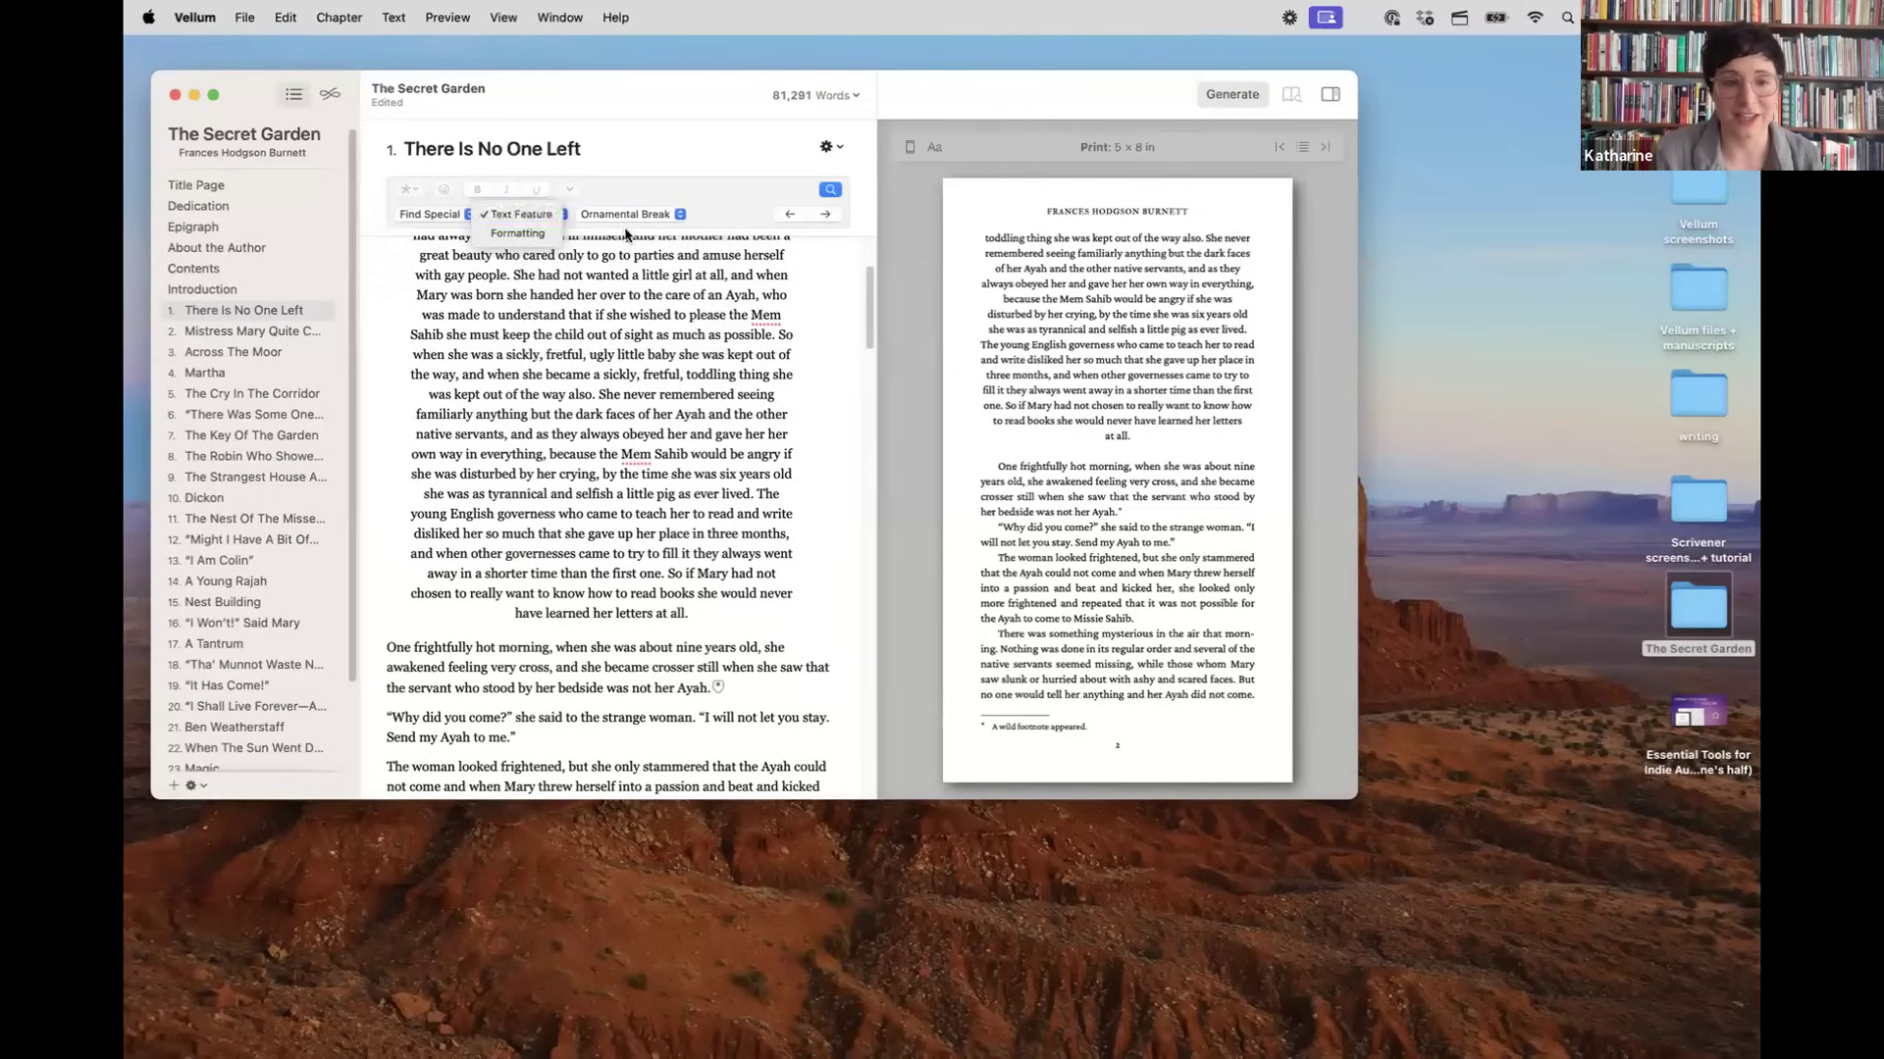
click(628, 214)
click(627, 222)
click(628, 216)
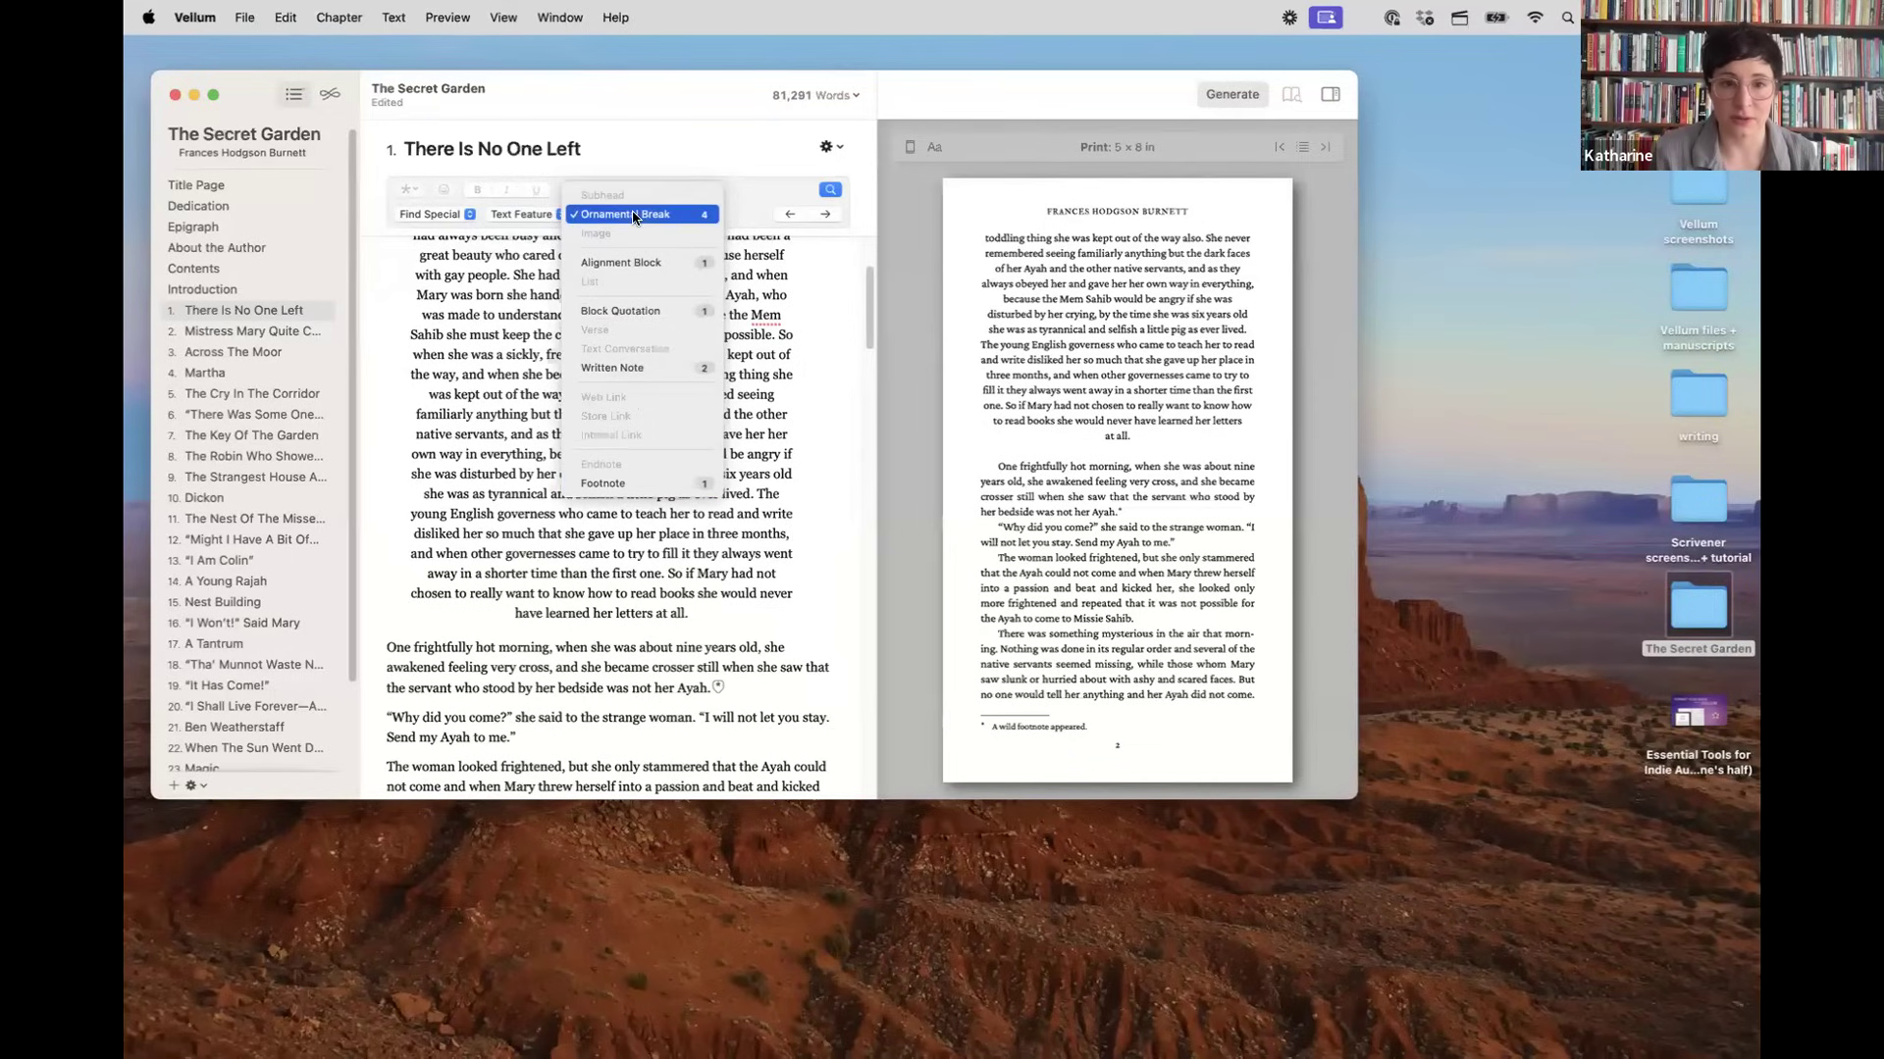
Step: Set the special search to look for italic formatting
click(528, 224)
click(521, 216)
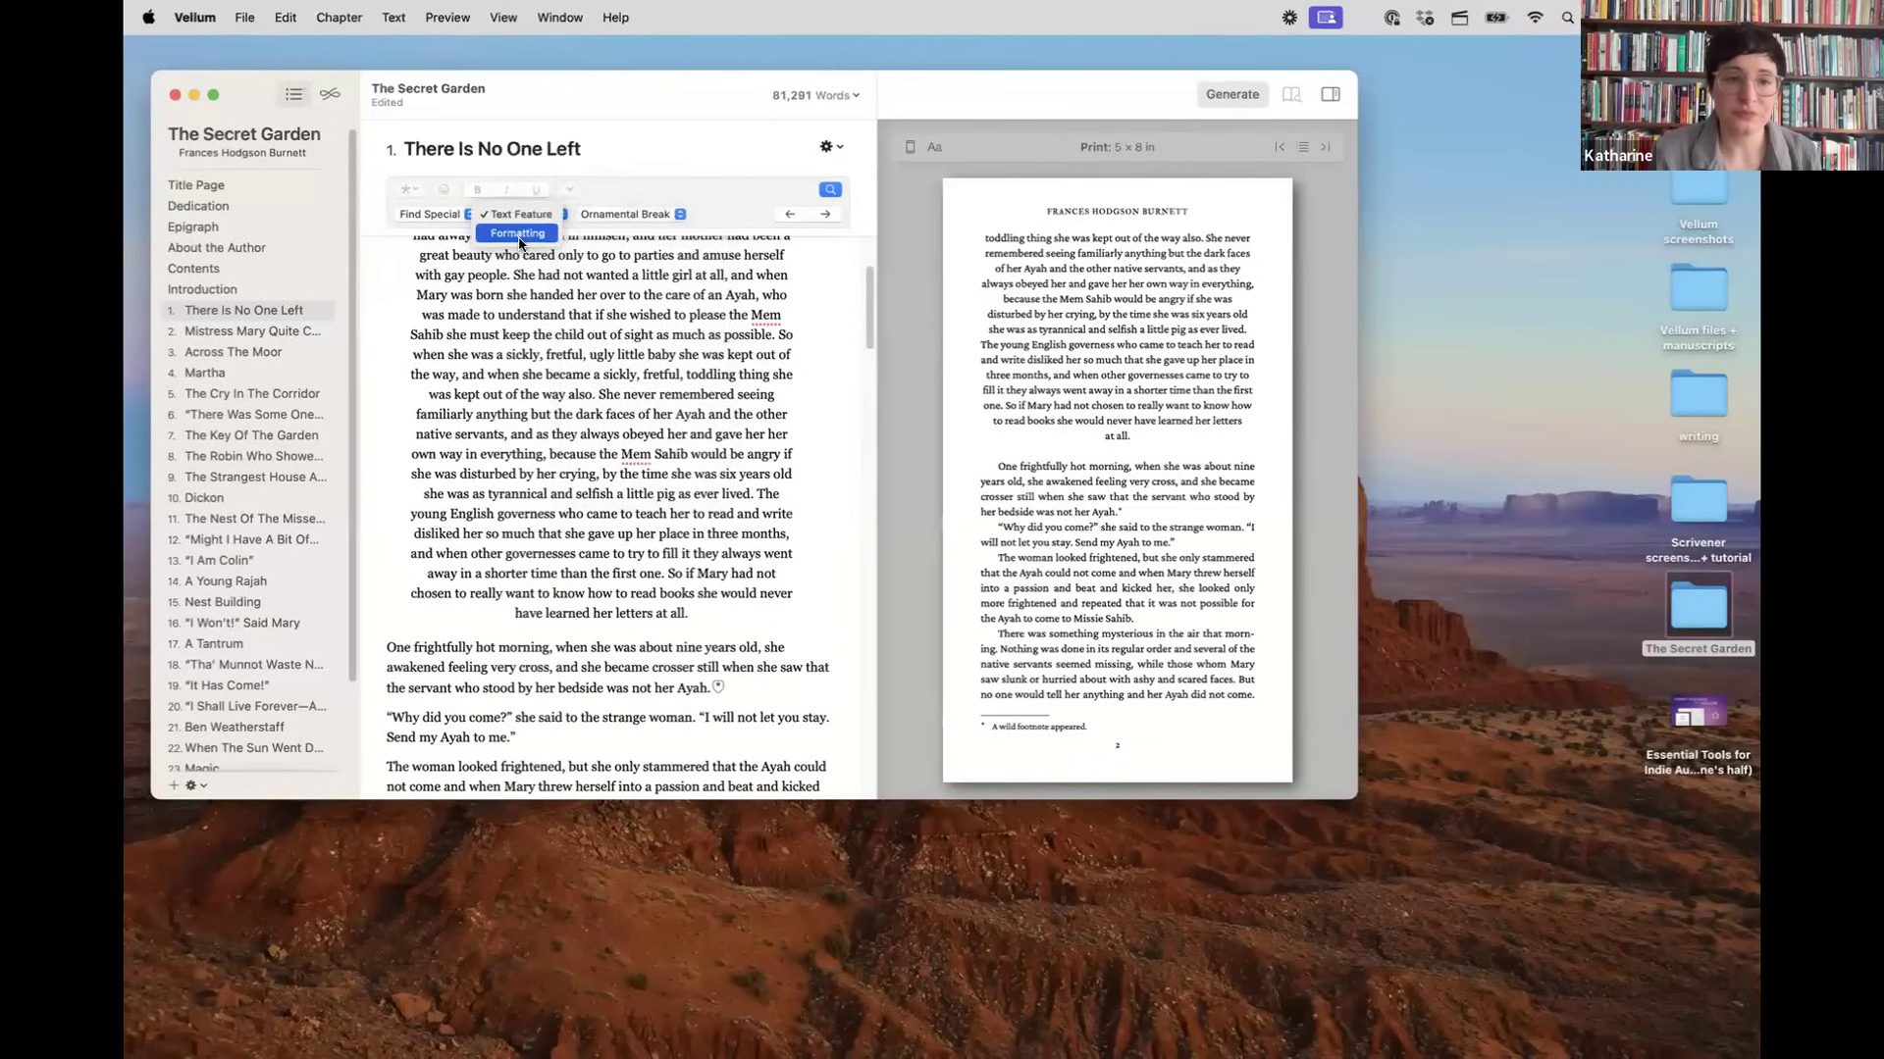
click(592, 218)
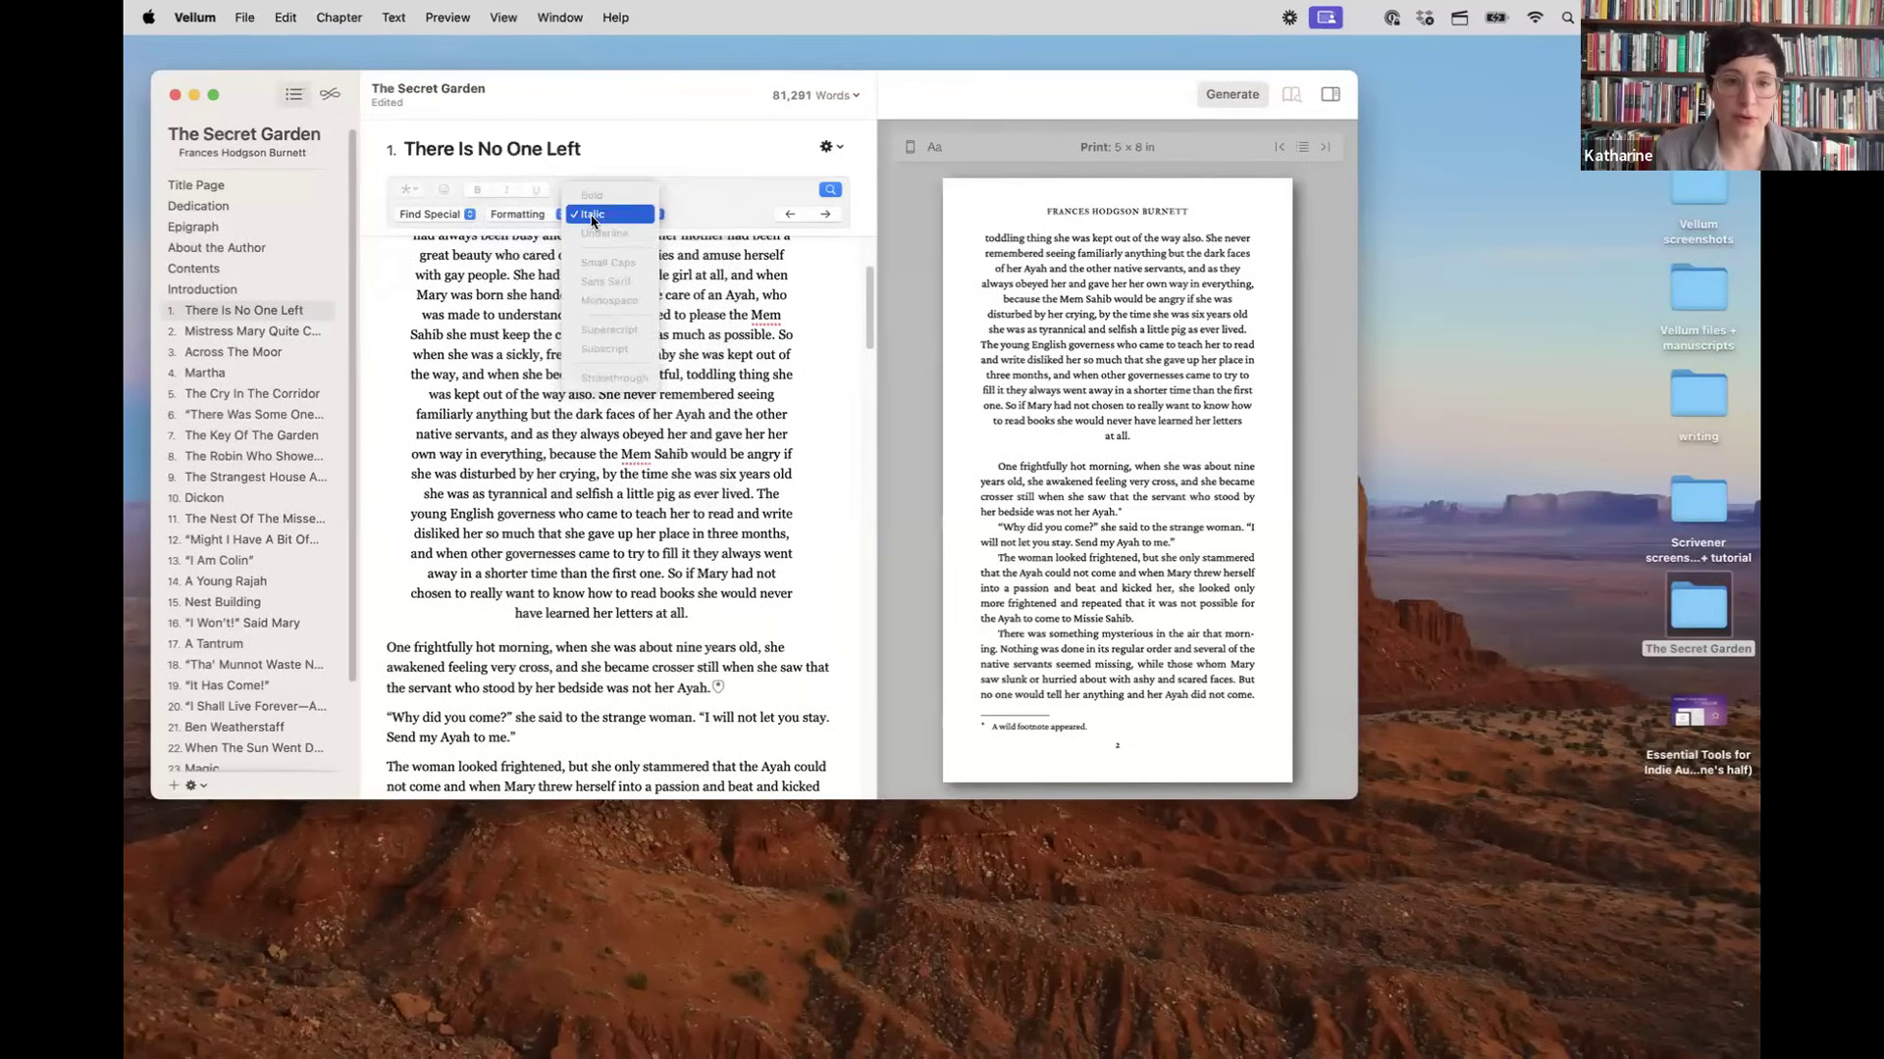
click(592, 215)
Step: Make the paragraph beginning "Why did you come?" bold
scroll(555, 595, down, 3)
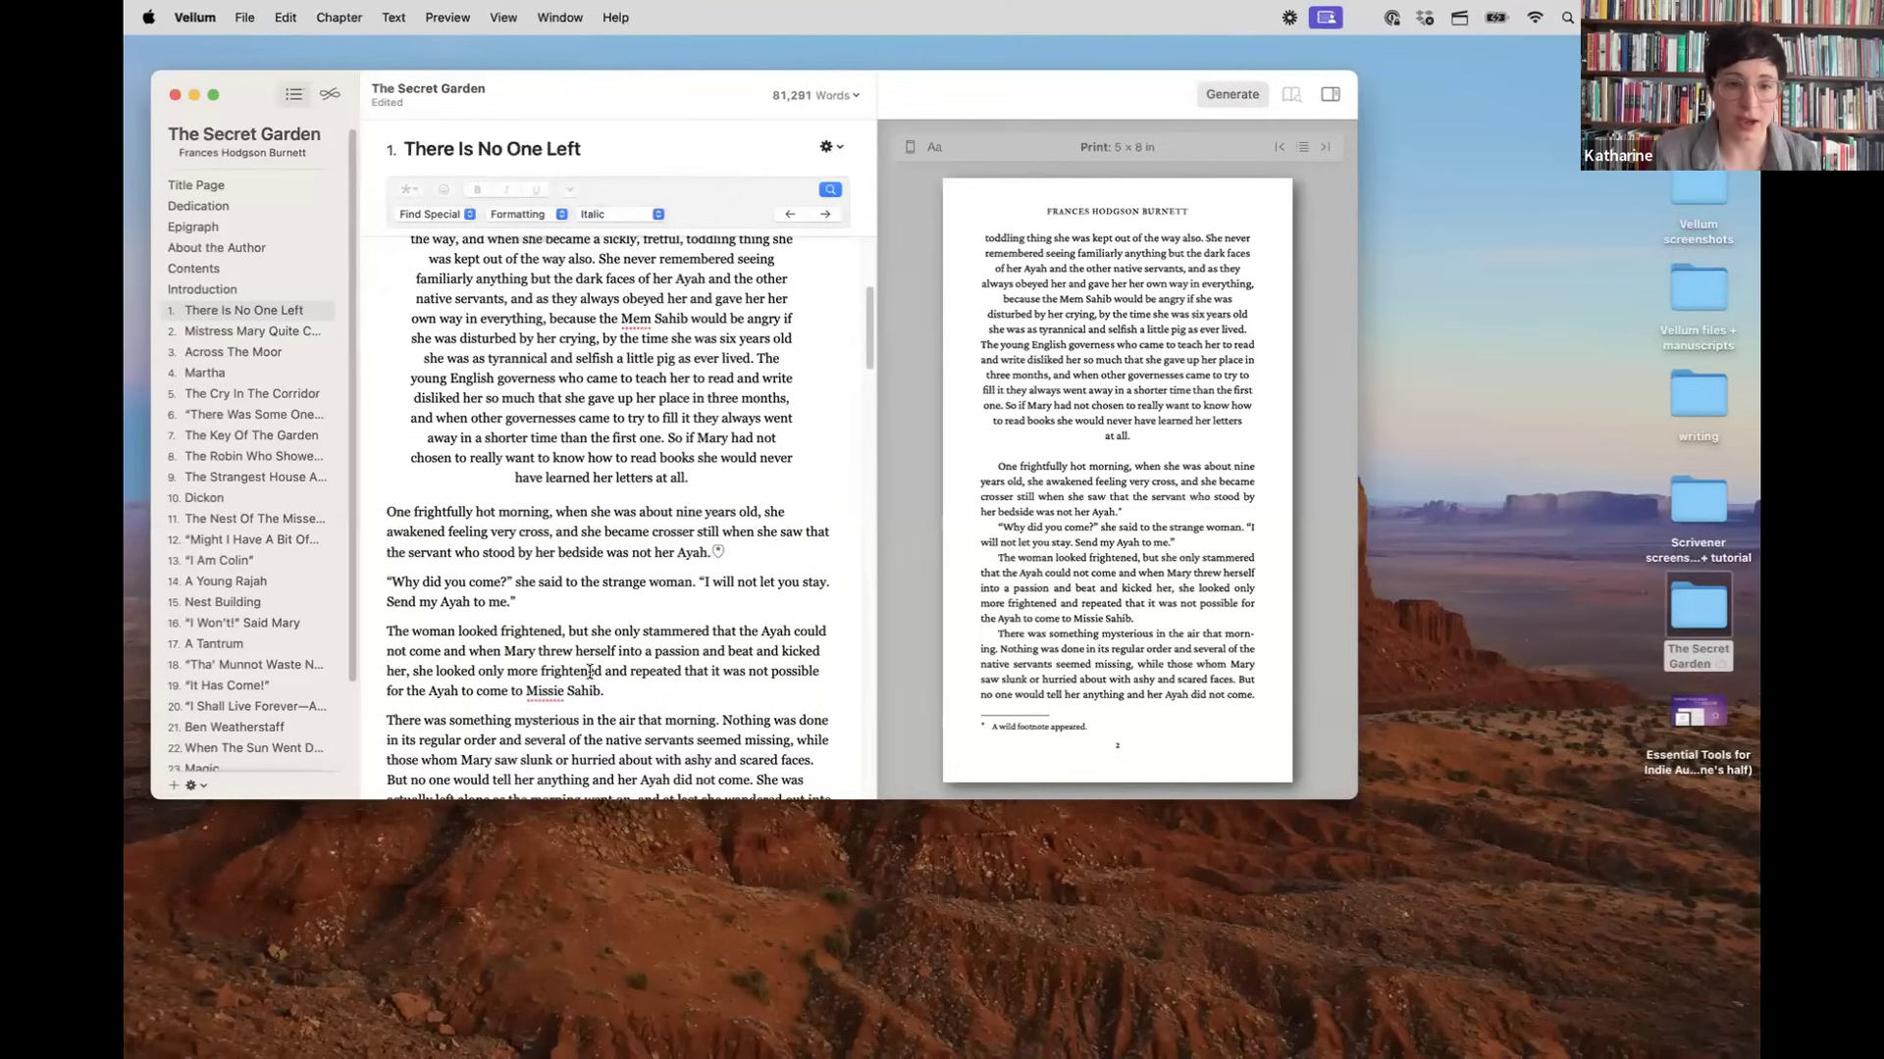
triple_click(555, 595)
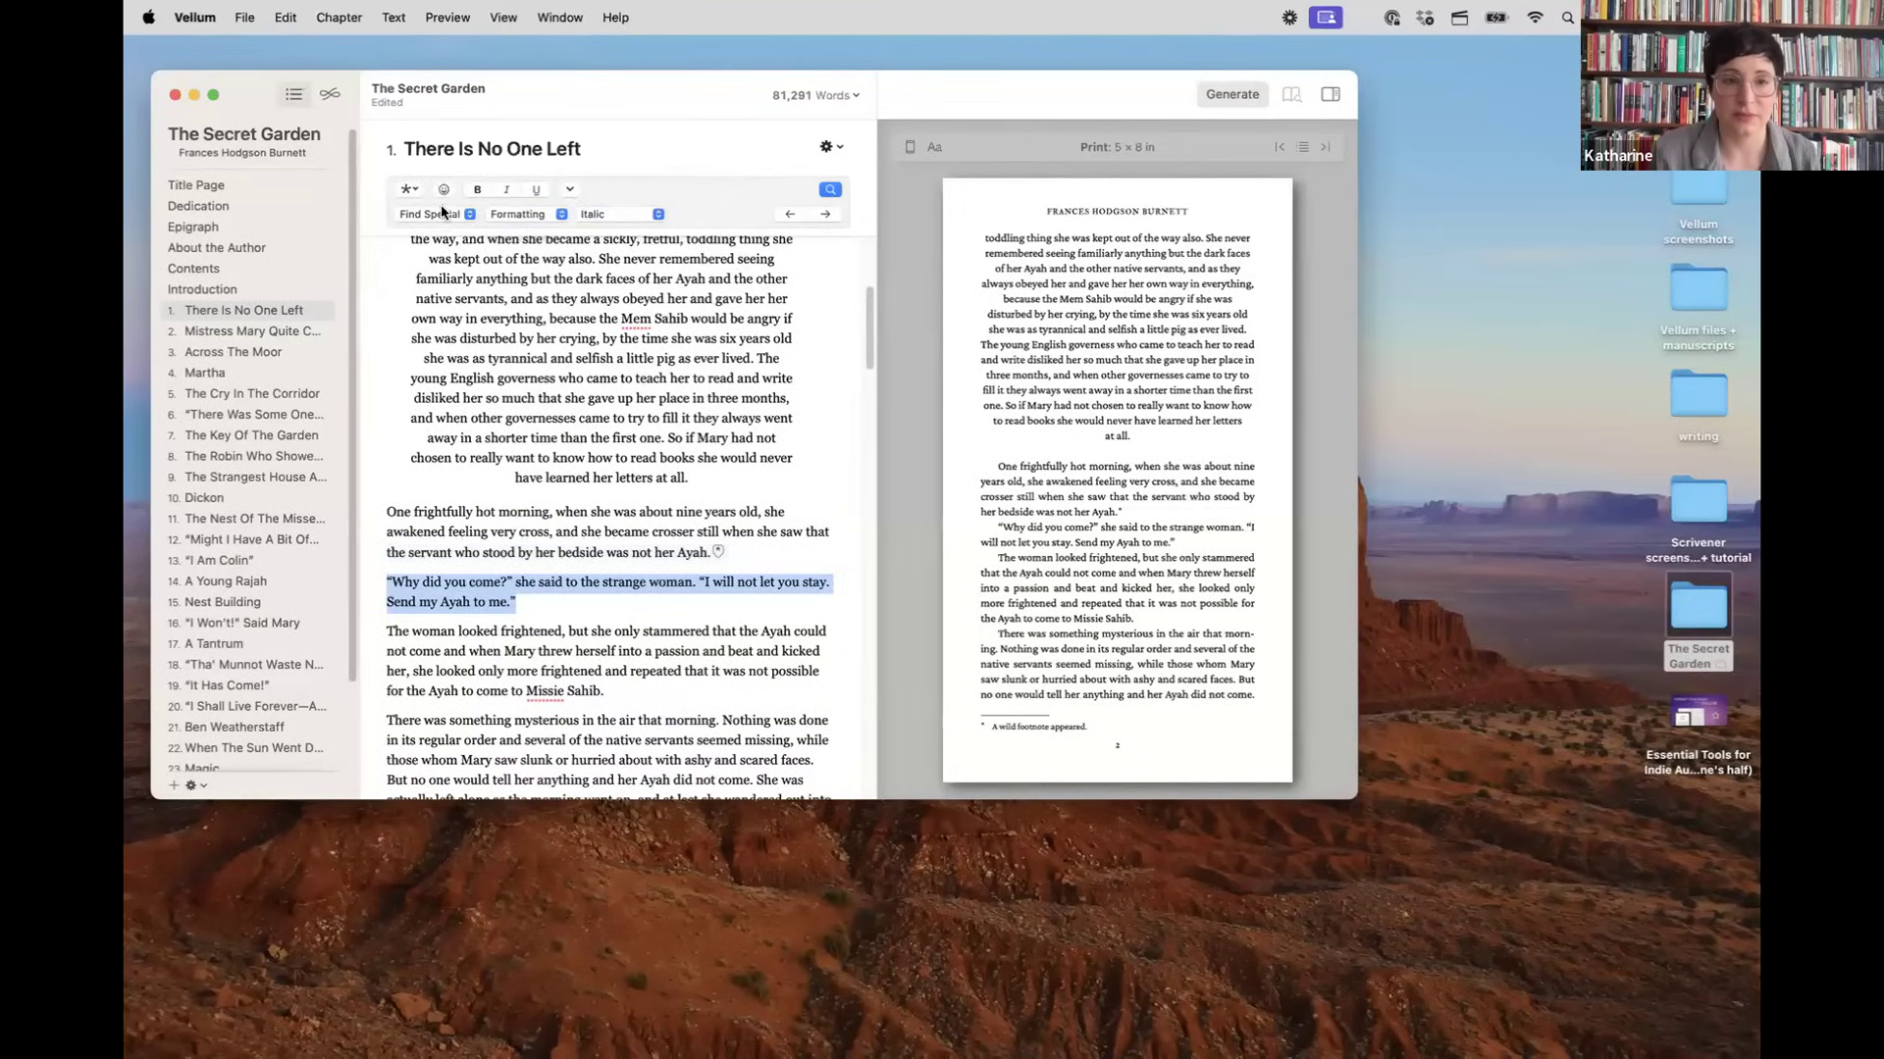
click(475, 191)
click(467, 606)
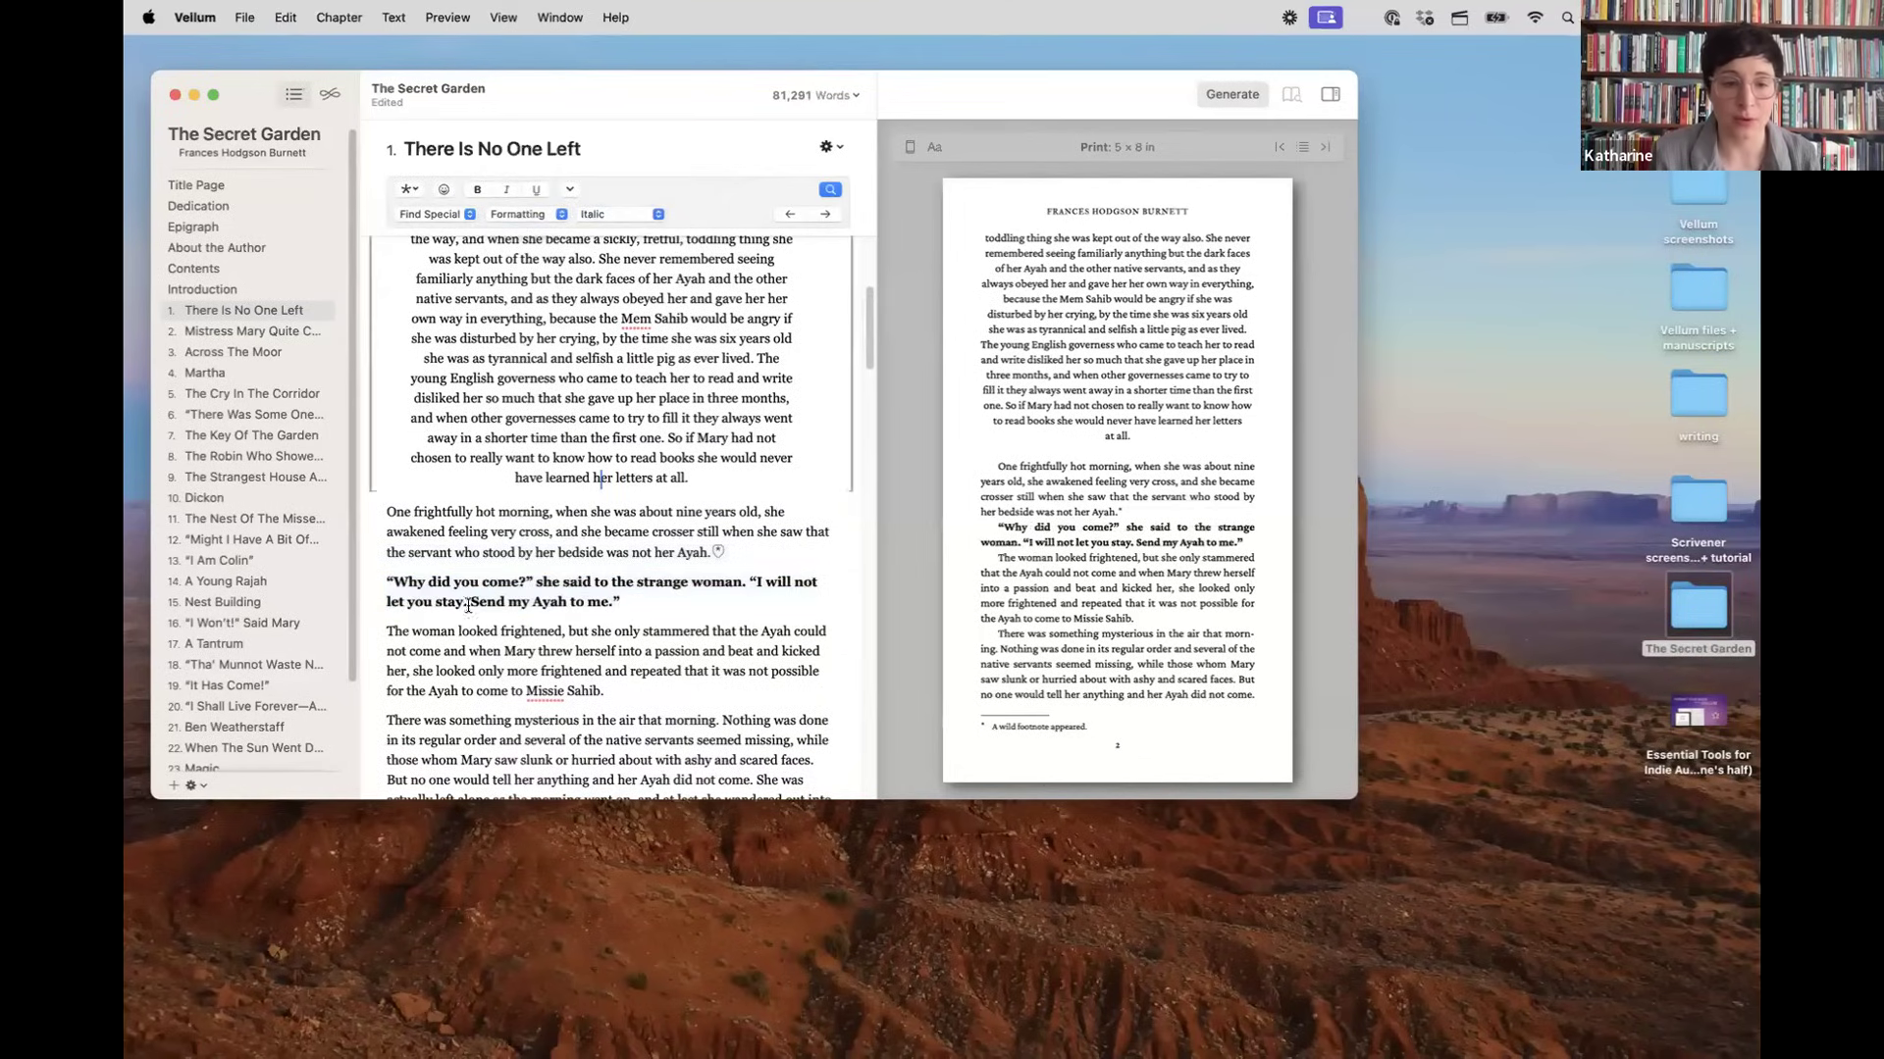
Step: Set the special search to look for bold formatting
click(605, 216)
click(604, 215)
click(517, 214)
click(520, 218)
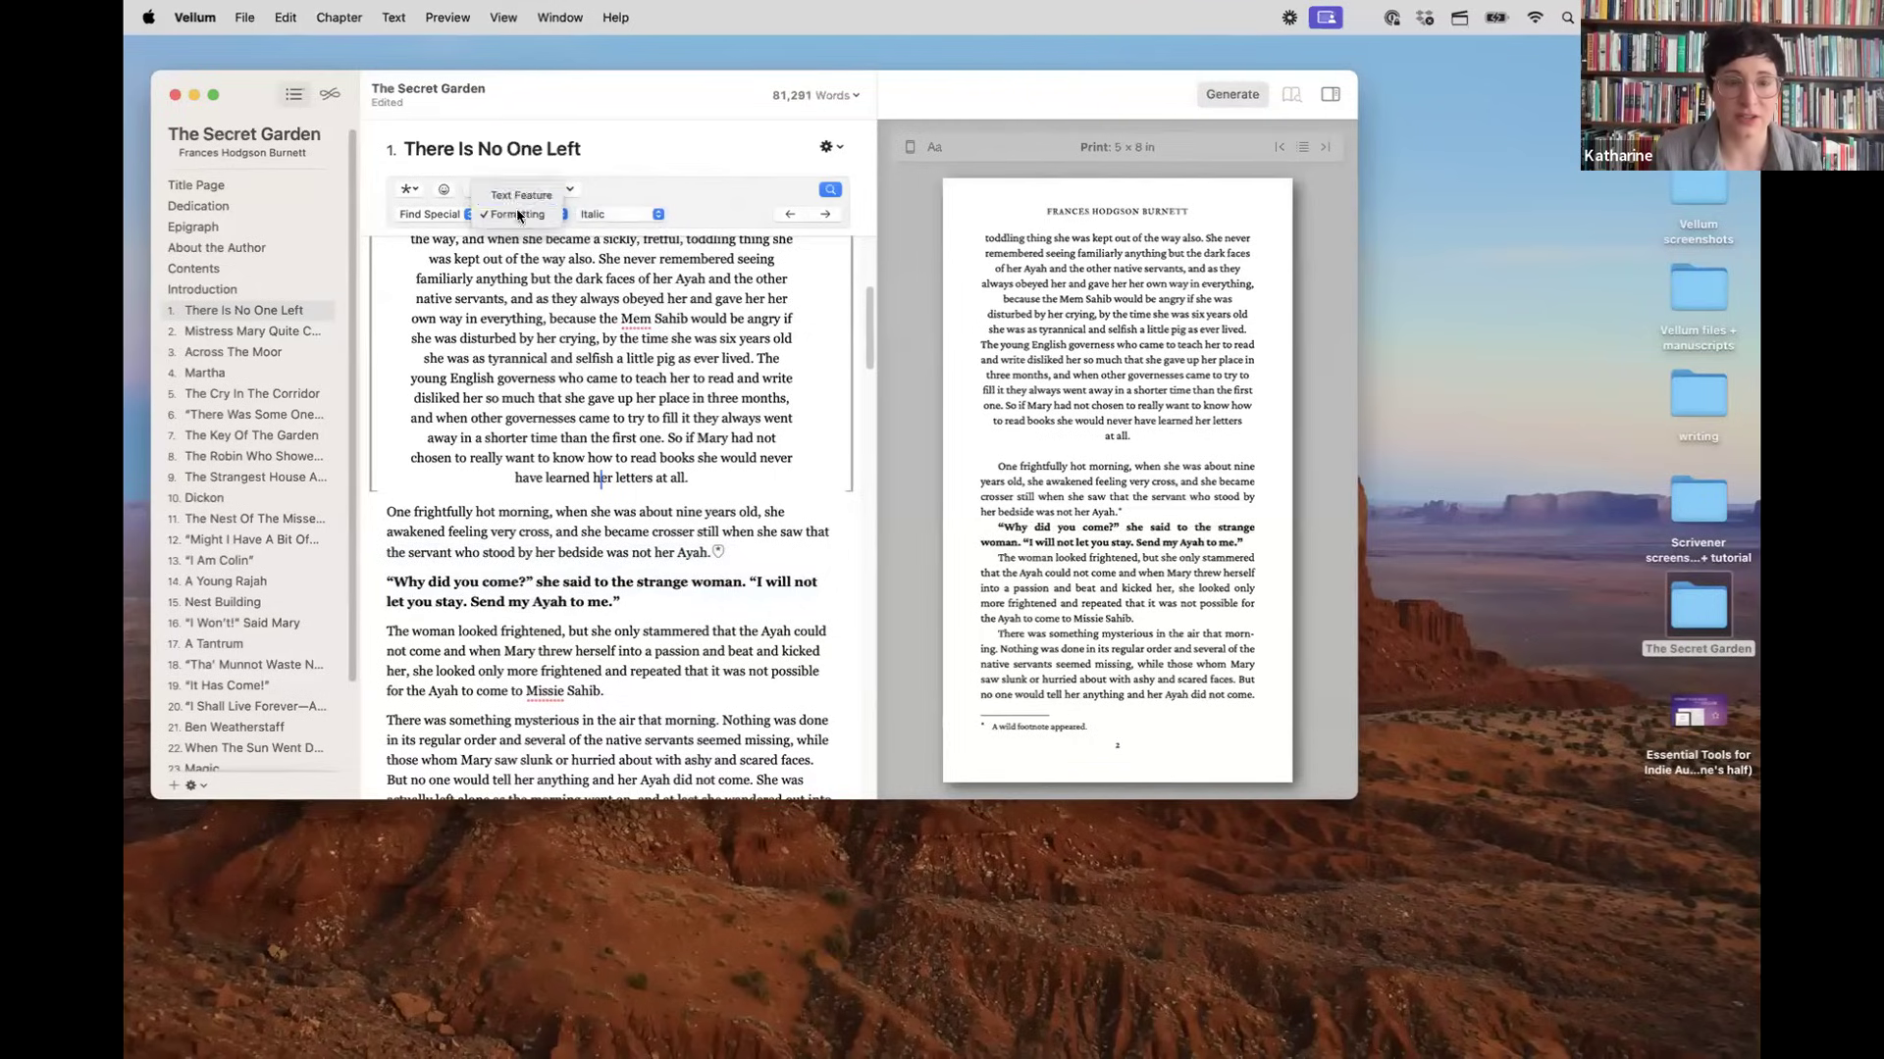
click(520, 218)
click(525, 237)
click(634, 208)
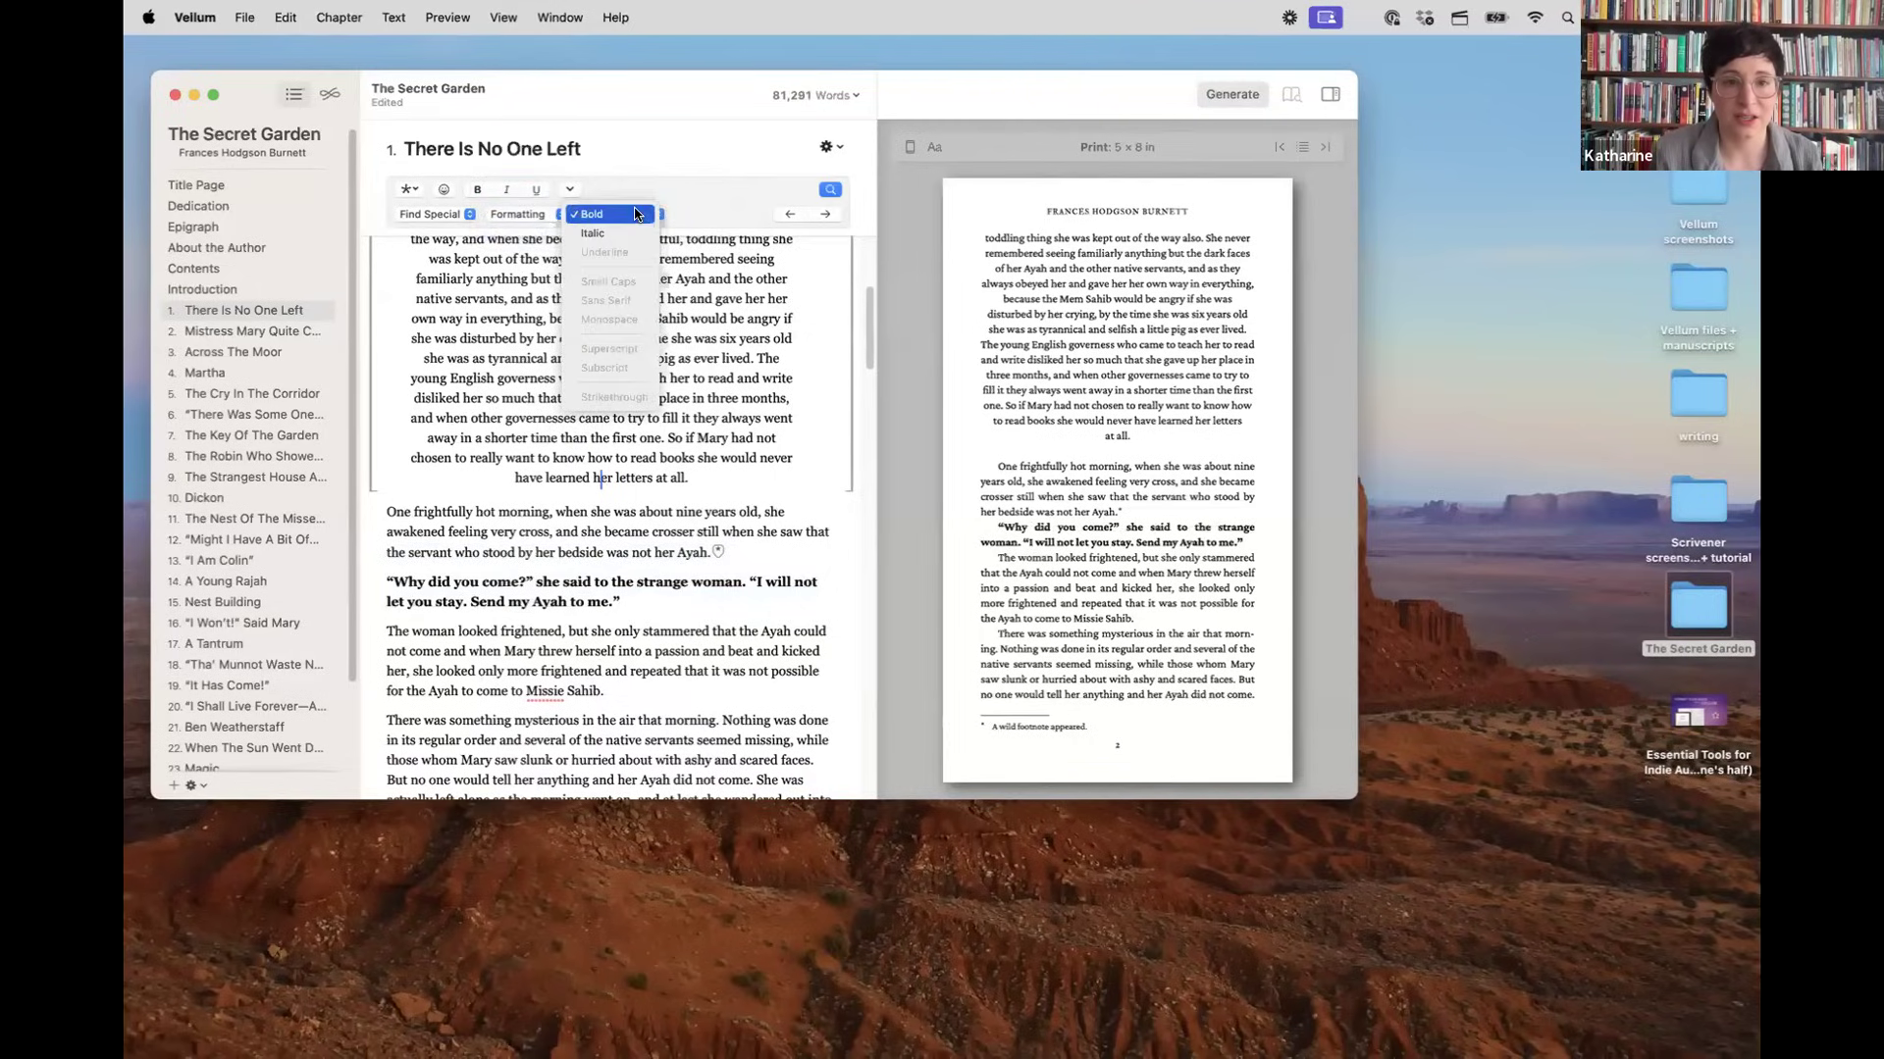
click(628, 215)
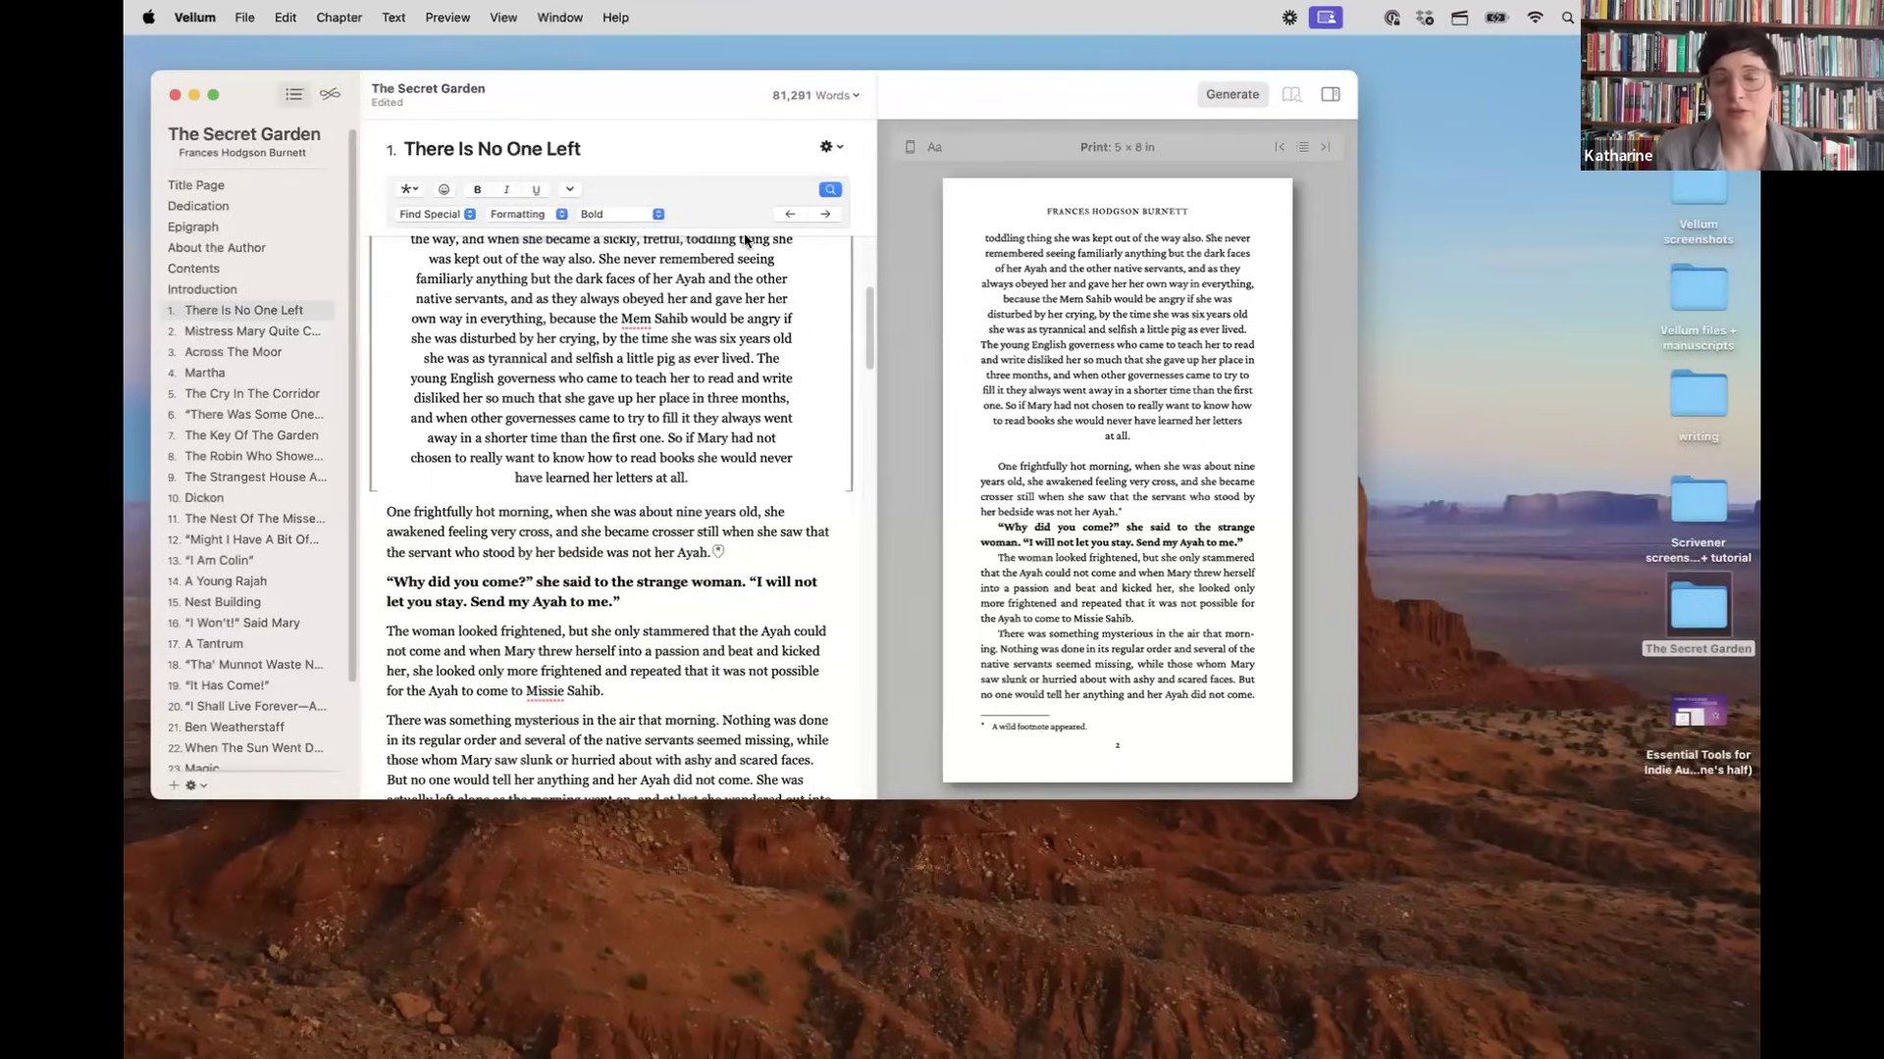
Step: Set the special search back to text features, with Ornamental Break as the item to find
click(540, 219)
click(535, 196)
click(618, 216)
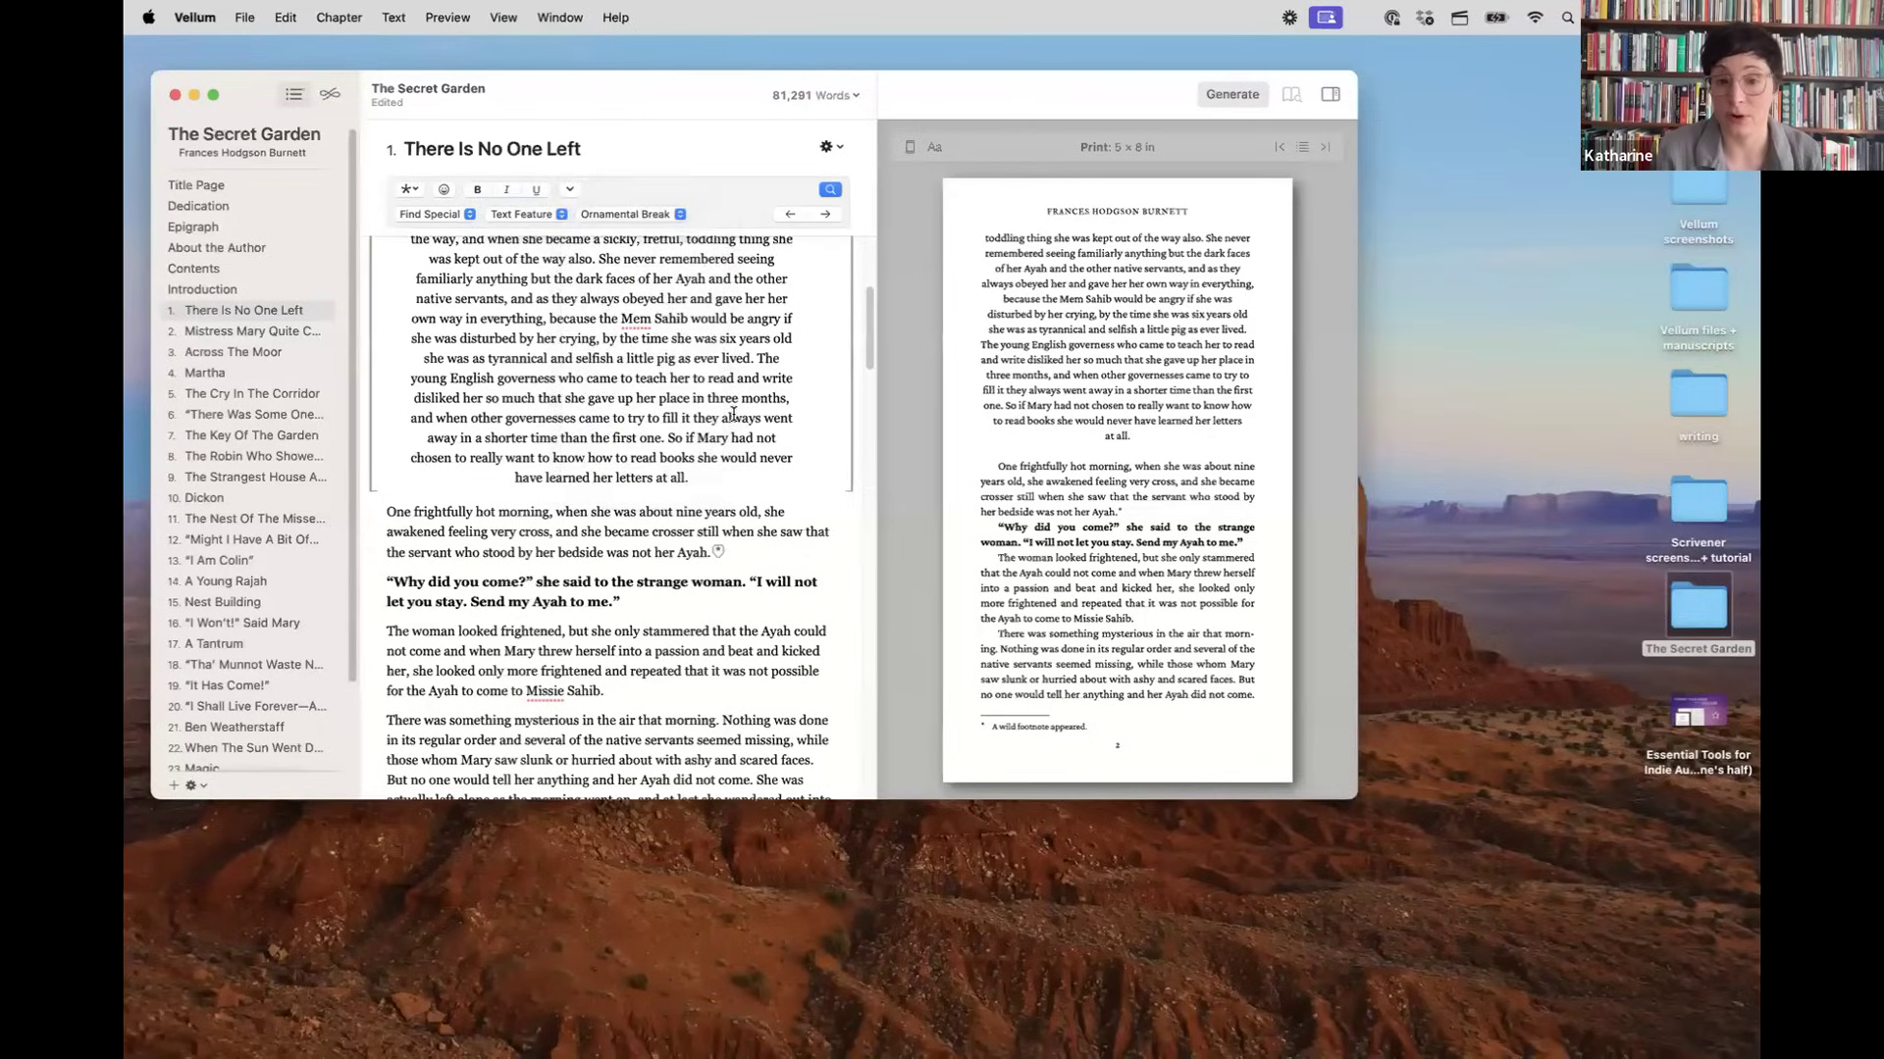
Step: Go back to the start of the chapter's text and page through its print preview, ending on the opening page
scroll(722, 487, up, 5)
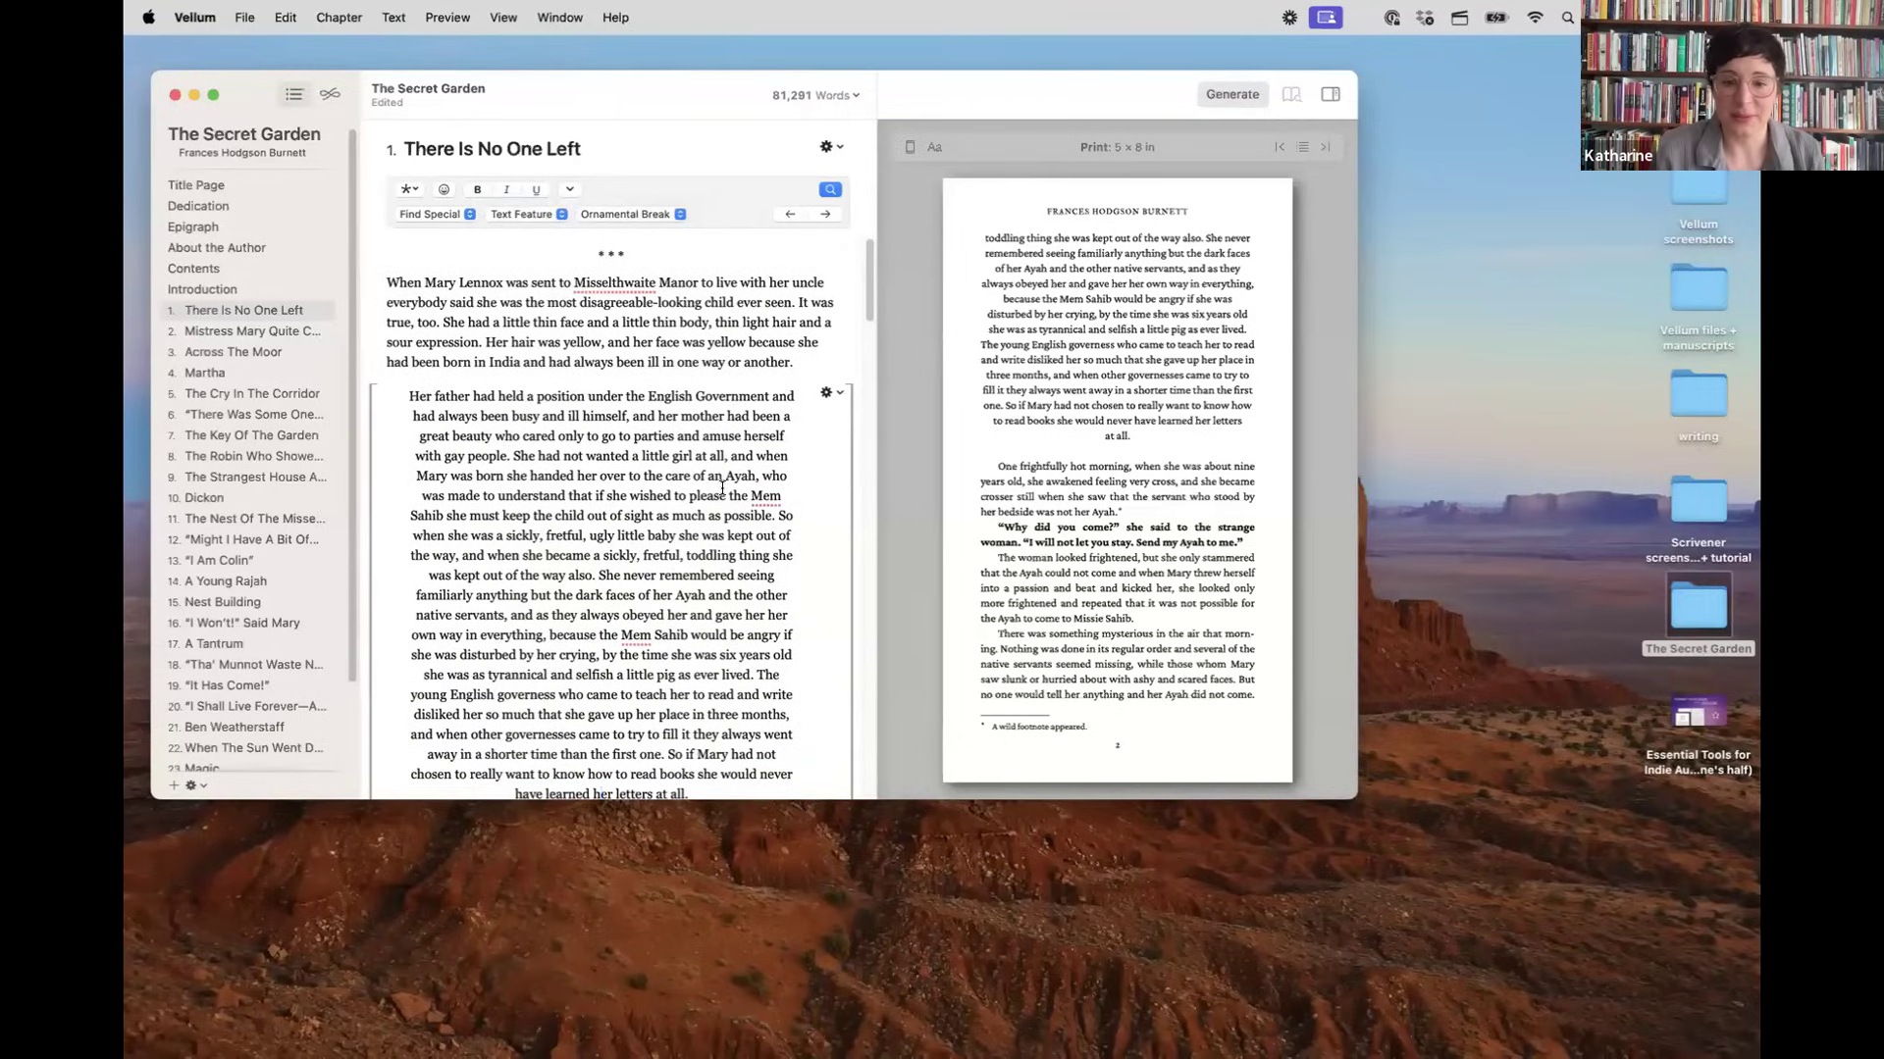
scroll(722, 487, down, 1)
scroll(722, 488, up, 1)
click(924, 478)
click(1315, 475)
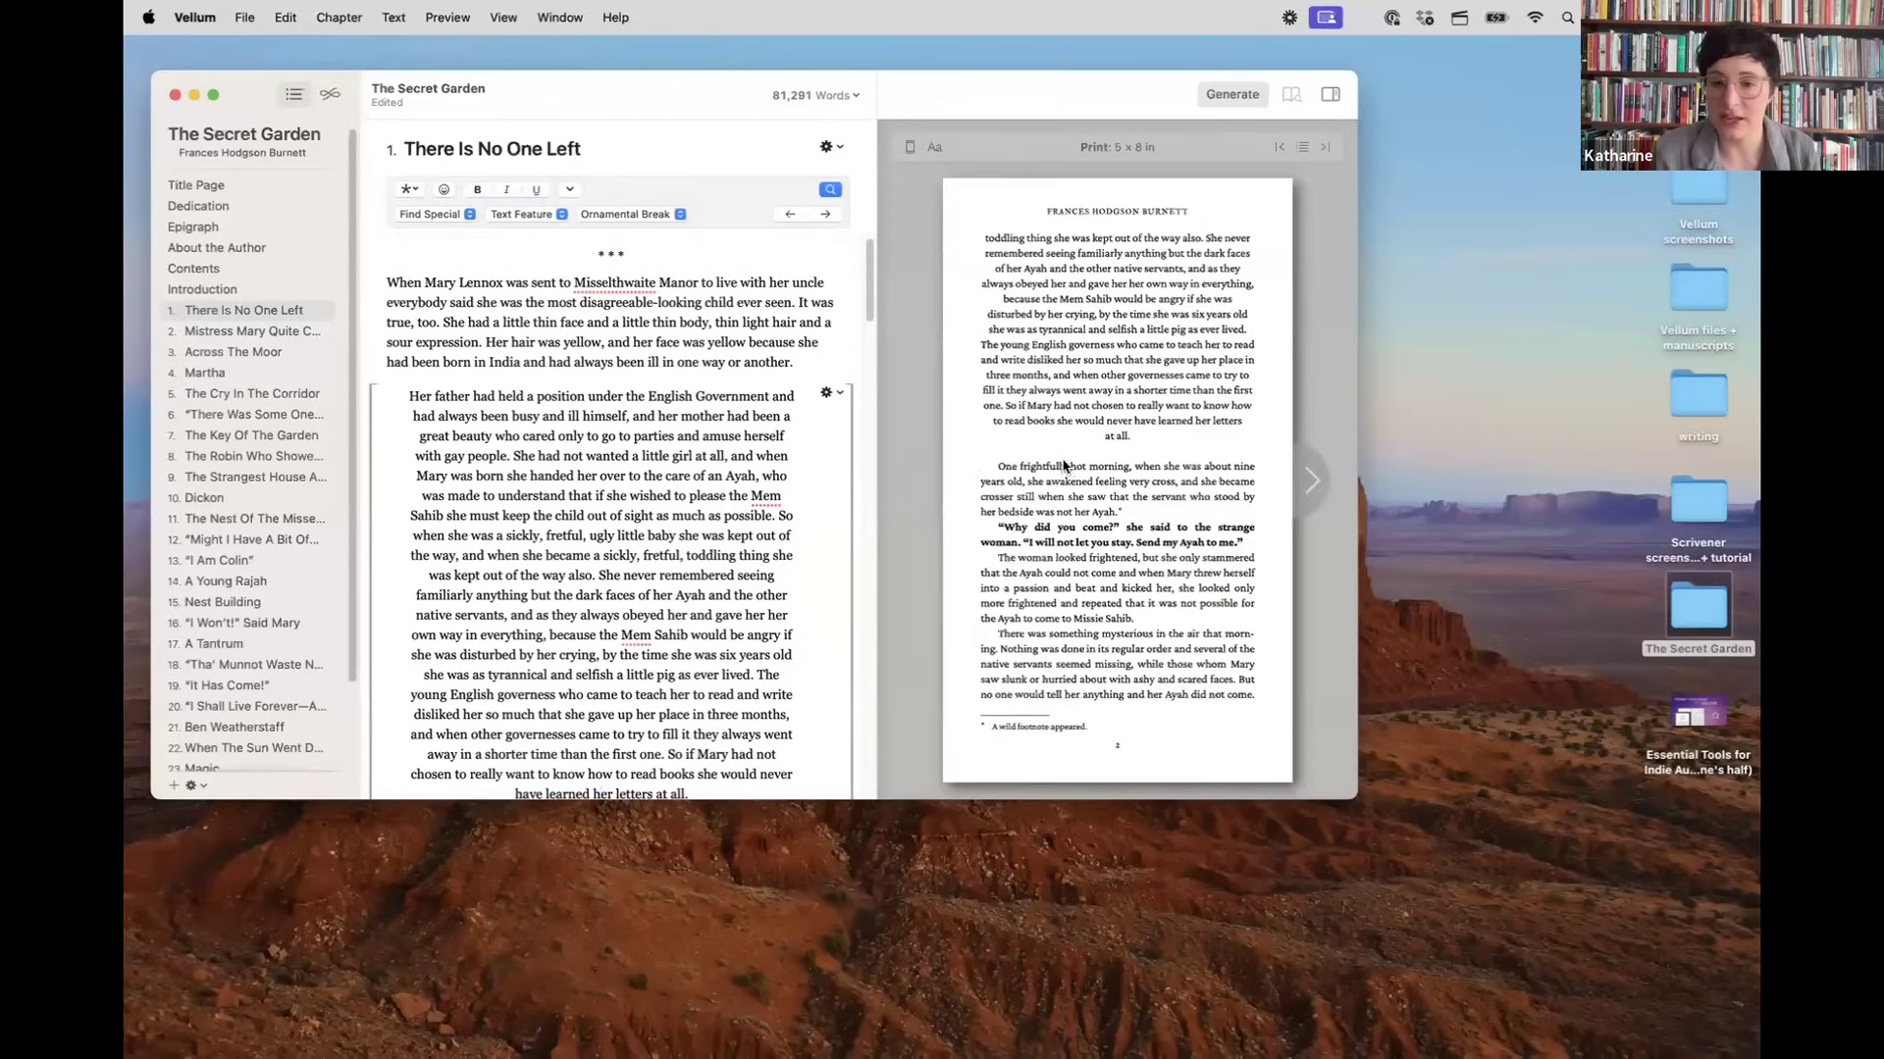
click(924, 477)
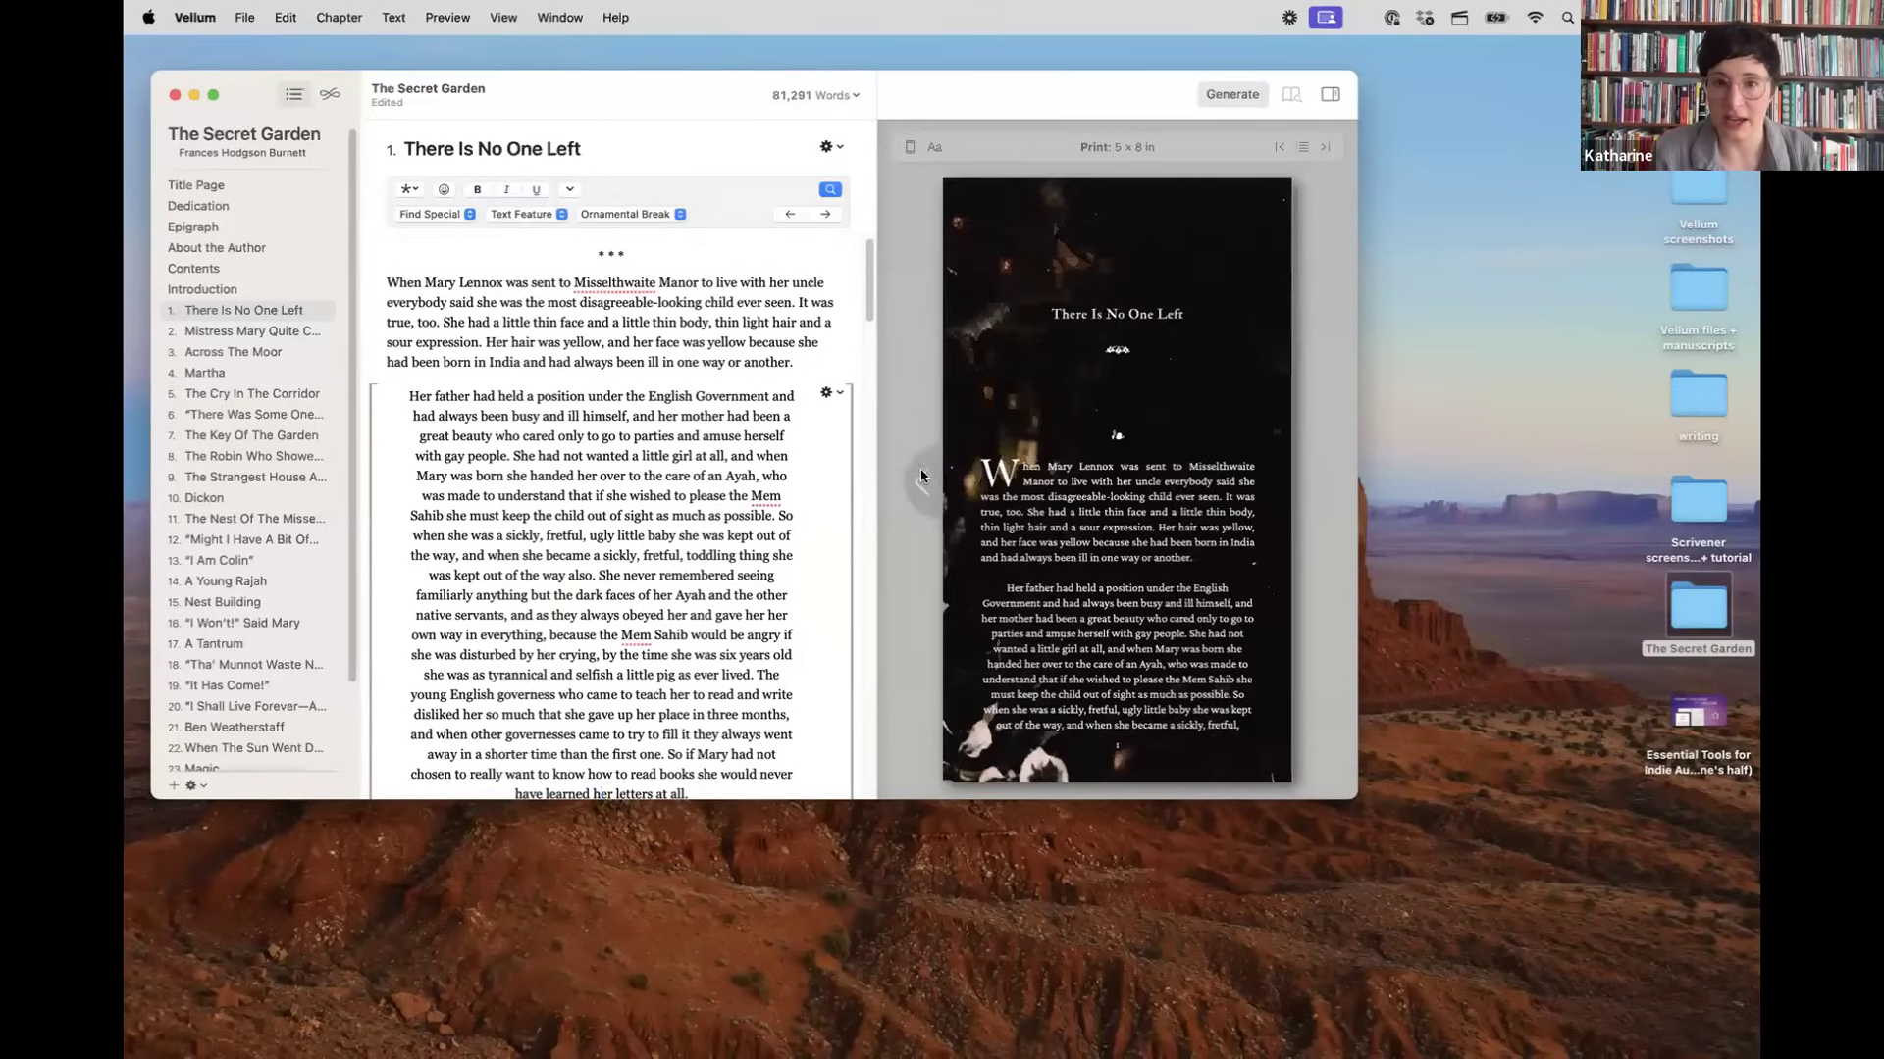
Step: Switch the preview to Kindle Fire and page through the chapter's opening and the centred alignment block
click(909, 148)
click(871, 210)
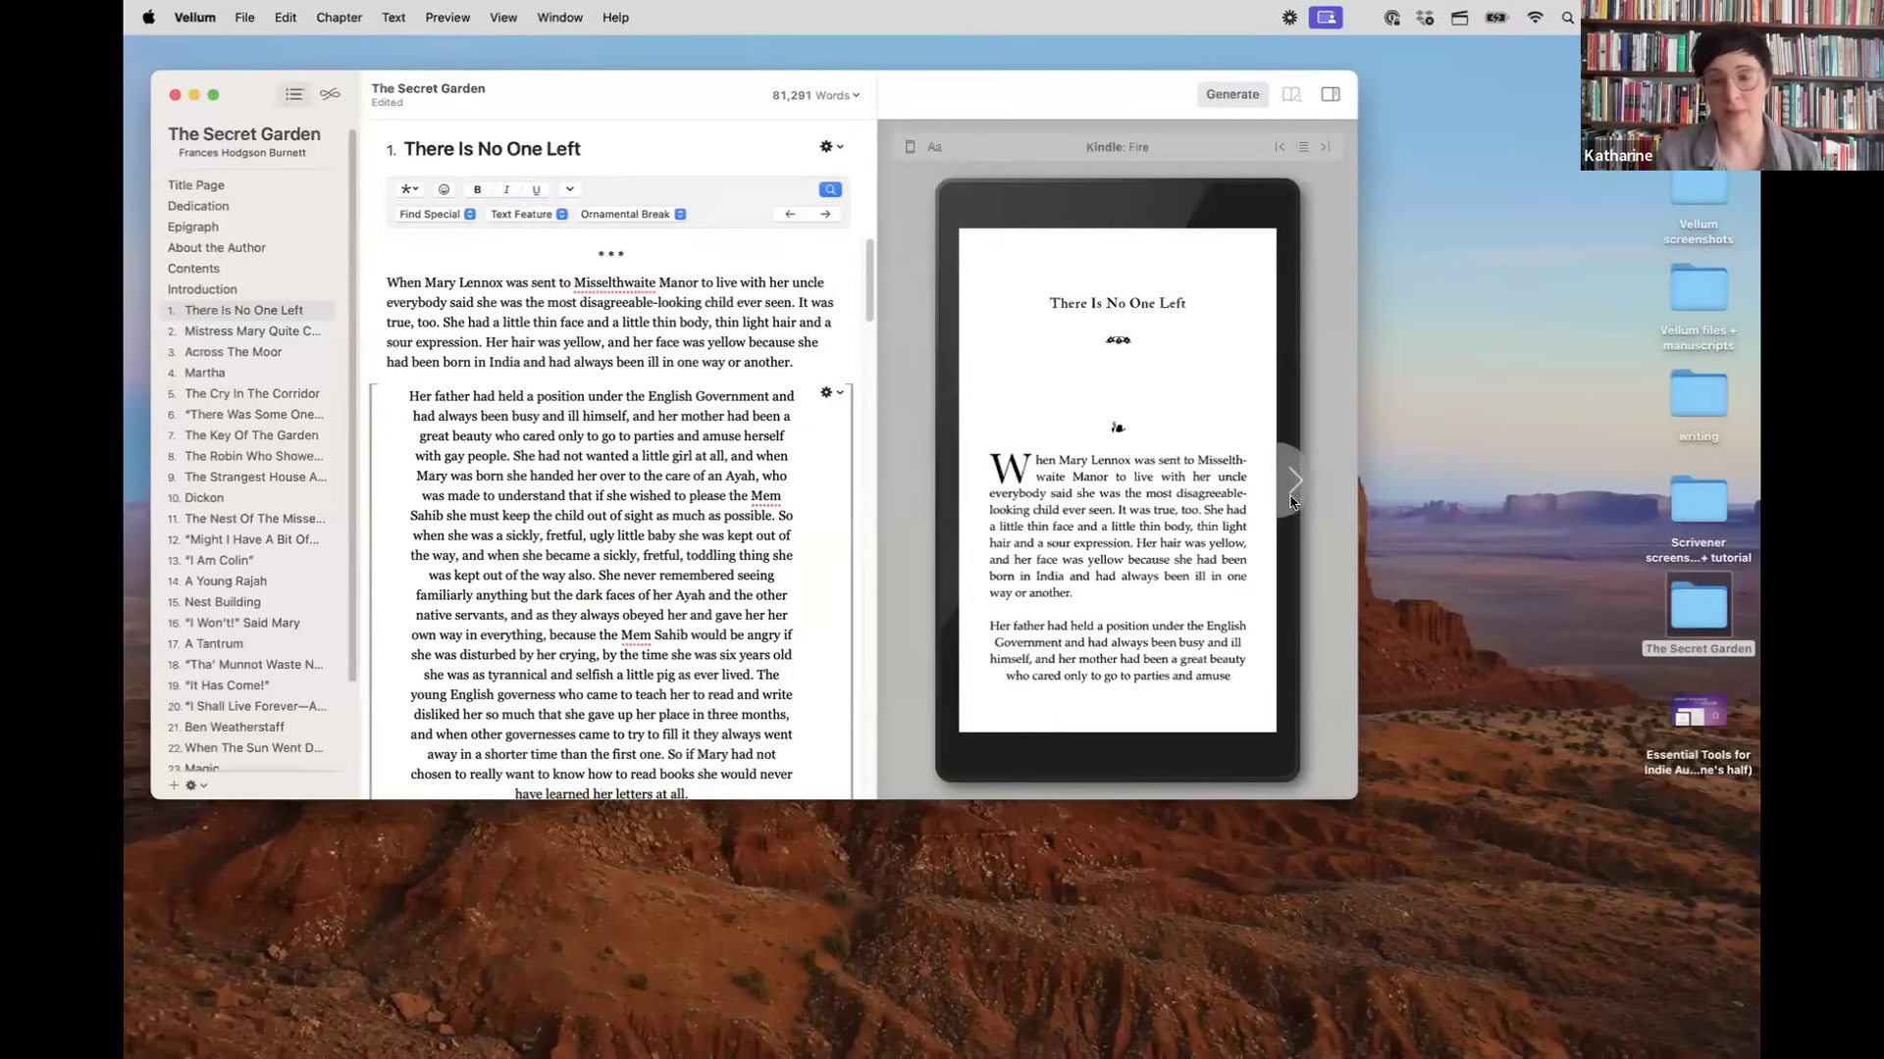
click(1290, 480)
click(965, 455)
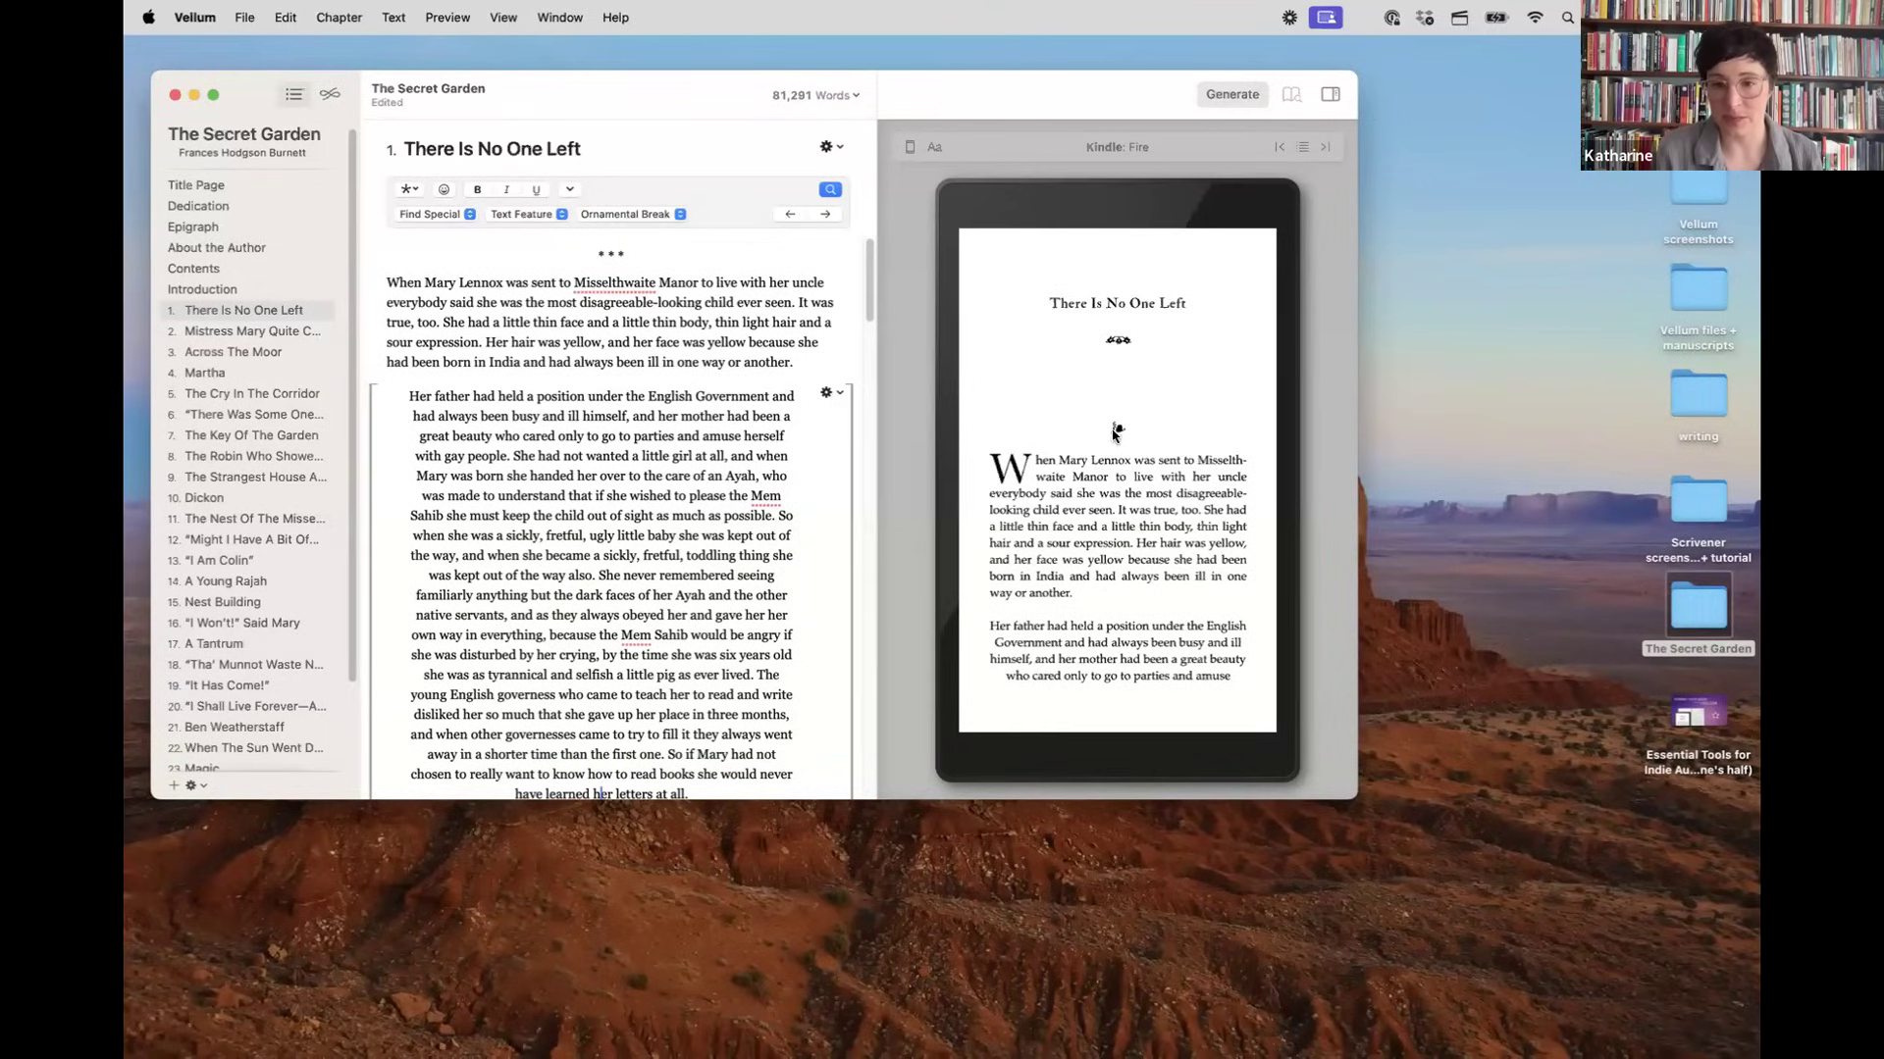
click(1304, 481)
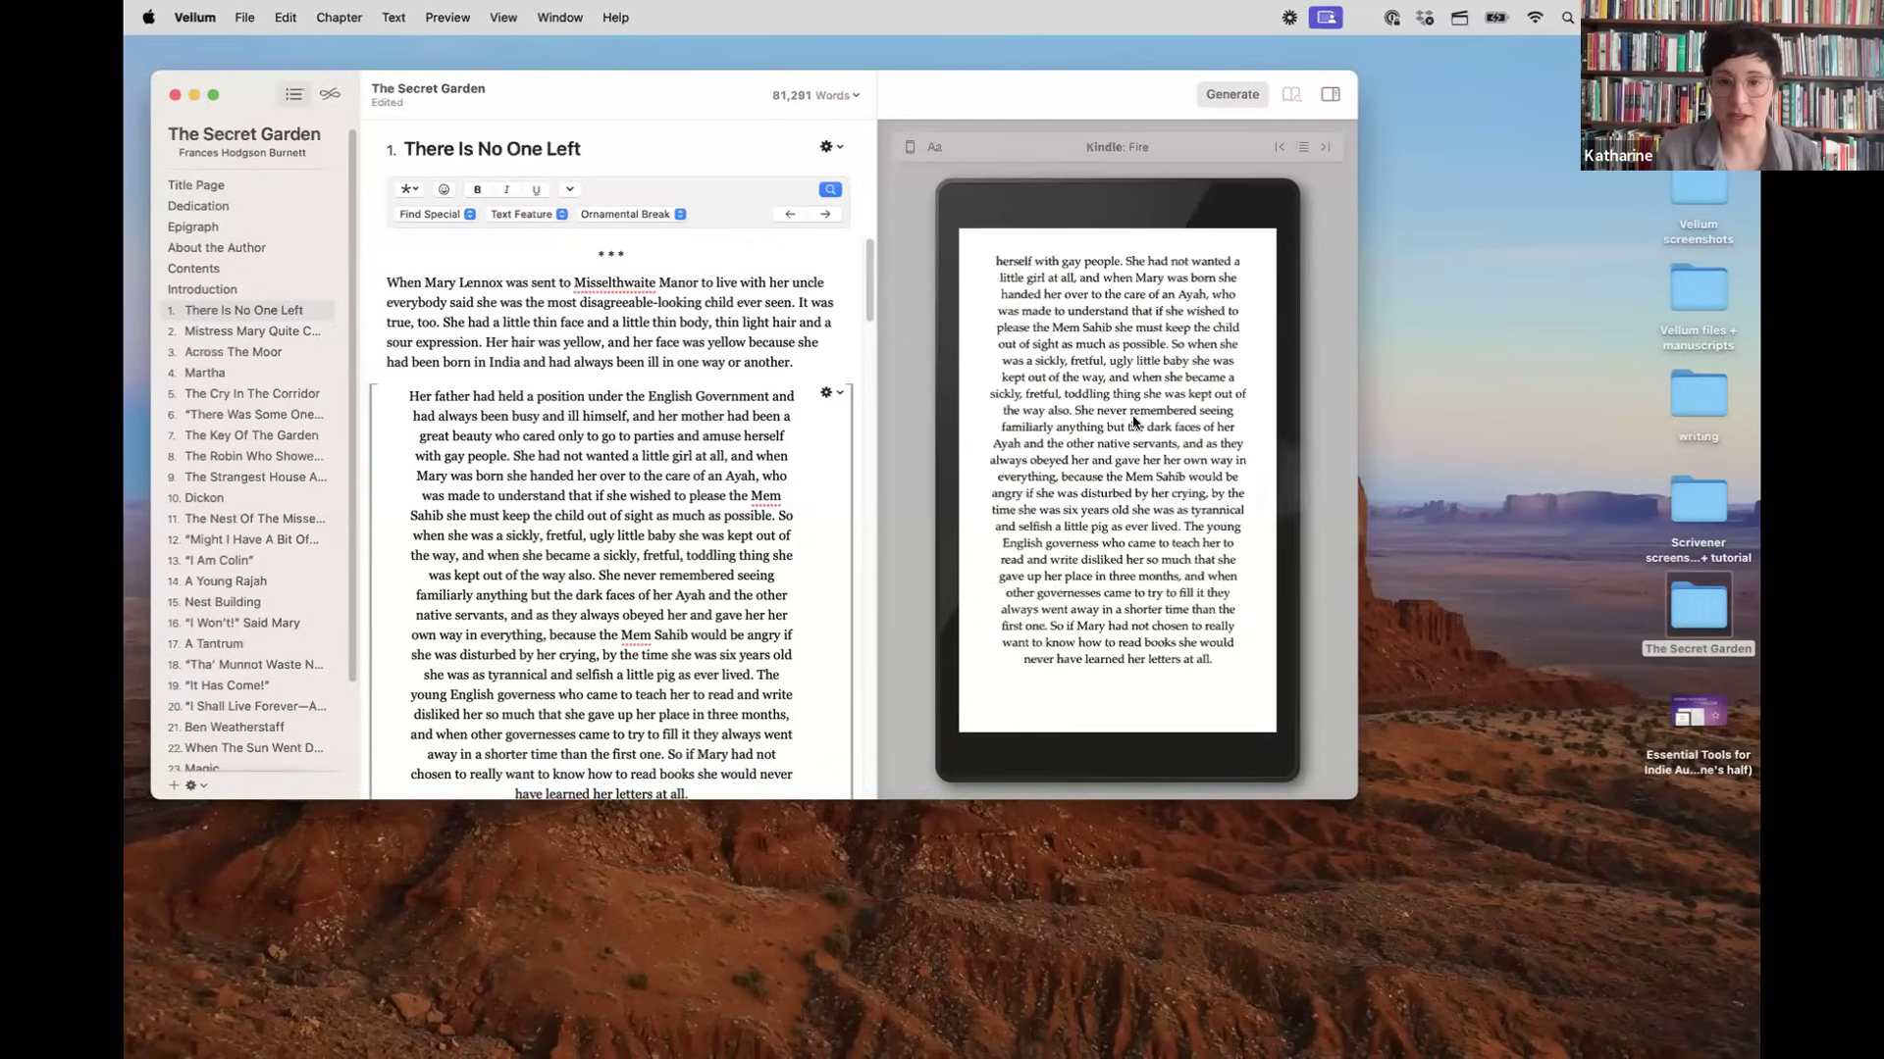
Step: Page to the bold paragraph in the Kindle Fire preview, then open the footnote marker above it and close the footnote
scroll(624, 520, down, 3)
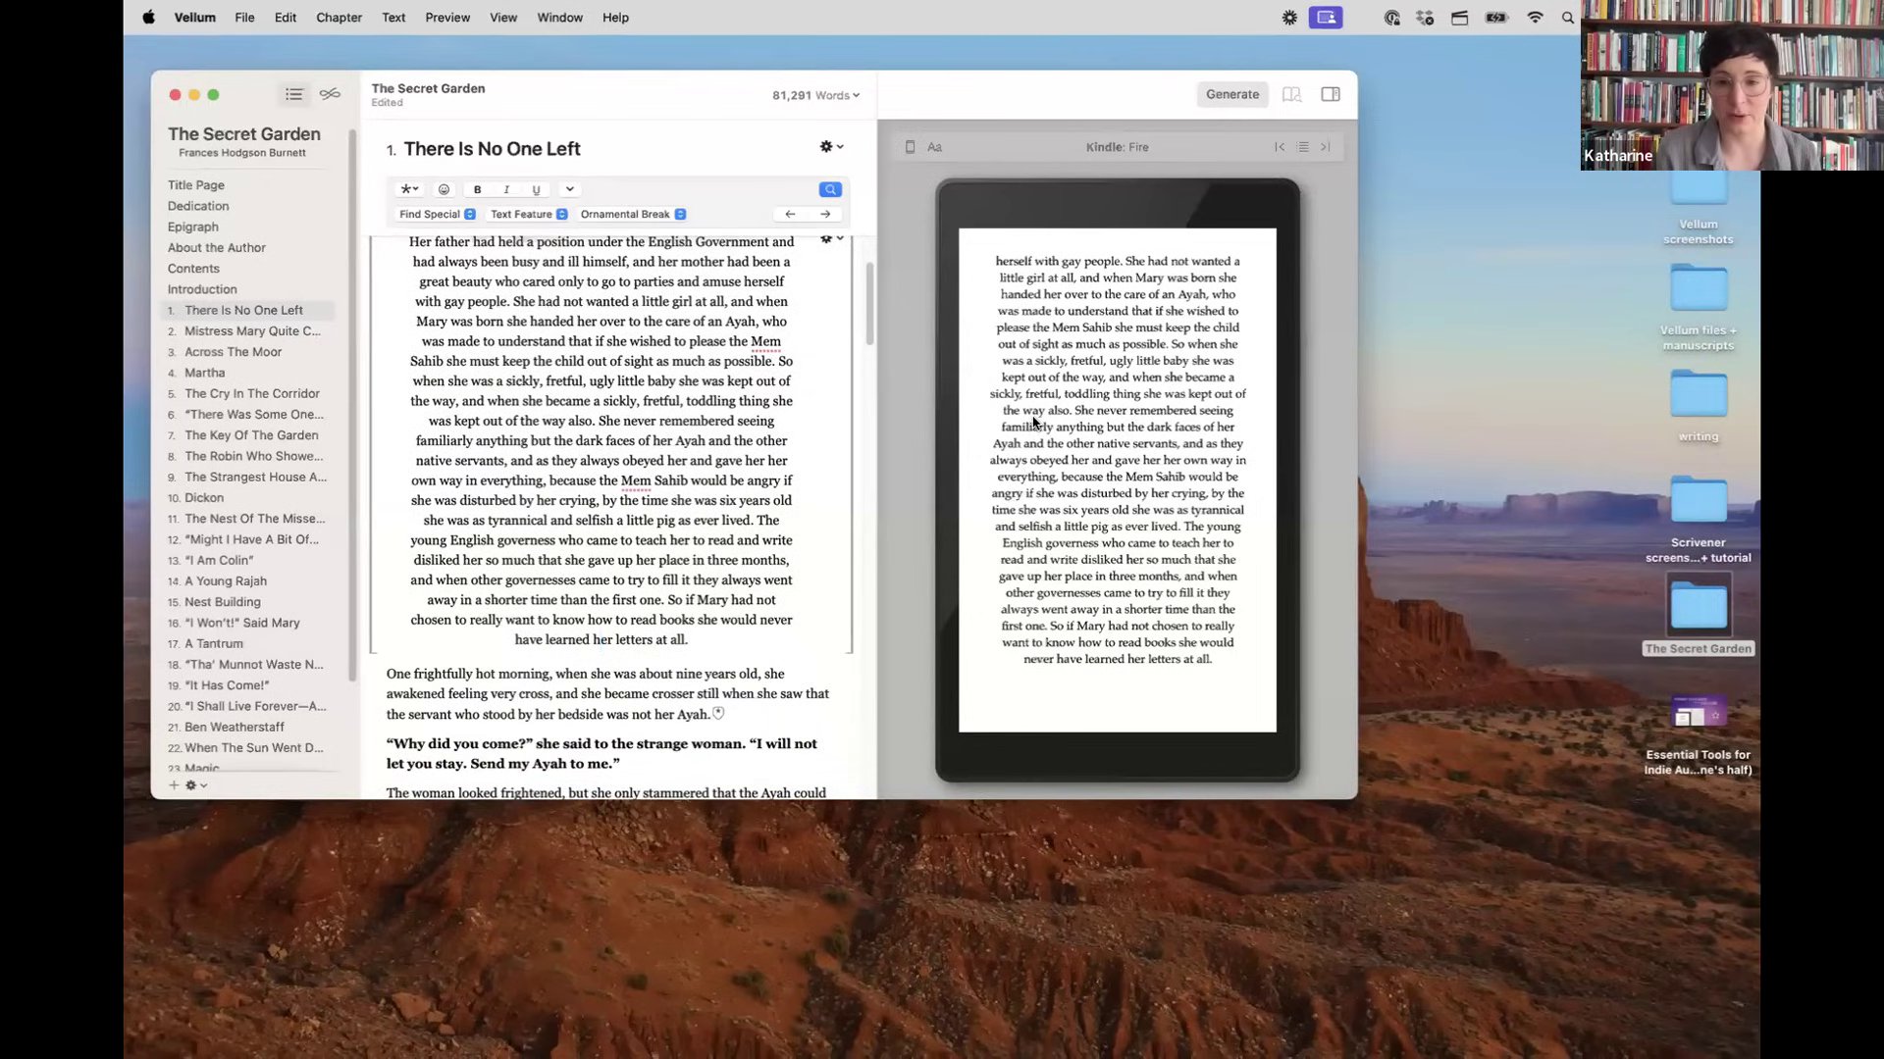
click(958, 469)
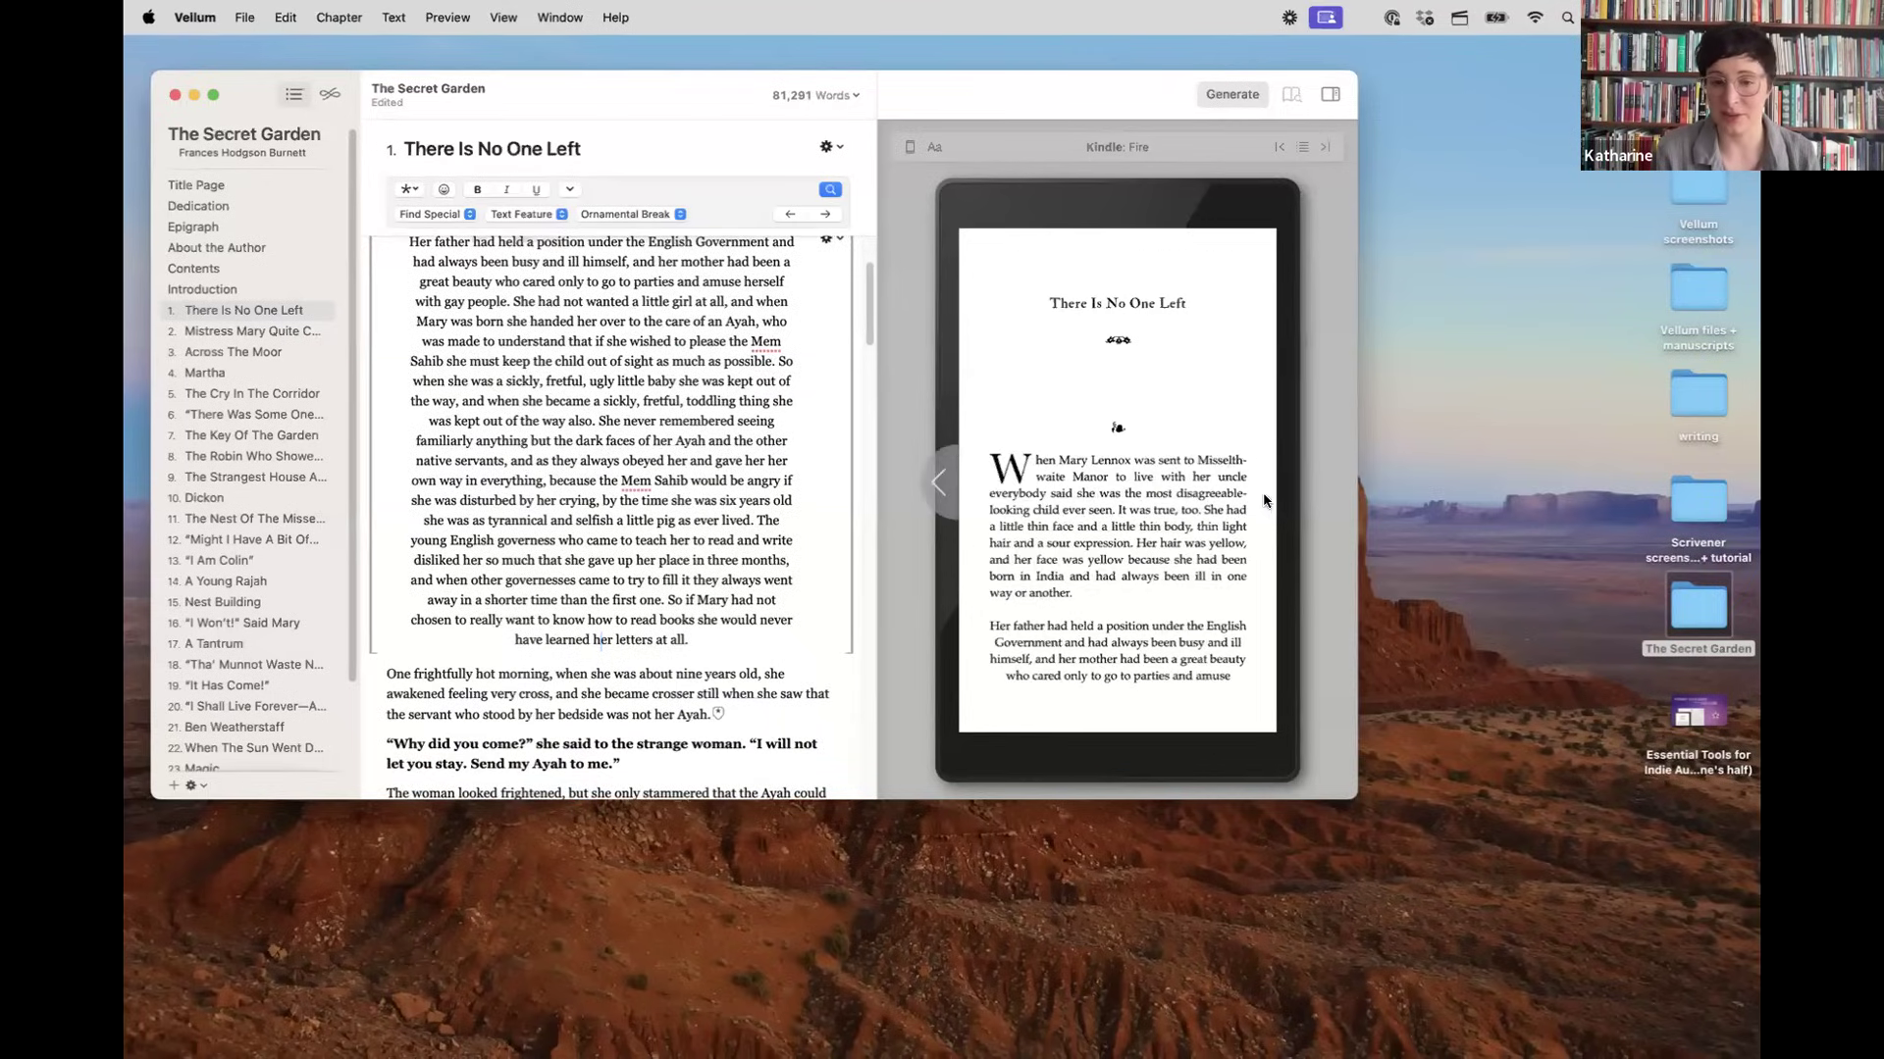
click(1274, 494)
click(1275, 495)
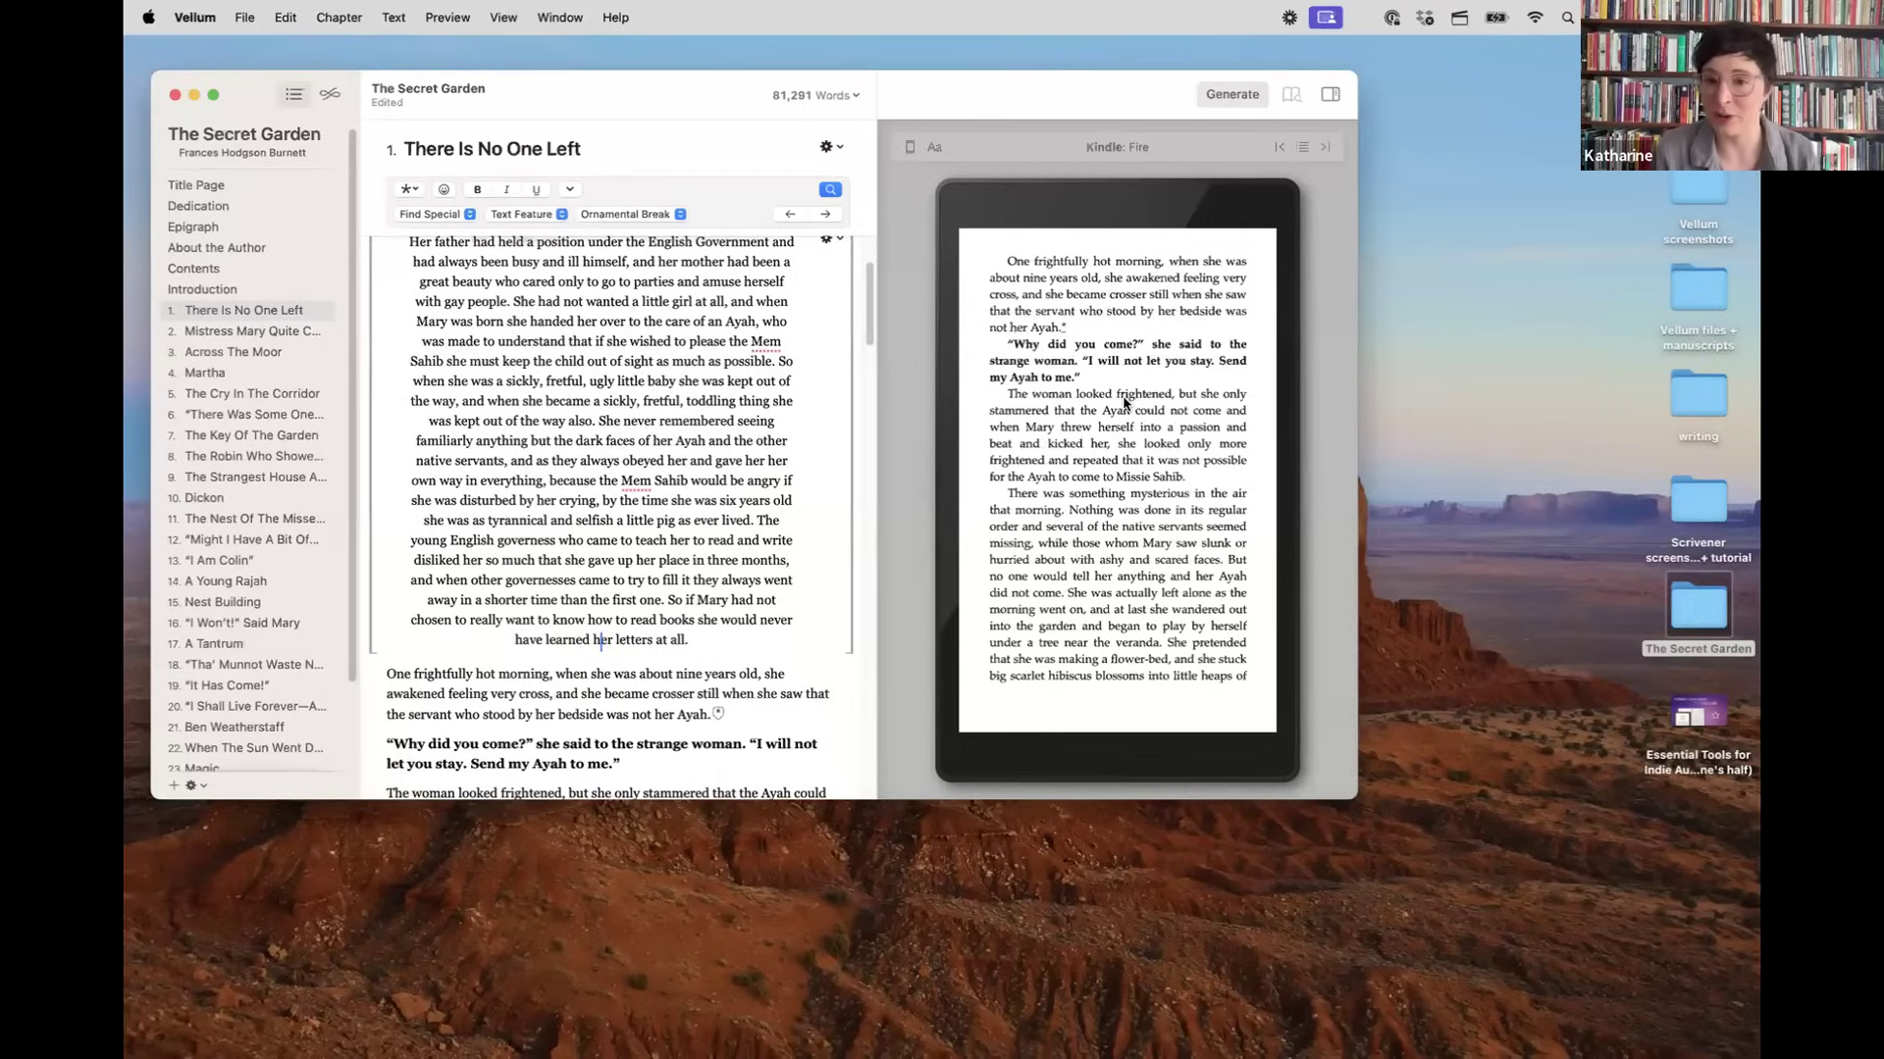
click(1064, 330)
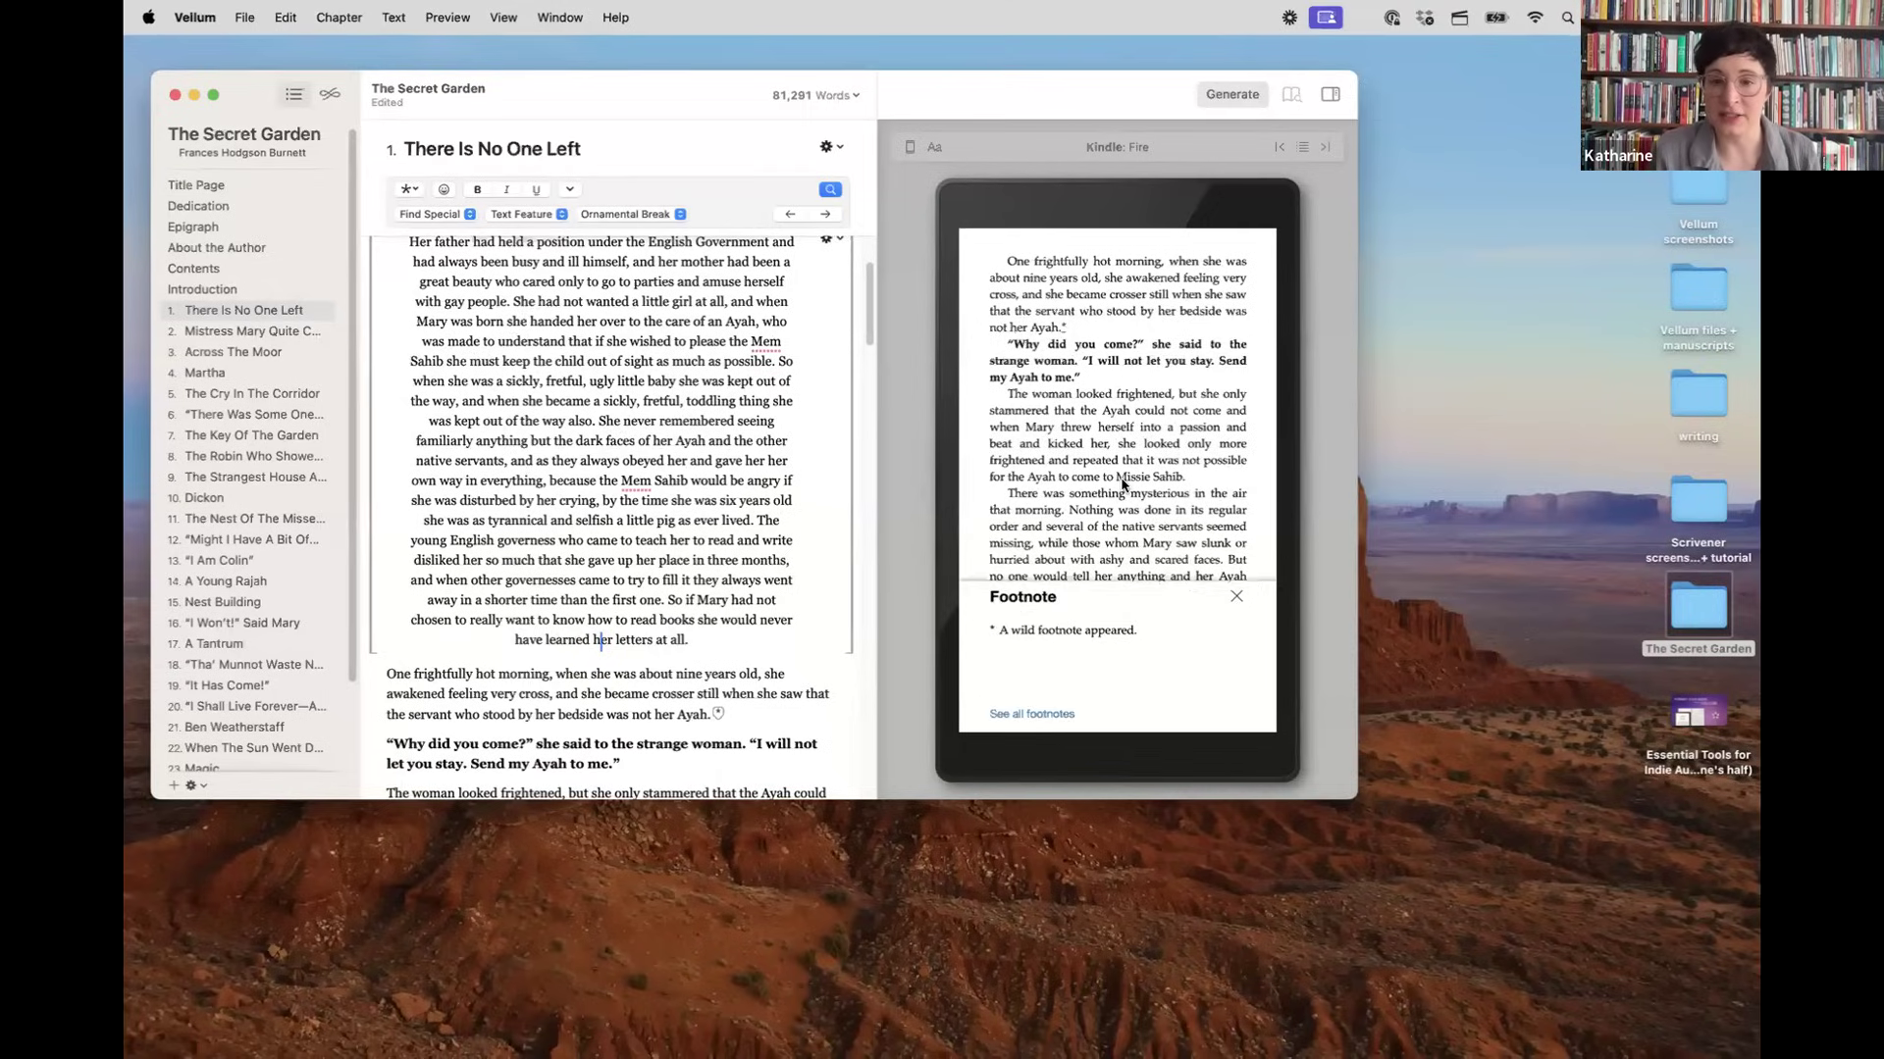
click(1138, 423)
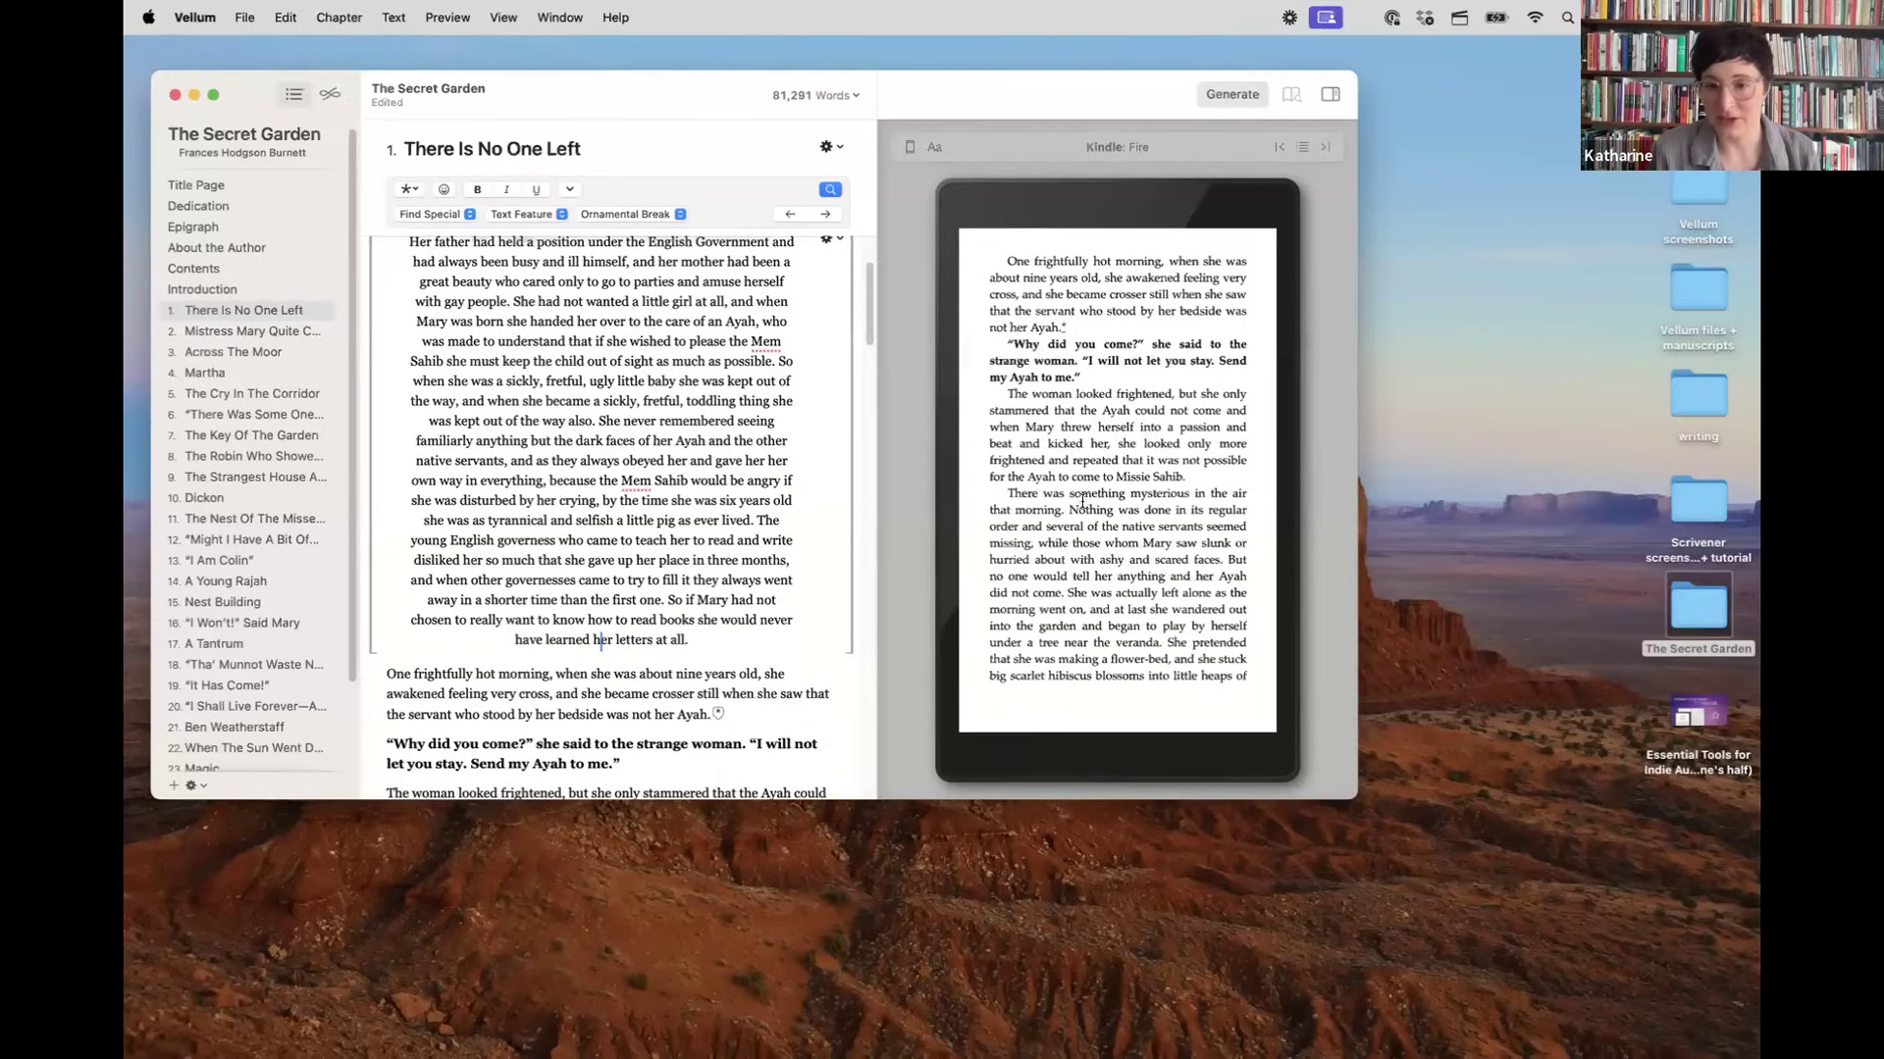
Step: Preview the chapter on the Kindle Paperwhite, the iPad and the Nook Simple Touch in turn
click(909, 146)
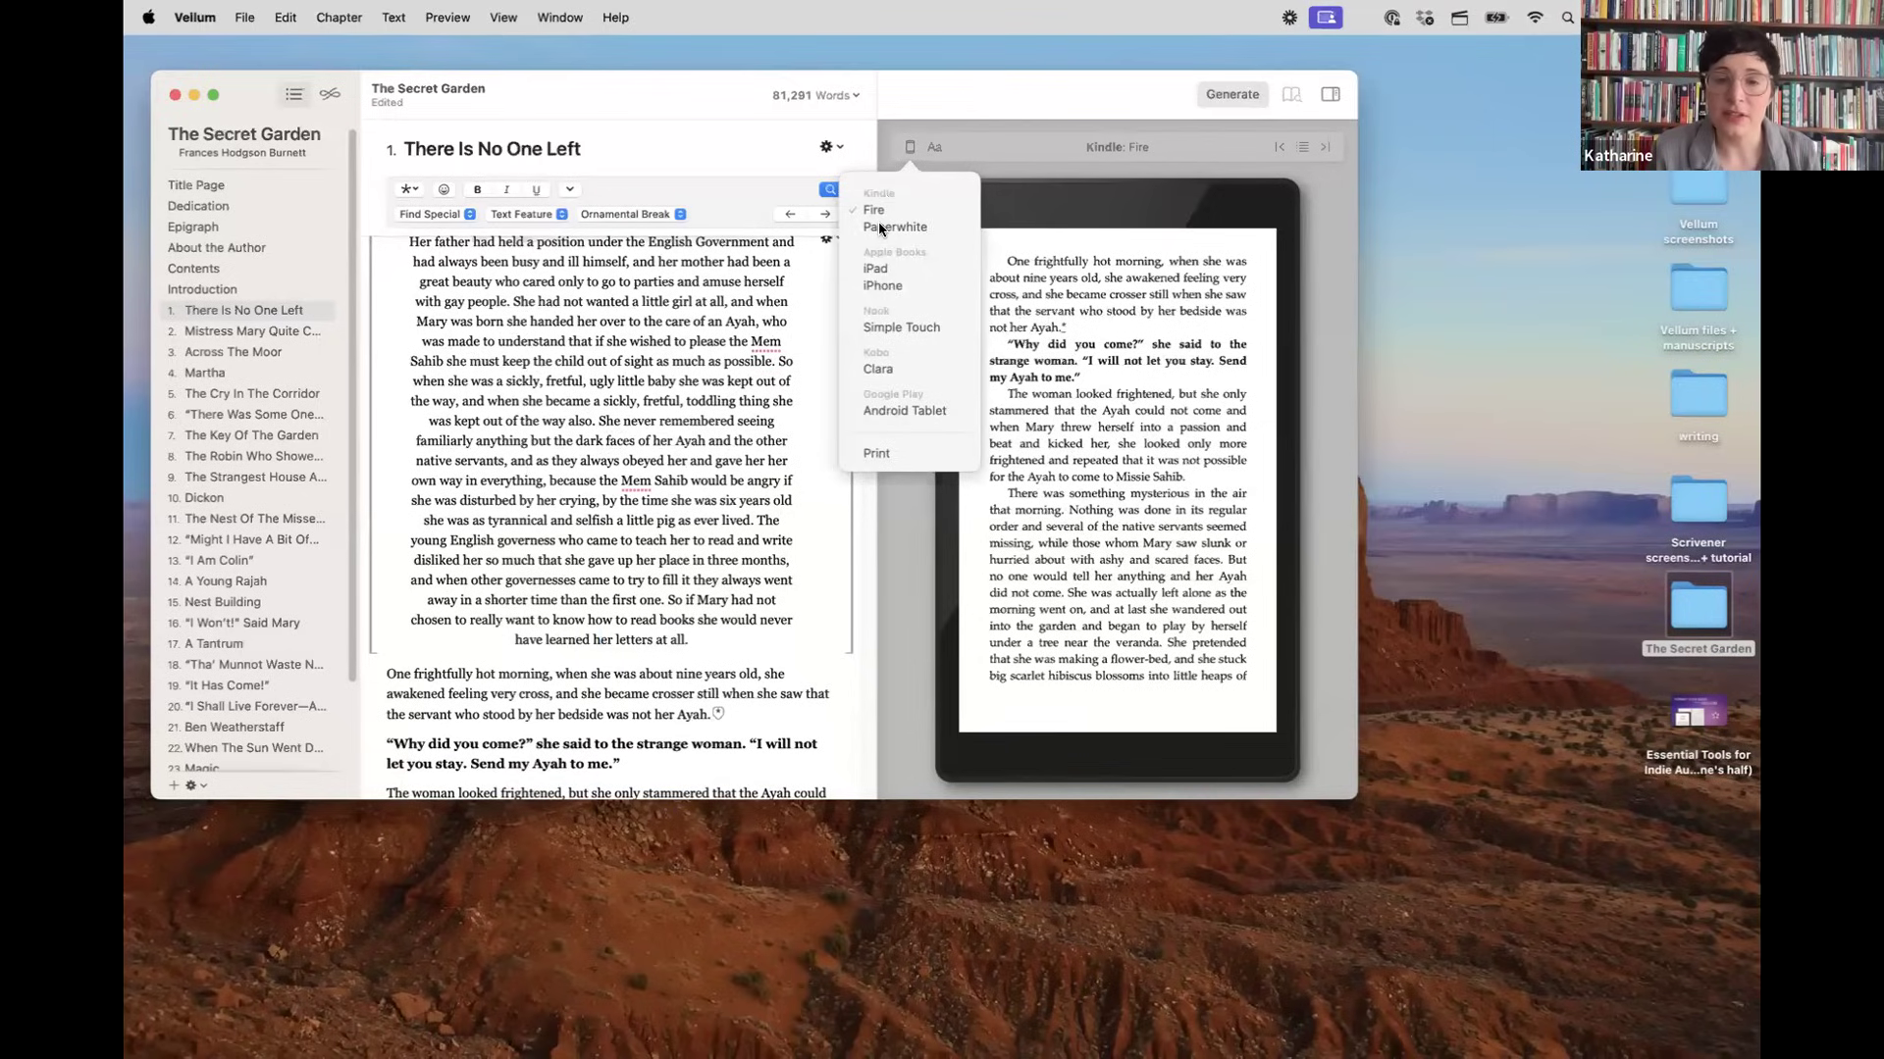
click(879, 224)
click(910, 147)
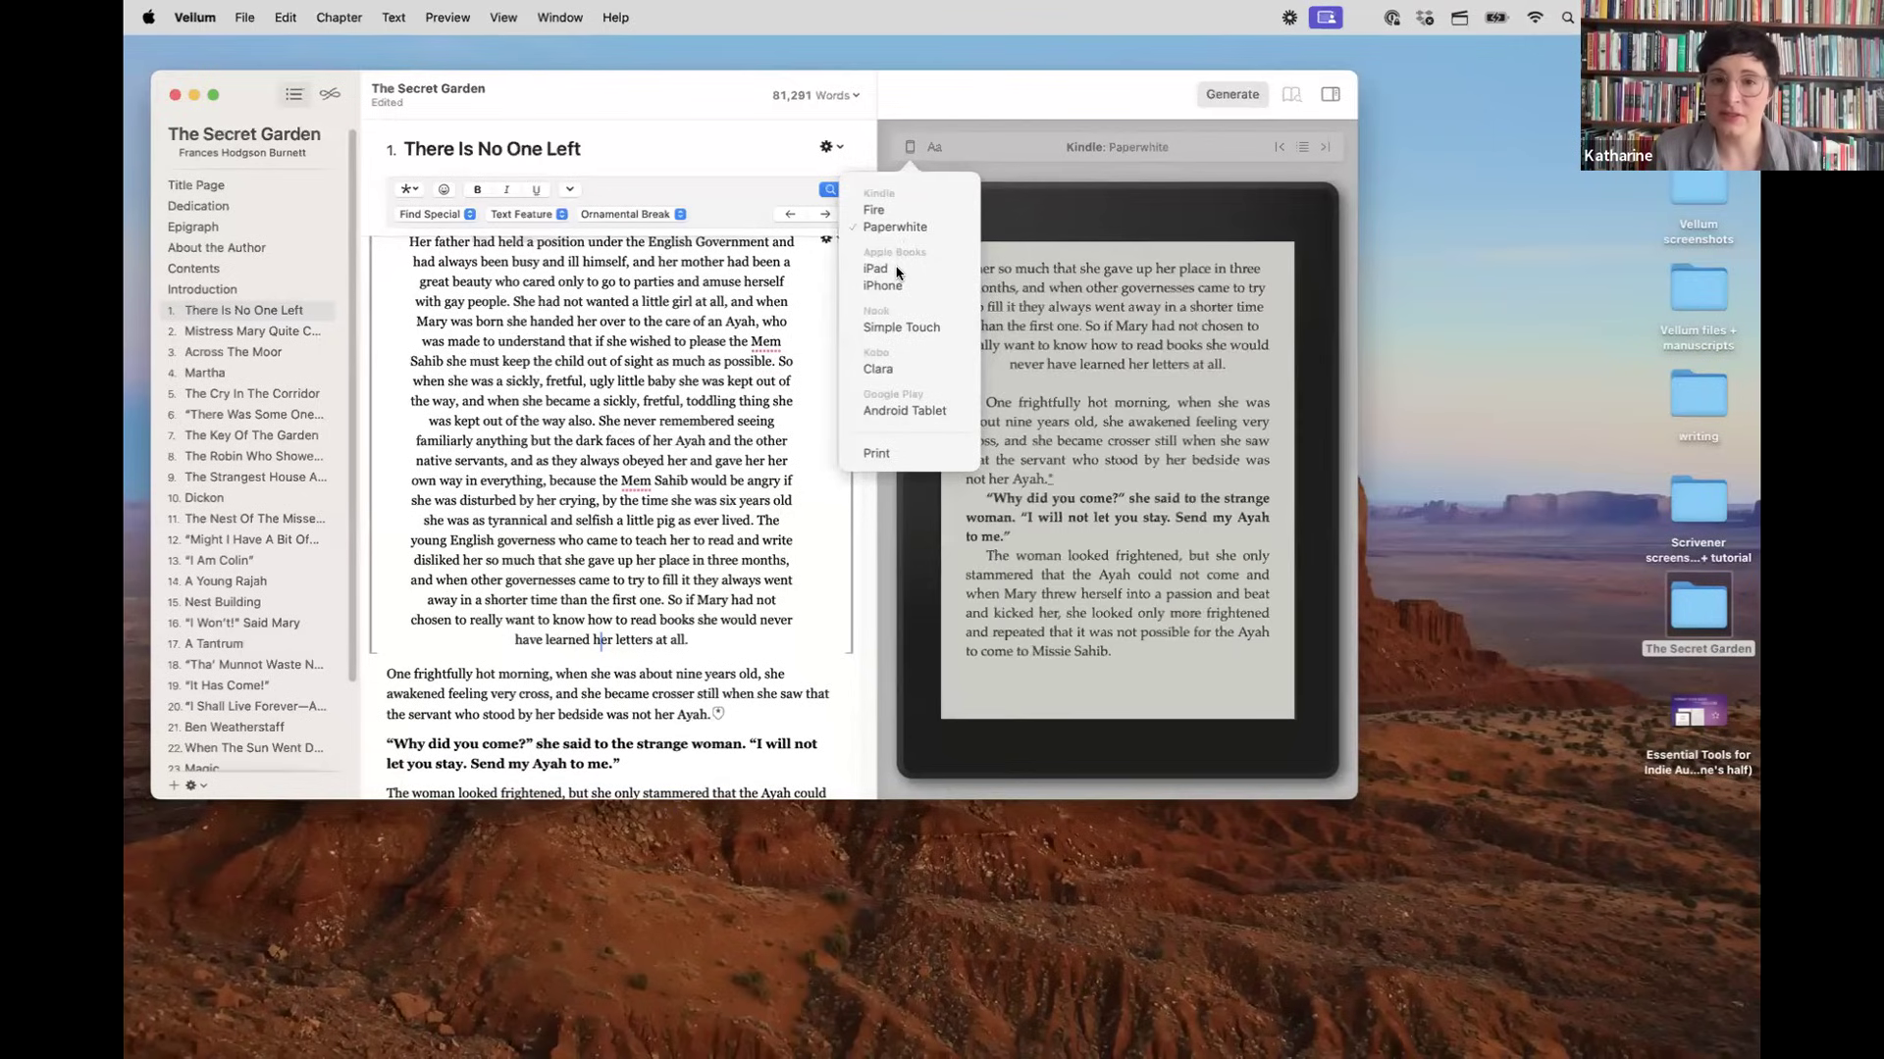
click(900, 274)
click(910, 146)
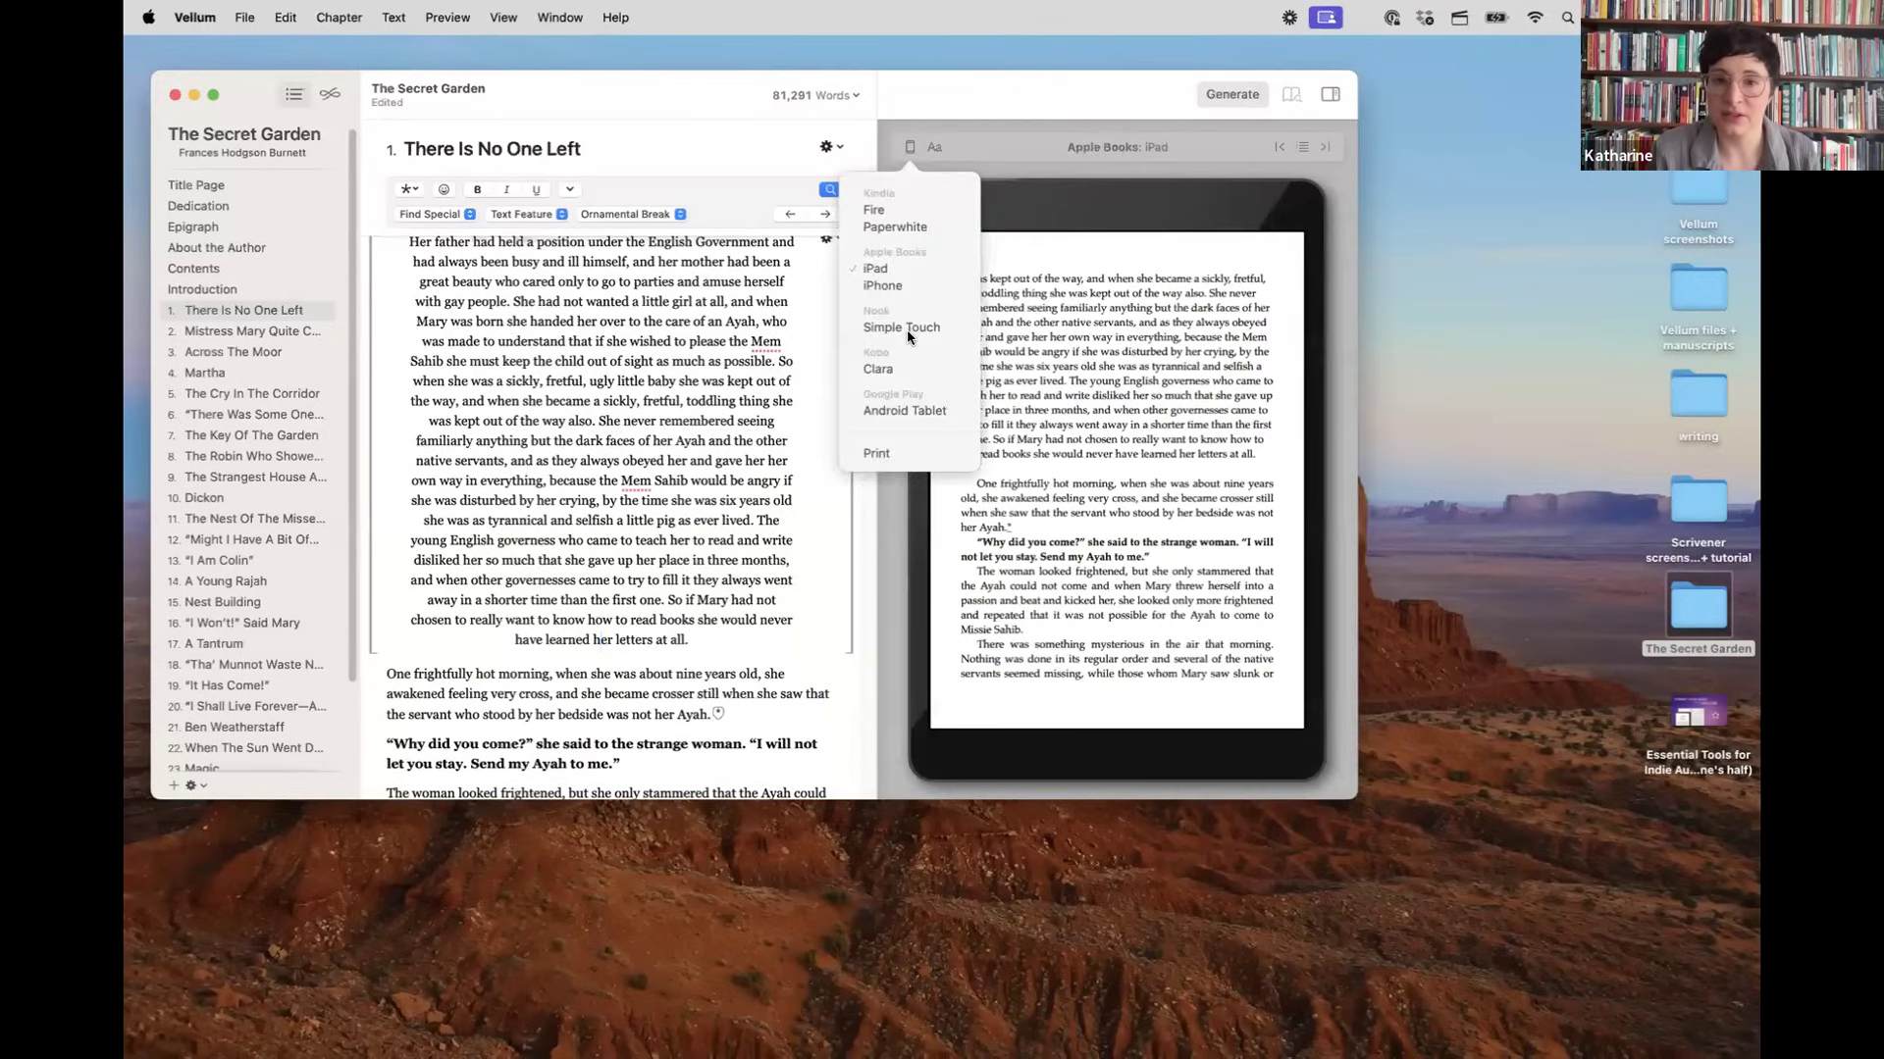
click(907, 329)
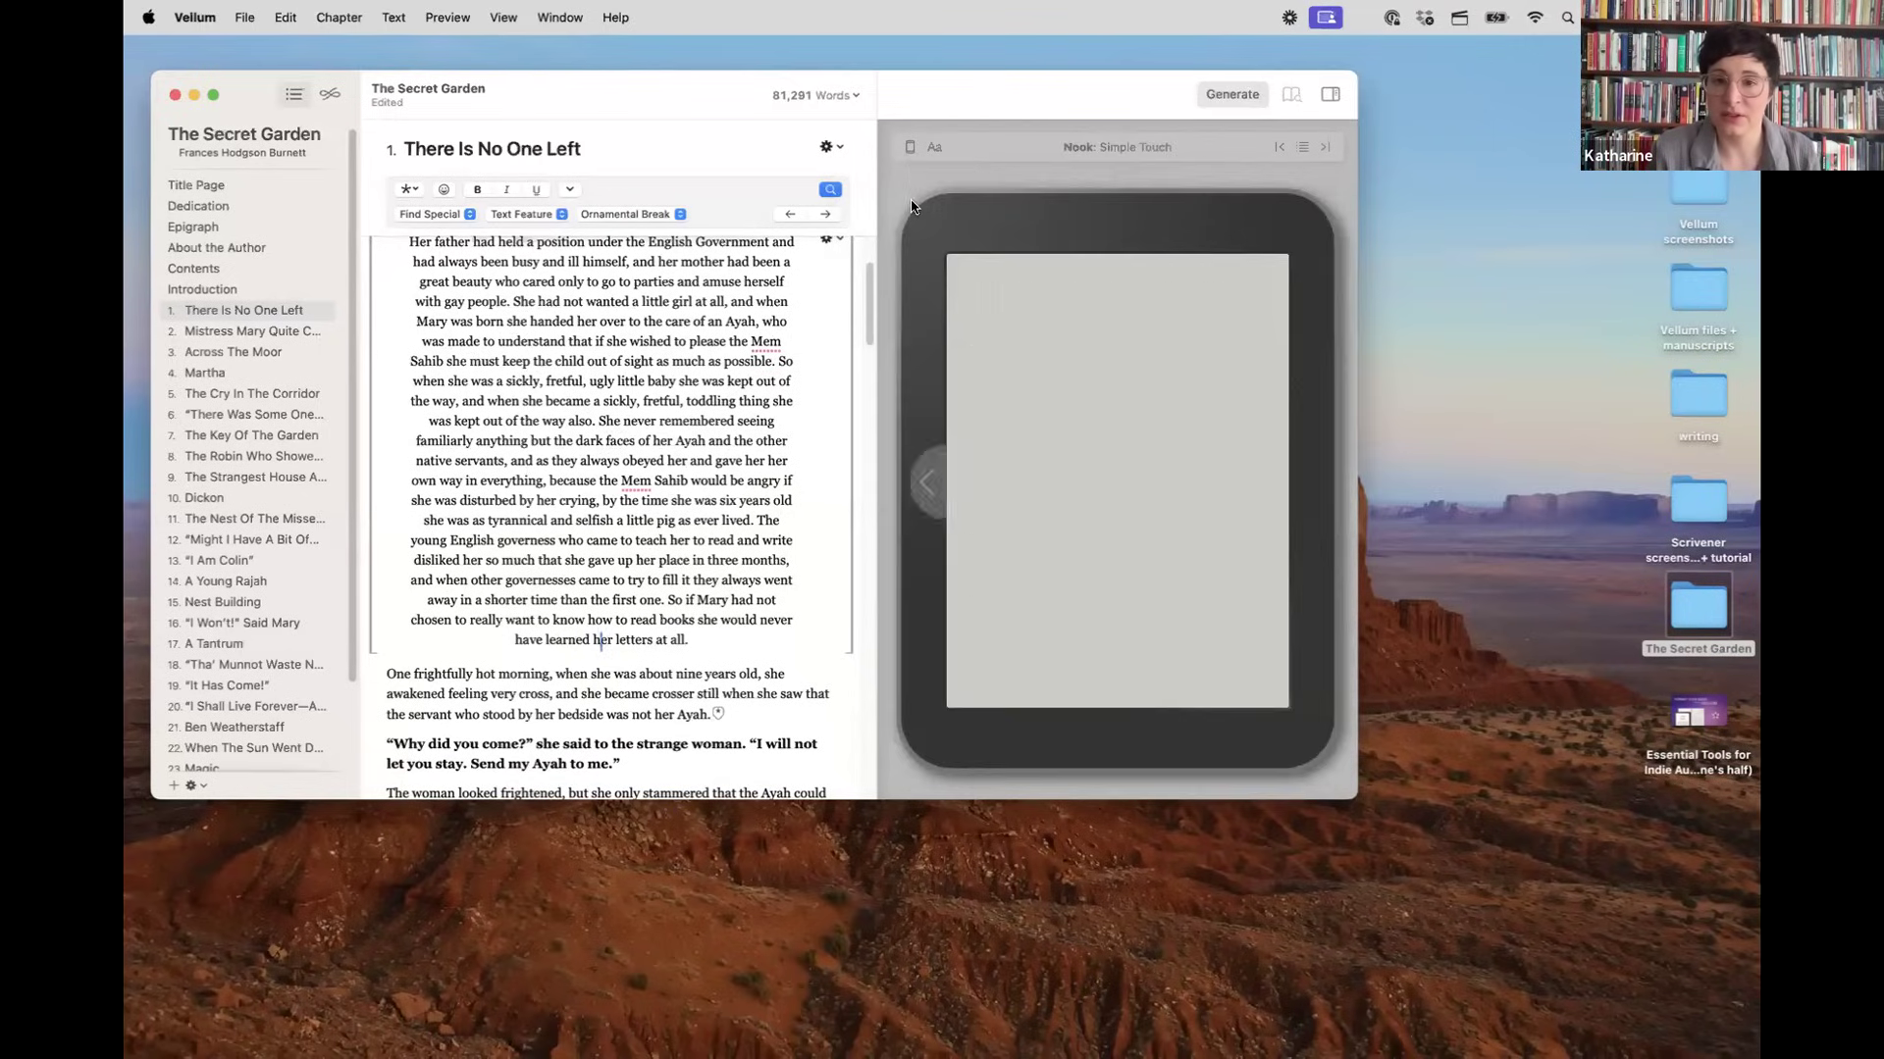
Step: Try progressively larger reader text sizes in the Nook preview up to the largest, then set the smallest size
click(932, 146)
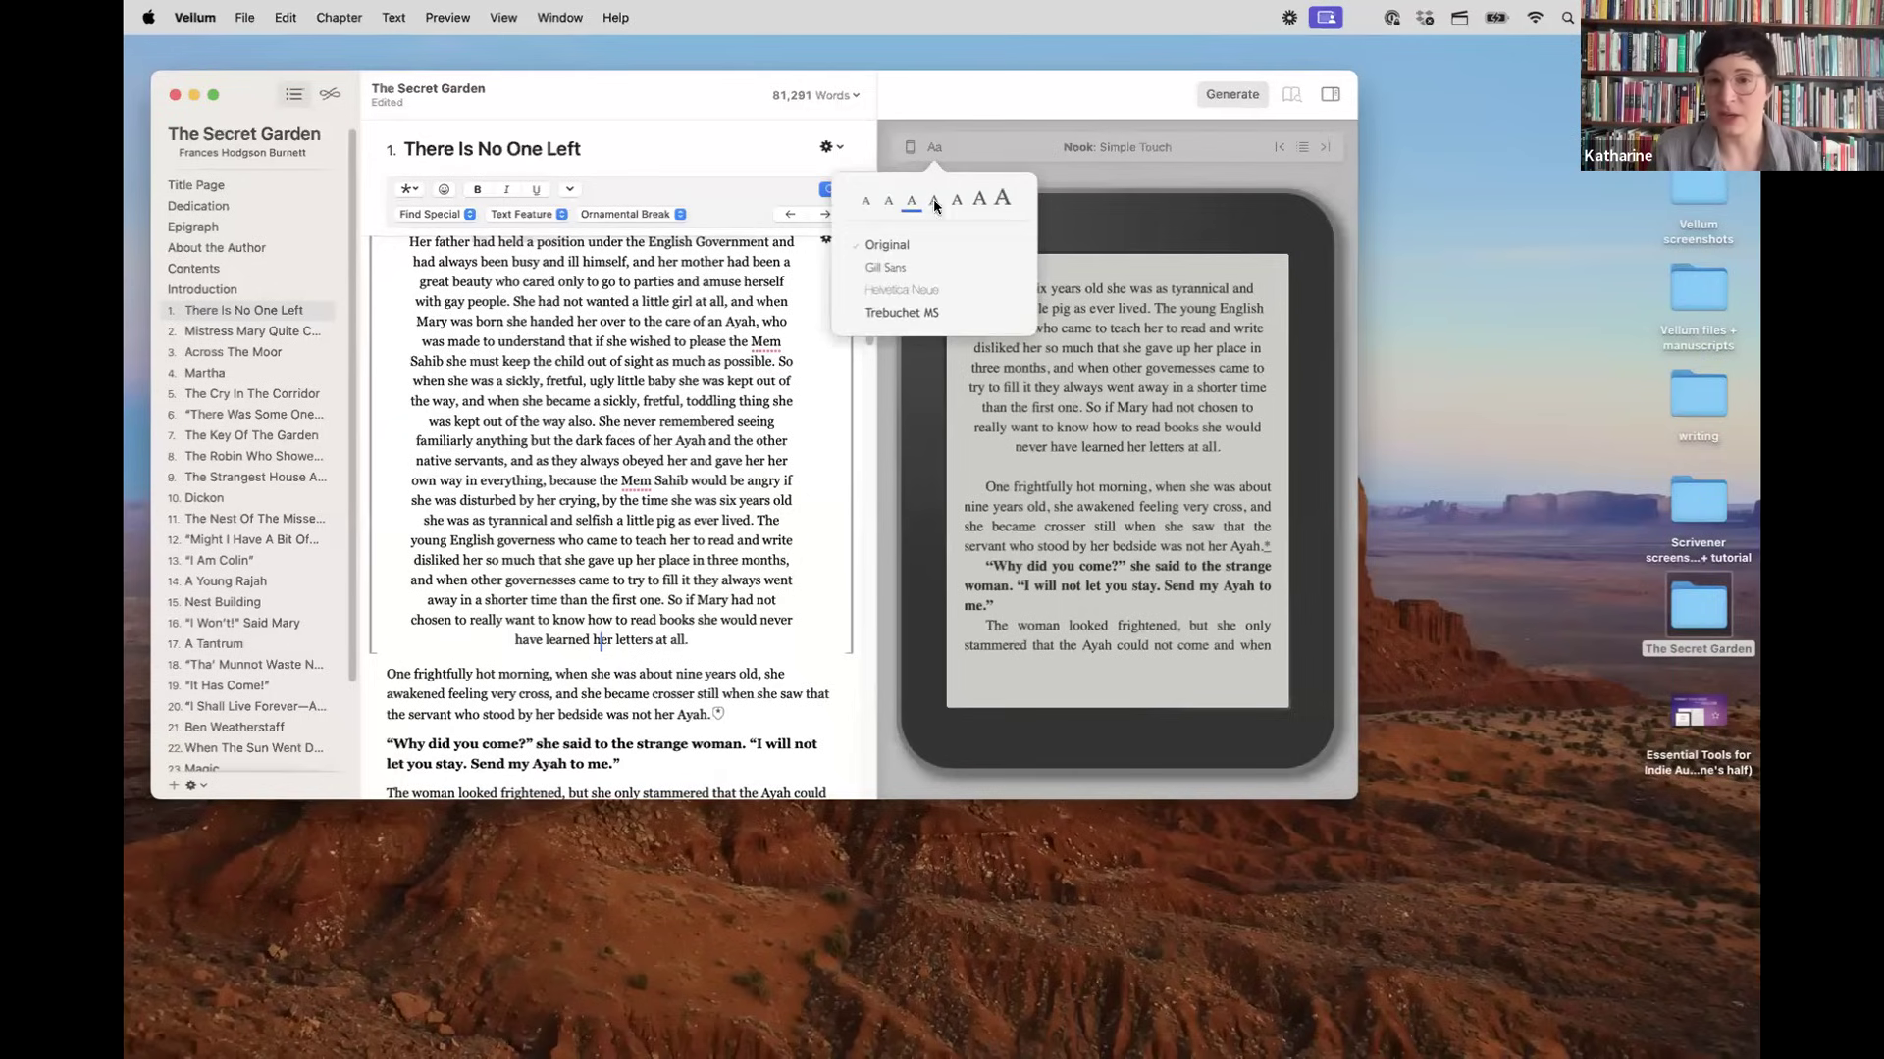
click(934, 200)
click(934, 147)
click(935, 147)
click(957, 200)
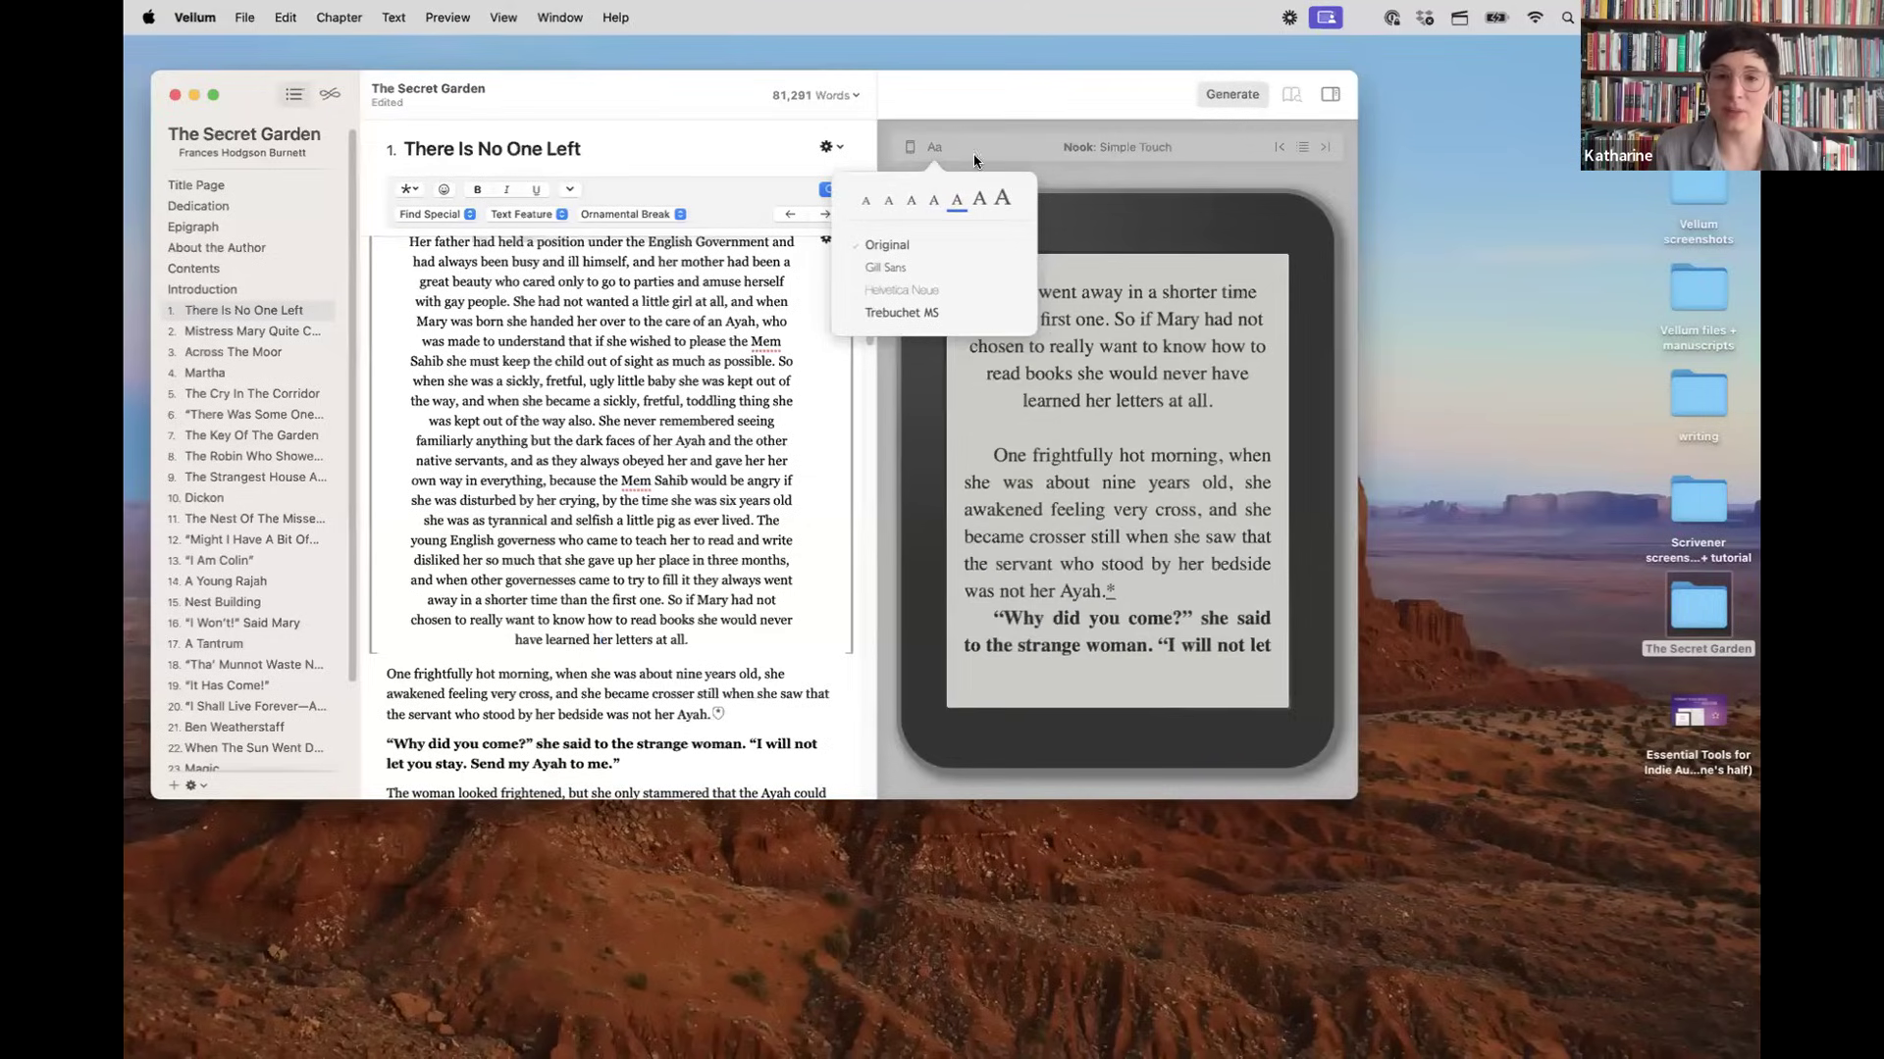
click(939, 143)
click(938, 143)
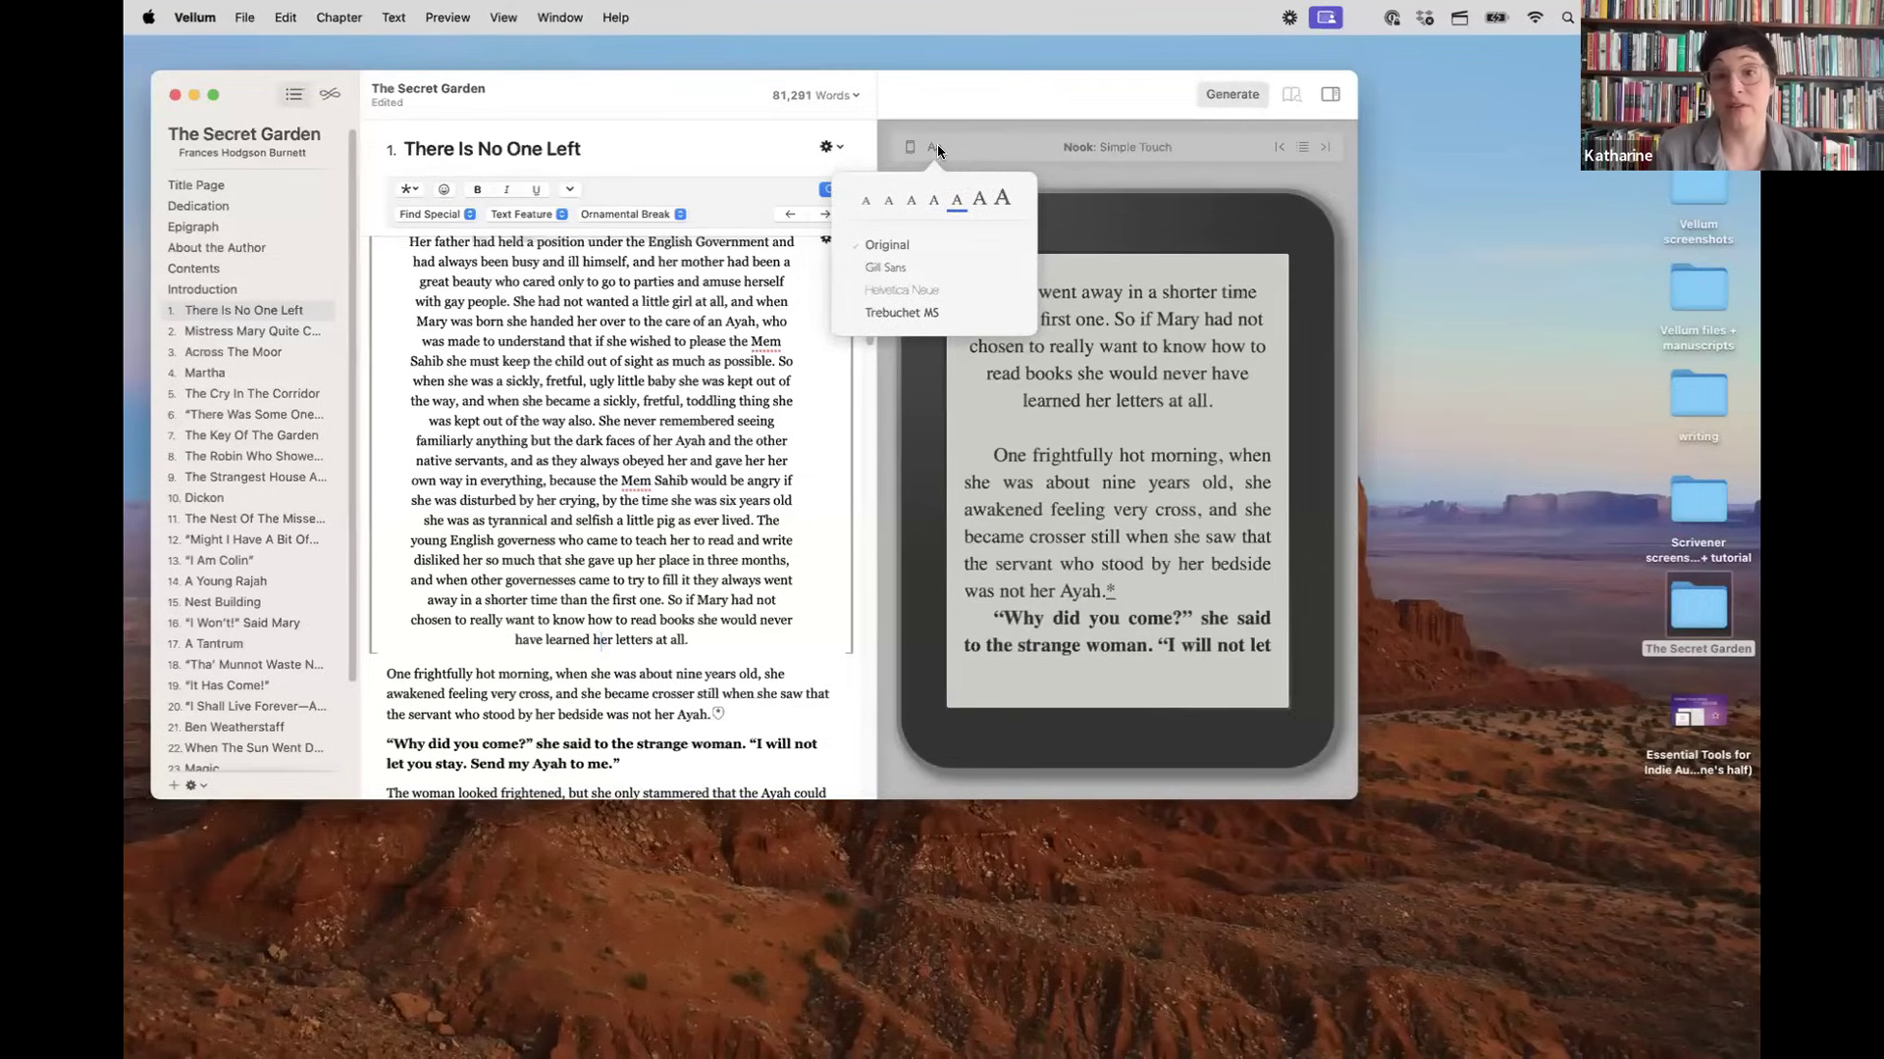
click(979, 200)
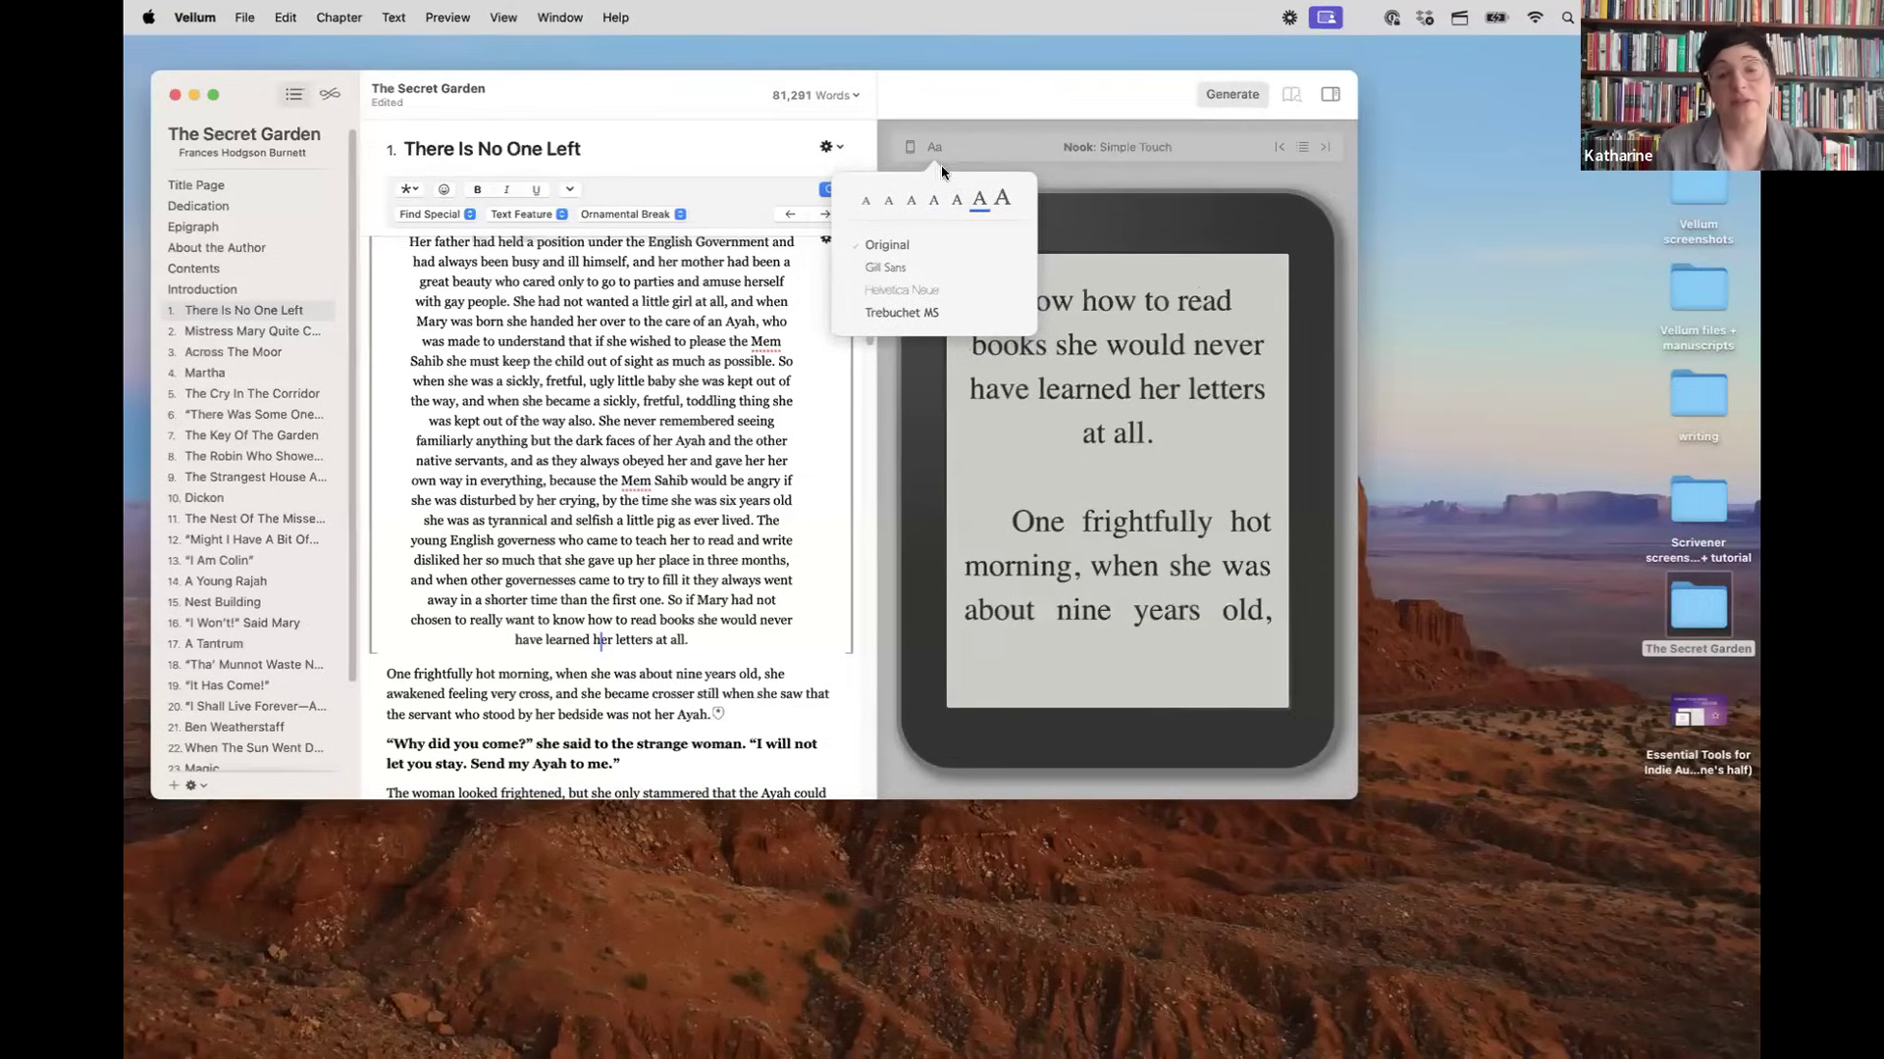
click(1001, 199)
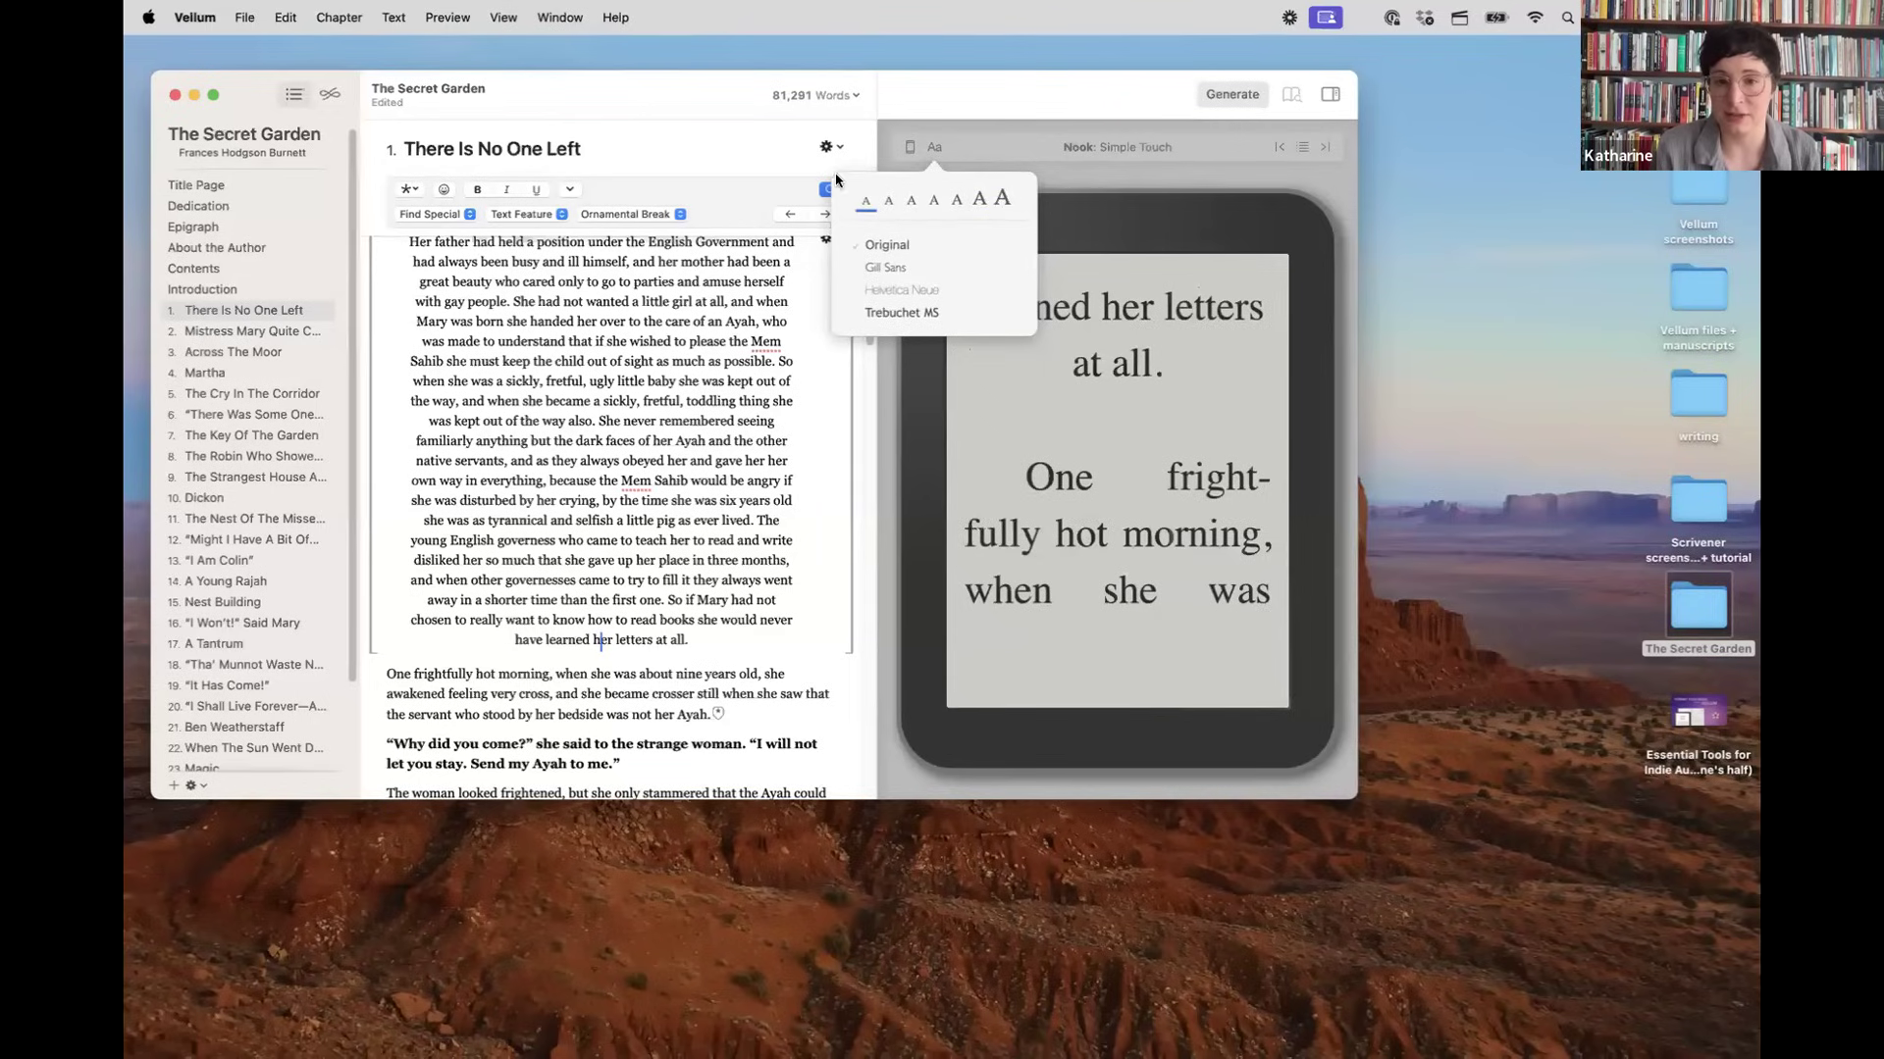
click(861, 203)
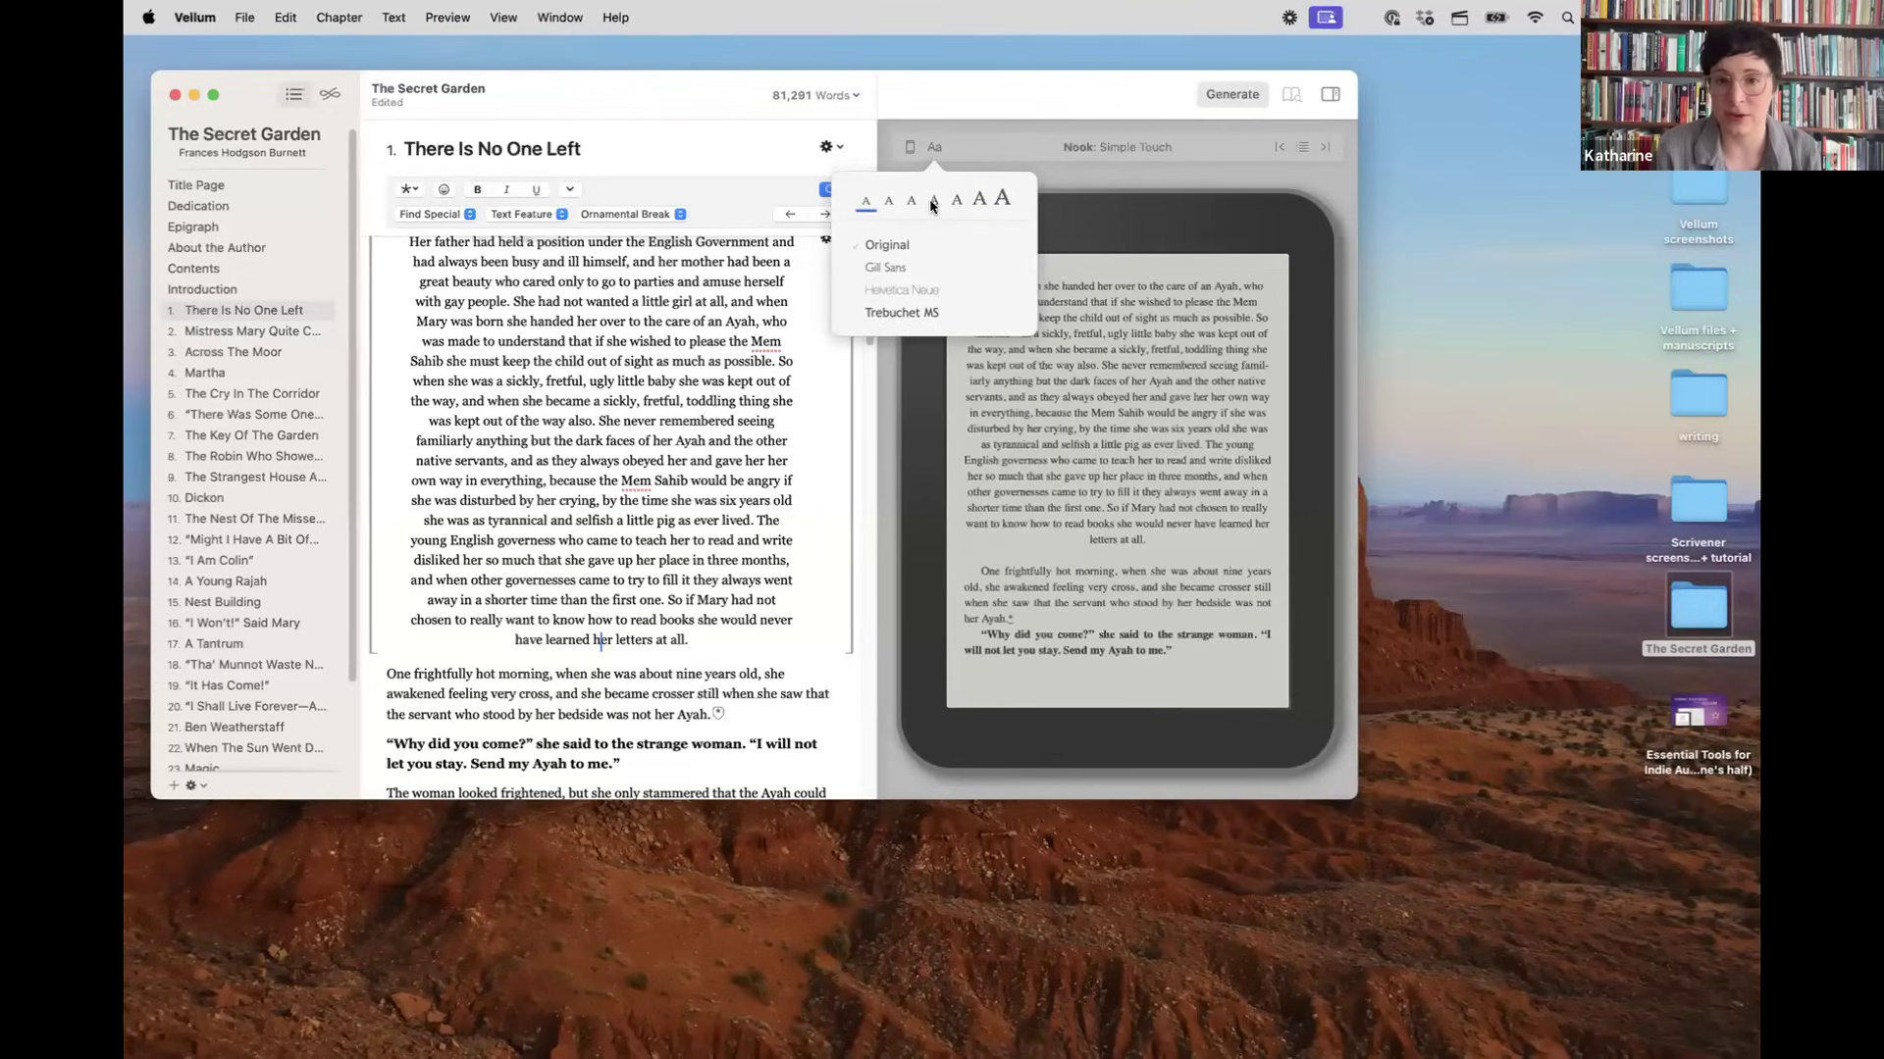
Step: Show the Nook preview's text in Gill Sans and close the reader text options
click(884, 267)
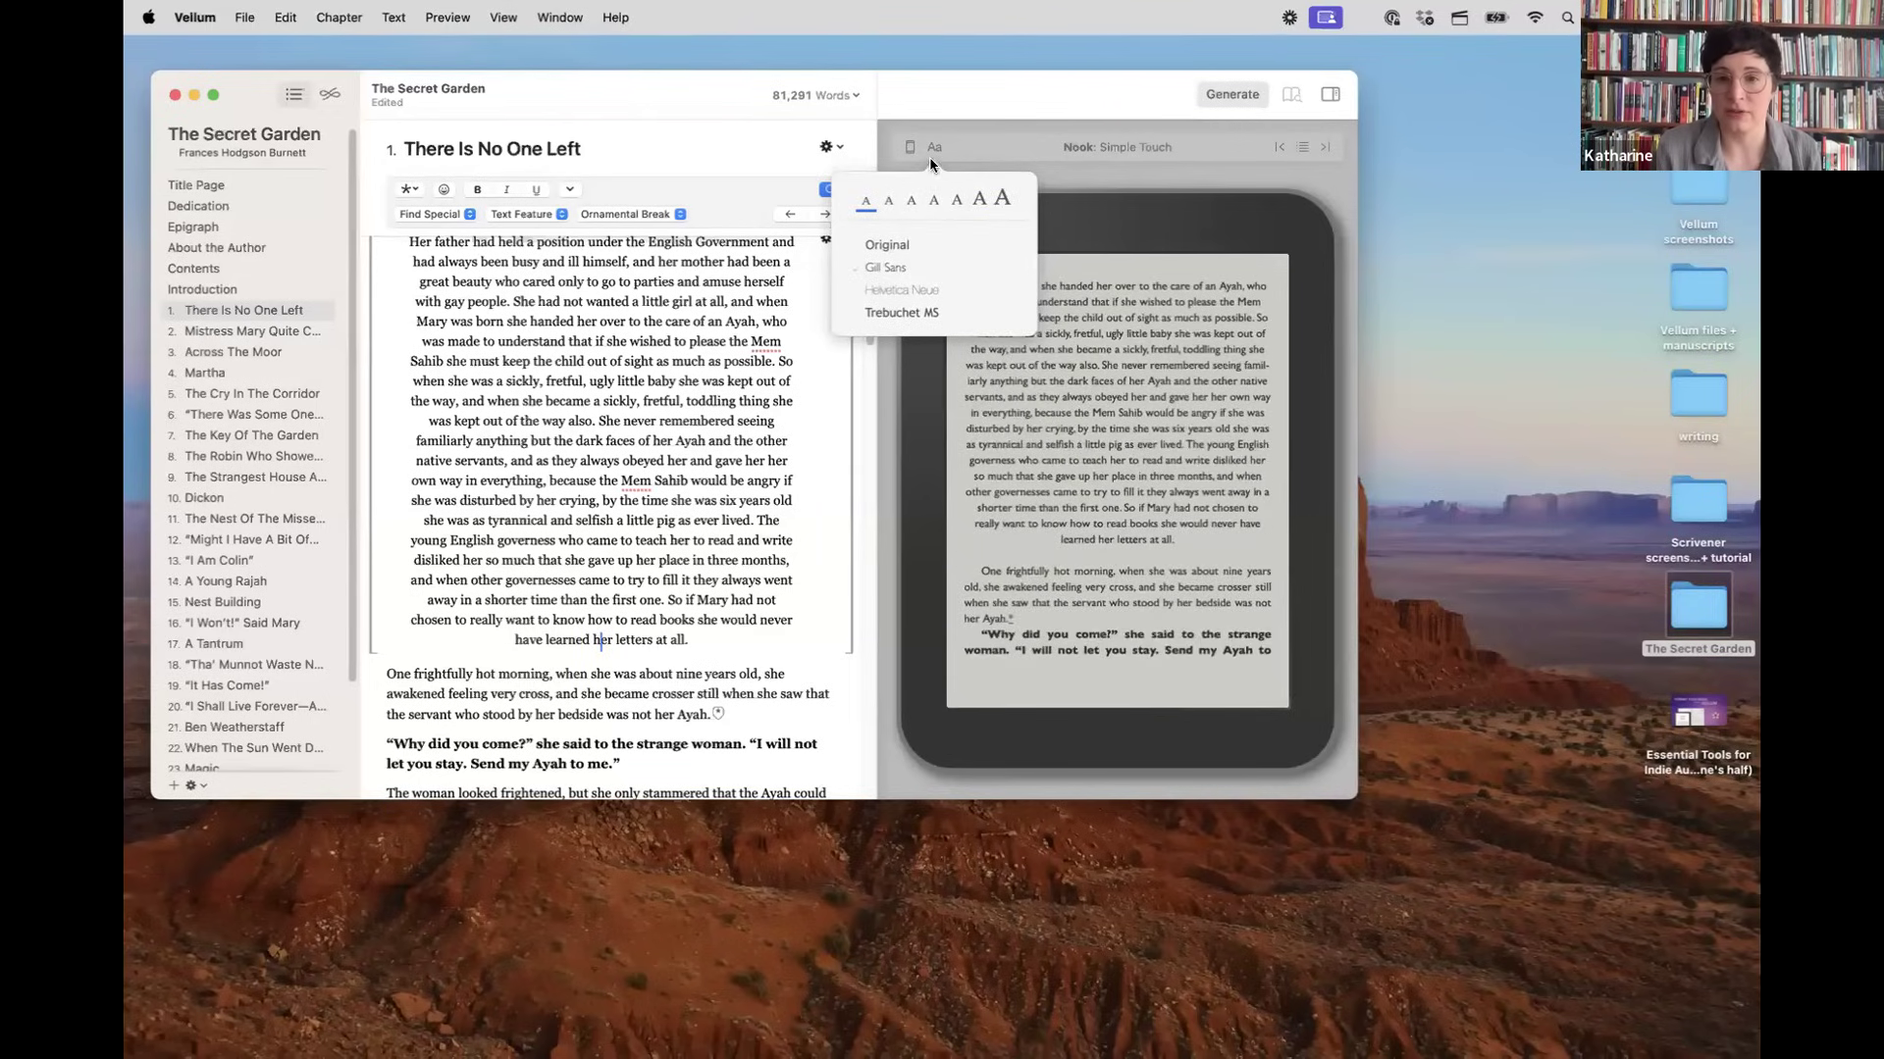
click(933, 146)
click(938, 145)
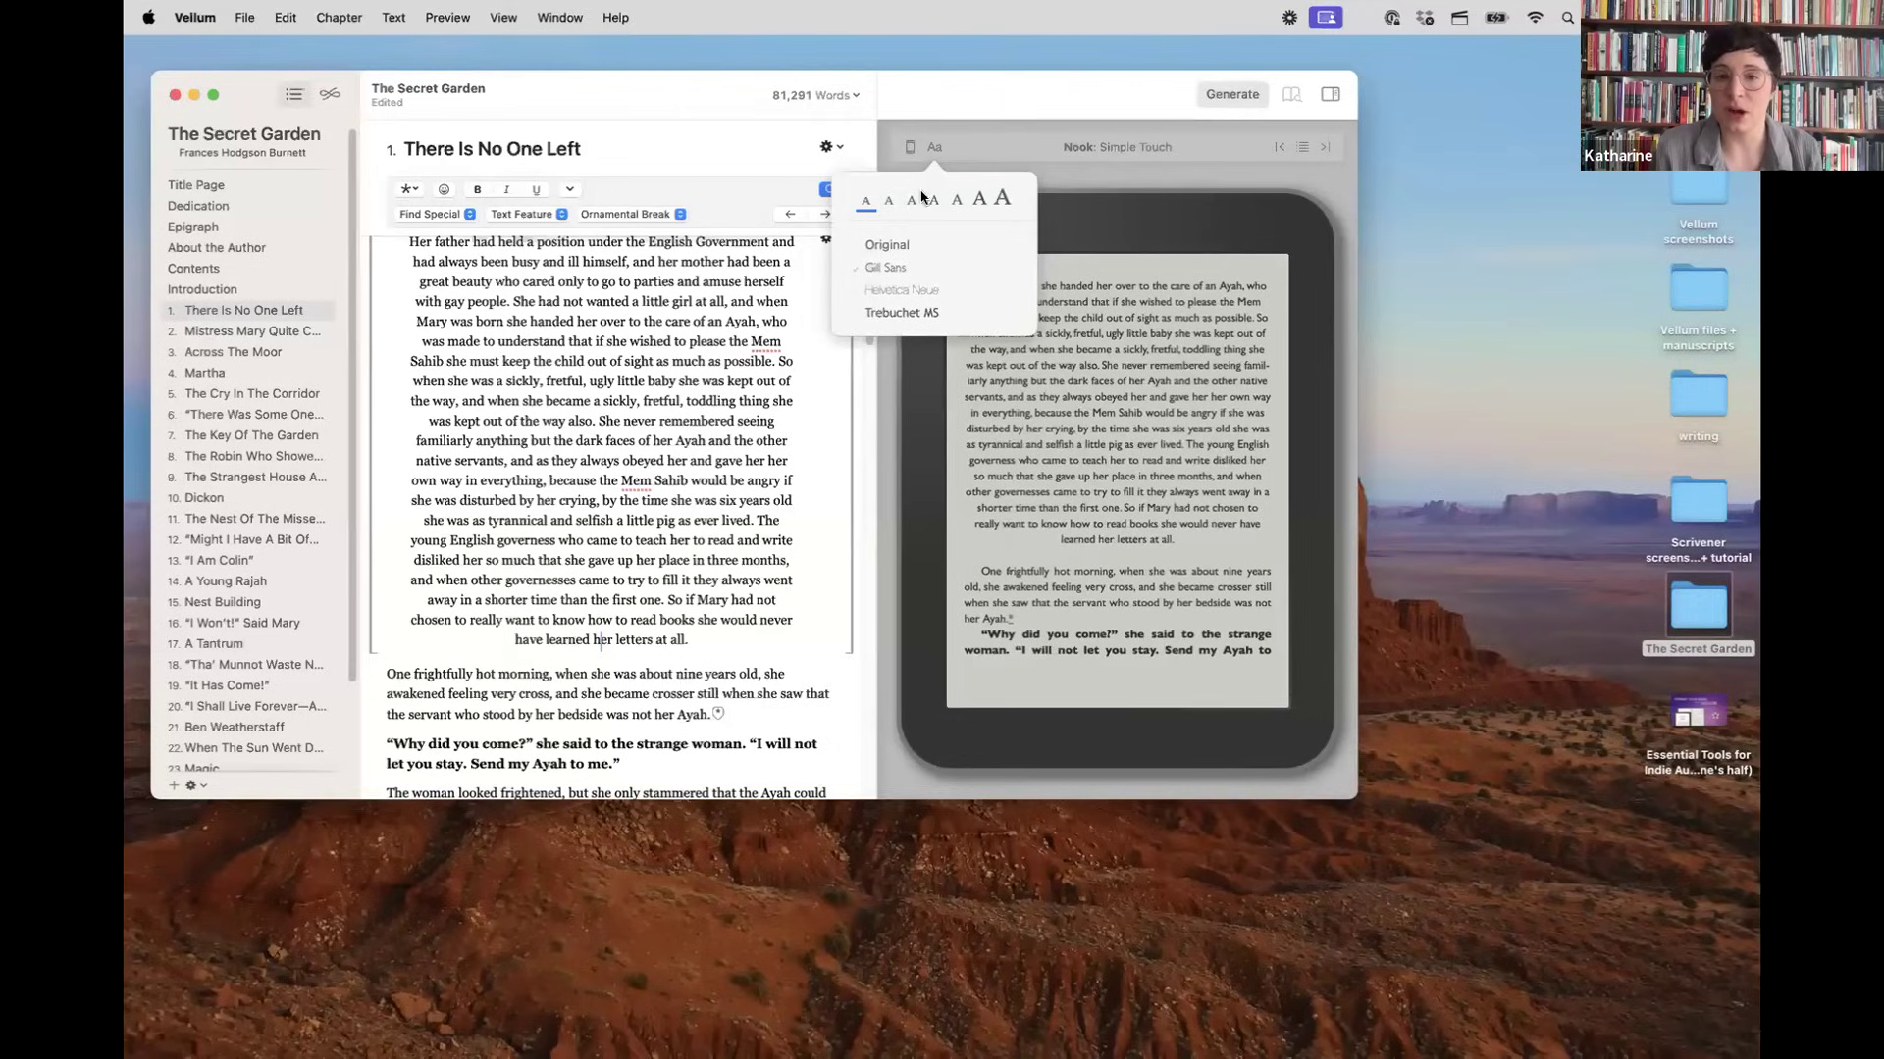
click(933, 147)
Step: Switch the preview to Kindle Fire and set its reader font to Baskerville
click(908, 146)
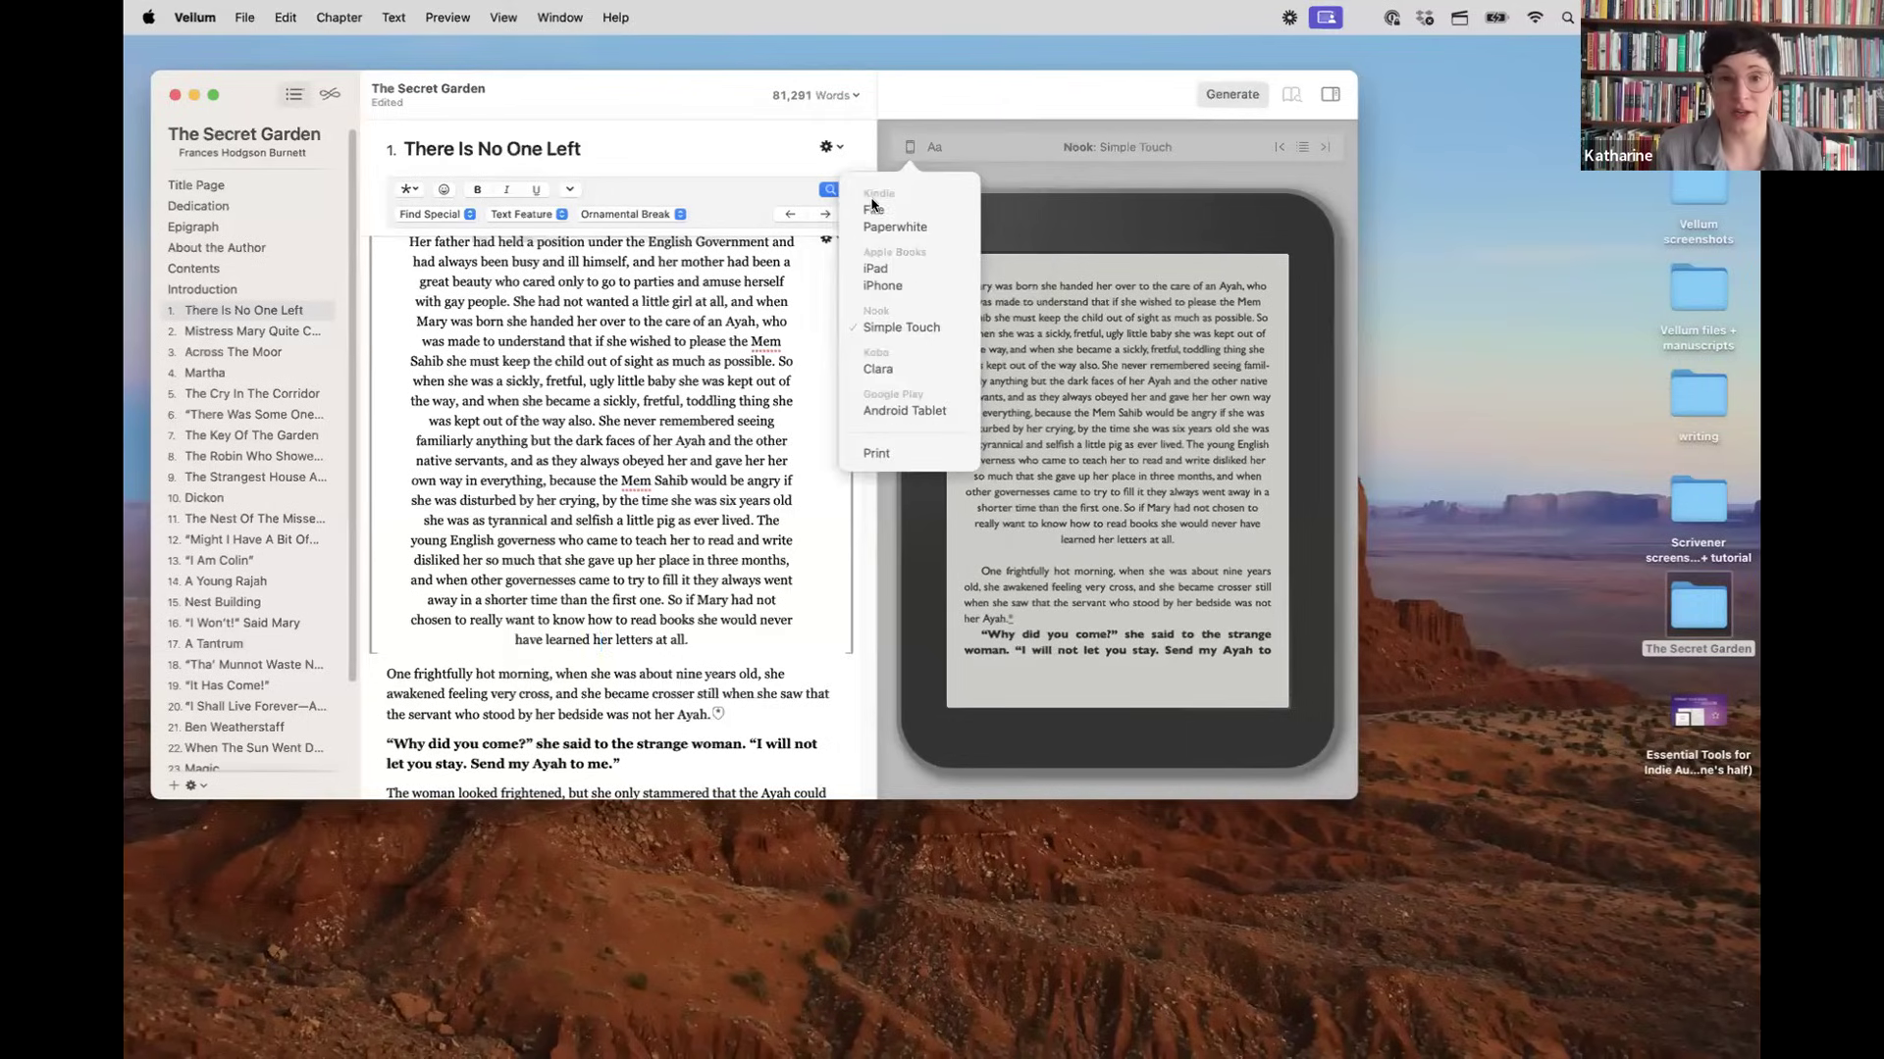
click(872, 210)
click(938, 145)
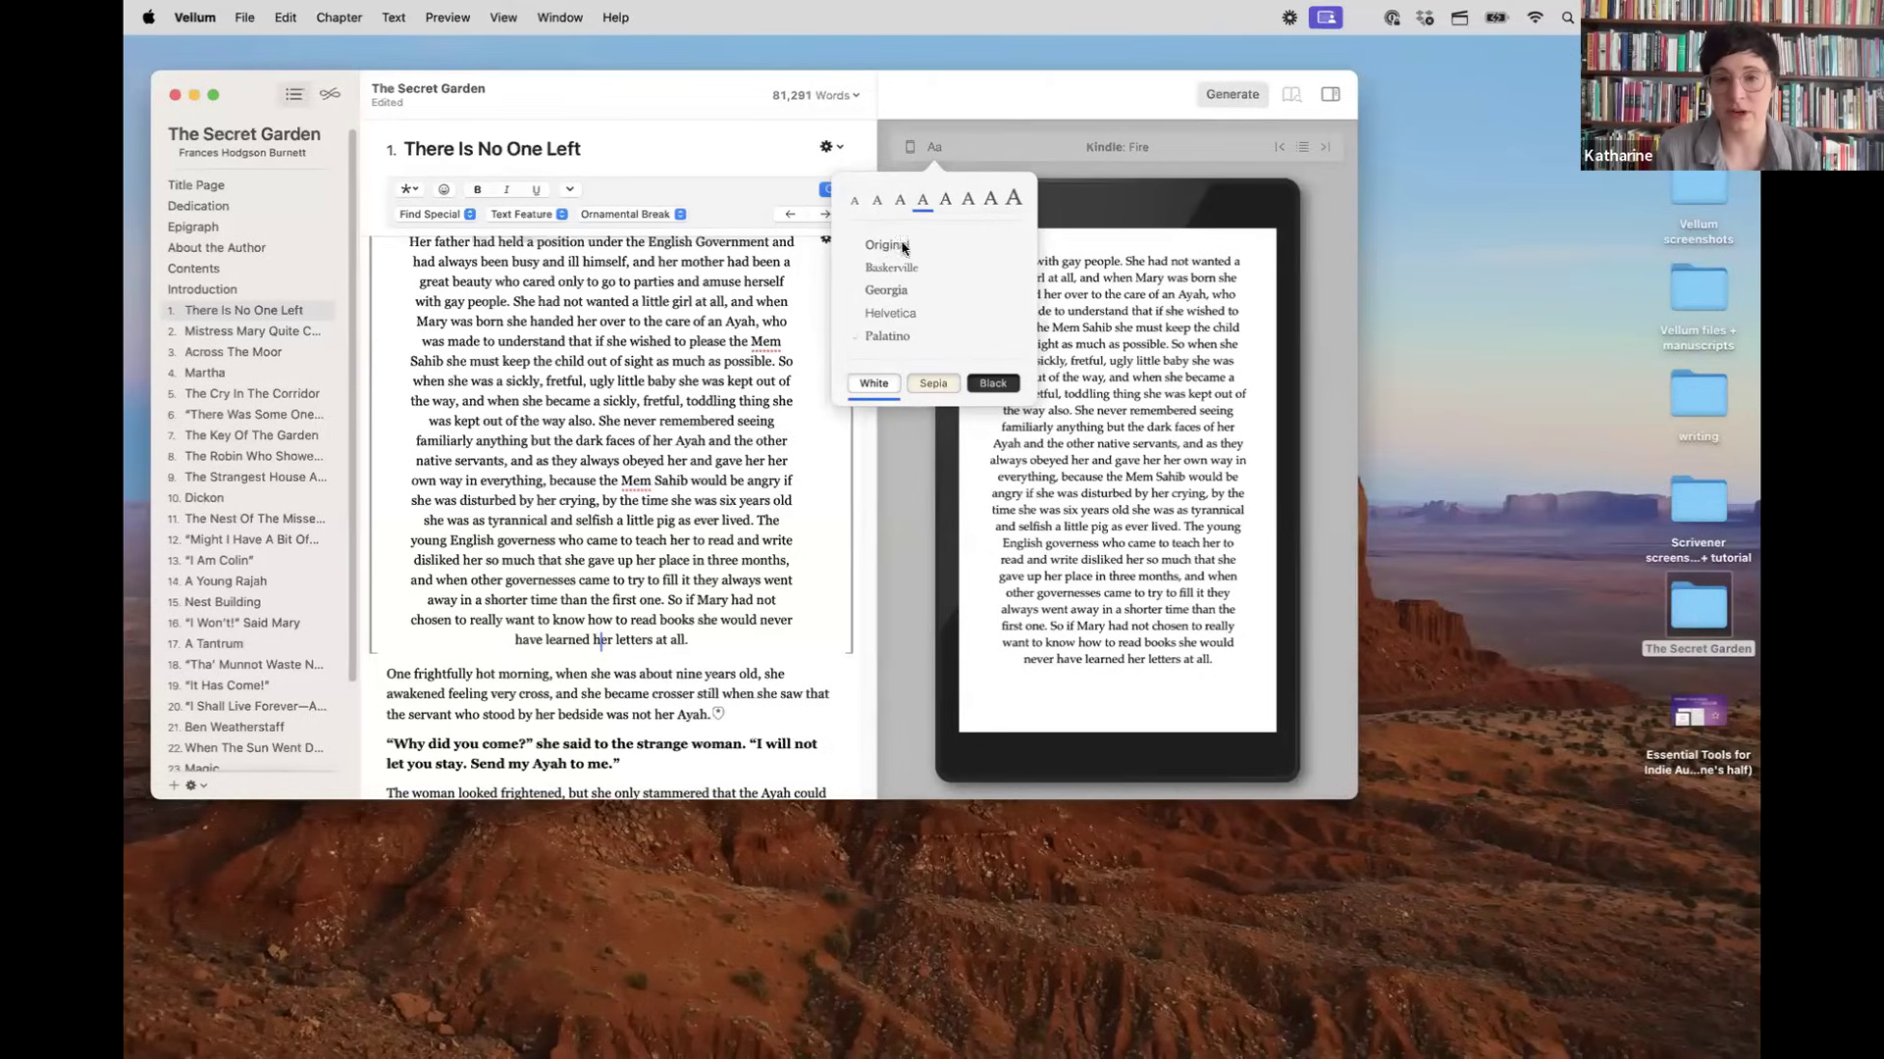
click(894, 272)
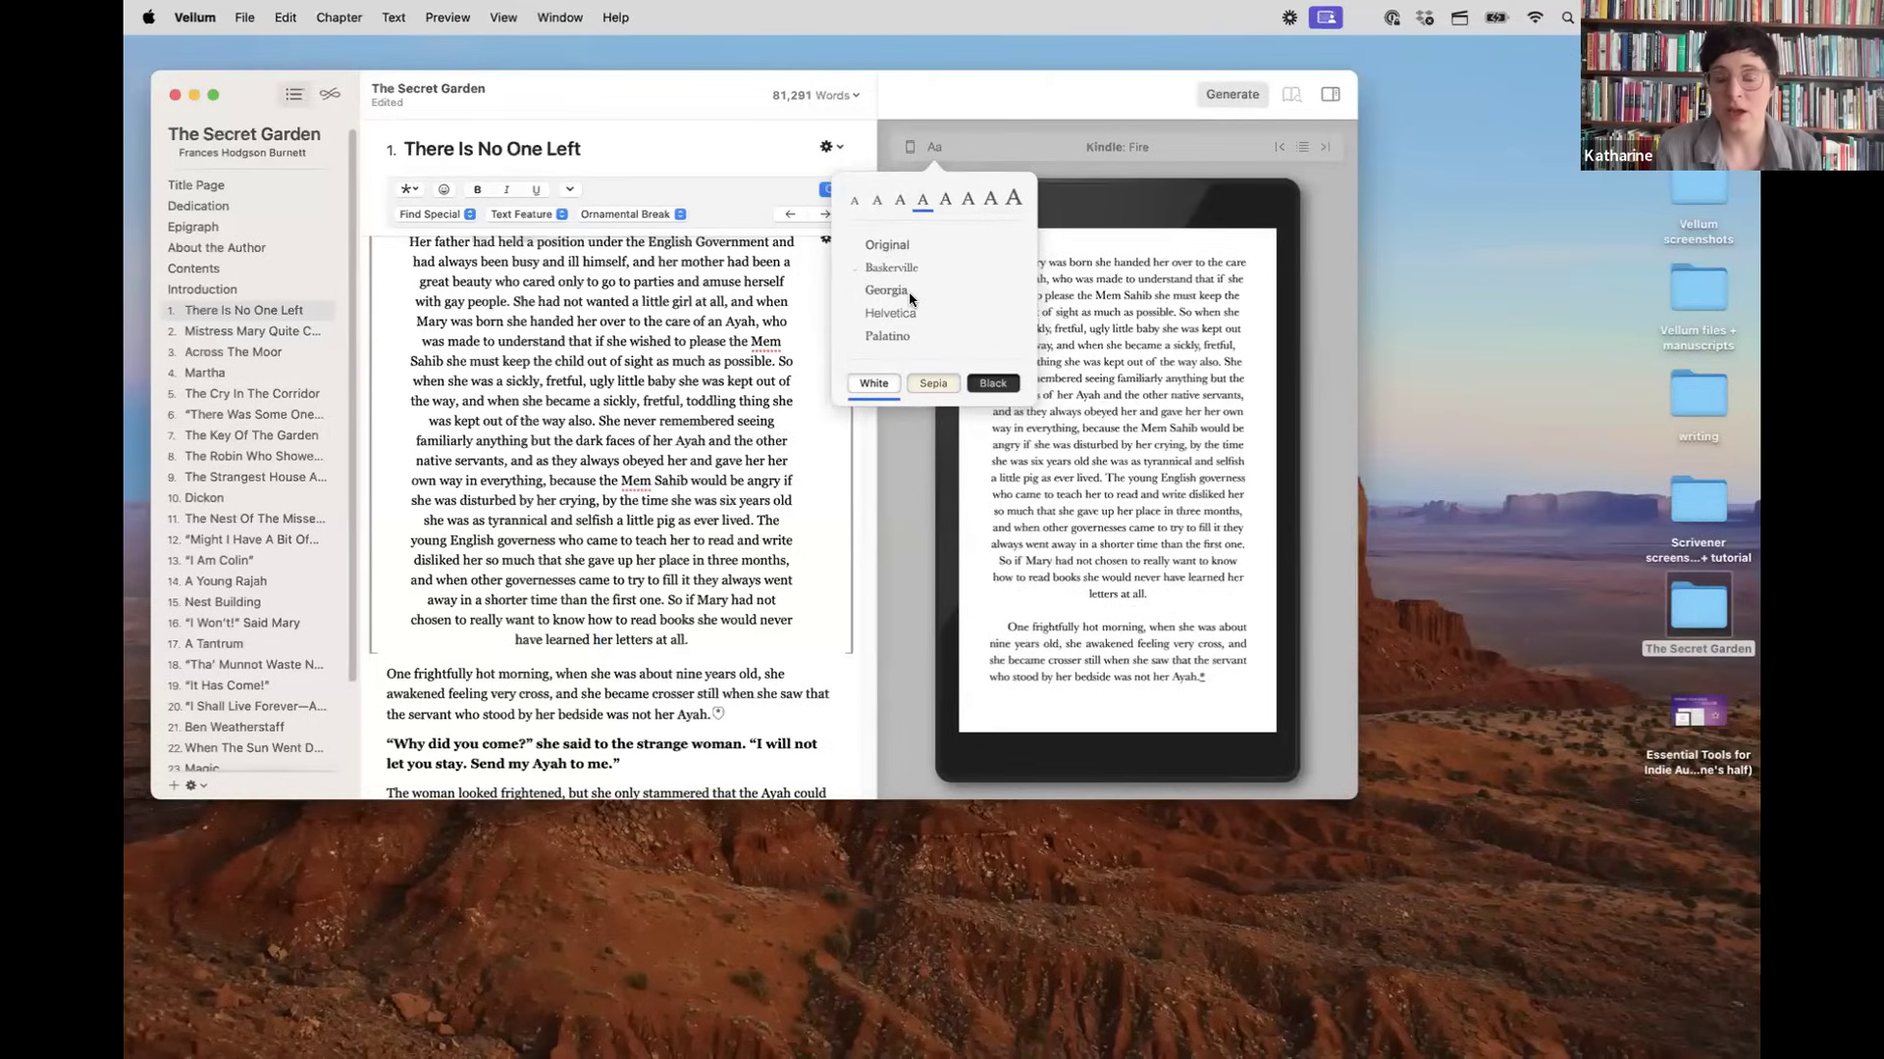
Step: Compare the Sepia, Black and White page colours in the Kindle Fire preview, ending on Sepia
click(930, 385)
click(993, 384)
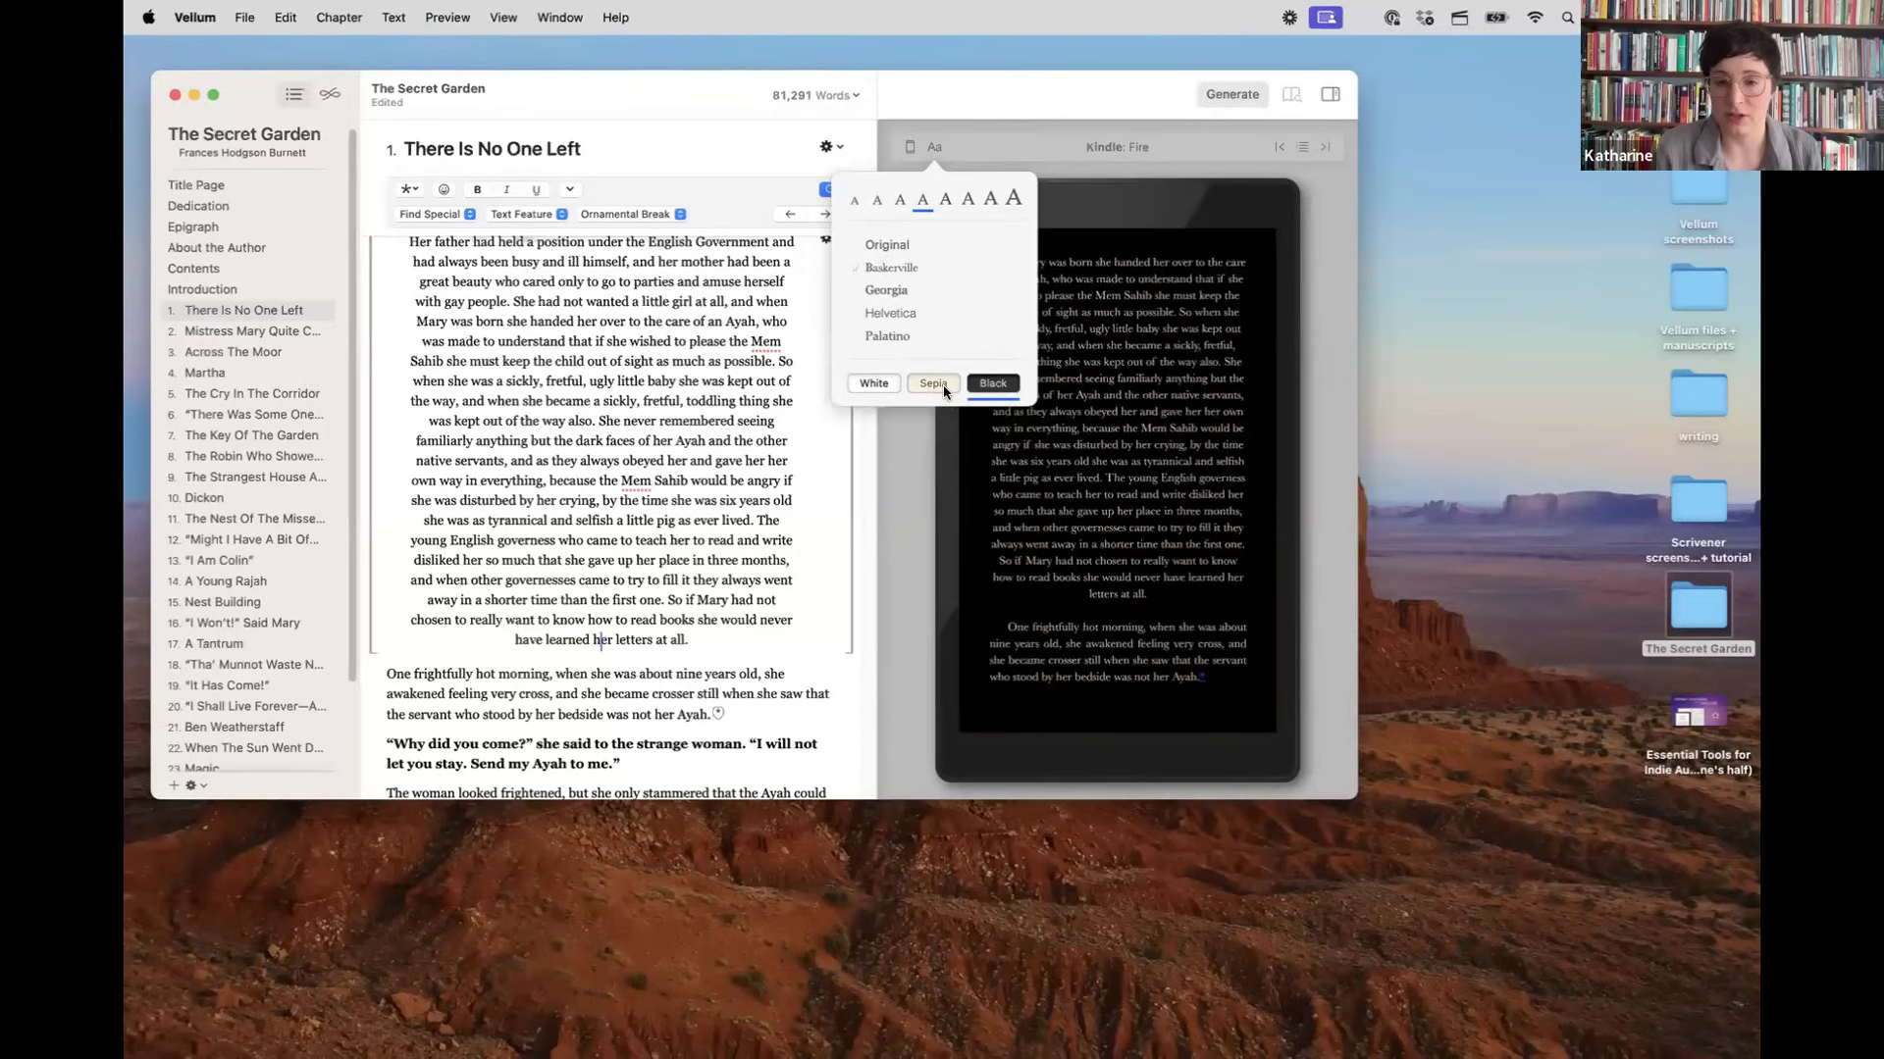
click(871, 383)
click(991, 384)
click(876, 386)
click(933, 382)
click(990, 141)
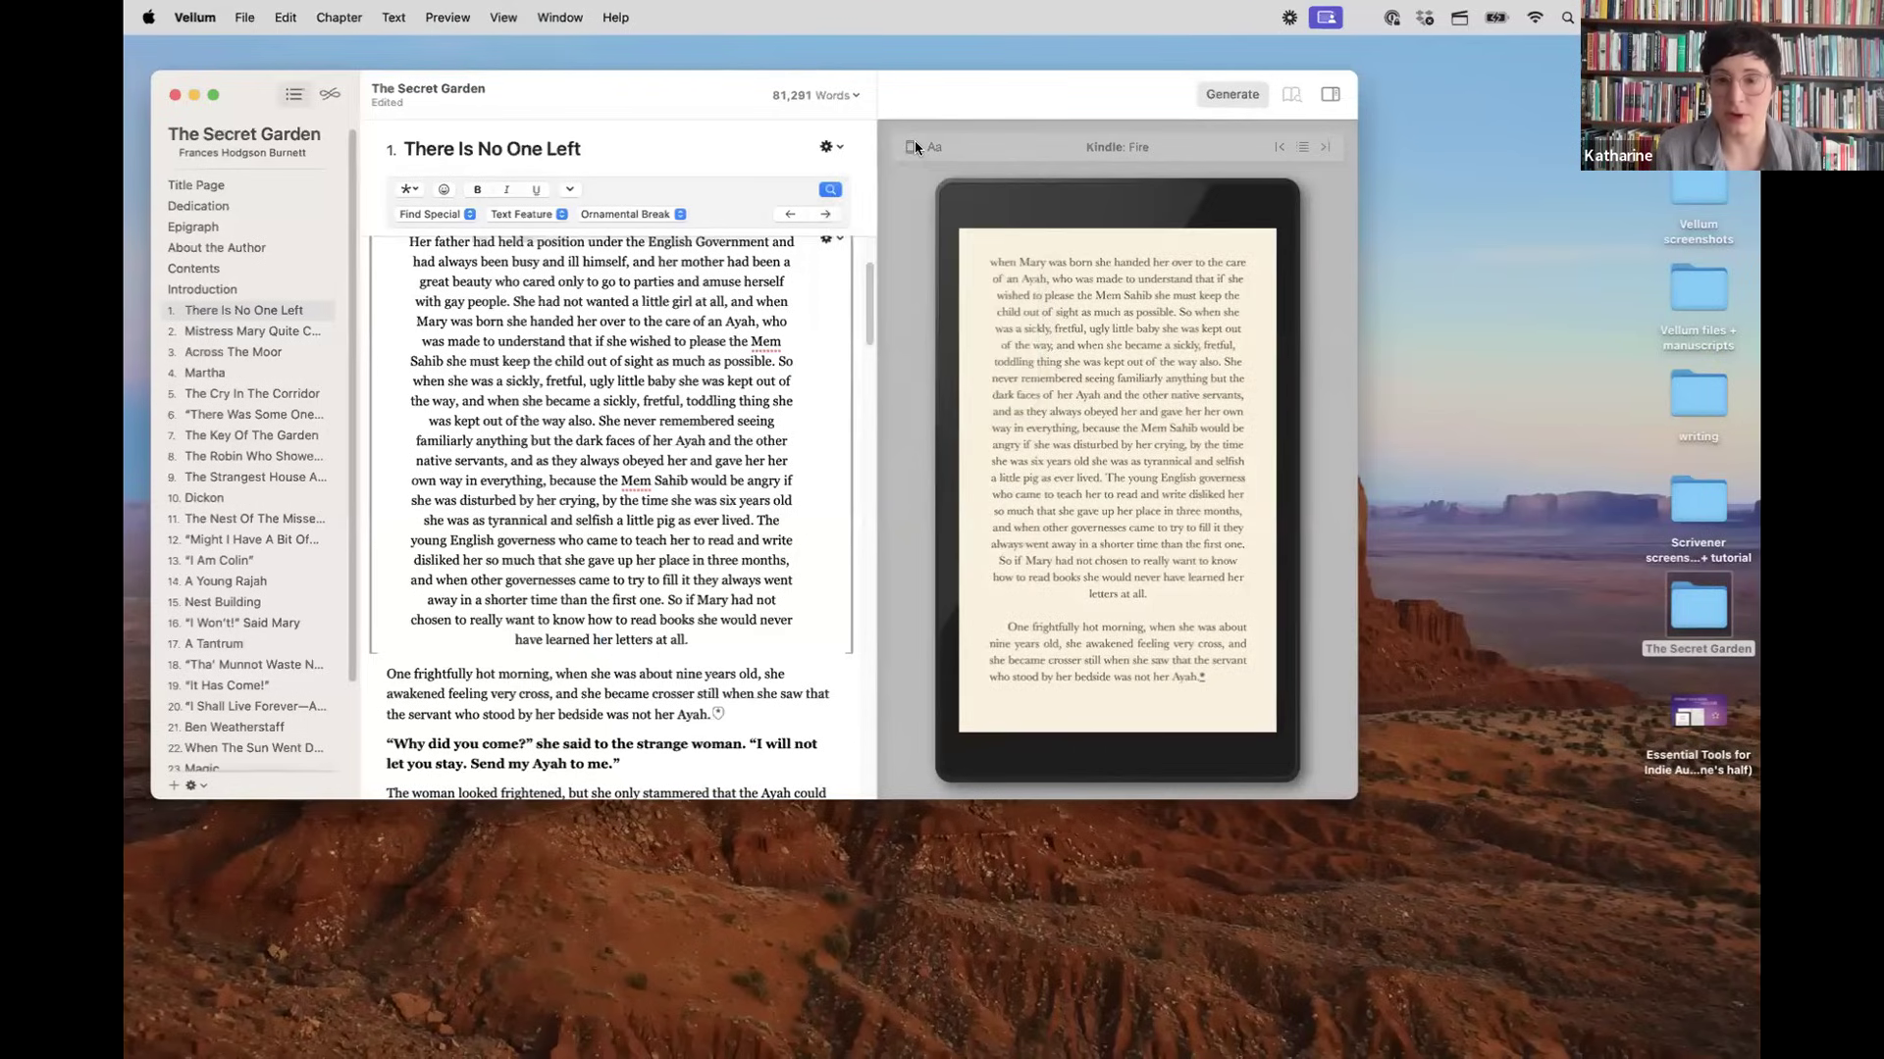
Step: Switch the preview to Print, set it to Proof for accurate positioning, and page forward once
click(912, 147)
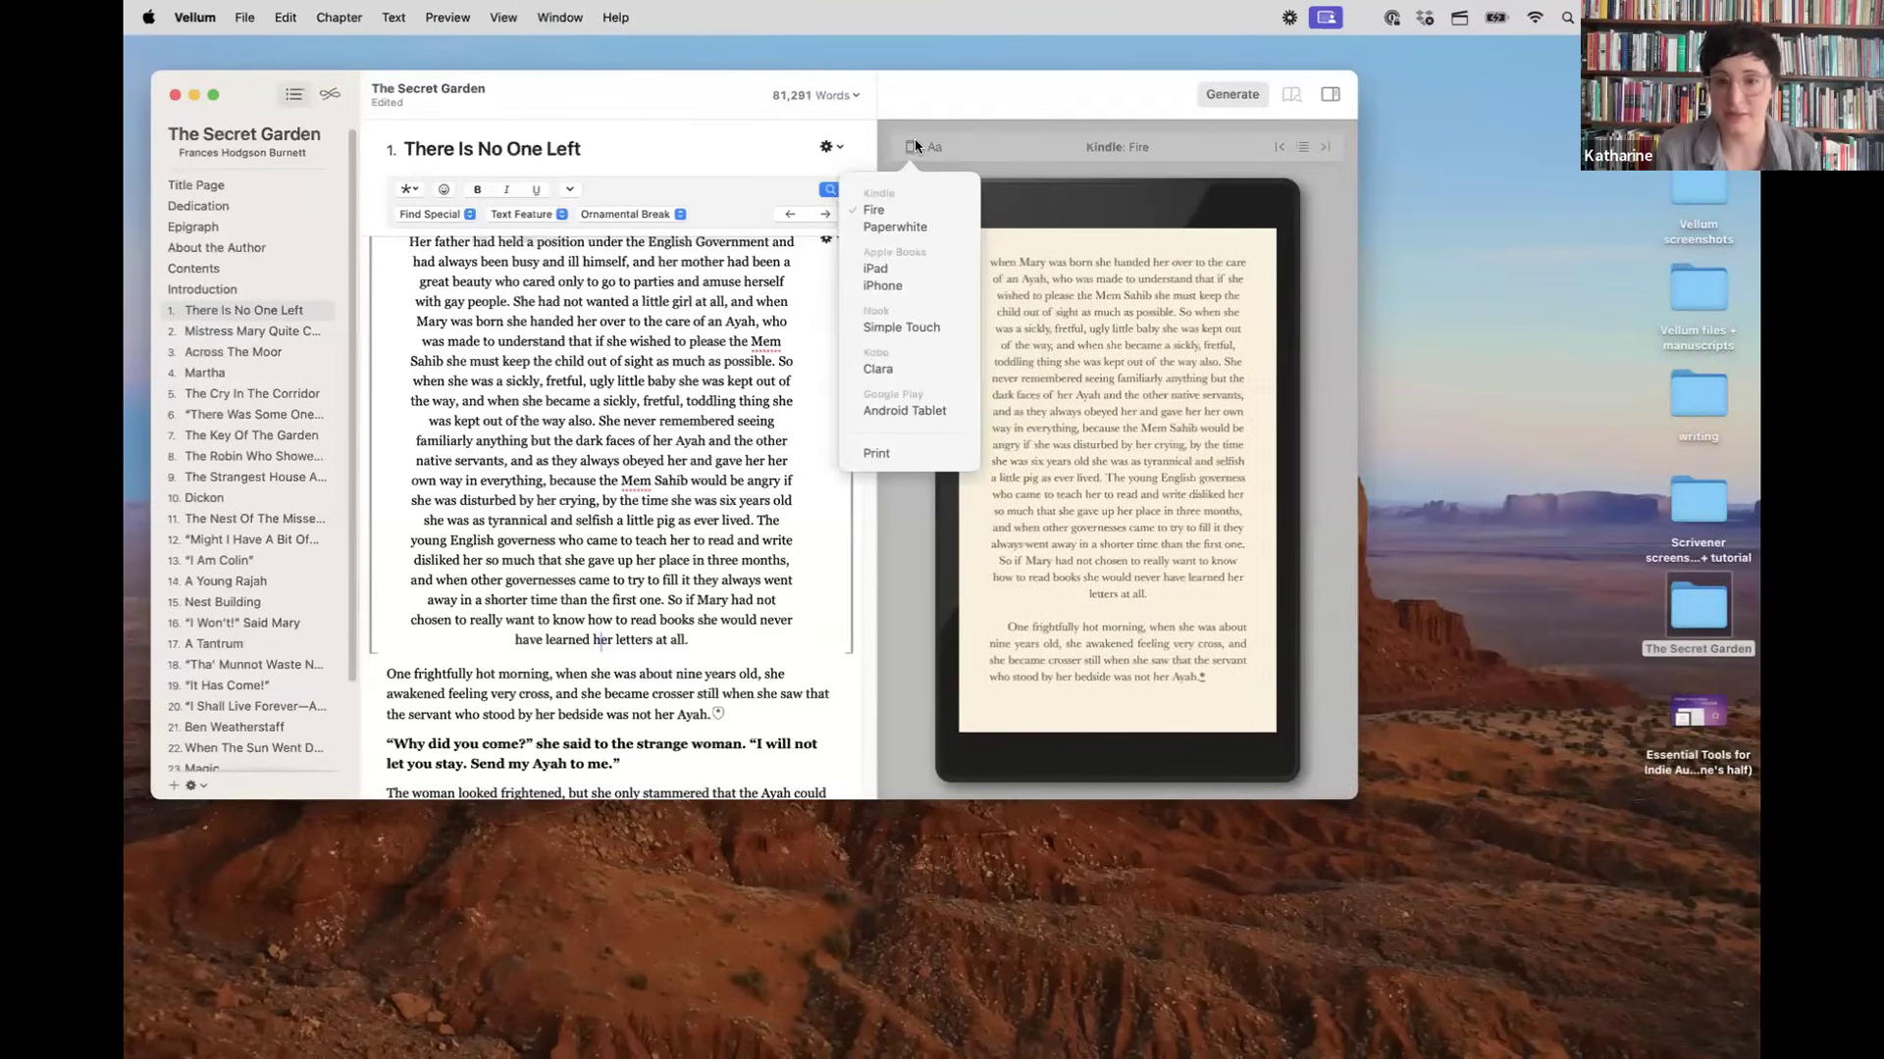
click(876, 453)
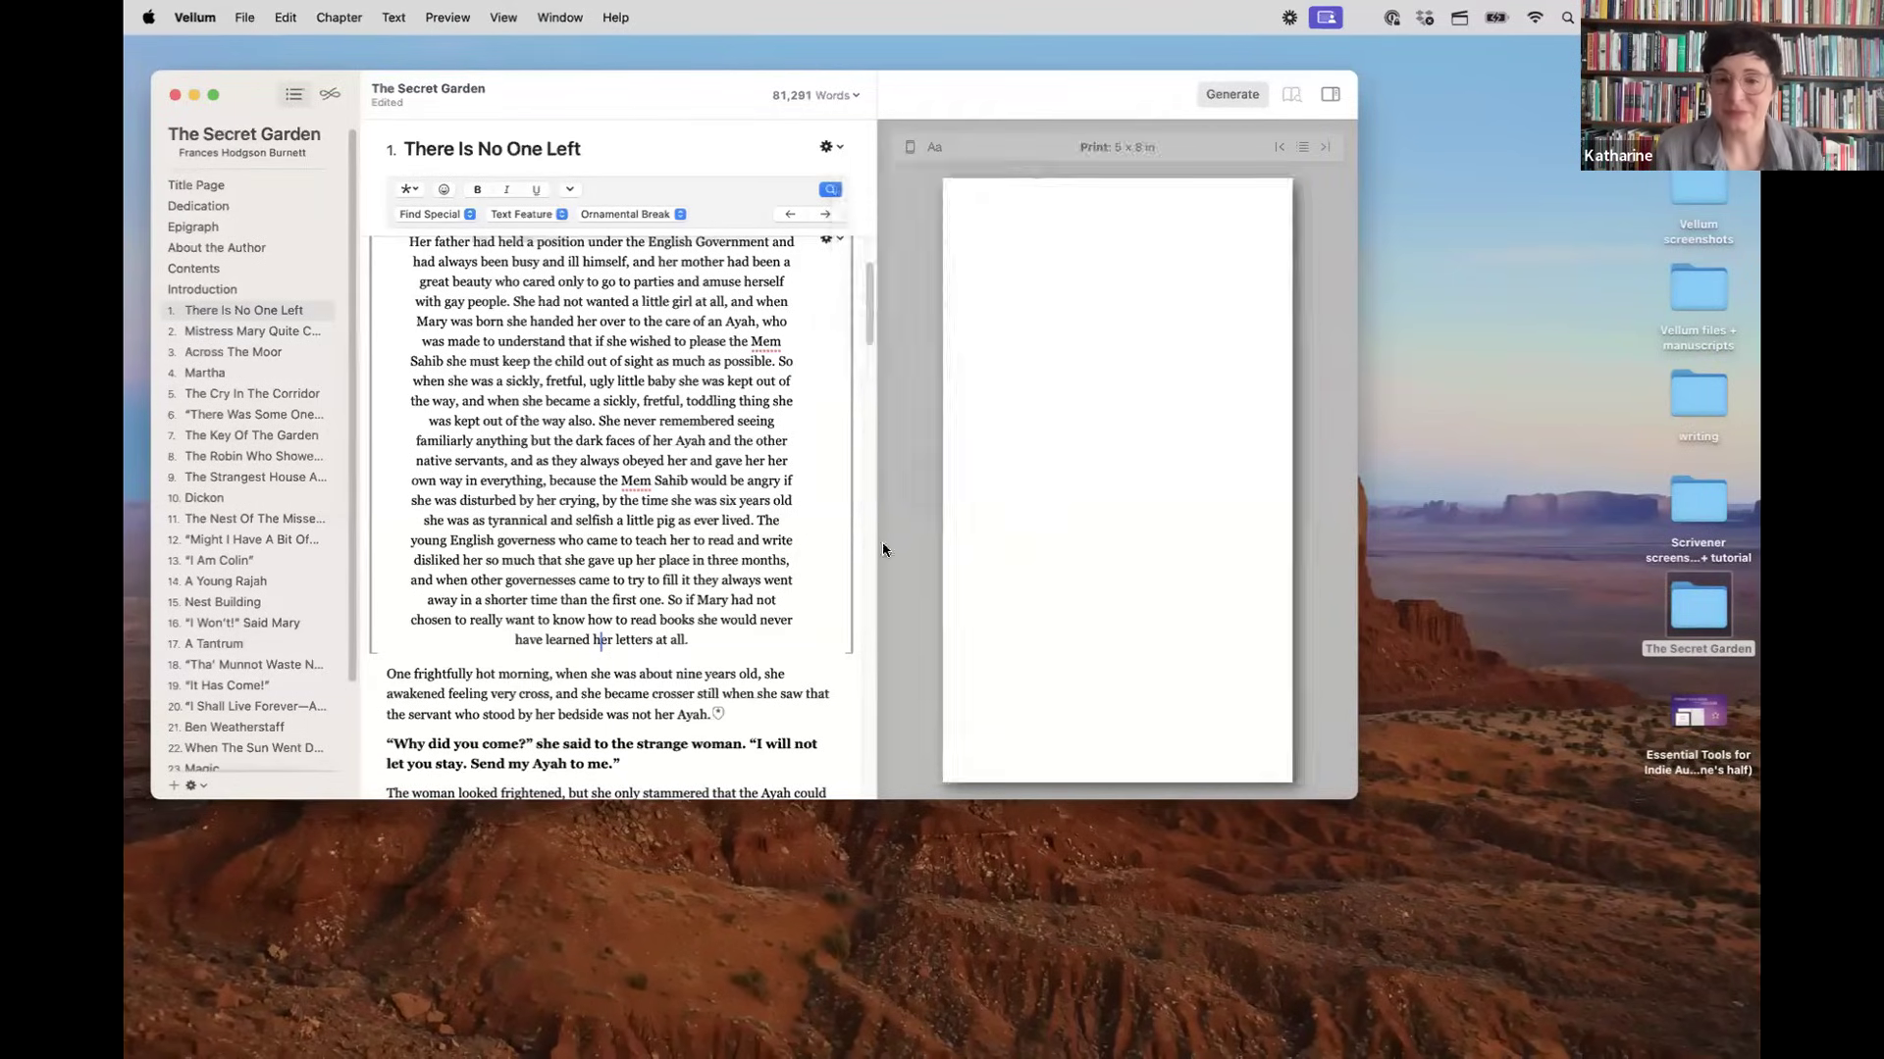
click(932, 150)
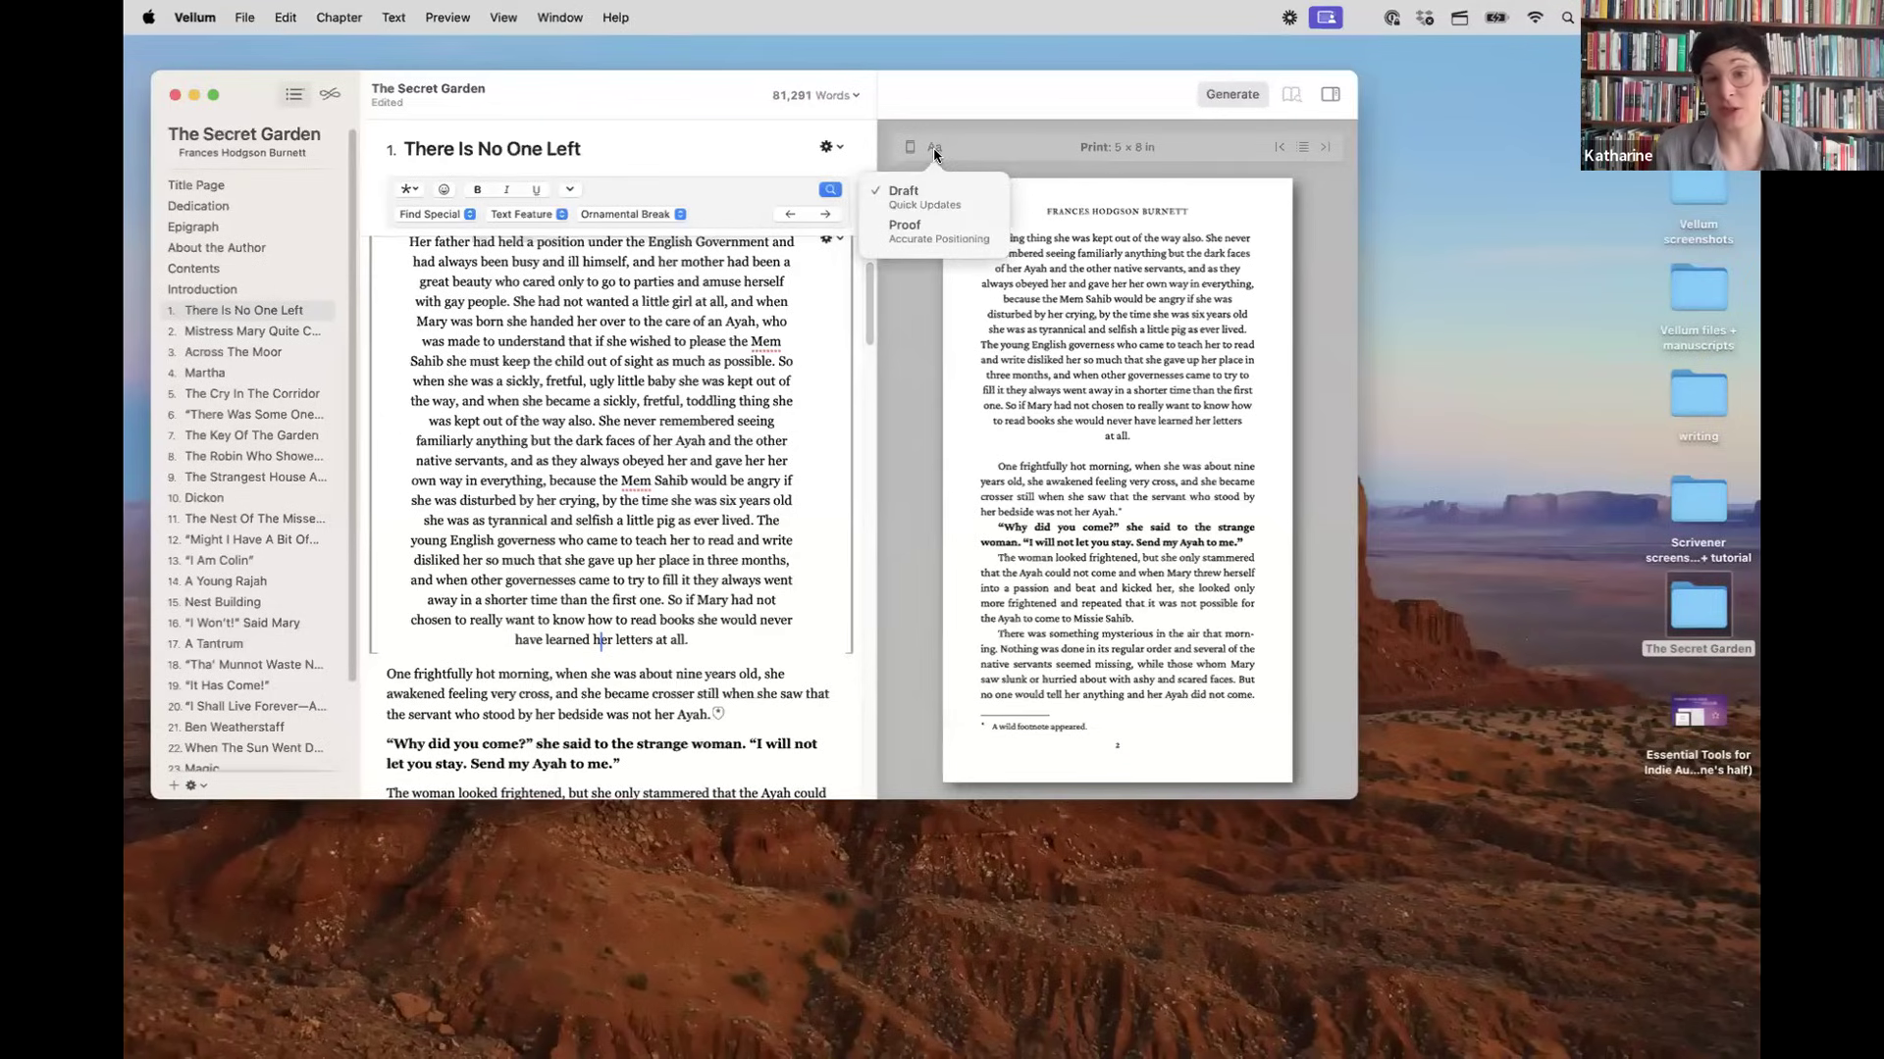
click(915, 238)
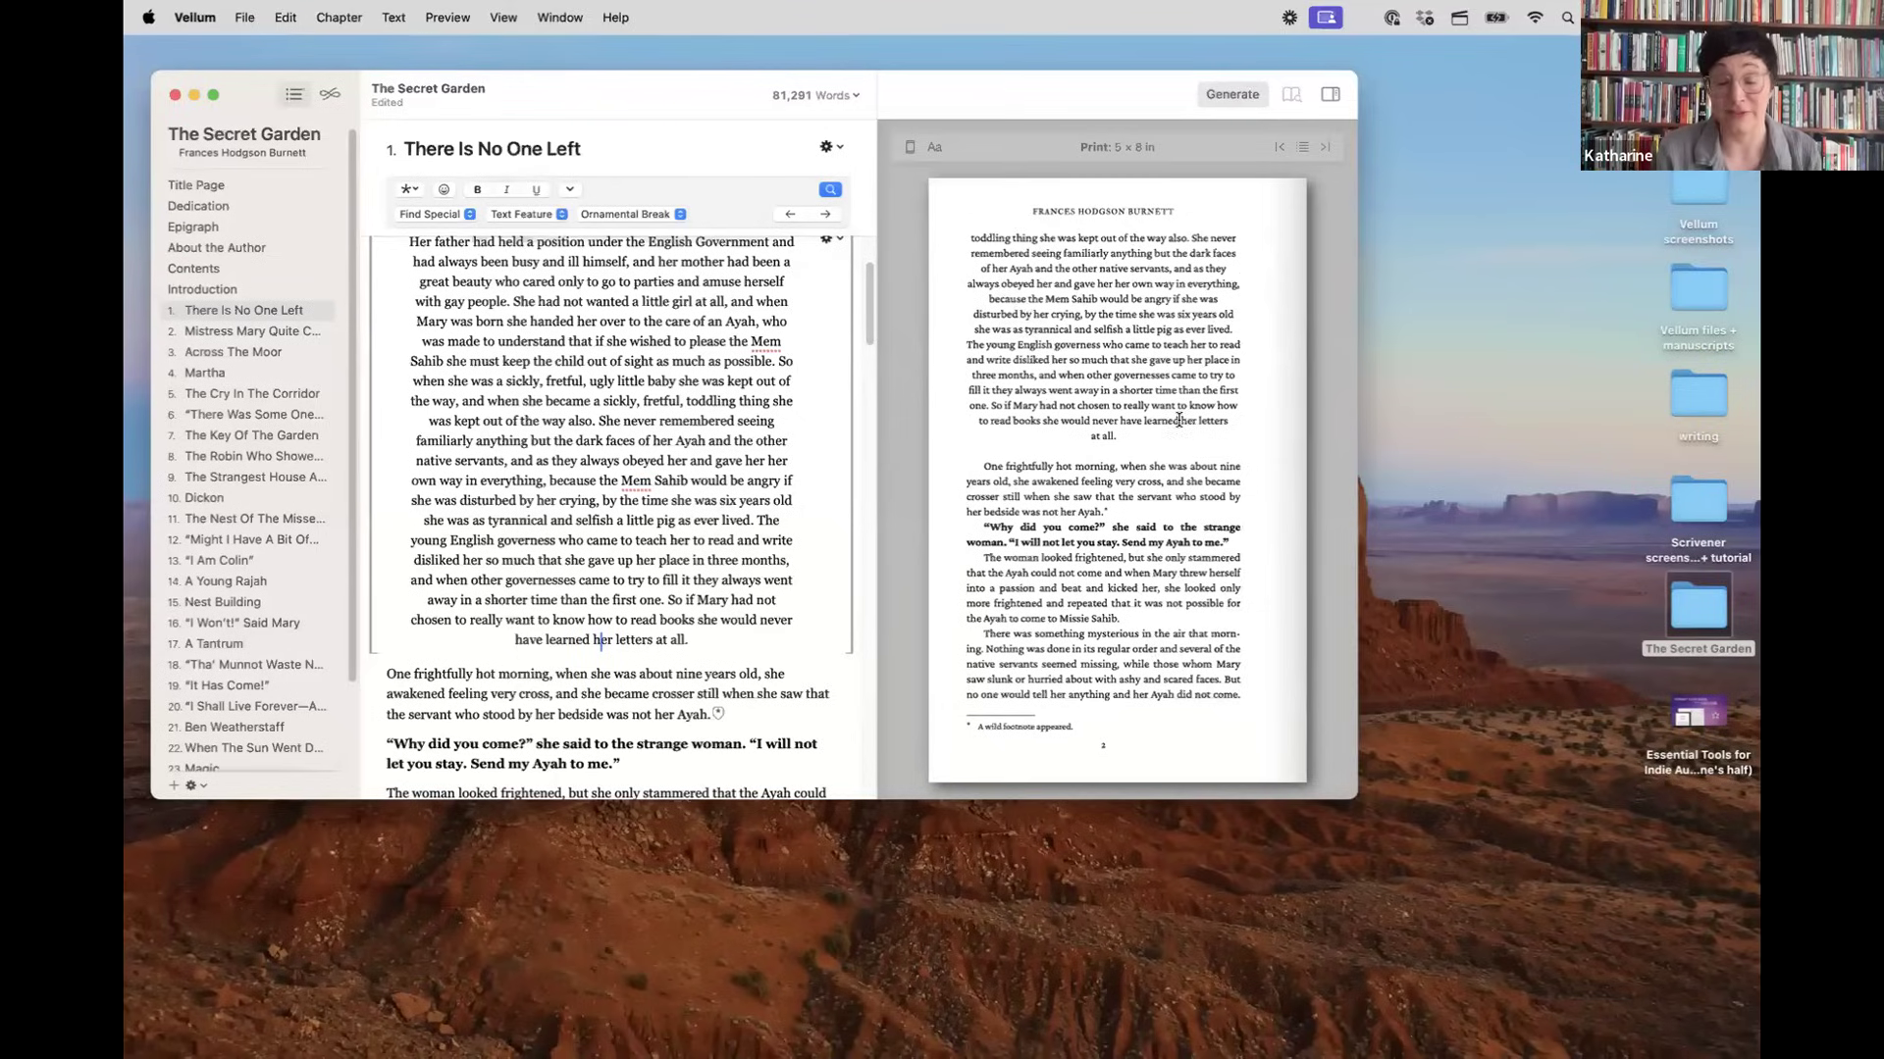
click(1334, 478)
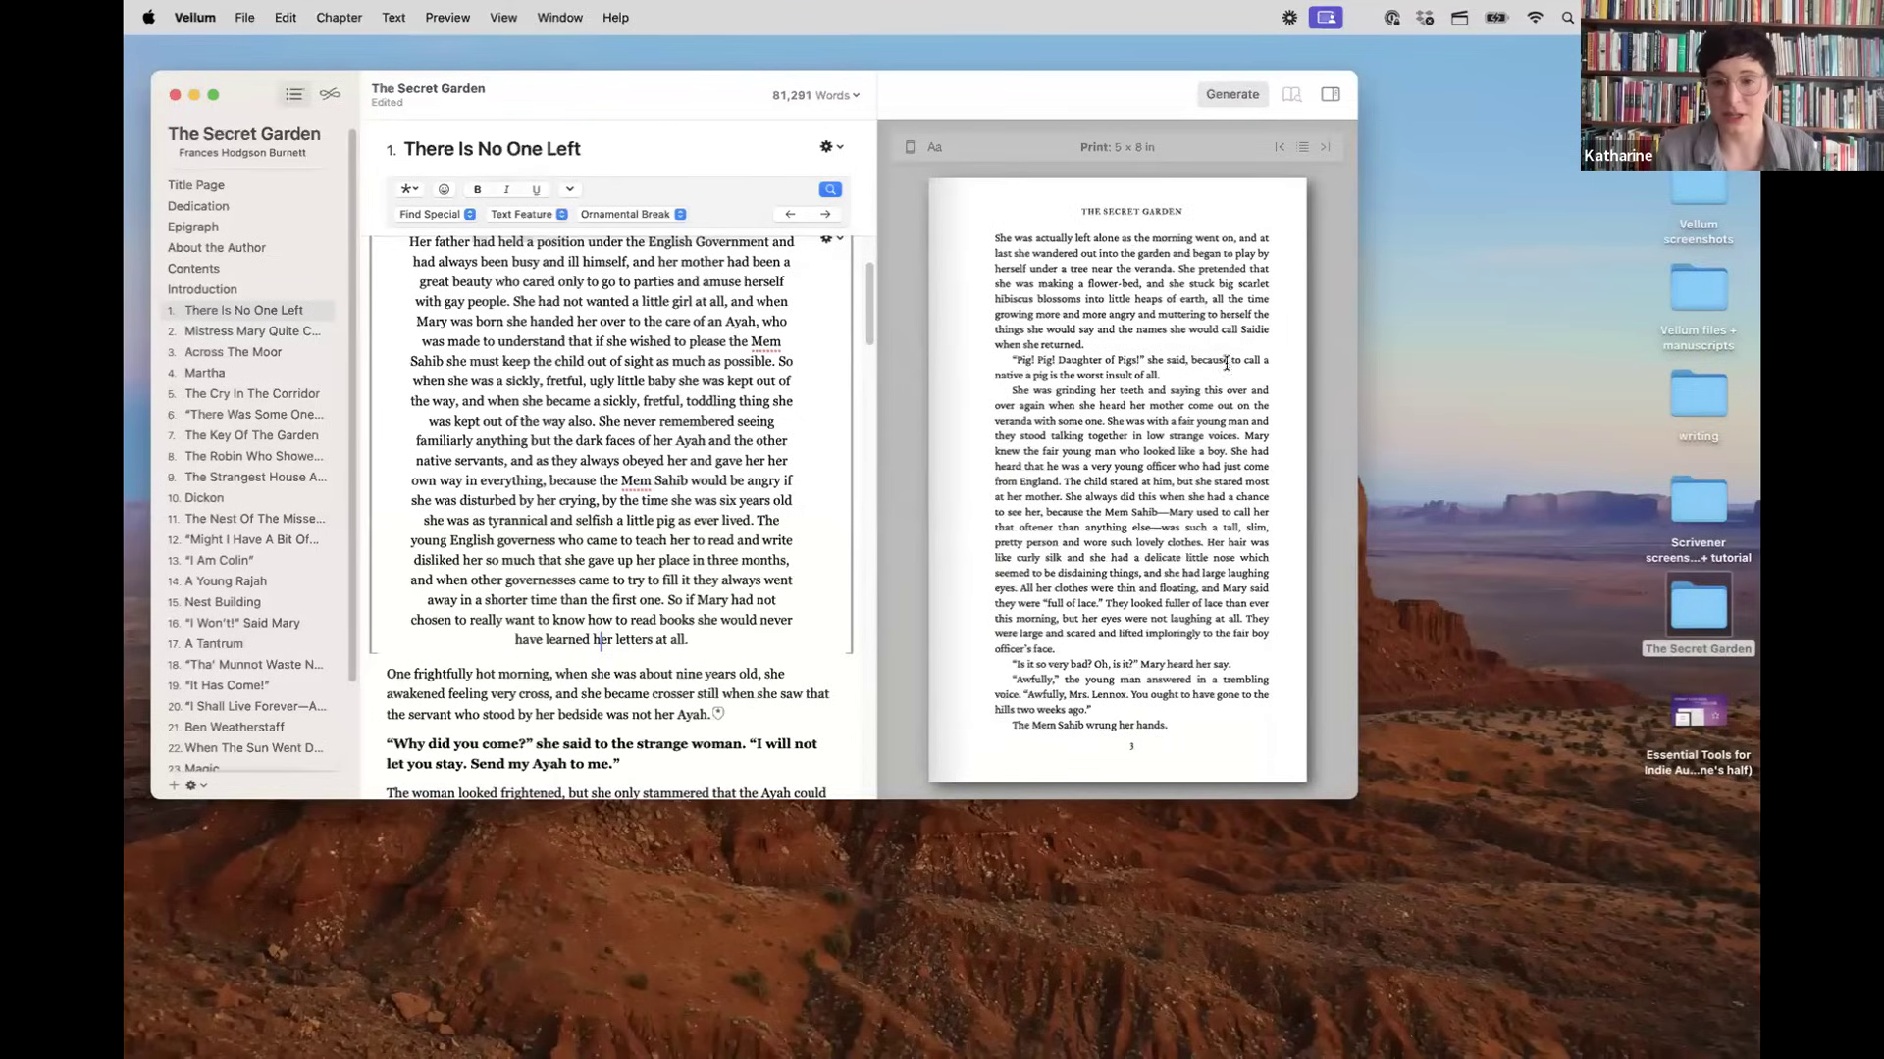
Step: Set the print preview back to Draft for quick updates and return to the chapter's opening paragraph in the editor
click(934, 144)
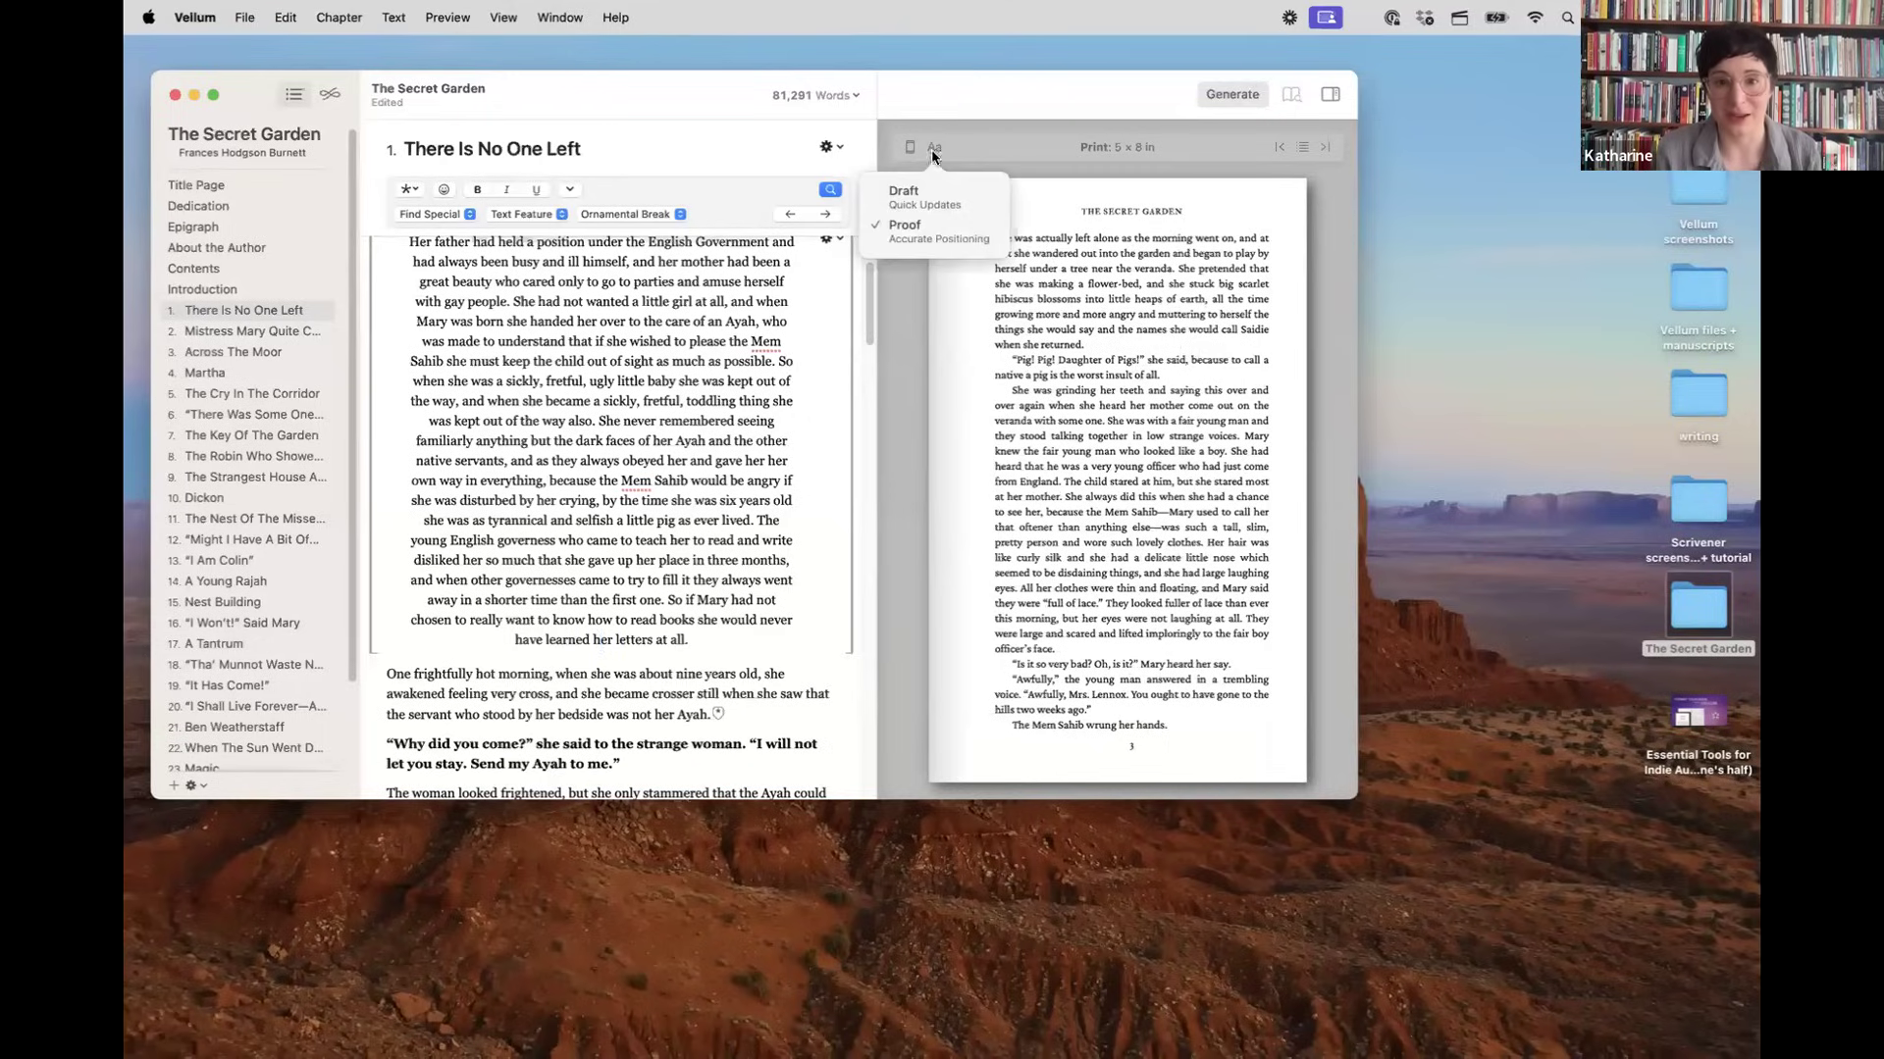
click(895, 192)
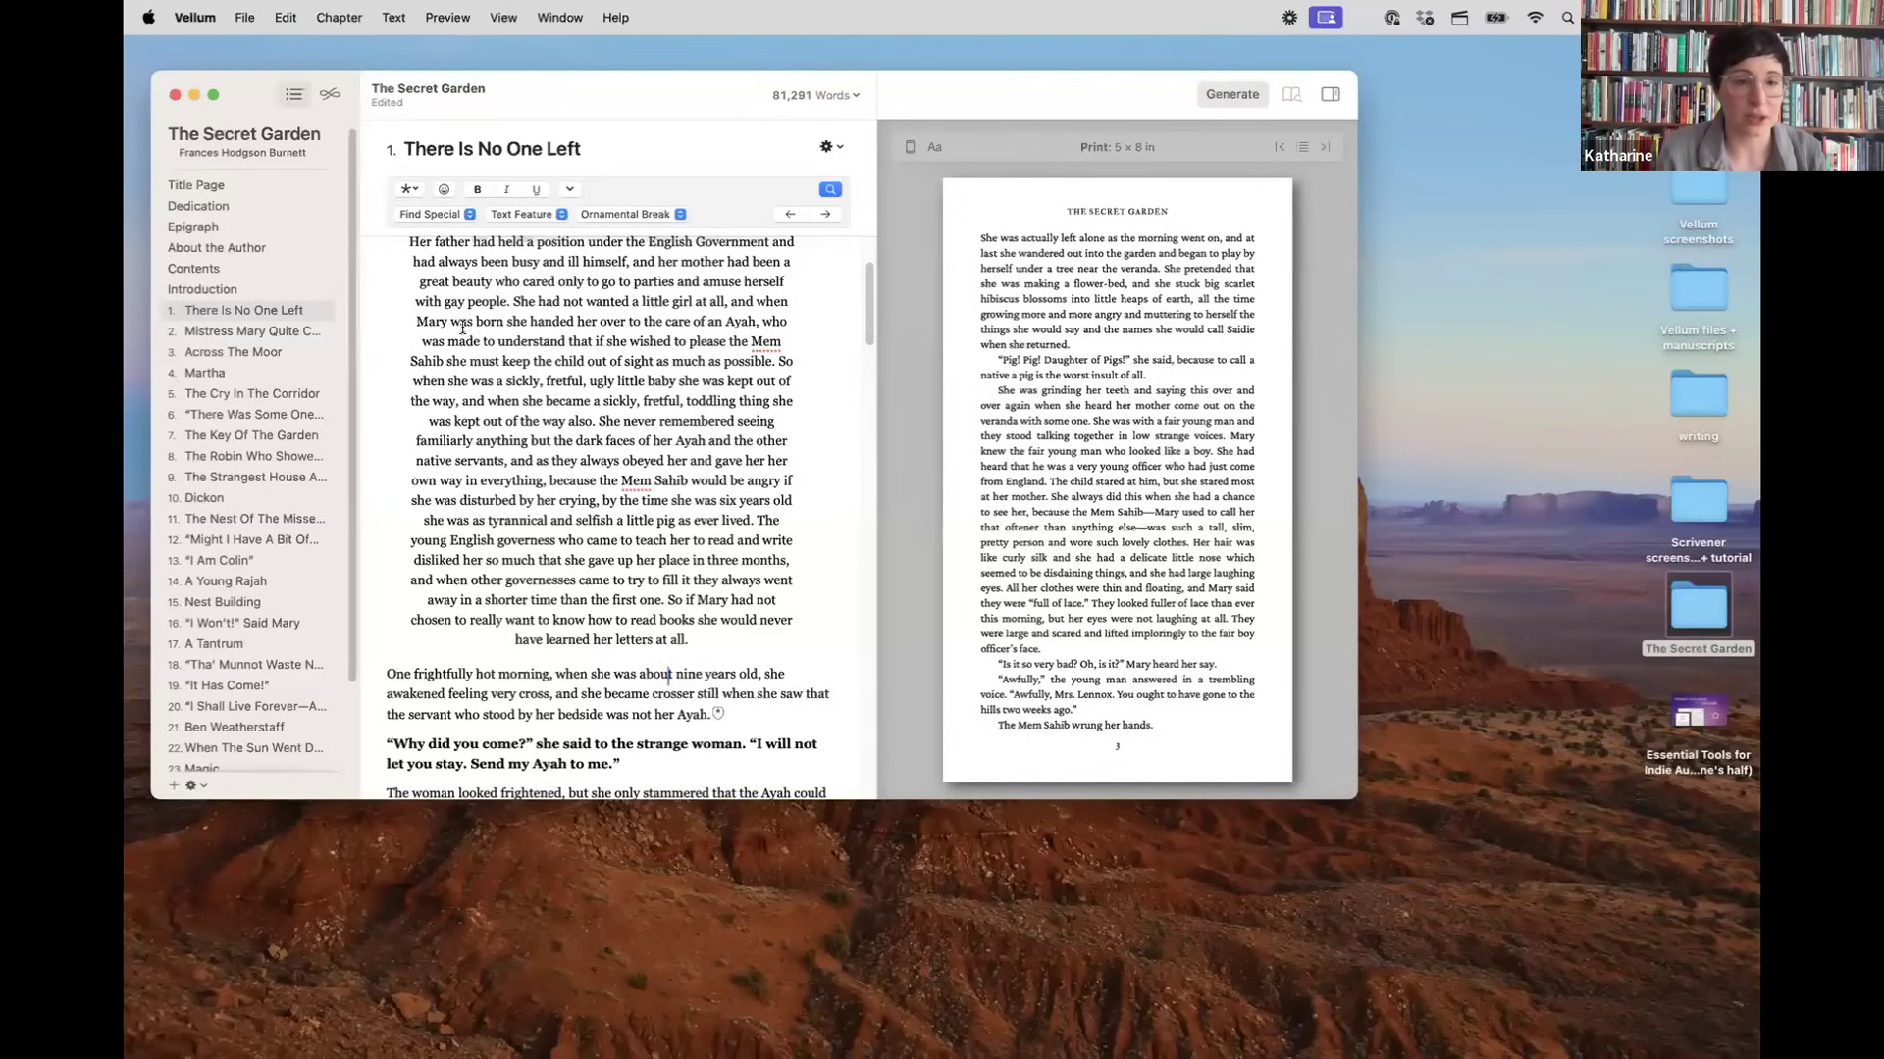
scroll(497, 418, down, 2)
scroll(496, 417, up, 5)
scroll(589, 452, down, 4)
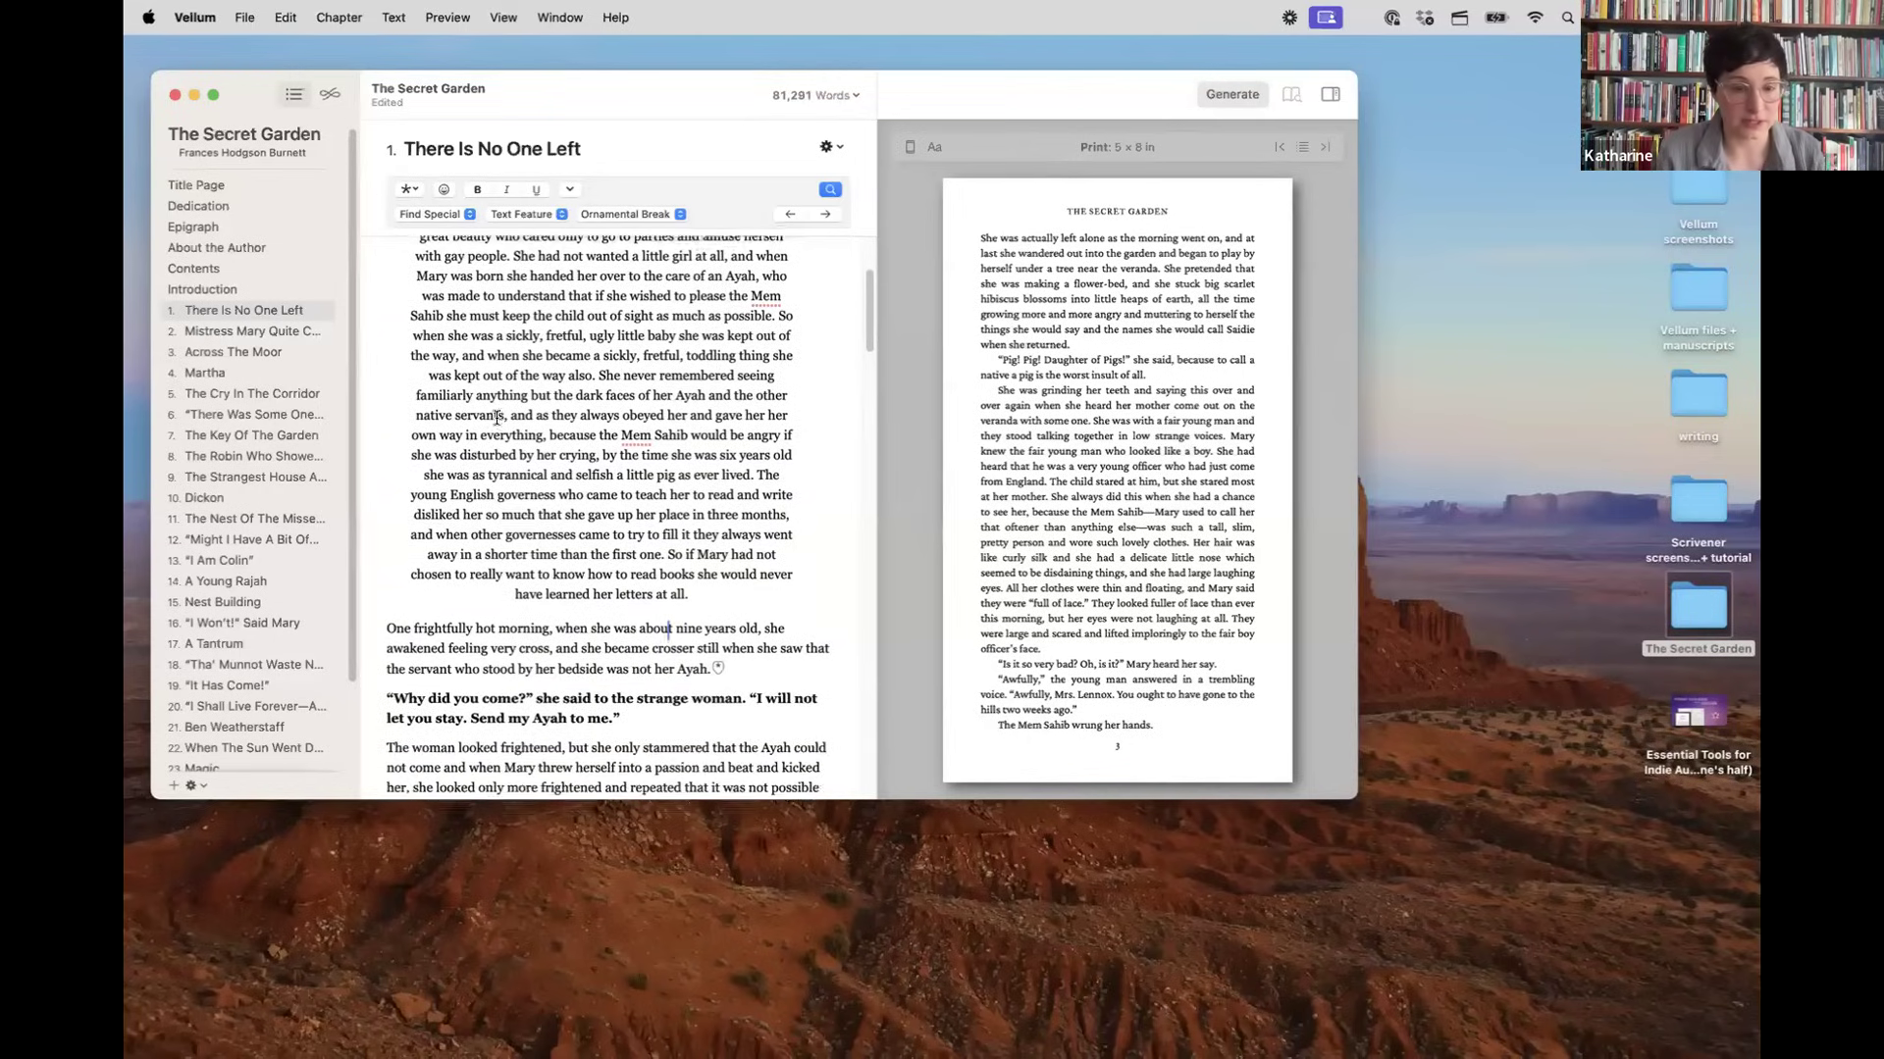
scroll(591, 397, up, 5)
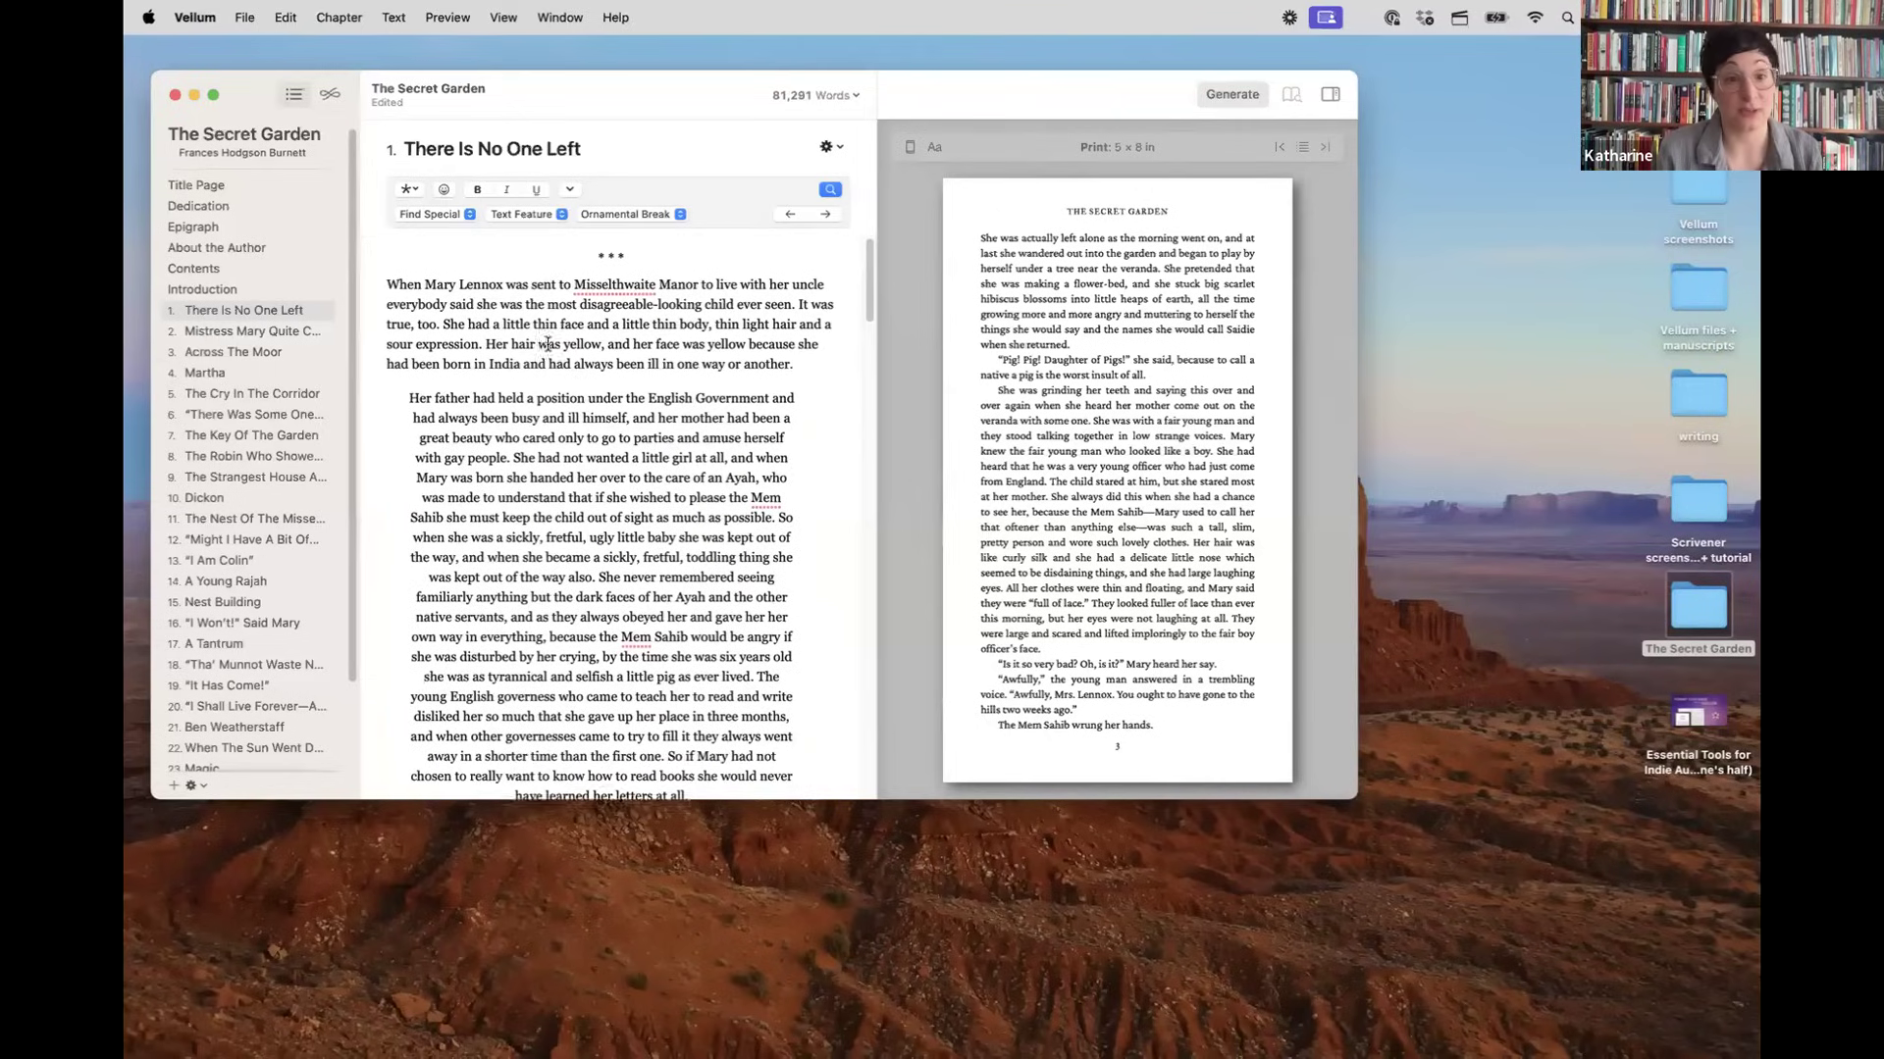
Step: Change the text editor font to Avenir Next in the application settings
click(242, 14)
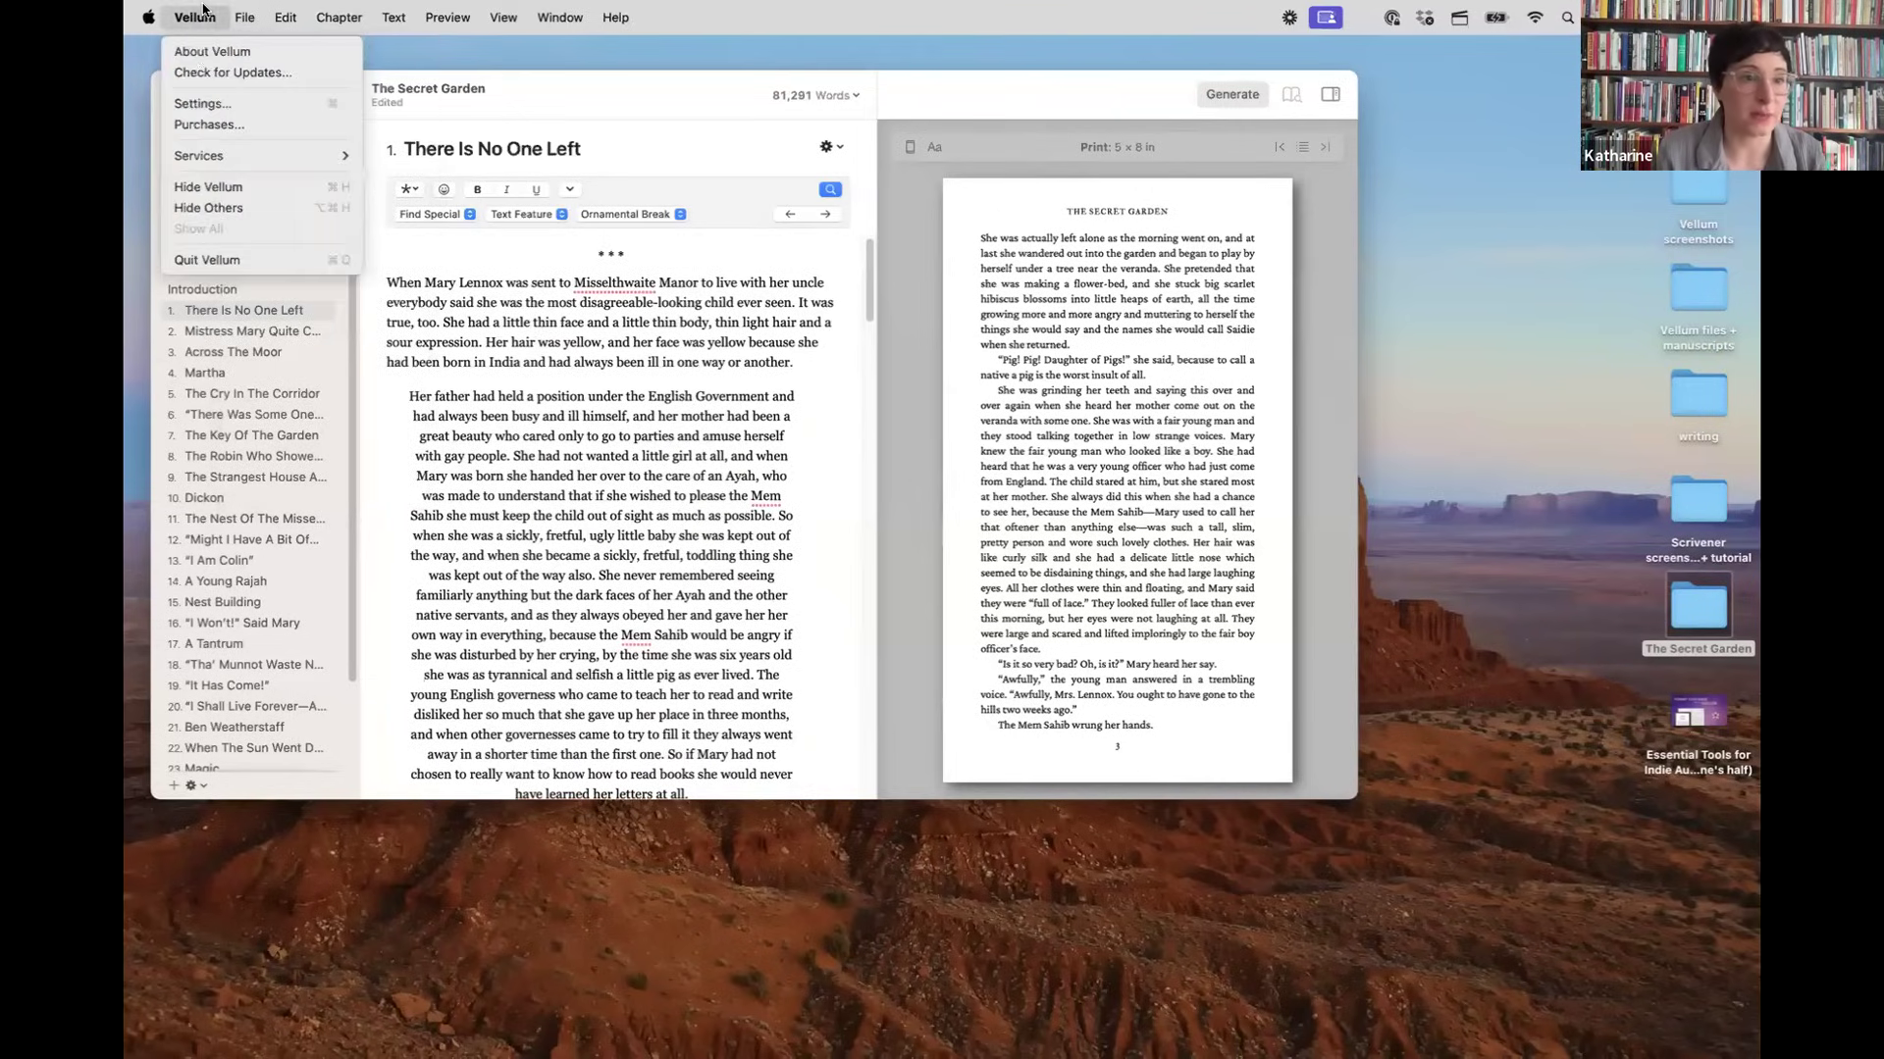
click(202, 105)
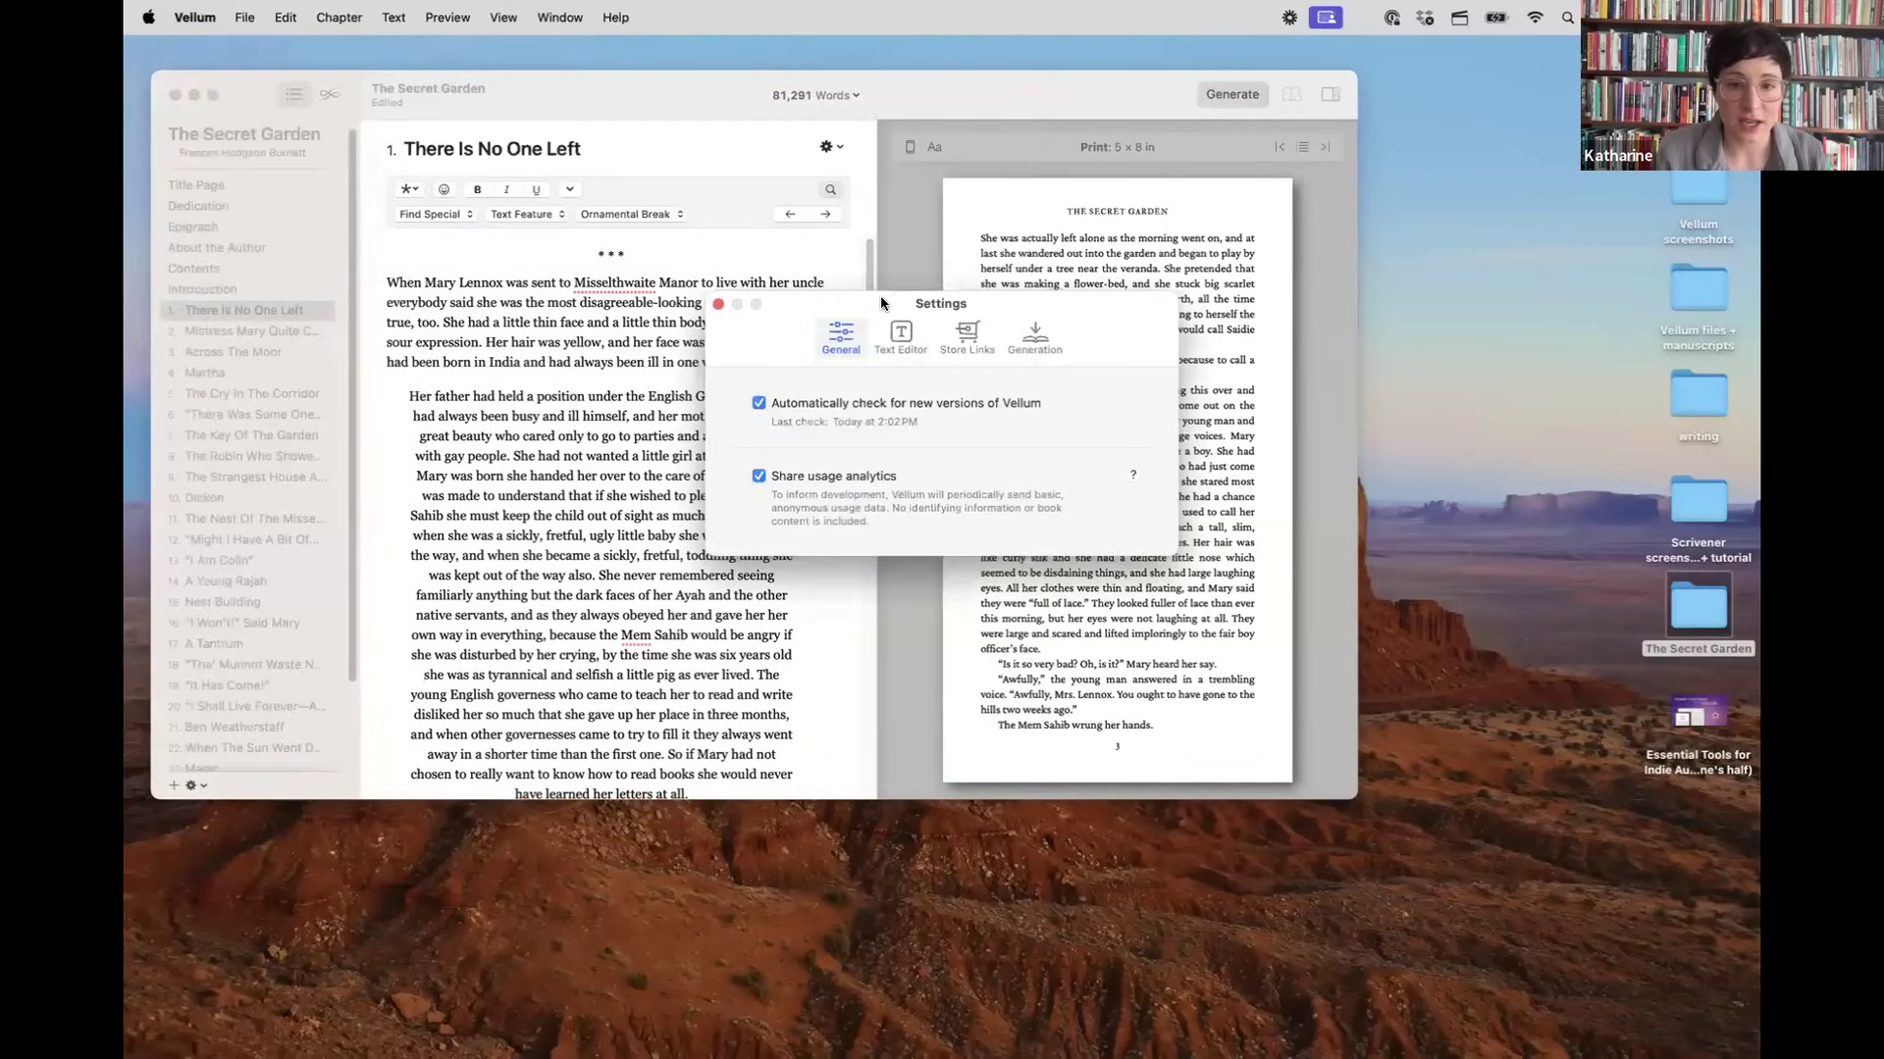
click(901, 333)
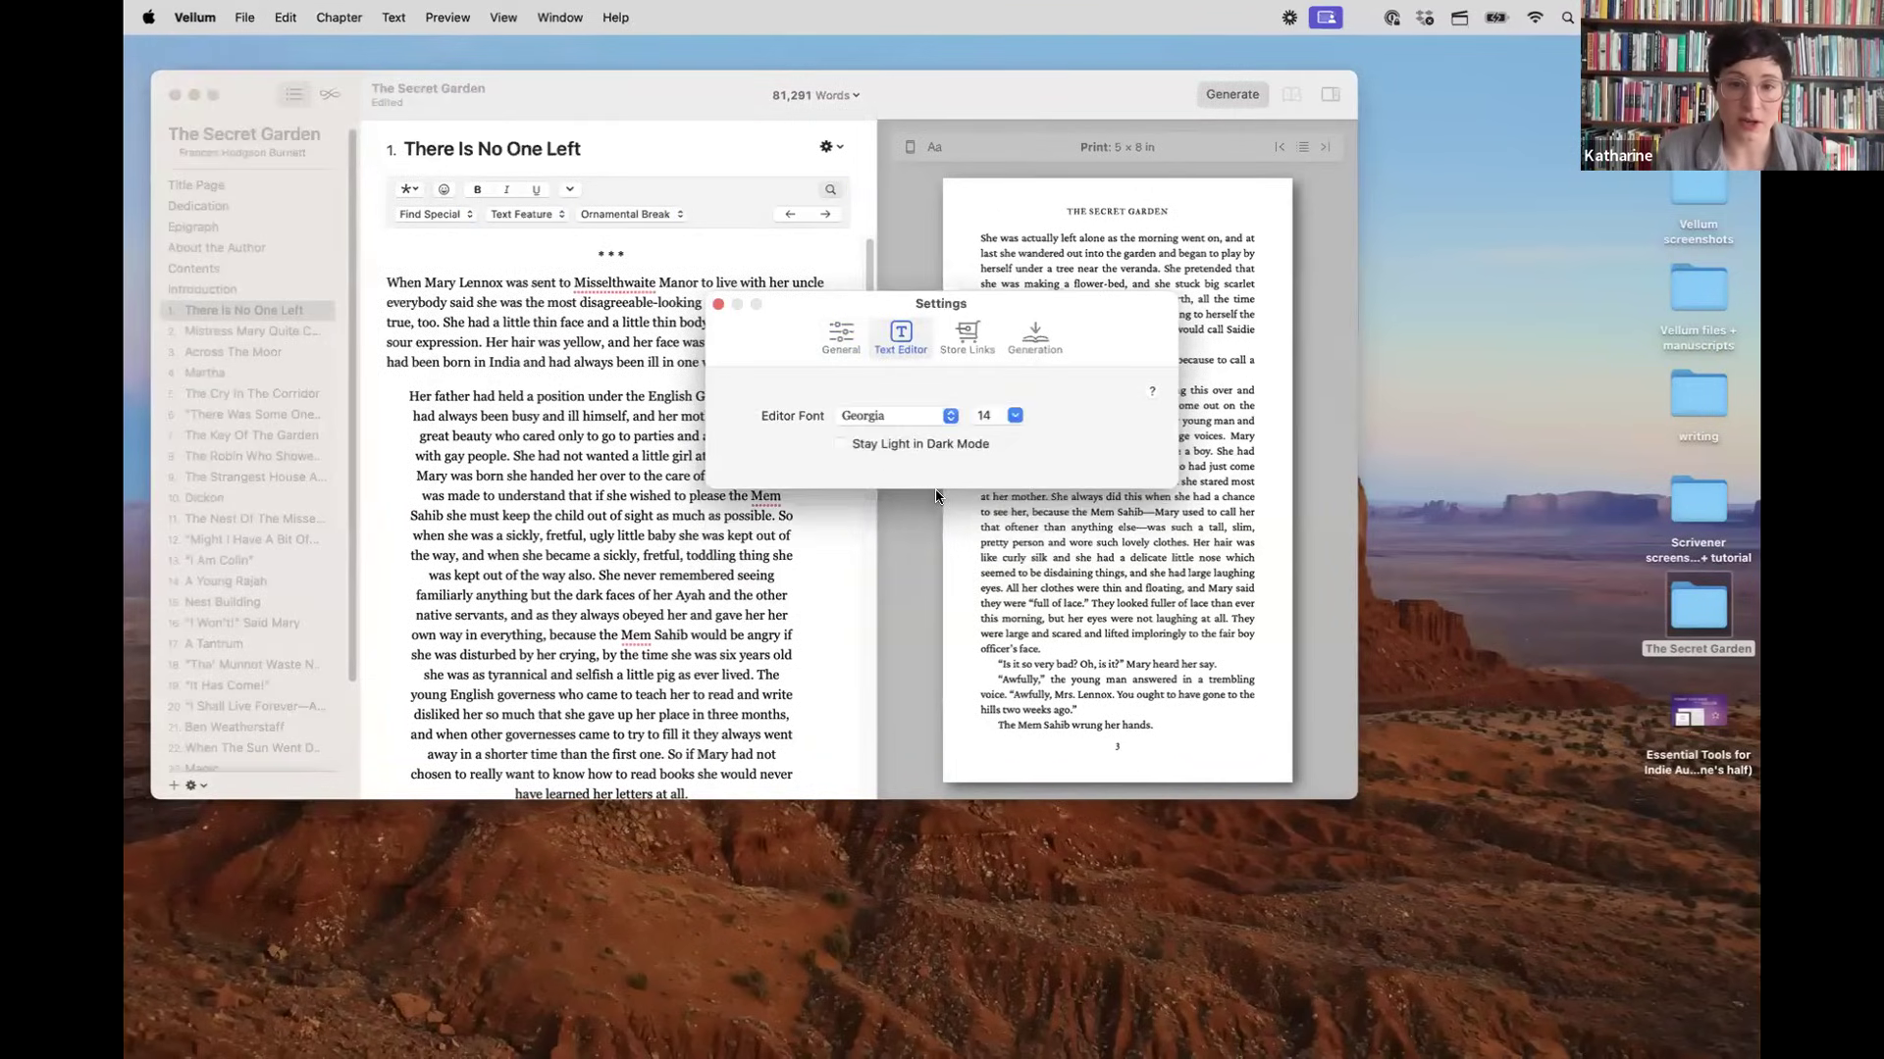
click(922, 416)
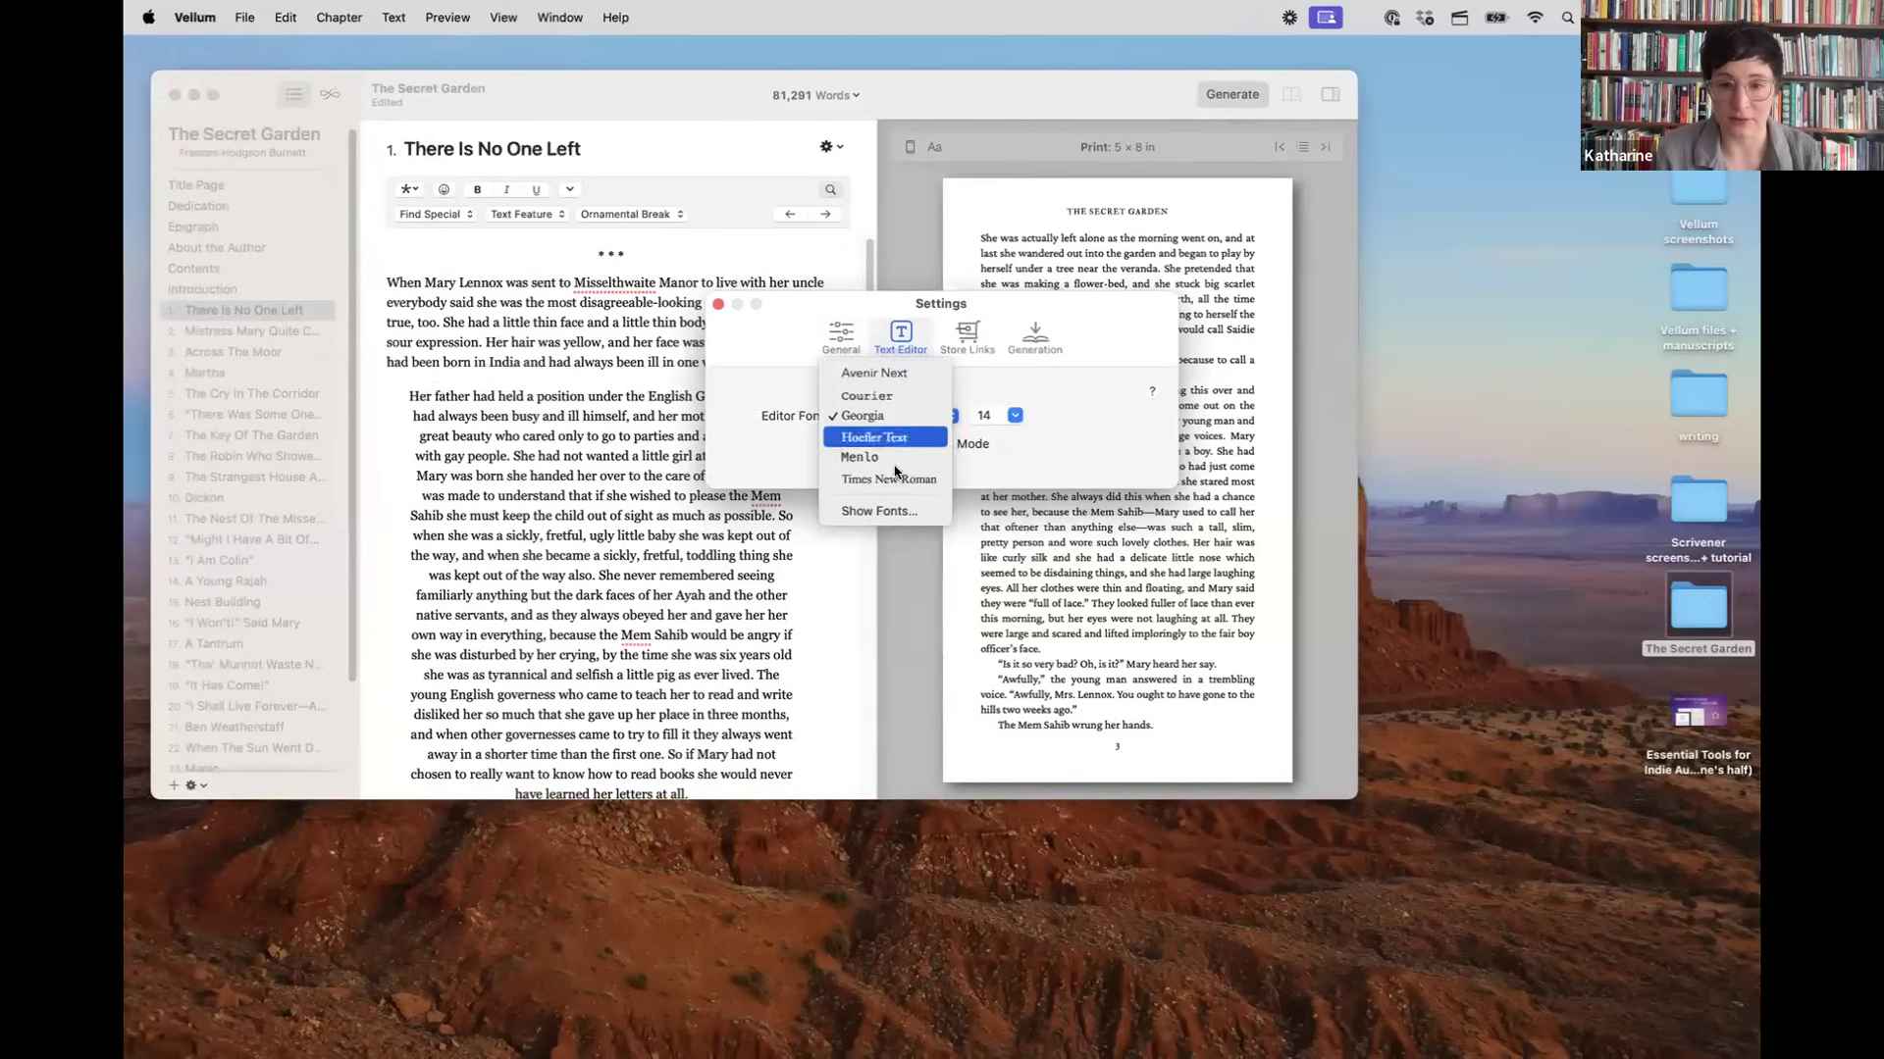
click(883, 377)
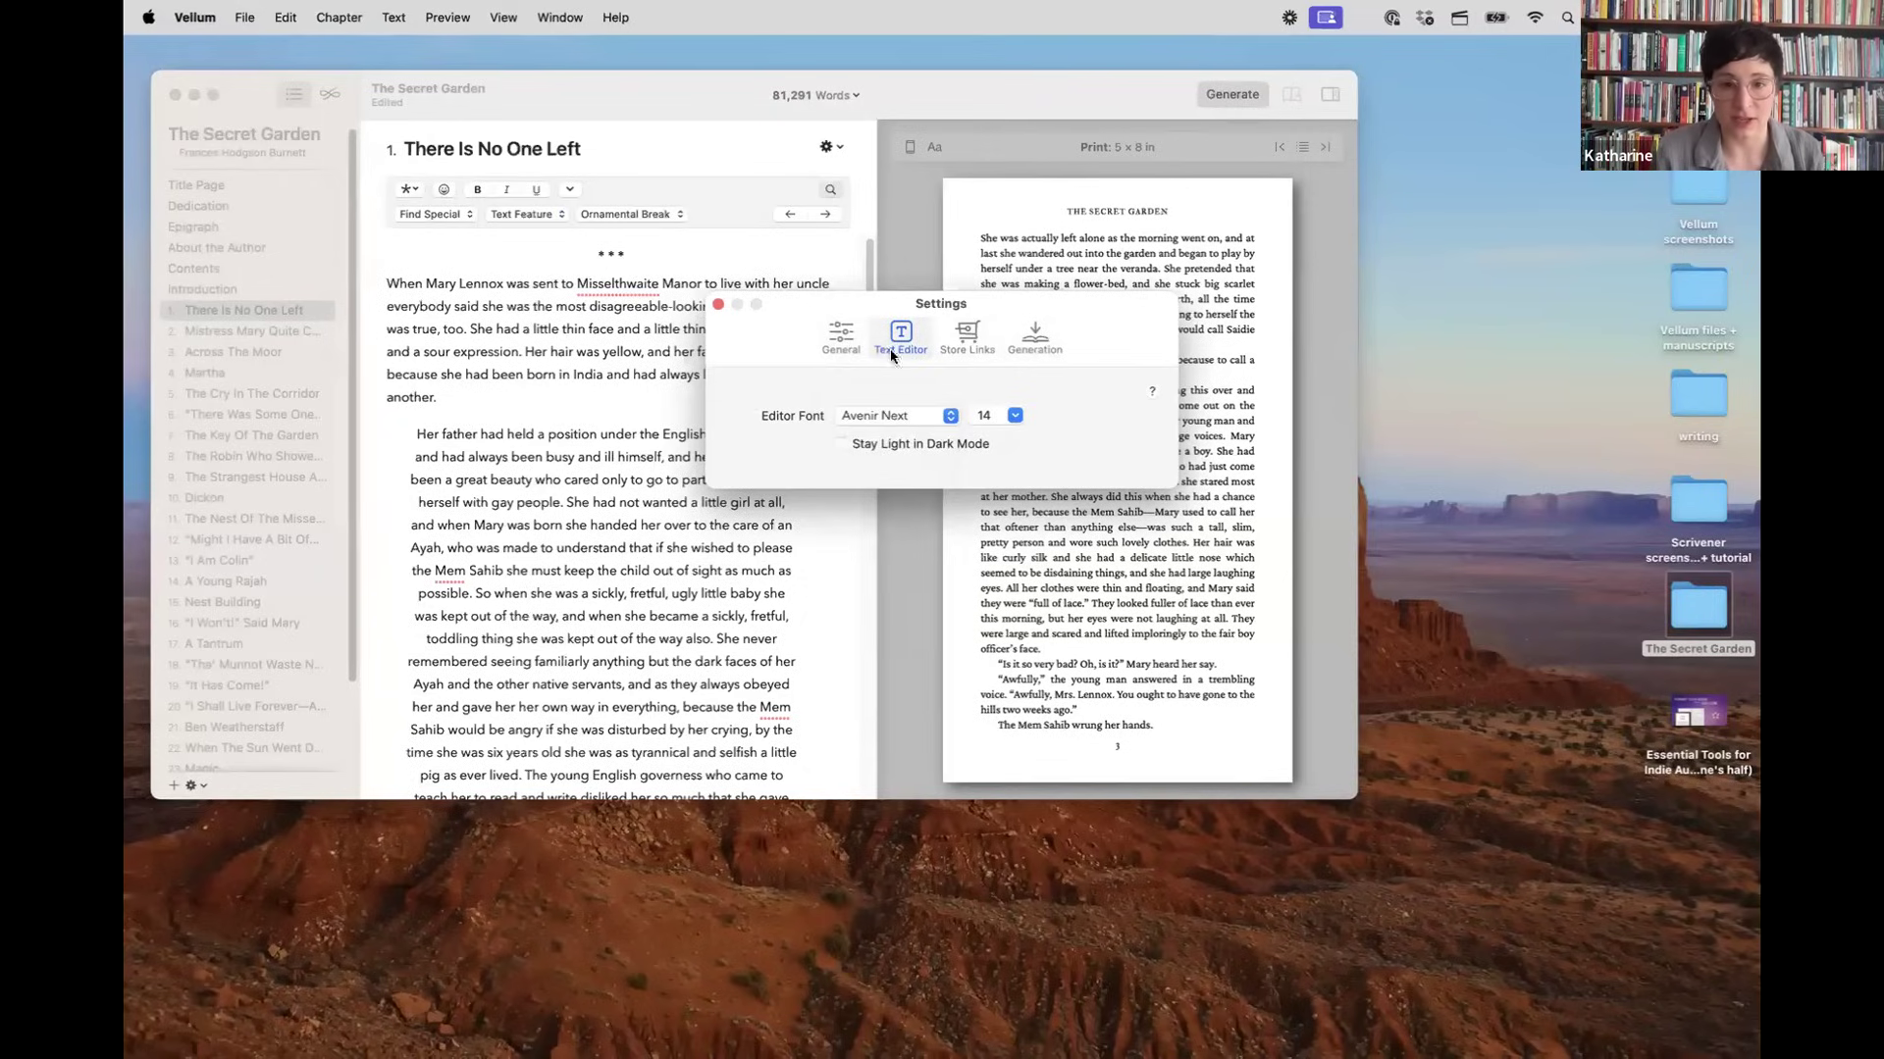
Step: Try the editor font at size 20, then set it to 12 and leave the settings
click(1013, 416)
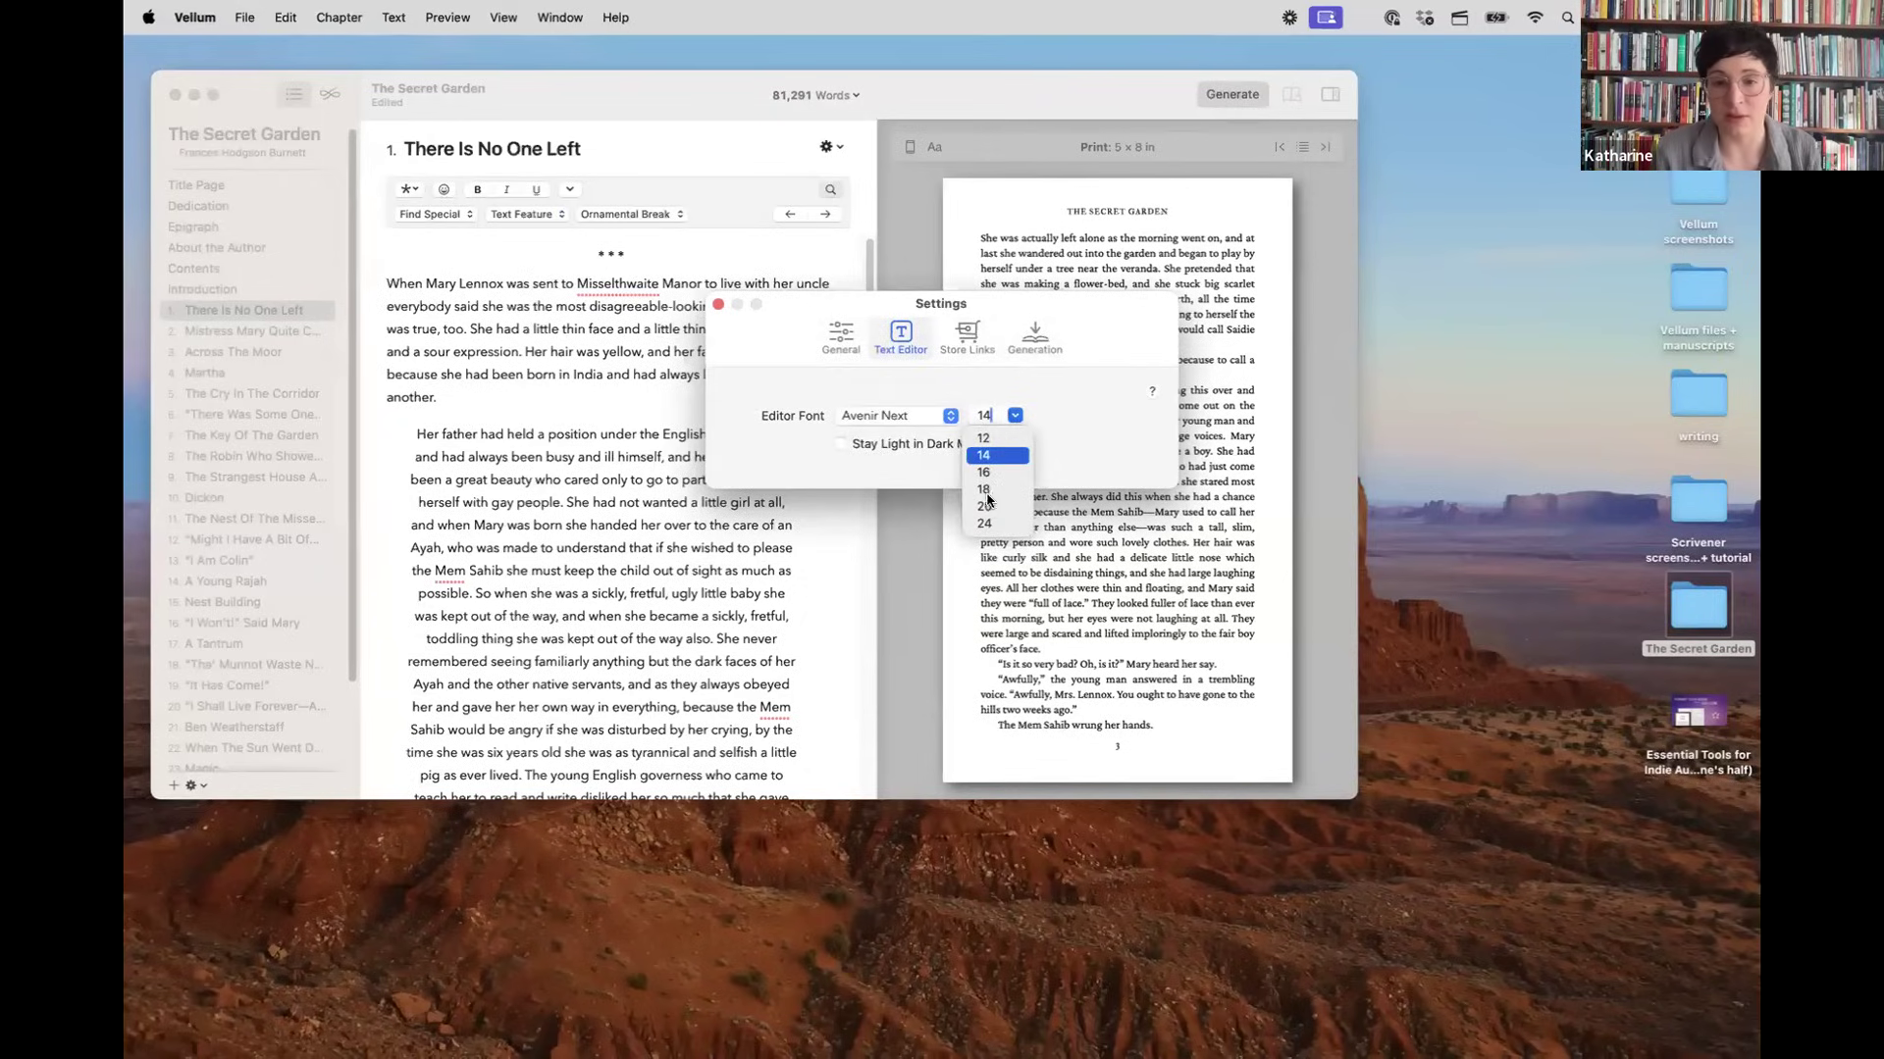
click(985, 506)
click(1018, 419)
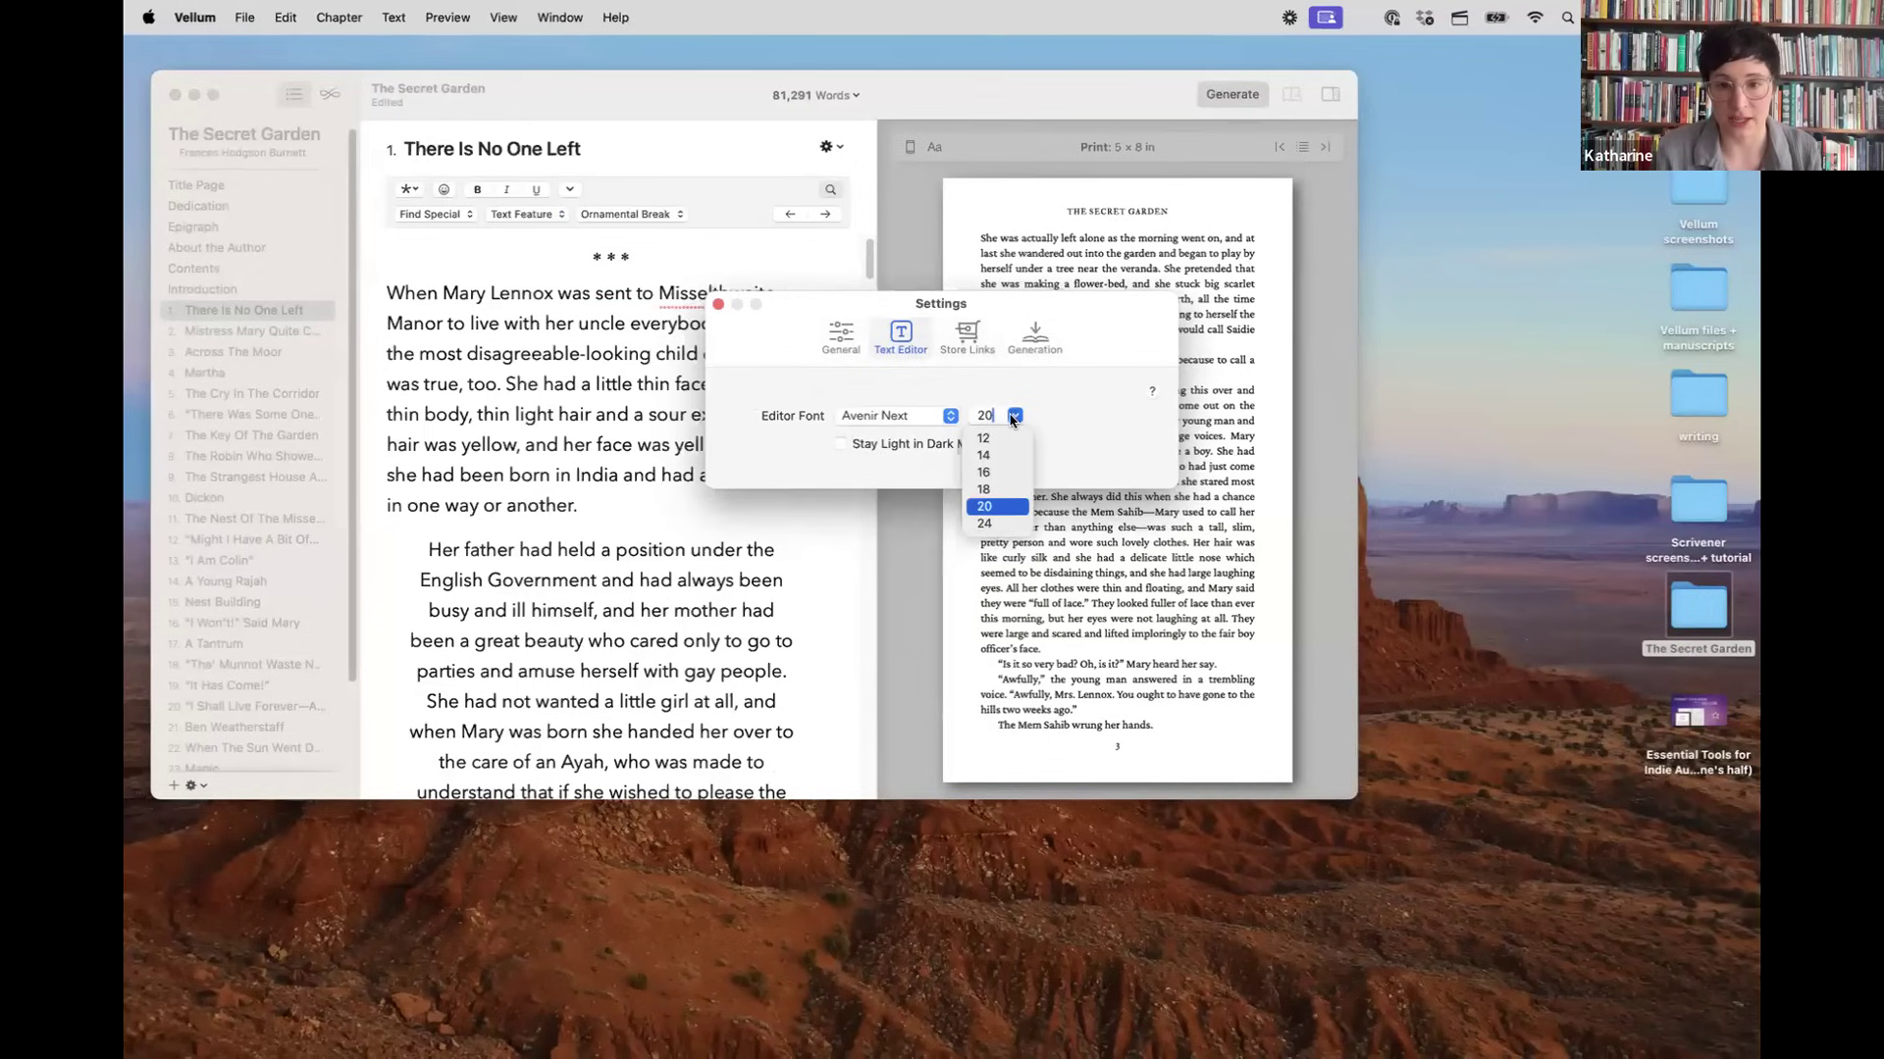
click(985, 454)
click(1053, 593)
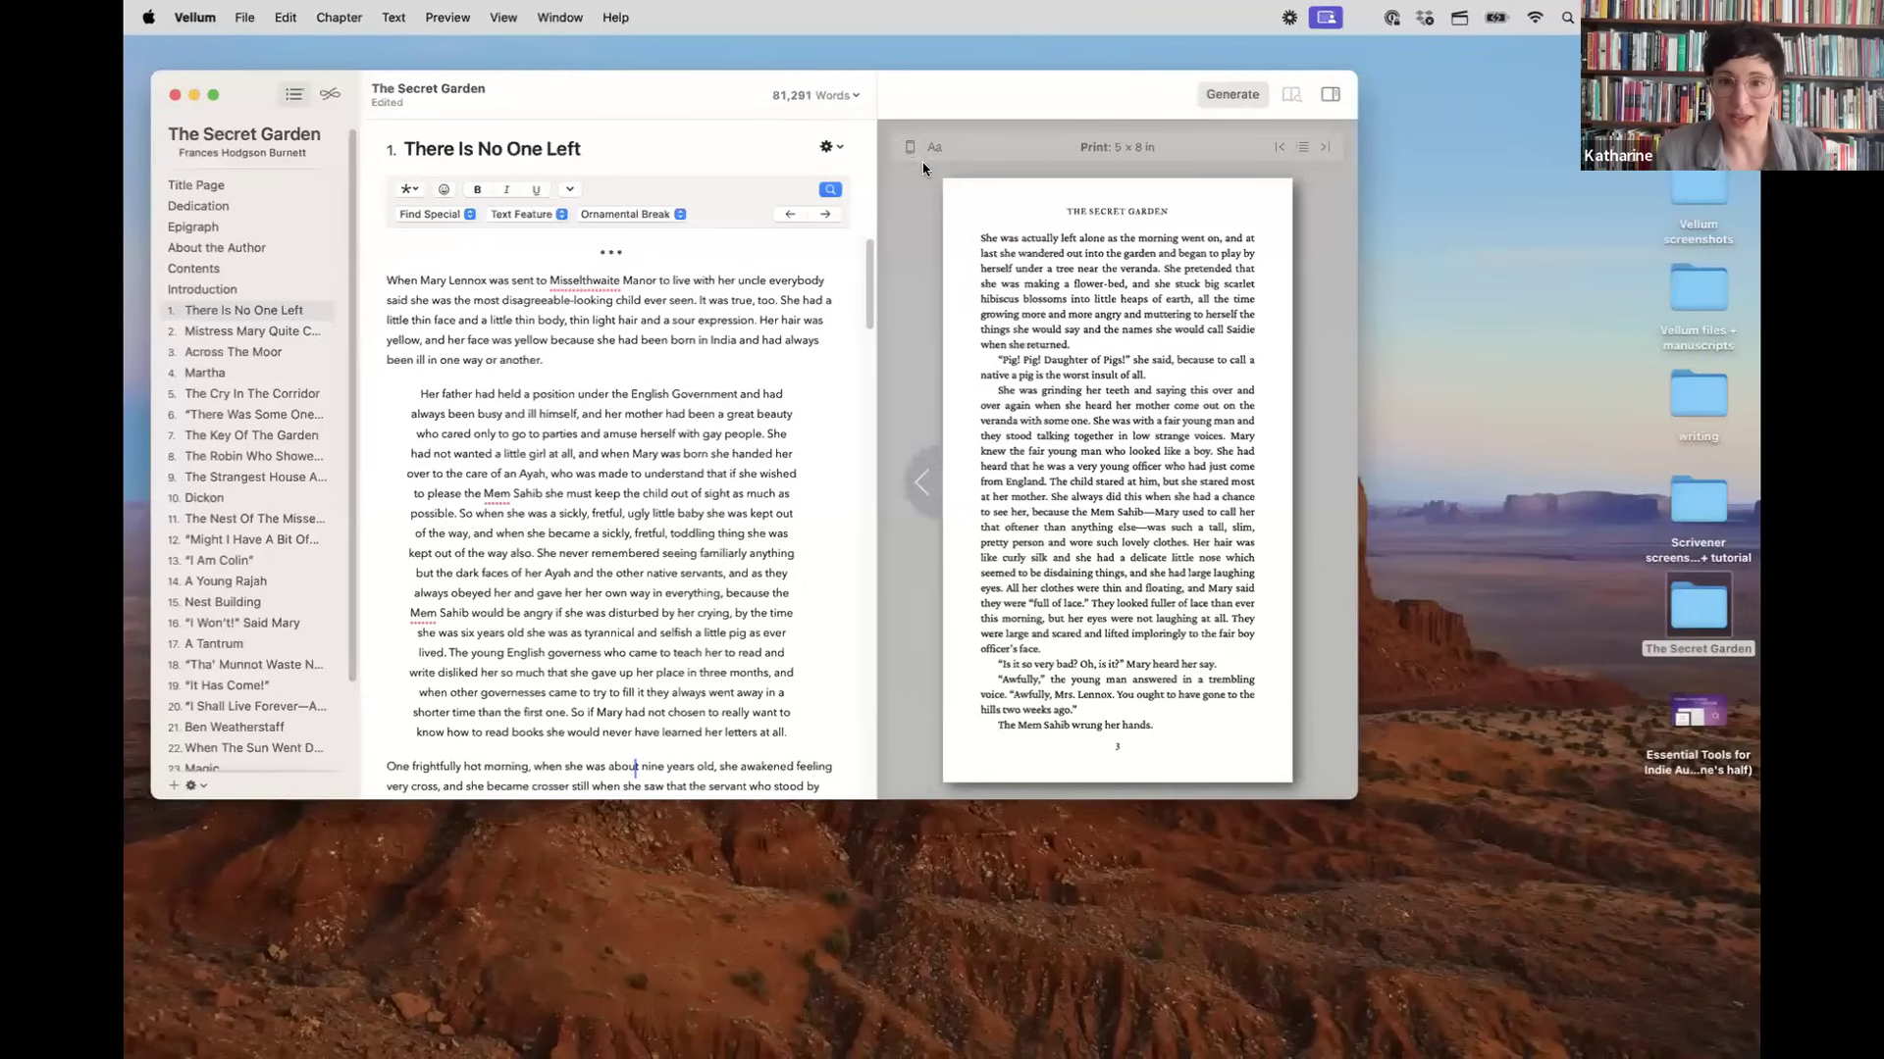
Step: Page forward through the print preview into the next chapter, then page back once
click(1305, 469)
click(1305, 469)
click(1306, 469)
click(1306, 469)
click(1305, 469)
click(1306, 469)
click(1306, 469)
click(1306, 469)
click(1306, 468)
click(1306, 469)
click(932, 476)
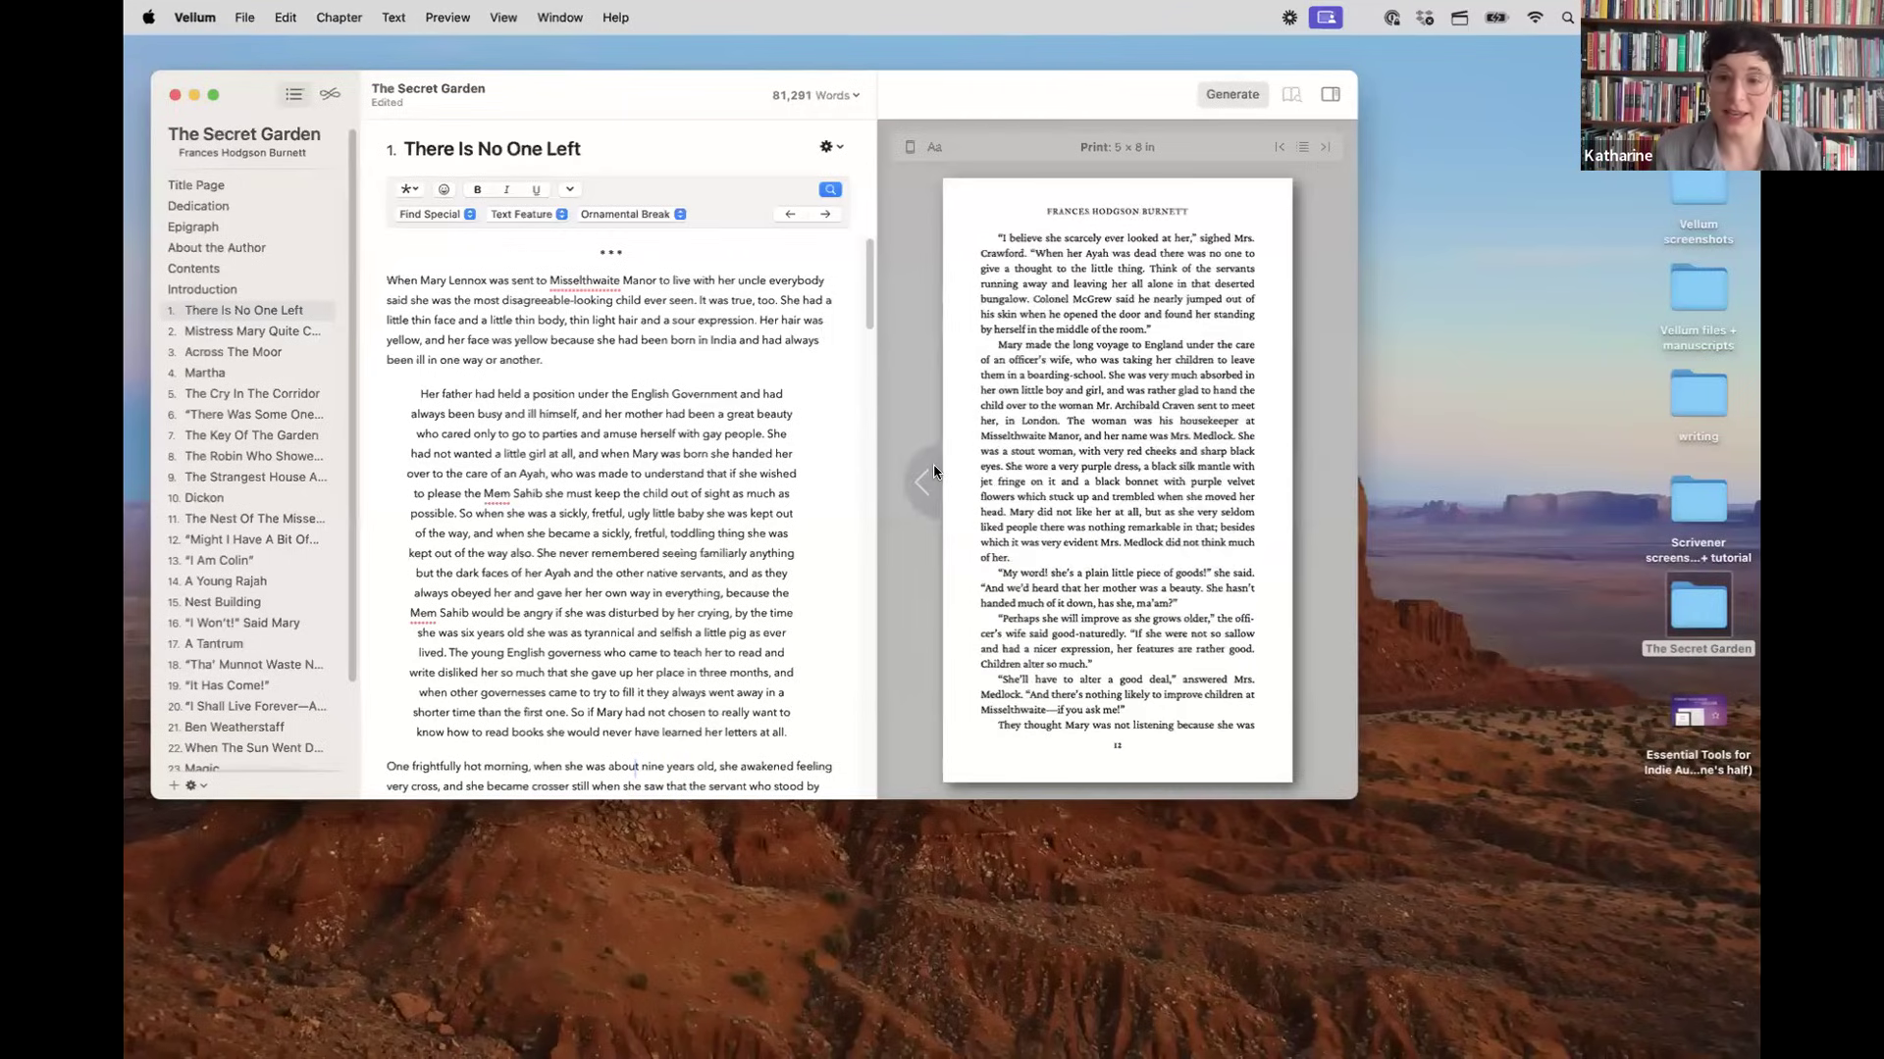
Step: Set the book to generate for Kindle, Kobo, Apple, Google, Nook and Generic ebooks alongside the 5 × 8 in print edition
click(932, 475)
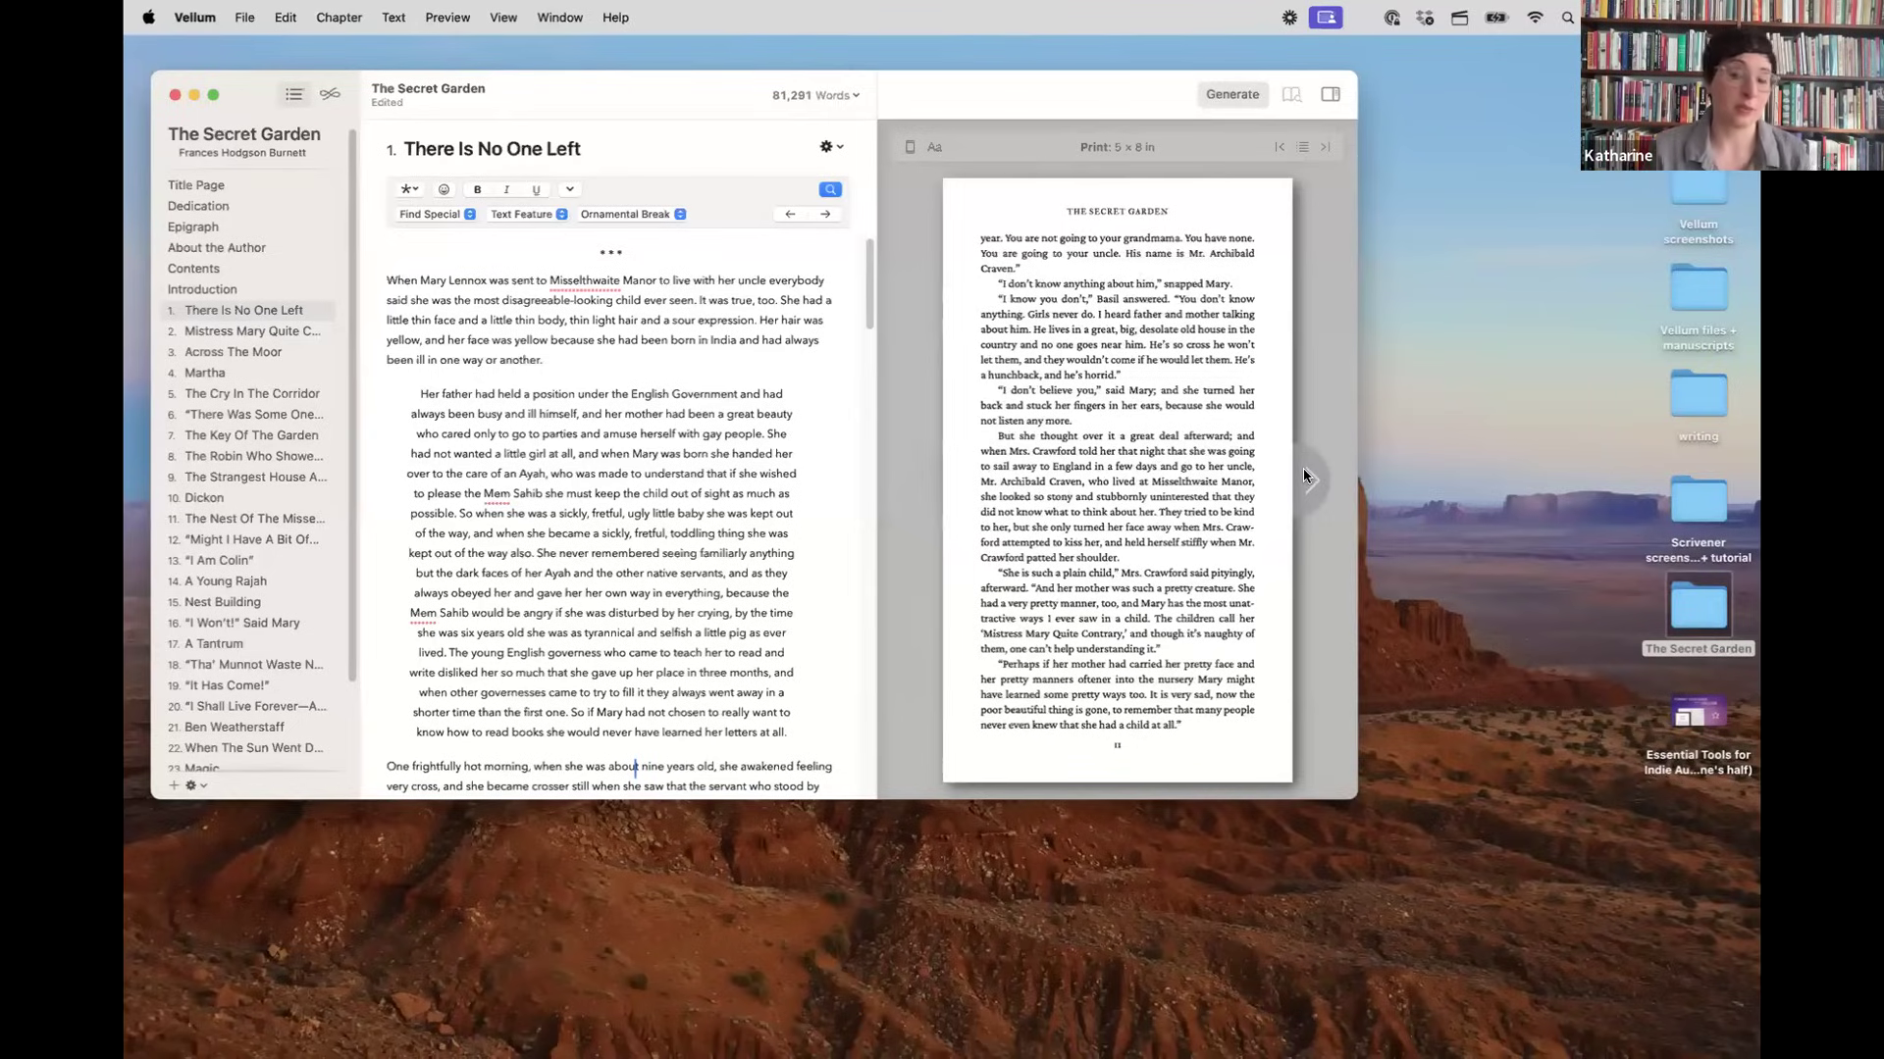
click(1233, 95)
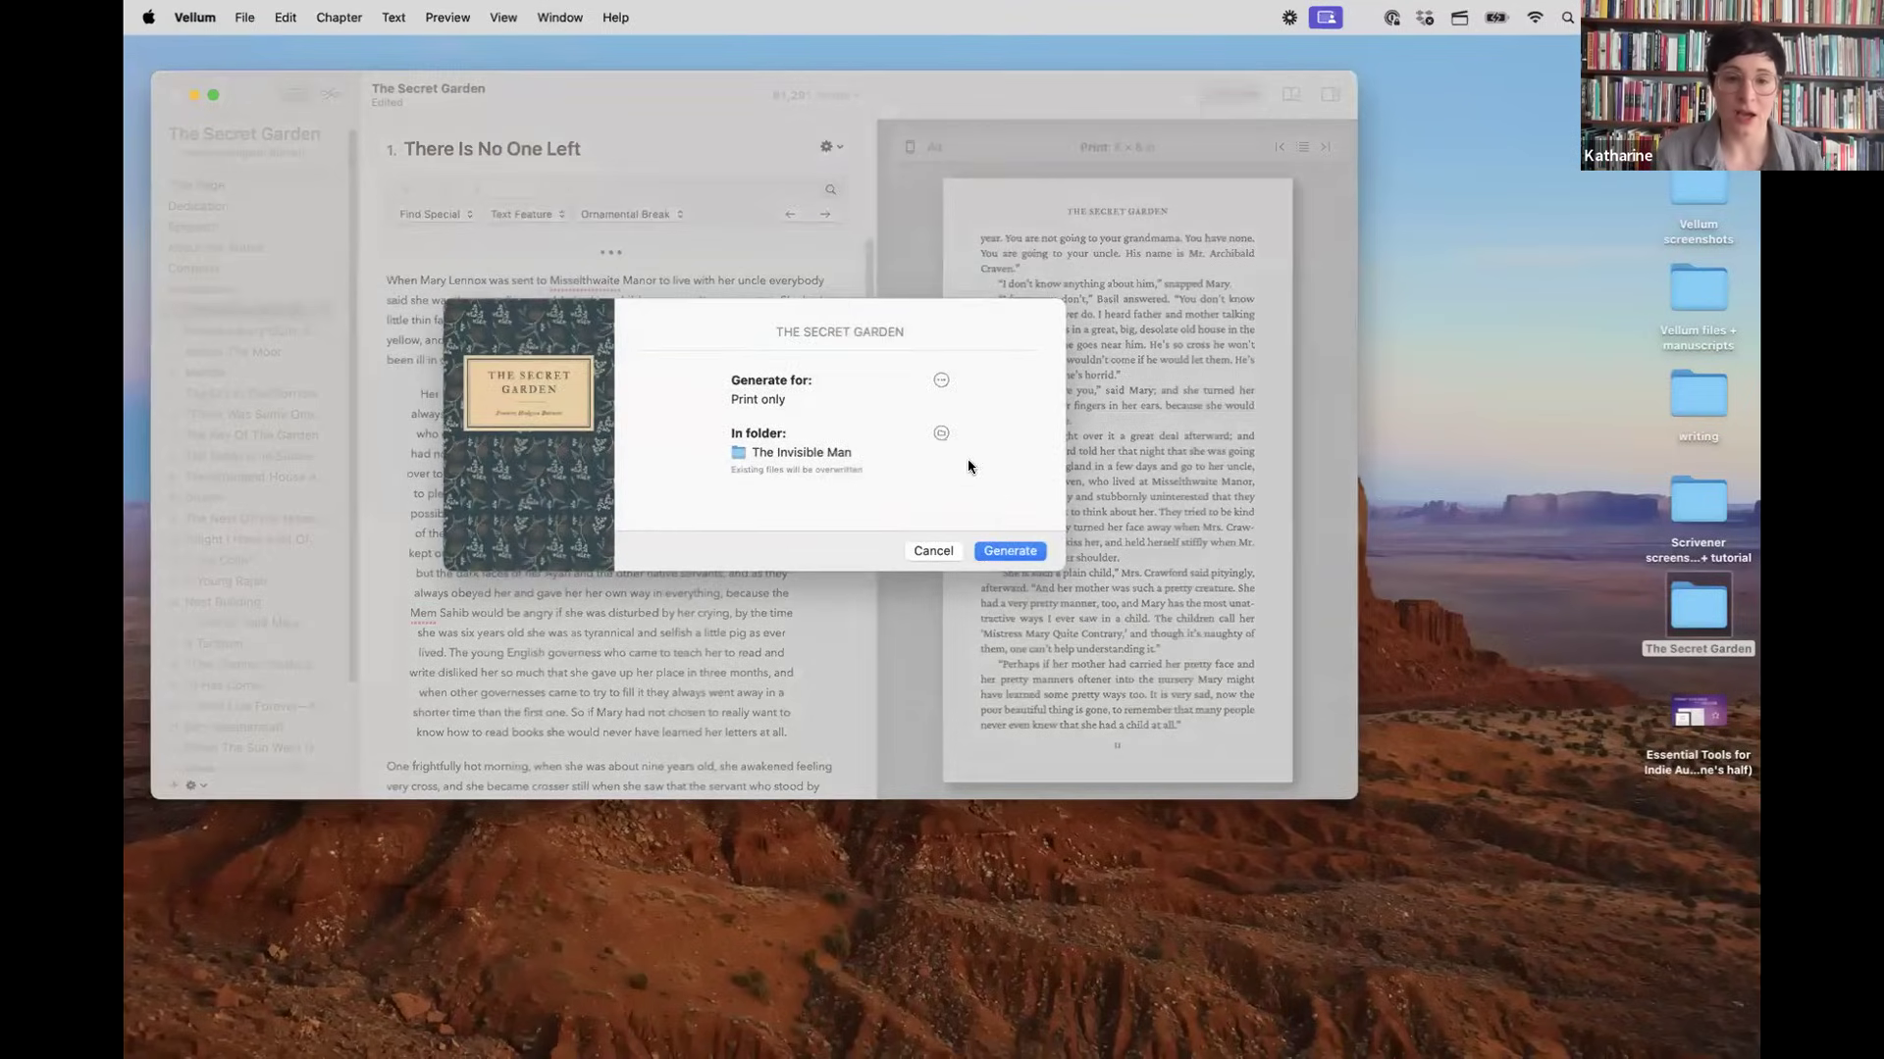
click(941, 380)
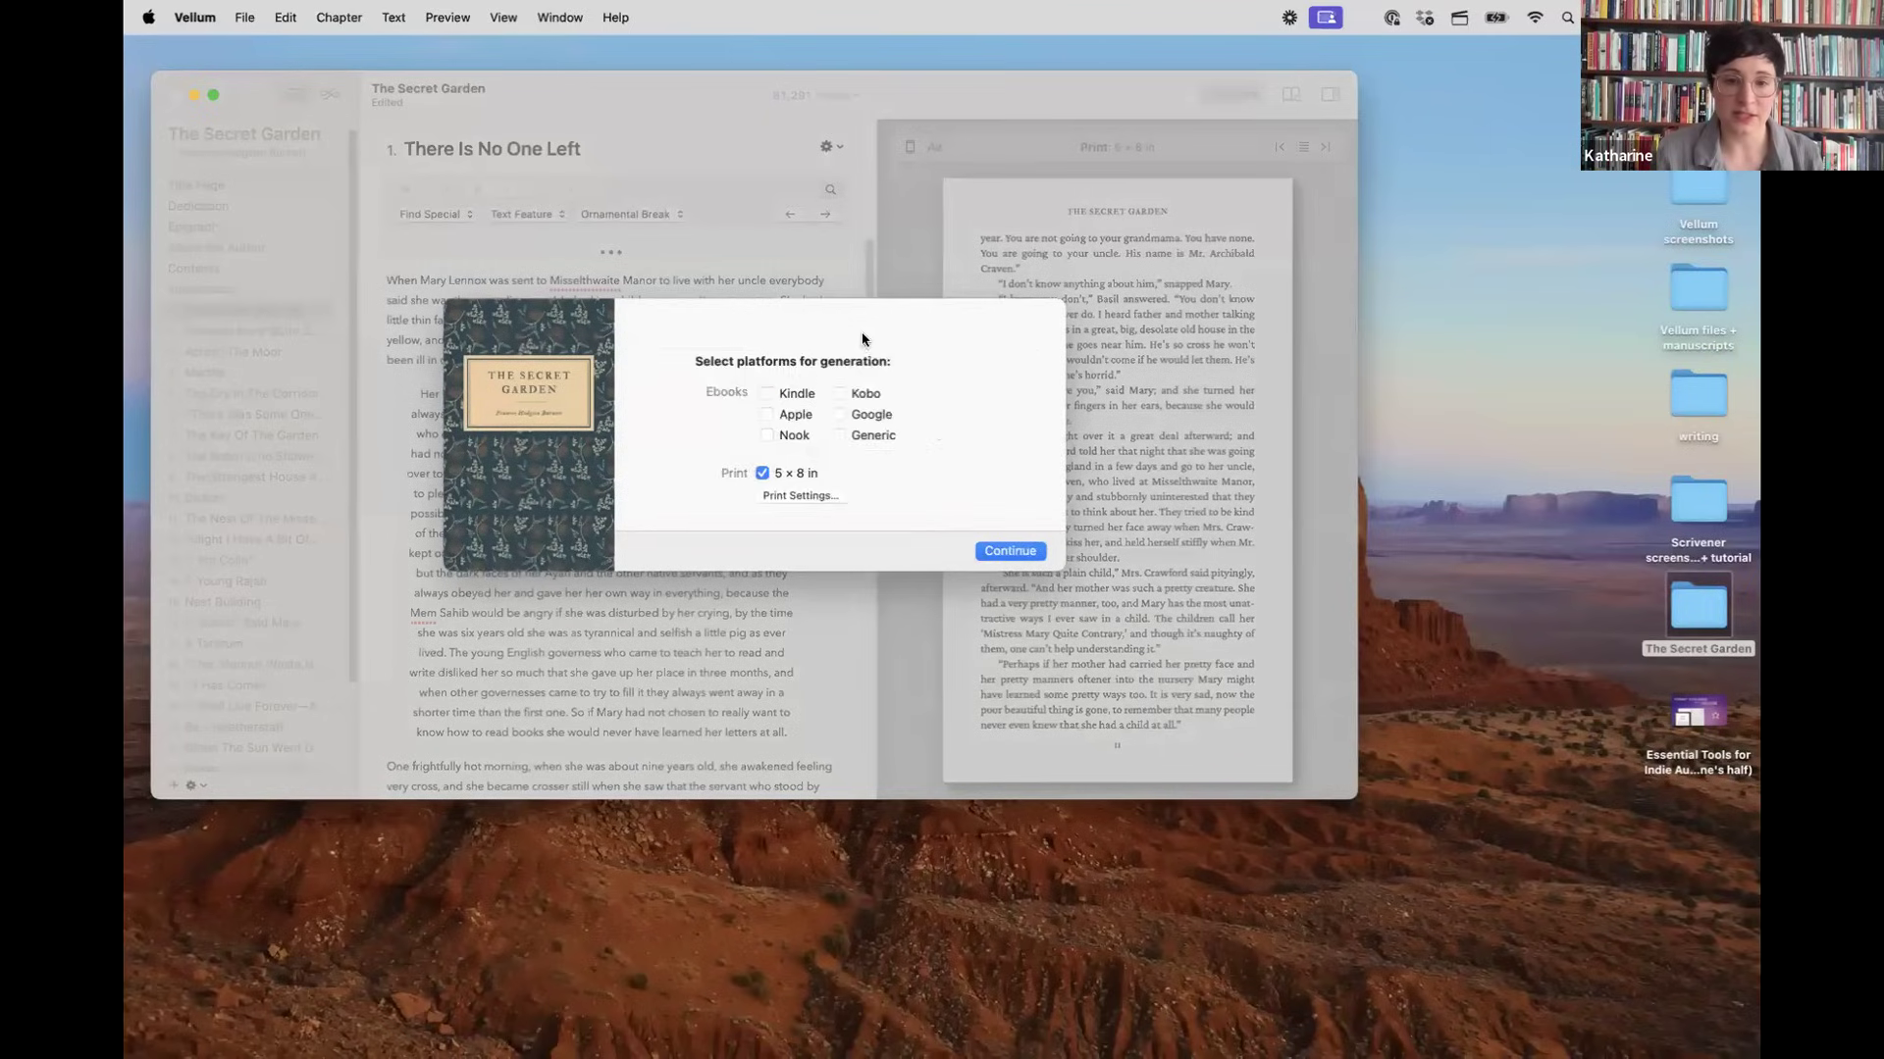
click(771, 393)
click(839, 393)
click(768, 414)
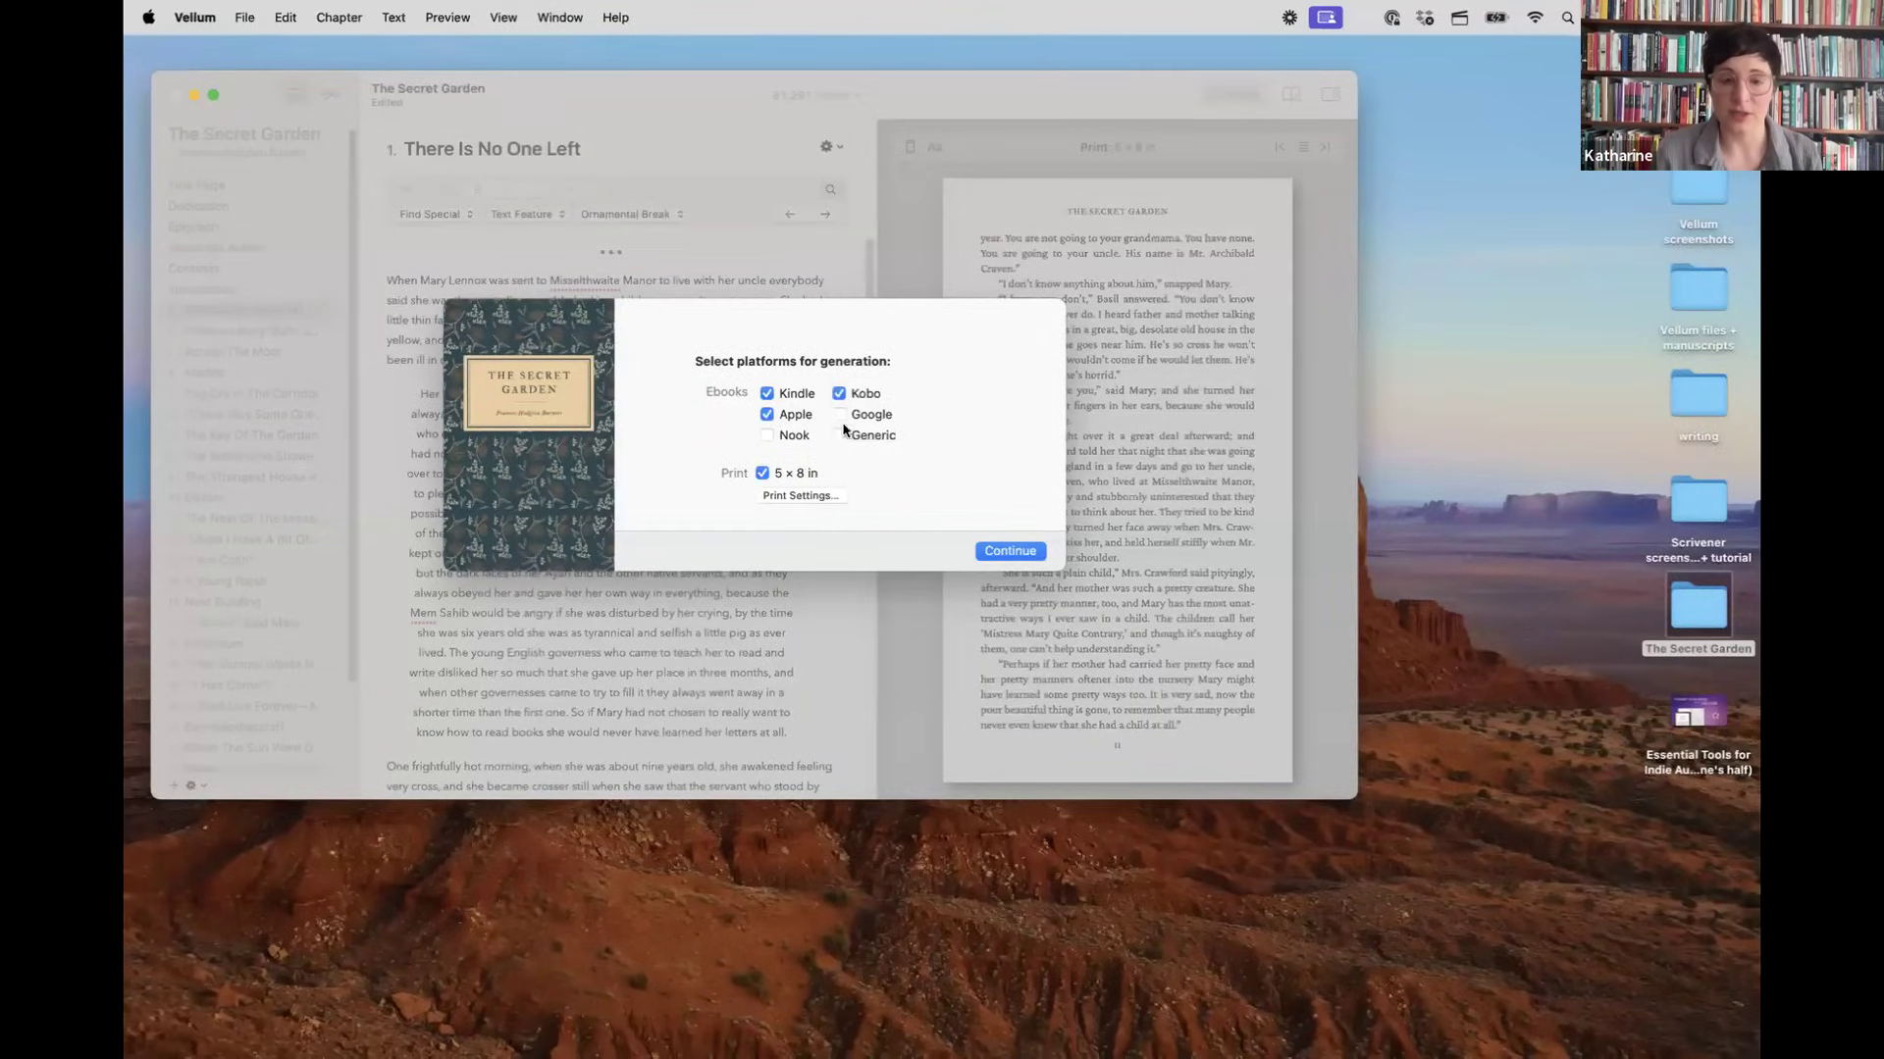
click(838, 414)
click(767, 436)
click(839, 438)
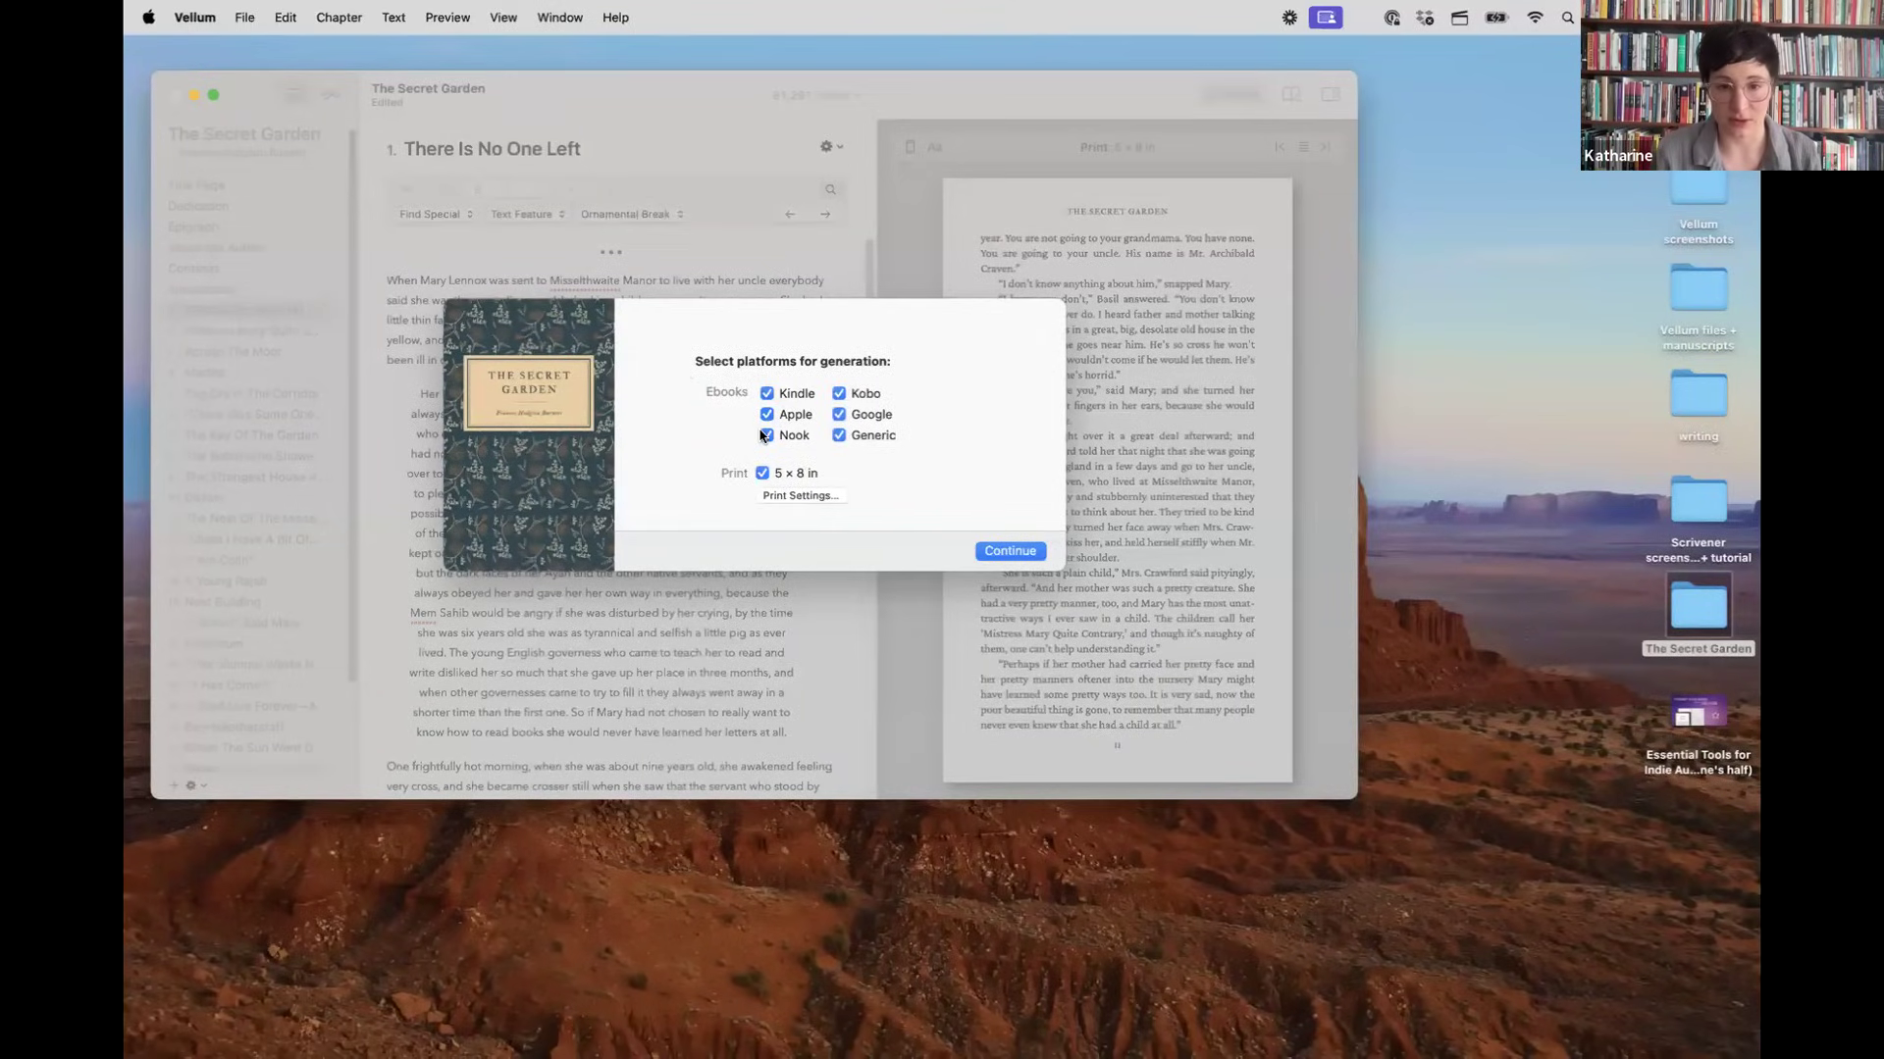
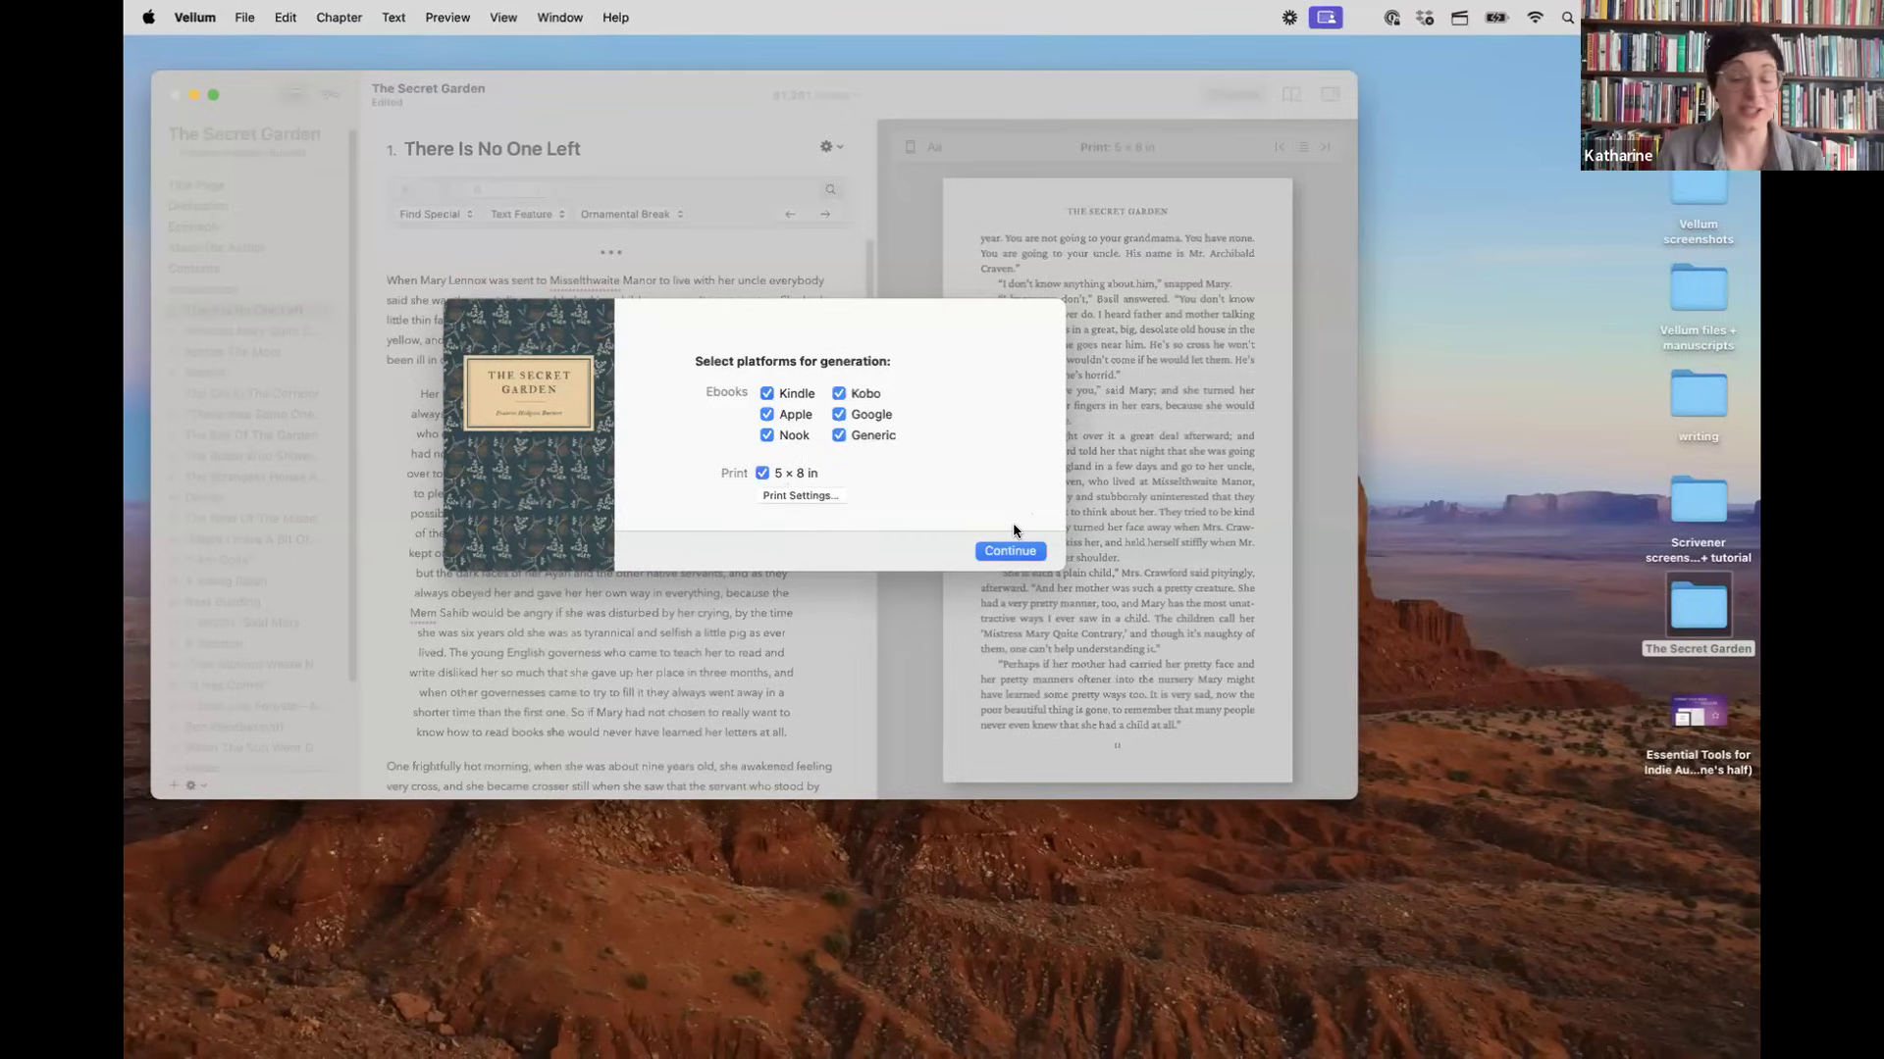
click(1011, 551)
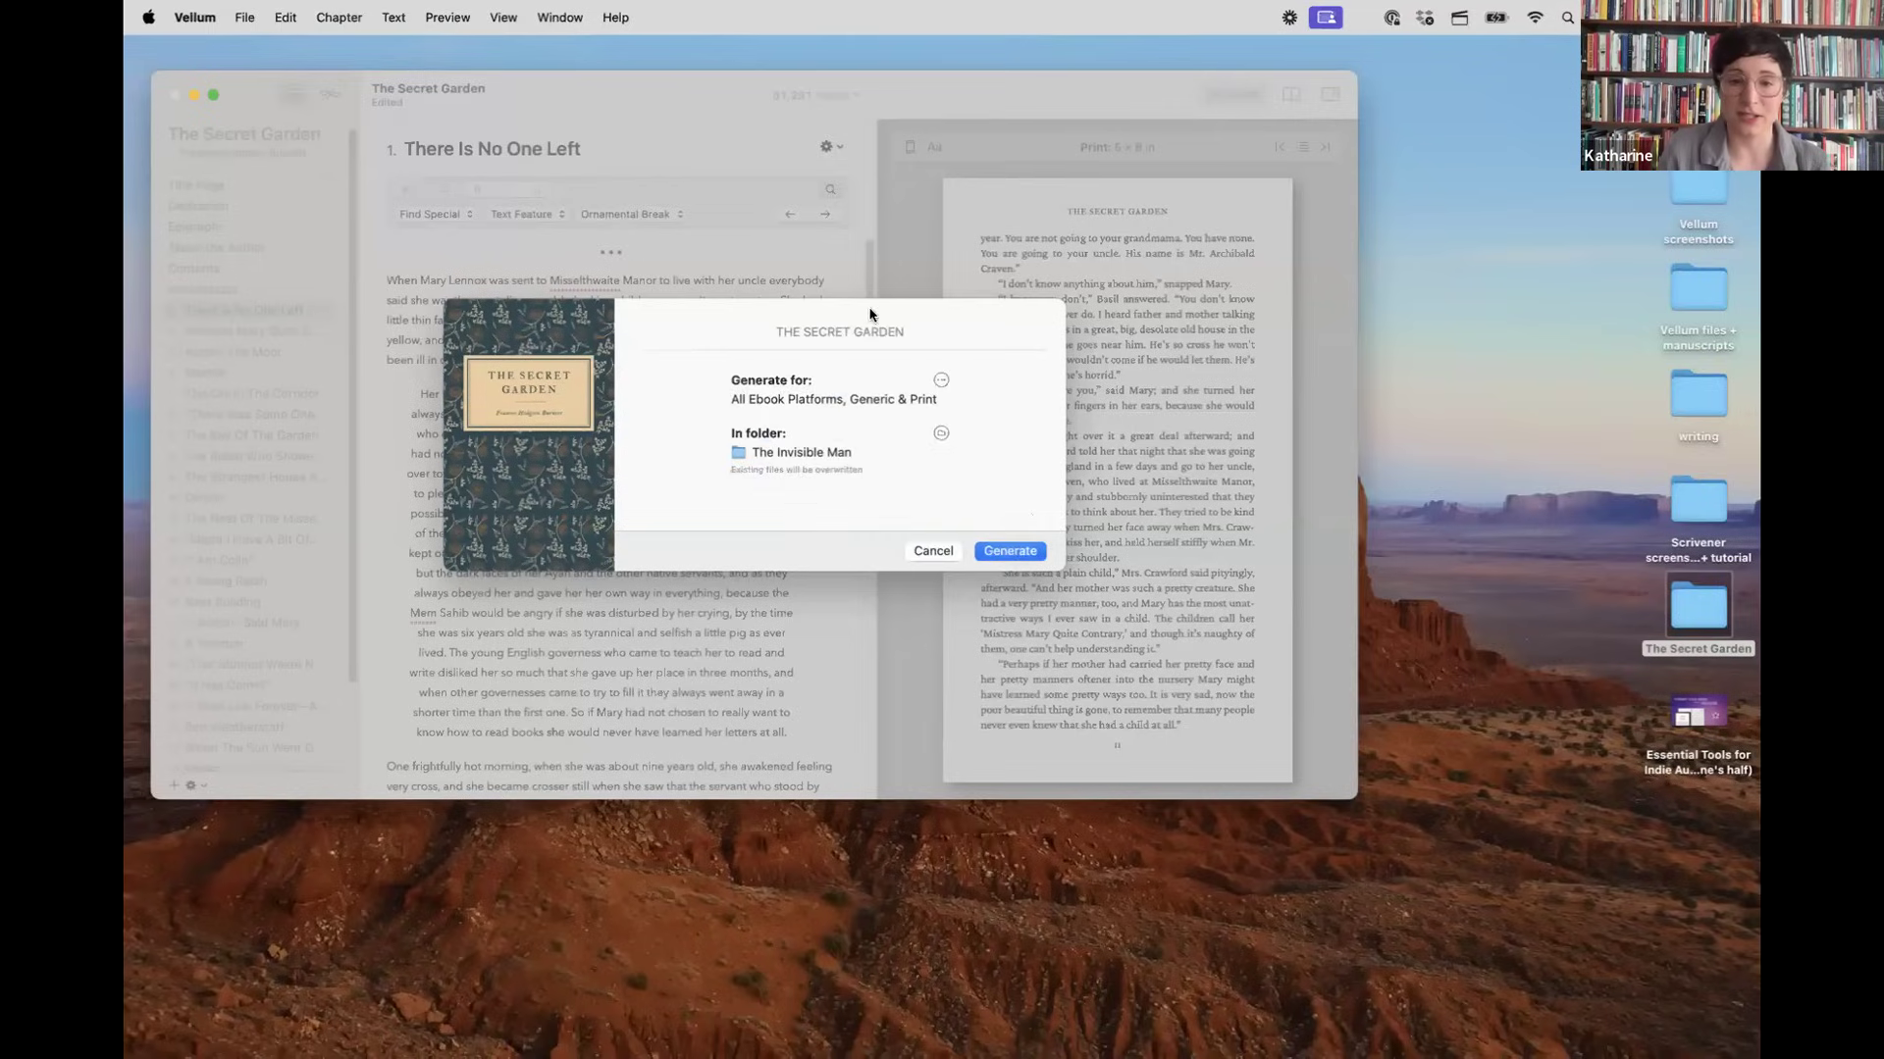
Step: Choose The Secret Garden as the output folder and generate the book files
click(942, 434)
click(991, 619)
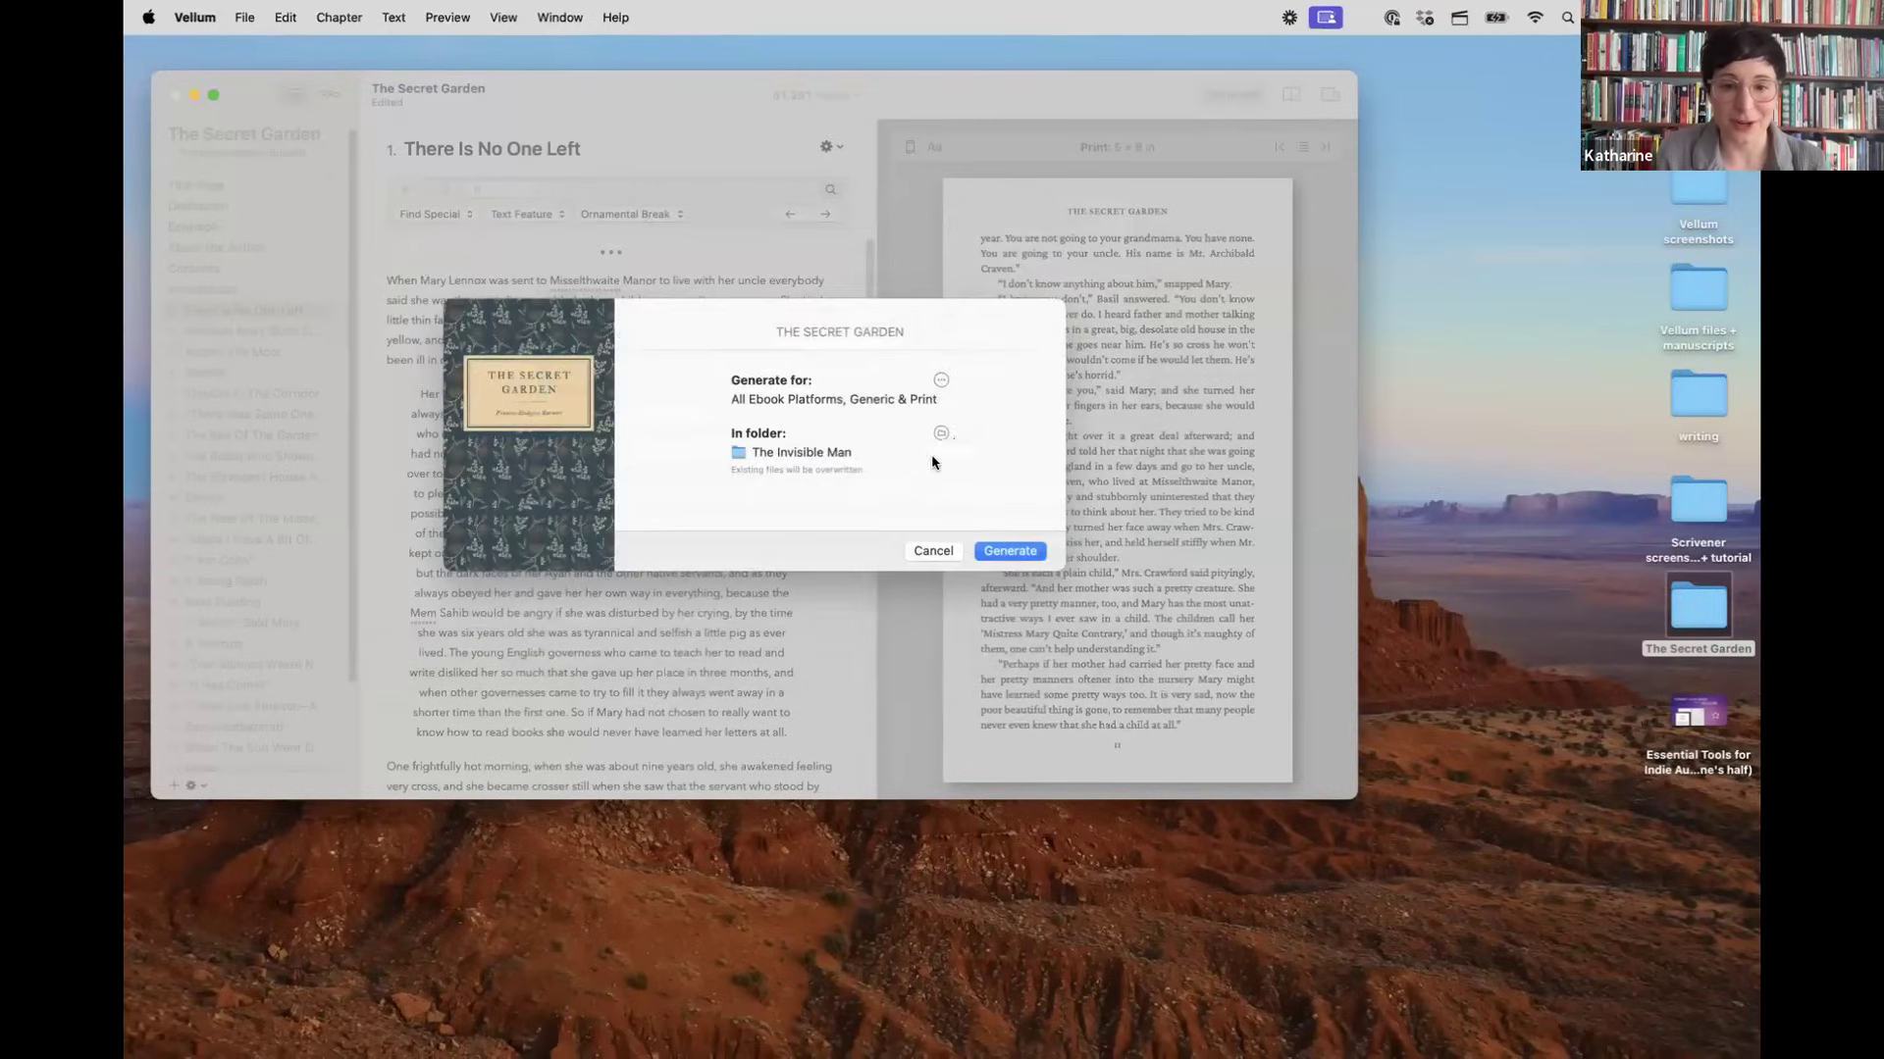
click(940, 434)
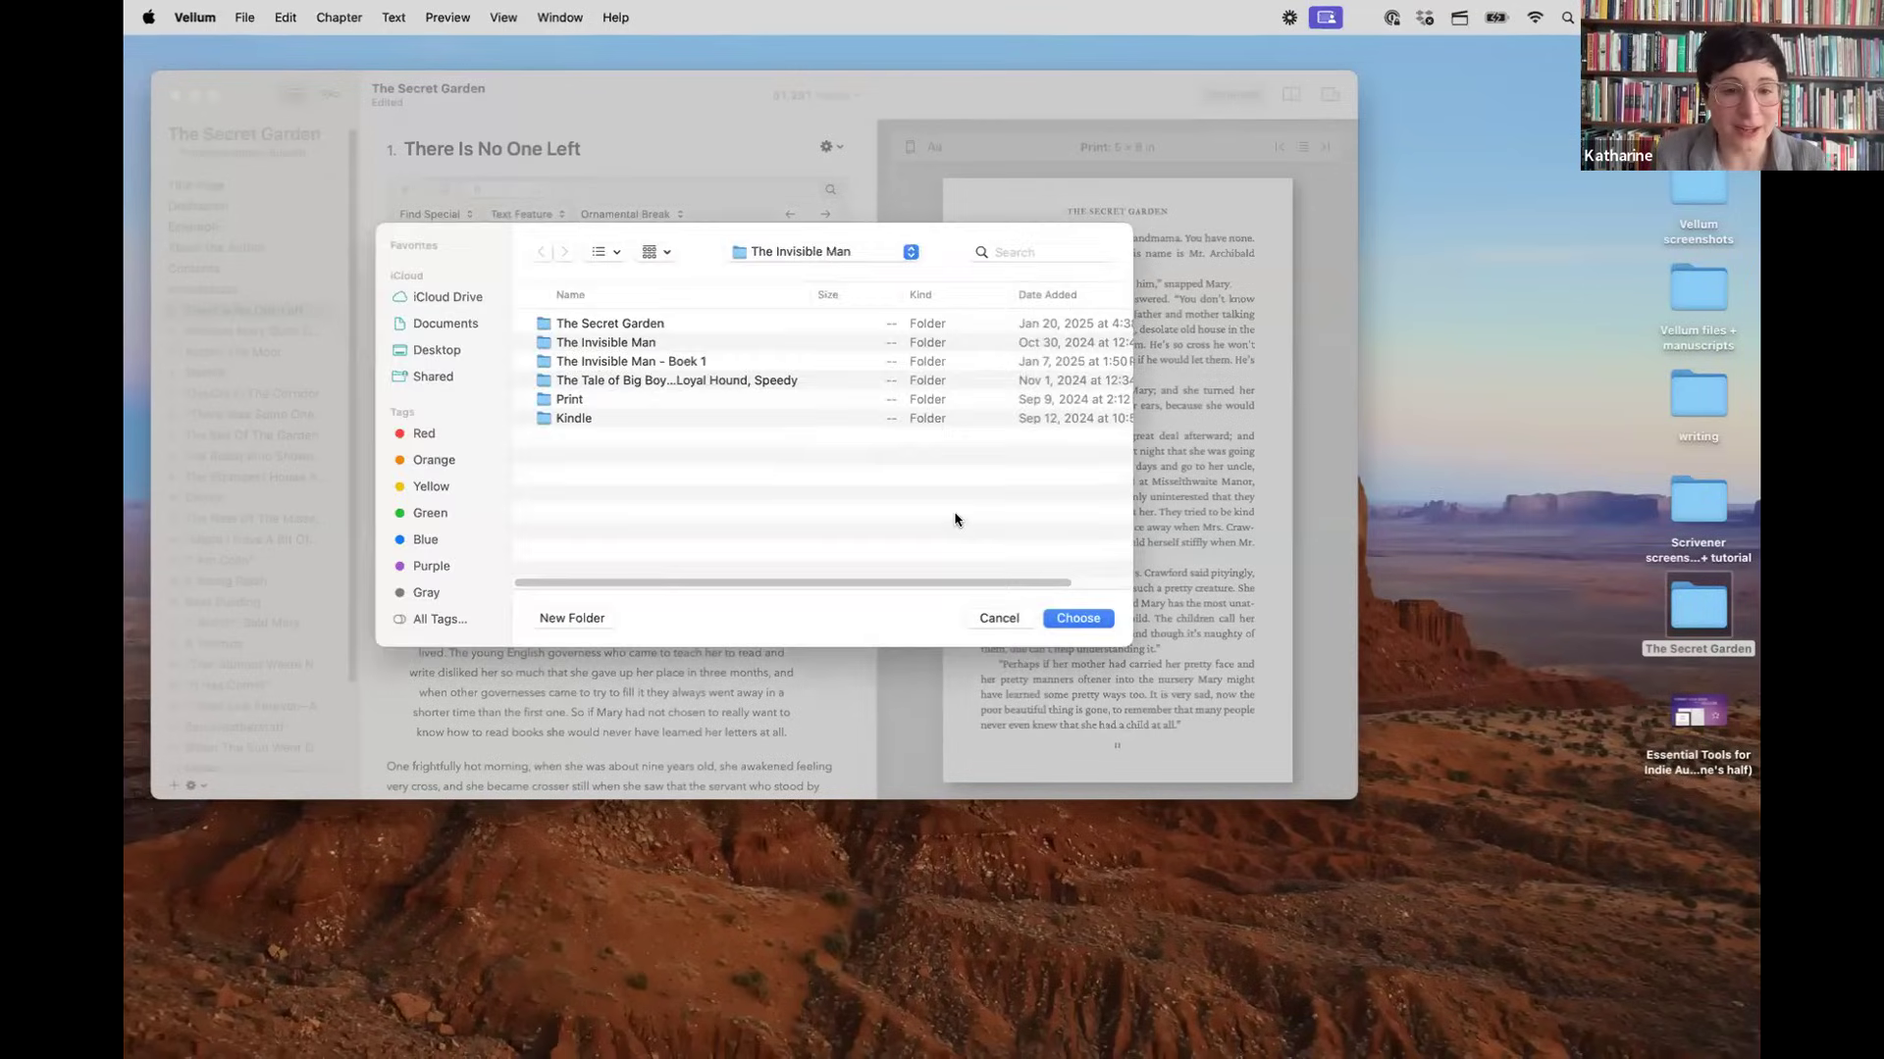
click(628, 324)
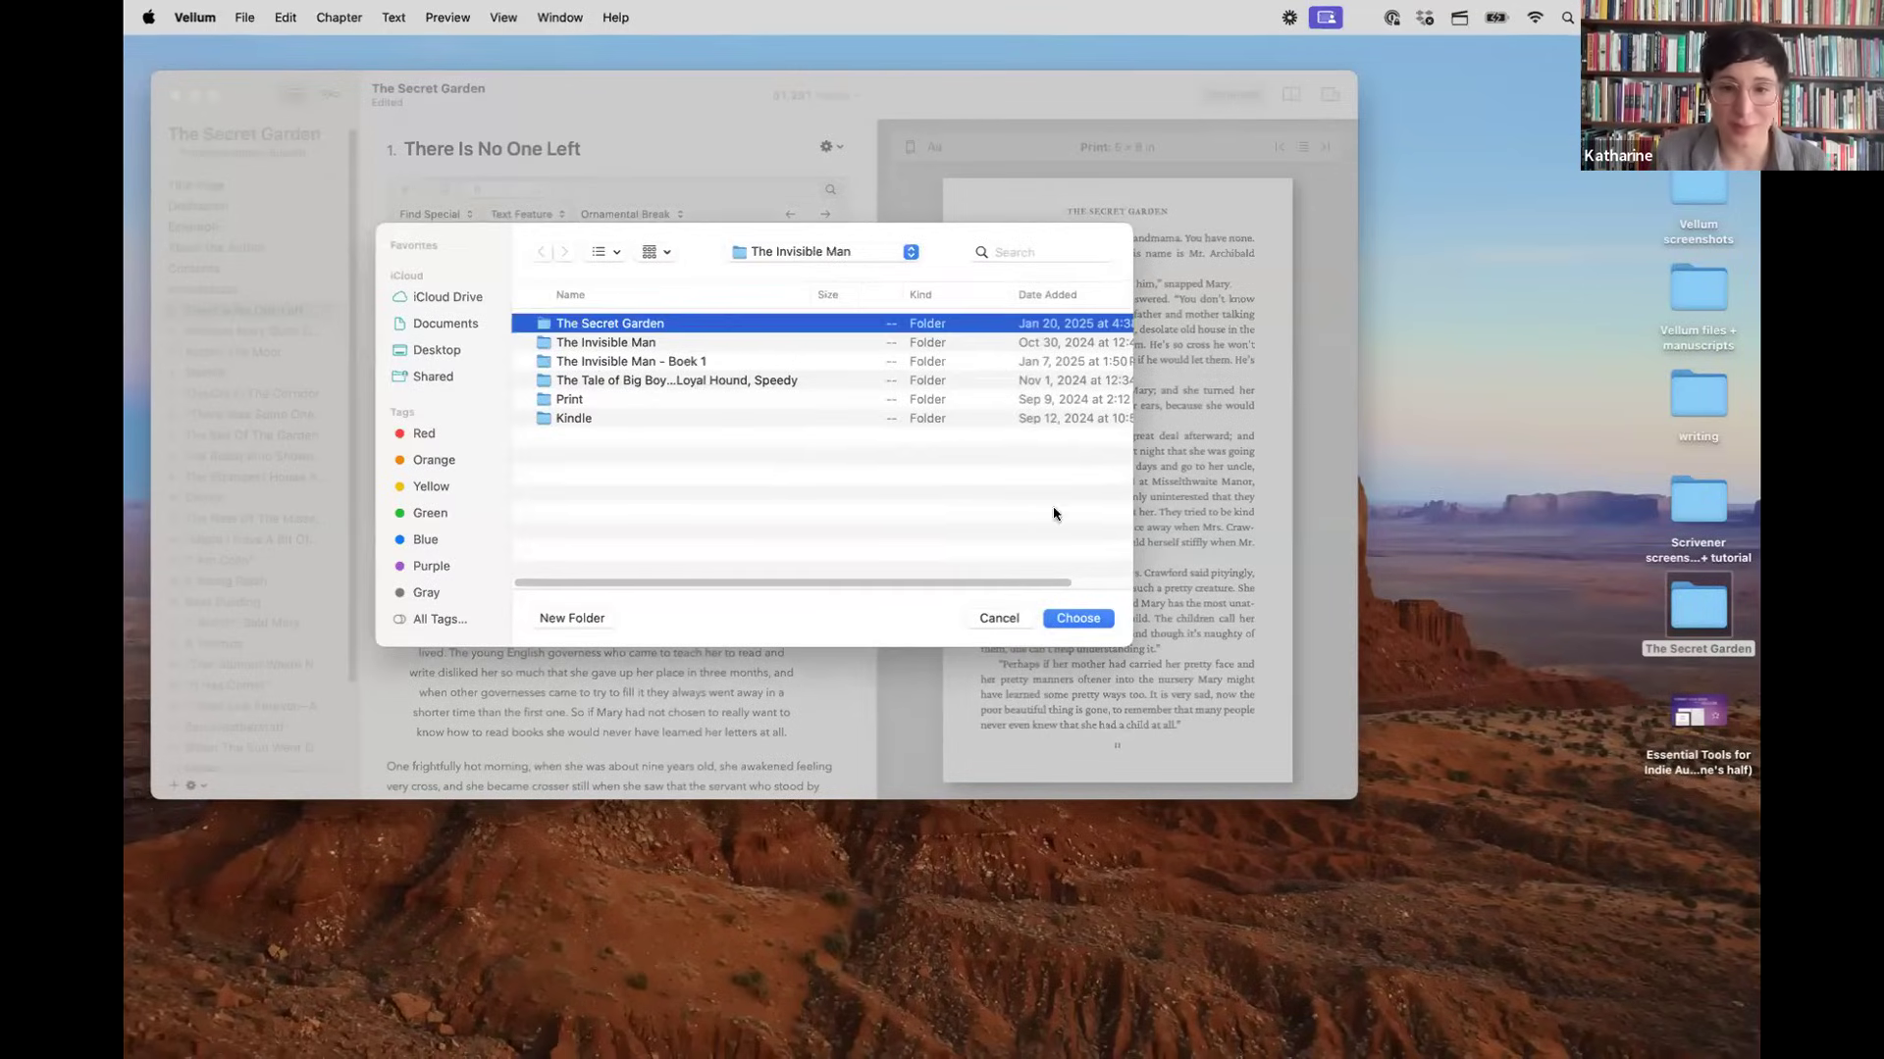
click(1079, 619)
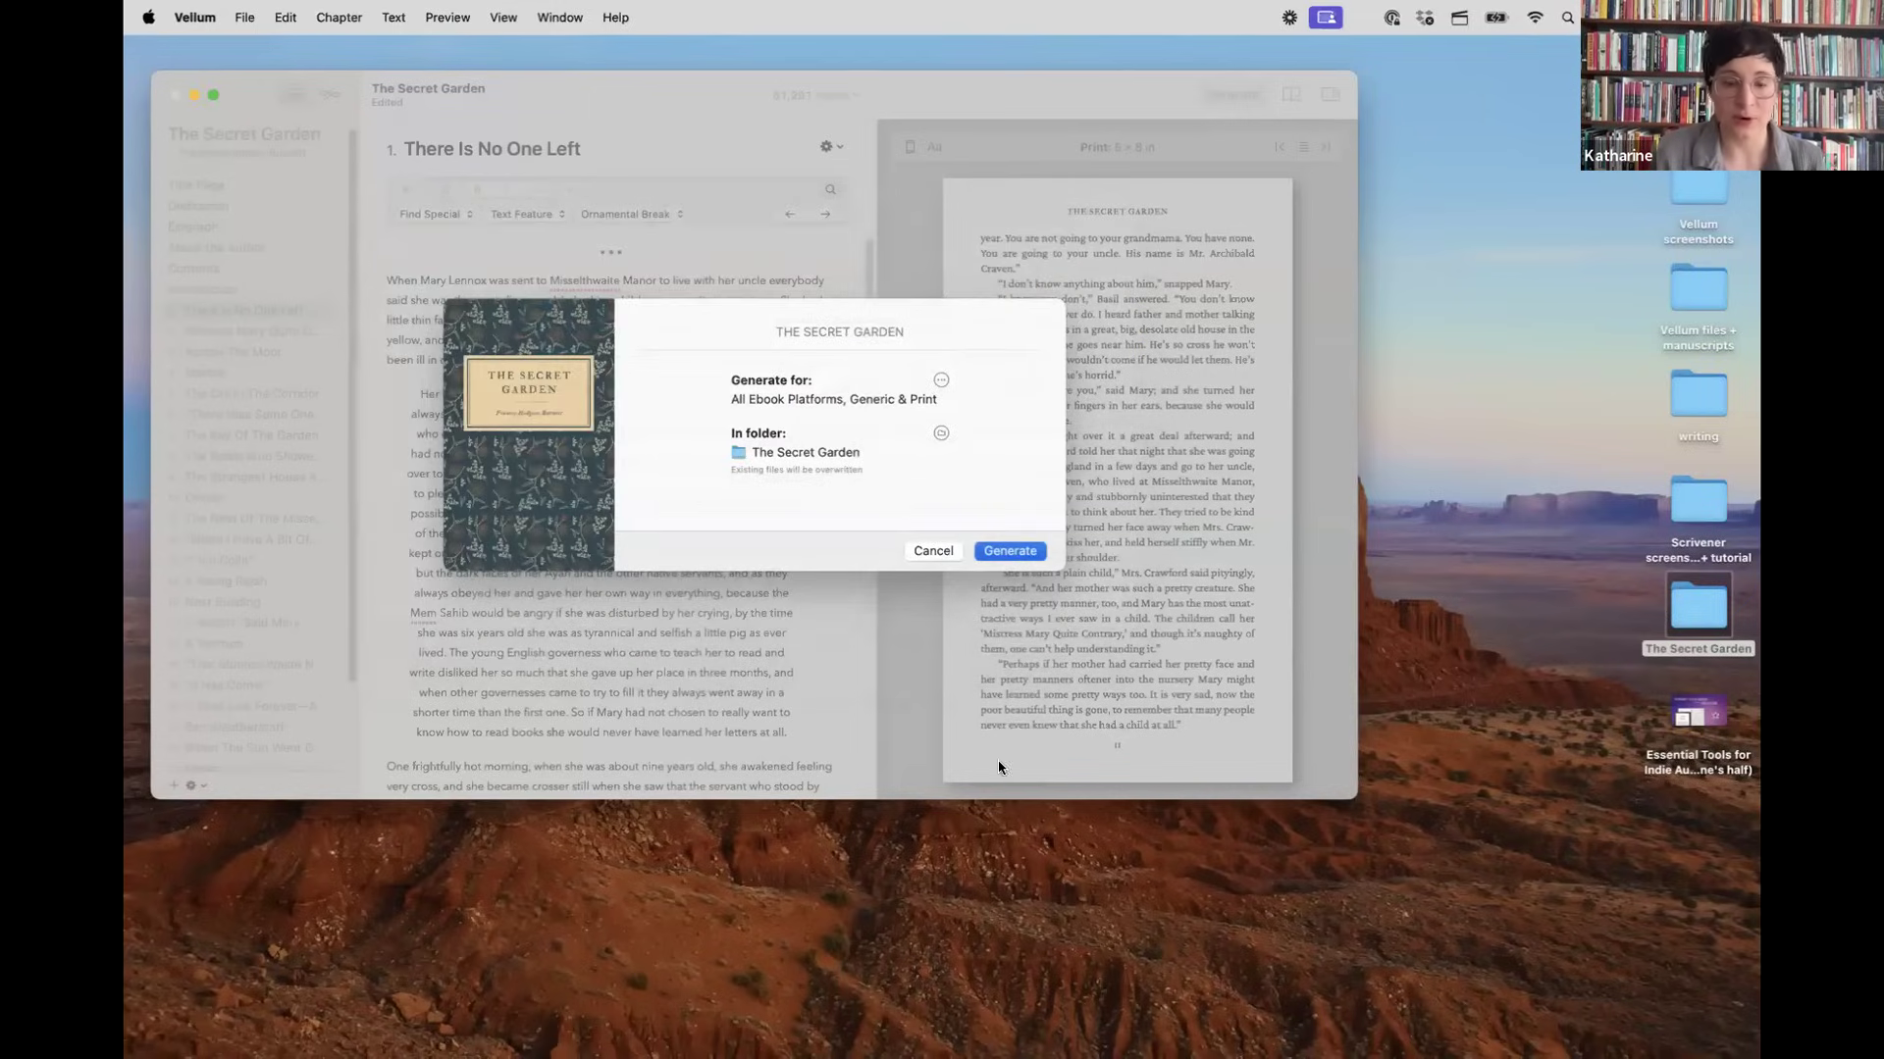
key(Return)
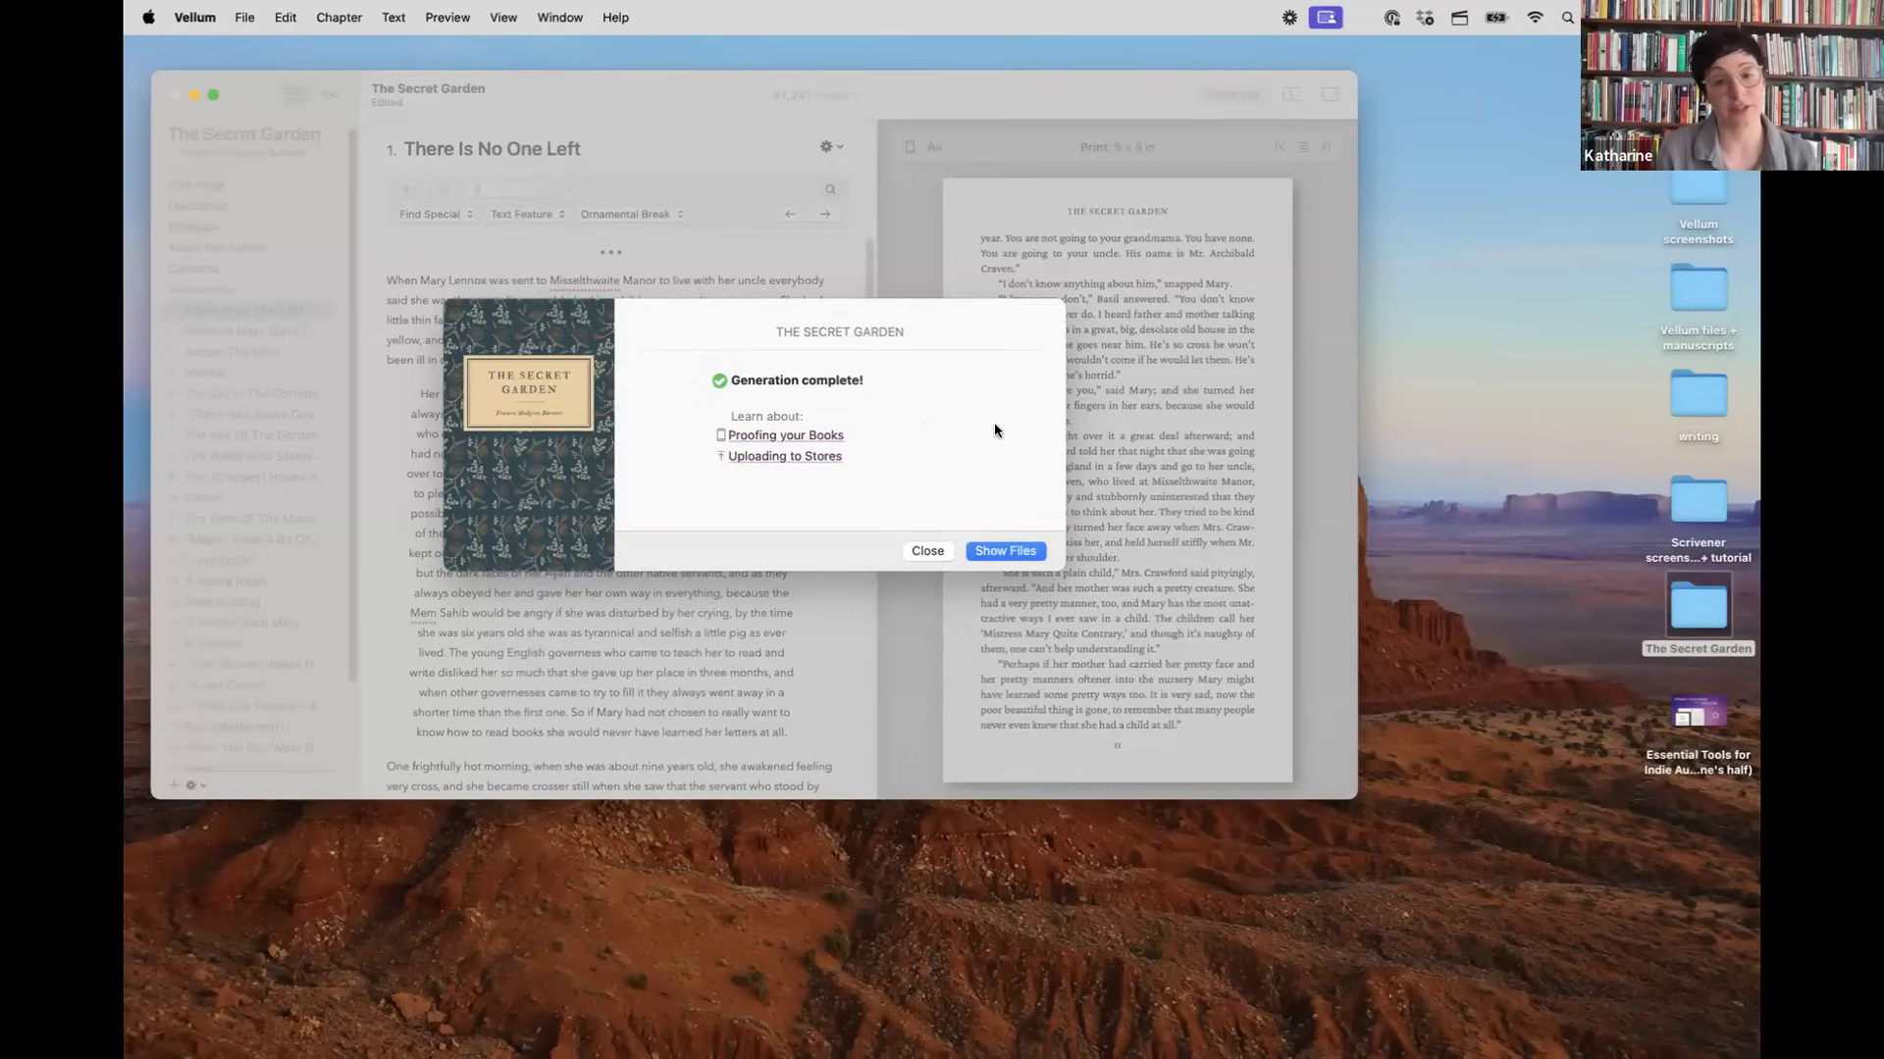
Step: Show the generated files and open the EPUB from the Apple Books folder in Books
click(1011, 556)
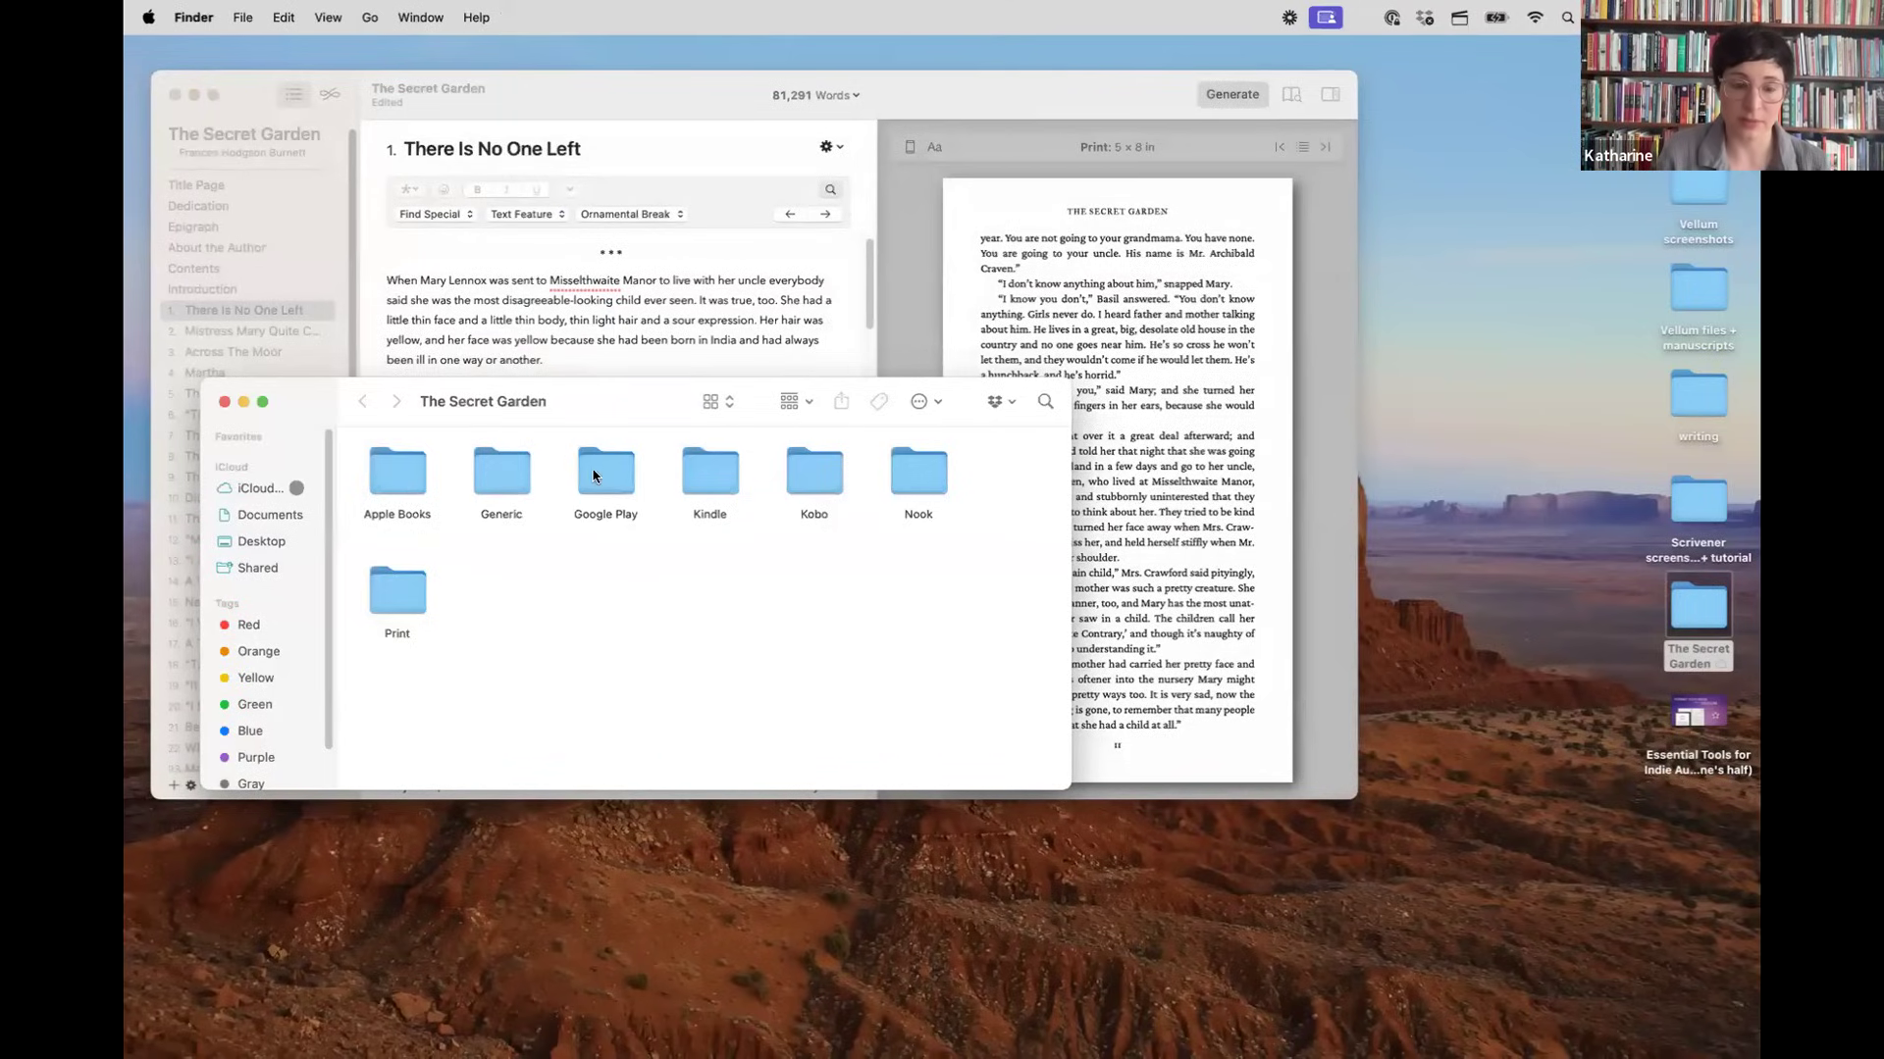
double_click(401, 482)
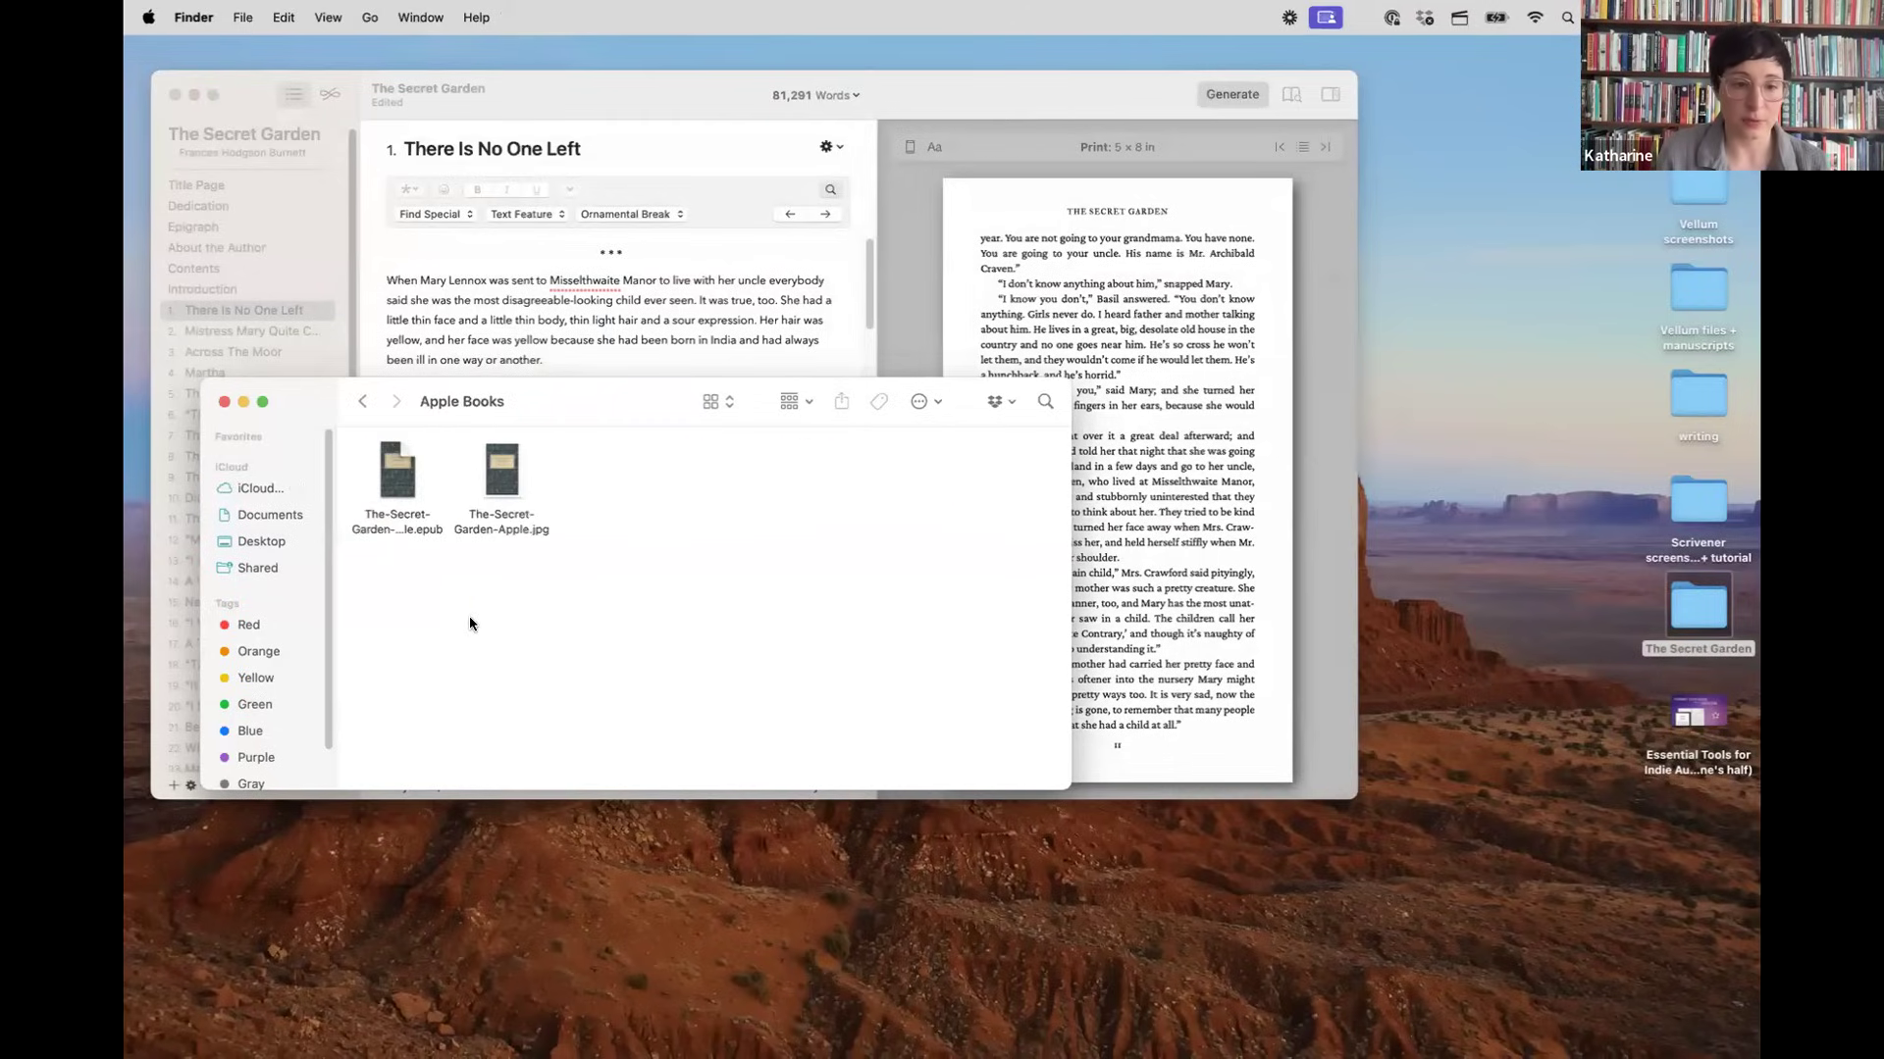
double_click(397, 471)
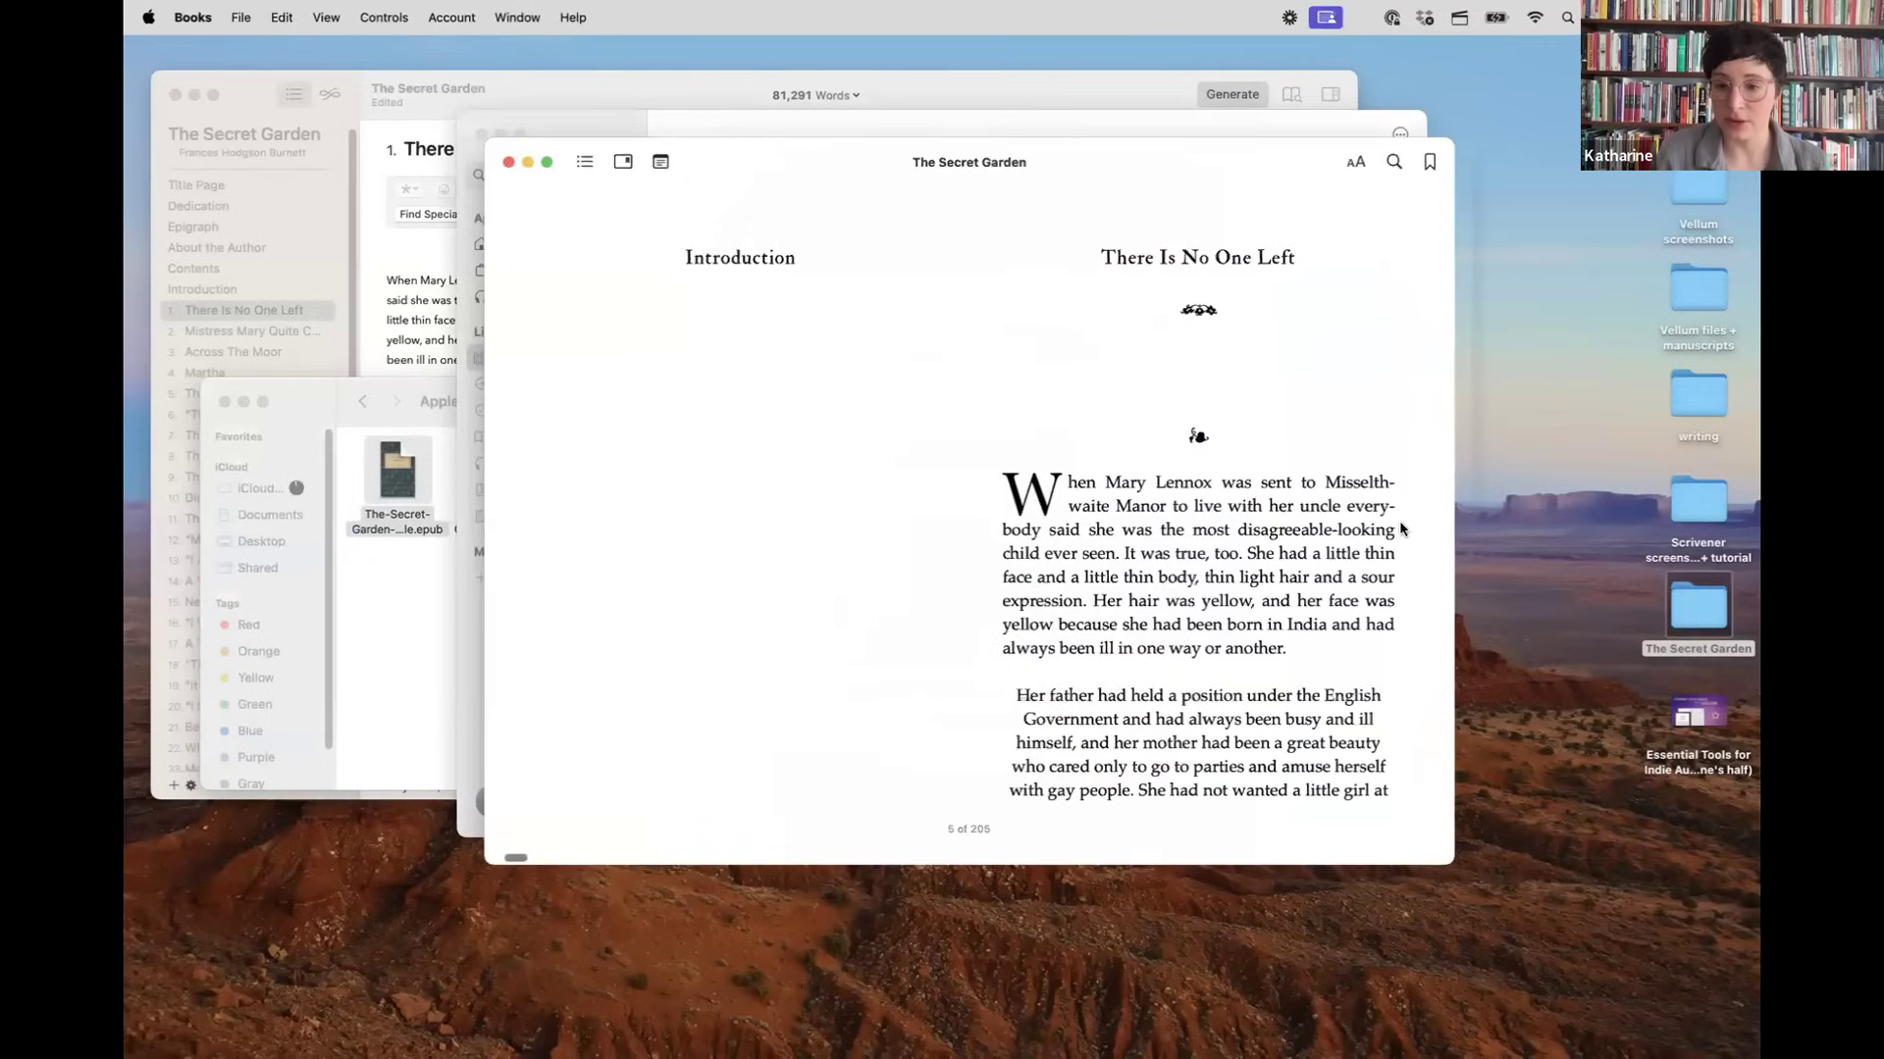
Step: Page through the first chapter of the EPUB up to the start of Mistress Mary Quite Contrary, then close the book
key(Right)
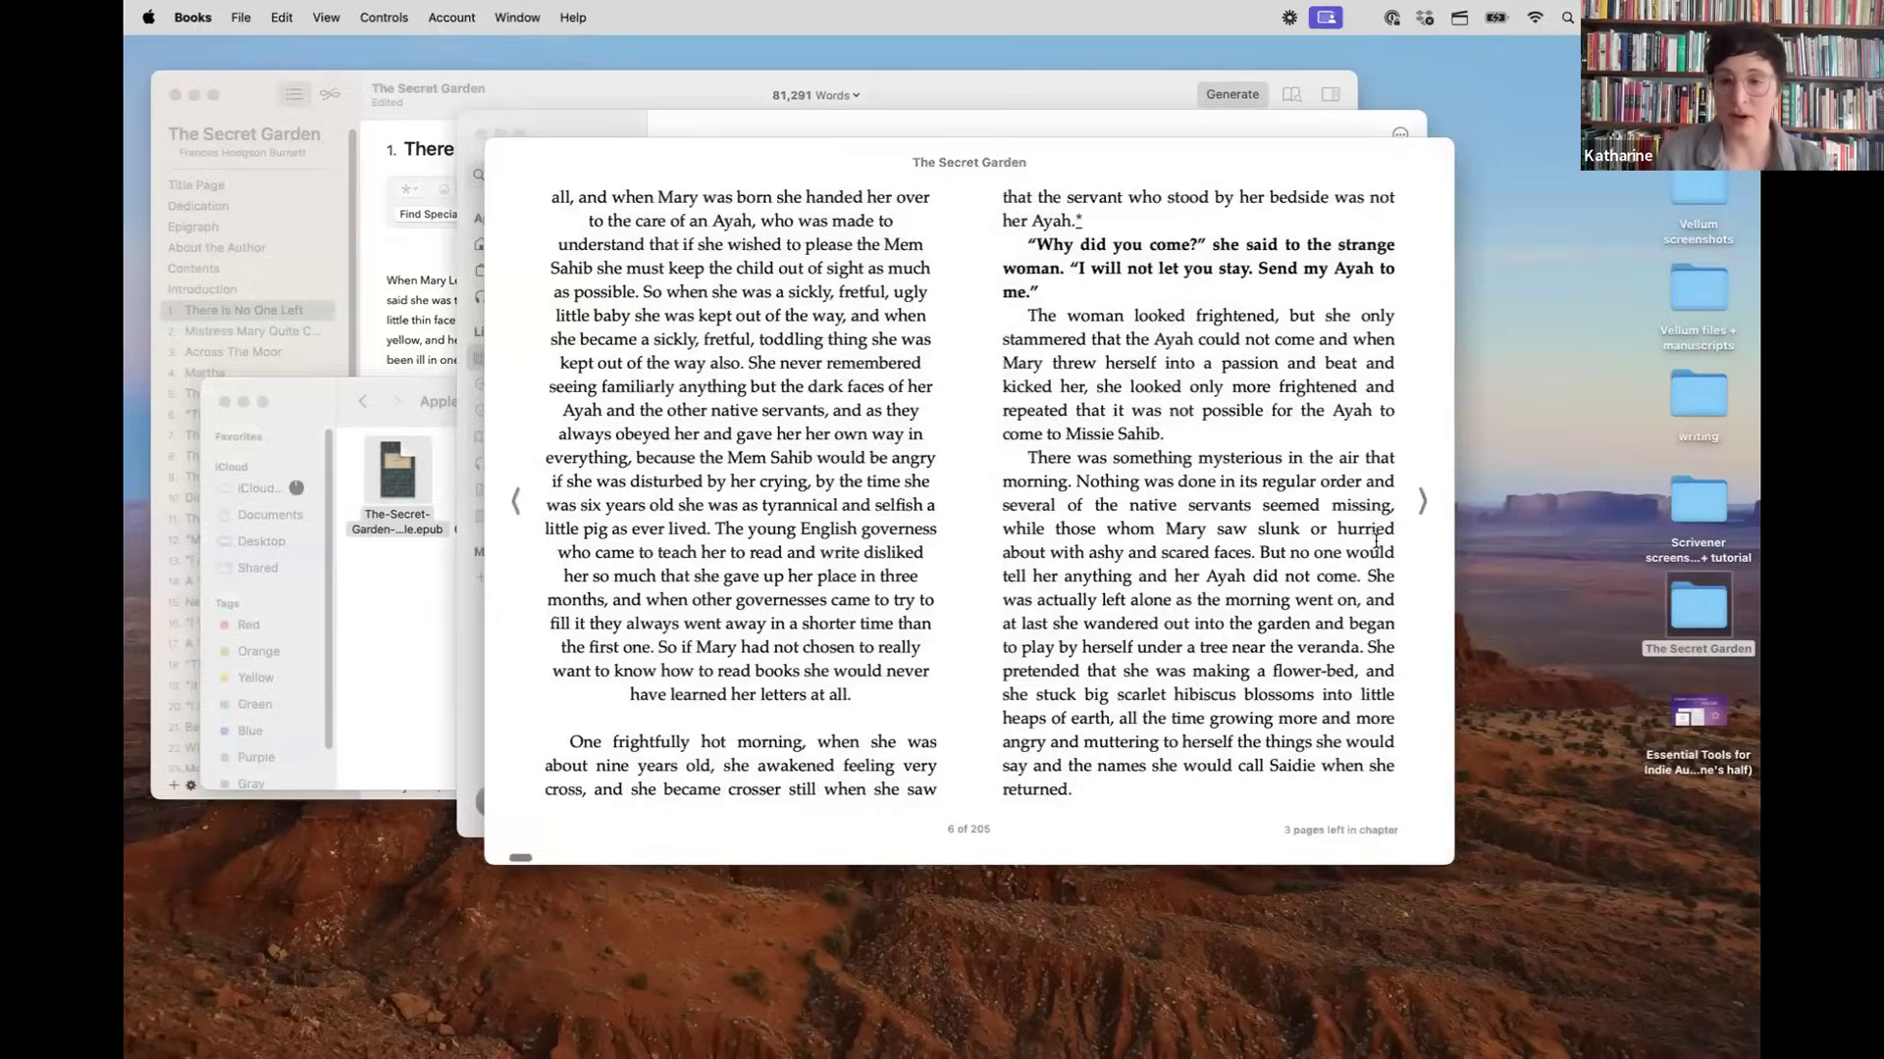
key(Left)
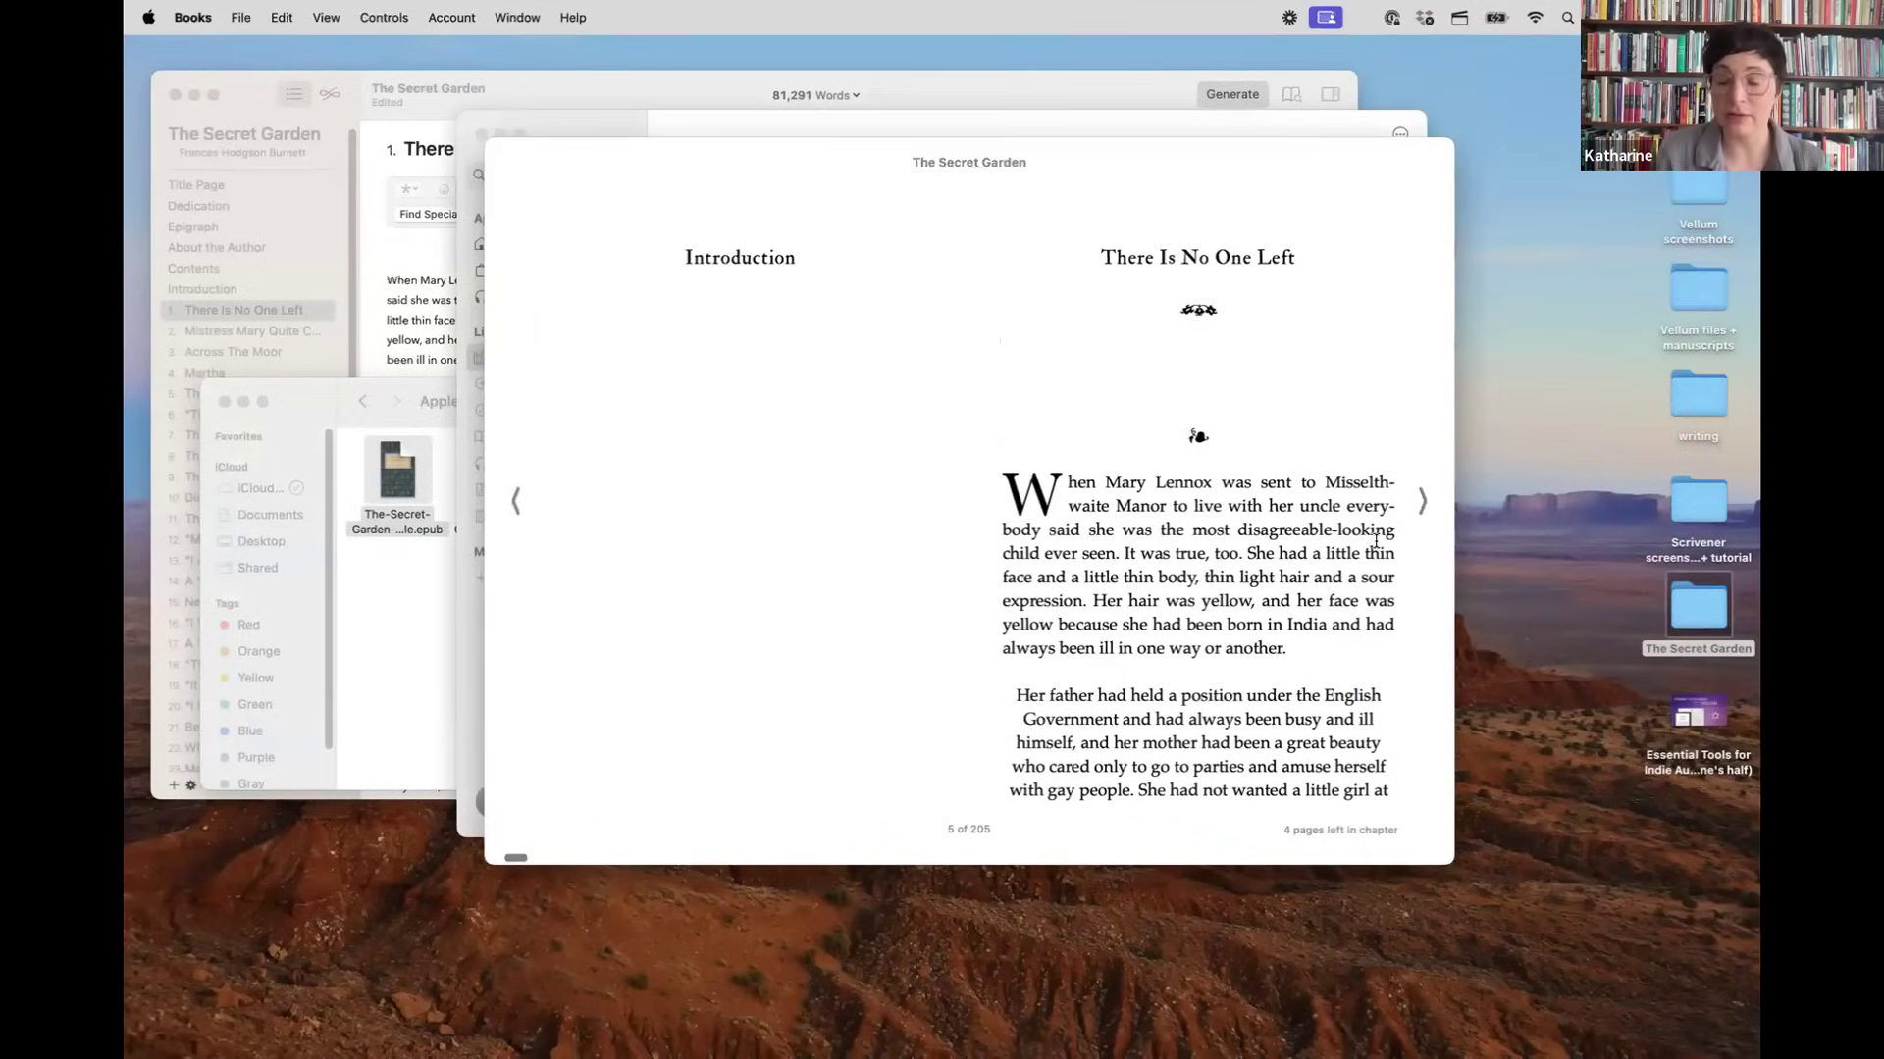
key(Right)
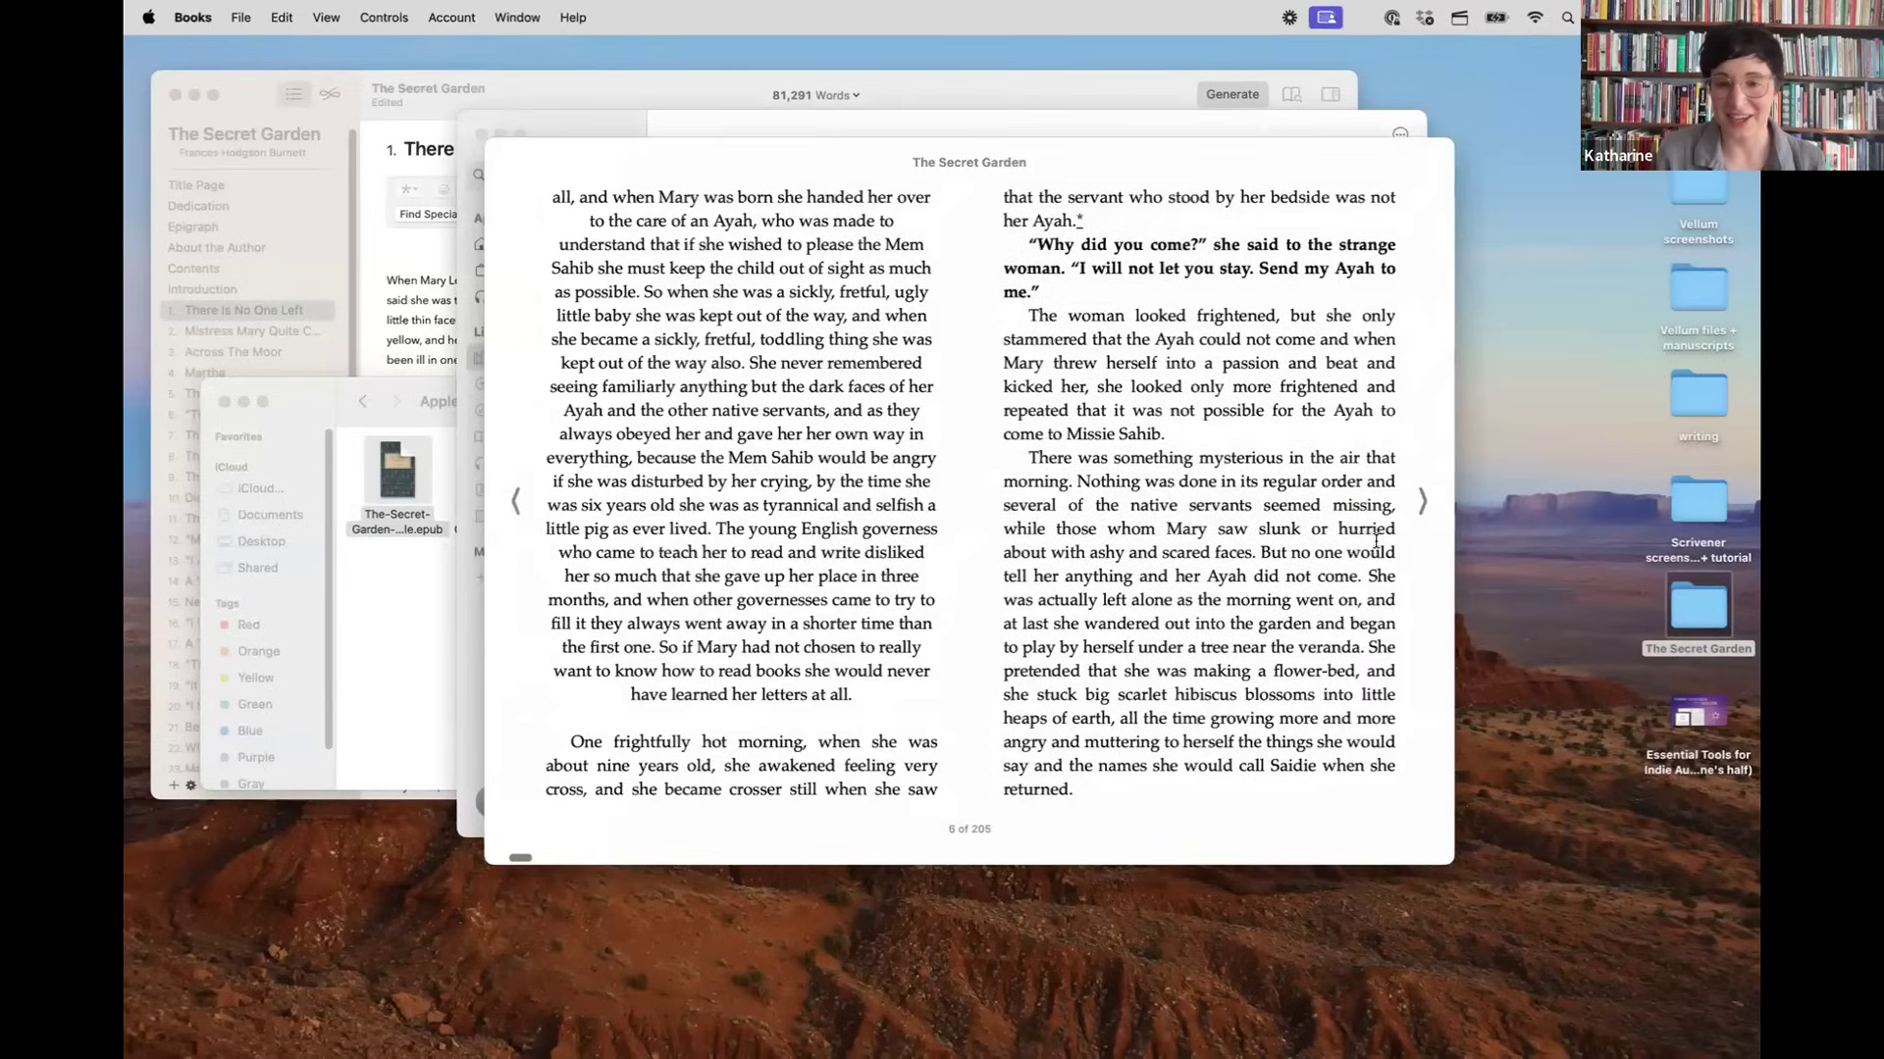
key(Right)
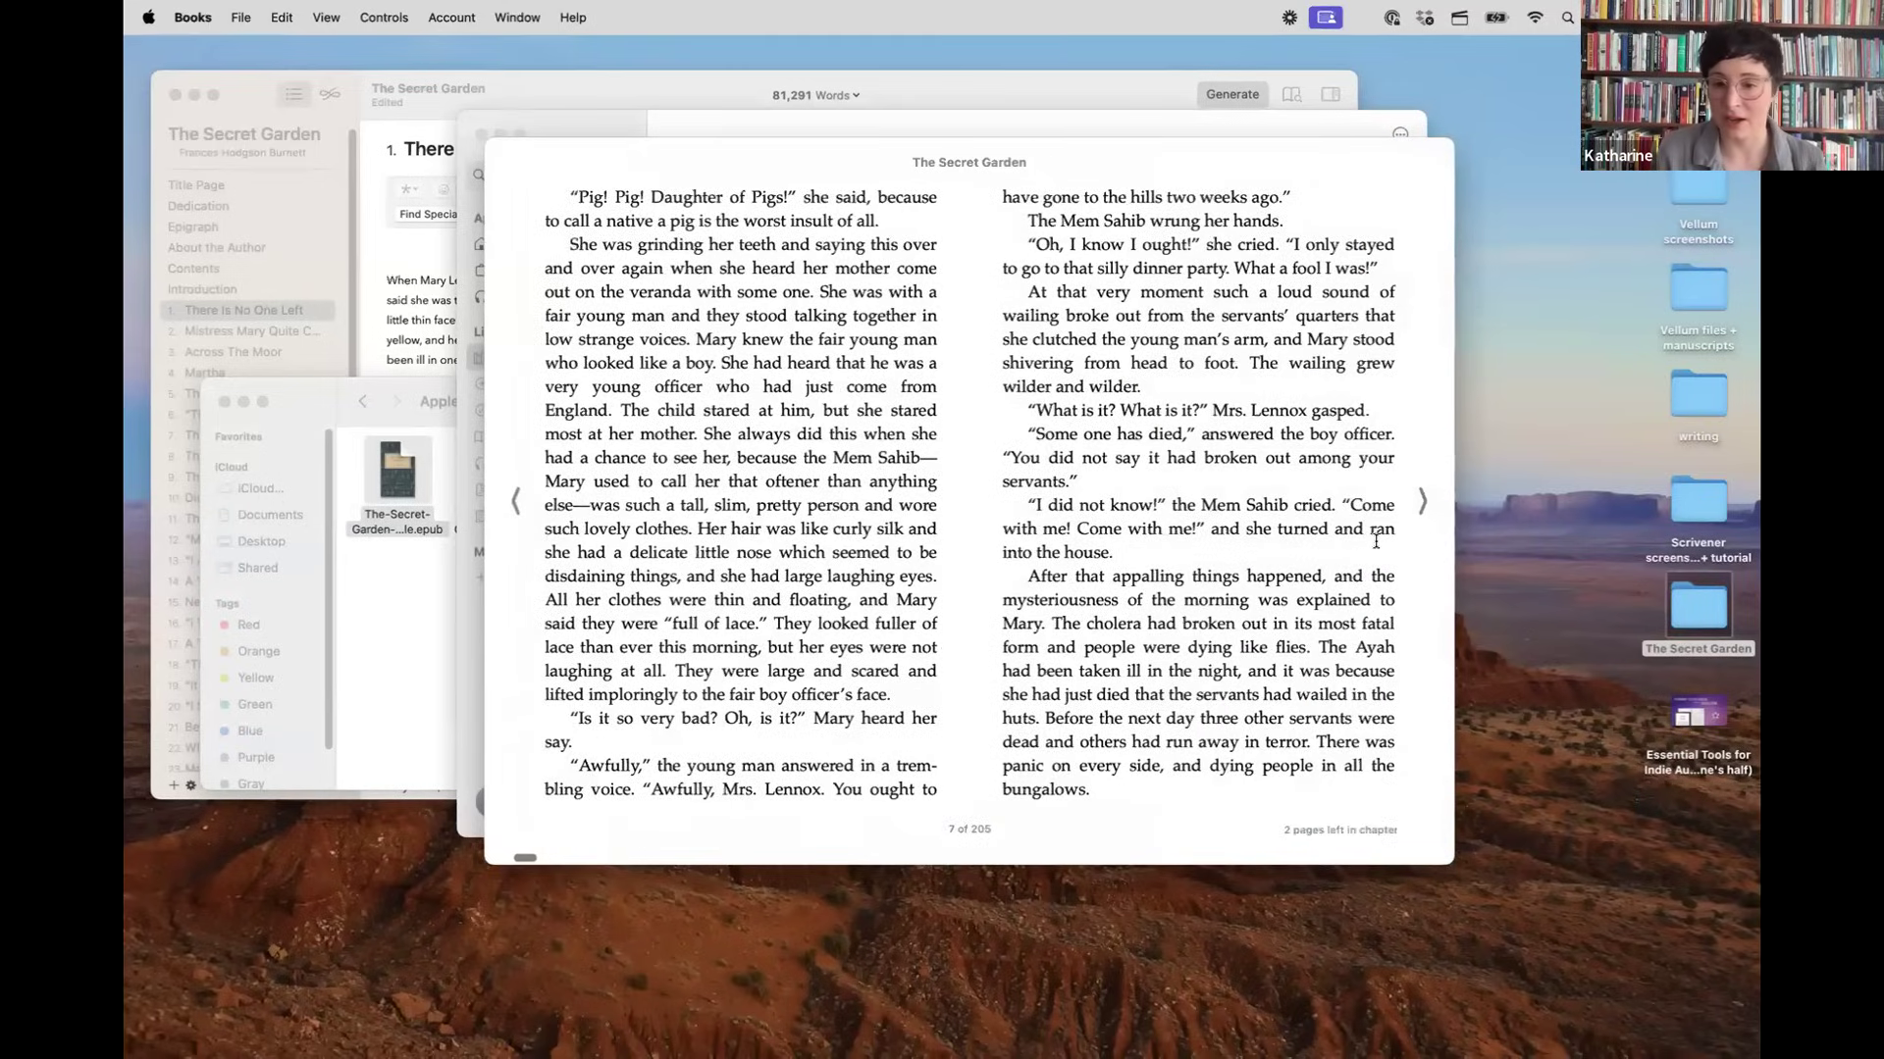
key(Right)
key(Right)
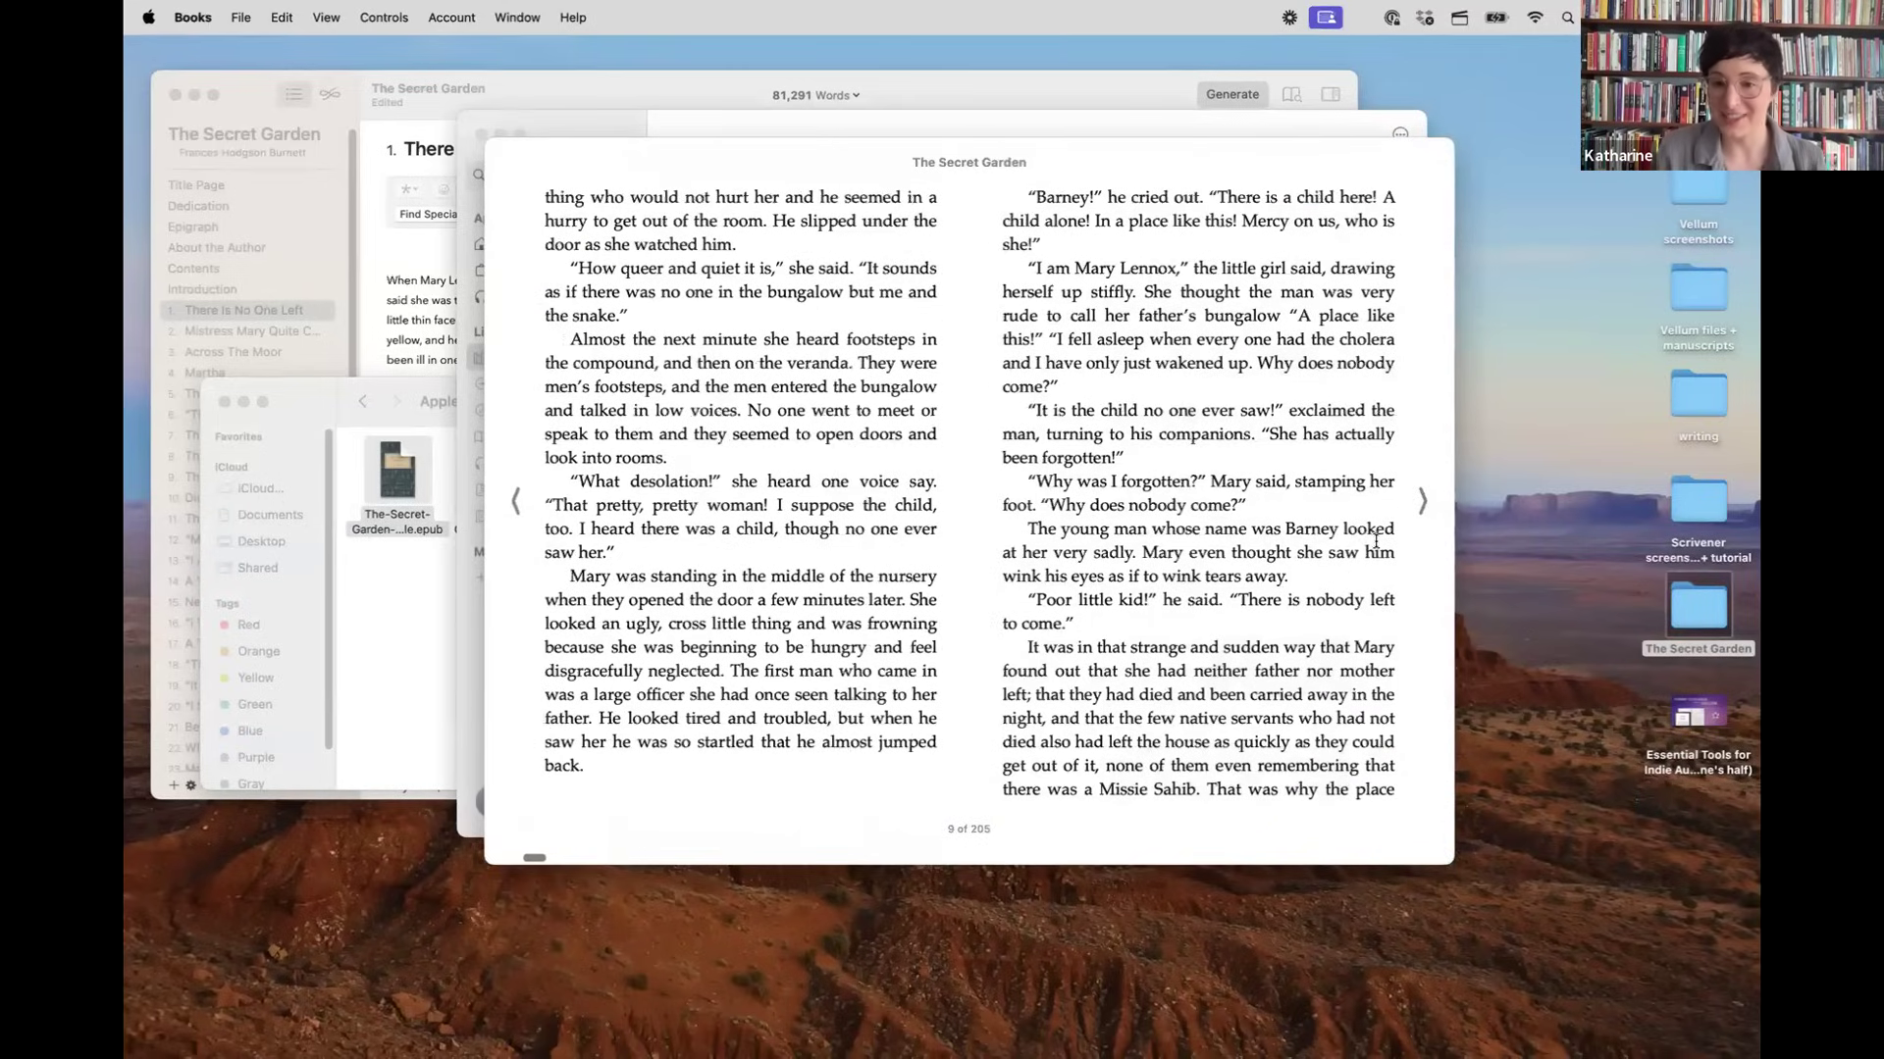
key(Right)
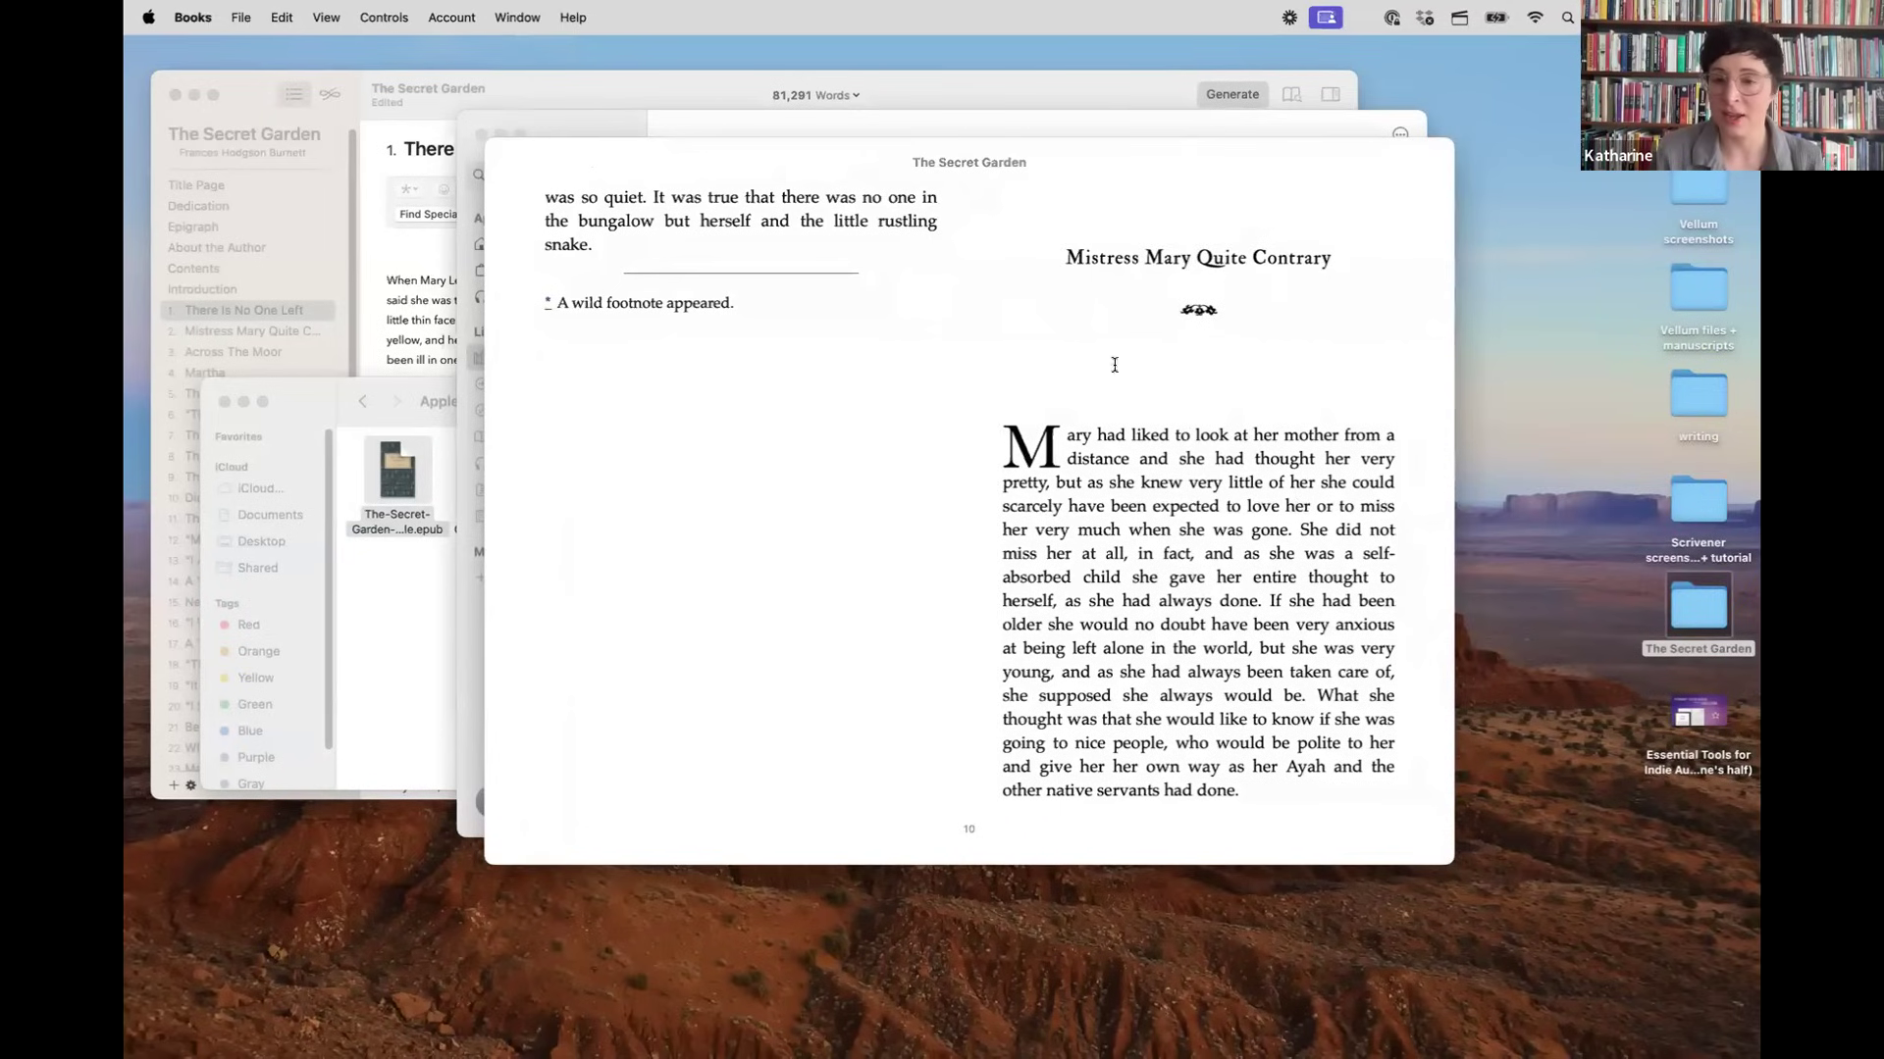
click(501, 161)
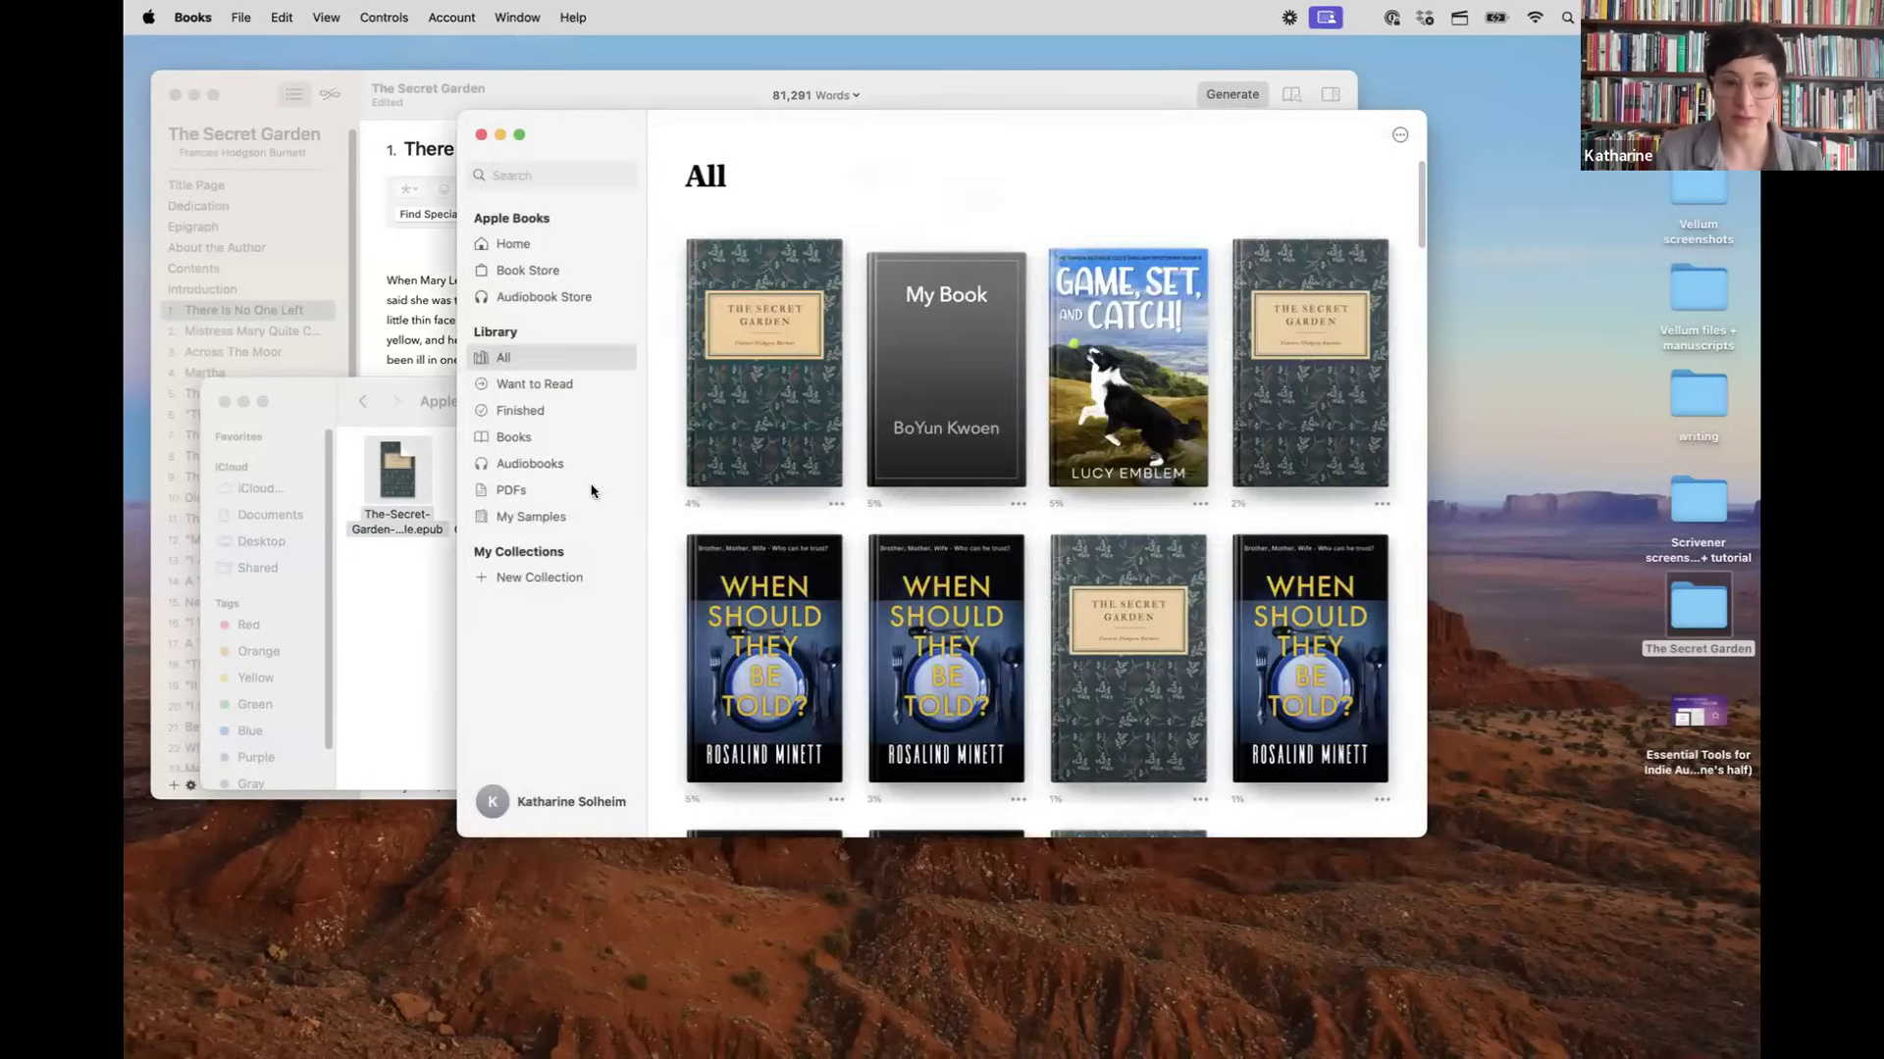
Step: Open The-Secret-Garden-Print.pdf from the generated Print folder in Preview and display it as two-page spreads
click(404, 651)
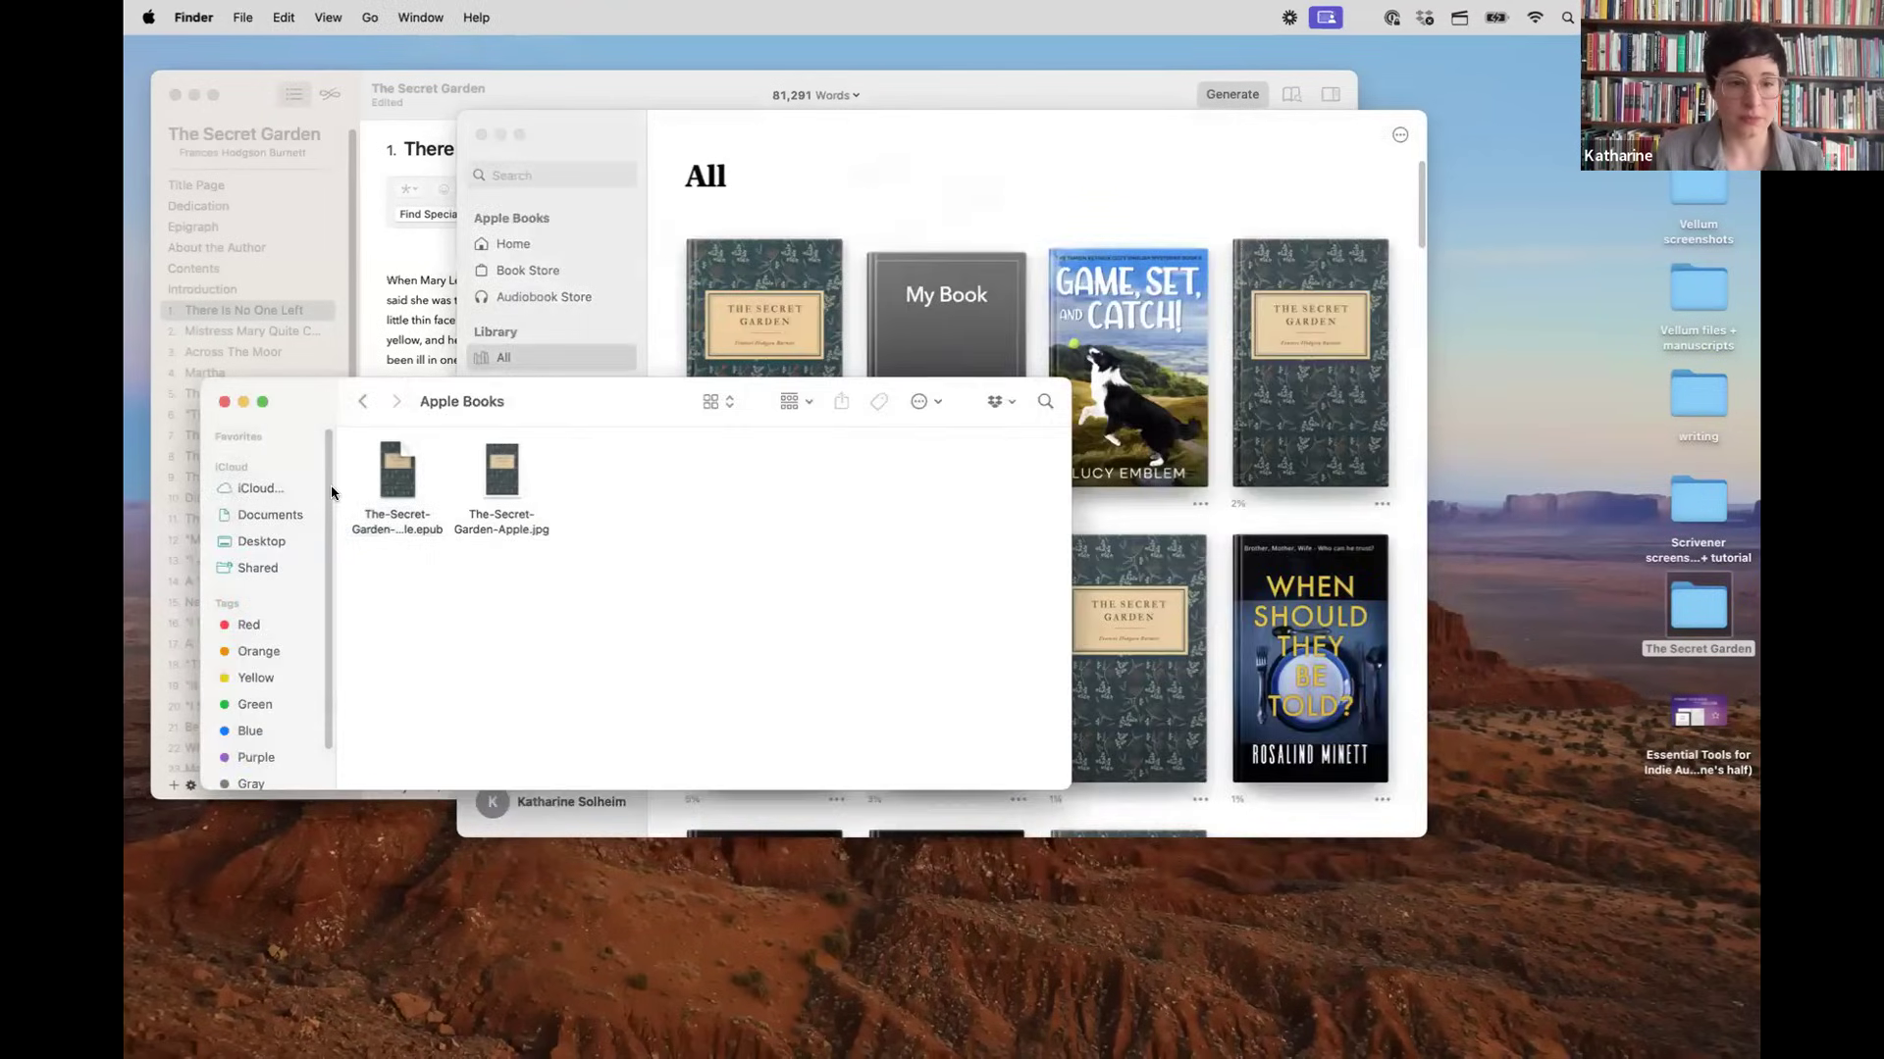
click(362, 410)
double_click(379, 594)
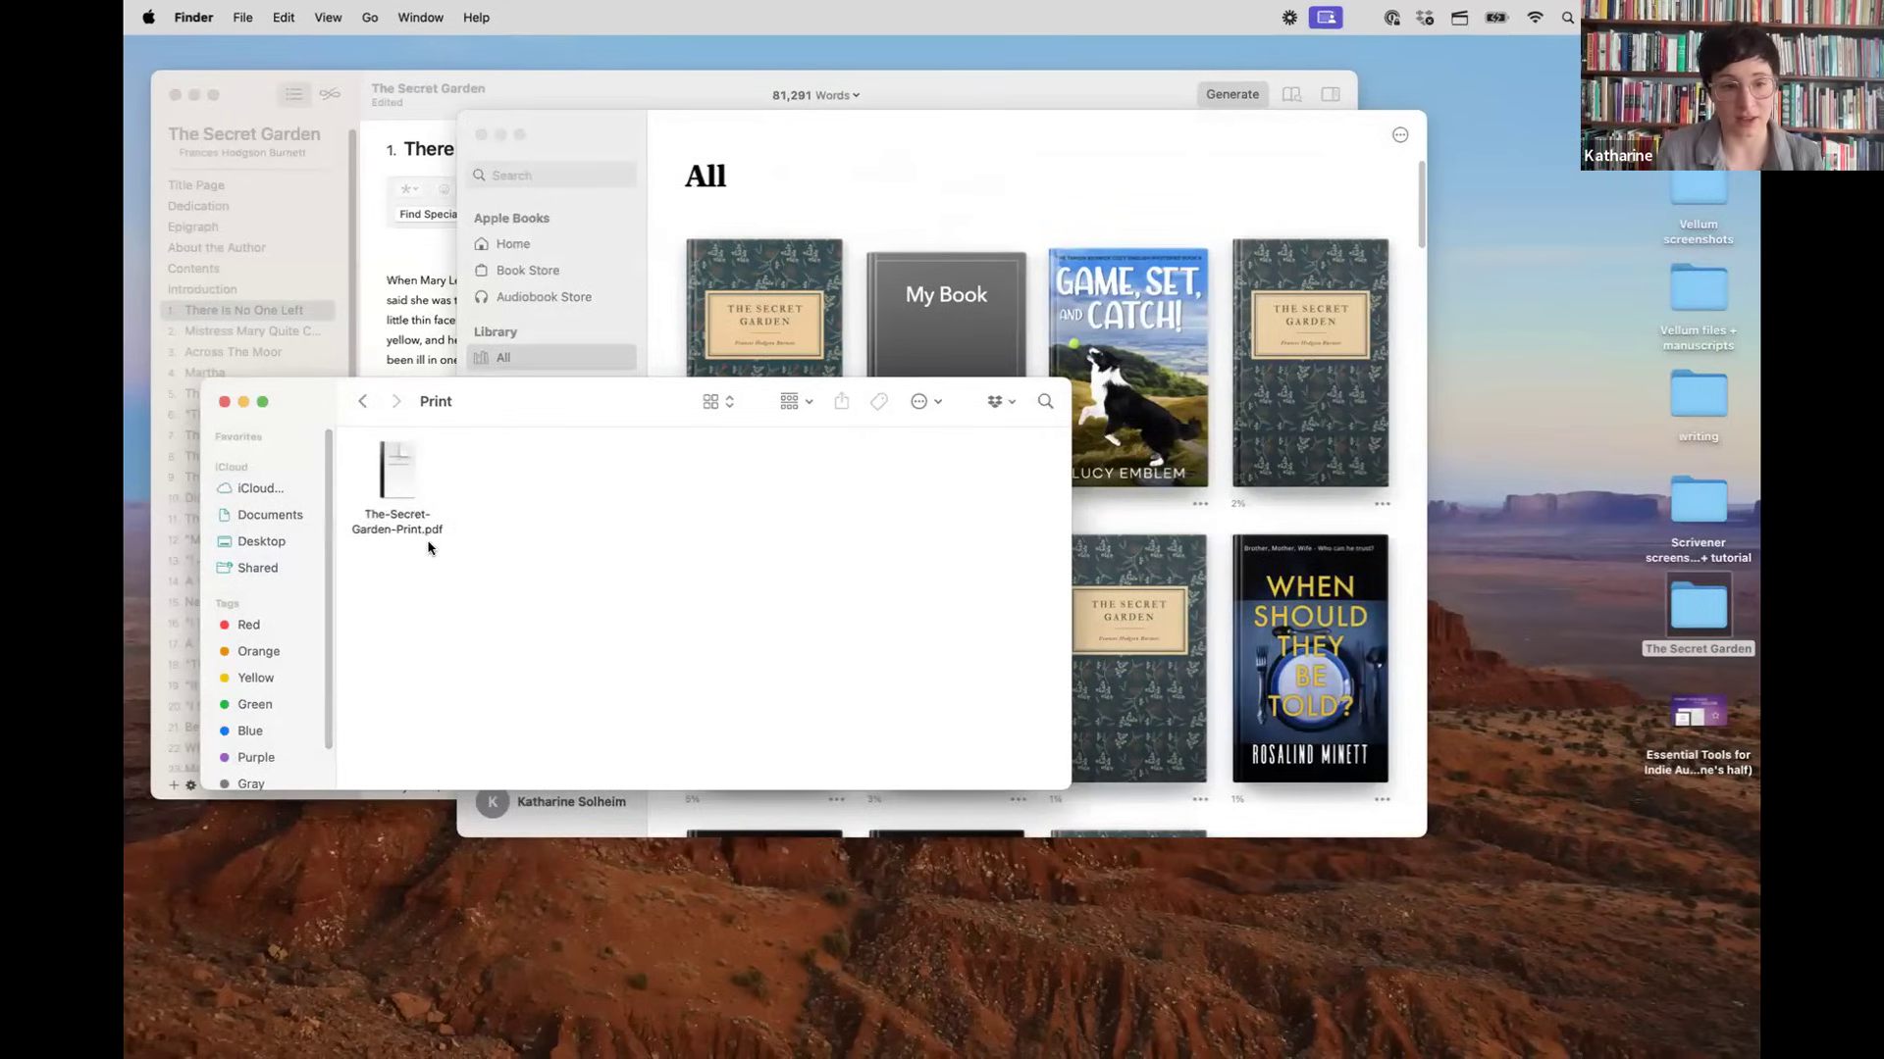
double_click(397, 466)
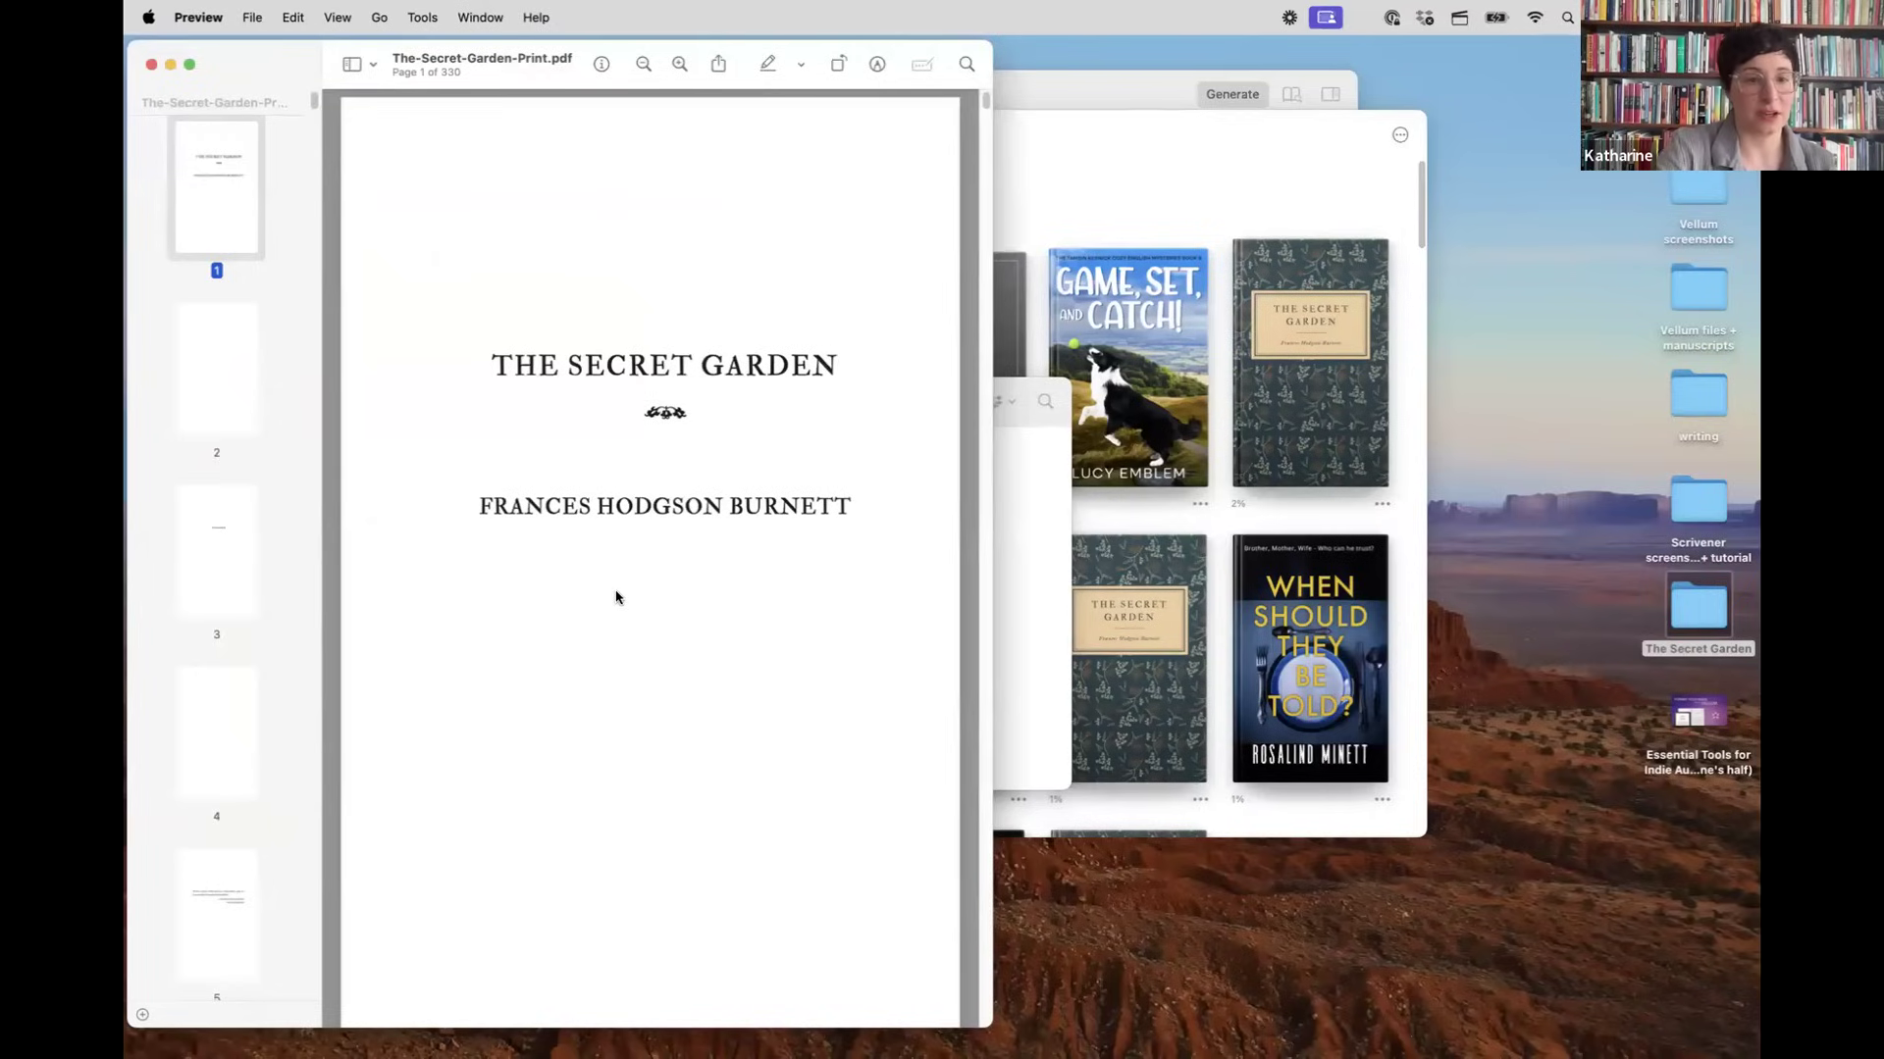
key(super+9)
Step: Page forward through the print PDF's front matter to the opening spread of There Is No One Left
key(Down)
key(Down)
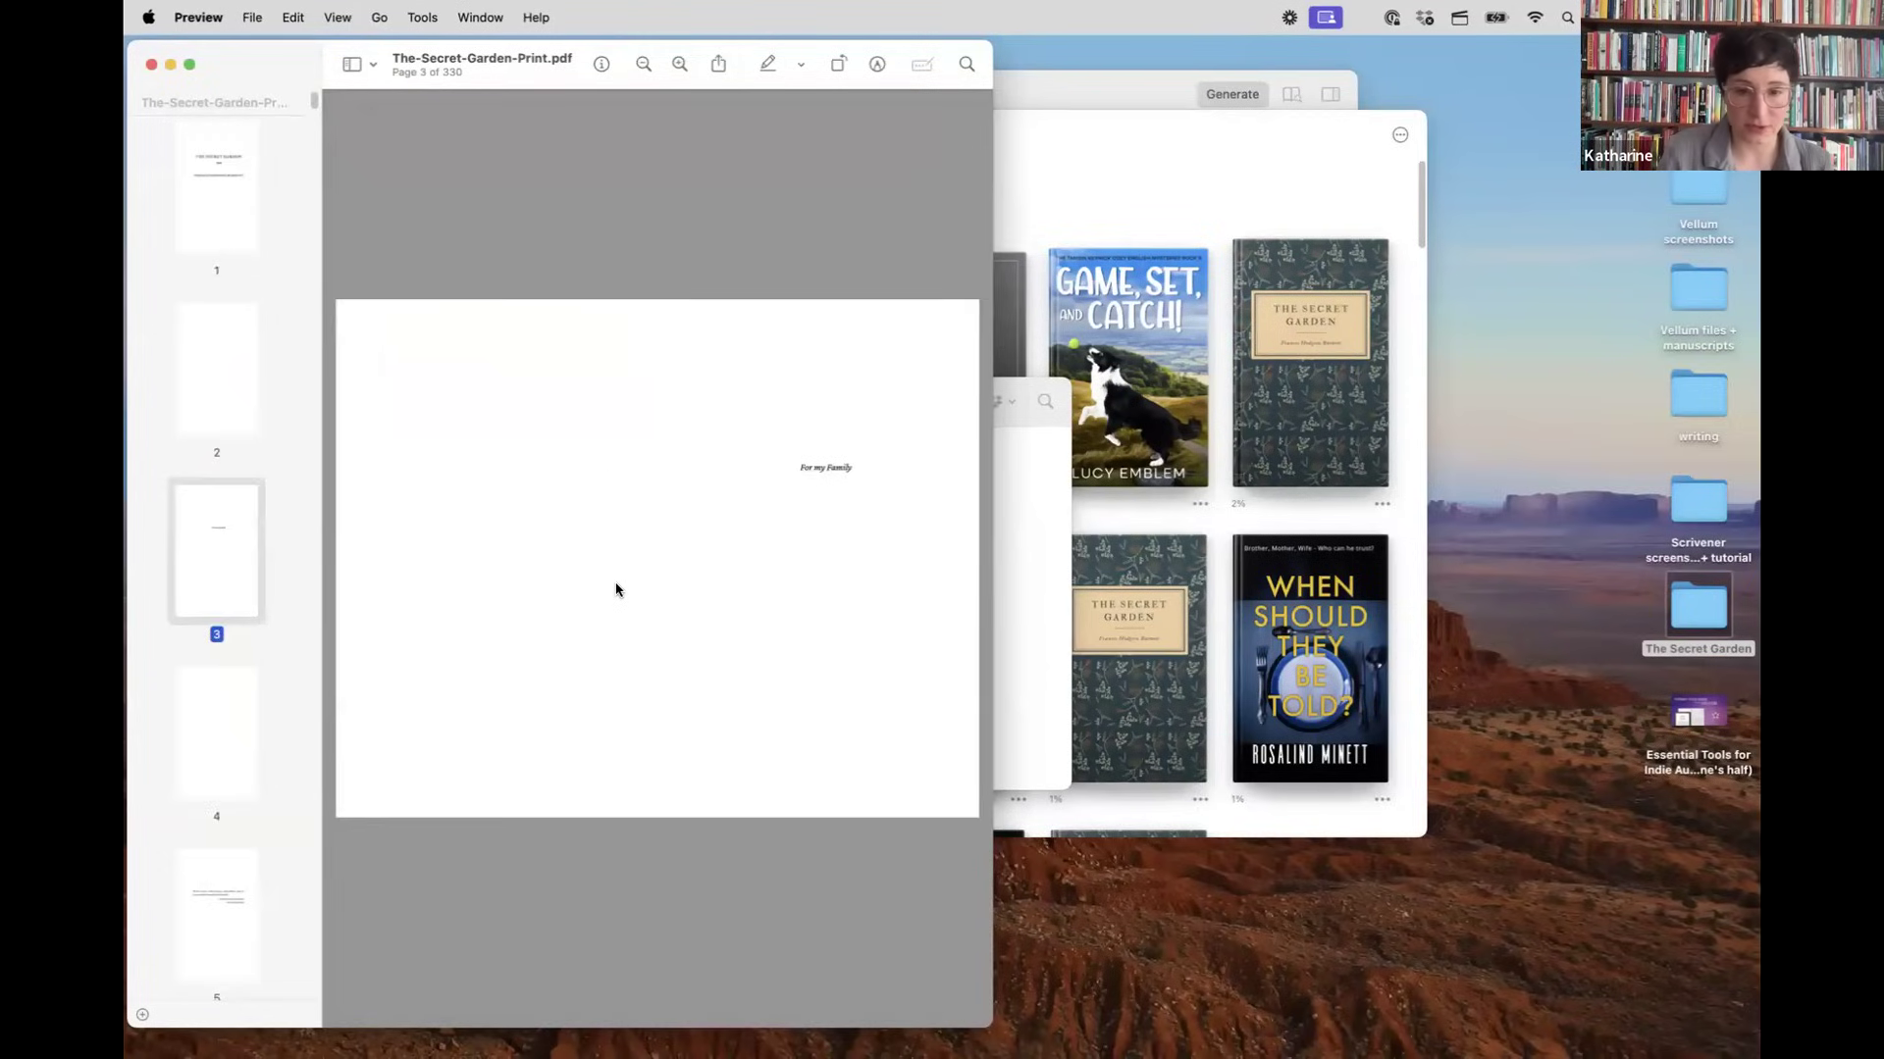
key(Down)
key(Down)
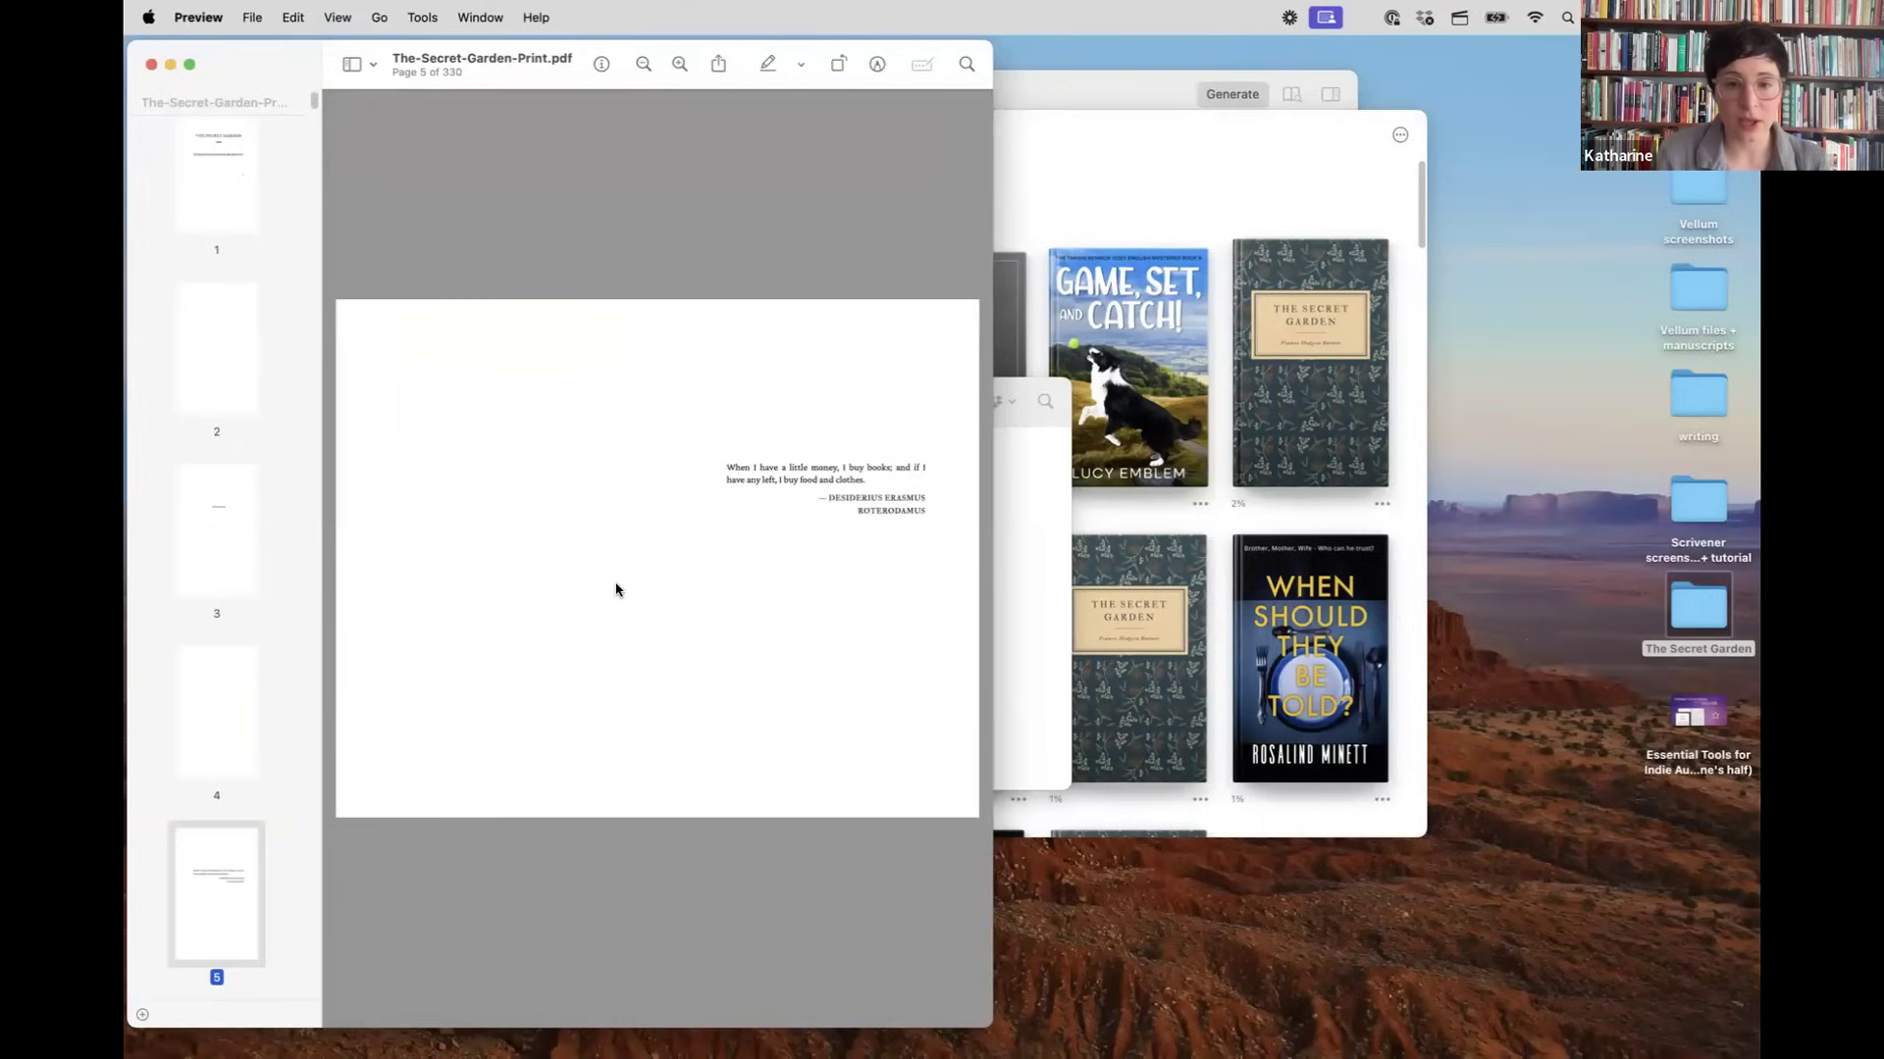
key(Down)
key(Down)
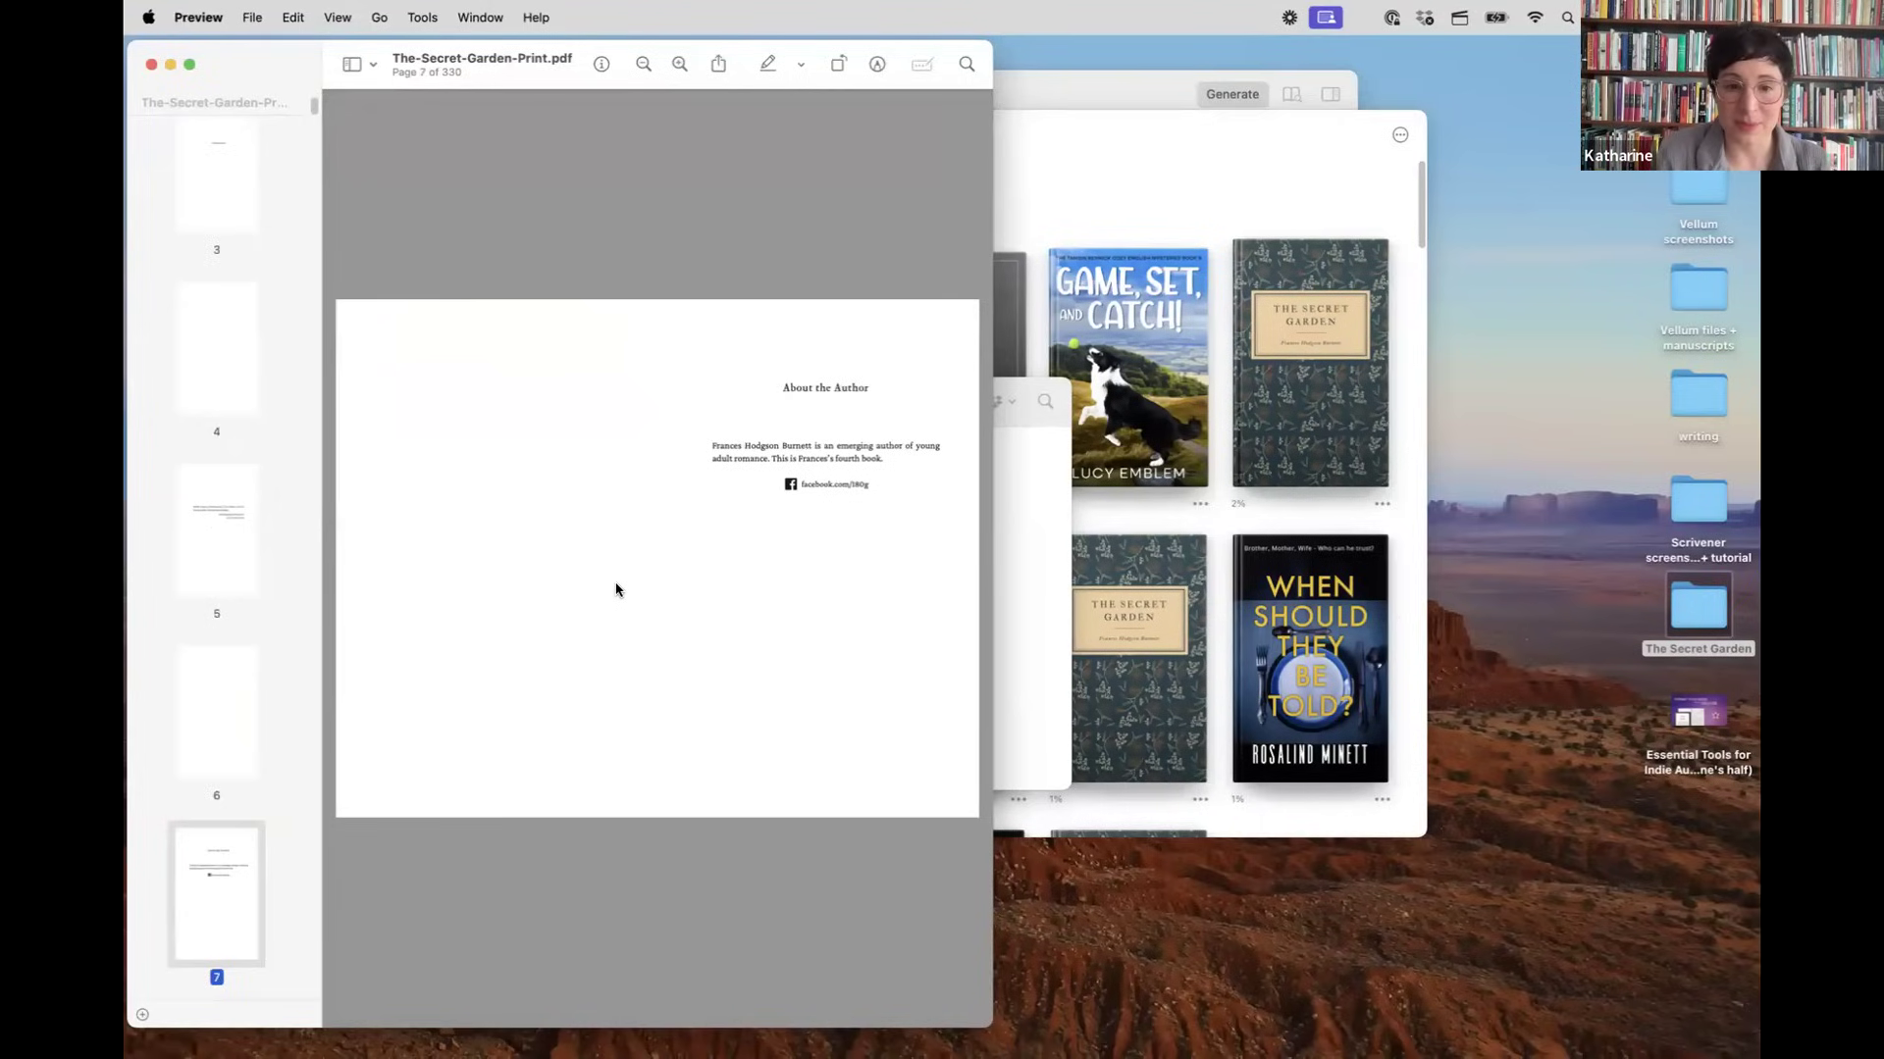
key(Down)
key(Down)
key(Down)
key(Down)
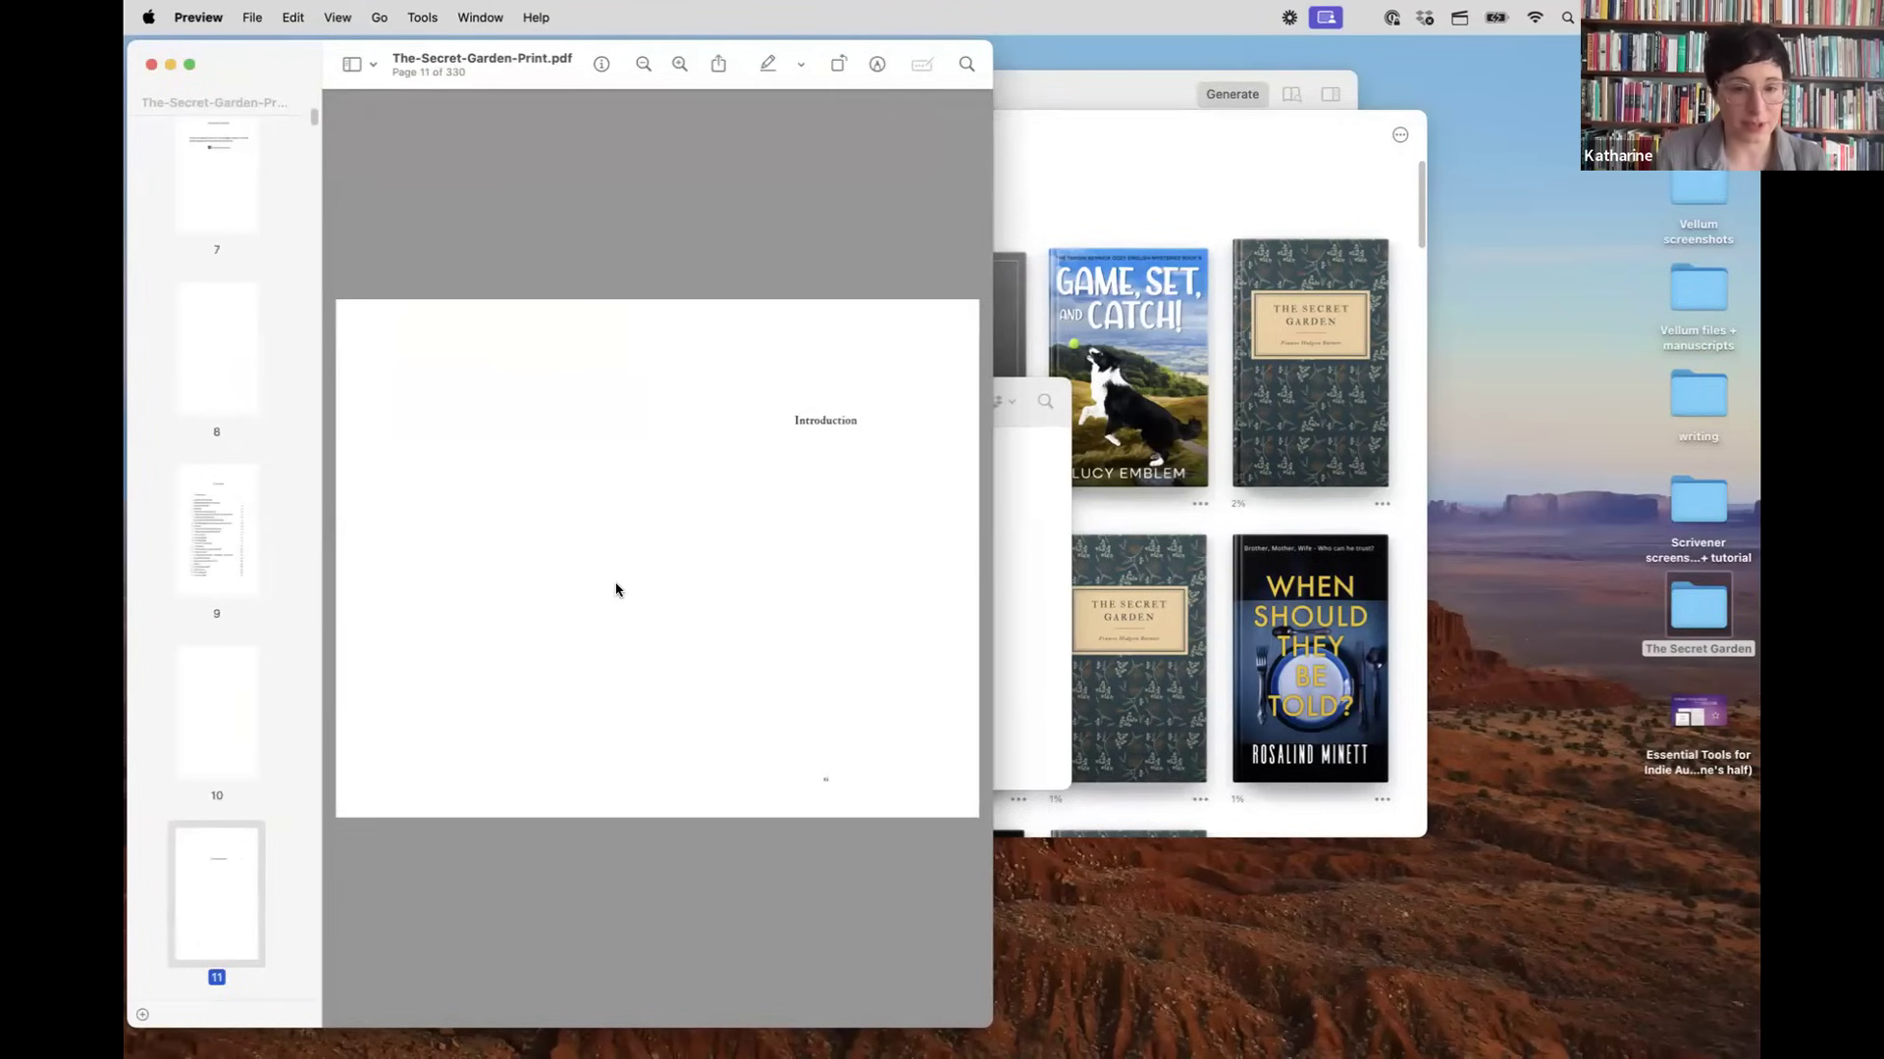
key(Down)
key(Down)
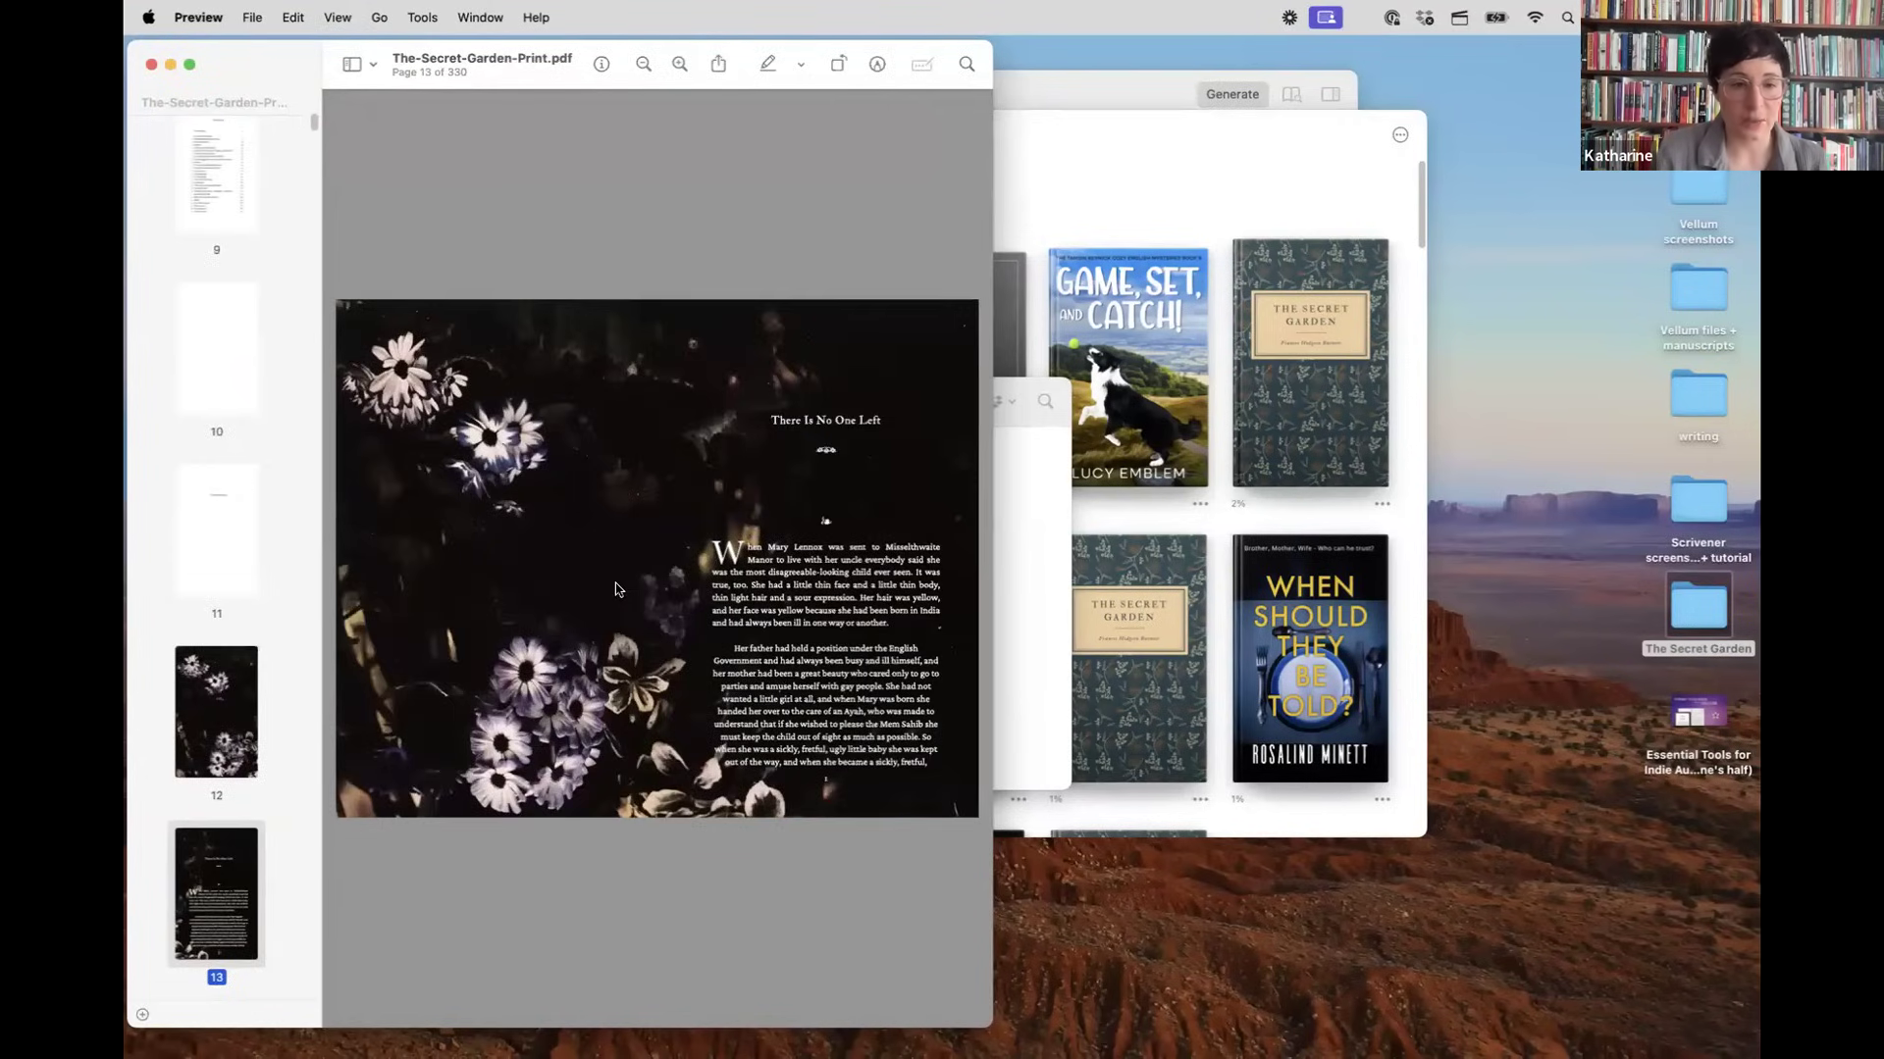
Step: Review the chapter's following spreads in the print PDF, then page back to the Introduction
key(Down)
key(Down)
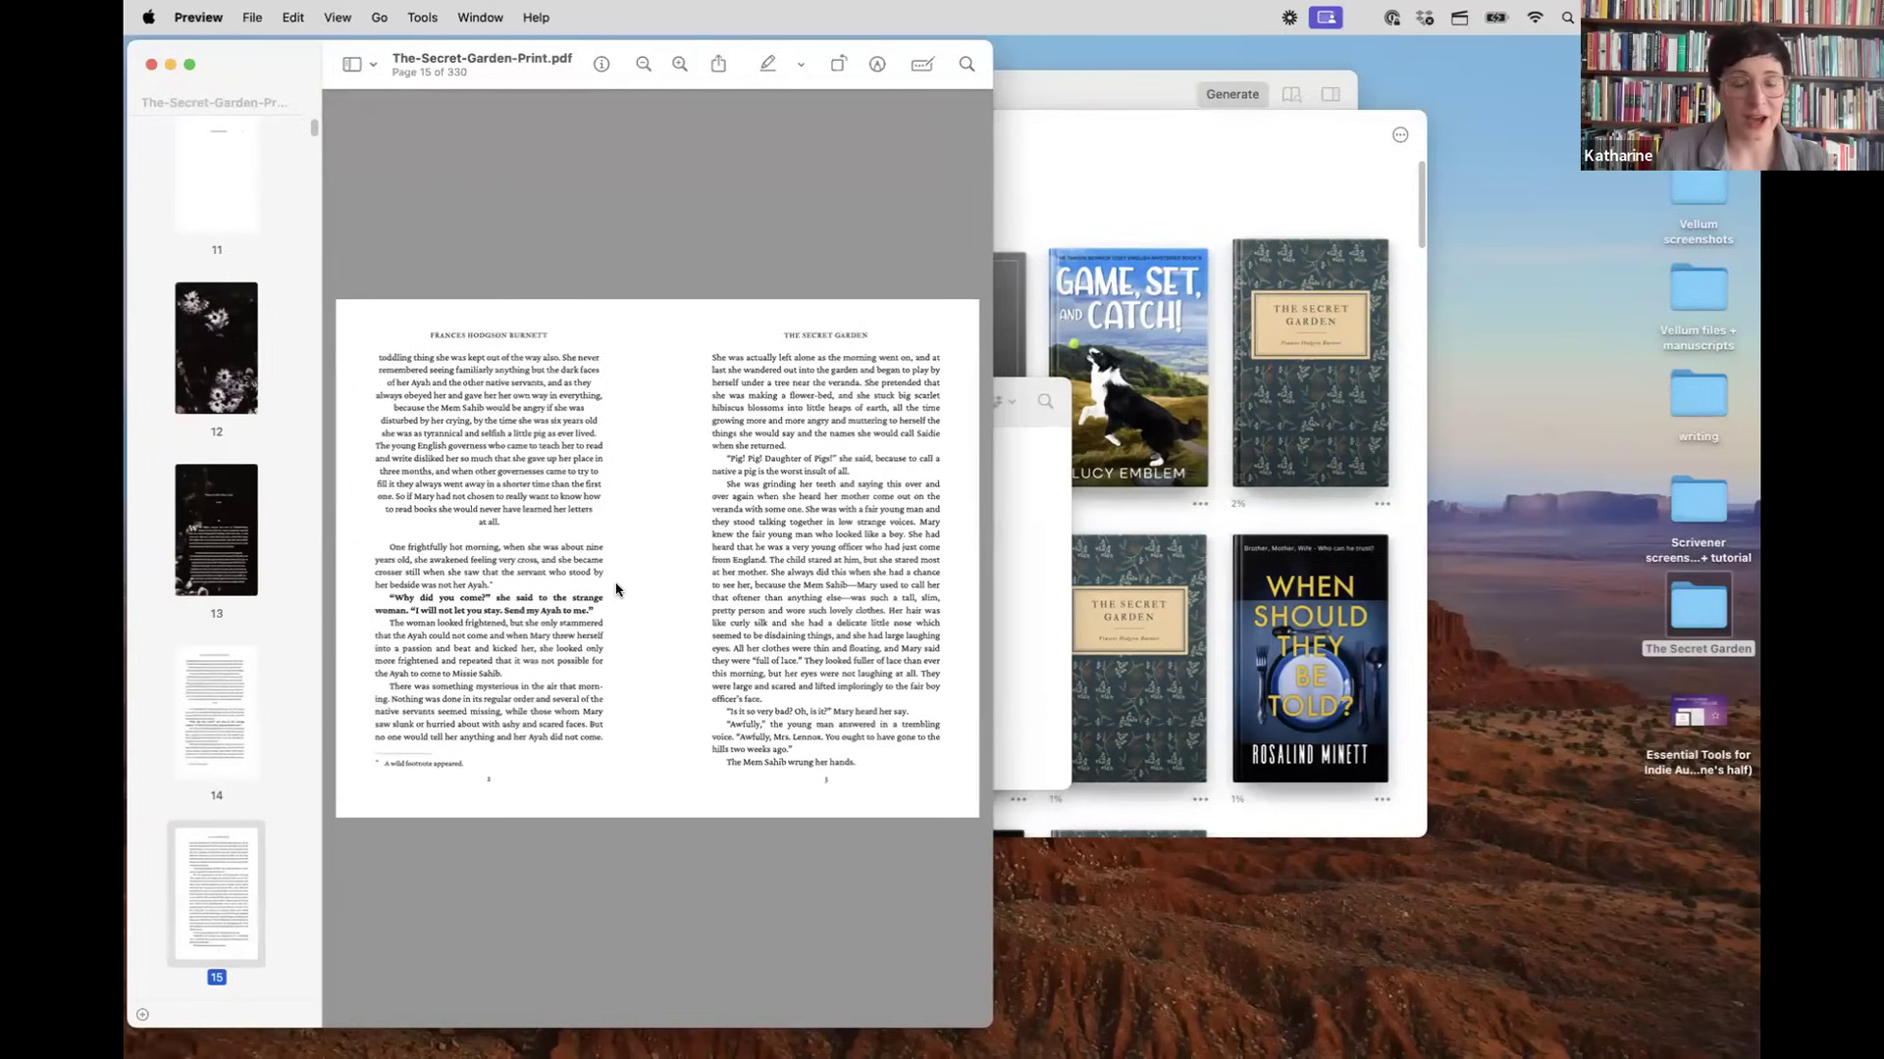
key(Down)
key(Down)
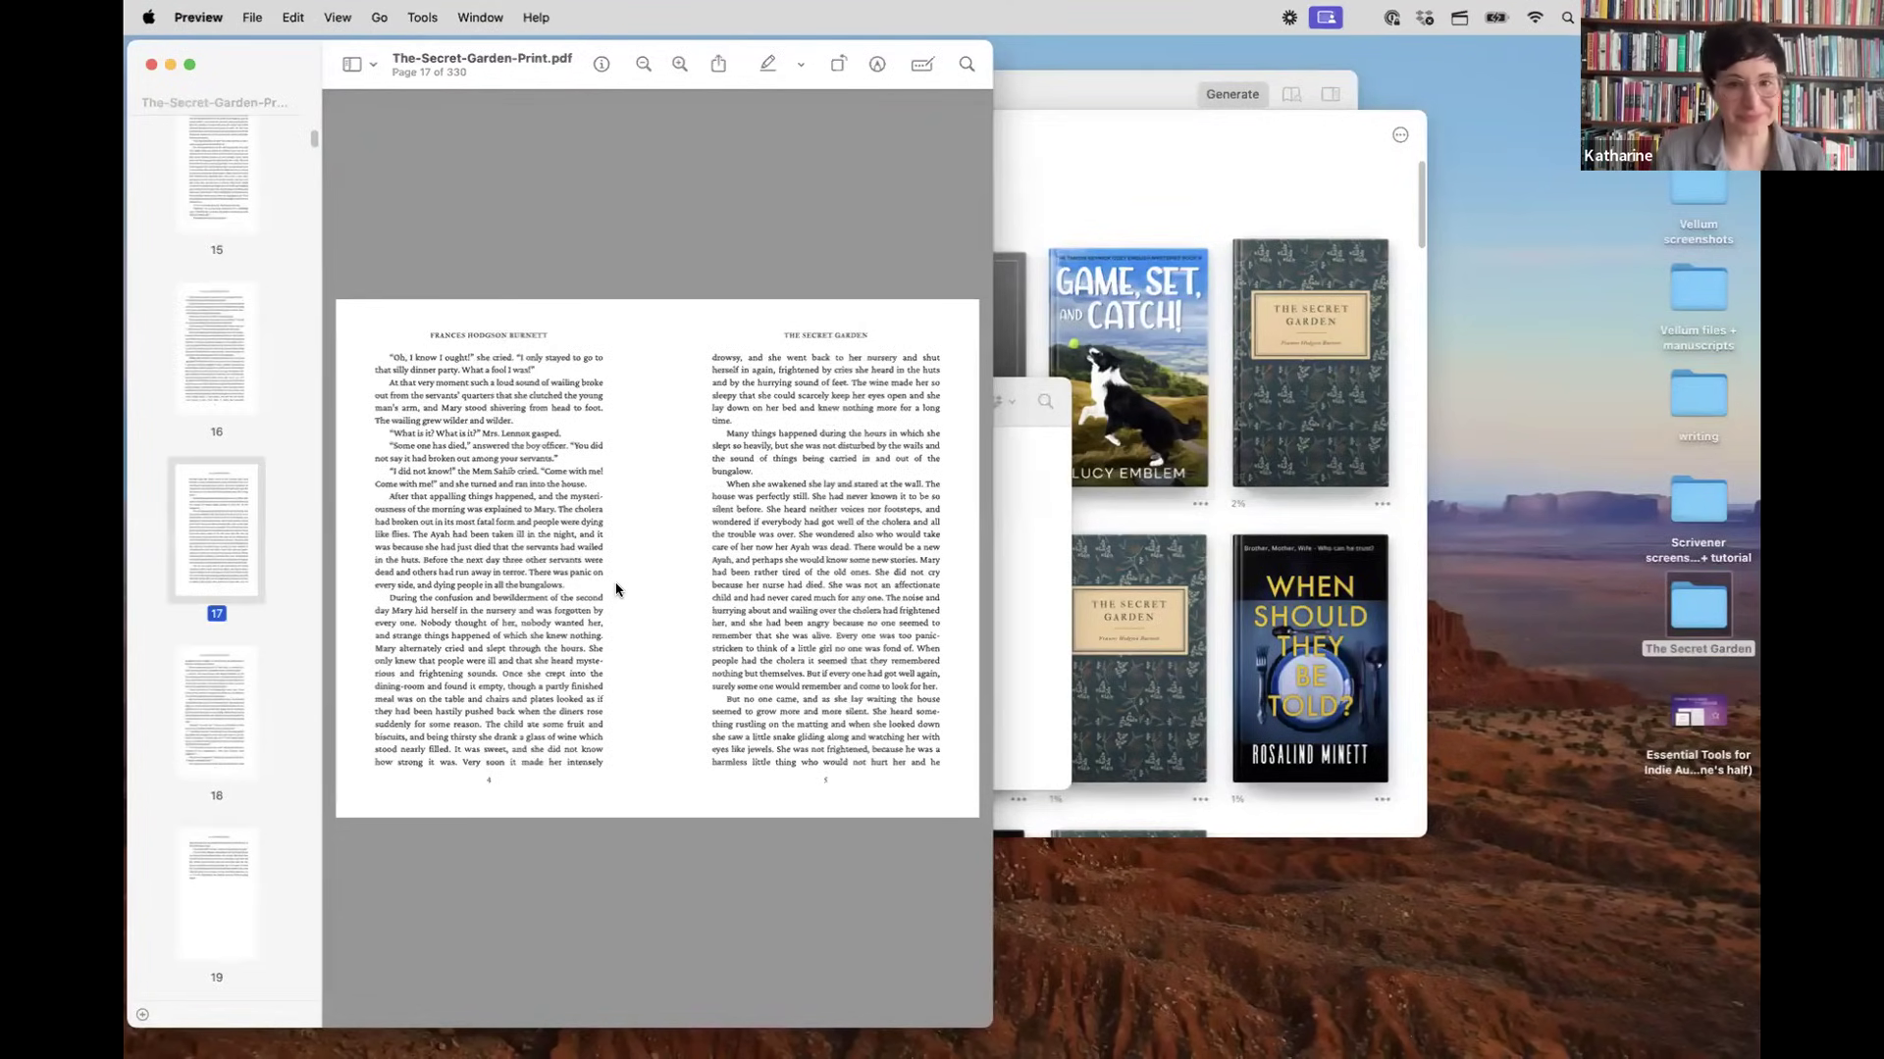
key(Down)
key(Down)
key(Up)
key(Up)
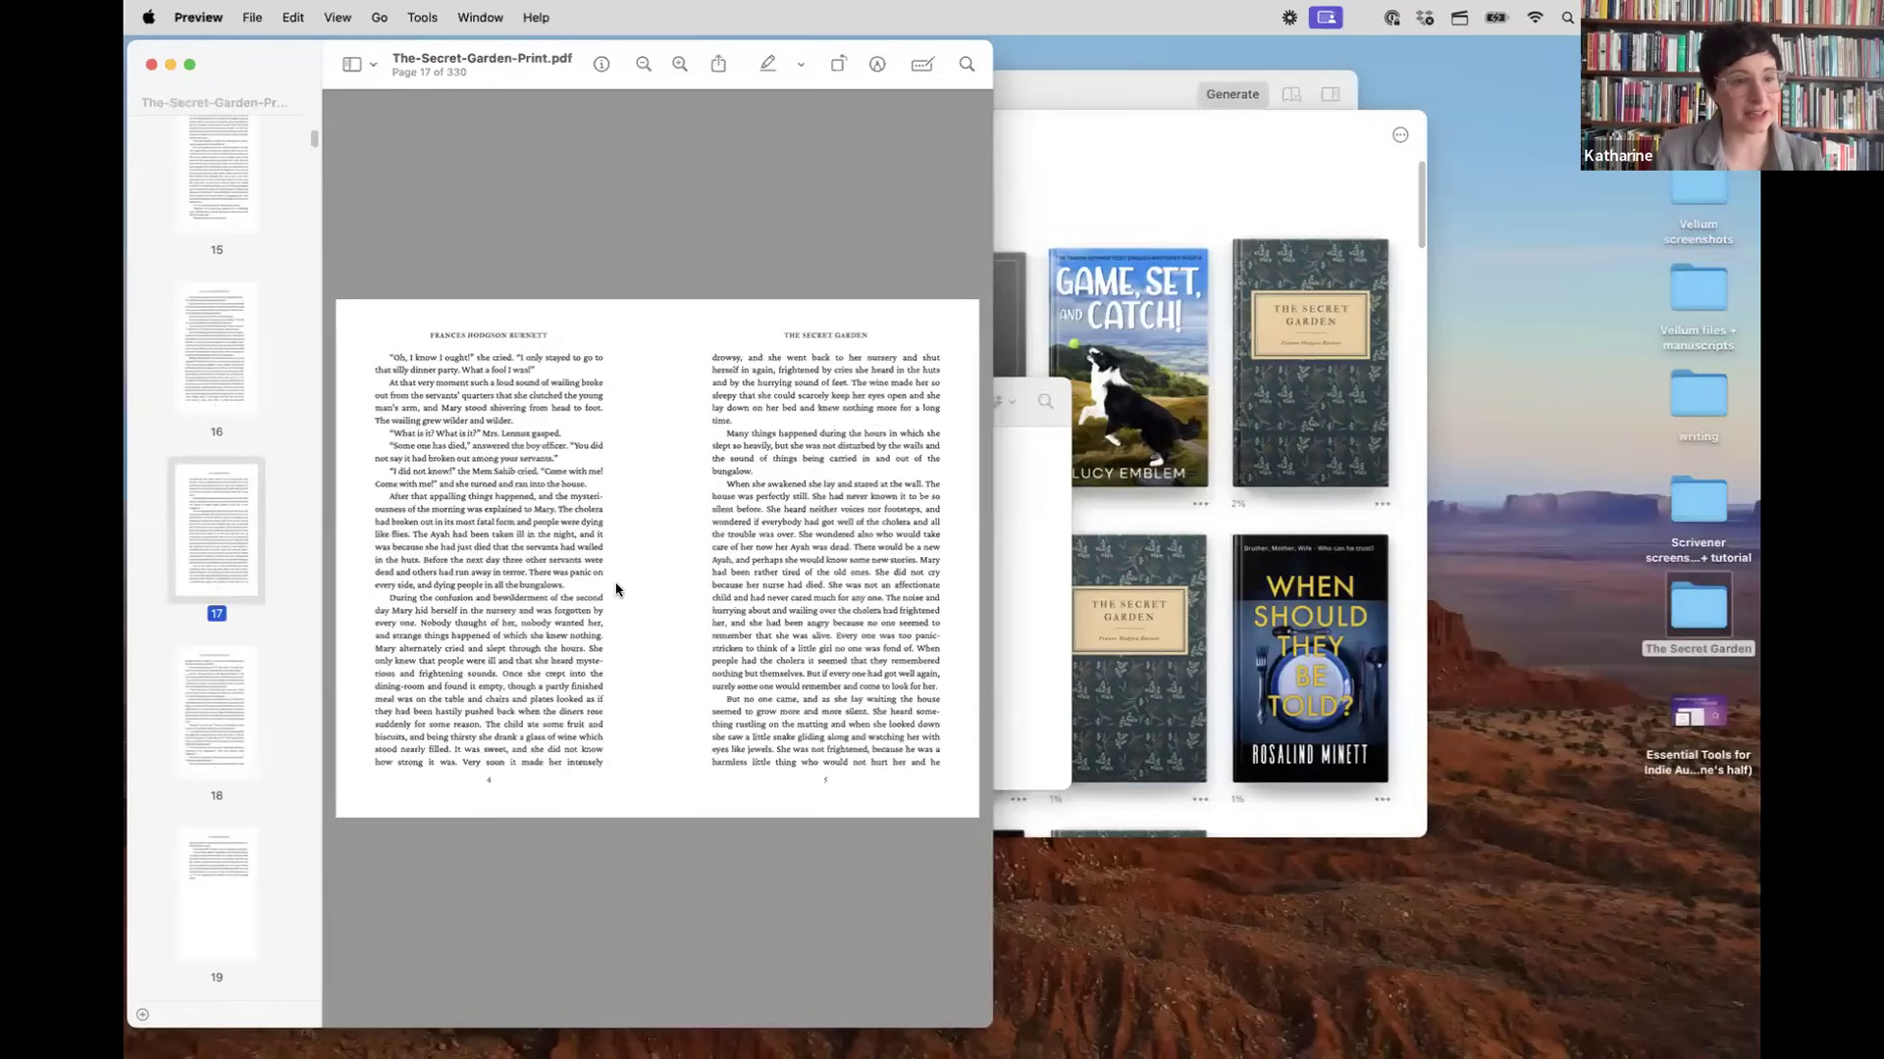
key(Up)
key(Up)
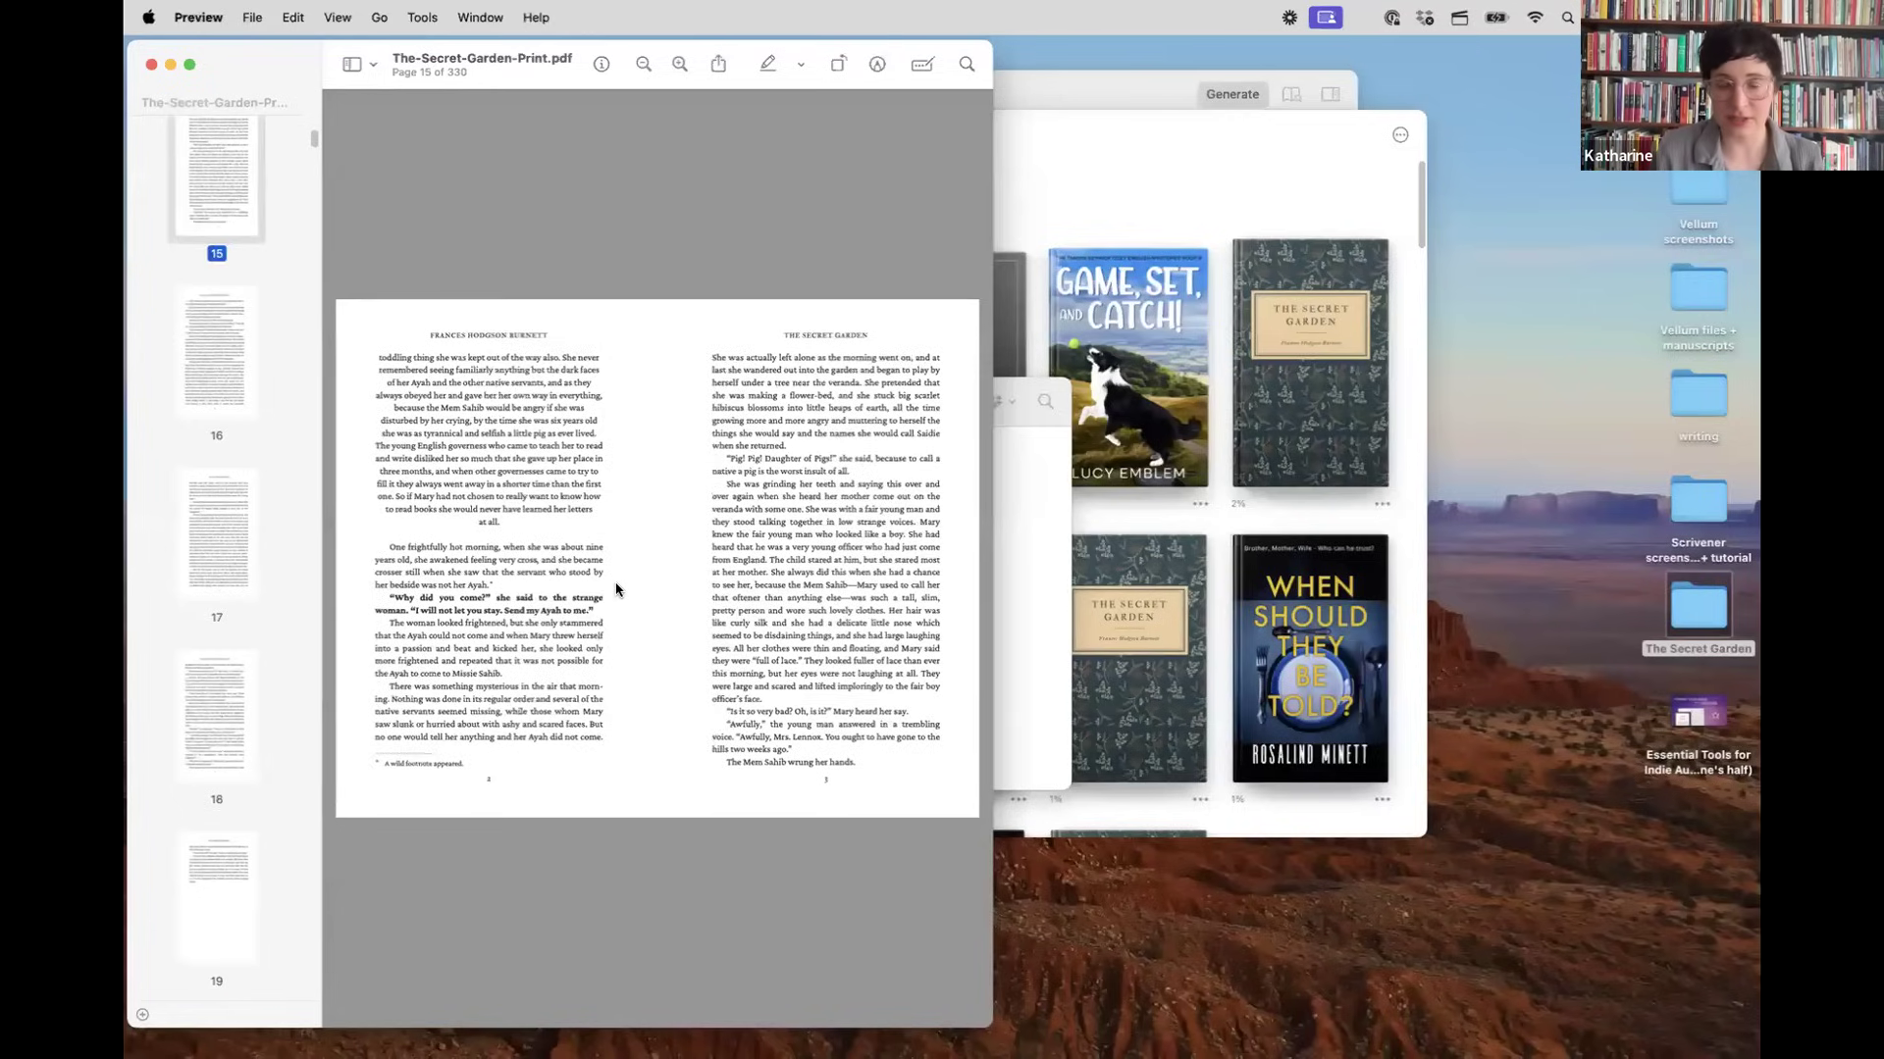
key(Up)
key(Up)
key(Up)
key(Up)
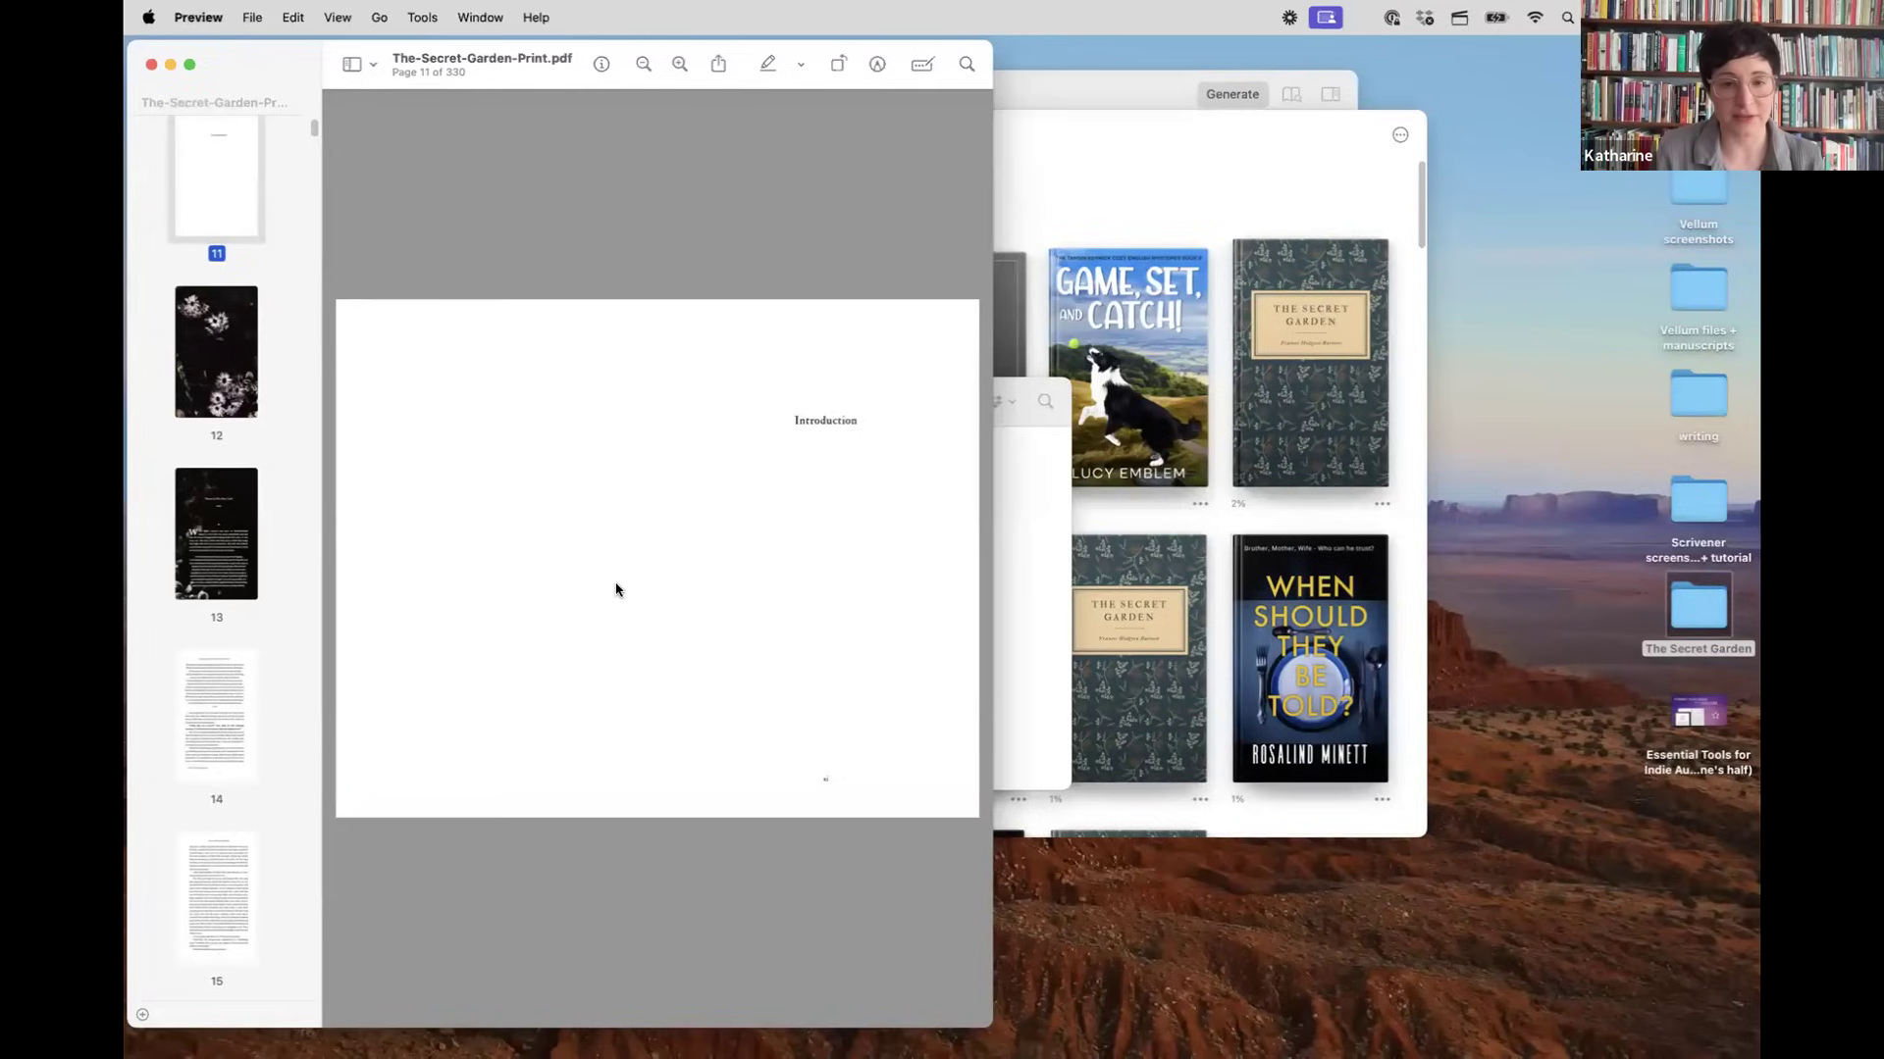